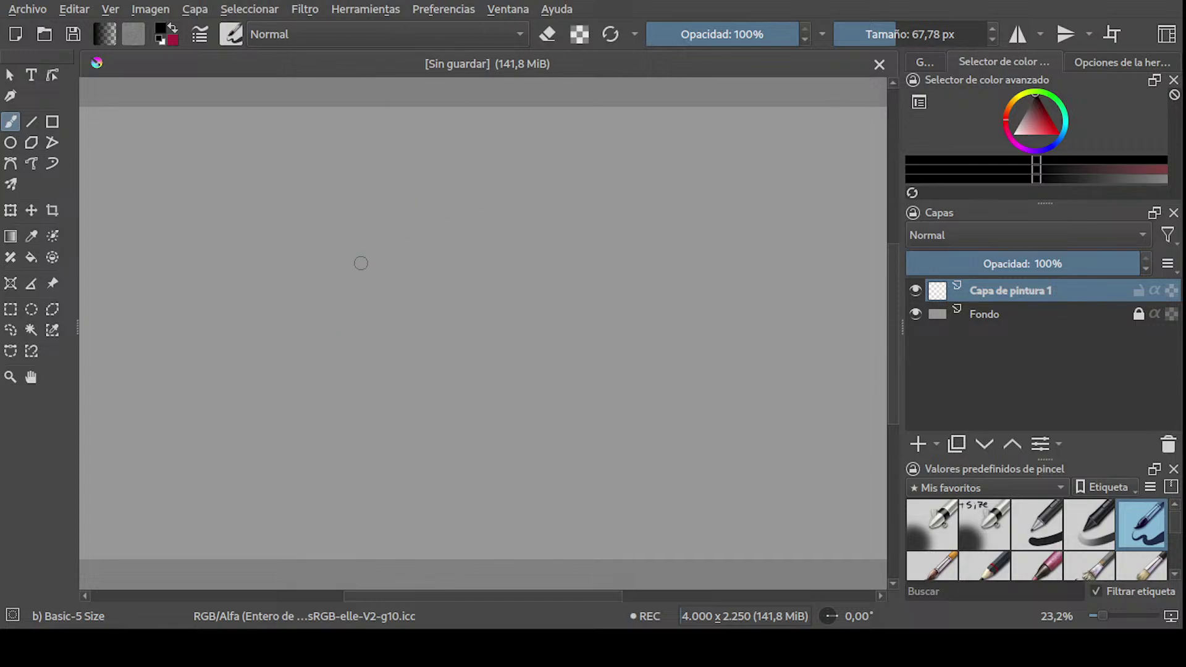
- Reduce the Basic-5 Size brush to 2.92 px
key("bracketleft")
key("bracketleft")
key("bracketleft")
key("bracketleft")
key("bracketleft")
key("bracketleft")
key("bracketleft")
key("bracketleft")
key("bracketleft")
key("bracketleft")
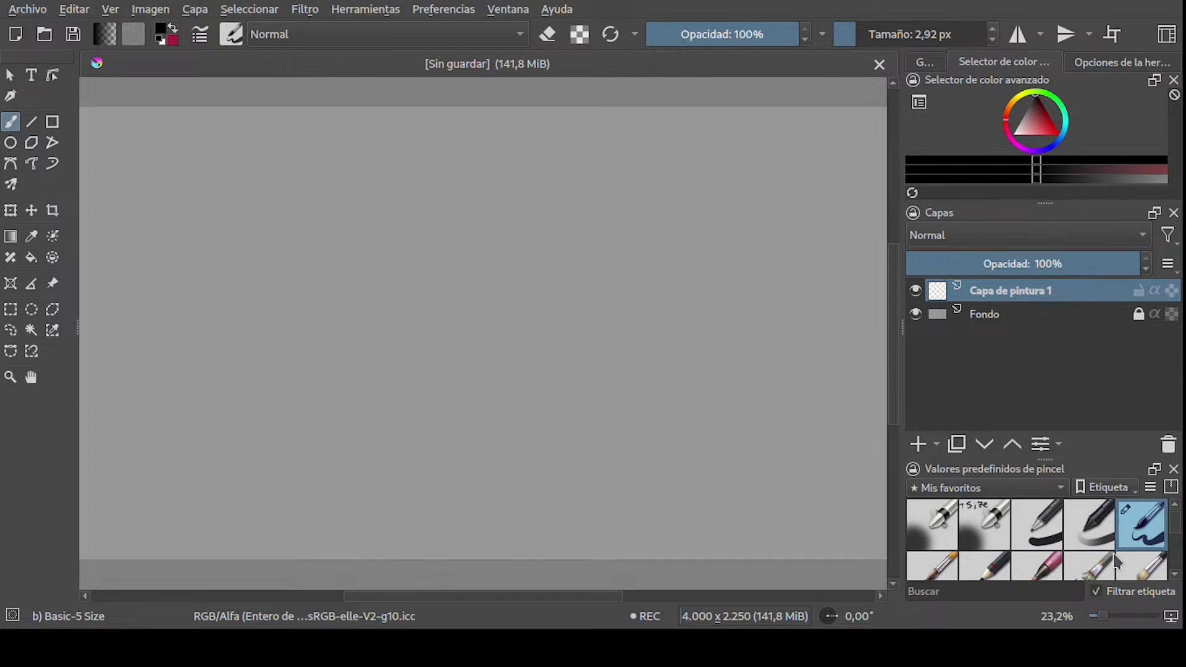
- Choose the Pencil-2 brush preset and set its size to 17.10 px
scroll(1175, 539, "down", 1)
scroll(1094, 549, "up", 1)
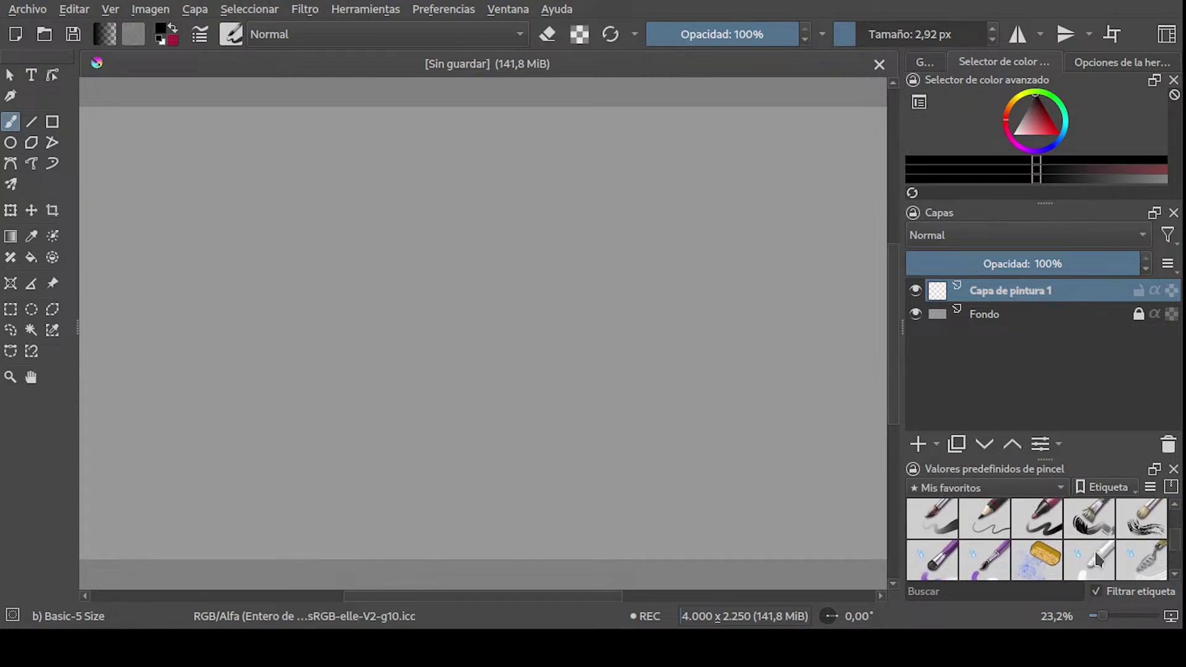
left_click(984, 515)
scroll(328, 228, "down", 1)
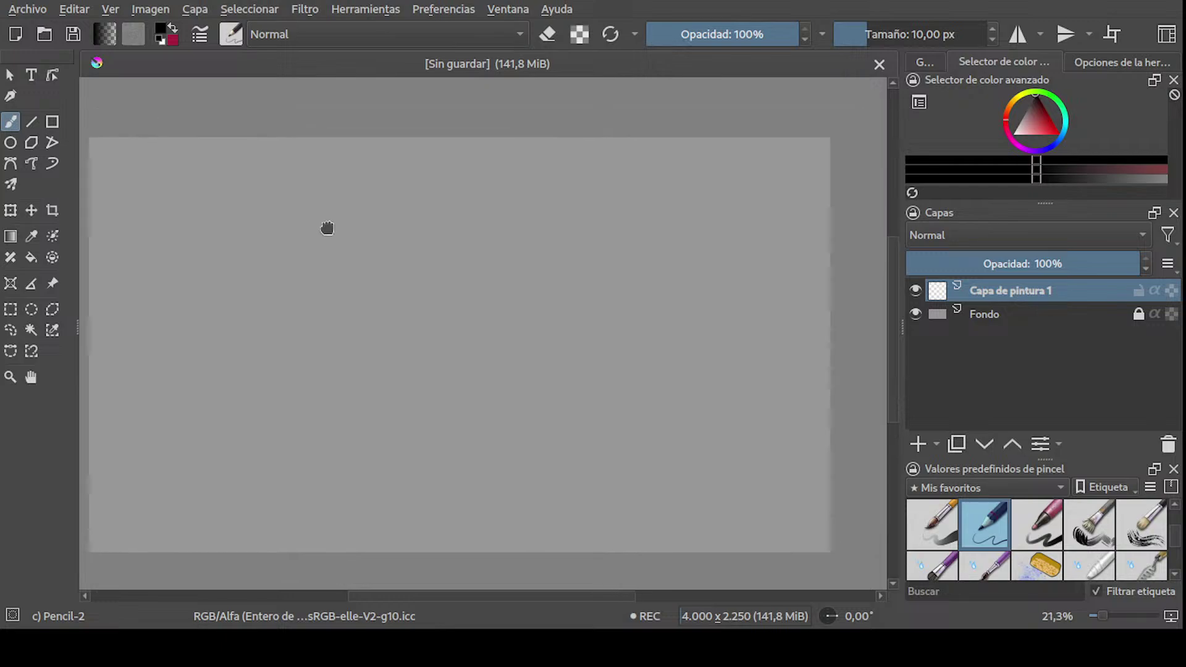
key("bracketright")
key("bracketright")
mouse_move(336, 233)
left_mouse_down()
mouse_move(394, 251)
mouse_move(402, 242)
left_mouse_up()
key("ctrl+z")
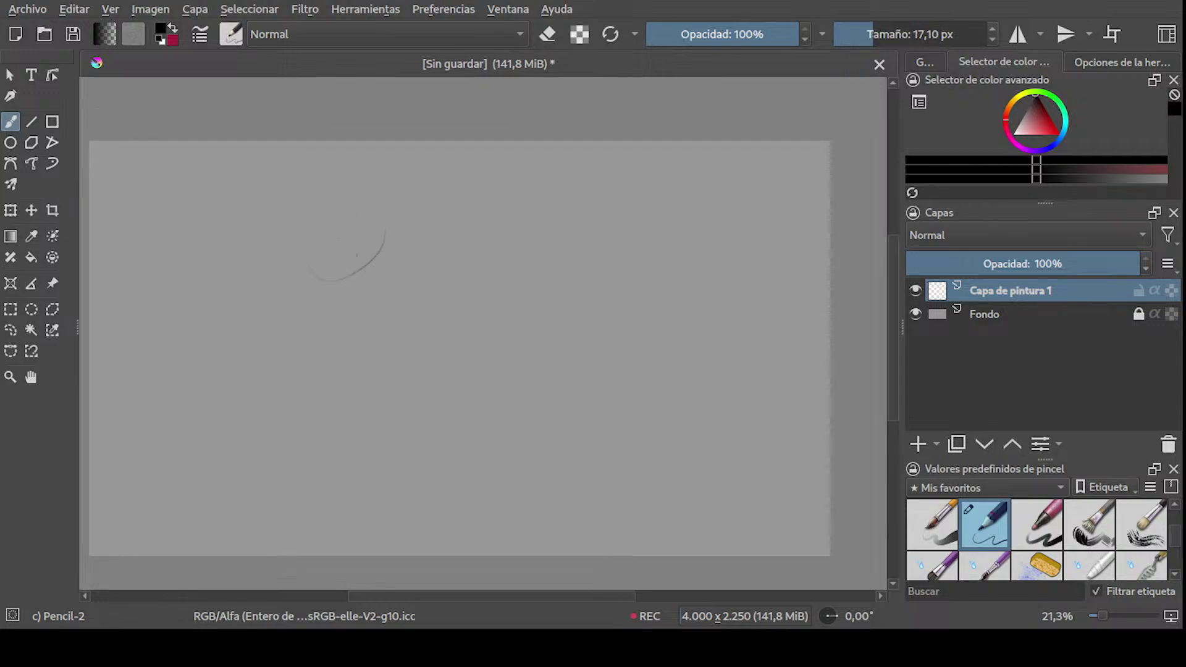
mouse_move(296, 239)
left_mouse_down()
mouse_move(342, 275)
mouse_move(292, 265)
left_mouse_up()
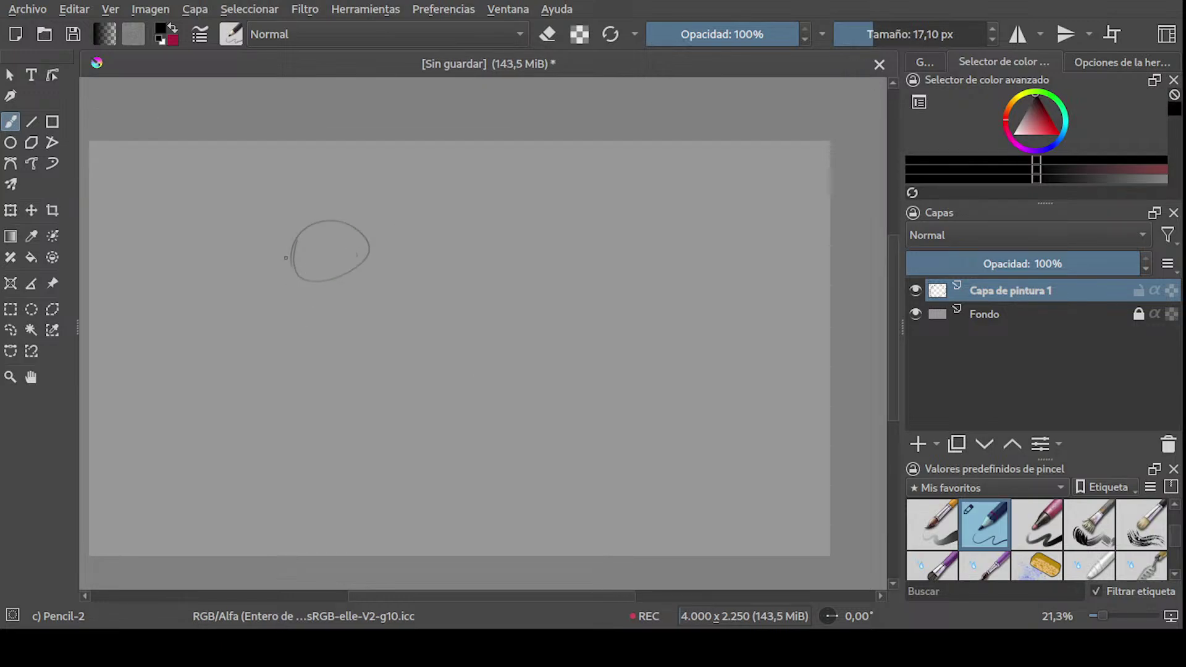
key("ctrl+z")
left_click_drag(283, 263, 279, 287)
key("ctrl+z")
key("ctrl+z")
- Sketch a round head in the upper-left area of the canvas with a vertical guide line running down from it
left_click_drag(304, 249, 321, 229)
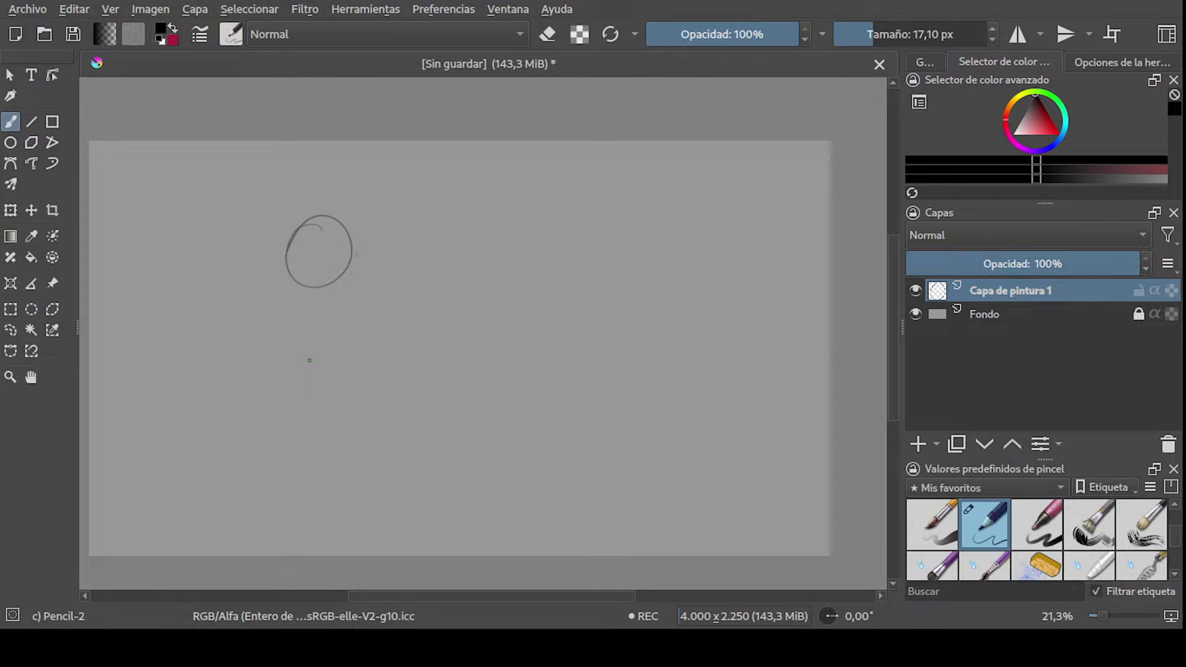
mouse_move(287, 241)
left_mouse_down()
mouse_move(348, 265)
mouse_move(371, 250)
left_mouse_up()
key("ctrl+z")
key("ctrl+z")
key("ctrl+z")
middle_click_drag(337, 238, 441, 228)
left_click_drag(417, 245, 415, 349)
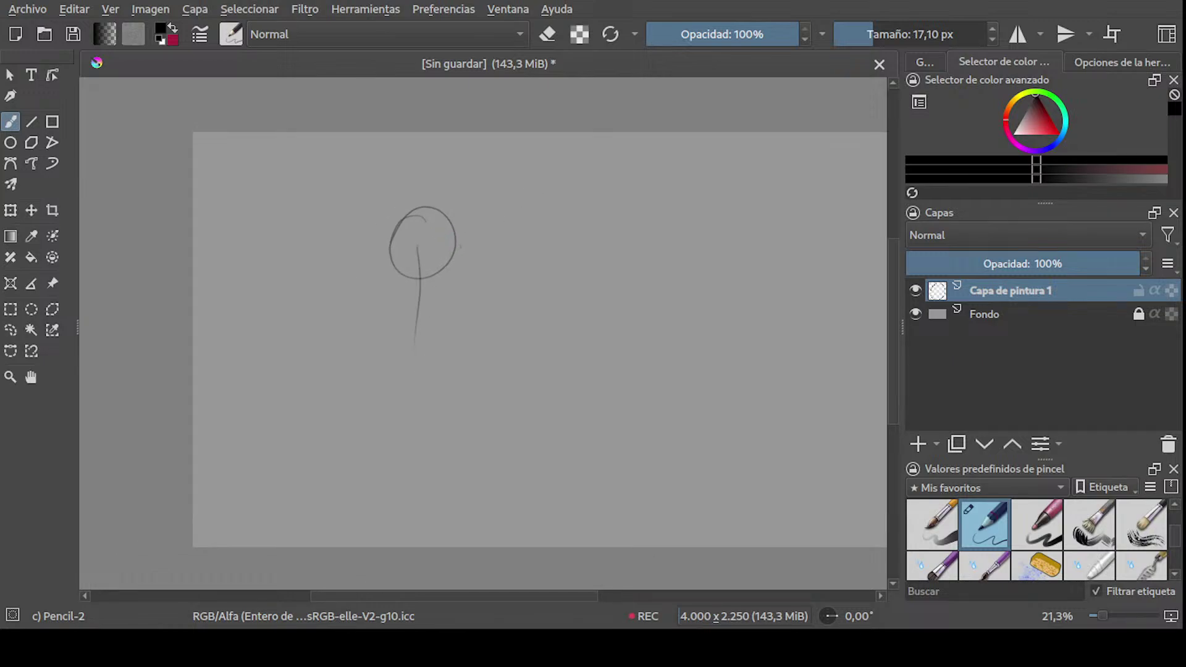
- Rough in the figure's torso below the head with tapering side curves and loose shoulder strokes
left_click_drag(375, 308, 414, 392)
left_click_drag(471, 312, 466, 332)
left_click_drag(483, 313, 456, 378)
mouse_move(381, 287)
left_mouse_down()
mouse_move(477, 296)
mouse_move(395, 297)
left_mouse_up()
left_click_drag(372, 289, 384, 328)
middle_click_drag(499, 315, 484, 328)
scroll(423, 255, "down", 1)
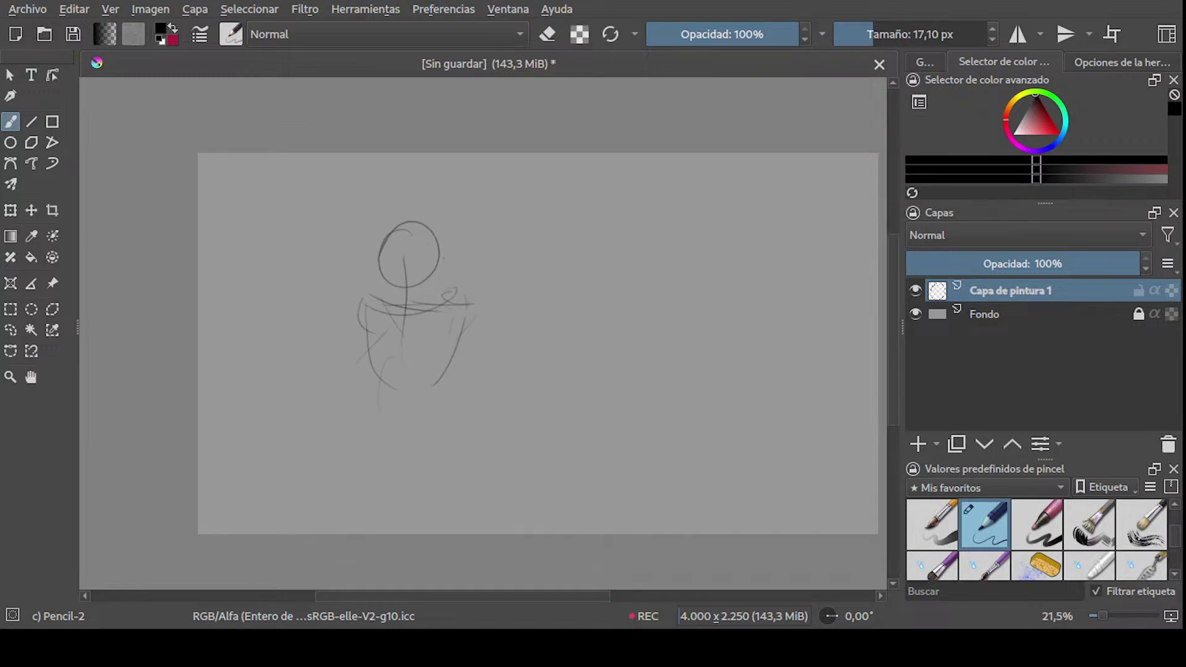
- Scale the whole sketch down slightly and move it up near the canvas's upper edge
mouse_move(372, 231)
middle_mouse_down()
mouse_move(363, 180)
mouse_move(350, 217)
middle_mouse_up()
left_click(10, 210)
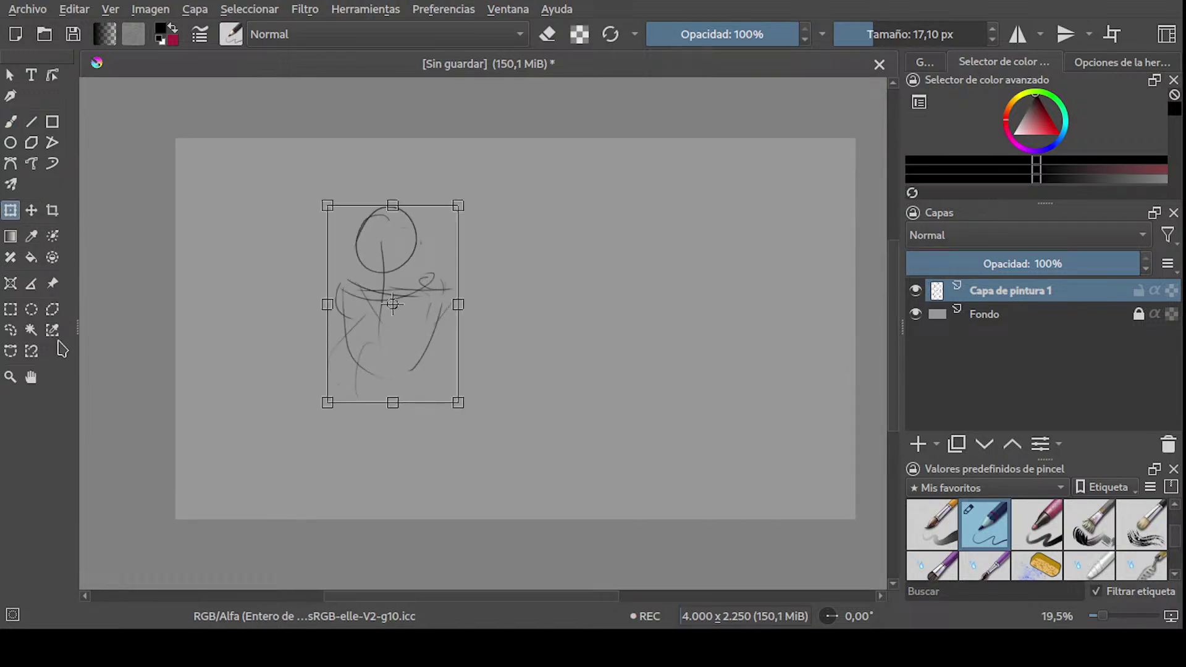
left_click_drag(422, 291, 455, 265)
key("Return")
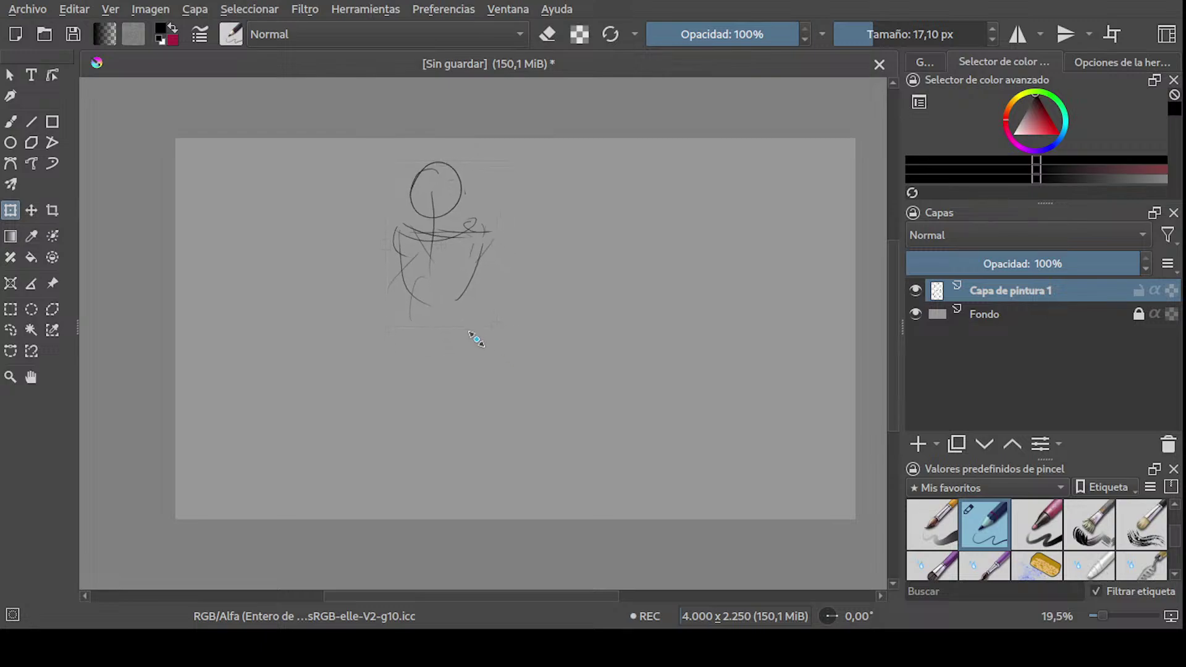
left_click(11, 122)
- Draw a polygonal selection around the figure's head, passing just above the shoulder line
middle_click_drag(346, 217, 288, 219)
middle_click_drag(374, 178, 370, 204)
middle_click_drag(229, 194, 124, 167, "ctrl")
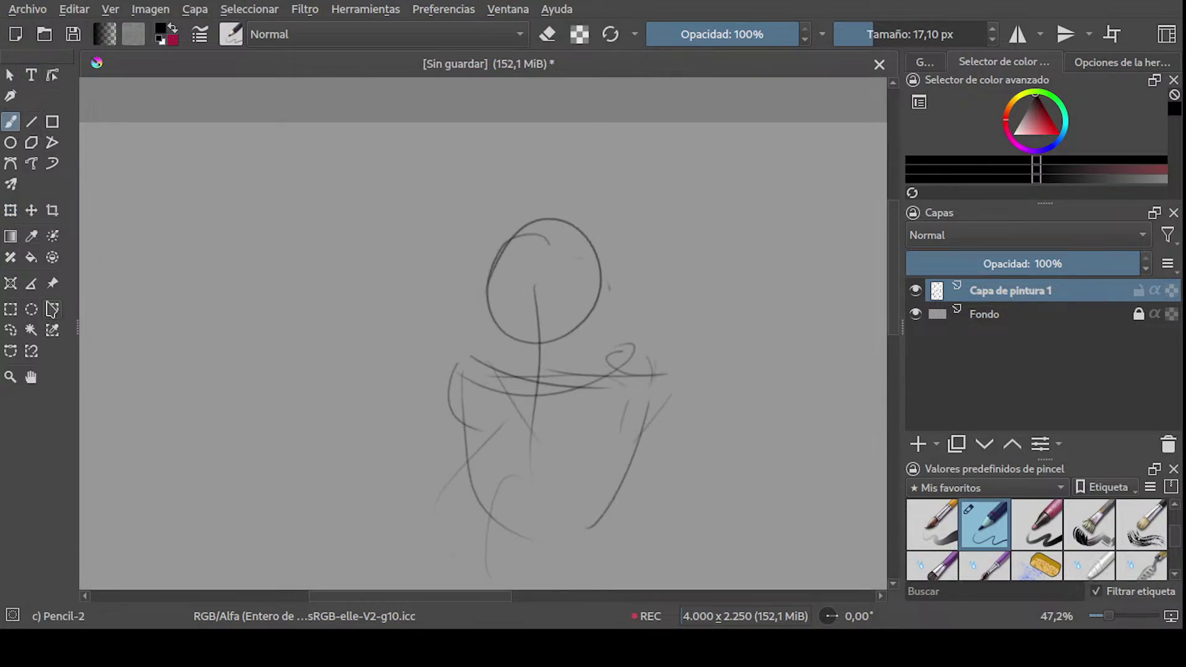
left_click(52, 310)
left_click(344, 185)
left_click(375, 301)
left_click(512, 326)
left_click(620, 213)
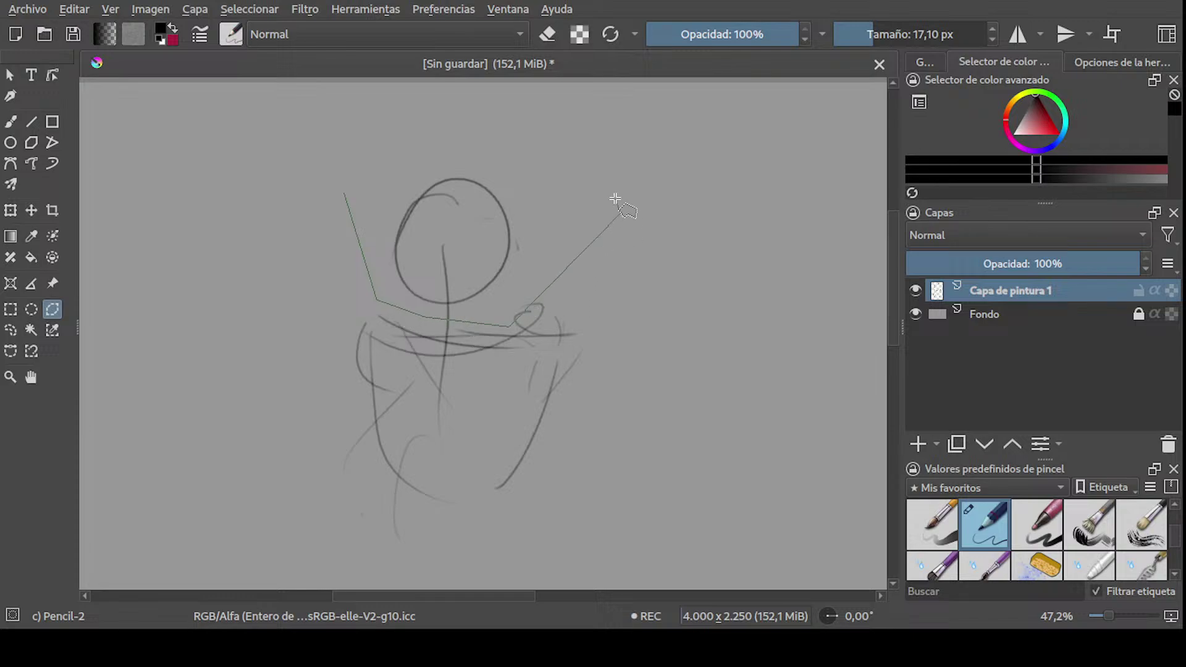
left_click(539, 119)
left_click(403, 156)
left_click(346, 188)
middle_click_drag(347, 187, 382, 228, "ctrl")
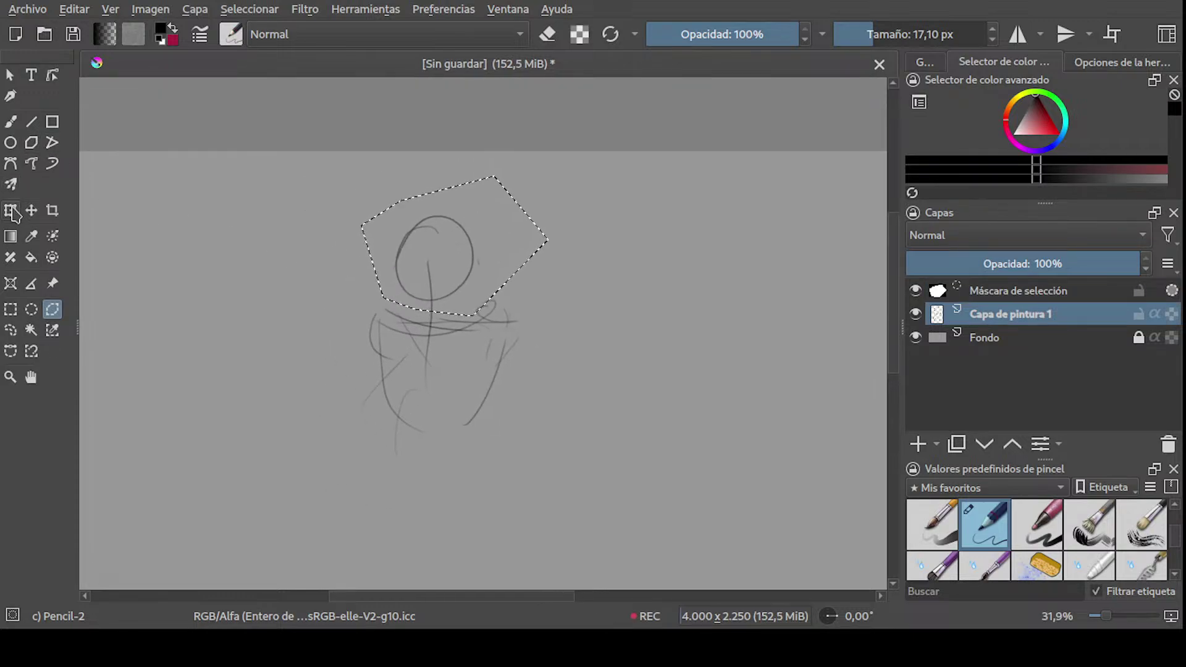
- Shrink the selected head slightly, position it above the torso and clear the selection
key("ctrl+t")
left_click_drag(368, 206, 466, 221)
mouse_move(457, 271)
left_mouse_down()
mouse_move(434, 256)
mouse_move(446, 255)
left_mouse_up()
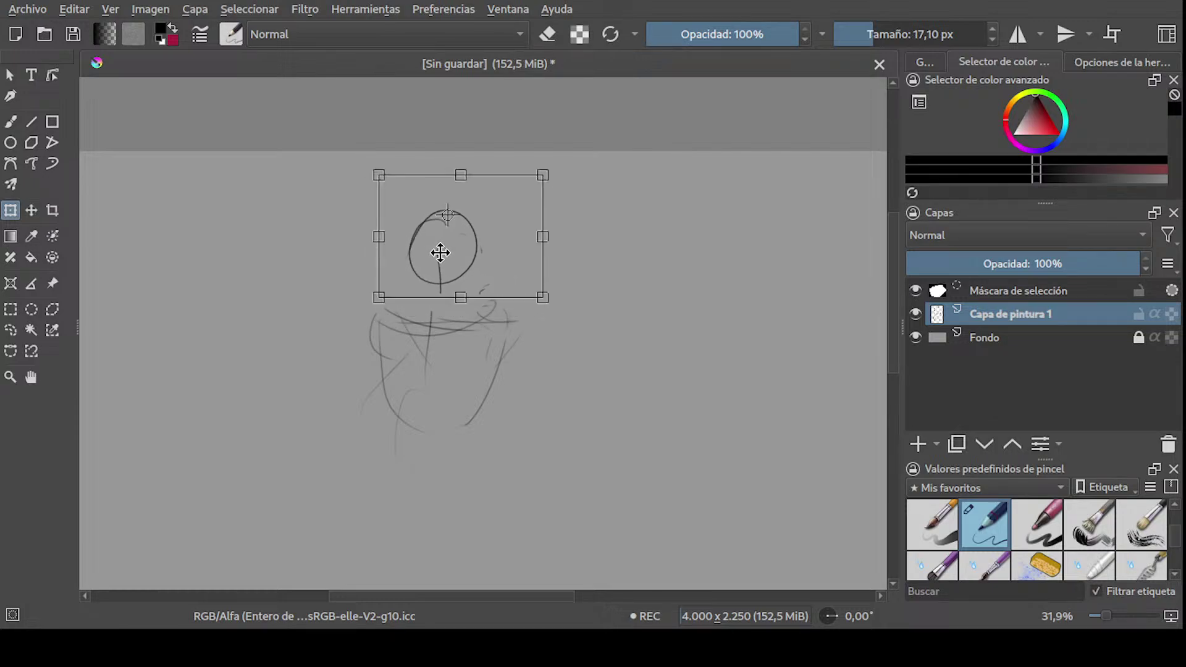
key("b")
middle_click_drag(494, 227, 475, 225)
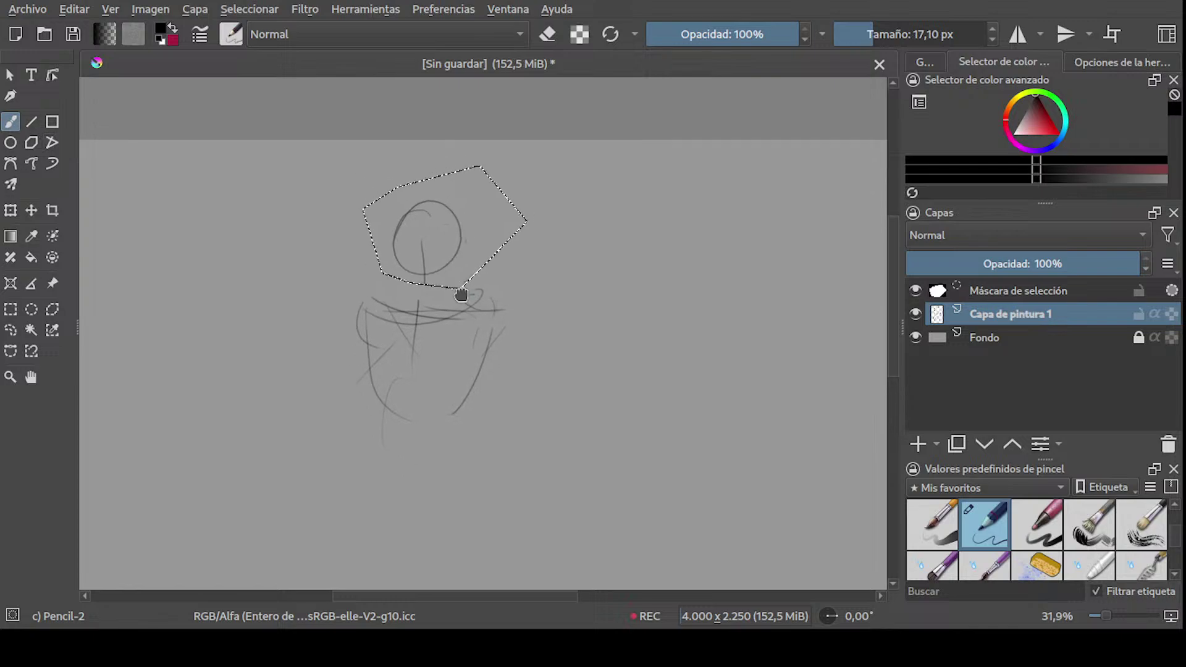
key("ctrl+shift+a")
- Erase the guide line inside the head and the lower part of the head circle
middle_click_drag(421, 256, 442, 226)
key("ctrl+z")
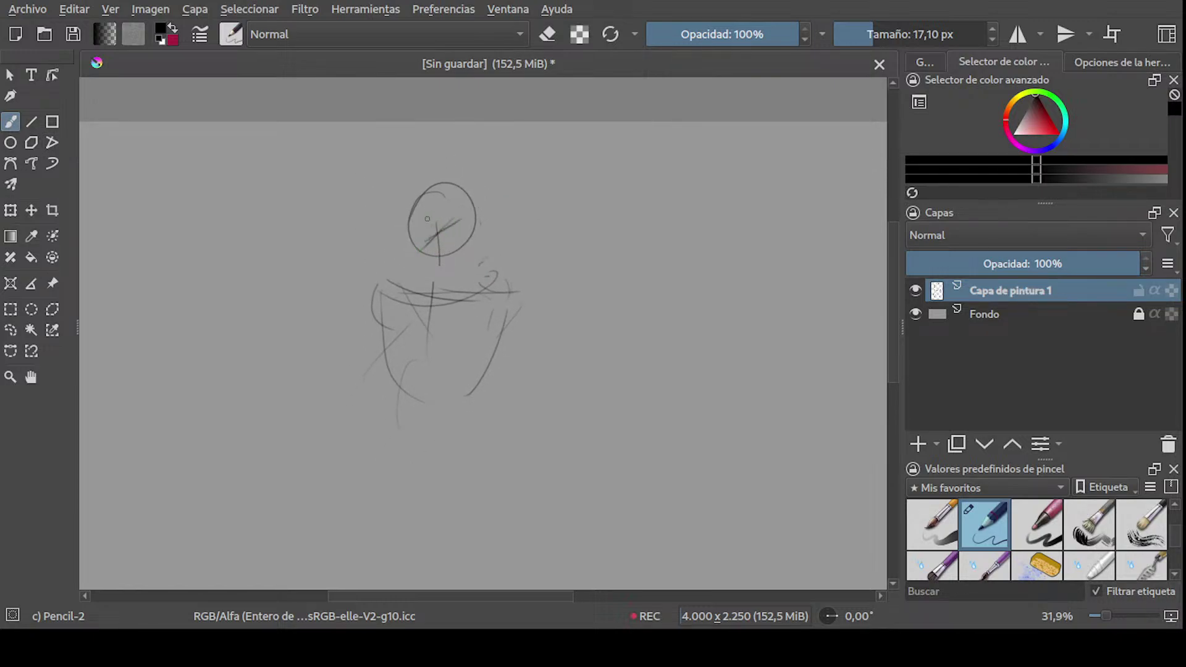
mouse_move(410, 259)
left_mouse_down()
mouse_move(415, 223)
mouse_move(454, 244)
mouse_move(452, 231)
mouse_move(432, 241)
left_mouse_up()
key("ctrl+z")
key("e")
key("e")
key("e")
key("e")
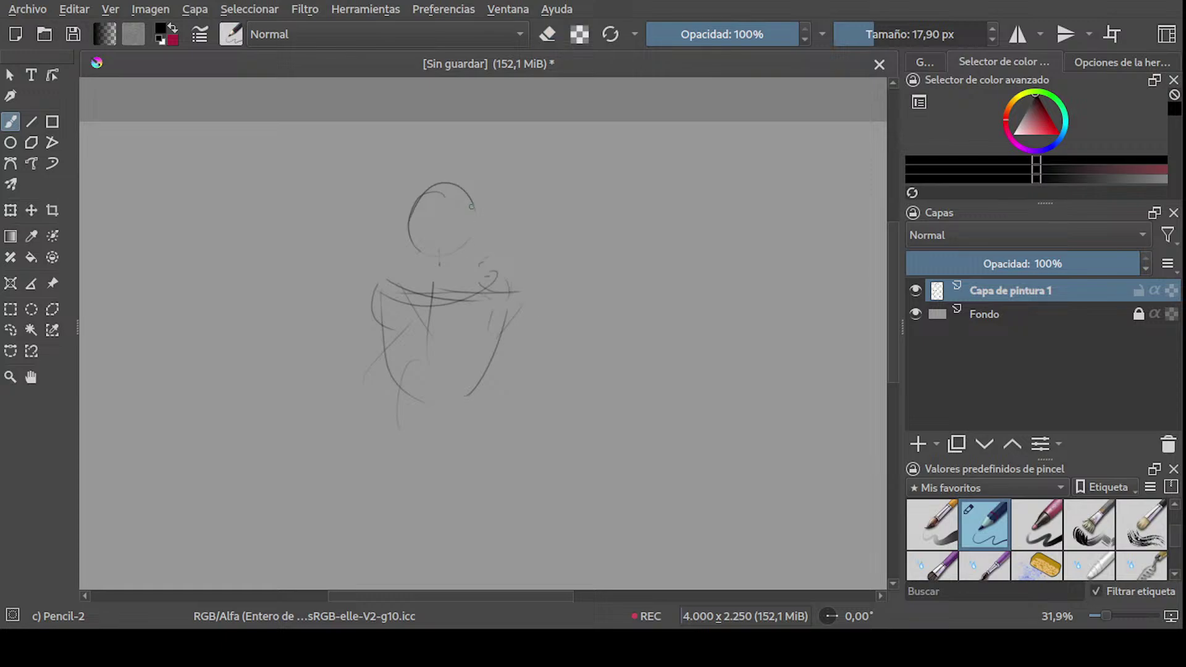
- Redraw the head's right and lower contour, adding a small muzzle oval and two side circles
mouse_move(475, 205)
left_mouse_down()
mouse_move(410, 256)
mouse_move(464, 257)
left_mouse_up()
left_click_drag(433, 219, 425, 254)
mouse_move(446, 220)
left_mouse_down()
mouse_move(422, 232)
mouse_move(432, 253)
mouse_move(418, 250)
left_mouse_up()
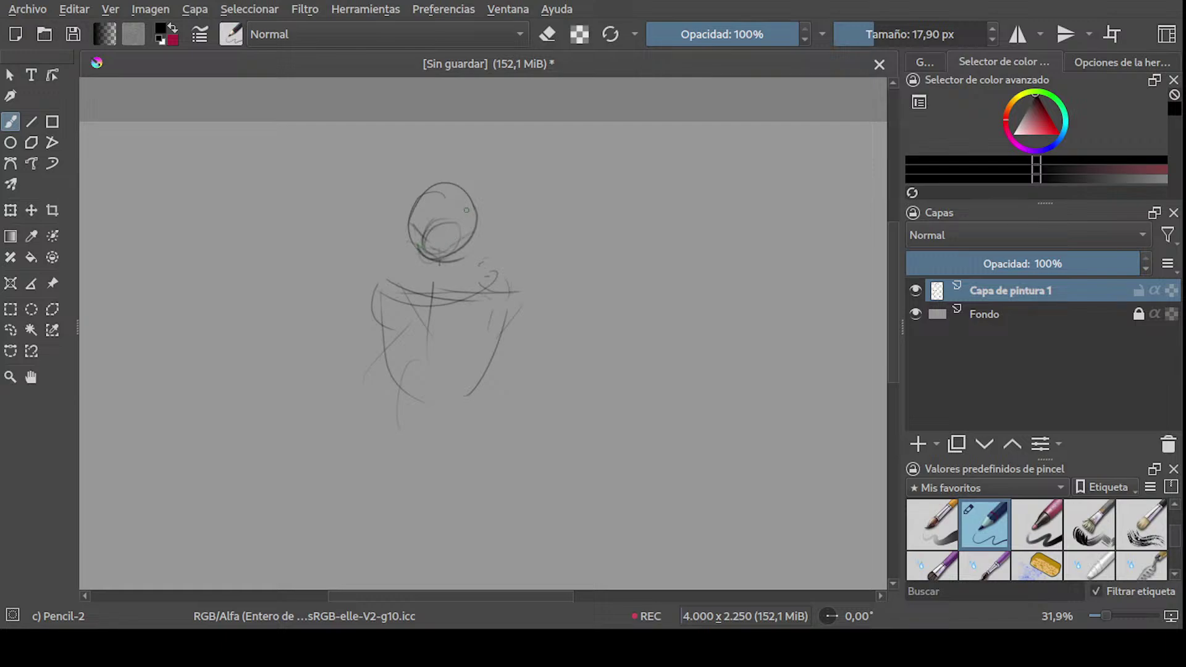
mouse_move(420, 194)
left_mouse_down()
mouse_move(410, 213)
mouse_move(427, 199)
mouse_move(484, 214)
left_mouse_up()
- Sketch both sides of the neck sloping into a shoulder line across the torso's upper edge
mouse_move(412, 252)
left_mouse_down()
mouse_move(402, 277)
mouse_move(415, 272)
mouse_move(403, 272)
left_mouse_up()
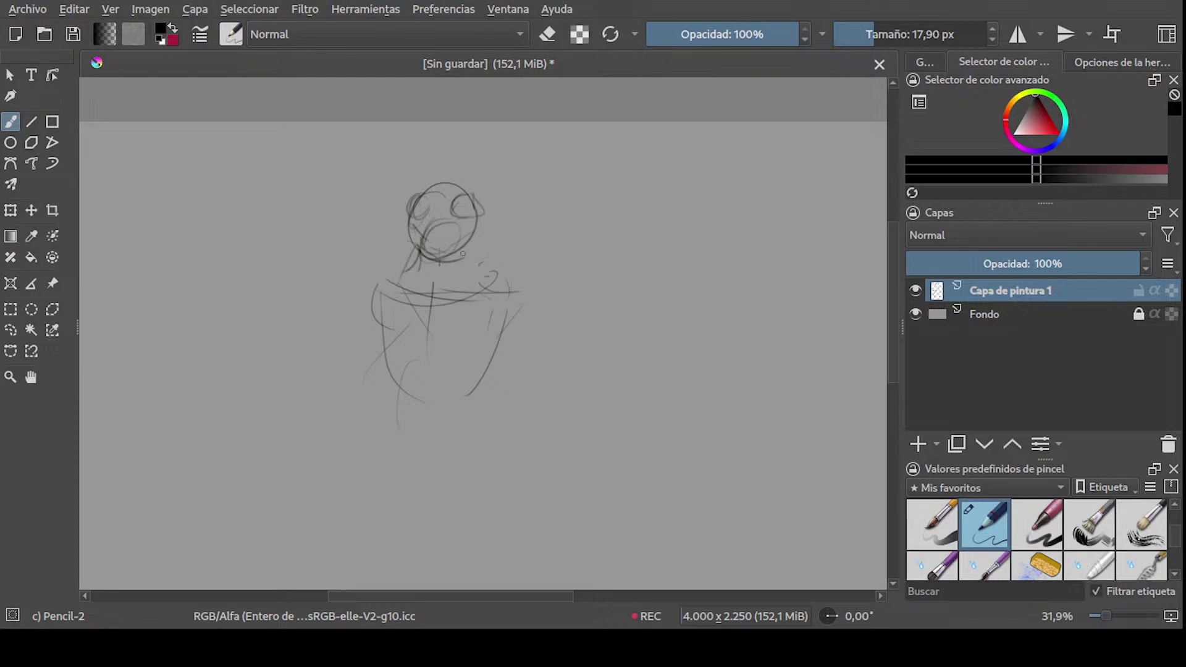
left_click_drag(466, 246, 468, 267)
left_click_drag(464, 253, 523, 289)
left_click_drag(370, 310, 400, 304)
left_click_drag(362, 290, 526, 302)
- Strengthen both sides of the torso so they taper down to a rounded point
mouse_move(379, 301)
left_mouse_down()
mouse_move(414, 397)
mouse_move(400, 423)
left_mouse_up()
left_click_drag(384, 363, 425, 421)
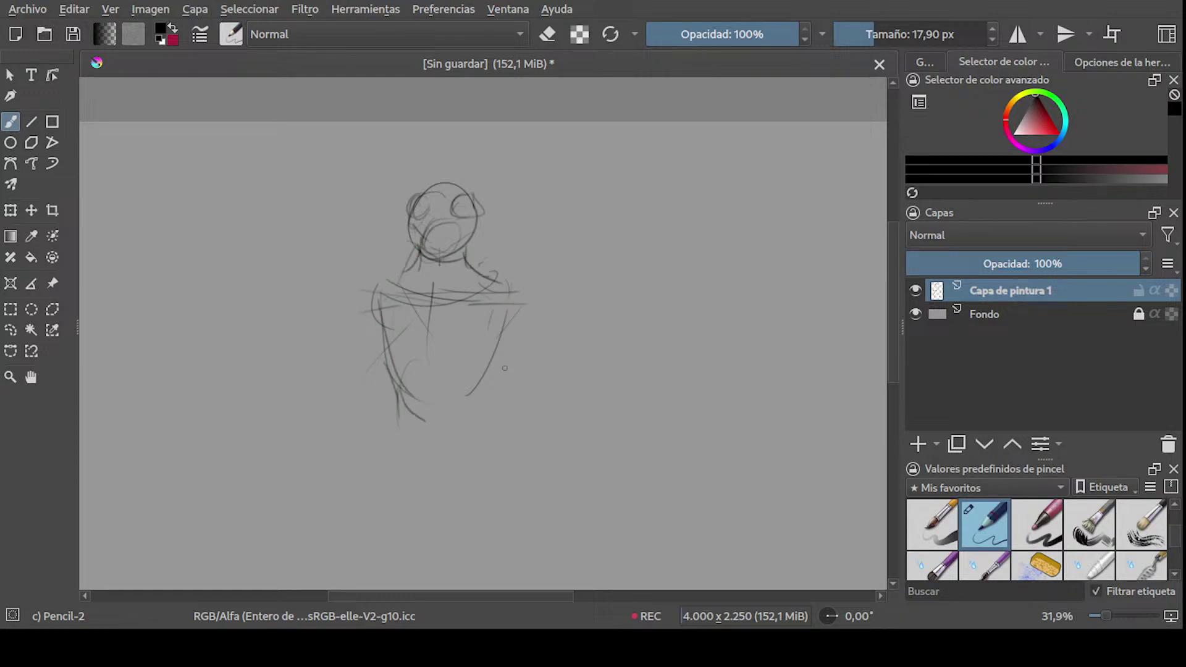
left_click_drag(518, 326, 510, 353)
mouse_move(515, 303)
left_mouse_down()
mouse_move(462, 412)
mouse_move(473, 398)
left_mouse_up()
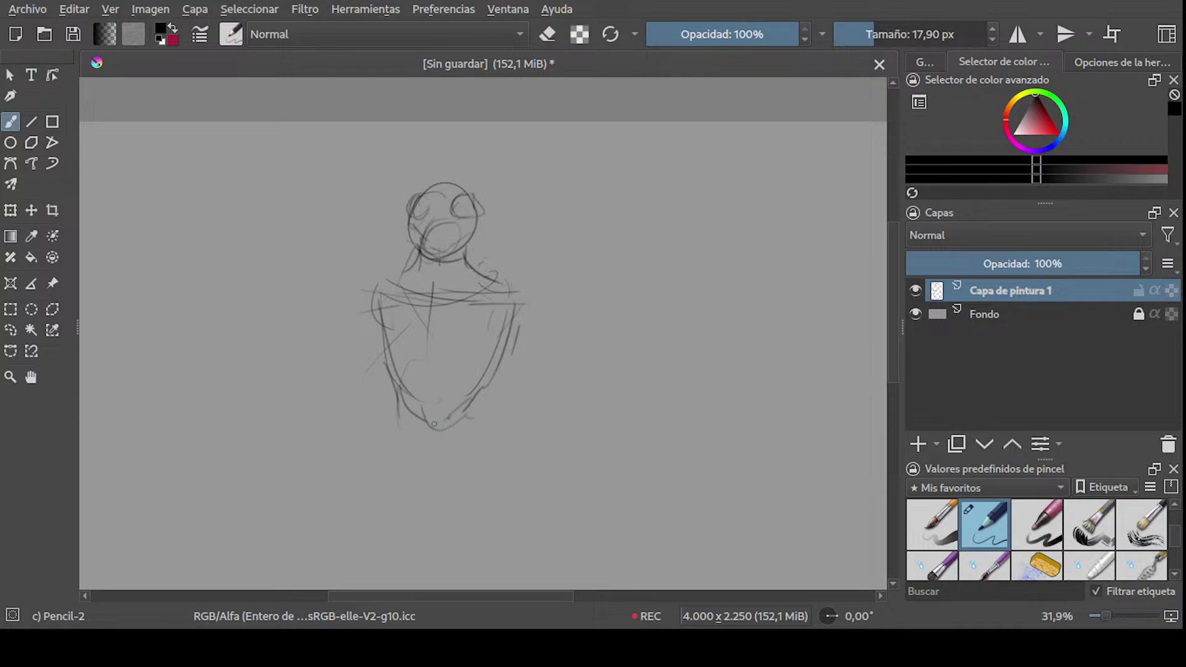
- Add a short centre stroke and a pelvis circle at the base of the torso
left_click_drag(440, 327, 445, 425)
mouse_move(448, 382)
left_mouse_down()
mouse_move(466, 408)
mouse_move(426, 407)
mouse_move(419, 396)
mouse_move(441, 371)
left_mouse_up()
key("ctrl+z")
mouse_move(441, 370)
middle_mouse_down("ctrl")
mouse_move(445, 280)
mouse_move(422, 368)
middle_mouse_up("ctrl")
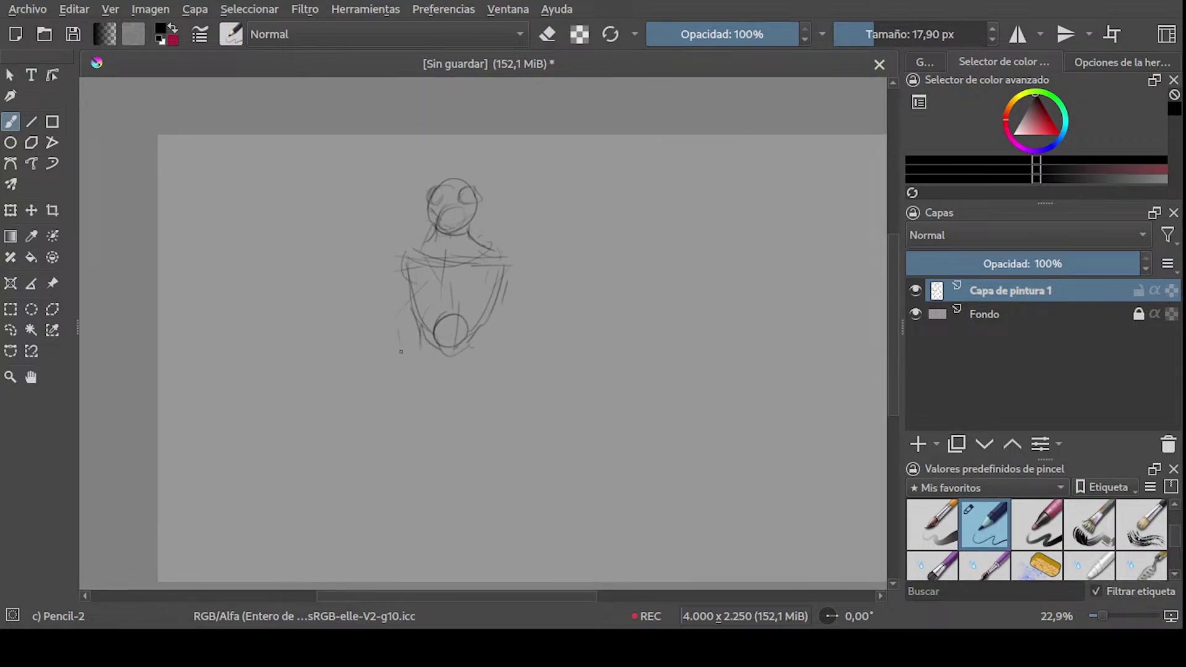
- Sketch the inner and outer outlines of both thighs below the pelvis
mouse_move(410, 321)
left_mouse_down()
mouse_move(391, 352)
mouse_move(397, 384)
mouse_move(433, 388)
left_mouse_up()
key("ctrl+z")
left_click_drag(424, 332, 418, 383)
left_click_drag(471, 347, 480, 381)
left_click_drag(488, 323, 505, 385)
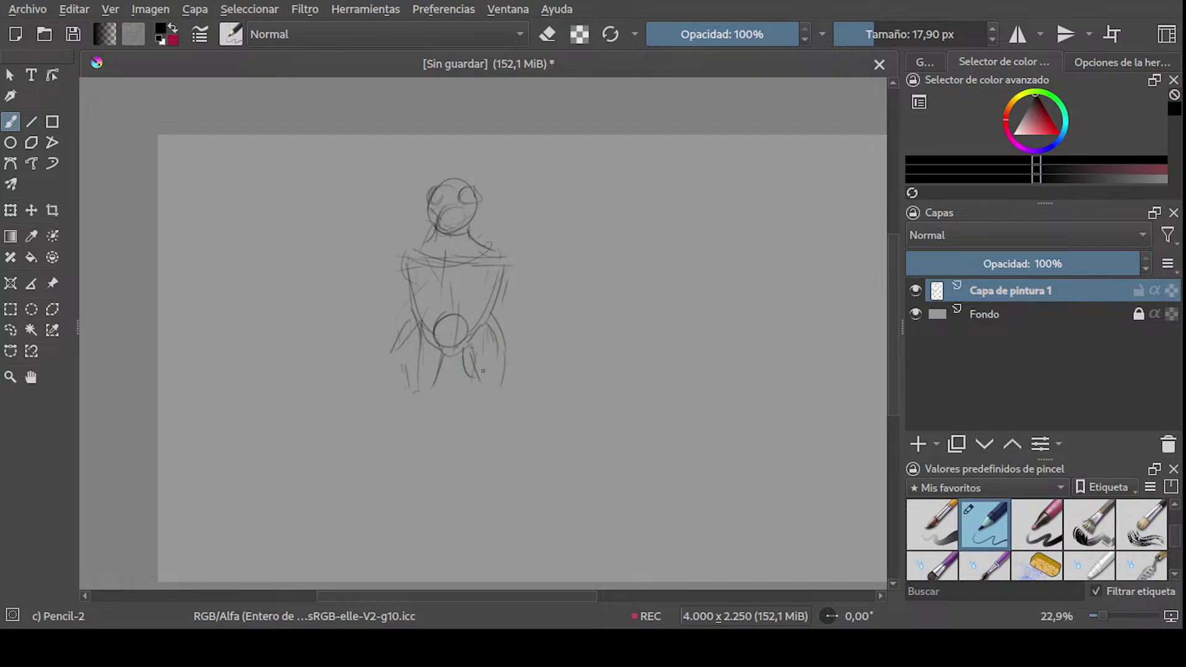
- Darken the thigh on the drawing's right side and finish it with a knee circle
mouse_move(470, 348)
left_mouse_down()
mouse_move(478, 388)
mouse_move(498, 376)
mouse_move(488, 396)
left_mouse_up()
left_click_drag(509, 346, 506, 371)
left_click_drag(496, 304, 500, 331)
mouse_move(417, 322)
left_mouse_down()
mouse_move(504, 341)
mouse_move(494, 346)
mouse_move(511, 366)
left_mouse_up()
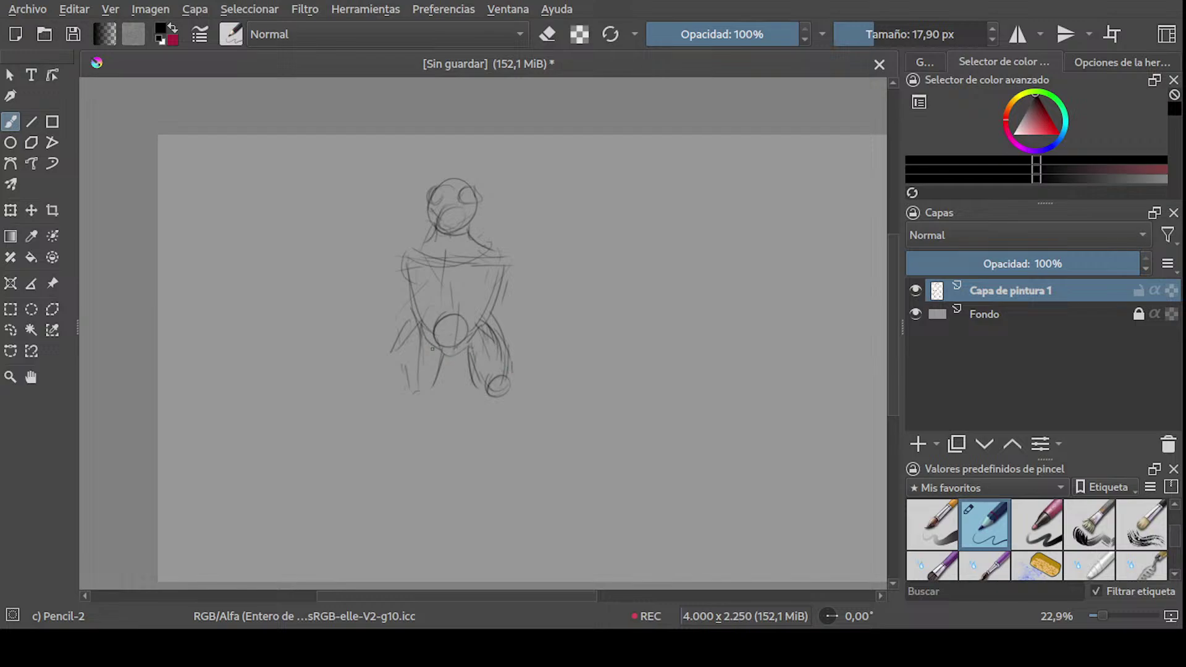
- Reinforce the thigh on the drawing's left side and close it with a knee circle
left_click_drag(424, 319, 390, 383)
left_click_drag(462, 357, 458, 382)
left_click_drag(447, 317, 433, 353)
key("ctrl+z")
left_click_drag(441, 352, 414, 394)
key("ctrl+z")
left_click_drag(442, 351, 428, 388)
mouse_move(407, 339)
left_mouse_down()
mouse_move(397, 391)
mouse_move(404, 351)
mouse_move(395, 383)
mouse_move(410, 379)
left_mouse_up()
key("ctrl+z")
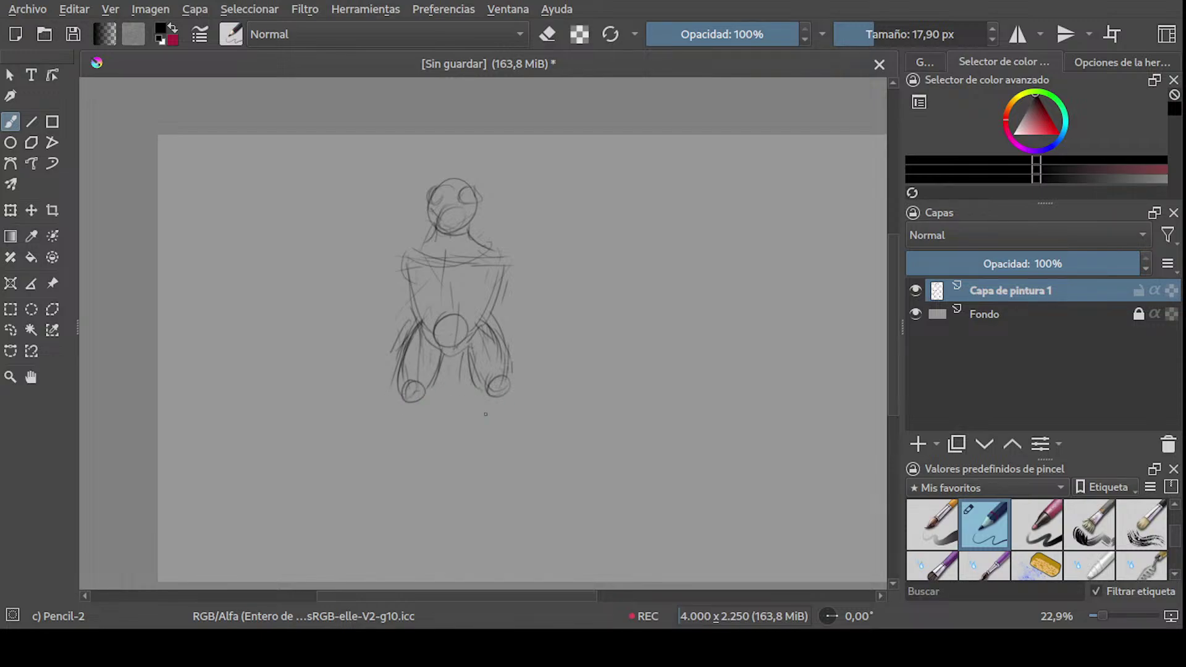
- Sketch the right-hand shin and rough circular feet joined by a horizontal ground line
mouse_move(475, 392)
left_mouse_down()
mouse_move(470, 380)
mouse_move(472, 403)
mouse_move(496, 402)
mouse_move(467, 394)
mouse_move(511, 373)
mouse_move(488, 375)
mouse_move(466, 411)
mouse_move(467, 443)
mouse_move(489, 460)
mouse_move(477, 451)
left_mouse_up()
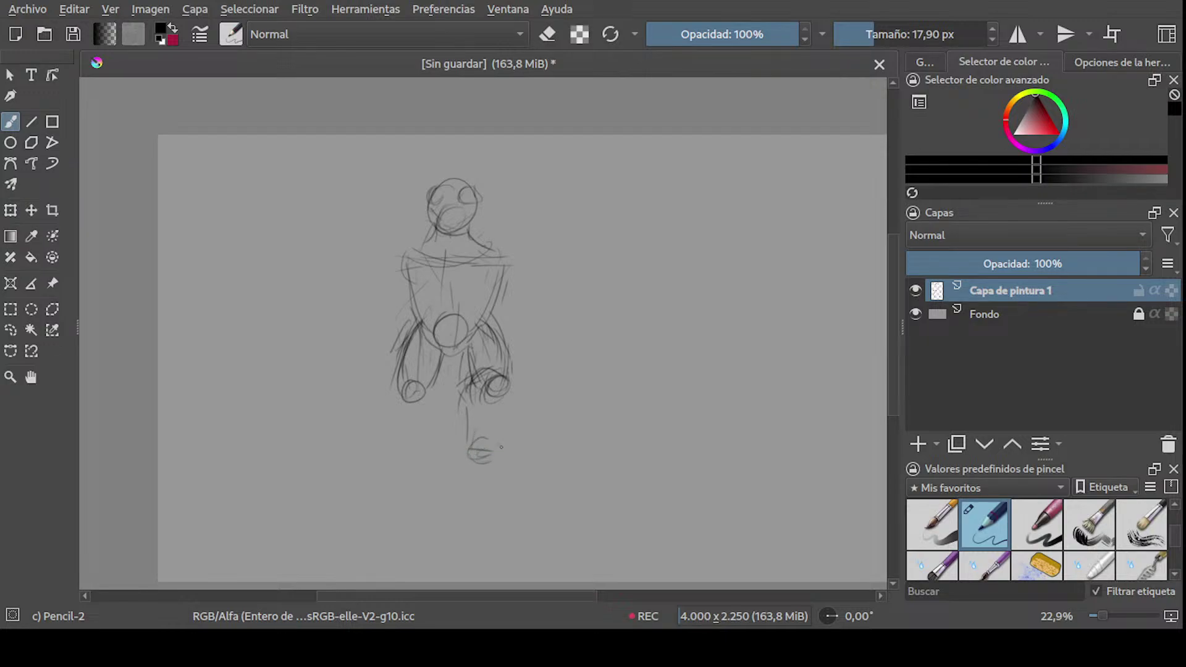
mouse_move(403, 447)
left_mouse_down()
mouse_move(417, 463)
mouse_move(502, 456)
left_mouse_up()
middle_click_drag(468, 365, 472, 430)
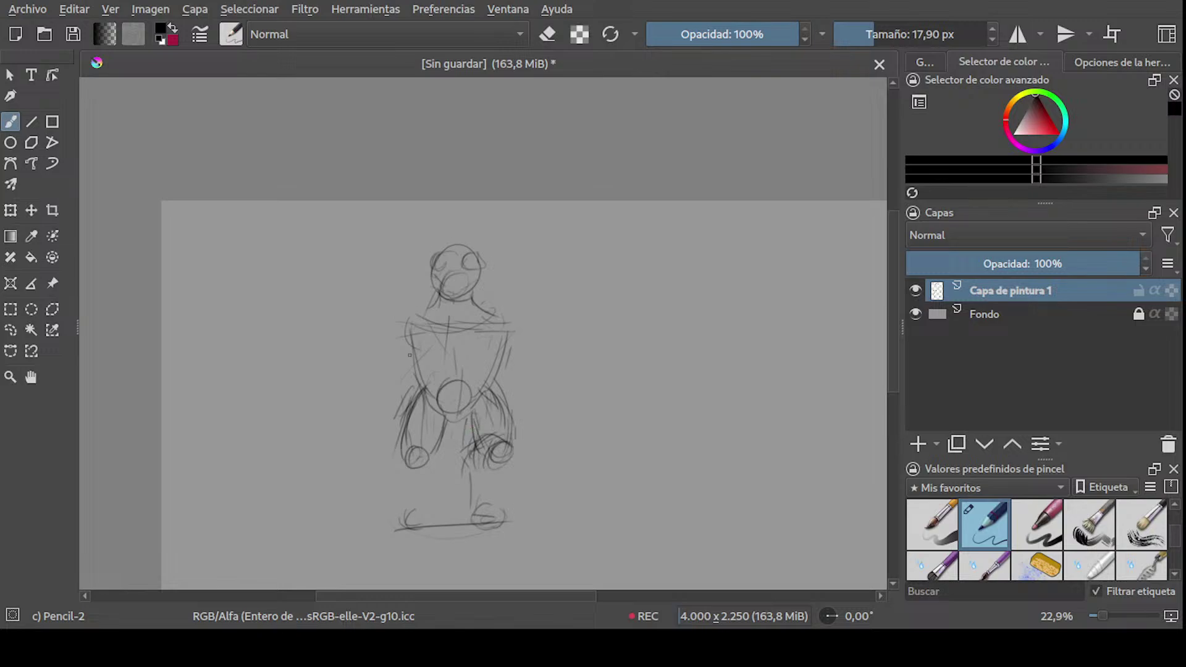
- Sketch a light arm line sloping down and outward from the shoulder on the drawing's left side
left_click_drag(393, 327, 358, 428)
key("ctrl+z")
scroll(357, 379, "down", 2)
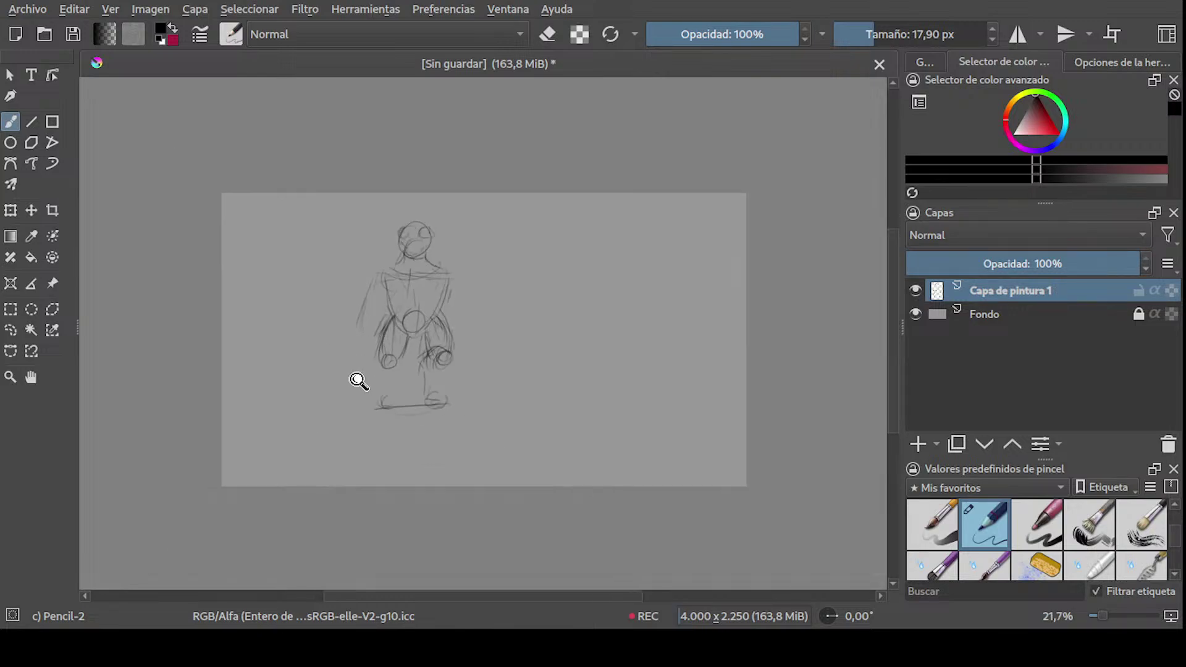
scroll(389, 283, "up", 2)
scroll(318, 265, "down", 1)
- Draw a polygonal selection around both legs, following the torso's lower point
left_click(52, 309)
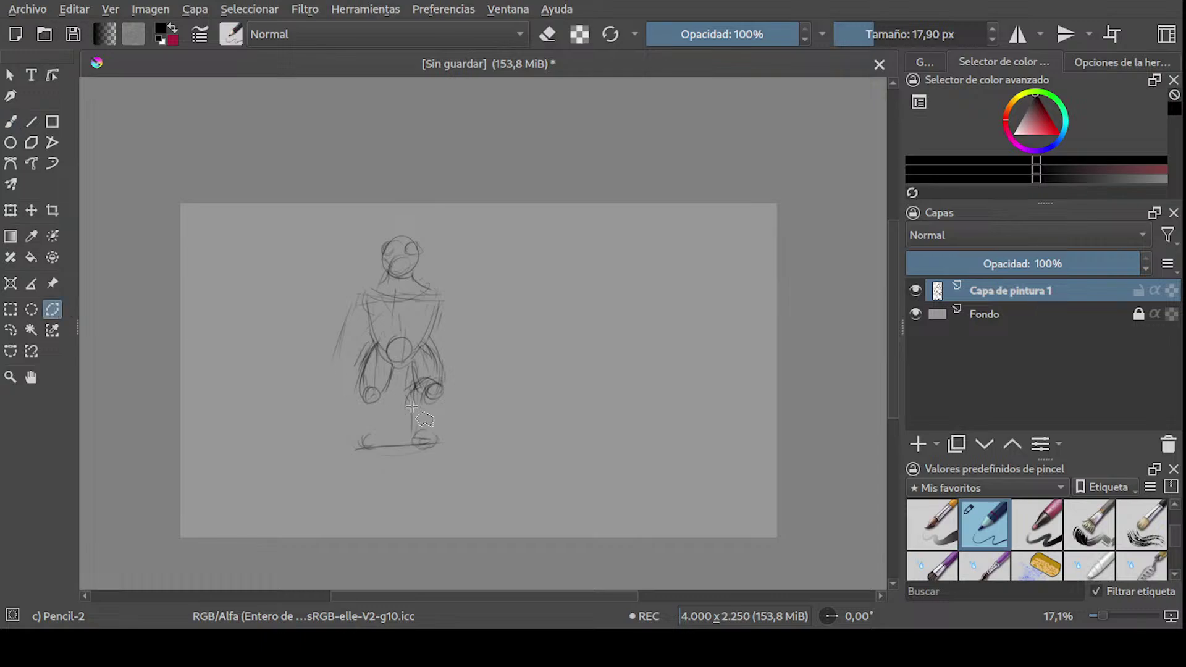
scroll(378, 352, "up", 1)
left_click(378, 343)
left_click(407, 395)
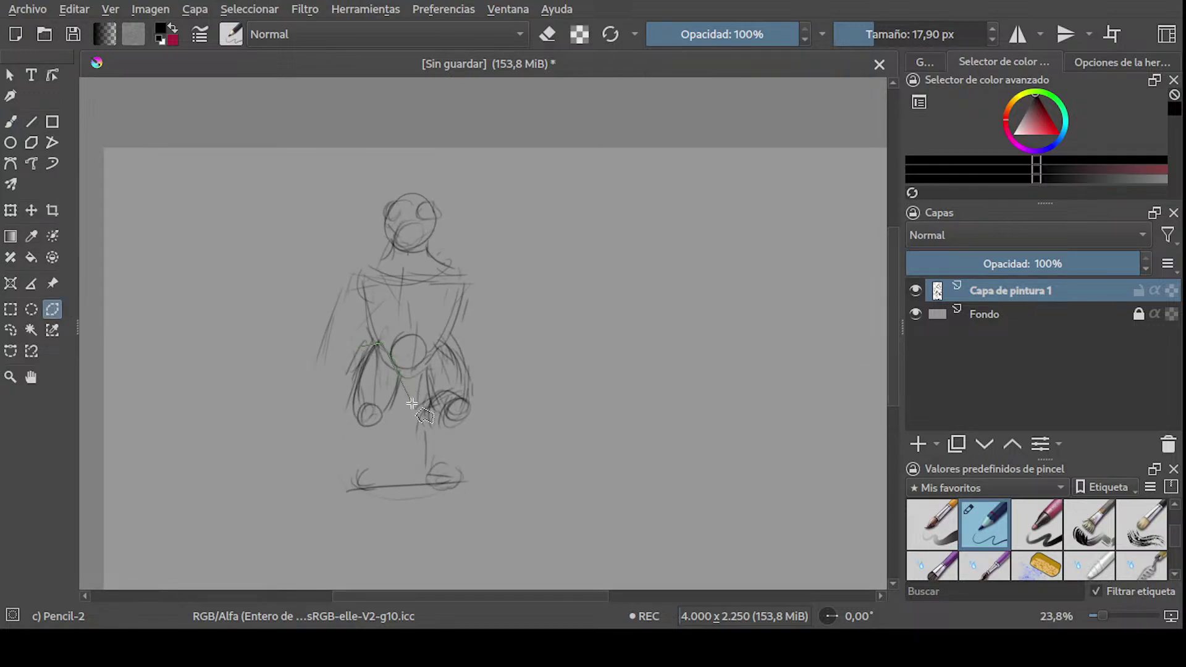
left_click(455, 335)
left_click(476, 339)
left_click(510, 420)
left_click(519, 475)
left_click(476, 502)
left_click(303, 474)
left_click(294, 379)
left_click(377, 343)
left_click(375, 343)
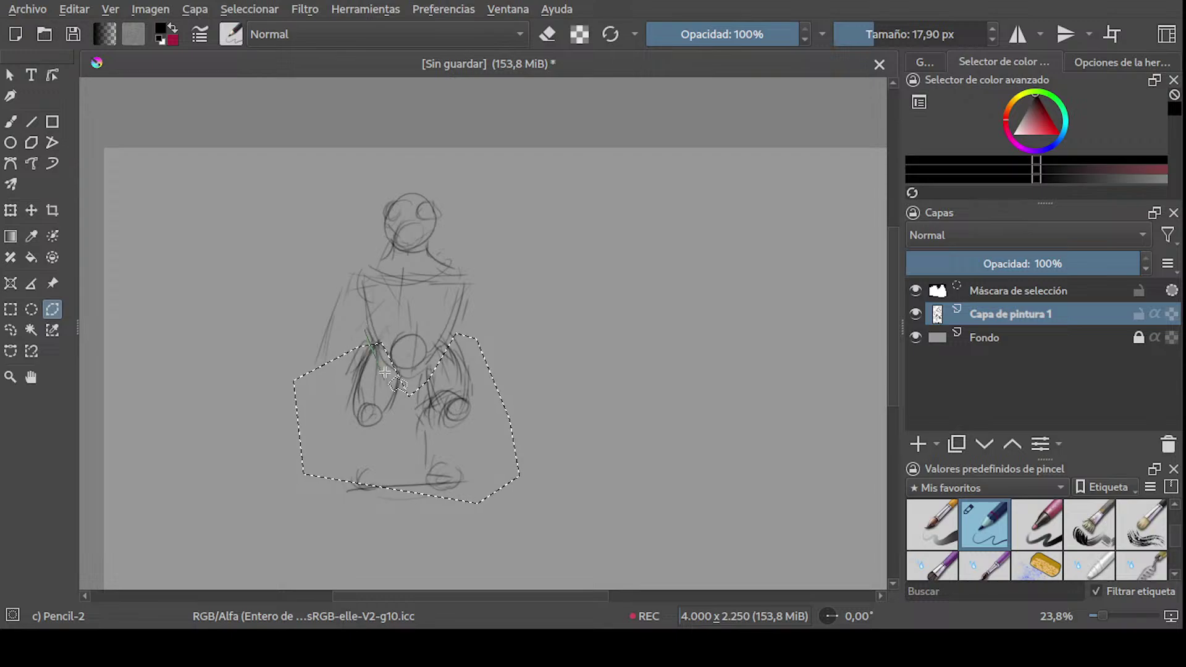
- Redraw the leg selection closer to the pelvis and wider below, enclosing both feet and the whole ground line
left_click(403, 378)
left_click(427, 372)
left_click(469, 330)
left_click(530, 399)
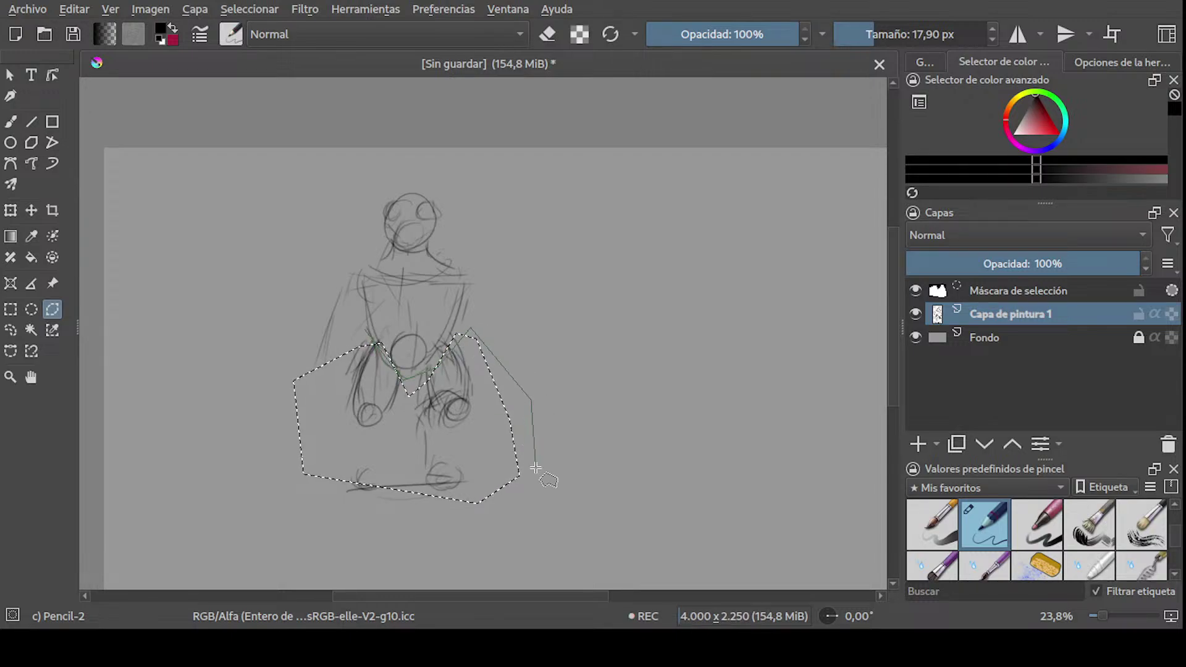
left_click(520, 512)
left_click(472, 548)
left_click(384, 546)
left_click(341, 518)
left_click(279, 449)
left_click(294, 380)
left_click(374, 344)
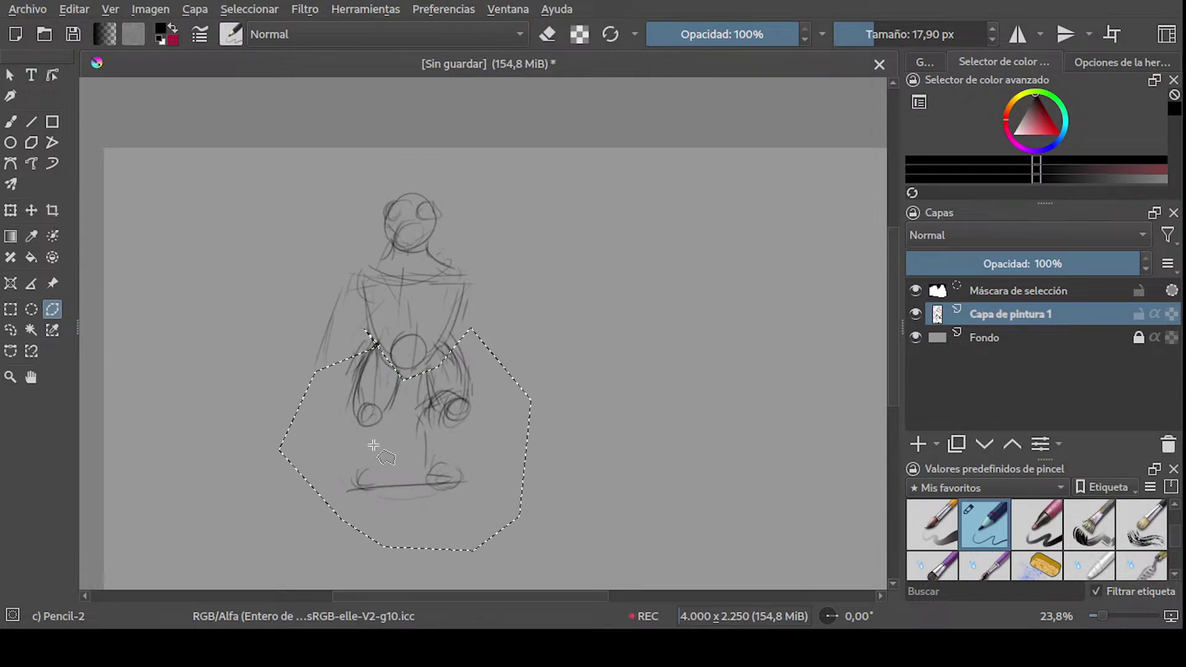
- Move the selected legs slightly down from the torso and clear the selection
scroll(395, 331, "down", 2)
left_click(11, 210)
left_click_drag(378, 341, 386, 352)
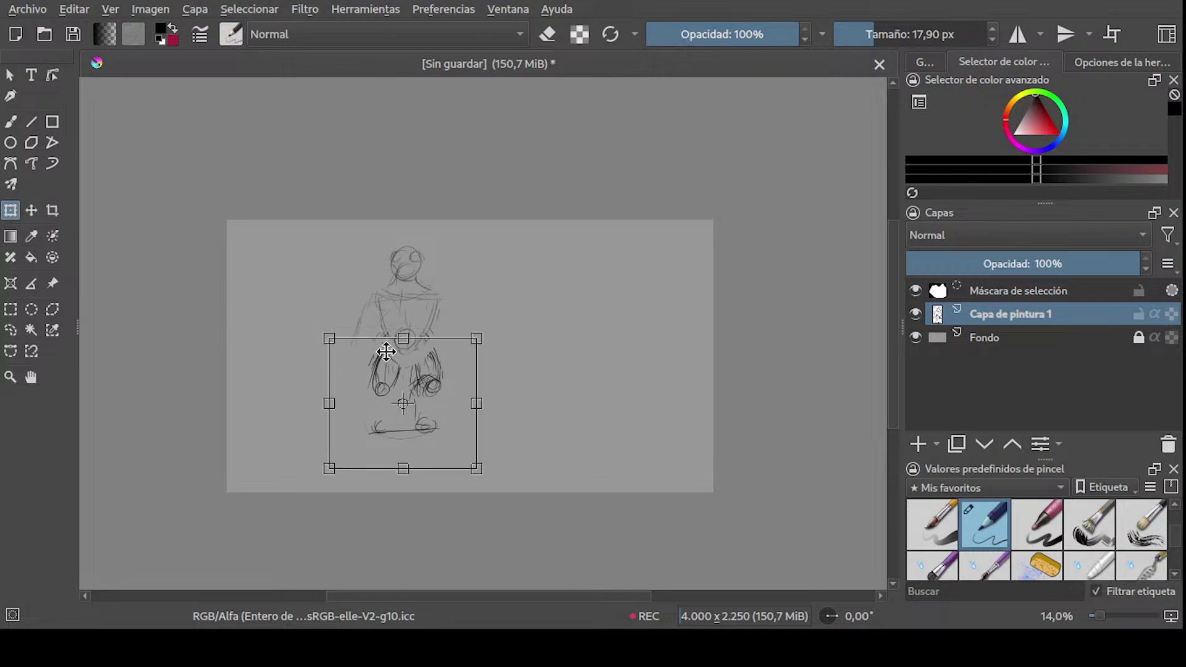
left_click(10, 122)
scroll(309, 363, "up", 2)
key("ctrl+shift+a")
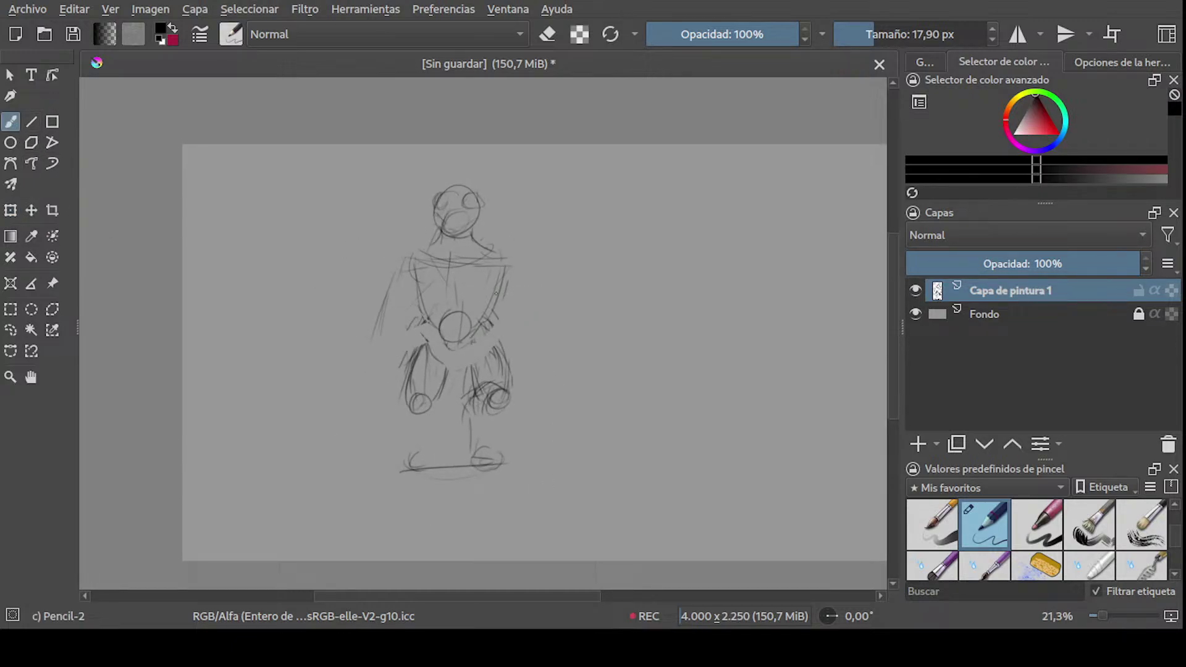
- Sketch the tapered sides of the torso from the chest down to a rounded point at the pelvis
left_click_drag(497, 292, 463, 381)
mouse_move(421, 299)
left_mouse_down()
mouse_move(431, 364)
mouse_move(455, 370)
left_mouse_up()
mouse_move(480, 318)
left_mouse_down()
mouse_move(472, 359)
mouse_move(503, 277)
mouse_move(474, 364)
mouse_move(450, 374)
left_mouse_up()
mouse_move(512, 262)
middle_mouse_down("shift")
mouse_move(587, 261)
mouse_move(459, 260)
mouse_move(467, 326)
middle_mouse_up("shift")
- Add a curved chest line across the upper torso and a rounded shoulder on the drawing's left side
left_click_drag(417, 295, 409, 337)
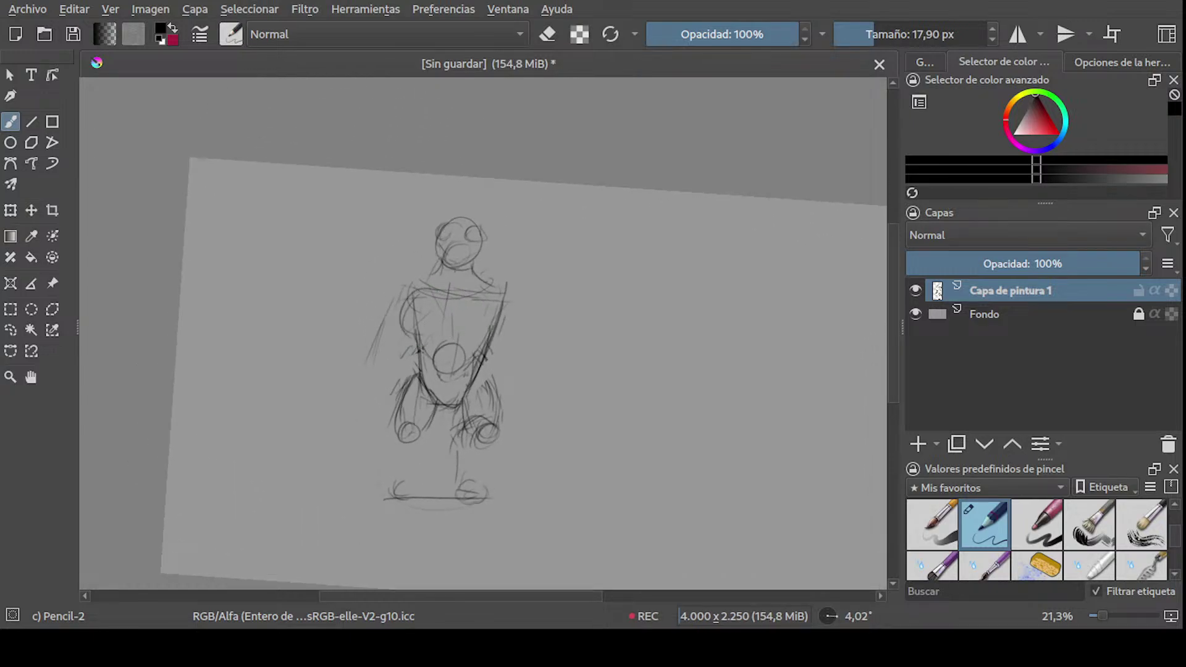
key("ctrl+z")
key("ctrl+z")
mouse_move(428, 294)
left_mouse_down()
mouse_move(420, 341)
mouse_move(498, 311)
left_mouse_up()
key("ctrl+z")
left_click_drag(388, 286, 391, 302)
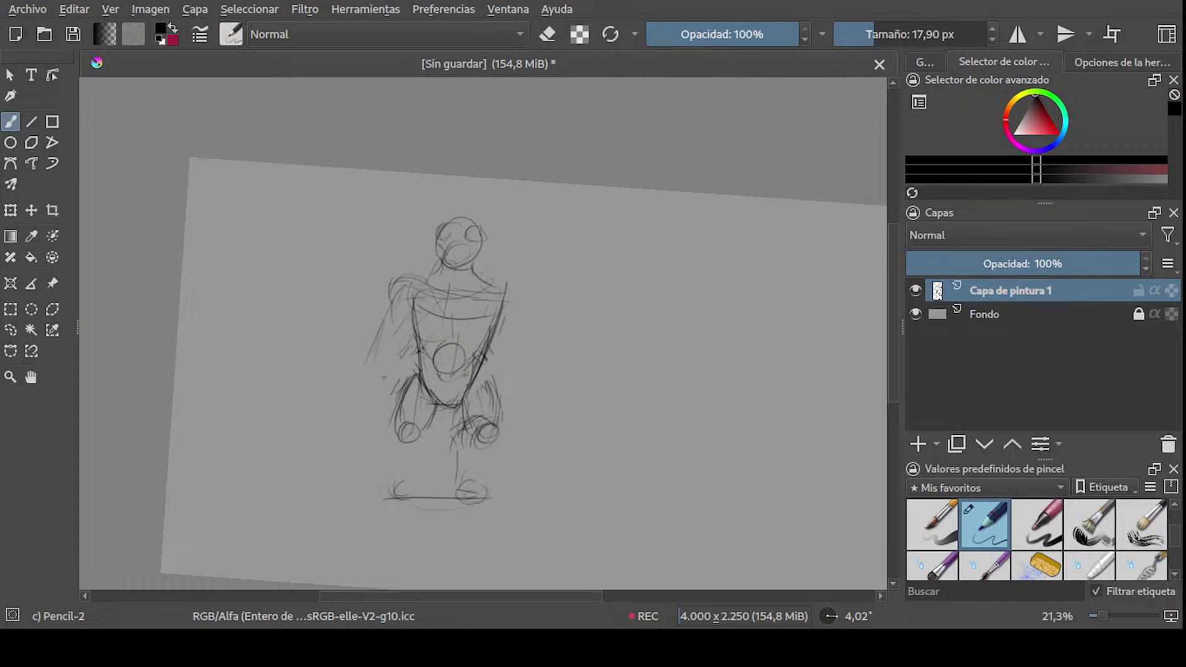
- Sketch the outer arm line on the drawing's left side from the shoulder down to hip height, redoing unsatisfactory strokes
mouse_move(355, 321)
left_mouse_down()
mouse_move(387, 280)
mouse_move(360, 405)
mouse_move(372, 420)
left_mouse_up()
key("ctrl+z")
key("ctrl+z")
key("ctrl+z")
left_click_drag(363, 358, 357, 407)
- Sketch a rounded shoulder and a thin arm line down to the hip on the drawing's right side, replacing rejected strokes
left_click_drag(508, 297, 524, 313)
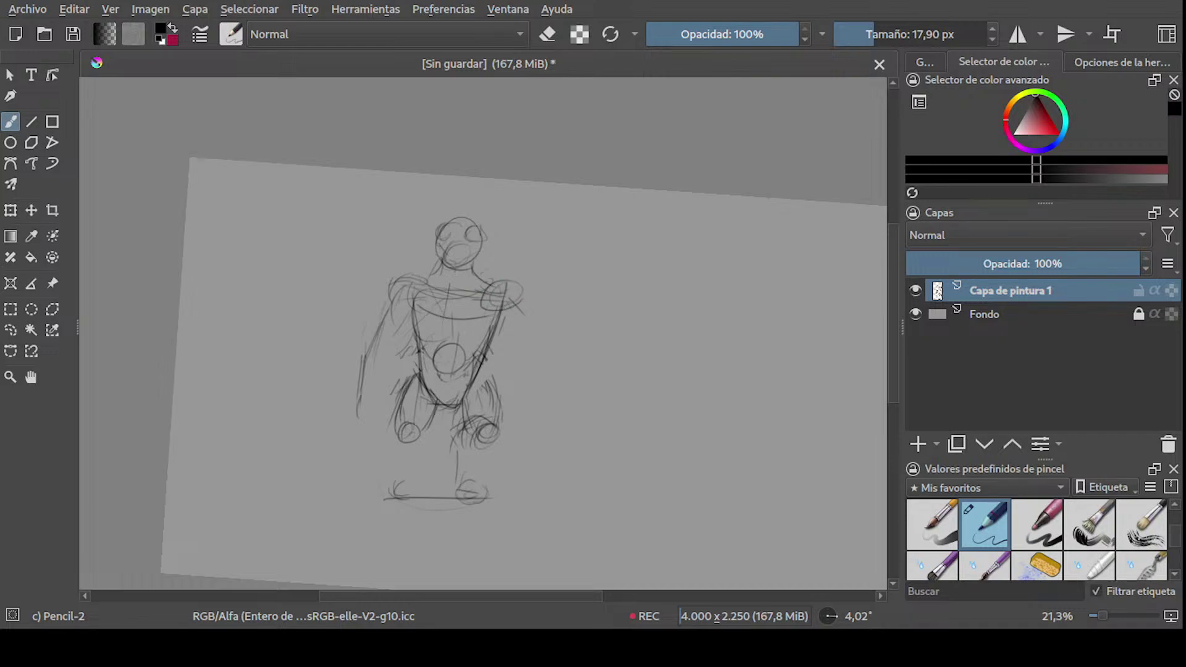
mouse_move(488, 284)
left_mouse_down()
mouse_move(480, 307)
mouse_move(488, 288)
mouse_move(518, 284)
mouse_move(486, 290)
mouse_move(514, 295)
mouse_move(526, 371)
left_mouse_up()
key("ctrl+z")
key("ctrl+z")
key("ctrl+z")
mouse_move(494, 288)
left_mouse_down()
mouse_move(521, 341)
mouse_move(525, 403)
left_mouse_up()
mouse_move(528, 363)
left_mouse_down()
mouse_move(523, 416)
mouse_move(522, 402)
left_mouse_up()
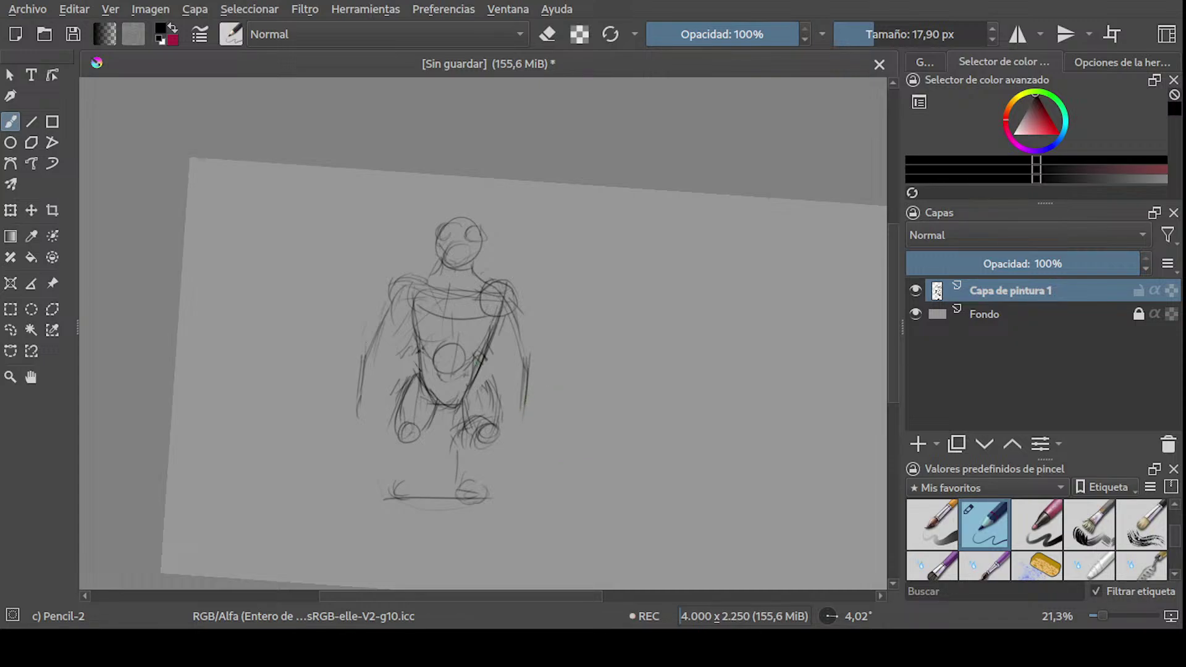
- Rough in the hand, forearm and upper-arm contours of the arm on the drawing's left side
left_click_drag(355, 410, 372, 433)
mouse_move(431, 339)
middle_mouse_down()
mouse_move(421, 376)
mouse_move(399, 392)
middle_mouse_up()
left_click_drag(349, 440, 345, 452)
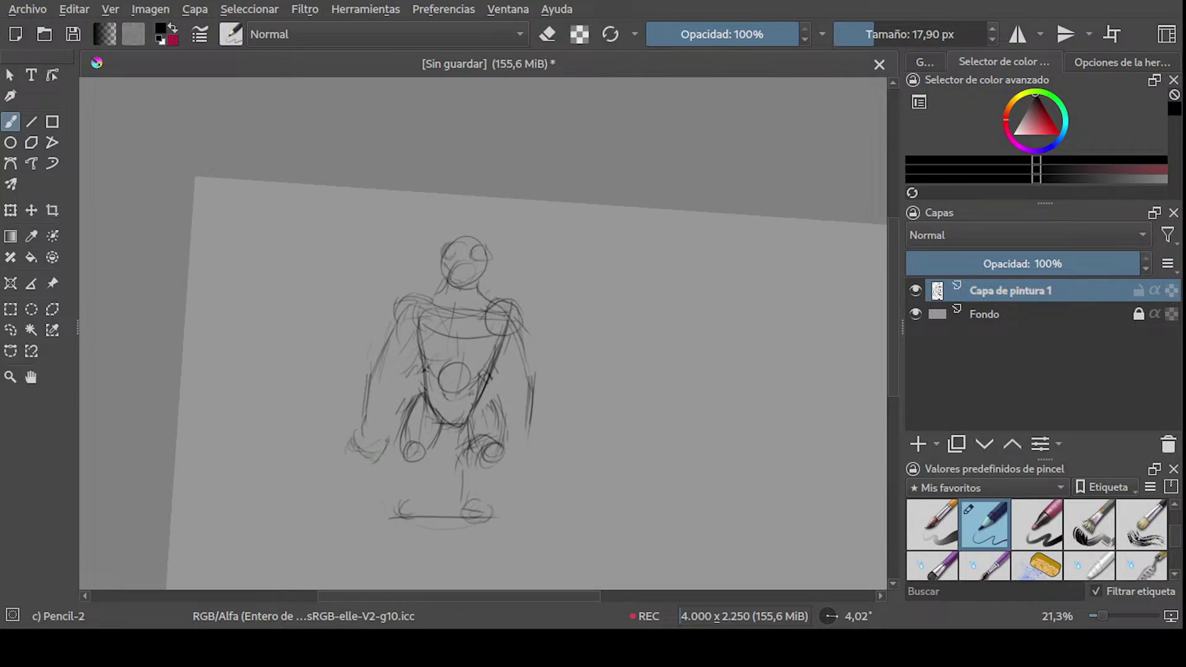
key("ctrl+z")
left_click_drag(353, 425, 350, 456)
left_click_drag(356, 388, 346, 410)
mouse_move(365, 344)
left_mouse_down()
mouse_move(351, 377)
mouse_move(386, 321)
mouse_move(363, 349)
mouse_move(369, 333)
mouse_move(389, 383)
left_mouse_up()
left_click_drag(421, 346, 398, 381)
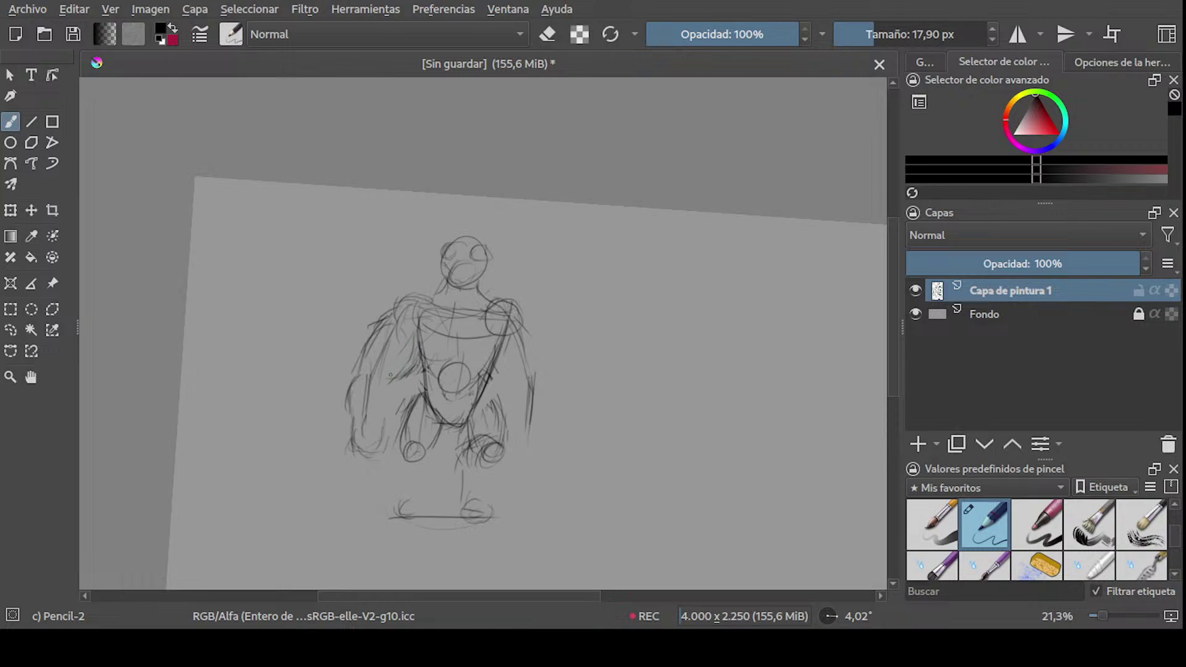
- Add inner arm strokes beside the torso on the drawing's left side and erase the stray lines there
mouse_move(416, 340)
left_mouse_down()
mouse_move(394, 381)
mouse_move(412, 363)
left_mouse_up()
mouse_move(411, 355)
left_mouse_down()
mouse_move(394, 371)
mouse_move(412, 367)
left_mouse_up()
key("e")
mouse_move(414, 352)
left_mouse_down()
mouse_move(408, 376)
mouse_move(411, 355)
mouse_move(396, 374)
left_mouse_up()
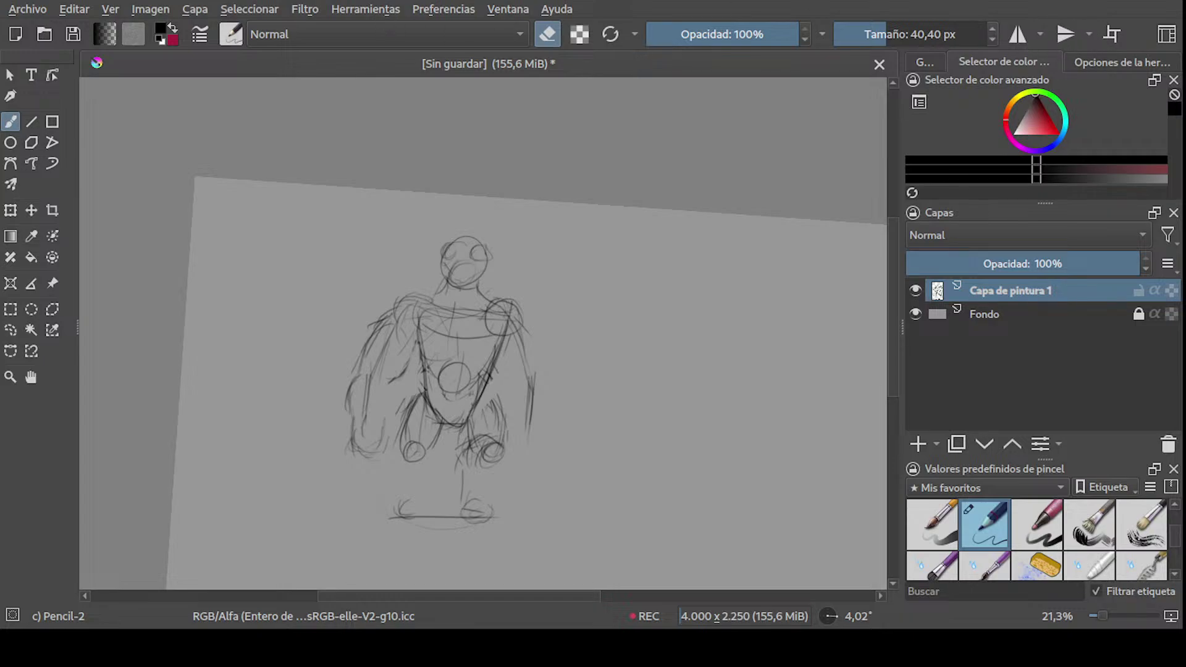
- Return to the pencil at about 24 px and darken the outer and inner contours of the arm on the drawing's left side
middle_click_drag(575, 238, 602, 170)
left_click_drag(430, 329, 411, 320, "shift")
key("e")
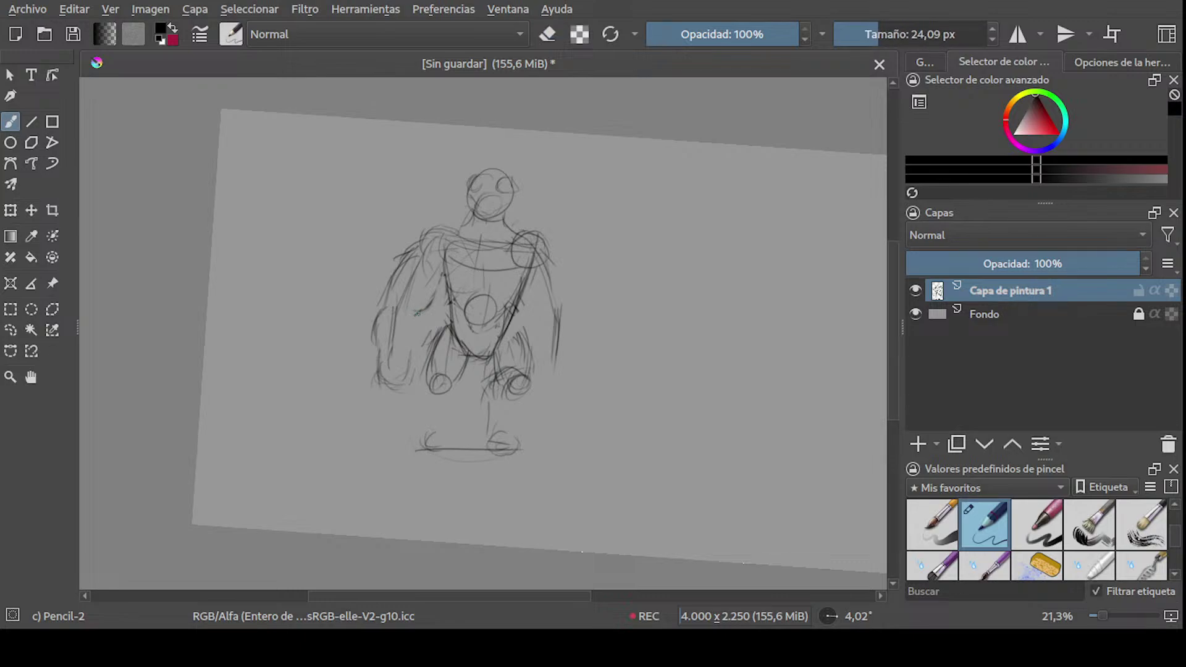
left_click(411, 319, "ctrl")
left_click_drag(415, 309, 414, 346)
mouse_move(378, 299)
left_mouse_down()
mouse_move(371, 321)
mouse_move(376, 310)
left_mouse_up()
middle_click_drag(733, 176, 703, 196)
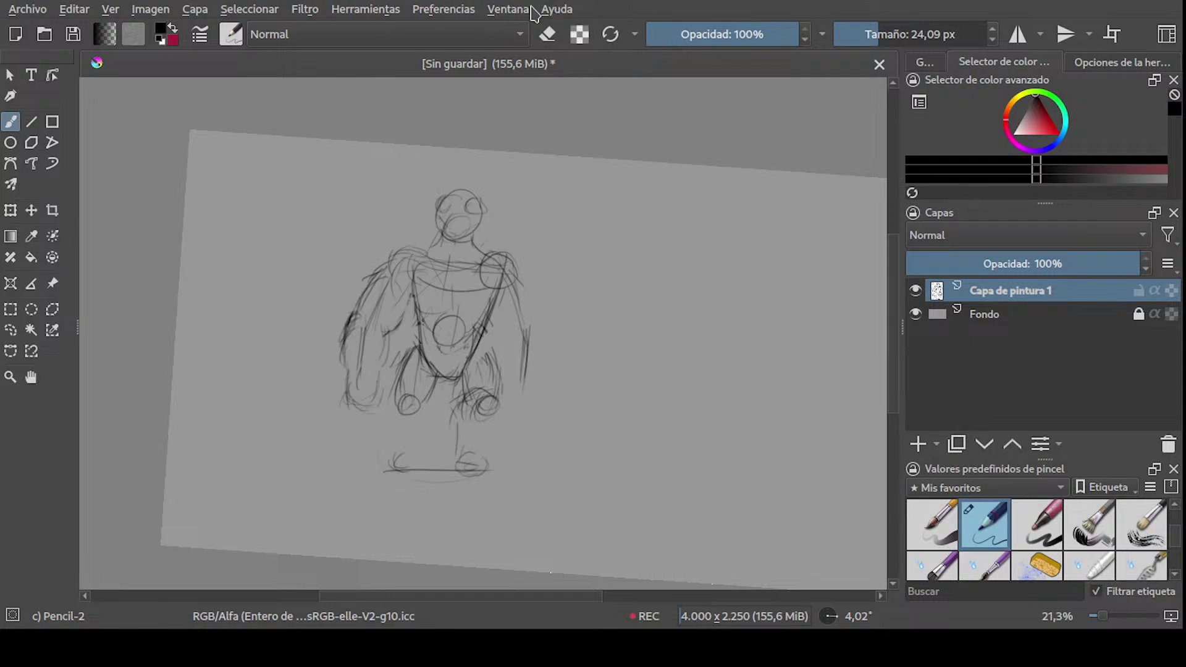
left_click_drag(409, 295, 390, 333)
- Thicken the arm on the drawing's right side with muscular upper-arm and forearm contours
left_click_drag(634, 247, 642, 395, "shift")
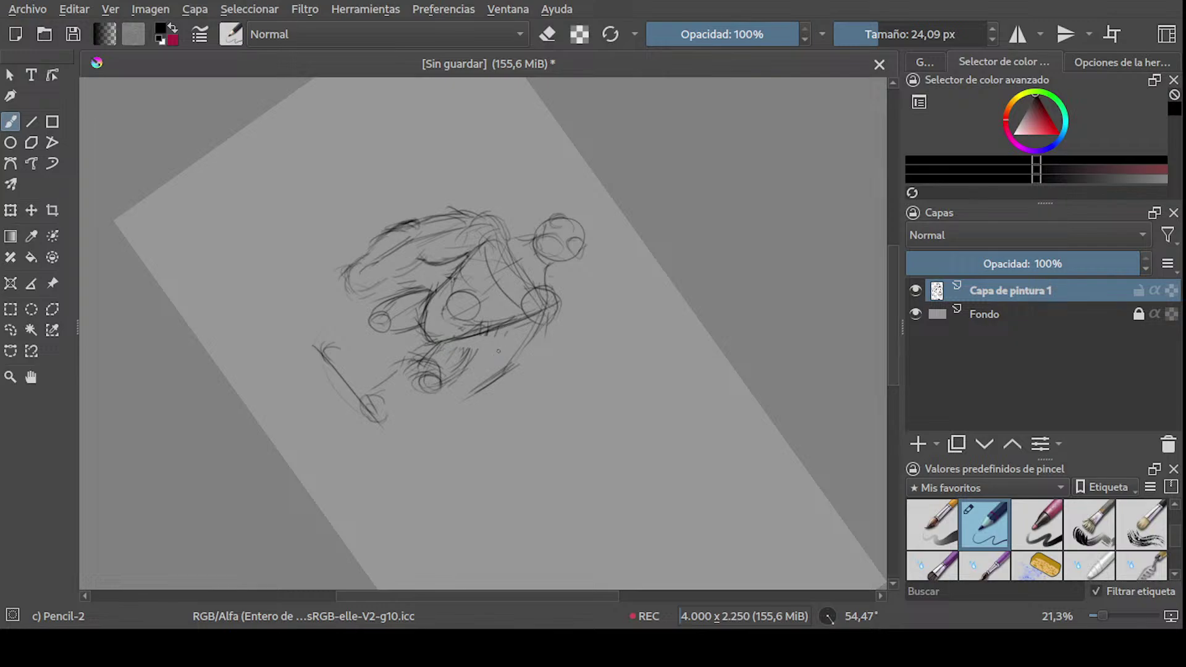
left_click_drag(505, 338, 492, 368)
mouse_move(555, 305)
left_mouse_down()
mouse_move(558, 329)
mouse_move(559, 309)
mouse_move(526, 372)
mouse_move(465, 386)
mouse_move(469, 369)
left_mouse_up()
mouse_move(525, 395)
left_mouse_down()
mouse_move(516, 382)
mouse_move(491, 408)
mouse_move(510, 403)
mouse_move(474, 404)
left_mouse_up()
middle_click_drag(482, 401, 457, 286, "shift")
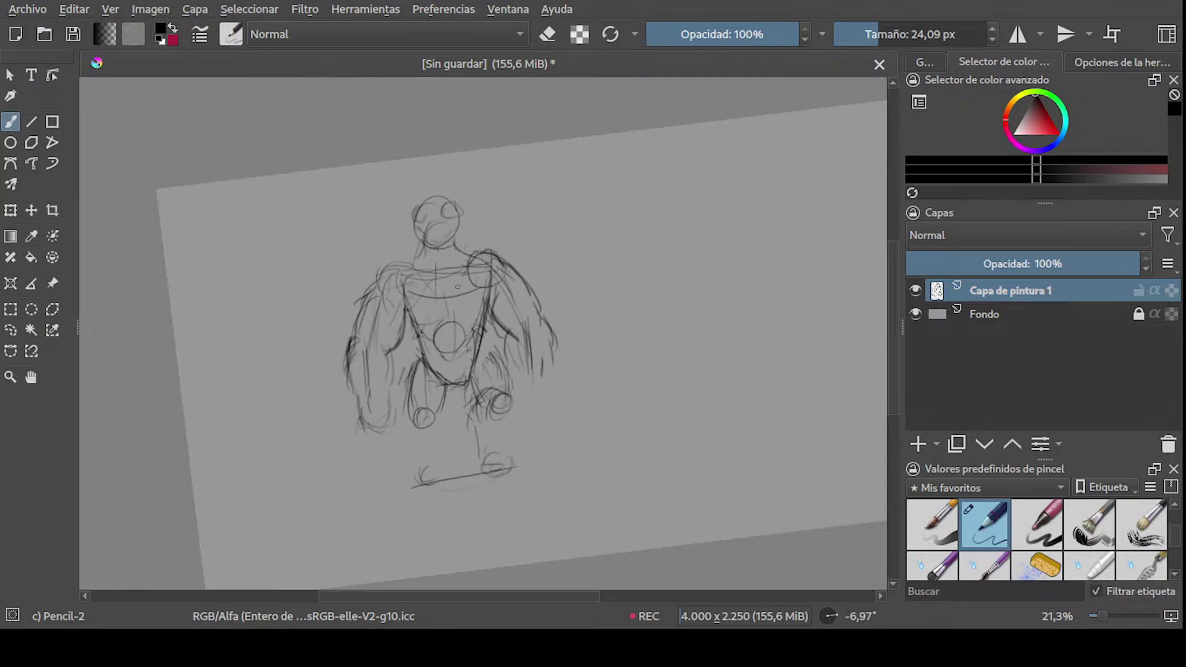
- Undo the last forearm strokes and redraw the forearm on the drawing's right side, ending in a rounded hand
key("ctrl+z")
key("ctrl+z")
key("ctrl+z")
key("ctrl+z")
key("ctrl+z")
mouse_move(516, 337)
left_mouse_down()
mouse_move(525, 373)
mouse_move(546, 379)
mouse_move(540, 397)
left_mouse_up()
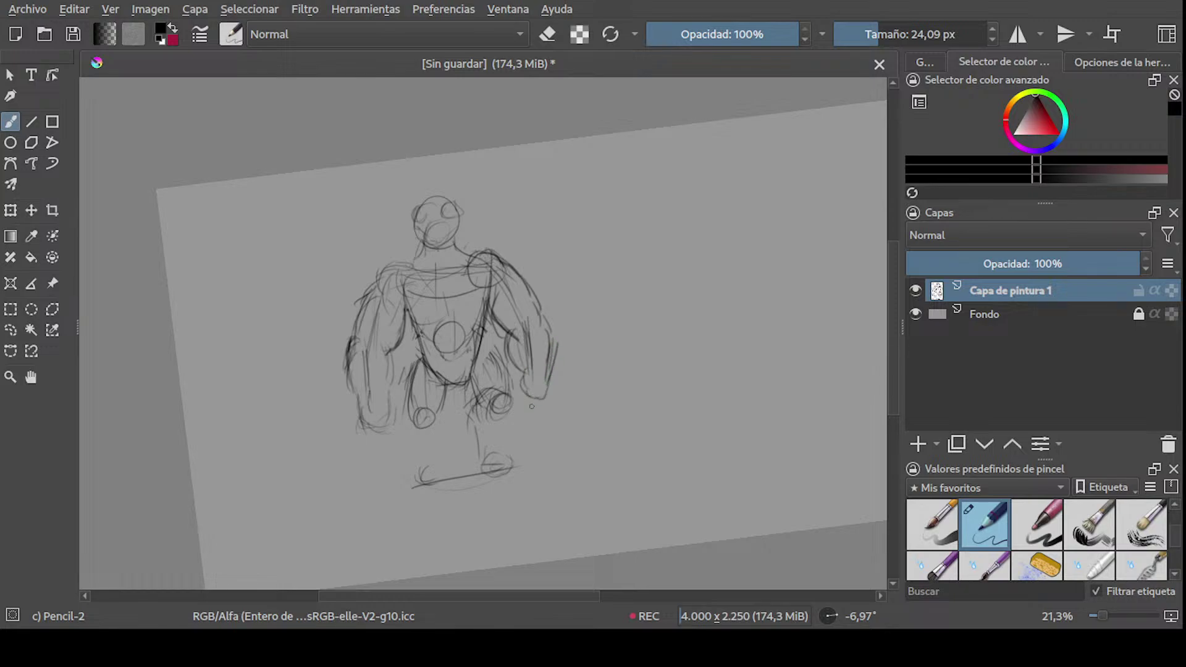
- Draw a small circle for the hand and reinforce the inner forearm on the drawing's left side
middle_click_drag(415, 245, 468, 224, "shift")
mouse_move(354, 339)
left_mouse_down()
mouse_move(343, 368)
mouse_move(359, 349)
mouse_move(357, 359)
left_mouse_up()
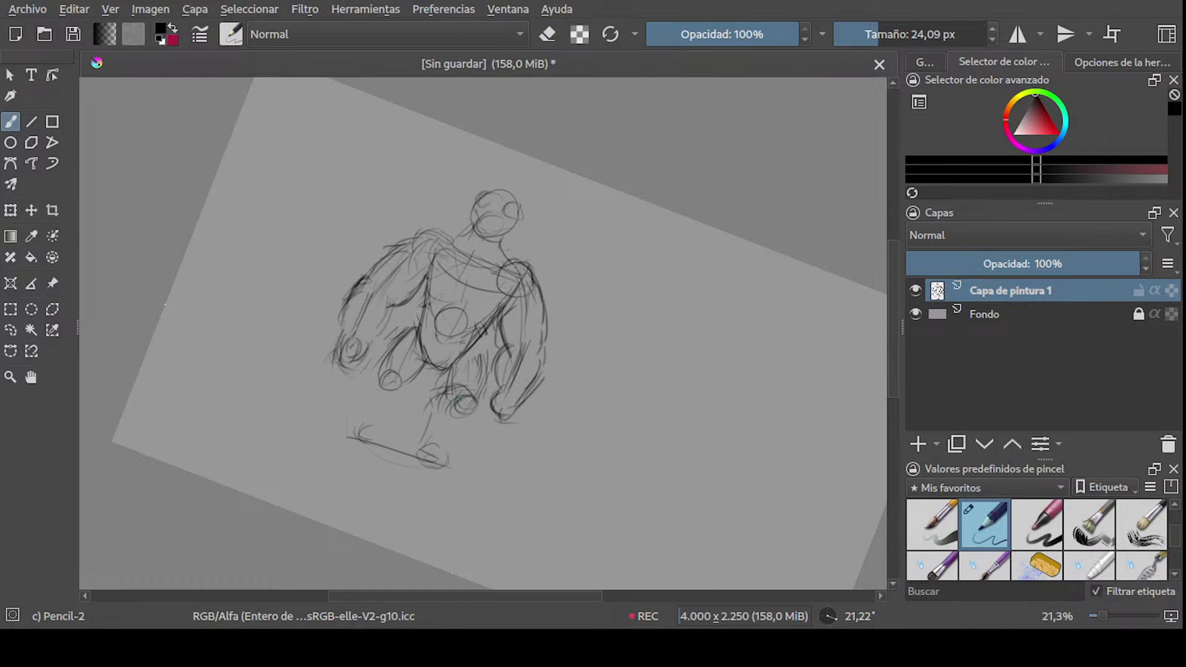
middle_click_drag(165, 304, 174, 328)
left_click_drag(401, 330, 377, 369)
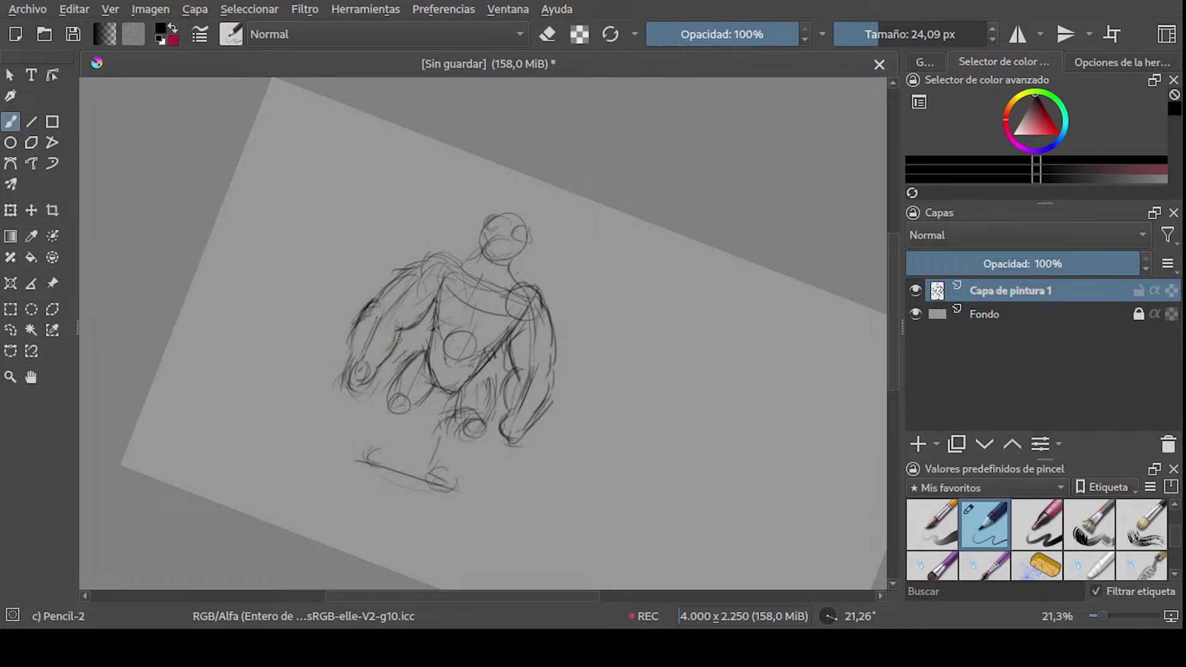
left_click_drag(398, 329, 377, 371)
- Darken the shoulder and the upper-arm contours on the drawing's right side
middle_click_drag(524, 341, 608, 318, "shift")
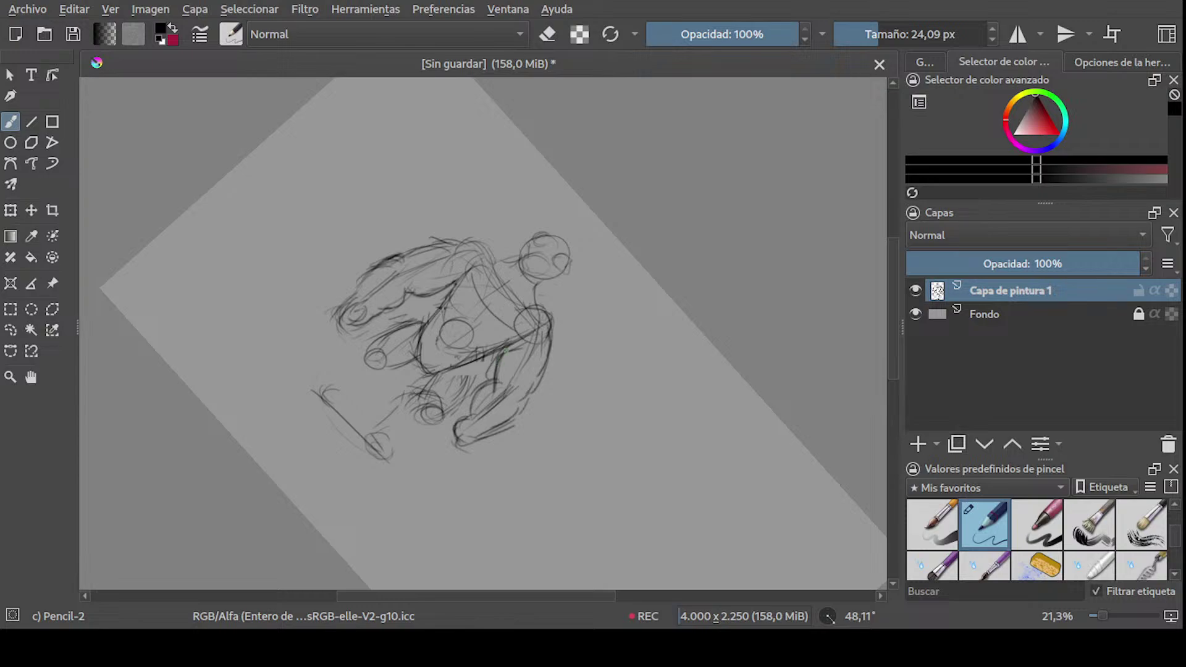
left_click_drag(506, 350, 498, 370)
left_click_drag(550, 325, 536, 371)
left_click_drag(540, 302, 549, 328)
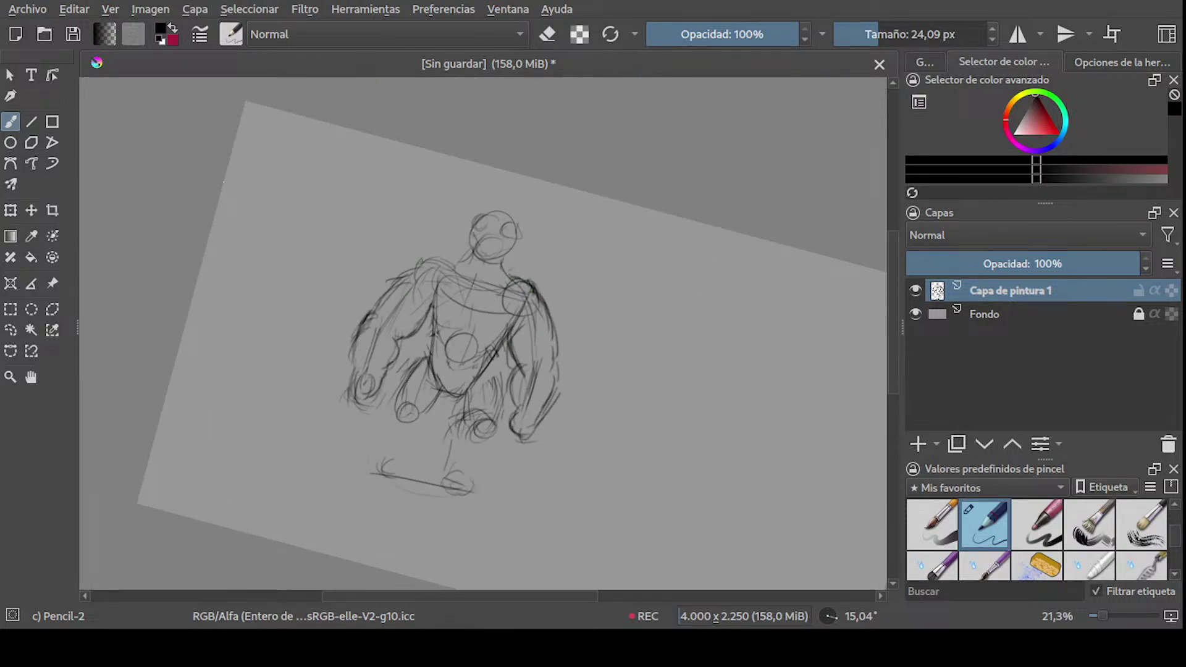
- Round off the shoulder on the drawing's left side and rough in the lower curve of the opposite chest muscle
left_click_drag(438, 255, 409, 270)
left_click_drag(480, 281, 467, 323)
key("ctrl+z")
mouse_move(480, 279)
left_mouse_down()
mouse_move(468, 317)
mouse_move(513, 313)
mouse_move(485, 325)
mouse_move(516, 325)
left_mouse_up()
key("ctrl+z")
left_click_drag(484, 326, 505, 332)
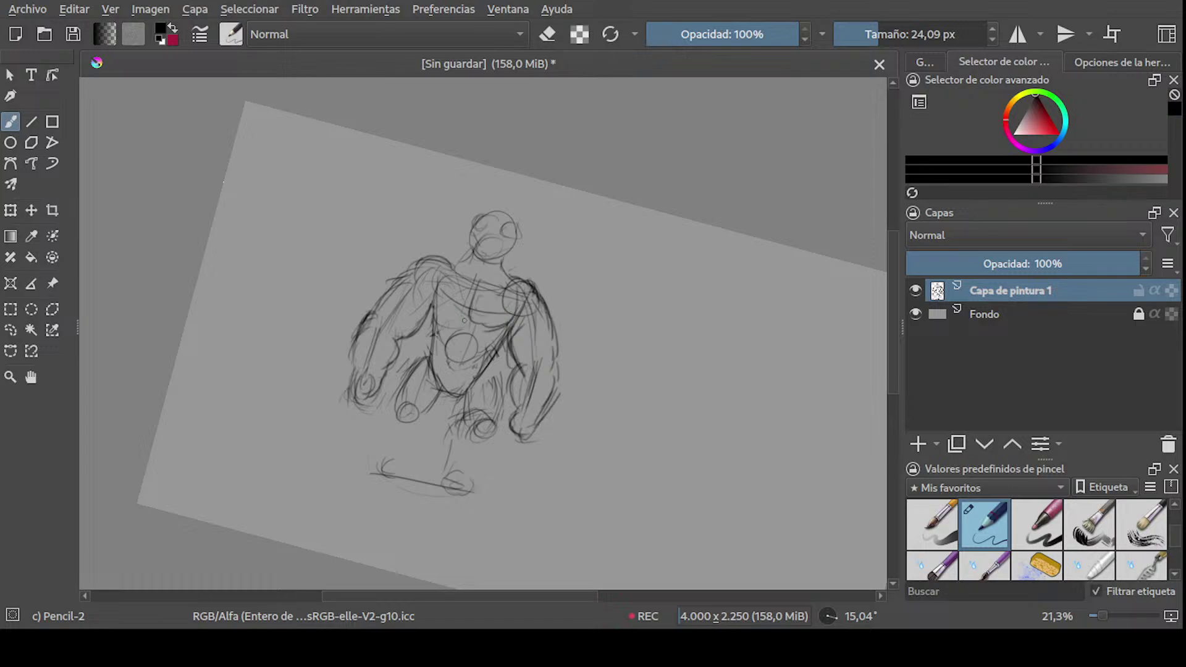
- Undo the rough chest curve and redraw the pectorals across the upper torso
key("ctrl+z")
key("ctrl+z")
key("ctrl+z")
key("ctrl+shift+z")
key("ctrl+z")
key("ctrl+z")
mouse_move(473, 308)
left_mouse_down()
mouse_move(504, 323)
mouse_move(494, 316)
mouse_move(513, 291)
mouse_move(432, 293)
mouse_move(473, 304)
left_mouse_up()
key("ctrl+z")
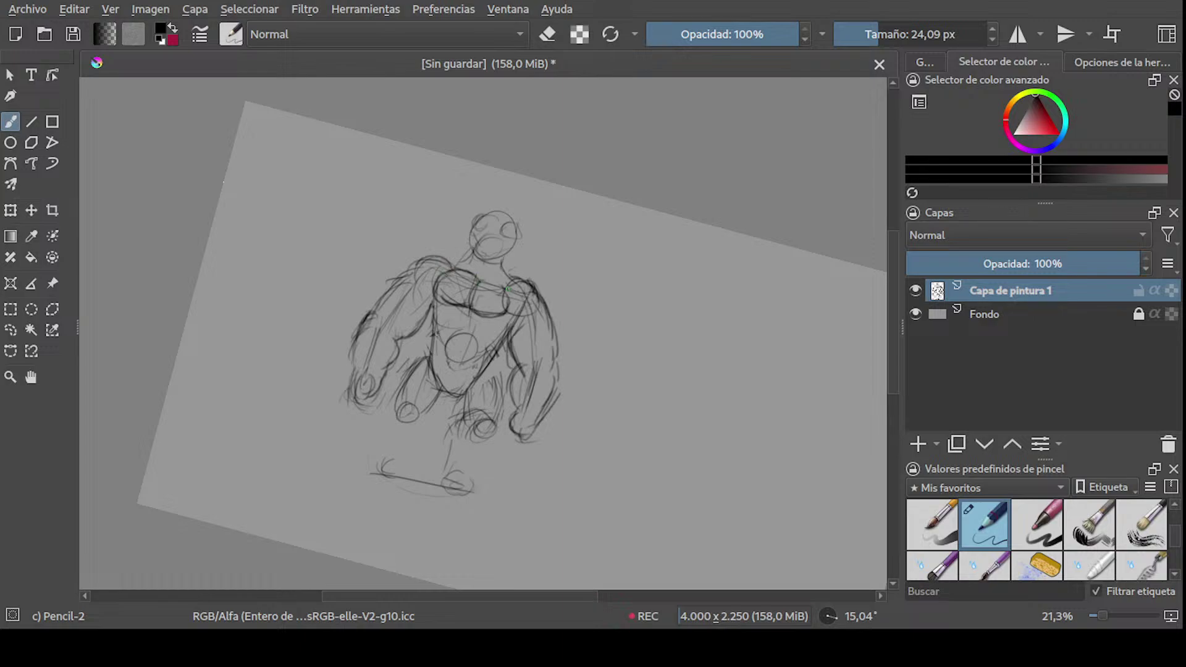
- Shape the pectoral on the drawing's right side into a full rounded form, lightly erasing and darkening its outline
mouse_move(506, 291)
left_mouse_down()
mouse_move(510, 312)
mouse_move(513, 287)
mouse_move(511, 309)
mouse_move(502, 292)
left_mouse_up()
key("e")
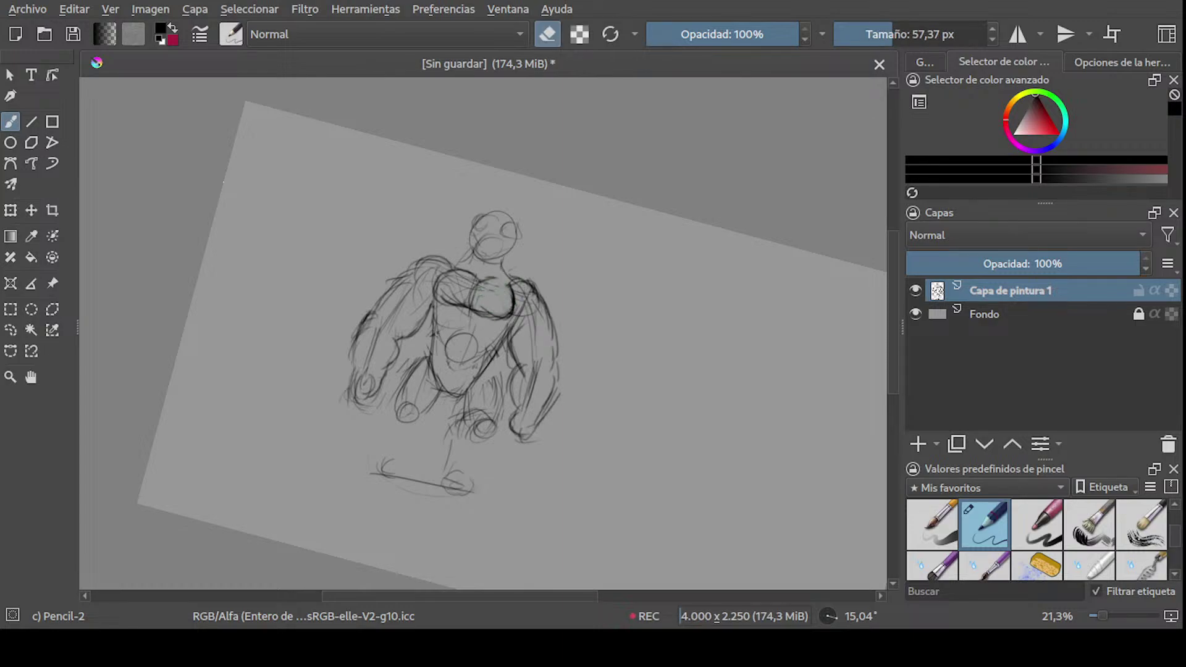
key("e")
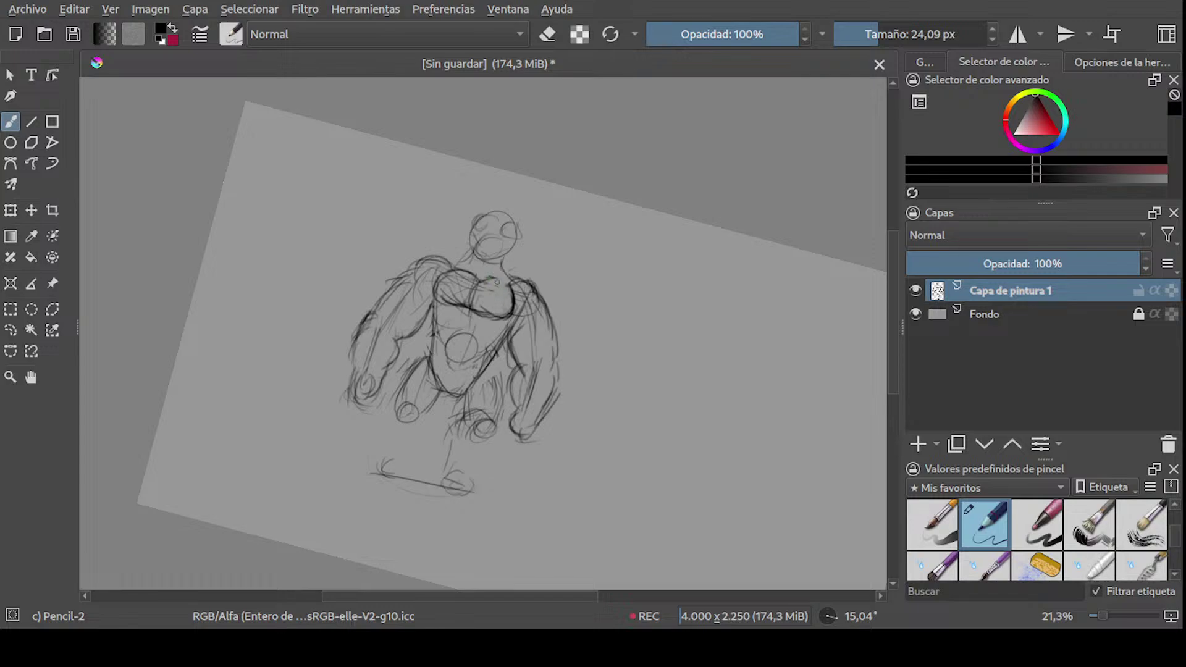
left_click_drag(511, 296, 509, 300)
- Sketch the abdominal muscles below the chest and darken the thigh and knee on the drawing's right side
mouse_move(494, 323)
left_mouse_down()
mouse_move(467, 331)
mouse_move(469, 349)
left_mouse_up()
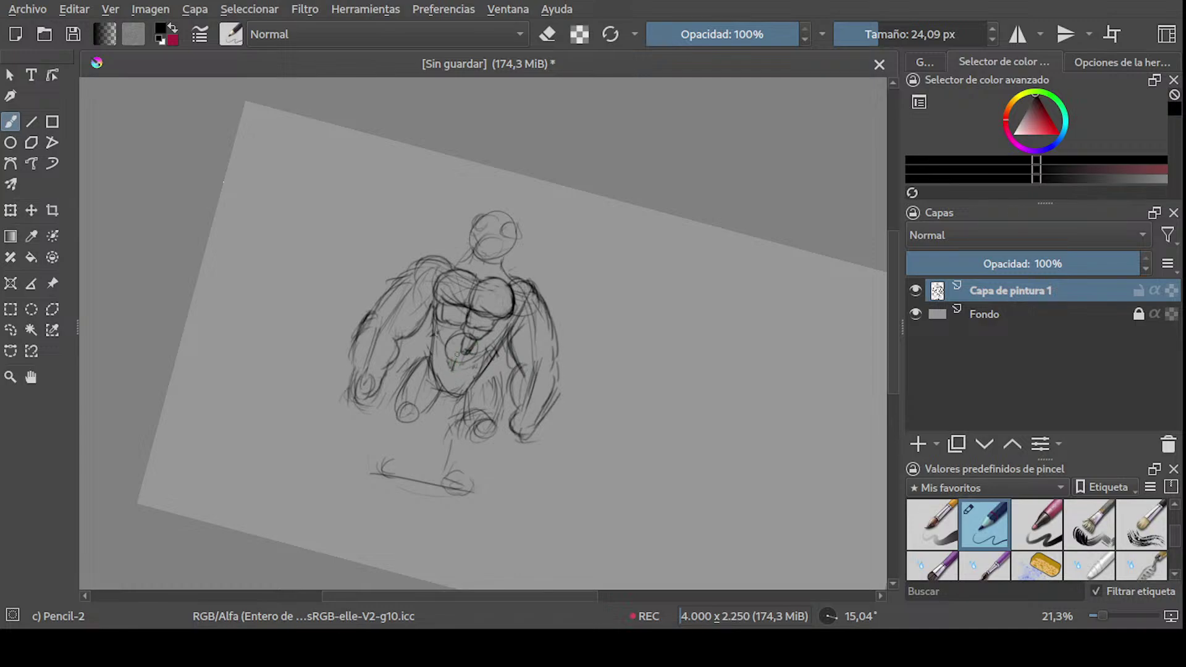
left_click_drag(453, 334, 449, 329)
mouse_move(502, 322)
left_mouse_down()
mouse_move(480, 357)
mouse_move(495, 355)
mouse_move(499, 415)
mouse_move(477, 440)
left_mouse_up()
key("ctrl+z")
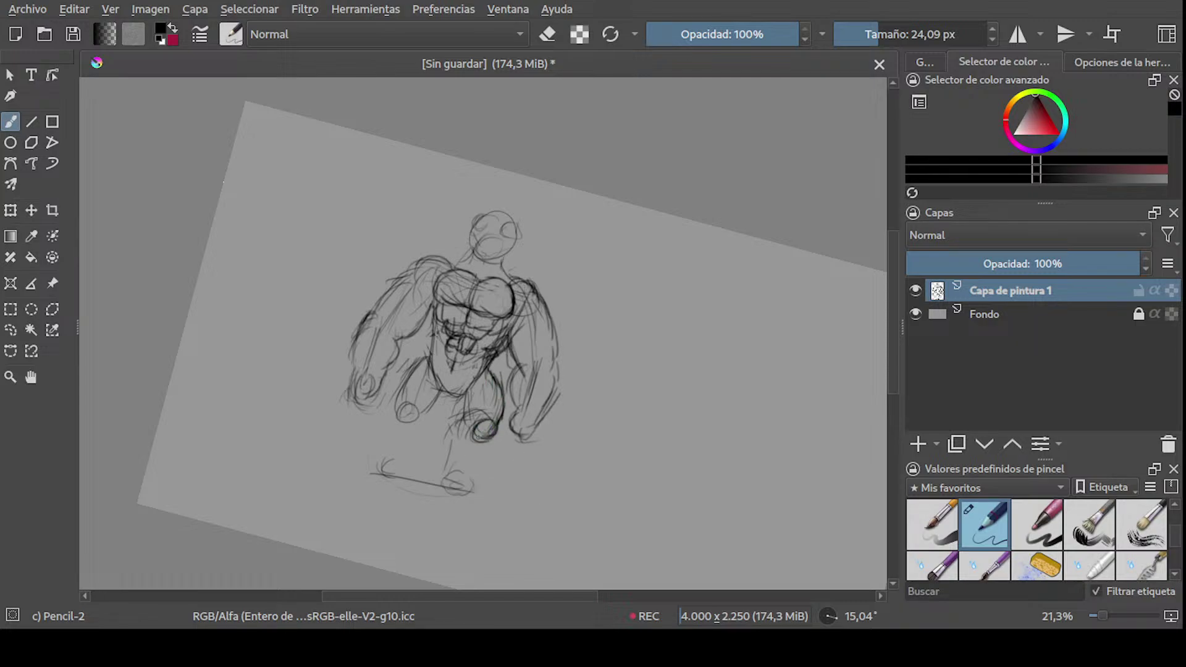
- Draw the inner thigh, lower leg and foot outline on the drawing's right side
left_click_drag(463, 387, 459, 422)
left_click_drag(462, 410, 444, 474)
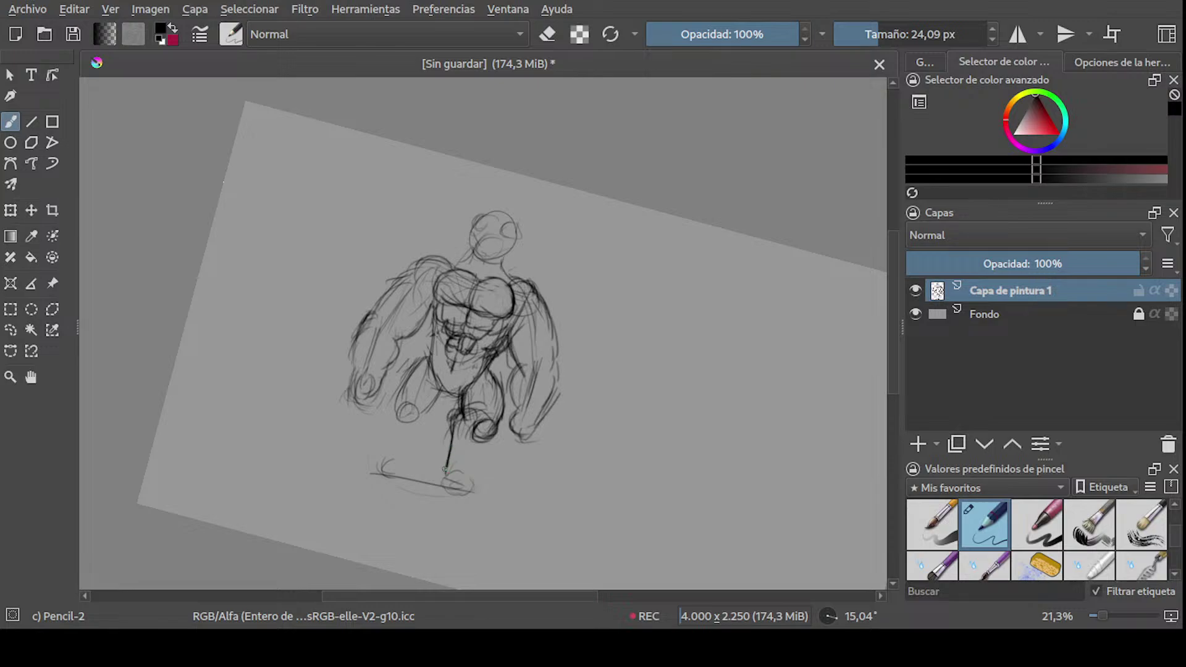
left_click_drag(475, 437, 462, 479)
- Draw the knee, both lower-leg edges and the foot of the leg on the drawing's left side
left_click_drag(398, 410, 388, 460)
left_click_drag(398, 439, 387, 461)
mouse_move(409, 397)
left_mouse_down()
mouse_move(431, 415)
mouse_move(417, 467)
left_mouse_up()
mouse_move(429, 426)
left_mouse_down()
mouse_move(414, 470)
mouse_move(391, 470)
left_mouse_up()
mouse_move(398, 451)
left_mouse_down()
mouse_move(405, 425)
mouse_move(401, 455)
mouse_move(423, 480)
mouse_move(412, 484)
left_mouse_up()
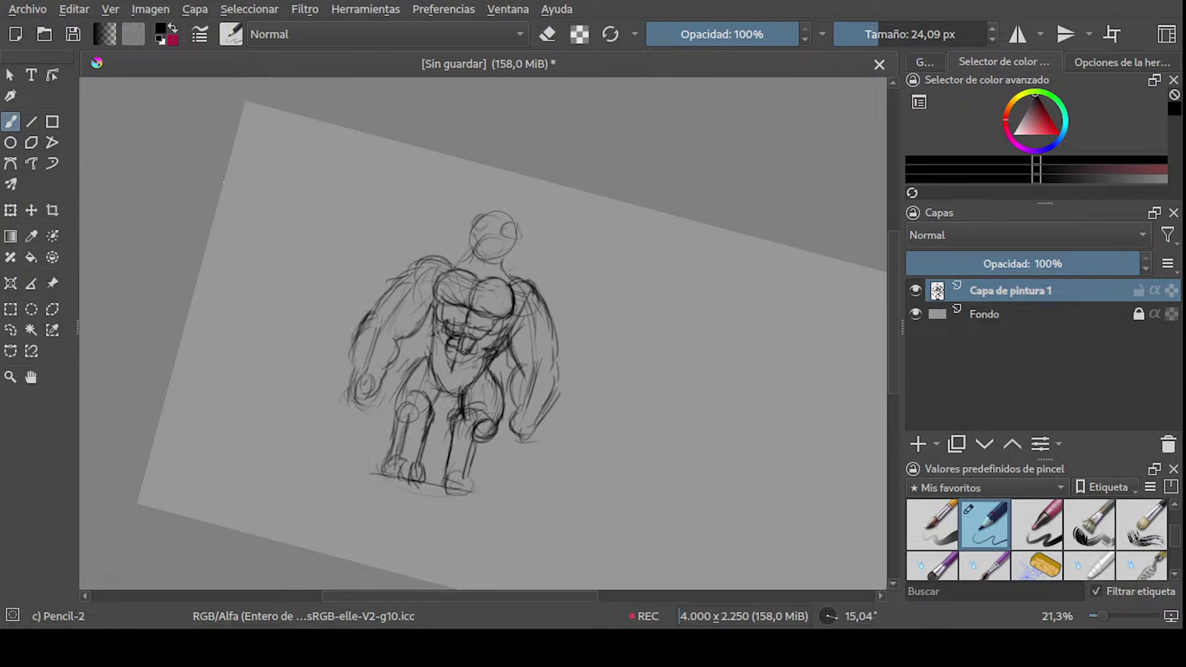
- Clean up the foot on the drawing's right side with the eraser and redraw it with rounded toes
scroll(464, 581, "up", 5, "ctrl")
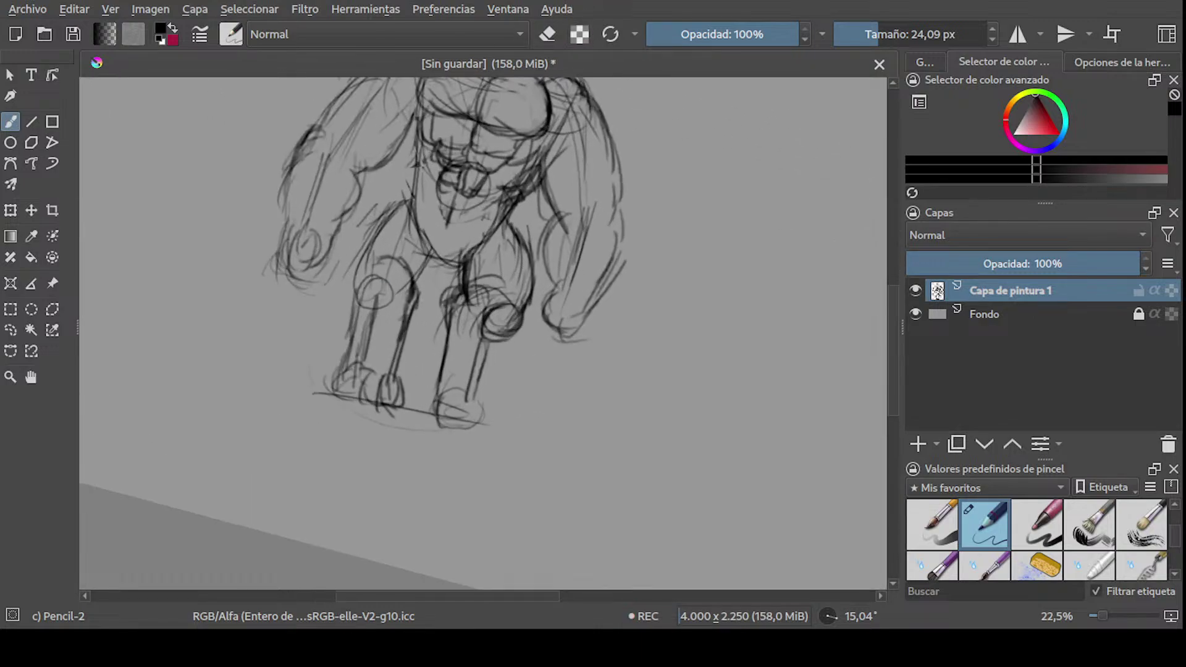
key("e")
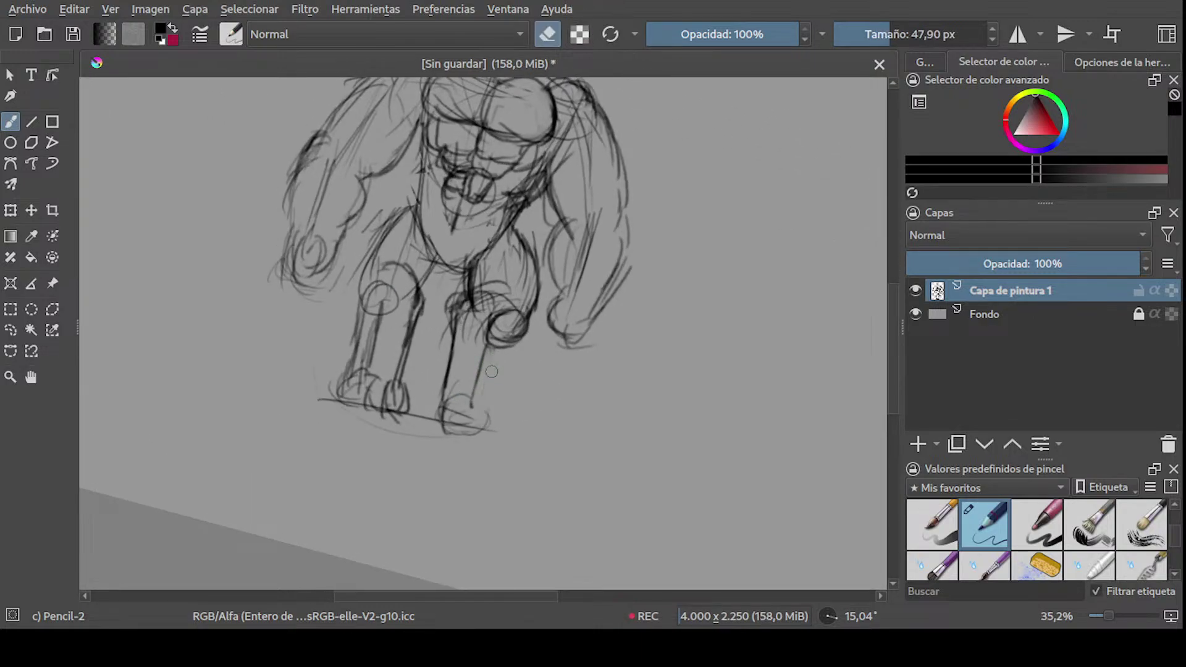
mouse_move(493, 412)
left_mouse_down("shift")
mouse_move(439, 408)
mouse_move(454, 429)
mouse_move(486, 424)
mouse_move(445, 426)
mouse_move(487, 435)
mouse_move(475, 390)
mouse_move(488, 333)
left_mouse_up("shift")
key("e")
middle_click_drag(370, 347, 389, 412)
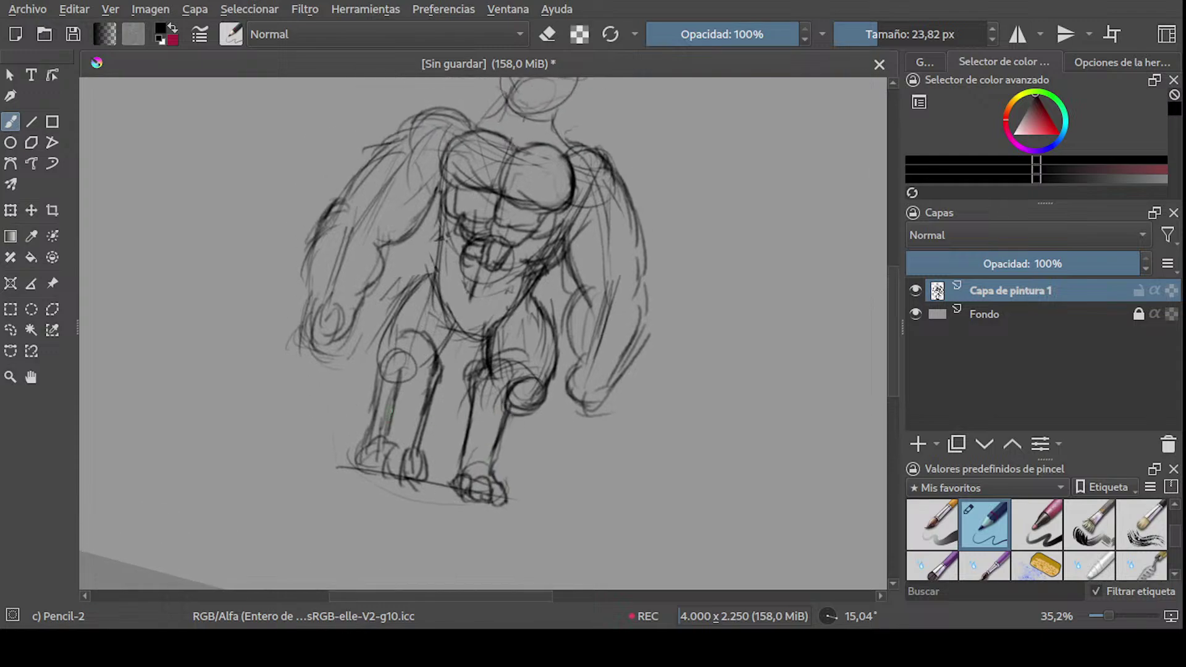
- Erase the outer lower-leg line on the drawing's left side and return to the pencil at about 21 px
key("e")
mouse_move(378, 405)
left_mouse_down()
mouse_move(369, 383)
mouse_move(365, 431)
mouse_move(365, 371)
mouse_move(364, 435)
mouse_move(344, 437)
left_mouse_up()
left_click_drag(344, 437, 285, 438, "shift")
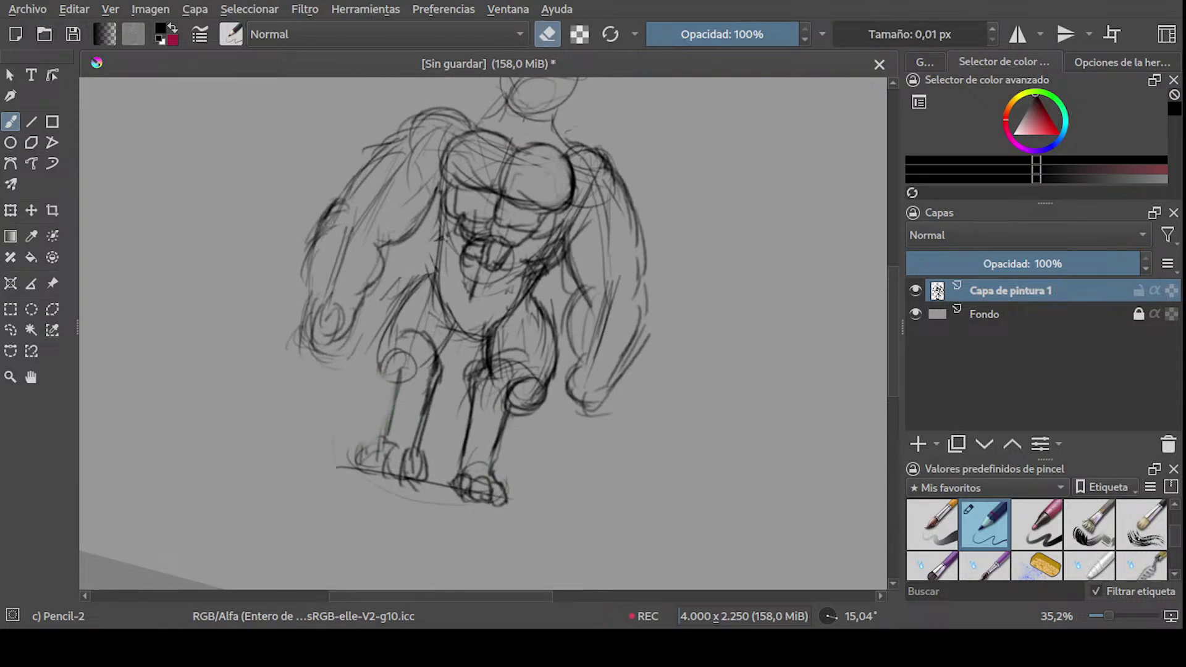
mouse_move(383, 351)
left_mouse_down("shift")
mouse_move(396, 351)
mouse_move(381, 370)
mouse_move(398, 378)
mouse_move(409, 345)
mouse_move(398, 374)
mouse_move(417, 371)
mouse_move(430, 338)
mouse_move(435, 359)
left_mouse_up("shift")
key("e")
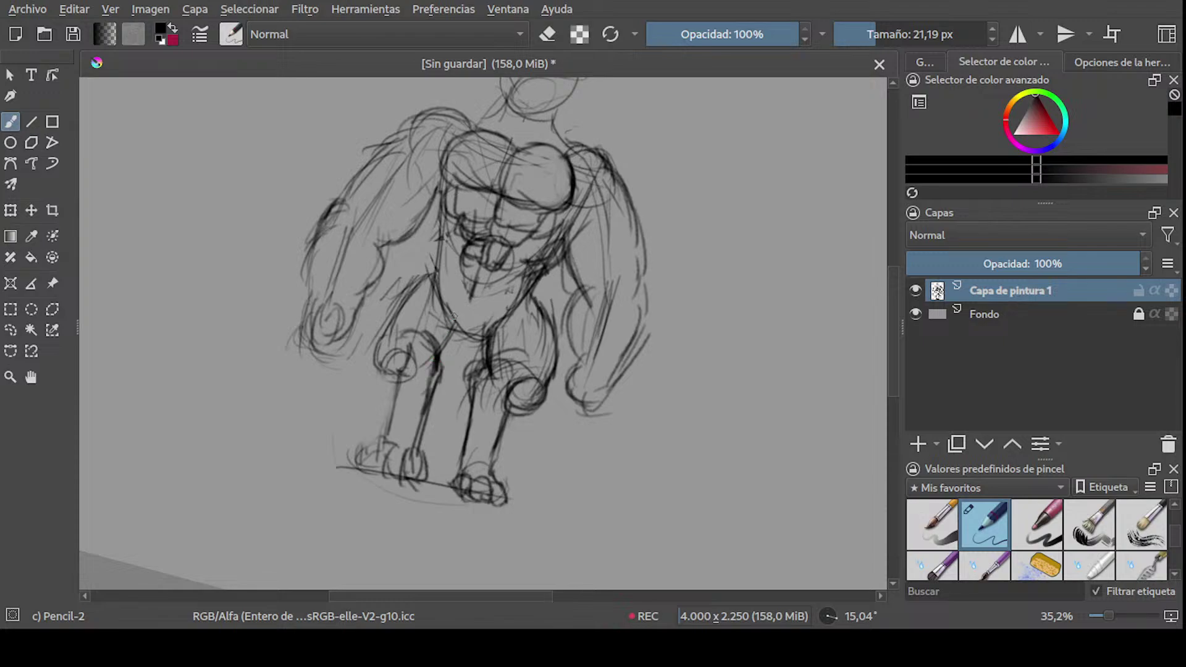
- Darken the thigh contours and the groin lines where the legs meet the pelvis
mouse_move(453, 316)
left_mouse_down()
mouse_move(410, 369)
mouse_move(398, 298)
mouse_move(413, 283)
left_mouse_up()
mouse_move(400, 288)
left_mouse_down()
mouse_move(437, 271)
mouse_move(423, 295)
left_mouse_up()
left_click_drag(538, 301, 546, 313)
mouse_move(465, 318)
left_mouse_down()
mouse_move(448, 340)
mouse_move(522, 326)
left_mouse_up()
left_click_drag(470, 297, 470, 323)
middle_click_drag(469, 315, 475, 328)
left_click_drag(438, 339, 488, 306)
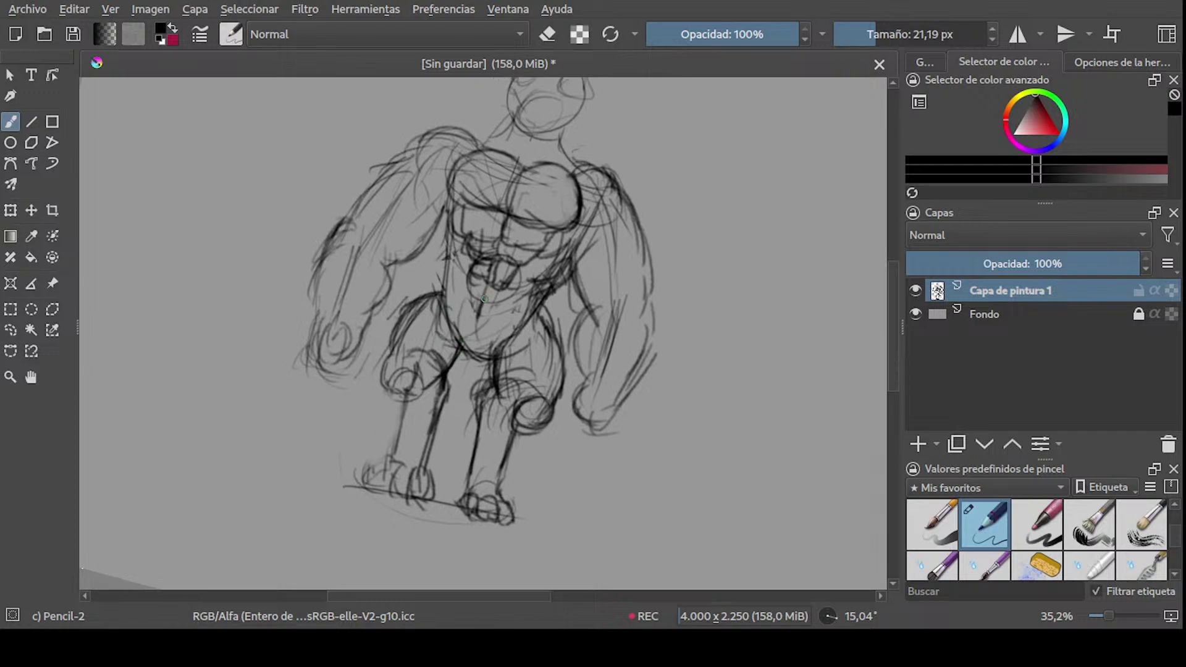
- Draw the tail's large outer curve sweeping from the hip out past the arm on the drawing's right side, redoing its end
middle_click_drag(476, 327, 370, 341)
left_click_drag(445, 319, 582, 376)
left_click_drag(589, 327, 524, 485)
middle_click_drag(504, 415, 539, 347)
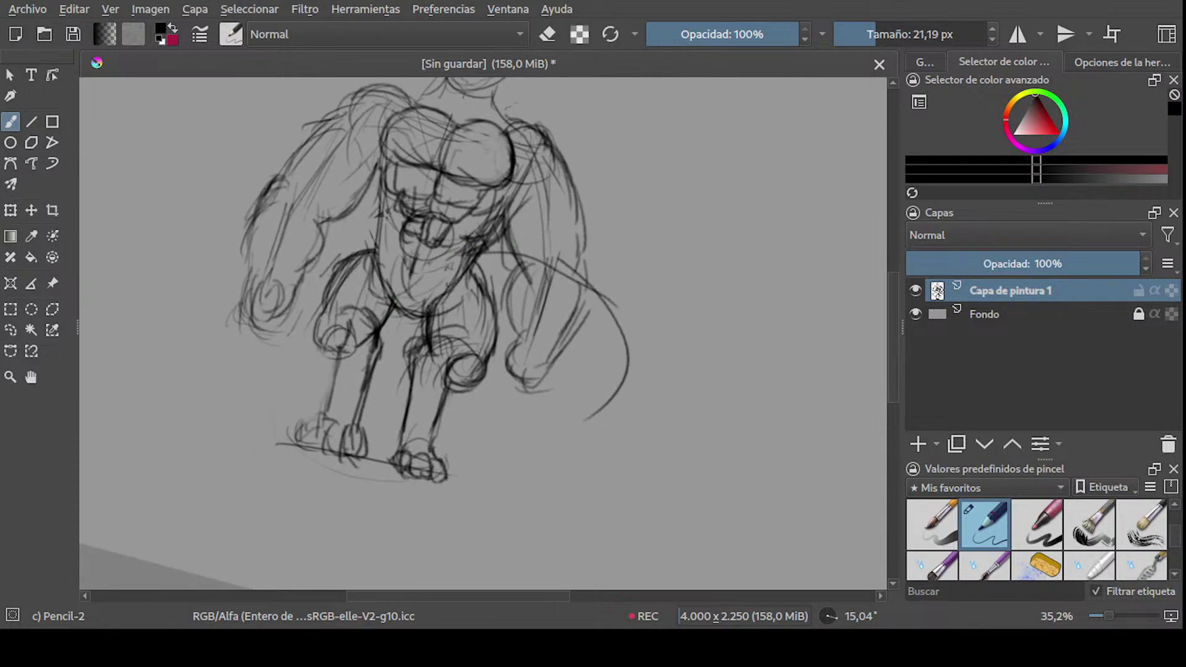
key("ctrl+z")
left_click_drag(627, 281, 594, 402)
key("ctrl+z")
left_click_drag(610, 305, 561, 431)
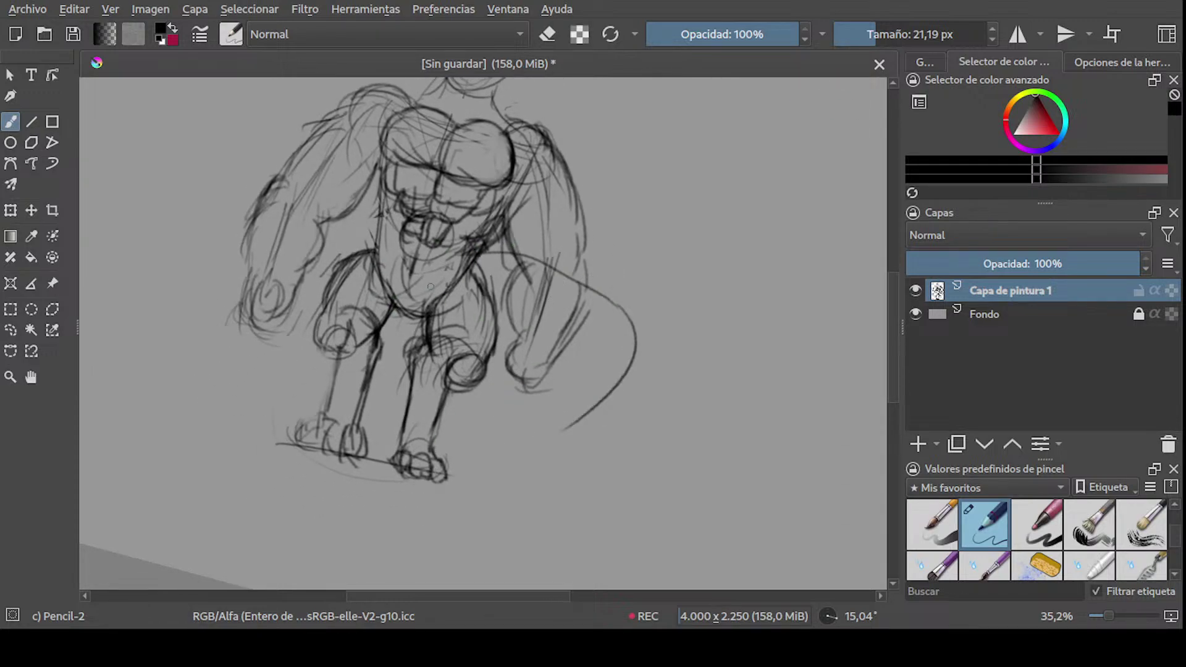
- Draw the tail's inner curve from the pelvis and join both edges in a rounded tip
left_click_drag(431, 286, 532, 318)
key("ctrl+z")
mouse_move(426, 312)
left_mouse_down()
mouse_move(506, 309)
mouse_move(556, 355)
mouse_move(503, 454)
mouse_move(568, 462)
left_mouse_up()
key("ctrl+z")
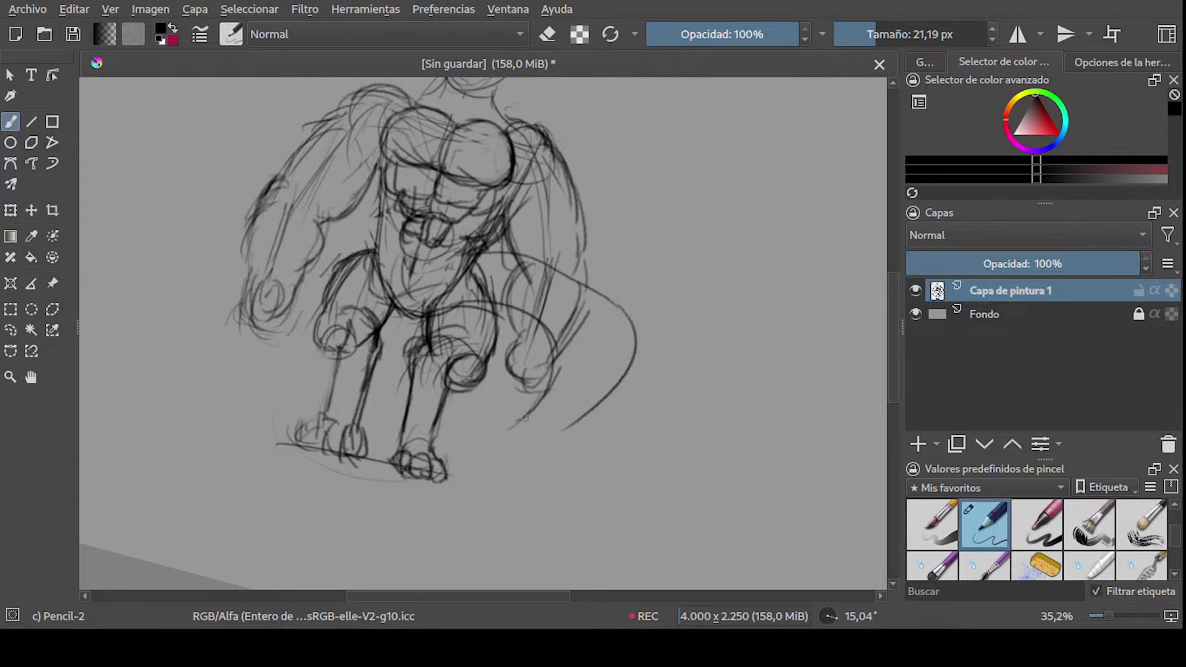
mouse_move(525, 418)
left_mouse_down()
mouse_move(578, 458)
mouse_move(608, 401)
left_mouse_up()
left_click_drag(555, 435, 617, 390)
mouse_move(618, 390)
middle_mouse_down("shift")
mouse_move(588, 273)
mouse_move(448, 356)
middle_mouse_up("shift")
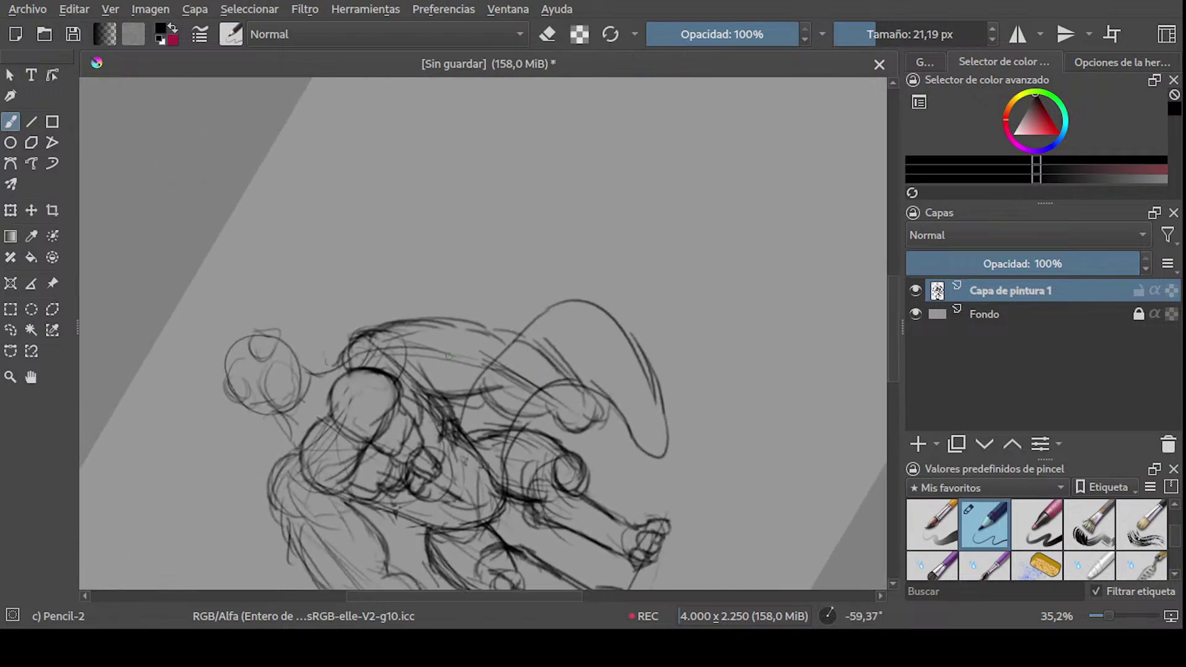
- Redraw the tail's outer curve starting higher at the waist and reinforce its edge toward the tip
left_click_drag(455, 451, 562, 313)
key("ctrl+z")
mouse_move(445, 495)
left_mouse_down()
mouse_move(461, 416)
mouse_move(588, 312)
mouse_move(452, 388)
mouse_move(587, 311)
left_mouse_up()
key("ctrl+z")
mouse_move(586, 312)
middle_mouse_down("shift")
mouse_move(516, 265)
mouse_move(720, 313)
mouse_move(623, 258)
mouse_move(606, 329)
middle_mouse_up("shift")
left_click_drag(650, 358, 575, 467)
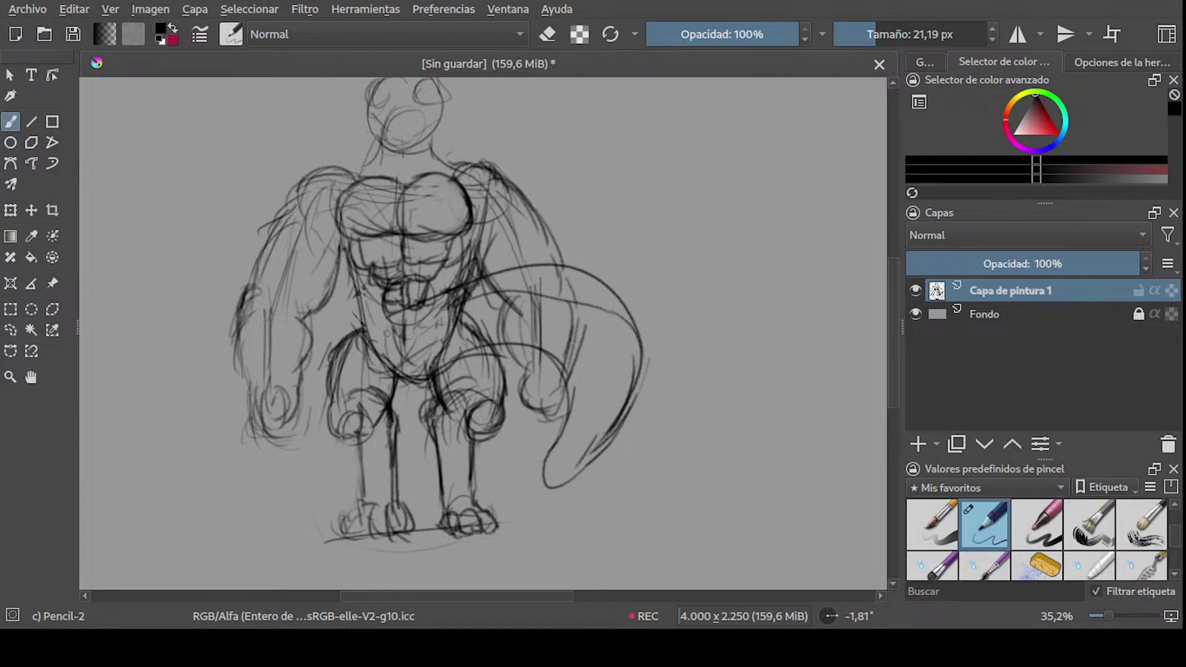
- Erase the stray arm lines where the tail's base overlaps the arm beside the waist
mouse_move(390, 314)
left_mouse_down()
mouse_move(426, 300)
mouse_move(417, 311)
left_mouse_up()
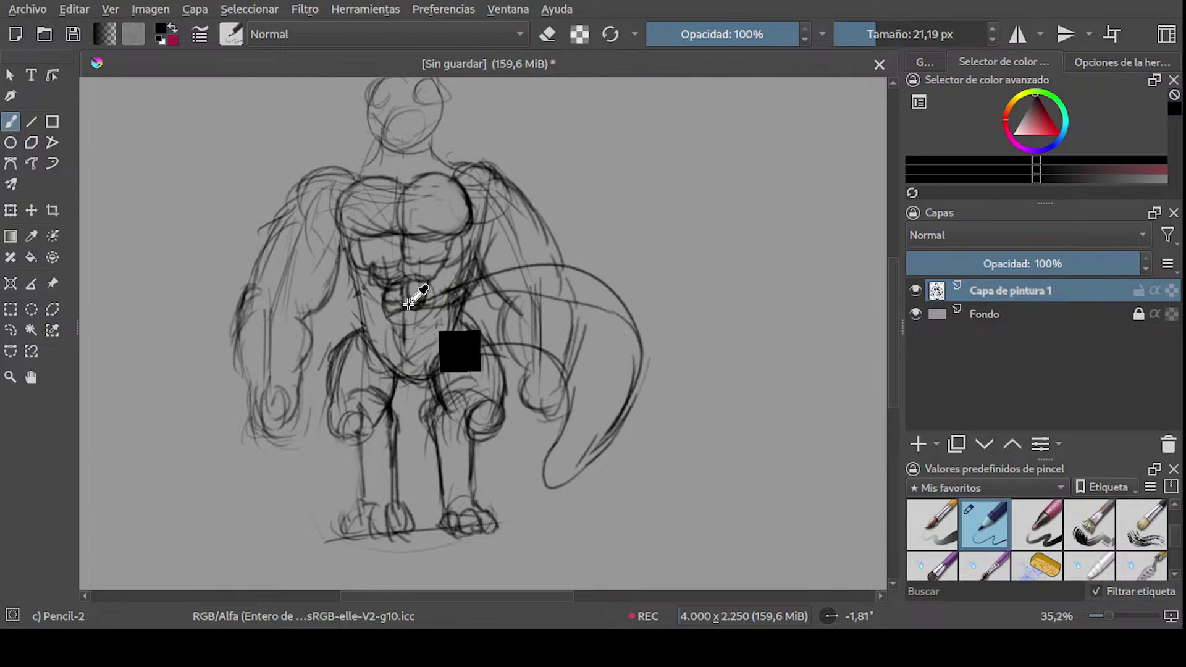
key("e")
left_click_drag(485, 292, 503, 304)
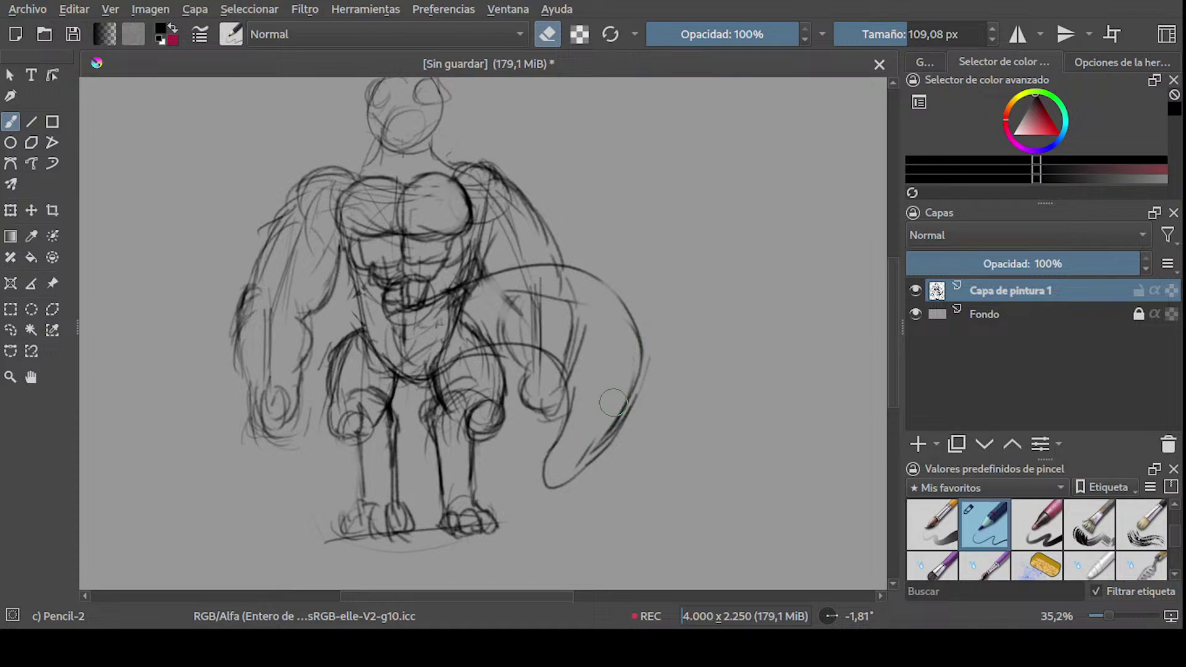
left_click_drag(635, 290, 608, 301, "shift")
left_click_drag(362, 200, 374, 200, "shift")
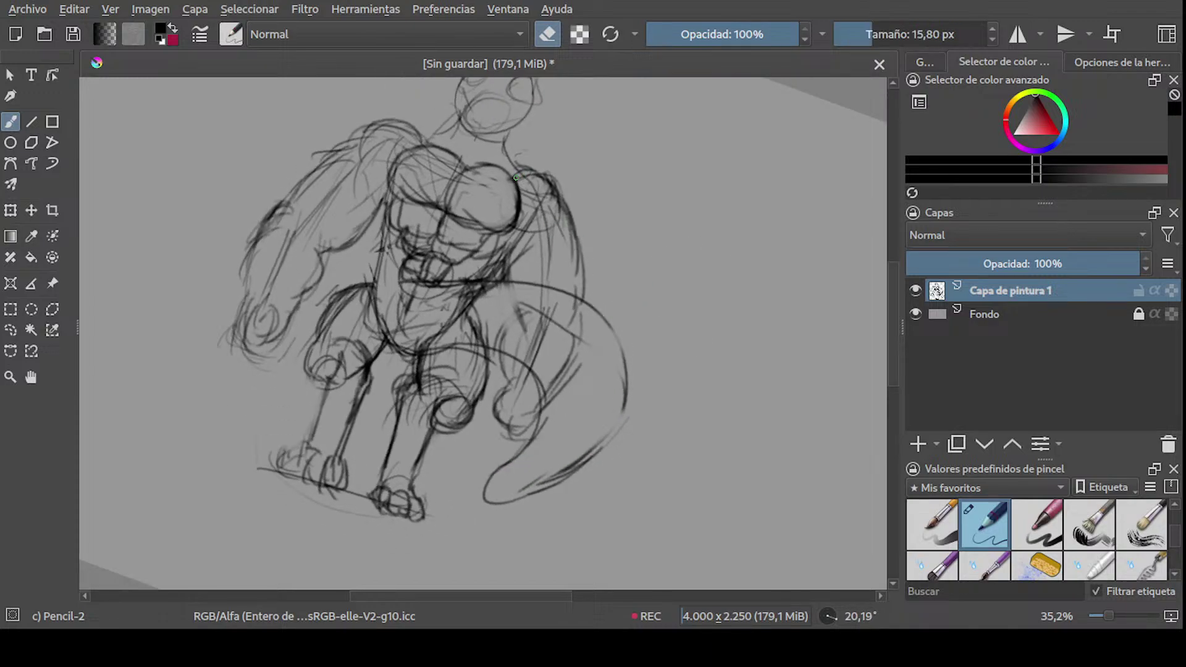
- Sketch the biceps curve on the drawing's left arm and redraw the inner contour of the right arm behind the tail
middle_click_drag(362, 201, 340, 303)
key("e")
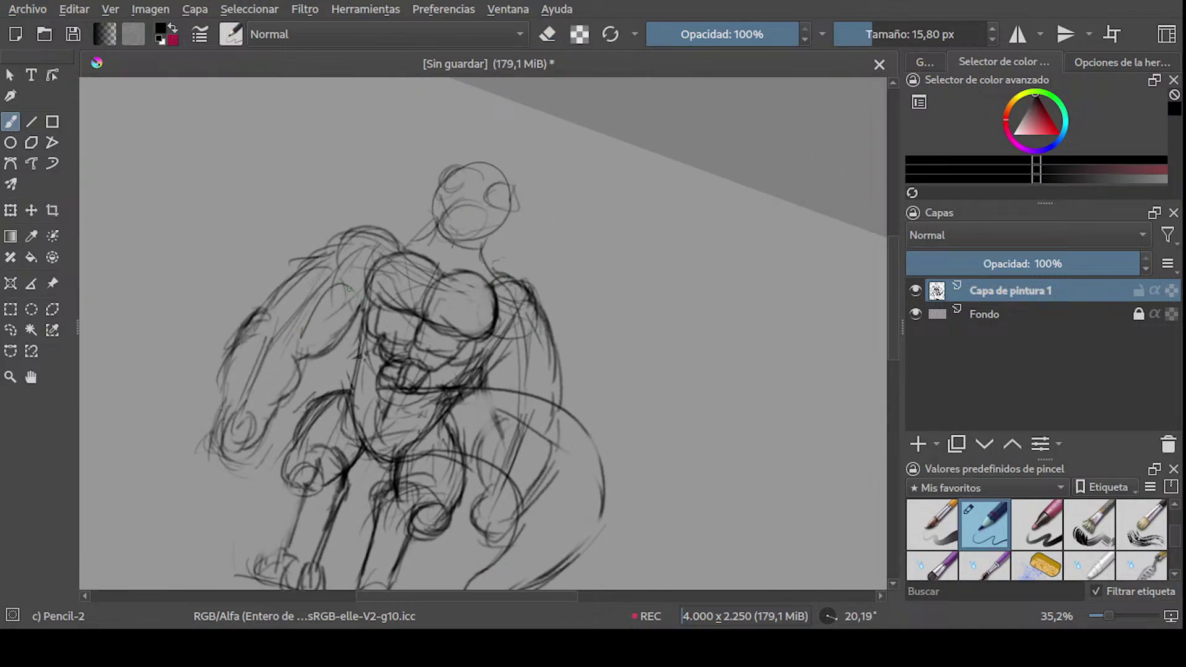
mouse_move(346, 291)
left_mouse_down()
mouse_move(312, 318)
mouse_move(321, 334)
left_mouse_up()
left_click_drag(522, 335, 509, 402)
middle_click_drag(498, 440, 491, 366)
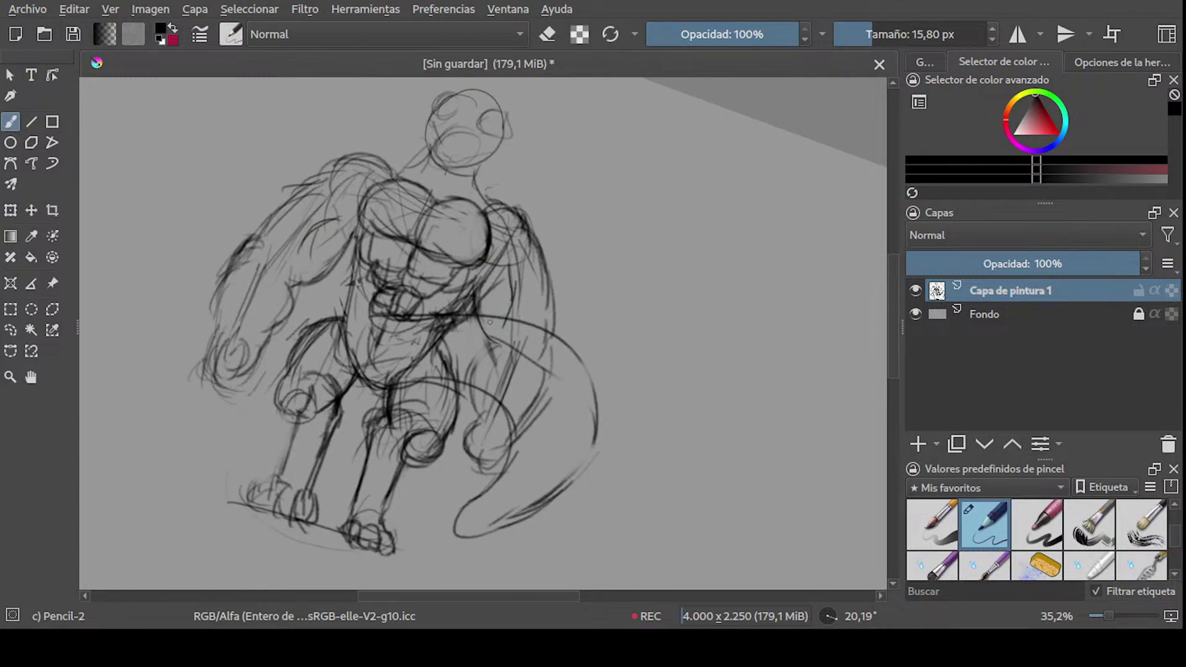
left_click_drag(489, 338, 481, 383)
- Erase the crossing construction lines over the lower belly and pelvis
middle_click_drag(534, 318, 563, 358)
mouse_move(473, 359)
left_mouse_down("shift")
mouse_move(491, 358)
mouse_move(460, 381)
mouse_move(476, 351)
mouse_move(415, 389)
mouse_move(389, 324)
mouse_move(406, 324)
mouse_move(380, 367)
mouse_move(388, 420)
left_mouse_up("shift")
key("ctrl+z")
key("e")
mouse_move(372, 321)
left_mouse_down("shift")
mouse_move(351, 320)
mouse_move(362, 320)
mouse_move(384, 401)
left_mouse_up("shift")
key("e")
key("ctrl+z")
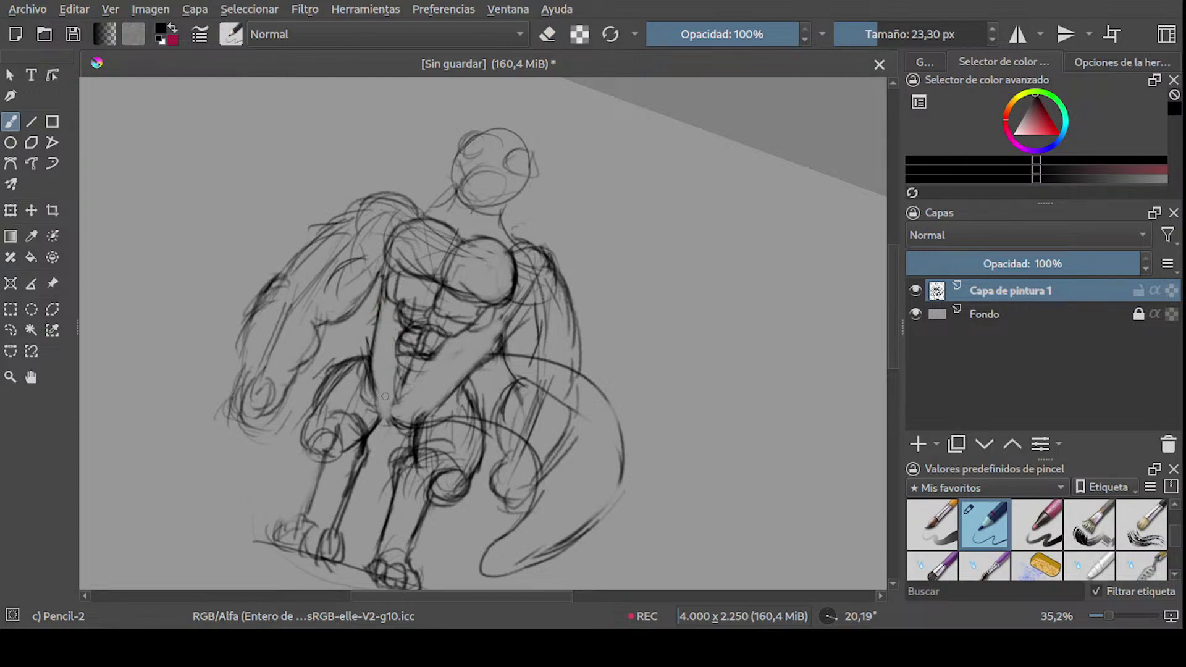
- Redraw both sides of the torso, tapering from the chest to a narrow pelvis, with a 23.30 px brush
left_click_drag(532, 259, 466, 380)
left_click_drag(501, 340, 443, 409)
middle_click_drag(392, 283, 406, 329)
left_click_drag(408, 272, 390, 386)
left_click_drag(389, 326, 386, 415)
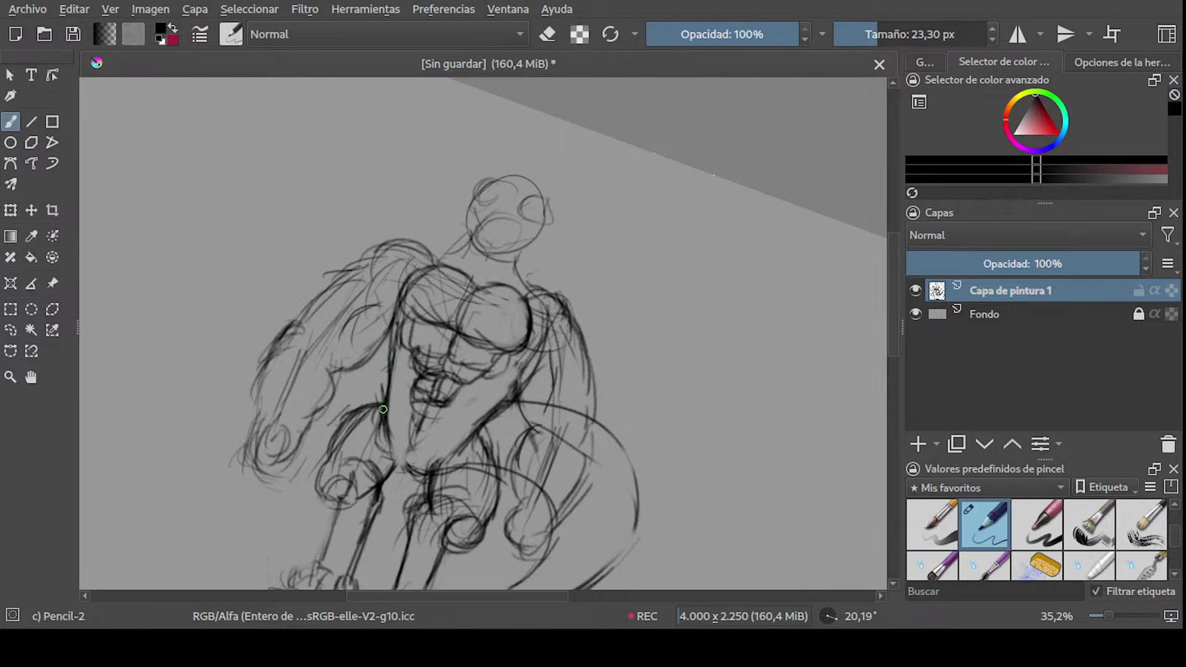
- Erase the chest and abdominal lines inside the torso with a large eraser, leaving the outer contour
key("e")
key("e")
middle_click_drag(399, 322, 413, 303, "shift")
left_click_drag(413, 303, 454, 303, "shift")
mouse_move(459, 281)
left_mouse_down()
mouse_move(471, 355)
mouse_move(448, 373)
left_mouse_up()
key("e")
mouse_move(445, 346)
left_mouse_down()
mouse_move(455, 321)
mouse_move(472, 346)
mouse_move(445, 346)
mouse_move(404, 248)
mouse_move(442, 333)
left_mouse_up()
key("ctrl+z")
key("ctrl+z")
key("e")
key("ctrl+z")
key("e")
middle_click_drag(441, 334, 506, 272, "shift")
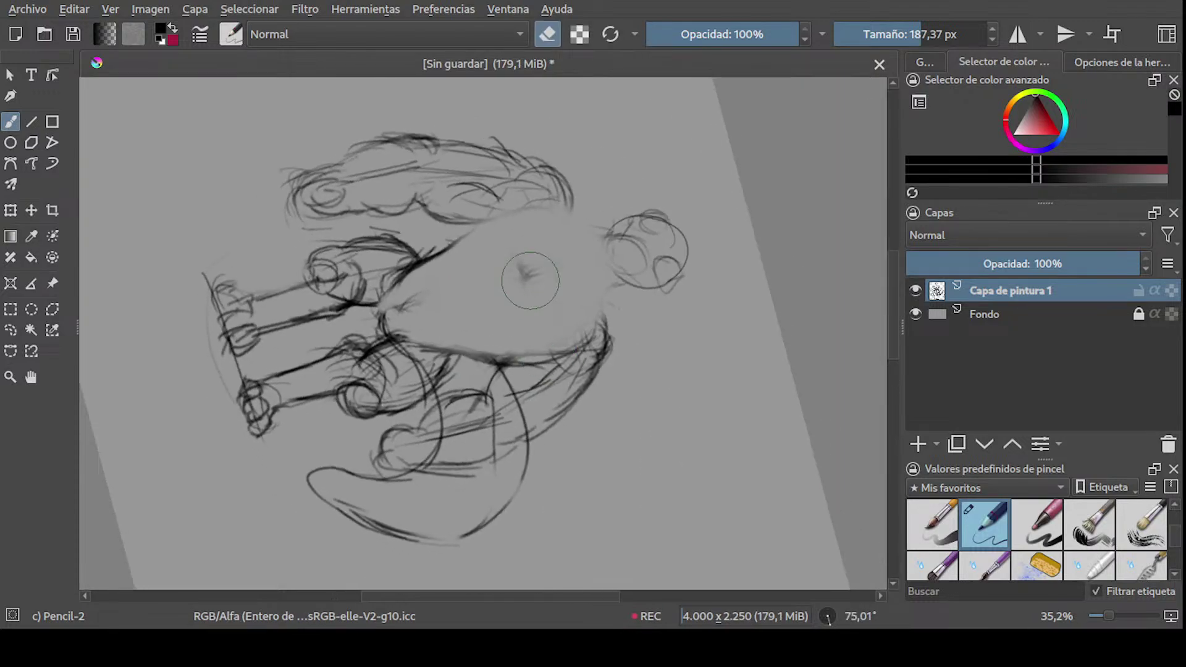
mouse_move(507, 272)
left_mouse_down("shift")
mouse_move(535, 247)
mouse_move(470, 246)
left_mouse_up("shift")
mouse_move(432, 272)
left_mouse_down()
mouse_move(457, 247)
mouse_move(414, 272)
left_mouse_up()
mouse_move(414, 271)
middle_mouse_down("shift")
mouse_move(417, 210)
mouse_move(433, 247)
middle_mouse_up("shift")
- Draw a new rounded pectoral on the drawing's left side of the chest with a 26.59 px brush
mouse_move(433, 247)
left_mouse_down("shift")
mouse_move(402, 247)
mouse_move(464, 260)
mouse_move(455, 248)
mouse_move(488, 230)
mouse_move(551, 219)
left_mouse_up("shift")
key("e")
key("ctrl+z")
left_click_drag(485, 241, 536, 201)
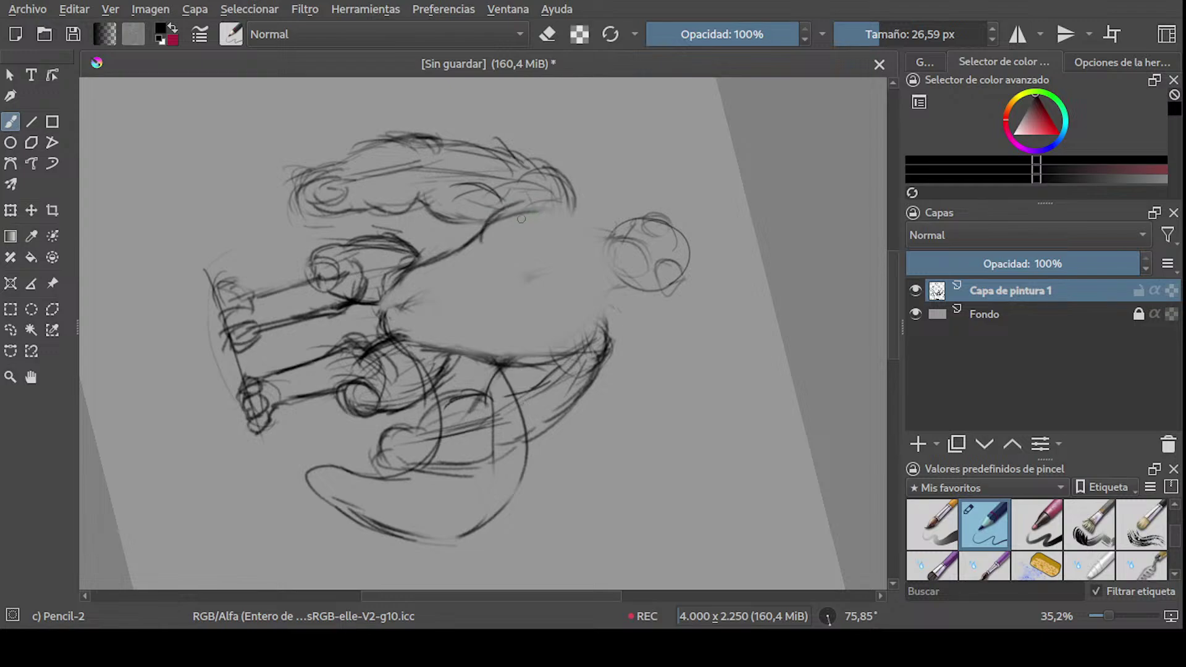
key("ctrl+z")
mouse_move(486, 237)
left_mouse_down()
mouse_move(535, 205)
mouse_move(569, 227)
mouse_move(572, 276)
left_mouse_up()
key("ctrl+z")
left_click_drag(569, 226, 580, 271)
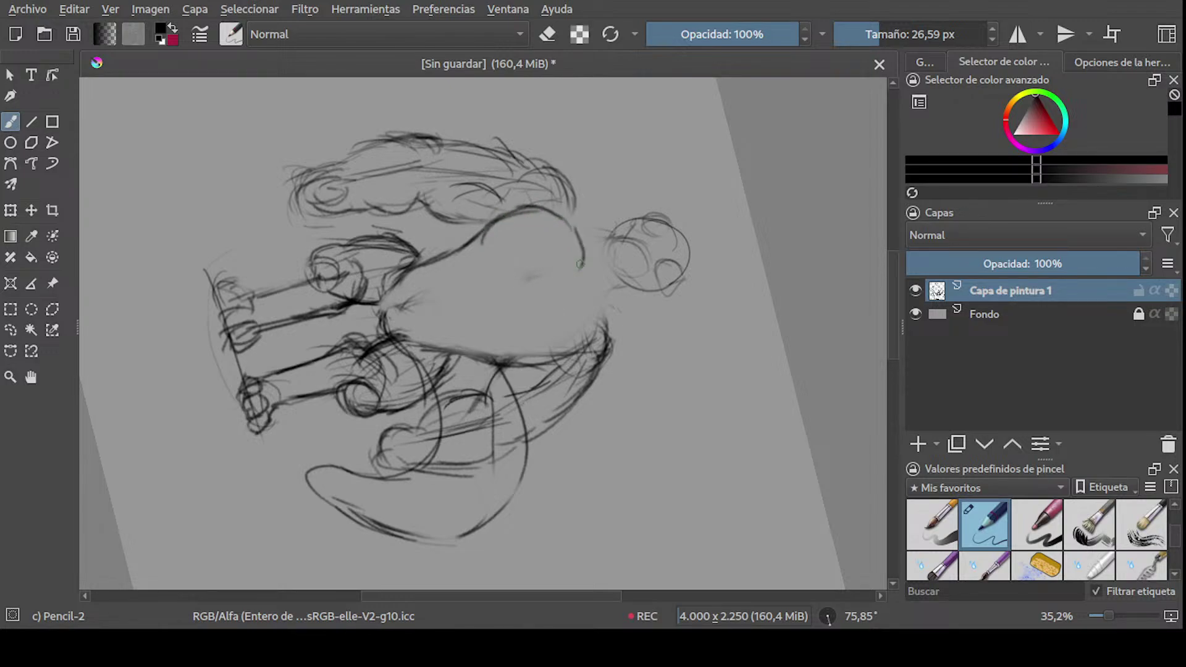
key("ctrl+z")
left_click_drag(567, 224, 569, 273)
mouse_move(496, 238)
left_mouse_down()
mouse_move(494, 271)
mouse_move(549, 280)
mouse_move(571, 325)
left_mouse_up()
key("ctrl+z")
- Draw the matching rounded pectoral on the drawing's right side, touching the first one at the sternum
left_click_drag(518, 284, 568, 355)
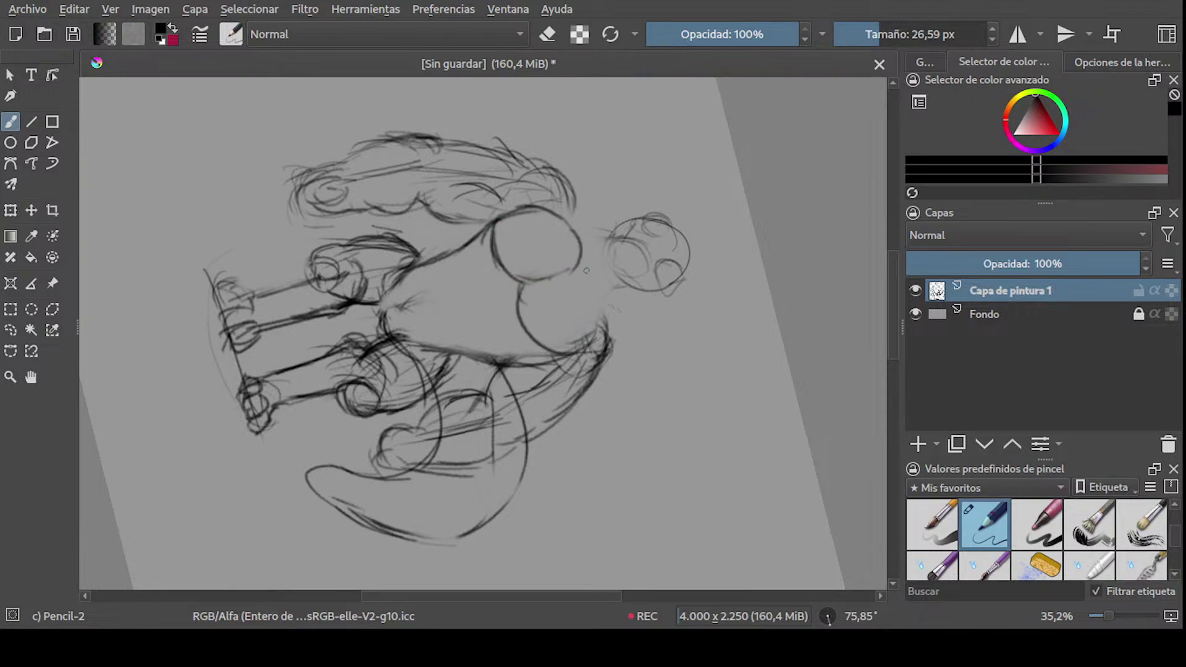
left_click_drag(574, 268, 591, 343)
key("ctrl+z")
left_click_drag(574, 267, 589, 330)
- Draw the converging neck muscles down to the sternum and the trapezius slopes toward both shoulders
mouse_move(589, 331)
middle_mouse_down("shift")
mouse_move(437, 179)
mouse_move(473, 273)
middle_mouse_up("shift")
mouse_move(485, 293)
left_mouse_down()
mouse_move(478, 263)
mouse_move(496, 303)
mouse_move(513, 266)
mouse_move(494, 299)
left_mouse_up()
left_click_drag(483, 262, 490, 295)
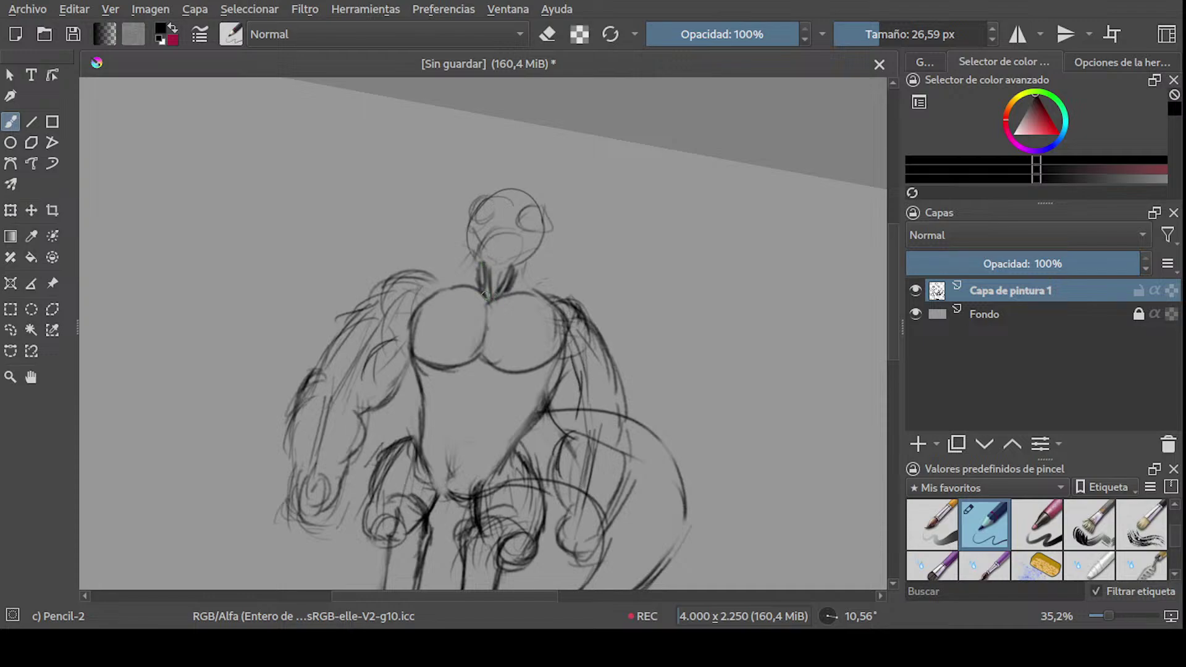
middle_click_drag(491, 291, 488, 333)
left_click_drag(465, 275, 457, 314)
mouse_move(467, 305)
left_mouse_down()
mouse_move(452, 326)
mouse_move(425, 329)
mouse_move(457, 297)
mouse_move(405, 321)
mouse_move(422, 321)
left_mouse_up()
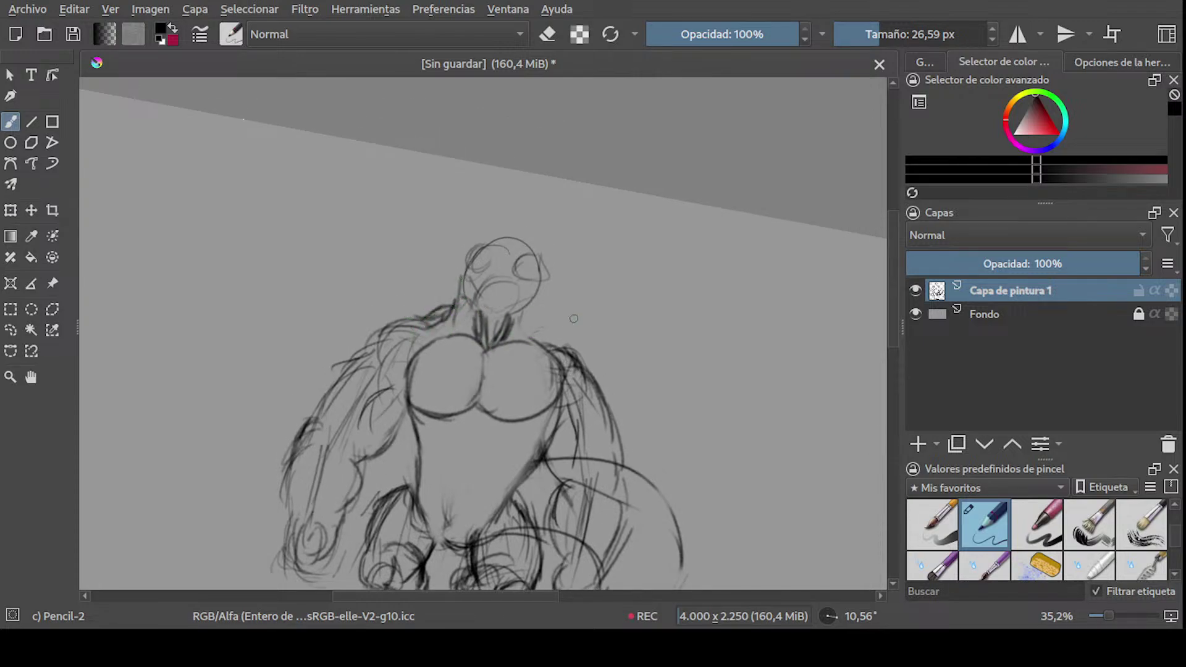
mouse_move(525, 313)
left_mouse_down()
mouse_move(567, 352)
mouse_move(540, 341)
left_mouse_up()
left_click_drag(524, 318, 553, 351)
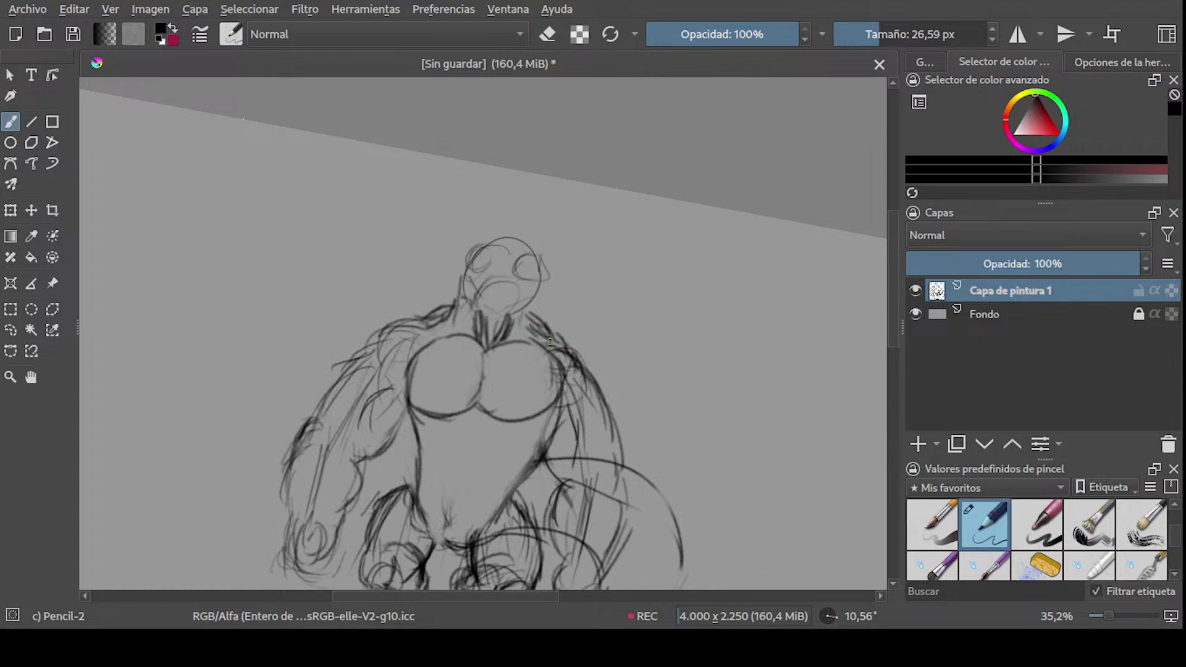
middle_click_drag(490, 315, 492, 348)
mouse_move(484, 319)
left_mouse_down()
mouse_move(499, 333)
mouse_move(512, 312)
mouse_move(510, 337)
mouse_move(526, 336)
mouse_move(496, 313)
mouse_move(517, 332)
left_mouse_up()
key("ctrl+z")
key("ctrl+z")
key("ctrl+z")
key("ctrl+z")
key("ctrl+z")
key("ctrl+z")
key("ctrl+z")
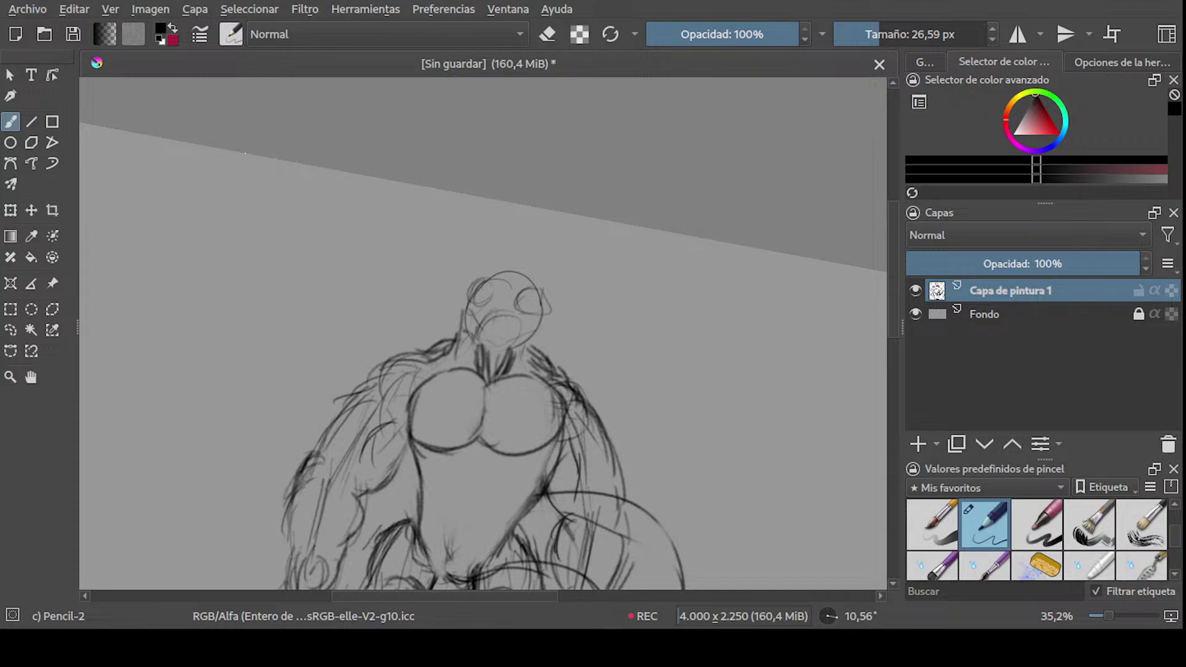
- Redraw the rounded snout with a nostril and darken the jaw line using a 15.40 px brush
scroll(487, 267, "down", 2)
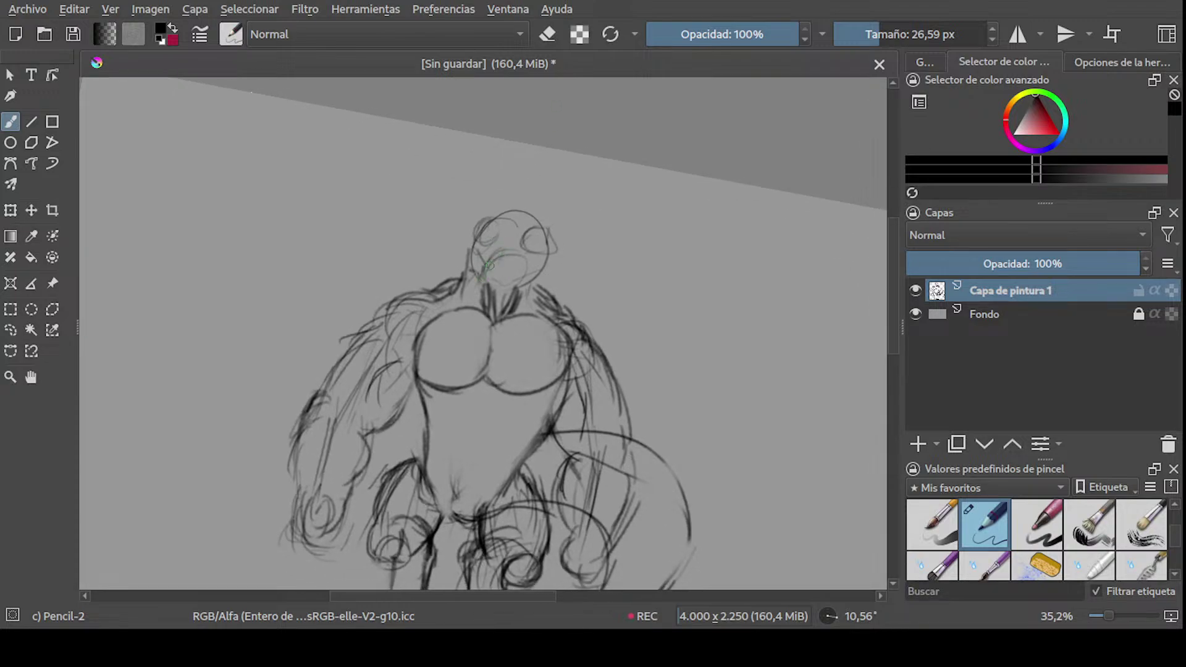
key("bracketleft")
key("bracketleft")
mouse_move(489, 274)
left_mouse_down()
mouse_move(530, 278)
mouse_move(510, 289)
left_mouse_up()
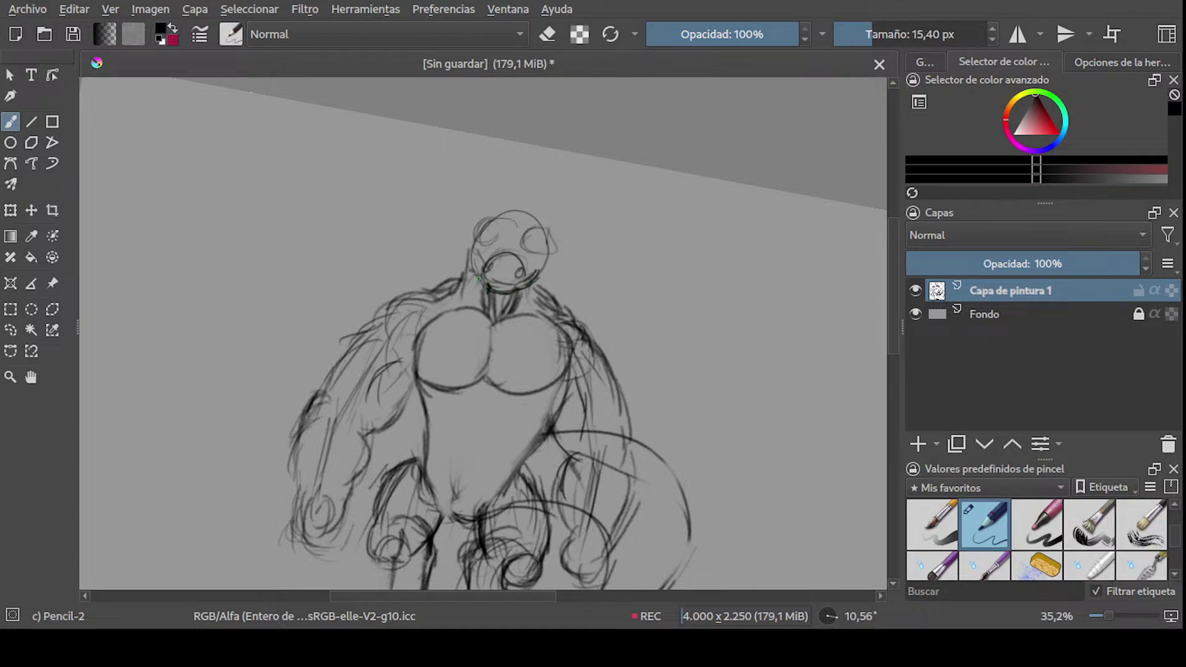
- Redraw the eye on the drawing's left side of the head, darkening its outer rim
mouse_move(475, 238)
left_mouse_down()
mouse_move(494, 217)
mouse_move(506, 240)
mouse_move(494, 228)
left_mouse_up()
mouse_move(473, 221)
left_mouse_down()
mouse_move(496, 242)
mouse_move(474, 230)
mouse_move(483, 217)
mouse_move(507, 227)
left_mouse_up()
key("ctrl+z")
key("ctrl+z")
key("ctrl+z")
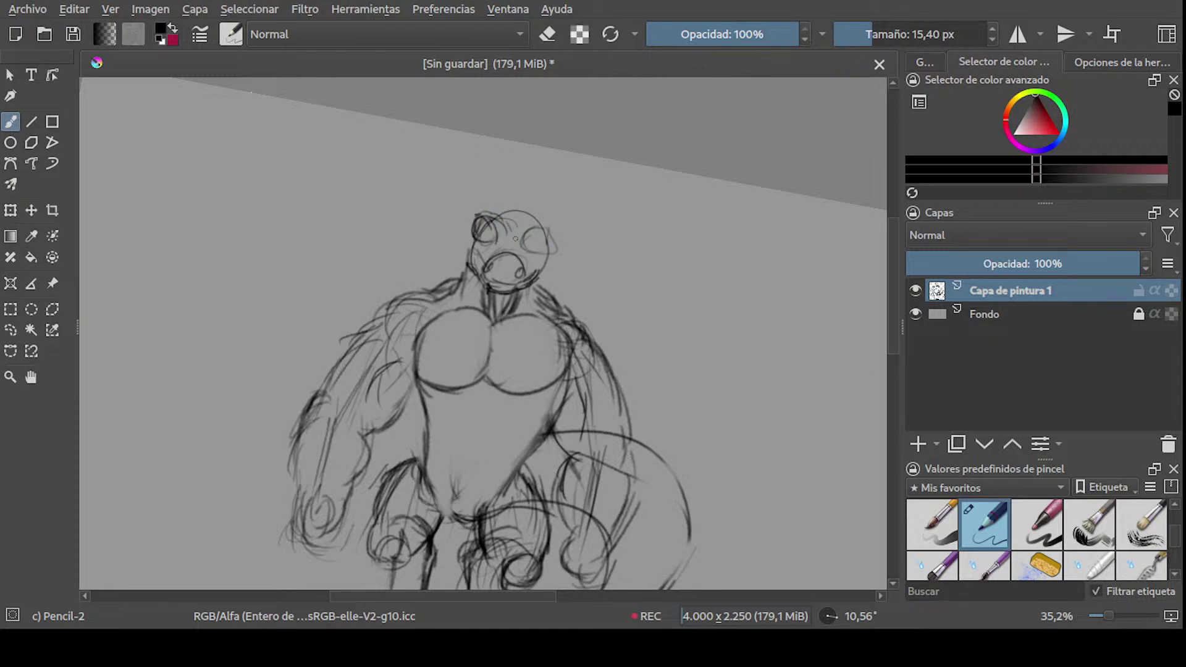
- Redraw the eye on the drawing's right side and darken the top contour of the skull
mouse_move(526, 247)
left_mouse_down()
mouse_move(538, 229)
mouse_move(536, 245)
left_mouse_up()
mouse_move(544, 228)
left_mouse_down()
mouse_move(534, 254)
mouse_move(555, 252)
left_mouse_up()
left_click_drag(482, 223, 479, 243)
left_click_drag(547, 231, 535, 253)
mouse_move(492, 210)
left_mouse_down()
mouse_move(544, 233)
mouse_move(500, 215)
left_mouse_up()
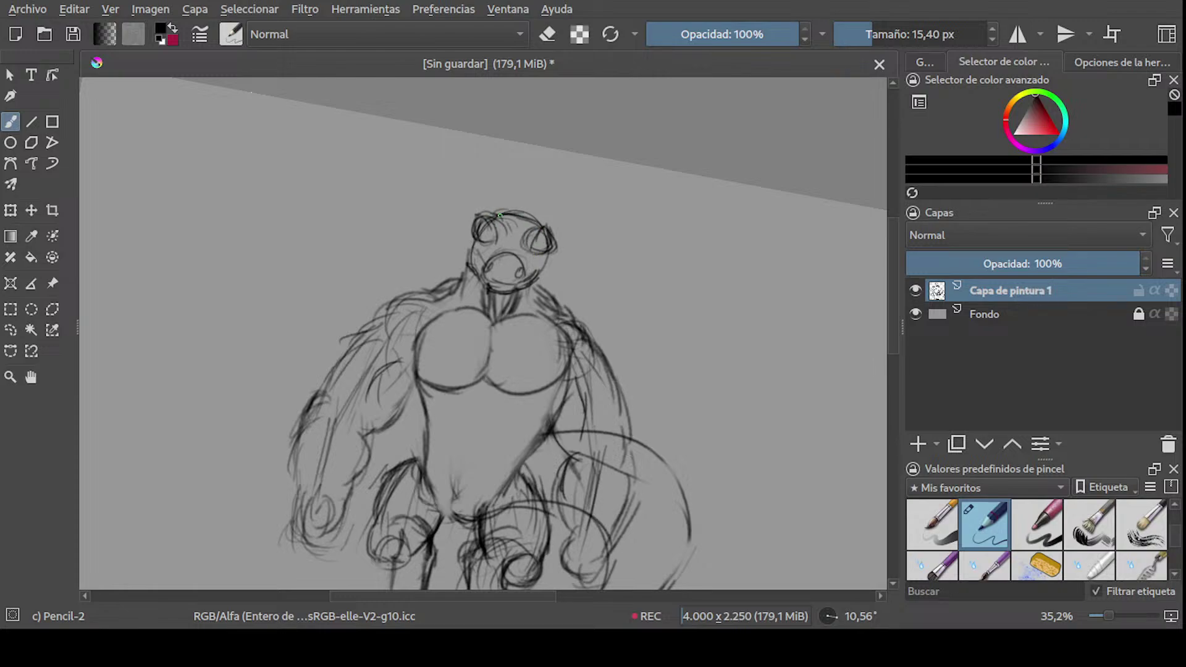
- Try to draw large pointed fins on both sides of the head
middle_click_drag(500, 215, 510, 243, "shift")
mouse_move(518, 272)
left_mouse_down()
mouse_move(535, 226)
mouse_move(548, 254)
left_mouse_up()
key("ctrl+z")
key("ctrl+z")
mouse_move(546, 244)
left_mouse_down()
mouse_move(577, 209)
mouse_move(564, 237)
mouse_move(557, 221)
mouse_move(573, 227)
mouse_move(574, 281)
left_mouse_up()
key("ctrl+z")
key("ctrl+z")
key("ctrl+z")
middle_click_drag(600, 309, 562, 242, "shift")
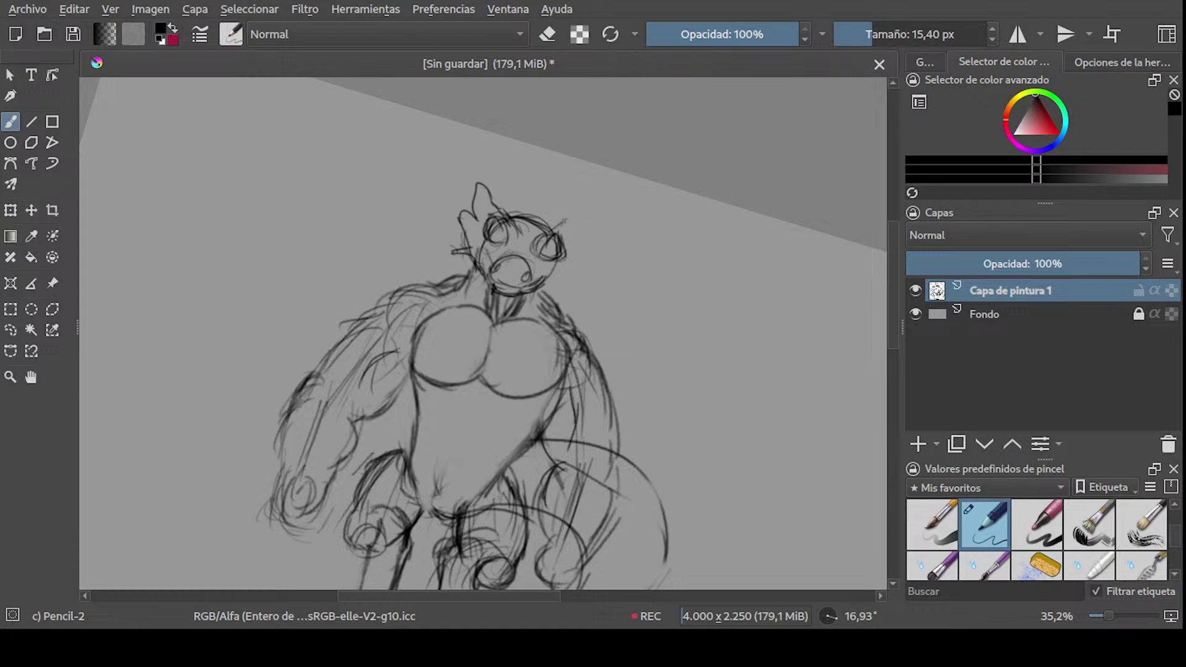
mouse_move(556, 230)
left_mouse_down()
mouse_move(576, 218)
mouse_move(573, 253)
mouse_move(541, 295)
left_mouse_up()
middle_click_drag(583, 234, 564, 219, "shift")
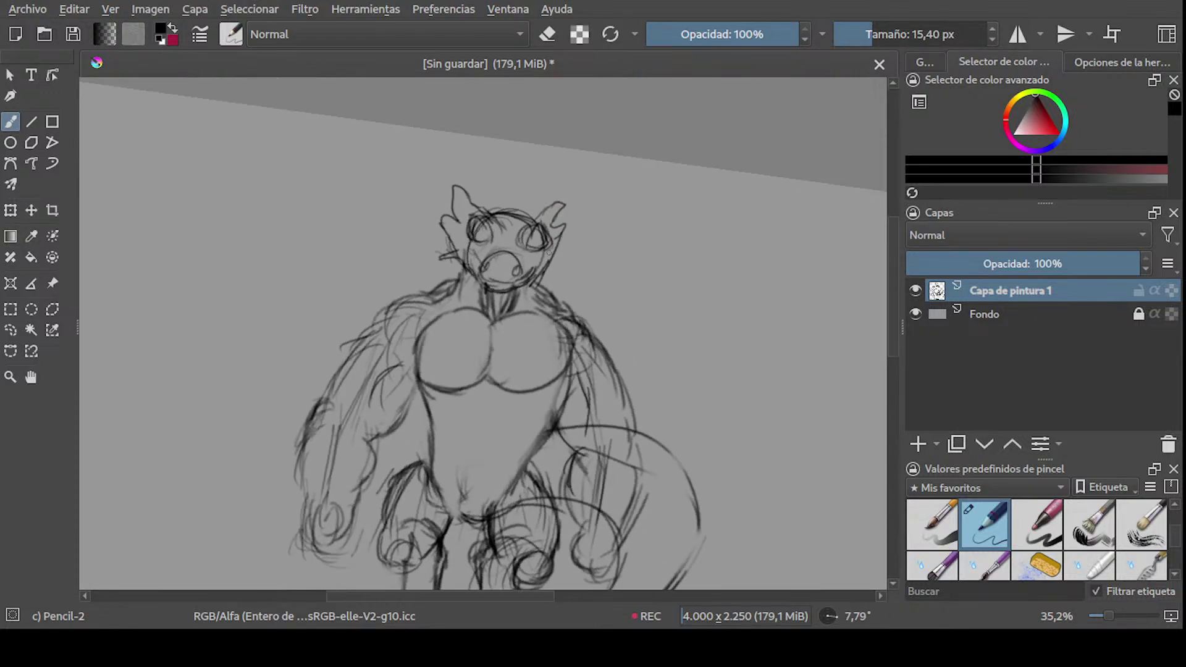
middle_click_drag(517, 158, 515, 132, "ctrl")
middle_click_drag(495, 226, 495, 257, "ctrl")
key("ctrl+z")
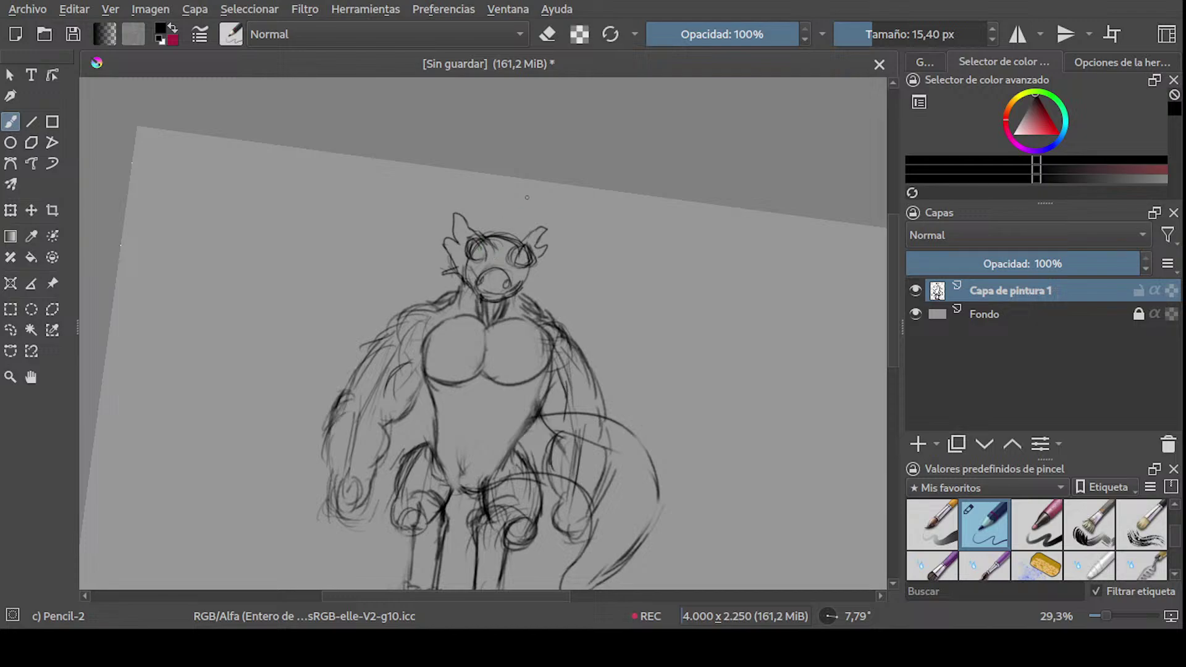
- Sketch small spiky fins along both sides of the head with a 19.75 px brush
middle_click_drag(522, 210, 497, 272, "shift")
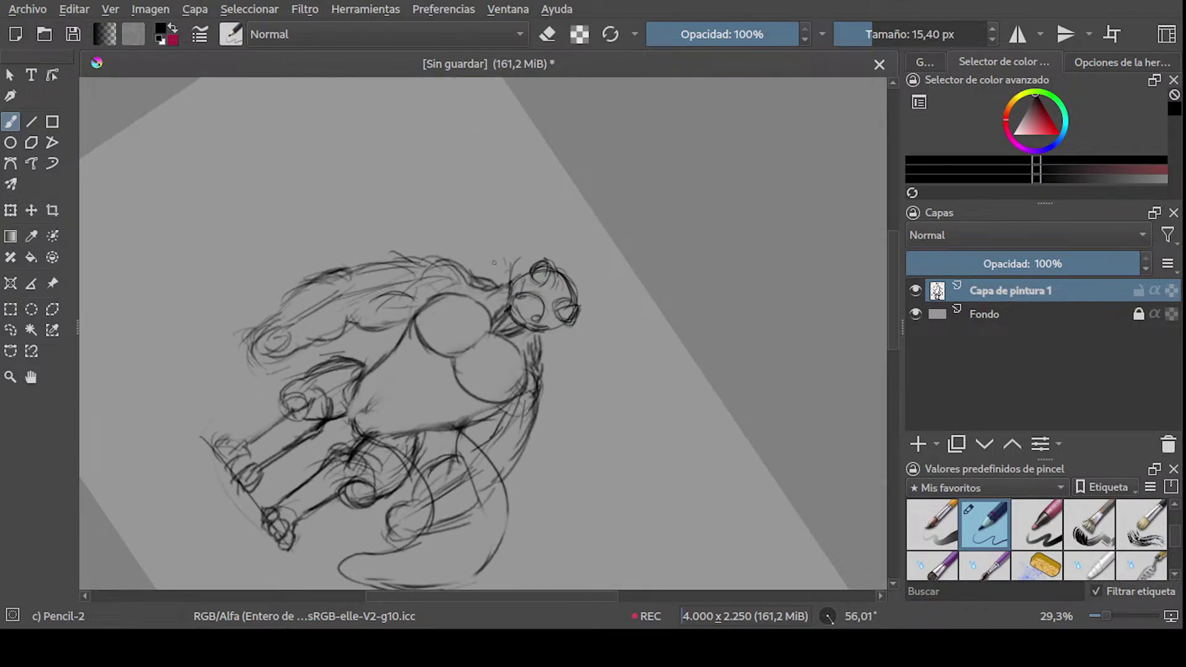
key("e")
mouse_move(494, 263)
left_mouse_down("shift")
mouse_move(523, 262)
mouse_move(529, 241)
mouse_move(479, 272)
mouse_move(546, 246)
left_mouse_up("shift")
key("e")
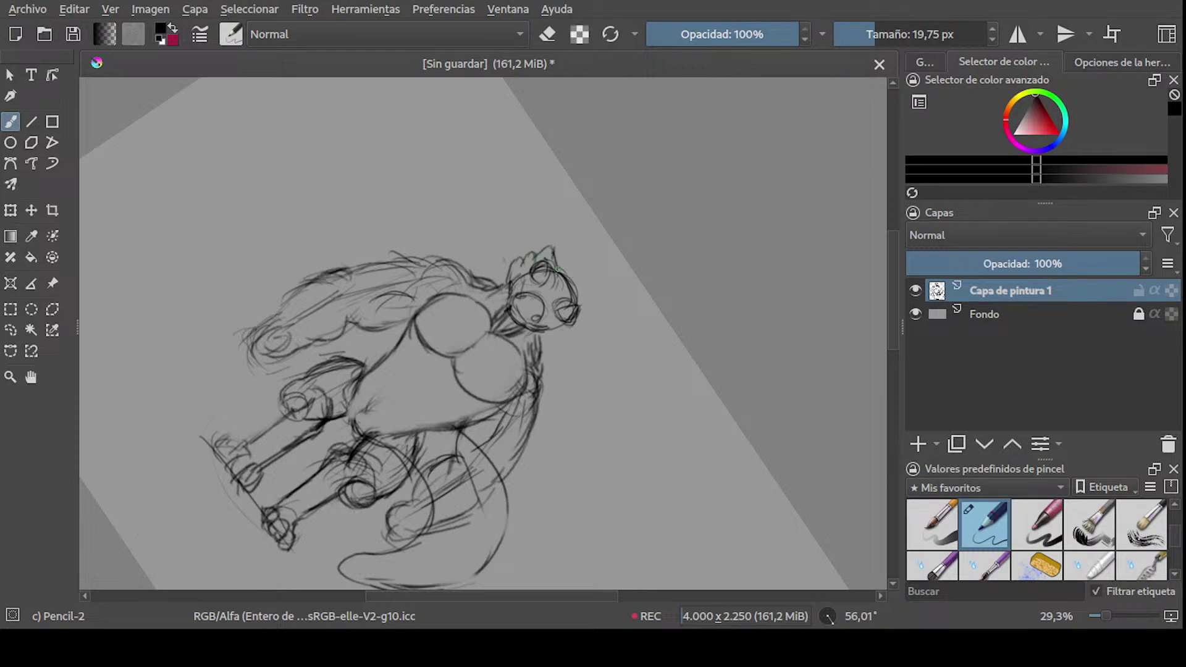
mouse_move(546, 247)
middle_mouse_down("shift")
mouse_move(550, 182)
mouse_move(539, 184)
middle_mouse_up("shift")
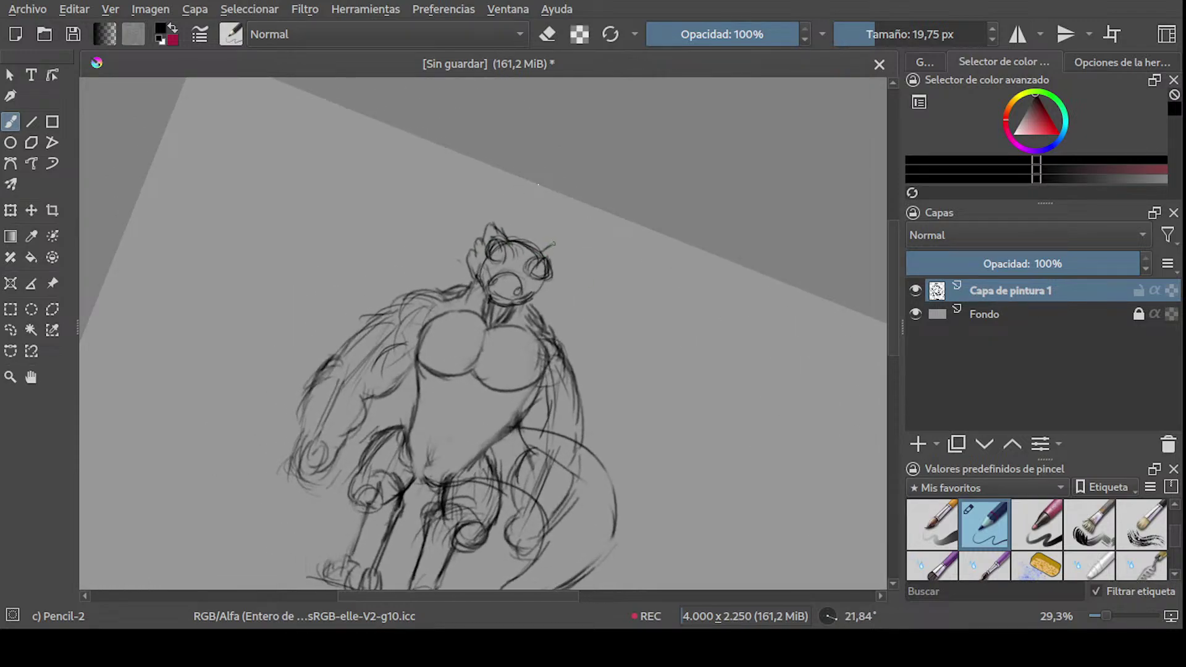
left_click_drag(553, 274, 537, 297)
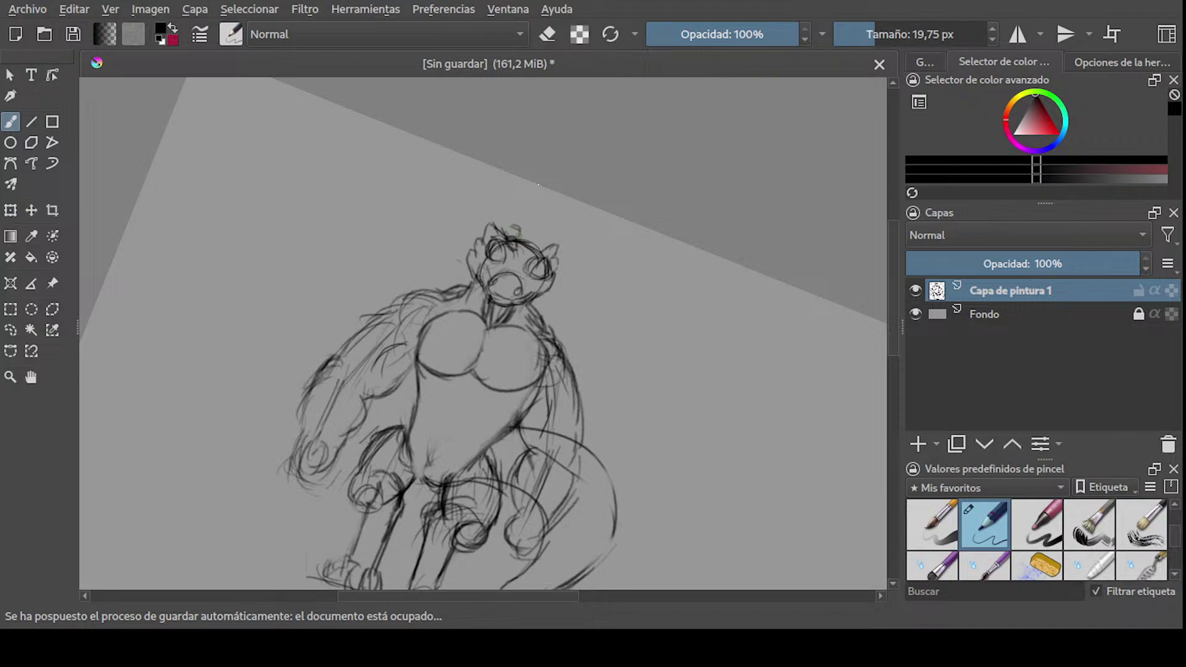
- Add small horns on top of the head and erase the skull contour between them
left_click_drag(515, 227, 510, 236)
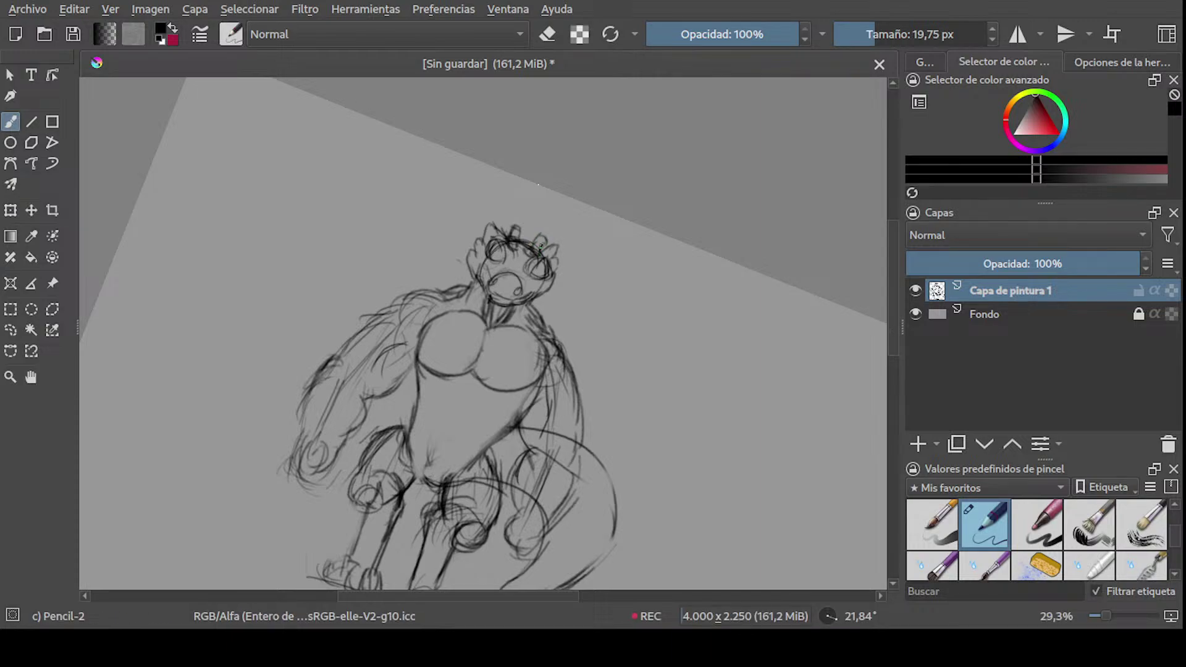
key("e")
mouse_move(514, 240)
left_mouse_down()
mouse_move(537, 247)
mouse_move(512, 246)
left_mouse_up()
middle_click_drag(524, 247, 552, 271, "shift")
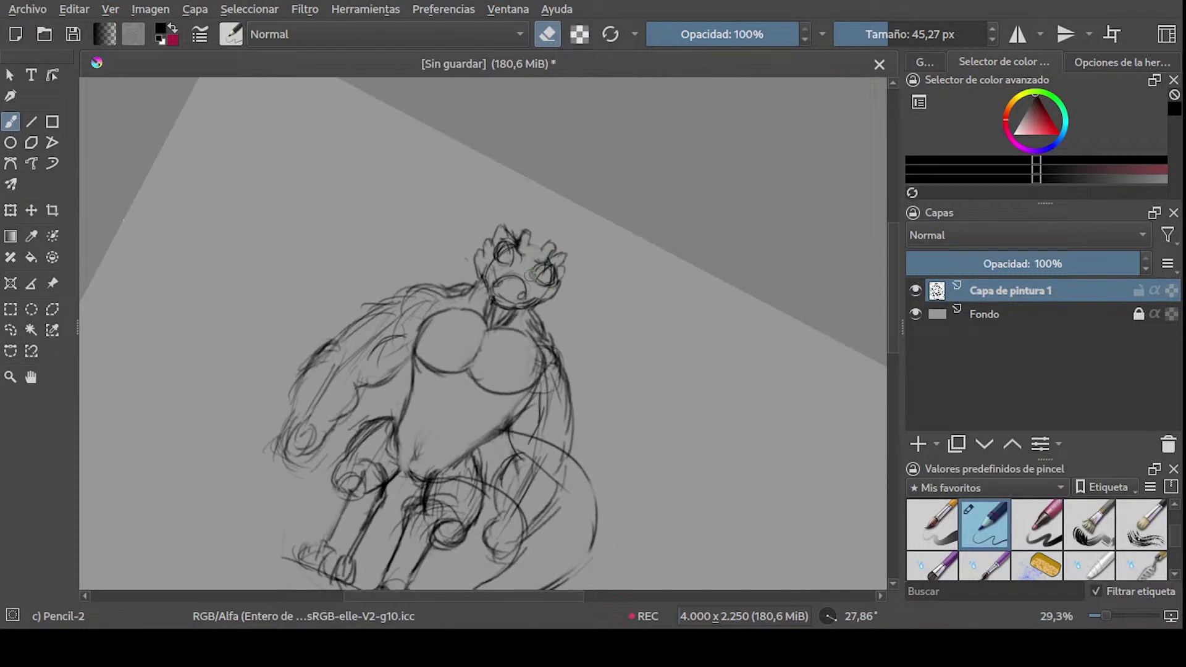
left_click_drag(526, 253, 519, 258)
- Clean up the inside of the eyes and draw pupils in both with a 16.72 px brush
left_click_drag(551, 273, 547, 272, "shift")
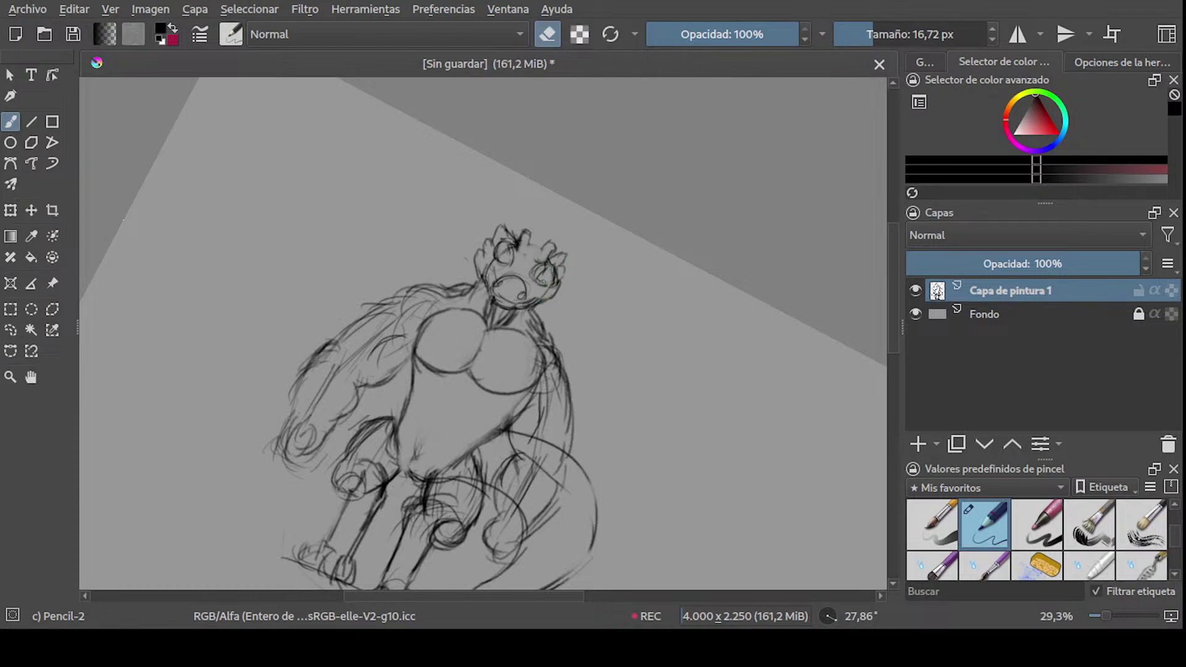
key("e")
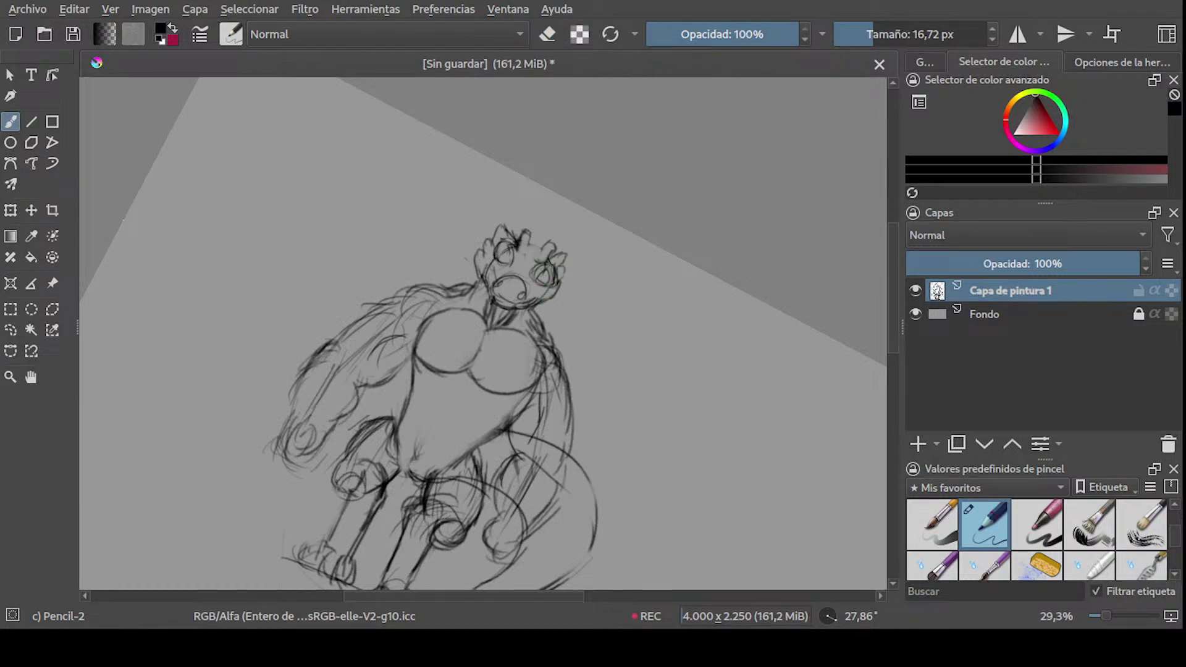
left_click_drag(546, 276, 548, 279)
- Lighten the snout's upper edge with the eraser and redraw the snout with two nostrils using a 22.77 px brush
scroll(525, 259, "up", 2)
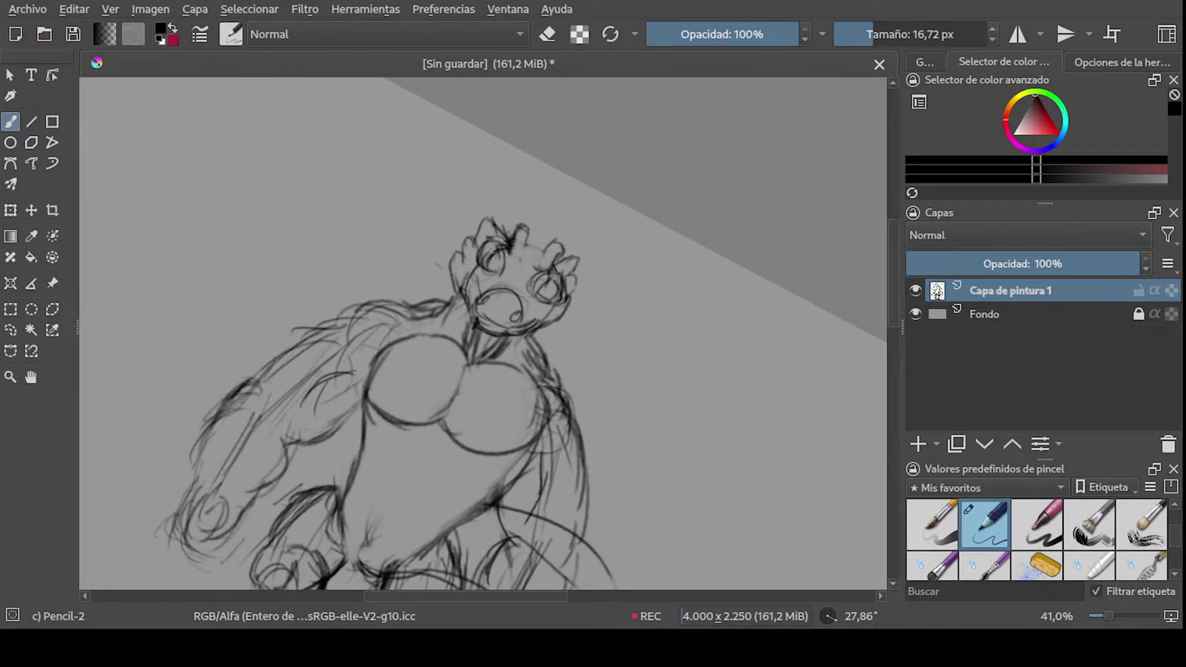
key("e")
left_click_drag(500, 254, 543, 255, "shift")
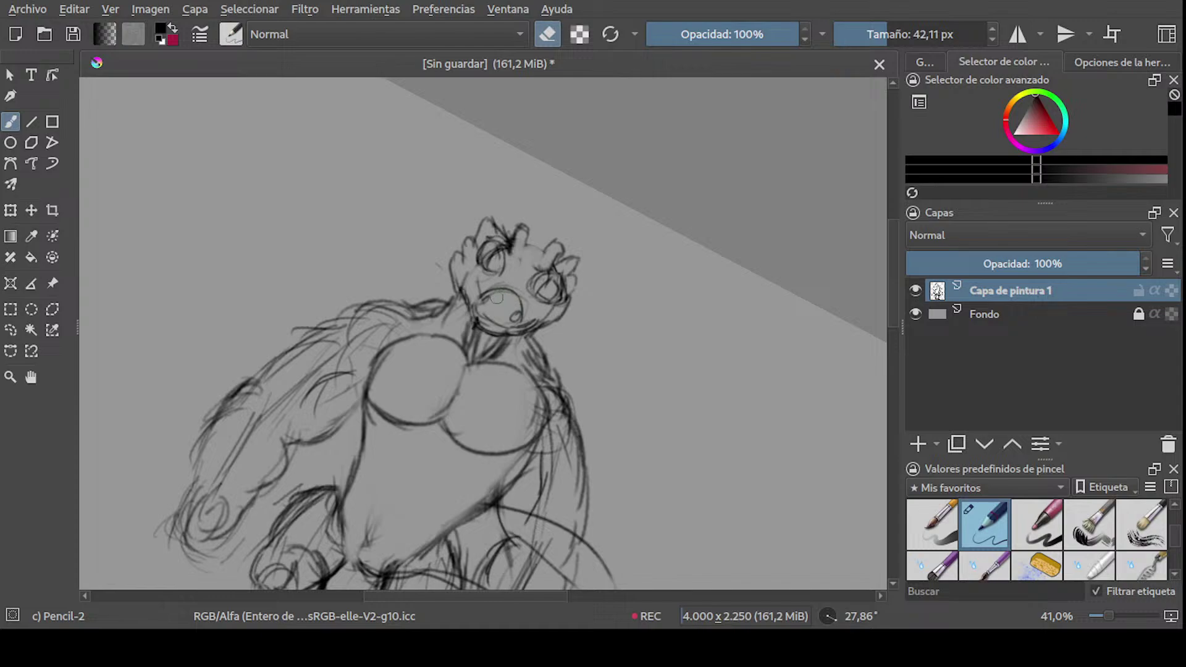
mouse_move(473, 285)
left_mouse_down("shift")
mouse_move(463, 285)
mouse_move(473, 297)
left_mouse_up("shift")
key("e")
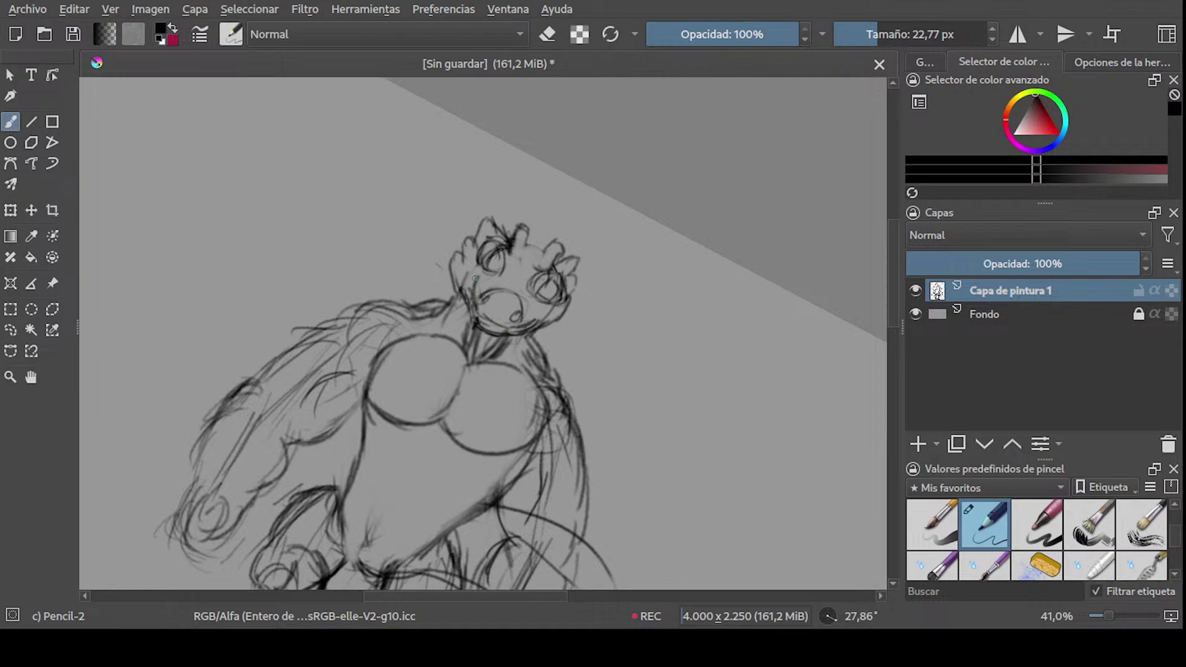
key("e")
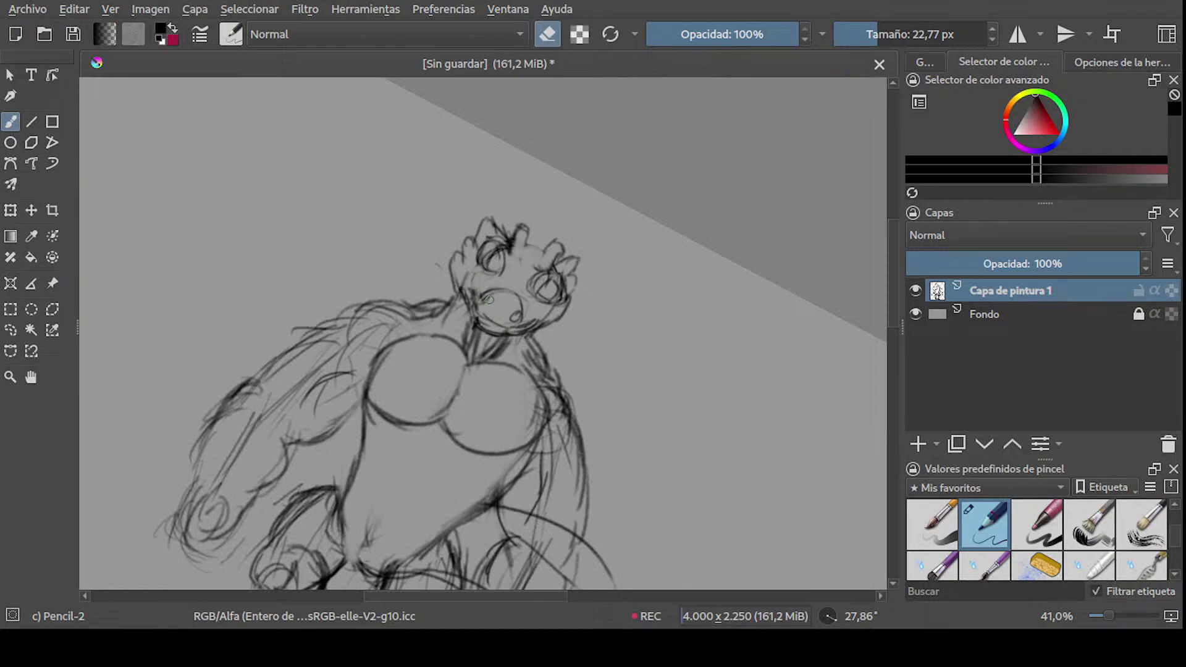
key("e")
middle_click_drag(473, 301, 512, 264, "shift")
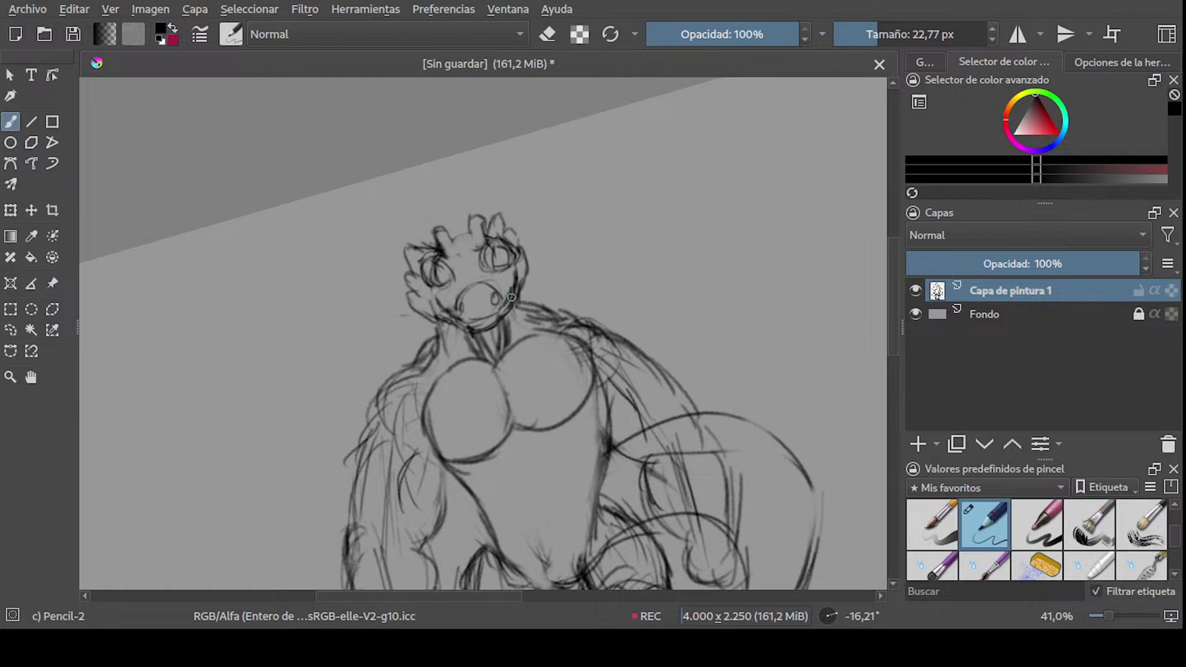
- Erase the torso's side line between the left pectoral and the hip with a 51.59 px eraser
key("e")
middle_click_drag(504, 333, 513, 280)
left_click_drag(512, 279, 531, 279, "shift")
middle_click_drag(581, 262, 638, 313, "shift")
left_click_drag(638, 313, 719, 313, "shift")
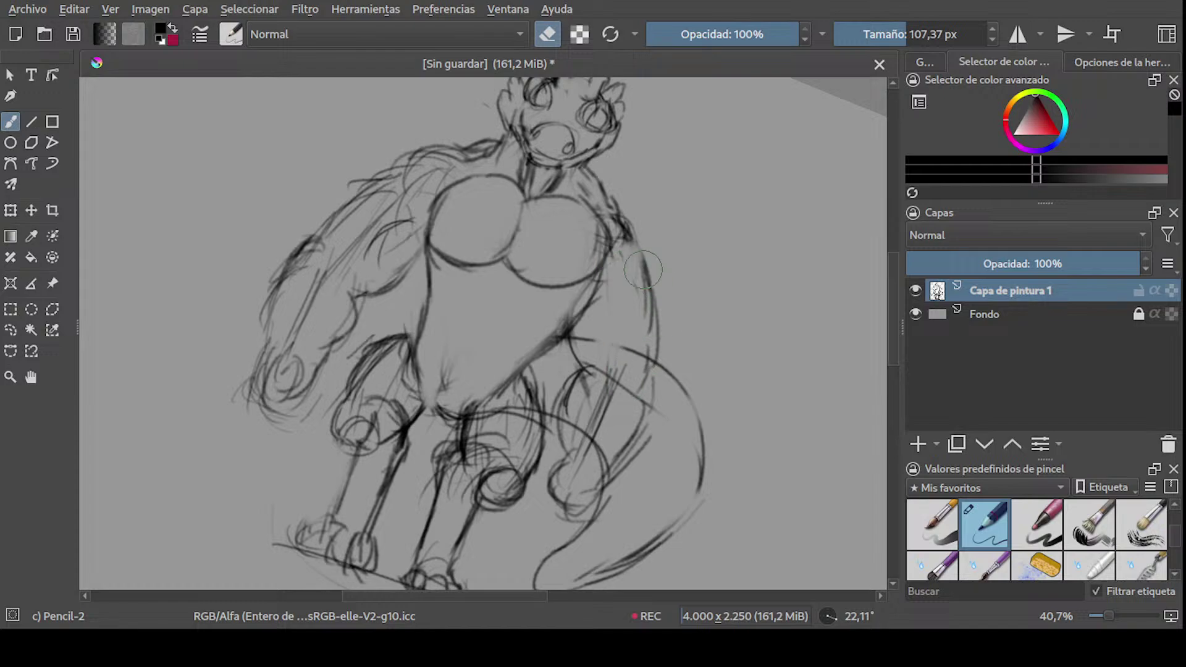
middle_click_drag(638, 313, 548, 311, "shift")
left_click_drag(418, 266, 365, 267, "shift")
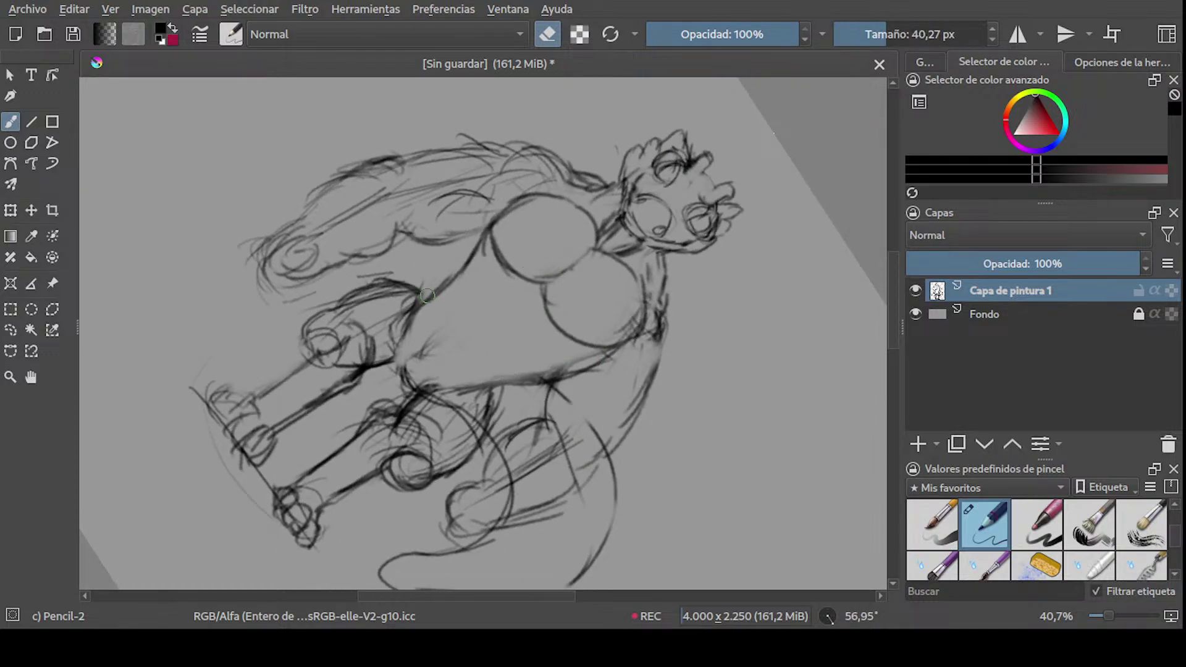
left_click_drag(432, 290, 408, 289, "shift")
key("e")
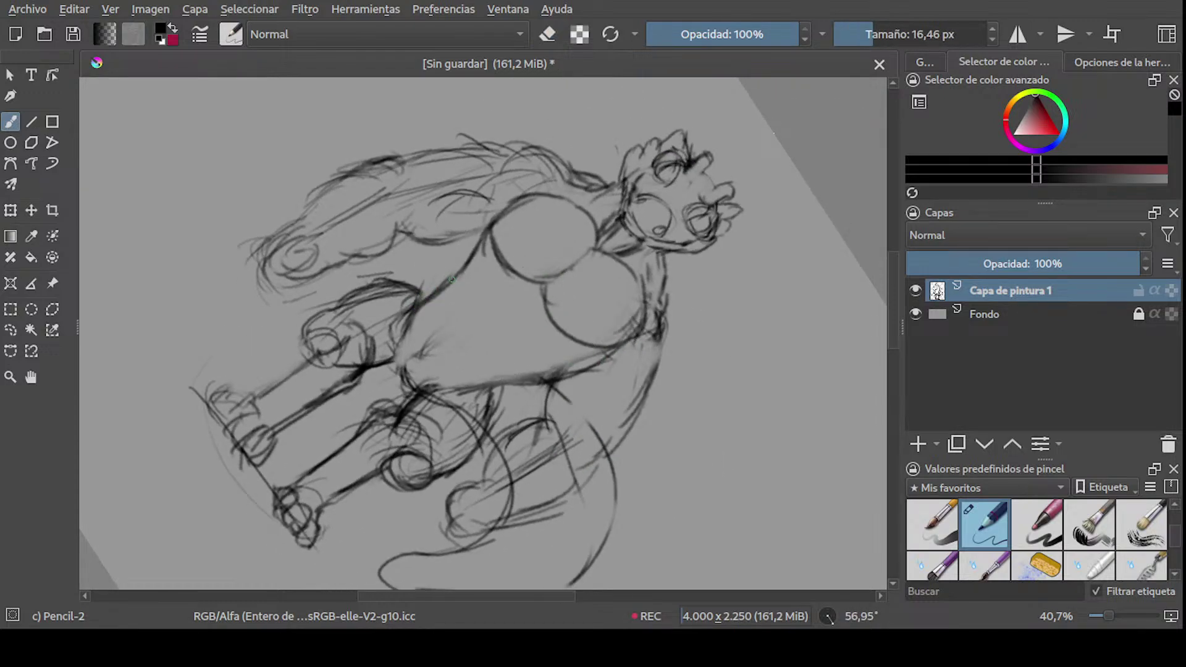
key("e")
left_click_drag(486, 233, 415, 304)
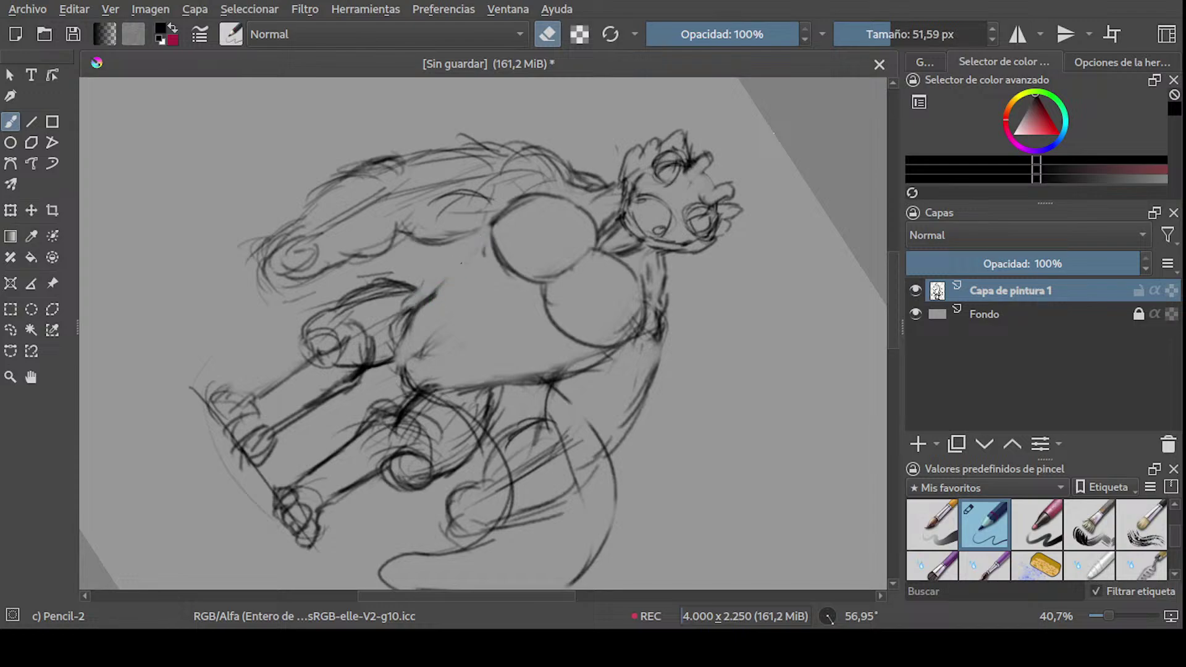
- Sketch a curved rib muscle beneath the left pectoral with a 28.03 px brush and touch up its outer corner with the eraser
mouse_move(494, 283)
left_mouse_down("shift")
mouse_move(448, 283)
mouse_move(476, 284)
left_mouse_up("shift")
key("e")
mouse_move(489, 240)
left_mouse_down()
mouse_move(471, 283)
mouse_move(528, 300)
mouse_move(492, 267)
mouse_move(512, 293)
left_mouse_up()
key("ctrl+z")
key("ctrl+z")
key("ctrl+z")
key("ctrl+z")
key("ctrl+z")
key("ctrl+z")
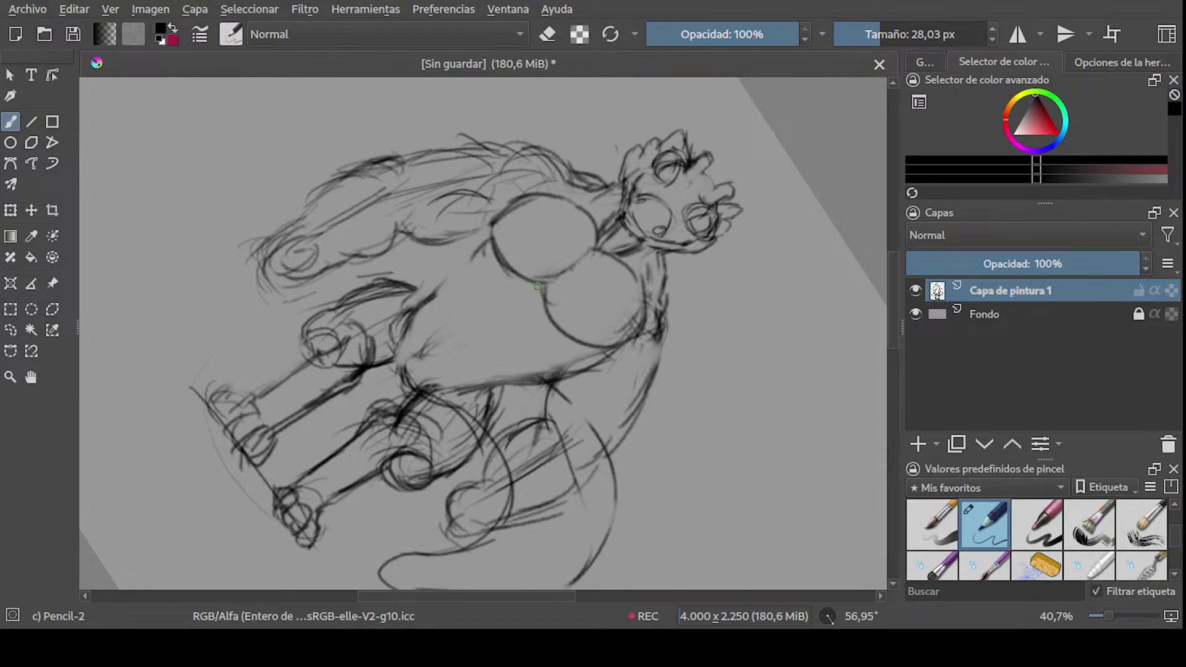
left_click_drag(520, 301, 508, 282)
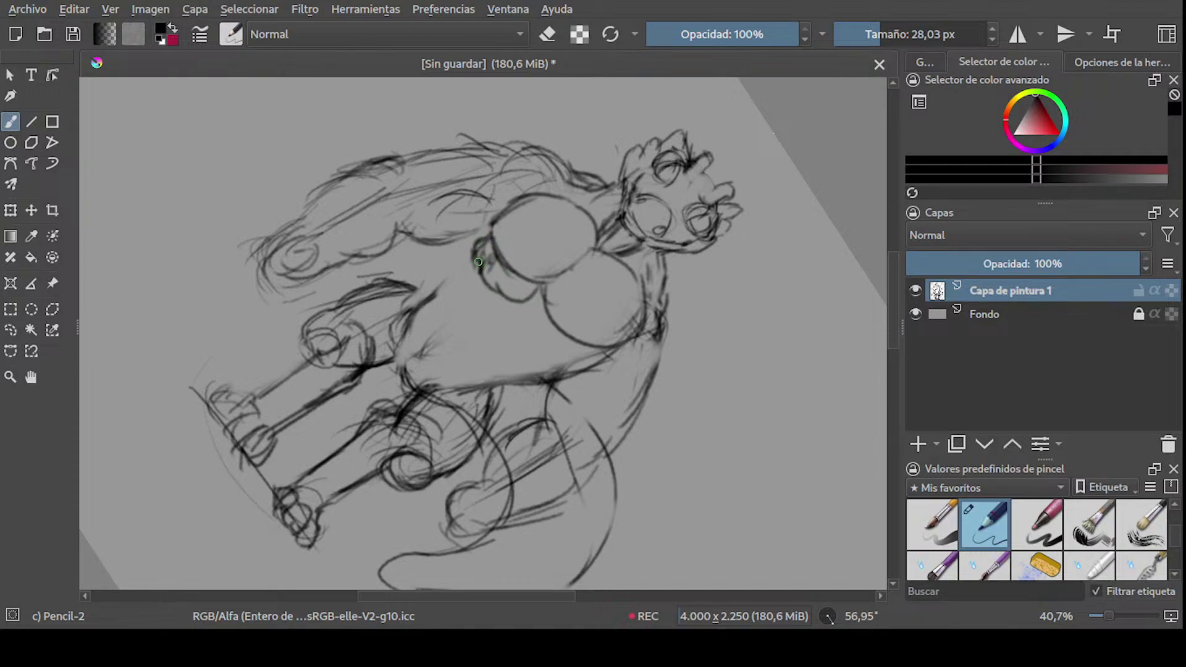
key("e")
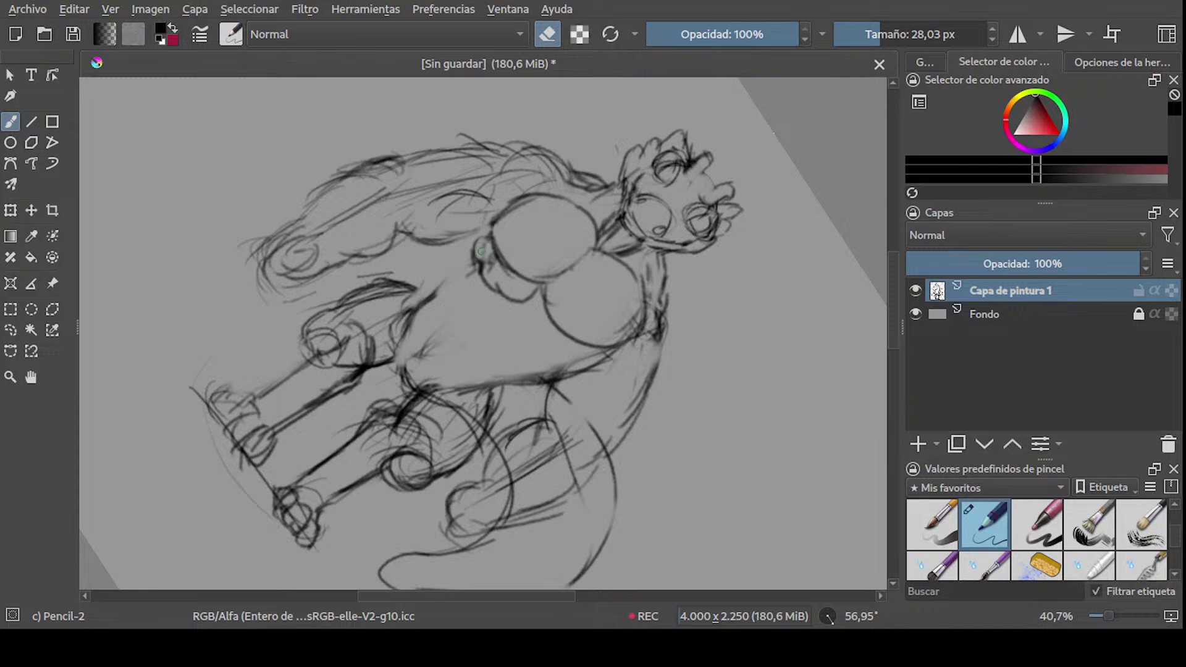
key("e")
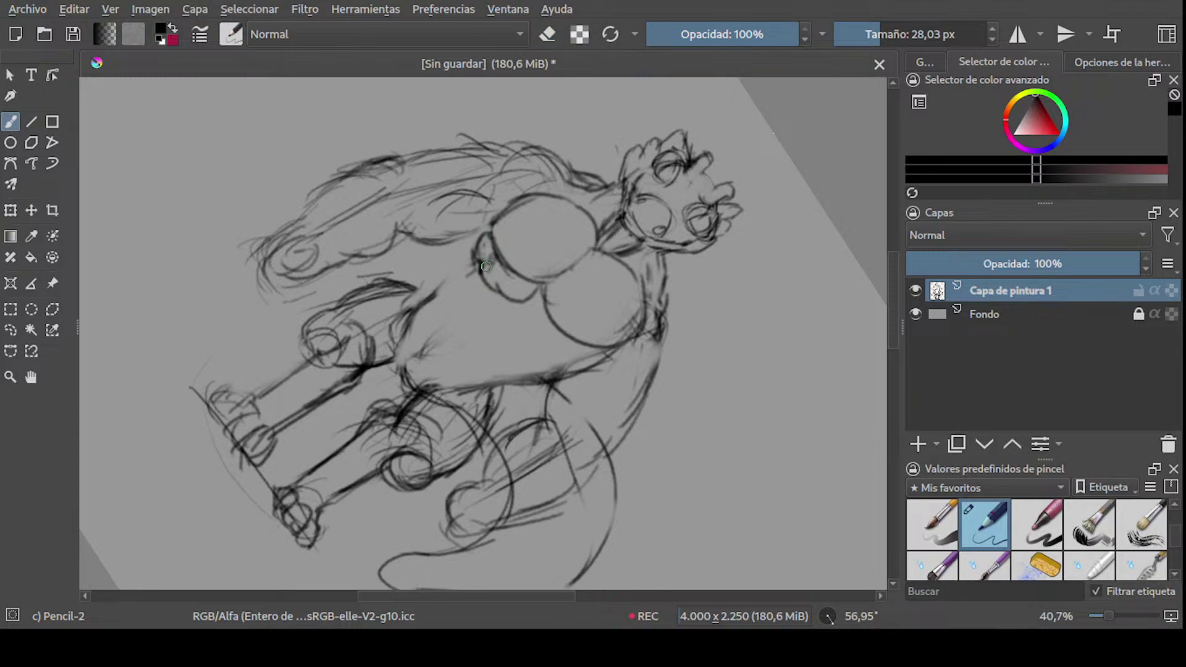
key("e")
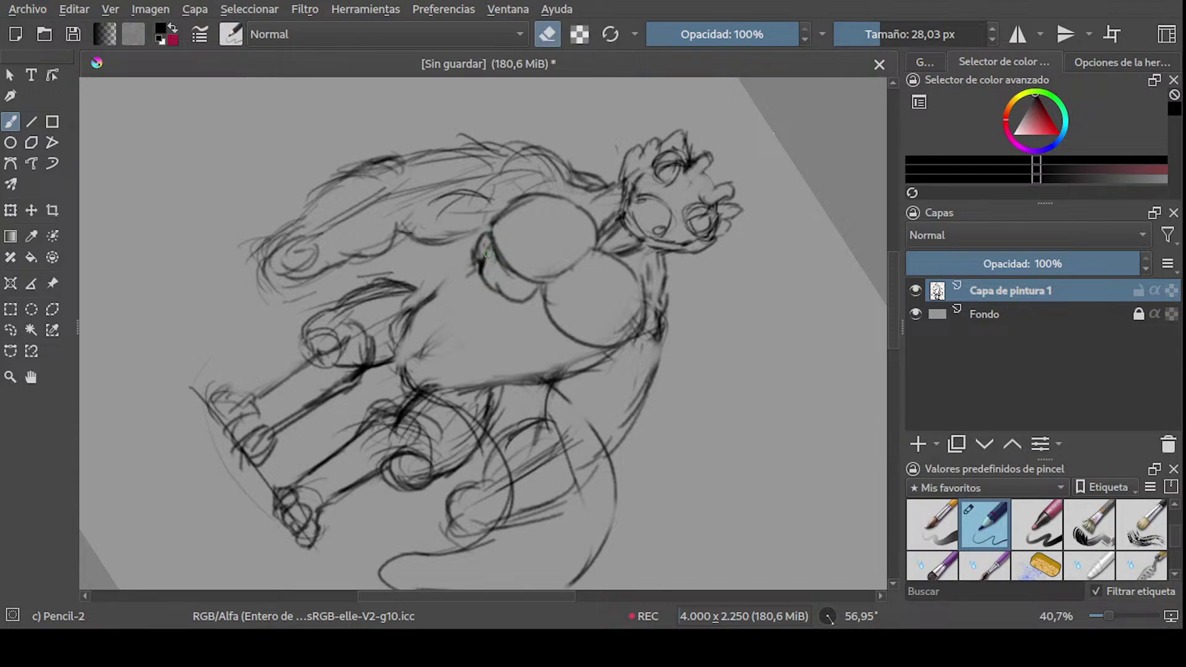
key("e")
- Sketch a matching rib muscle band beneath the right pectoral and flatten that pectoral's lower edge
middle_click_drag(496, 265, 468, 268, "shift")
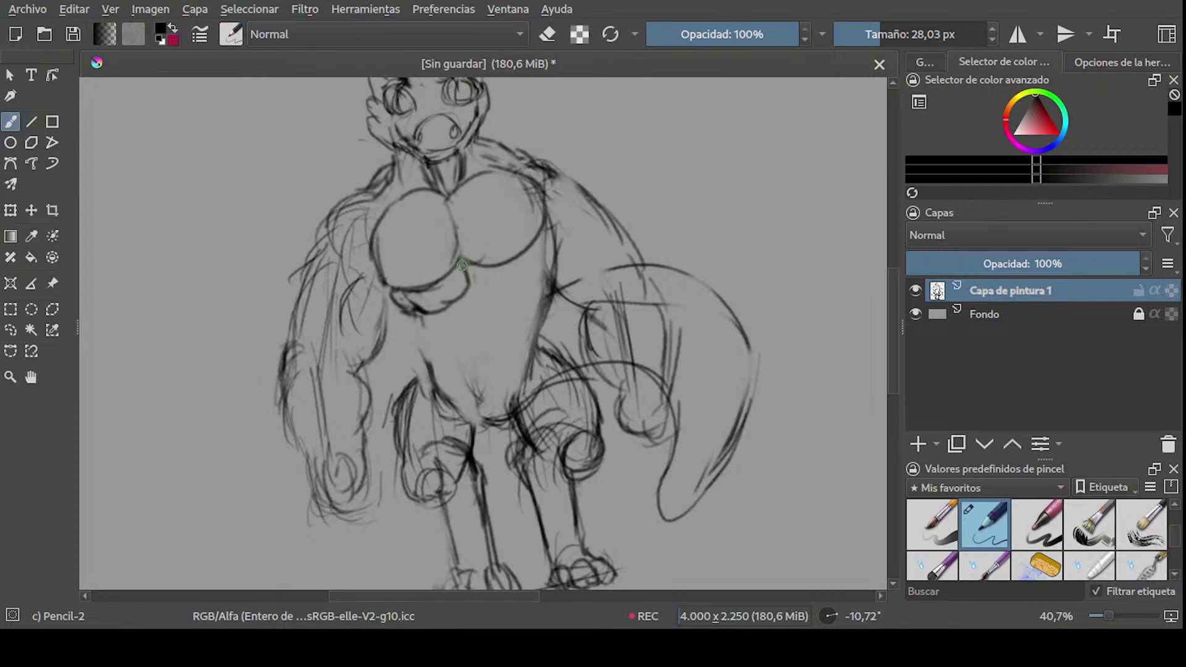
mouse_move(462, 258)
left_mouse_down()
mouse_move(467, 277)
mouse_move(515, 282)
mouse_move(485, 294)
mouse_move(515, 287)
mouse_move(540, 257)
mouse_move(532, 281)
mouse_move(542, 238)
mouse_move(516, 266)
left_mouse_up()
key("ctrl+z")
key("ctrl+z")
key("ctrl+z")
mouse_move(538, 226)
left_mouse_down()
mouse_move(488, 258)
mouse_move(536, 246)
mouse_move(538, 213)
mouse_move(475, 261)
mouse_move(537, 244)
mouse_move(473, 269)
mouse_move(525, 248)
mouse_move(488, 263)
left_mouse_up()
key("e")
key("e")
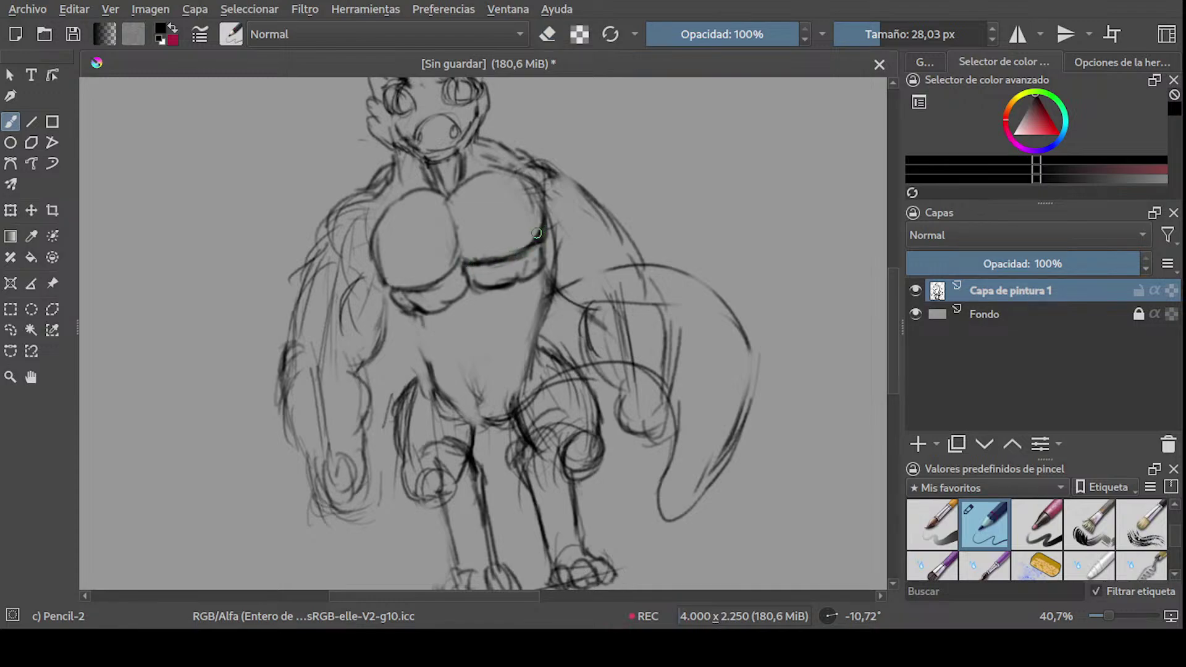
- Redraw the dividing line between the two pectorals with a 22.38 px brush
key("e")
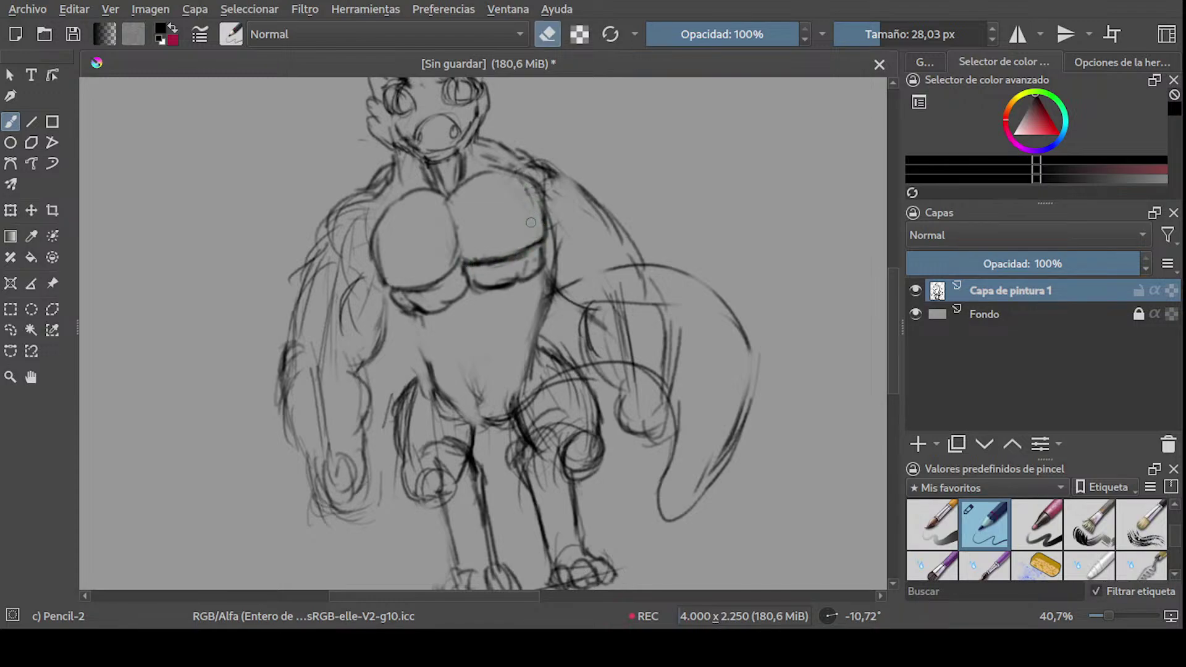
left_click_drag(535, 232, 575, 233, "shift")
middle_click_drag(574, 247, 602, 295, "shift")
left_click_drag(602, 295, 541, 239, "shift")
mouse_move(485, 269)
middle_mouse_down("shift")
mouse_move(602, 274)
mouse_move(509, 246)
middle_mouse_up("shift")
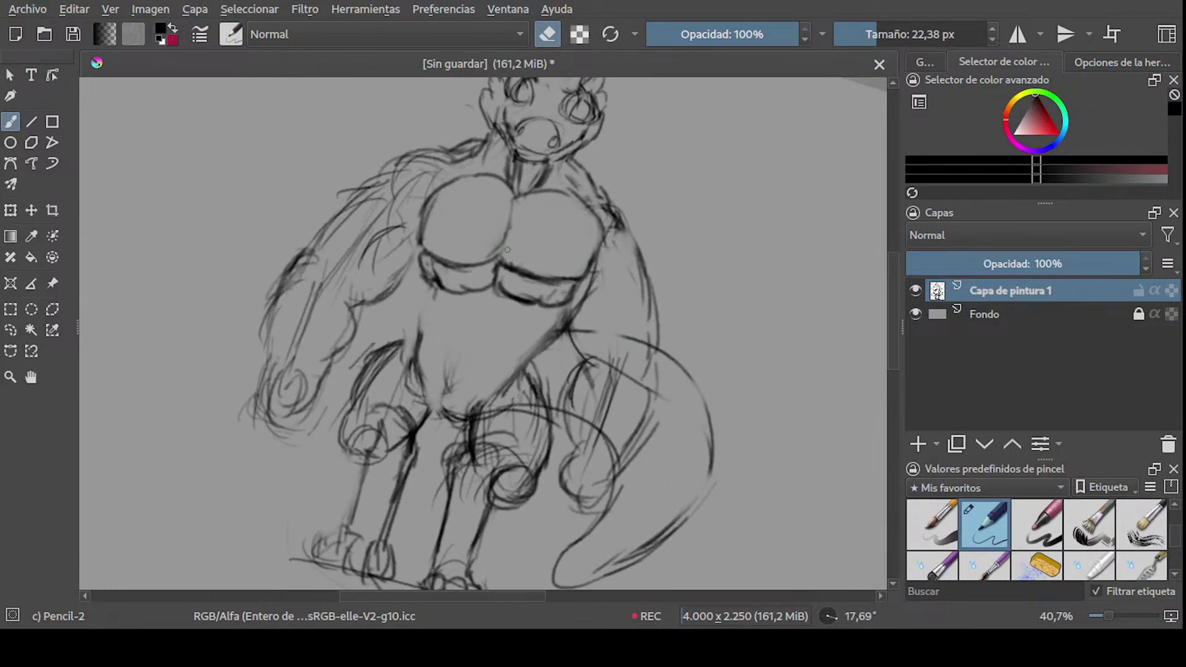
middle_click_drag(532, 164, 522, 250)
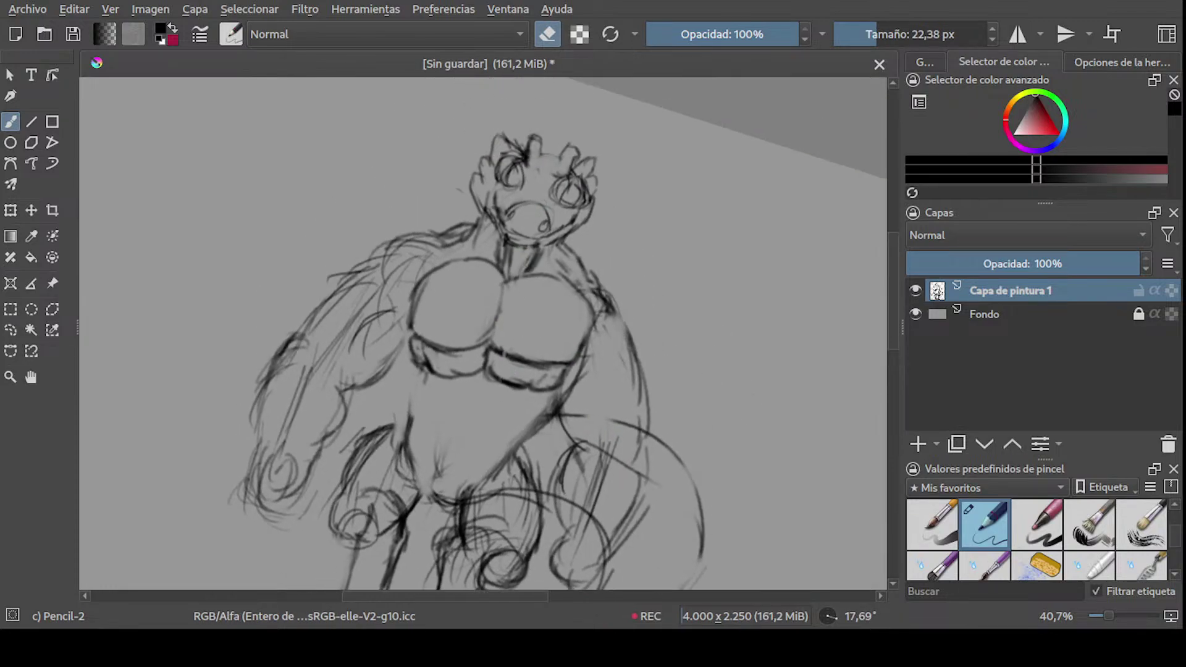
key("e")
left_click_drag(514, 266, 482, 371)
key("ctrl+z")
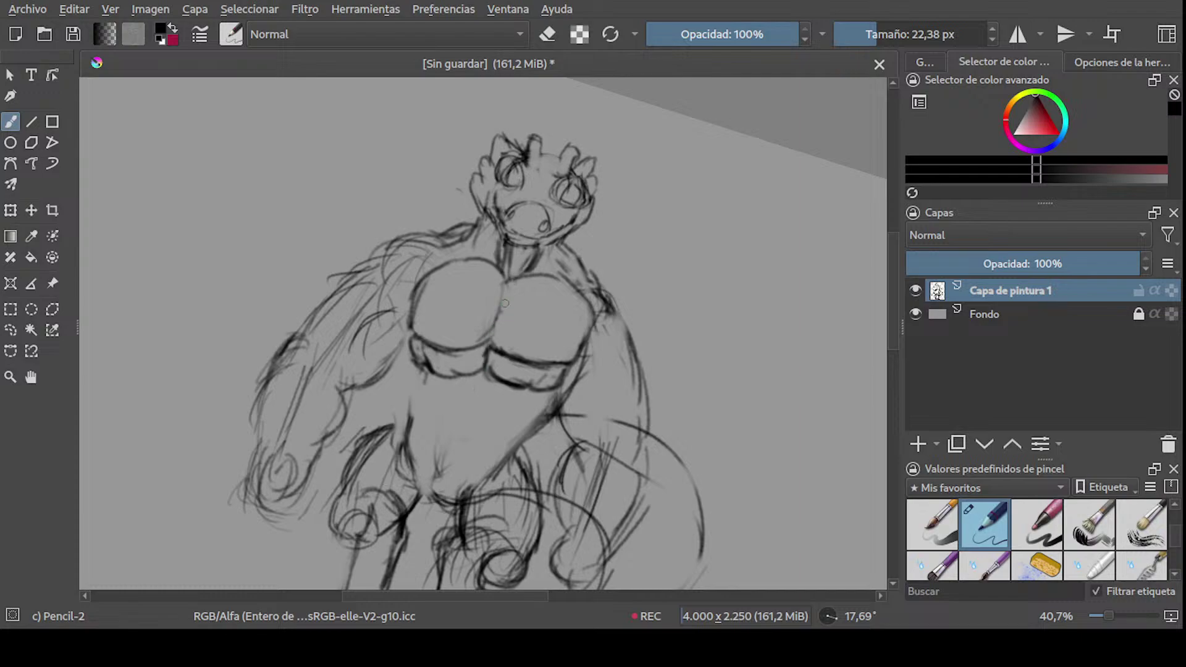
left_click_drag(514, 260, 487, 367)
key("ctrl+z")
left_click_drag(505, 304, 482, 352)
left_click_drag(510, 269, 494, 338)
left_click_drag(507, 291, 491, 356)
key("ctrl+z")
left_click_drag(505, 277, 494, 341)
key("ctrl+z")
key("ctrl+z")
left_click_drag(509, 284, 494, 336)
key("ctrl+z")
mouse_move(506, 276)
left_mouse_down()
mouse_move(480, 350)
mouse_move(497, 357)
left_mouse_up()
- Rework the right pectoral's upper contour and erase the surplus line along its outer shoulder side
left_click_drag(511, 282, 575, 287)
left_click_drag(542, 284, 586, 303)
key("ctrl+z")
key("ctrl+z")
middle_click_drag(540, 284, 542, 266, "shift")
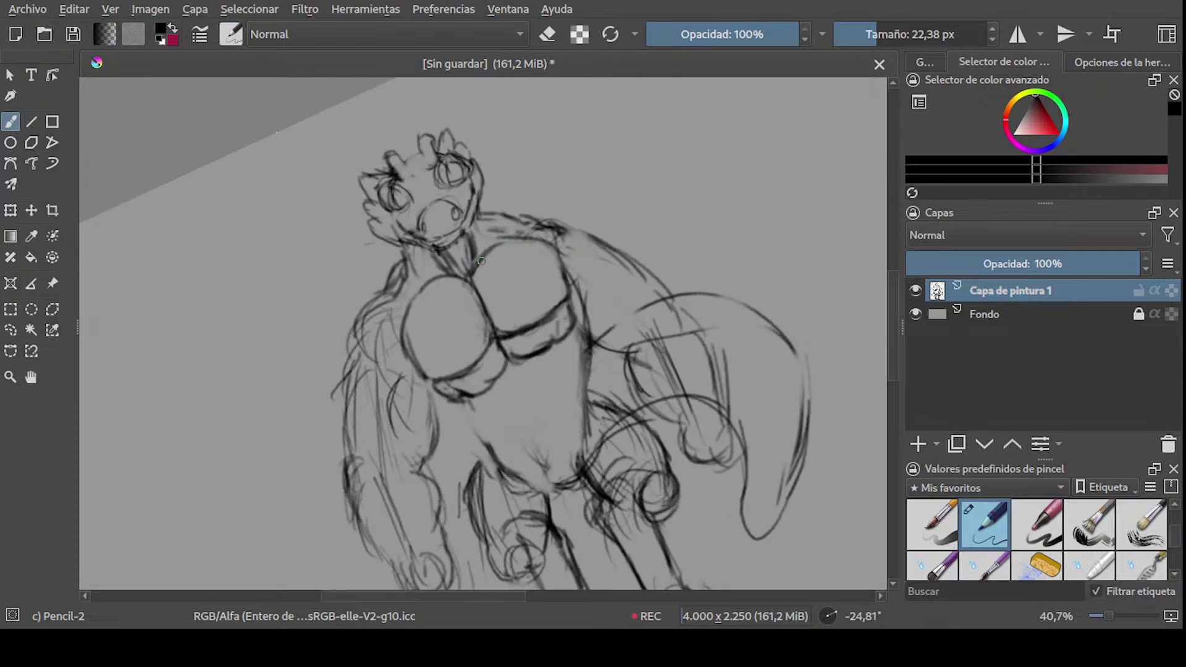
key("e")
mouse_move(521, 235)
left_mouse_down()
mouse_move(485, 246)
mouse_move(547, 234)
mouse_move(520, 236)
mouse_move(566, 257)
left_mouse_up()
key("e")
- Refine the rib muscle bands beneath both pectorals and erase their surplus lower edges
mouse_move(547, 241)
middle_mouse_down("shift")
mouse_move(641, 290)
mouse_move(551, 353)
middle_mouse_up("shift")
left_click_drag(539, 340, 528, 360)
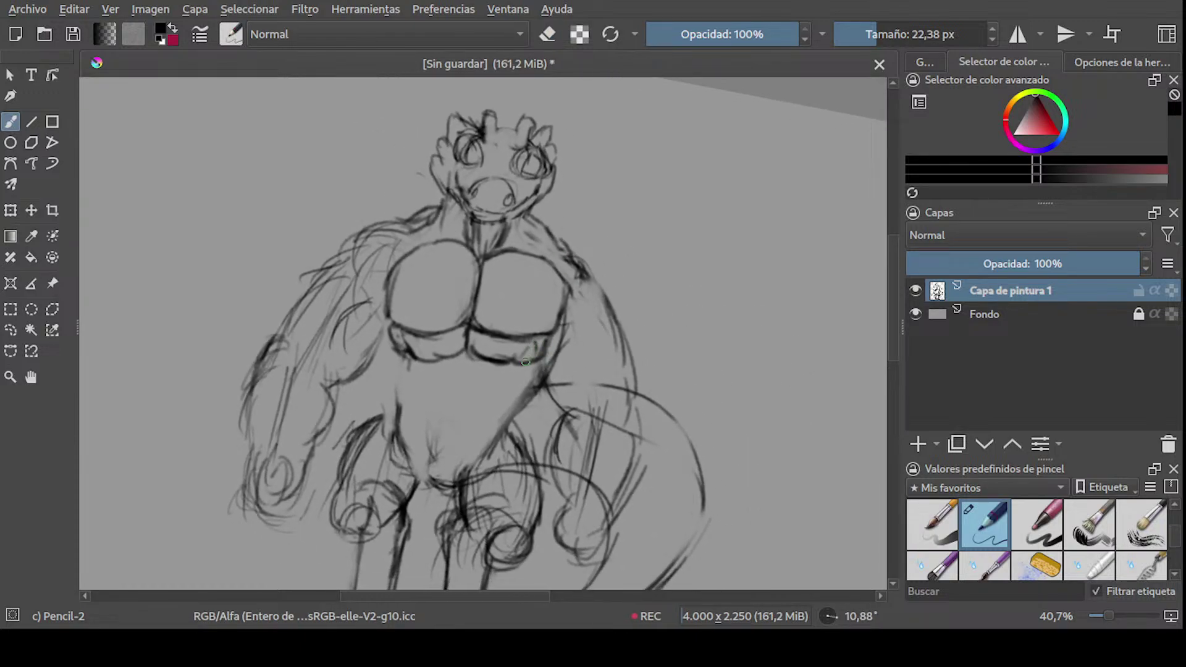
mouse_move(425, 329)
left_mouse_down()
mouse_move(396, 344)
mouse_move(434, 357)
mouse_move(465, 350)
mouse_move(400, 361)
left_mouse_up()
key("e")
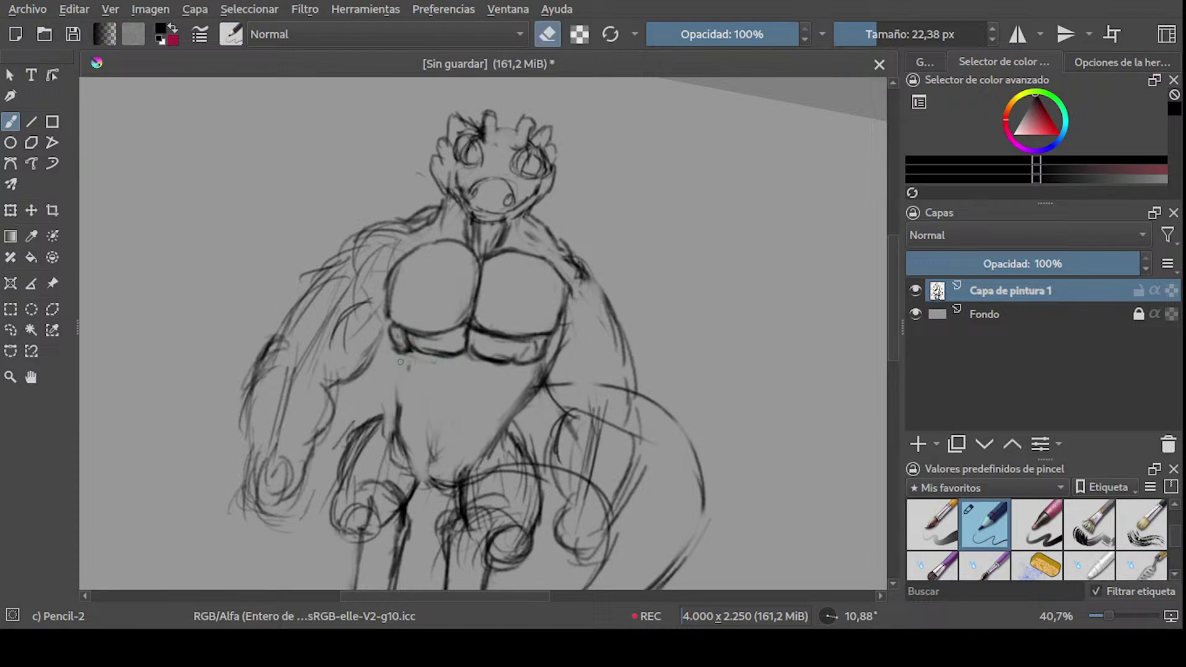
mouse_move(510, 361)
left_mouse_down()
mouse_move(546, 360)
mouse_move(525, 363)
mouse_move(542, 340)
mouse_move(522, 357)
mouse_move(543, 331)
mouse_move(525, 371)
mouse_move(557, 344)
left_mouse_up()
key("e")
key("e")
key("e")
- Redraw the torso's side line beneath the right pectoral and erase the overlapping inner lines of the right upper arm
mouse_move(542, 360)
left_mouse_down()
mouse_move(567, 332)
mouse_move(551, 362)
left_mouse_up()
key("ctrl+z")
key("ctrl+z")
left_click_drag(558, 321, 542, 385)
middle_click_drag(565, 362, 535, 404, "shift")
middle_click_drag(549, 343, 516, 316)
left_click_drag(495, 338, 501, 337, "shift")
mouse_move(518, 331)
left_mouse_down()
mouse_move(494, 351)
mouse_move(494, 376)
mouse_move(492, 365)
mouse_move(512, 364)
left_mouse_up()
key("e")
mouse_move(531, 334)
left_mouse_down()
mouse_move(476, 383)
mouse_move(479, 401)
left_mouse_up()
- Erase the overlap beside the left pectoral and redraw the left arm's inner contour with a 31.98 px brush
middle_click_drag(488, 389, 346, 346, "shift")
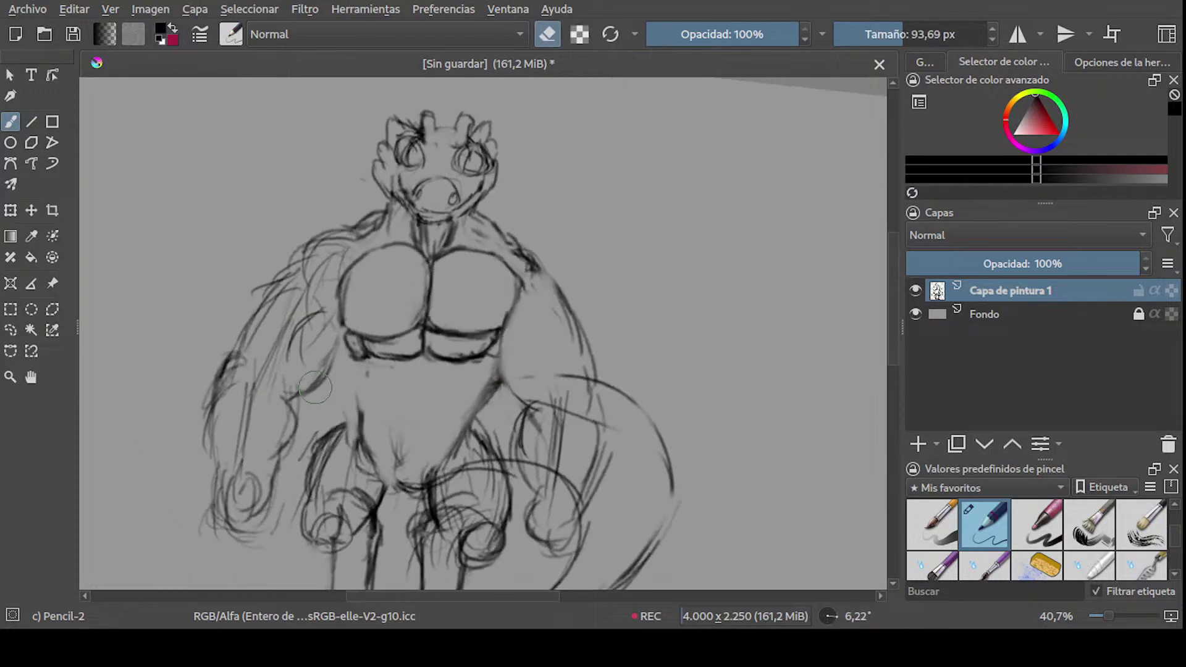
left_click_drag(327, 344, 309, 345, "shift")
left_click_drag(341, 298, 339, 354)
key("e")
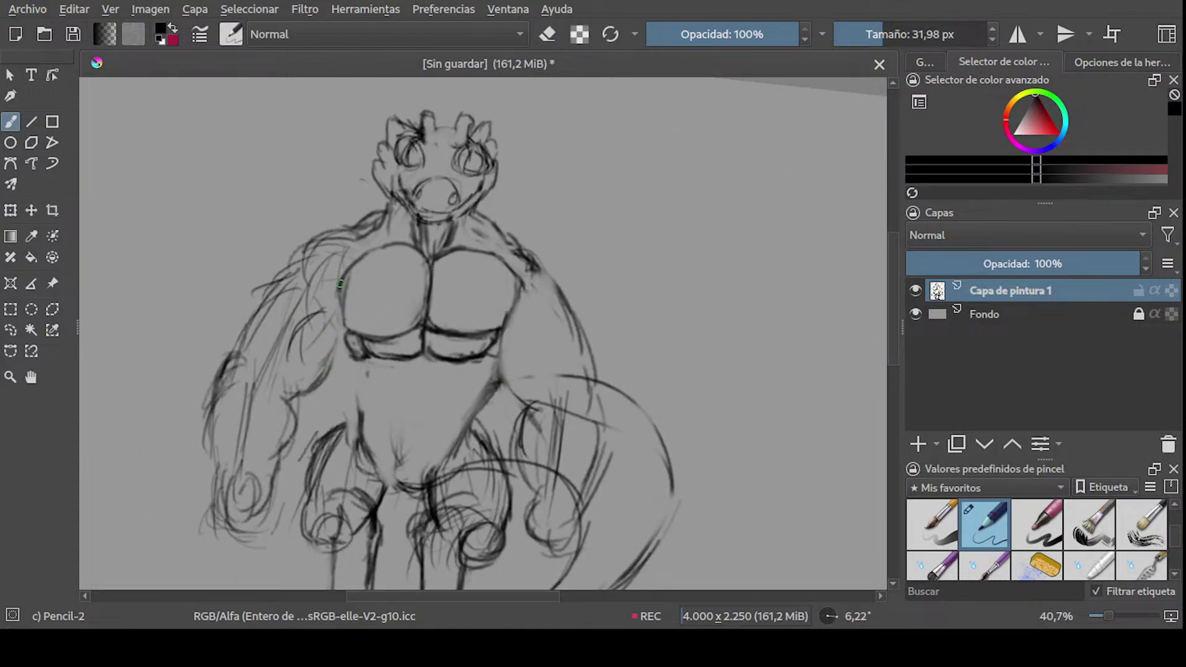
left_click_drag(341, 287, 330, 363)
left_click_drag(340, 308, 322, 350)
left_click_drag(338, 305, 314, 381)
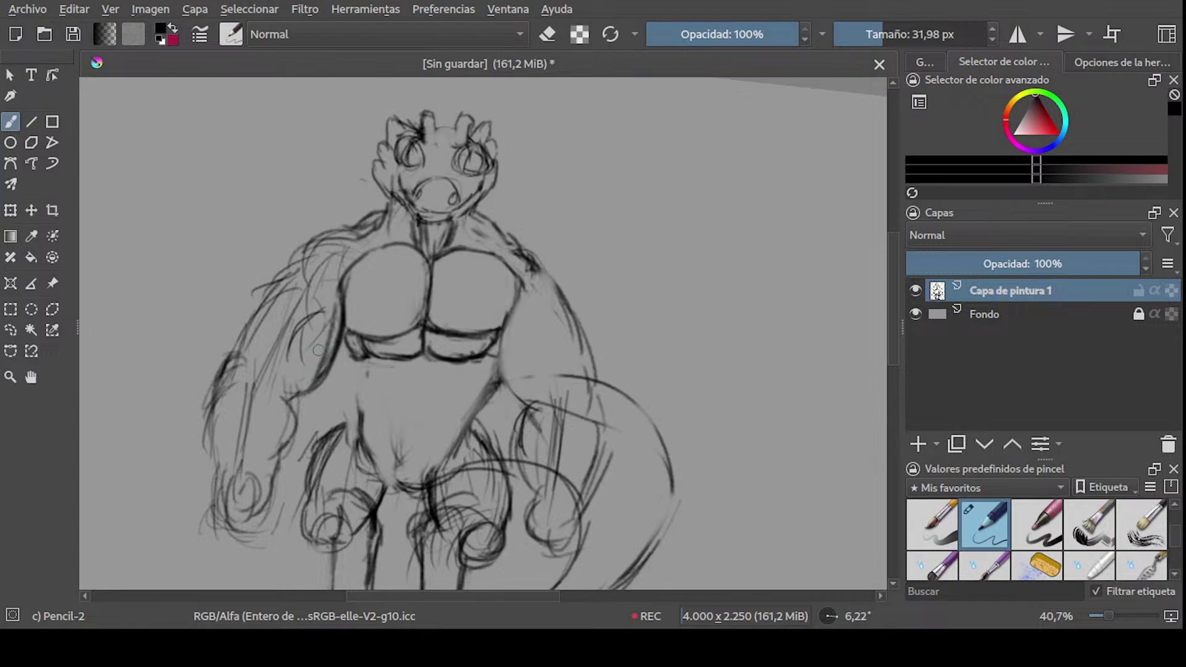
key("ctrl+z")
- Retouch the right rib band and sketch stacked abdominal muscles below it with an 18.17 px brush
key("e")
mouse_move(312, 328)
left_mouse_down("shift")
mouse_move(330, 327)
mouse_move(304, 347)
left_mouse_up("shift")
left_click_drag(446, 386, 429, 386, "shift")
key("e")
left_click_drag(481, 365, 497, 348)
mouse_move(481, 371)
left_mouse_down("shift")
mouse_move(453, 371)
mouse_move(512, 297)
mouse_move(317, 564)
mouse_move(305, 554)
left_mouse_up("shift")
mouse_move(504, 288)
left_mouse_down("shift")
mouse_move(514, 287)
mouse_move(506, 347)
left_mouse_up("shift")
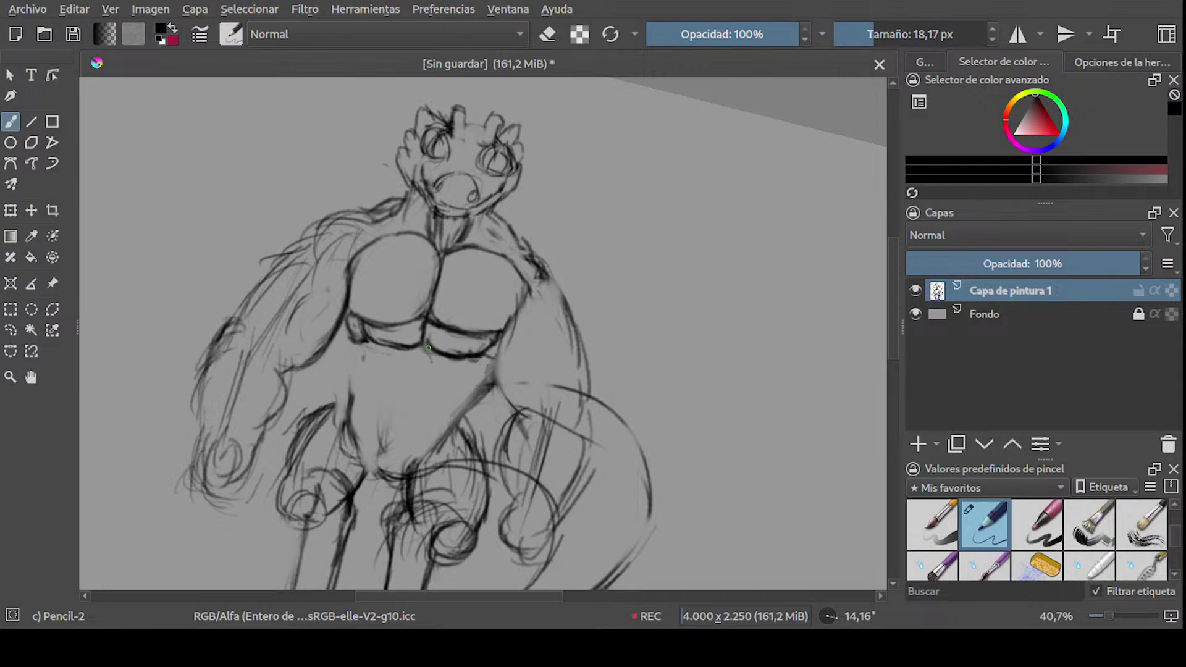
mouse_move(424, 344)
left_mouse_down()
mouse_move(443, 379)
mouse_move(484, 355)
mouse_move(418, 399)
mouse_move(450, 394)
mouse_move(460, 378)
mouse_move(411, 426)
left_mouse_up()
key("ctrl+z")
key("ctrl+z")
key("ctrl+z")
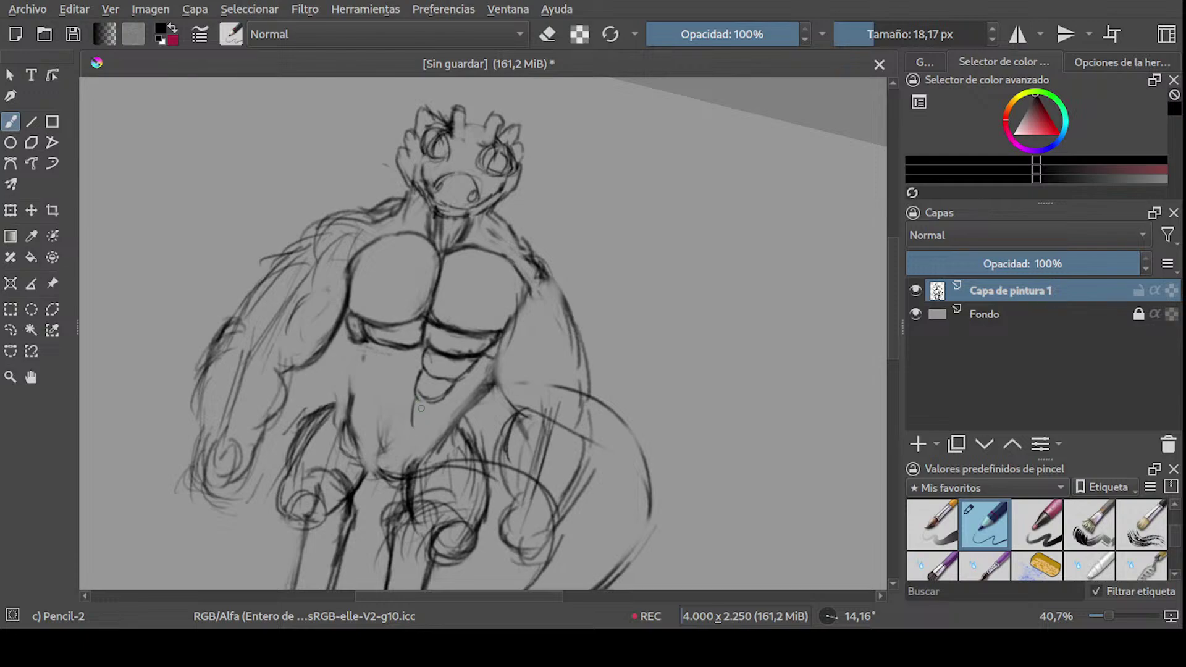
key("ctrl+z")
- Draw the torso's centre line from between the pectorals down to the groin
left_click_drag(433, 295, 404, 472)
key("ctrl+z")
left_click_drag(433, 290, 398, 472)
- Add the lowest right abdominal muscle and sketch the matching set of abdominals on the left half
left_click_drag(414, 418, 427, 419)
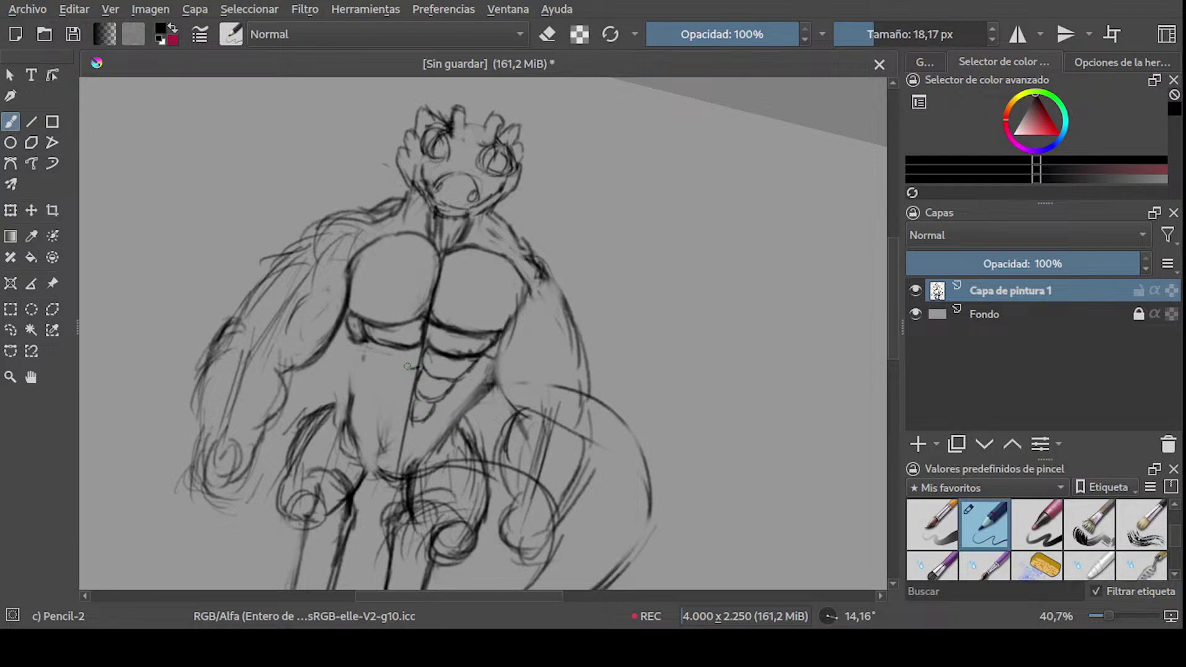
mouse_move(418, 367)
left_mouse_down()
mouse_move(374, 357)
mouse_move(415, 369)
mouse_move(385, 375)
mouse_move(416, 392)
mouse_move(394, 420)
mouse_move(415, 430)
left_mouse_up()
- Erase the right horn and the skull edge between the horns
mouse_move(394, 383)
middle_mouse_down()
mouse_move(431, 309)
mouse_move(487, 241)
middle_mouse_up()
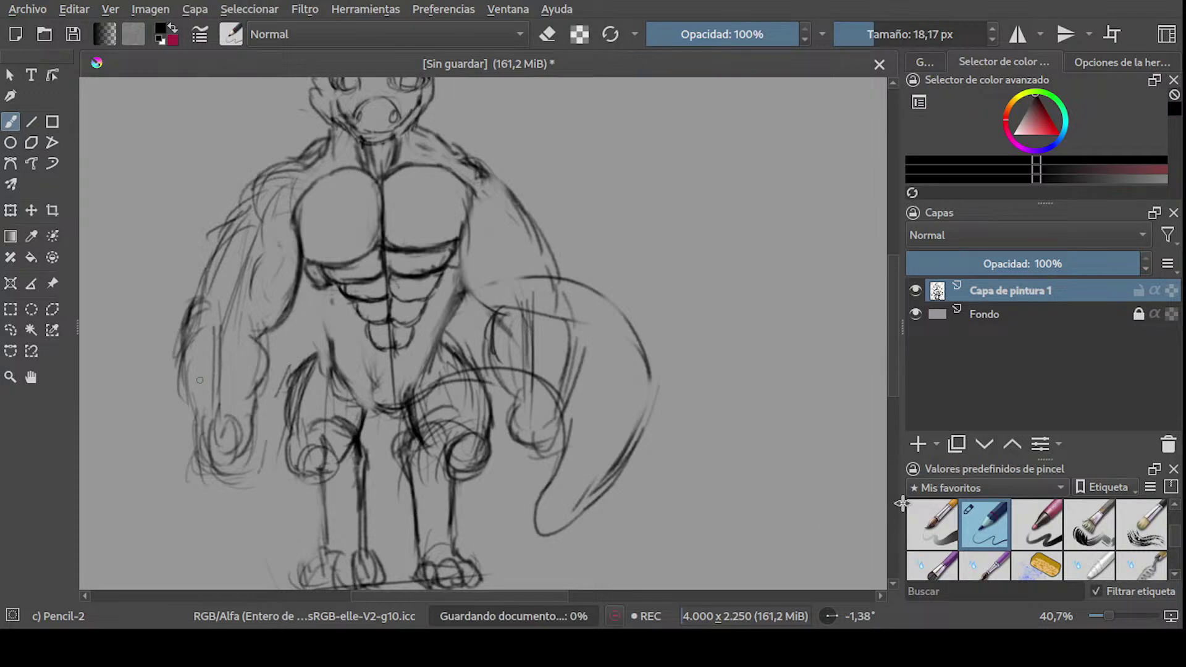
scroll(490, 225, "down", 3, "ctrl")
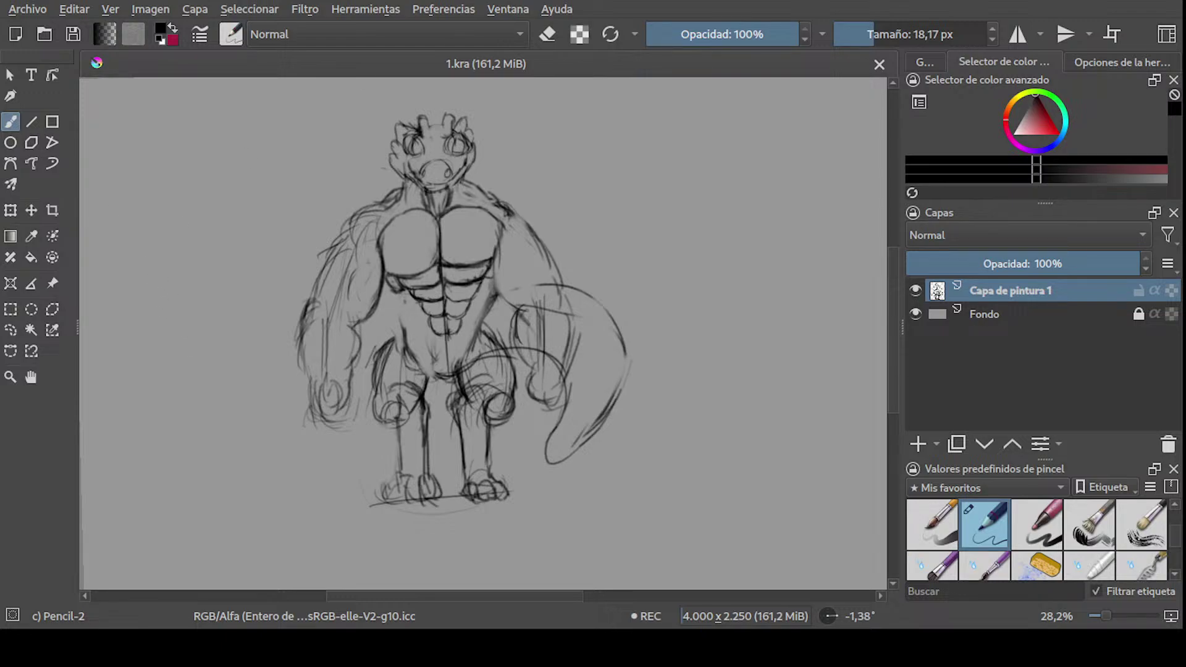
scroll(479, 265, "up", 5)
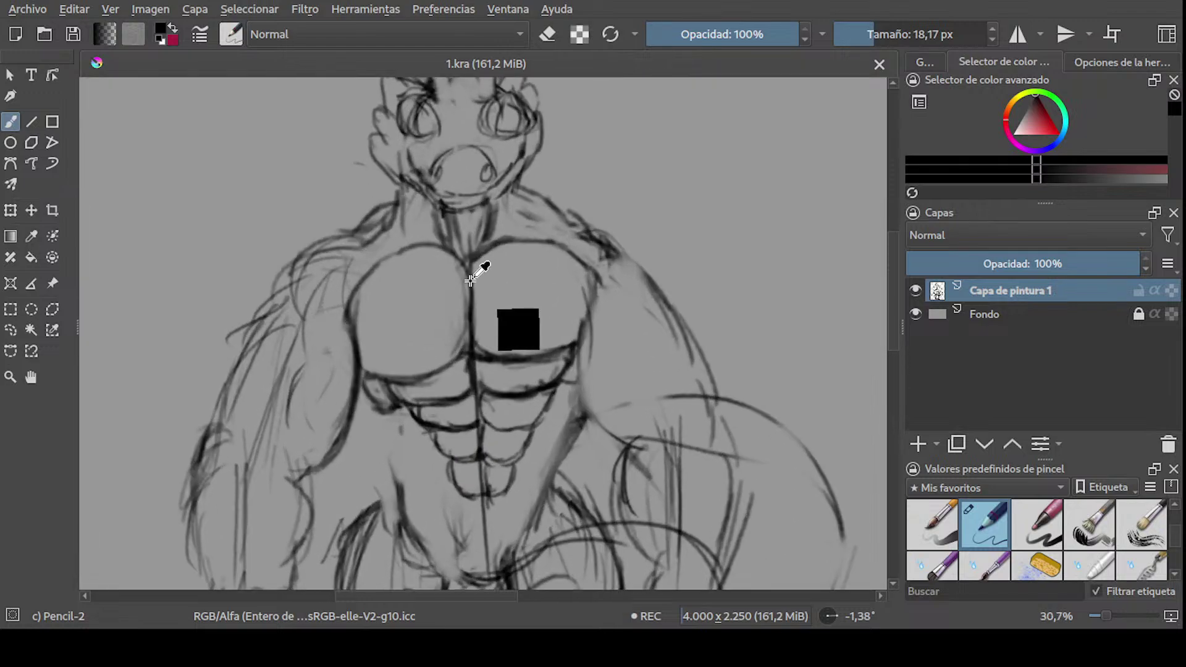
scroll(487, 249, "down", 2)
left_click_drag(468, 229, 476, 235)
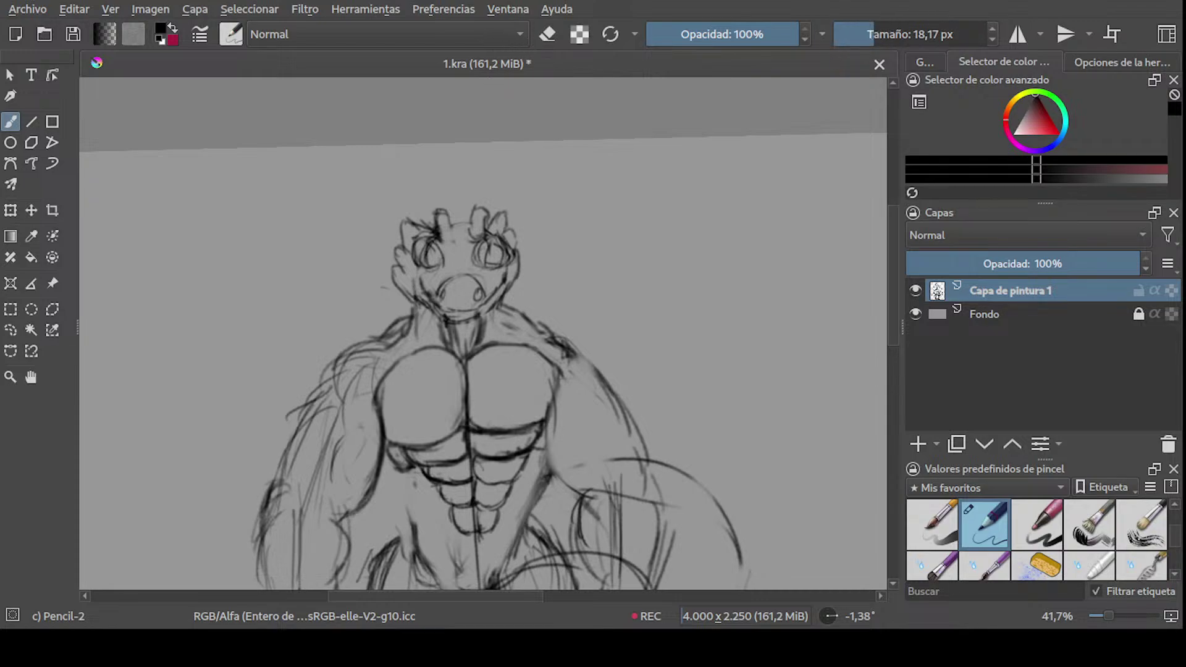
middle_click_drag(536, 263, 549, 271)
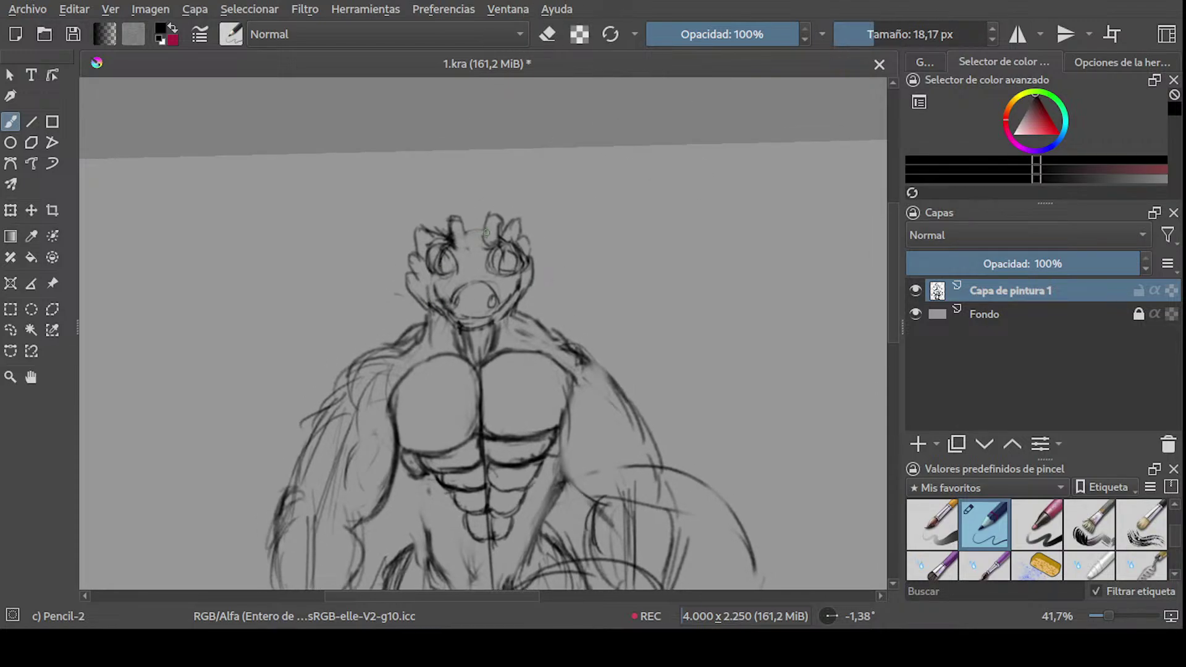
key("e")
mouse_move(488, 238)
left_mouse_down()
mouse_move(482, 225)
mouse_move(497, 213)
mouse_move(494, 235)
left_mouse_up()
- Redraw both horns as short rounded shapes on top of the head with an 11.85 px brush
key("bracketleft")
key("bracketleft")
key("bracketleft")
key("bracketleft")
key("bracketleft")
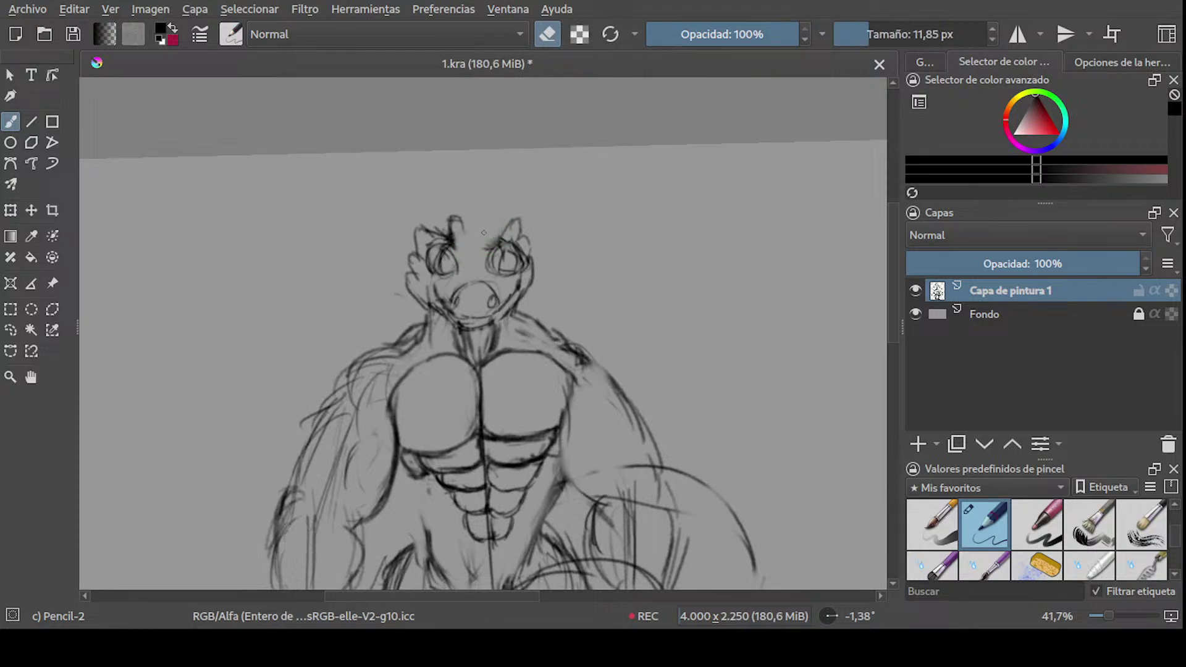
key("e")
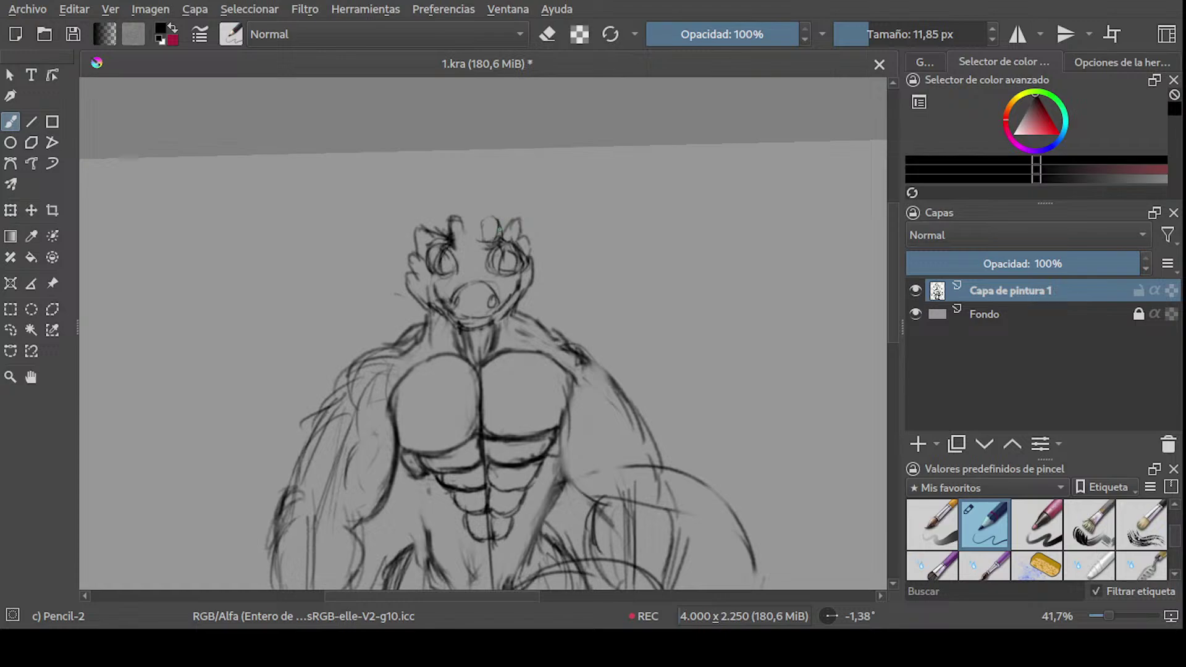
left_click_drag(494, 228, 499, 219)
left_click_drag(490, 231, 486, 241)
left_click_drag(450, 240, 470, 241)
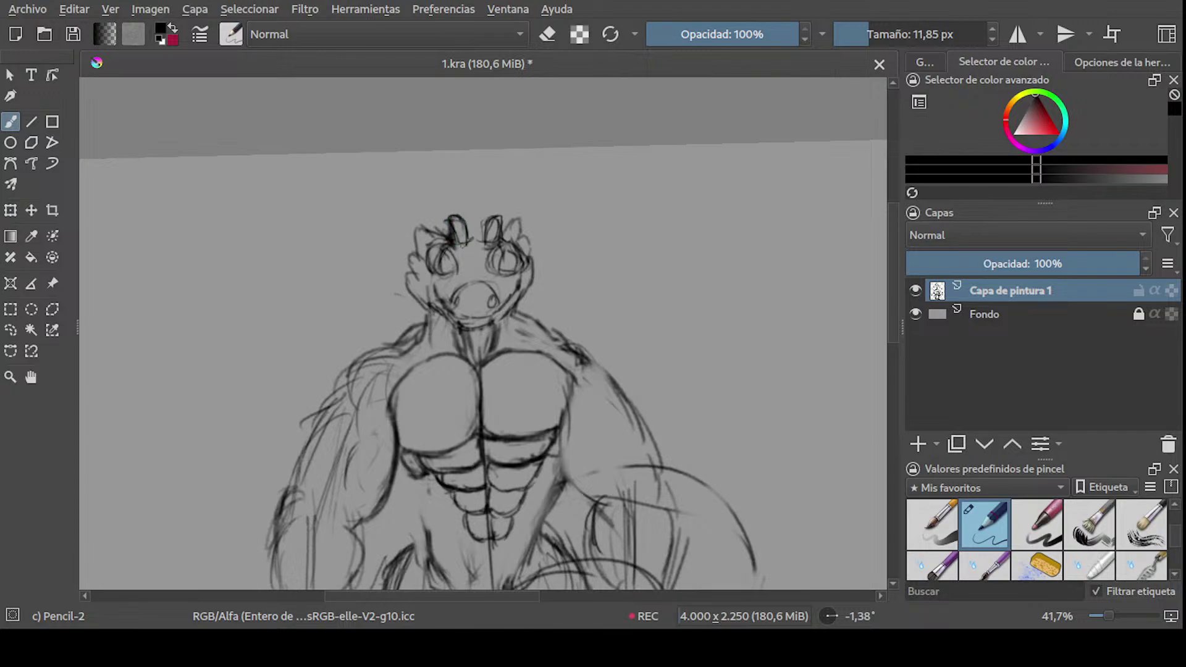
- Sketch the left side of the waist and the side muscles next to the abdominals
scroll(491, 216, "down", 1)
scroll(494, 268, "down", 1)
scroll(506, 265, "up", 1)
middle_click_drag(531, 312, 627, 253)
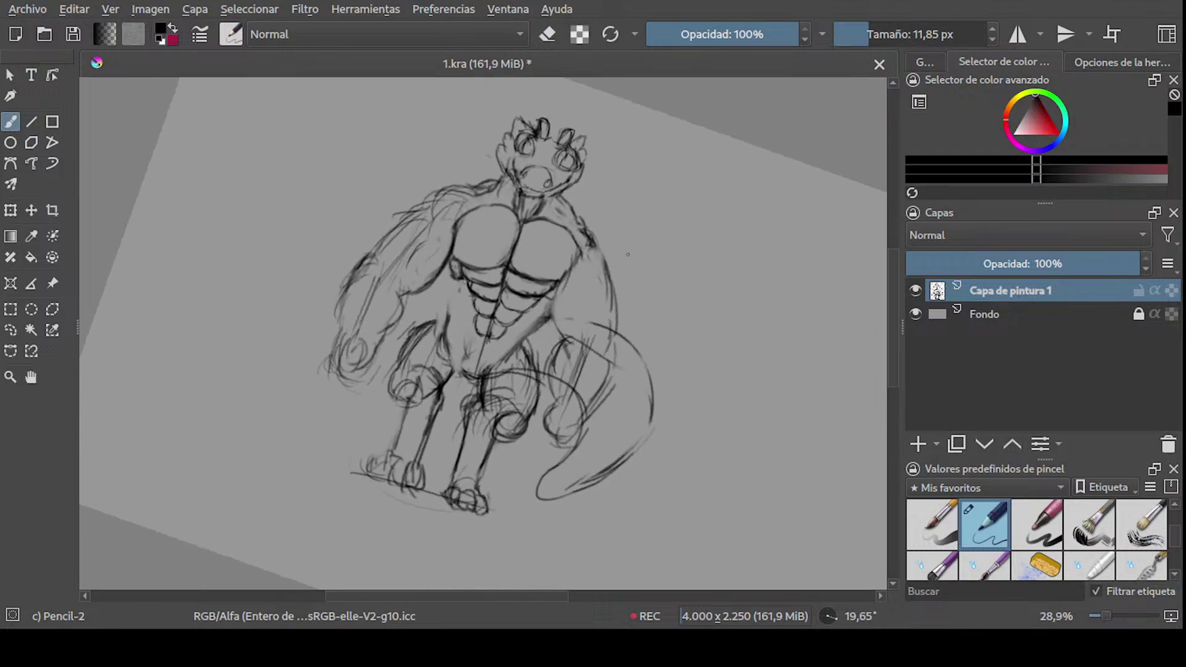
left_click_drag(451, 284, 455, 324)
left_click_drag(450, 281, 449, 355)
left_click_drag(449, 293, 448, 341)
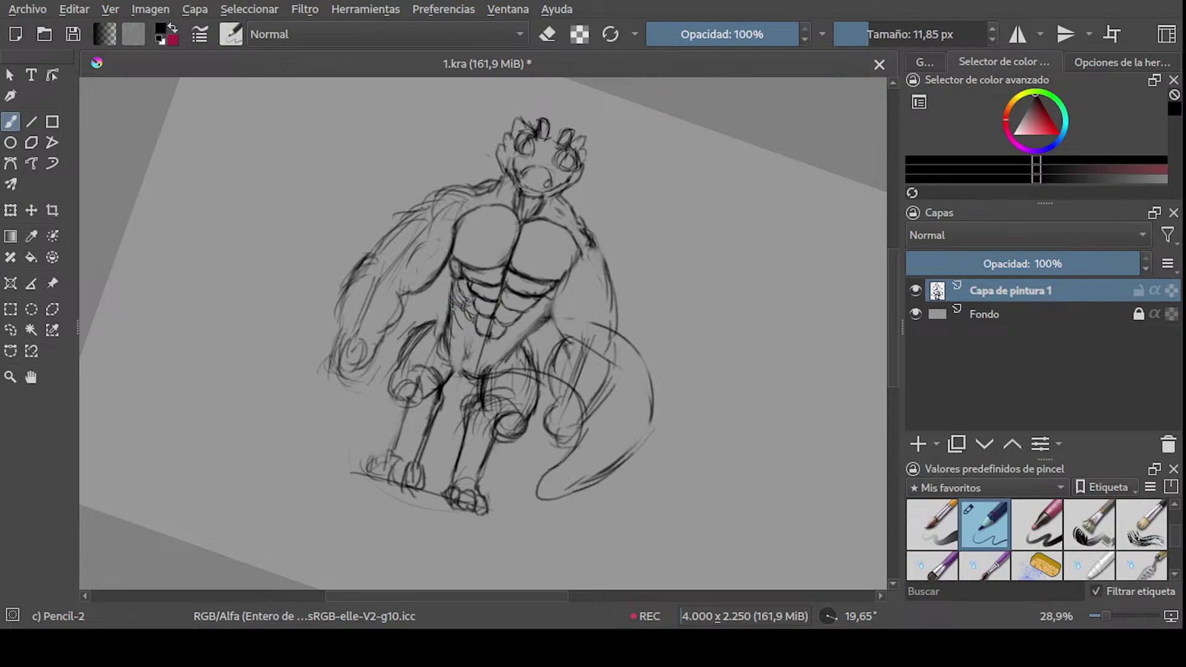
middle_click_drag(555, 186, 667, 296, "shift")
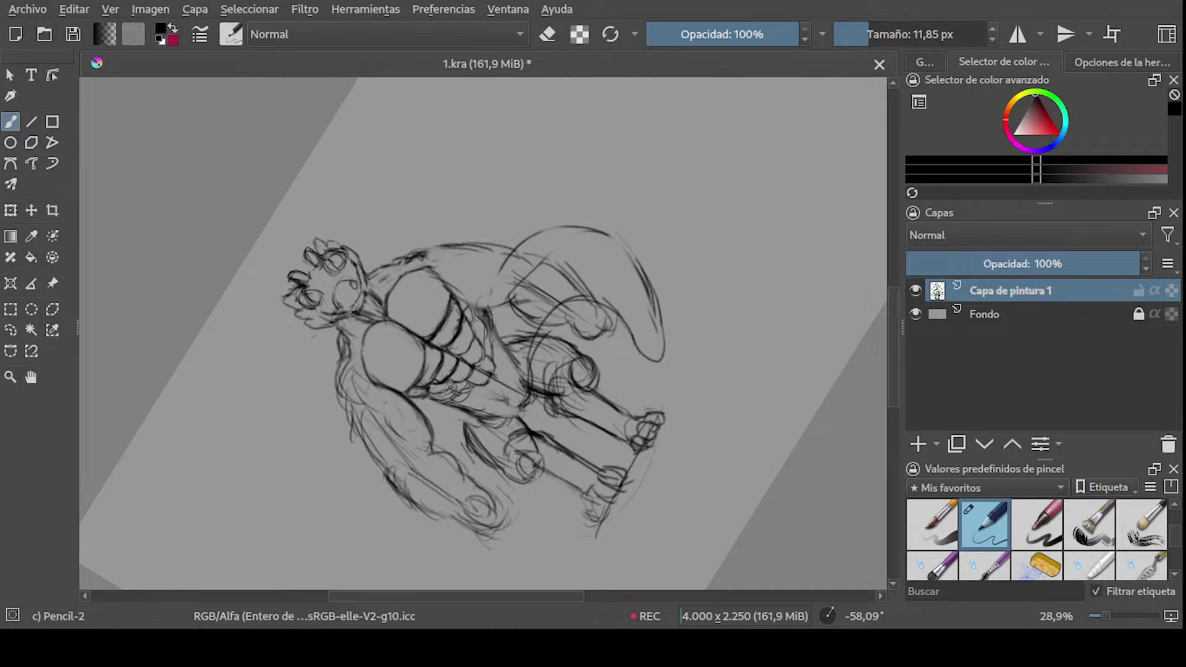
- Erase stray pencil lines beside the waist and around the left thigh of the creature
middle_click_drag(469, 377, 497, 348, "shift")
key("e")
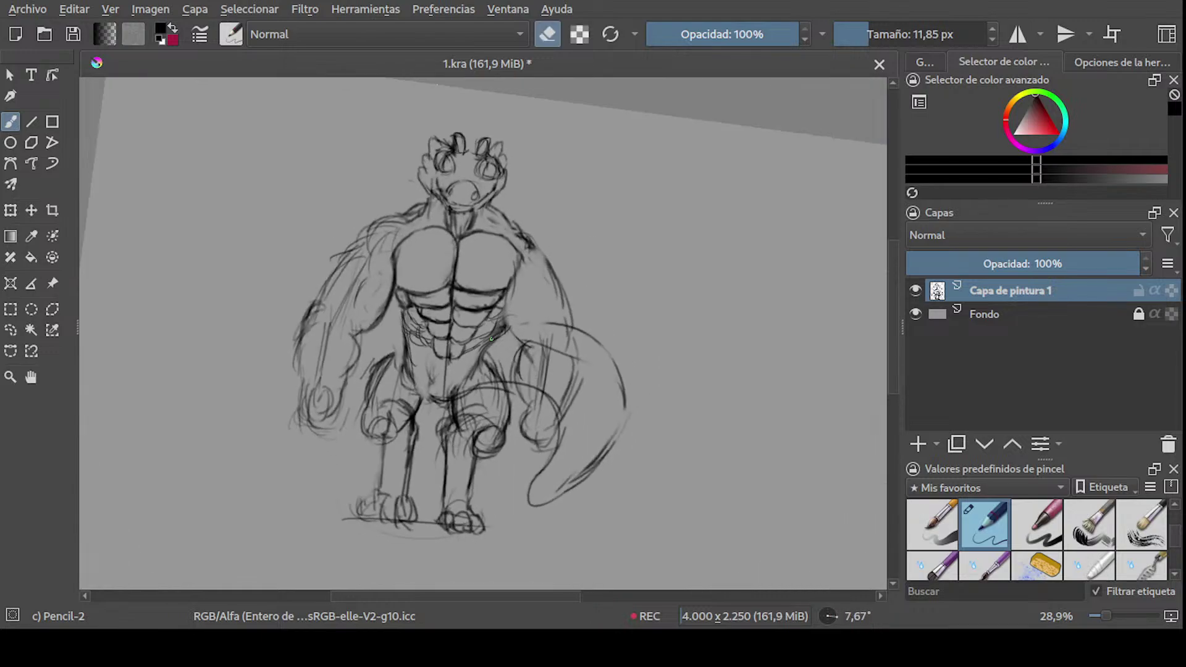
left_click_drag(492, 346, 490, 366)
middle_click_drag(491, 339, 558, 361)
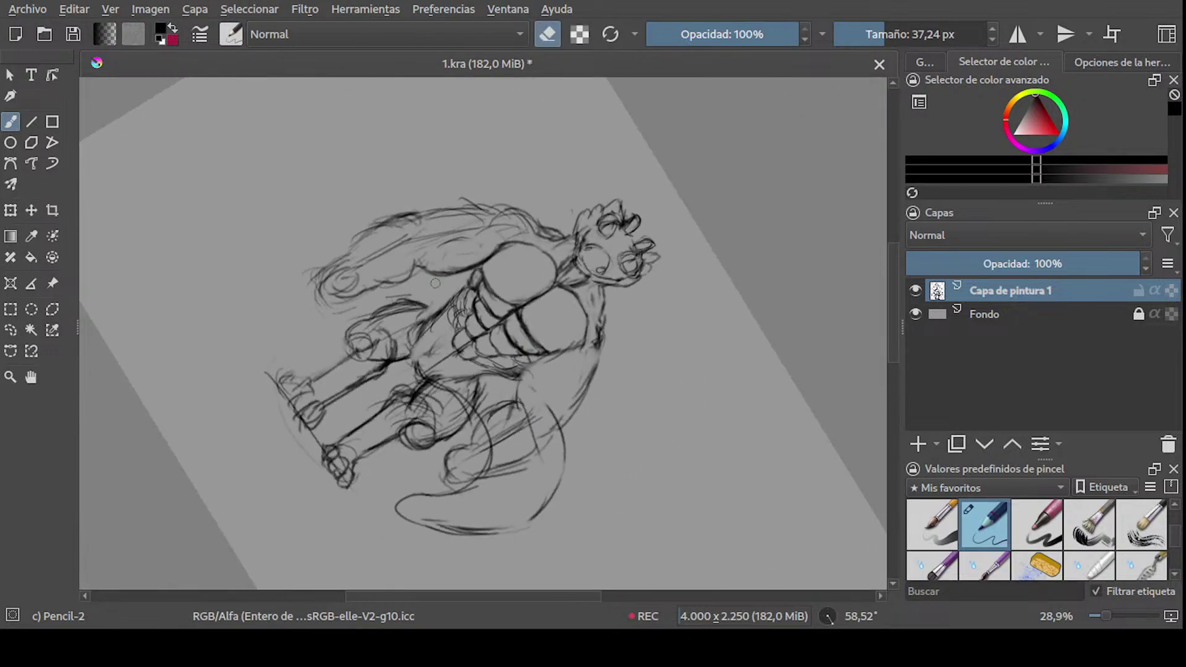
mouse_move(436, 284)
left_mouse_down("shift")
mouse_move(420, 284)
mouse_move(441, 283)
left_mouse_up("shift")
mouse_move(439, 311)
left_mouse_down()
mouse_move(428, 324)
mouse_move(400, 318)
left_mouse_up()
key("e")
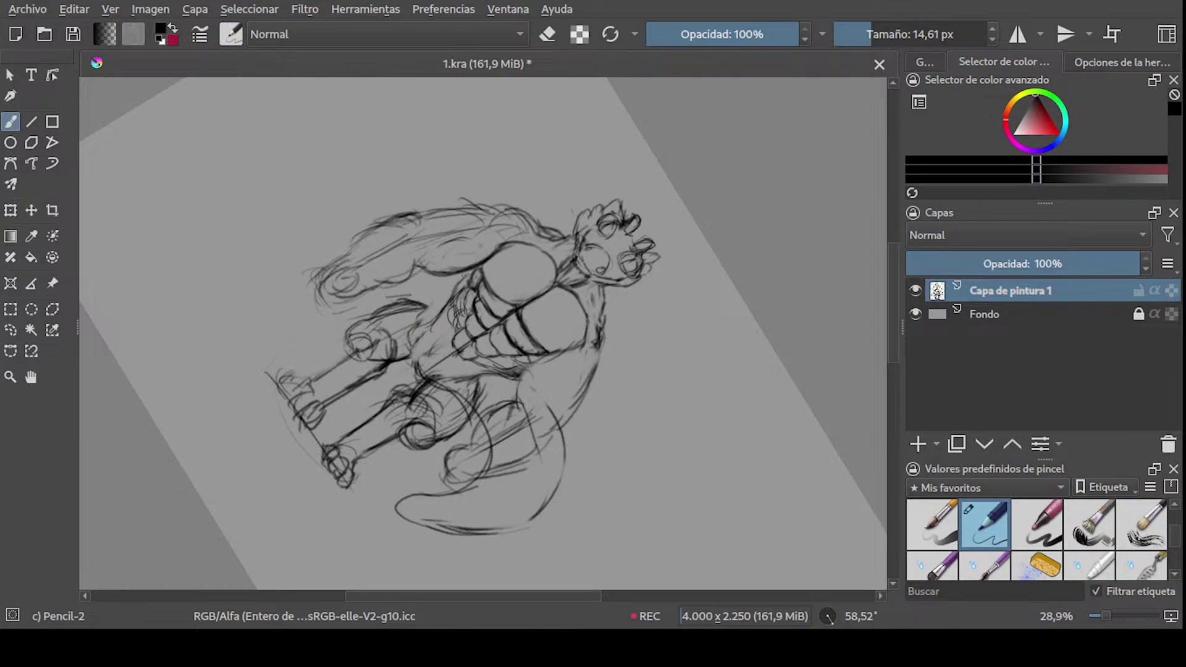
- Strengthen the outer contour of the right forearm and the inner contour of the left forearm with a 31.98 px brush
middle_click_drag(506, 253, 515, 281)
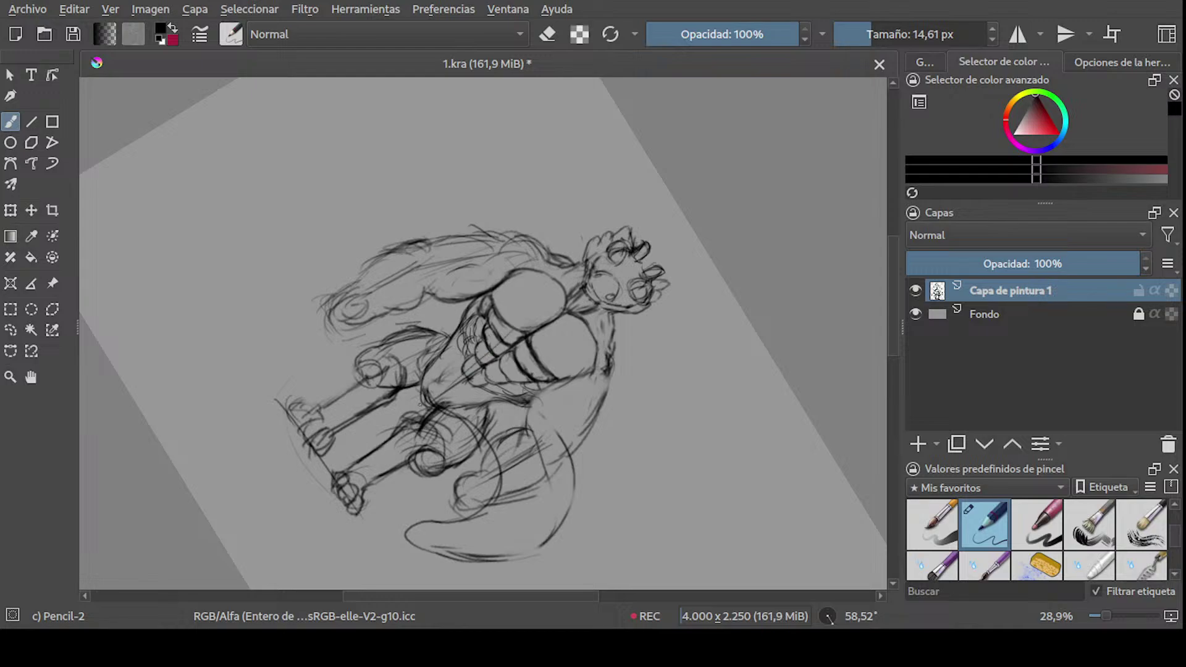
mouse_move(423, 398)
middle_mouse_down("shift")
mouse_move(529, 408)
mouse_move(511, 417)
middle_mouse_up("shift")
mouse_move(644, 231)
middle_mouse_down()
mouse_move(563, 224)
mouse_move(571, 302)
middle_mouse_up()
left_click_drag(552, 304, 562, 304, "shift")
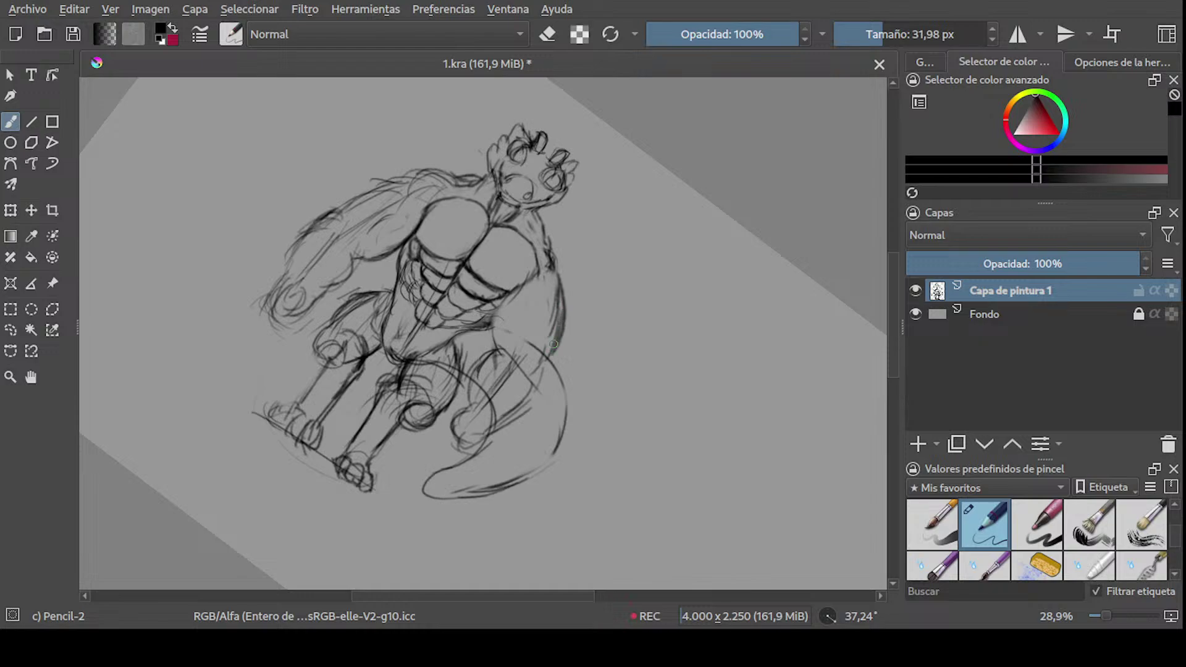
mouse_move(538, 390)
left_mouse_down()
mouse_move(519, 425)
mouse_move(510, 408)
left_mouse_up()
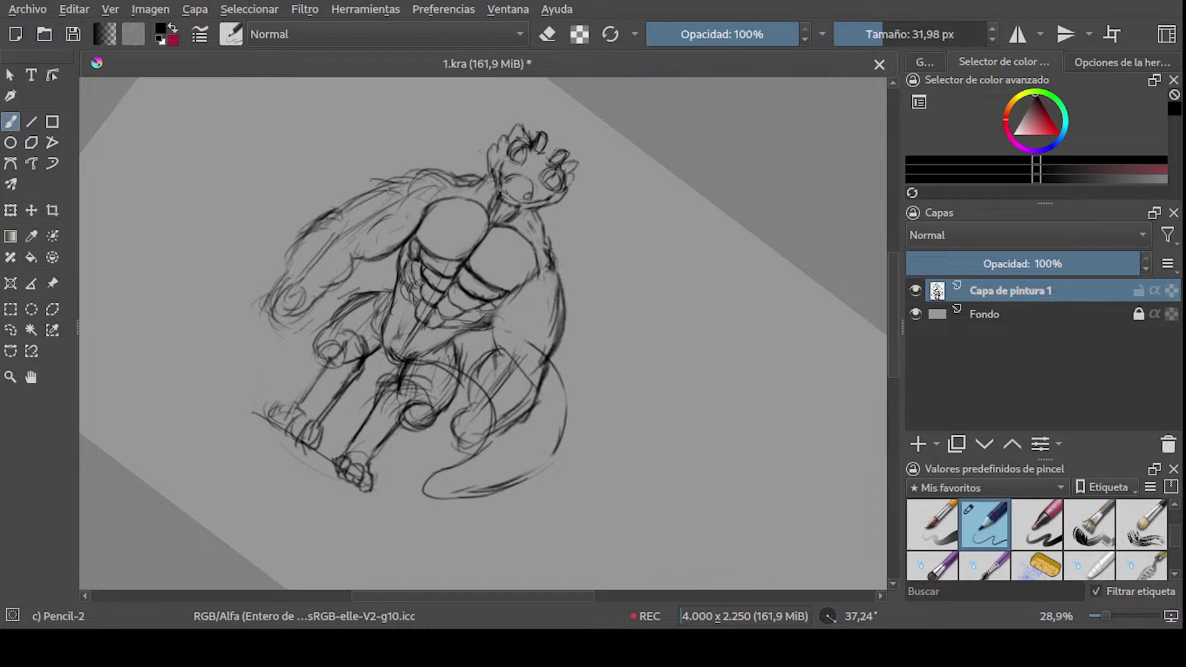
middle_click_drag(509, 408, 325, 334, "shift")
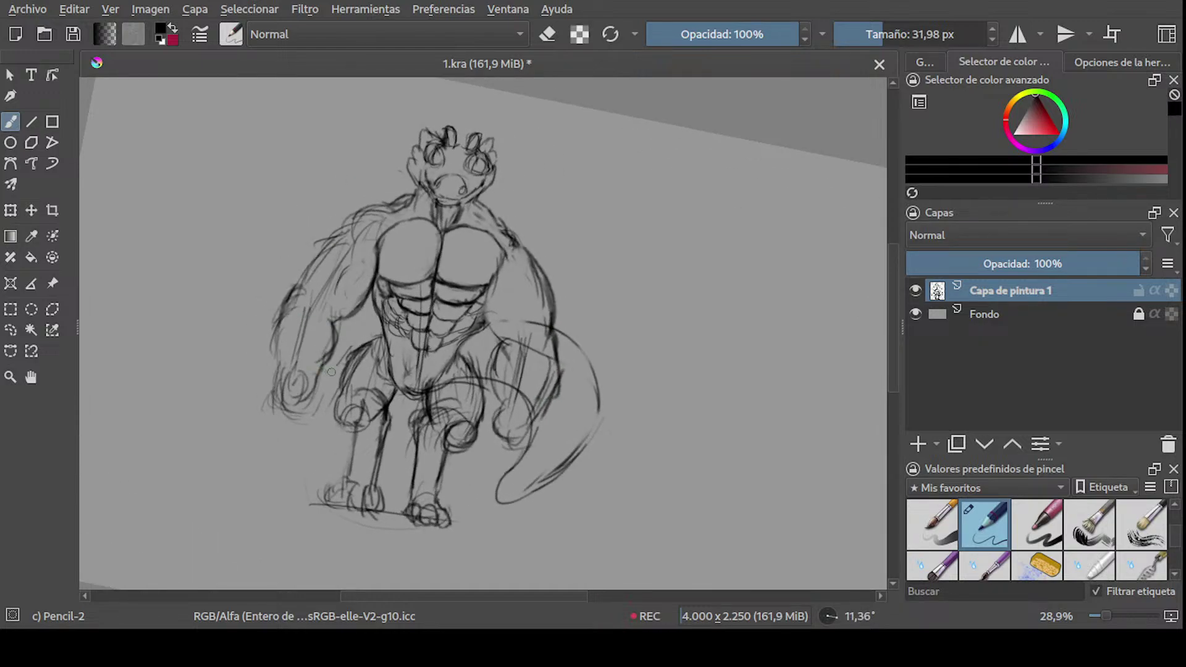
left_click_drag(337, 332, 321, 372)
key("ctrl+z")
left_click_drag(337, 325, 322, 371)
- Draw a pointed ear-like spike on the right side of the head and darken the cheek contour beneath it
middle_click_drag(454, 196, 495, 249, "ctrl")
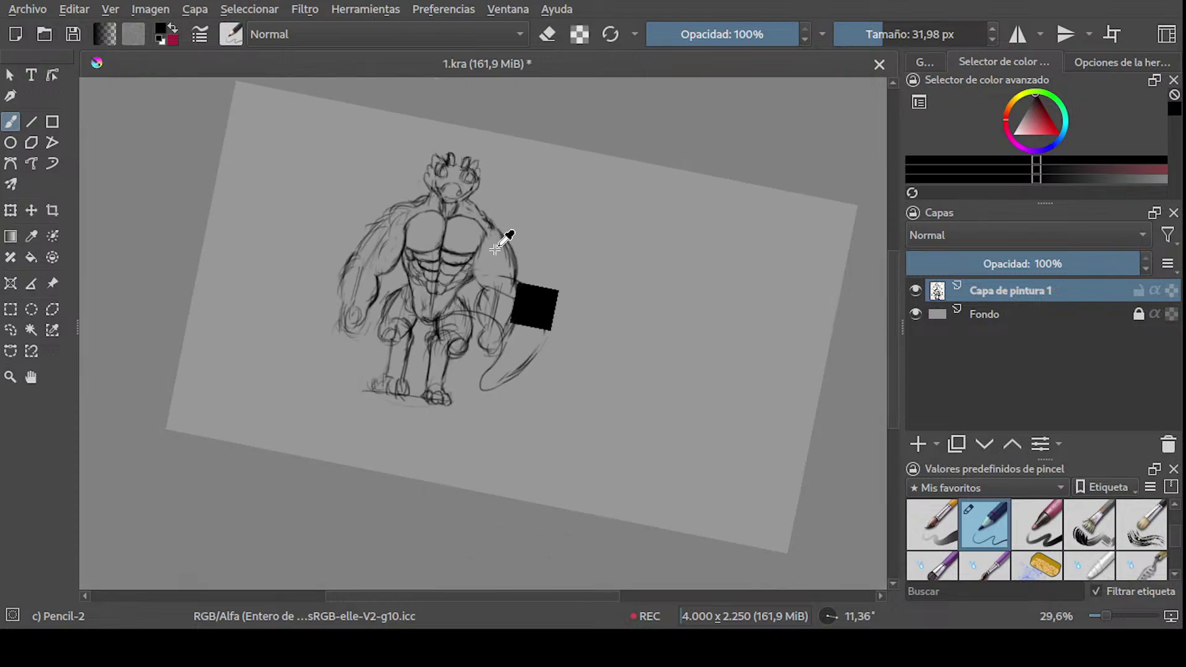
scroll(495, 250, "up", 4)
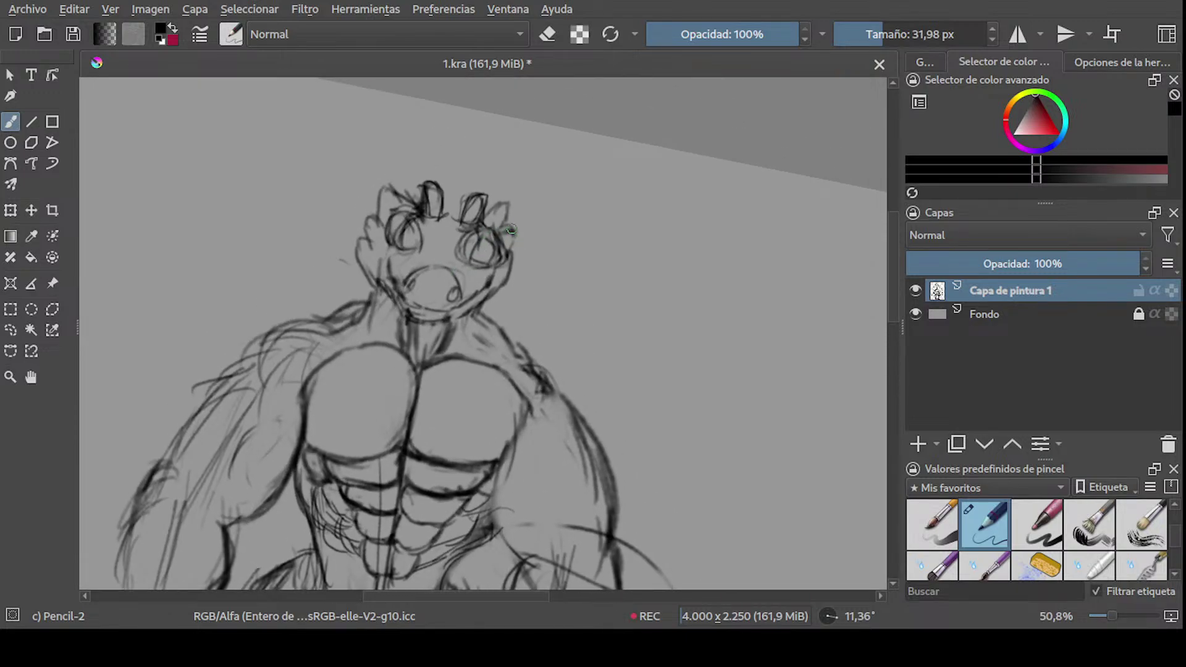
mouse_move(511, 230)
left_mouse_down()
mouse_move(525, 238)
mouse_move(491, 293)
mouse_move(471, 297)
left_mouse_up()
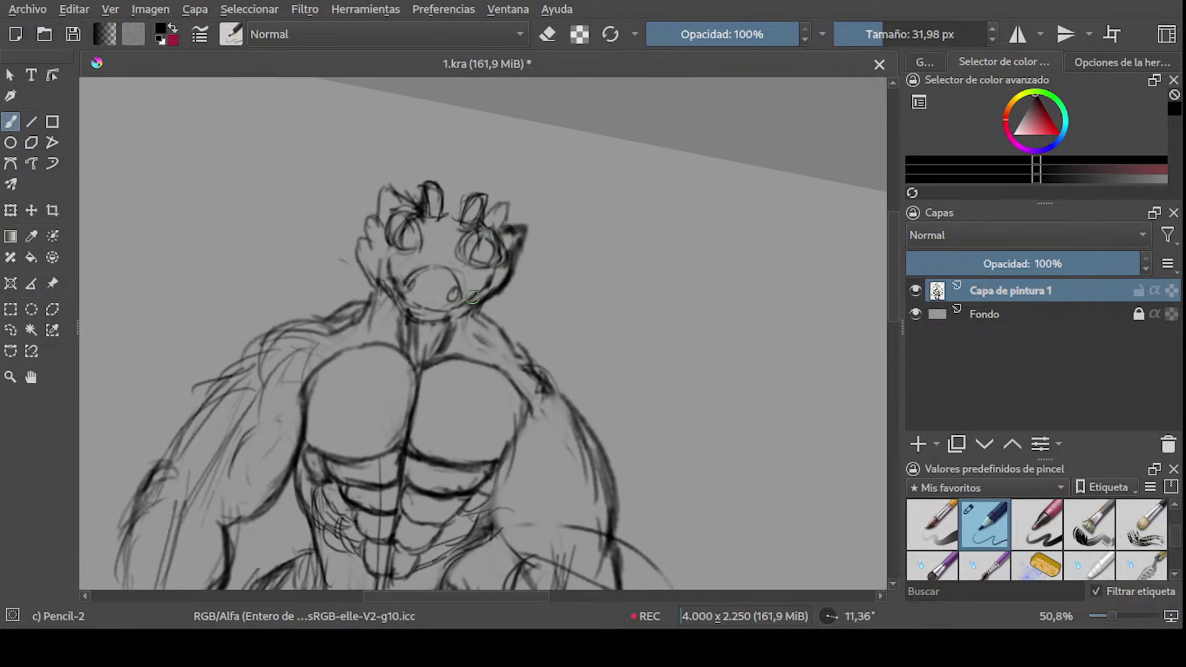
left_click_drag(486, 215, 512, 238)
scroll(495, 272, "down", 3)
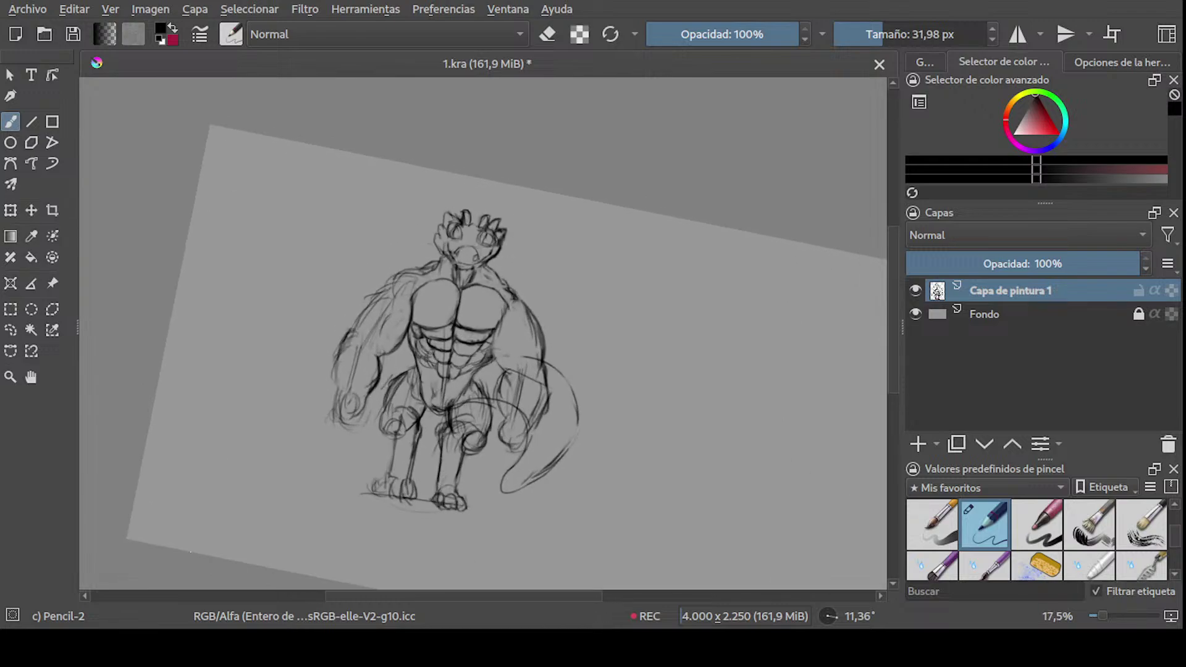
- Move the whole creature sketch to the left part of the canvas with the Transform tool
mouse_move(495, 272)
middle_mouse_down("shift")
mouse_move(586, 235)
mouse_move(508, 274)
middle_mouse_up("shift")
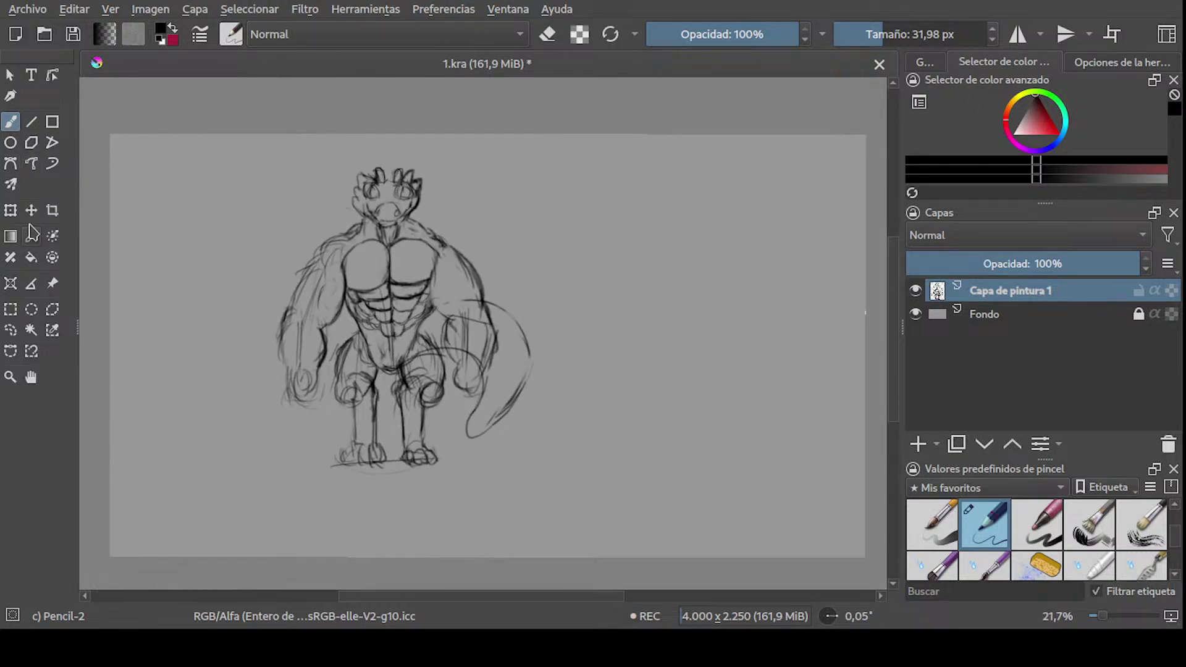
left_click(10, 210)
mouse_move(497, 322)
middle_mouse_down()
mouse_move(384, 341)
mouse_move(719, 196)
middle_mouse_up()
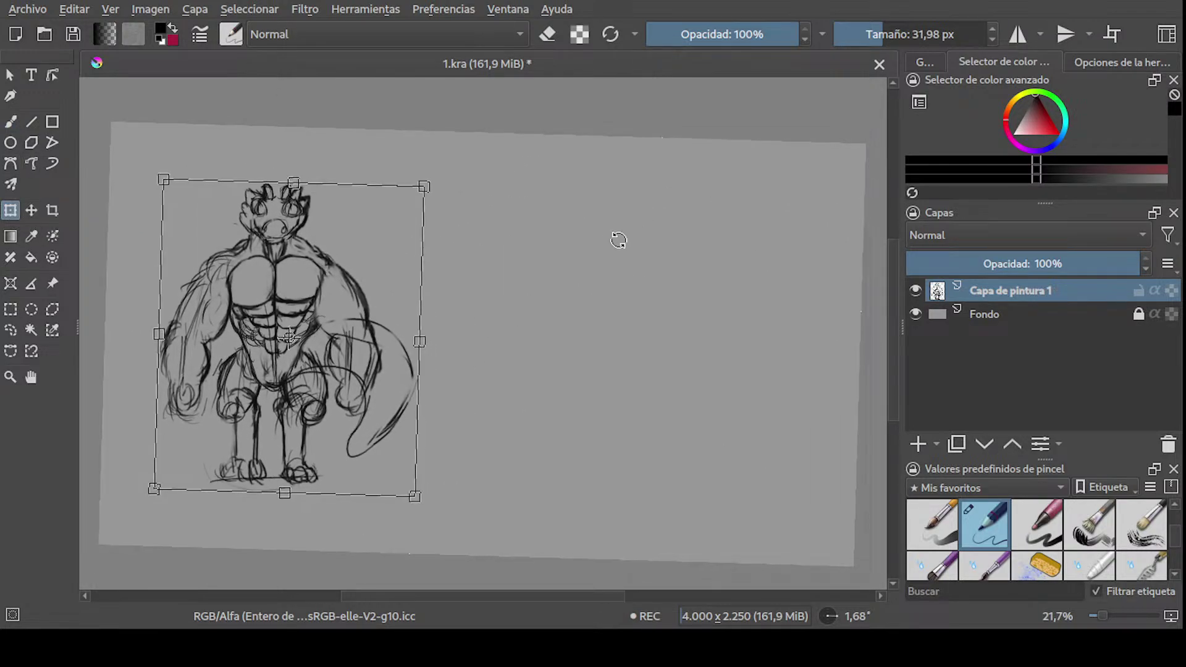
left_click(10, 123)
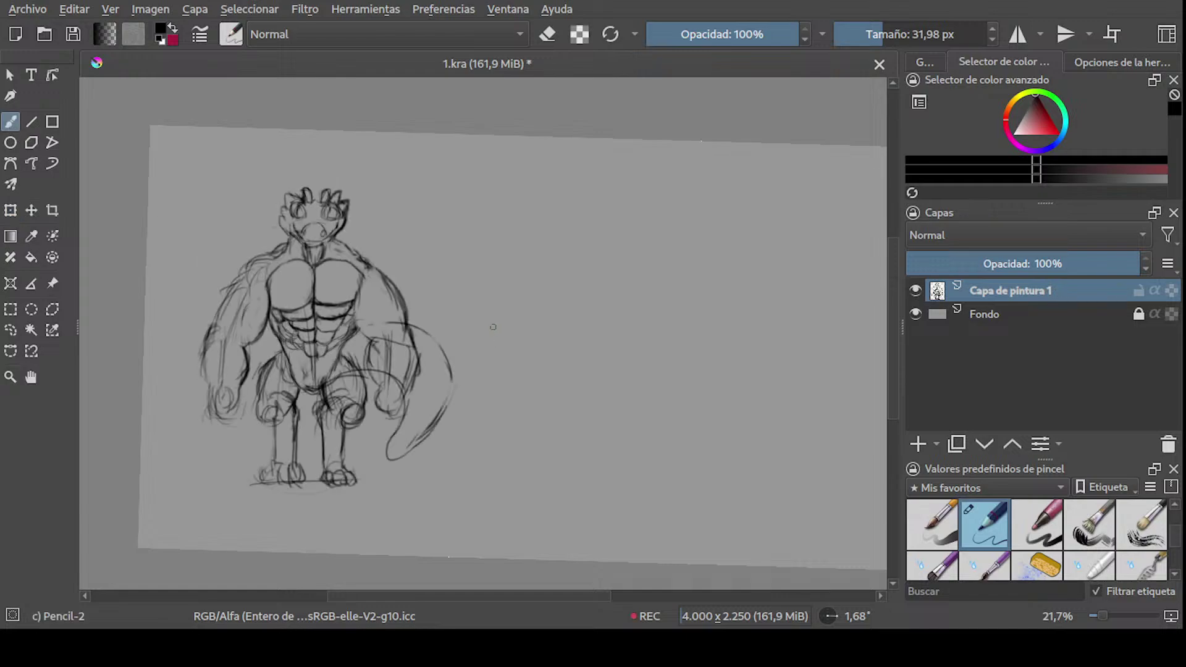
mouse_move(638, 180)
middle_mouse_down("shift")
mouse_move(693, 212)
mouse_move(683, 195)
mouse_move(649, 223)
middle_mouse_up("shift")
- Add a new paint layer and draw straight horizontal guide lines across it at the top of the head, the feet and the lower chest
left_click(32, 122)
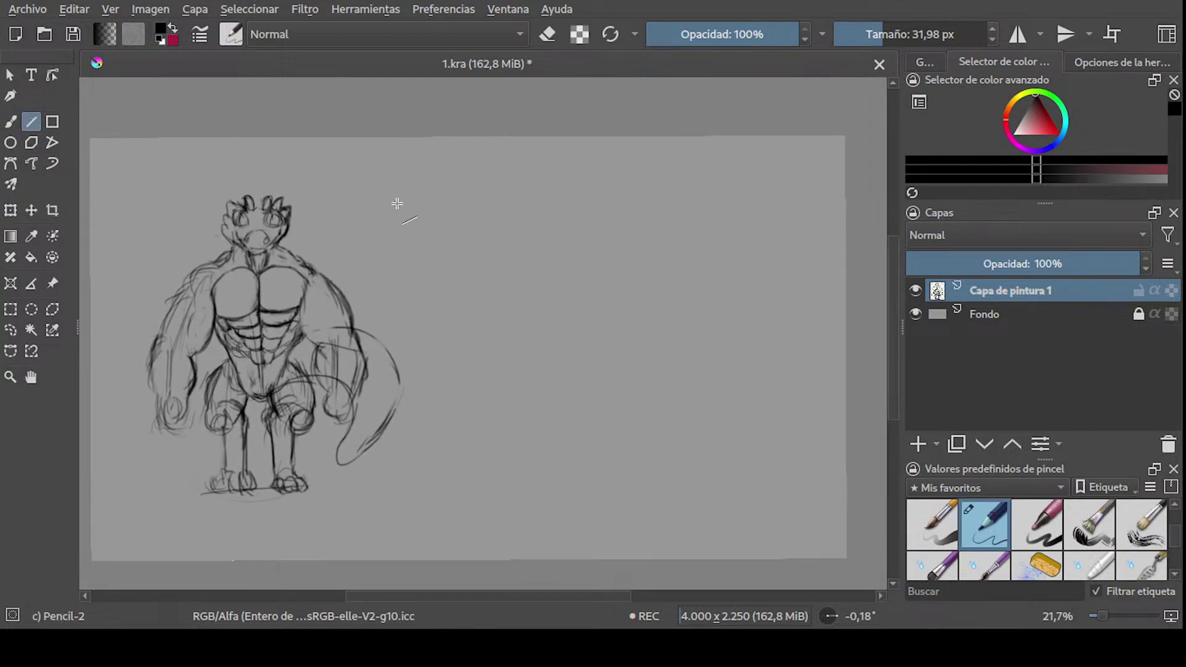
left_click(919, 444)
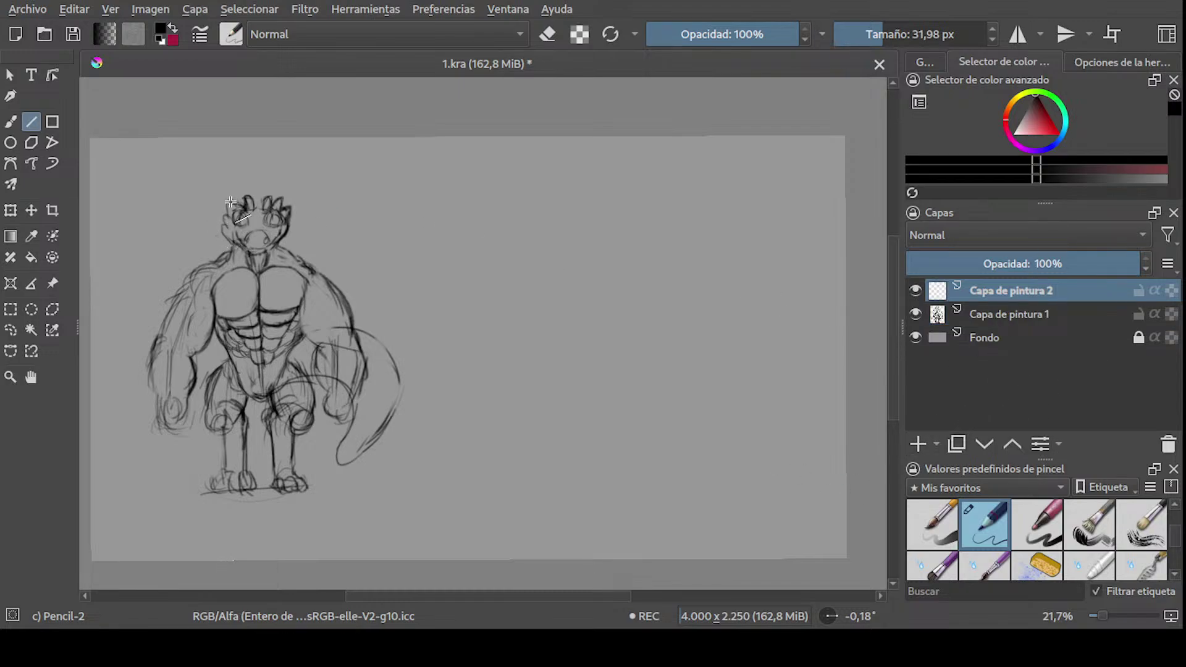
mouse_move(207, 200)
left_mouse_down()
mouse_move(892, 239)
mouse_move(779, 208)
mouse_move(844, 202)
left_mouse_up()
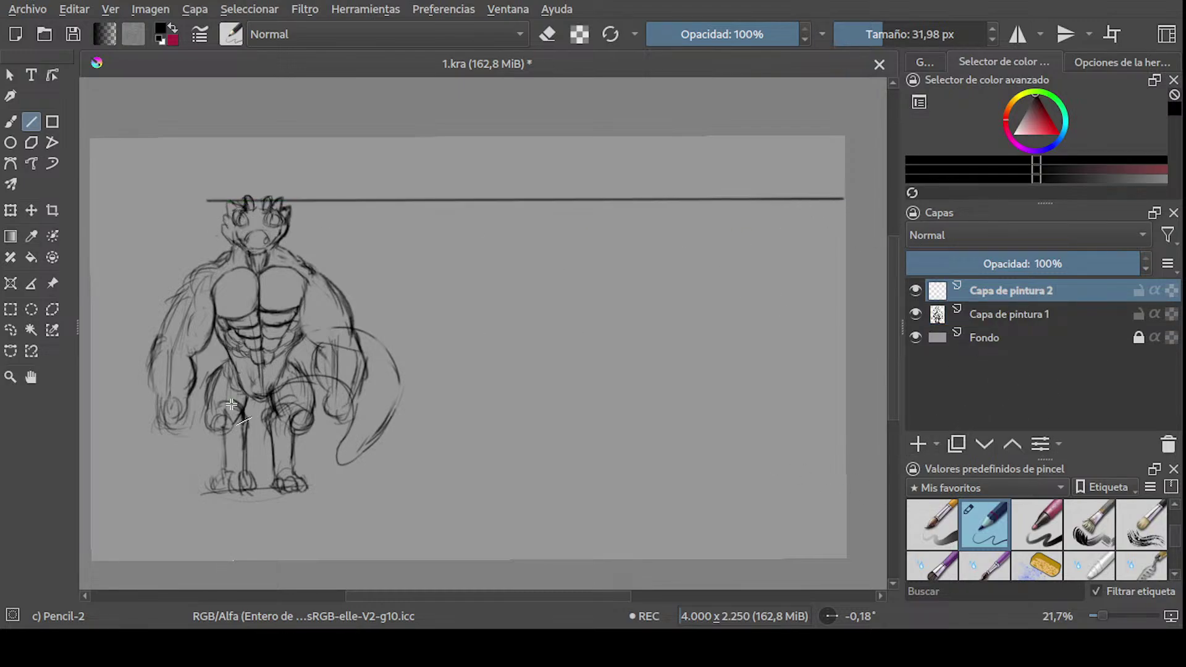
left_click_drag(204, 493, 843, 461, "shift")
left_click_drag(159, 312, 843, 330, "shift")
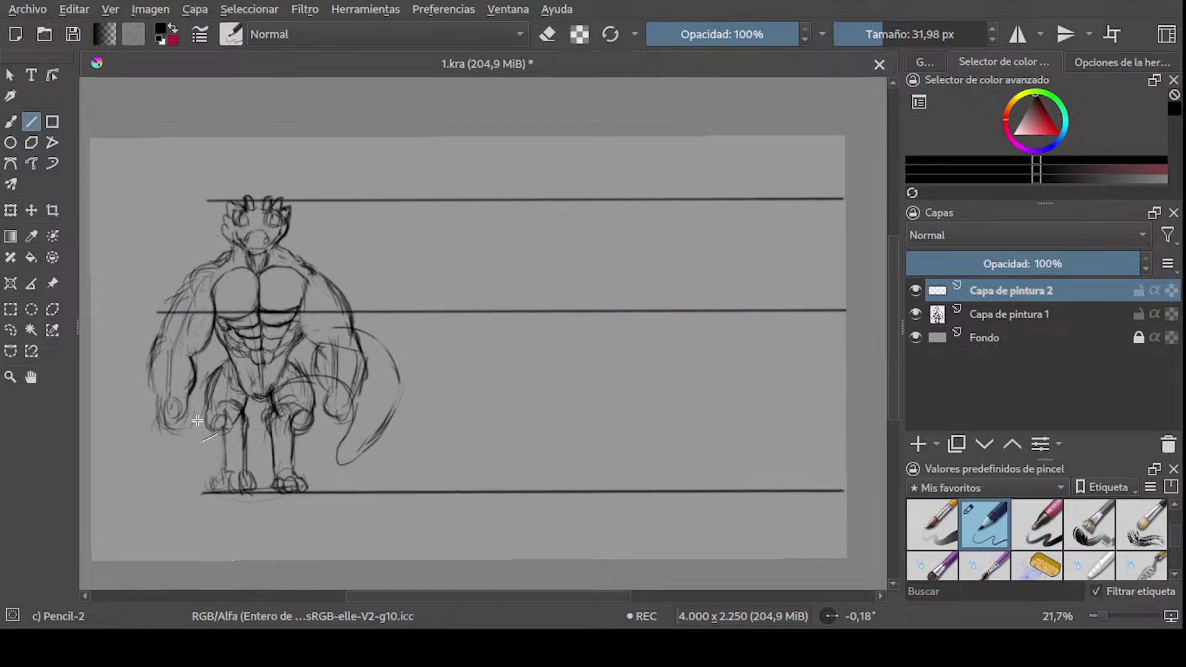
- Add further straight guide lines across the canvas at the knees, the crotch and the shoulders
mouse_move(110, 420)
left_mouse_down()
mouse_move(577, 397)
mouse_move(750, 410)
left_mouse_up()
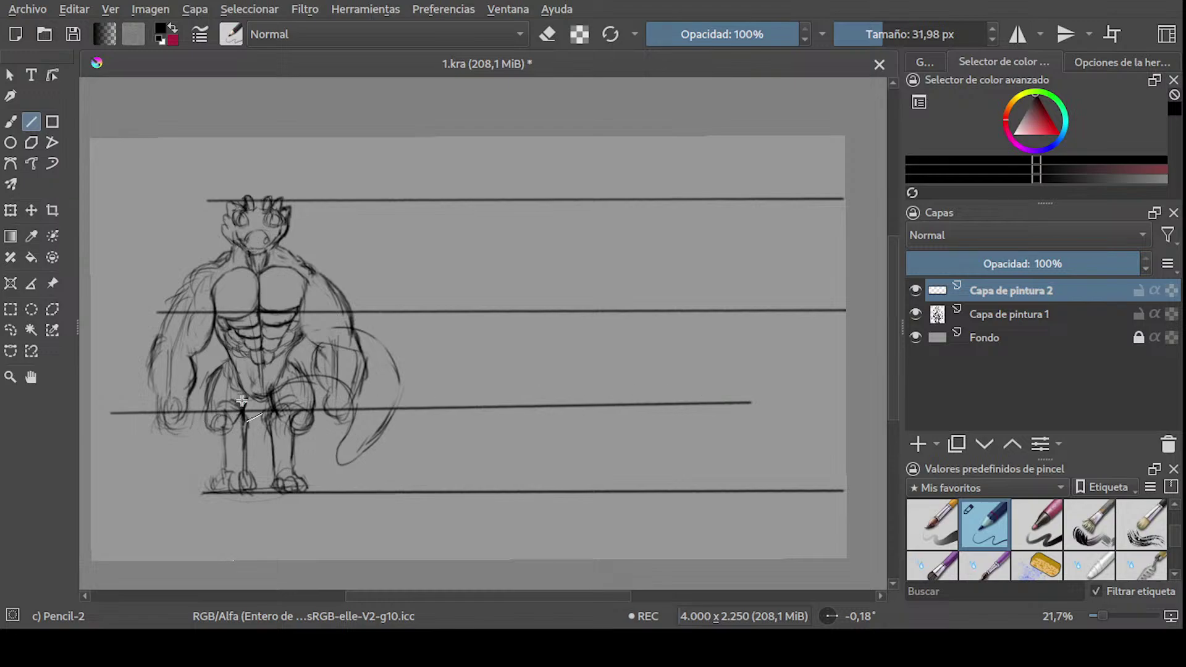
key("ctrl+z")
left_click_drag(92, 426, 817, 415)
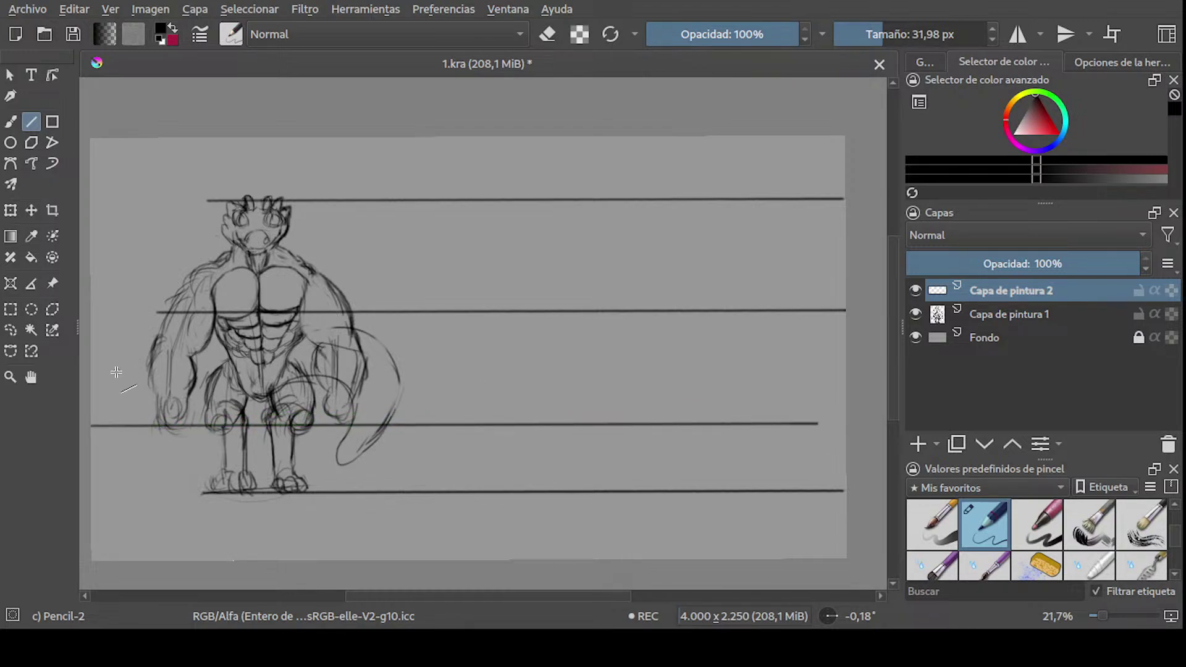
left_click_drag(116, 376, 847, 398)
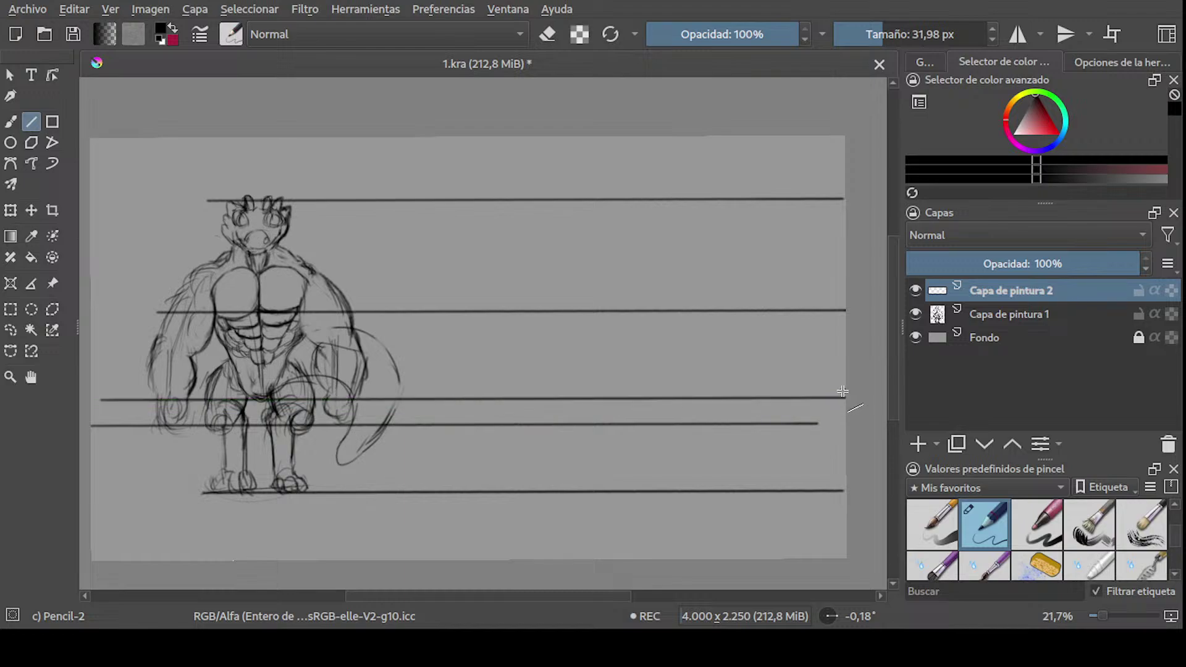
middle_click_drag(575, 254, 487, 246, "shift")
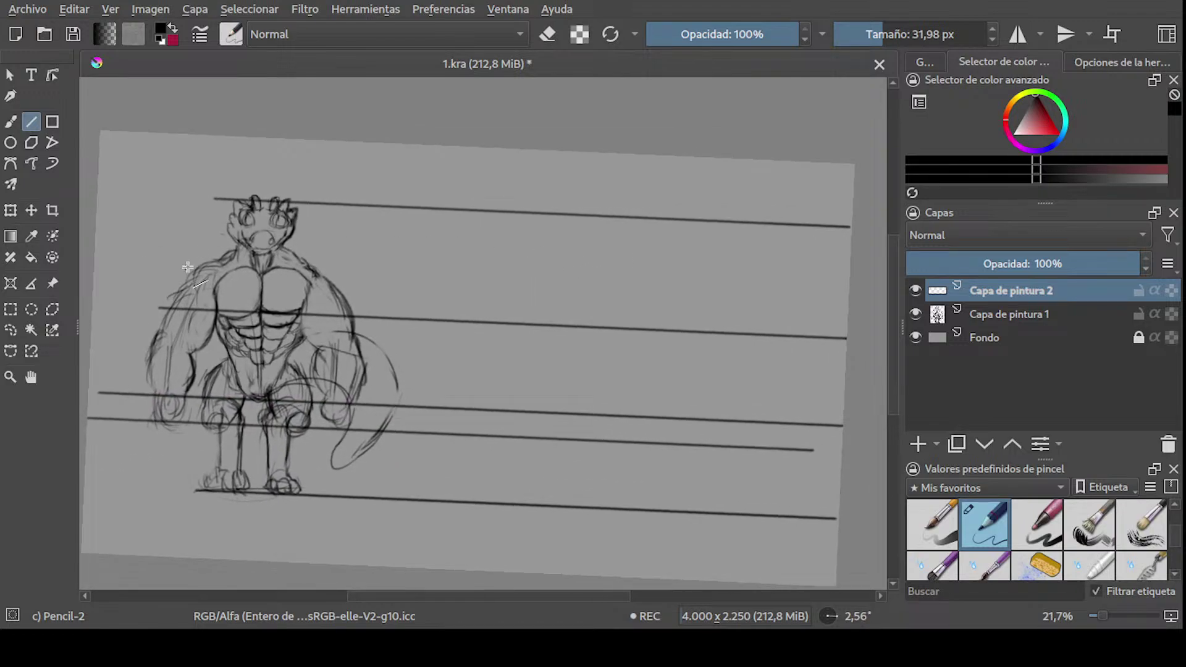
left_click_drag(153, 269, 834, 318)
scroll(655, 198, "up", 1, "ctrl")
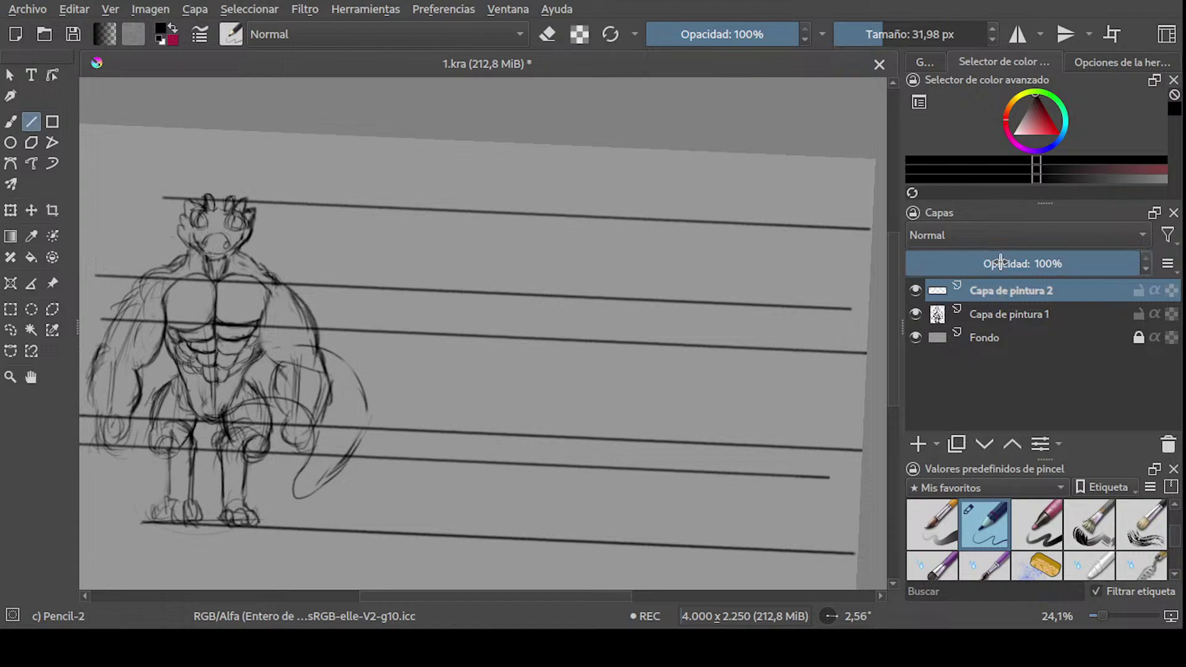
- Set the guide-line layer's opacity to 16% and move it beneath the creature sketch layer
mouse_move(1001, 263)
left_mouse_down()
mouse_move(908, 263)
mouse_move(943, 266)
left_mouse_up()
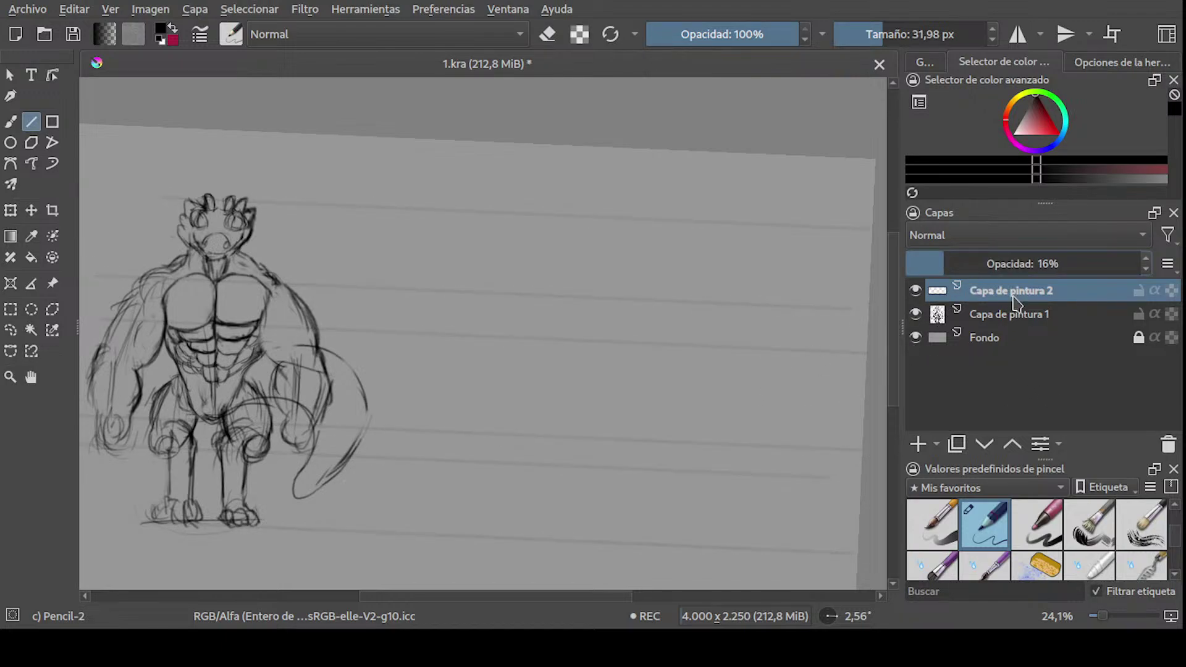
left_click(983, 445)
- Return to the creature sketch layer with the freehand brush and save the document
left_click(991, 299)
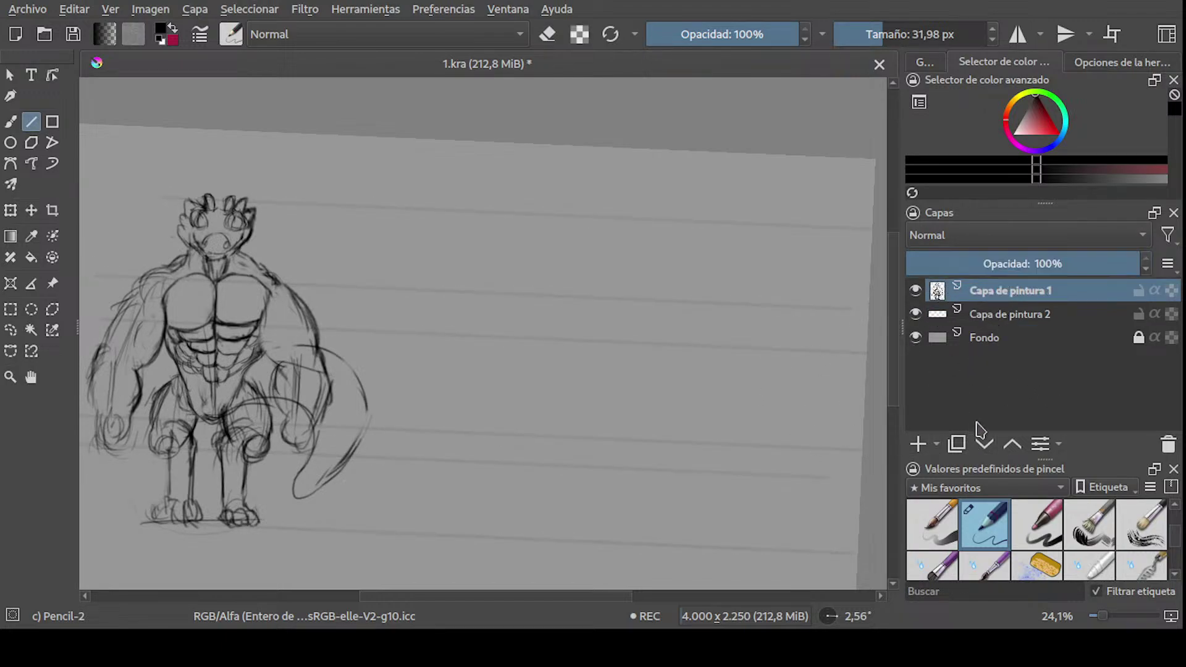
key("b")
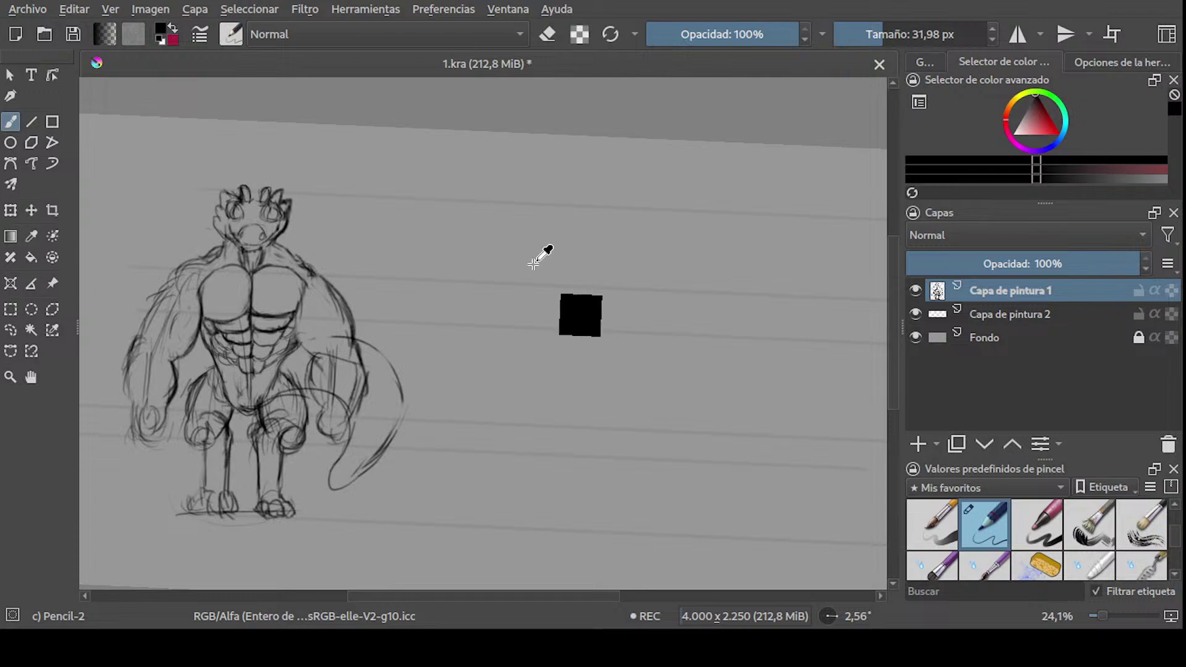
key("ctrl+s")
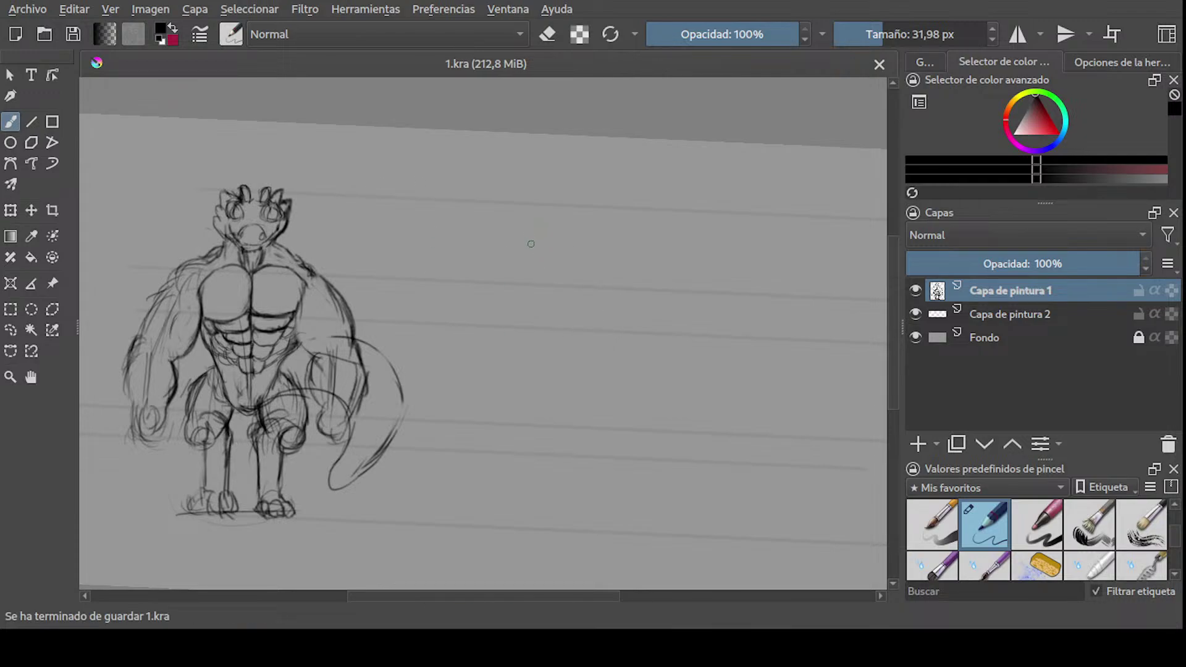
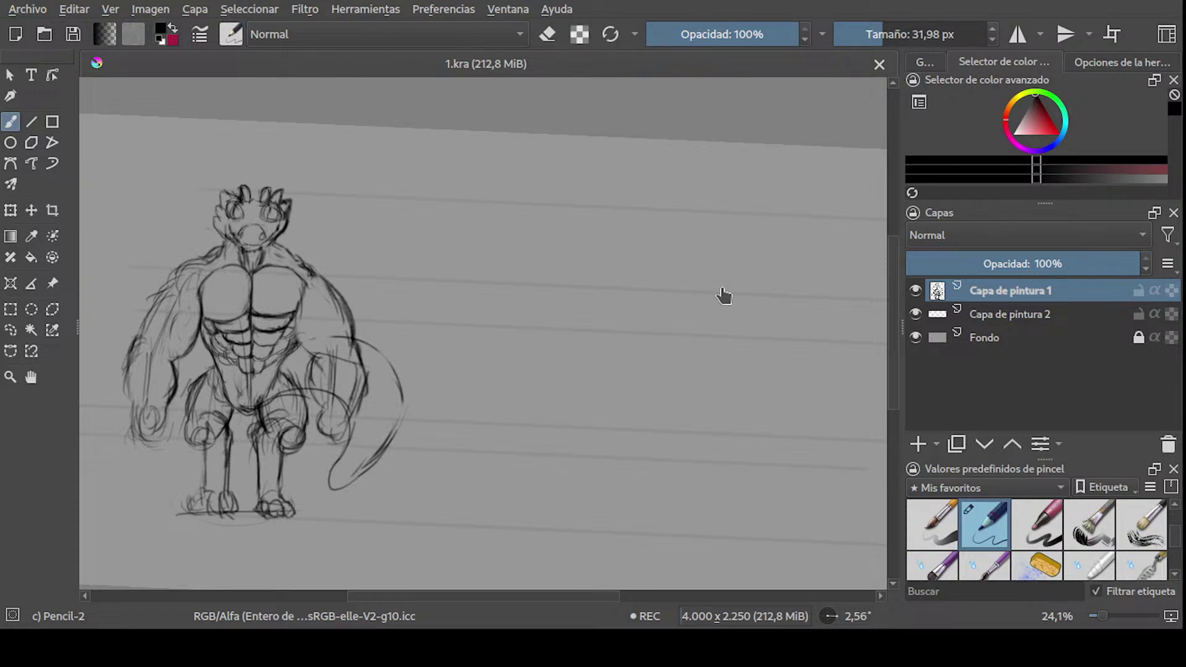
- Start a second figure beside the creature, sketching a head circle, a vertical centre line and the first torso curves between the guide lines
mouse_move(590, 257)
middle_mouse_down("shift")
mouse_move(624, 189)
mouse_move(717, 193)
mouse_move(704, 220)
mouse_move(744, 203)
mouse_move(733, 167)
middle_mouse_up("shift")
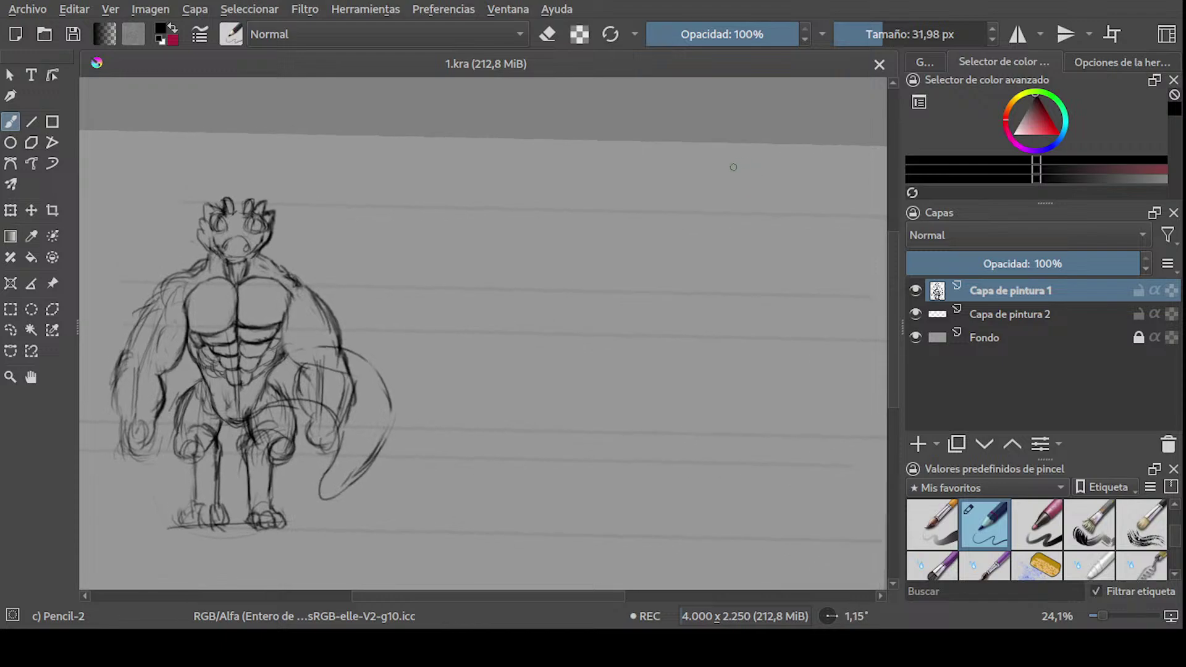
mouse_move(583, 234)
left_mouse_down()
mouse_move(577, 213)
mouse_move(538, 233)
left_mouse_up()
key("ctrl+z")
key("ctrl+z")
left_click_drag(550, 335, 541, 390)
left_click_drag(569, 213, 542, 332)
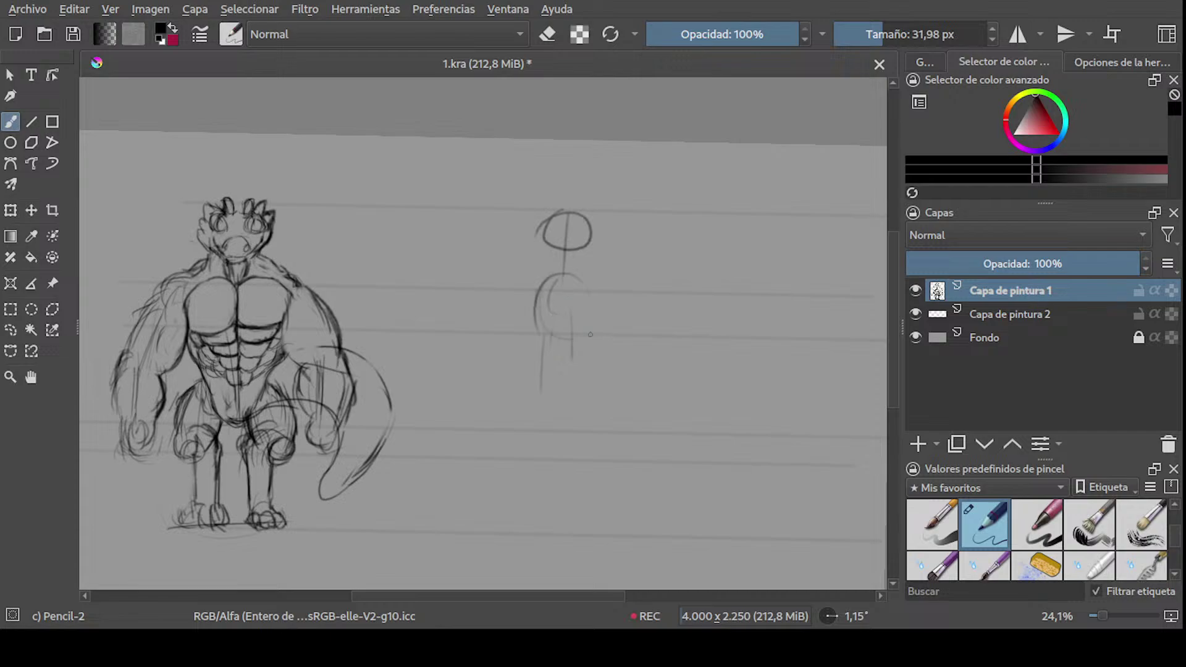
- Build up the second figure's round chest mass with overlapping circles, including a smaller circle inside at shoulder height
left_click_drag(609, 302, 586, 347)
left_click_drag(528, 282, 600, 333)
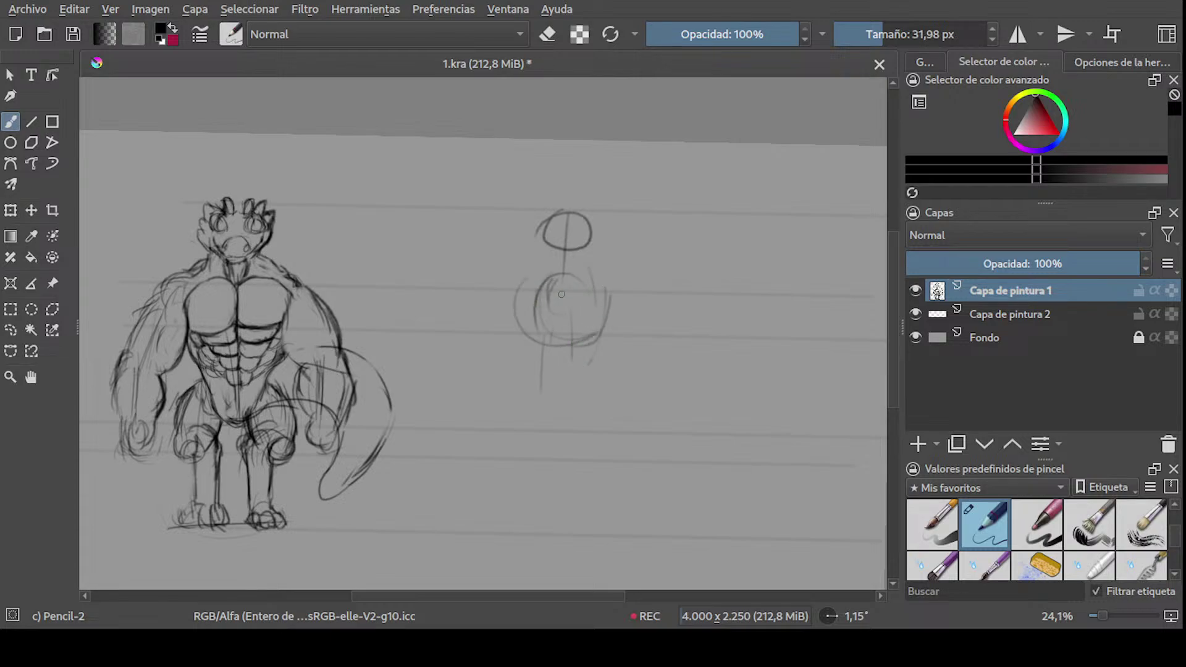
left_click_drag(596, 275, 591, 342)
left_click_drag(594, 276, 590, 346)
left_click_drag(527, 298, 592, 313)
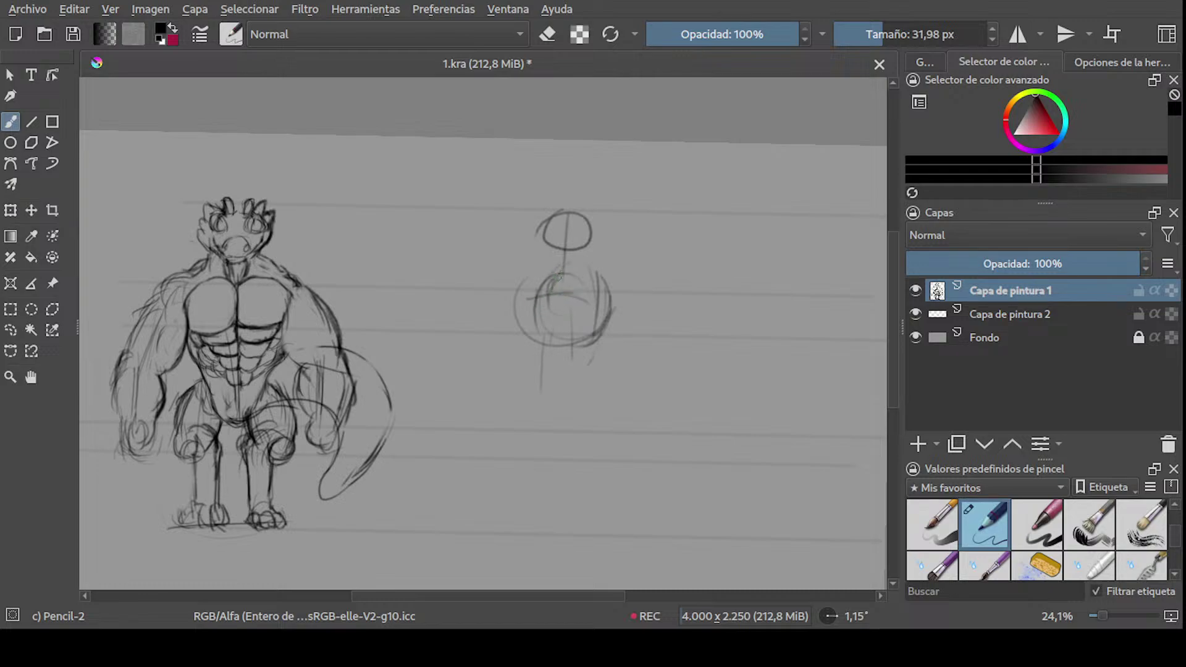
mouse_move(559, 276)
left_mouse_down()
mouse_move(556, 295)
mouse_move(588, 296)
mouse_move(587, 328)
left_mouse_up()
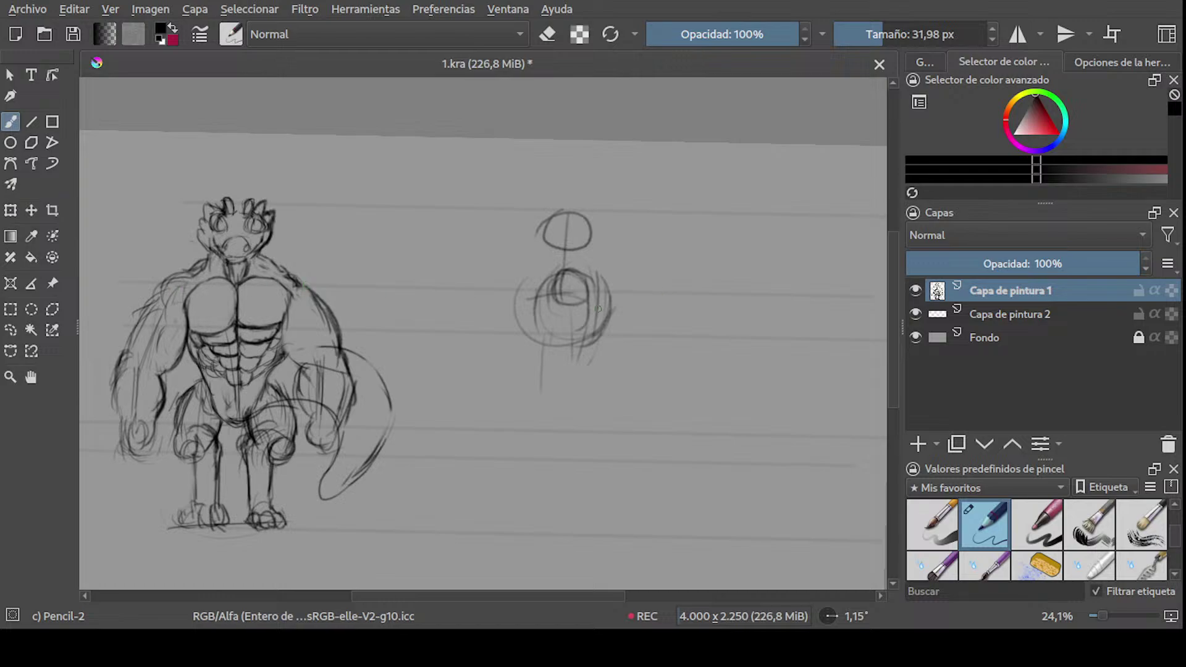
- Draw a curved line running from the second figure's chest down to the crotch guide line
mouse_move(559, 334)
middle_mouse_down()
mouse_move(547, 336)
mouse_move(555, 313)
middle_mouse_up()
mouse_move(555, 312)
left_mouse_down()
mouse_move(598, 297)
mouse_move(578, 357)
mouse_move(583, 393)
mouse_move(637, 401)
left_mouse_up()
key("ctrl+z")
left_click_drag(590, 337, 596, 397)
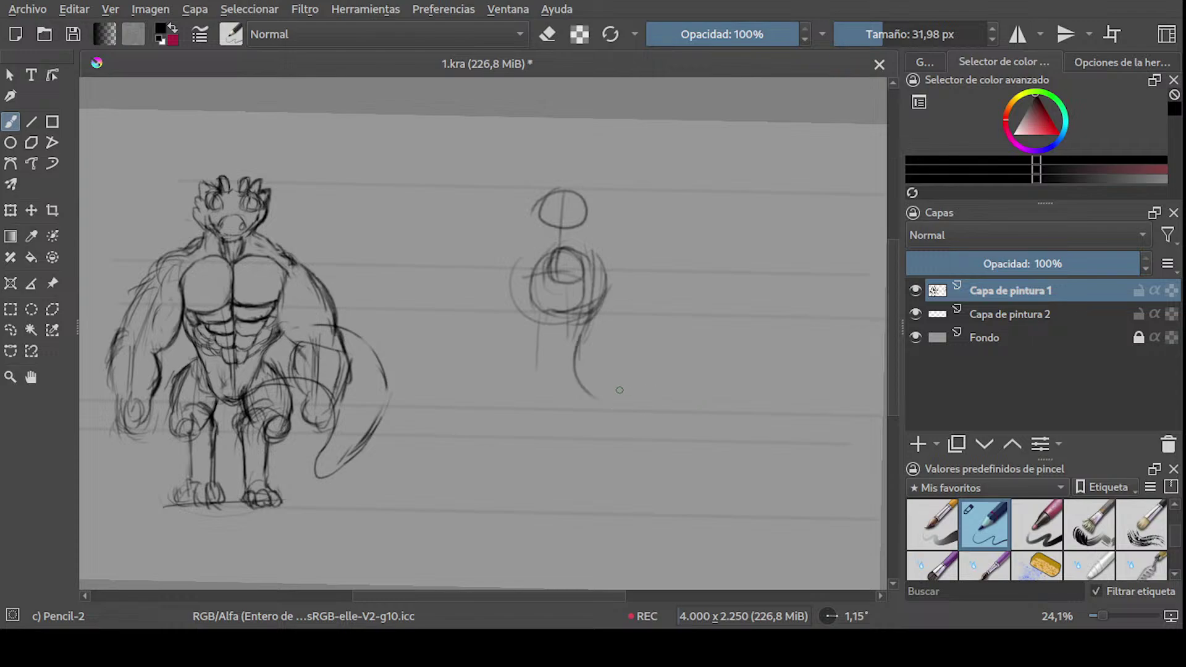
middle_click_drag(734, 408, 720, 393)
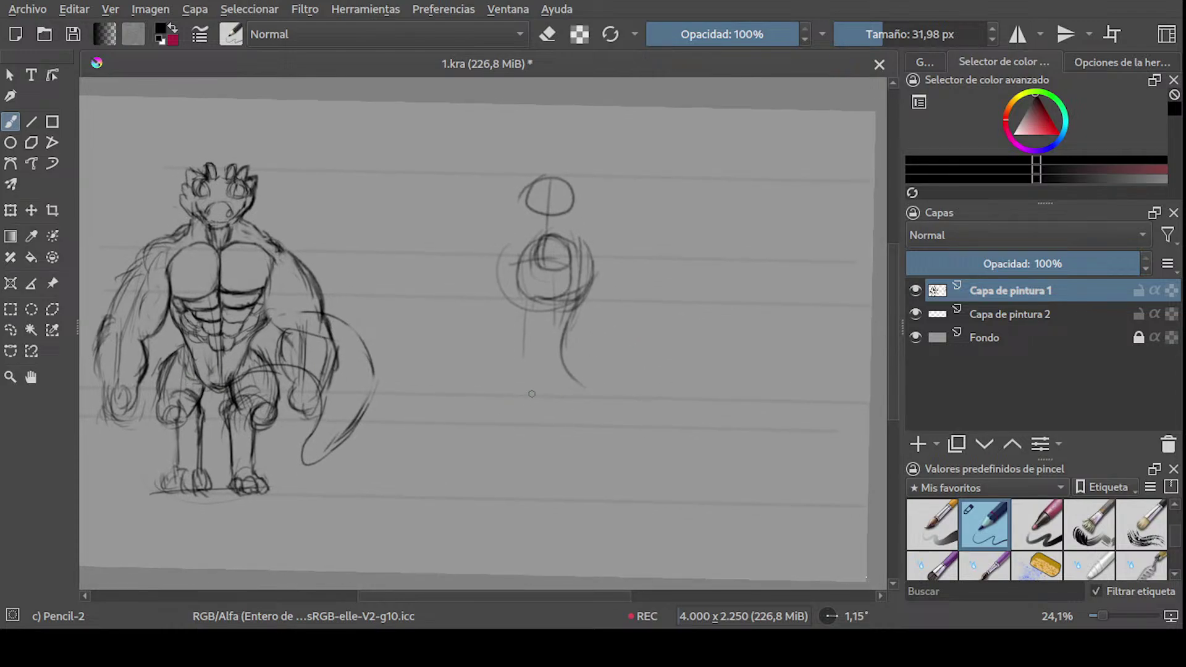
- Draw a body curve on the second figure, running from the shoulder circle down toward the crotch guide line
mouse_move(521, 299)
left_mouse_down()
mouse_move(515, 368)
mouse_move(522, 346)
left_mouse_up()
key("ctrl+z")
left_click_drag(551, 239, 590, 404)
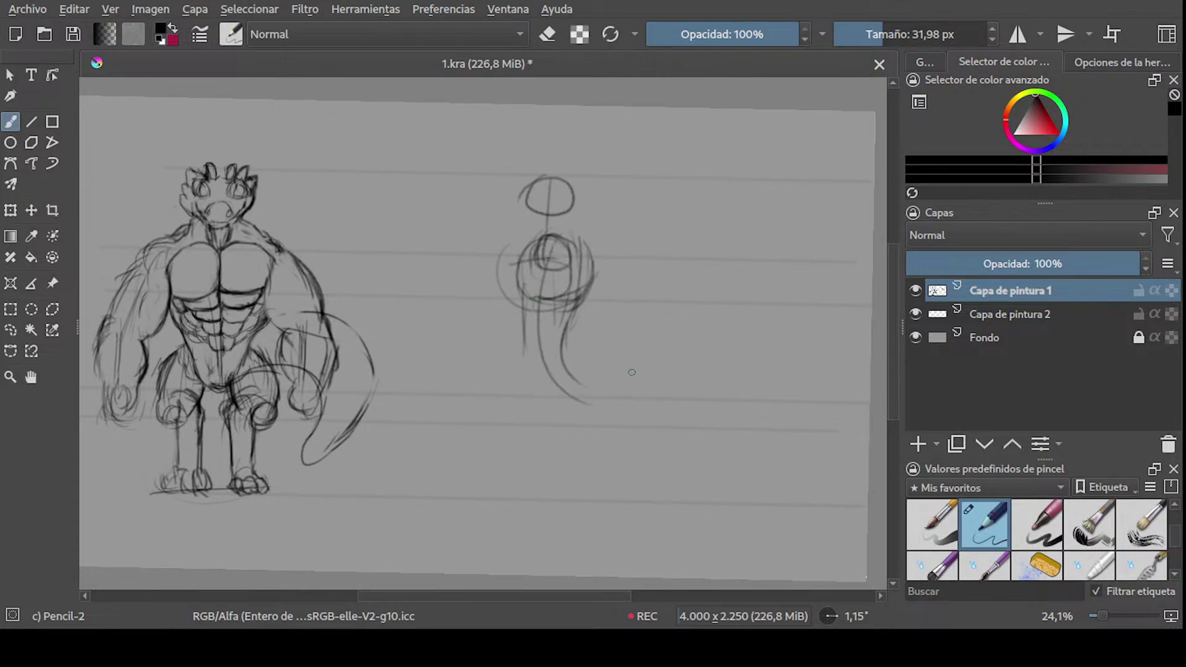
key("ctrl+z")
left_click_drag(551, 252, 602, 394)
key("ctrl+z")
left_click_drag(553, 243, 623, 392)
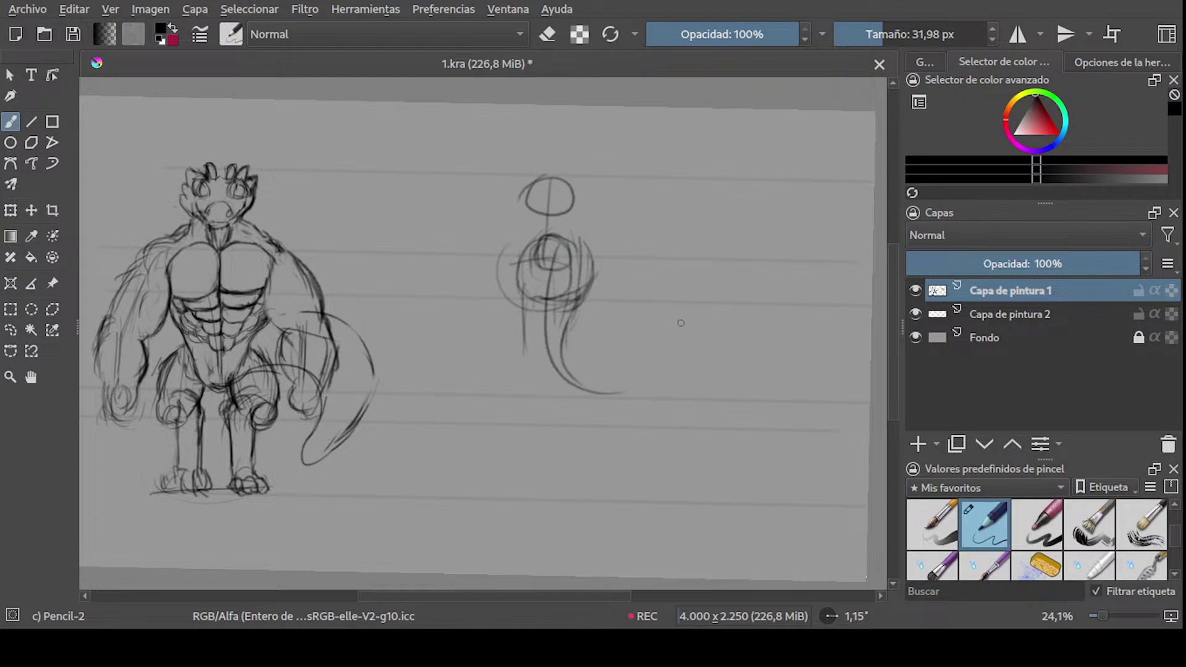
- Sketch the second figure's belly line from the chest down to the crotch, curving it into the body's lower end
mouse_move(540, 340)
left_mouse_down()
mouse_move(536, 383)
mouse_move(558, 389)
left_mouse_up()
key("ctrl+z")
key("ctrl+z")
mouse_move(526, 346)
left_mouse_down()
mouse_move(558, 388)
mouse_move(626, 394)
mouse_move(545, 350)
left_mouse_up()
key("ctrl+z")
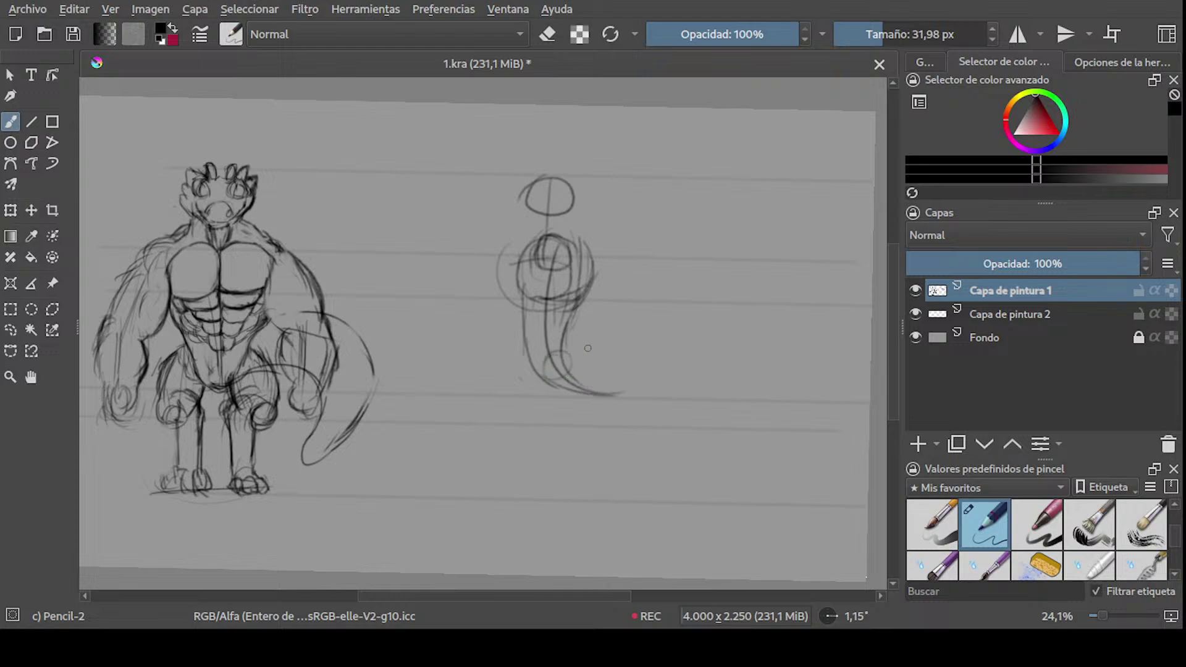
key("ctrl+z")
- Add light strokes along the outer back and the front edge of the second figure's chest
middle_click_drag(583, 269, 600, 287)
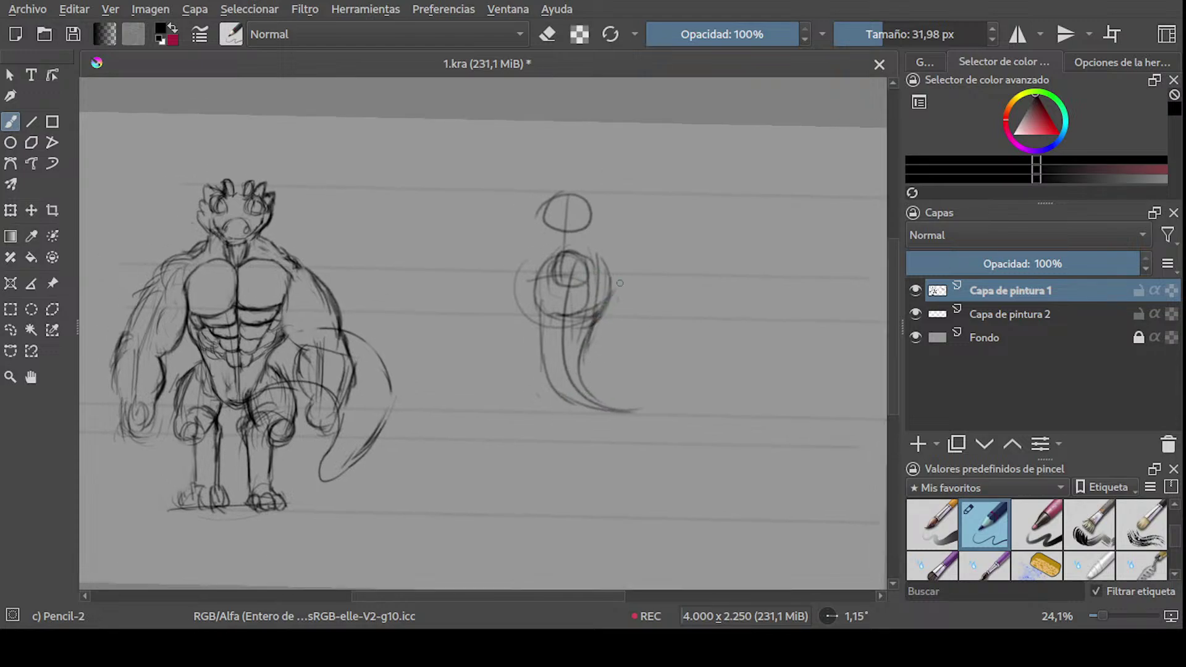
left_click_drag(622, 275, 604, 321)
left_click_drag(539, 267, 537, 328)
left_click_drag(617, 319, 645, 319, "shift")
left_click_drag(628, 277, 604, 343)
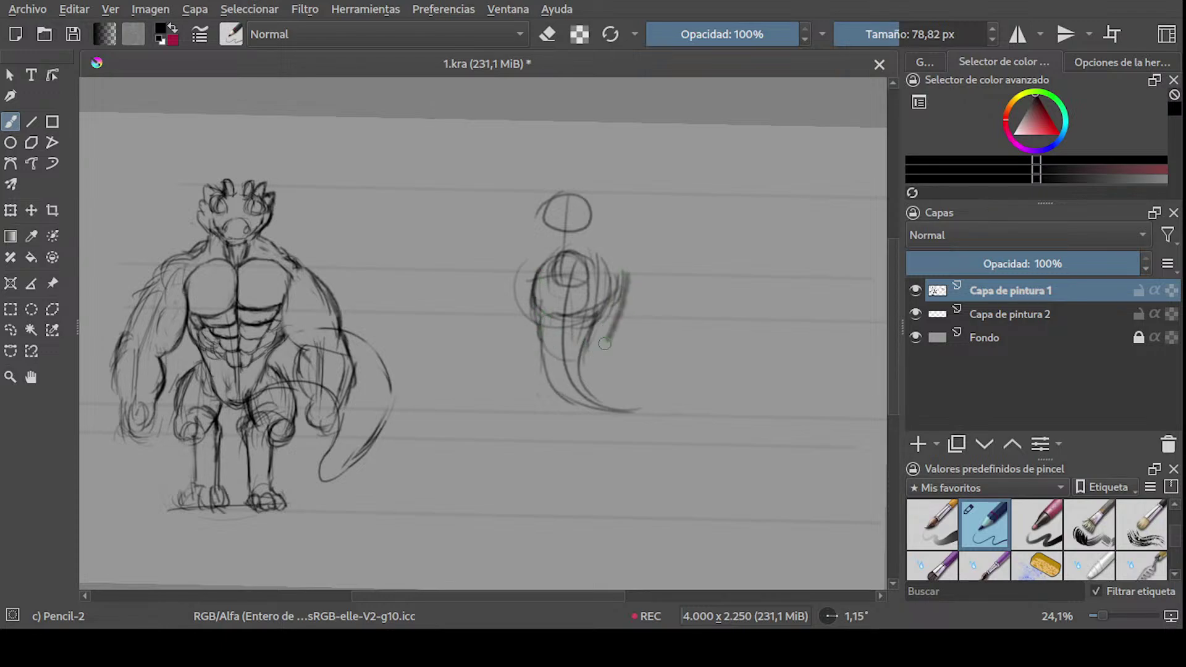
left_click_drag(617, 302, 599, 344)
key("ctrl+z")
key("ctrl+z")
left_click_drag(629, 272, 595, 340)
left_click_drag(625, 278, 600, 331)
key("ctrl+z")
- Erase over the outer back strokes beside the chest and set the brush size to about 47.5 px
key("e")
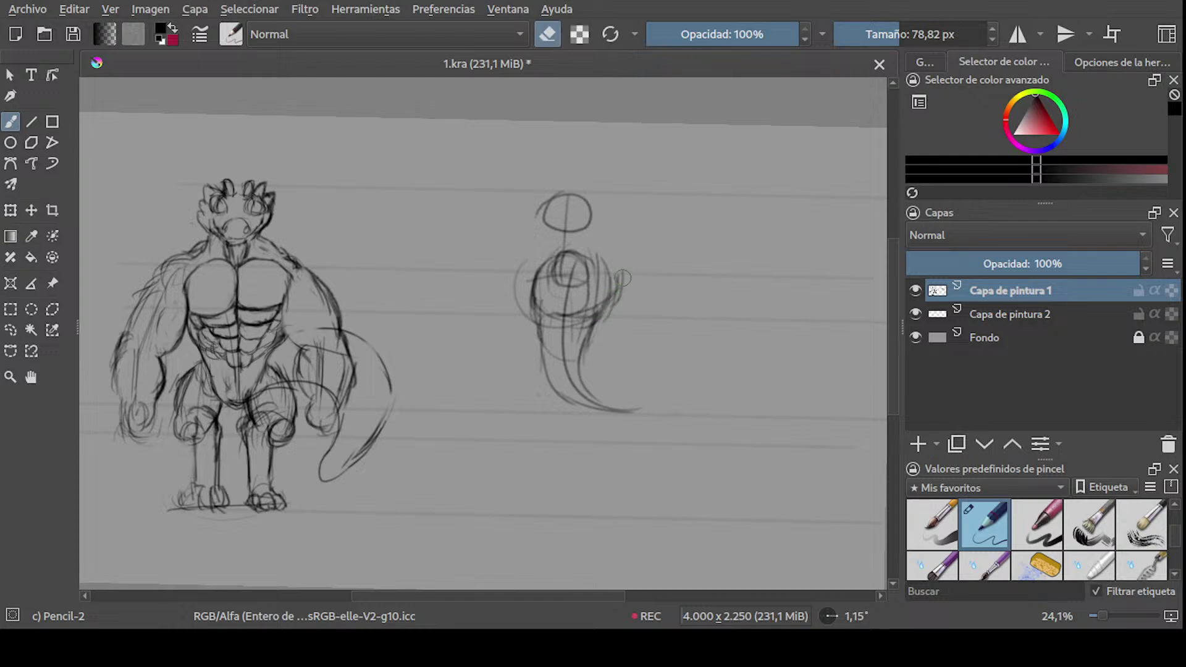
mouse_move(626, 269)
left_mouse_down()
mouse_move(611, 316)
mouse_move(615, 303)
left_mouse_up()
scroll(671, 223, "down", 1)
scroll(671, 223, "left", 1)
left_click_drag(620, 280, 599, 259, "shift")
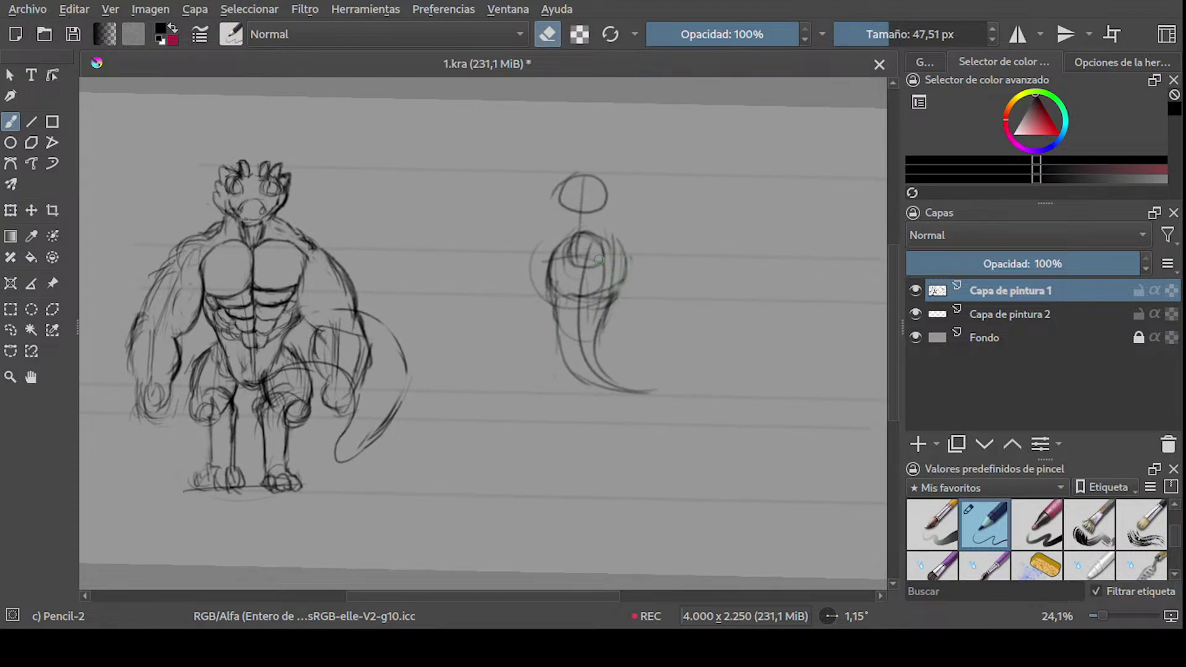
- Draw the second figure's back line and continue it into the wavy upper edge of a long tail ending in a tip
key("e")
mouse_move(623, 234)
left_mouse_down()
mouse_move(614, 361)
mouse_move(630, 337)
mouse_move(636, 351)
mouse_move(780, 339)
left_mouse_up()
middle_click_drag(781, 339, 707, 319)
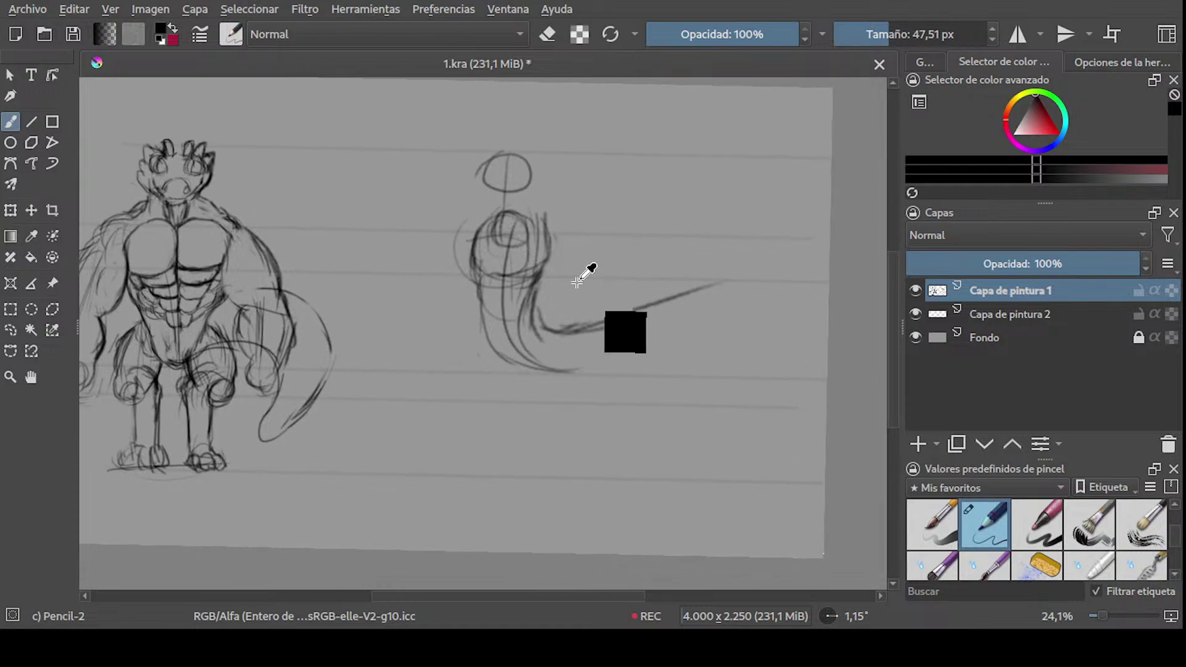
key("ctrl+z")
left_click_drag(597, 325, 698, 253)
mouse_move(614, 332)
left_mouse_down()
mouse_move(788, 294)
mouse_move(786, 324)
left_mouse_up()
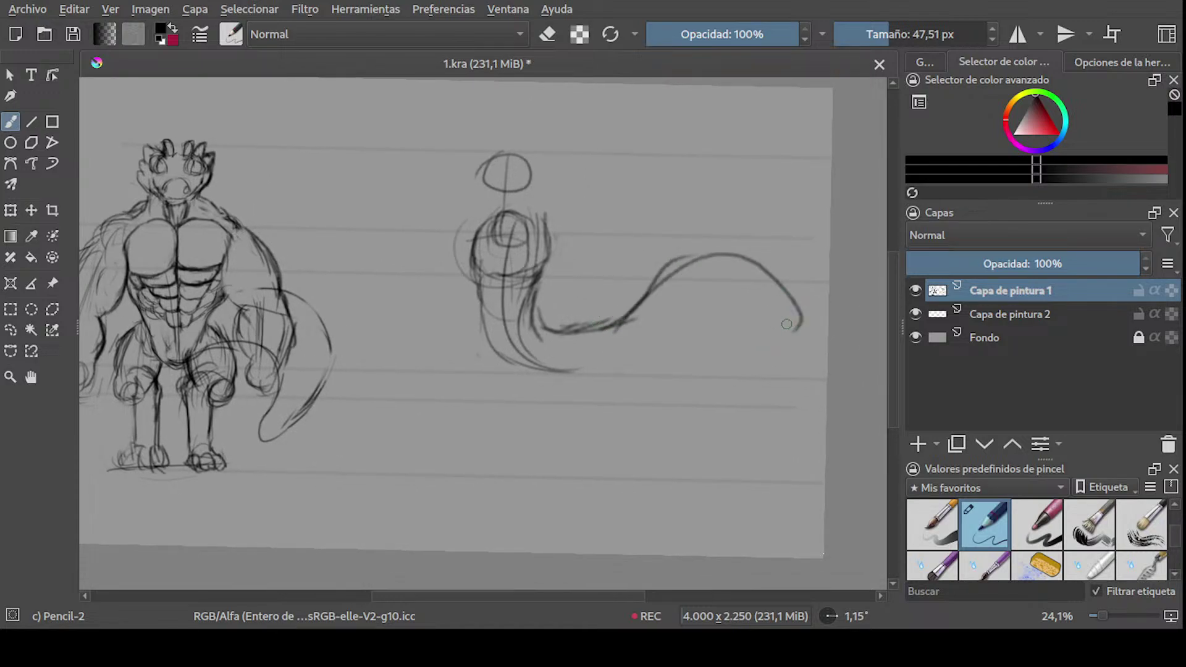
- Draw the tail's underside between its tip and the body, and reinforce the upper edge and the back curve
mouse_move(735, 305)
middle_mouse_down("shift")
mouse_move(623, 134)
mouse_move(437, 341)
middle_mouse_up("shift")
left_click_drag(377, 517, 467, 400)
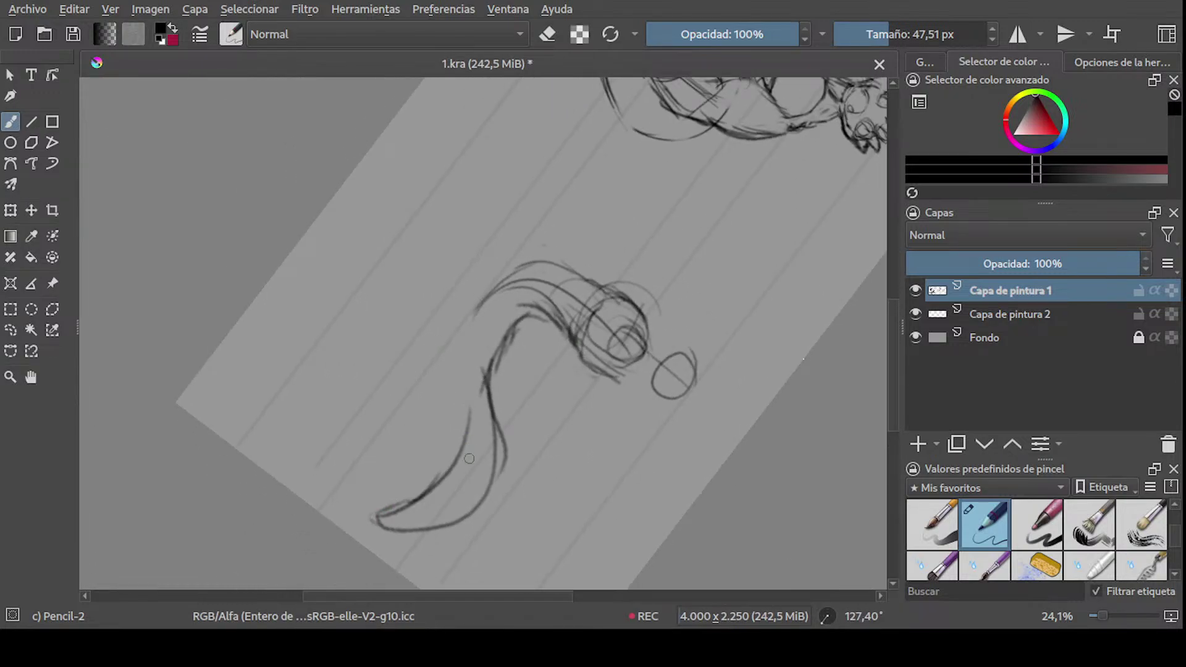
mouse_move(522, 271)
left_mouse_down()
mouse_move(455, 357)
mouse_move(447, 394)
mouse_move(549, 322)
mouse_move(596, 368)
left_mouse_up()
left_click_drag(567, 331, 619, 379)
mouse_move(494, 365)
left_mouse_down()
mouse_move(504, 411)
mouse_move(479, 512)
left_mouse_up()
mouse_move(391, 507)
left_mouse_down()
mouse_move(456, 476)
mouse_move(438, 498)
left_mouse_up()
left_click_drag(460, 407, 436, 494)
left_click_drag(457, 384, 444, 465)
left_click_drag(452, 395, 440, 498)
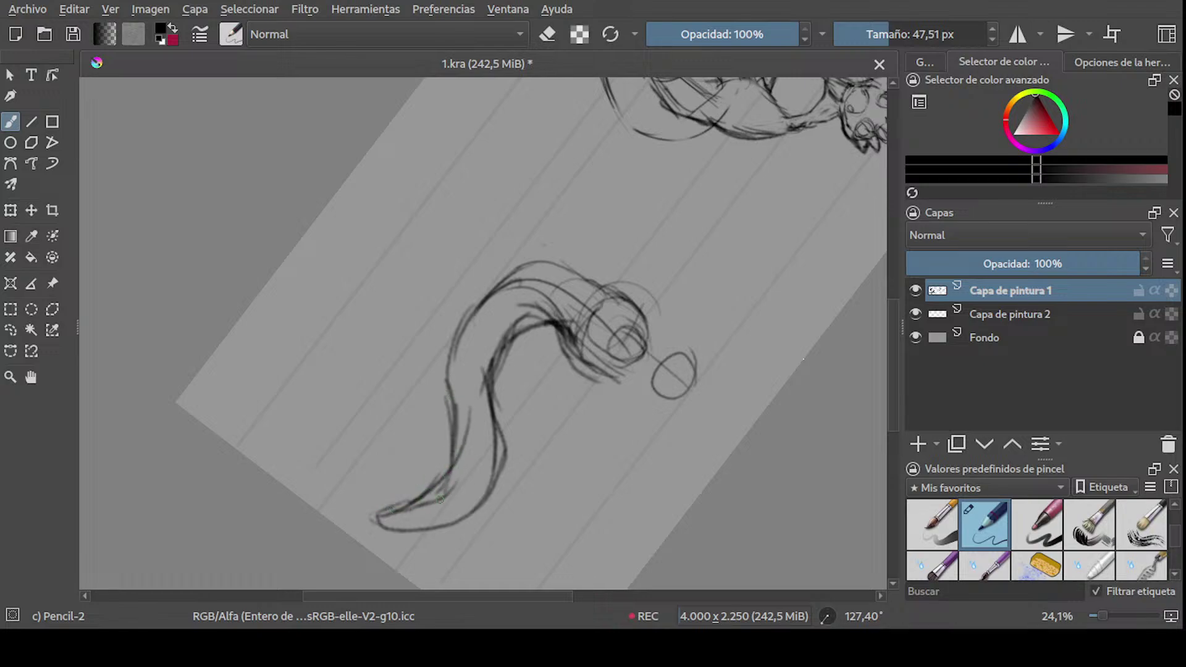
- Redo the tail's underside strokes near the tip to give it a cleaner taper
key("ctrl+z")
key("ctrl+z")
left_click_drag(452, 412, 444, 476)
mouse_move(449, 395)
left_mouse_down()
mouse_move(432, 498)
mouse_move(418, 497)
left_mouse_up()
key("ctrl+z")
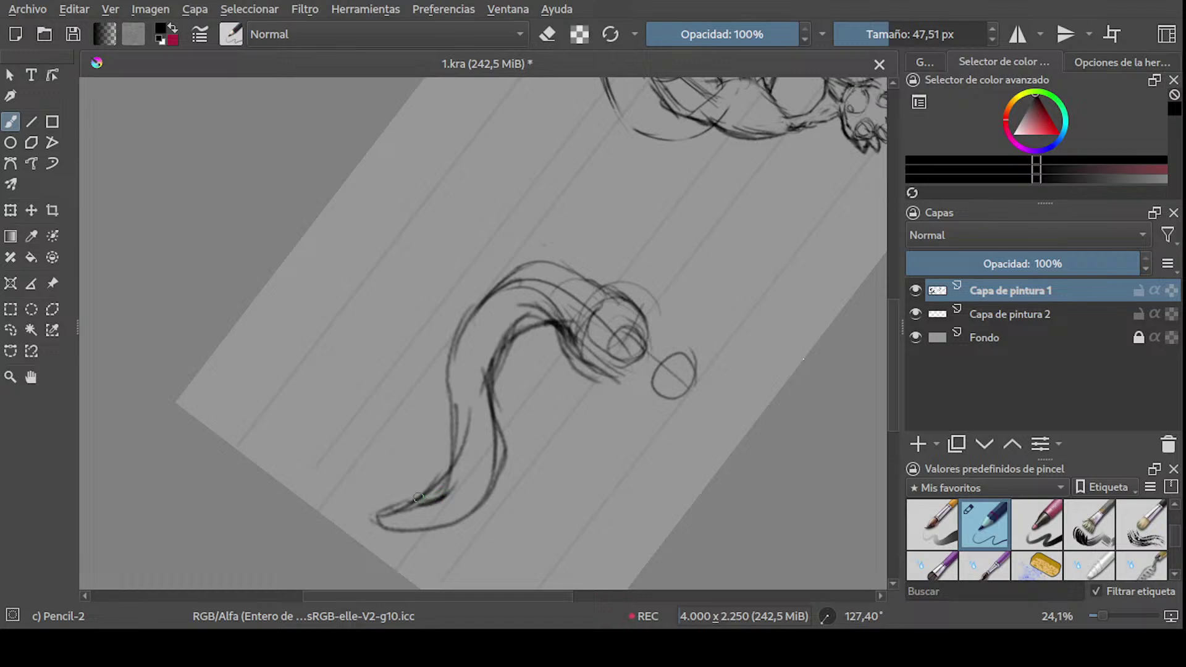
left_click_drag(456, 443, 494, 313)
key("ctrl+z")
- Reinforce the tail's underside where it curves into the bottom of the torso
middle_click_drag(476, 328, 468, 371)
left_click_drag(447, 396, 507, 328)
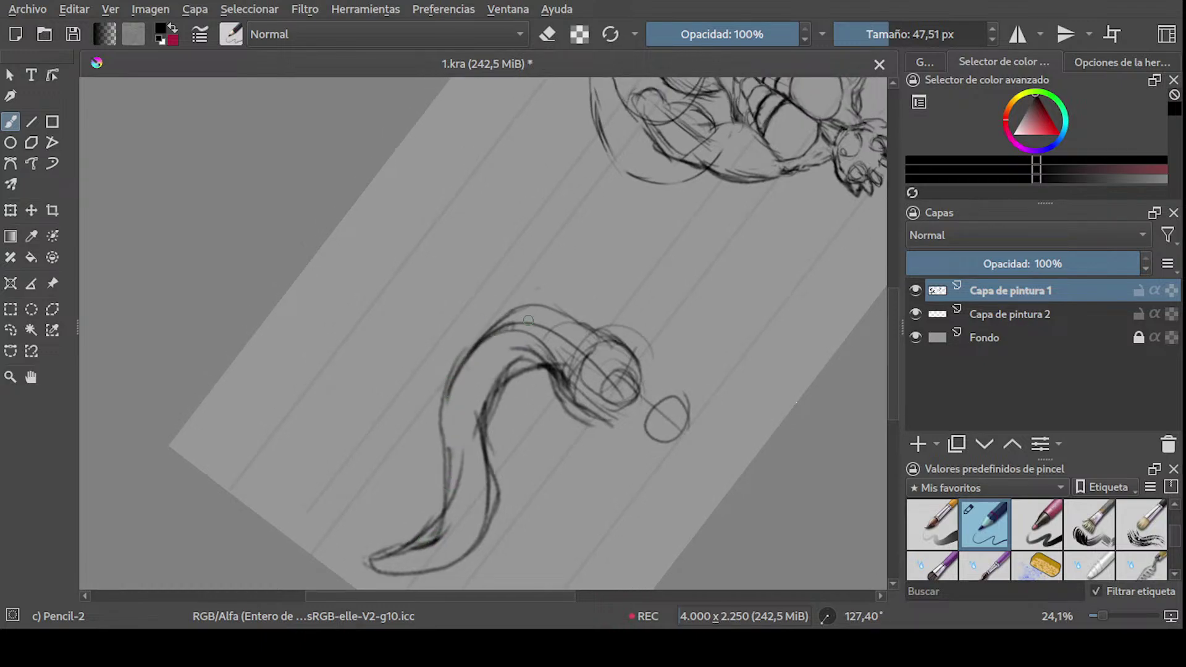
key("ctrl+z")
mouse_move(467, 362)
left_mouse_down()
mouse_move(510, 312)
mouse_move(554, 304)
left_mouse_up()
- Sketch the second figure's bent leg, with the thigh reaching forward to the knee and the shank slanting down from the heel joint
mouse_move(554, 303)
middle_mouse_down("shift")
mouse_move(424, 252)
mouse_move(420, 302)
mouse_move(446, 321)
middle_mouse_up("shift")
left_click_drag(468, 318, 484, 313)
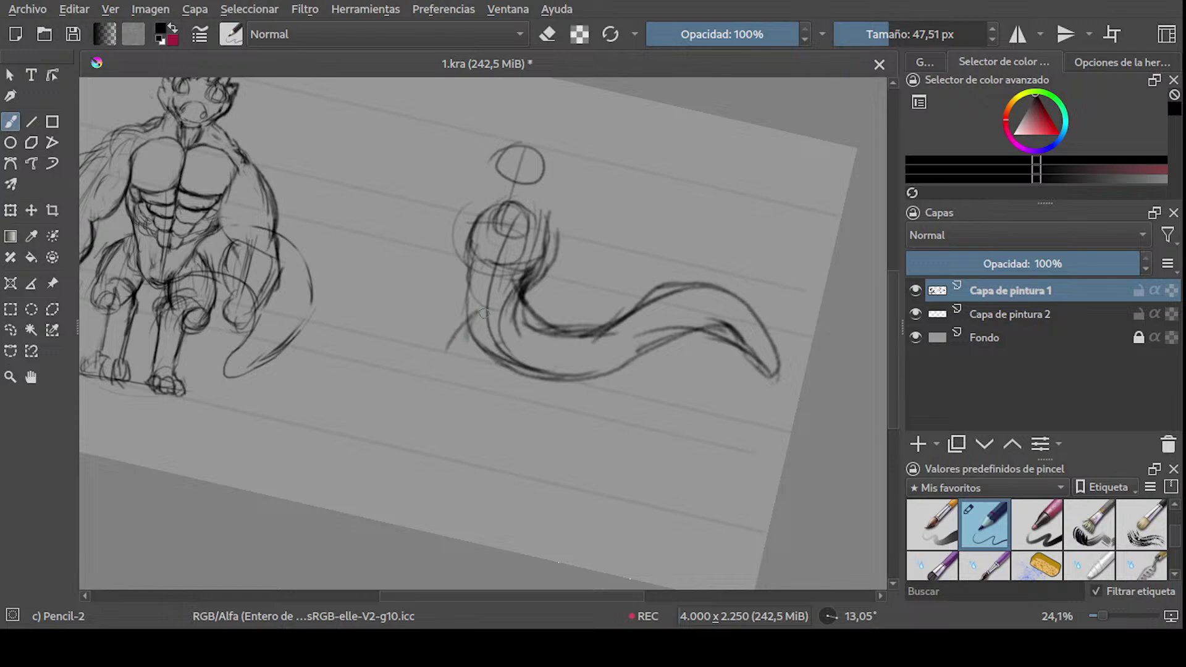
middle_click_drag(468, 259, 519, 345, "shift")
mouse_move(482, 358)
left_mouse_down()
mouse_move(525, 287)
mouse_move(519, 302)
mouse_move(537, 291)
mouse_move(473, 368)
left_mouse_up()
middle_click_drag(488, 350, 518, 341)
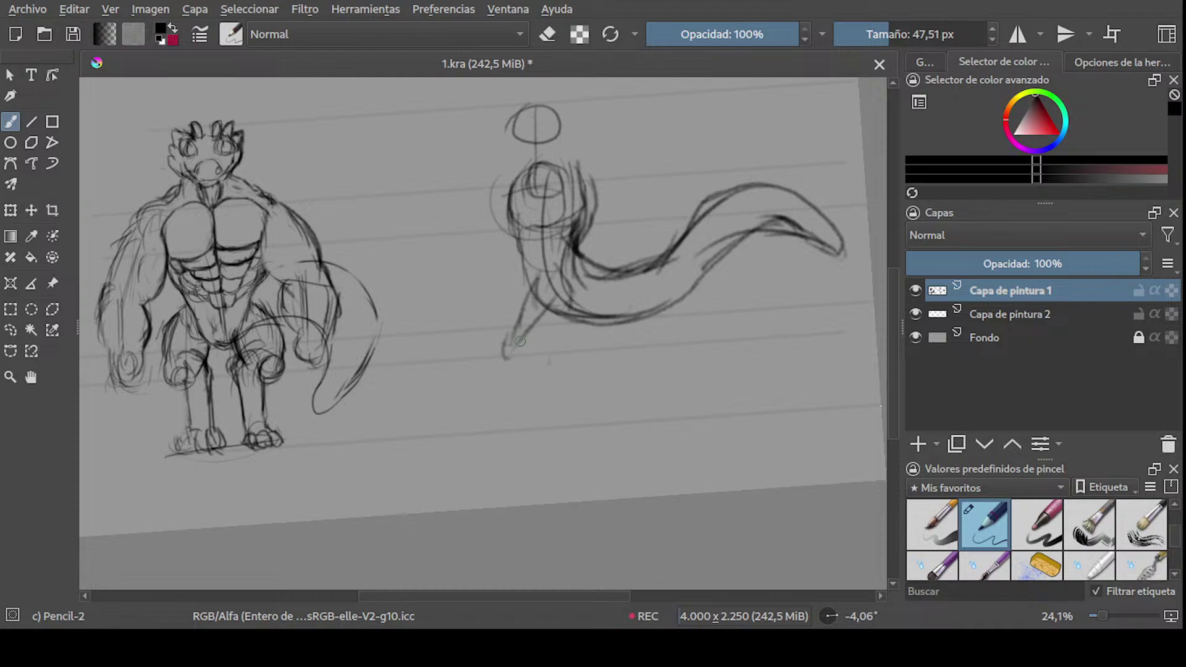
mouse_move(513, 327)
left_mouse_down()
mouse_move(503, 357)
mouse_move(545, 329)
mouse_move(588, 350)
mouse_move(566, 419)
left_mouse_up()
left_click_drag(570, 362, 556, 416)
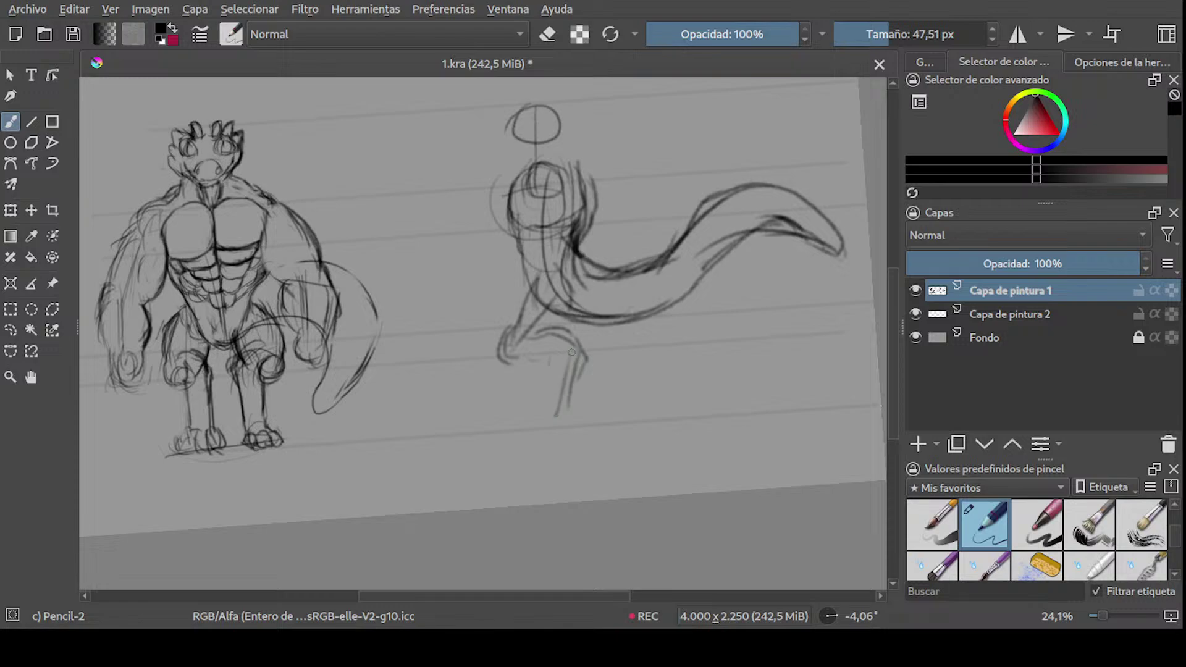
left_click_drag(582, 348, 575, 400)
- Draw the foot on the ground guide line, round out the calf and add the upper contour of the thigh
left_click_drag(637, 339, 570, 300, "shift")
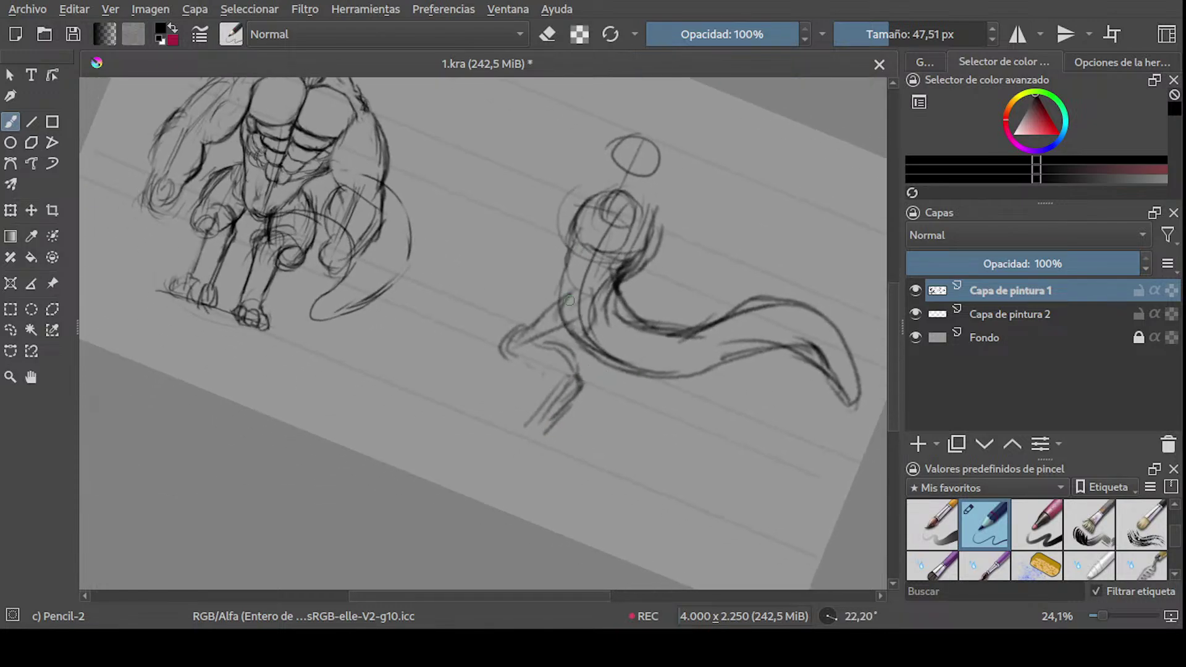
mouse_move(489, 422)
left_mouse_down()
mouse_move(528, 424)
mouse_move(520, 437)
left_mouse_up()
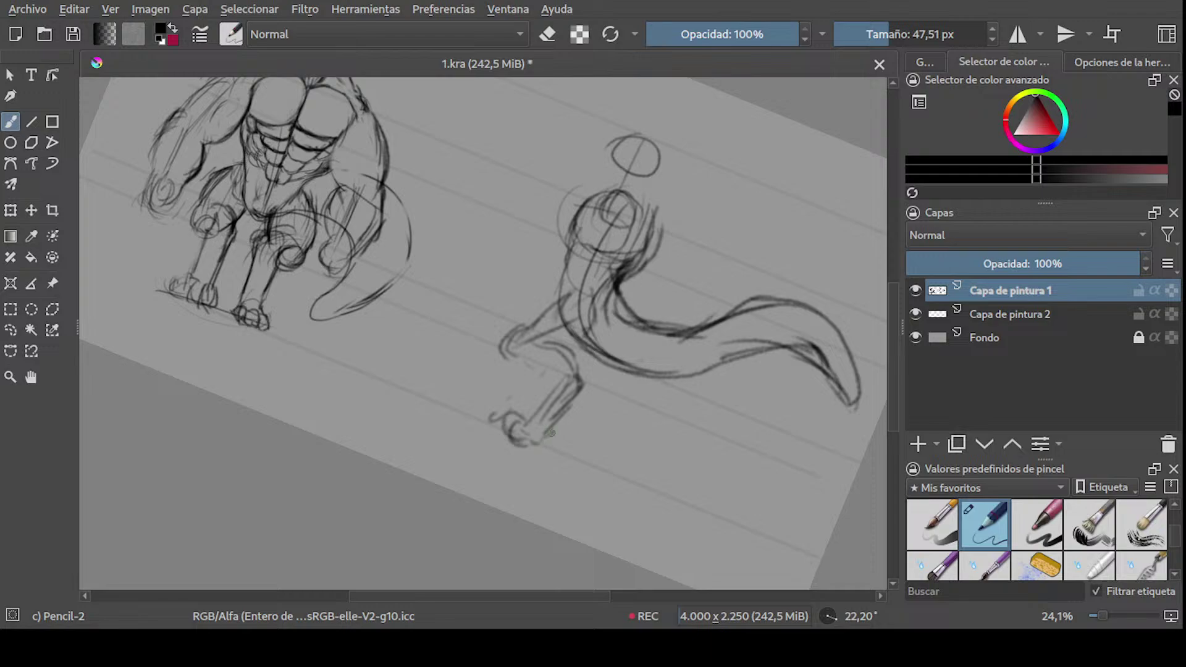
mouse_move(520, 345)
left_mouse_down()
mouse_move(533, 383)
mouse_move(548, 386)
mouse_move(523, 412)
mouse_move(576, 373)
mouse_move(541, 434)
left_mouse_up()
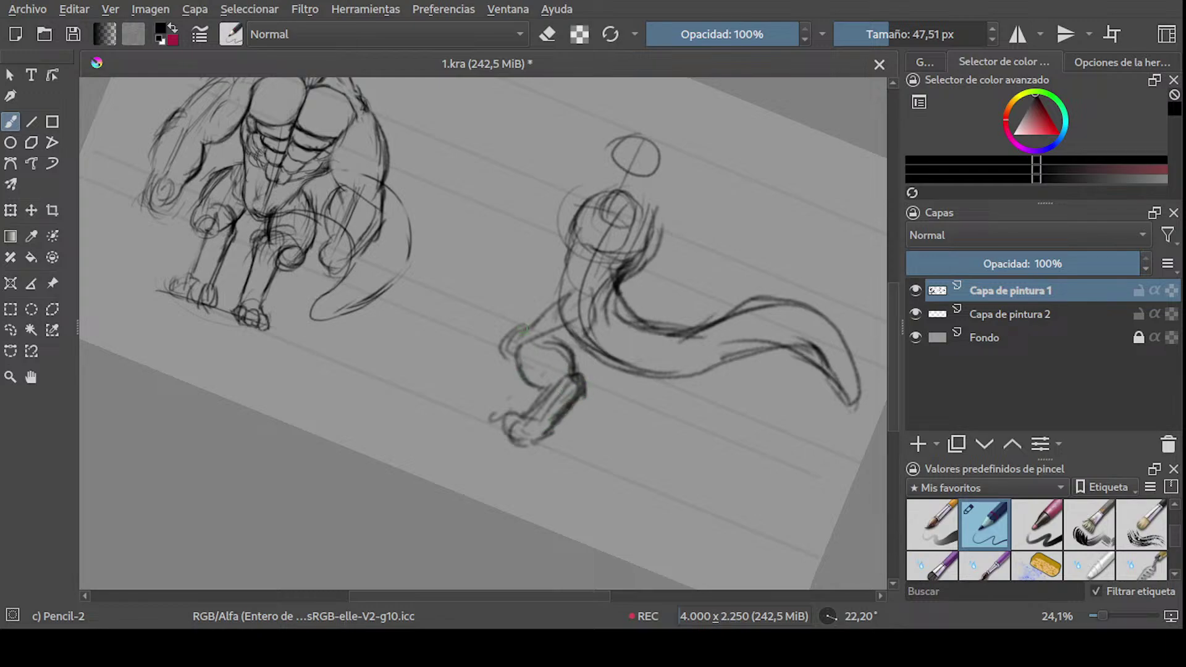
mouse_move(527, 327)
left_mouse_down()
mouse_move(546, 300)
mouse_move(574, 292)
mouse_move(574, 340)
mouse_move(556, 343)
mouse_move(580, 340)
left_mouse_up()
- Darken the upper edge of the tail from its base toward the raised bend
scroll(583, 328, "up", 2)
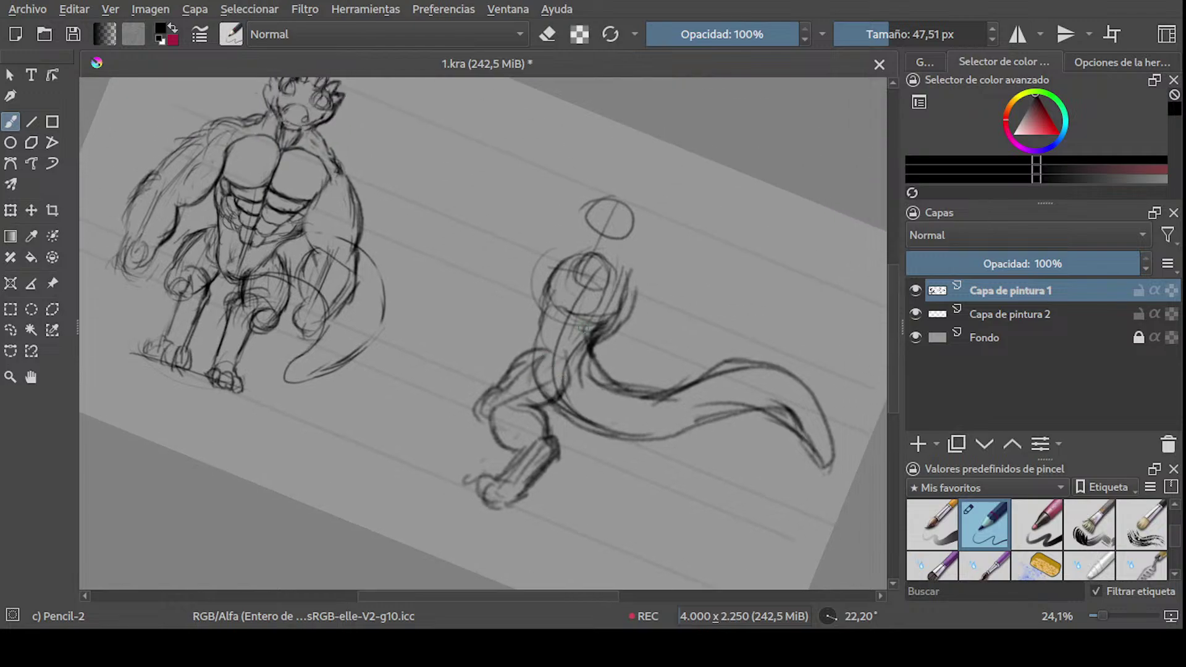
mouse_move(583, 313)
middle_mouse_down("shift")
mouse_move(643, 235)
mouse_move(595, 345)
middle_mouse_up("shift")
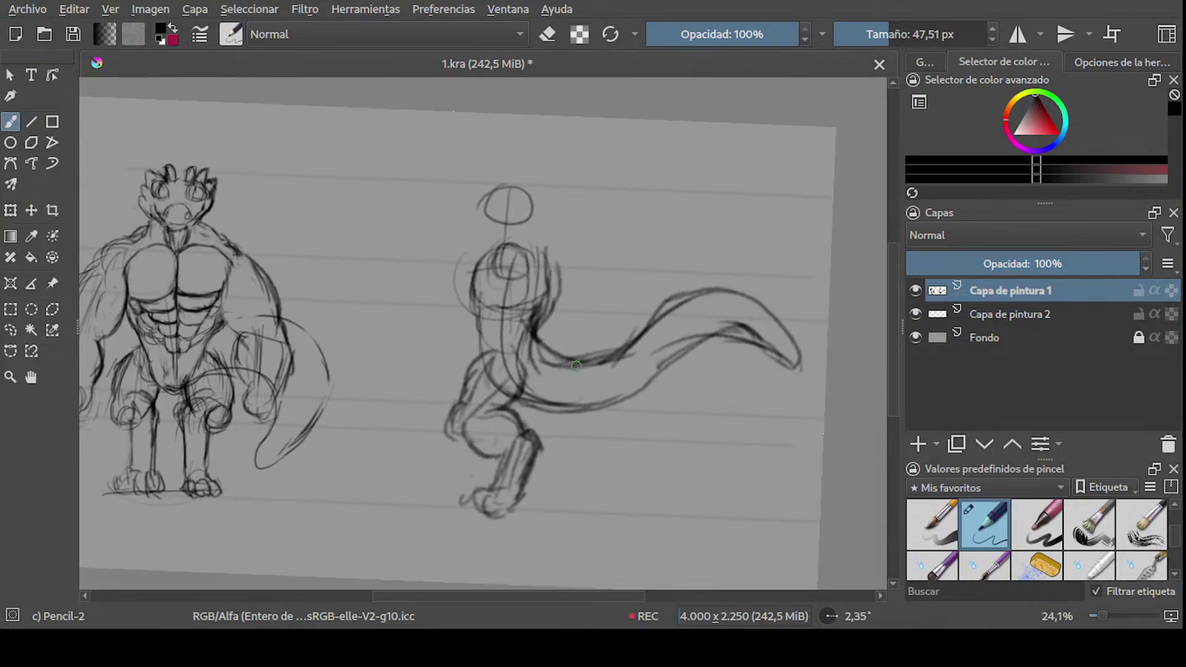
mouse_move(565, 365)
left_mouse_down()
mouse_move(629, 343)
mouse_move(563, 351)
mouse_move(698, 301)
left_mouse_up()
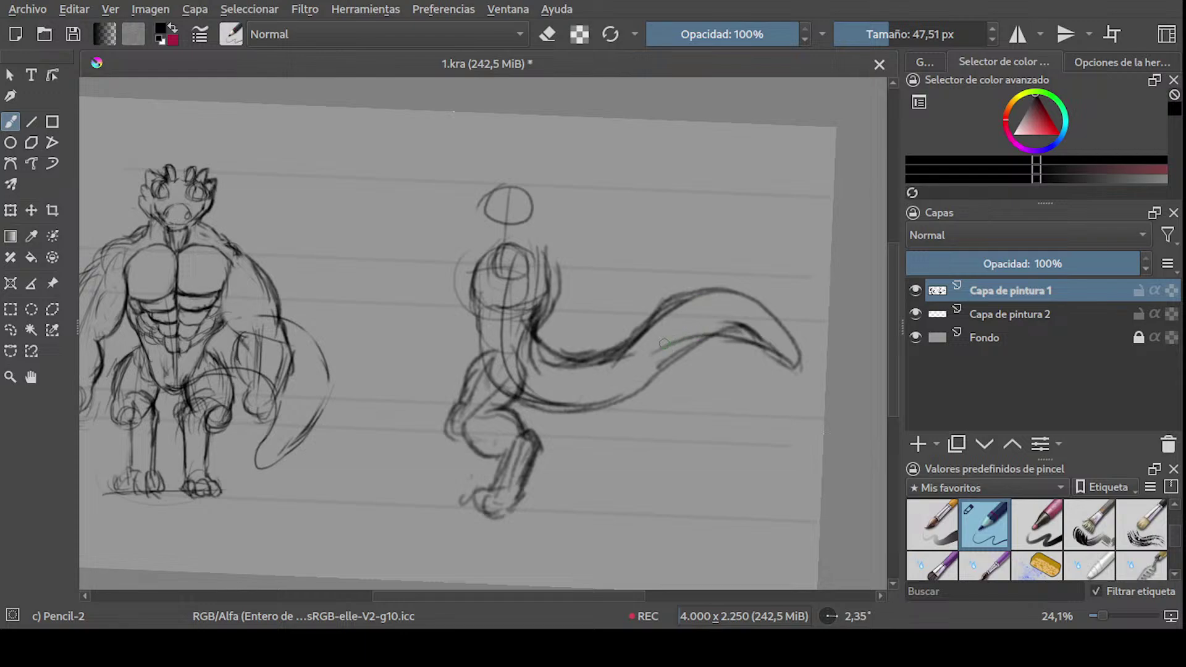
- Build the second figure's profile head around the head circle, adding a snout, an eye and swept-back horns
scroll(664, 344, "down", 2)
scroll(542, 390, "up", 5)
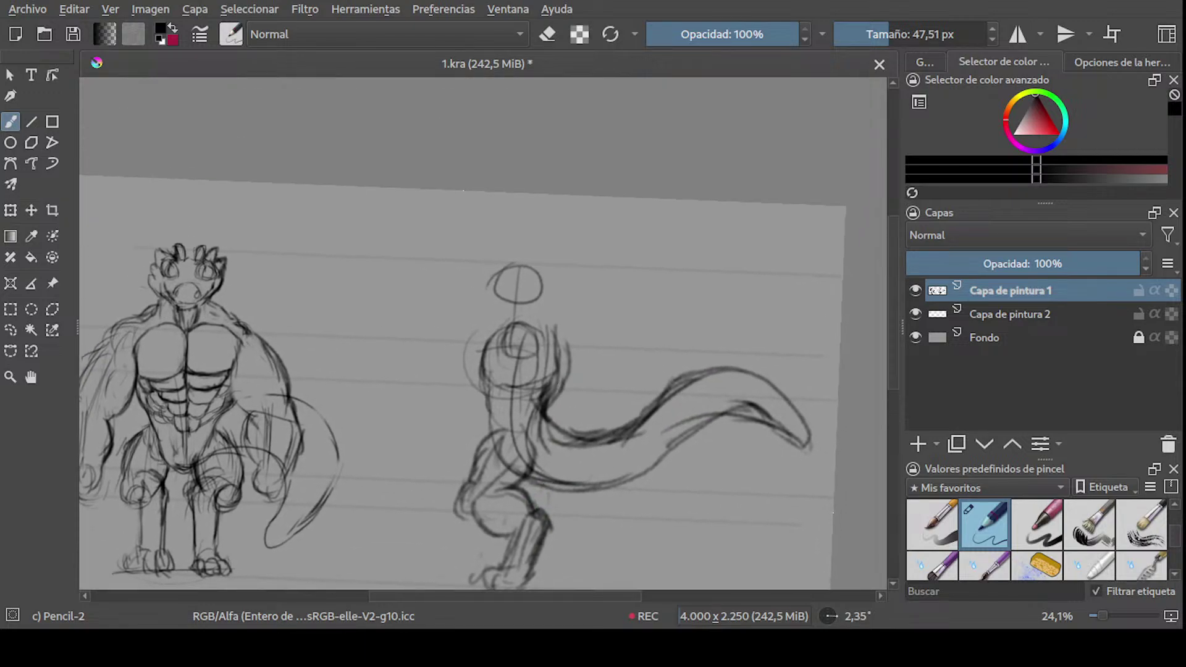
mouse_move(539, 277)
left_mouse_down()
mouse_move(525, 297)
mouse_move(553, 312)
mouse_move(501, 303)
left_mouse_up()
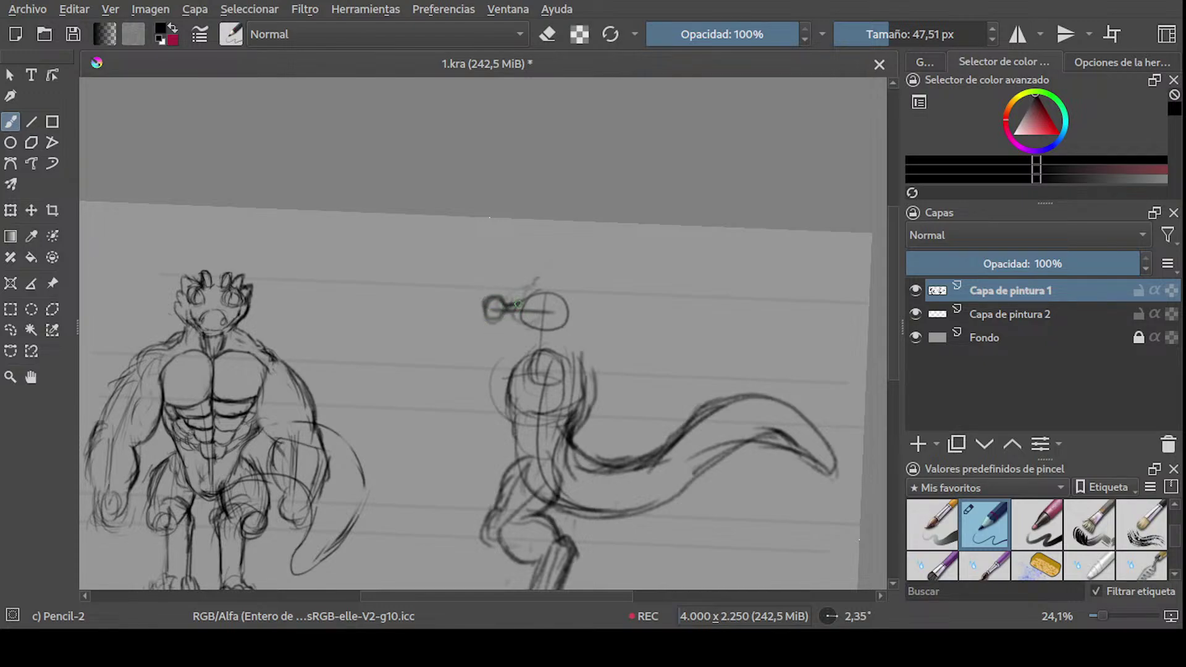
mouse_move(522, 302)
left_mouse_down()
mouse_move(554, 295)
mouse_move(534, 307)
left_mouse_up()
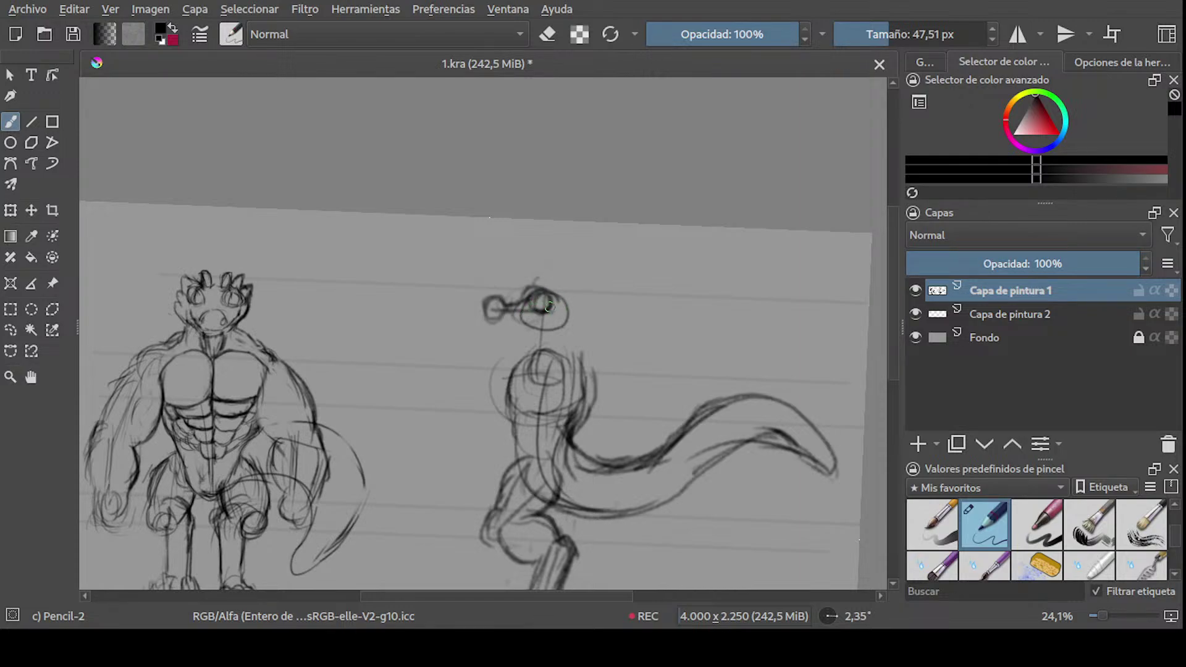
mouse_move(558, 302)
left_mouse_down()
mouse_move(544, 289)
mouse_move(577, 299)
mouse_move(591, 287)
mouse_move(559, 337)
left_mouse_up()
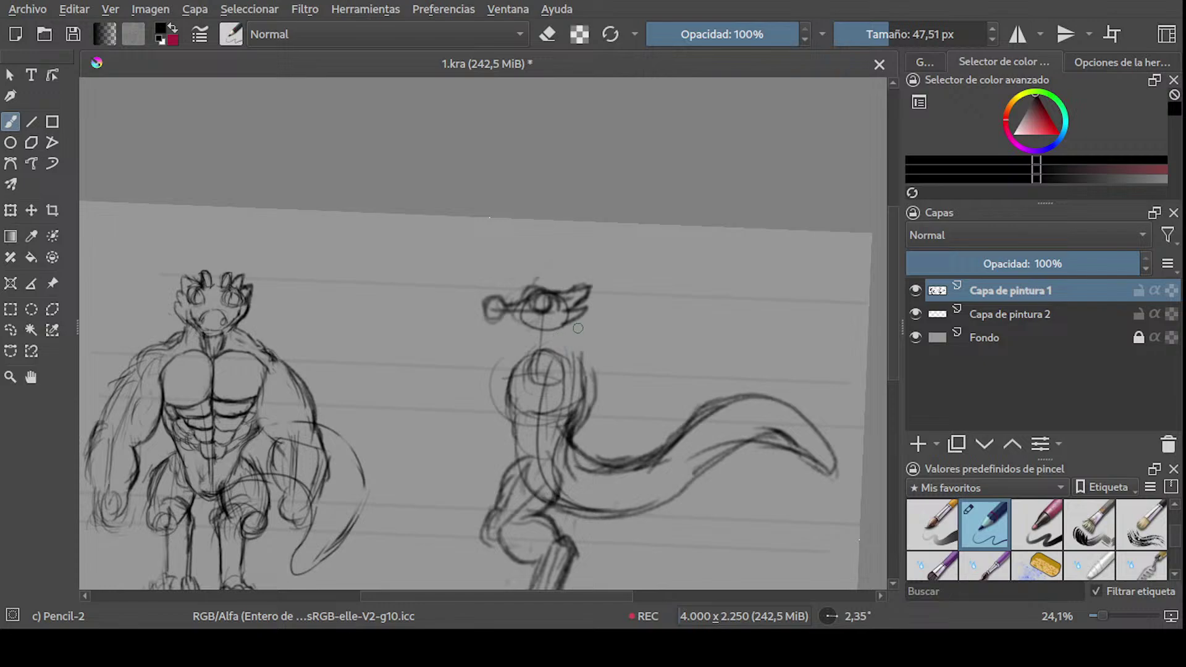
- Thicken the snout and draw the lower jaw line back toward the cheek of the profile head
middle_click_drag(559, 337, 420, 494, "shift")
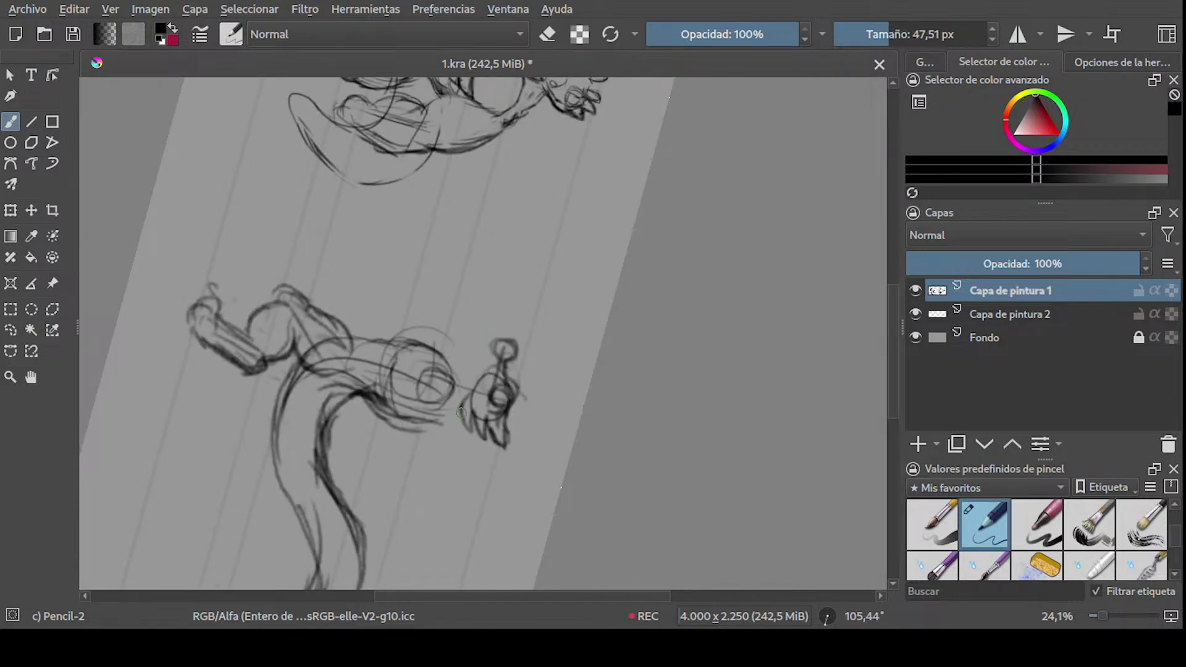
left_click_drag(494, 343, 491, 392)
key("ctrl+z")
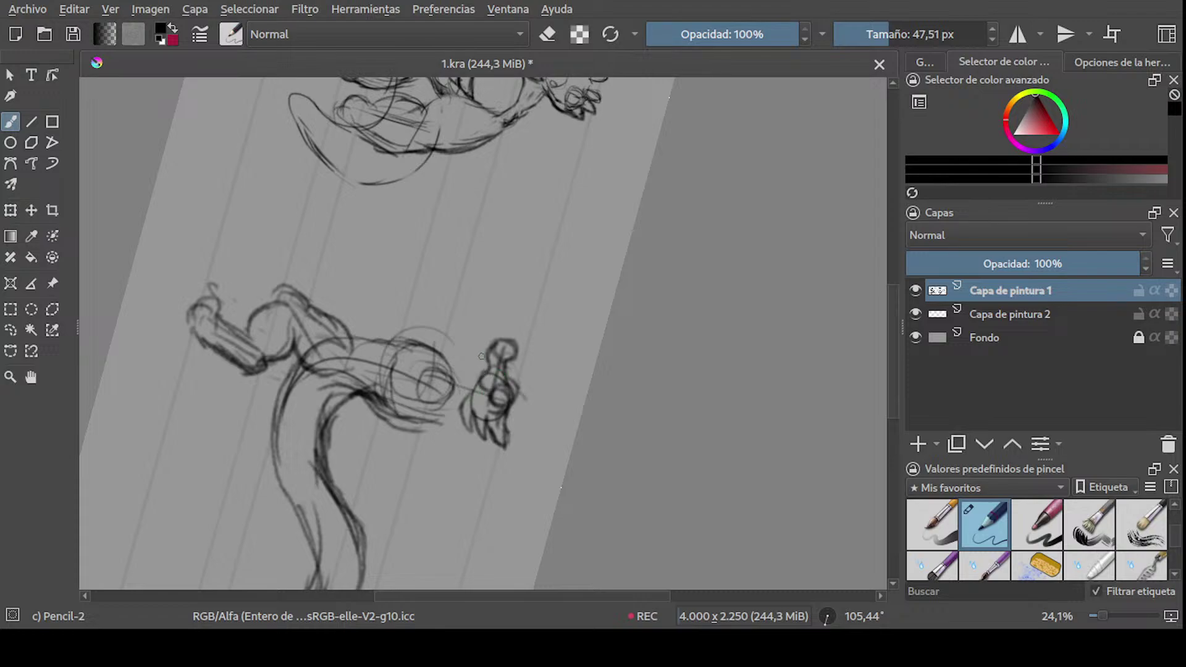
left_click_drag(479, 350, 462, 409)
mouse_move(475, 247)
middle_mouse_down("shift")
mouse_move(455, 244)
mouse_move(535, 318)
middle_mouse_up("shift")
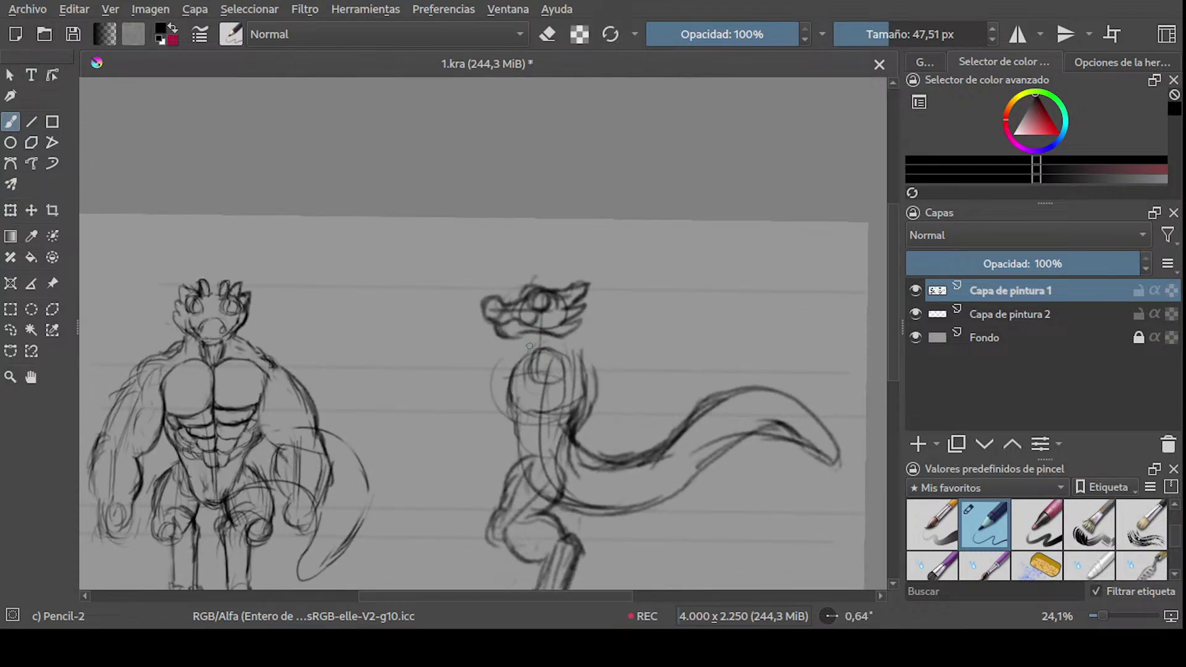
- Sketch the neck between the profile head and the chest, undoing the stray strokes at its back
mouse_move(522, 328)
left_mouse_down()
mouse_move(518, 353)
mouse_move(577, 353)
left_mouse_up()
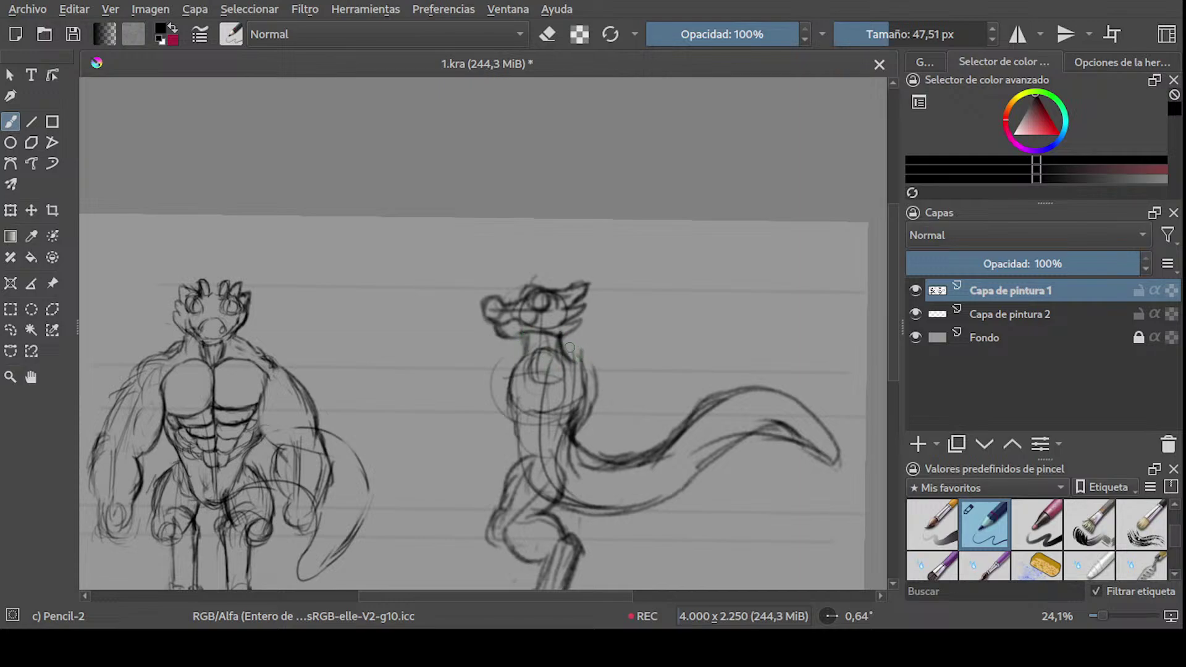
middle_click_drag(569, 349, 576, 381)
mouse_move(568, 356)
left_mouse_down()
mouse_move(564, 379)
mouse_move(580, 382)
mouse_move(574, 369)
mouse_move(580, 380)
left_mouse_up()
key("ctrl+z")
key("ctrl+z")
key("ctrl+z")
- Draw the back of the neck sloping down into the second figure's upper back
key("e")
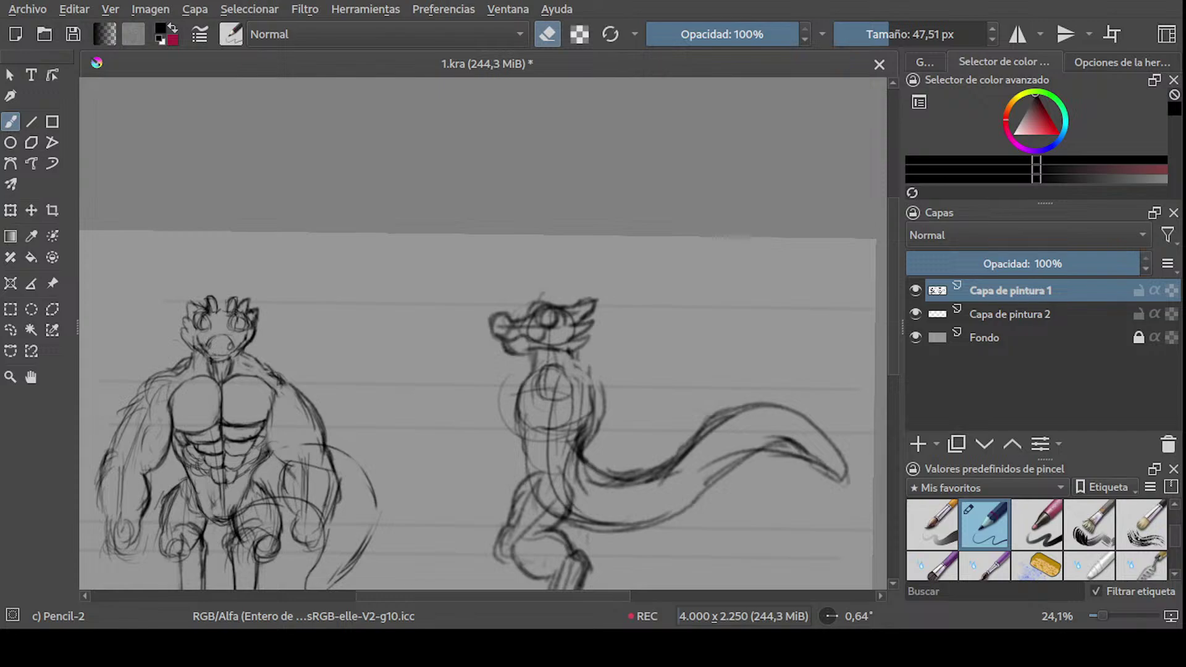
middle_click_drag(465, 353, 452, 286)
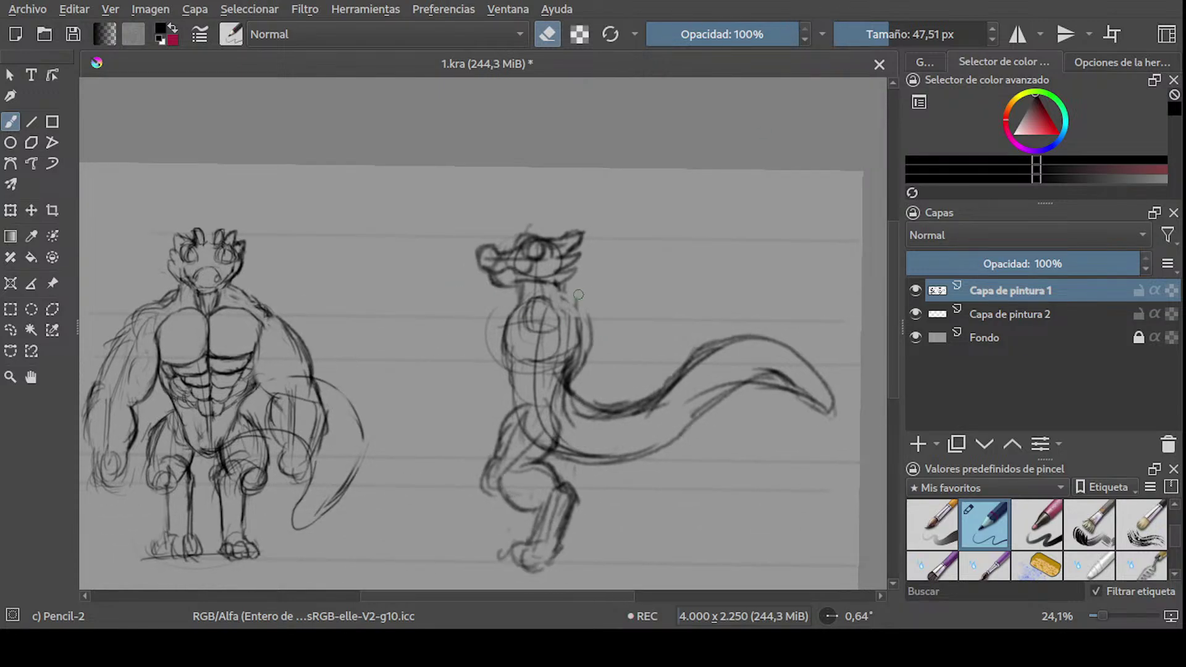
key("e")
mouse_move(561, 290)
left_mouse_down()
mouse_move(585, 357)
mouse_move(578, 346)
left_mouse_up()
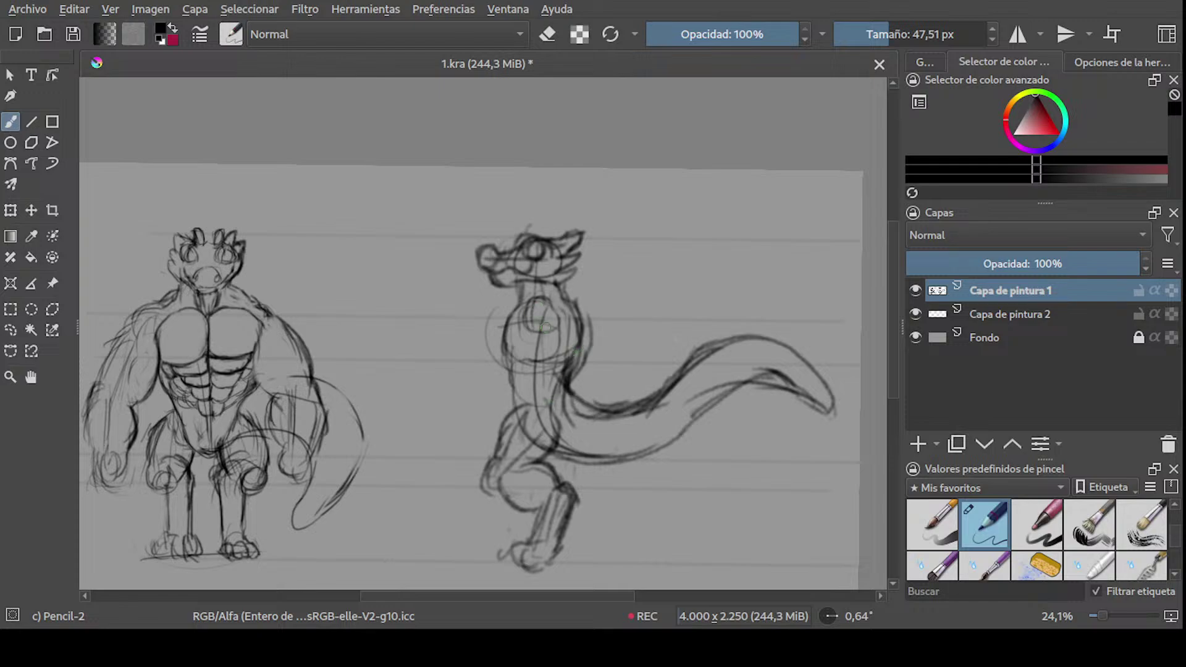
- Darken the shoulder circle and add the first arm strokes below it across the chest
mouse_move(542, 302)
left_mouse_down()
mouse_move(560, 355)
mouse_move(563, 311)
mouse_move(522, 306)
mouse_move(565, 340)
mouse_move(555, 345)
left_mouse_up()
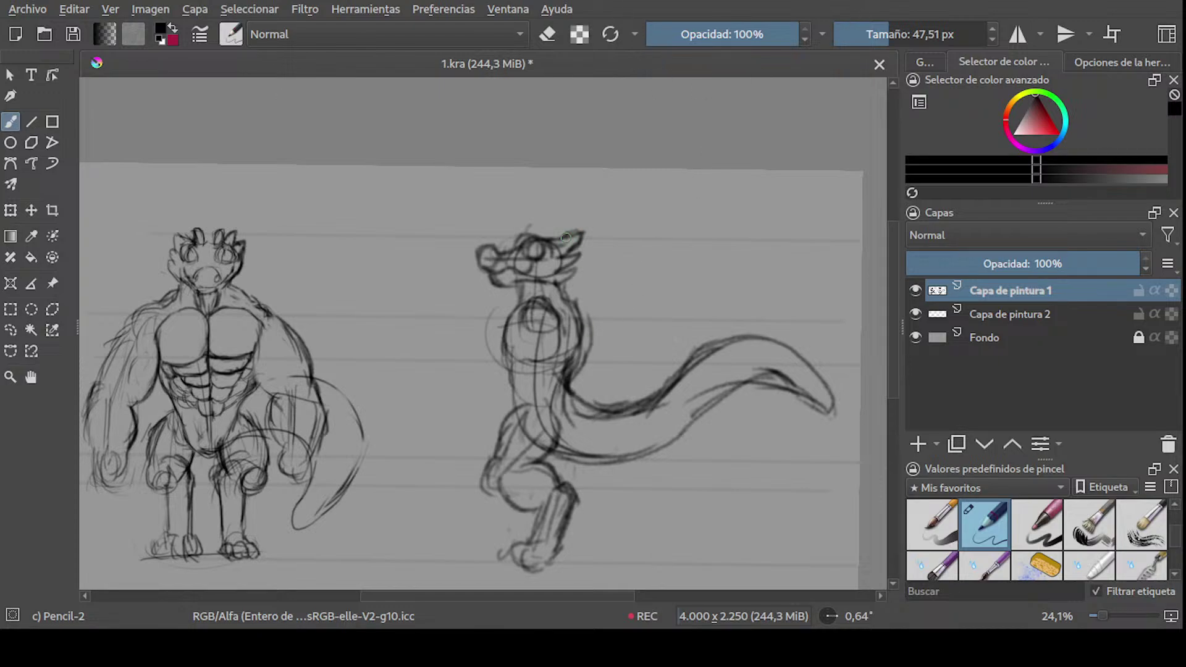
scroll(556, 241, "down", 2)
mouse_move(555, 276)
left_mouse_down()
mouse_move(553, 322)
mouse_move(537, 346)
mouse_move(545, 320)
mouse_move(537, 333)
left_mouse_up()
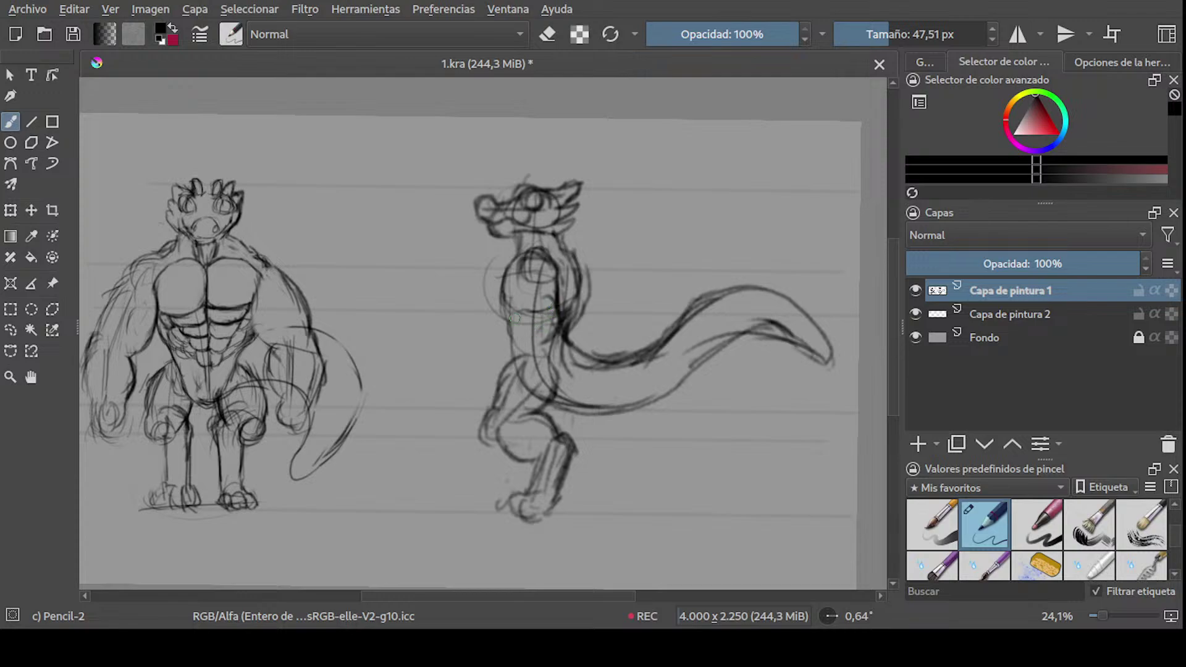
- Add a straight guide line across both figures at waist height on Capa de pintura 2 and return to Capa de pintura 1
left_click_drag(516, 294, 532, 390)
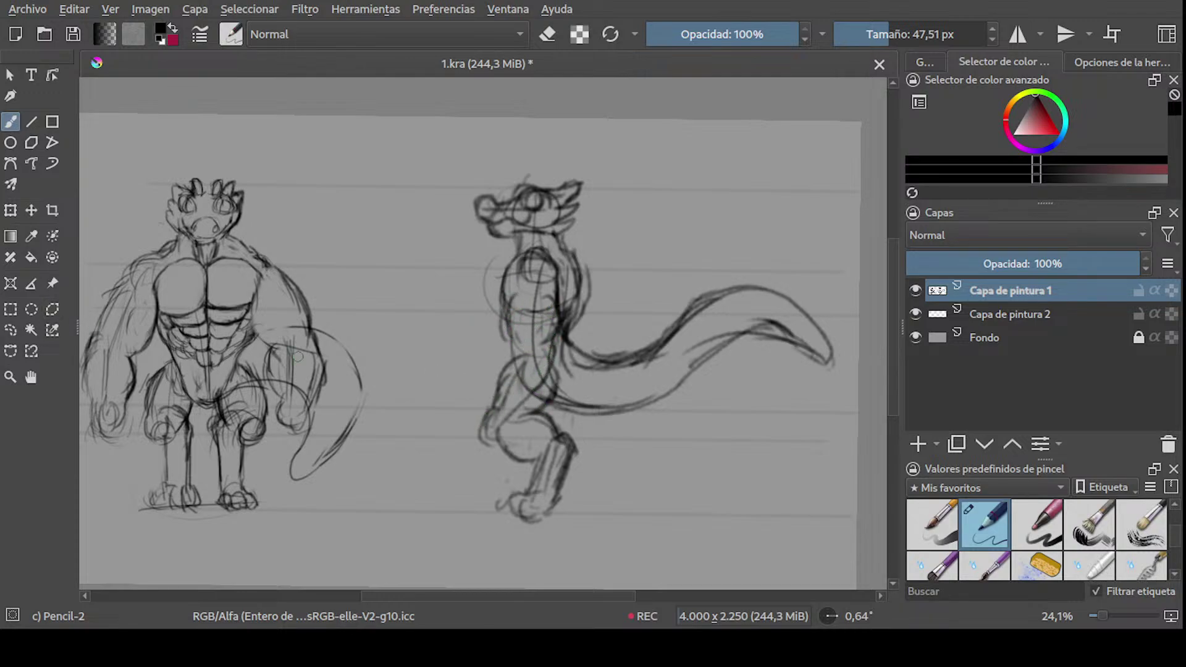
scroll(664, 268, "down", 3)
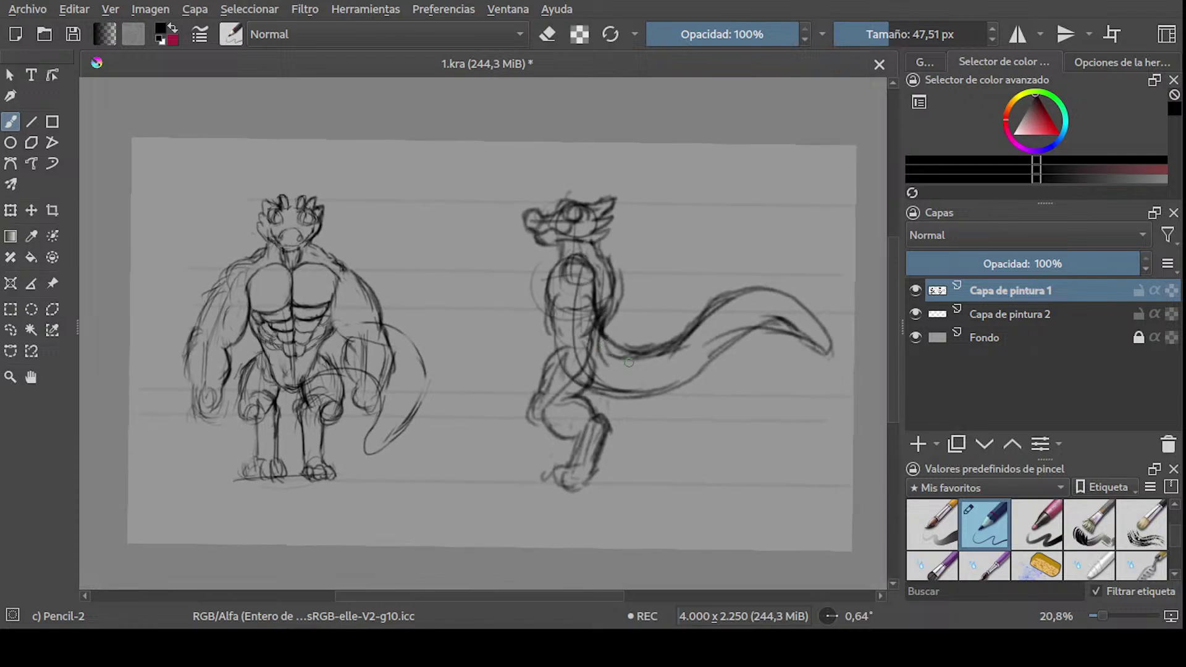
left_click(1048, 315)
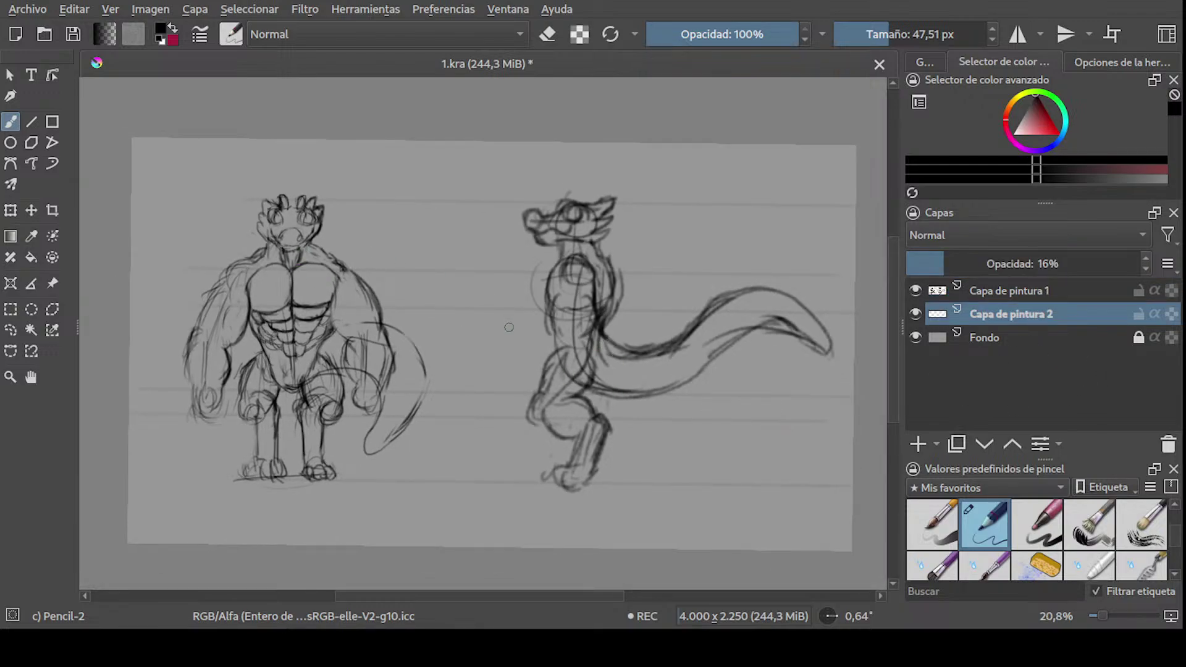
left_click(30, 122)
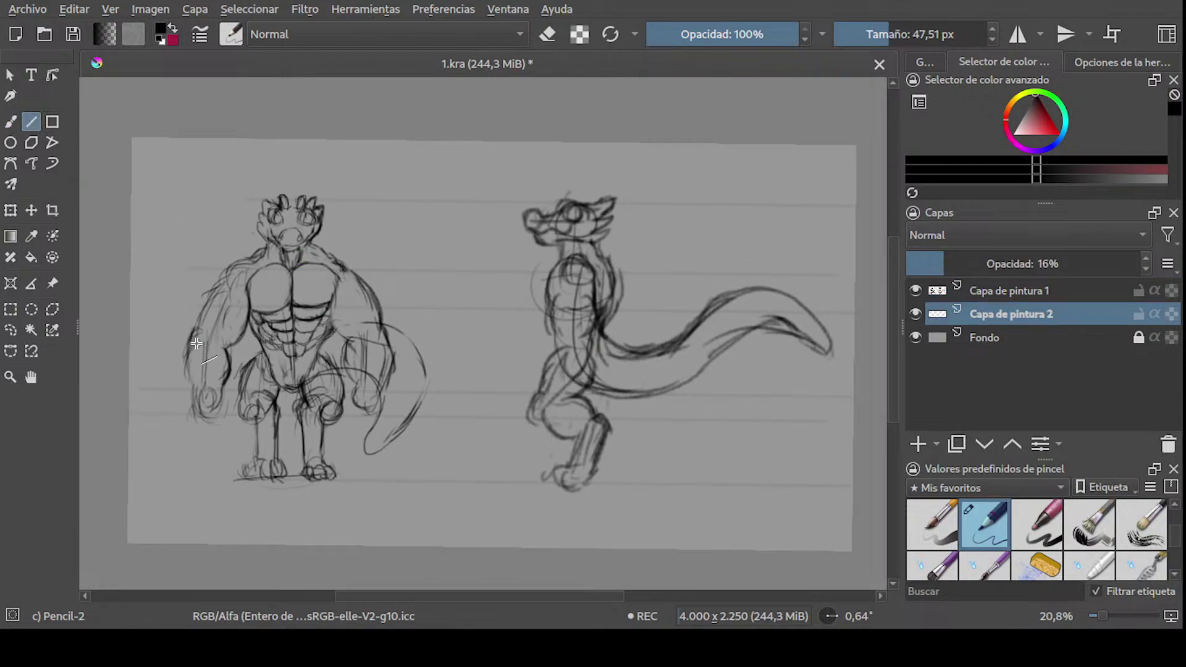
mouse_move(188, 343)
left_mouse_down()
mouse_move(787, 370)
mouse_move(855, 357)
left_mouse_up()
left_click(1025, 291)
scroll(611, 345, "up", 2)
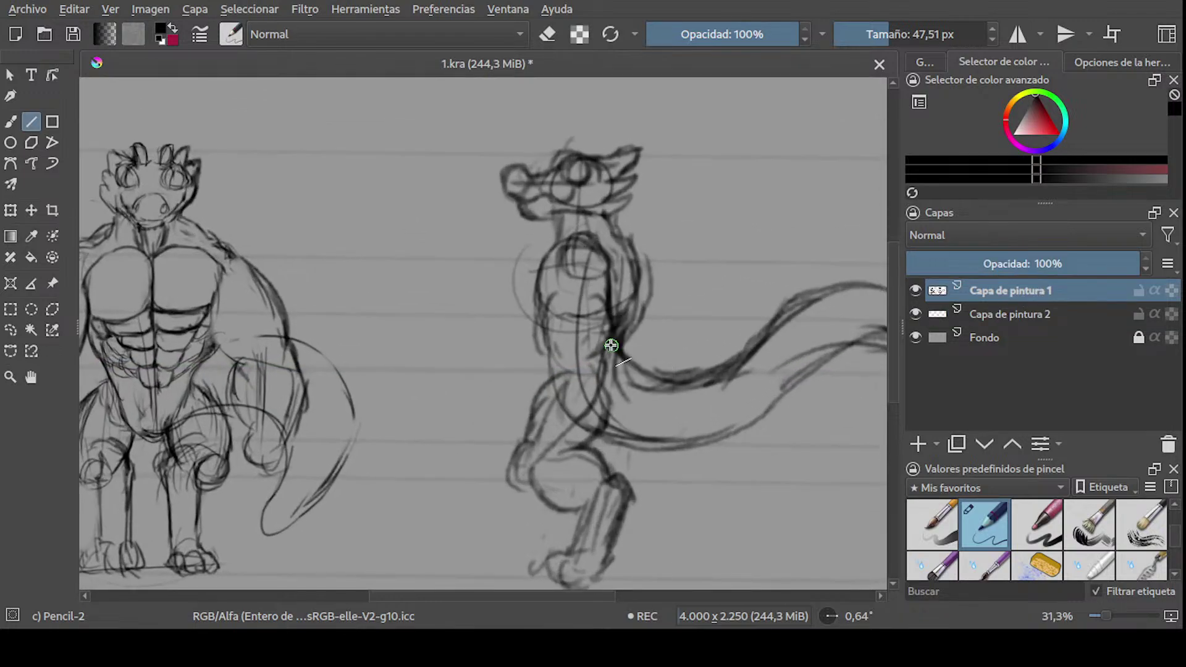
- Mark the side figure's elbow at the waist guide and erase the old inner back line beside the upper arm
key("b")
key("bracketleft")
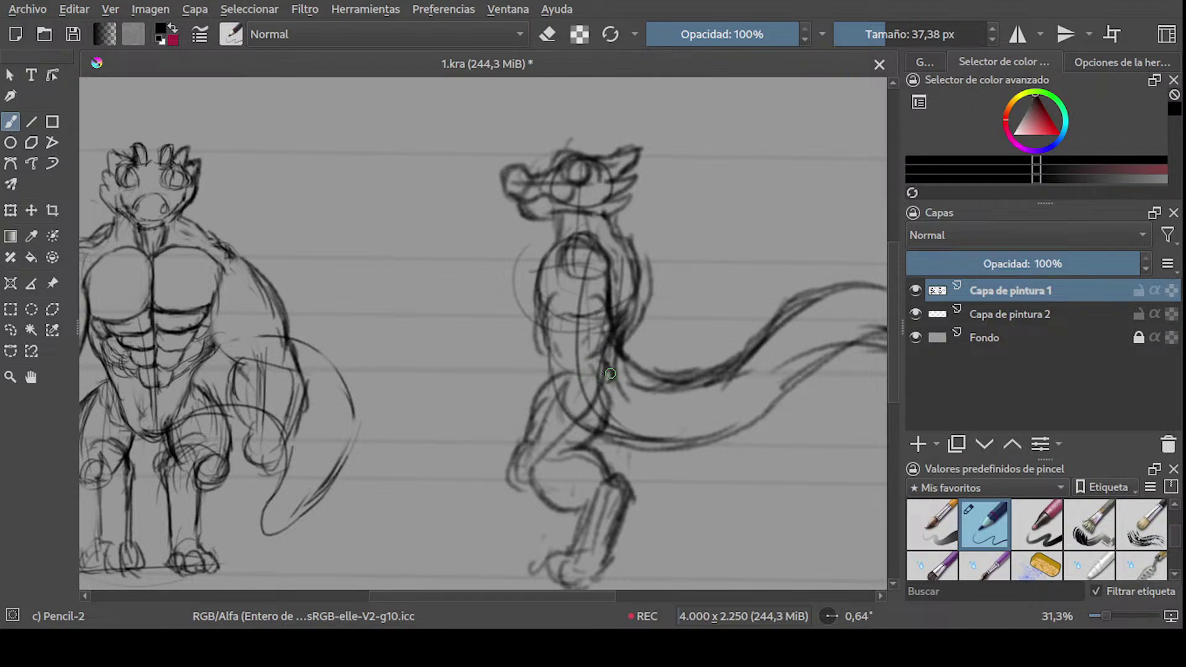
mouse_move(605, 354)
left_mouse_down()
mouse_move(616, 297)
mouse_move(610, 373)
left_mouse_up()
key("e")
left_click_drag(605, 292, 608, 356)
key("ctrl+z")
left_click_drag(611, 313, 606, 351)
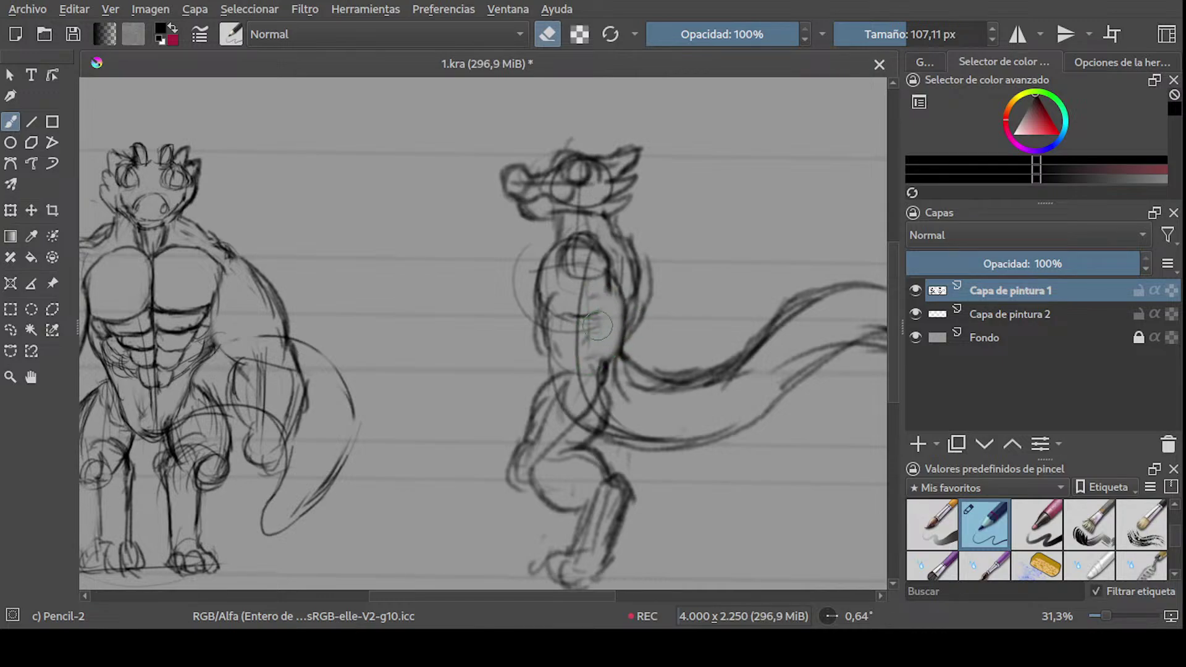
- Redraw the front contour of the side figure's torso below the chest with a thin brush, undoing the first two strokes
middle_click_drag(594, 342, 617, 276)
mouse_move(618, 276)
left_mouse_down("shift")
mouse_move(571, 238)
mouse_move(558, 281)
left_mouse_up("shift")
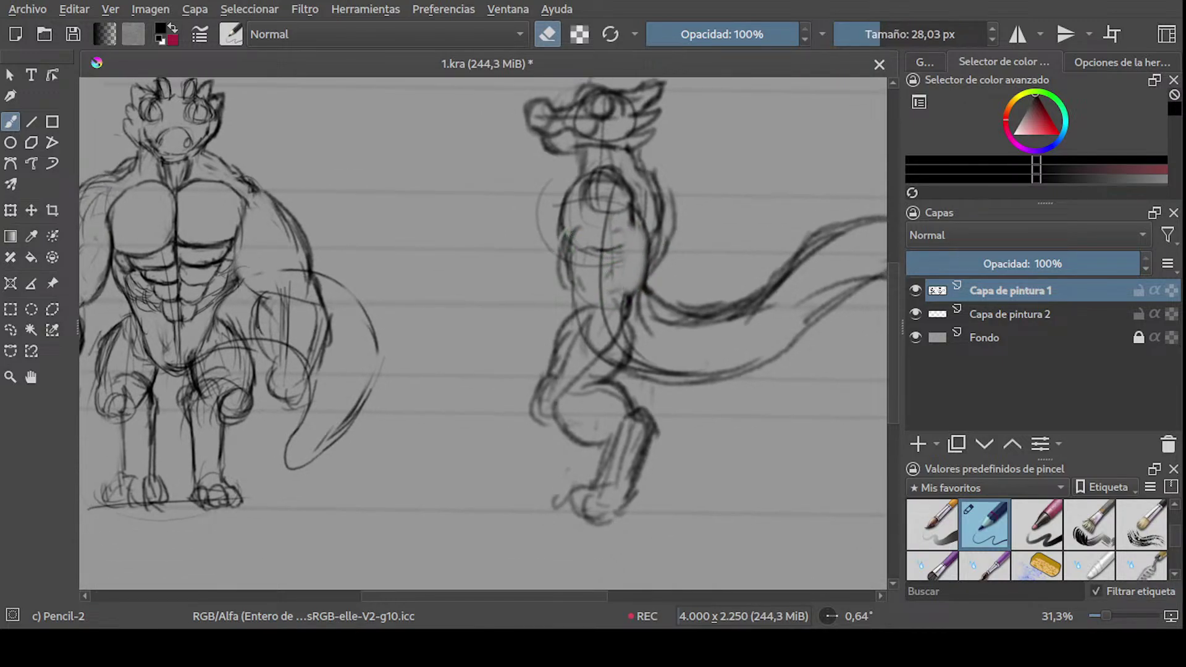
key("e")
left_click_drag(559, 231, 569, 310)
left_click_drag(564, 237, 567, 293)
key("ctrl+z")
key("ctrl+z")
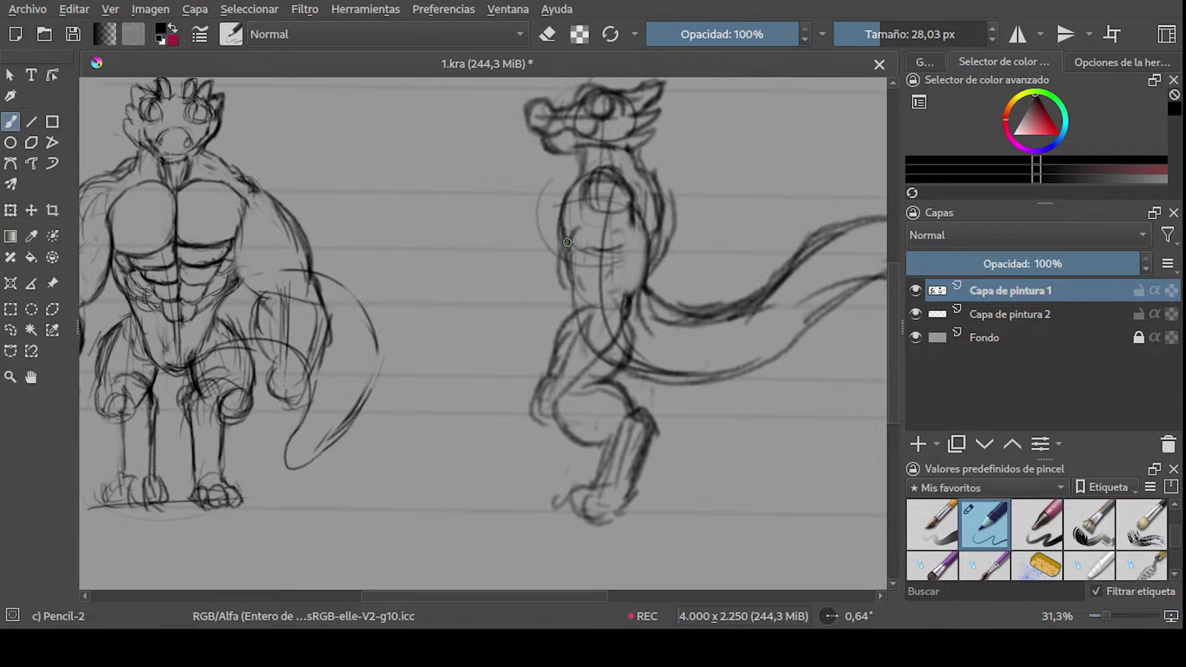
left_click_drag(560, 233, 577, 299)
- Darken the strokes running from the side figure's elbow down over the hip, undoing the last stroke
mouse_move(629, 345)
middle_mouse_down()
mouse_move(649, 306)
mouse_move(546, 301)
middle_mouse_up()
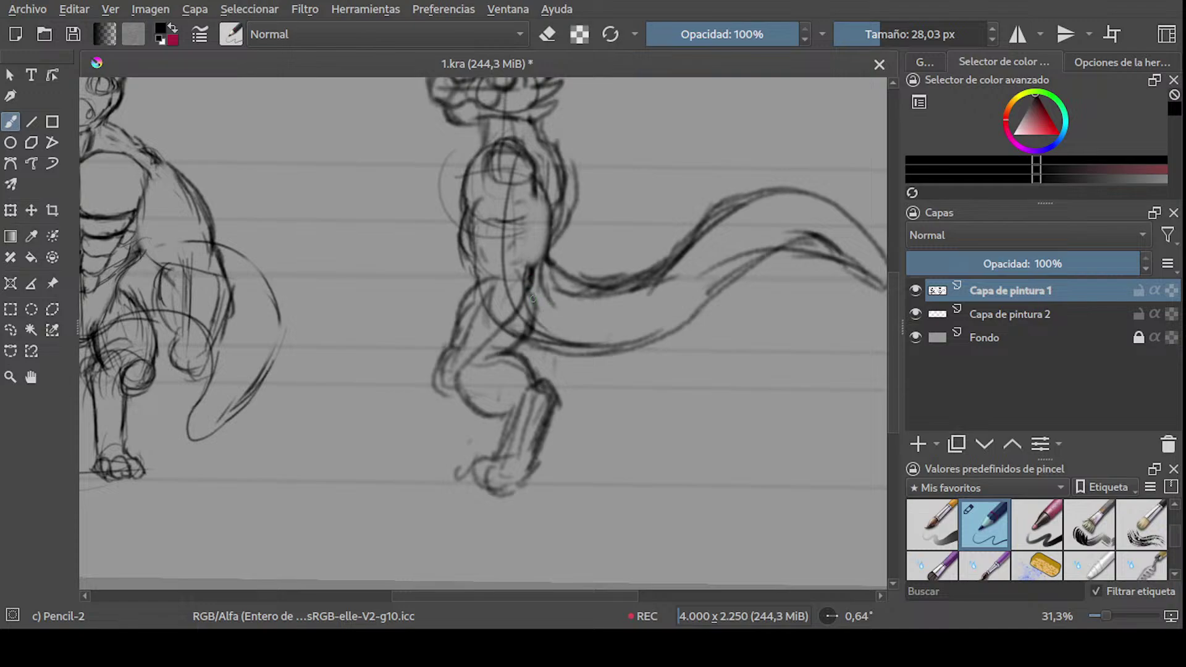
middle_click_drag(532, 298, 540, 341)
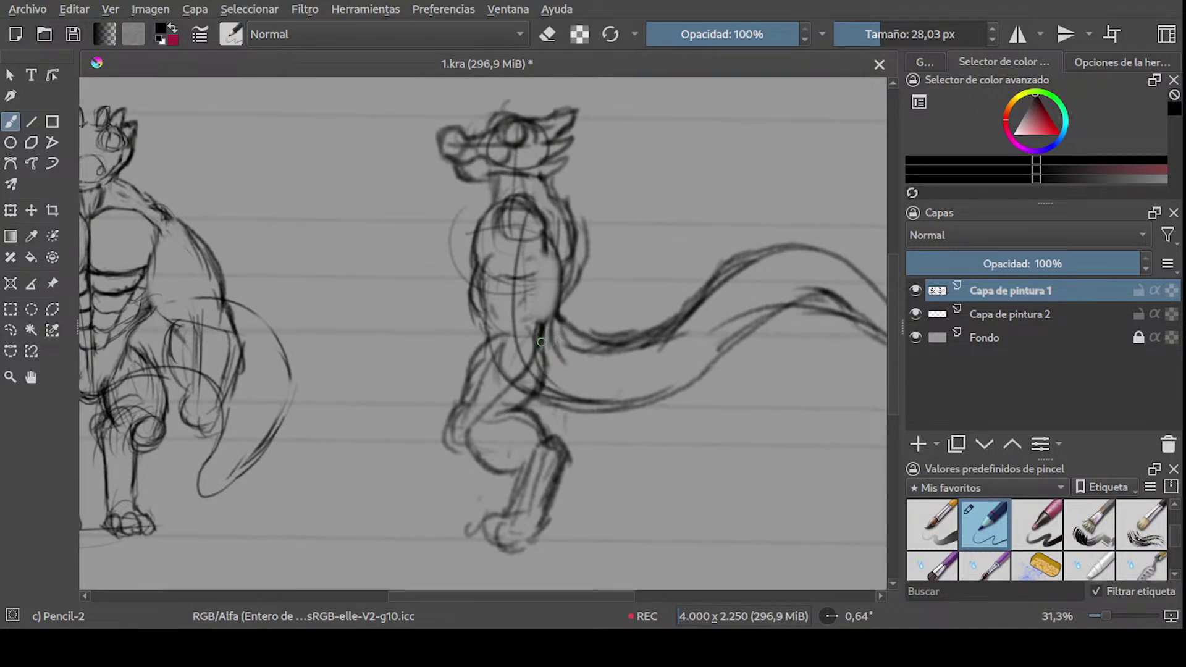
left_click_drag(540, 341, 541, 408)
middle_click_drag(549, 344, 578, 295)
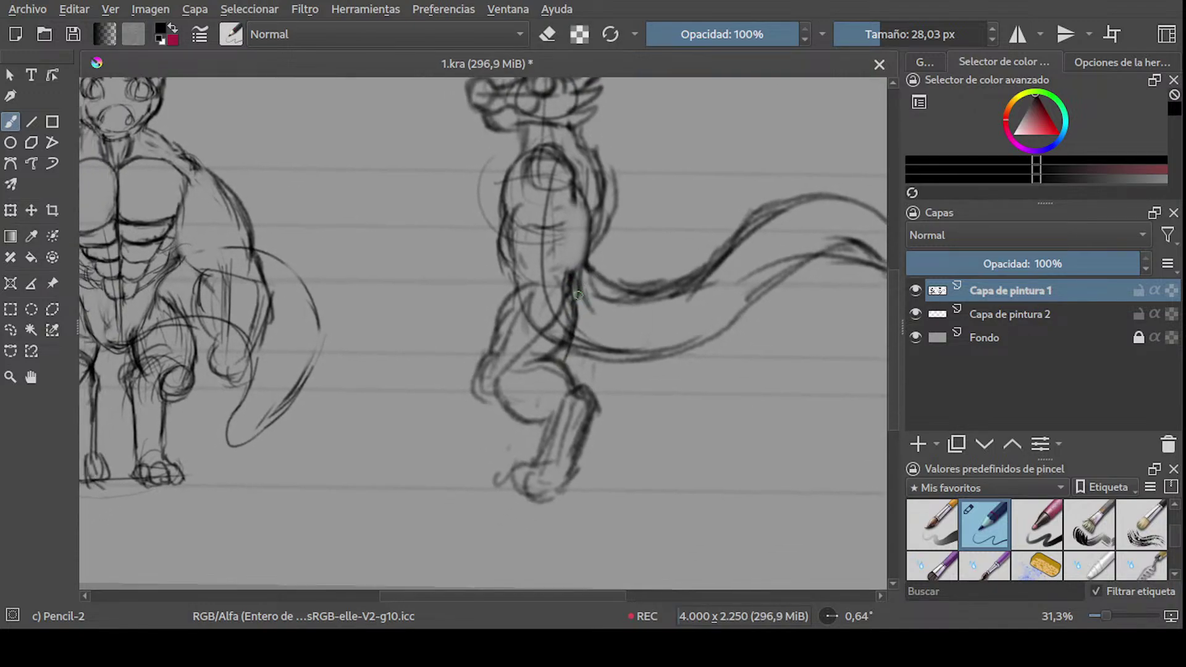
left_click_drag(571, 374, 566, 384)
middle_click_drag(550, 385, 559, 417)
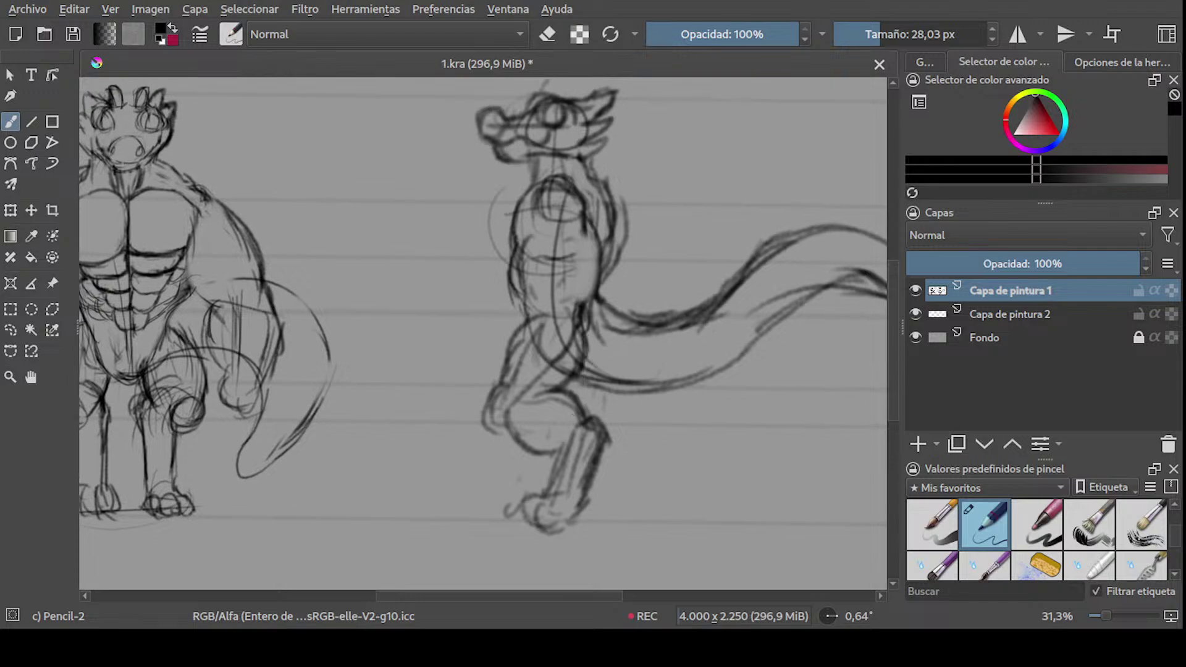
mouse_move(585, 333)
left_mouse_down()
mouse_move(582, 375)
mouse_move(558, 394)
left_mouse_up()
key("ctrl+z")
- Erase the construction lines and shoulder circle inside the side figure's upper torso
key("e")
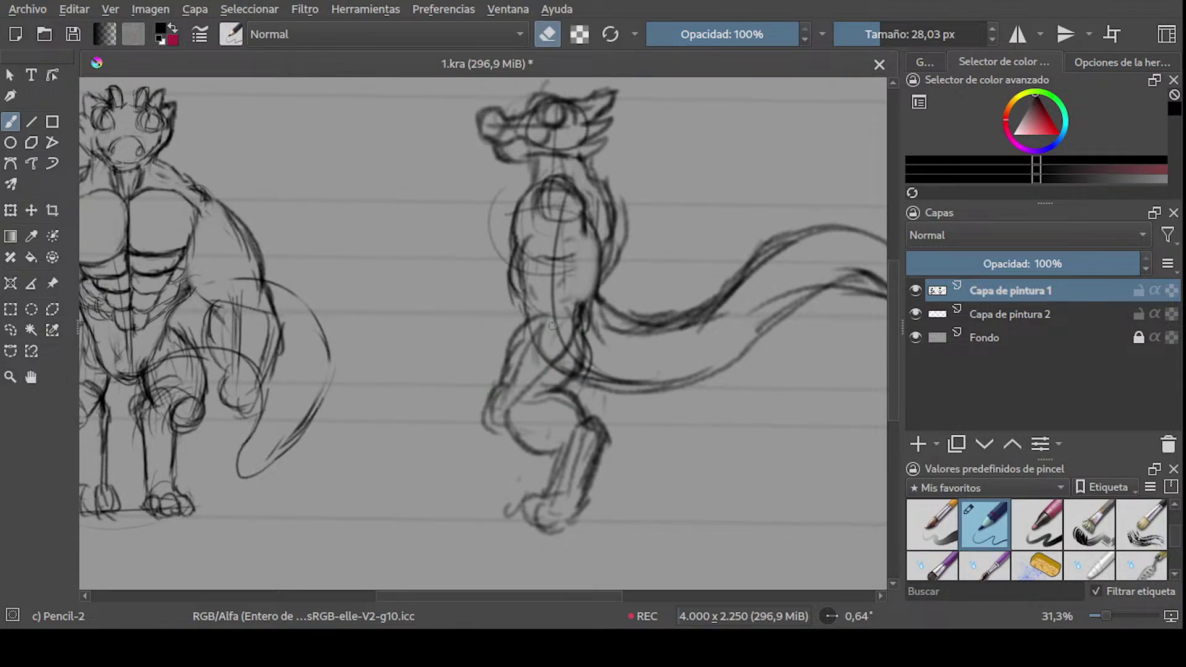
mouse_move(552, 326)
middle_mouse_down("shift")
mouse_move(522, 385)
mouse_move(542, 312)
mouse_move(630, 299)
mouse_move(614, 275)
mouse_move(510, 358)
mouse_move(507, 345)
mouse_move(504, 378)
middle_mouse_up("shift")
mouse_move(504, 378)
left_mouse_down("shift")
mouse_move(540, 379)
mouse_move(466, 343)
mouse_move(555, 343)
left_mouse_up("shift")
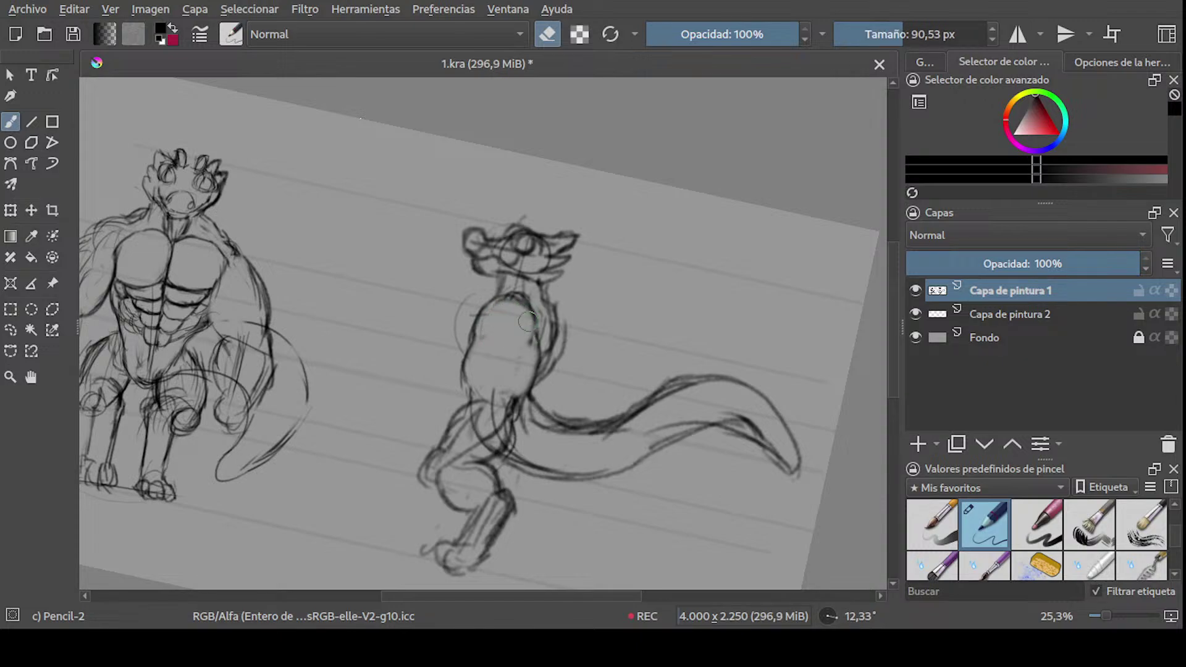
left_click_drag(503, 295, 469, 295, "shift")
key("e")
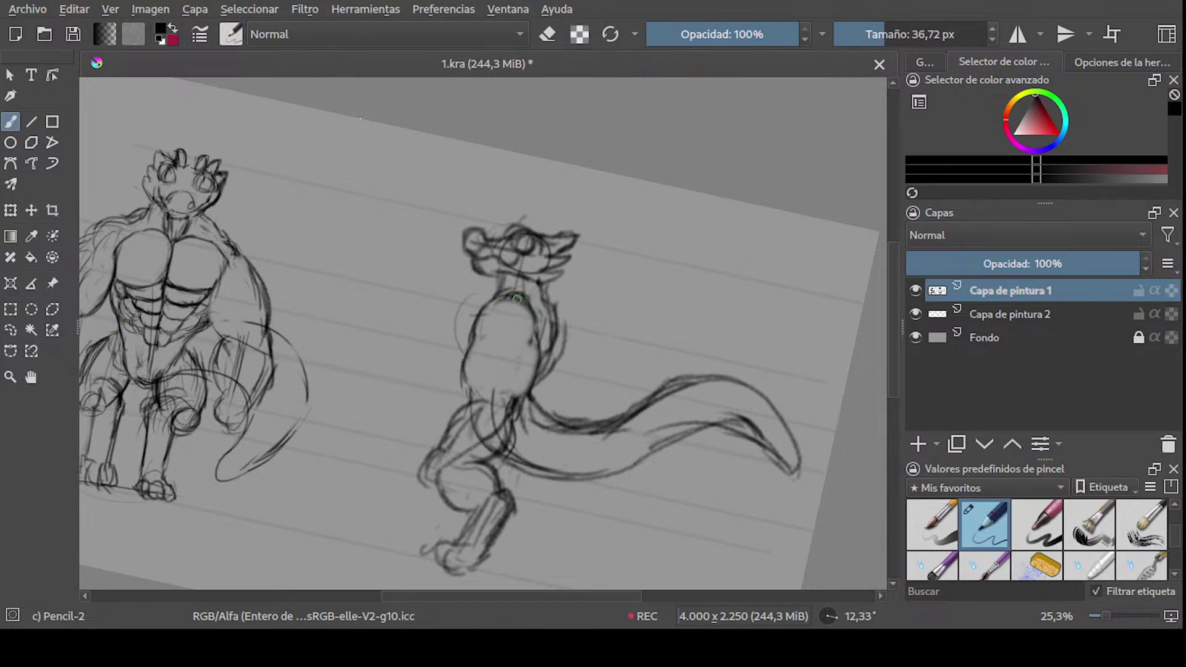
key("e")
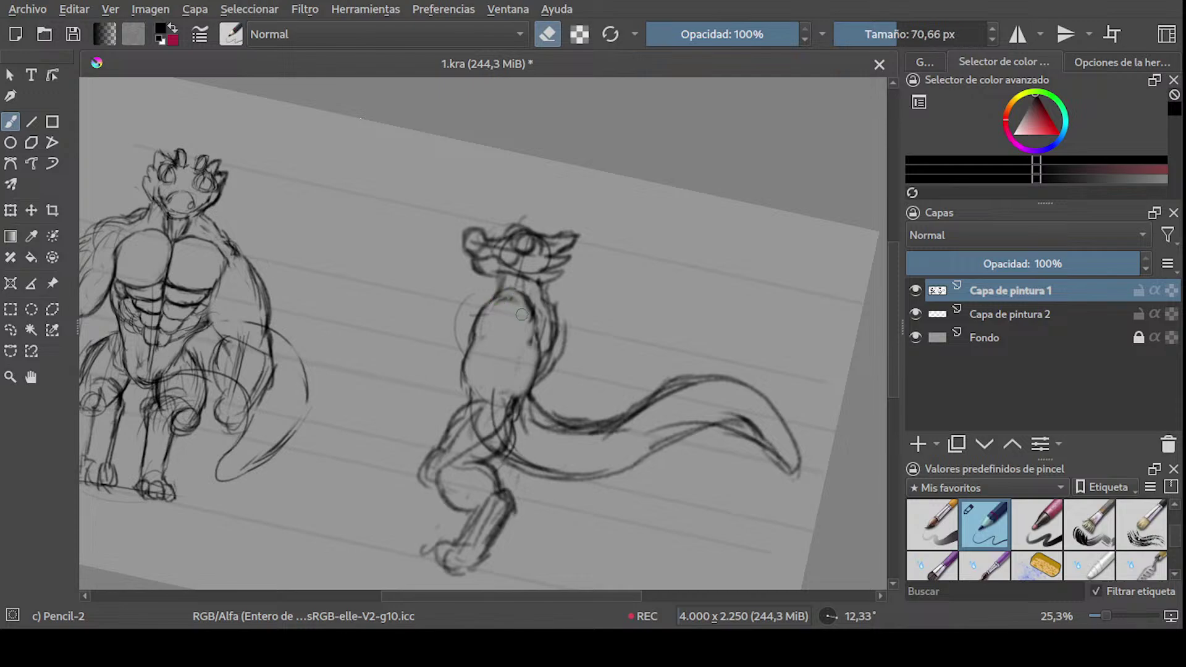
mouse_move(521, 315)
left_mouse_down()
mouse_move(512, 297)
mouse_move(522, 333)
mouse_move(523, 321)
left_mouse_up()
- Redraw the side figure's shoulder and upper arm contours, undoing and repeating the front chest curve
key("e")
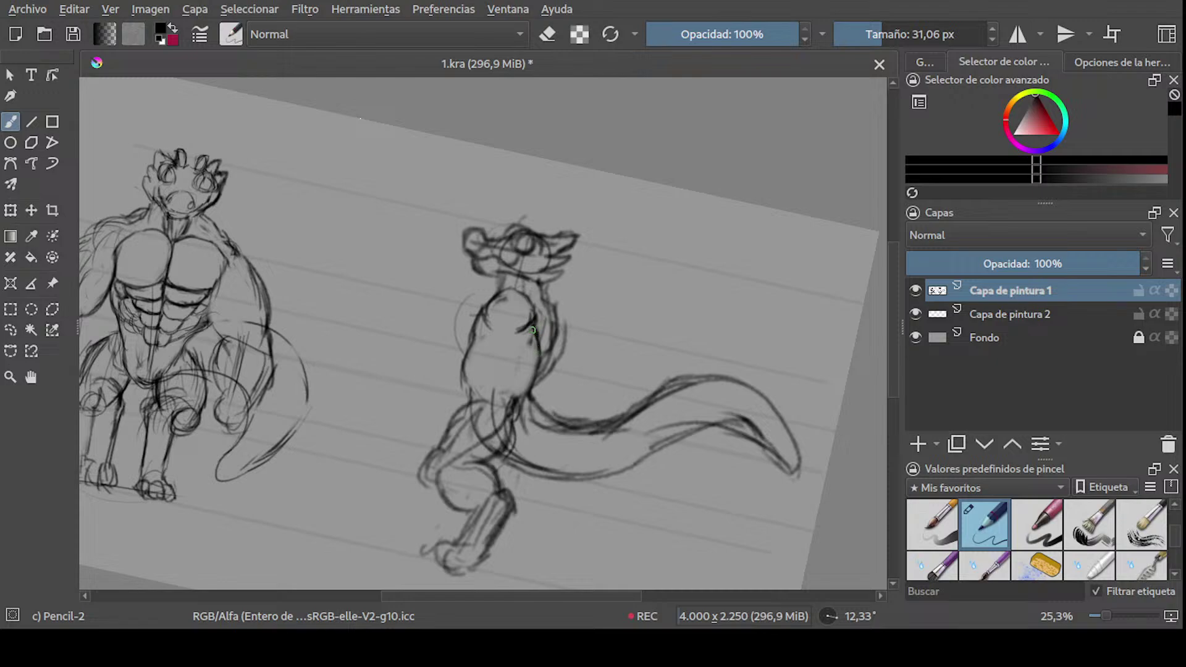
left_click_drag(532, 330, 531, 367)
mouse_move(487, 301)
left_mouse_down()
mouse_move(476, 337)
mouse_move(490, 302)
mouse_move(504, 303)
mouse_move(463, 352)
left_mouse_up()
key("e")
key("e")
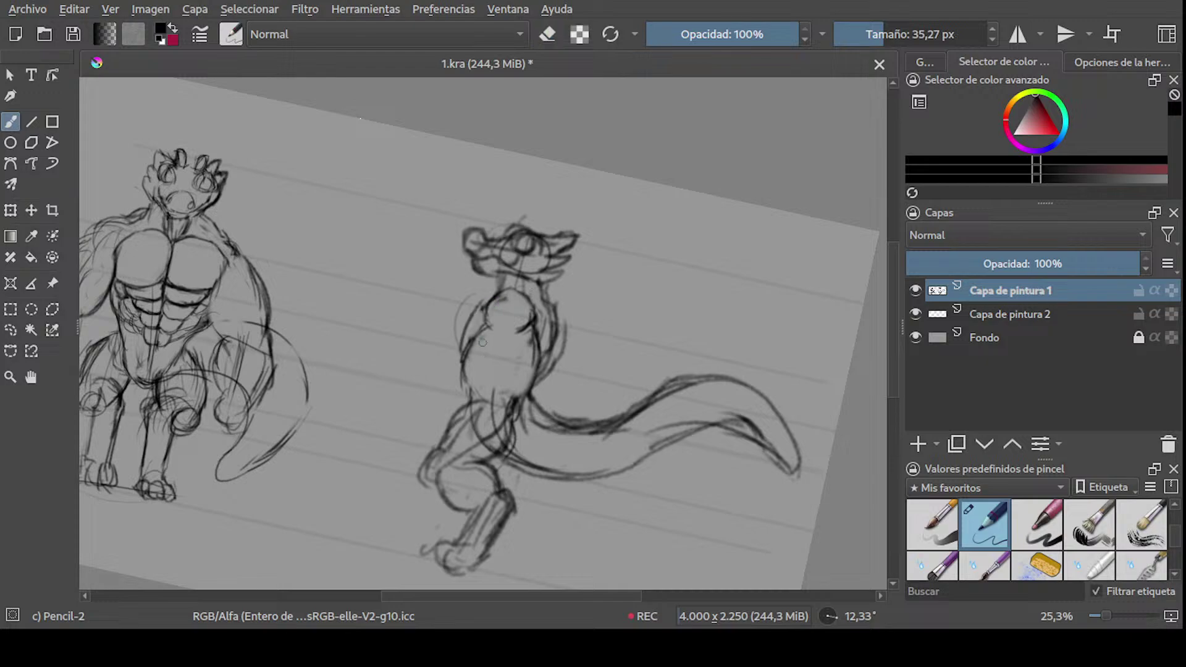
key("ctrl+z")
left_click_drag(482, 305, 462, 345)
key("ctrl+z")
left_click_drag(491, 300, 463, 352)
left_click_drag(481, 302, 464, 349)
mouse_move(494, 343)
middle_mouse_down("shift")
mouse_move(631, 241)
mouse_move(669, 244)
mouse_move(671, 272)
middle_mouse_up("shift")
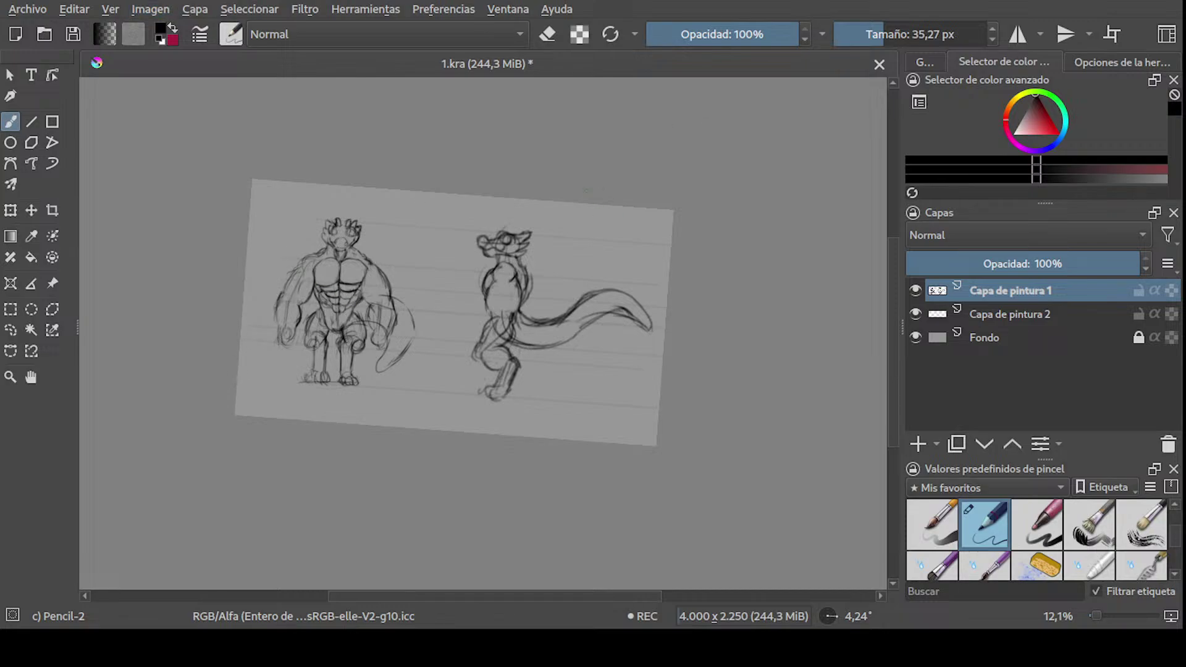
middle_click_drag(481, 309, 450, 318)
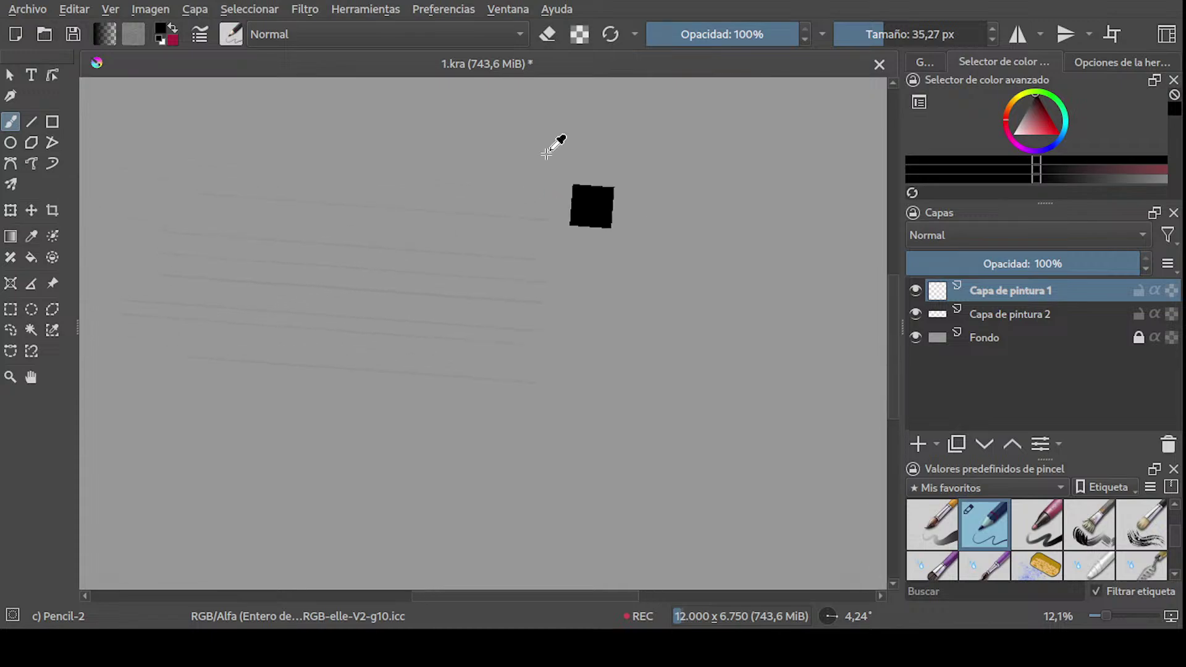
scroll(466, 206, "down", 2)
scroll(441, 295, "up", 2)
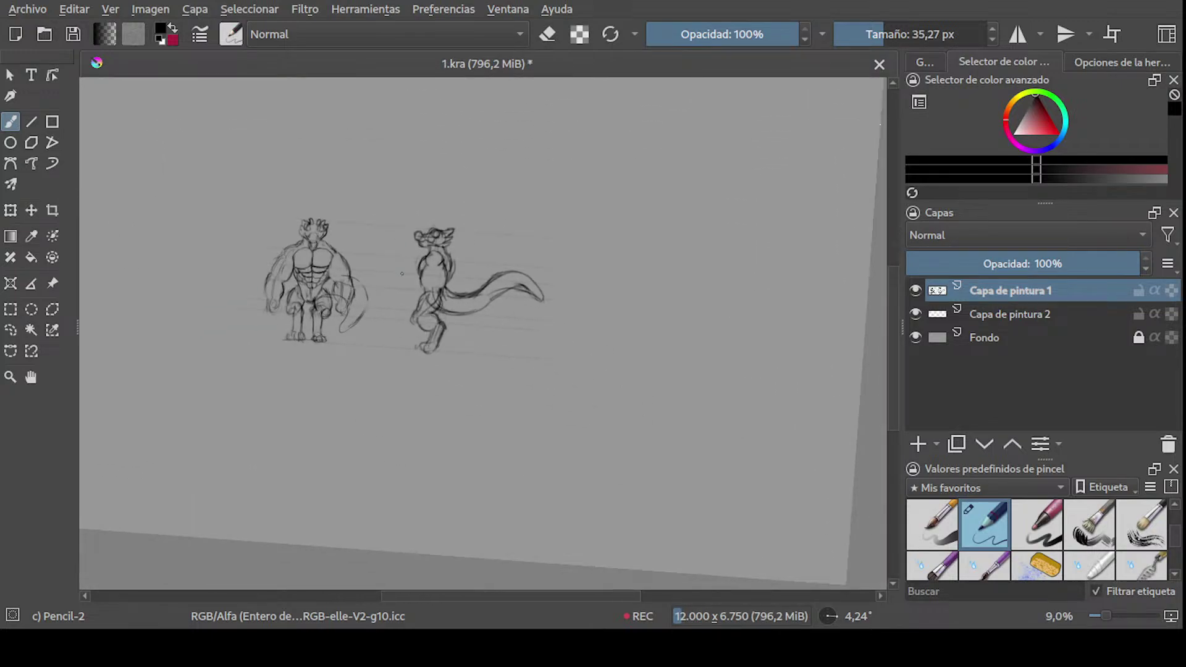
key("ctrl+z")
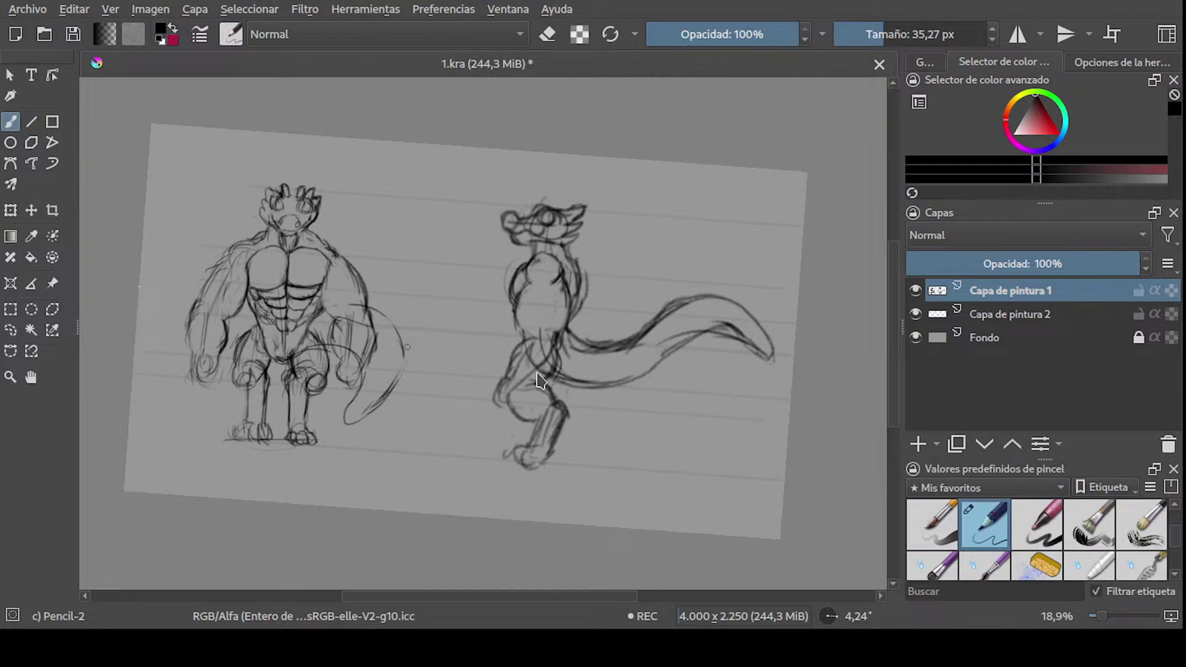
- Widen the canvas to 12,000 × 2,250 px, leaving empty space beyond the side figure's tail
left_click_drag(544, 374, 554, 391)
middle_click_drag(795, 420, 471, 334)
middle_click_drag(470, 334, 472, 396, "ctrl")
middle_click_drag(648, 286, 500, 280, "shift")
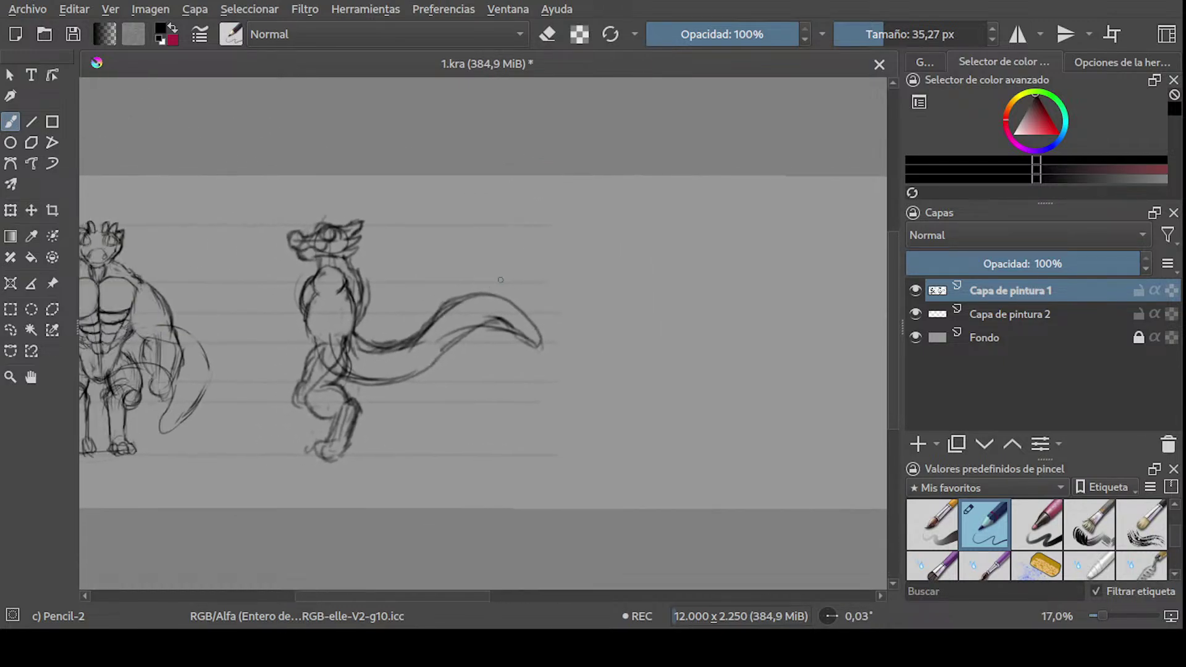
- Select the whole side figure with a rectangular selection and copy it to a new layer
left_click(10, 308)
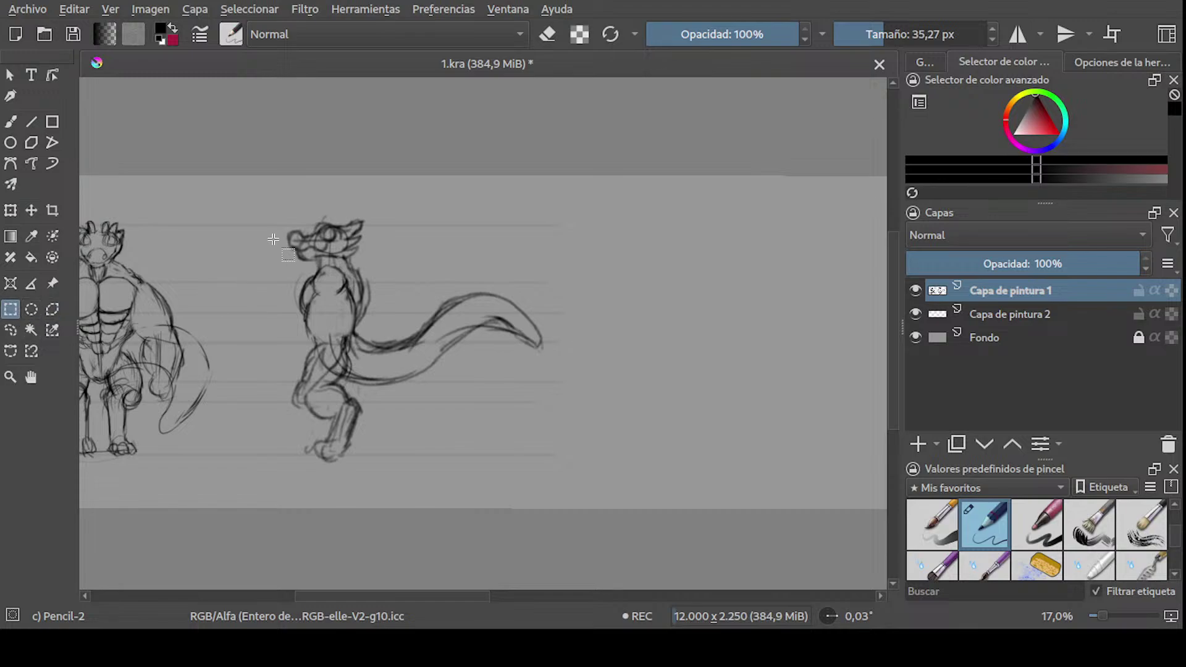
left_click_drag(250, 185, 592, 488)
scroll(386, 392, "down", 3)
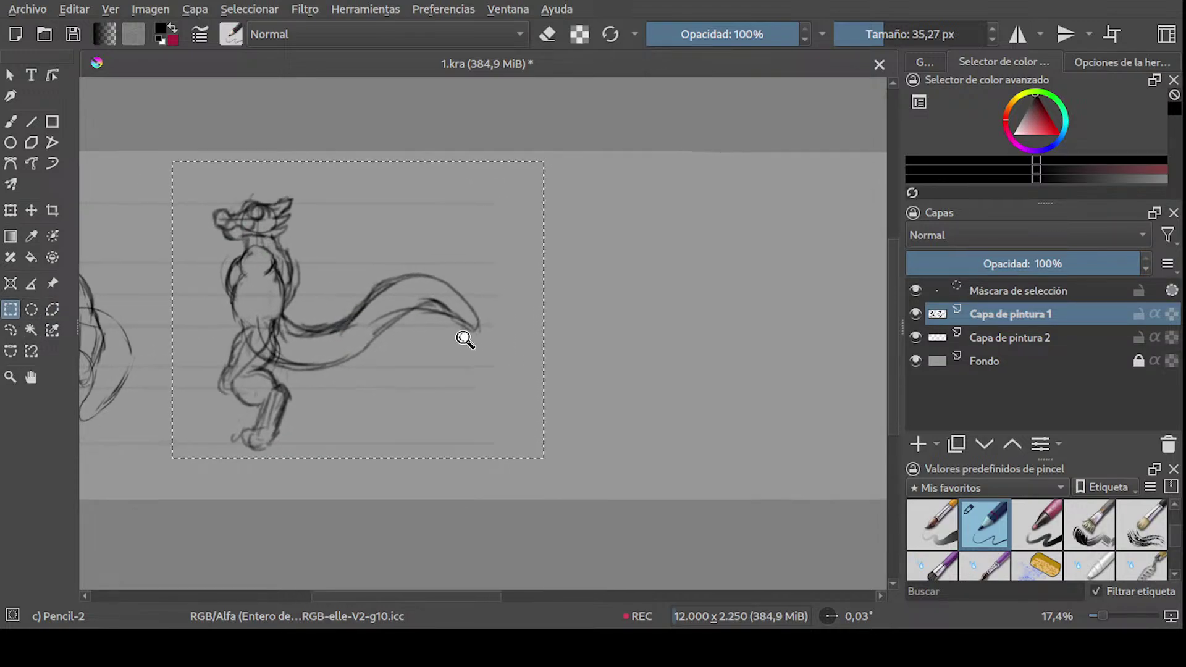
key("ctrl+alt+j")
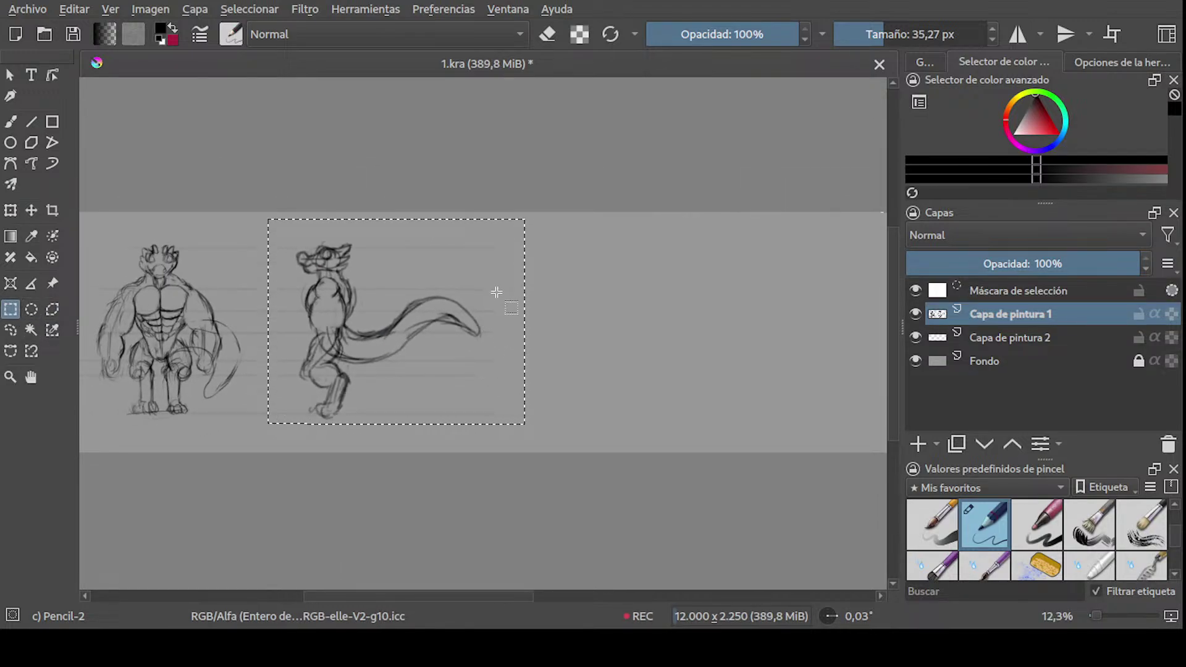
- Move the copied side figure into the empty space beyond the original's tail, level with the original, and apply the transform
left_click(10, 210)
mouse_move(395, 278)
left_mouse_down()
mouse_move(542, 286)
mouse_move(630, 267)
mouse_move(537, 284)
mouse_move(648, 284)
mouse_move(633, 282)
left_mouse_up()
mouse_move(673, 283)
middle_mouse_down()
mouse_move(518, 228)
mouse_move(433, 244)
middle_mouse_up()
middle_click_drag(366, 279, 524, 282)
mouse_move(627, 243)
left_mouse_down()
mouse_move(405, 256)
mouse_move(478, 265)
mouse_move(294, 265)
mouse_move(656, 270)
mouse_move(627, 266)
mouse_move(636, 257)
mouse_move(524, 249)
mouse_move(348, 249)
mouse_move(580, 254)
left_mouse_up()
middle_click_drag(467, 286, 422, 268)
scroll(420, 268, "up", 1)
middle_click_drag(453, 186, 393, 276)
scroll(393, 275, "down", 2)
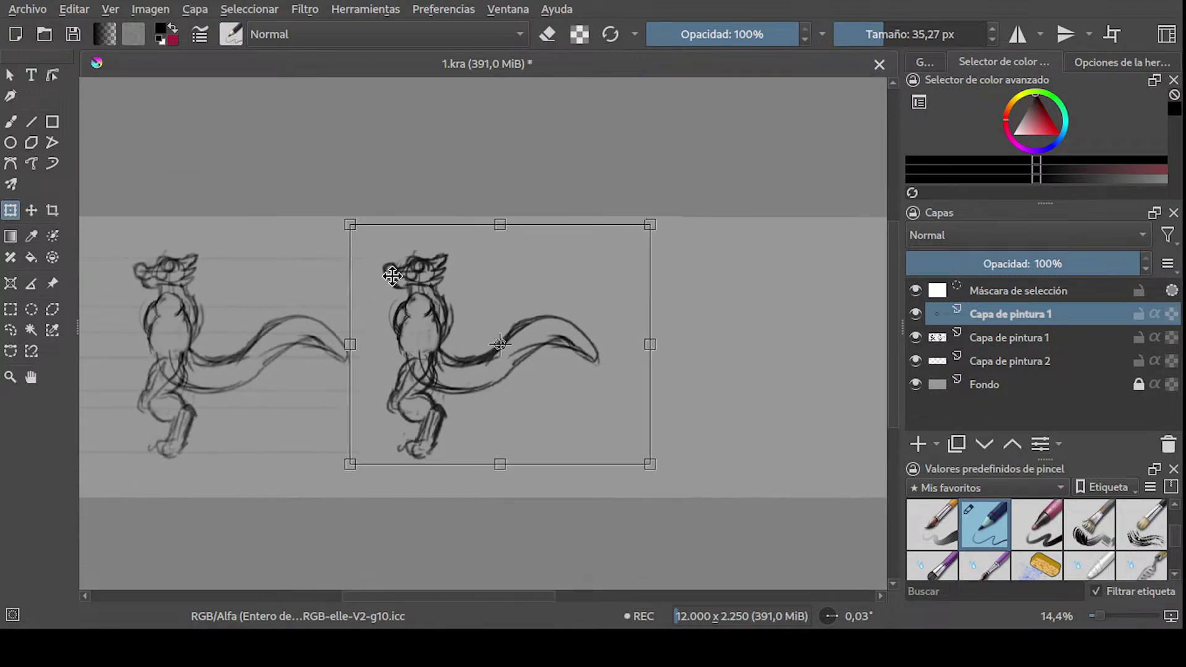
key("Return")
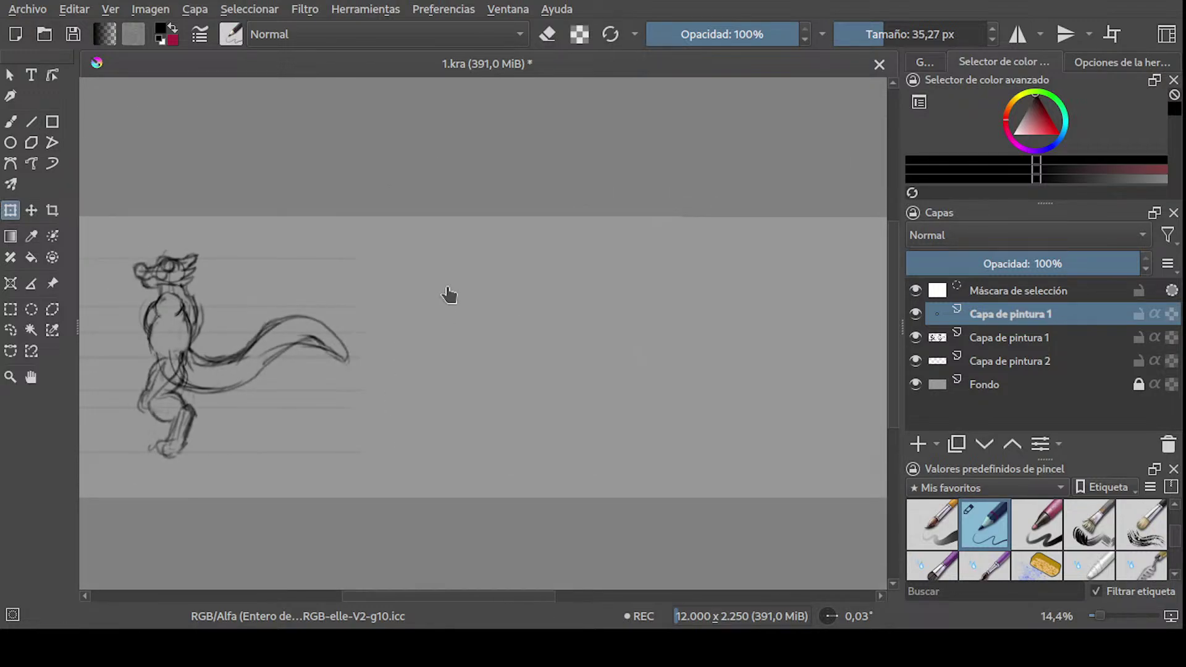
- Draw the first forearm strokes from the elbow down over the hip of the copied side figure
key("b")
scroll(432, 300, "up", 3)
mouse_move(433, 300)
middle_mouse_down()
mouse_move(459, 353)
mouse_move(435, 186)
middle_mouse_up()
middle_click_drag(436, 444, 443, 357)
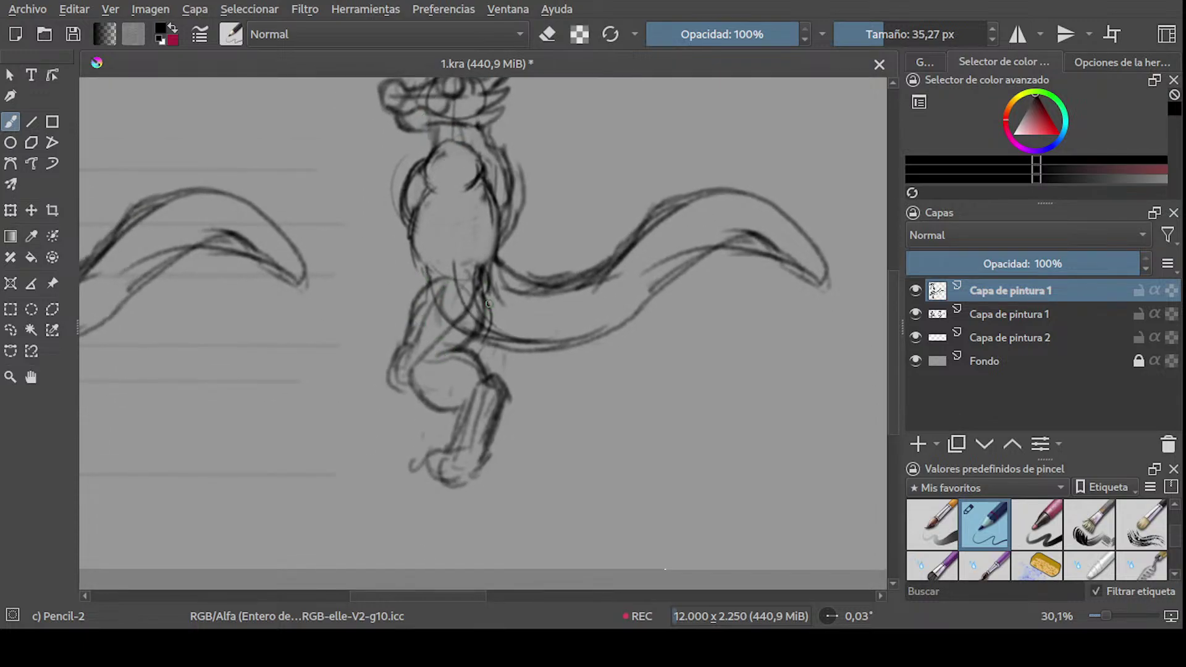
left_click_drag(480, 272, 476, 326)
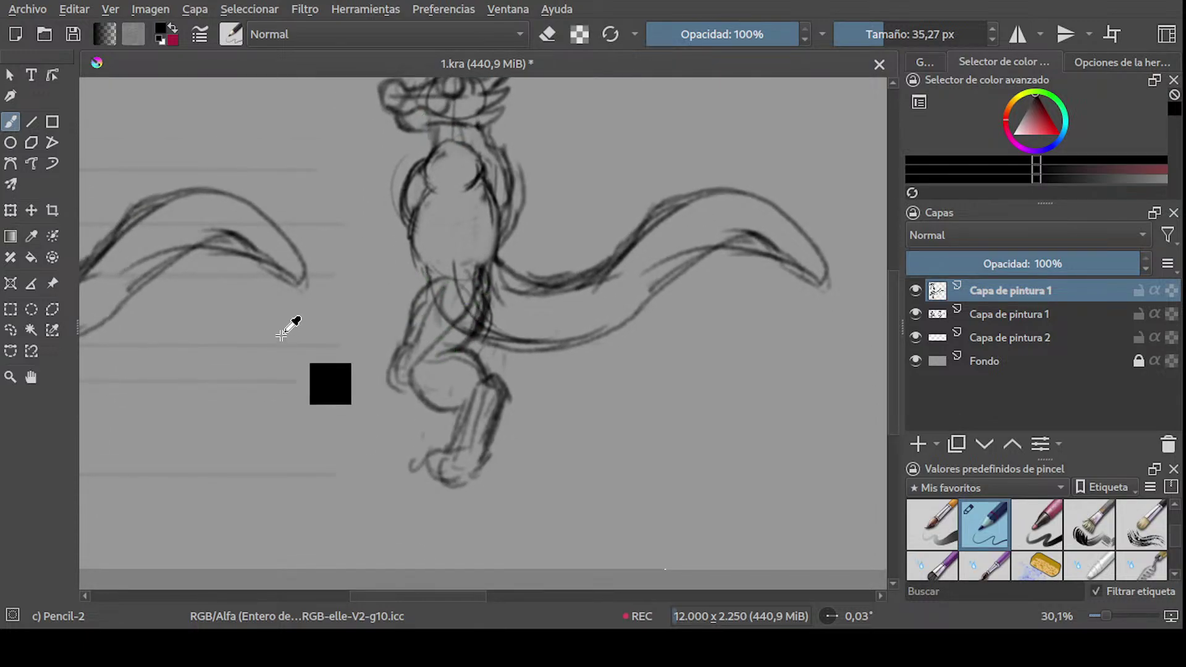
- Sketch the copied figure's forearm down to a round fist over the thigh and darken its back edge
scroll(286, 323, "down", 4)
scroll(476, 330, "up", 3)
left_click_drag(476, 330, 500, 334)
mouse_move(501, 334)
middle_mouse_down("shift")
mouse_move(619, 344)
mouse_move(494, 327)
middle_mouse_up("shift")
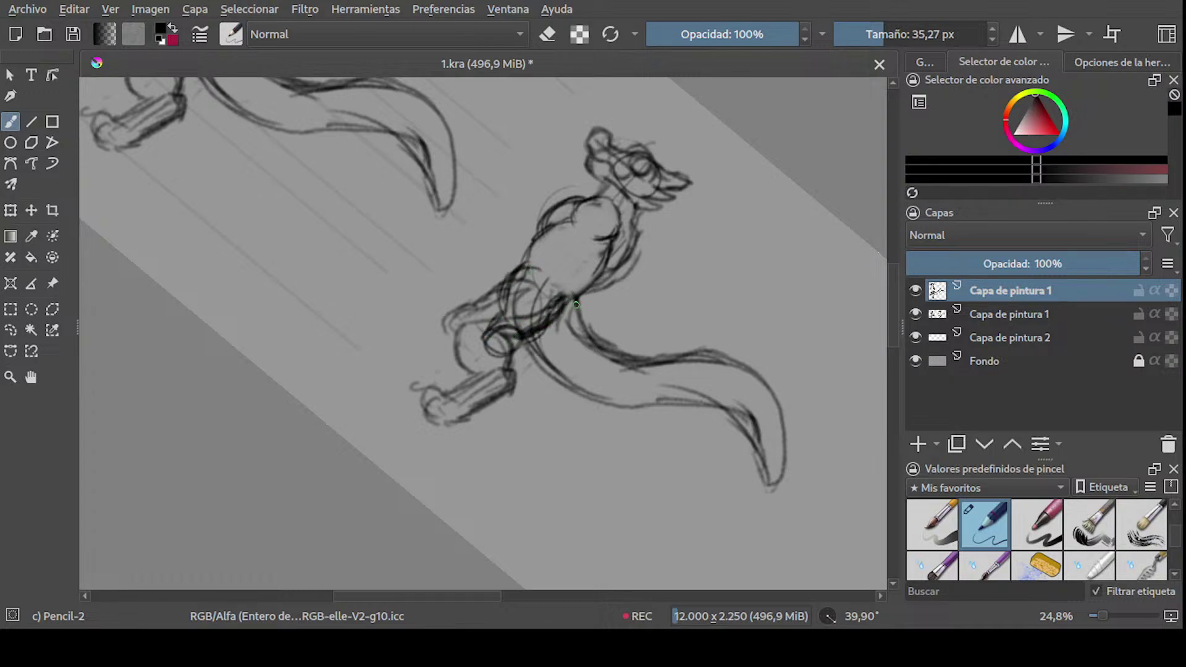
left_click_drag(568, 304, 565, 304)
- Erase the forearm, fist and overlapping hip lines from the copied side figure's waist and thigh
key("e")
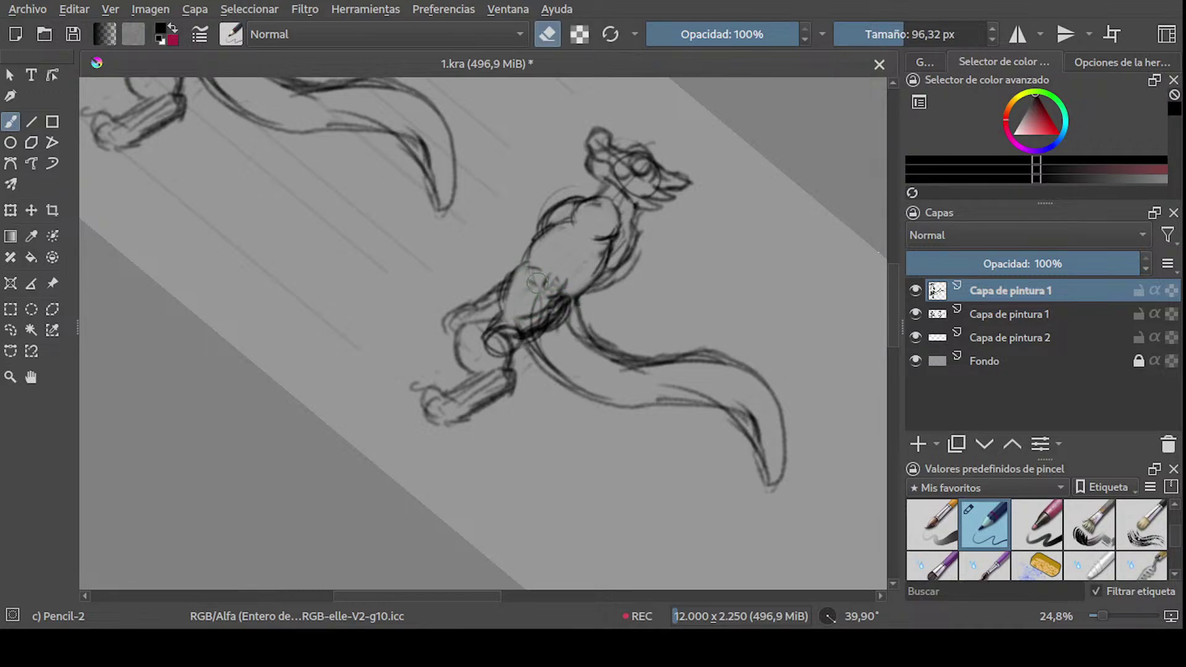
mouse_move(536, 282)
left_mouse_down()
mouse_move(525, 324)
mouse_move(543, 311)
mouse_move(531, 330)
mouse_move(550, 322)
mouse_move(528, 304)
mouse_move(502, 339)
mouse_move(520, 284)
left_mouse_up()
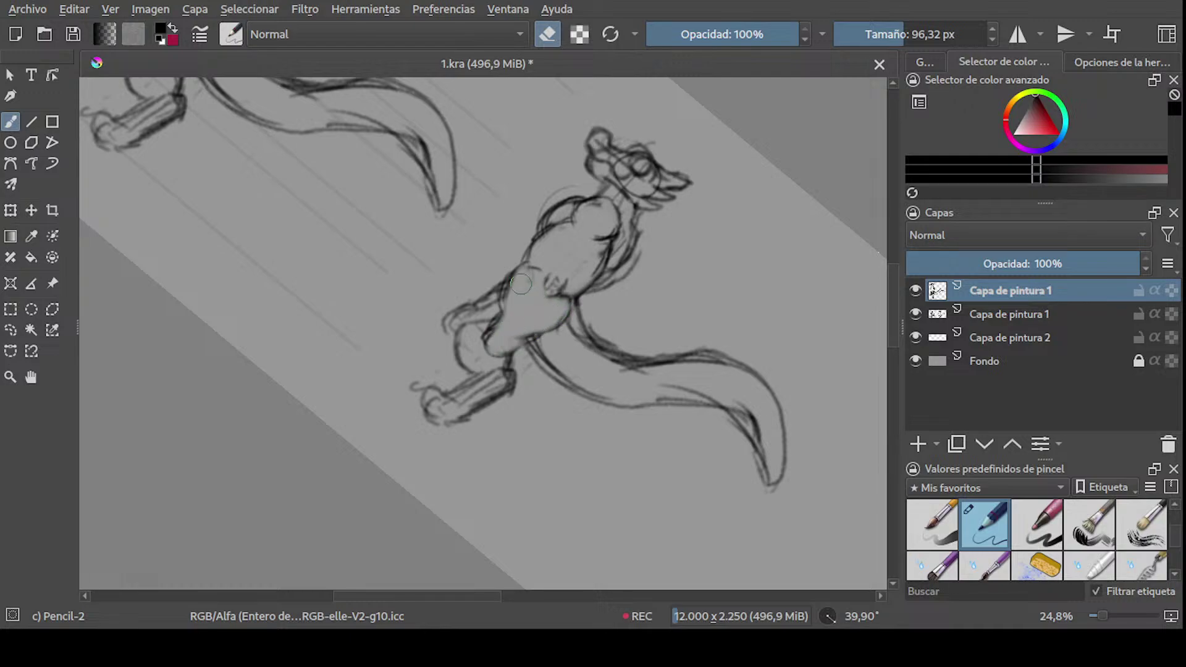
middle_click_drag(597, 281, 561, 216, "shift")
left_click_drag(528, 328, 490, 329, "shift")
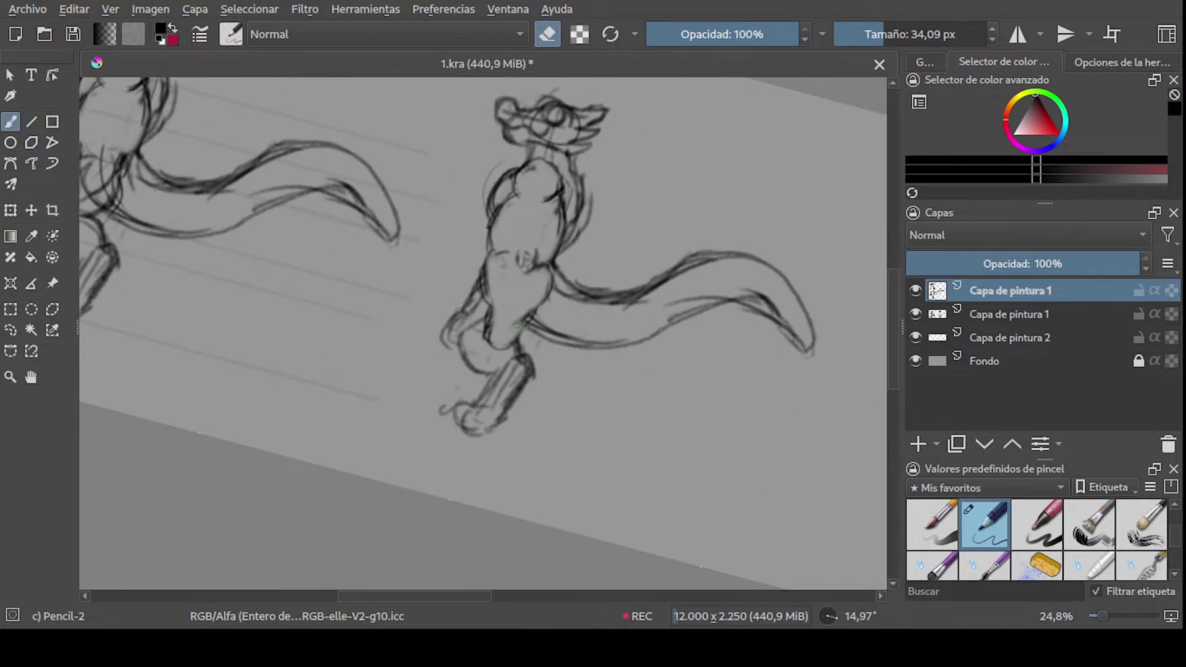
key("e")
scroll(521, 332, "down", 3)
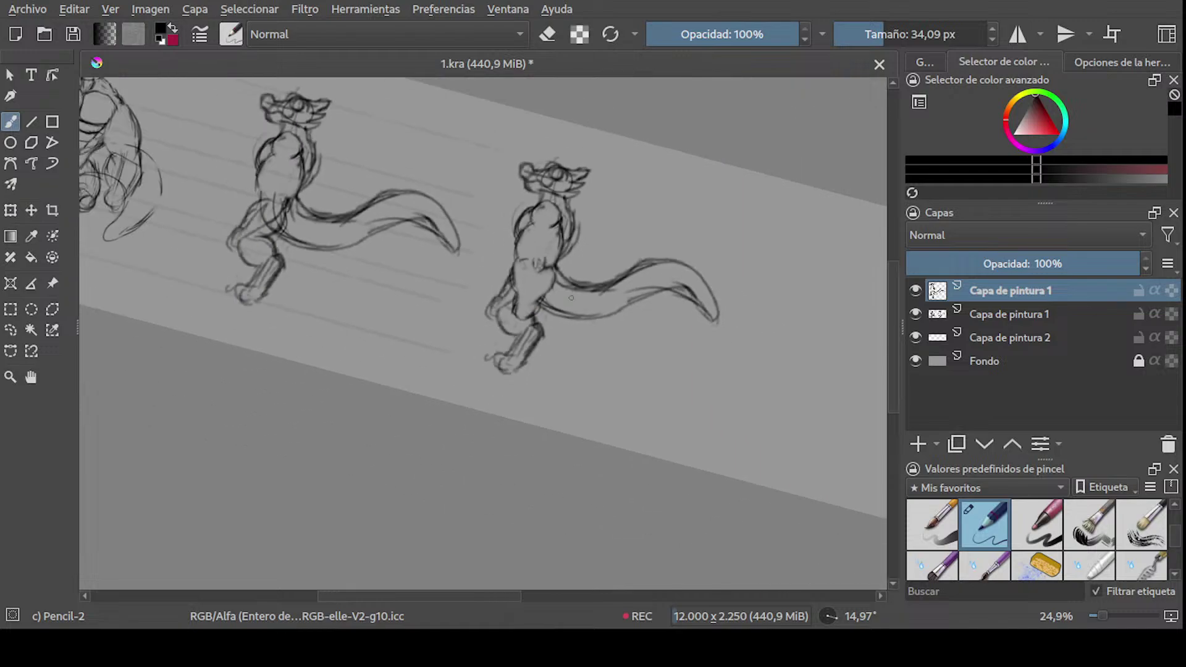
- Redraw the underside of the original side figure's tail further down to make the tail thicker
middle_click_drag(373, 290, 468, 364, "shift")
scroll(494, 309, "up", 2)
mouse_move(469, 364)
left_mouse_down("shift")
mouse_move(517, 359)
mouse_move(559, 329)
left_mouse_up("shift")
key("e")
key("e")
key("ctrl+z")
middle_click_drag(626, 259, 611, 309, "shift")
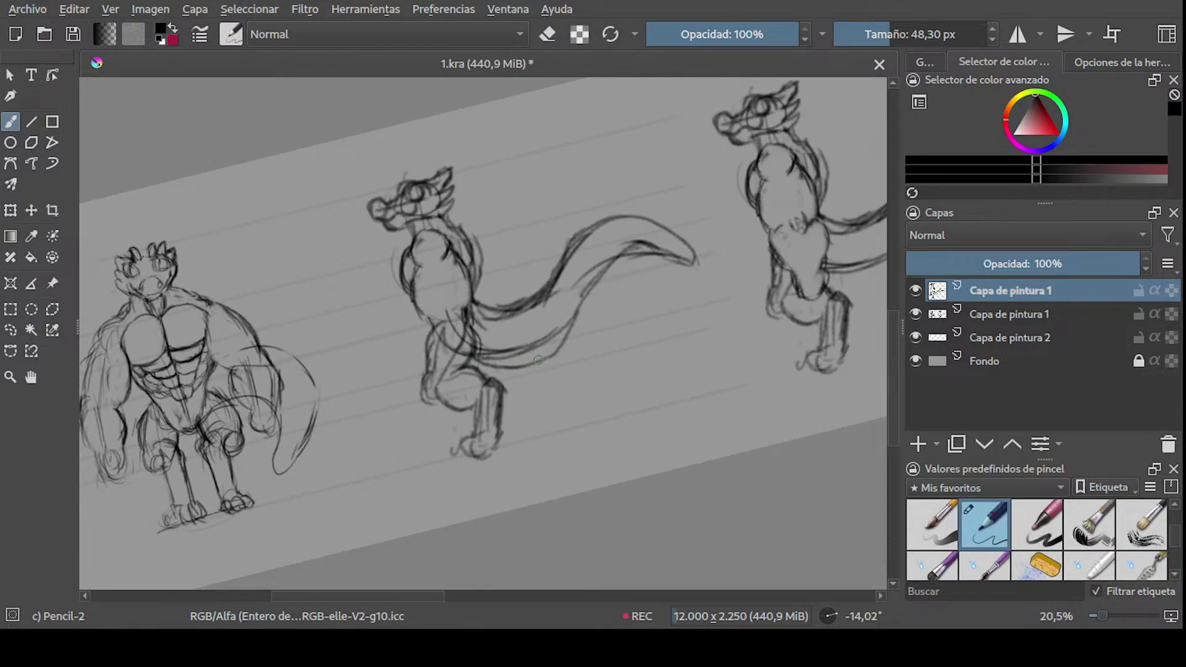
left_click_drag(523, 366, 560, 348)
left_click_drag(591, 294, 569, 341)
key("ctrl+z")
mouse_move(602, 272)
left_mouse_down()
mouse_move(568, 341)
mouse_move(602, 288)
left_mouse_up()
- Merge the copied figure's layer into the one below and erase the old lines inside the original figure's tail
key("e")
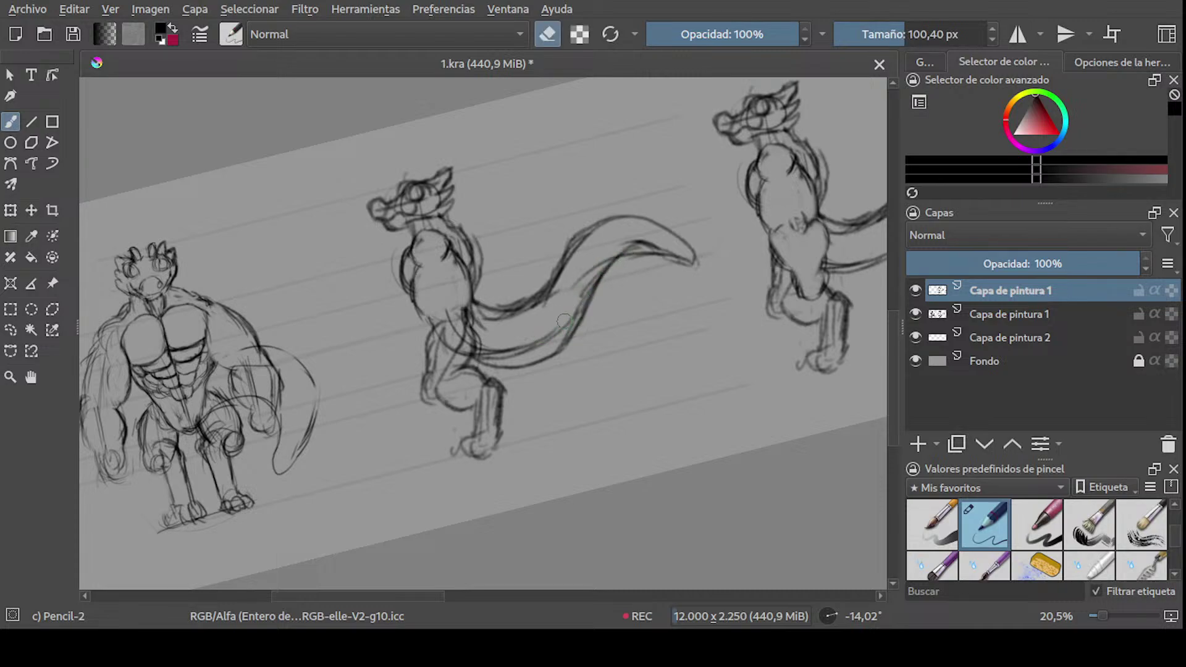
middle_click_drag(589, 296, 608, 297)
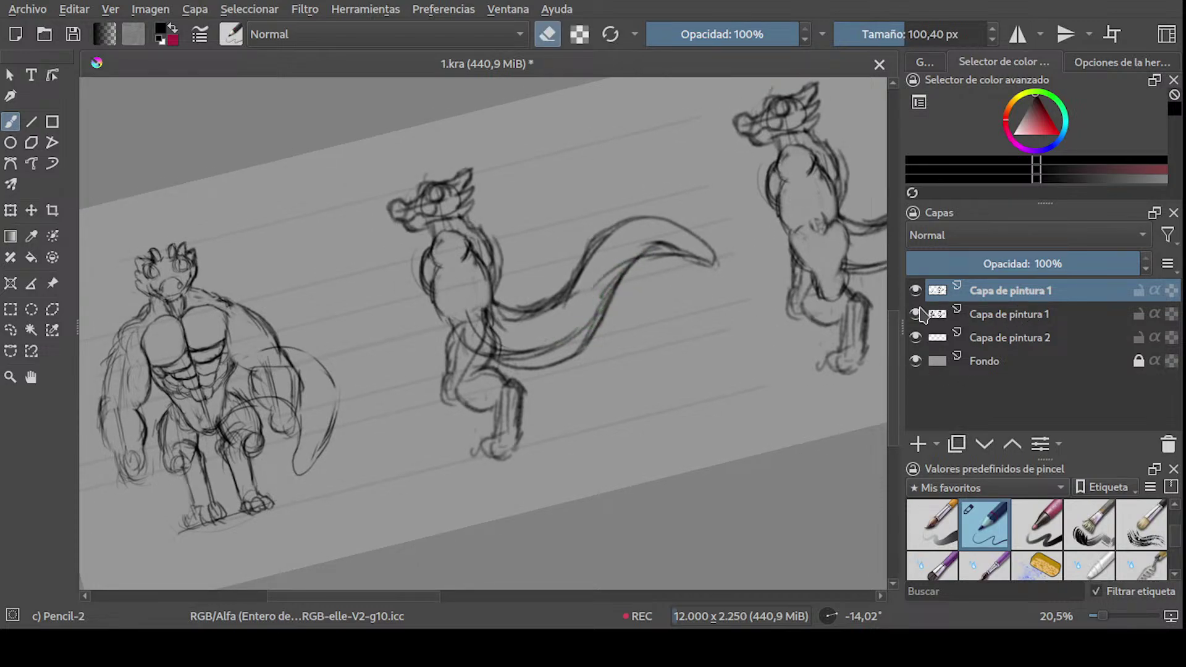
key("ctrl+e")
mouse_move(619, 256)
left_mouse_down()
mouse_move(583, 324)
mouse_move(512, 351)
left_mouse_up()
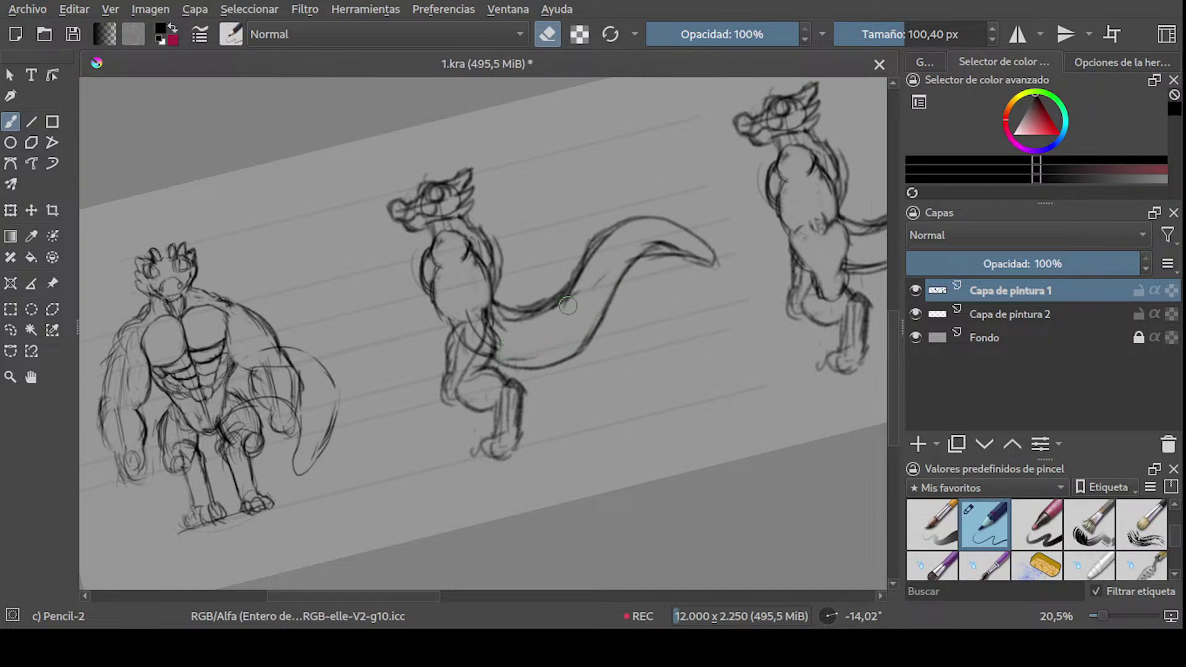
mouse_move(567, 305)
left_mouse_down()
mouse_move(608, 238)
mouse_move(582, 273)
left_mouse_up()
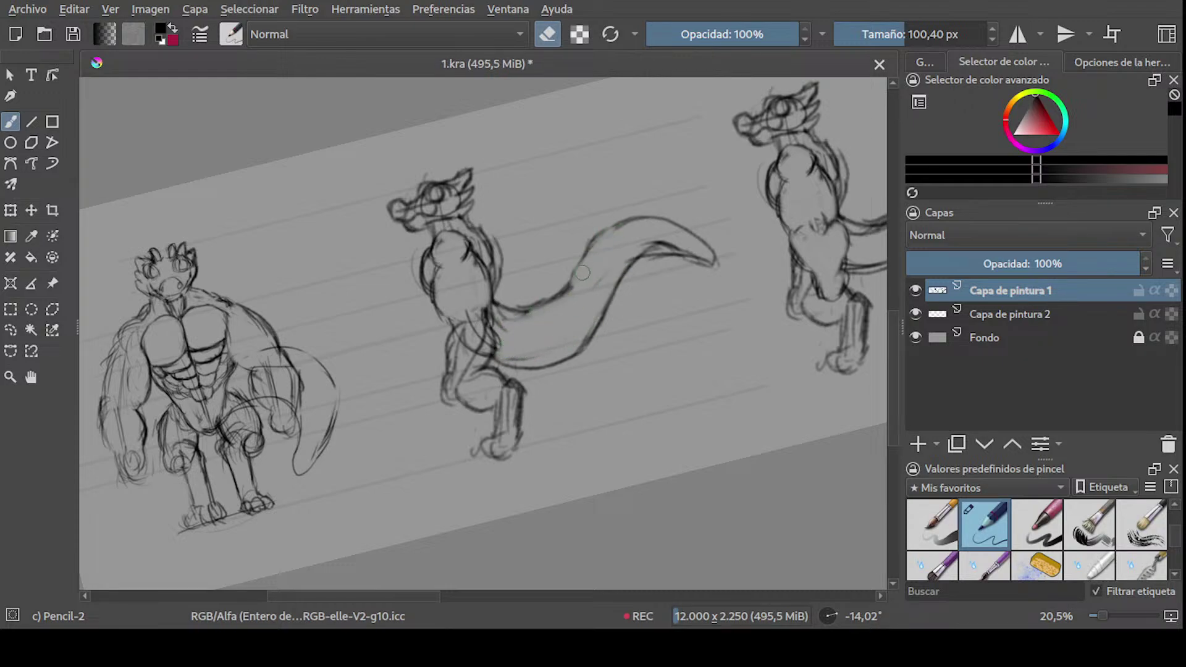
- Erase the underside line near the original figure's tail tip and redraw it slightly lower
mouse_move(669, 237)
left_mouse_down()
mouse_move(689, 249)
mouse_move(654, 246)
mouse_move(622, 263)
left_mouse_up()
key("e")
mouse_move(609, 292)
left_mouse_down()
mouse_move(672, 259)
mouse_move(658, 255)
left_mouse_up()
key("ctrl+z")
key("ctrl+z")
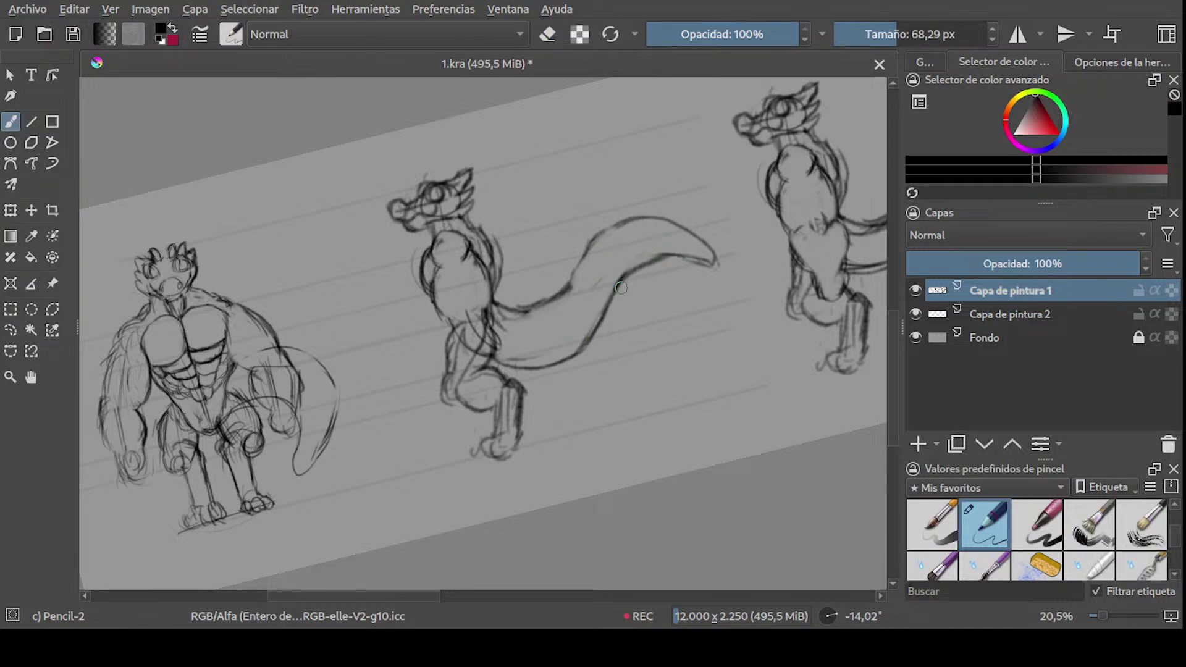
middle_click_drag(621, 287, 492, 338, "shift")
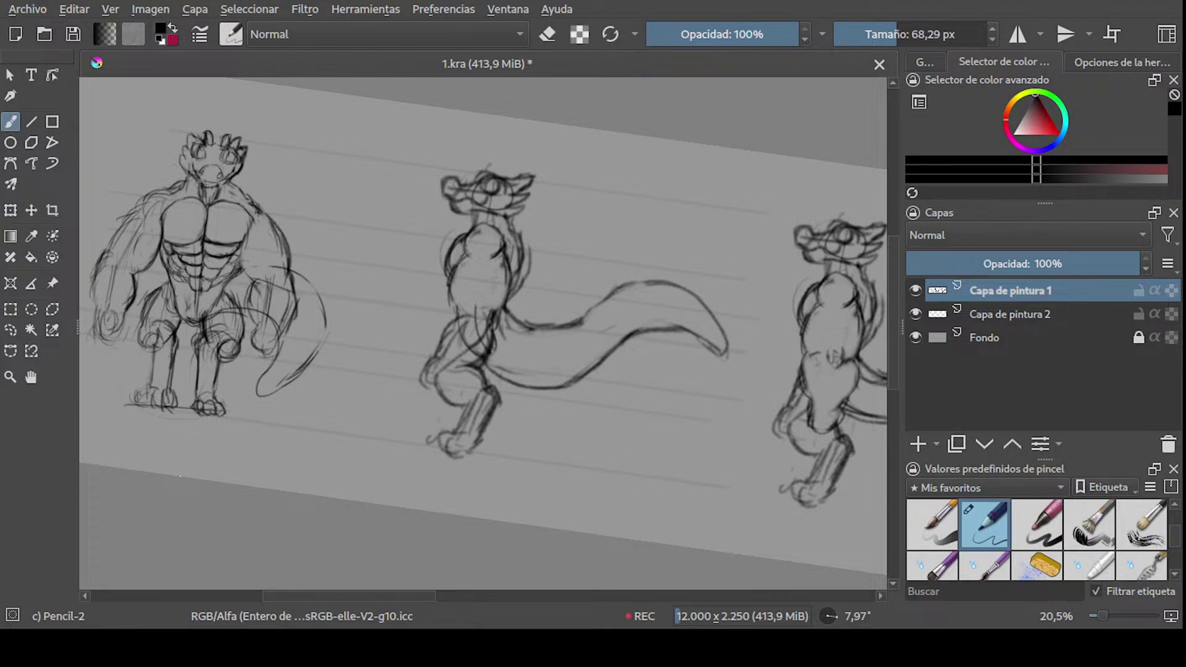
- Erase the rough lines where the original side figure's tail joins the lower back
middle_click_drag(696, 219, 546, 243, "shift")
scroll(545, 244, "up", 4)
key("e")
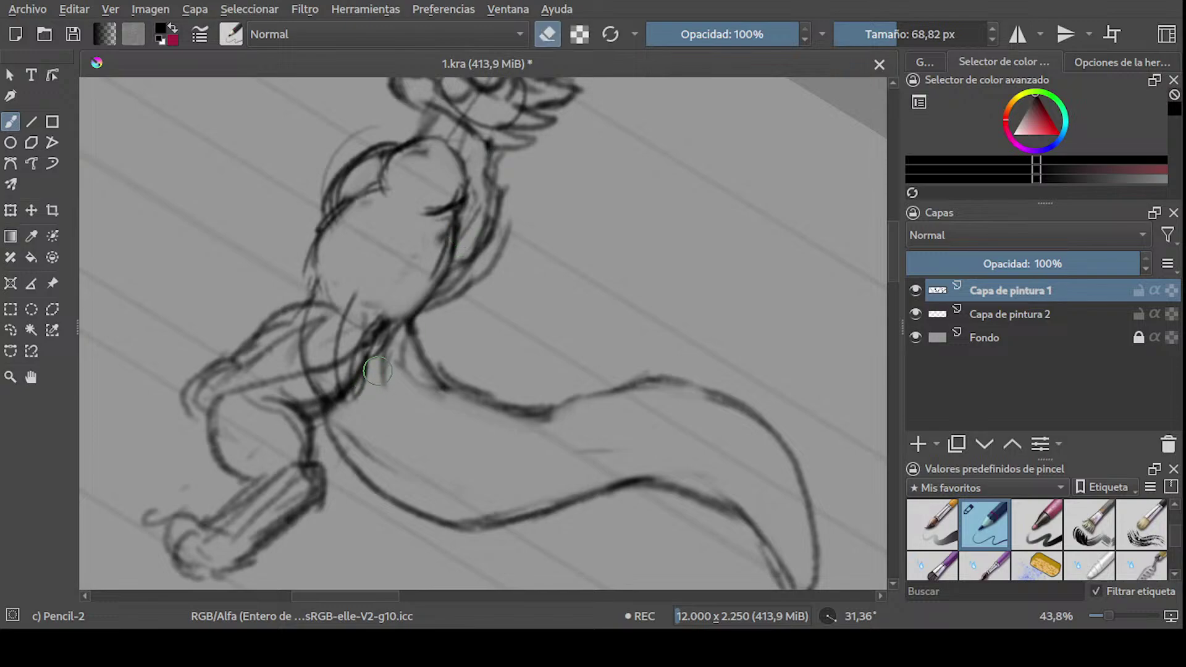
key("bracketright")
key("bracketright")
key("bracketright")
scroll(442, 312, "down", 2)
key("bracketleft")
key("bracketleft")
key("bracketleft")
key("bracketleft")
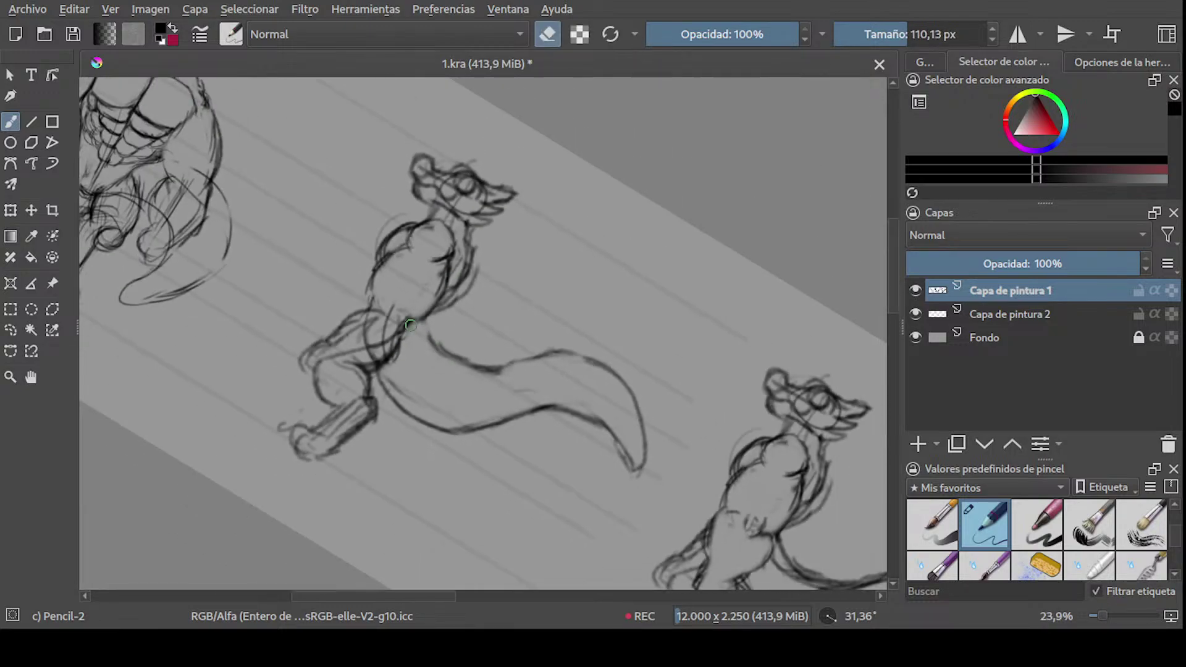
- Redraw the tail's upper edge into the lower back and touch up the hip lines of the original side figure
key("e")
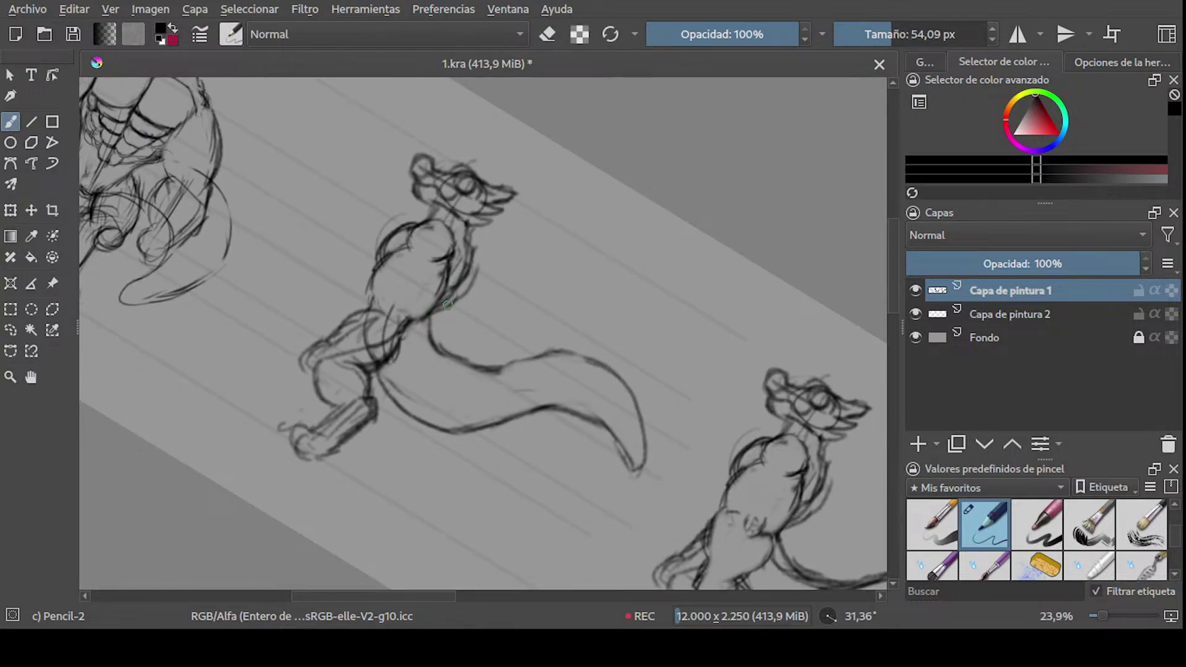
key("e")
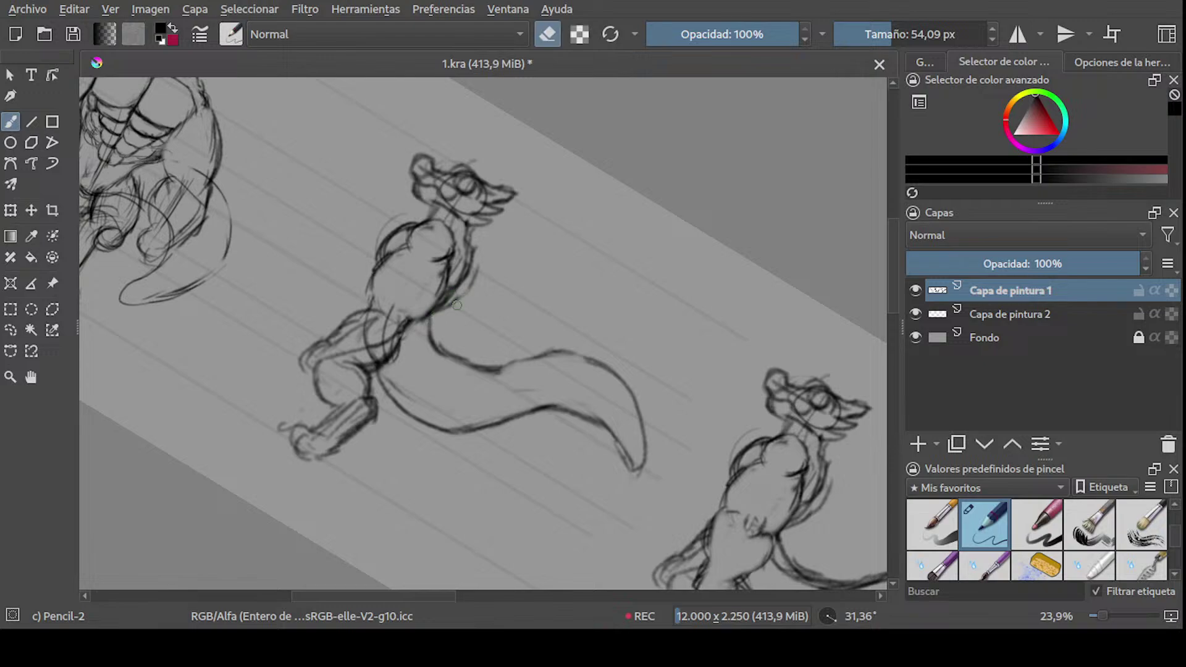
key("e")
middle_click_drag(476, 290, 484, 307, "shift")
left_click_drag(481, 313, 472, 357)
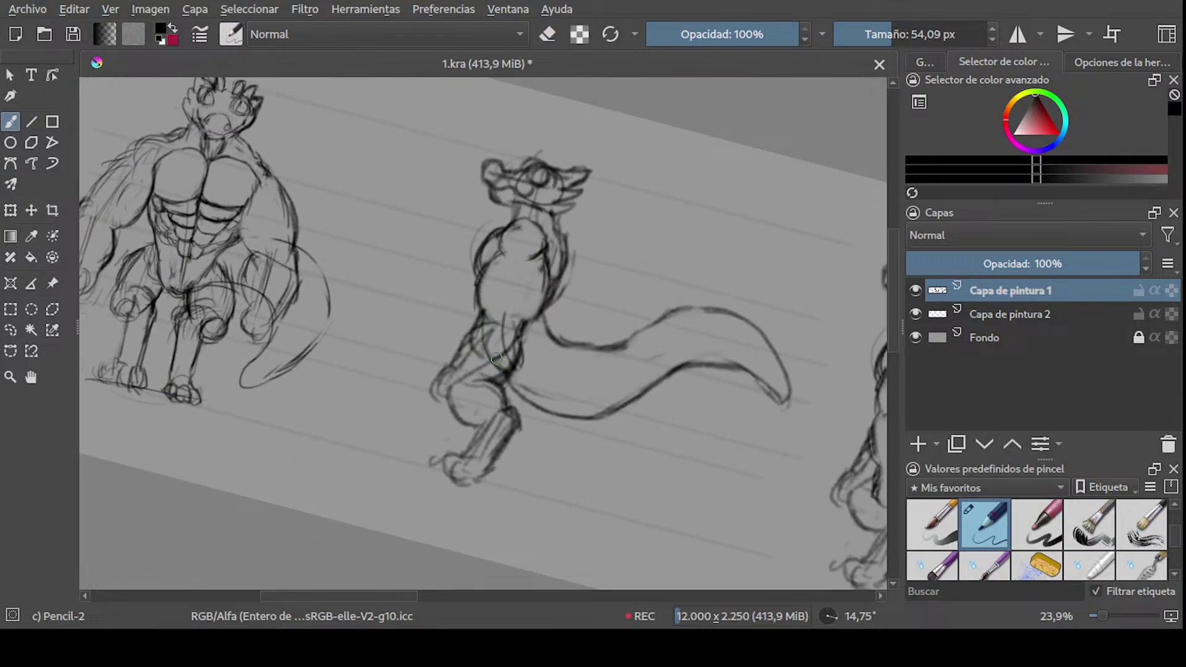
mouse_move(499, 367)
middle_mouse_down("shift")
mouse_move(525, 224)
mouse_move(539, 217)
mouse_move(747, 265)
mouse_move(565, 286)
mouse_move(389, 272)
mouse_move(468, 228)
mouse_move(648, 313)
middle_mouse_up("shift")
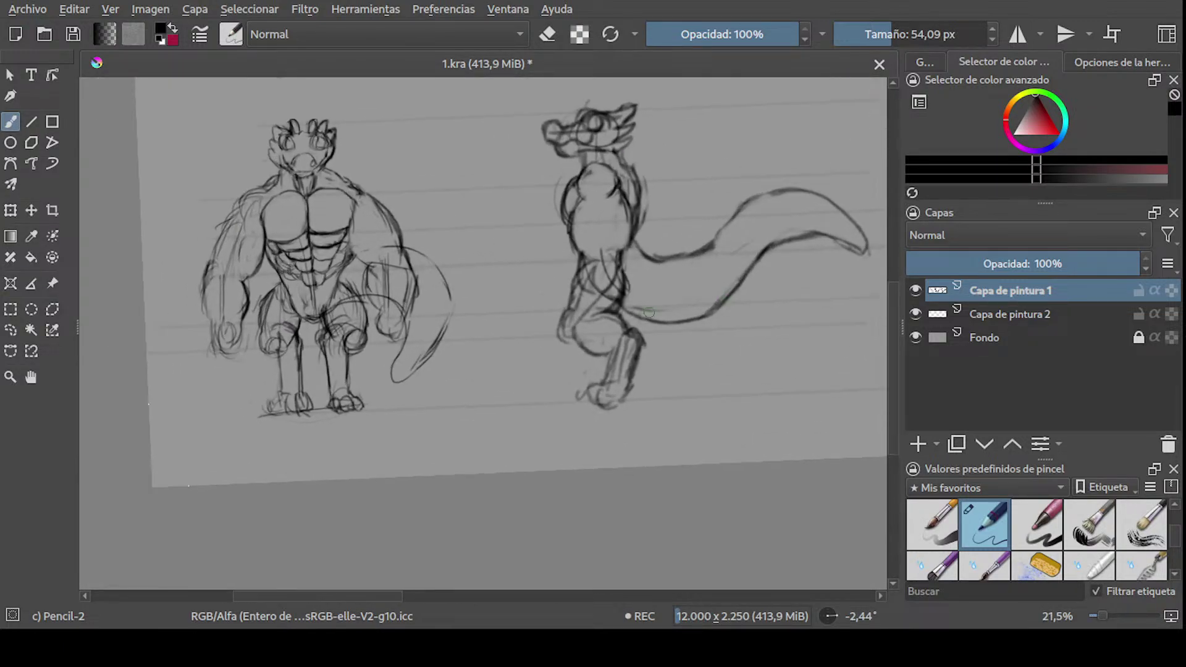
left_click_drag(318, 325, 404, 316)
left_click_drag(622, 323, 368, 334)
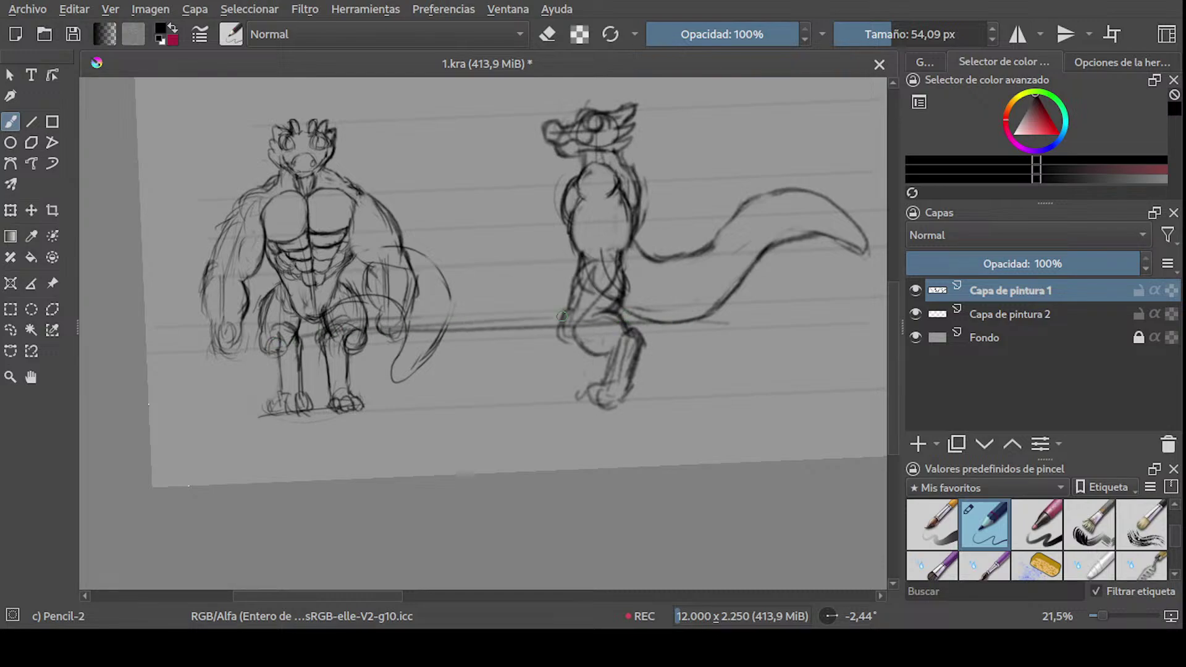
key("ctrl+z")
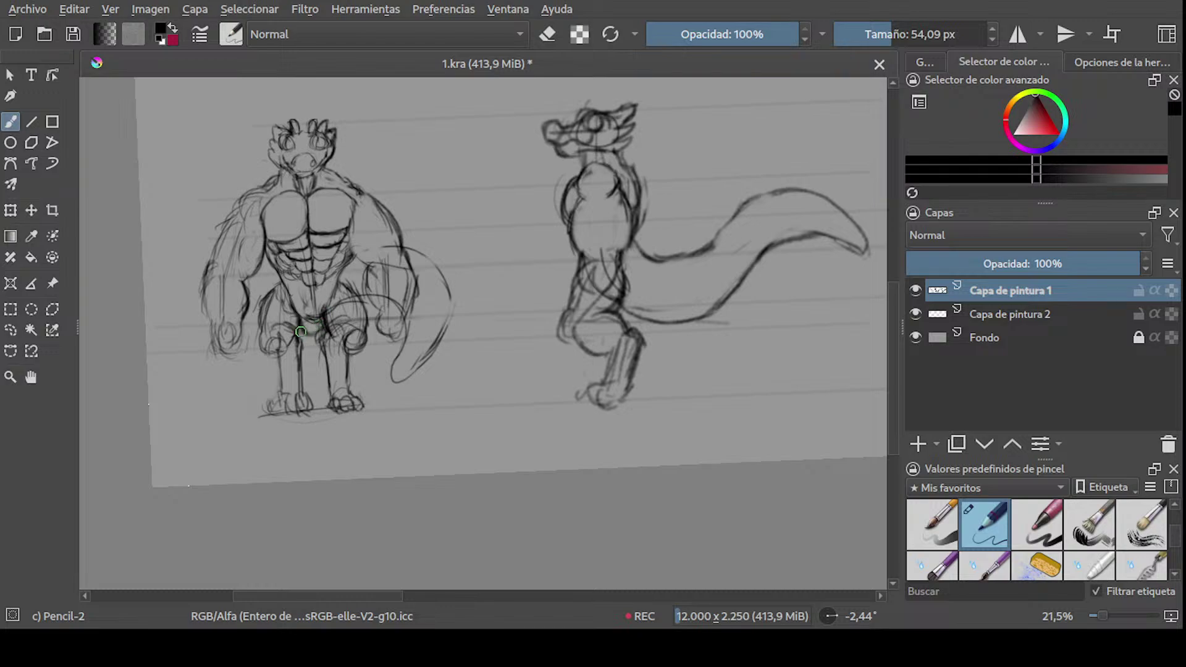
- Refine the front figure's groin into a pointed outline and erase the stray lines around it
key("e")
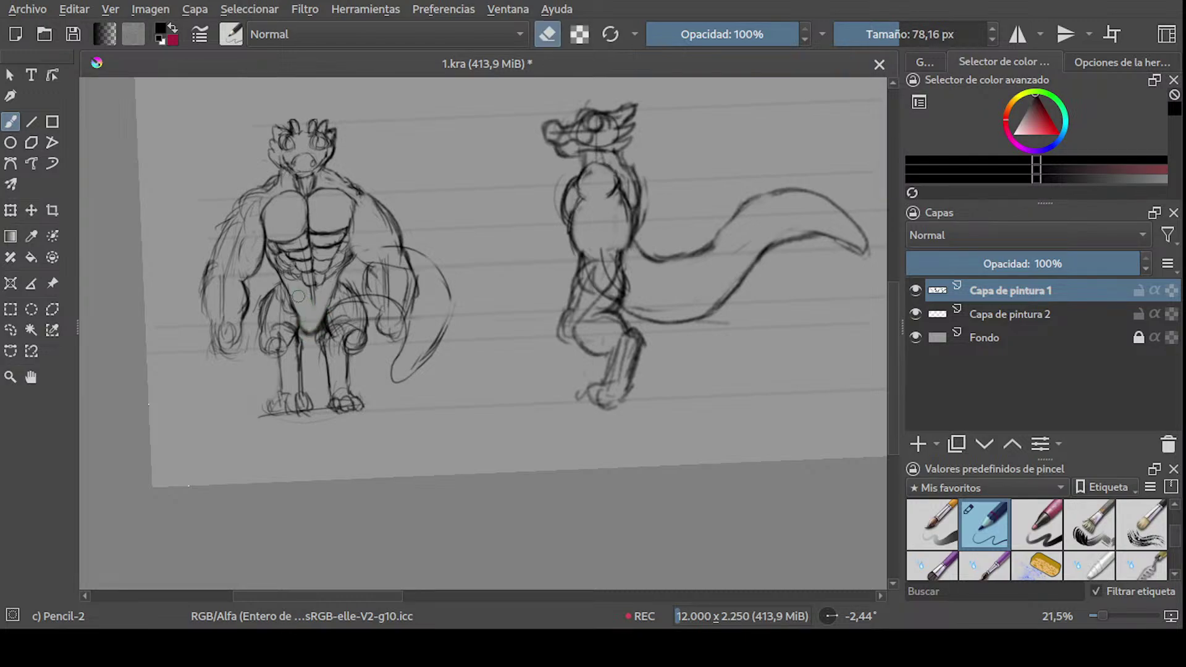
middle_click_drag(298, 296, 867, 163)
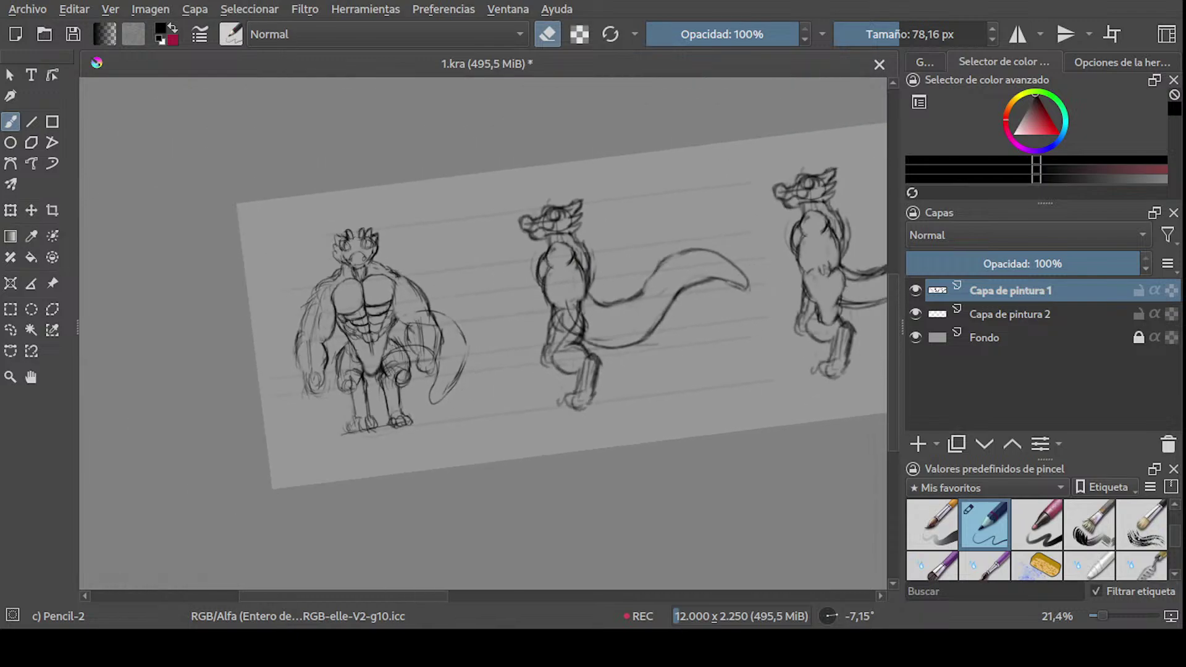
- Frame the front figure and both side figures with a rectangular selection and crop the canvas around them
scroll(650, 274, "down", 2)
middle_click_drag(650, 274, 533, 270, "shift")
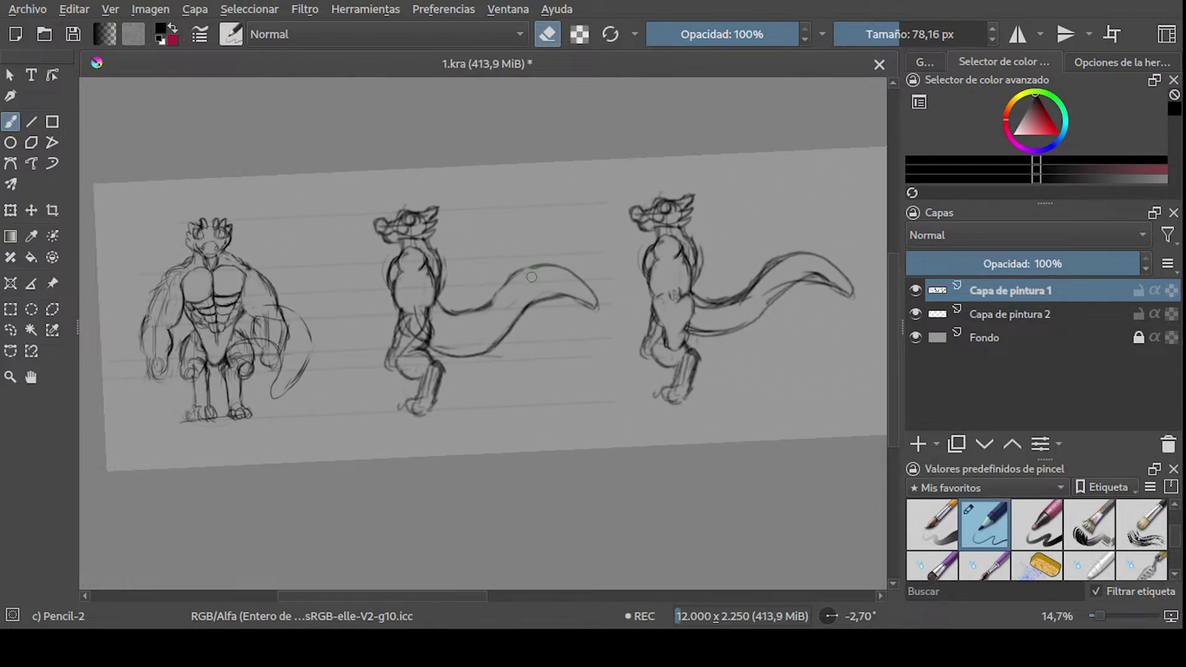
middle_click_drag(480, 304, 489, 305)
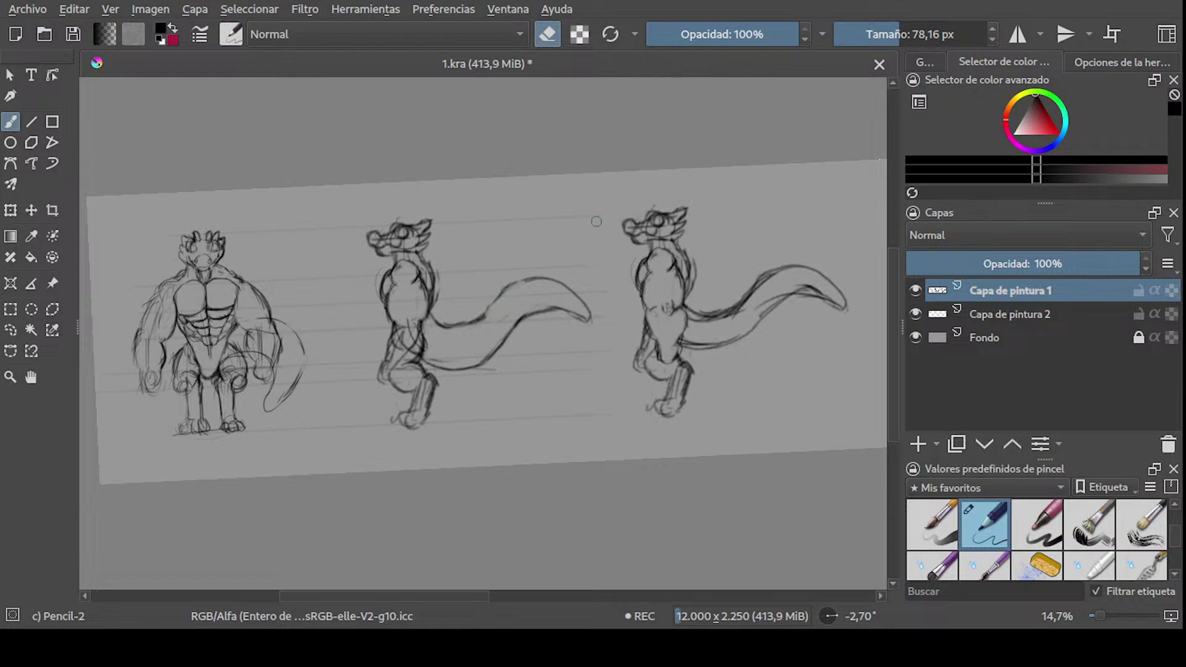
middle_click_drag(596, 221, 584, 235, "shift")
scroll(585, 235, "down", 2)
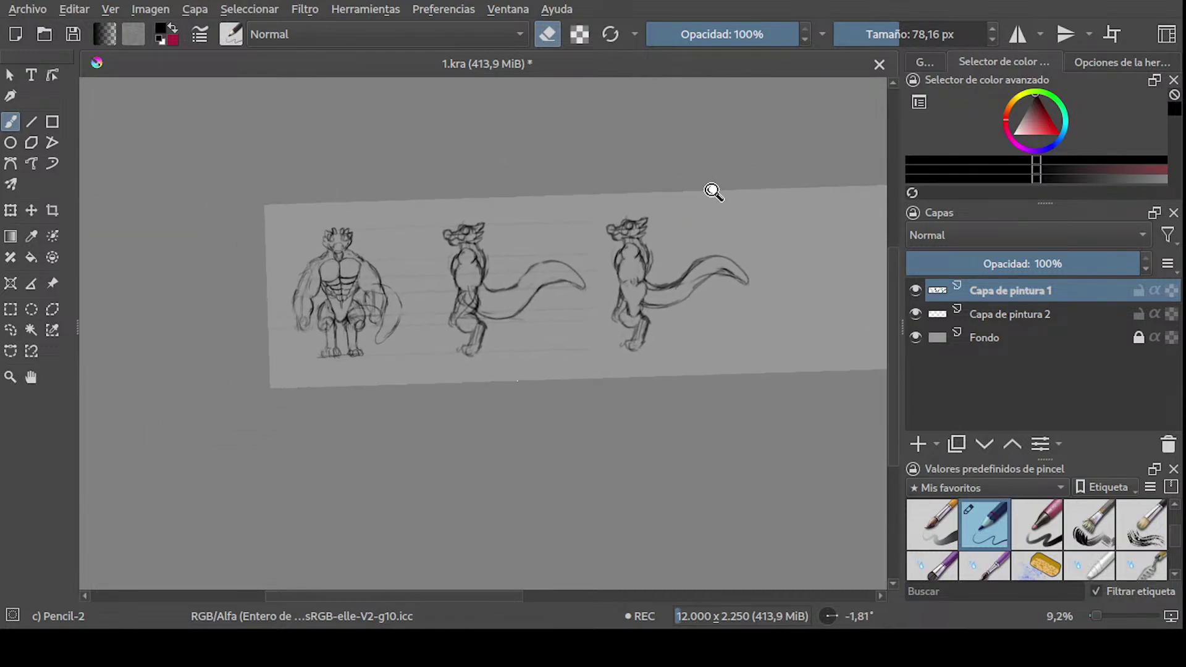
middle_click_drag(713, 192, 735, 179, "ctrl")
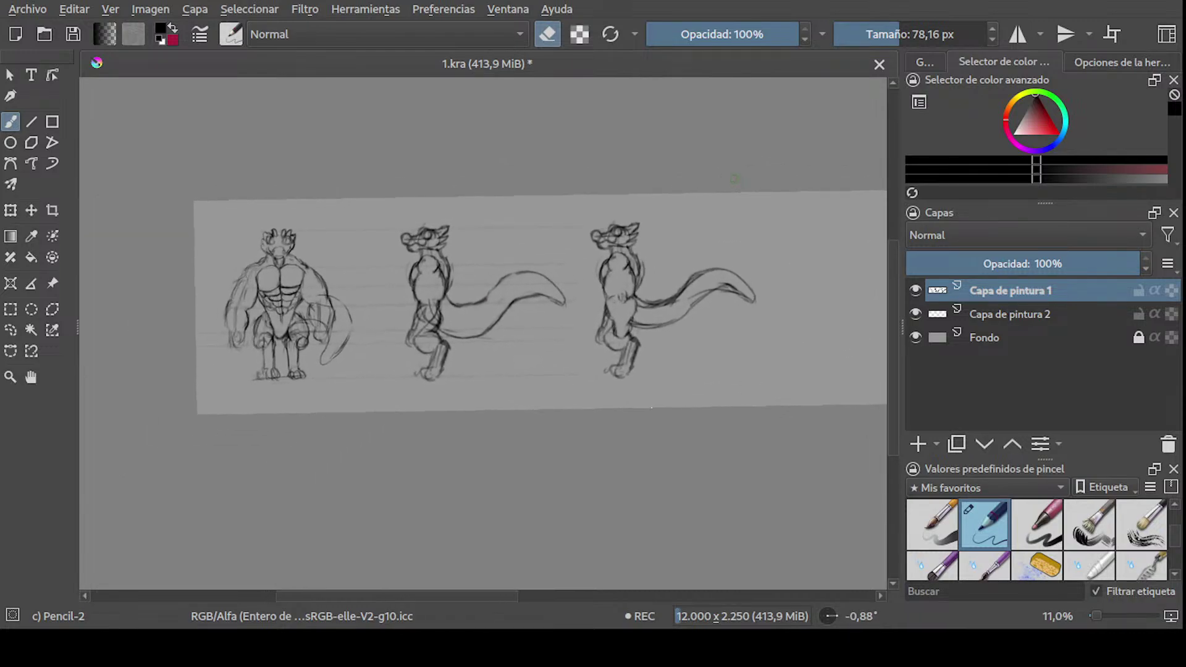
left_click(11, 310)
mouse_move(212, 212)
left_mouse_down()
mouse_move(768, 410)
mouse_move(802, 405)
mouse_move(779, 406)
left_mouse_up()
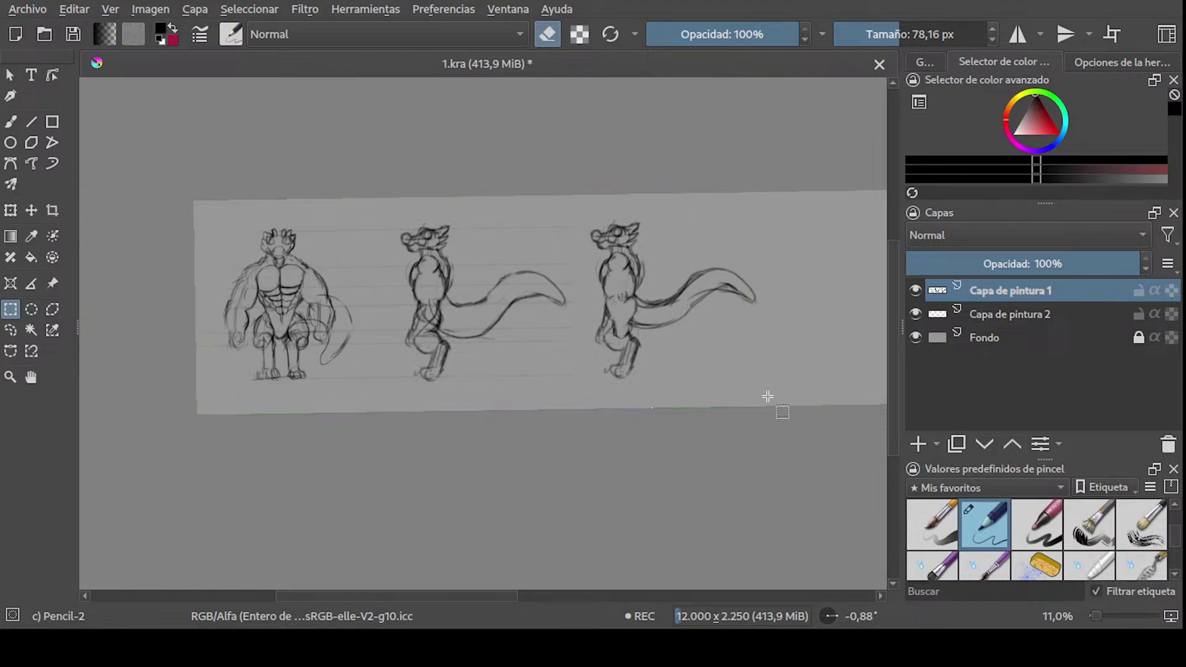
key("ctrl+shift+x")
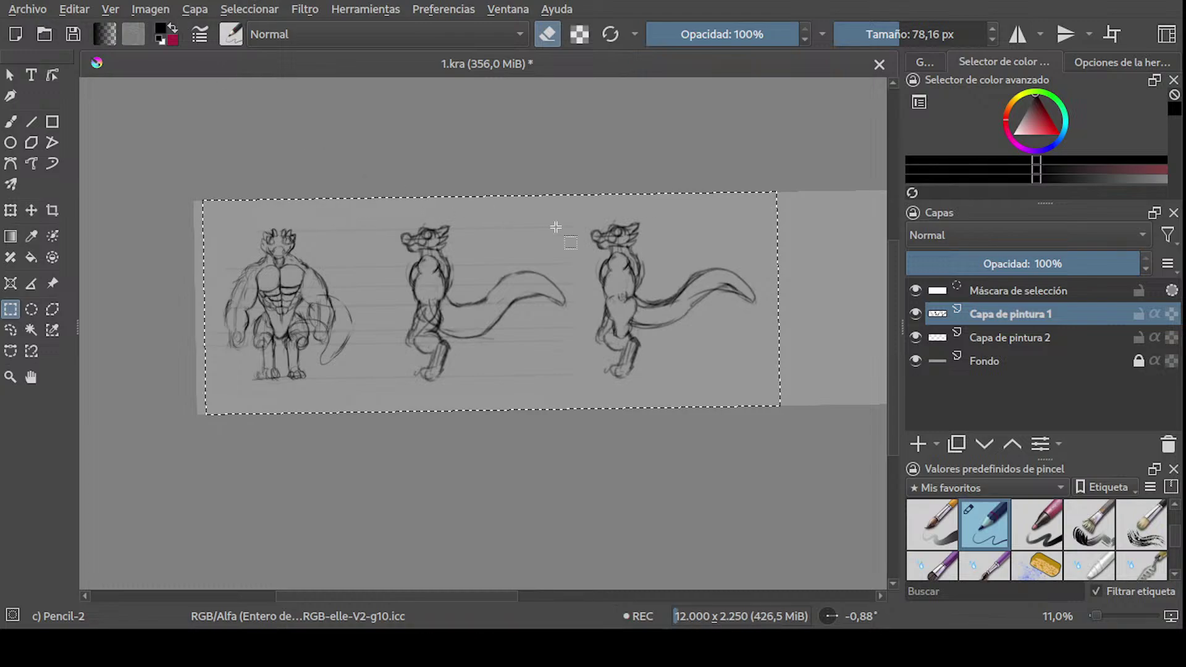
key("ctrl+shift+a")
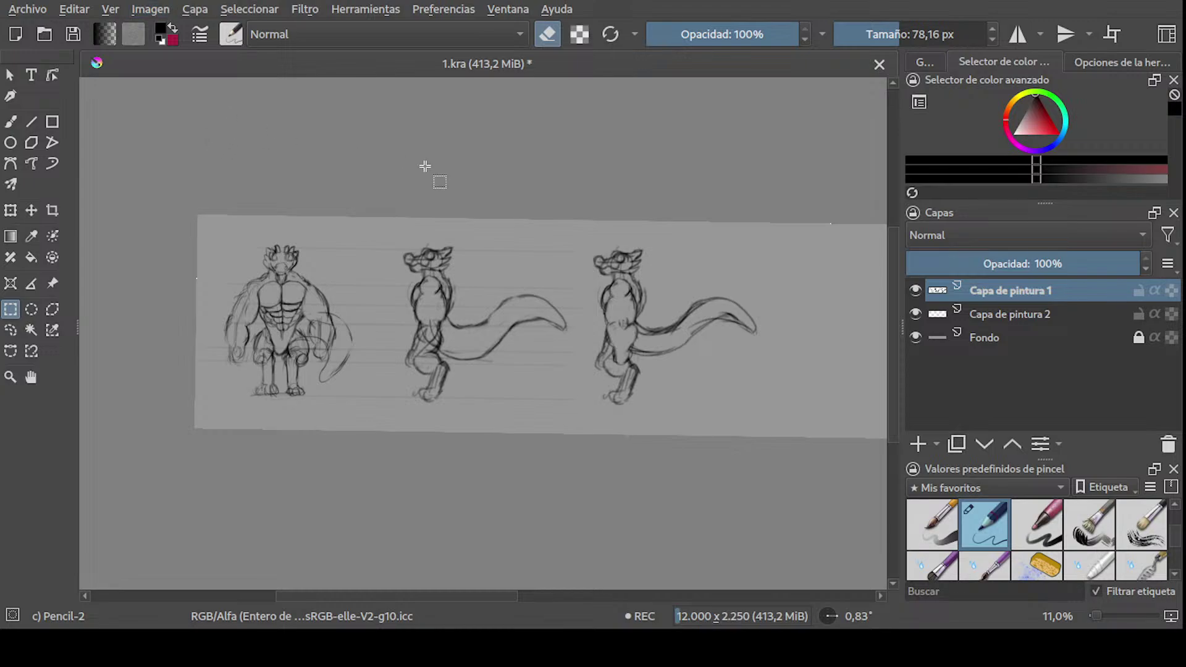
left_click_drag(497, 156, 585, 137)
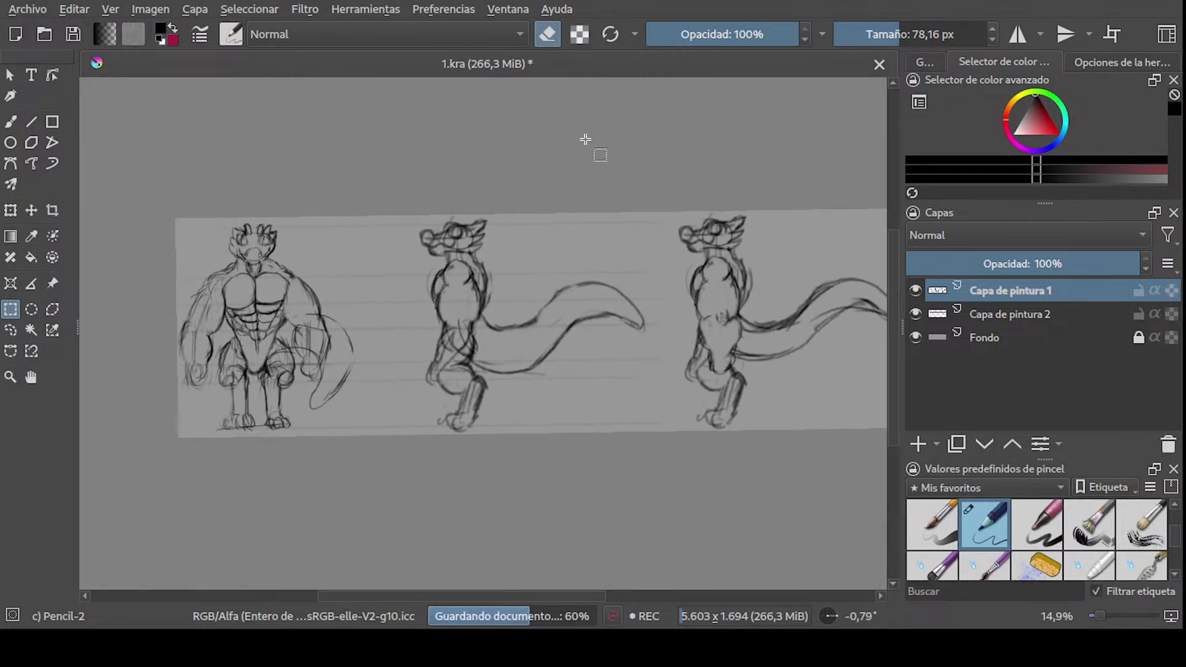
- Enclose the whole front figure in a polygonal selection and put it on its own layer
left_click_drag(179, 210, 388, 431)
mouse_move(618, 284)
left_mouse_down()
mouse_move(643, 321)
mouse_move(625, 287)
left_mouse_up()
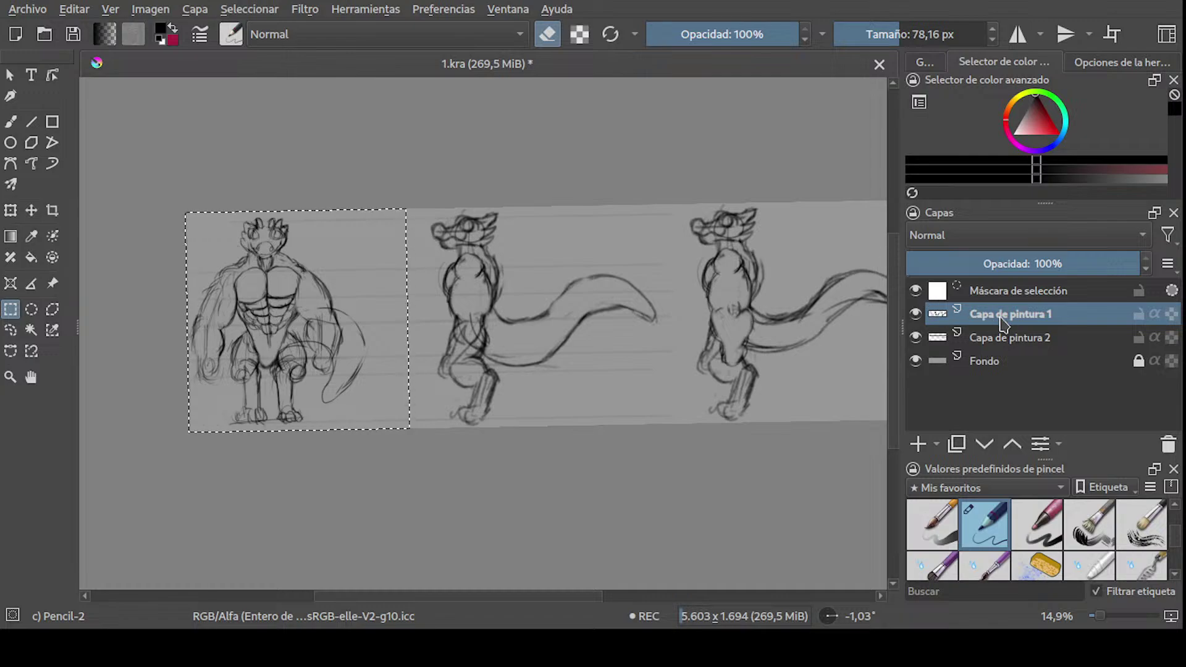
left_click(54, 311)
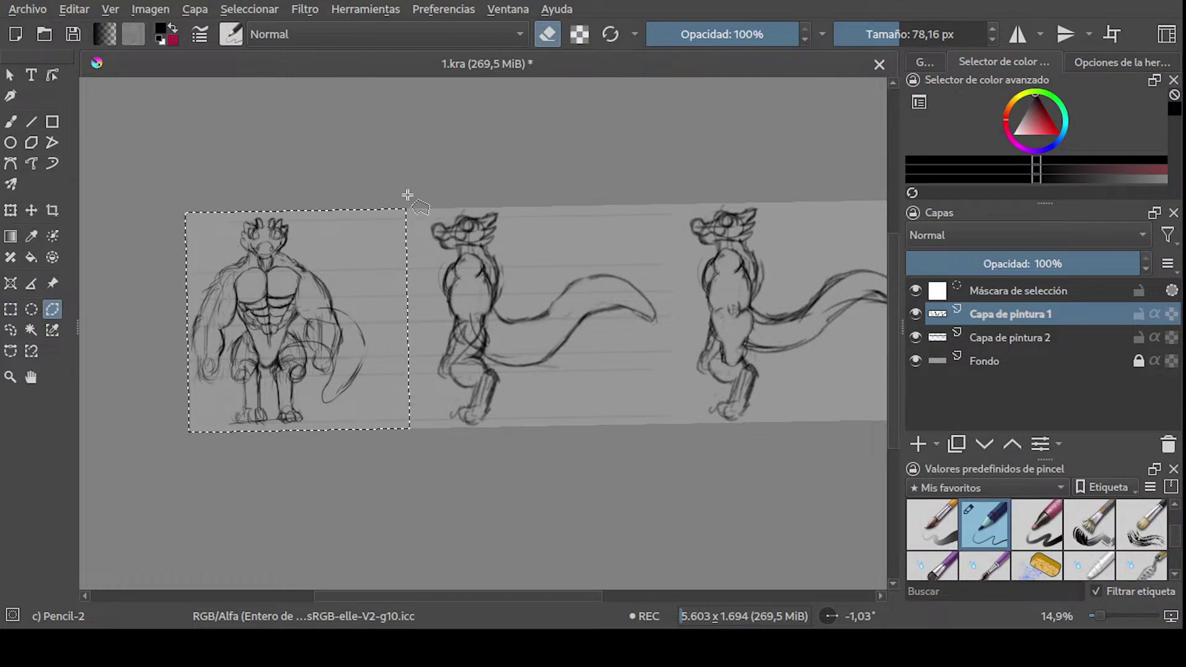
mouse_move(394, 400)
left_mouse_down()
mouse_move(407, 467)
mouse_move(198, 468)
mouse_move(105, 370)
mouse_move(188, 164)
mouse_move(404, 189)
left_mouse_up()
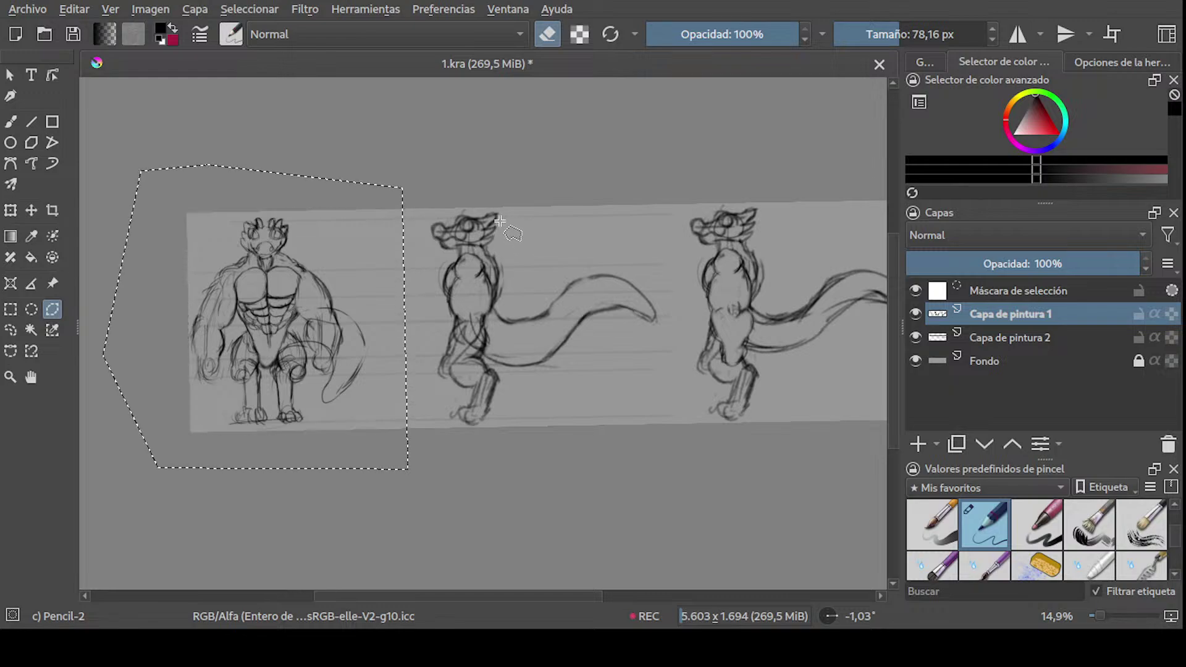
key("ctrl+alt+j")
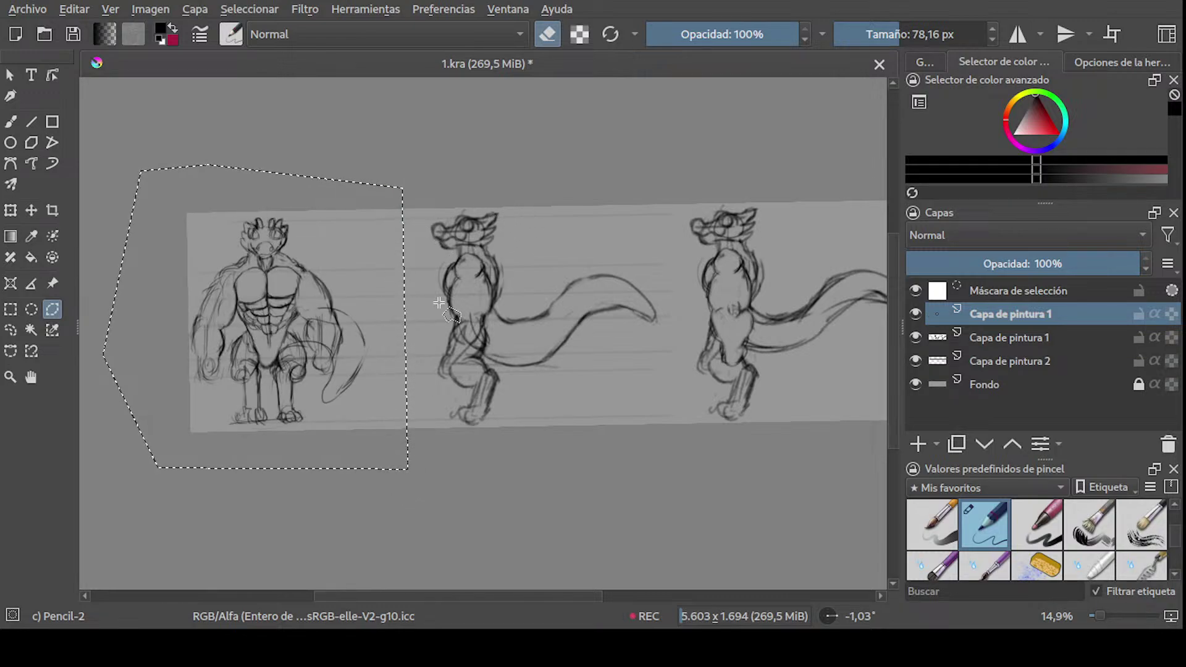
- Outline the original side figure with its tail in a polygonal selection and send the selection to another new layer
mouse_move(400, 383)
left_mouse_down()
mouse_move(405, 467)
mouse_move(680, 437)
mouse_move(708, 303)
mouse_move(688, 179)
mouse_move(412, 173)
mouse_move(449, 179)
left_mouse_up()
middle_click_drag(682, 198, 667, 249, "shift")
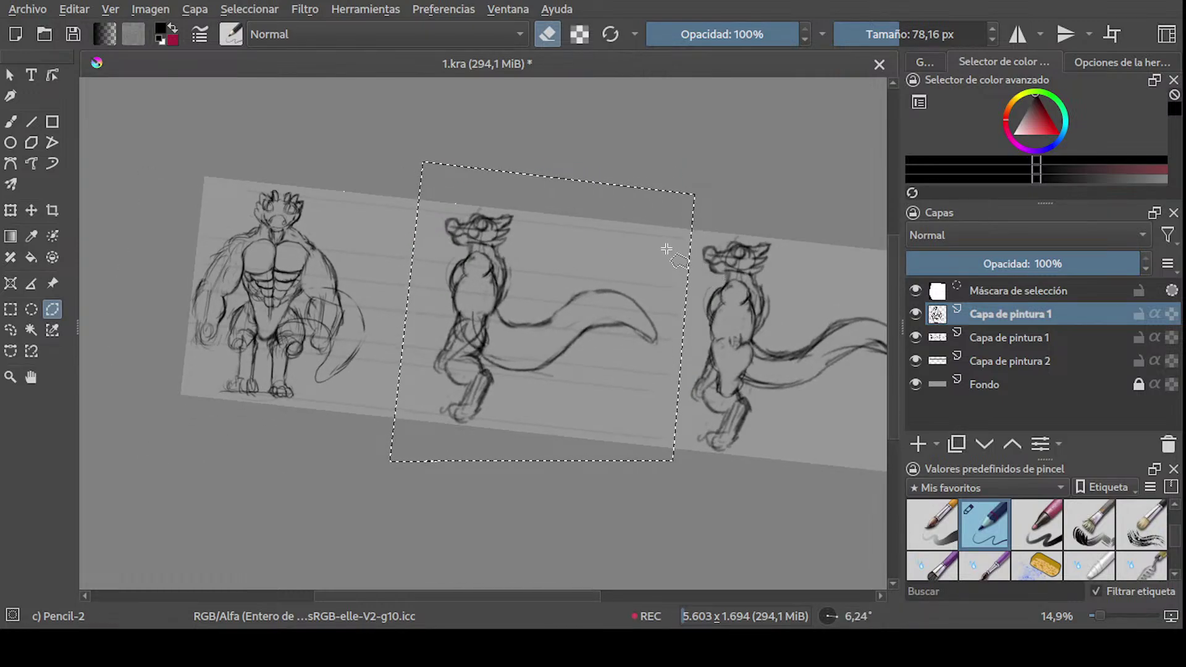
key("ctrl+alt+j")
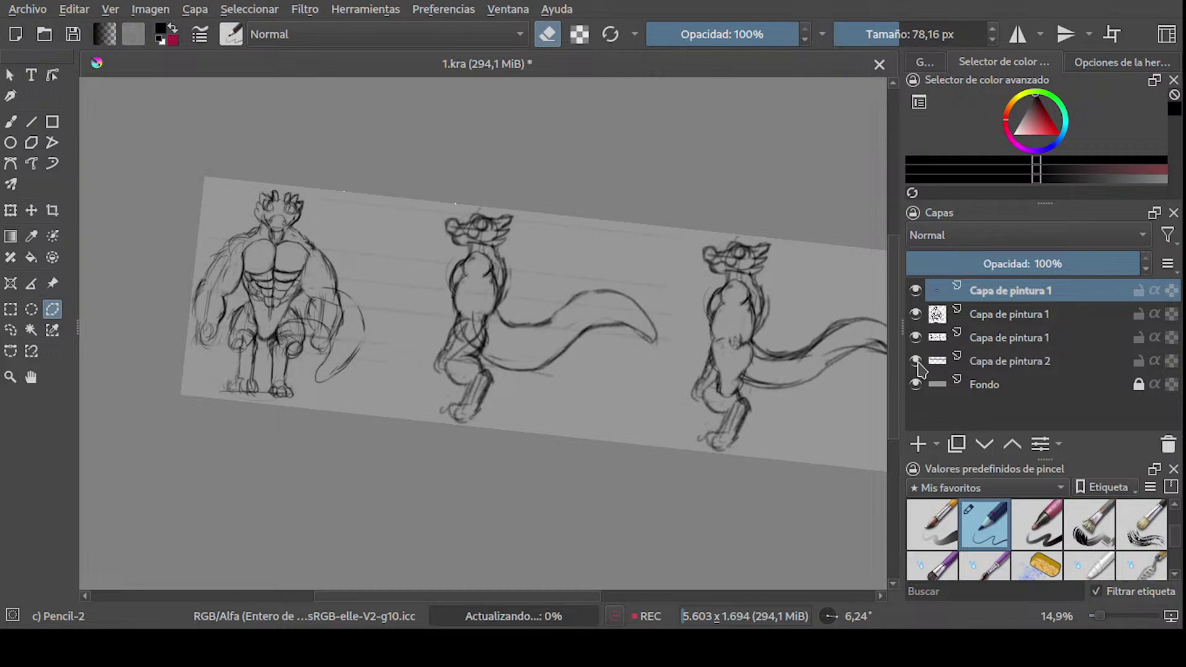
- Delete the faint guide-line layer Capa de pintura 2 and toggle the sketch layer above it to check its contents
left_click(1011, 362)
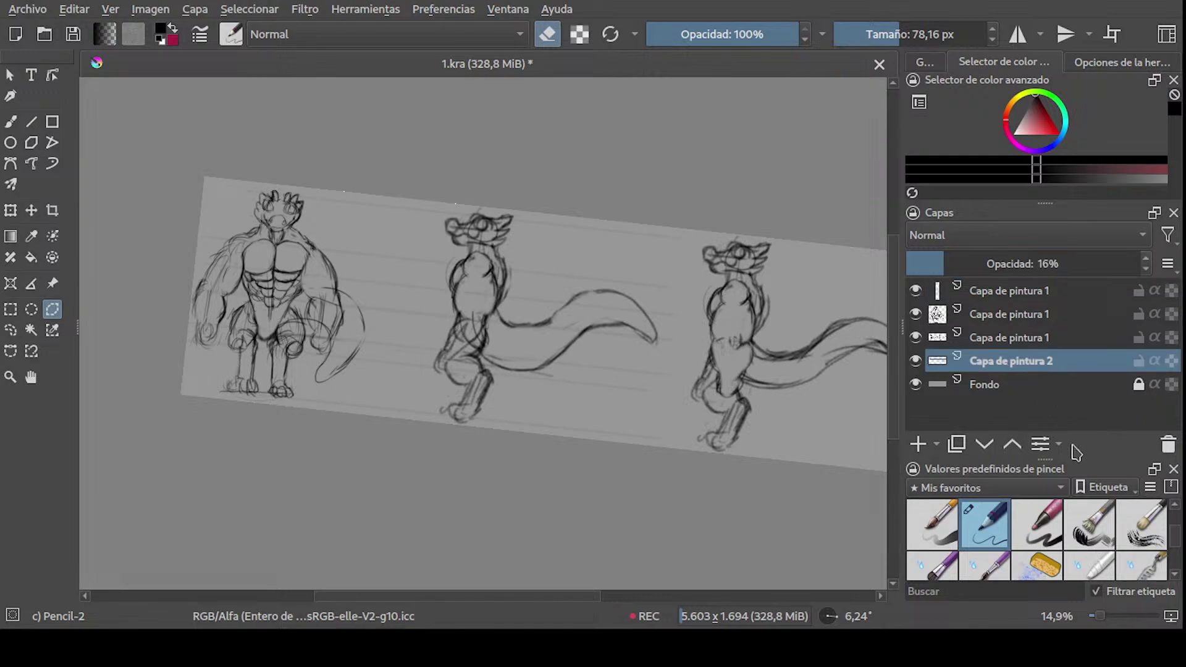
left_click(1168, 444)
left_click(915, 338)
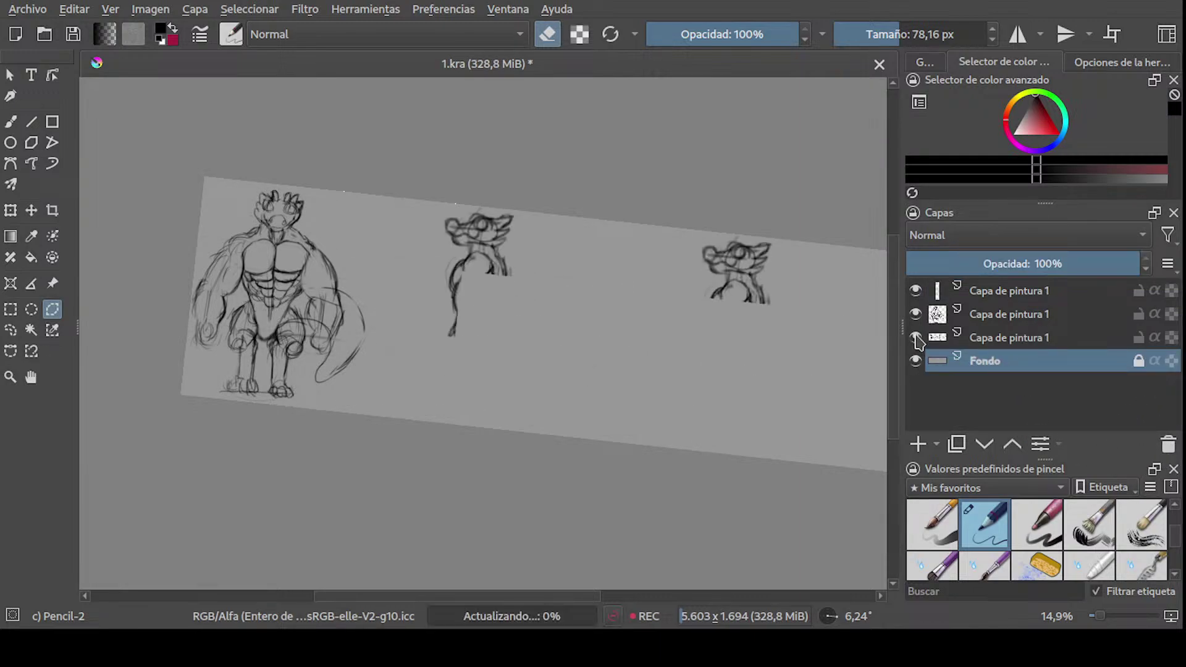
left_click(916, 337)
- Enclose the second side figure and its whole tail in a polygonal selection
left_click(681, 360)
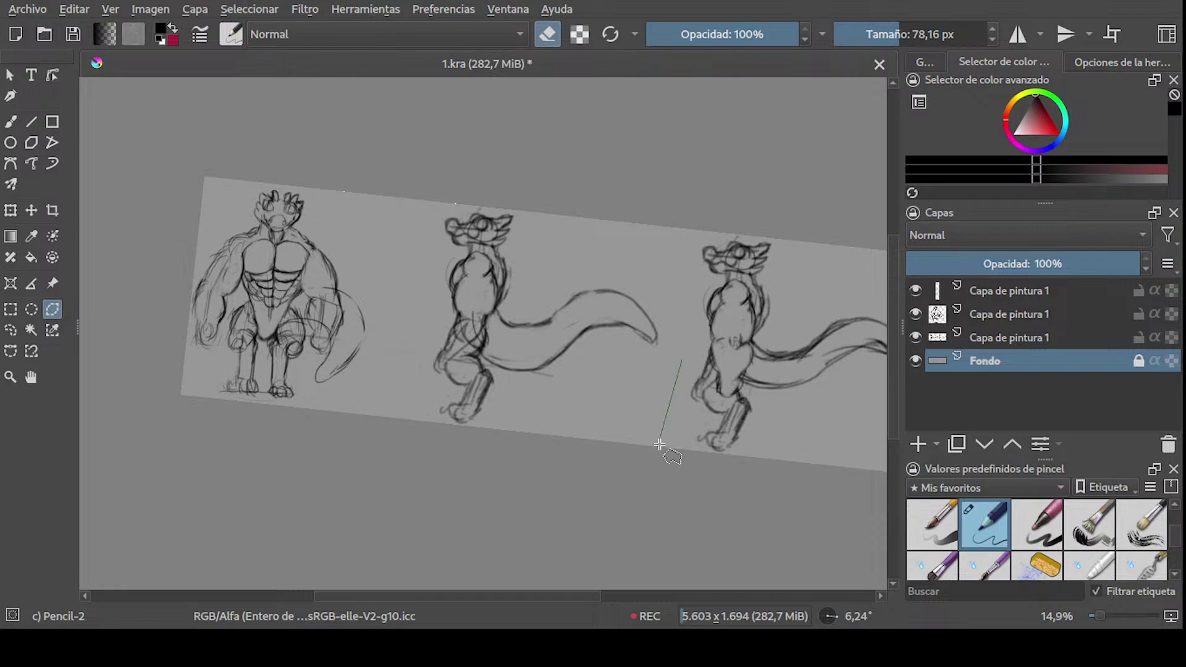
left_click(659, 444)
middle_click_drag(659, 445, 511, 395)
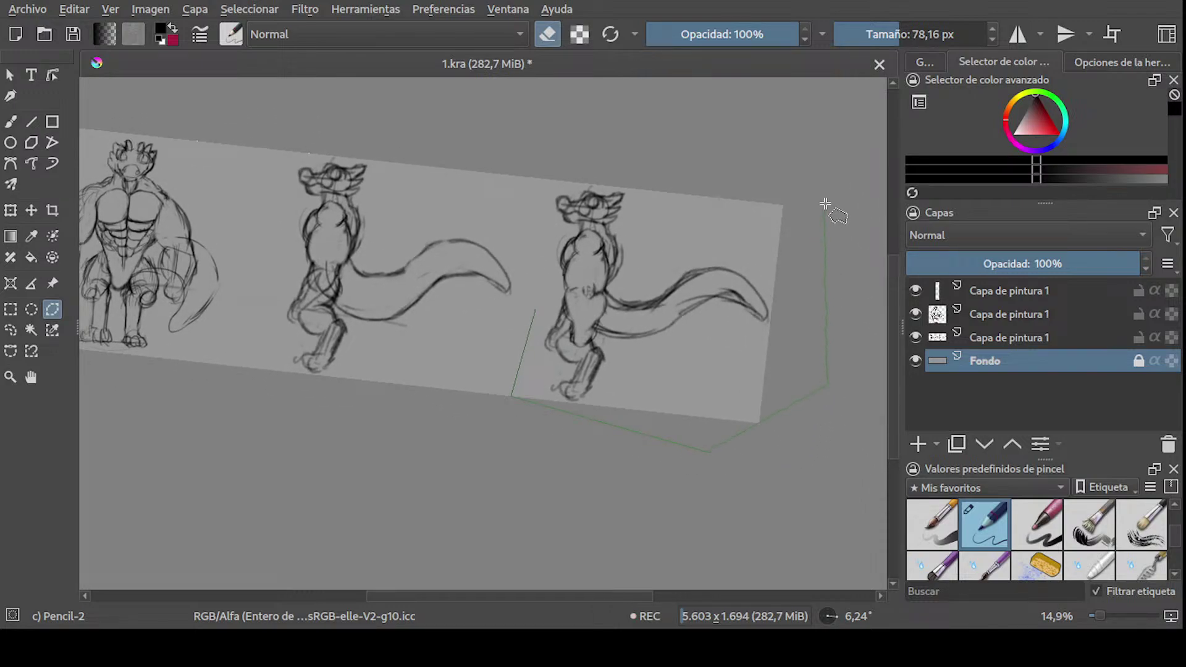
left_click(532, 310)
scroll(550, 201, "down", 3)
scroll(550, 202, "up", 2)
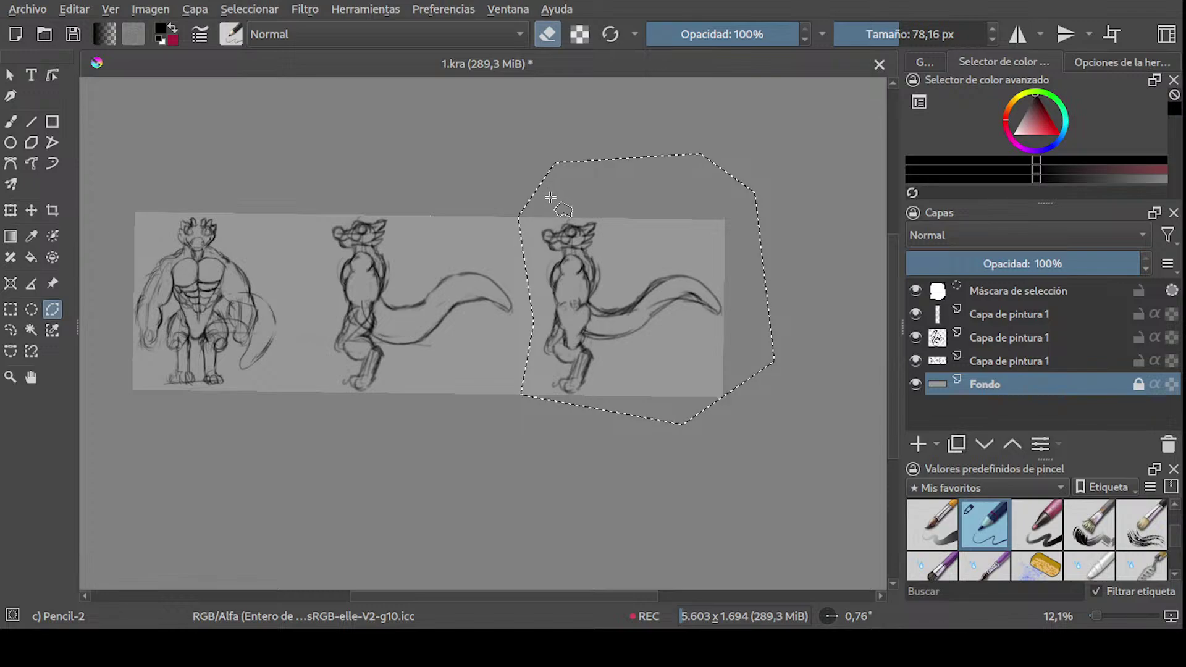
- Try sending the selected area of the Fondo layer to a new layer, and undo it
key("ctrl+alt+j")
middle_click_drag(556, 207, 622, 230)
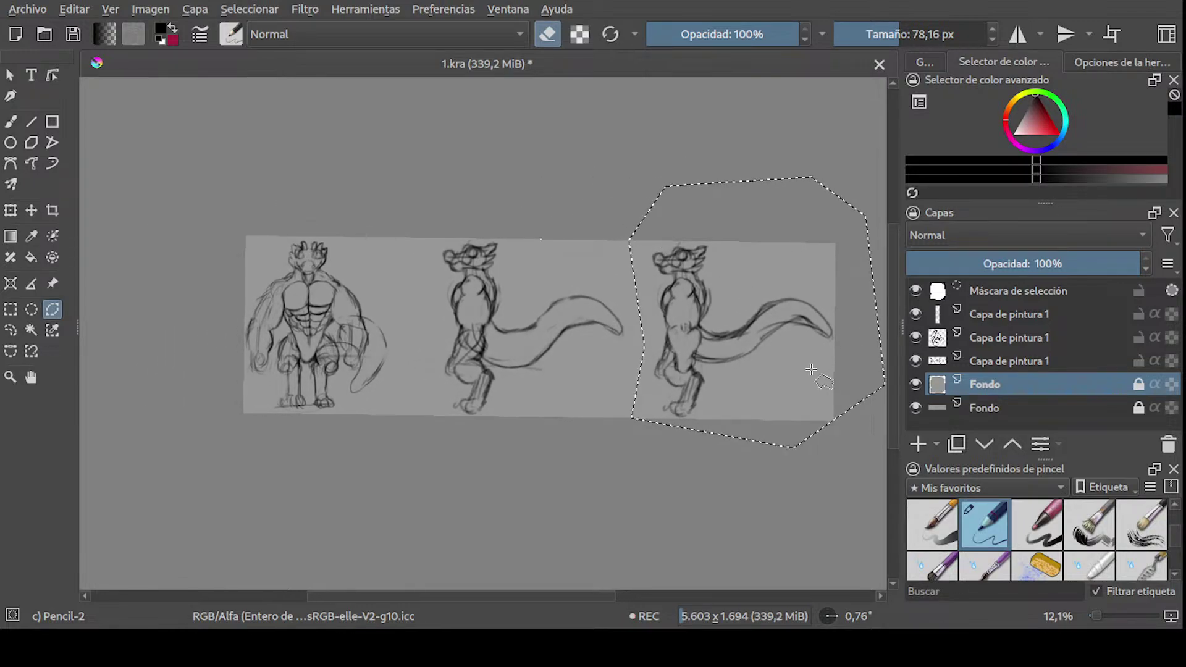
key("ctrl+z")
- Send the selected second side figure from its sketch layer to a new layer and clear the selection
left_click(1013, 361)
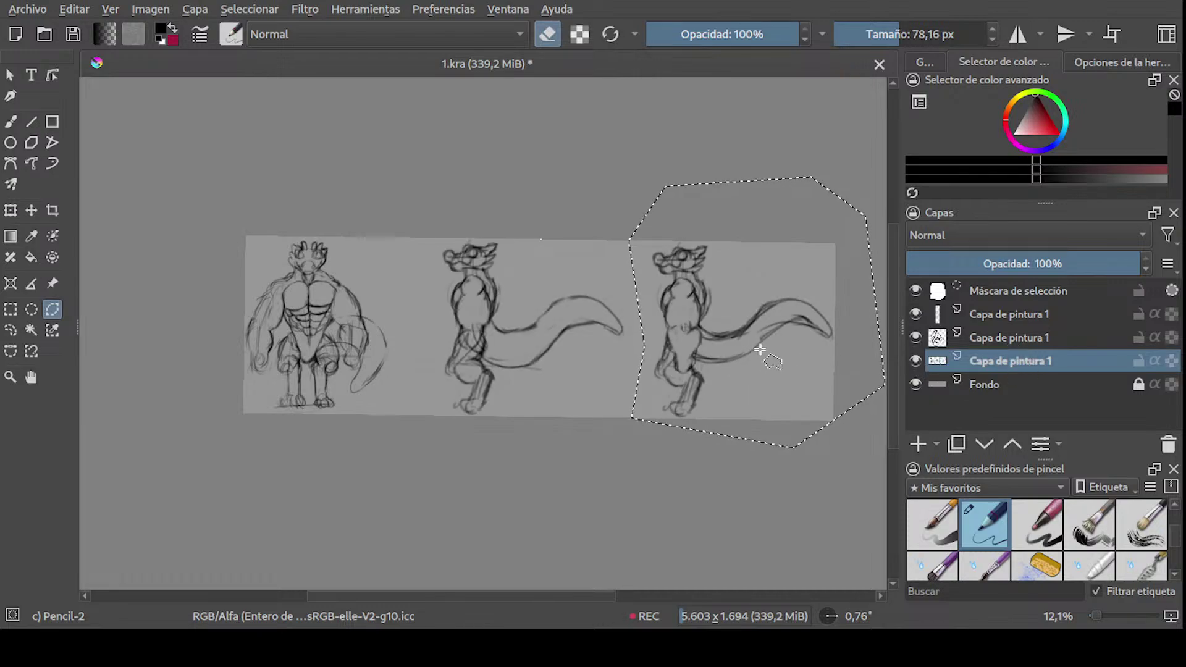
key("ctrl+j")
middle_click_drag(762, 344, 621, 352)
key("ctrl+shift+a")
- Toggle the visibility of the separated figure layers to check which drawing each one holds
left_click(915, 361)
left_click(916, 361)
left_click(915, 337)
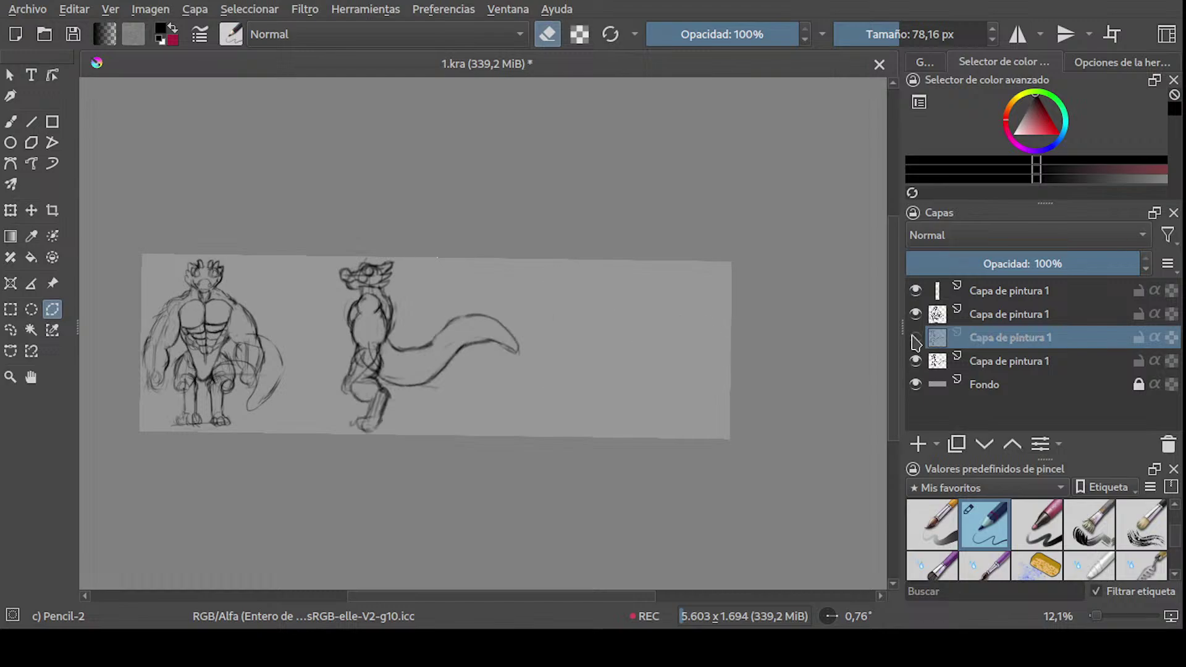
left_click(916, 337)
left_click(915, 314)
left_click(915, 313)
- Try trimming the canvas to the size of the front figure's layer
middle_click_drag(590, 328, 735, 323)
scroll(620, 288, "up", 1)
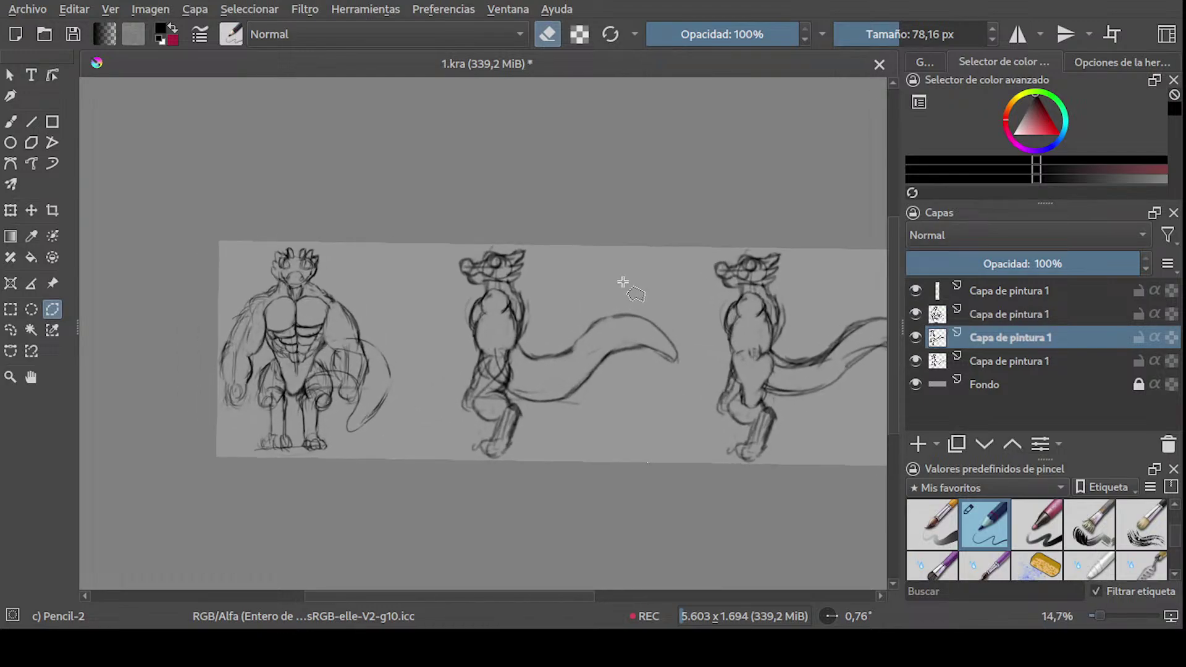
middle_click_drag(626, 278, 658, 253)
middle_click_drag(662, 249, 795, 276, "shift")
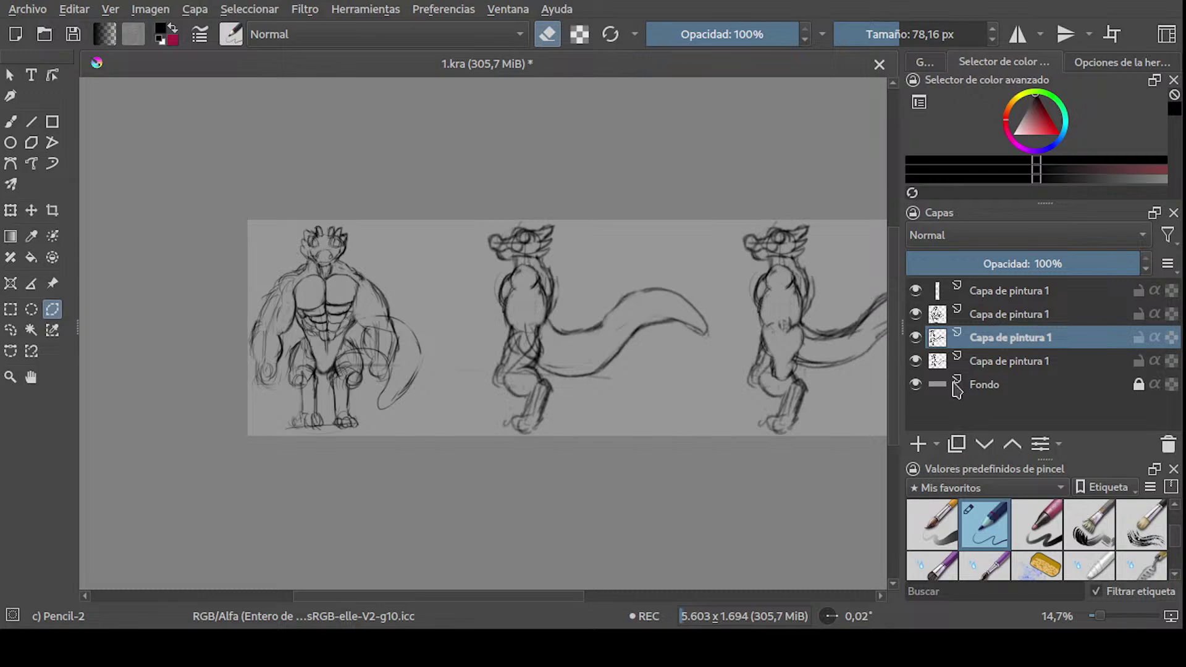
left_click(1031, 321)
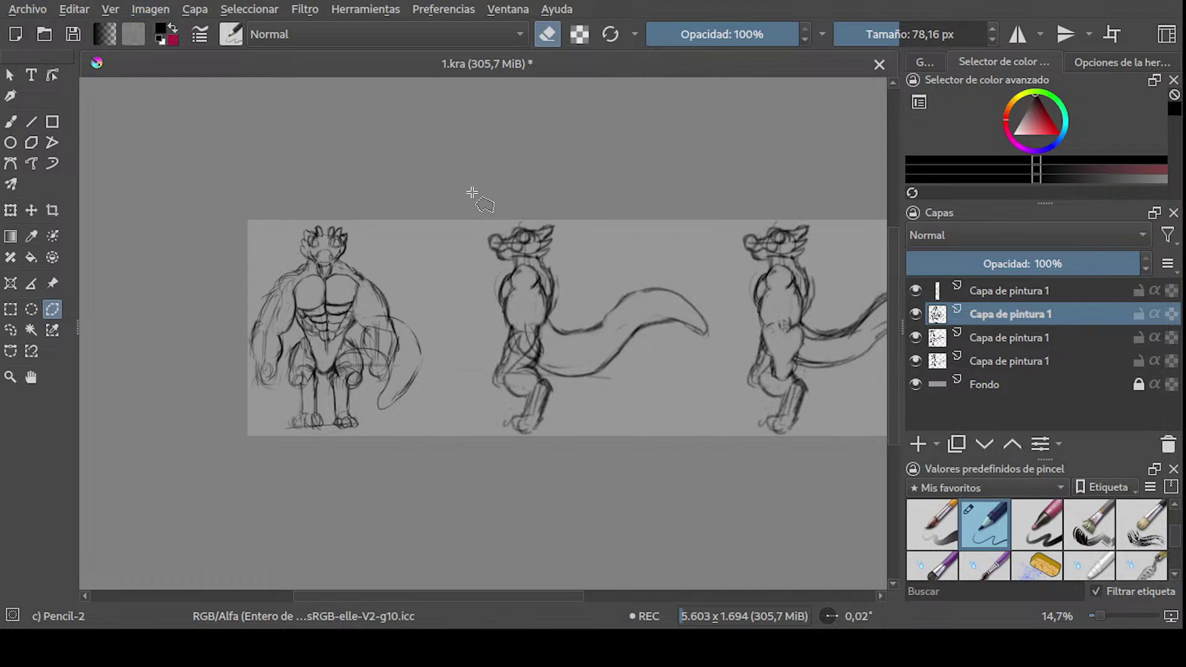
- Transform the second side figure's layer to move it over the front figure
left_click(962, 347)
left_click(10, 210)
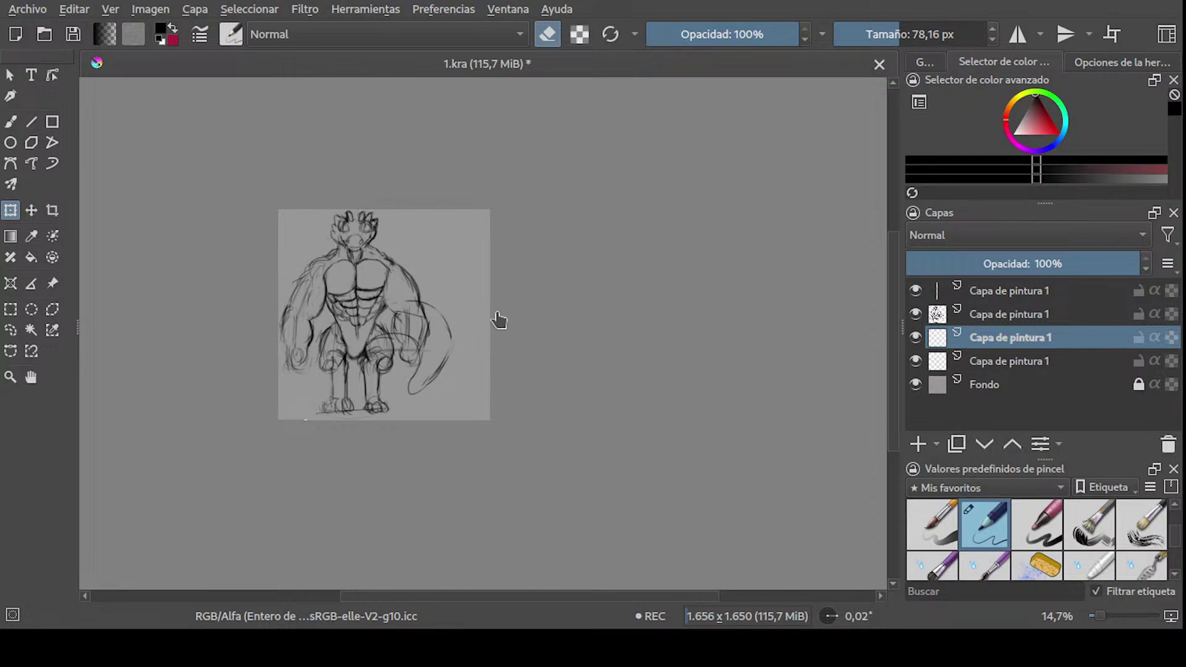
scroll(537, 296, "down", 2)
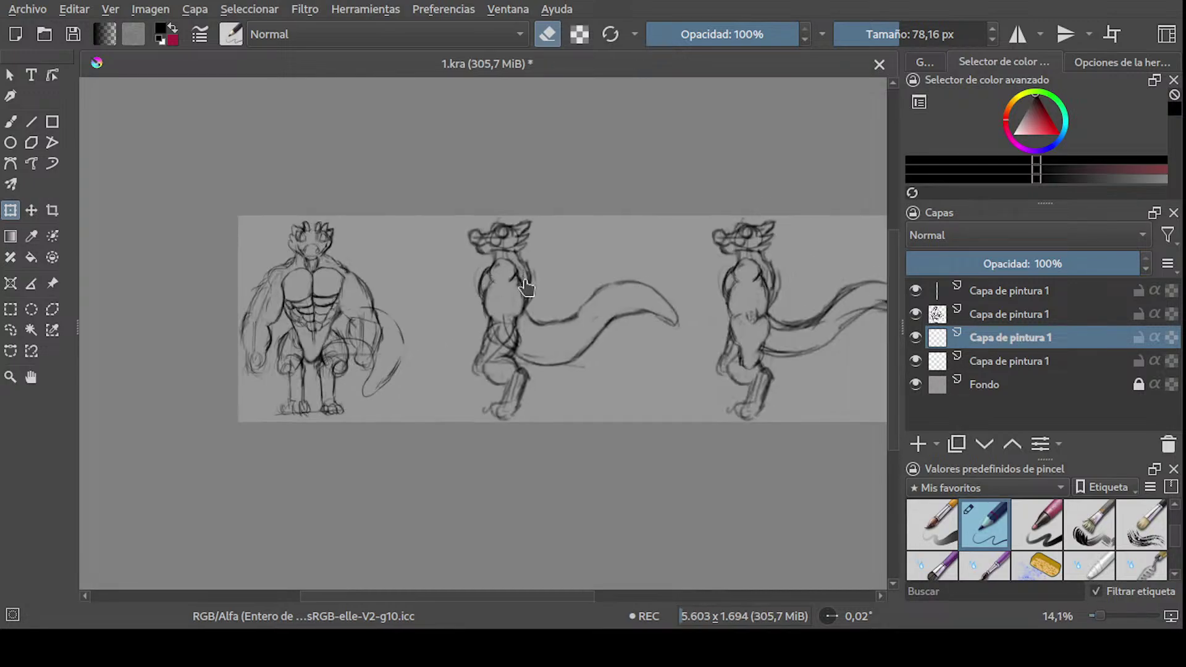
scroll(531, 278, "down", 2)
scroll(531, 272, "up", 2)
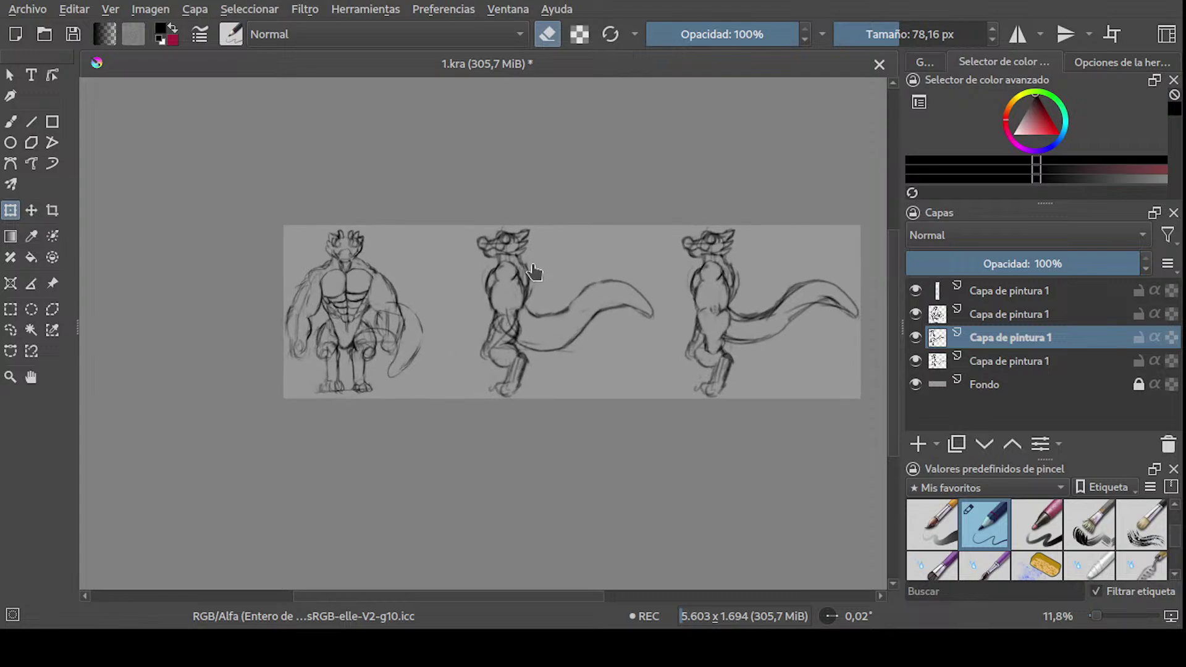
left_click_drag(757, 315, 382, 312)
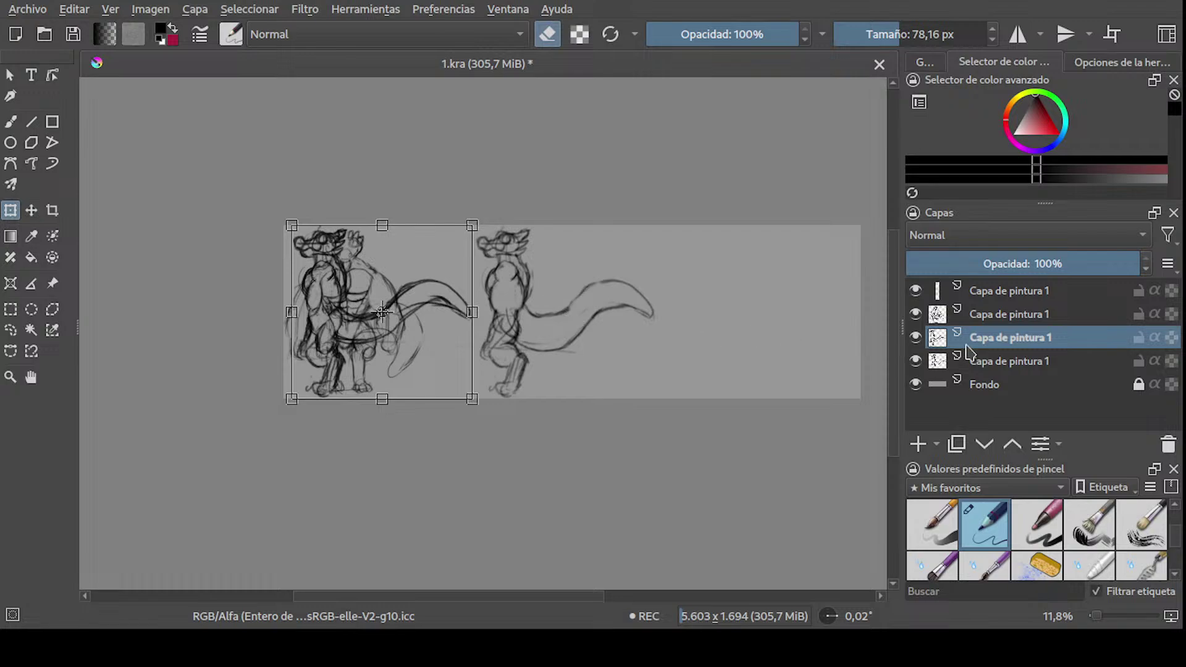
- Move the original side figure's layer over the other two figures with its feet on the same level, and apply the transform
left_click(998, 315)
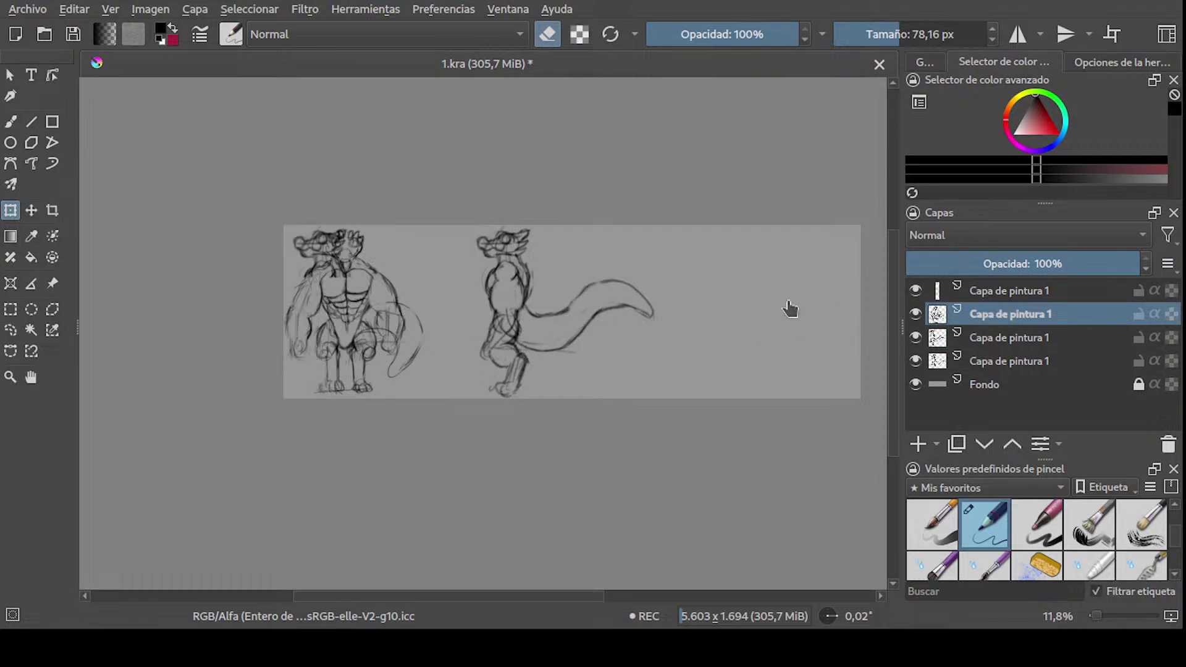
left_click(1013, 358)
left_click(538, 310)
left_click_drag(555, 315, 373, 300)
scroll(373, 301, "up", 3)
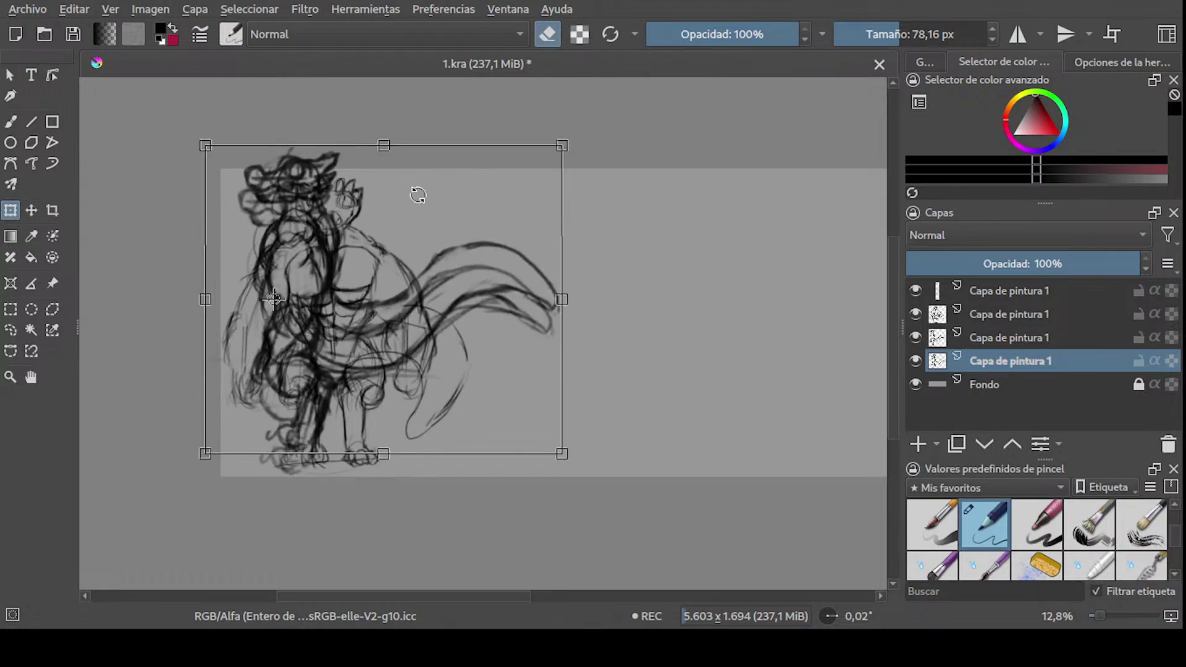
key("ctrl+z")
left_click_drag(640, 285, 320, 295)
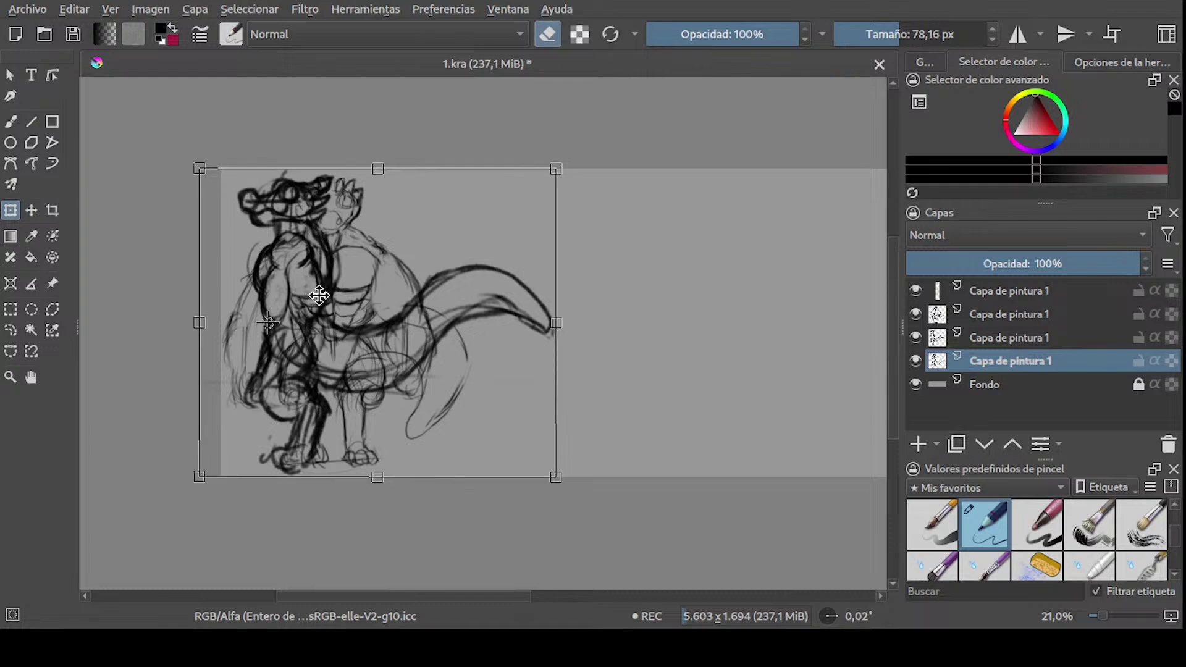
scroll(571, 326, "down", 1)
middle_click_drag(582, 291, 656, 270, "shift")
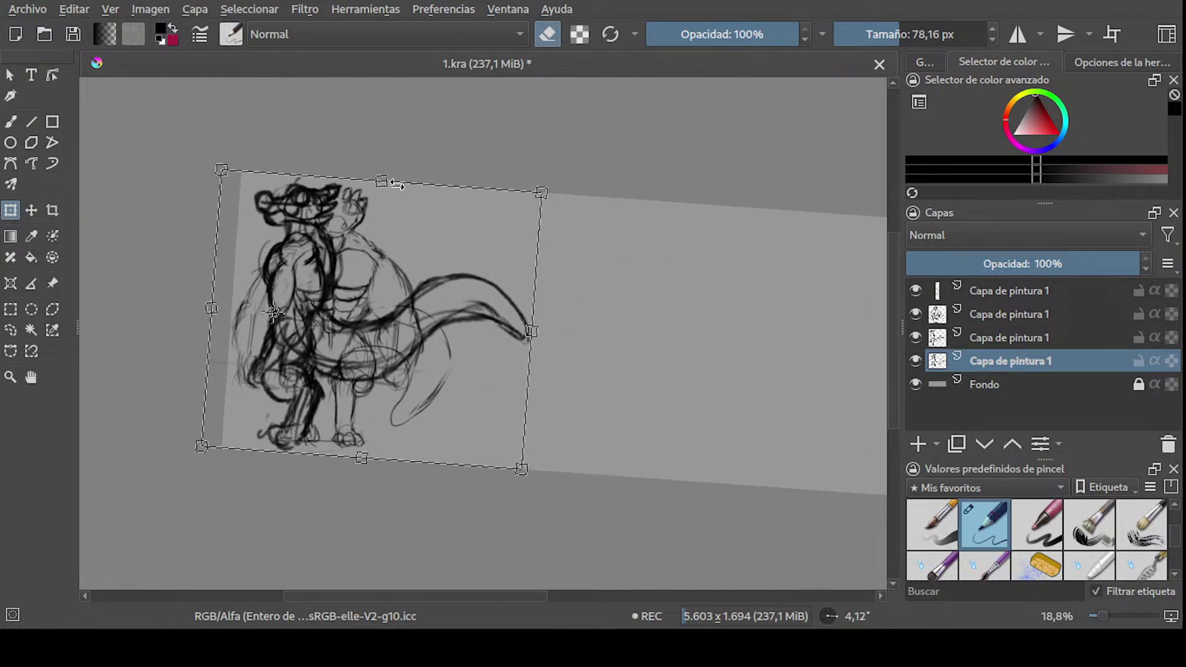
key("Return")
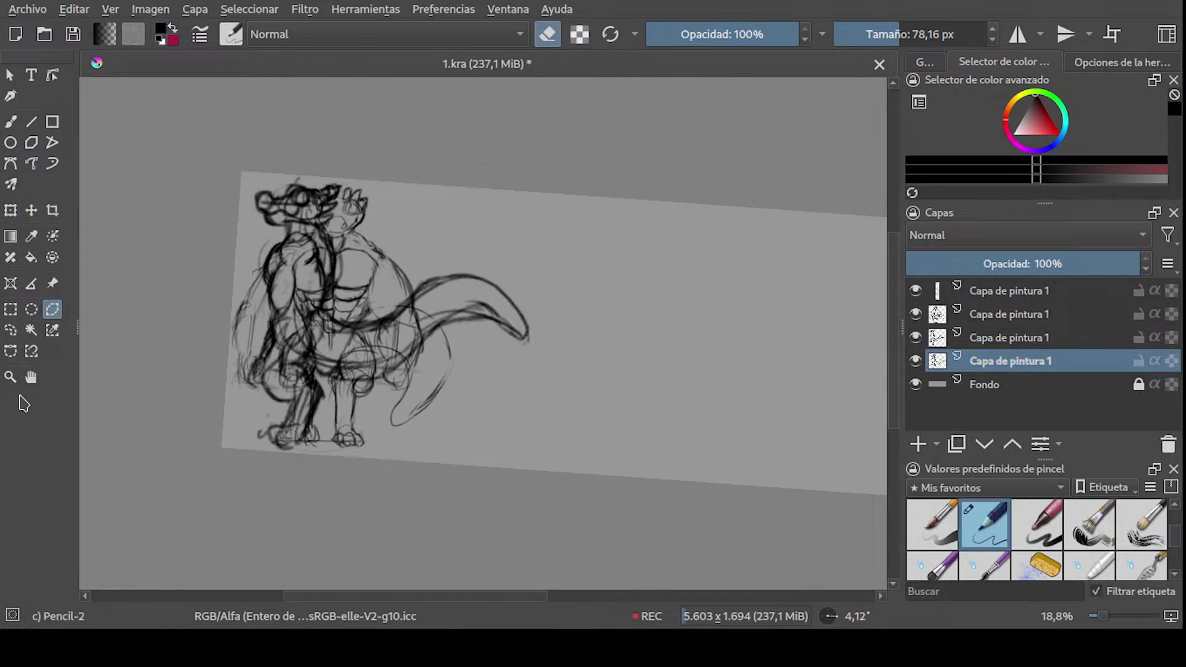
- Outline the empty canvas area beside the overlapped figures with a polygonal selection
left_click(13, 352)
left_click(52, 309)
middle_click_drag(395, 235, 568, 194, "shift")
left_click(556, 192)
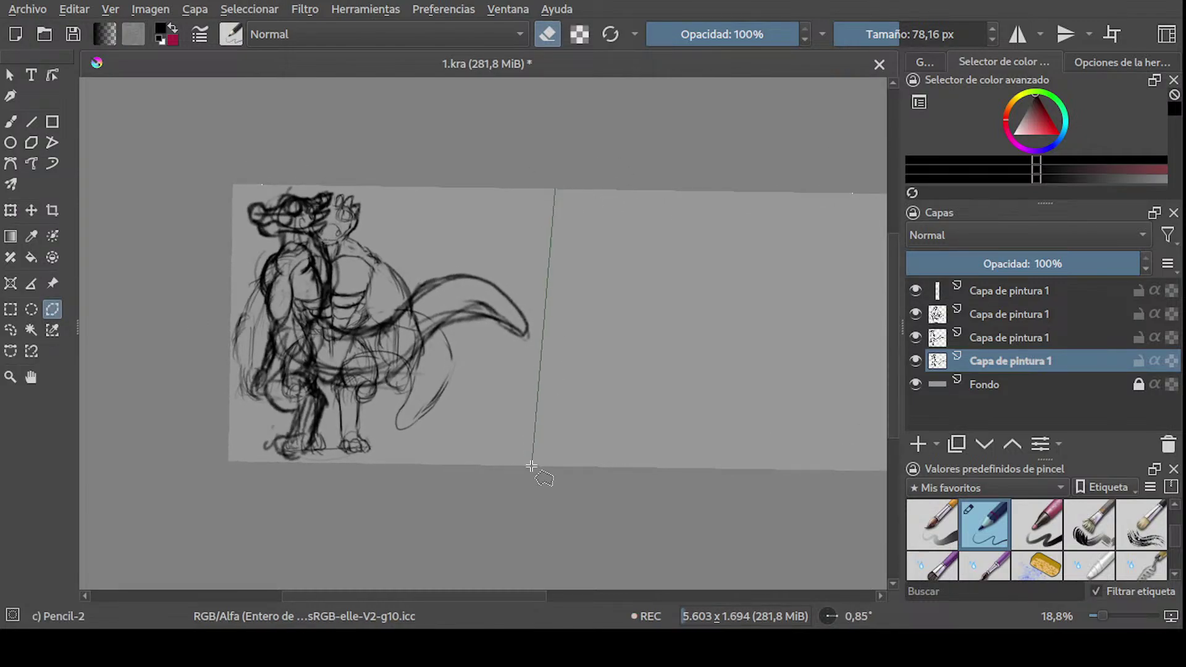
scroll(537, 451, "down", 2)
middle_click_drag(568, 348, 481, 282)
left_click(494, 380)
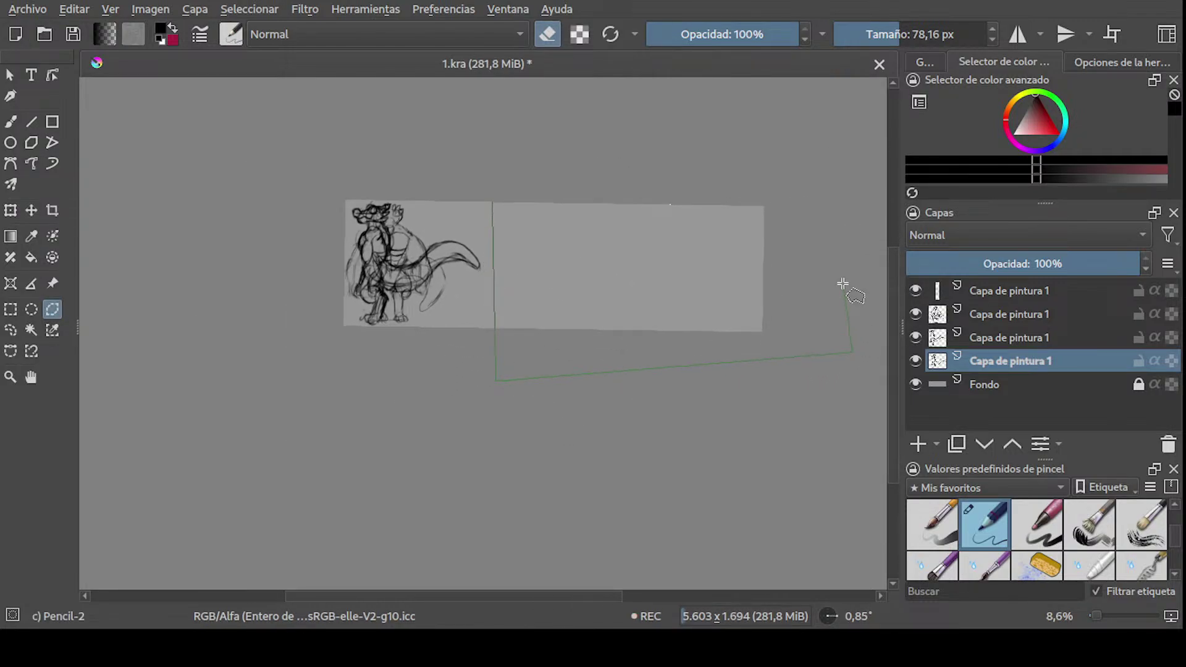
middle_click_drag(503, 190, 450, 145, "ctrl")
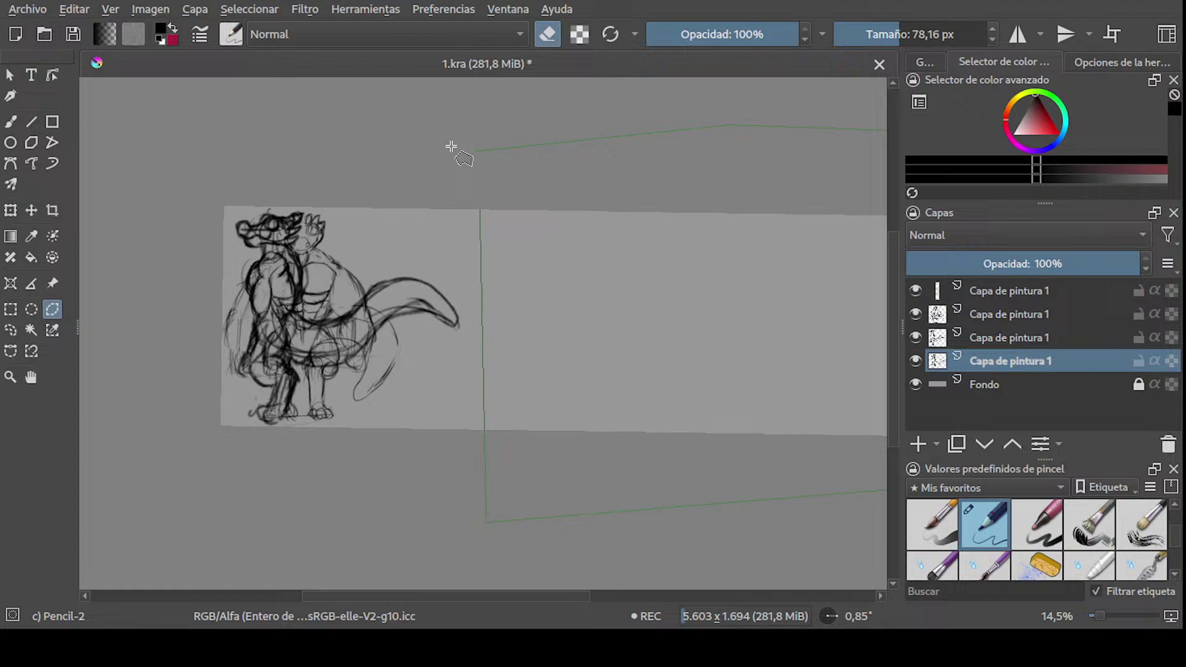
left_click(481, 211)
middle_click_drag(431, 208, 426, 236, "ctrl")
middle_click_drag(426, 236, 468, 251)
middle_click_drag(468, 250, 473, 198, "ctrl")
middle_click_drag(458, 220, 486, 210)
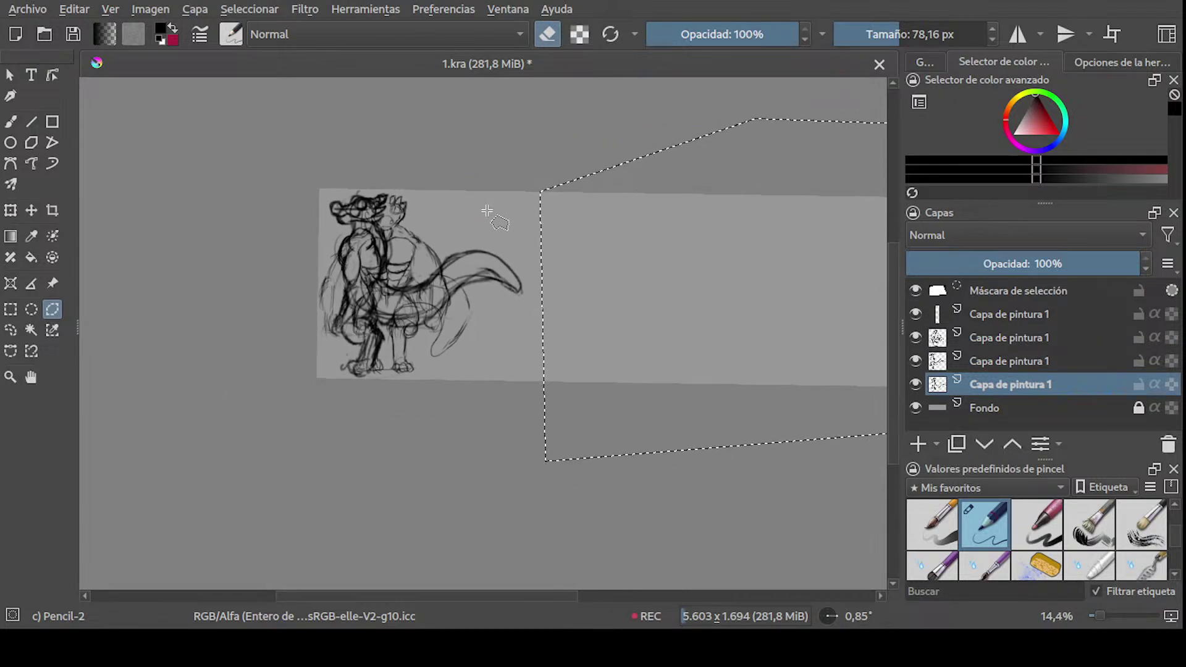
- Invert the selection so it covers the canvas area holding the overlapped figures
mouse_move(608, 195)
middle_mouse_down("shift")
mouse_move(616, 179)
mouse_move(598, 204)
middle_mouse_up("shift")
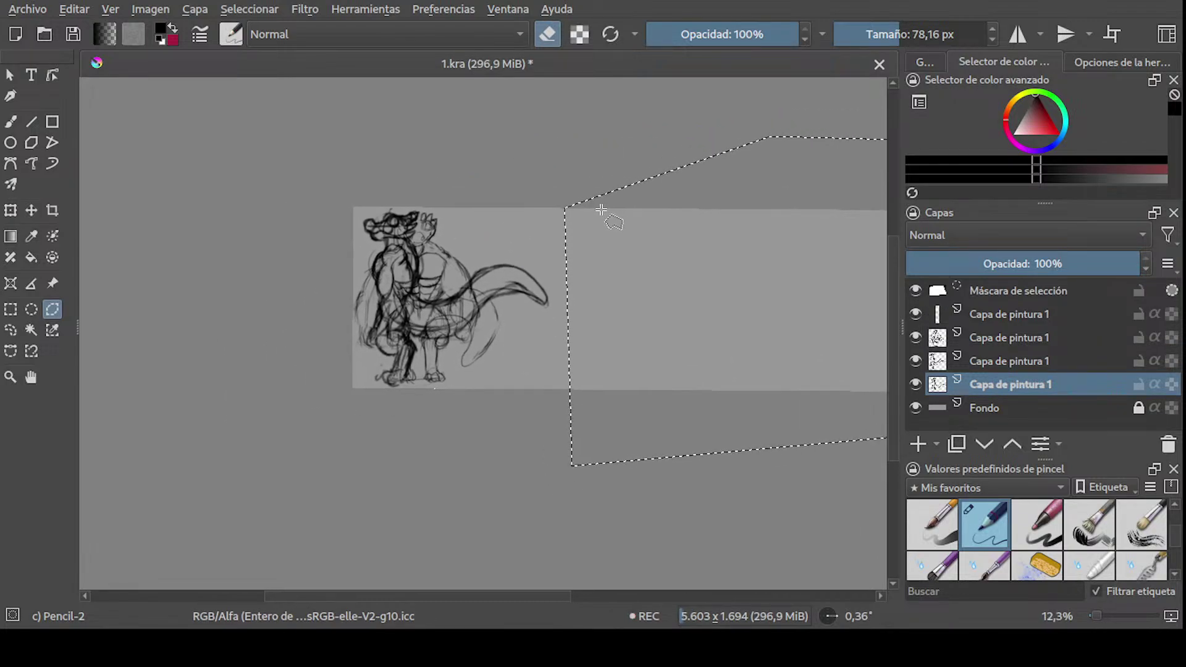
scroll(586, 205, "right", 3)
scroll(371, 113, "right", 2)
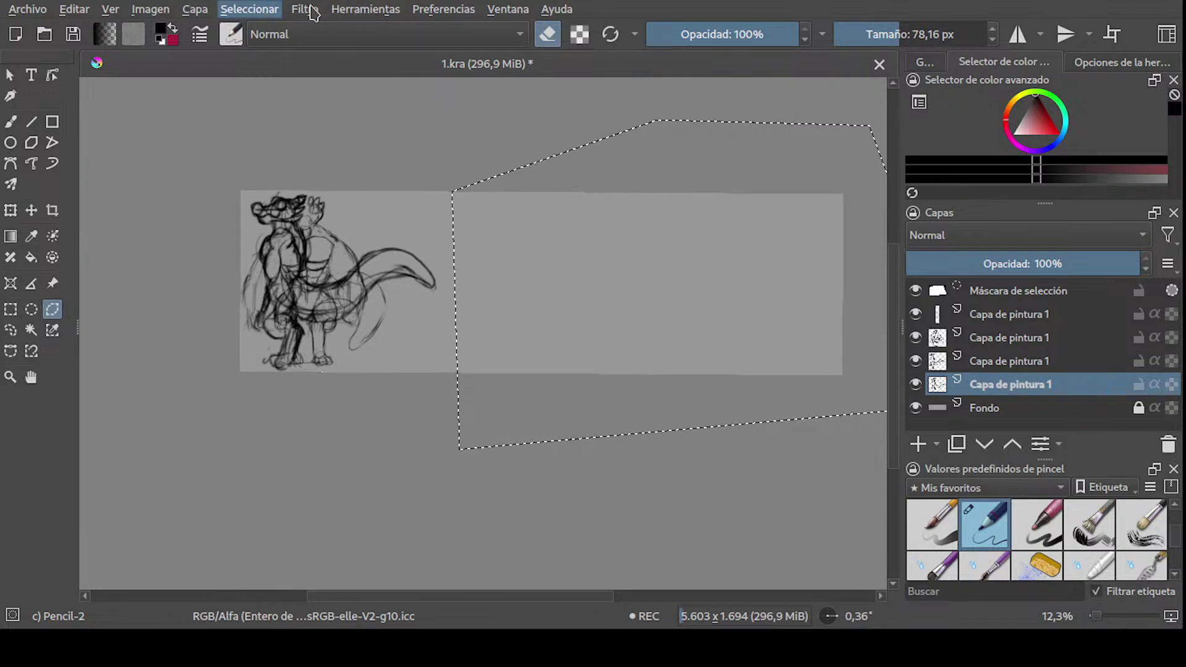
key("ctrl+shift+i")
middle_click_drag(331, 167, 344, 214)
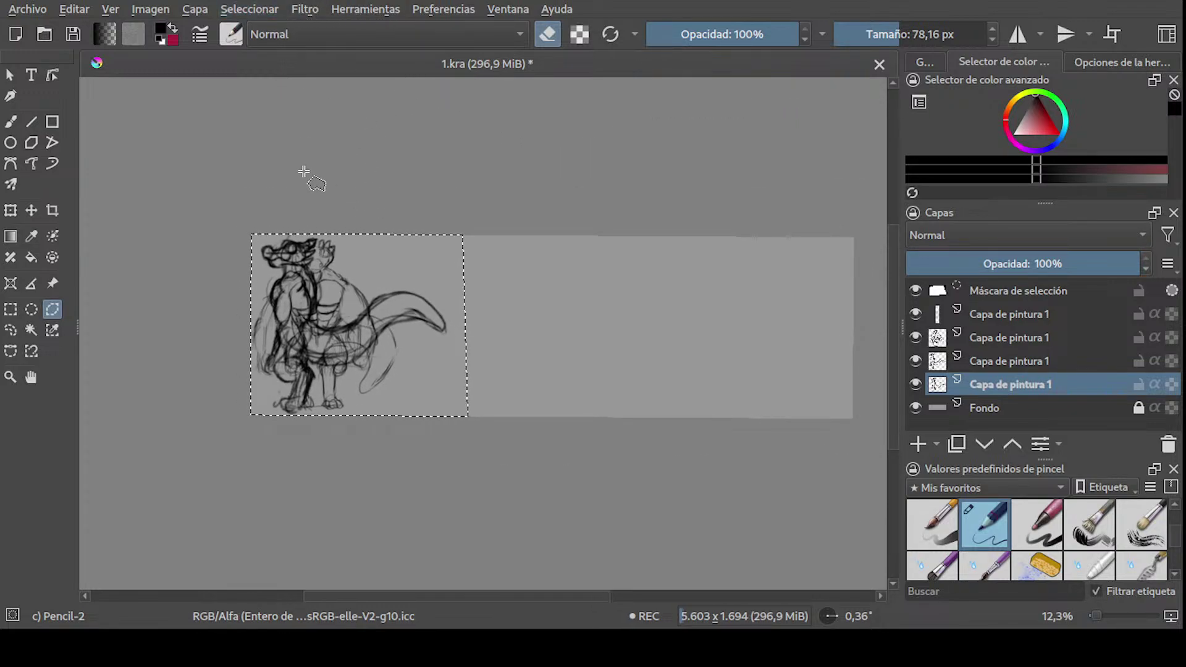
middle_click_drag(263, 152, 269, 155)
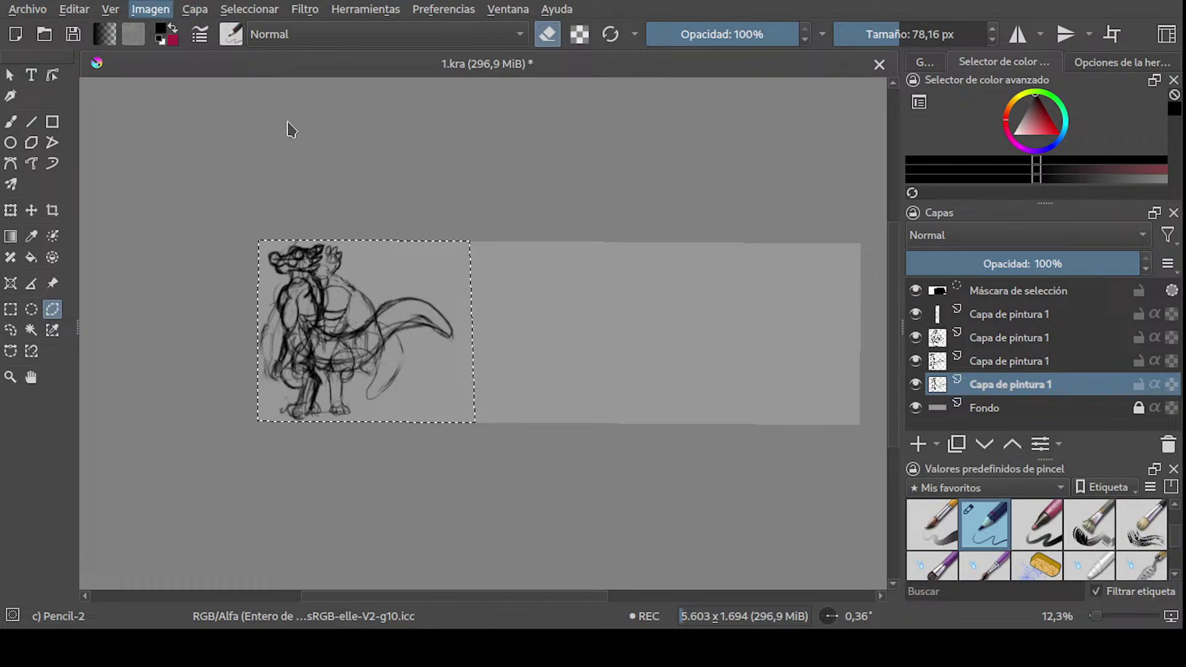
- Try trimming the canvas to the inverted selection, and undo the size change
middle_click_drag(279, 152, 345, 197)
scroll(415, 186, "up", 2)
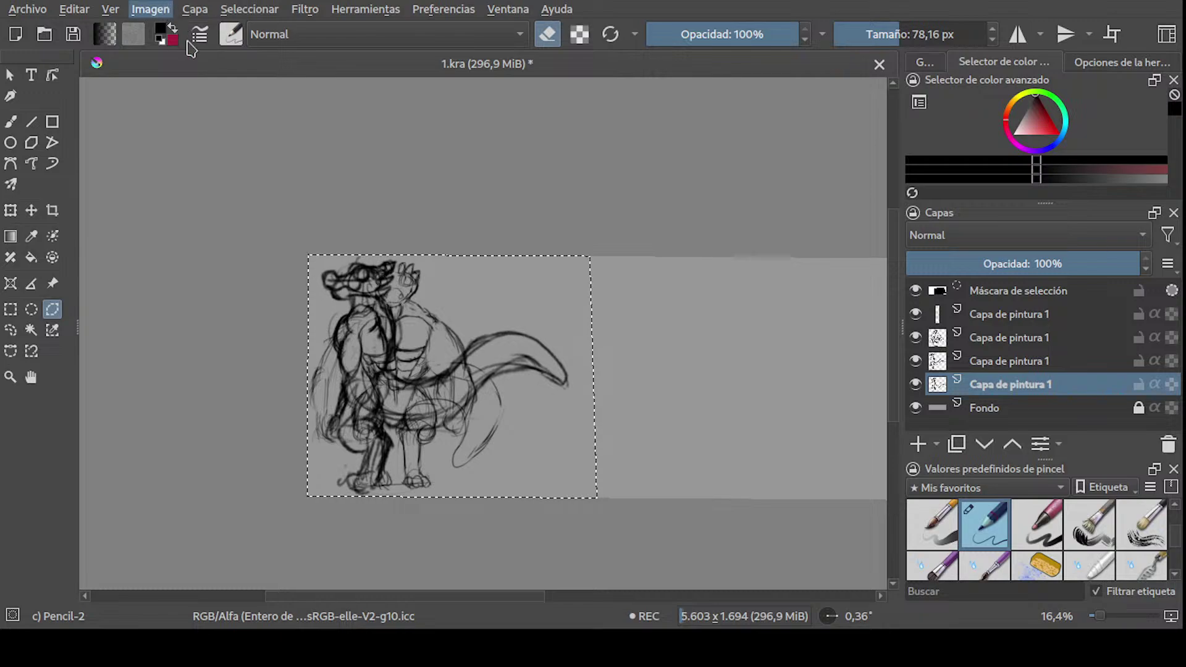
scroll(423, 255, "down", 3)
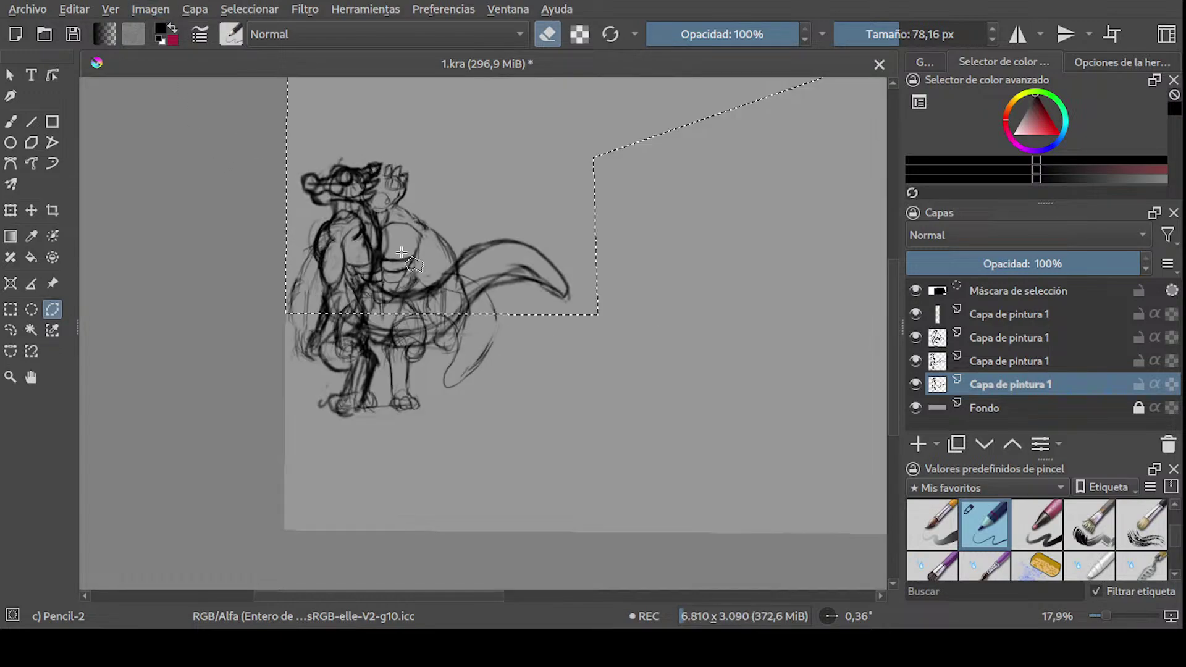
key("ctrl+z")
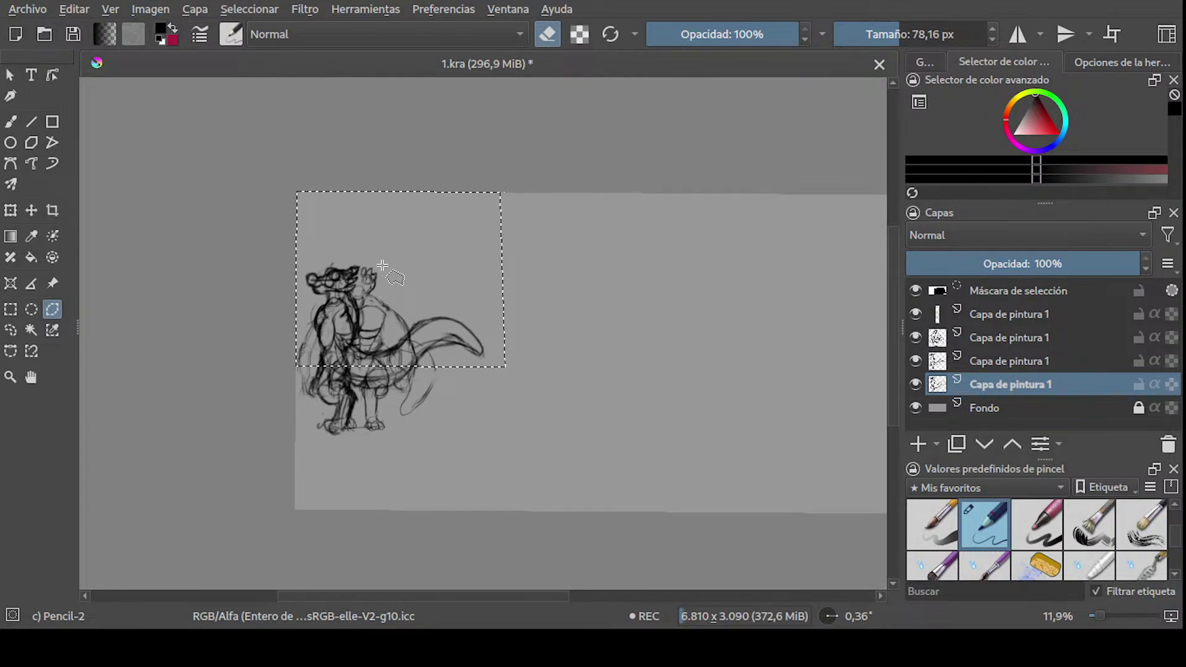
scroll(336, 265, "up", 1)
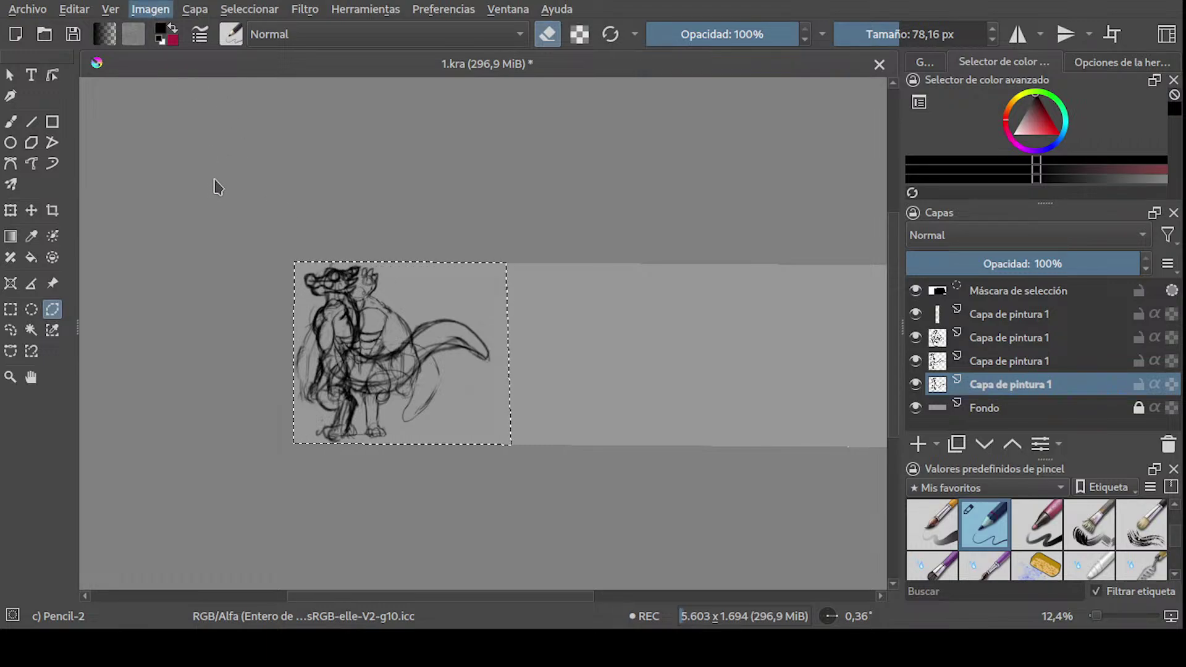
- Switch to rectangular selection and clear the existing selection around the overlapped figures
scroll(470, 161, "up", 2)
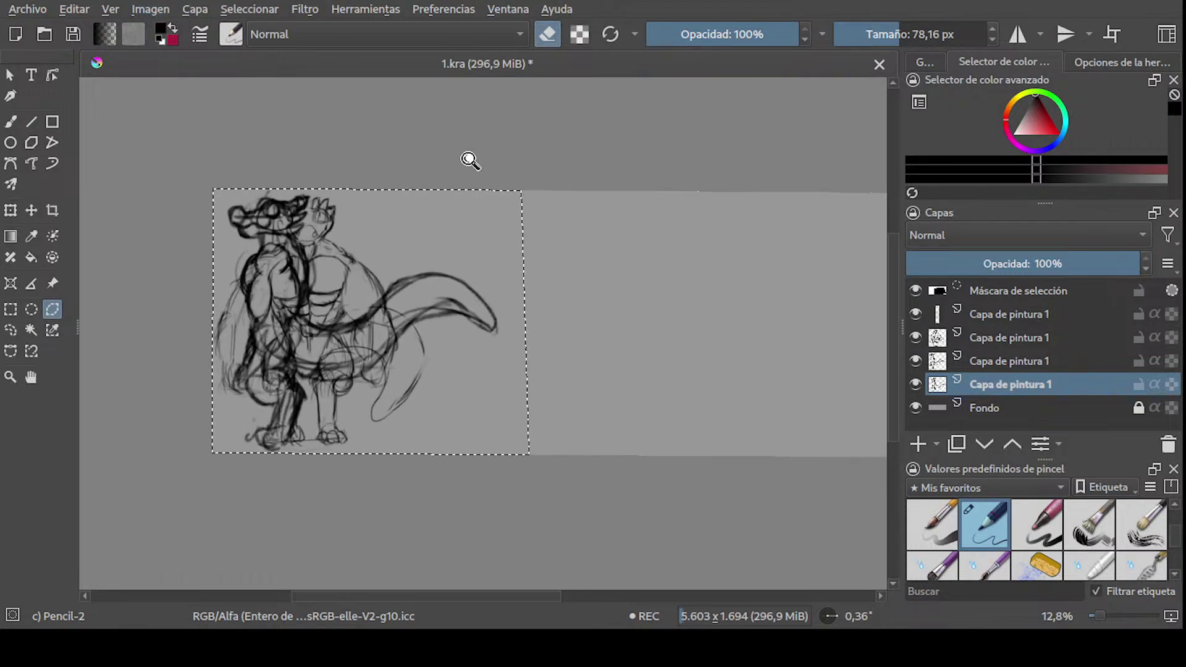
scroll(469, 160, "up", 8)
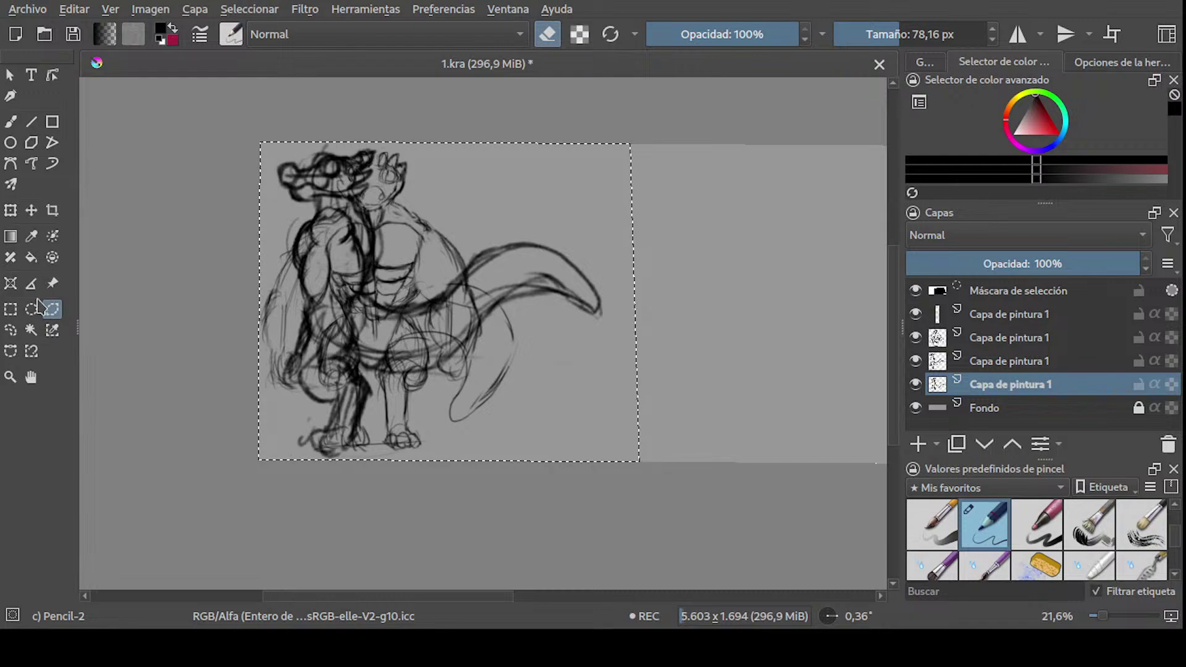
left_click(11, 309)
scroll(454, 223, "up", 4)
key("ctrl+shift+a")
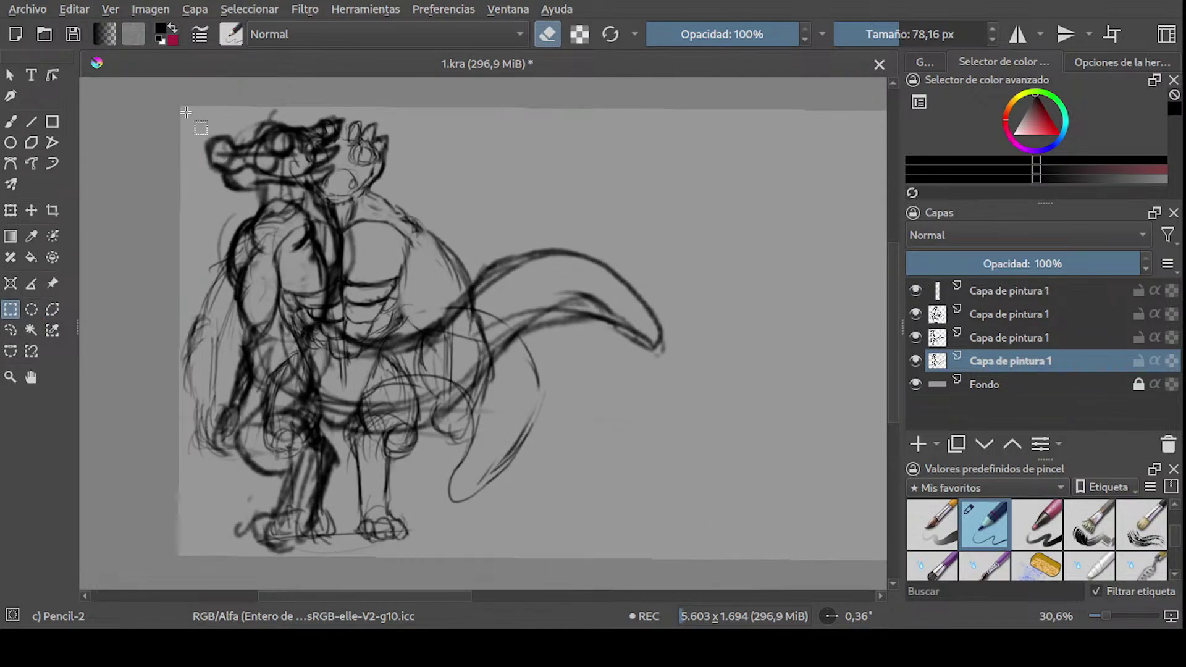
- Select a rectangle around the overlapped figures and their tails, and trim the canvas to that selection
left_click_drag(178, 106, 689, 560)
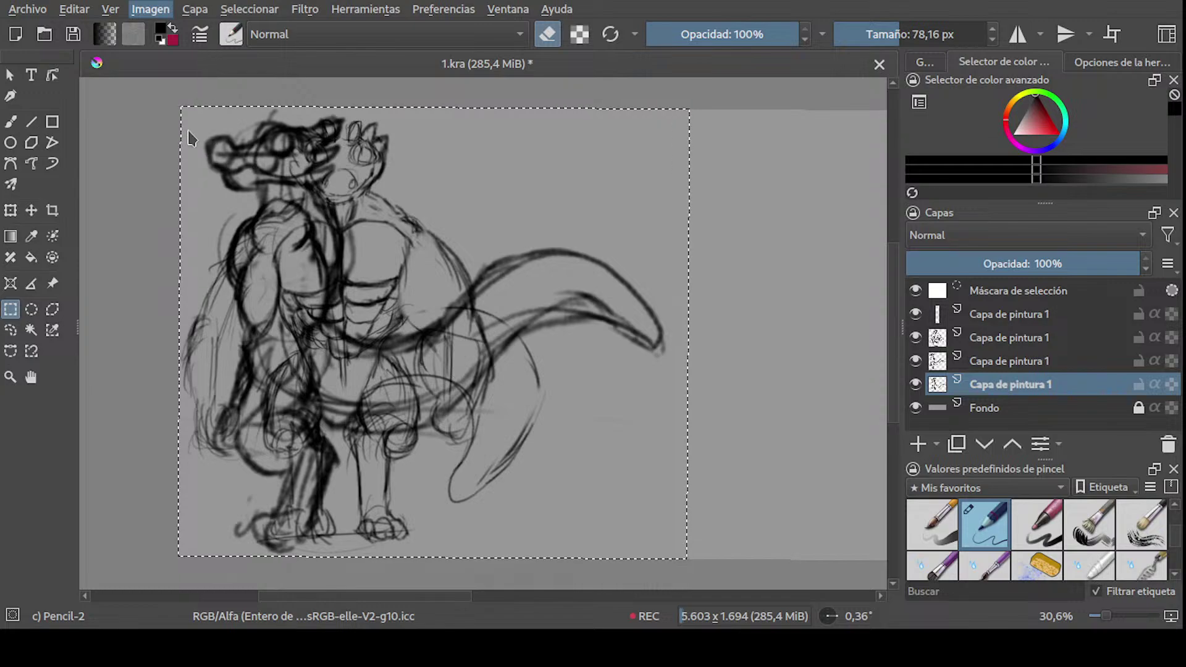
key("ctrl+shift+r")
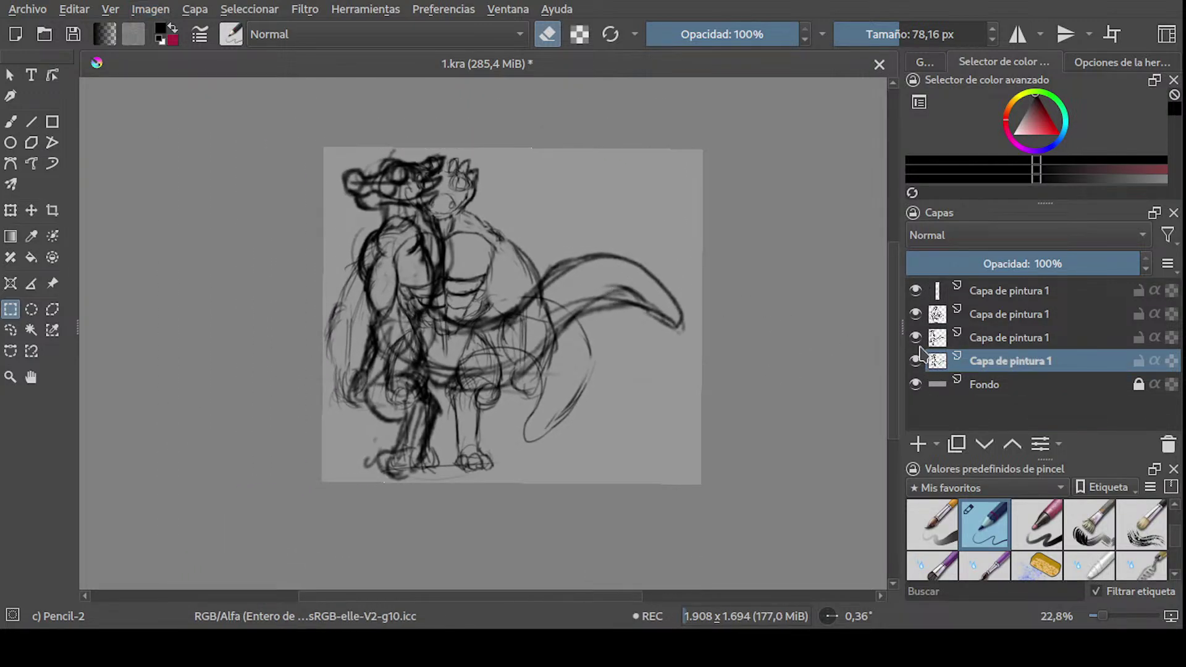
- Hide both side views and the top layer so only the front view shows, and export it as FrontView.png
left_click_drag(916, 338, 916, 314)
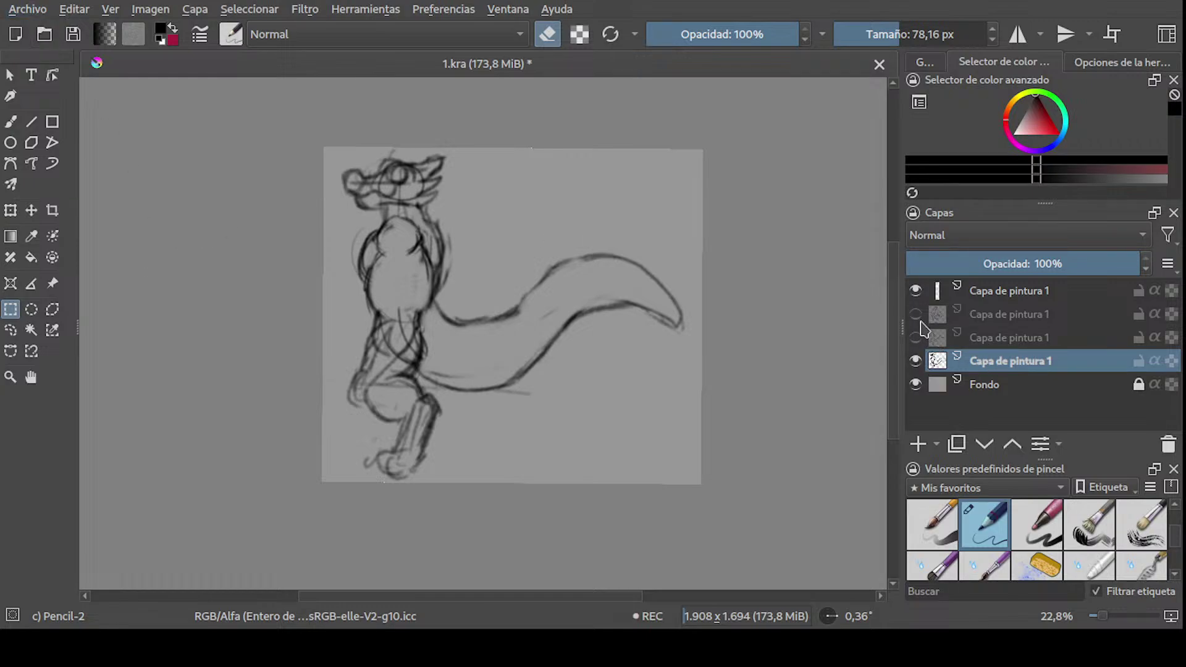
left_click(915, 361)
left_click(915, 290)
left_click(915, 313)
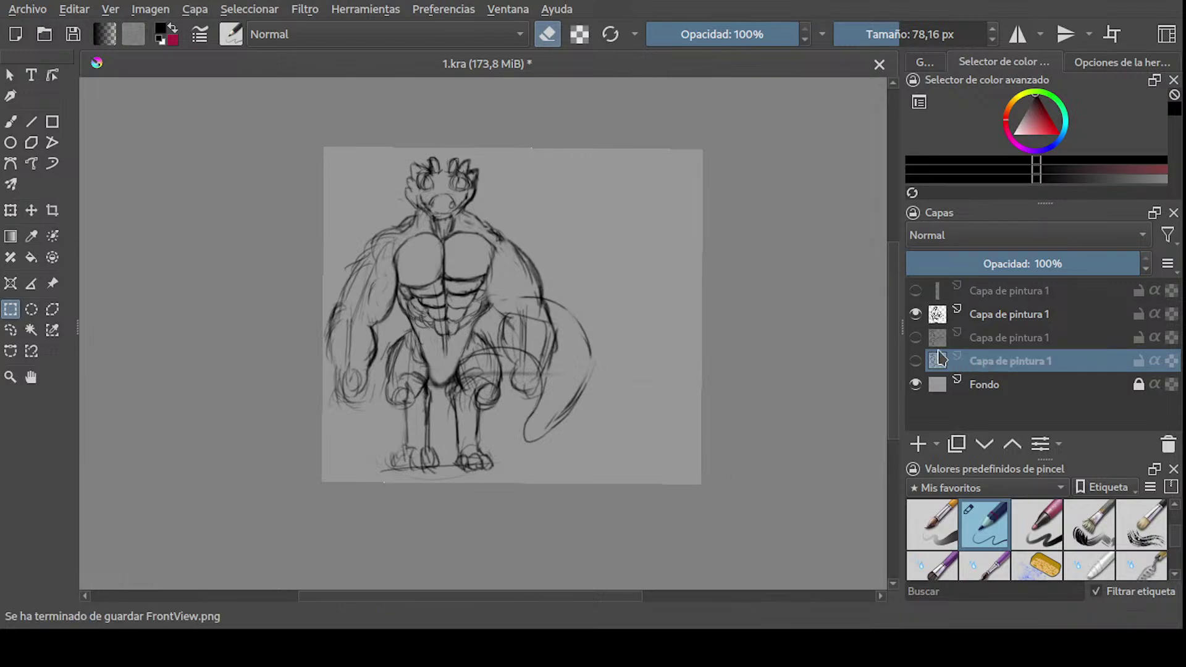
- Hide the front view, show only the side-view layer directly below it, and save the document
left_click(915, 314)
left_click(915, 338)
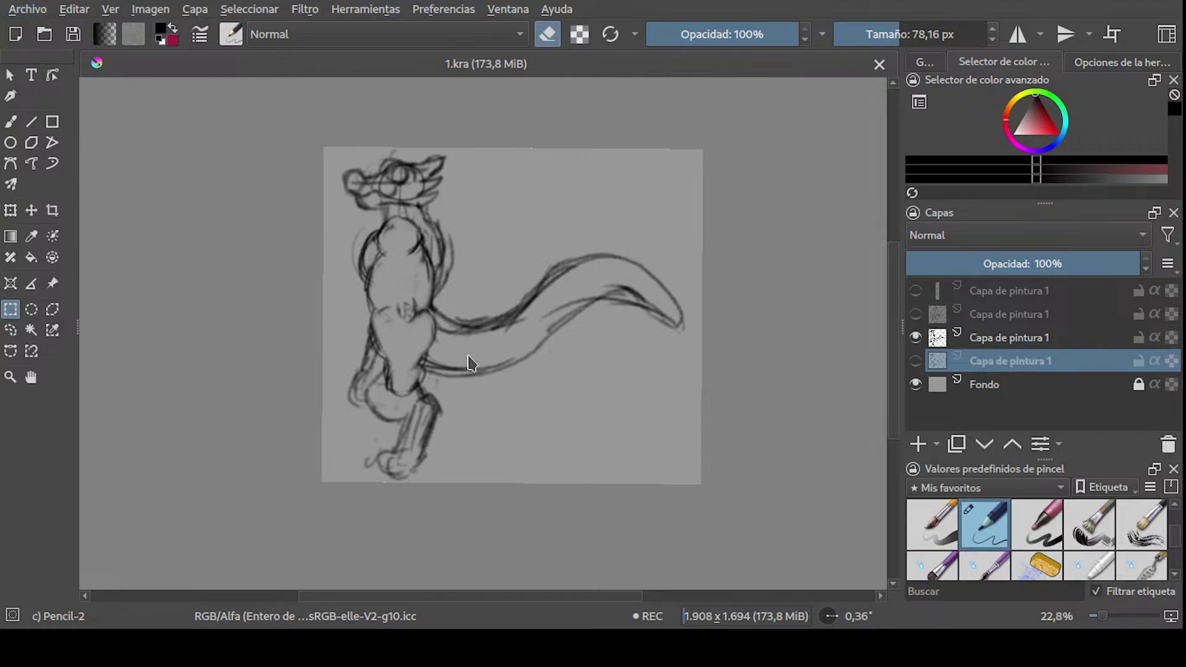
key("ctrl+s")
- Show only the lowest side-view layer in place of the other one and export the image as Side1.png
left_click(915, 337)
left_click(915, 361)
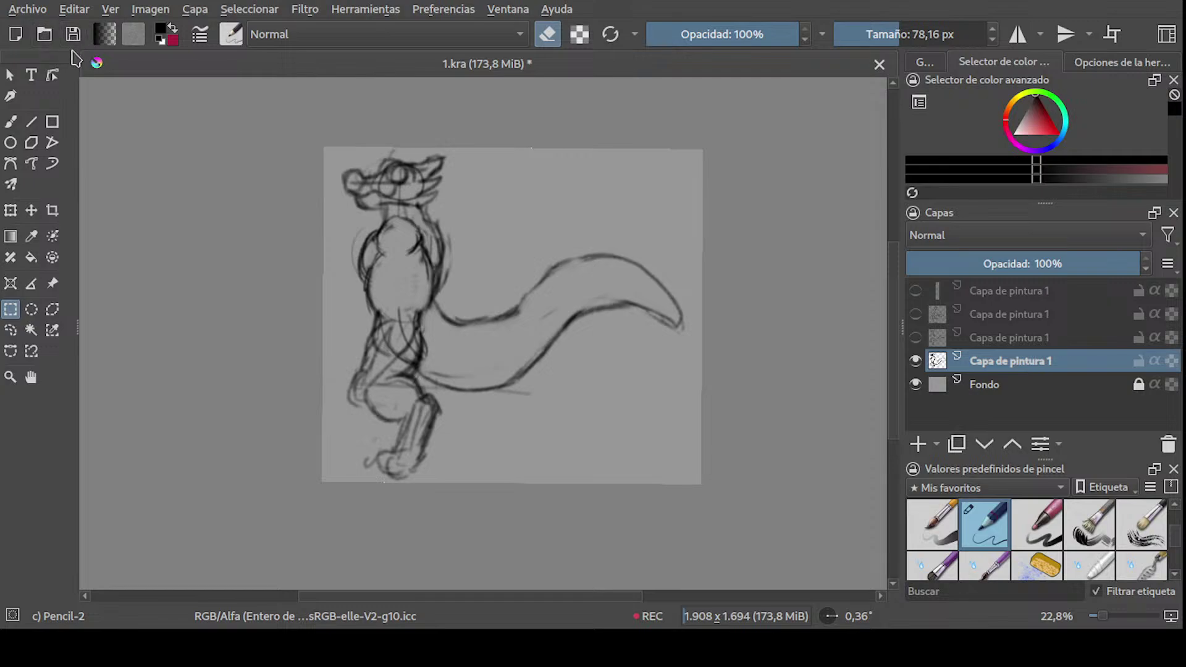
key("alt")
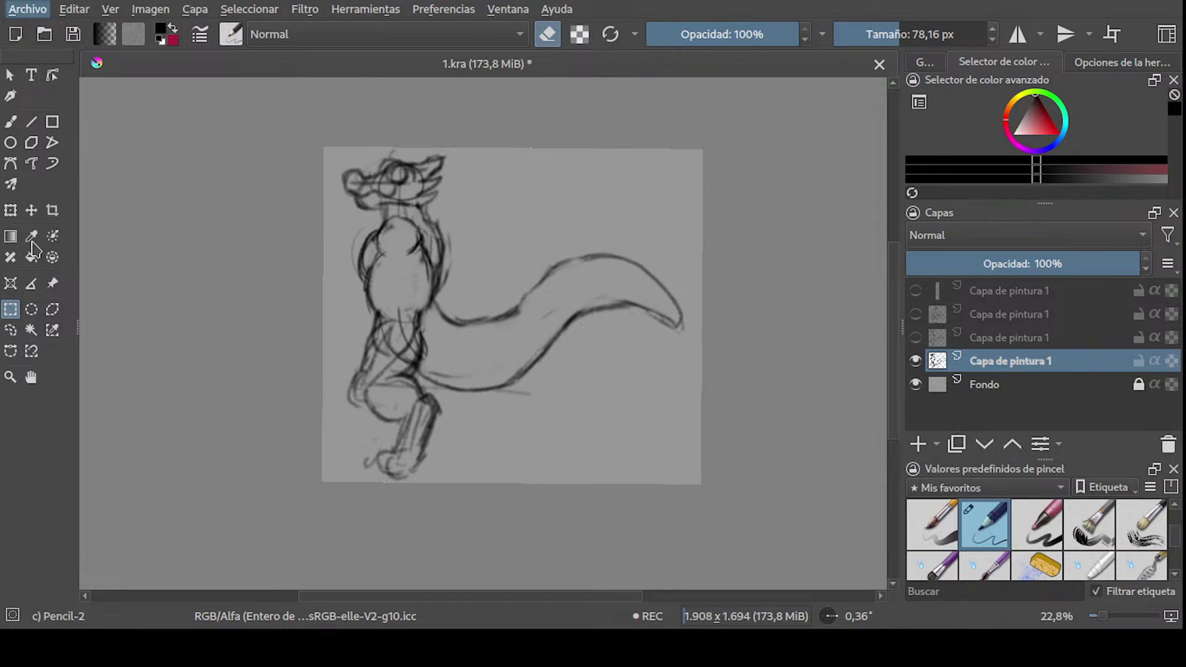
left_click(141, 181)
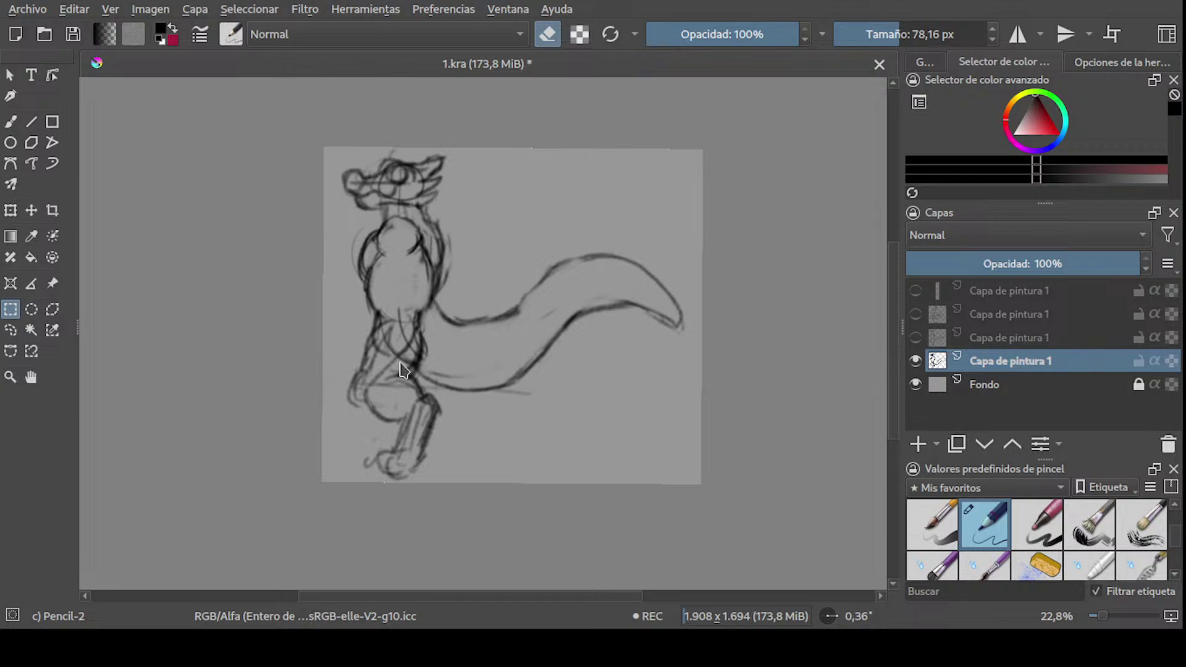
key("ctrl+s")
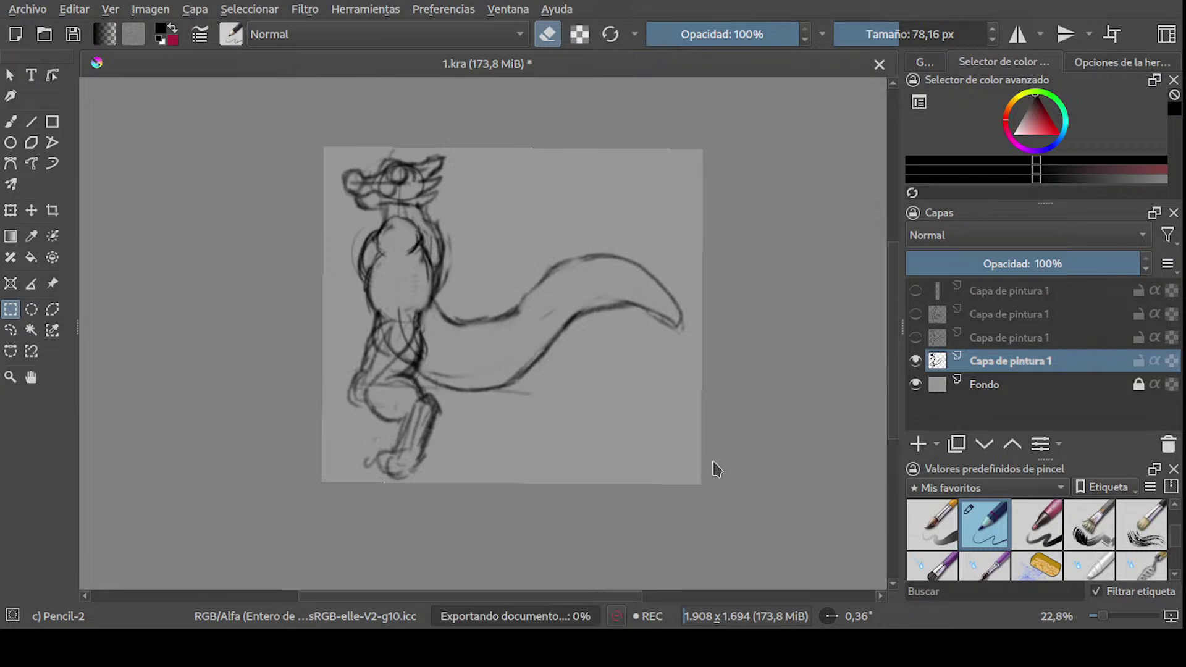
scroll(673, 243, "up", 1)
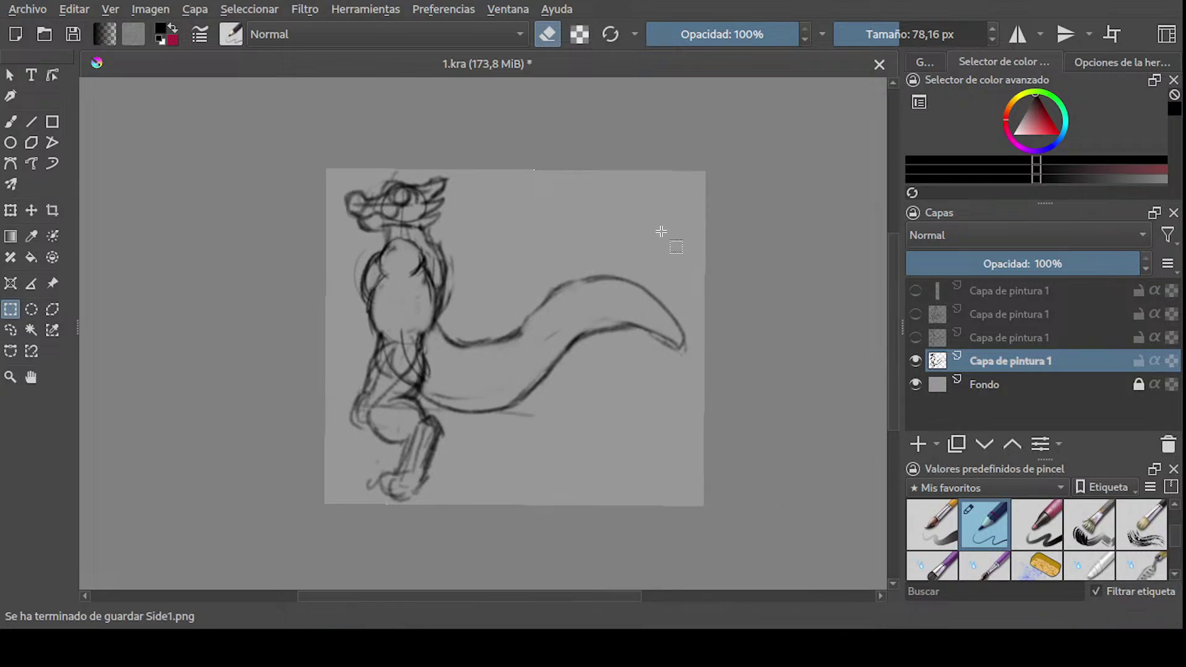
- Make the hidden side-view layer above the lowest one active and save the document
left_click(994, 337)
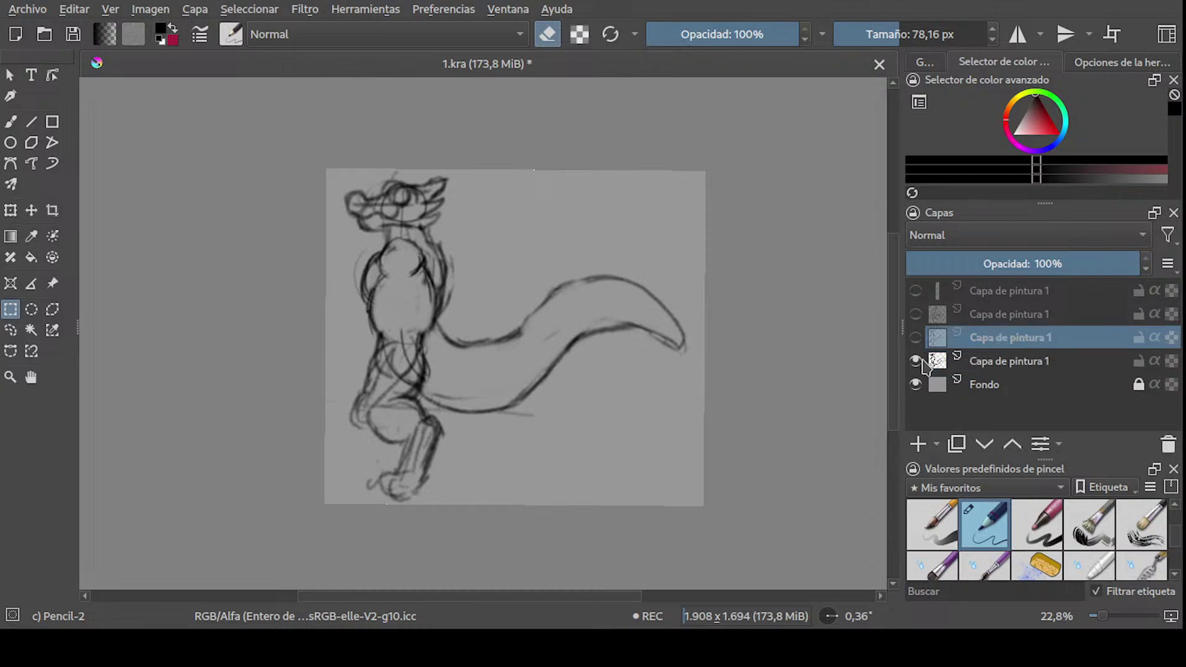
left_click(916, 361)
left_click(915, 361)
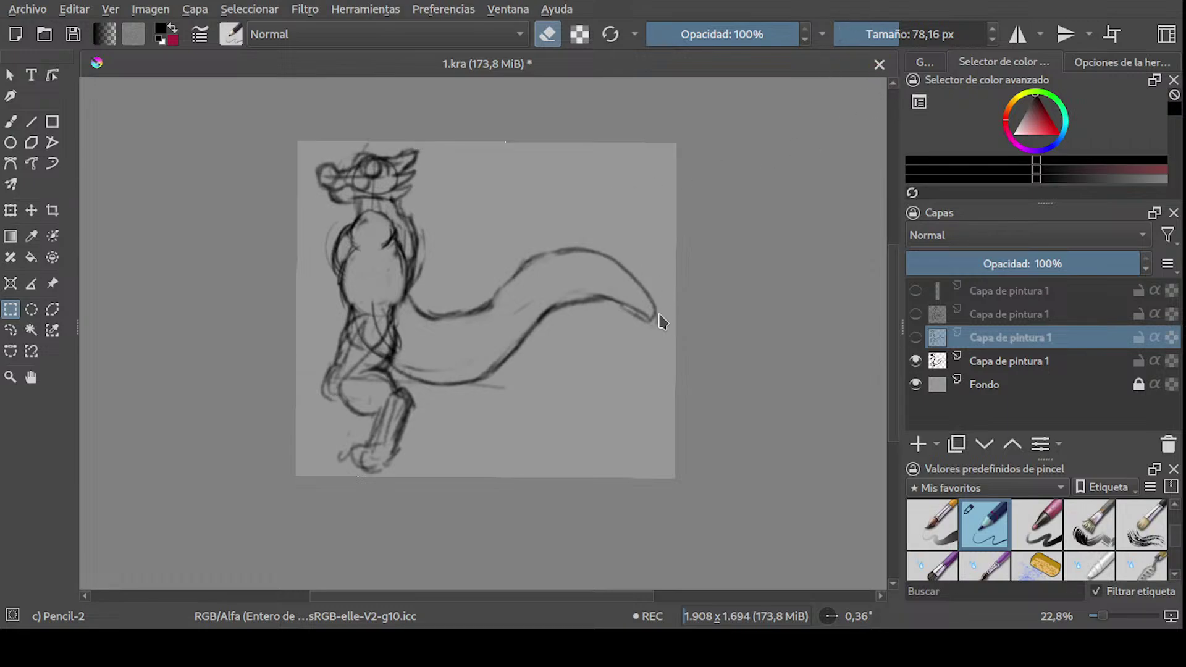
key("ctrl+s")
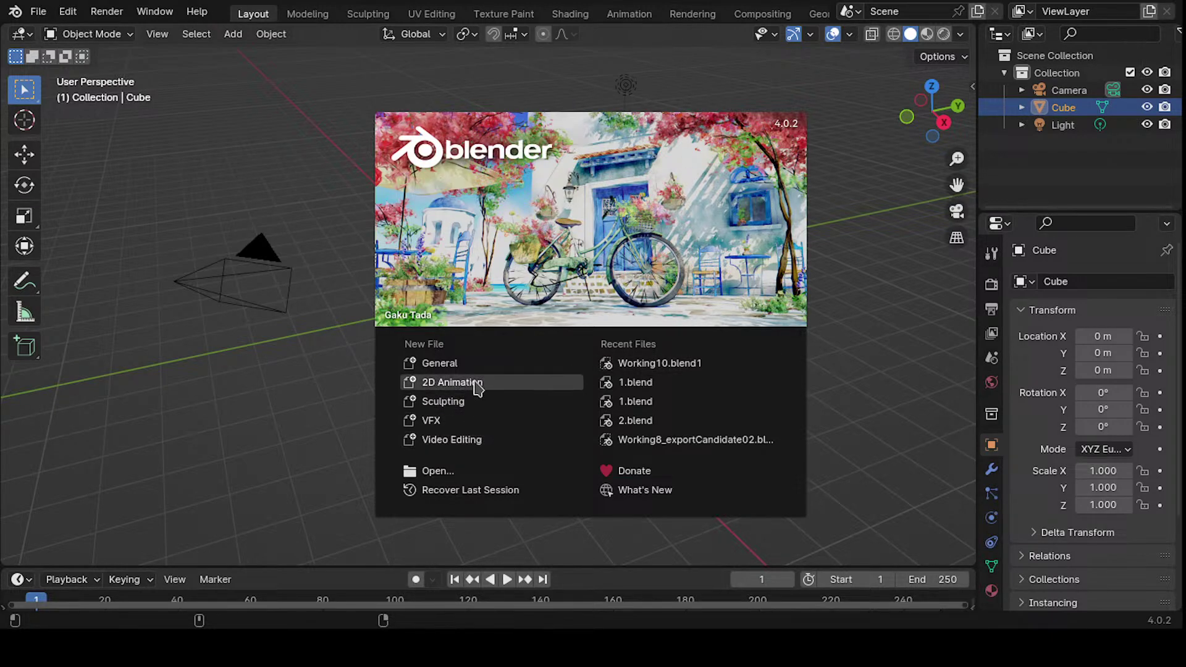
- Switch to Blender, start a new General file and delete the default cube
left_click(496, 363)
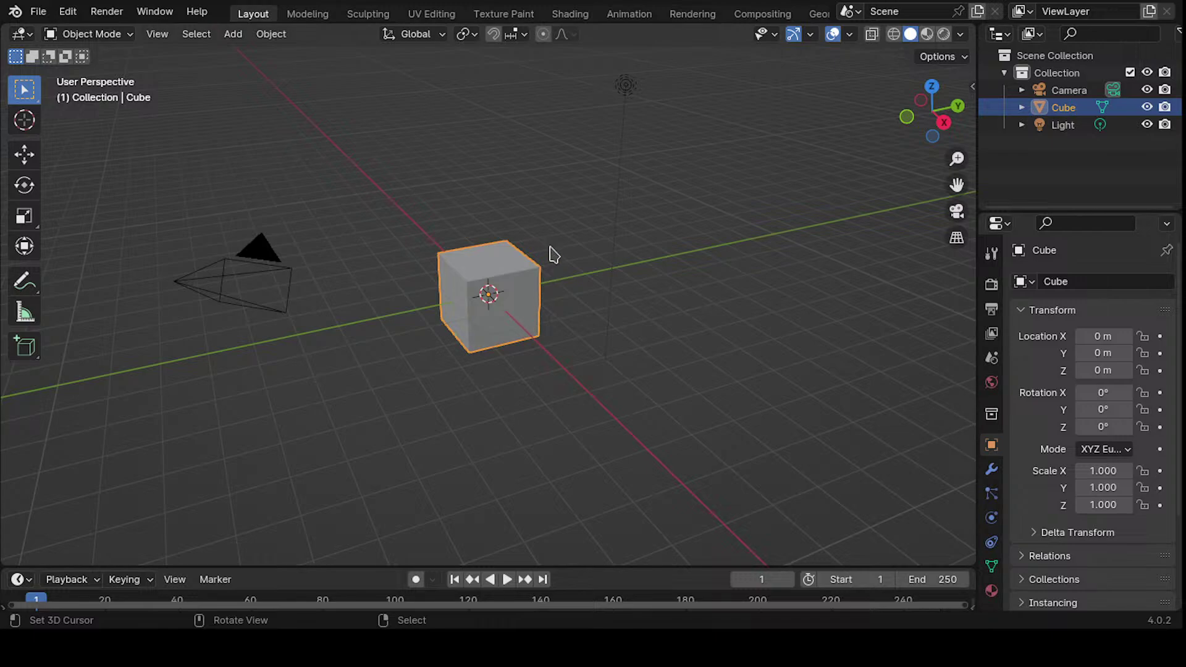
mouse_move(550, 253)
middle_mouse_down()
mouse_move(439, 267)
mouse_move(630, 196)
mouse_move(528, 319)
mouse_move(532, 357)
mouse_move(561, 262)
mouse_move(698, 272)
mouse_move(562, 242)
mouse_move(650, 243)
mouse_move(570, 263)
middle_mouse_up()
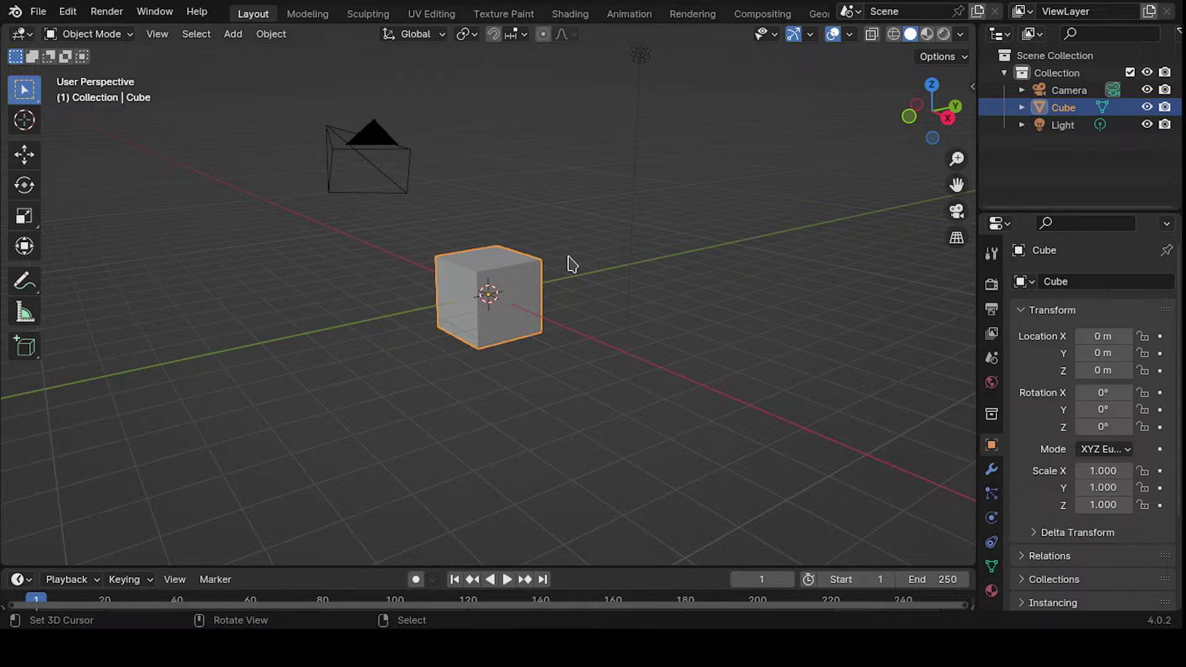
key("x")
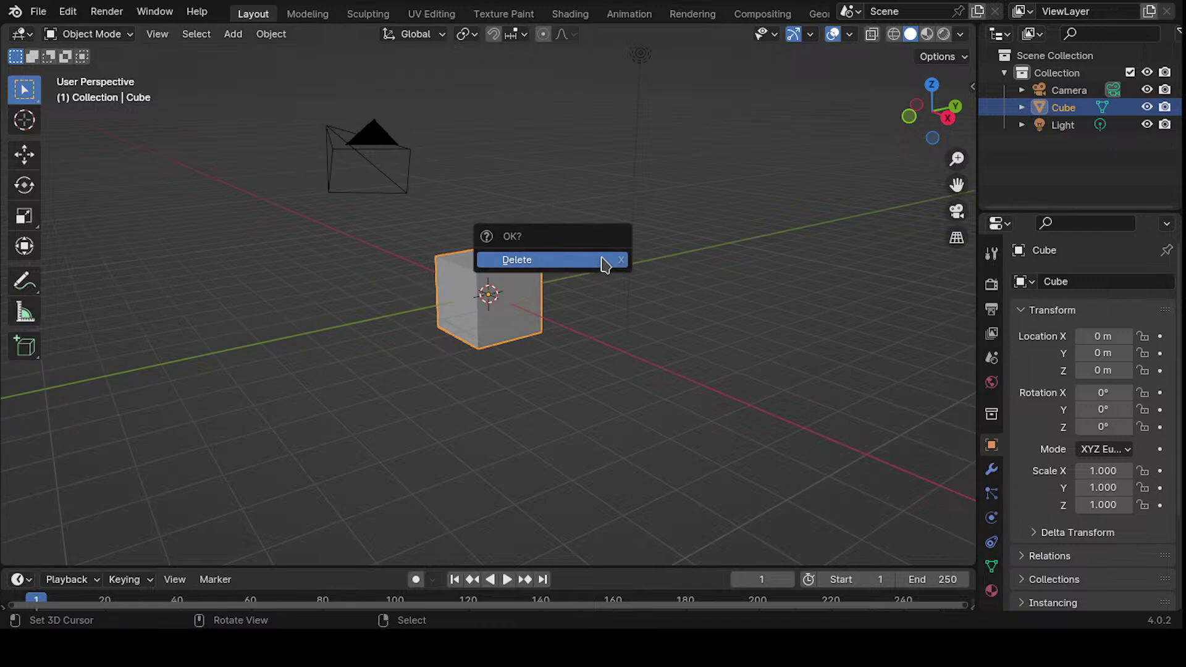
left_click(605, 264)
middle_click_drag(619, 233, 569, 257)
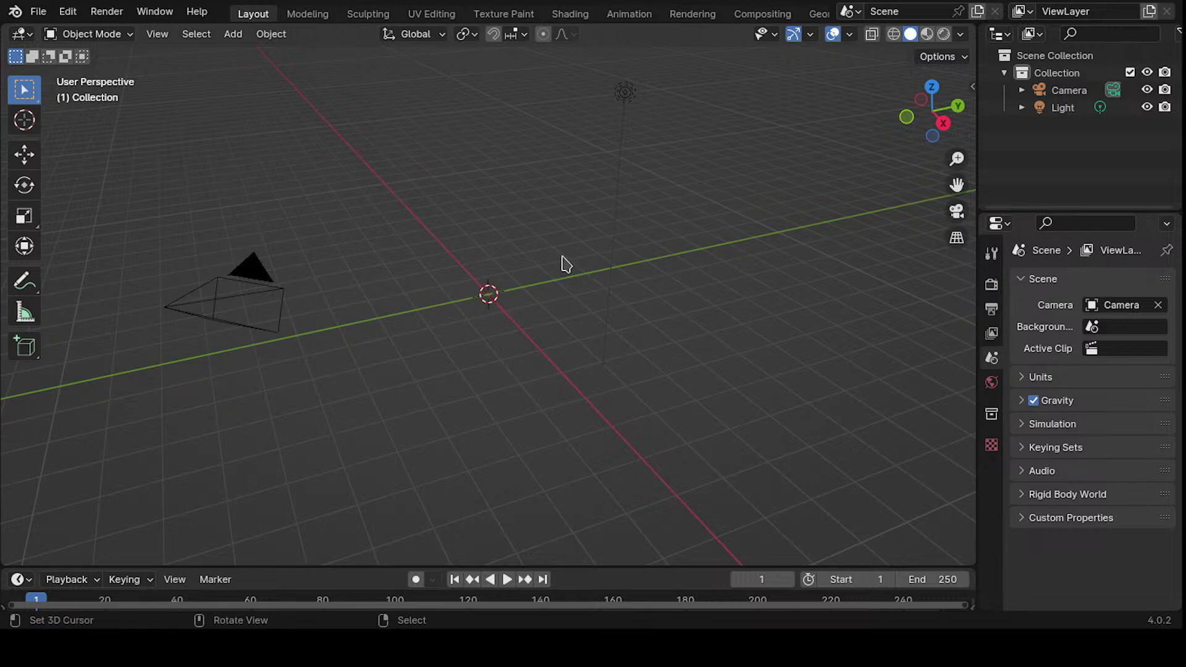
- Add a cube mesh at the world origin, inspect it from several angles, and delete it
key("shift+a")
mouse_move(574, 281)
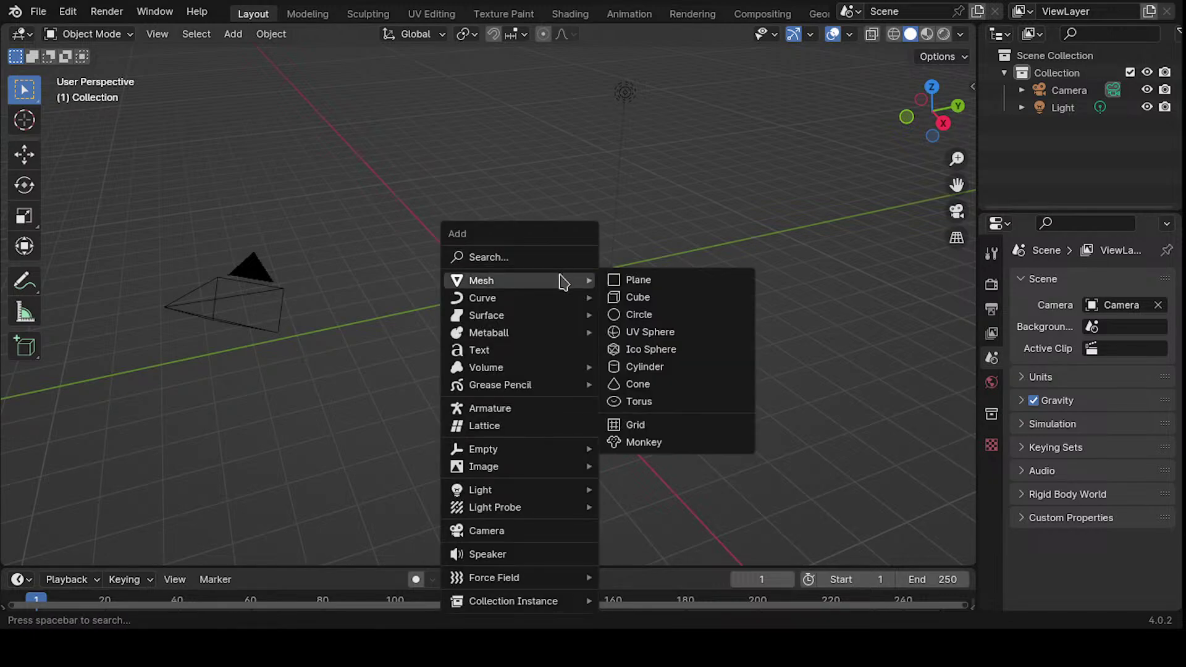
left_click(704, 303)
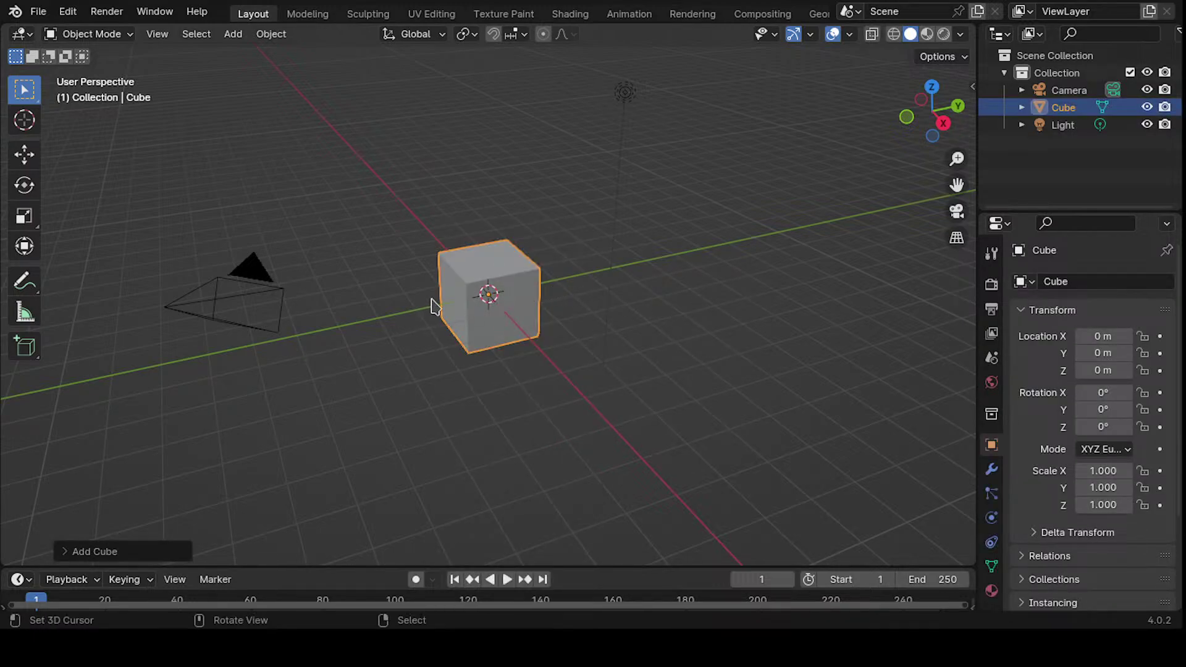
middle_click_drag(432, 312, 543, 312)
scroll(543, 312, "up", 5)
middle_click_drag(592, 251, 512, 346)
scroll(567, 280, "down", 3)
scroll(548, 310, "down", 2)
middle_click_drag(512, 346, 492, 365)
key("x")
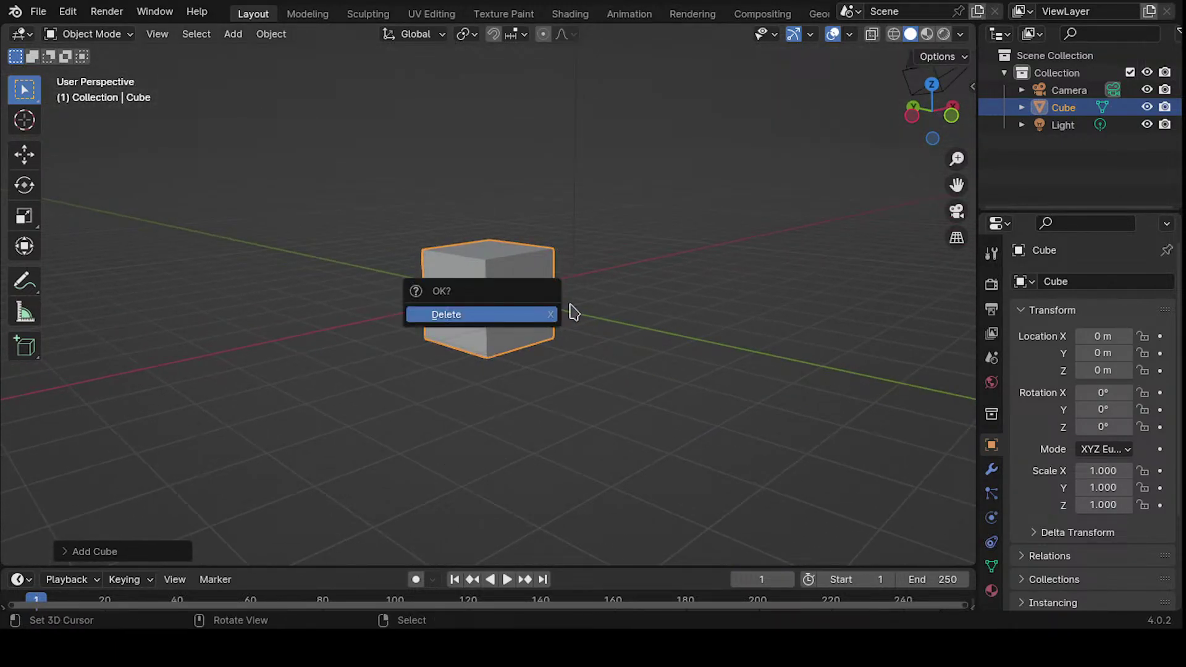
left_click(531, 314)
- Try adding the front-view sketch as an image from the tilted perspective view, and delete it
key("shift+a")
mouse_move(540, 507)
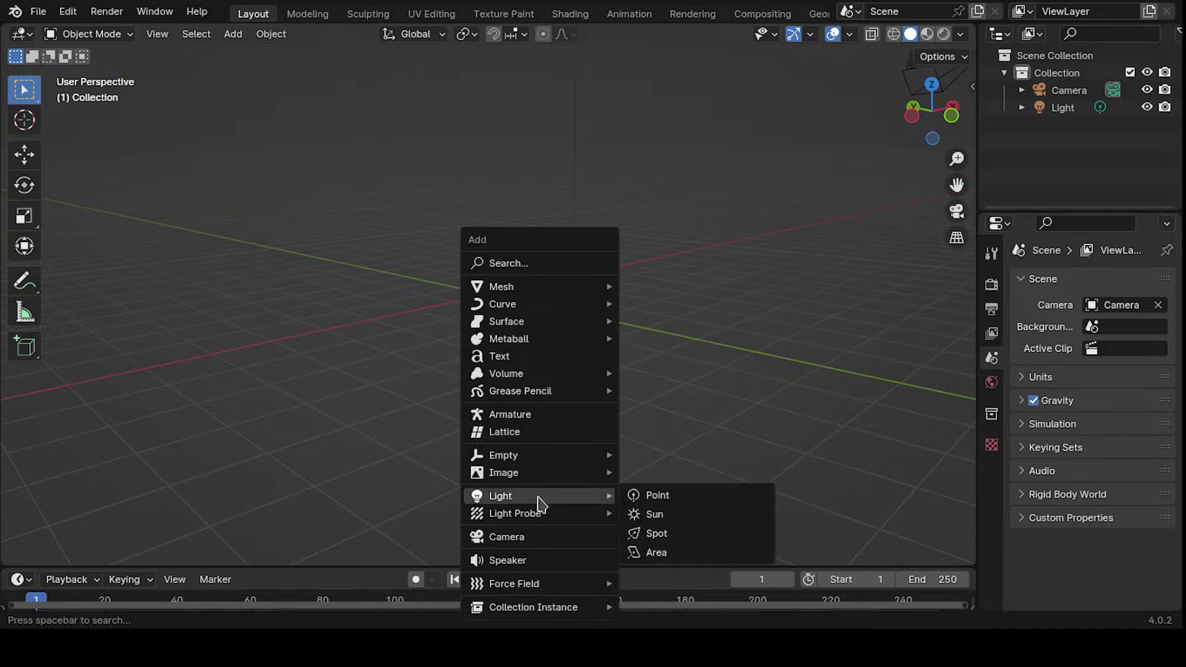
mouse_move(569, 472)
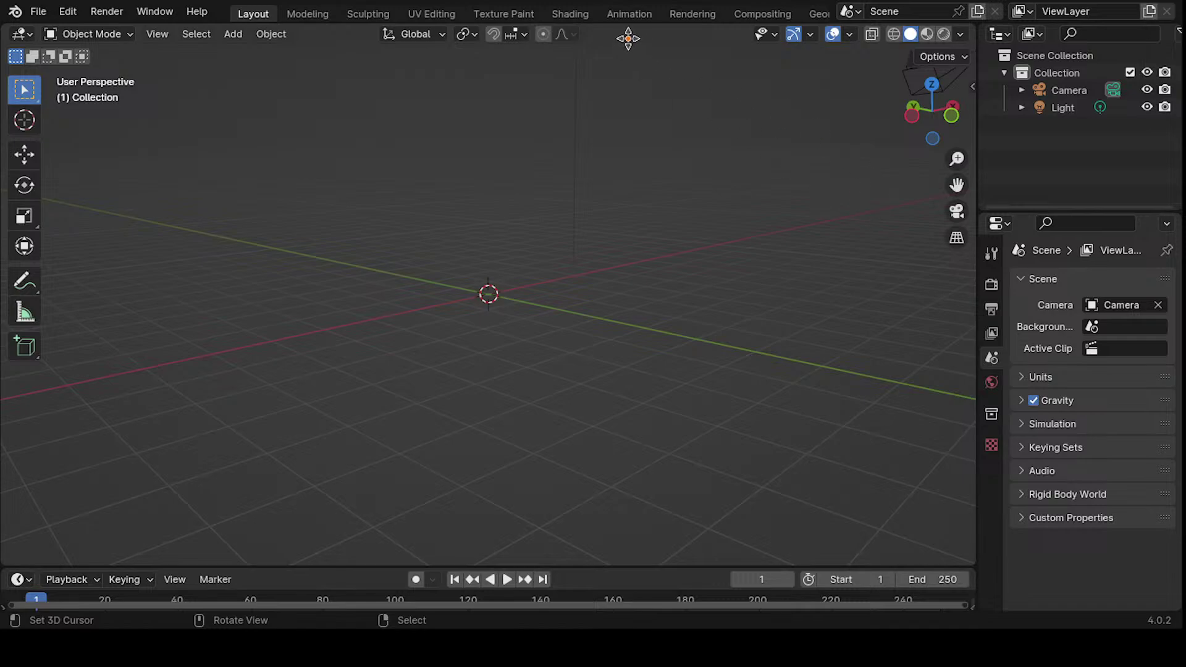
key("shift+a")
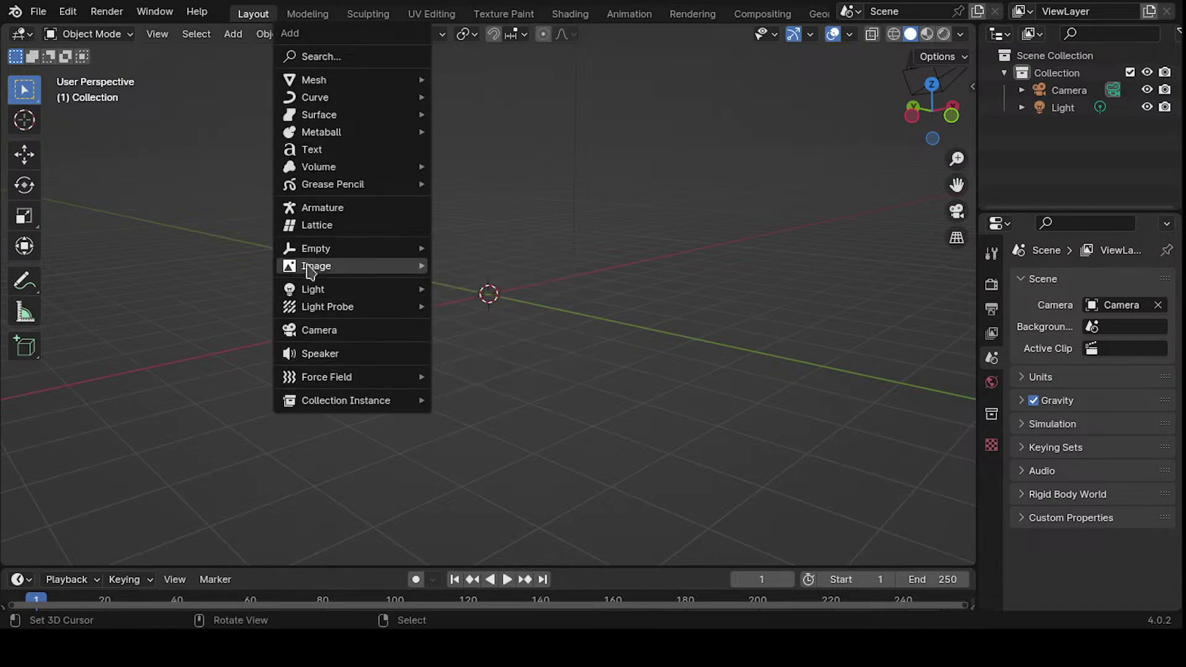
mouse_move(377, 272)
key("Escape")
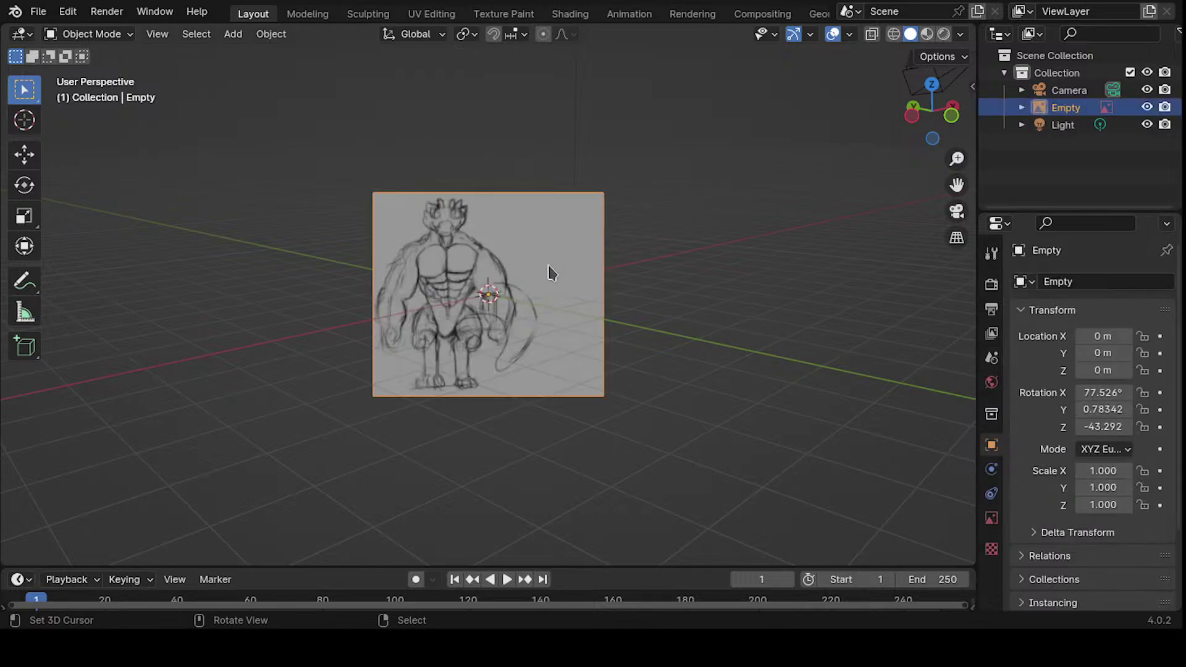
middle_click_drag(552, 273, 497, 231)
key("Delete")
middle_click_drag(636, 206, 574, 216)
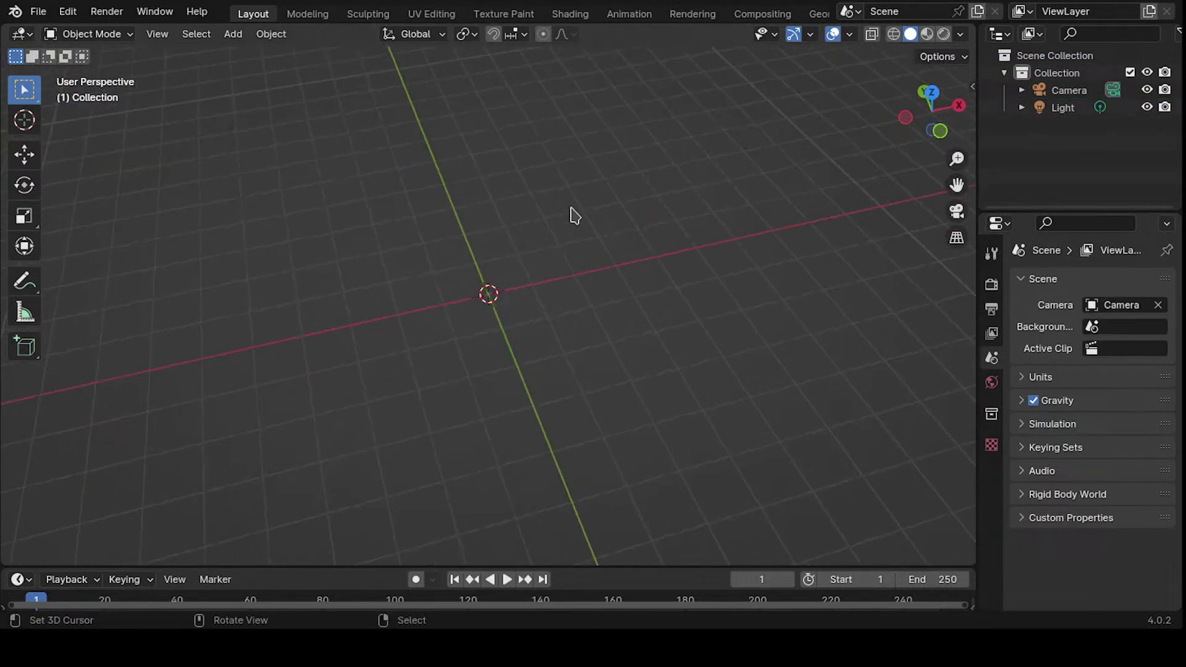
- Add the front-view sketch as a reference image at the world origin, aligned to the front orthographic view
key("KP_1")
key("KP_3")
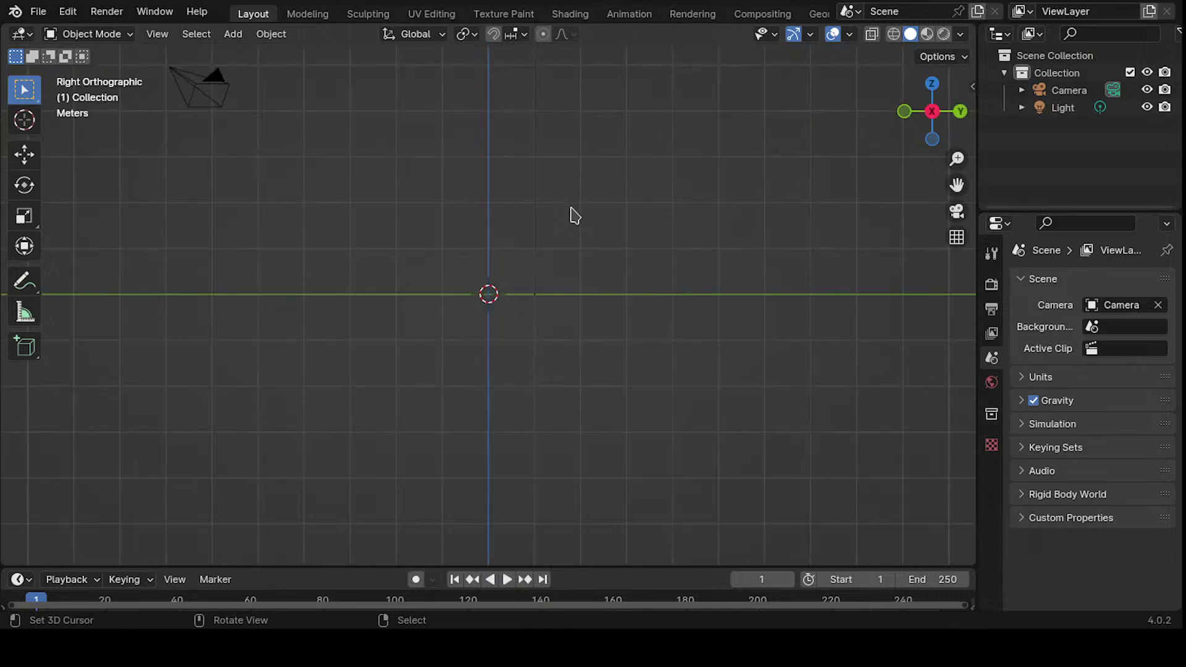
key("KP_1")
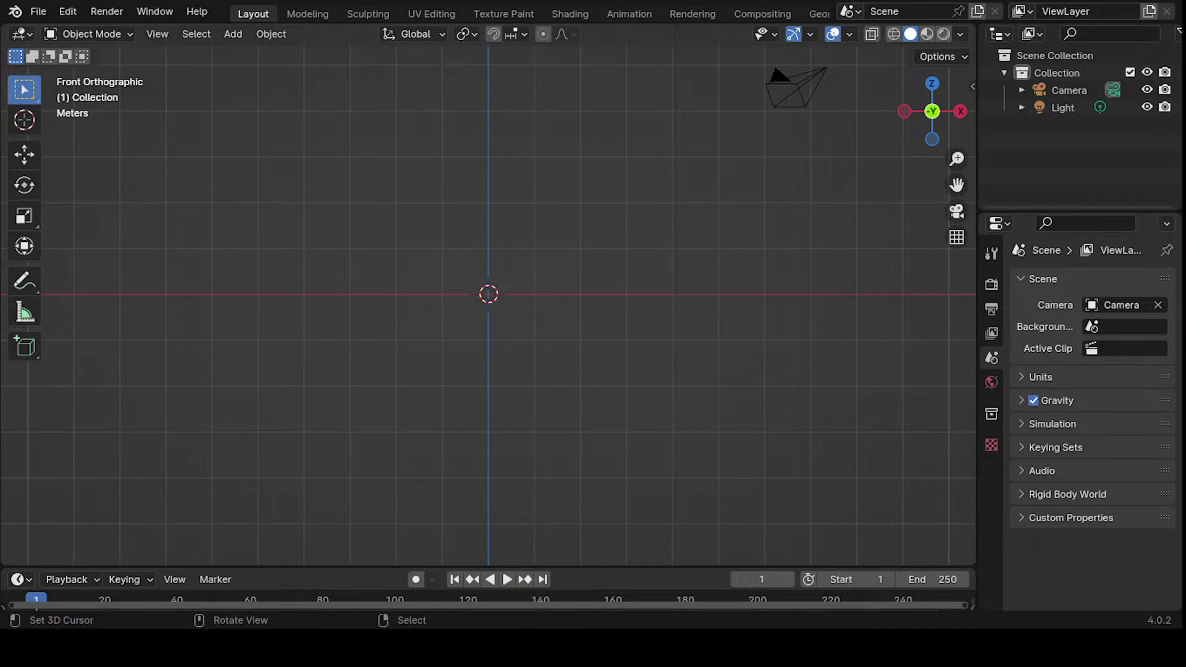
middle_click_drag(400, 354, 538, 300, "shift")
key("shift+a")
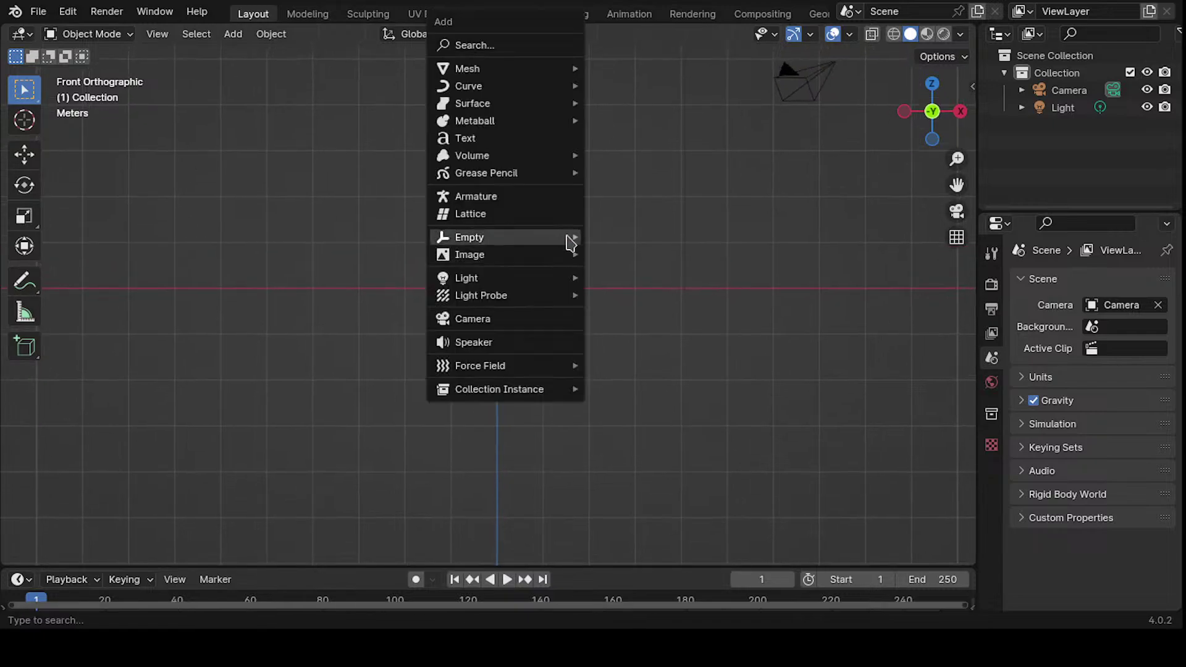
mouse_move(532, 254)
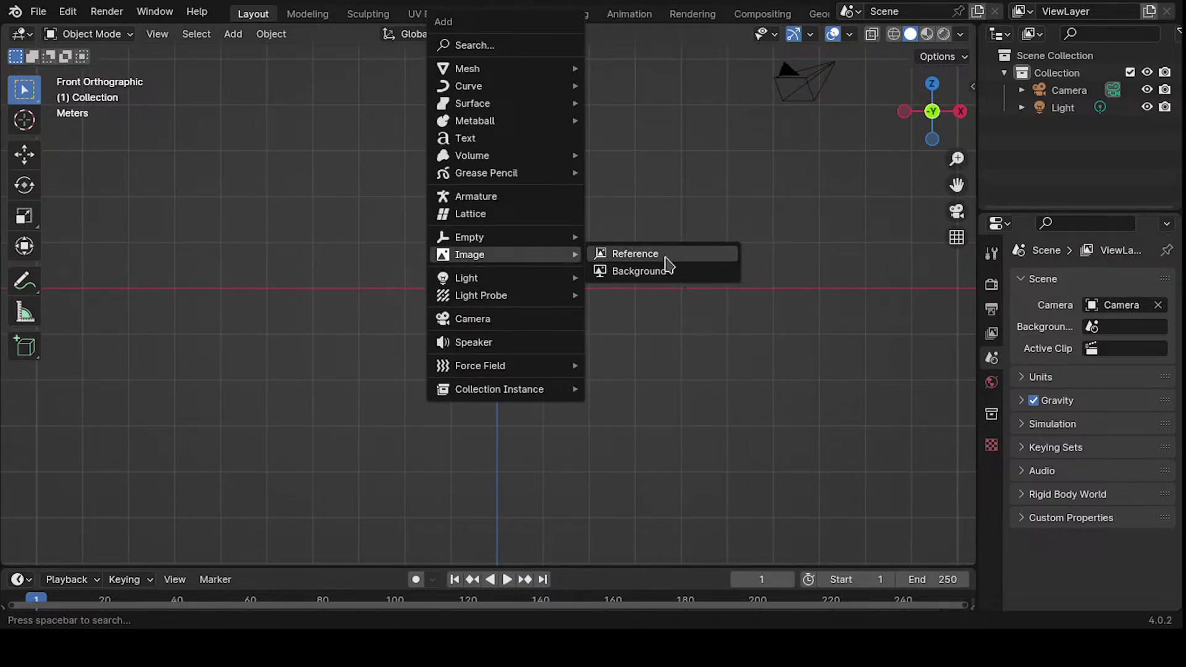
key("Escape")
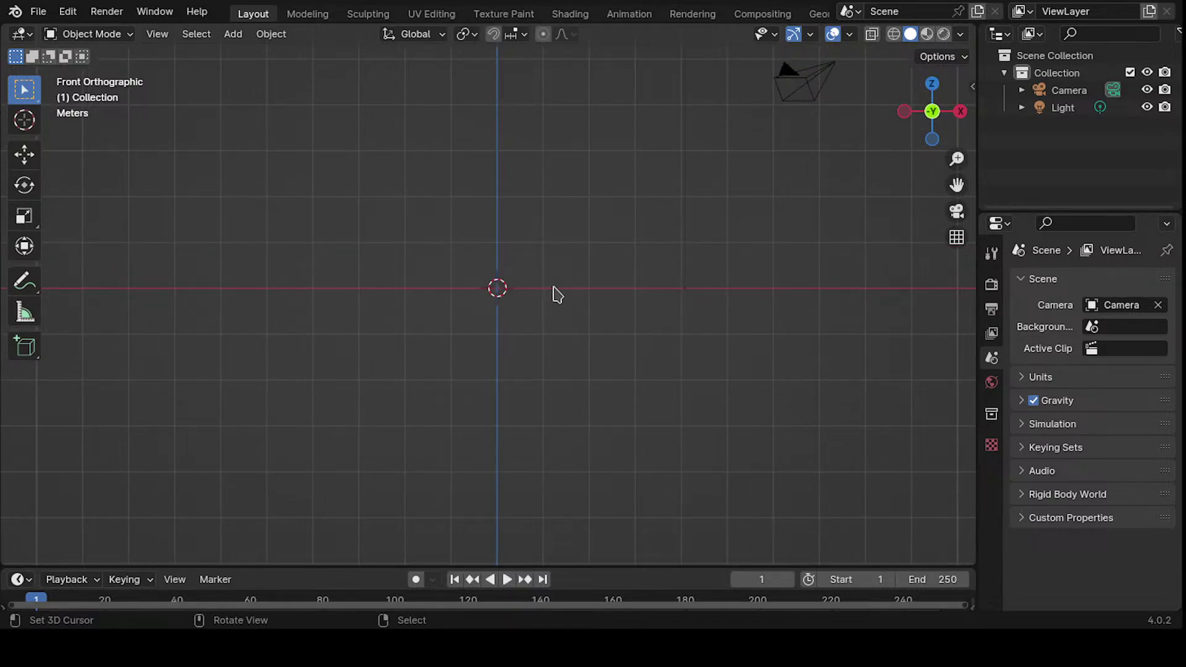
left_click_drag(1006, 587, 662, 261)
mouse_move(661, 262)
middle_mouse_down()
mouse_move(659, 291)
mouse_move(519, 386)
mouse_move(574, 328)
mouse_move(897, 341)
mouse_move(539, 291)
mouse_move(619, 261)
middle_mouse_up()
key("KP_1")
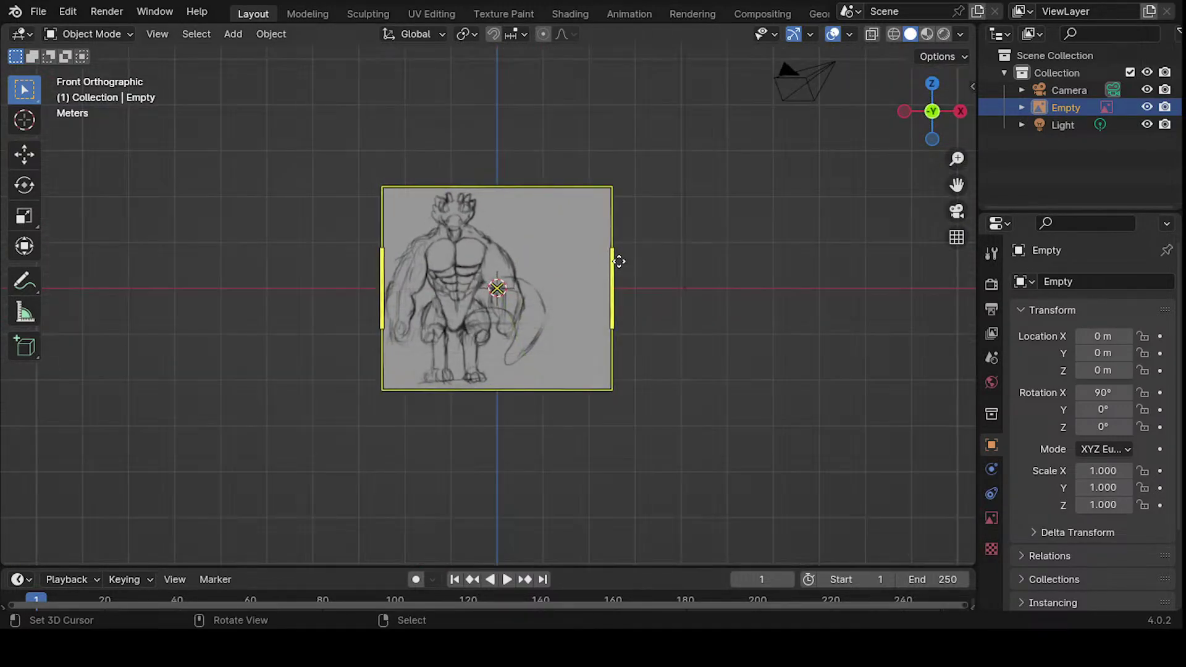
- Add a side-view sketch as a reference image at the world origin, aligned to the right orthographic view
key("KP_3")
key("KP_1")
key("KP_3")
middle_click_drag(621, 268, 501, 314)
key("KP_3")
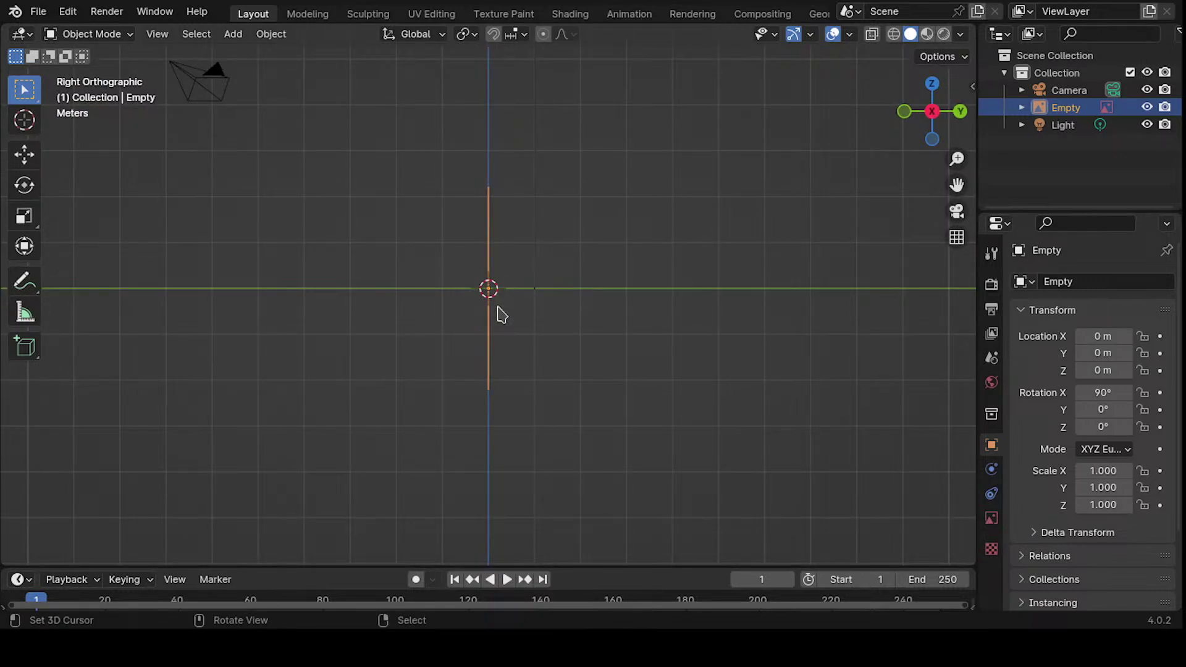
key("shift+a")
mouse_move(525, 258)
double_click(565, 236)
- Add one more side reference image at the origin from the right orthographic view and check how the images intersect
key("shift+a")
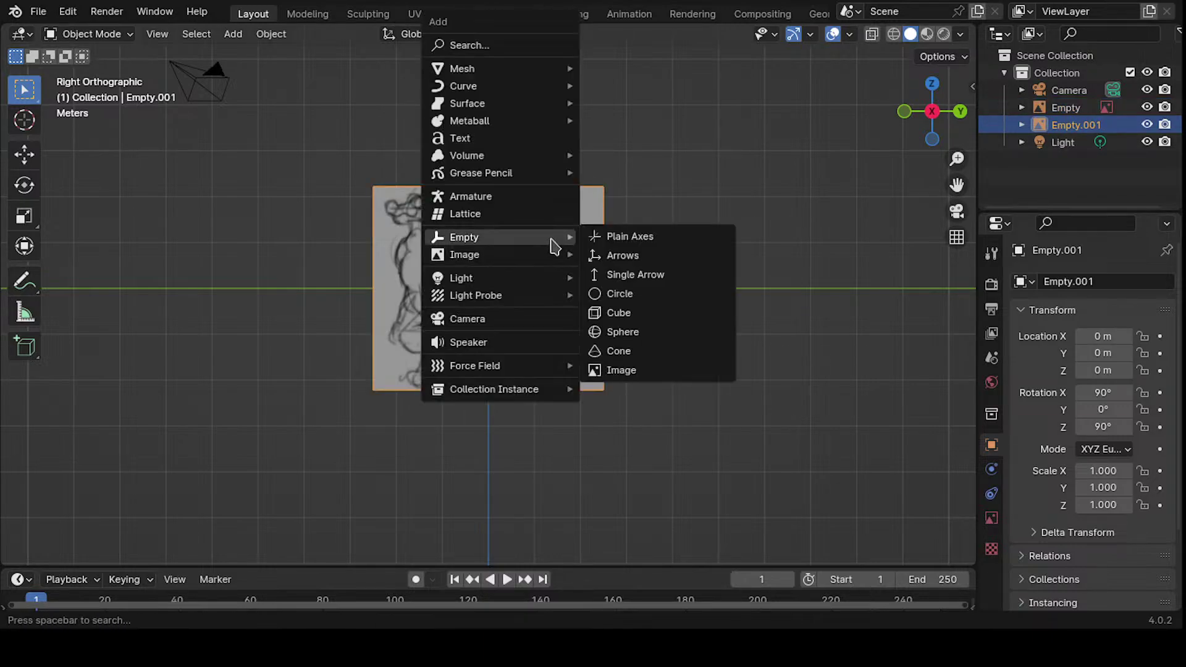
key("Escape")
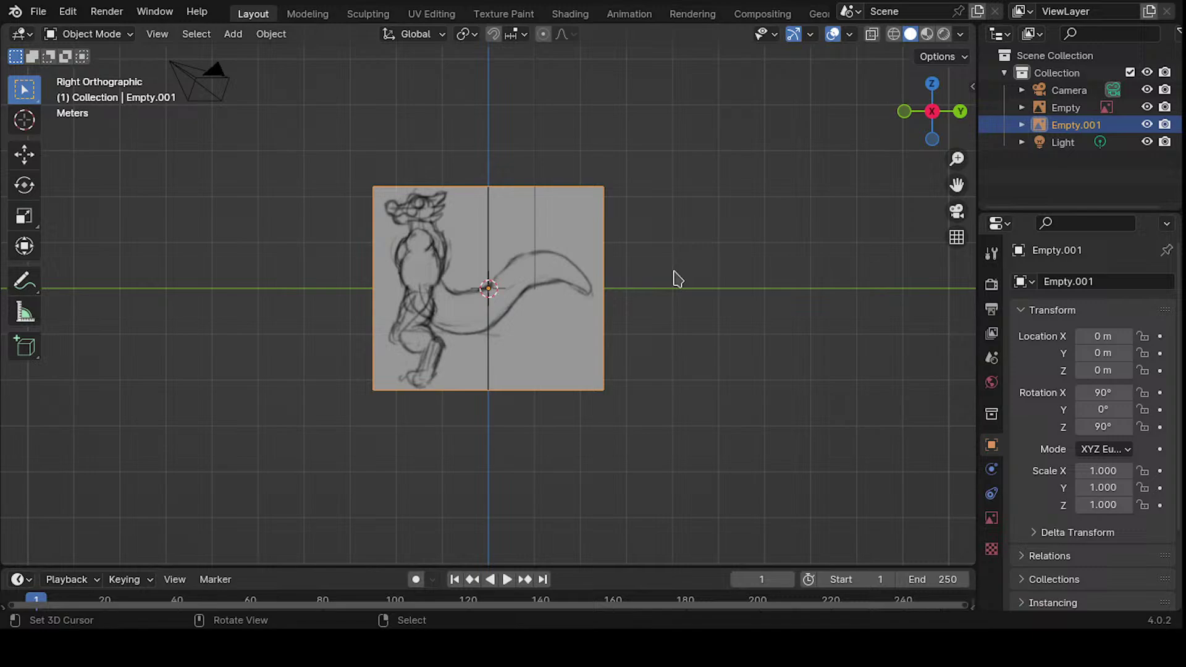
double_click(678, 204)
mouse_move(479, 247)
middle_mouse_down()
mouse_move(606, 286)
mouse_move(559, 314)
mouse_move(527, 247)
mouse_move(484, 219)
middle_mouse_up()
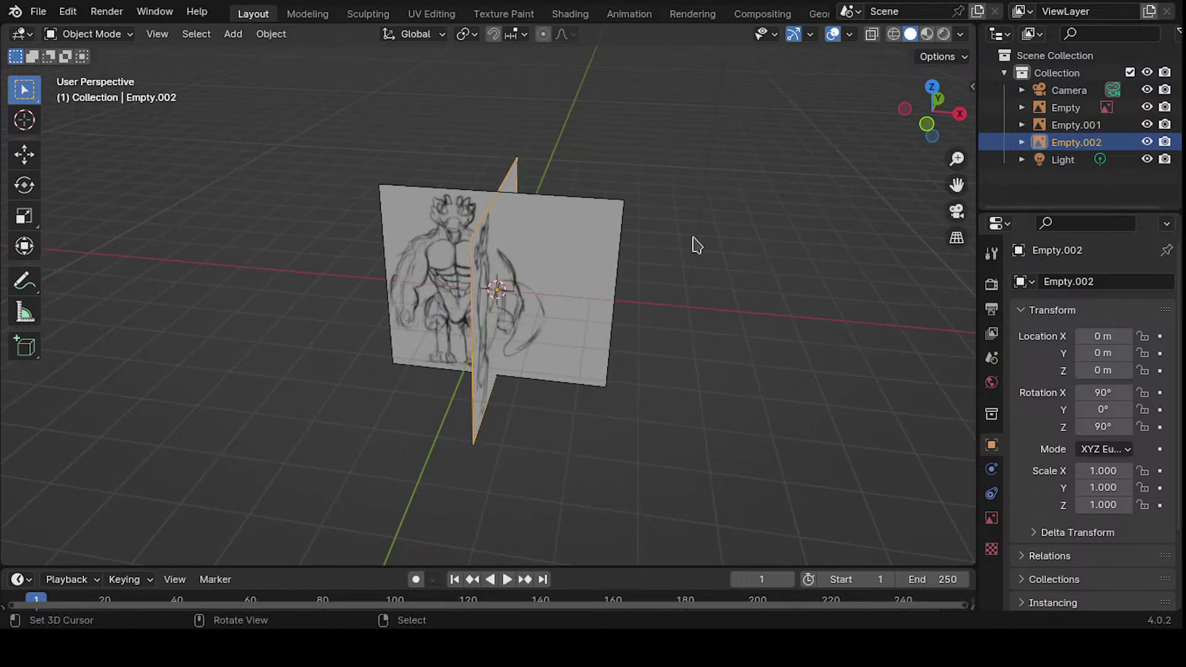
- Select the front-view image and review the 3D viewport's view lock, 3D cursor, collection and annotation settings
key("n")
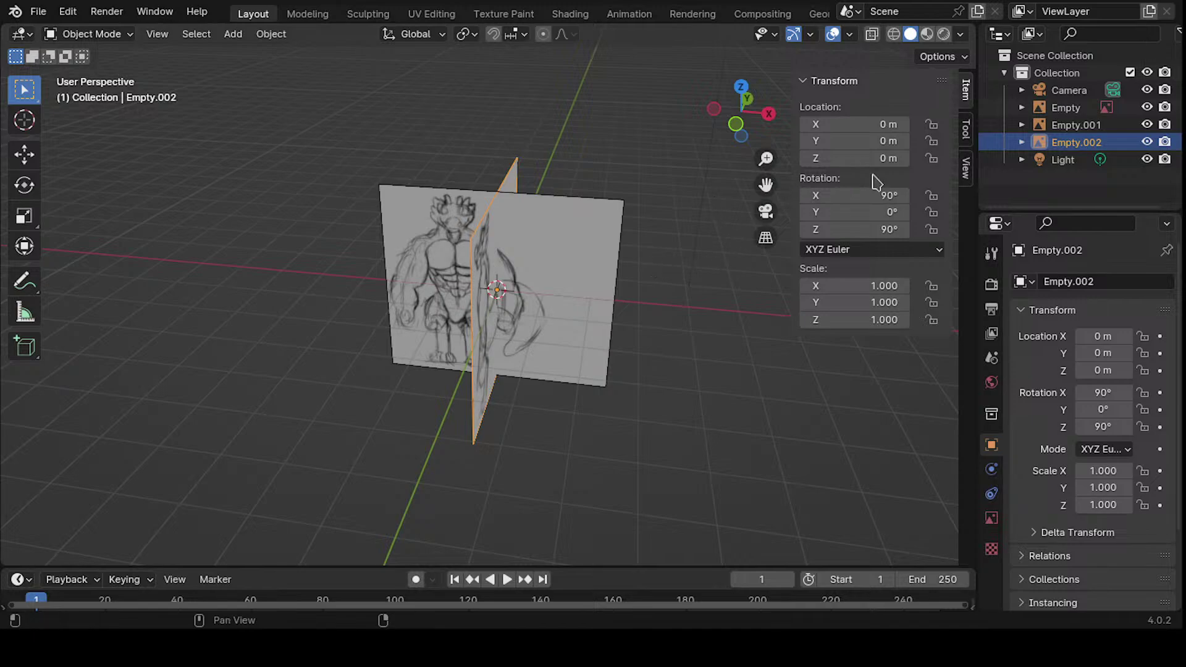
left_click(966, 176)
middle_click_drag(697, 247, 620, 299)
left_click(609, 285)
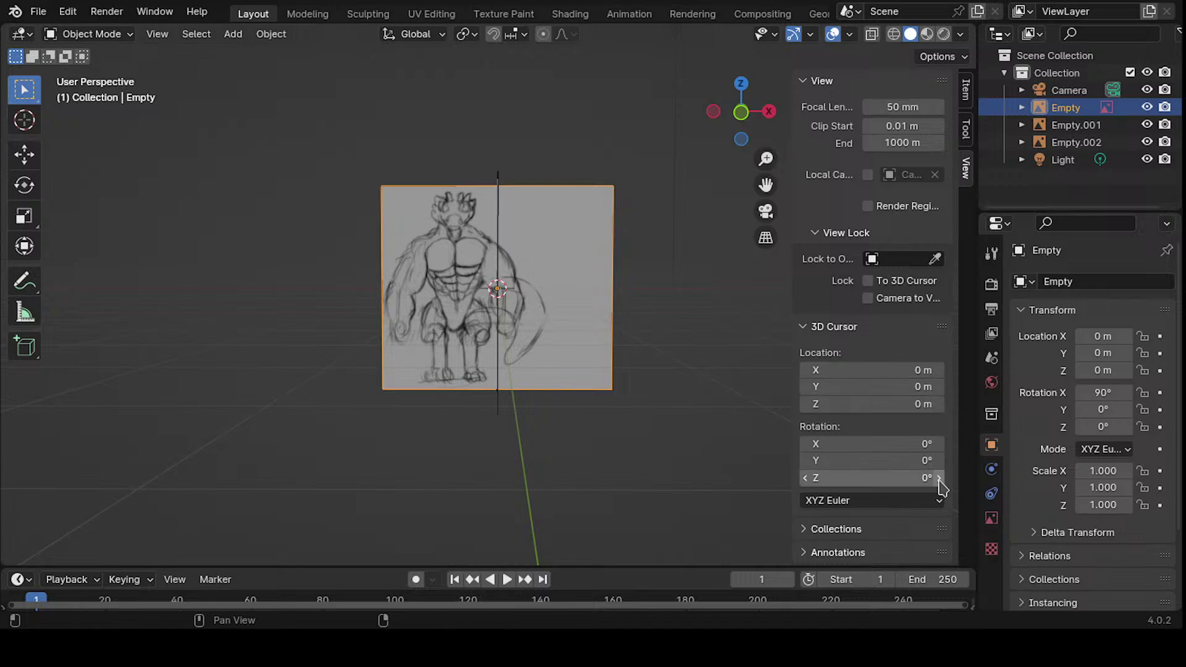
left_click(849, 529)
scroll(855, 519, "down", 2)
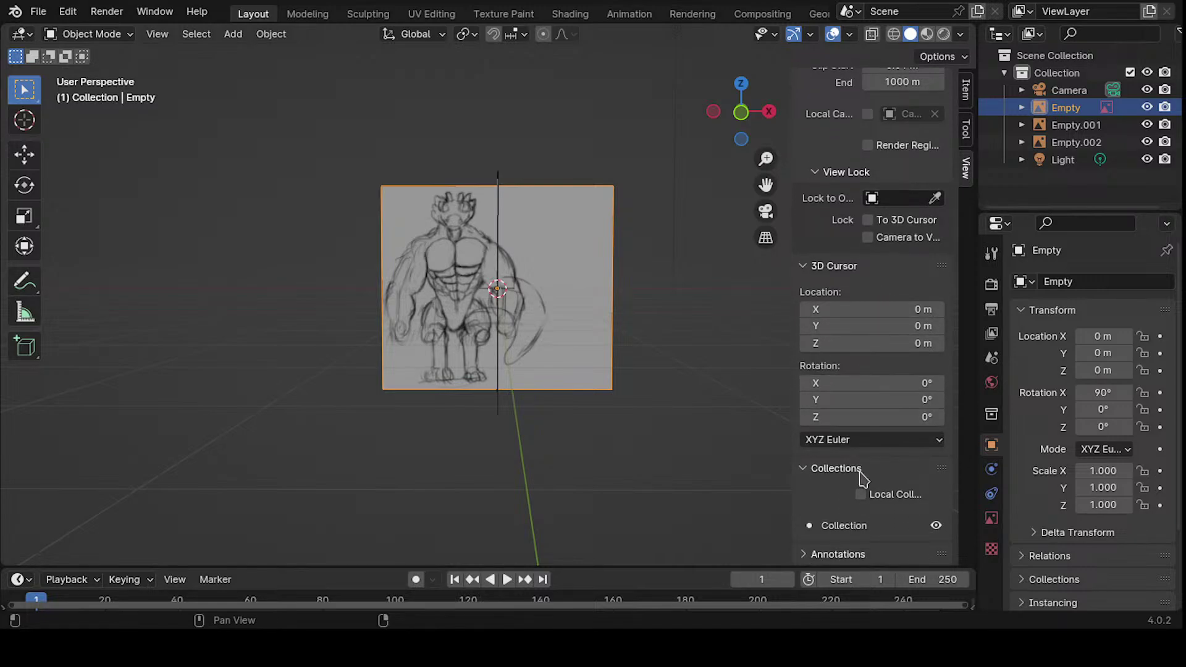
left_click(852, 555)
scroll(853, 522, "down", 1)
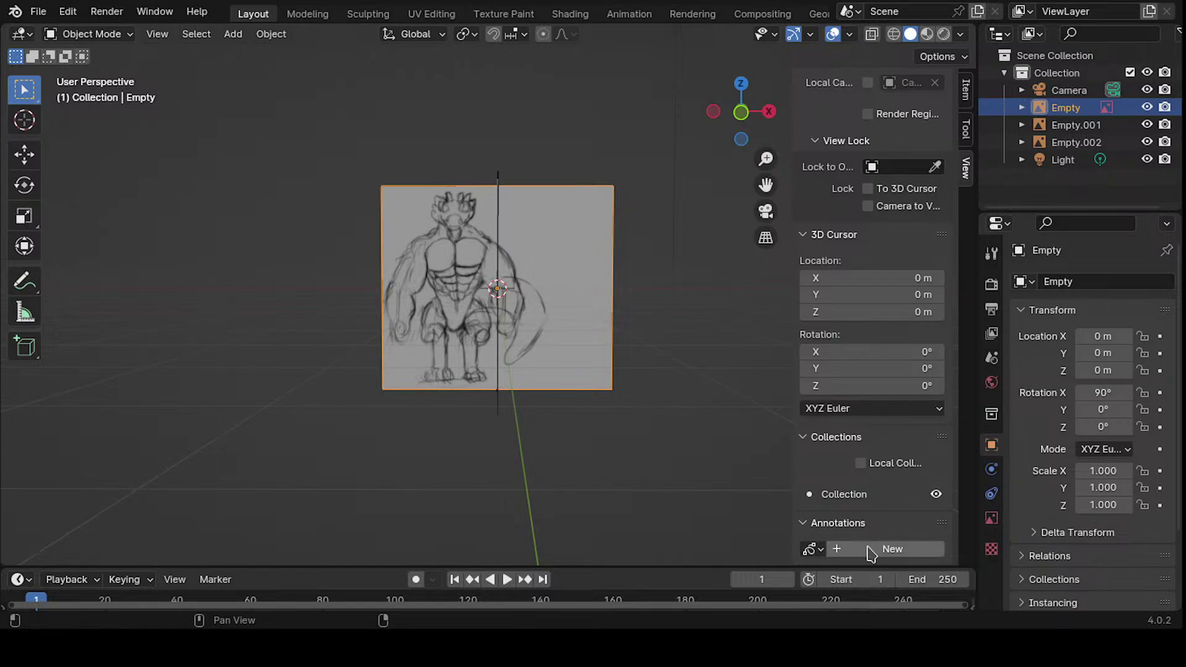
scroll(858, 524, "up", 1)
scroll(876, 296, "up", 2)
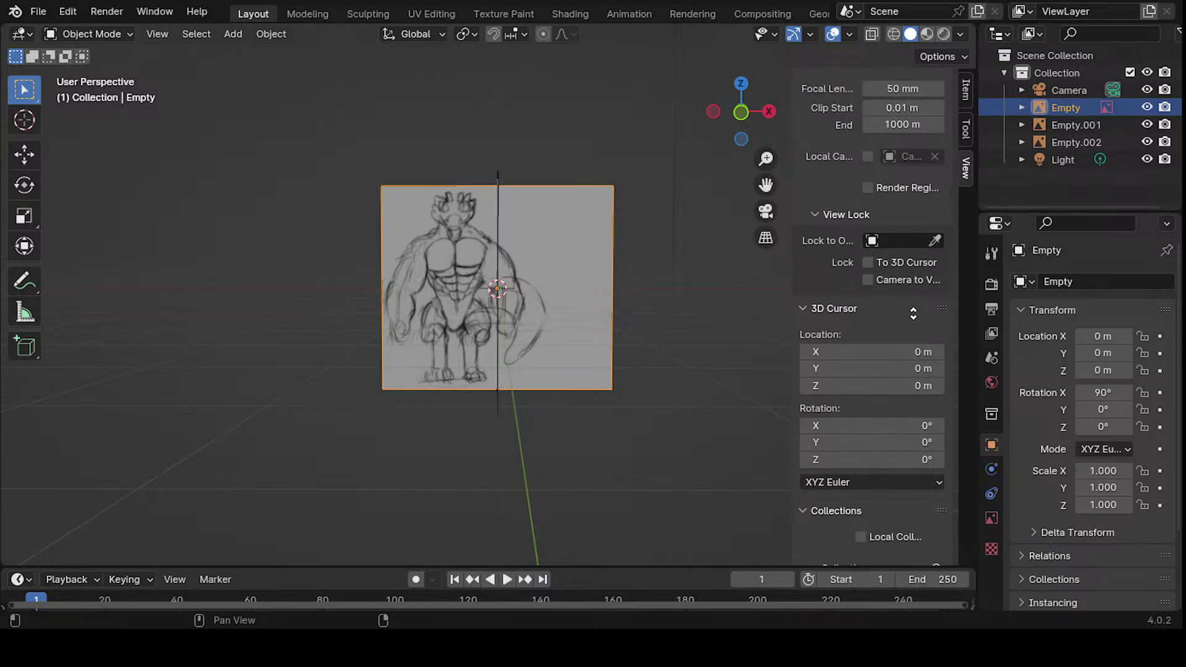
- Review the active tool's transform options and the workspace's mode, add-on filter and custom property settings
left_click(965, 139)
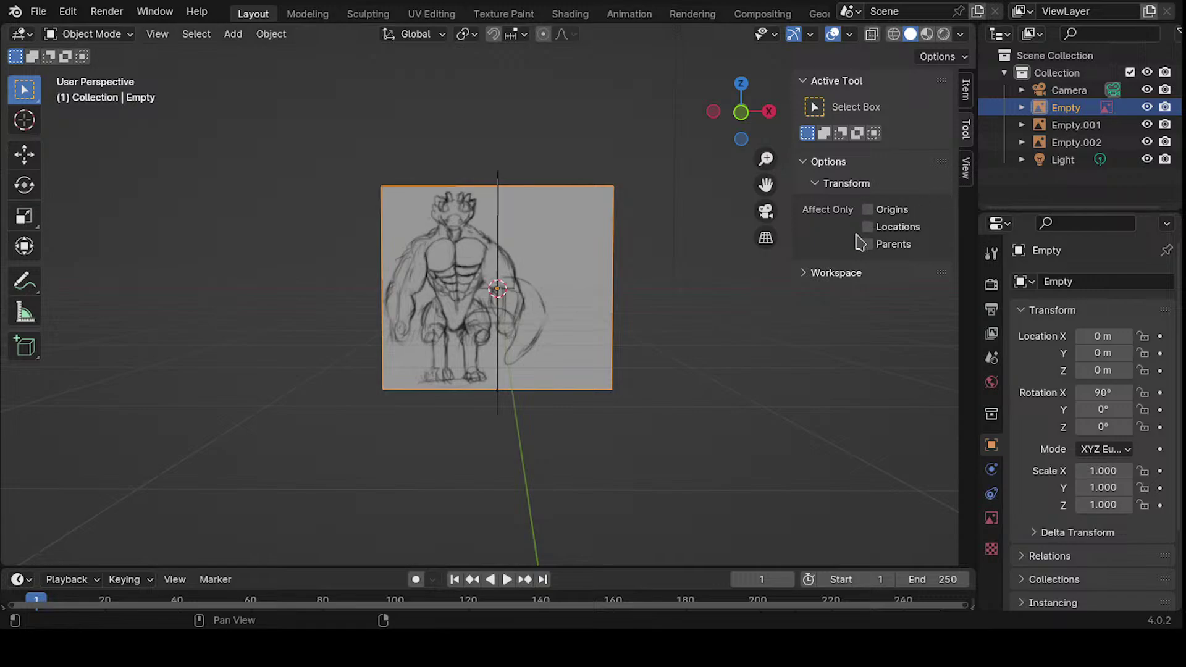
left_click(826, 273)
left_click(840, 274)
left_click(855, 181)
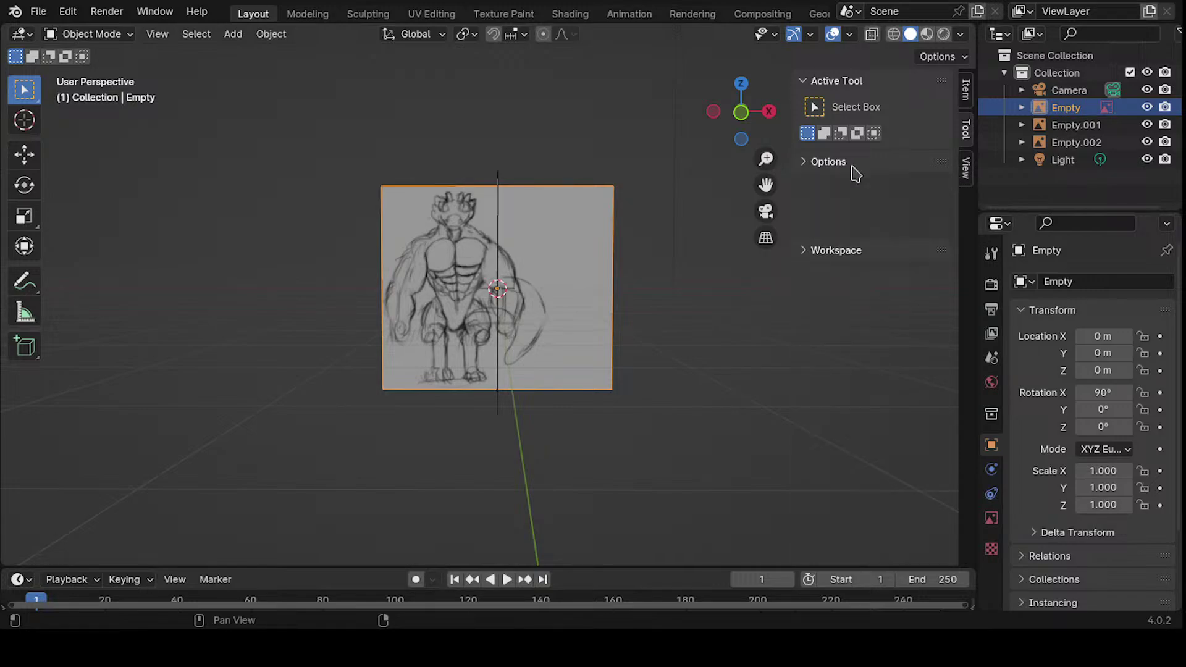
left_click(852, 178)
left_click(833, 274)
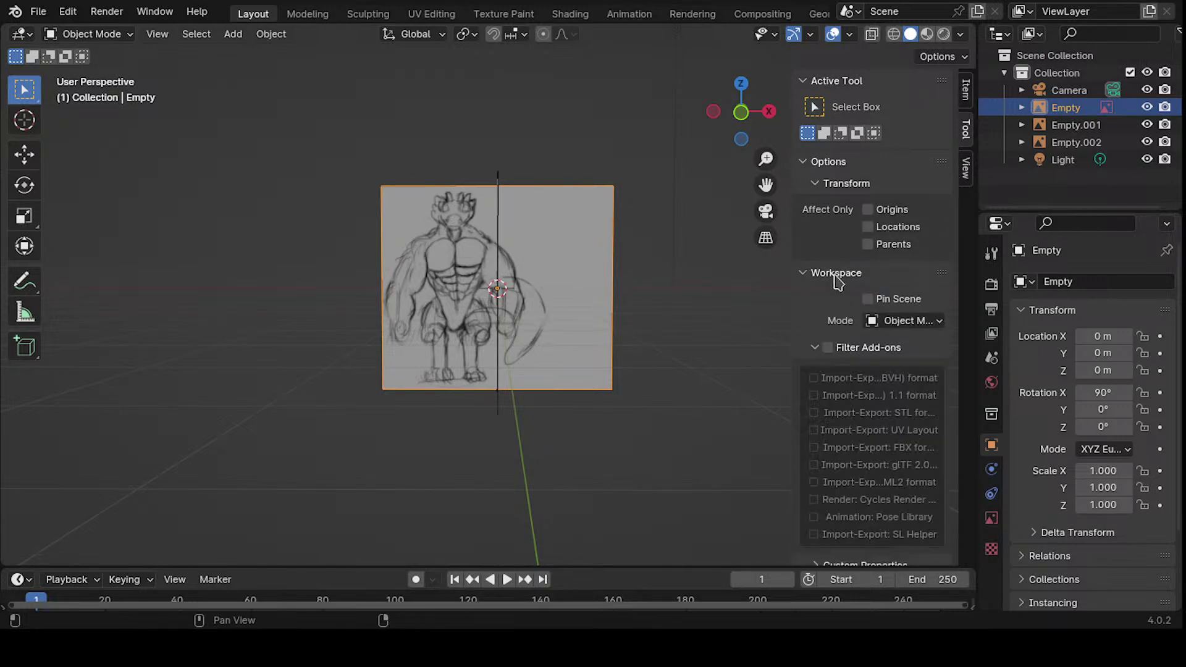
scroll(855, 265, "down", 1)
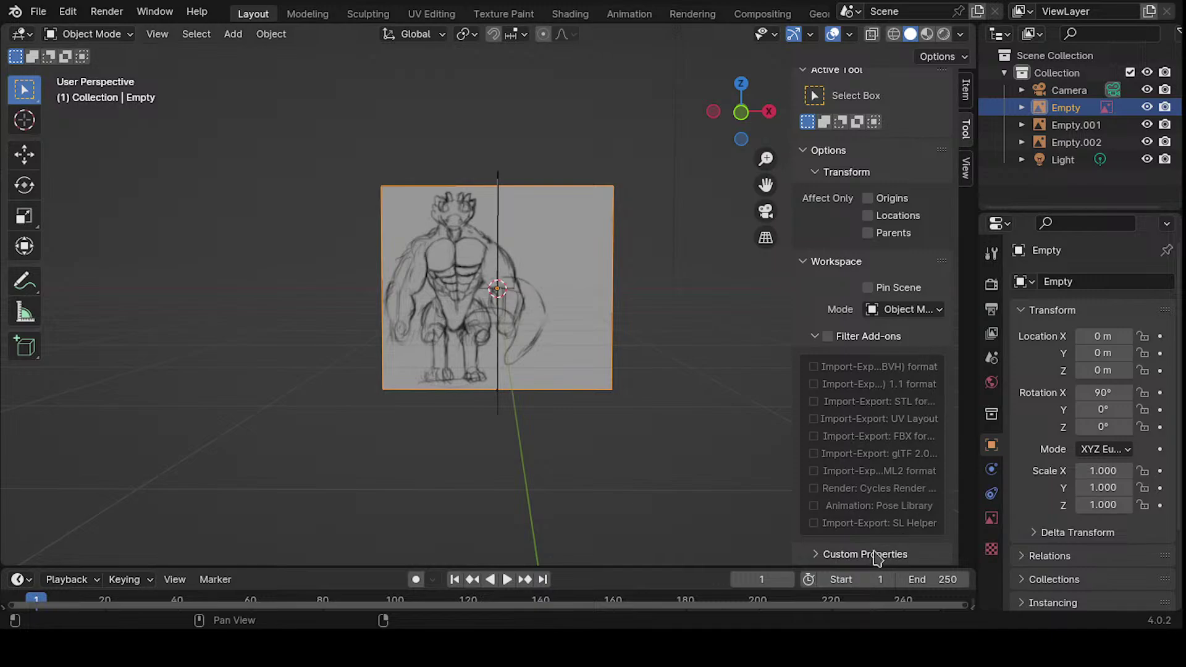
scroll(862, 328, "down", 3)
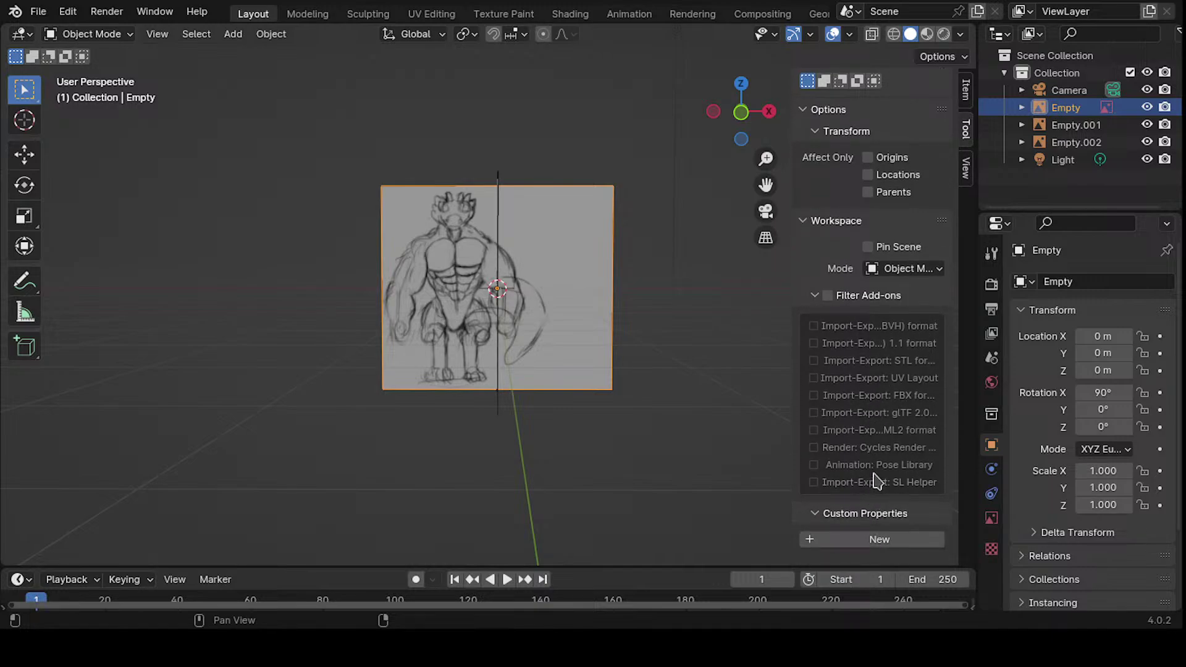
scroll(897, 401, "up", 4)
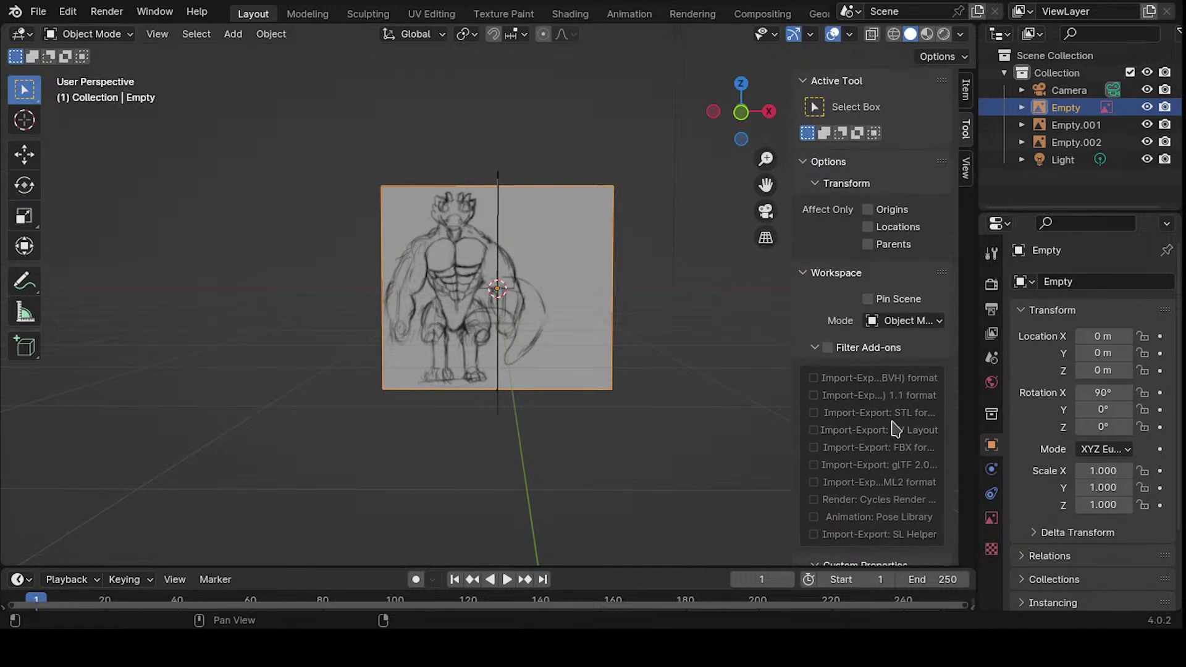
left_click(929, 320)
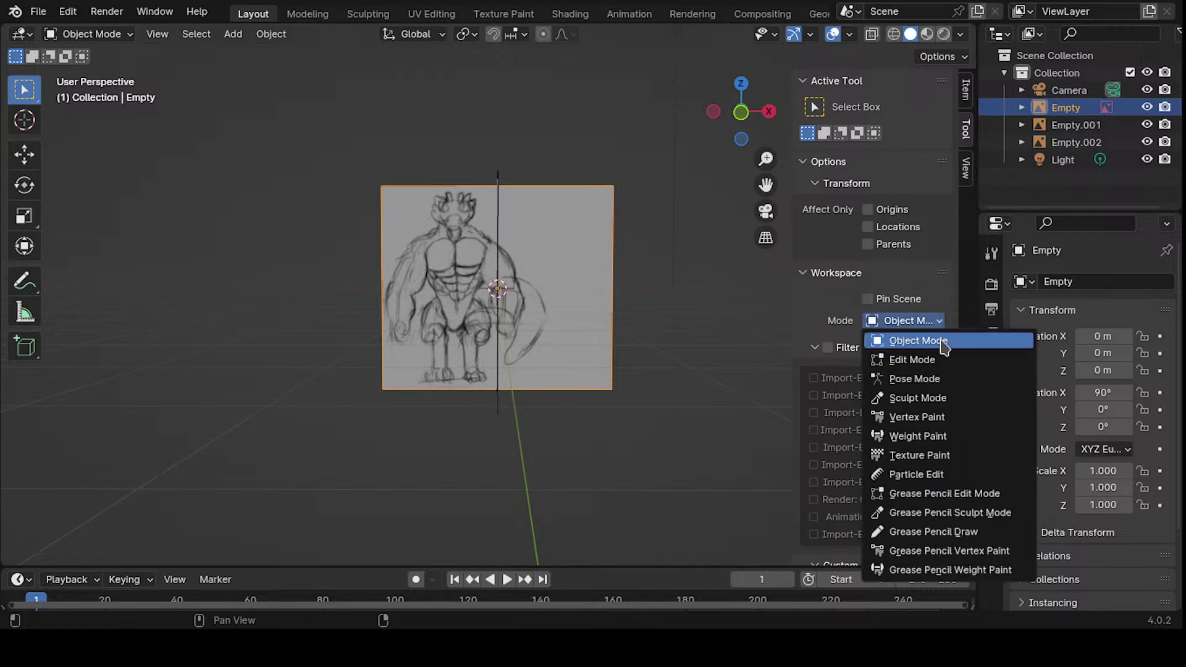
left_click(937, 350)
left_click(966, 91)
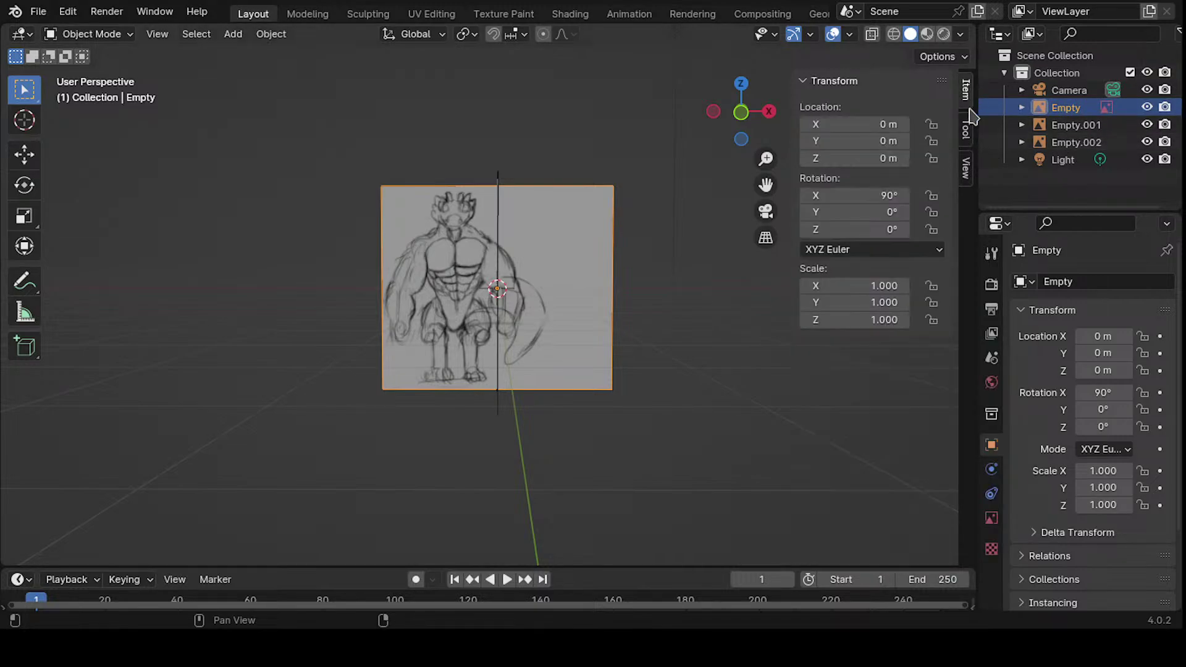
- Try locking the view to the front-view image, and clear the lock
left_click(966, 186)
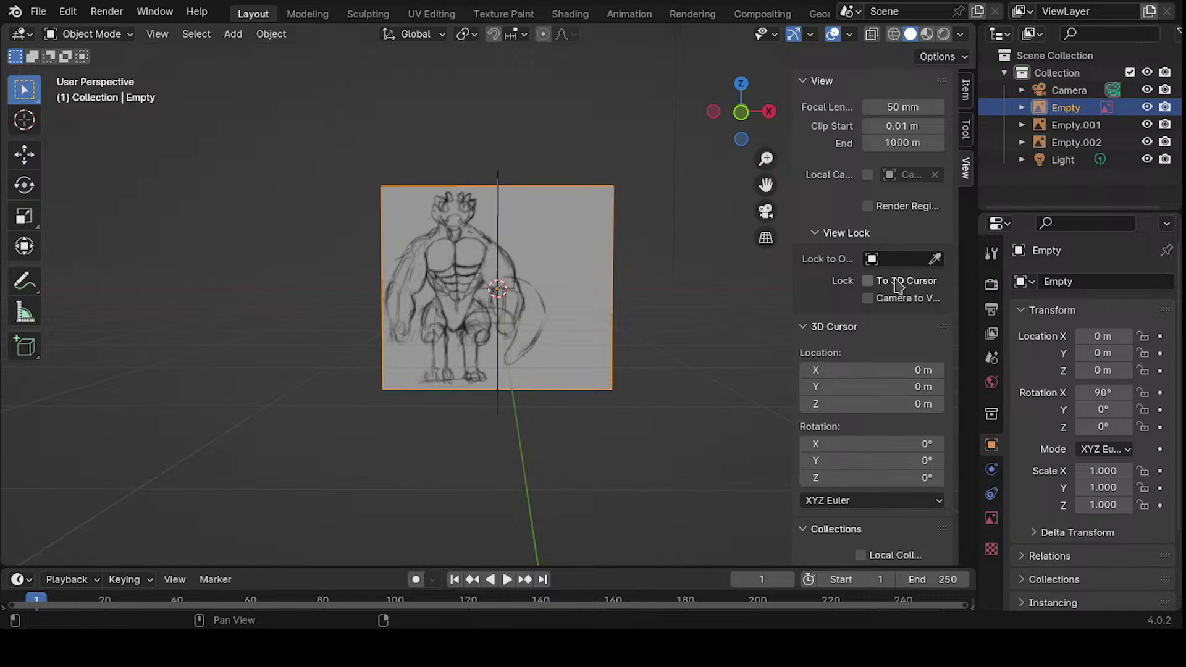
left_click(907, 259)
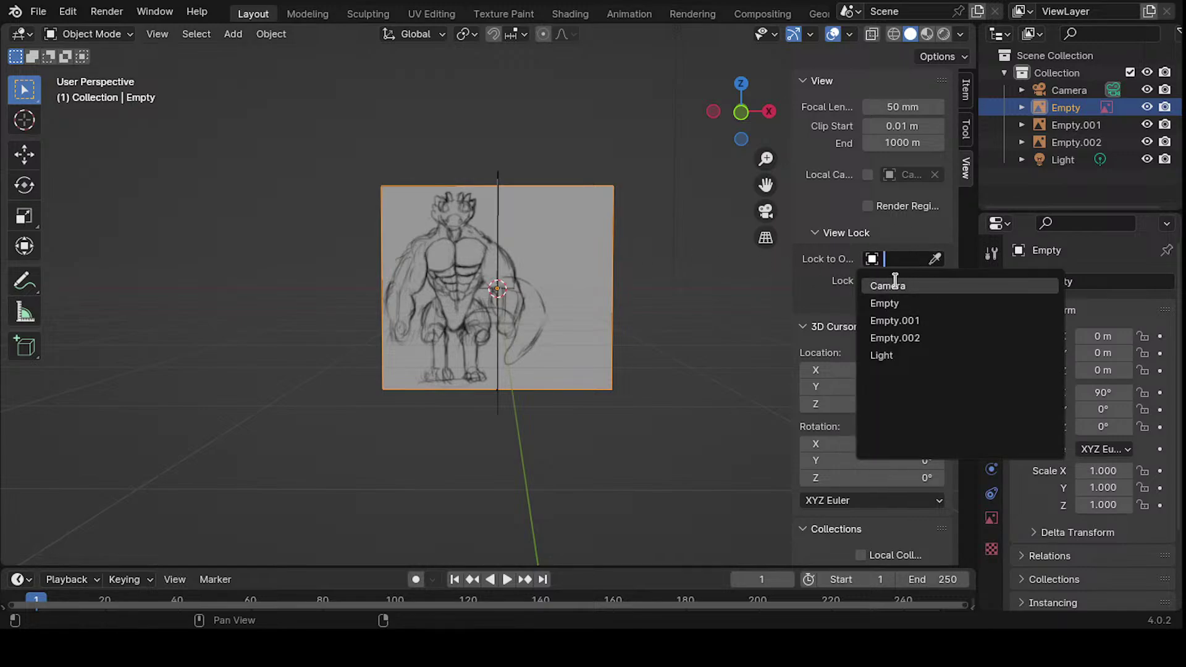
left_click(936, 259)
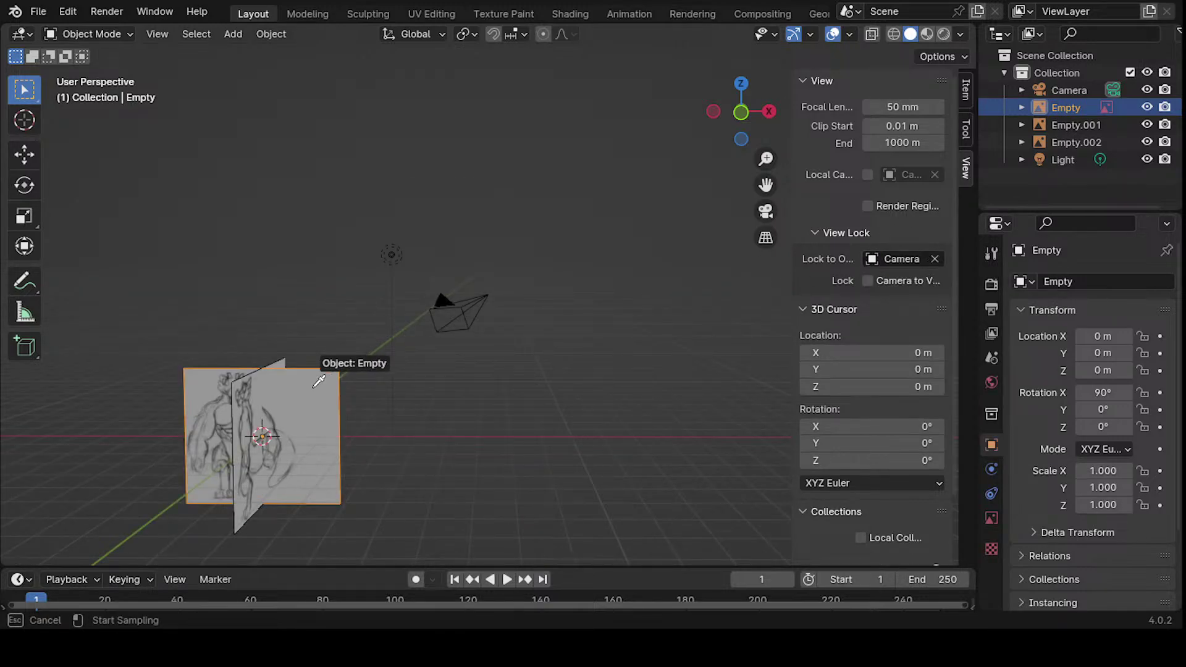
left_click(320, 382)
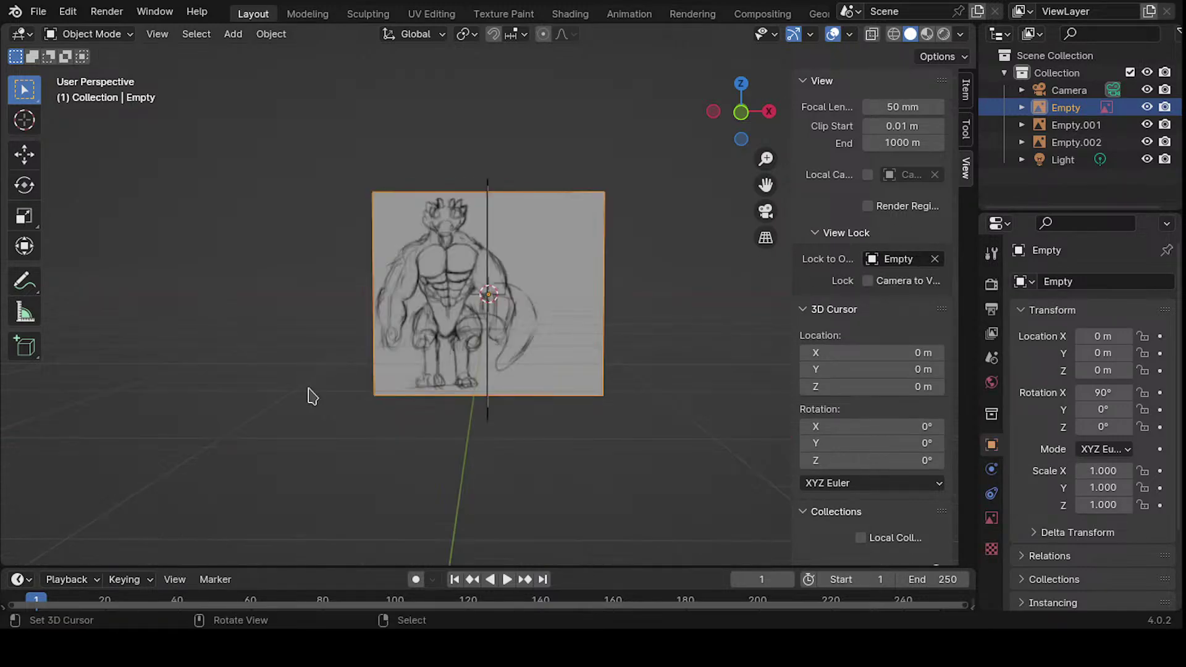
left_click(934, 259)
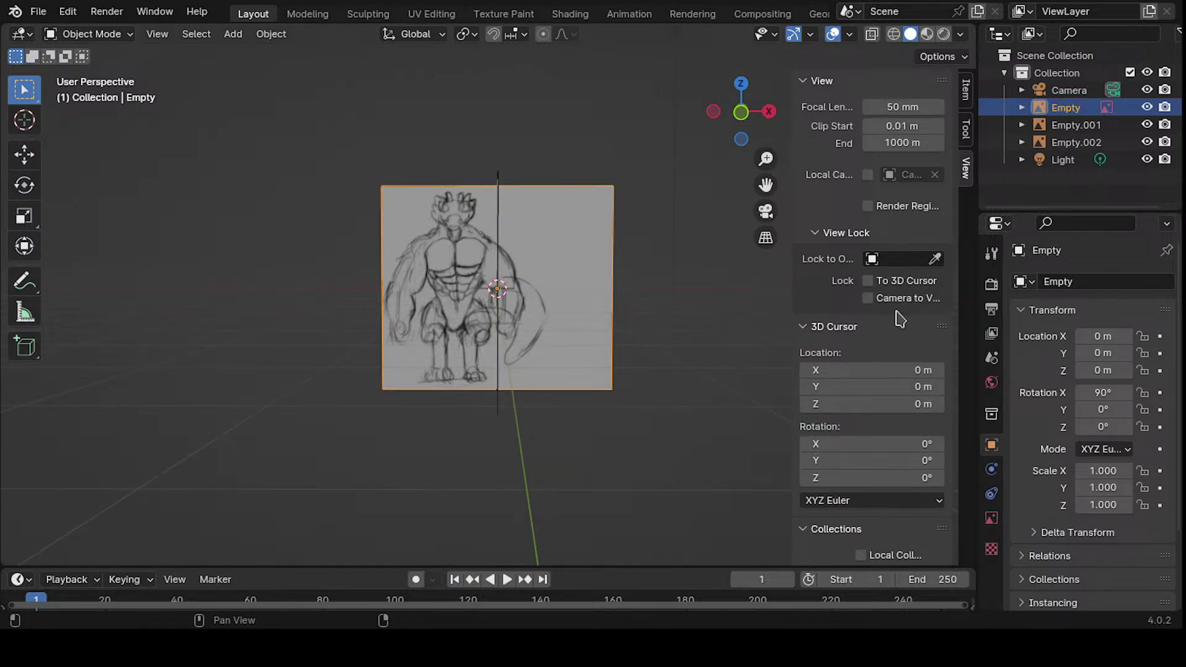
scroll(908, 432, "down", 5)
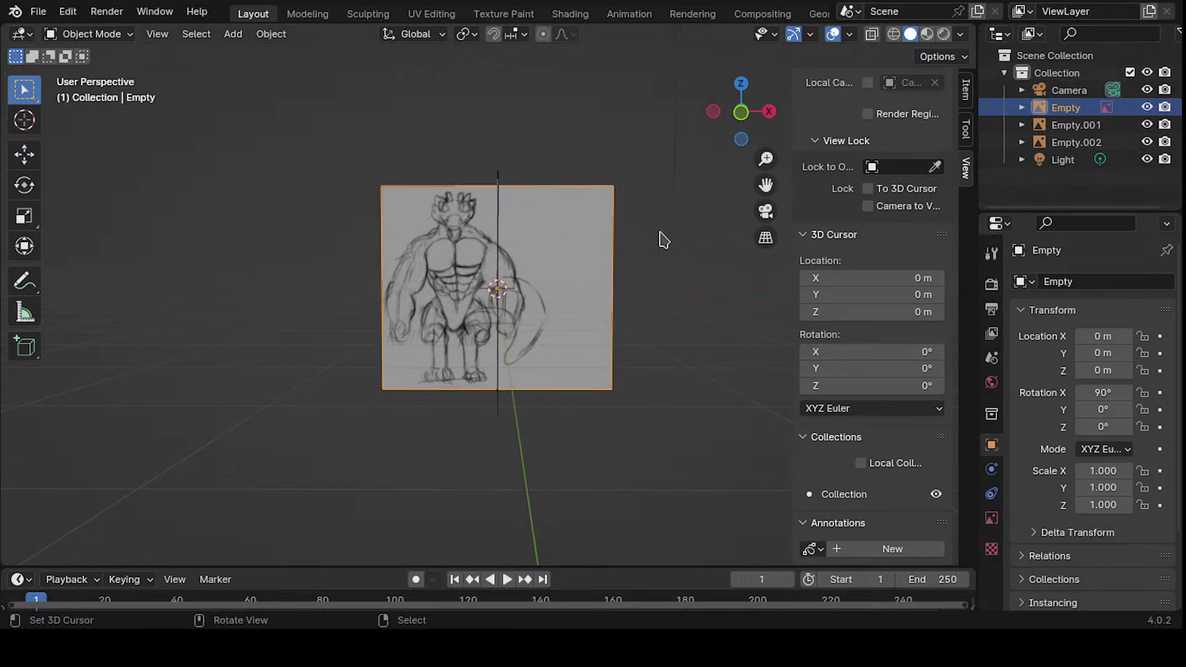
key("n")
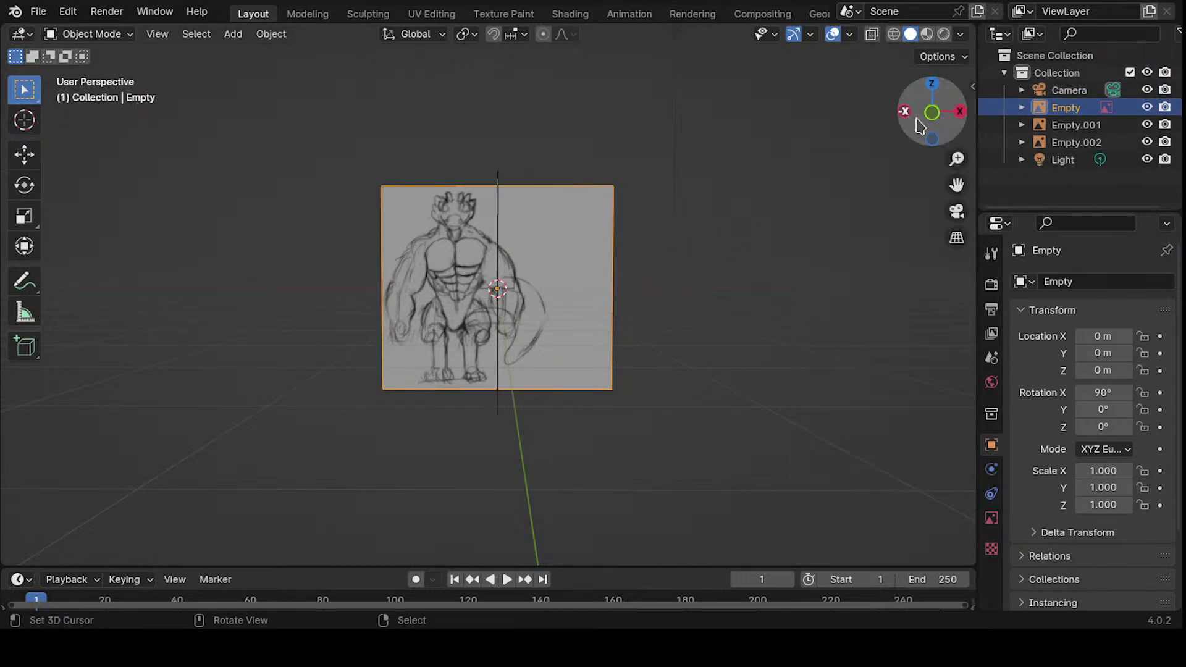
- Hide the two side-view reference images and widen the outliner and properties area
left_click(1146, 126)
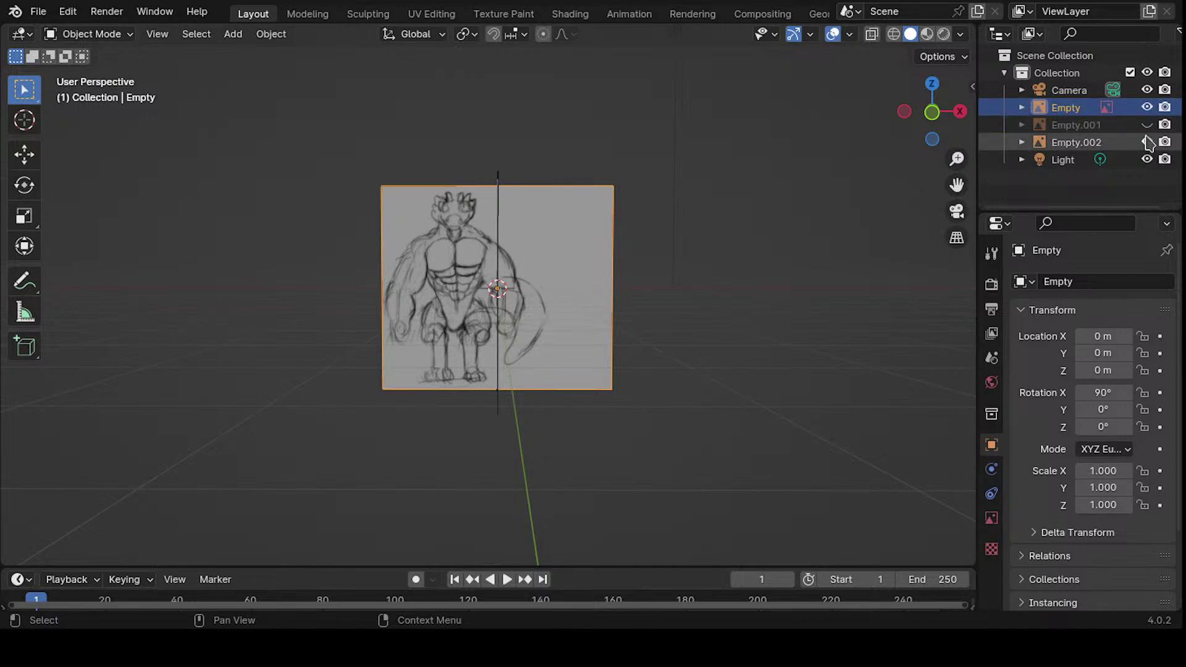
left_click(1147, 142)
left_click(1146, 124)
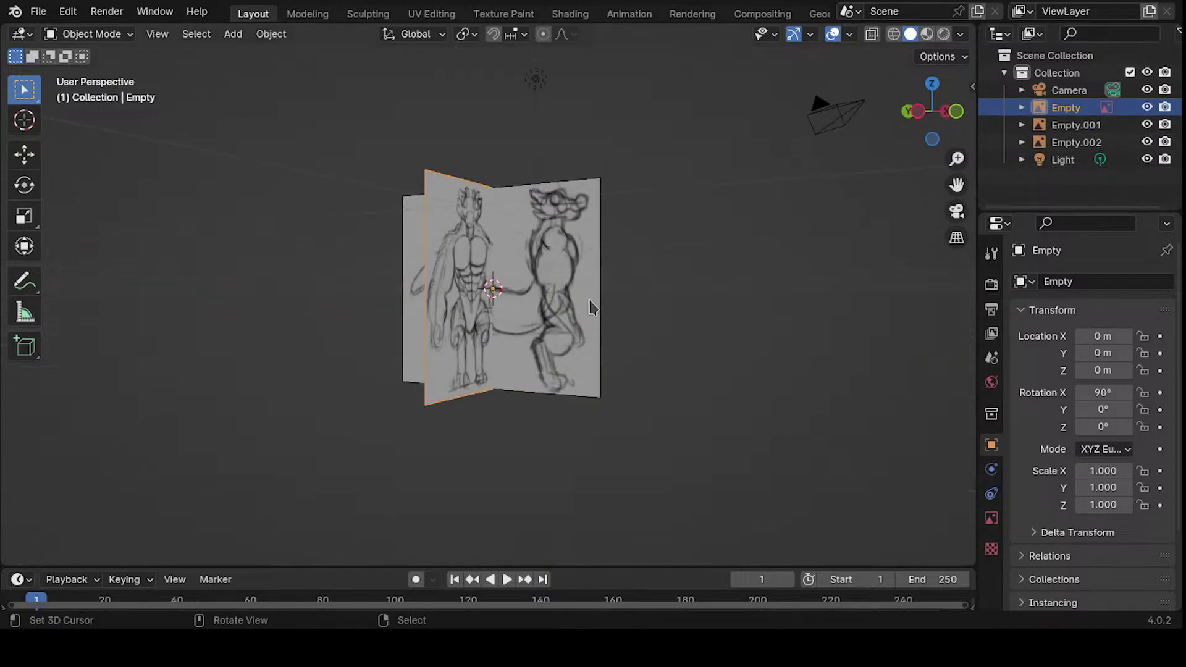
left_click(1147, 125)
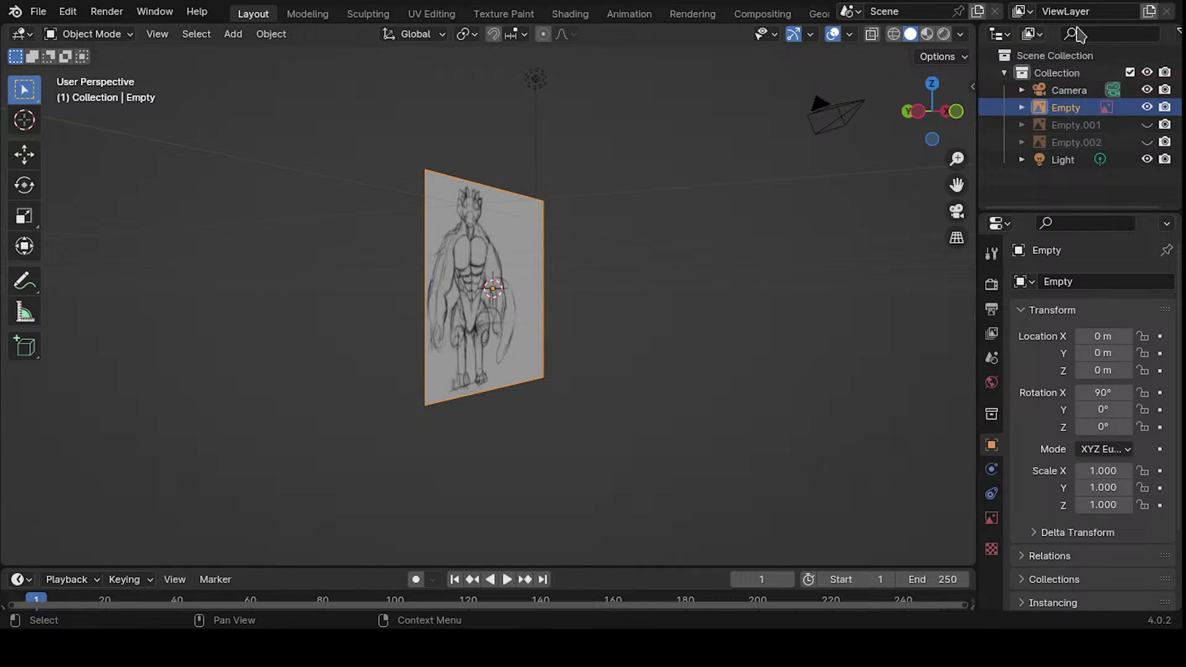
left_click_drag(982, 180, 928, 184)
middle_click_drag(698, 278, 608, 298)
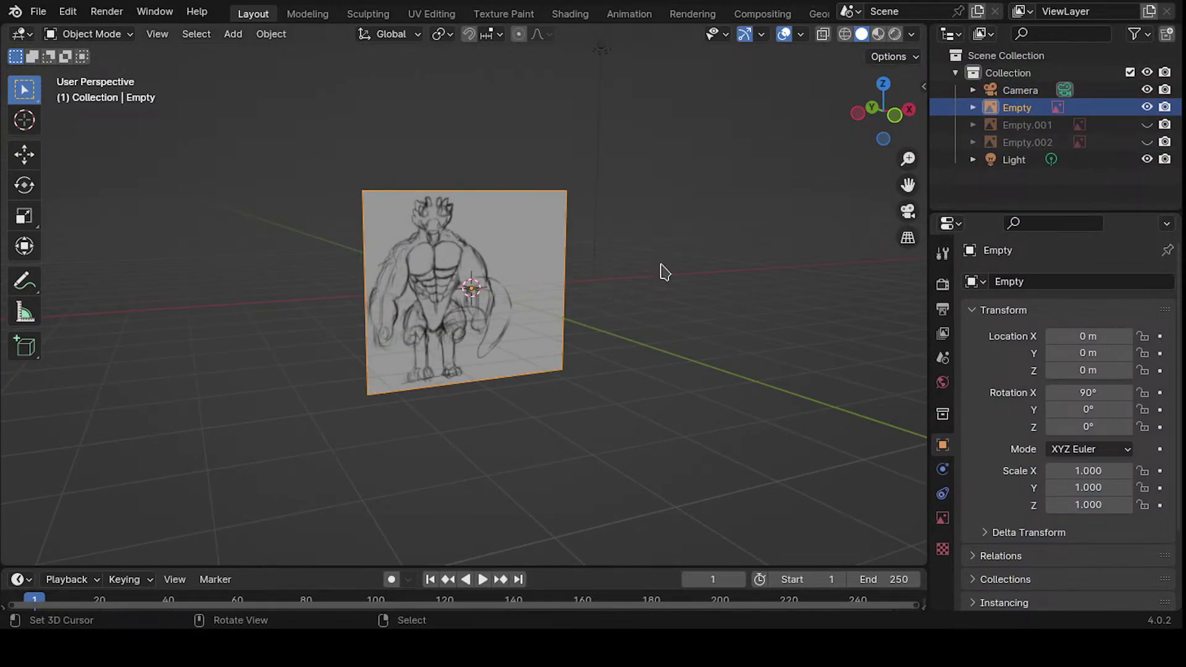
key("KP_1")
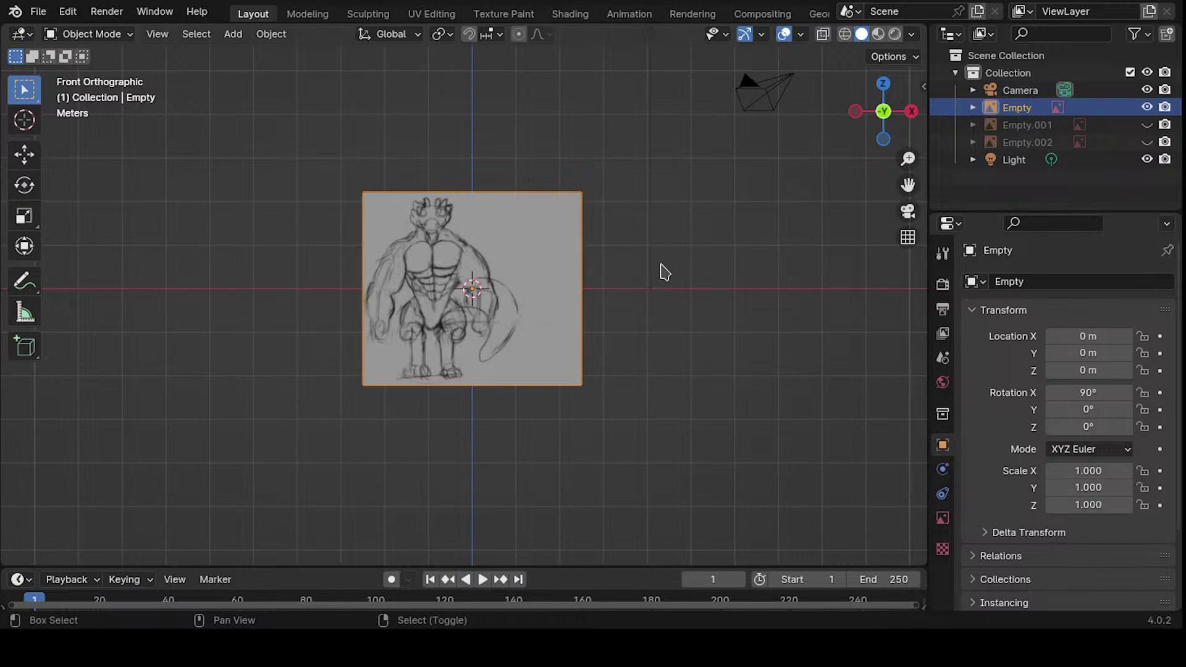
key("shift+a")
key("Escape")
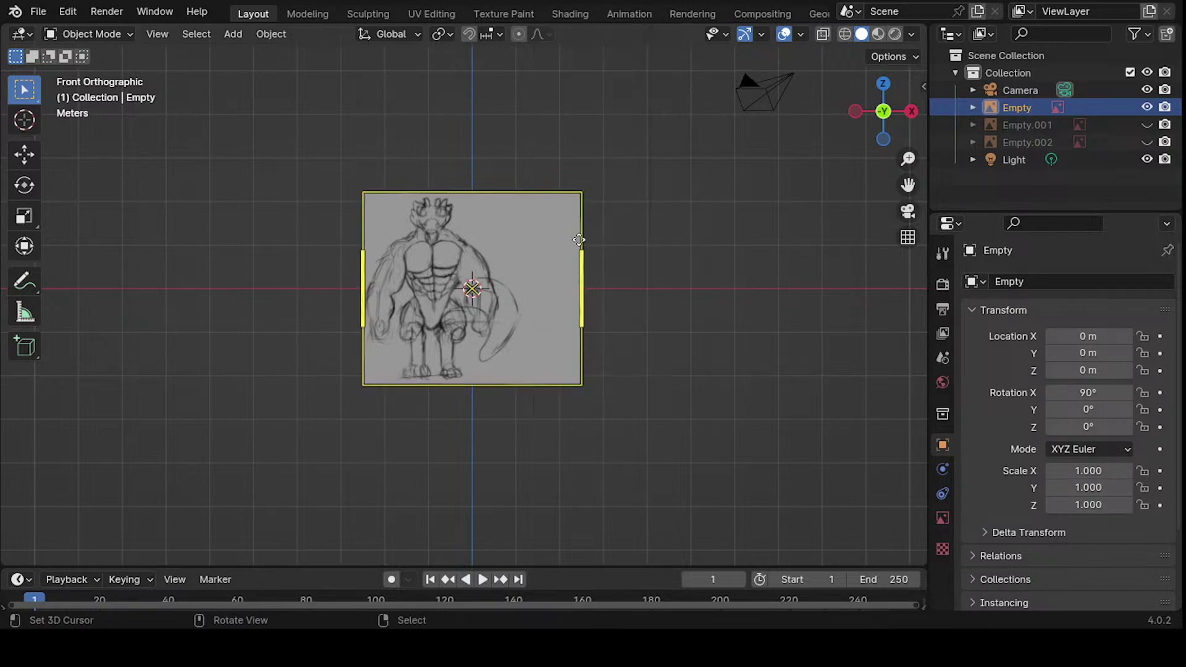
middle_click_drag(513, 286, 547, 277, "ctrl")
middle_click_drag(494, 337, 518, 231)
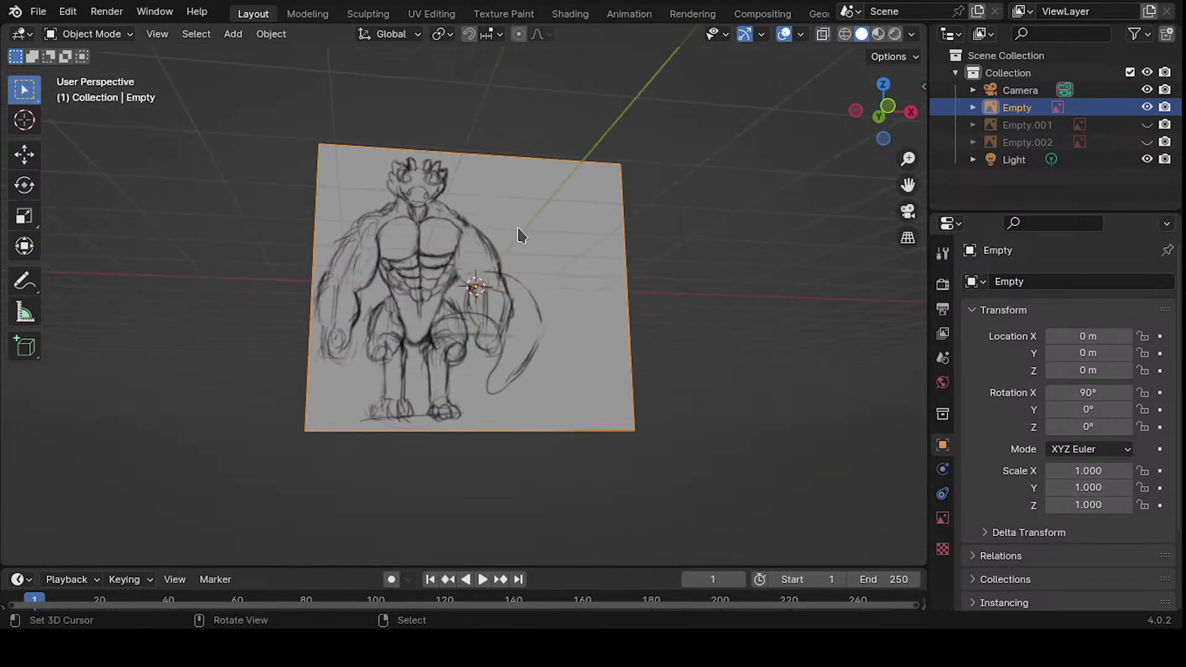
key("g")
key("x")
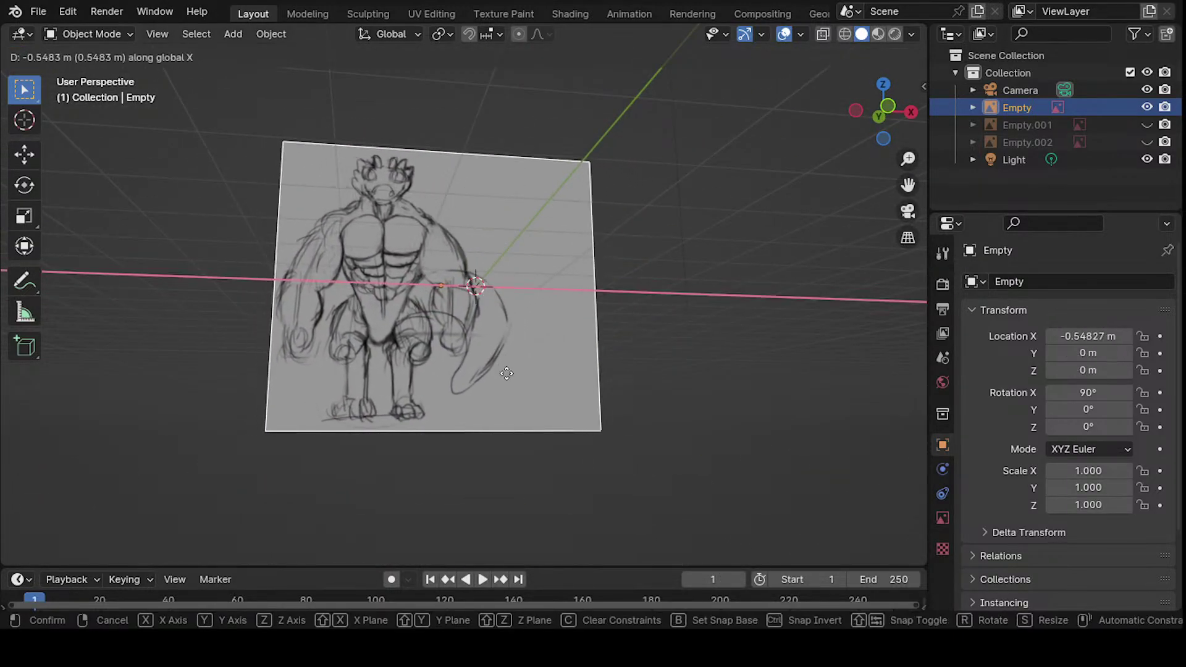
key("Escape")
- In the front orthographic view, move the front-view image along X to about 0.94 m, centring the body on the vertical axis
key("KP_1")
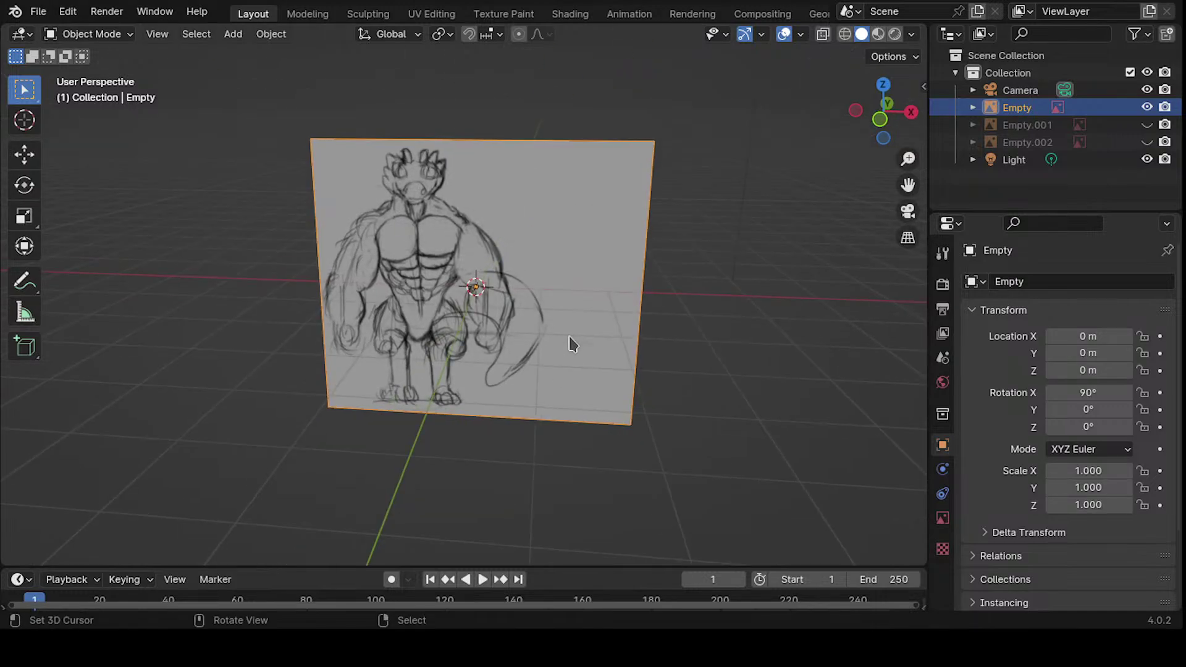
key("g")
key("x")
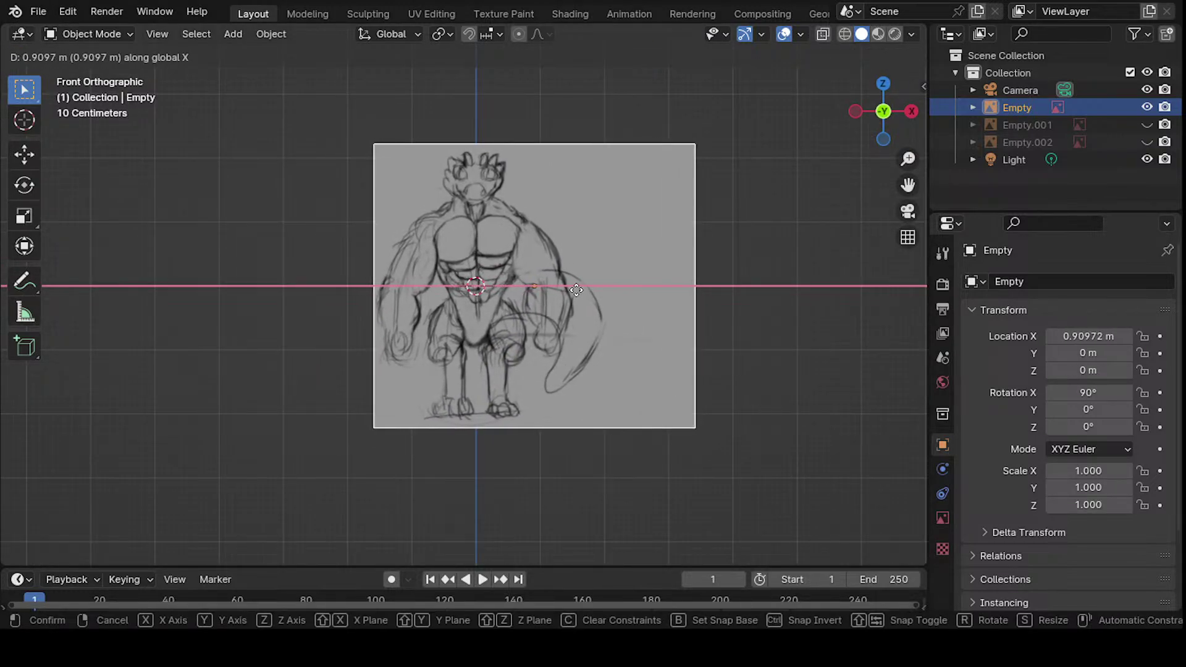
left_click(577, 289)
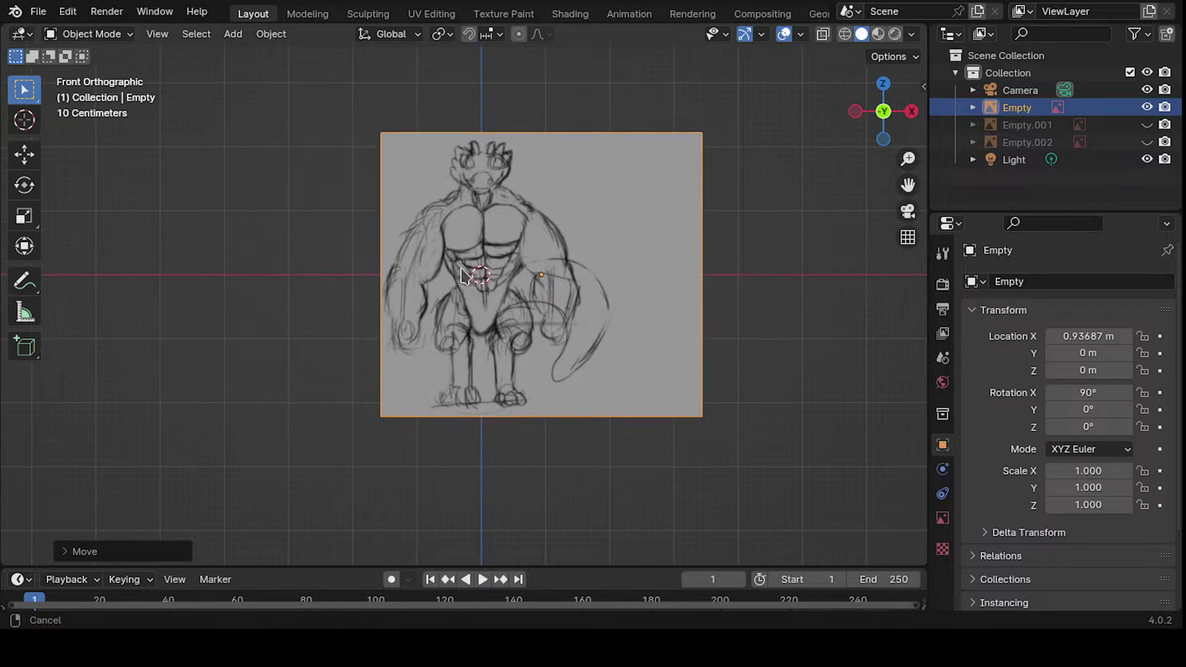
- Fine-tune the front-view image's X location to about 0.92 m so the creature's centre line matches the Z axis
scroll(530, 307, "up", 3, "ctrl")
middle_click_drag(537, 296, 574, 260, "ctrl")
scroll(605, 246, "down", 3, "ctrl")
key("g")
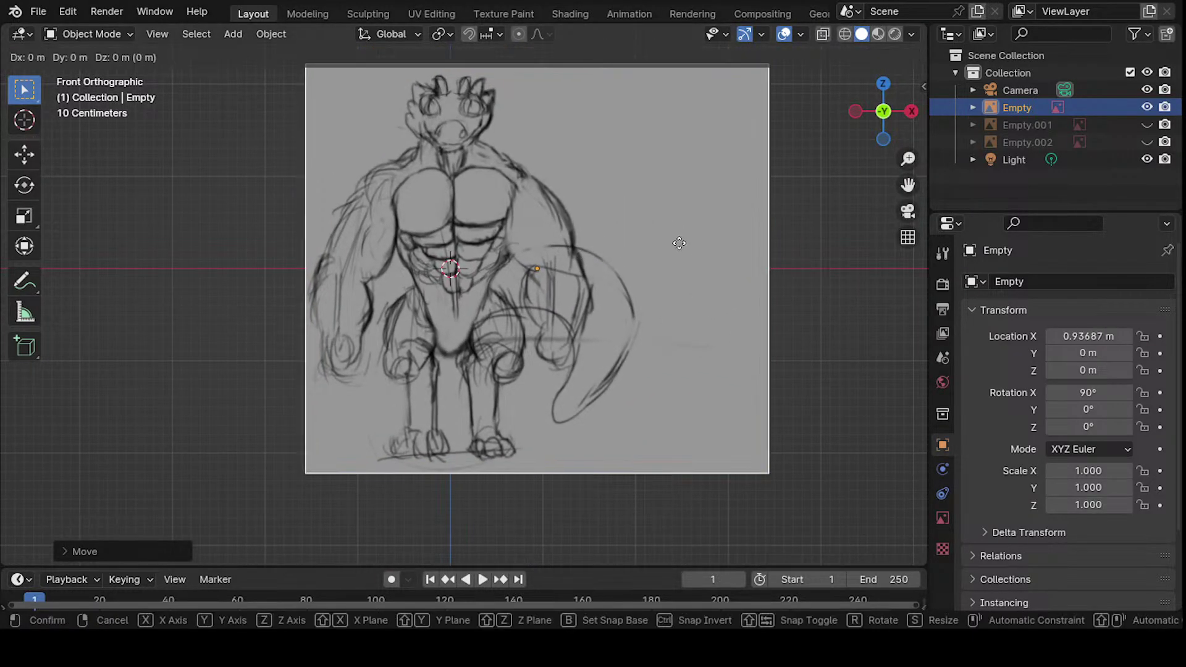
key("x")
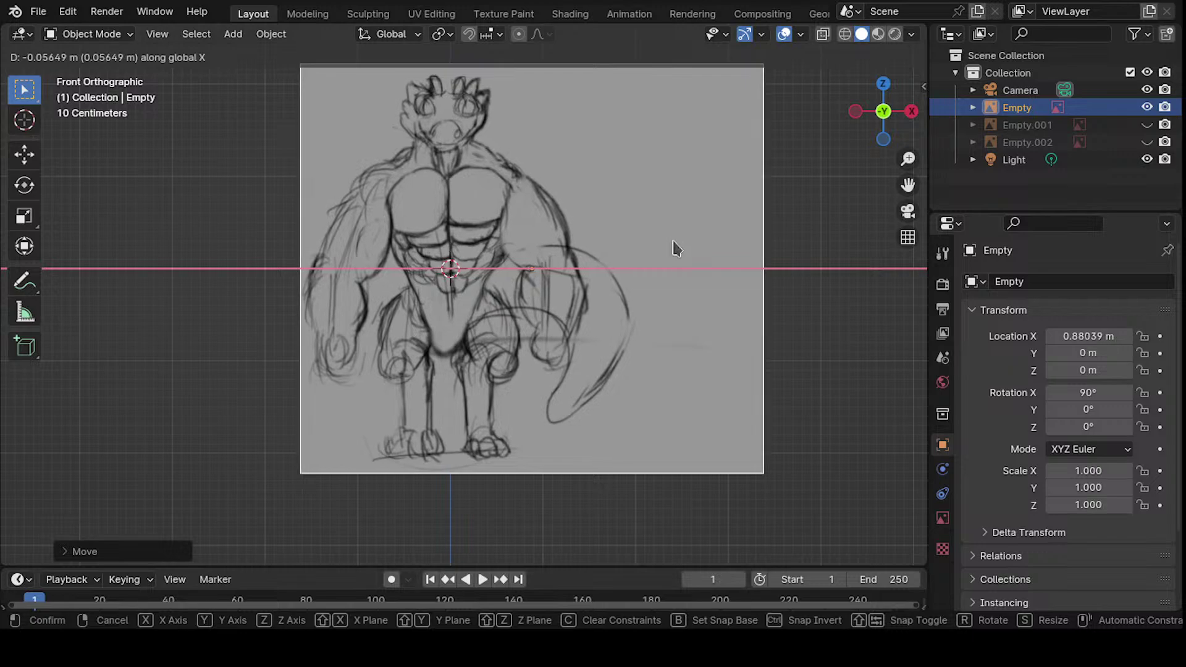
left_click(673, 238)
key("g")
key("x")
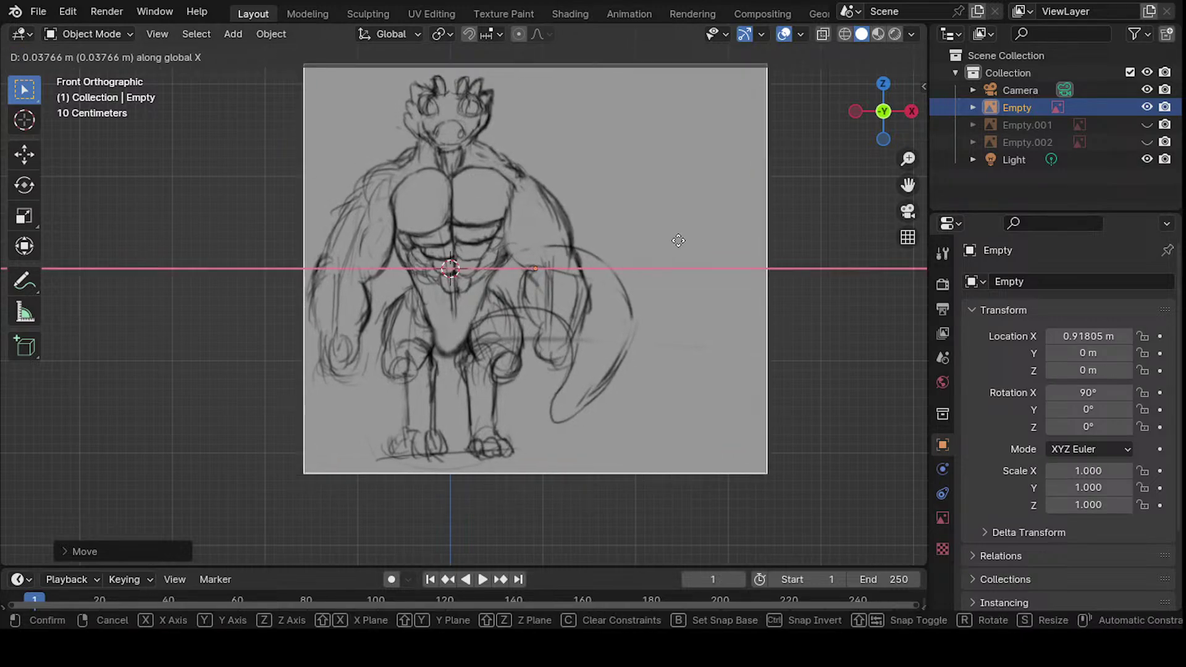
left_click(680, 245)
- Add a cube mesh at the world origin in front of the reference sketch
scroll(465, 265, "down", 5)
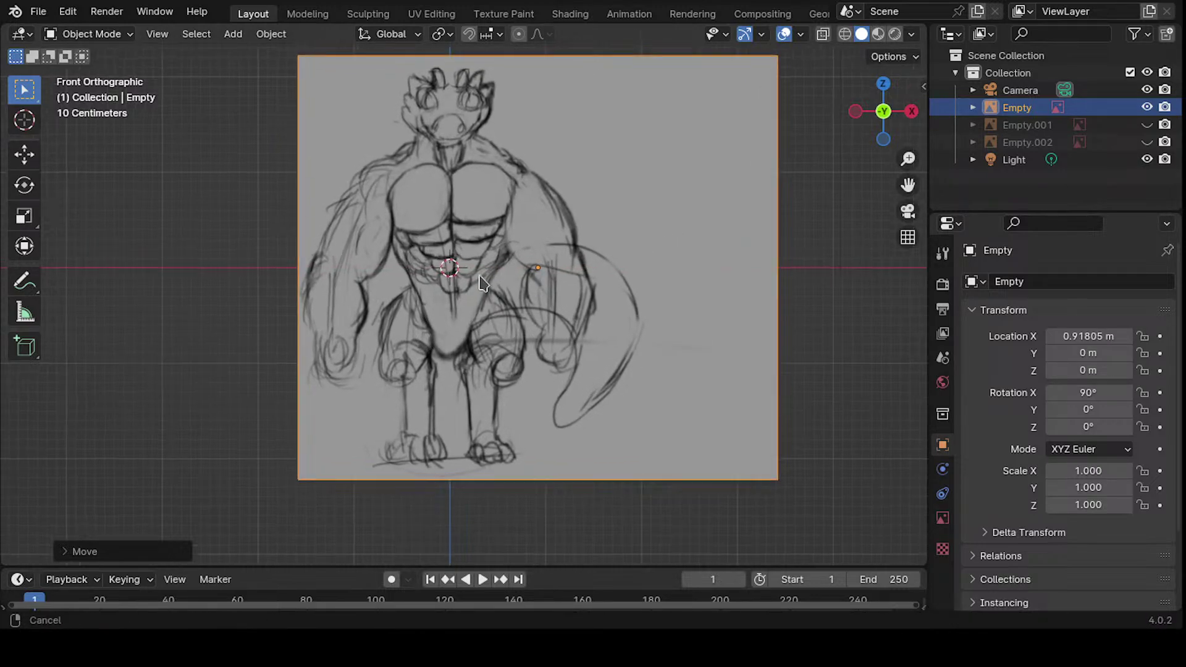
key("shift+a")
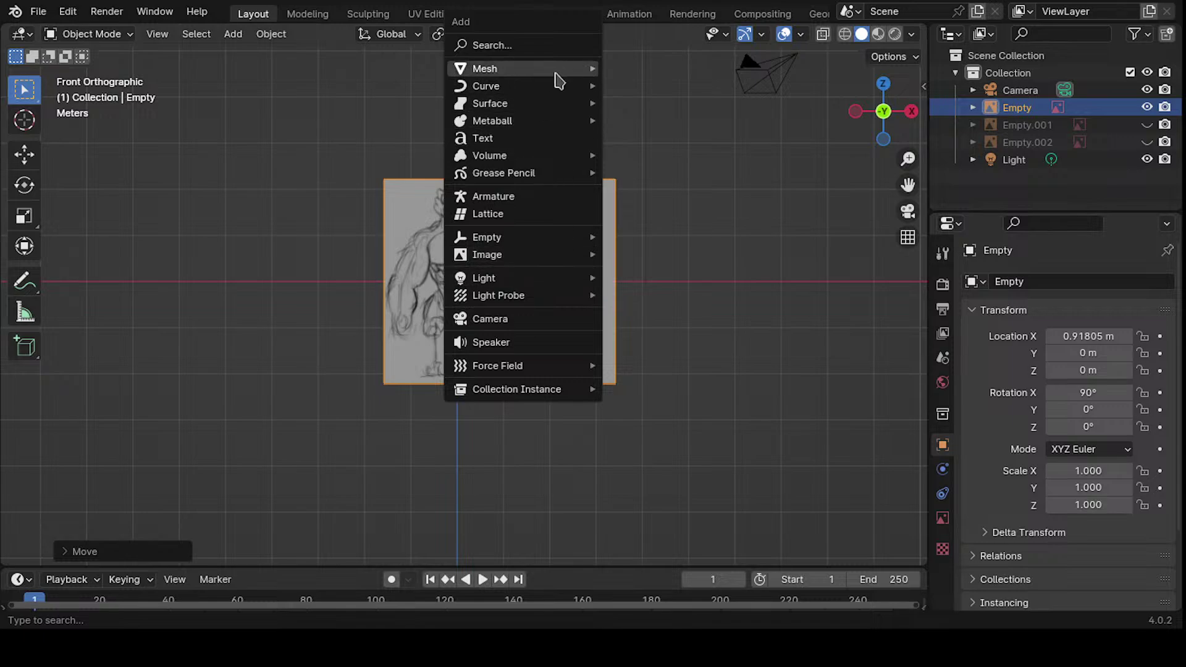
mouse_move(556, 71)
left_click(724, 88)
middle_click_drag(565, 188, 555, 308)
- Show the cube's modifier settings with a slightly wider properties area, and open the list of modifiers to add
left_click(942, 473)
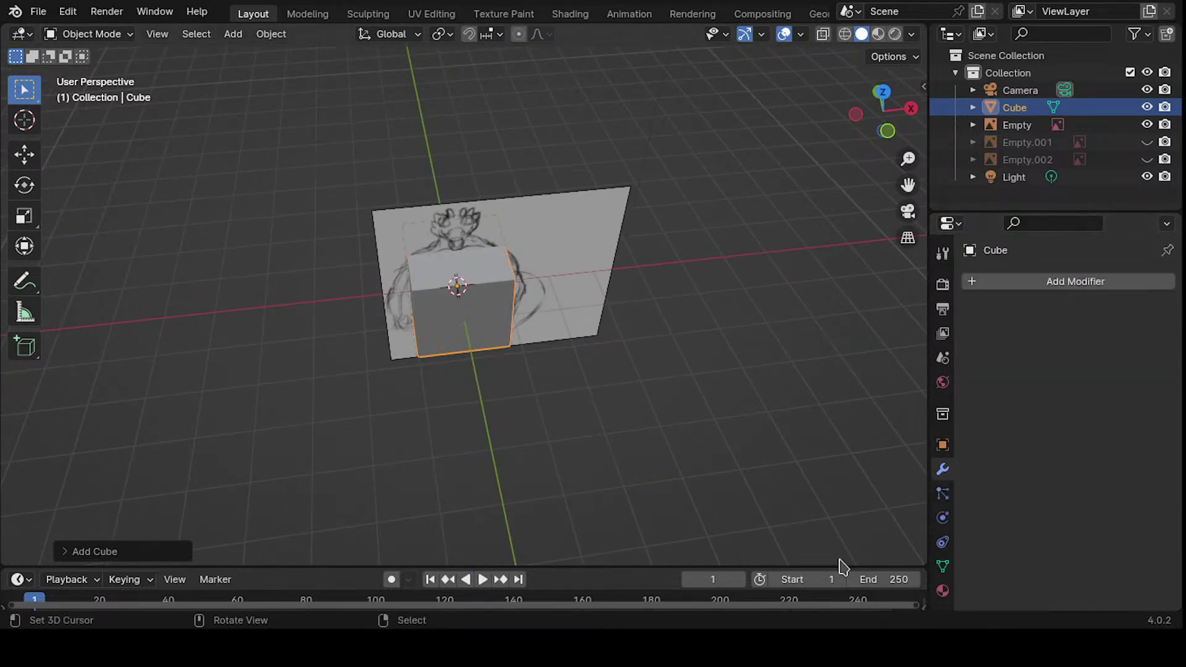
left_click_drag(928, 471, 910, 470)
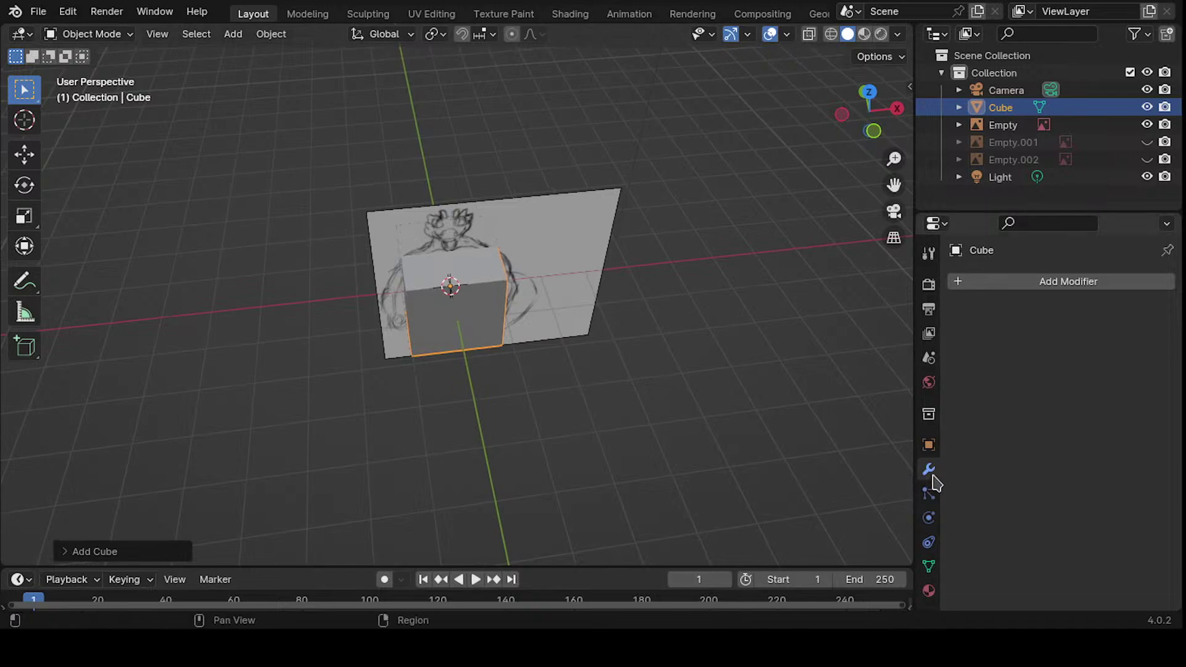
left_click(964, 281)
key("Escape")
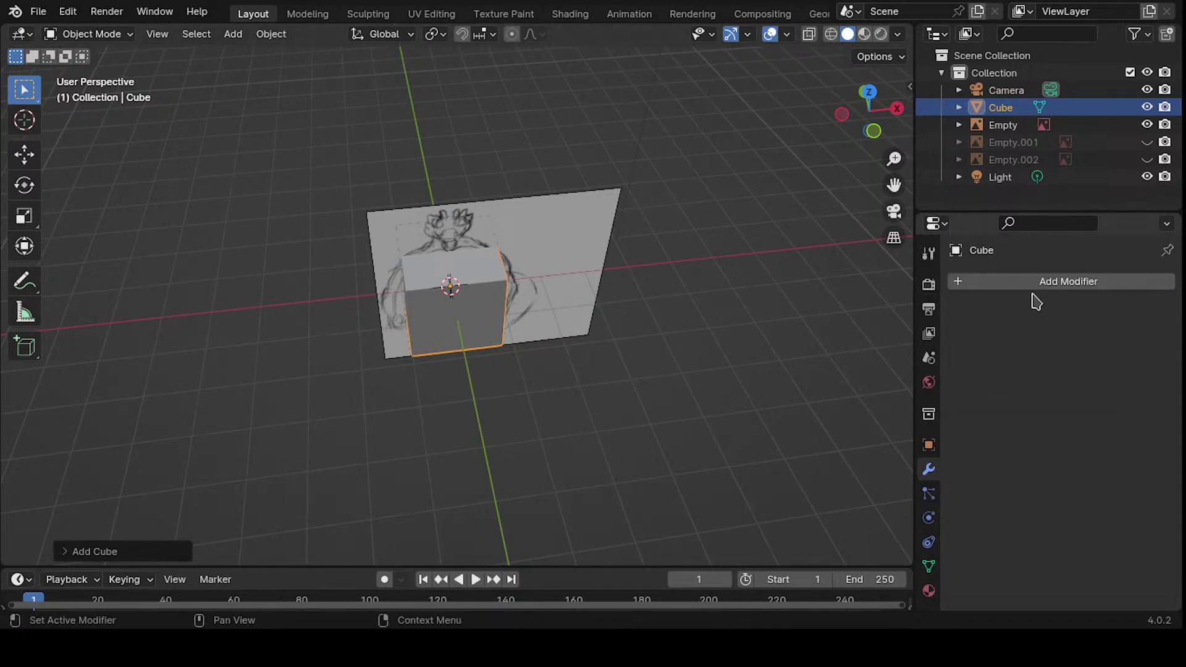
- Add a Subdivision Surface modifier to the cube
left_click(1031, 284)
mouse_move(993, 392)
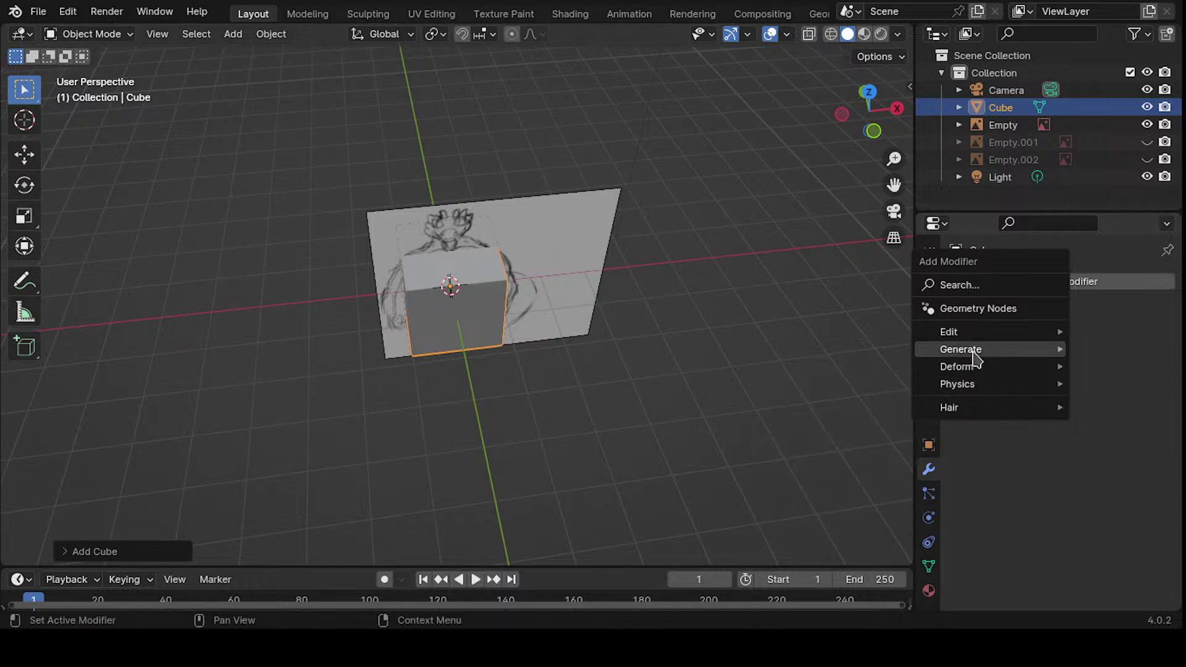
mouse_move(972, 357)
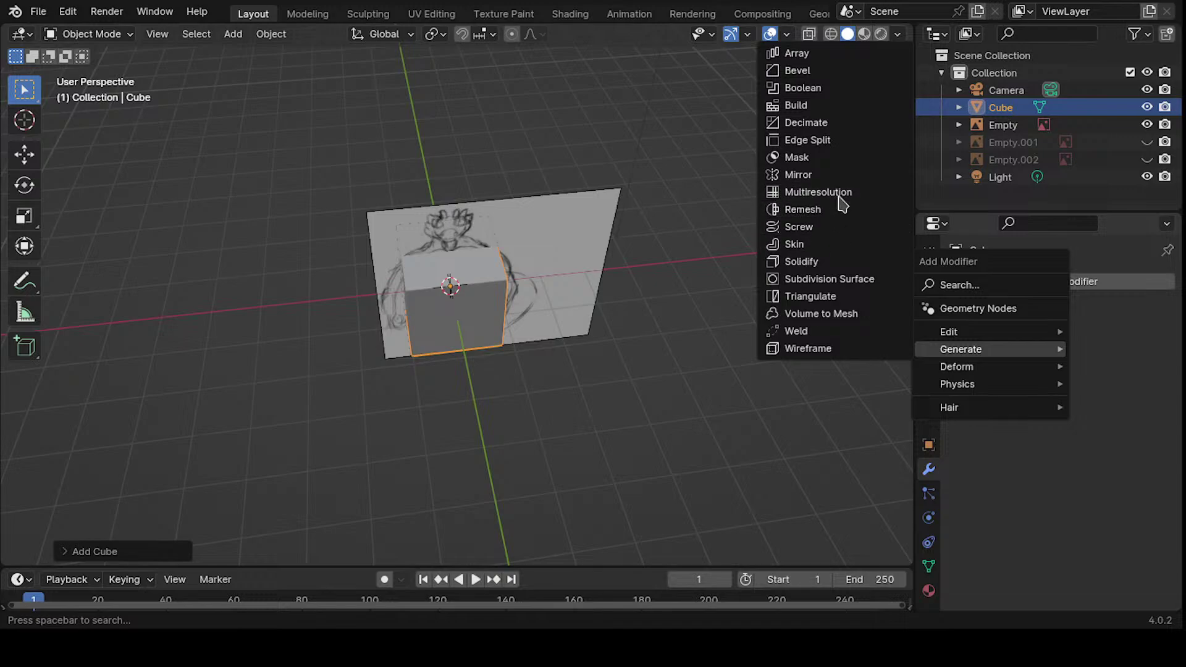
left_click(839, 282)
- Move the front reference image back along Y to about 2.48 m, behind the cube, and switch to front view
mouse_move(540, 180)
middle_mouse_down()
mouse_move(537, 226)
mouse_move(530, 194)
mouse_move(714, 262)
mouse_move(457, 235)
mouse_move(437, 201)
mouse_move(631, 249)
middle_mouse_up()
scroll(537, 226, "up", 3)
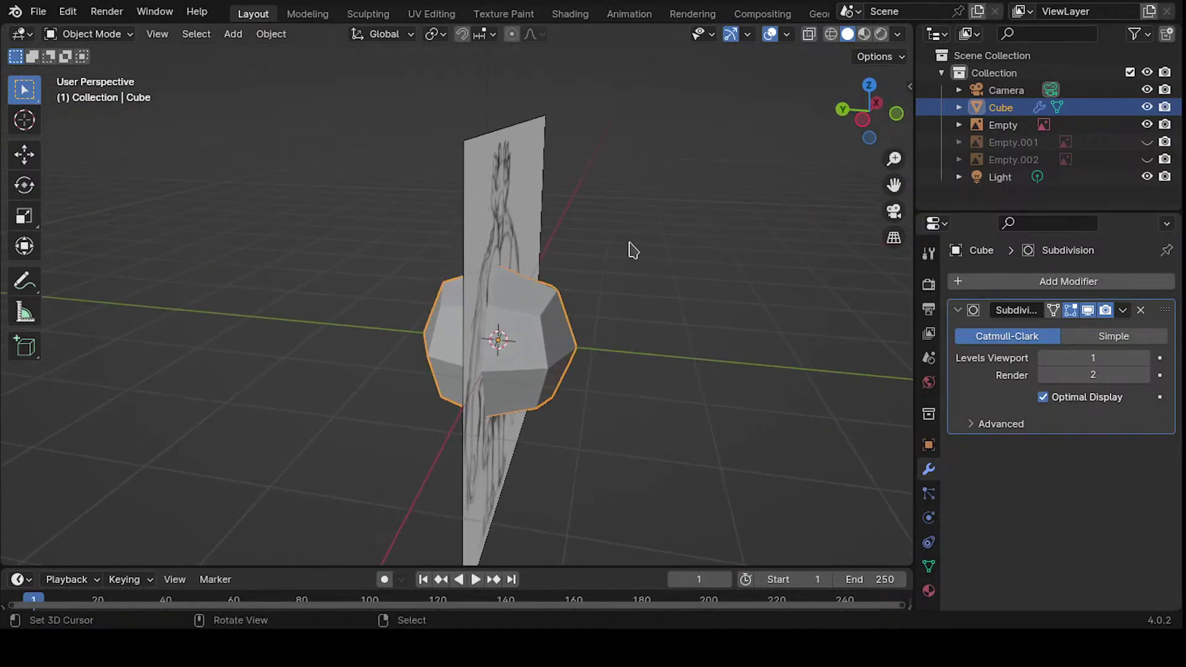
left_click(510, 221)
key("g")
key("y")
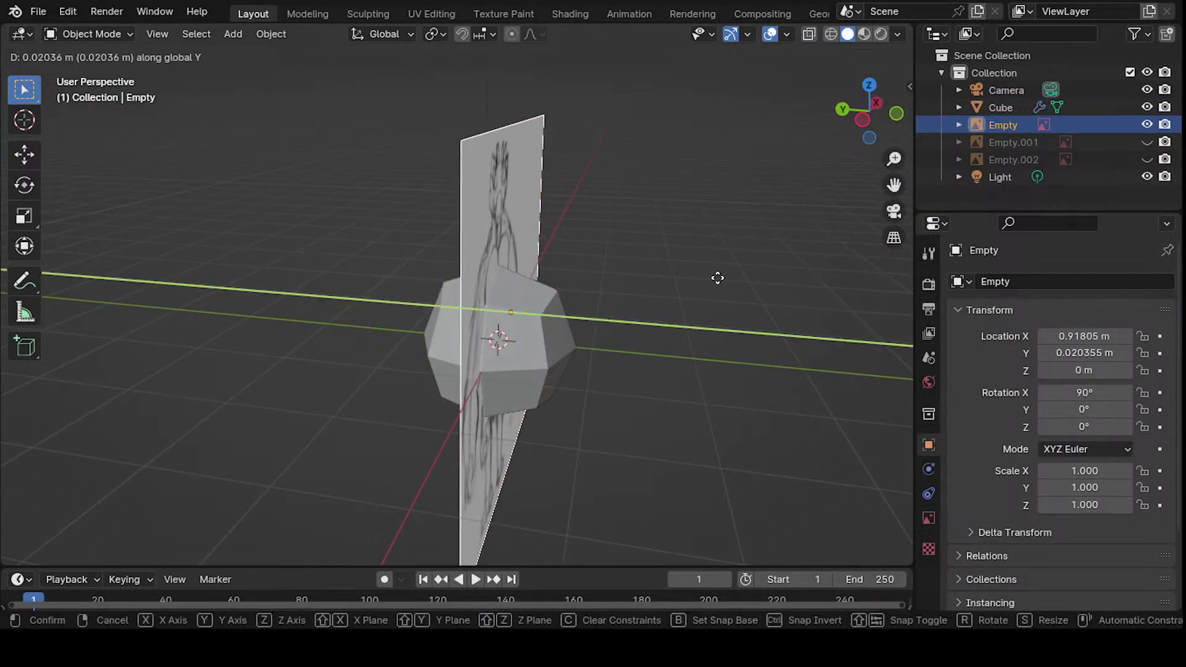
left_click(536, 236)
mouse_move(579, 274)
middle_mouse_down()
mouse_move(500, 391)
mouse_move(531, 333)
mouse_move(614, 251)
mouse_move(715, 210)
mouse_move(577, 259)
mouse_move(641, 255)
middle_mouse_up()
key("KP_1")
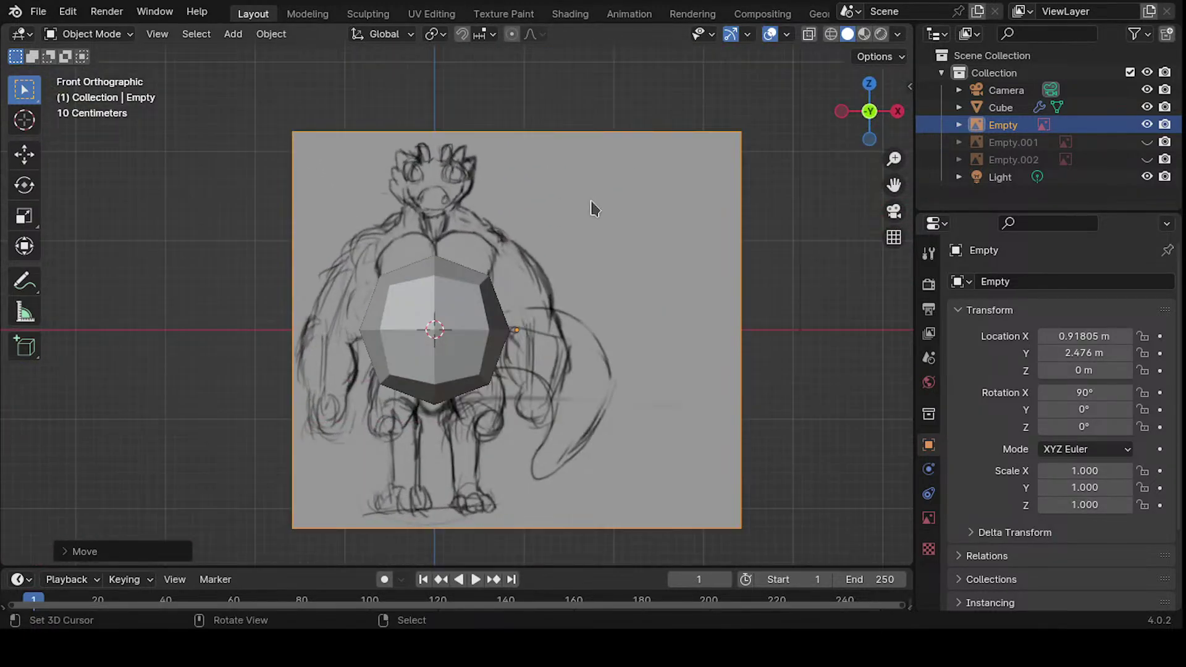
scroll(453, 333, "up", 4)
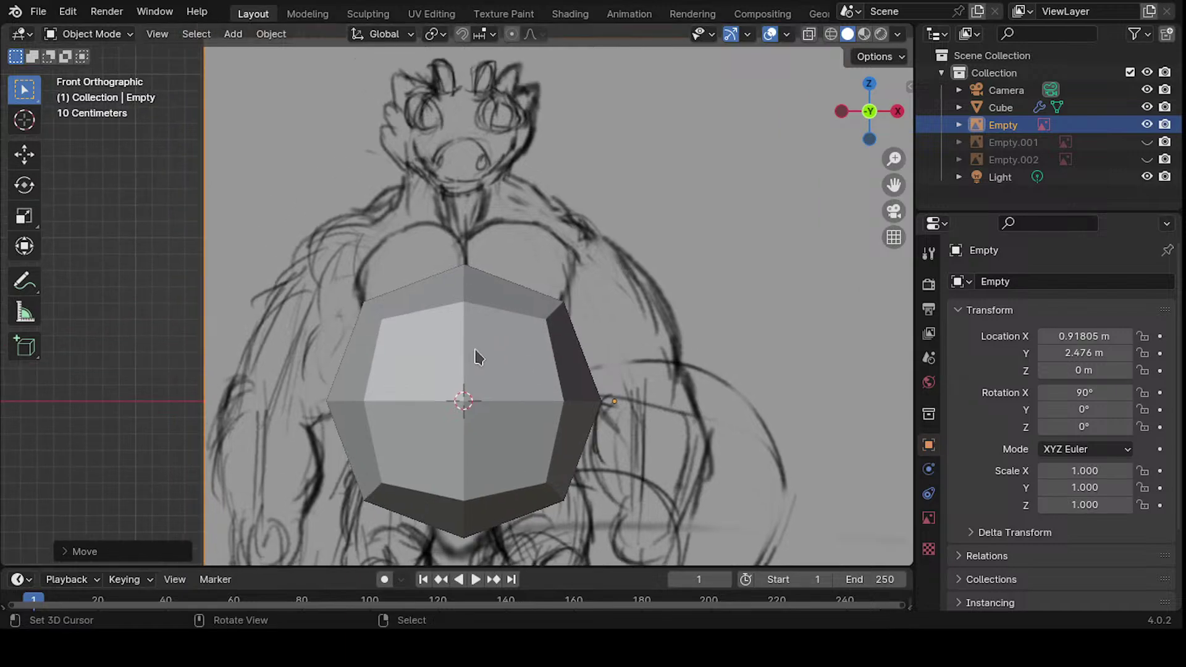
left_click(476, 357)
key("g")
key("y")
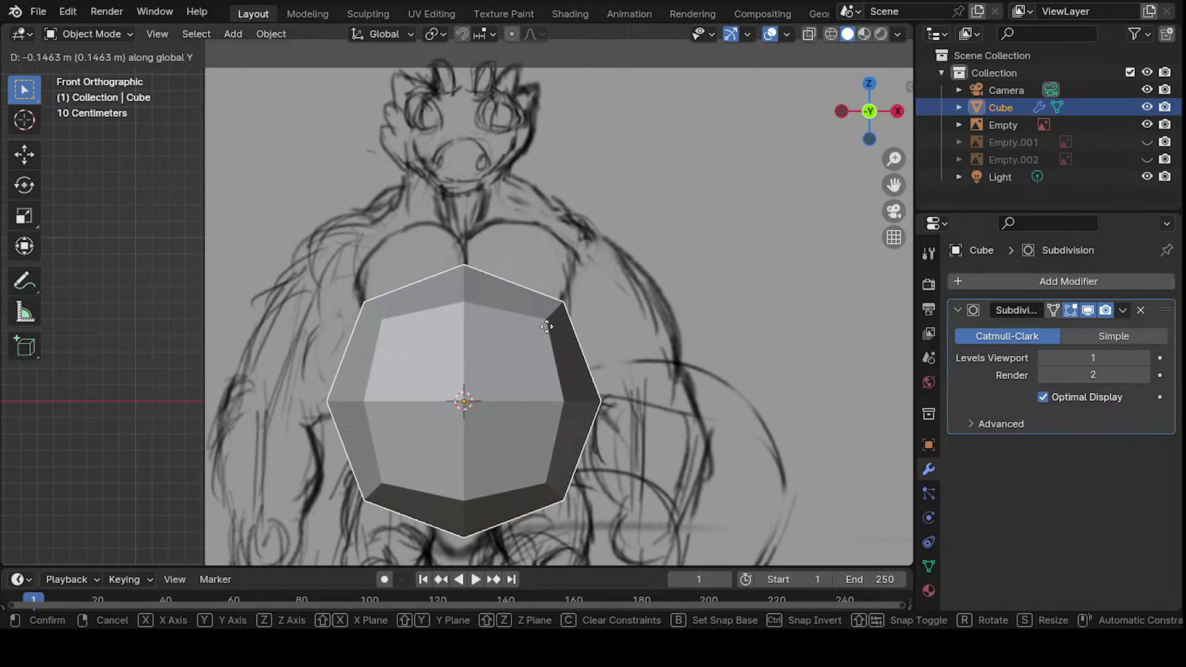
left_click(531, 372)
scroll(587, 371, "down", 1)
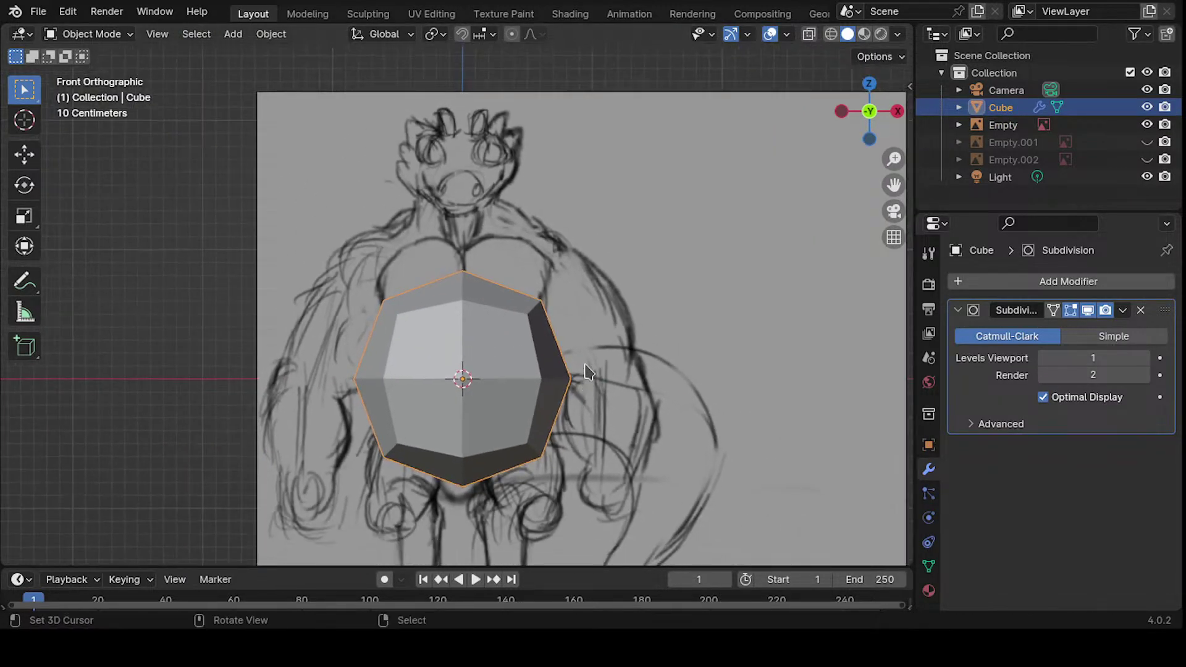
middle_click_drag(587, 372, 590, 315, "shift")
key("g")
key("y")
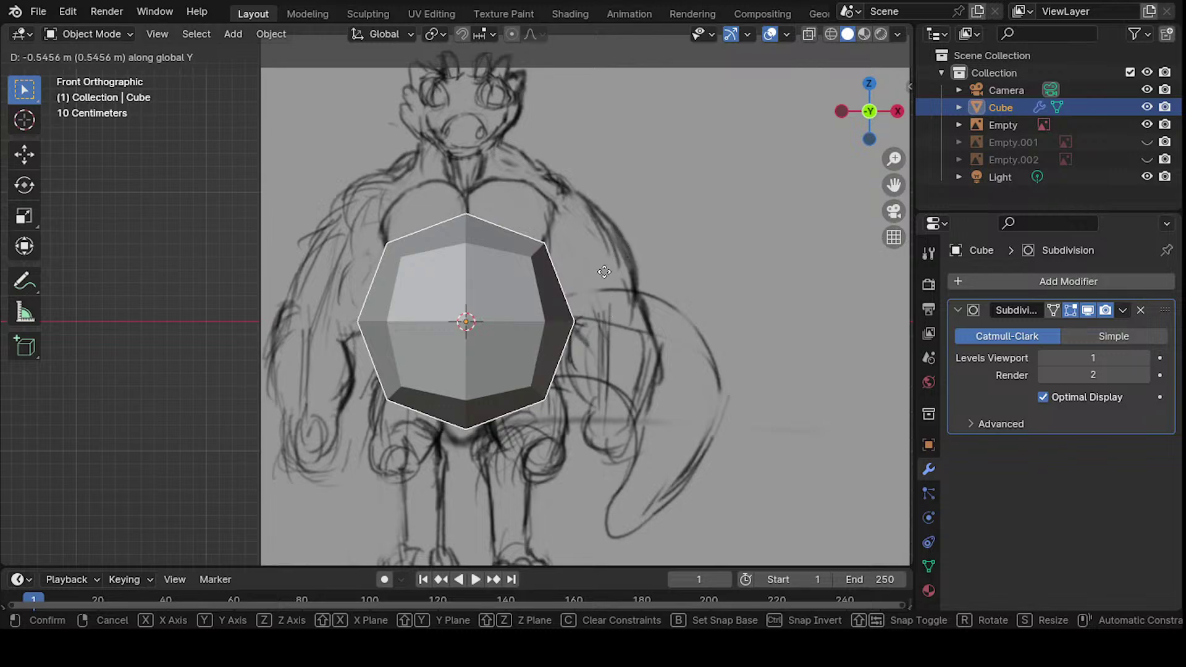
left_click(583, 280)
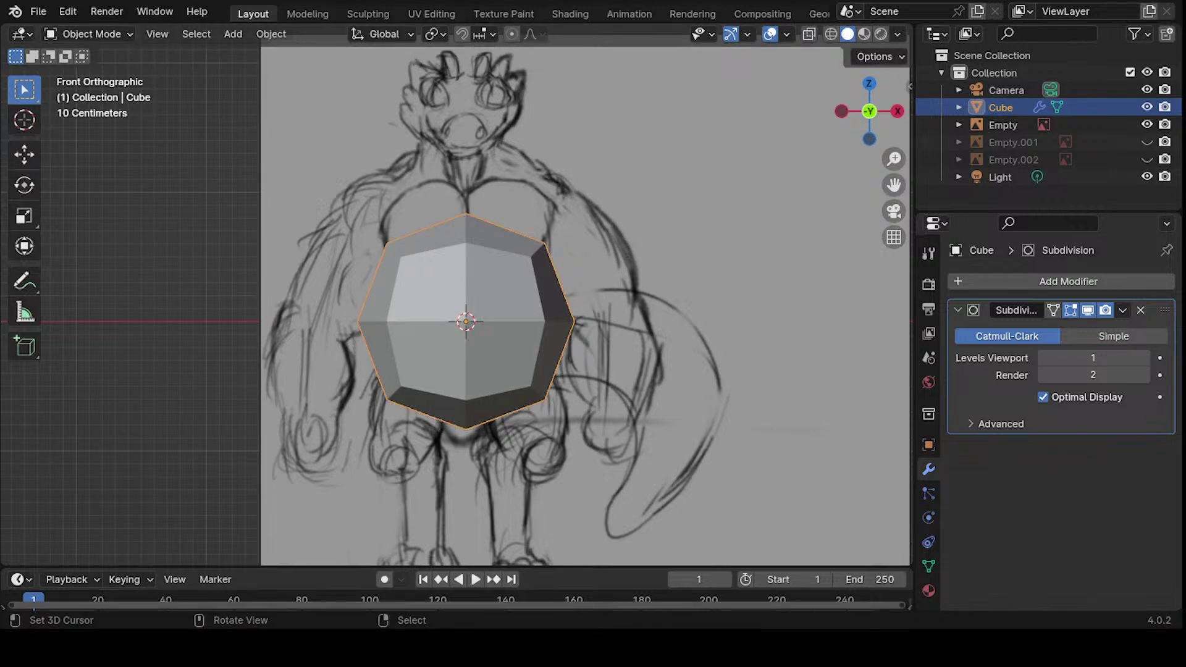
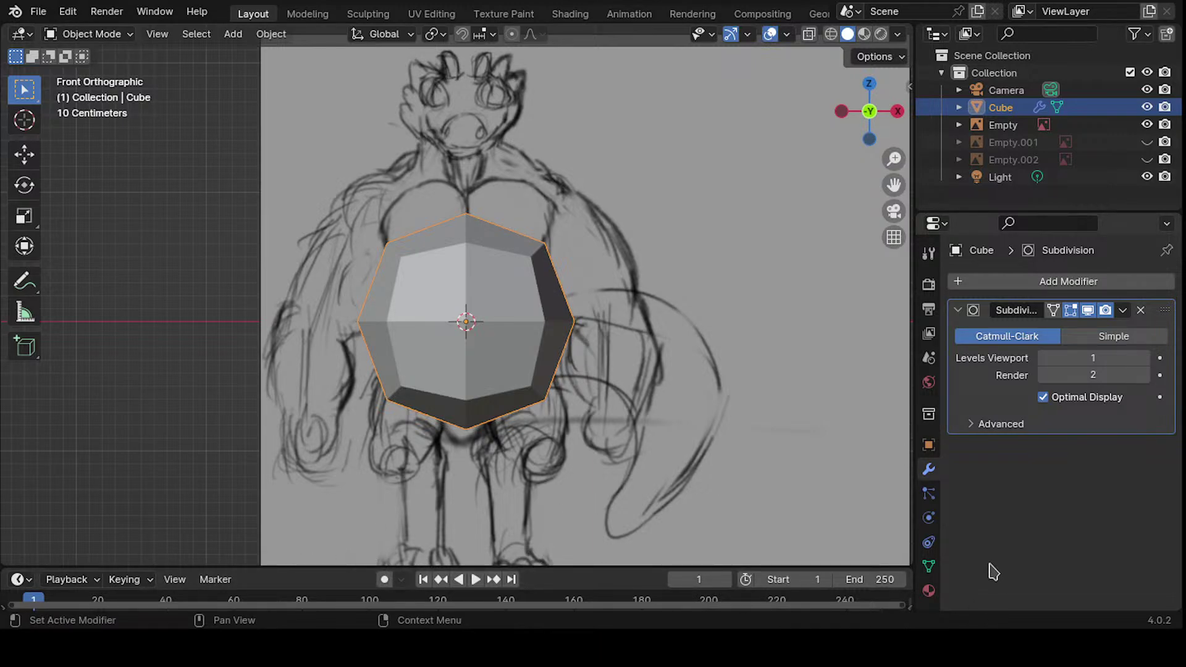
- Save the file and raise the cube along the Z axis toward the chest of the front sketch
key("ctrl+s")
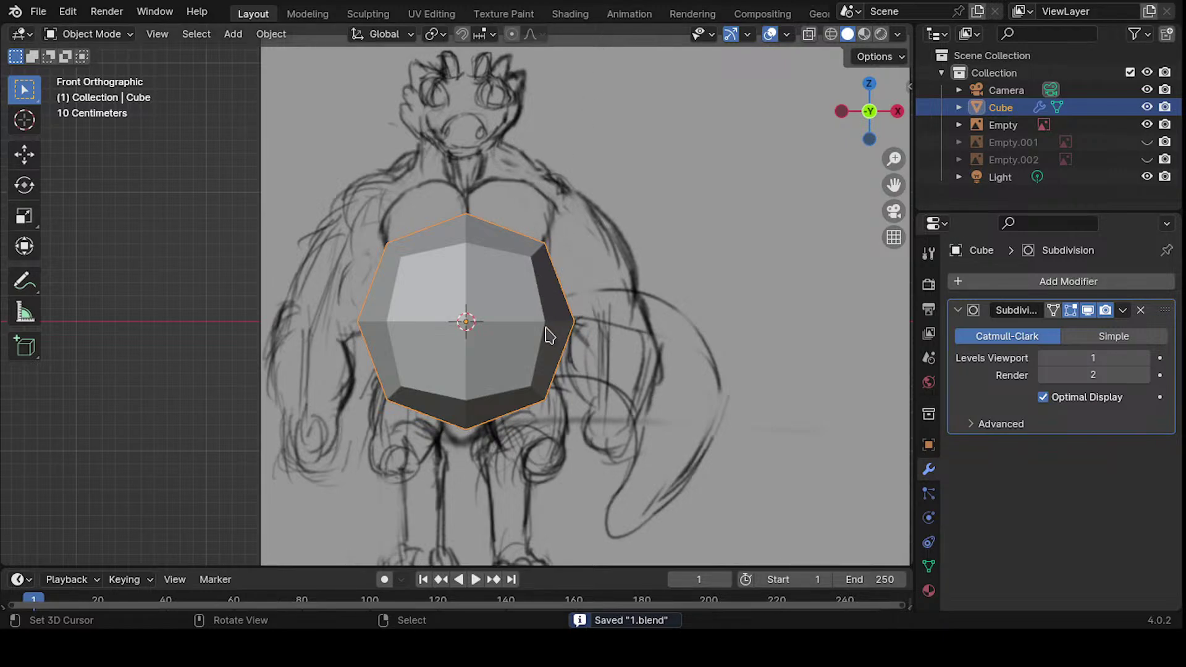
middle_click_drag(549, 335, 568, 328, "shift")
key("g")
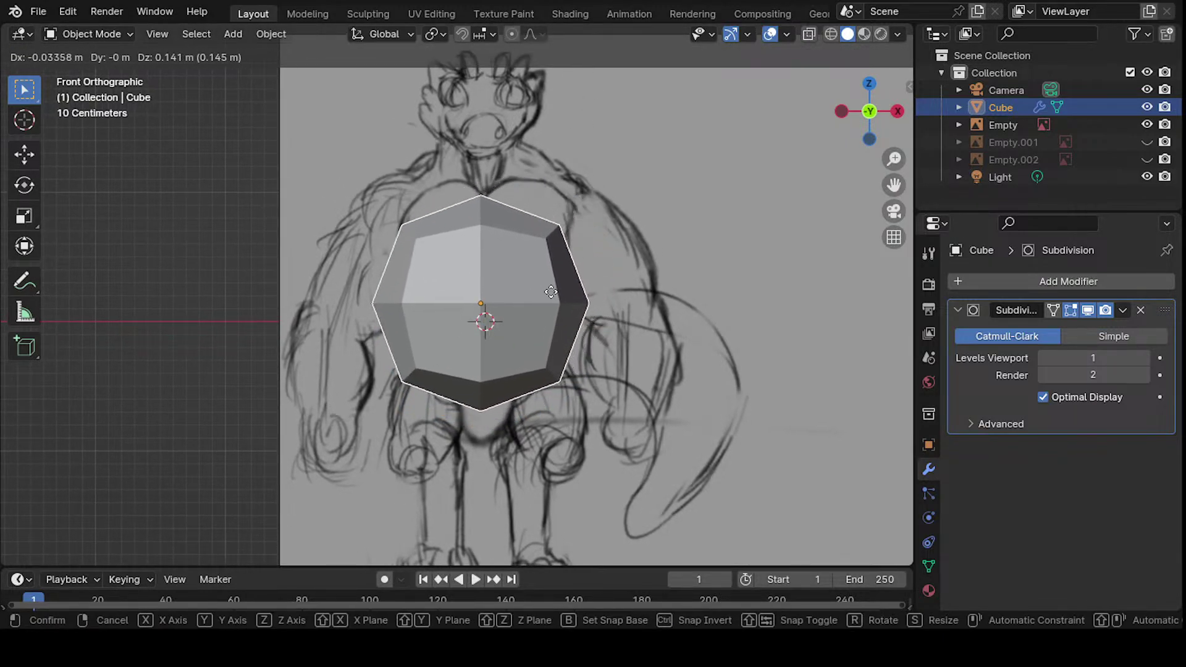
key("y")
key("z")
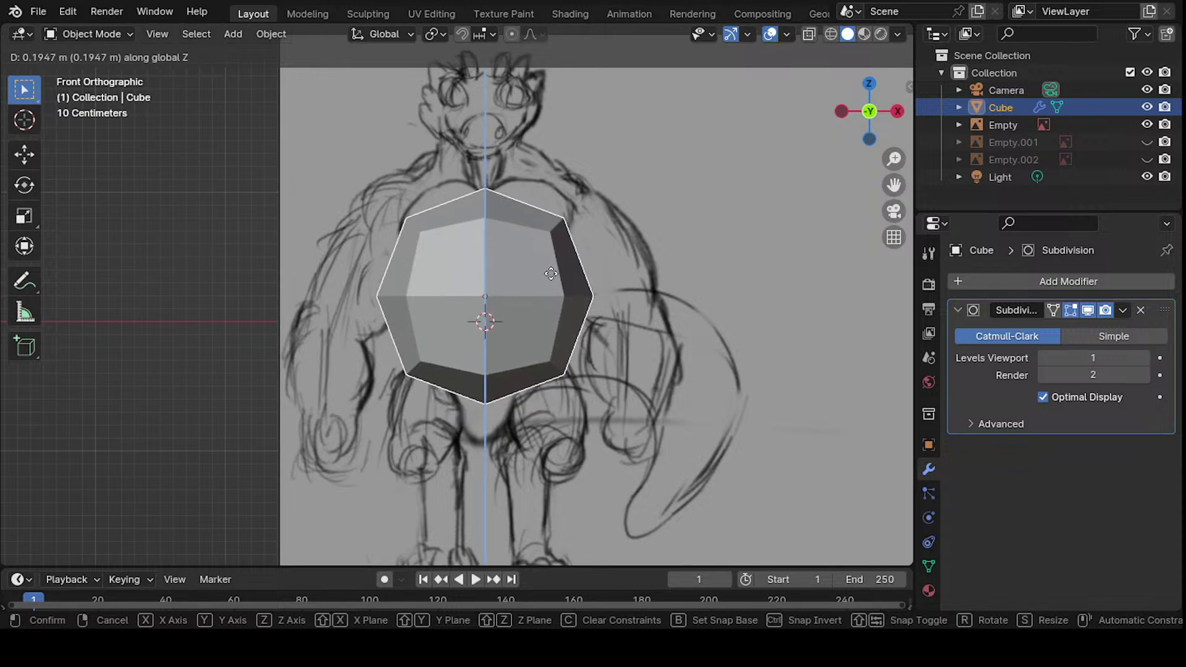
left_click(549, 244)
- Scale the cube down uniformly until it roughly matches the chest width in the front sketch
middle_click_drag(674, 328, 672, 363, "shift")
key("s")
left_click(571, 296)
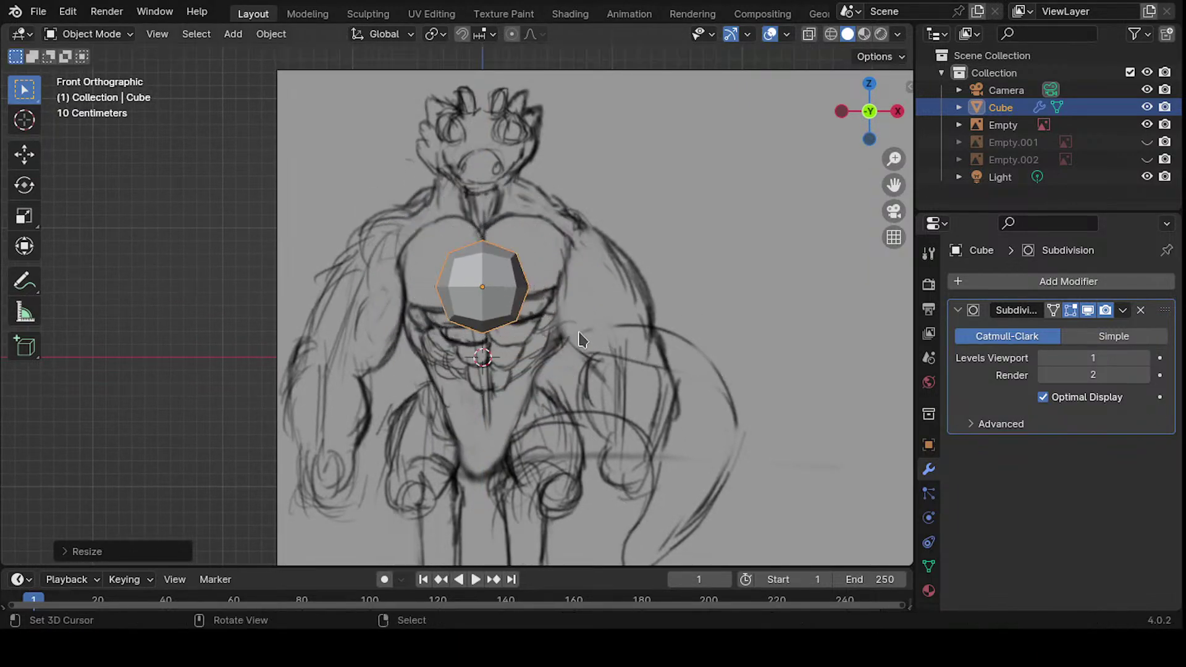
middle_click_drag(571, 296, 572, 321, "shift")
key("s")
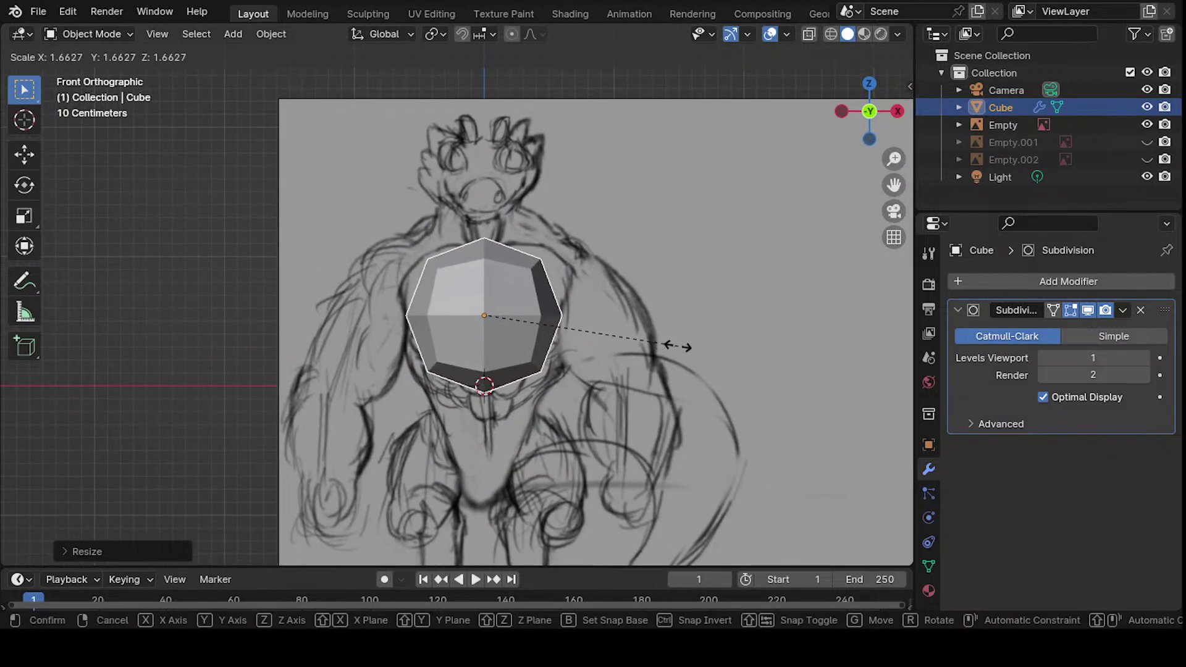
left_click(667, 345)
- Raise the resized cube slightly along Z so it covers the chest in the front sketch
key("g")
key("z")
left_click(621, 324)
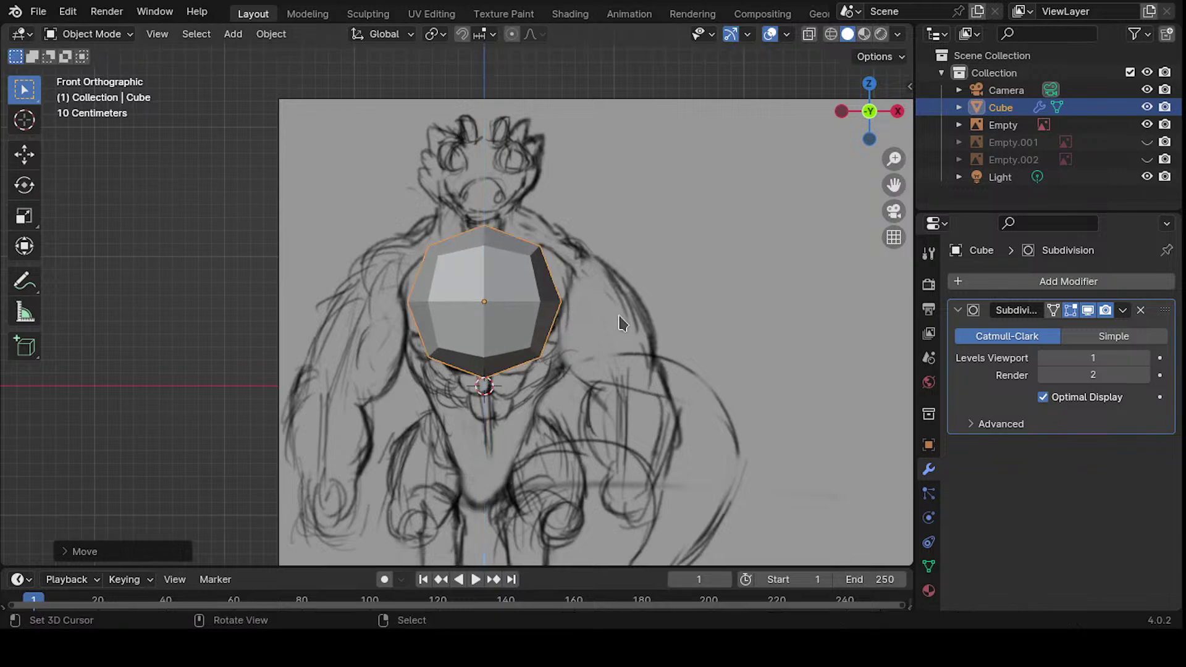
mouse_move(559, 327)
middle_mouse_down("shift")
mouse_move(564, 349)
mouse_move(566, 273)
middle_mouse_up("shift")
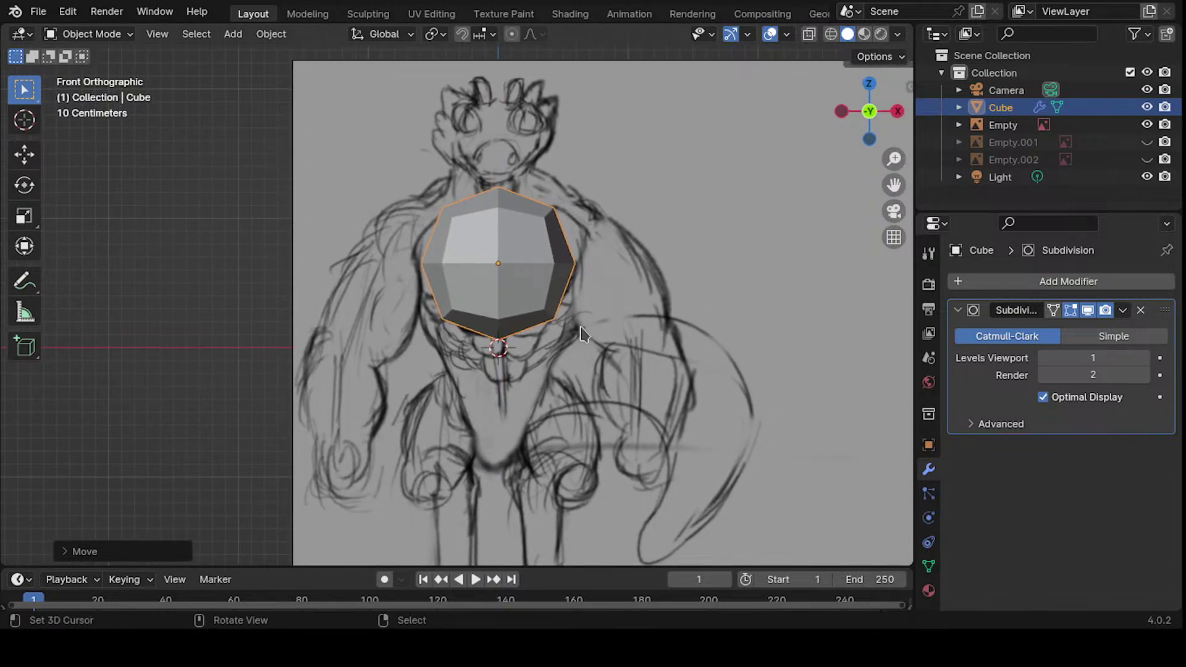
key("g")
key("x")
key("y")
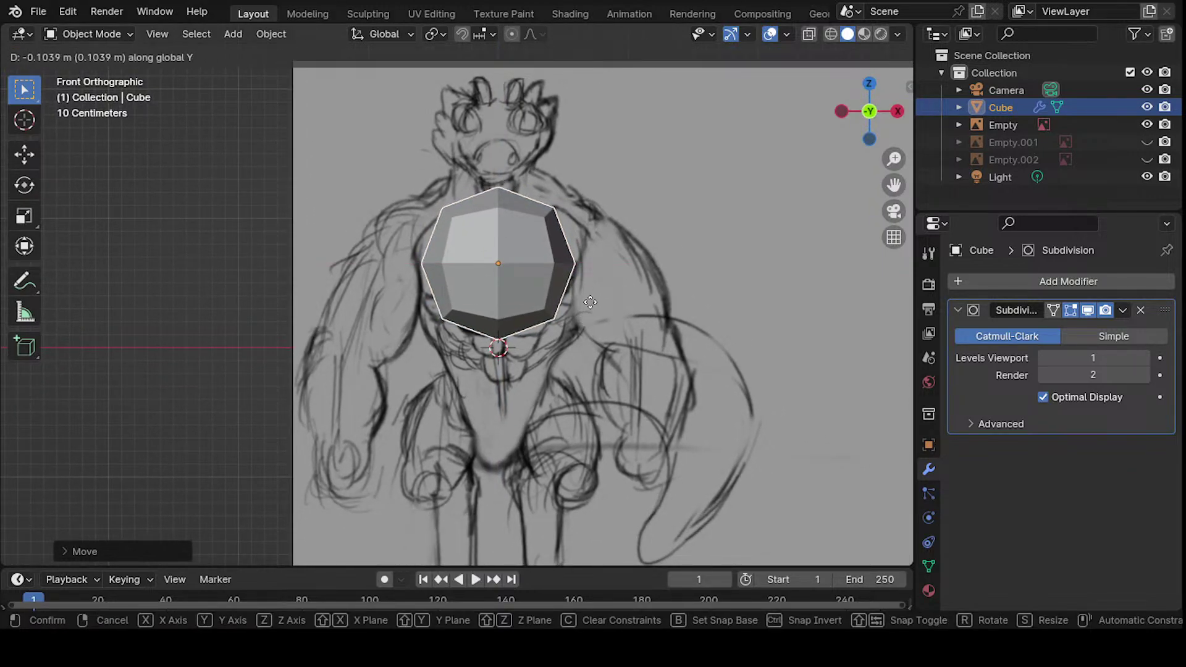
key("z")
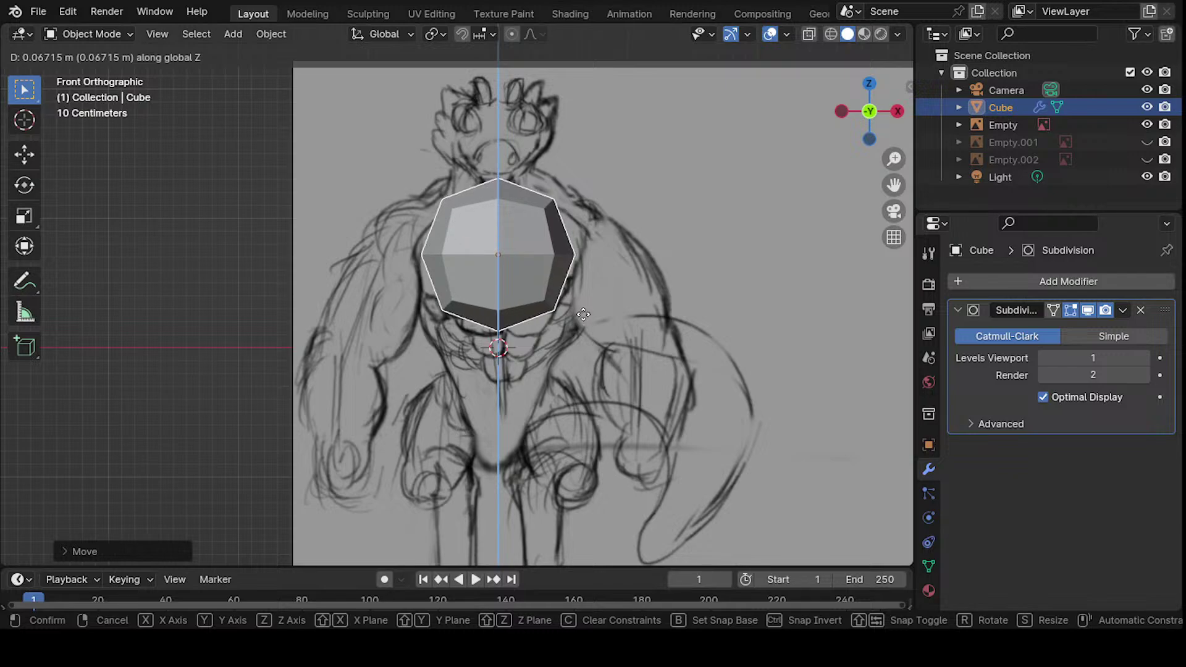
left_click(583, 315)
middle_click_drag(656, 272, 676, 239, "shift")
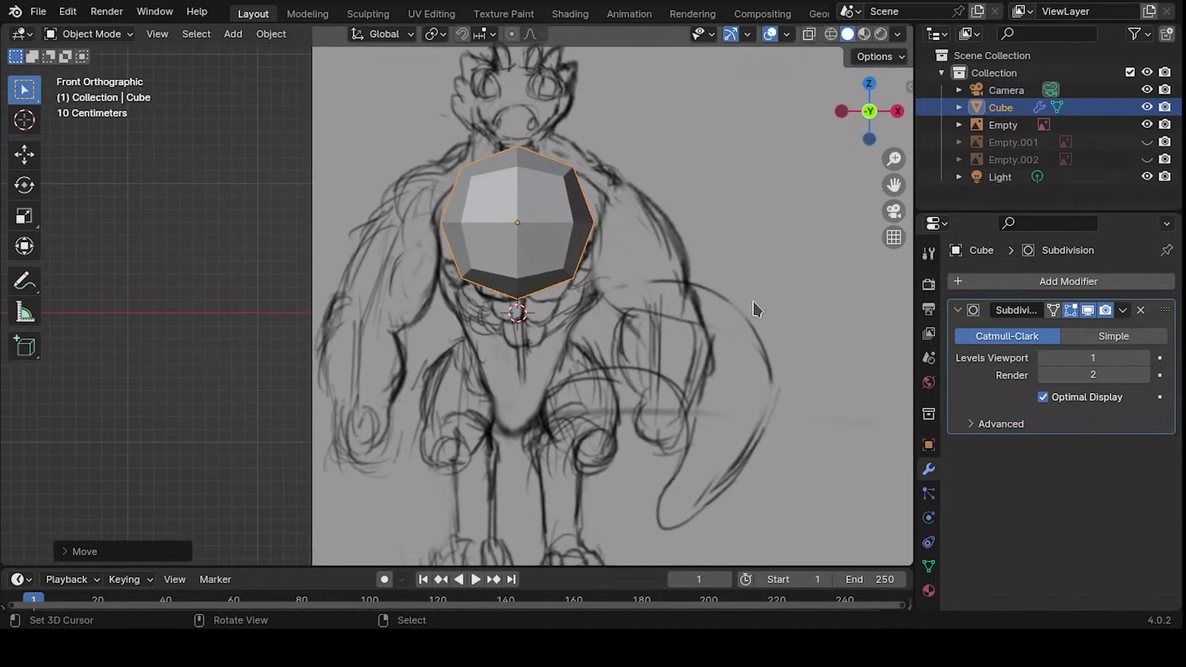
- Reveal the hidden side reference image Empty.001 and select it
key("KP_3")
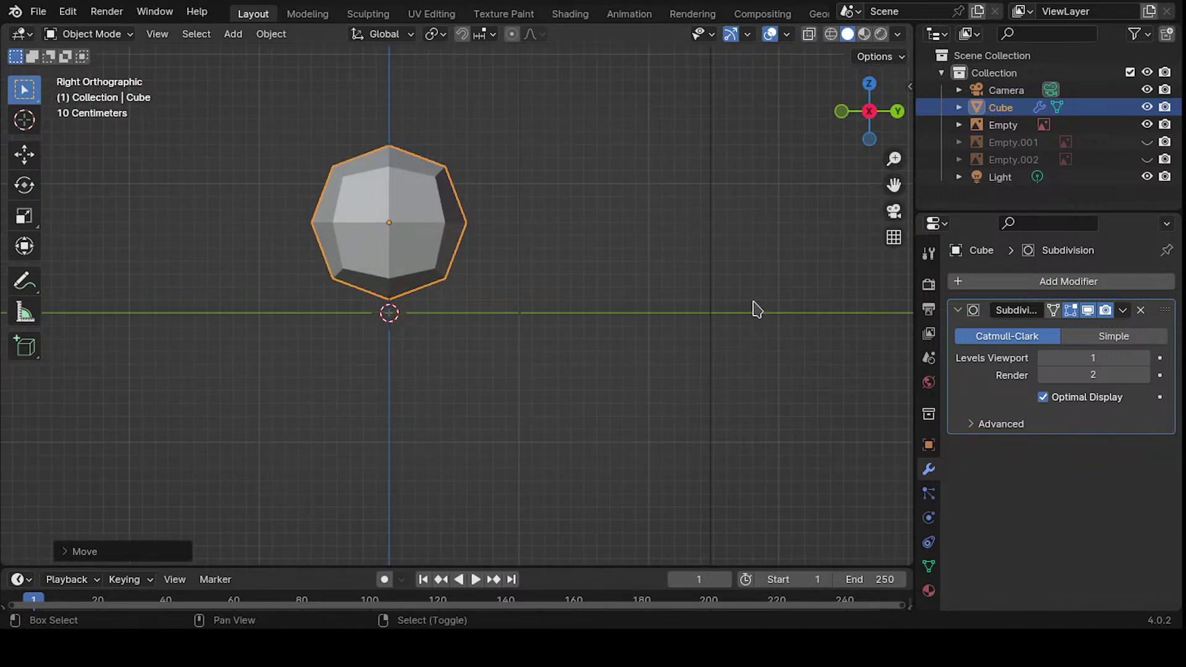
mouse_move(555, 273)
middle_mouse_down("shift")
mouse_move(574, 281)
mouse_move(603, 249)
mouse_move(627, 296)
mouse_move(772, 247)
middle_mouse_up("shift")
left_click(1002, 124)
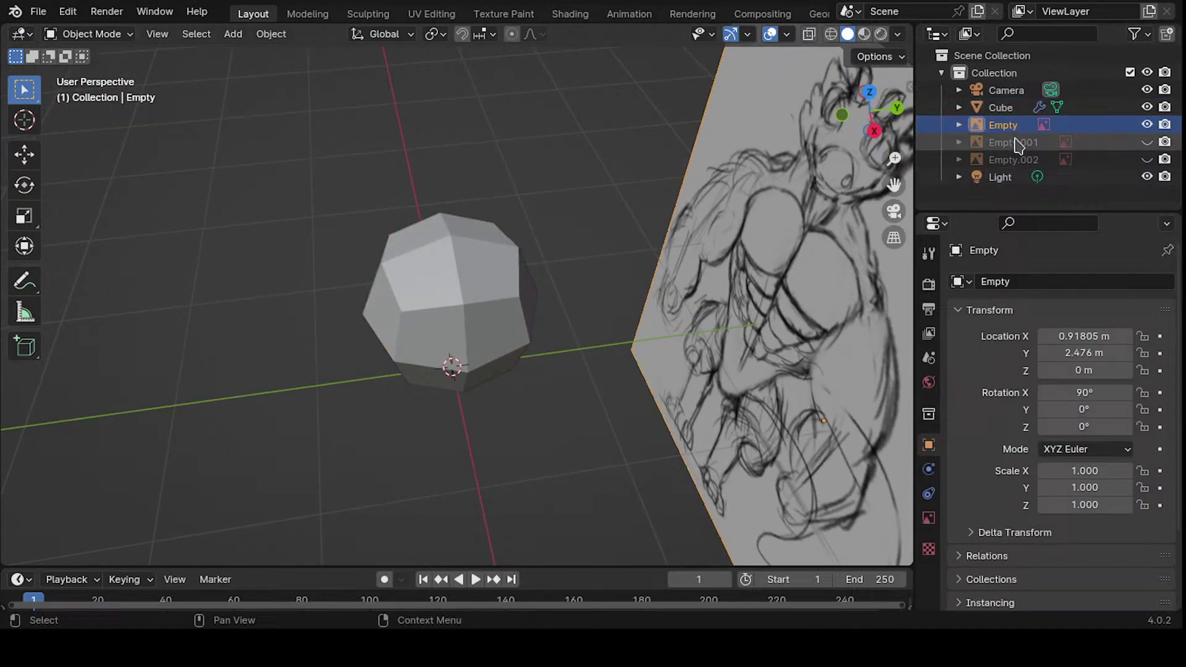
left_click(1146, 142)
mouse_move(642, 345)
middle_mouse_down()
mouse_move(555, 357)
mouse_move(572, 196)
mouse_move(556, 278)
middle_mouse_up()
left_click(469, 321)
- Try moving the Empty.001 side image alone to about -3.18 m along X, and undo the move
middle_click_drag(469, 321, 762, 321)
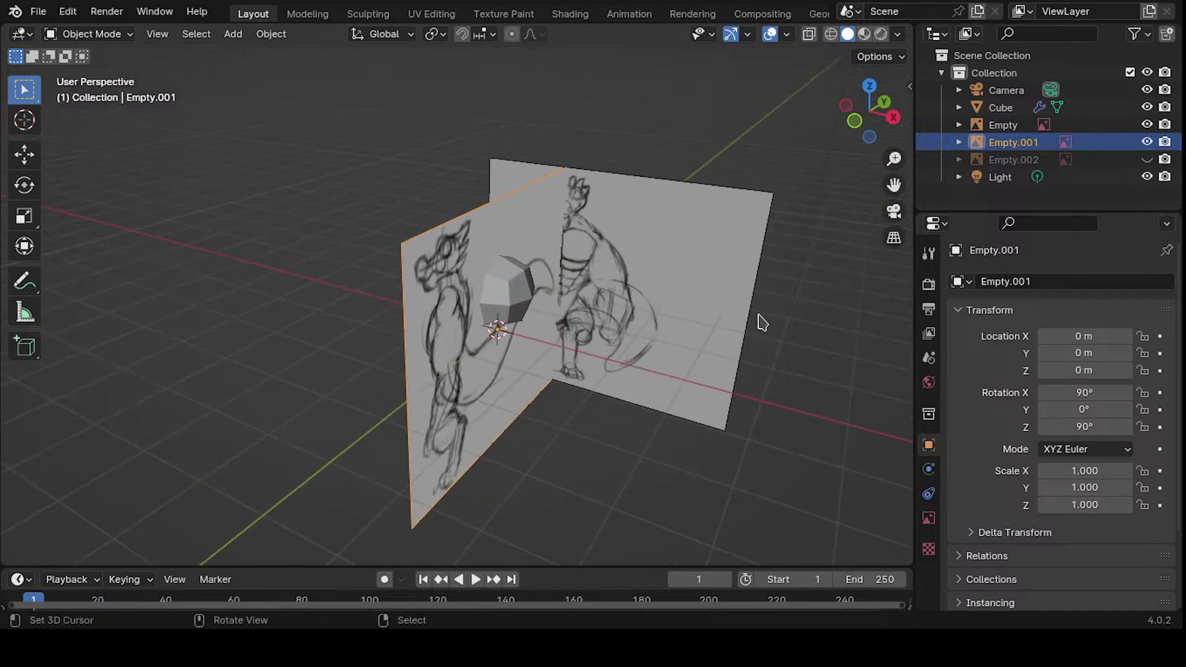
key("g")
key("x")
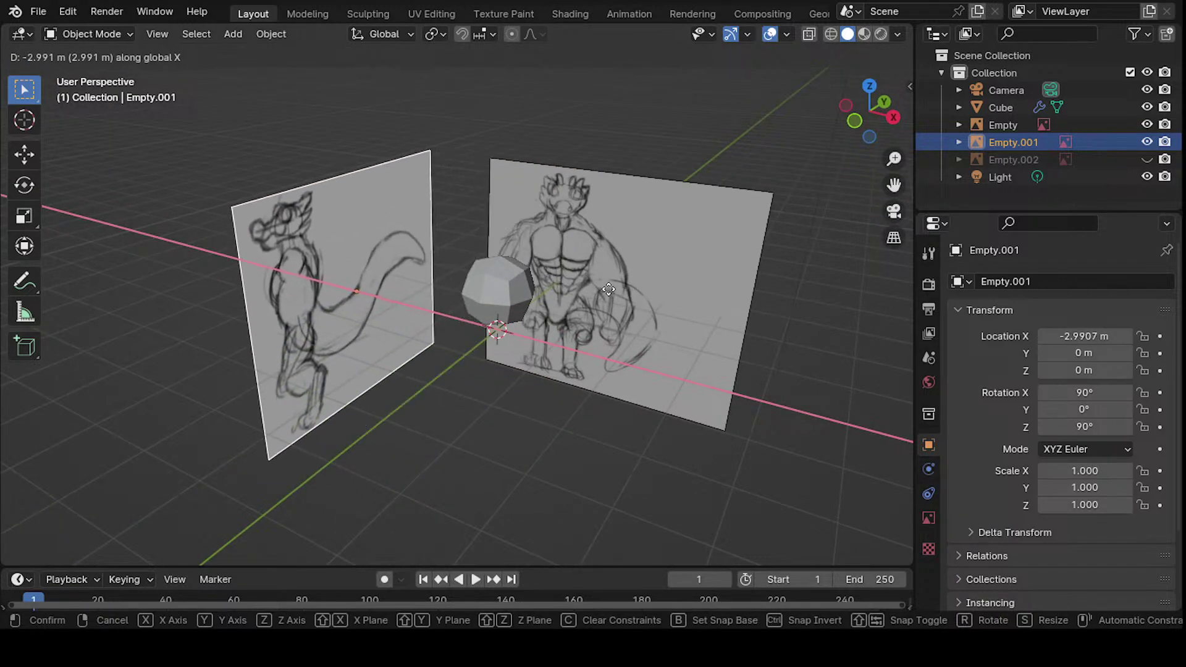
left_click(604, 294)
middle_click_drag(645, 318, 717, 290)
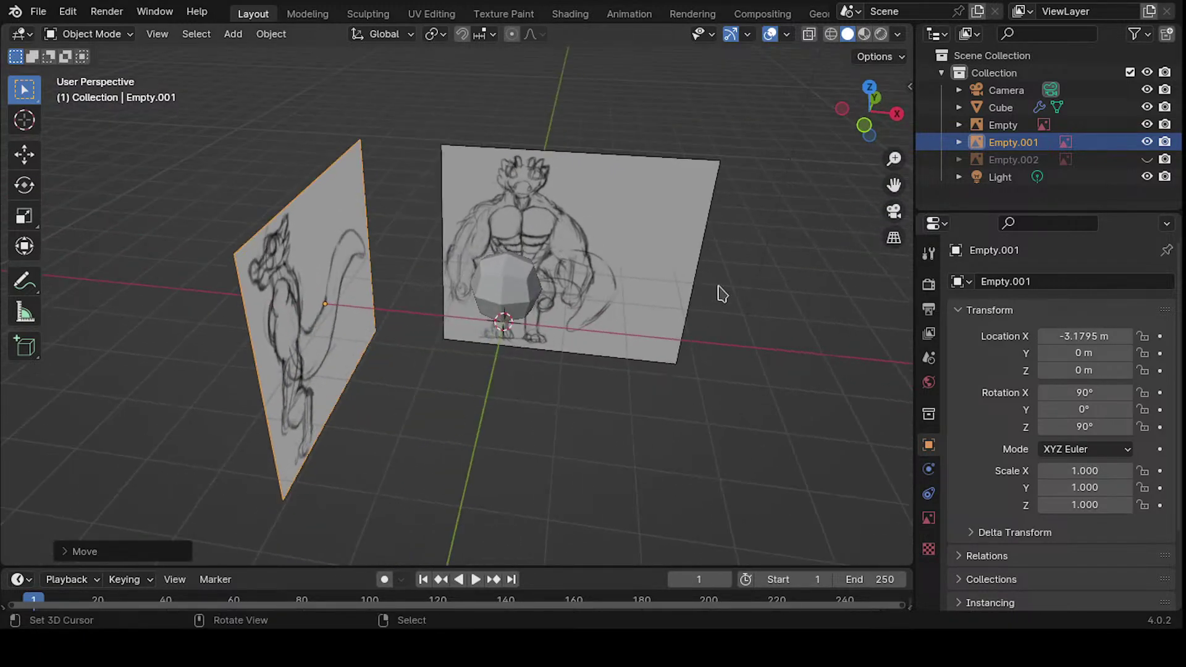
key("ctrl+z")
- Reveal Empty.002 and move it together with Empty.001 to about -3.37 m along X, clear of the cube
left_click(1147, 159)
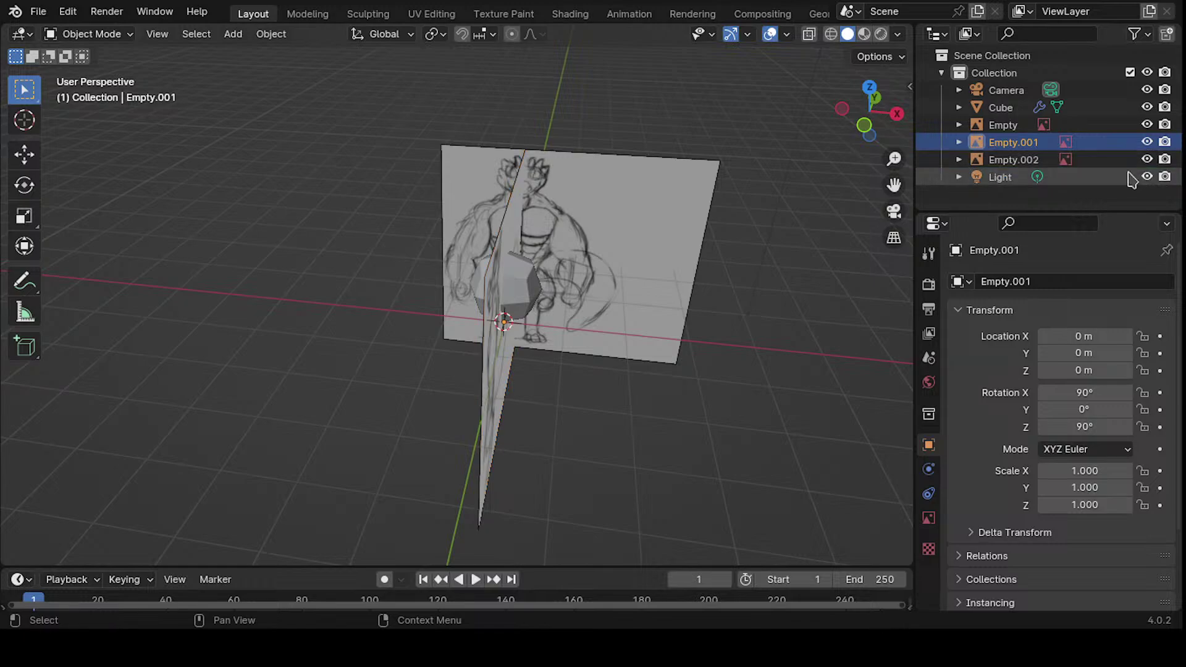
mouse_move(771, 346)
middle_mouse_down()
mouse_move(587, 346)
mouse_move(789, 352)
middle_mouse_up()
left_click(1017, 160)
left_click(1017, 147, "shift")
key("g")
key("x")
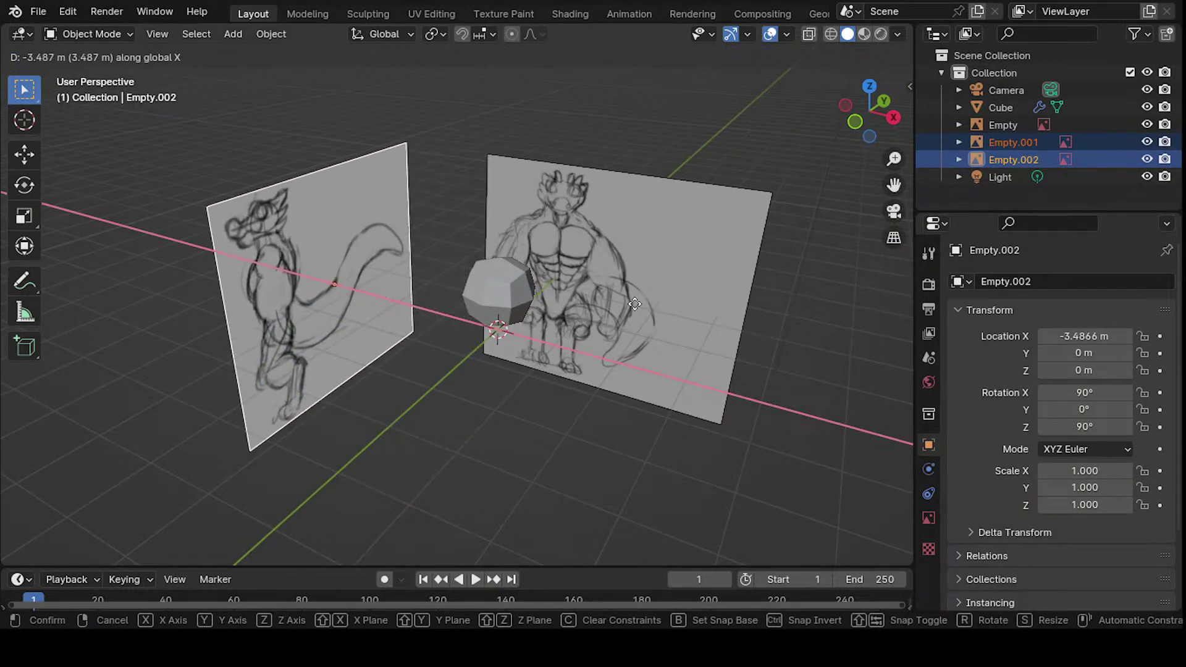
left_click(691, 312)
middle_click_drag(691, 312, 860, 192)
middle_click_drag(710, 278, 759, 185)
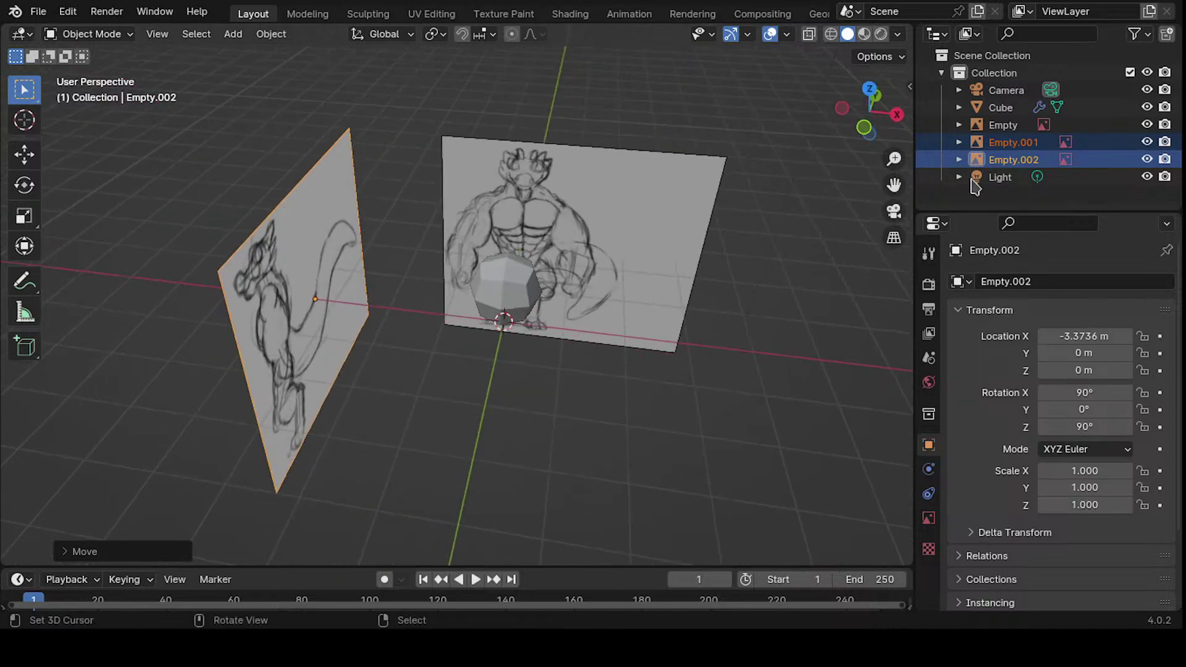
- Toggle the two side reference images to compare them, leaving Empty.001 visible and Empty.002 hidden
left_click(1146, 142)
mouse_move(833, 247)
middle_mouse_down()
mouse_move(640, 254)
mouse_move(659, 261)
mouse_move(653, 240)
mouse_move(610, 244)
mouse_move(661, 247)
mouse_move(670, 226)
mouse_move(684, 237)
middle_mouse_up()
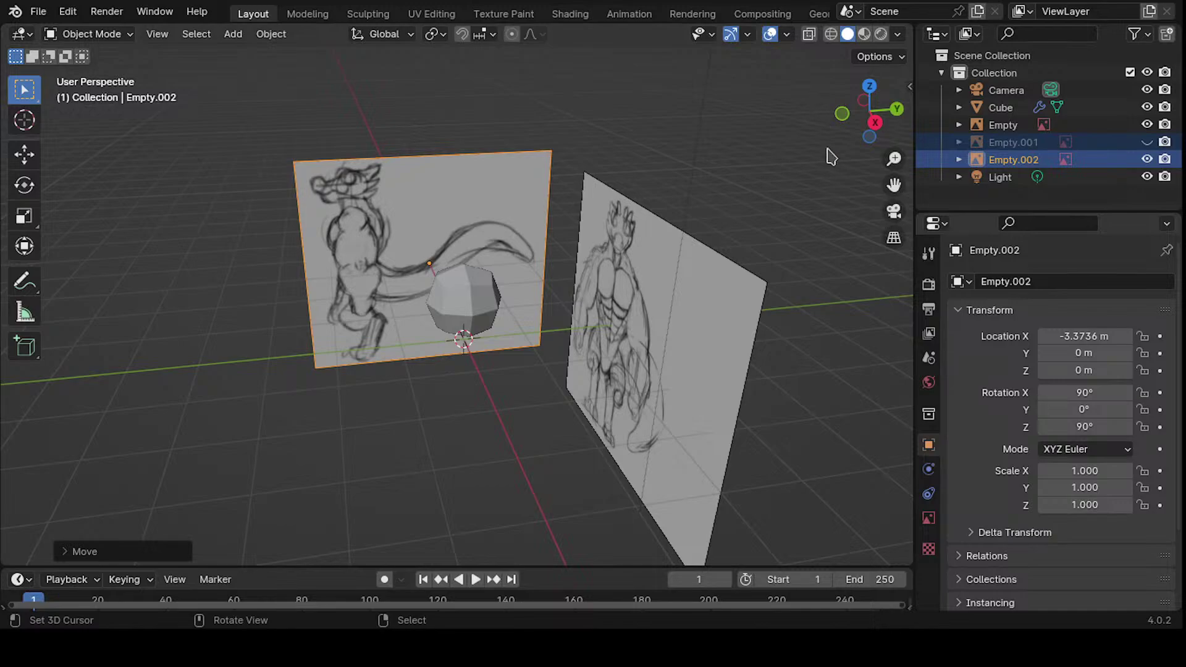
left_click(1147, 159)
left_click(1146, 142)
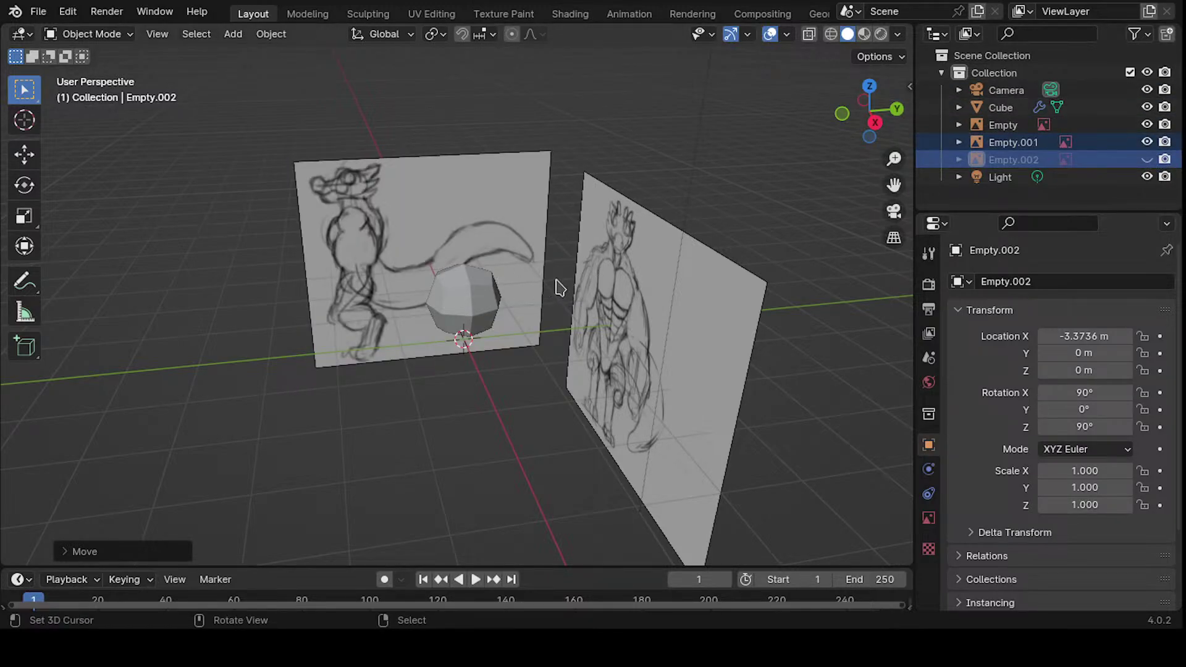
- Select the side reference image Empty.001 in the right orthographic view
key("KP_1")
key("KP_3")
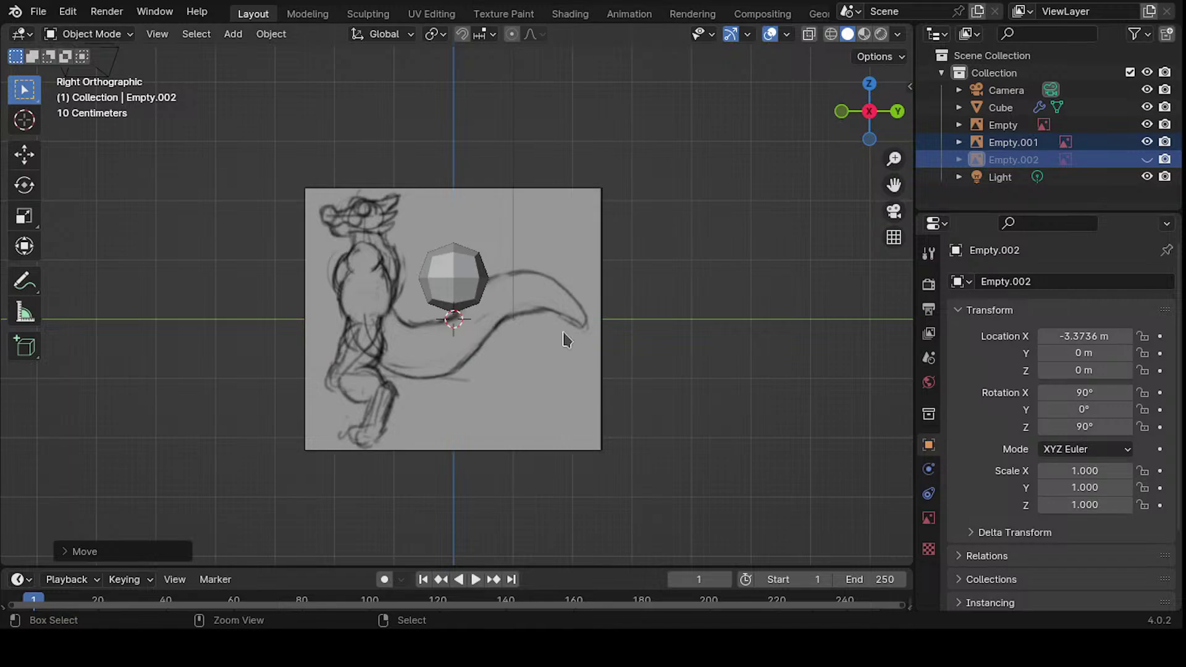
scroll(542, 286, "up", 2)
middle_click_drag(542, 285, 539, 265, "shift")
left_click(492, 198)
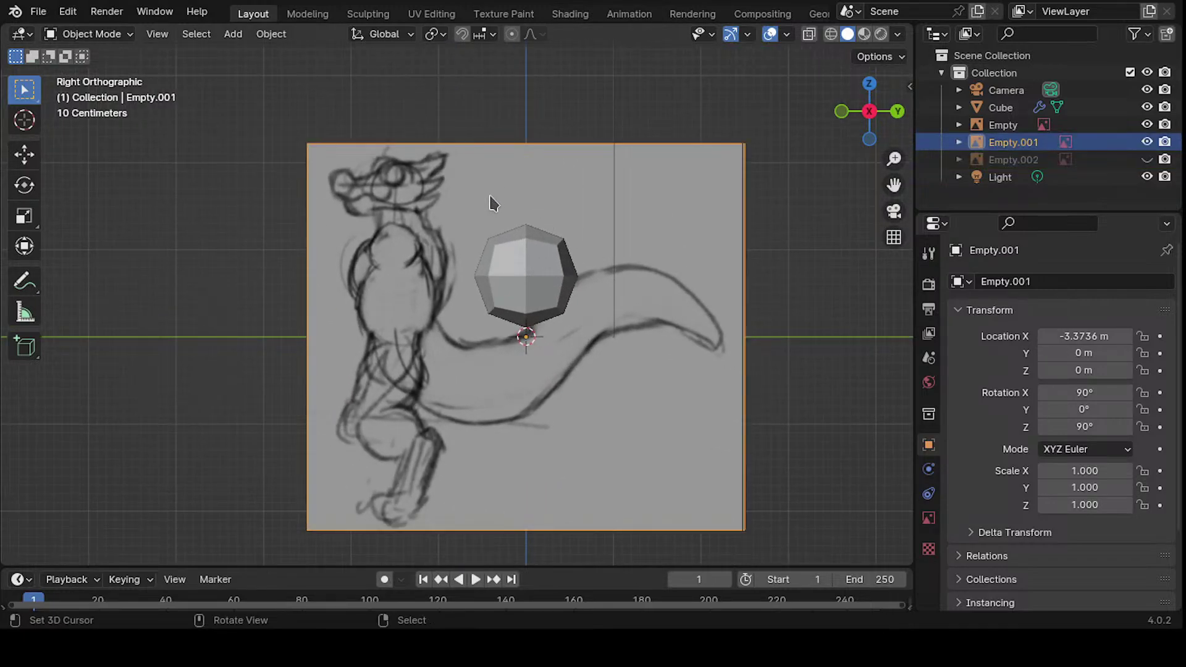
key("g")
key("y")
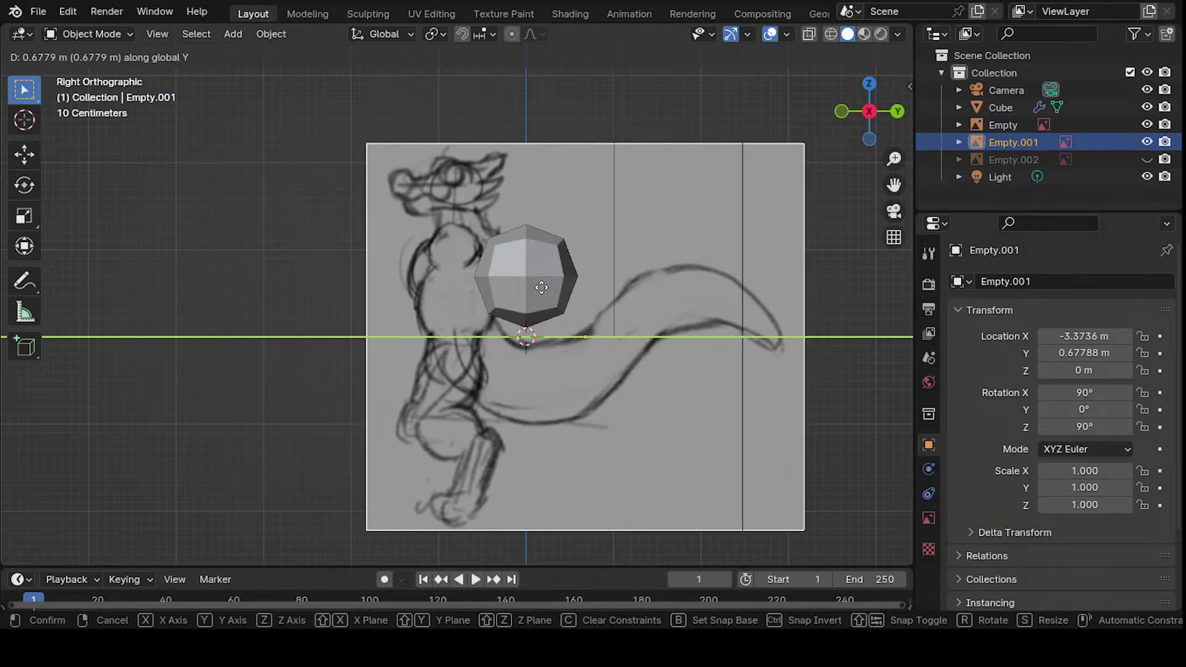
right_click(468, 302)
key("g")
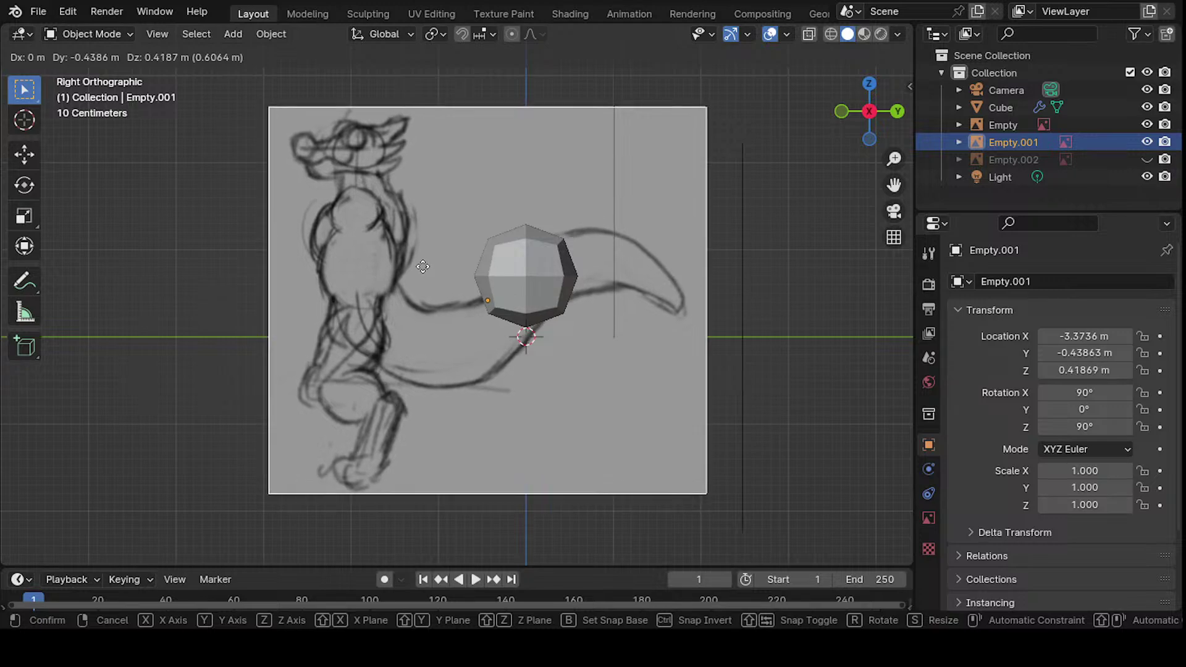
key("y")
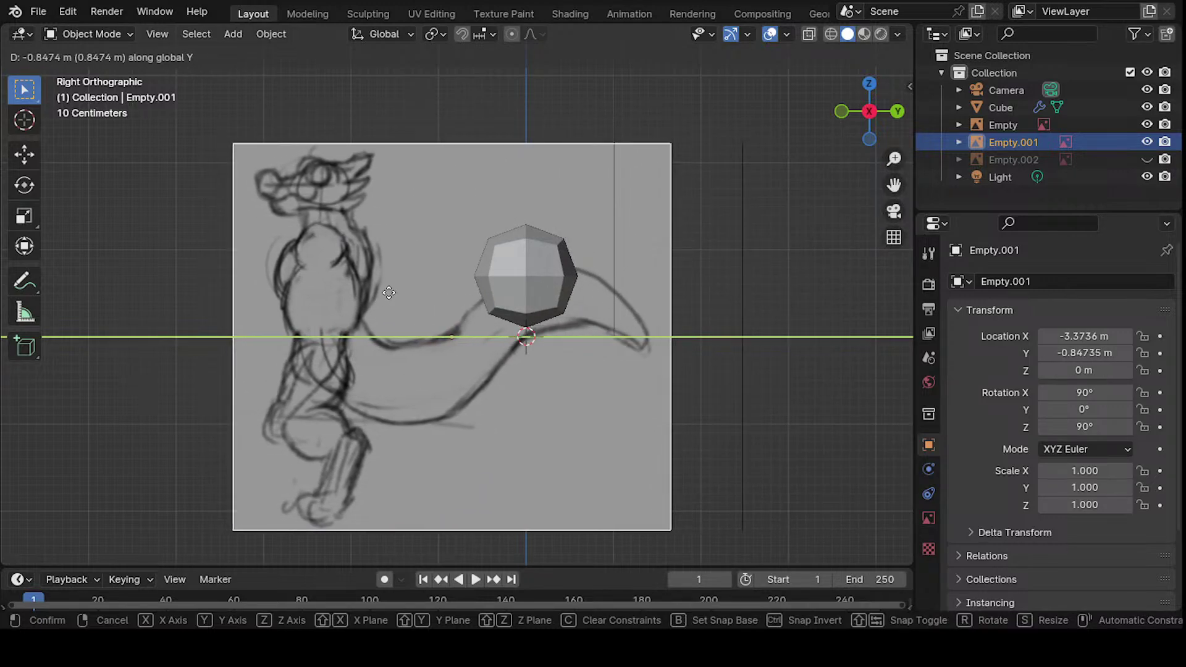
key("z")
key("x")
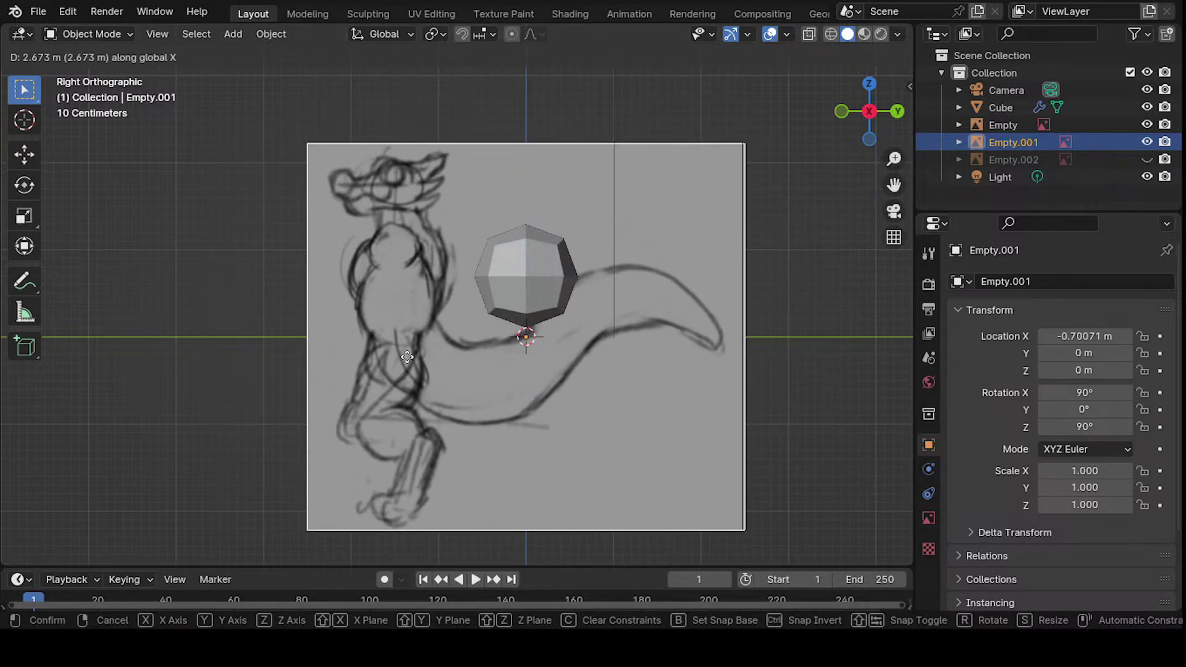
left_click(525, 316)
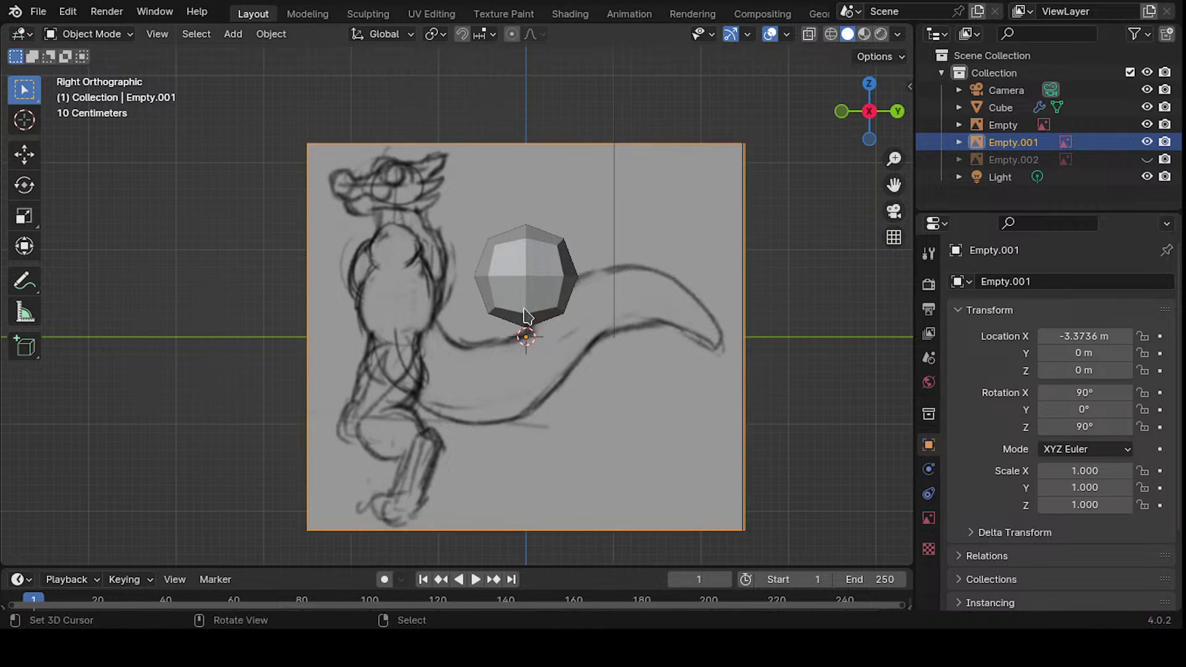
- Move Empty.001 along Y to about 1.46 m so the sketched torso lines up with the cube
key("g")
key("y")
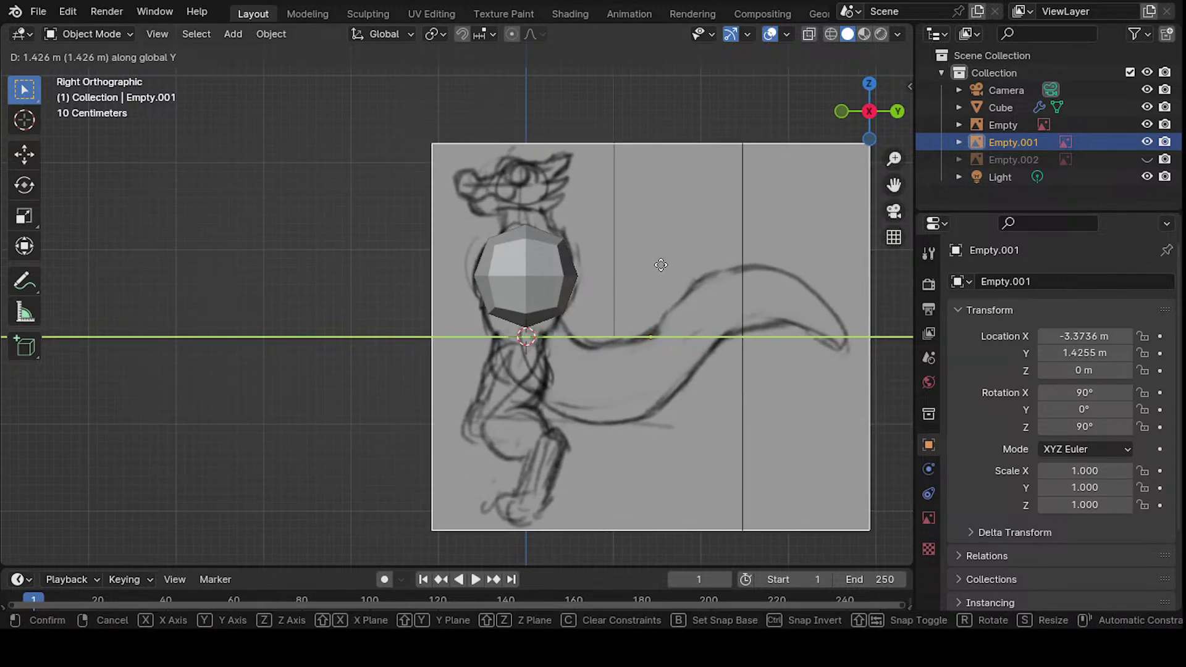
left_click(664, 264)
scroll(661, 264, "down", 1)
middle_click_drag(662, 265, 538, 275, "shift")
scroll(566, 263, "down", 1)
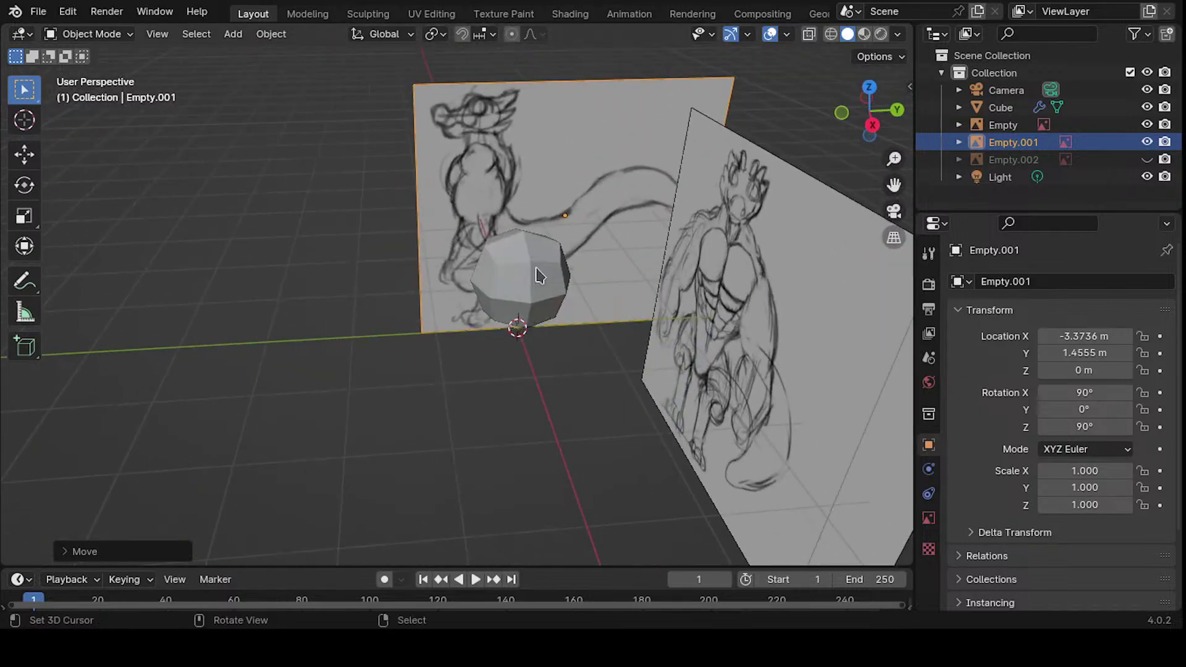
- Compare the cube with the reference images from the right, top and front views, including stepwise rotated views
key("KP_1")
key("KP_3")
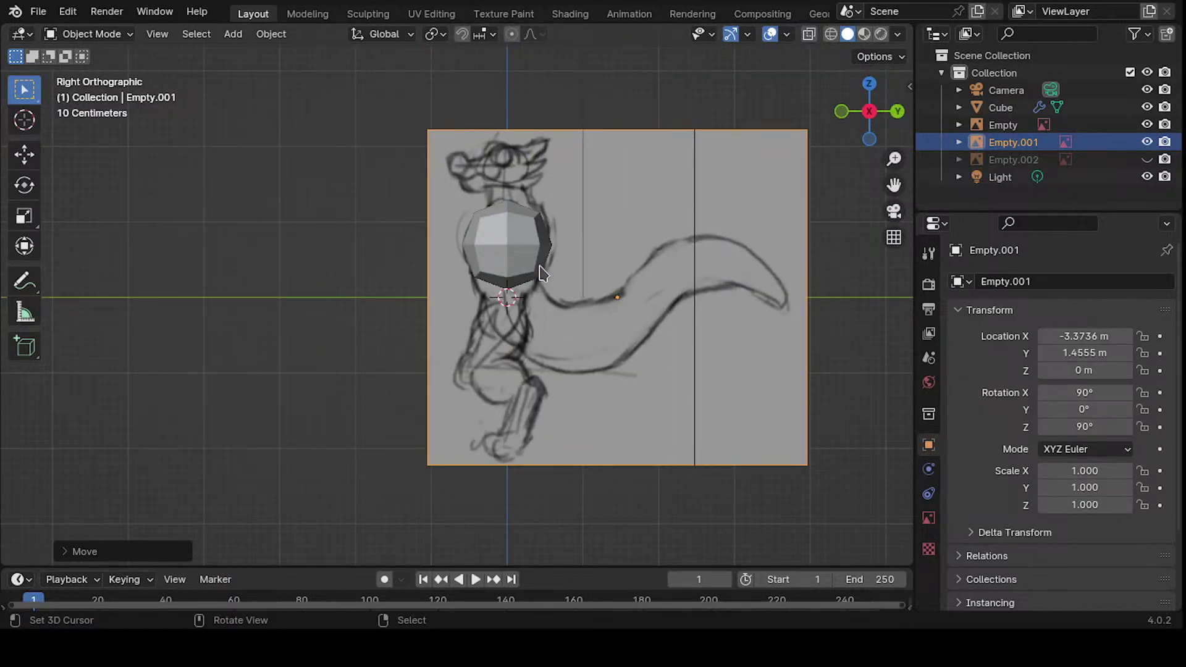
scroll(542, 274, "down", 4, "ctrl")
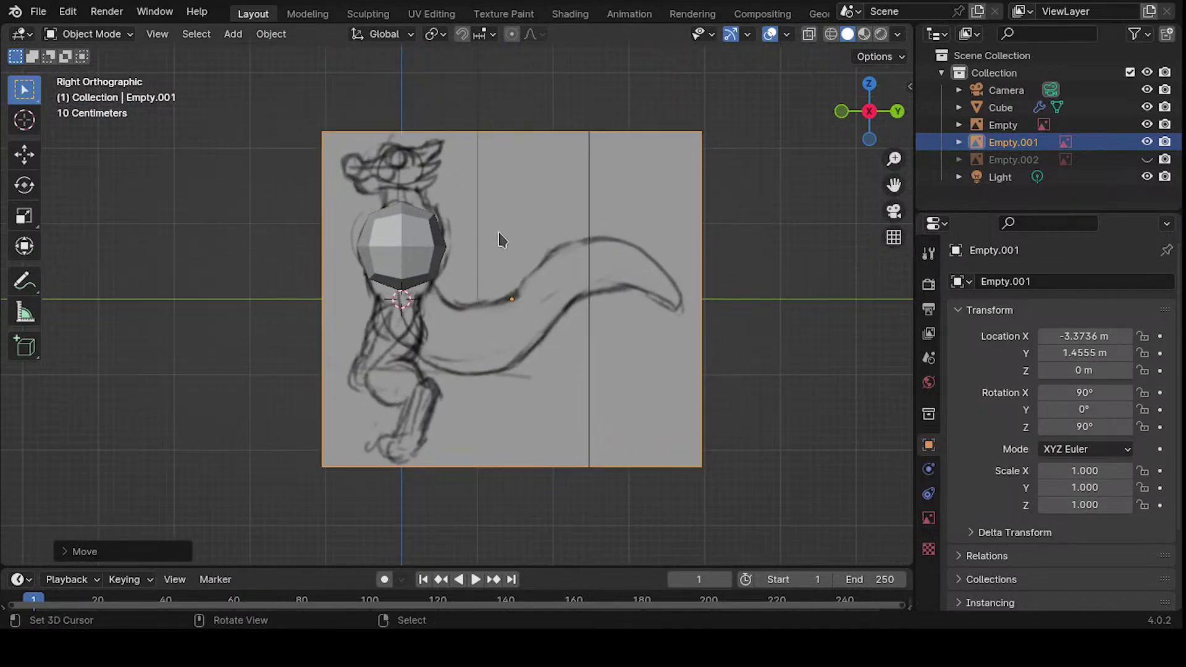
middle_click_drag(502, 240, 639, 285)
key("KP_1")
key("KP_7")
key("KP_3")
key("KP_7")
key("KP_3")
key("KP_3")
key("KP_7")
key("KP_1")
key("KP_3")
key("KP_7")
key("KP_1")
key("KP_5")
key("KP_5")
key("KP_1")
key("KP_1")
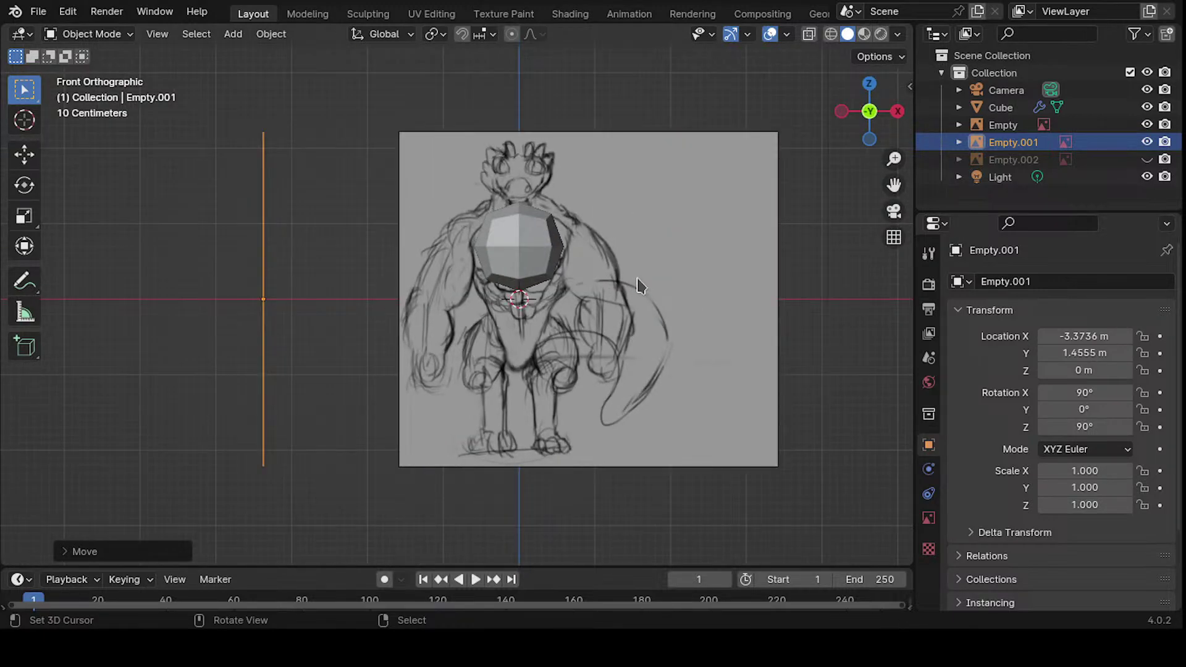
key("KP_8")
key("KP_2")
key("KP_3")
key("KP_1")
key("KP_8")
key("KP_2")
- Select the cube and inspect its editing cage and position against the front reference image
mouse_move(635, 283)
middle_mouse_down("ctrl")
mouse_move(544, 206)
mouse_move(568, 265)
middle_mouse_up("ctrl")
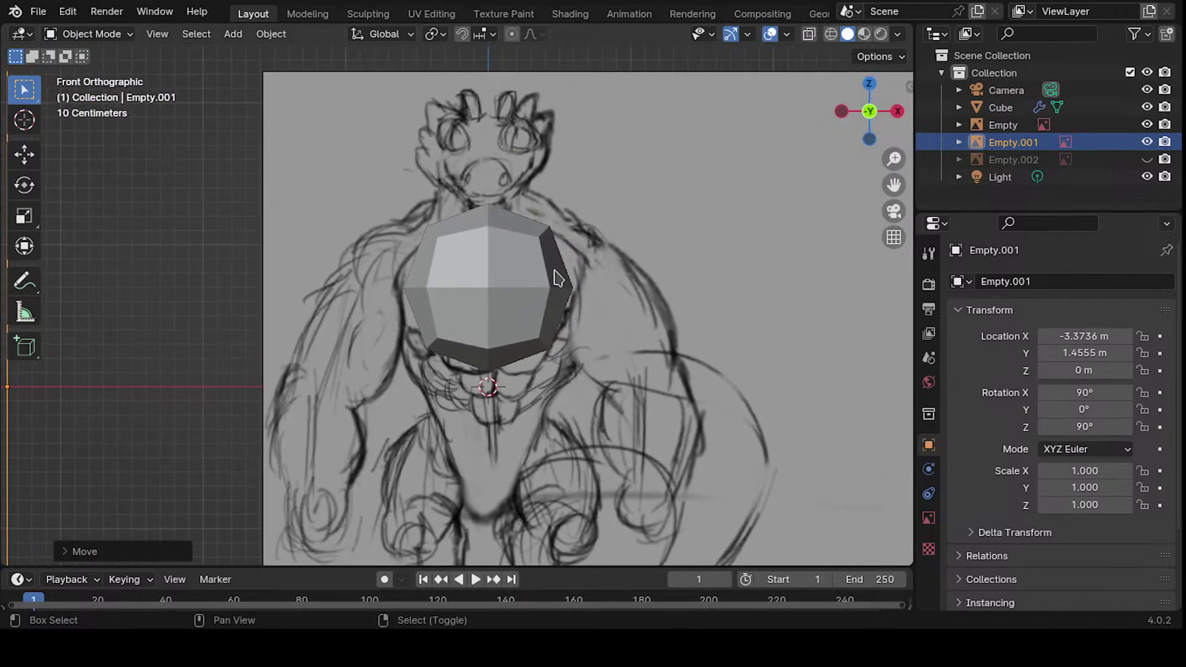
left_click(552, 289)
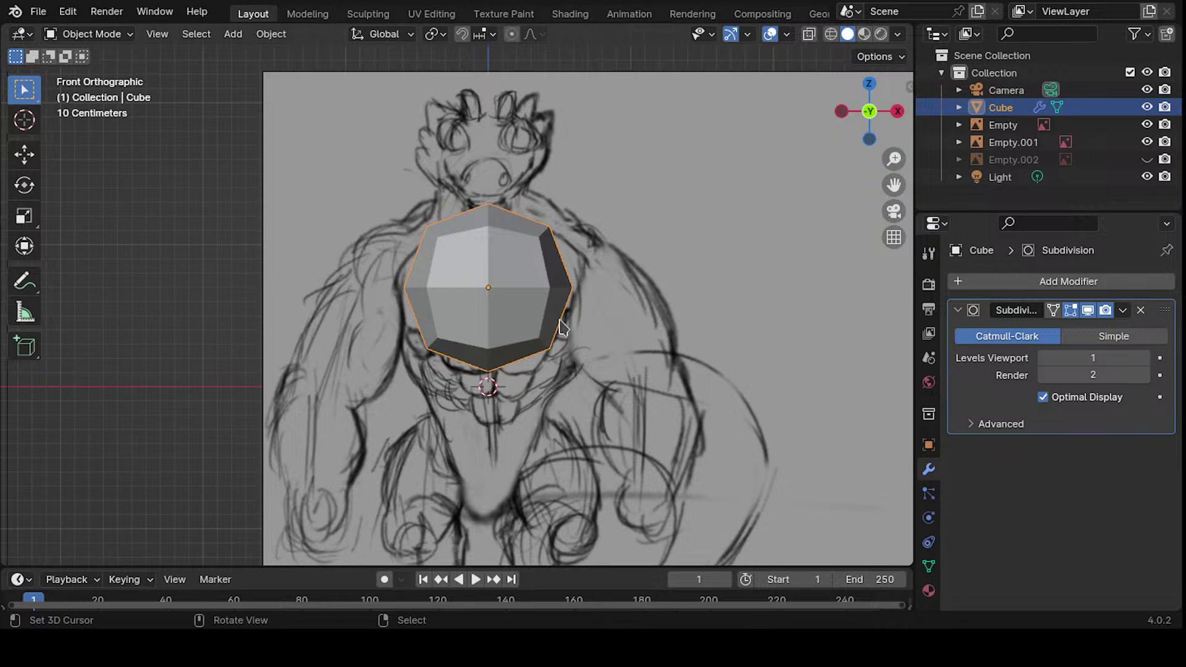
key("Tab")
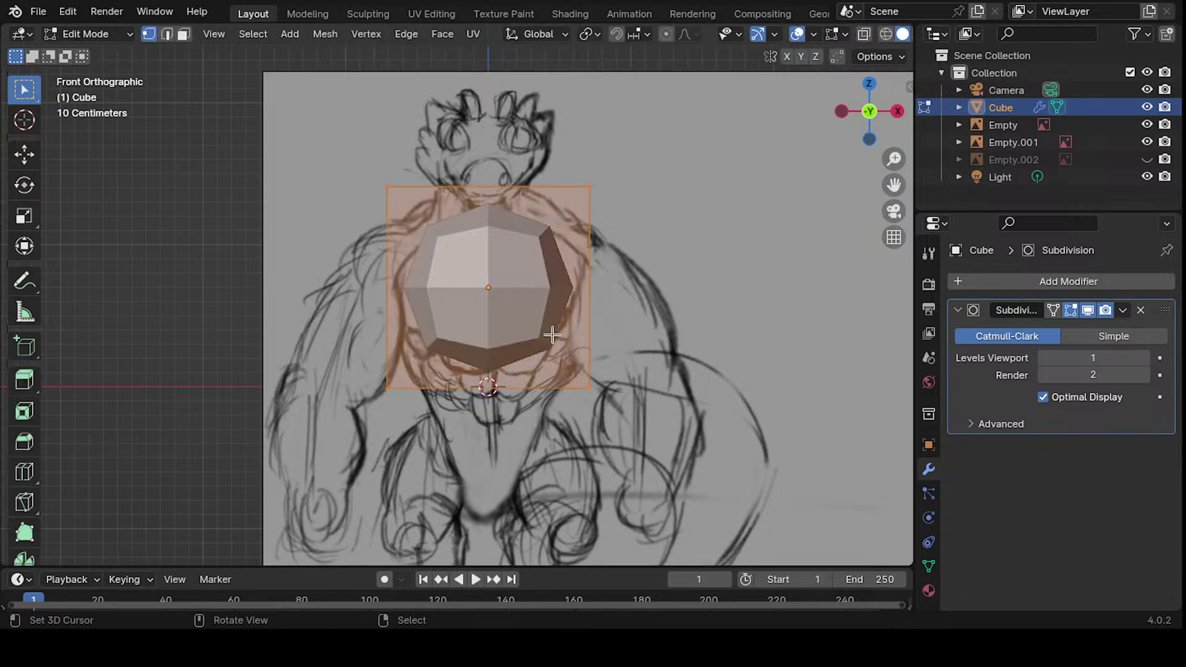
key("Tab")
mouse_move(621, 336)
middle_mouse_down()
mouse_move(633, 323)
mouse_move(528, 307)
mouse_move(571, 346)
mouse_move(551, 317)
middle_mouse_up()
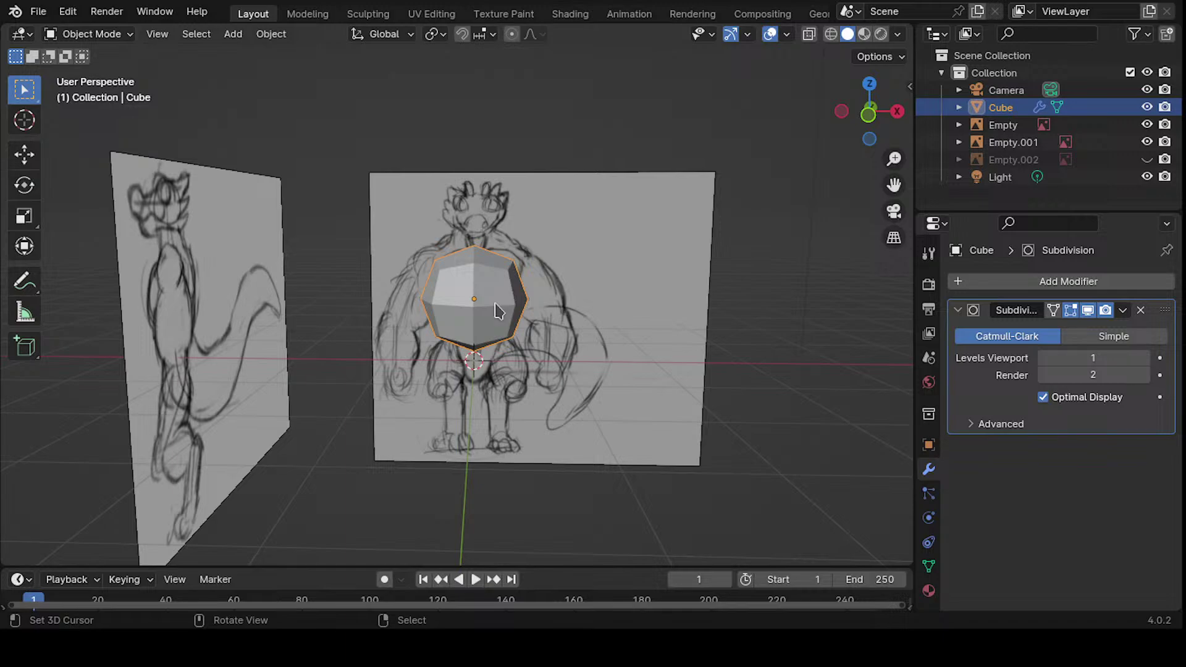
middle_click_drag(499, 310, 442, 401)
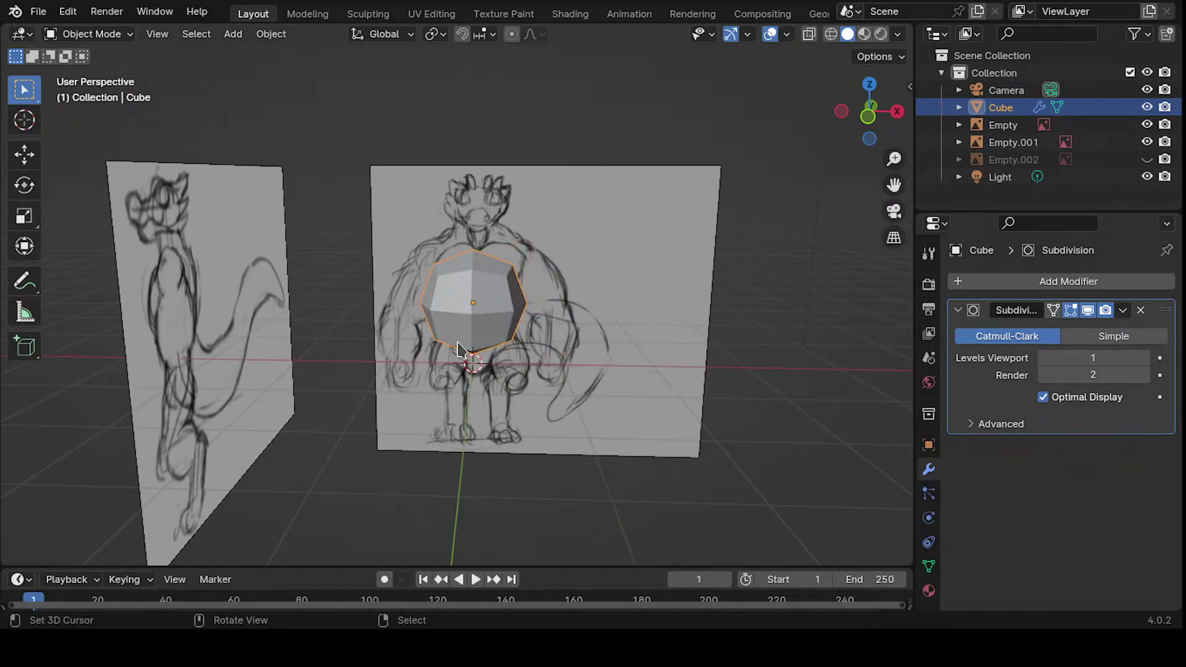
key("KP_3")
key("KP_1")
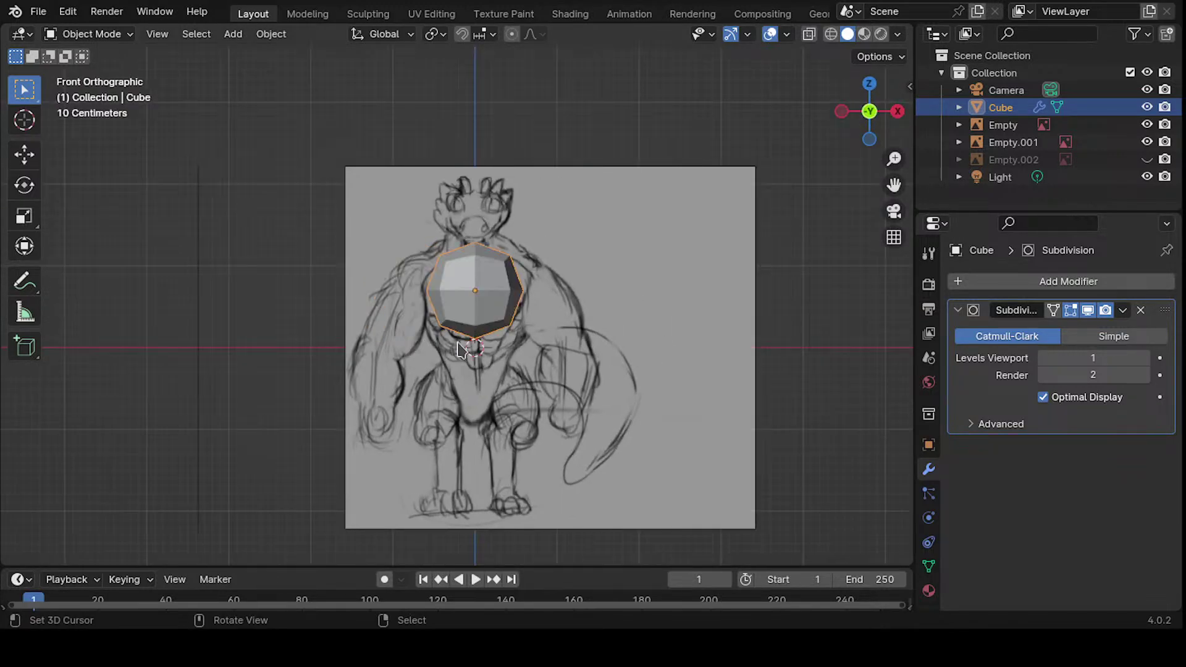
scroll(482, 292, "up", 3)
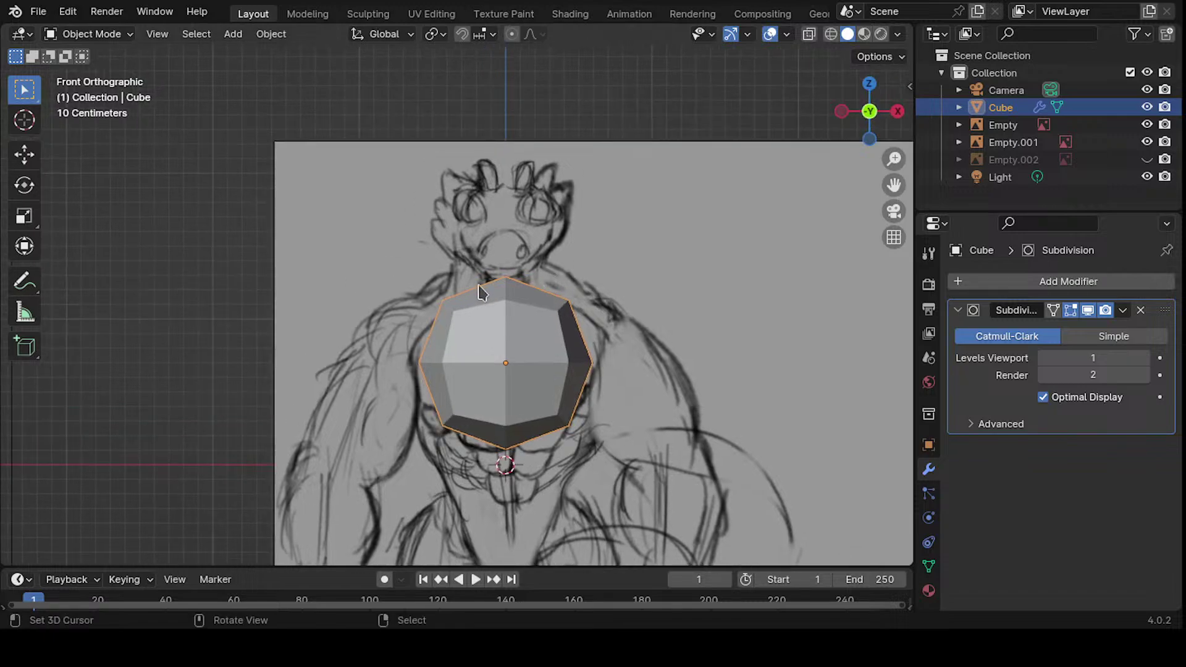
- Edit the cube with face selection and extrude its top face upward along Z
mouse_move(482, 291)
middle_mouse_down()
mouse_move(579, 315)
mouse_move(606, 343)
mouse_move(387, 418)
mouse_move(335, 330)
middle_mouse_up()
key("Tab")
key("3")
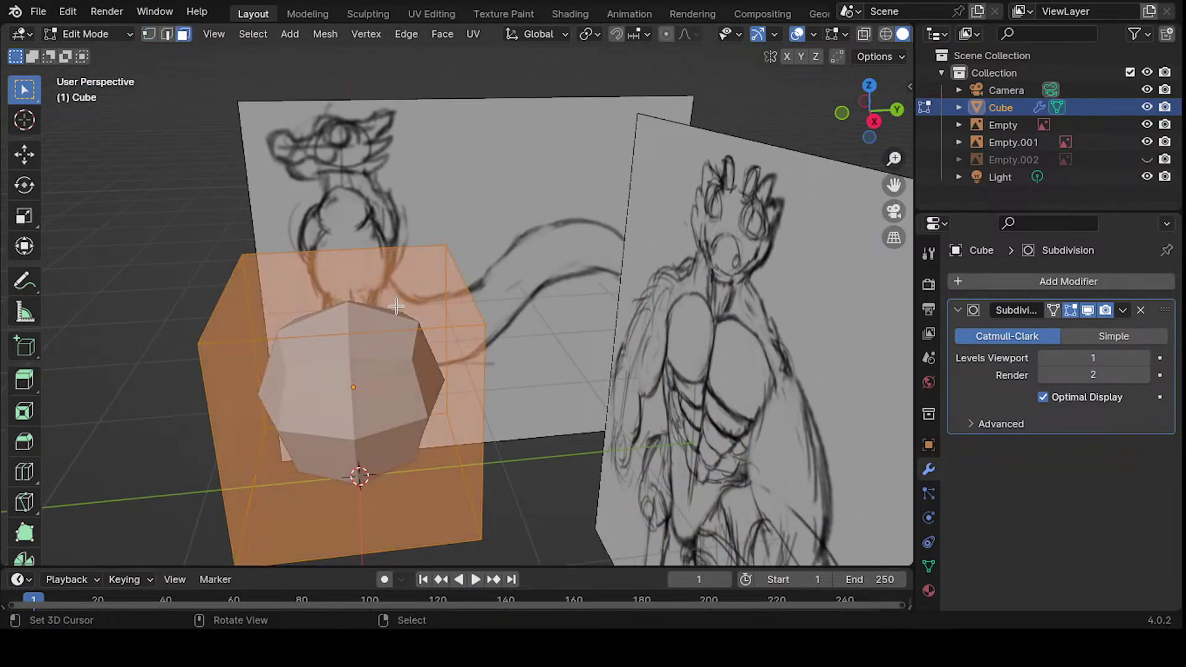
key("Tab")
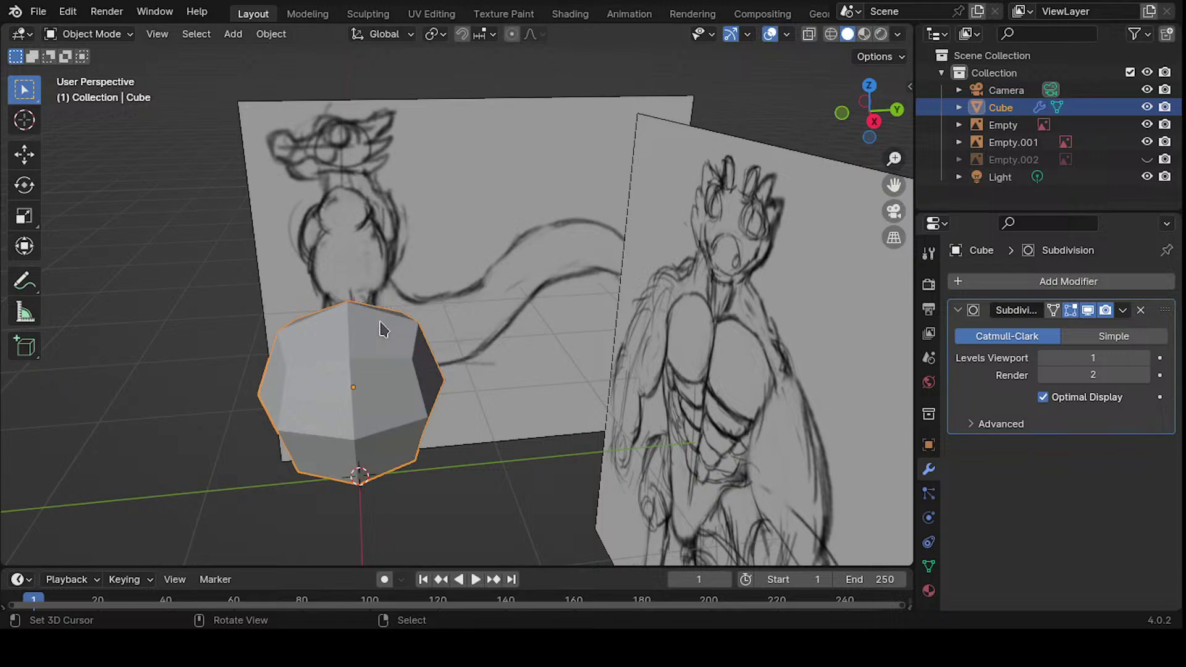
key("Tab")
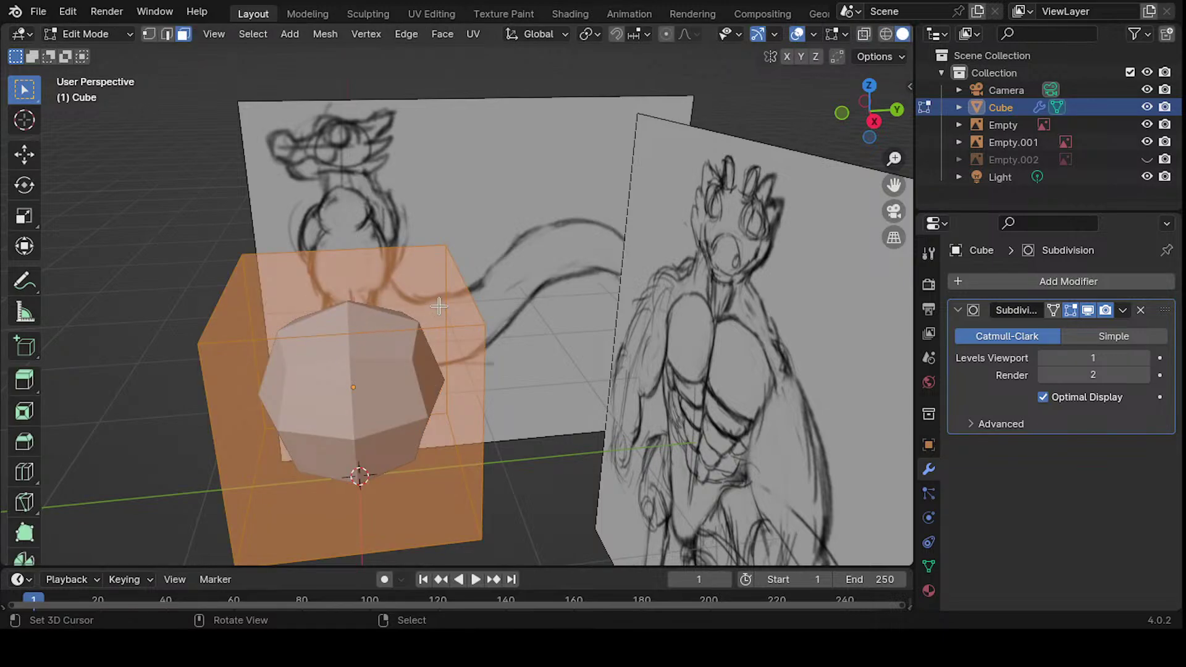
left_click(376, 299)
middle_click_drag(361, 369, 511, 289)
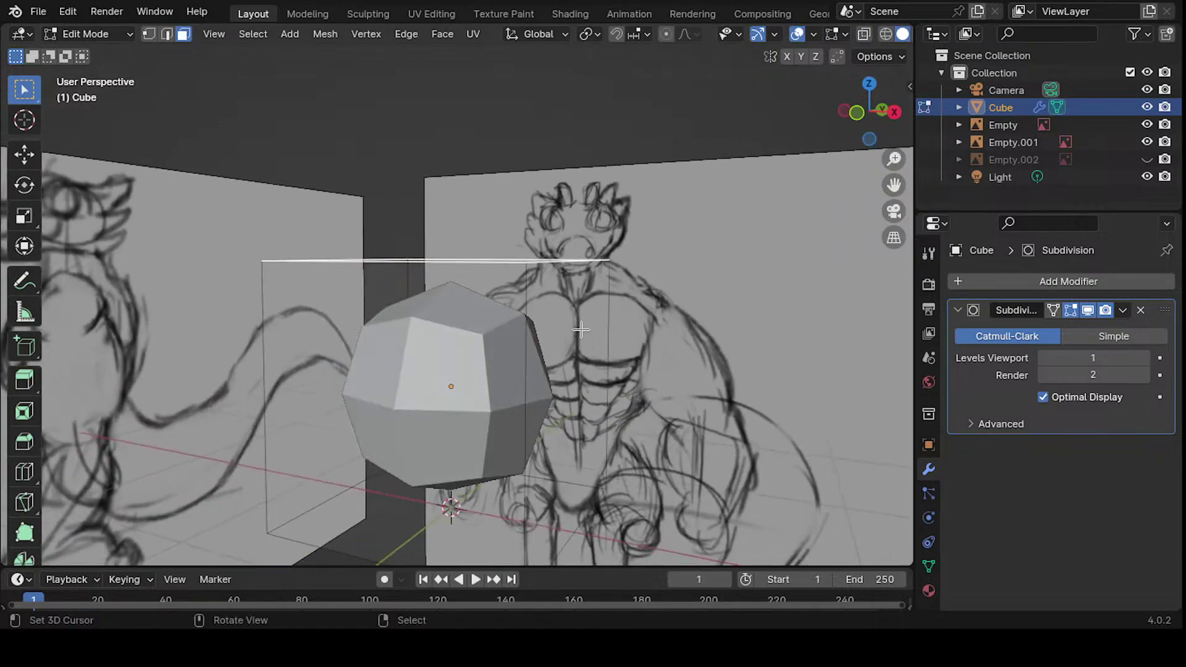
key("g")
key("z")
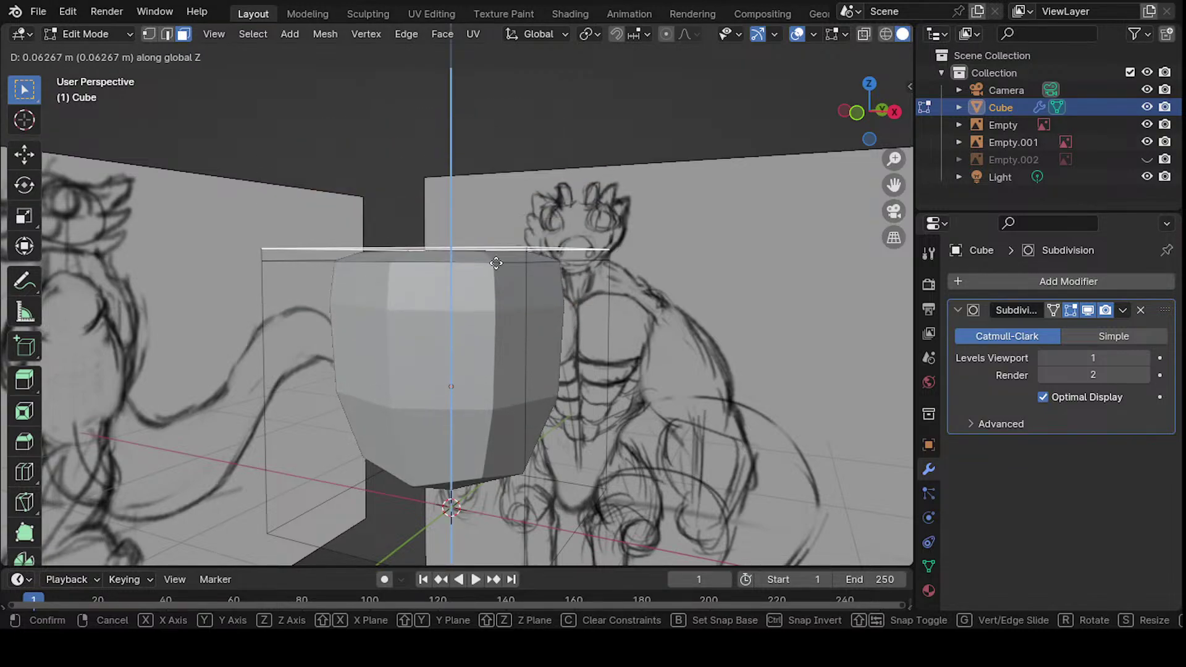
left_click(515, 245)
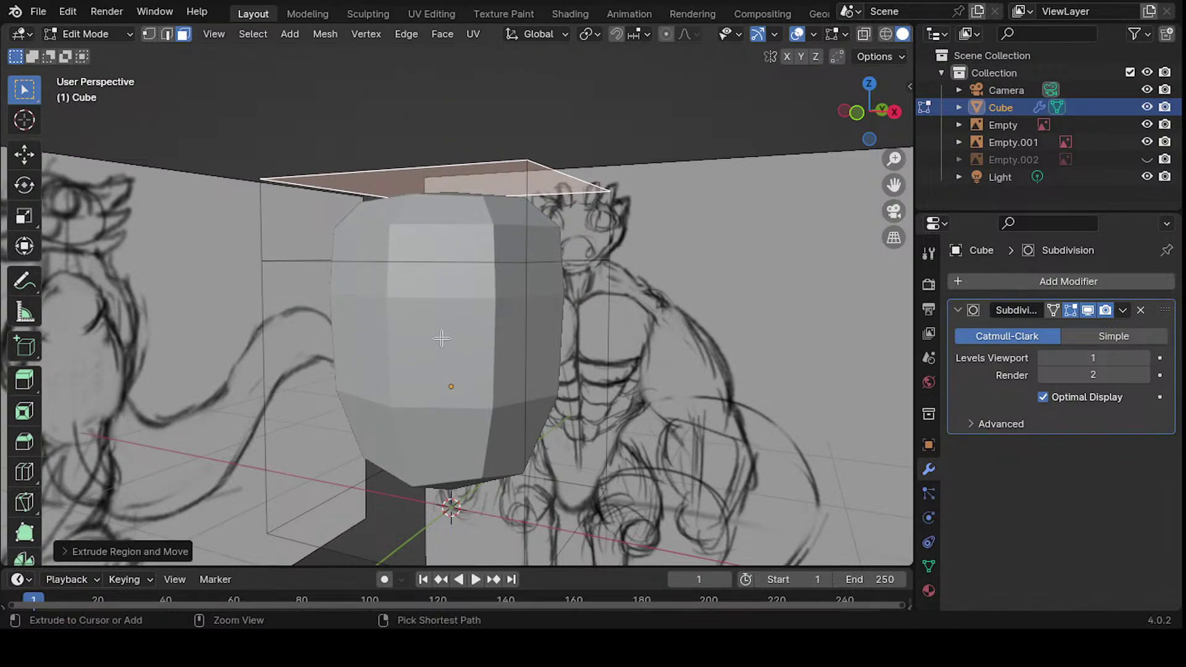
- Scale the extruded top face down to about half its width in the front view
key("KP_1")
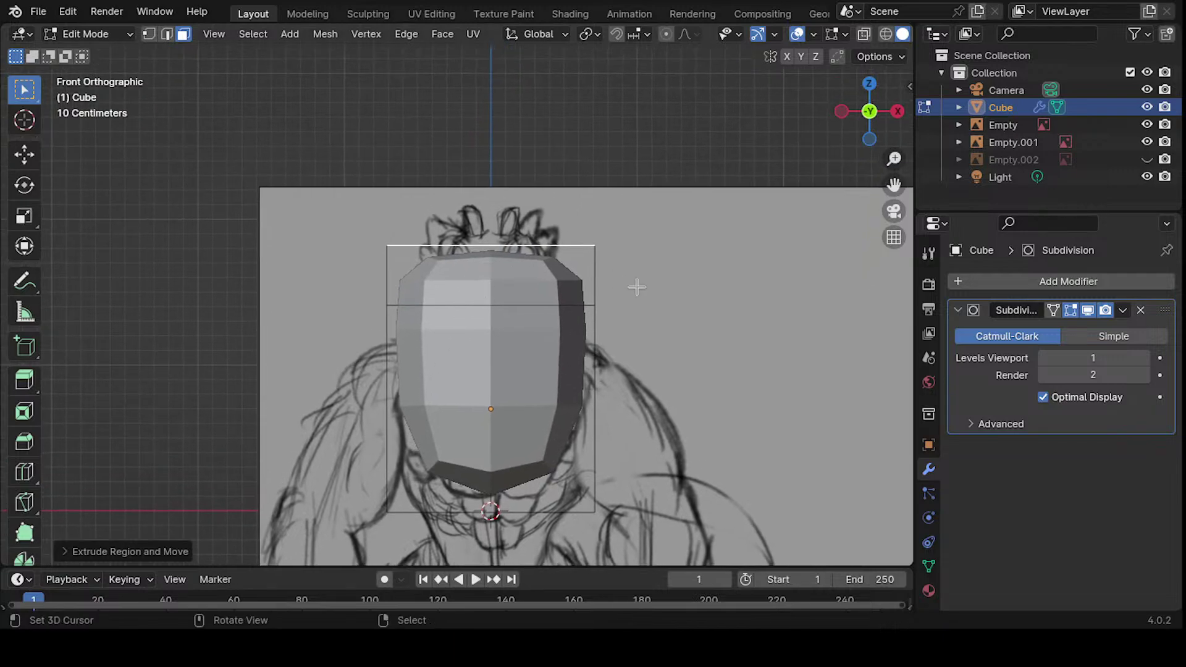
key("s")
left_click(627, 325)
scroll(572, 281, "down", 5, "shift")
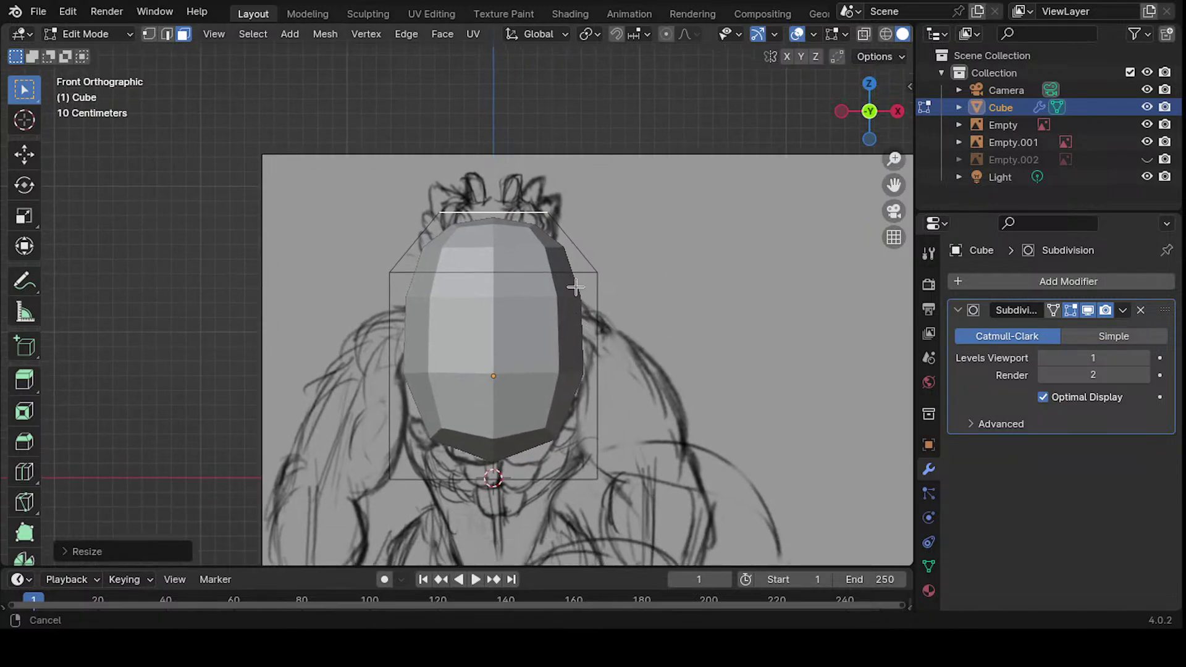
scroll(563, 281, "up", 2, "shift")
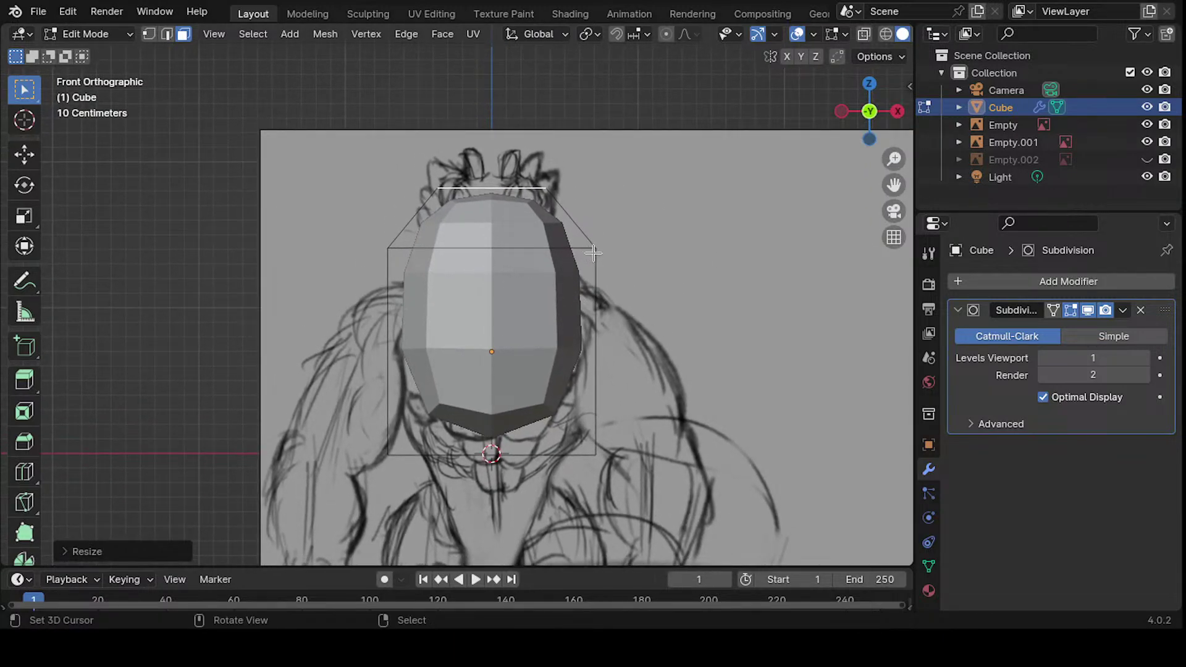
- Change to vertex selection and select the front left vertex at the base of the tapered top section
key("1")
left_click(387, 247)
mouse_move(389, 247)
middle_mouse_down()
mouse_move(478, 253)
mouse_move(519, 296)
mouse_move(574, 265)
mouse_move(611, 303)
mouse_move(641, 287)
mouse_move(587, 368)
middle_mouse_up()
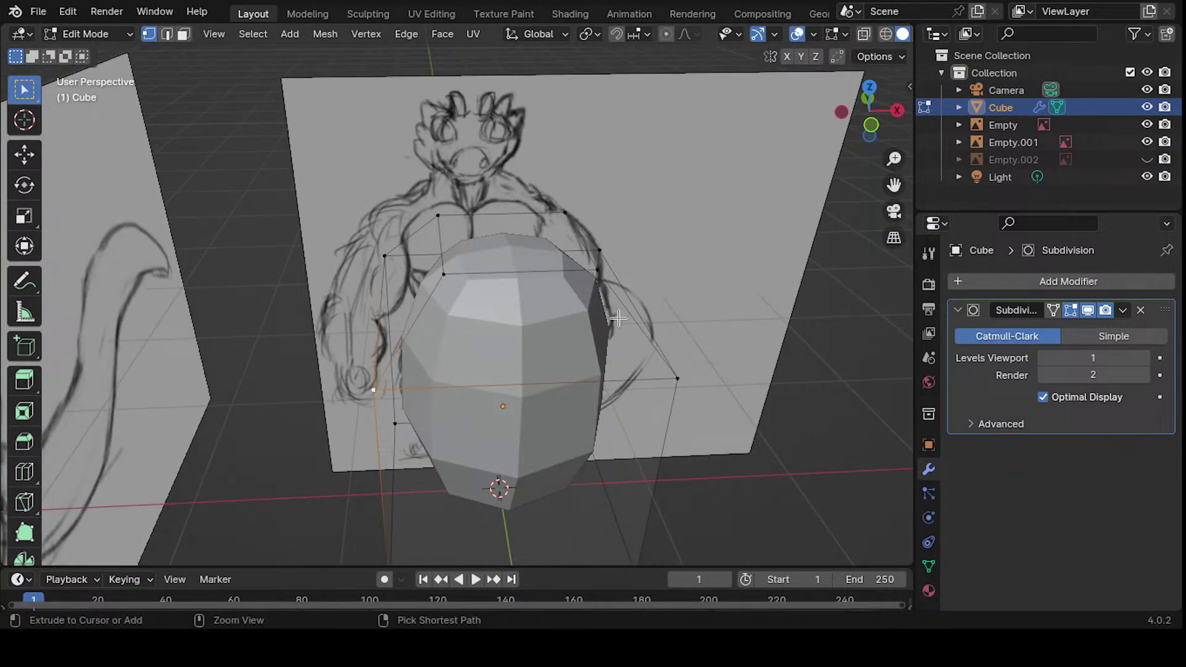
middle_click_drag(531, 249, 491, 267)
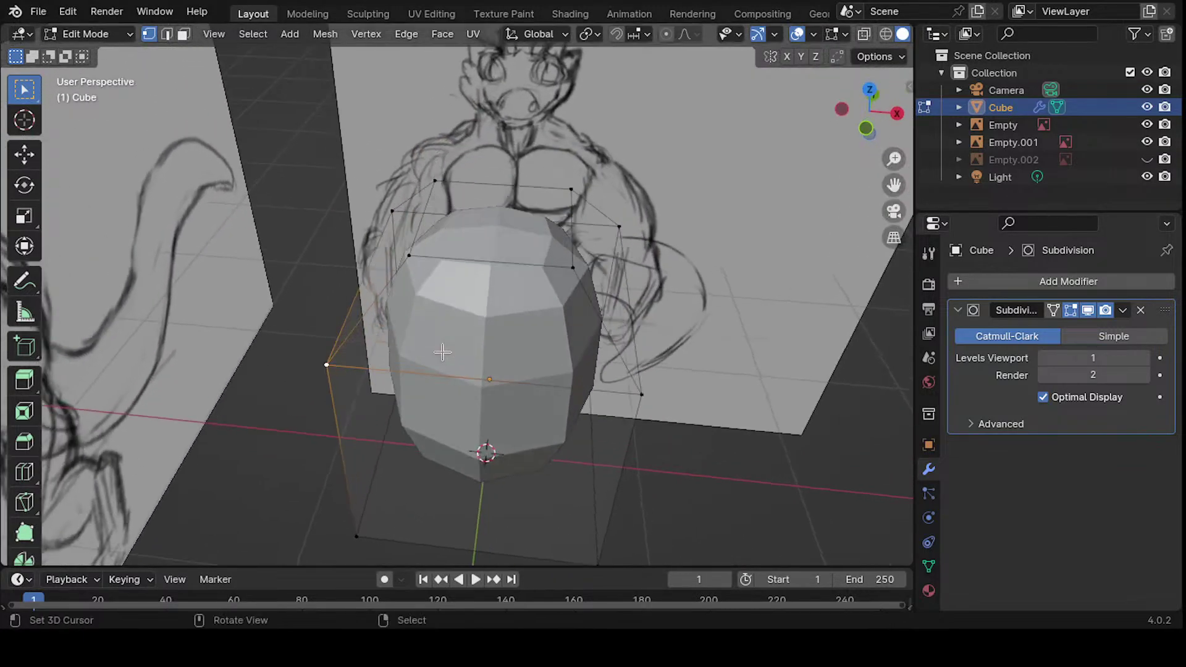
- Add a vertical loop cut through the centre of the mesh, dividing it into left and right halves
key("ctrl+r")
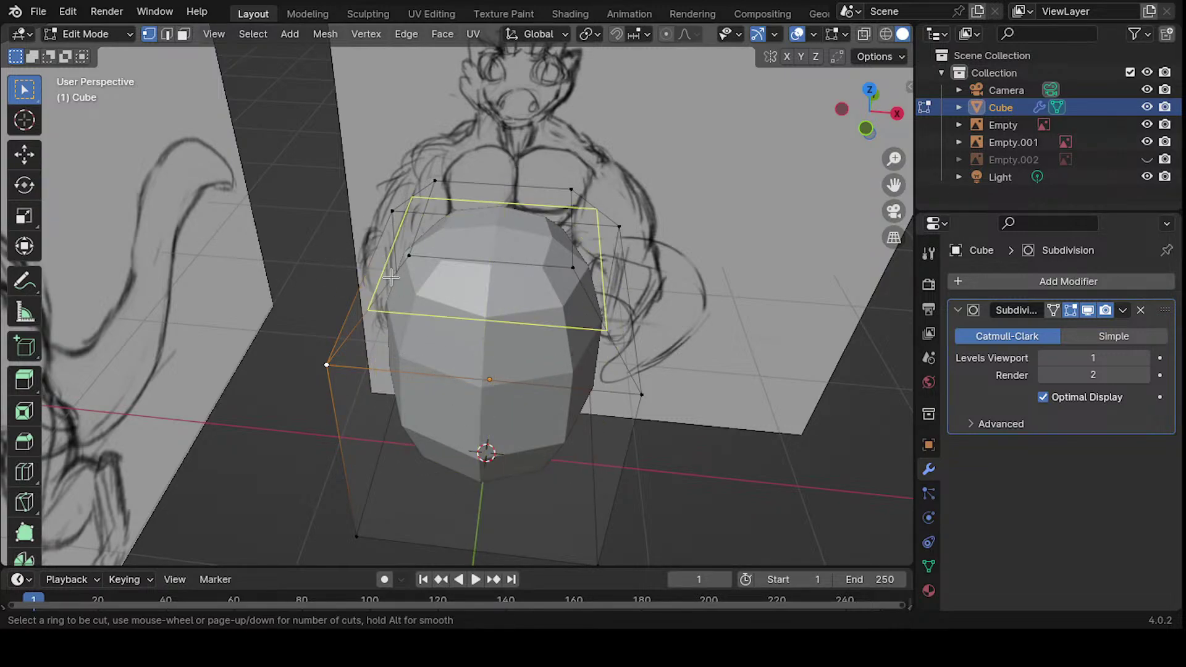
left_click(515, 221)
right_click(472, 437)
middle_click_drag(471, 436, 553, 243)
middle_click_drag(510, 284, 367, 146)
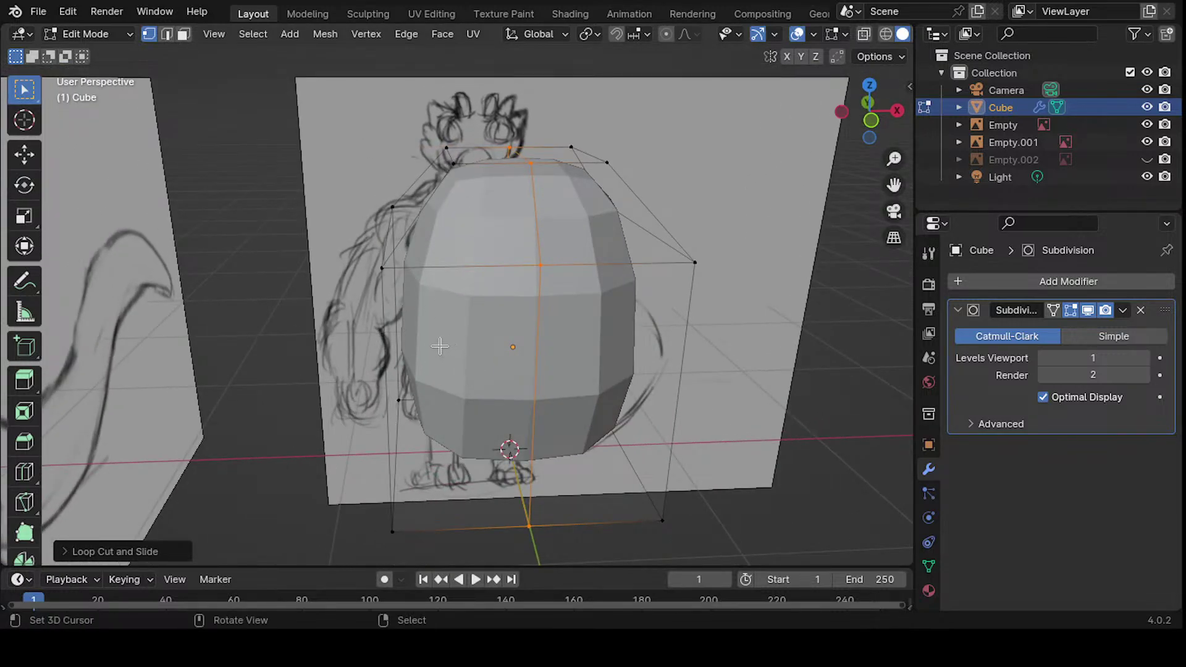
middle_click_drag(440, 346, 426, 311)
middle_click_drag(577, 301, 613, 305)
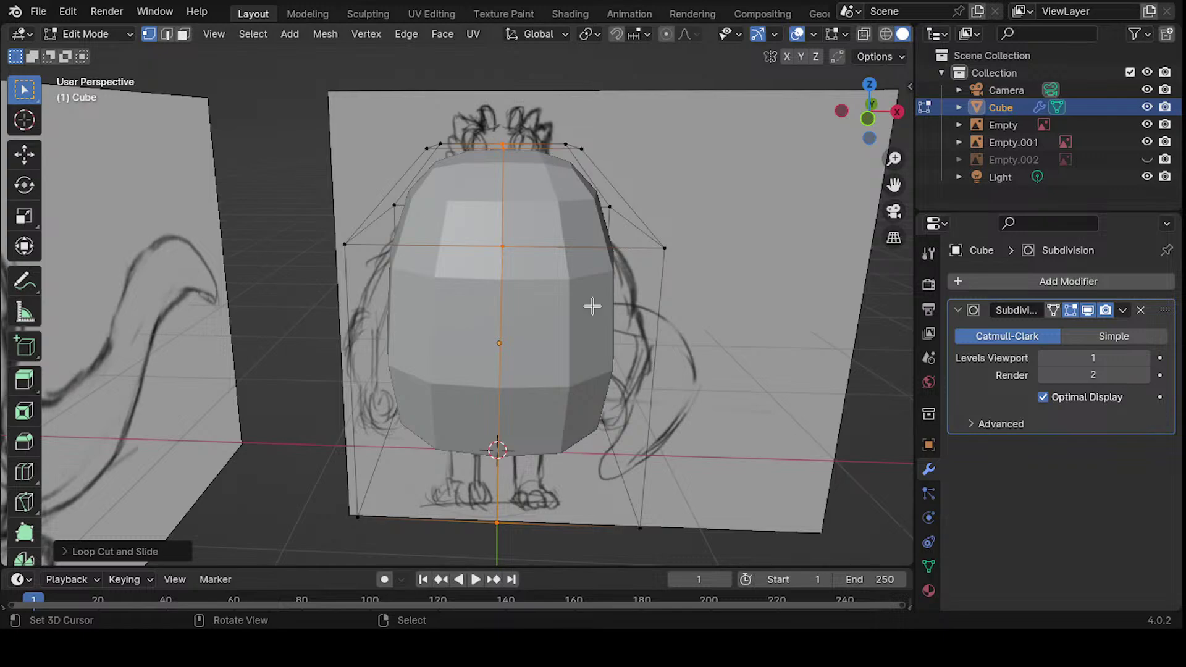
- Select every vertex of the mesh's left half in the front view with X-ray on and delete those vertices
mouse_move(592, 306)
middle_mouse_down()
mouse_move(348, 283)
mouse_move(307, 305)
mouse_move(427, 307)
mouse_move(400, 306)
mouse_move(367, 229)
mouse_move(455, 281)
middle_mouse_up()
key("KP_1")
key("alt+z")
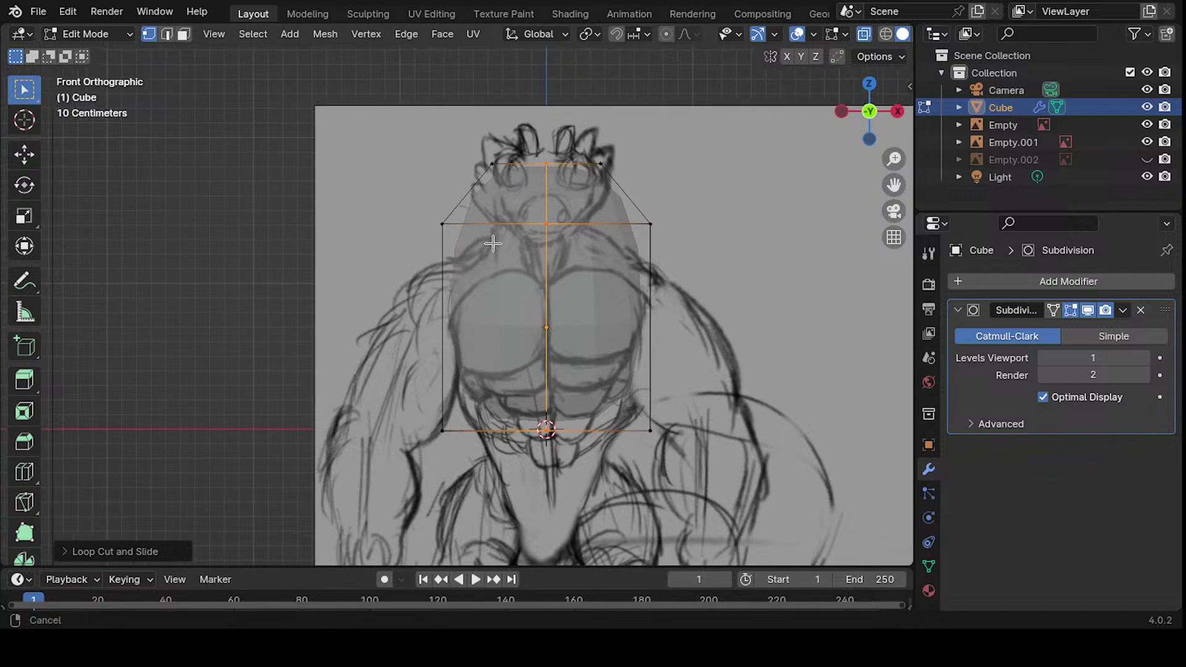
left_click_drag(386, 87, 539, 434)
mouse_move(538, 435)
middle_mouse_down()
mouse_move(558, 428)
mouse_move(622, 343)
mouse_move(589, 371)
mouse_move(595, 323)
middle_mouse_up()
key("x")
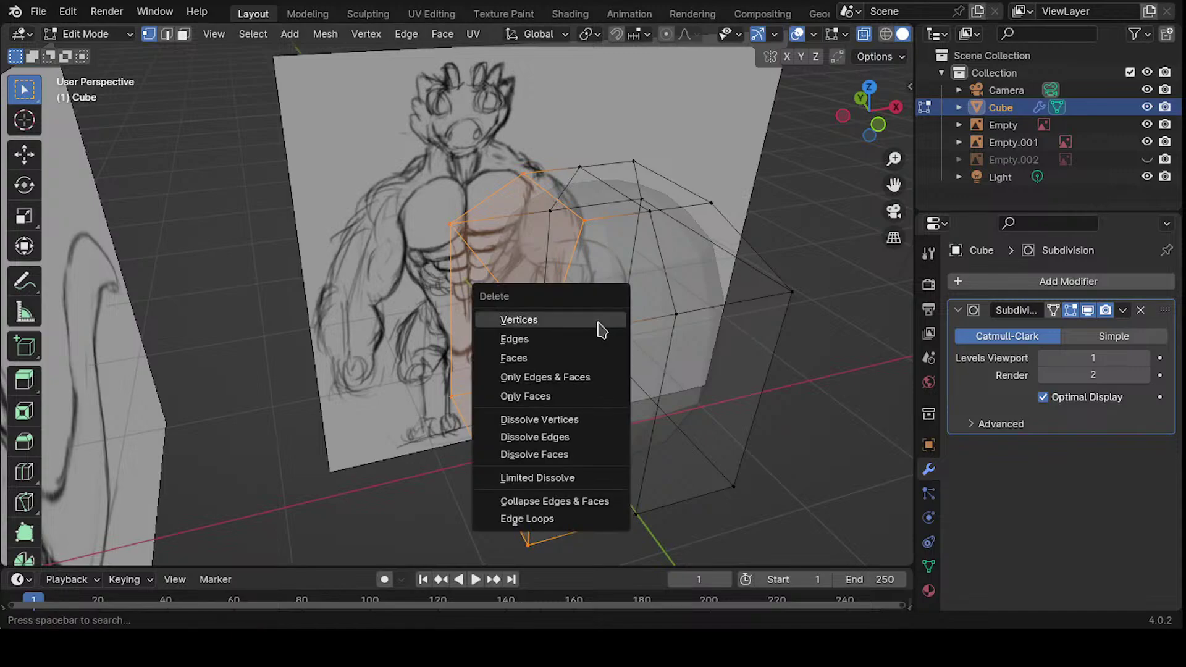
left_click(519, 320)
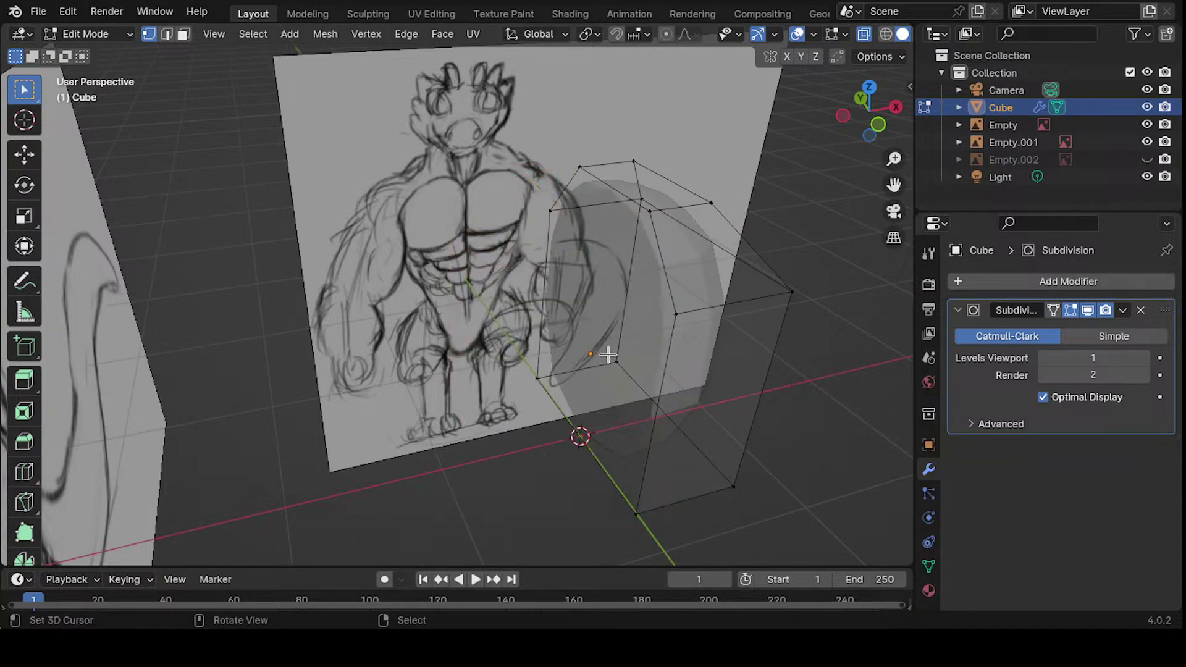
- Add a Mirror modifier on the X axis to the remaining half of the mesh
middle_click_drag(518, 320, 500, 352)
key("alt+z")
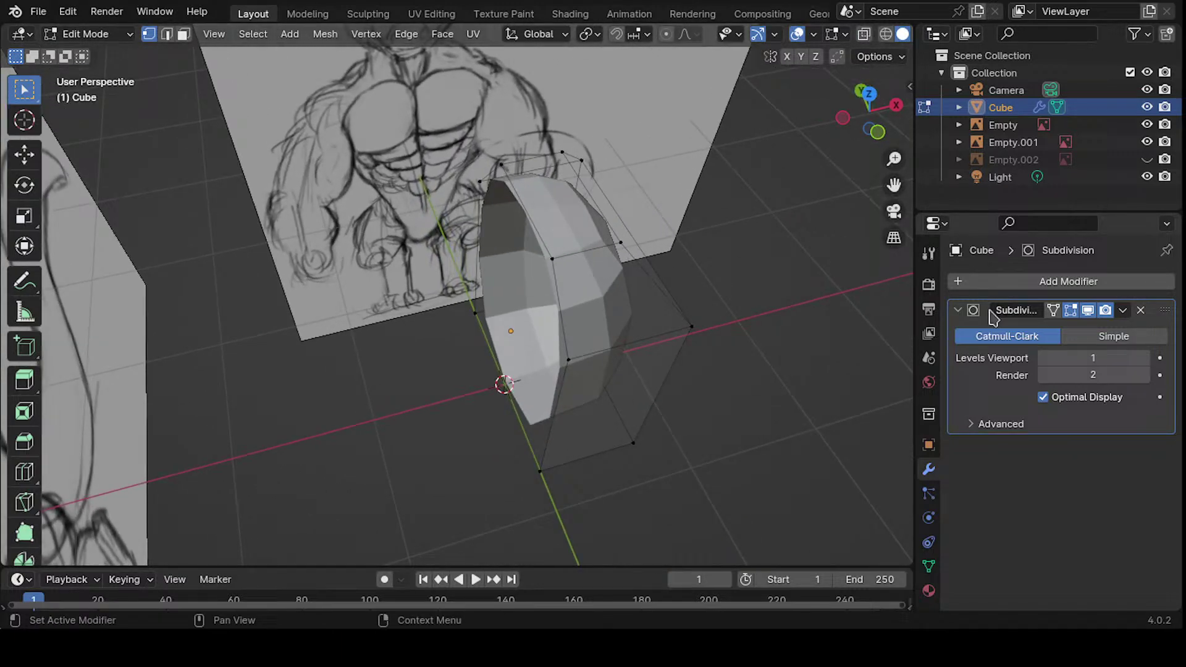
left_click(1027, 284)
mouse_move(982, 282)
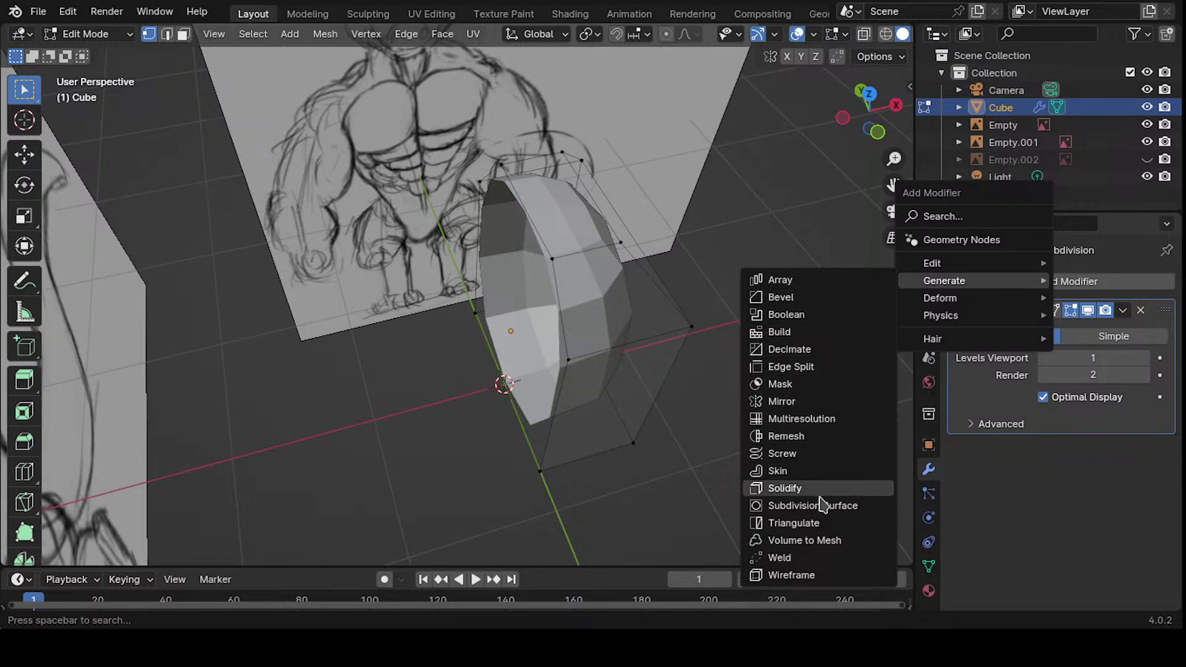
left_click(821, 401)
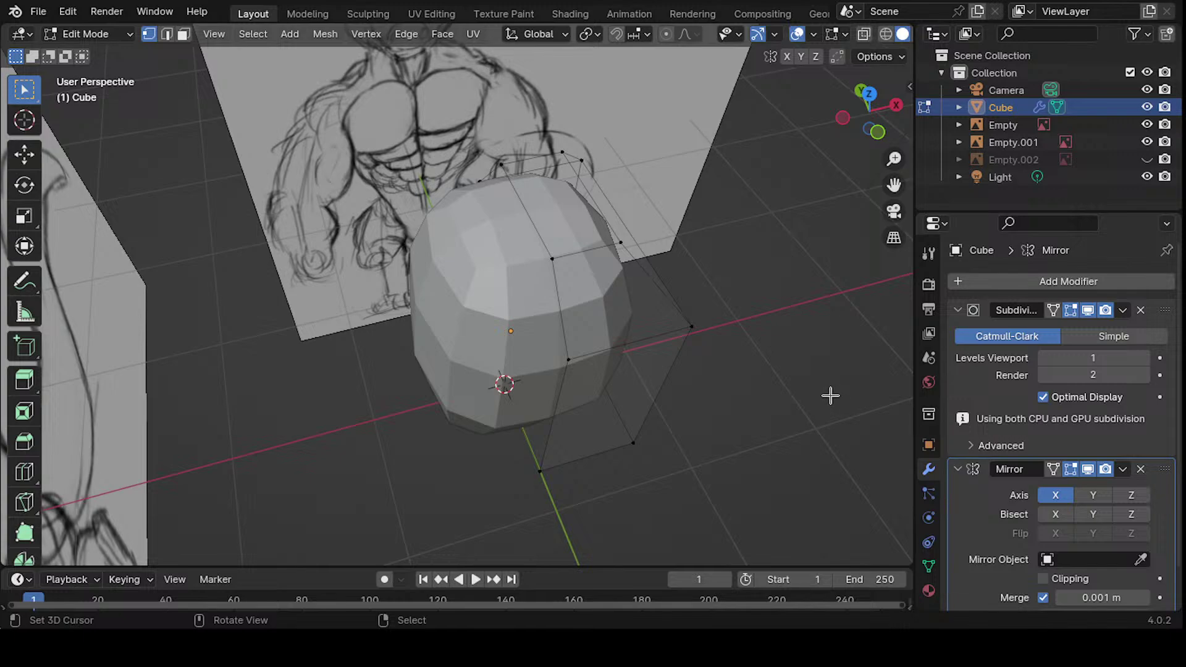
middle_click_drag(801, 399, 778, 328)
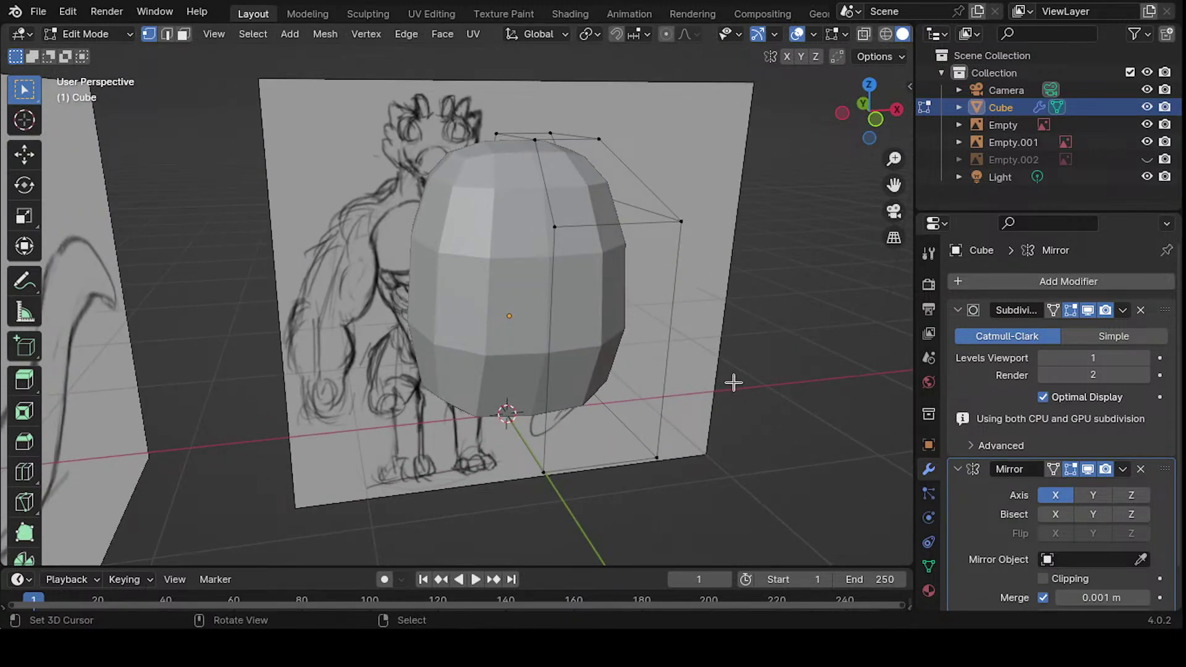
mouse_move(632, 376)
middle_mouse_down()
mouse_move(564, 479)
mouse_move(503, 524)
mouse_move(577, 371)
mouse_move(548, 352)
mouse_move(618, 352)
middle_mouse_up()
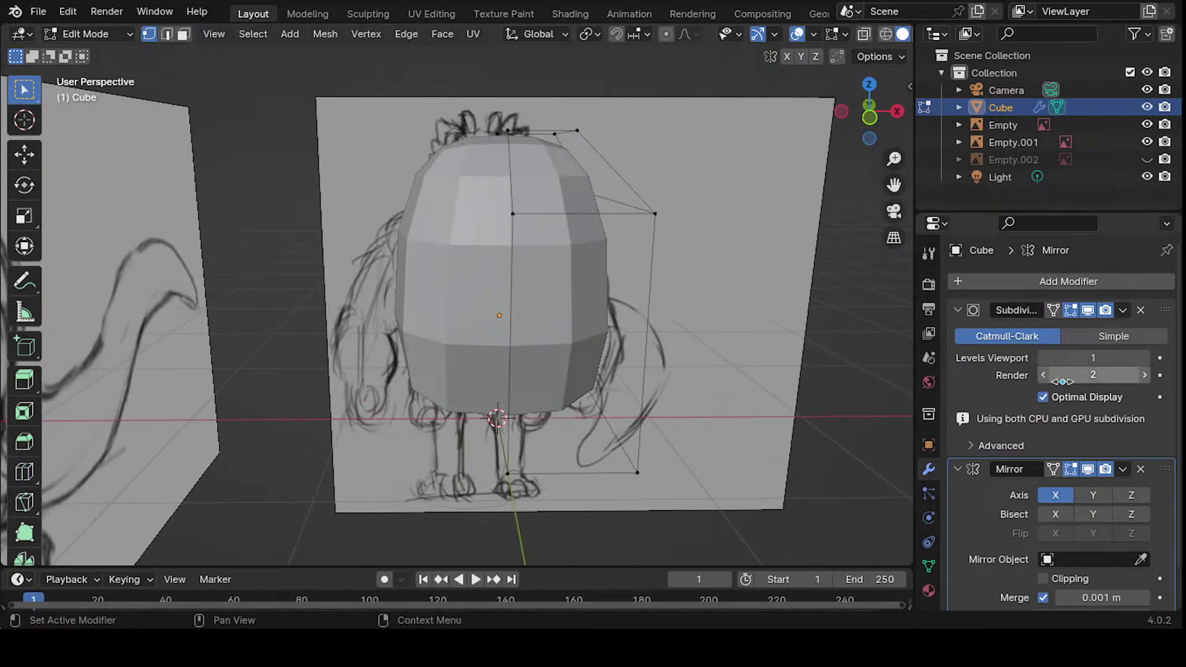
scroll(1062, 381, "down", 2)
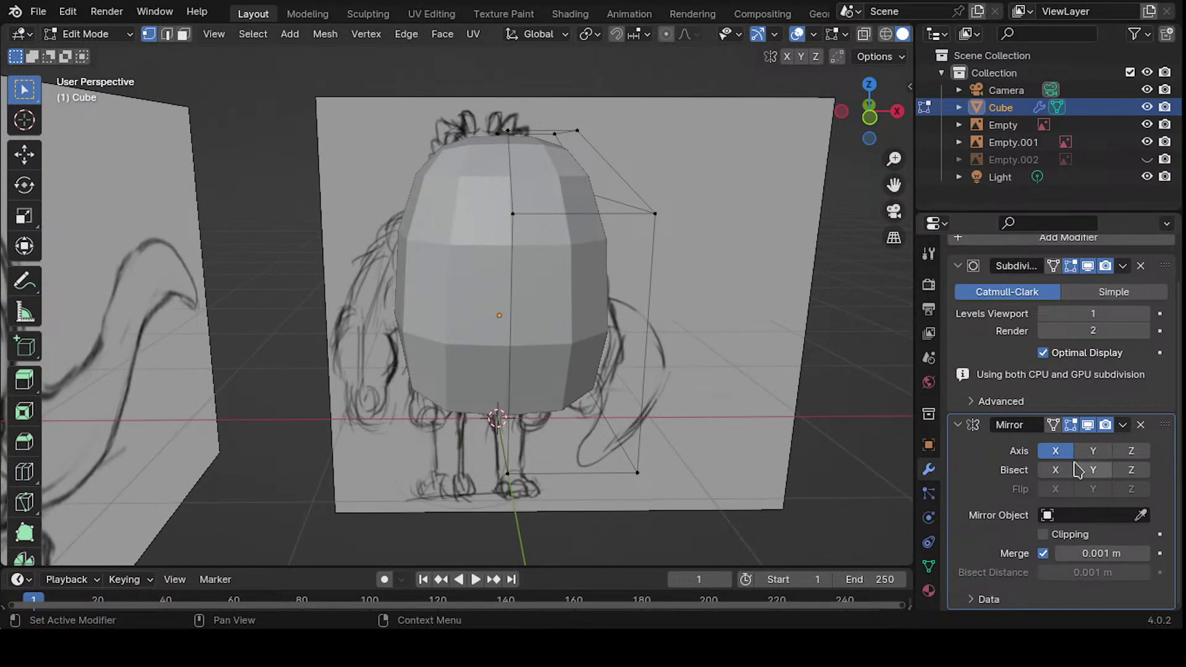
mouse_move(566, 393)
middle_mouse_down("shift")
mouse_move(491, 360)
mouse_move(608, 395)
middle_mouse_up("shift")
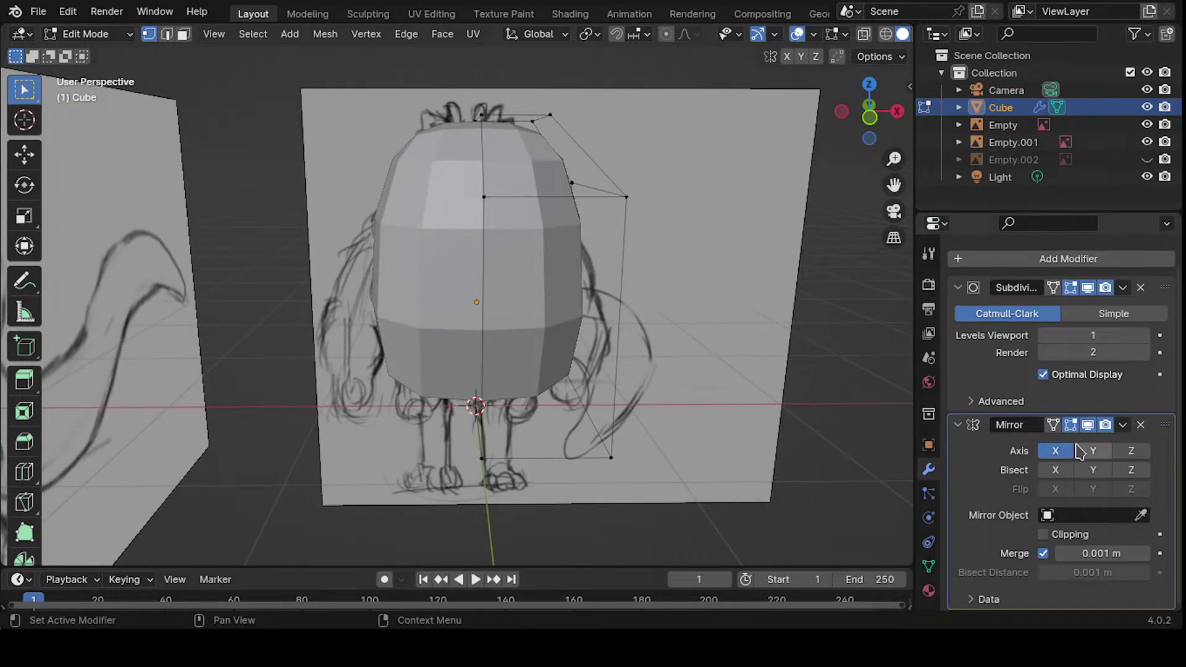
- Try extruding the sloped upper side face outward with face selection, checking how the mirrored side follows, and undo it
mouse_move(657, 339)
middle_mouse_down("shift")
mouse_move(675, 283)
mouse_move(664, 286)
mouse_move(802, 391)
mouse_move(768, 336)
mouse_move(656, 455)
mouse_move(696, 360)
mouse_move(661, 384)
mouse_move(577, 305)
mouse_move(612, 285)
middle_mouse_up("shift")
middle_click_drag(613, 212, 608, 245)
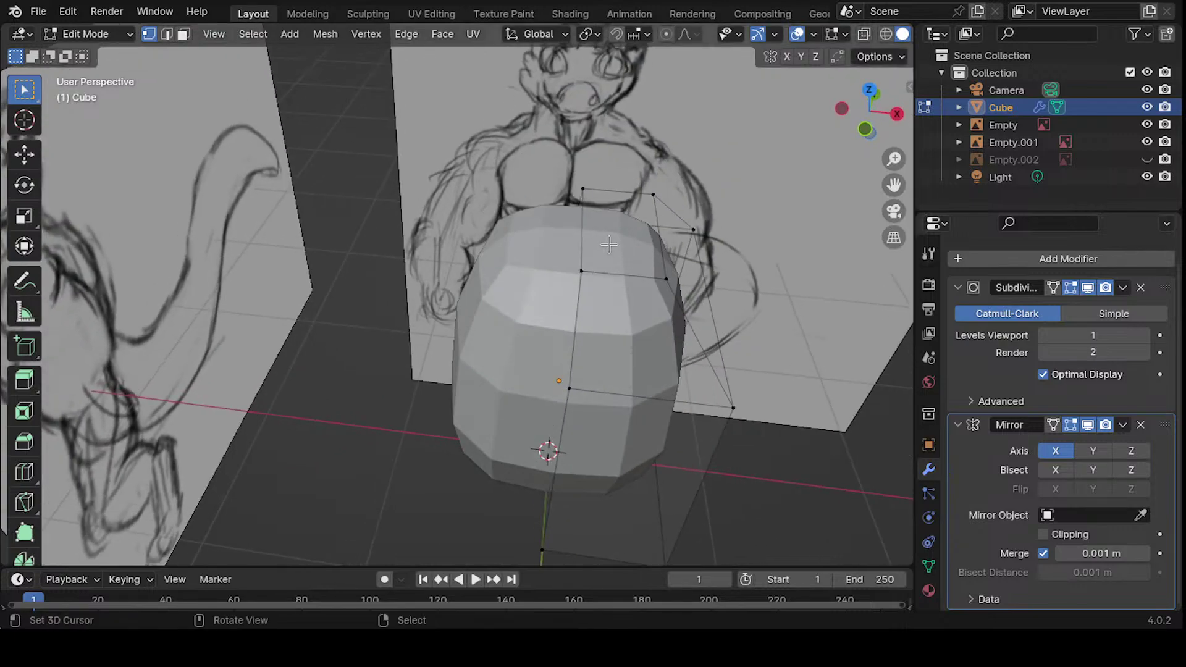
key("3")
middle_click_drag(635, 308, 476, 217)
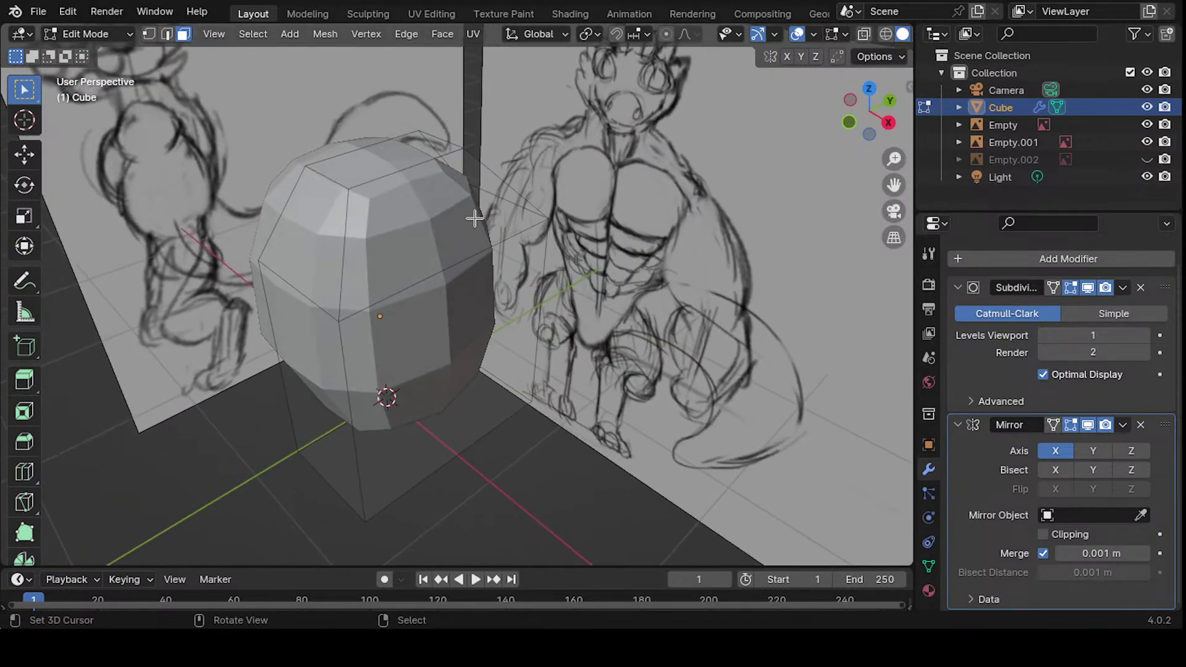
left_click(476, 218)
middle_click_drag(434, 278, 555, 281)
key("g")
key("x")
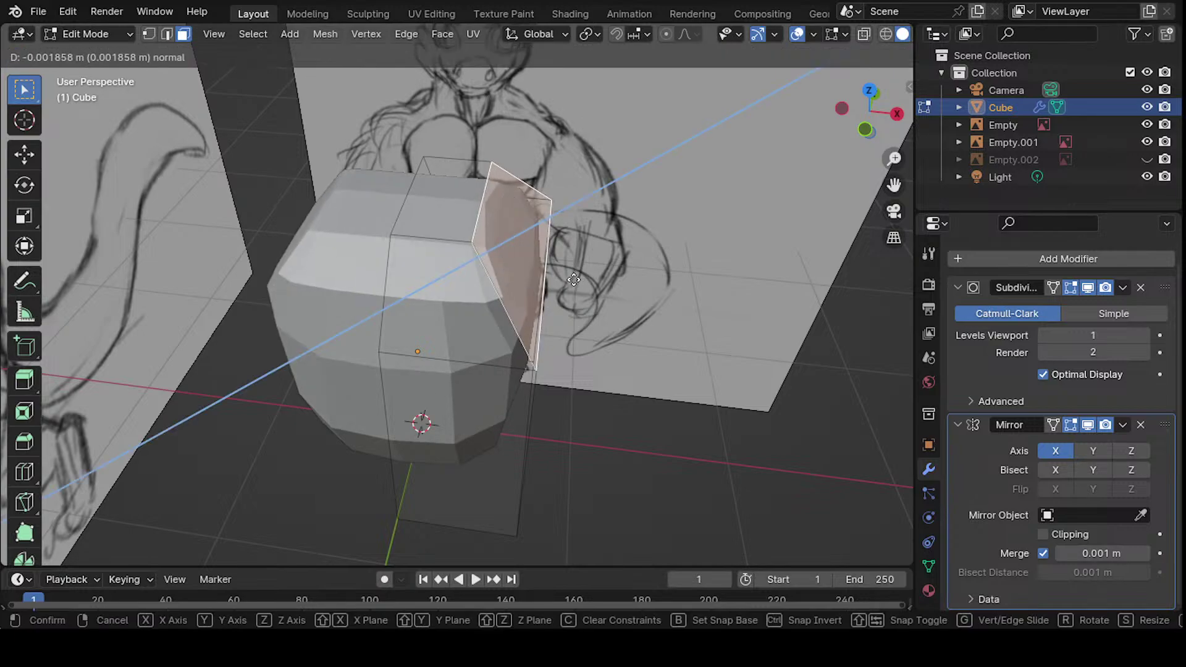
left_click(654, 278)
mouse_move(655, 278)
middle_mouse_down()
mouse_move(651, 265)
mouse_move(632, 289)
mouse_move(736, 291)
mouse_move(722, 339)
mouse_move(614, 331)
mouse_move(543, 310)
mouse_move(593, 321)
middle_mouse_up()
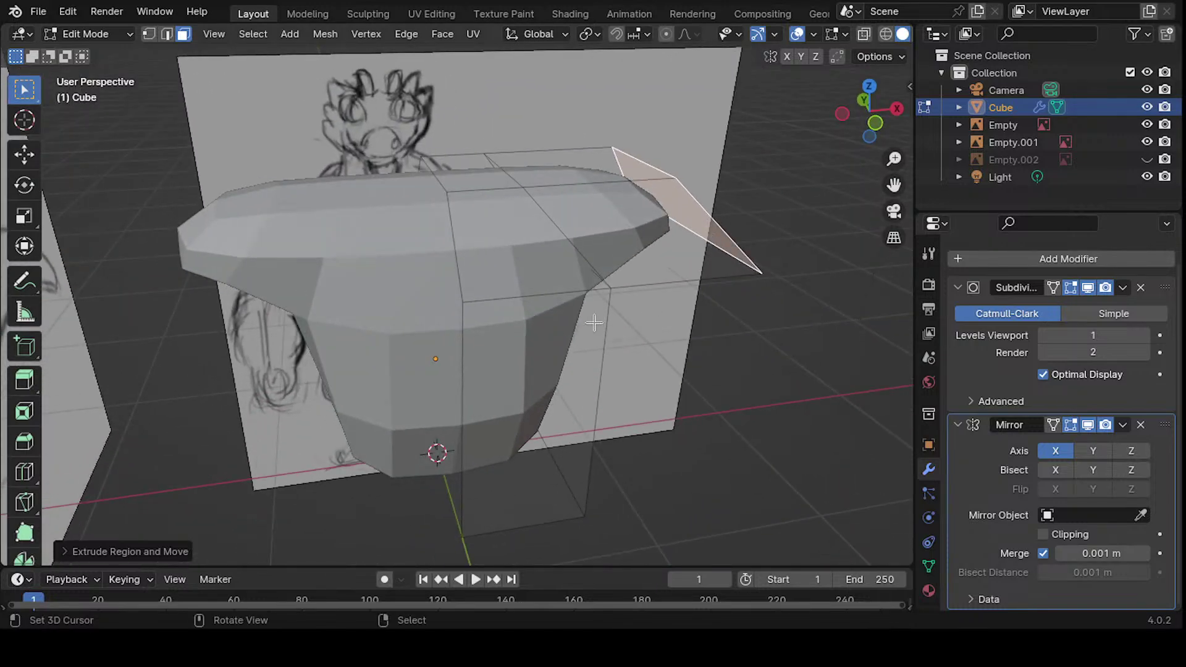
mouse_move(501, 307)
middle_mouse_down()
mouse_move(543, 323)
mouse_move(437, 315)
middle_mouse_up()
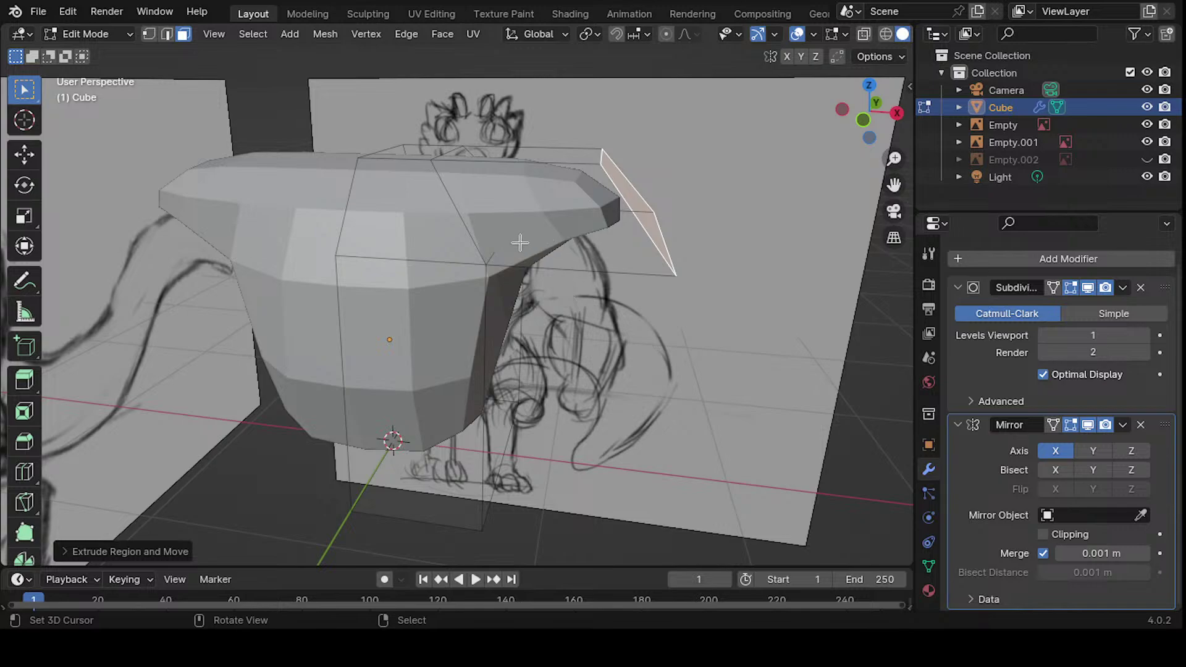
mouse_move(520, 243)
middle_mouse_down()
mouse_move(523, 277)
mouse_move(504, 247)
mouse_move(416, 225)
mouse_move(370, 251)
mouse_move(468, 265)
mouse_move(426, 232)
middle_mouse_up()
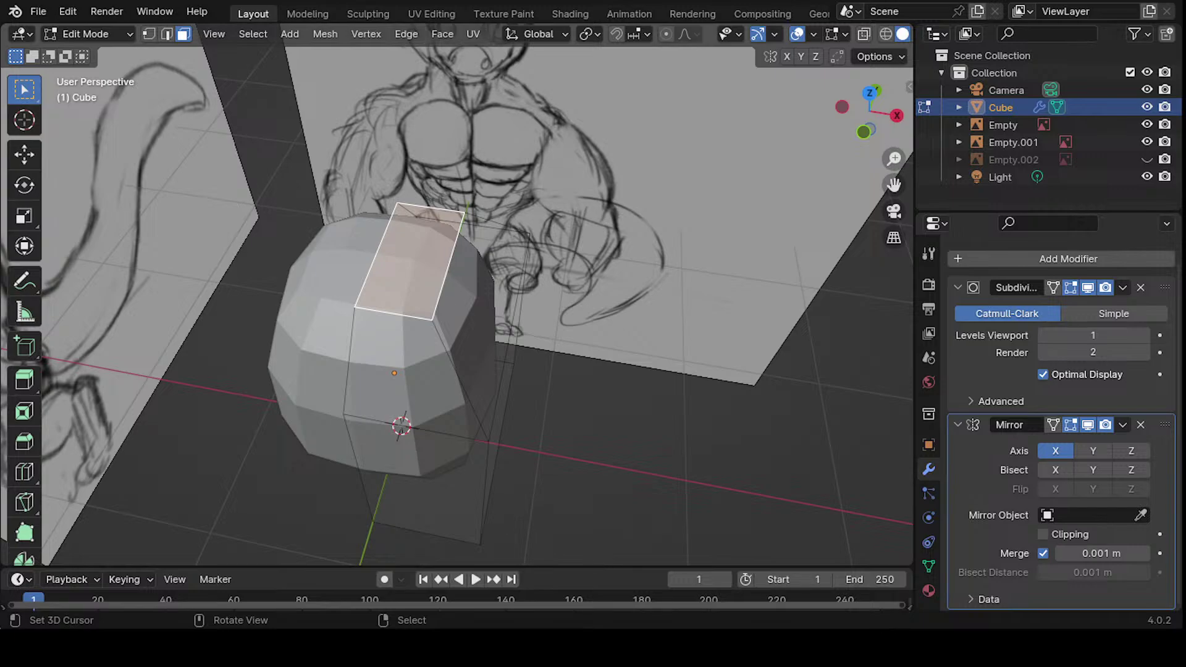
- Select the edge loop at the base of the tapered top section and lower it along Z to the sketch's shoulder level
mouse_move(470, 186)
middle_mouse_down()
mouse_move(432, 260)
mouse_move(384, 278)
mouse_move(458, 236)
mouse_move(532, 254)
mouse_move(497, 286)
middle_mouse_up()
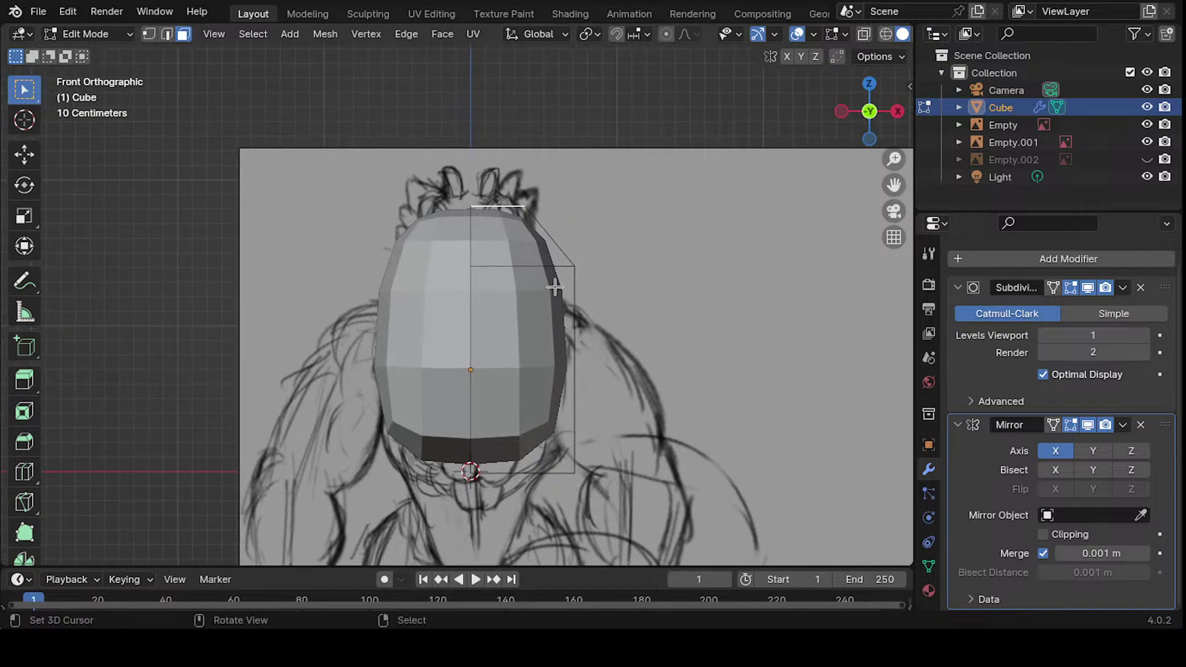
key("1")
left_click(568, 270, "alt")
middle_click_drag(569, 270, 581, 295)
left_click(576, 293, "alt+shift")
mouse_move(488, 313)
middle_mouse_down()
mouse_move(476, 326)
mouse_move(618, 262)
middle_mouse_up()
key("KP_1")
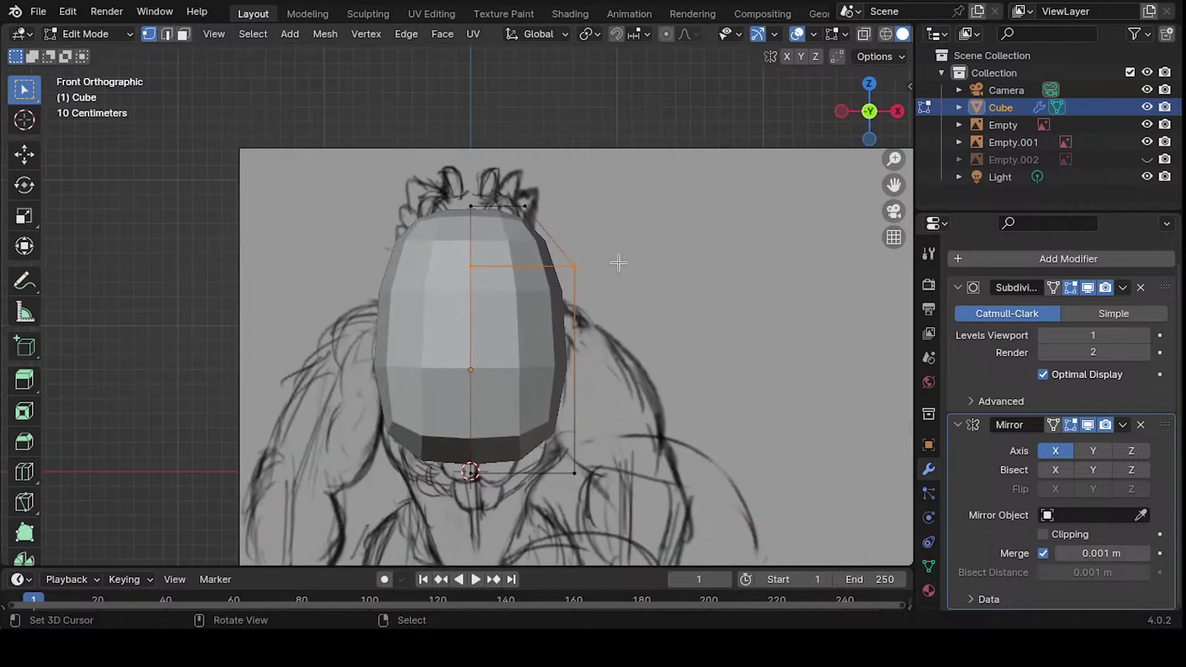
key("alt+z")
key("g")
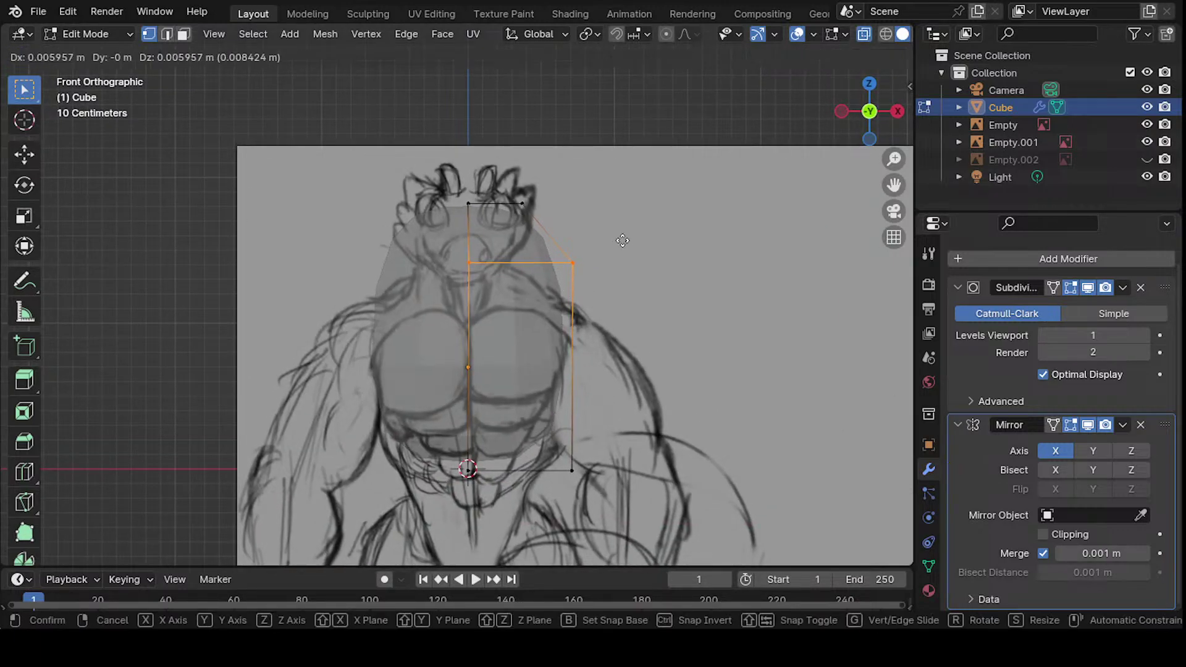
key("z")
left_click(592, 285)
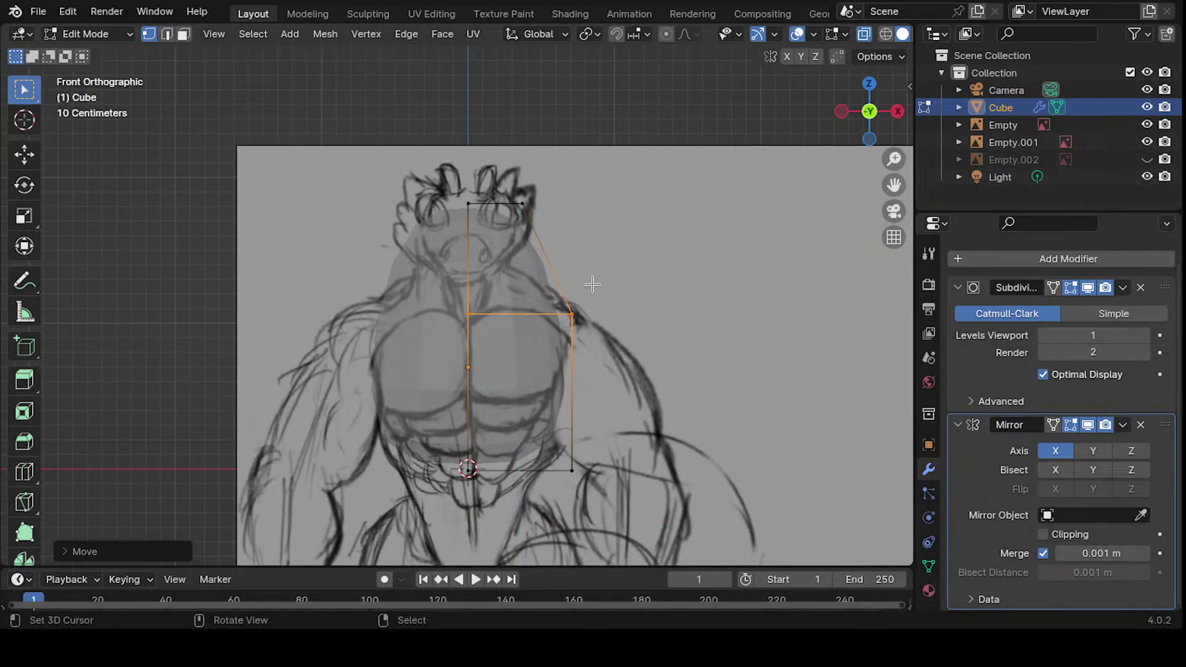
- Add a horizontal loop cut between the shoulder loop and the top, and scale it inward to narrow the neck
key("g")
key("g")
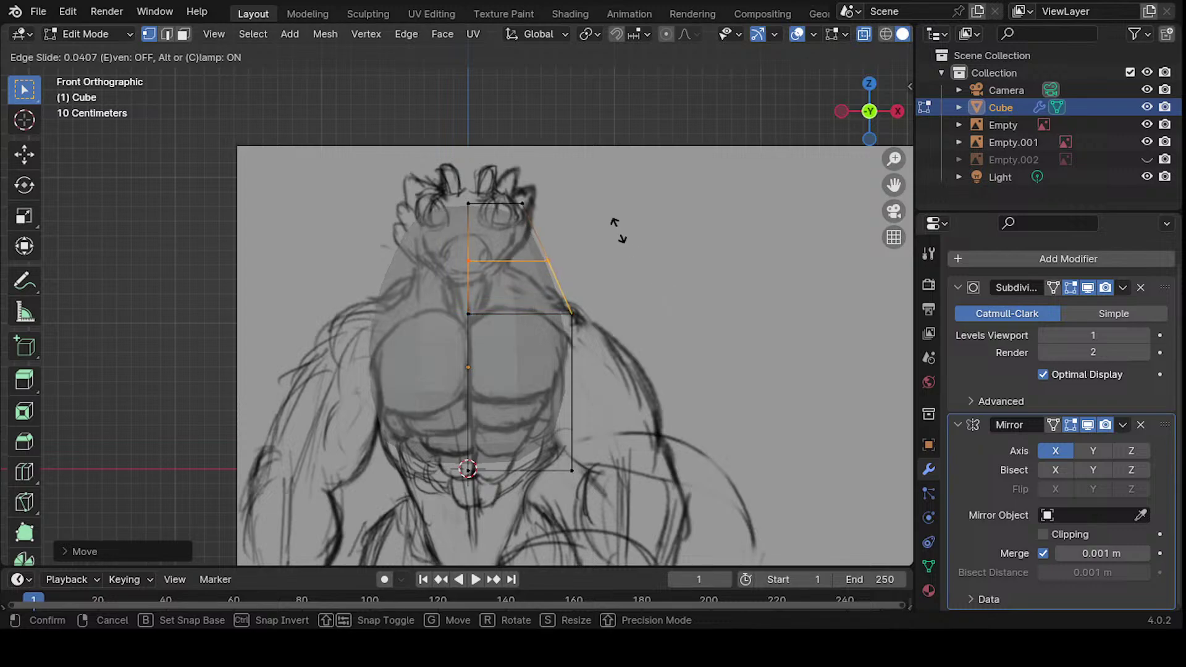
left_click(623, 226)
key("s")
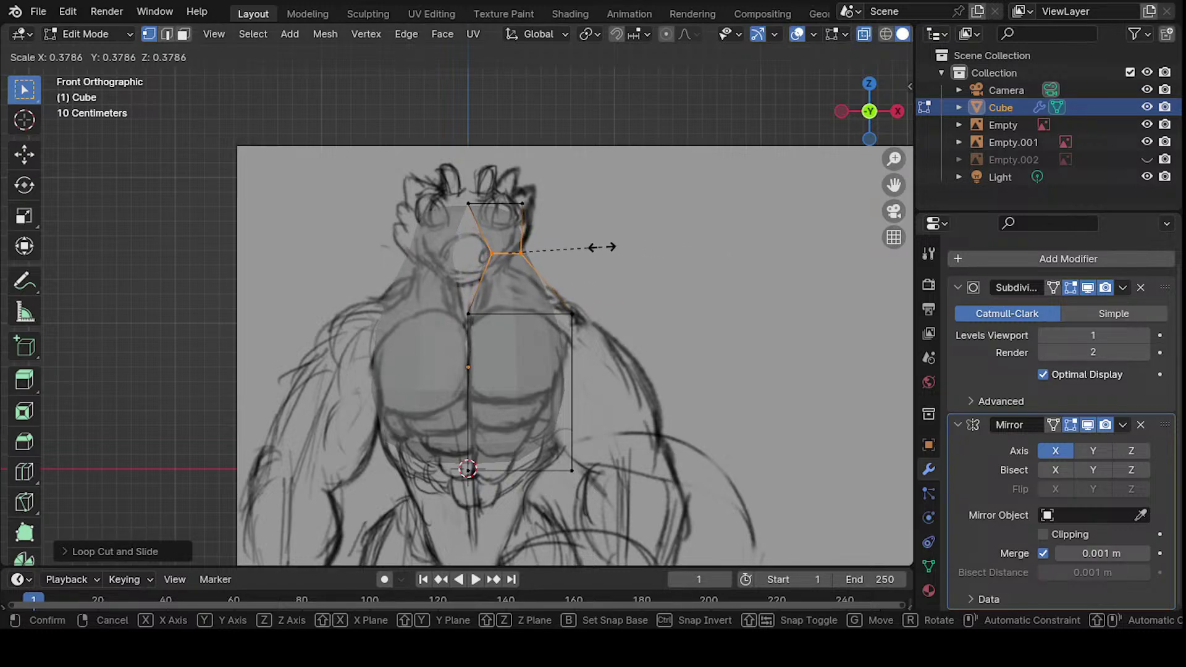
left_click(673, 244)
middle_click_drag(669, 244, 470, 259)
key("alt+z")
mouse_move(455, 352)
middle_mouse_down()
mouse_move(546, 169)
mouse_move(536, 269)
mouse_move(516, 291)
mouse_move(499, 272)
mouse_move(622, 250)
middle_mouse_up()
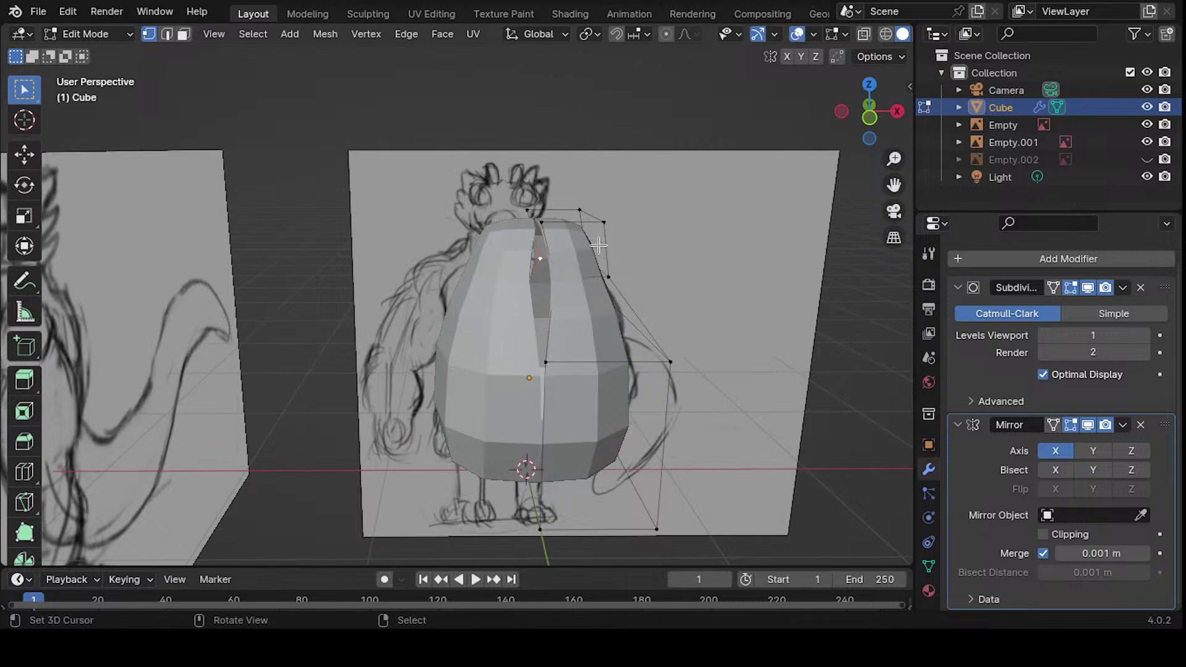
- Try to close the seam gap by scaling the neck loop's inner vertices to 0 along X
key("g")
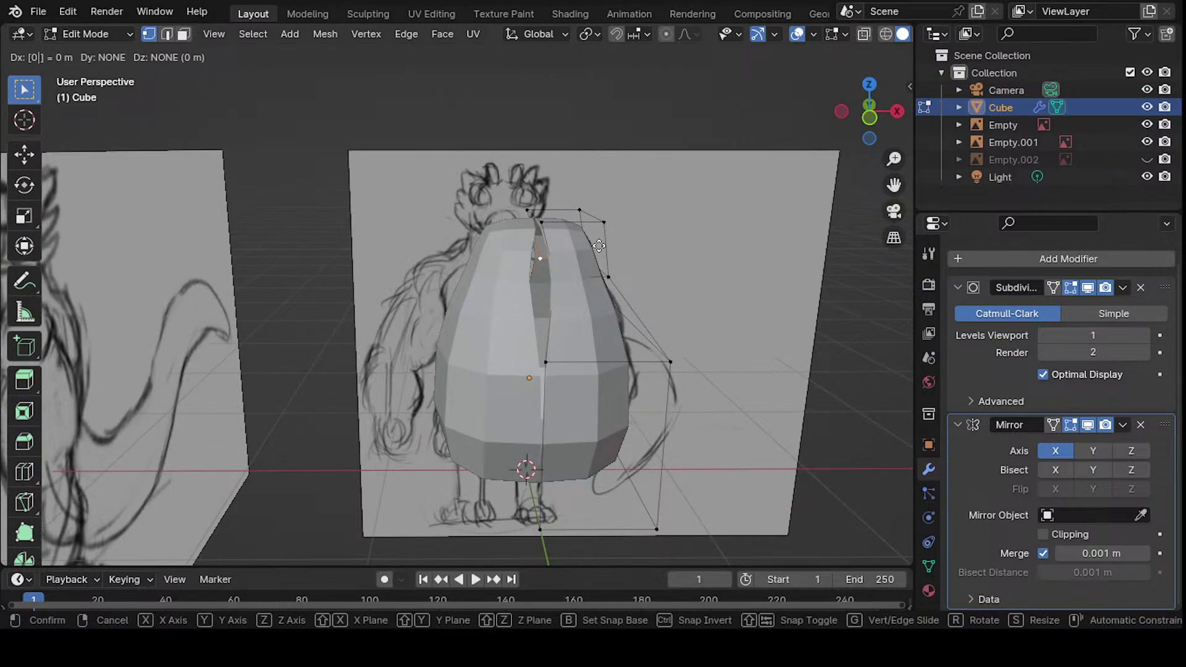
key("s")
key("0")
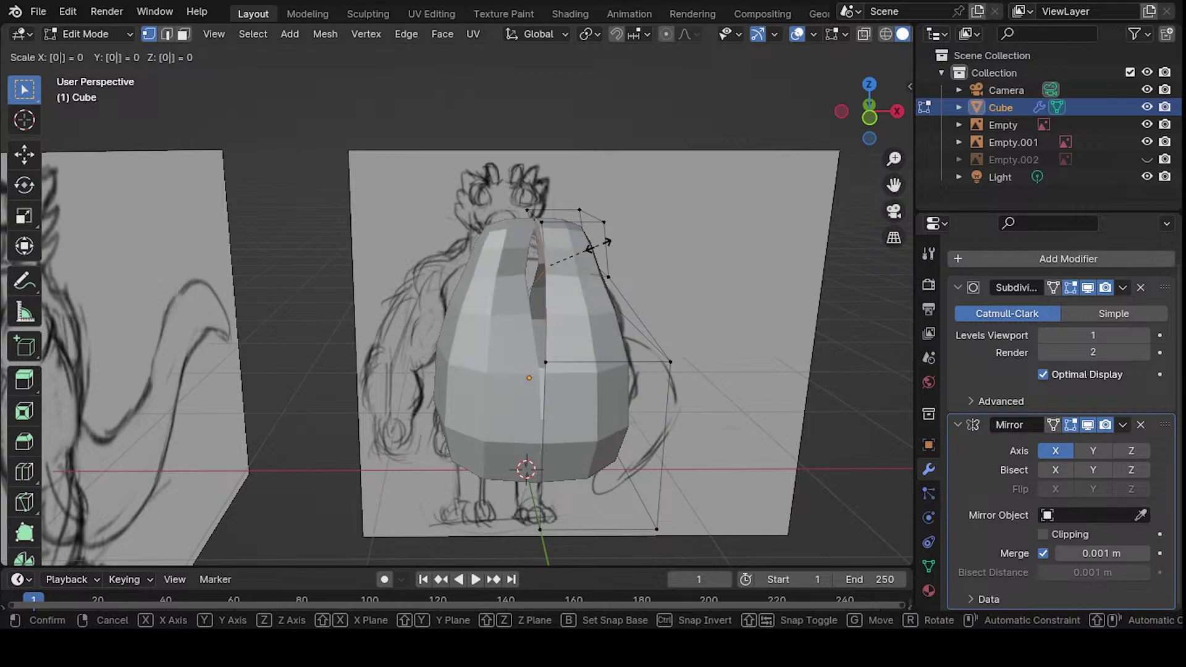
key("x")
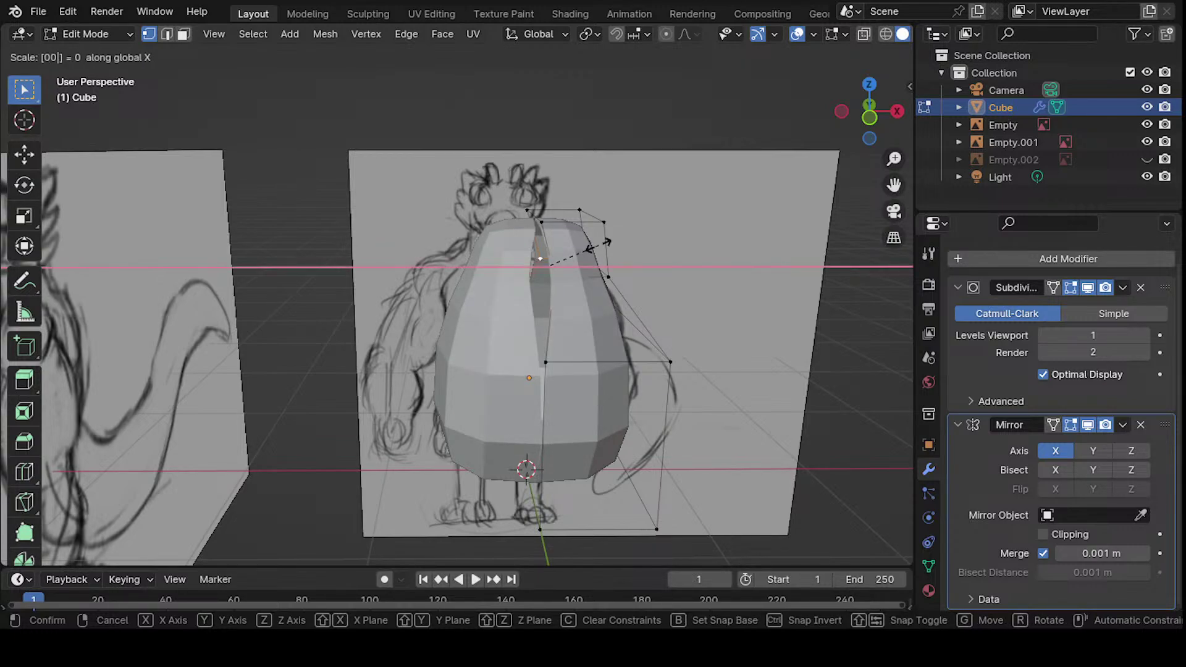
key("Return")
mouse_move(350, 265)
middle_mouse_down()
mouse_move(367, 468)
mouse_move(434, 267)
middle_mouse_up()
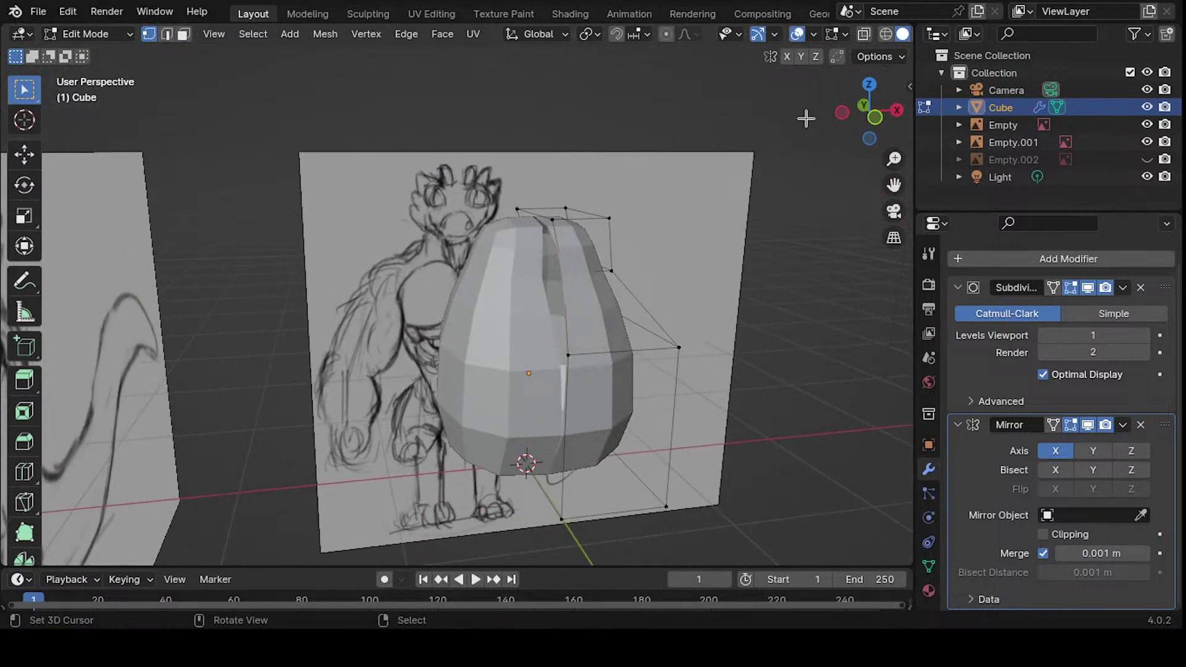
- Set the median X of the neck loop's inner vertices to 0 m to close the mirror seam, and clear the selection
key("n")
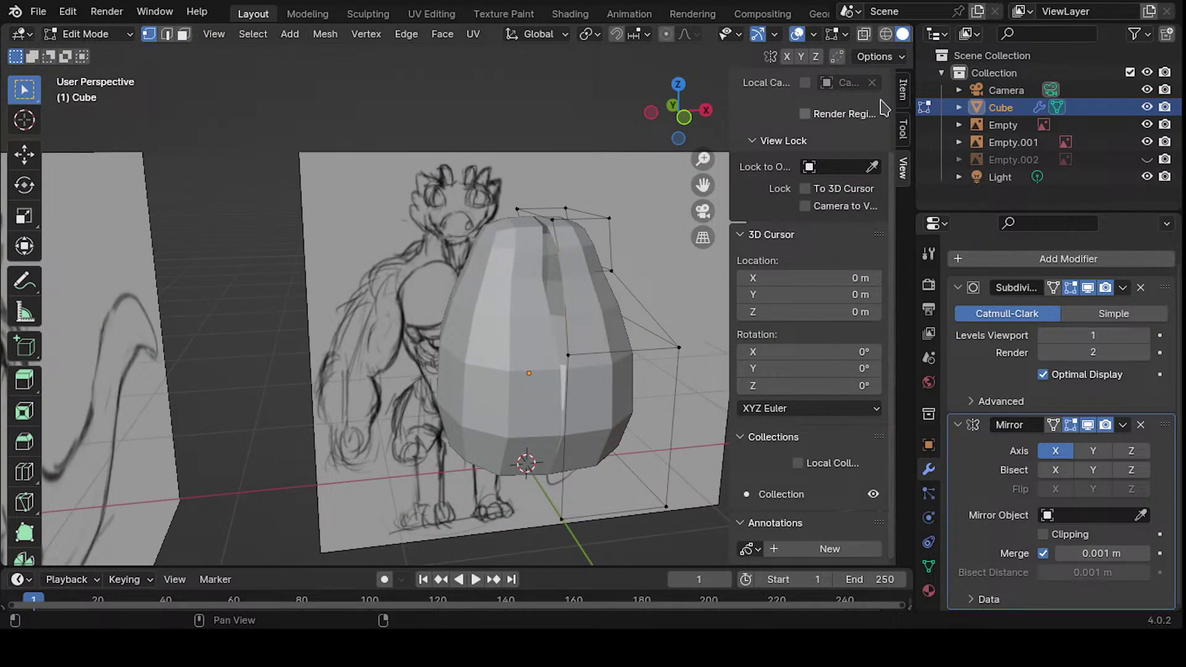
left_click(906, 92)
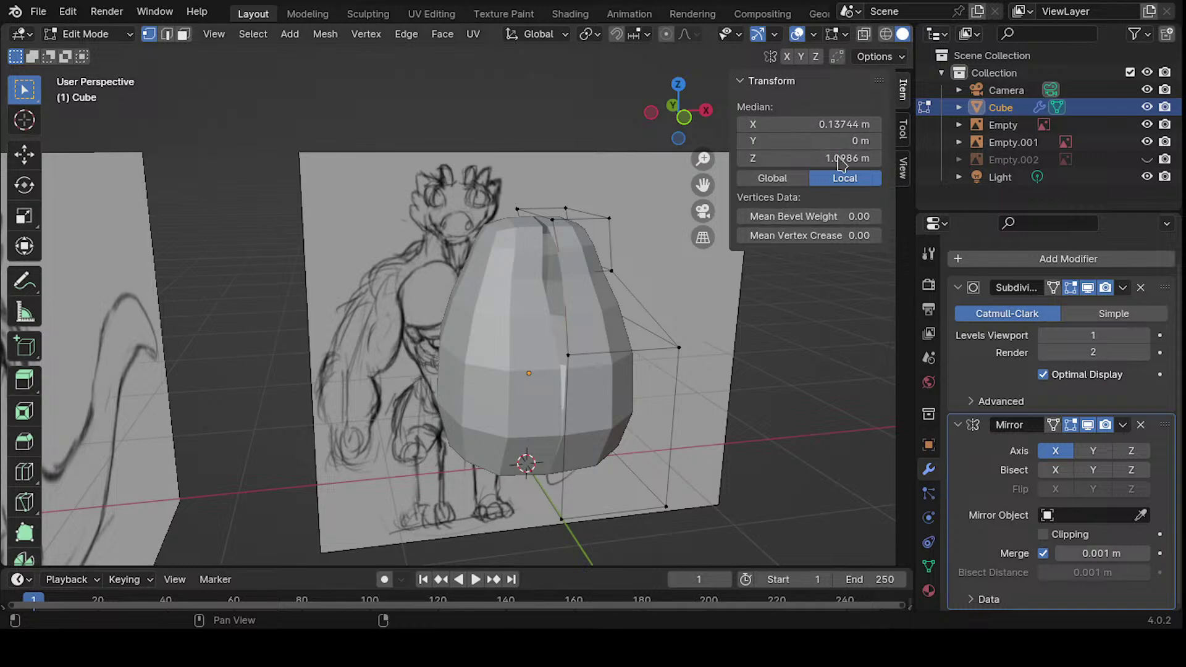
left_click(855, 124)
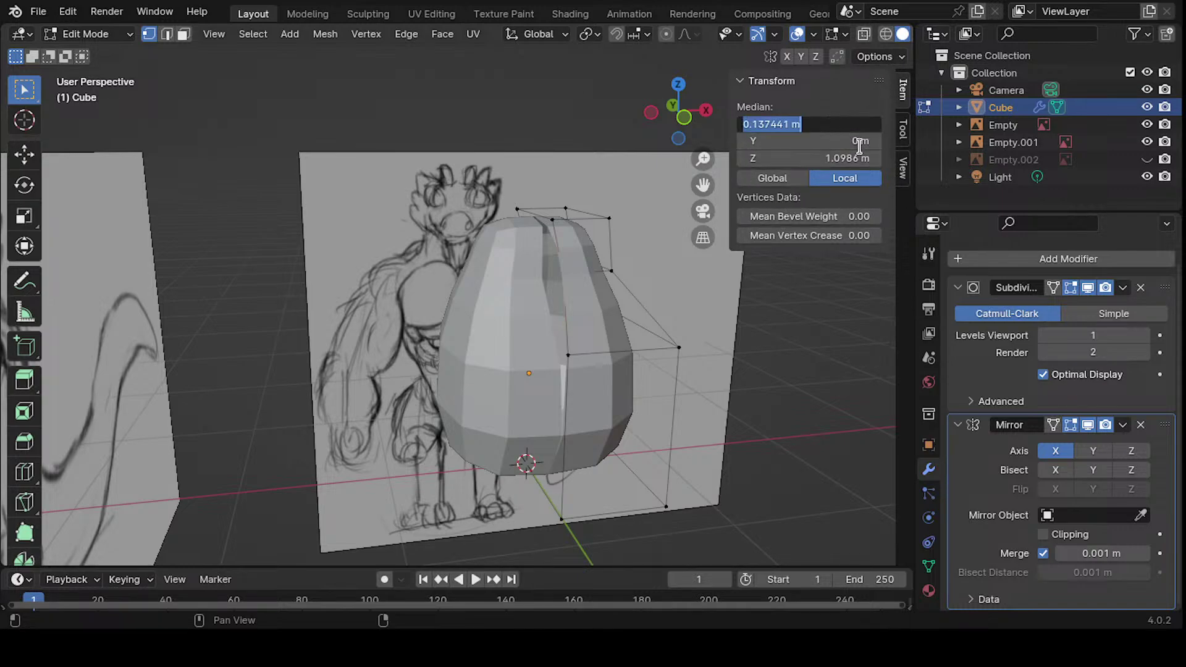
type("0")
key("Return")
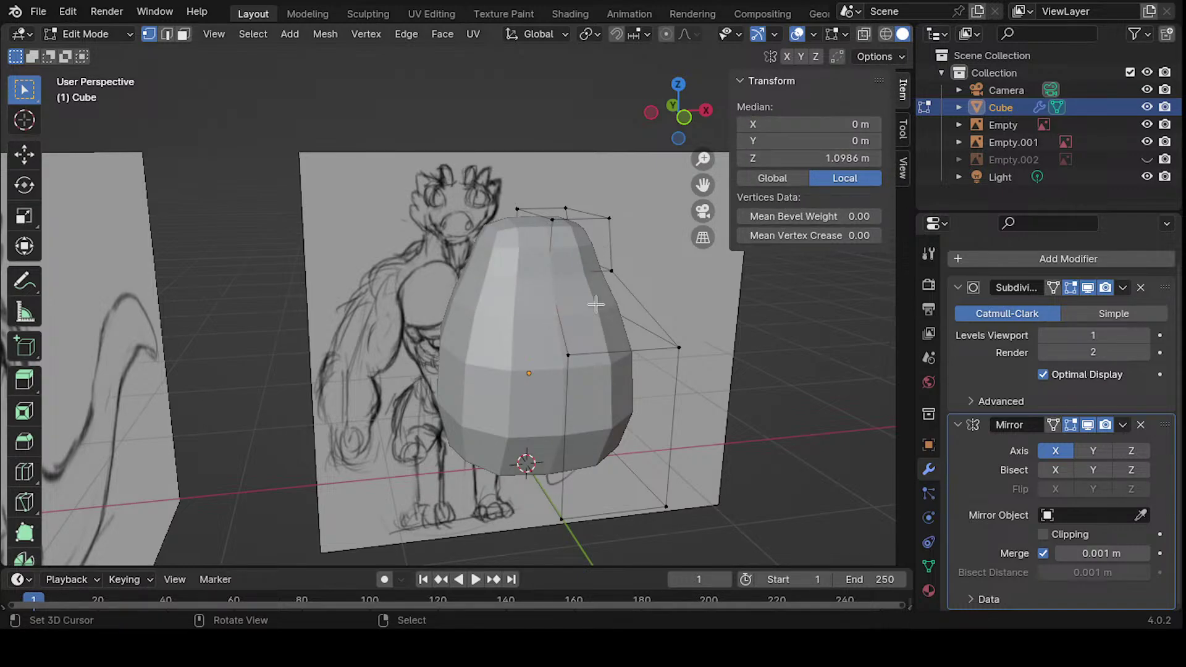
middle_click_drag(691, 291, 665, 335)
left_click(683, 297)
mouse_move(595, 268)
middle_mouse_down()
mouse_move(617, 276)
mouse_move(613, 344)
mouse_move(685, 281)
mouse_move(588, 294)
mouse_move(551, 278)
mouse_move(638, 304)
mouse_move(534, 305)
mouse_move(484, 334)
mouse_move(455, 275)
mouse_move(416, 321)
mouse_move(531, 296)
mouse_move(565, 337)
mouse_move(593, 309)
mouse_move(626, 307)
mouse_move(611, 296)
middle_mouse_up()
- Move the outer neck vertices inward and down in the front view, to about X 0.33 m and Z 0.93 m
key("alt+z")
key("KP_1")
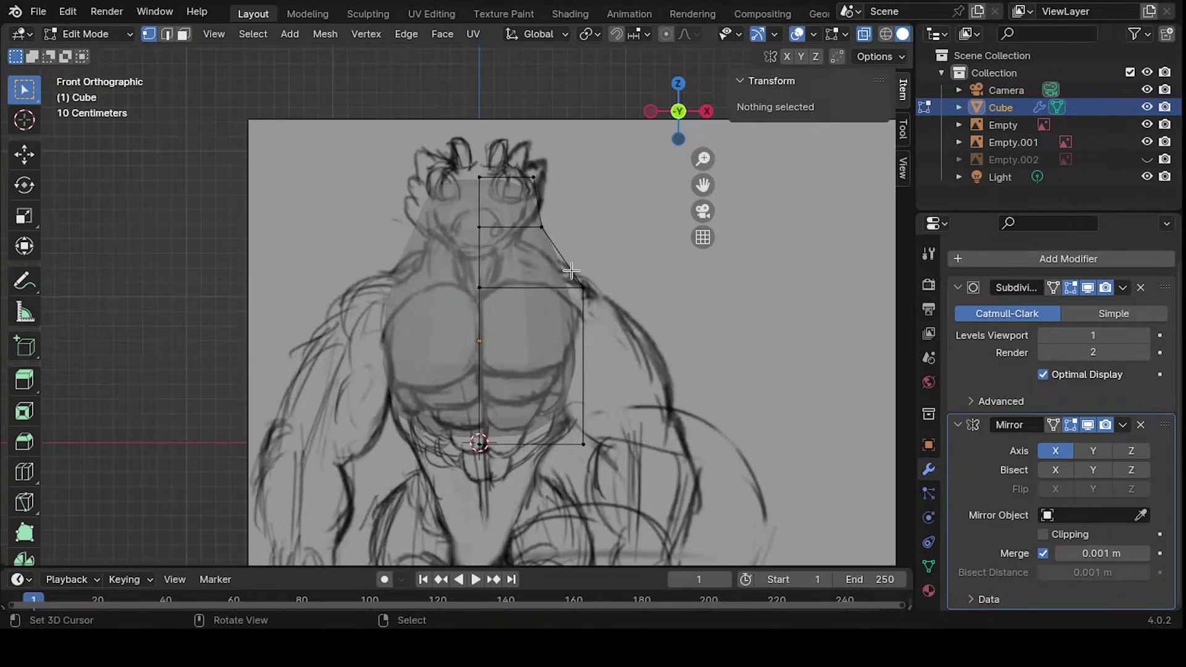
middle_click_drag(466, 255, 439, 302, "shift")
left_click(513, 275)
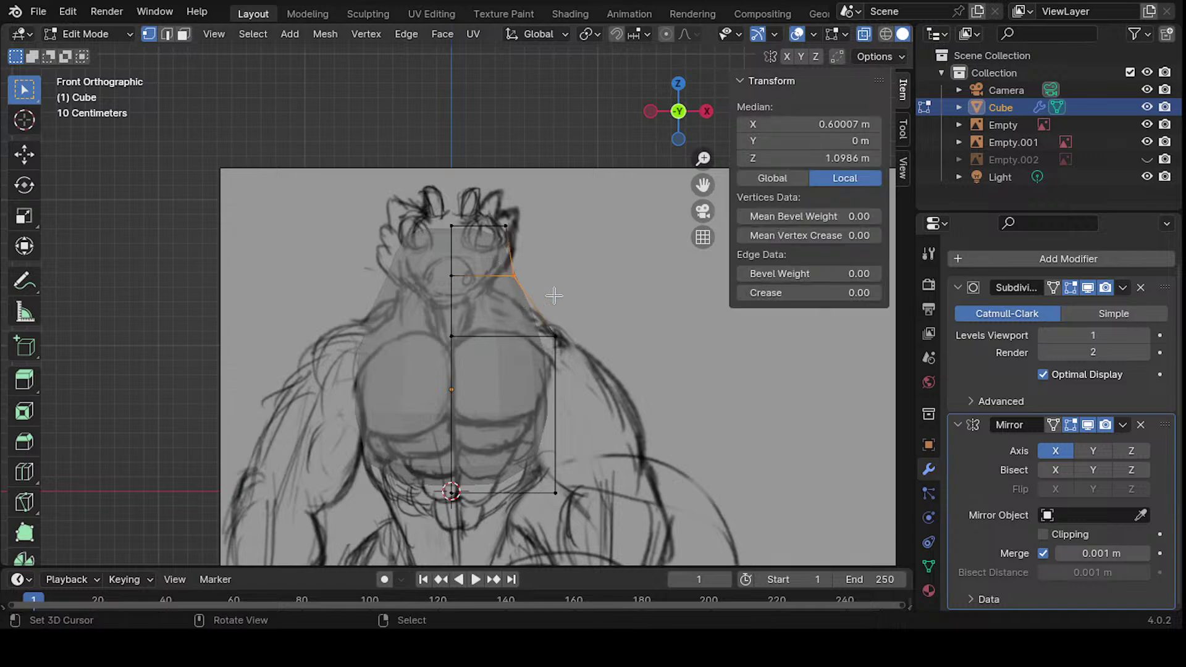
key("g")
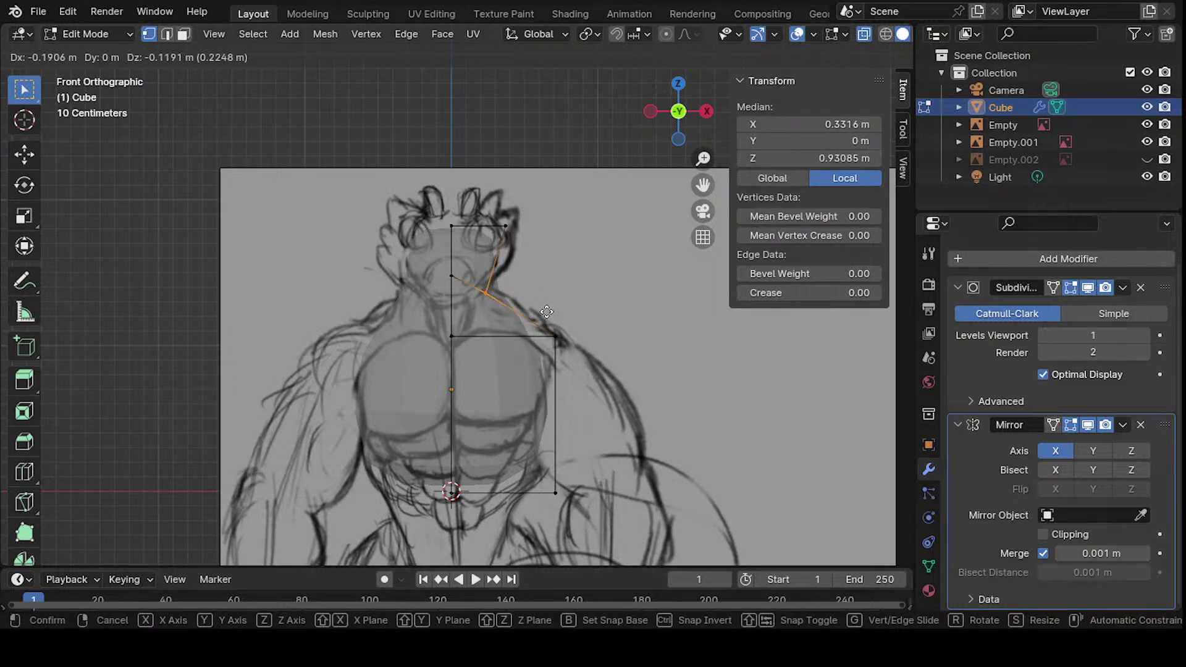
left_click(547, 311)
middle_click_drag(547, 312, 512, 381, "shift")
- Move the top outer vertices inward and down in the front view, to about X 0.61 m and Z 1.34 m
left_click_drag(454, 284, 532, 320)
key("g")
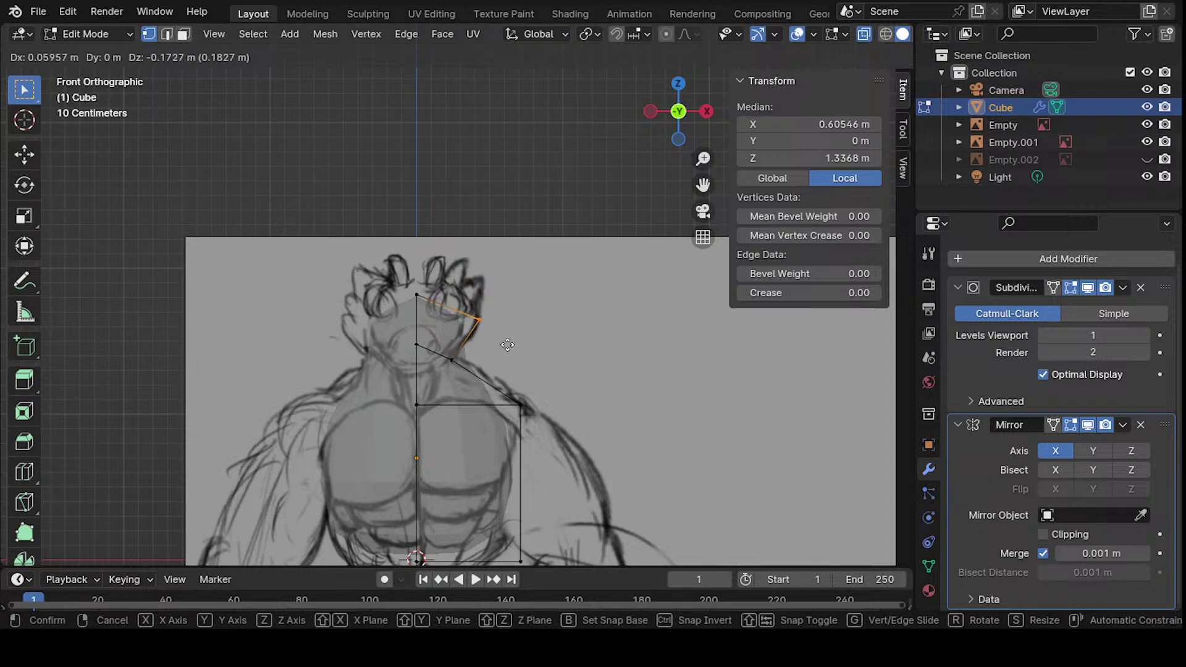
left_click(506, 346)
- Extrude the top face straight up along Z to about Z 1.84 m to start the head
middle_click_drag(506, 345, 465, 353)
key("3")
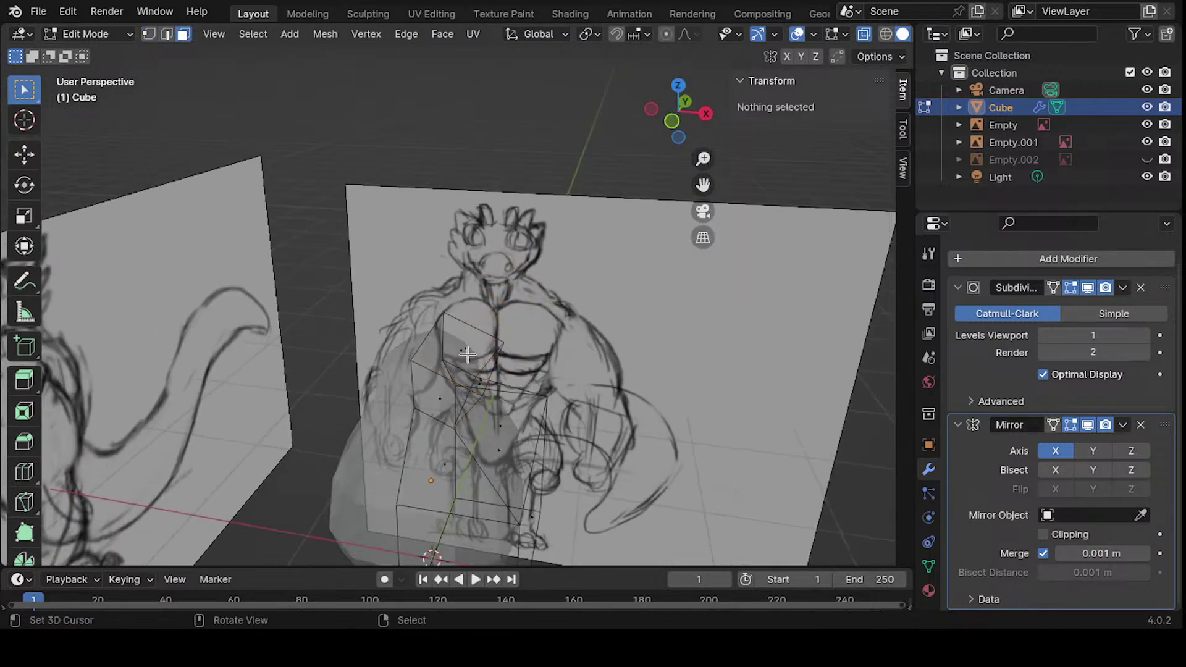
left_click(466, 354)
key("g")
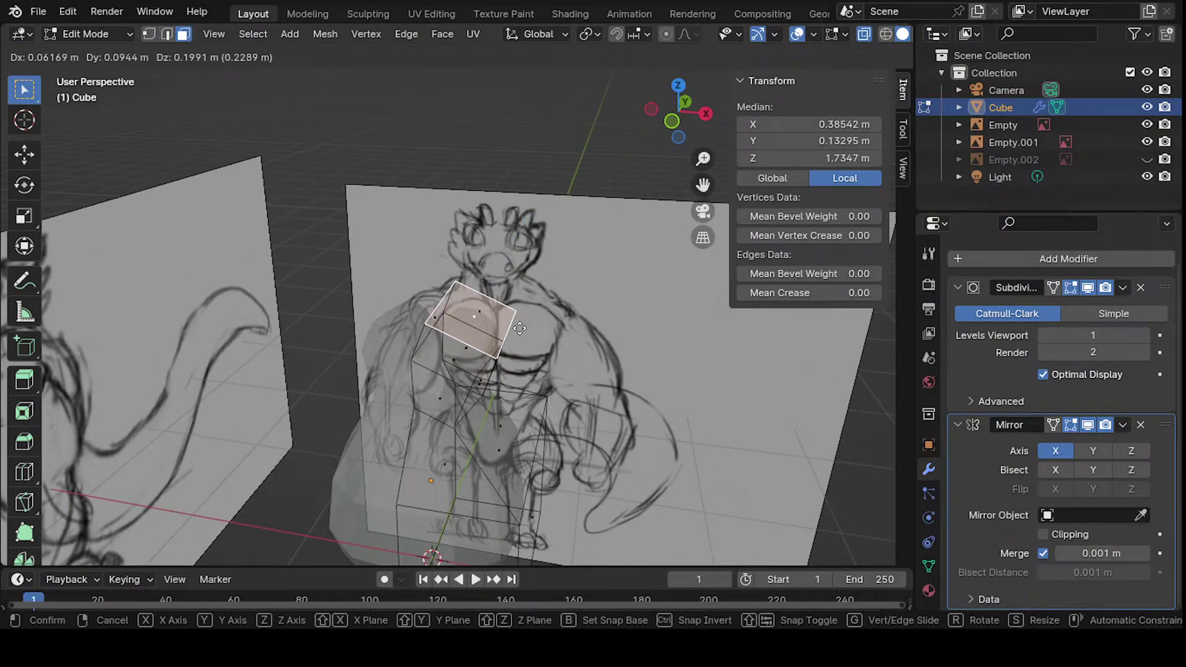
key("z")
left_click(520, 331)
- Delete the head extrusion's inner face on the mirror plane, and leave nothing selected in vertex mode
mouse_move(520, 331)
middle_mouse_down()
mouse_move(520, 273)
mouse_move(463, 282)
mouse_move(484, 244)
mouse_move(439, 276)
mouse_move(455, 241)
mouse_move(454, 308)
mouse_move(471, 308)
mouse_move(472, 450)
middle_mouse_up()
key("1")
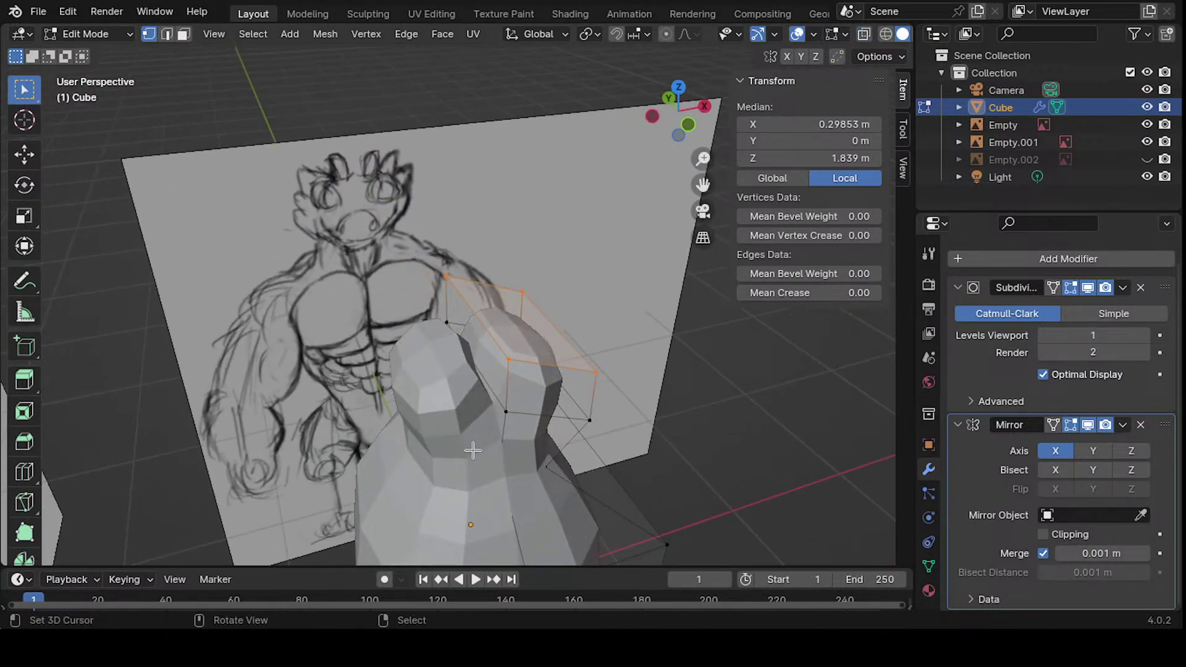
key("3")
left_click(480, 354)
middle_click_drag(495, 363, 484, 299)
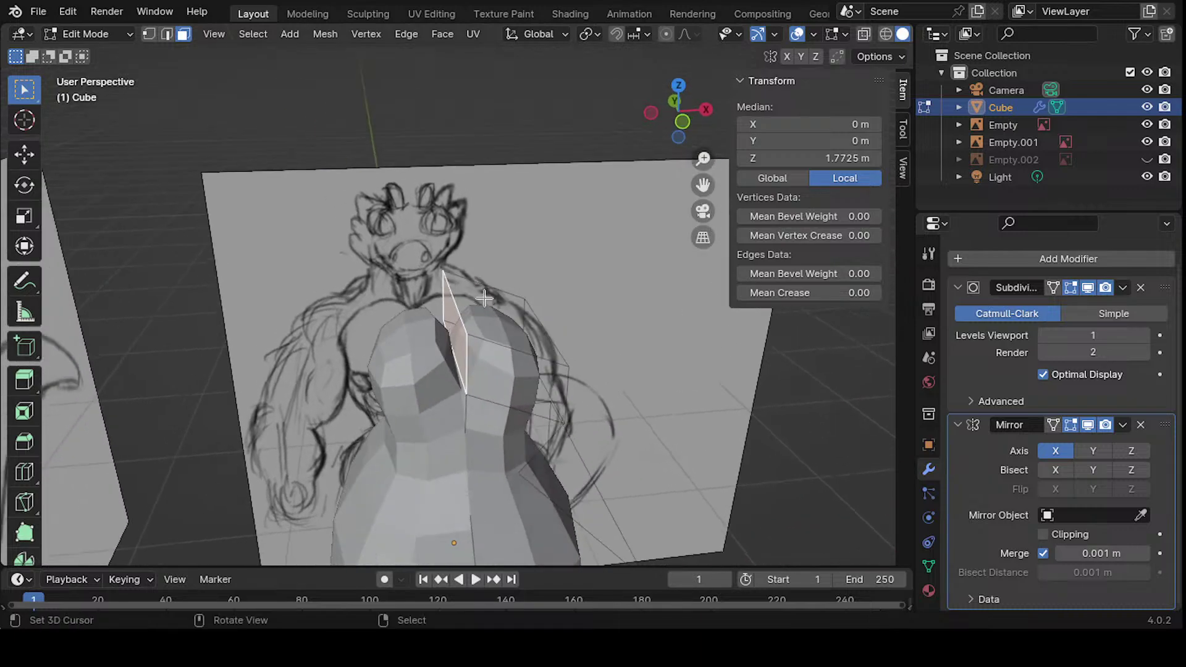
key("x")
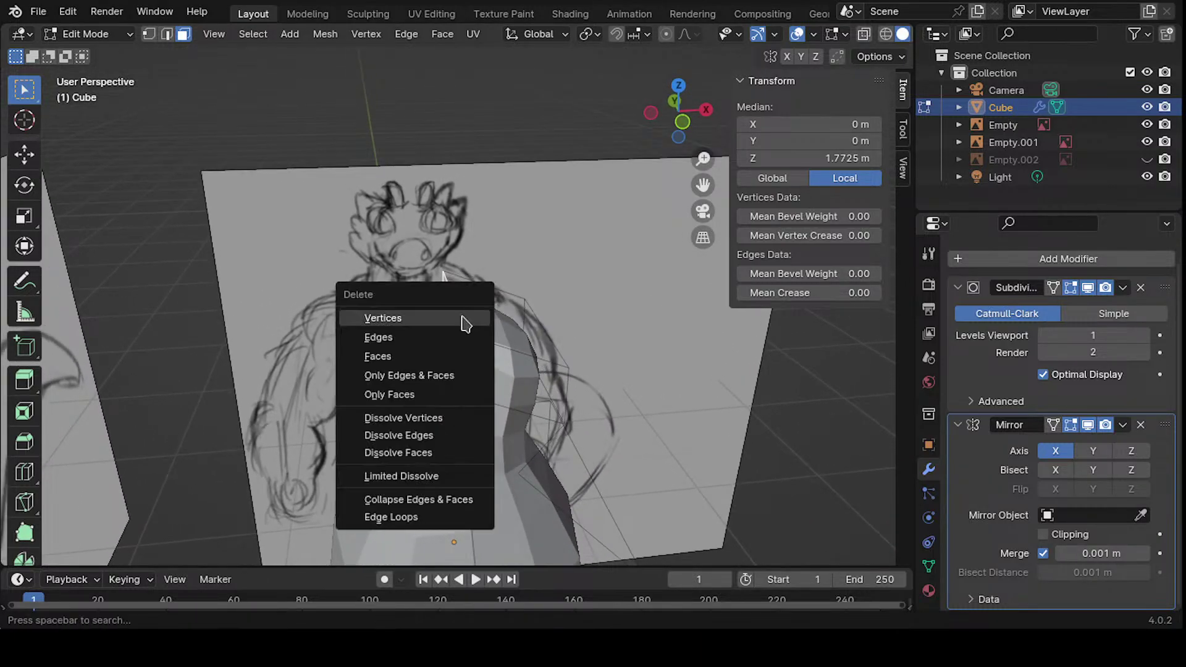
left_click(432, 375)
middle_click_drag(432, 375, 486, 372)
key("1")
left_click(470, 374)
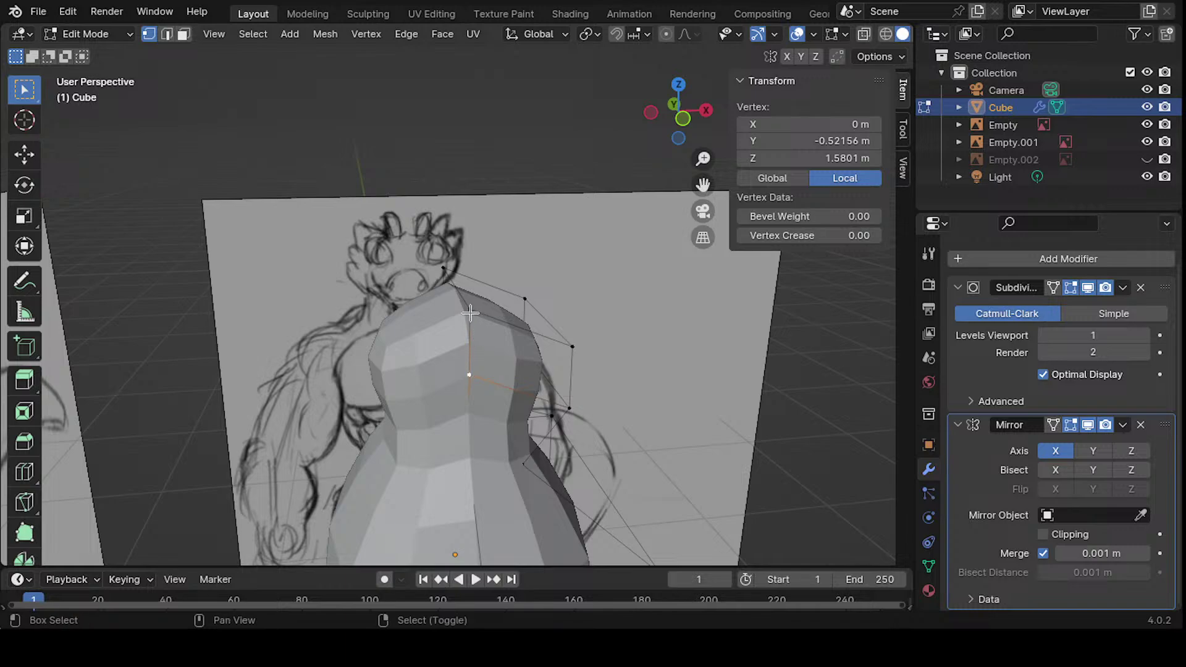
middle_click_drag(474, 321, 468, 317)
right_click(503, 175)
mouse_move(495, 249)
middle_mouse_down()
mouse_move(553, 326)
mouse_move(617, 328)
mouse_move(469, 300)
mouse_move(449, 274)
middle_mouse_up()
- Turn on X-ray in the front view and lower the head's top centre vertices to about Z 1.72 m
key("KP_1")
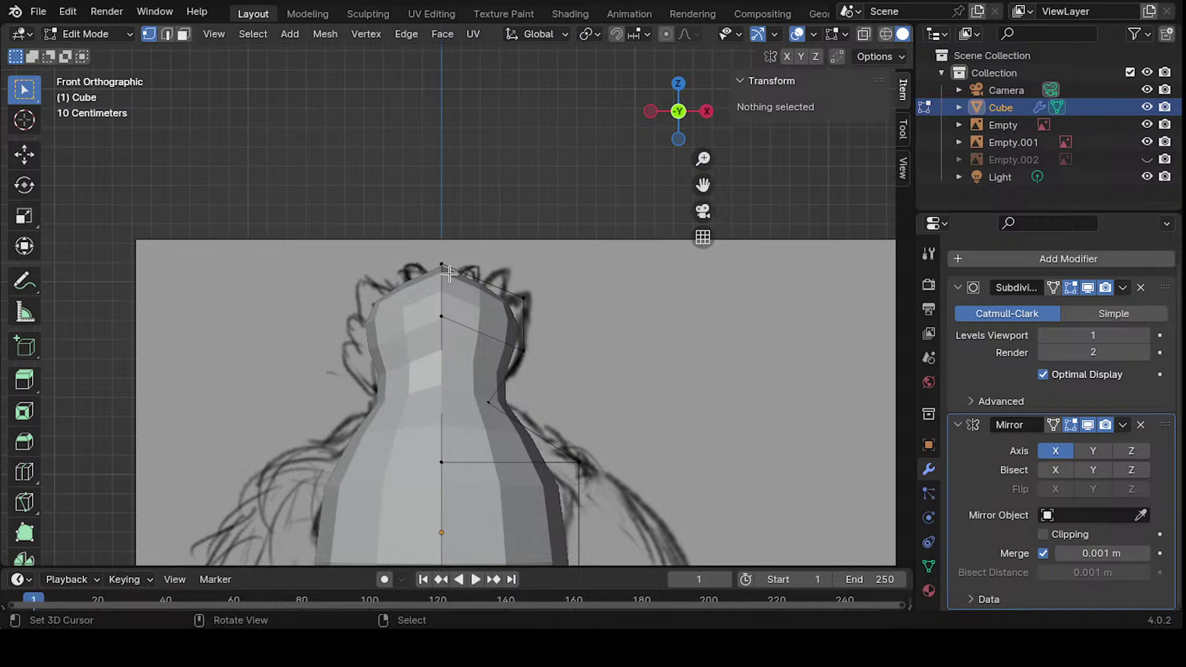
scroll(405, 261, "down", 2, "shift")
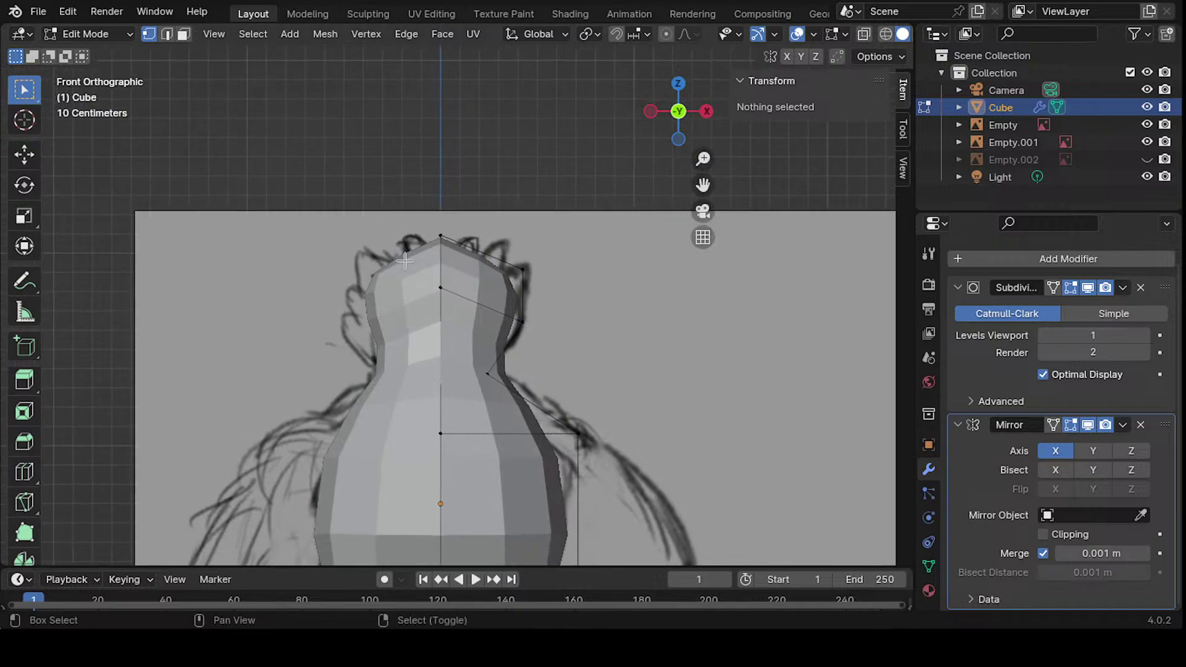
key("alt+z")
left_click(443, 237)
key("g")
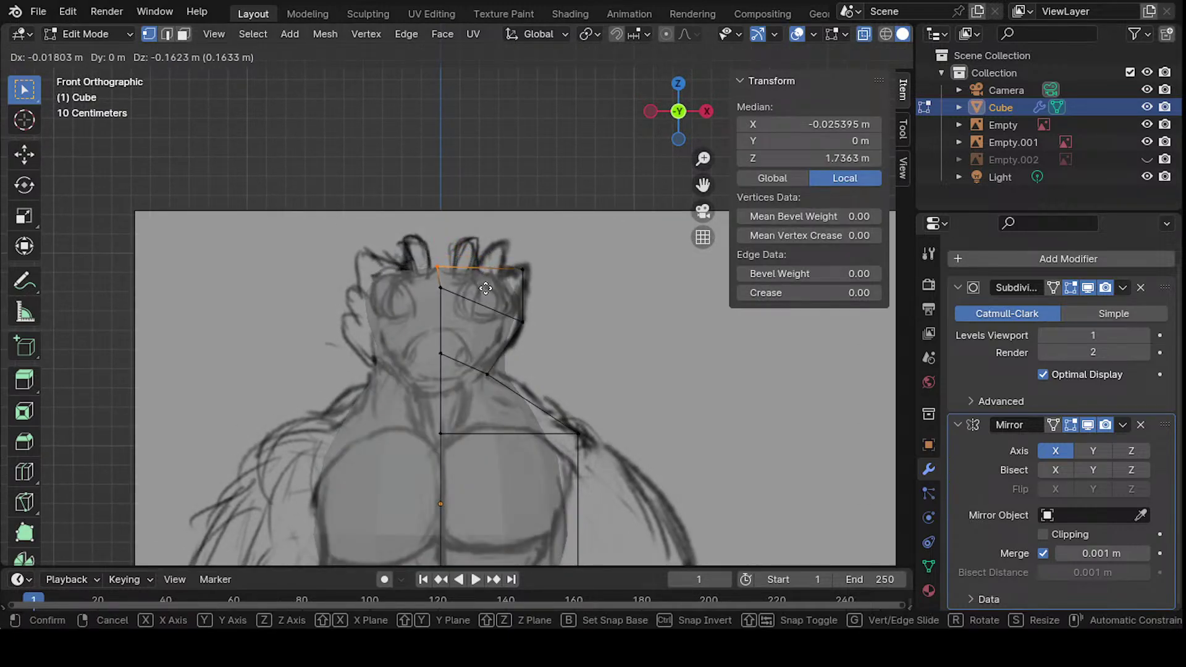
left_click(486, 289)
middle_click_drag(519, 291, 537, 296)
key("KP_1")
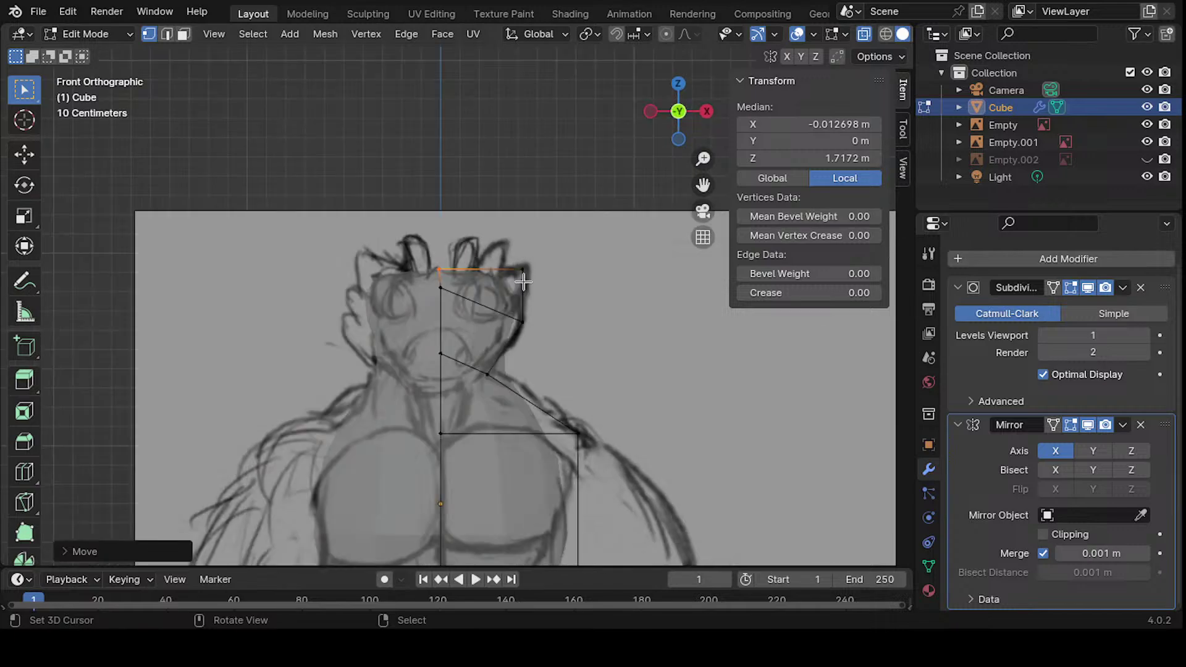
- Move the head's top outer vertices to about X 0.62 m, Z 1.59 m and the jaw's outer vertices to about X 0.55 m, Z 1.23 m
left_click_drag(457, 211, 506, 250)
key("g")
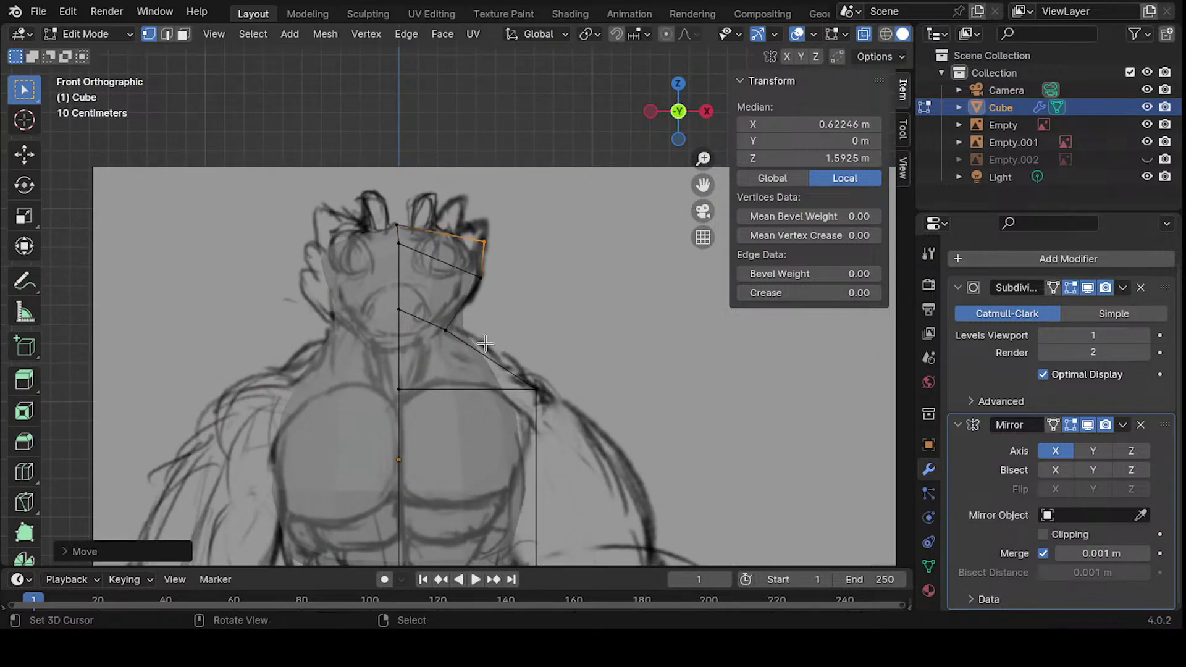
middle_click_drag(506, 269, 502, 226, "shift")
left_click(494, 274)
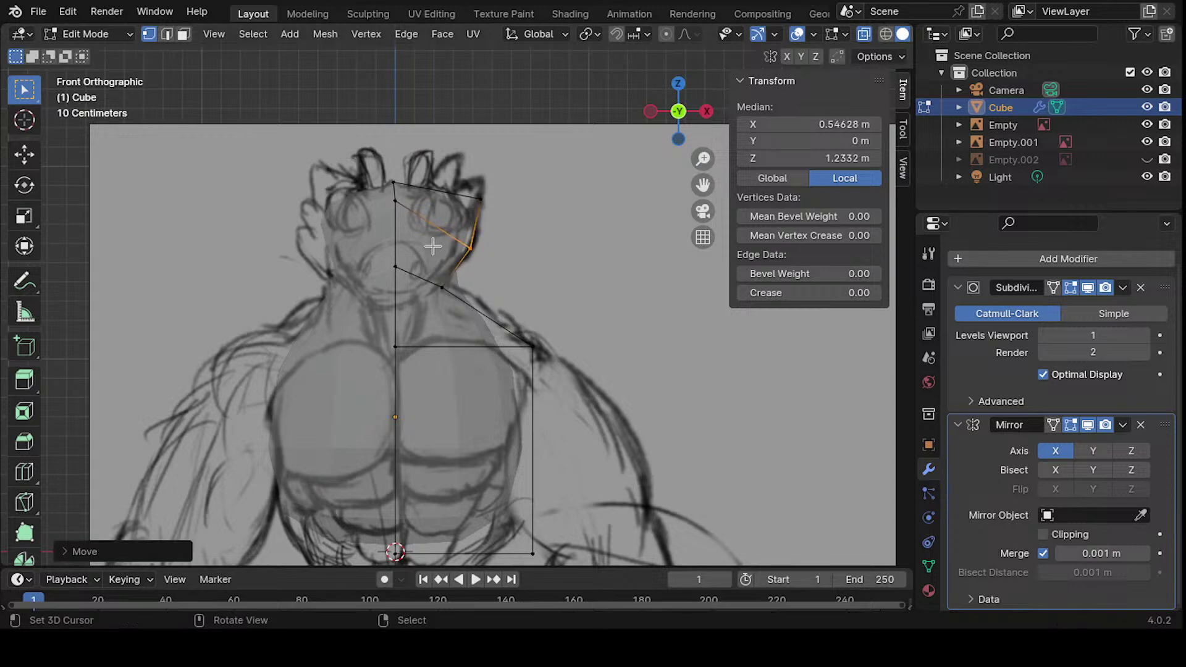
- Lower the jaw loop's centre vertices along the Z axis to about Z 1.28 m, keeping them on the mirror plane
left_click(383, 196)
key("g")
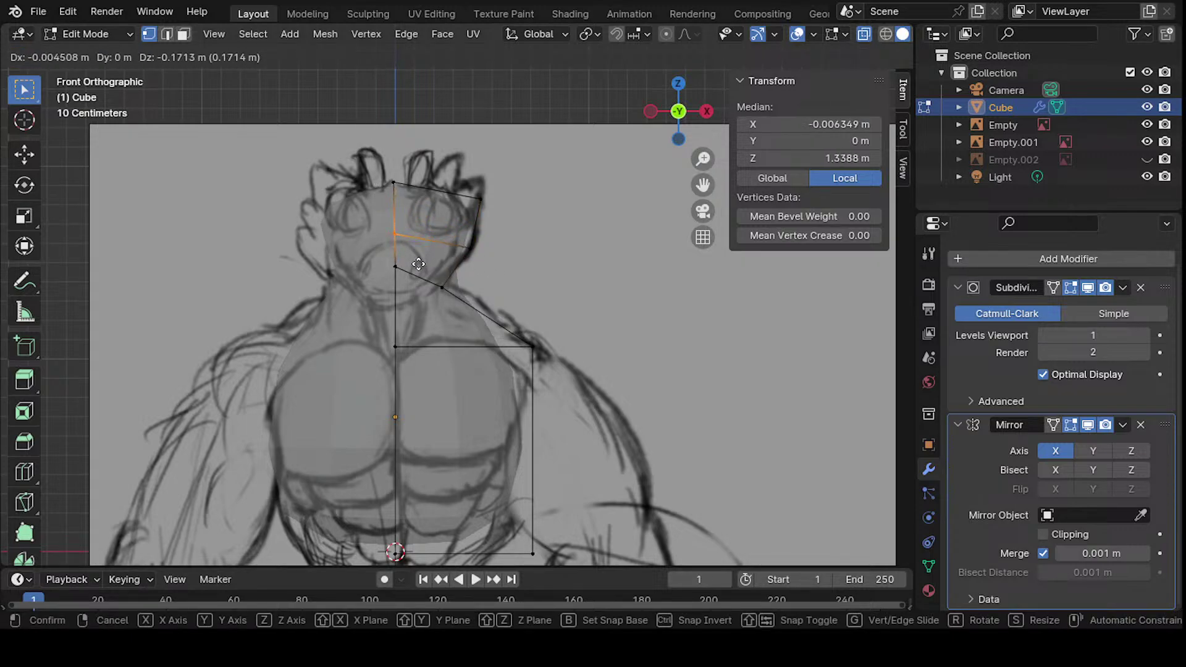
key("x")
key("z")
key("z")
key("z")
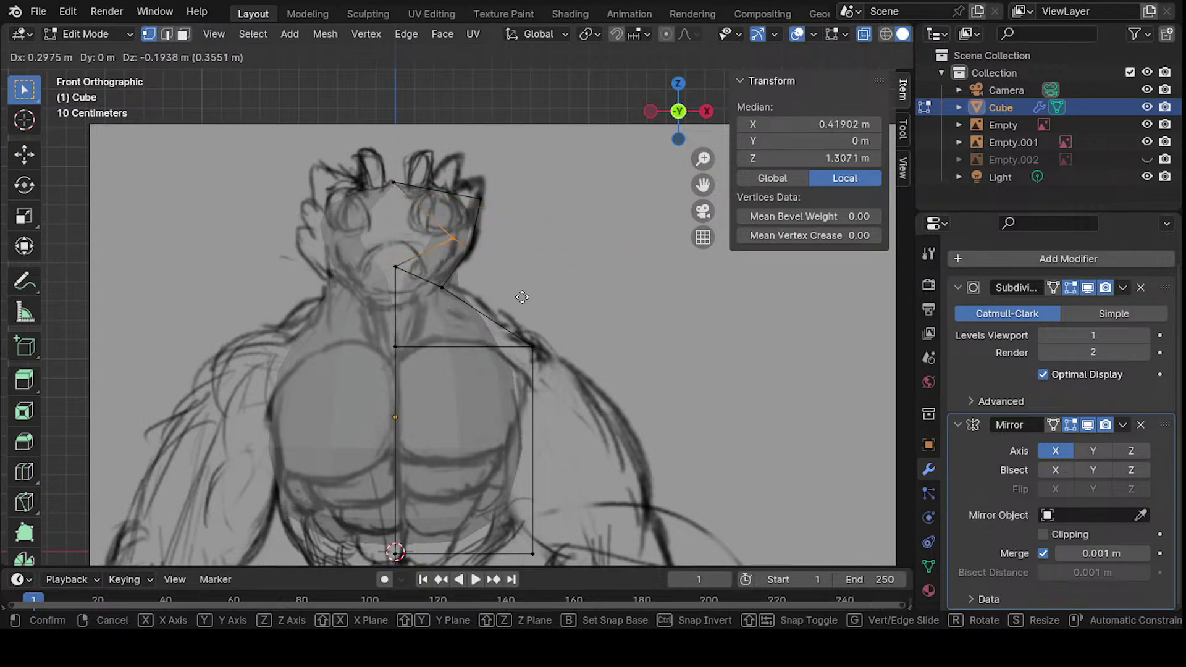
key("z")
left_click(456, 279)
key("g")
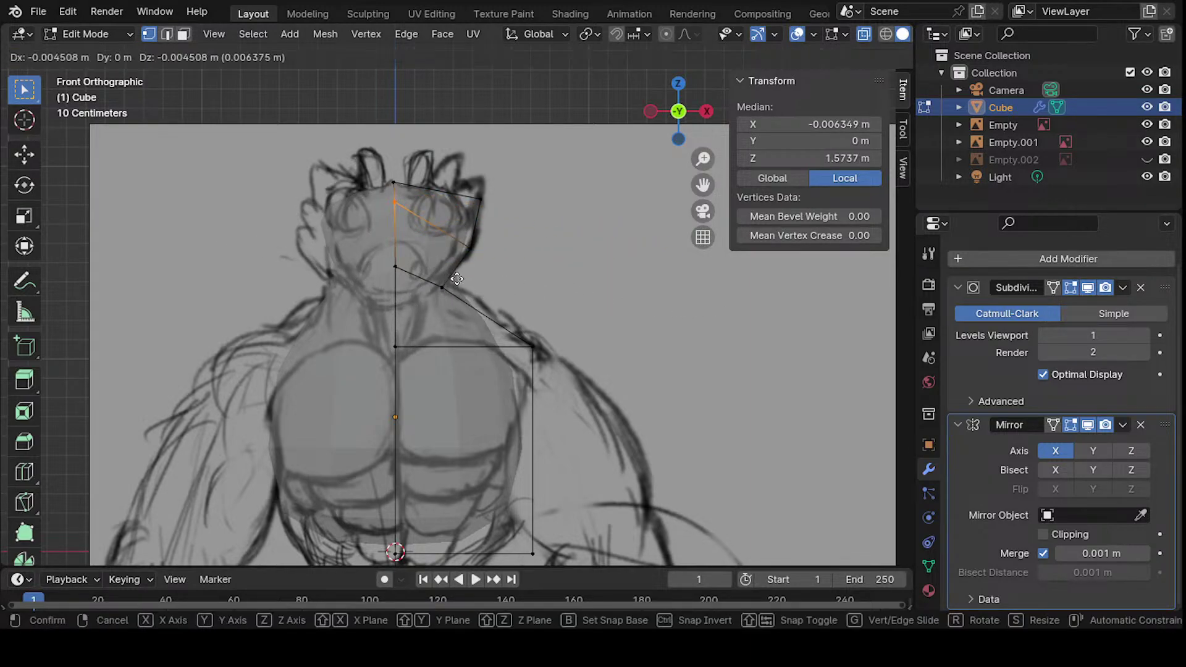
key("z")
left_click(451, 319)
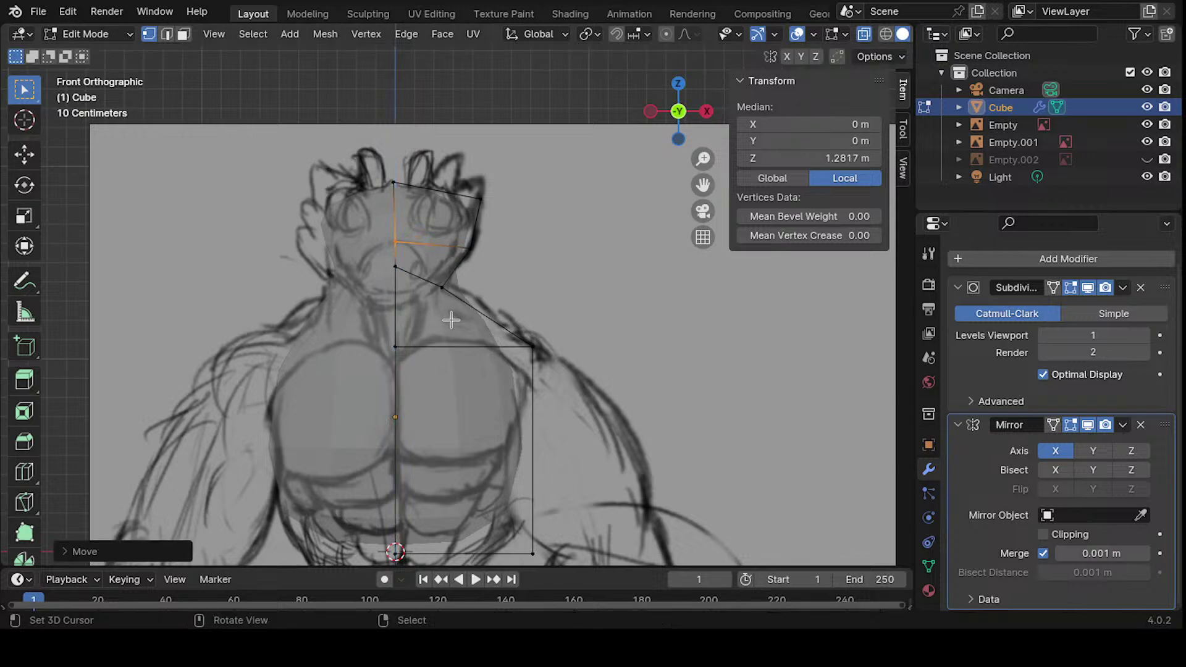
- Set the median X of the head's top centre vertices to 0 m, and clear the selection
left_click(426, 189)
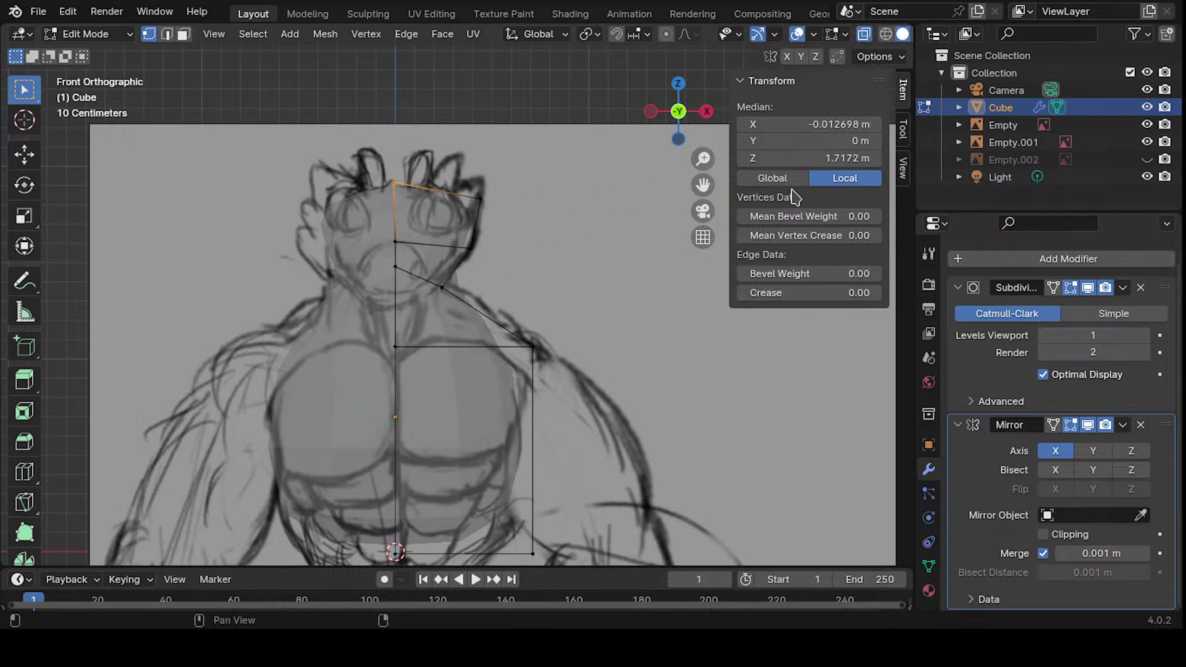
left_click(832, 131)
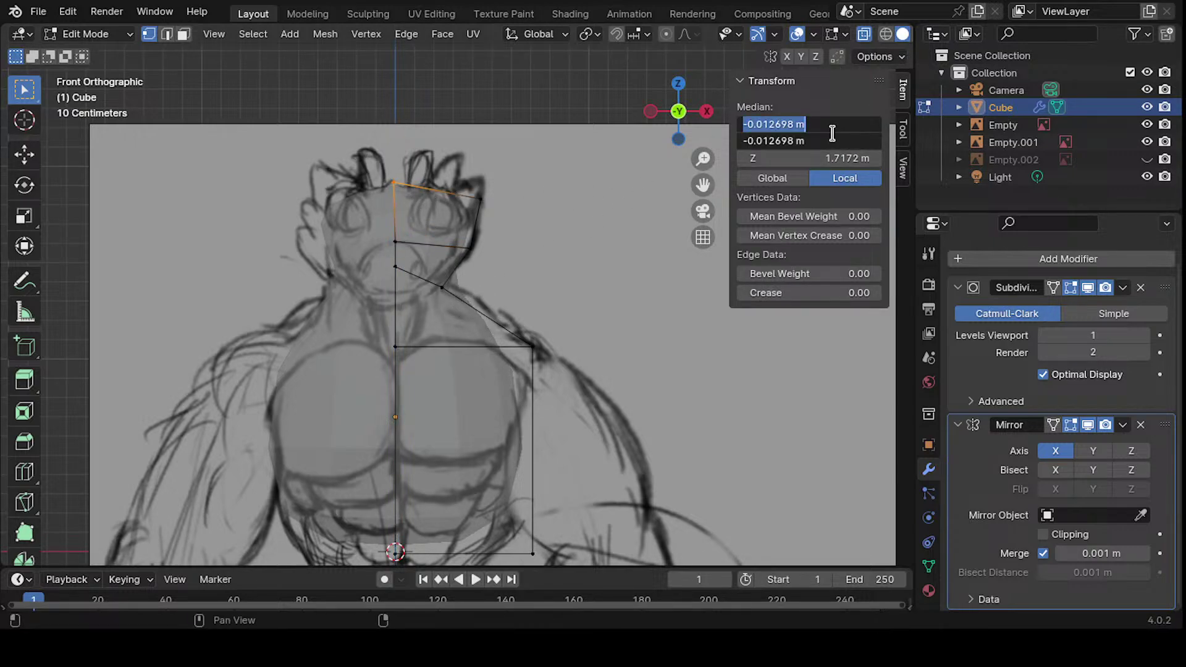
type("0")
key("Return")
middle_click_drag(508, 241, 568, 244, "shift")
left_click(569, 232)
- Lower the neck loop's centre vertices along the Z axis to the chin line, at about Z 0.81 m
middle_click_drag(419, 224, 416, 227, "shift")
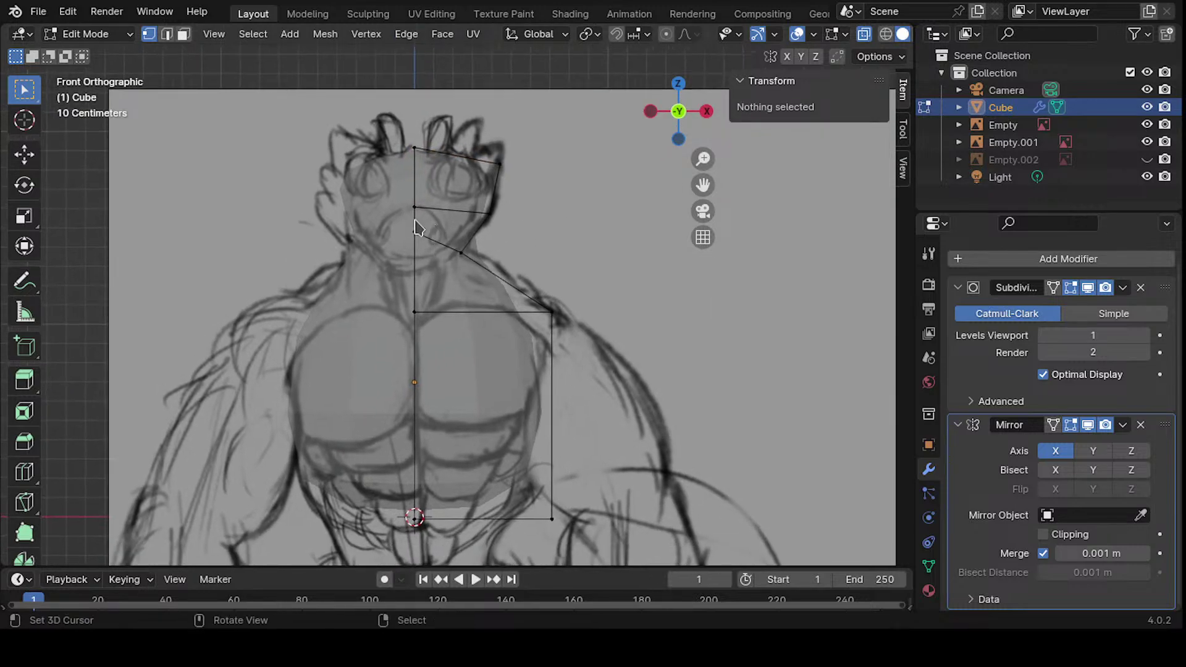
left_click(415, 235)
key("g")
key("z")
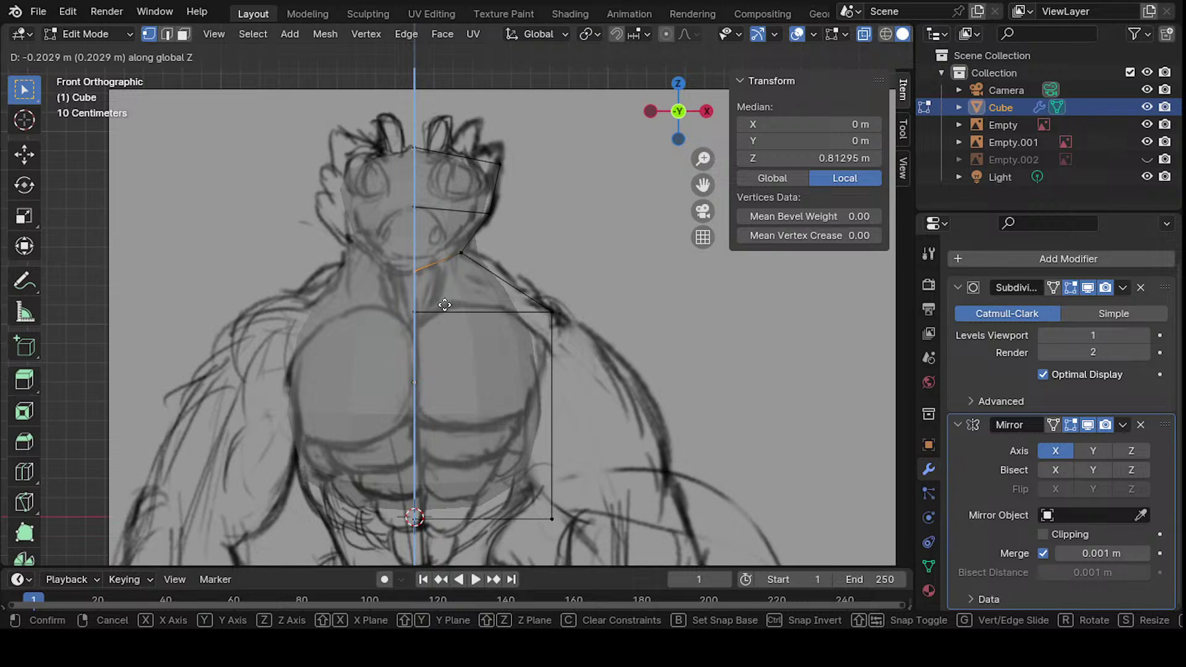
left_click(445, 304)
middle_click_drag(445, 299, 457, 296, "shift")
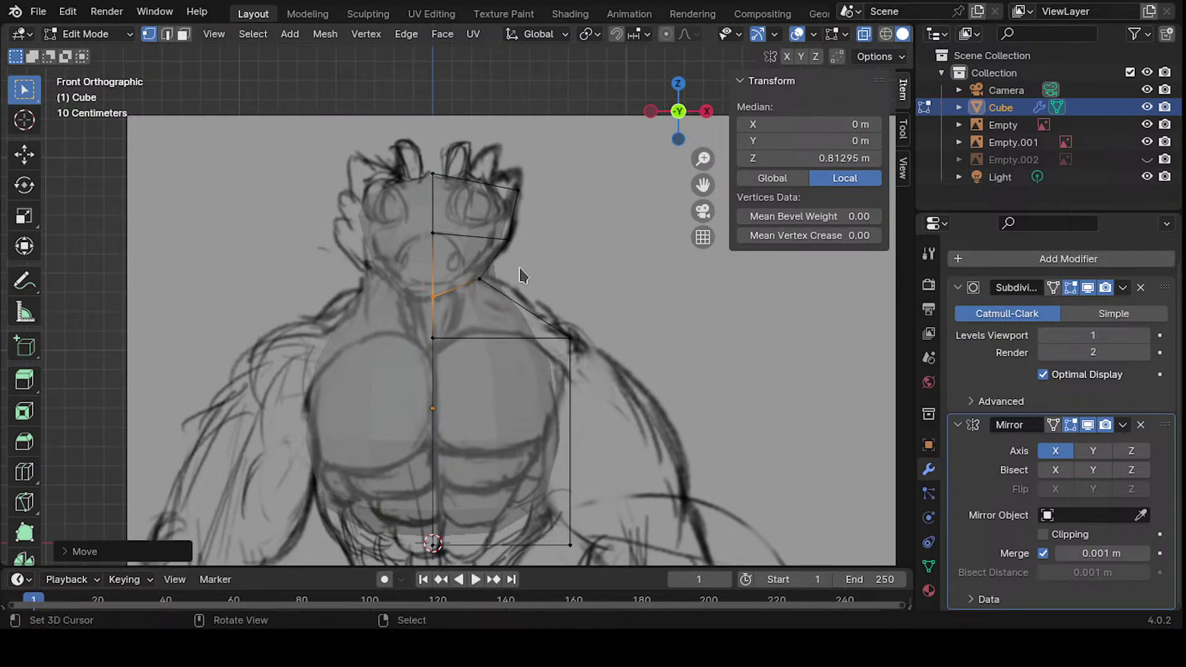
- Raise the head's top outer vertices to about Z 1.65 m to follow the sketched brow
middle_click_drag(476, 284, 459, 371, "shift")
left_click(501, 278, "shift")
key("g")
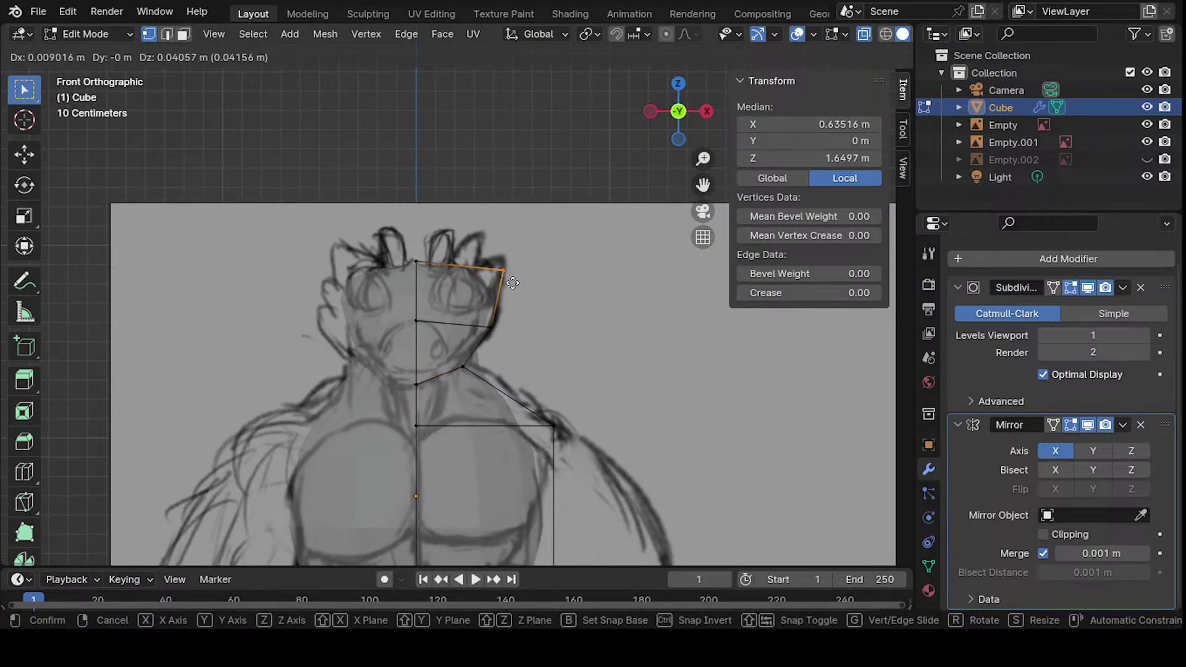
left_click(504, 282)
middle_click_drag(504, 282, 515, 38, "shift")
- Move the outer shoulder vertices outward in the front view, to about X 1.48 m and Z 0.52 m
middle_click_drag(536, 218, 510, 225, "shift")
left_click(526, 184)
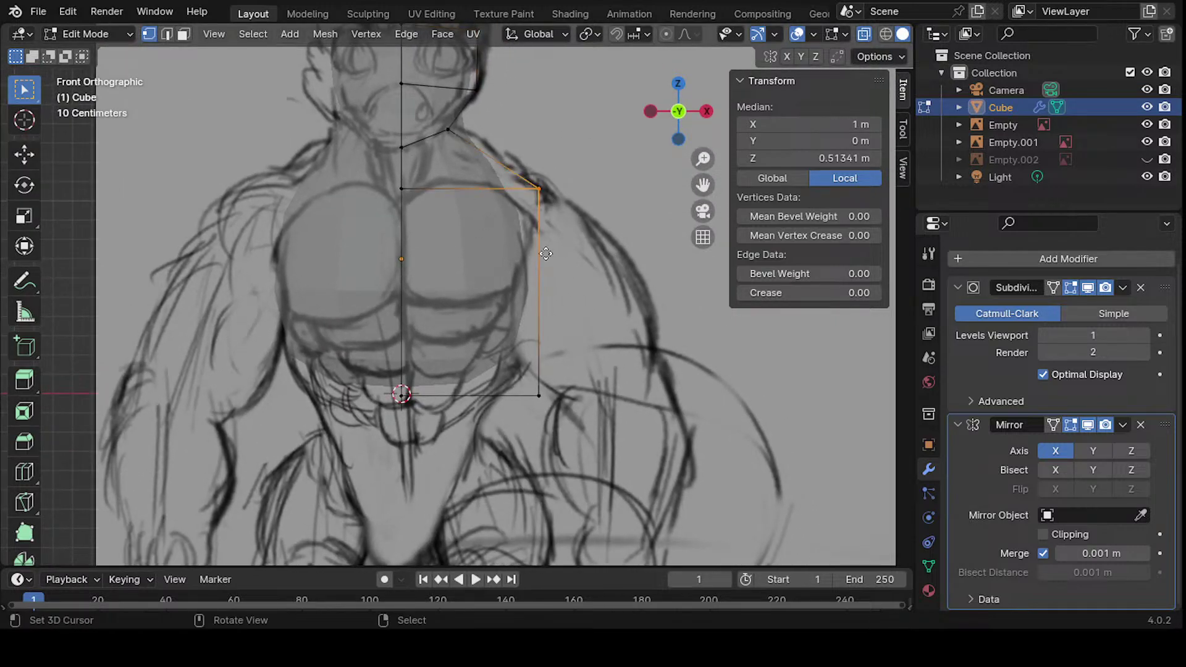
key("g")
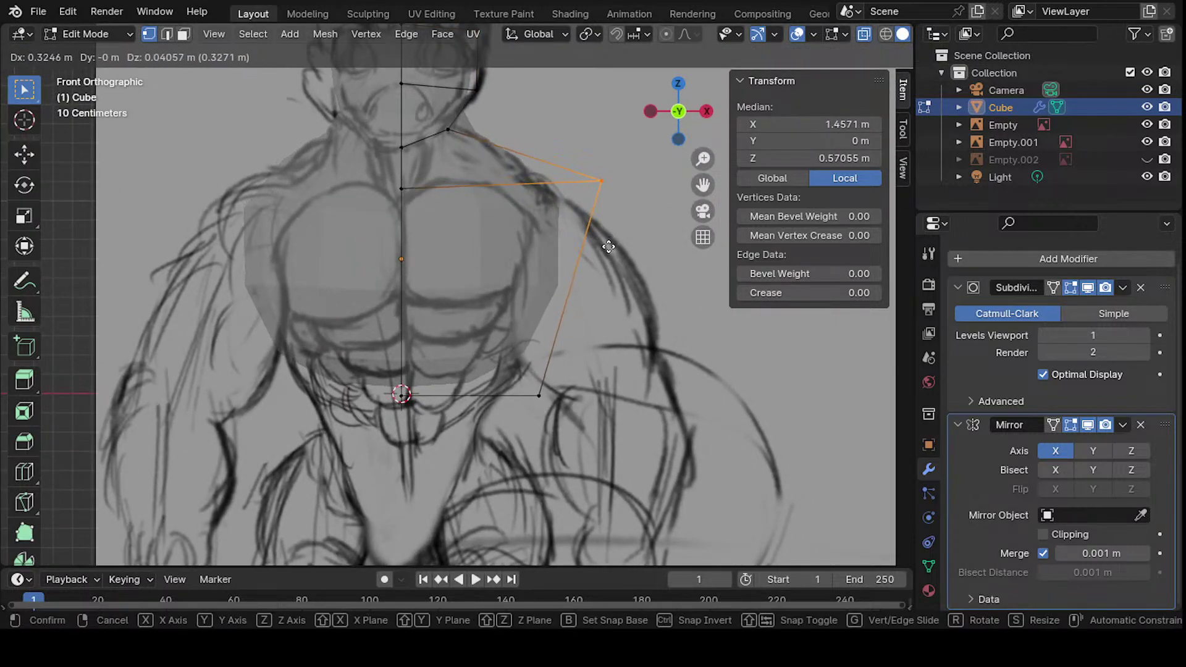
left_click(614, 253)
- Move the outer neck vertices inward to about X 0.21 m and Z 0.93 m
middle_click_drag(496, 173, 493, 229, "shift")
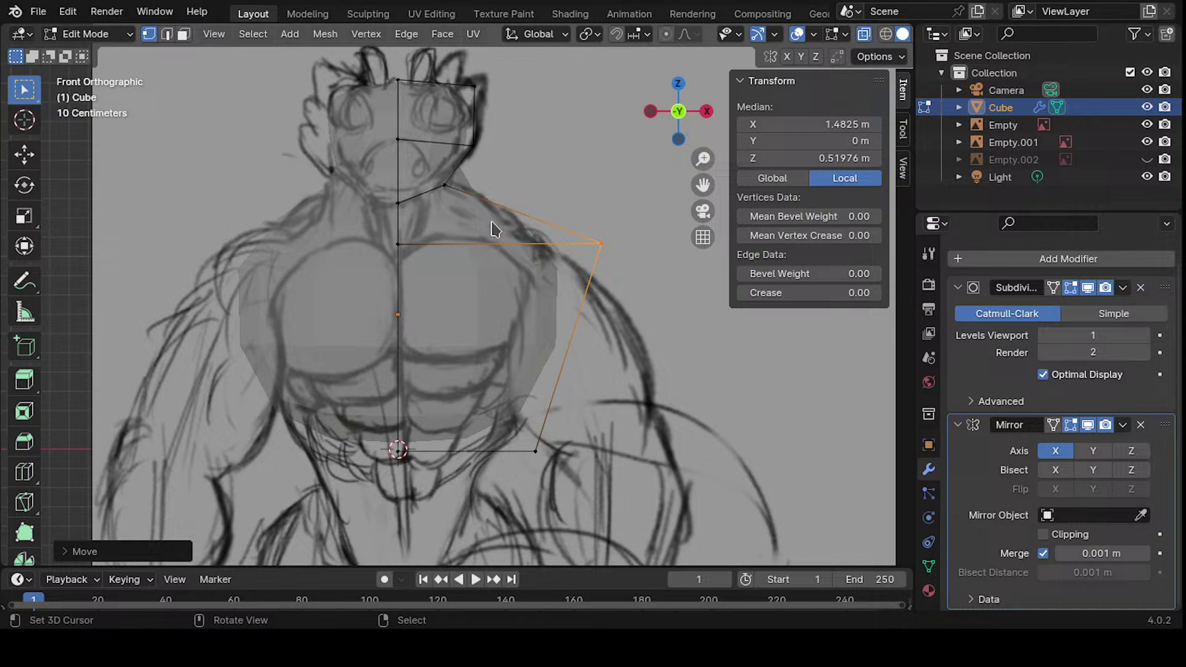
left_click(434, 184)
key("g")
left_click(461, 210)
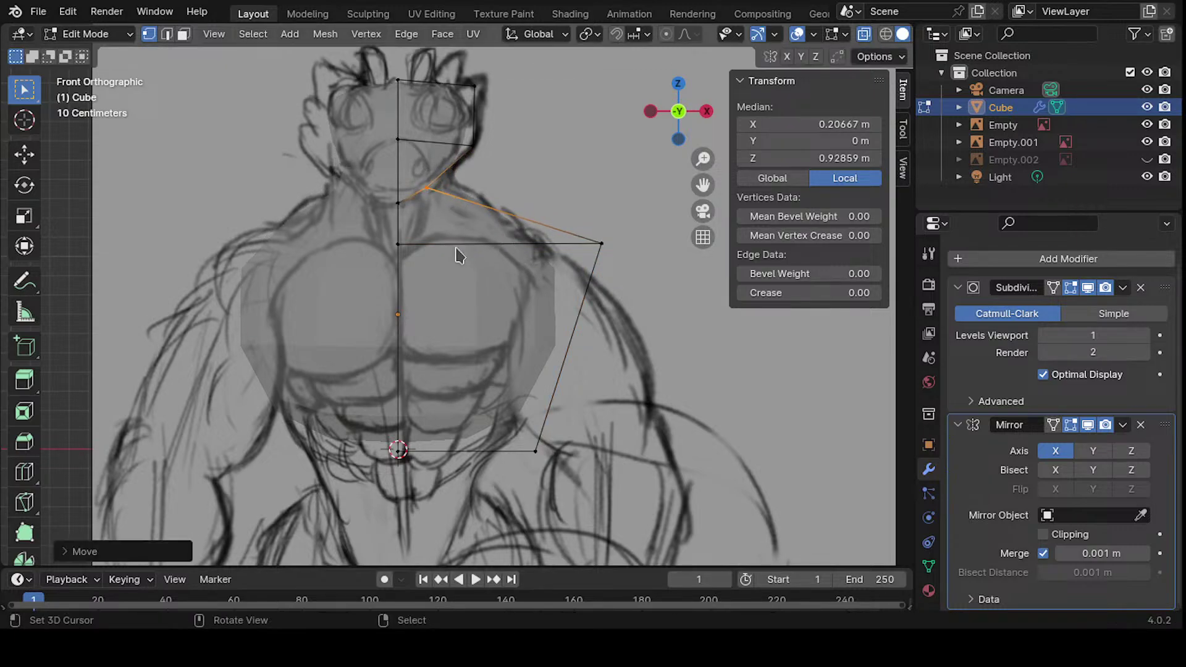
- Add a centred horizontal loop cut between the neck loop and the shoulder loop
key("ctrl+r")
left_click(513, 226)
right_click(532, 251)
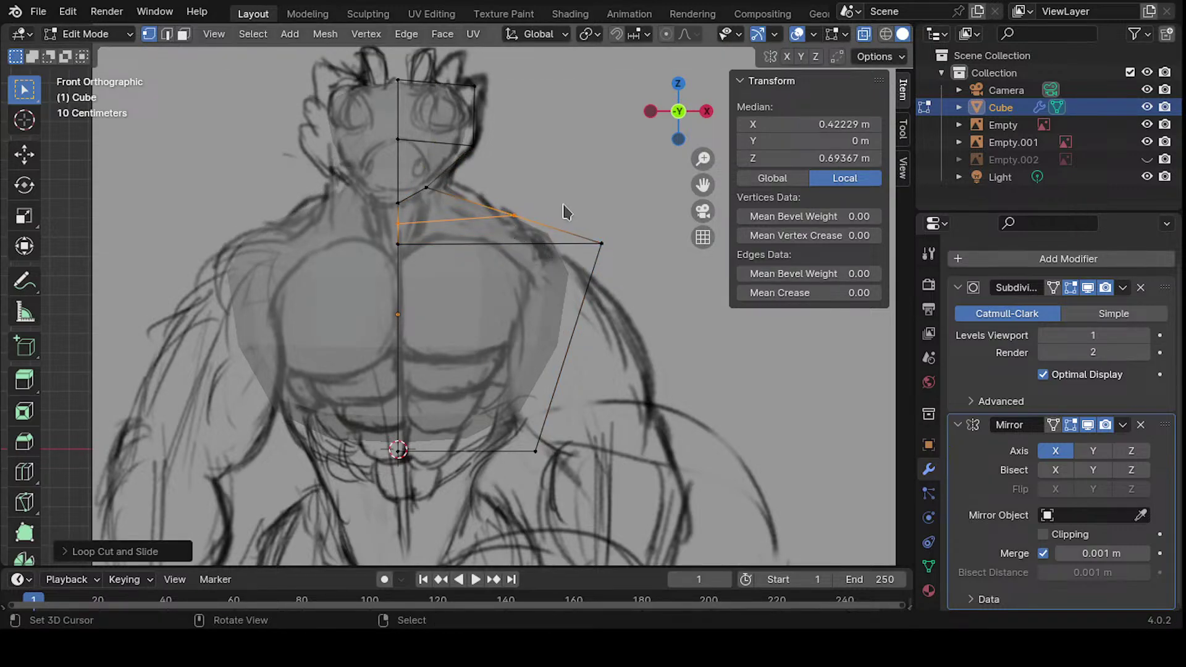
- Move the new loop's outer vertices up to the sketched trapezius line, at about X 0.77 m and Z 0.79 m
right_click(512, 213)
key("g")
left_click(515, 234)
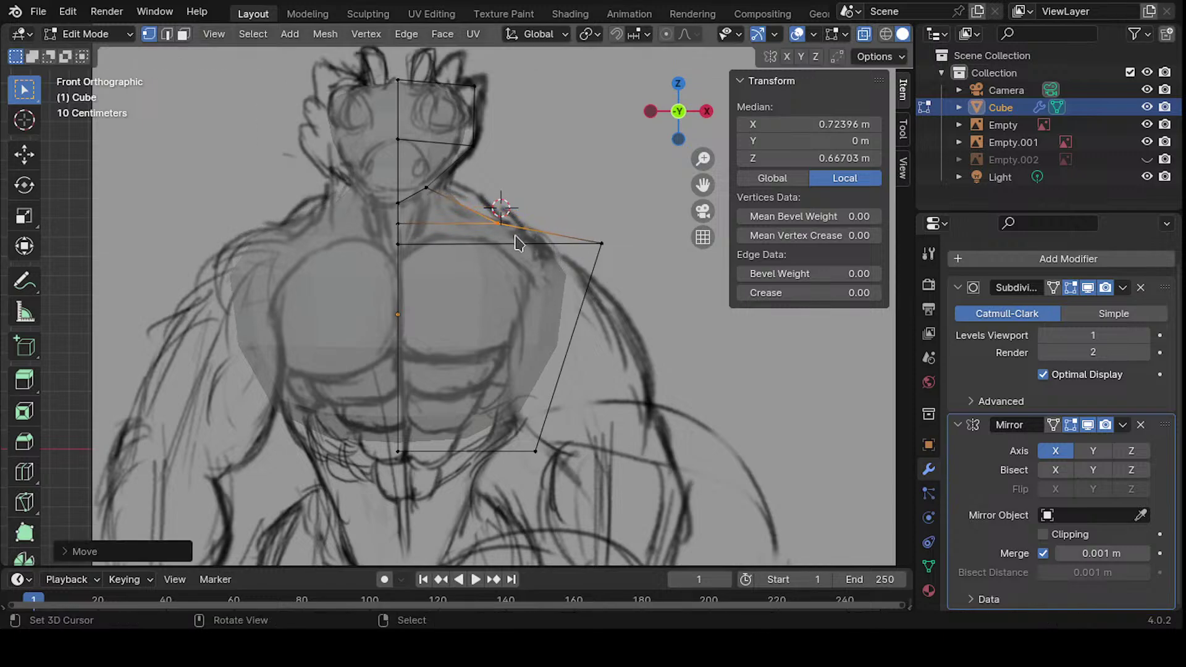
key("g")
right_click(597, 263)
key("g")
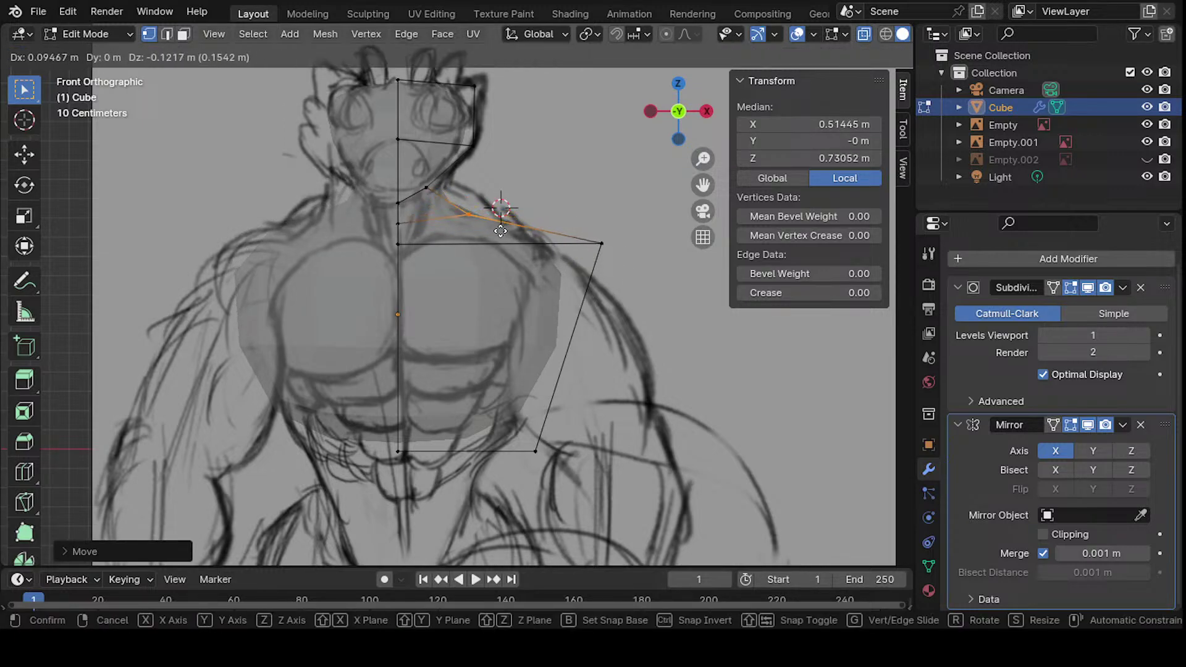
left_click(488, 216)
key("g")
left_click(538, 229)
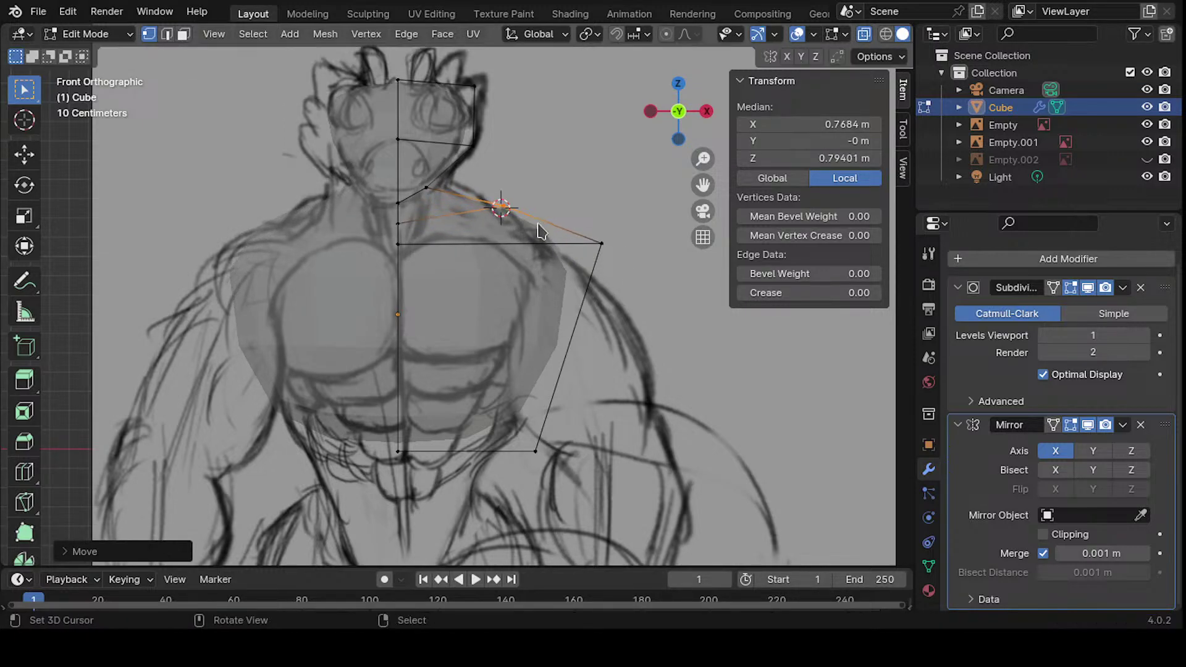
- Move the outer neck vertices to about X 0.33 m and Z 0.96 m to match the sketched neck base
key("g")
left_click(378, 175)
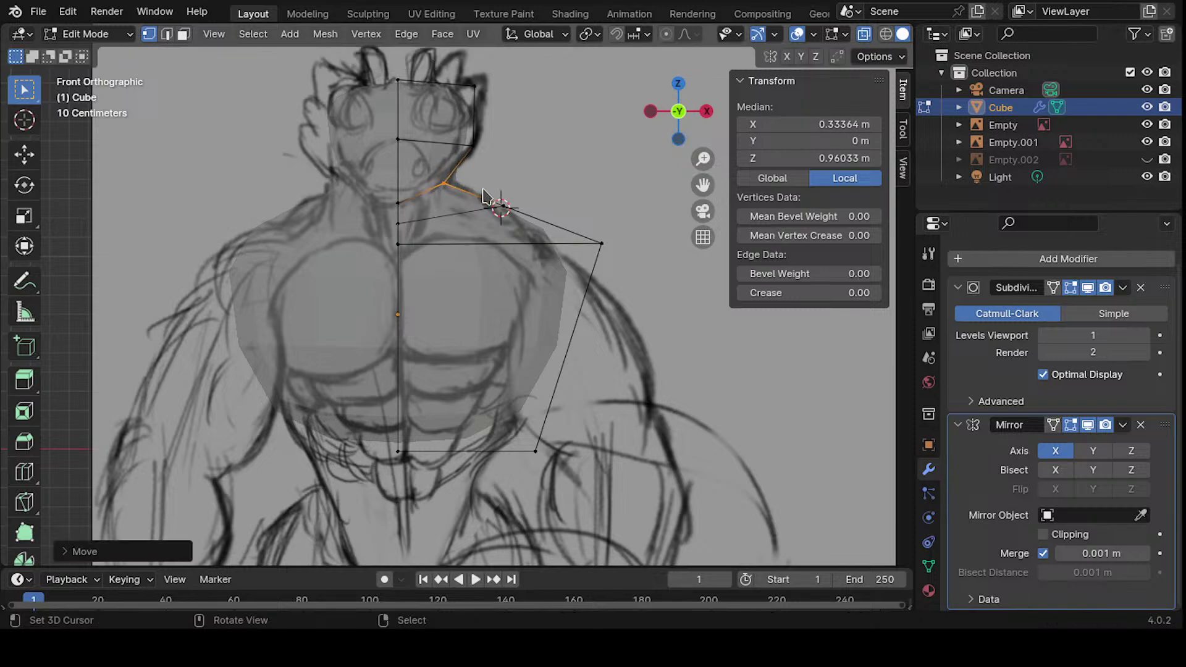
middle_click_drag(558, 223, 449, 221, "shift")
- Add a centred horizontal loop cut between the trapezius loop and the shoulder loop, and select the outer shoulder vertices
left_click(457, 240)
key("ctrl+r")
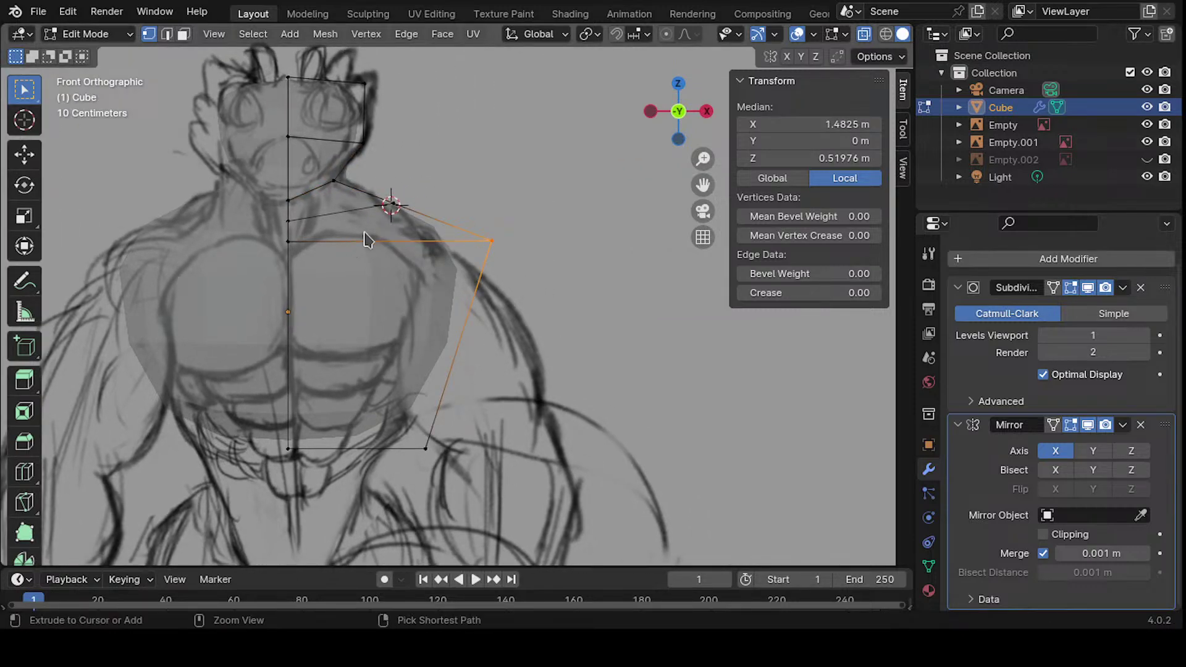
left_click(287, 233)
right_click(500, 260)
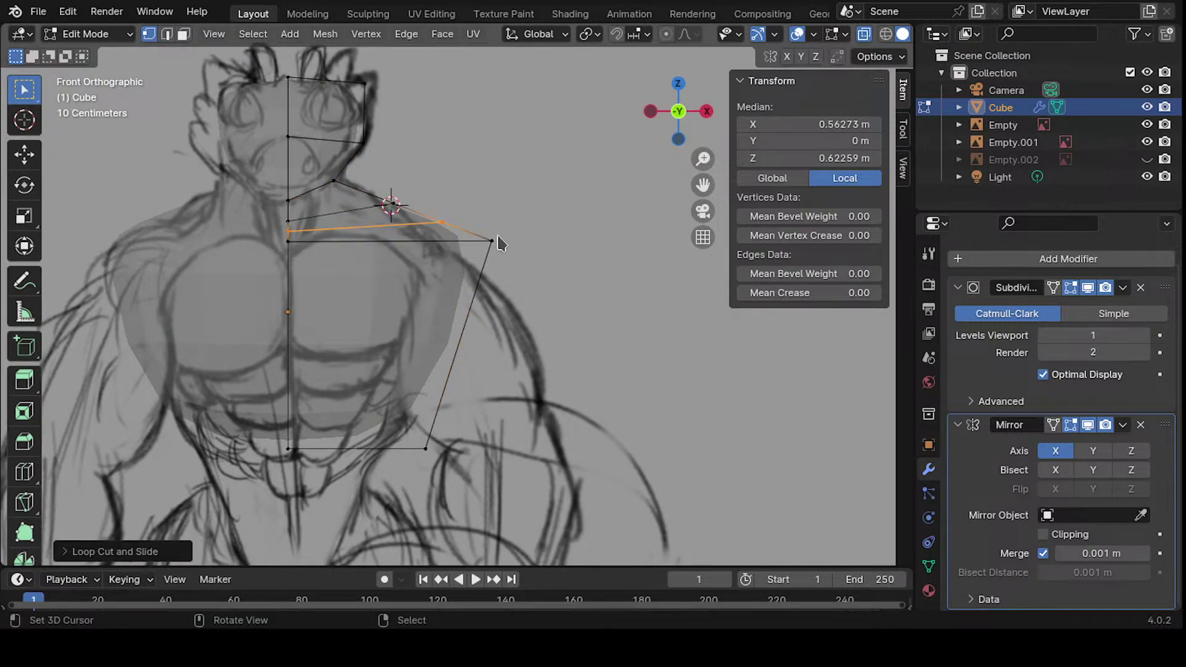
left_click(497, 241)
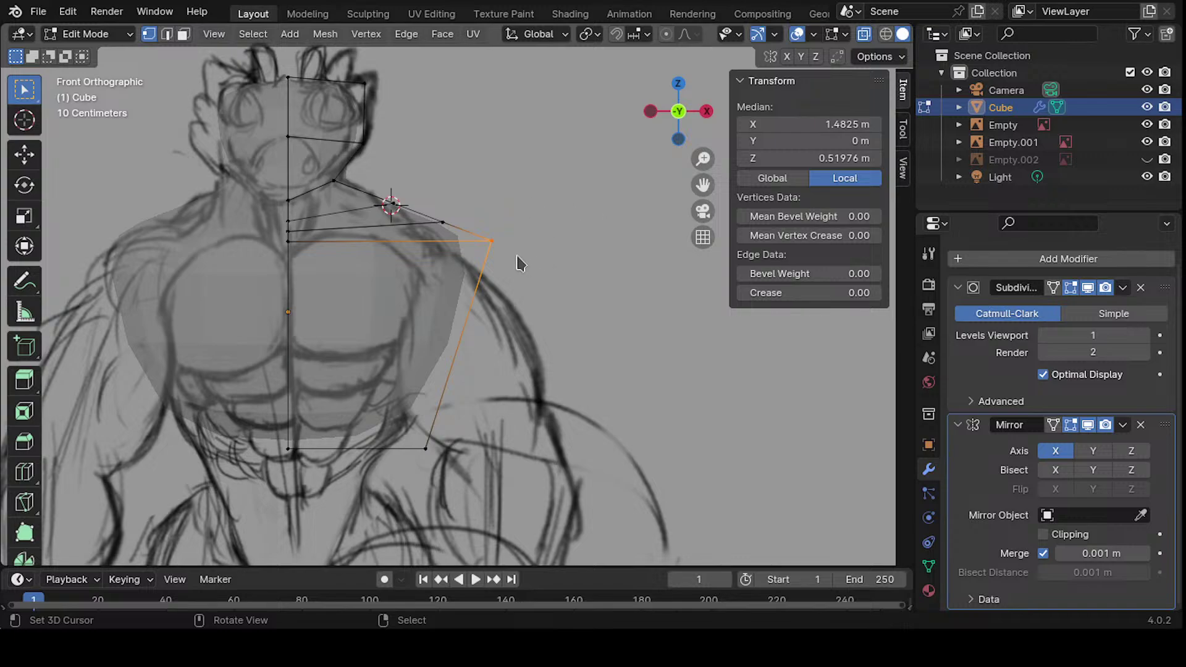
- Move the outer shoulder vertices to about X 1.47 m and Z 0.32 m, and lower that loop's centre vertices along Z to mid-chest
key("g")
left_click(517, 291)
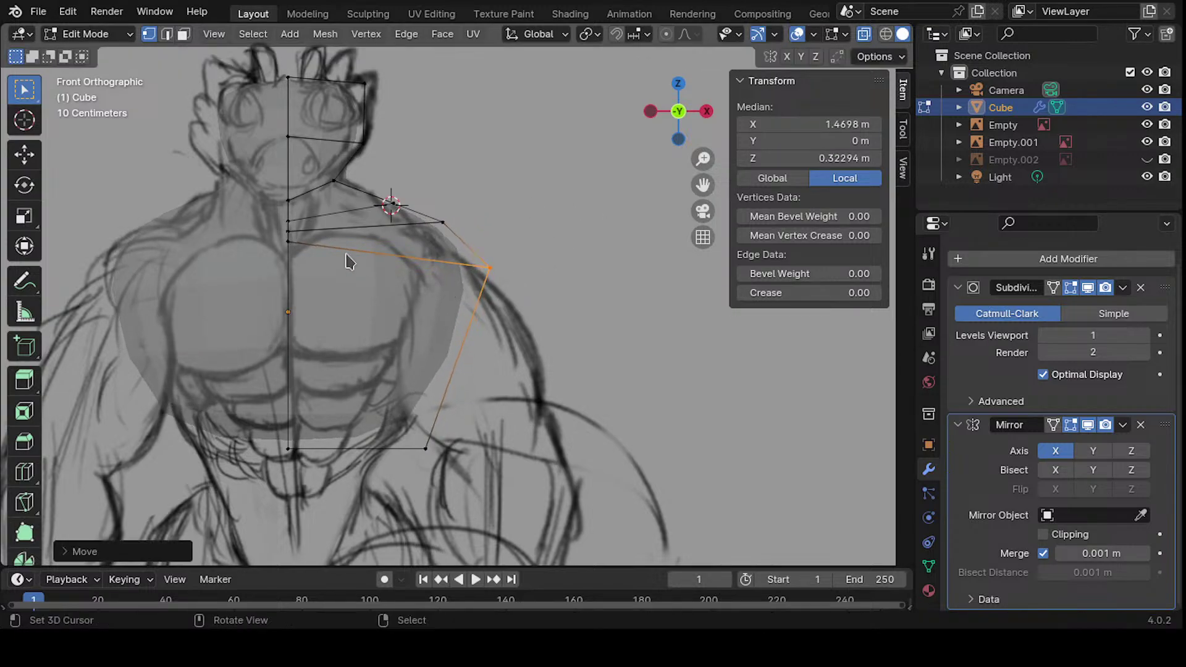
left_click(288, 241)
key("g")
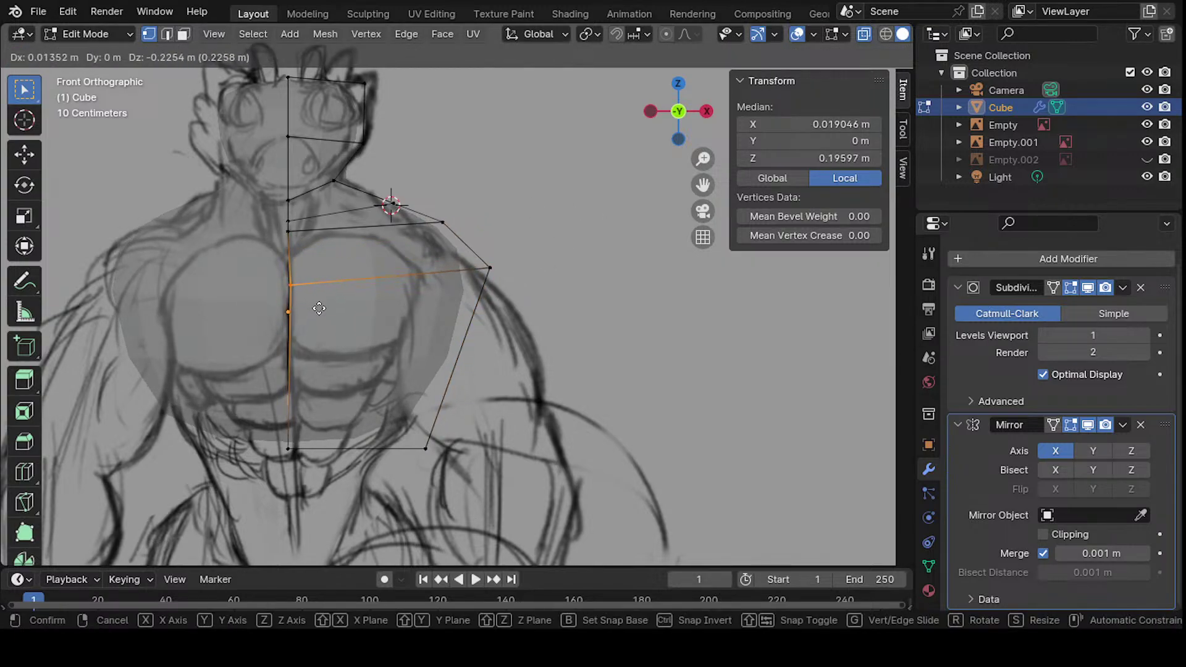
key("z")
left_click(319, 309)
- Lower the outer vertices of the loop above onto the sketched shoulder line, and drop its centre vertices along Z onto the upper chest
left_click(442, 223, "shift")
middle_click_drag(459, 221, 488, 264, "shift")
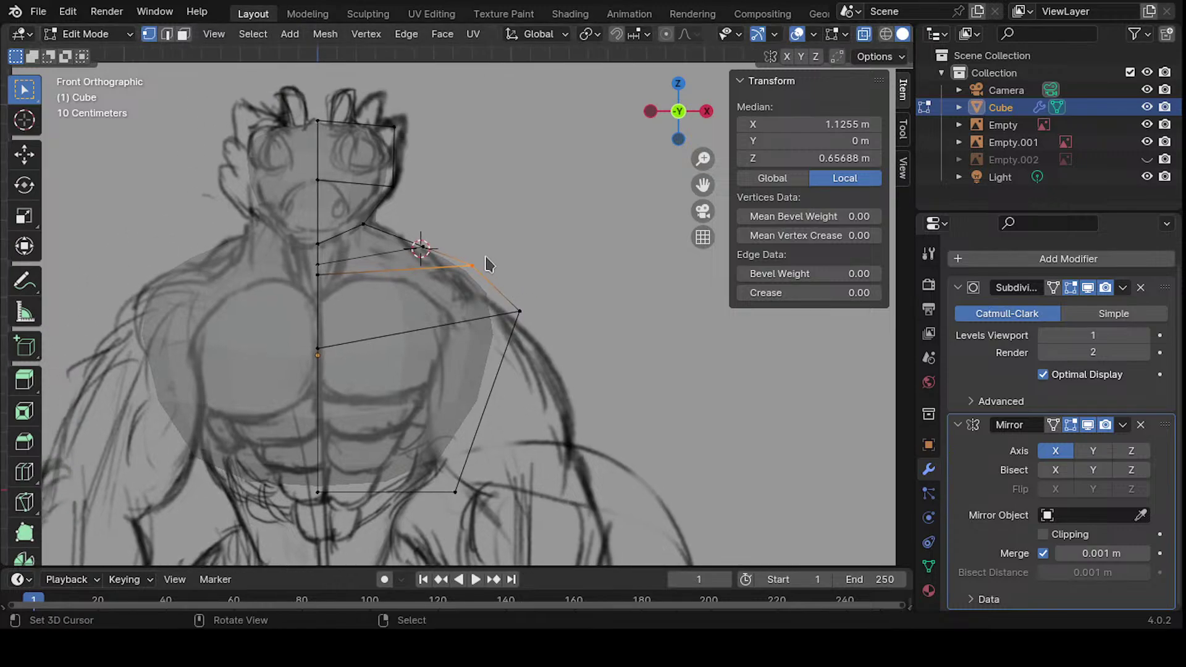
key("g")
left_click(476, 282)
left_click(309, 279)
key("g")
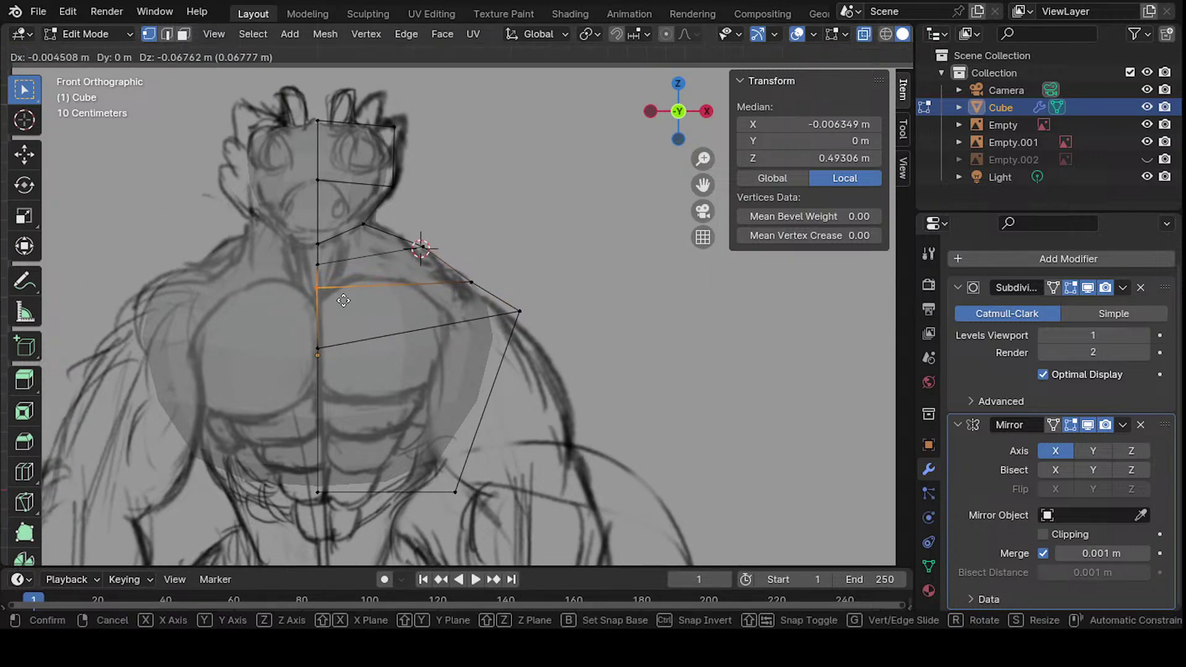
key("z")
left_click(339, 317)
- Move the outer trapezius vertices to about X 0.93 m and Z 0.72 m, and check the torso's shape against both reference sketches
left_click(421, 249, "shift")
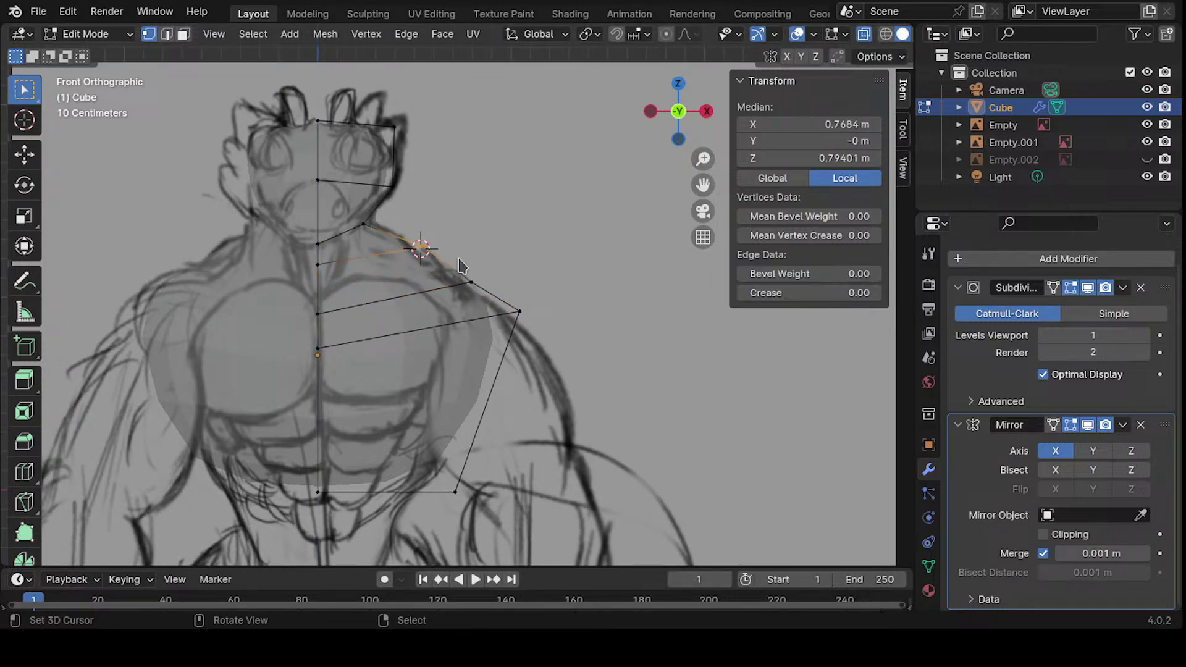
key("g")
left_click(472, 270)
middle_click_drag(471, 270, 365, 327)
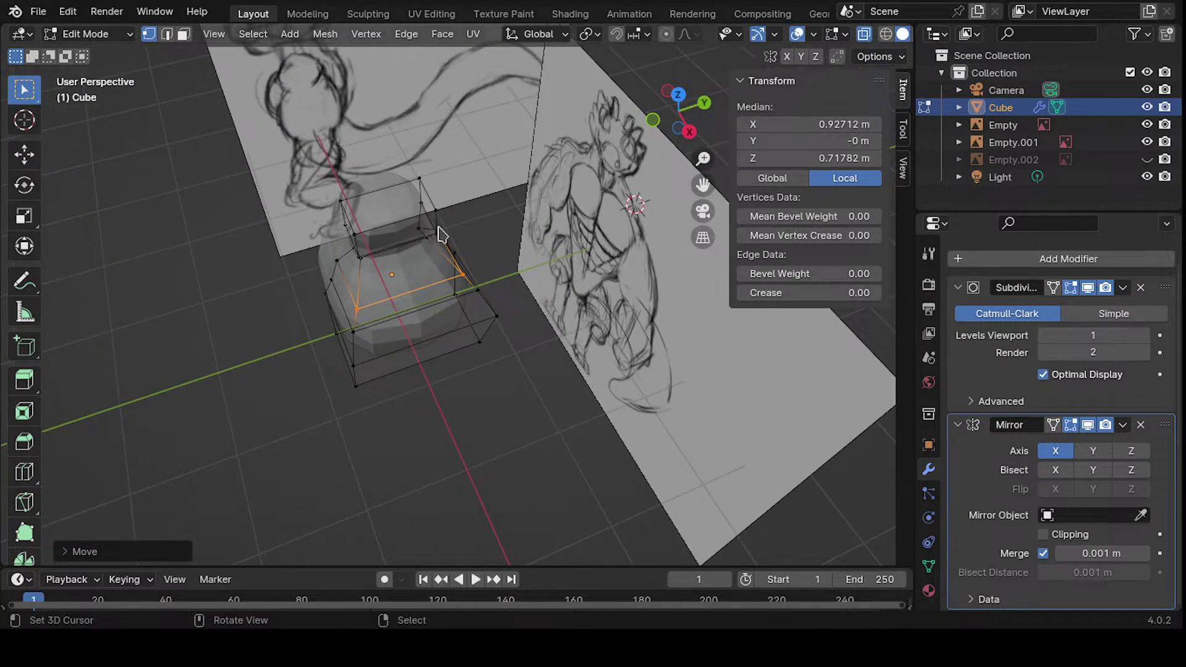
middle_click_drag(482, 338, 438, 259)
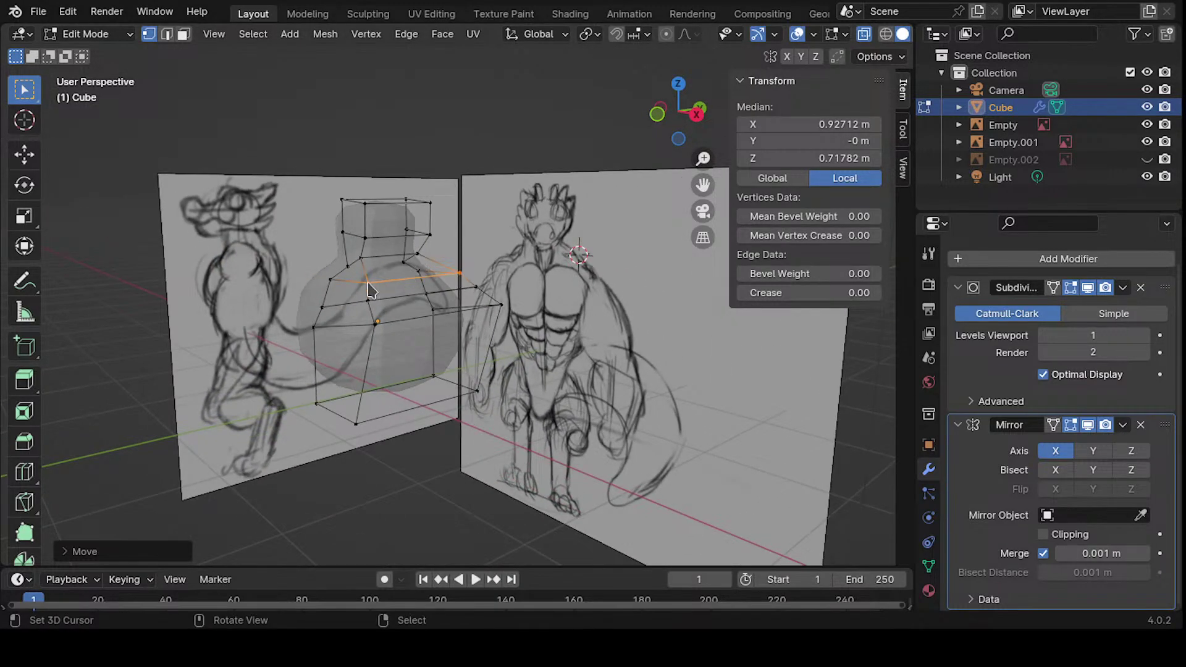
middle_click_drag(369, 289, 468, 288)
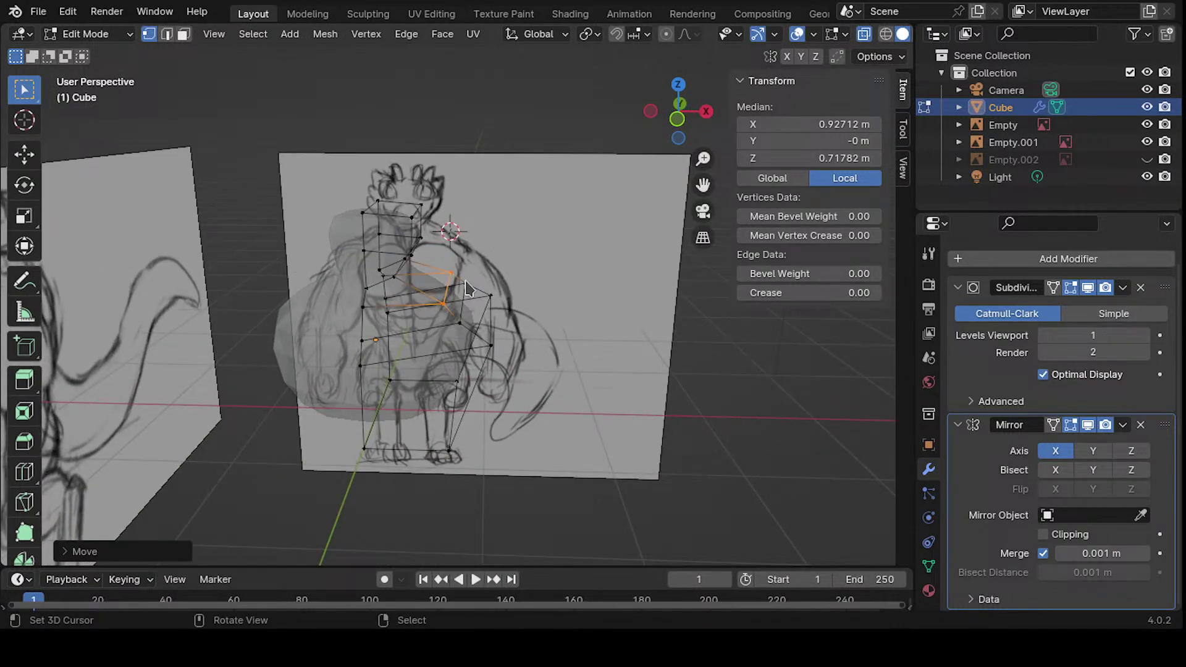
key("KP_1")
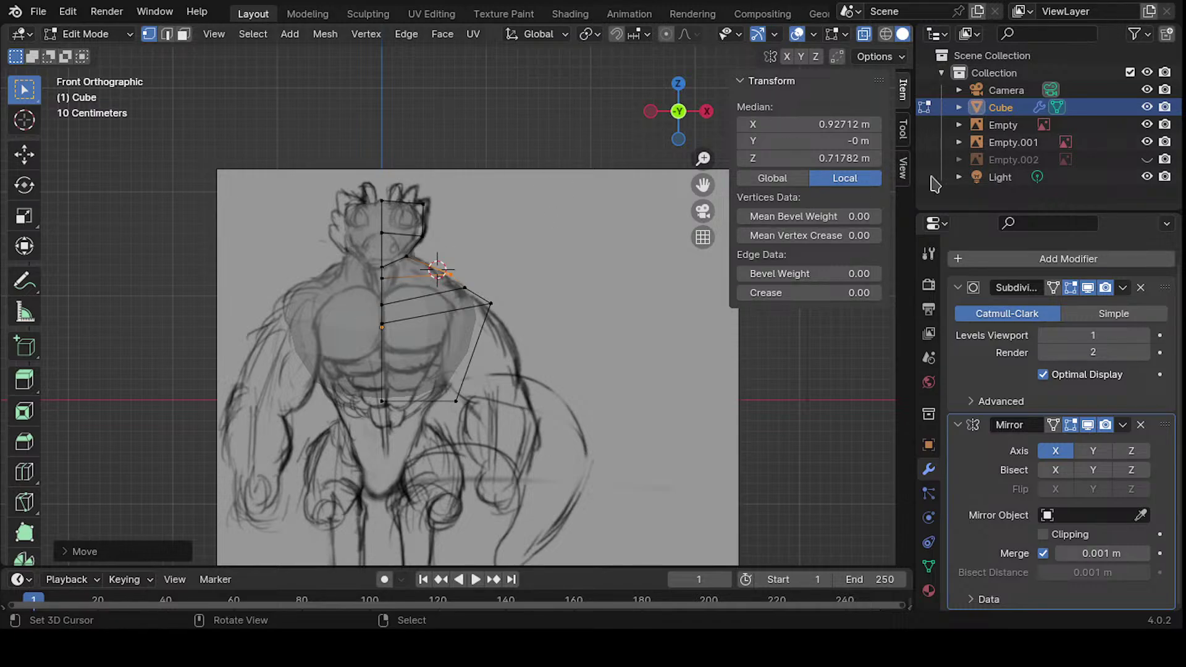
- Move the outer vertices of the mid-chest loop down and inward to the torso's side below the armpit, at about Z -0.11 m
middle_click_drag(525, 135, 537, 228, "ctrl")
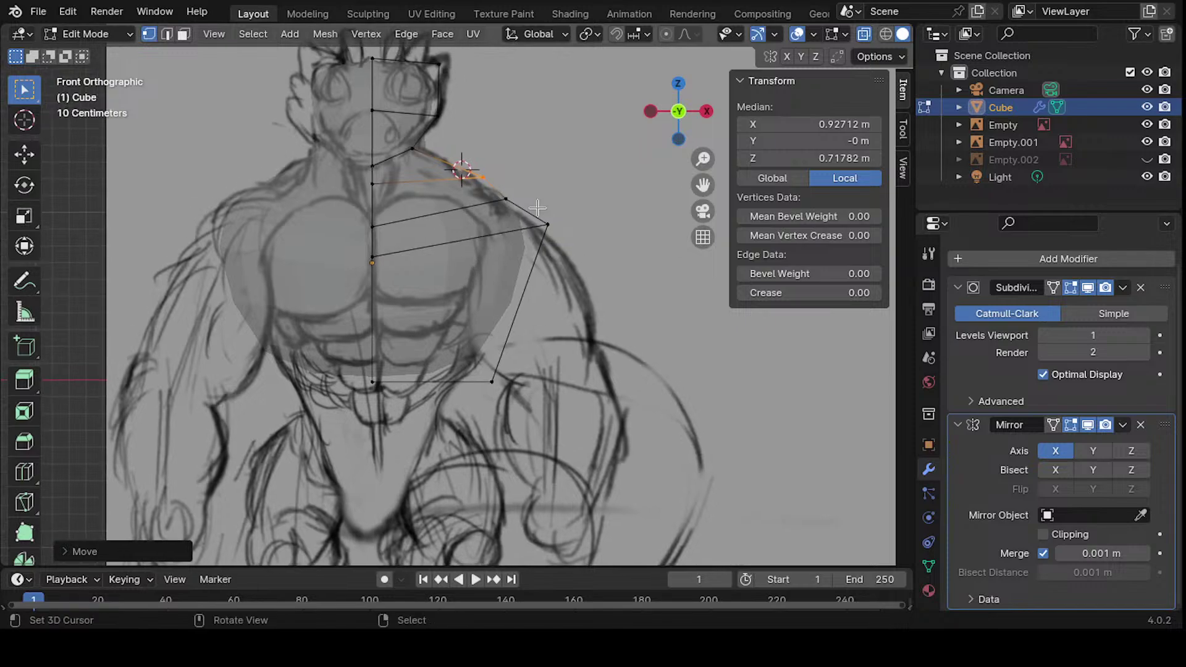
left_click(548, 224)
key("g")
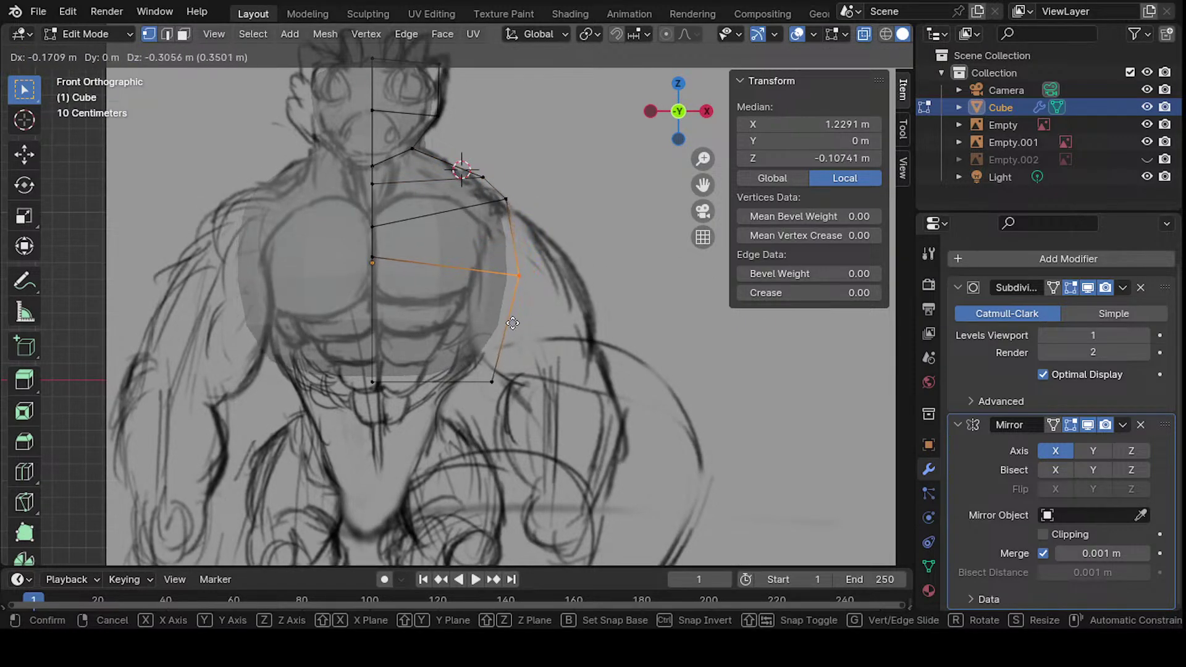
left_click(519, 317)
middle_click_drag(519, 317, 528, 205, "shift")
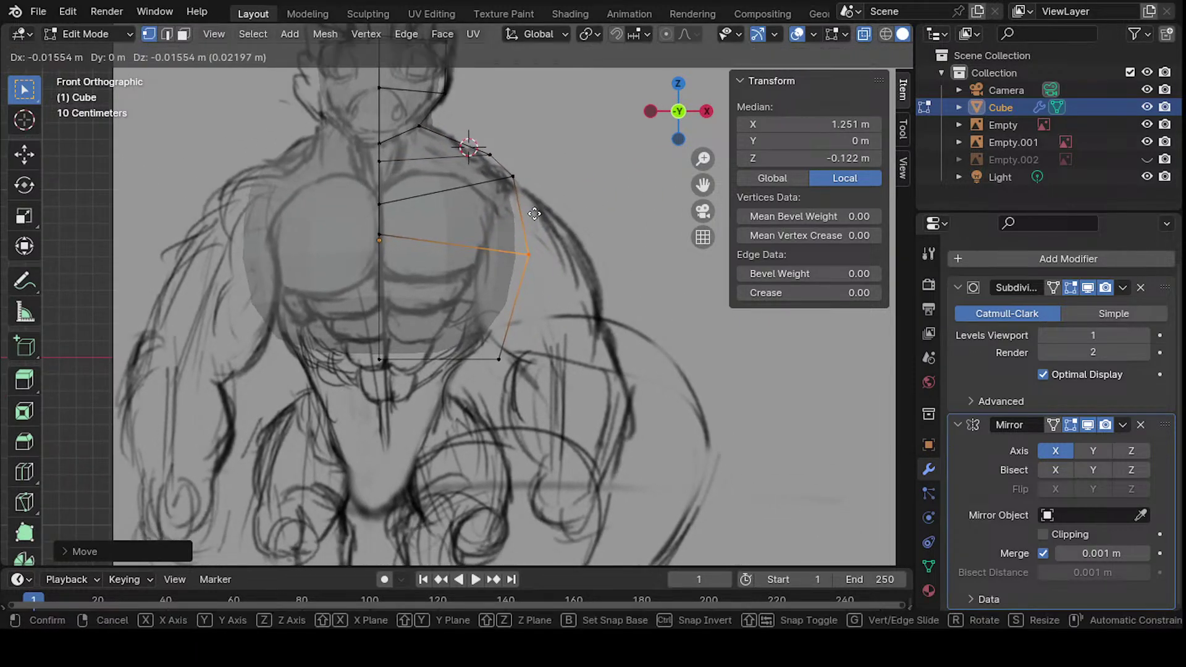
key("g")
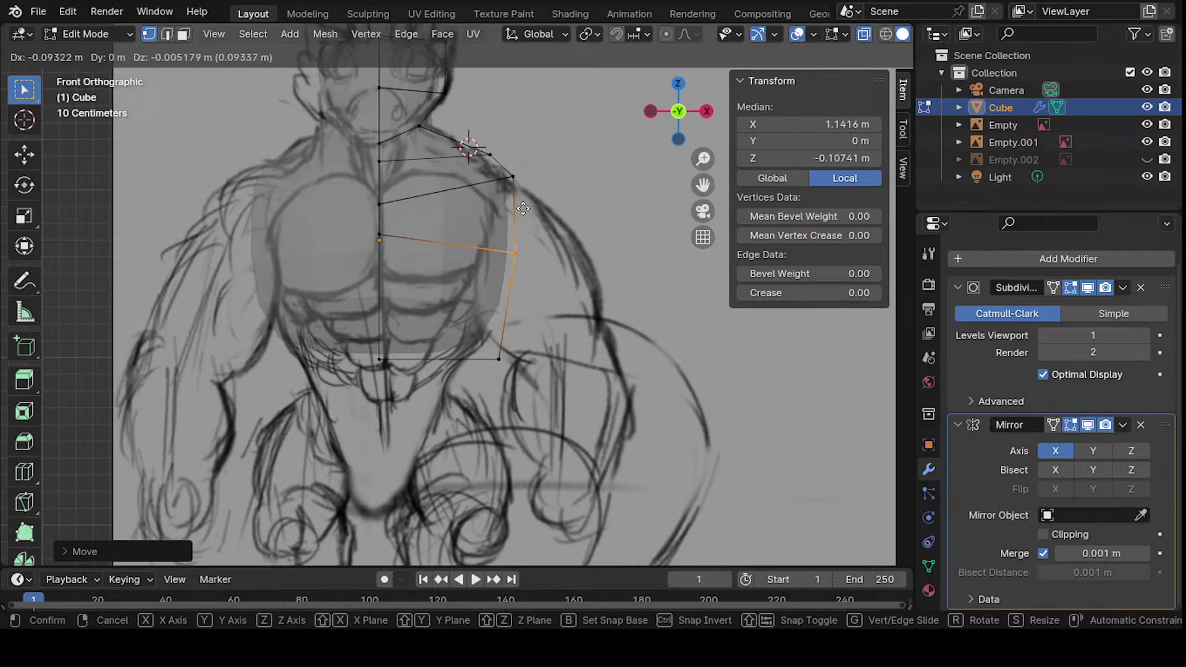
left_click(541, 208)
- Move the torso's bottom outer vertices inward and down to the sketched waist, at about X 0.57 m and Z -1.24 m
left_click(499, 358)
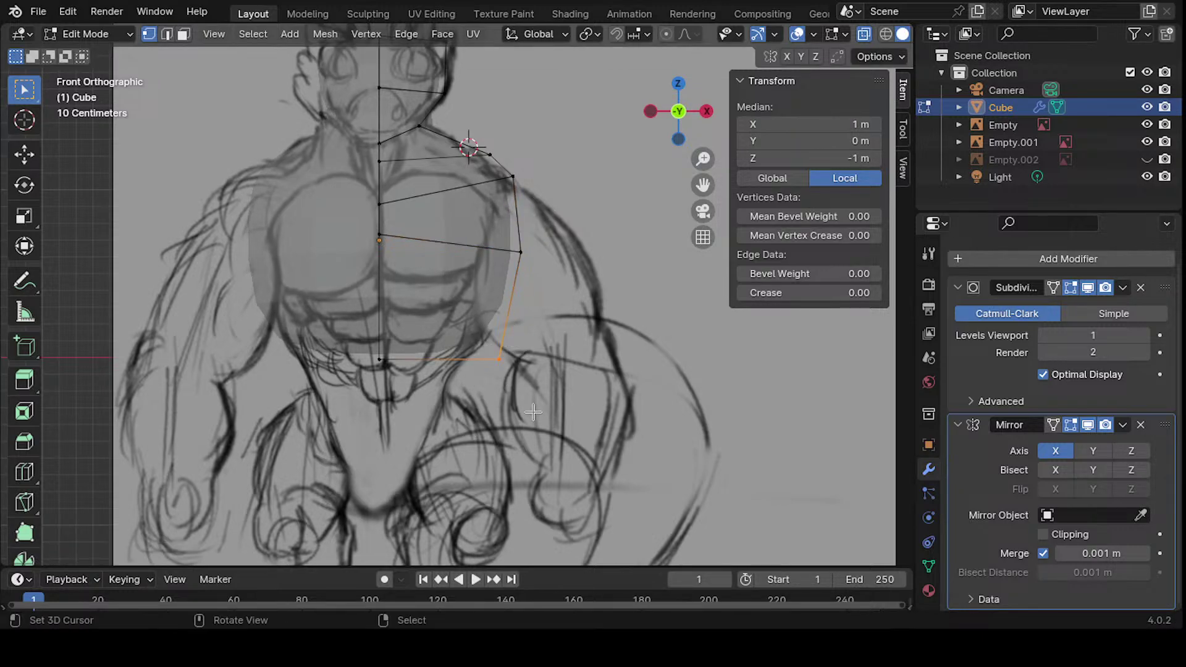
key("g")
left_click(465, 417)
middle_click_drag(464, 417, 426, 338)
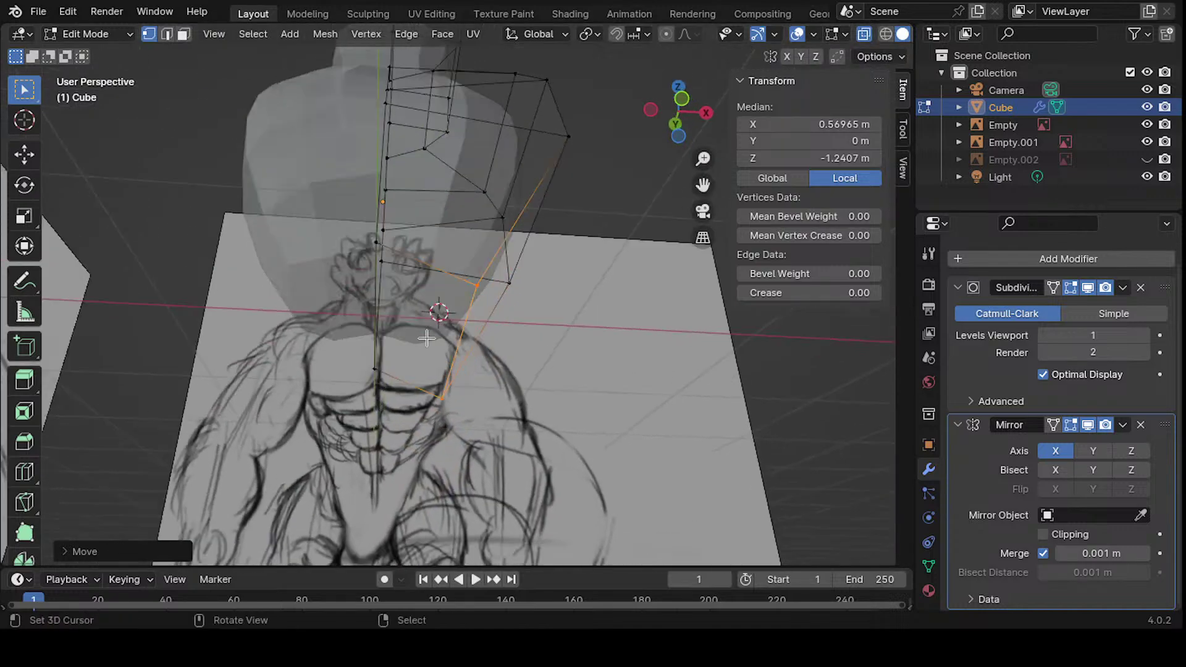
key("KP_1")
- Flatten all the torso's bottom vertices to one level by scaling them to 0 along Z
middle_click_drag(356, 434, 392, 328, "shift")
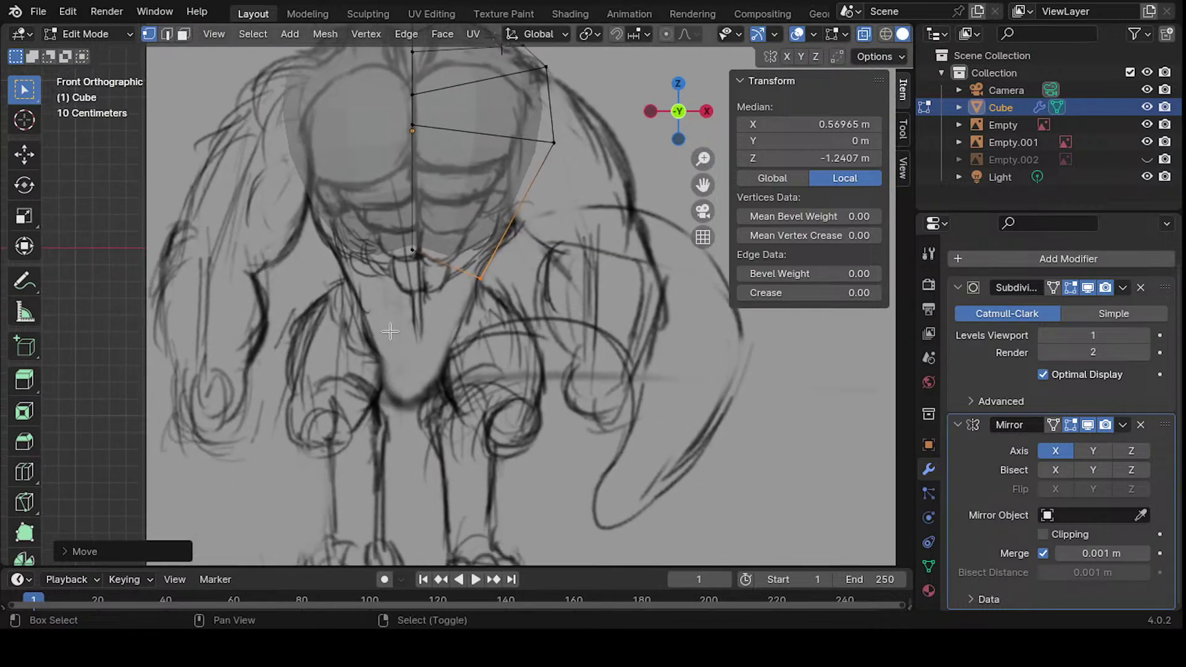
left_click(412, 250, "shift")
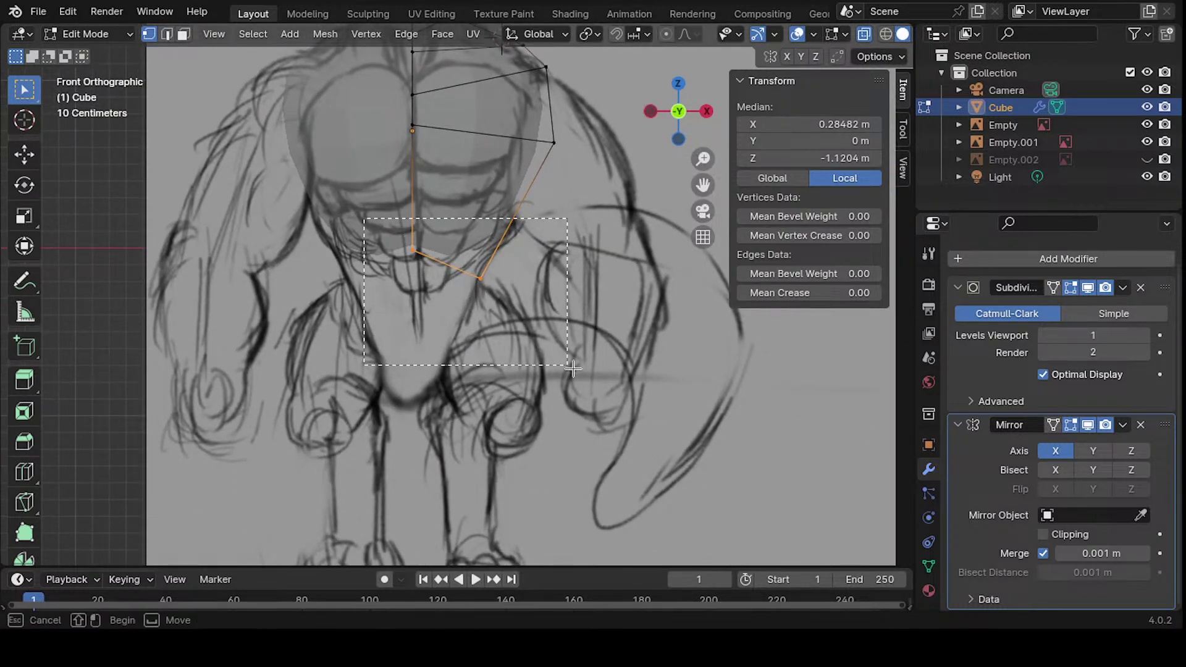
key("s")
key("z")
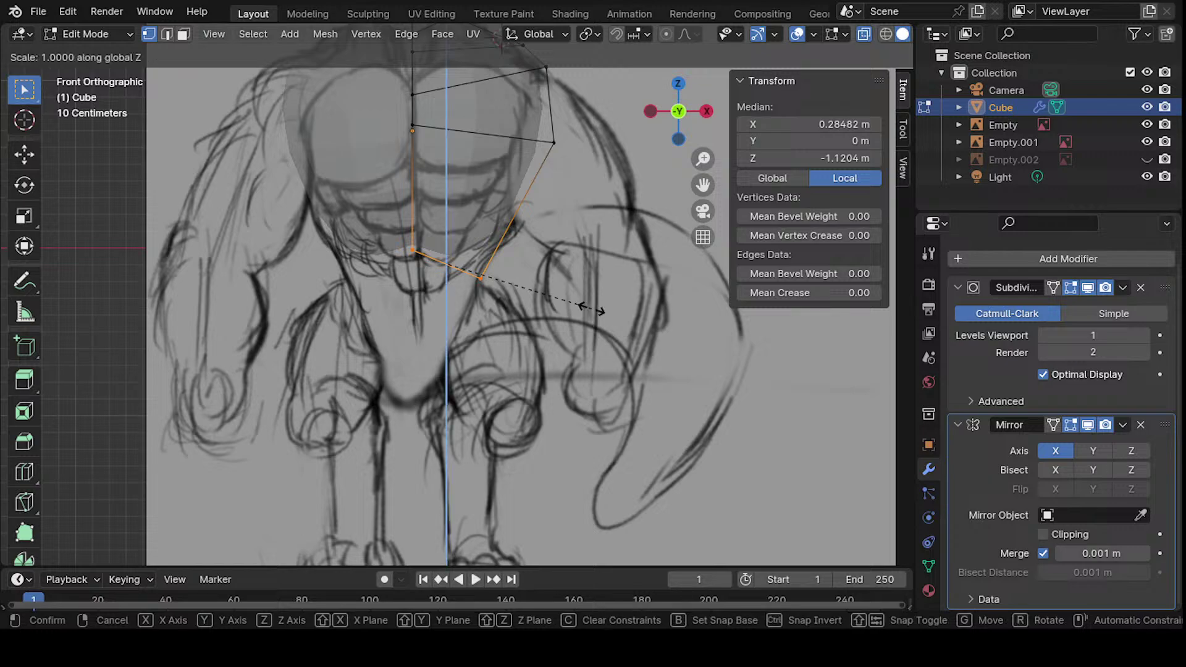
key("0")
key("Return")
mouse_move(591, 309)
middle_mouse_down()
mouse_move(357, 243)
mouse_move(588, 206)
mouse_move(587, 238)
mouse_move(524, 292)
mouse_move(614, 247)
mouse_move(595, 239)
mouse_move(548, 281)
mouse_move(395, 279)
middle_mouse_up()
scroll(395, 241, "down", 2)
scroll(466, 230, "up", 4)
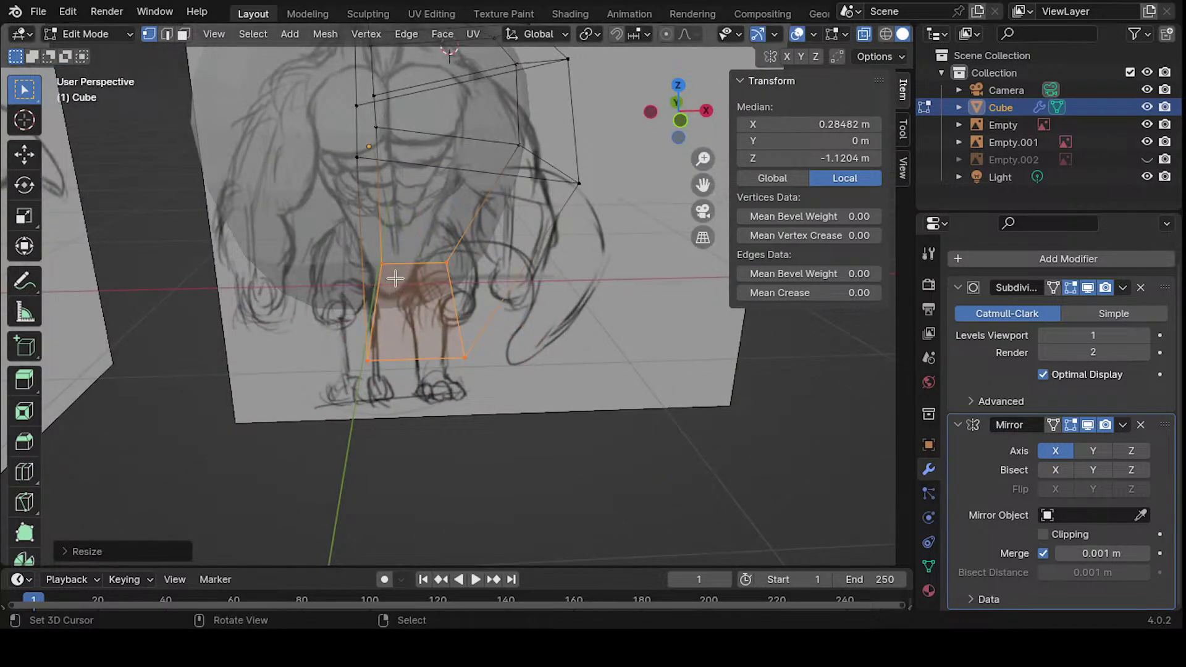
- Extrude the flattened bottom face straight down along Z to the pelvis, at about Z -2.00 m
key("KP_1")
middle_click_drag(470, 343, 493, 289, "shift")
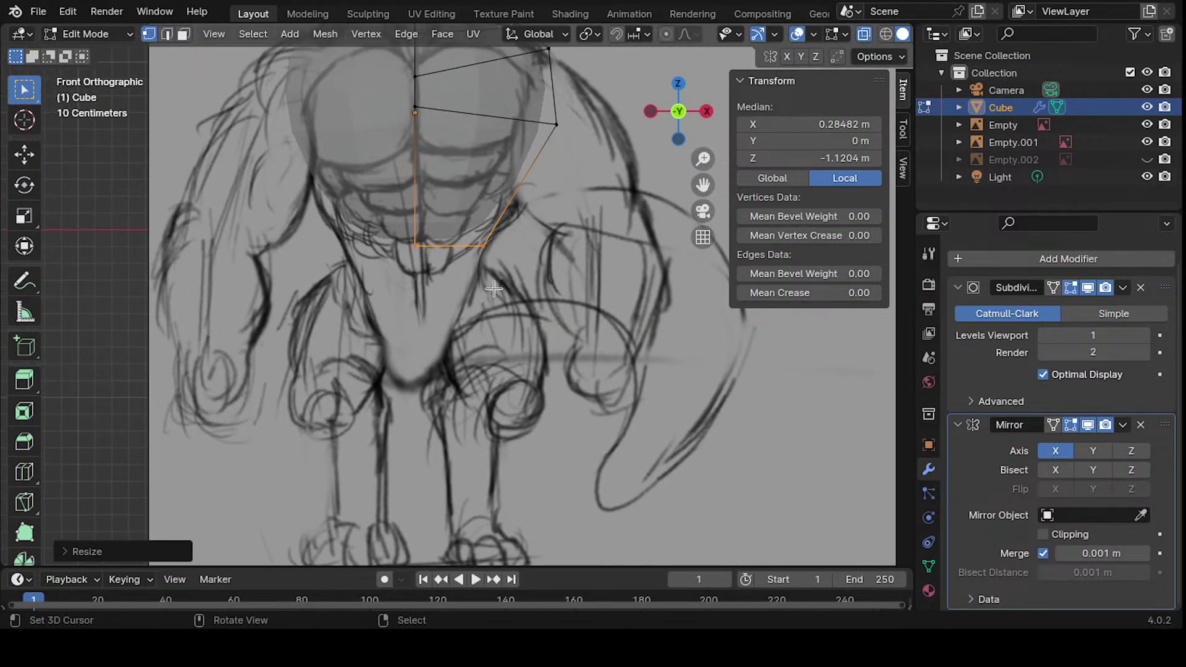
key("e")
key("z")
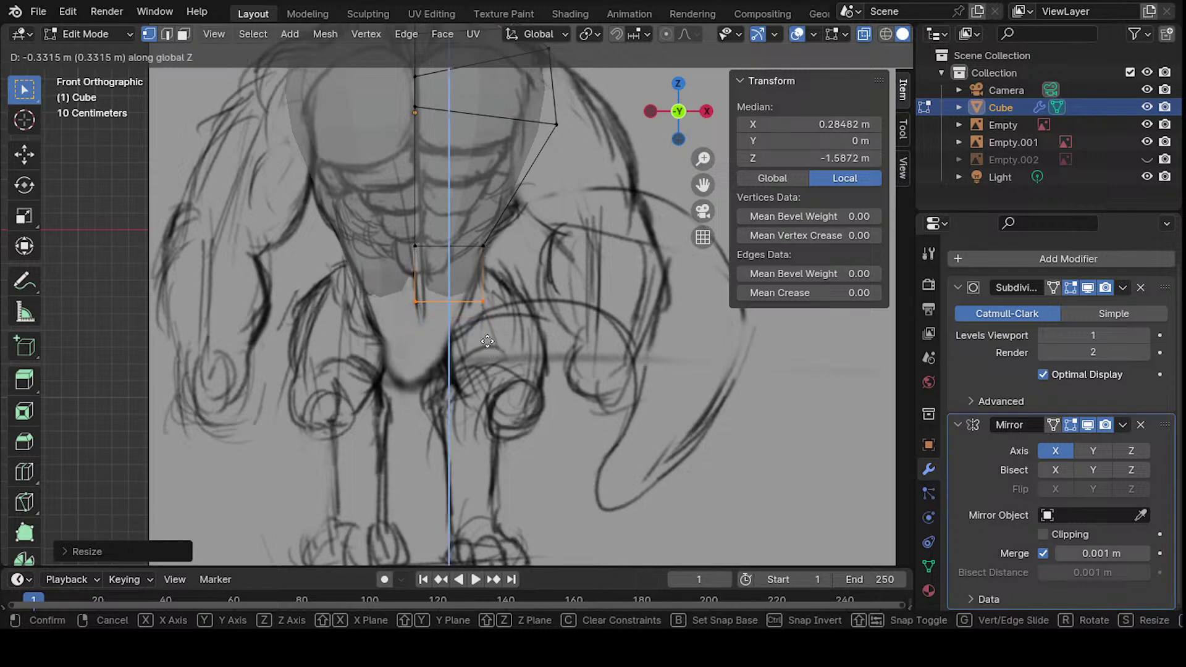
left_click(486, 369)
- Delete the inner face on the mirror plane of the extruded lower torso section
key("3")
middle_click_drag(482, 376, 479, 324)
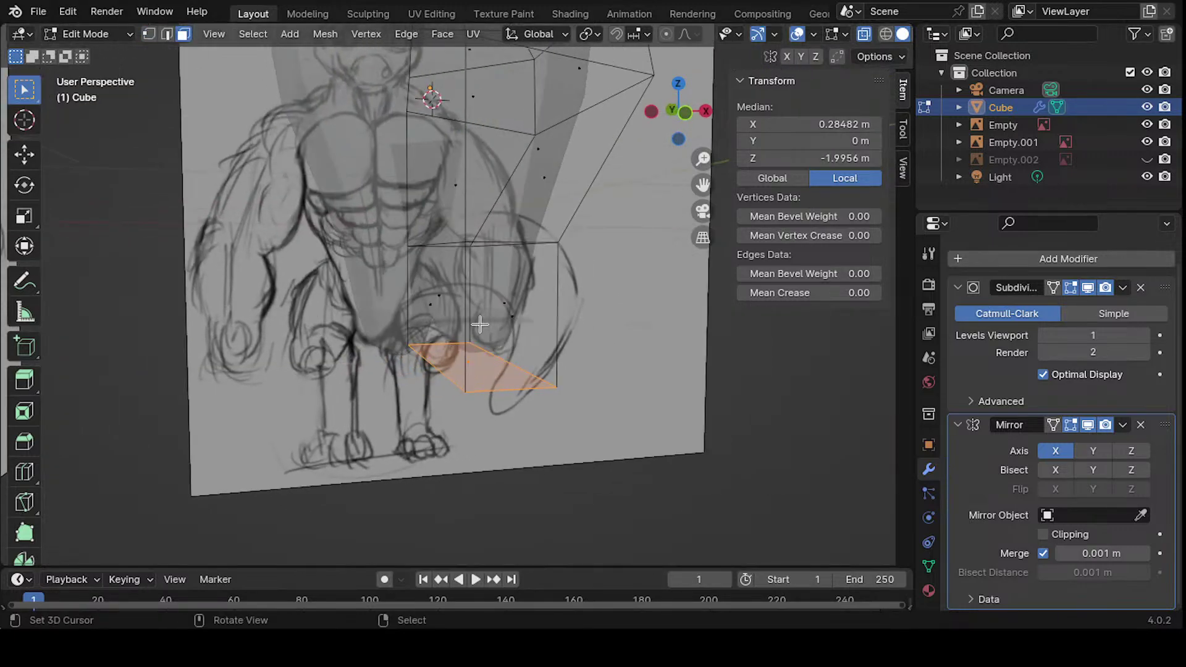
left_click(454, 329)
key("x")
left_click(457, 323)
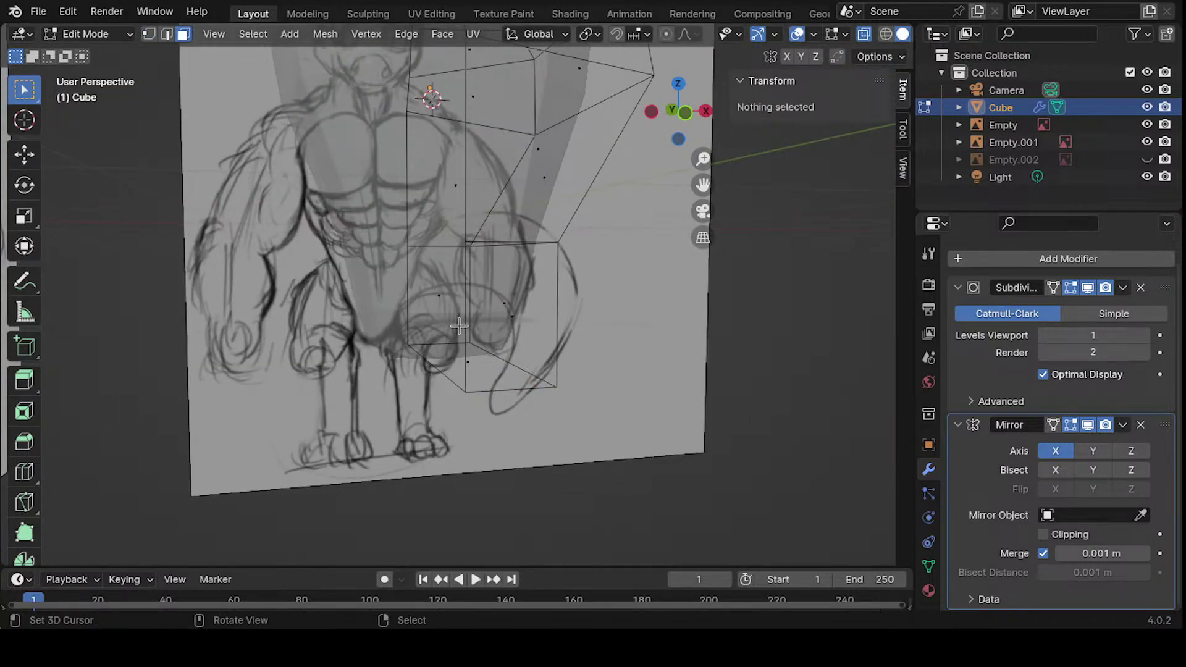
left_click(458, 326)
key("x")
left_click(457, 327)
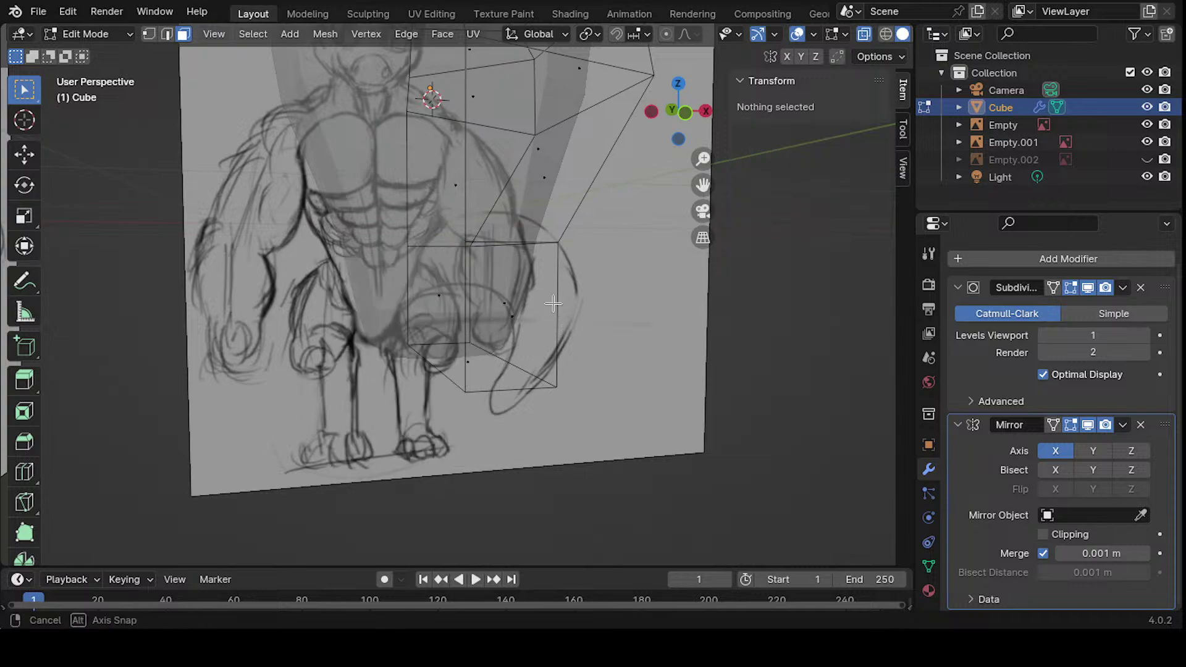
middle_click_drag(458, 328, 555, 330)
key("KP_1")
scroll(597, 328, "up", 3)
scroll(596, 328, "down", 3)
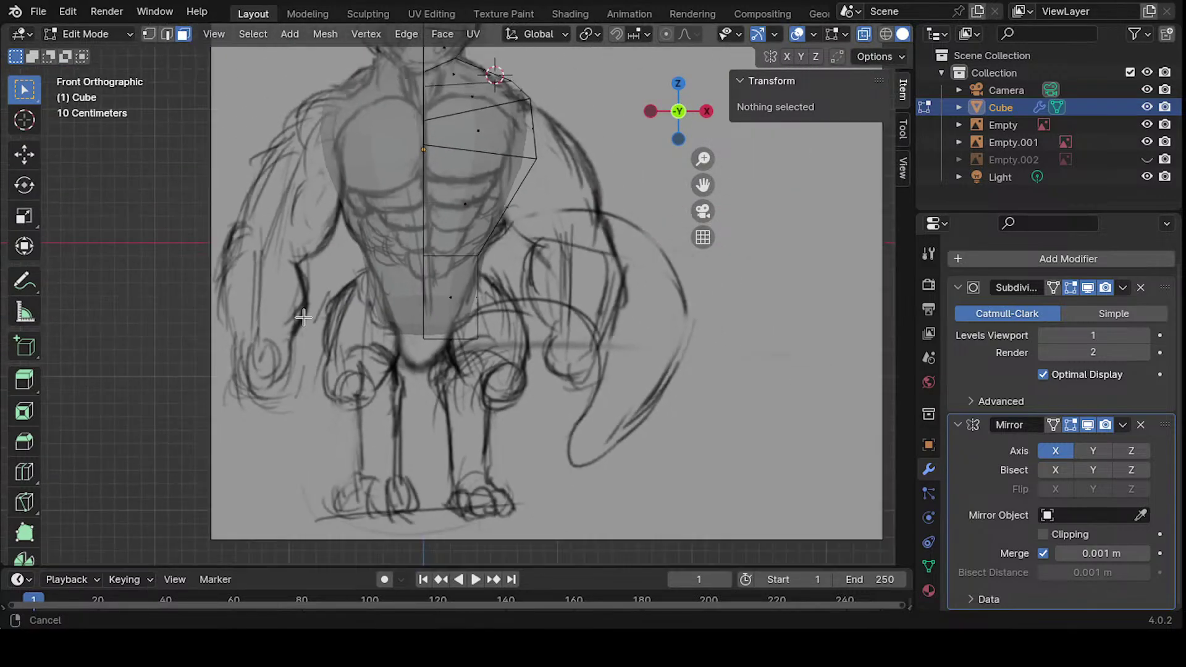
- Move the outer bottom vertices of the lower torso inward along X to about 0.31 m to follow the sketched pelvis taper
key("1")
left_click_drag(398, 317, 522, 381)
key("g")
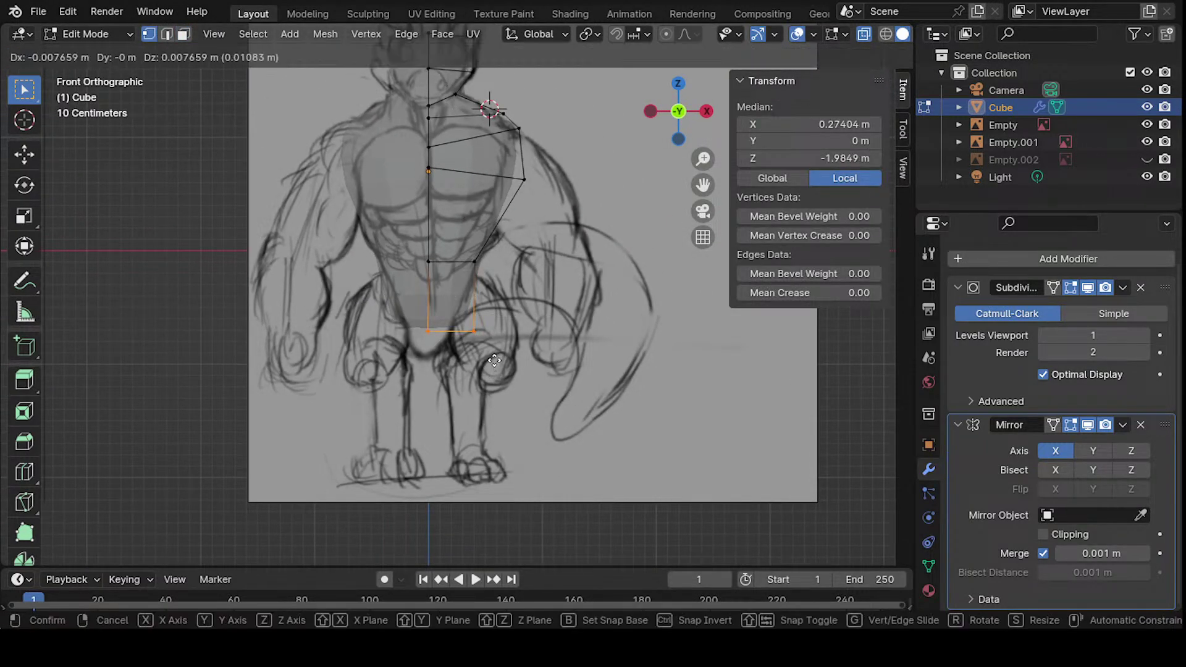
left_click(501, 368)
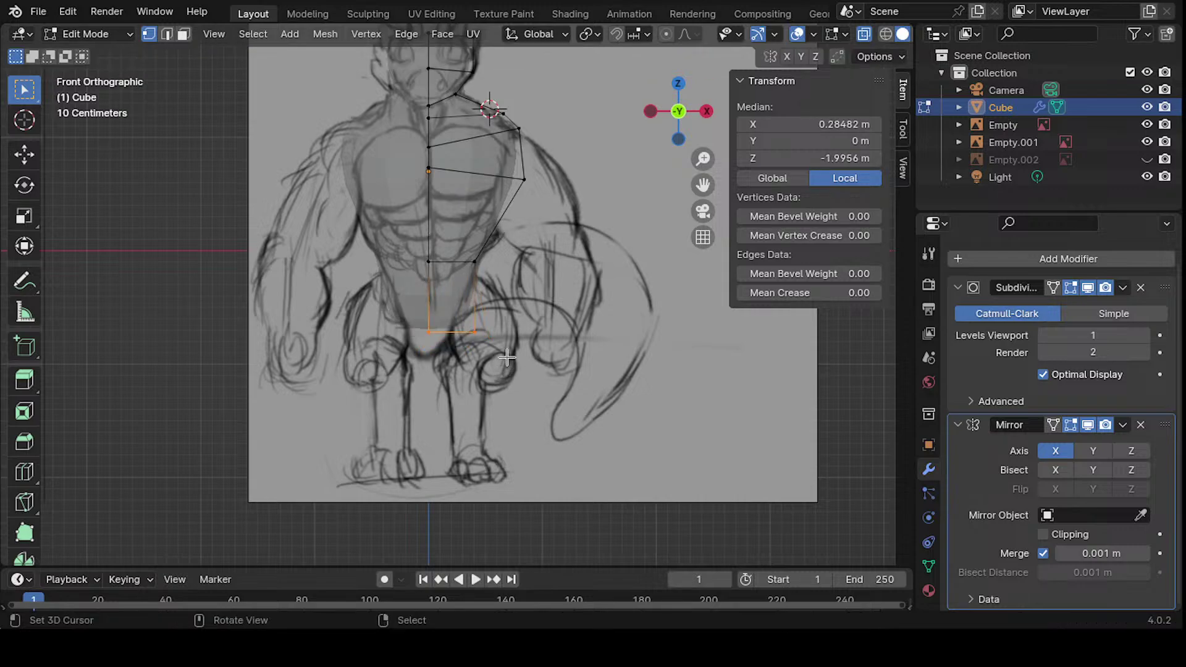
key("g")
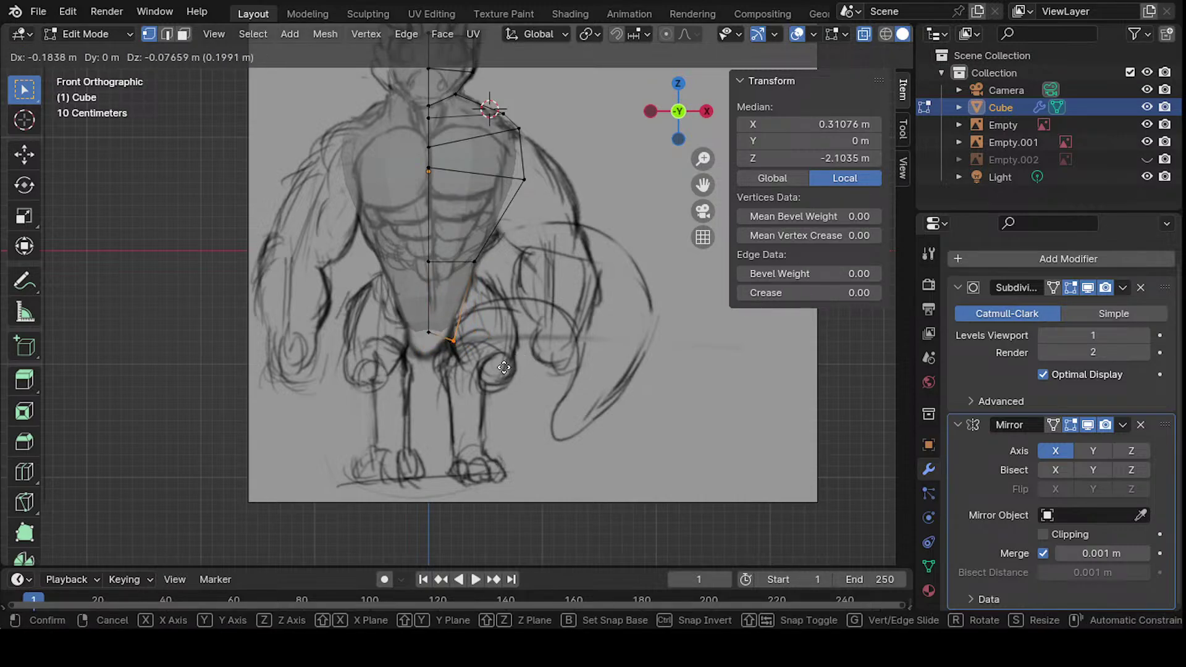
key("x")
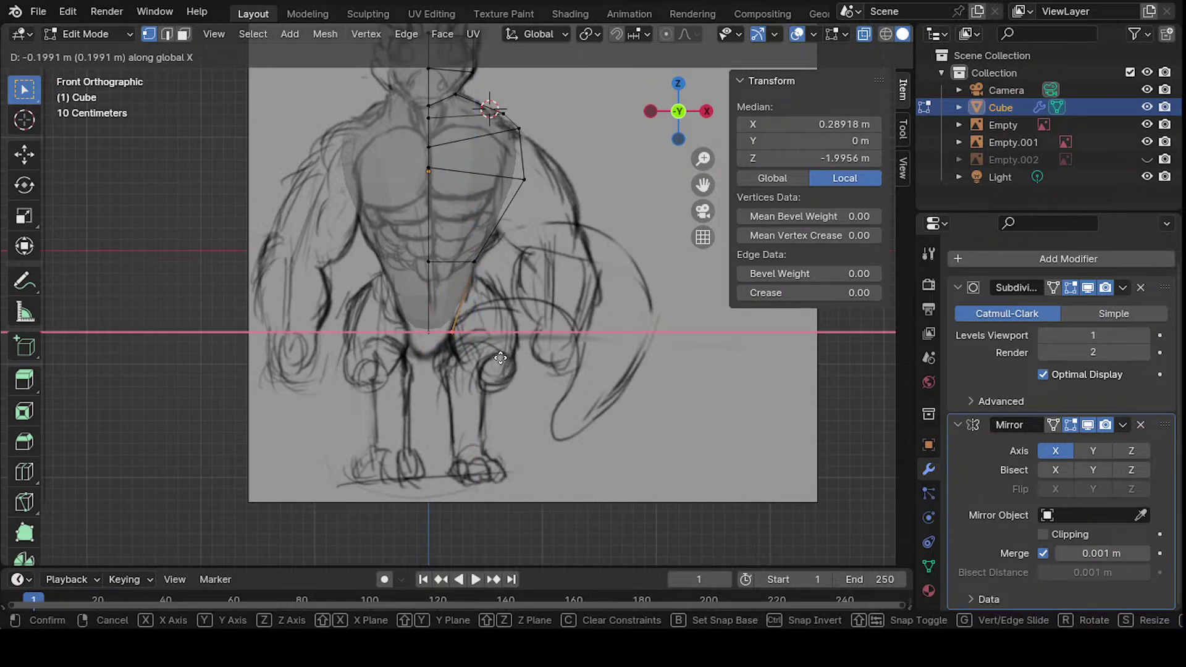
left_click(503, 358)
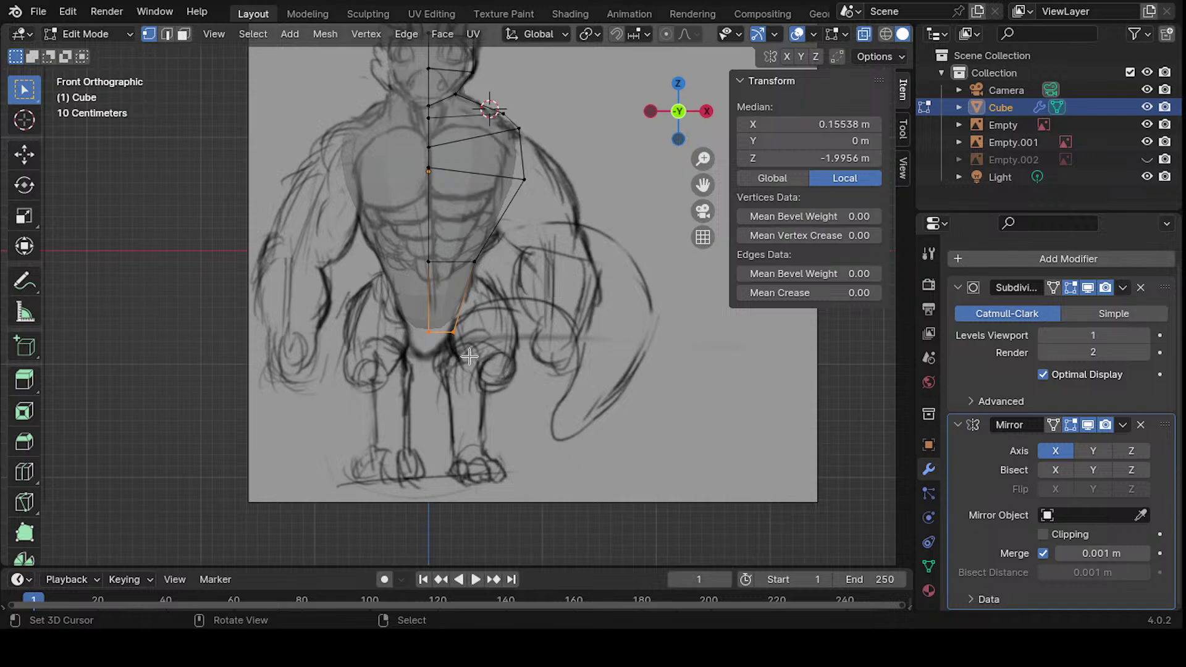
- Extrude the narrowed bottom face down along Z to the crotch, at about Z -2.29 m
key("e")
key("z")
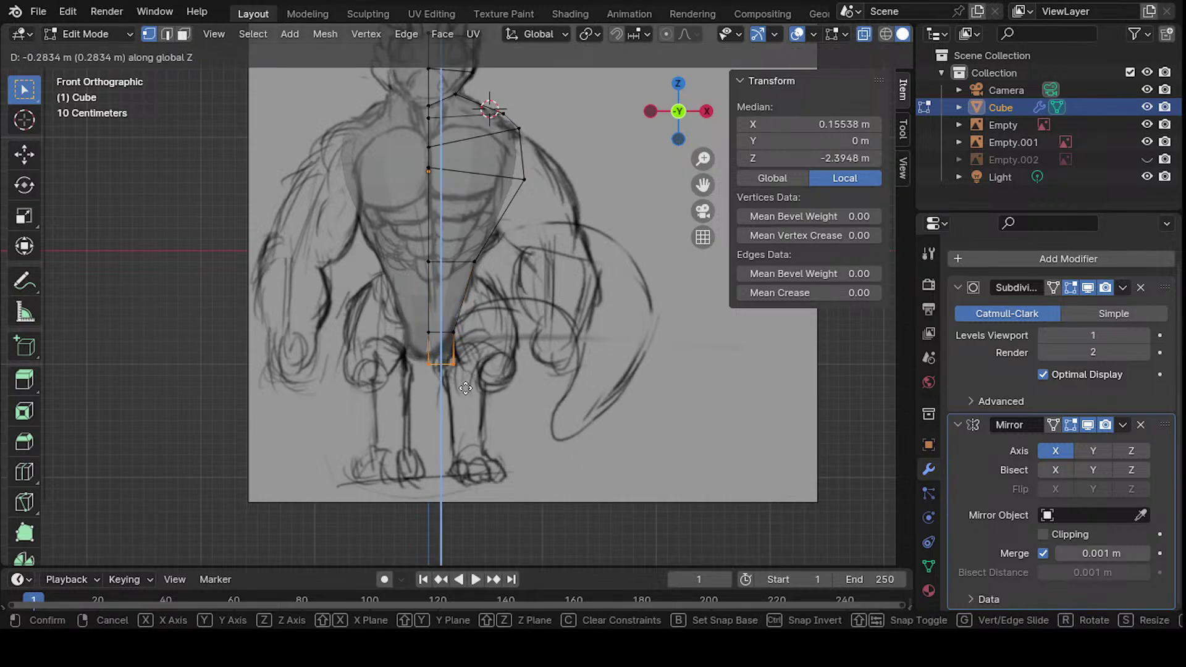
left_click(465, 381)
scroll(465, 381, "up", 2)
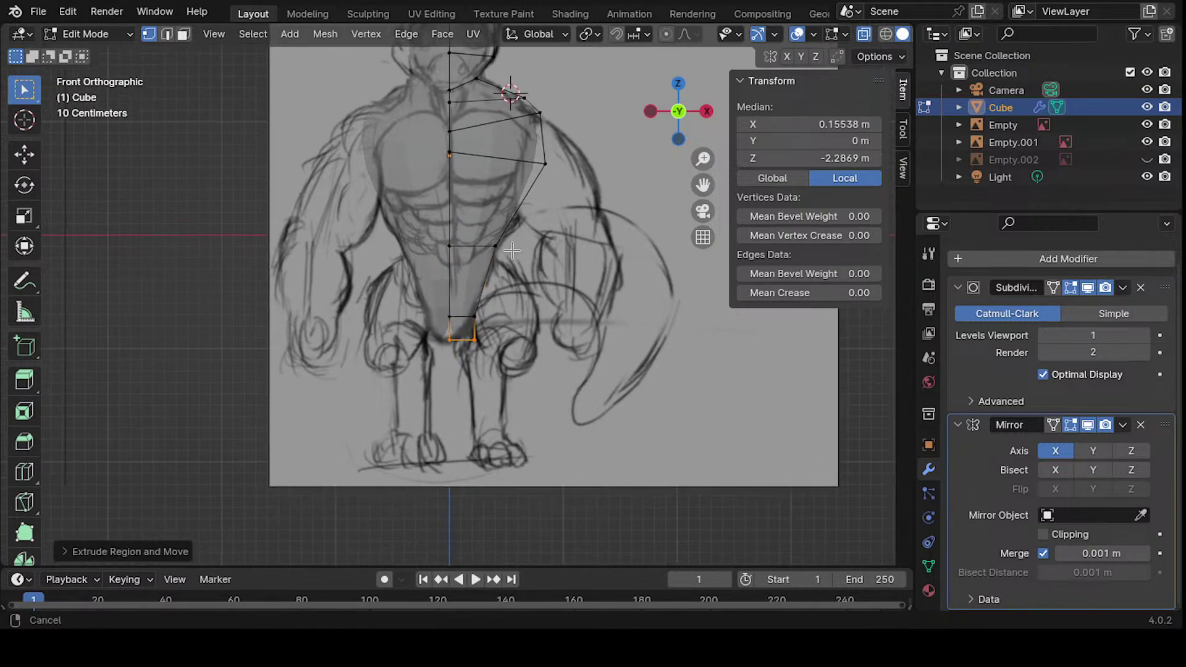
scroll(496, 321, "down", 2)
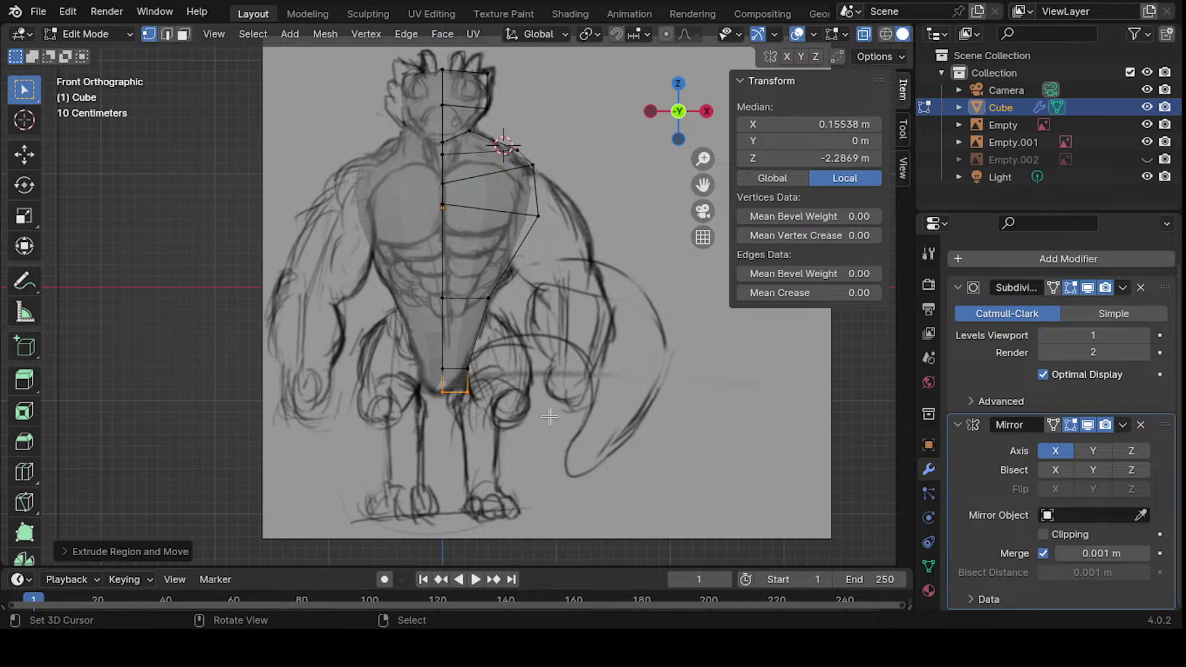
- Delete the inner face on the mirror plane of the newly extruded crotch section
key("2")
key("3")
mouse_move(441, 384)
middle_mouse_down()
mouse_move(516, 334)
mouse_move(611, 313)
mouse_move(498, 320)
mouse_move(473, 288)
mouse_move(672, 338)
mouse_move(556, 358)
mouse_move(432, 346)
mouse_move(456, 369)
mouse_move(479, 348)
middle_mouse_up()
mouse_move(576, 350)
middle_mouse_down()
mouse_move(507, 383)
mouse_move(486, 474)
middle_mouse_up()
left_click(568, 364)
key("x")
left_click(506, 392)
- In the right side view, flatten the back vertices of the row below the neck base along Z so they share one height
mouse_move(601, 330)
middle_mouse_down()
mouse_move(587, 405)
mouse_move(449, 467)
mouse_move(373, 346)
mouse_move(451, 281)
mouse_move(424, 315)
middle_mouse_up()
key("KP_3")
key("1")
middle_click_drag(500, 336, 501, 268)
left_click_drag(458, 243, 531, 285)
middle_click_drag(565, 318, 542, 209, "shift")
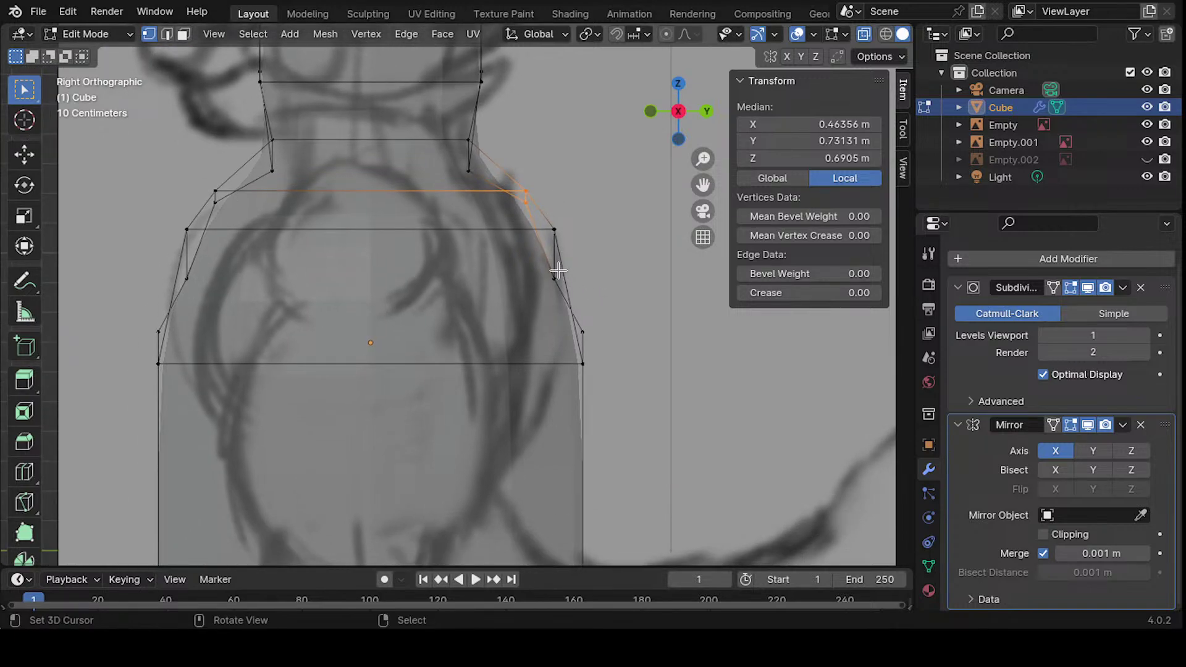
key("s")
key("Escape")
key("s")
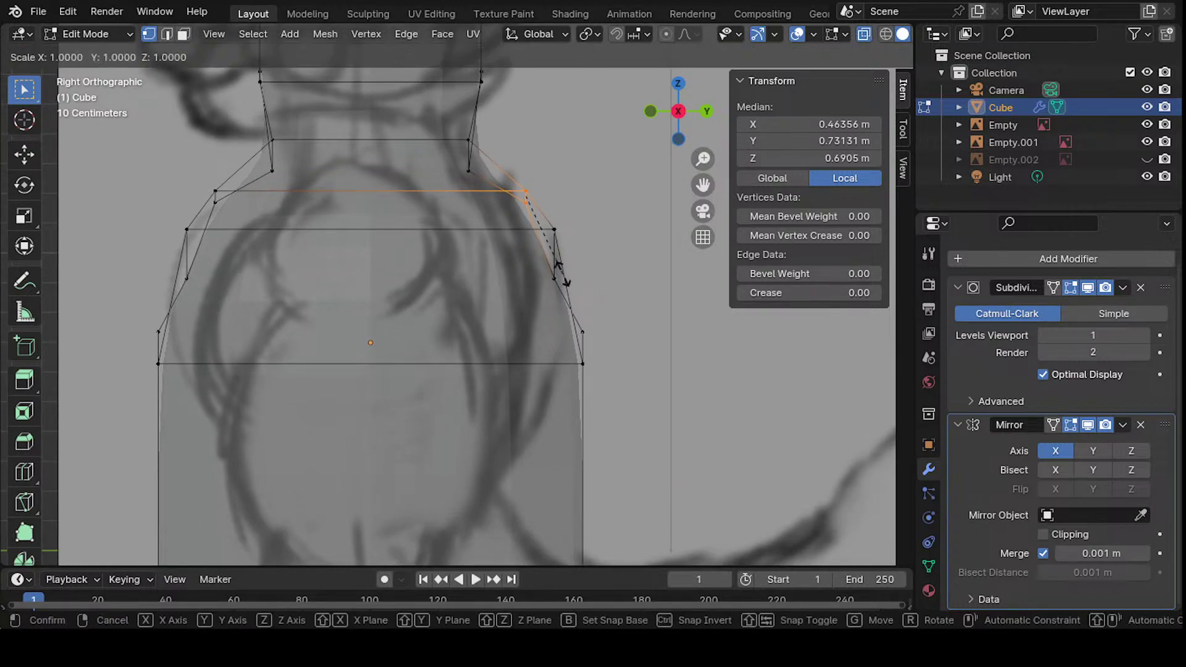
key("z")
left_click(562, 273)
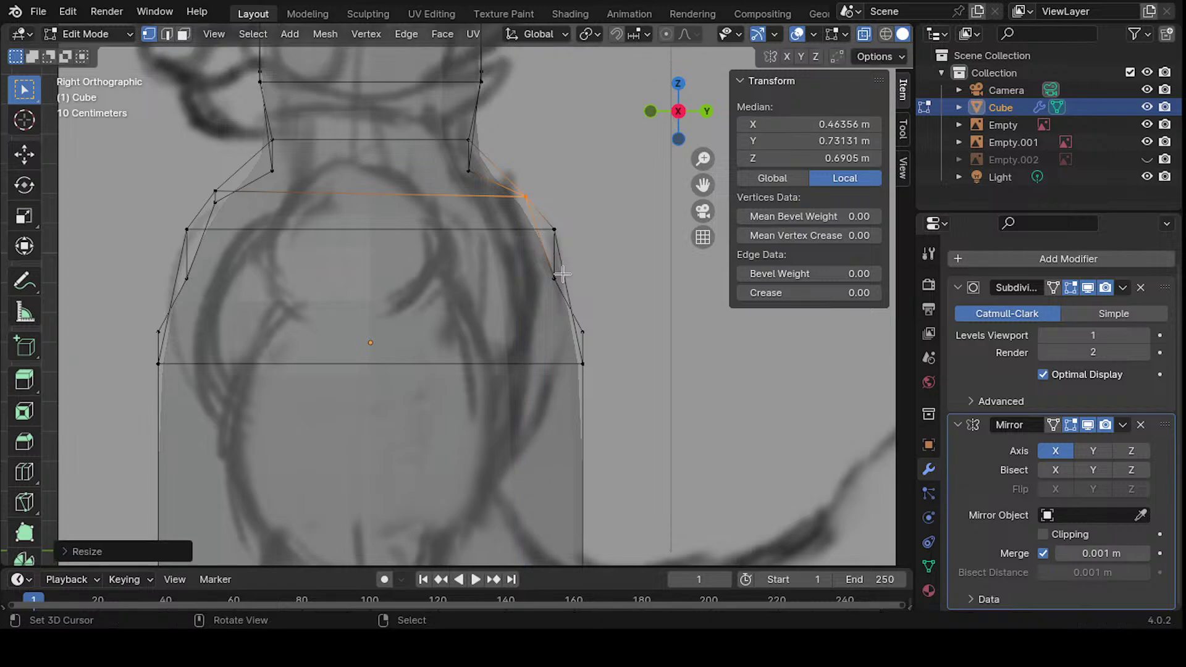
- Scale the back vertices of the neck base to 0 along Z to level them
scroll(562, 273, "up", 5, "shift")
left_click(476, 289)
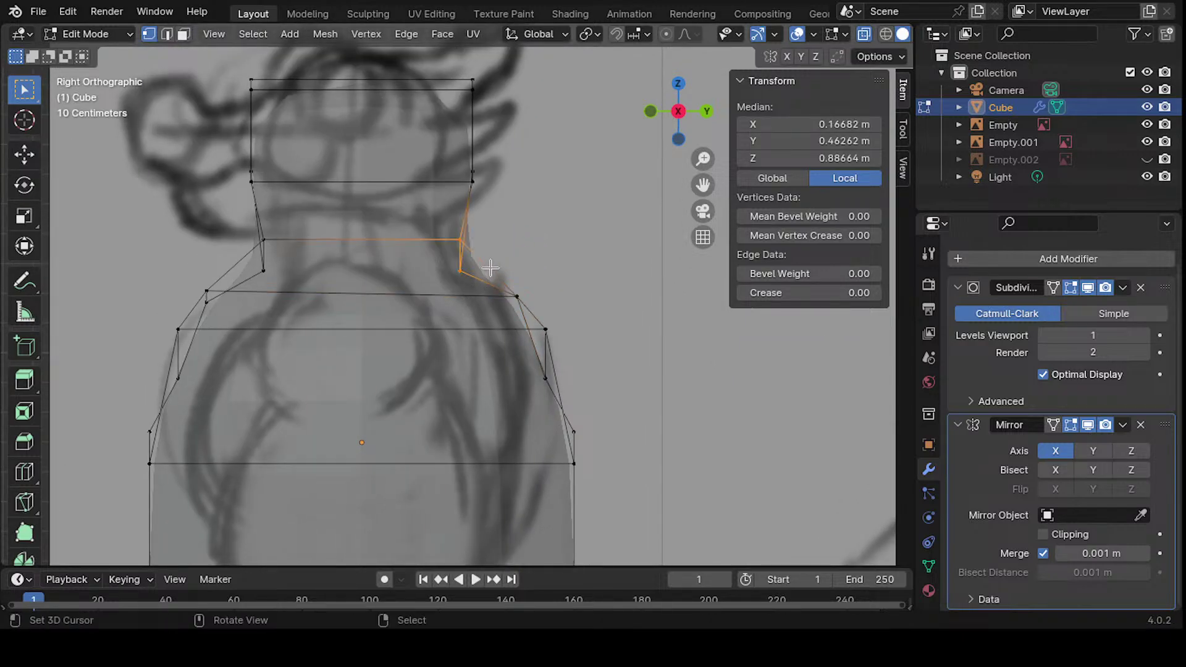
key("s")
key("z")
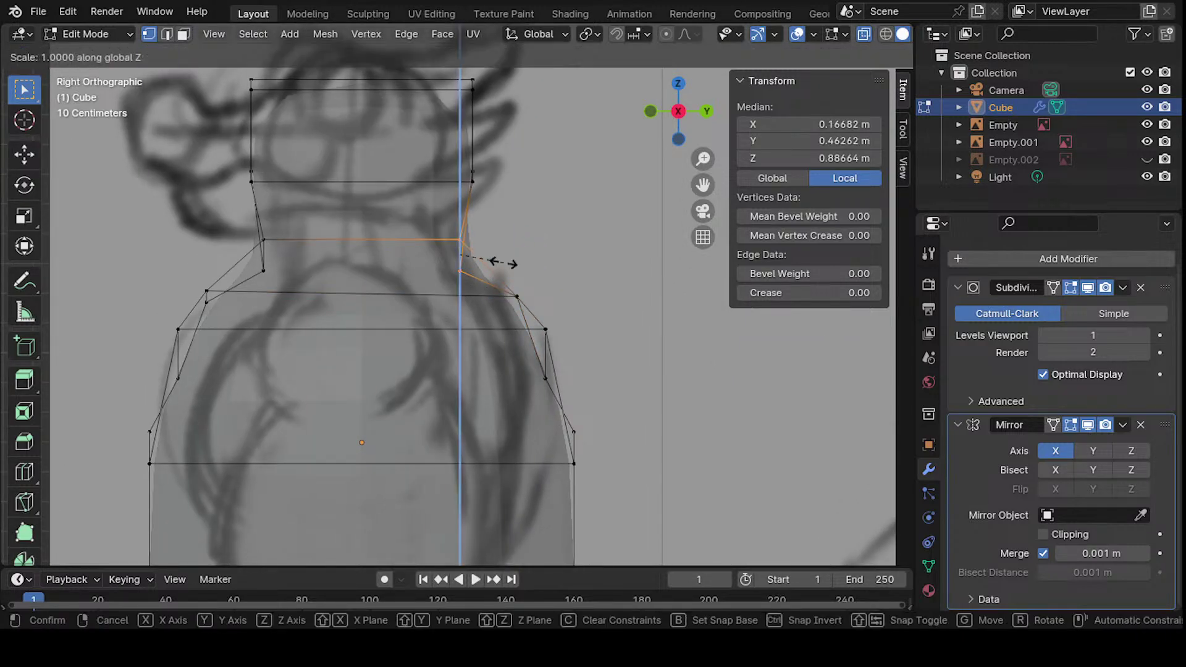
key("0")
key("Return")
- Scale the front vertices of the neck base to 0 along Z to level them with the back ones
left_click_drag(250, 232, 321, 295)
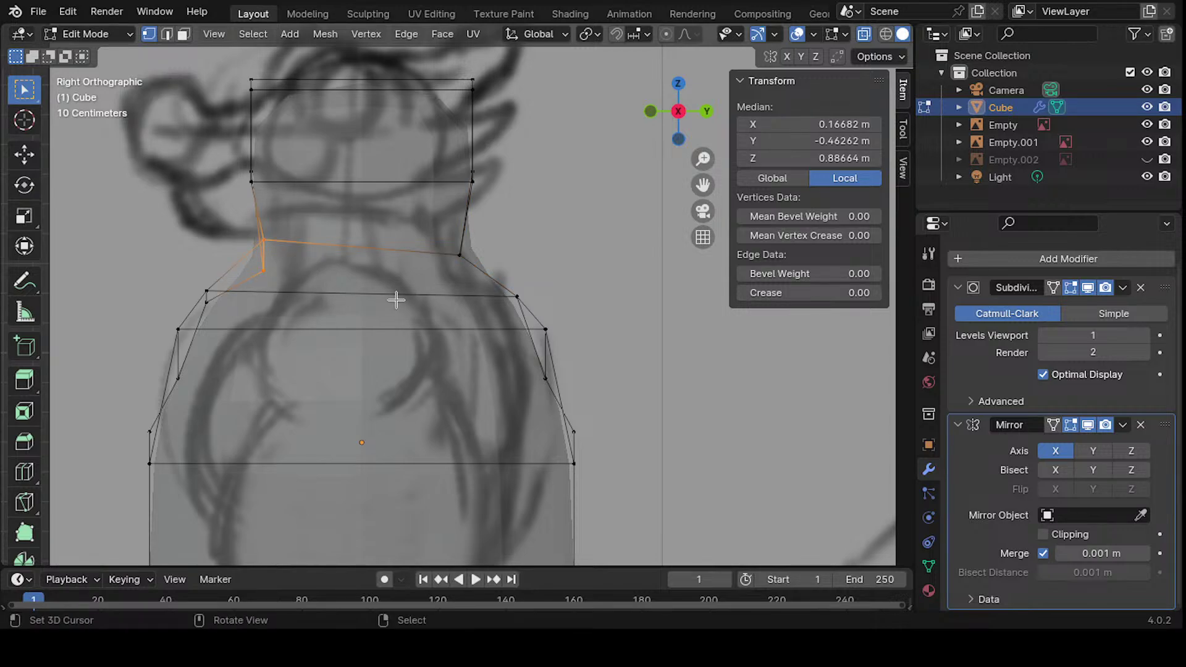
key("s")
key("z")
key("0")
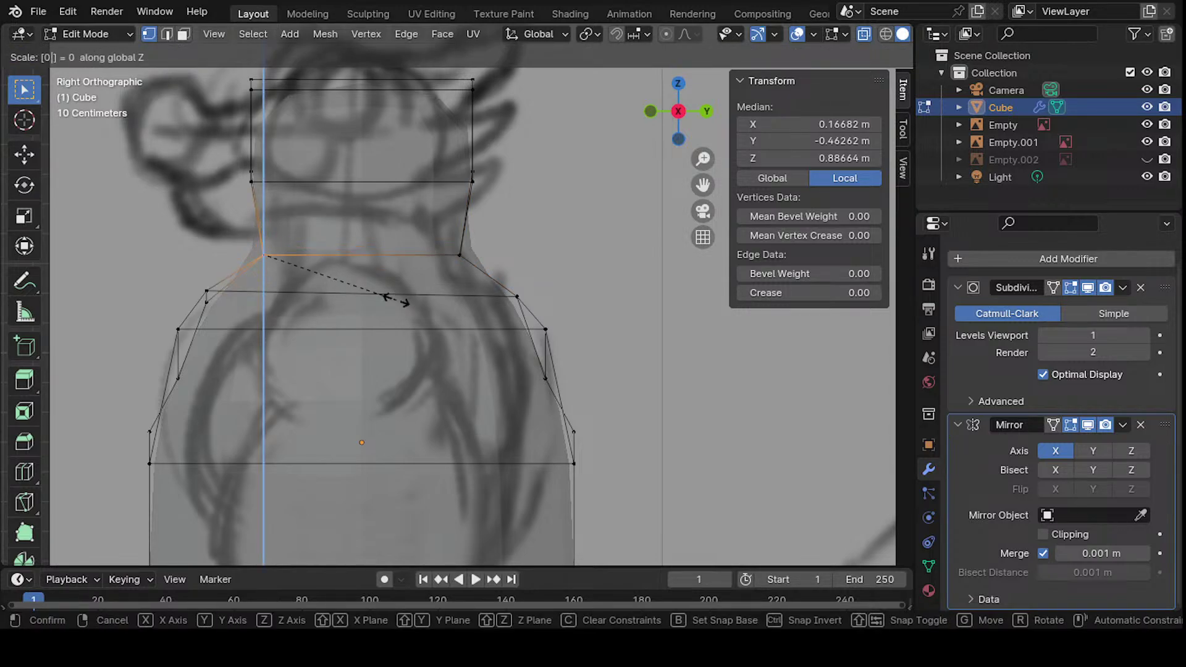
key("Return")
mouse_move(396, 300)
middle_mouse_down()
mouse_move(252, 299)
mouse_move(387, 337)
mouse_move(476, 331)
mouse_move(148, 336)
mouse_move(148, 368)
mouse_move(263, 299)
middle_mouse_up()
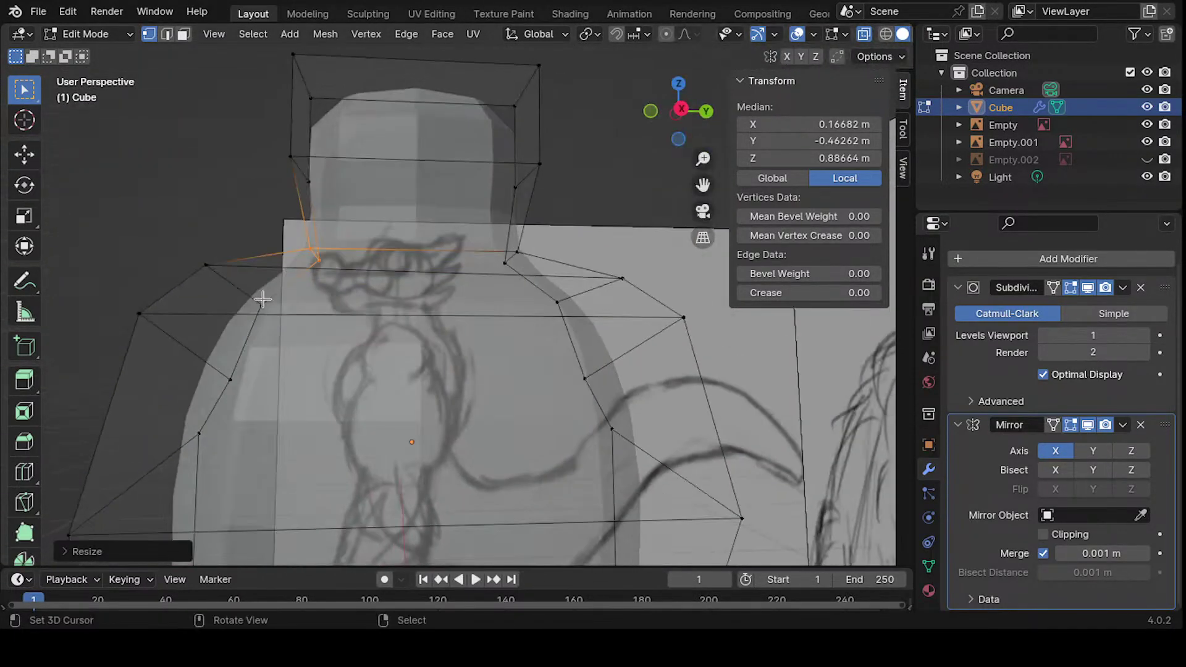
key("KP_5")
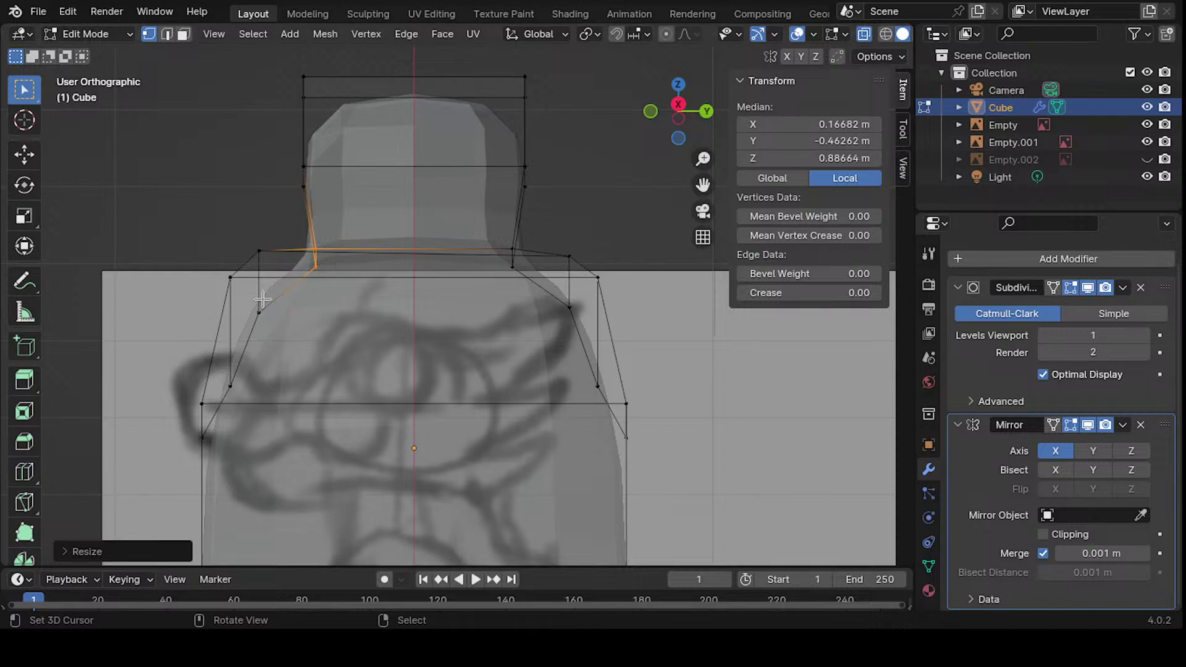
key("KP_3")
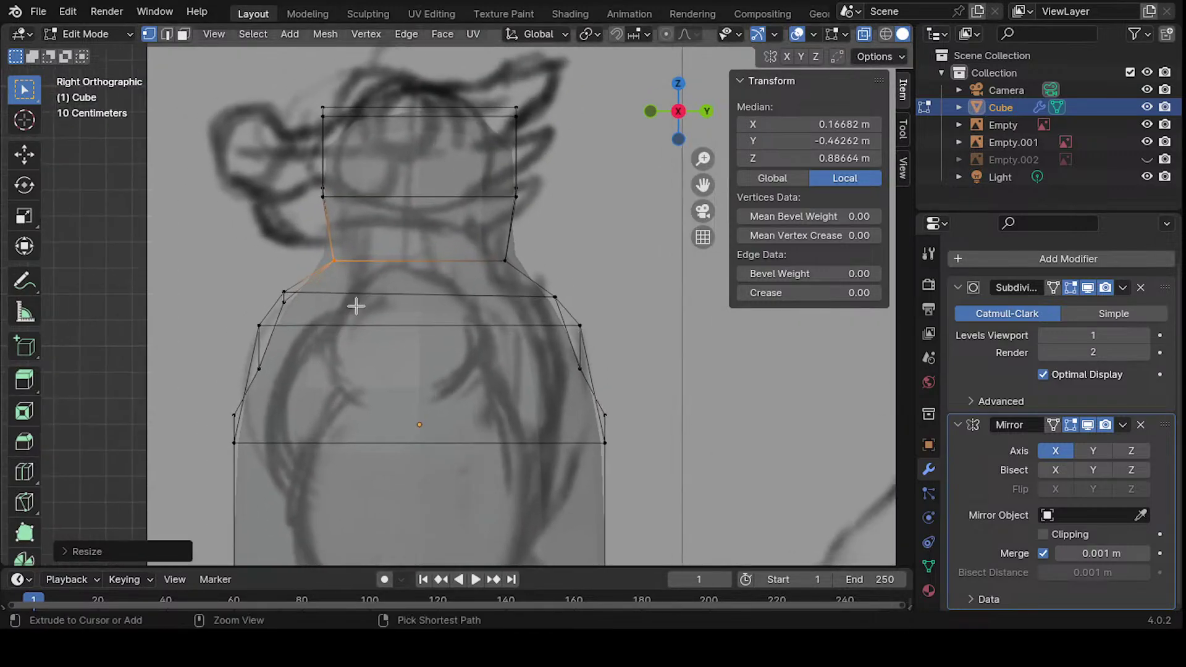
- Flatten the front shoulder vertices along Z, and scale the front upper chest vertices just below them to 0 along Z
left_click(283, 293)
key("s")
key("z")
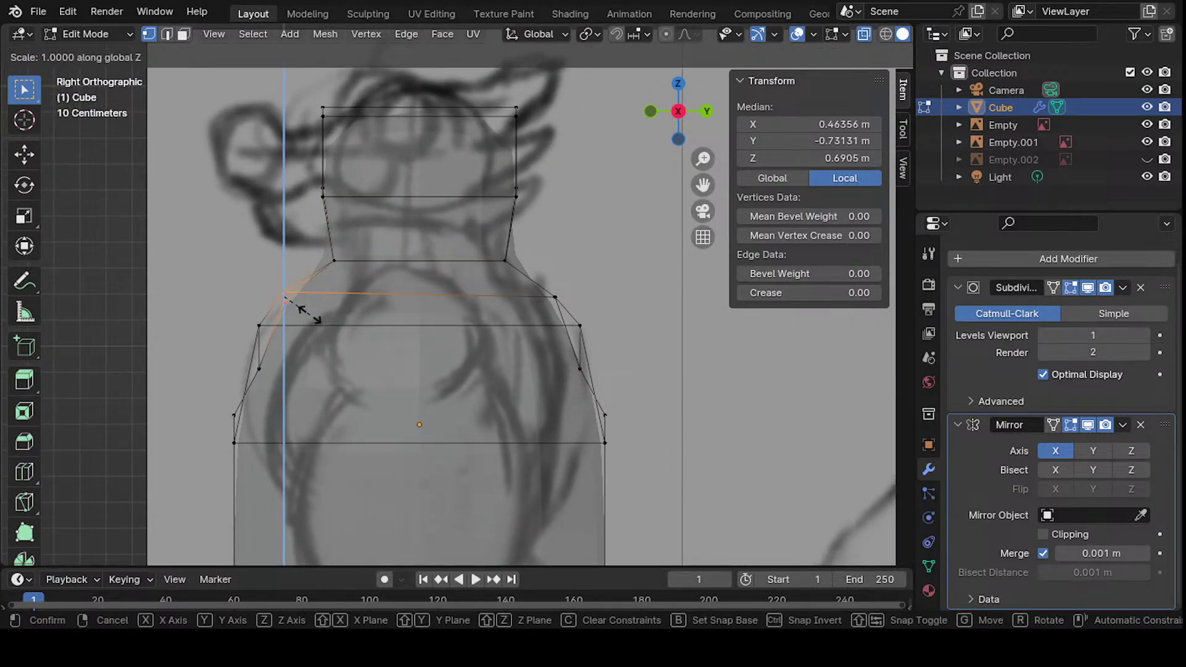
left_click(309, 315)
left_click_drag(234, 315, 276, 378)
key("s")
key("z")
key("0")
key("Return")
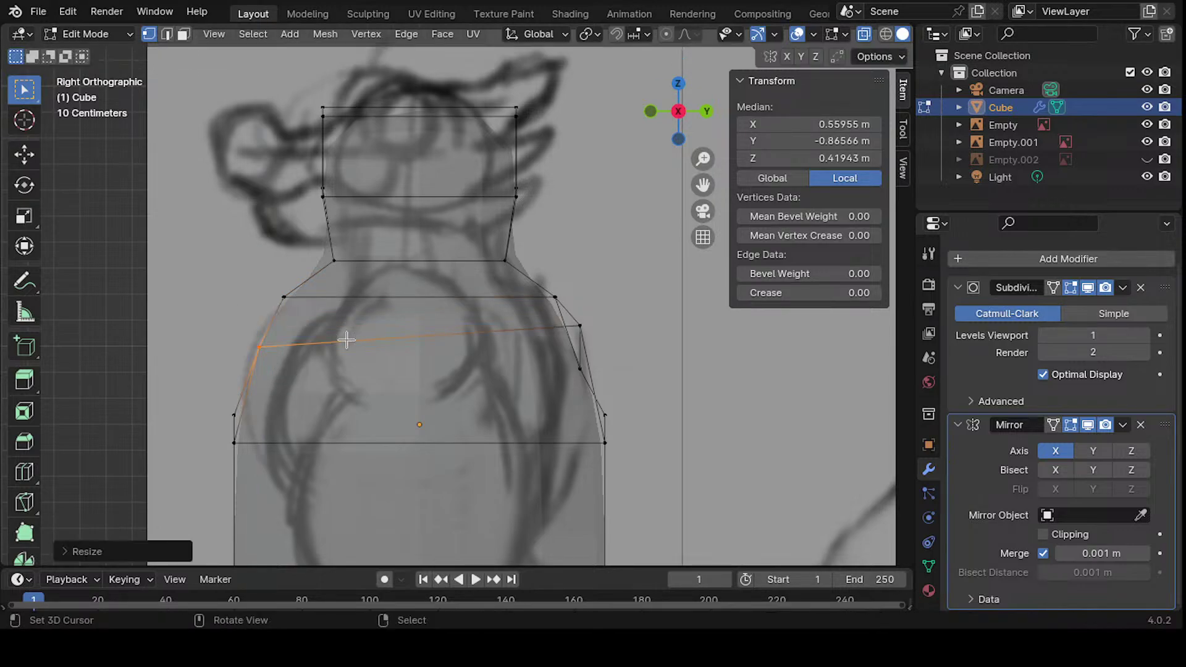
- Scale the front mid-chest vertices at the torso's widest row to 0 along Z
middle_click_drag(255, 334, 263, 243, "shift")
left_click_drag(214, 319, 302, 396)
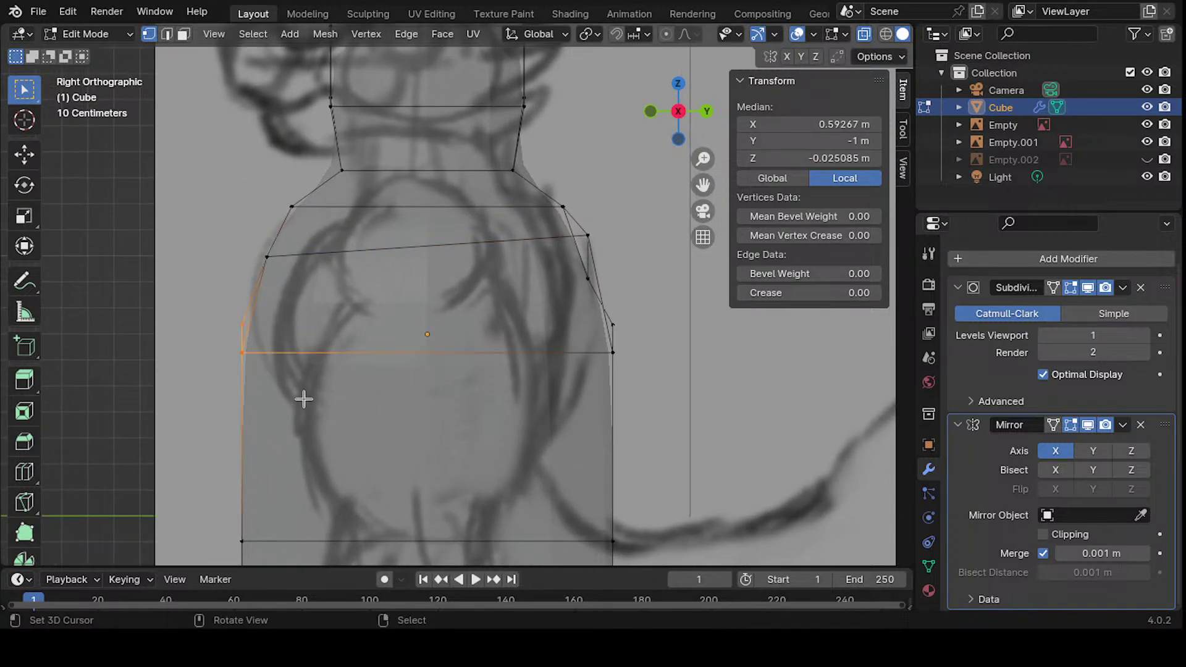
key("s")
key("z")
left_click(300, 356)
key("s")
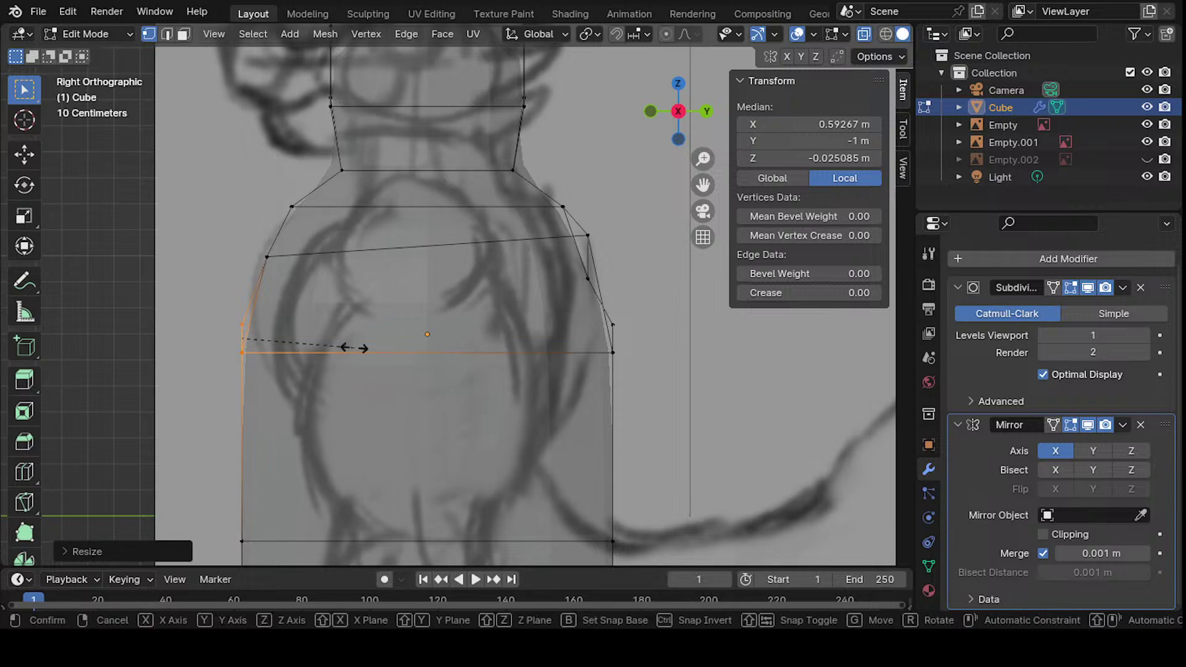
key("z")
key("0")
key("Return")
middle_click_drag(600, 338, 500, 319, "shift")
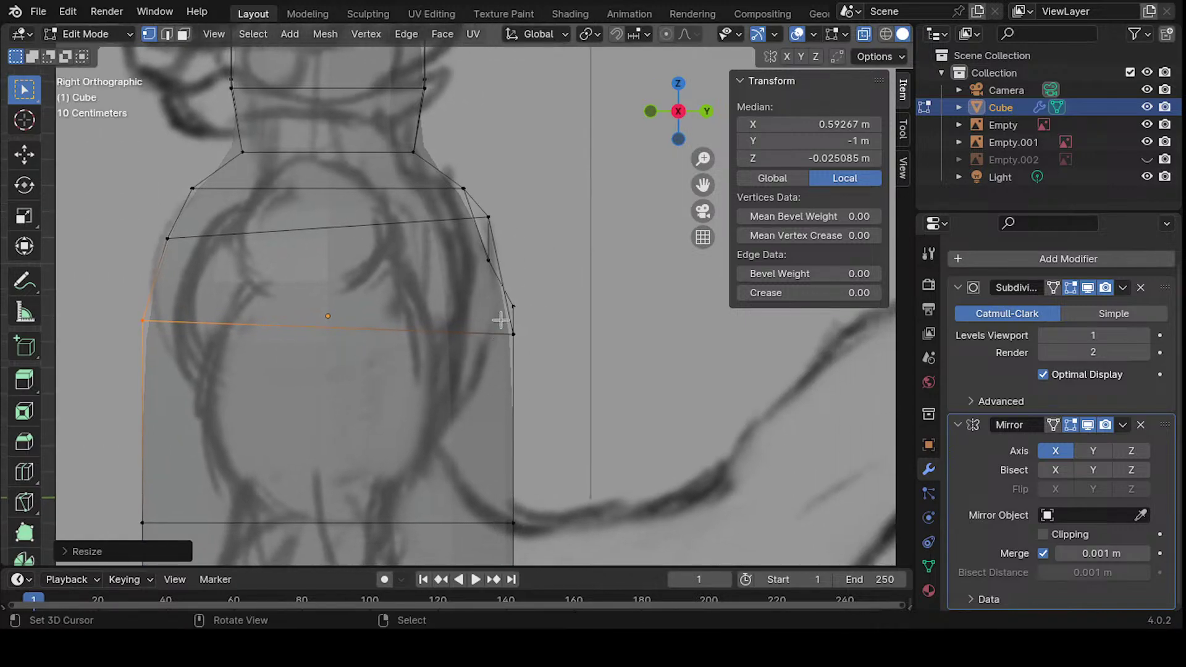
- Scale the matching back vertices of the widest torso row to 0 along Z
left_click_drag(488, 298, 530, 345)
key("s")
key("z")
key("0")
key("Return")
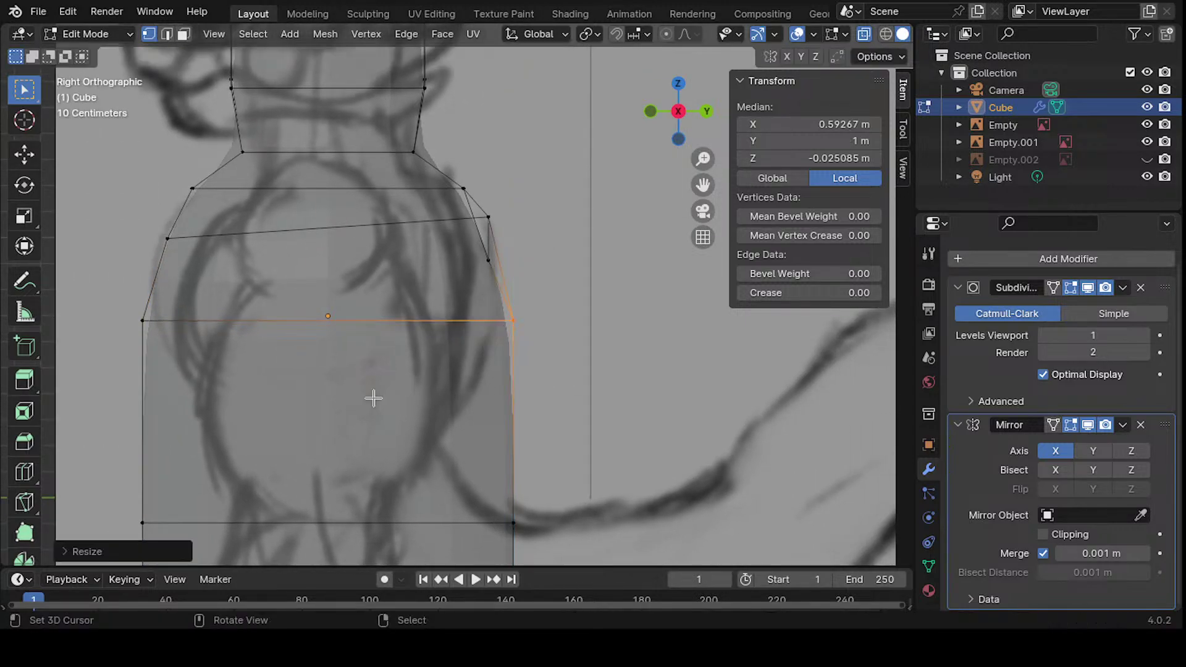
- Try to flatten the upper chest row's back side along Z with only its upper vertex selected
left_click_drag(525, 190, 481, 251)
key("s")
key("Return")
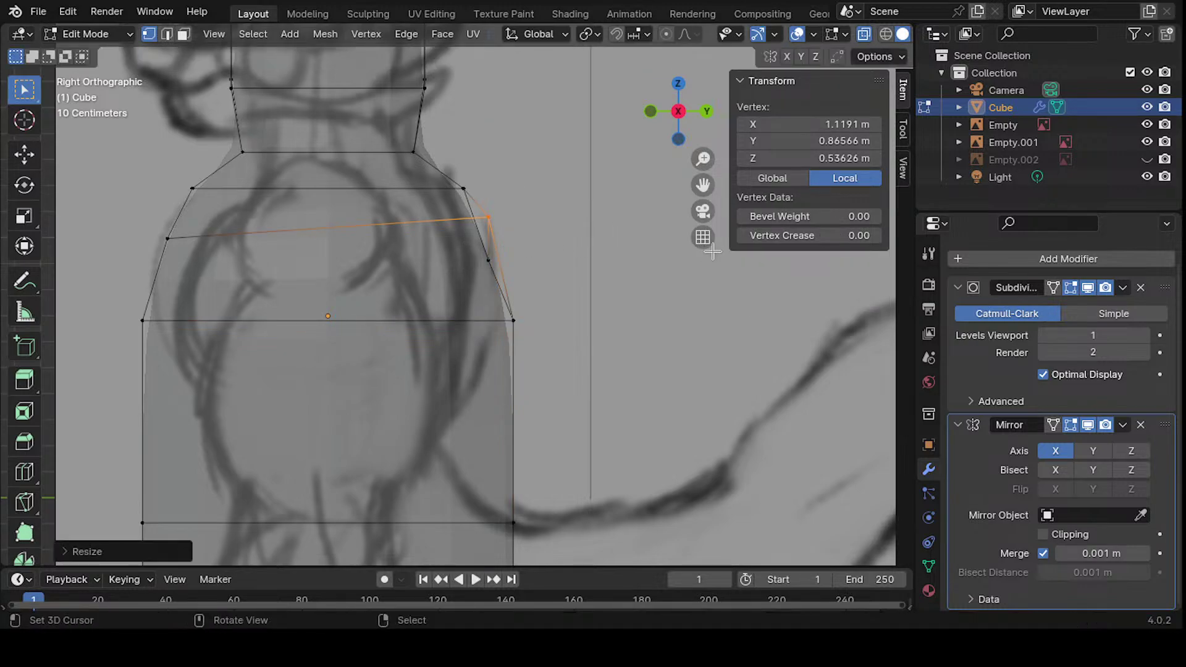
key("s")
key("z")
key("0")
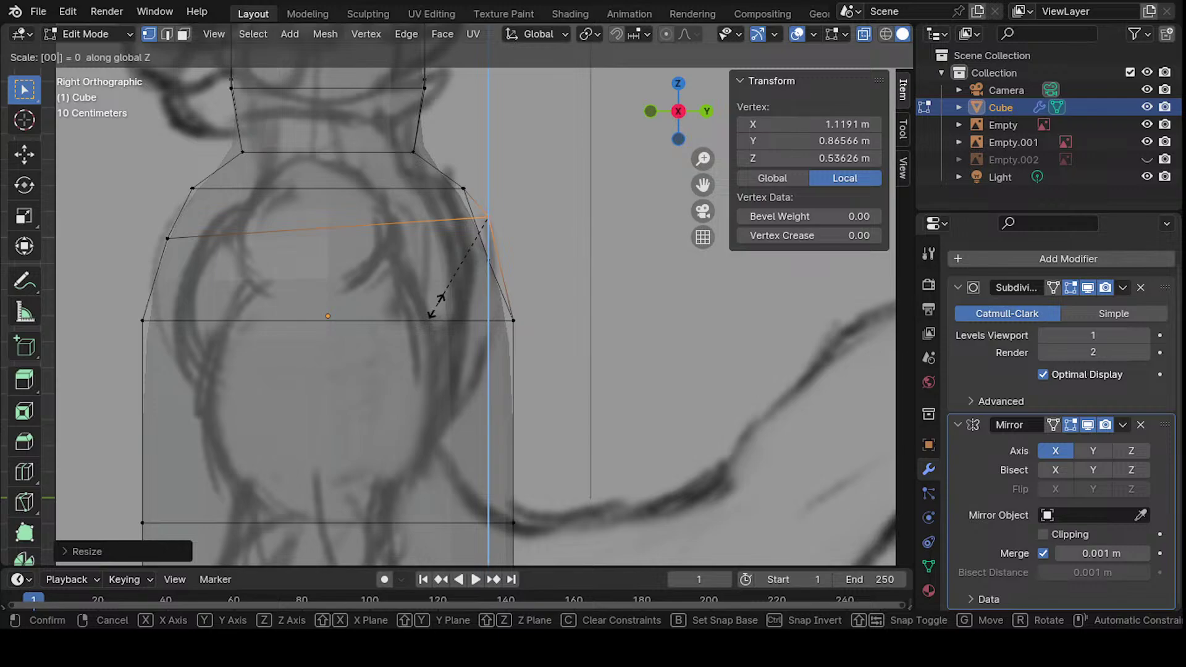
key("Return")
- Select all back vertices of the upper chest row and scale them to 0 along Z
middle_click_drag(568, 321, 545, 349, "shift")
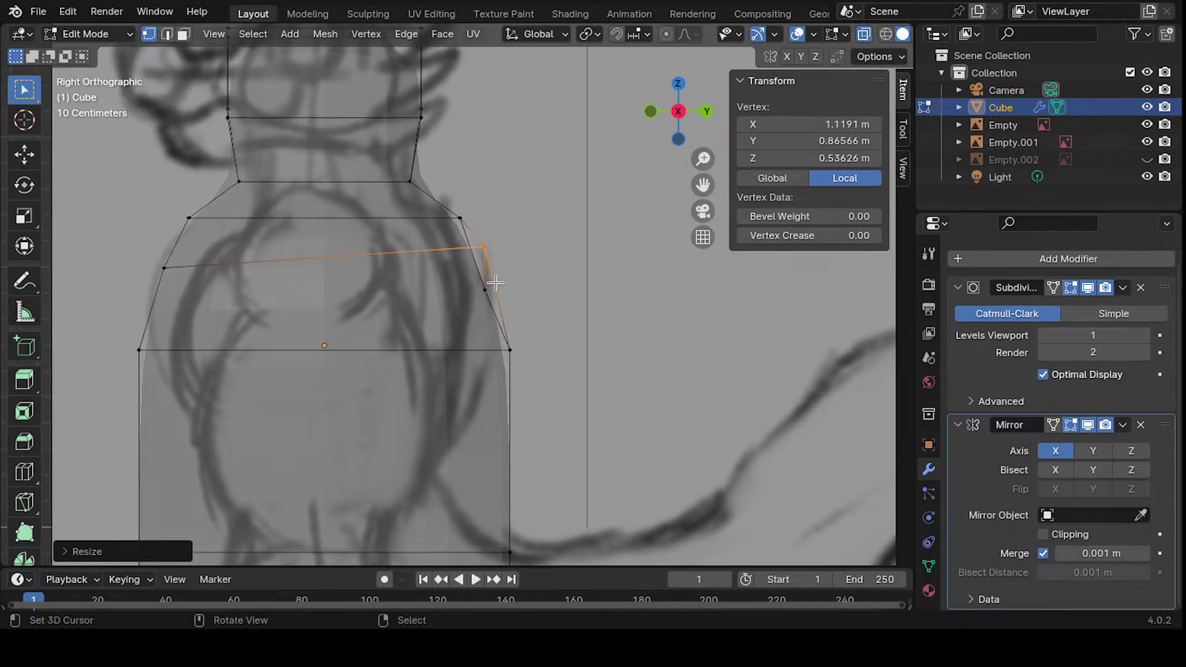
left_click(513, 279)
left_click_drag(477, 227, 520, 344)
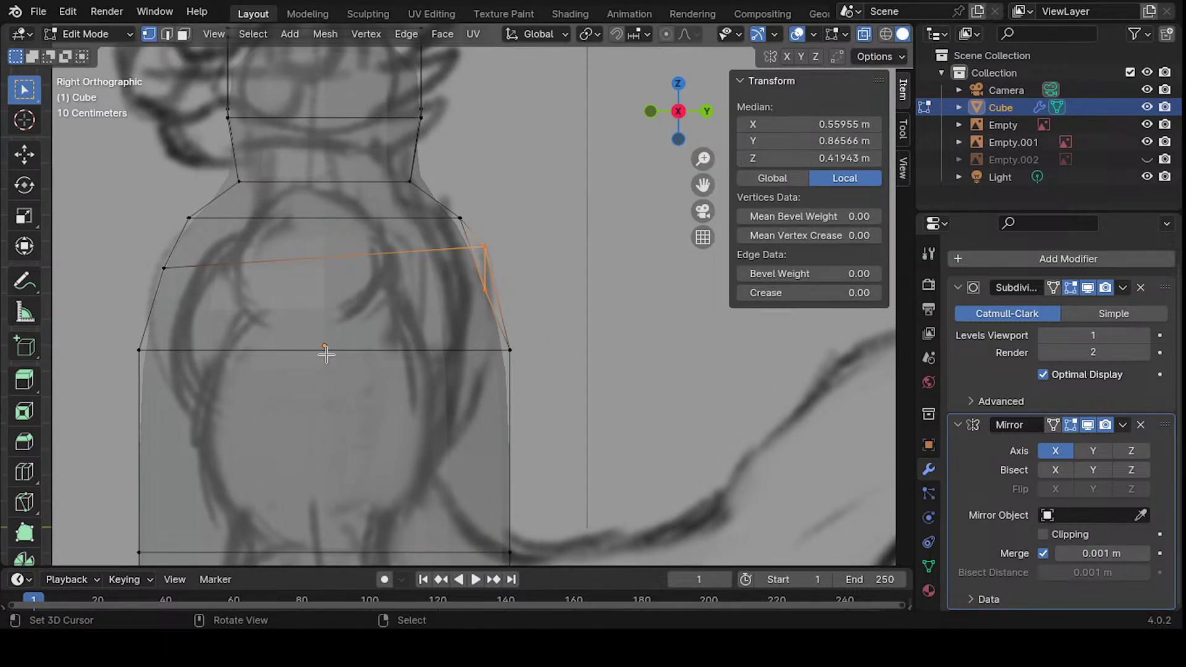
key("s")
key("z")
key("0")
key("Return")
- Move the back shoulder vertices inward and down to about Y 0.68 m, Z 0.61 m to follow the side sketch
mouse_move(500, 281)
middle_mouse_down("shift")
mouse_move(524, 308)
mouse_move(456, 321)
mouse_move(471, 358)
mouse_move(491, 335)
mouse_move(554, 315)
middle_mouse_up("shift")
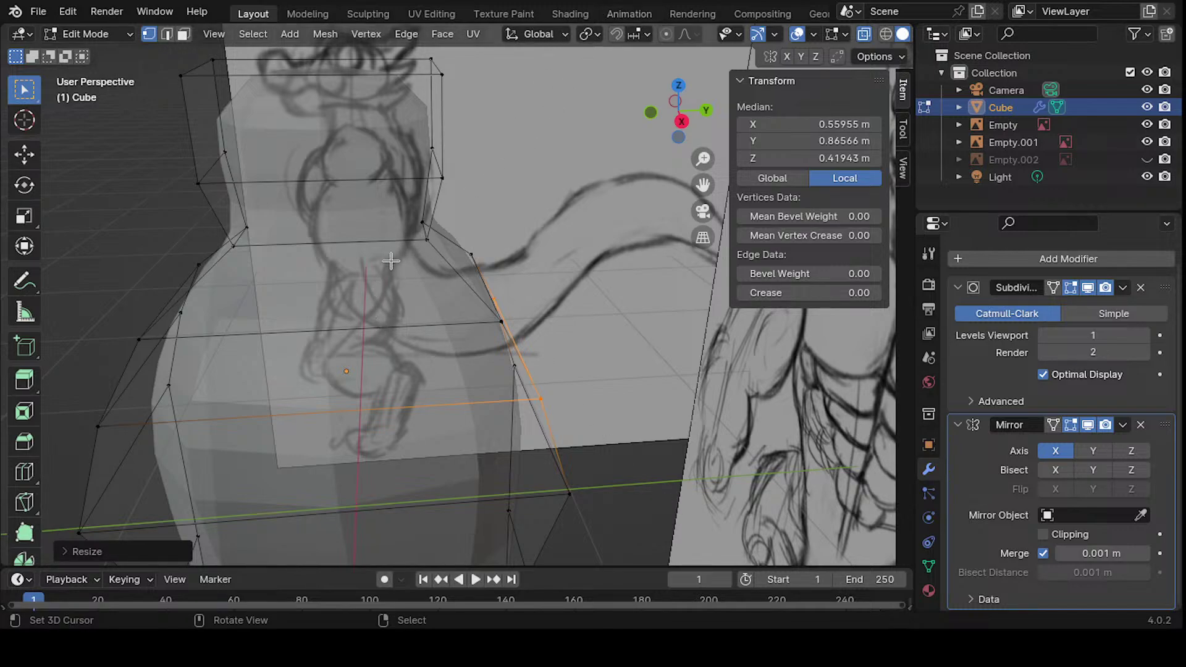
key("KP_1")
key("KP_3")
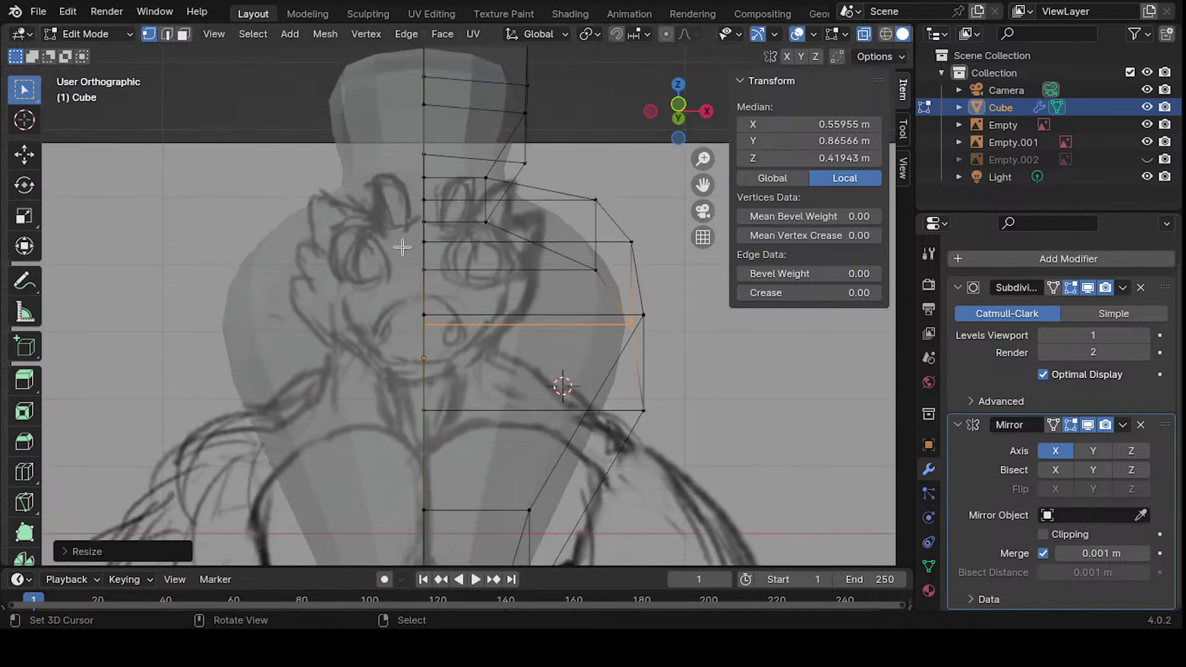
middle_click_drag(425, 264, 484, 278, "shift")
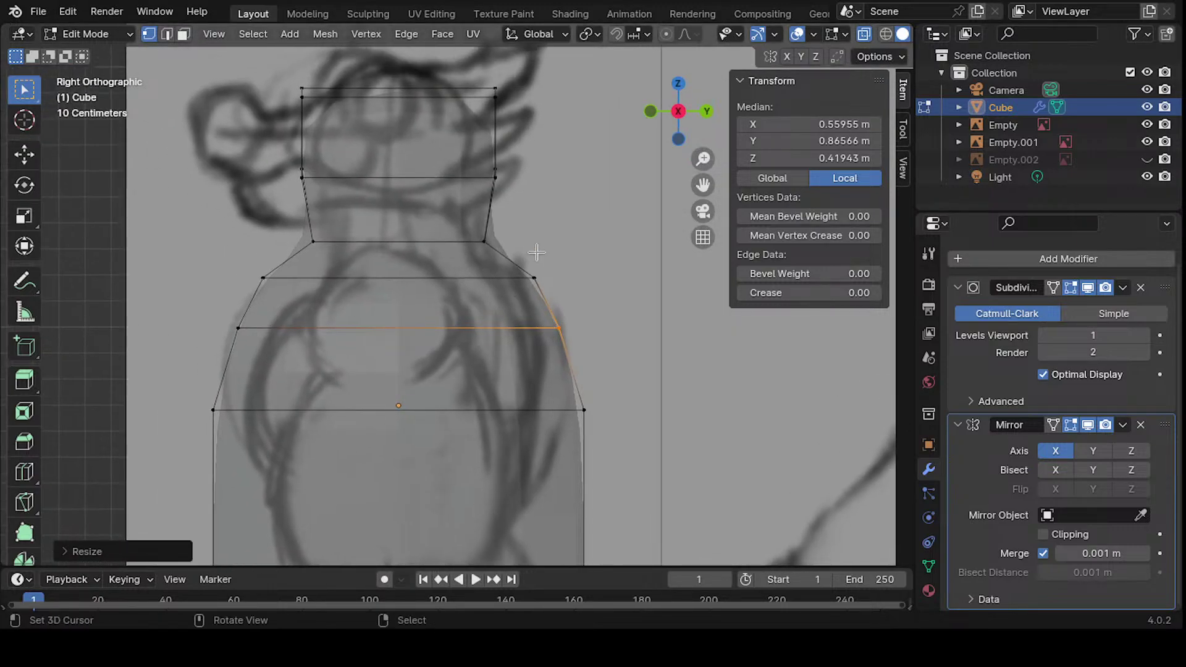
left_click(564, 287, "alt")
key("g")
left_click(549, 309)
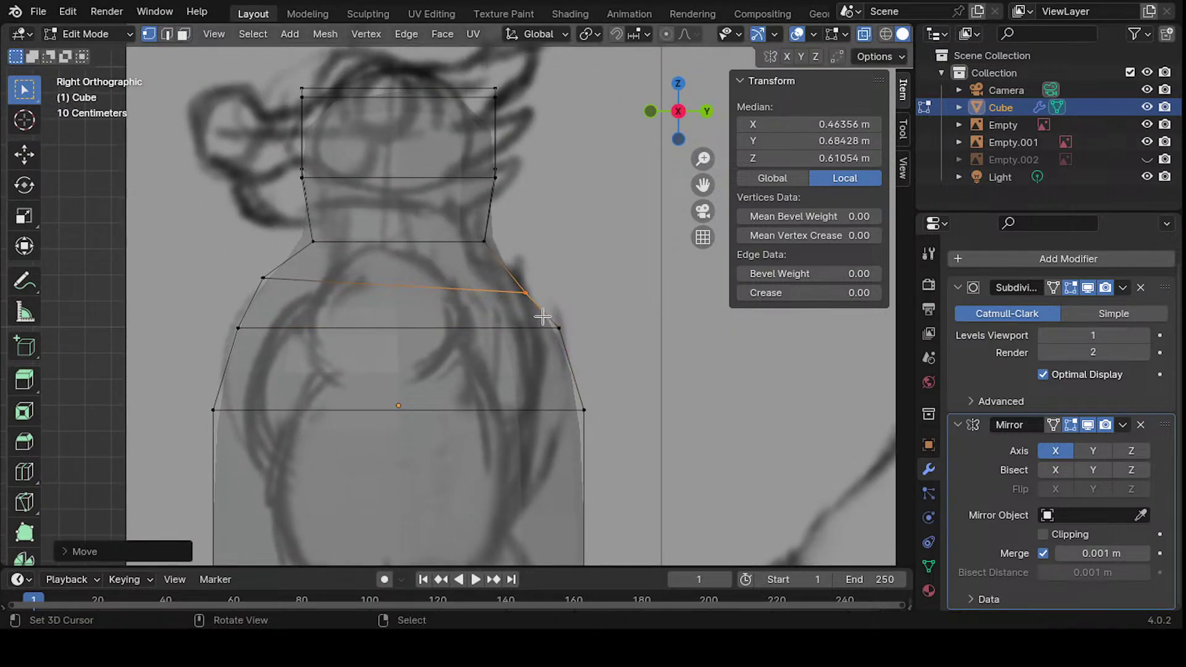
- Move the neck base's back vertices to about Y 0.41 m, Z 0.89 m, and its front vertices inward and down onto the sketched throat
middle_click_drag(516, 241, 553, 271, "shift")
left_click(543, 273, "alt")
key("g")
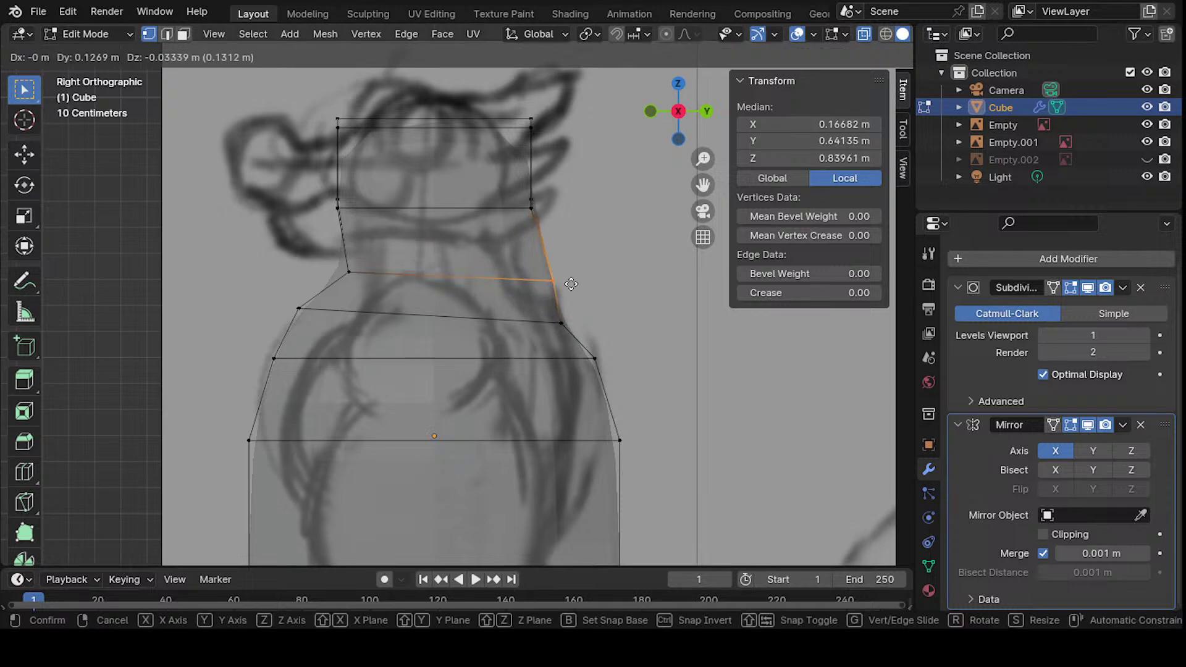
left_click(532, 276)
middle_click_drag(484, 312, 511, 322, "shift")
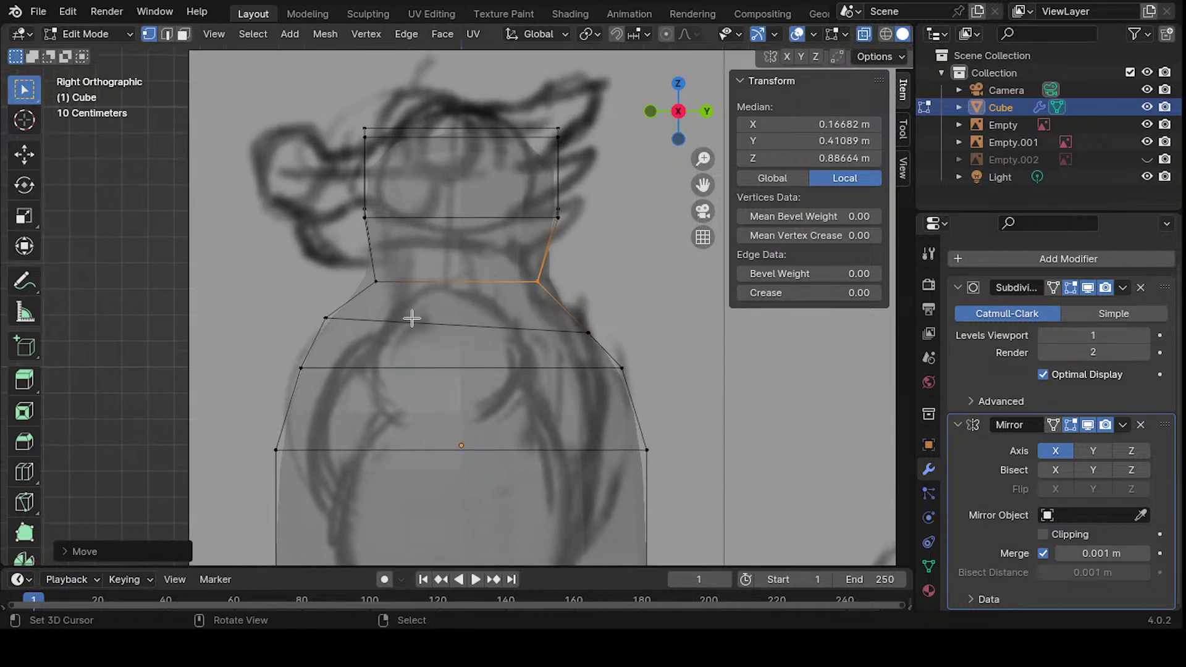
left_click(375, 281)
key("g")
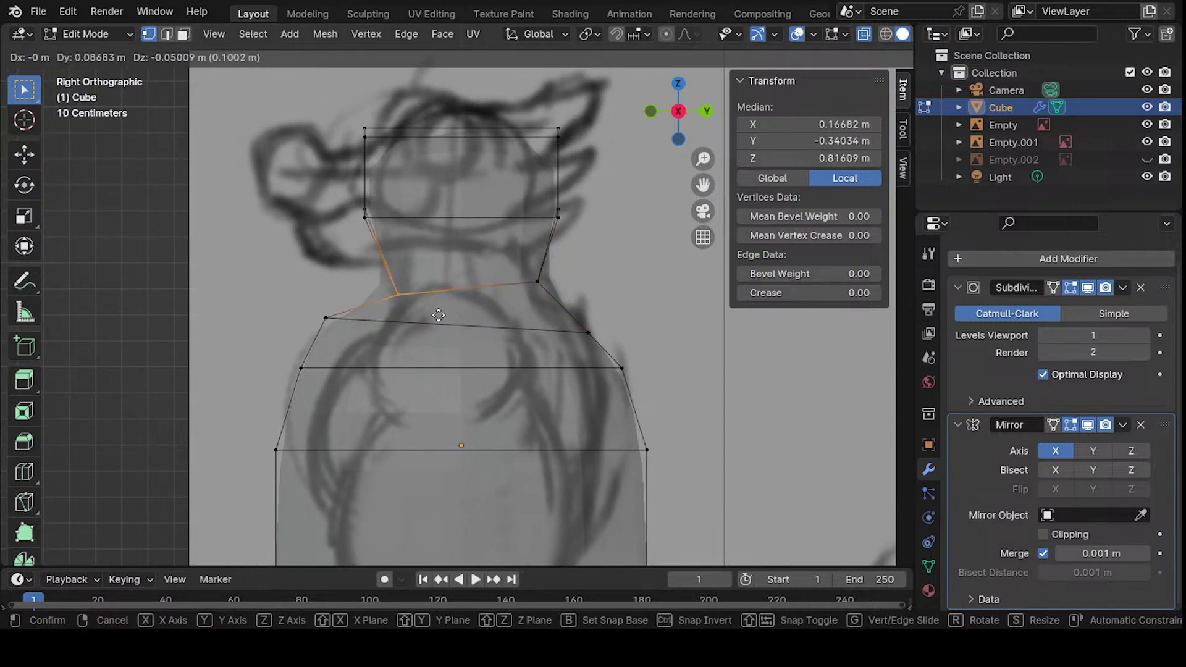
left_click(408, 274)
- Move the front vertices of the shoulder row and the upper chest row inward and down onto the sketched chest outline
middle_click_drag(408, 274, 395, 154, "shift")
left_click(311, 198)
key("g")
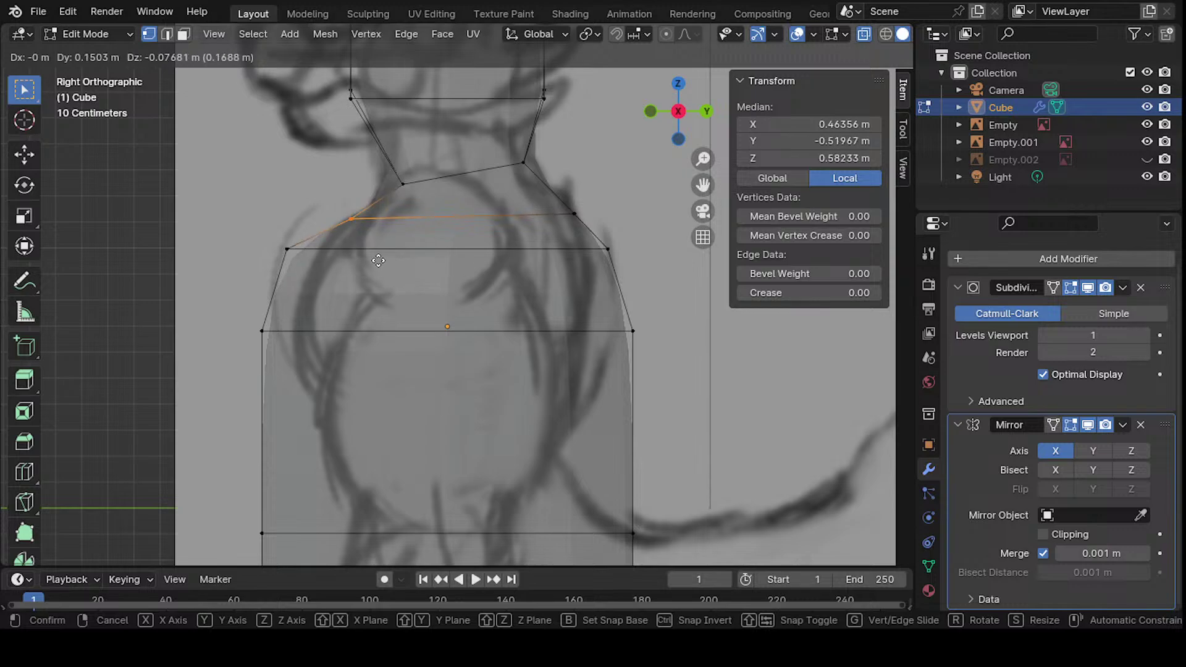
left_click(332, 298)
left_click(308, 309)
left_click(285, 249)
key("g")
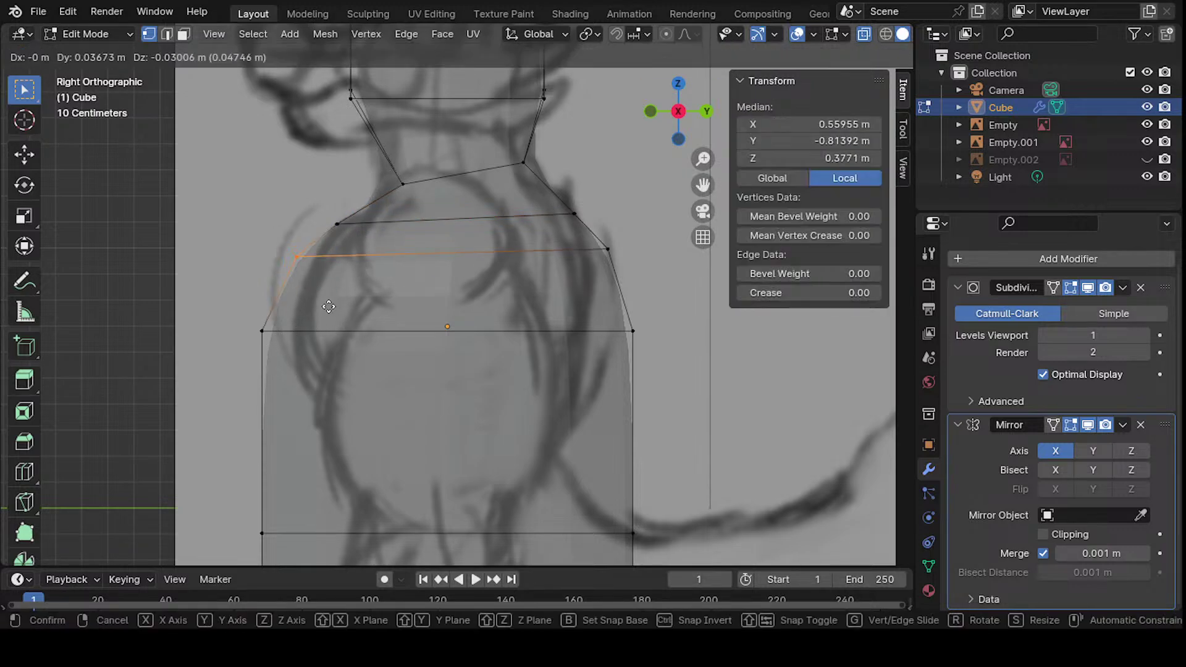
left_click(333, 311)
- Move the front vertices of the mid-chest row to about Y -0.80 m, Z -0.13 m to match the sketched chest
middle_click_drag(333, 311, 334, 162, "shift")
left_click(267, 183)
key("g")
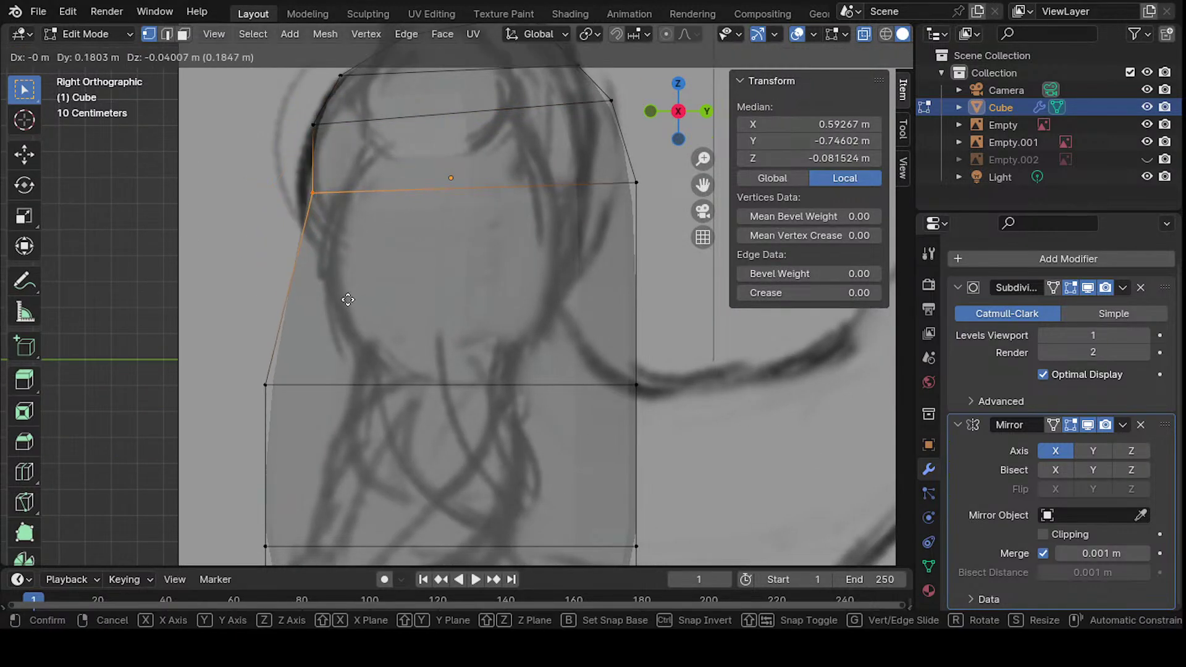
left_click(343, 306)
scroll(344, 306, "down", 5)
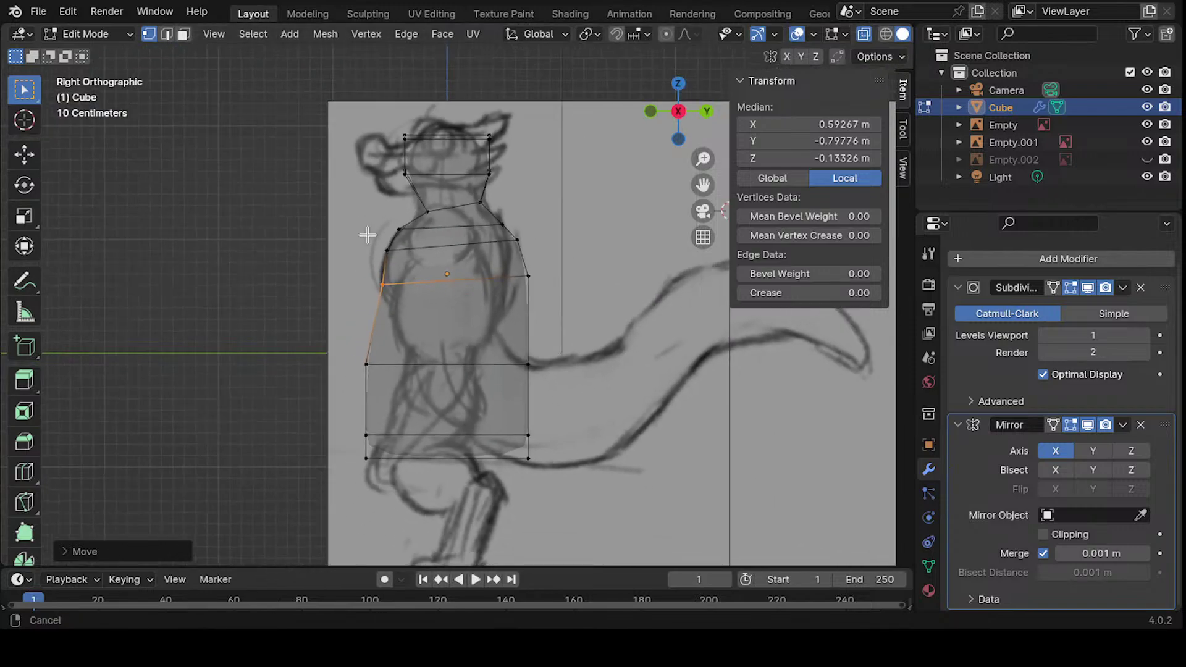
- Move the front waist vertices inward and up to about Y -0.39 m, Z -0.85 m along the sketched belly
middle_click_drag(388, 276, 372, 266, "shift")
left_click(350, 319)
key("g")
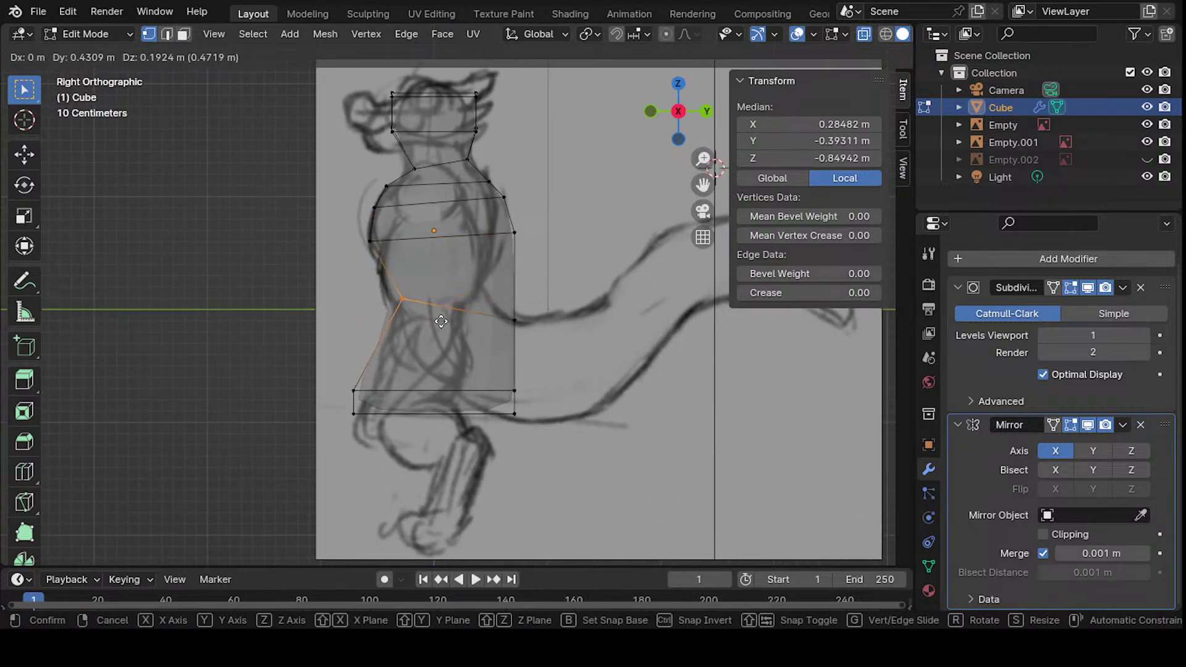
left_click(400, 297)
- Move the back vertices of the mid-chest row to about Y 0.89 m, Z -0.06 m to follow the sketched back
middle_click_drag(523, 250, 436, 270, "shift")
left_click(424, 250)
key("g")
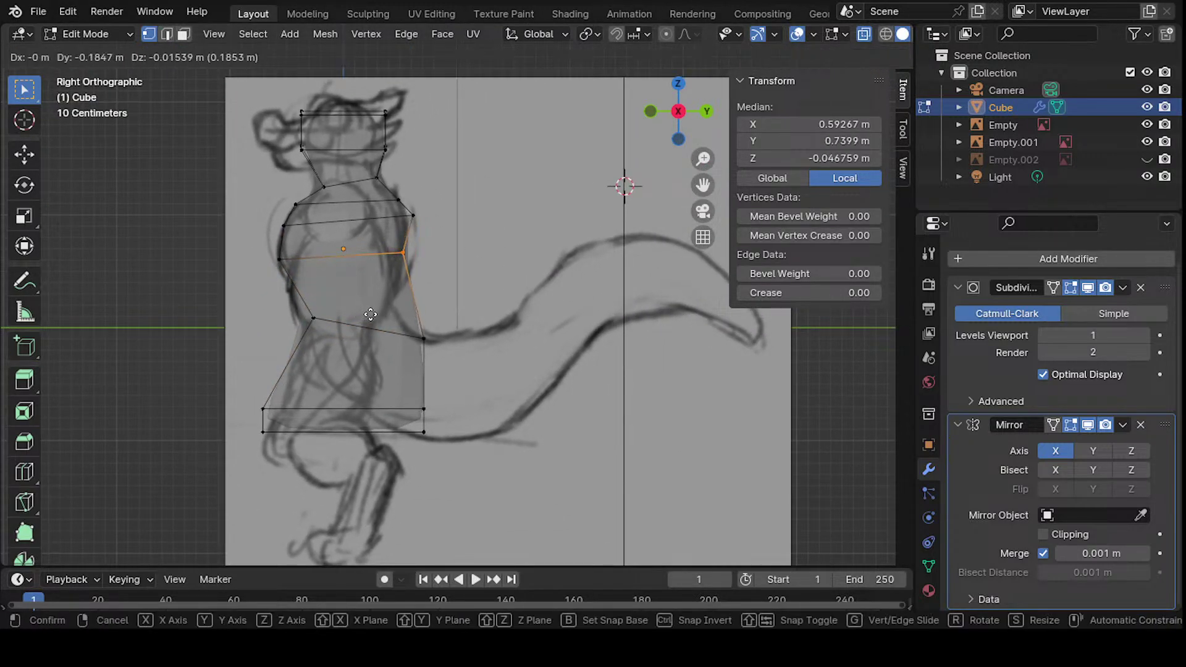
left_click(385, 318)
key("g")
left_click(404, 265)
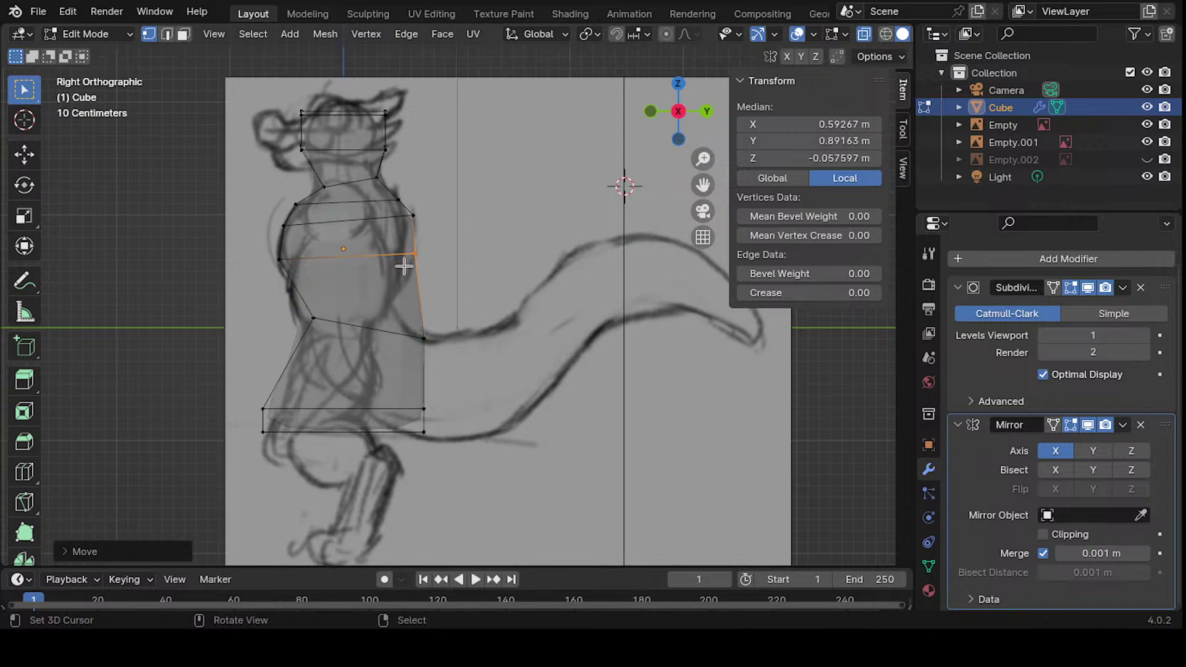
- Move the back vertices of the upper chest row to about Y 0.90 m, Z 0.33 m on the sketched back
left_click(406, 213)
key("g")
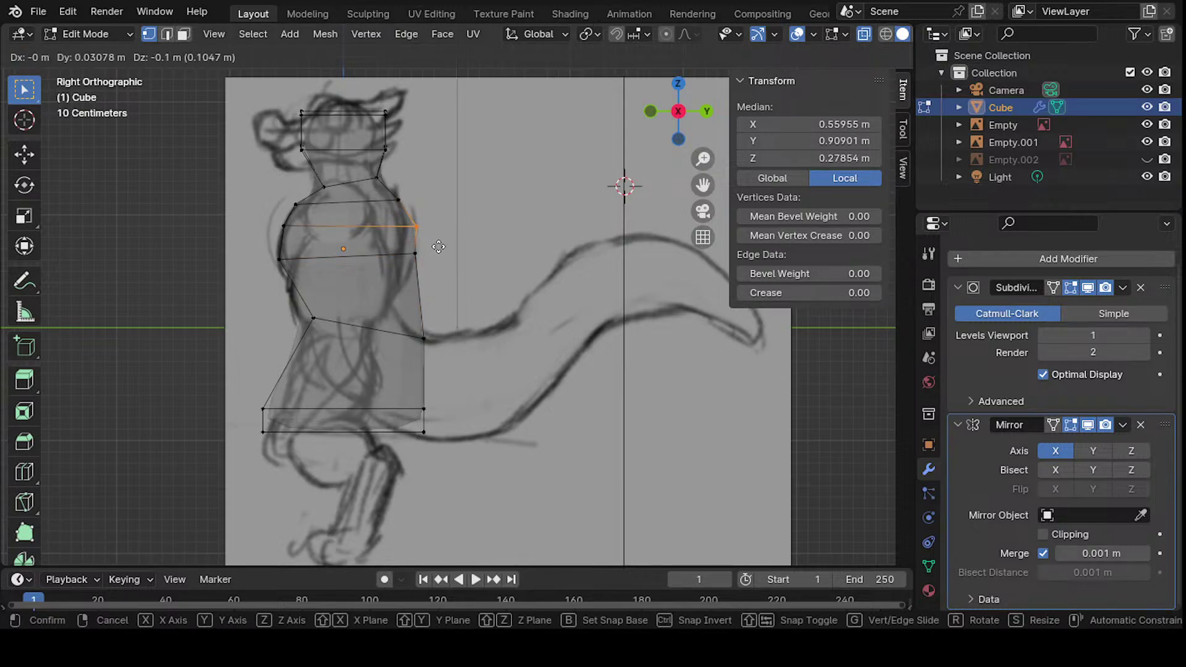
left_click(438, 245)
middle_click_drag(498, 336, 527, 321, "shift")
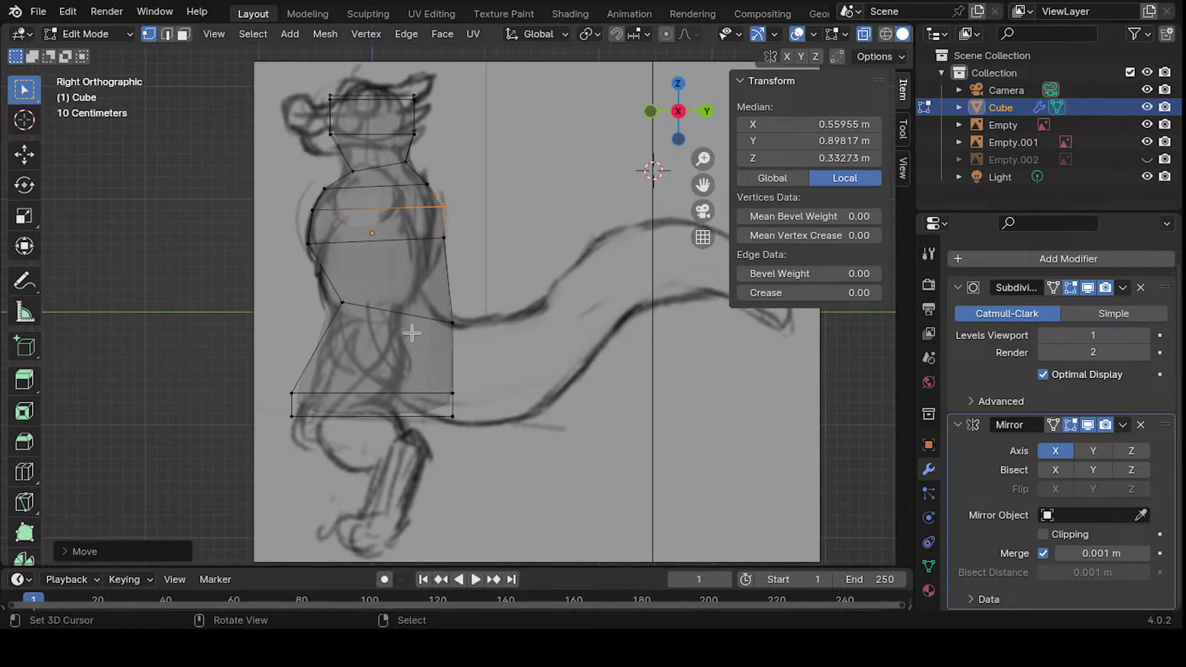
- Add a loop cut between the mid-chest and waist rows and move its back vertices to about Y 0.64 m, Z -0.70 m
key("ctrl+r")
left_click(323, 273)
right_click(476, 352)
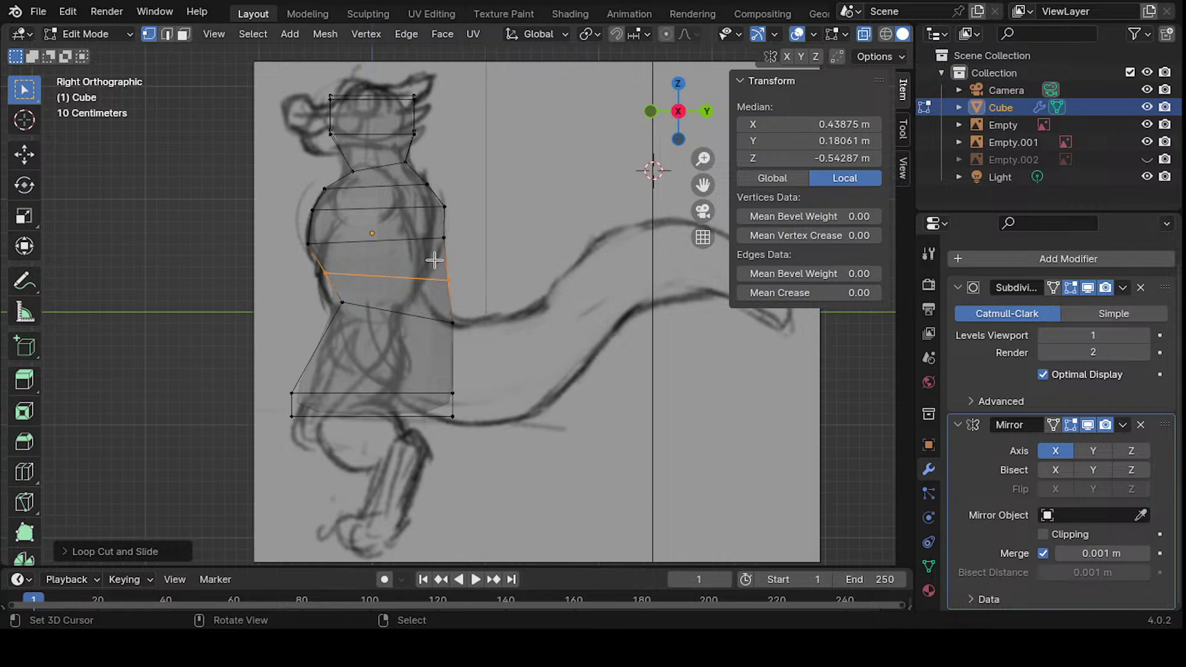
left_click_drag(434, 260, 521, 296)
key("g")
left_click(493, 299)
middle_click_drag(481, 339, 528, 317, "shift")
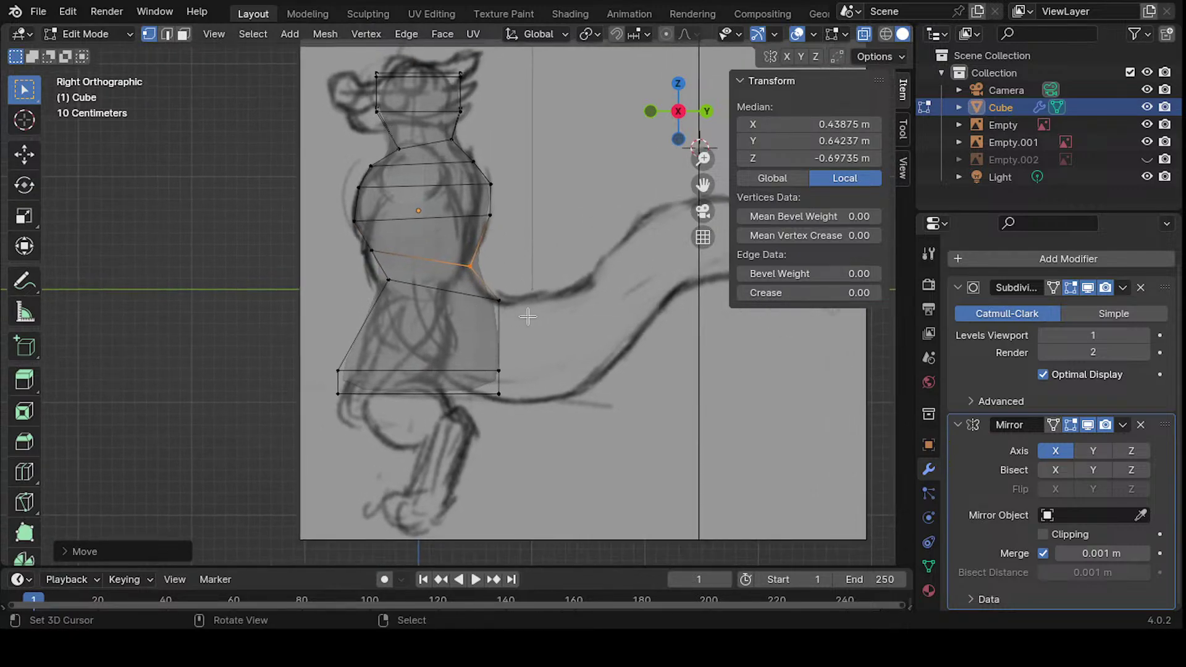
- Move the back waist vertices to about Y 0.88 m, Z -1.08 m where the sketched tail begins
key("g")
left_click(501, 355)
middle_click_drag(482, 358, 454, 328, "shift")
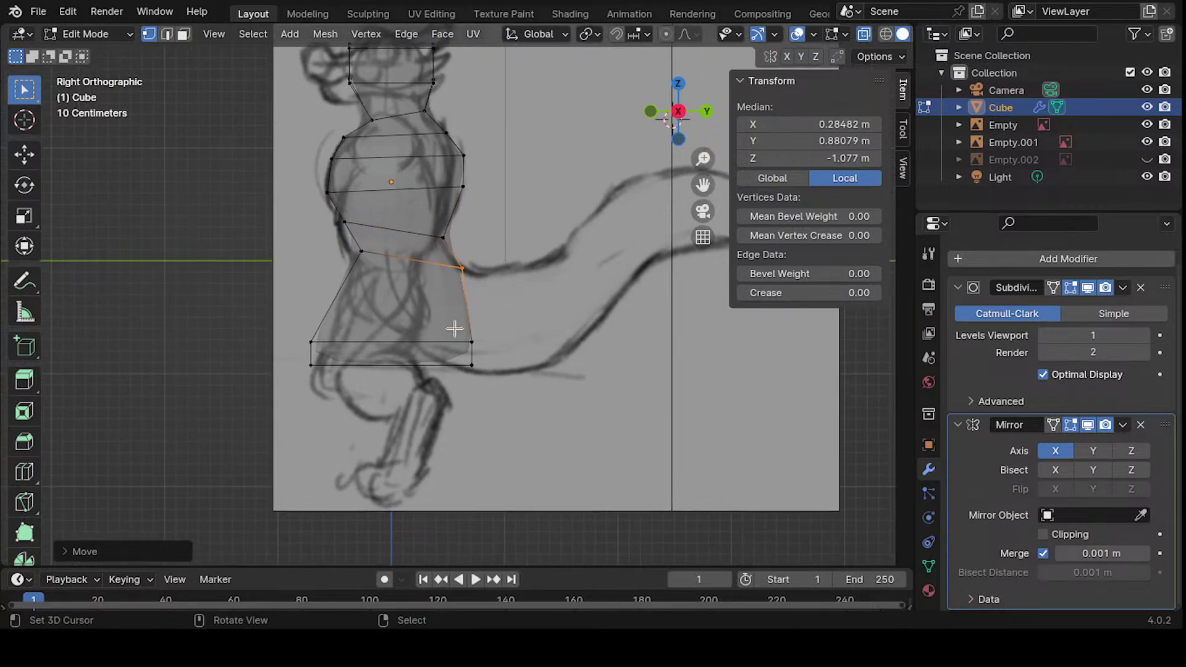
left_click(481, 359, "alt")
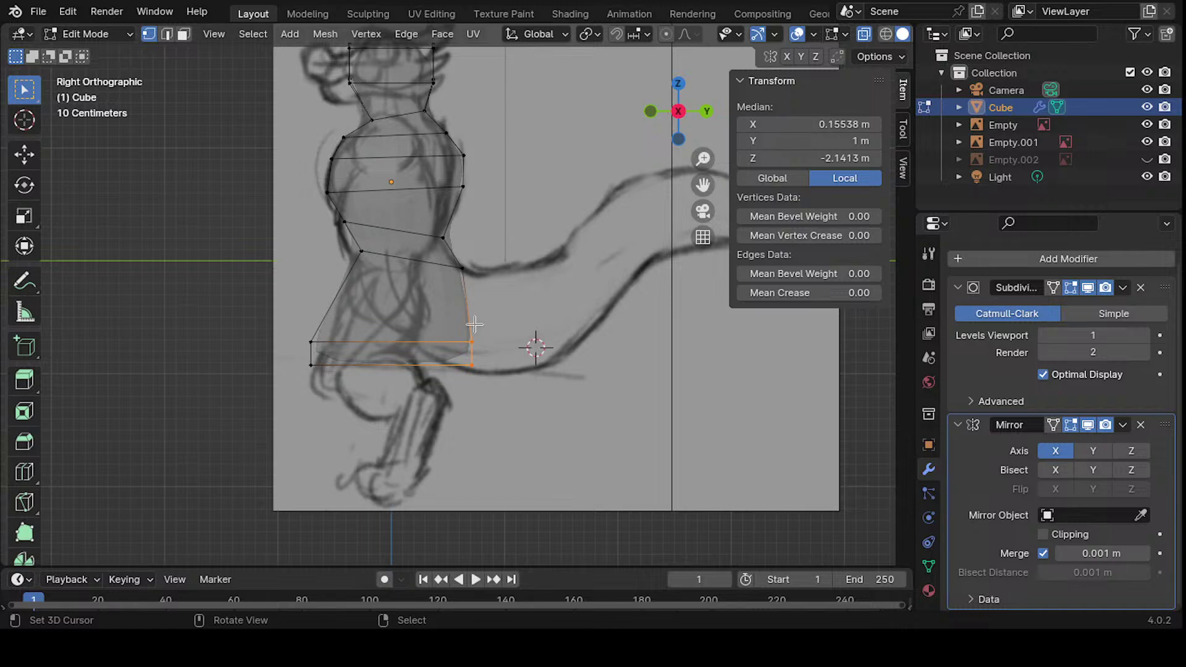
left_click(496, 343)
key("g")
right_click(488, 328)
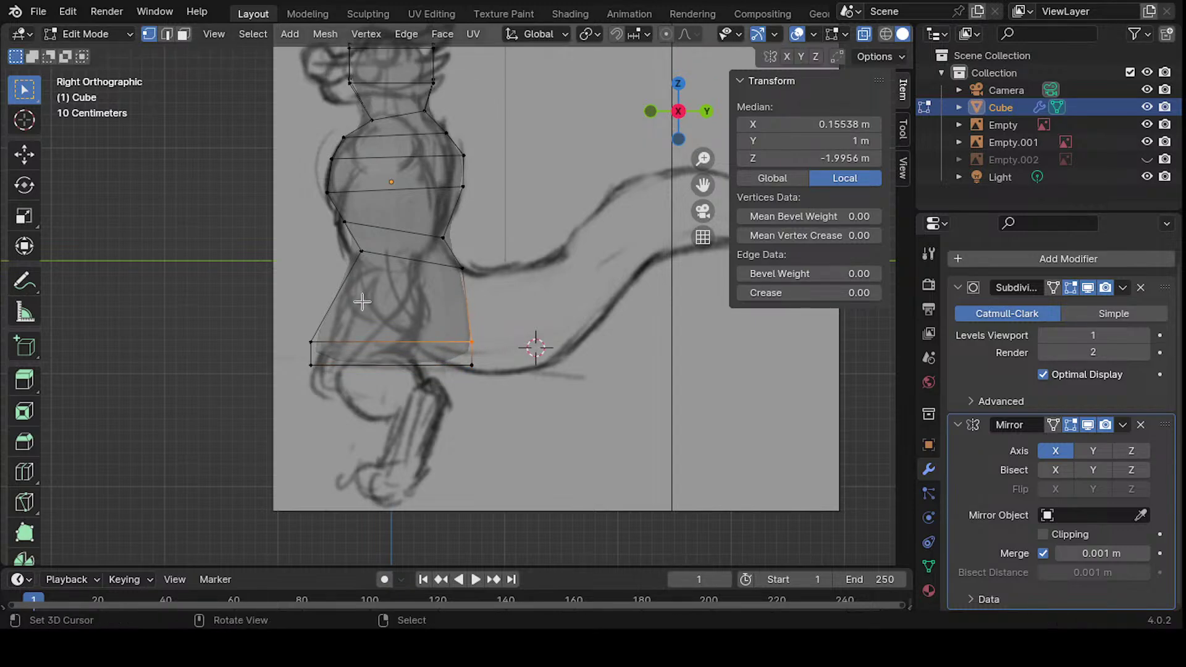
- Try moving the front vertices of the upper and bottom pelvis rows inward toward the sketched hips
left_click(311, 342)
key("g")
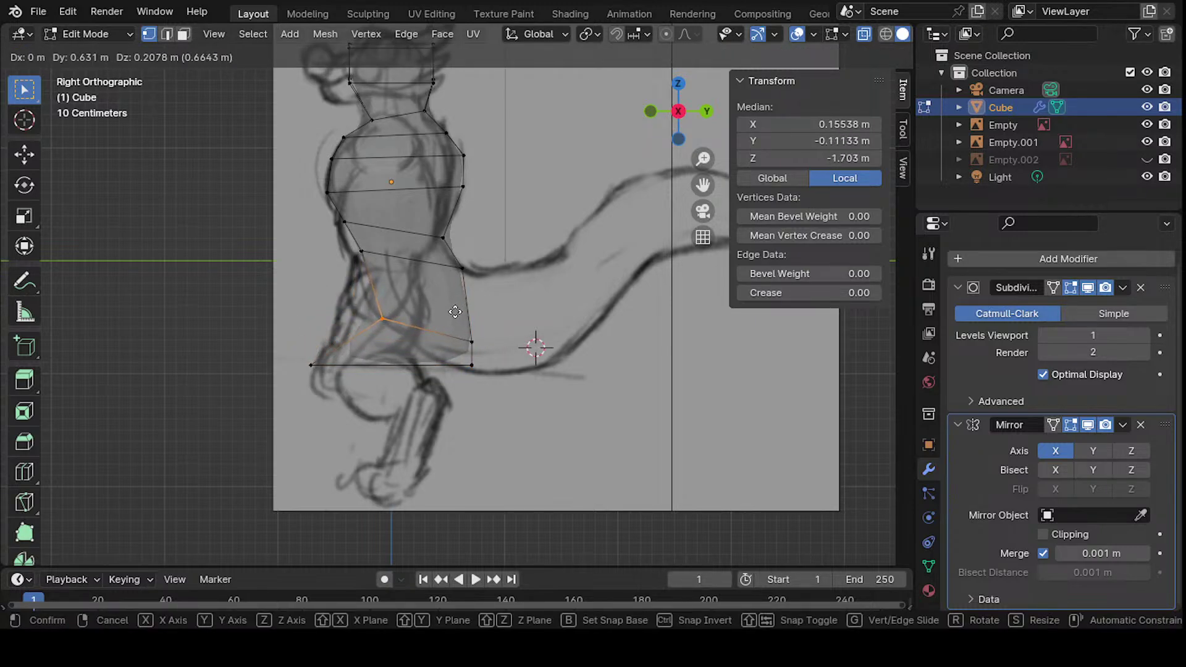
left_click(393, 331)
left_click(312, 355)
key("g")
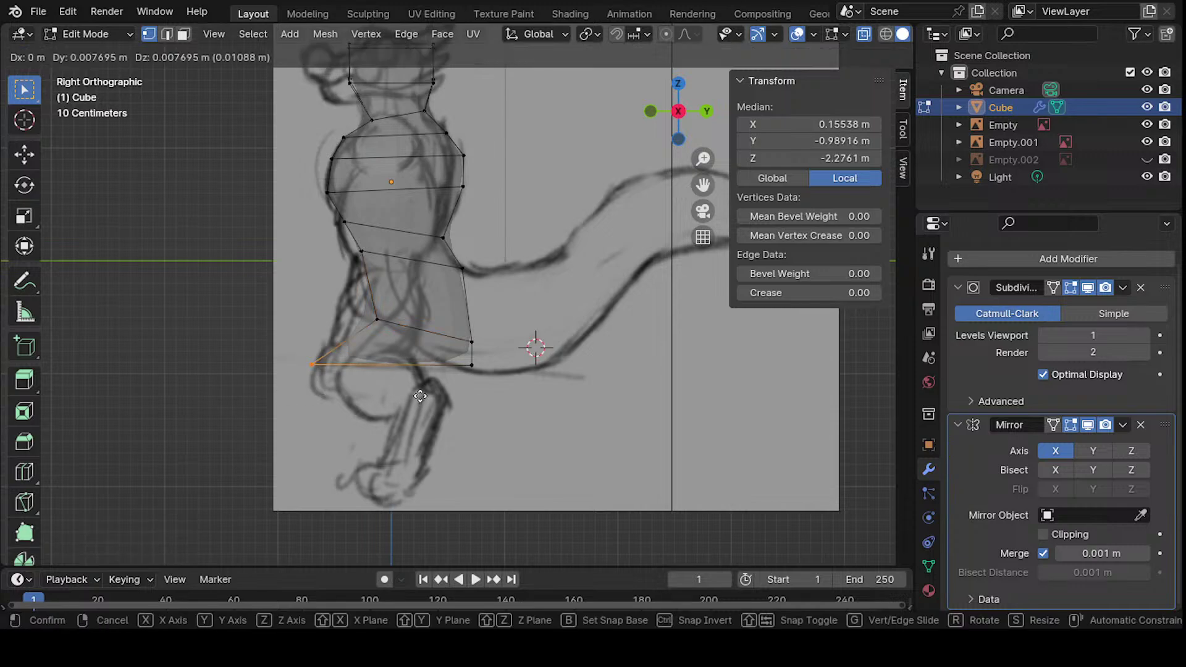
key("x")
left_click(462, 407)
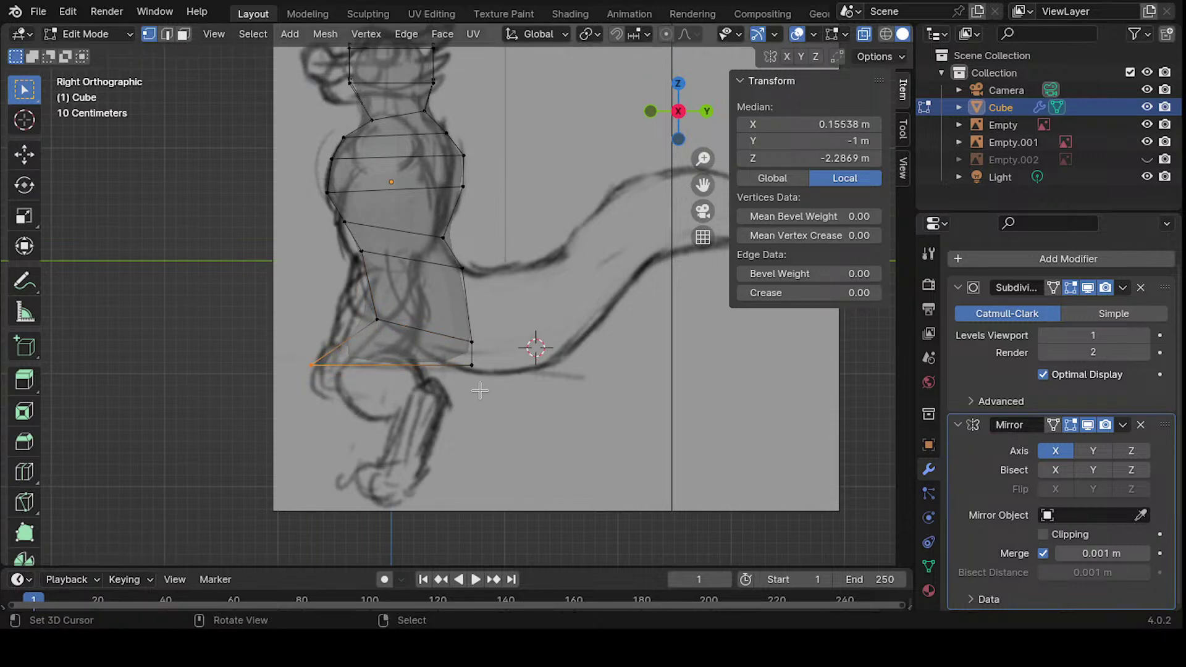
- Undo the recent pelvis, waist, loop cut and back vertex edits, back to the adjusted front of the mid-chest row
key("ctrl+z")
key("ctrl+z")
key("ctrl+z")
key("ctrl+z")
key("ctrl+z")
key("ctrl+z")
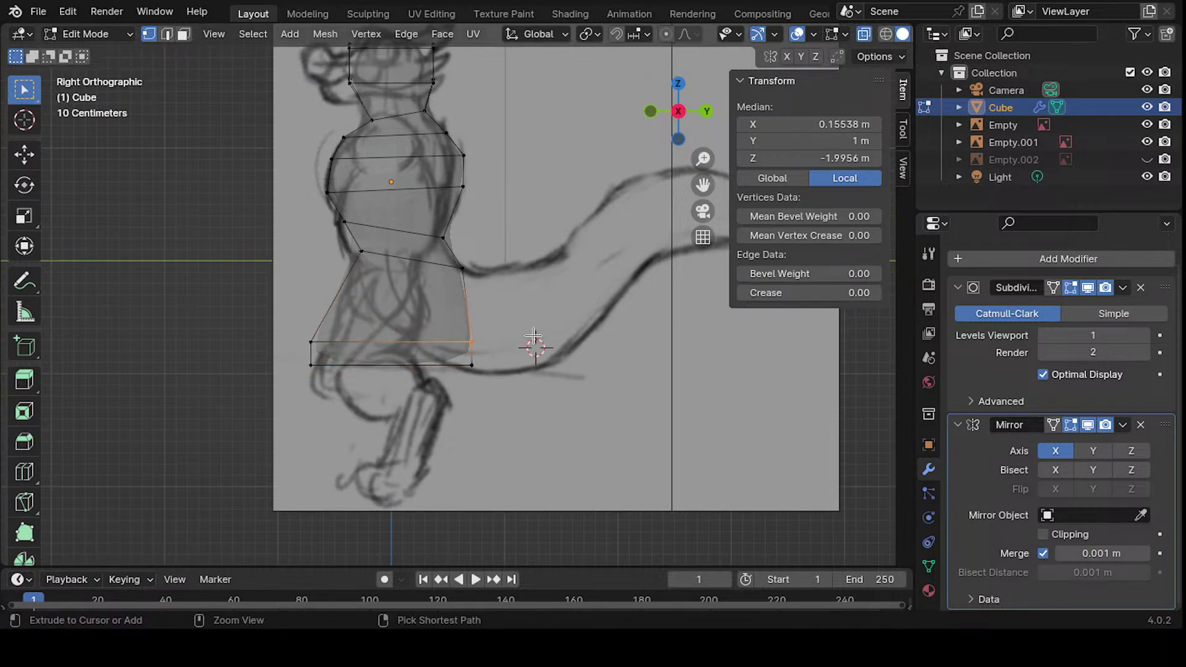
key("ctrl+z")
key("ctrl+z")
key("ctrl+z")
key("ctrl+z")
key("ctrl+z")
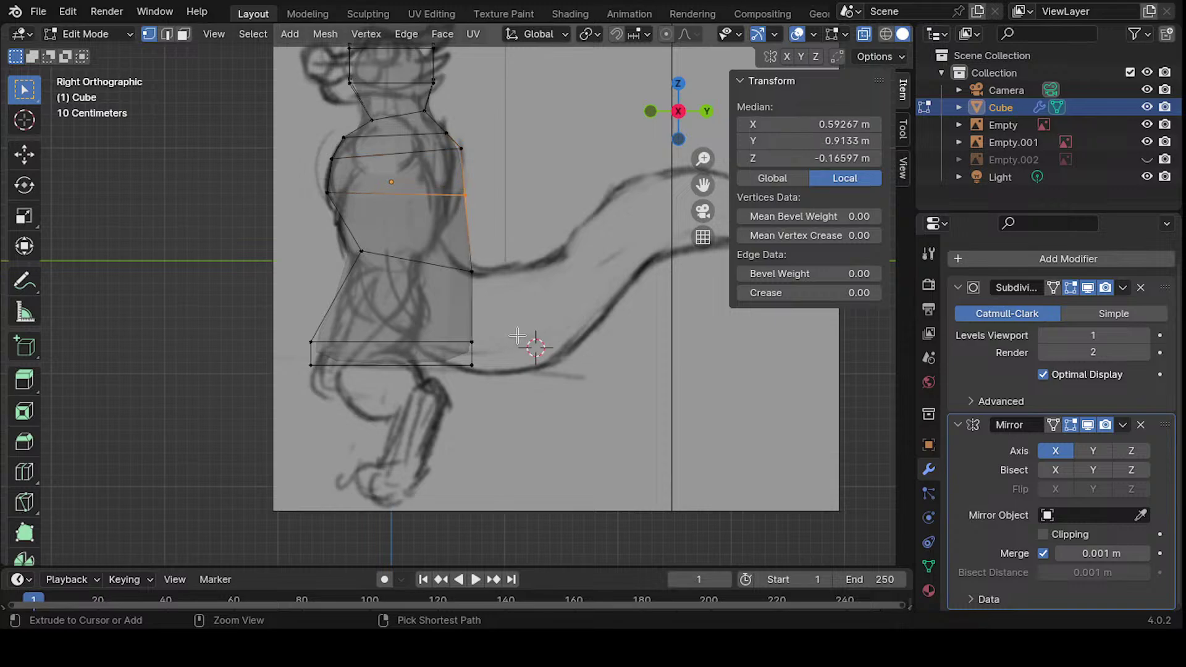
- Flatten the shoulder row by scaling its vertices to 0 along Z
scroll(457, 182, "up", 5)
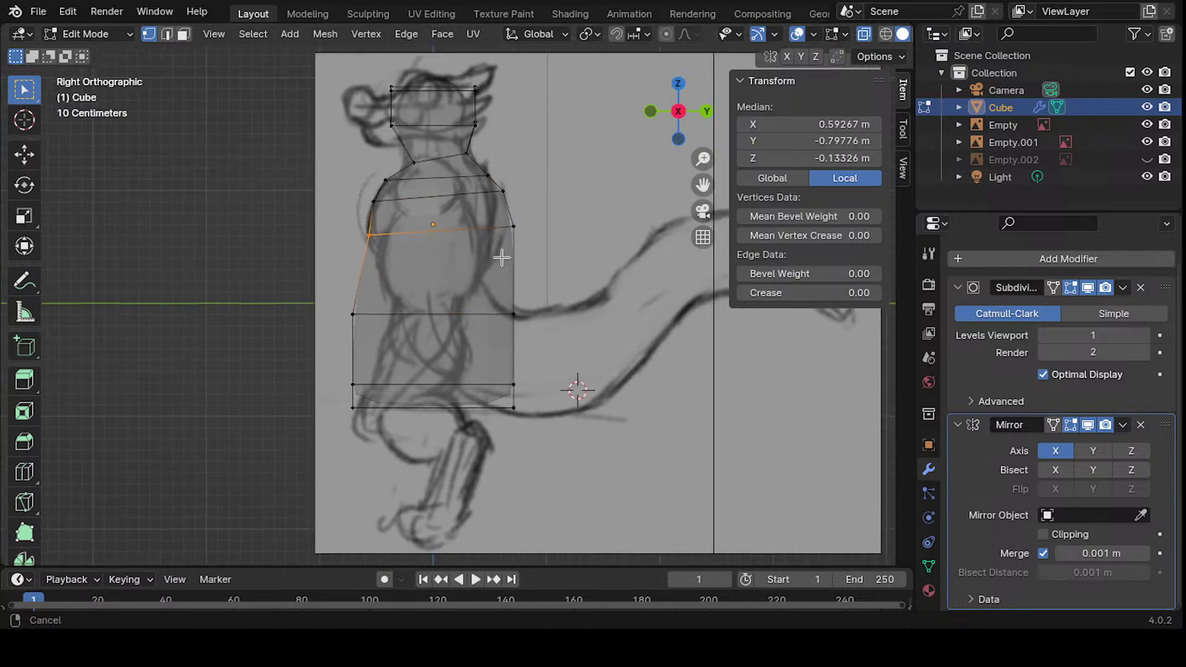
left_click_drag(331, 222, 556, 464)
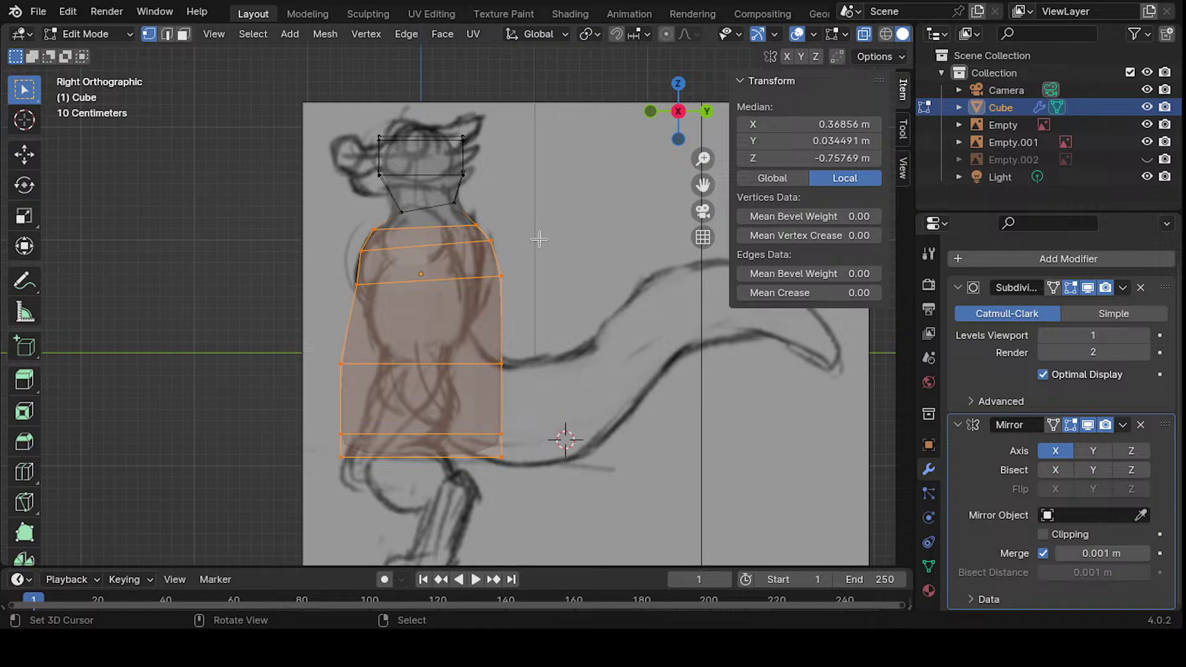
left_click_drag(348, 224, 497, 234)
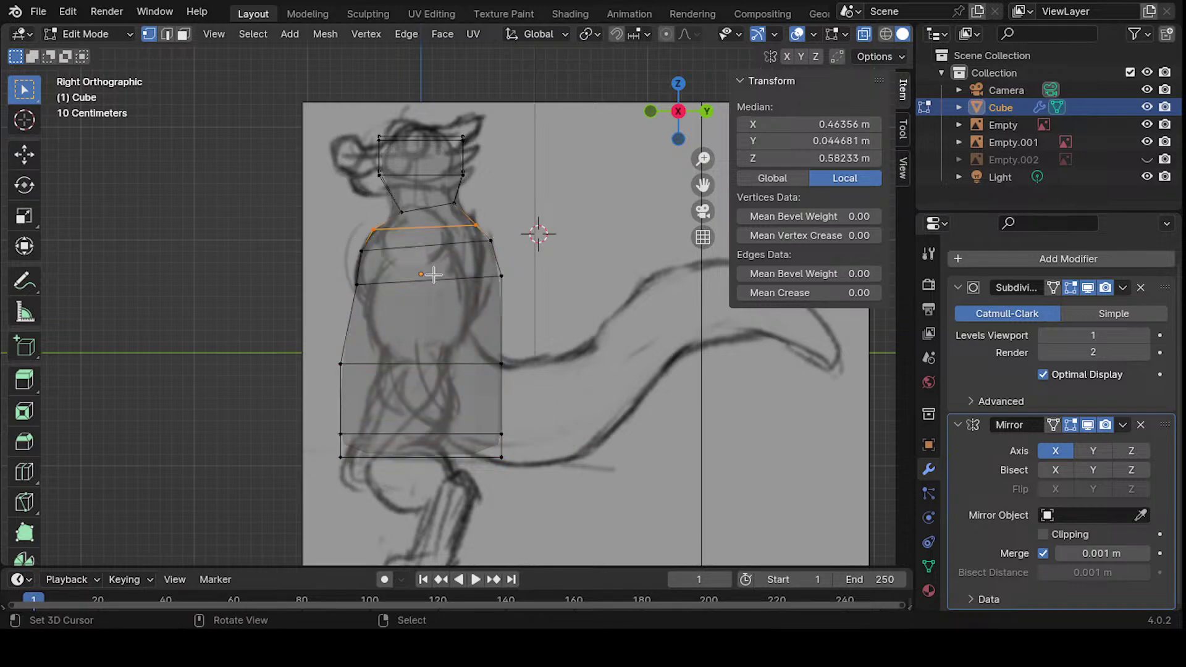
key("s")
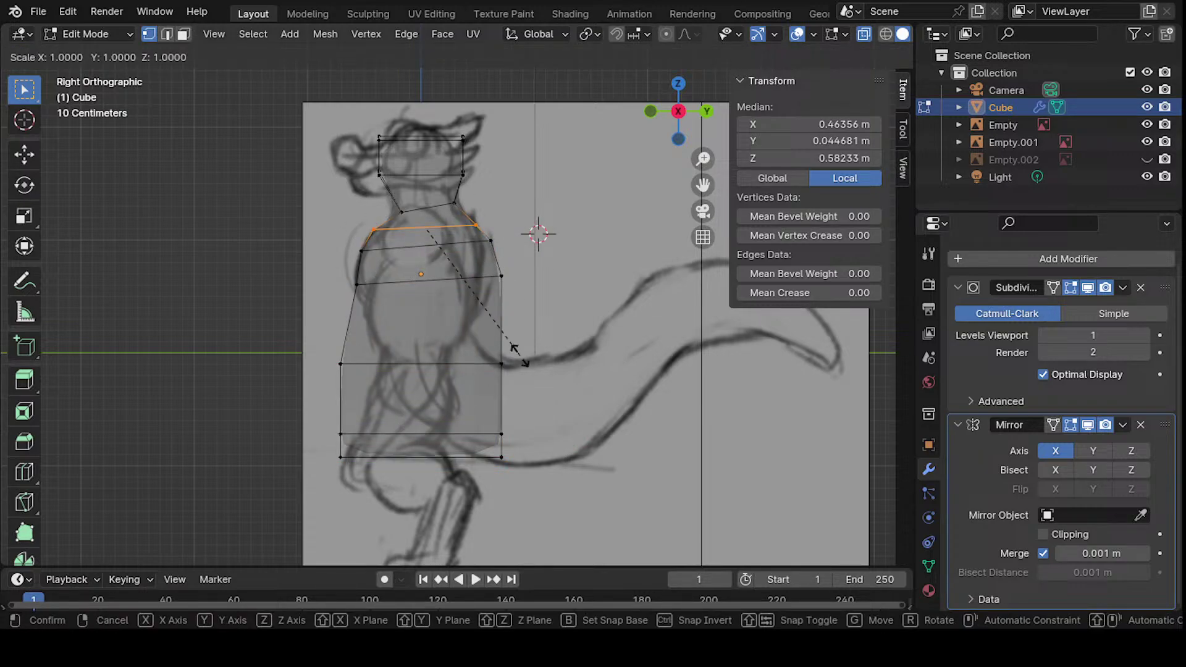
key("z")
key("0")
key("Return")
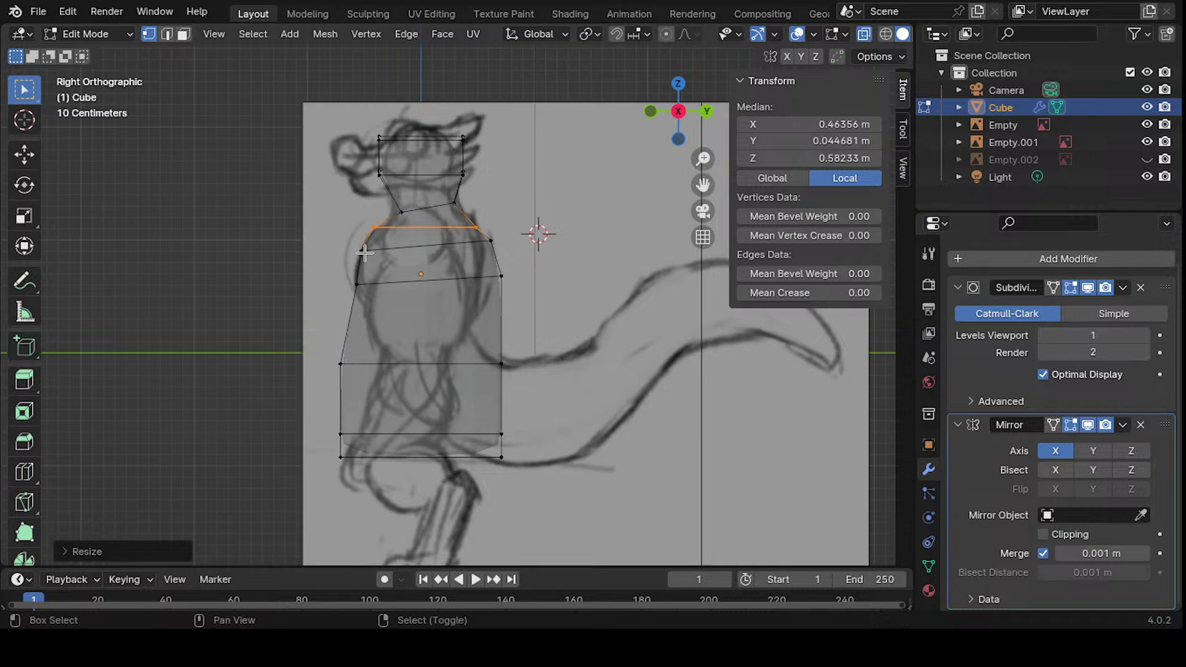
- Flatten the upper chest row and the mid-chest row by scaling each to 0 along Z
left_click_drag(351, 236, 393, 252)
left_click_drag(534, 265, 534, 266)
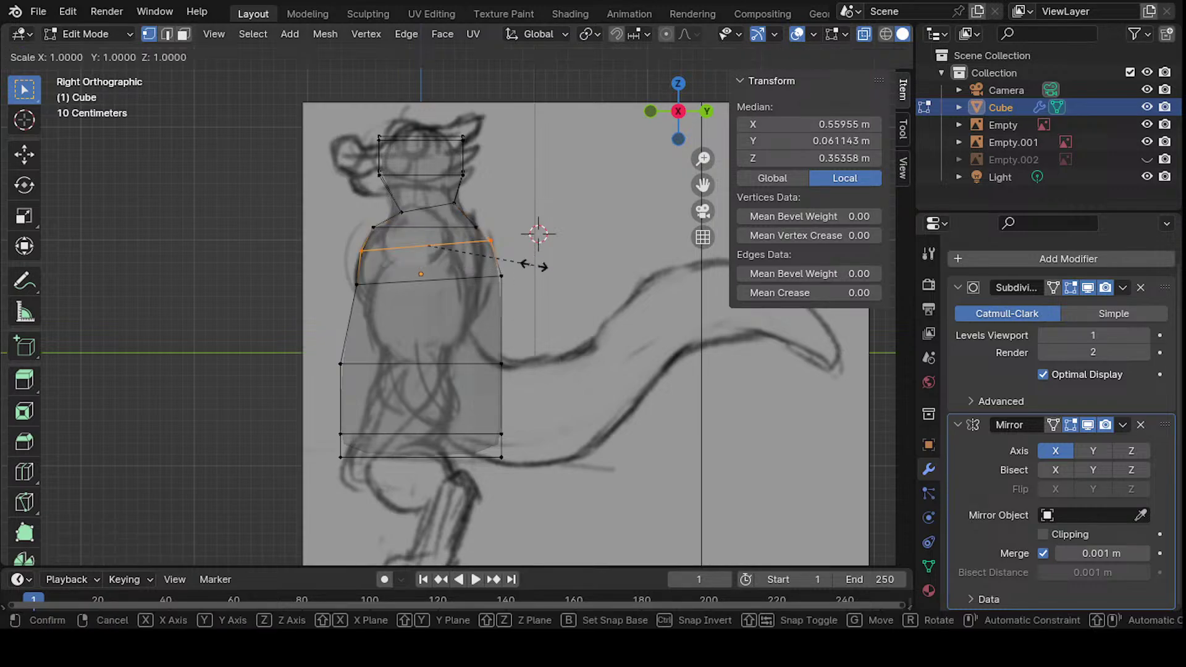
left_click_drag(328, 273, 503, 346)
key("s")
key("z")
key("0")
key("Return")
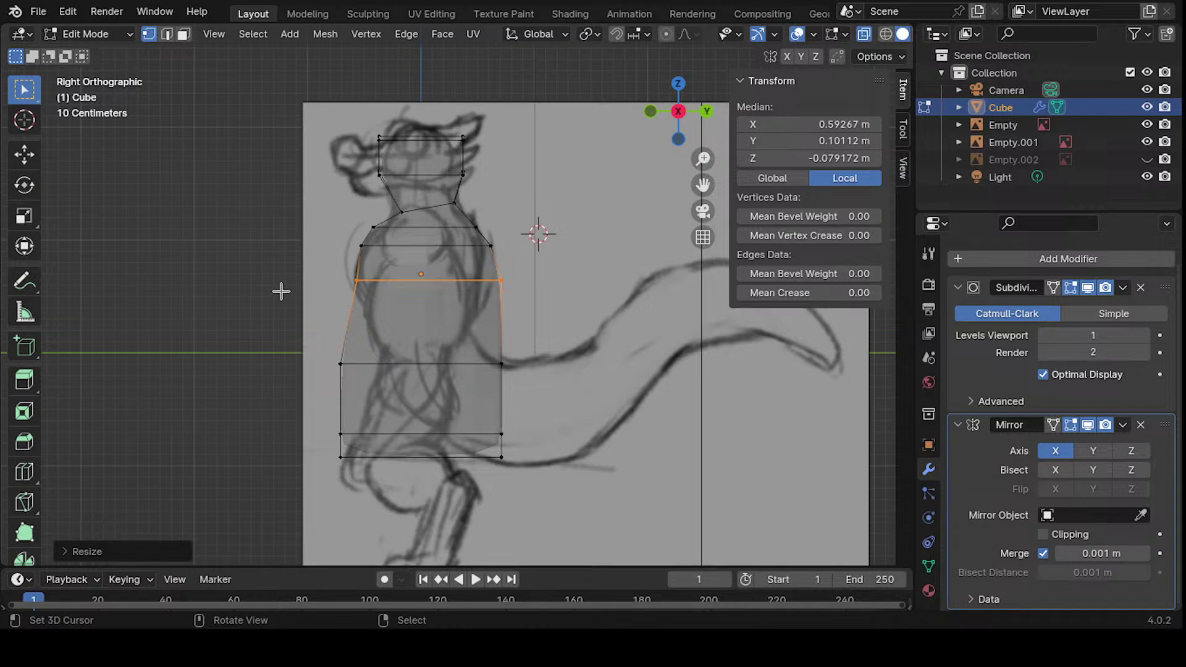
- Flatten the waist row by scaling its vertices to 0 along Z
left_click_drag(245, 308, 503, 395)
key("s")
key("z")
key("0")
key("Return")
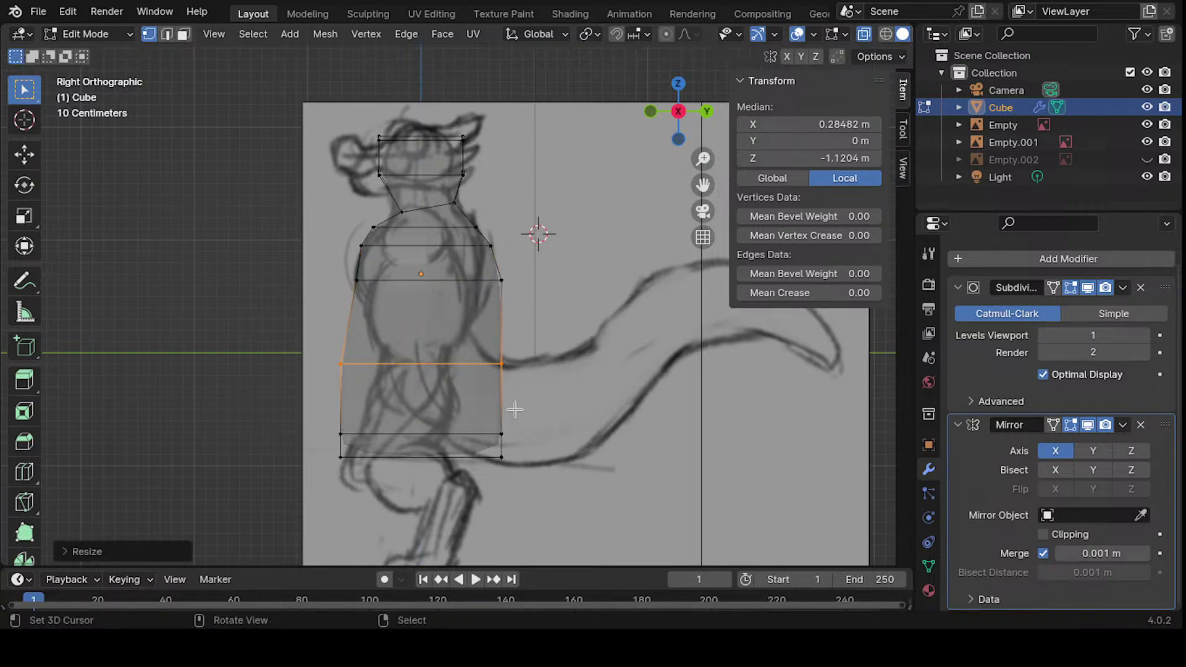
- Flatten the upper and bottom pelvis rows by scaling each to 0 along Z
left_click_drag(297, 408, 532, 447)
key("s")
key("z")
key("0")
key("Return")
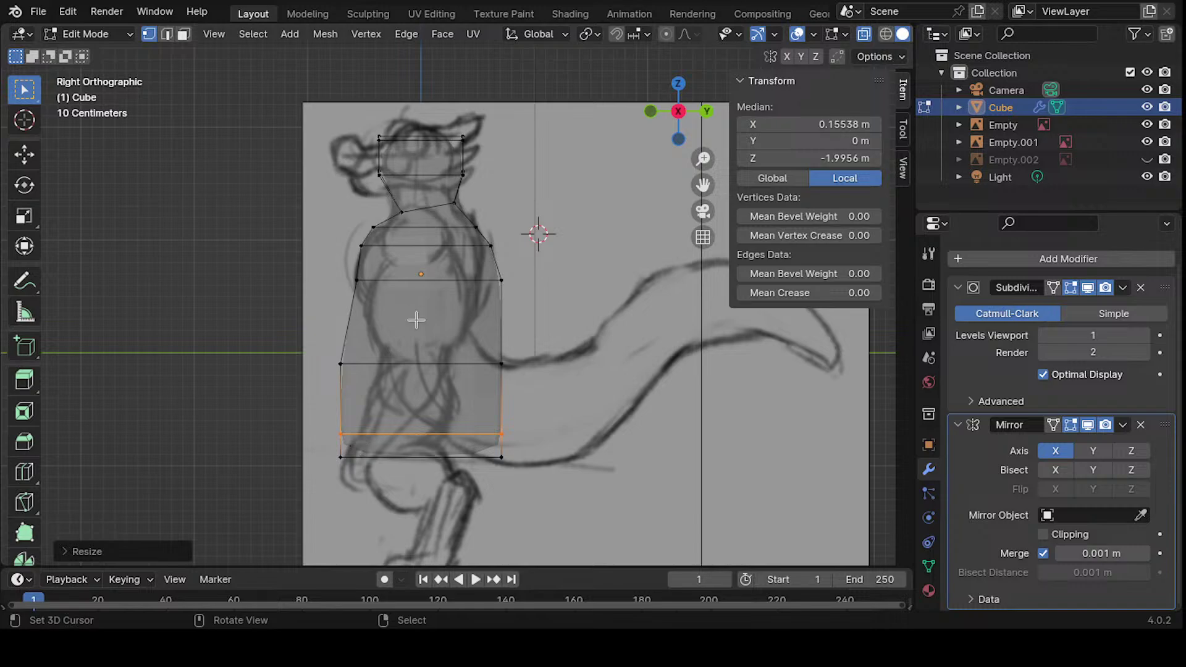
left_click_drag(322, 446, 538, 476)
key("s")
key("z")
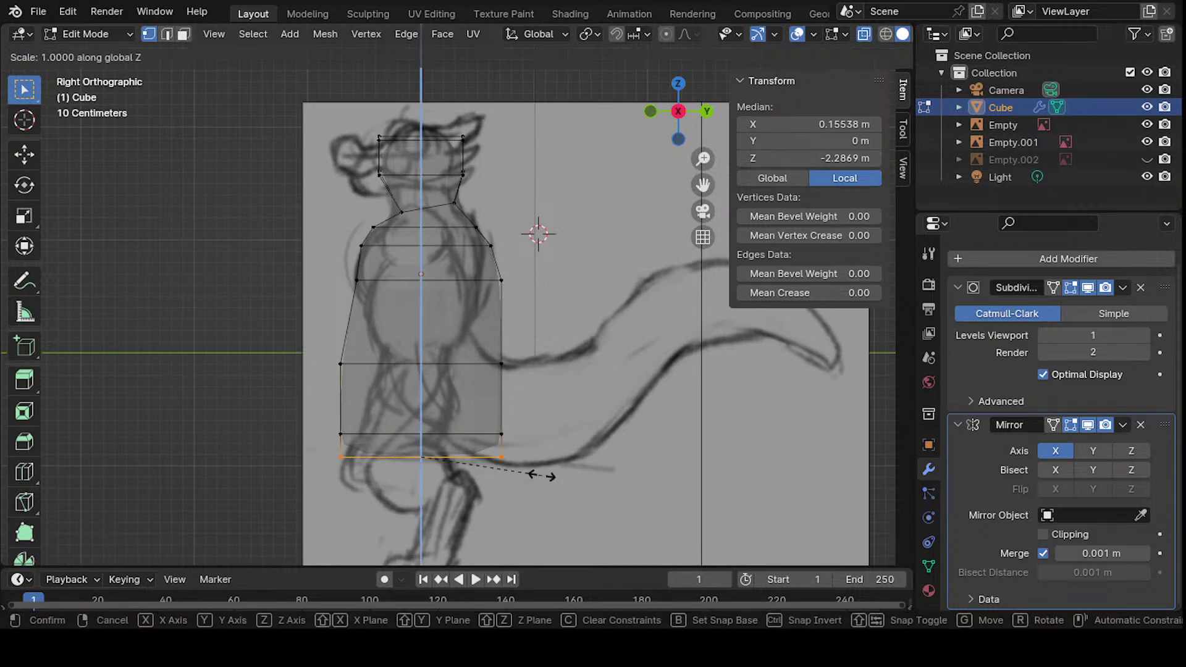
left_click(603, 348)
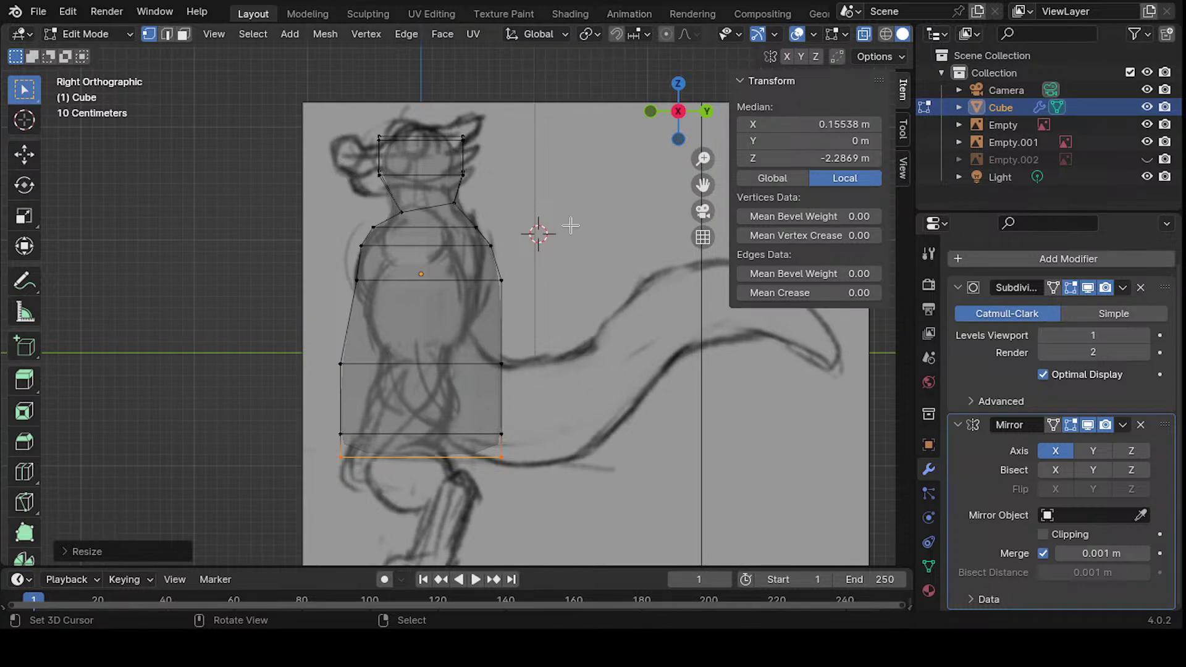
- Move the front waist vertices inward along Y only, to about Y -0.39 m on the sketched belly
left_click(380, 364, "alt")
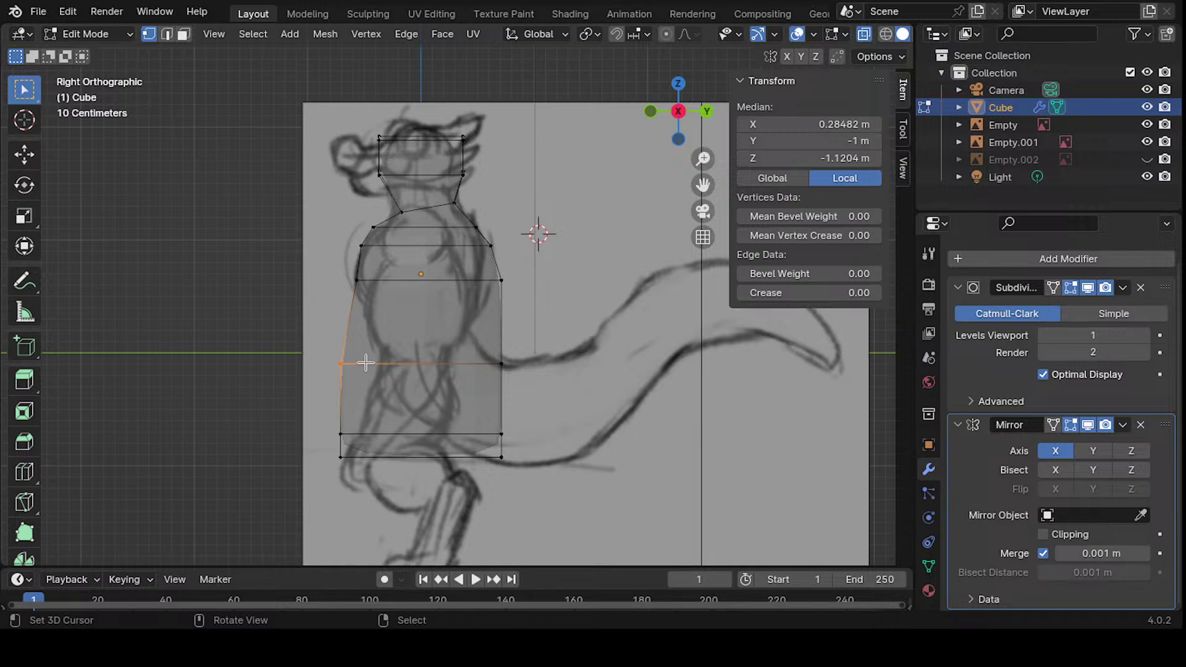
key("g")
key("x")
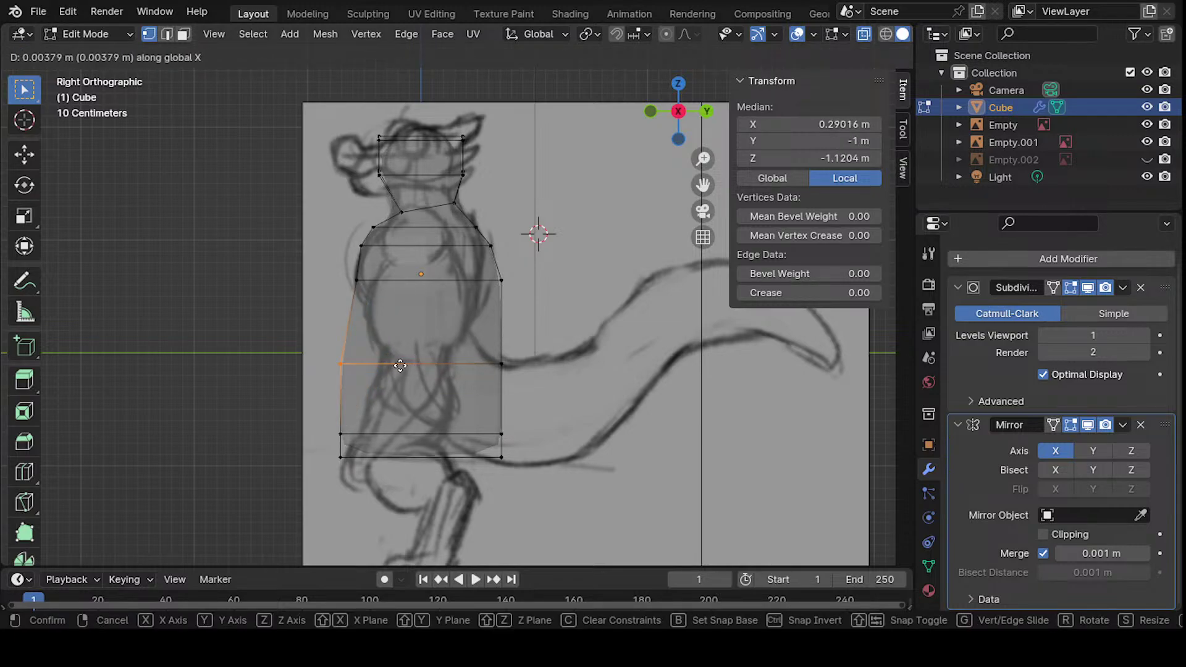
key("y")
left_click(466, 371)
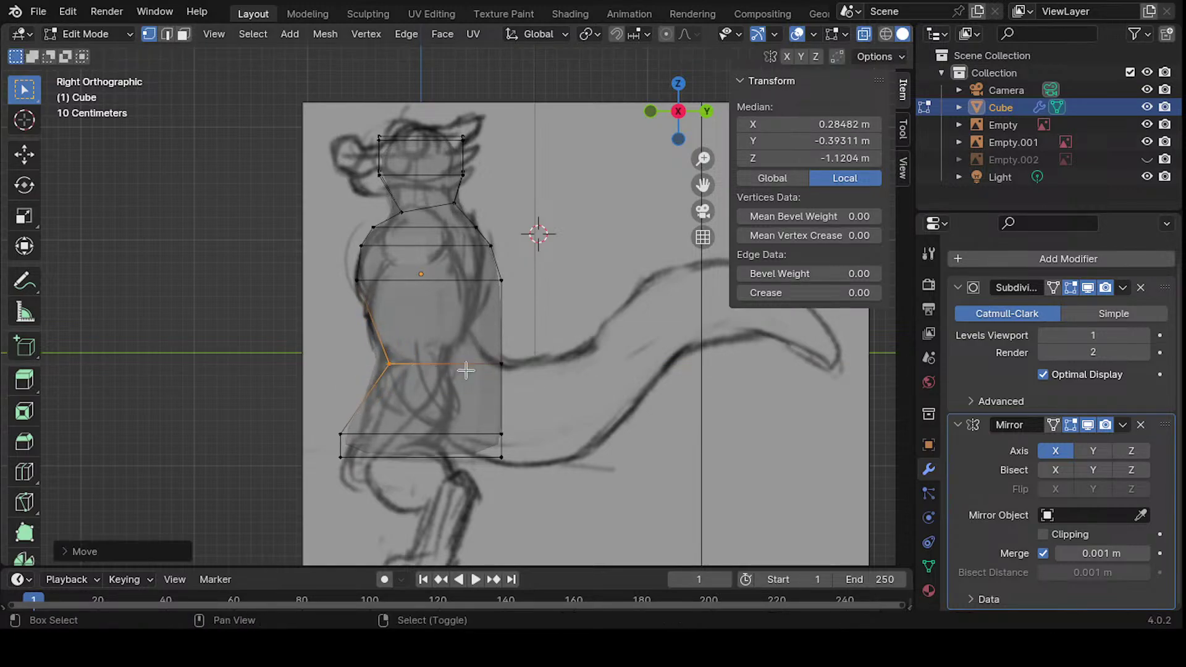
- Move the back waist vertices inward along Y only, to about Y 0.87 m at the base of the sketched tail
middle_click_drag(466, 370, 415, 348, "shift")
left_click(482, 369, "alt")
key("g")
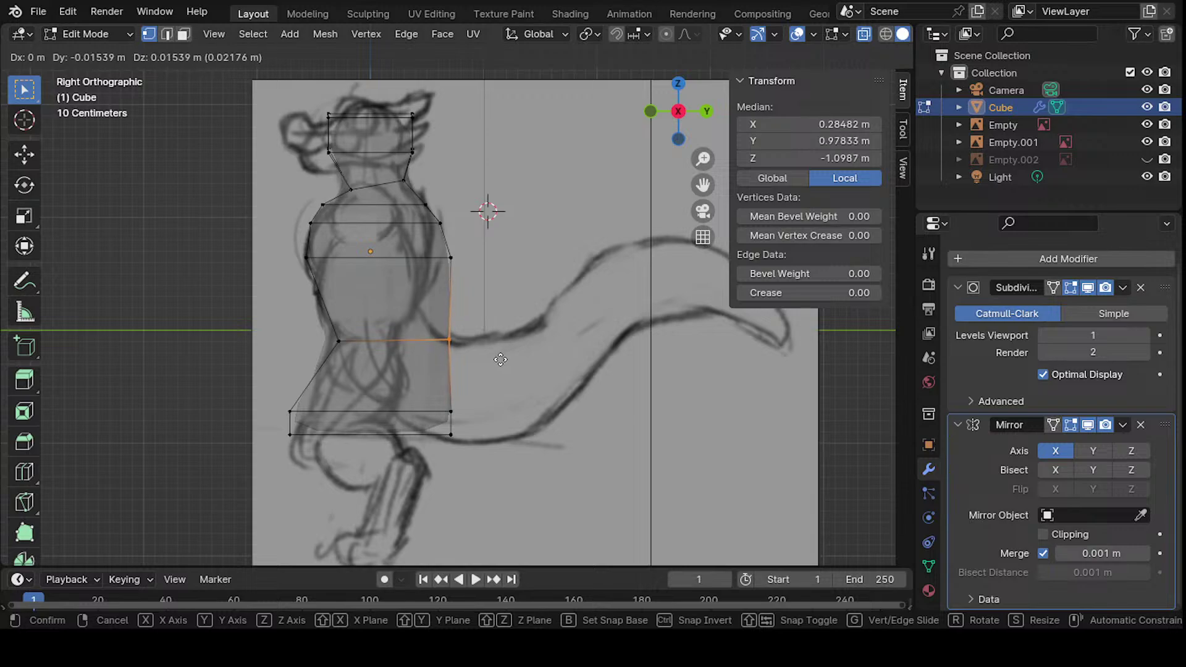
key("x")
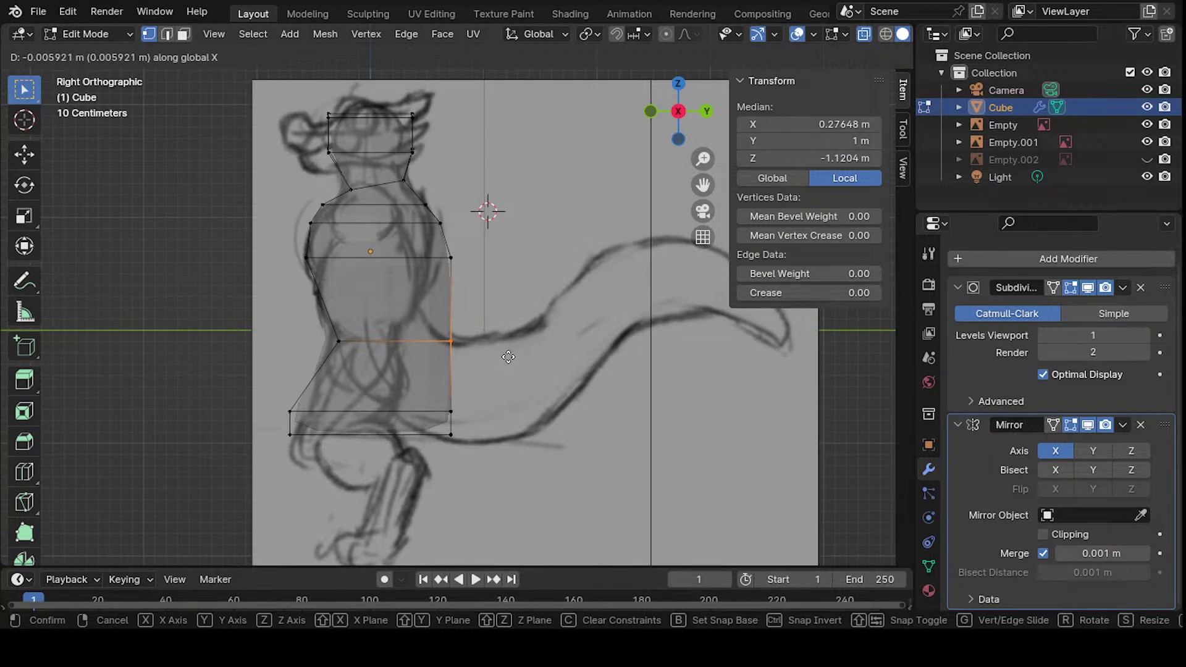
key("g")
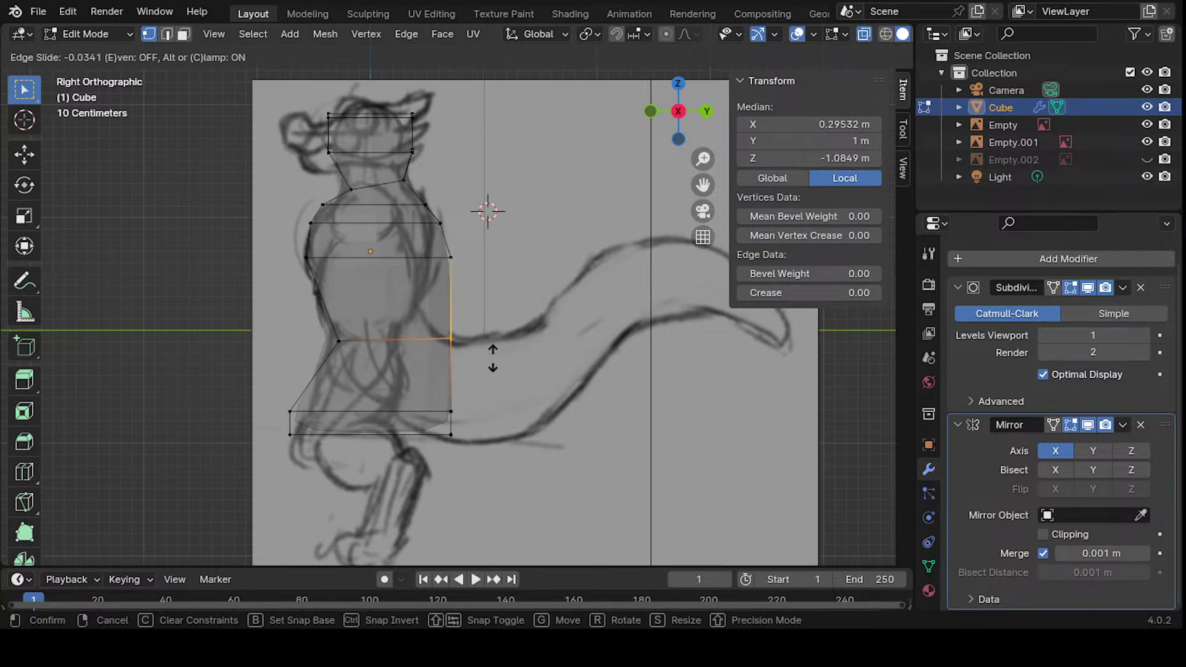
key("g")
key("y")
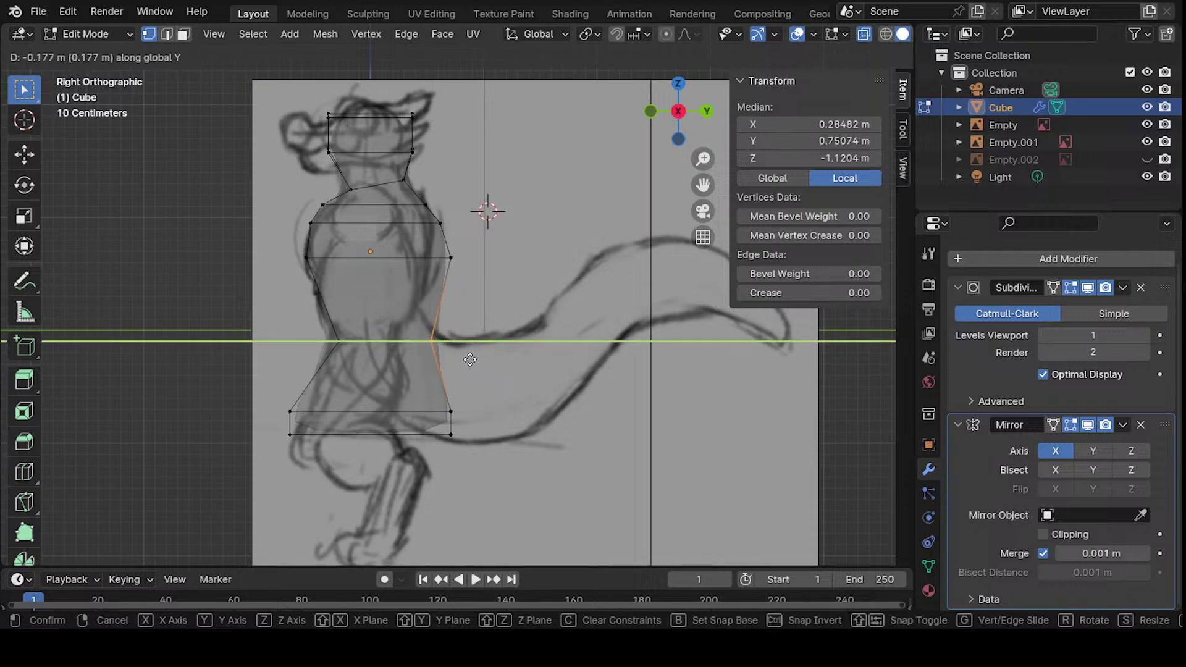
left_click(481, 354)
- Move the back vertices of the mid-chest row inward along Y only, to about Y 0.87 m on the sketched back
middle_click_drag(457, 293, 483, 351, "shift")
left_click_drag(467, 301, 520, 344)
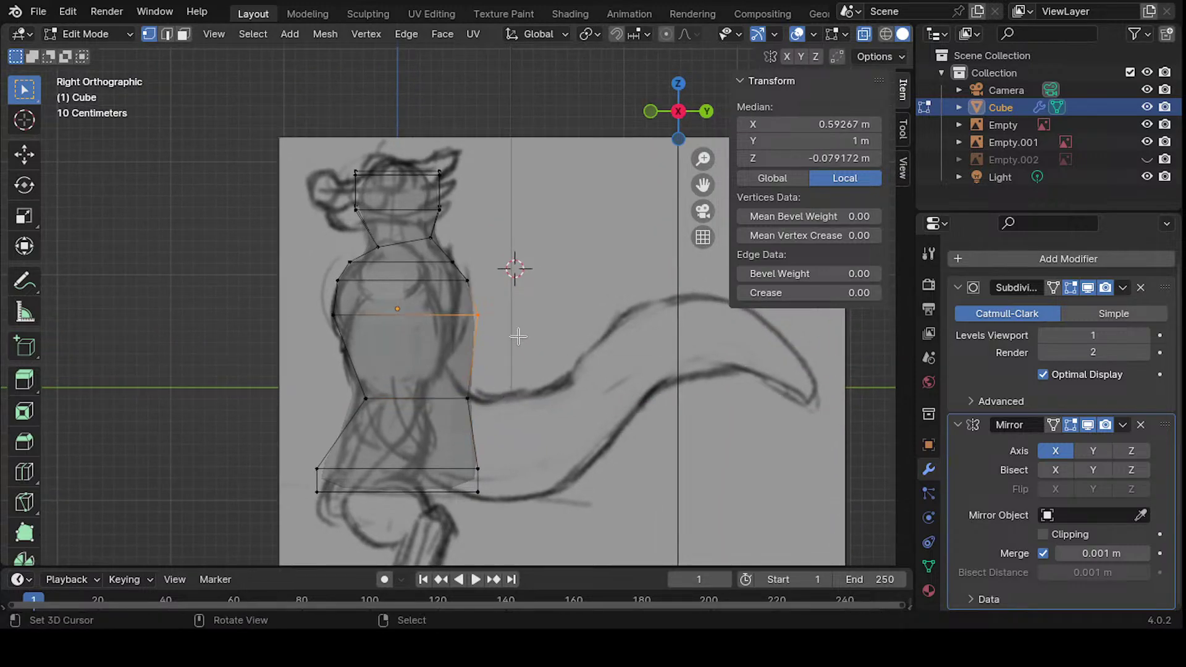
key("g")
key("y")
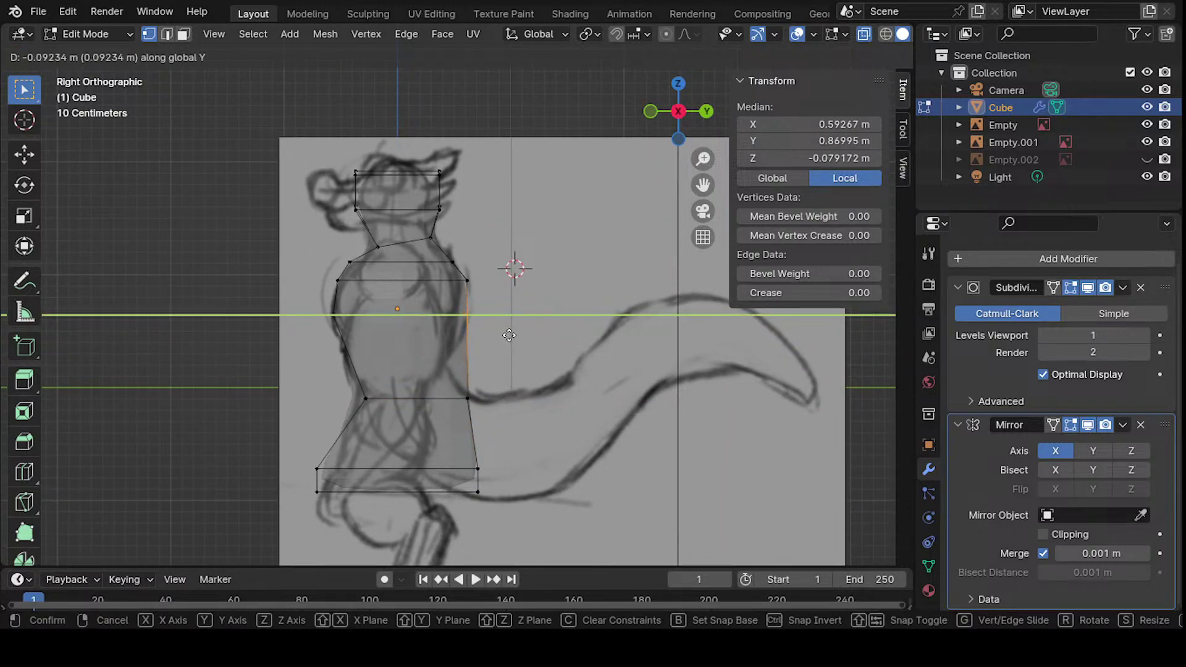
left_click(494, 331)
- Add a centred edge loop between the mid-chest and waist rows and move its back vertices inward along Y to about 0.63 m
key("ctrl+r")
left_click(373, 355)
right_click(562, 364)
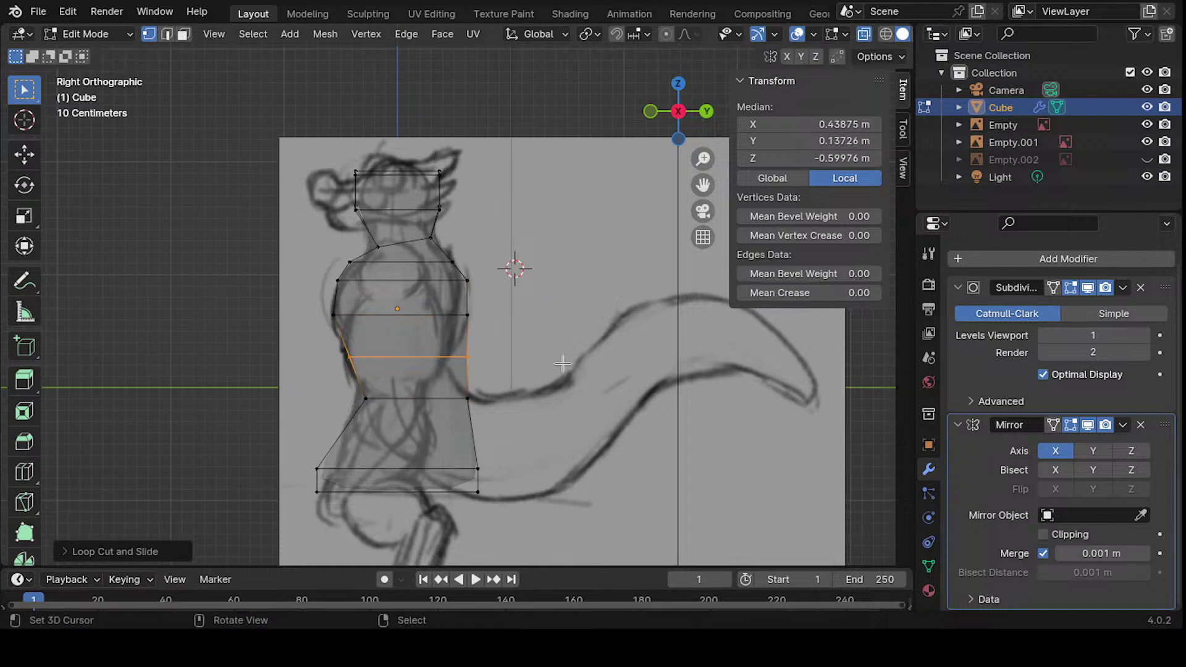
left_click(466, 335)
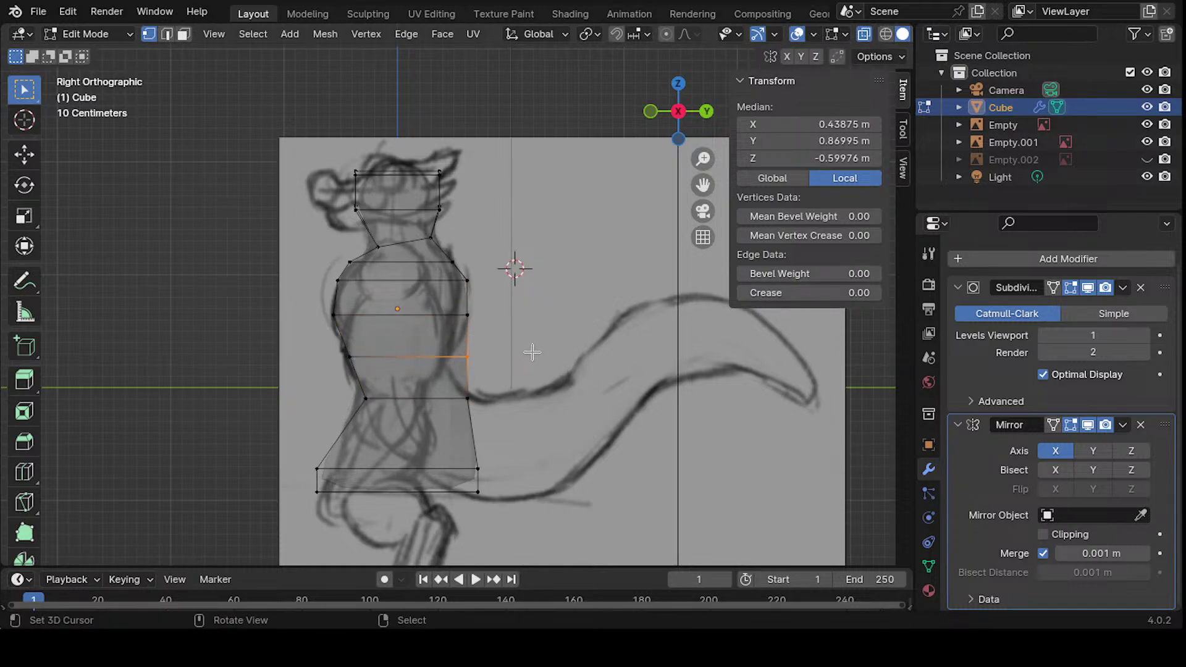
key("g")
key("y")
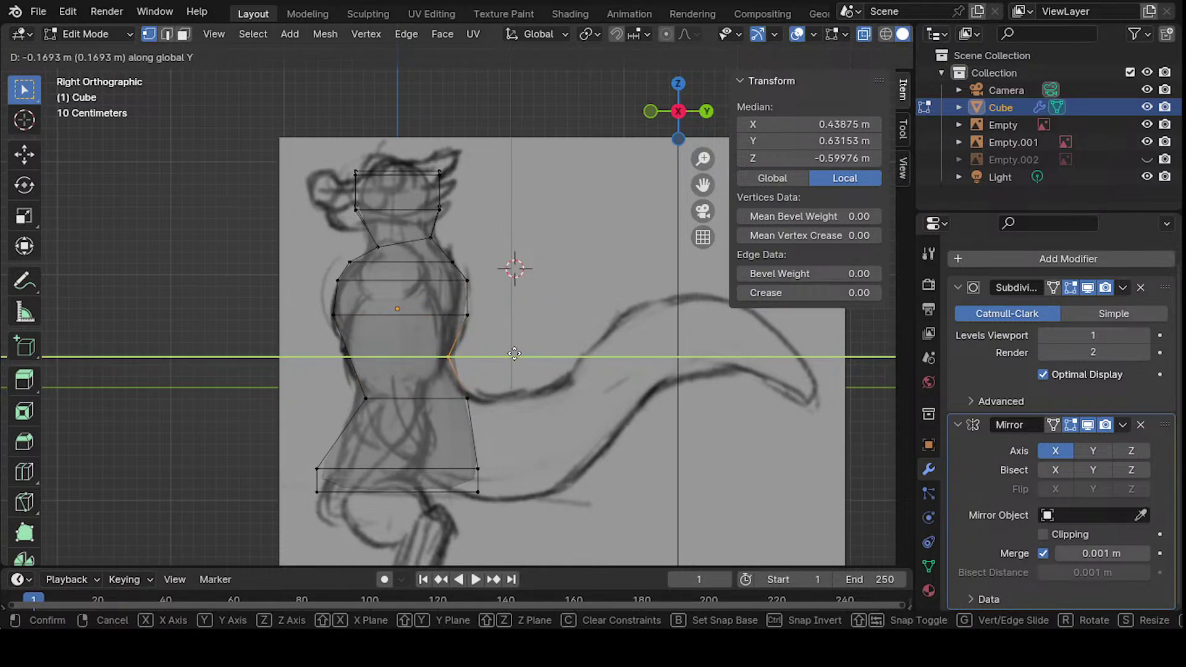
left_click(514, 353)
- Add an edge loop just above the waist row and move its back vertices inward along Y to about 0.69 m
middle_click_drag(405, 398, 472, 325, "shift")
key("ctrl+r")
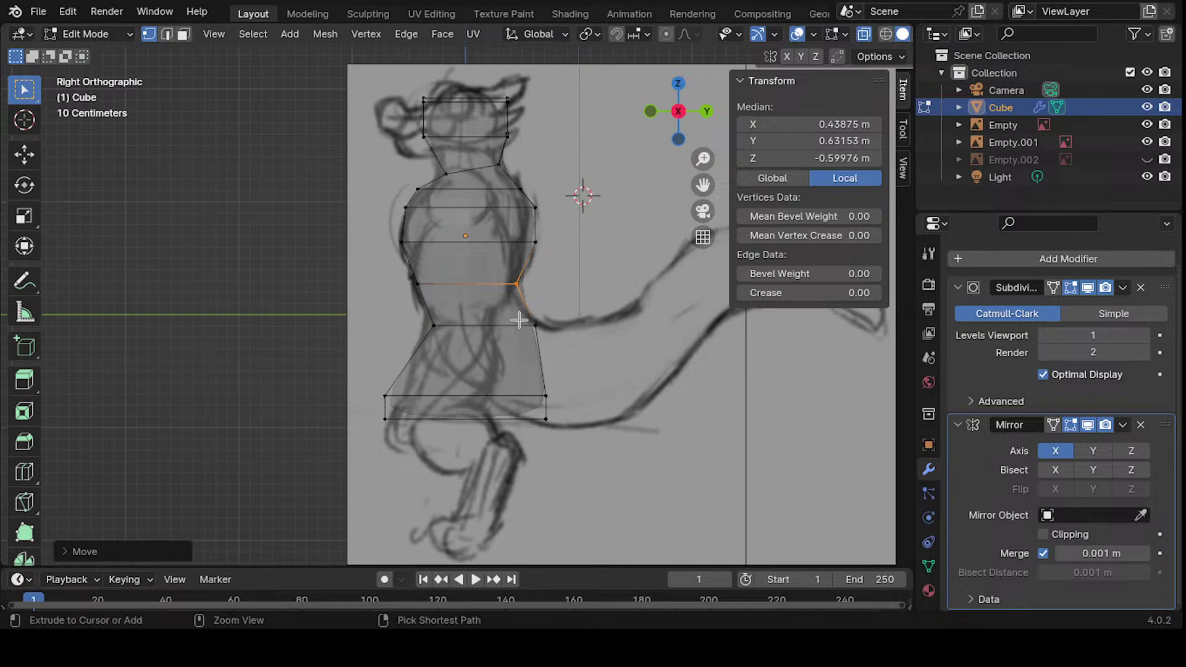
left_click(522, 310)
left_click(605, 312)
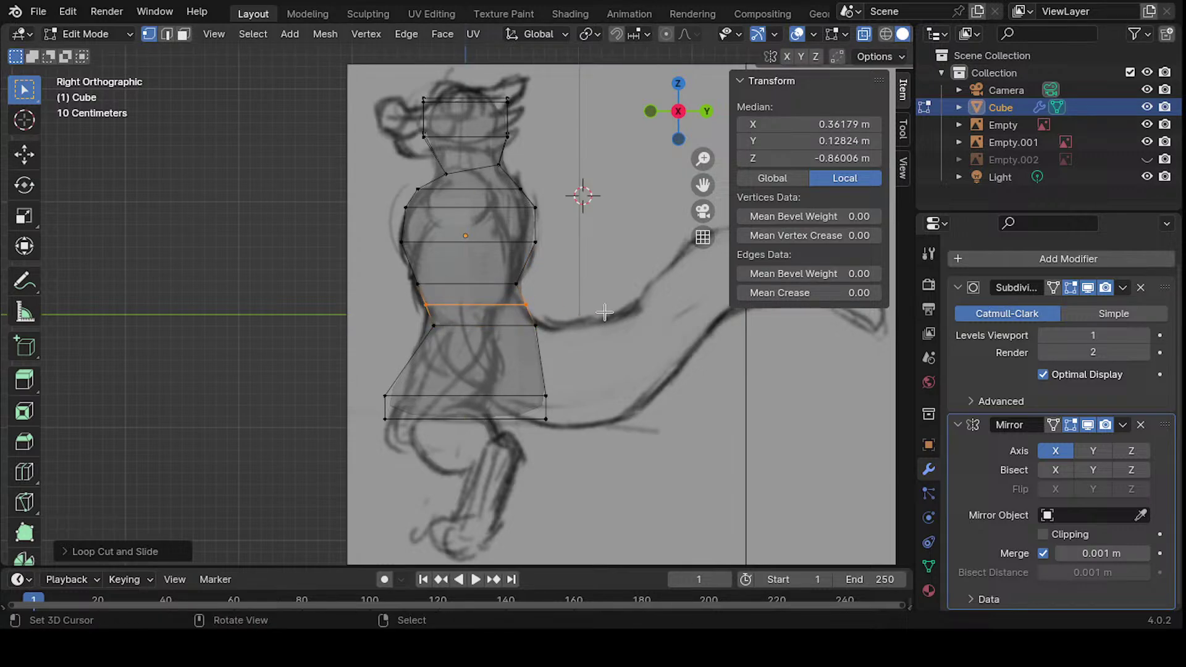
left_click(513, 307)
key("g")
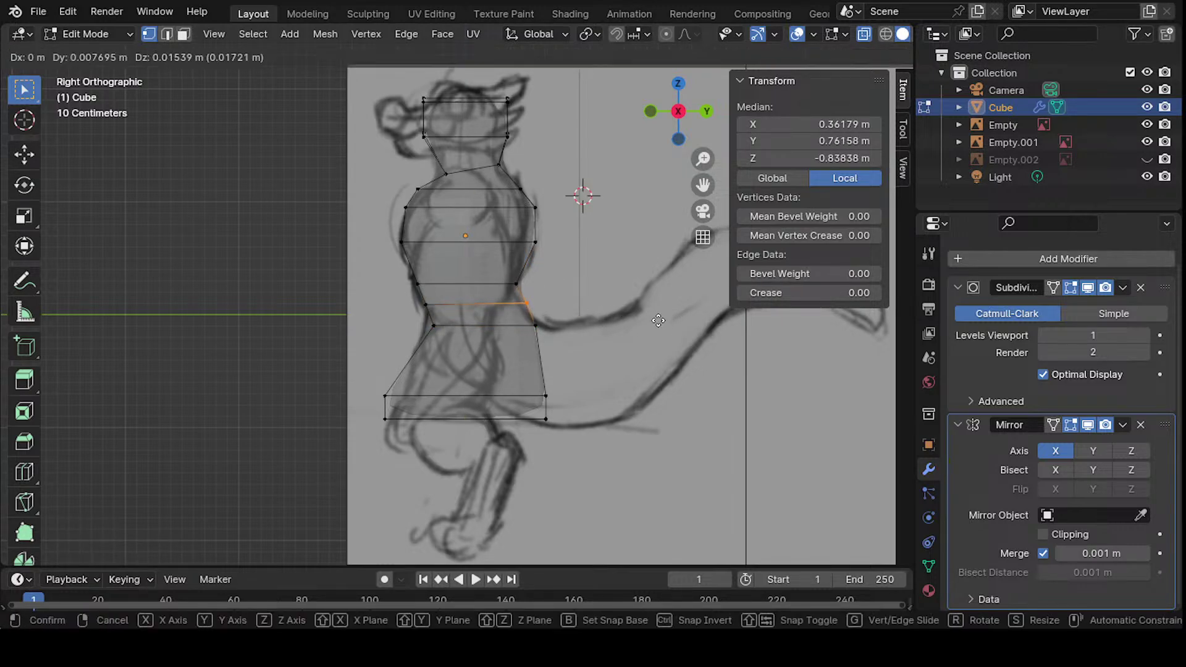
key("y")
left_click(573, 328)
- Move the back waist vertices outward along Y only, to about Y 0.96 m at the top of the sketched tail
middle_click_drag(573, 328, 517, 318, "shift")
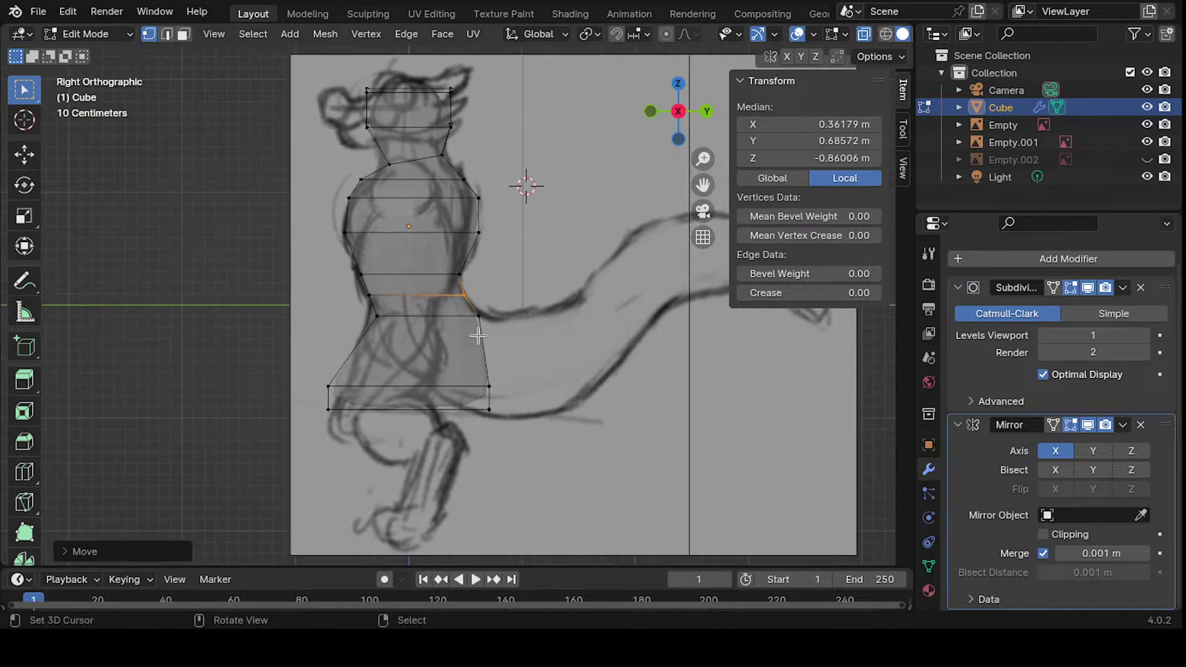
left_click(537, 350, "shift")
key("g")
key("x")
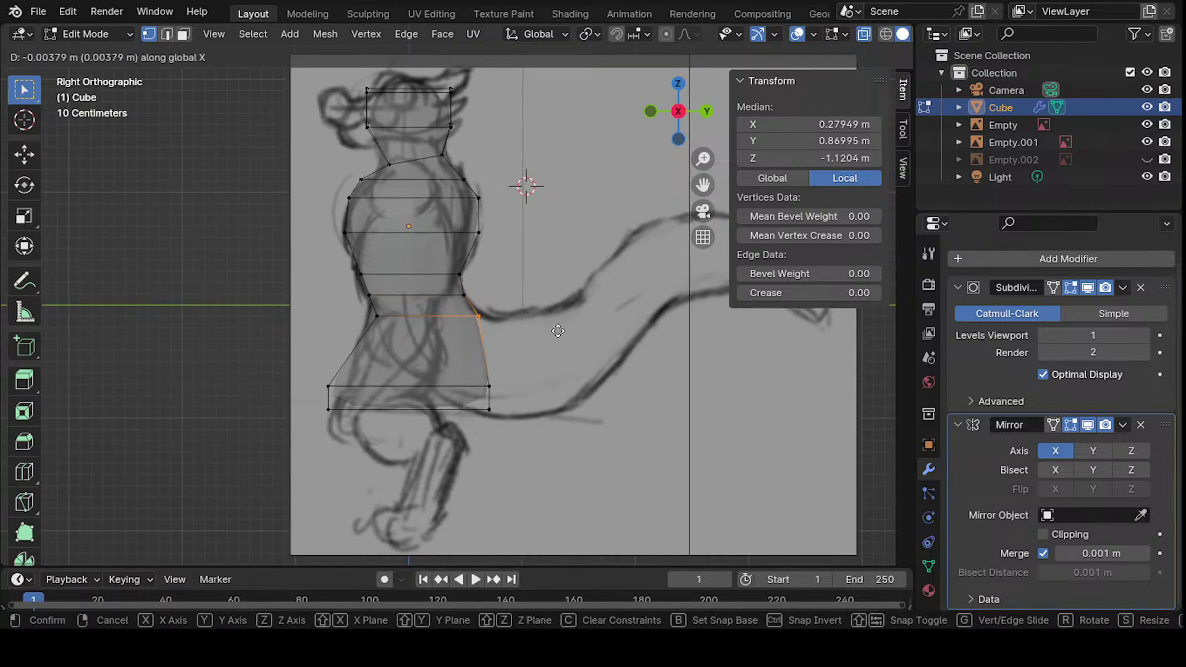
key("g")
key("Escape")
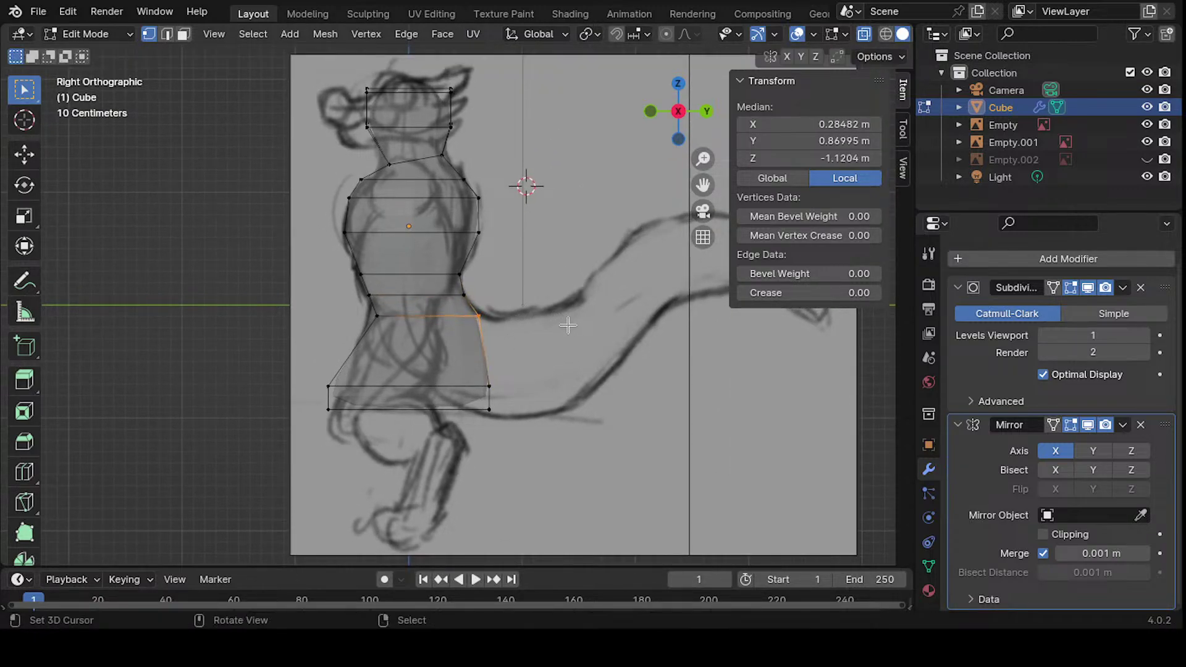
key("g")
key("y")
left_click(574, 321)
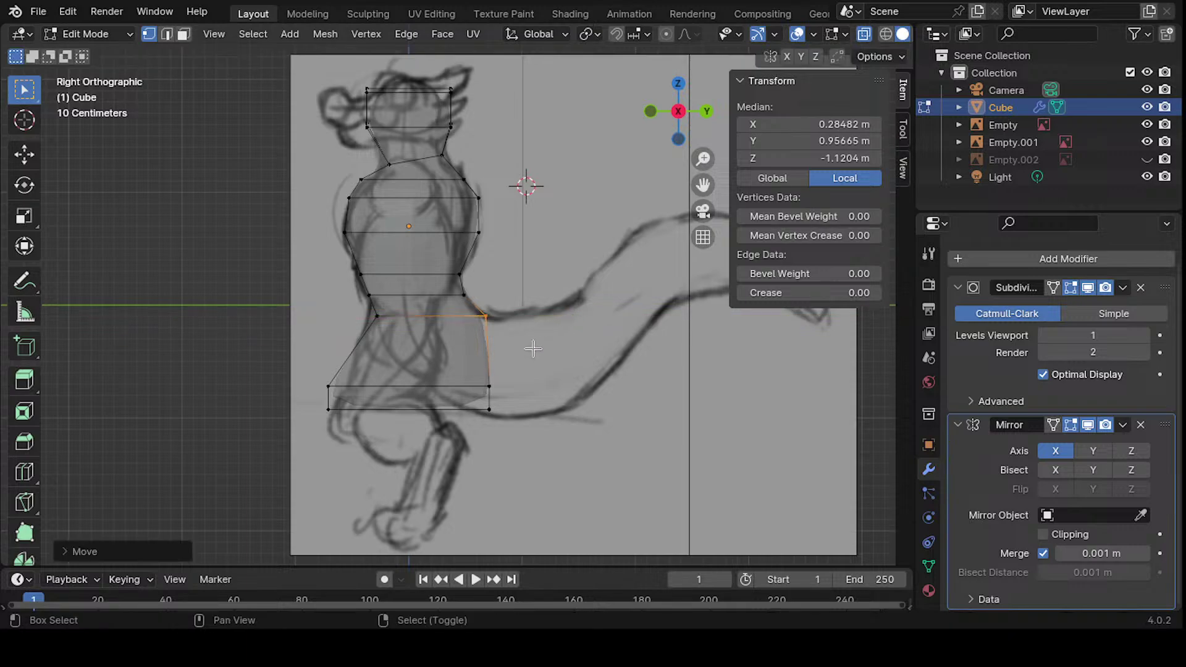
- Move the front vertices of the upper pelvis row backward along Y only, to about Y 0.25 m
middle_click_drag(495, 383, 491, 371, "shift")
left_click_drag(466, 356, 507, 386)
left_click_drag(310, 367, 413, 402)
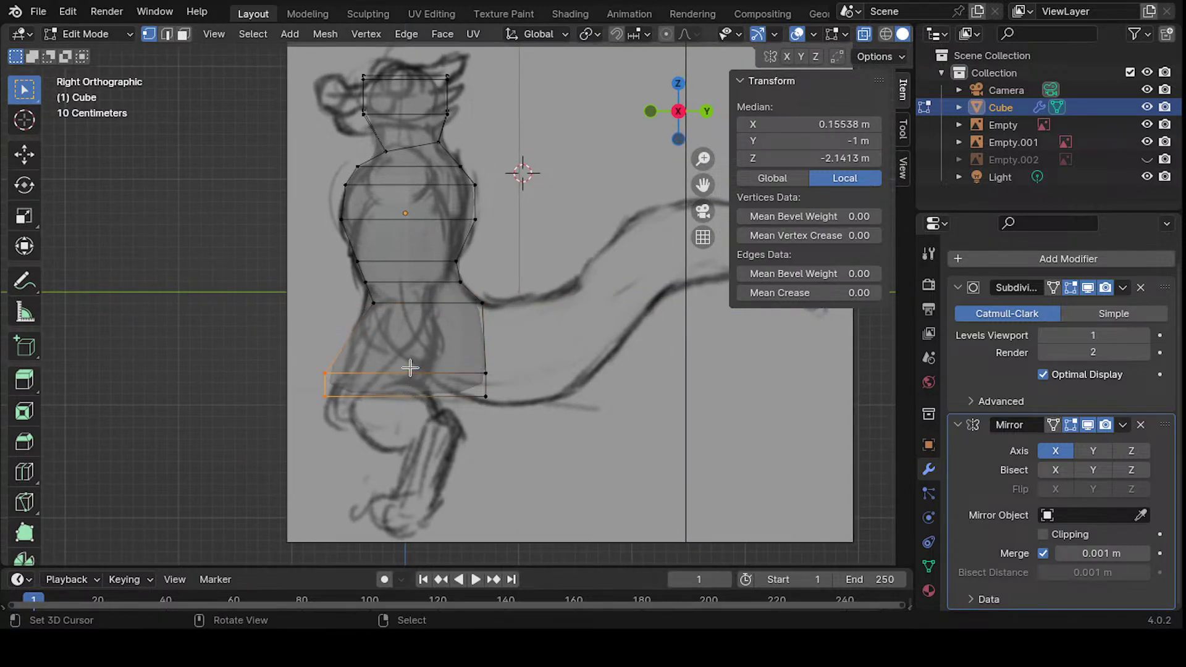
left_click(321, 356)
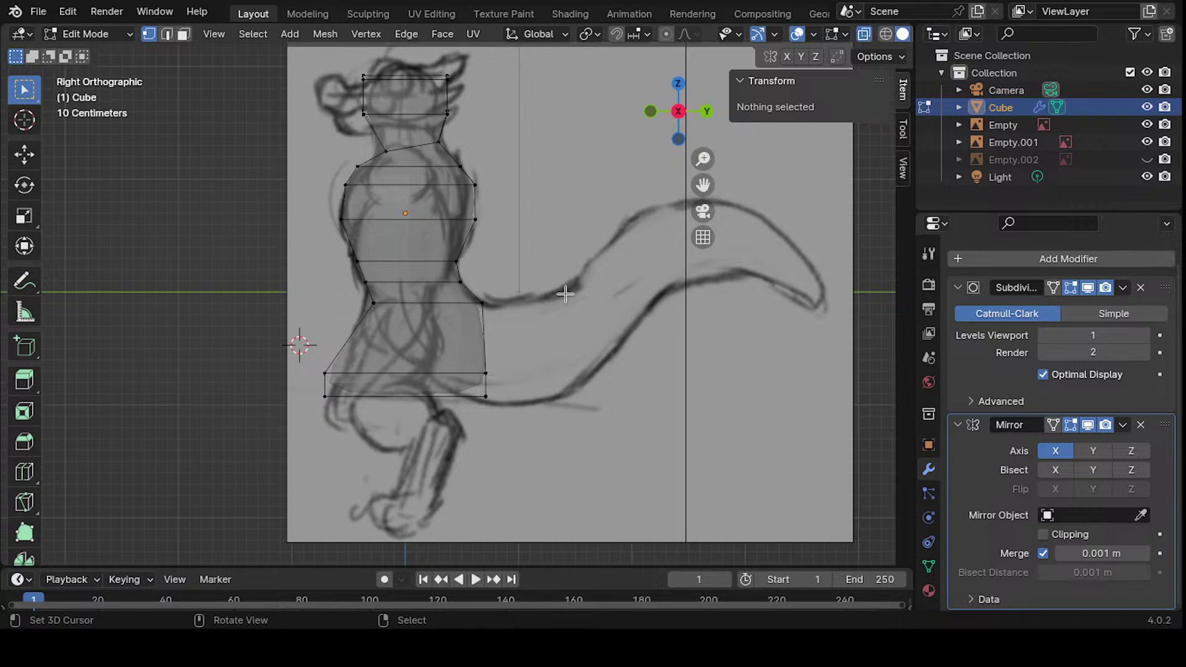
key("KP_1")
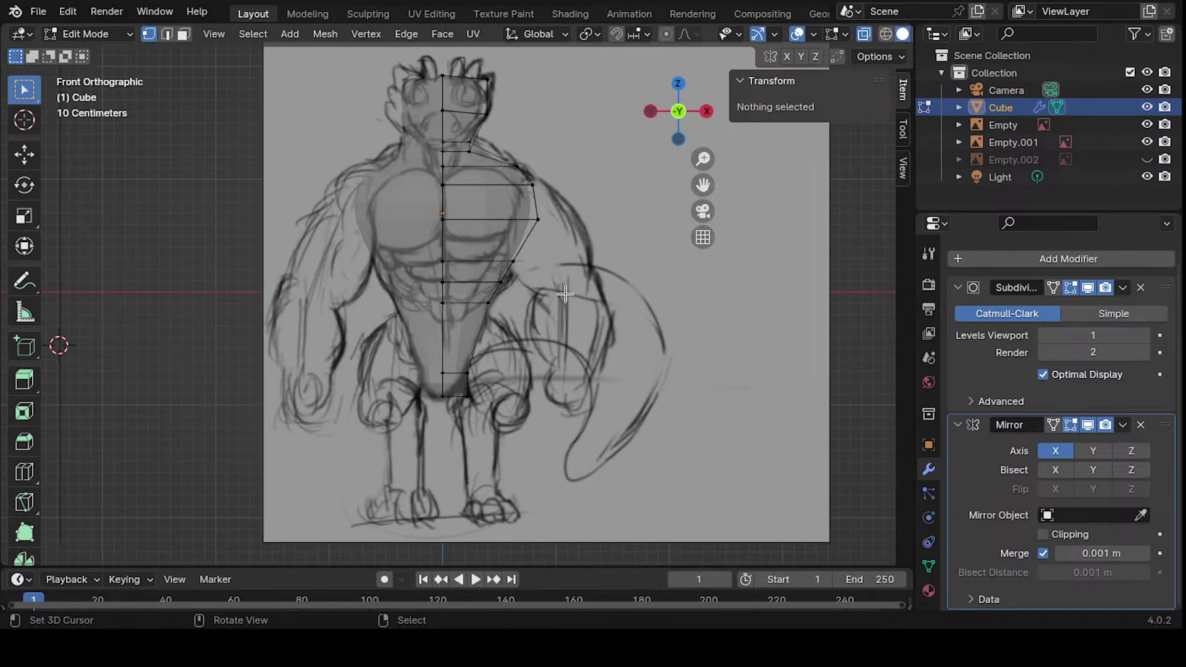
key("KP_3")
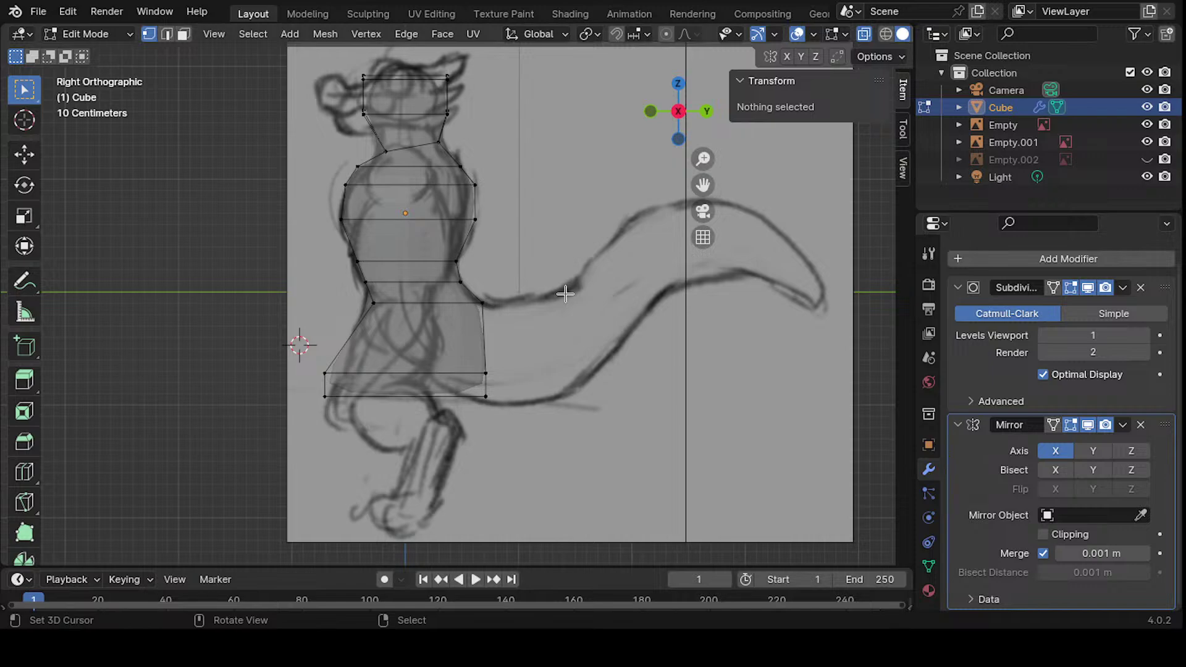
key("KP_1")
key("KP_3")
left_click(385, 394, "alt")
key("g")
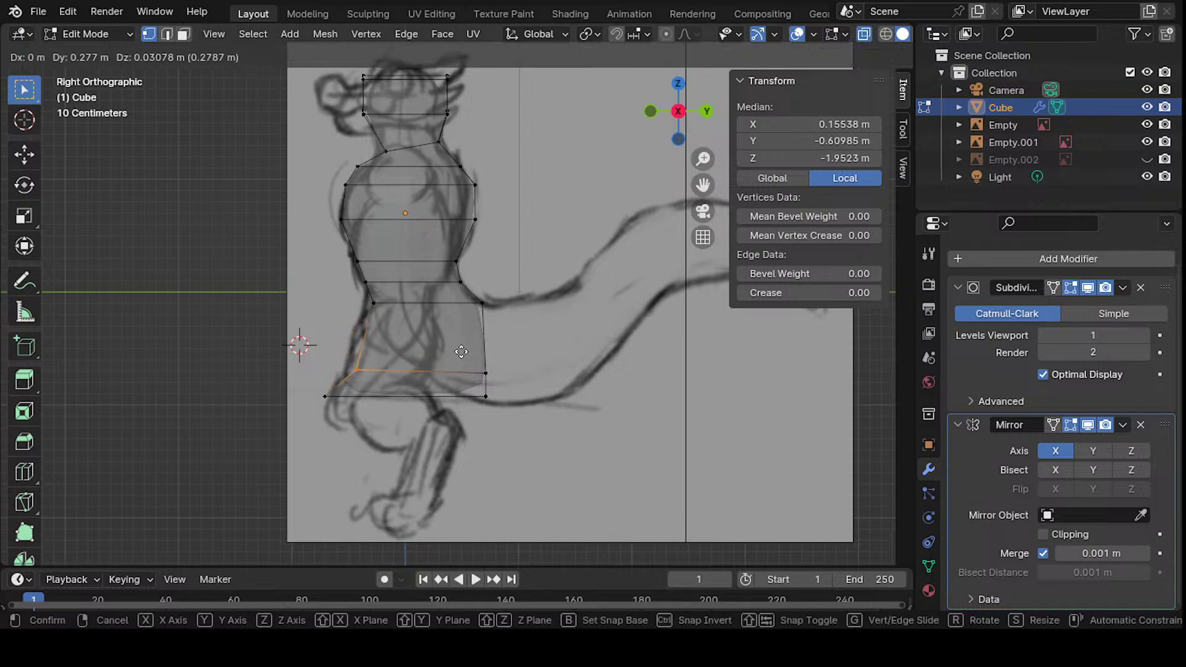
key("y")
left_click(525, 356)
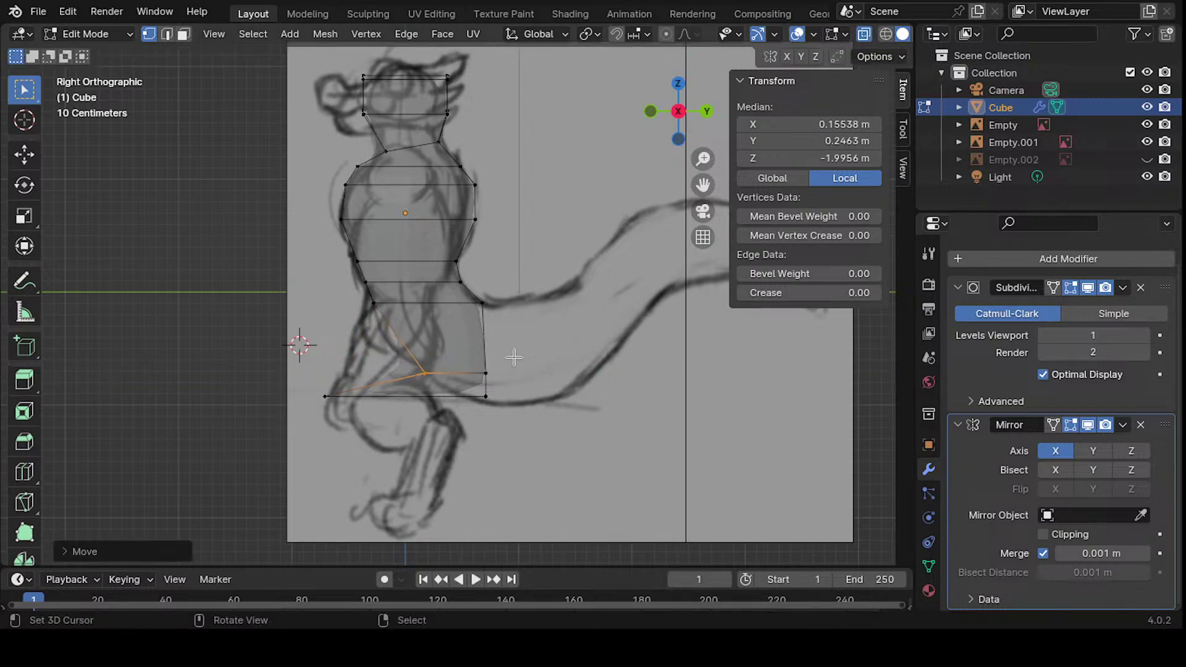
- Move the front vertices of the bottom pelvis row backward along Y only, to about Y 0.59 m under the tail base
middle_click_drag(511, 354, 443, 331, "shift")
left_click_drag(239, 359, 359, 386)
key("g")
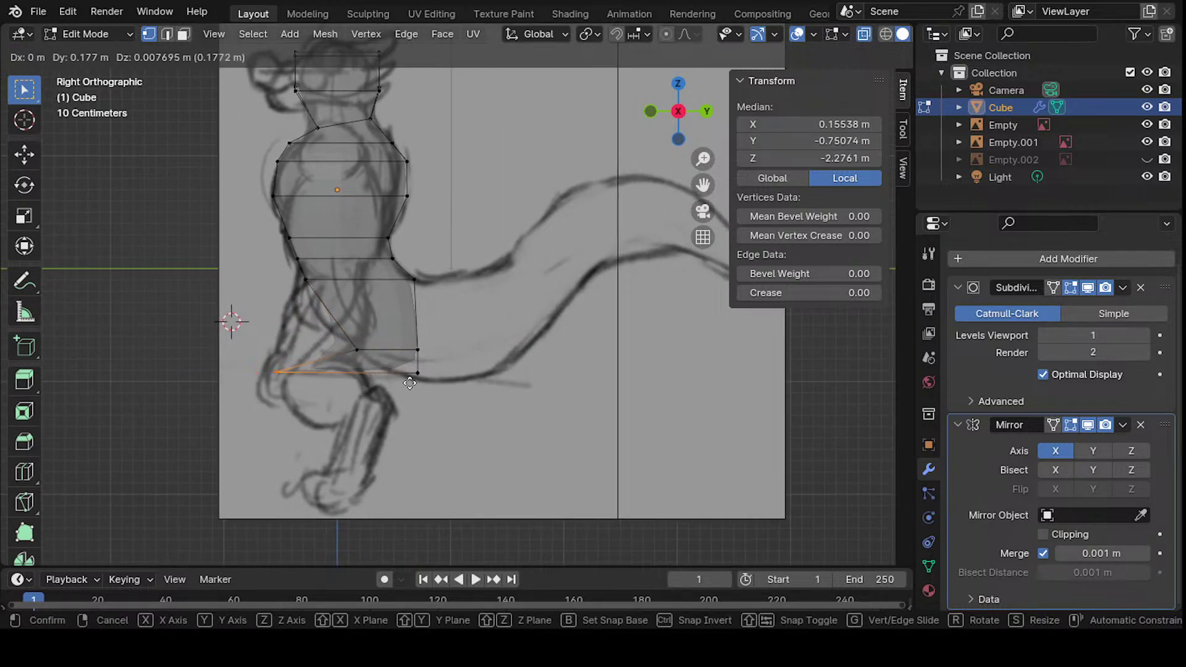
key("y")
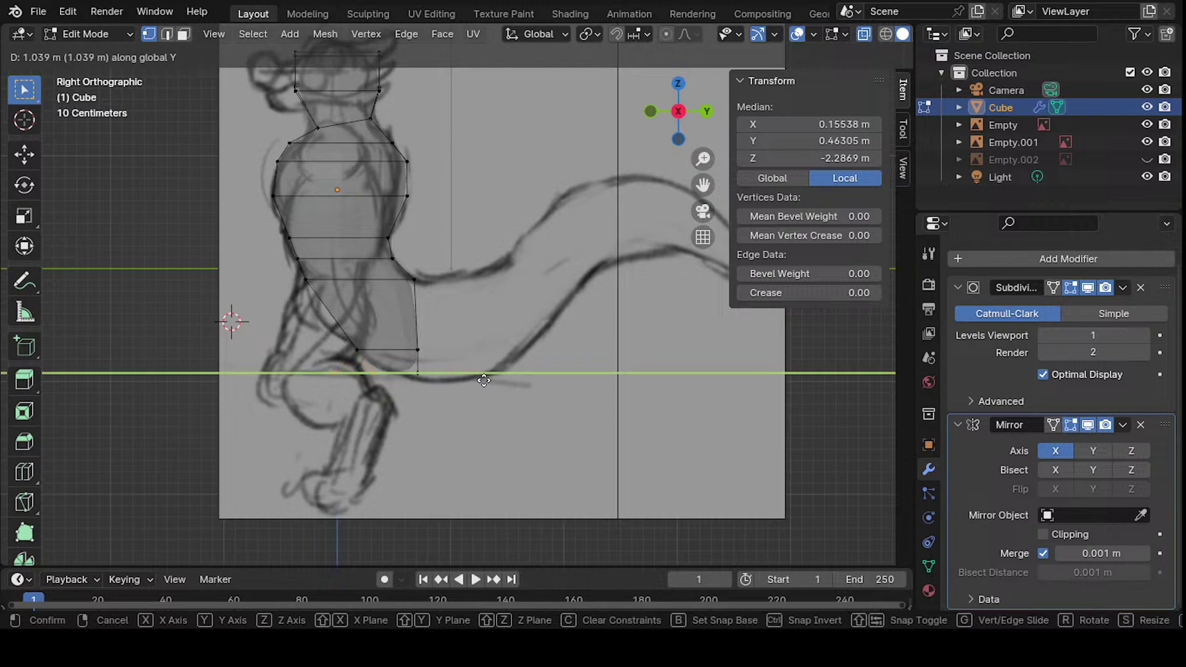
left_click(492, 380)
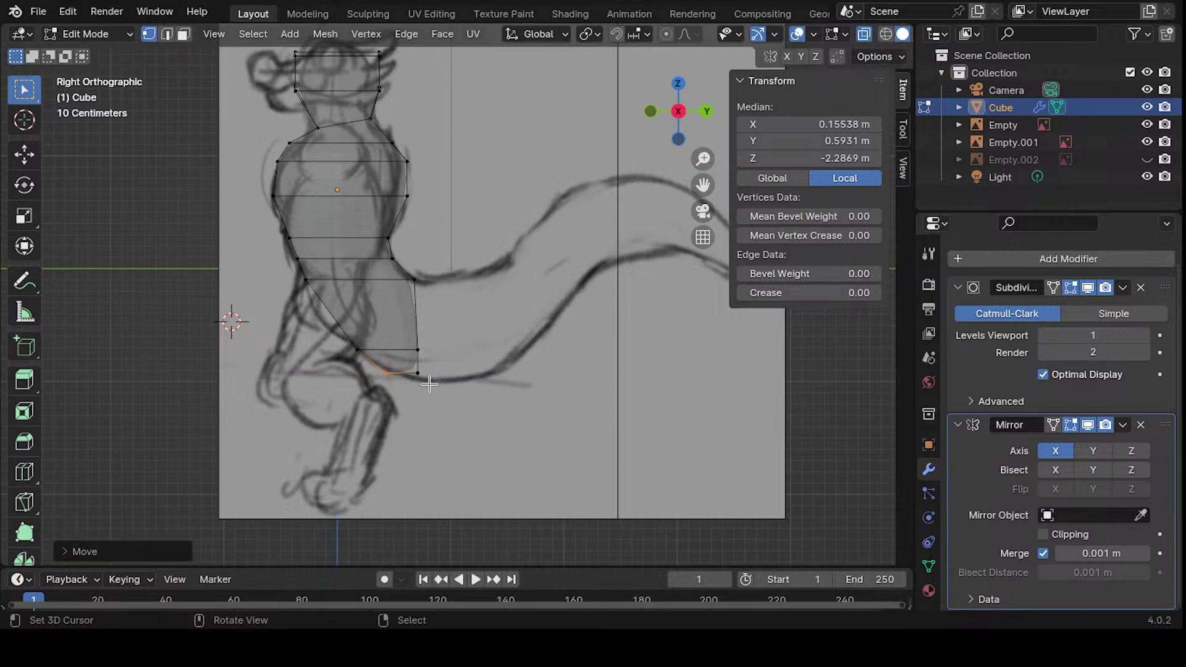
left_click_drag(397, 362, 465, 385)
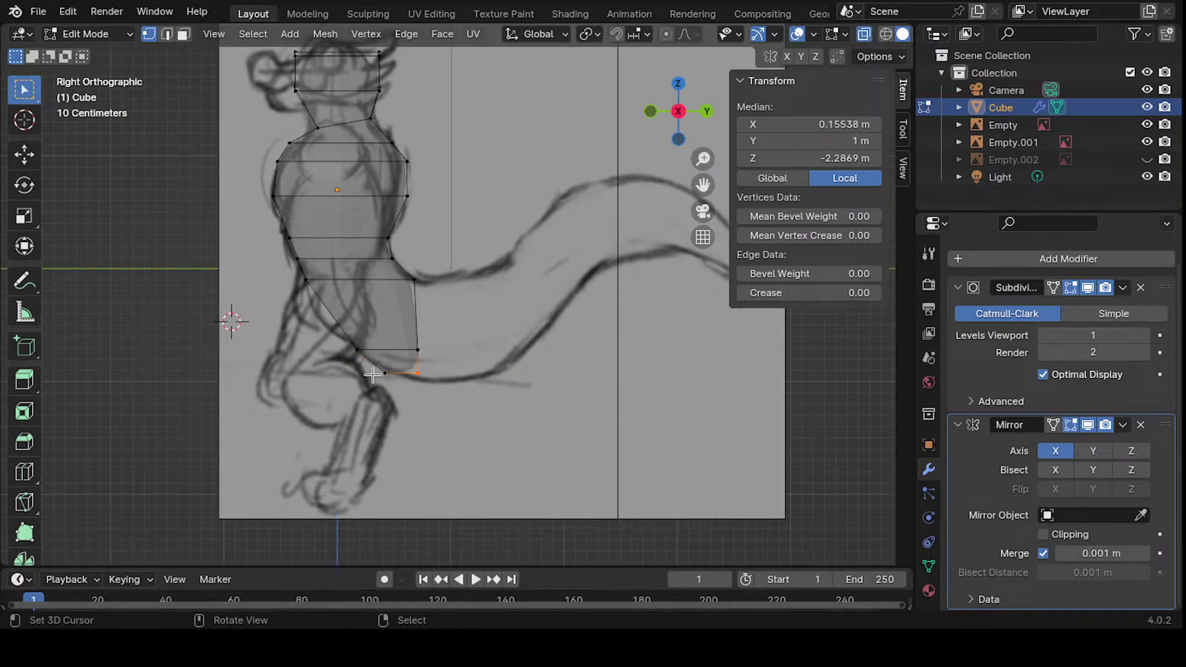
- Turn off X-ray display and select the face closing the underside of the pelvis in face mode
key("KP_1")
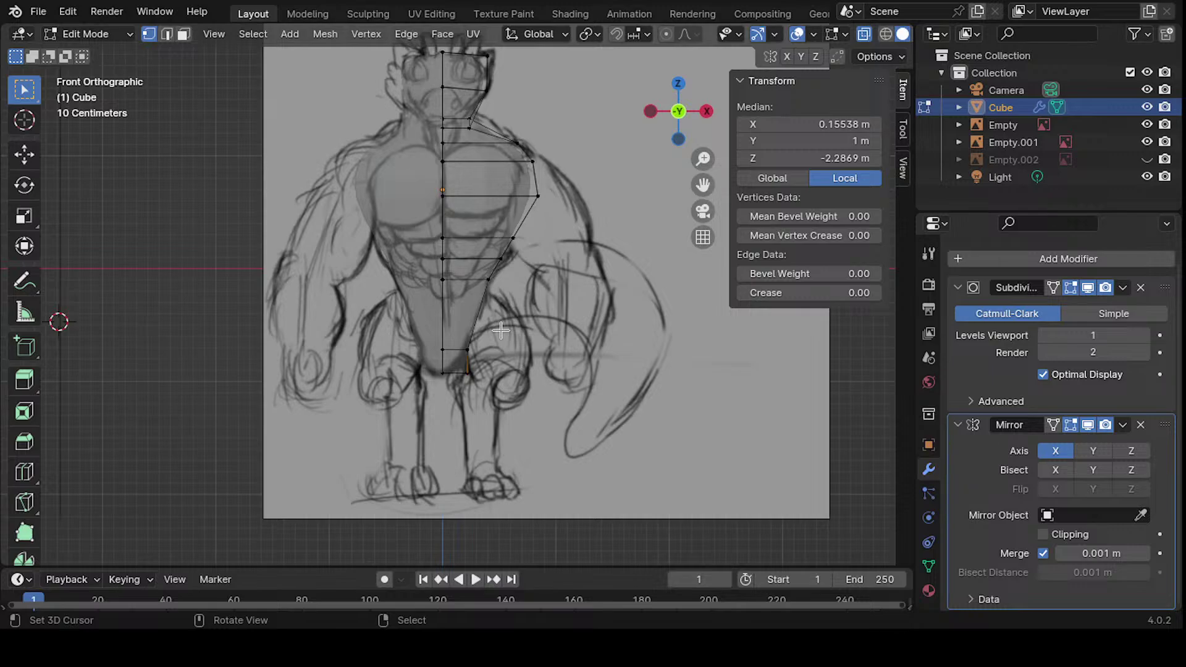
mouse_move(500, 331)
middle_mouse_down()
mouse_move(318, 384)
mouse_move(304, 442)
mouse_move(286, 313)
mouse_move(431, 275)
mouse_move(437, 402)
mouse_move(364, 432)
mouse_move(339, 419)
mouse_move(331, 384)
mouse_move(444, 391)
mouse_move(446, 344)
mouse_move(295, 391)
mouse_move(507, 338)
mouse_move(537, 244)
mouse_move(318, 362)
mouse_move(384, 423)
mouse_move(383, 317)
mouse_move(362, 437)
mouse_move(335, 414)
mouse_move(302, 479)
mouse_move(561, 303)
mouse_move(326, 378)
mouse_move(361, 284)
mouse_move(287, 362)
middle_mouse_up()
key("alt+z")
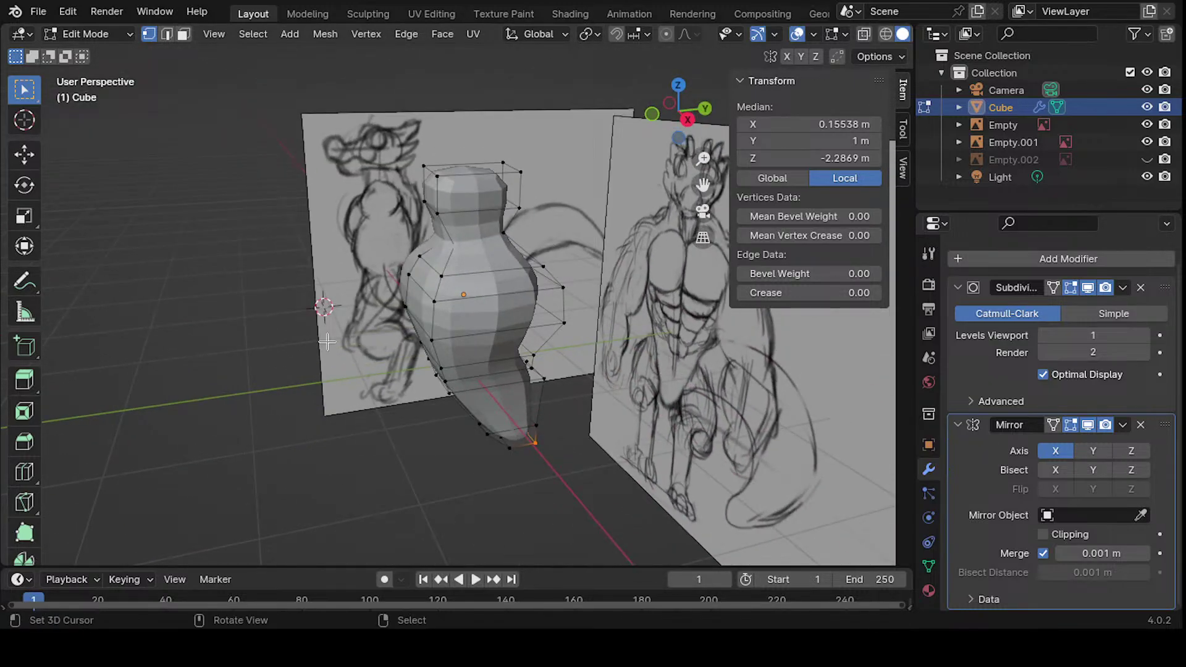
mouse_move(494, 286)
middle_mouse_down()
mouse_move(476, 317)
mouse_move(456, 313)
mouse_move(489, 302)
mouse_move(450, 369)
mouse_move(467, 370)
mouse_move(450, 385)
mouse_move(456, 404)
mouse_move(526, 351)
mouse_move(550, 432)
mouse_move(562, 426)
mouse_move(556, 384)
middle_mouse_up()
key("3")
left_click(579, 343)
key("x")
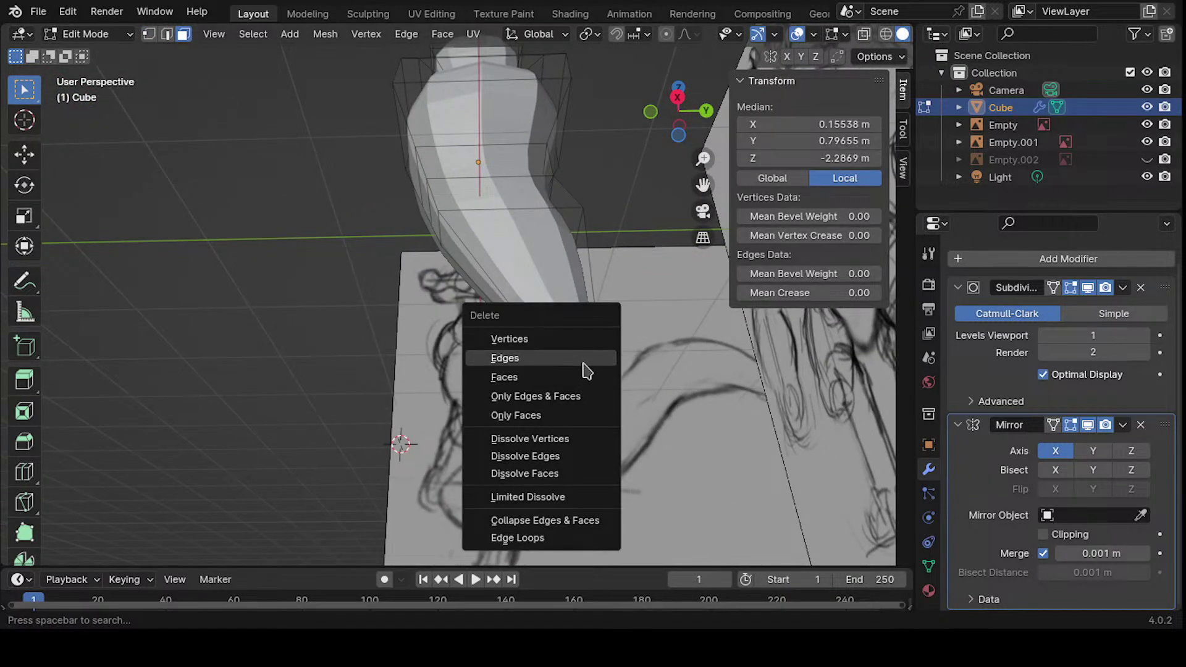
left_click(590, 363)
key("ctrl+z")
- Delete the pelvis's underside face and the ring of faces between the upper and bottom pelvis rows
key("x")
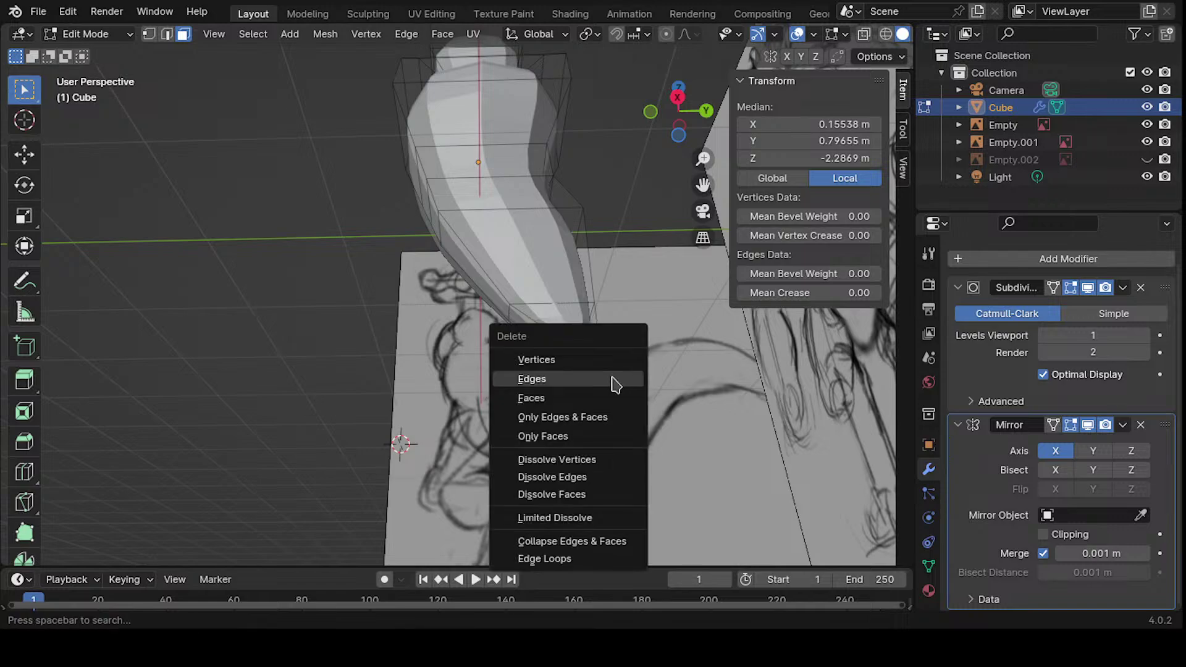
left_click(588, 393)
middle_click_drag(585, 373, 560, 306)
left_click(596, 383, "alt")
key("x")
left_click(593, 384)
- Try to fill the open underside of the pelvis from its rim vertices
key("1")
left_click(581, 304, "alt")
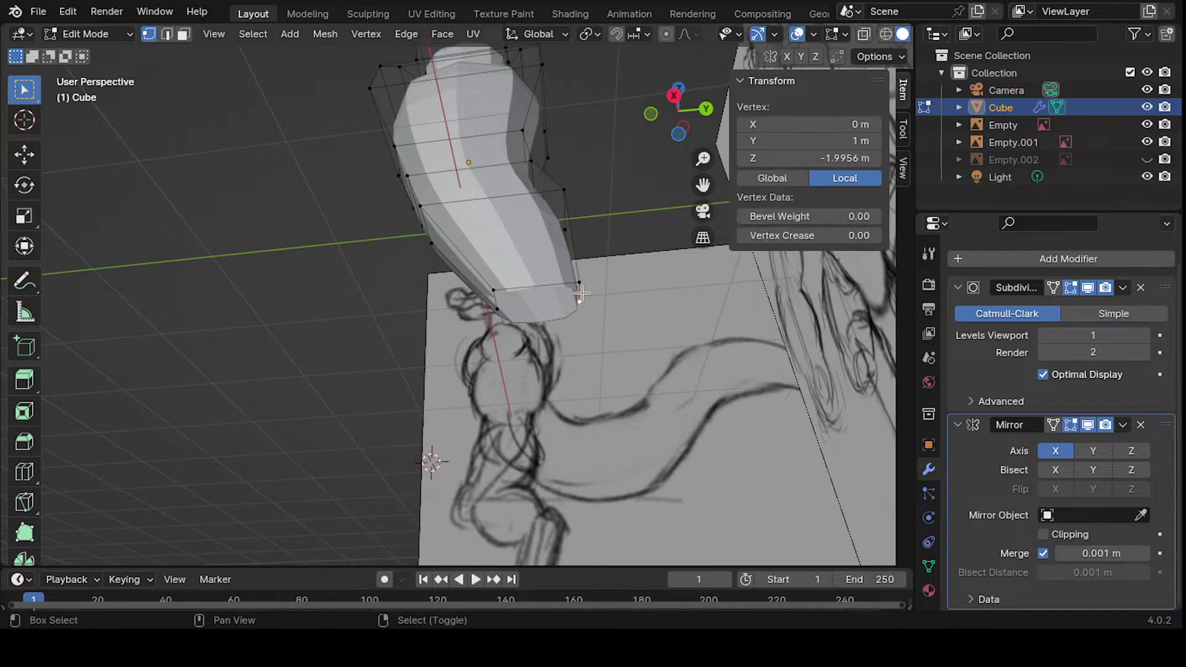
key("f")
middle_click_drag(577, 319, 586, 271)
left_click(586, 272)
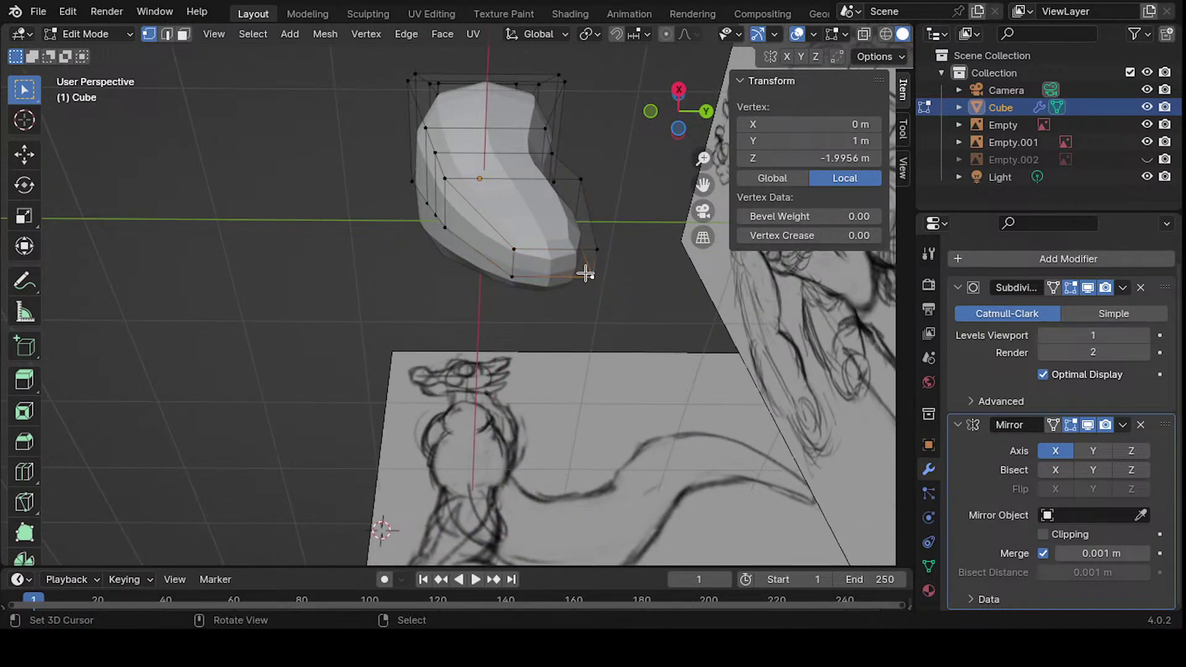
left_click(596, 249, "shift")
left_click(593, 276, "shift")
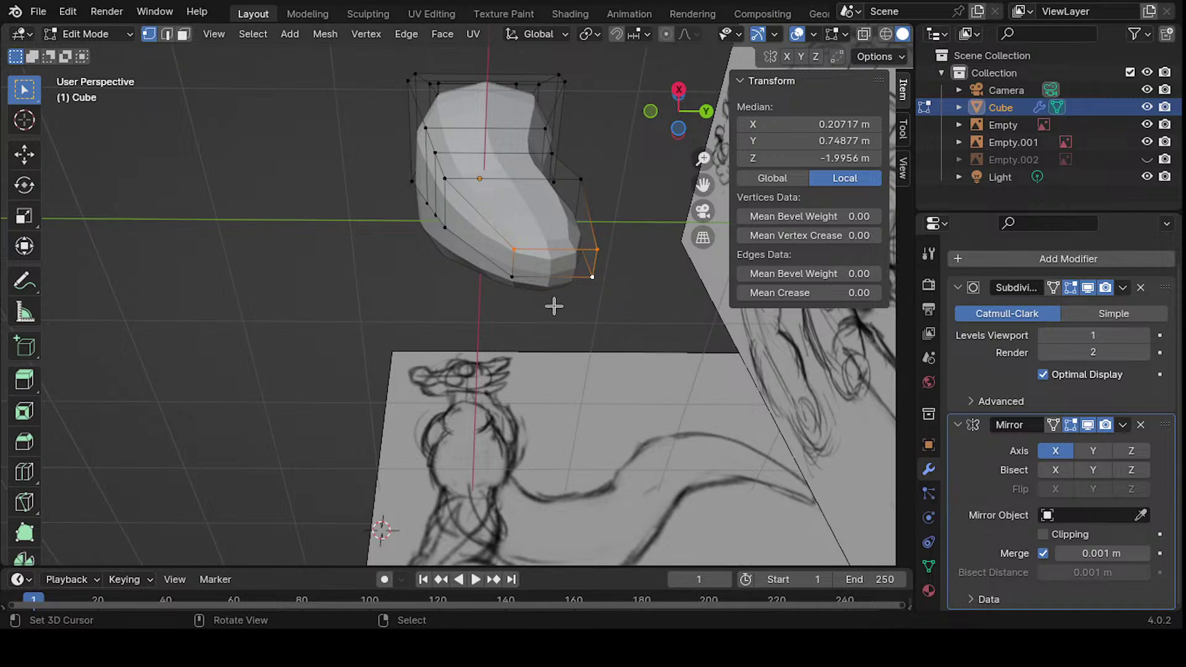
middle_click_drag(554, 304, 547, 260)
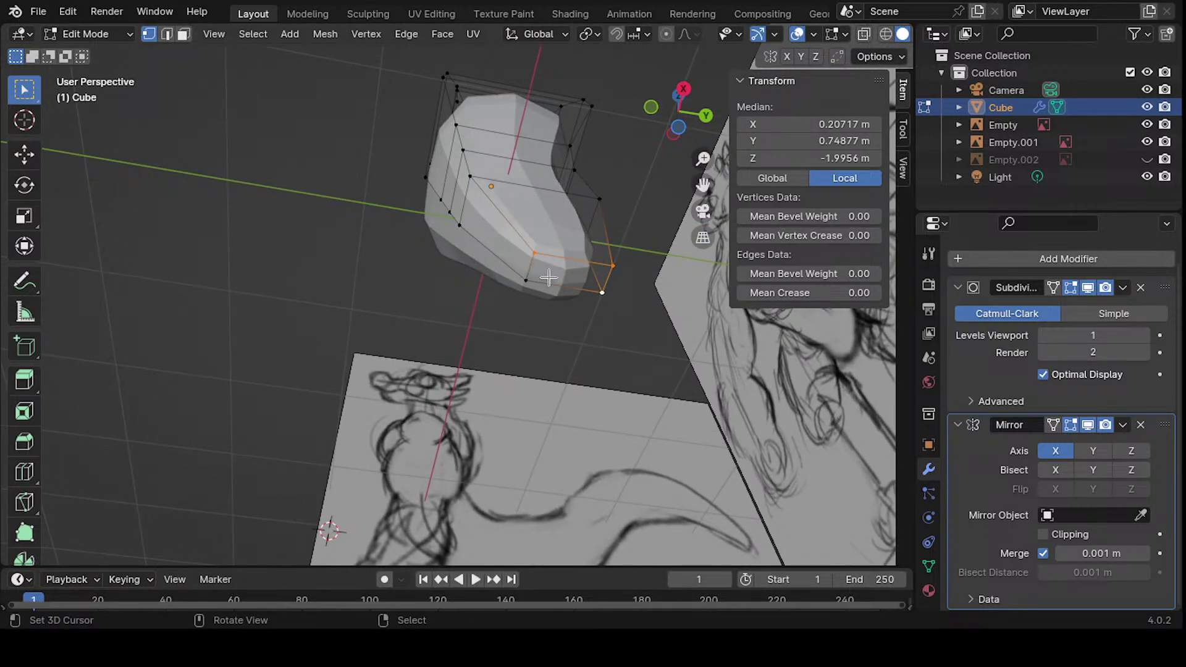
middle_click_drag(600, 290, 682, 297)
key("KP_3")
key("KP_1")
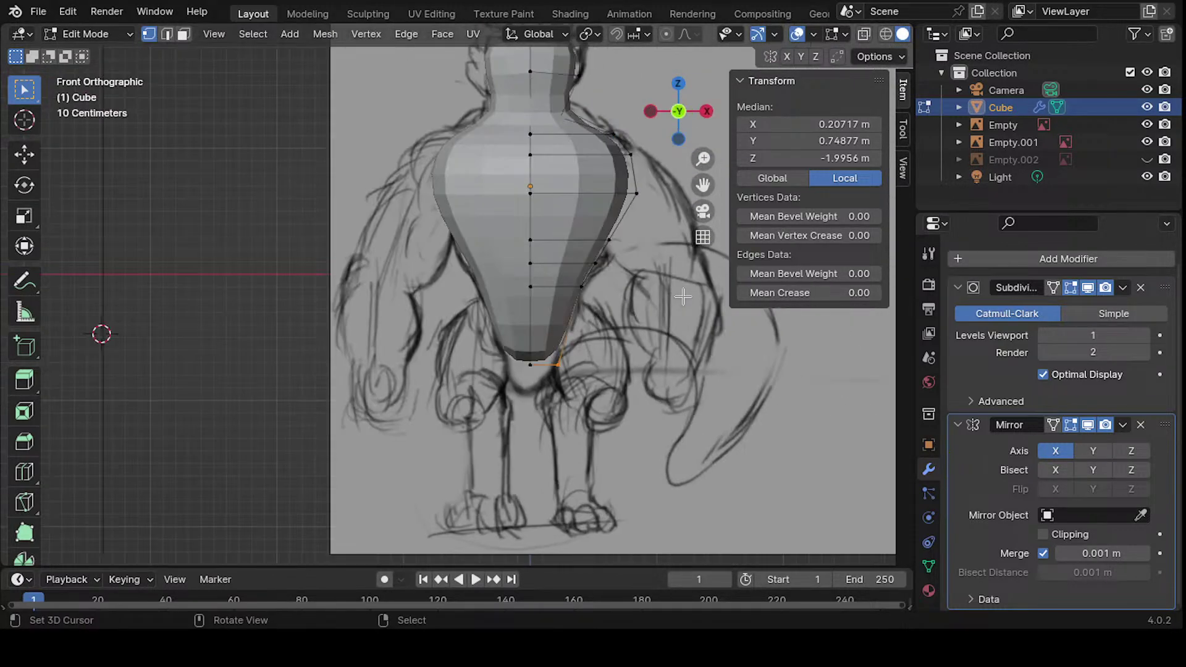
left_click(552, 366)
key("g")
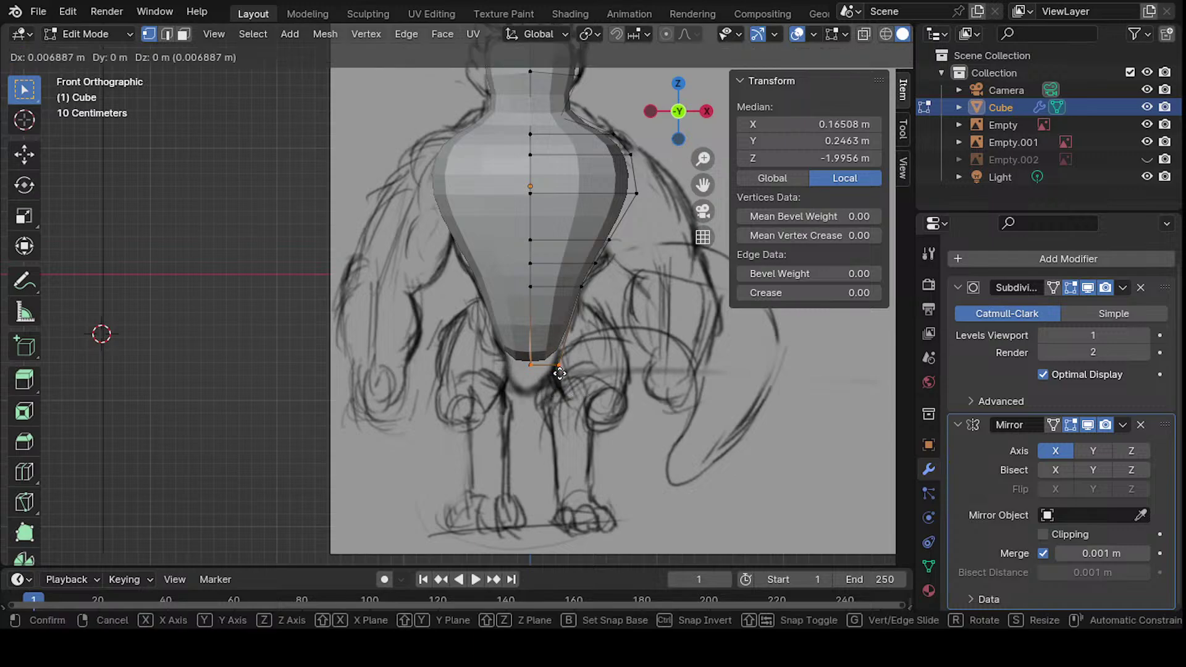
key("x")
key("y")
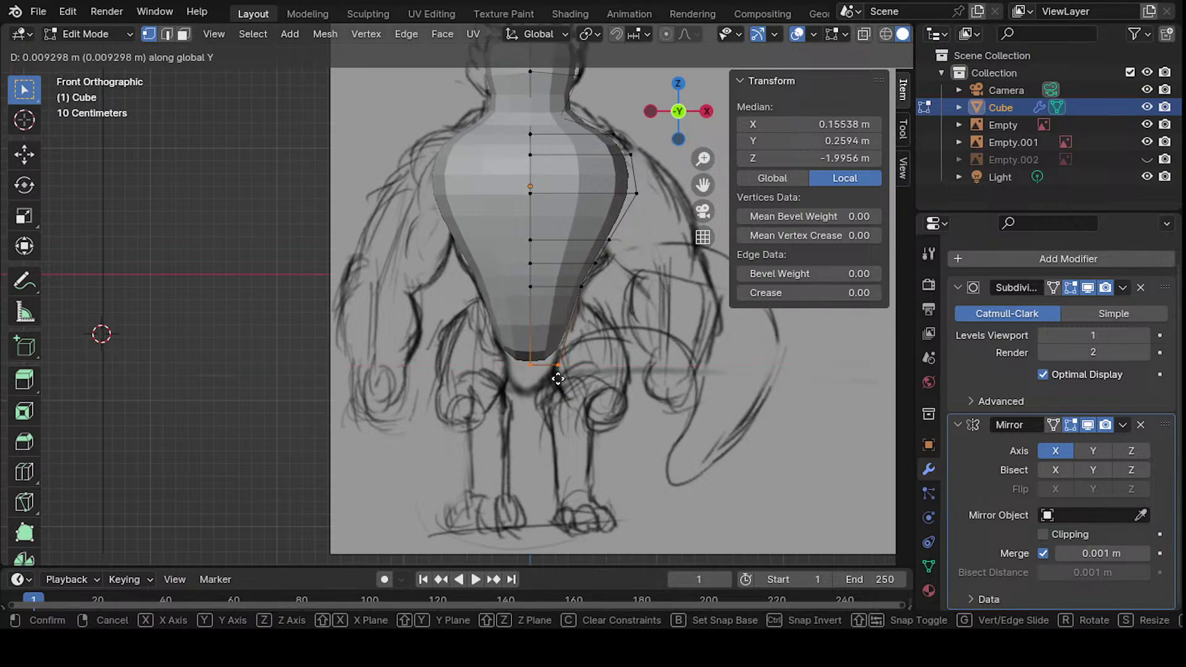
key("g")
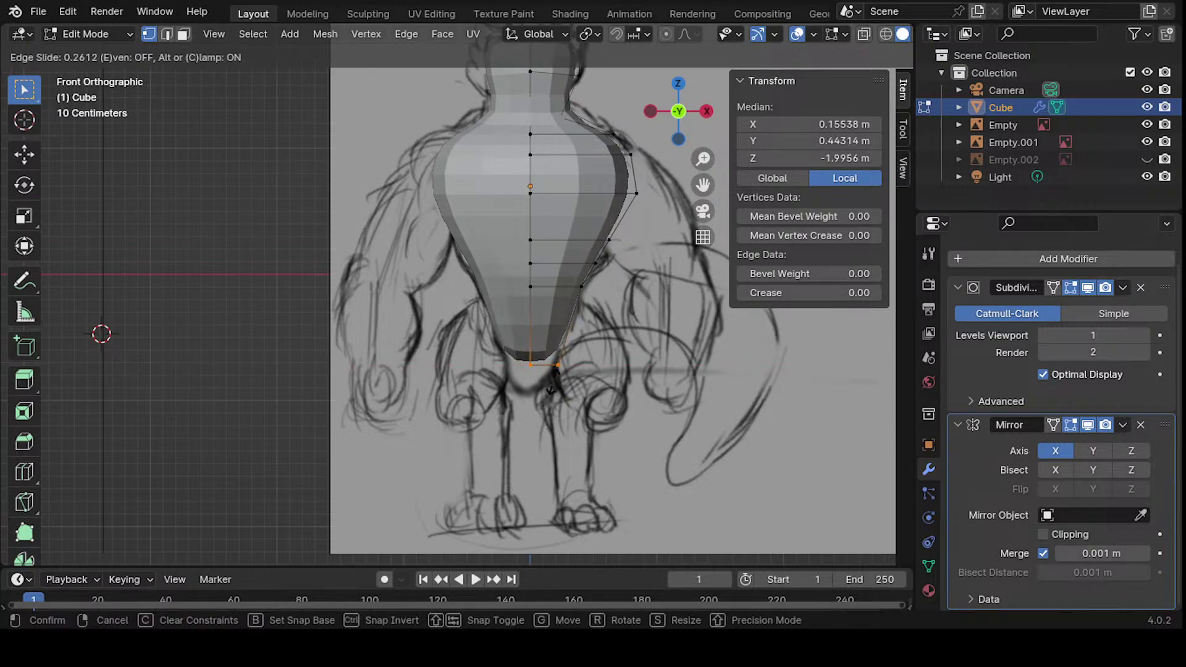
left_click(682, 375)
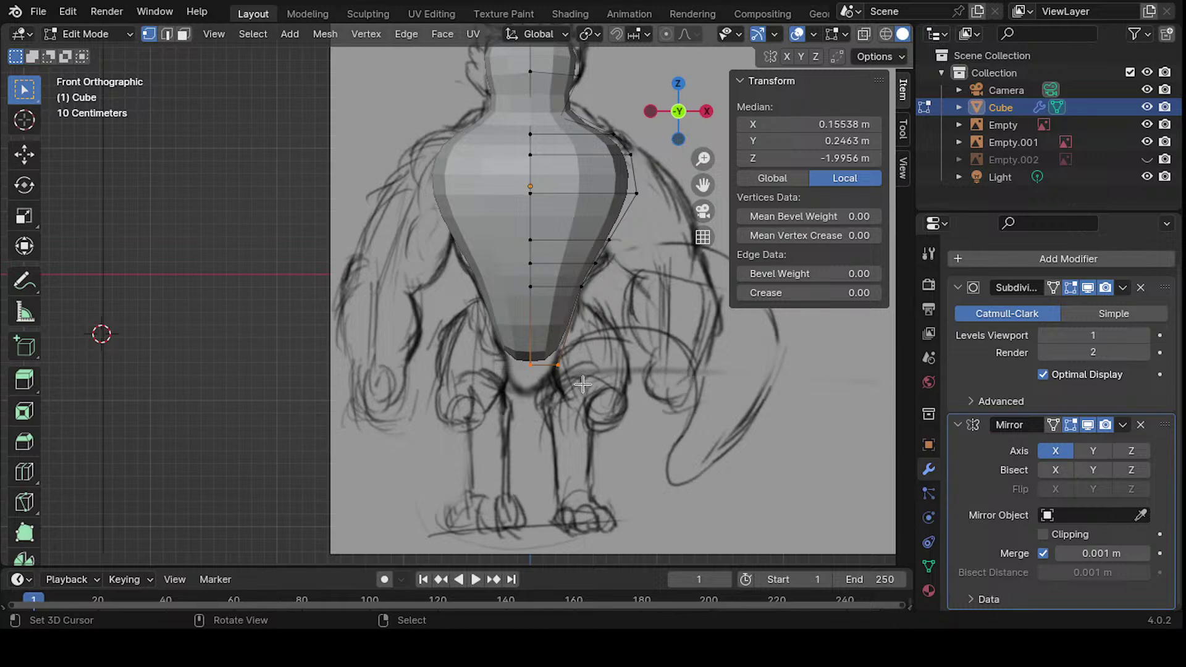
- Turn on X-ray display and lower the pelvis's bottom vertices along Z only, to about Z -2.28 m at the crotch line
key("alt+z")
key("g")
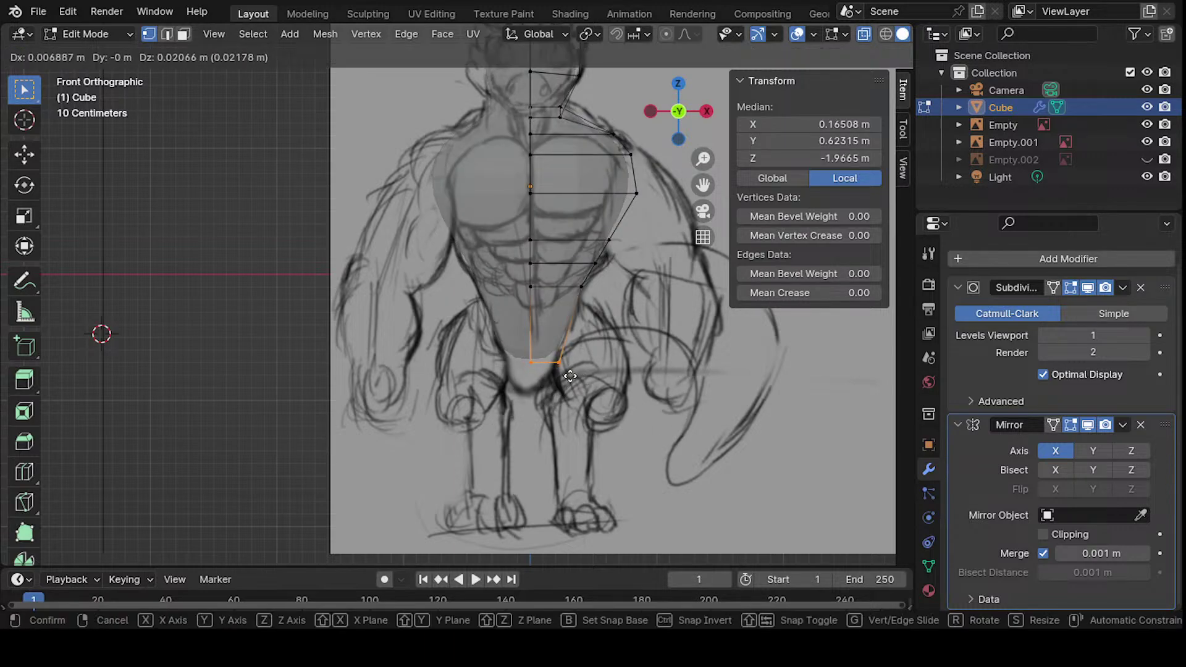
key("z")
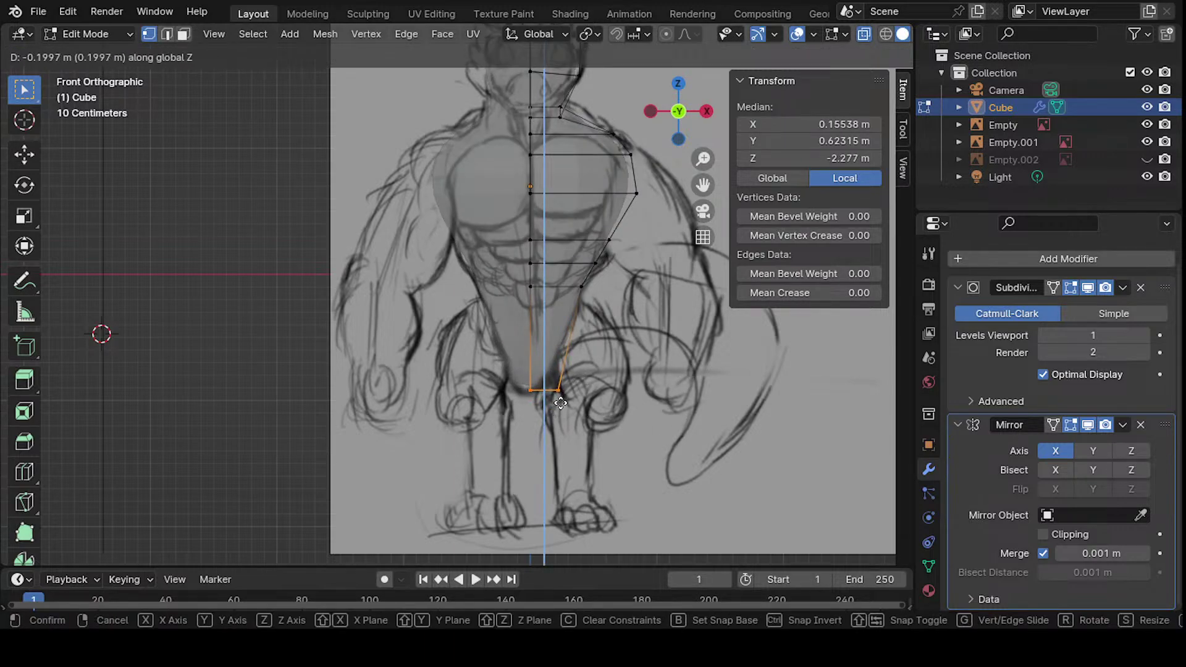
left_click(560, 402)
- Select the rear face of the pelvis at the tail base in face mode
scroll(547, 396, "down", 2)
middle_click_drag(531, 395, 602, 320)
key("3")
left_click(484, 352)
key("KP_1")
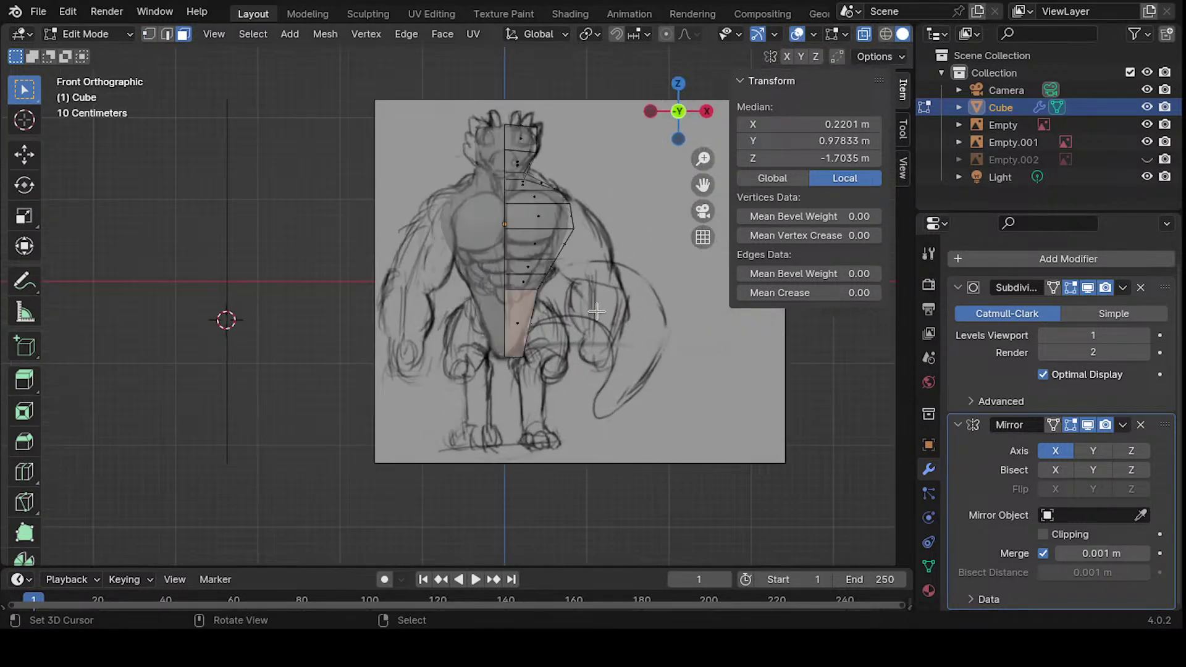
- Leave mesh editing and move the front reference image back along Y only, to about Y 4.64 m
scroll(597, 312, "down", 4)
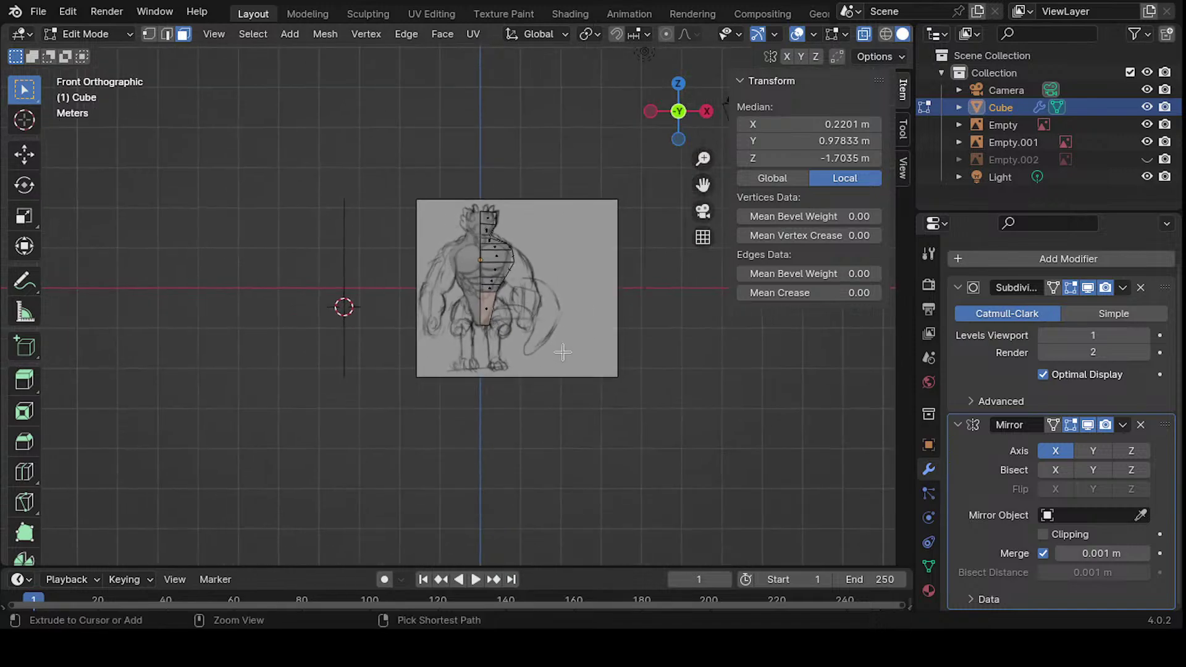
mouse_move(597, 311)
middle_mouse_down()
mouse_move(559, 286)
mouse_move(597, 317)
mouse_move(555, 308)
mouse_move(528, 321)
middle_mouse_up()
key("Tab")
left_click(583, 306)
key("g")
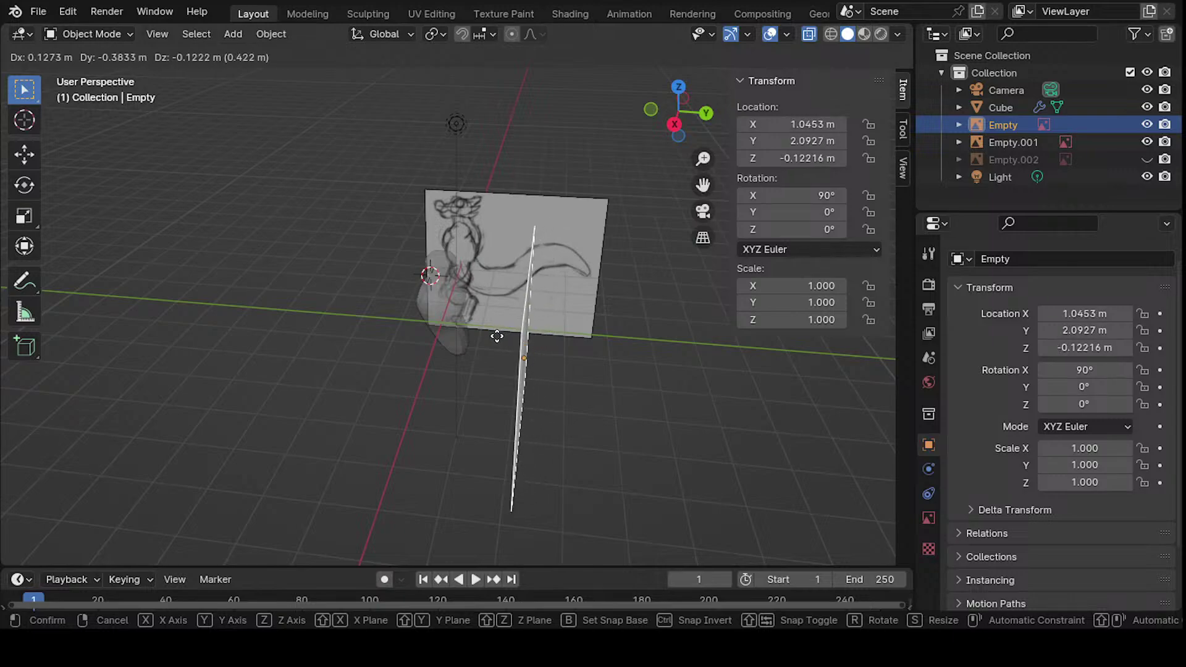
key("y")
left_click(611, 344)
middle_click_drag(610, 344, 485, 336)
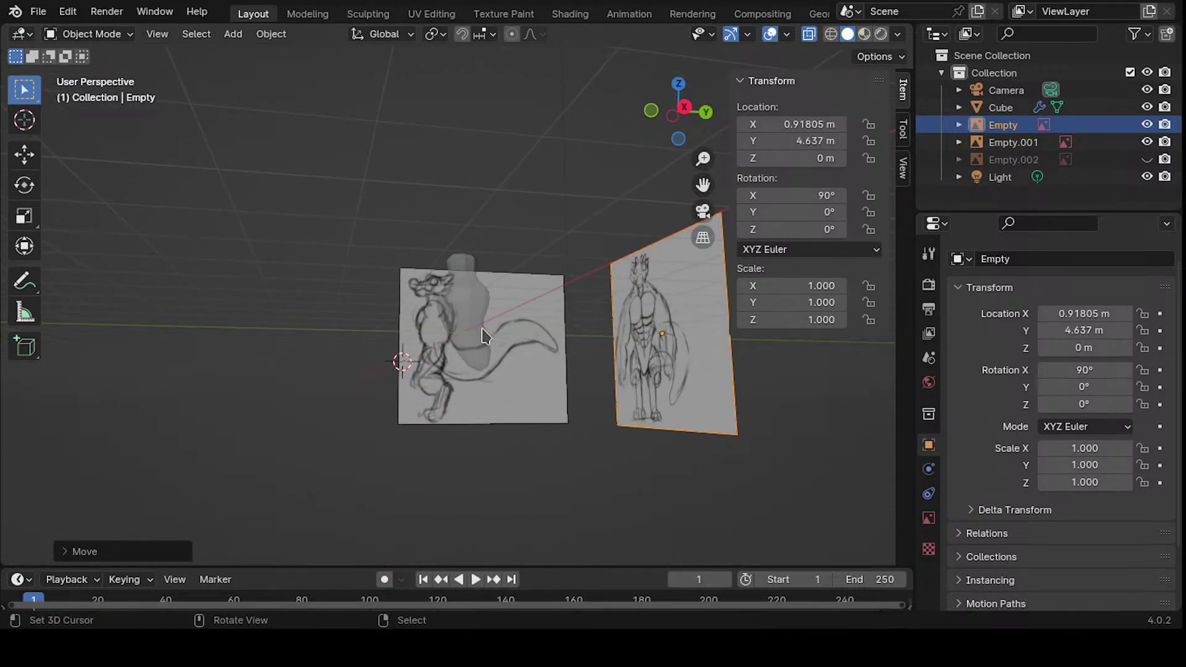
- Examine how the body block-out lines up with the front and side reference sketches
key("KP_1")
key("KP_3")
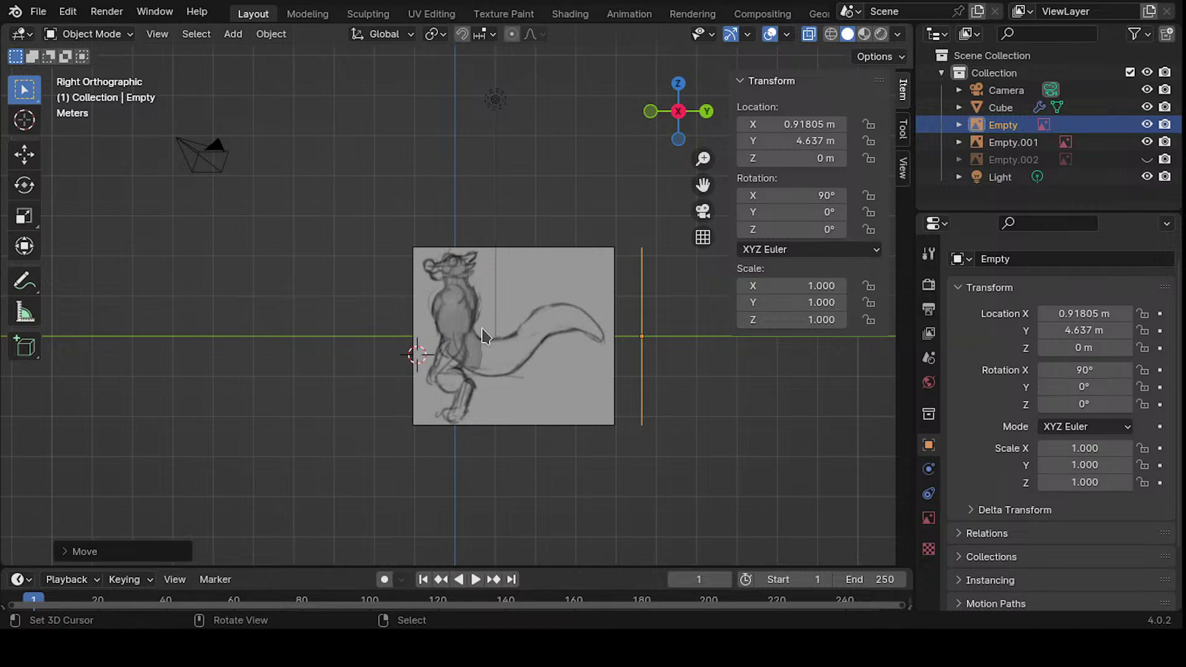
key("KP_1")
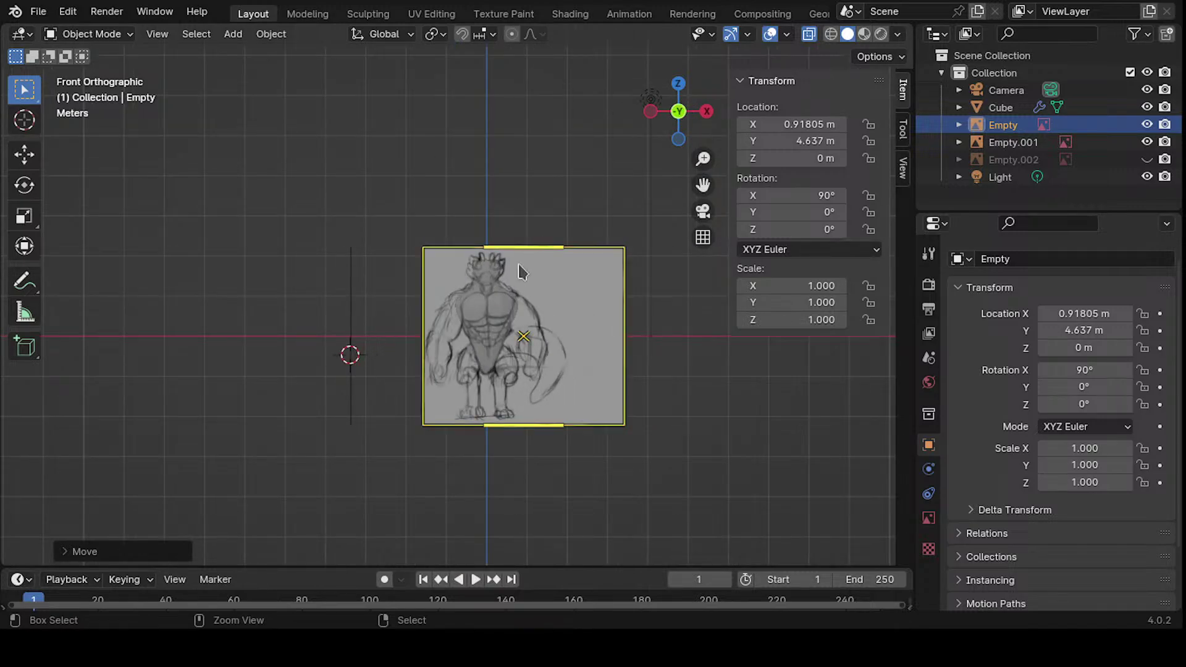
scroll(518, 263, "up", 5)
scroll(469, 295, "down", 1)
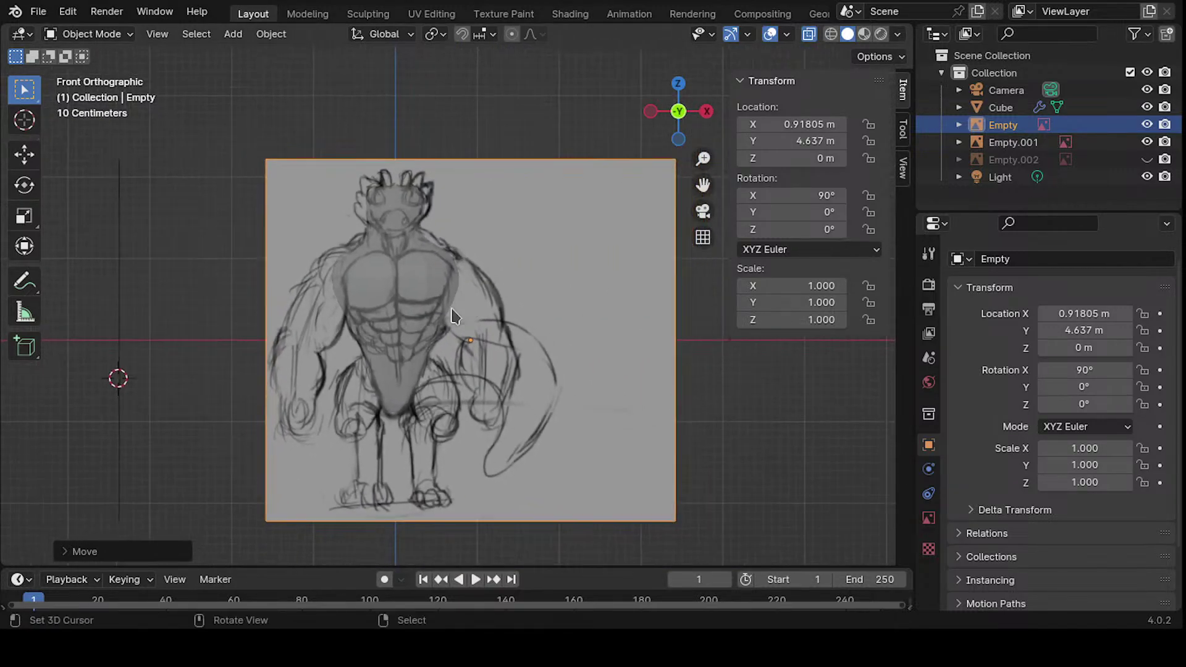
mouse_move(436, 328)
middle_mouse_down("shift")
mouse_move(576, 286)
mouse_move(480, 301)
middle_mouse_up("shift")
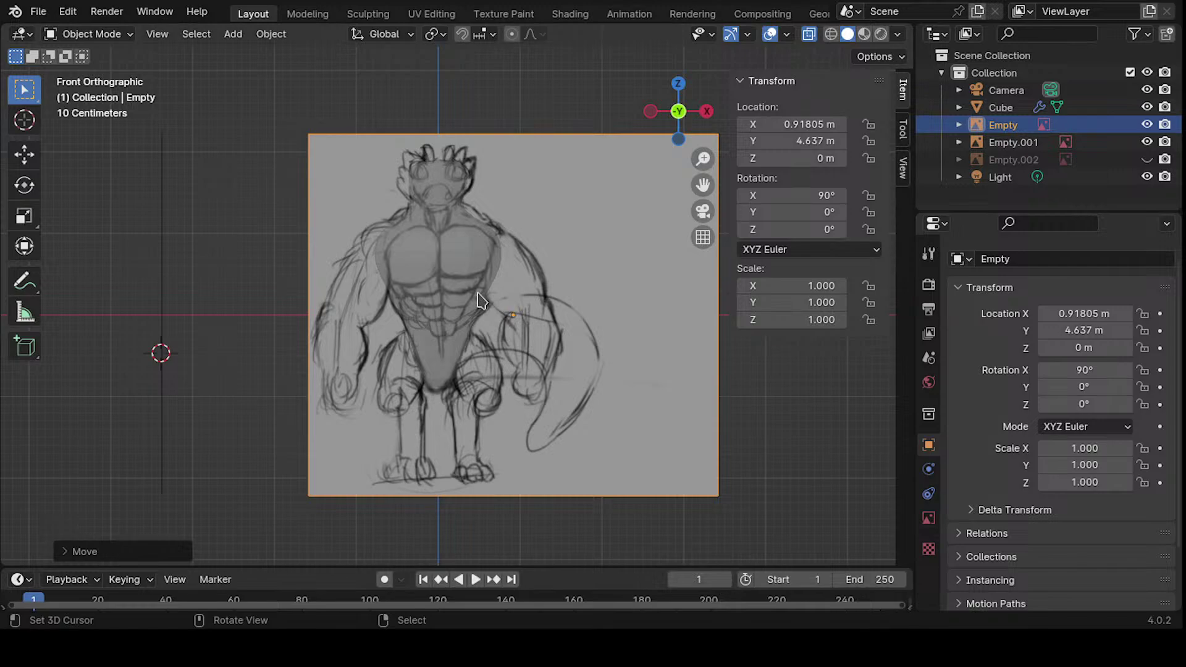
key("KP_5")
key("KP_5")
mouse_move(481, 300)
middle_mouse_down("shift")
mouse_move(509, 295)
mouse_move(406, 253)
mouse_move(453, 352)
middle_mouse_up("shift")
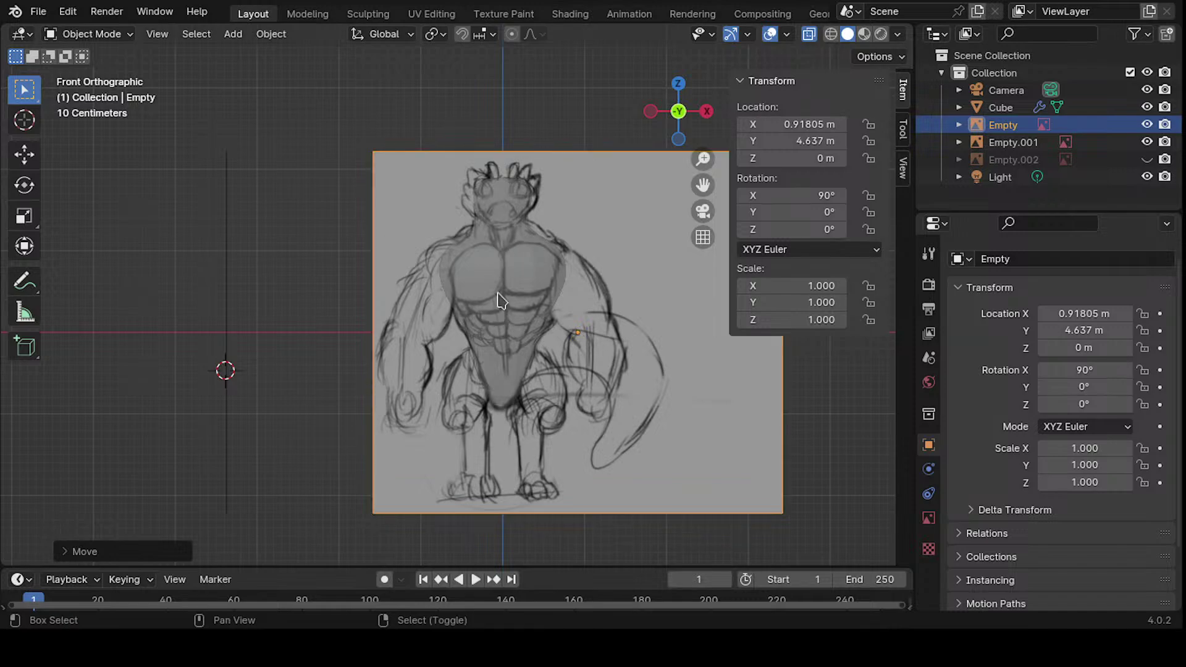
mouse_move(500, 300)
middle_mouse_down("shift")
mouse_move(420, 235)
mouse_move(418, 277)
middle_mouse_up("shift")
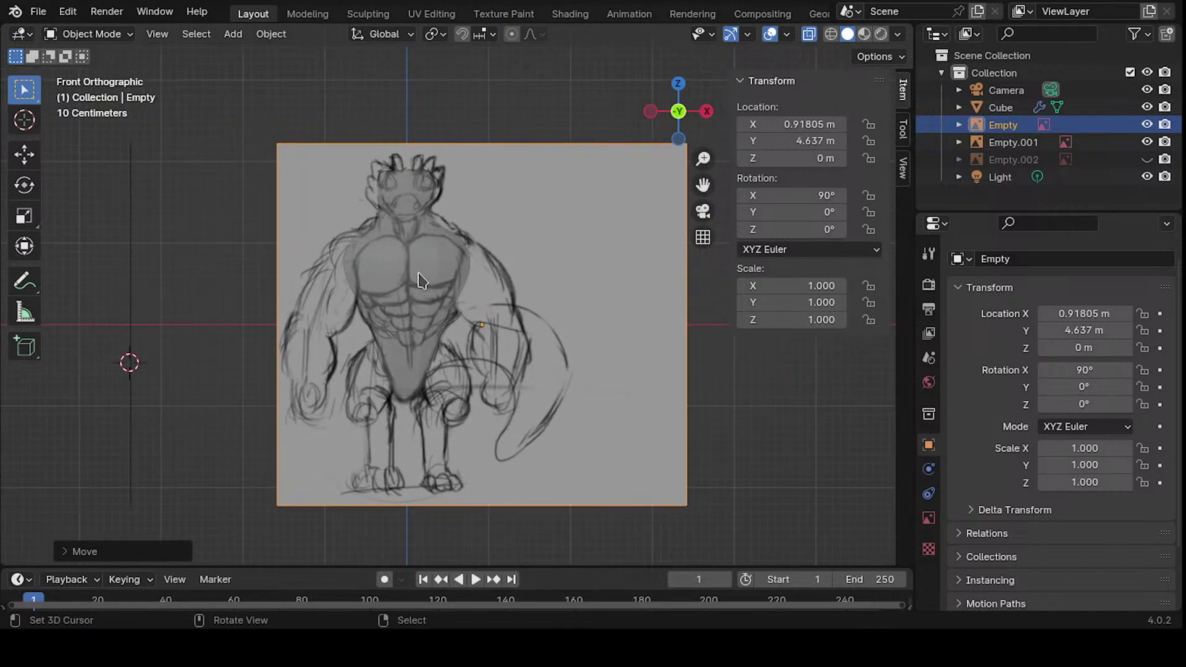
key("KP_3")
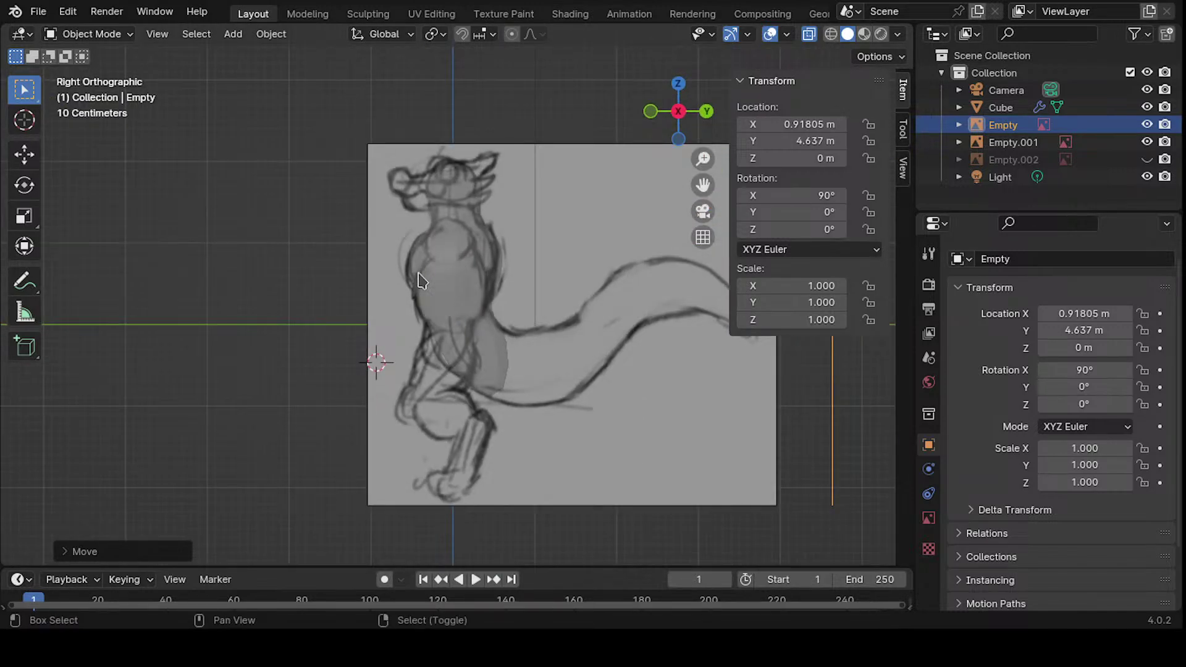
middle_click_drag(419, 279, 330, 267, "shift")
- Select the body mesh and reopen it for editing with the rear pelvis face still selected
mouse_move(449, 318)
middle_mouse_down()
mouse_move(408, 321)
mouse_move(471, 315)
middle_mouse_up()
left_click(382, 272)
key("Tab")
key("1")
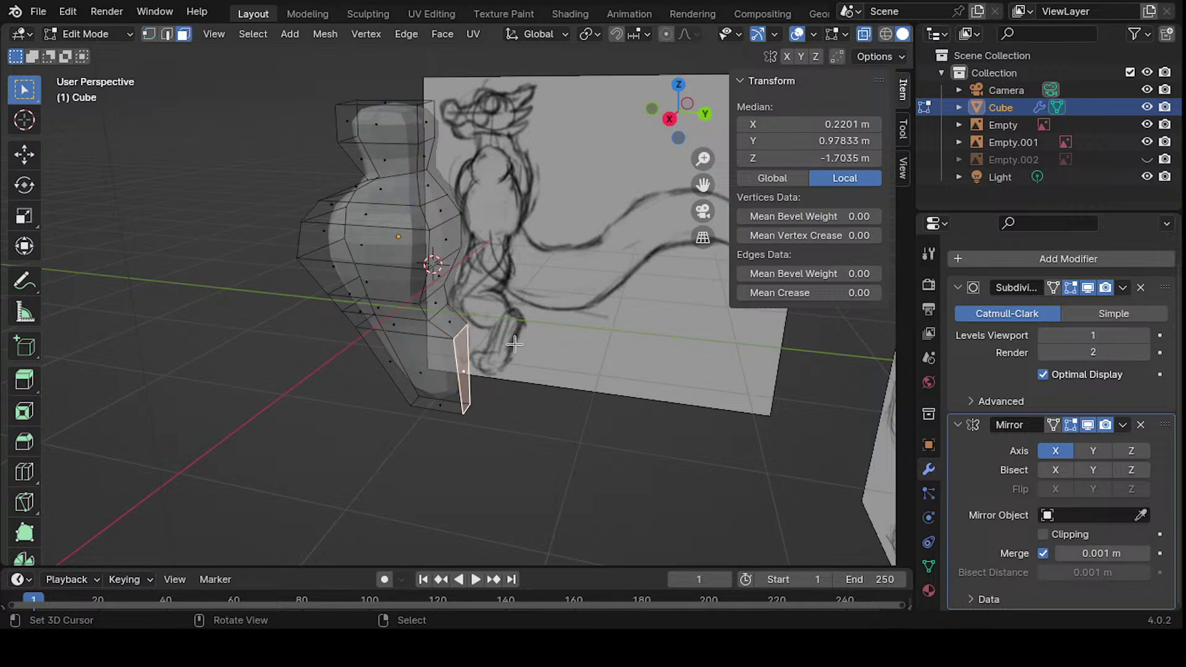
key("Tab")
key("Tab")
key("KP_1")
key("KP_3")
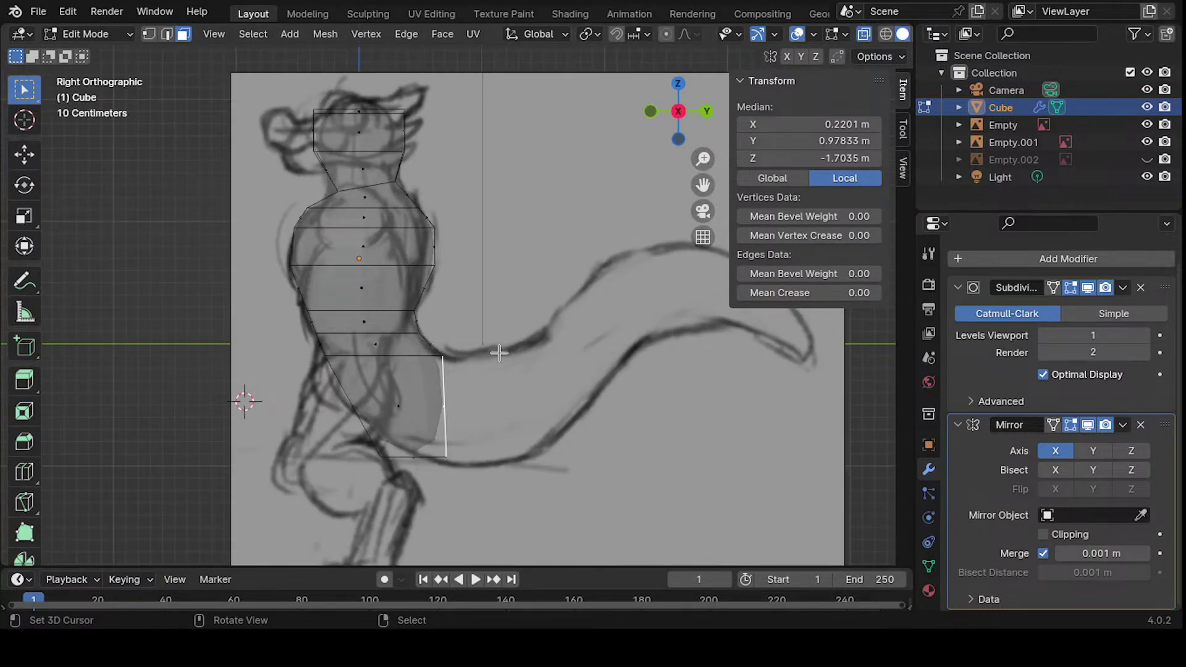
- Extrude the rear pelvis face to about Y 1.66 m as the first tail segment and tilt its end along the tail's curve
middle_click_drag(499, 352, 383, 322, "shift")
key("e")
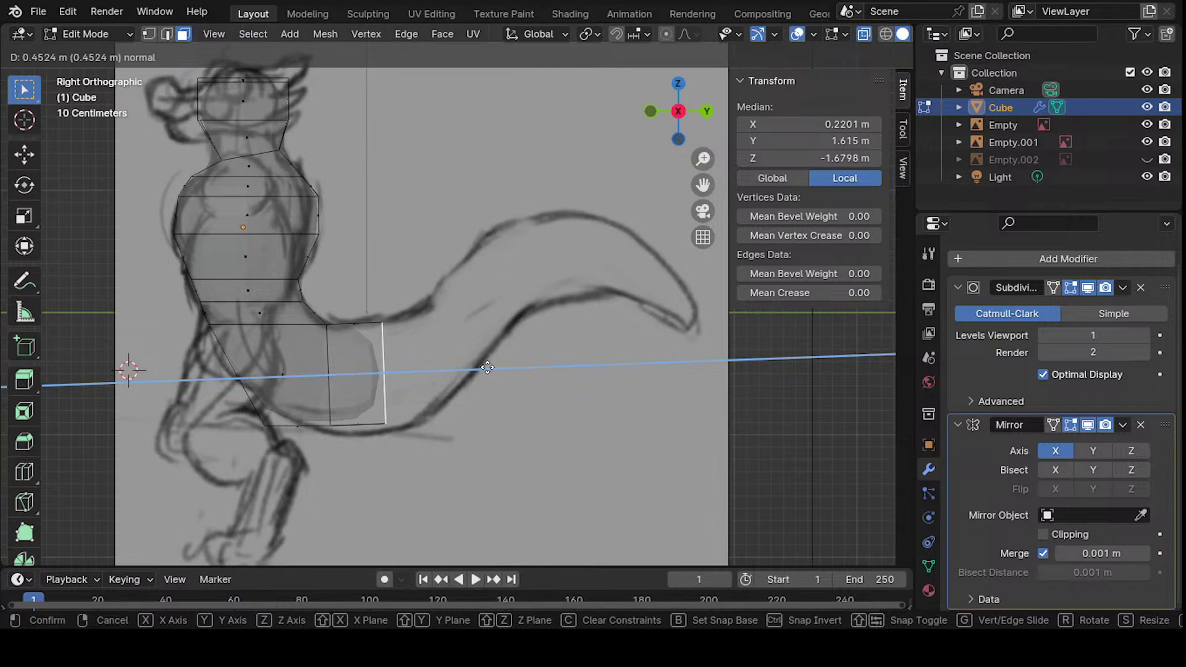
left_click(502, 368)
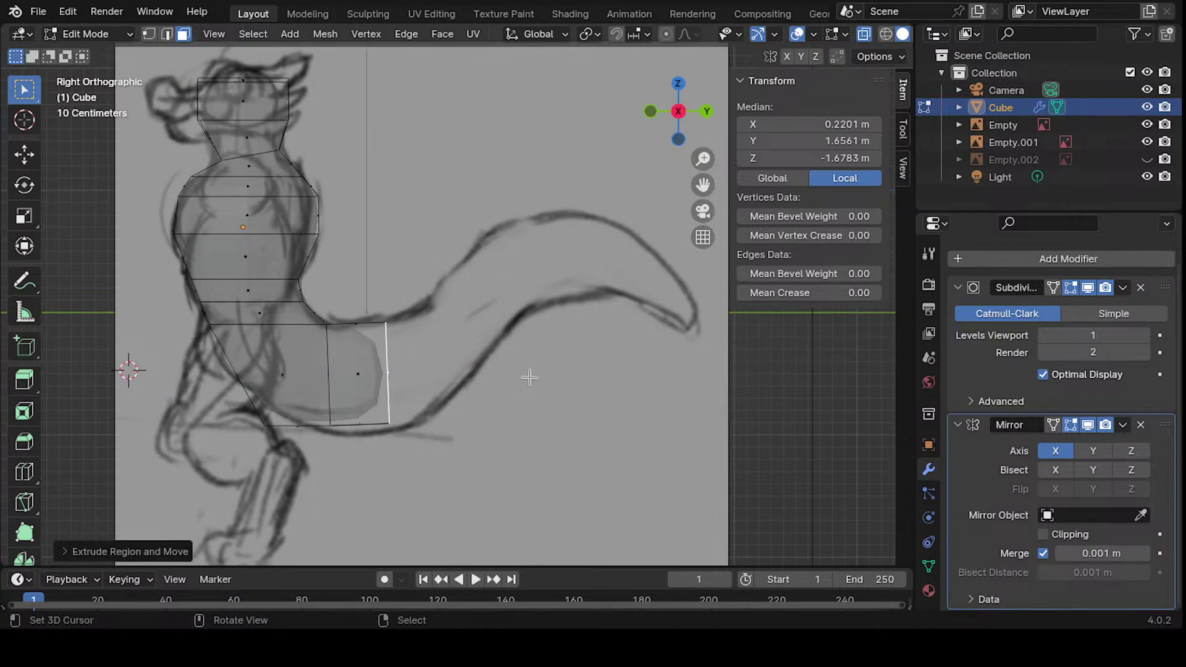
key("r")
left_click(524, 355)
- Extrude a second tail segment, then rotate, shift and slightly shrink its end face at about Y 2.33 m, Z -1.37 m to fit the sketch
key("e")
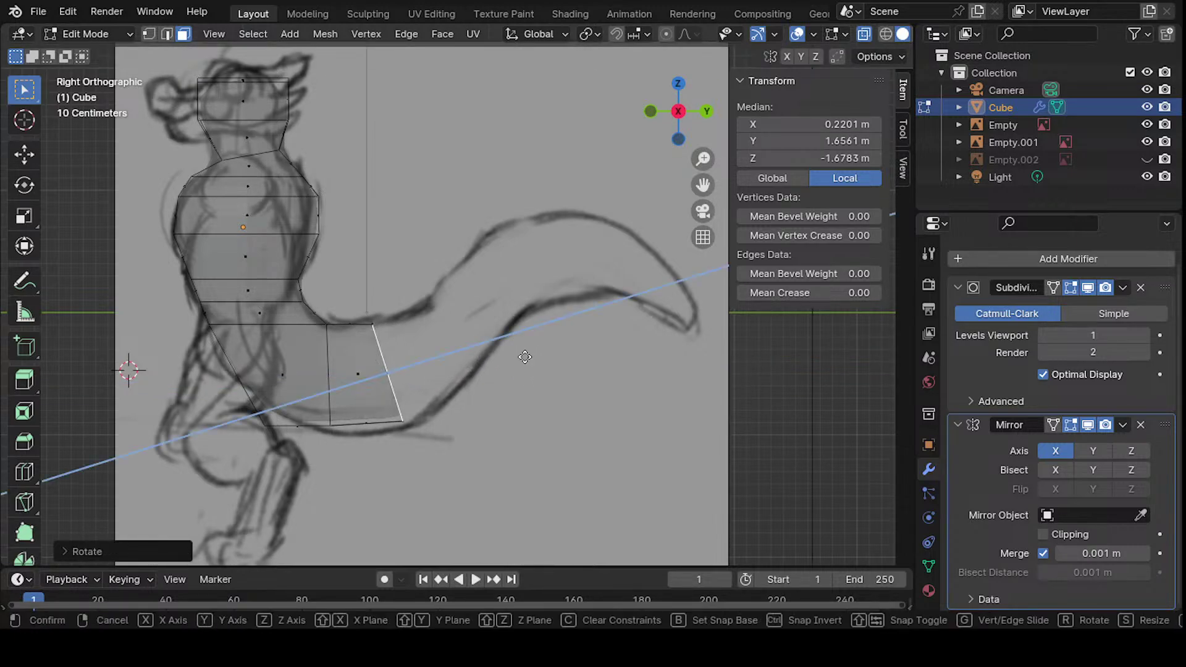
left_click(565, 344)
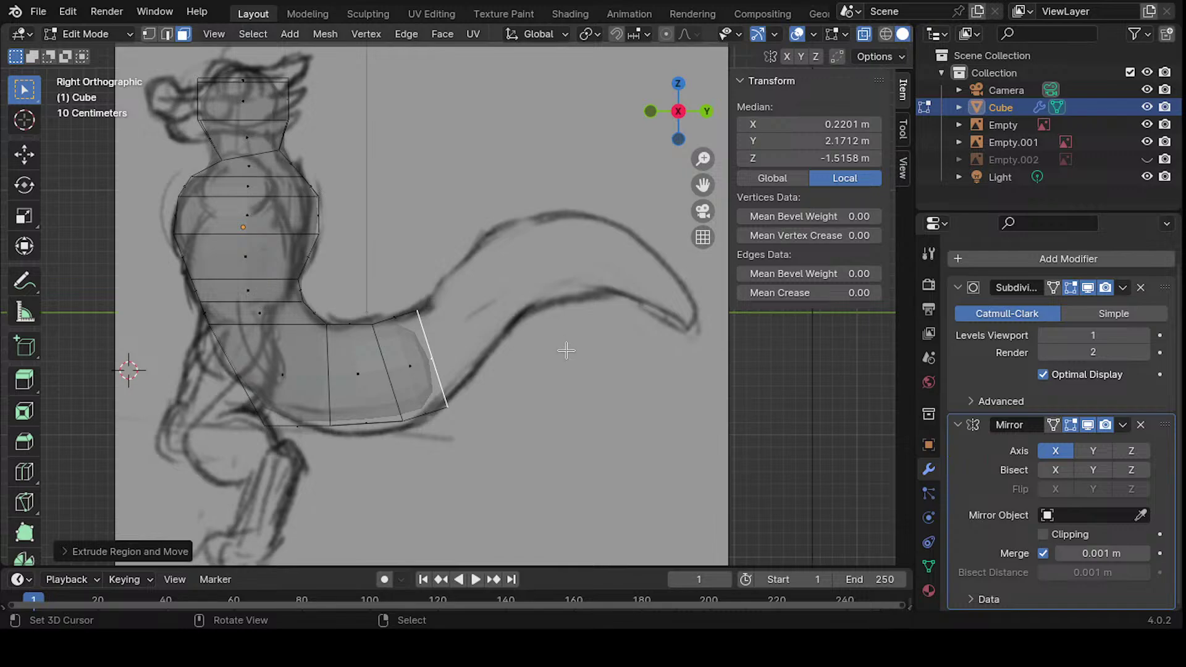
key("r")
left_click(561, 328)
key("g")
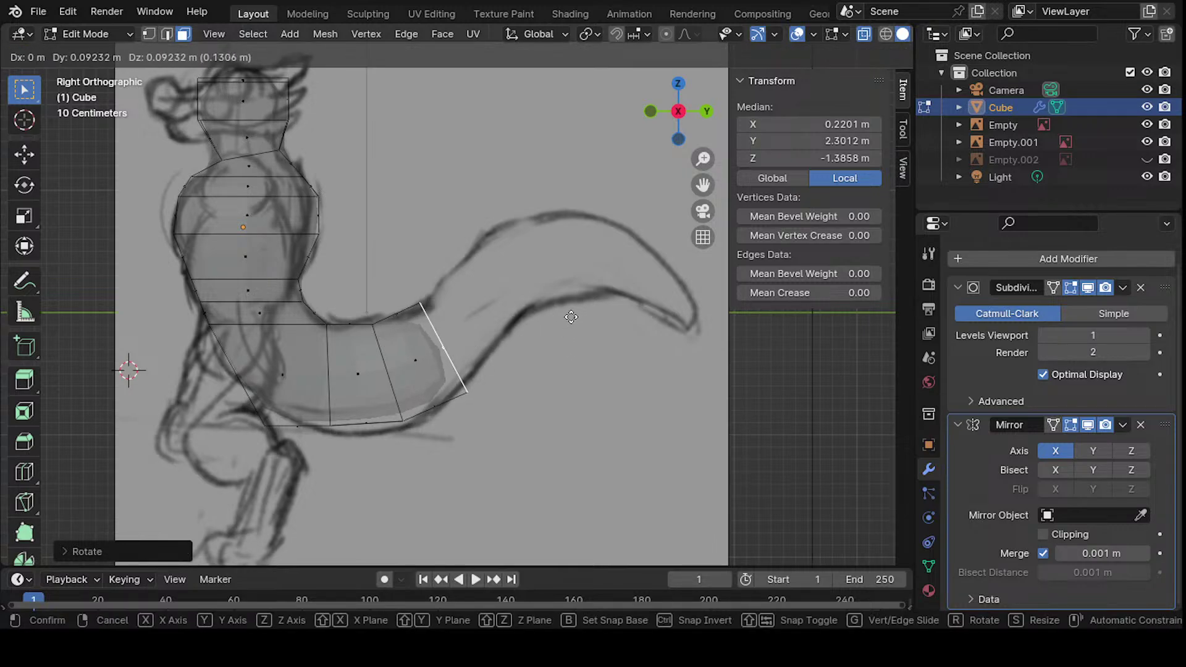
left_click(582, 312)
key("s")
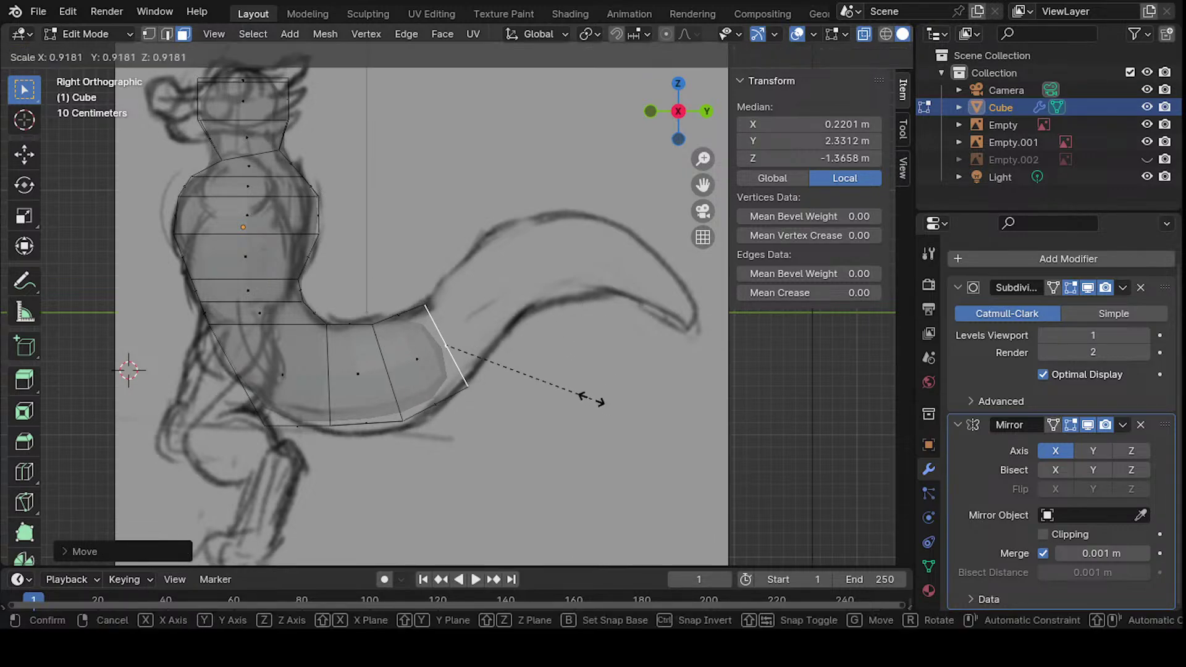
left_click(592, 398)
- Extrude a third tail segment, rotate its end face about -25° and place it at about Y 2.88 m, Z -0.72 m
middle_click_drag(536, 310, 582, 301, "shift")
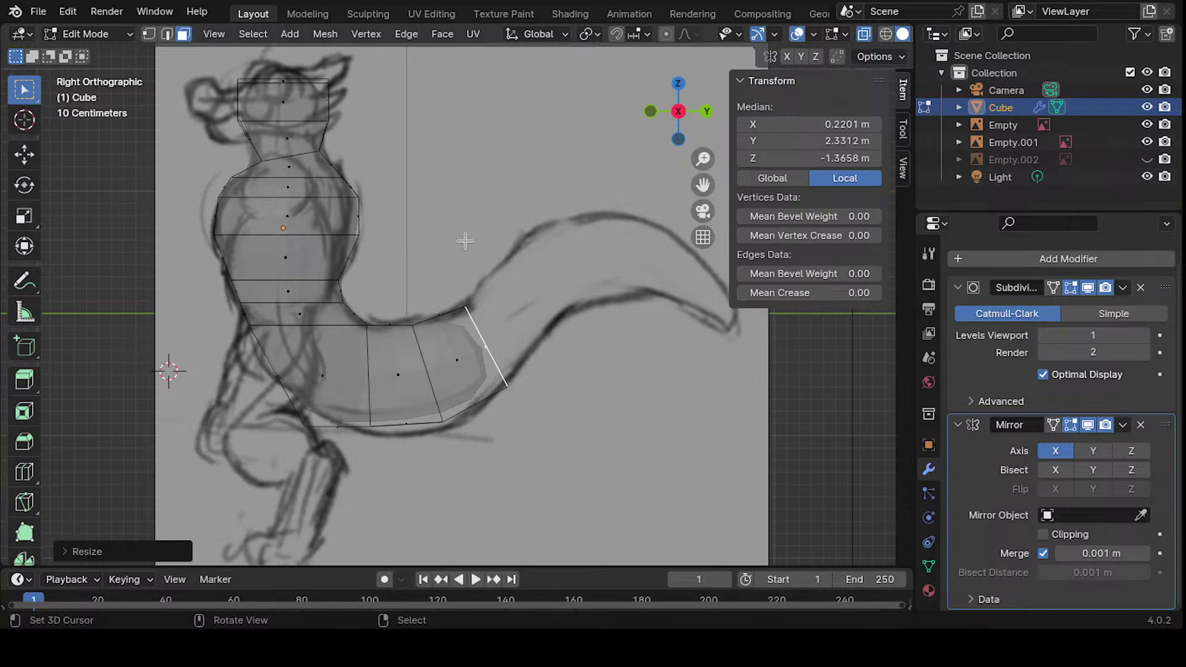
key("e")
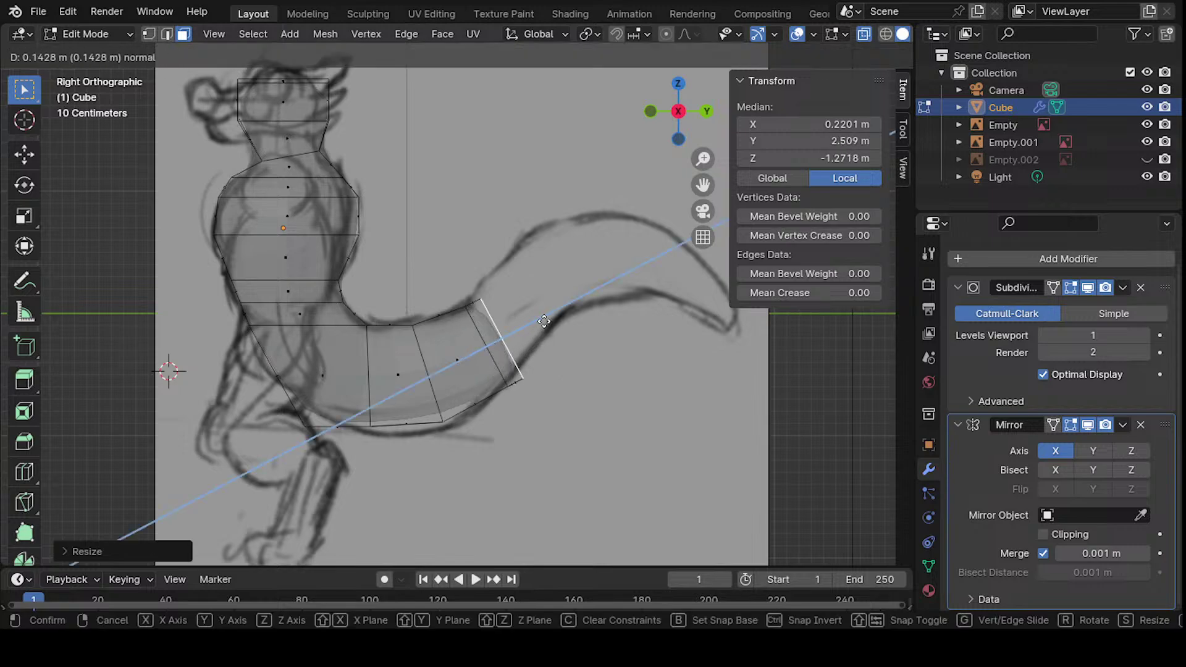
key("r")
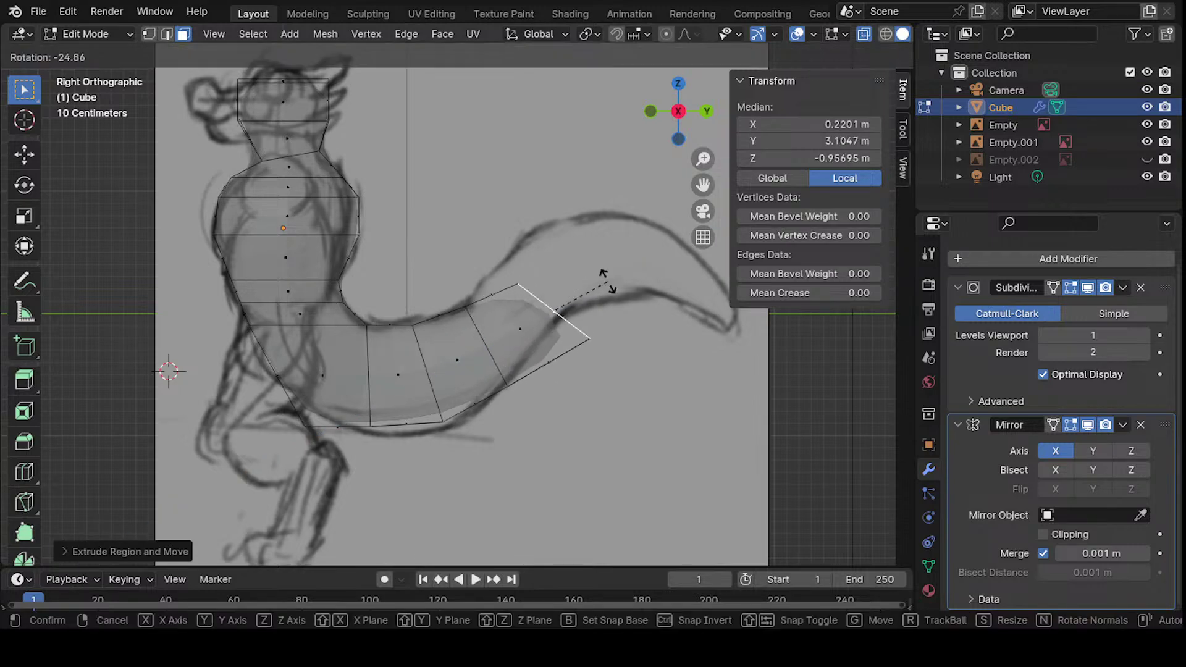
left_click(604, 279)
key("g")
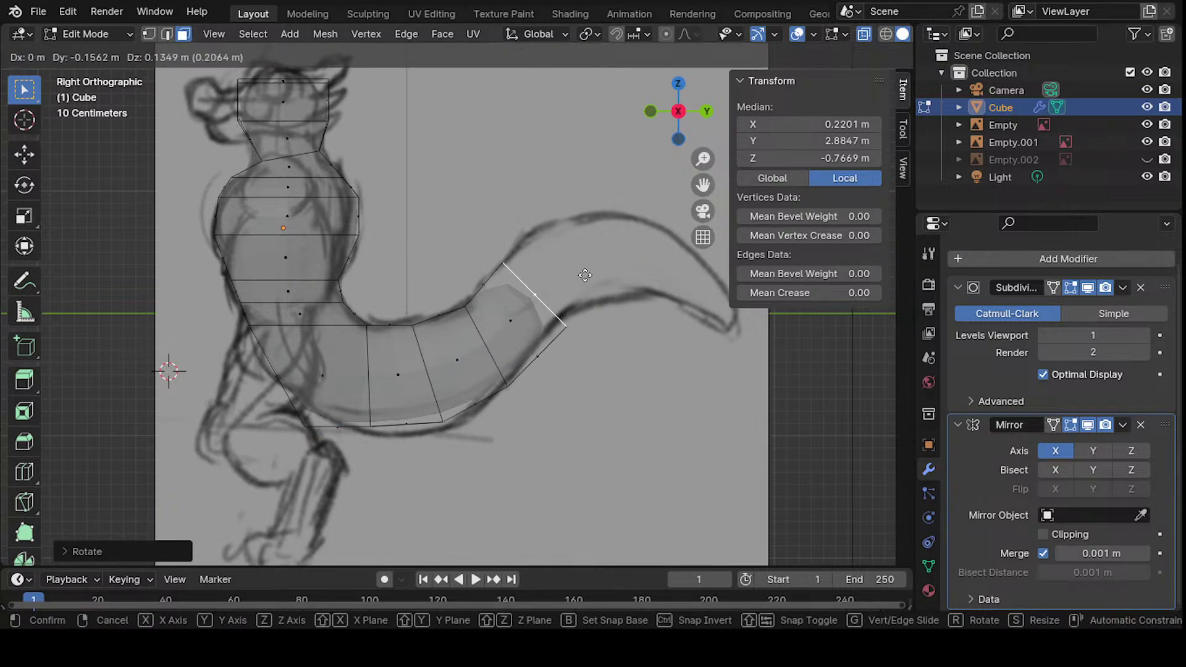
left_click(585, 271)
- Extrude a fourth tail segment, rotate its end face toward the tip and place it at about Y 3.49 m, Z -0.28 m
middle_click_drag(605, 260, 500, 310, "shift")
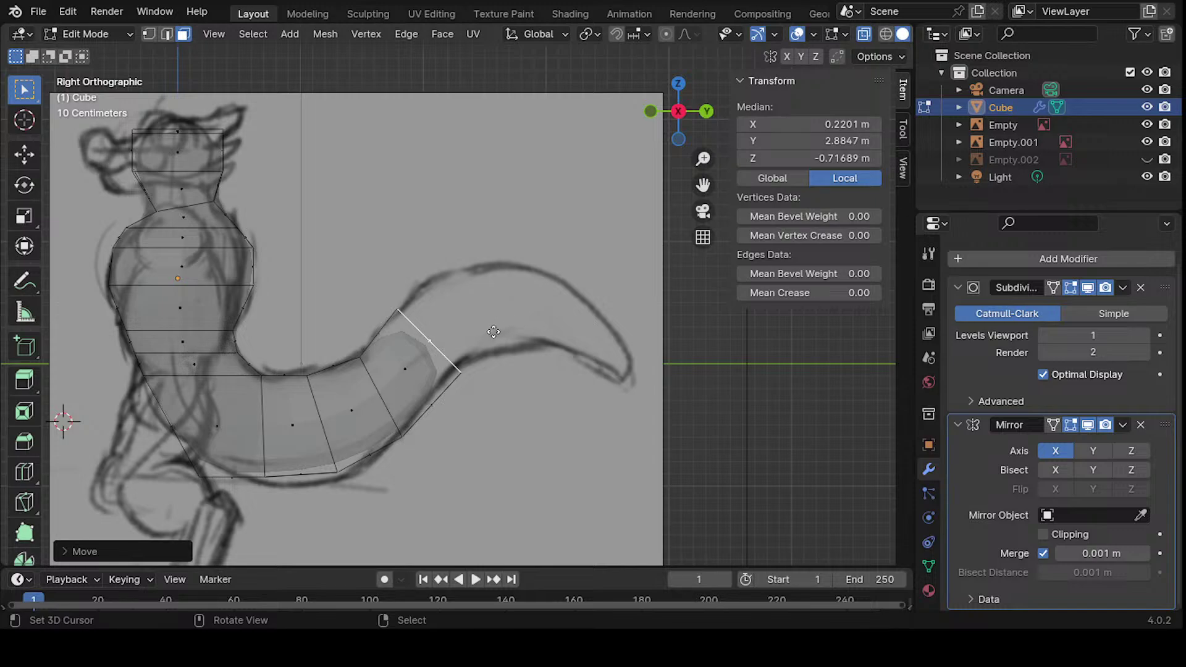
key("e")
left_click(549, 299)
key("r")
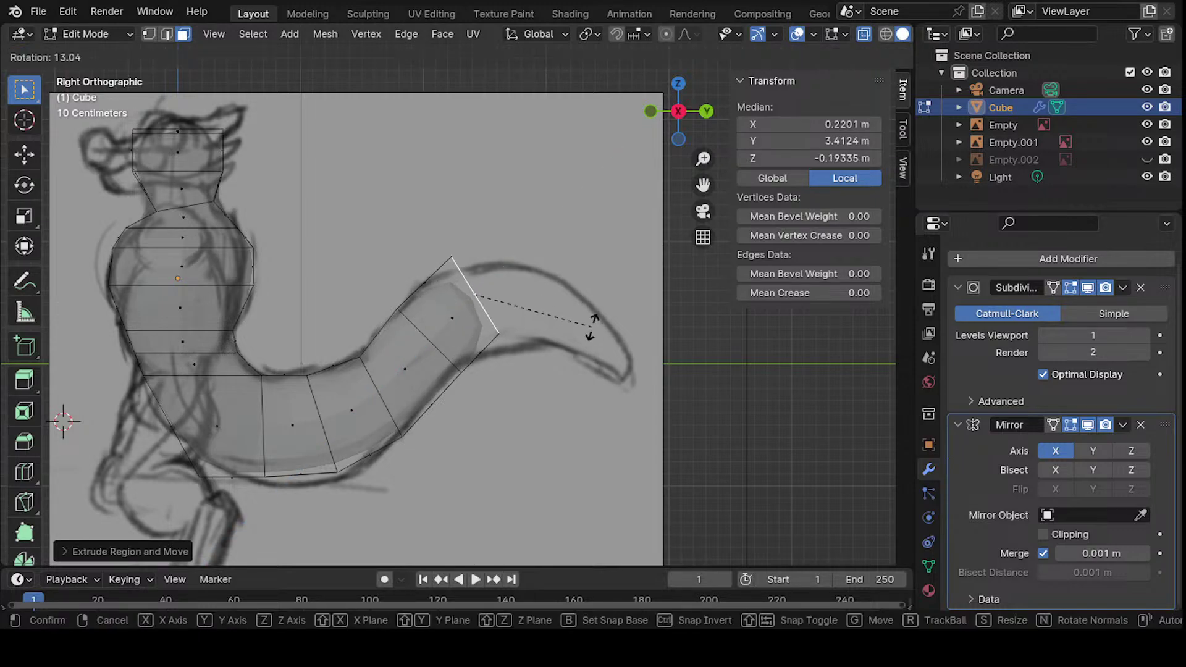
left_click(571, 337)
key("g")
left_click(560, 323)
- Scale the fourth tail segment's end face to match the tail's thickness in the side sketch
key("s")
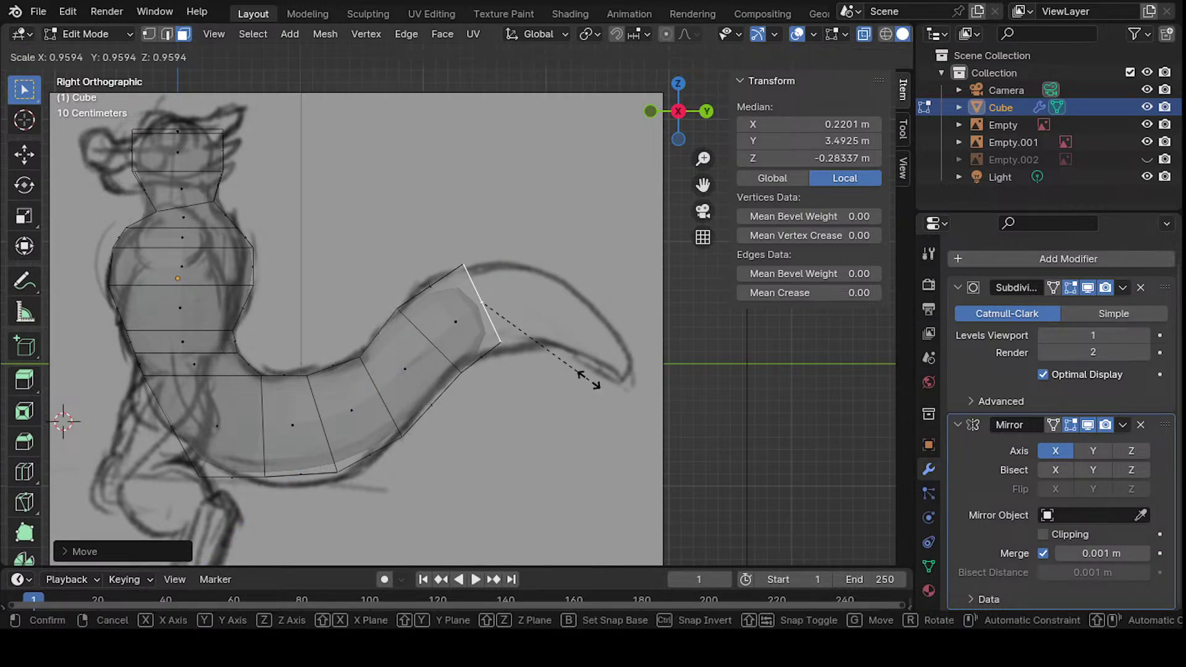
left_click(577, 361)
middle_click_drag(527, 340, 491, 327, "shift")
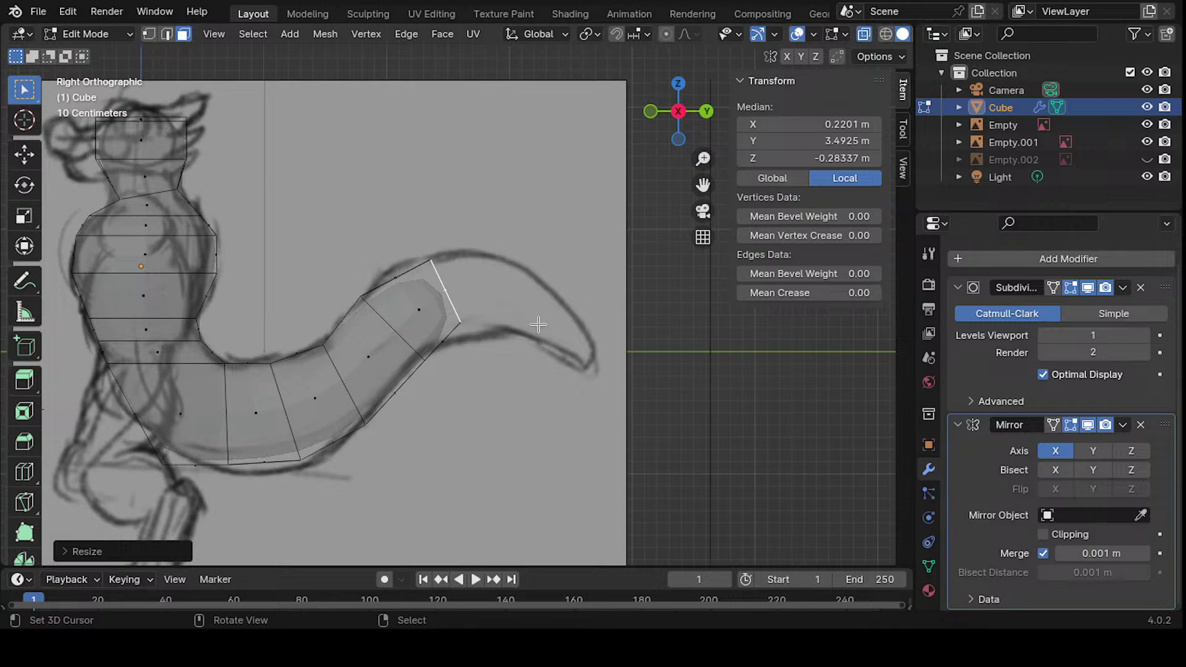
key("s")
left_click(593, 356)
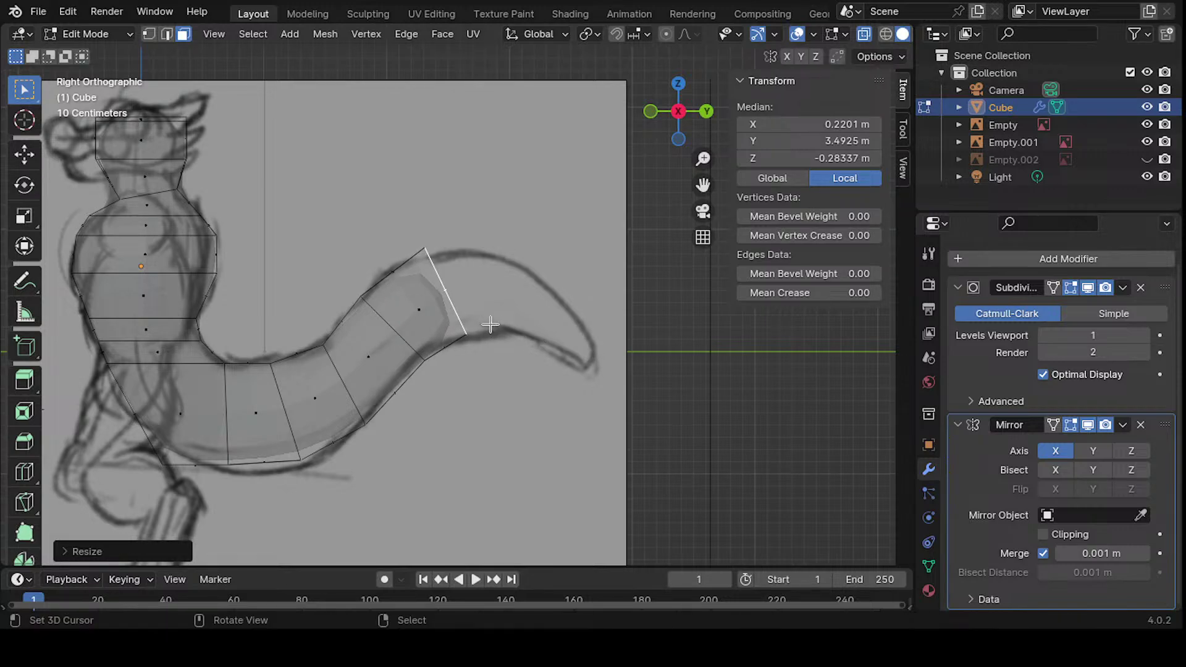
- Extrude a fifth tail segment, shrink its end to about 0.9, rotate it about 30° and place it at about Y 4.25 m, Z -0.29 m
key("e")
left_click(543, 293)
key("s")
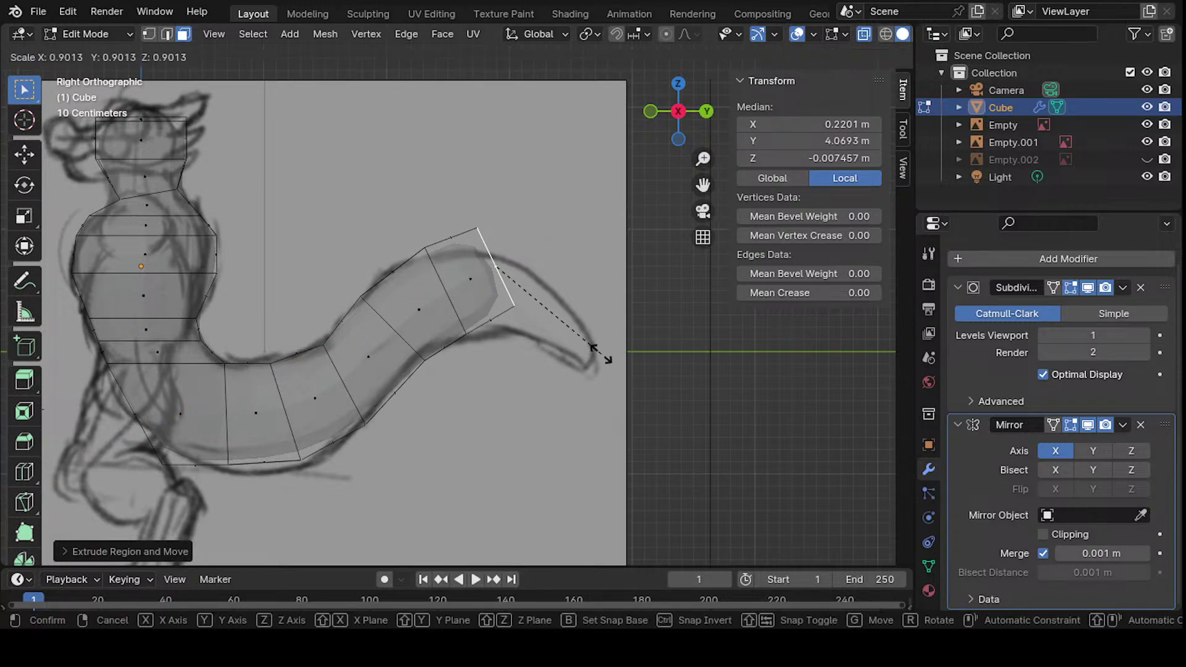
left_click(592, 341)
key("r")
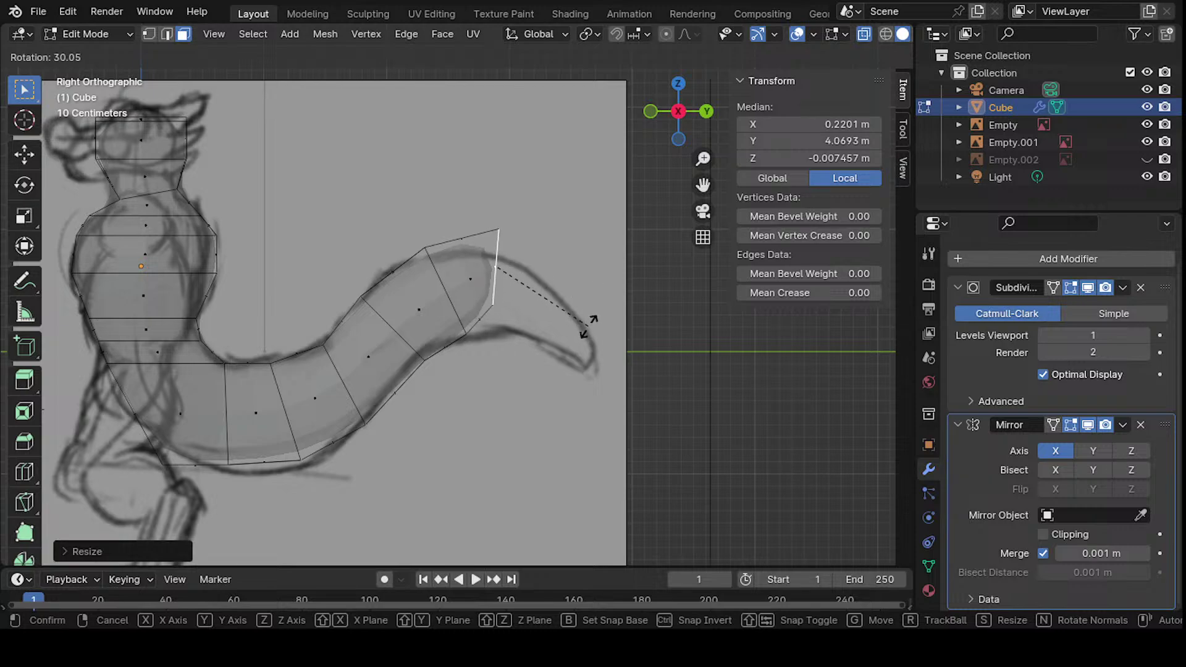
left_click(587, 326)
key("g")
left_click(595, 333)
- Extrude a sixth tail segment, tilt its end face downward, place it at about Y 4.77 m, Z -0.61 m, and shrink it to the sketch's thickness
middle_click_drag(601, 333, 499, 282, "shift")
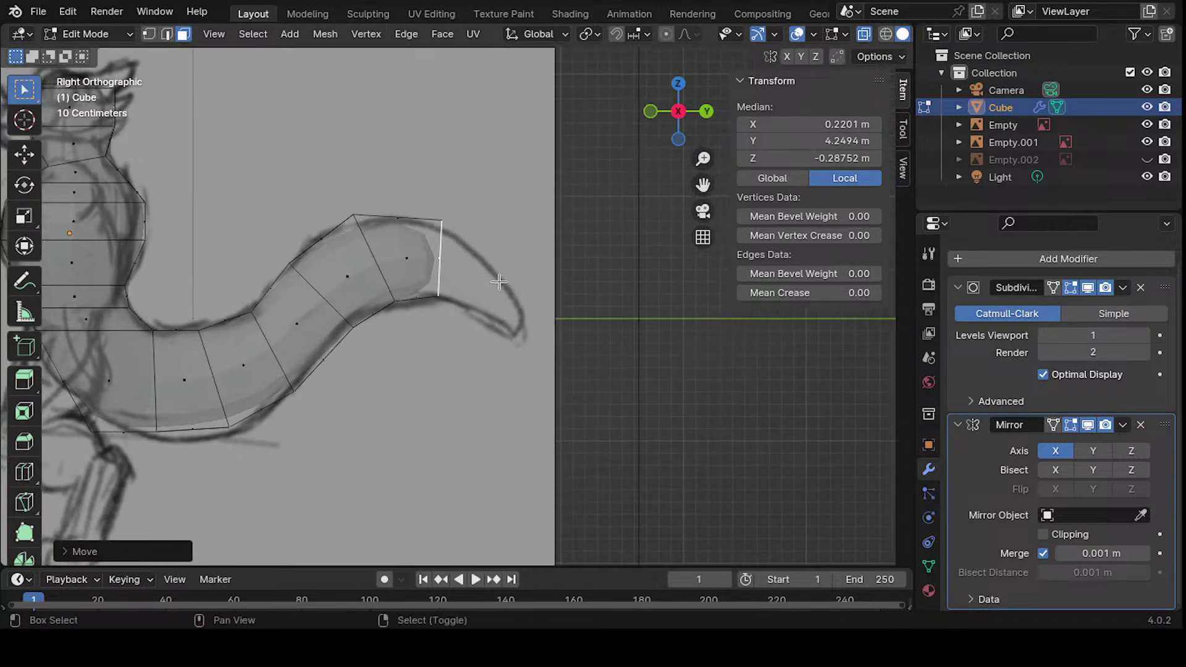
key("e")
left_click(587, 349)
key("r")
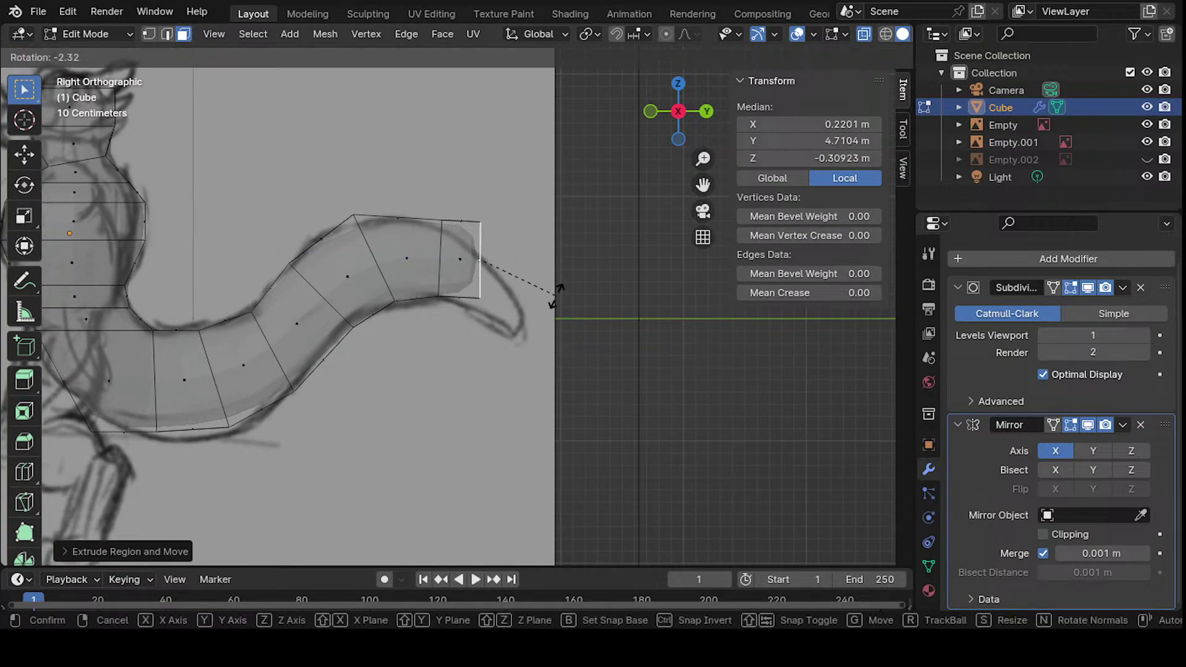
left_click(554, 322)
key("g")
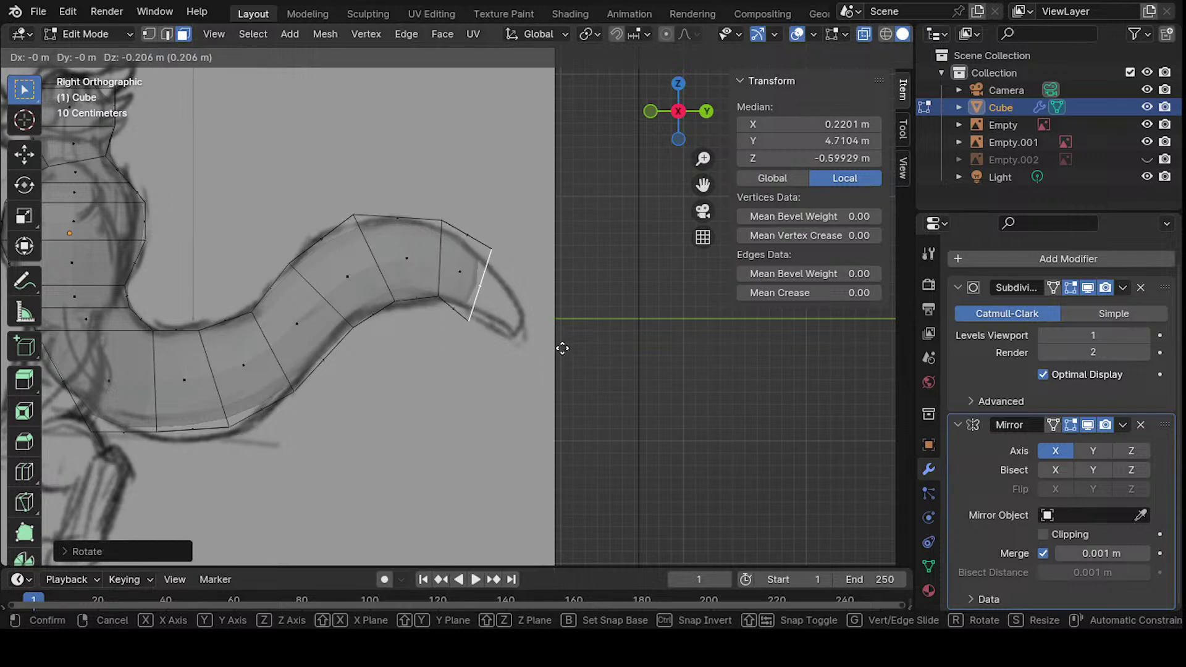
left_click(614, 369)
key("s")
left_click(555, 331)
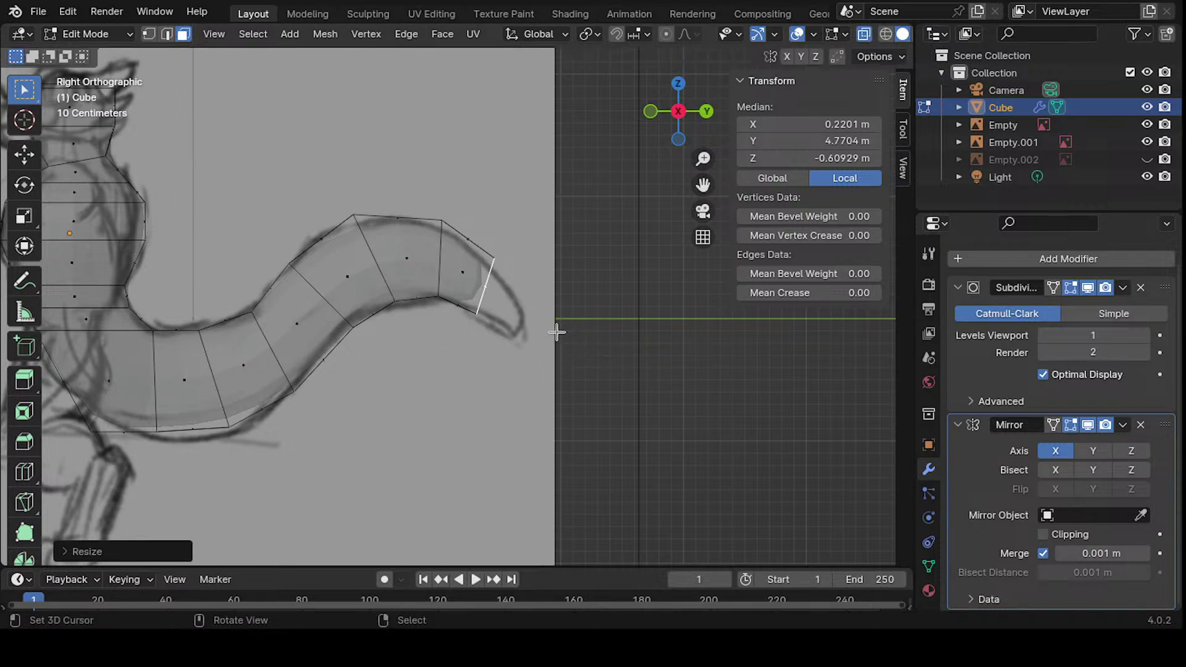
- Extrude a seventh tail segment toward the tip, place its end at about Y 5.16 m, Z -0.95 m, and scale the end face down
middle_click_drag(555, 331, 565, 271, "shift")
key("g")
key("z")
key("z")
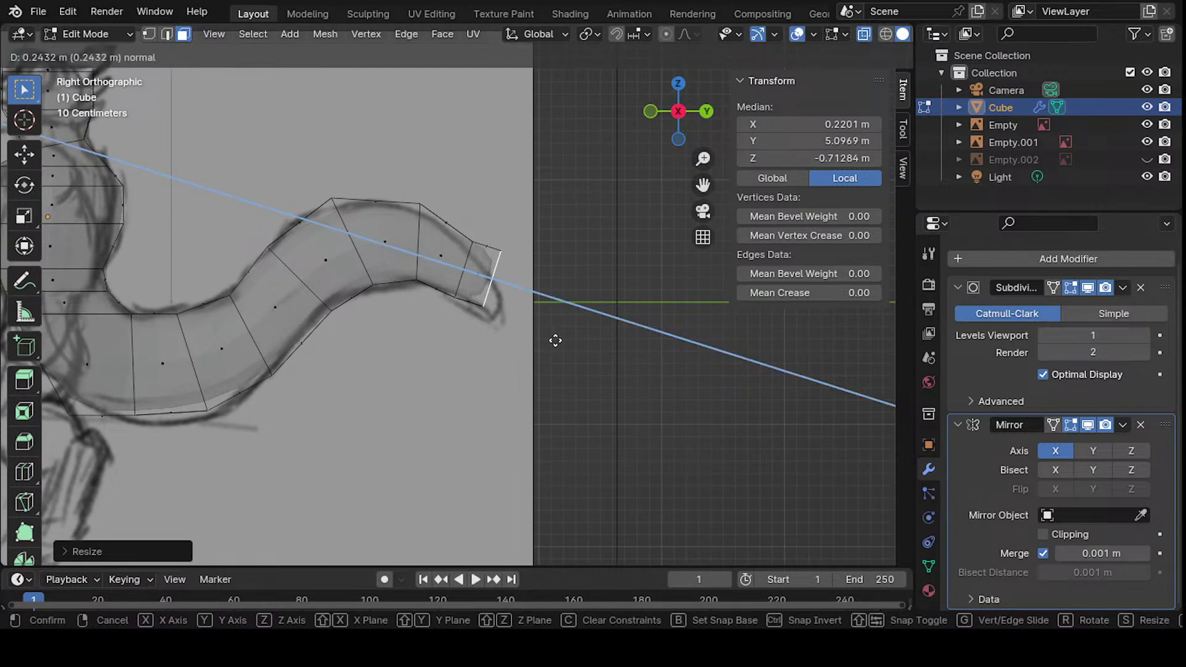
left_click(568, 324)
key("e")
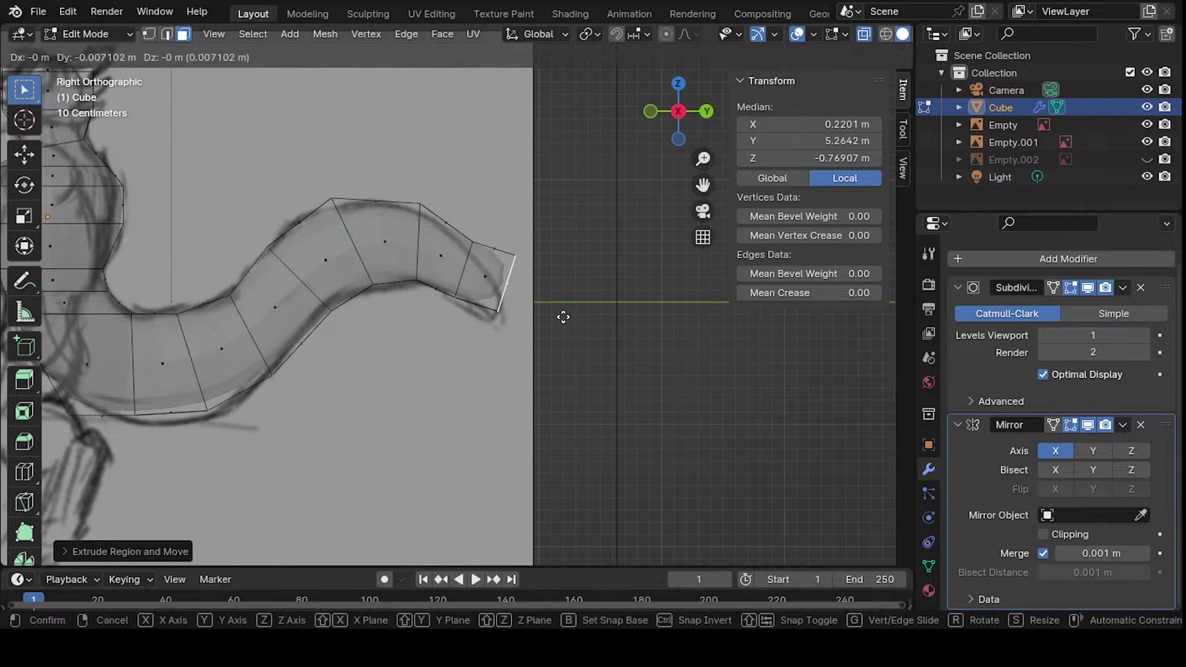
left_click(556, 332)
key("s")
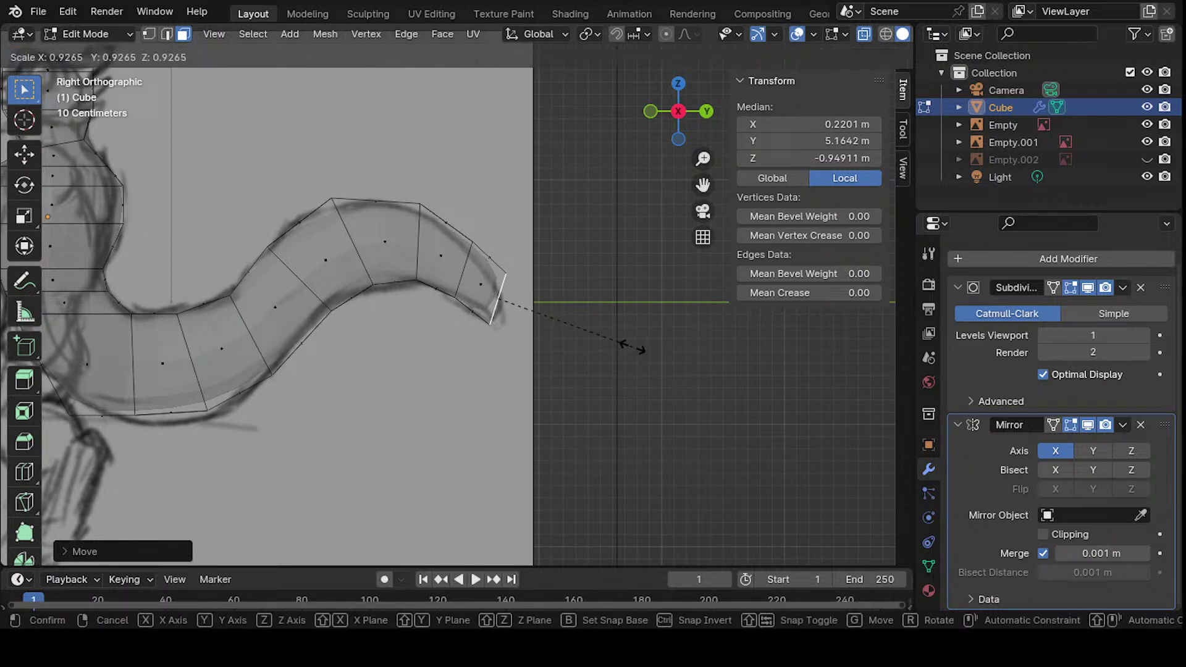
left_click(591, 330)
- Rotate the tail's end face to follow the tip's downward curve and place it at about Y 5.26 m, Z -1.25 m
middle_click_drag(568, 323, 564, 317, "shift")
key("g")
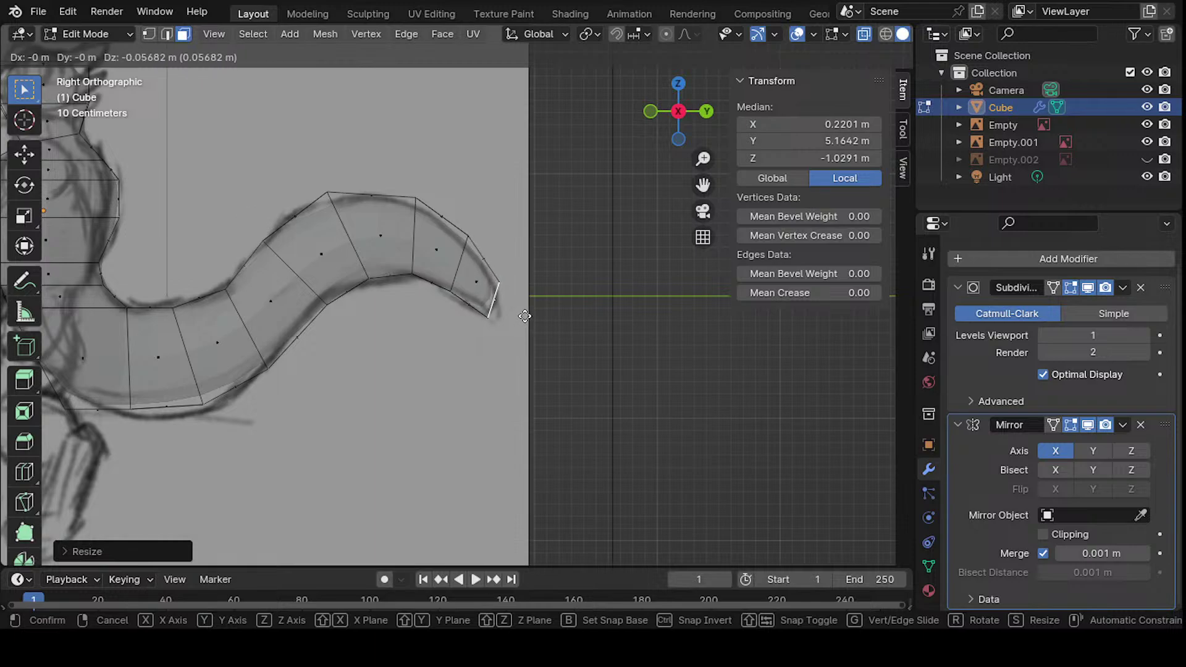
left_click(547, 326)
key("r")
left_click(573, 340)
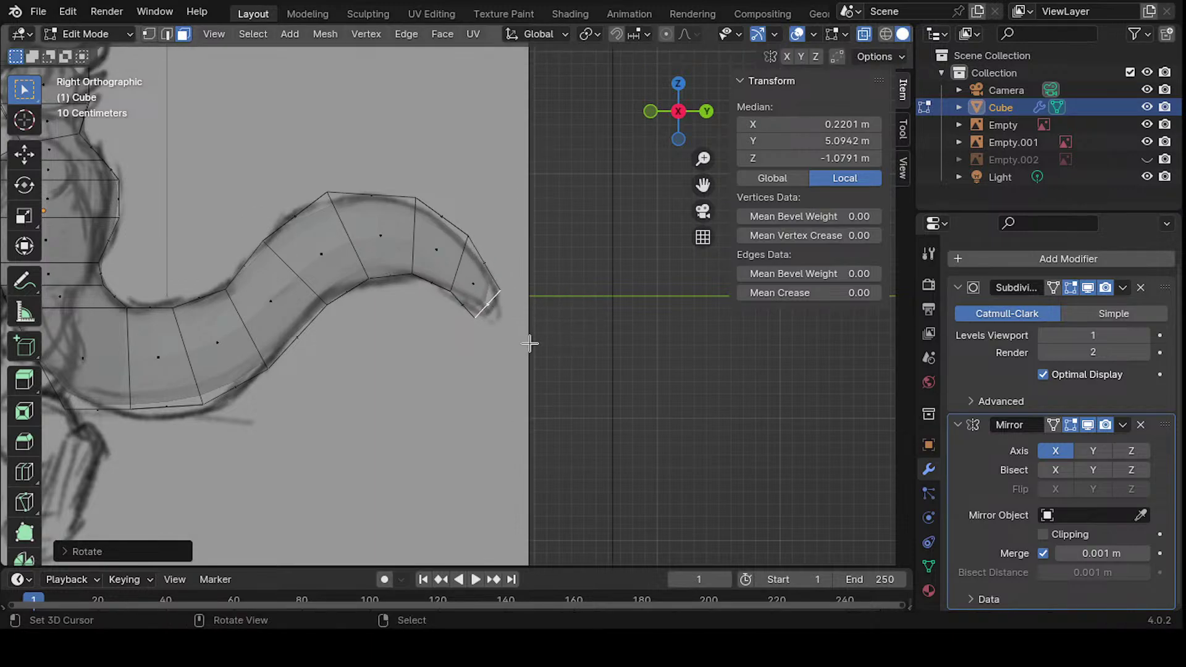
key("g")
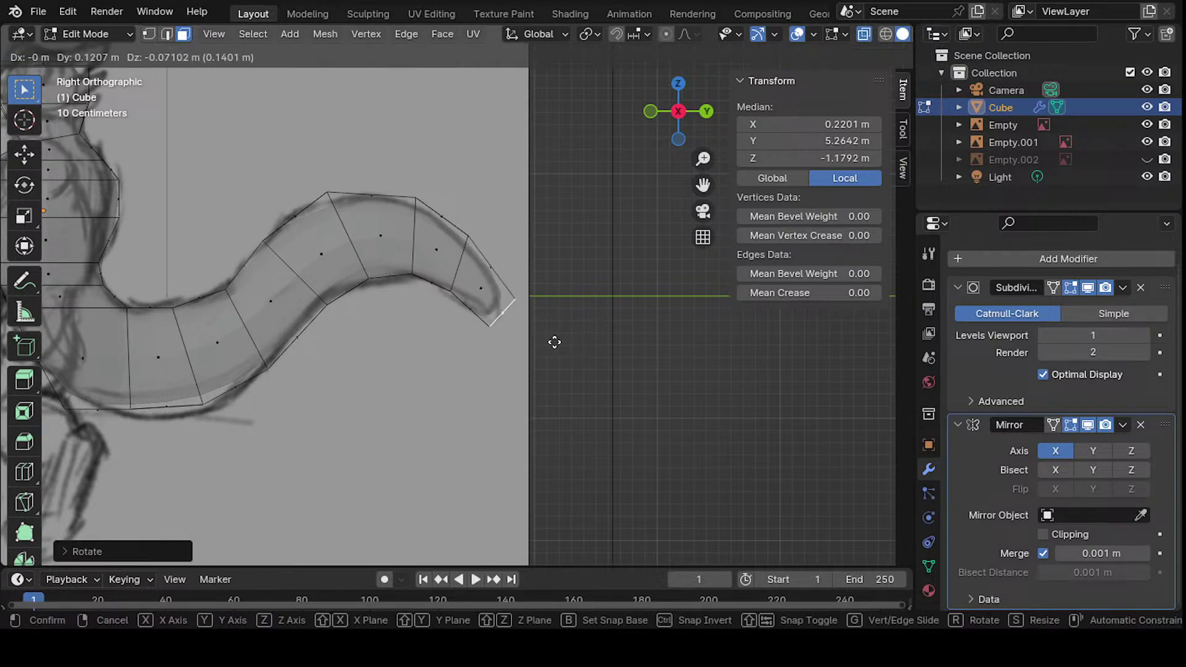
left_click(528, 348)
- Add a centred loop cut across the tail's last segment
key("ctrl+r")
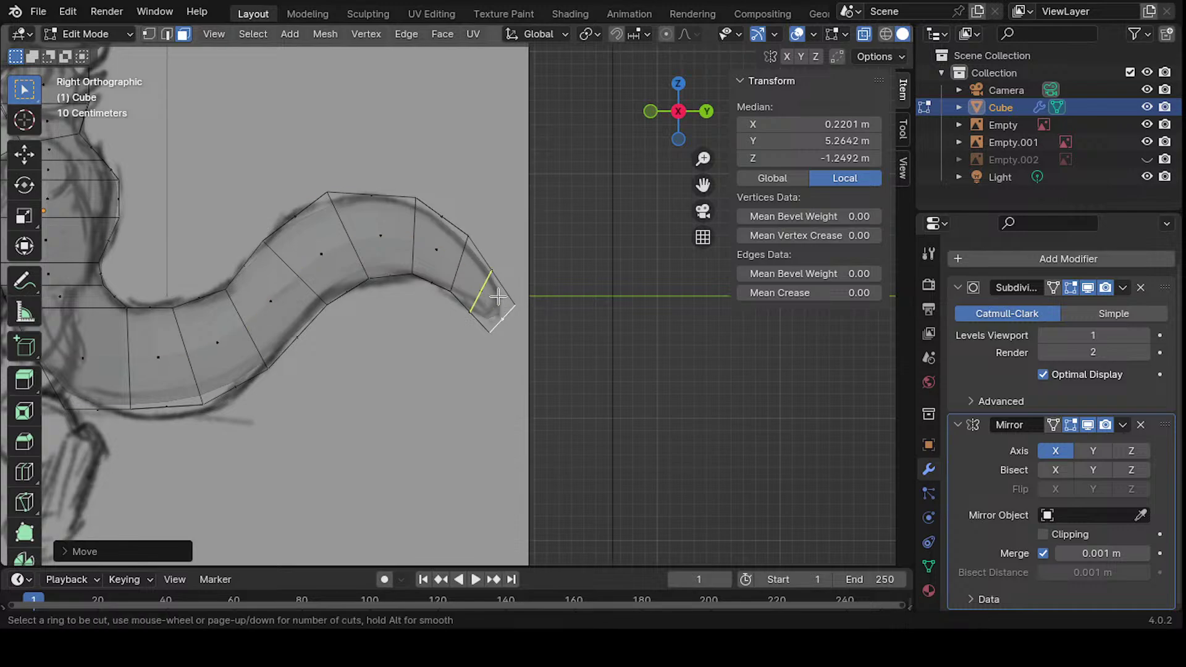
left_click(514, 299)
right_click(516, 300)
middle_click_drag(264, 339, 379, 287)
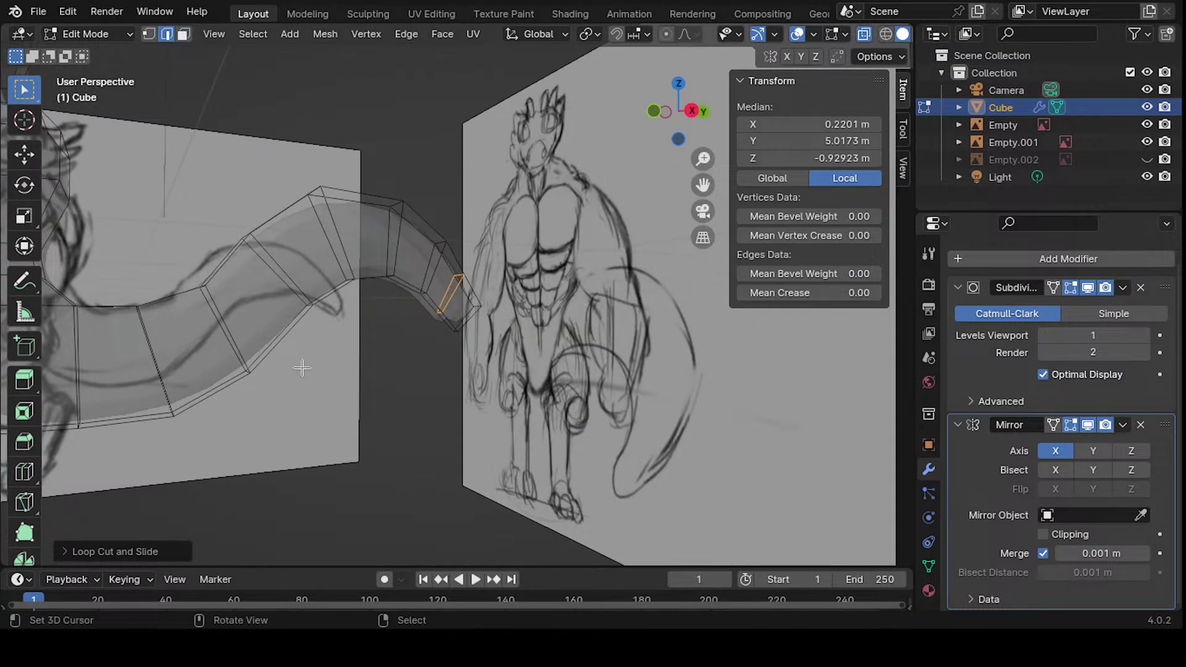
key("KP_1")
key("KP_3")
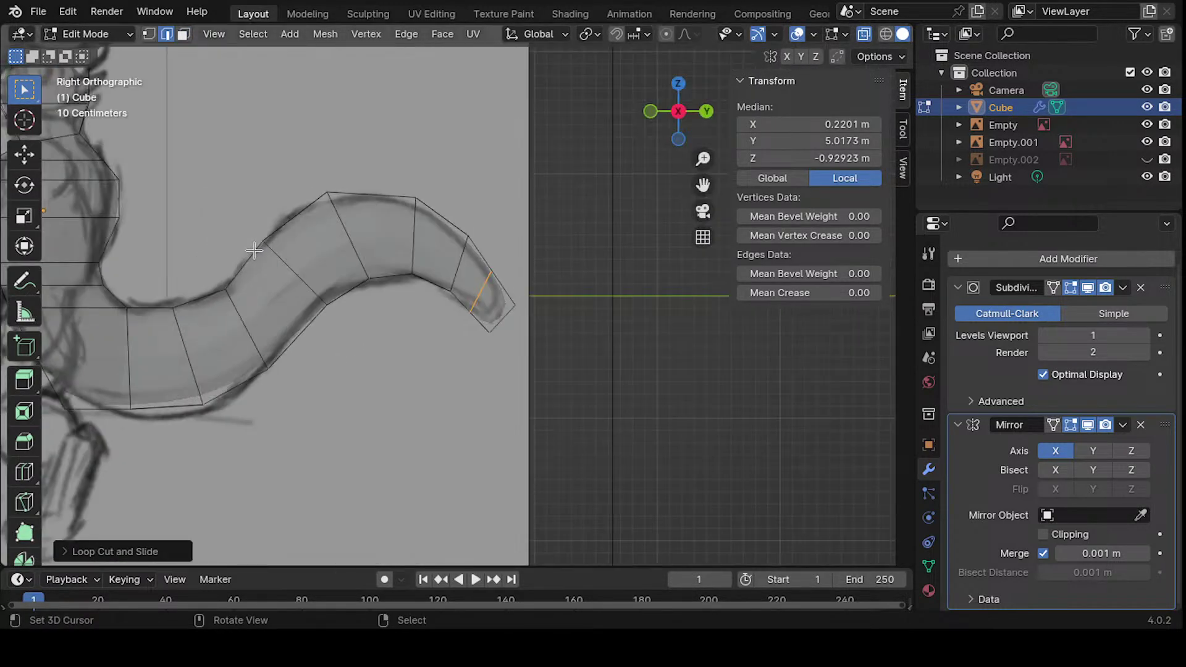
- Add centred loop cuts across the third, fourth and fifth tail segments
scroll(150, 259, "up", 5, "ctrl")
key("ctrl+r")
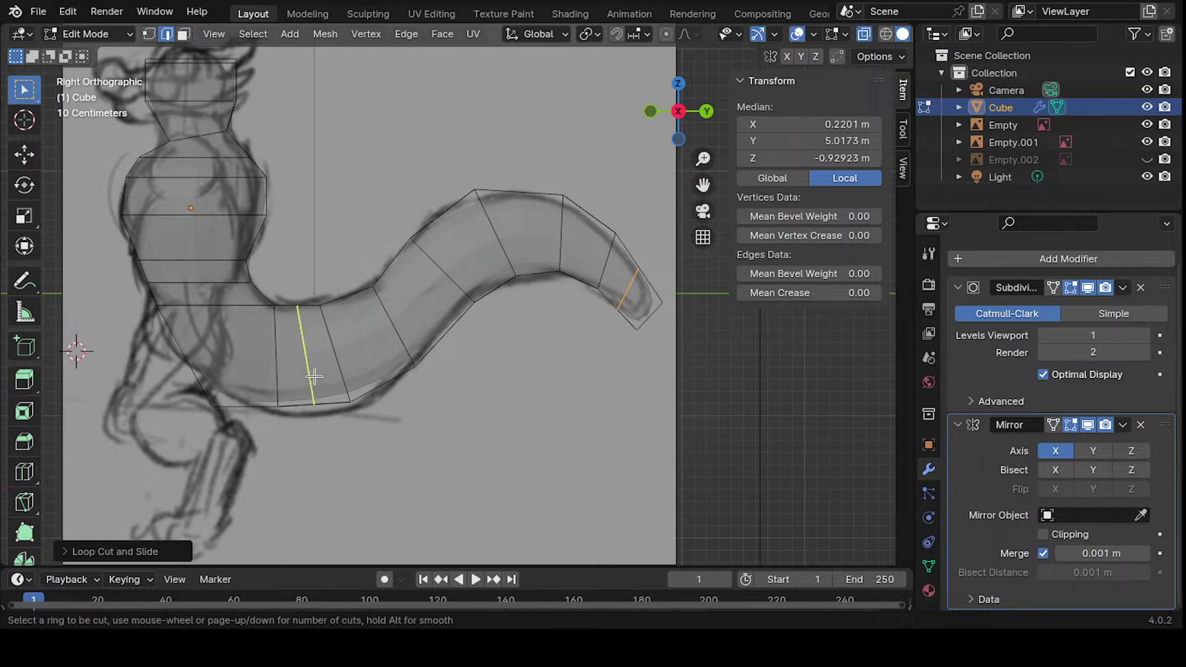
left_click(401, 276)
right_click(445, 283)
key("ctrl+r")
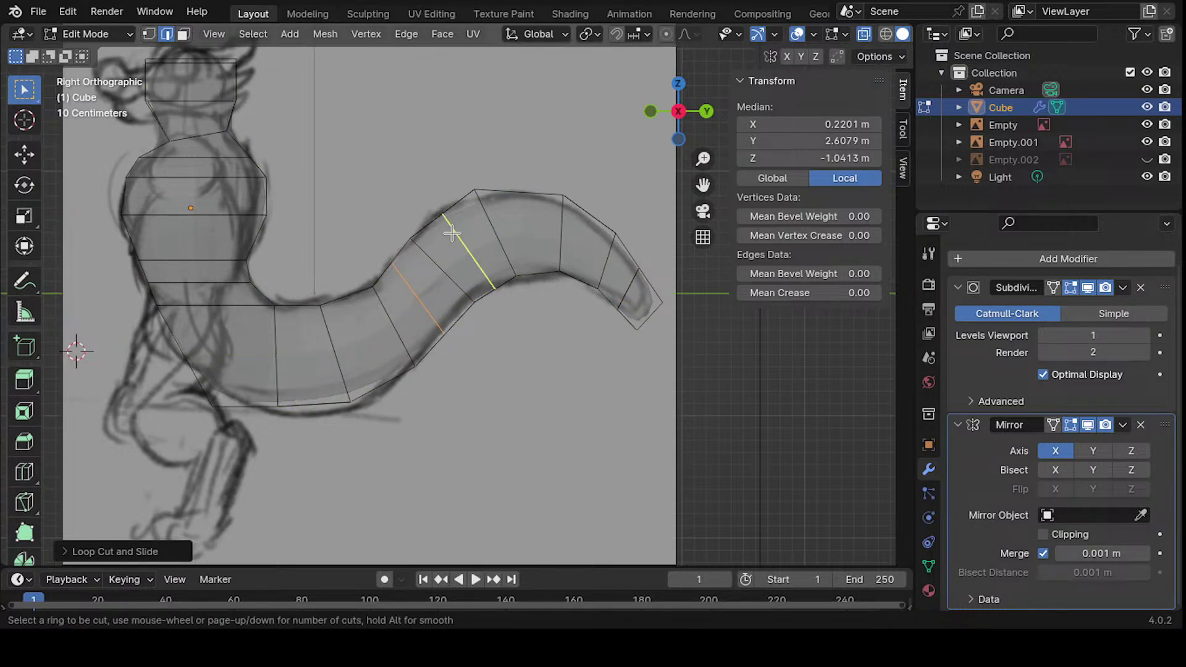
left_click(464, 251)
right_click(523, 239)
key("ctrl+r")
left_click(523, 218)
right_click(586, 272)
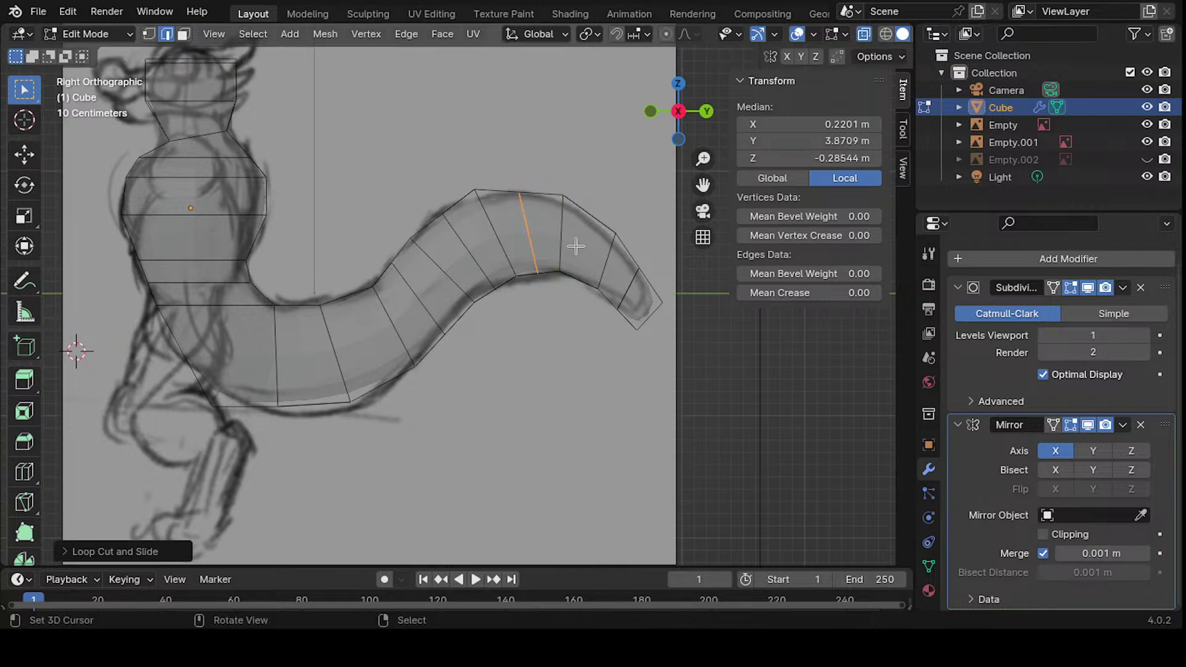
- Add a centred loop cut across the sixth tail segment
key("ctrl+r")
right_click(581, 245)
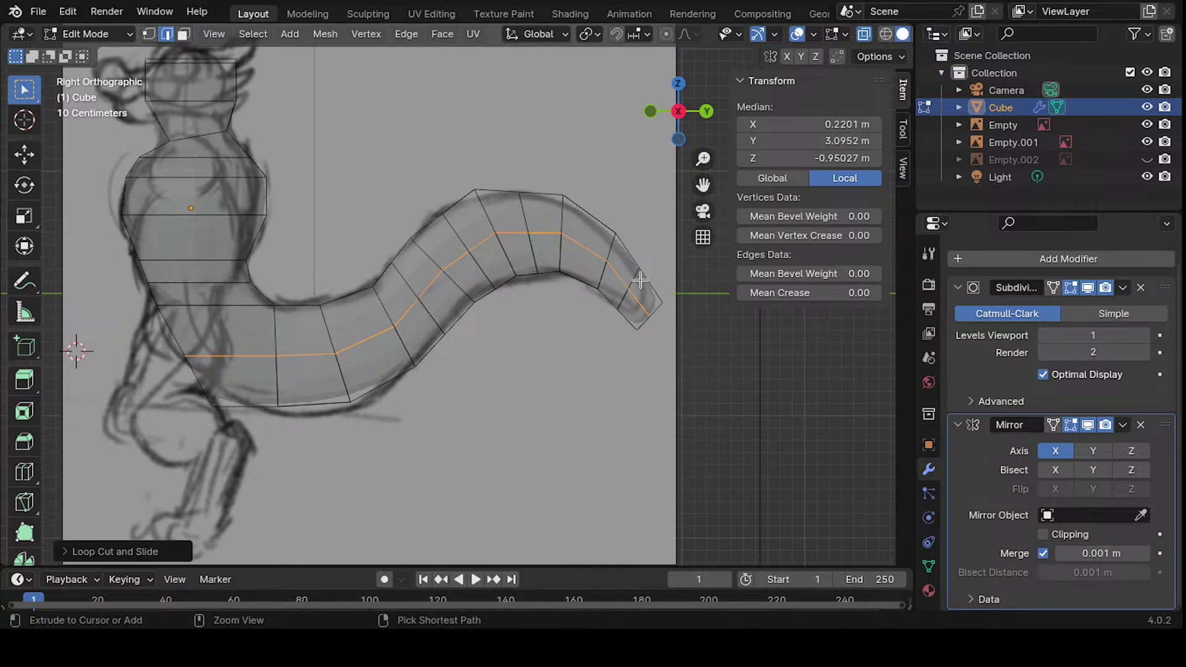
key("ctrl+r")
left_click(580, 243)
right_click(582, 242)
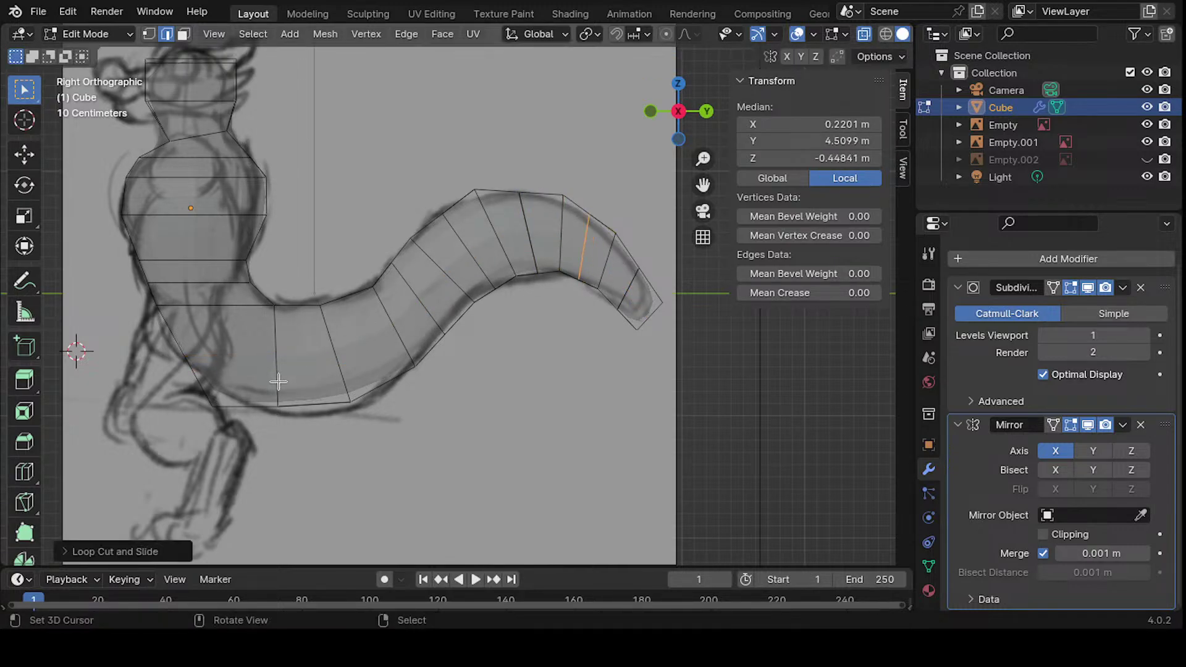
- Add a centred loop cut across each of the two tail segments nearest the pelvis, between about Y 1 m and Y 2.3 m
key("ctrl+r")
left_click(357, 298)
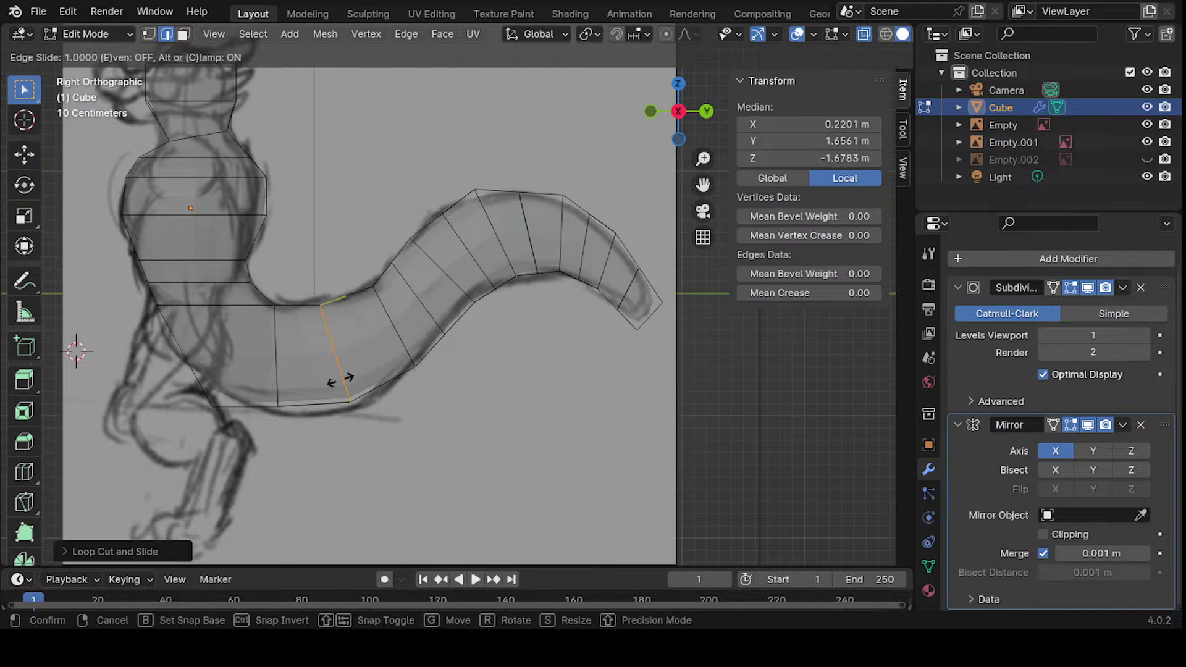
right_click(316, 347)
key("ctrl+r")
left_click(303, 329)
right_click(304, 335)
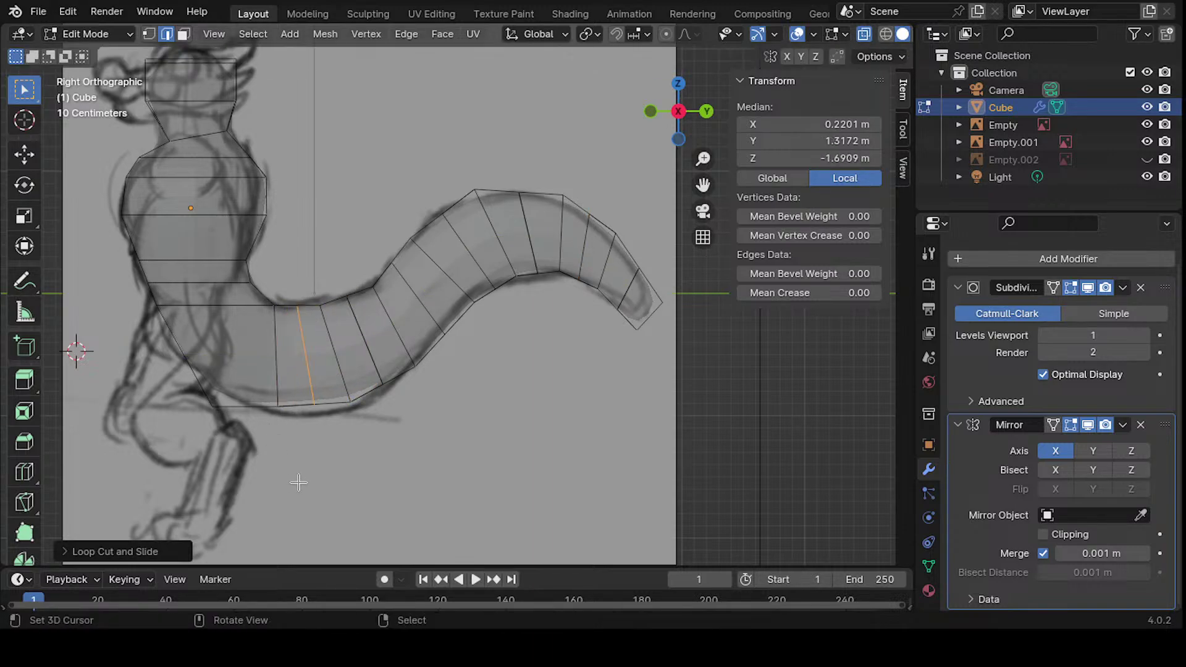
- In vertex mode, box-select the upper-edge vertices at the start of the tail's crest and move them to about Y 3.34 m, Z 0.18 m
scroll(476, 243, "up", 3)
scroll(432, 262, "down", 3)
key("1")
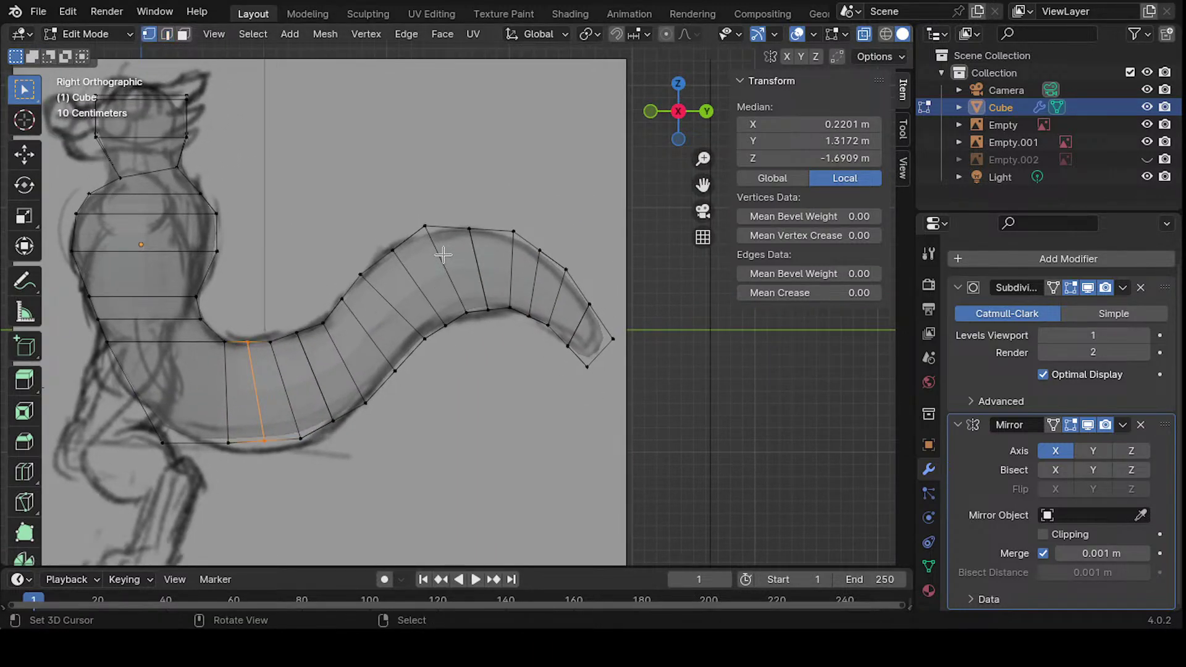
key("b")
left_click_drag(423, 226, 445, 245)
key("g")
left_click(491, 263)
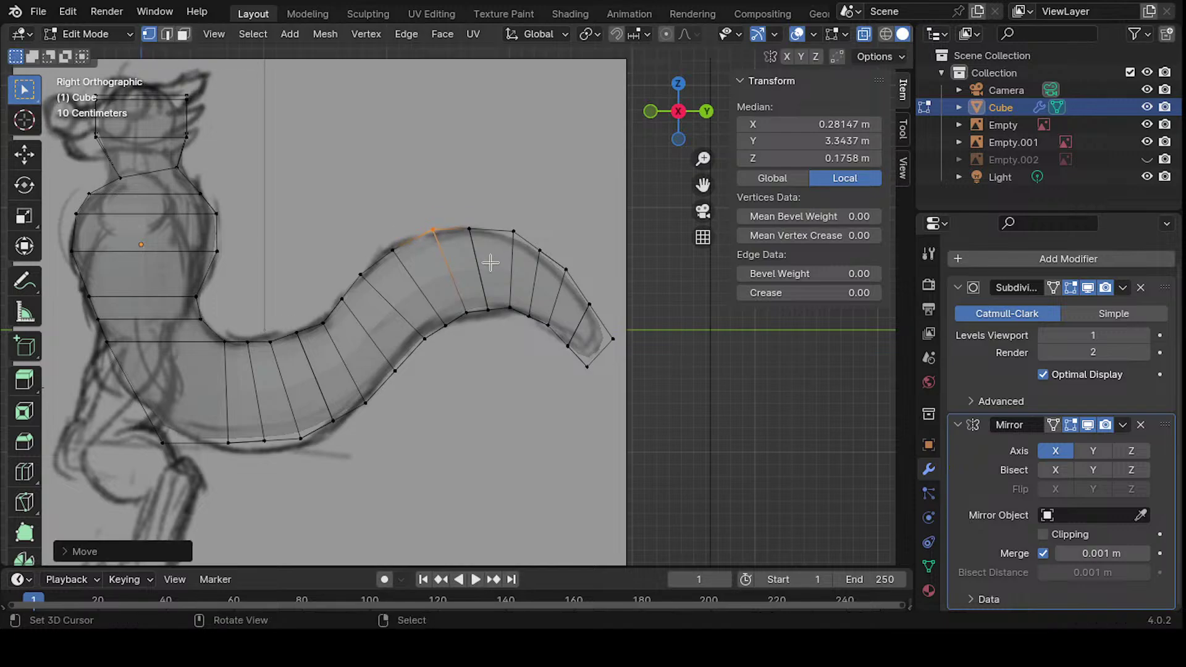
- Move the three underside vertex pairs below the tail's rise onto the sketch outline, placing the lowest at about Y 2.84 m, Z -1.47 m
left_click(468, 322)
left_click(426, 338)
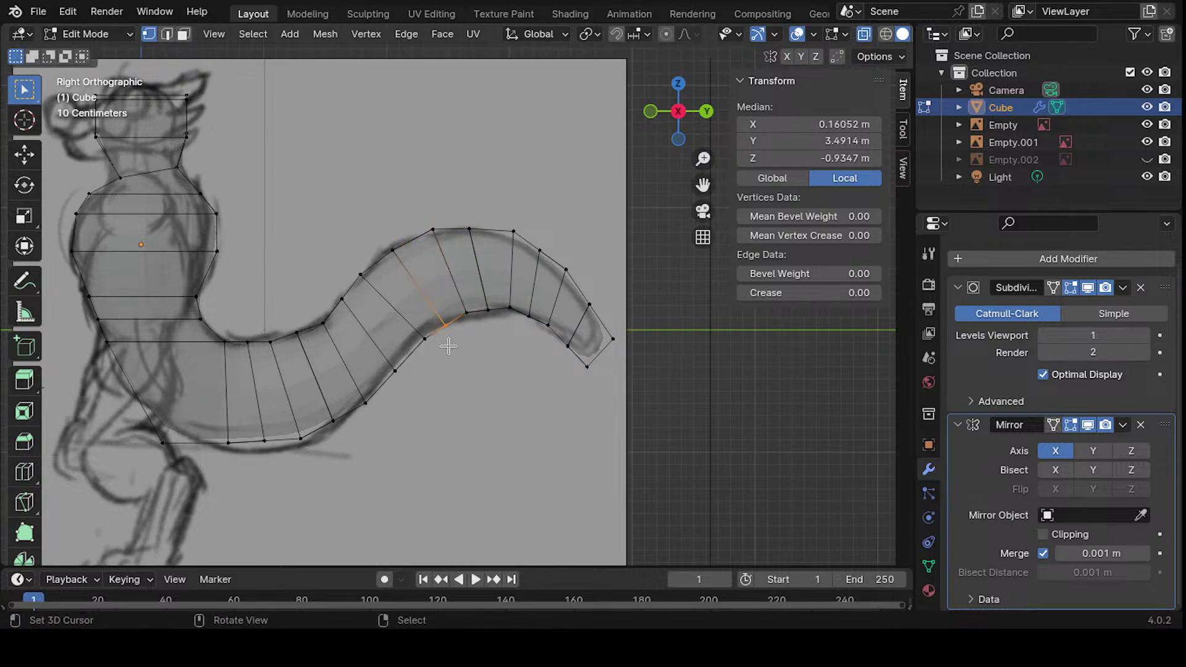
key("g")
left_click(426, 342)
key("g")
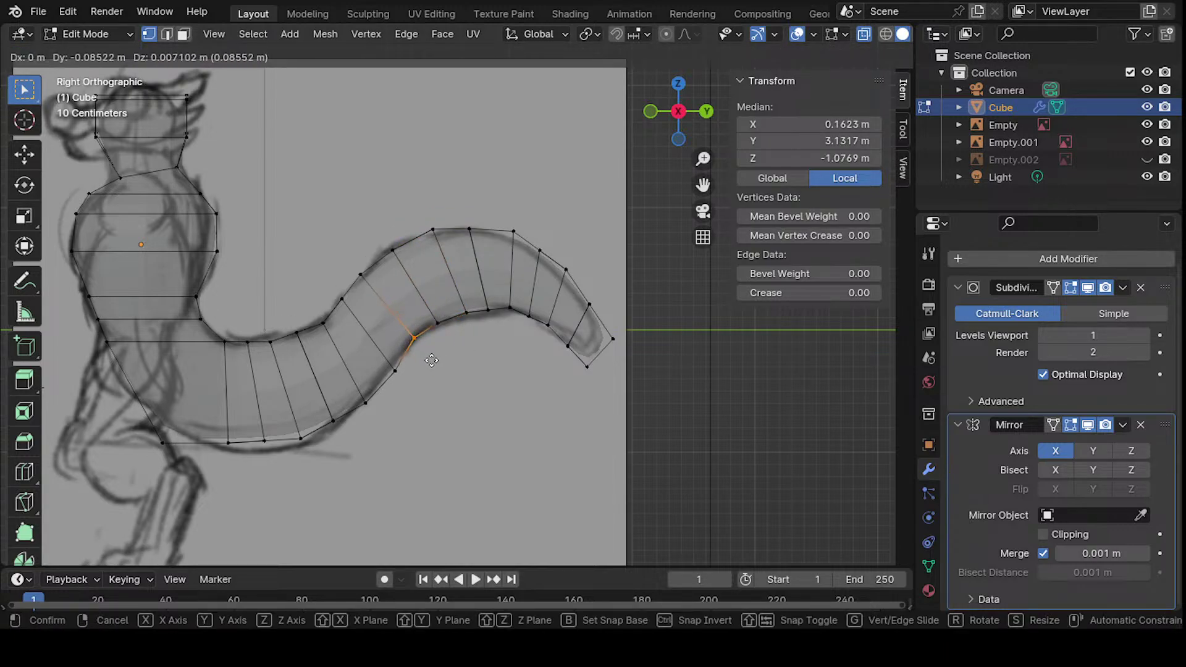
left_click(428, 360)
left_click(398, 373)
key("g")
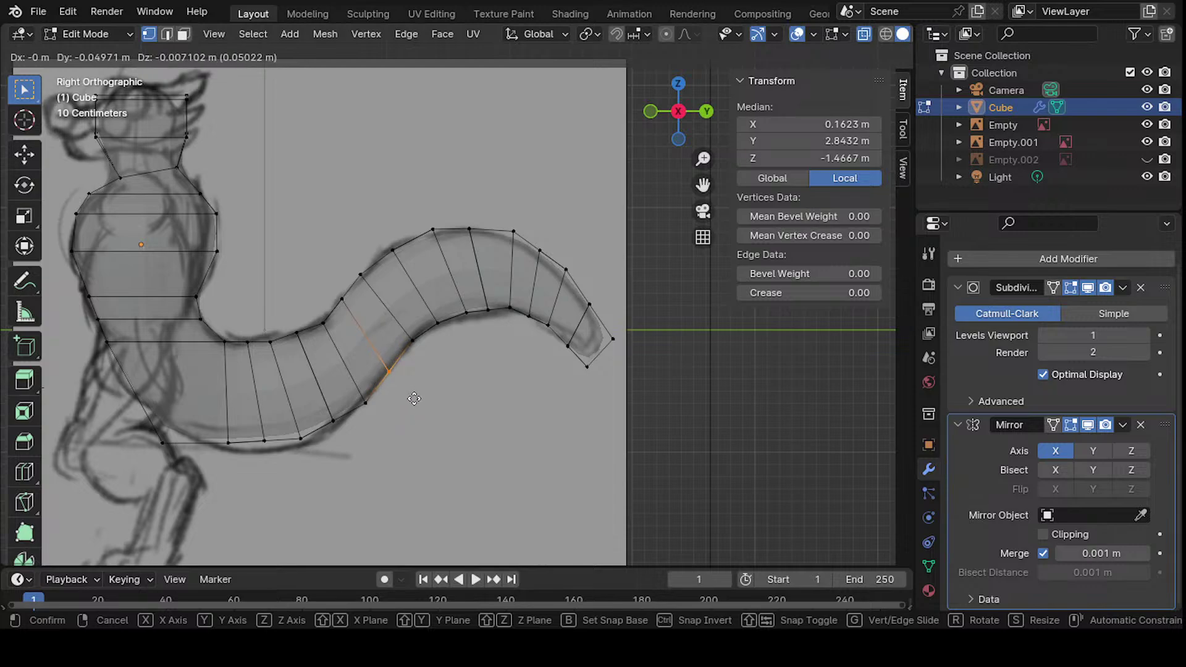
left_click(413, 398)
- Fit the next two underside vertex pairs to the sketch at about Y 2.49 m, Z -1.84 m and Y 2.19 m, Z -2.16 m
left_click(365, 401)
key("g")
left_click(387, 410)
middle_click_drag(387, 410, 455, 391, "shift")
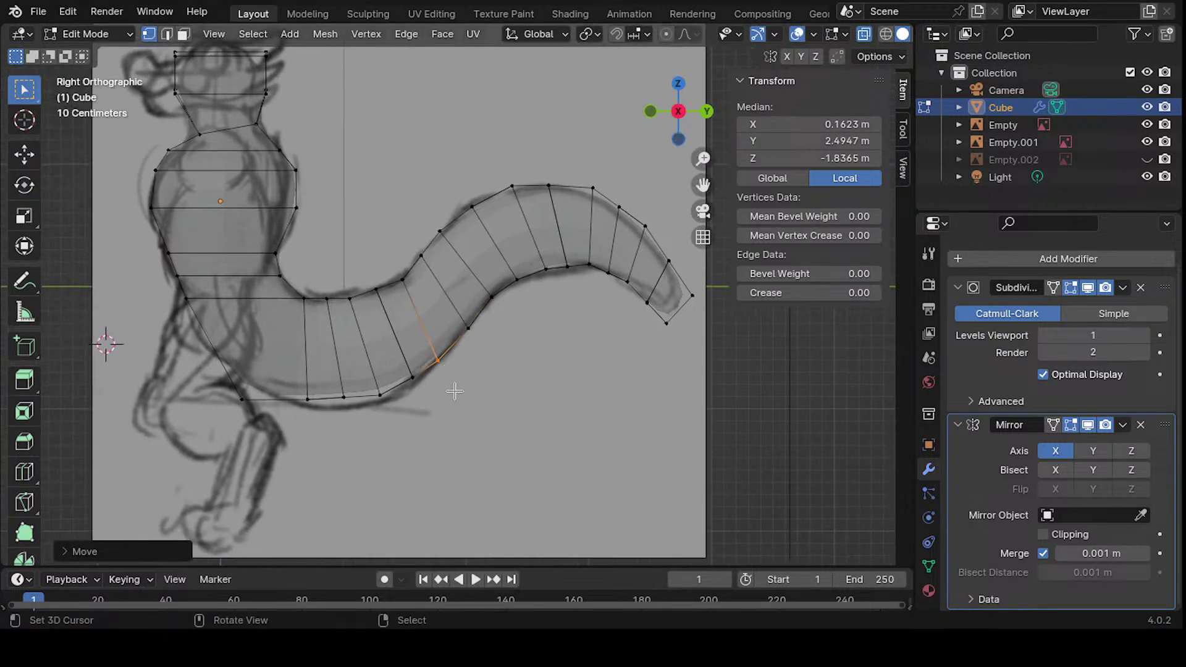
left_click(415, 394)
key("g")
left_click(415, 426)
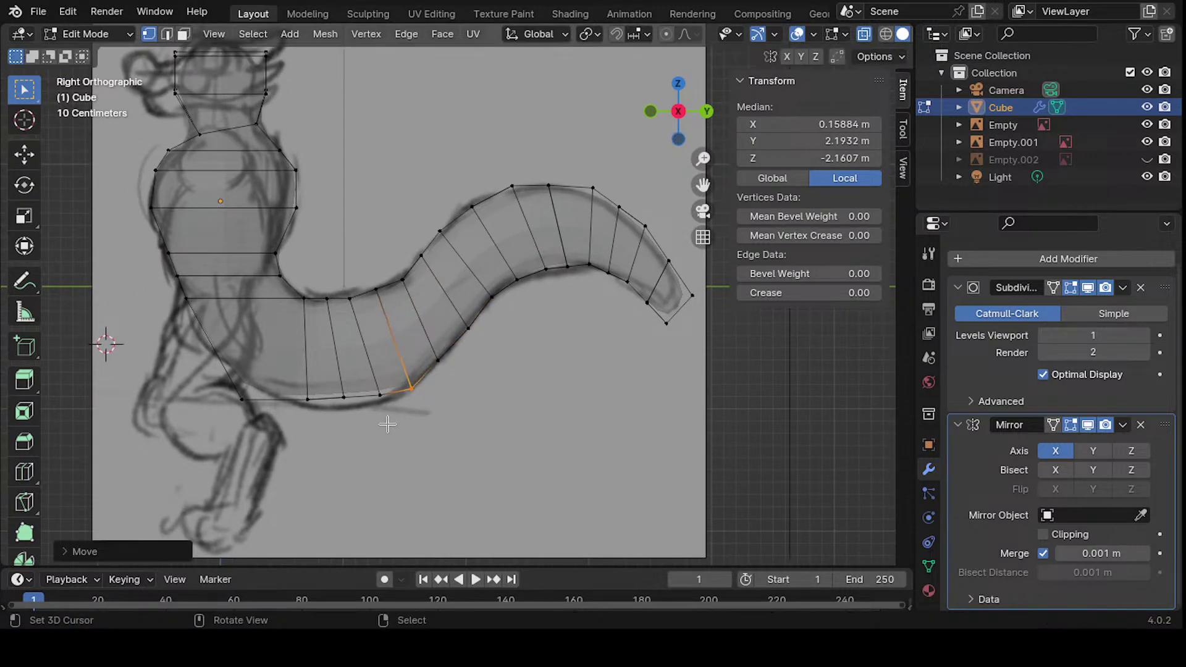
- Lower the three underside vertex pairs at the tail's lowest bend to the sketch outline, ending at about Y 0.94 m, Z -2.34 m
left_click(389, 423)
key("g")
left_click(383, 434)
left_click(362, 440)
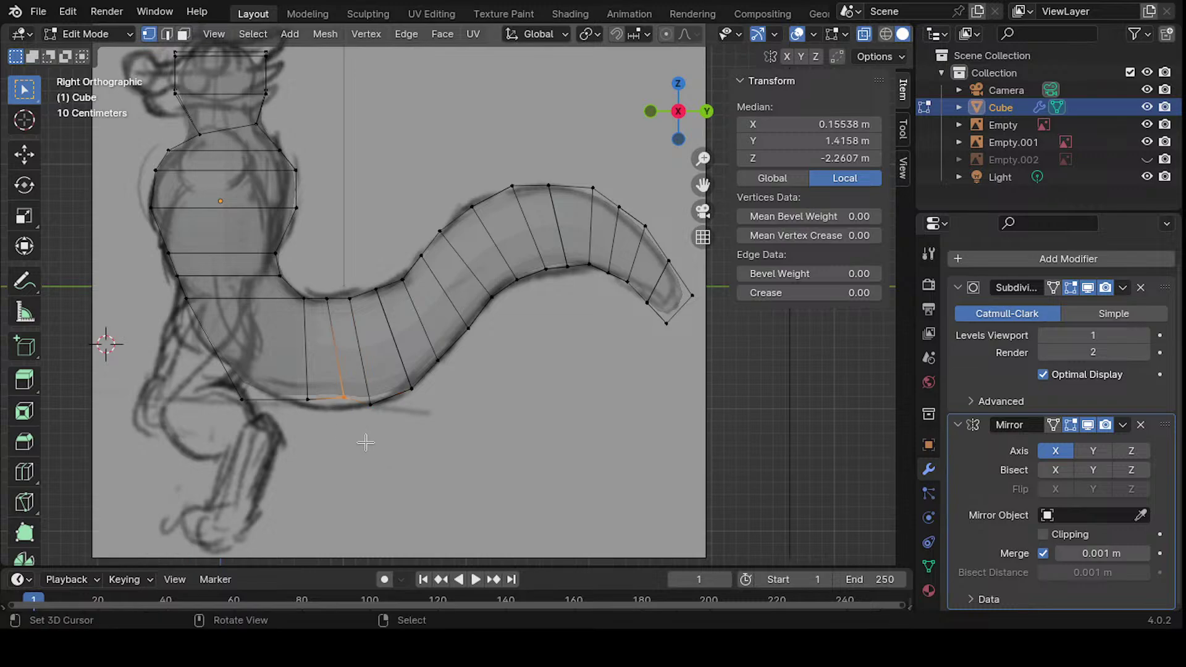
key("g")
left_click(353, 454)
left_click(324, 443)
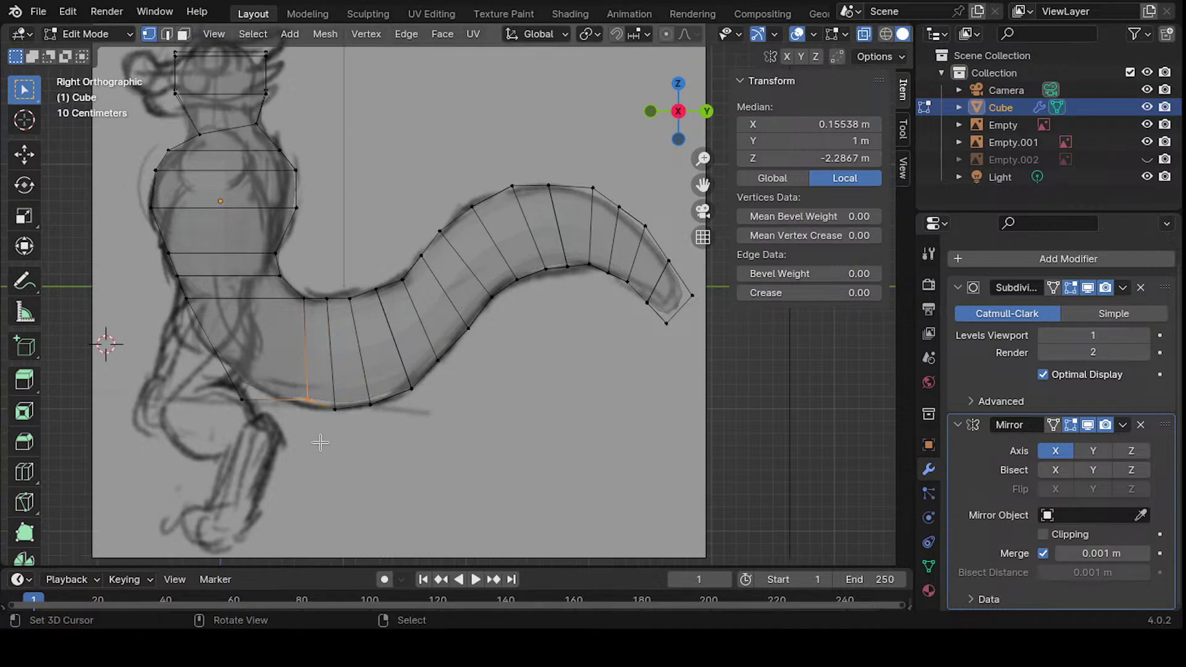
key("g")
left_click(308, 451)
- Nudge the upper-edge vertices at the tail's base slightly toward the body
middle_click_drag(321, 325, 328, 426, "shift")
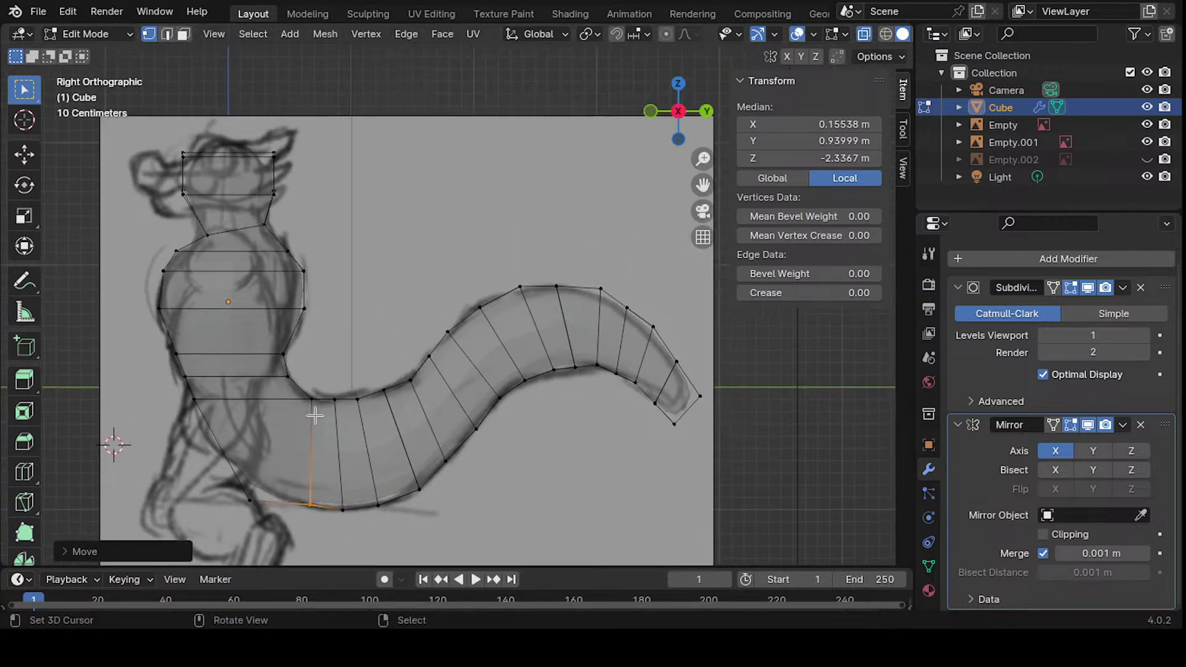
left_click(327, 425)
key("g")
left_click(327, 427)
- Move and rotate the next two upper-edge vertex pairs together so they follow the sketch's inner bend behind the back
left_click(334, 395)
left_click(358, 398, "shift")
key("g")
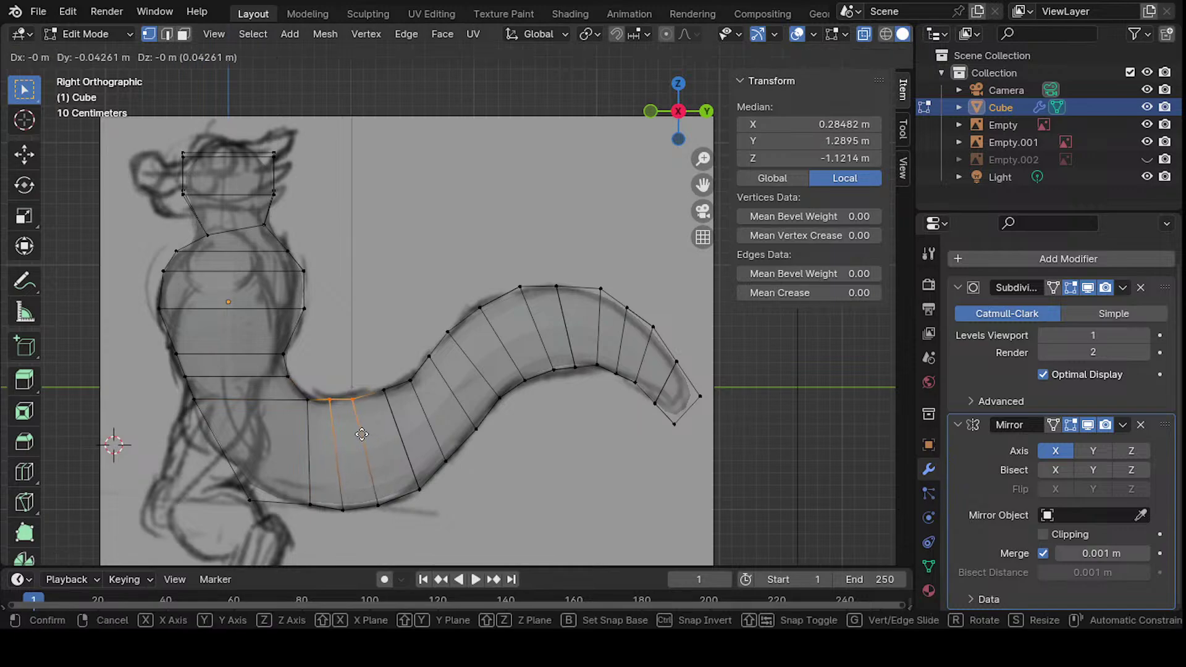
left_click(367, 434)
key("r")
left_click(437, 369)
key("g")
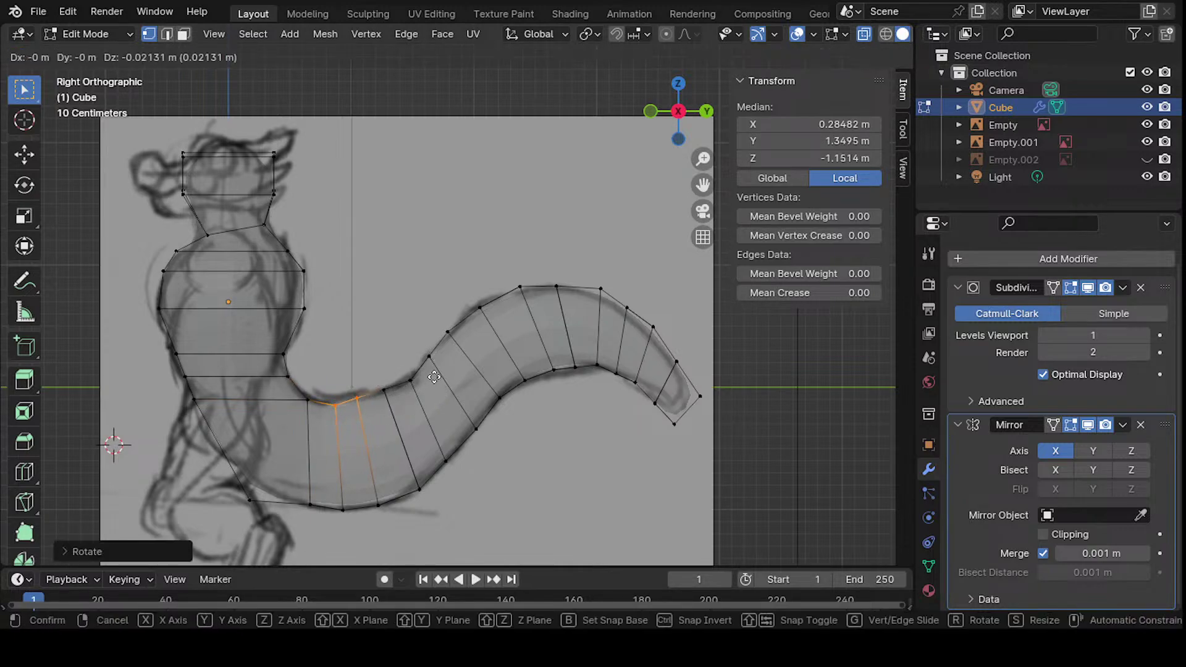
left_click(437, 368)
- Lower the farther of those two upper-edge vertex pairs slightly toward the tail tip to smooth the inner bend
left_click(359, 394)
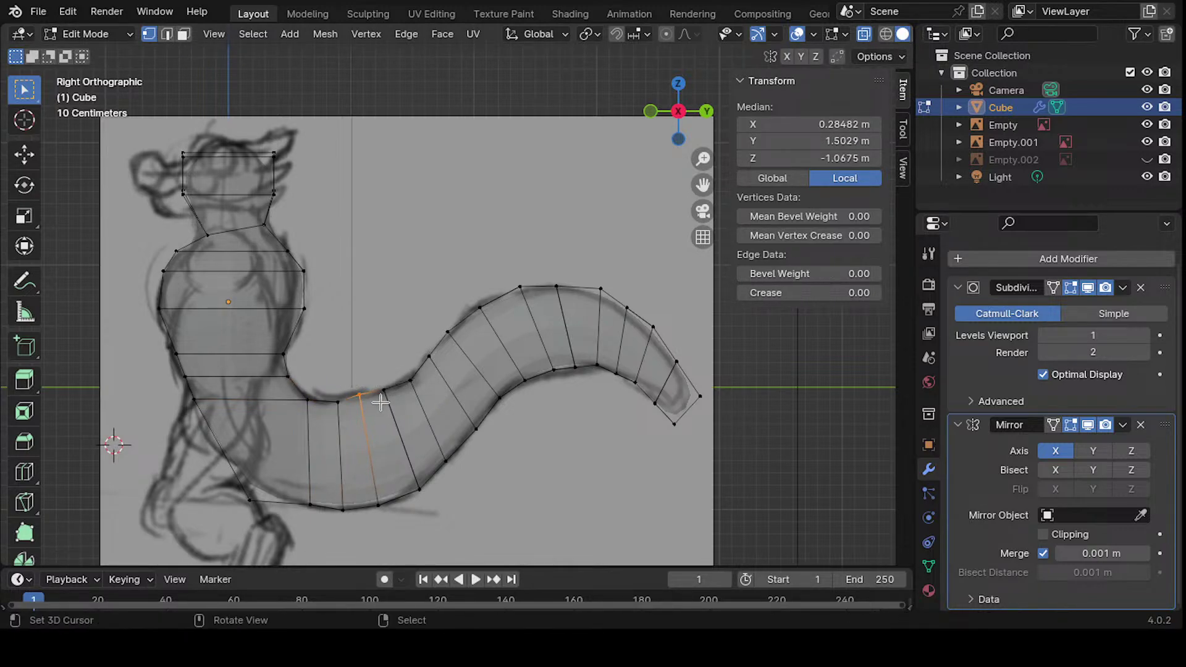
key("g")
left_click(383, 405)
middle_click_drag(384, 405, 483, 363, "shift")
middle_click_drag(538, 326, 490, 262)
mouse_move(473, 333)
middle_mouse_down()
mouse_move(503, 273)
mouse_move(481, 378)
mouse_move(403, 285)
mouse_move(344, 299)
mouse_move(529, 298)
mouse_move(383, 339)
mouse_move(412, 259)
mouse_move(395, 266)
mouse_move(442, 317)
mouse_move(352, 371)
mouse_move(498, 300)
mouse_move(601, 362)
mouse_move(577, 263)
mouse_move(506, 284)
middle_mouse_up()
key("KP_1")
key("KP_3")
key("g")
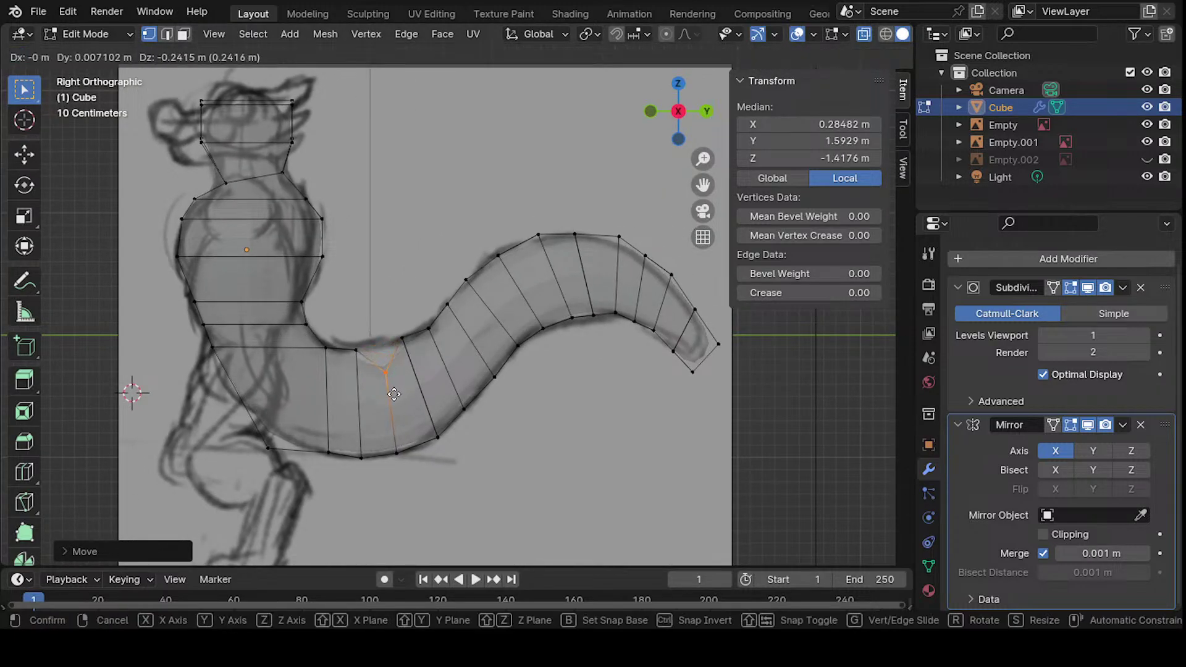
right_click(389, 368)
- Raise the first two upper-edge vertex pairs at the tail's base to the sketch outline, the second at about Y 1.21 m, Z -1.10 m
left_click(346, 358)
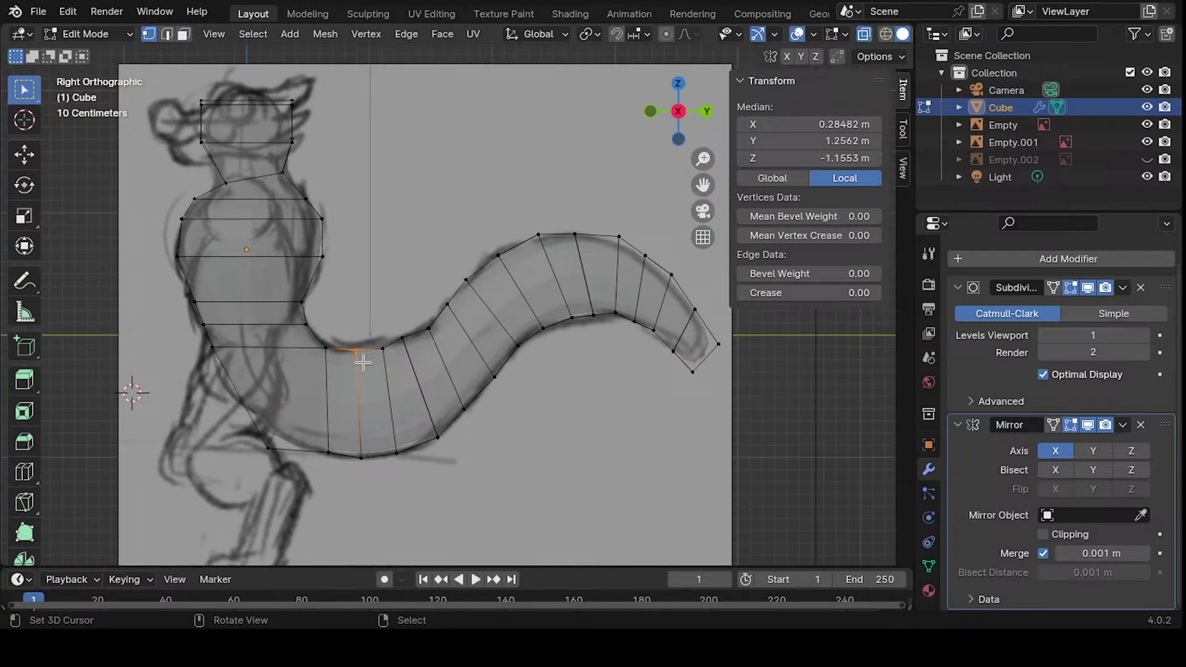
left_click(331, 365)
key("g")
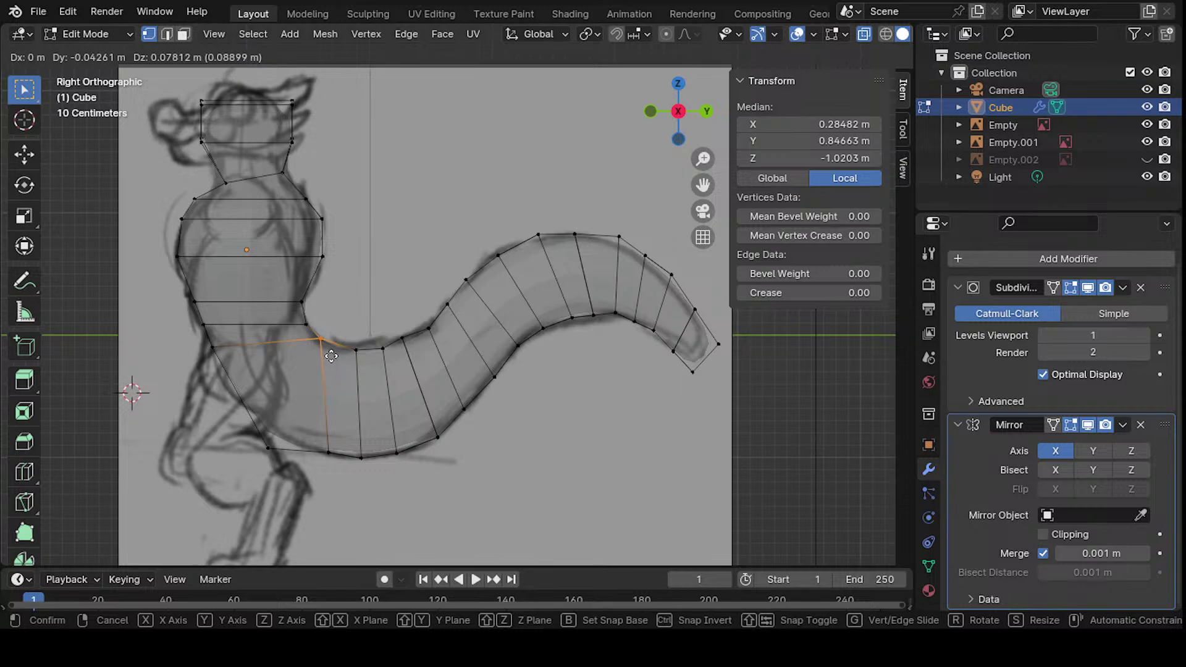
left_click(346, 362)
key("g")
left_click(384, 346)
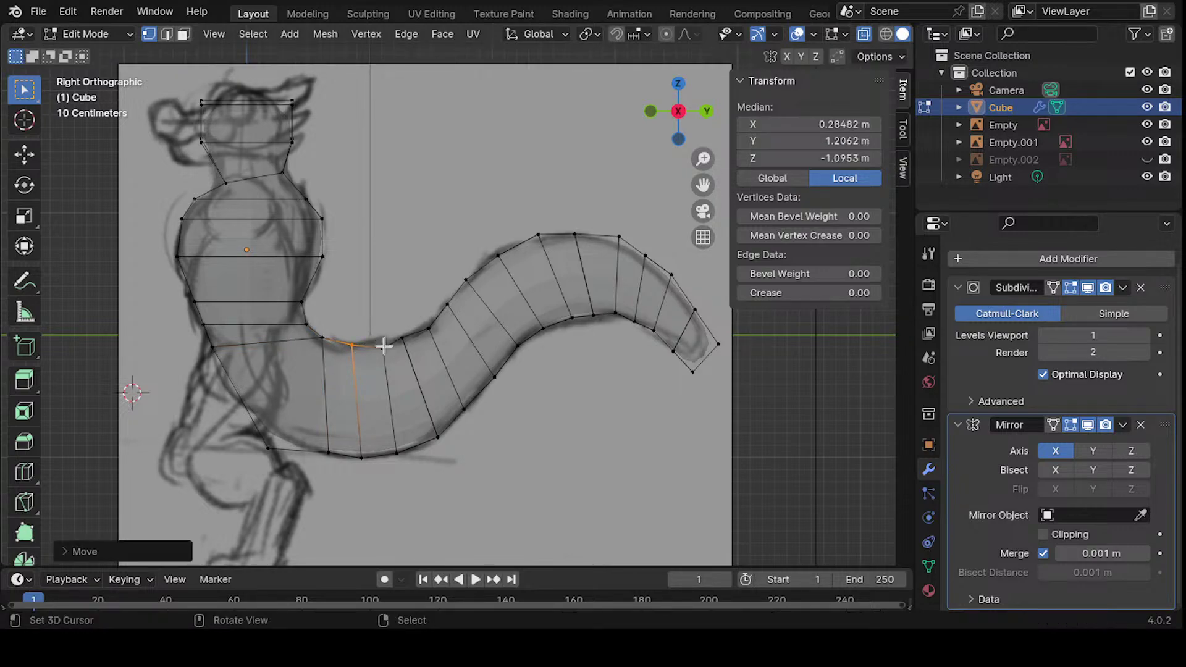
- Raise the third upper-edge vertex pair to about Y 1.54 m, Z -1.03 m and nudge the fourth slightly toward the tail tip
left_click(384, 345)
key("g")
right_click(389, 346)
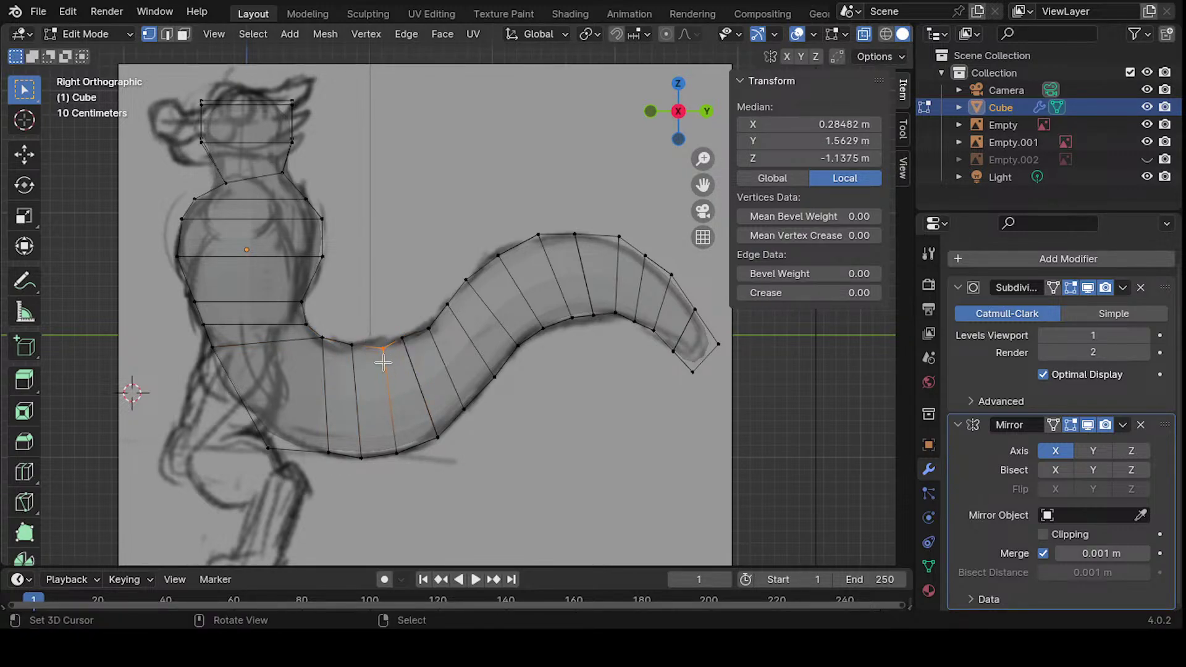
left_click(323, 339)
left_click(382, 346)
key("g")
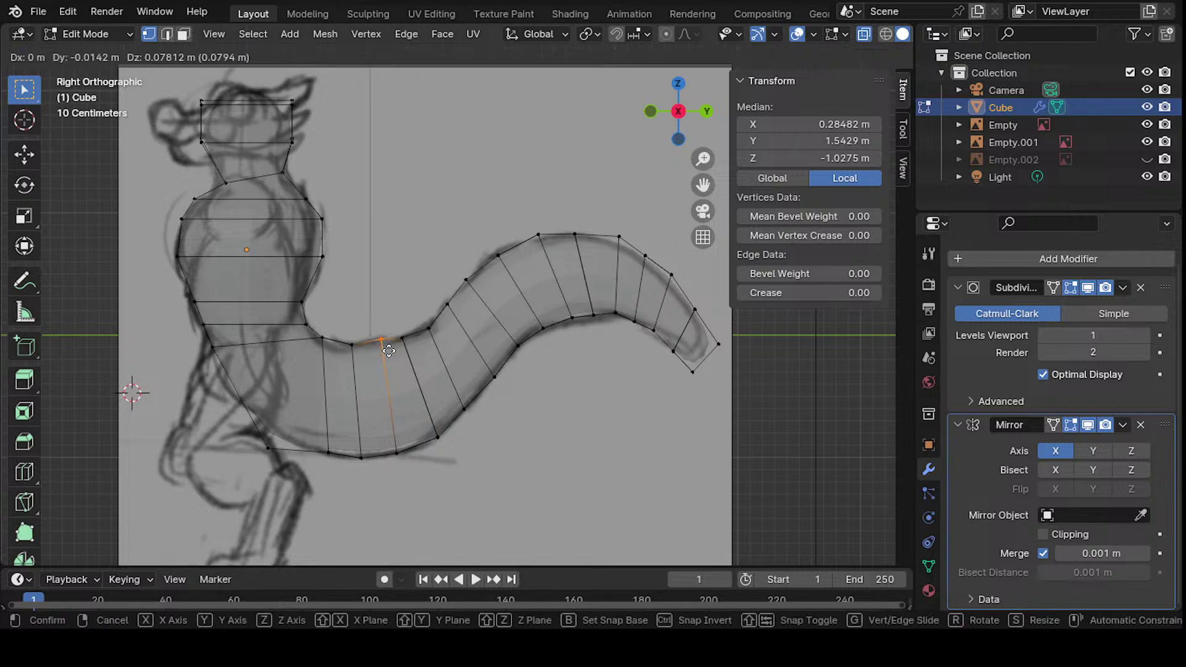
left_click(389, 350)
left_click(403, 342)
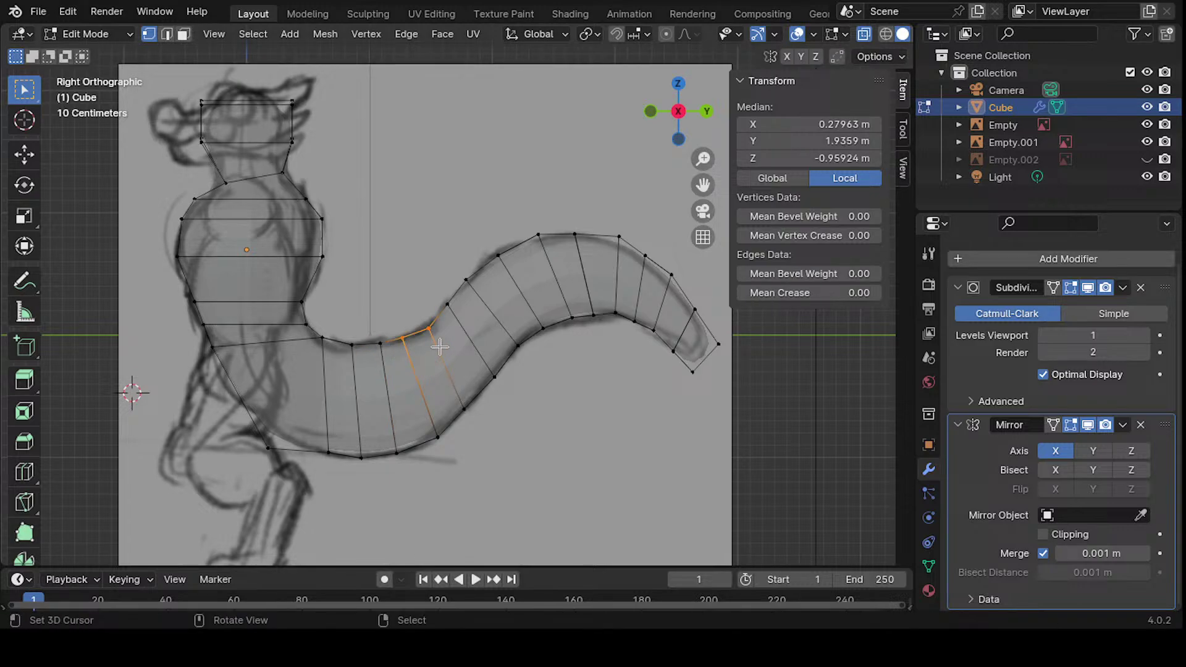
key("g")
left_click(408, 342)
- Move the next two upper-edge vertex pairs up the rising bend, to about Y 2.12 m, Z -0.79 m and Y 2.35 m, Z -0.56 m
left_click(444, 339)
key("g")
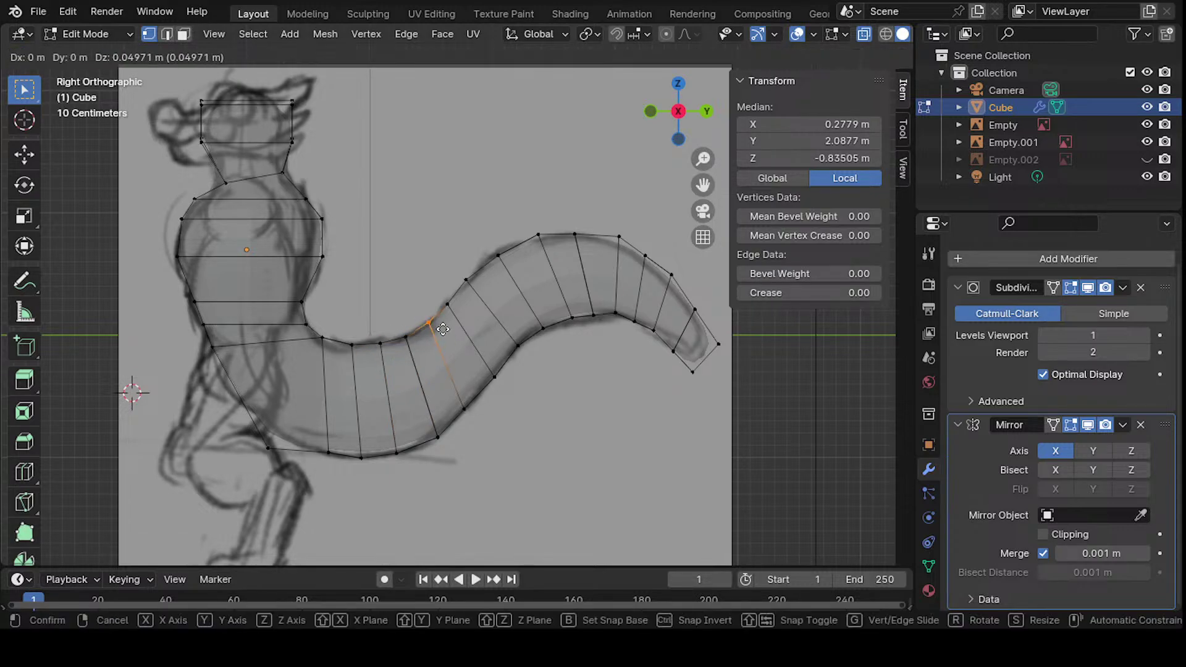
left_click(443, 329)
left_click(450, 307)
key("g")
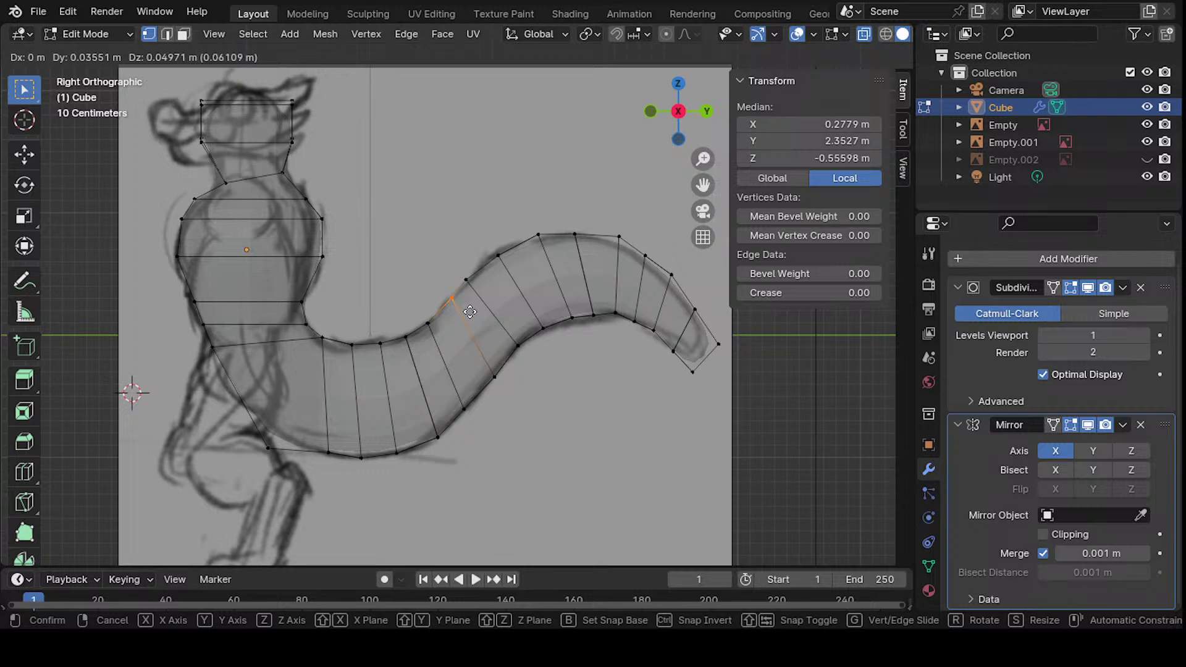
left_click(470, 312)
left_click(426, 320)
left_click(443, 337)
key("g")
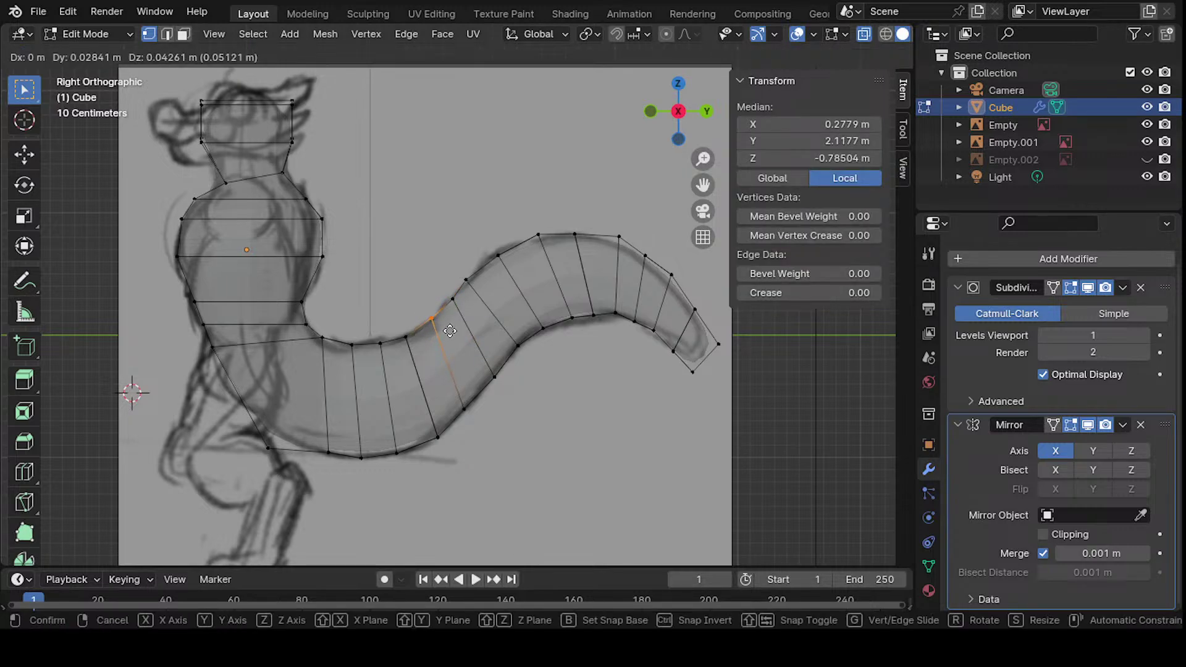
left_click(449, 331)
- Shift the three upper-edge vertex pairs leading to the tail's crest up and toward the tip along the sketch outline
left_click(465, 280)
key("g")
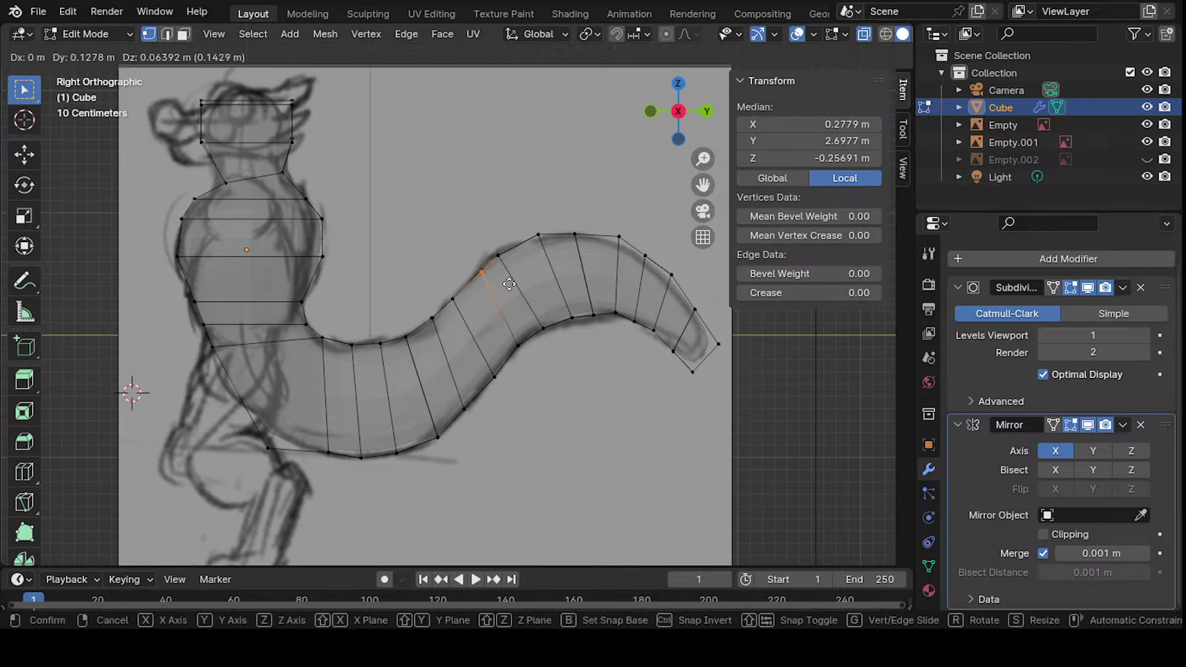
left_click(511, 279)
left_click(498, 255)
left_click(537, 276)
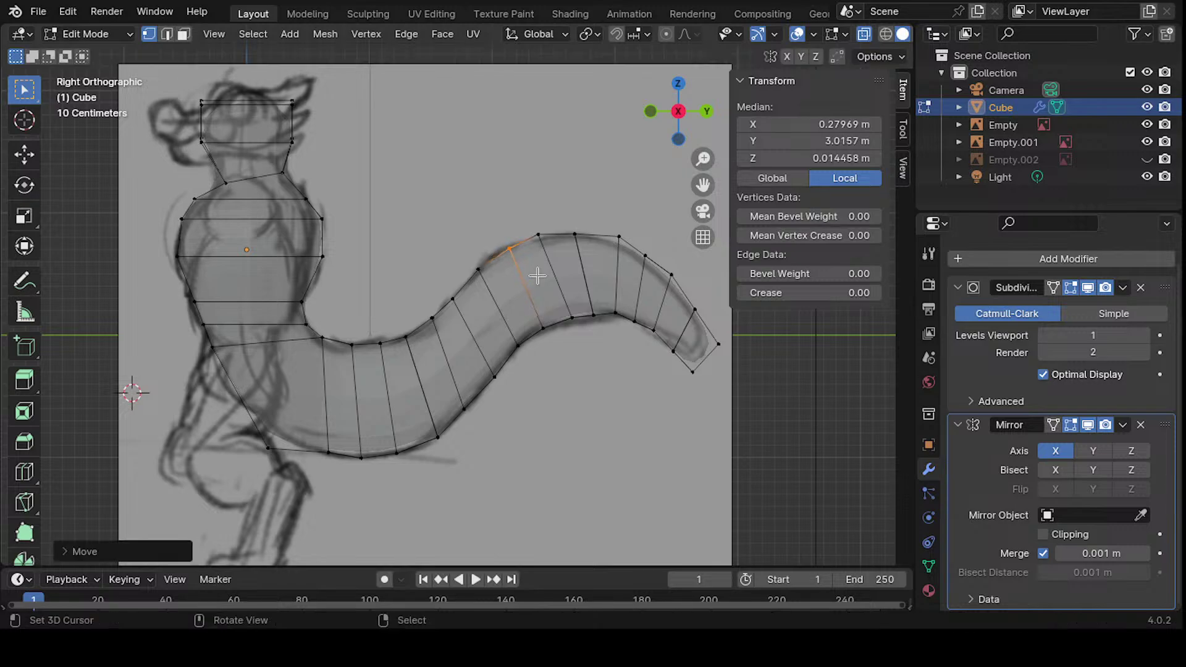
key("alt+a")
left_click(542, 237)
key("g")
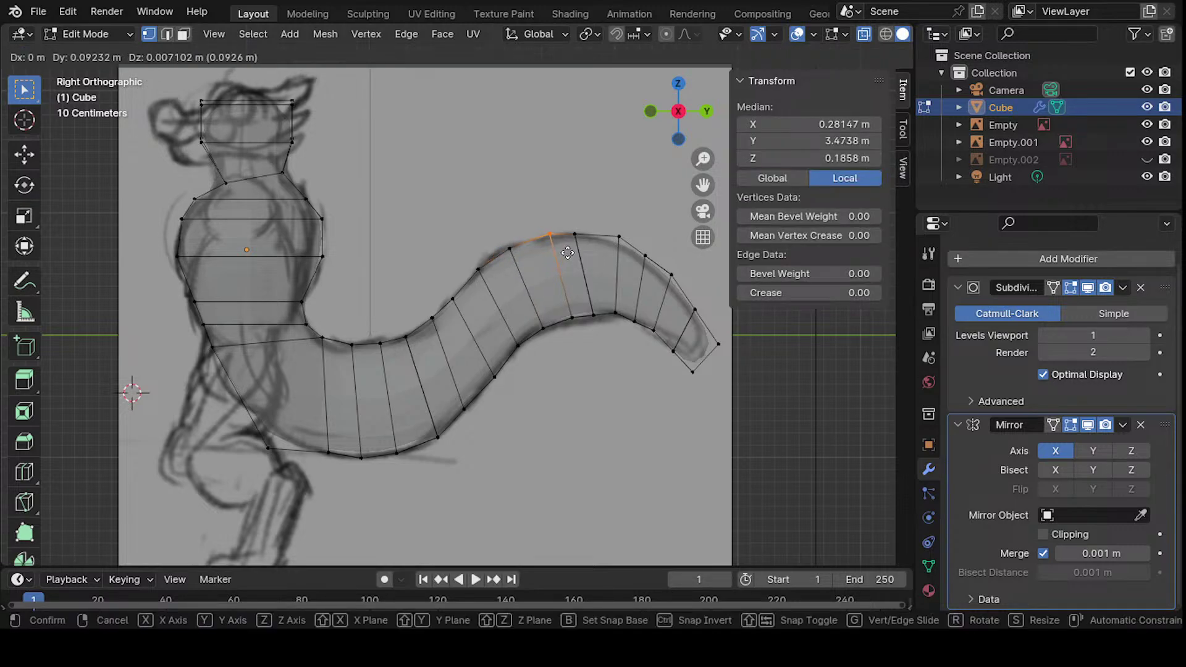
left_click(567, 250)
left_click(574, 234)
left_click(619, 237, "shift")
key("g")
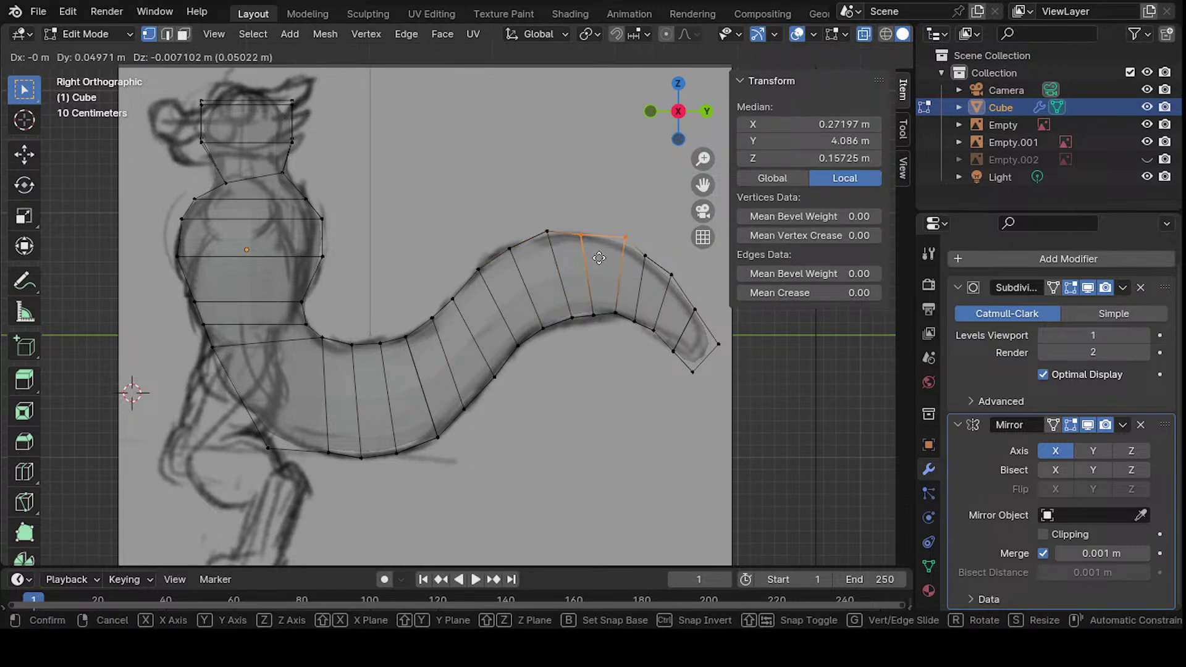
left_click(570, 223)
- Move the two crest vertex pairs to the sketch outline, at about Y 3.92 m, Z 0.21 m and Y 3.39 m, Z 0.18 m
left_click(574, 235)
key("g")
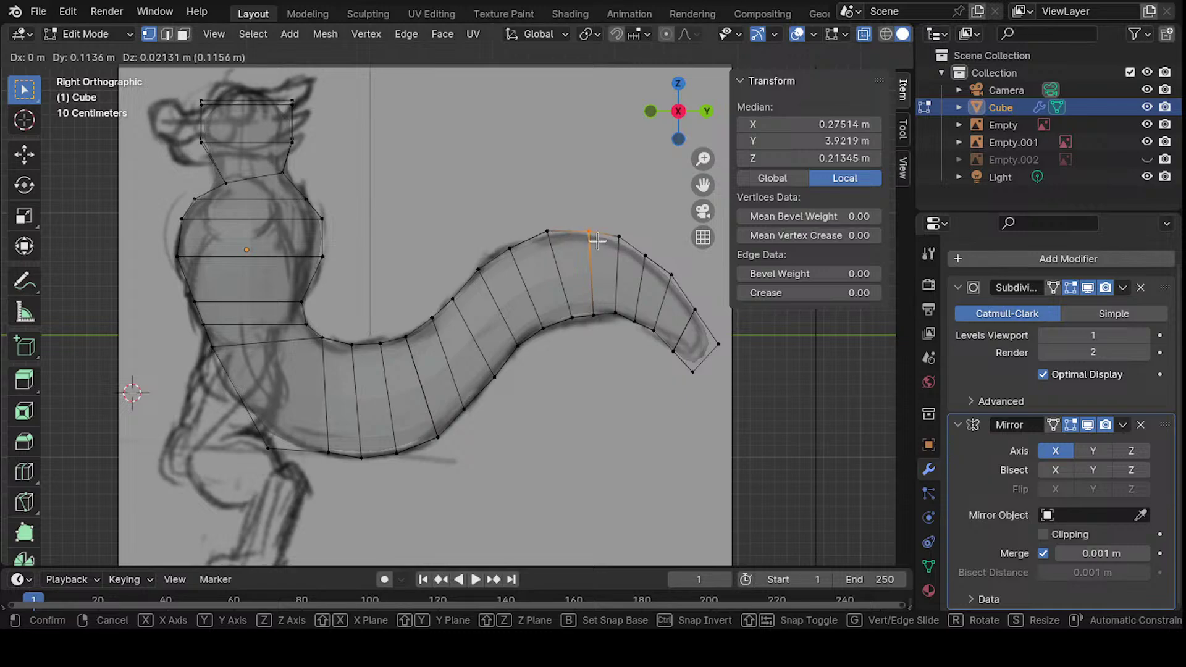
left_click(596, 240)
left_click(547, 234)
key("g")
left_click(558, 255)
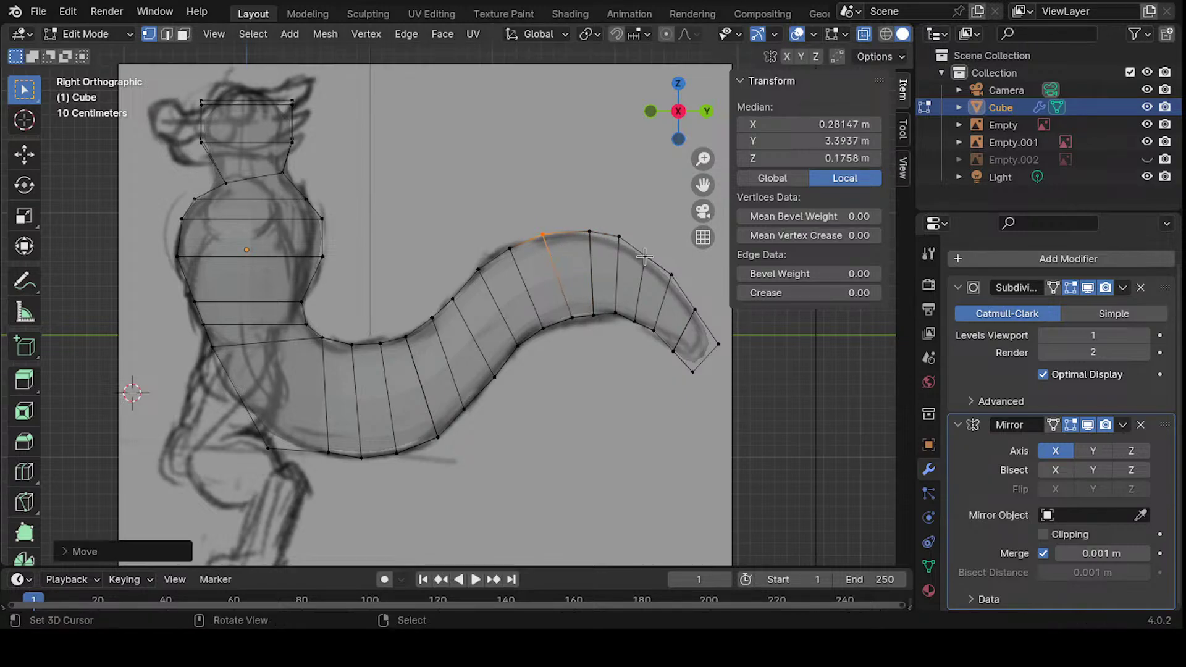
- Adjust the two upper-edge vertex pairs just past the crest to about Y 4.27 m, Z 0.13 m and Y 4.59 m, Z -0.07 m
left_click(618, 238)
key("g")
left_click(625, 259)
left_click(645, 255)
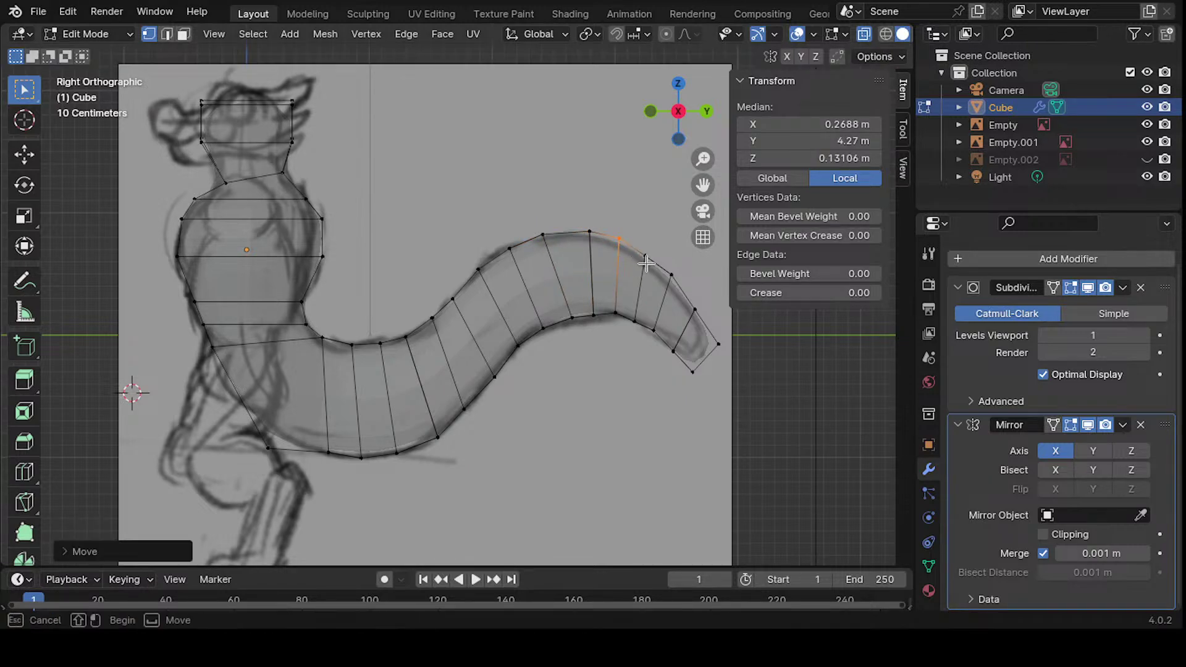
key("g")
left_click(647, 258)
- Pull the last two upper-edge vertex pairs before the tail tip slightly inward onto the sketch outline
middle_click_drag(576, 278, 436, 271, "shift")
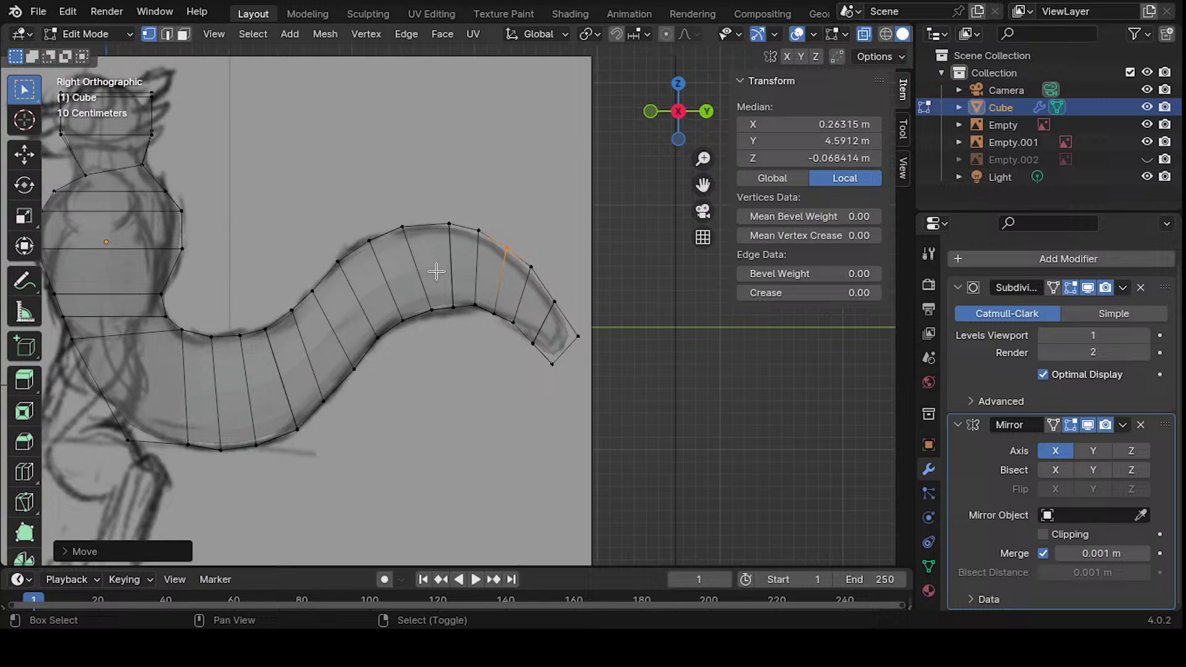
left_click(531, 268)
key("g")
left_click(572, 319)
left_click(556, 302)
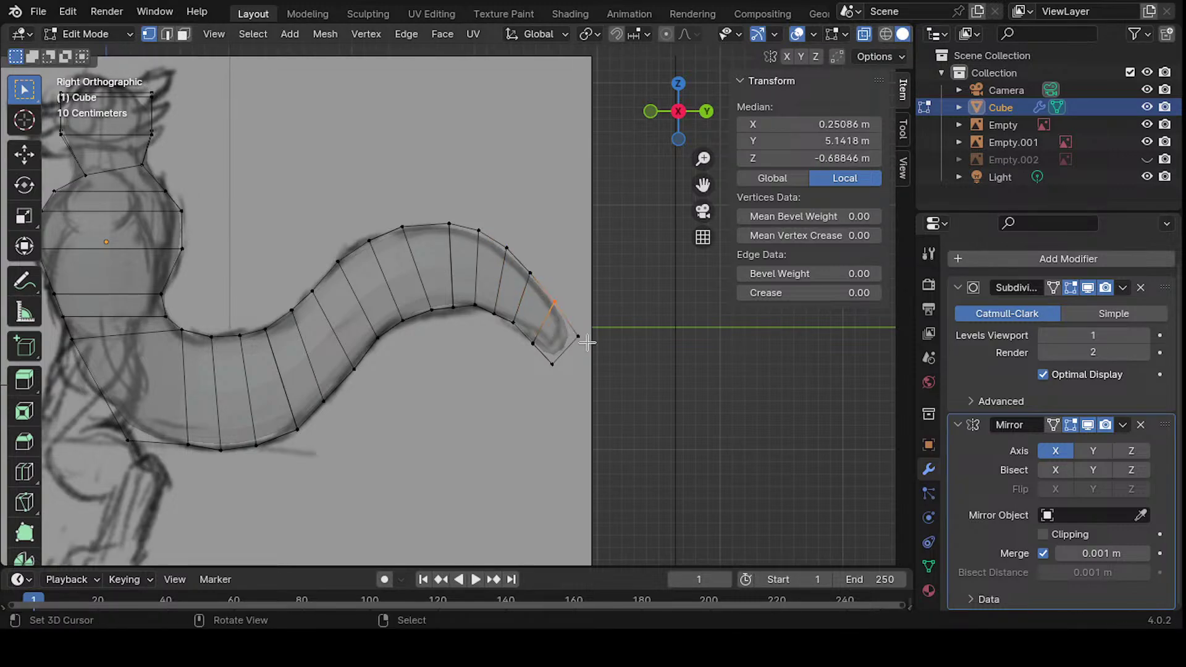
key("g")
left_click(562, 339)
- Pull the tail tip's end vertices inward to the sketch, at about Y 5.27 m, Z -1.06 m and Y 5.11 m, Z -1.26 m
left_click(578, 338)
key("g")
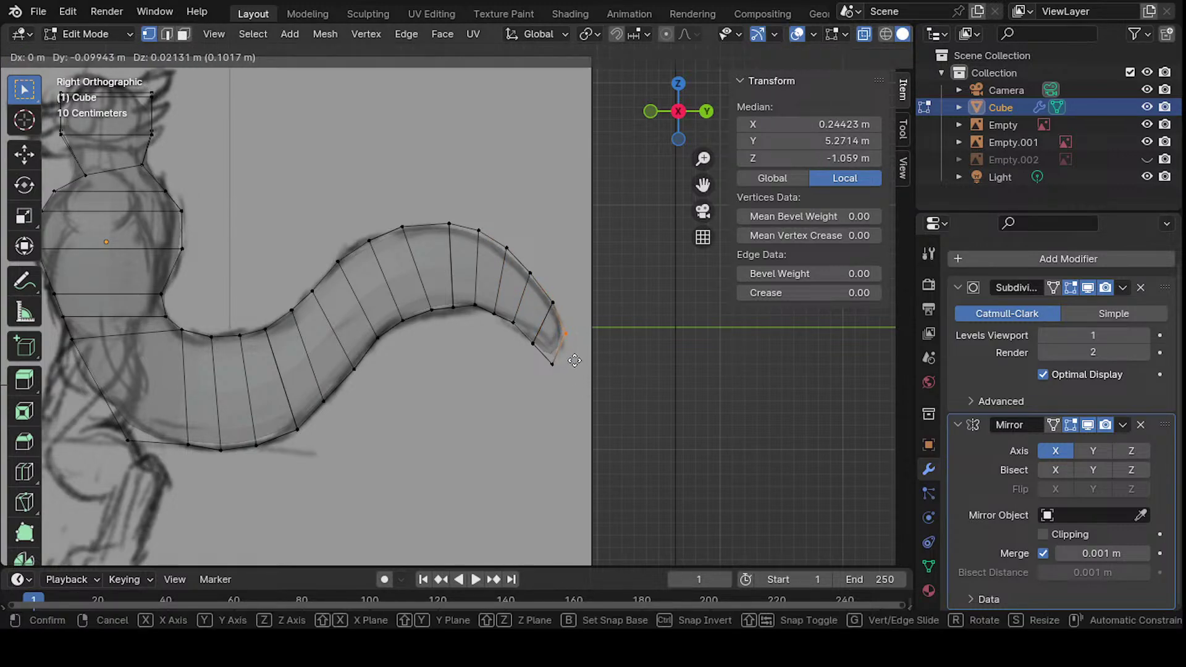
left_click(572, 363)
left_click(552, 364)
key("g")
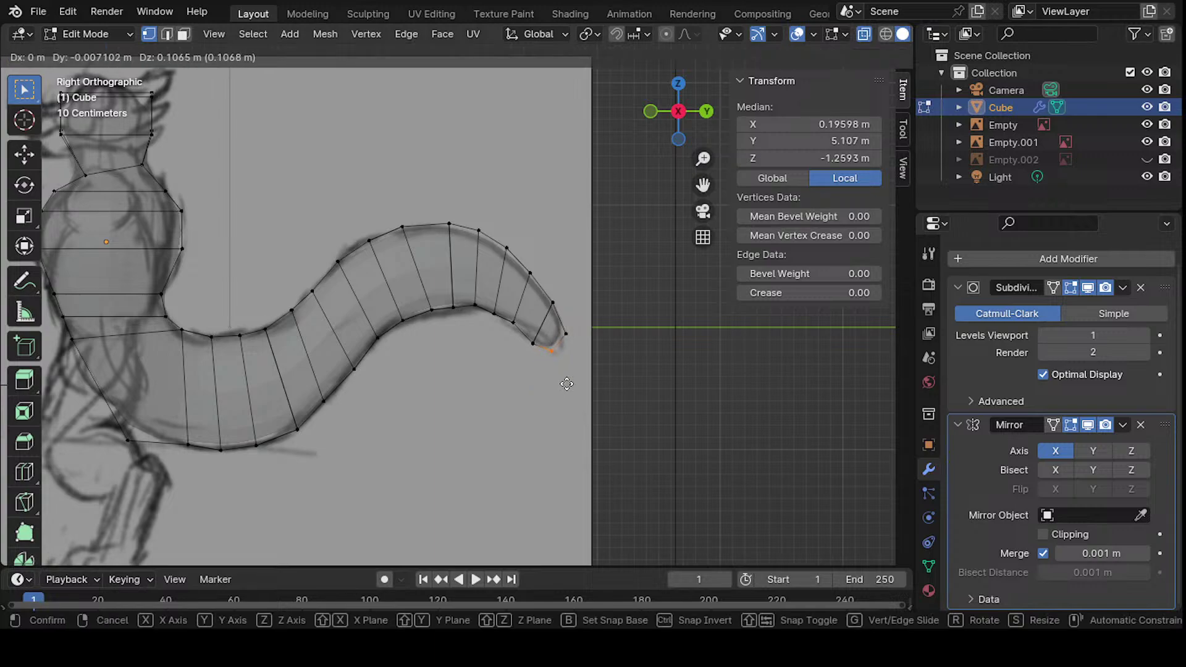
left_click(566, 384)
- Raise the underside vertex pairs nearest the tail tip to slim it, ending with the pair at about Y 4.46 m, Z -0.73 m
left_click(535, 365)
key("g")
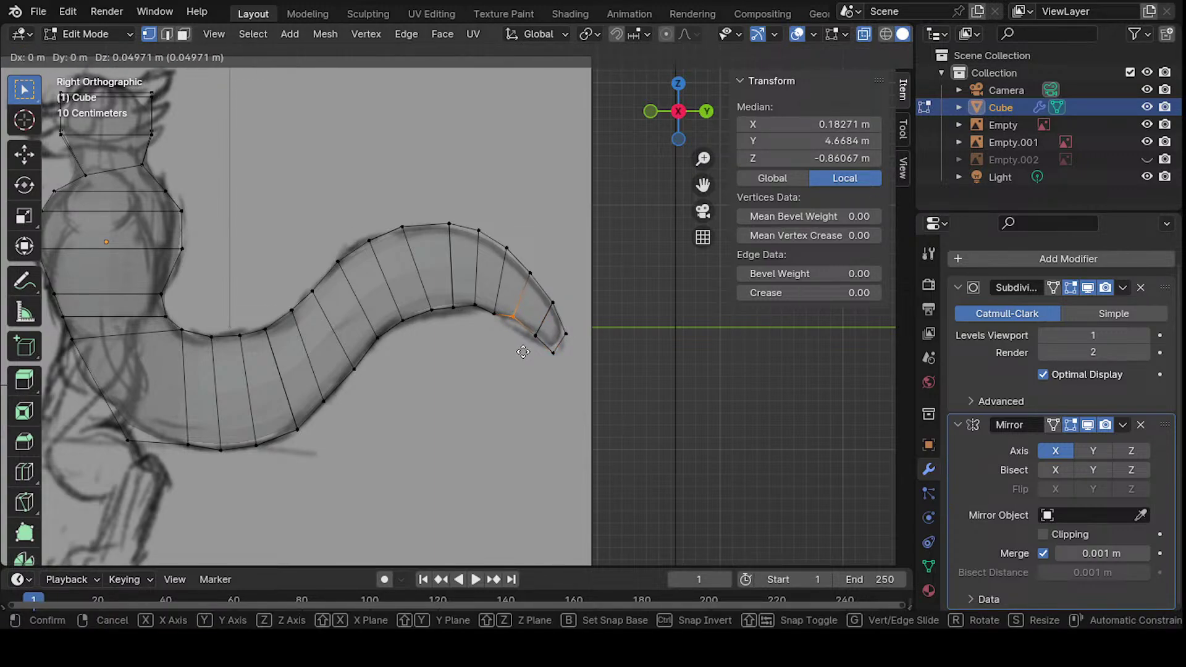
left_click(523, 351)
left_click(495, 315)
key("g")
left_click(487, 328)
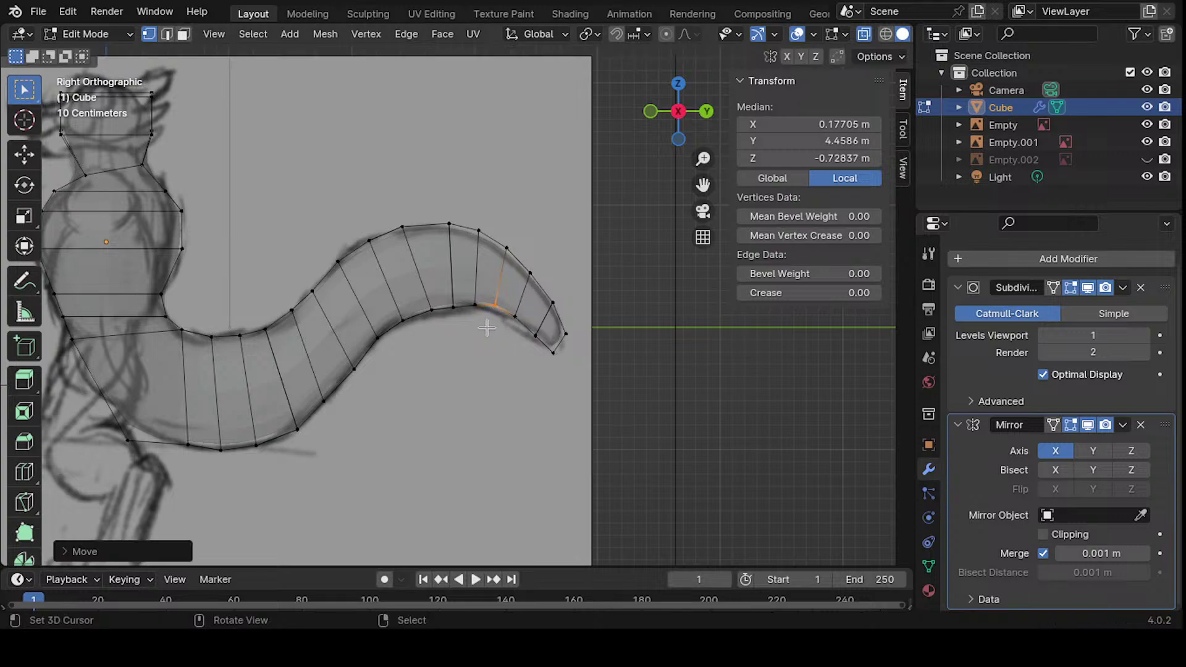
- Raise the two underside vertex pairs below the crest's far side, the first to about Y 4.21 m, Z -0.65 m
left_click(486, 328)
key("g")
left_click(493, 328)
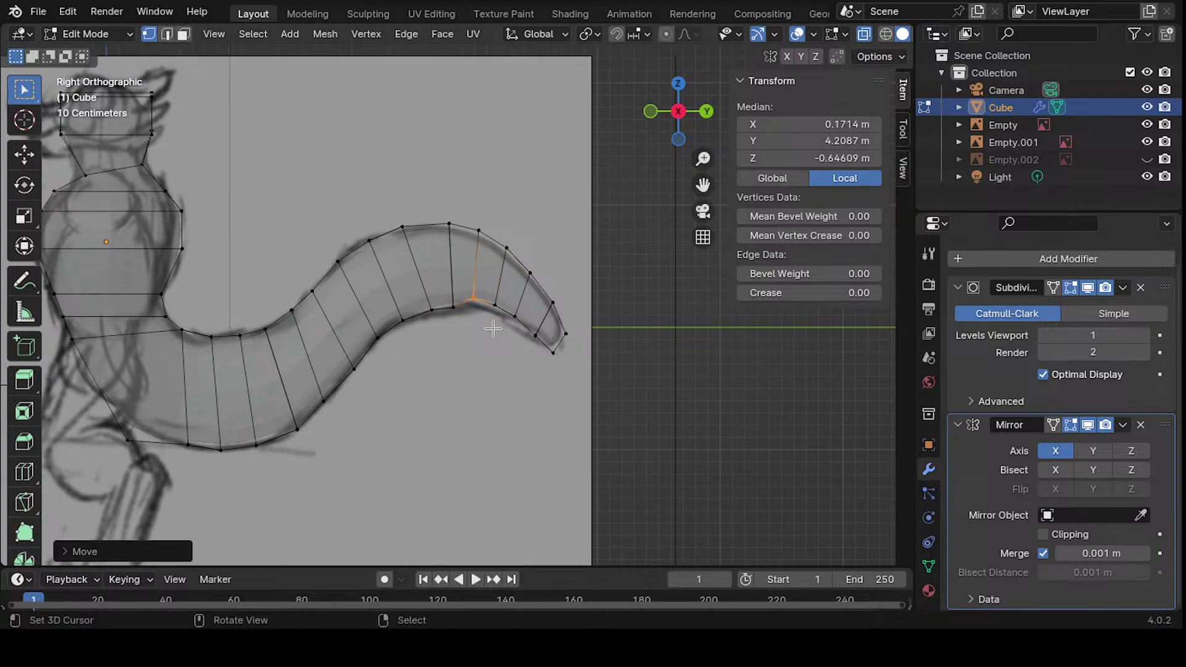
left_click(451, 307)
key("g")
right_click(470, 334)
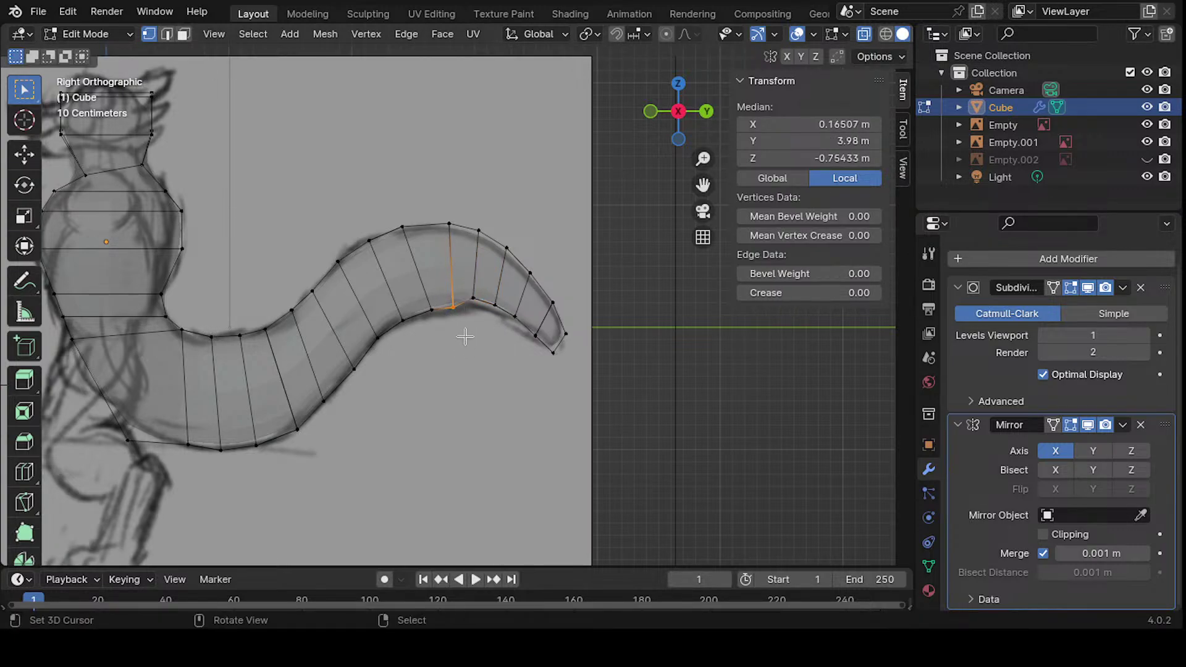
key("g")
left_click(464, 326)
- Nudge the next three underside vertex pairs toward the body to smooth the lower curve, ending at about Y 3.10 m, Z -1.12 m
key("g")
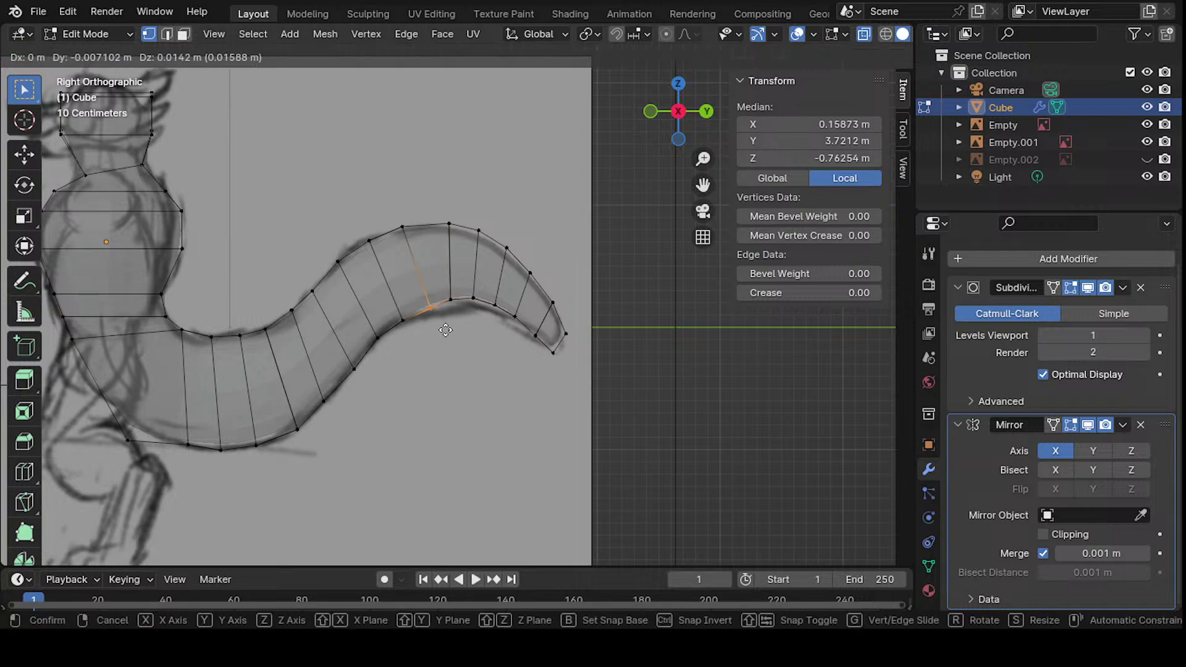
left_click(442, 328)
middle_click_drag(442, 328, 494, 318, "shift")
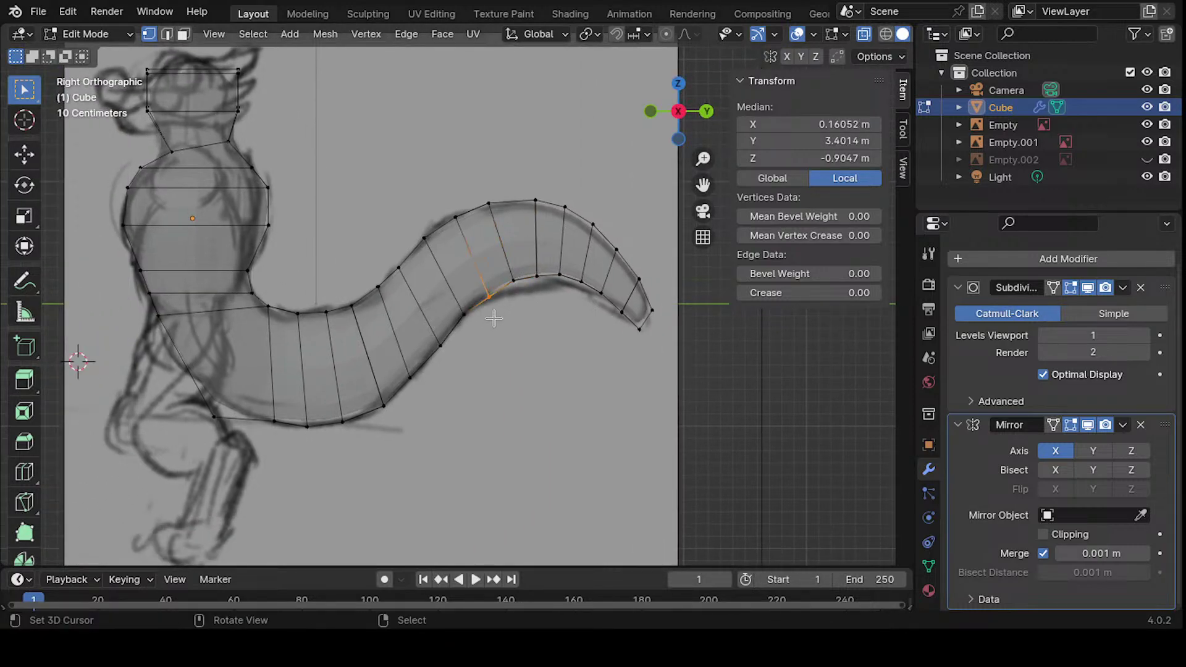
key("g")
left_click(498, 309)
key("g")
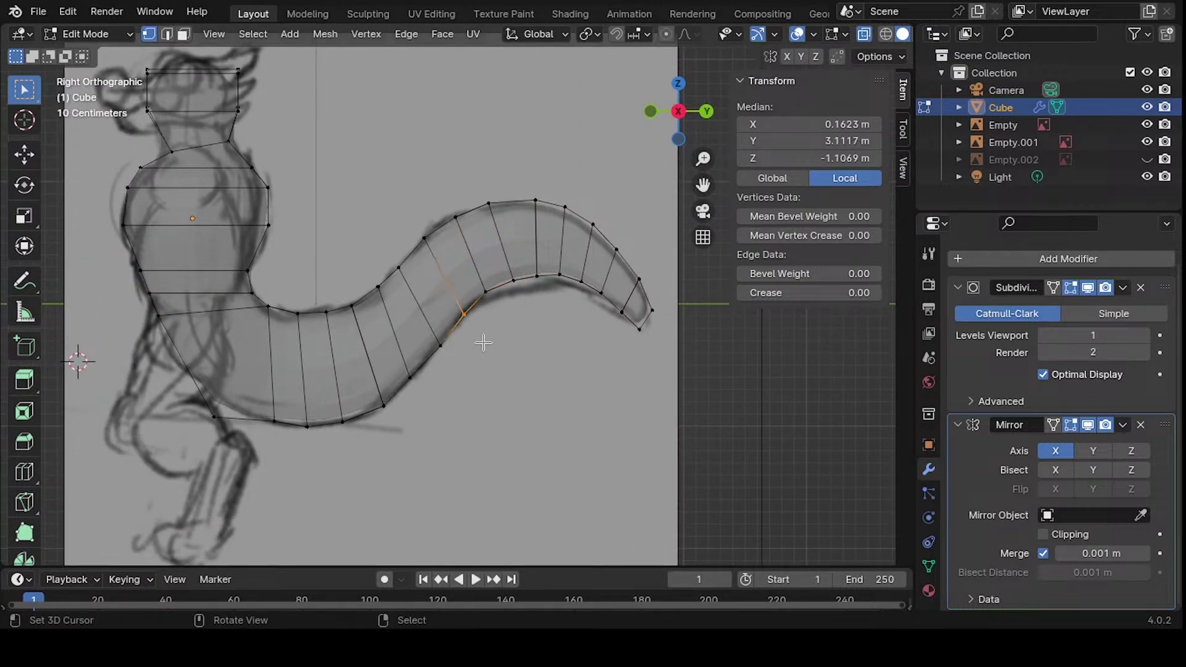
left_click(449, 366)
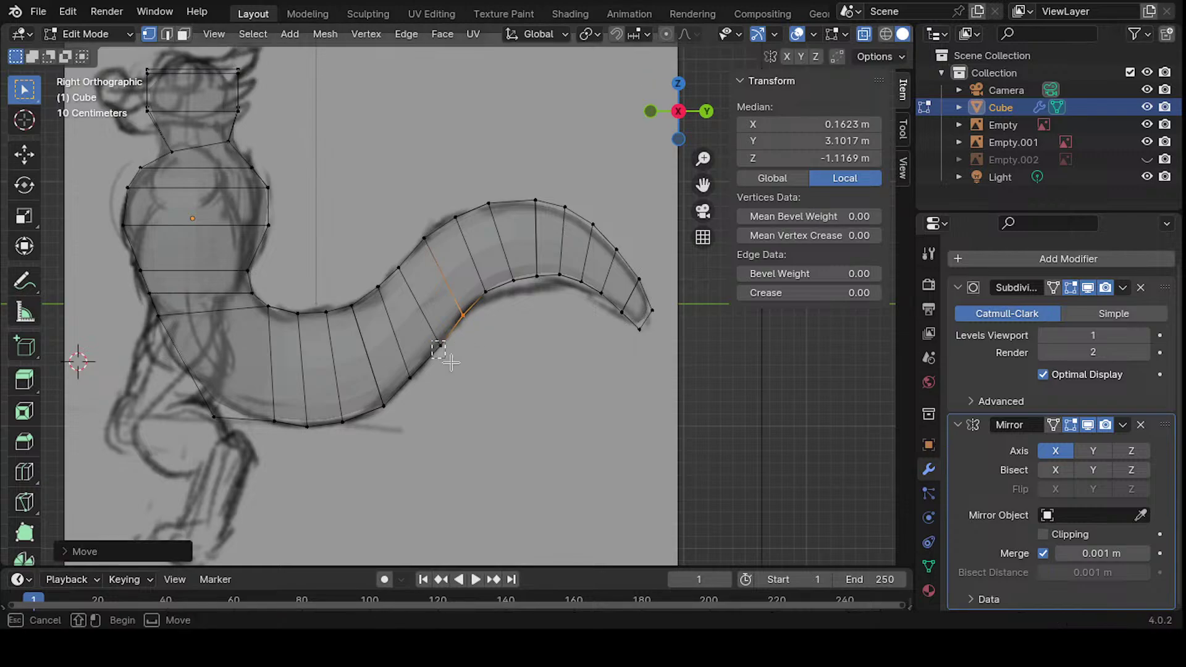
- Raise the three underside vertex pairs on the tail's rising section slightly to even out its thickness
key("g")
left_click(452, 359)
key("g")
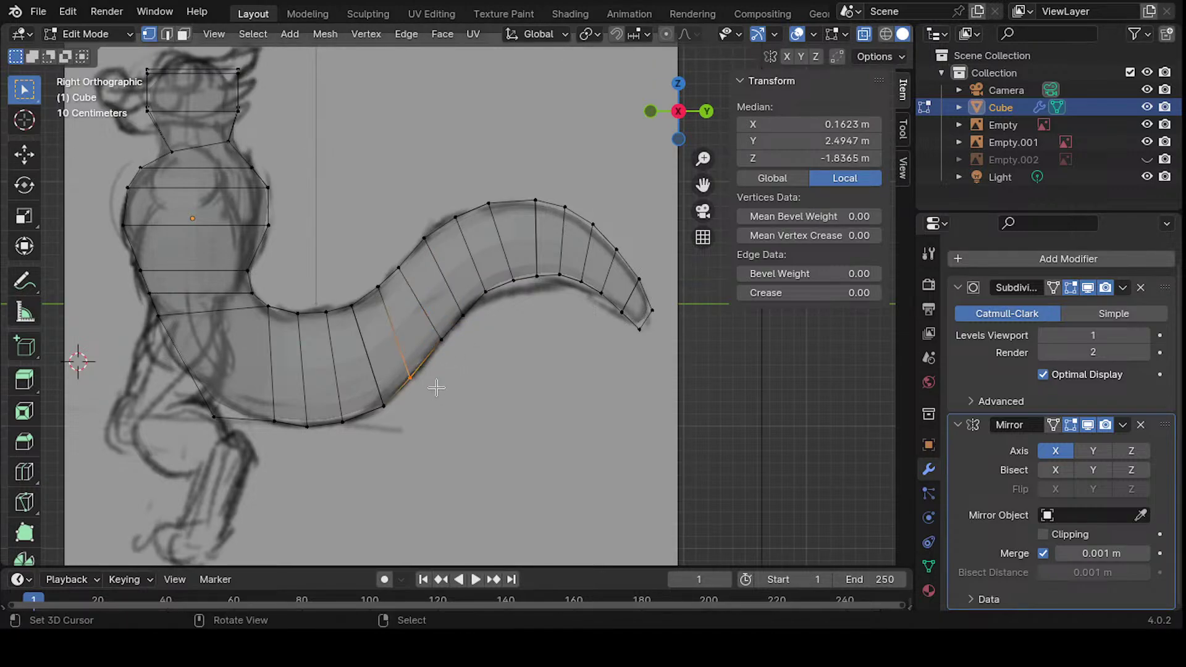
left_click(441, 378)
left_click(374, 398)
key("g")
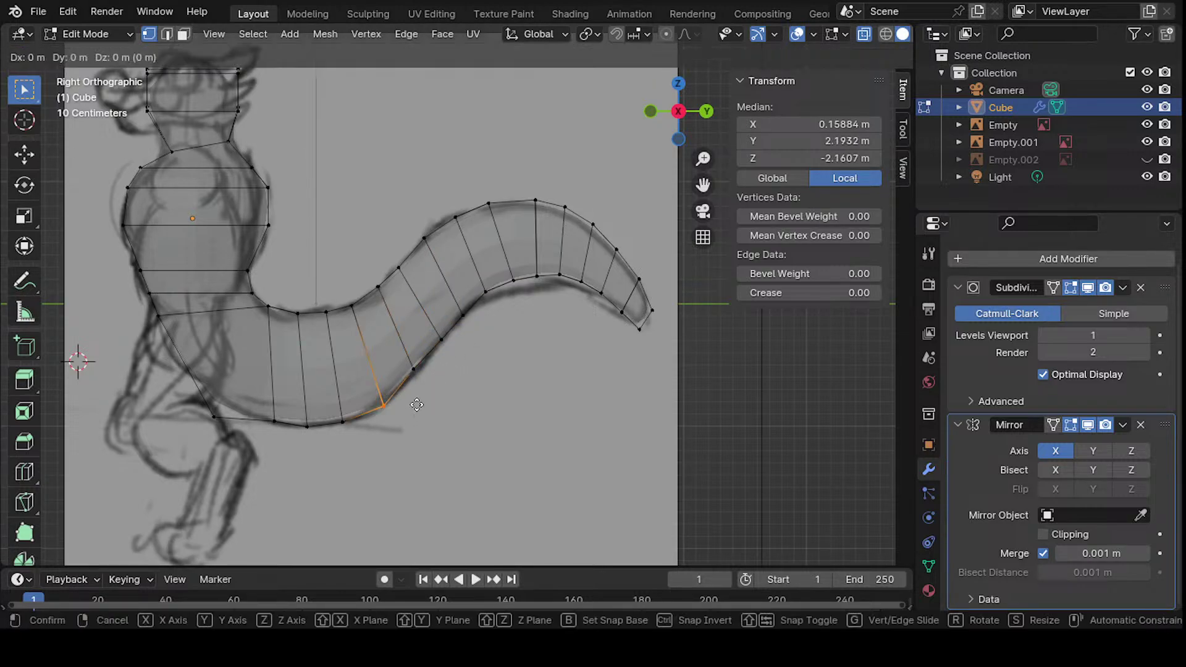
left_click(418, 397)
- Delete the strip of inner faces facing the mirror plane along the tail, from near the body to the tip
mouse_move(418, 396)
middle_mouse_down()
mouse_move(370, 296)
mouse_move(537, 328)
mouse_move(569, 301)
mouse_move(543, 304)
mouse_move(578, 307)
mouse_move(496, 369)
mouse_move(281, 353)
mouse_move(415, 389)
mouse_move(643, 373)
mouse_move(522, 278)
mouse_move(360, 362)
mouse_move(379, 276)
mouse_move(336, 233)
mouse_move(195, 262)
mouse_move(352, 309)
mouse_move(278, 257)
mouse_move(317, 339)
mouse_move(329, 319)
mouse_move(280, 333)
mouse_move(410, 257)
mouse_move(540, 271)
mouse_move(379, 276)
middle_mouse_up()
key("Tab")
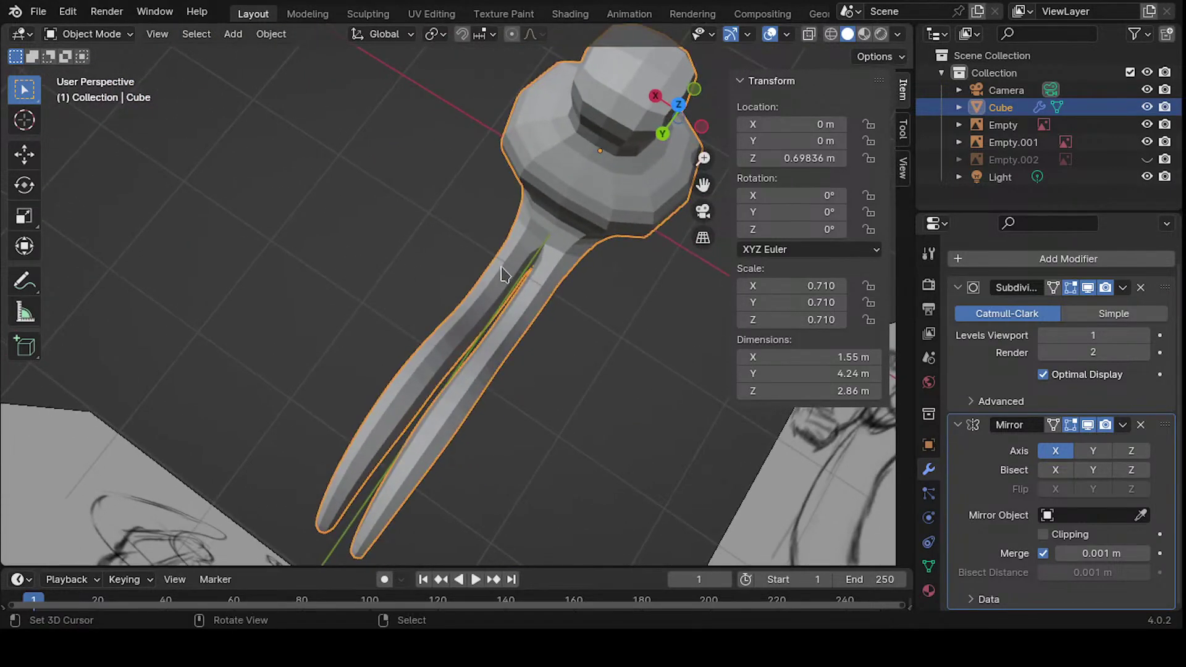
key("Tab")
middle_click_drag(640, 321, 588, 285)
key("3")
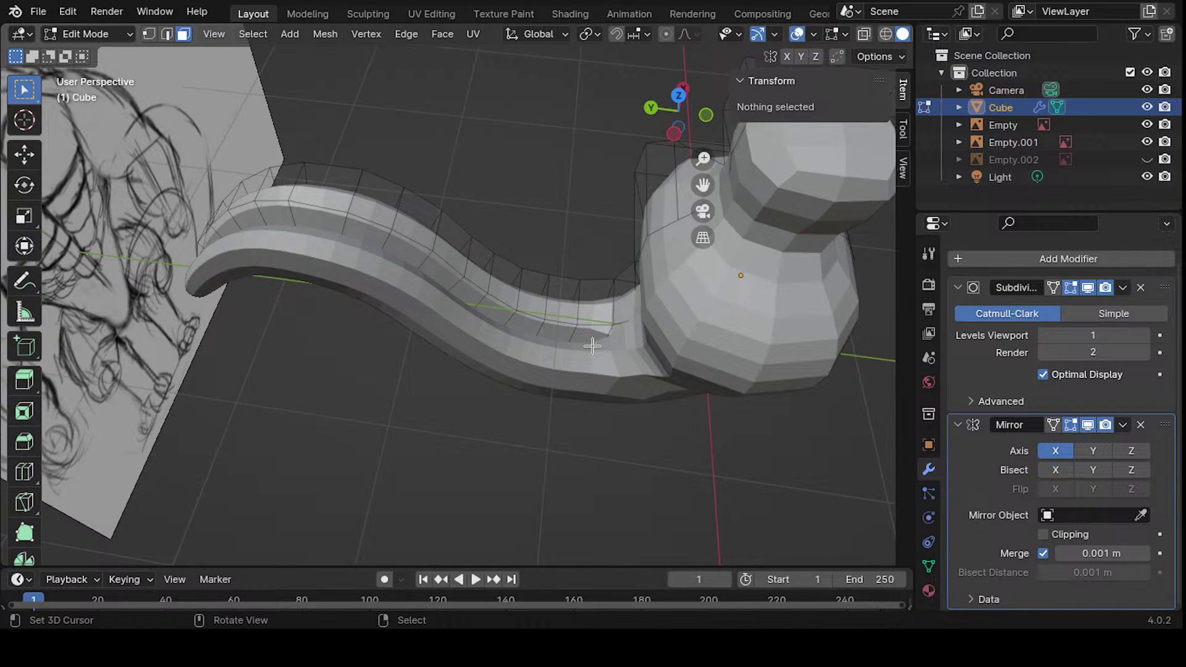
right_click(589, 332)
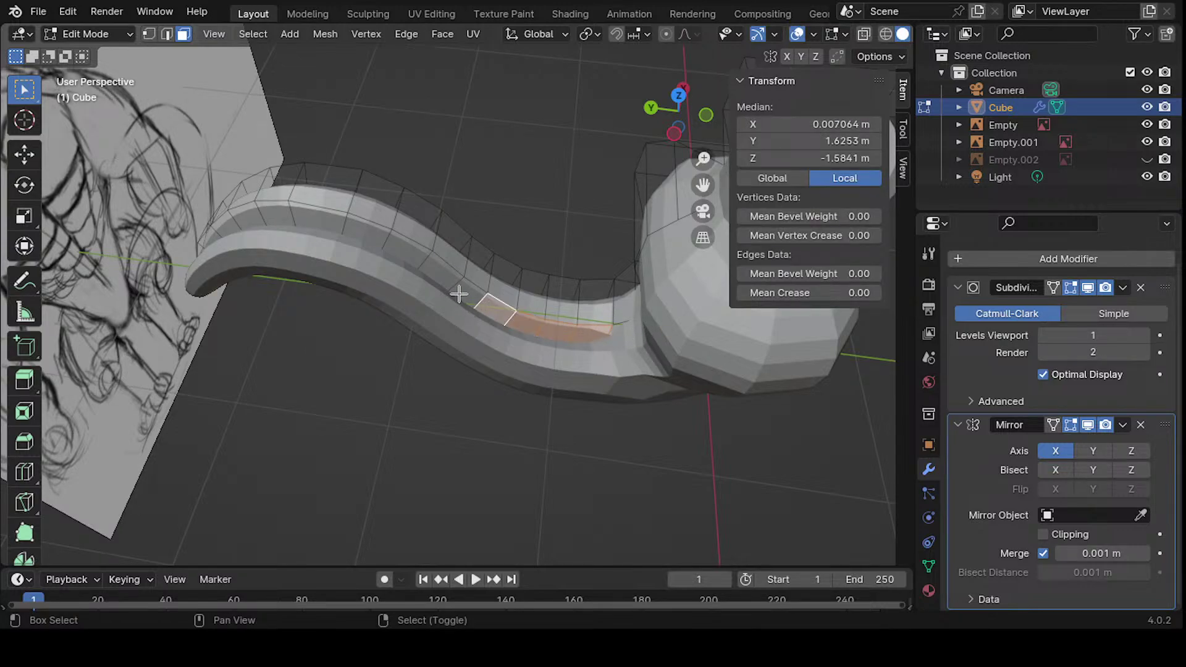
right_click(458, 294, "shift")
middle_click_drag(459, 294, 558, 272)
right_click(558, 272, "shift")
right_click(508, 262, "shift")
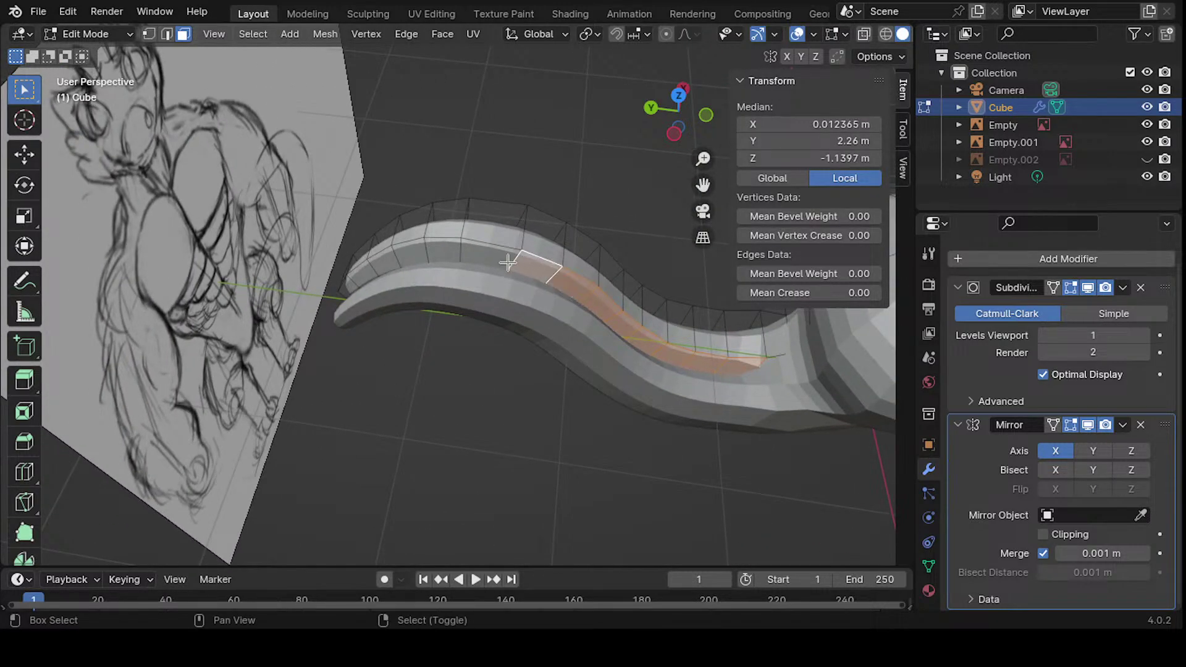
right_click(478, 250, "shift")
right_click(441, 248, "shift")
right_click(390, 260, "shift")
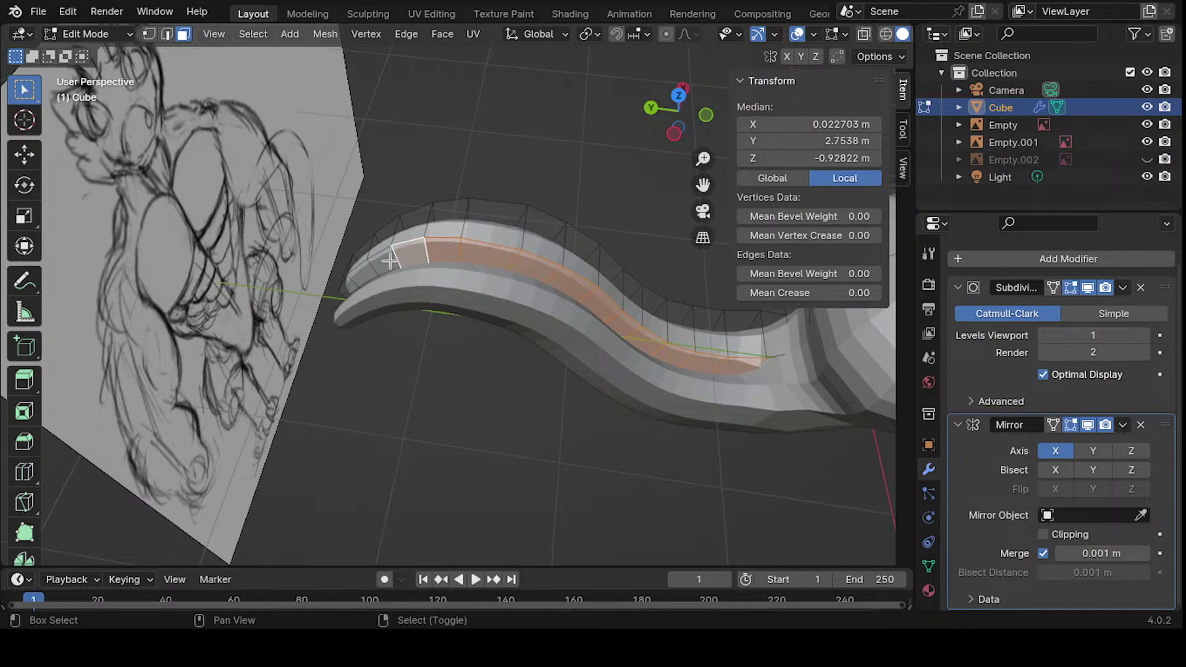
middle_click_drag(391, 260, 432, 346)
right_click(366, 357, "shift")
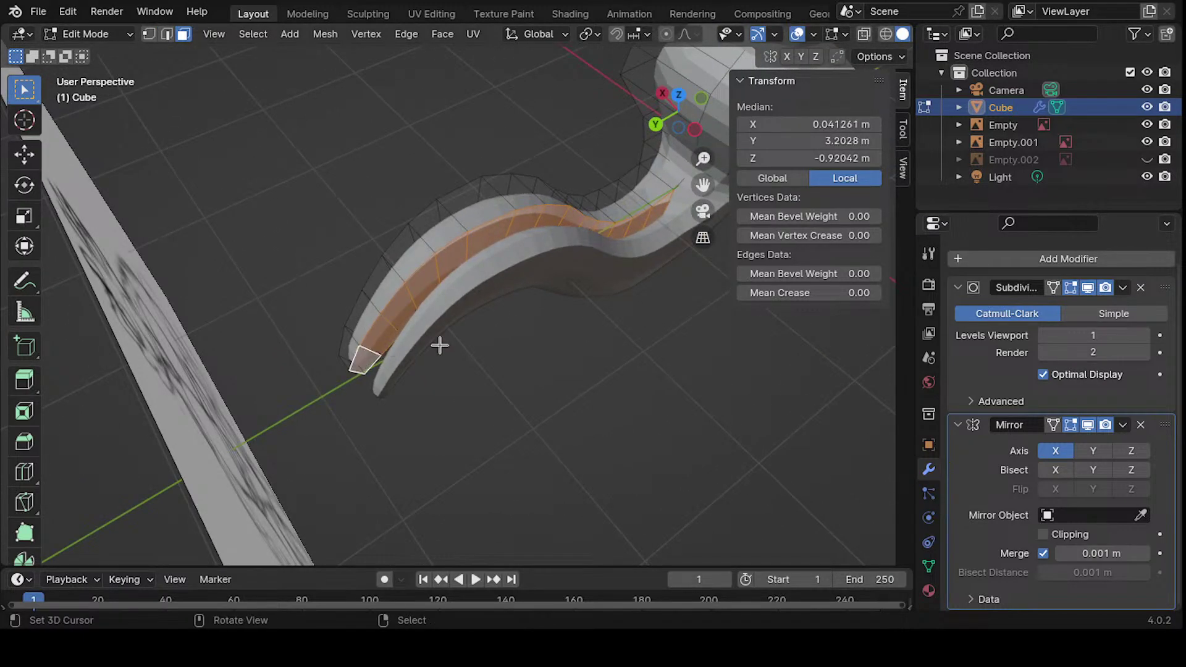
key("x")
left_click(542, 363)
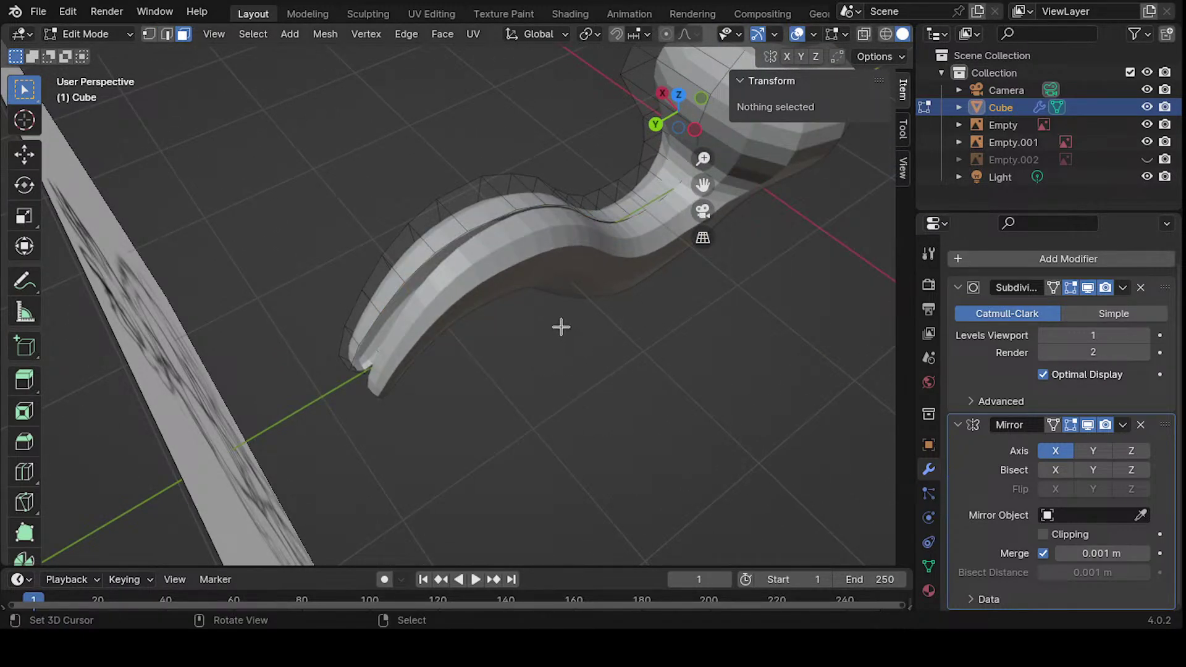
- Flatten the tail's inner seam vertices along X by scaling them to 0 on that axis
mouse_move(560, 328)
middle_mouse_down()
mouse_move(642, 347)
mouse_move(622, 321)
middle_mouse_up()
key("KP_3")
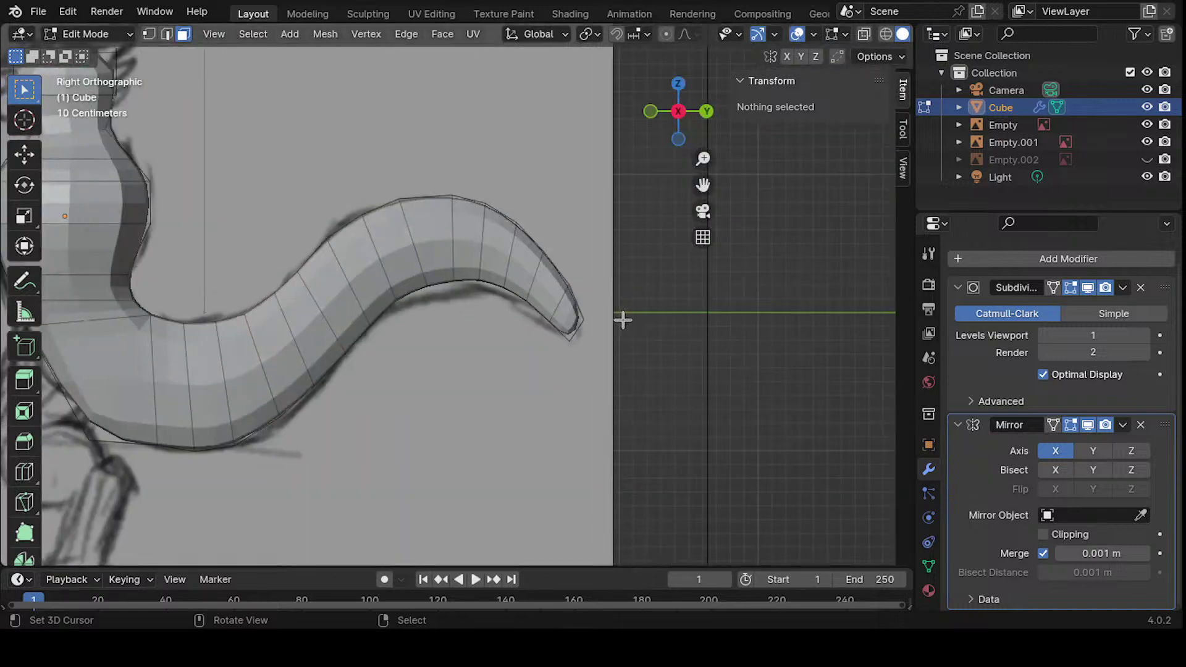
key("KP_7")
key("1")
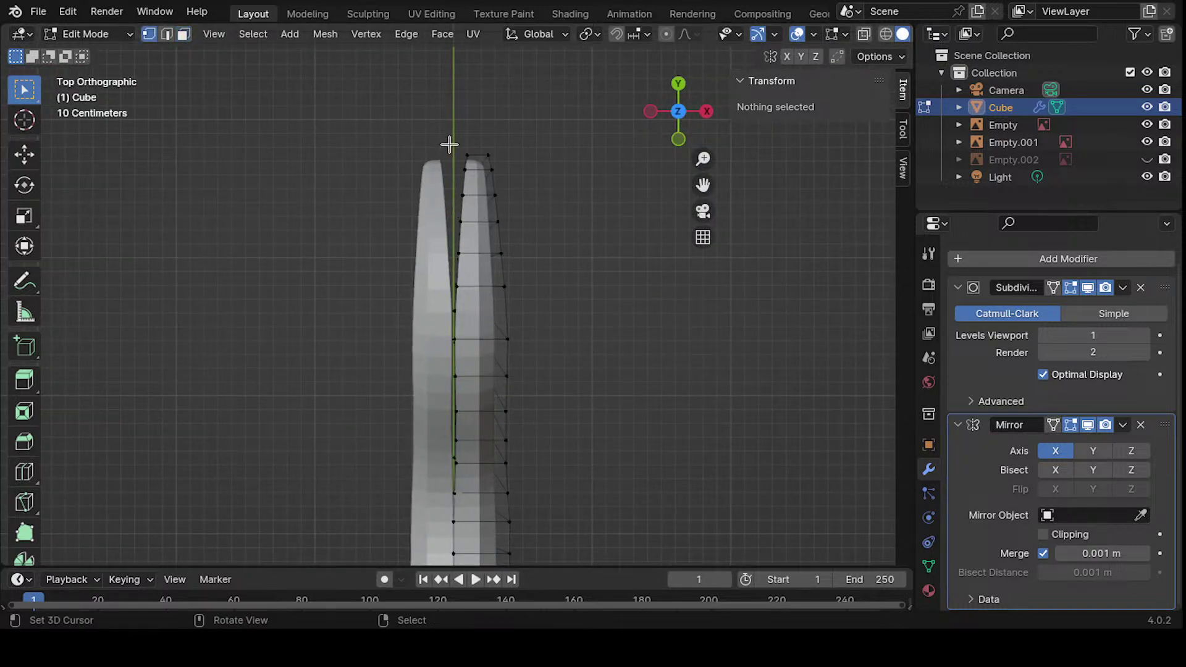
left_click_drag(415, 118, 474, 559)
middle_click_drag(428, 466, 383, 281, "shift")
left_click_drag(374, 287, 435, 483, "shift")
middle_click_drag(468, 224, 459, 427, "shift")
key("s")
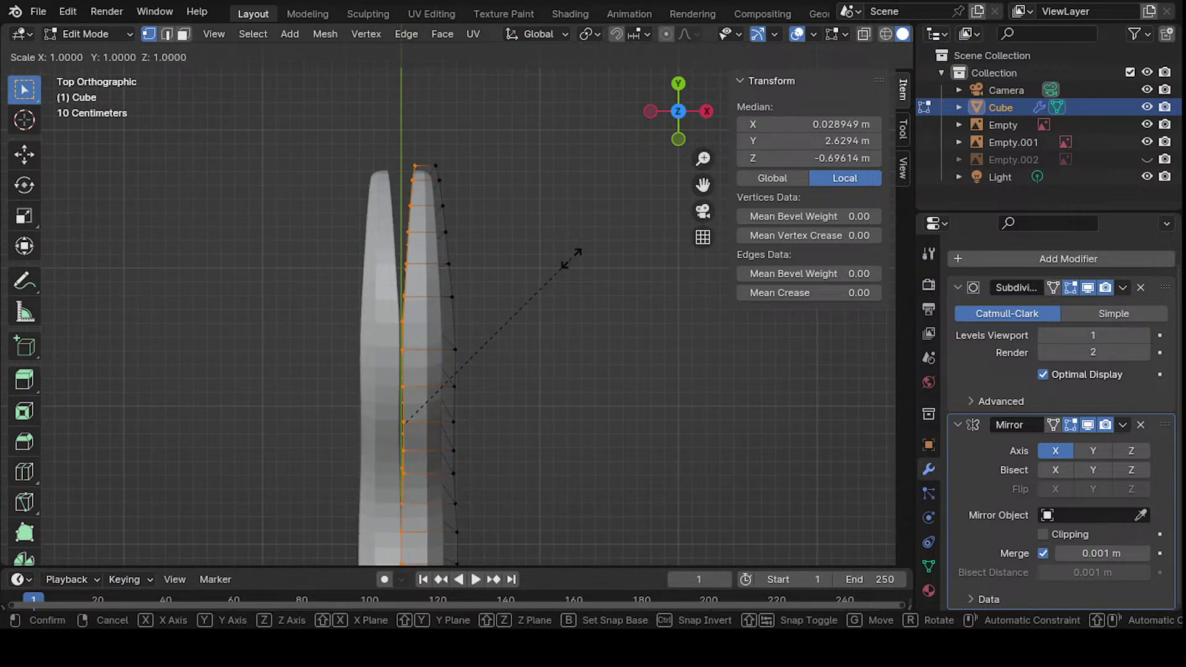
type("x0")
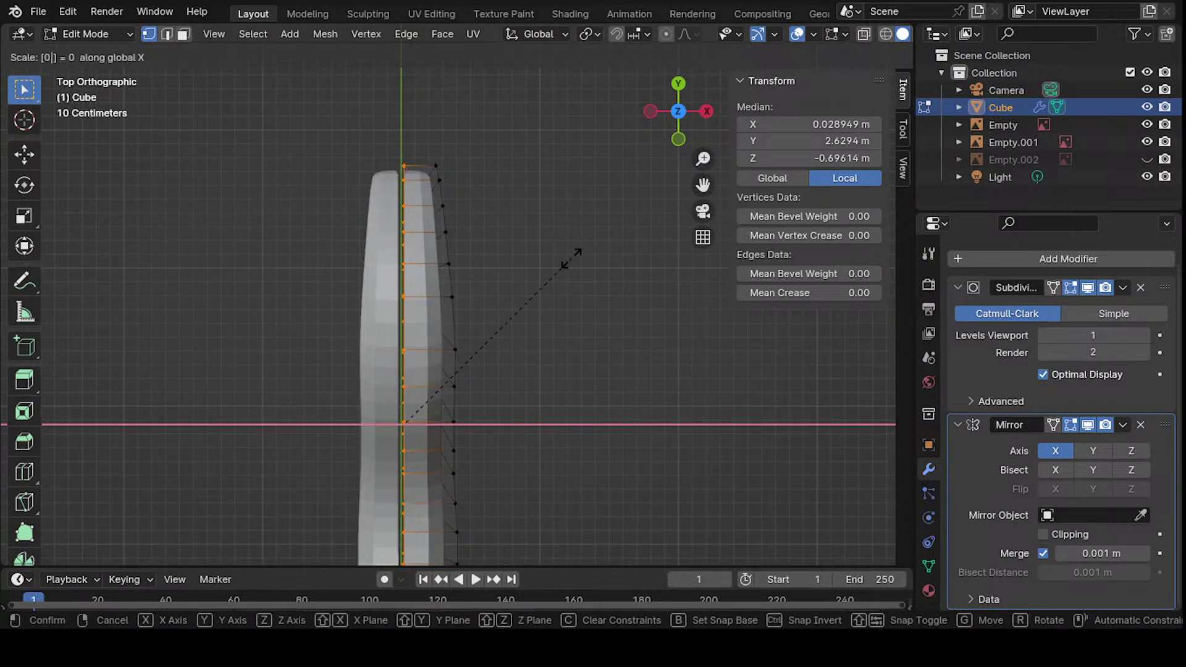
key("Return")
- Set the flattened seam vertices' median X to 0 m, then clear the selection
left_click(809, 124)
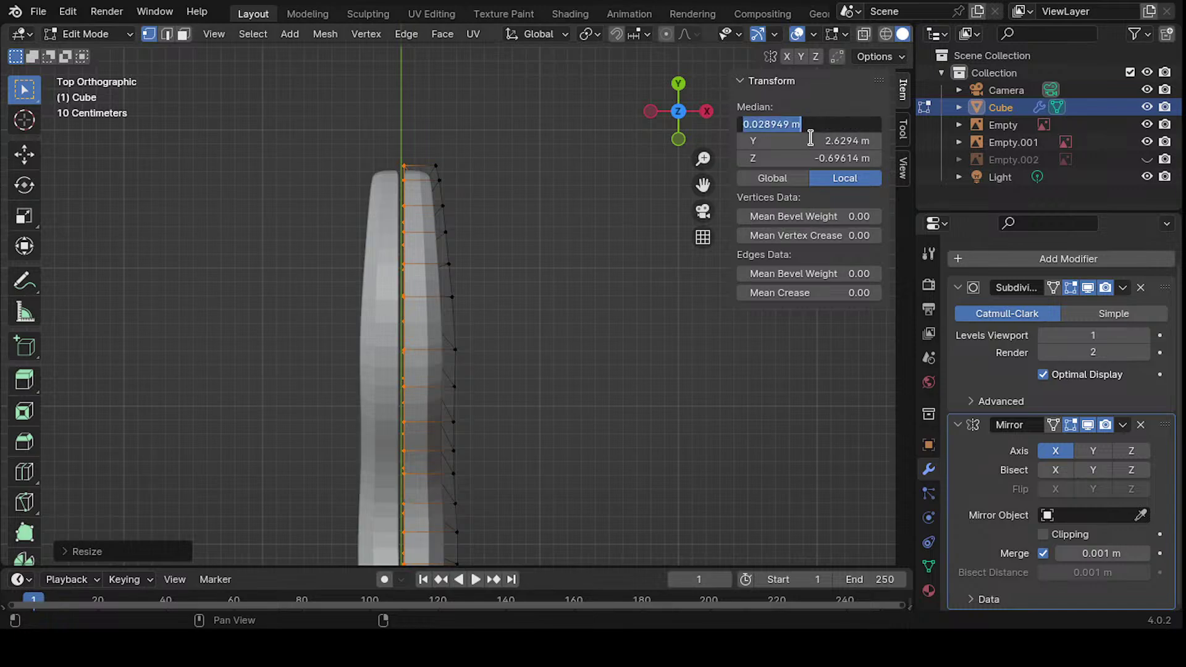
key("Return")
middle_click_drag(428, 260, 433, 249, "shift")
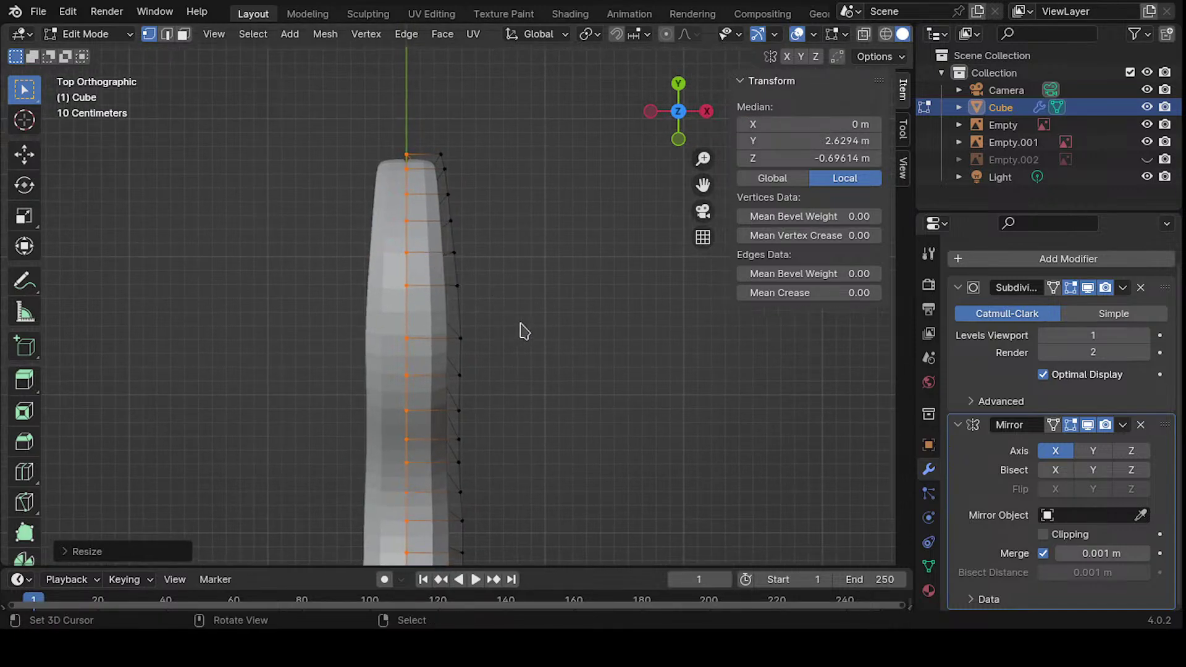
key("alt+a")
- Flatten the three stray seam vertices under the tail tip along X and set their median X to 0 m
middle_click_drag(492, 308, 498, 232)
left_click(509, 233)
left_click(460, 205, "shift")
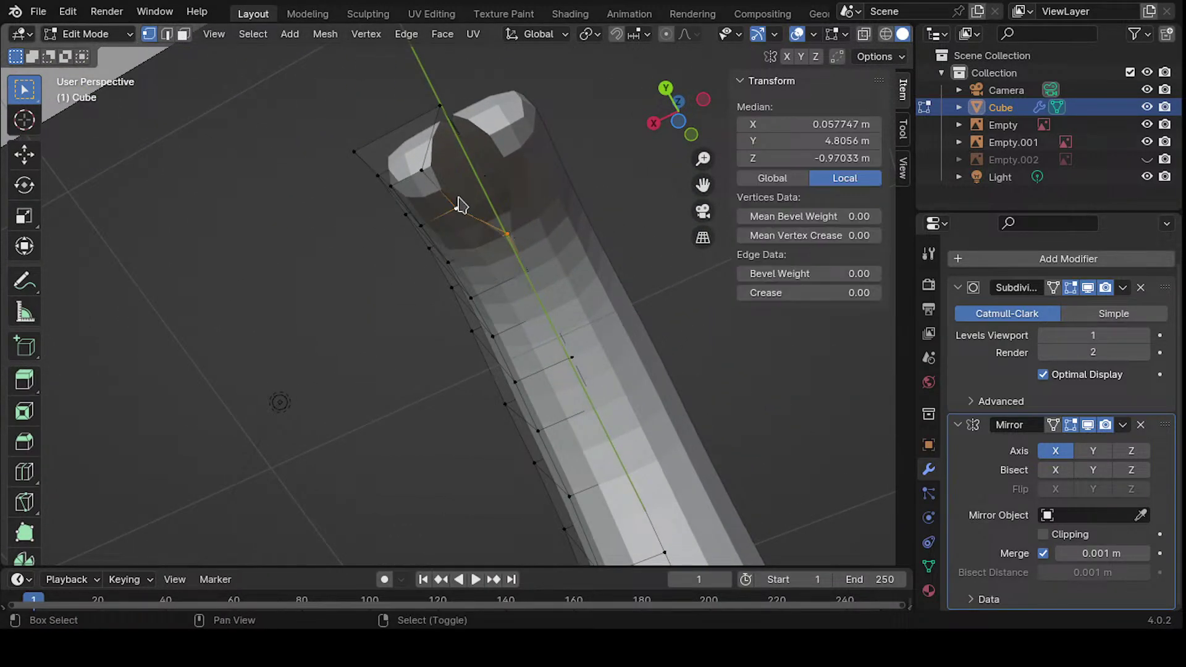
left_click(454, 179, "shift")
middle_click_drag(454, 179, 498, 251, "shift")
key("s")
key("x")
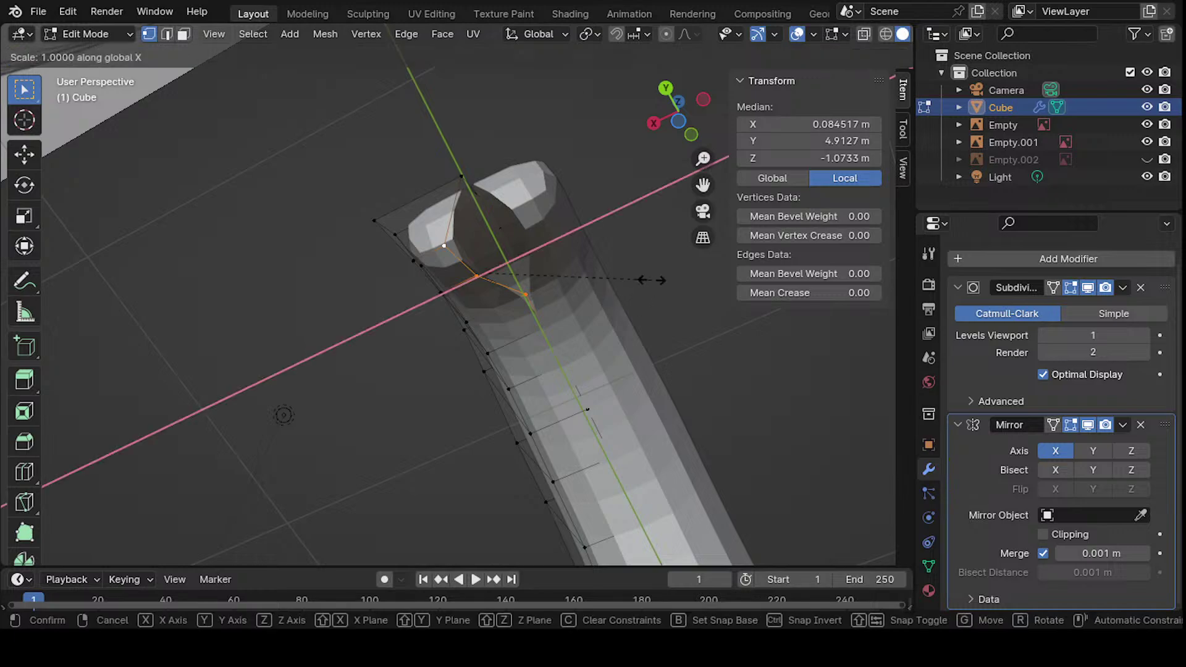
left_click(655, 287)
left_click(806, 123)
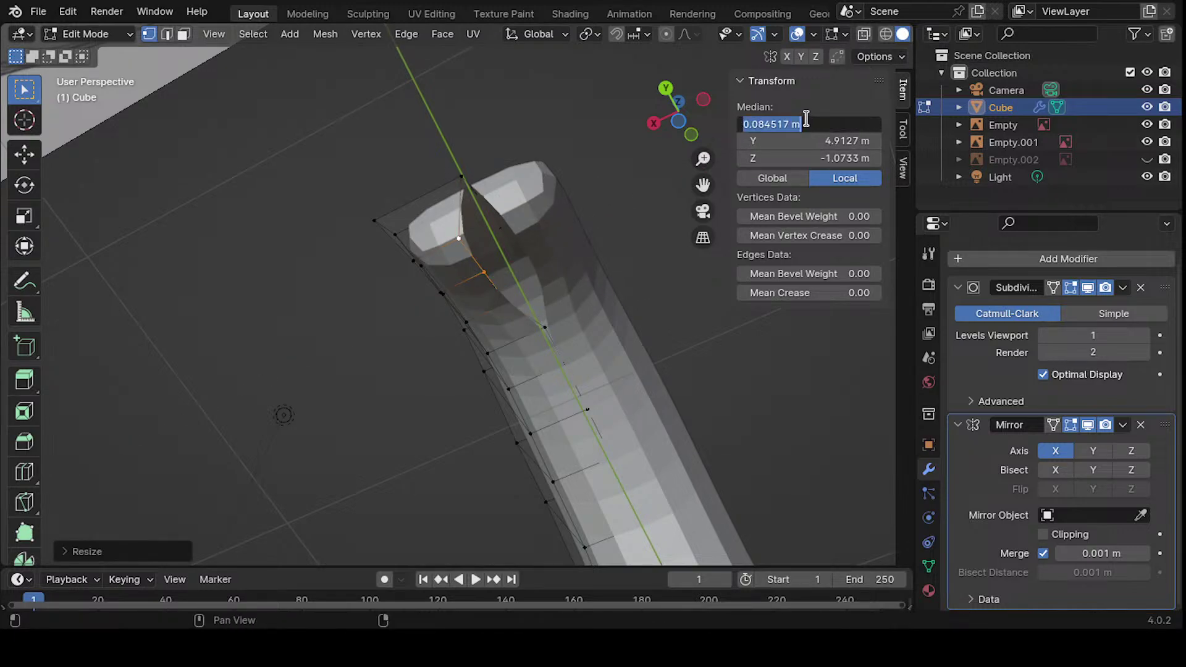
type("0")
key("Return")
- Inspect the closed seam at the tail tip and the whole body beside the reference sketches
left_click(410, 245)
key("KP_Decimal")
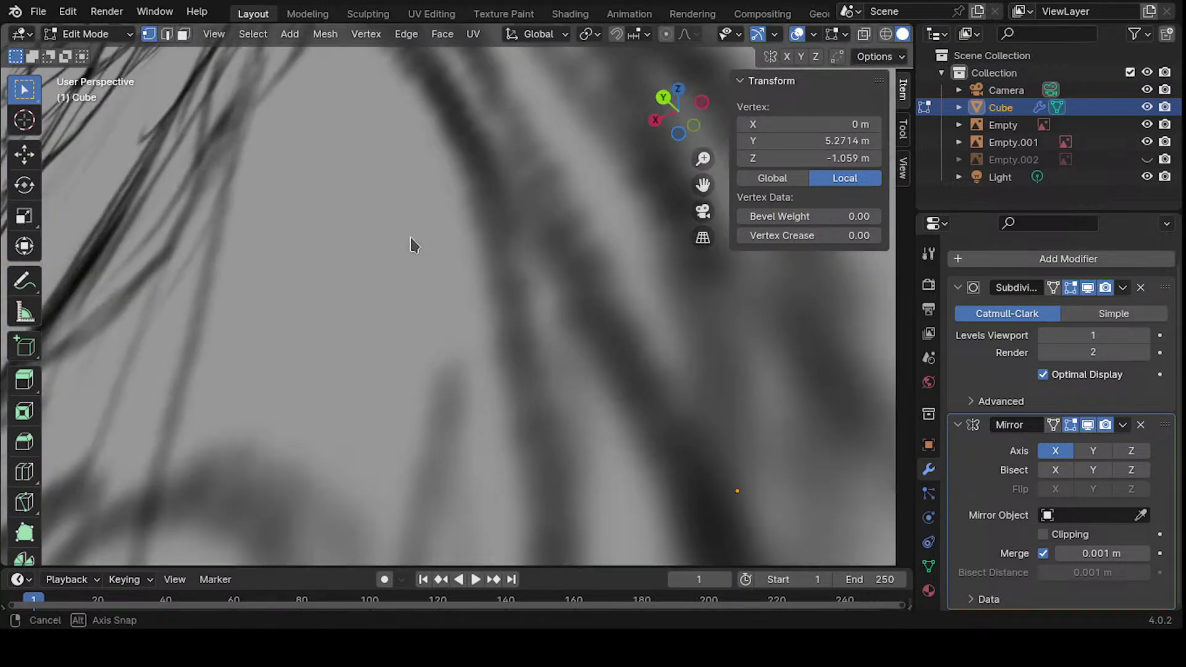
middle_click_drag(416, 257, 361, 256)
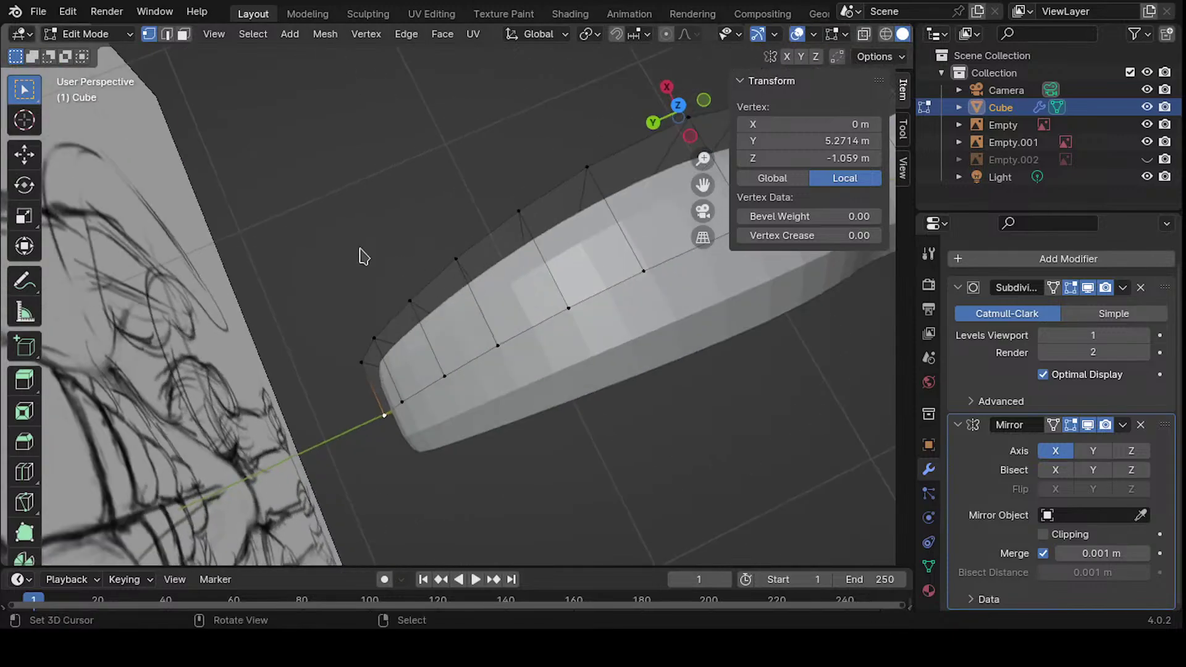
left_click(369, 232)
mouse_move(336, 309)
middle_mouse_down()
mouse_move(614, 283)
mouse_move(556, 233)
mouse_move(517, 224)
mouse_move(428, 246)
mouse_move(508, 202)
mouse_move(395, 290)
mouse_move(374, 229)
mouse_move(462, 260)
middle_mouse_up()
scroll(402, 247, "down", 5)
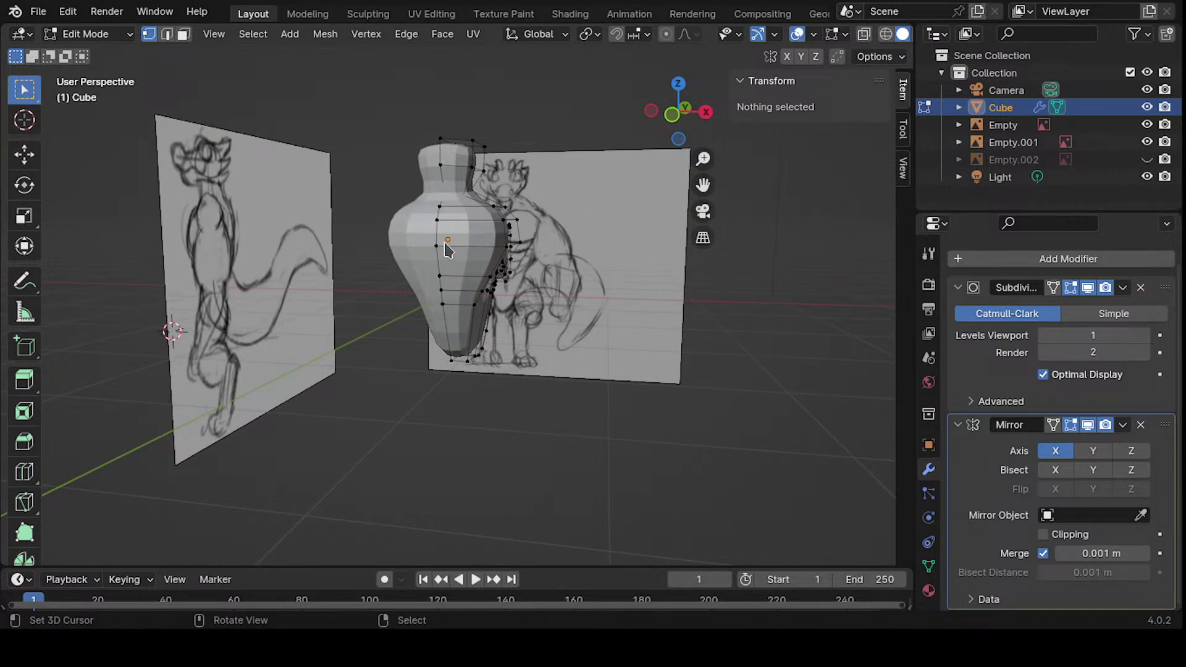
middle_click_drag(468, 235, 476, 242)
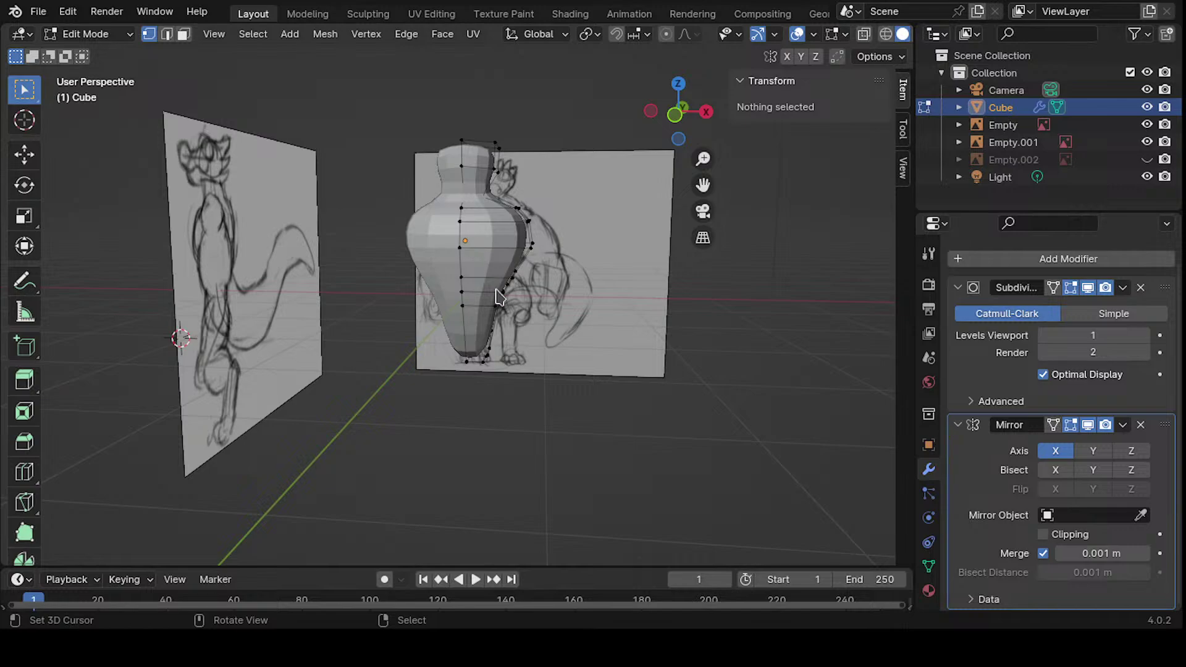
- Leave mesh editing and save the project file
key("Tab")
mouse_move(499, 297)
middle_mouse_down()
mouse_move(400, 286)
mouse_move(456, 401)
mouse_move(429, 358)
mouse_move(297, 389)
mouse_move(371, 265)
mouse_move(485, 262)
mouse_move(386, 402)
mouse_move(402, 321)
mouse_move(355, 290)
middle_mouse_up()
key("ctrl+s")
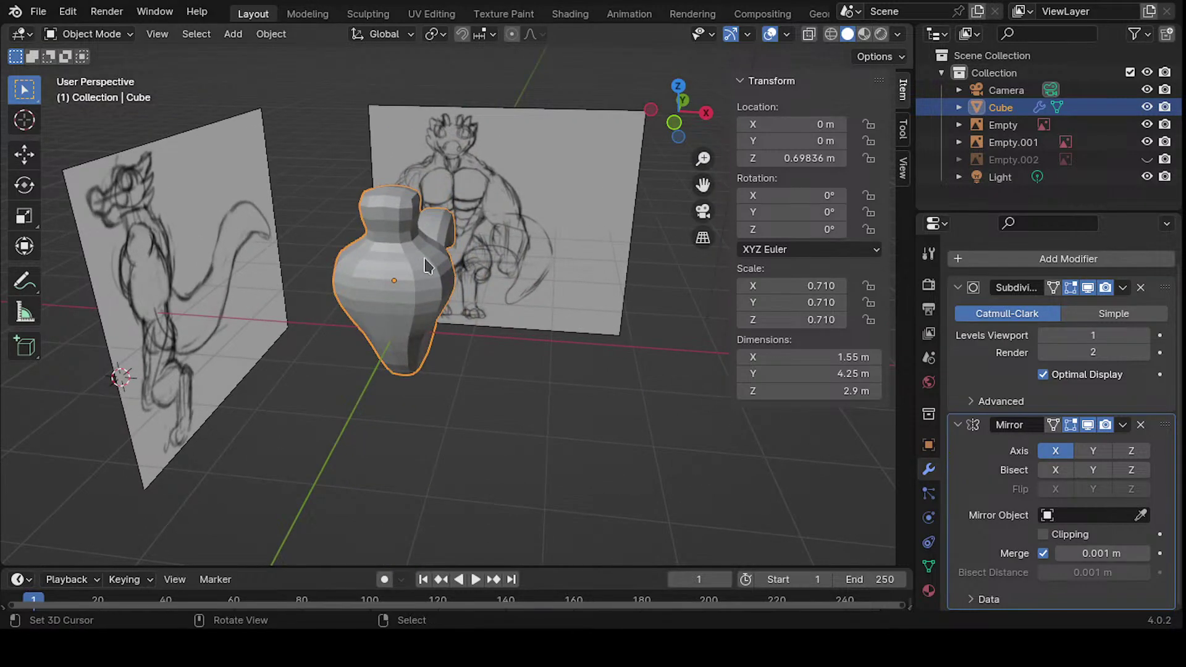
- Switch to the front view, fit the whole scene and open the view and 3D cursor settings
key("KP_1")
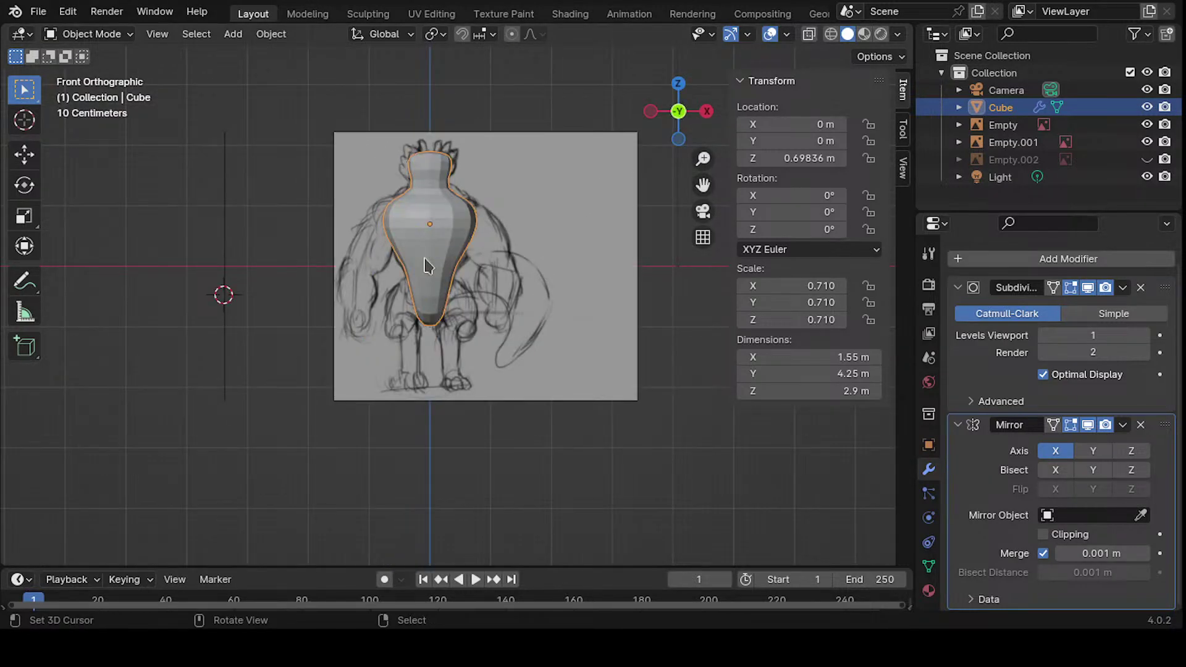
scroll(521, 233, "up", 5)
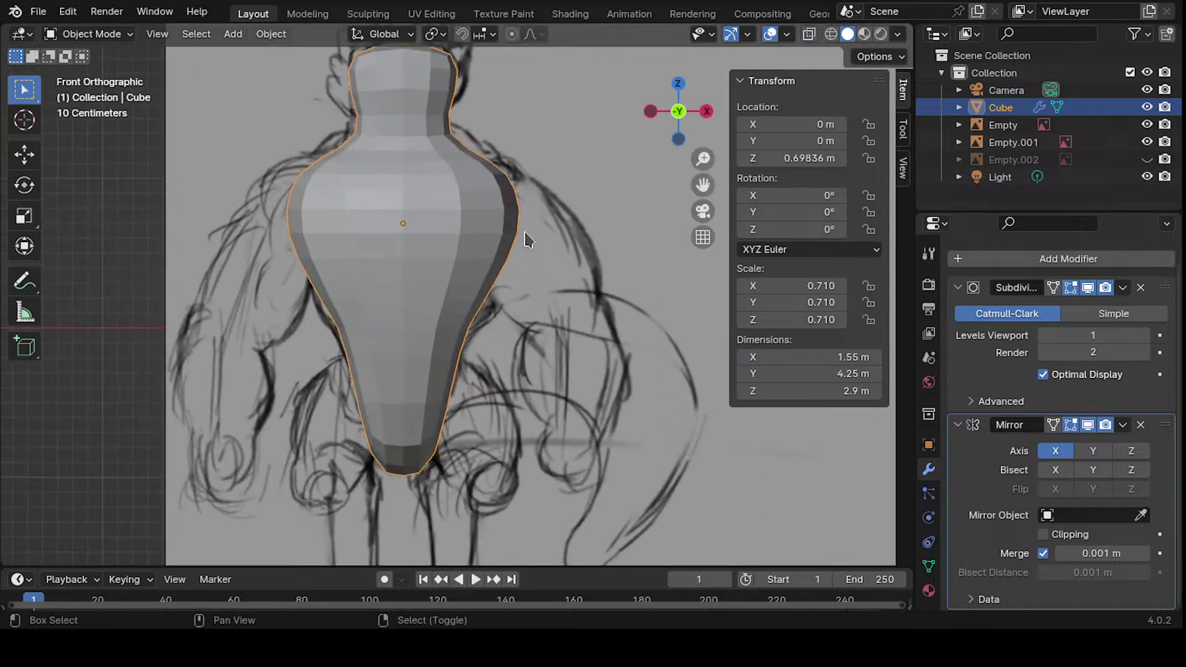
key("Home")
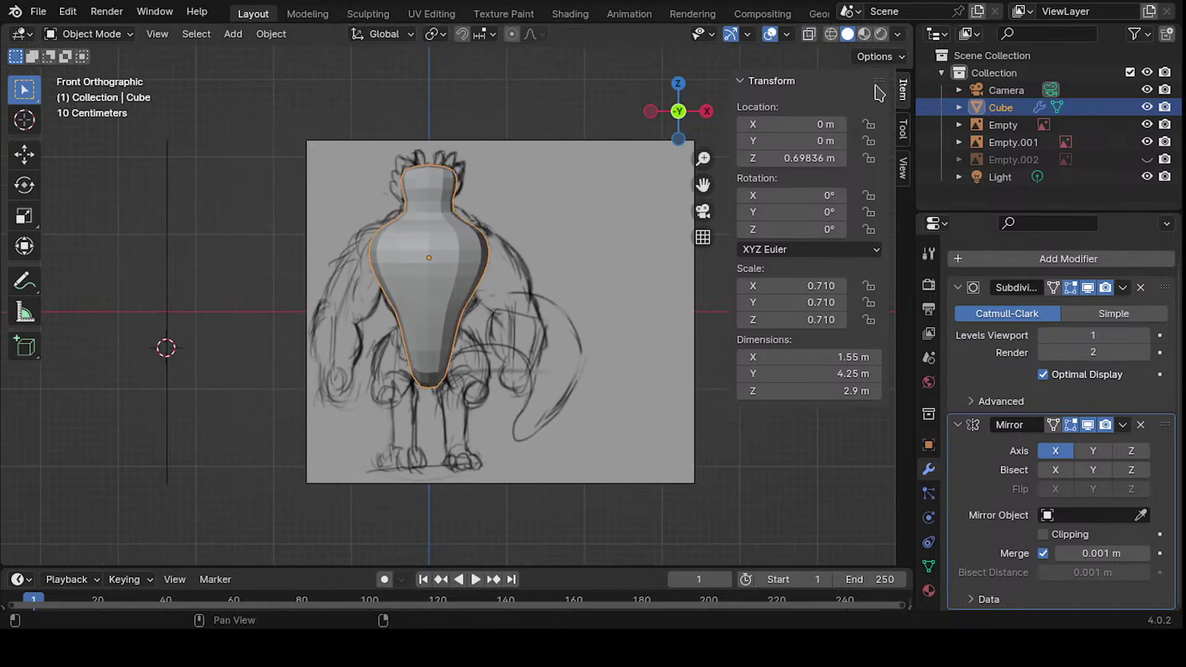
left_click(904, 168)
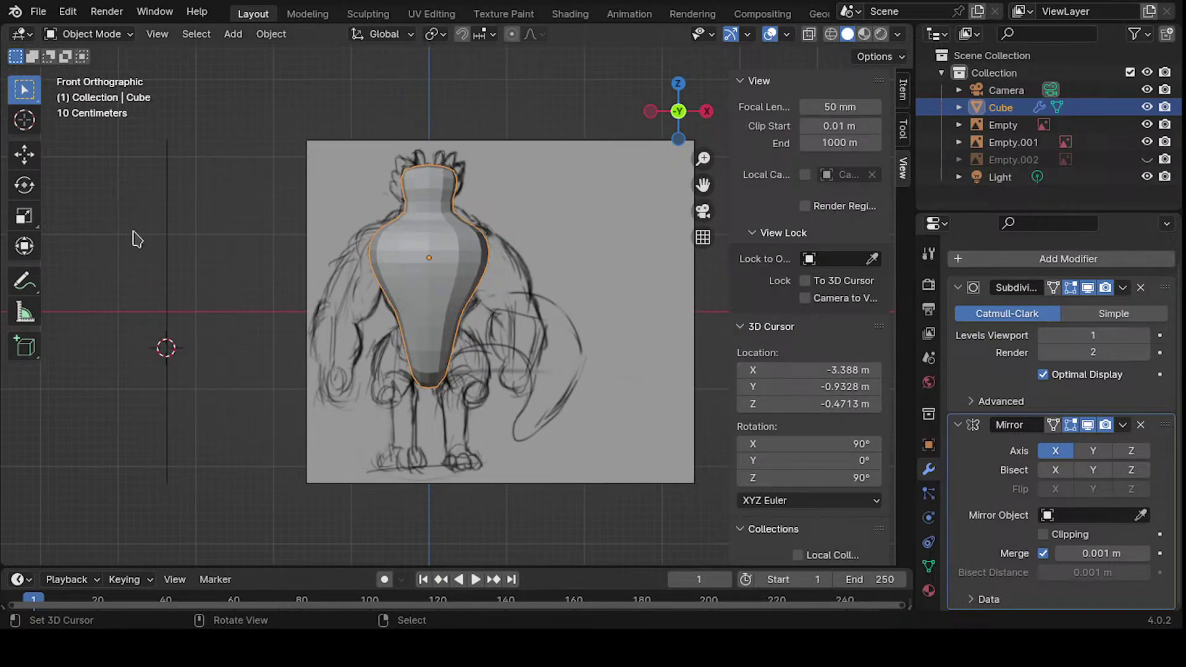
- Deselect the body mesh and place the 3D cursor in the empty space beside the reference drawing
left_click(195, 373)
right_click(232, 211, "shift")
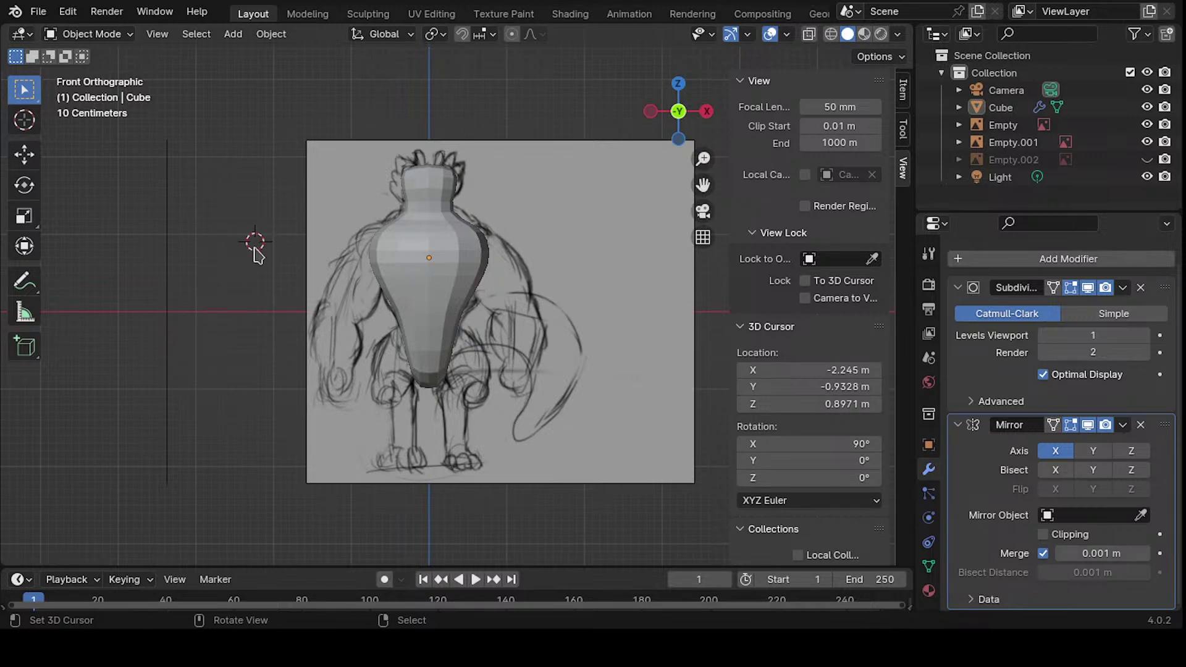
right_click(209, 326, "shift")
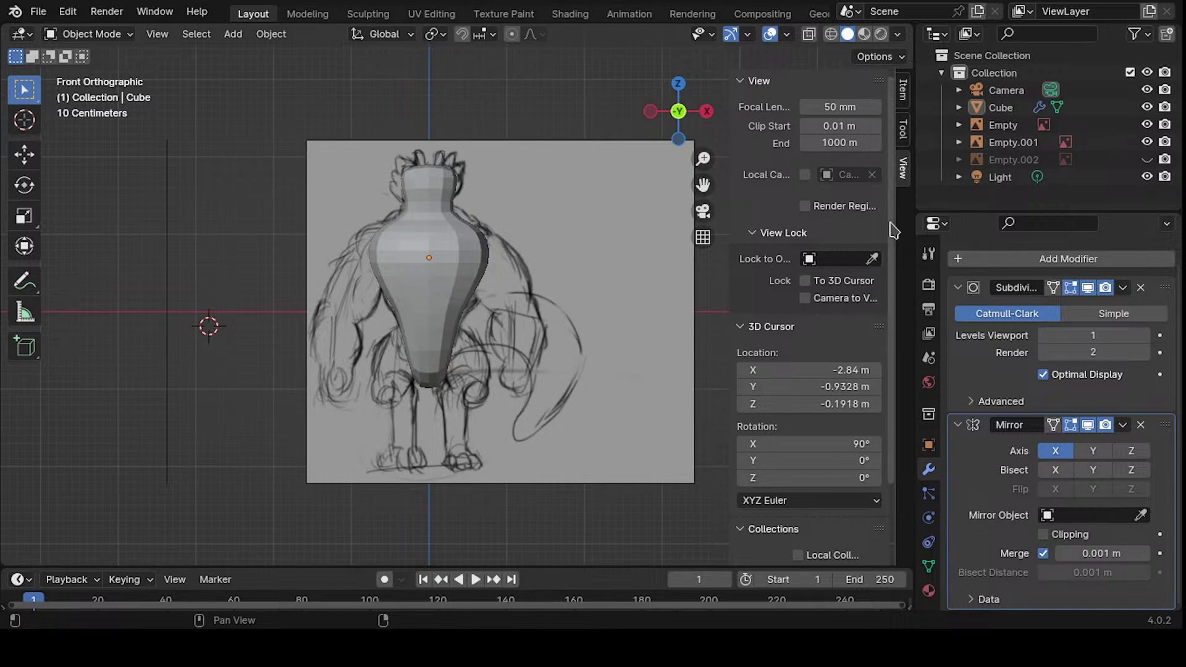
- Reset the 3D cursor's location to 0 m and its rotation to 0° on all axes
left_click(743, 329)
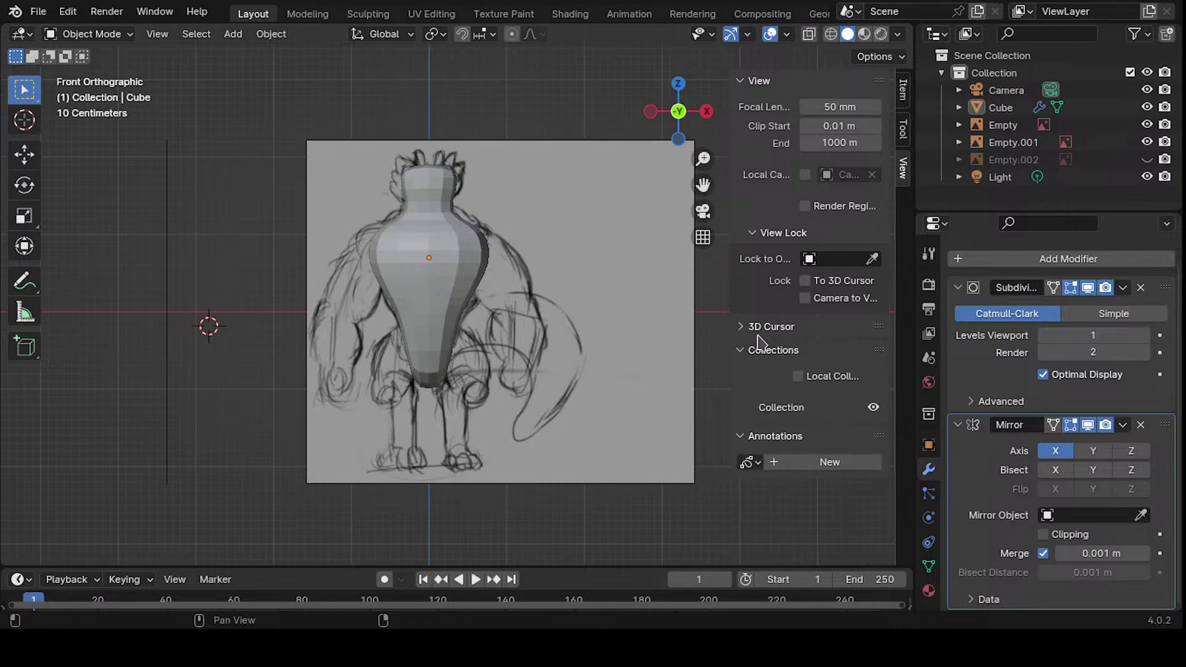
left_click(761, 328)
left_click_drag(757, 370, 819, 505)
type("0")
key("Return")
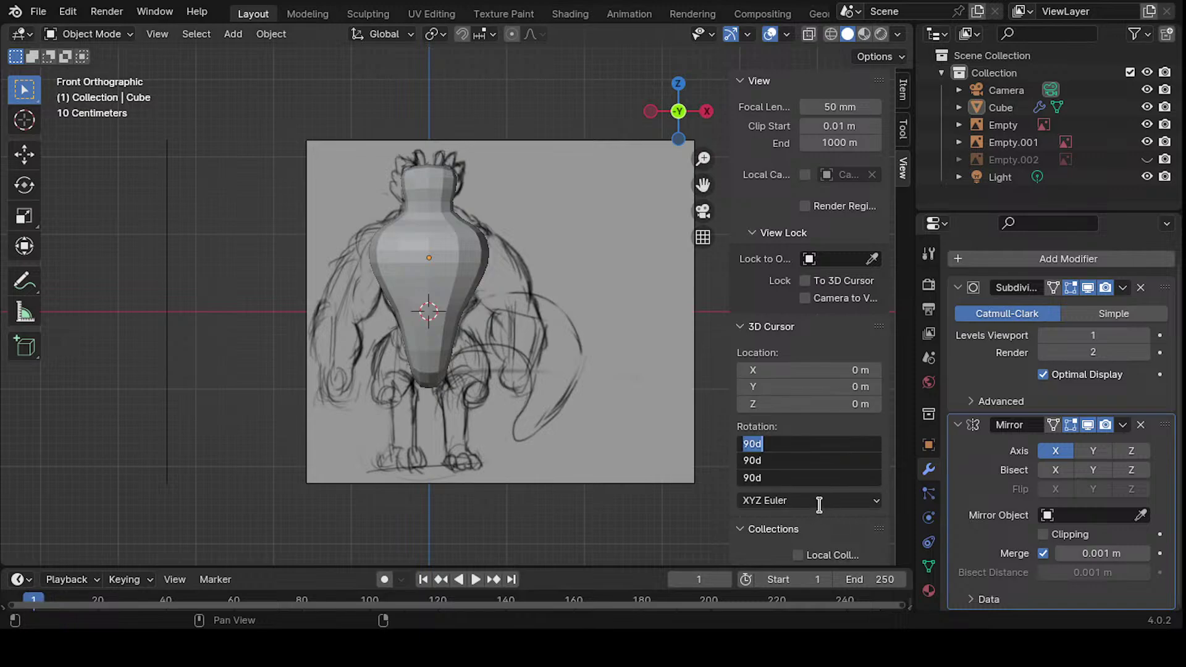
key("Return")
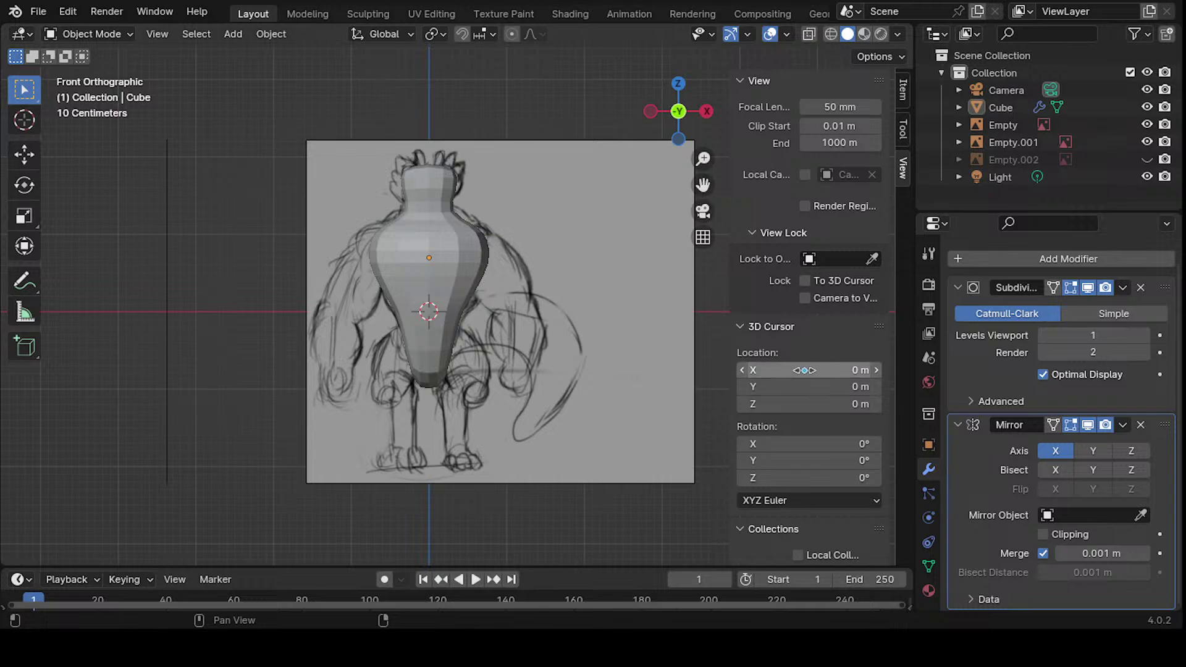
left_click_drag(804, 367, 835, 399)
left_click(833, 401)
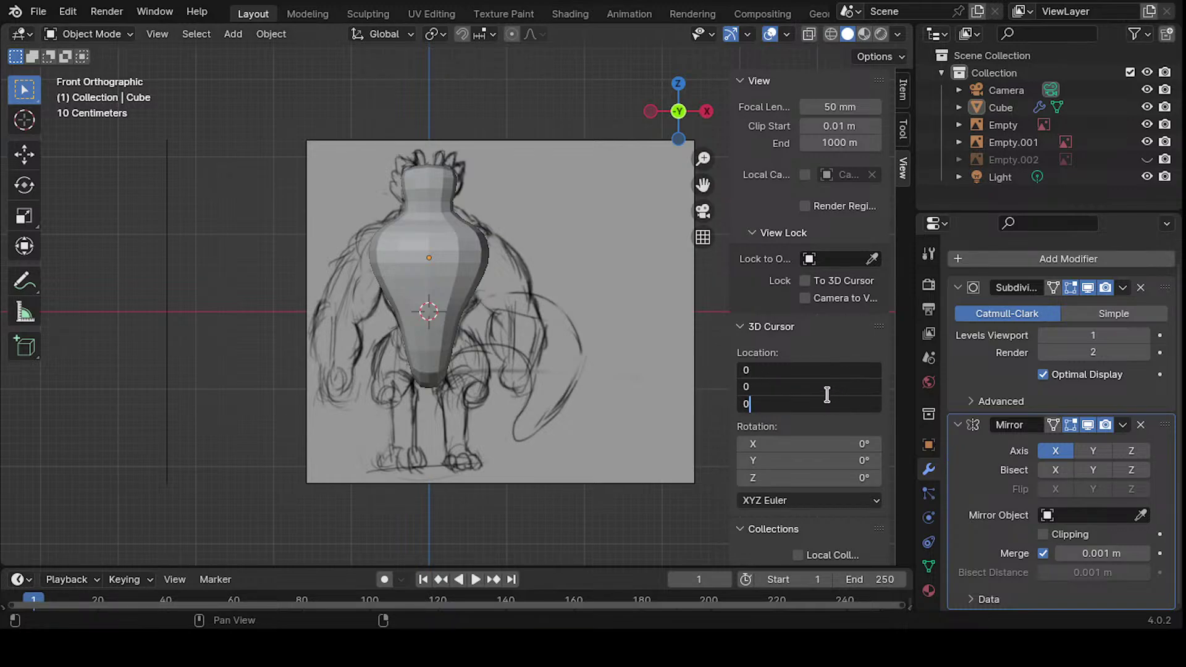
key("Return")
- Add a cube mesh at the 3D cursor and give it a Subdivision Surface modifier
middle_click_drag(409, 274, 388, 255, "shift")
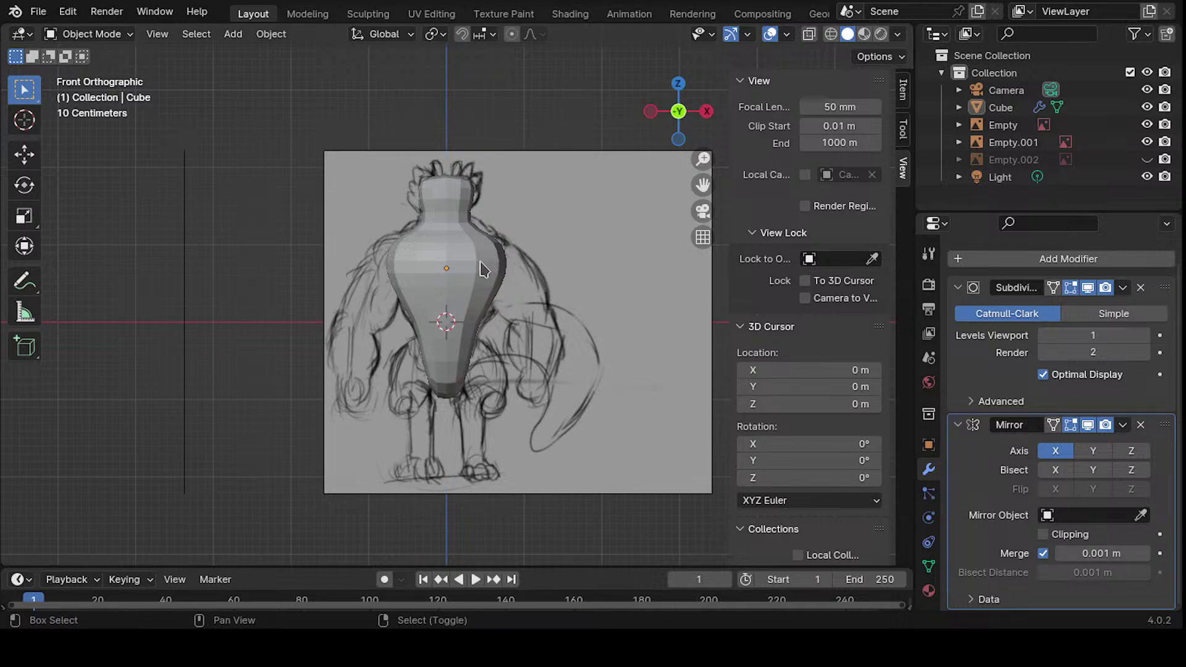
key("shift+a")
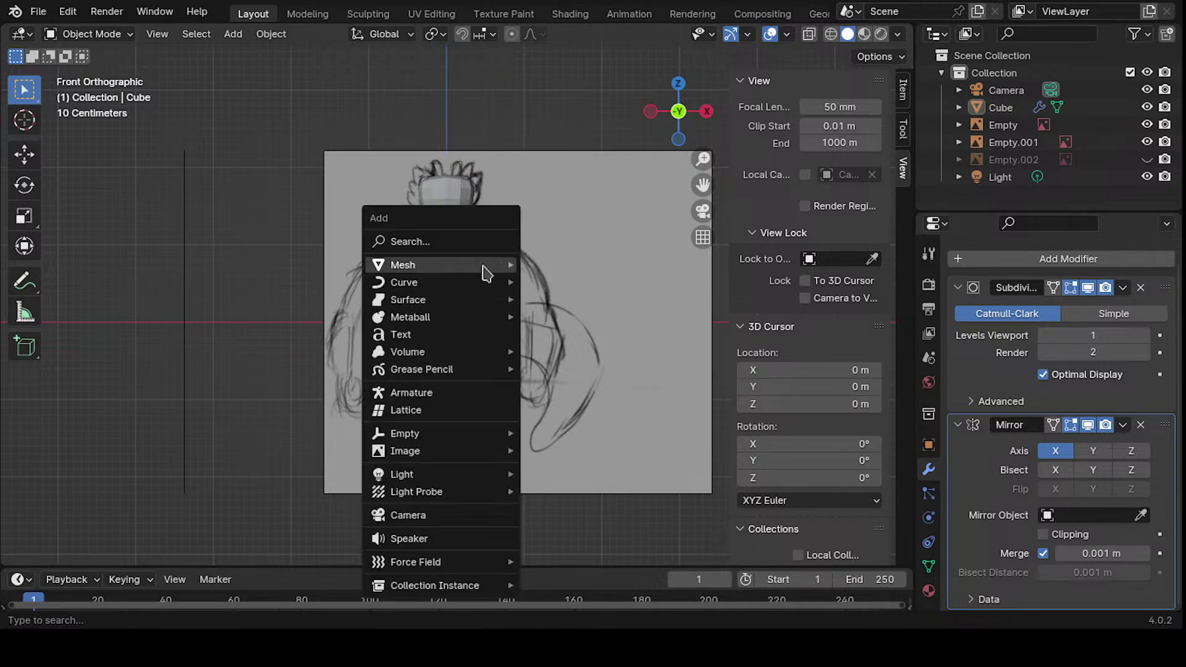
mouse_move(477, 264)
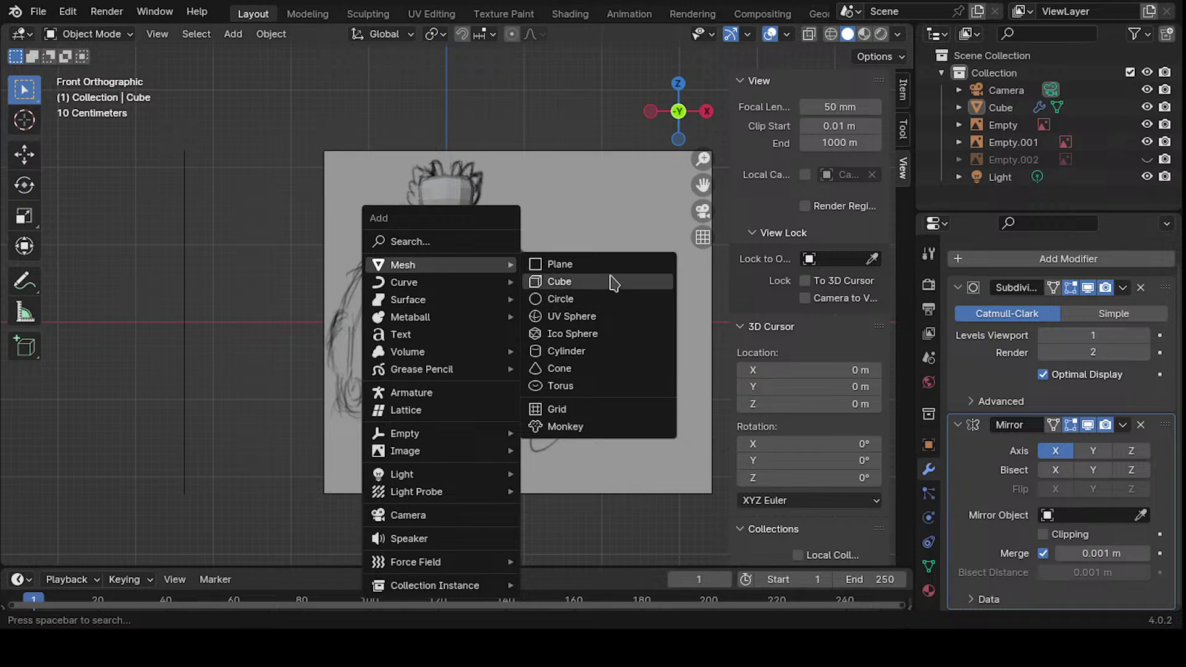
left_click(611, 282)
left_click(1006, 283)
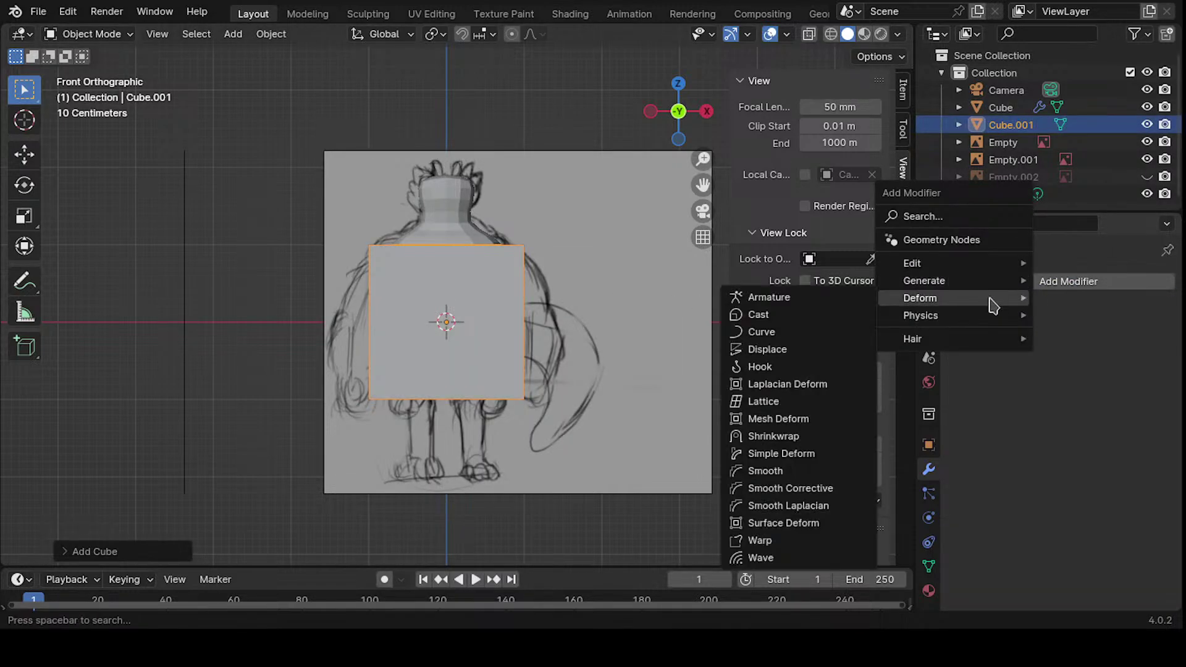
mouse_move(992, 283)
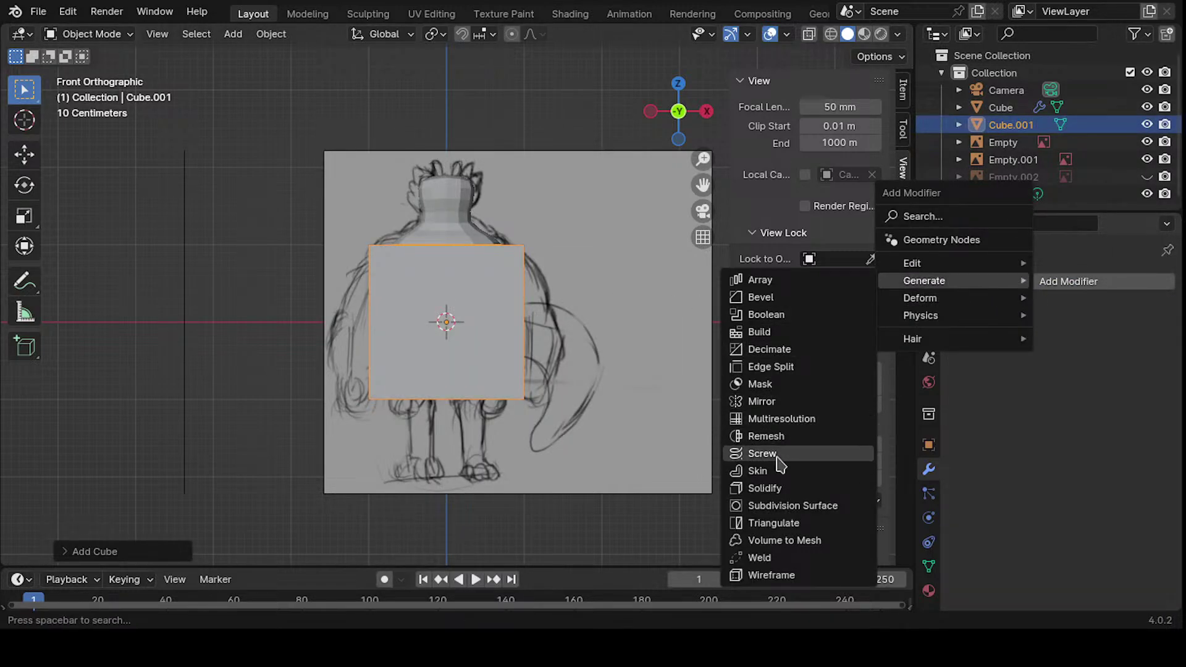
left_click(814, 507)
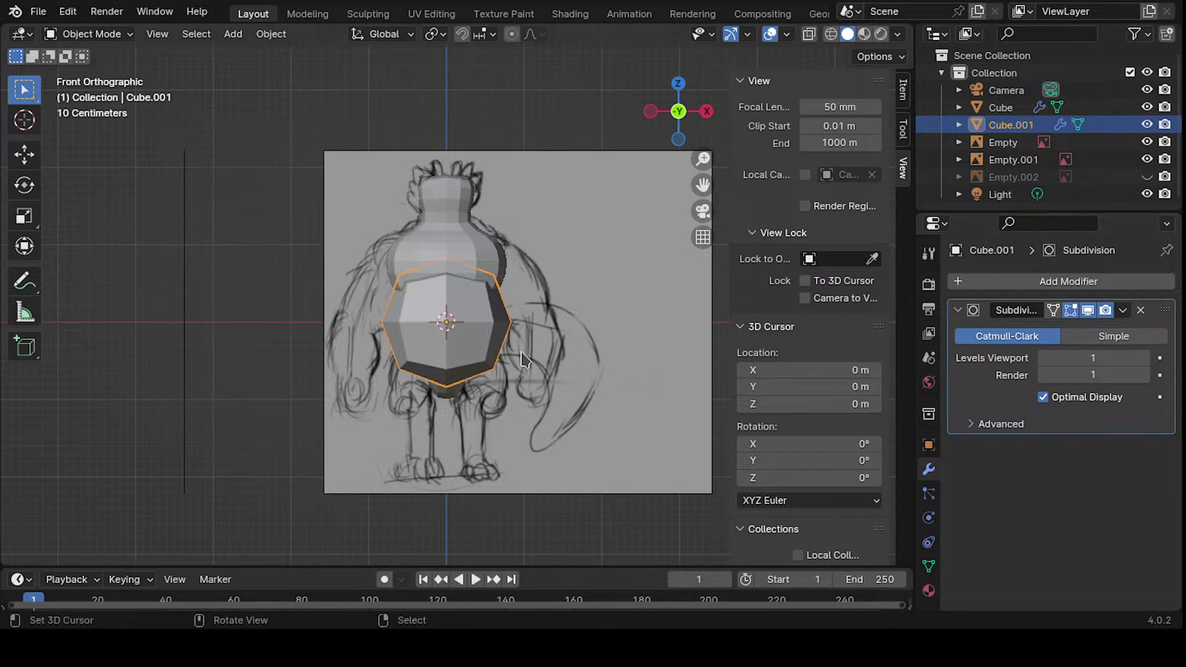
- Cut a centred vertical edge loop around the new cube in Edit Mode
key("Tab")
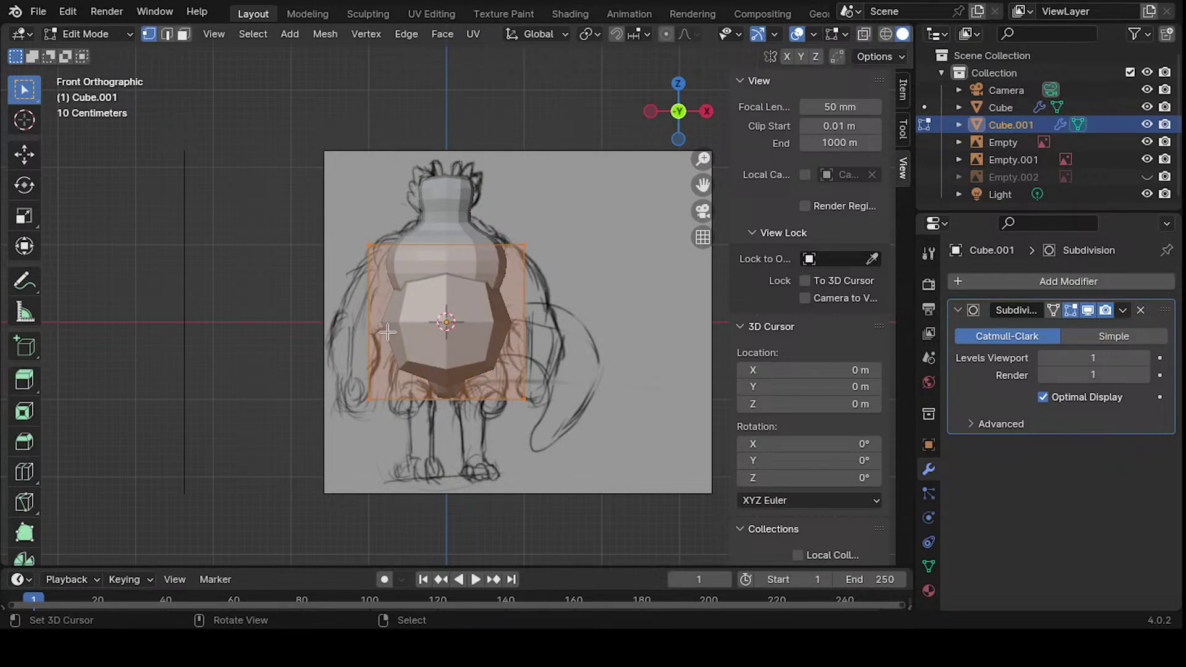
mouse_move(395, 309)
middle_mouse_down("shift")
mouse_move(409, 278)
mouse_move(449, 301)
mouse_move(458, 339)
mouse_move(484, 325)
middle_mouse_up("shift")
key("KP_1")
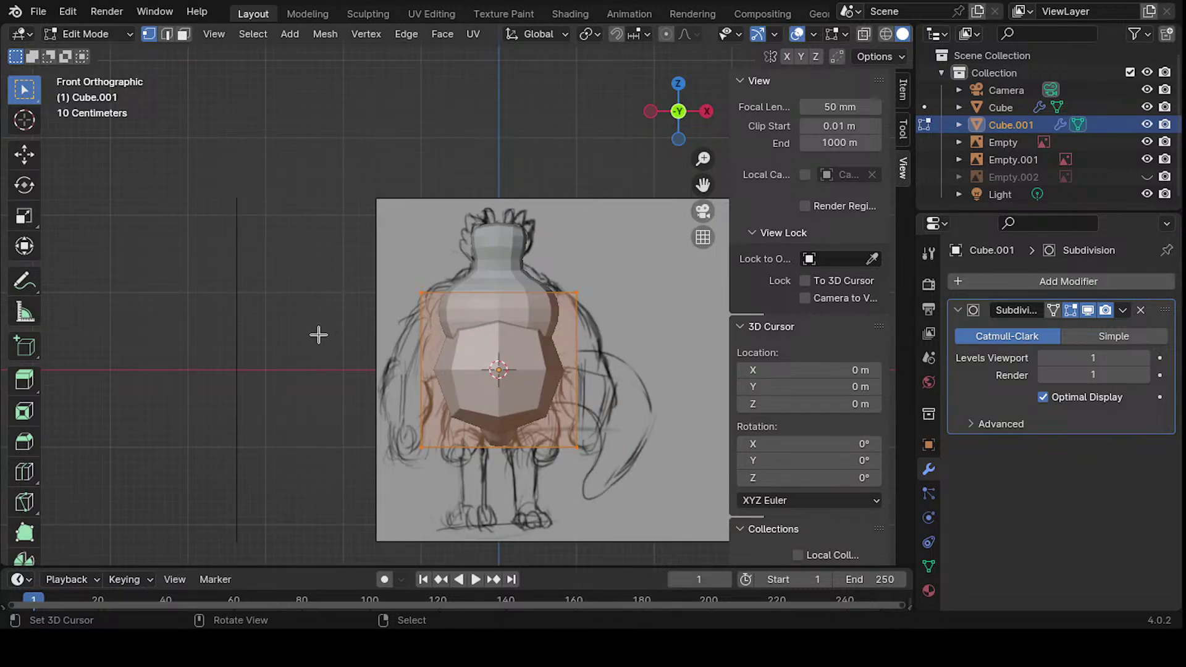
key("ctrl+r")
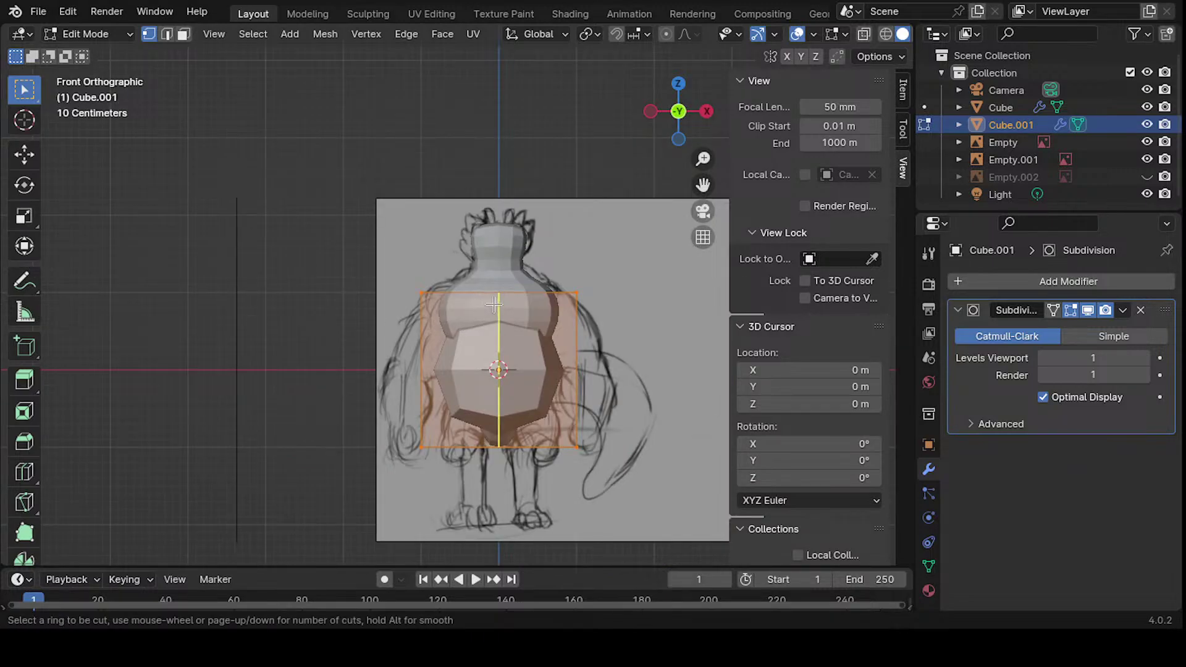
key("Tab")
key("Tab")
key("ctrl+r")
left_click(525, 363)
right_click(529, 494)
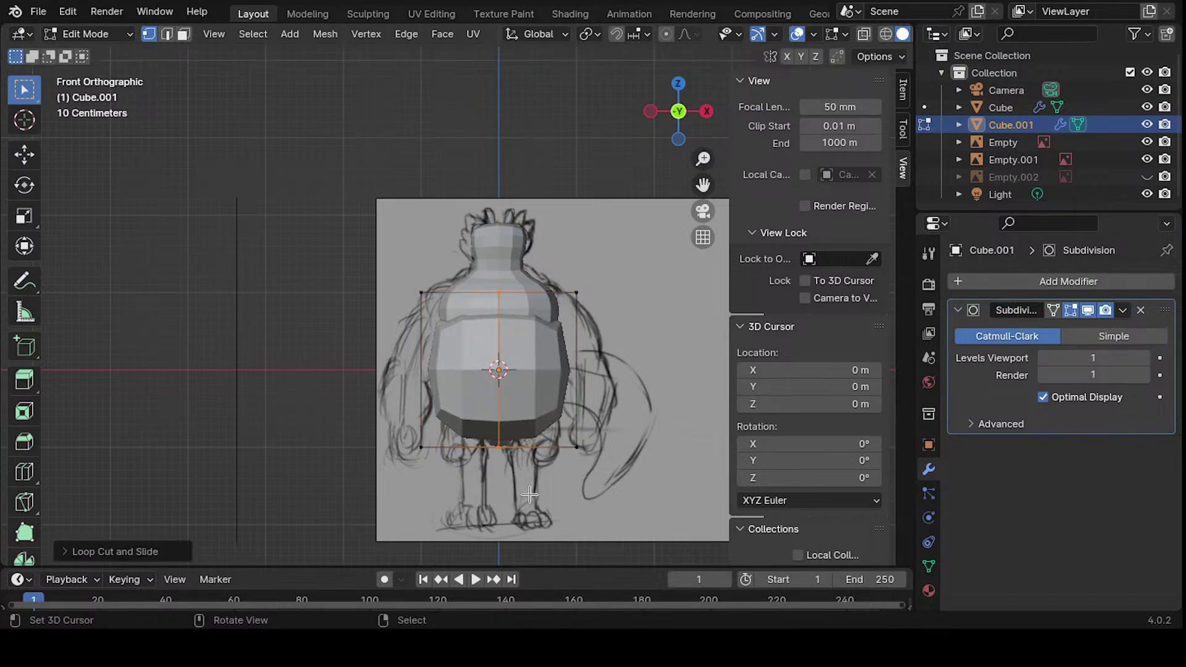
- With X-ray on, delete the outer vertices of the cube's negative-X half
middle_click(454, 343, "alt")
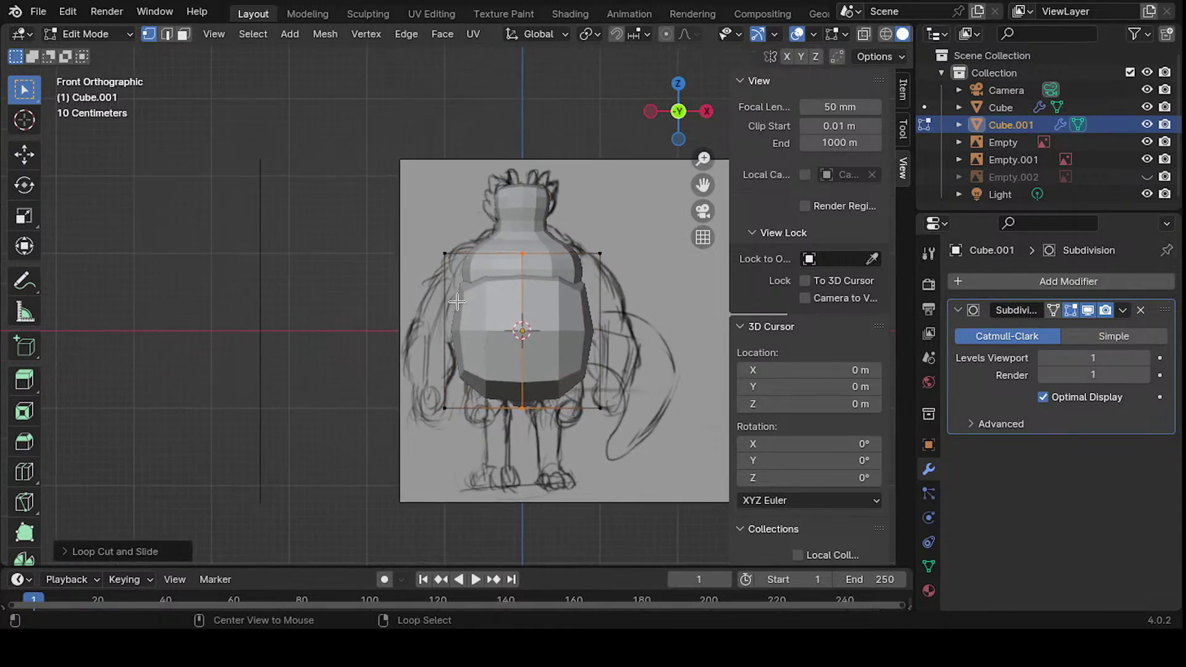
key("alt+z")
left_click_drag(408, 205, 466, 510)
key("x")
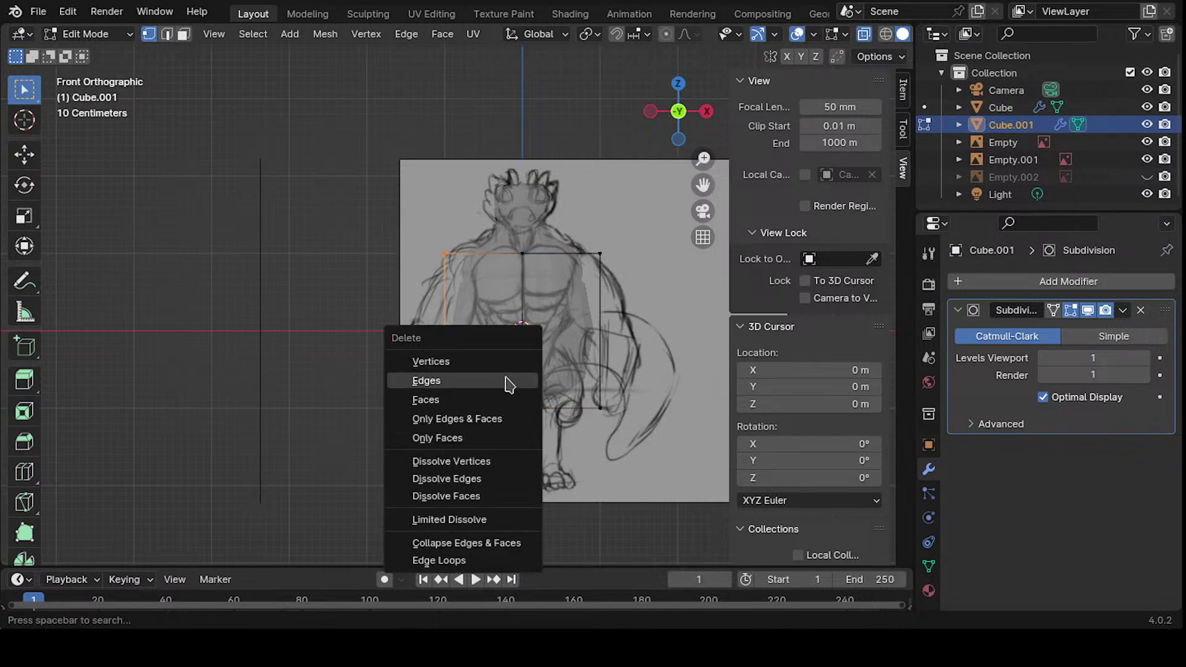
left_click(499, 364)
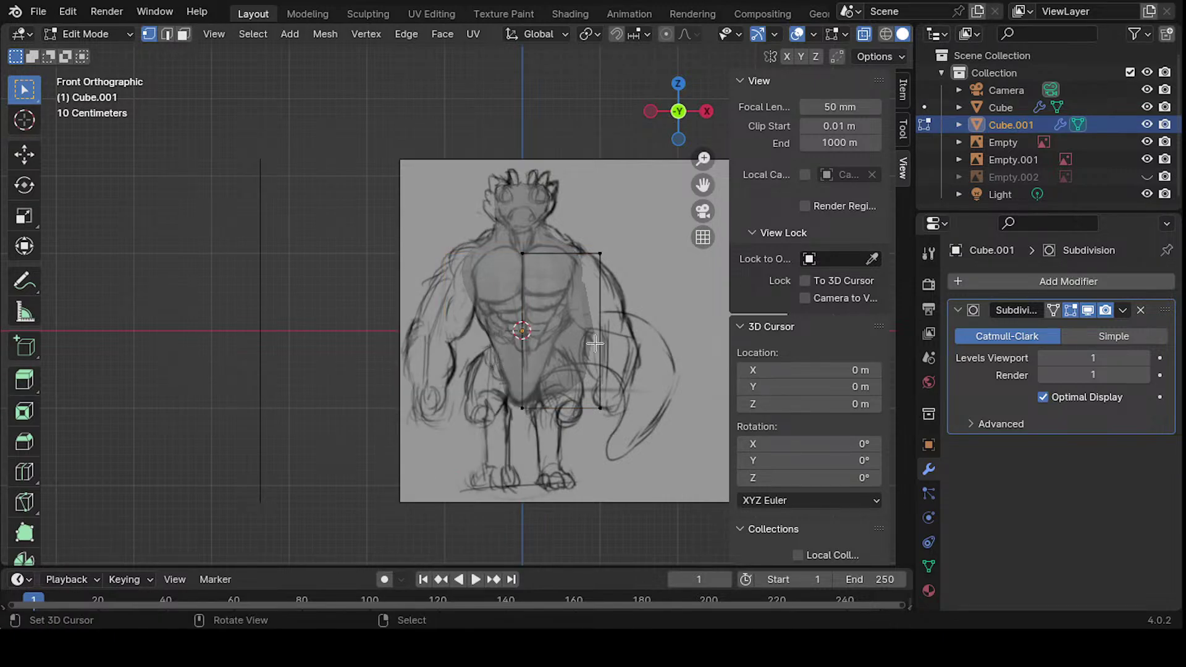
- Add a Mirror modifier on the X axis to the remaining half of the cube
middle_click_drag(624, 323, 598, 302, "shift")
left_click(1057, 281)
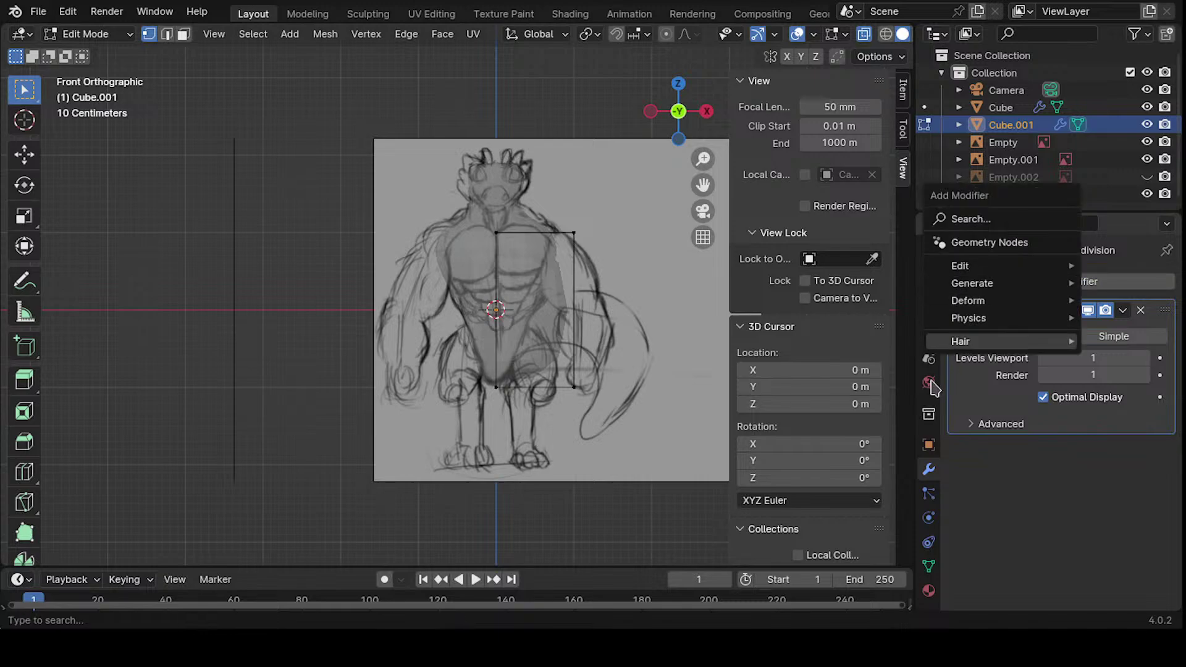
left_click(1110, 284)
mouse_move(1105, 286)
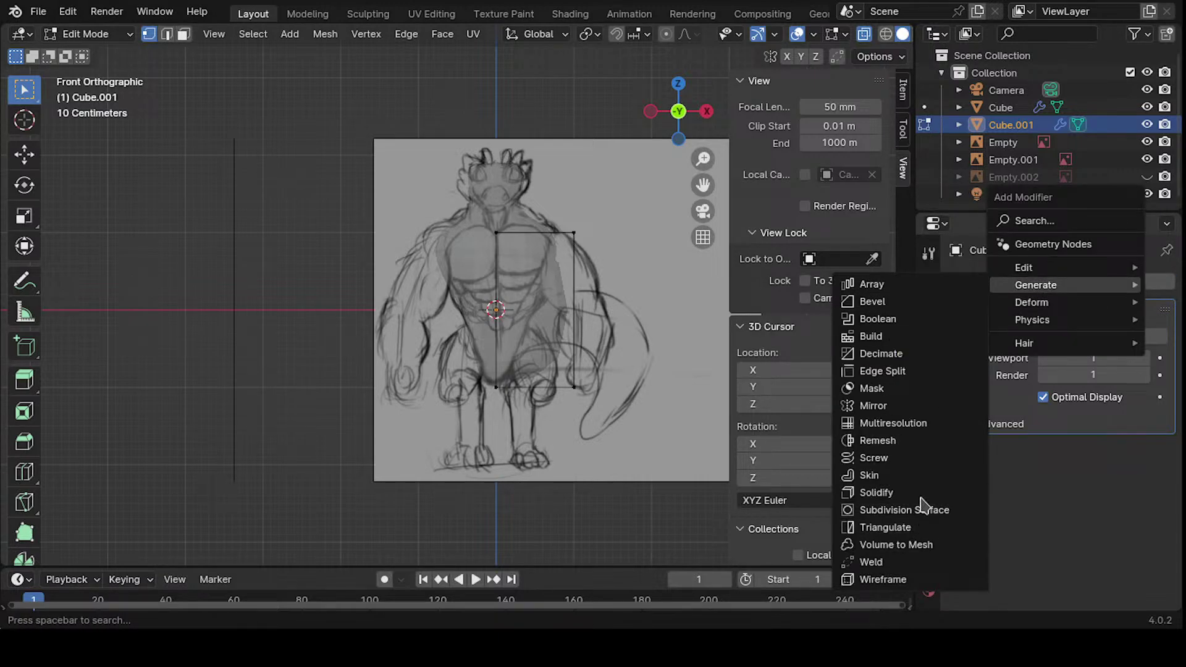
left_click(914, 406)
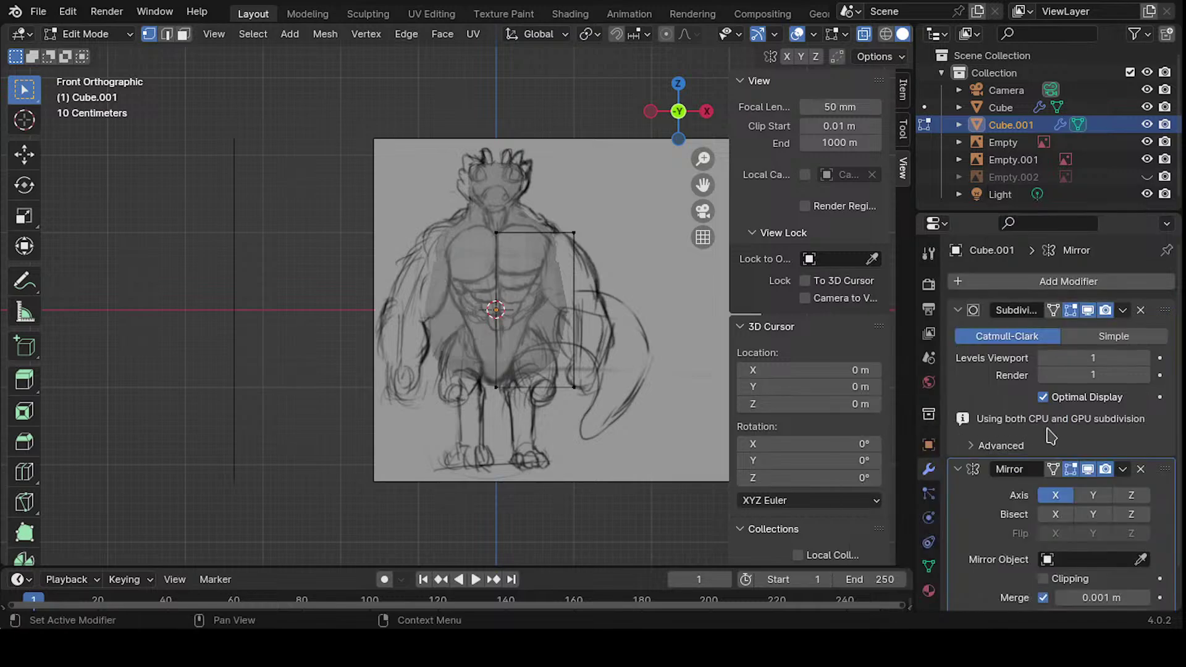
scroll(1000, 450, "down", 2)
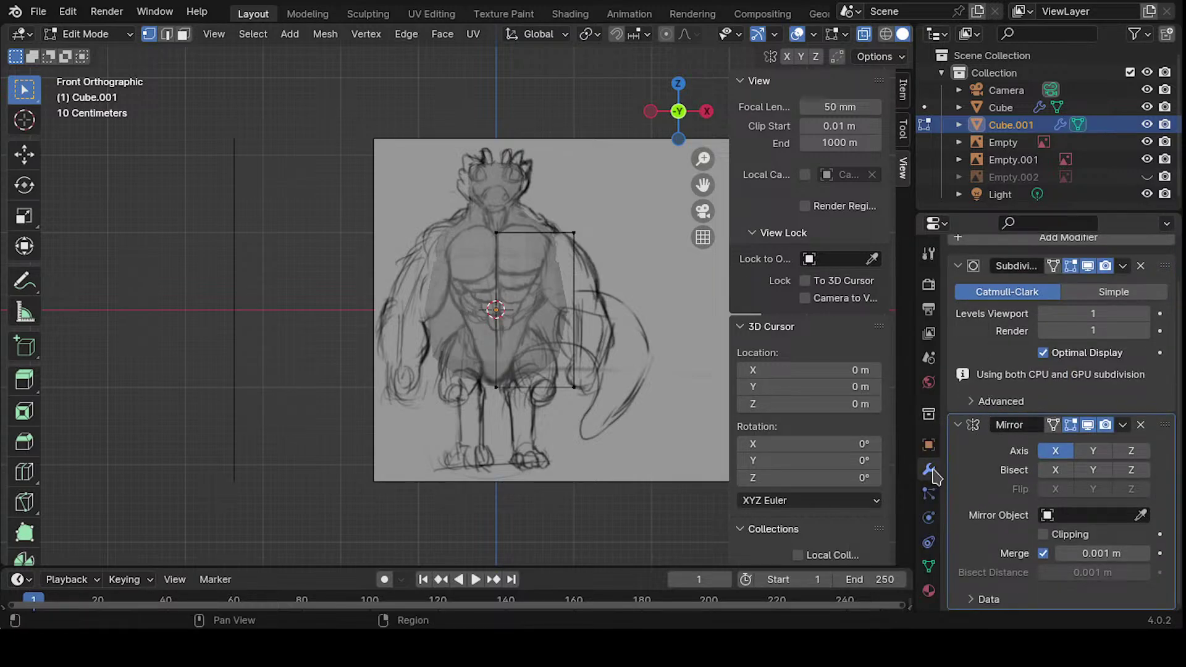
left_click(928, 444)
left_click(930, 468)
left_click(928, 445)
left_click(929, 468)
left_click(929, 515)
left_click(928, 476)
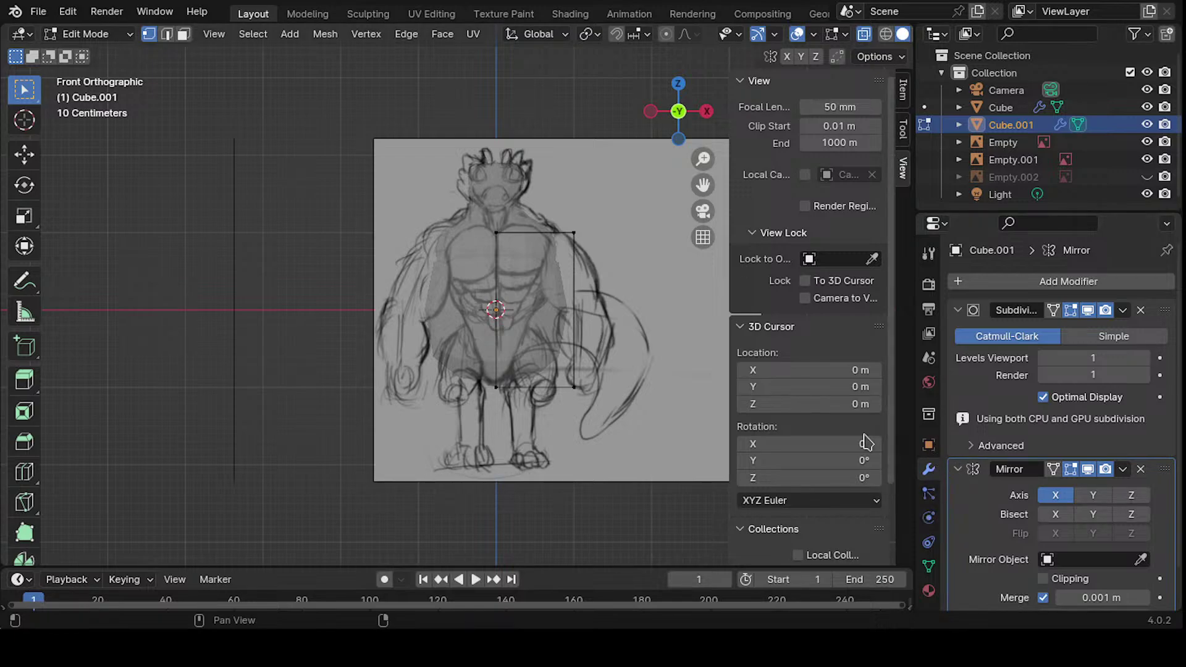
scroll(955, 475, "down", 2)
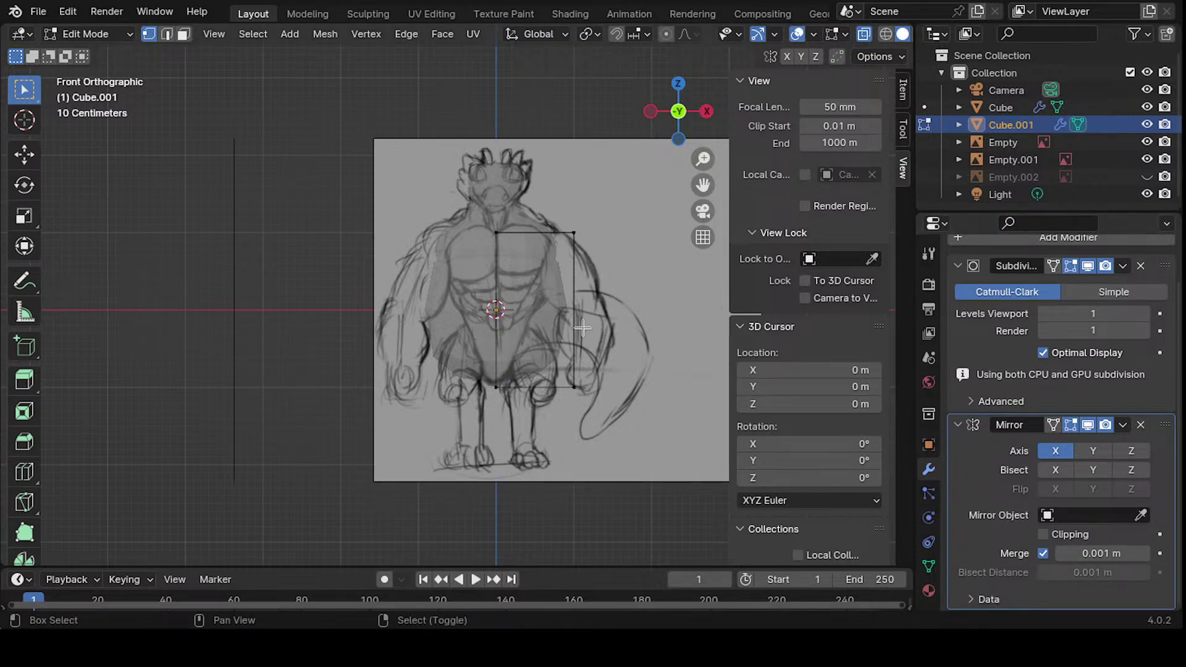
- Turn off X-ray display and inspect the mirrored cube against the body, ending in front view
middle_click_drag(634, 329, 609, 310, "shift")
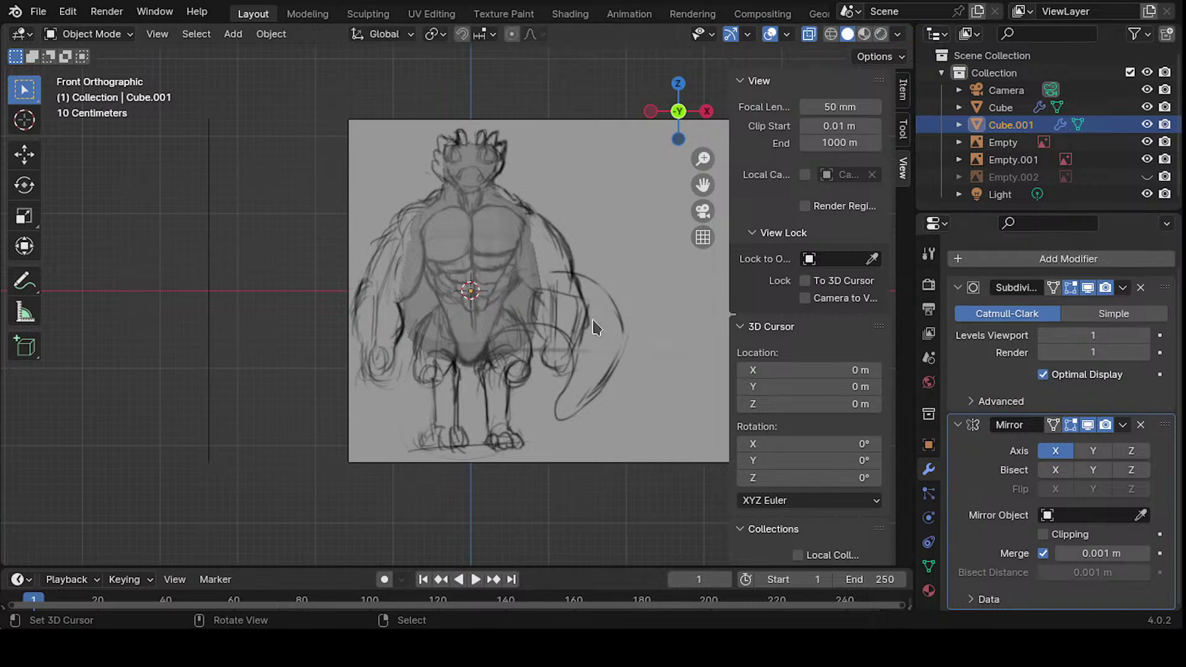
key("alt+z")
middle_click_drag(569, 326, 559, 354)
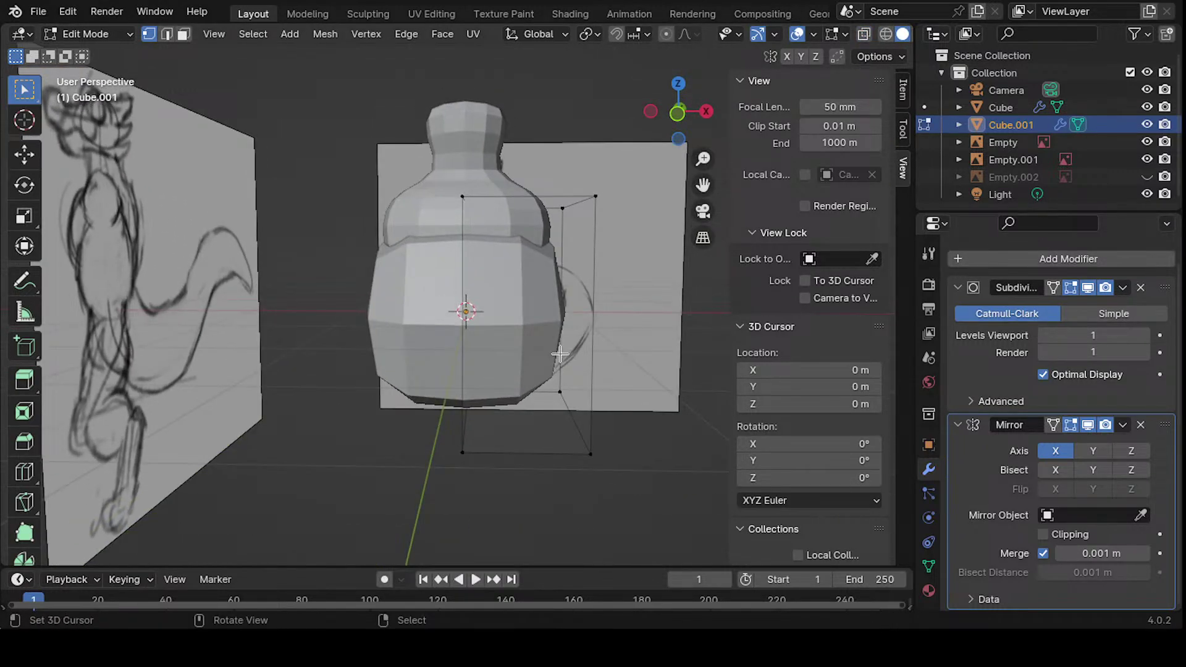
key("KP_1")
middle_click_drag(419, 281, 399, 319, "shift")
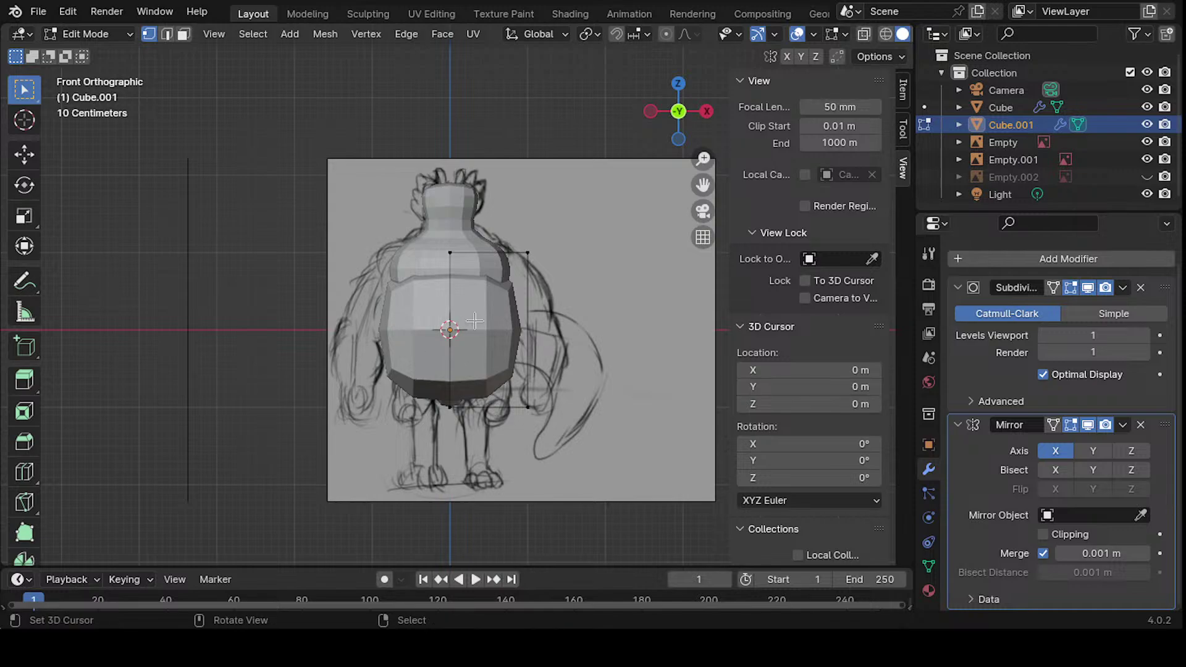
- Move the whole mirrored cube in Object Mode up and toward the shoulder on the positive-X side
left_click_drag(404, 236, 494, 487)
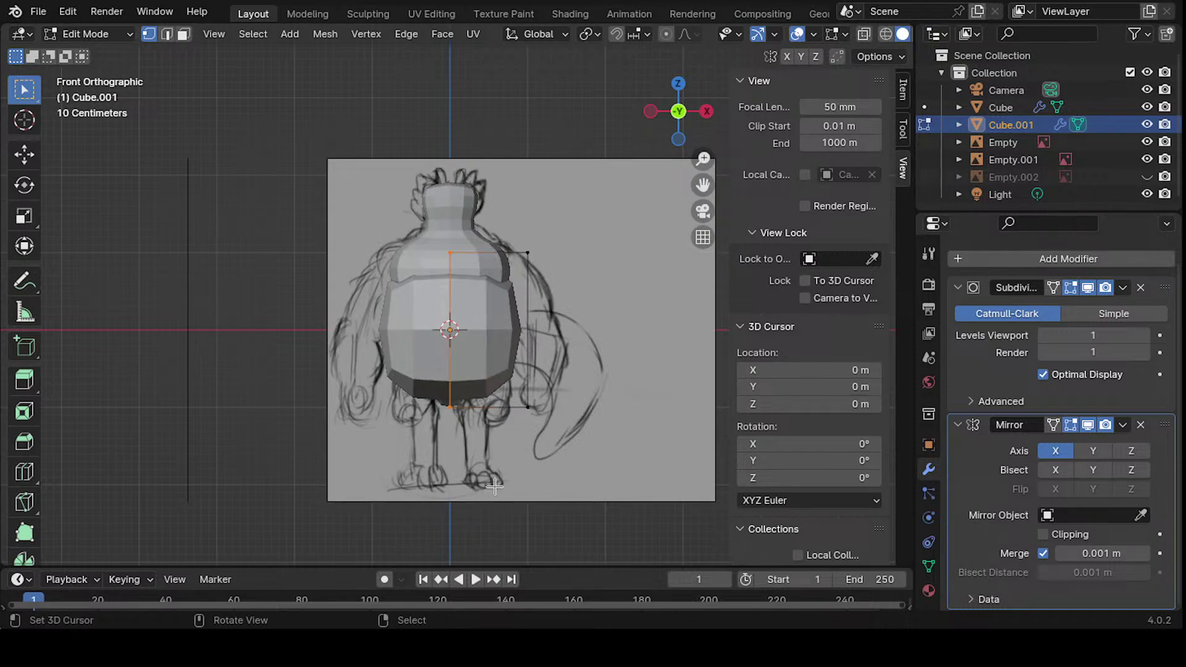
right_click(504, 347, "shift")
key("Tab")
key("g")
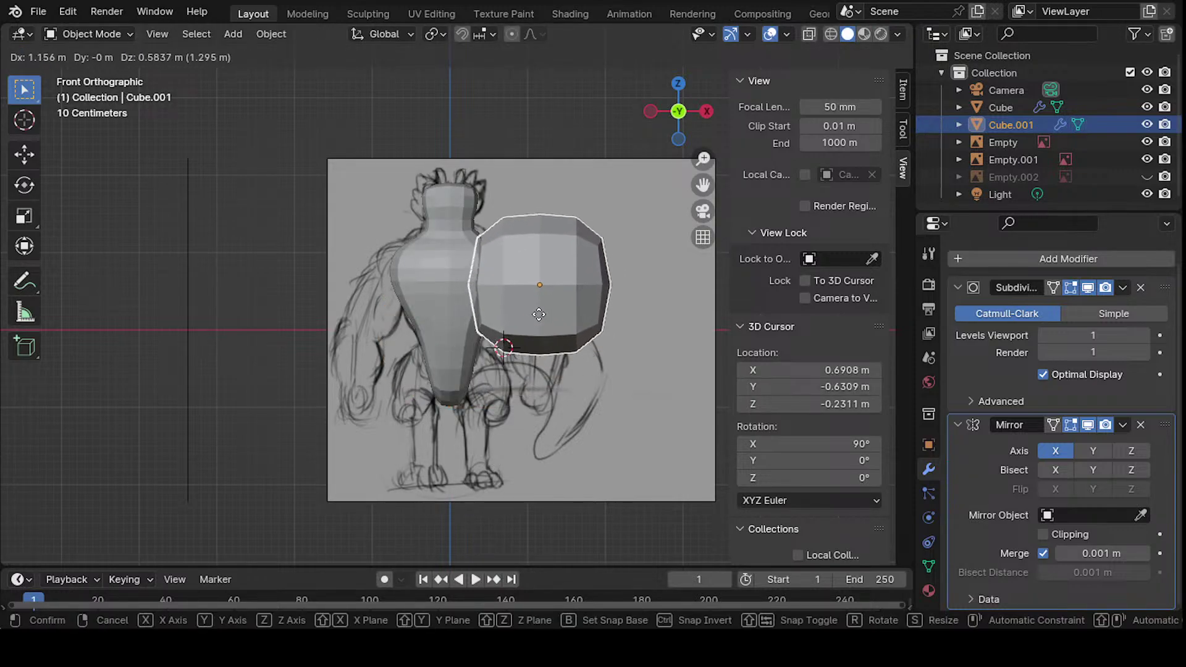
left_click(508, 305)
- Scale the cube down to roughly shoulder size and position it on the body's positive-X shoulder
mouse_move(630, 347)
middle_mouse_down("shift")
mouse_move(600, 427)
mouse_move(569, 328)
middle_mouse_up("shift")
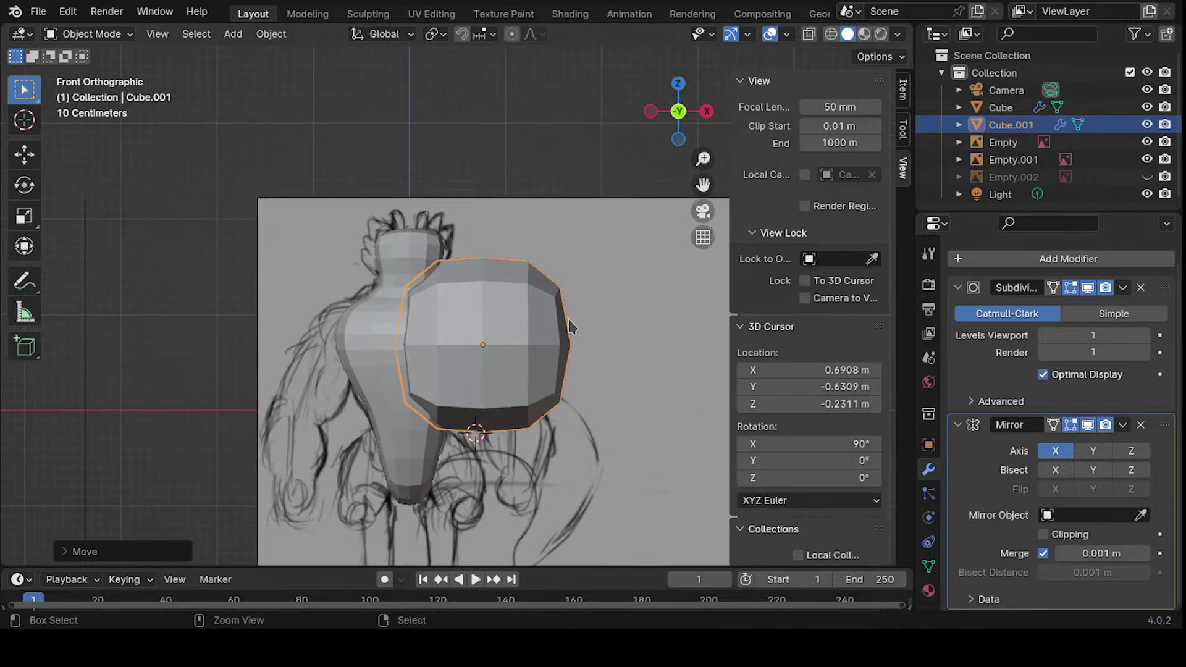
mouse_move(521, 454)
middle_mouse_down("ctrl")
mouse_move(543, 370)
mouse_move(543, 408)
middle_mouse_up("ctrl")
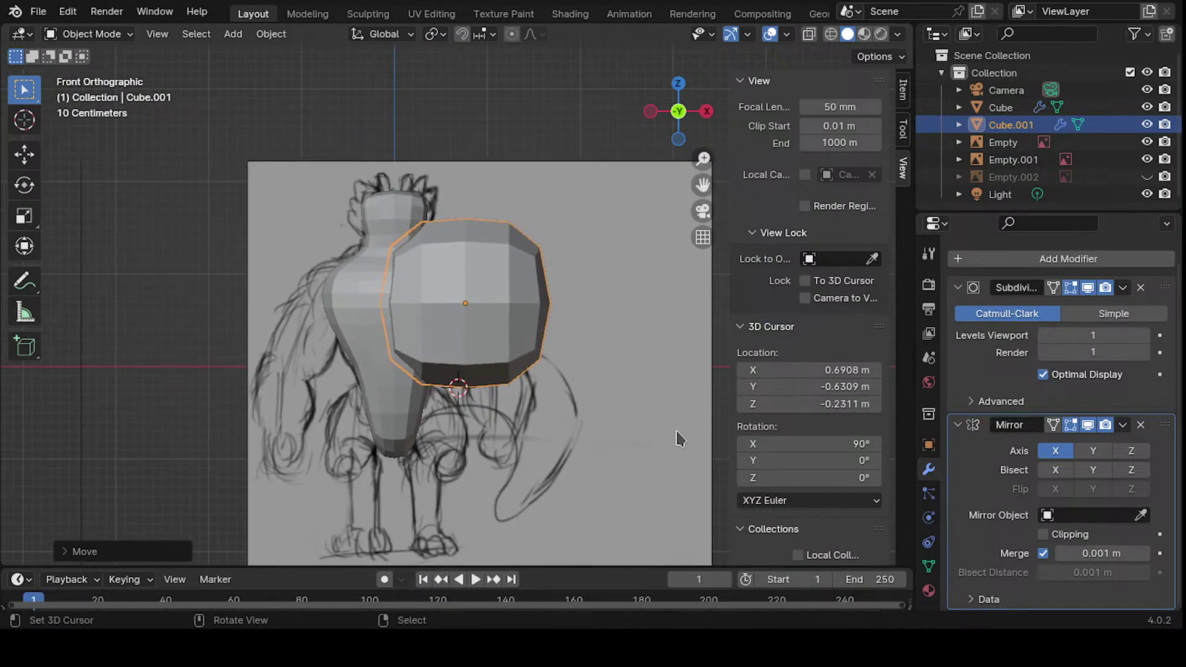
key("s")
left_click(552, 344)
key("g")
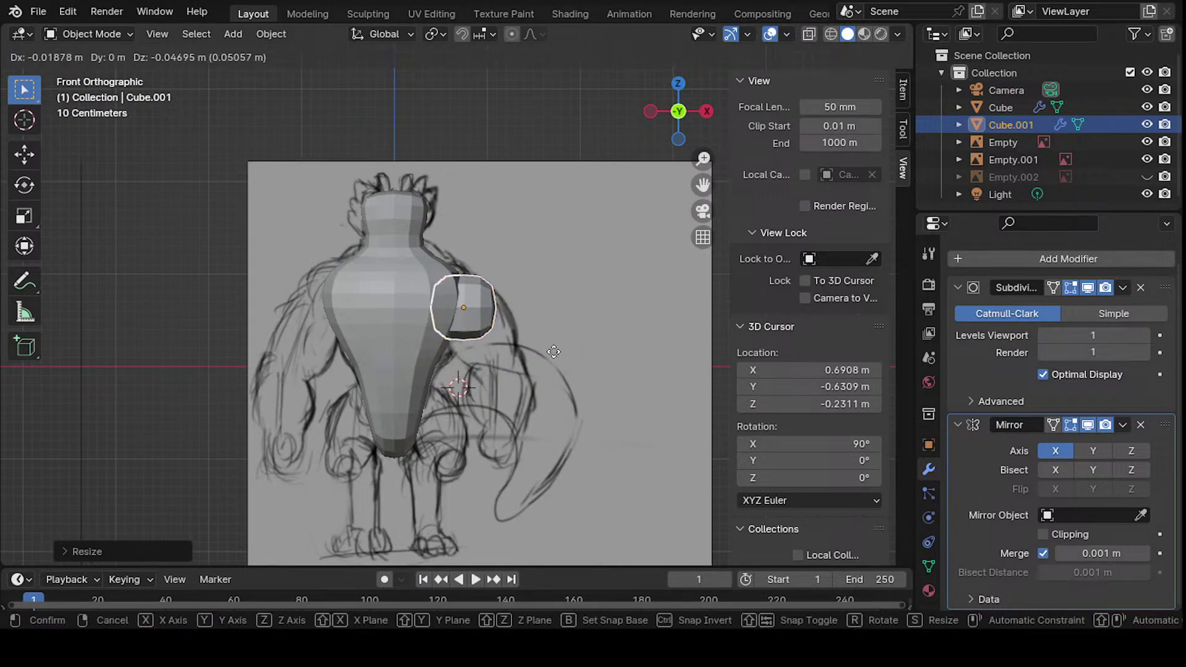
left_click(536, 305)
middle_click_drag(535, 304, 532, 316, "shift")
scroll(531, 306, "up", 3)
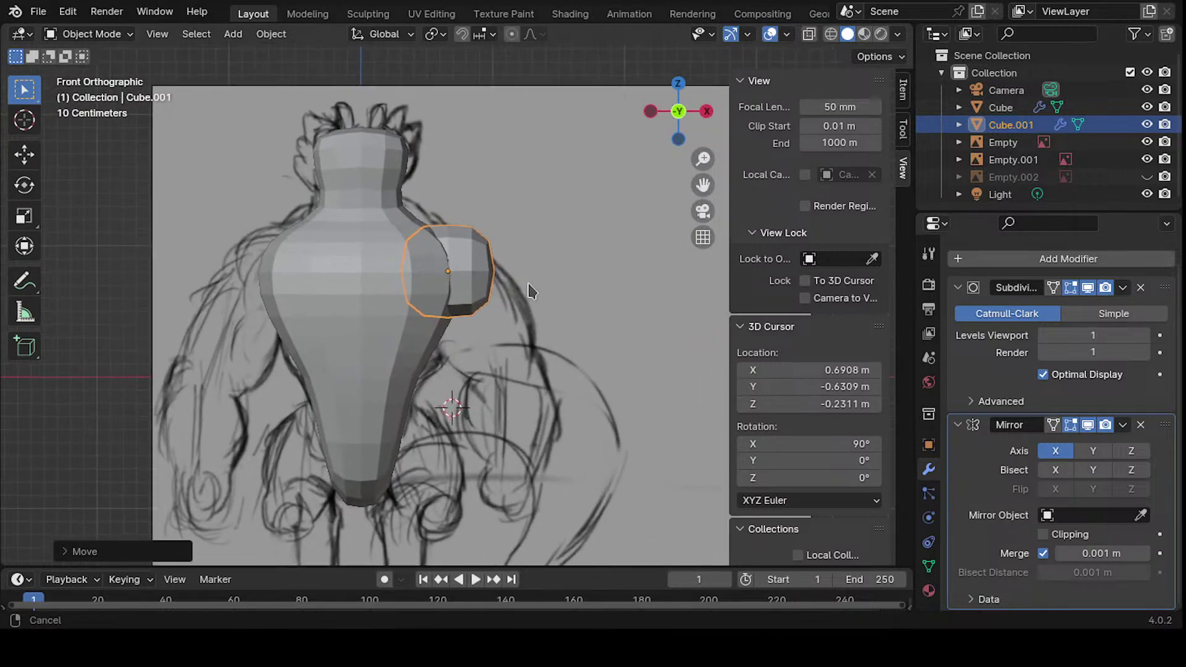
key("r")
key("x")
key("Escape")
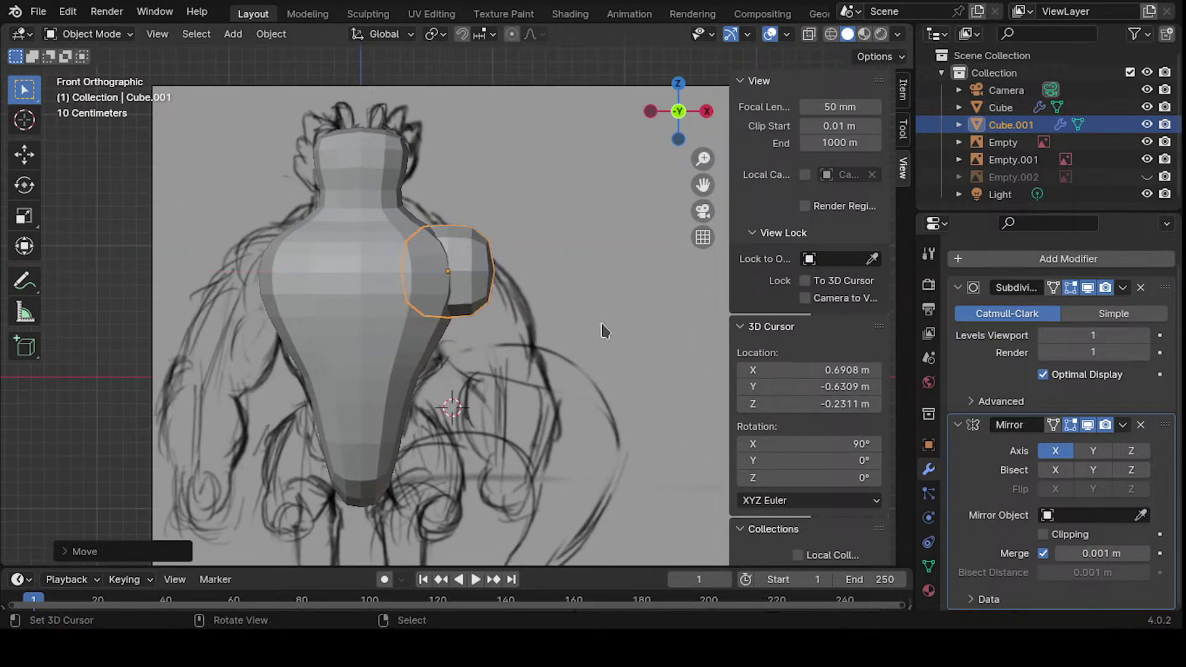
- Rotate the mirrored cube in front view to follow the sketched shoulder's slope, and check it against the body from several angles
key("r")
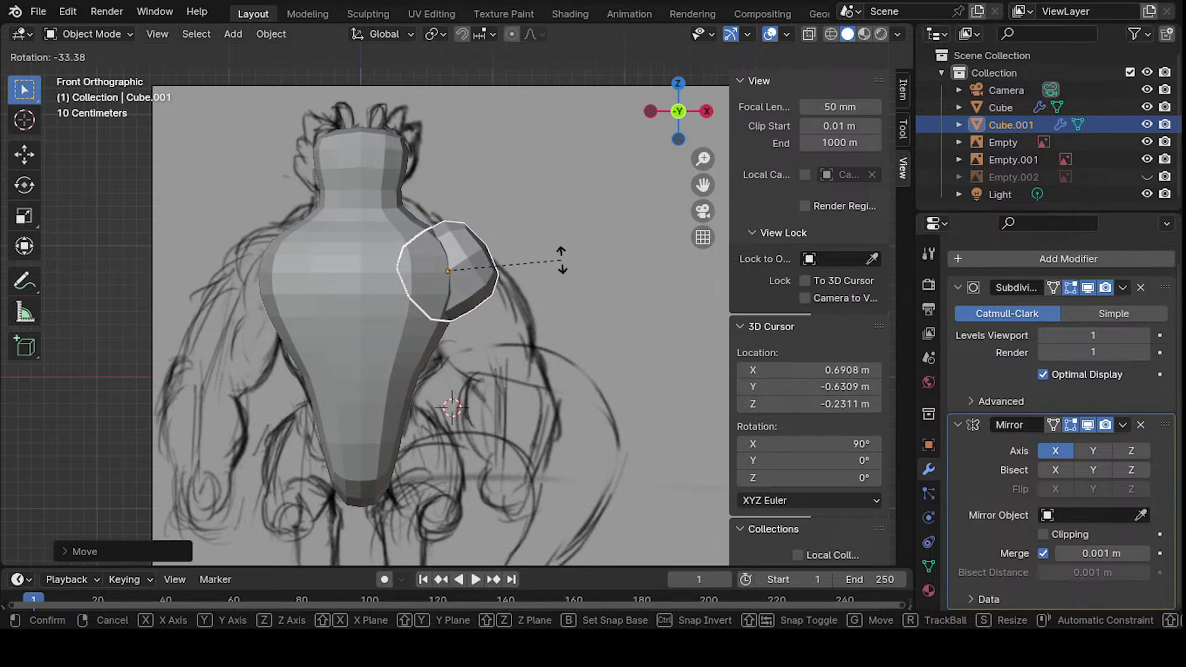
left_click(568, 270)
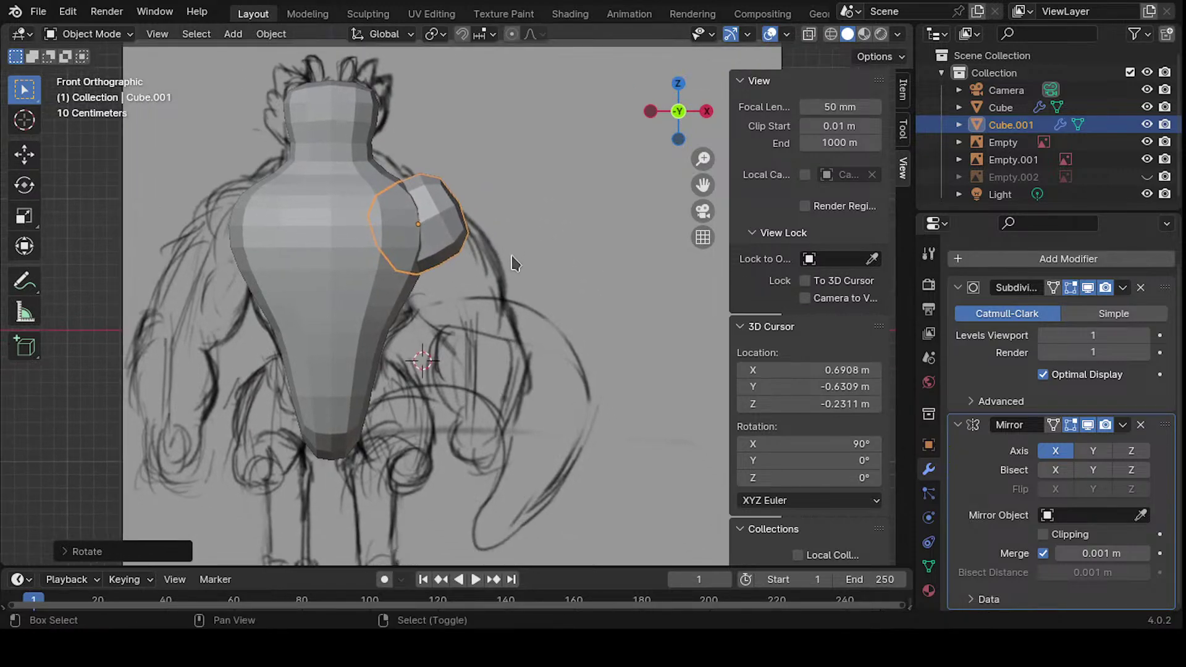
key("r")
left_click(566, 317)
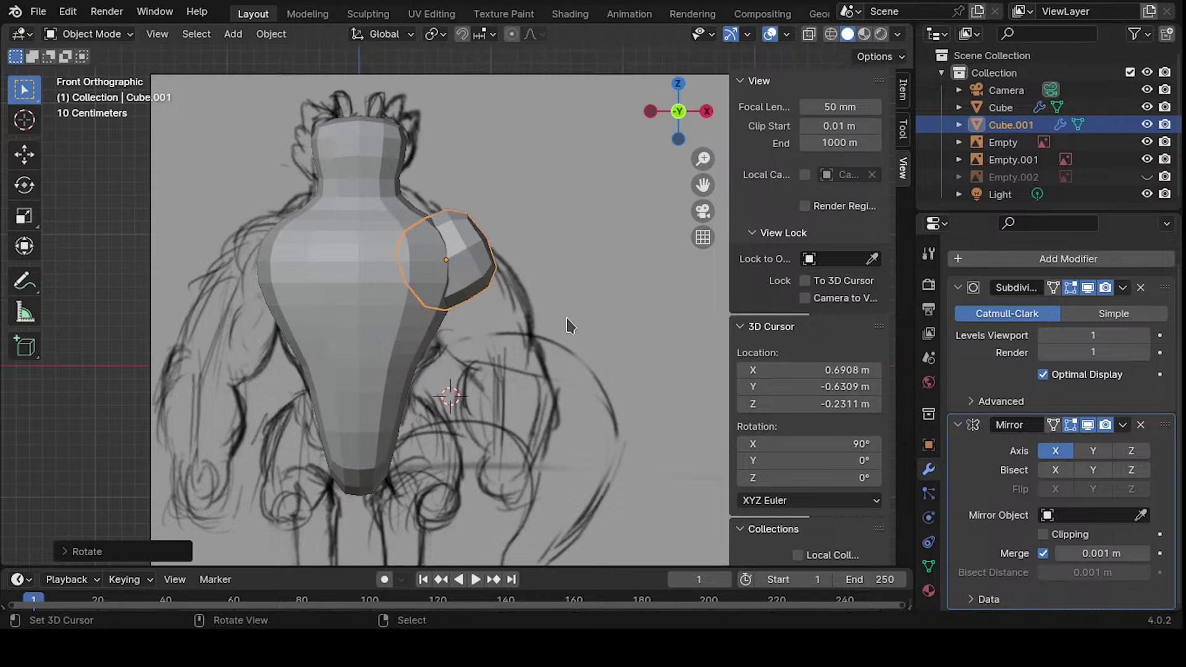
middle_click_drag(545, 317, 565, 276, "shift")
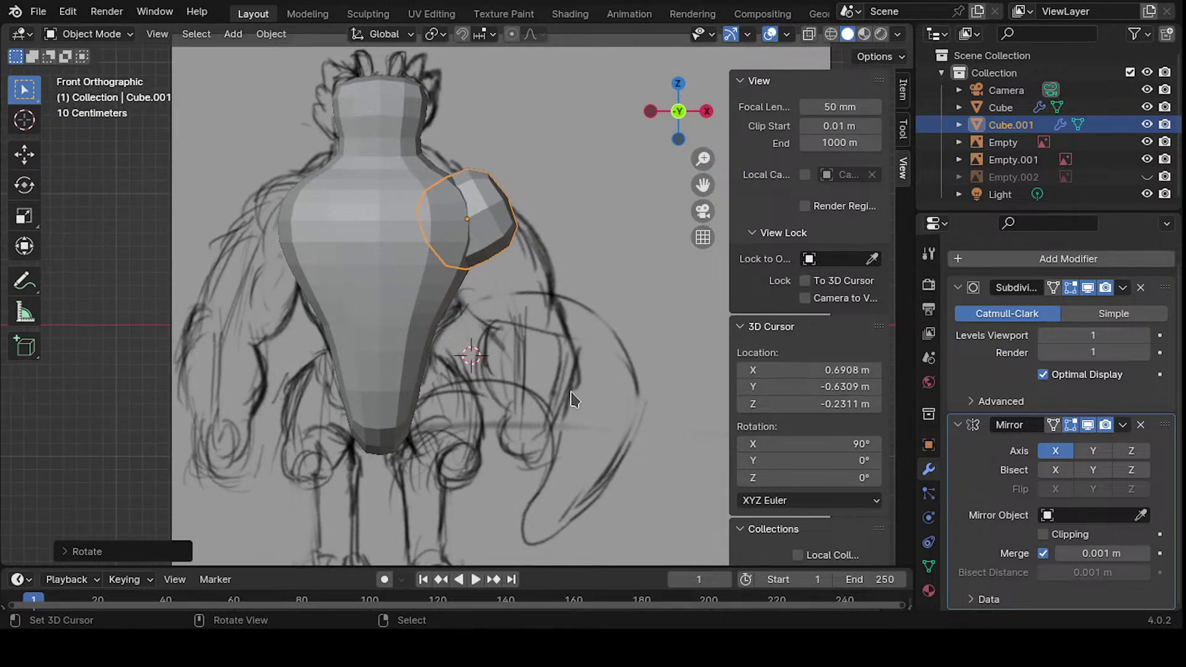
mouse_move(572, 398)
middle_mouse_down()
mouse_move(463, 479)
mouse_move(516, 391)
mouse_move(510, 450)
mouse_move(490, 482)
middle_mouse_up()
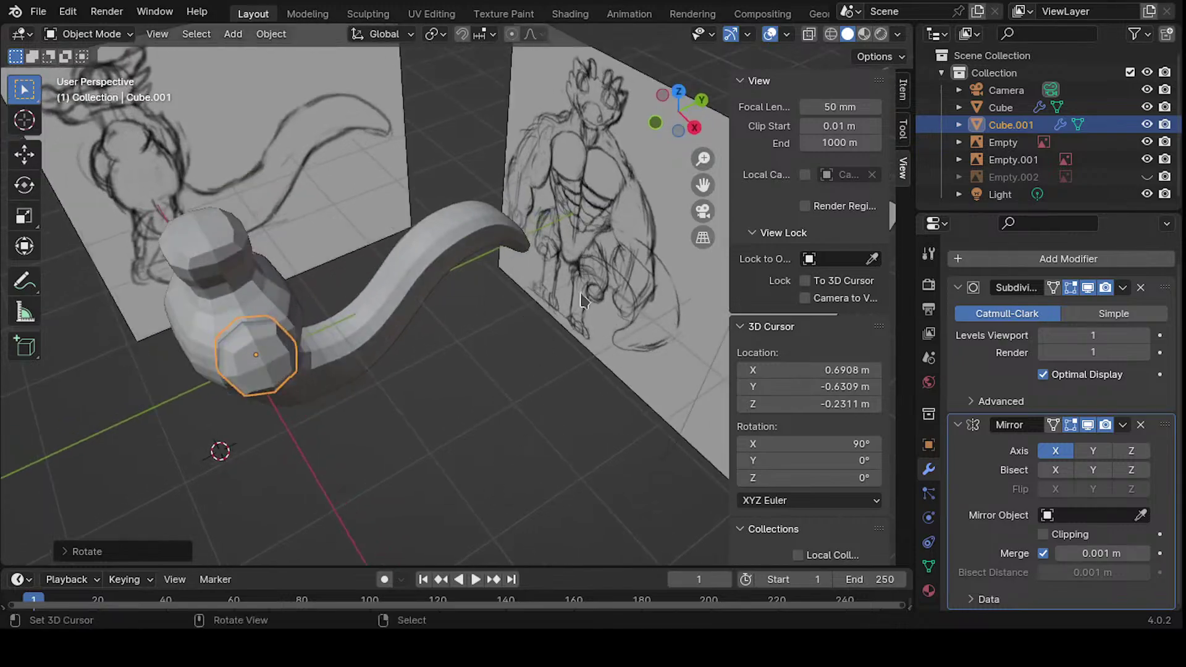
mouse_move(584, 285)
middle_mouse_down()
mouse_move(561, 215)
mouse_move(511, 233)
middle_mouse_up()
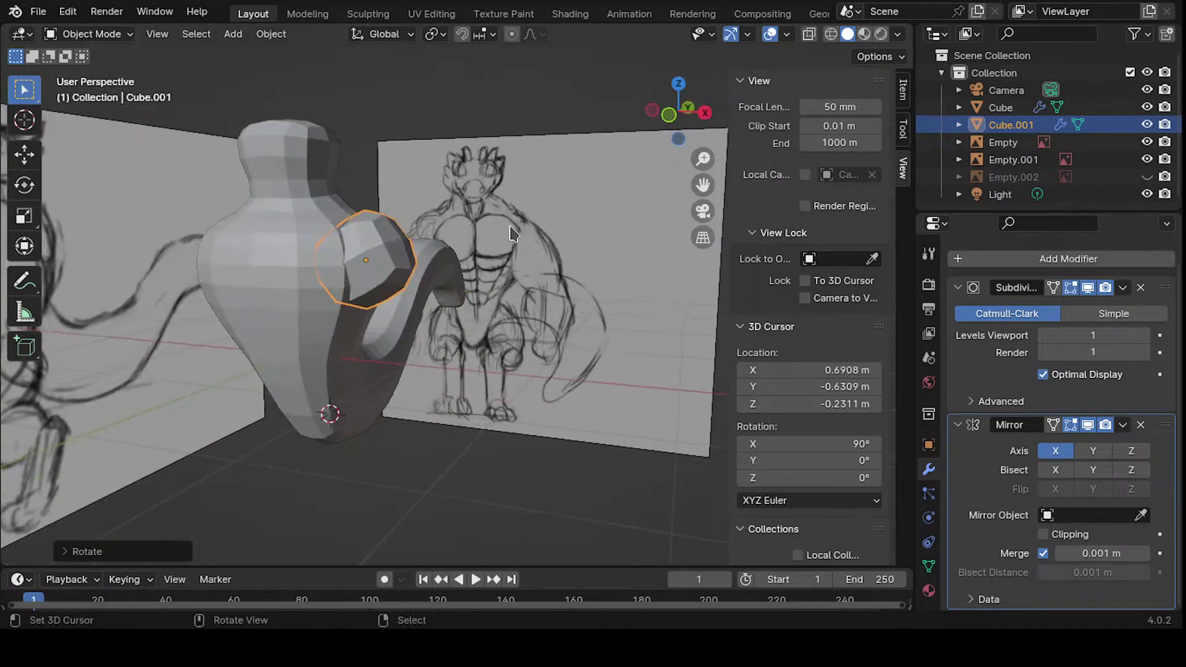
mouse_move(441, 472)
middle_mouse_down()
mouse_move(407, 444)
mouse_move(379, 455)
mouse_move(382, 438)
mouse_move(281, 410)
mouse_move(352, 389)
mouse_move(457, 392)
mouse_move(397, 420)
middle_mouse_up()
scroll(397, 420, "up", 3)
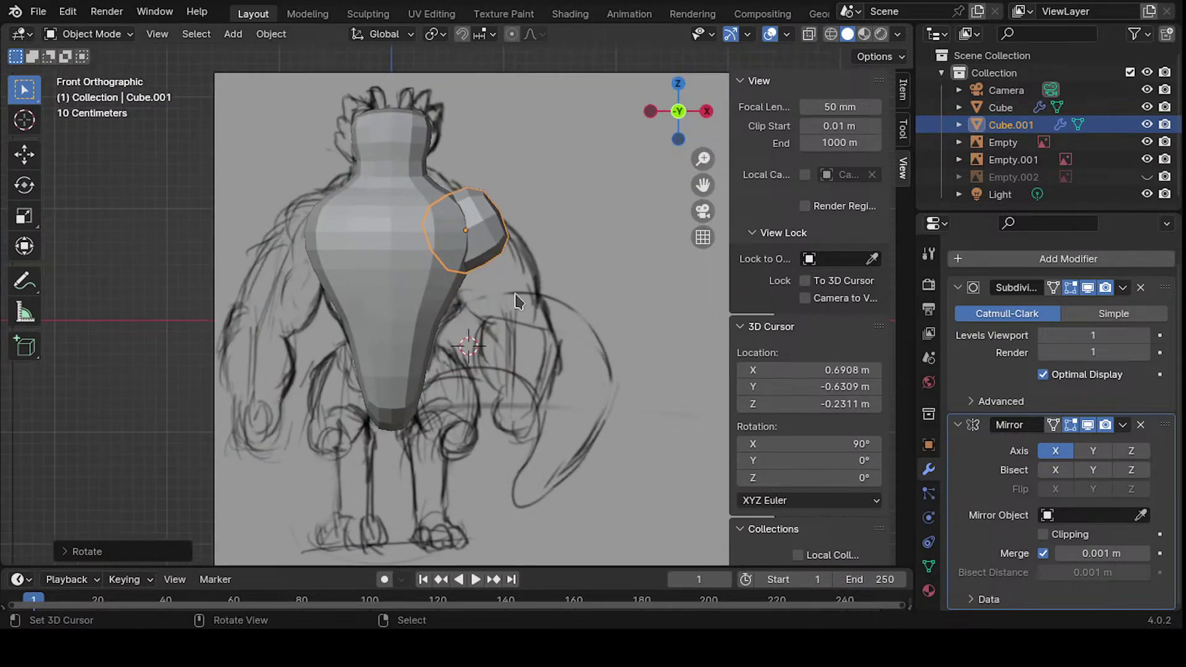
- Extrude the cube's lower face down along the sketched upper arm and rotate the new end face about 13 degrees
key("Tab")
mouse_move(455, 344)
middle_mouse_down()
mouse_move(486, 269)
mouse_move(440, 248)
mouse_move(474, 314)
middle_mouse_up()
key("3")
left_click(425, 230)
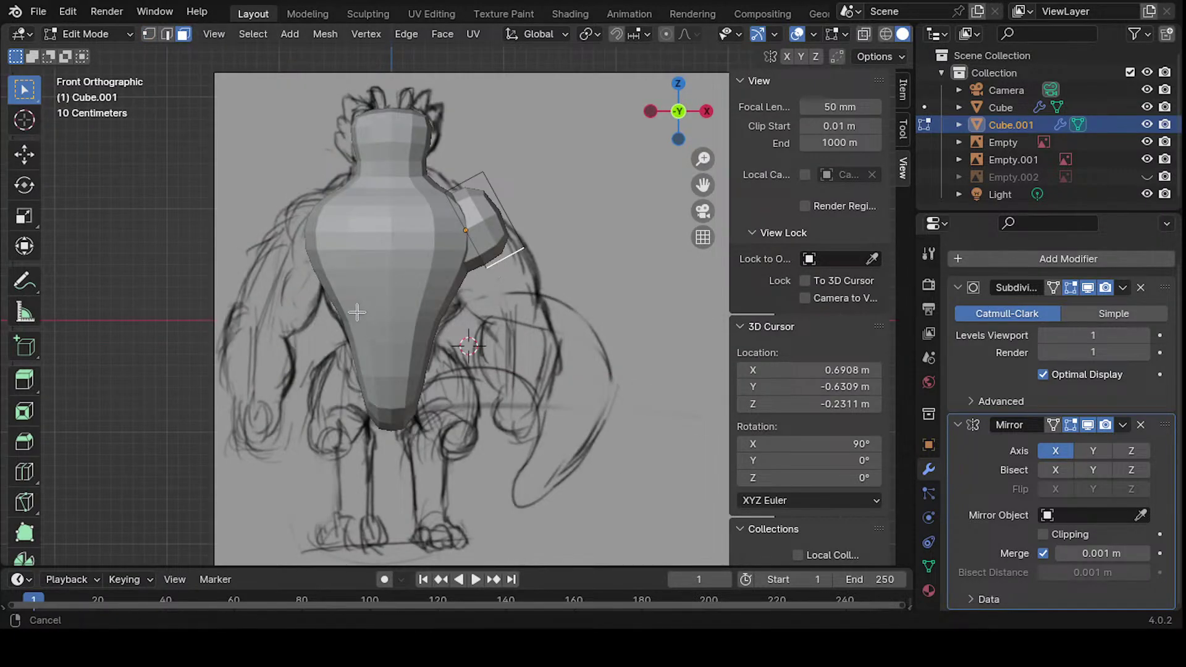
scroll(474, 314, "down", 1)
key("e")
left_click(544, 359)
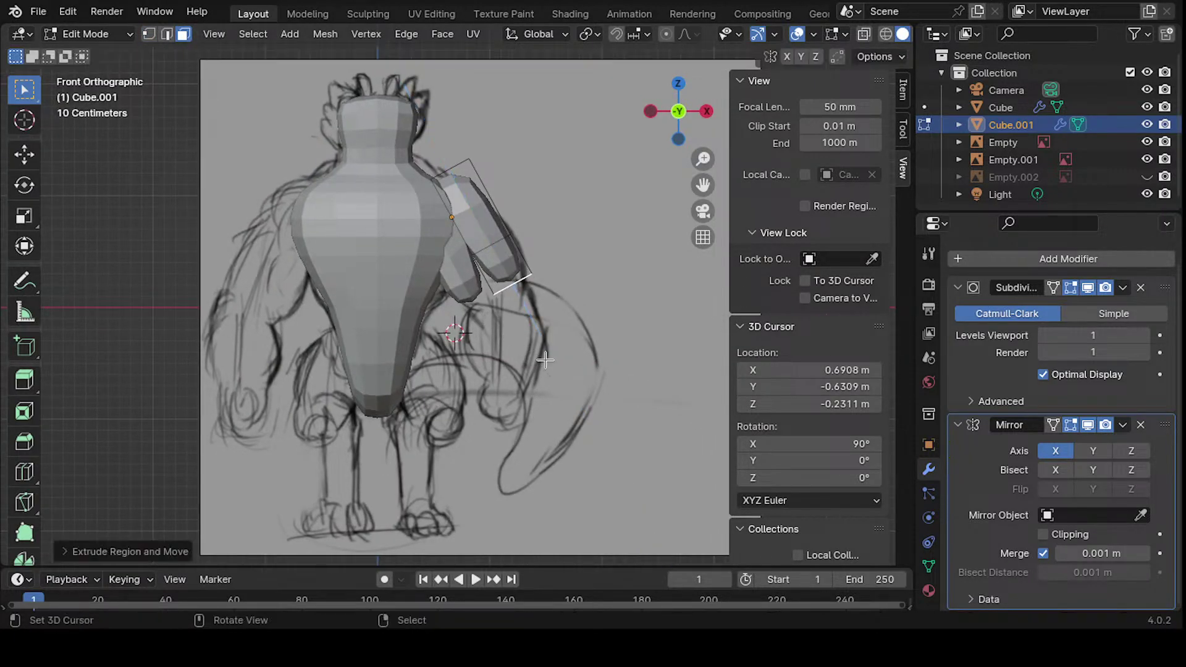
key("r")
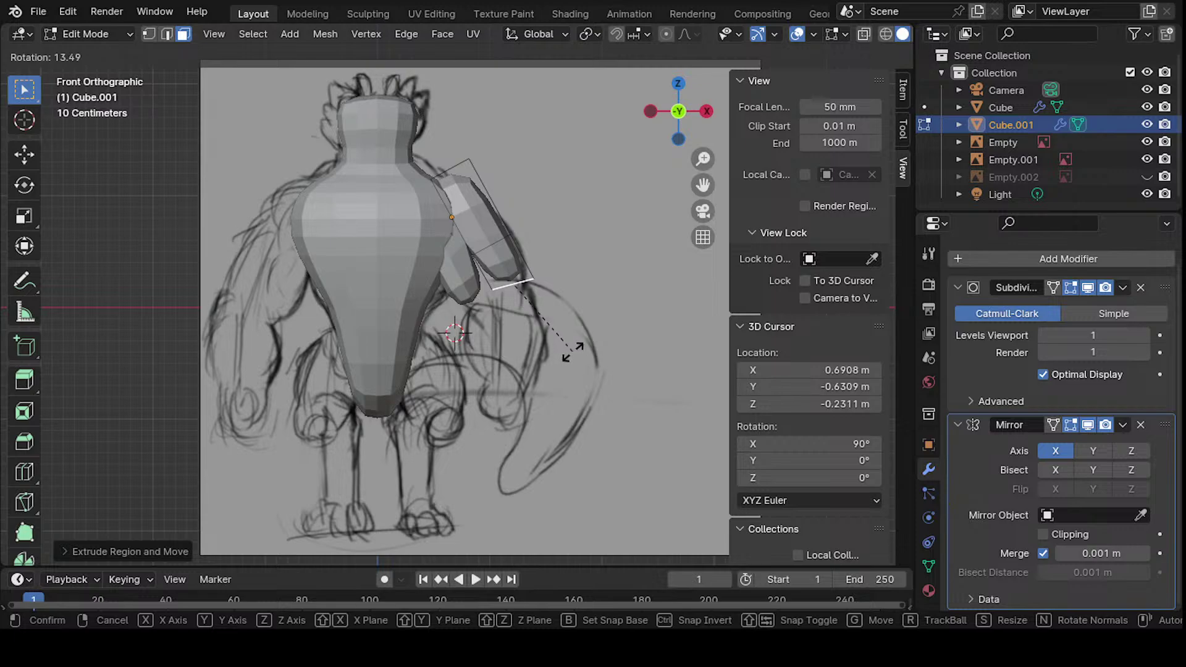
left_click(572, 350)
- Extrude the arm's end face further toward the sketched elbow and rotate the new face to roughly horizontal
key("e")
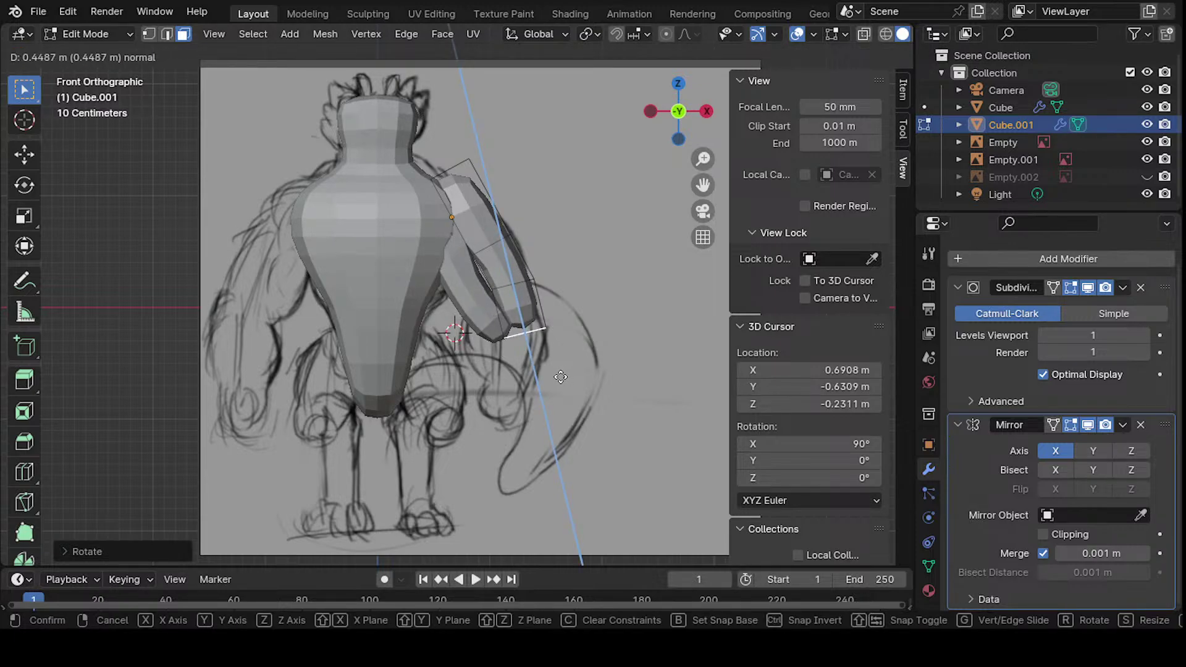
left_click(556, 368)
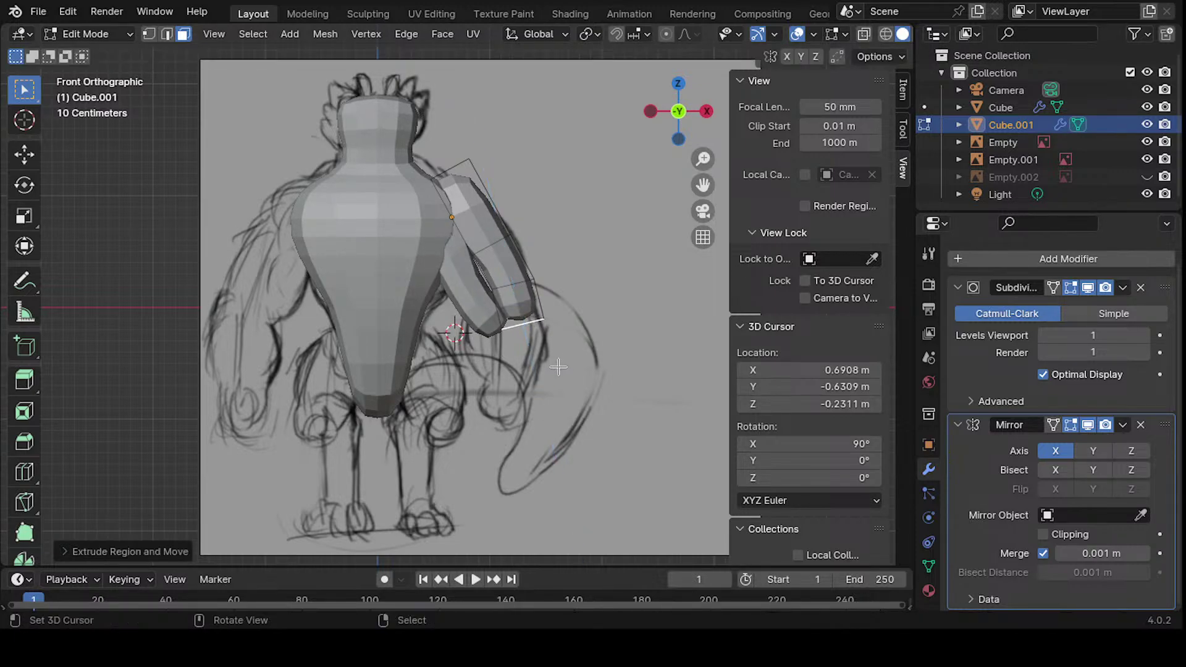
key("r")
left_click(579, 353)
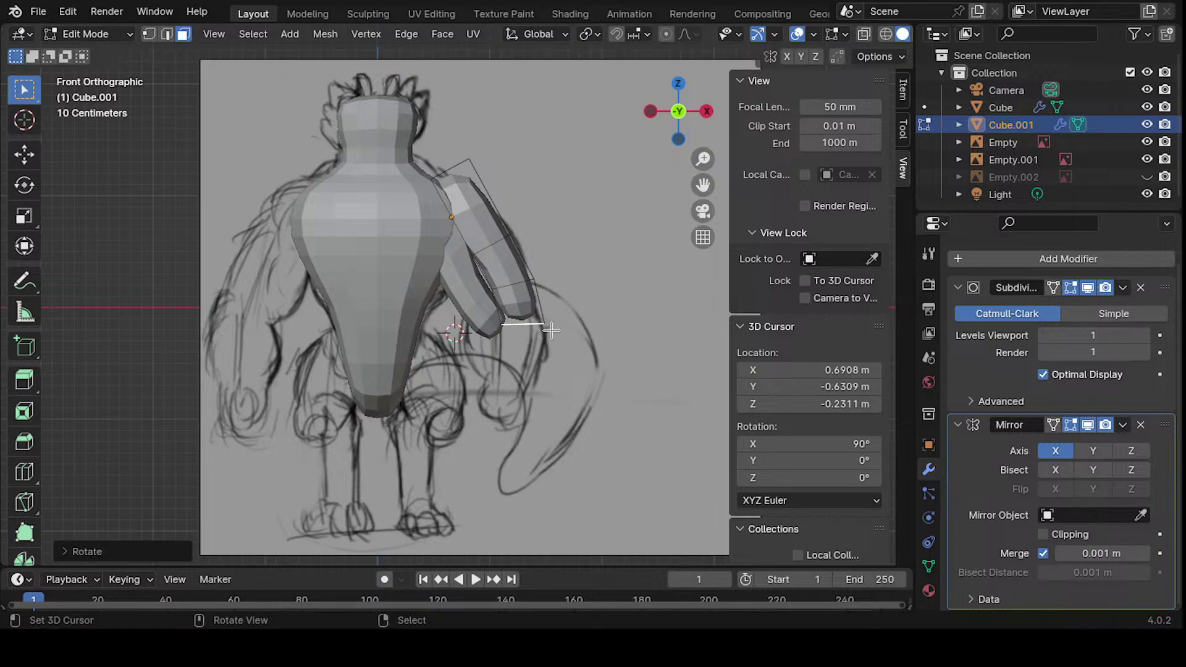
- Extrude another arm segment downward, tilt its end face toward the forearm direction and shift that face slightly down and inward
key("e")
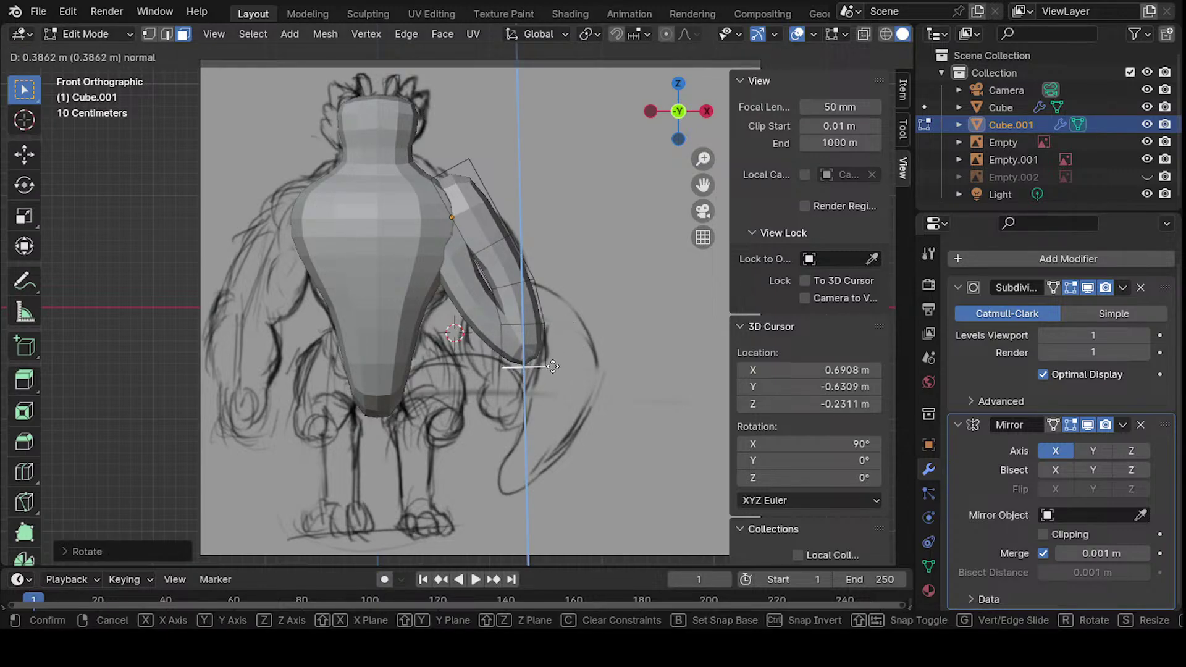
left_click(555, 361)
key("r")
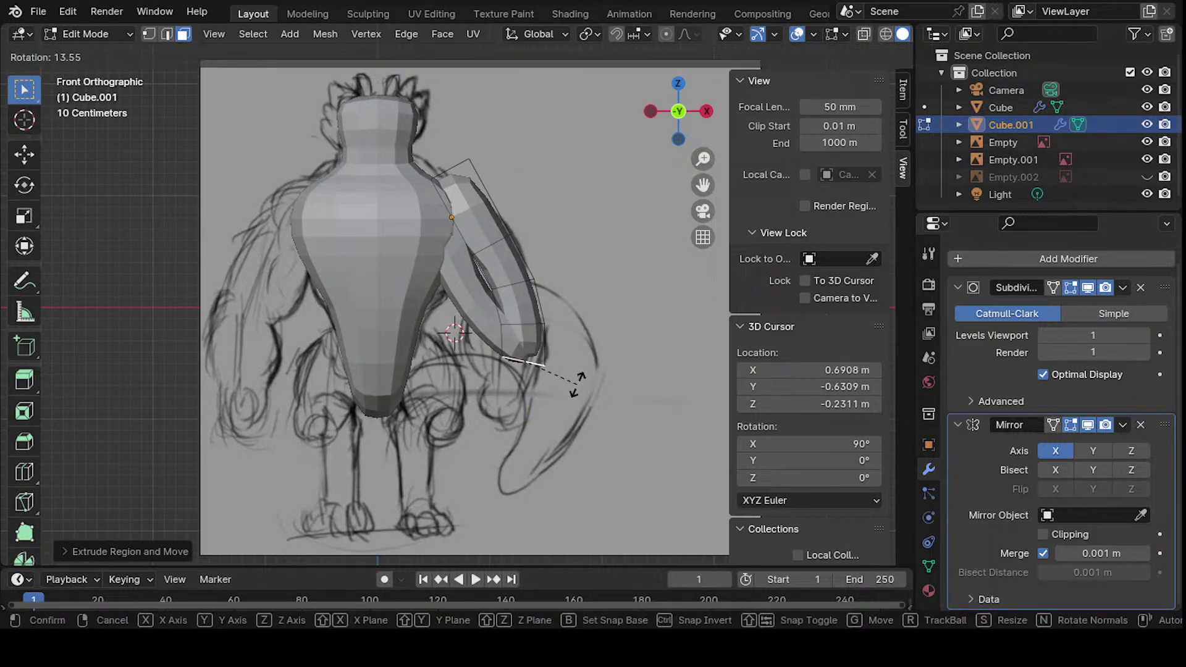
left_click(581, 373)
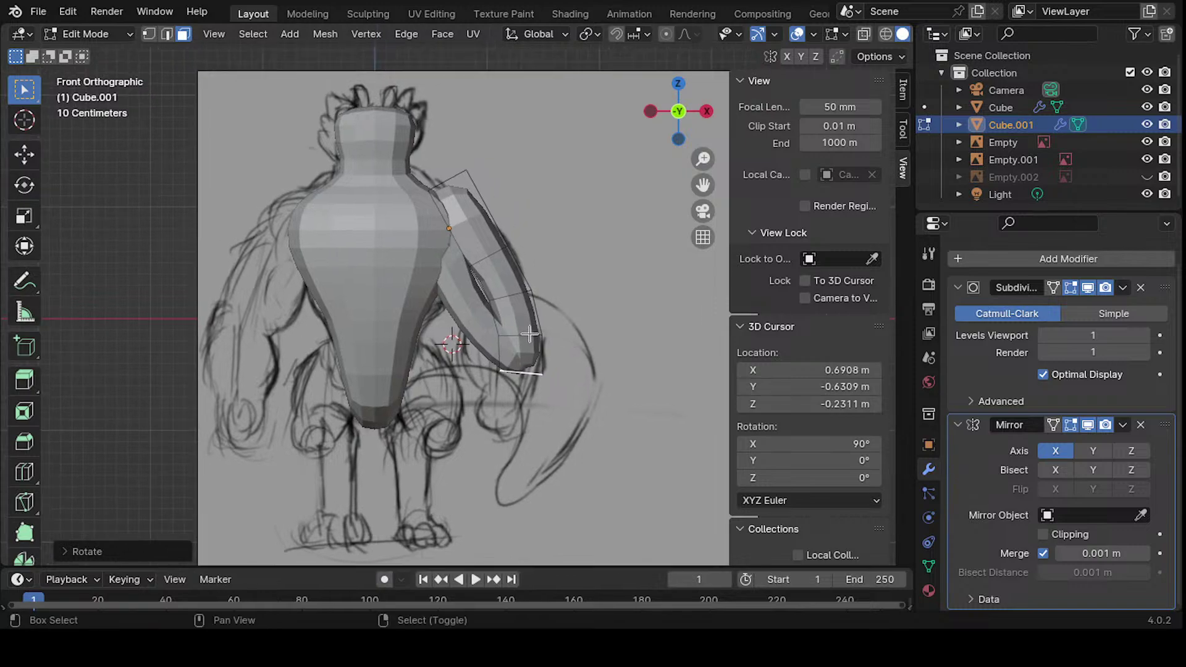
scroll(588, 352, "up", 1, "shift")
key("g")
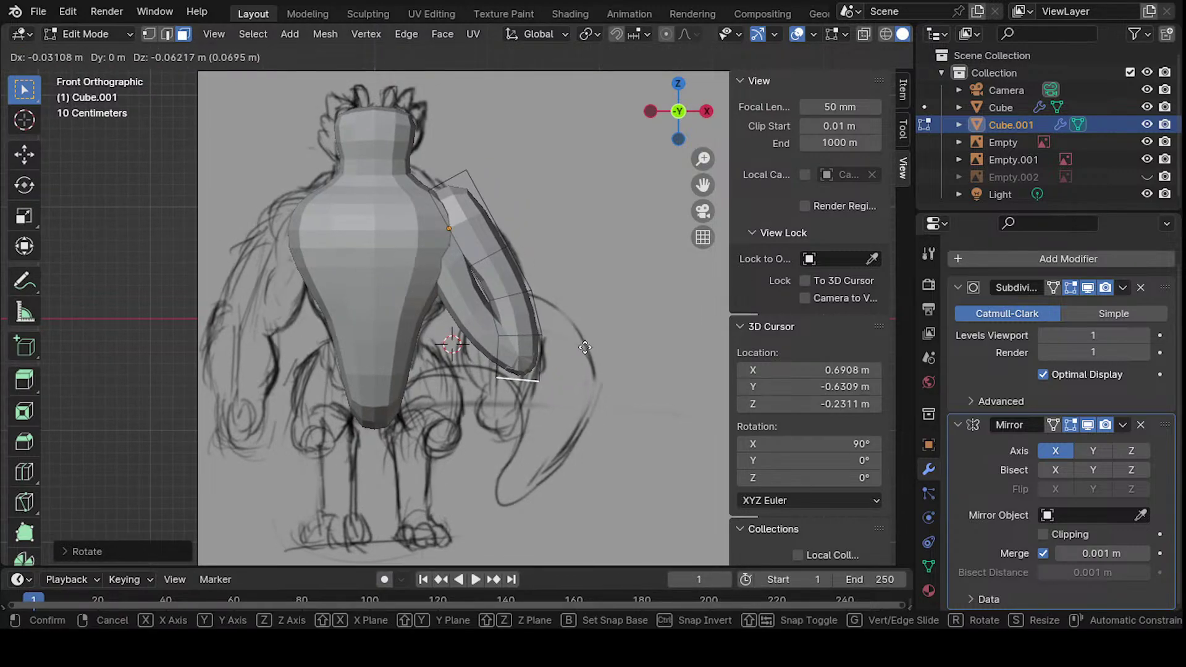
left_click(589, 346)
- Extrude the arm's end face about 0.2 m for the forearm, then move the vertex loop just above it slightly upward
middle_click_drag(598, 378, 591, 327, "shift")
key("e")
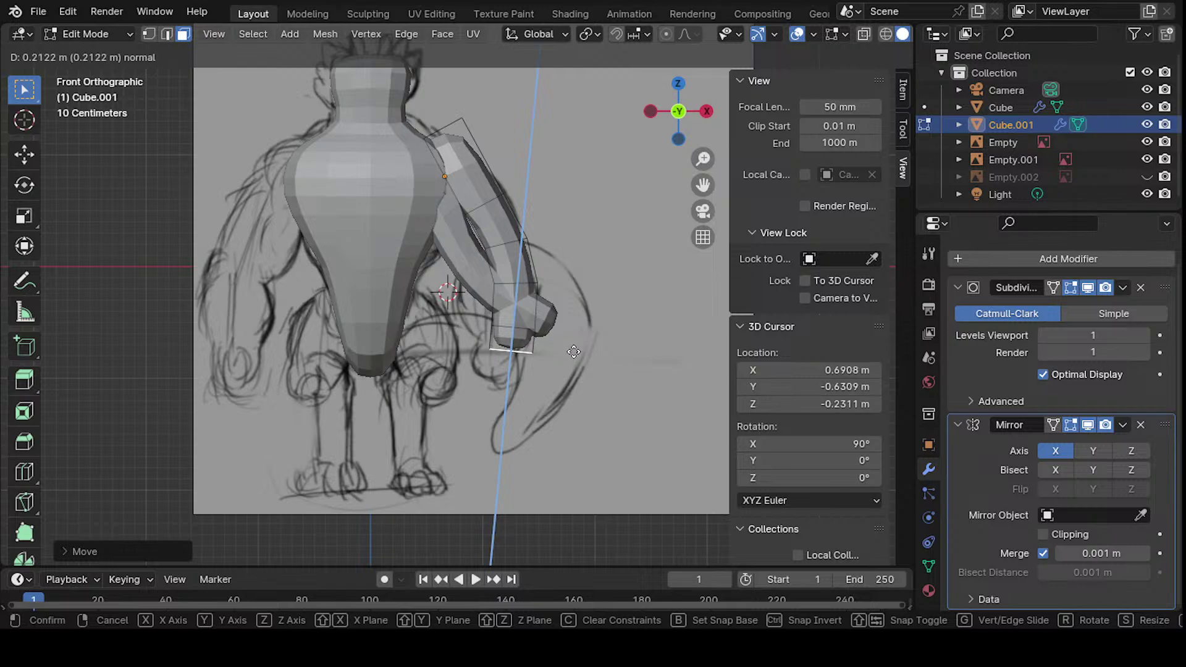
left_click(524, 346)
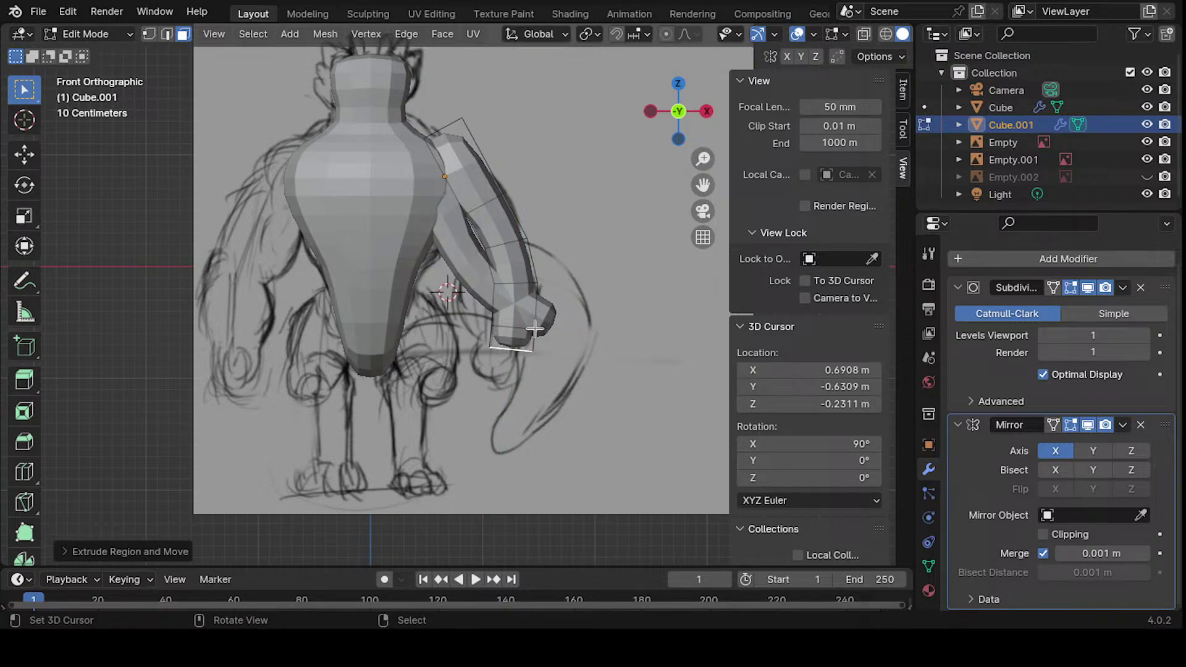
key("1")
key("b")
left_click_drag(557, 337, 558, 338)
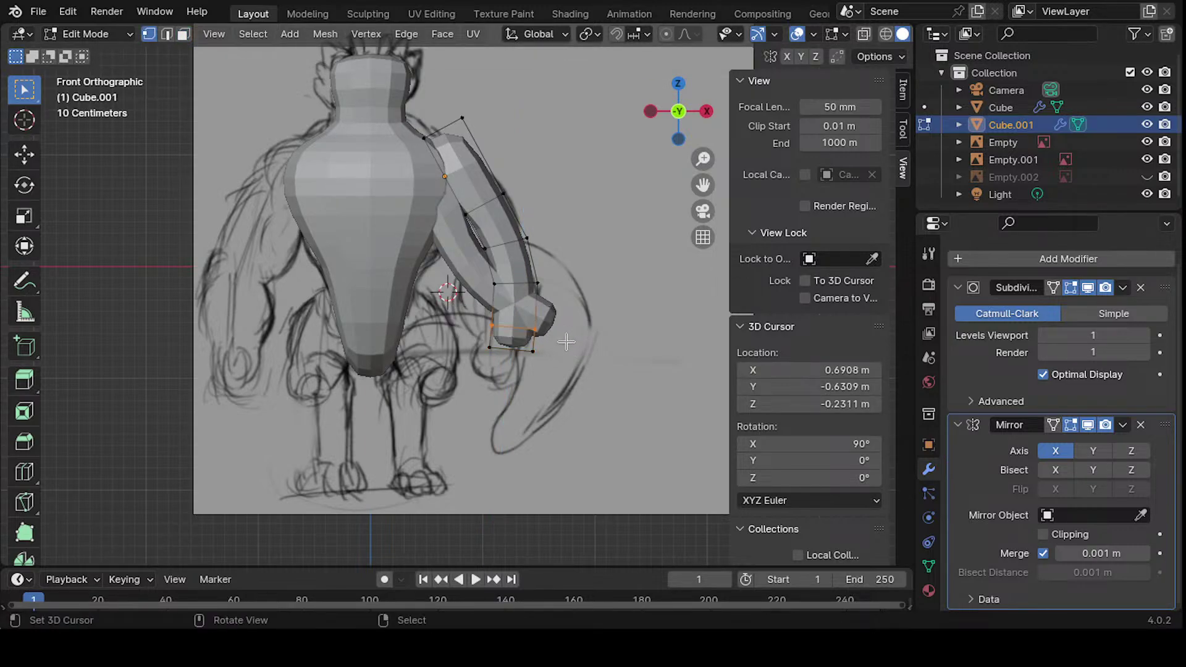
key("g")
left_click(560, 332)
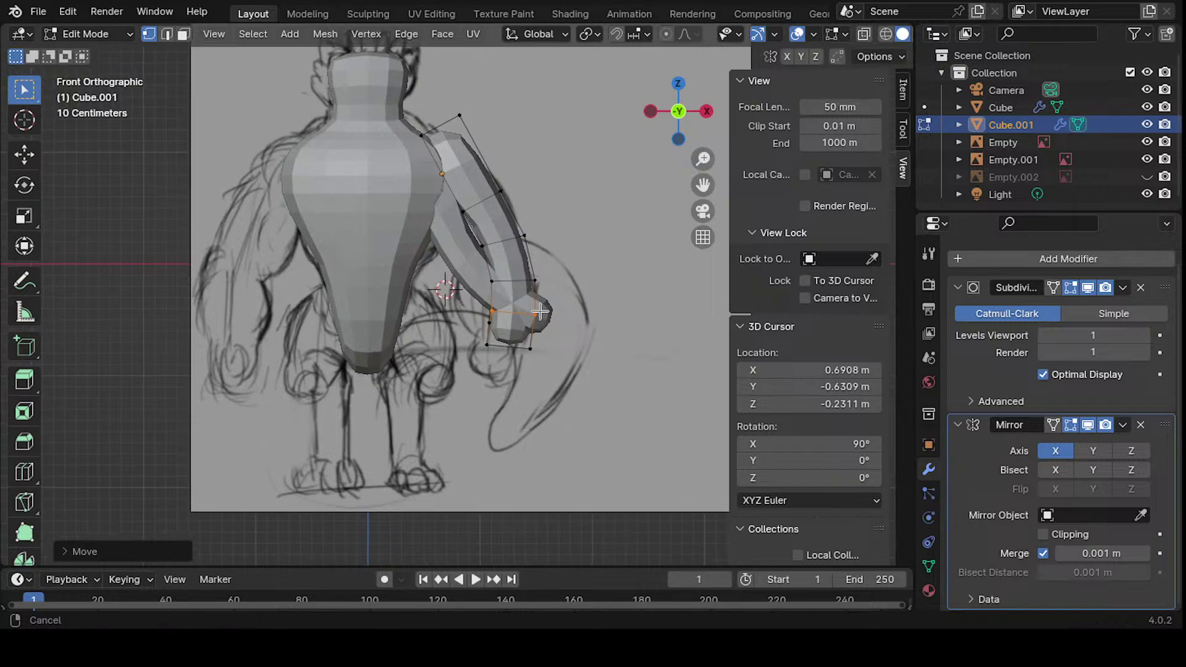
- Select the unwanted faces on the inner side of the arm's lower end and delete them
key("3")
middle_click_drag(475, 272, 596, 259)
key("2")
left_click(522, 395, "alt")
left_click(522, 359, "alt+shift")
left_click(452, 275, "alt+shift")
left_click(468, 298, "alt")
left_click(599, 256, "alt+shift")
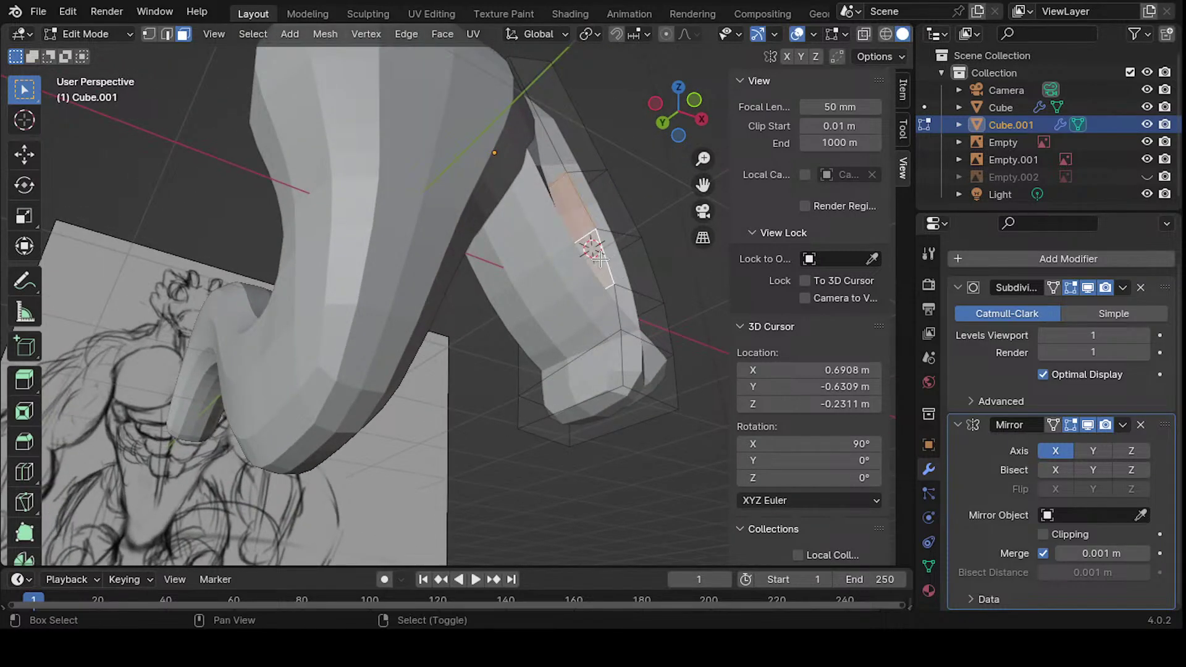
left_click(607, 334, "alt+shift")
left_click(593, 361, "alt+shift")
middle_click_drag(593, 361, 502, 328)
left_click(494, 336, "alt+shift")
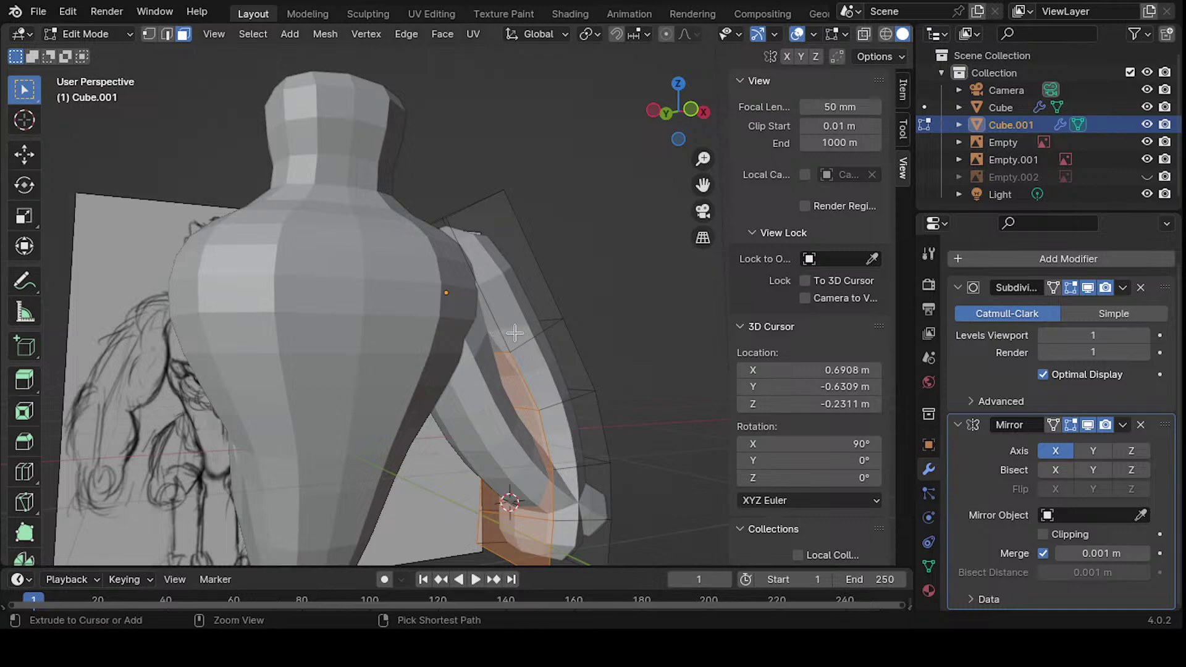
key("ctrl+z")
key("ctrl+shift+z")
key("ctrl+z")
key("x")
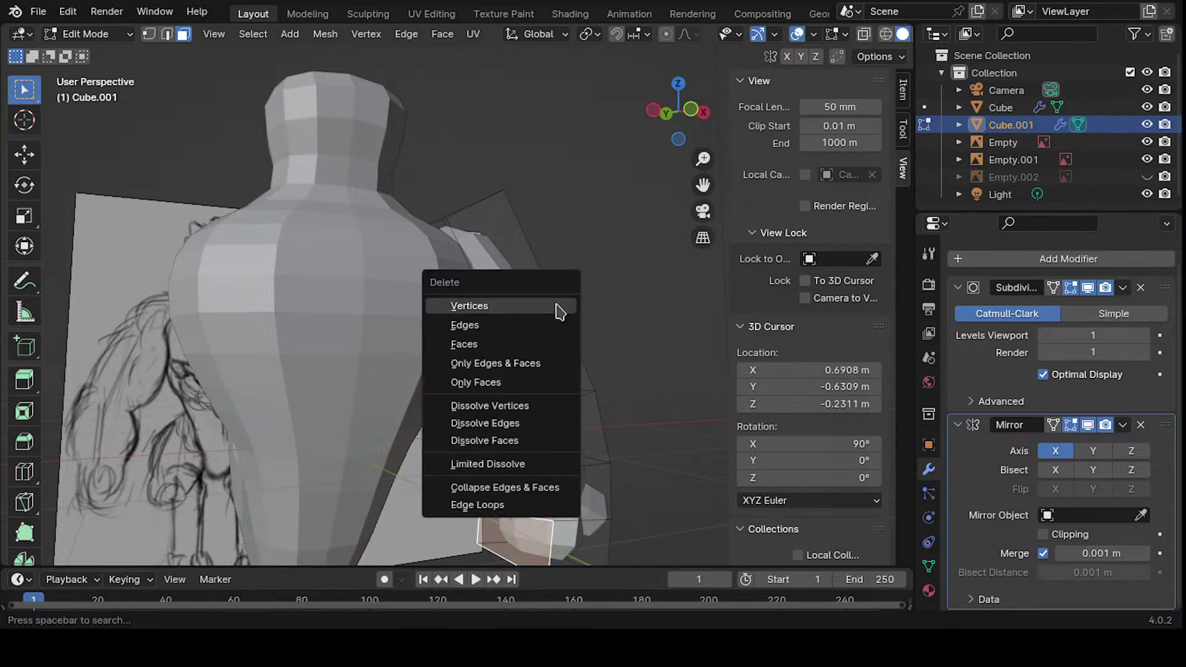
left_click(507, 344)
- Examine the opened lower arm and its mirrored overlap up close and from the front, and return to Object Mode
middle_click_drag(548, 352, 537, 324)
mouse_move(547, 402)
middle_mouse_down()
mouse_move(529, 325)
mouse_move(432, 358)
mouse_move(370, 415)
mouse_move(476, 283)
mouse_move(620, 270)
mouse_move(568, 247)
mouse_move(525, 260)
mouse_move(513, 272)
mouse_move(556, 278)
mouse_move(499, 302)
mouse_move(487, 257)
mouse_move(429, 362)
middle_mouse_up()
scroll(476, 282, "up", 3)
scroll(463, 265, "up", 6)
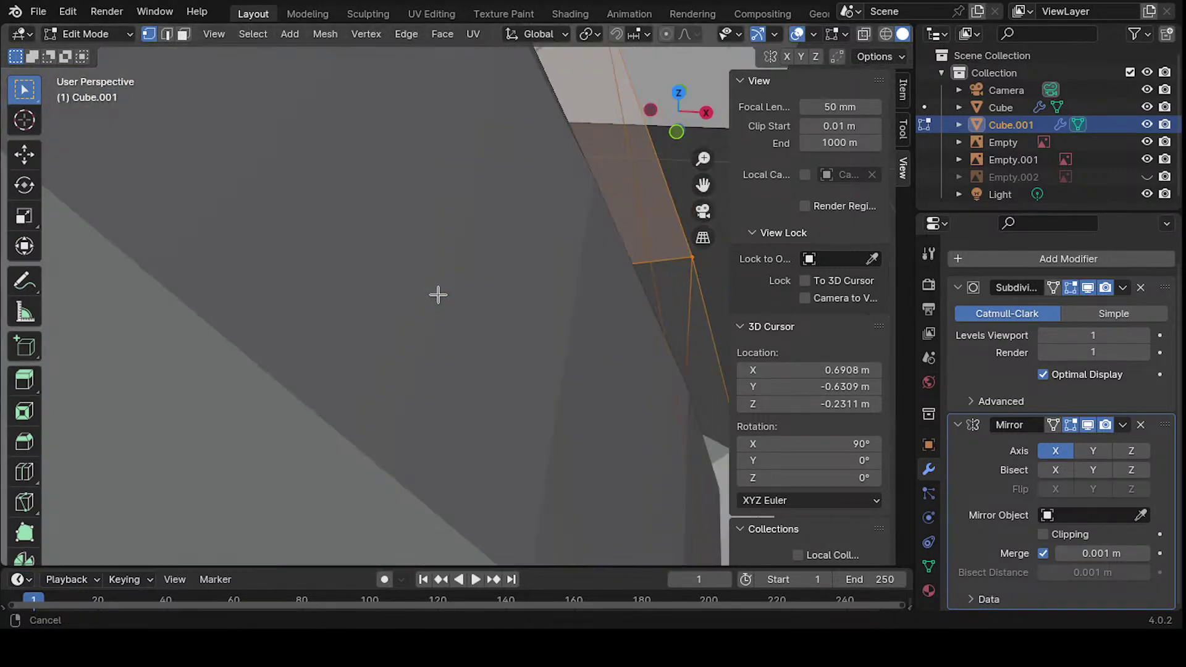
mouse_move(428, 270)
middle_mouse_down()
mouse_move(404, 309)
mouse_move(436, 272)
mouse_move(529, 281)
mouse_move(498, 246)
mouse_move(463, 253)
mouse_move(476, 247)
mouse_move(455, 313)
mouse_move(437, 297)
mouse_move(440, 280)
mouse_move(454, 308)
middle_mouse_up()
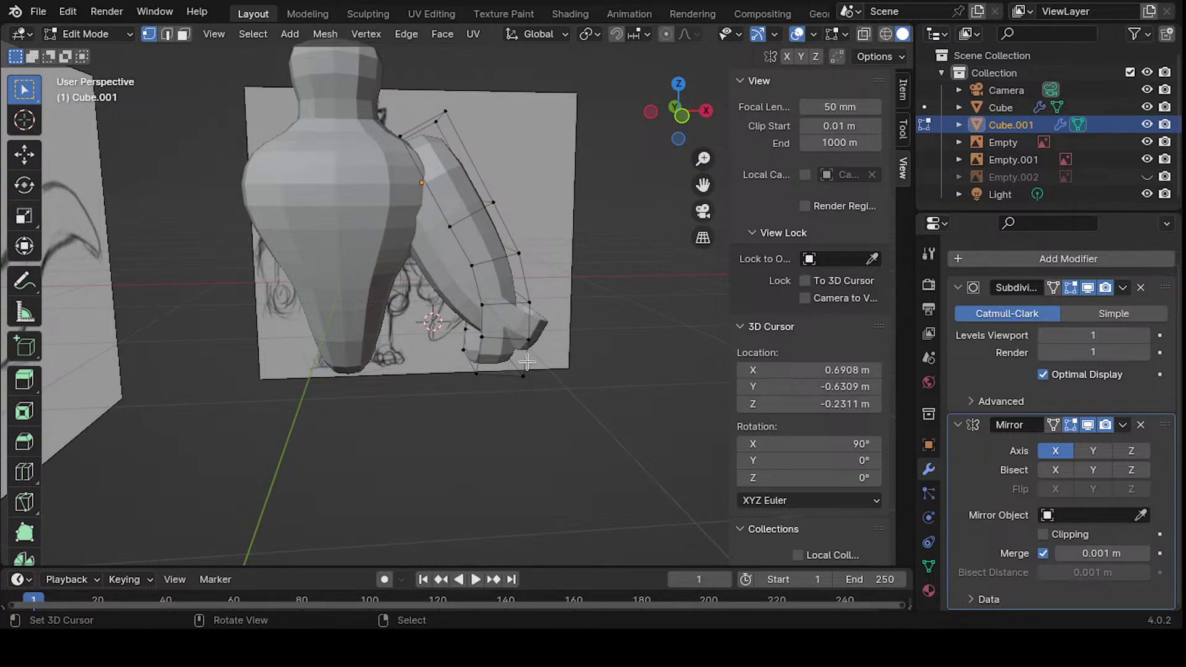
key("KP_1")
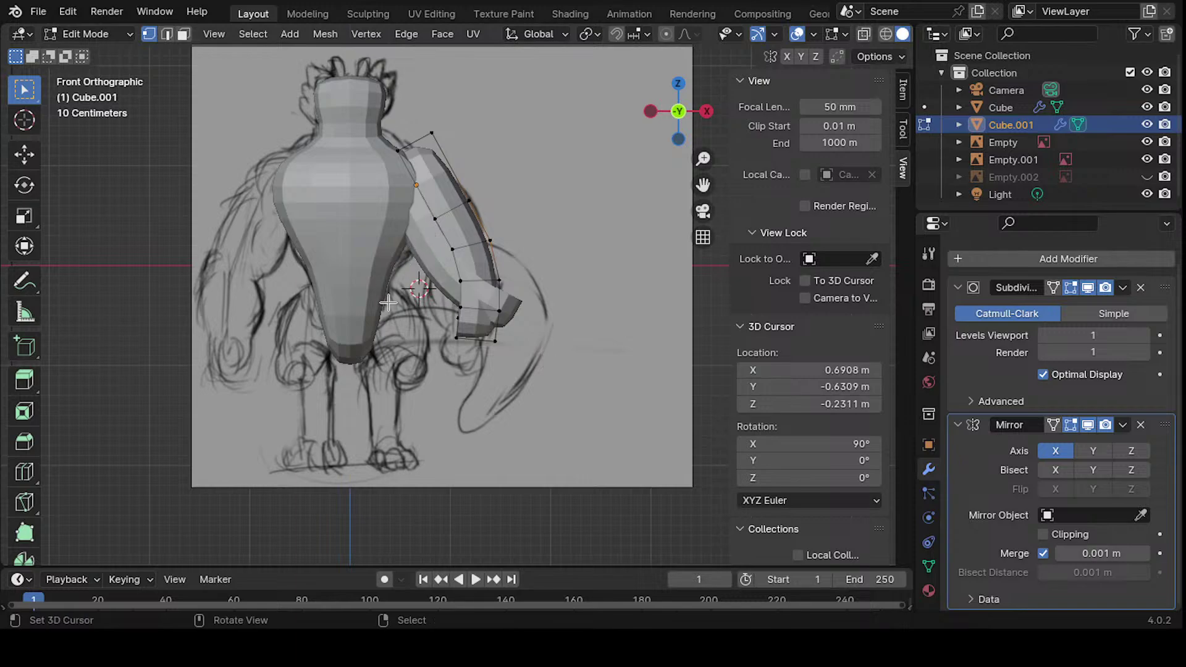
scroll(544, 357, "up", 1)
left_click(465, 371)
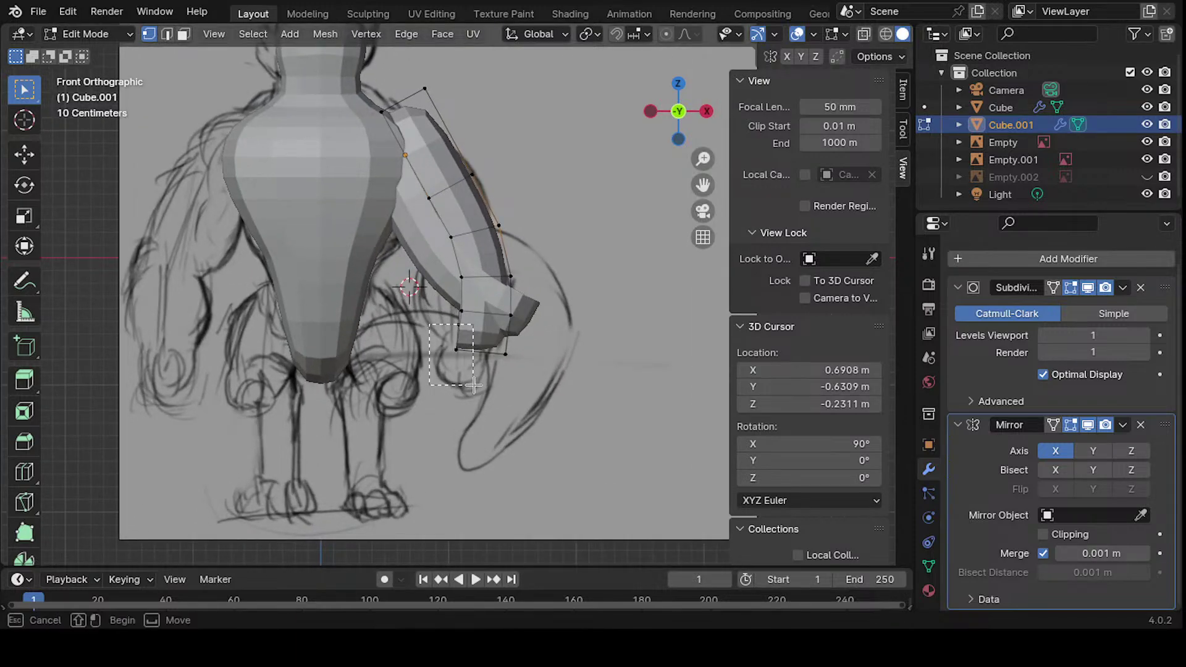
middle_click_drag(459, 368, 493, 341)
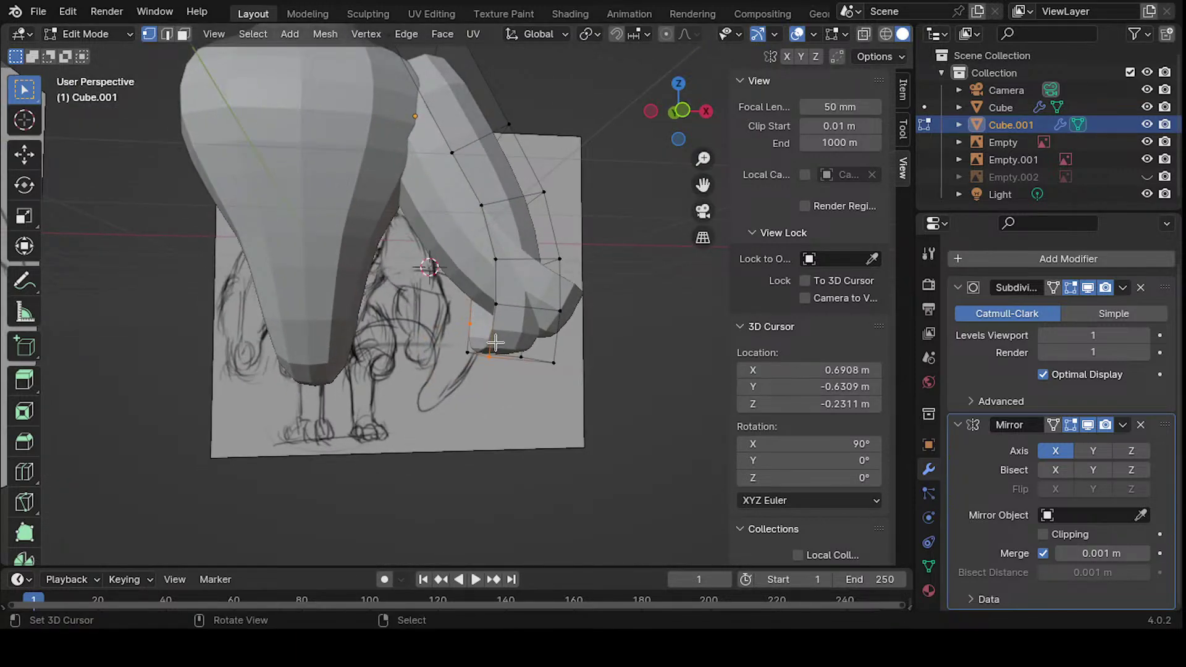
key("Tab")
key("F3")
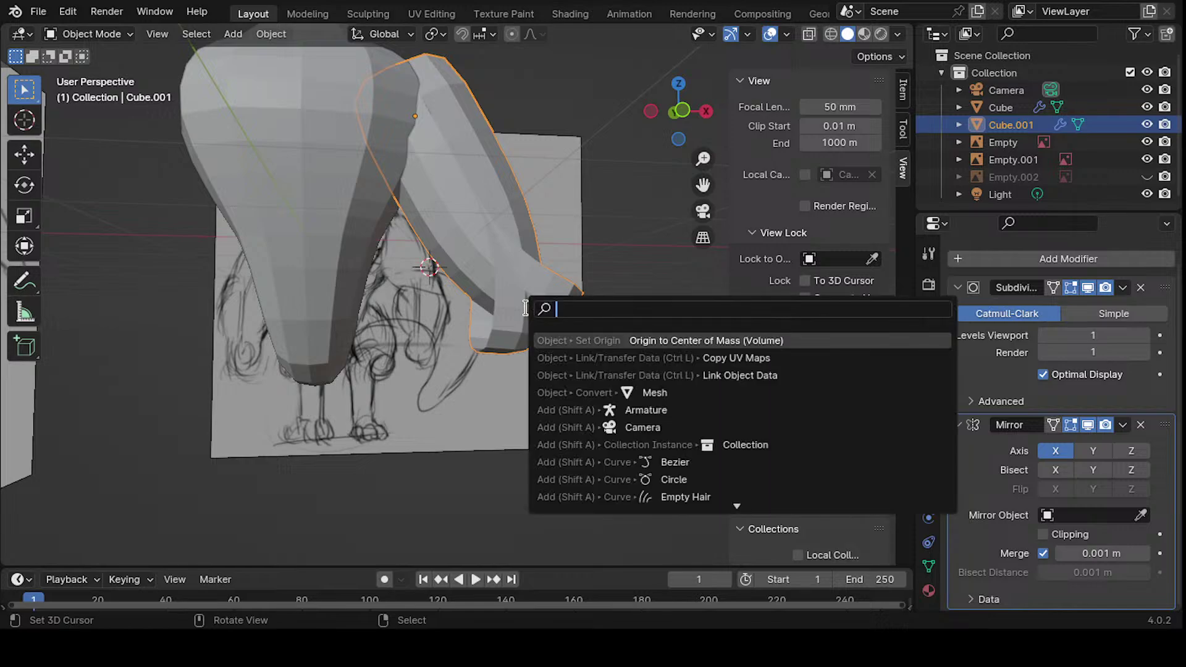
type("appl")
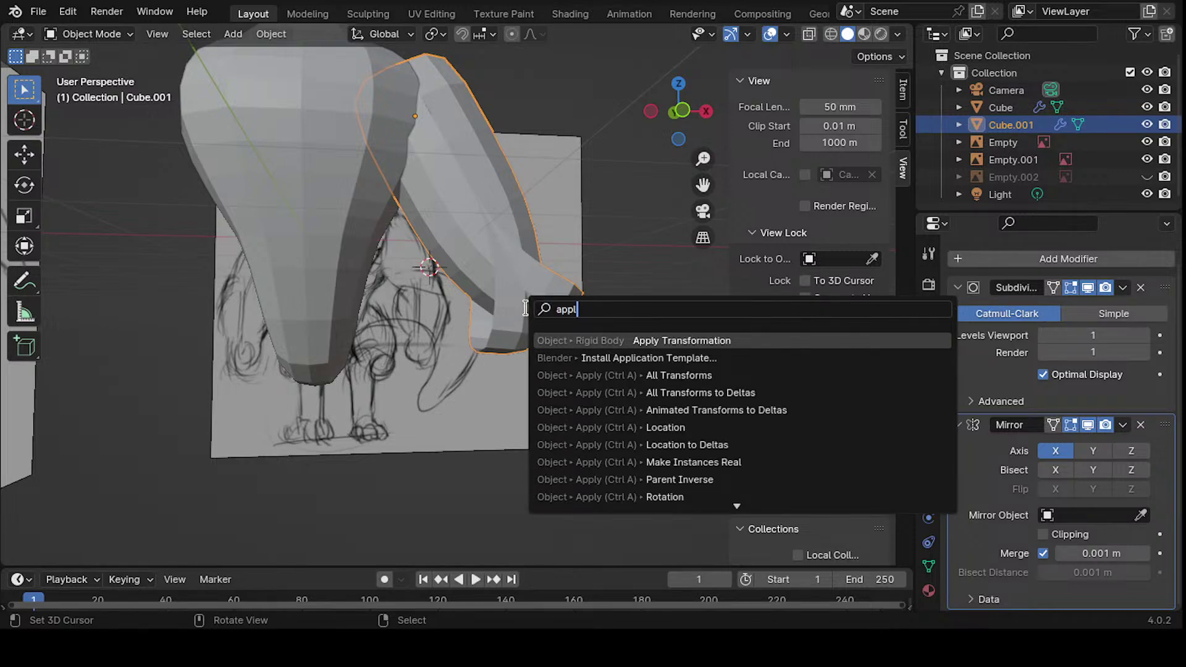
key("Escape")
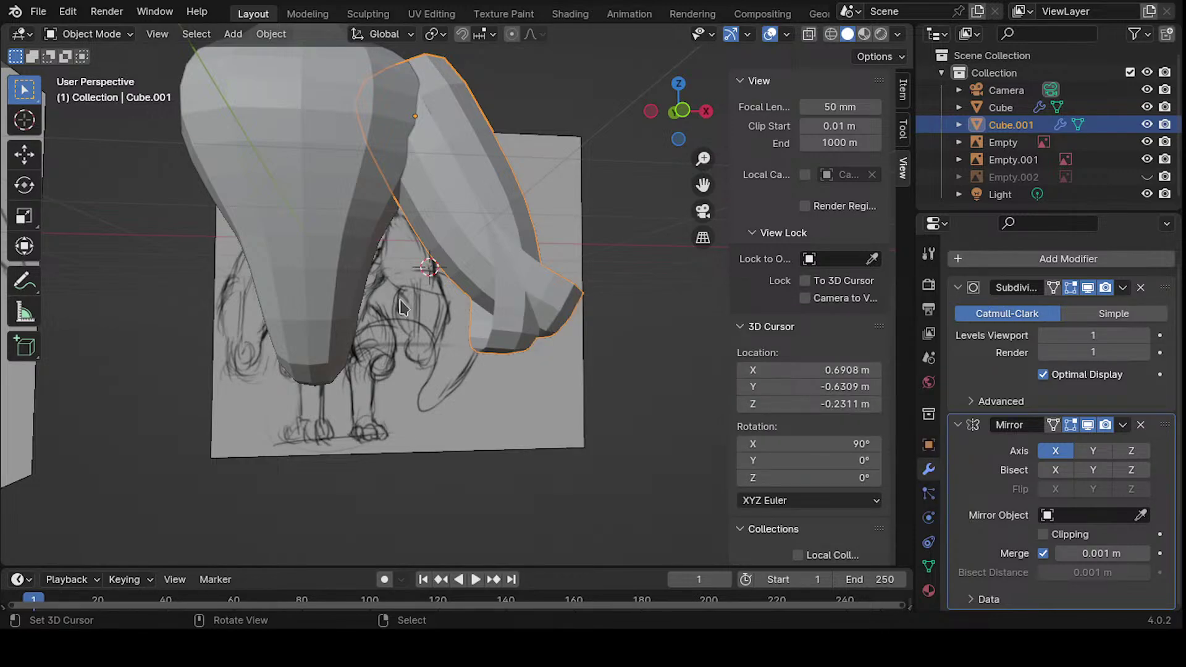
- Delete the whole mirrored arm object from the scene, keeping the body and the reference images
mouse_move(400, 307)
middle_mouse_down()
mouse_move(369, 343)
mouse_move(309, 347)
mouse_move(355, 346)
mouse_move(462, 301)
middle_mouse_up()
key("x")
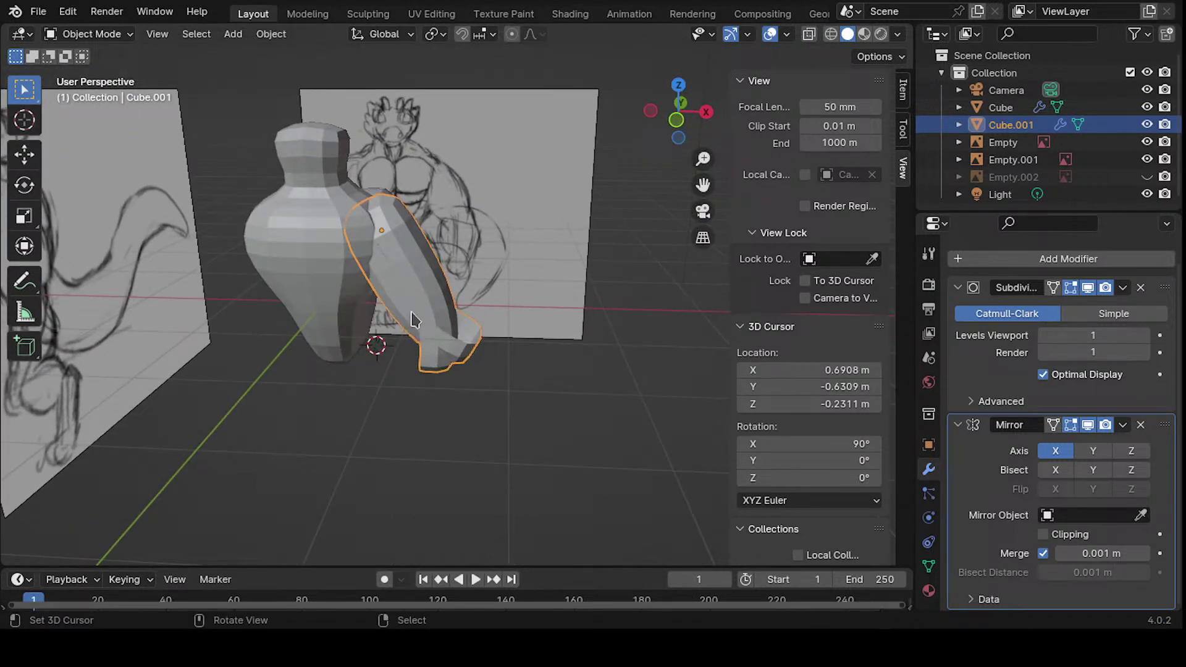
key("x")
left_click(424, 296)
- Add a cube at the 3D cursor beside the body and give it a Subdivision Surface modifier
middle_click_drag(424, 297, 386, 381)
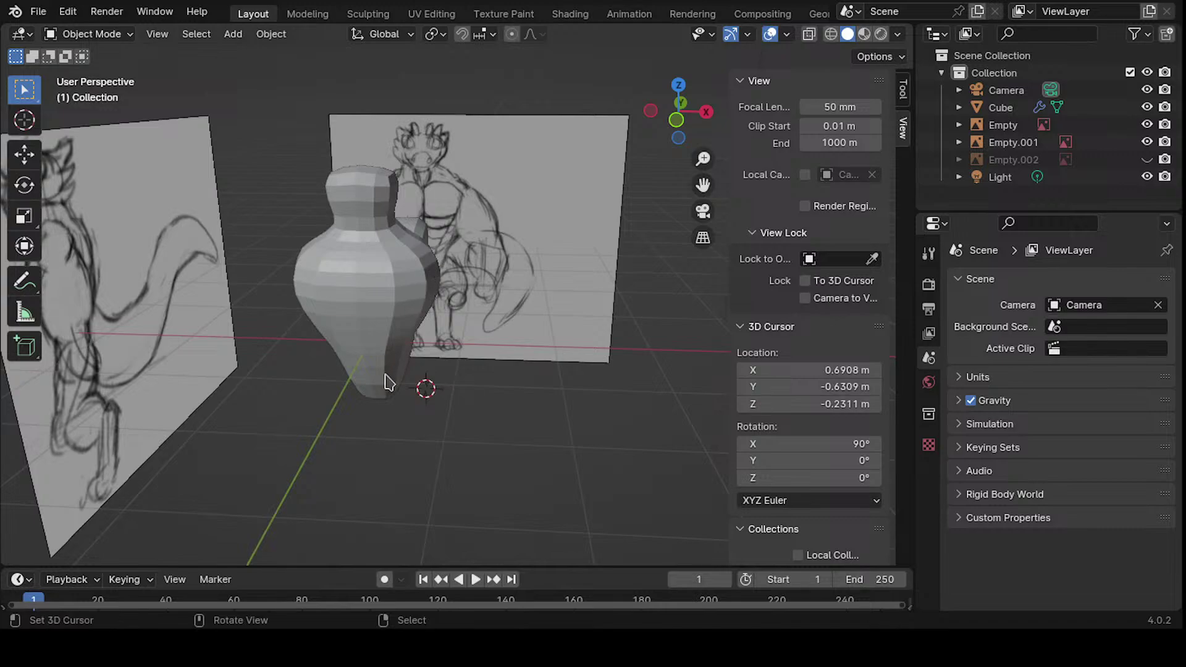
key("shift+a")
mouse_move(410, 287)
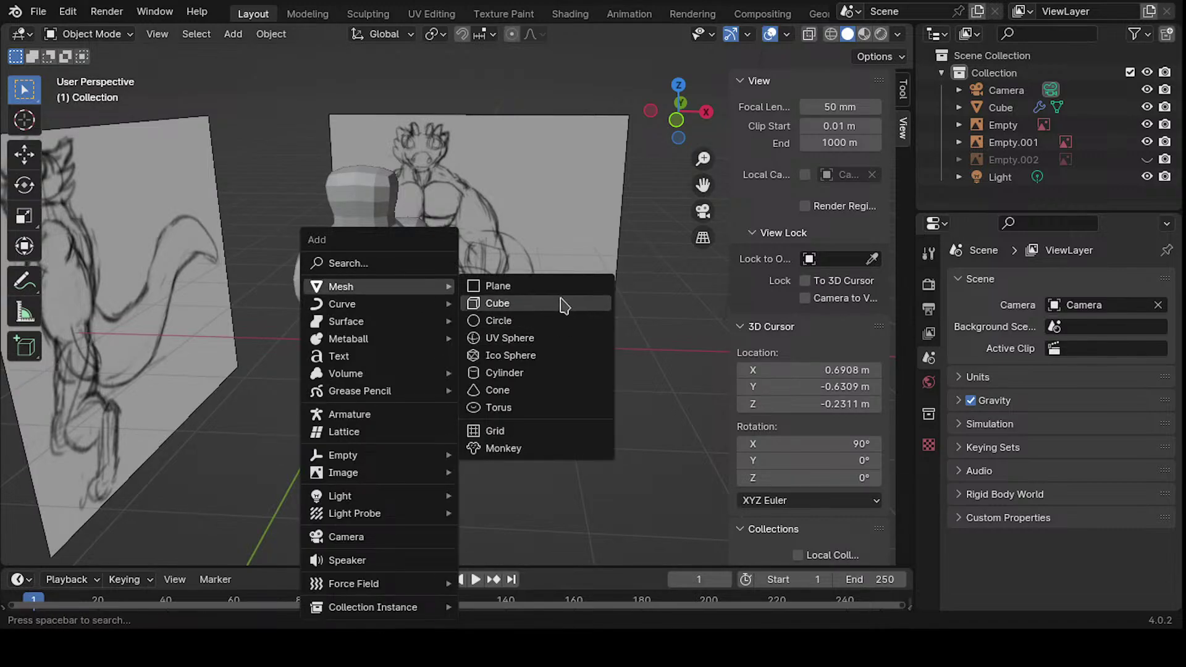
left_click(559, 303)
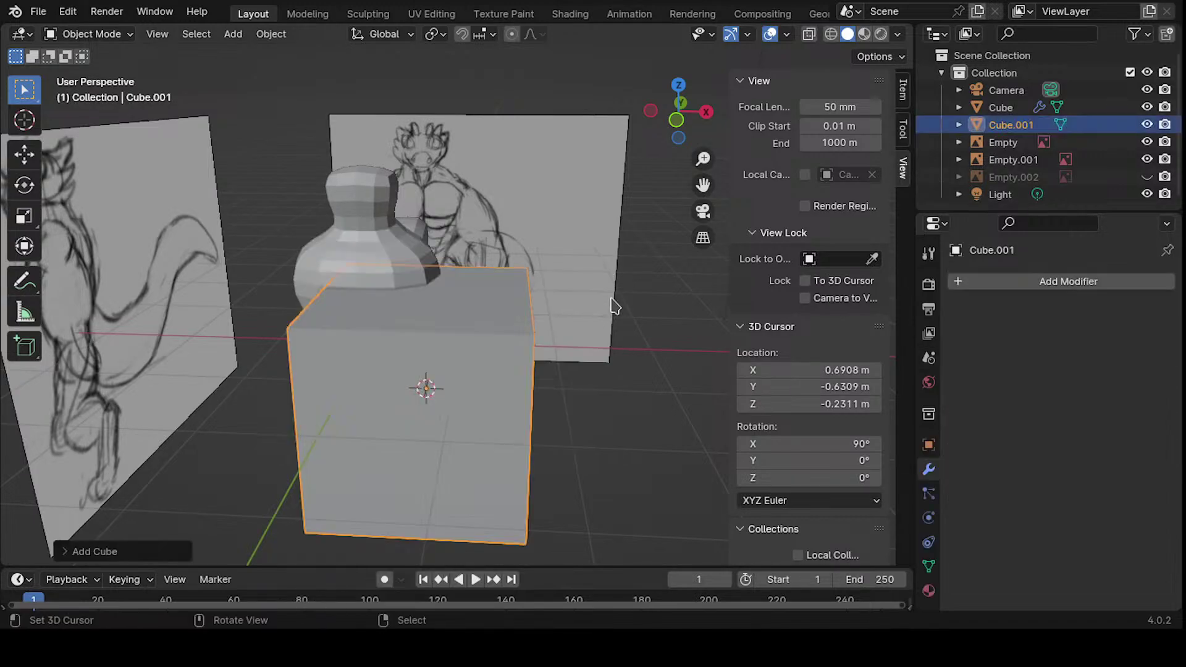
left_click(1046, 283)
mouse_move(1013, 281)
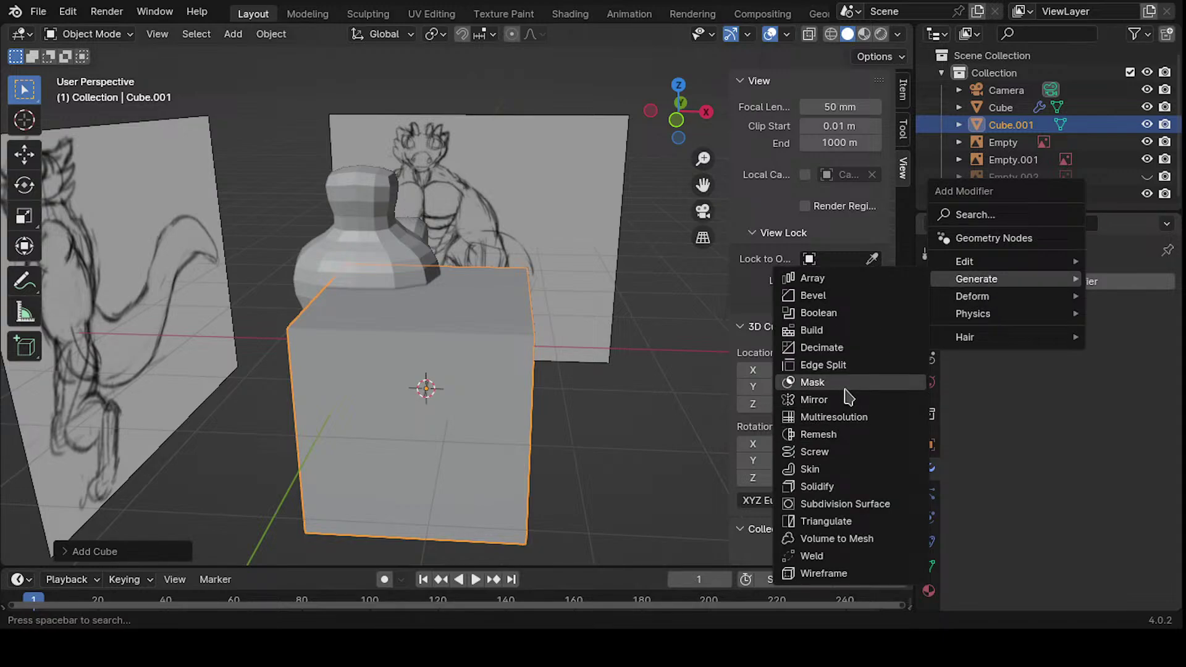
left_click(841, 504)
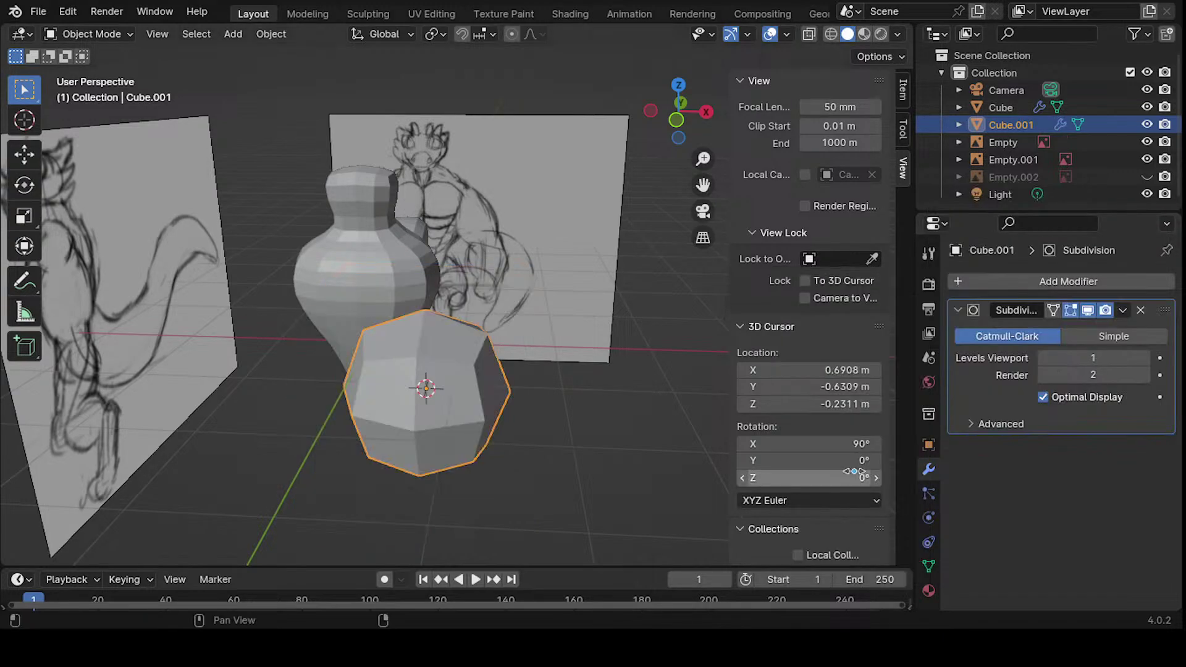
mouse_move(445, 308)
middle_mouse_down()
mouse_move(471, 286)
mouse_move(500, 299)
mouse_move(491, 247)
mouse_move(460, 368)
middle_mouse_up()
key("Tab")
key("Tab")
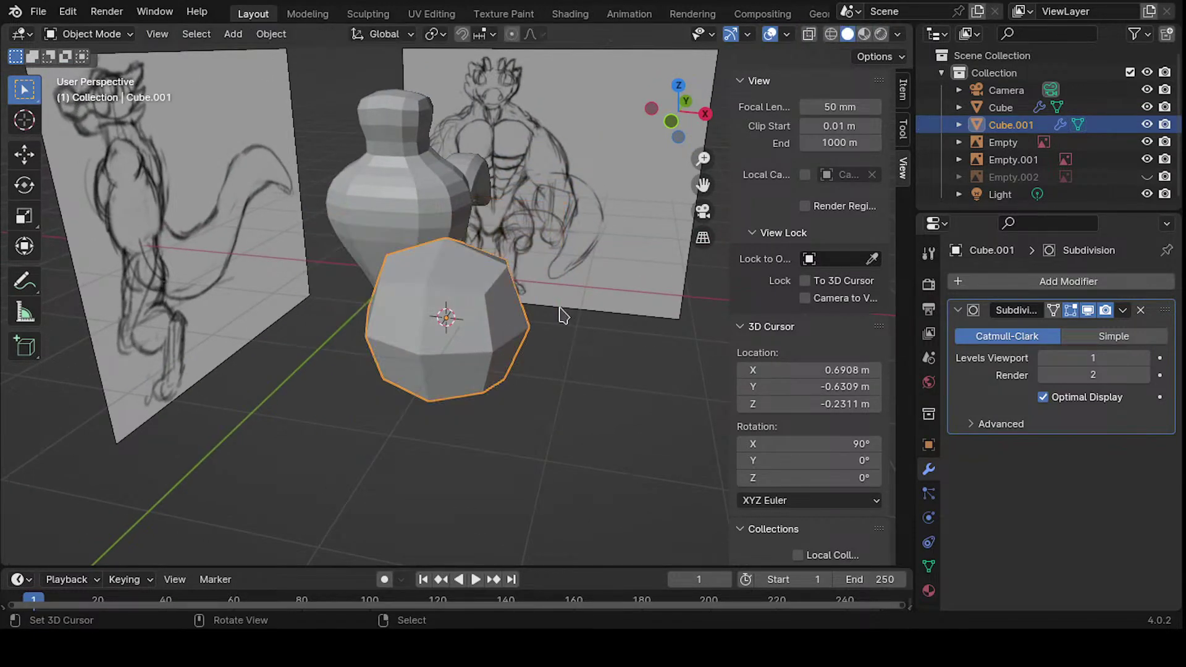
- In the front view, position the tilted cube over the sketched shoulder and shrink it to roughly shoulder size
key("r")
key("Escape")
key("KP_1")
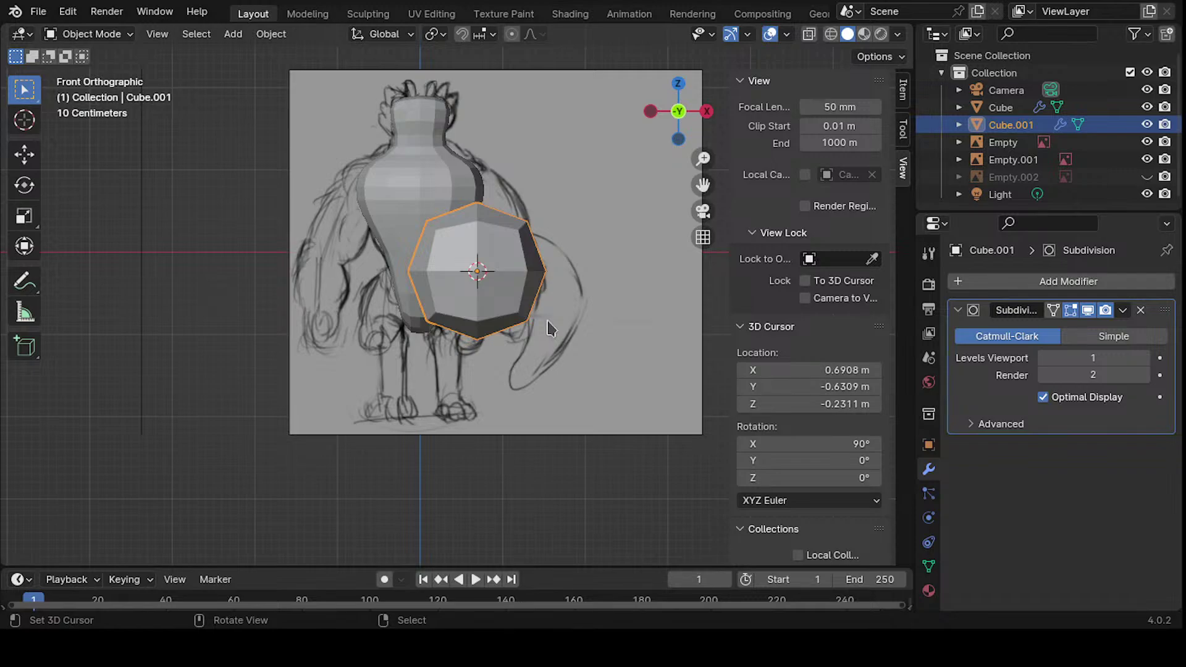
middle_click_drag(547, 319, 493, 392, "shift")
key("g")
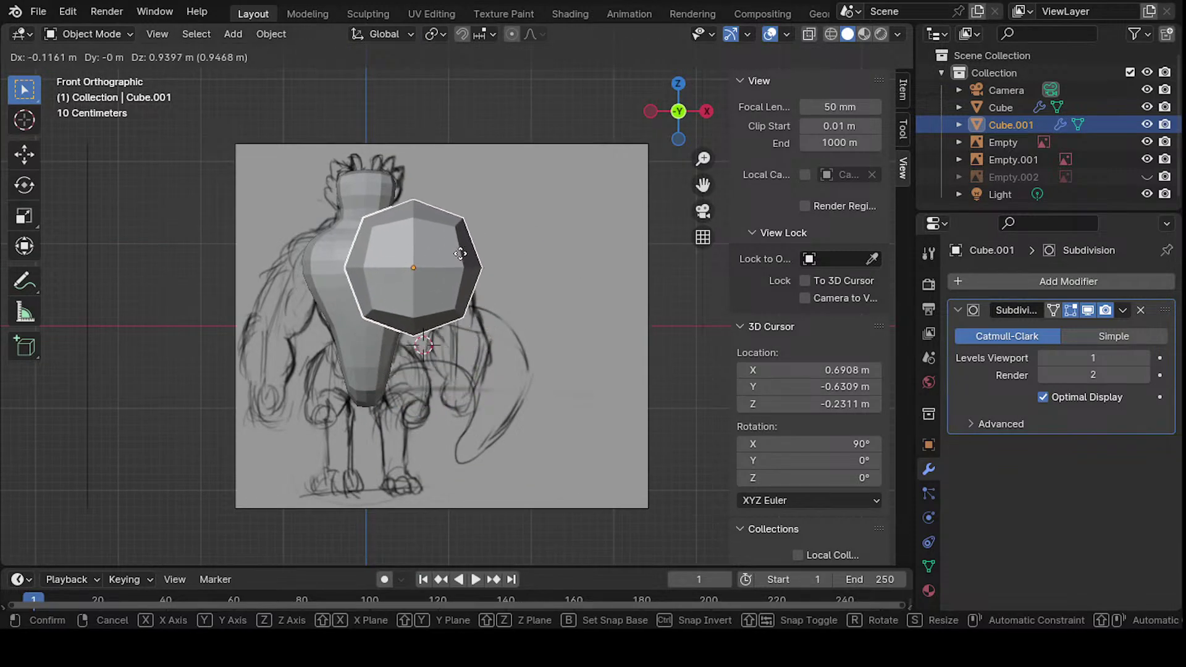
left_click(460, 253)
key("r")
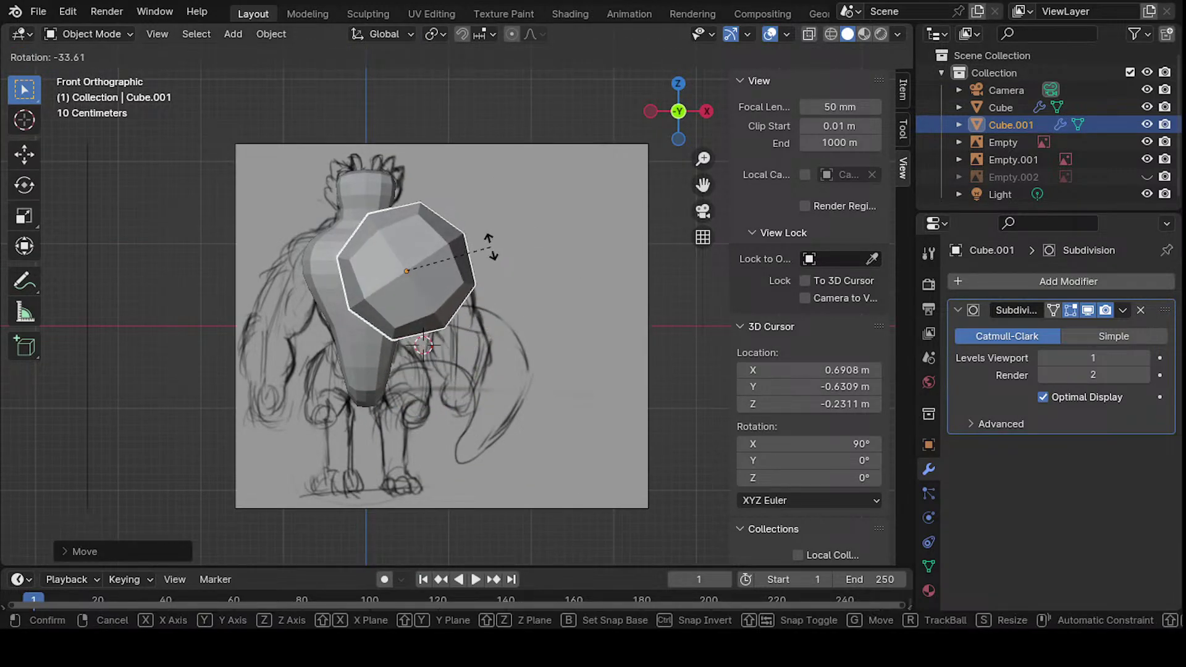
left_click(466, 267)
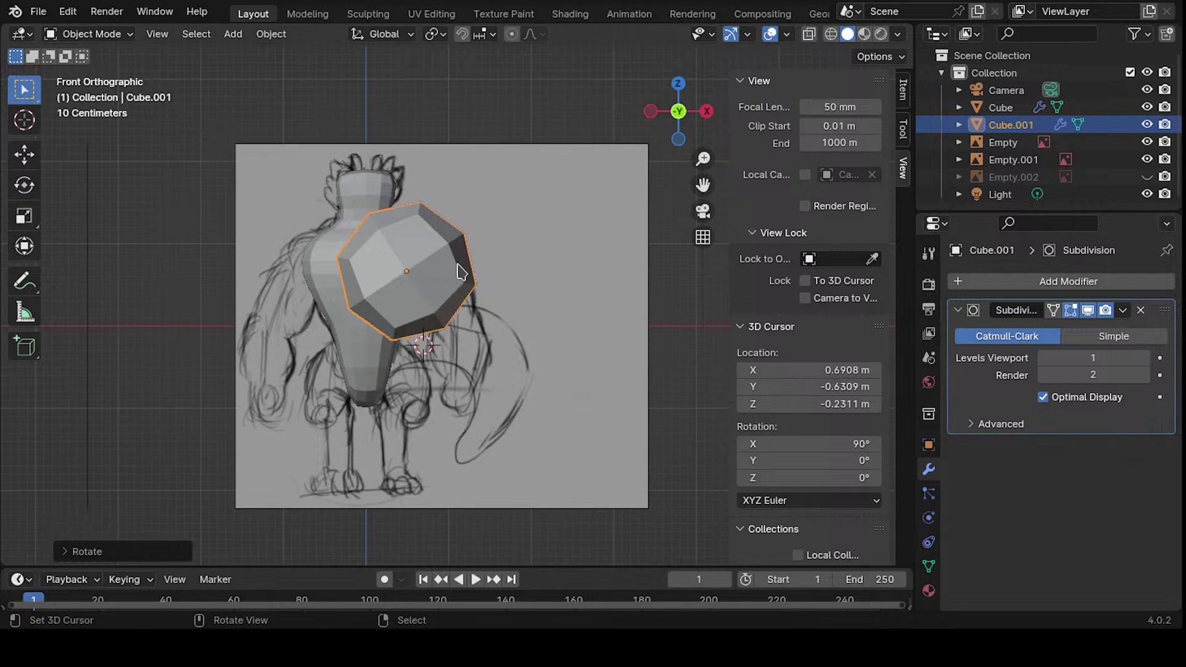
key("s")
key("Return")
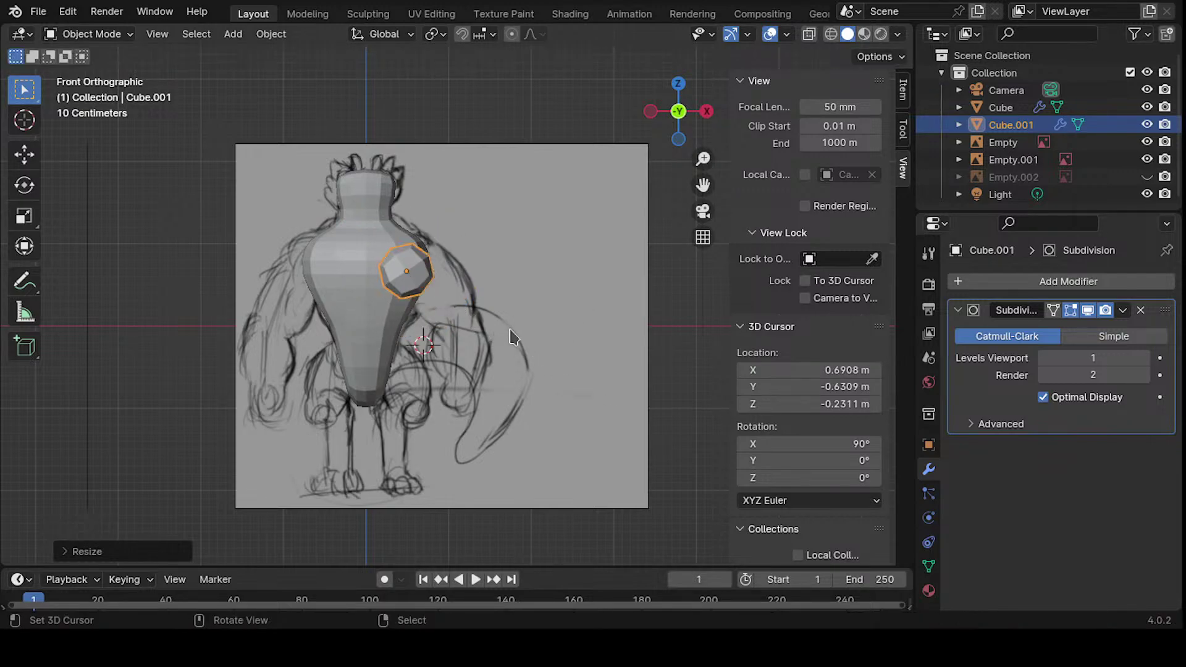
- Check the cube's placement against the body in perspective and delete the cube
middle_click_drag(510, 337, 423, 352)
scroll(390, 412, "up", 4)
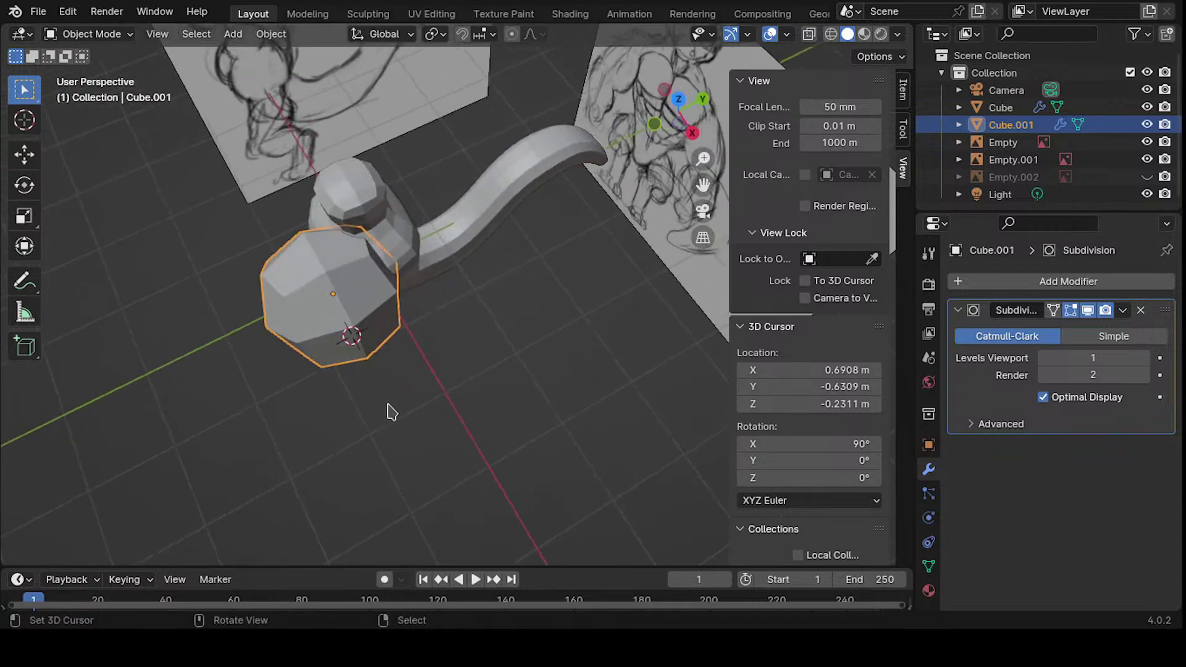
mouse_move(391, 412)
middle_mouse_down()
mouse_move(286, 313)
mouse_move(584, 294)
mouse_move(505, 306)
middle_mouse_up()
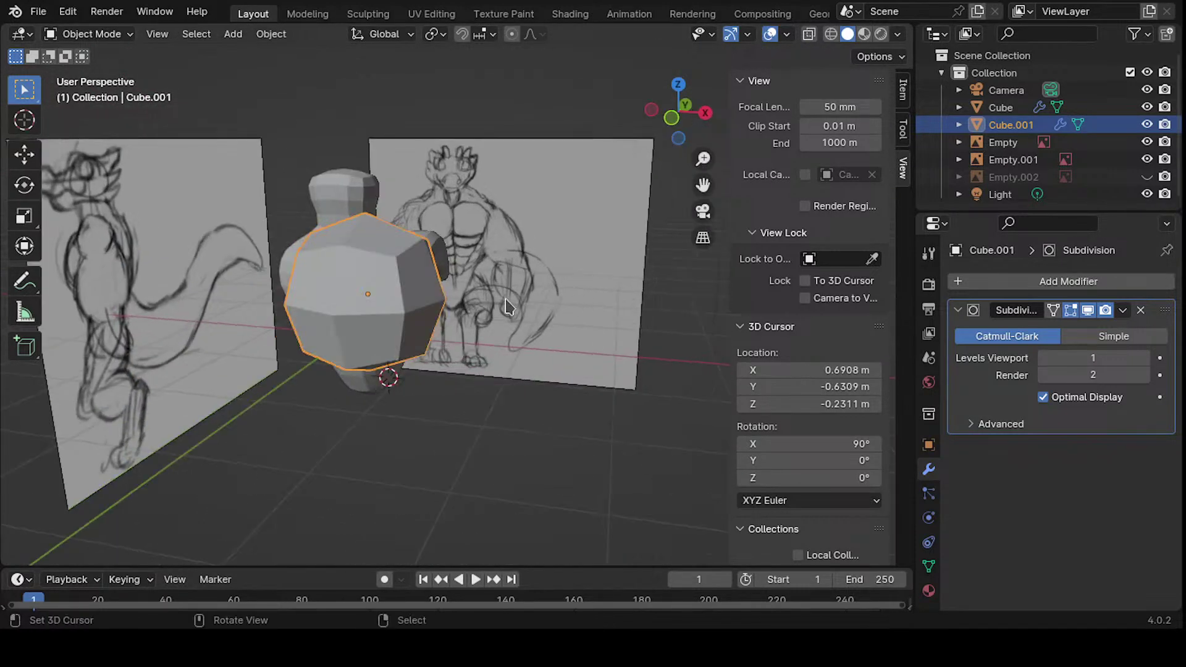
key("x")
left_click(483, 314)
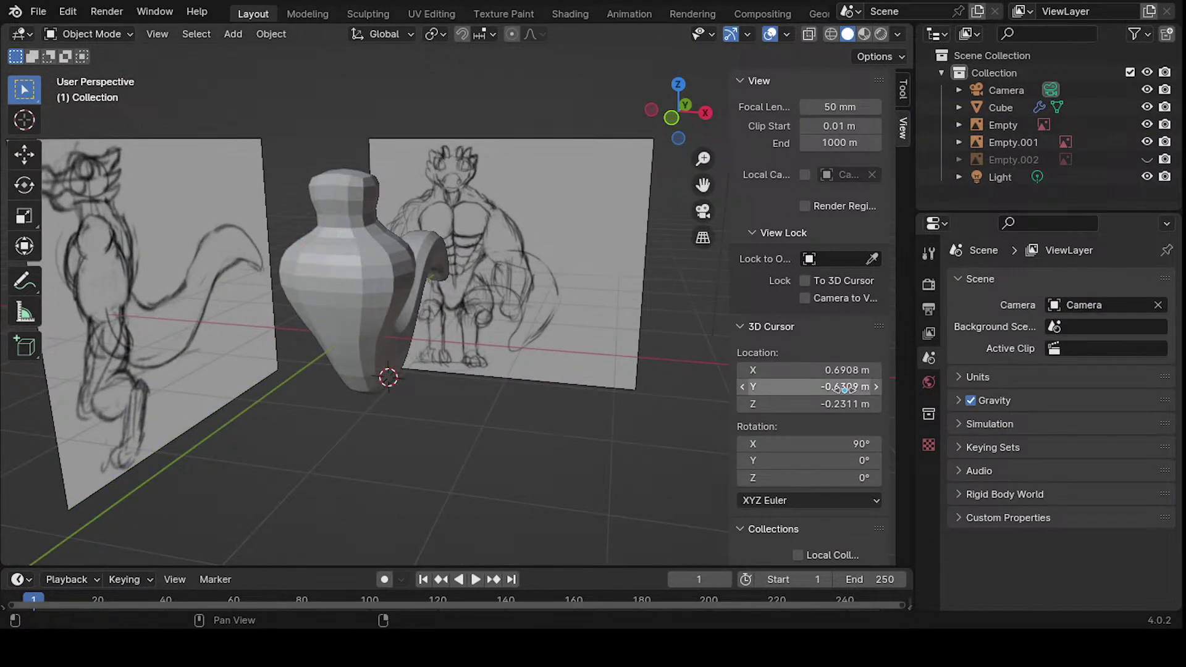
- Set the 3D cursor location to 0 m on X, Y and Z
left_click_drag(846, 372, 852, 420)
type("0")
key("Return")
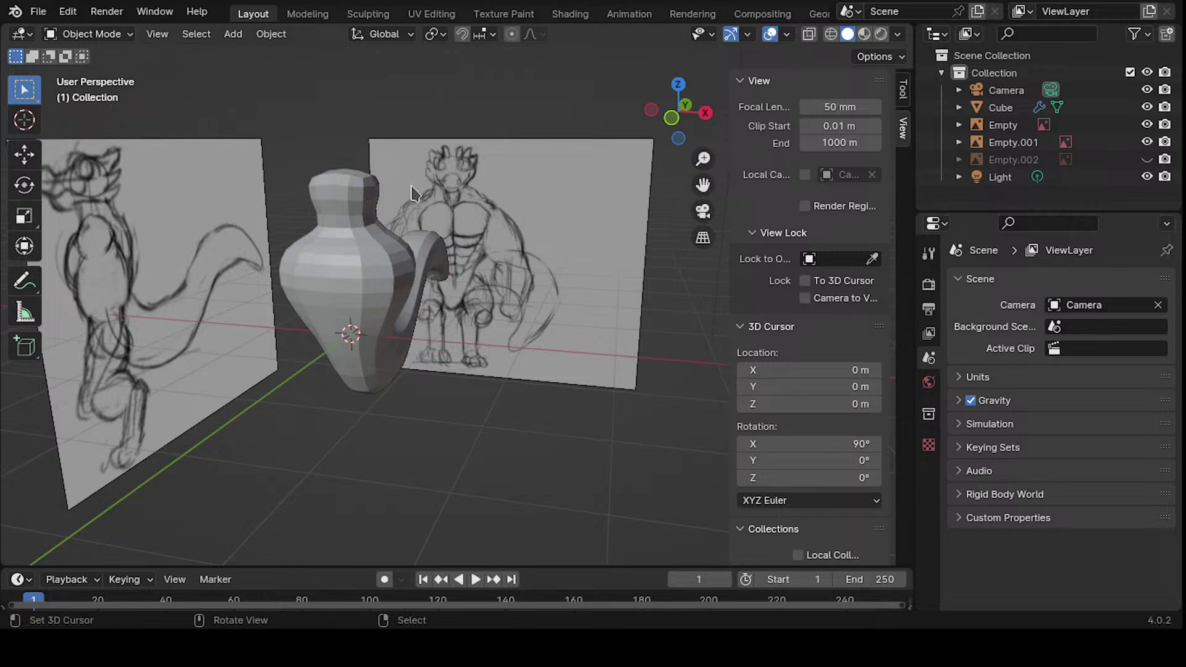
- Add a new cube at the world origin and give it a Subdivision Surface modifier
key("shift+a")
mouse_move(488, 288)
left_click(616, 305)
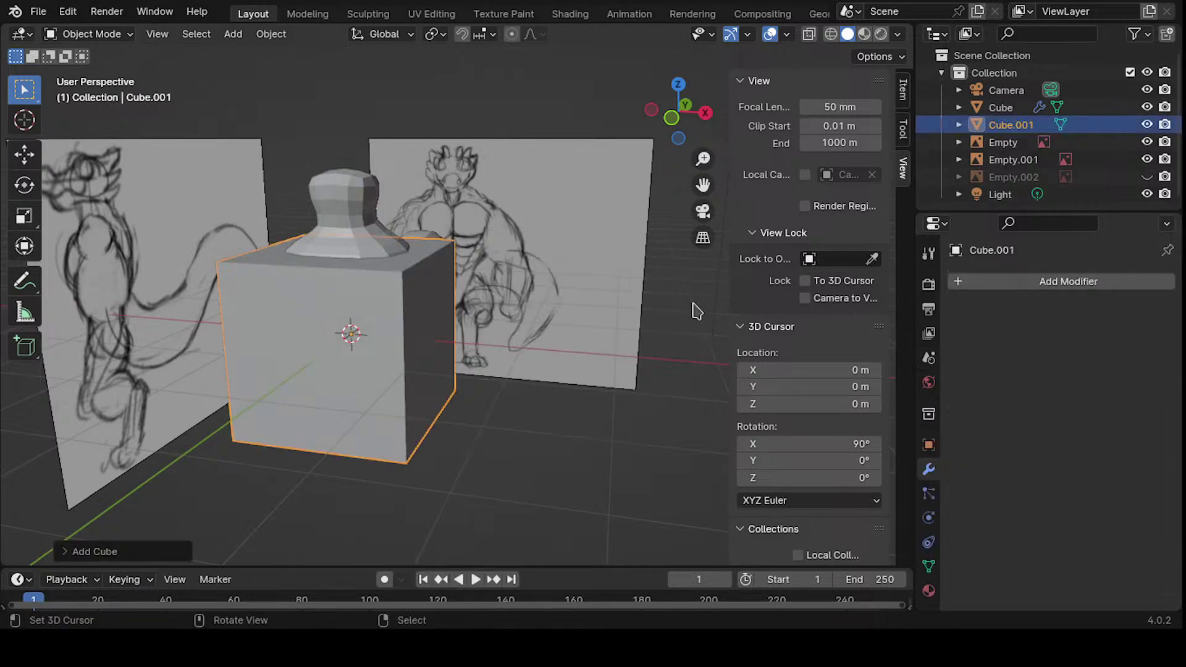
left_click(1024, 283)
mouse_move(988, 287)
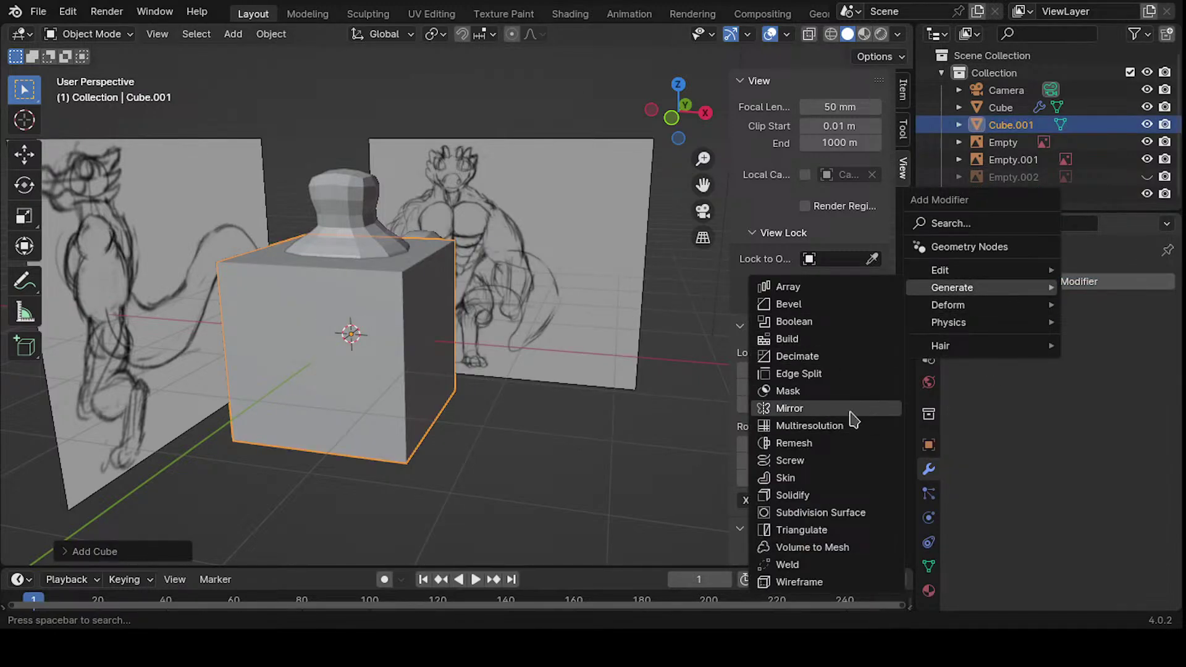
left_click(838, 512)
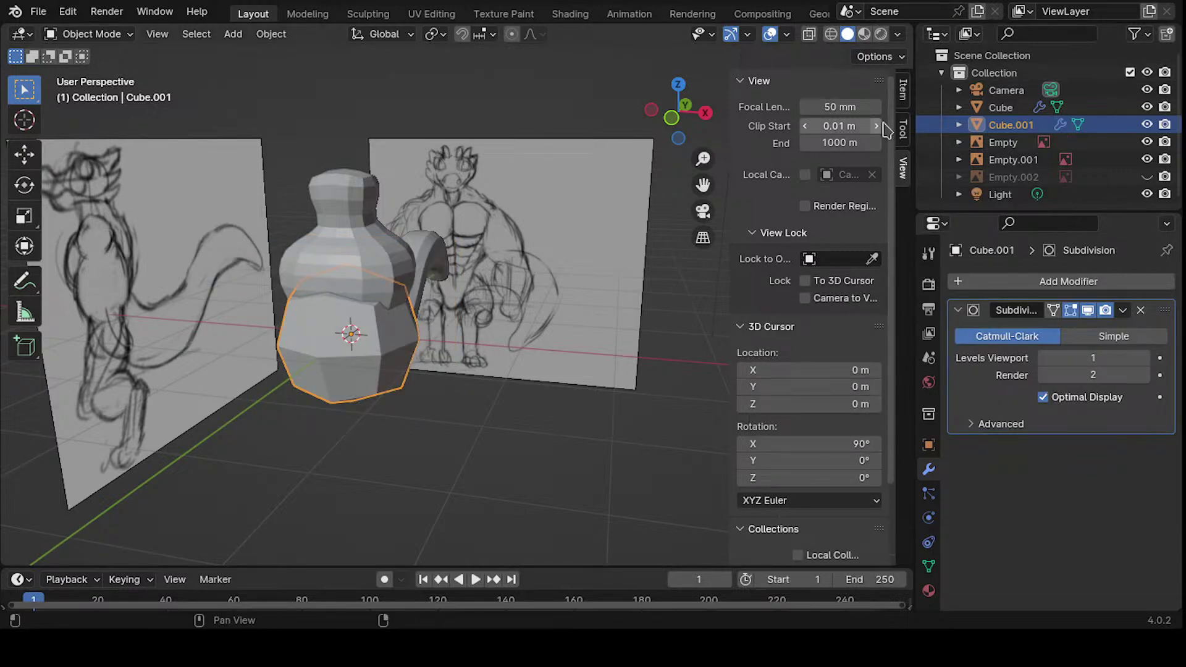
- Show the cube's transform values and scale it uniformly to about 0.51
left_click(904, 92)
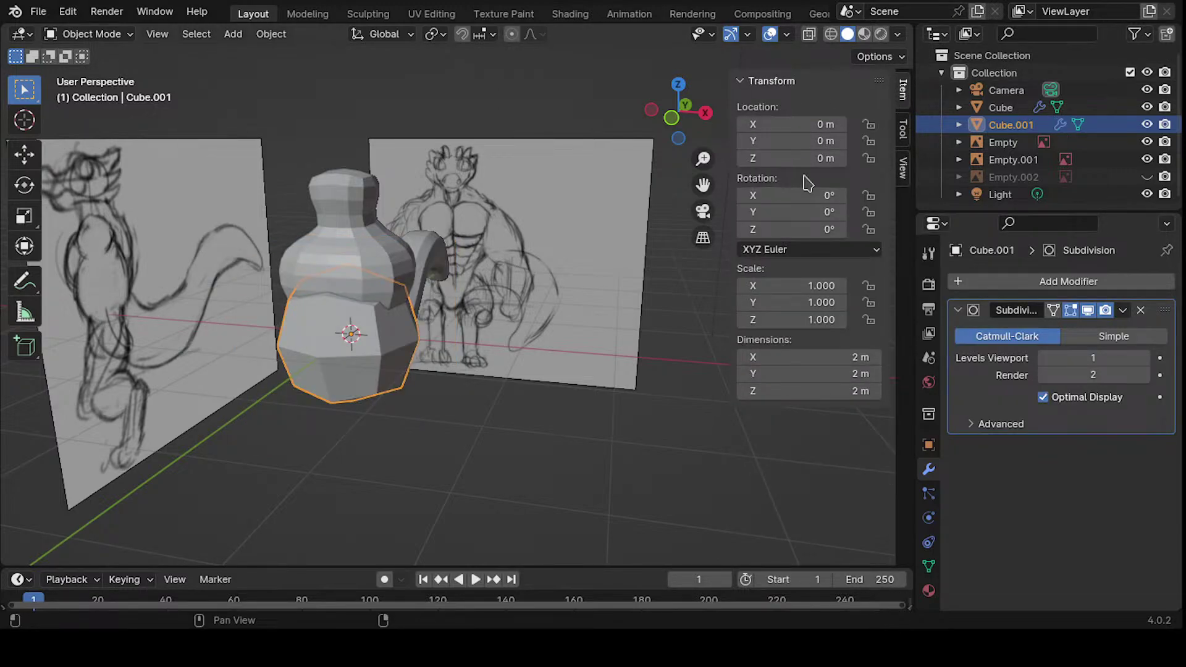
middle_click_drag(555, 266, 556, 371)
key("s")
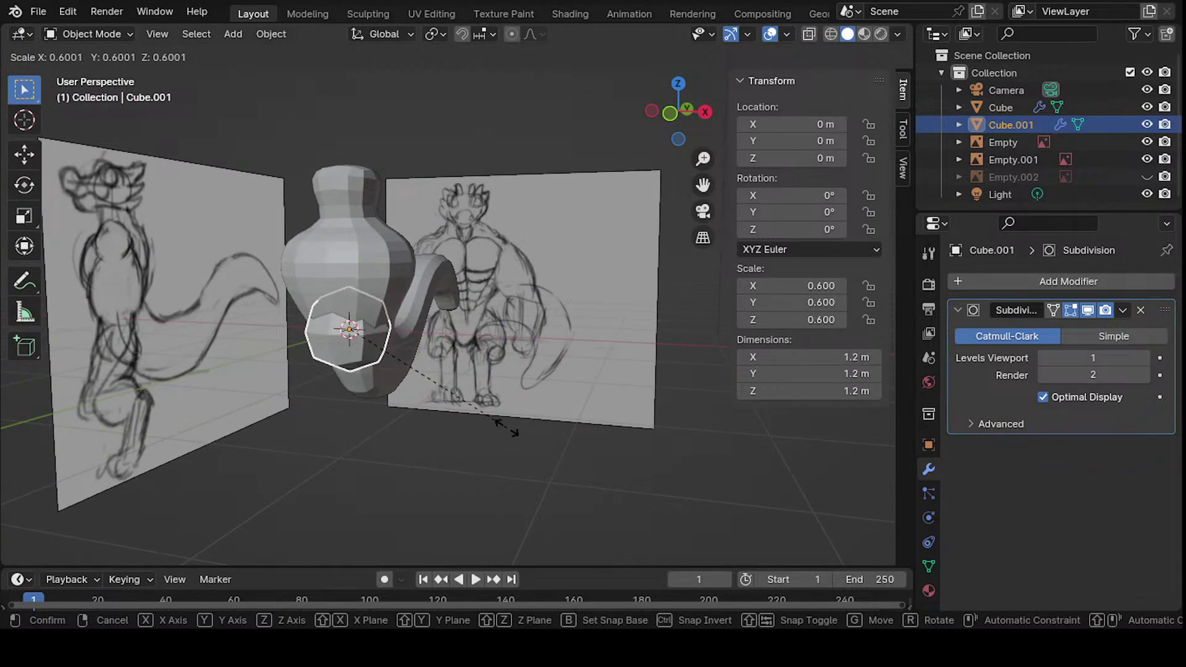
left_click(475, 407)
- In the front view, move the cube to the shoulder at about X 0.62 m, Z 0.77 m and rotate it about -43.6° on Y
key("KP_1")
key("g")
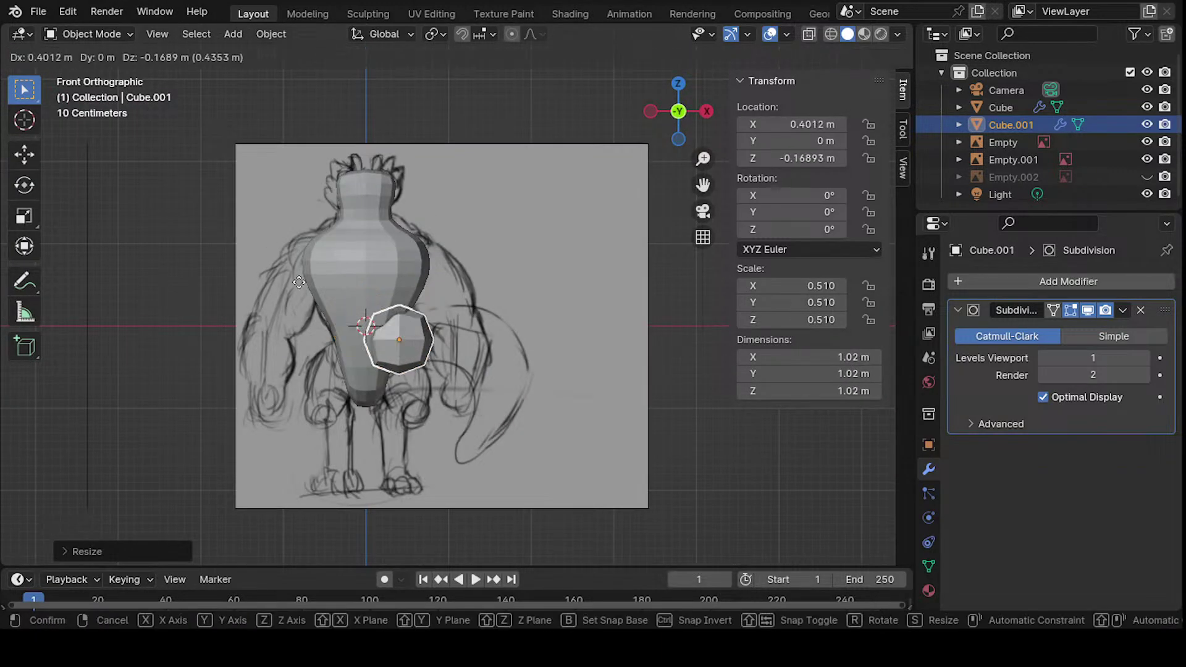
left_click(303, 201)
key("r")
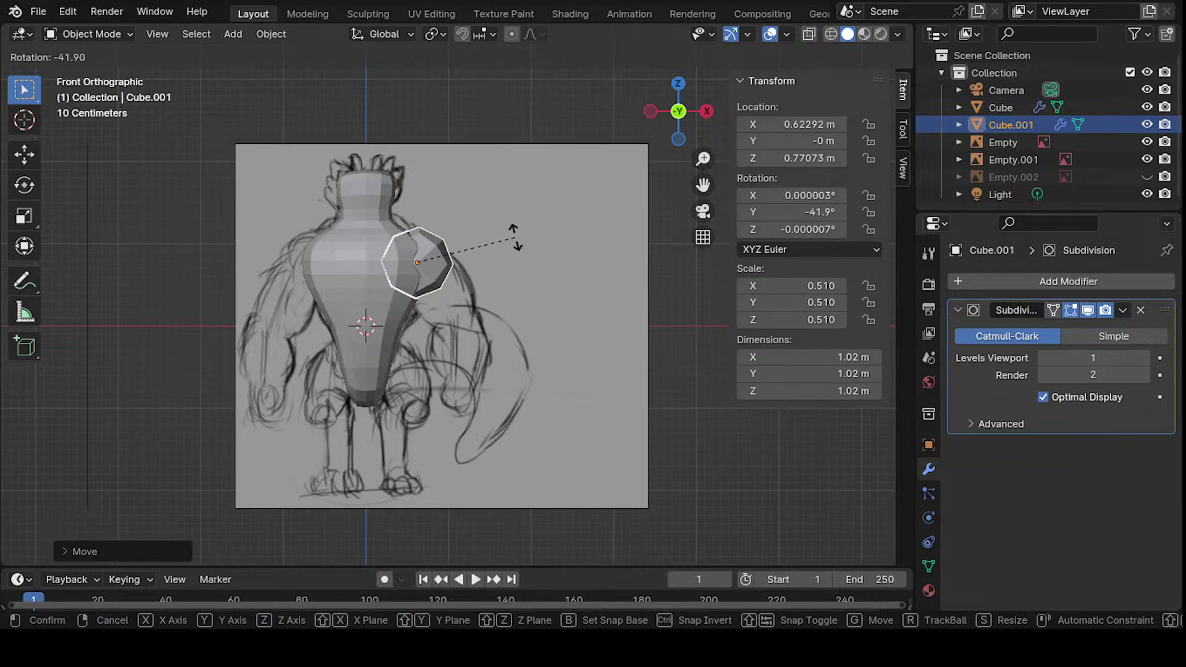
left_click(512, 235)
scroll(500, 250, "up", 3)
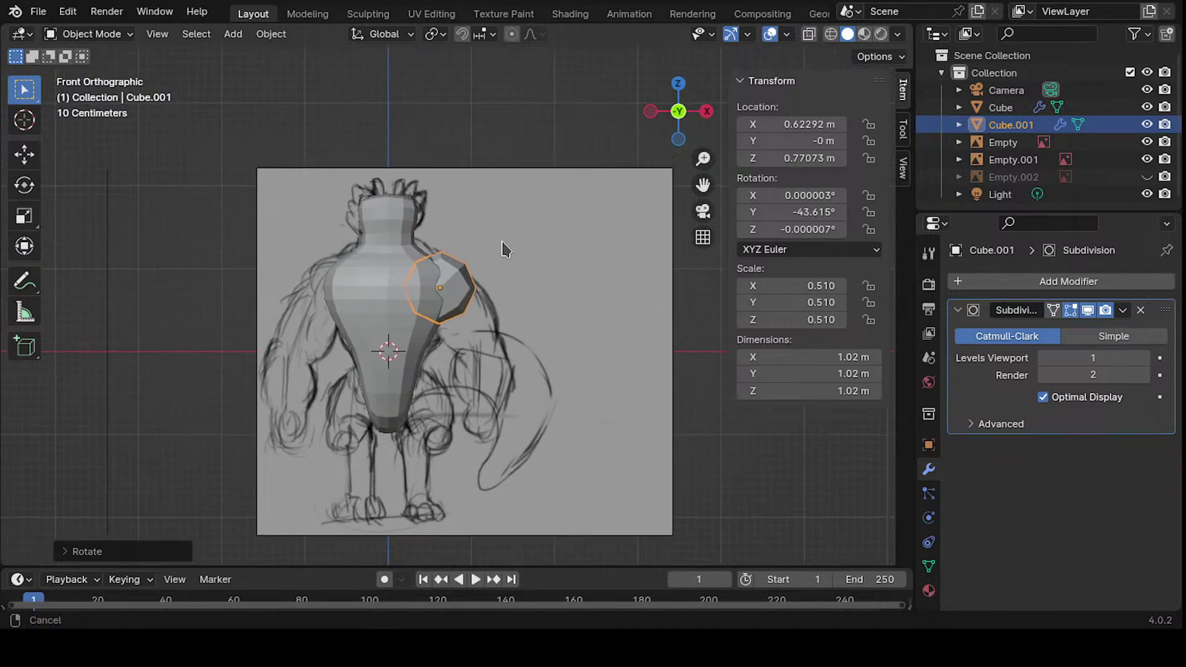
- Enter Edit Mode on the shoulder cube, select its lower outward face in face mode, and return to the front view
mouse_move(505, 246)
middle_mouse_down()
mouse_move(517, 243)
mouse_move(408, 271)
middle_mouse_up()
key("Tab")
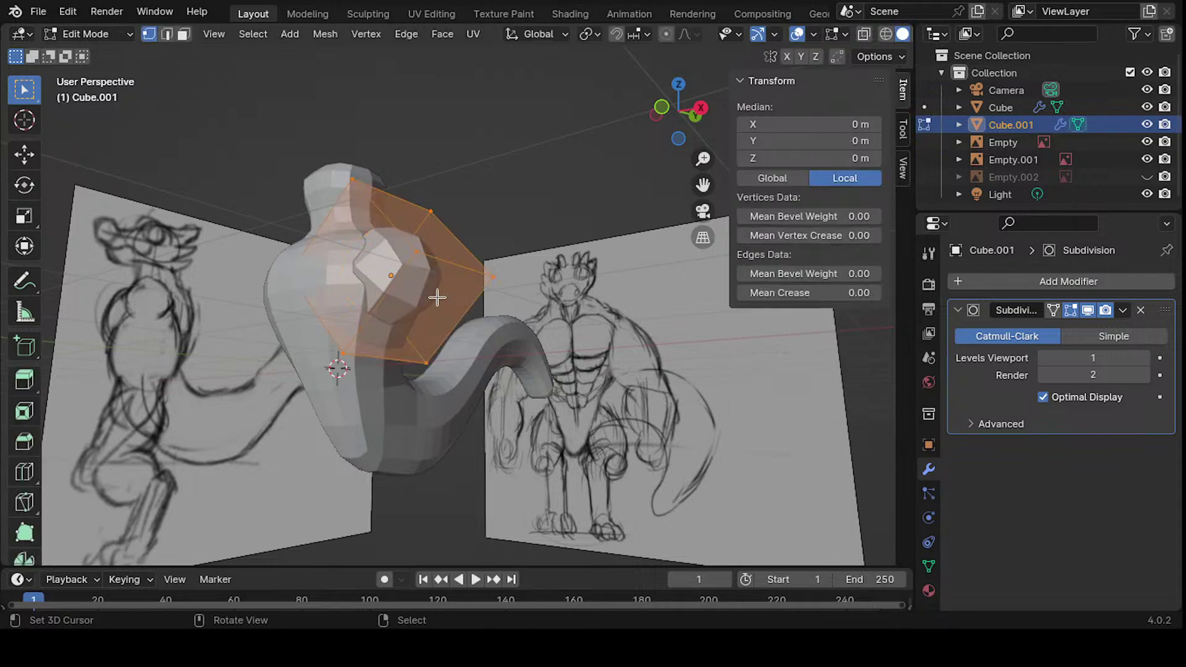
key("3")
left_click(435, 299)
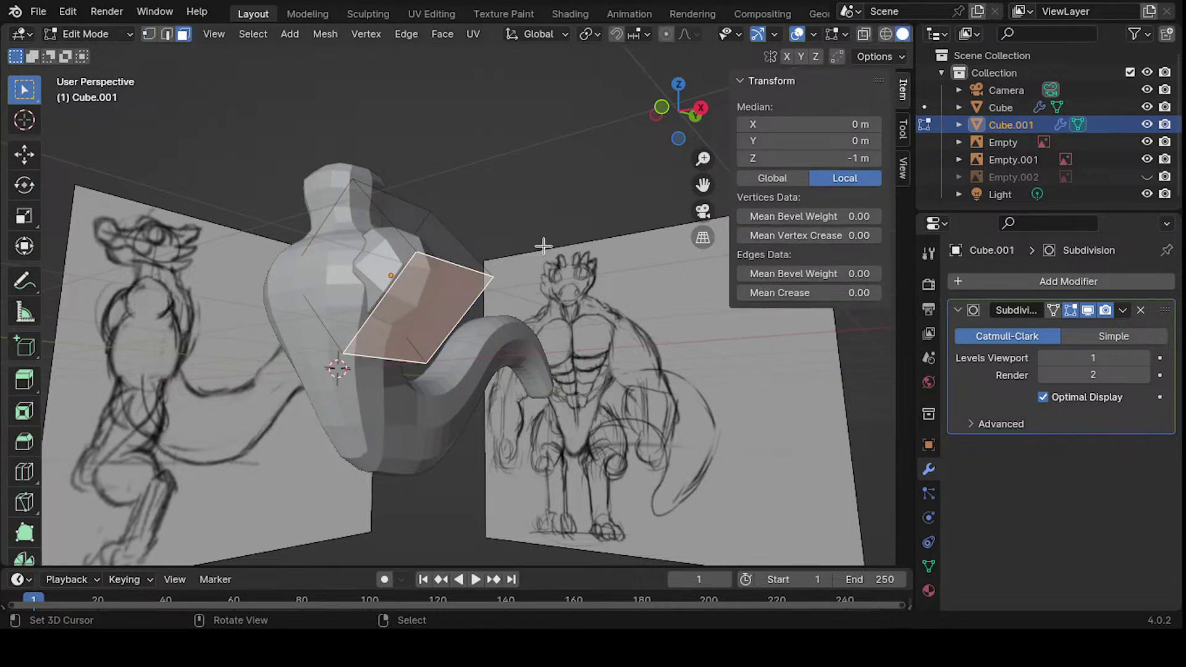
key("1")
middle_click_drag(446, 292, 514, 301)
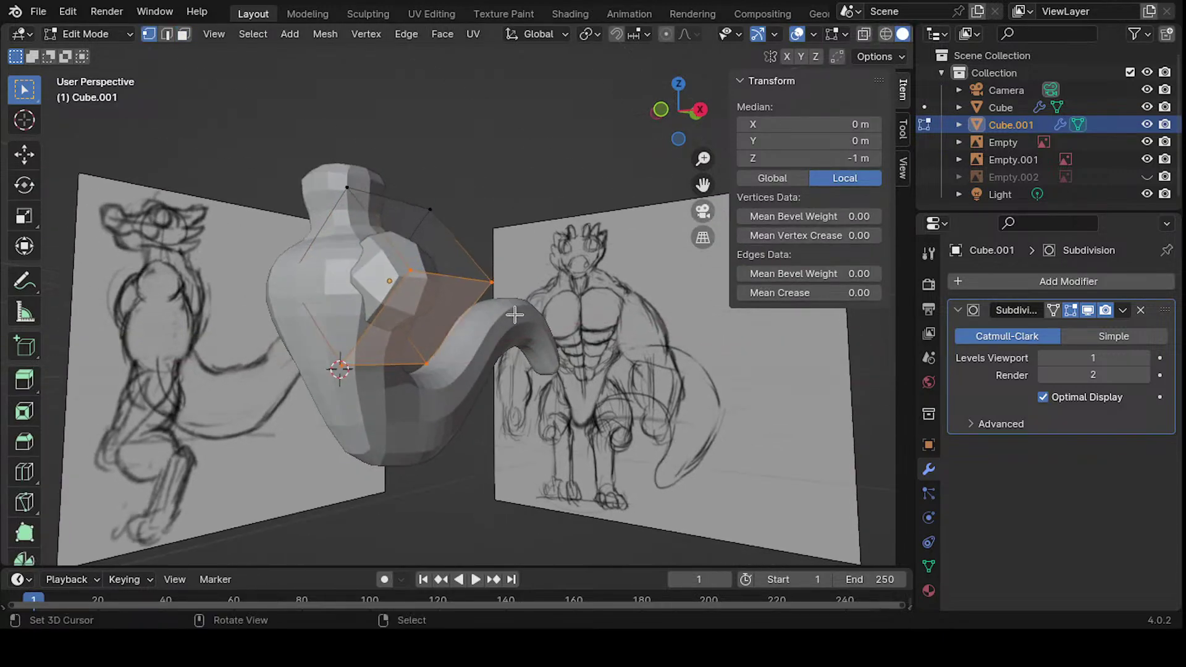
key("3")
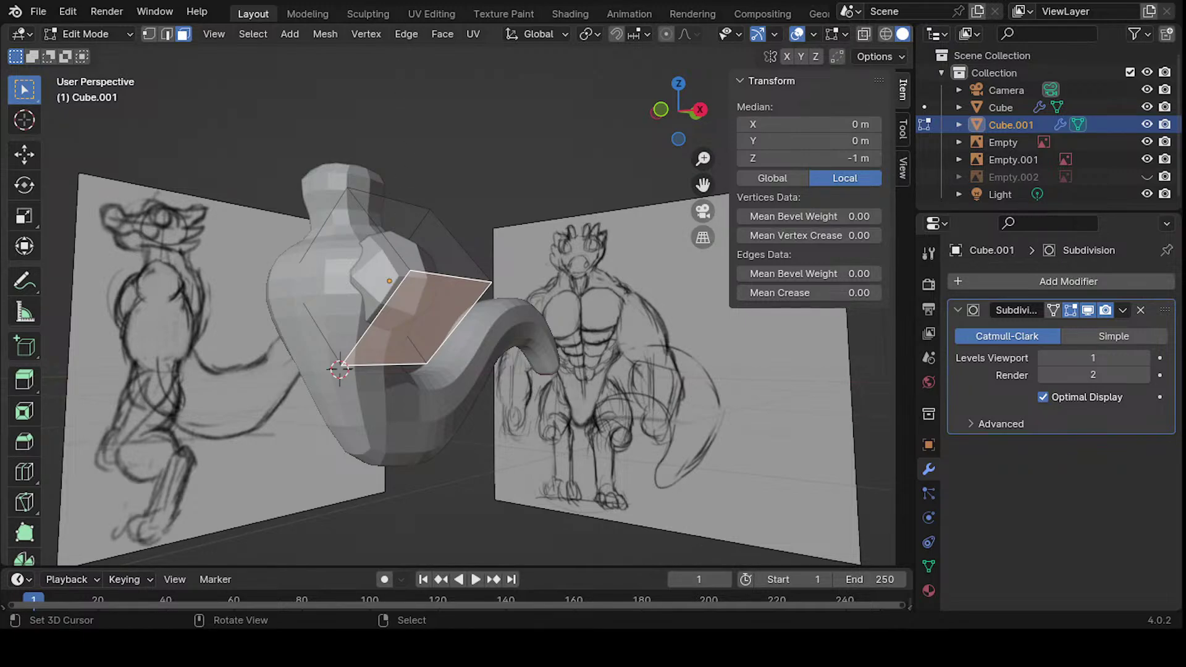
middle_click_drag(446, 193, 476, 237)
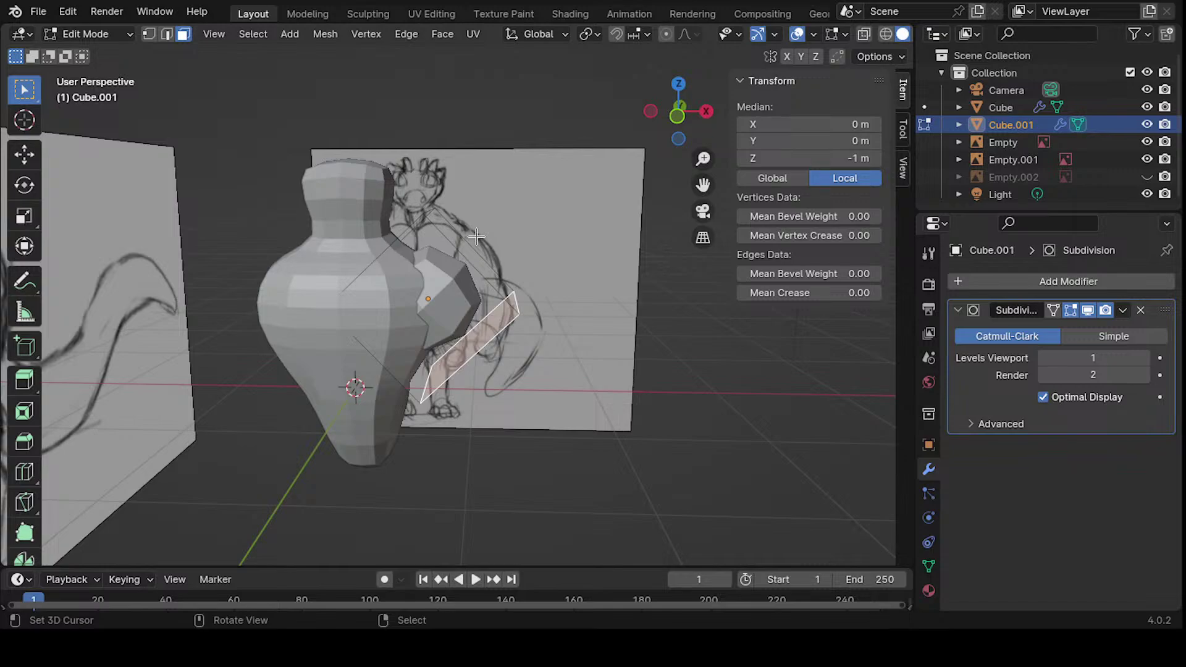
key("KP_1")
scroll(501, 247, "up", 3)
- Try to extrude the selected lower face along its normal, undo it, and cancel a free move of the face
key("g")
key("z")
key("z")
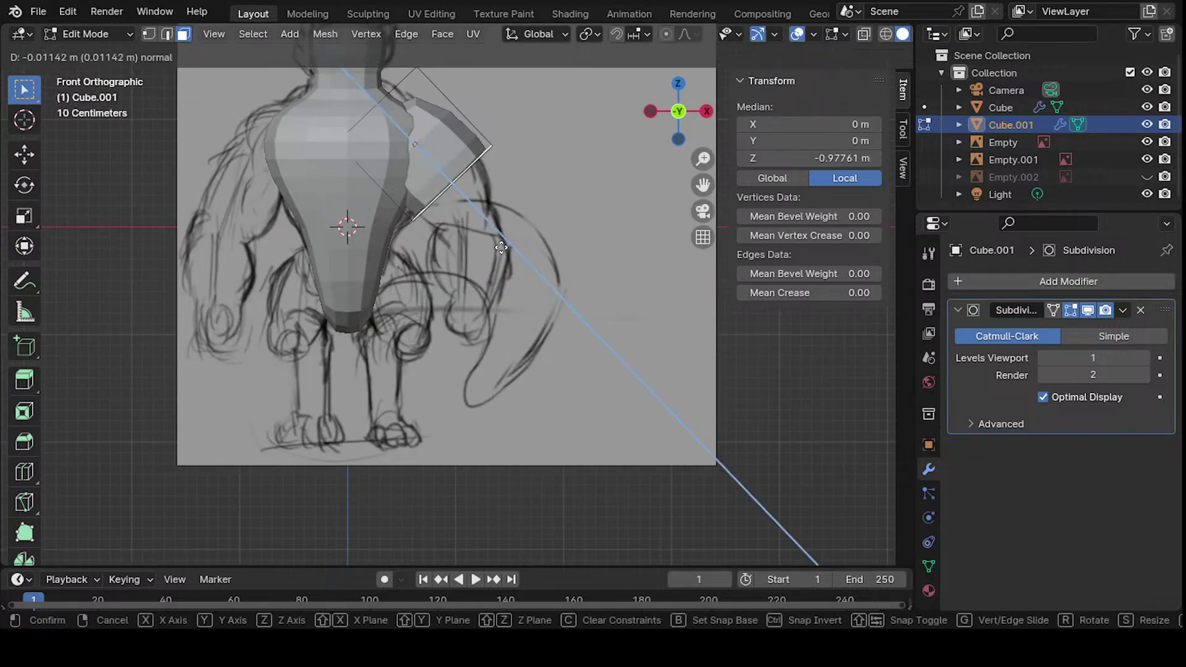
left_click(525, 262)
middle_click_drag(489, 162, 512, 265, "shift")
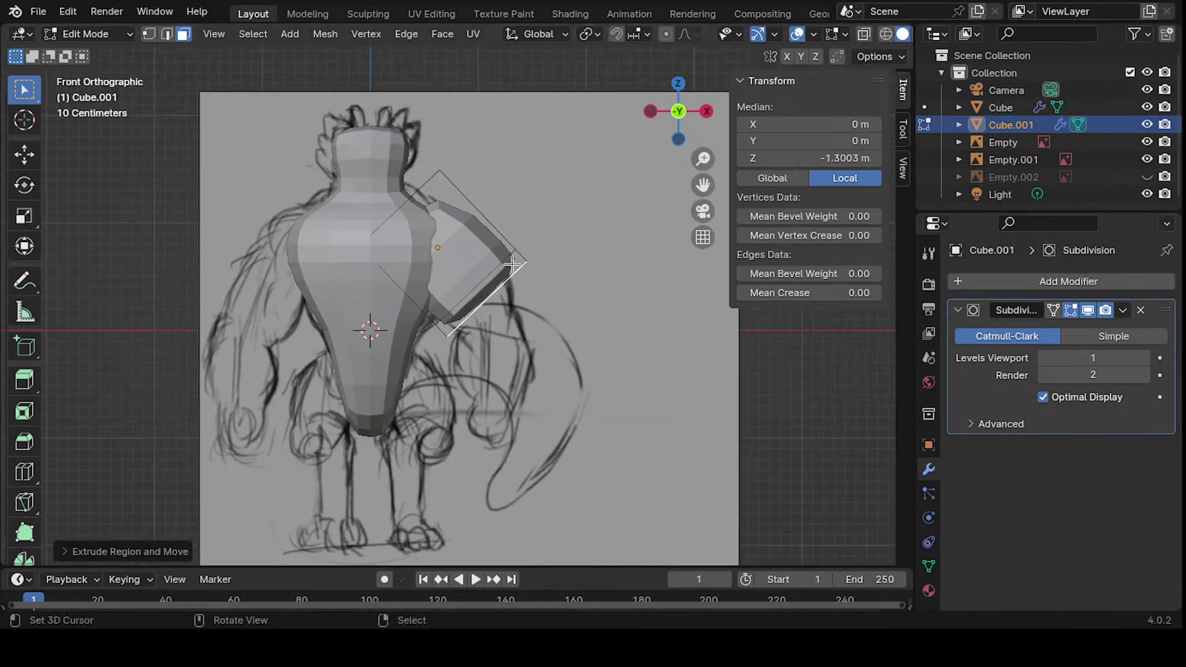
key("ctrl+z")
key("g")
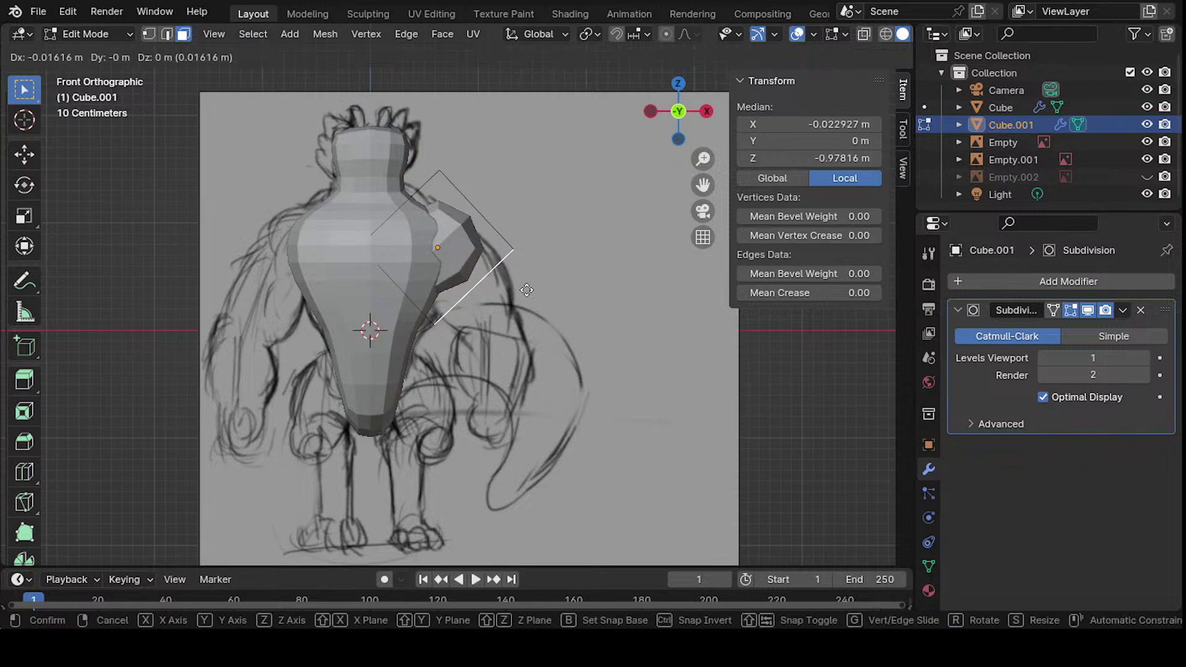
right_click(536, 277)
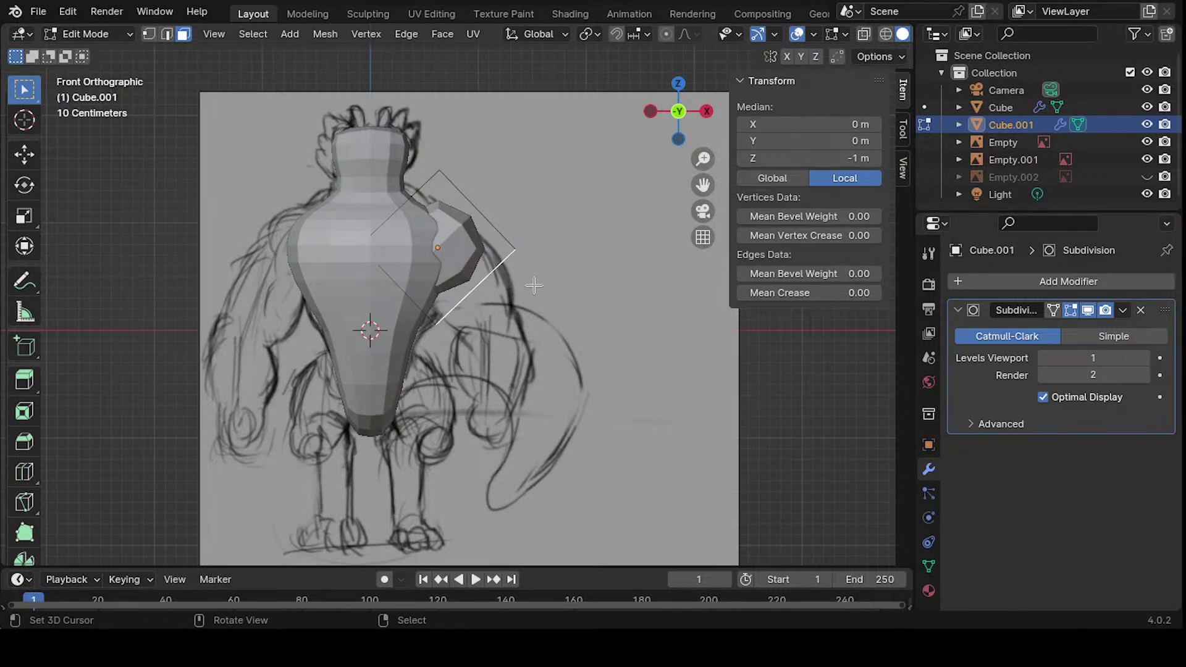
- Extrude the shoulder cube's lower face along its normal to local Z about -1.63 m and scale the new end face down
key("e")
left_click(548, 308)
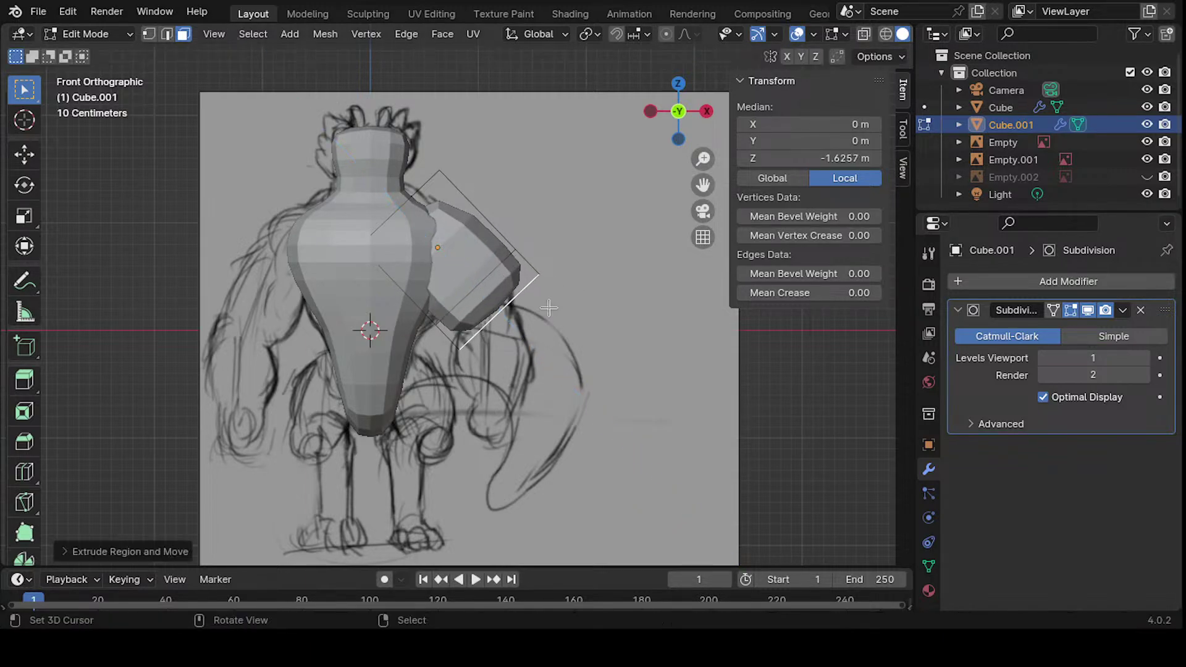
key("s")
left_click(565, 305)
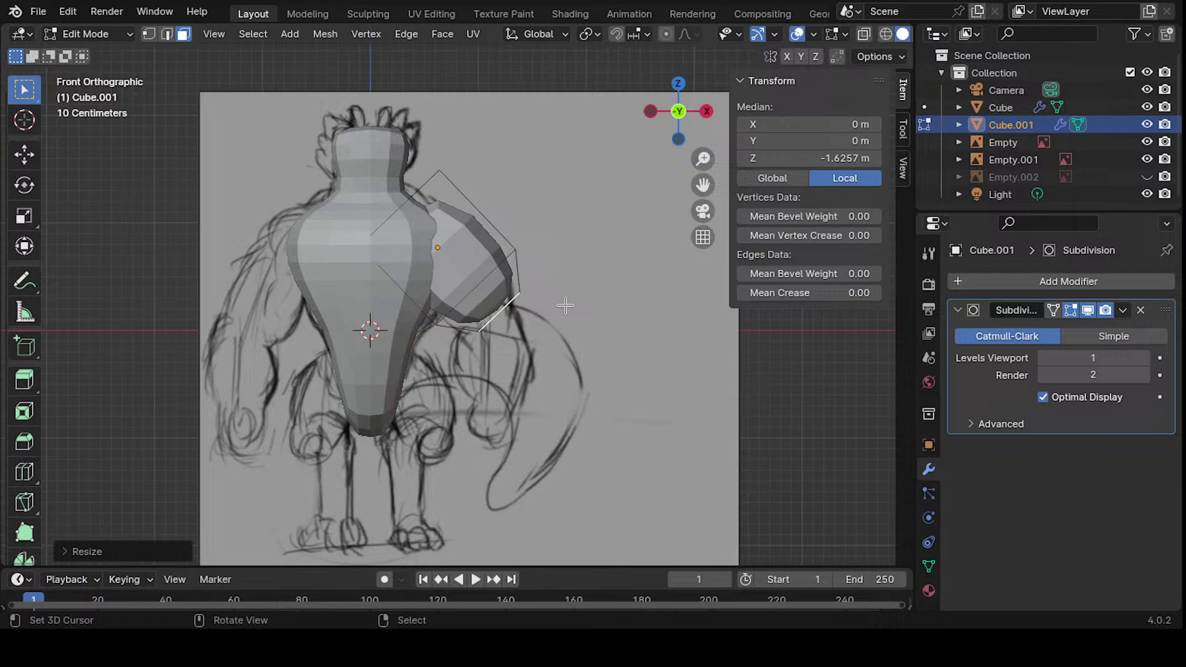
- Move the end face along the sketched upper arm to local X about -0.32 m and Z about -1.82 m
key("g")
left_click(547, 274)
middle_click_drag(547, 275, 566, 272)
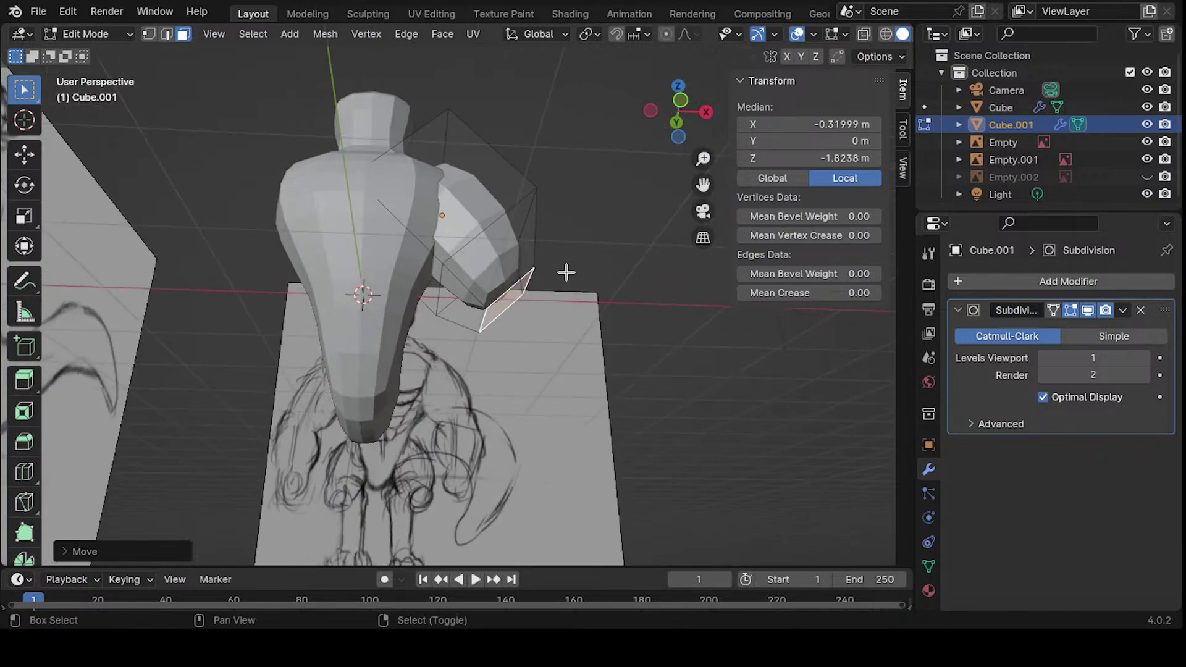
- Rotate the upper arm's end face nearly level in front view and extrude it down to local X about -0.81 m, Z about -2.66 m
key("KP_1")
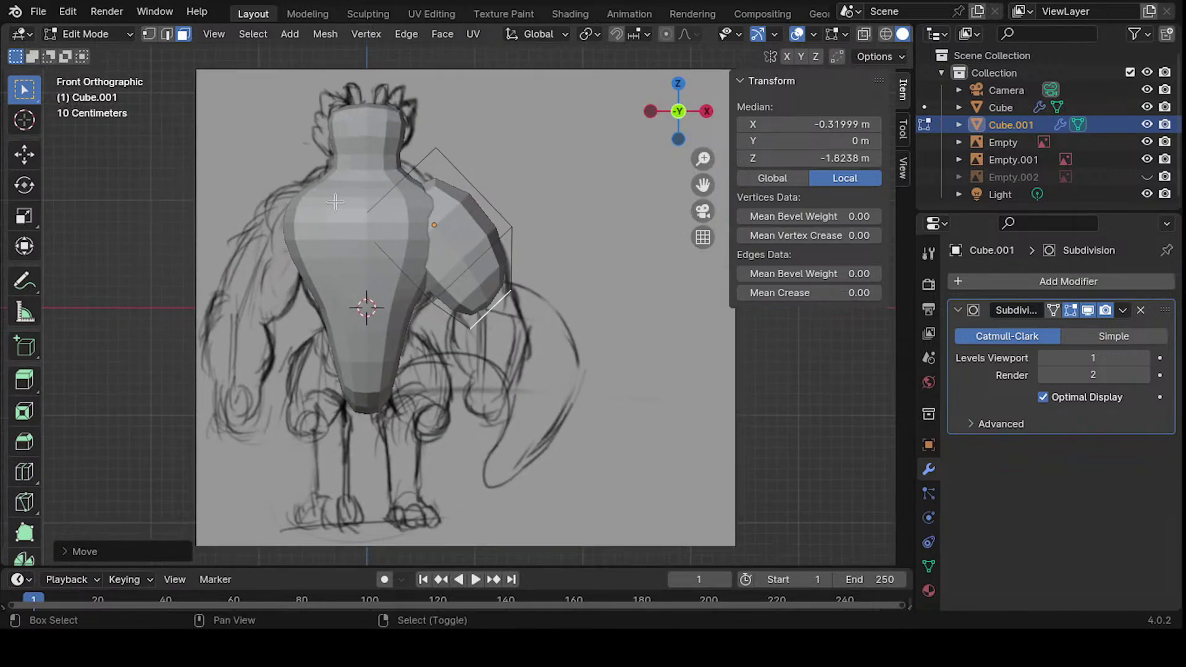
key("r")
left_click(584, 357)
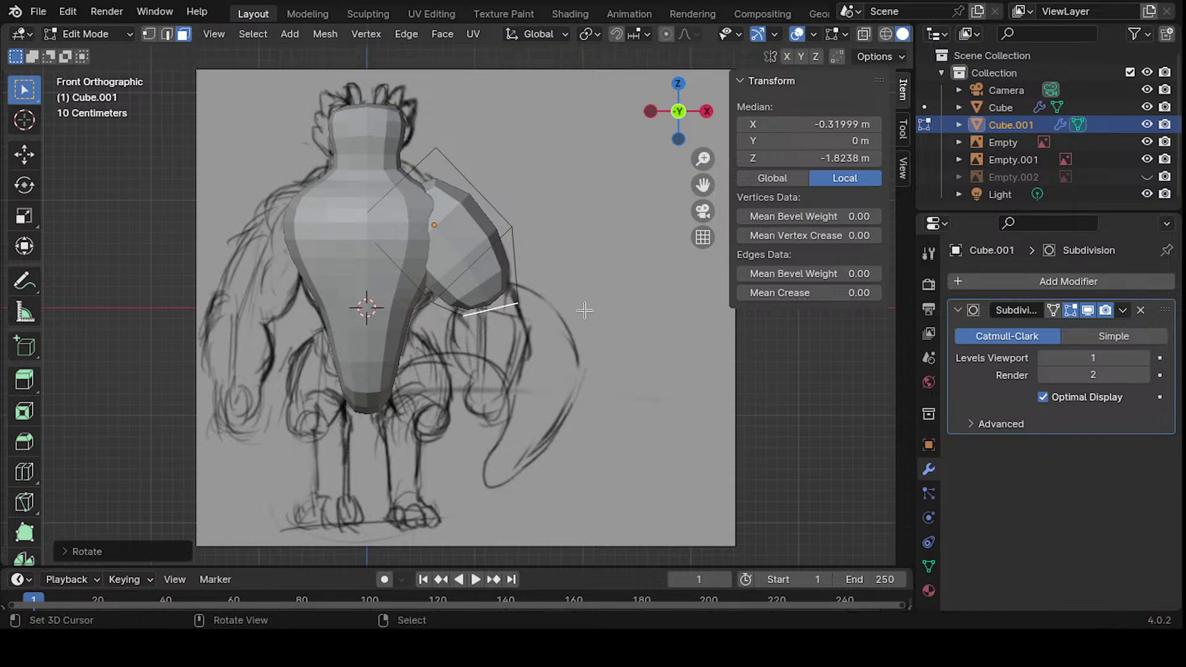
key("e")
left_click(582, 353)
middle_click_drag(559, 321, 573, 303)
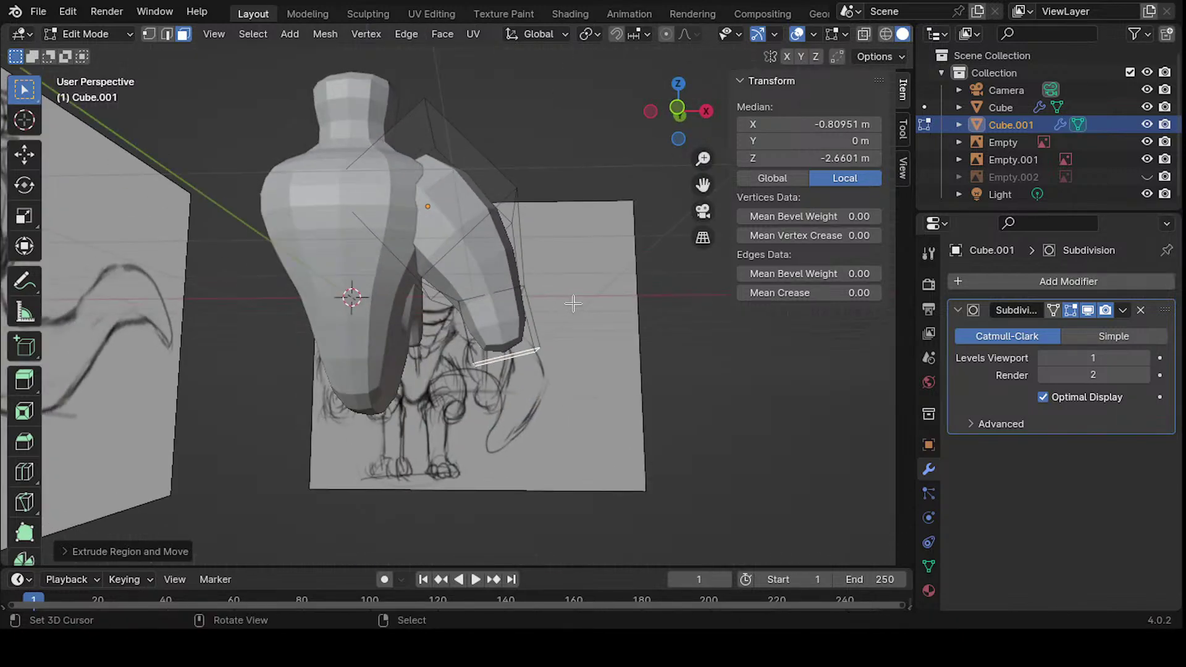
- Level the new end face and move it onto the sketched forearm at local X about -0.87 m, Z about -2.31 m
key("KP_1")
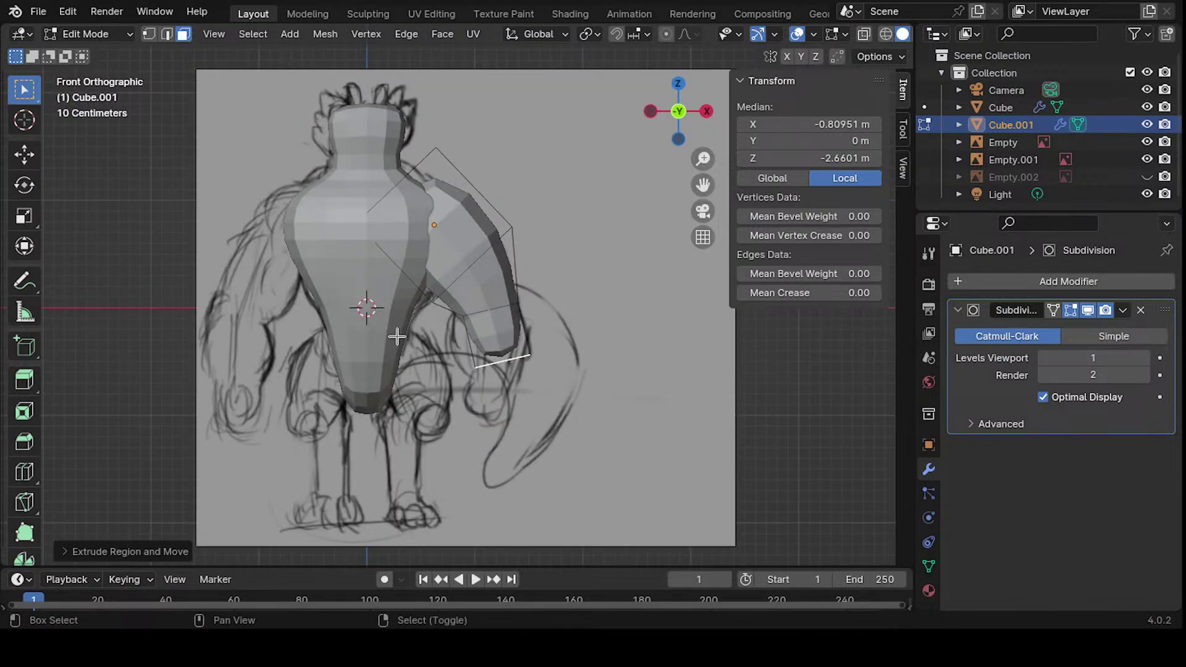
scroll(469, 344, "up", 2)
key("r")
left_click(546, 329)
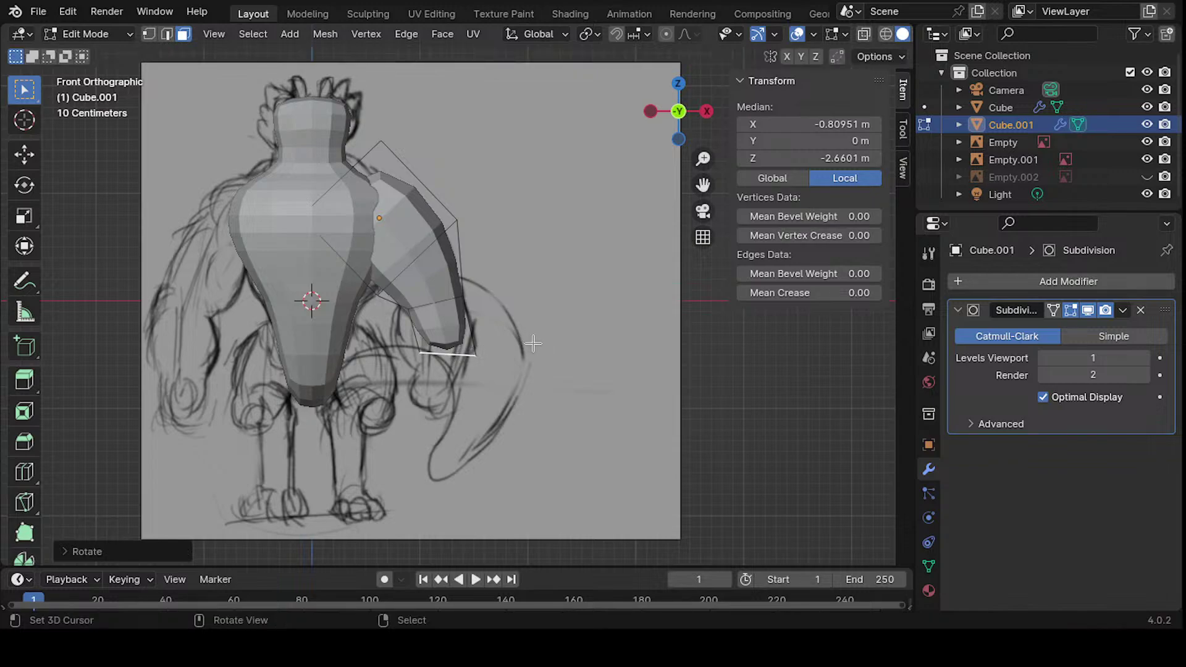
key("g")
left_click(535, 344)
- Scale the mid-forearm face up to widen the forearm and move it to local X about -0.97 m, Z about -2.35 m
key("s")
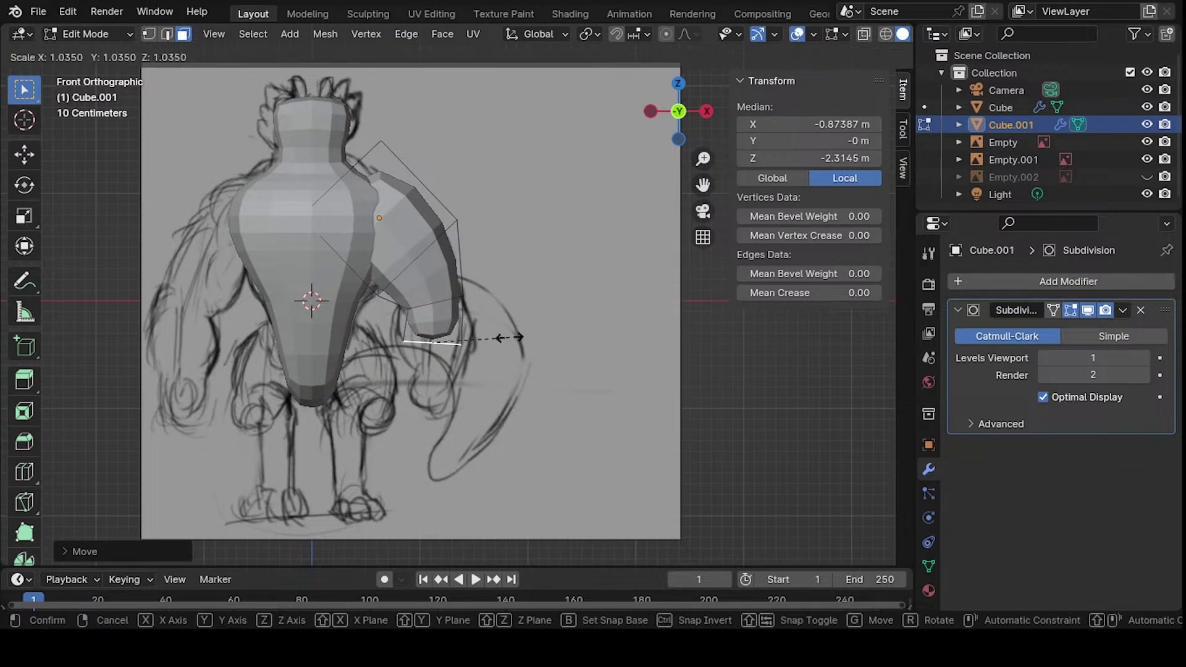
left_click(491, 339)
key("g")
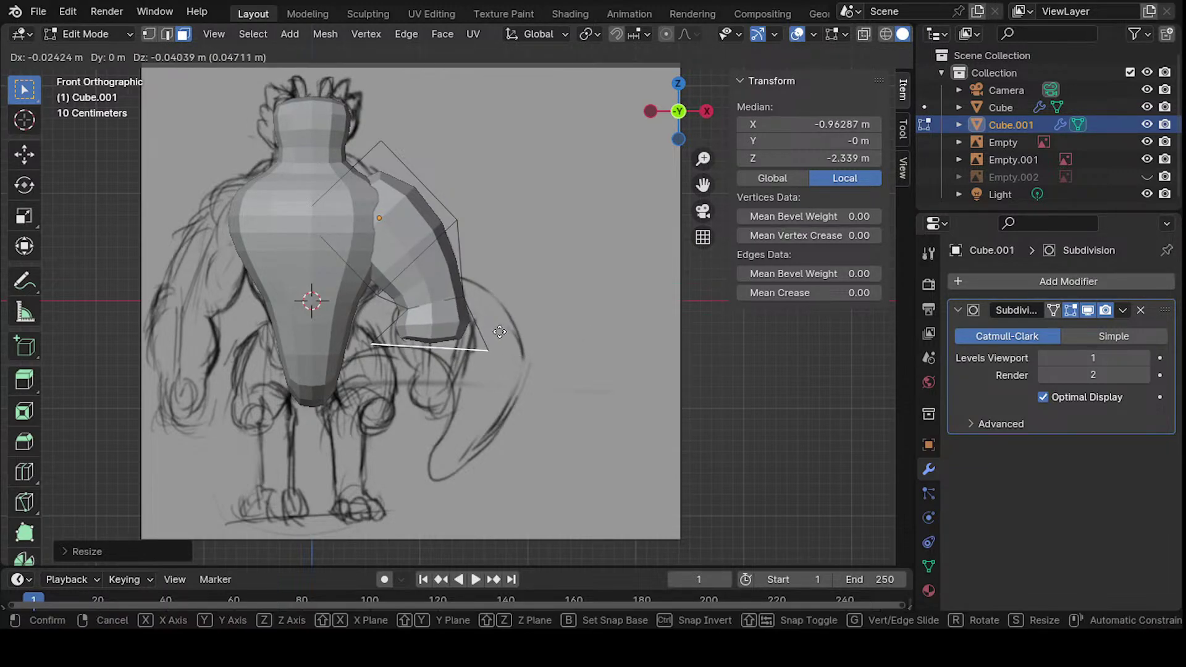
left_click(501, 328)
key("g")
left_click(515, 328)
middle_click_drag(514, 329, 516, 294, "shift")
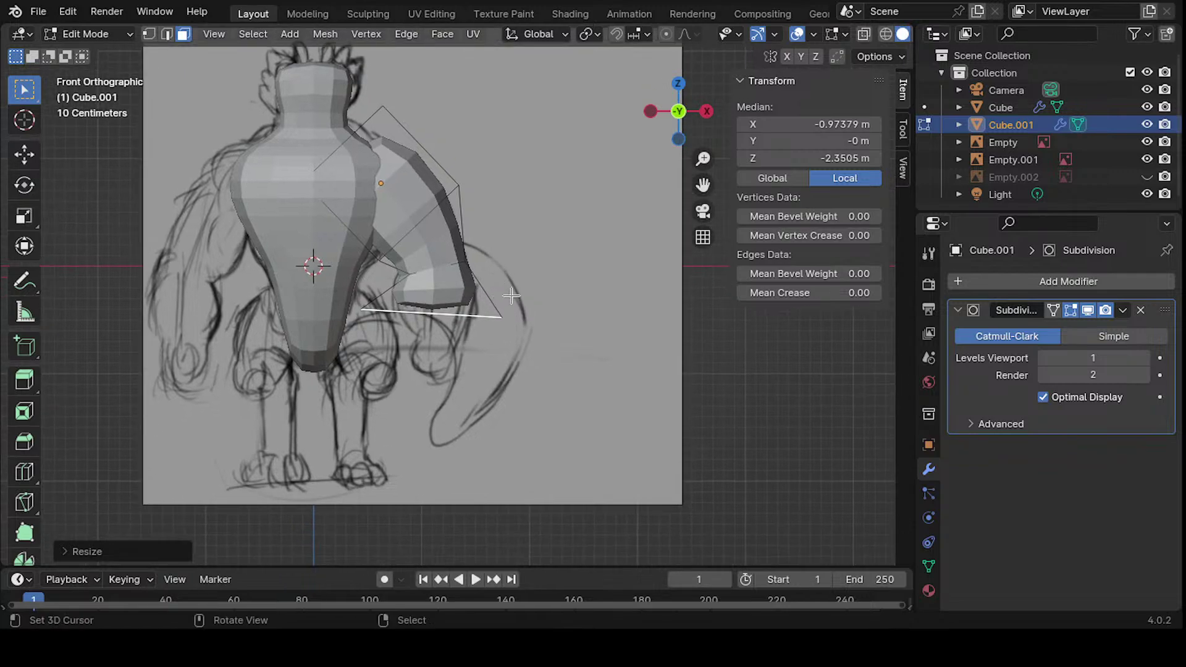
- Extrude the forearm face down to the wrist, scale it to about half size, and move it to local X about -1.53 m, Z about -3.07 m
key("e")
left_click(518, 343)
key("s")
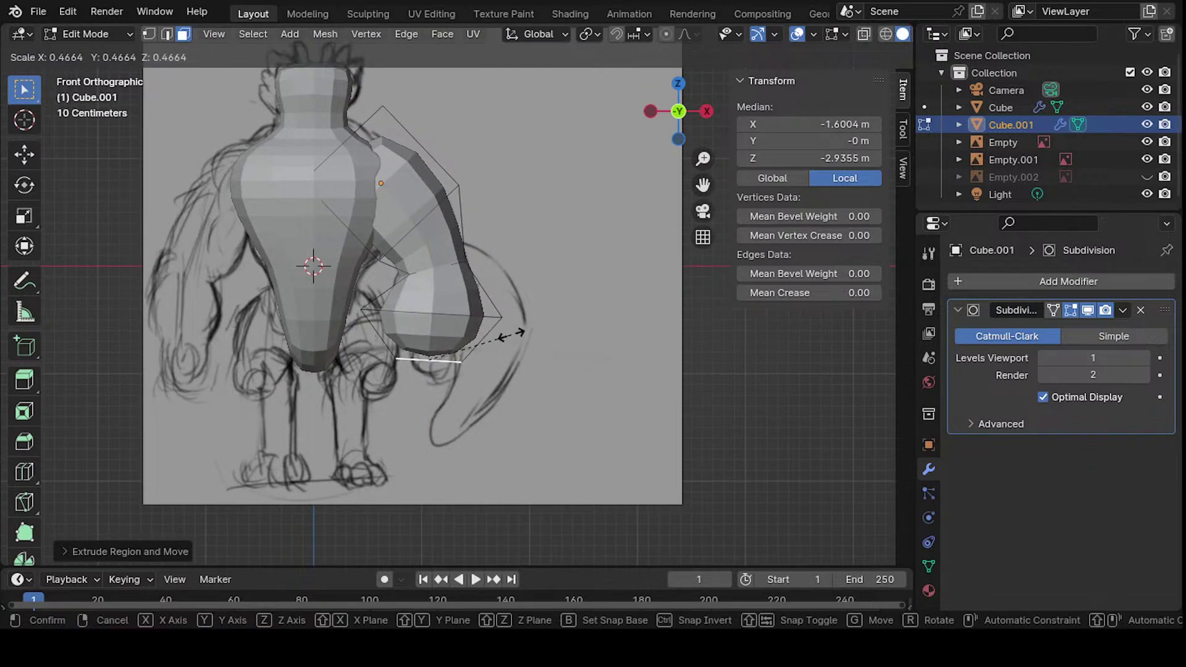
left_click(519, 327)
middle_click_drag(488, 333, 496, 301, "shift")
key("g")
left_click(509, 302)
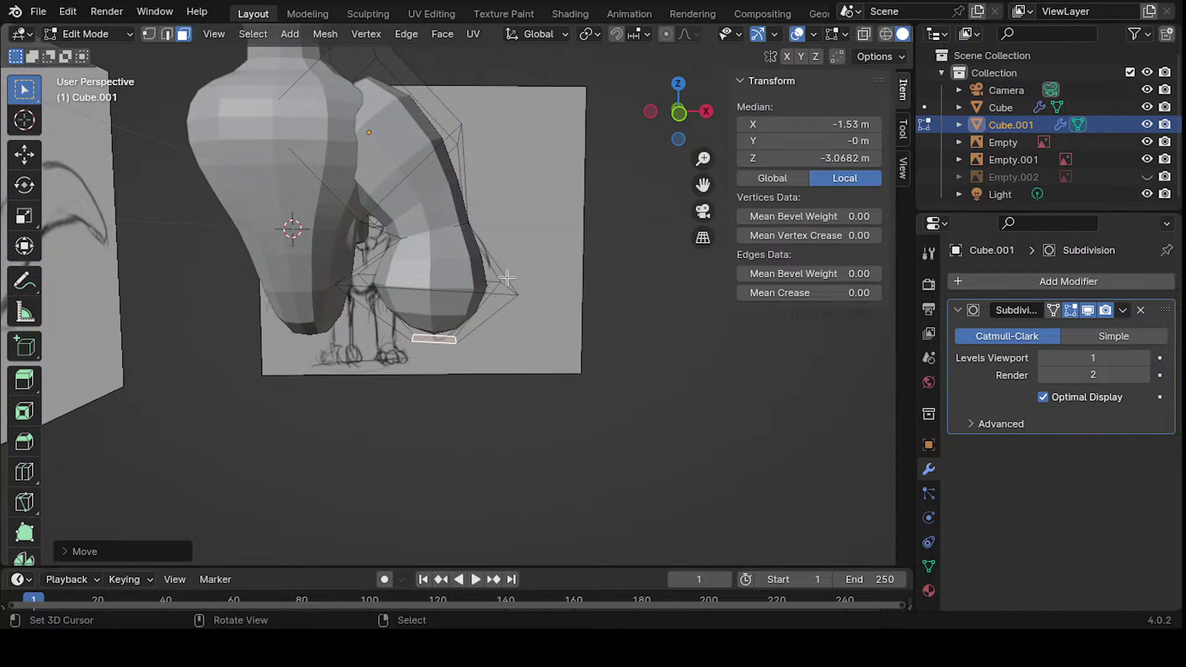
- In front view with vertex selection and X-ray on, move both inner mid-forearm vertices outward to the sketched forearm outline
key("KP_1")
key("1")
left_click(358, 272)
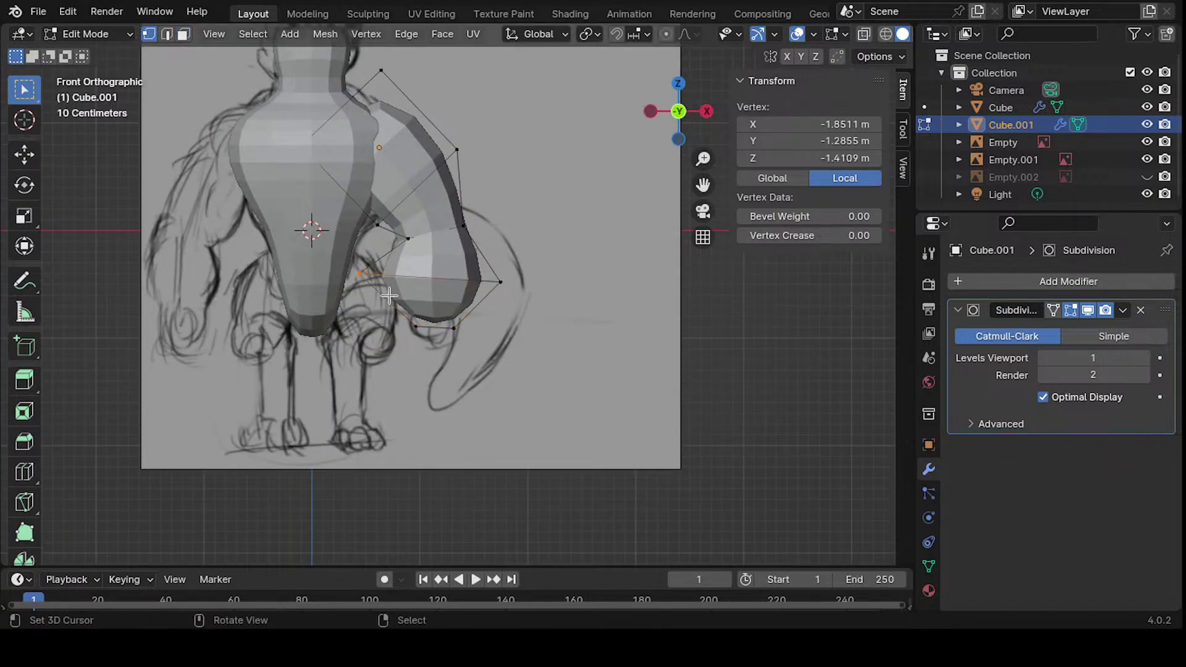
key("g")
left_click(399, 274)
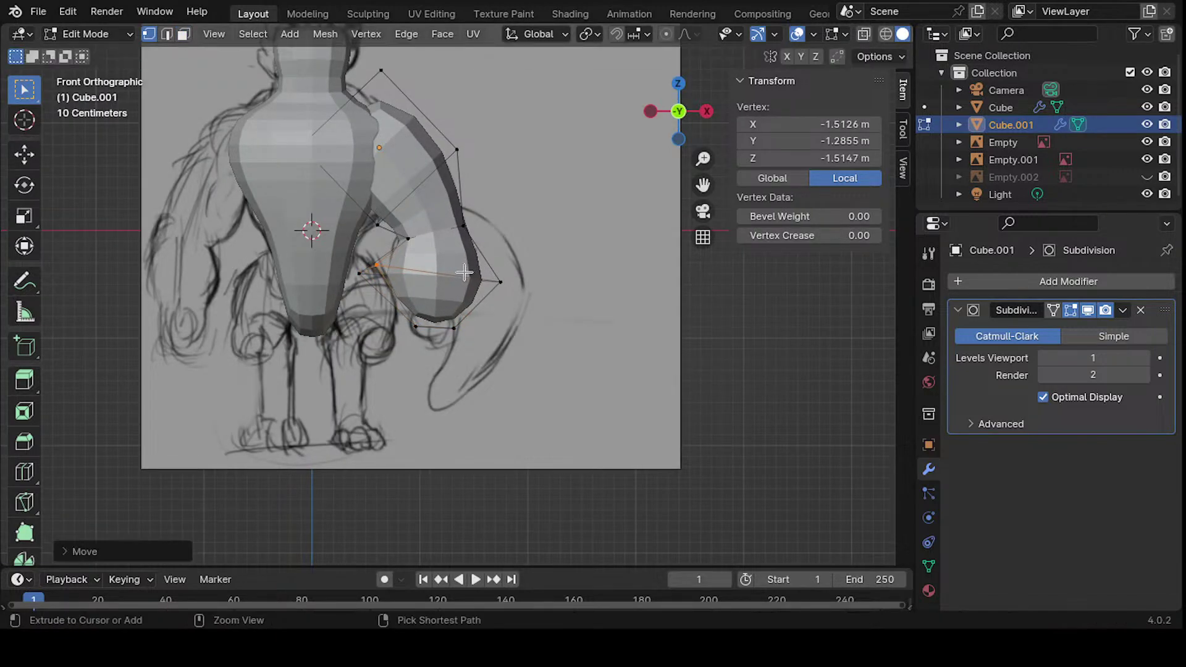
key("alt+z")
left_click_drag(347, 260, 372, 287)
key("g")
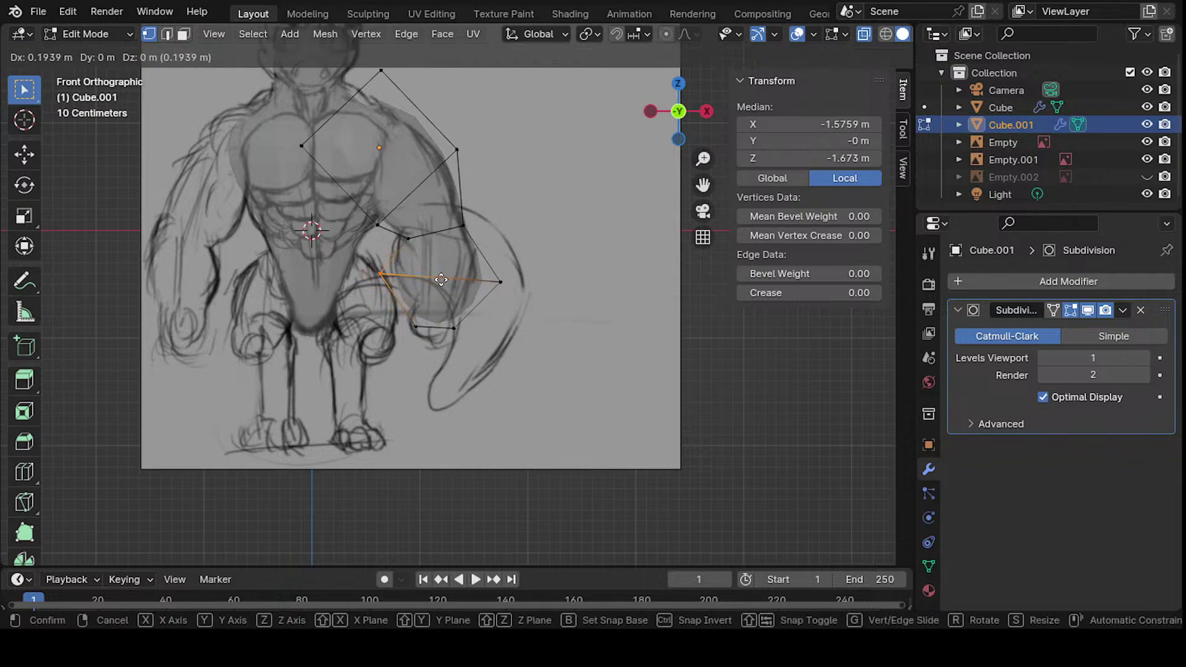
left_click(446, 274)
- Select both outer mid-forearm vertices and move them inward and slightly up toward the sketched outer forearm edge
left_click_drag(489, 270, 512, 293)
key("g")
left_click(495, 271)
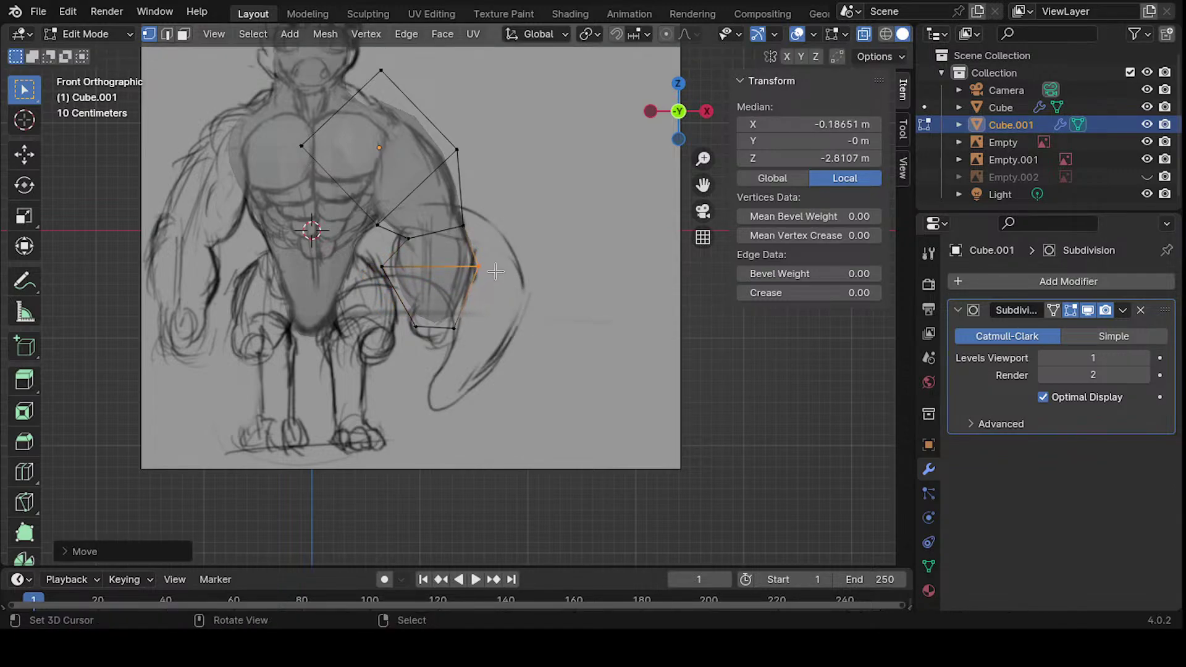
key("g")
left_click(491, 276)
- Fit the elbow to the sketch by moving its outer vertices slightly inward and its inner vertices to local X about -0.82 m, Z about -1.49 m
left_click_drag(451, 216, 471, 235)
key("g")
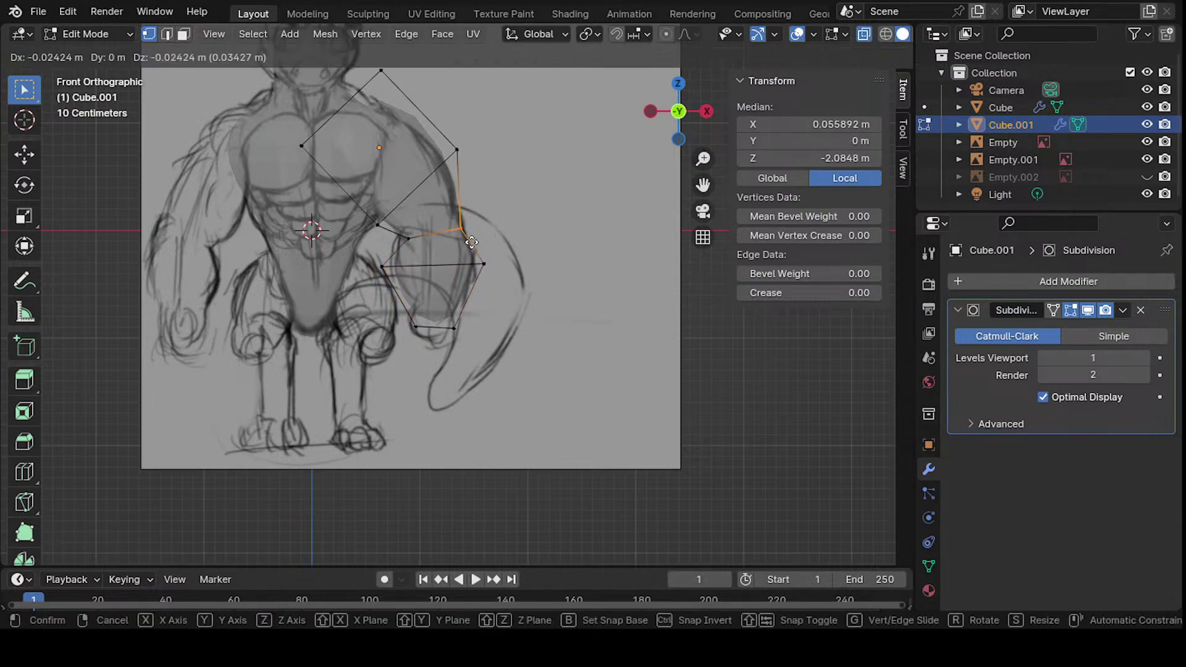
left_click(465, 236)
left_click(408, 243)
key("g")
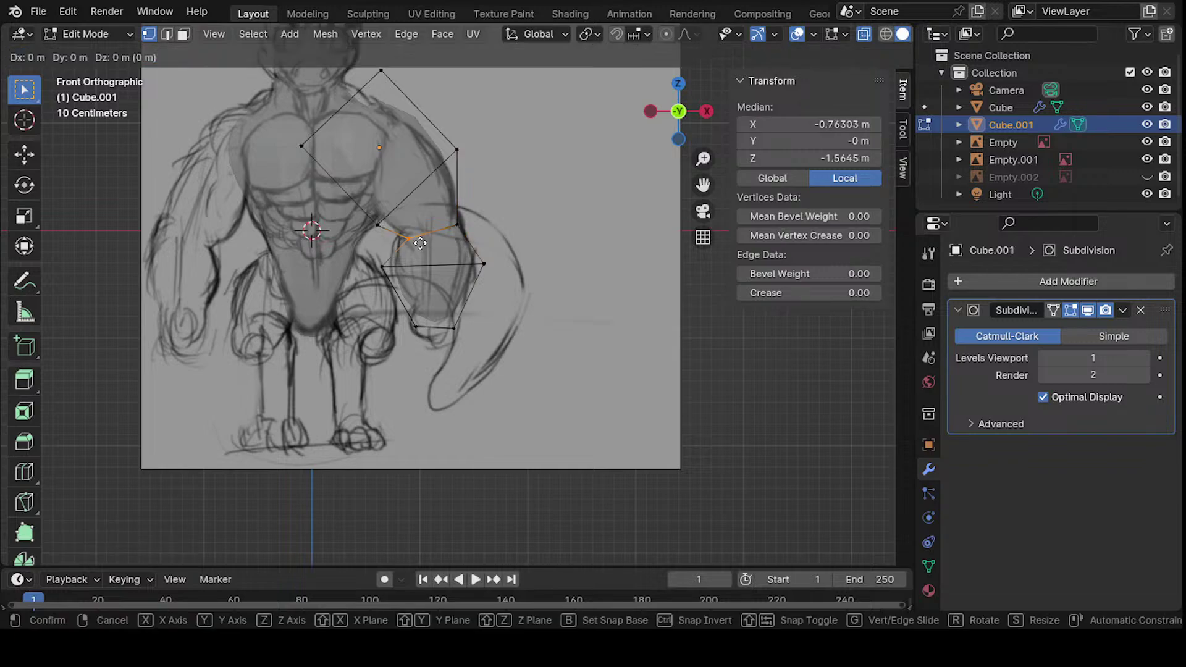
left_click(411, 242)
mouse_move(411, 242)
middle_mouse_down()
mouse_move(397, 214)
mouse_move(358, 266)
middle_mouse_up()
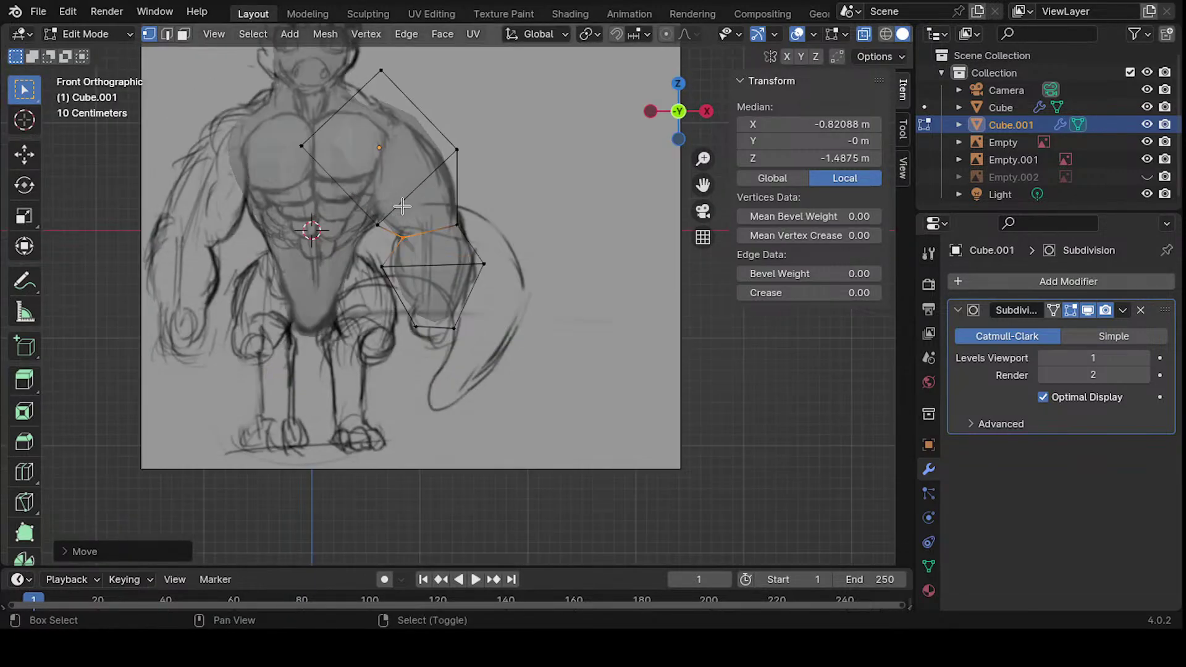
- Adjust the armpit vertices and the outer upper-arm vertices to follow the sketched upper arm
scroll(350, 274, "up", 2)
left_click(352, 272)
key("g")
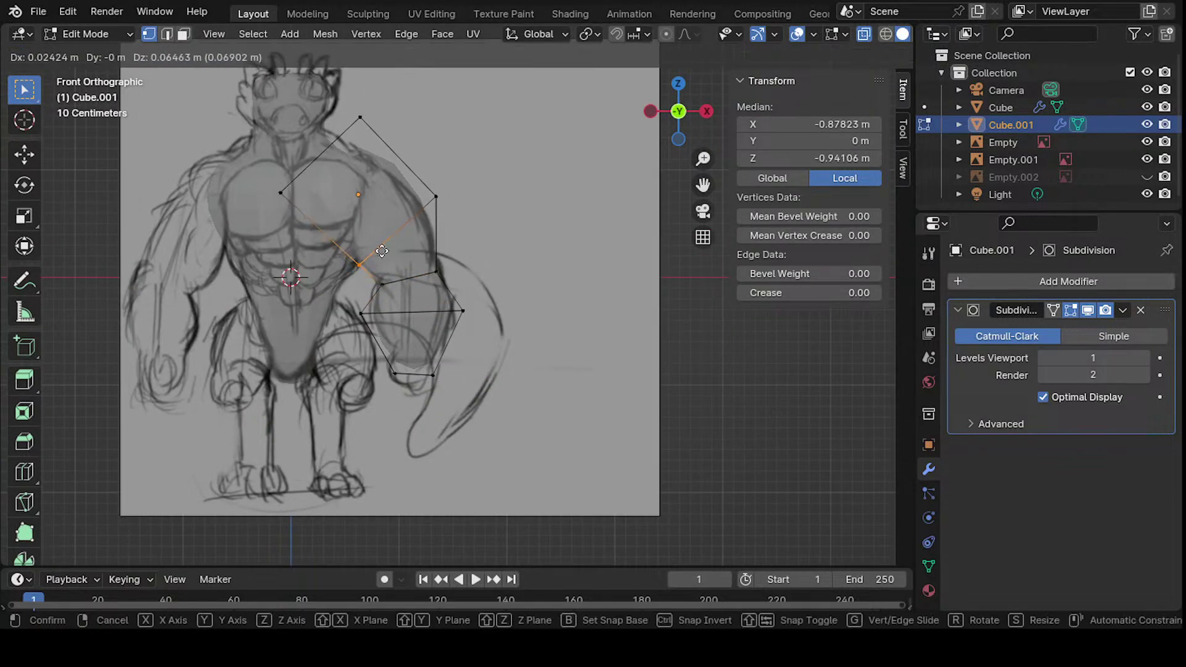
left_click(371, 257)
middle_click_drag(455, 187, 444, 207, "shift")
left_click(426, 217)
key("g")
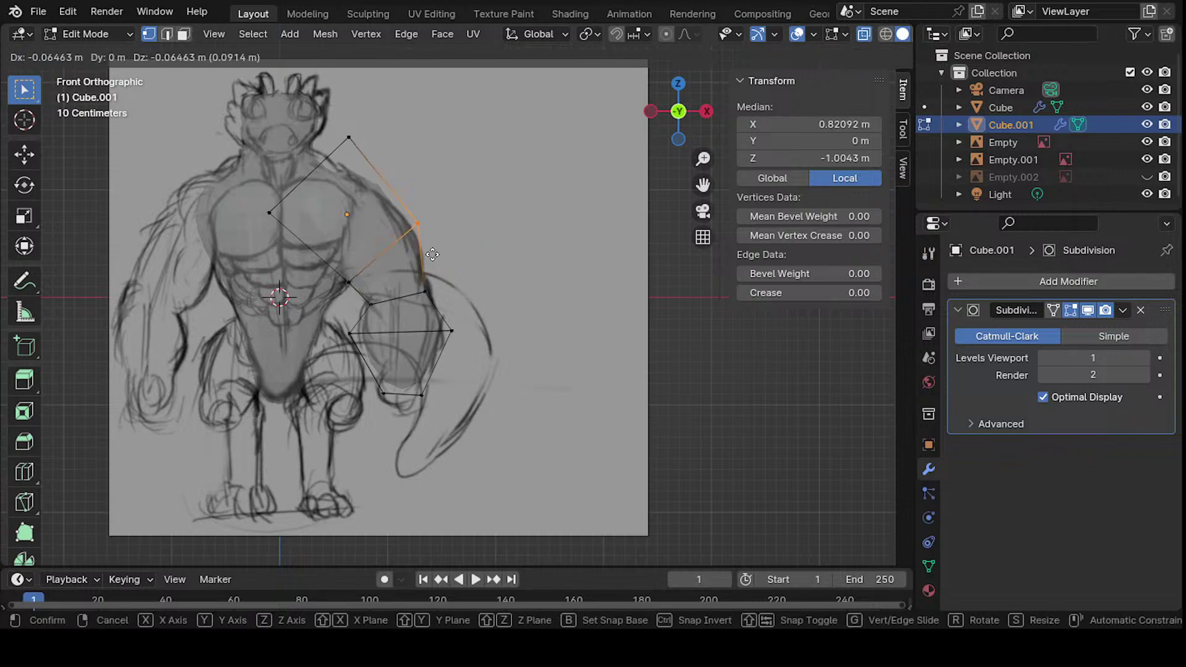
left_click(446, 256)
- Lower the top shoulder vertices to local X about 0.93 m, Z about 0.83 m to follow the sketched shoulder
left_click(349, 137)
key("g")
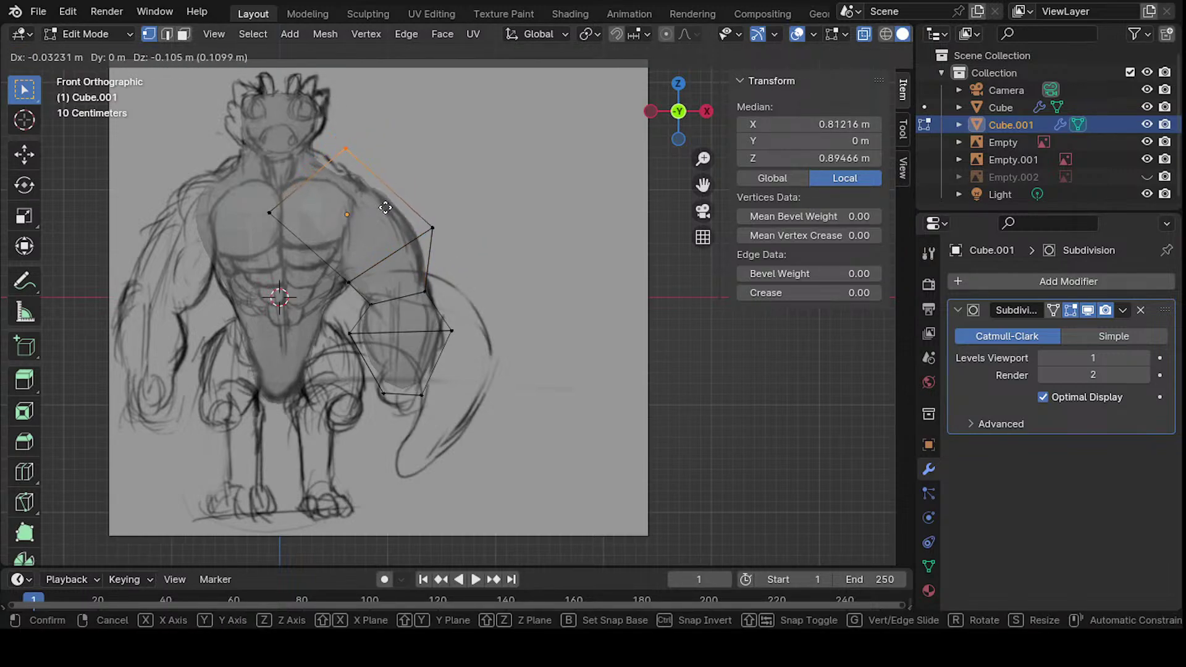
left_click(393, 205)
middle_click_drag(393, 205, 390, 148, "shift")
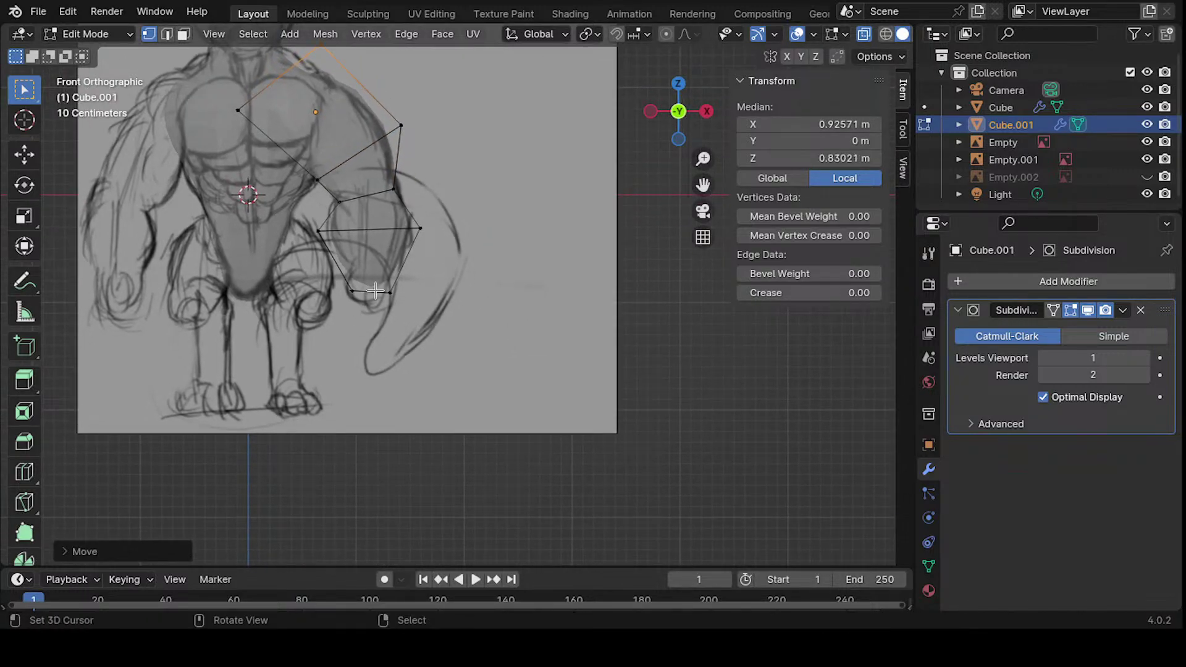
middle_click_drag(446, 245, 469, 179, "shift")
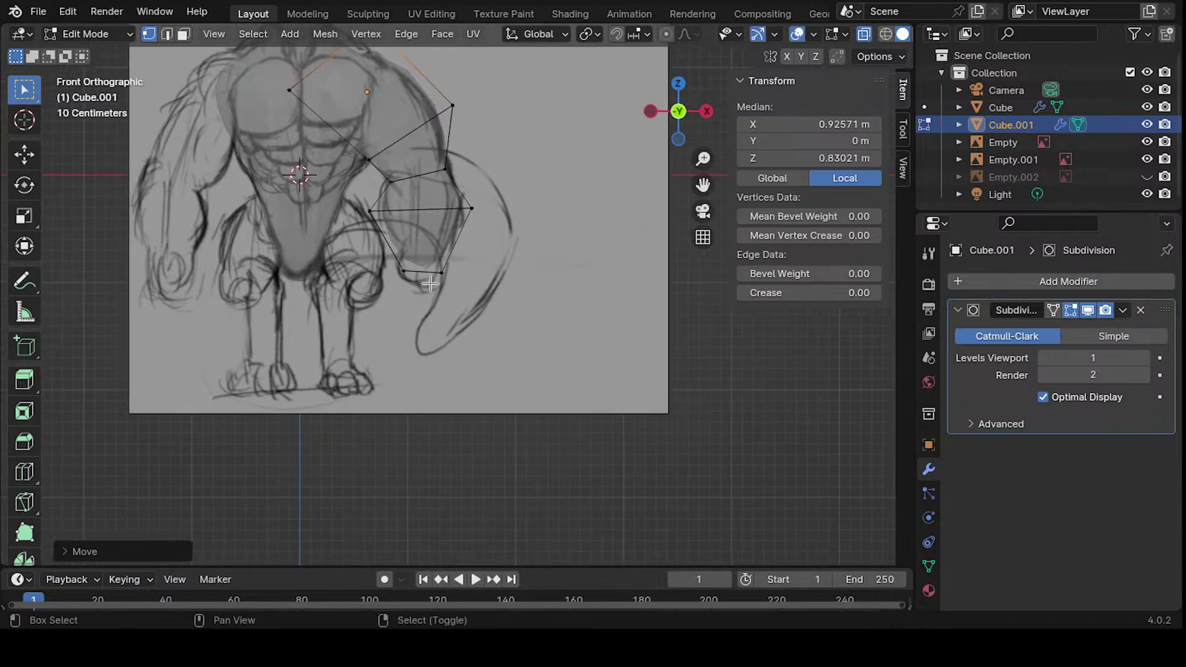
- Move the outer wrist vertices to local X about -1.28 m, Z about -3.24 m, and the inner ones to X about -1.62 m, Z about -2.73 m
left_click(442, 274)
key("g")
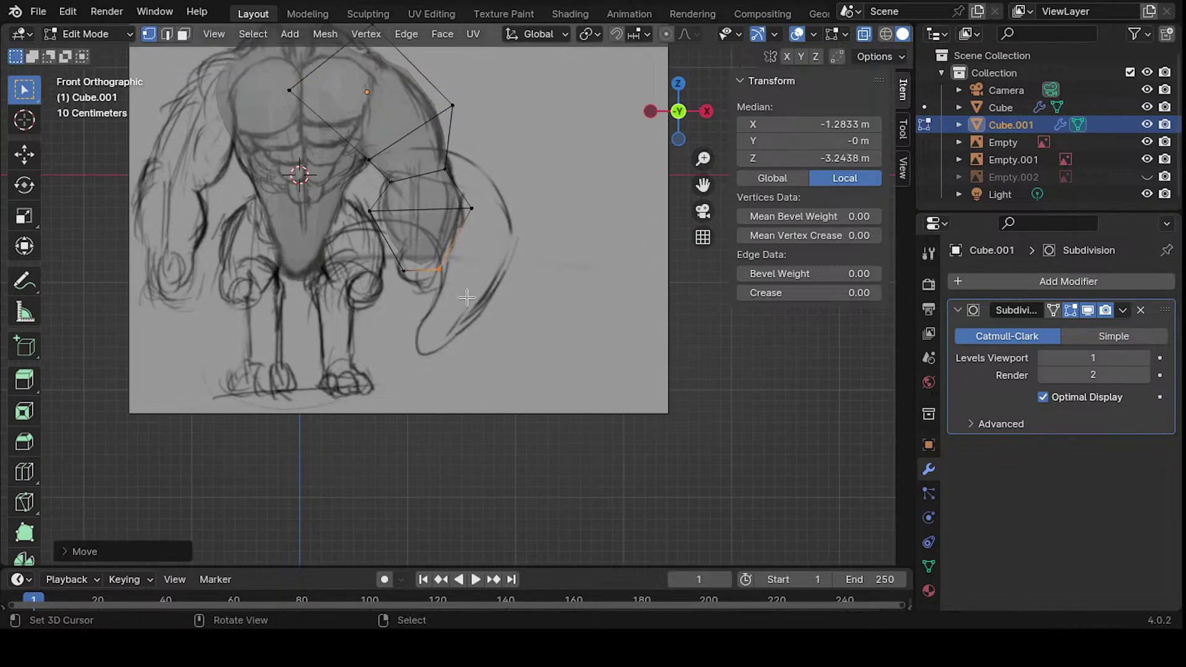
left_click(467, 301)
left_click(408, 278)
key("g")
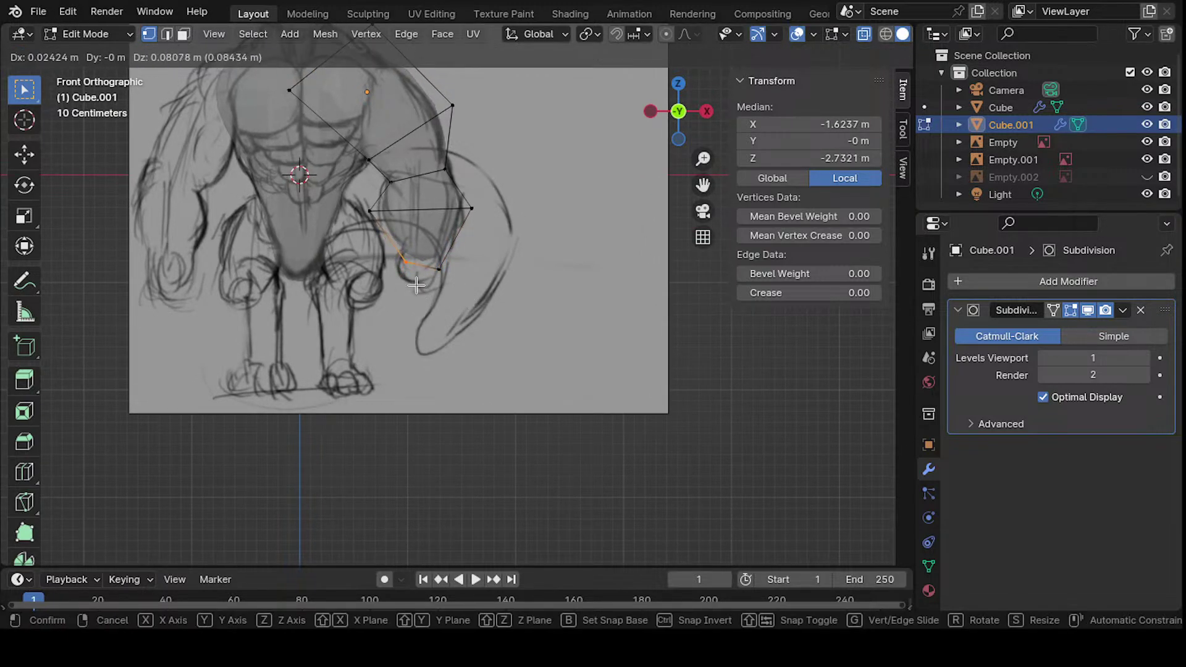
left_click(416, 285)
middle_click_drag(474, 273, 459, 252, "shift")
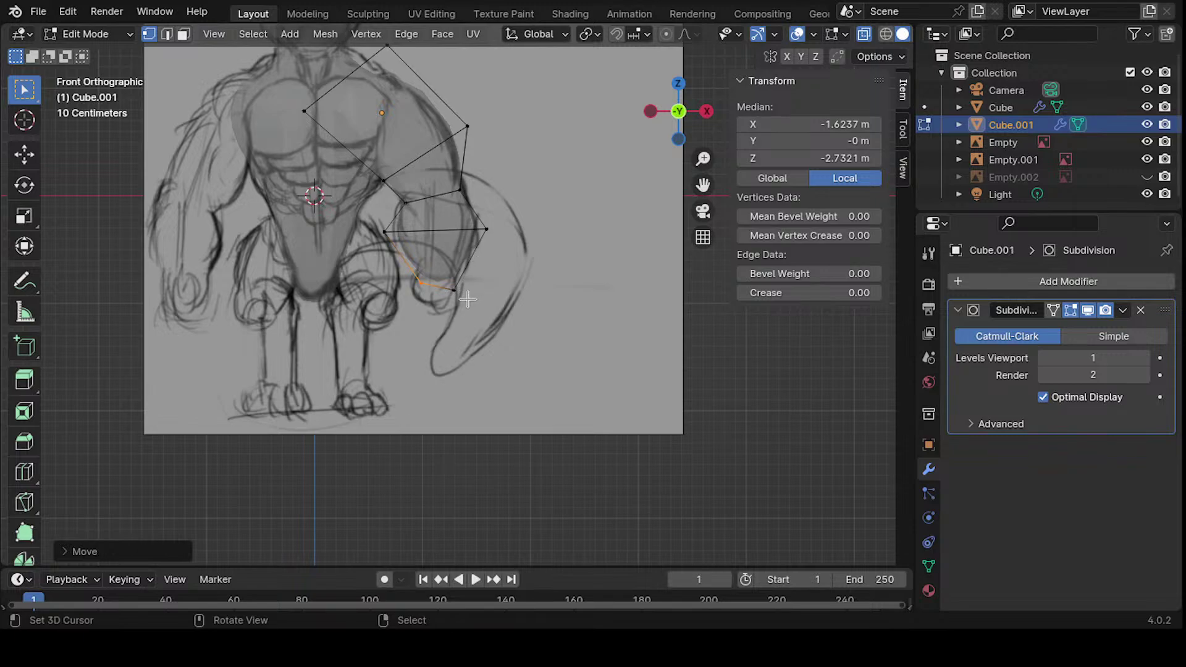
- Turn X-ray off, deselect everything, and examine the arm's shape against the torso from several angles
key("Tab")
middle_click_drag(513, 225, 443, 289)
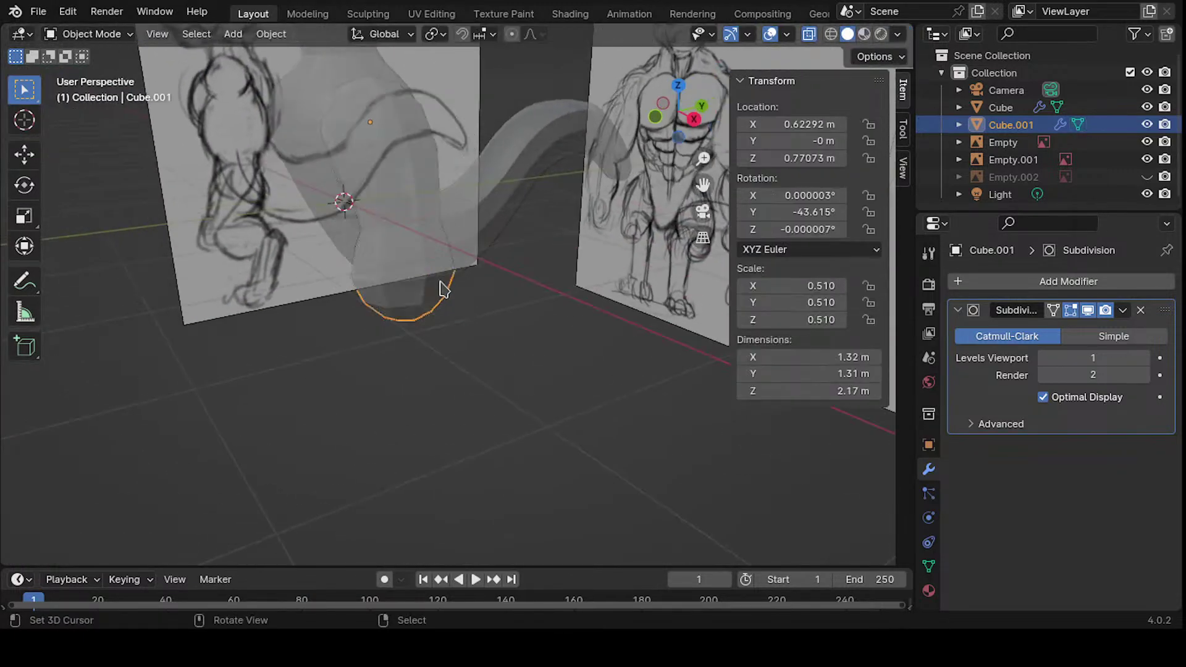
key("Tab")
scroll(544, 312, "up", 3)
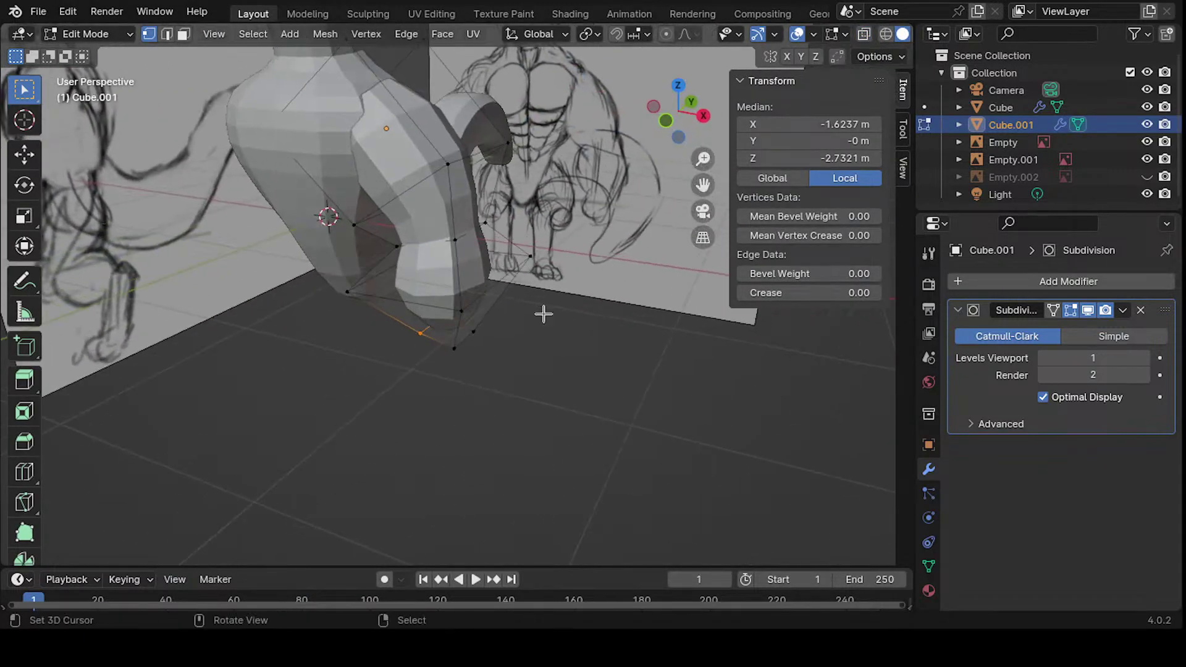
key("alt+a")
scroll(574, 401, "down", 5)
middle_click_drag(573, 401, 446, 245)
key("Tab")
left_click(554, 280)
- Reopen the arm for editing, select its upper shoulder face in face mode, and scale that face down
scroll(468, 247, "up", 2)
left_click(468, 248)
key("Tab")
key("3")
left_click(446, 245)
key("s")
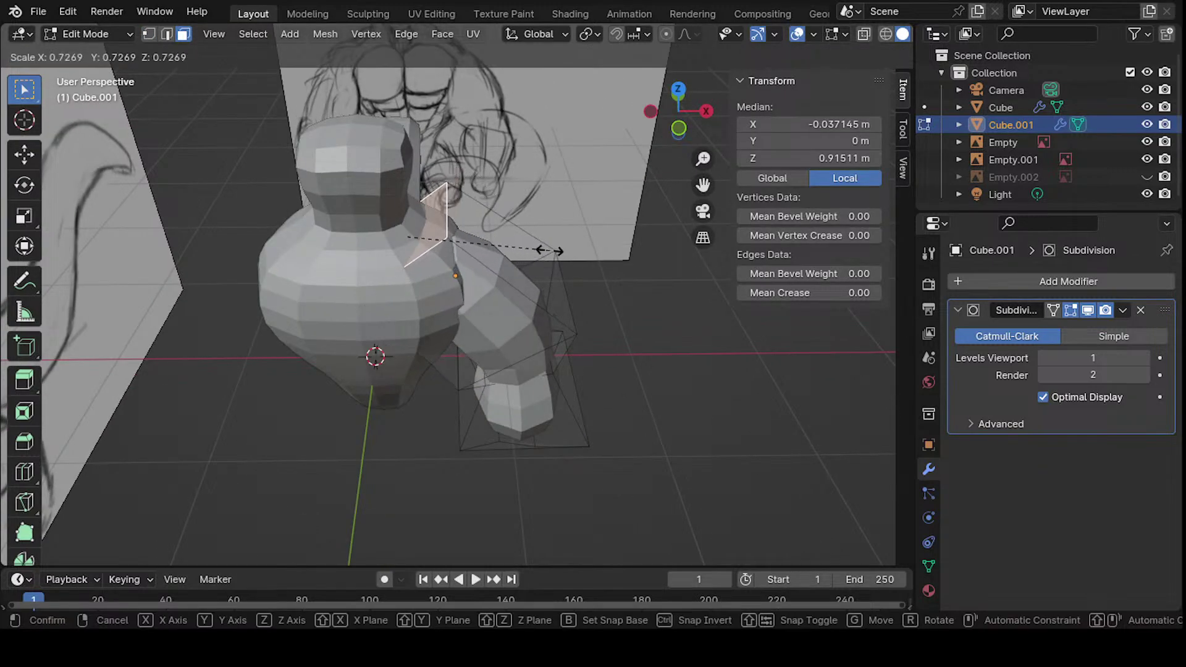
left_click(539, 248)
middle_click_drag(539, 247, 532, 250)
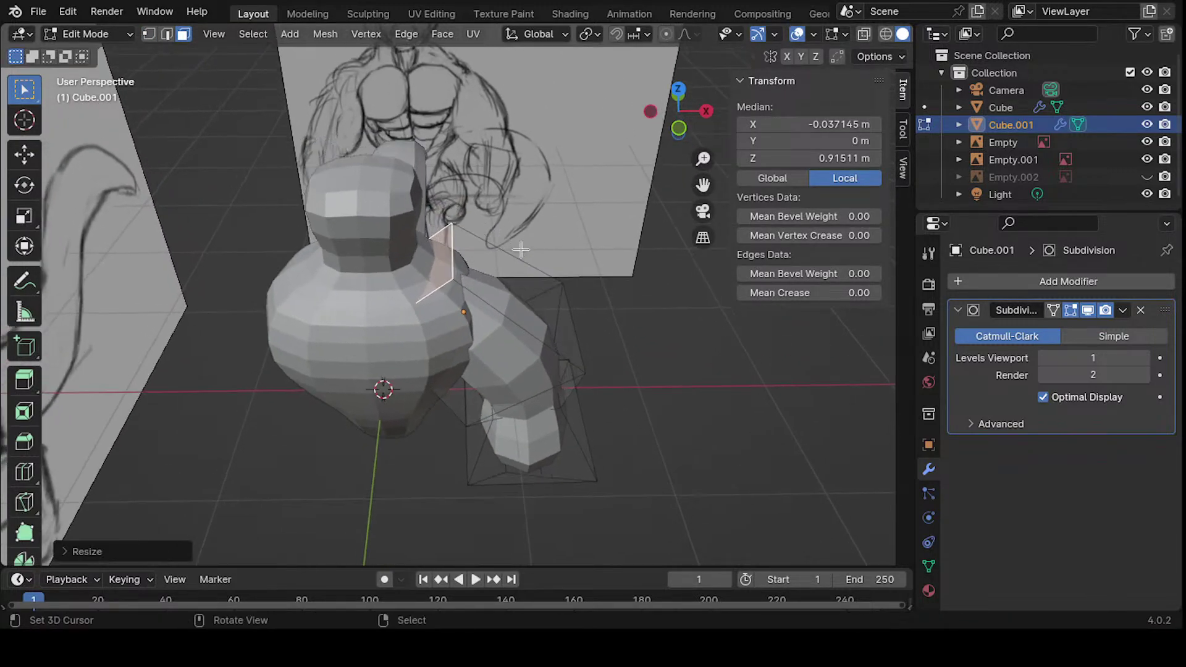
- Move the arm's upper shoulder face outward and down in front view to match the sketched shoulder slope
key("g")
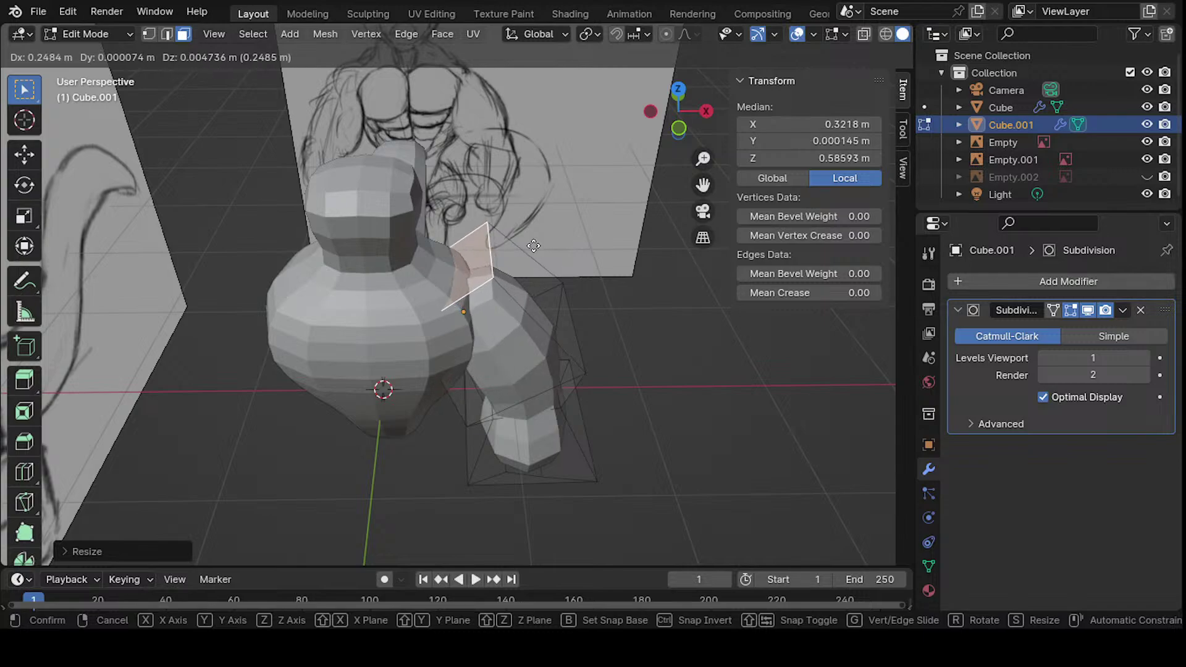
left_click(514, 241)
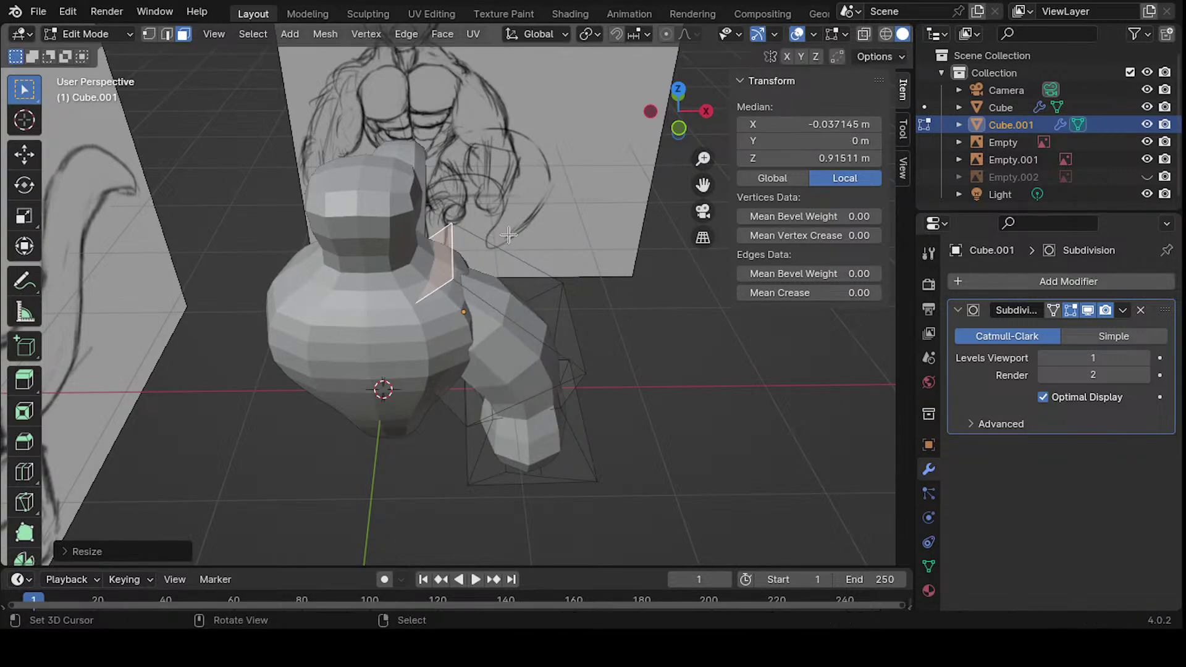
key("KP_1")
key("g")
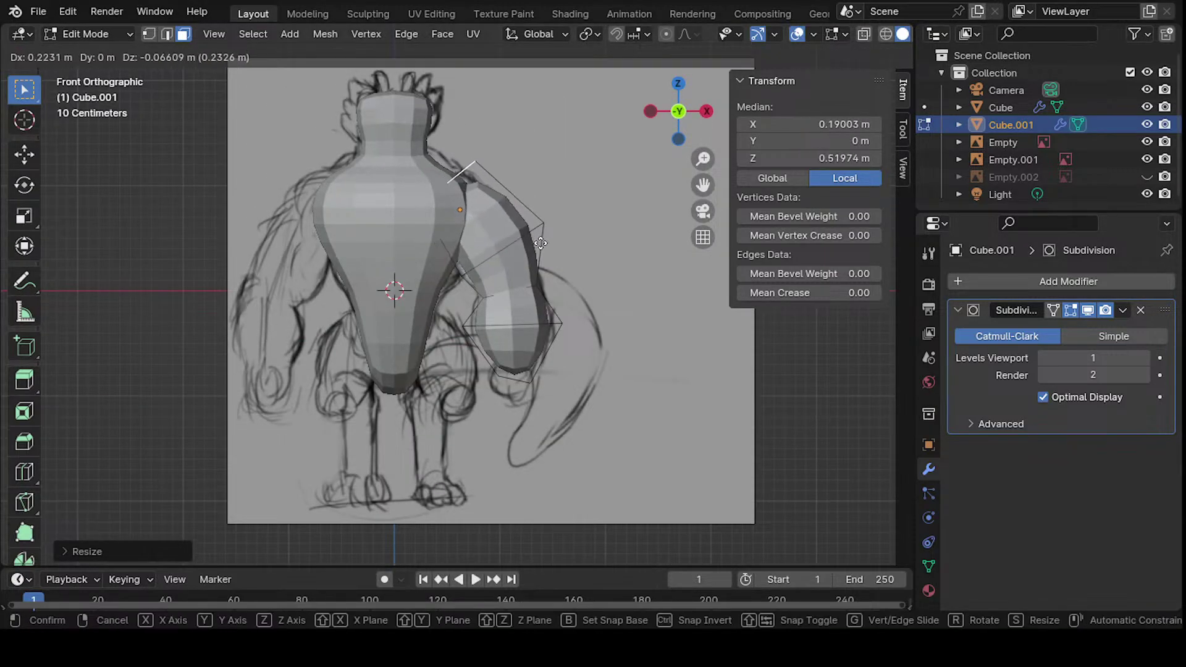
key("z")
key("z")
left_click(514, 227)
- Extrude the arm's upper shoulder face toward the neck, tilting and scaling down the new end face
key("e")
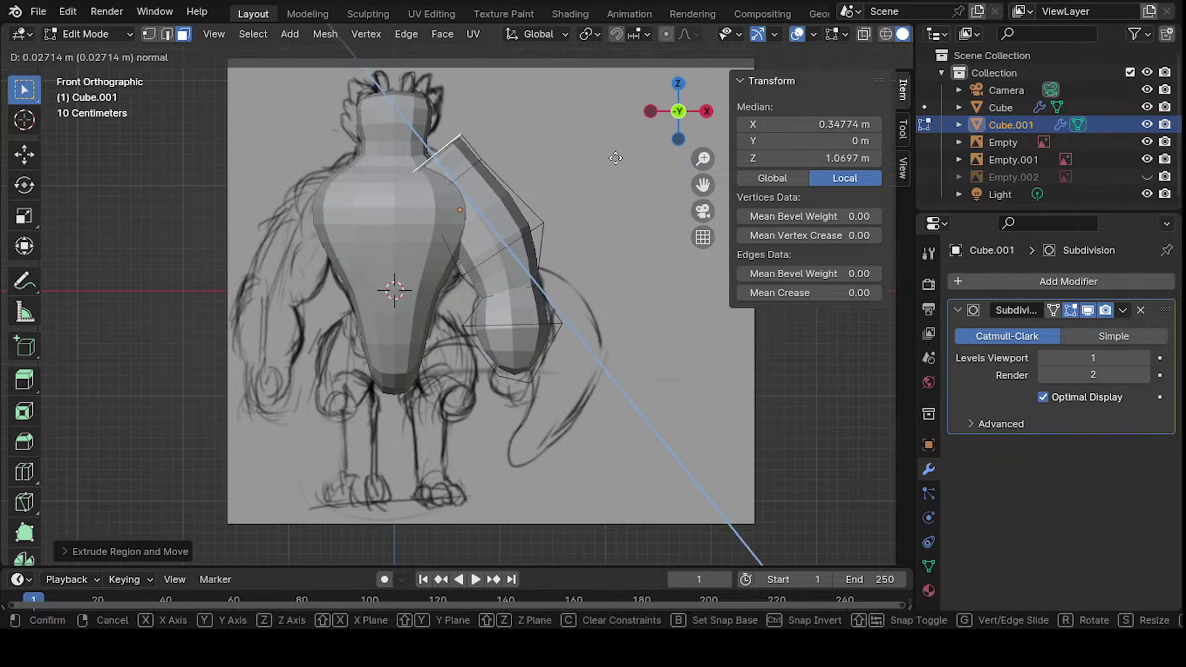
left_click(586, 172)
key("r")
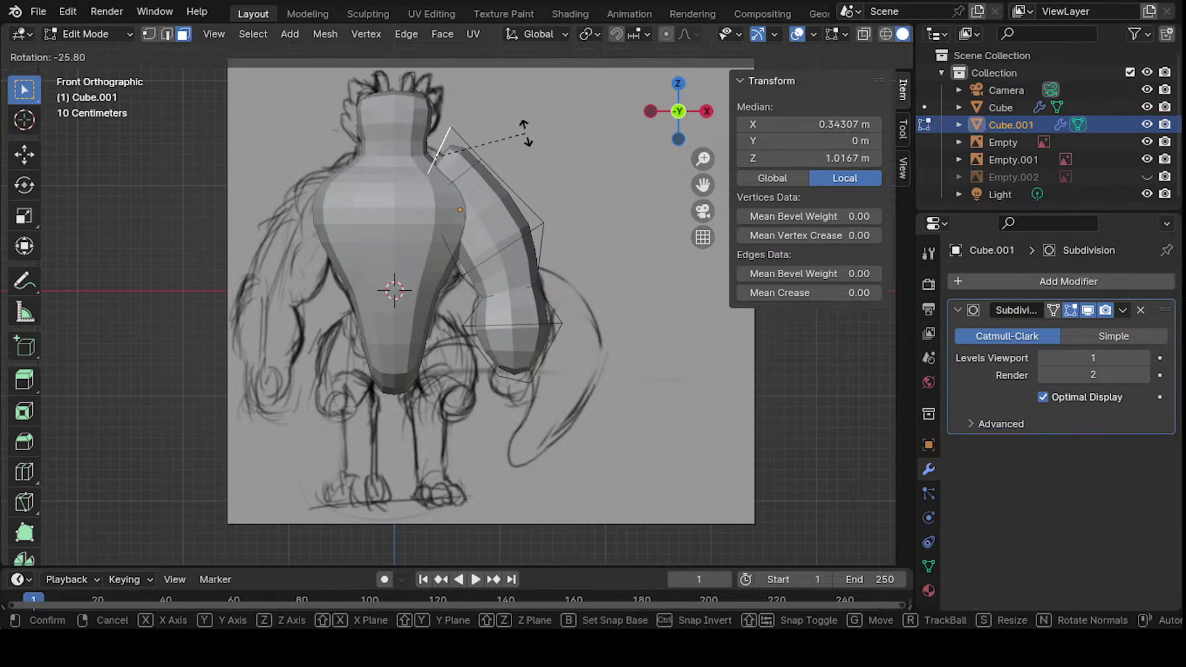
left_click(514, 130)
key("s")
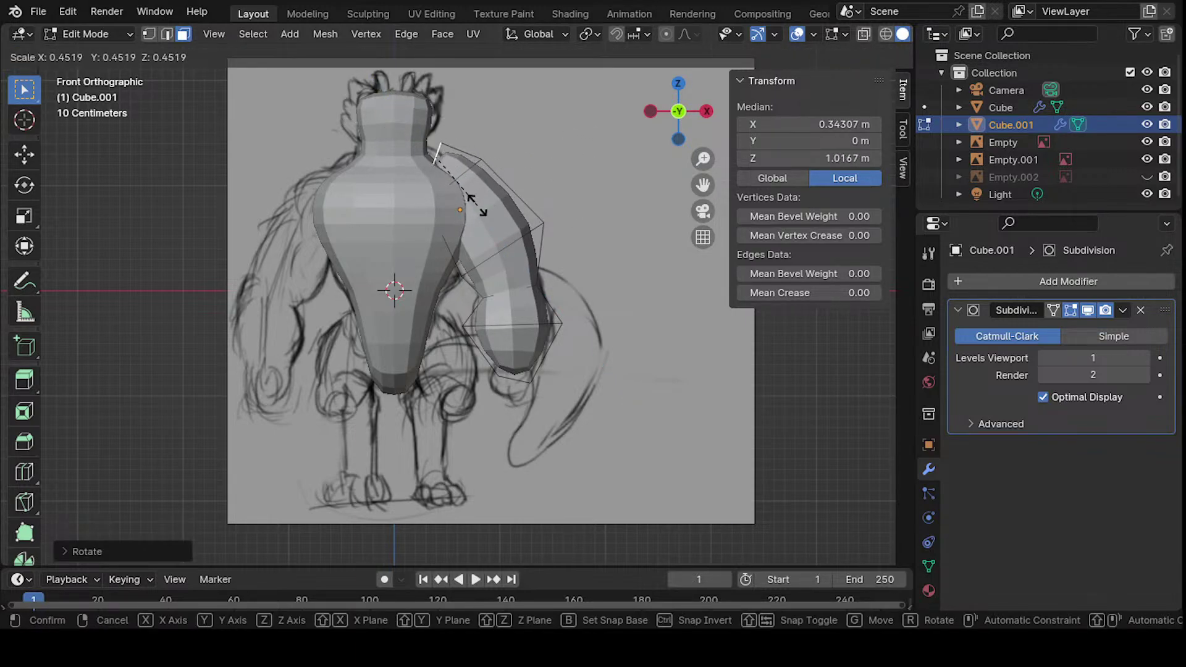
left_click(456, 163)
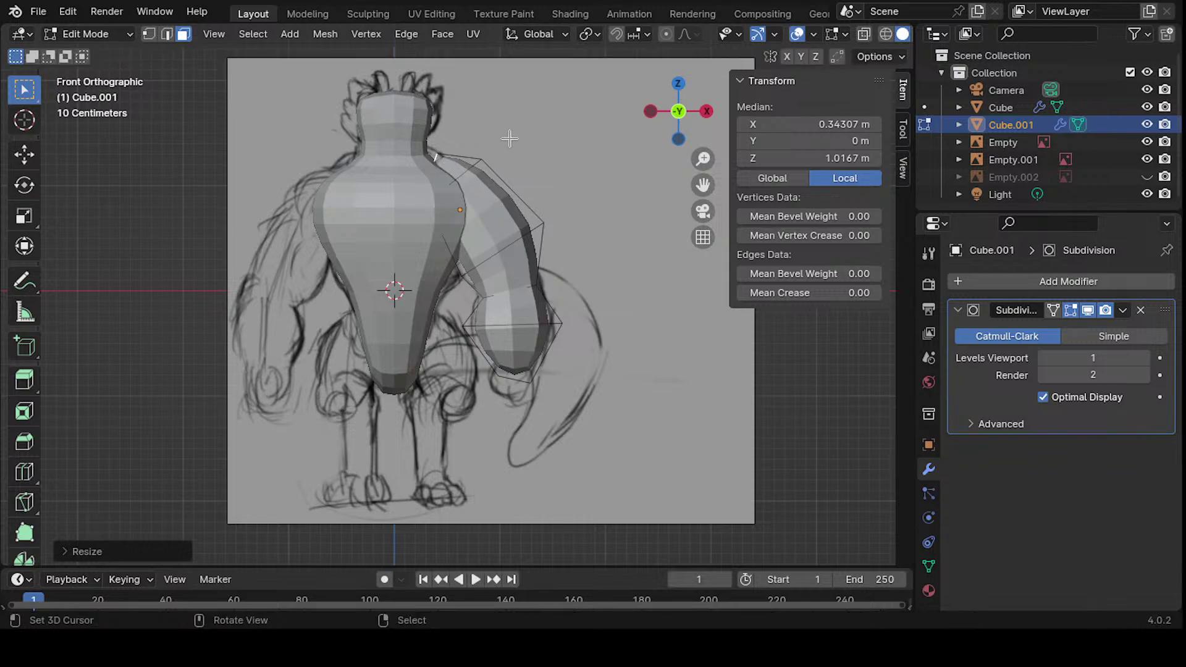
- Turn X-ray on and move the arm's small neck-end face to local X about -0.18 m, Z about 1.0 m
key("g")
left_click(463, 143)
key("alt+z")
middle_click_drag(477, 149, 485, 176, "shift")
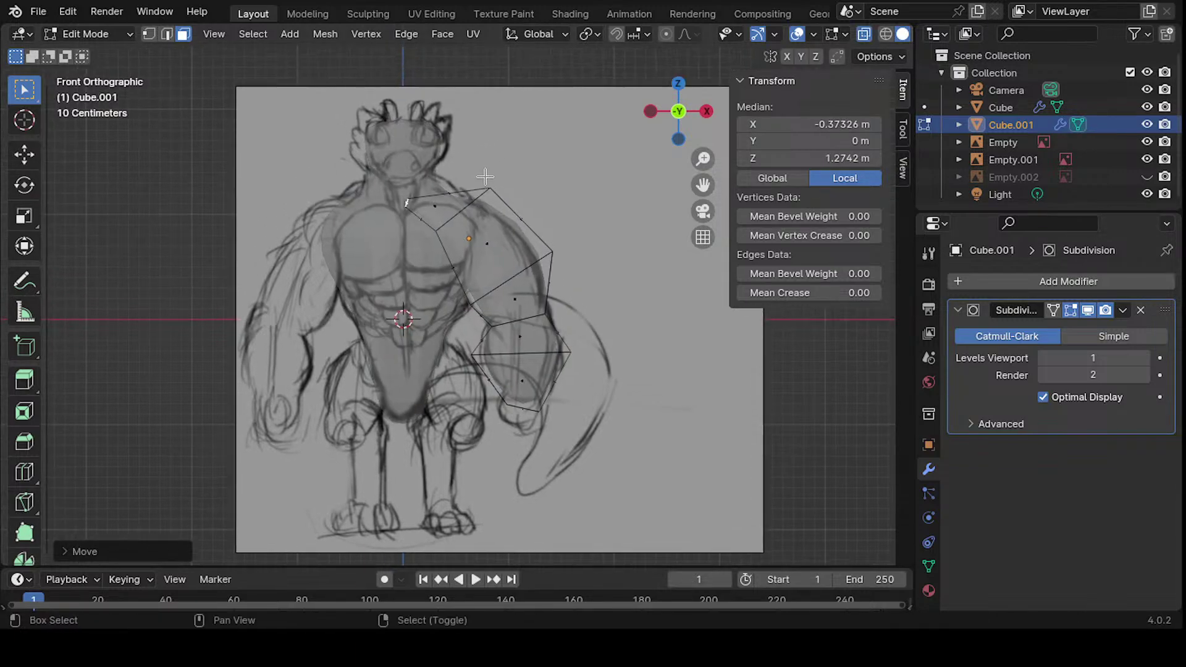
key("g")
left_click(430, 194)
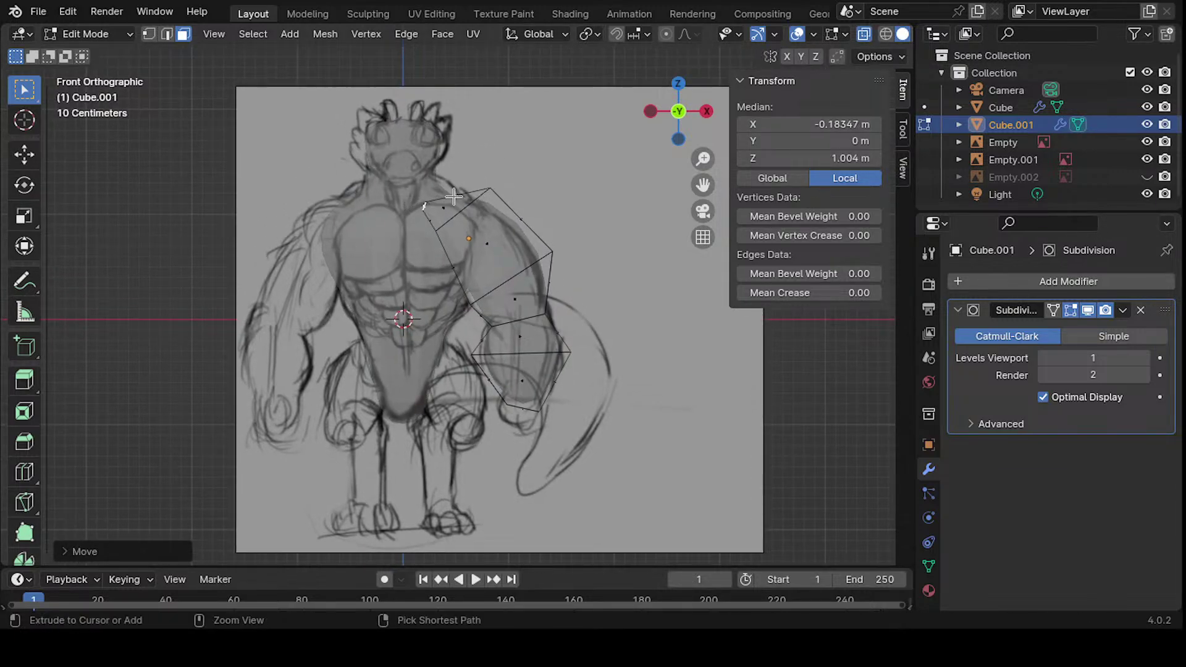
- Add a loop cut across the new shoulder segment, enlarging and tilting it to follow the sketched trapezius
key("ctrl+r")
left_click(454, 201)
key("s")
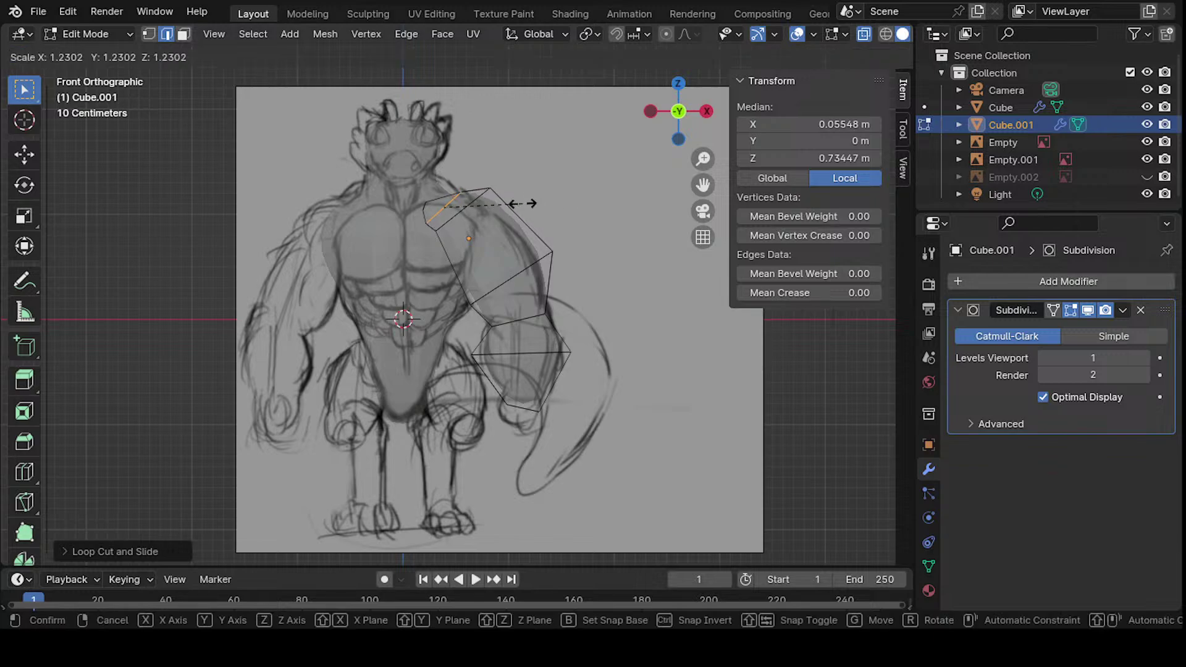
left_click(565, 198)
key("r")
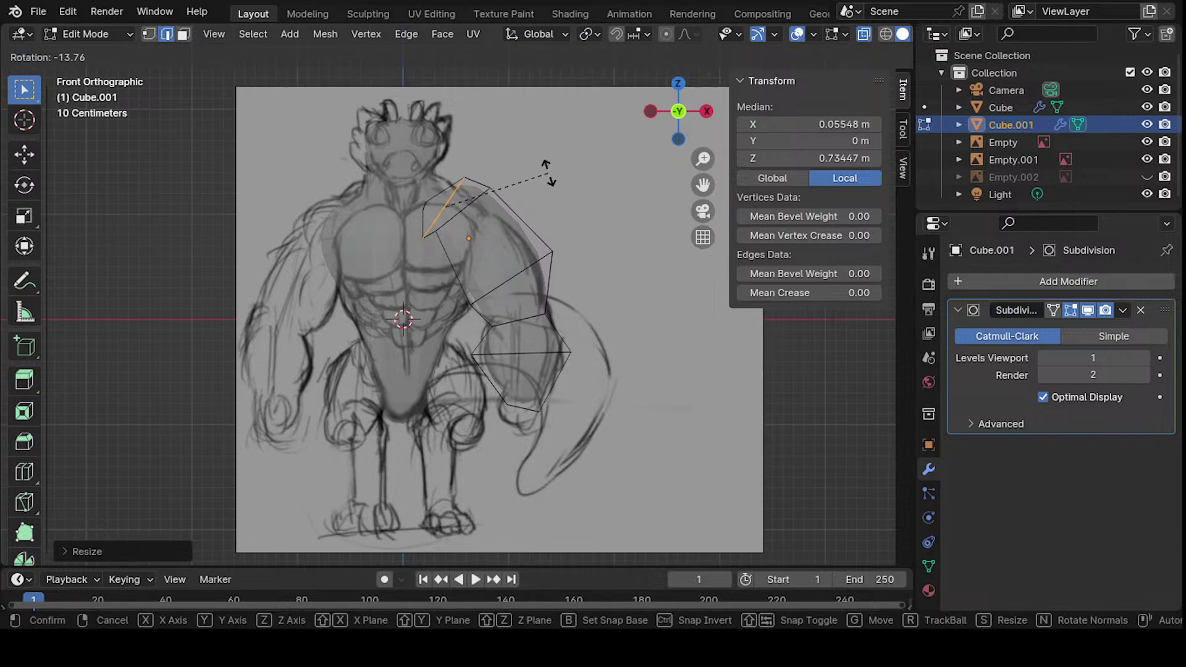
left_click(546, 176)
- Move the armpit-side vertices of the original shoulder edge to local X about -0.19 m, Z about -0.21 m
key("1")
left_click(437, 228)
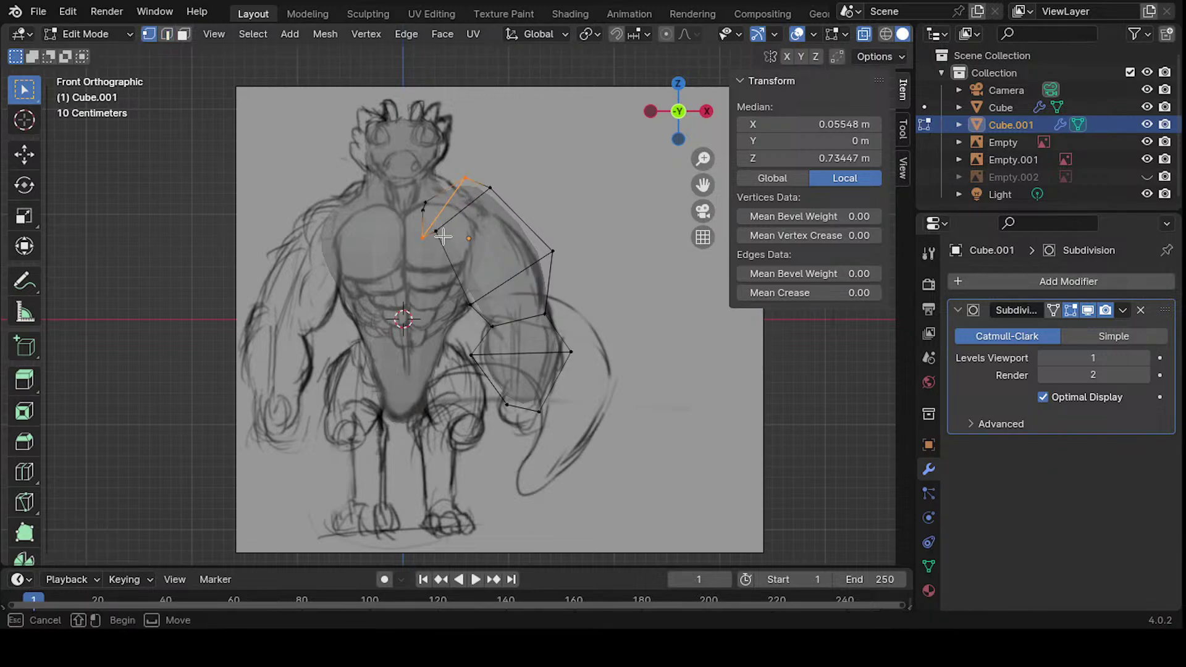
key("g")
left_click(485, 250)
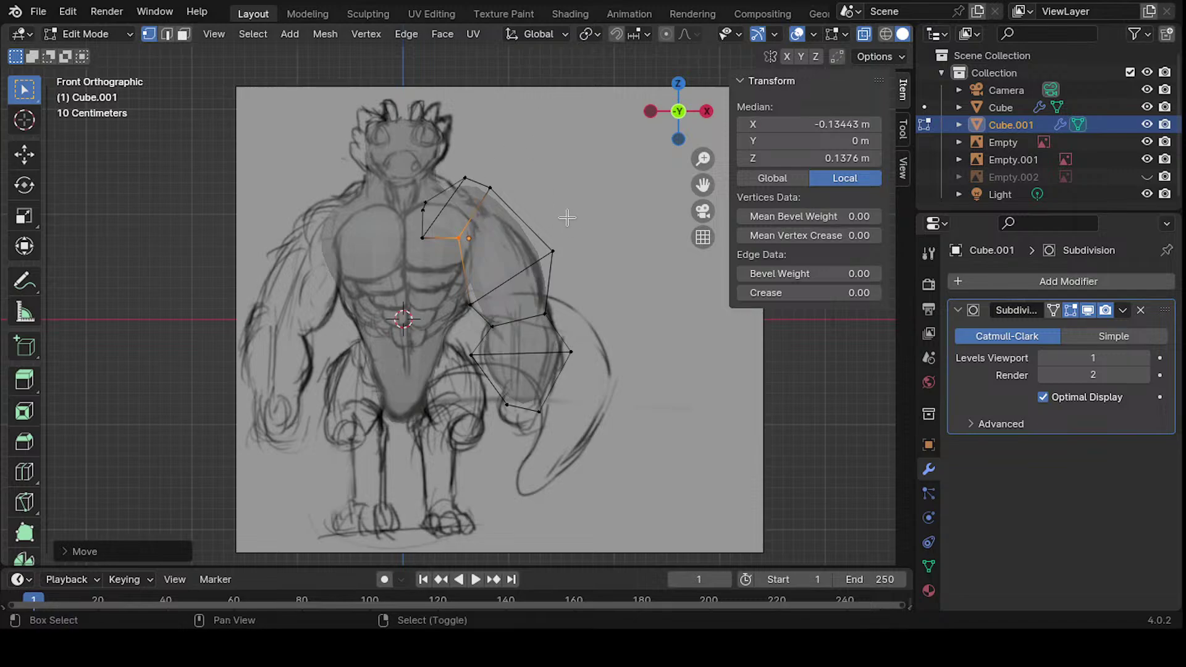
middle_click_drag(521, 195, 519, 273, "shift")
key("g")
left_click(482, 252)
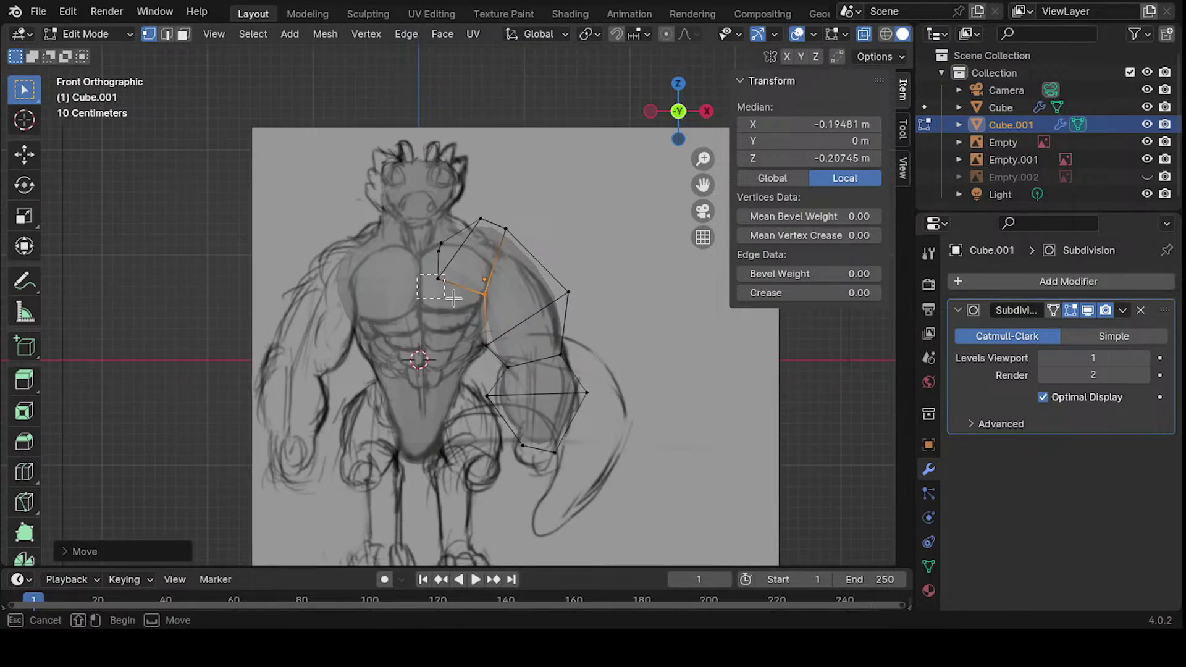
- Move the added loop's lower vertices outward, and reposition the lower and upper neck-end vertices along the sketched shoulder
right_click(433, 292)
key("g")
left_click(471, 288)
right_click(445, 250)
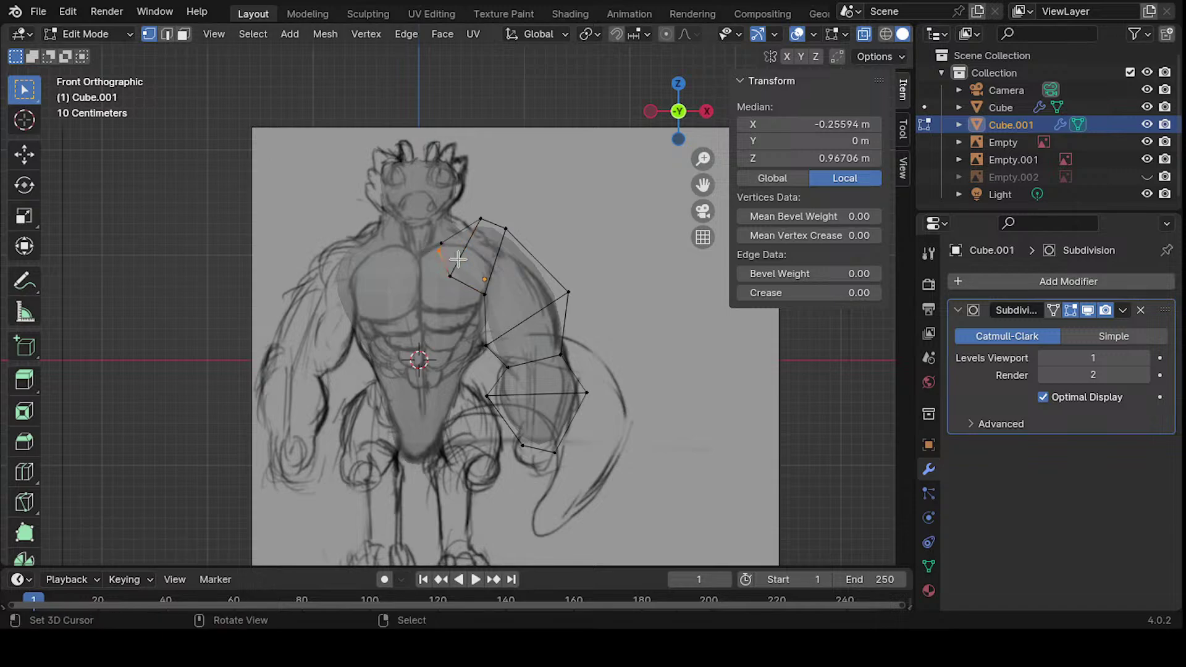
key("g")
left_click(458, 272)
key("g")
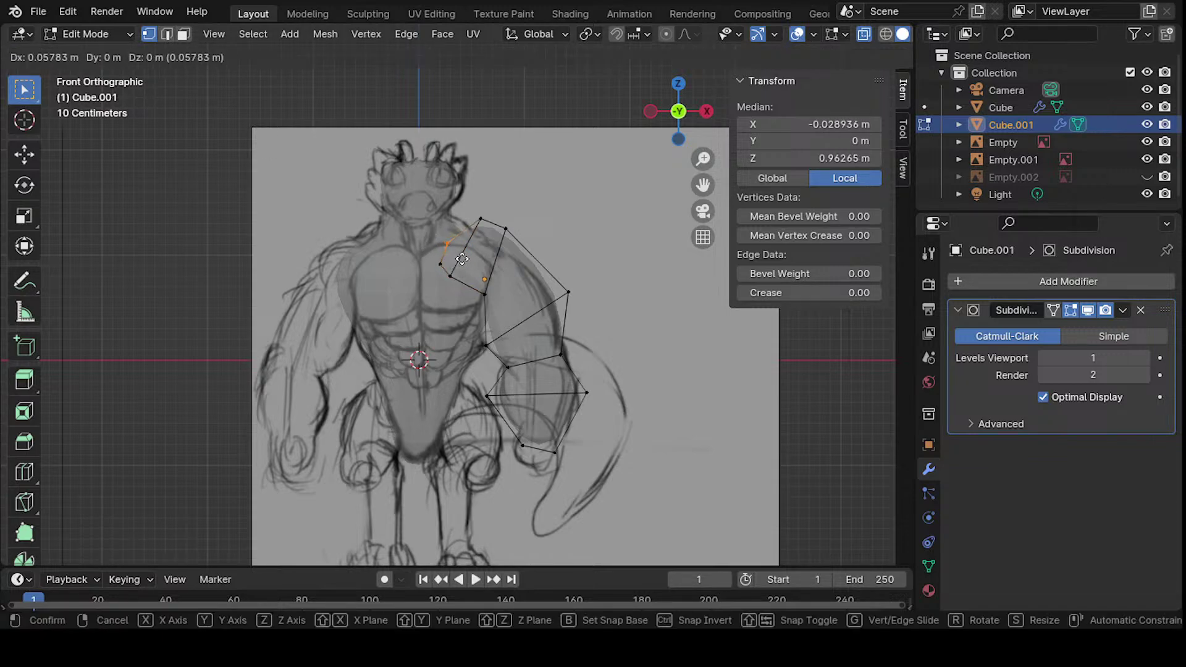
left_click(470, 228)
- With X-ray off, raise the added loop's top vertices to local X about 0.83 m, Z about 0.97 m, and spread them slightly
mouse_move(473, 235)
middle_mouse_down()
mouse_move(500, 272)
mouse_move(464, 254)
middle_mouse_up()
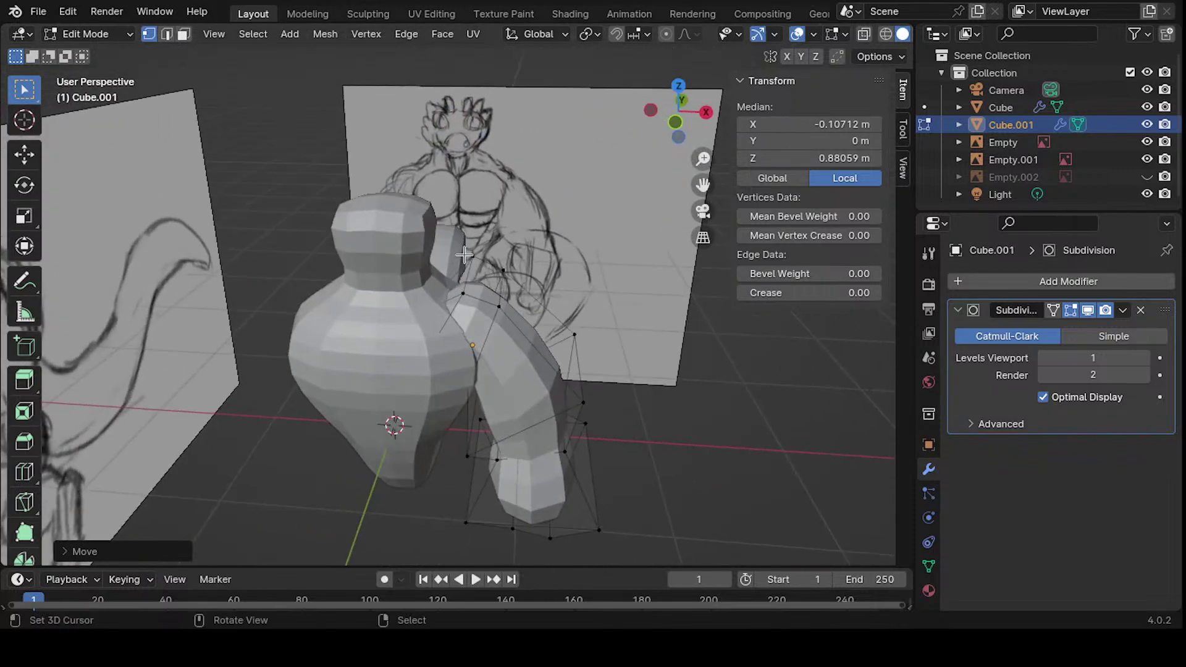
left_click(460, 297)
middle_click_drag(524, 278, 483, 229)
key("g")
left_click(415, 254)
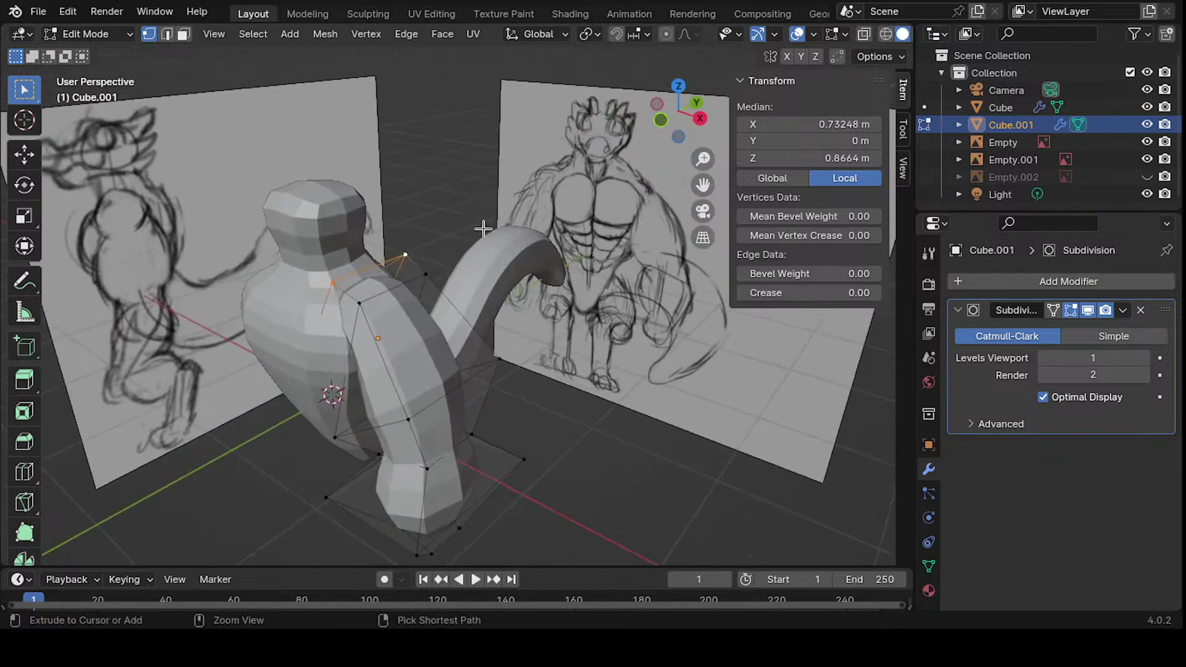
key("g")
left_click(487, 221)
key("s")
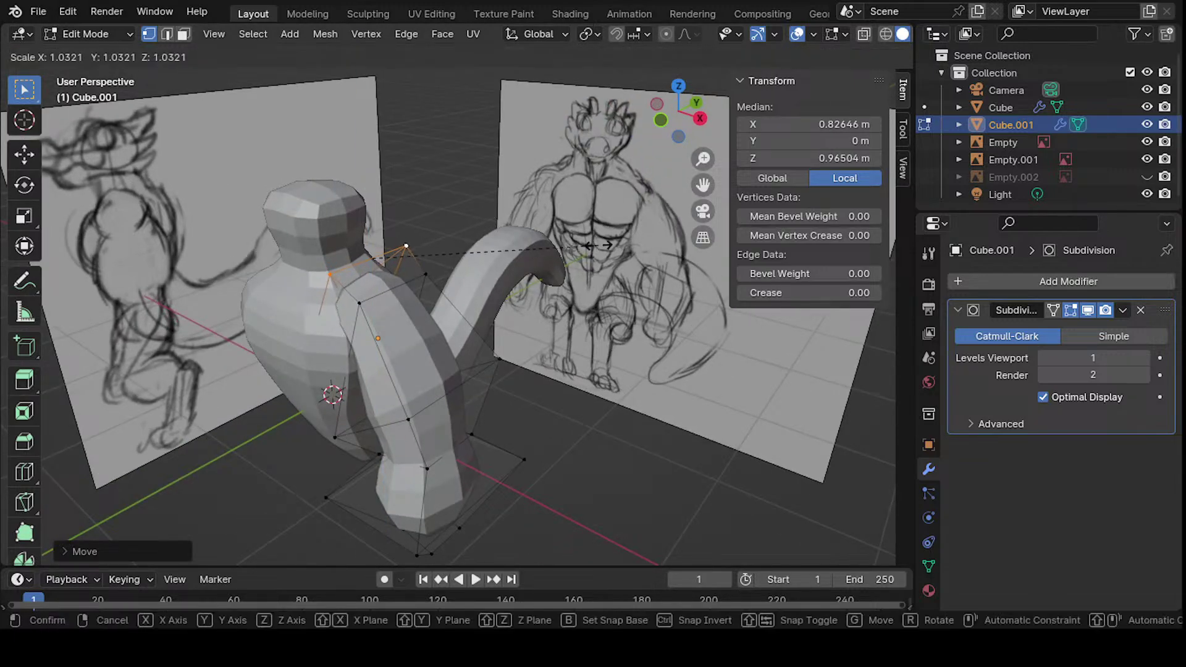
left_click(608, 241)
- Move the outer top shoulder vertices vertically, and outward along X to local X about 1.15 m, Z about -0.10 m
middle_click_drag(608, 241, 575, 244)
left_click(344, 297)
left_click(585, 260, "shift")
key("g")
key("z")
left_click(473, 273)
key("g")
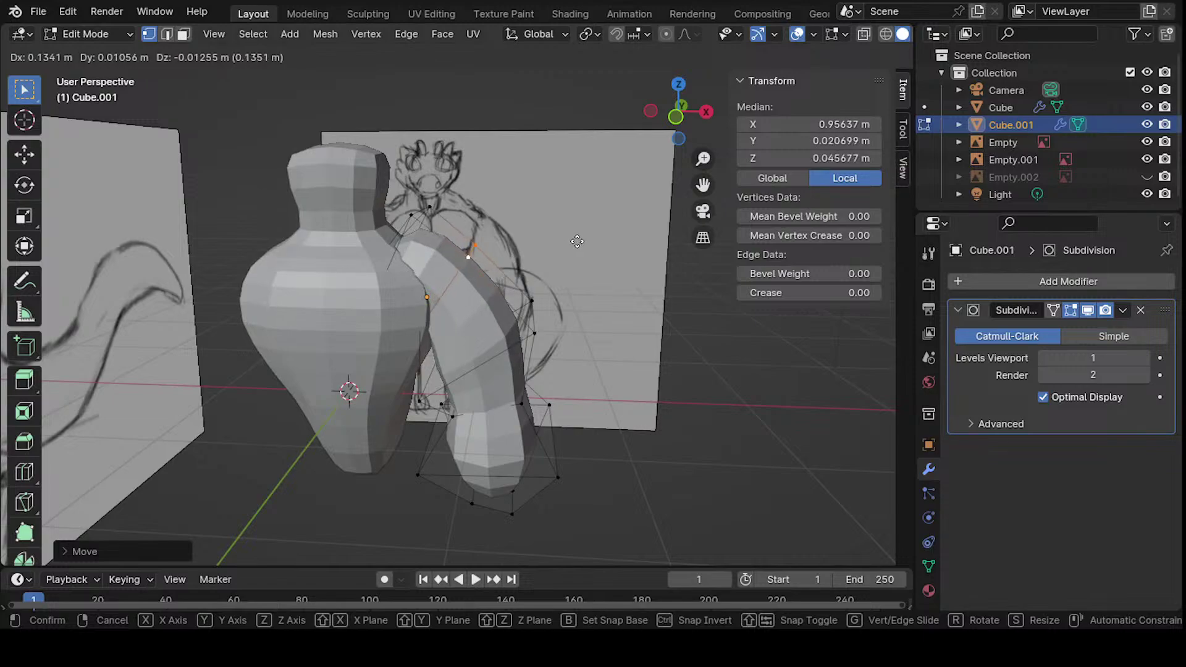
key("x")
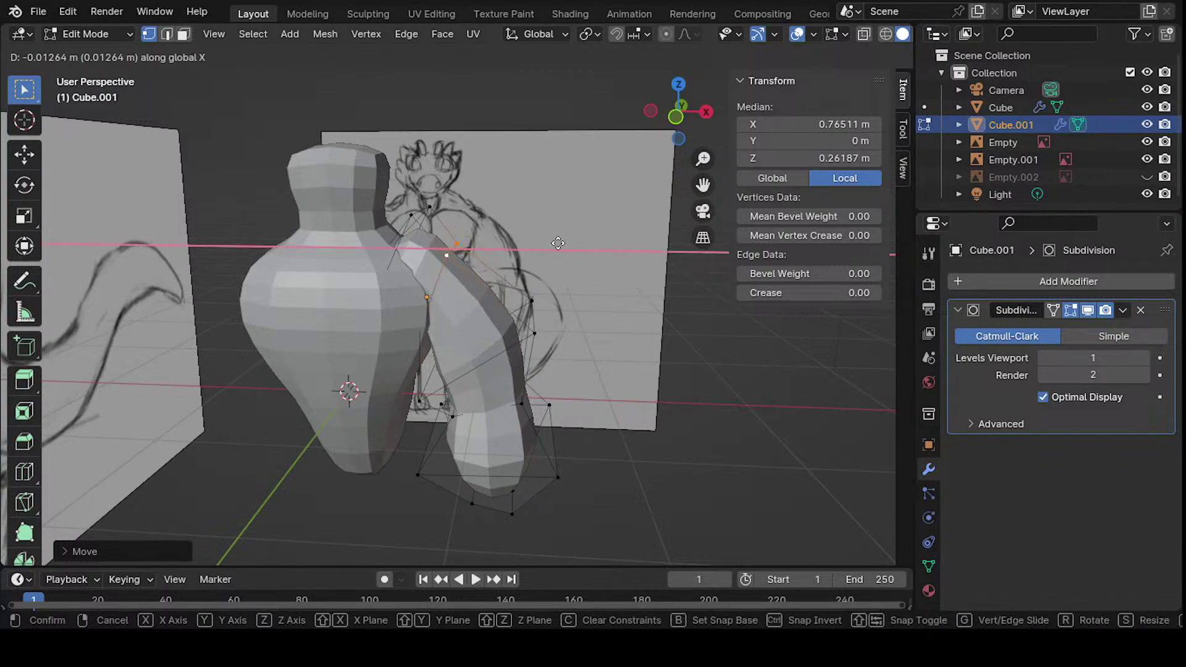
left_click(590, 242)
- Deselect everything, leave mesh editing, and examine the arm's shape against the torso and reference sketches from several angles
middle_click_drag(597, 245, 552, 196)
scroll(518, 250, "down", 4)
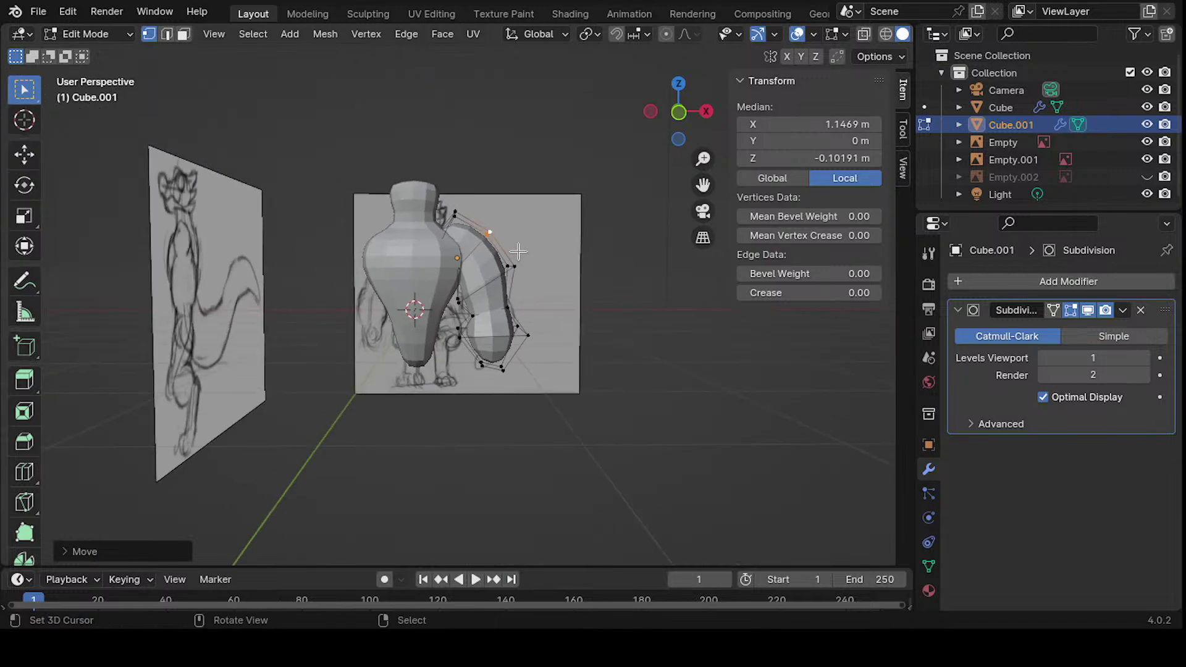
middle_click_drag(505, 250, 665, 365)
left_click(665, 365)
mouse_move(588, 318)
middle_mouse_down()
mouse_move(424, 344)
mouse_move(550, 210)
mouse_move(487, 290)
mouse_move(471, 251)
mouse_move(405, 346)
mouse_move(445, 346)
mouse_move(476, 265)
mouse_move(494, 272)
mouse_move(450, 259)
mouse_move(415, 306)
mouse_move(610, 237)
middle_mouse_up()
key("Tab")
mouse_move(623, 175)
middle_mouse_down()
mouse_move(565, 216)
mouse_move(523, 178)
mouse_move(491, 219)
middle_mouse_up()
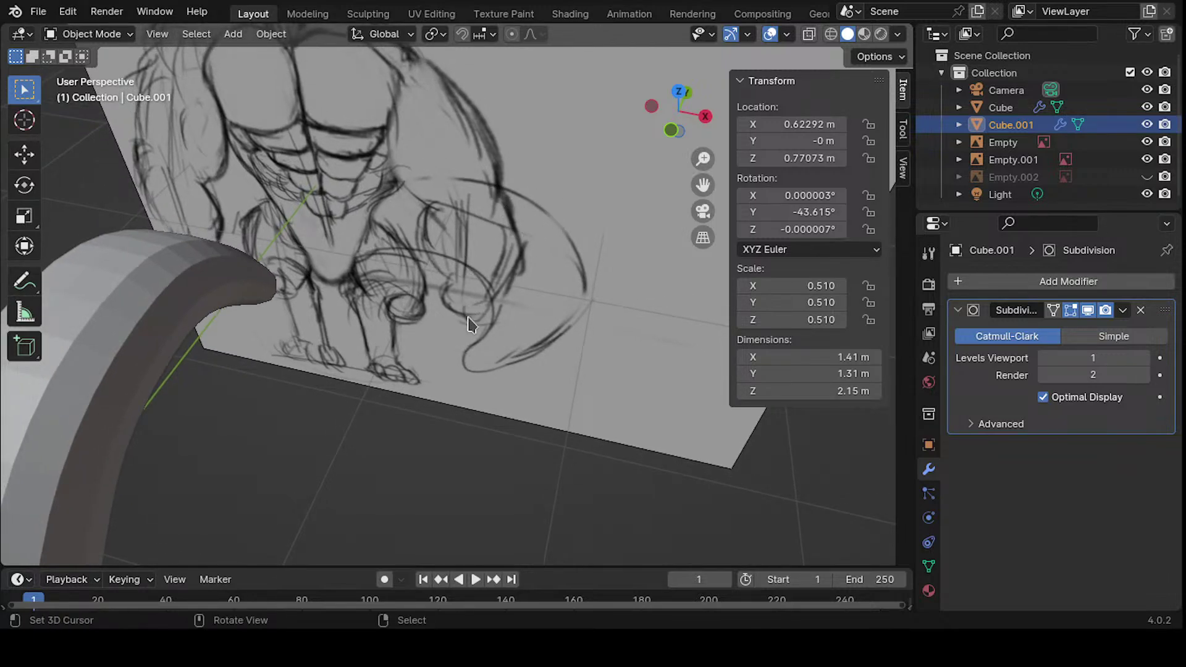
middle_click_drag(467, 323, 436, 315)
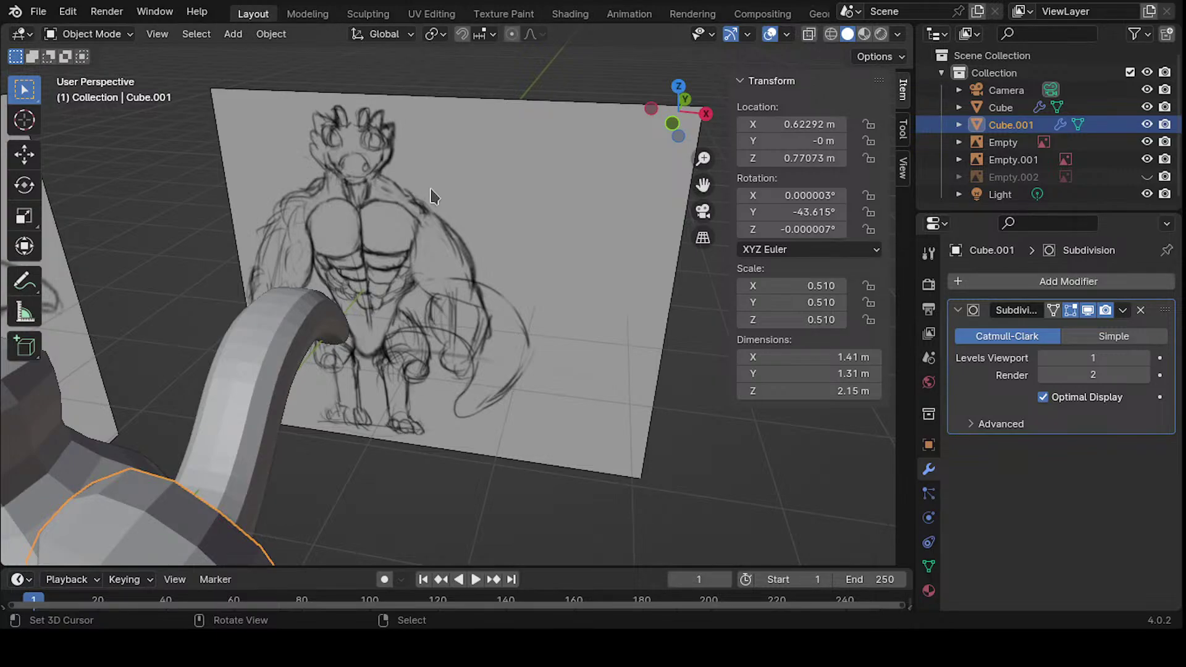
scroll(431, 190, "down", 8)
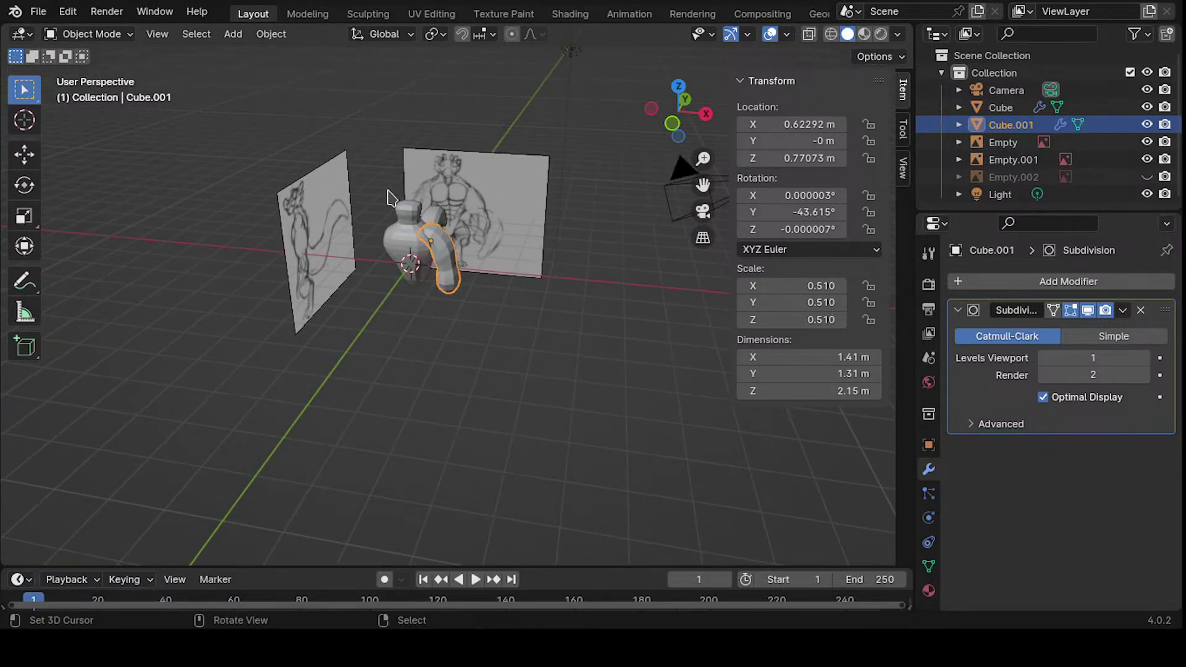
middle_click_drag(387, 197, 457, 233, "ctrl")
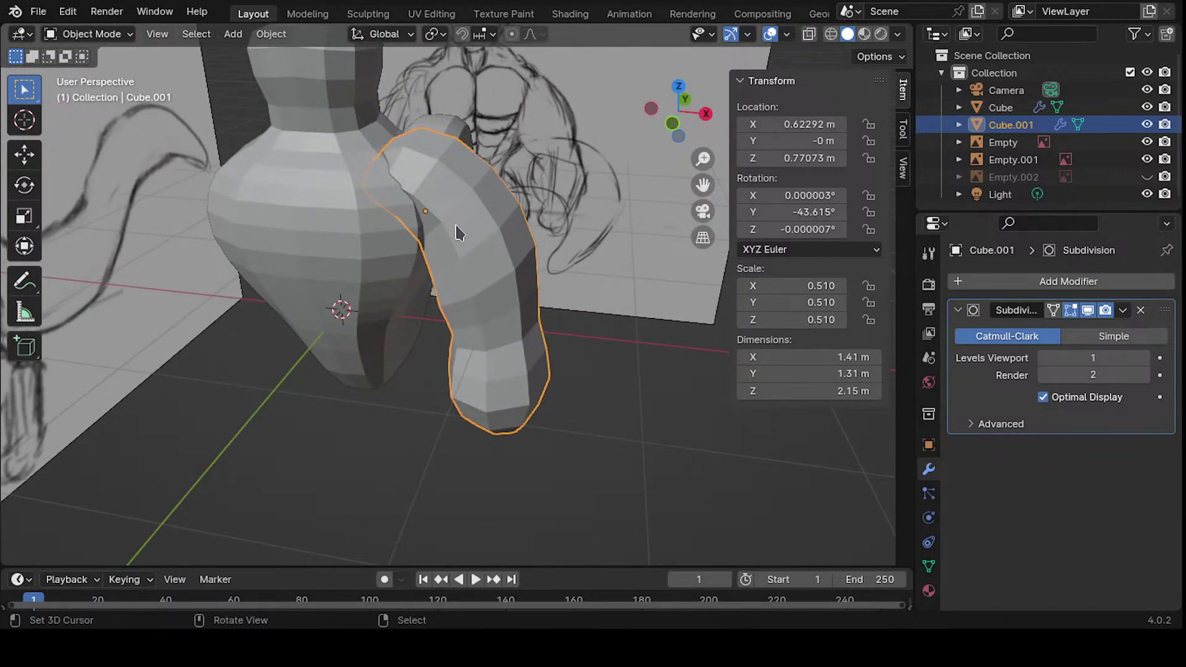
mouse_move(457, 243)
middle_mouse_down()
mouse_move(470, 304)
mouse_move(460, 334)
mouse_move(445, 315)
middle_mouse_up()
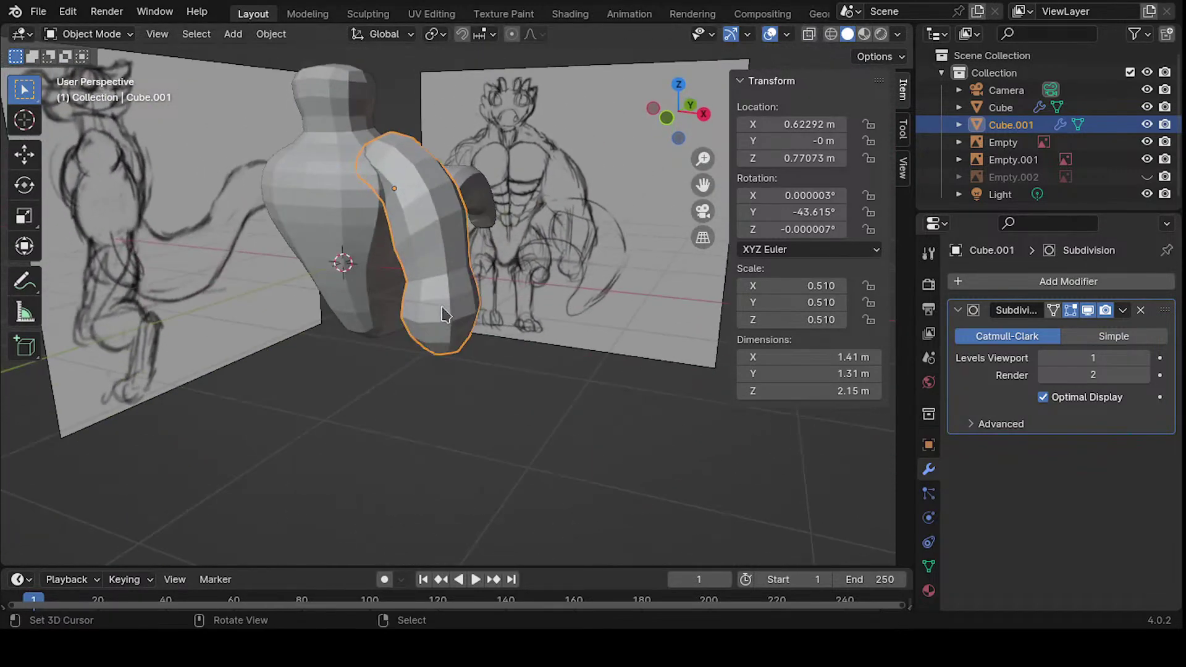
mouse_move(554, 252)
middle_mouse_down("ctrl")
mouse_move(573, 259)
mouse_move(543, 277)
mouse_move(554, 238)
middle_mouse_up("ctrl")
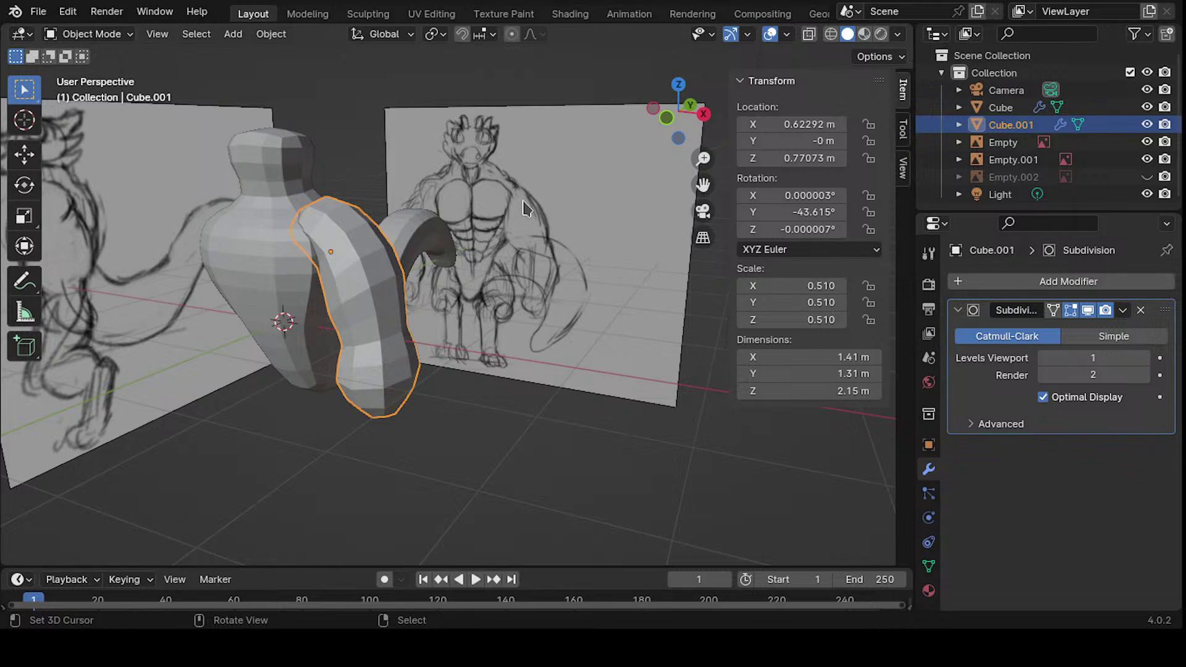
middle_click_drag(523, 208, 443, 252)
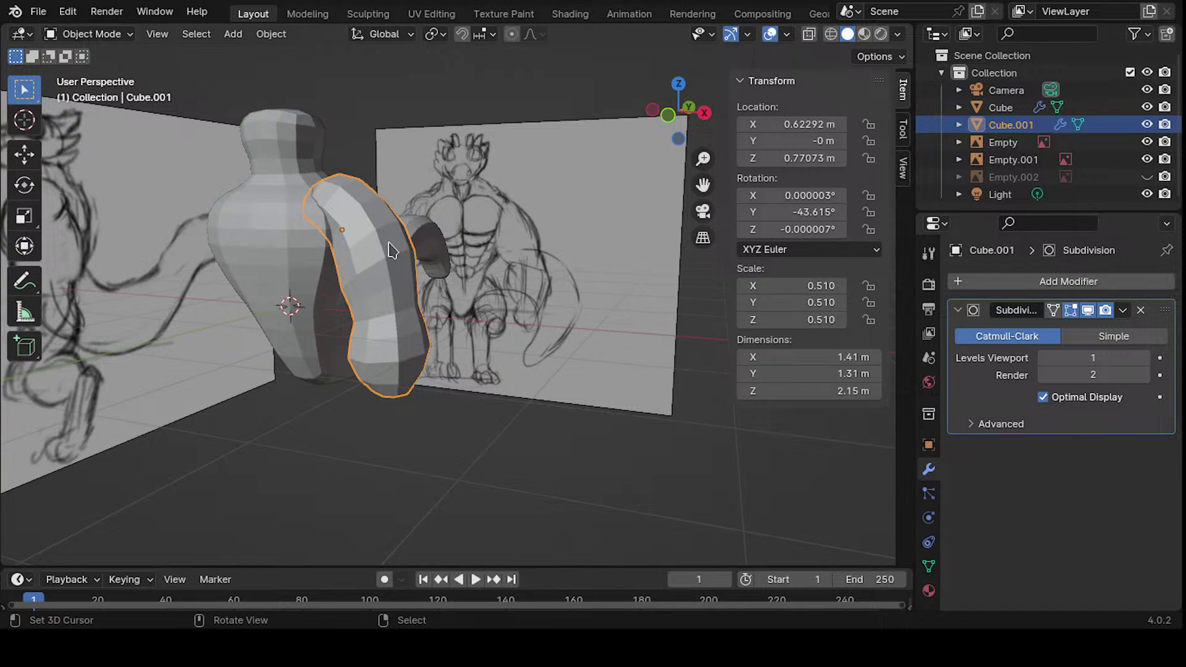
mouse_move(350, 214)
middle_mouse_down()
mouse_move(397, 291)
mouse_move(318, 303)
middle_mouse_up()
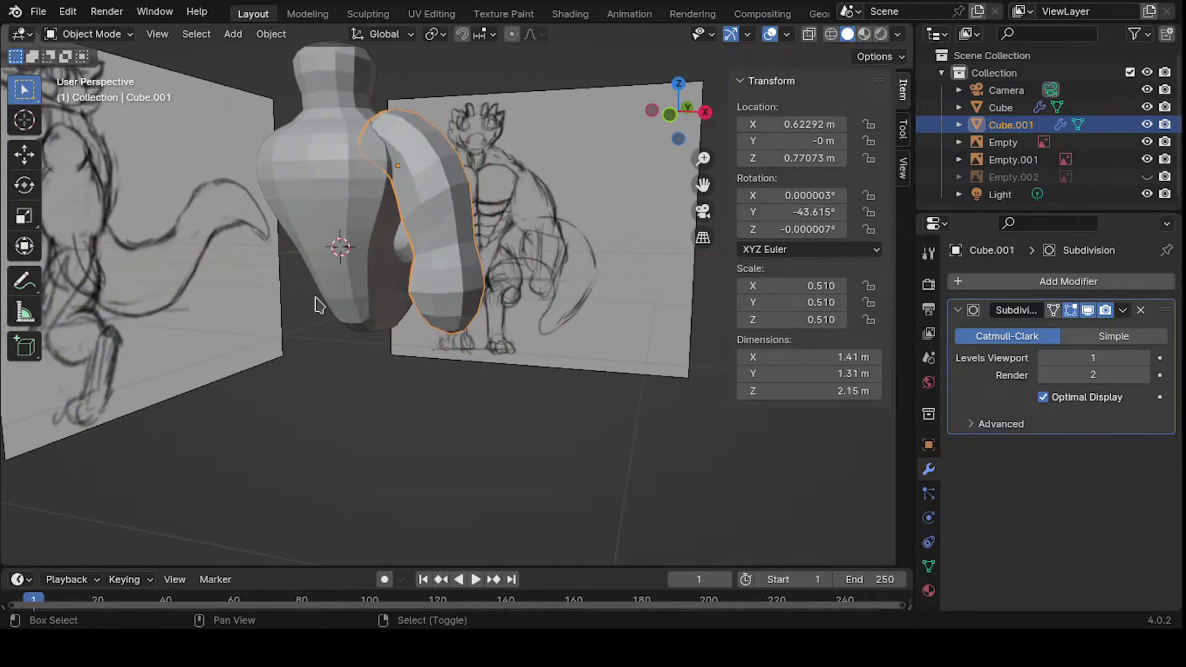
mouse_move(389, 272)
middle_mouse_down()
mouse_move(520, 245)
mouse_move(450, 249)
mouse_move(451, 271)
mouse_move(484, 266)
mouse_move(450, 263)
middle_mouse_up()
- Add a new cube mesh and give it a Subdivision Surface modifier
scroll(521, 245, "up", 2)
key("shift+a")
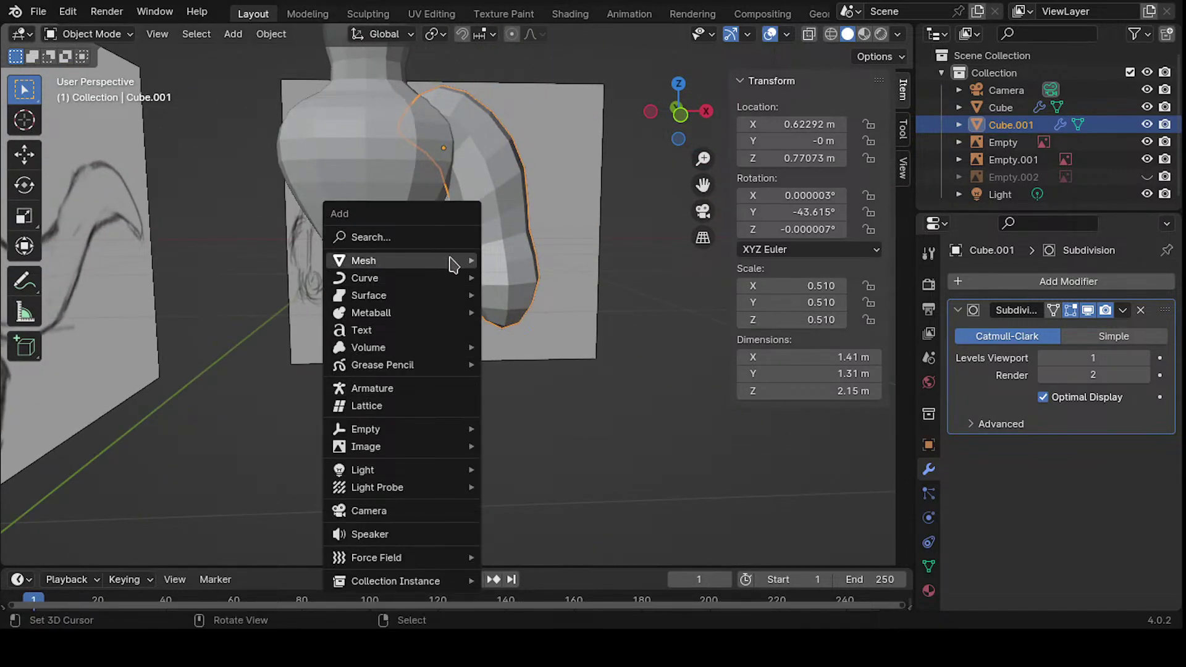
mouse_move(454, 260)
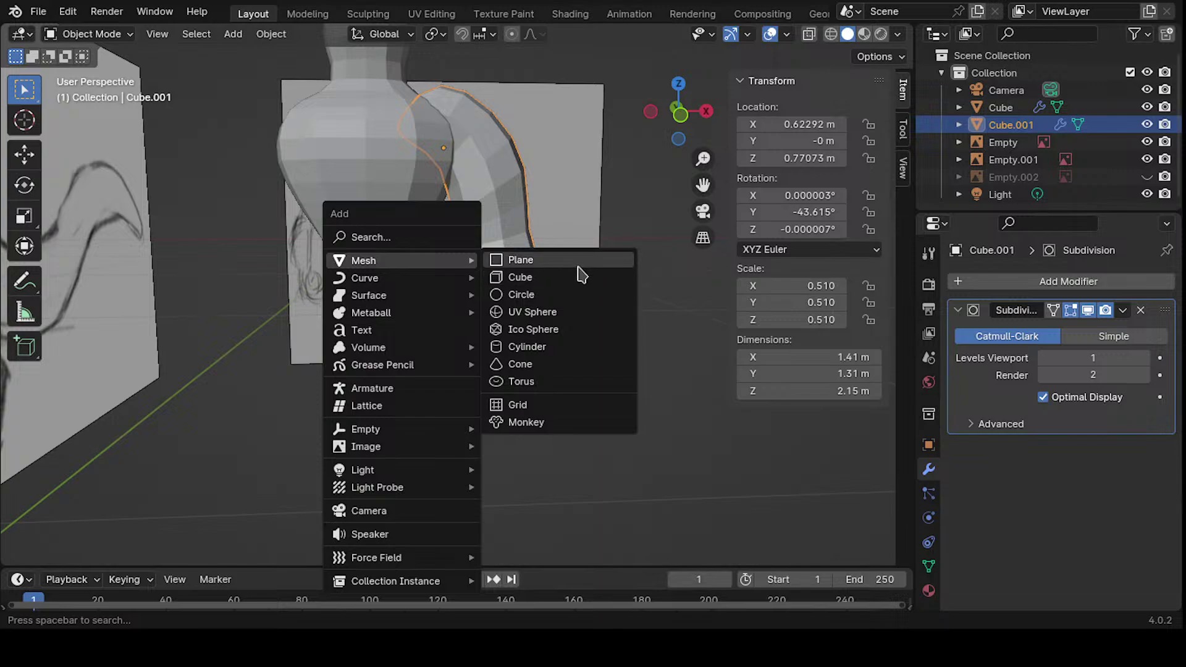
left_click(559, 277)
left_click(1029, 281)
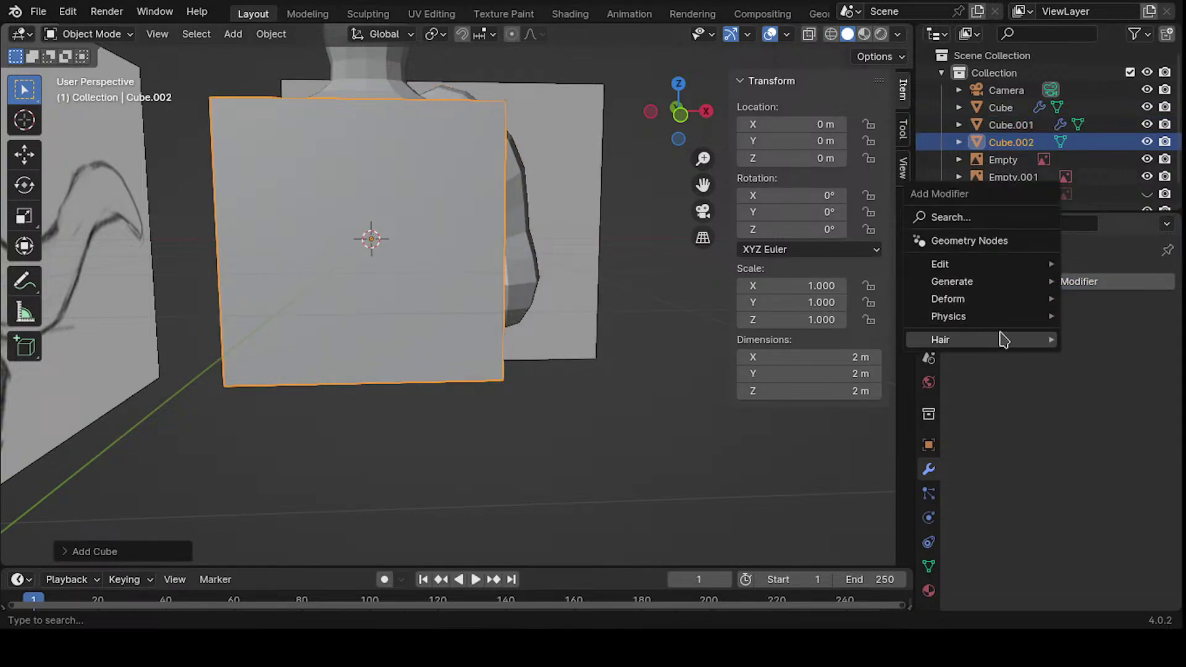
mouse_move(979, 286)
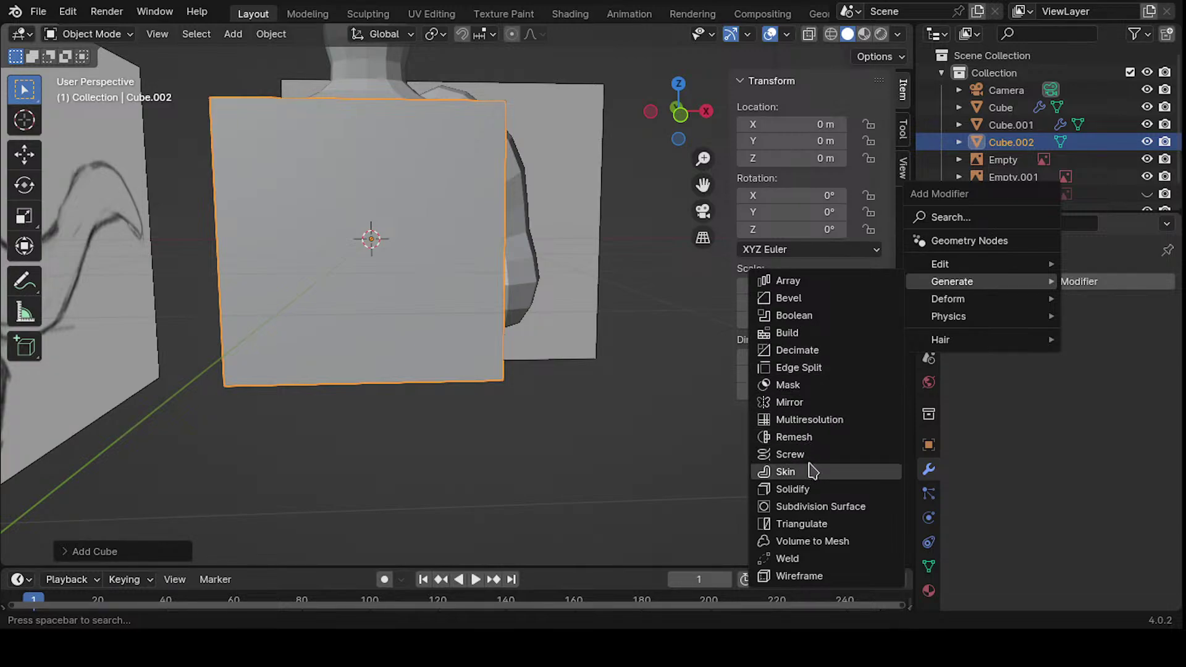
left_click(804, 507)
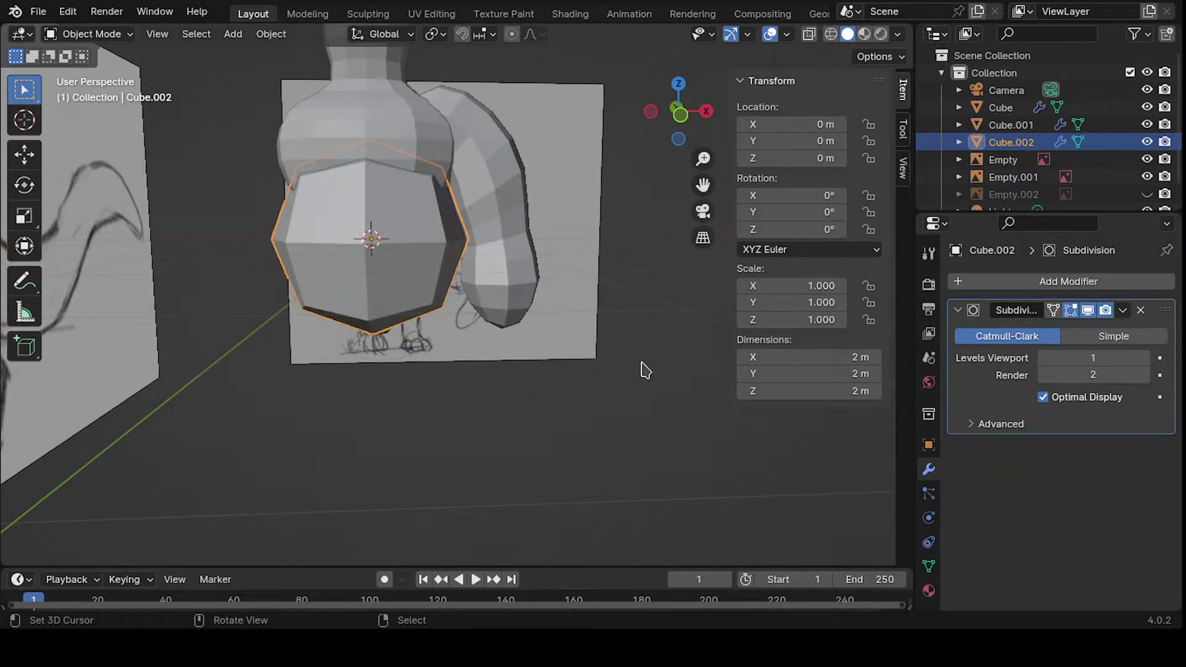
- Scale the new cube down to about 0.427 and show it in front view
key("s")
left_click(487, 297)
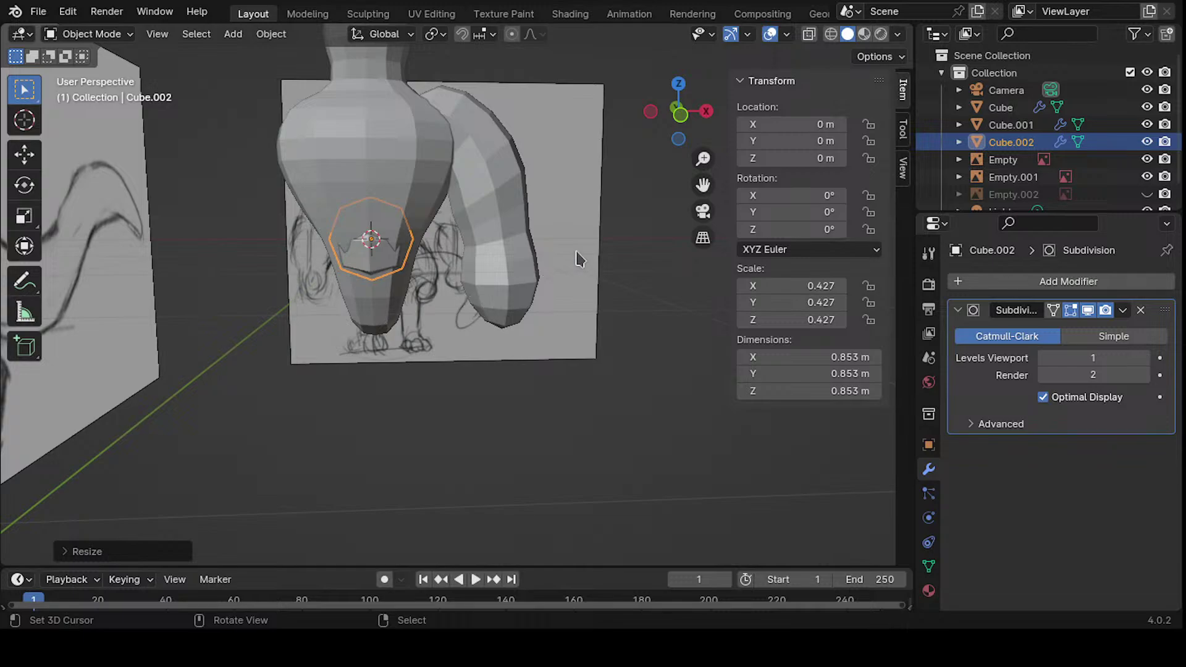
key("KP_1")
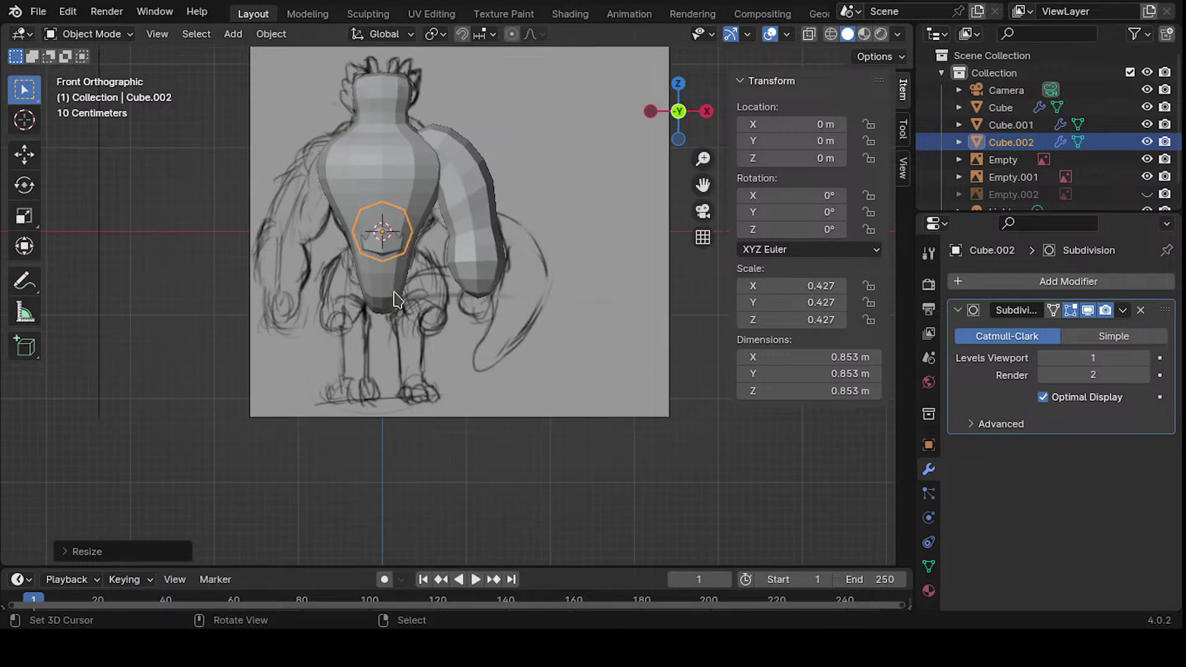
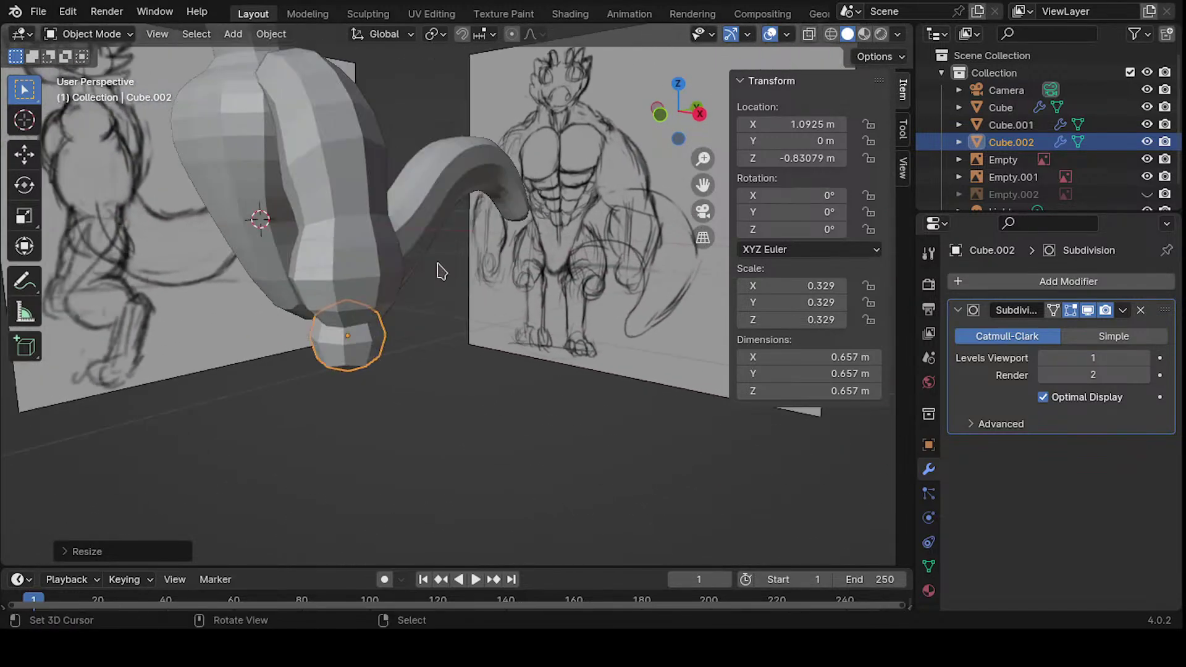
- Scale the hand cube uniformly to about 0.393 in front view
key("KP_1")
middle_click_drag(627, 295, 660, 268, "shift")
key("s")
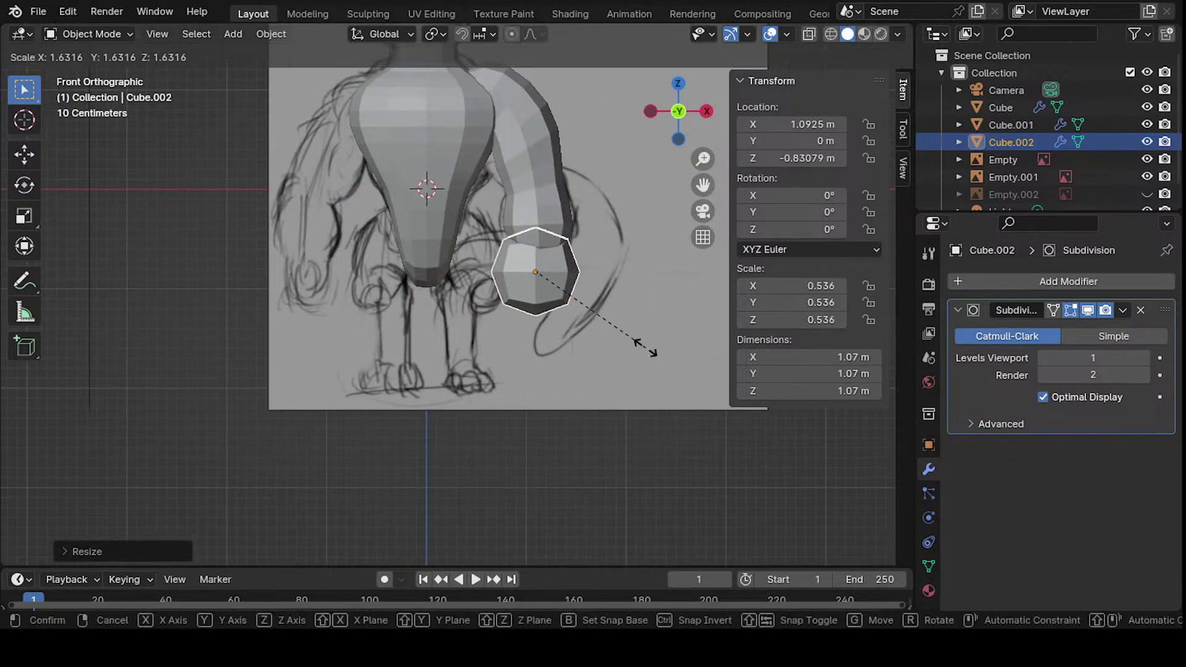
left_click(638, 343)
key("s")
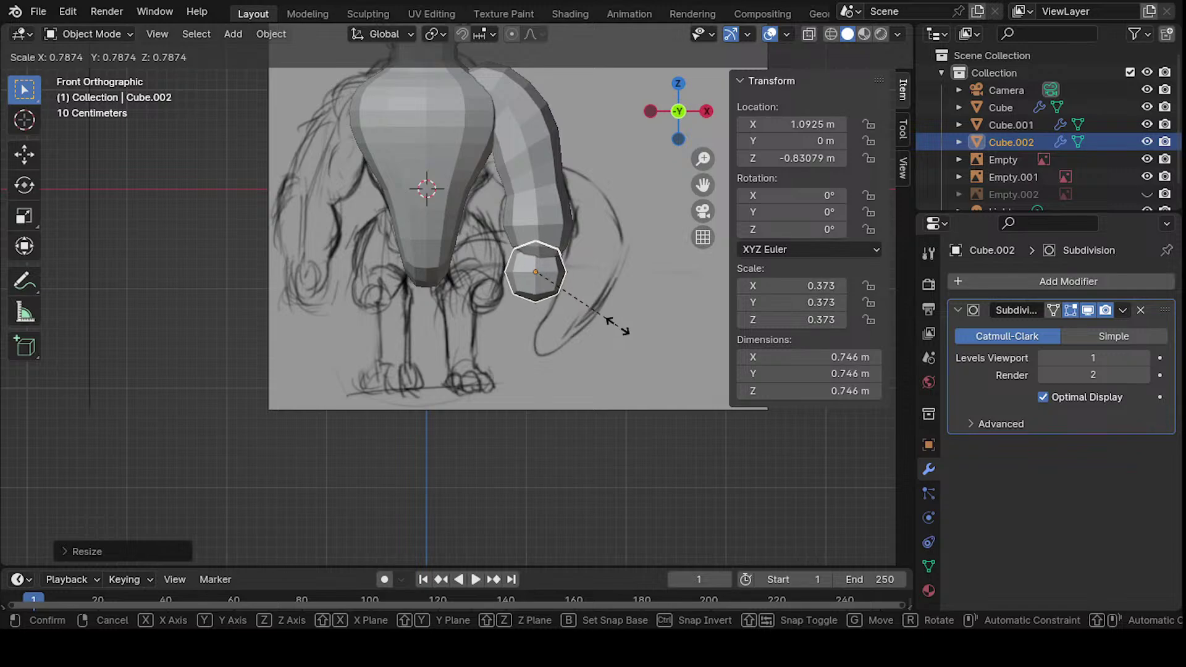
left_click(613, 326)
key("g")
right_click(636, 341)
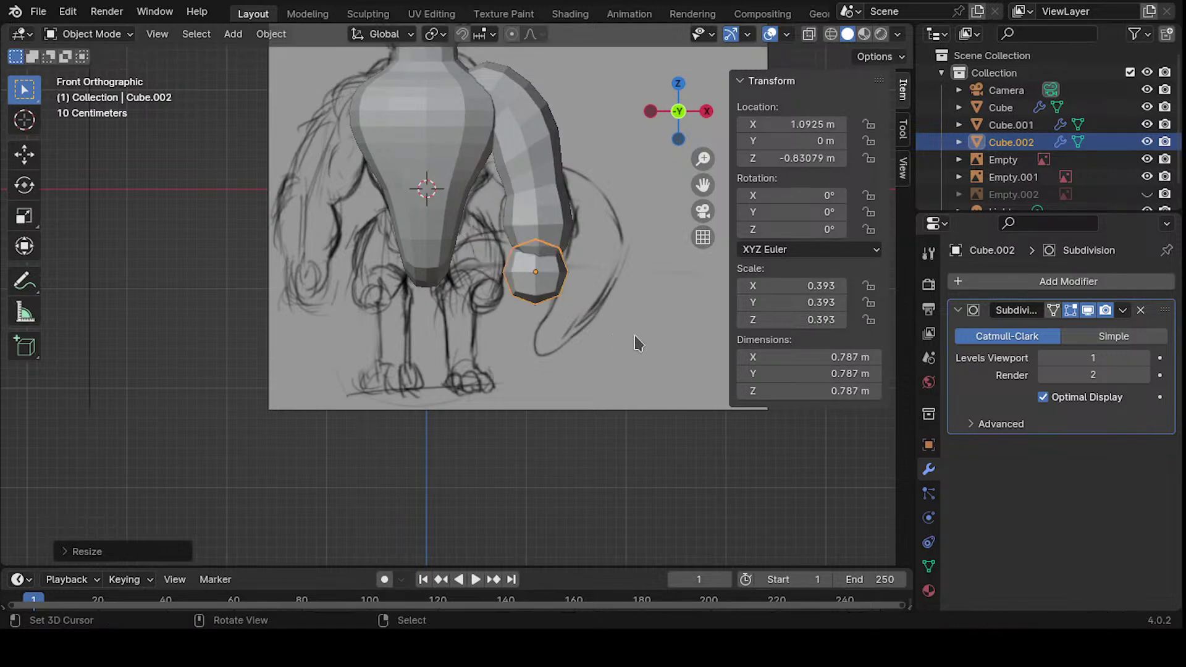
scroll(587, 306, "up", 4, "shift")
key("s")
key("x")
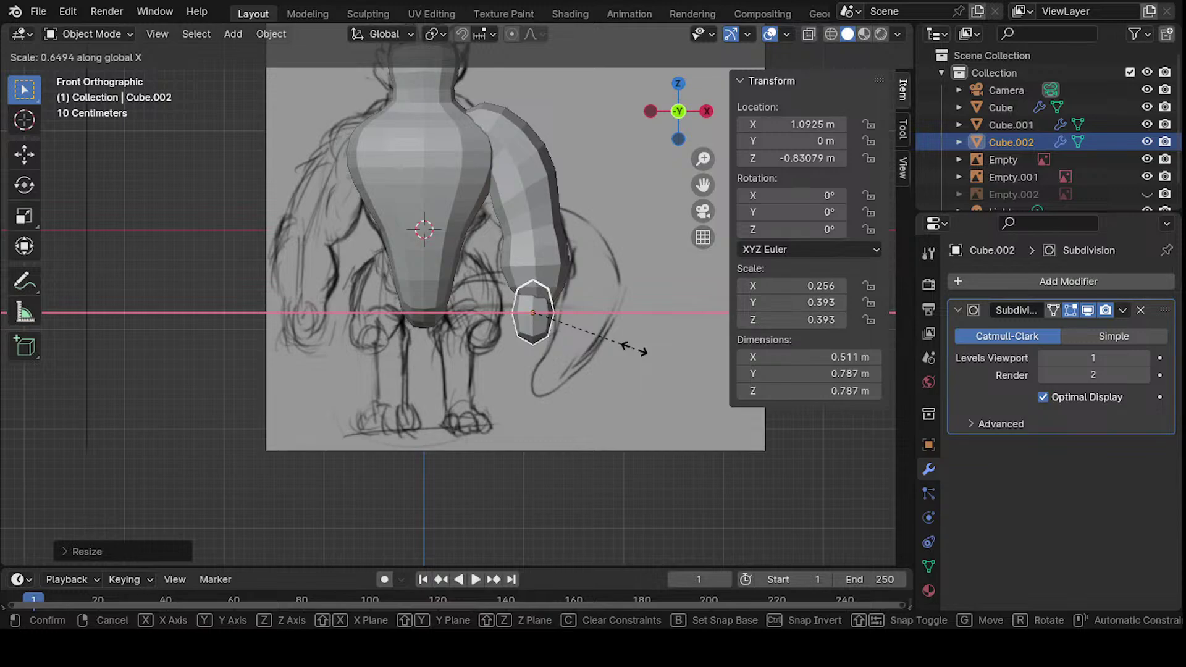
right_click(573, 361)
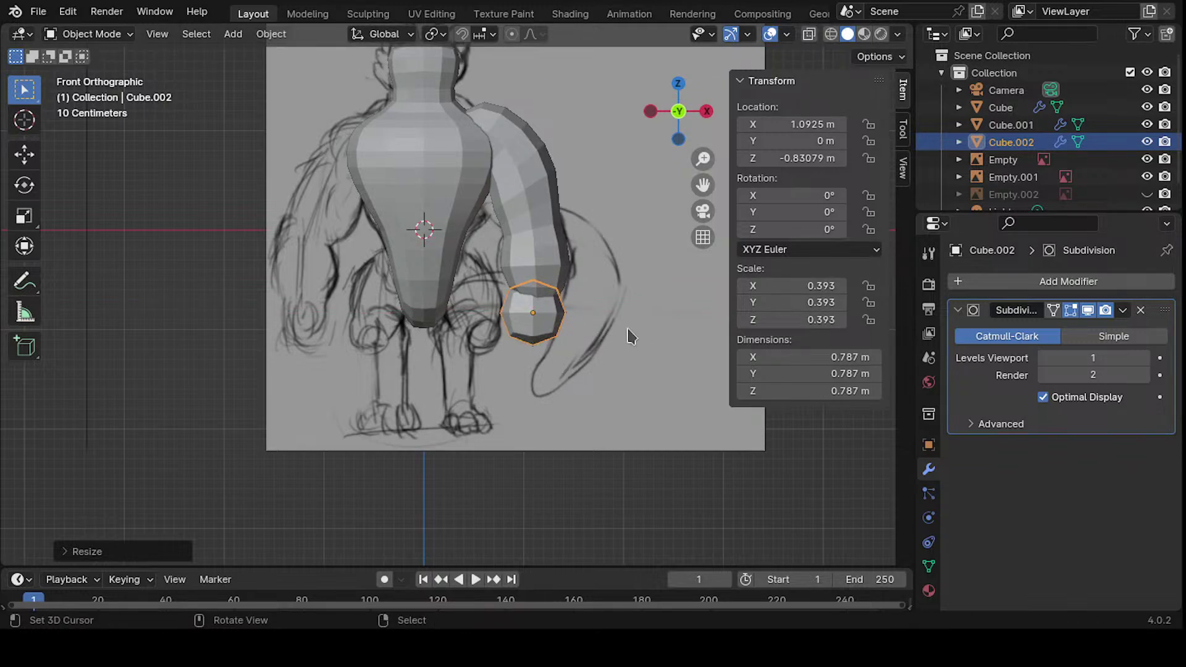
- Flatten the hand cube along the Y axis to a Y scale of about 0.29
middle_click_drag(627, 333, 442, 339)
key("s")
key("x")
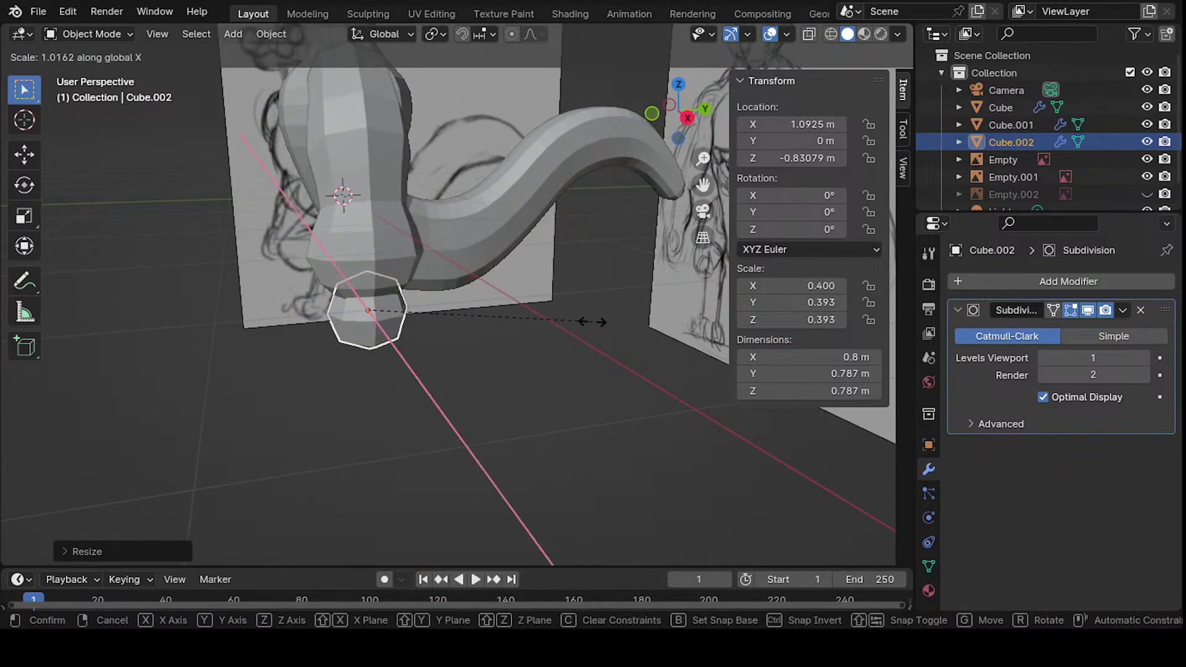
key("y")
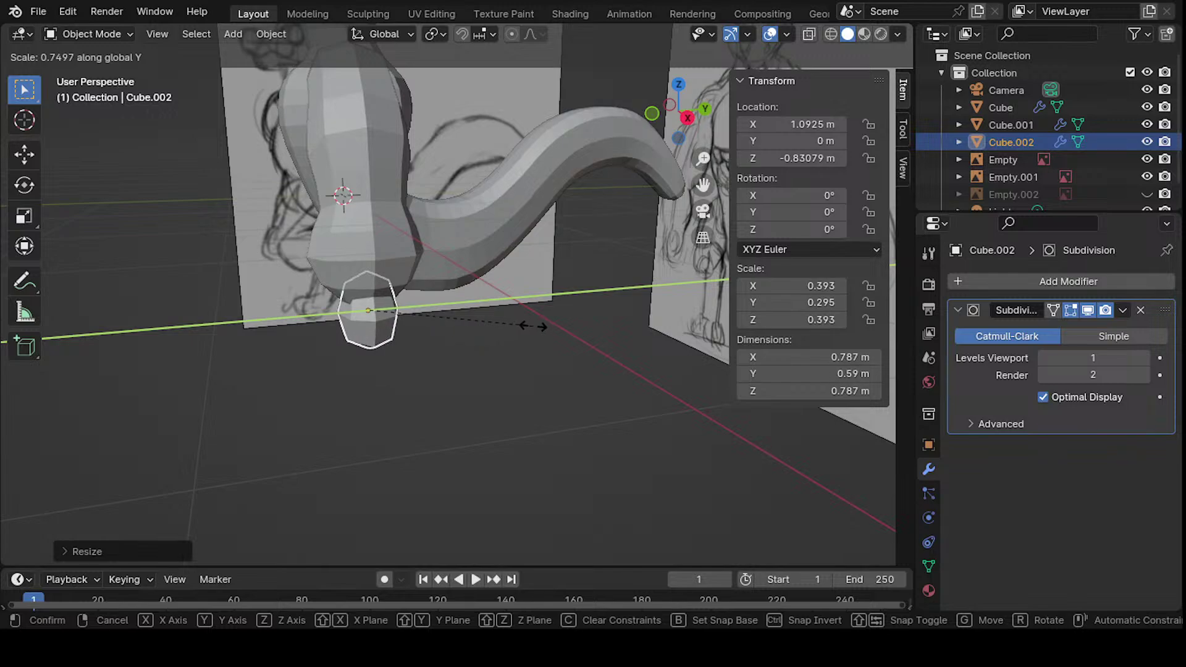
left_click(530, 326)
middle_click_drag(529, 326, 543, 372)
- Enter mesh editing on the hand cube and show it in front view
key("Tab")
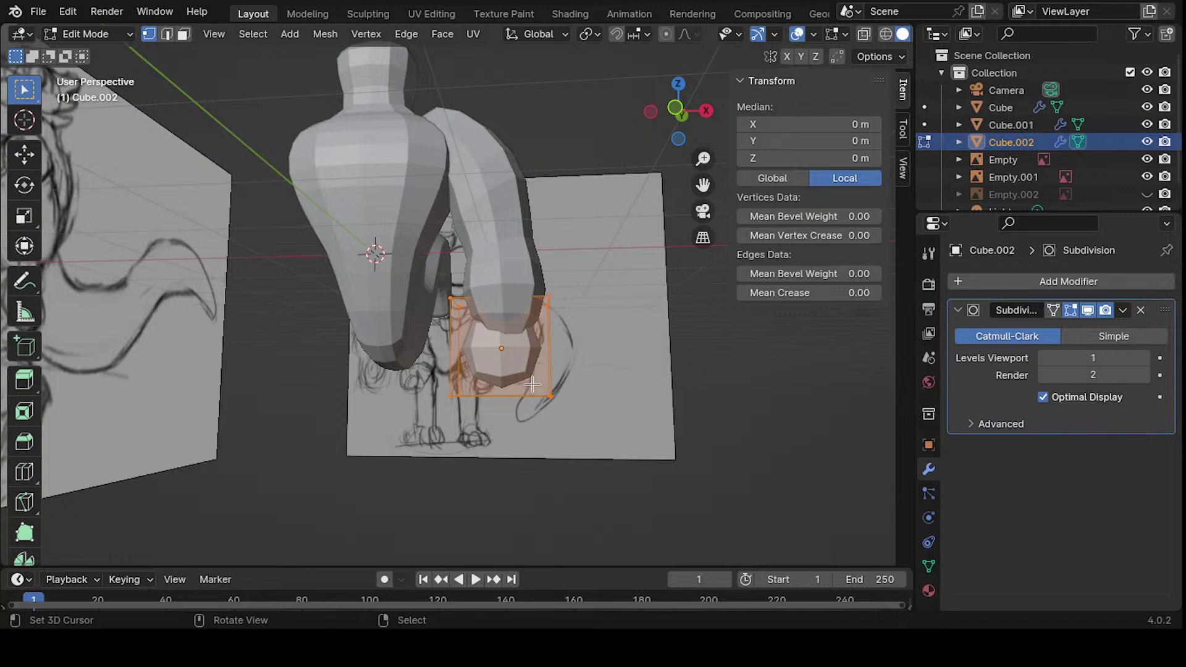
key("g")
key("Escape")
key("KP_1")
middle_click_drag(500, 374, 473, 337, "shift")
left_click(539, 391)
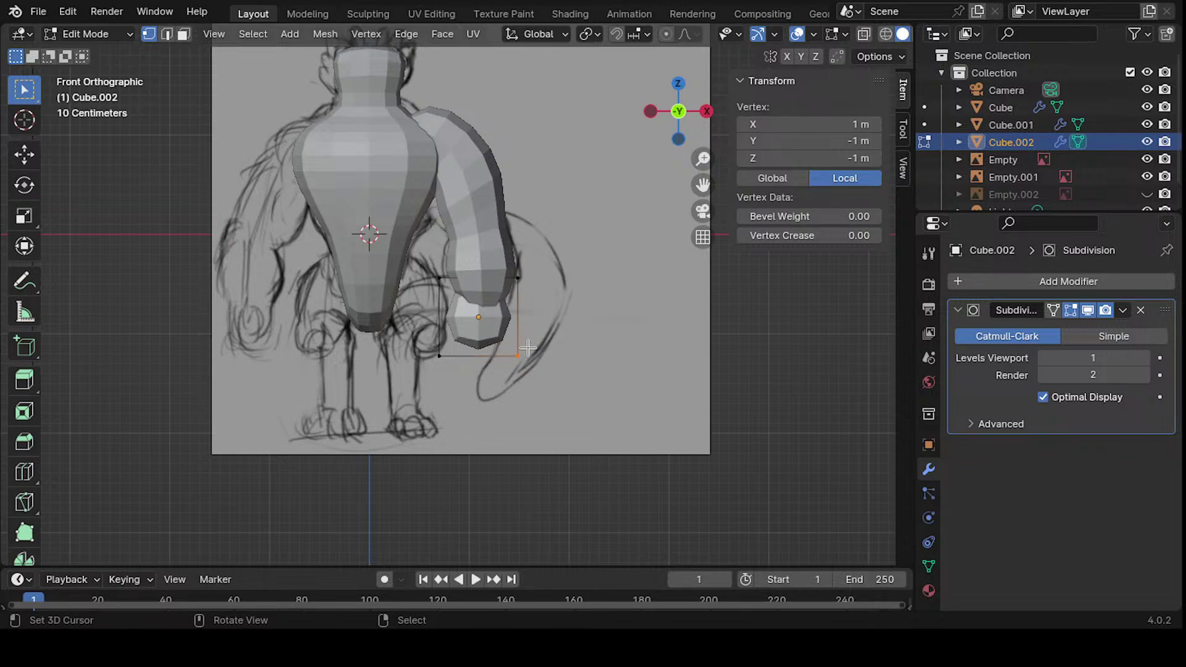
key("g")
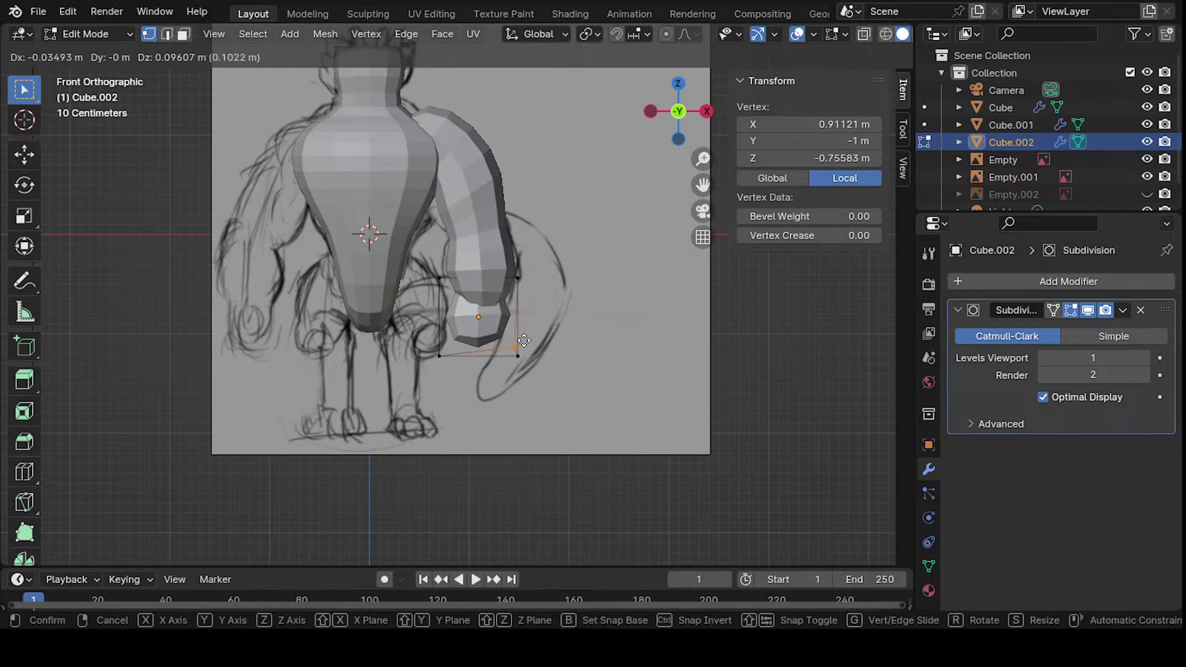
left_click(529, 344)
- With see-through display on, move the hand's lower outer vertices to local X about 0.93 m, Z about -0.53 m
key("alt+z")
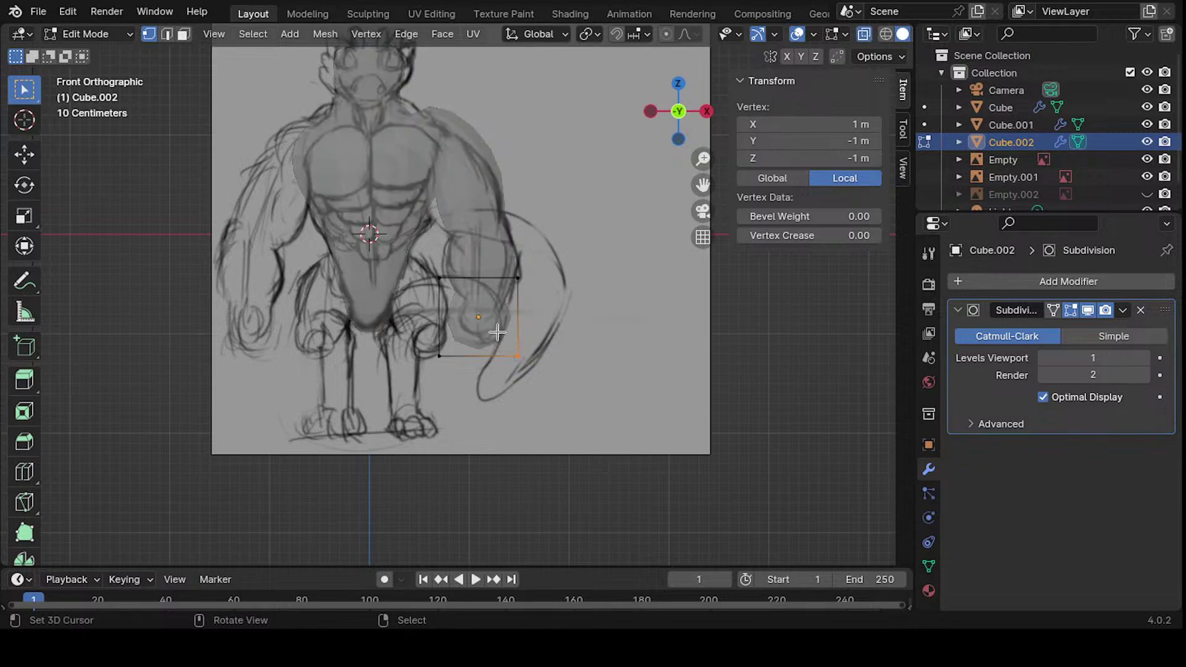
left_click_drag(493, 327, 547, 370)
key("g")
left_click(542, 333)
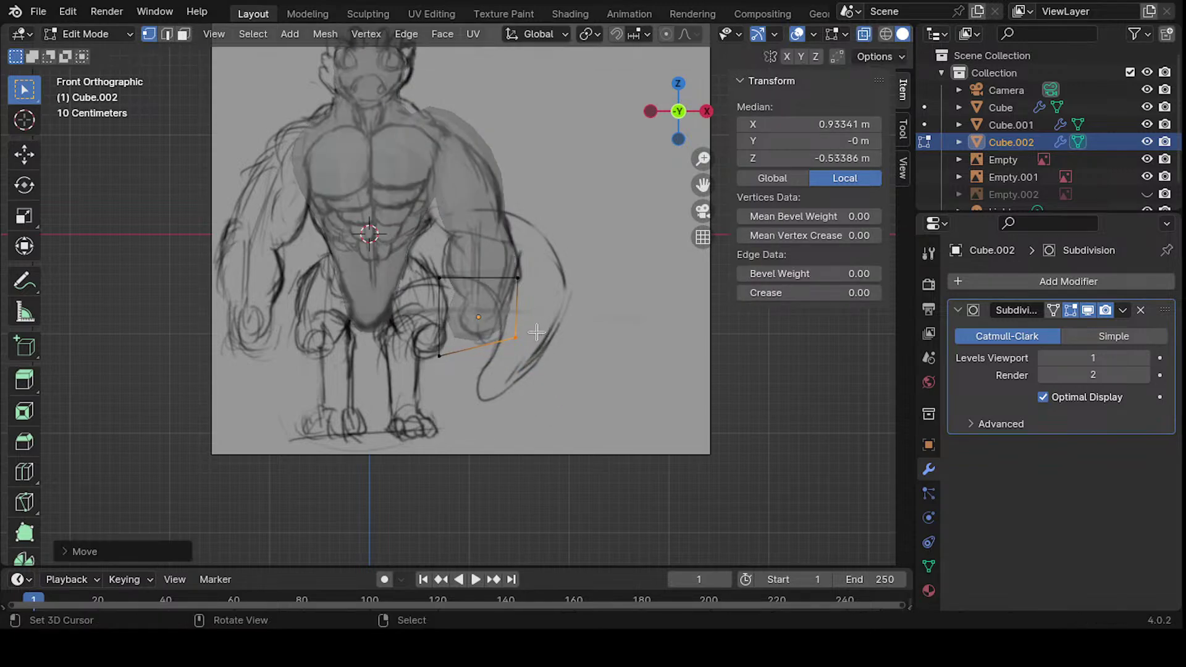
- Move the hand's lower inner vertices to local X about -0.60 m, Z about -1.18 m
middle_click_drag(463, 404, 484, 419, "shift")
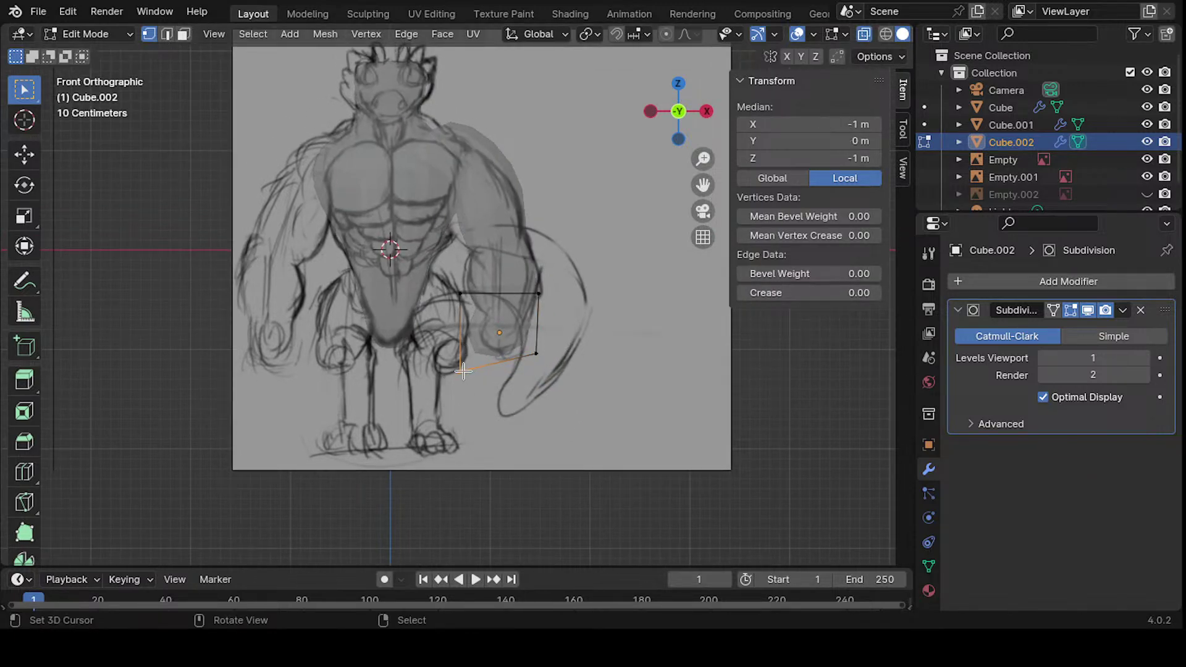
key("g")
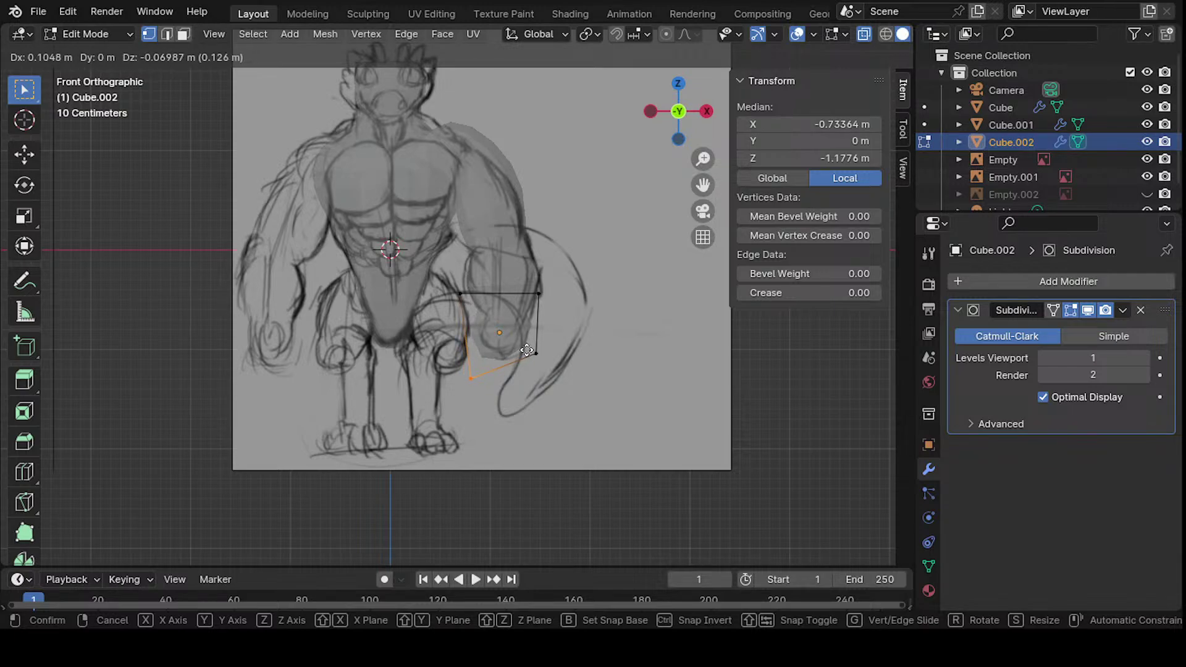
left_click(528, 352)
mouse_move(528, 352)
middle_mouse_down()
mouse_move(609, 315)
mouse_move(546, 296)
mouse_move(564, 309)
mouse_move(503, 384)
mouse_move(515, 319)
mouse_move(347, 278)
mouse_move(417, 254)
mouse_move(435, 264)
middle_mouse_up()
key("KP_1")
scroll(418, 254, "up", 5)
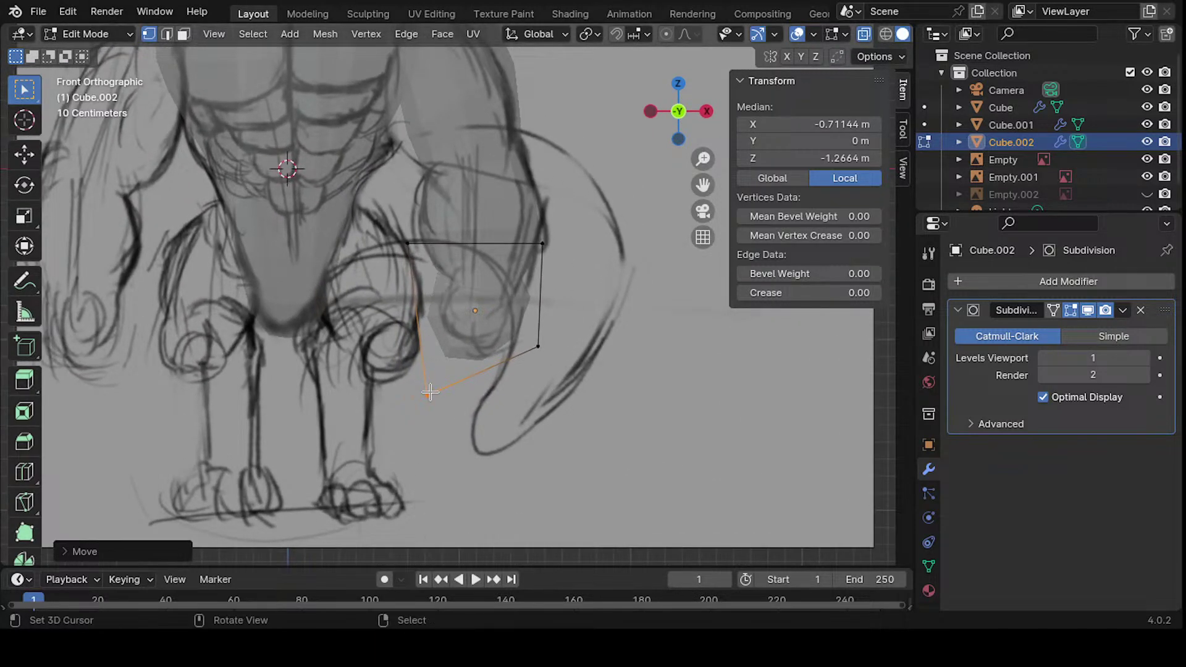
key("g")
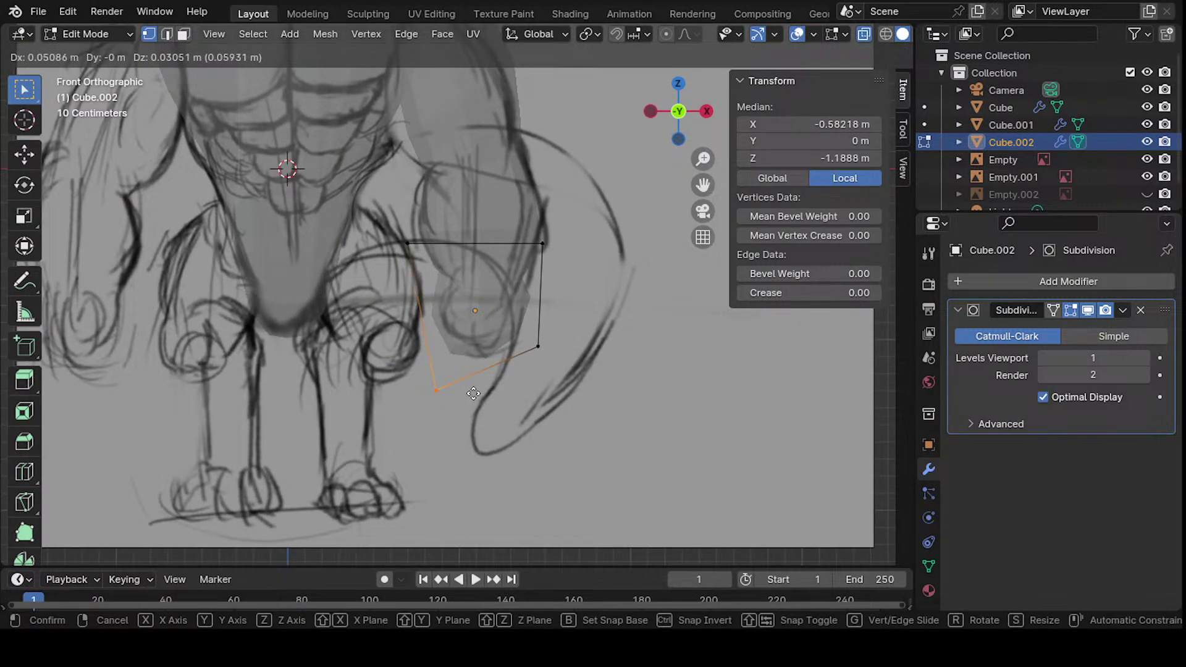
left_click(473, 394)
middle_click_drag(477, 380, 449, 392, "shift")
scroll(511, 352, "down", 3)
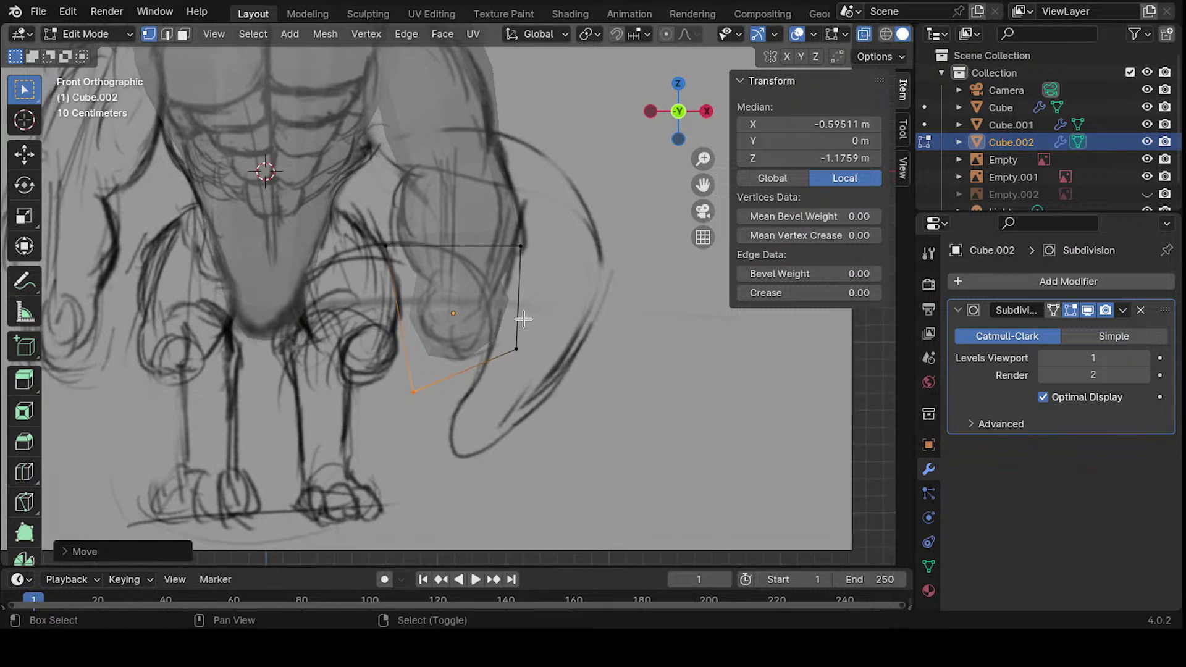
mouse_move(511, 353)
middle_mouse_down()
mouse_move(438, 339)
mouse_move(286, 368)
mouse_move(402, 415)
mouse_move(534, 341)
mouse_move(519, 336)
middle_mouse_up()
scroll(505, 368, "down", 1)
left_click(506, 341)
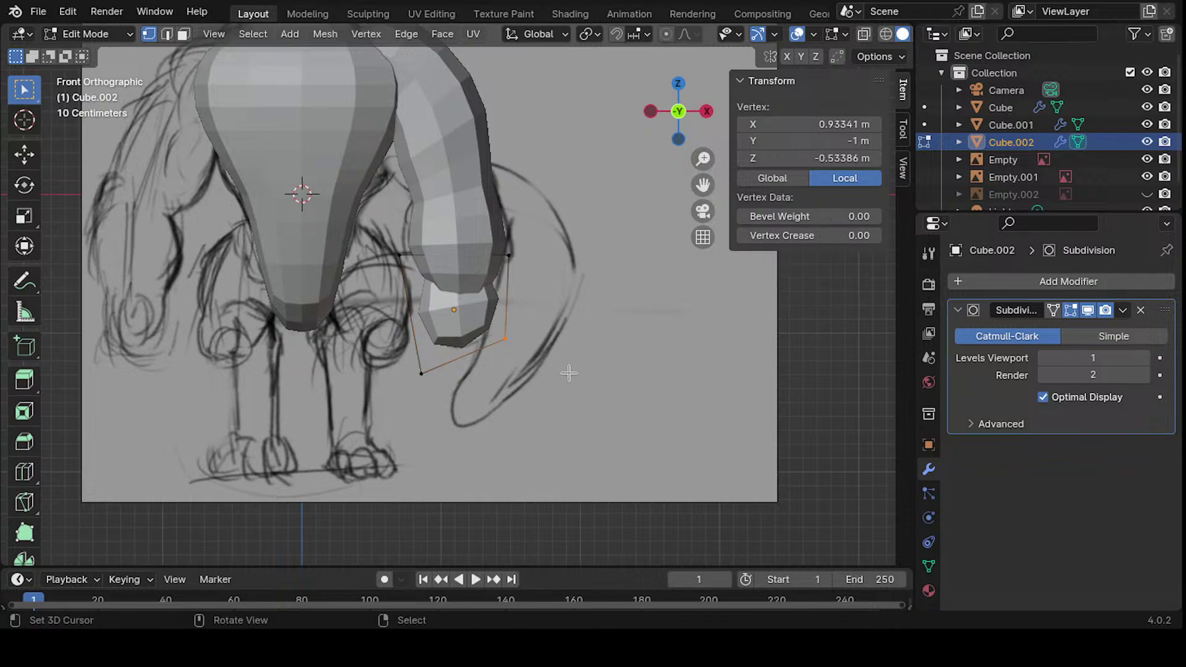
key("g")
key("Escape")
- With see-through display on, reposition the hand's lower outer vertices slightly outward and upward
key("alt+z")
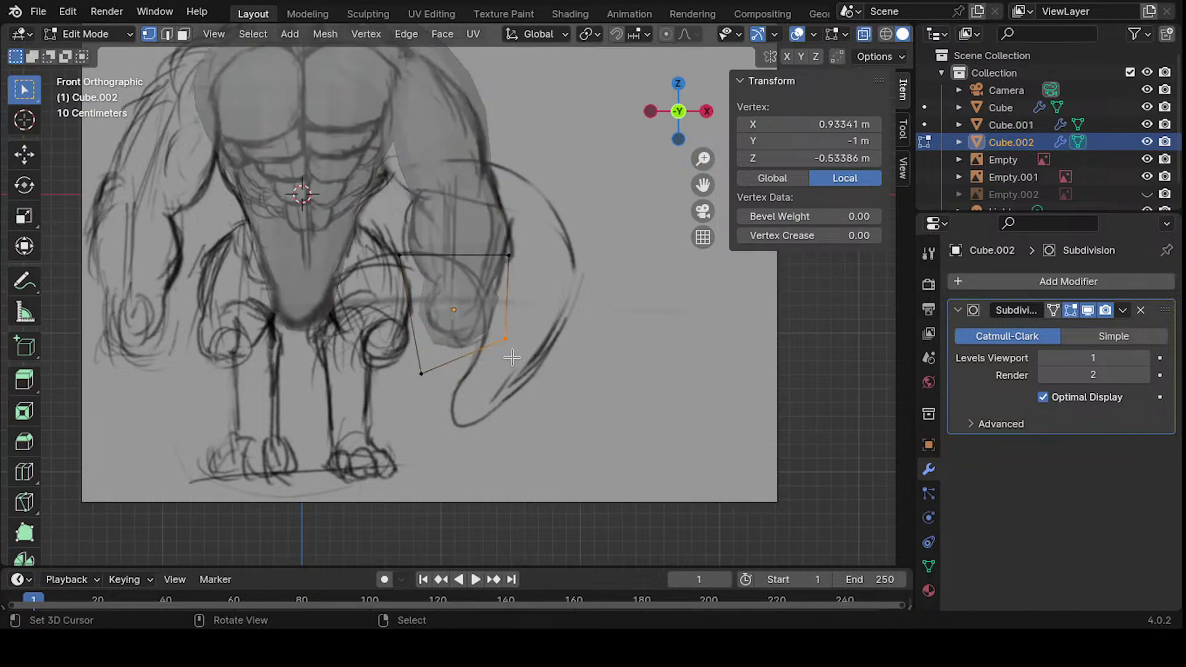
left_click_drag(531, 361, 491, 325)
key("g")
left_click(529, 371)
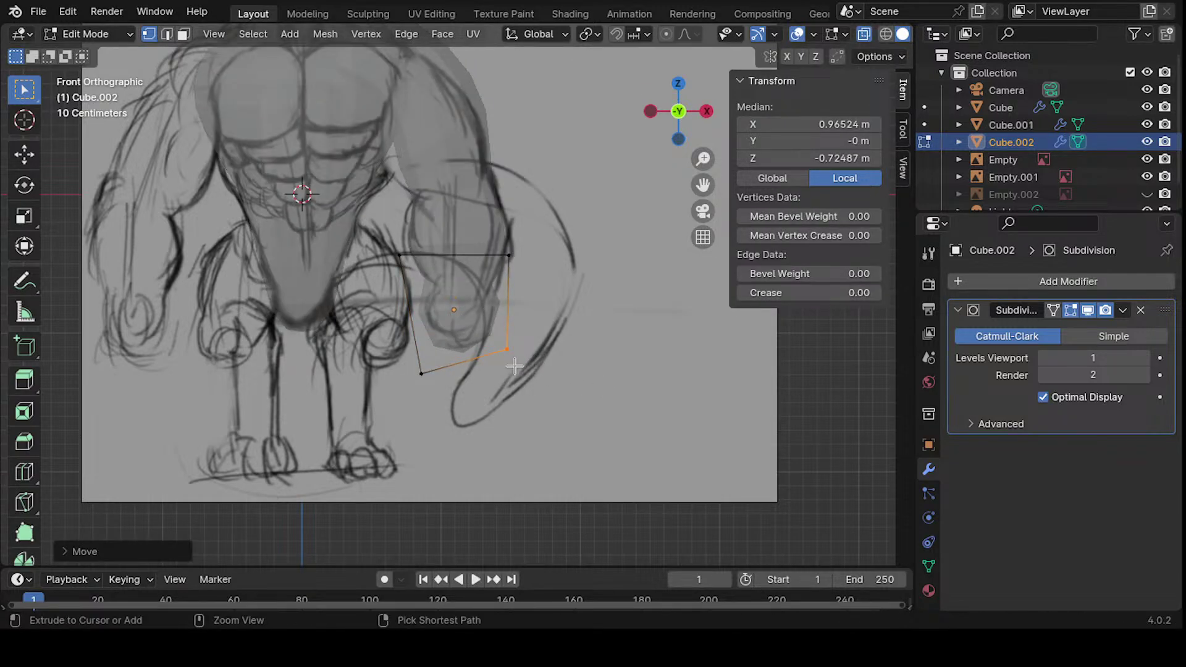
key("g")
left_click(523, 348)
- Move the lower inner vertices to local X about -0.50 m, Z -1.30 m, and the upper inner ones to X -1.11 m, Z 1.19 m
left_click(432, 386)
key("g")
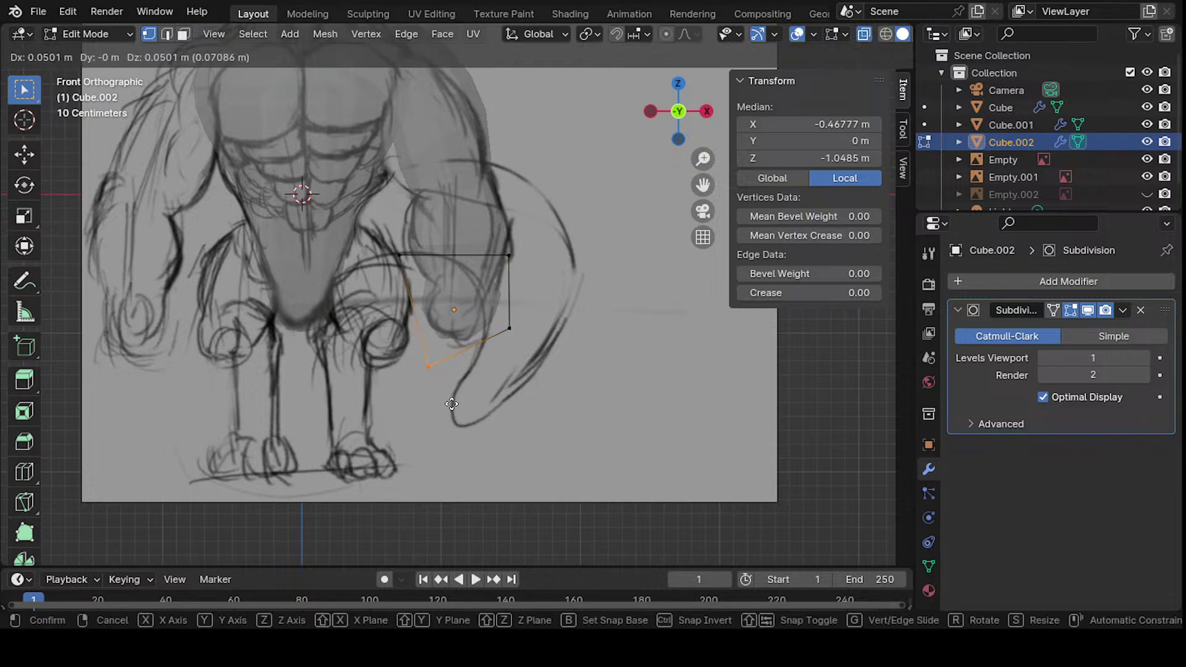
left_click(445, 416)
middle_click_drag(524, 300, 537, 344, "shift")
left_click(455, 339)
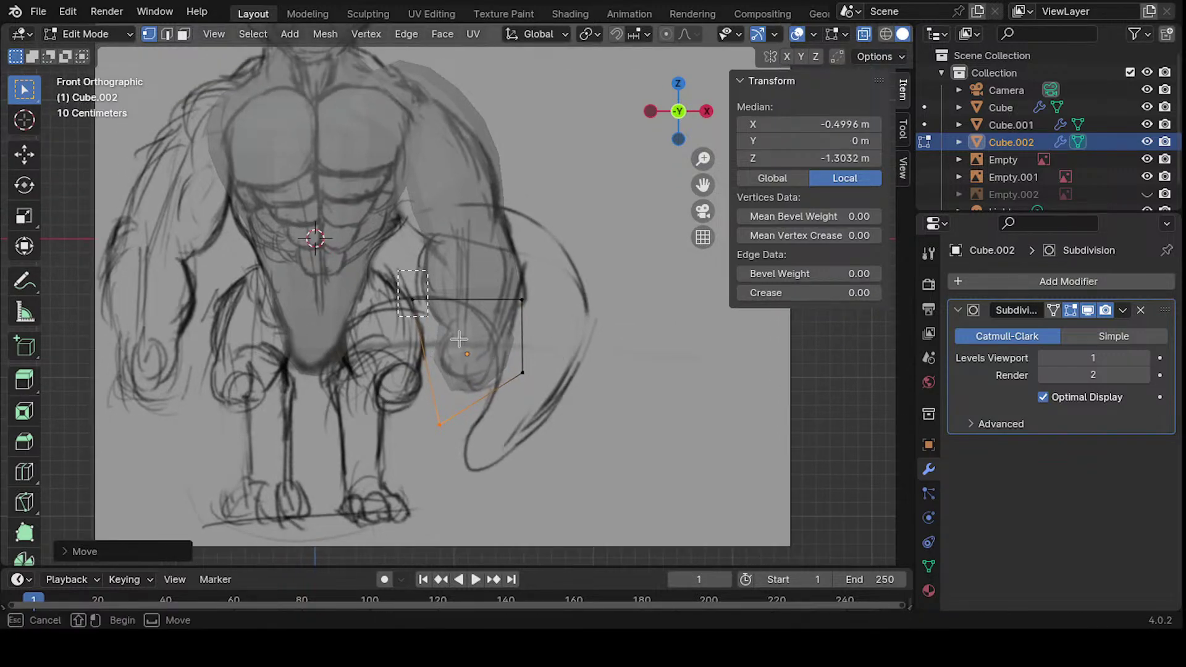
key("g")
left_click(461, 346)
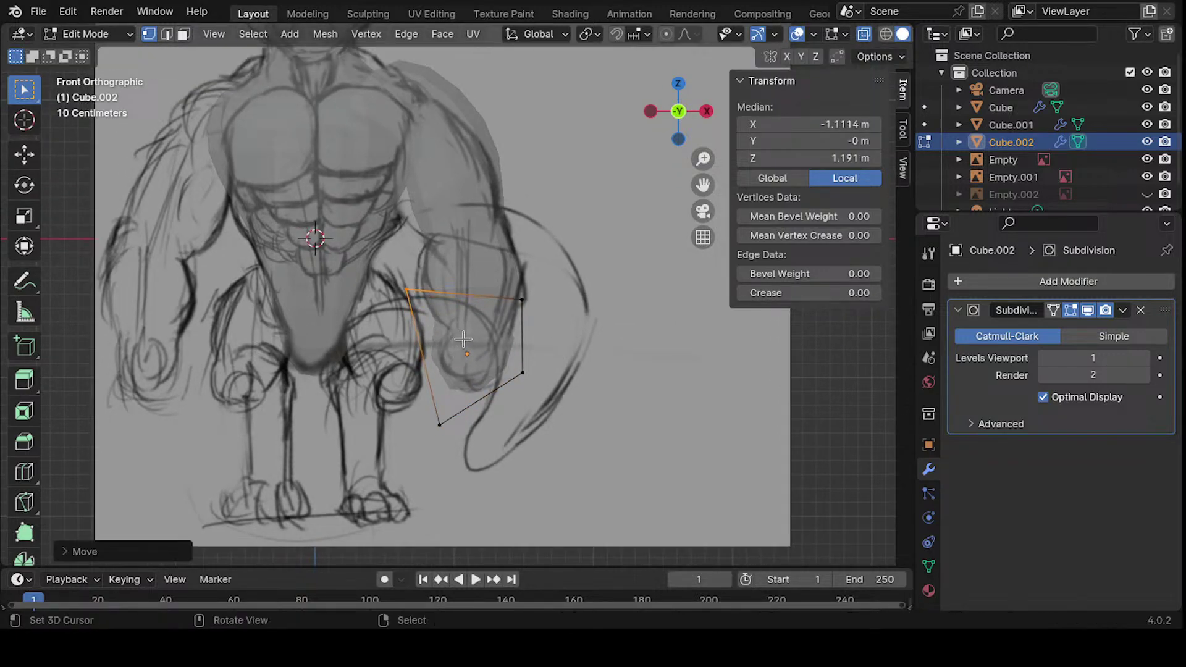
- Add one horizontal loop cut around the middle of the hand and leave mesh editing
mouse_move(461, 346)
middle_mouse_down()
mouse_move(567, 335)
mouse_move(326, 254)
mouse_move(280, 368)
mouse_move(569, 336)
mouse_move(537, 312)
mouse_move(493, 324)
mouse_move(558, 380)
middle_mouse_up()
key("ctrl+r")
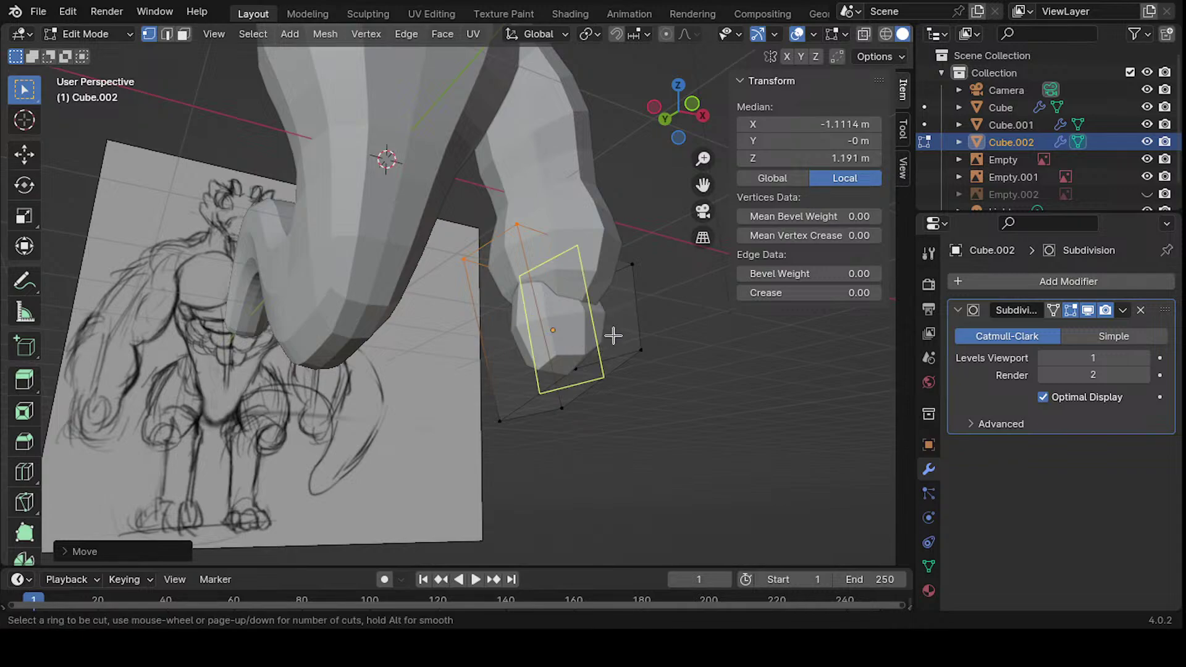
left_click(596, 362)
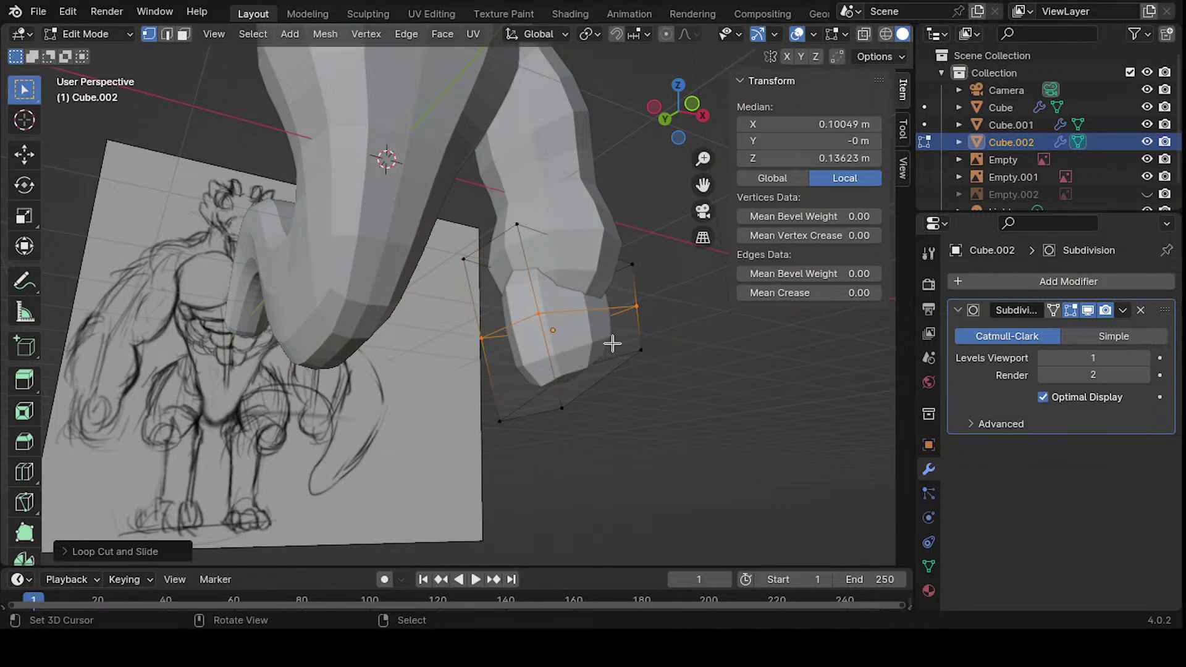
mouse_move(544, 353)
middle_mouse_down()
mouse_move(421, 379)
mouse_move(578, 306)
mouse_move(491, 353)
mouse_move(350, 333)
mouse_move(442, 265)
mouse_move(520, 254)
mouse_move(643, 329)
mouse_move(714, 318)
mouse_move(627, 379)
mouse_move(519, 252)
mouse_move(445, 350)
mouse_move(506, 276)
mouse_move(672, 381)
middle_mouse_up()
key("Tab")
- Scale the whole hand down to about 0.341 in X and Z and 0.253 in Y to fit the wrist
left_click(715, 318)
left_click(490, 279)
key("s")
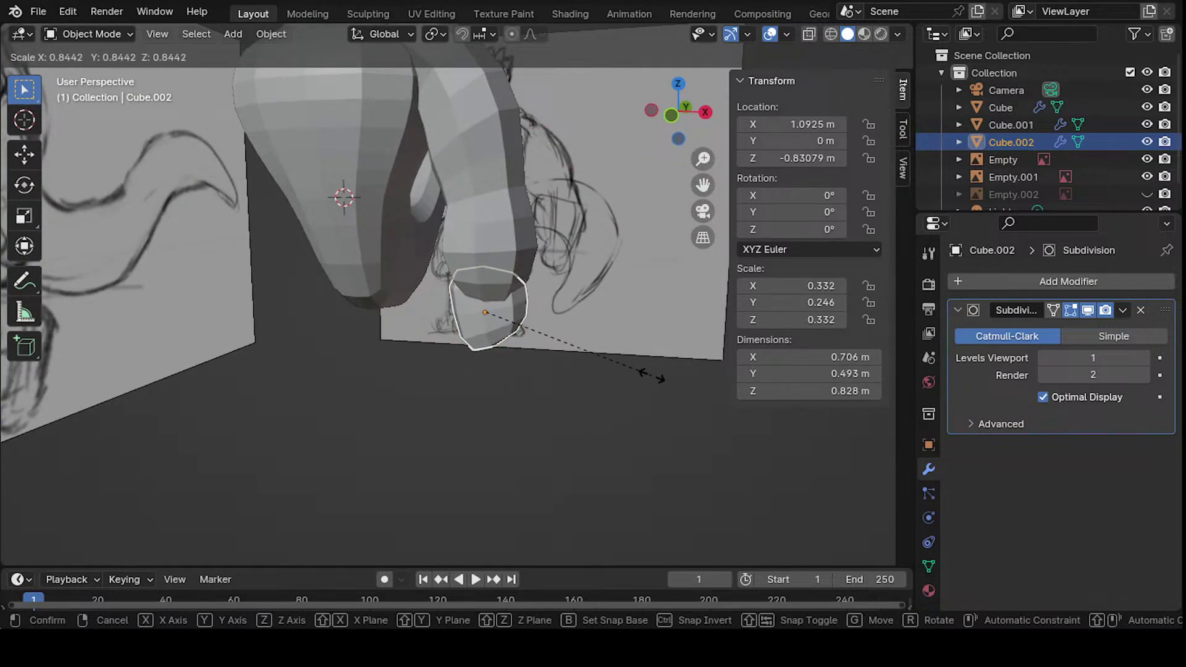
left_click(657, 378)
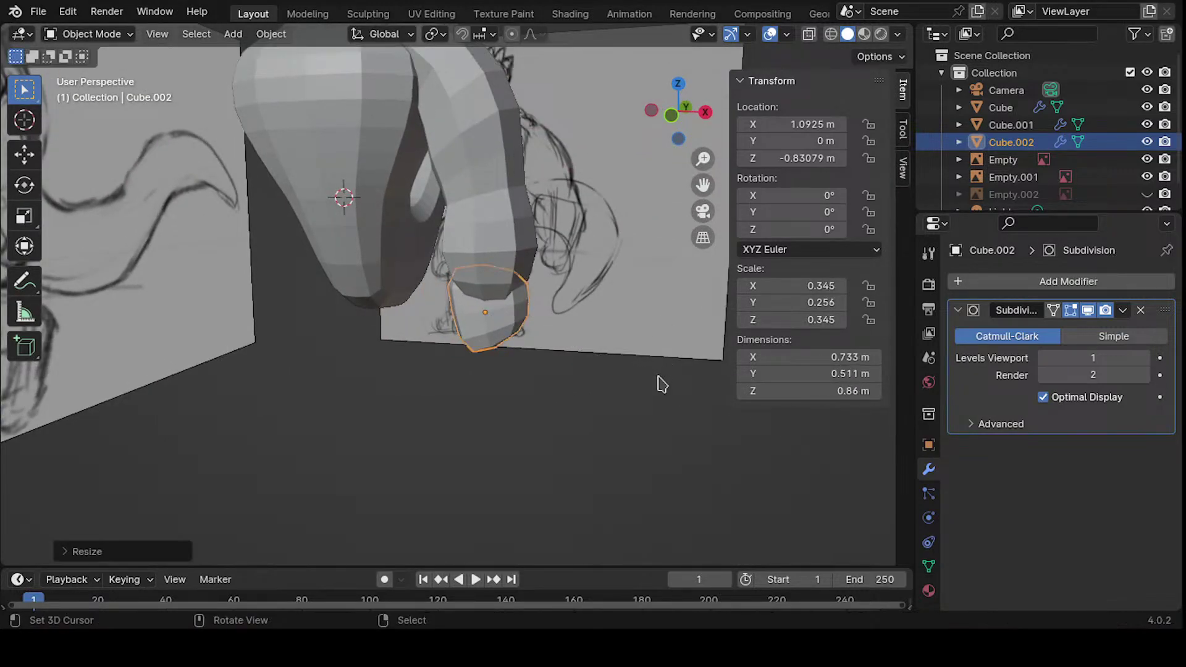
mouse_move(659, 378)
middle_mouse_down()
mouse_move(632, 294)
mouse_move(598, 328)
middle_mouse_up()
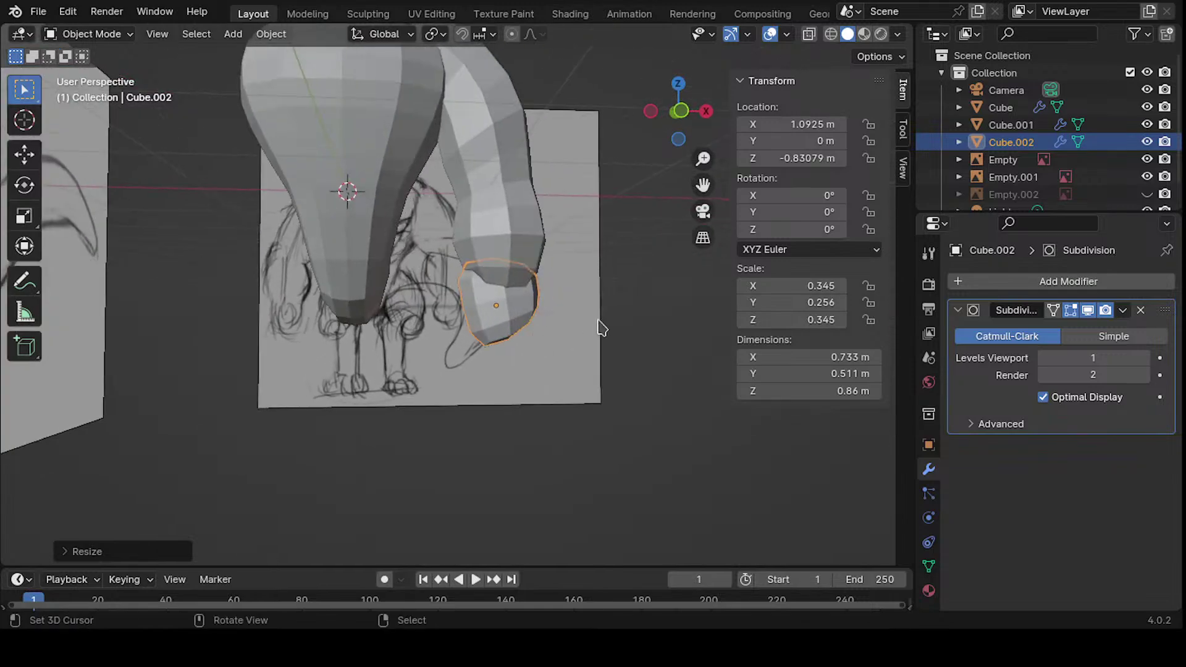
key("s")
left_click(604, 339)
middle_click_drag(479, 341, 592, 330)
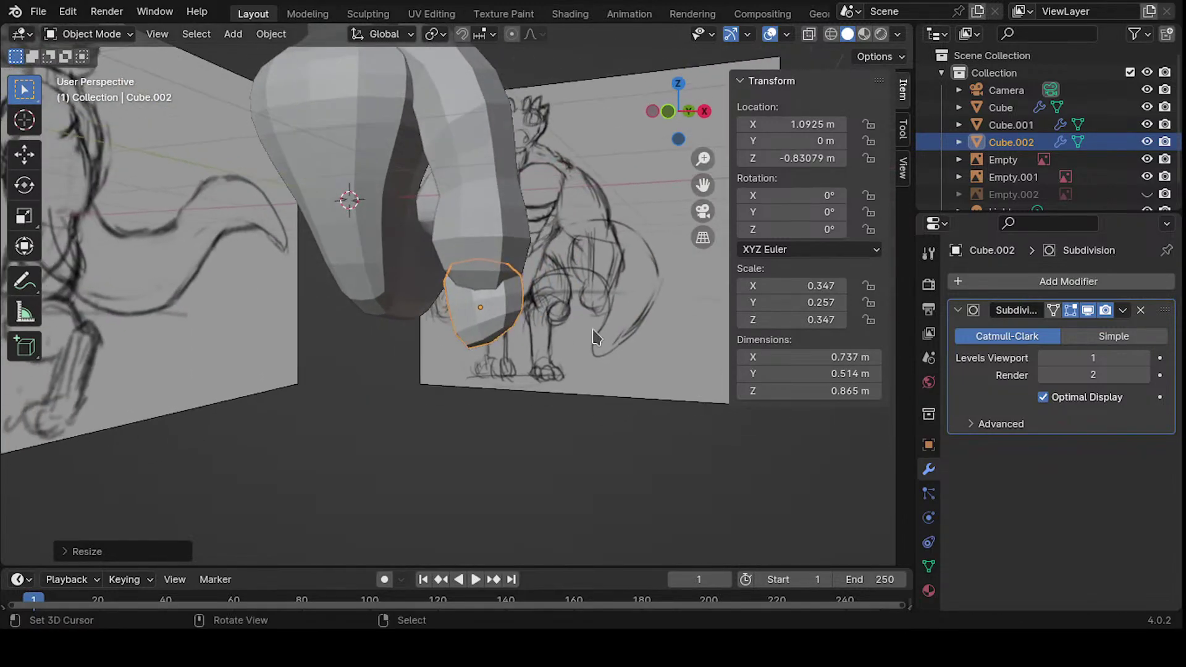
key("s")
left_click(606, 326)
key("s")
left_click(604, 321)
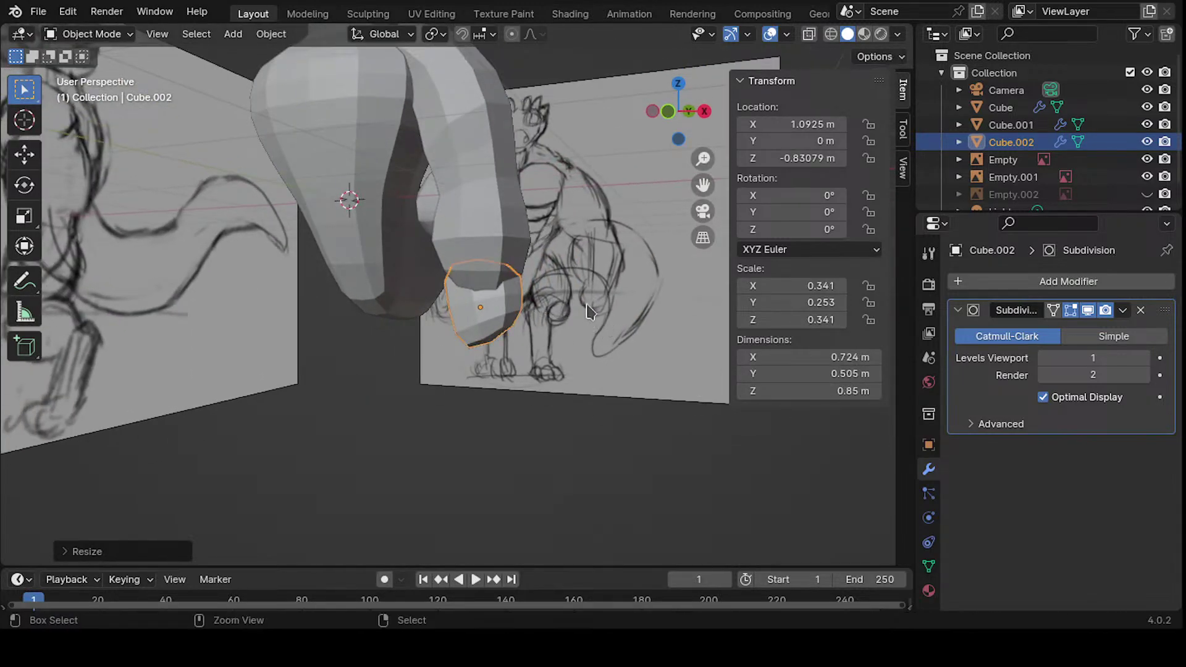
- Rotate the hand 180° about the global Z axis
scroll(587, 311, "down", 3)
mouse_move(586, 310)
middle_mouse_down()
mouse_move(582, 331)
mouse_move(635, 296)
mouse_move(478, 315)
mouse_move(538, 296)
mouse_move(602, 246)
mouse_move(502, 321)
mouse_move(476, 384)
mouse_move(471, 328)
mouse_move(436, 331)
mouse_move(467, 368)
middle_mouse_up()
left_click(635, 297)
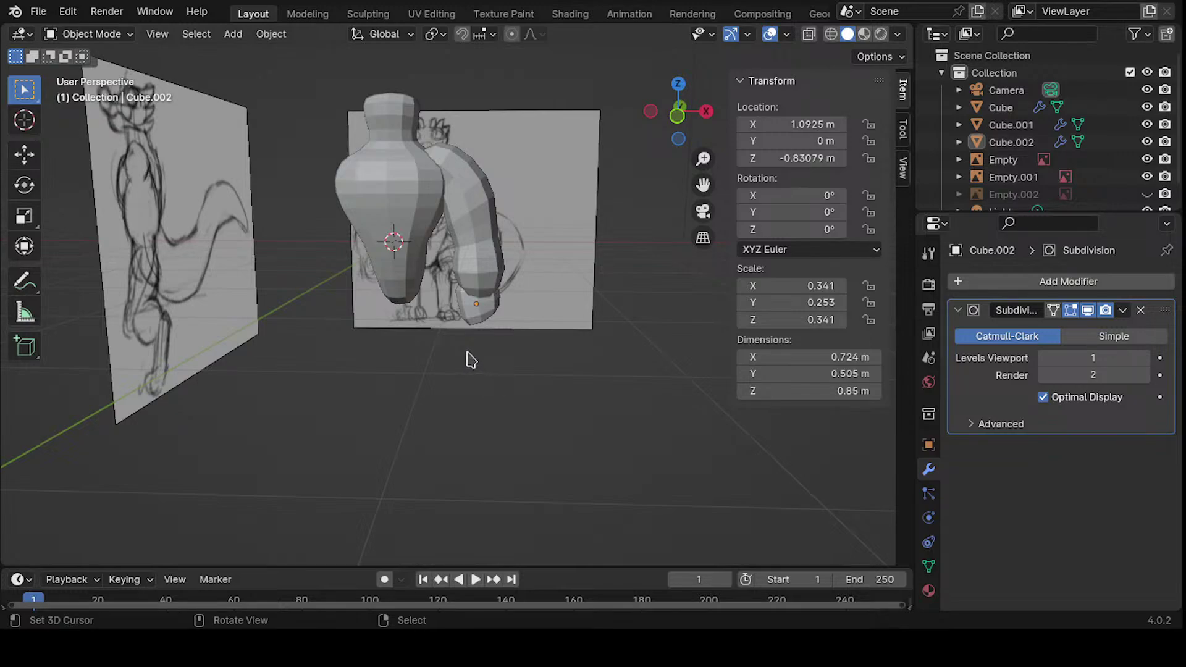
mouse_move(539, 318)
middle_mouse_down("ctrl")
mouse_move(543, 290)
mouse_move(494, 357)
middle_mouse_up("ctrl")
left_click(496, 307)
key("r")
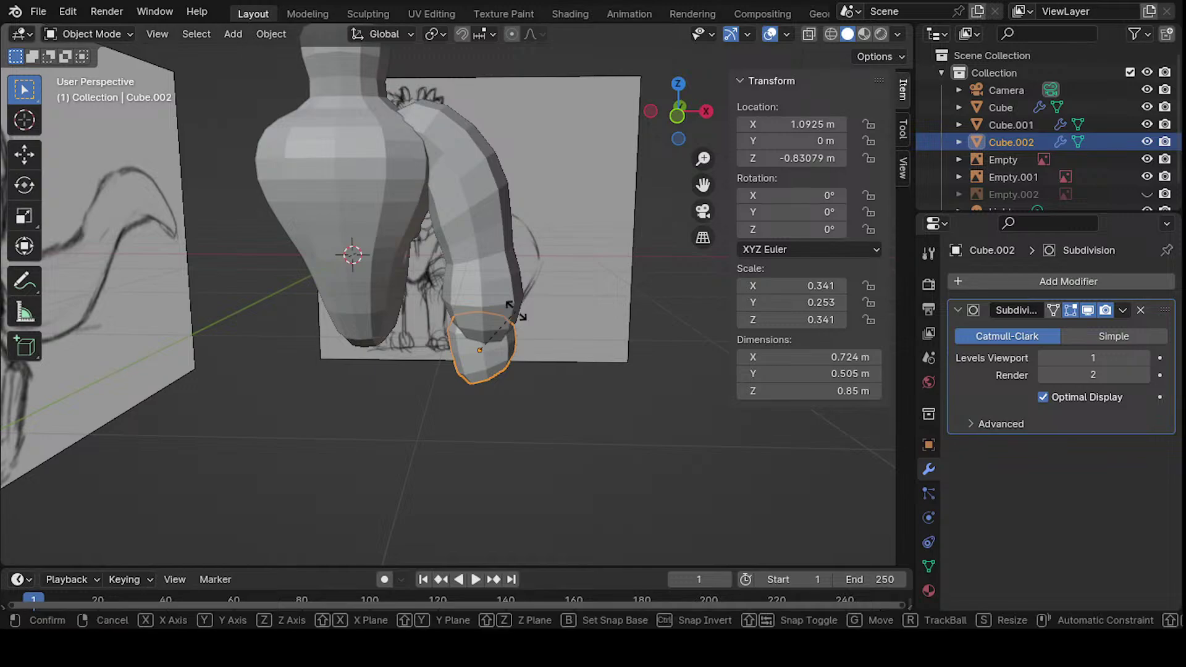
type("180")
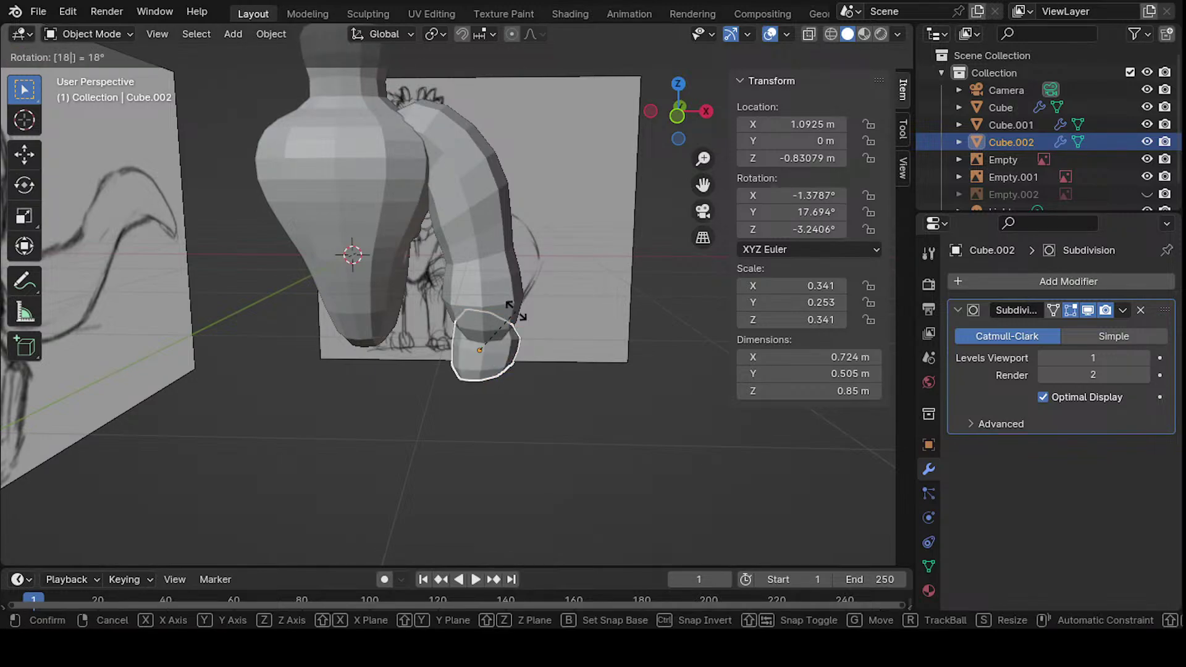
type("z")
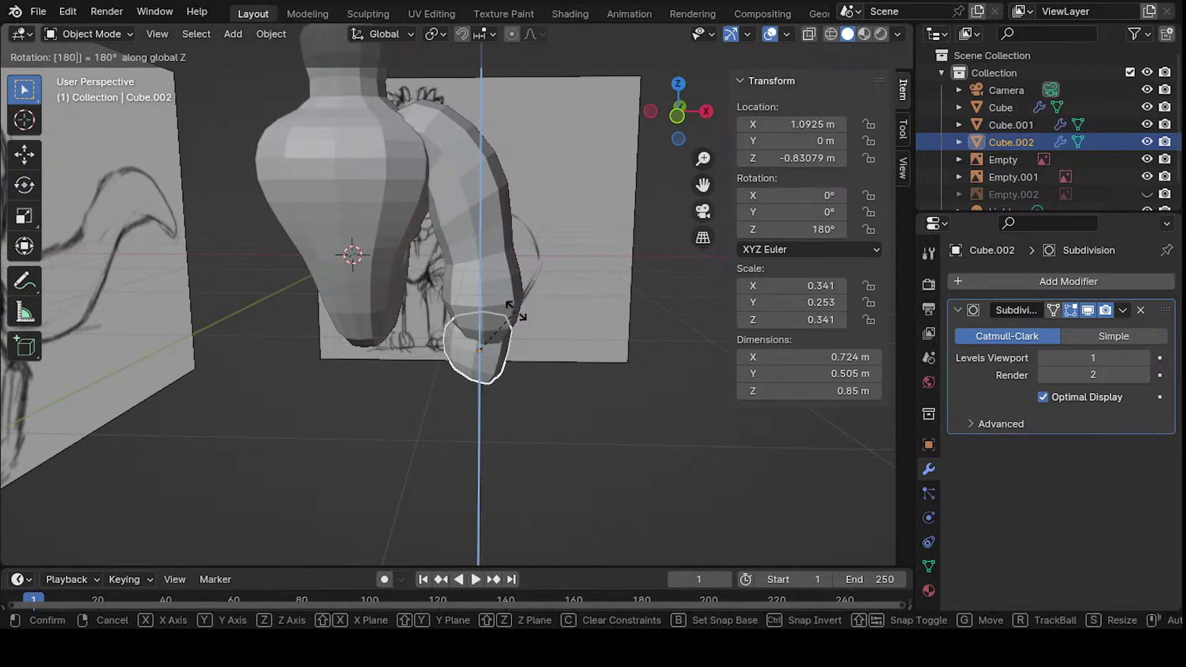
key("Return")
middle_click_drag(489, 312, 543, 328)
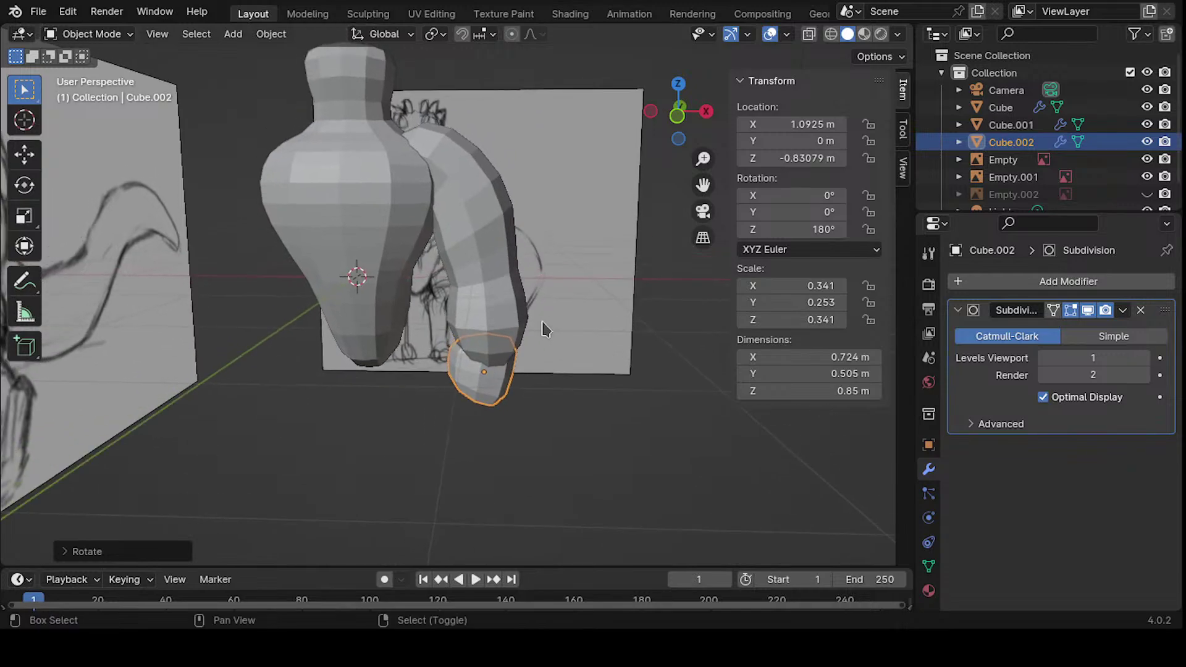
- Move the hand along the global X axis to about 1.12 m so it lines up with the wrist
key("g")
key("x")
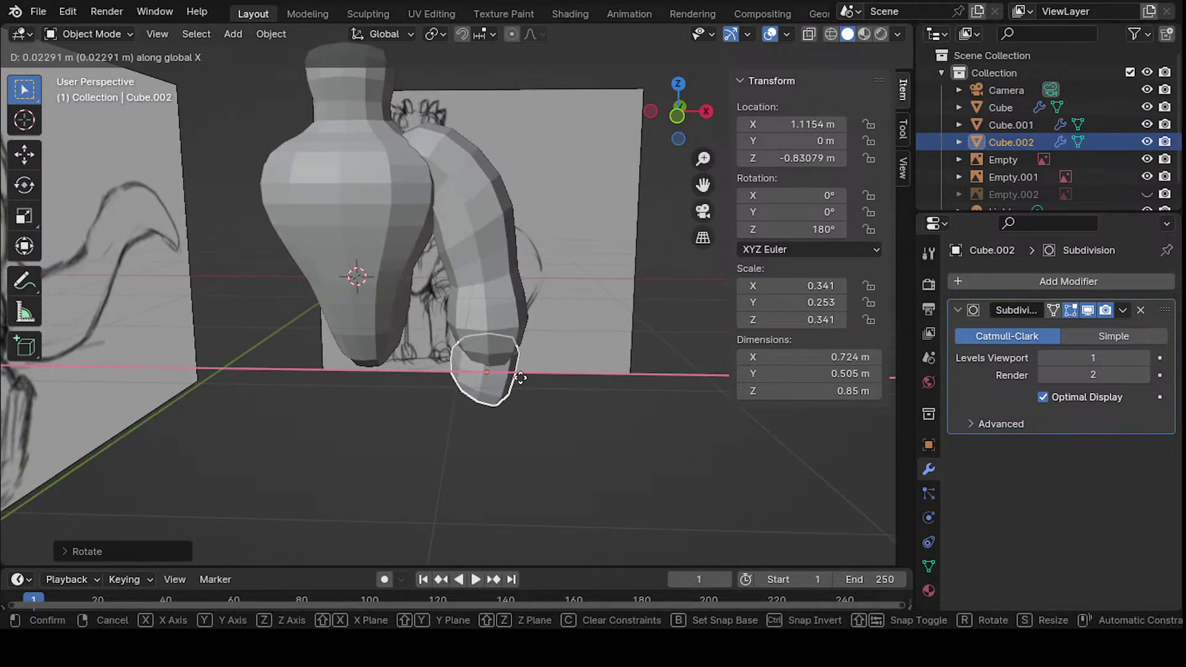
key("Return")
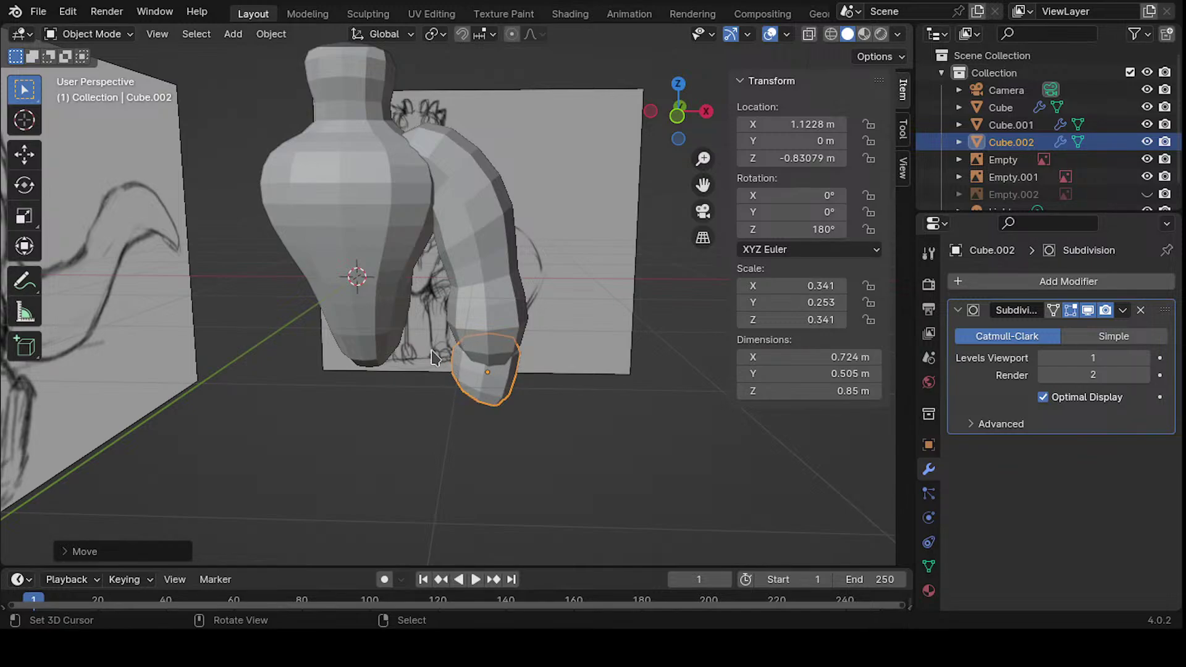
- Add a new cube at the world origin as the base for a finger segment
middle_click_drag(436, 357, 462, 369)
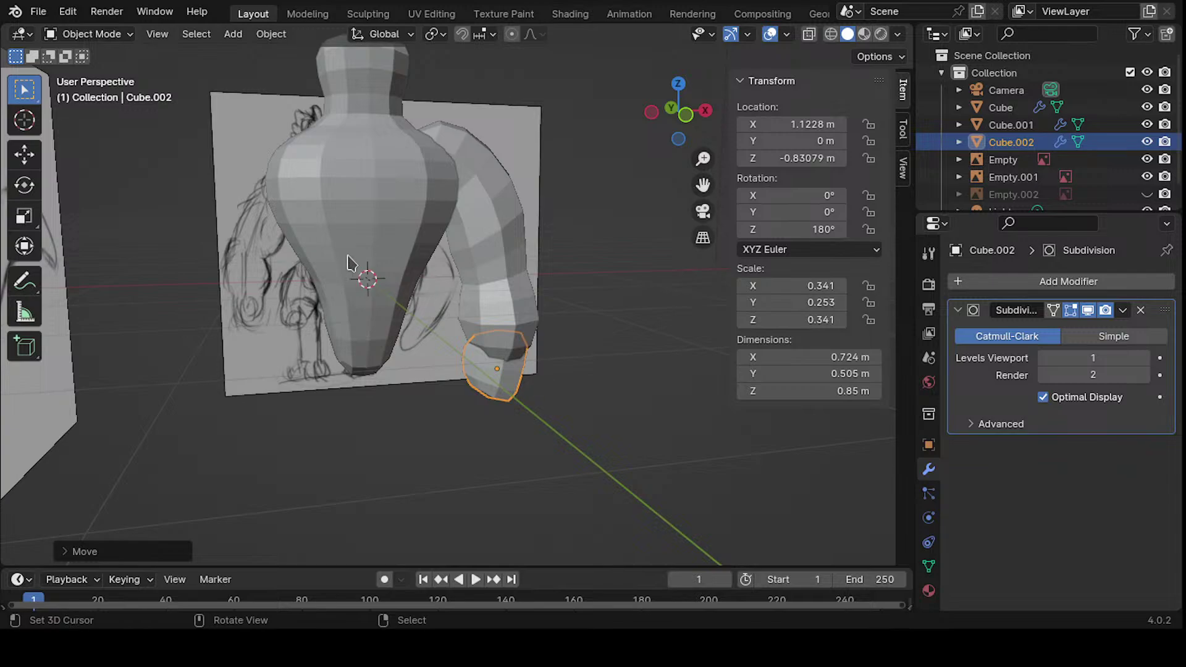
middle_click_drag(473, 324, 439, 328)
scroll(439, 328, "up", 3)
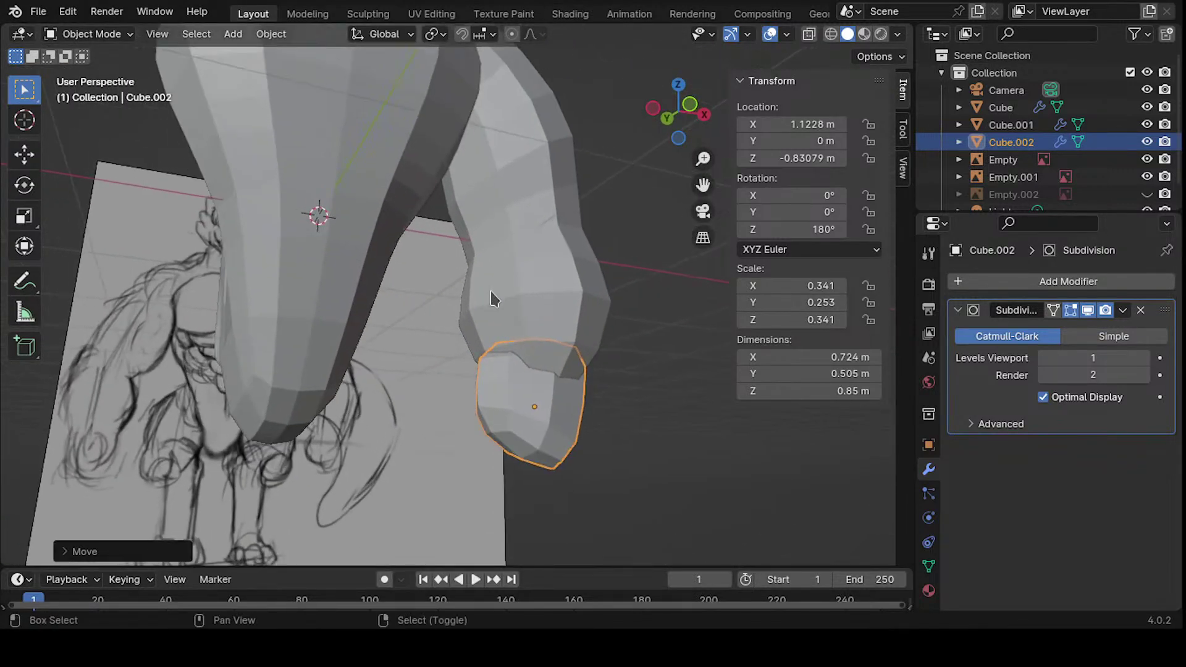
middle_click_drag(493, 289, 449, 275)
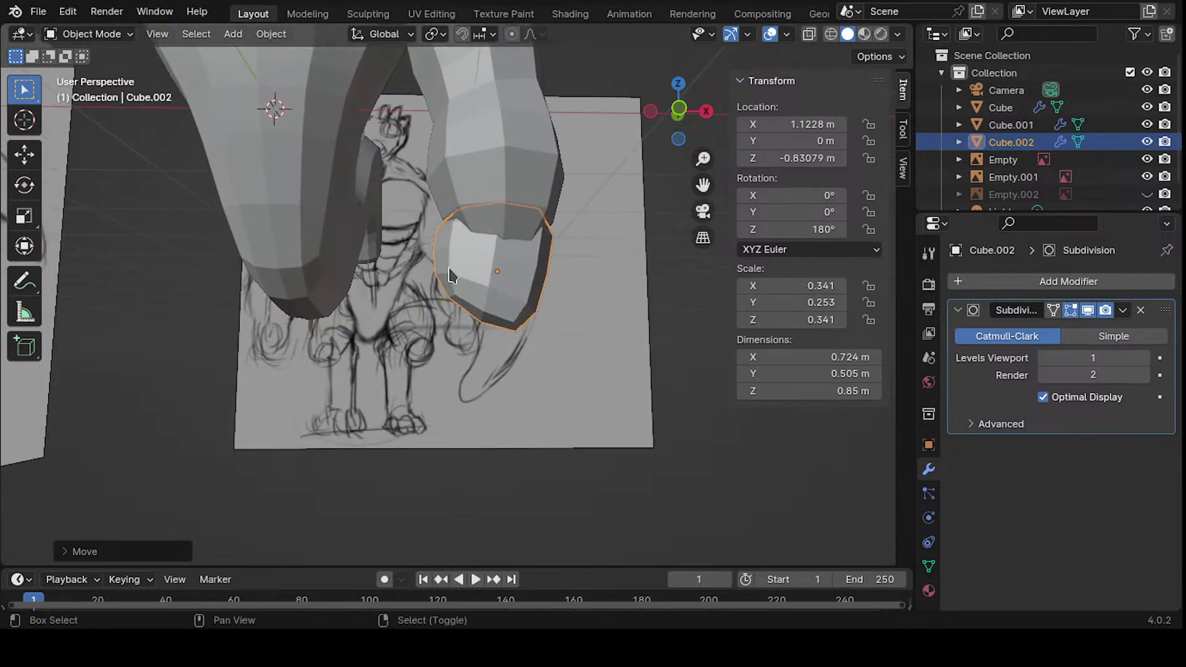
scroll(467, 318, "down", 2)
middle_click_drag(489, 369, 452, 322)
key("shift+a")
key("Escape")
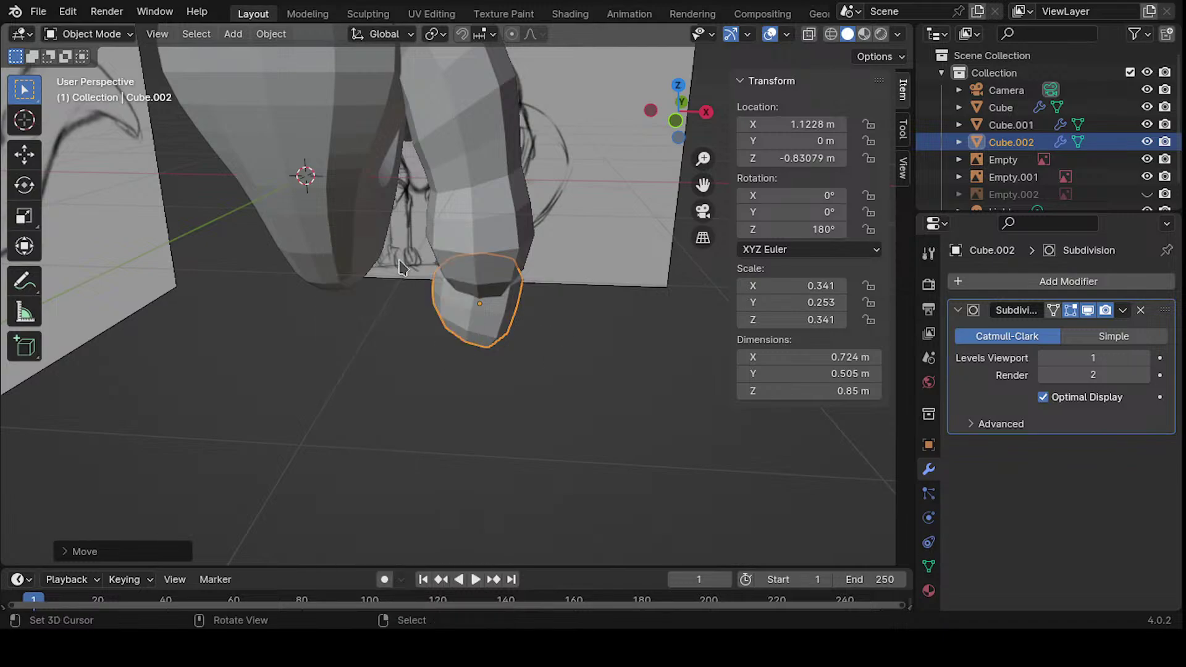
key("shift+a")
mouse_move(419, 287)
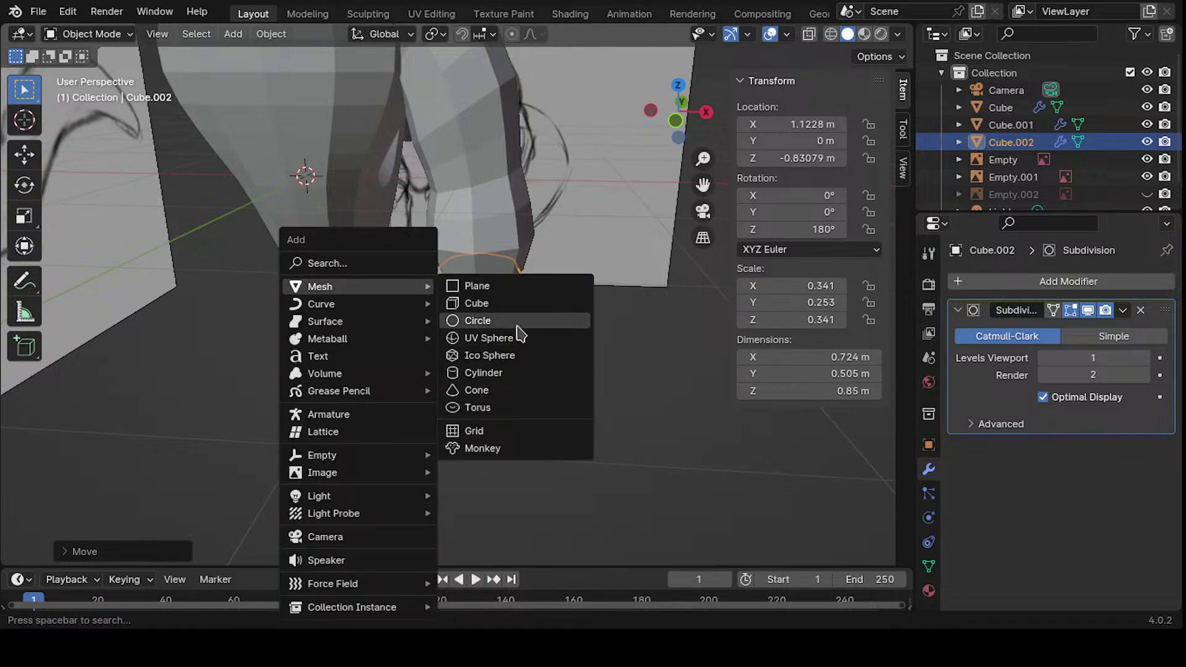
left_click(554, 302)
middle_click_drag(493, 210, 563, 337, "ctrl")
- Give the new cube a Subdivision Surface modifier with its render level set to 1
left_click(1045, 281)
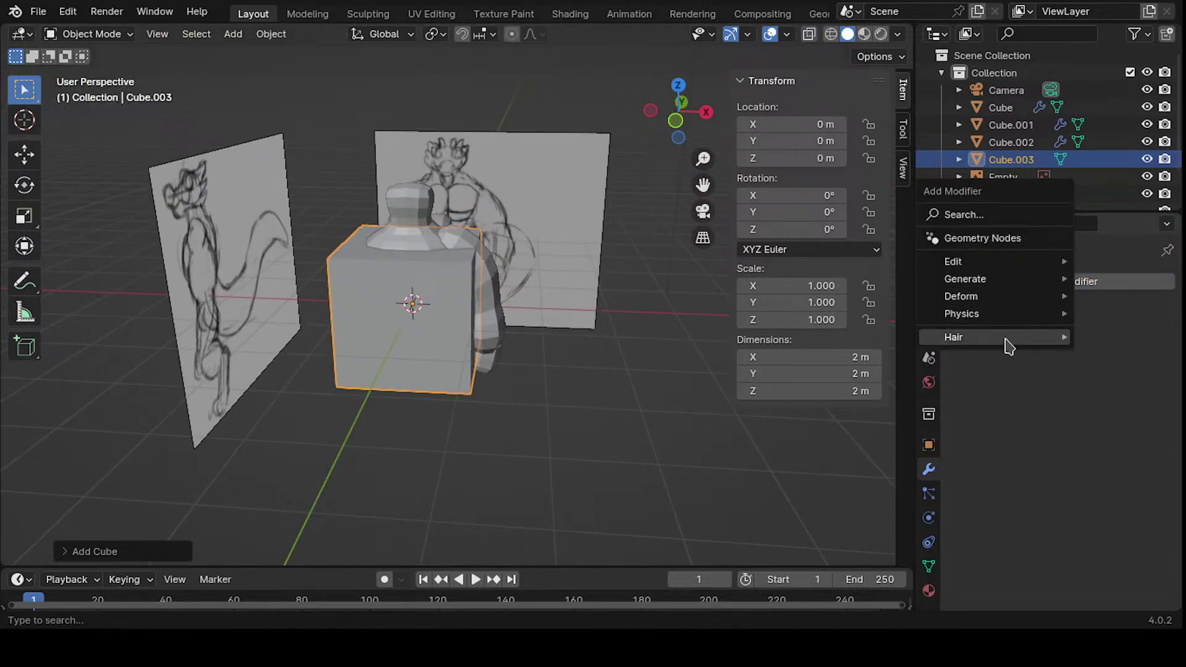
mouse_move(1025, 281)
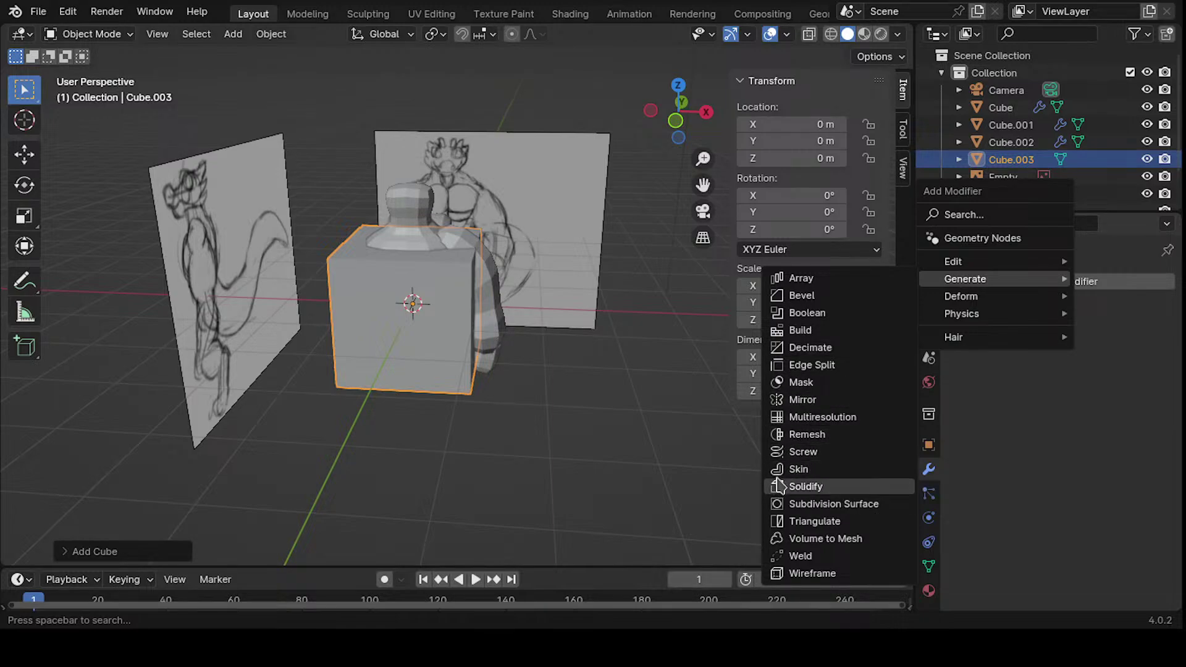
left_click(848, 504)
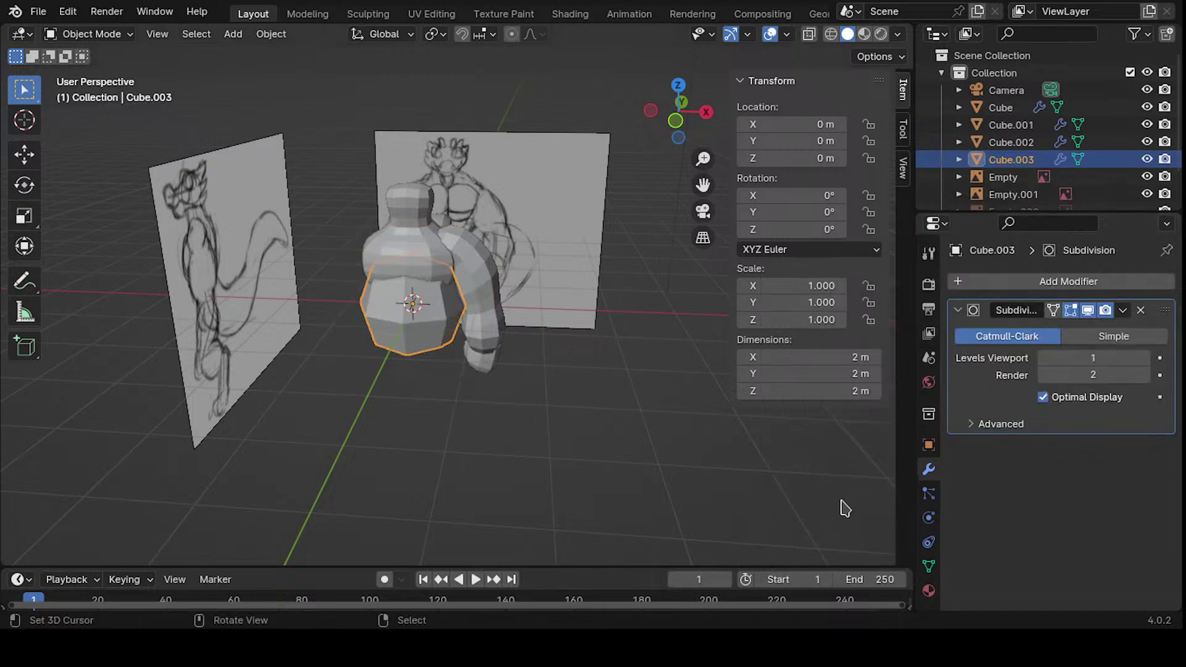
left_click(1044, 374)
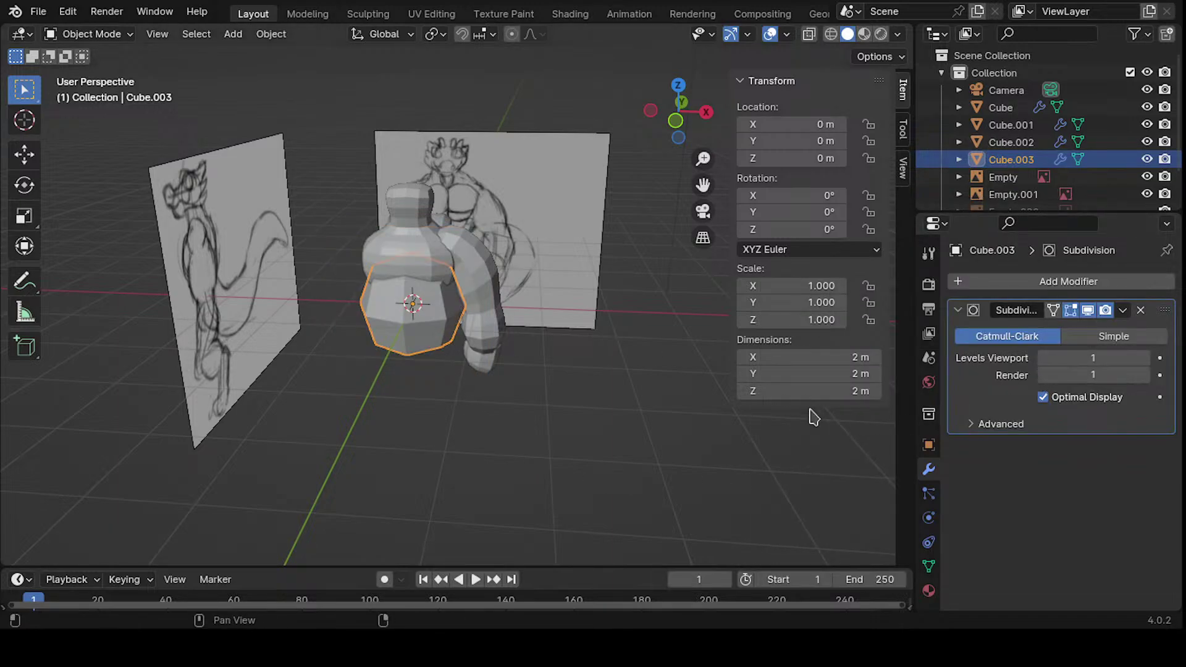
- Scale the new cube down uniformly to about 0.451
scroll(617, 289, "up", 3)
key("s")
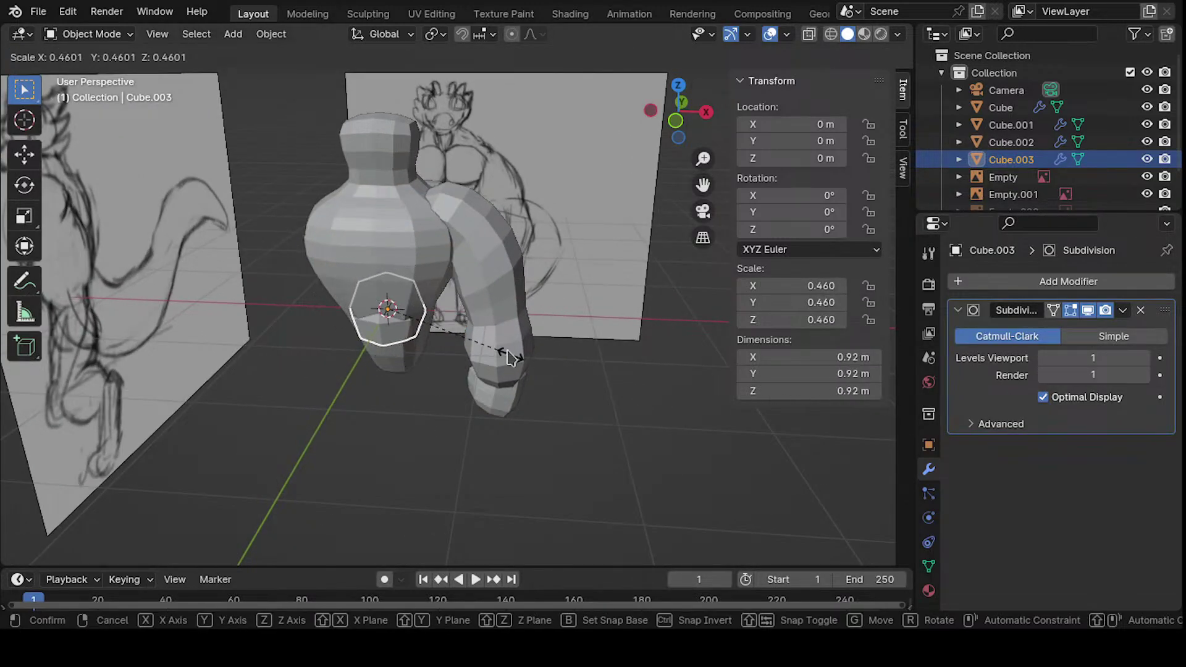
left_click(497, 355)
- Set the subdivision render level to 1 on the hand, the arm and the torso
left_click(513, 401)
left_click(517, 349, "shift")
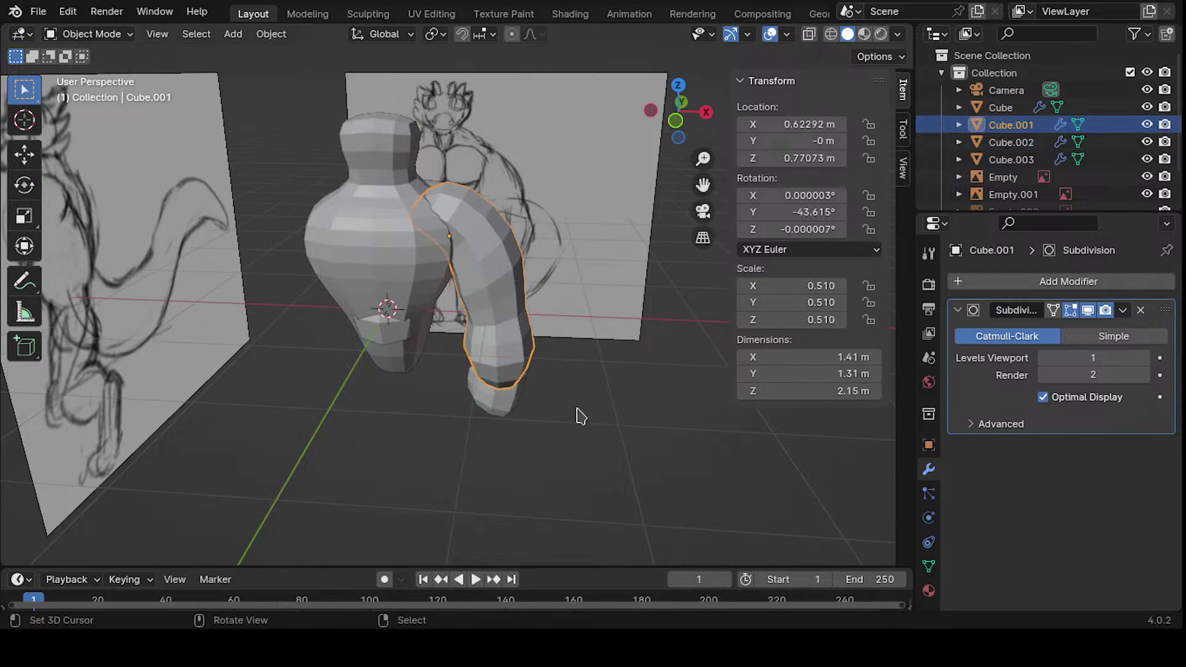
left_click(521, 395, "shift")
left_click(1043, 375)
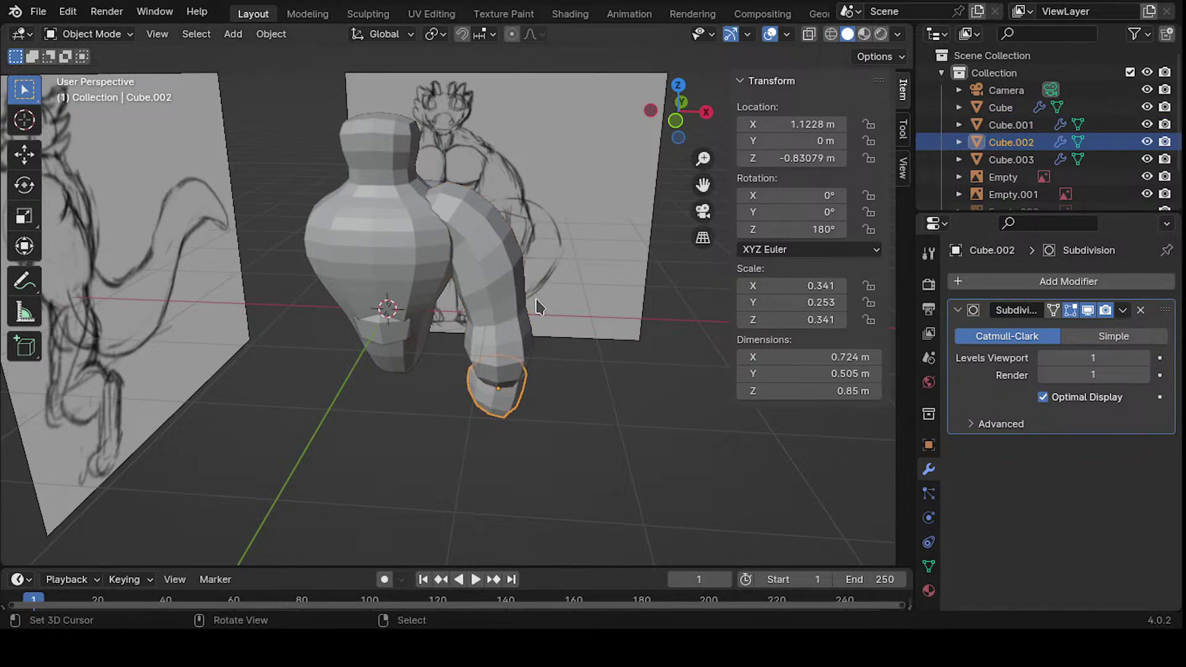
left_click(536, 307)
left_click(522, 307)
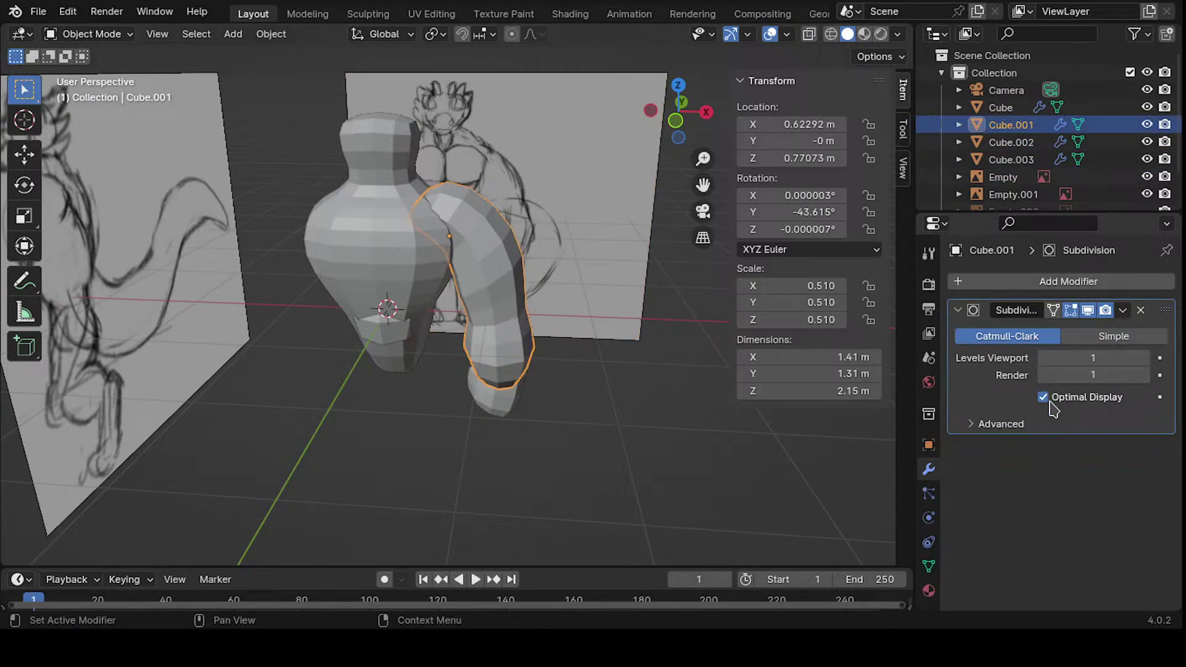
left_click(415, 266)
double_click(1045, 375)
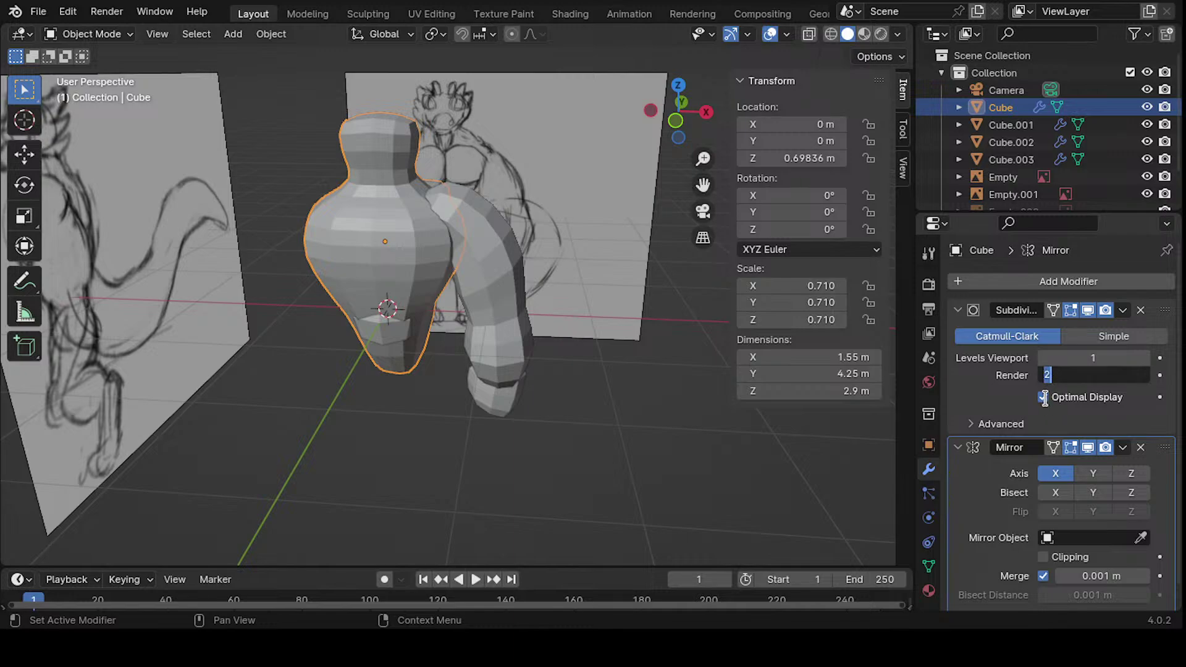
type("1")
key("Return")
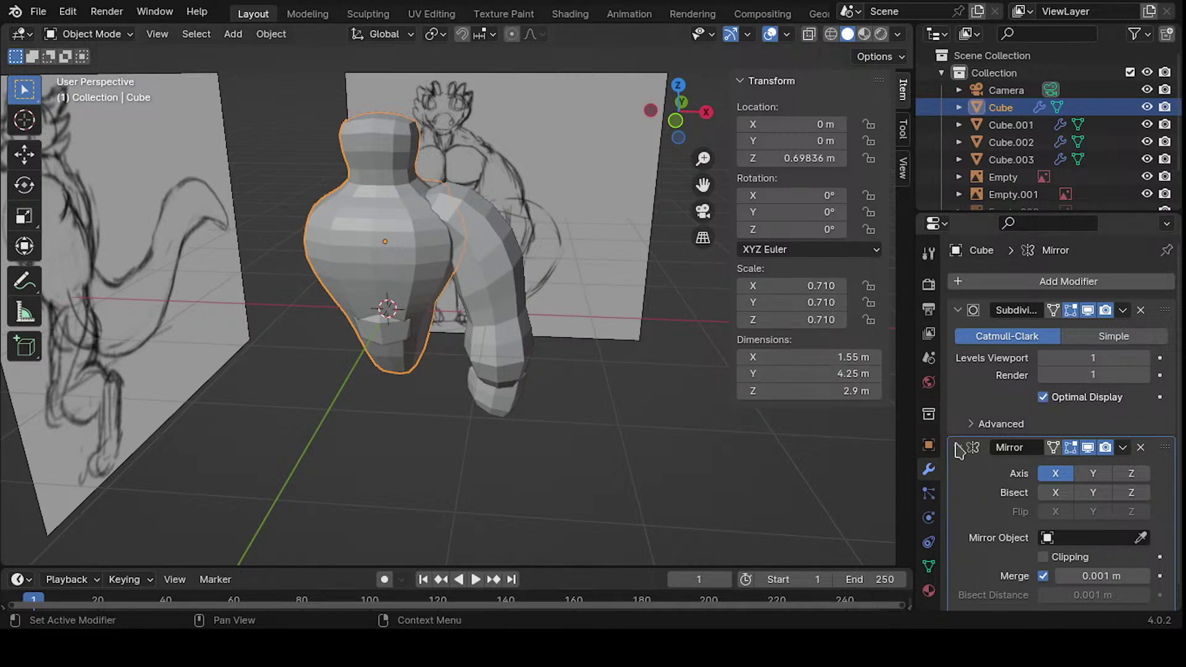
- Reselect the small cube and, in front view, move it beside the hand at about X 0.70 m, Z -0.94 m
scroll(954, 355, "down", 1)
left_click(409, 336)
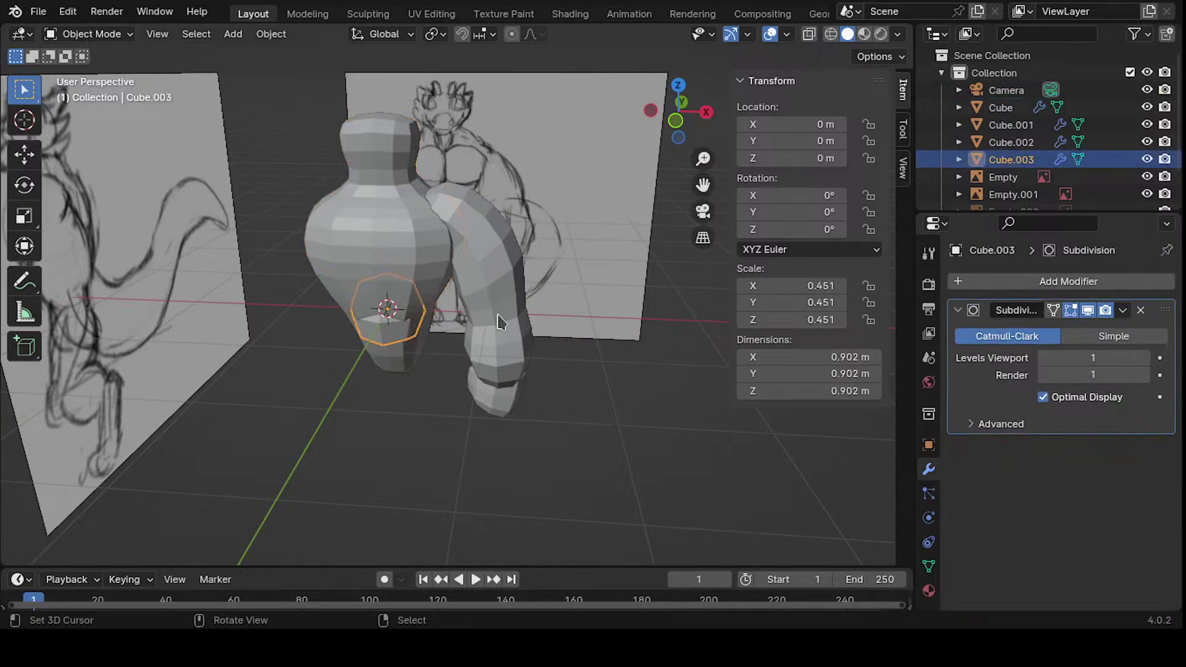
key("g")
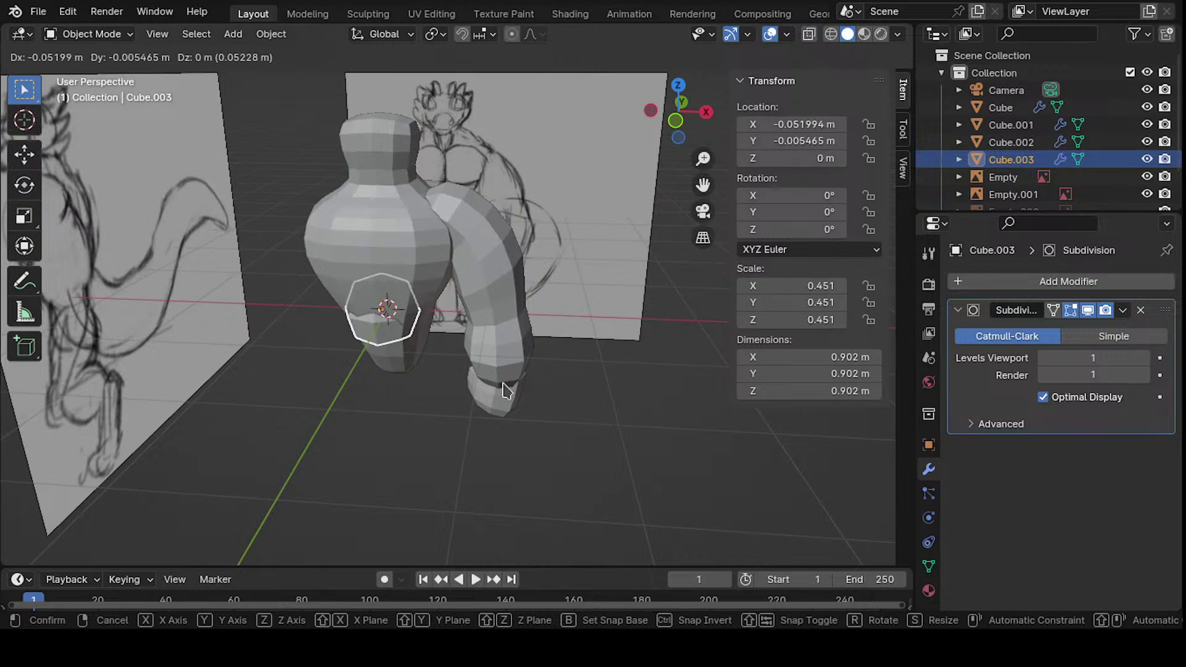
key("Escape")
key("KP_1")
middle_click_drag(480, 328, 419, 326, "shift")
key("g")
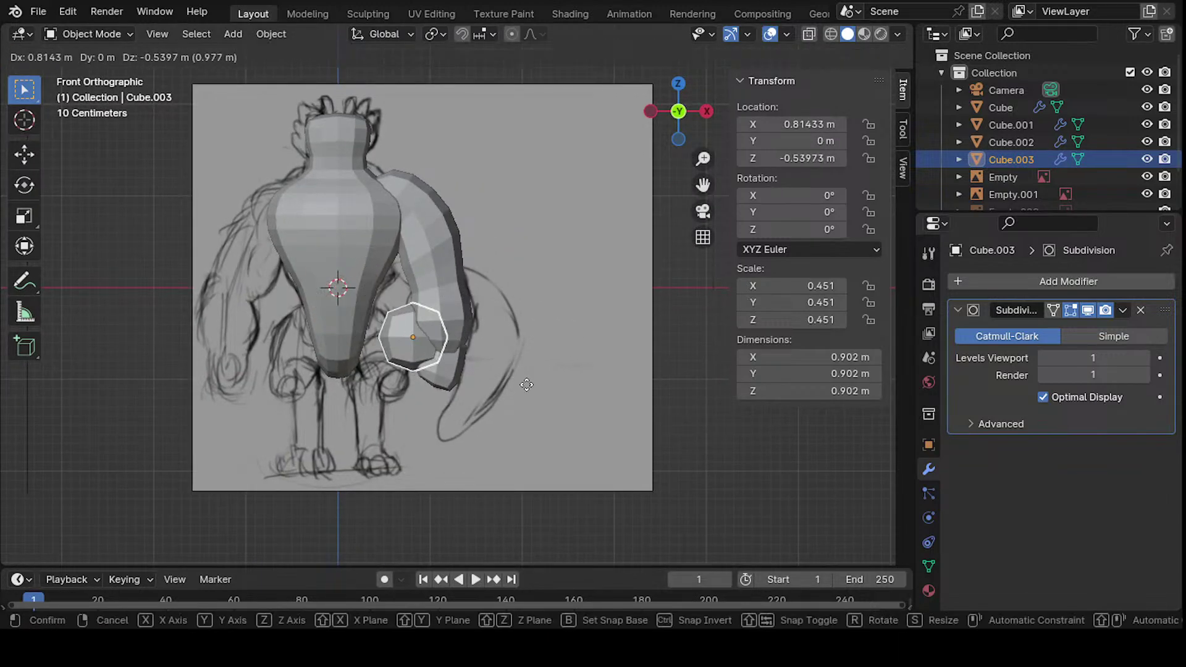
left_click(468, 392)
- Scale the finger cube down uniformly to about 0.358
middle_click_drag(469, 392, 501, 235, "ctrl")
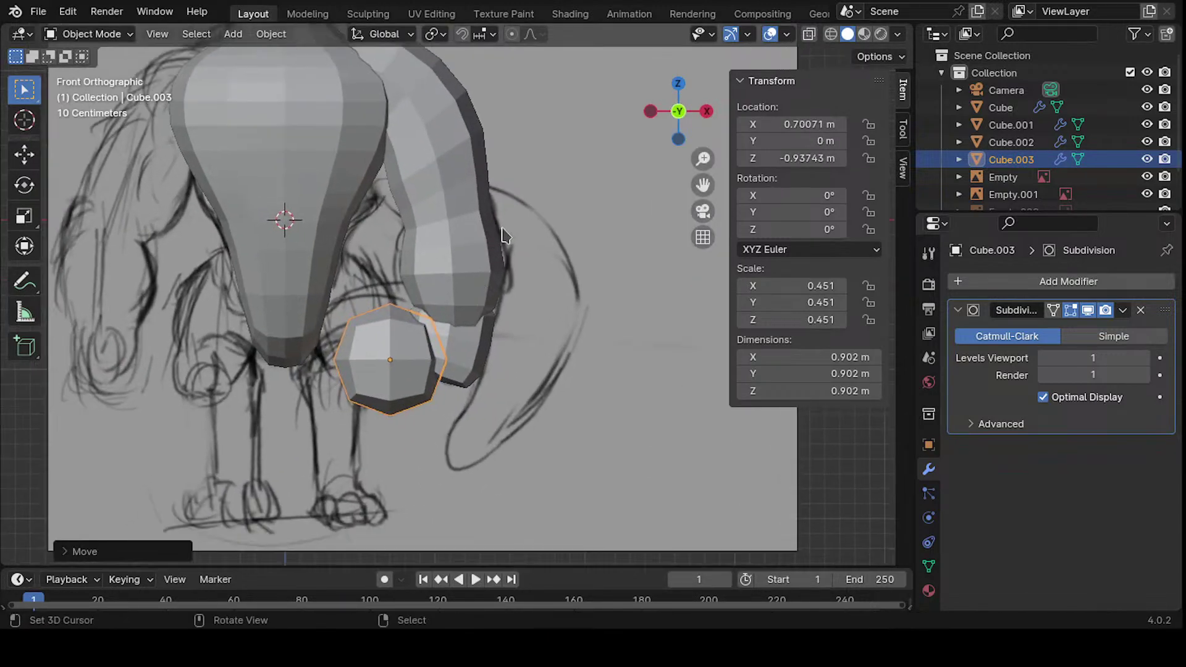
key("s")
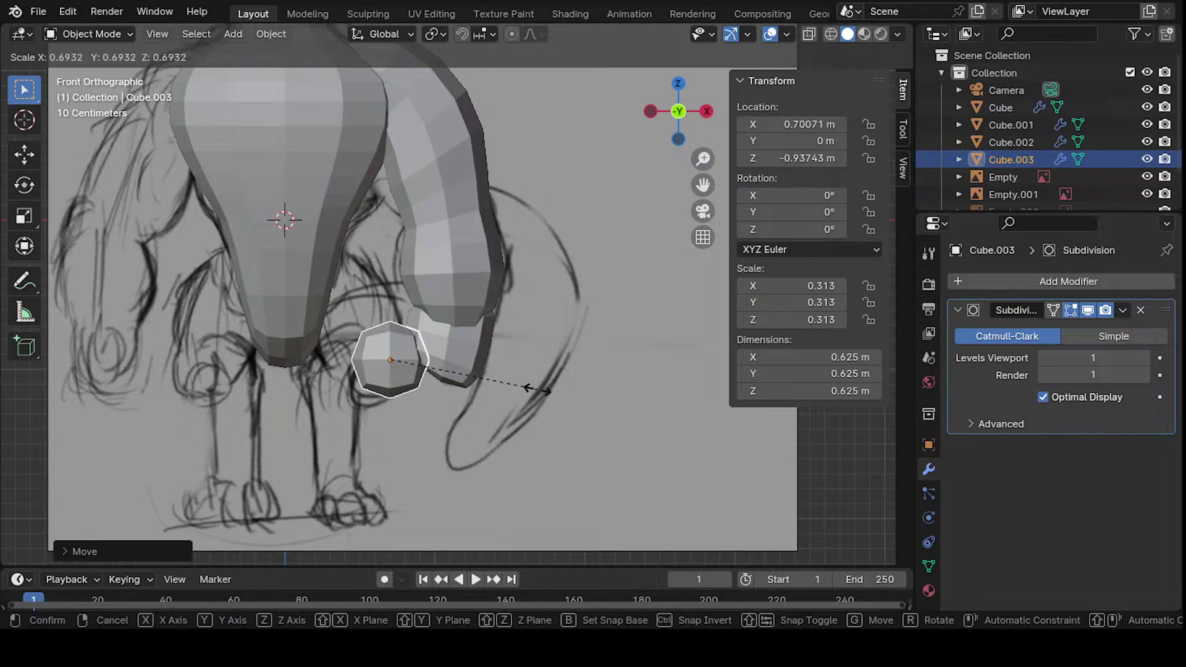
left_click(576, 384)
middle_click_drag(452, 342, 488, 256, "shift")
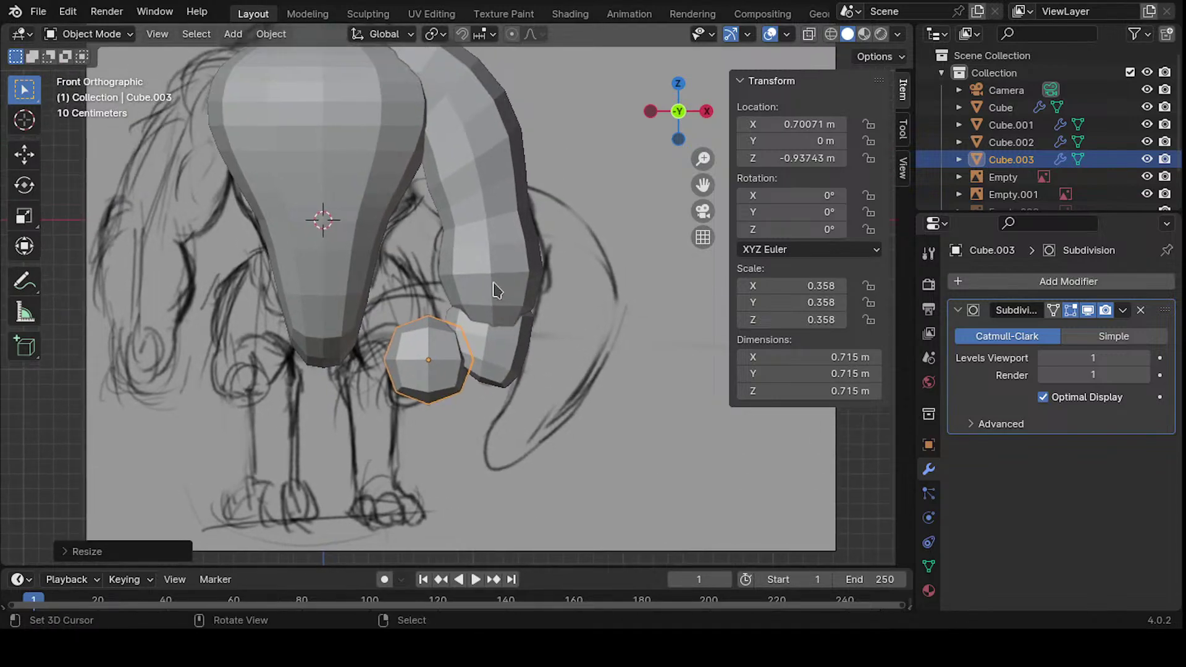
- Narrow the finger cube along the global X axis to a scale of about 0.173
scroll(494, 284, "down", 4)
scroll(495, 272, "up", 3)
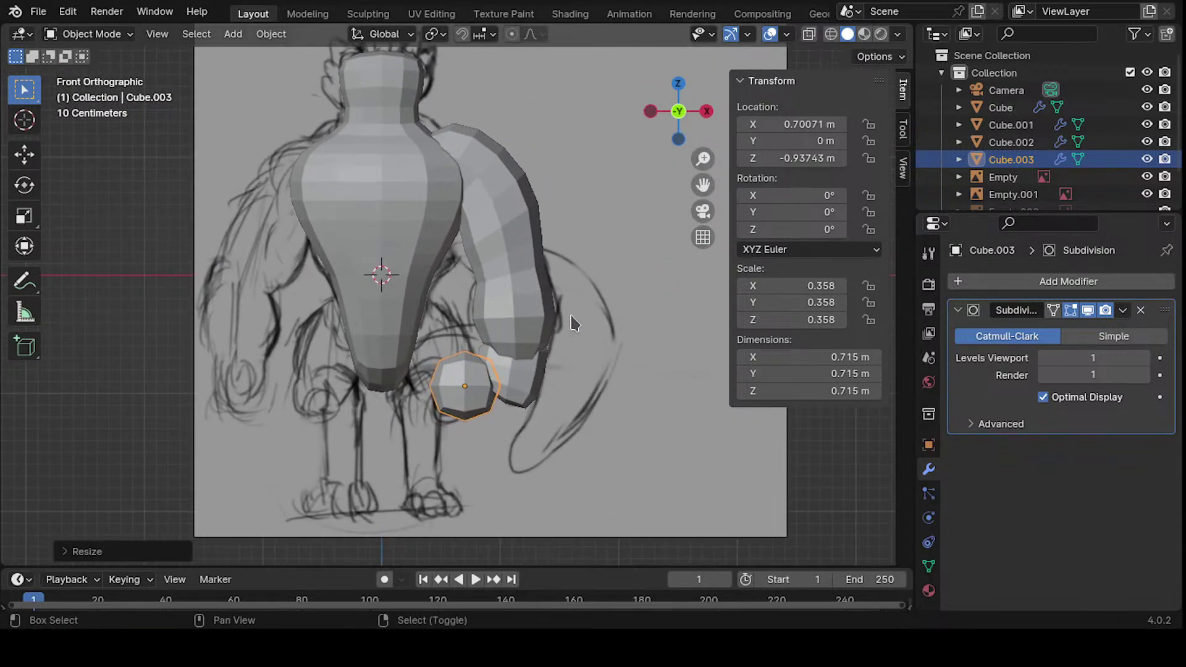
scroll(571, 317, "up", 2)
key("s")
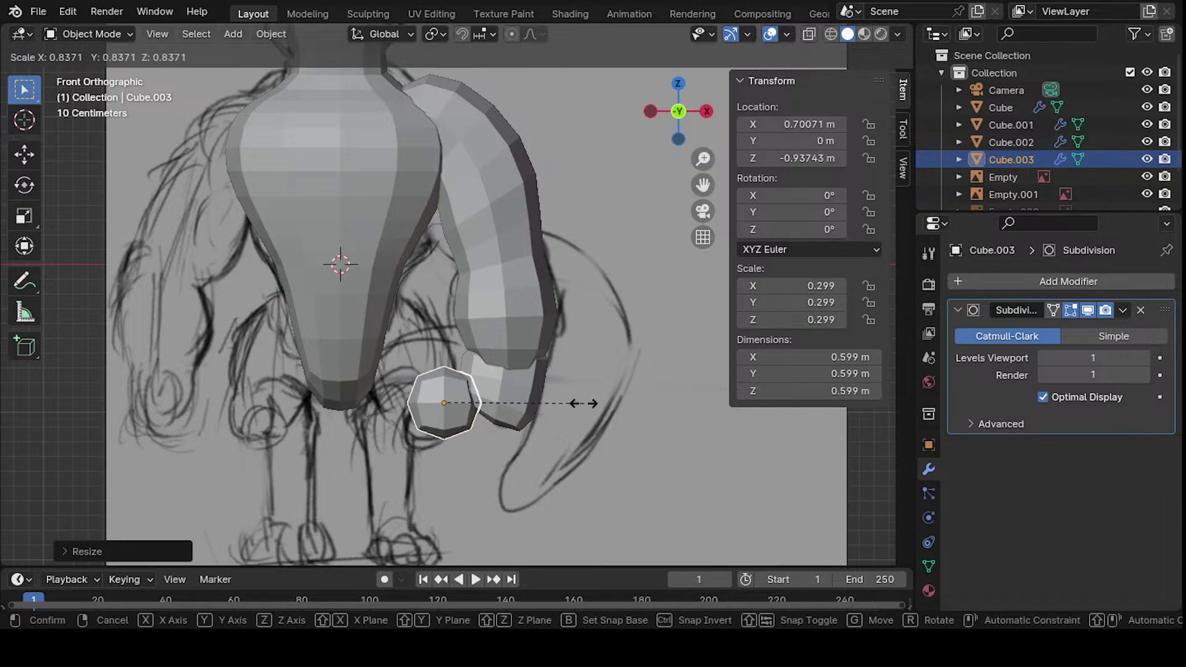
key("x")
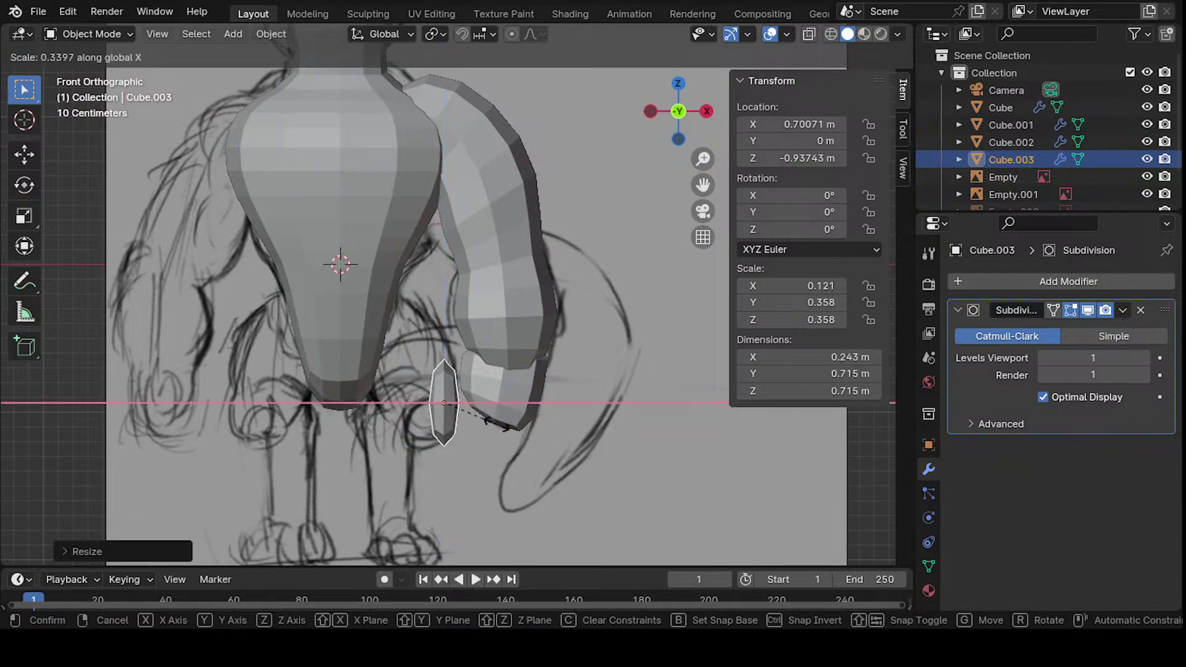
left_click(524, 409)
mouse_move(512, 383)
middle_mouse_down()
mouse_move(484, 328)
mouse_move(487, 357)
mouse_move(521, 363)
middle_mouse_up()
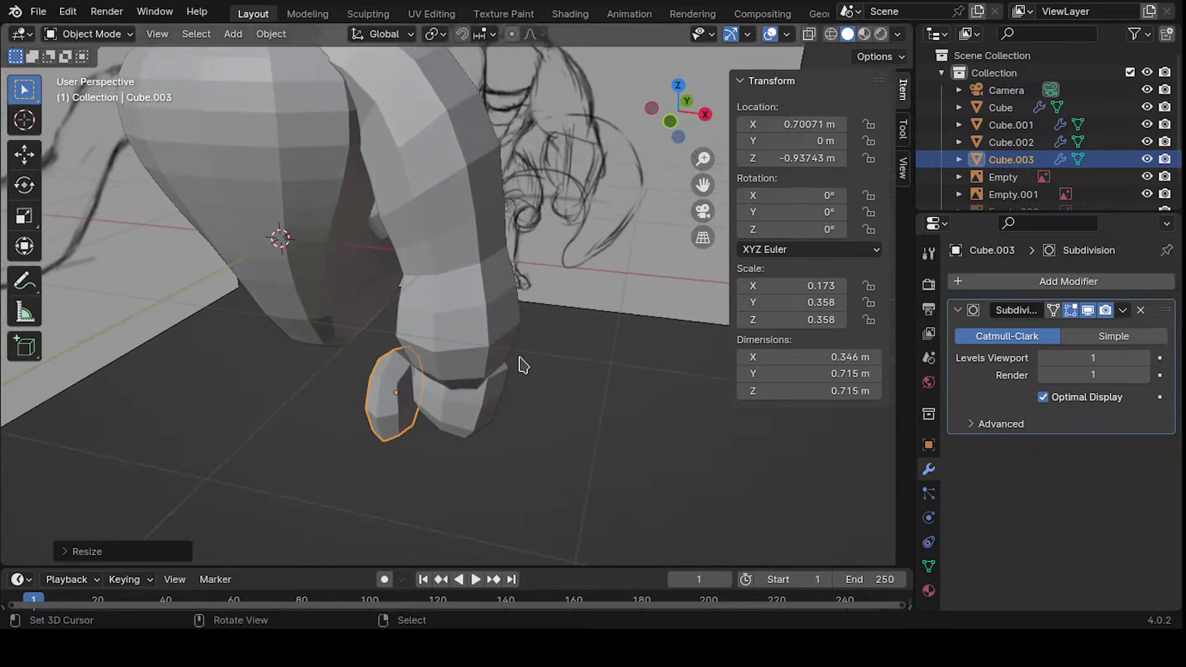
- Flatten the finger cube along the global Y axis to a scale of about 0.119
key("x")
middle_click_drag(449, 386, 594, 325)
key("s")
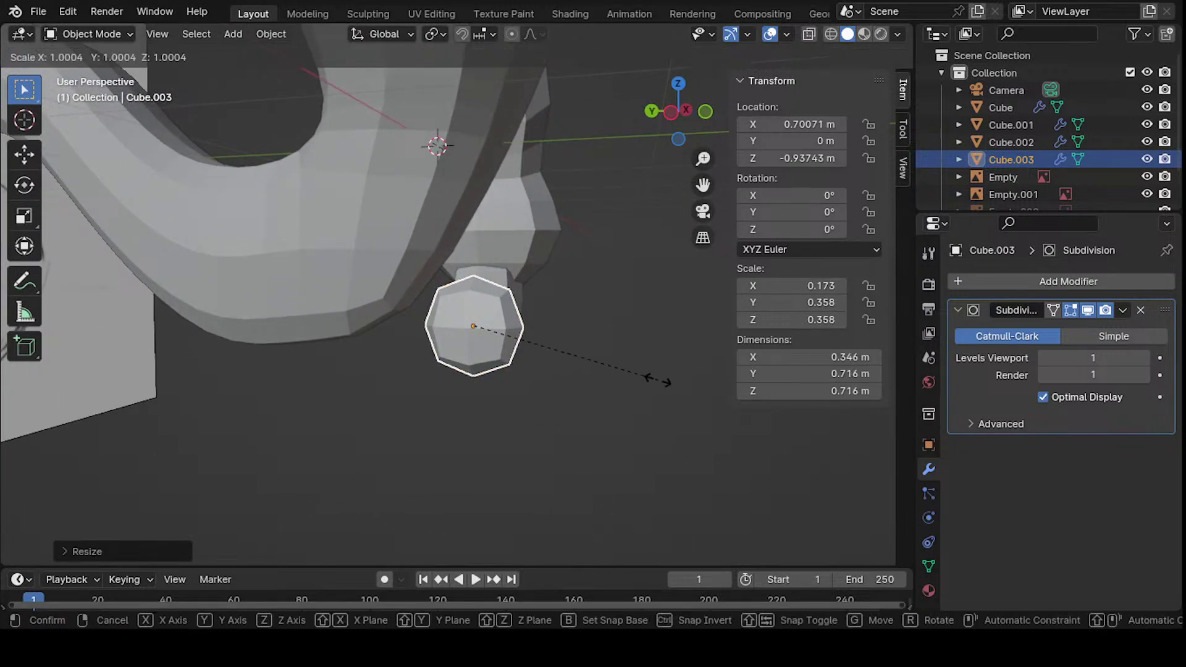
key("x")
key("y")
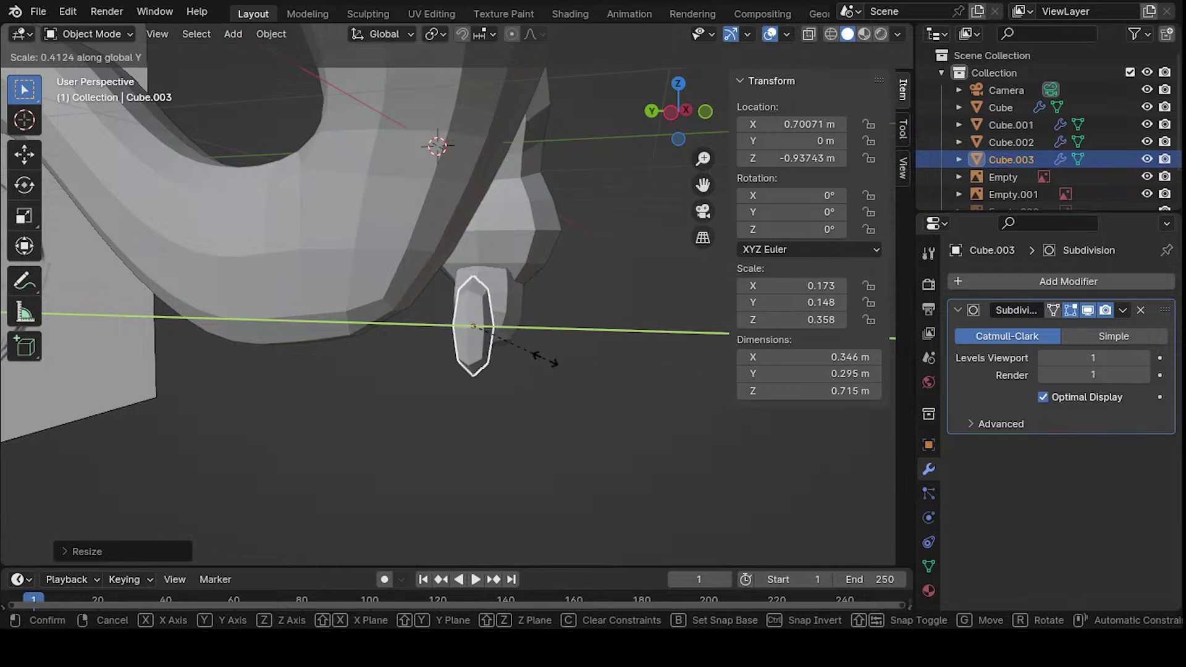
left_click(538, 358)
- In front view, tilt the finger segment to about 36.4° around Y and move it to about X 0.73 m, Z -0.95 m
mouse_move(544, 360)
middle_mouse_down()
mouse_move(368, 360)
mouse_move(536, 299)
middle_mouse_up()
key("KP_1")
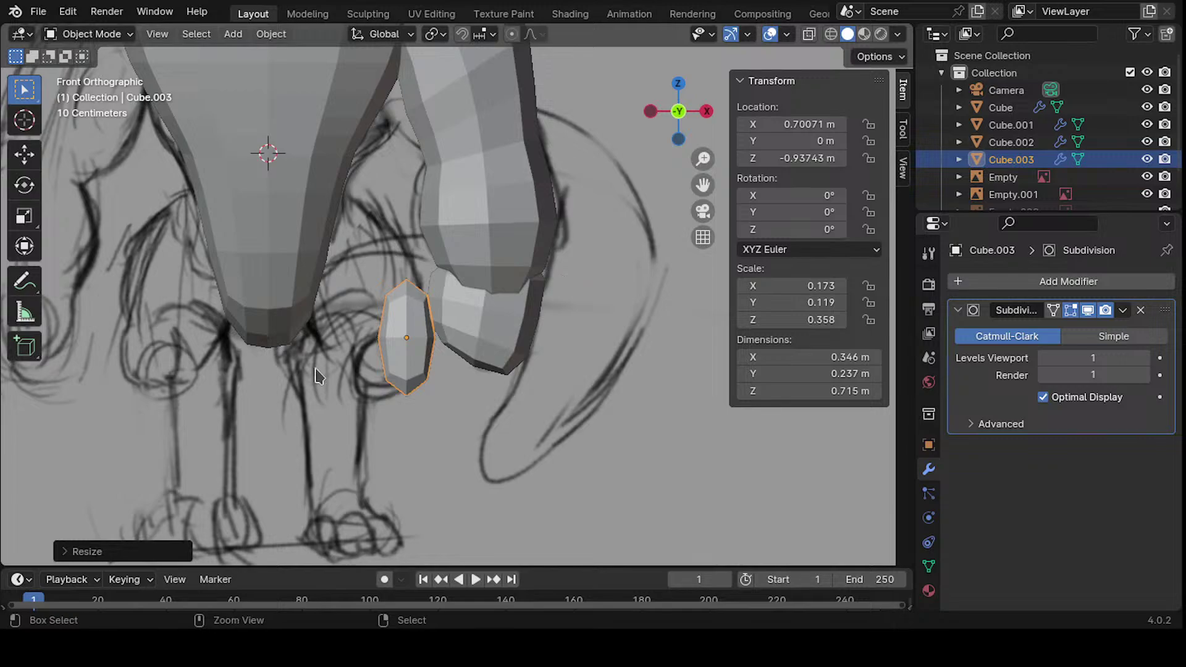
middle_click_drag(317, 370, 443, 295, "ctrl")
key("r")
left_click(547, 339)
key("g")
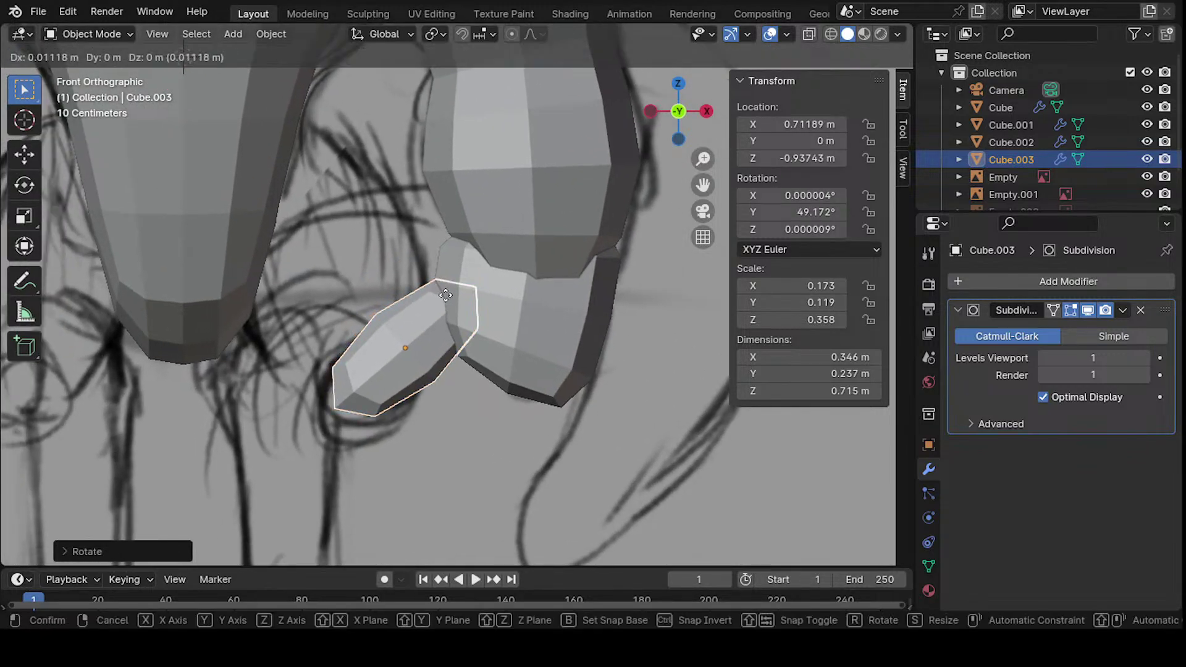
left_click(453, 301)
key("r")
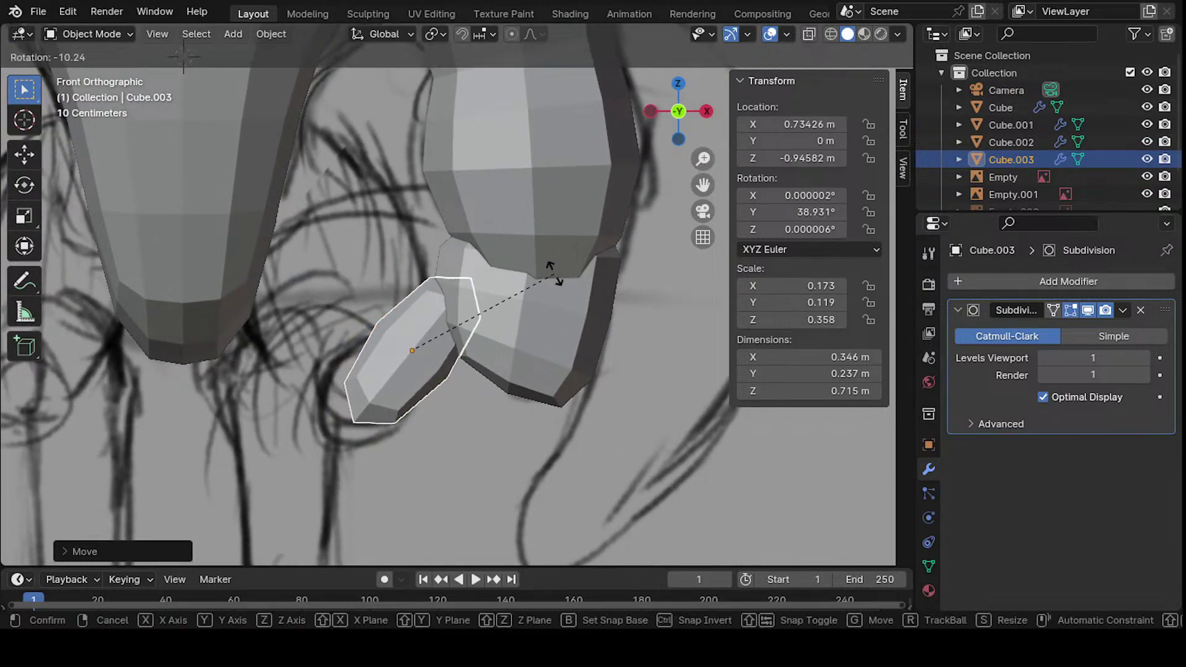
left_click(544, 288)
- Scale the finger segment down to about 0.147, 0.101, 0.305 and move it against the hand at about X 0.78 m, Z -0.94 m
key("s")
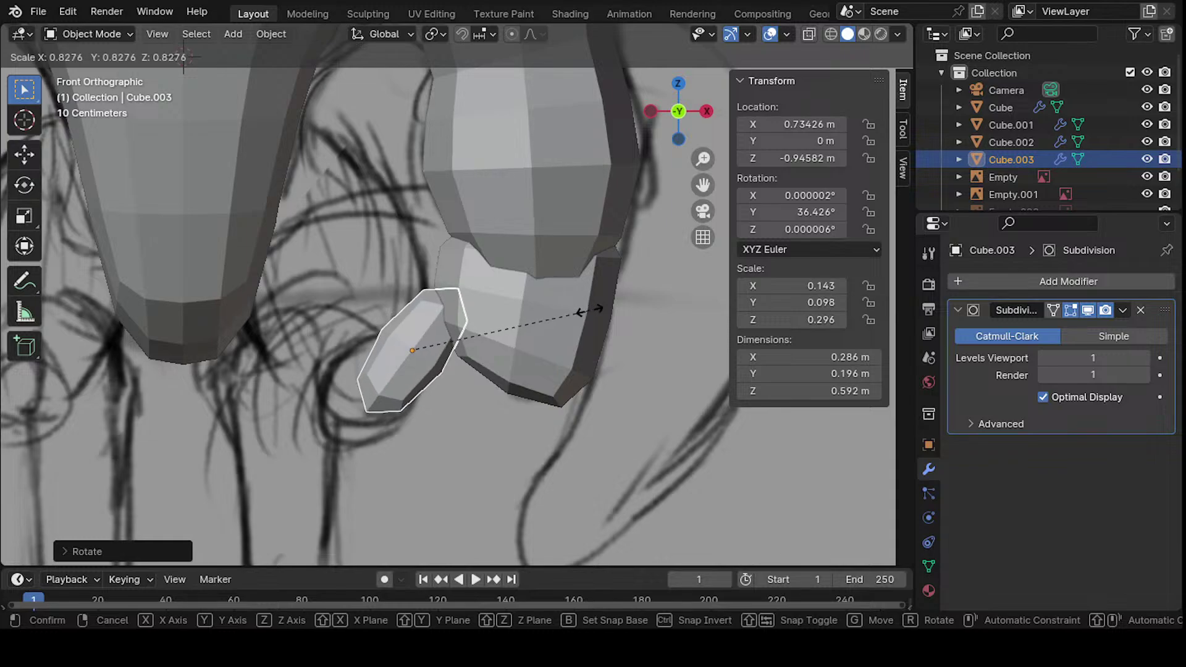
left_click(598, 309)
key("g")
left_click(511, 339)
scroll(502, 346, "down", 2)
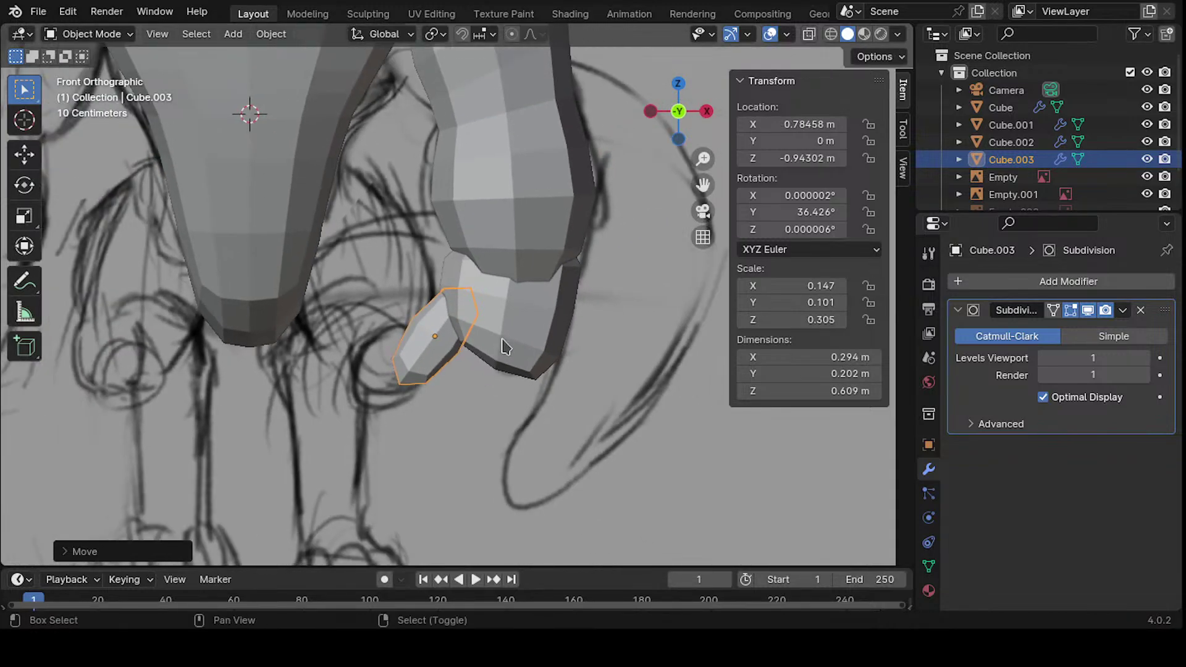
- Duplicate the finger segment and place the copy at its outer end, at about X 0.59 m, Z -1.20 m
scroll(501, 346, "down", 2, "shift")
key("shift+d")
left_click(534, 353)
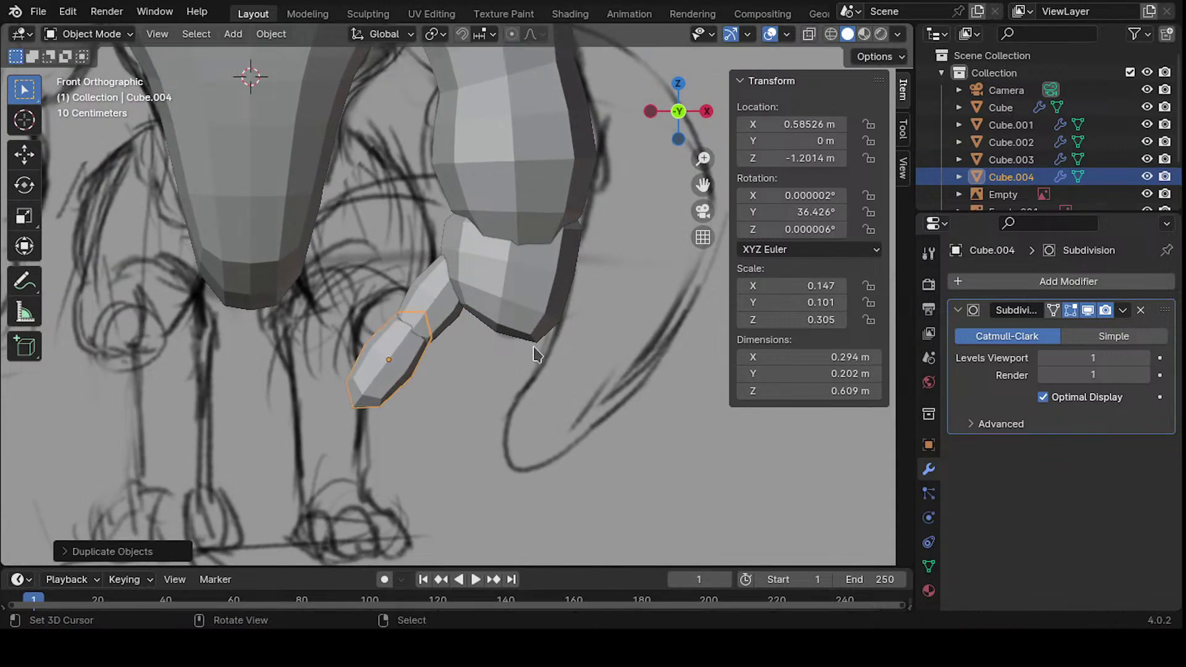
- Rotate the copied finger segment to about 10° around Y and move it to about X 0.68 m, Z -1.21 m
key("r")
left_click(519, 262)
key("g")
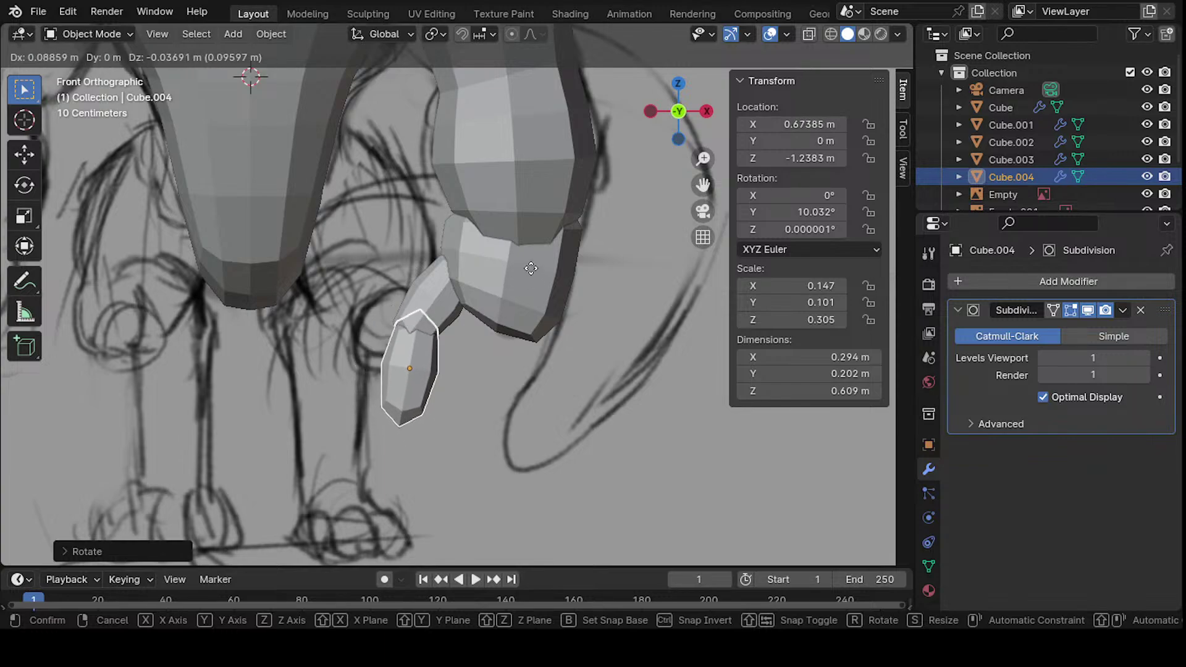
left_click(536, 267)
key("g")
left_click(532, 271)
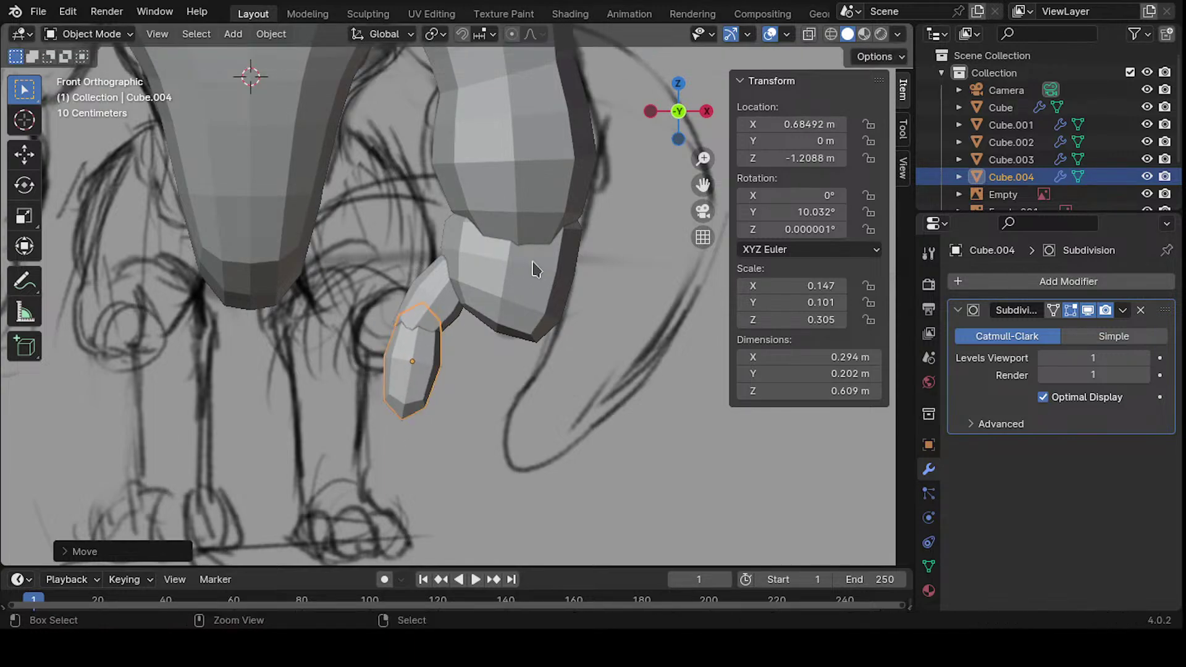
- Scale both finger segments down together to about 0.110, 0.075, 0.227 and move them against the hand, upper segment at about X 0.80 m, Z -0.91 m
scroll(535, 283, "down", 3)
scroll(465, 314, "up", 3)
left_click(437, 283, "shift")
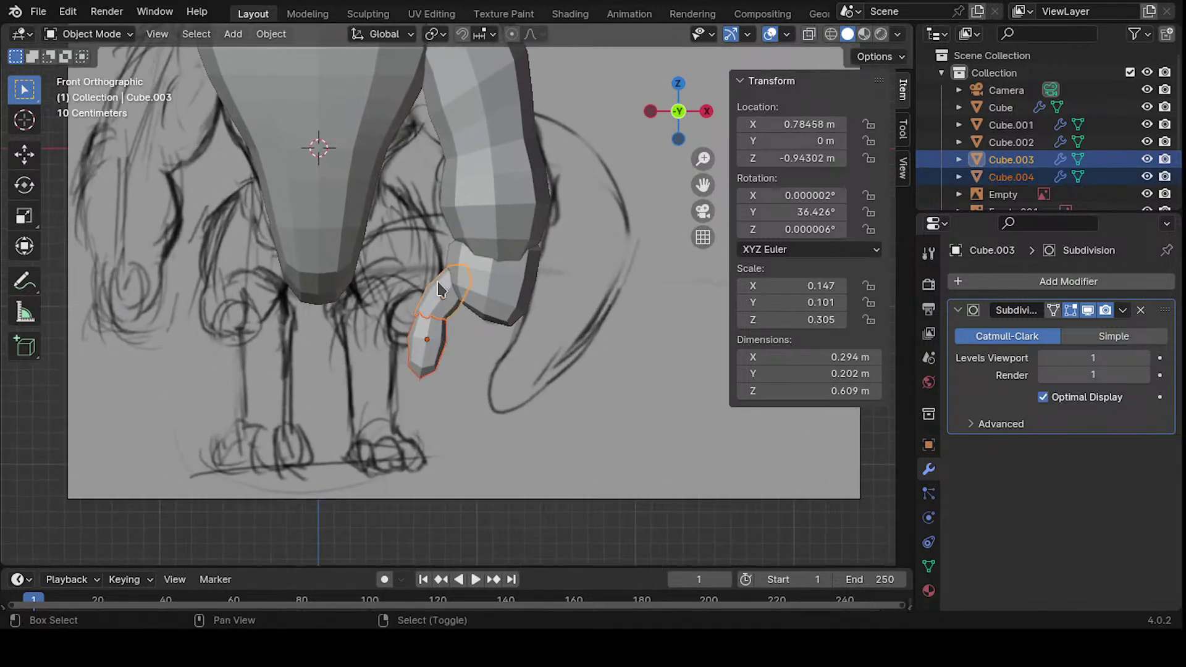
scroll(568, 277, "up", 2, "shift")
key("s")
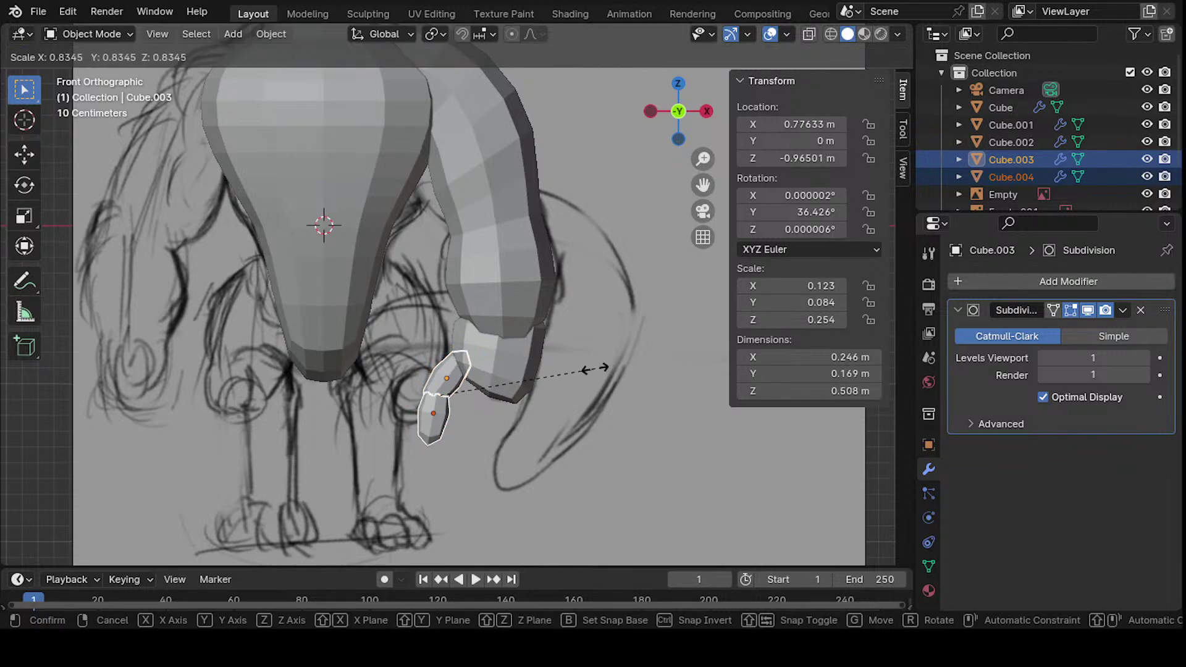
left_click(590, 366)
key("g")
left_click(587, 353)
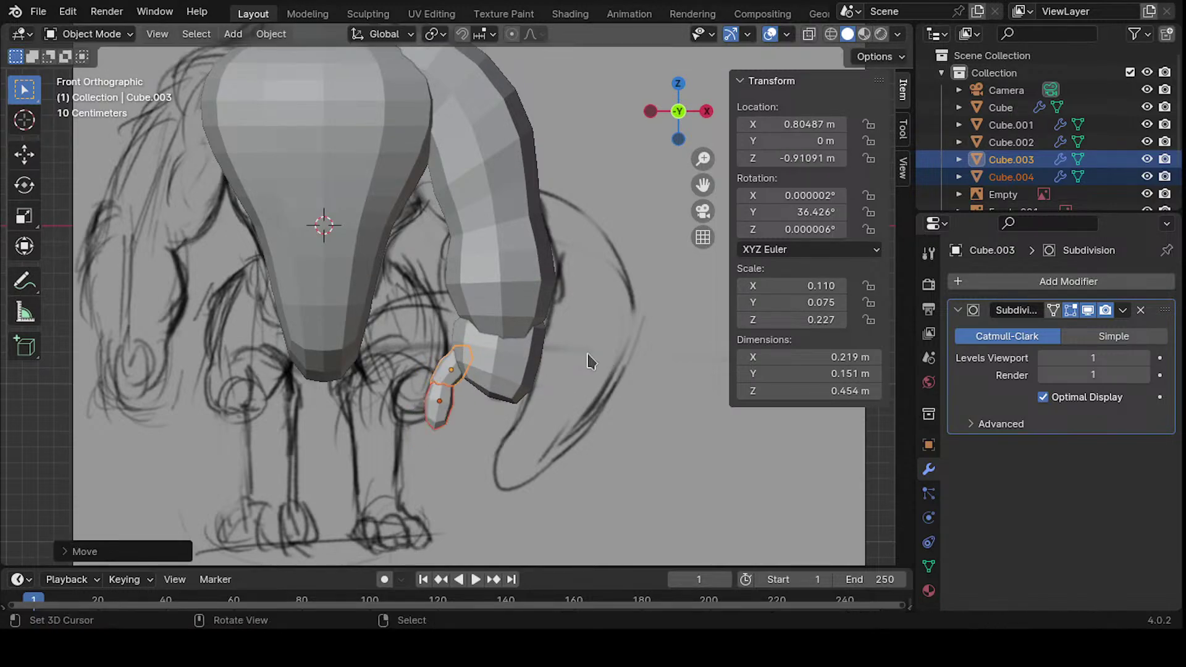
- Duplicate the two-segment finger and place the copy beside it, with its upper segment at about X 0.94 m, Z -1.10 m
scroll(522, 266, "down", 3)
scroll(521, 263, "down", 4)
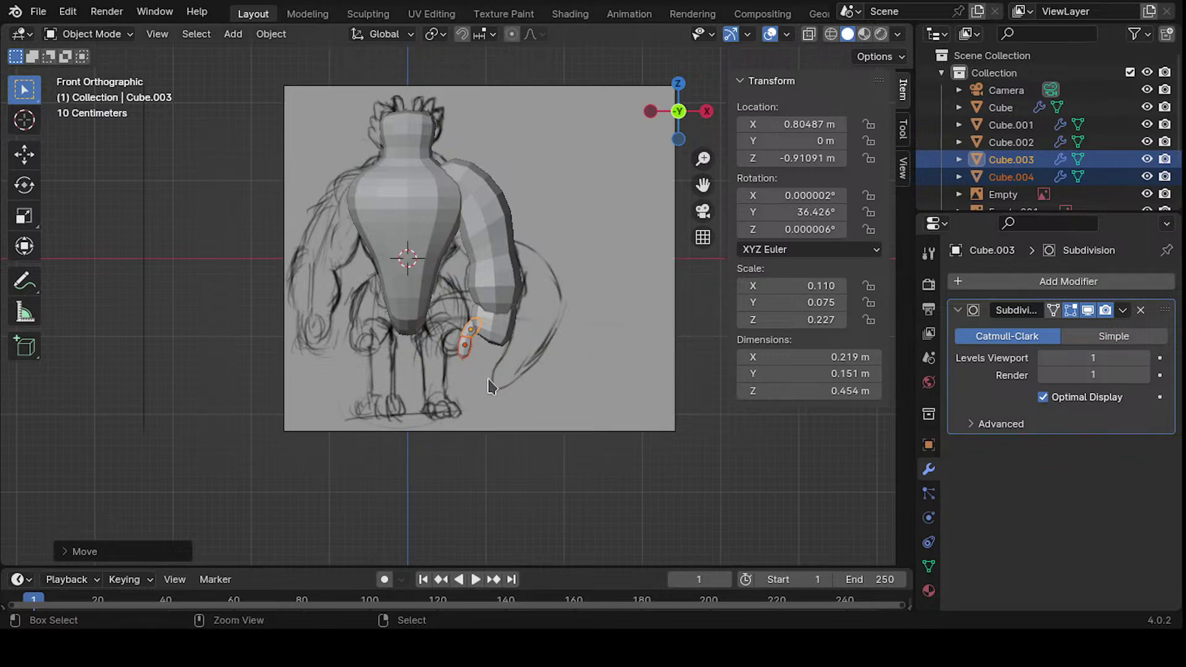
middle_click_drag(490, 385, 413, 146, "ctrl")
key("shift+d")
left_click(530, 348)
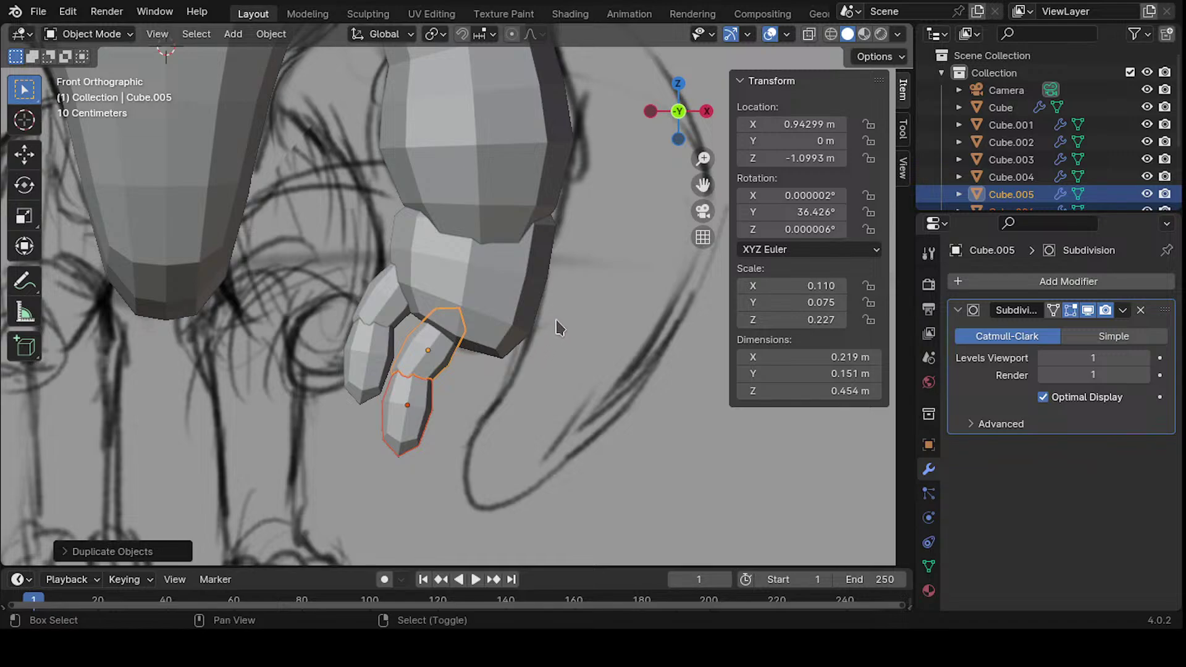
- Rotate the second finger so its upper segment tilts about 6.7° around Y, and move it under the hand's lower edge
middle_click_drag(555, 319, 553, 275, "shift")
key("r")
left_click(561, 212)
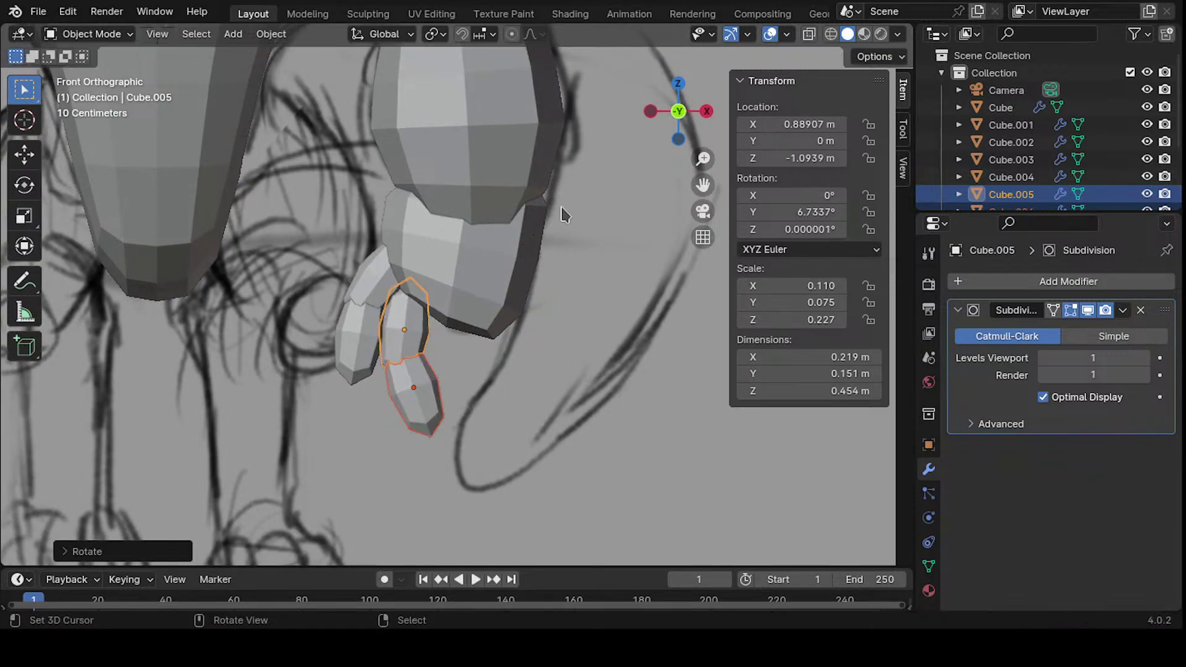
key("g")
left_click(586, 223)
- Straighten the second finger's lower segment at about X 0.97 m, Z -1.35 m, and move its upper segment to about X 0.98 m, Z -1.12 m
left_click(440, 395)
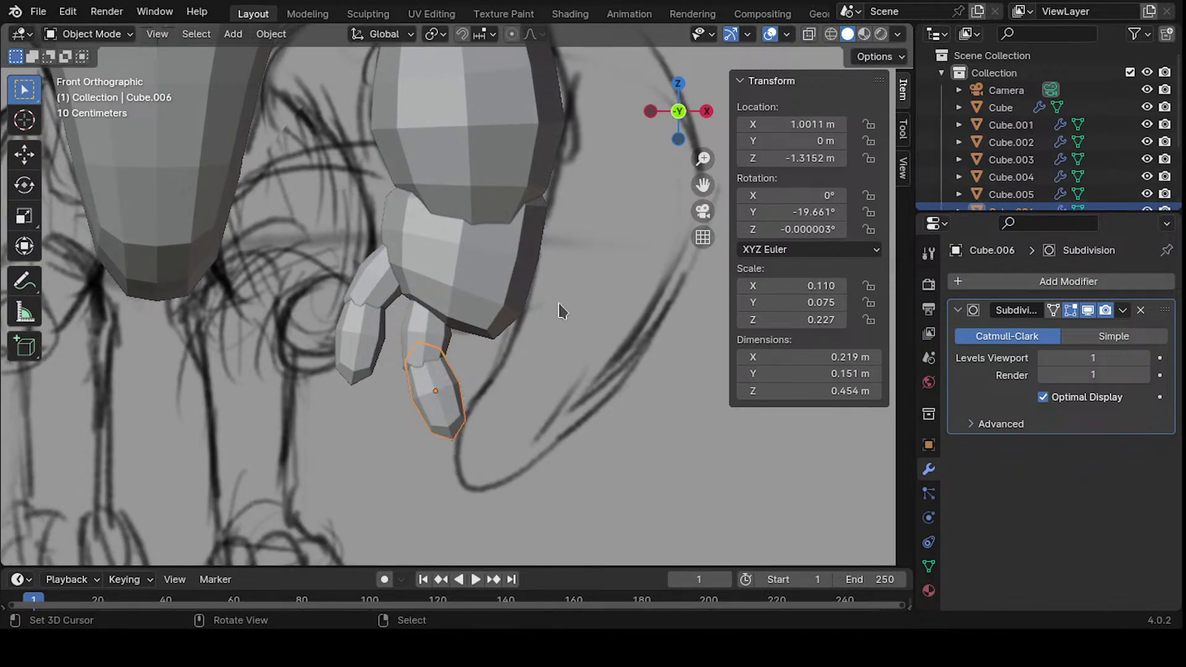
key("g")
left_click(534, 371)
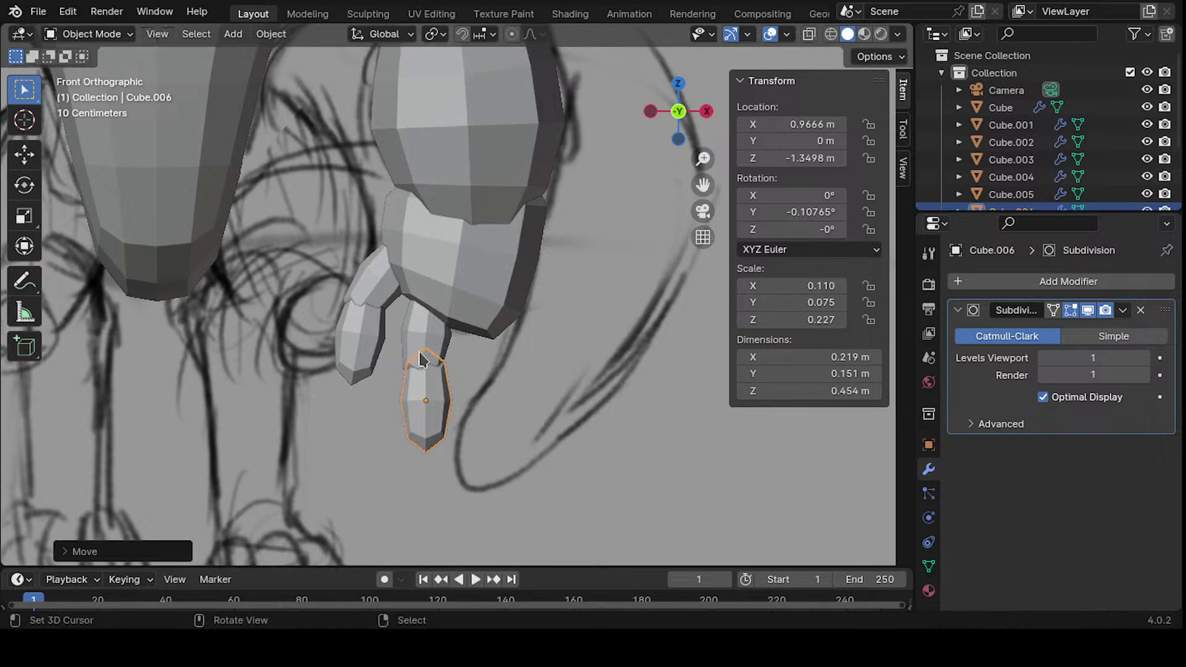
left_click(425, 351)
key("g")
left_click(524, 319)
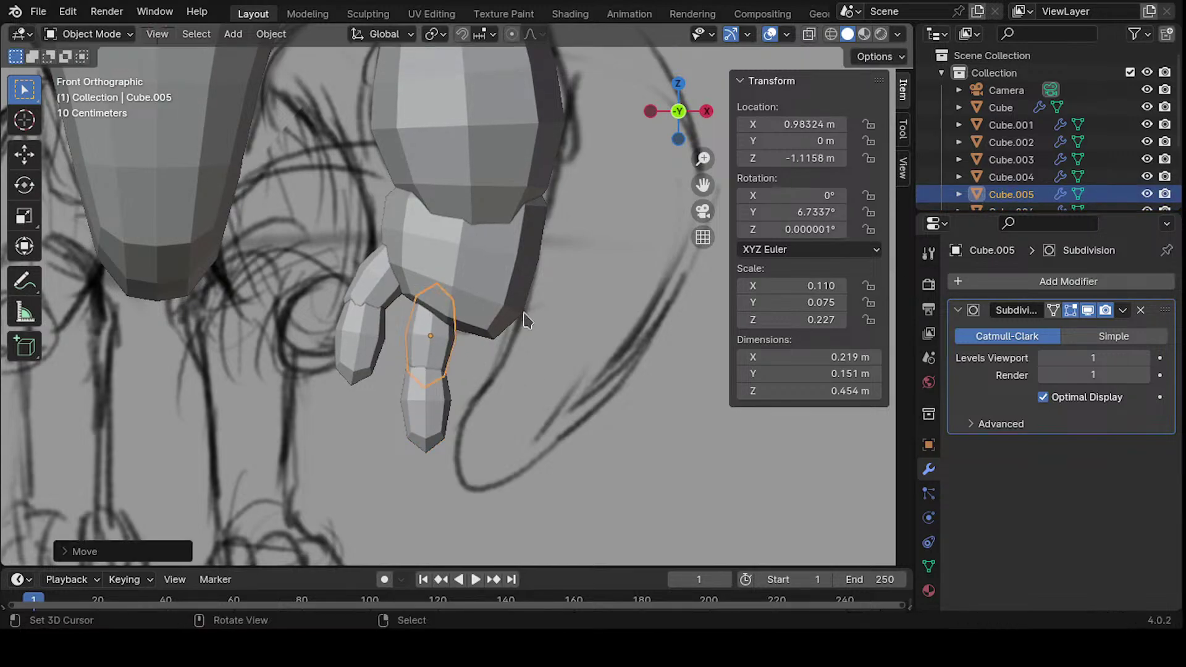
- Rotate both second-finger segments together until the upper one is at about 1.9° around Y, and move it to about X 0.95 m, Z -1.08 m
left_click(424, 391)
left_click(438, 322, "shift")
key("r")
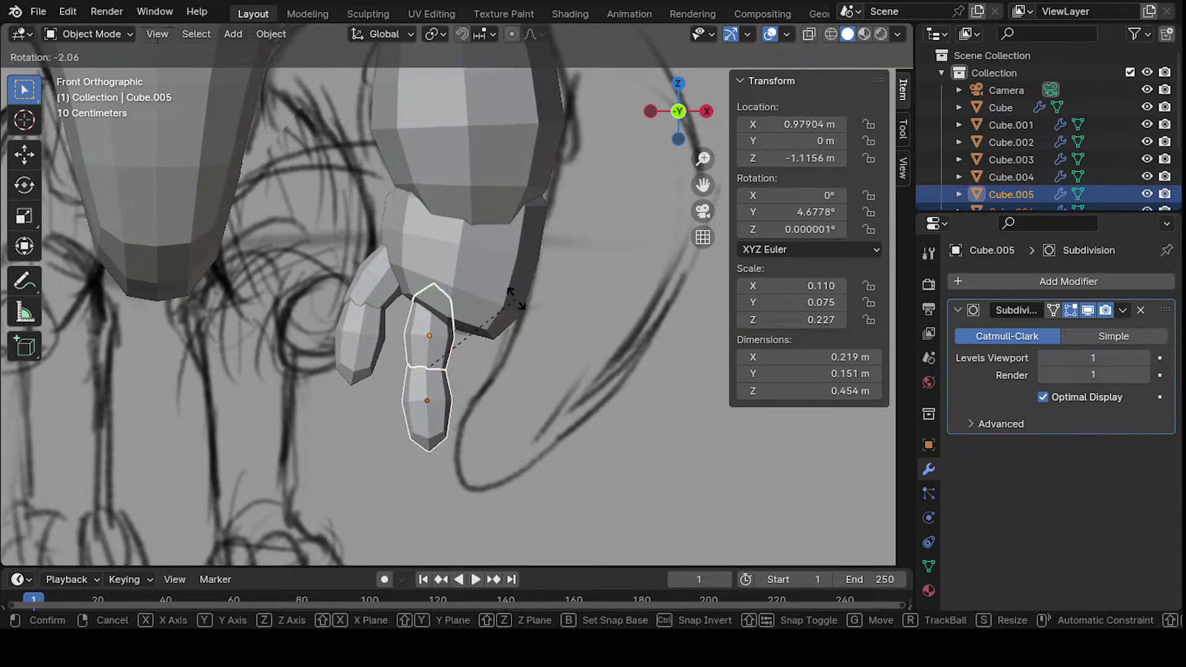
key("g")
left_click(516, 291)
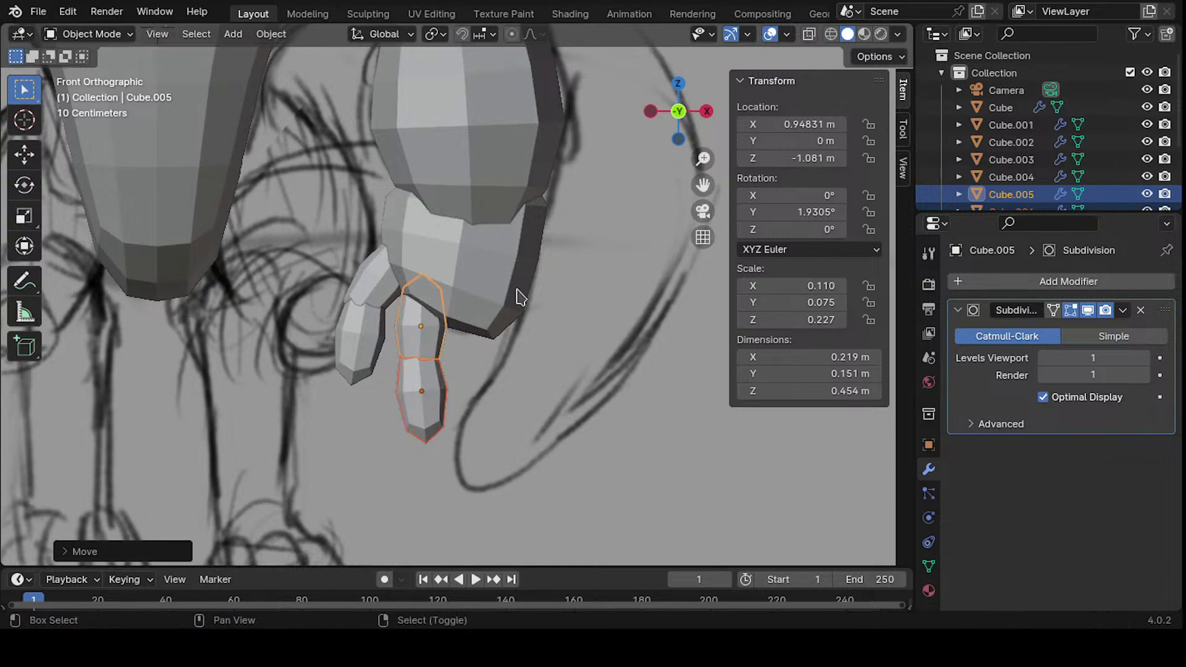
middle_click_drag(494, 290, 501, 273, "shift")
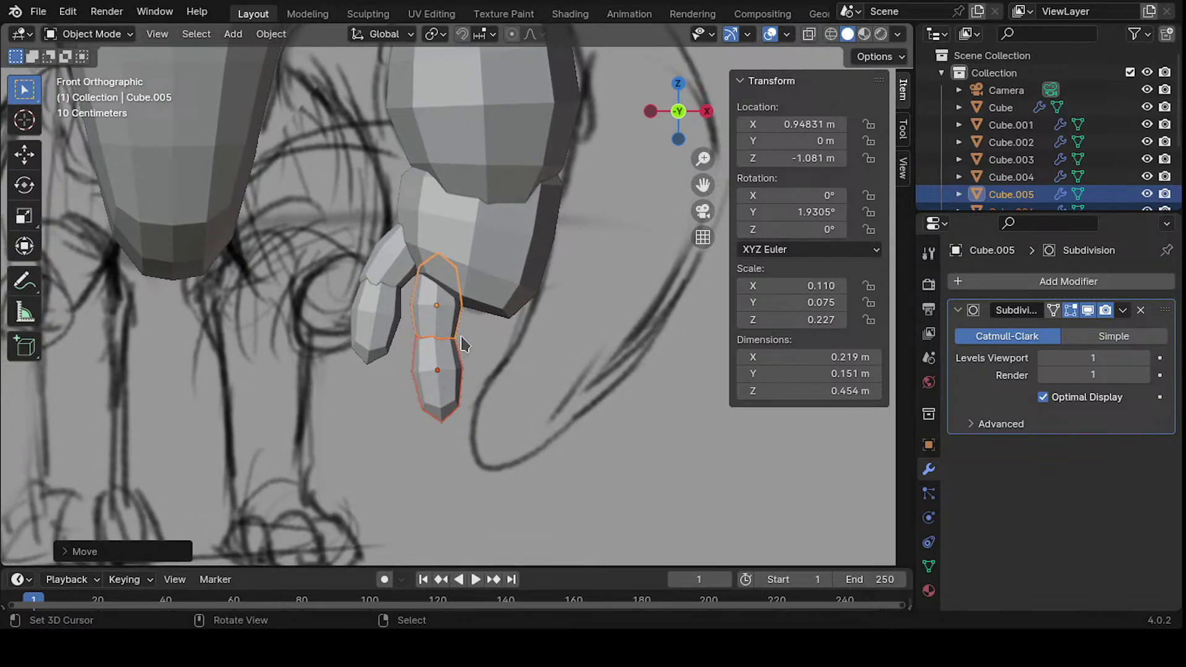
- Shorten the second finger's lower segment along Z to a scale of about 0.146 and move it up to about Z -1.28 m
left_click(435, 388)
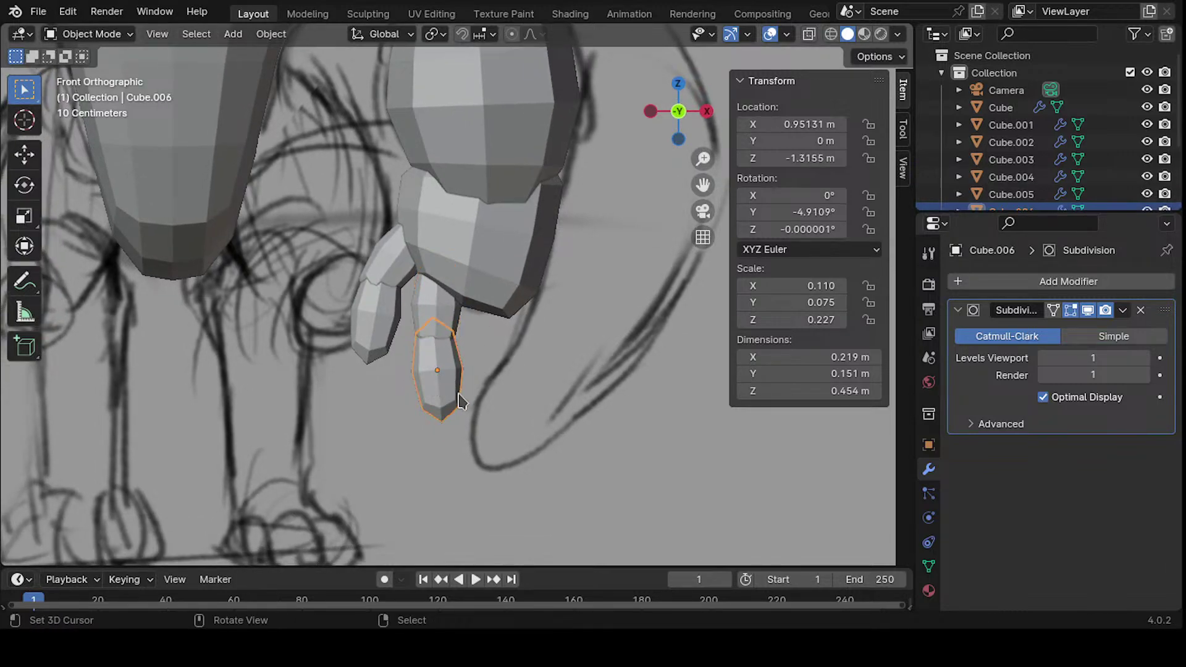
key("s")
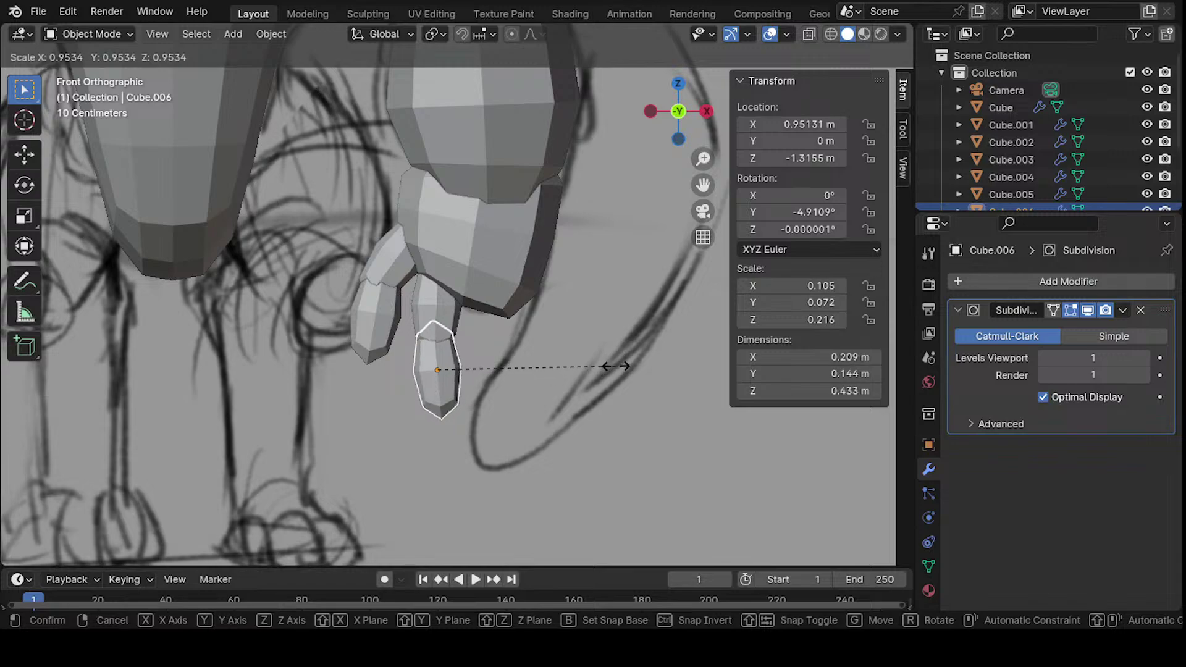
key("z")
left_click(558, 369)
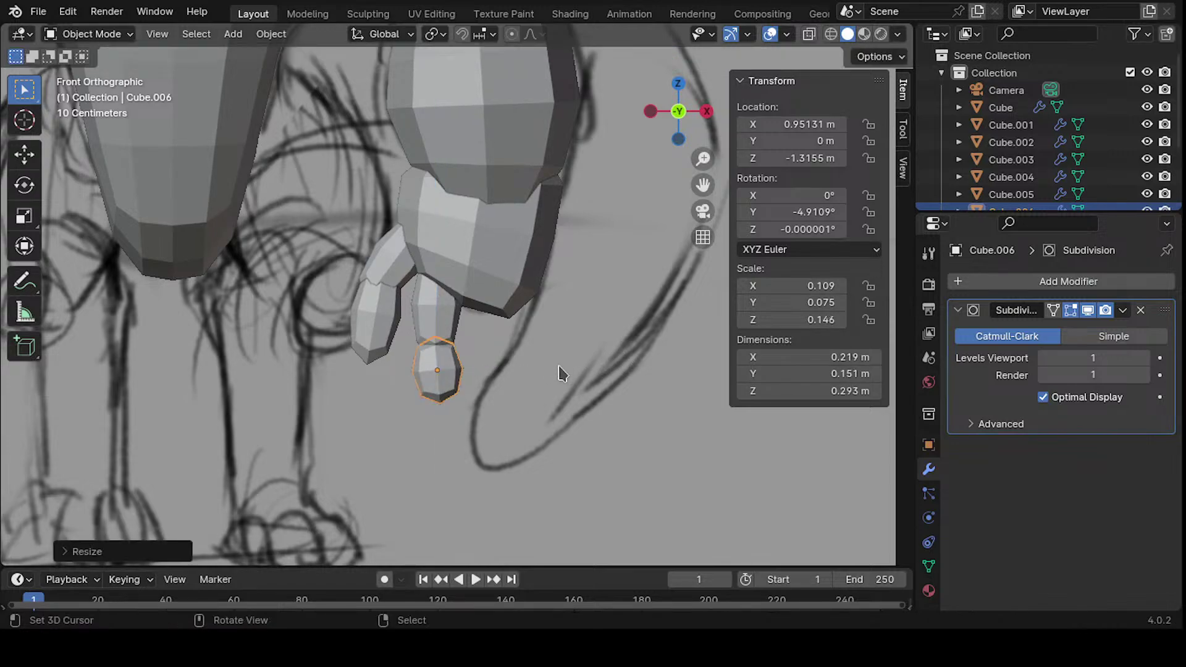
key("g")
left_click(547, 367)
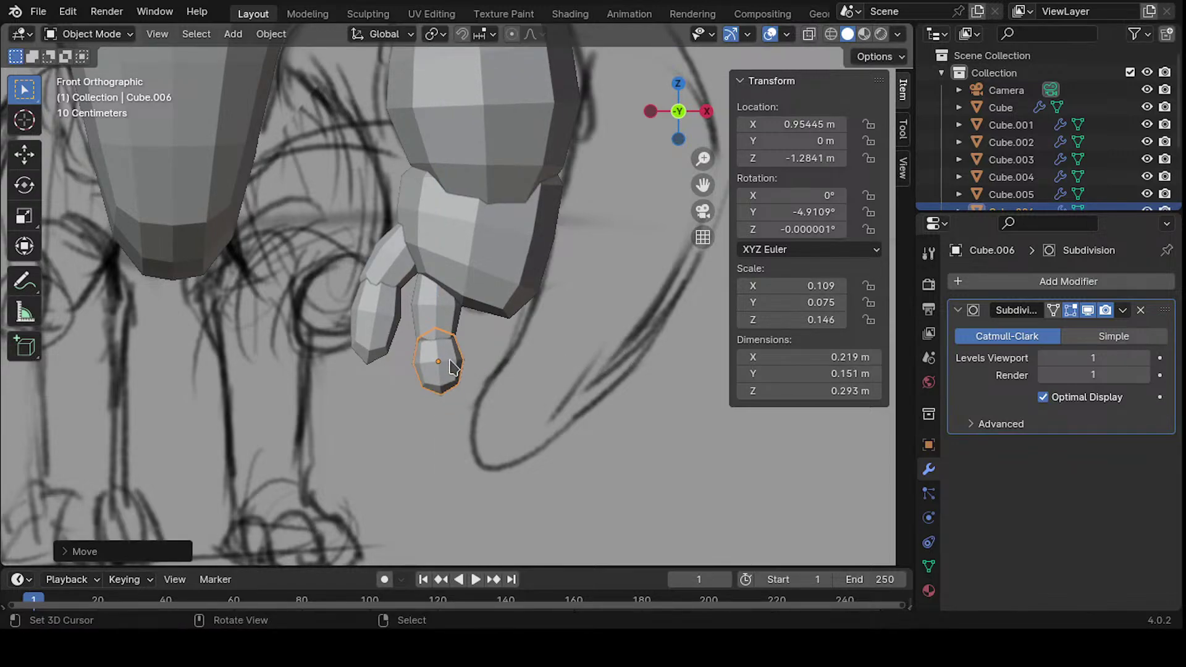
- Duplicate the reference image empty and place the copy at about X 0.72 m, Z -0.15 m
left_click(529, 392)
key("shift+d")
left_click(536, 375)
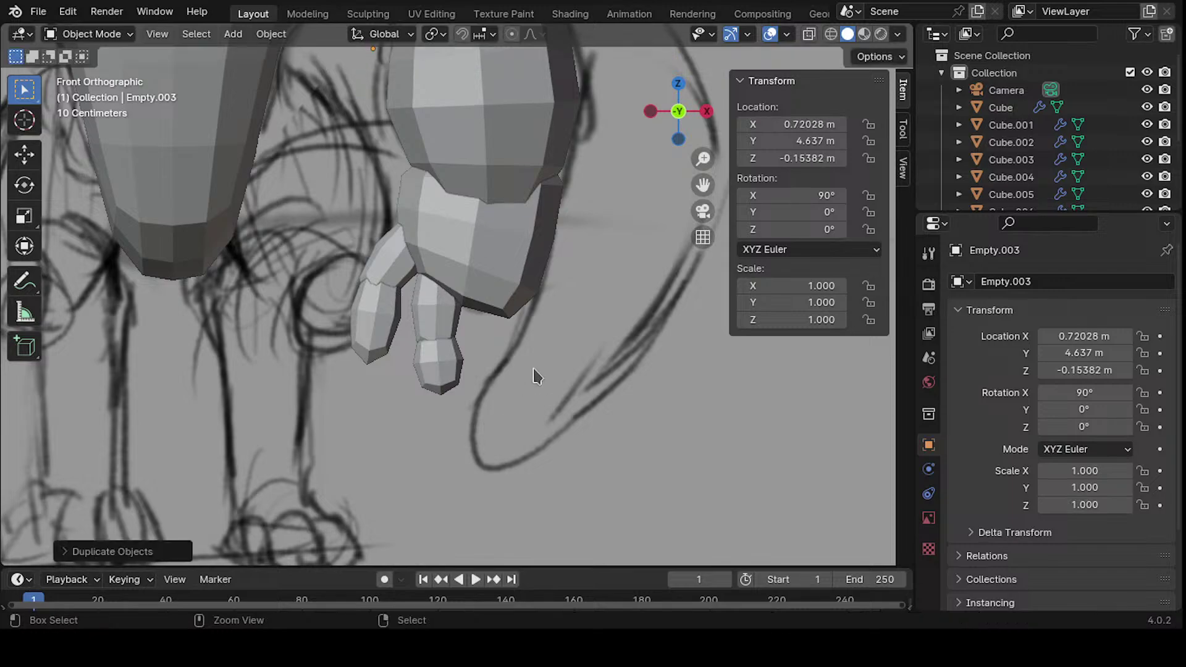
scroll(462, 388, "down", 1)
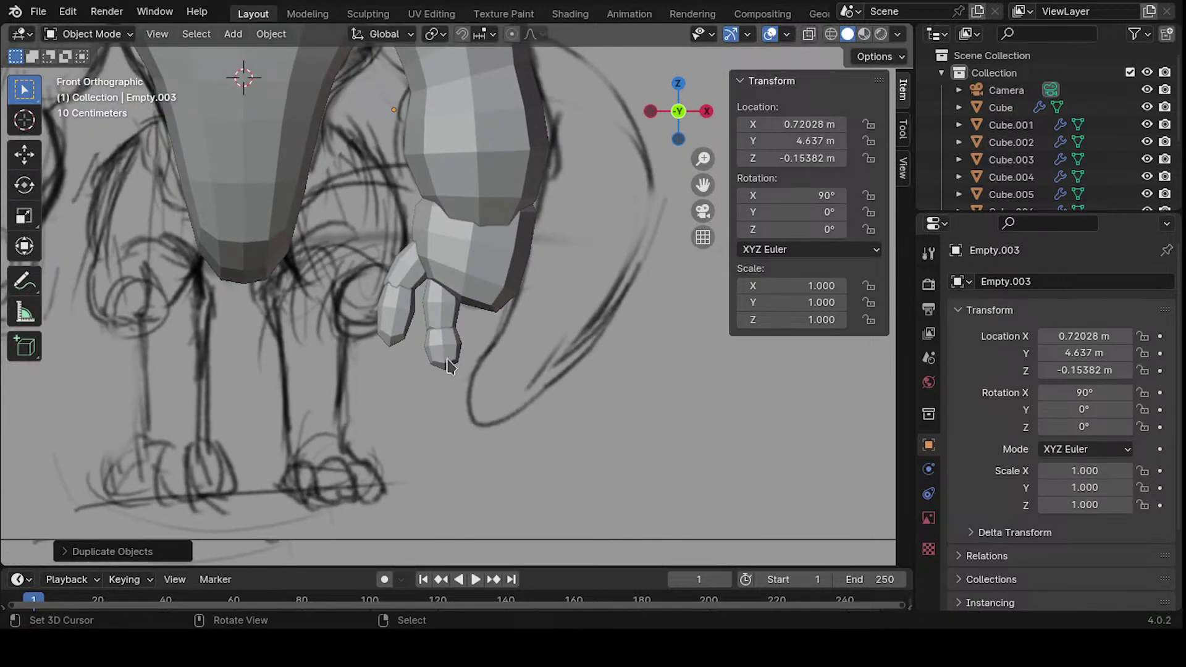
- Move the first finger's upper segment to about X 0.79 m, Z -0.95 m
left_click(413, 301)
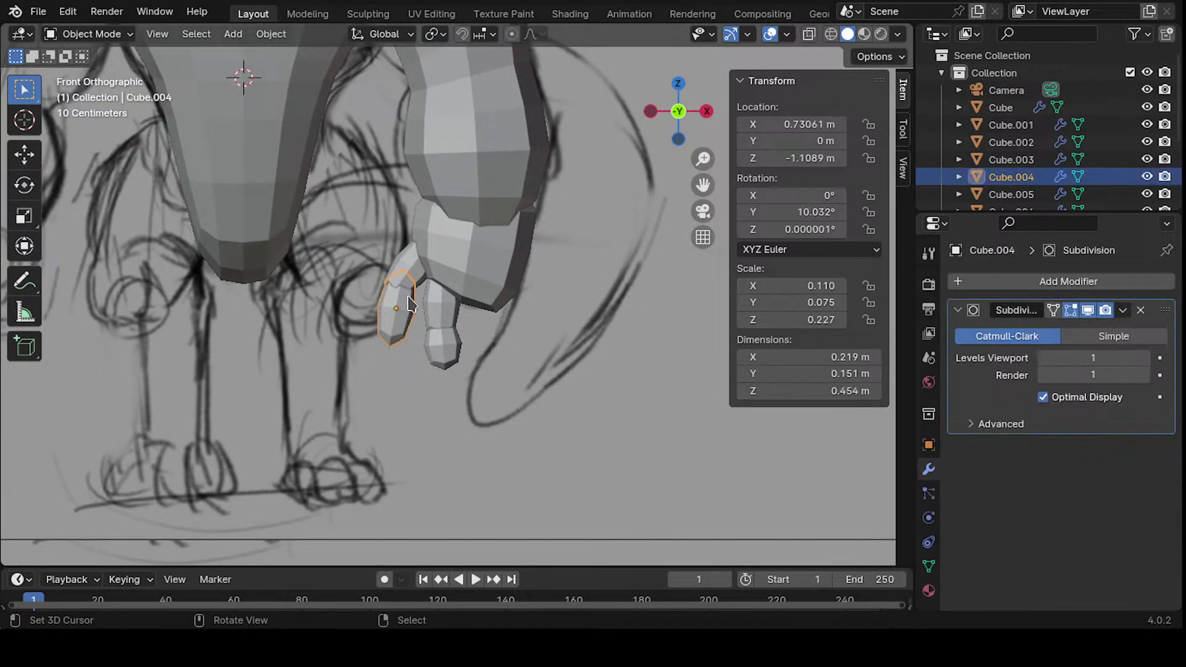
key("g")
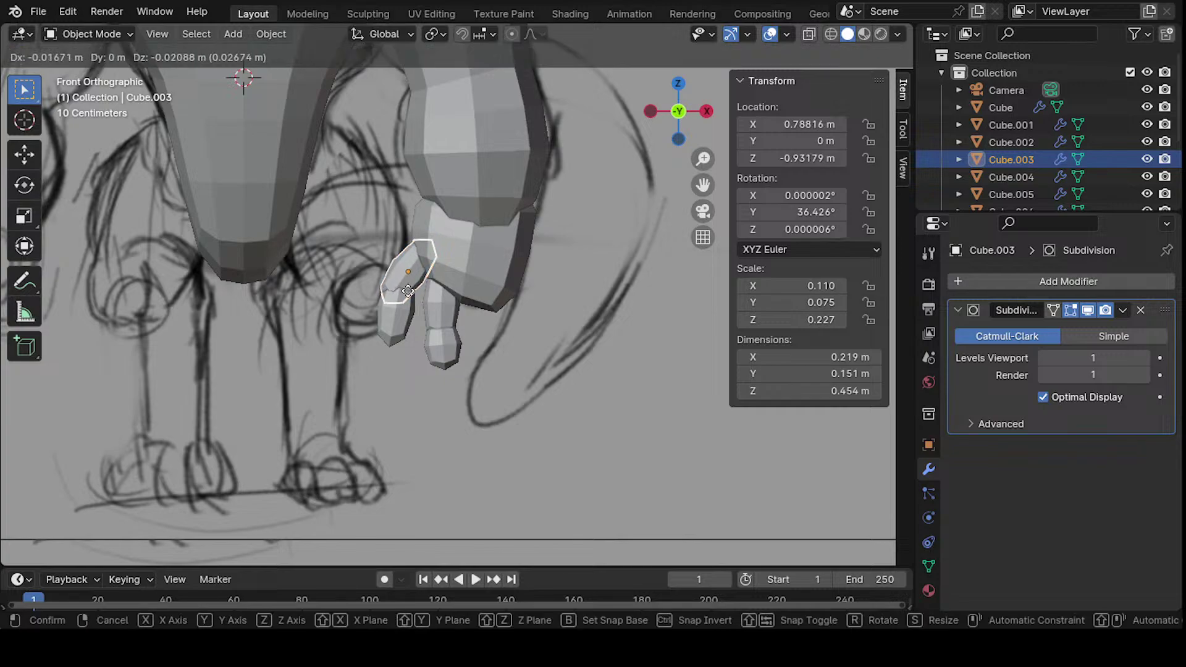
left_click(410, 293)
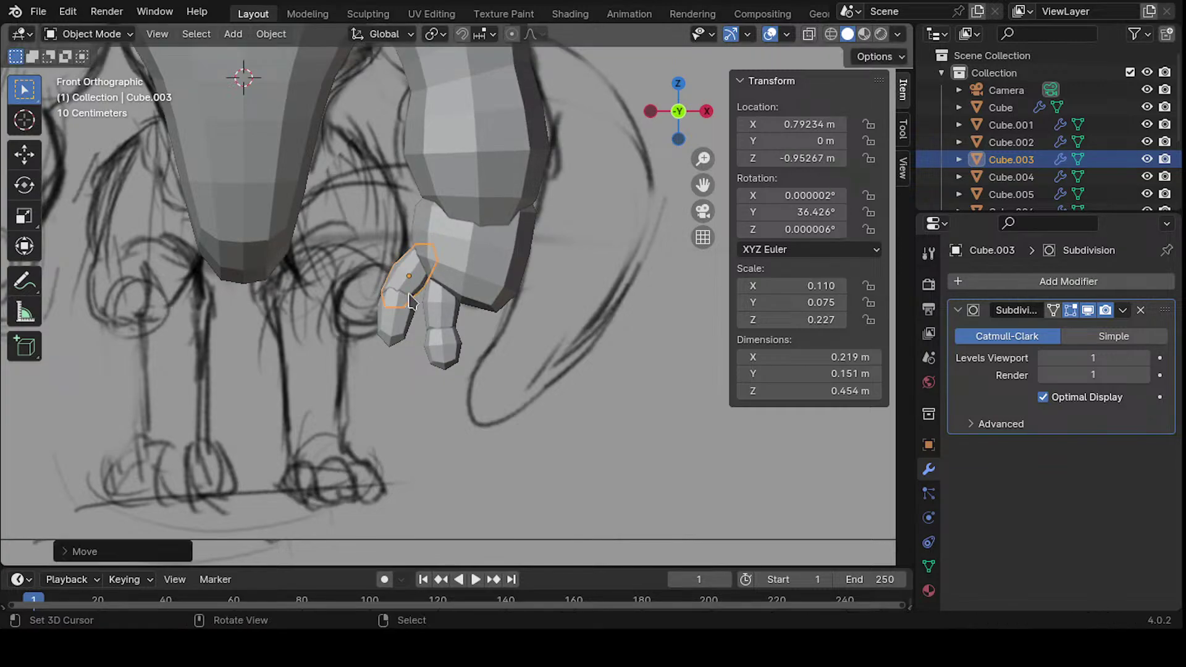
- Shorten the first finger's lower segment along Z to a scale of about 0.196 and move it to about X 0.73 m, Z -1.10 m
left_click(388, 323)
key("g")
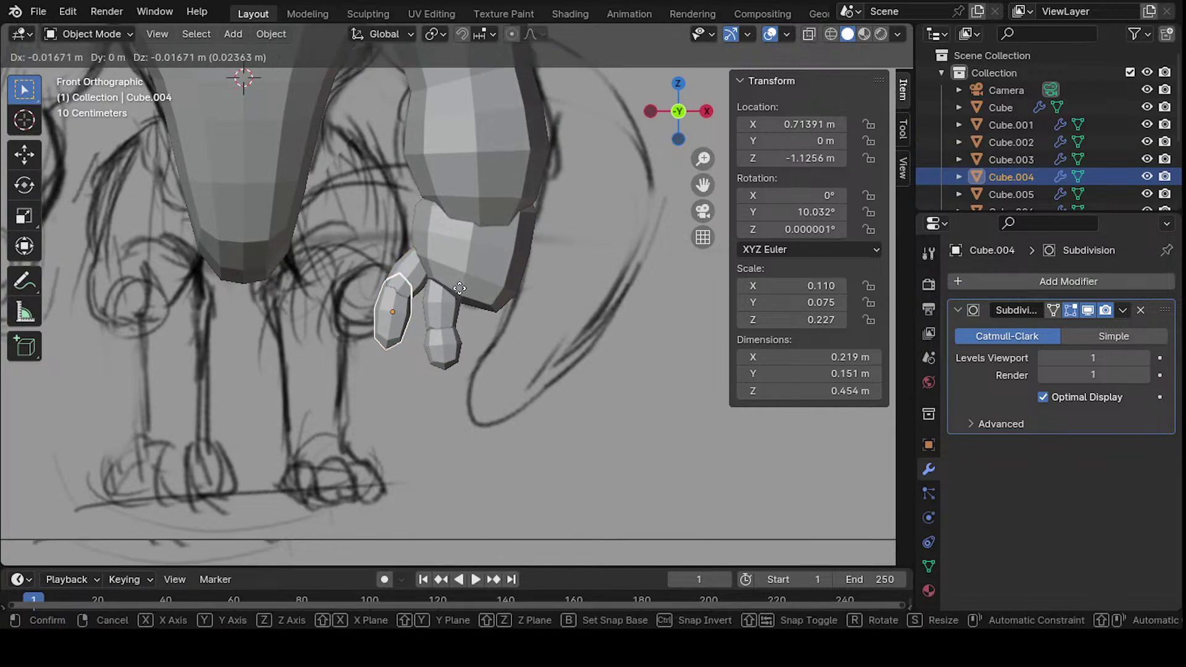
left_click(465, 295)
key("s")
key("z")
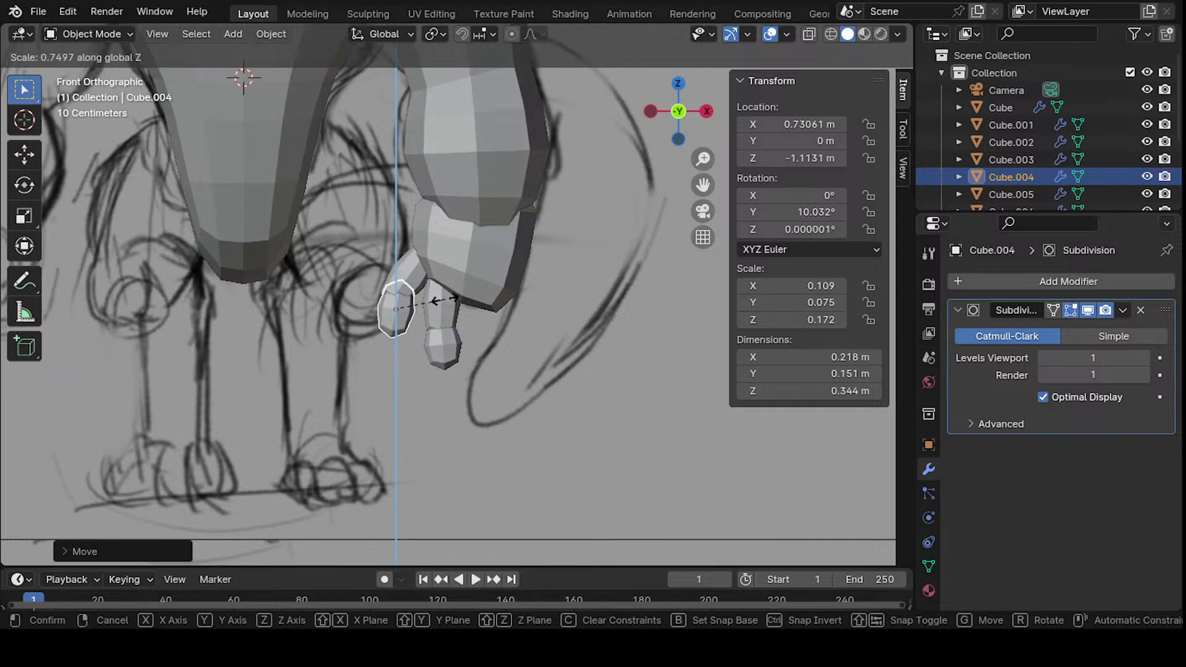
left_click(453, 299)
key("g")
left_click(457, 297)
middle_click_drag(510, 304, 519, 316, "shift")
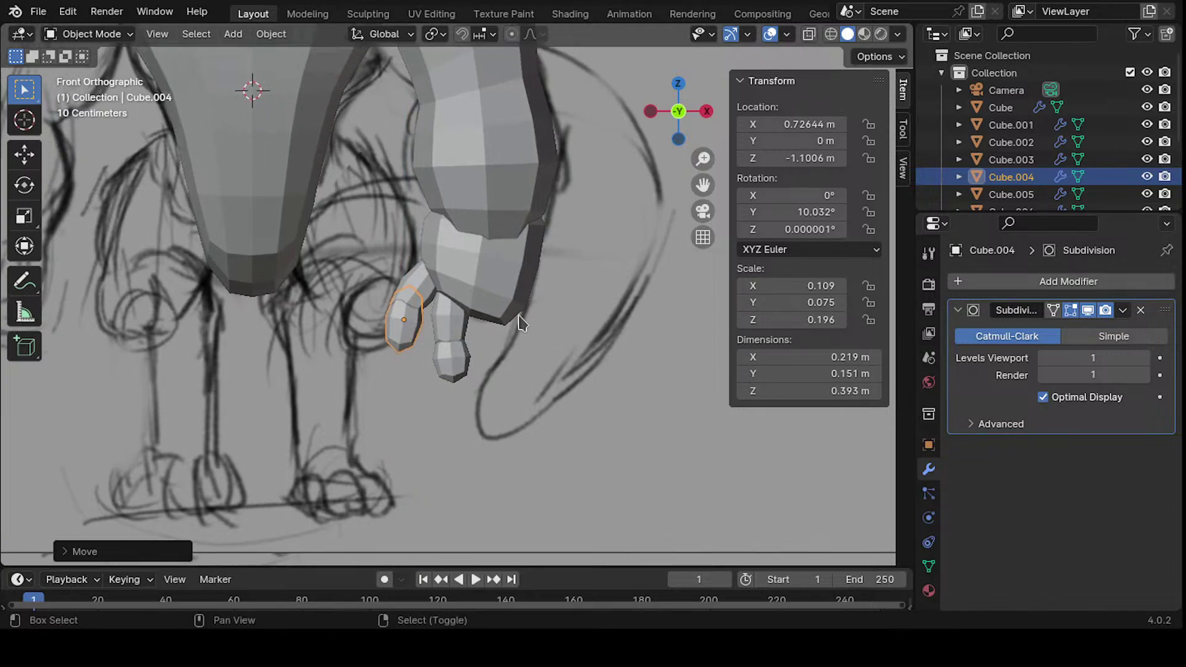
left_click(452, 361)
key("g")
left_click(471, 391)
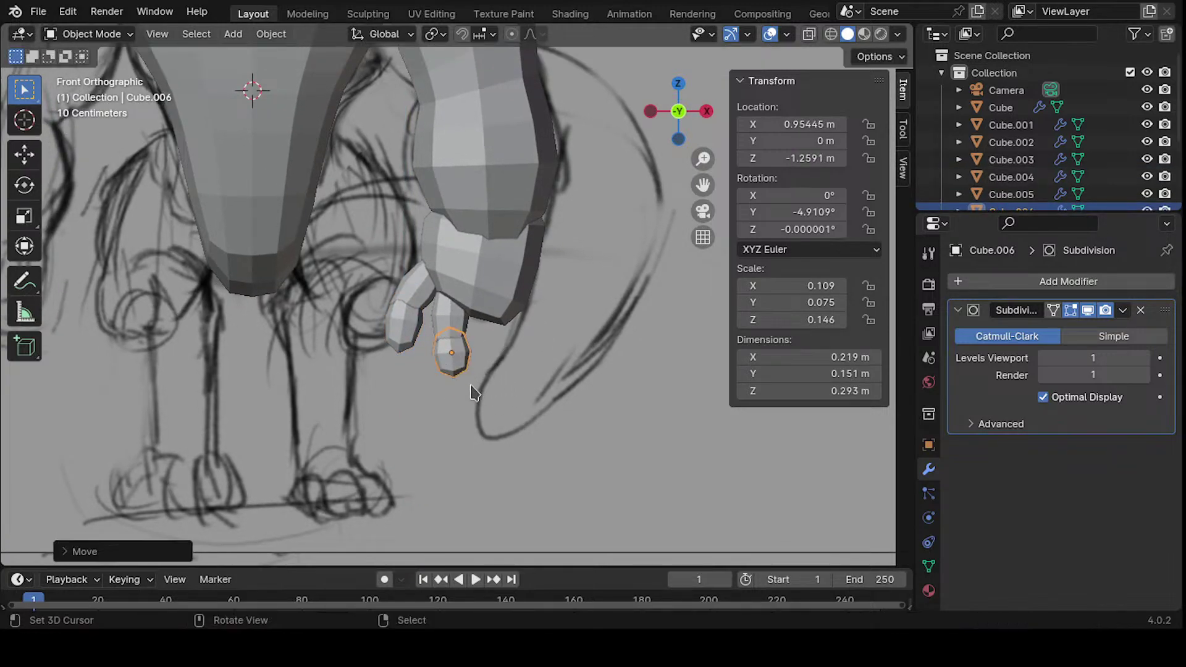
key("g")
key("z")
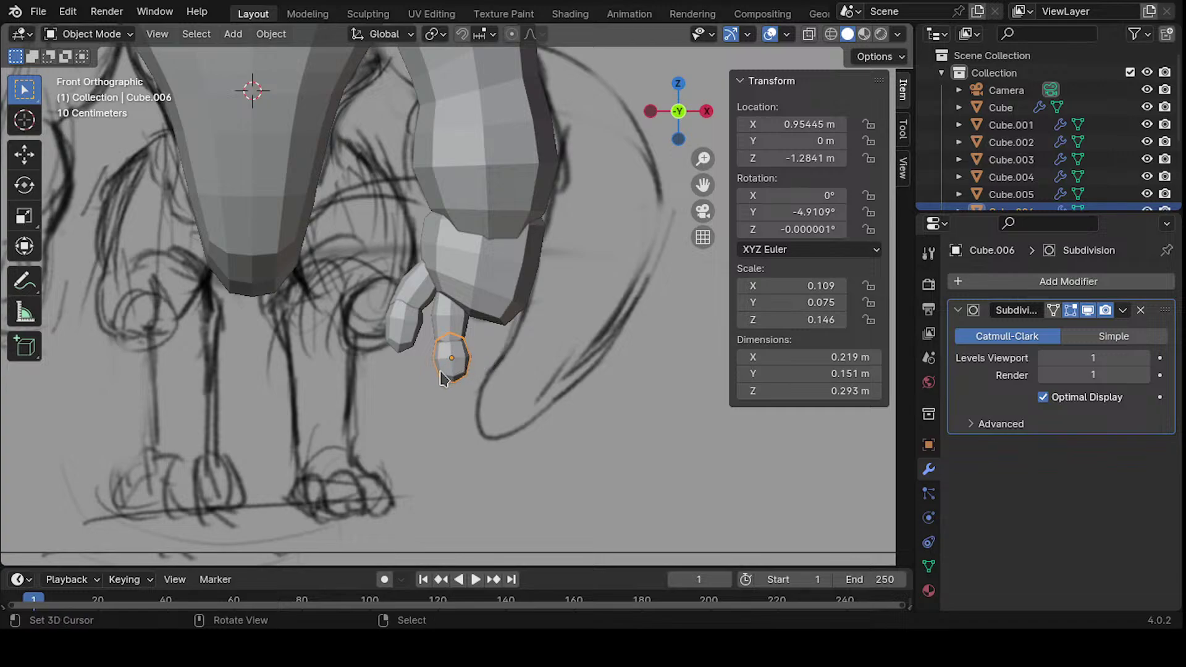
- Duplicate the second finger's lower segment and place the copy below it as a fingertip at about X 0.98 m, Z -1.43 m
mouse_move(442, 378)
middle_mouse_down("shift")
mouse_move(481, 320)
mouse_move(507, 315)
middle_mouse_up("shift")
key("shift+d")
left_click(485, 352)
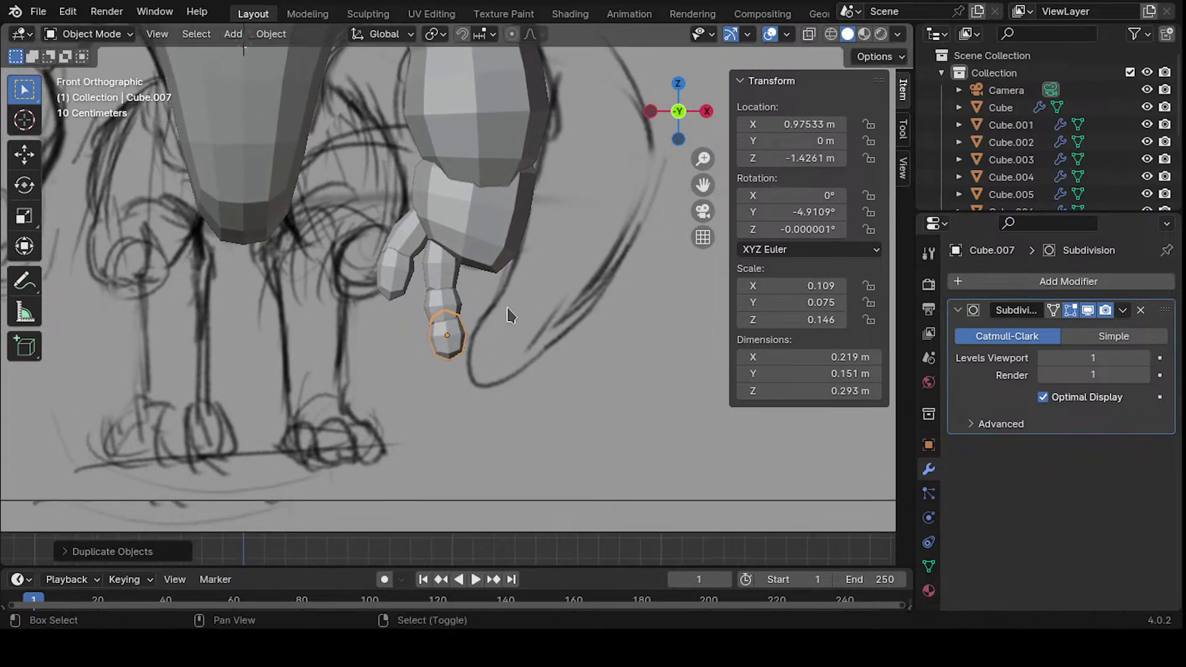
- Shorten the second finger's upper segment to a Z scale of about 0.196, move it to about X 0.97 m, Z -1.07 m, and rotate it to about 2.7° around Y
left_click(438, 283)
key("s")
key("z")
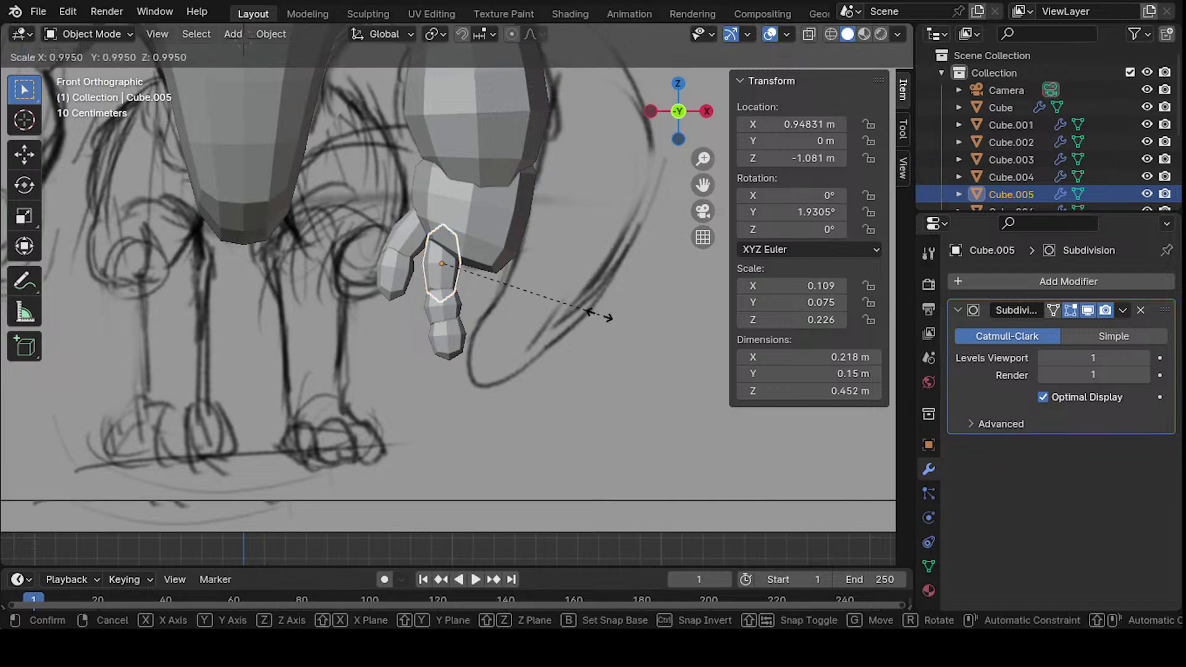
left_click(570, 305)
key("g")
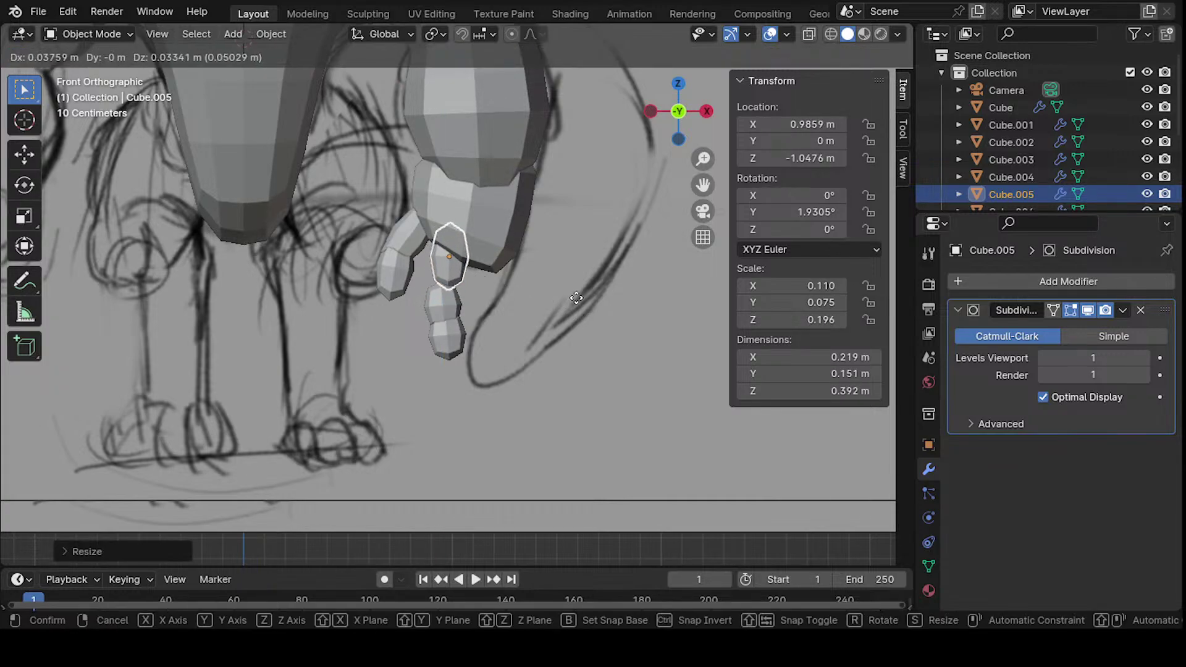
left_click(570, 303)
key("r")
left_click(573, 310)
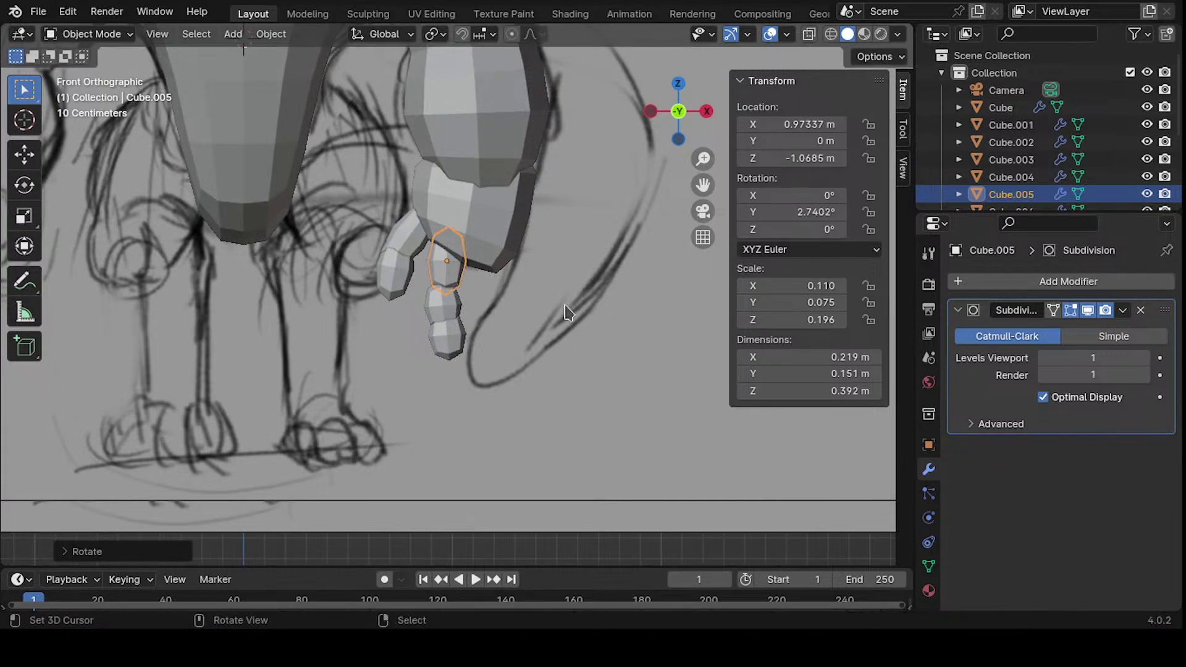
- Rotate the second finger's middle segment to about 1.4° around Y and move it to about X 0.96 m, Z -1.24 m
left_click(460, 311)
key("g")
left_click(535, 272)
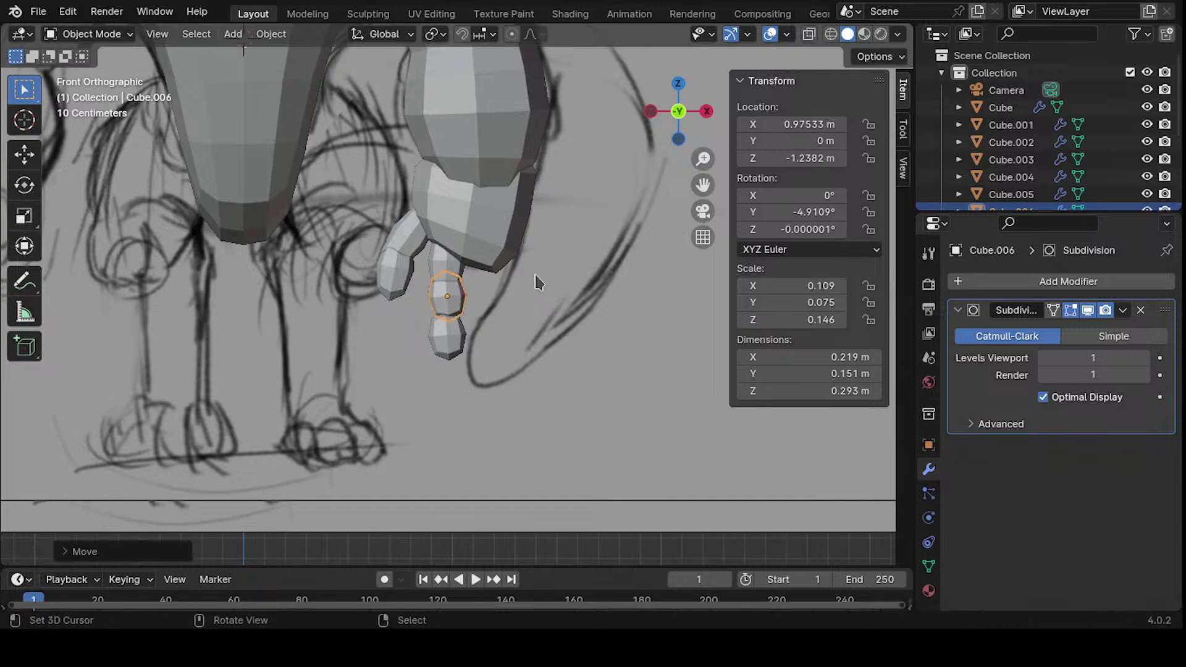
key("r")
left_click(564, 283)
key("g")
left_click(562, 283)
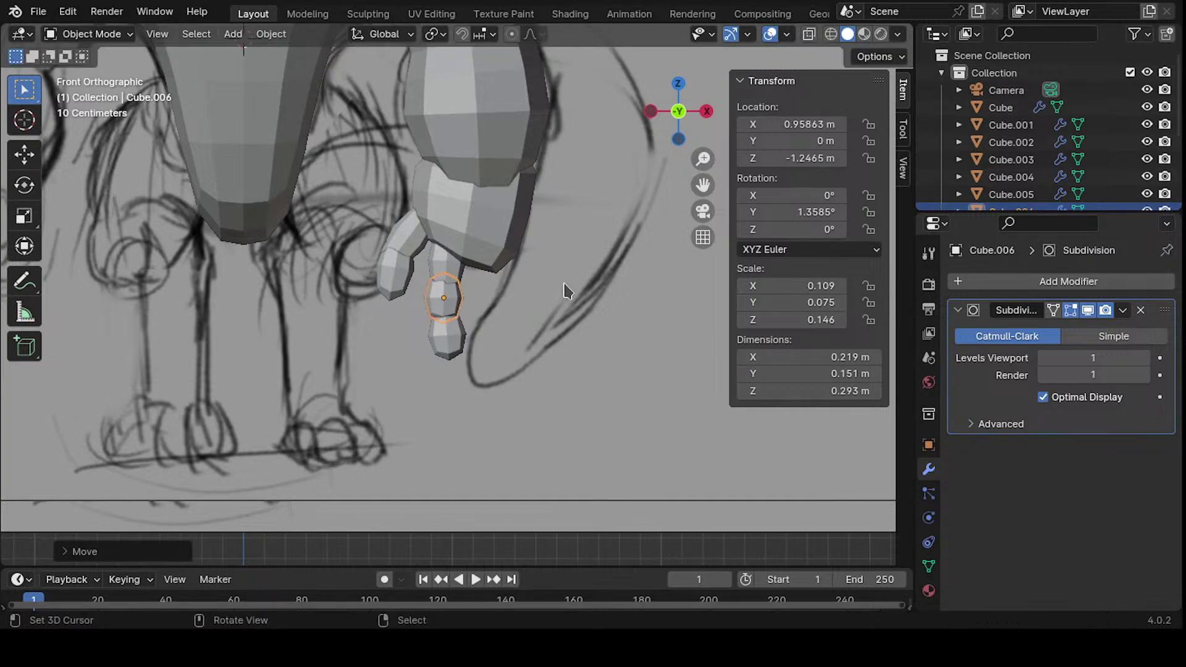
key("g")
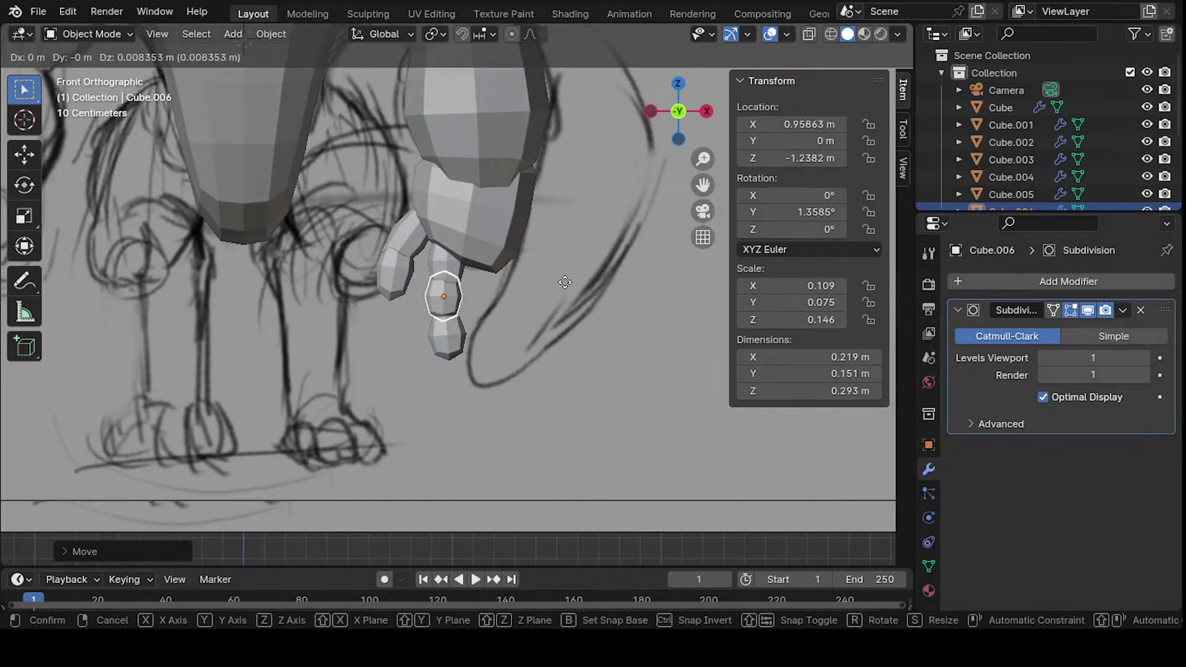
left_click(565, 283)
- Rotate the second finger's fingertip segment to about 2.8° around Y and move it to about X 0.95 m, Z -1.39 m
key("shift+d")
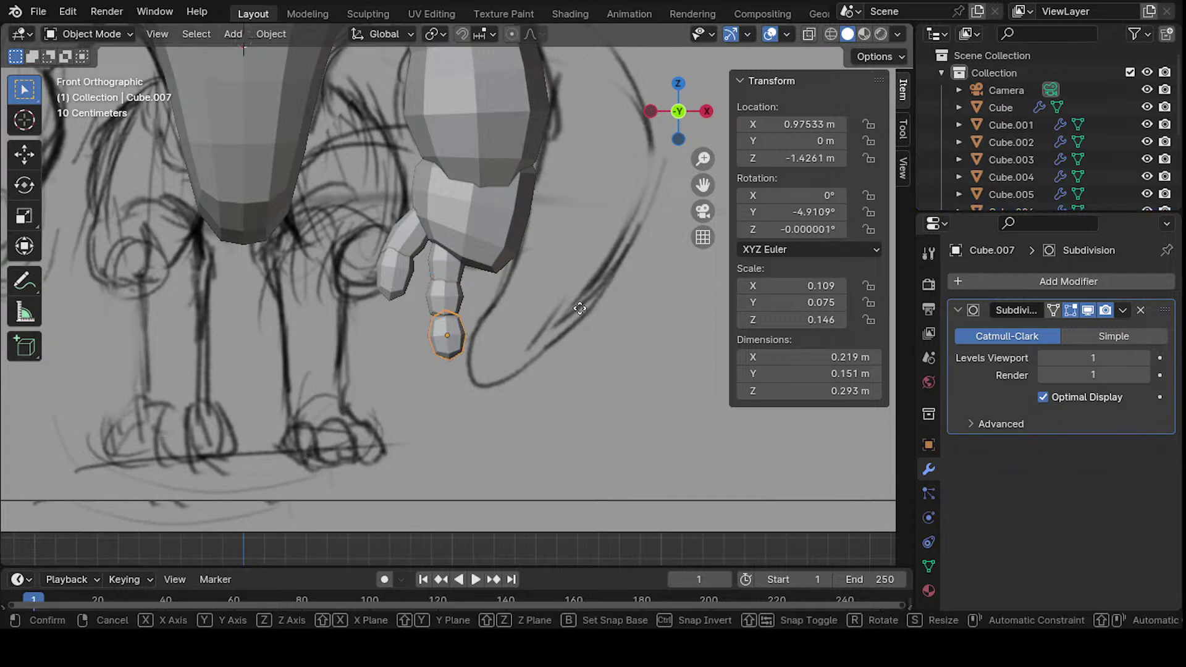
left_click(578, 290)
key("r")
left_click(587, 306)
key("g")
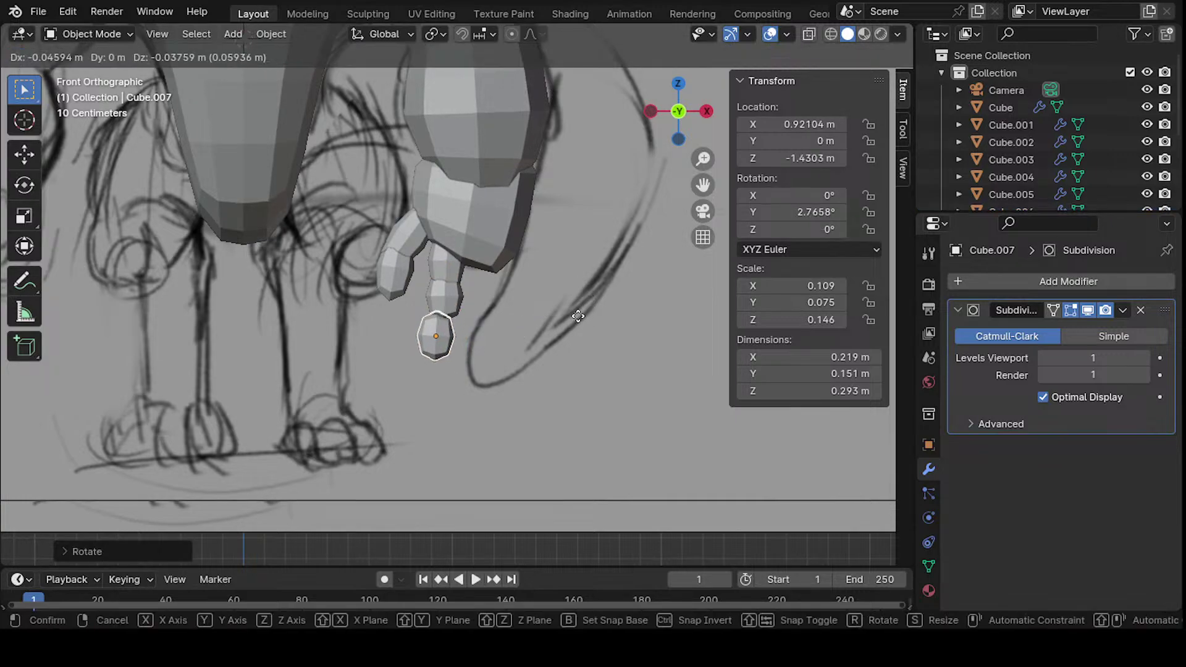
left_click(581, 310)
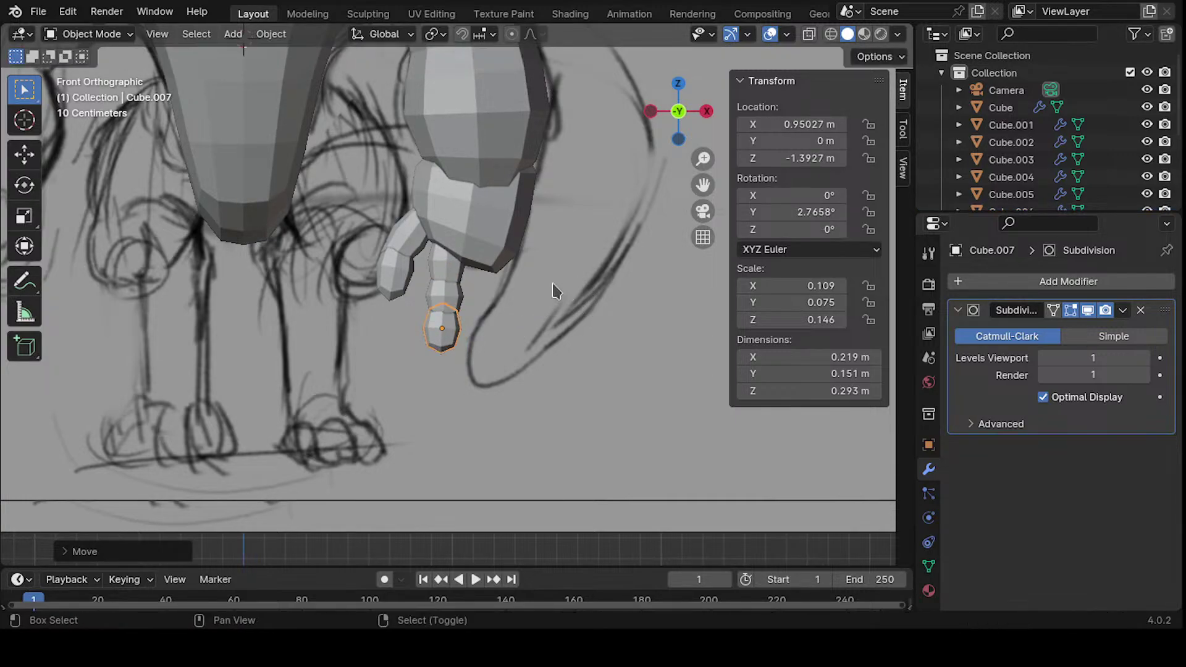
- Move the second finger's three segments slightly down, and duplicate them as a third finger with its upper segment at about X 1.15 m, Z -1.18 m
scroll(554, 289, "down", 5)
scroll(470, 375, "up", 6)
left_click(471, 375, "shift")
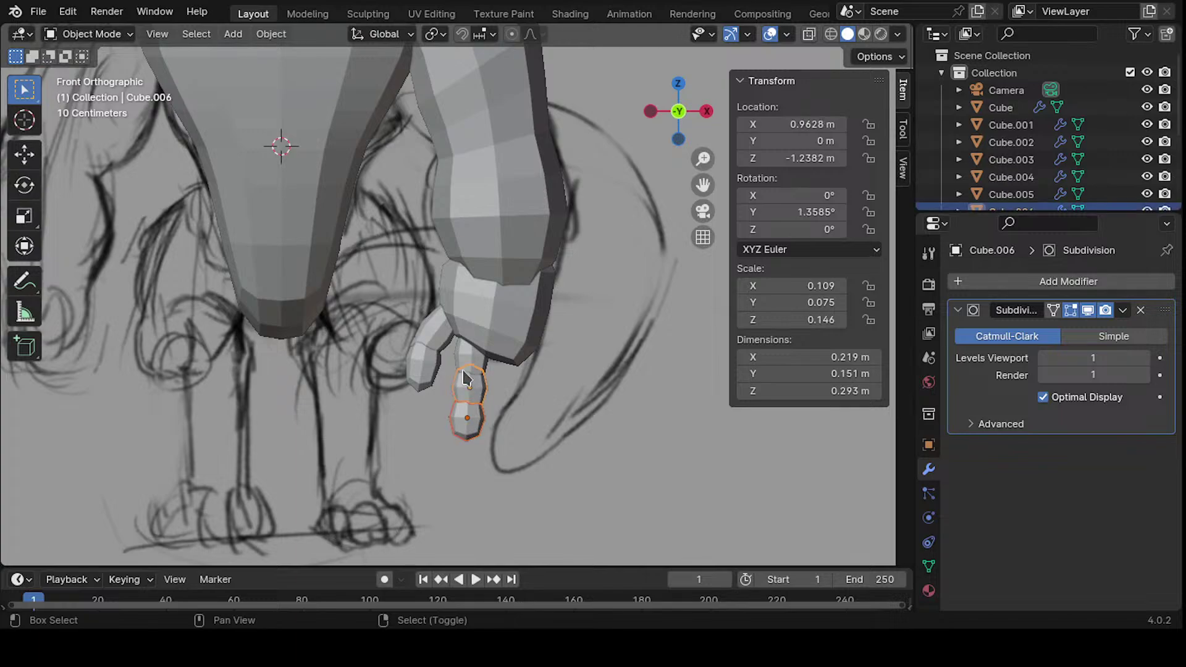
left_click(472, 349, "shift")
middle_click_drag(537, 339, 500, 316, "shift")
key("g")
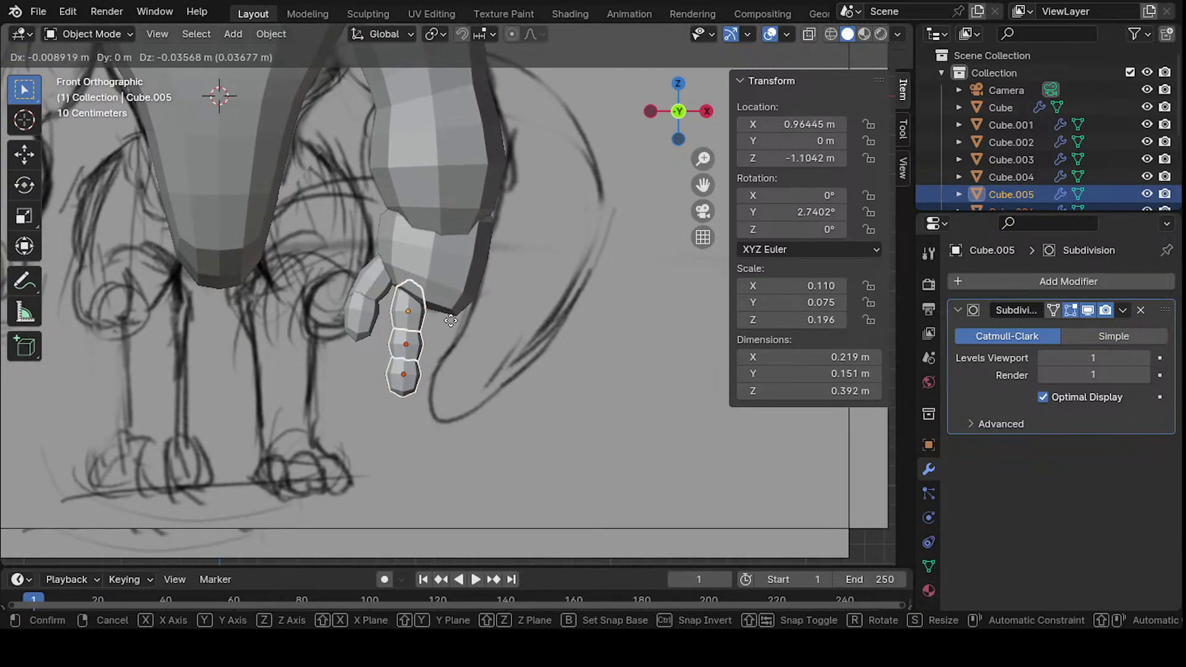
left_click(454, 318)
key("shift+d")
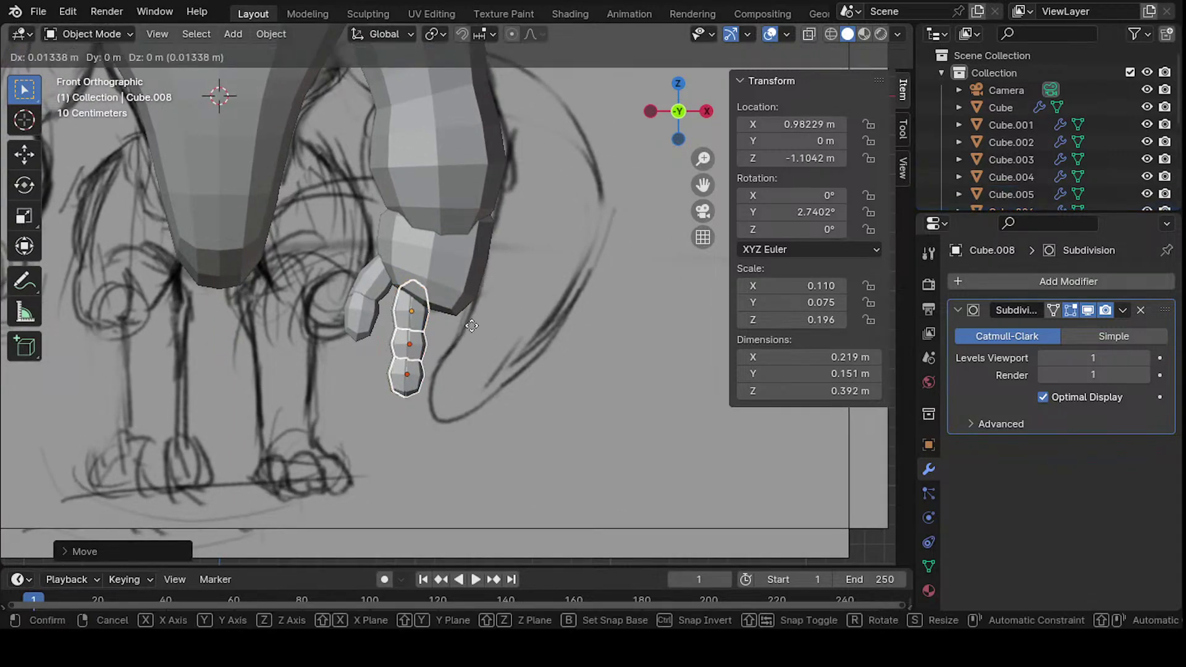
left_click(500, 343)
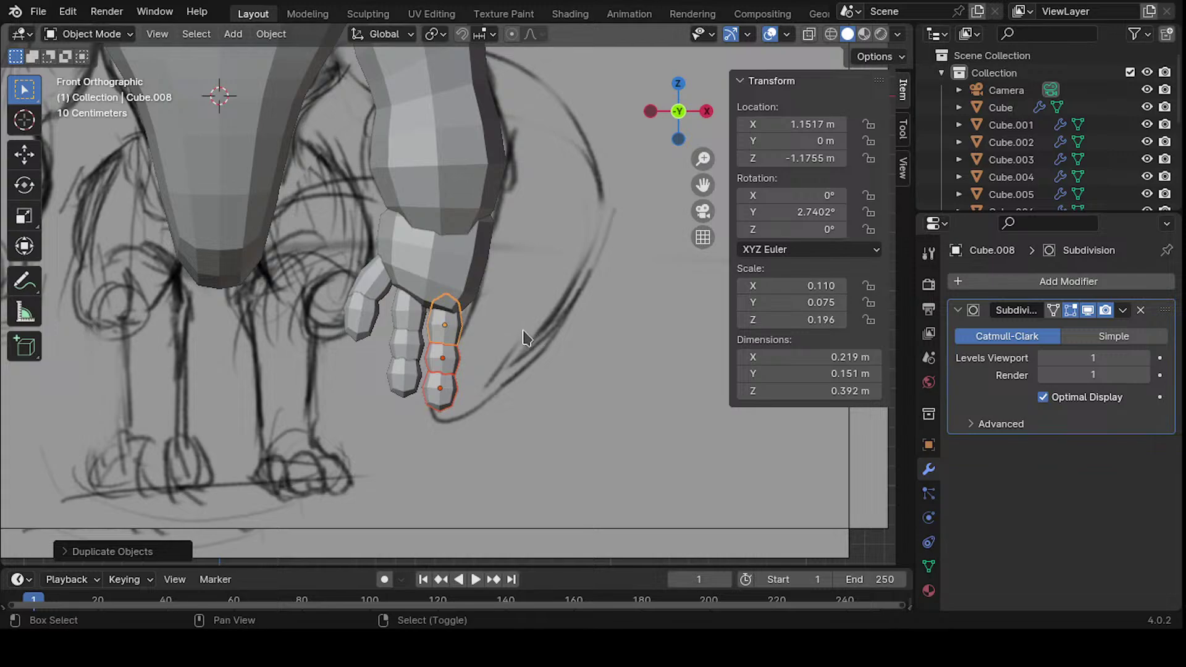
- Duplicate the third finger as a fourth, rotated to about -7.4° around Y with its upper segment at X 1.29 m, Z -1.07 m, and save the file
key("shift+d")
left_click(569, 329)
key("r")
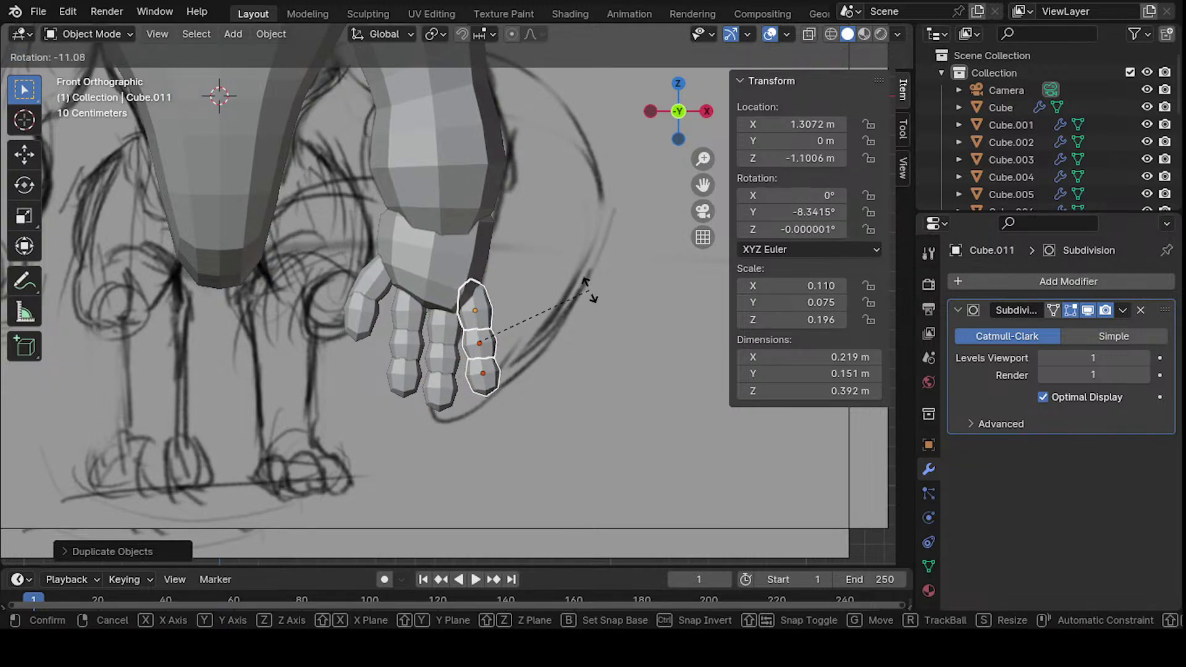
left_click(589, 289)
key("g")
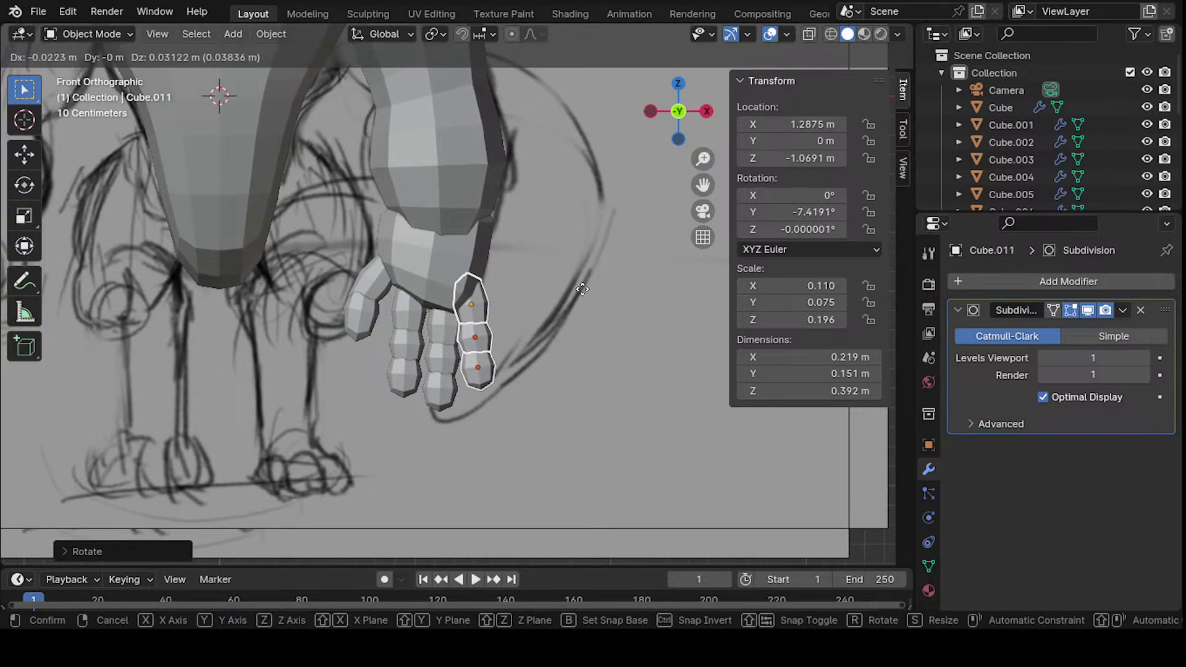
left_click(583, 289)
scroll(521, 297, "down", 3)
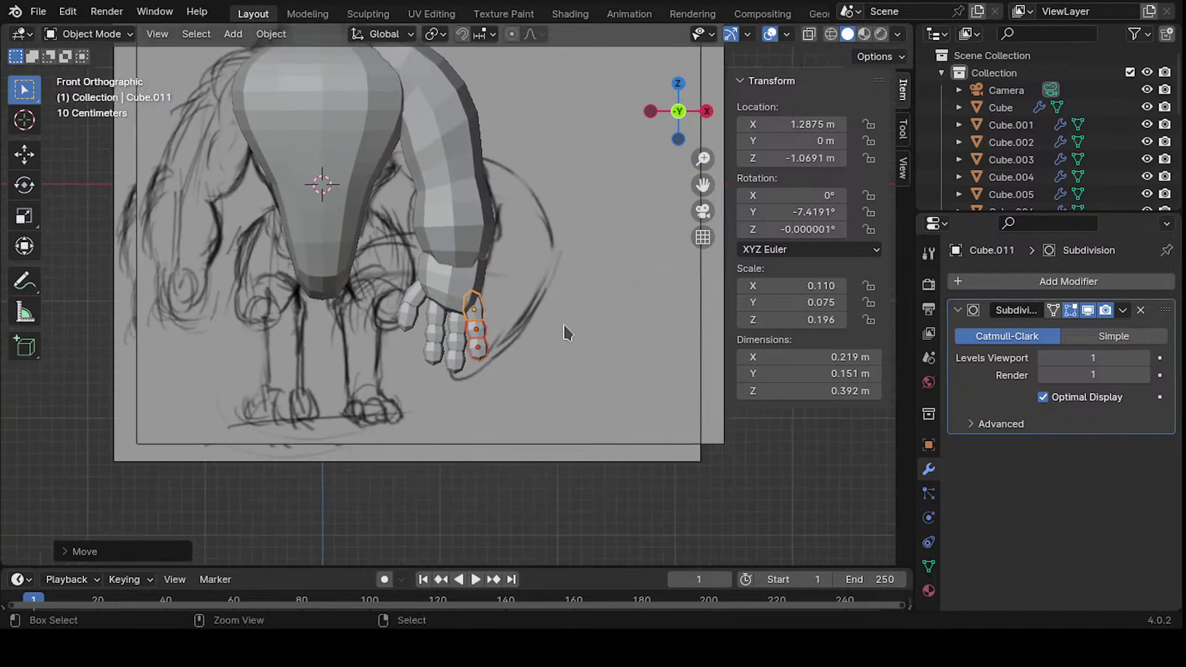
key("ctrl+s")
- Select all segments of the second, third and fourth fingers
mouse_move(564, 324)
middle_mouse_down()
mouse_move(587, 303)
mouse_move(474, 325)
mouse_move(516, 371)
mouse_move(645, 204)
mouse_move(614, 257)
mouse_move(604, 315)
mouse_move(538, 299)
mouse_move(337, 387)
mouse_move(303, 309)
middle_mouse_up()
left_click(588, 302)
scroll(556, 306, "up", 8)
scroll(373, 282, "up", 4)
mouse_move(374, 282)
middle_mouse_down()
mouse_move(529, 249)
mouse_move(433, 290)
mouse_move(373, 339)
mouse_move(489, 279)
mouse_move(529, 309)
mouse_move(519, 315)
middle_mouse_up()
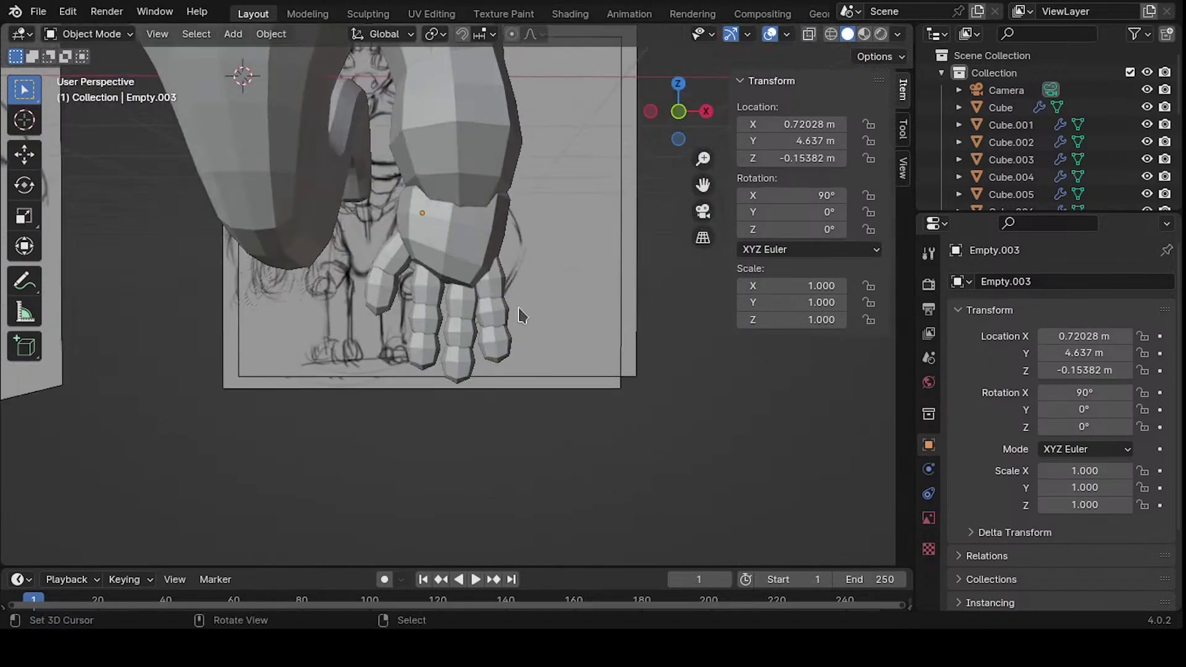
left_click(422, 346)
left_click(424, 318, "shift")
left_click(426, 290, "shift")
mouse_move(426, 290)
middle_mouse_down()
mouse_move(510, 310)
mouse_move(447, 325)
middle_mouse_up()
mouse_move(529, 336)
middle_mouse_down()
mouse_move(497, 331)
mouse_move(437, 386)
middle_mouse_up()
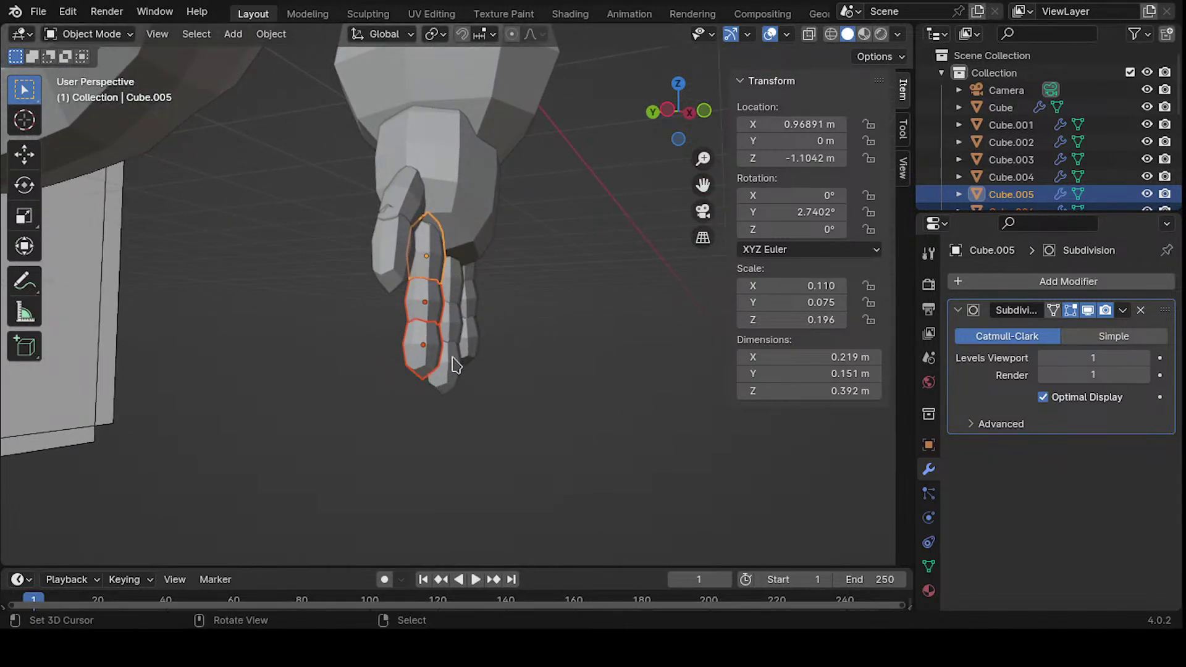
left_click(454, 363, "shift")
left_click(463, 314, "shift")
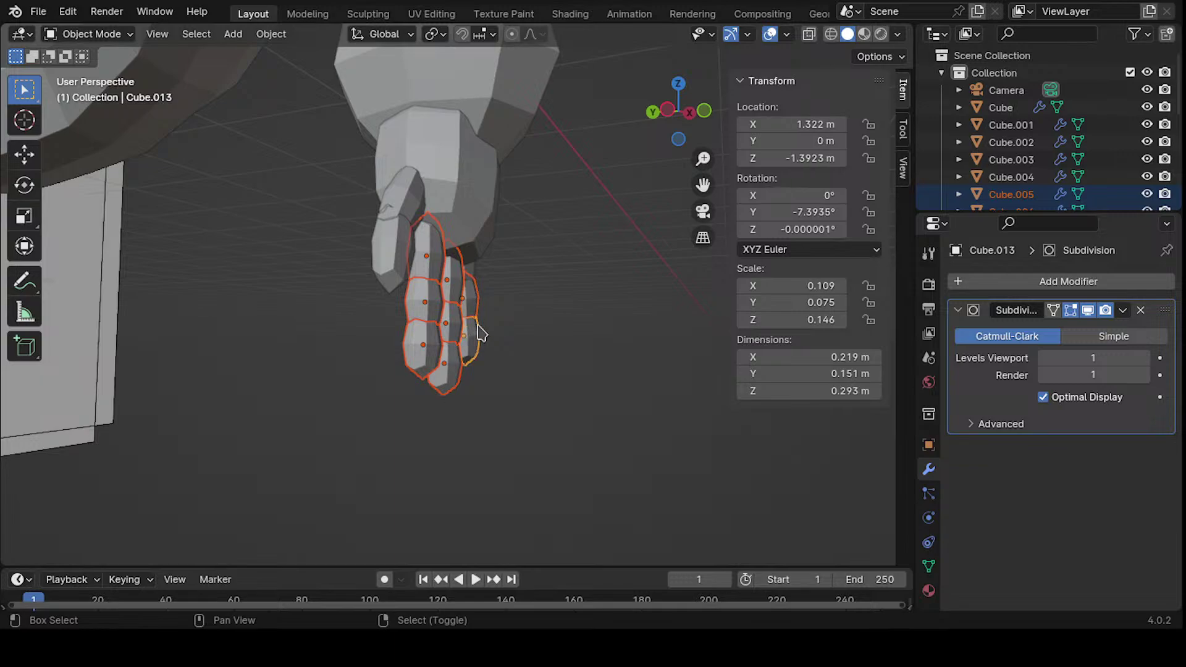
middle_click_drag(474, 279, 489, 336)
key("s")
key("x")
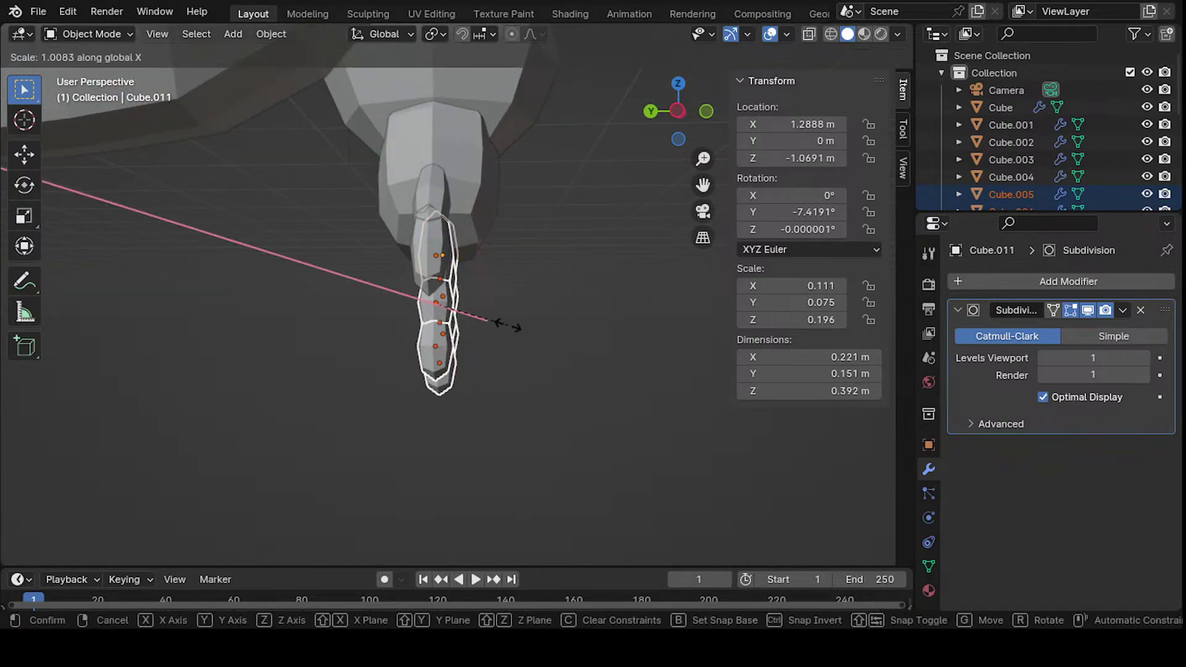
right_click(486, 317)
- Add the first finger's two segments to the selection and thicken all finger segments along Y to a scale of about 0.094
left_click(431, 245, "shift")
left_click(433, 192, "shift")
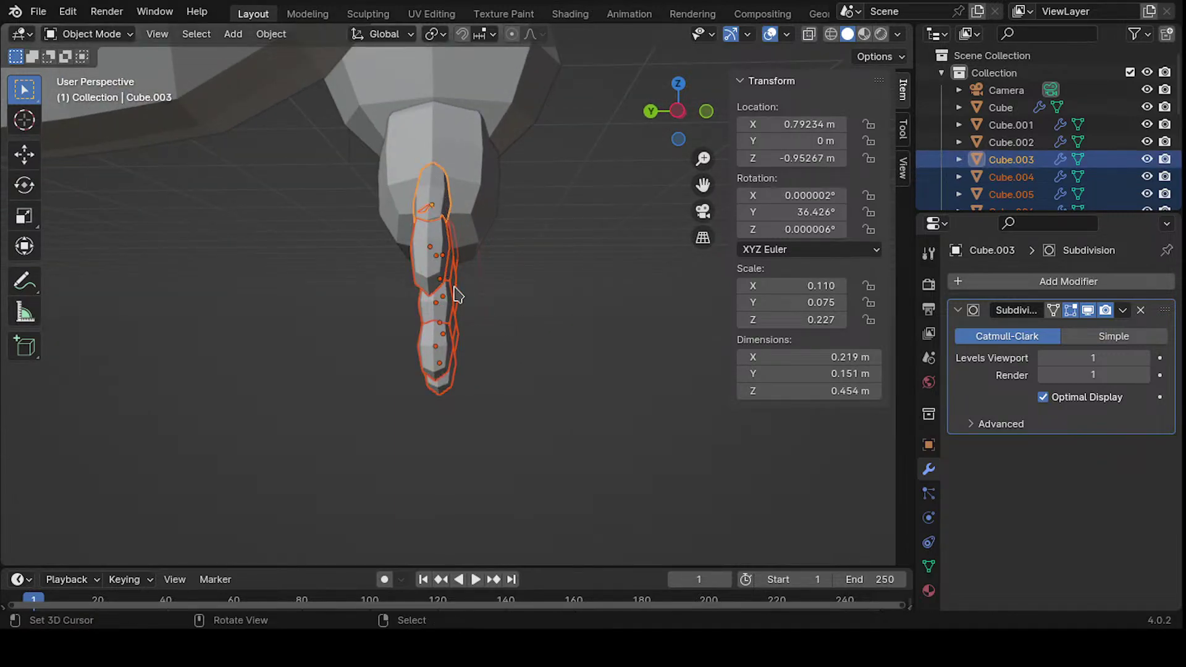
key("s")
key("y")
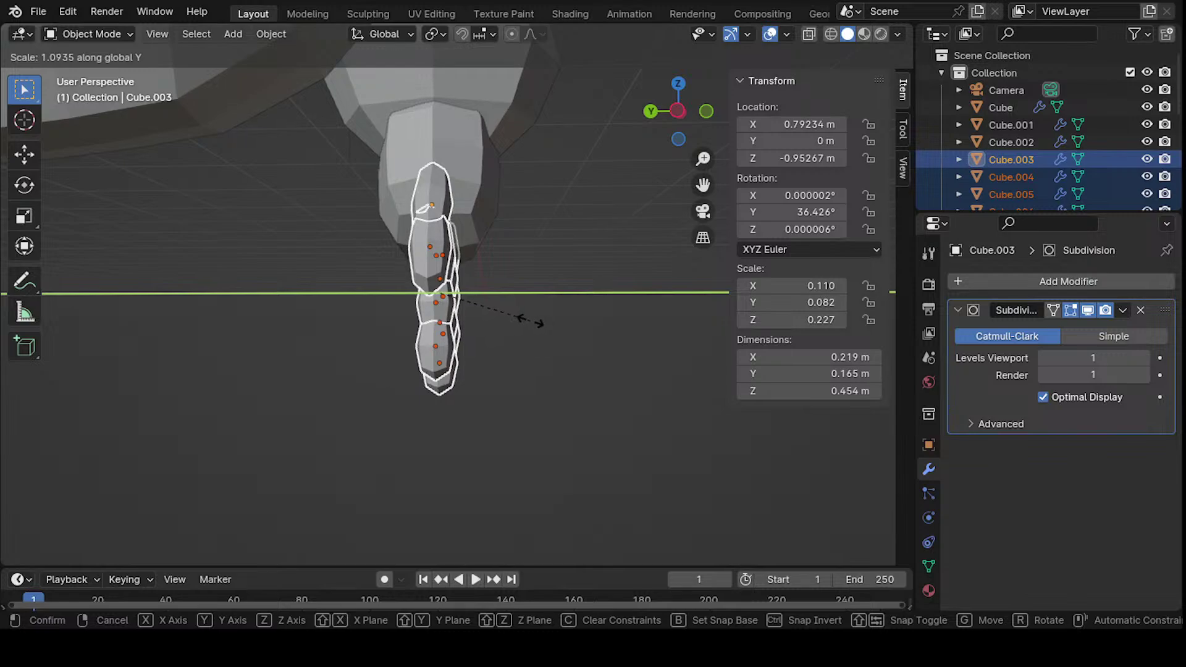
left_click(535, 320)
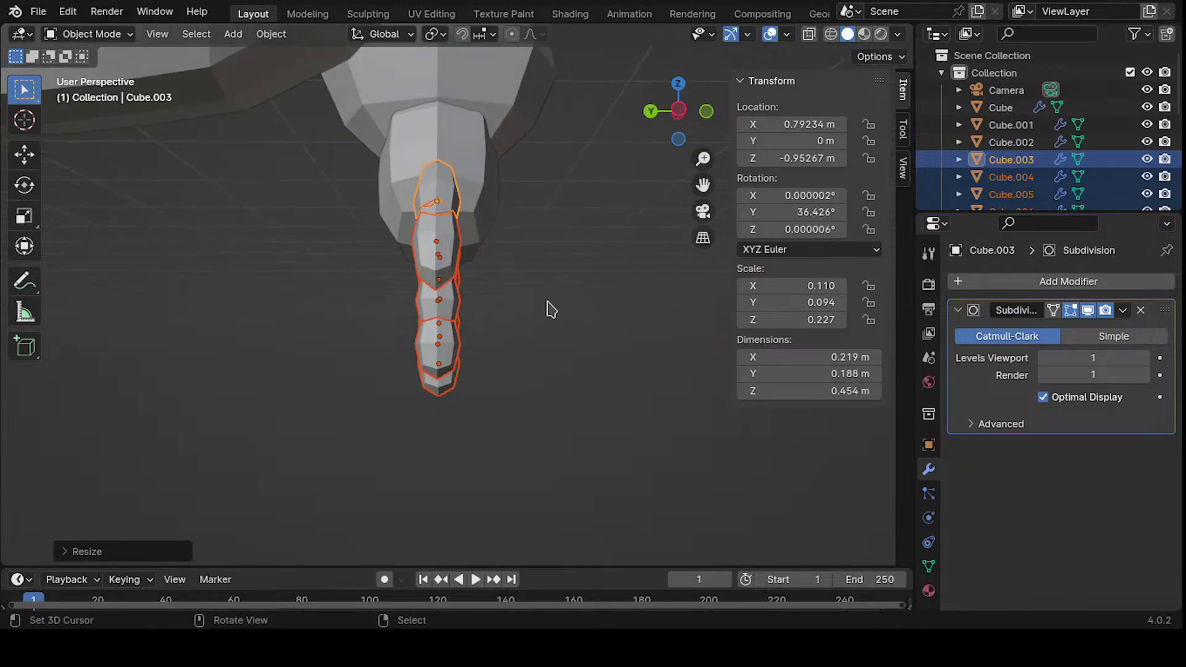
- Delete all segments of the second, third and fourth fingers
left_click(532, 323)
mouse_move(532, 323)
middle_mouse_down()
mouse_move(535, 284)
mouse_move(547, 320)
mouse_move(307, 311)
mouse_move(372, 309)
mouse_move(358, 336)
mouse_move(294, 263)
mouse_move(320, 347)
mouse_move(416, 342)
mouse_move(540, 221)
mouse_move(598, 259)
mouse_move(447, 303)
mouse_move(467, 205)
mouse_move(555, 241)
mouse_move(558, 334)
mouse_move(490, 337)
mouse_move(624, 429)
mouse_move(619, 373)
mouse_move(501, 357)
middle_mouse_up()
key("Tab")
key("Tab")
mouse_move(432, 435)
middle_mouse_down()
mouse_move(521, 365)
mouse_move(508, 383)
mouse_move(397, 331)
middle_mouse_up()
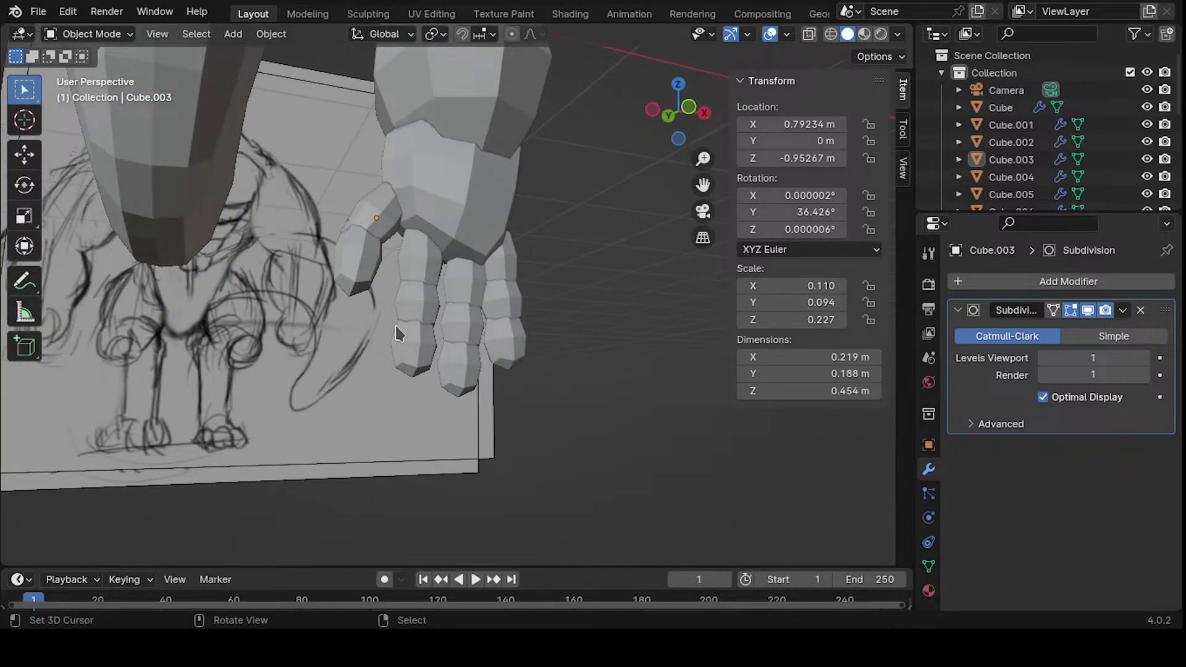
left_click(412, 349)
left_click(417, 304, "shift")
left_click(420, 261, "shift")
left_click(459, 364, "shift")
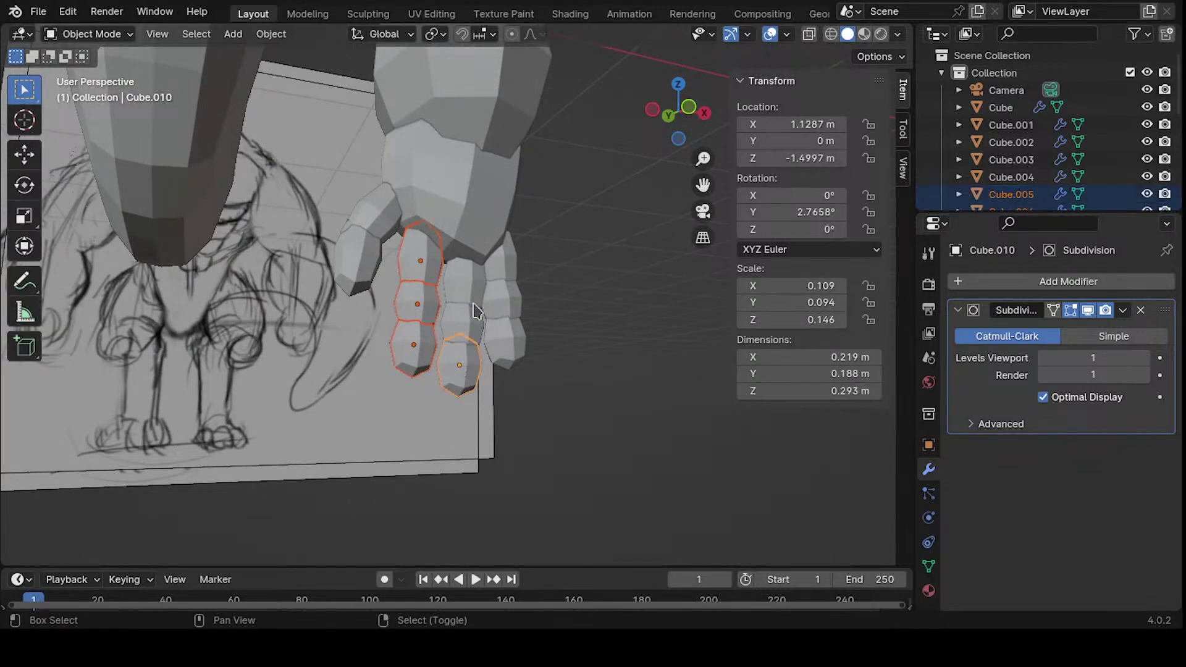
left_click(484, 325)
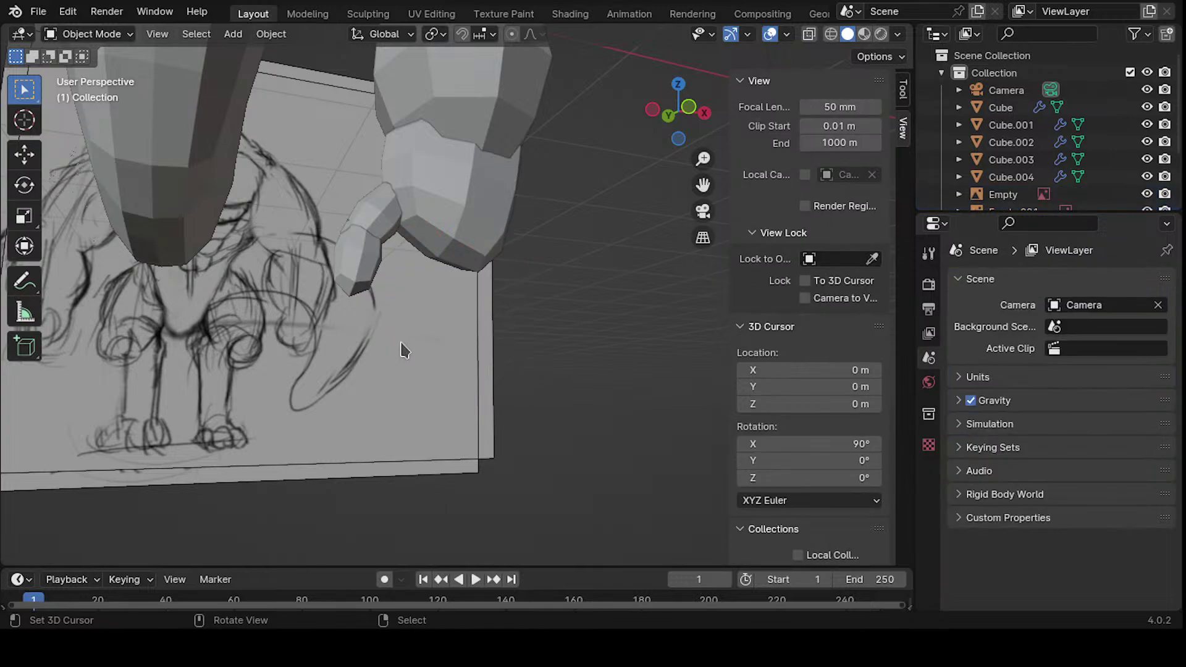
- Add a lengthwise loop cut through the middle of the first finger's upper segment
left_click(347, 277)
left_click(373, 213, "shift")
middle_click_drag(392, 290, 434, 291, "shift")
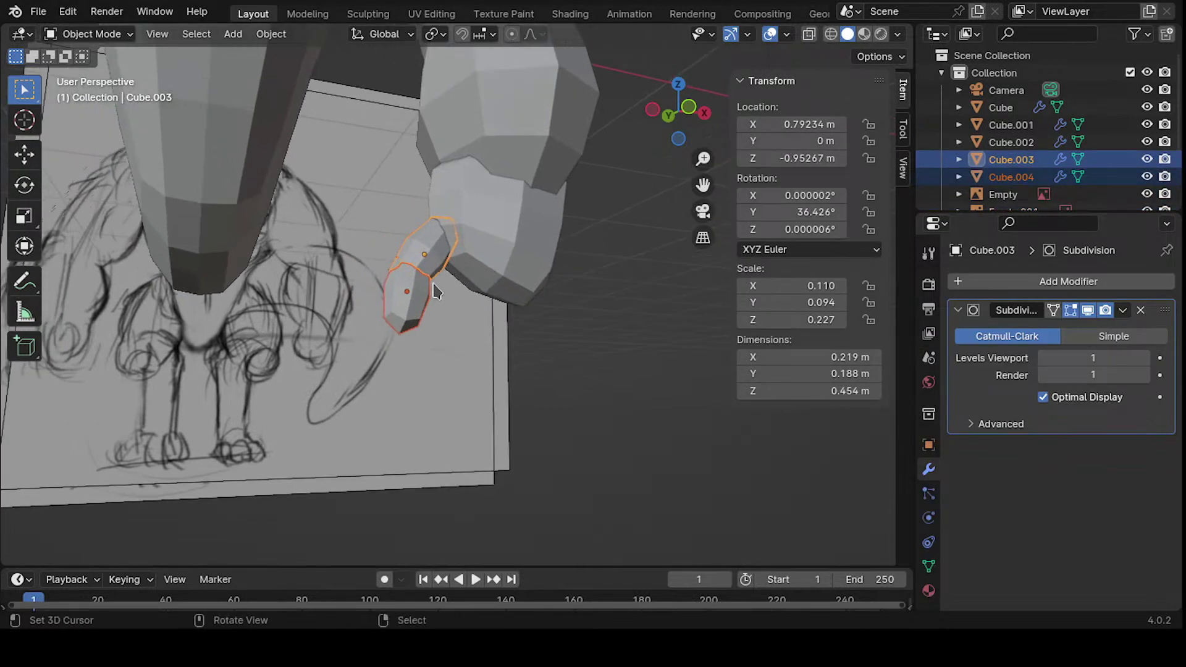
left_click(431, 249)
key("Tab")
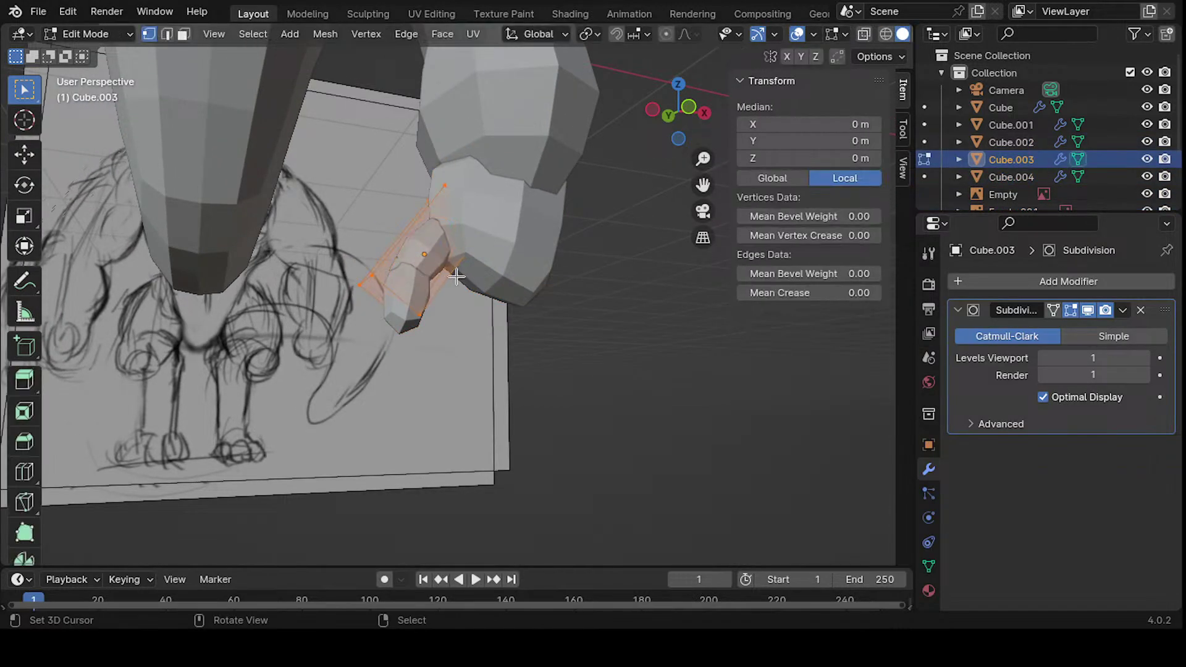
middle_click_drag(455, 272, 436, 299)
key("ctrl+r")
left_click(392, 313)
key("s")
left_click(532, 269)
- Move the loop cut's long edge on the negative Y side of the upper segment outward along global Y
left_click(465, 223)
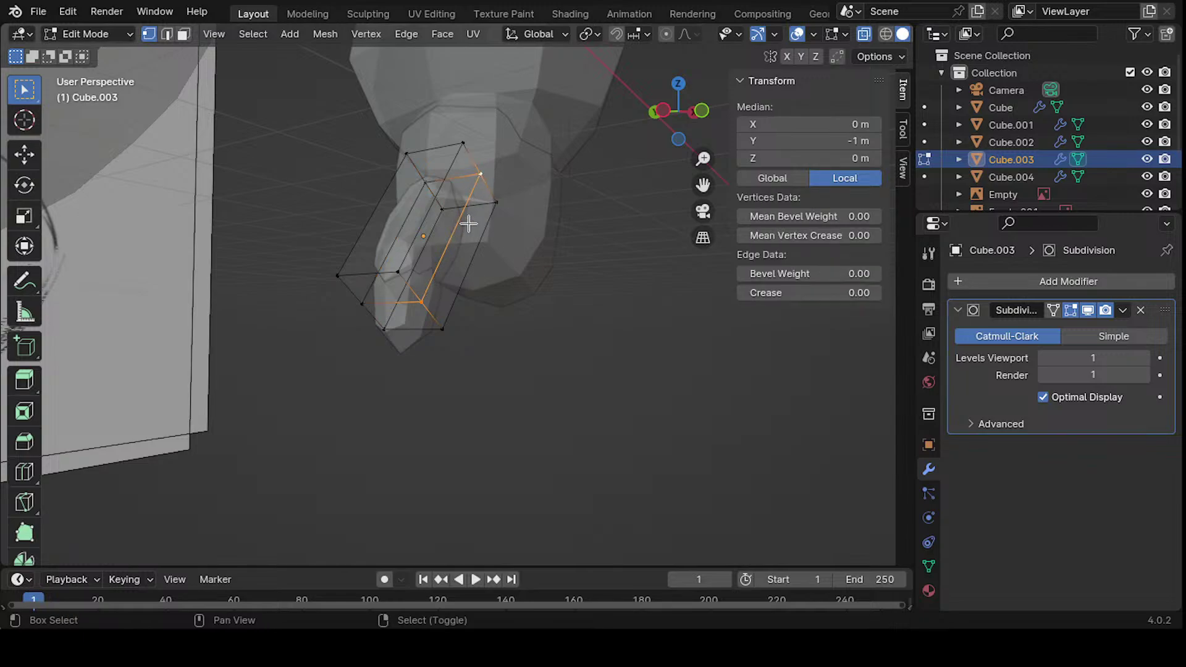
middle_click_drag(466, 224, 500, 257)
key("g")
key("x")
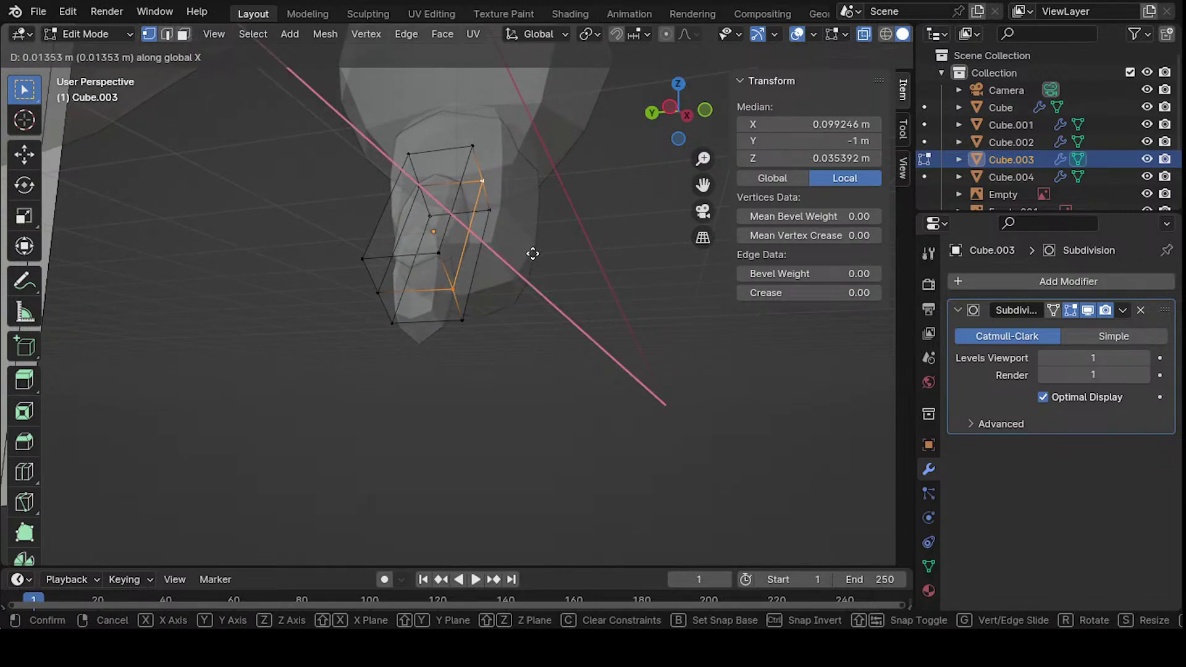
key("y")
left_click(532, 247)
mouse_move(532, 246)
middle_mouse_down()
mouse_move(474, 255)
mouse_move(532, 241)
middle_mouse_up()
- Move the loop cut's opposite long edge on the positive Y side outward along global Y
left_click(488, 278)
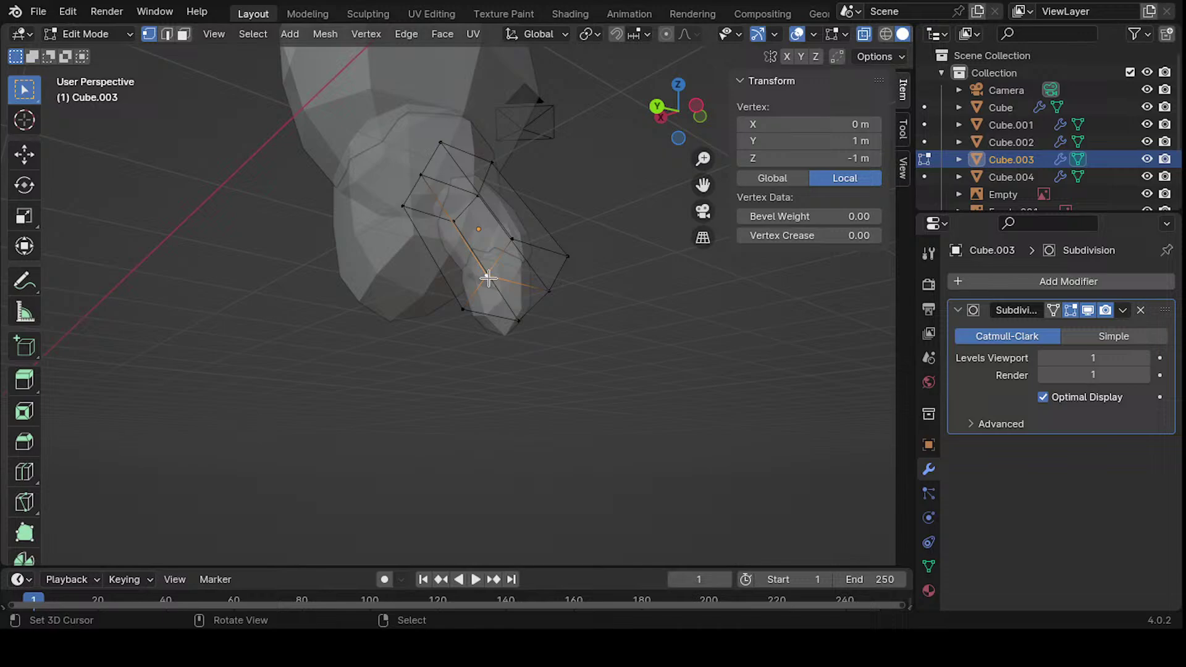
left_click(427, 182, "alt")
middle_click_drag(427, 182, 580, 243)
key("g")
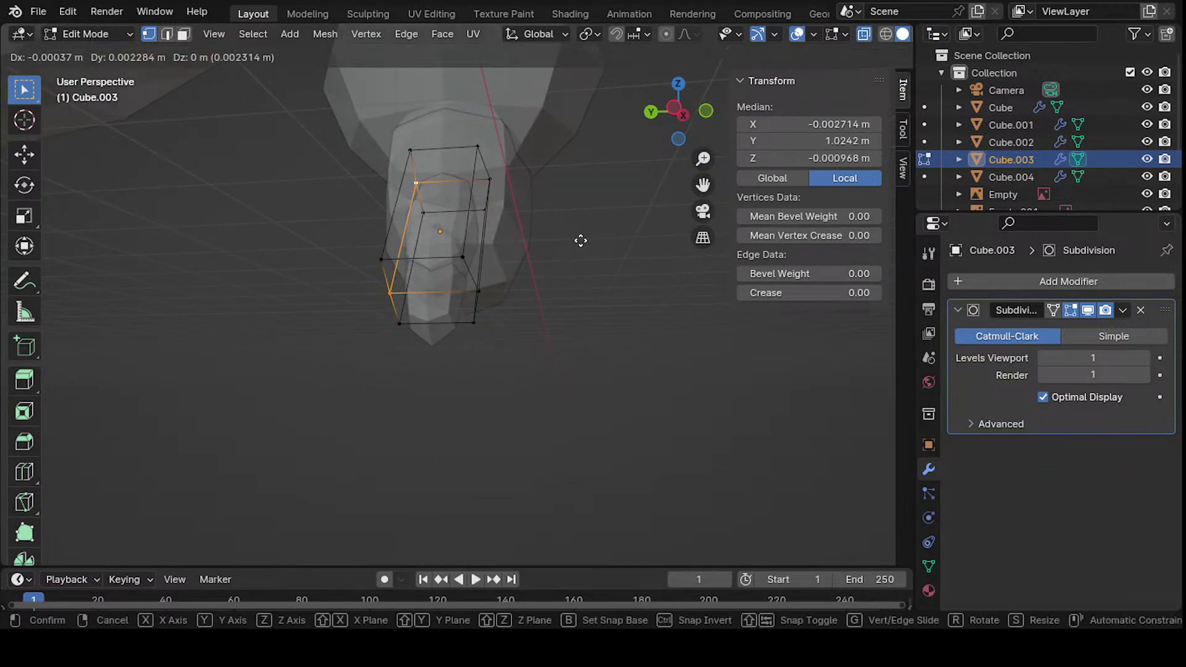
key("y")
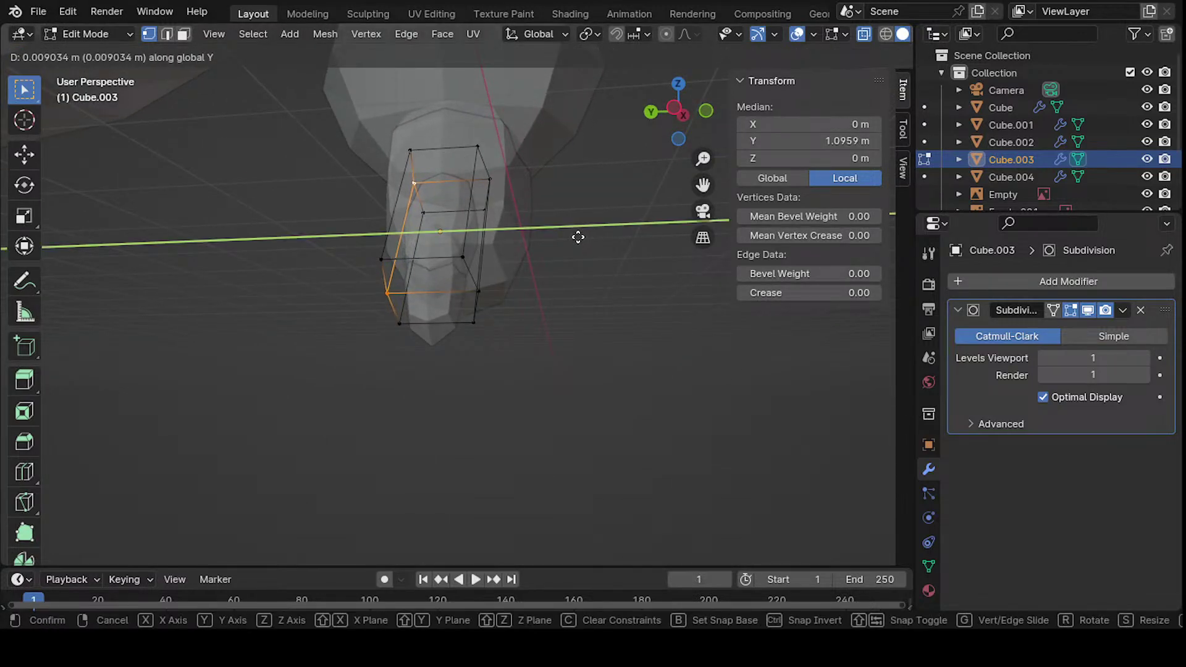
left_click(571, 230)
- Move two corner vertices at the upper end of the first finger's upper segment downward to taper its knuckle end
middle_click_drag(572, 230, 426, 197)
scroll(343, 252, "up", 3)
left_click(449, 185)
key("g")
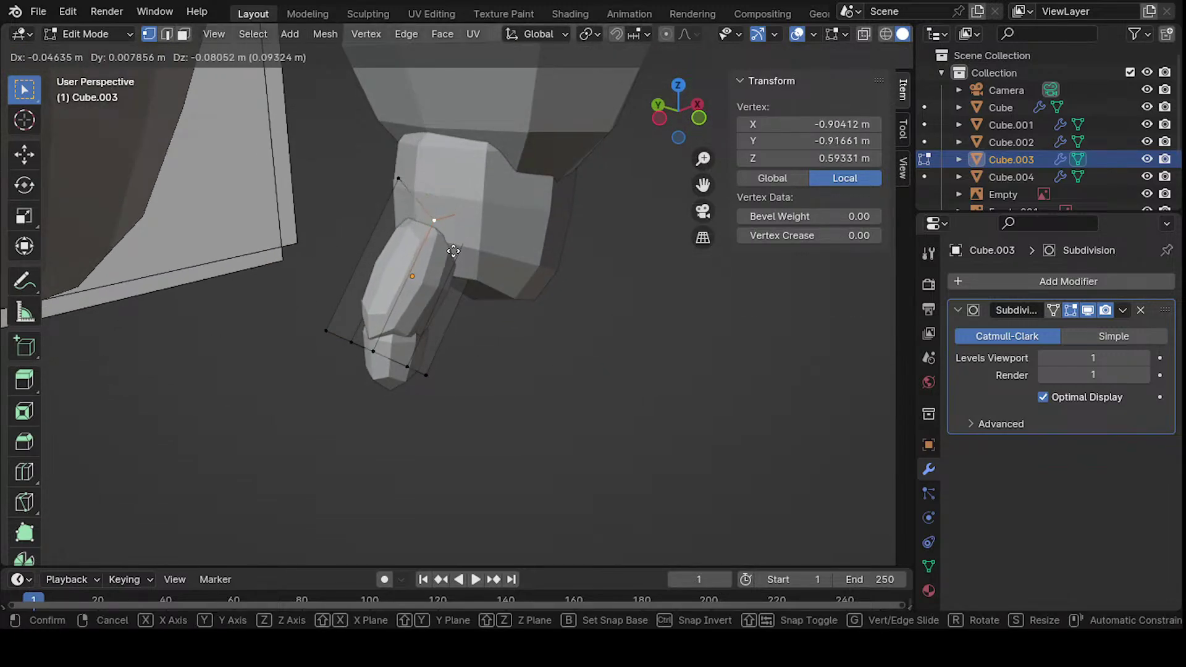
left_click(453, 250)
left_click(398, 177)
key("g")
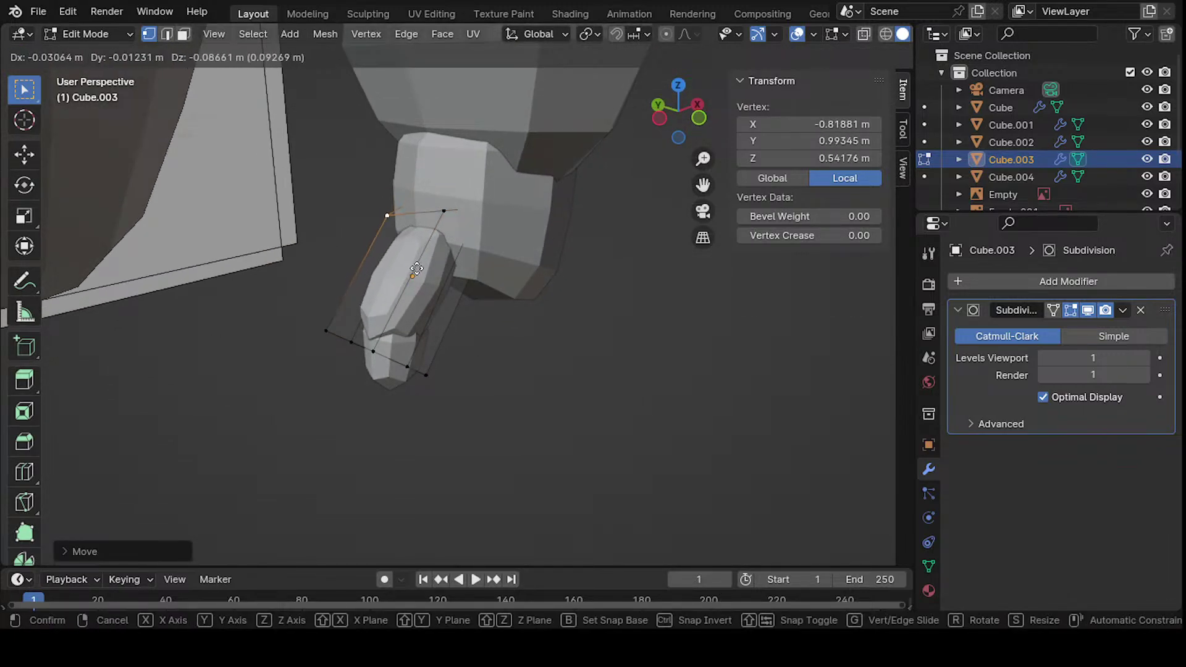
left_click(411, 262)
- Turn on X-ray display and slide the middle vertices at the upper segment's knuckle end along their edges
mouse_move(410, 262)
middle_mouse_down()
mouse_move(344, 210)
mouse_move(497, 214)
mouse_move(482, 247)
mouse_move(503, 297)
middle_mouse_up()
key("alt+z")
key("g")
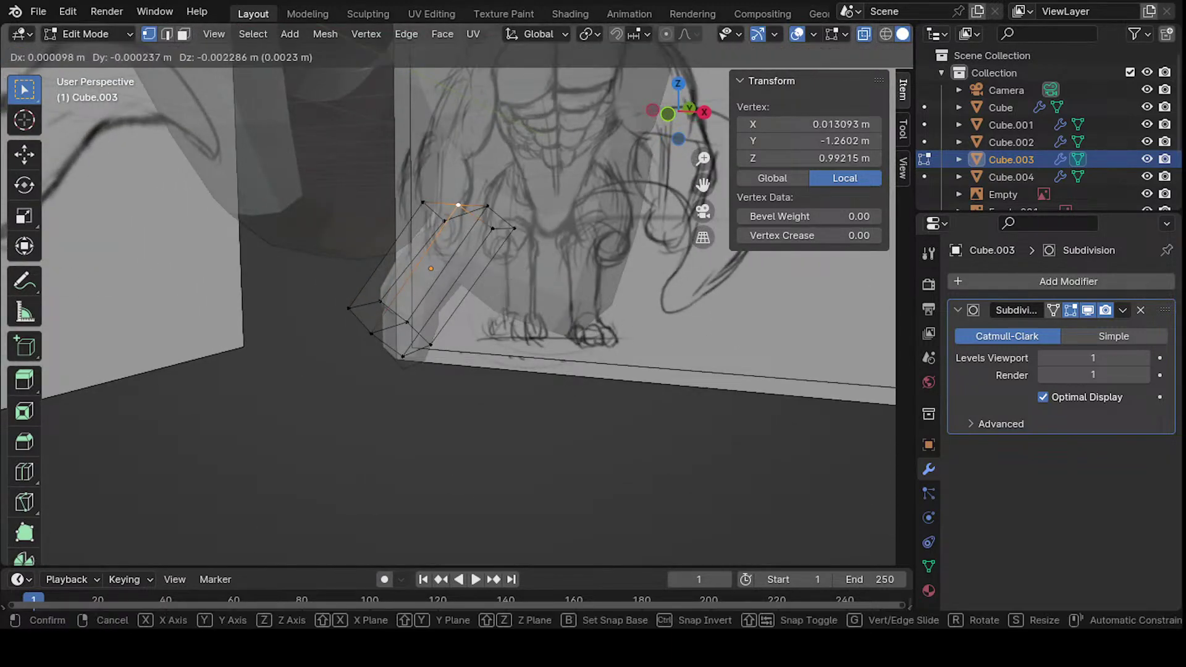
key("g")
left_click(503, 266)
middle_click_drag(503, 265, 492, 328)
key("g")
key("g")
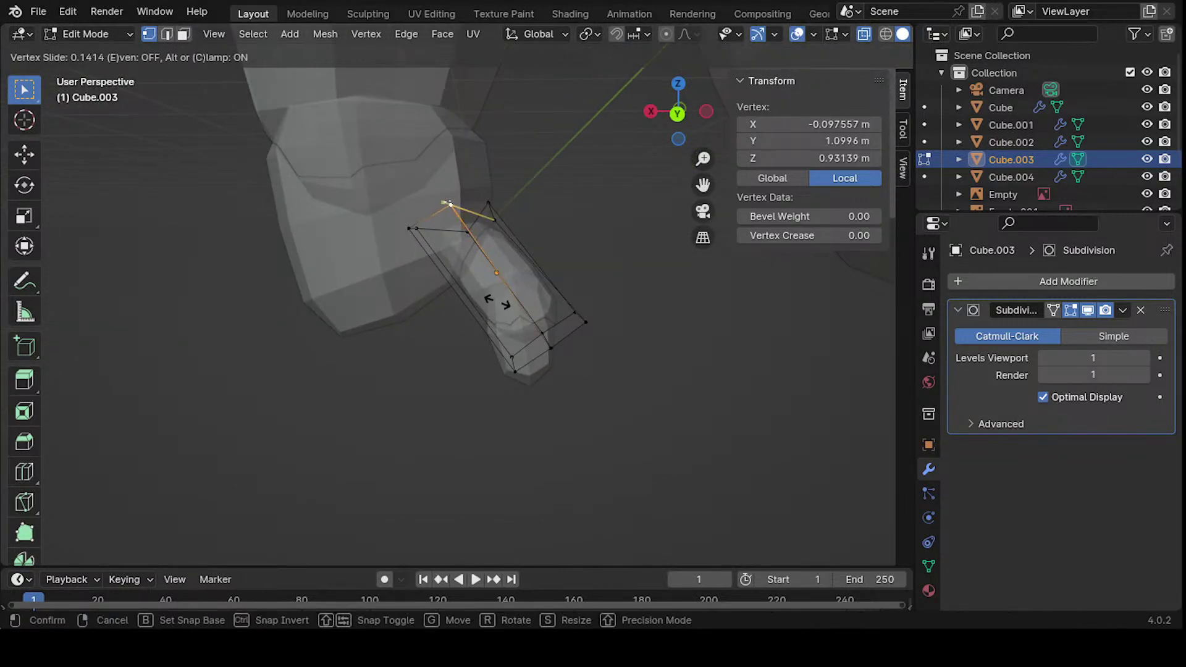
left_click(512, 321)
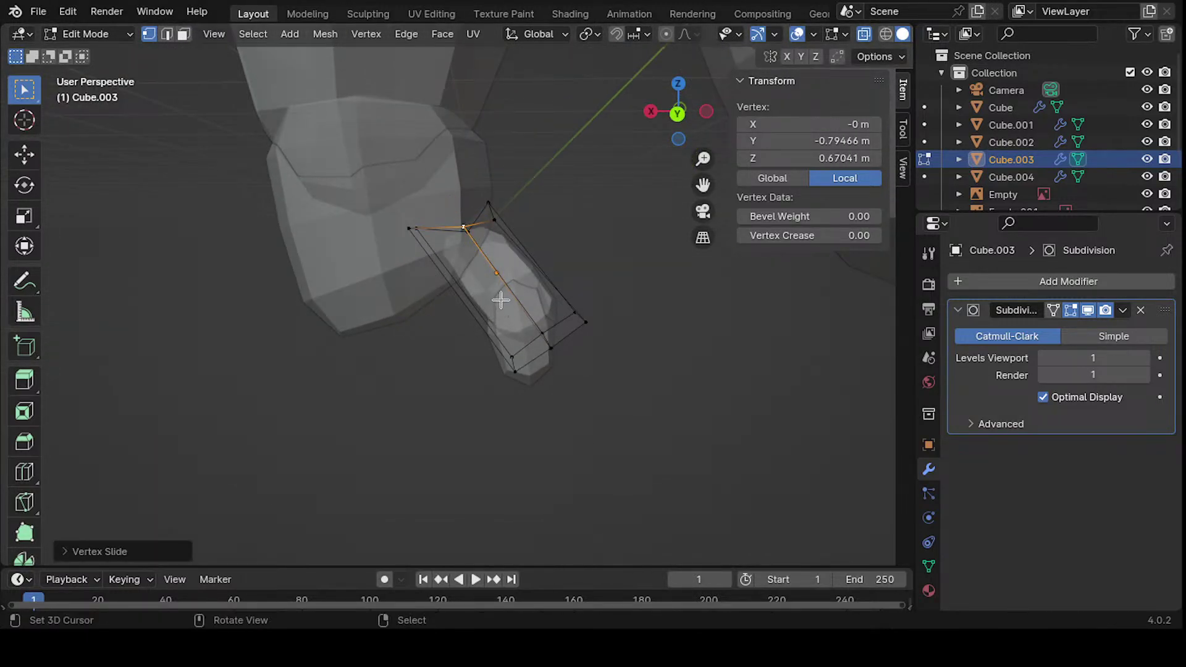
- Undo the last vertex slide and slide the positive Y middle vertex at the upper segment's knuckle end along its edge
key("ctrl+z")
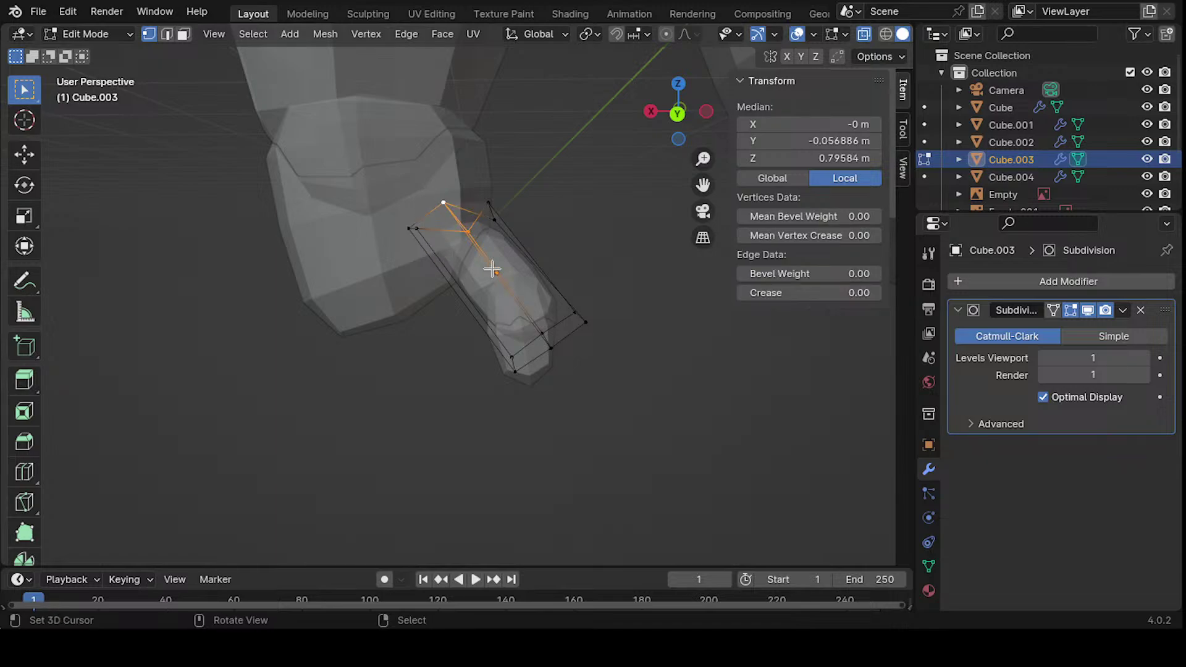
middle_click_drag(410, 228, 519, 291)
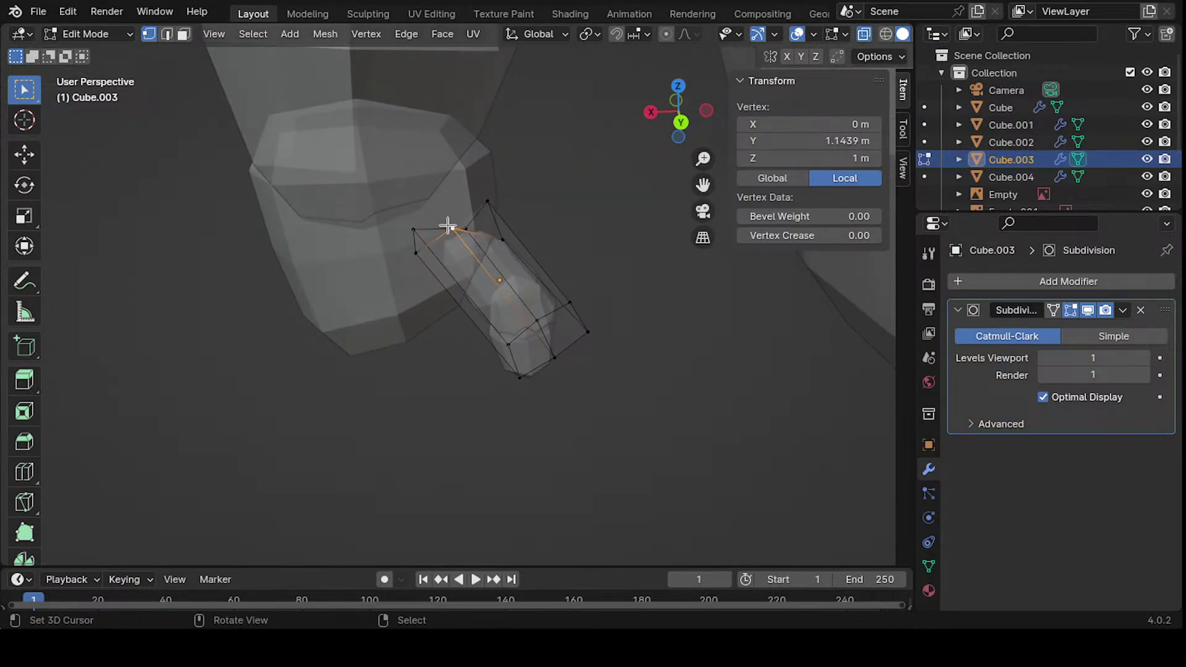
key("shift+v")
left_click(499, 279)
middle_click_drag(508, 272, 373, 358)
- Move the outer corner vertex on the negative Y side of the upper segment's lower end
left_click(458, 200)
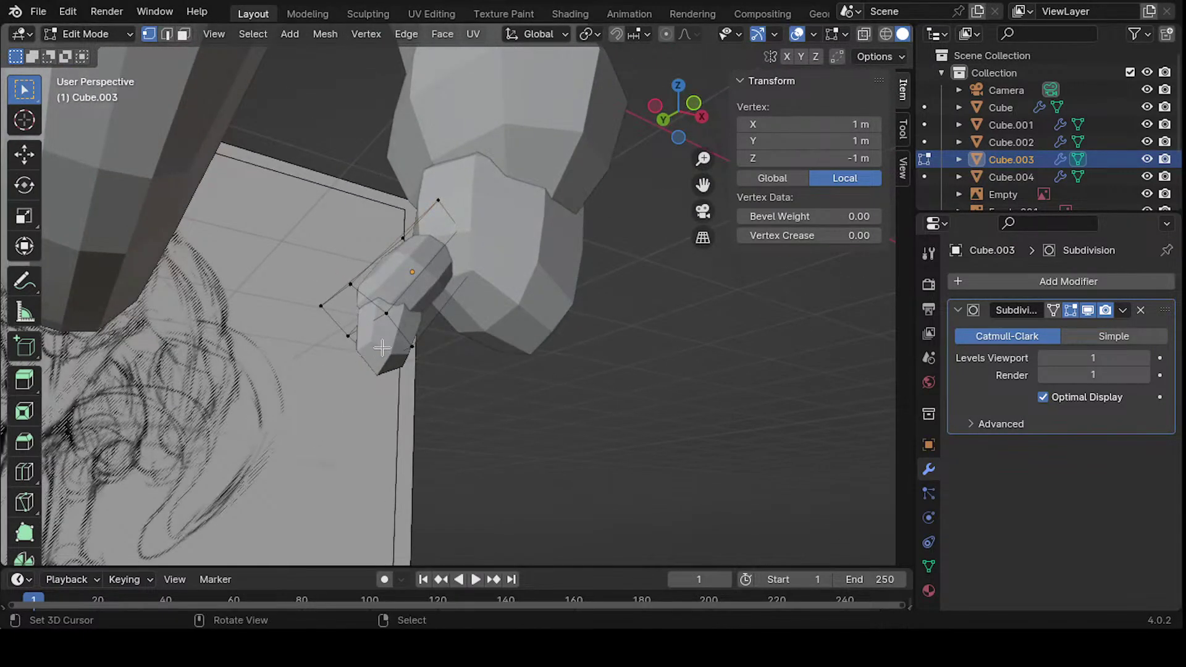
key("g")
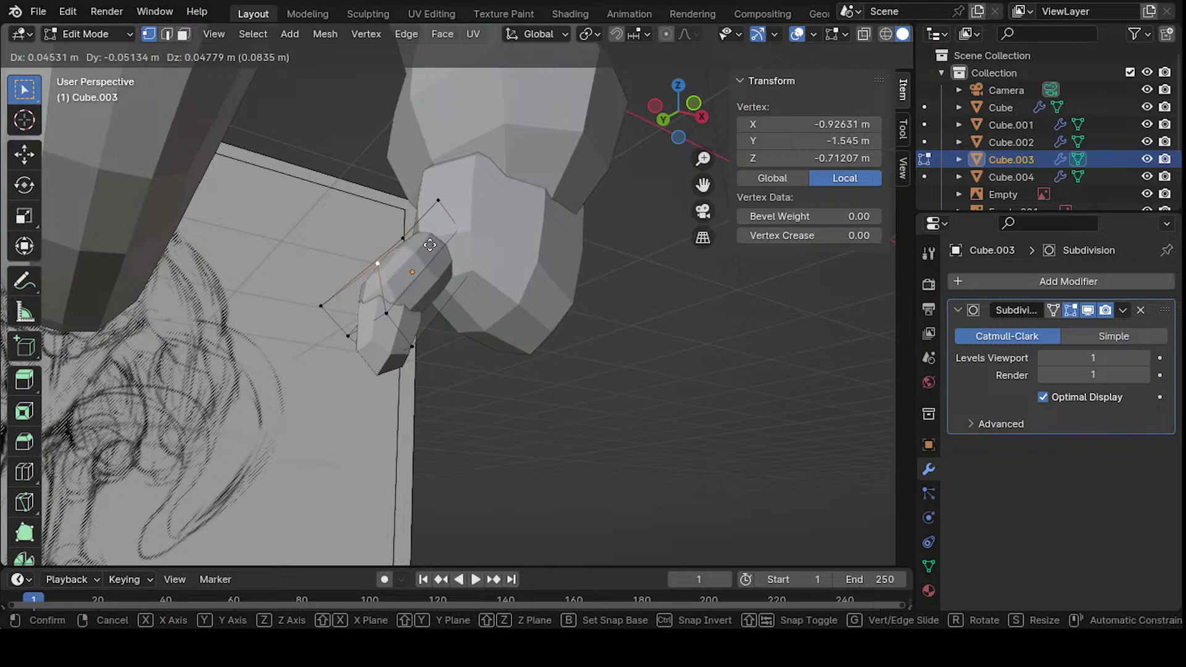
left_click(393, 273)
middle_click_drag(393, 272, 436, 341)
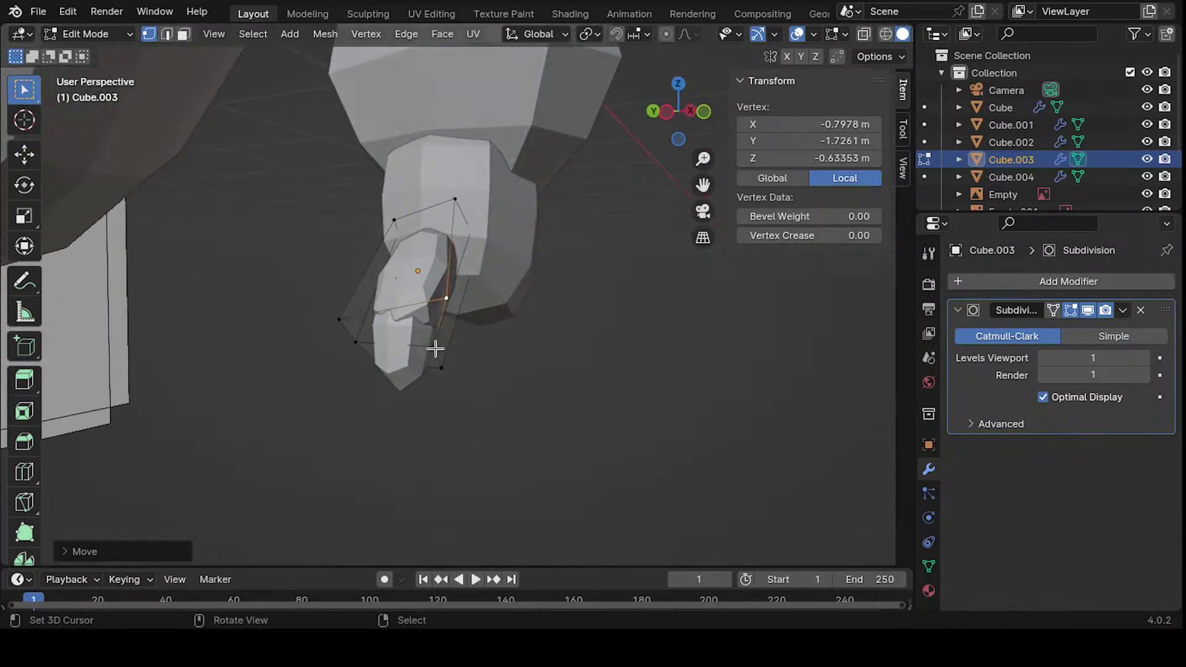
- Edge-slide the outer edge of the upper segment's lower end up along the segment in two passes
left_click(407, 322)
left_click(337, 320, "shift")
key("g")
key("g")
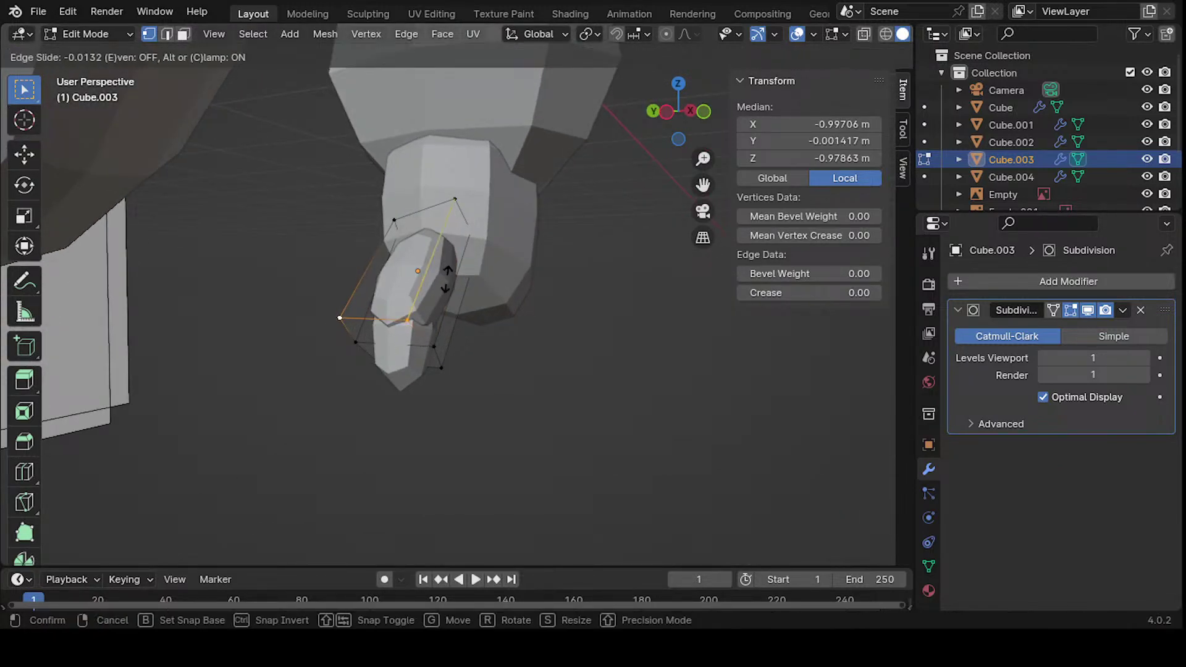
left_click(456, 258)
mouse_move(455, 260)
middle_mouse_down()
mouse_move(461, 251)
mouse_move(411, 222)
middle_mouse_up()
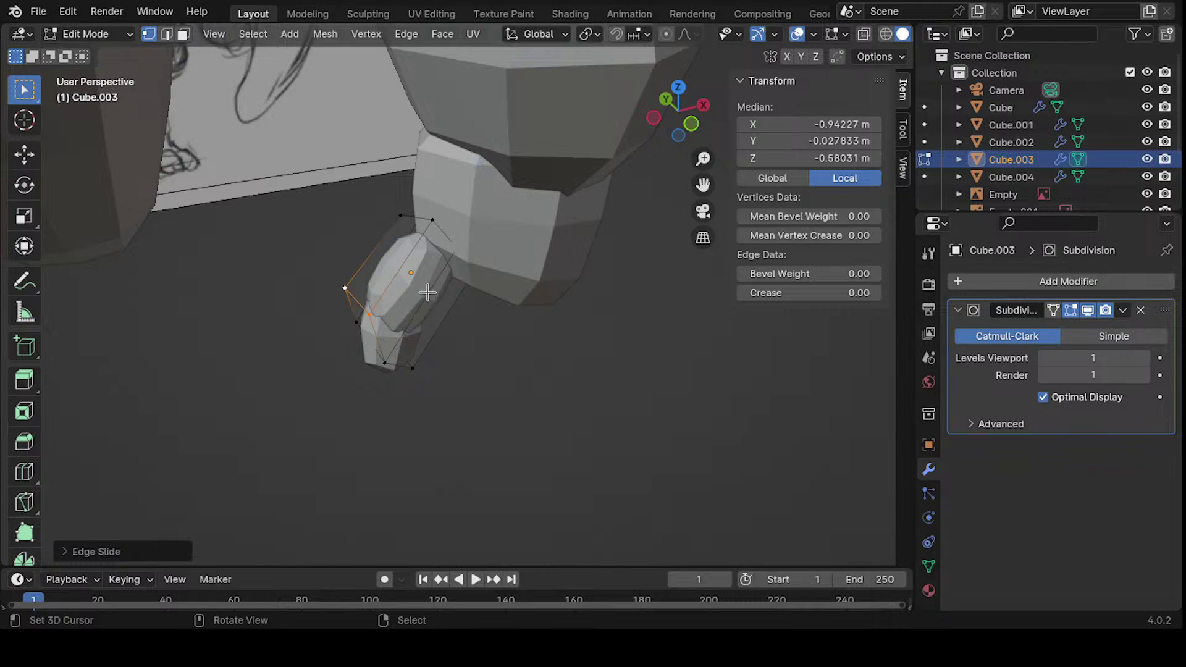
key("g")
key("g")
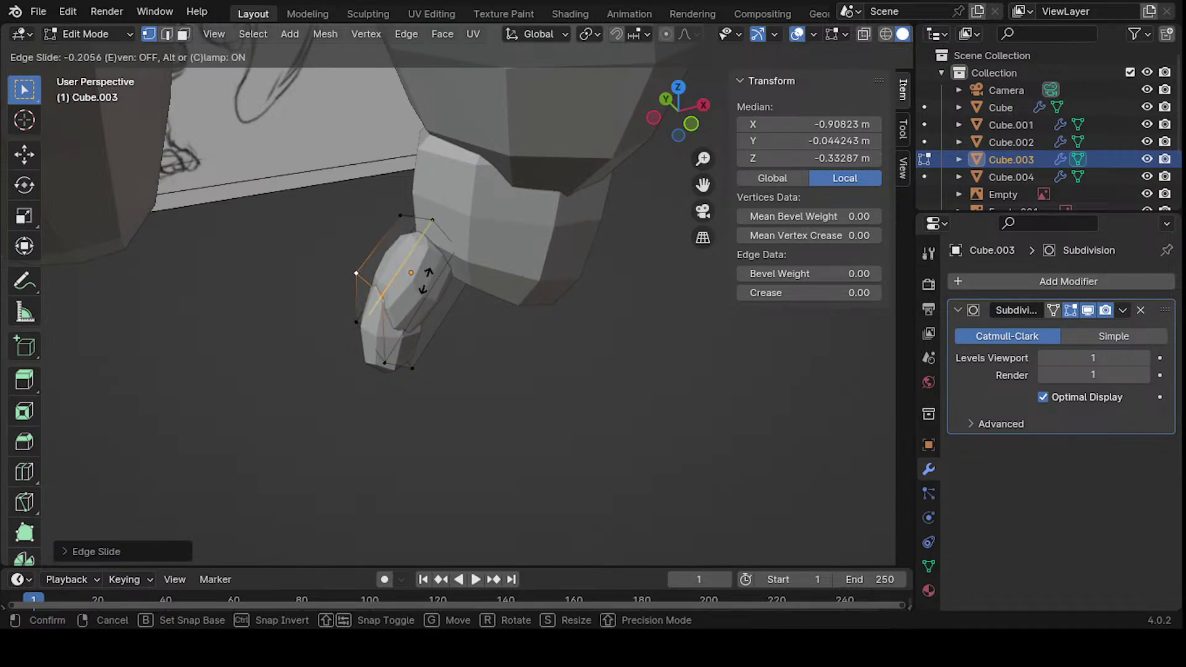
left_click(413, 285)
middle_click_drag(413, 284, 468, 271)
- Move the two outer corner vertices at the upper segment's lower end inward to narrow the joint
right_click(428, 297)
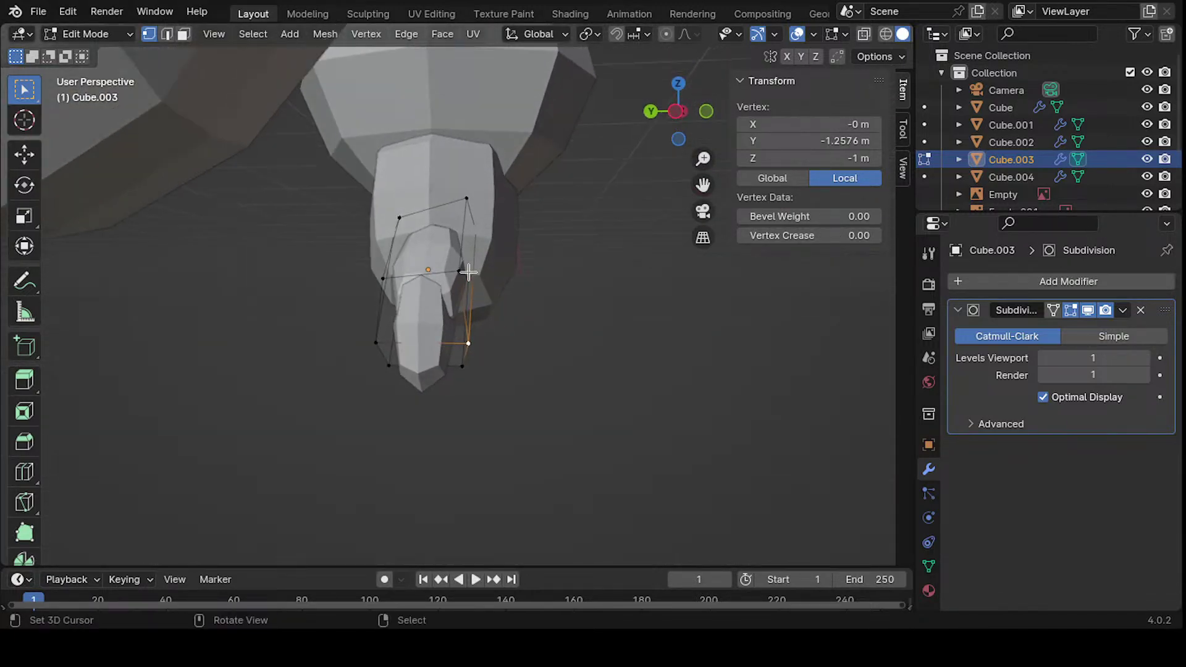
key("g")
left_click(460, 277)
right_click(382, 278)
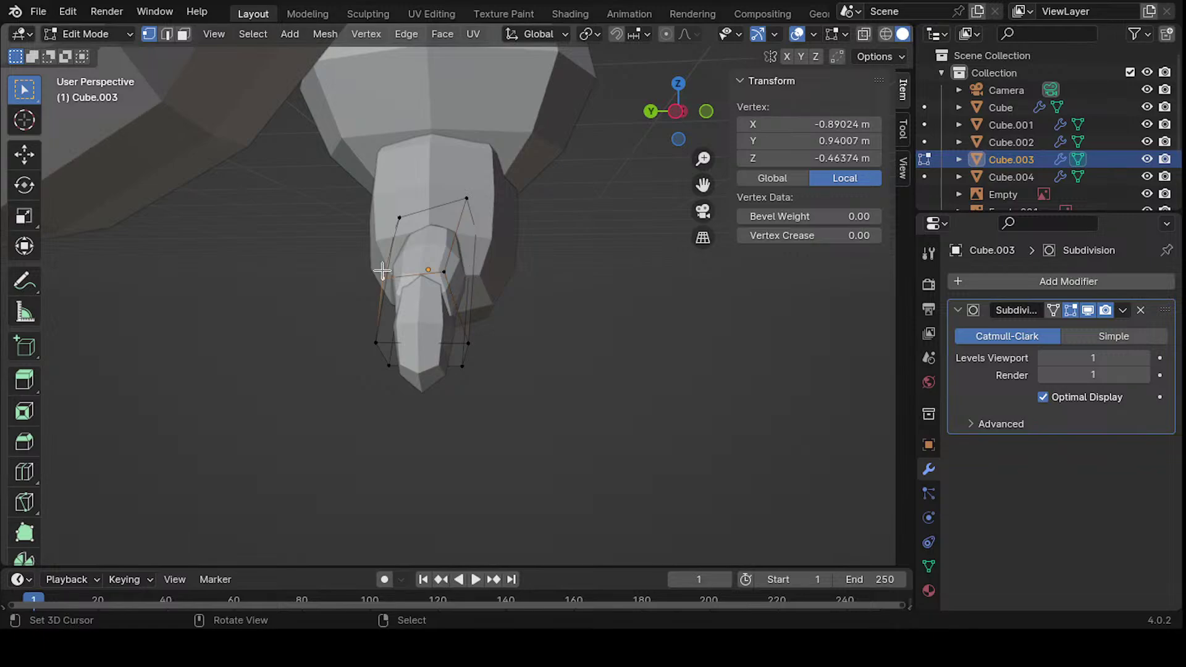
key("g")
left_click(392, 297)
- Adjust the middle vertices at the upper segment's lower end, pulling the negative Y one inward
mouse_move(392, 296)
middle_mouse_down()
mouse_move(366, 280)
mouse_move(437, 346)
mouse_move(399, 331)
mouse_move(492, 267)
mouse_move(519, 291)
middle_mouse_up()
right_click(396, 329)
key("g")
left_click(407, 311)
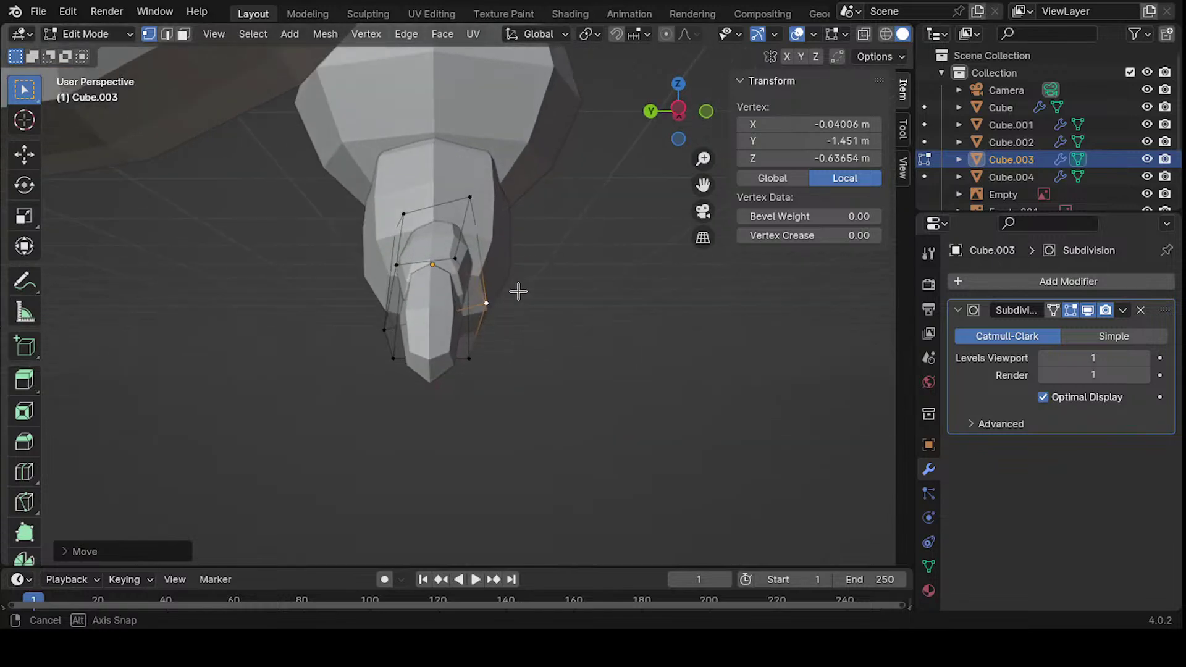
right_click(485, 307)
key("g")
left_click(484, 315)
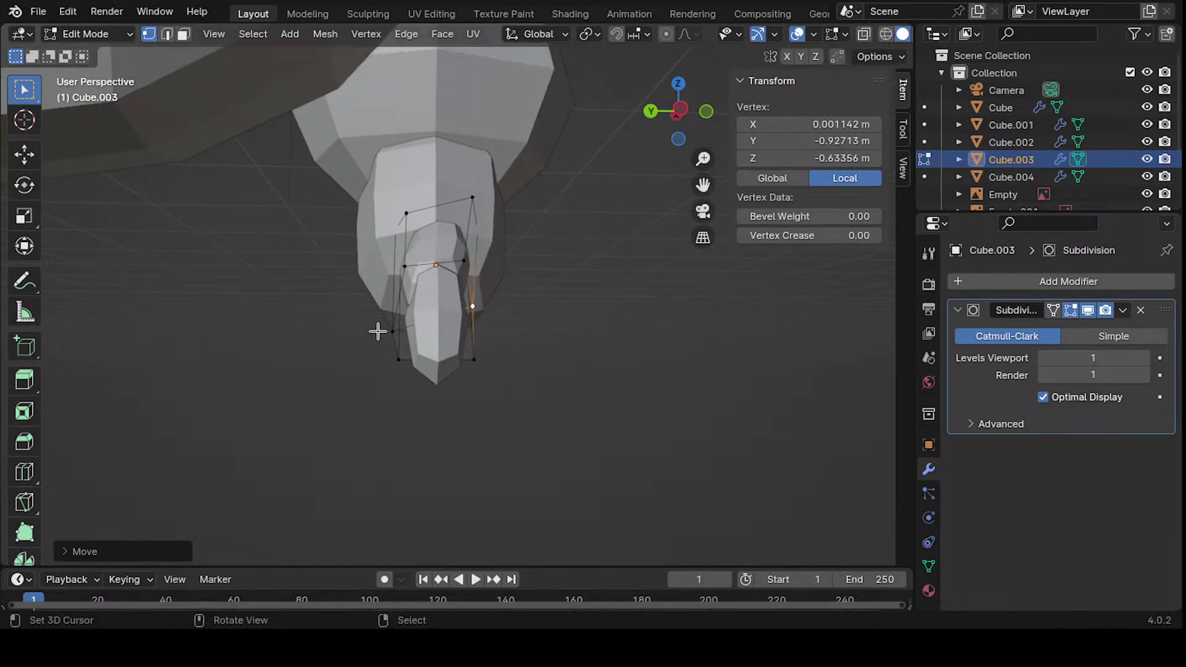
- Move the positive Y middle vertex at the upper segment's lower end, slide it along its edge and reposition it
right_click(395, 330)
middle_click_drag(397, 328, 474, 334)
key("g")
left_click(490, 277)
right_click(378, 339)
key("g")
key("g")
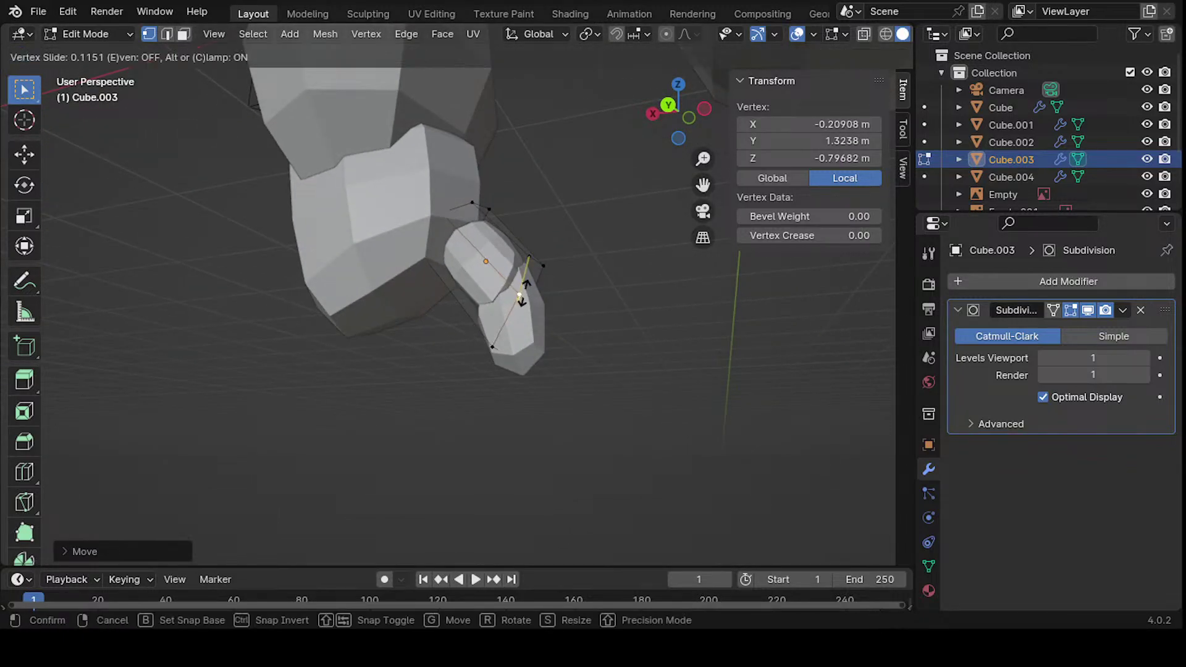
left_click(514, 313)
key("g")
left_click(493, 269)
- Move the outer negative Y corner vertex at the upper segment's lower end outward
middle_click_drag(492, 265, 522, 303)
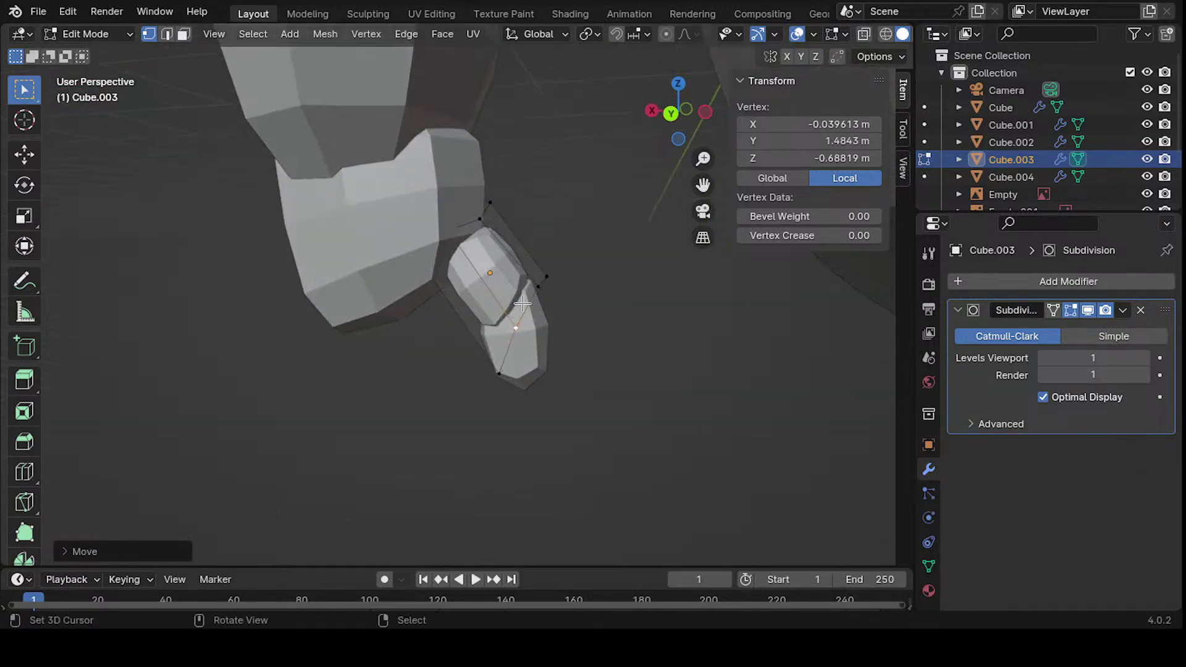
left_click(547, 277)
key("g")
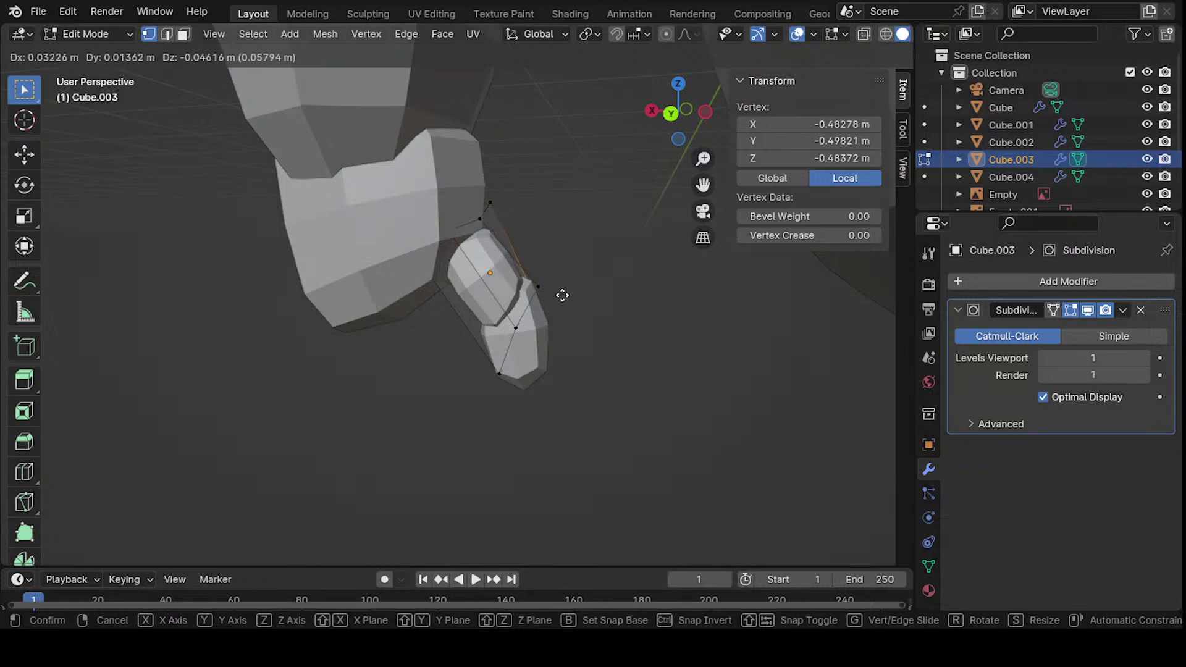
left_click(593, 281)
- Add a centred lengthwise loop cut along the first finger's upper segment
middle_click_drag(593, 281, 466, 264)
left_click(453, 256)
key("ctrl+r")
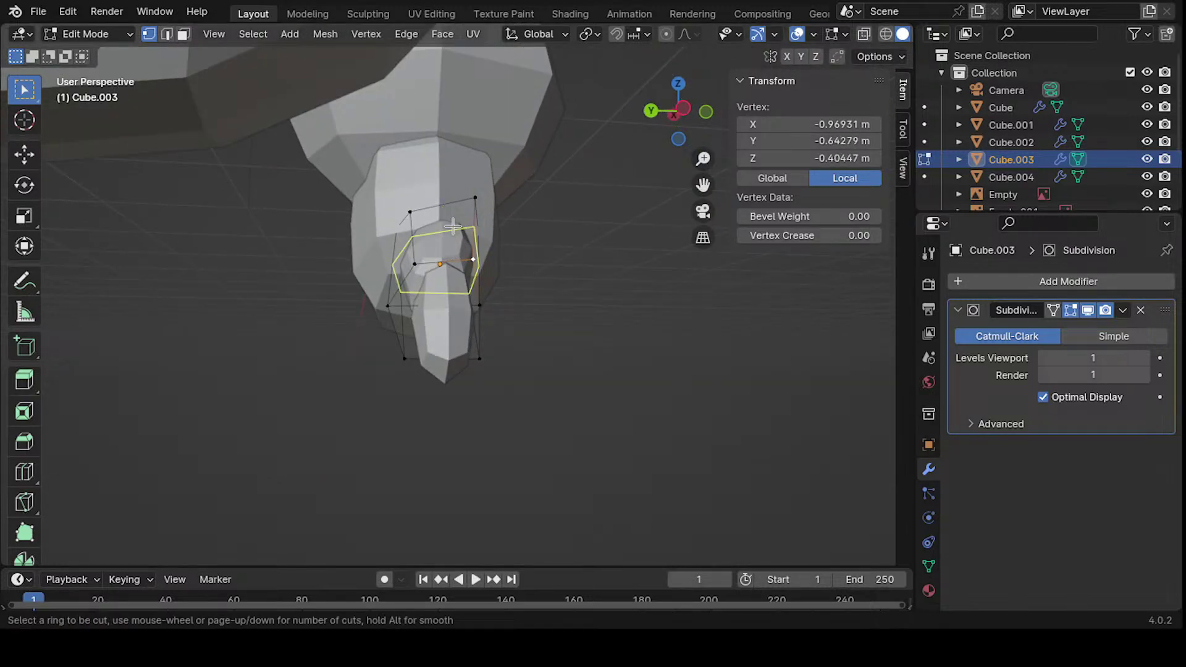
left_click(435, 263)
right_click(478, 372)
middle_click_drag(478, 372, 568, 267)
scroll(543, 283, "up", 6)
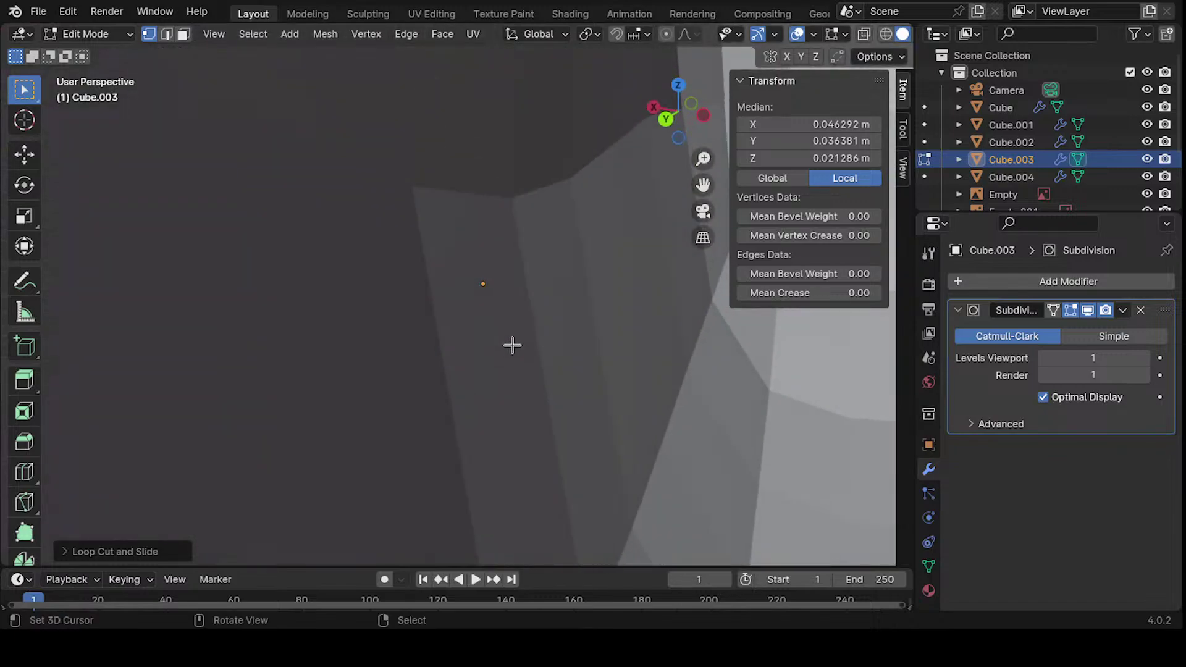
scroll(512, 345, "down", 5)
middle_click_drag(512, 345, 250, 354)
- Pull the new loop's outer vertex at the upper segment's lower end outward to form a knuckle
left_click(364, 288)
middle_click_drag(365, 286, 581, 249)
key("g")
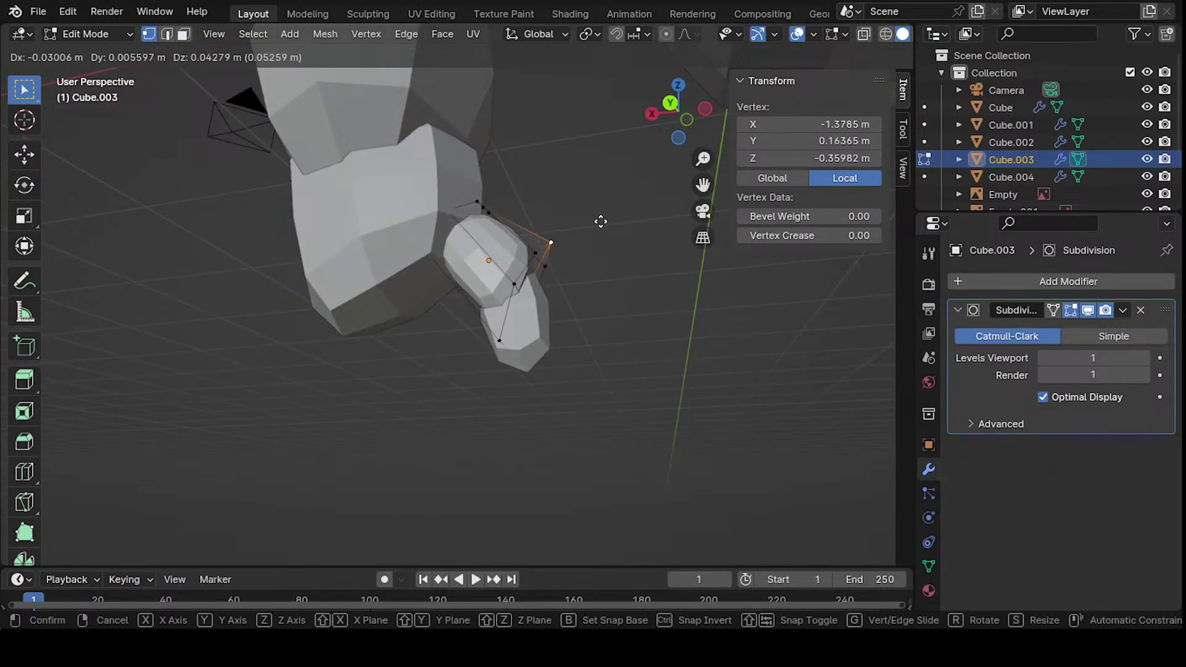
left_click(608, 226)
key("g")
left_click(581, 233)
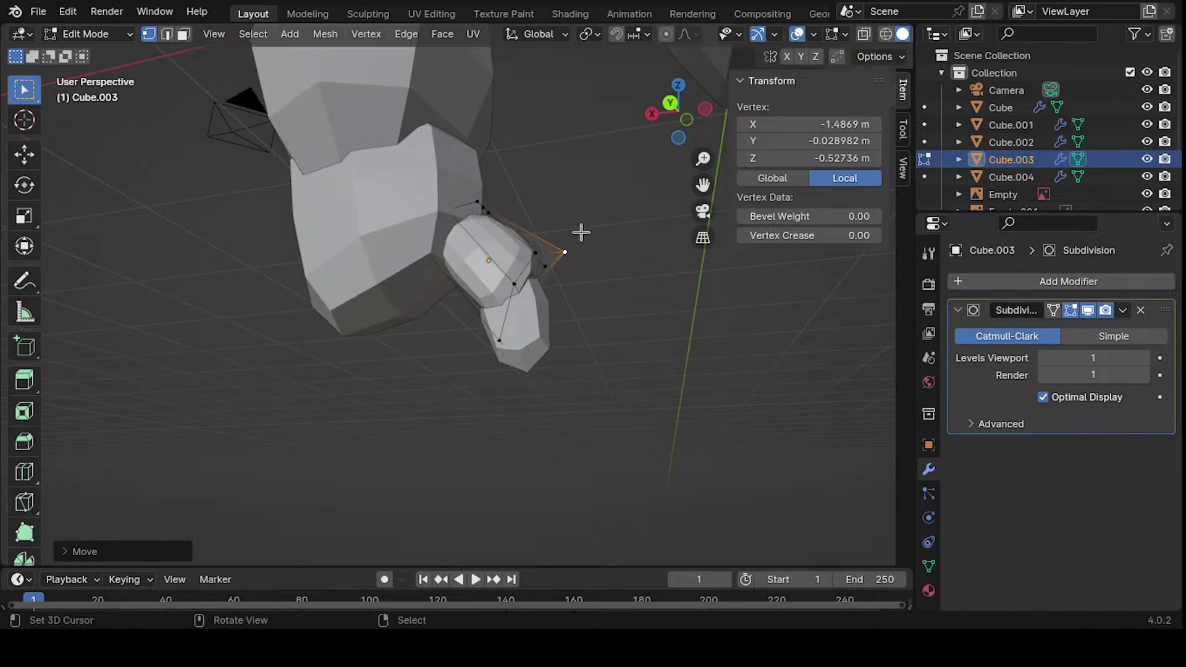
- Add a crosswise loop cut around the middle of the upper segment and rescale the loop
key("ctrl+r")
left_click(527, 224)
left_click(537, 241)
middle_click_drag(538, 241, 358, 286)
key("s")
left_click(574, 252)
- Reposition vertices on the upper segment, pulling the lower end's positive Y middle vertex inward
left_click(480, 263)
key("g")
left_click(485, 284)
left_click(481, 267)
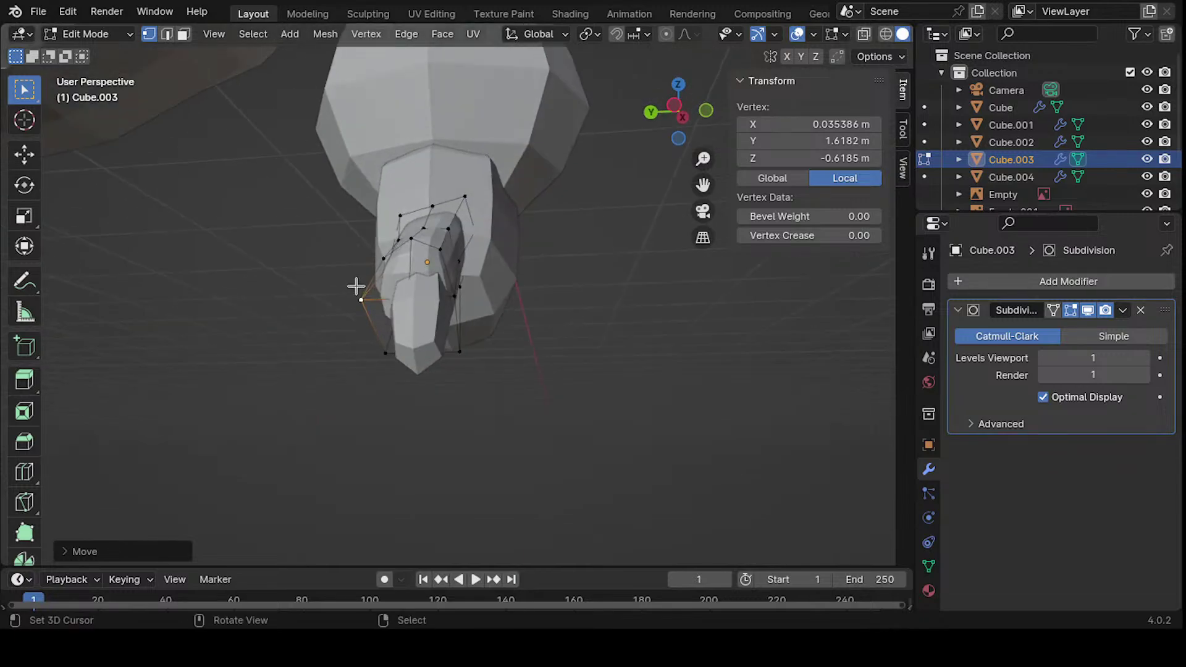
key("g")
left_click(383, 301)
left_click(398, 268)
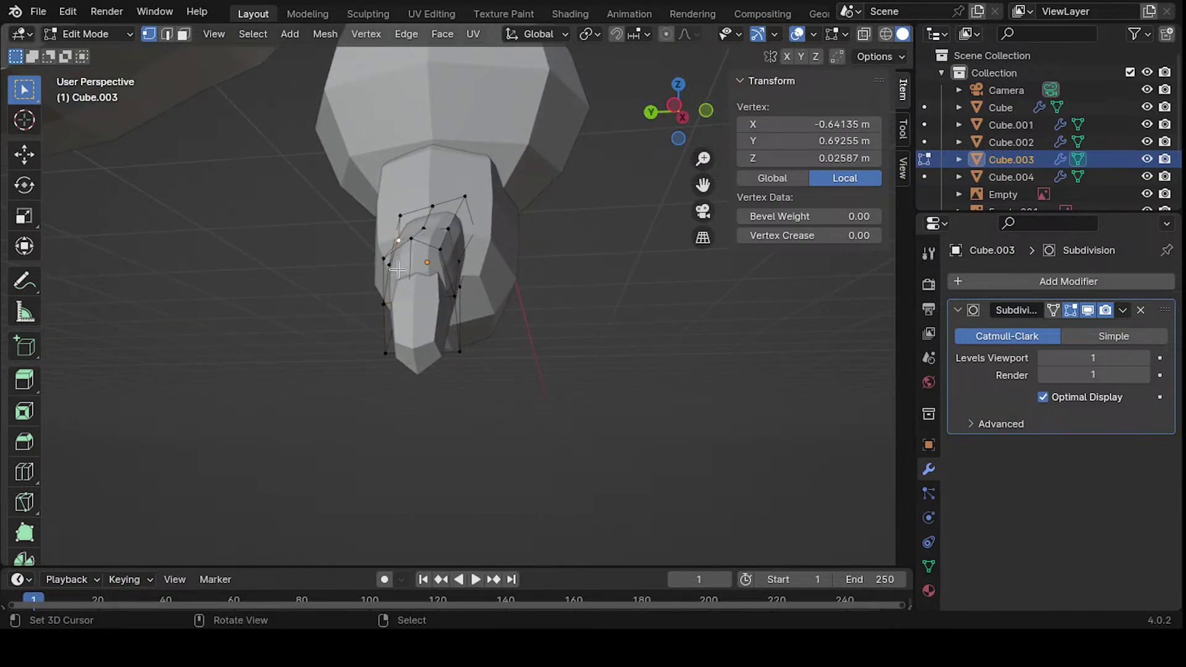
- Pull the lower end's protruding knuckle vertex and the neighbouring positive Y corner vertex back toward the upper segment
middle_click_drag(423, 241, 569, 296)
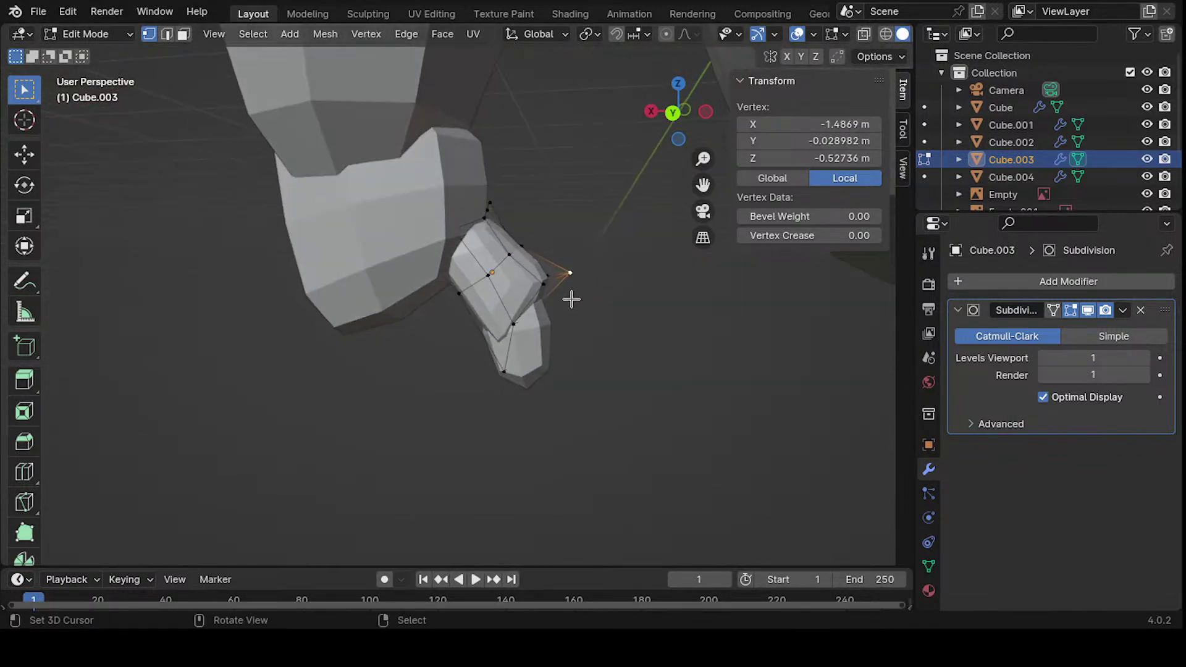
key("g")
left_click(549, 318)
left_click(539, 286)
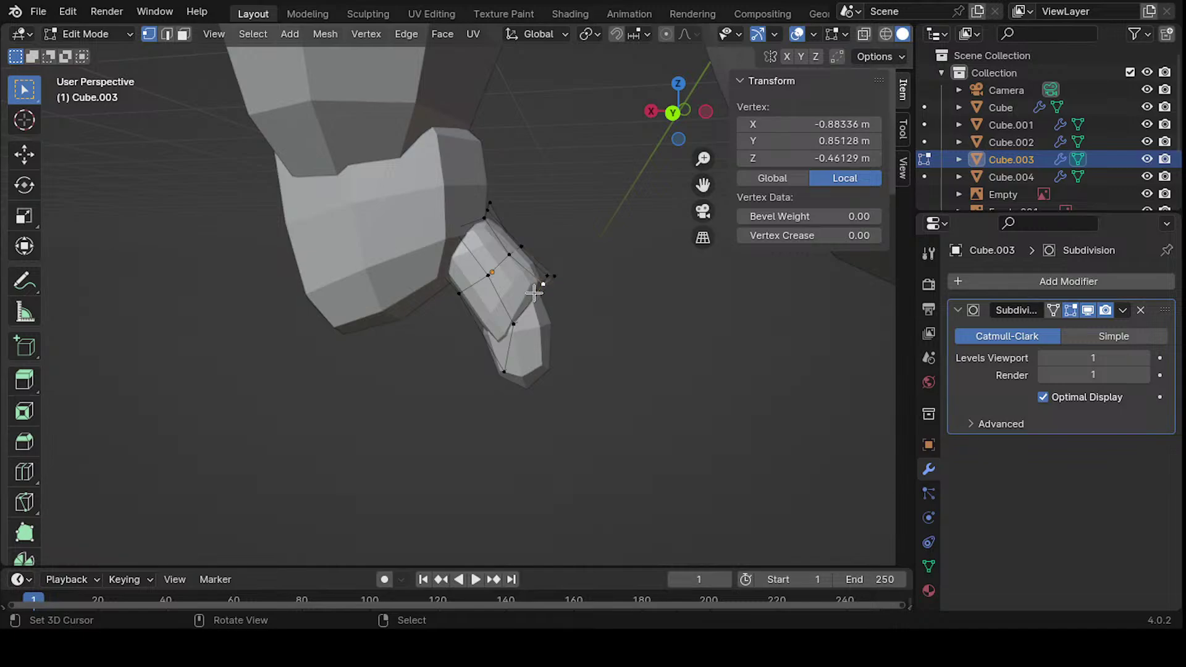
key("g")
left_click(523, 313)
- Reposition the middle vertex on the positive Y side of the upper segment's lower end
middle_click_drag(480, 319, 454, 321)
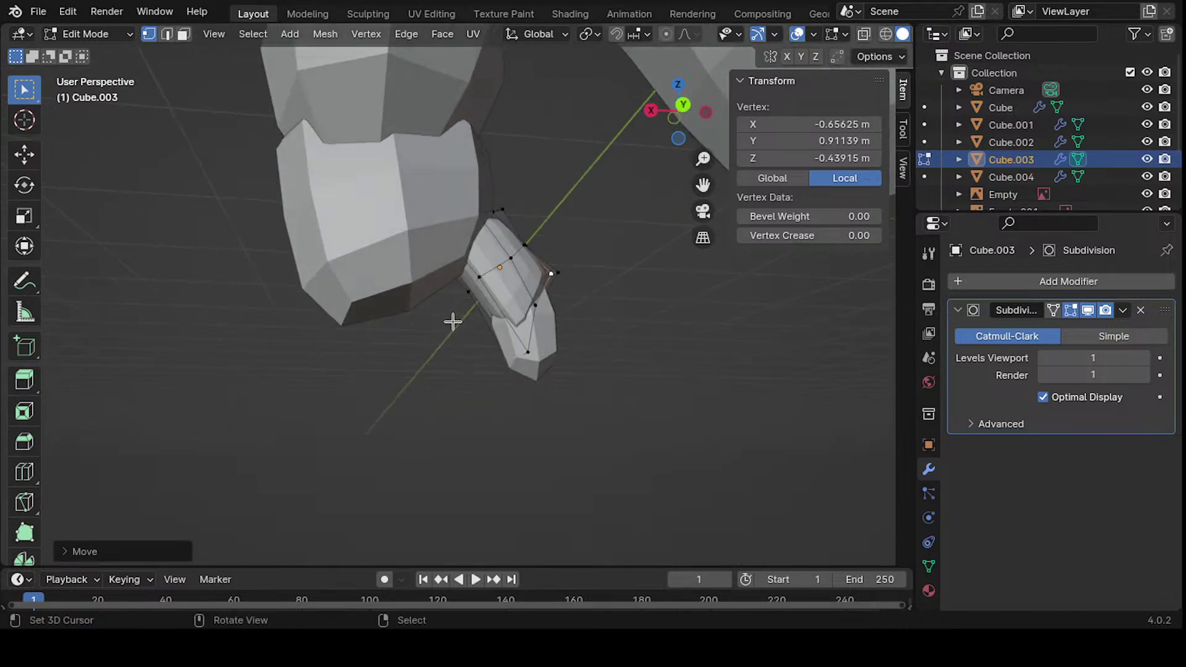
left_click(530, 314)
key("g")
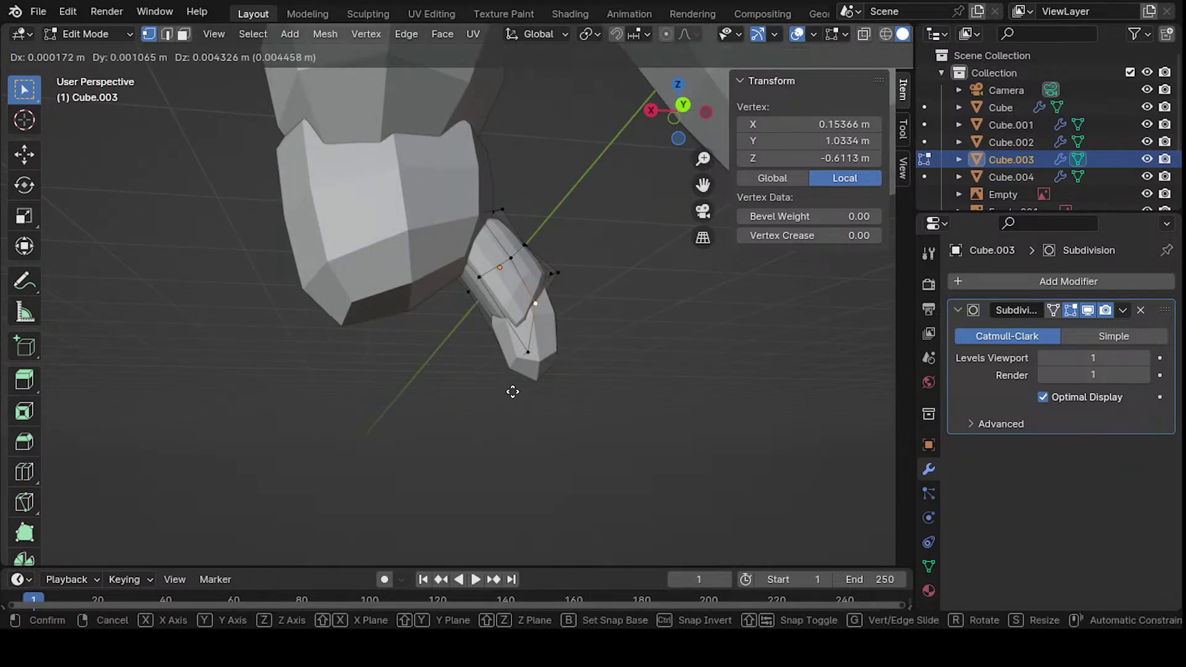
left_click(504, 390)
- Move the inner positive Y corner vertex at the upper segment's lower end, redoing the move once
left_click(530, 354)
key("g")
left_click(532, 355)
mouse_move(531, 354)
middle_mouse_down()
mouse_move(580, 307)
mouse_move(539, 361)
middle_mouse_up()
key("ctrl+z")
key("g")
left_click(485, 339)
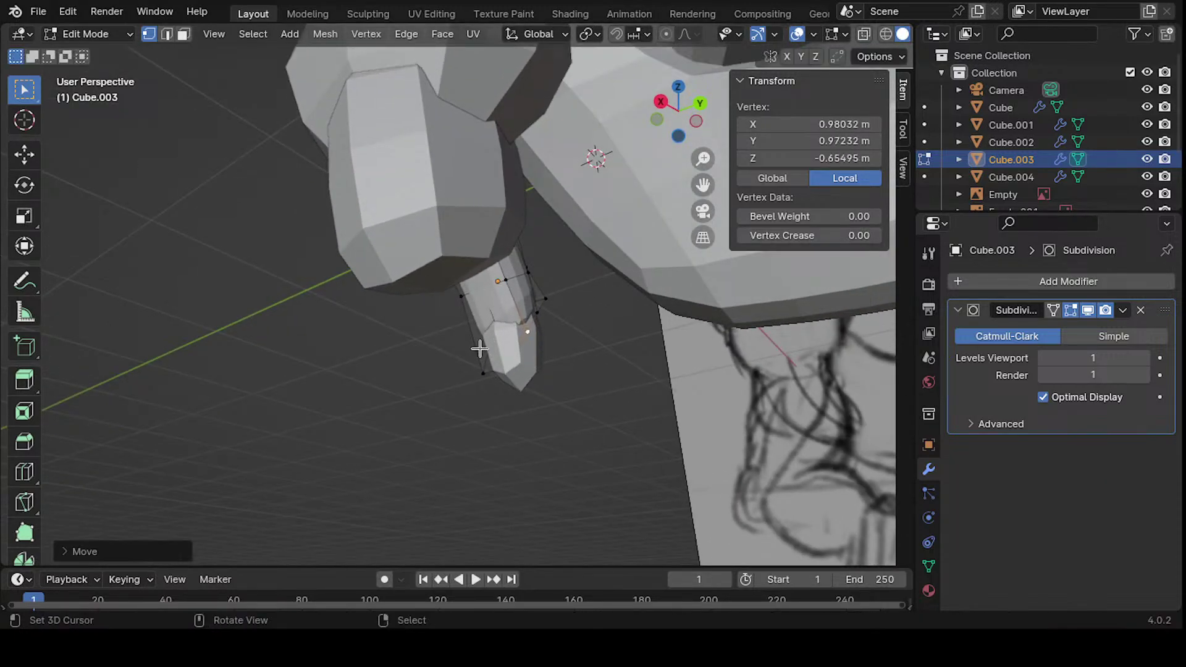
left_click(481, 353)
key("g")
left_click(484, 331)
key("ctrl+z")
- Adjust vertices on the upper segment's palm-facing side, including the crosswise loop's inner negative Y vertex
middle_click_drag(484, 331, 378, 275)
key("g")
left_click(448, 331)
key("g")
left_click(454, 301)
left_click(438, 286)
key("g")
left_click(449, 284)
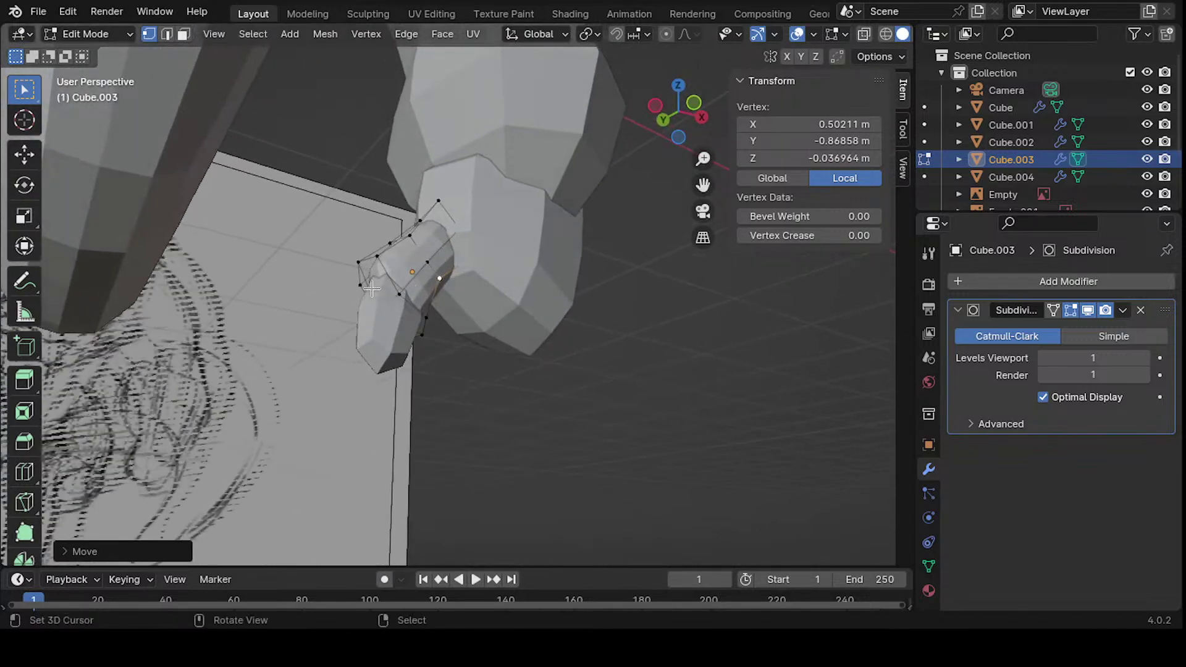
- Reposition the outer negative Y corner vertex at the upper segment's lower end in two small moves
left_click(377, 274)
key("g")
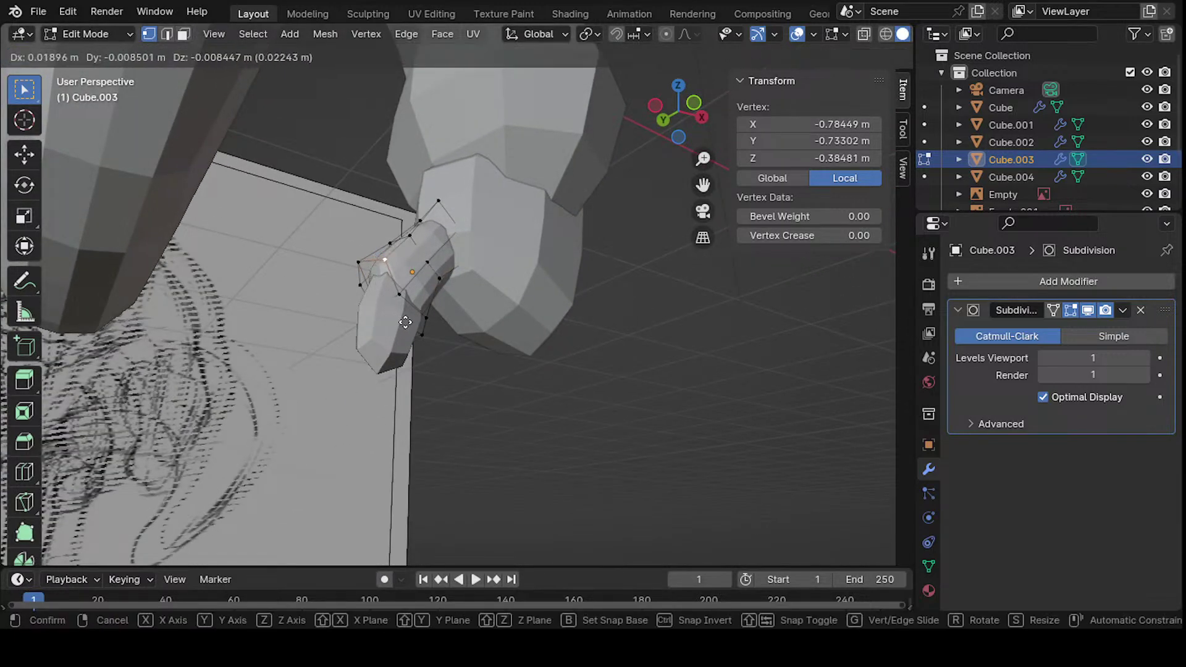
left_click(405, 318)
key("g")
left_click(402, 314)
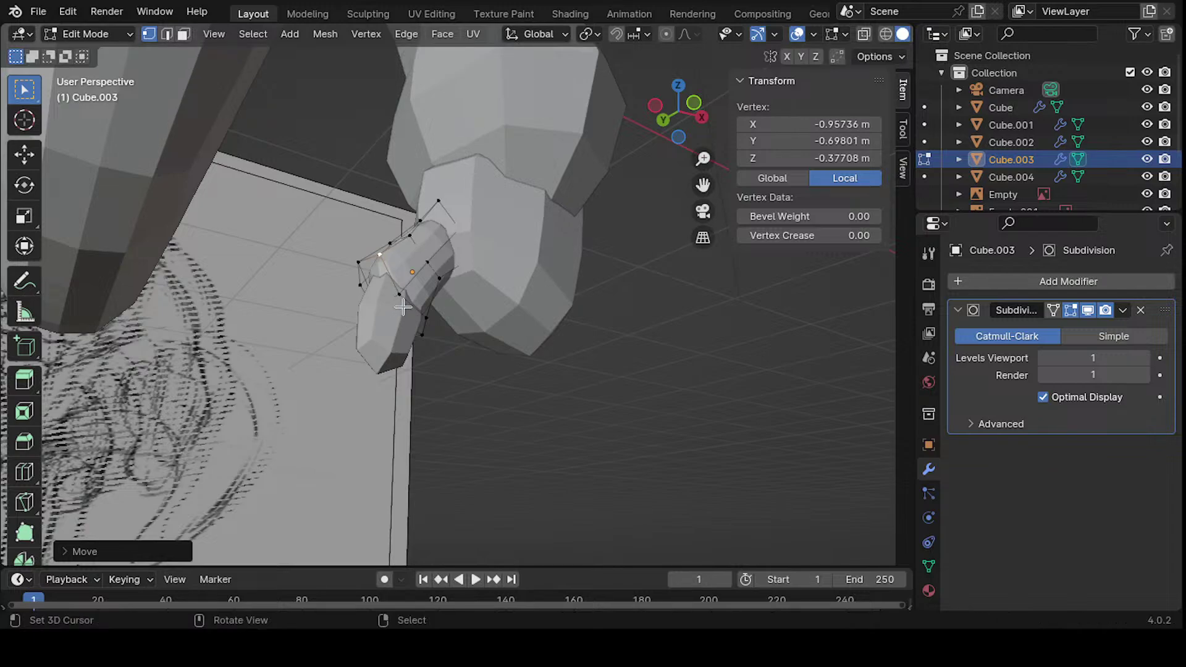
- Nudge the central outer knuckle vertex at the upper segment's lower end
middle_click_drag(403, 312, 419, 320)
left_click(371, 271)
key("g")
left_click(366, 271)
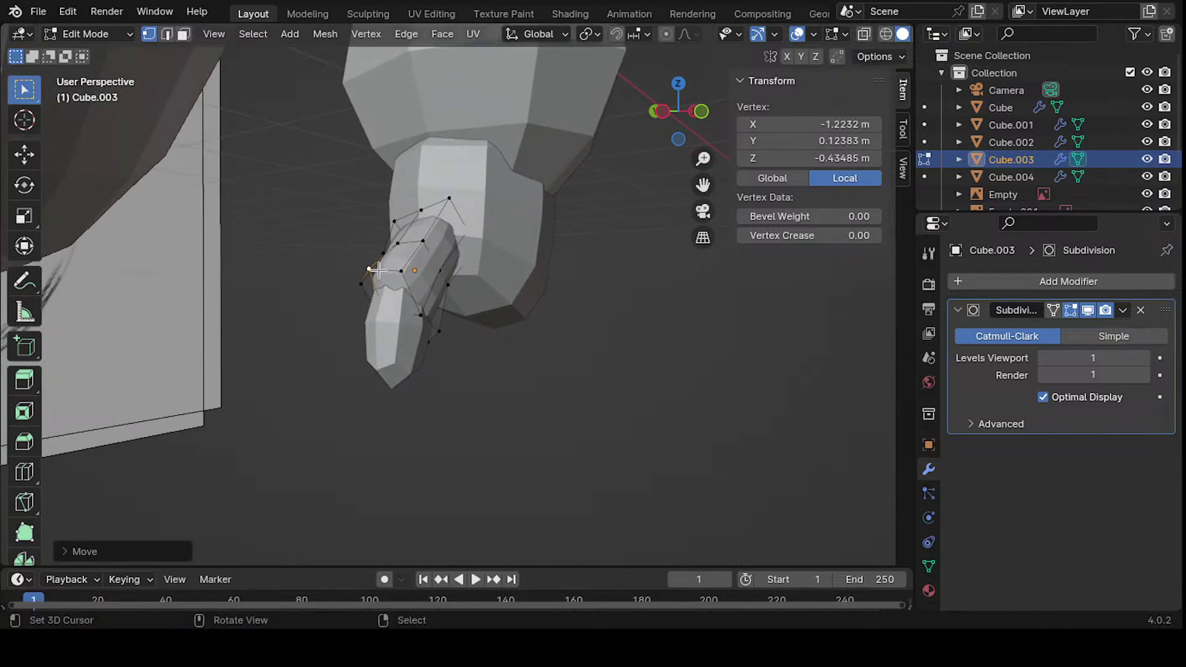
- Reposition the central outer vertex of the crosswise loop and its neighbour to round the back of the upper segment
middle_click_drag(365, 271, 332, 343)
left_click(388, 262)
key("g")
left_click(394, 254)
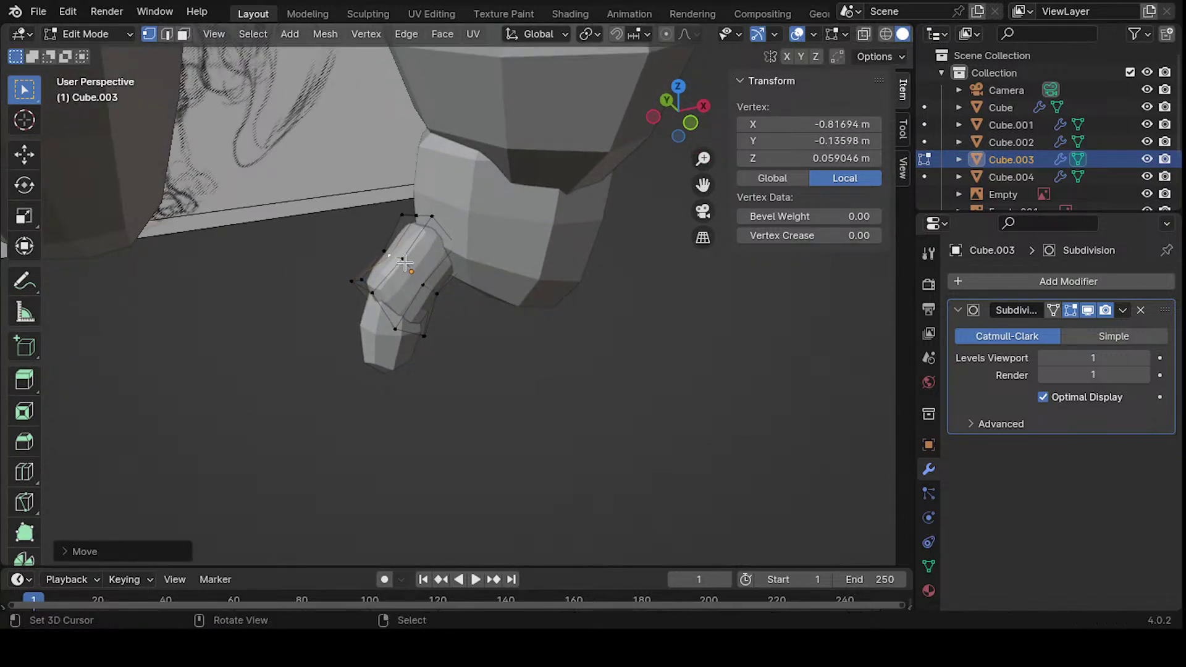
left_click(405, 264)
key("g")
left_click(400, 262)
- Adjust vertices near the upper segment's knuckle end on the negative Y side and save the file
middle_click_drag(400, 262, 528, 86)
key("g")
left_click(489, 234)
key("g")
left_click(450, 220)
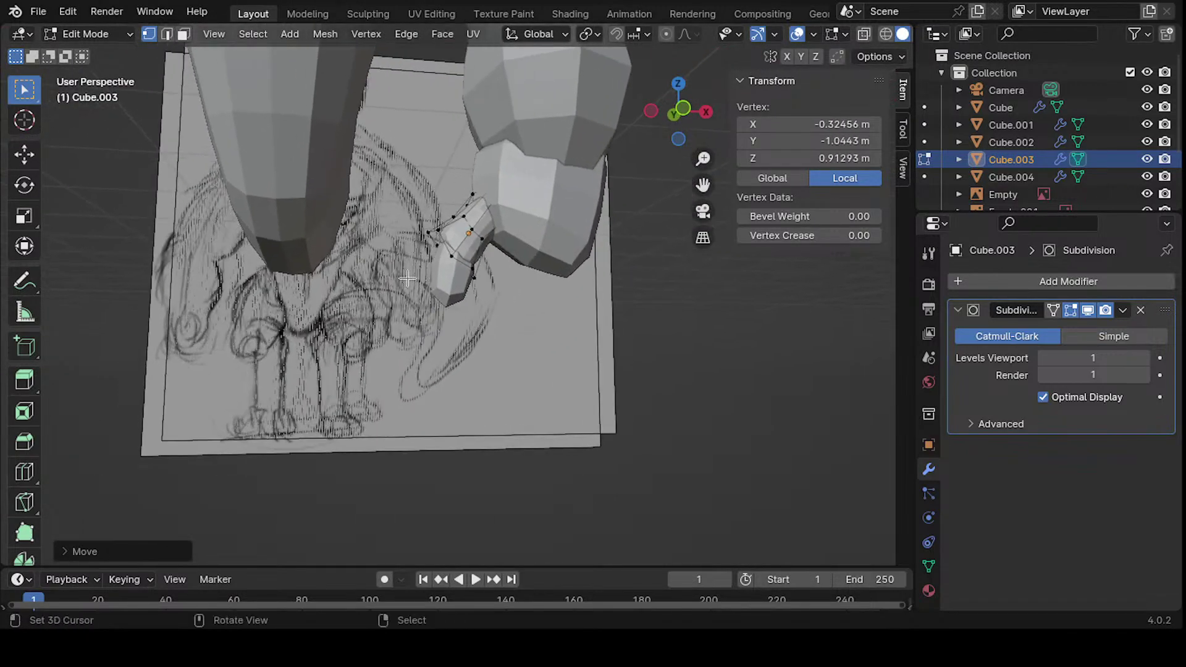
key("ctrl+s")
- Return to Object Mode and move the finger's lower segment to line up with the reshaped upper segment
mouse_move(525, 275)
middle_mouse_down()
mouse_move(545, 289)
mouse_move(492, 290)
mouse_move(469, 275)
mouse_move(505, 265)
middle_mouse_up()
key("Tab")
right_click(435, 288)
key("g")
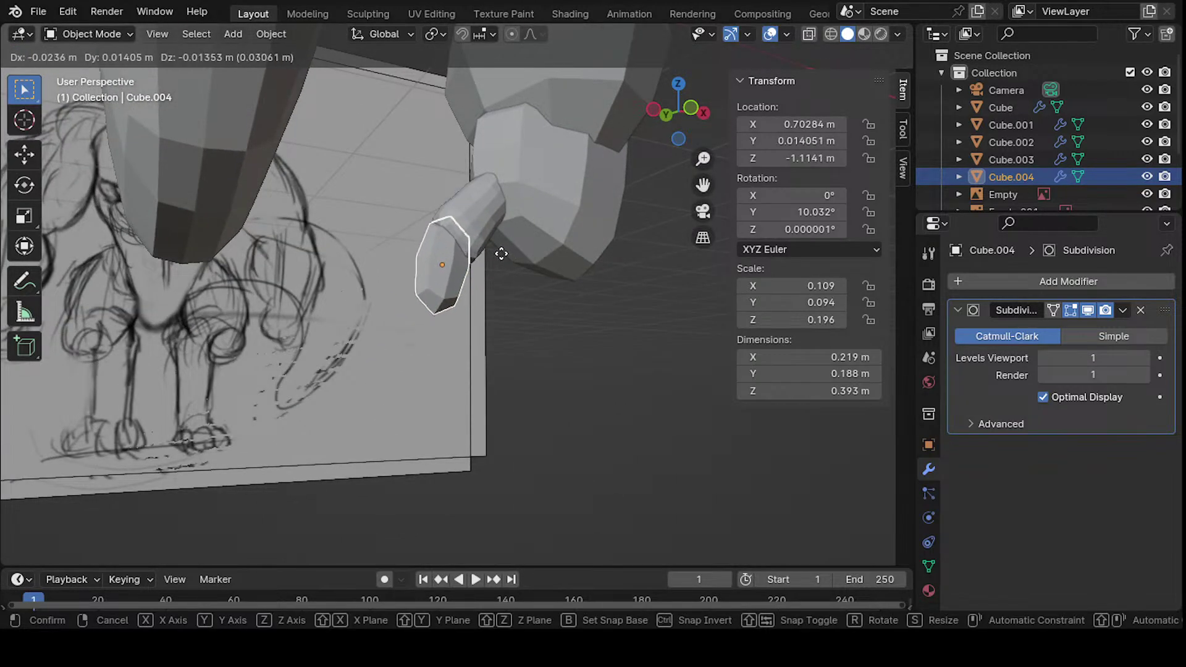
left_click(502, 260)
- In Edit Mode, add centred crosswise and lengthwise loop cuts to the finger's lower segment
key("Tab")
mouse_move(506, 258)
middle_mouse_down()
mouse_move(542, 246)
mouse_move(480, 262)
mouse_move(585, 262)
mouse_move(686, 241)
mouse_move(521, 264)
mouse_move(464, 231)
mouse_move(606, 257)
mouse_move(503, 294)
mouse_move(522, 216)
mouse_move(506, 266)
middle_mouse_up()
key("ctrl+r")
left_click(457, 275)
right_click(457, 275)
key("ctrl+r")
key("Escape")
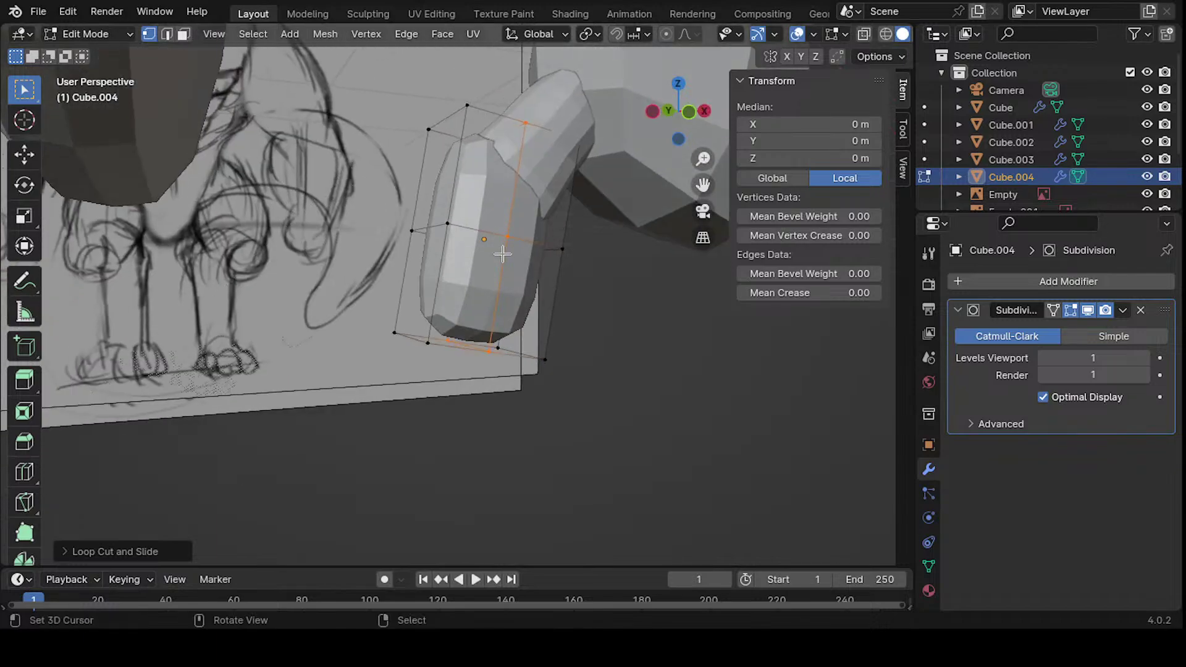
- Reposition the lower segment's knuckle-end vertices on the negative Y side, placing the middle one at about X 0.08, Y -1.23, Z 0.94 m
left_click(505, 266)
scroll(601, 280, "up", 3)
mouse_move(601, 281)
middle_mouse_down()
mouse_move(499, 280)
mouse_move(519, 194)
middle_mouse_up()
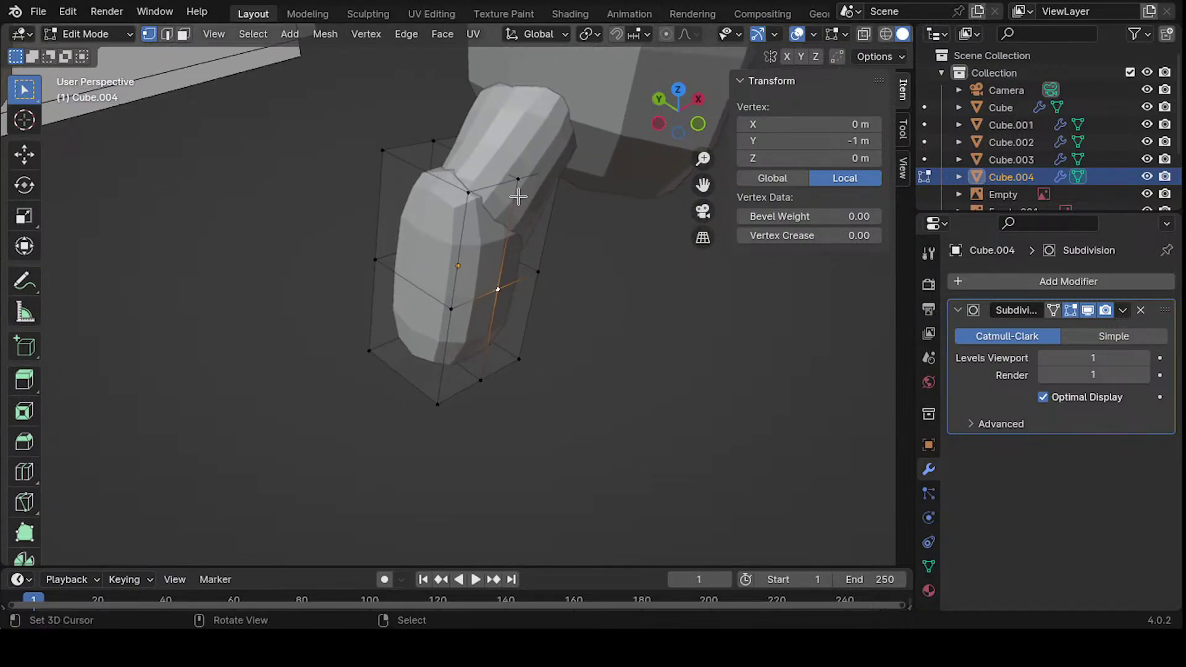
left_click(518, 184)
key("g")
left_click(530, 196)
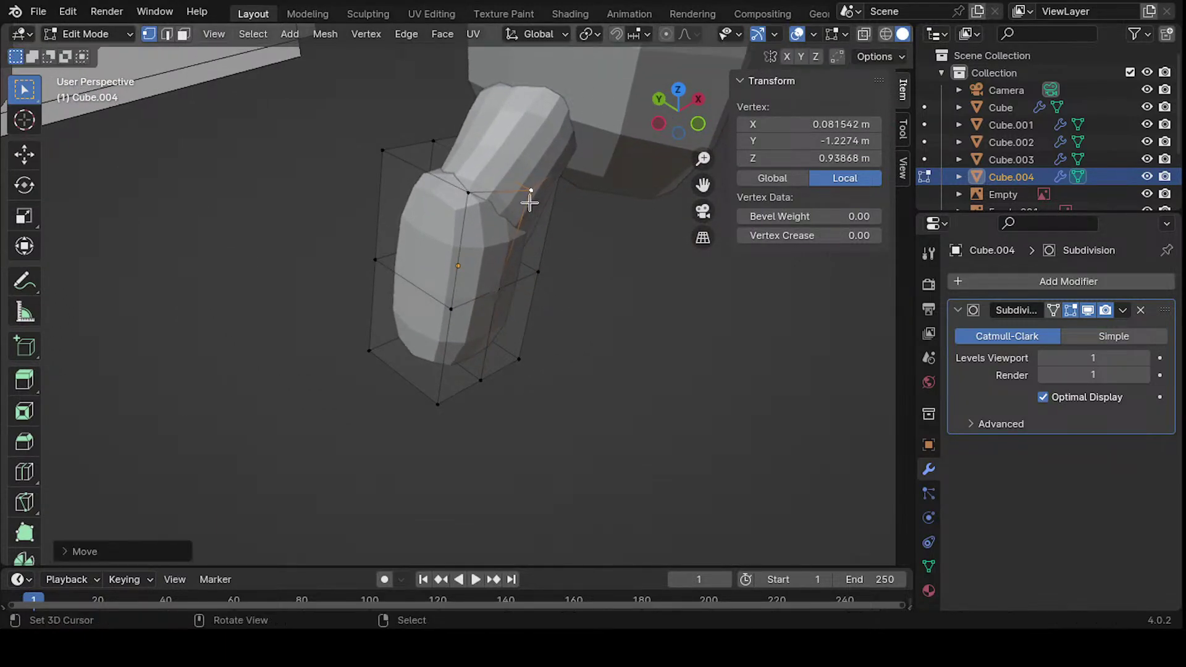
left_click_drag(528, 198, 427, 211)
middle_click_drag(427, 211, 350, 183)
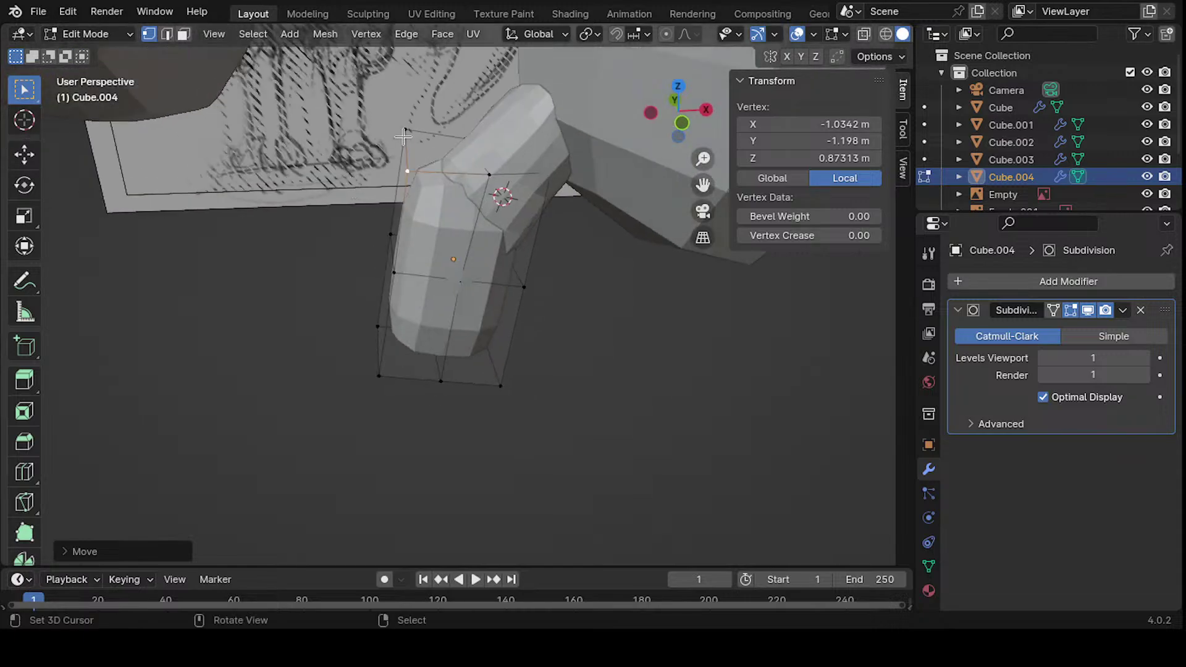
- Move the two knuckle-end corner vertices on the negative X side inward, the positive Y one to about X -0.52, Y 0.63, Z 0.72 m
left_click(428, 178)
key("g")
left_click(416, 220)
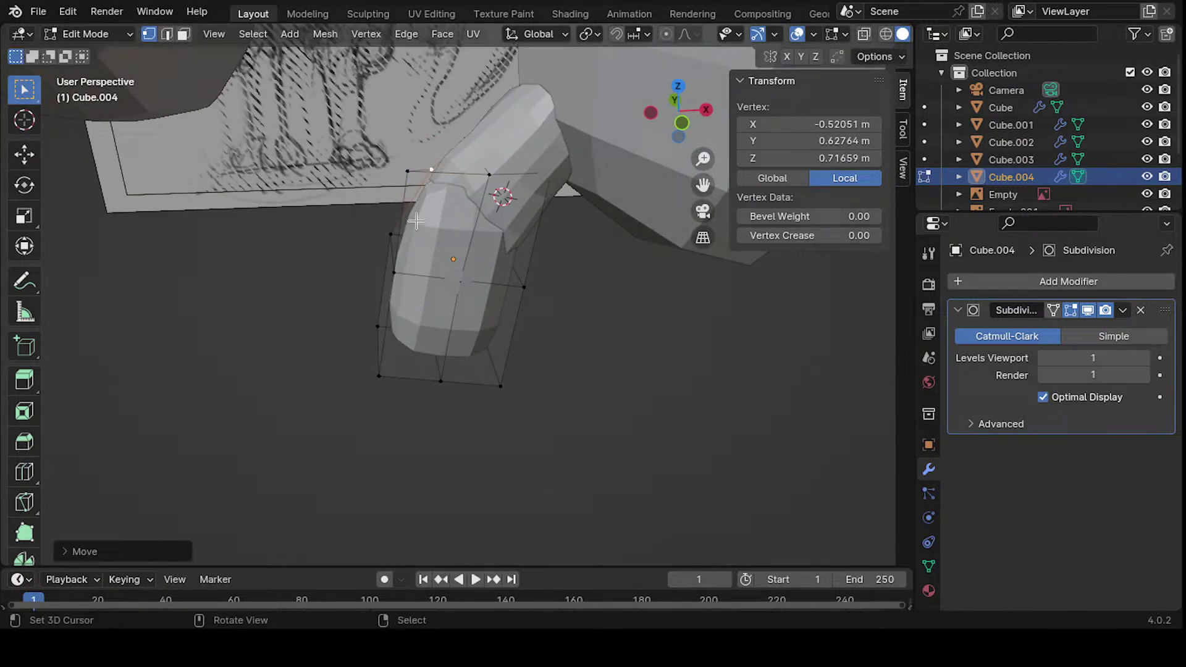
left_click(407, 170)
key("g")
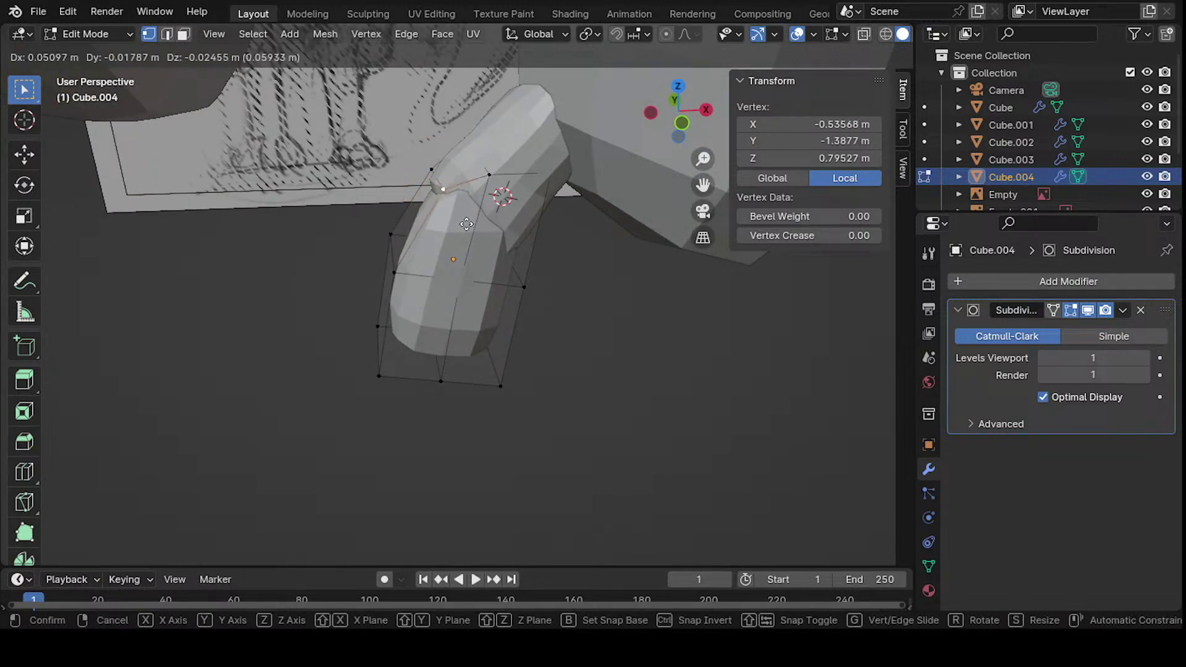
left_click(440, 238)
- Lower the middle knuckle-end vertex on the positive Y side to about X 0.19, Y 1.06, Z 0.73 m
mouse_move(555, 187)
middle_mouse_down()
mouse_move(635, 217)
mouse_move(457, 207)
mouse_move(574, 190)
mouse_move(561, 189)
middle_mouse_up()
right_click(470, 187)
right_click(474, 166)
key("g")
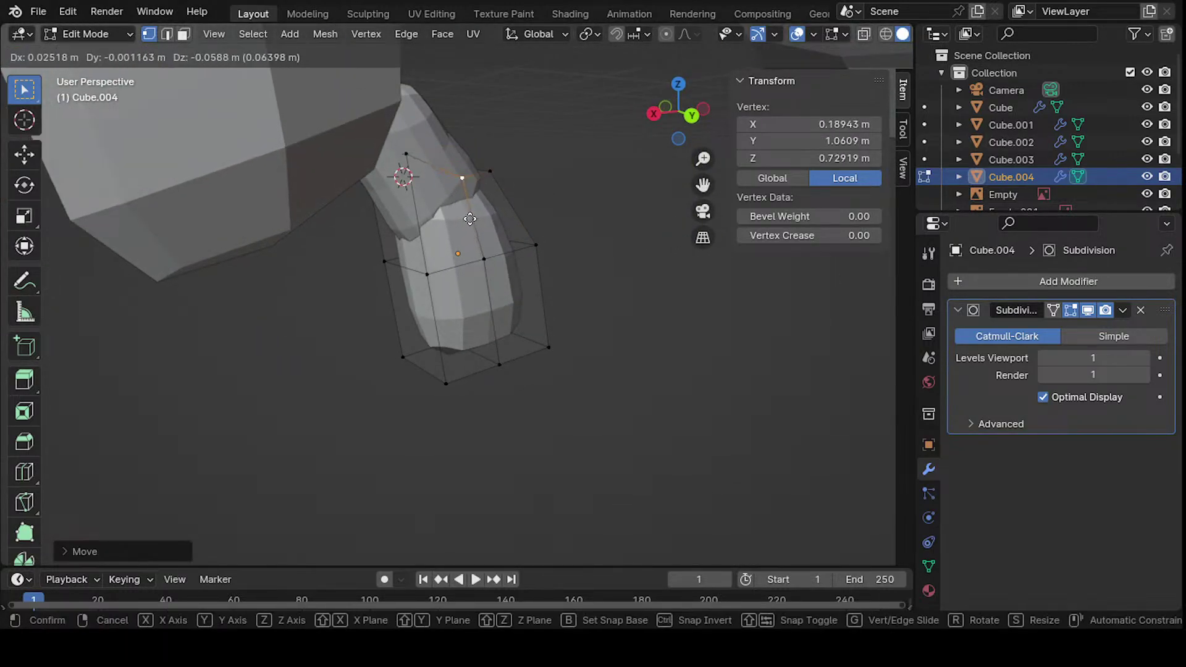
left_click(470, 219)
- On the positive X, positive Y edge, move the mid-loop vertex to about Z 0.06 m and the knuckle-end corner to about Z 0.57 m
mouse_move(469, 219)
middle_mouse_down()
mouse_move(323, 295)
mouse_move(469, 212)
middle_mouse_up()
right_click(448, 244)
key("g")
left_click(424, 197)
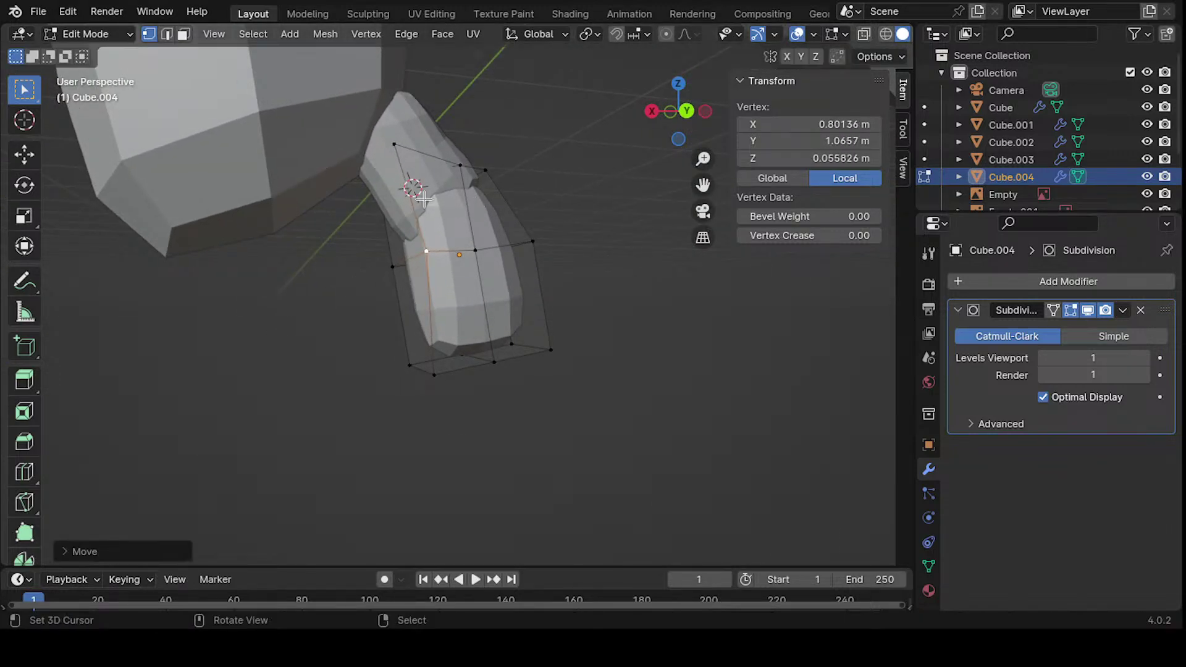
left_click(393, 155)
key("g")
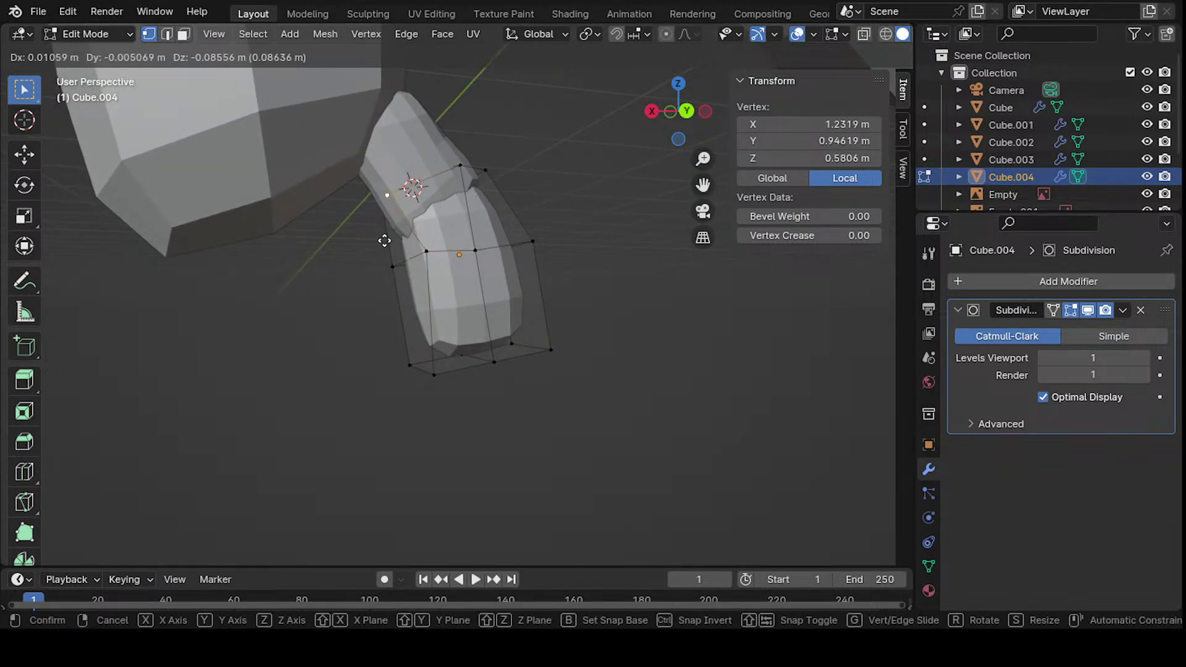
left_click(384, 240)
- Add a centred crosswise loop cut across the segment's lower half and a centred lengthwise loop cut along its positive X face
middle_click_drag(384, 240, 466, 265)
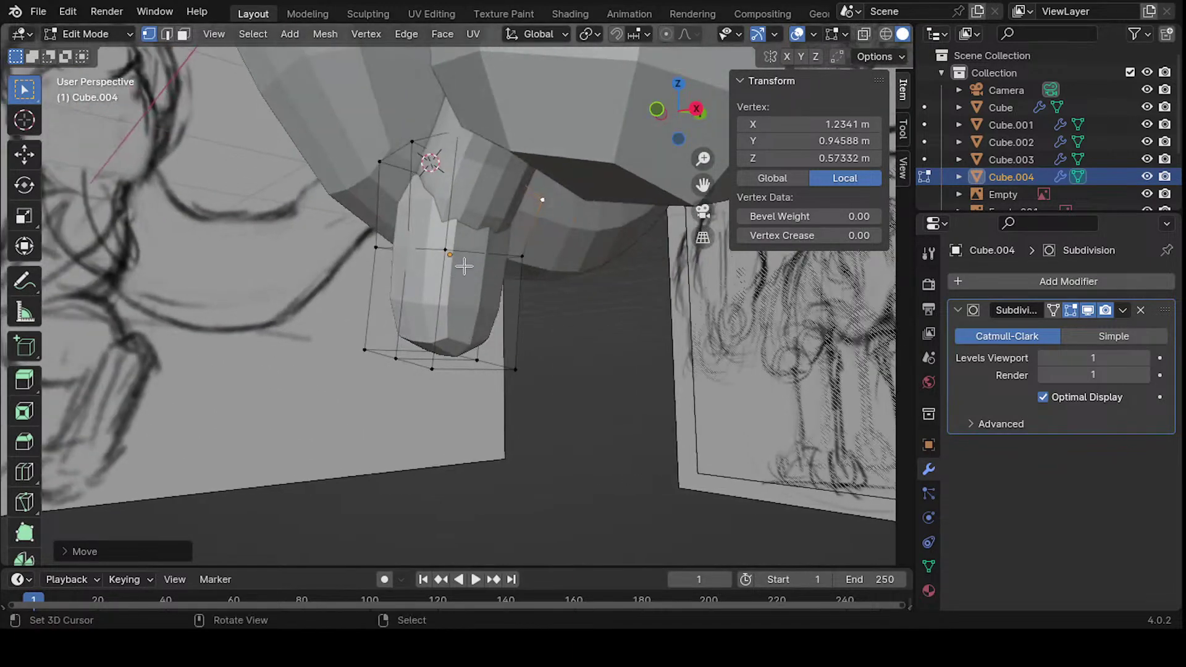
key("ctrl+r")
left_click(465, 313)
right_click(532, 312)
left_click(456, 308)
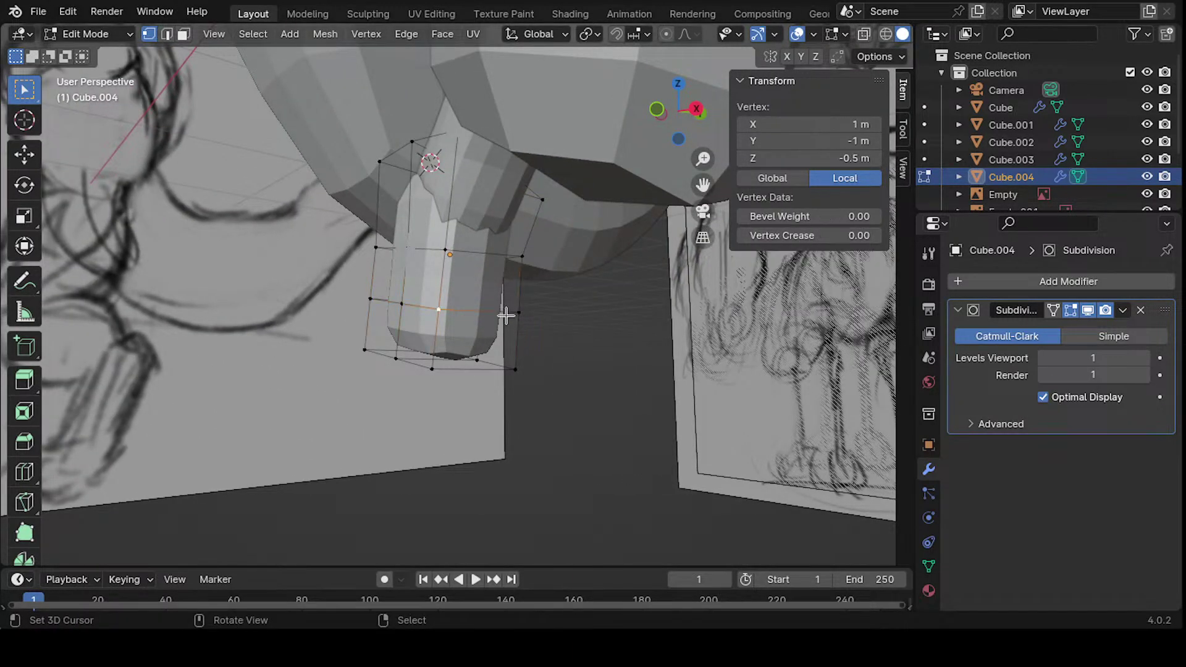
middle_click_drag(503, 315, 426, 303)
key("ctrl+r")
left_click(461, 284)
right_click(460, 284)
- Pull the lower crosswise loop's central positive X vertex out to about X 1.36, Y 0.20, Z -0.50 m and adjust the vertices around it
left_click(506, 308)
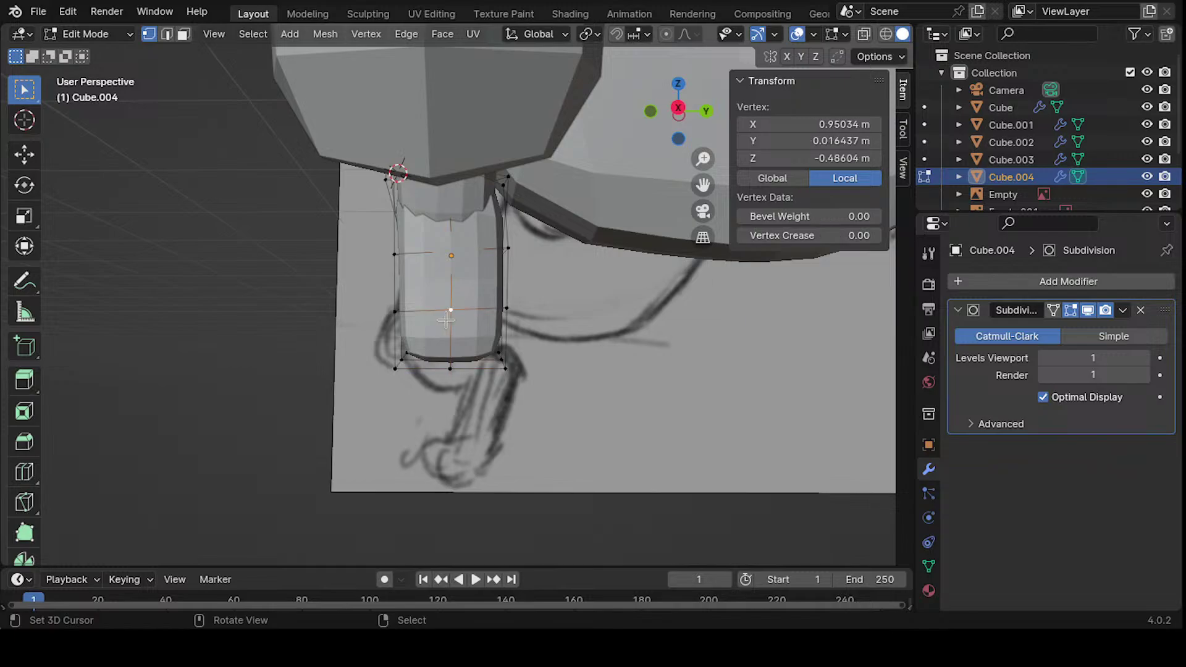
mouse_move(506, 308)
middle_mouse_down()
mouse_move(556, 296)
mouse_move(531, 216)
mouse_move(506, 247)
mouse_move(525, 251)
mouse_move(535, 315)
mouse_move(565, 332)
mouse_move(482, 303)
mouse_move(307, 307)
mouse_move(355, 281)
mouse_move(404, 305)
middle_mouse_up()
key("g")
left_click(571, 296)
left_click(537, 214)
key("g")
left_click(470, 298)
left_click(406, 306)
key("g")
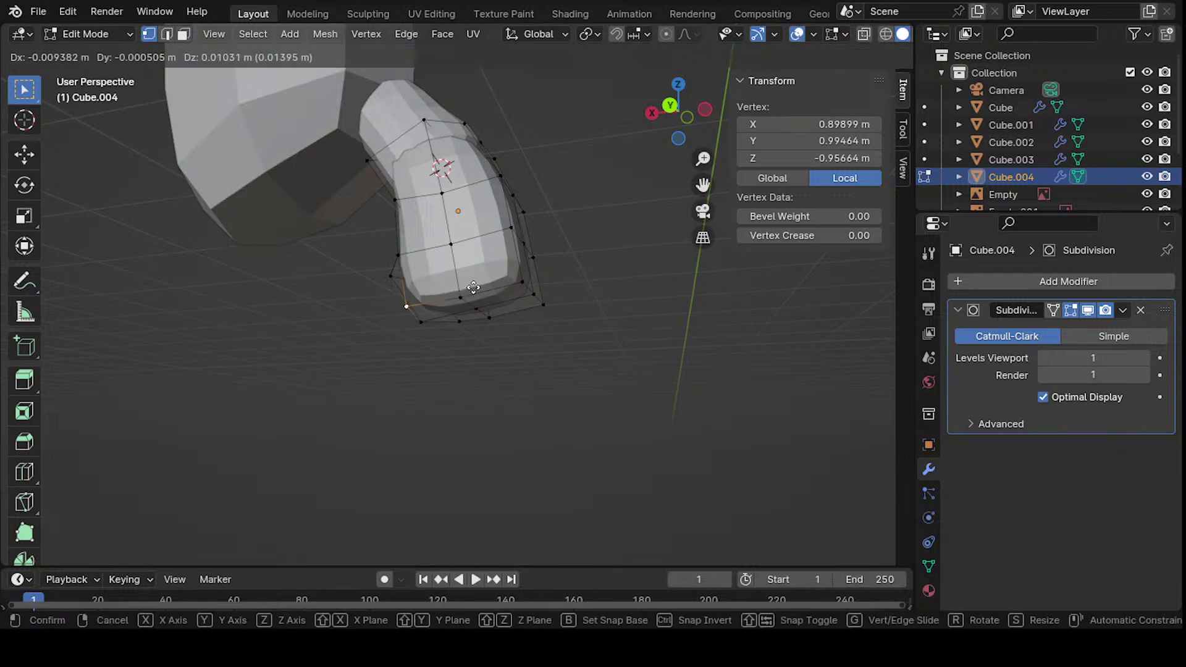
left_click(489, 284)
- Adjust vertices on the segment's positive X side, placing the negative Y mid-loop vertex at about X 0.75, Y -0.98, Z 0.10 m
mouse_move(489, 284)
middle_mouse_down()
mouse_move(381, 273)
mouse_move(578, 229)
mouse_move(463, 272)
mouse_move(484, 222)
mouse_move(352, 232)
mouse_move(461, 212)
middle_mouse_up()
key("g")
left_click(420, 265)
key("g")
left_click(457, 265)
key("g")
left_click(440, 255)
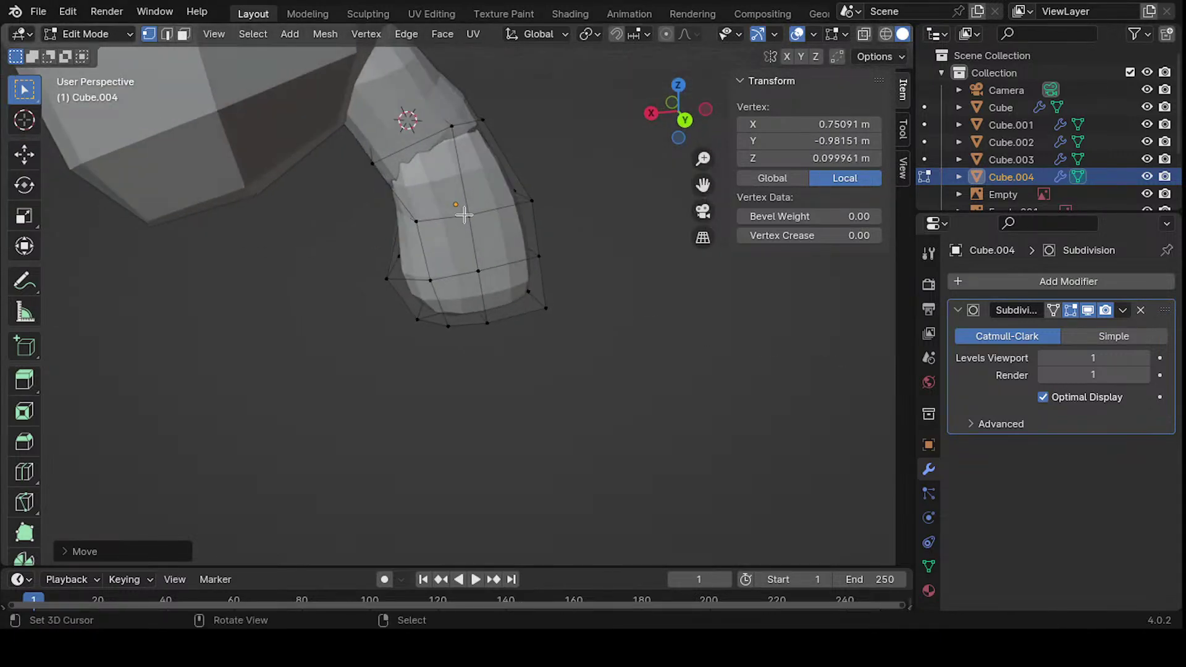
- Reposition the corner and central vertices of the middle crosswise loop on the segment's positive Y face
key("g")
left_click(448, 220)
key("g")
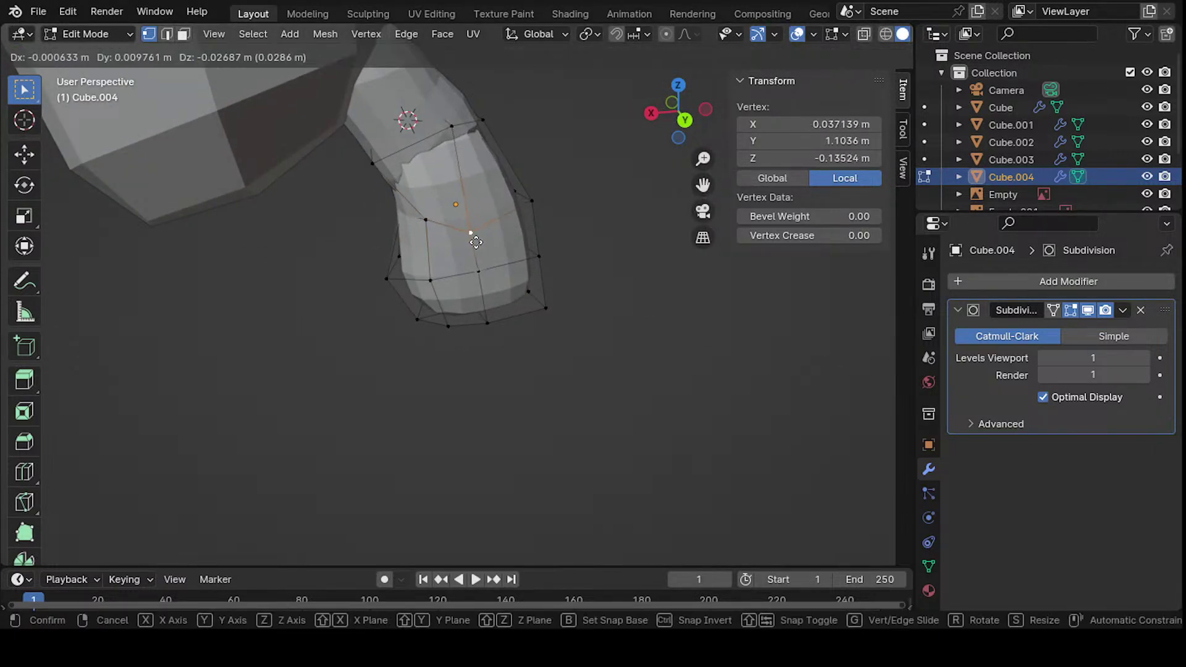
left_click(460, 216)
middle_click_drag(460, 216, 494, 224)
- Reposition the protruding positive X vertex of the lower crosswise loop and a neighbouring vertex to even out the segment
left_click(392, 265)
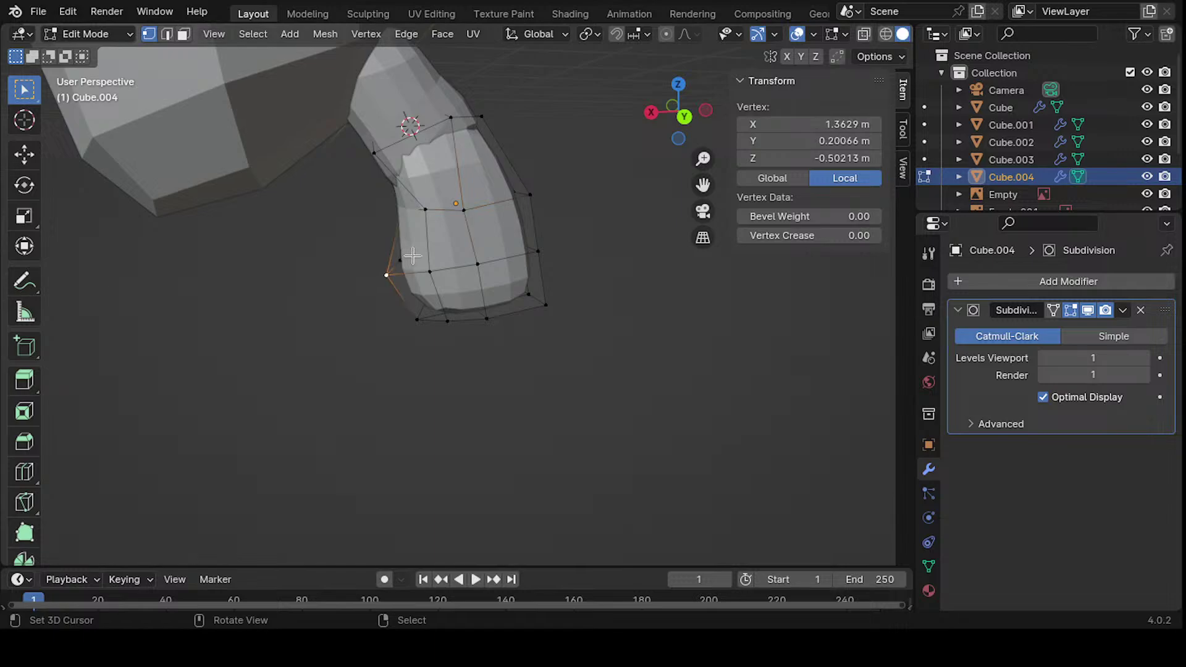
mouse_move(392, 265)
middle_mouse_down()
mouse_move(397, 222)
mouse_move(445, 222)
mouse_move(434, 234)
mouse_move(477, 216)
mouse_move(373, 262)
mouse_move(501, 315)
middle_mouse_up()
key("g")
left_click(426, 204)
left_click(434, 234)
key("g")
left_click(440, 229)
- Try to merge all vertices of the segment's bottom end at their center and pull the merged point down into a tip
left_click(496, 314)
left_click(492, 260, "shift")
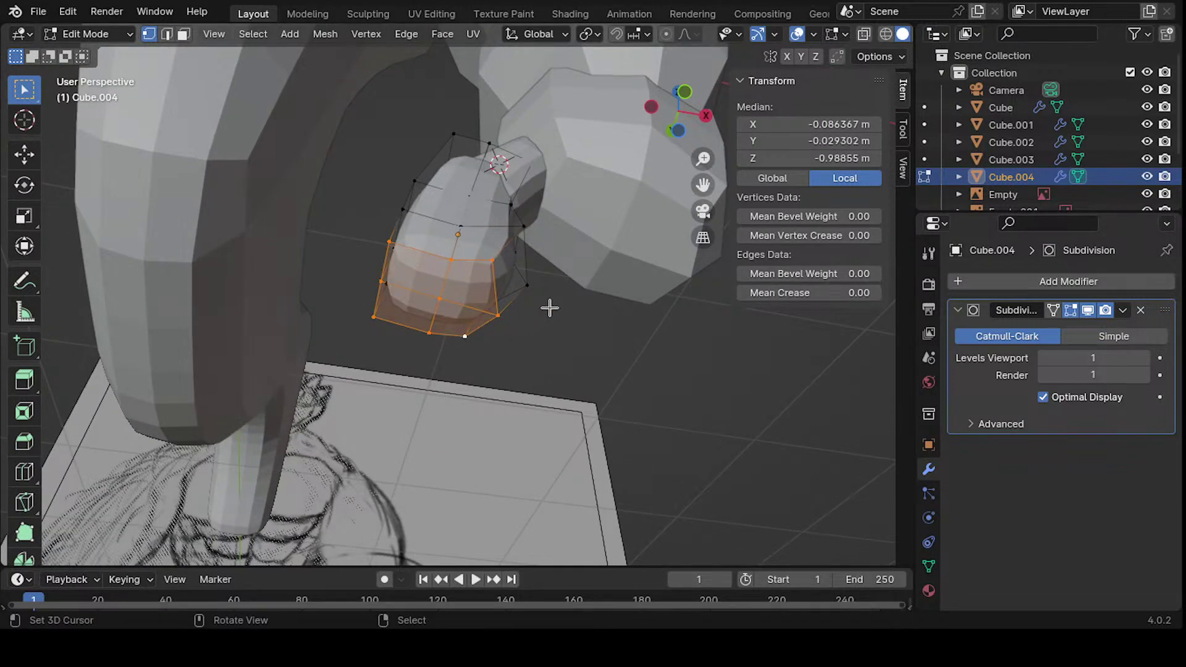
middle_click_drag(549, 307, 514, 258)
key("m")
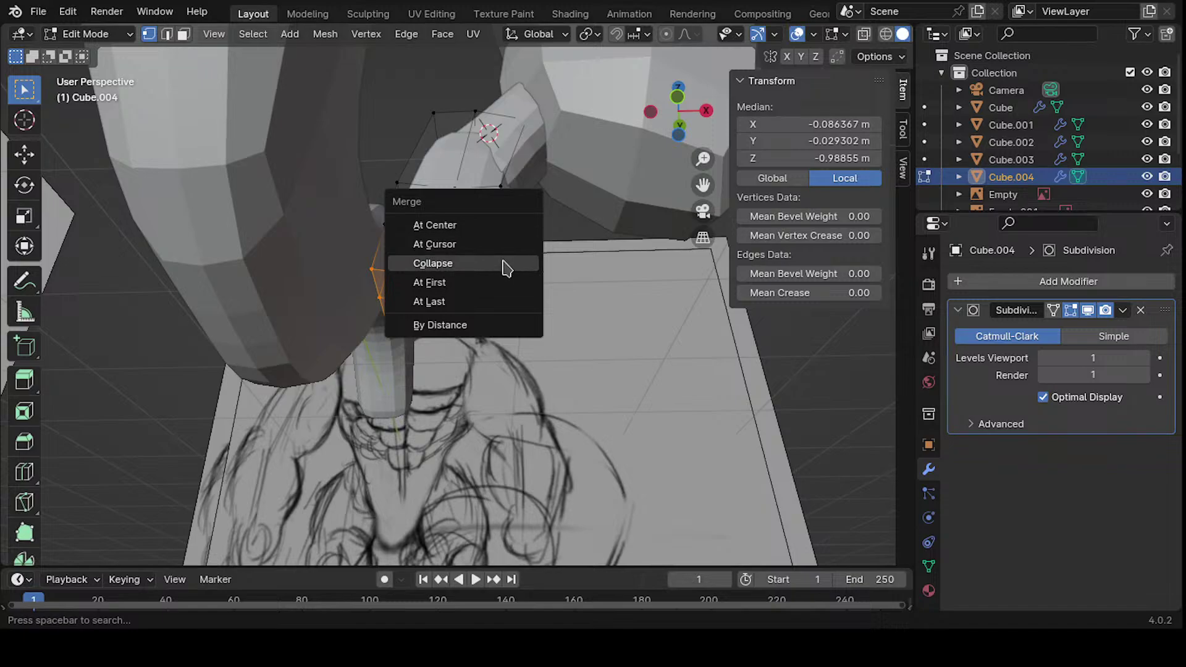
left_click(491, 231)
mouse_move(491, 232)
middle_mouse_down()
mouse_move(463, 309)
mouse_move(477, 223)
middle_mouse_up()
key("g")
left_click(463, 318)
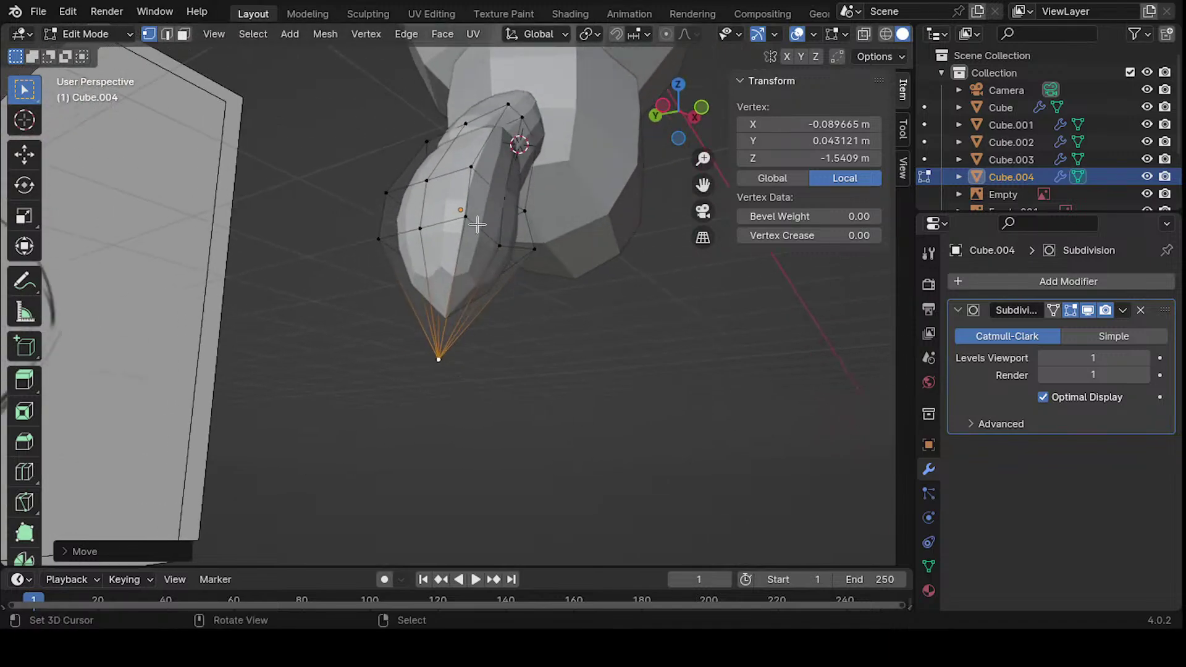
- Undo the tip move and the merge of the segment's bottom vertices
key("ctrl+r")
key("Escape")
key("ctrl+z")
key("ctrl+z")
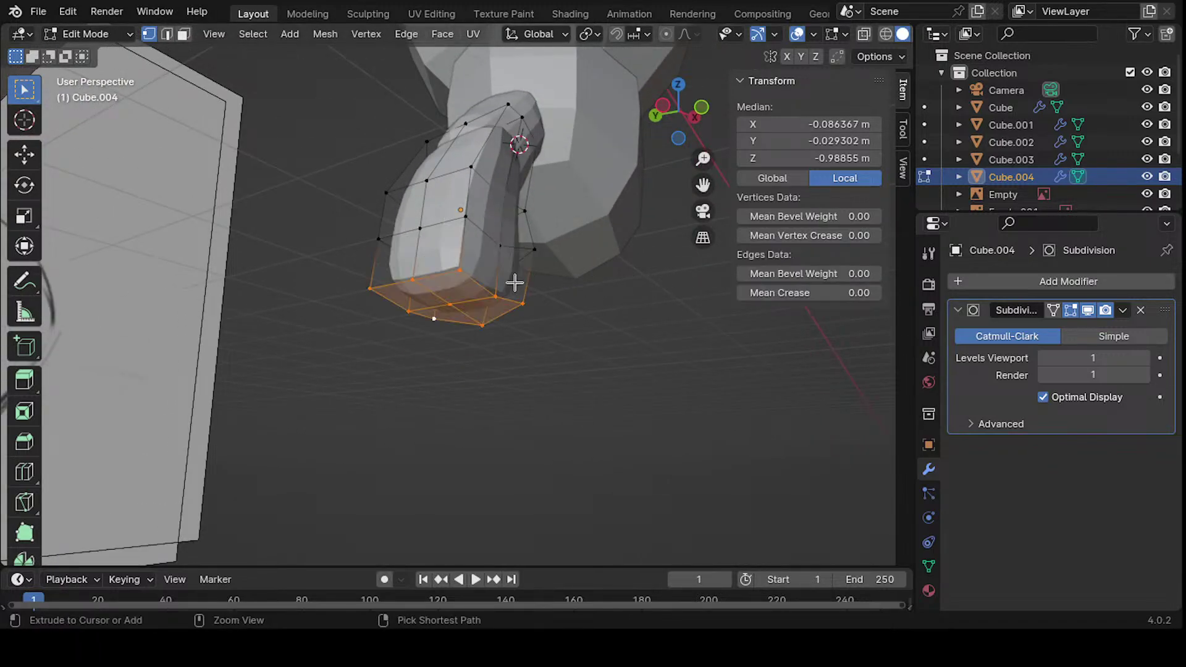
- Add a centred crosswise loop cut between the lower crosswise loop and the segment's bottom end
key("ctrl+r")
left_click(459, 262)
right_click(539, 288)
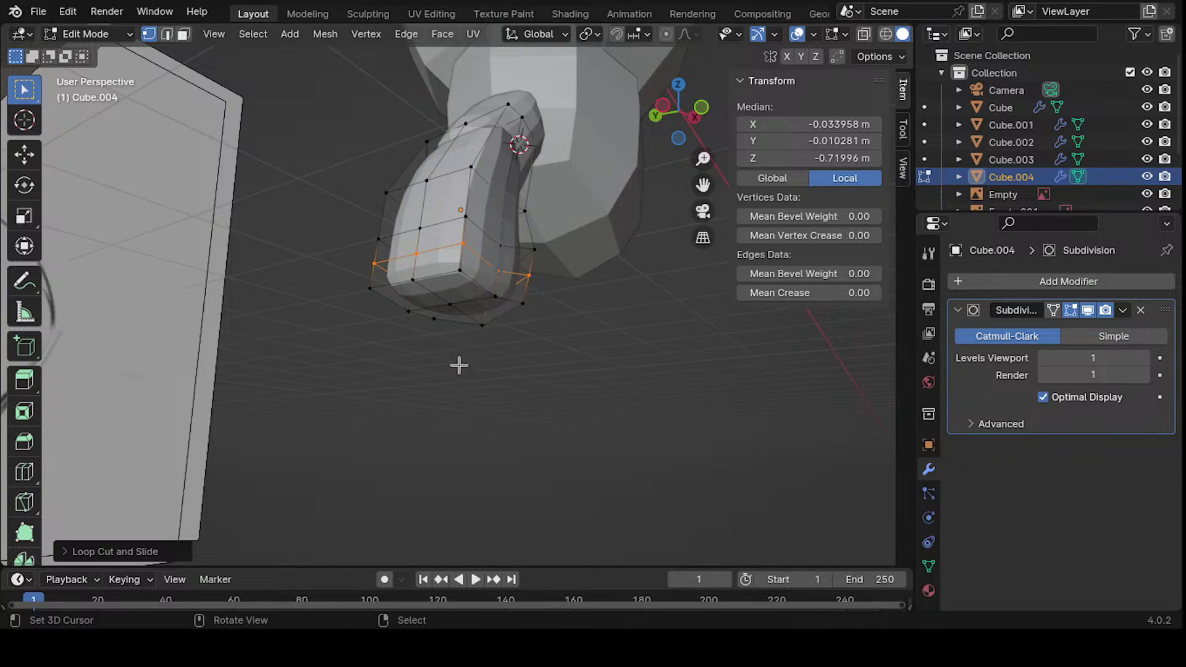
- Merge all bottom-end vertices at their center and pull the merged point down to about Z -1.39 m to form a pointed tip
middle_click_drag(459, 365, 436, 315)
left_click(475, 331)
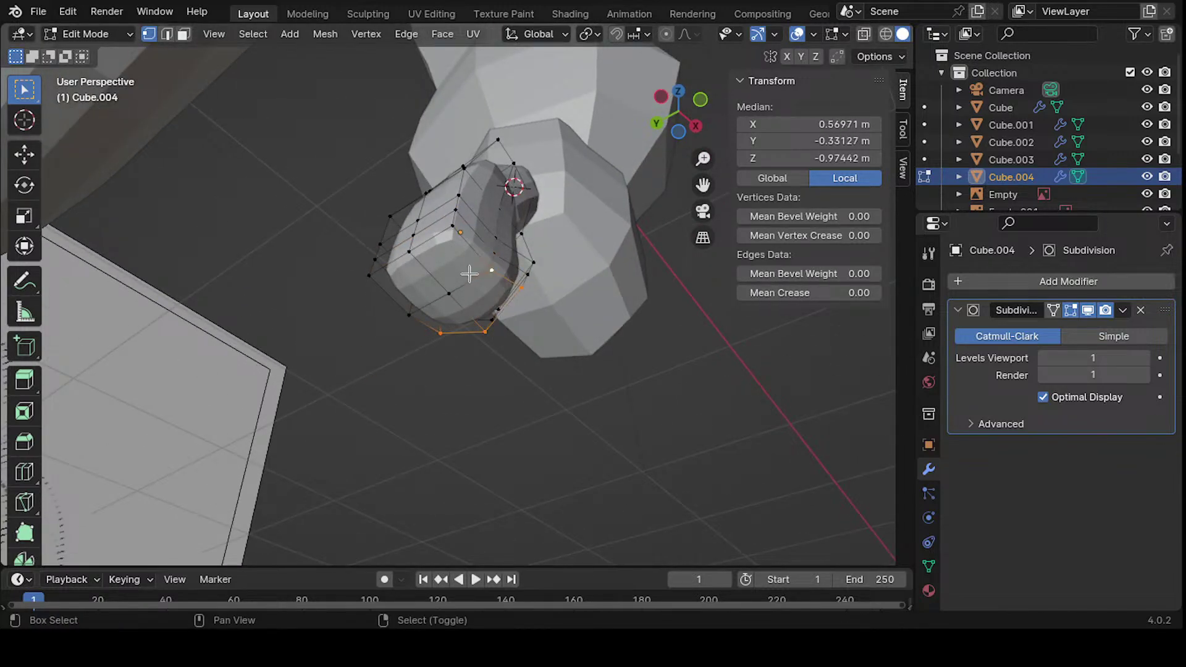
middle_click_drag(427, 306, 457, 283)
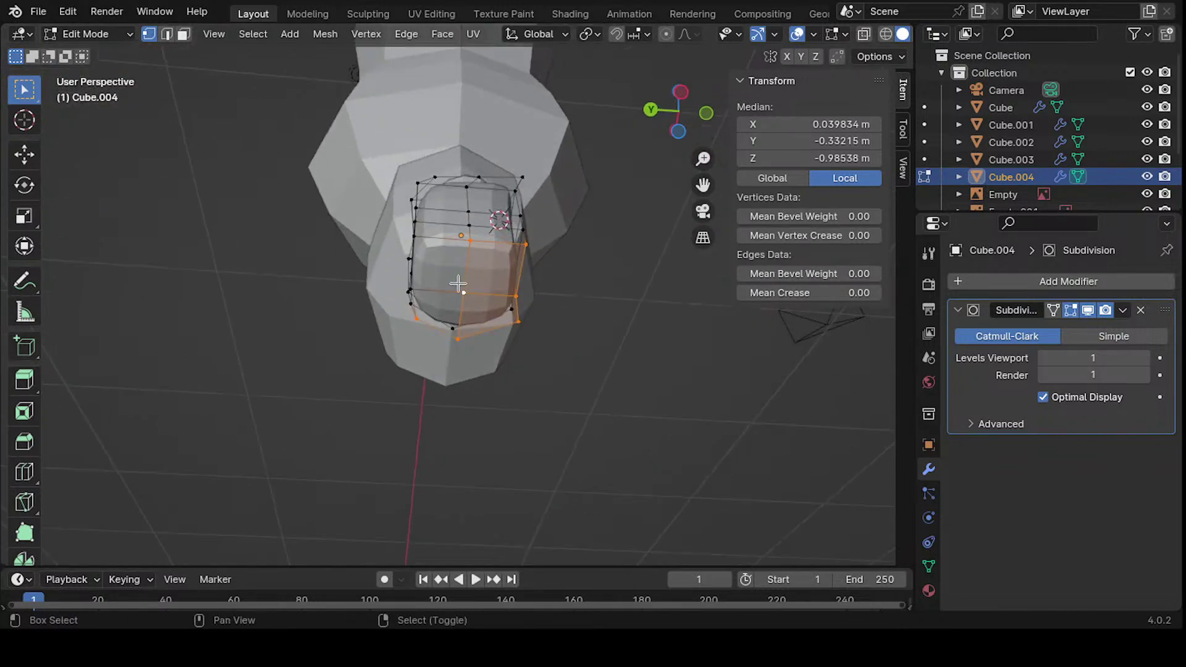
middle_click_drag(410, 246, 441, 318)
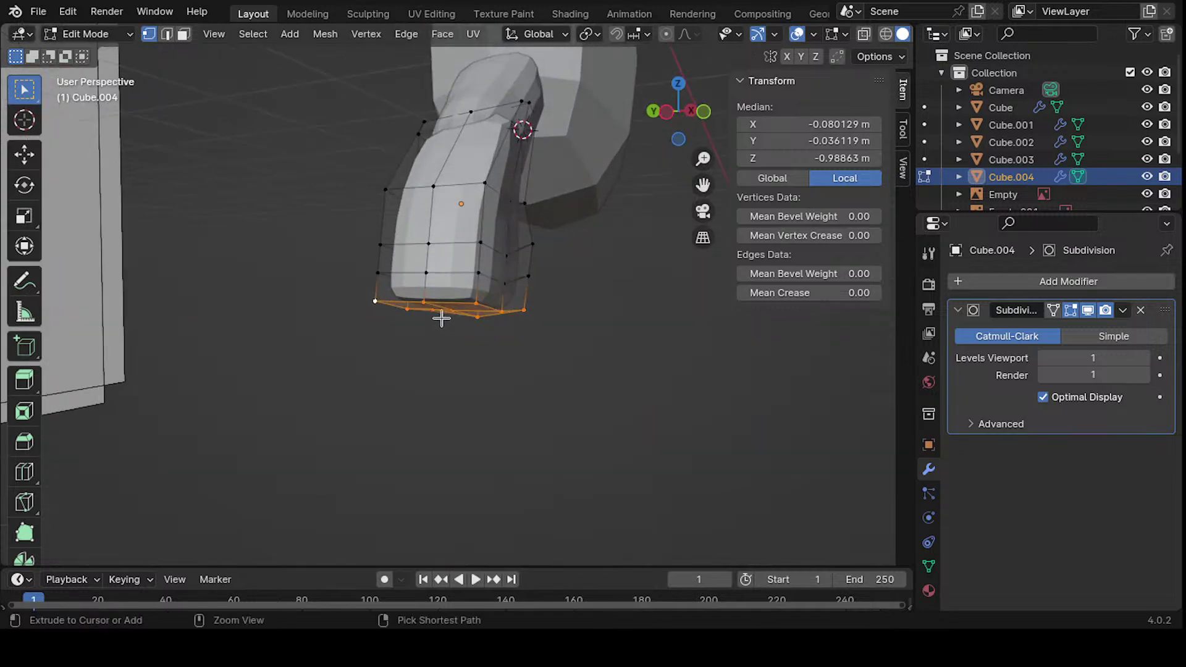
key("m")
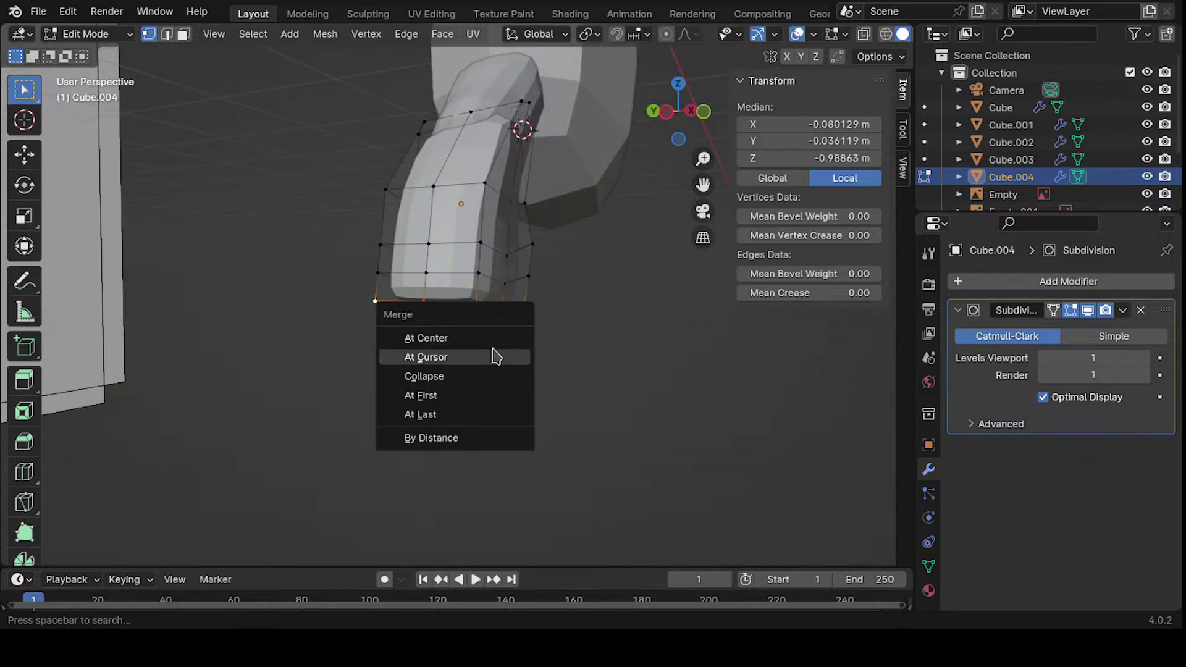
left_click(493, 341)
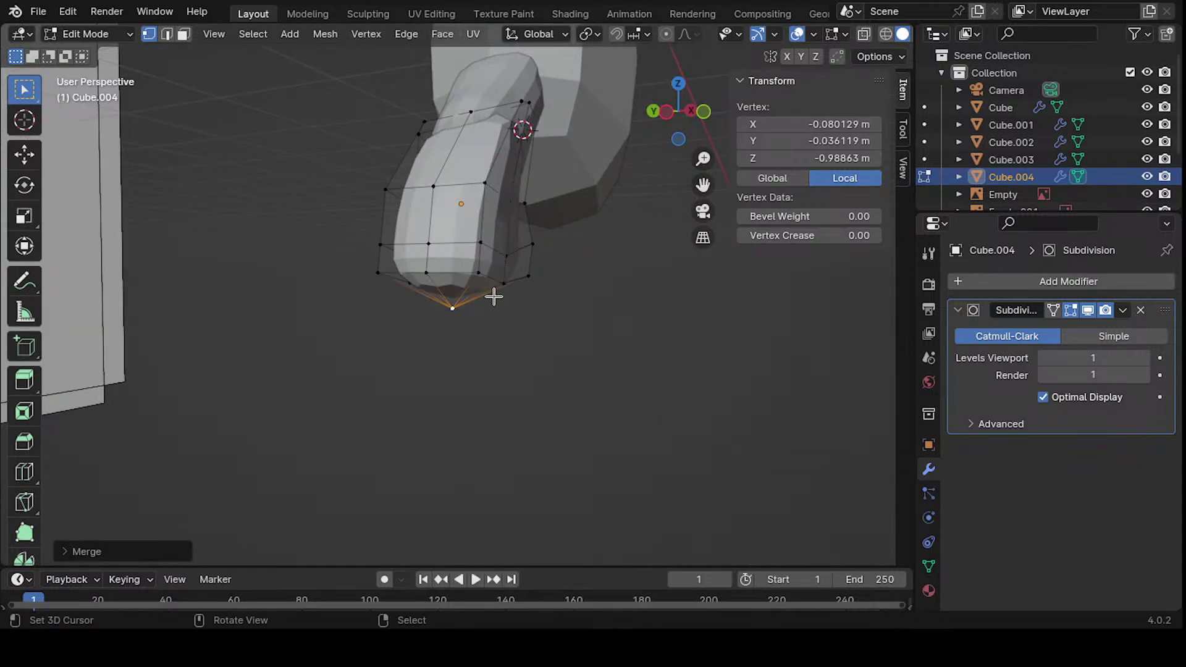
key("g")
left_click(482, 347)
- Try a lengthwise loop cut along the segment and undo it
key("ctrl+r")
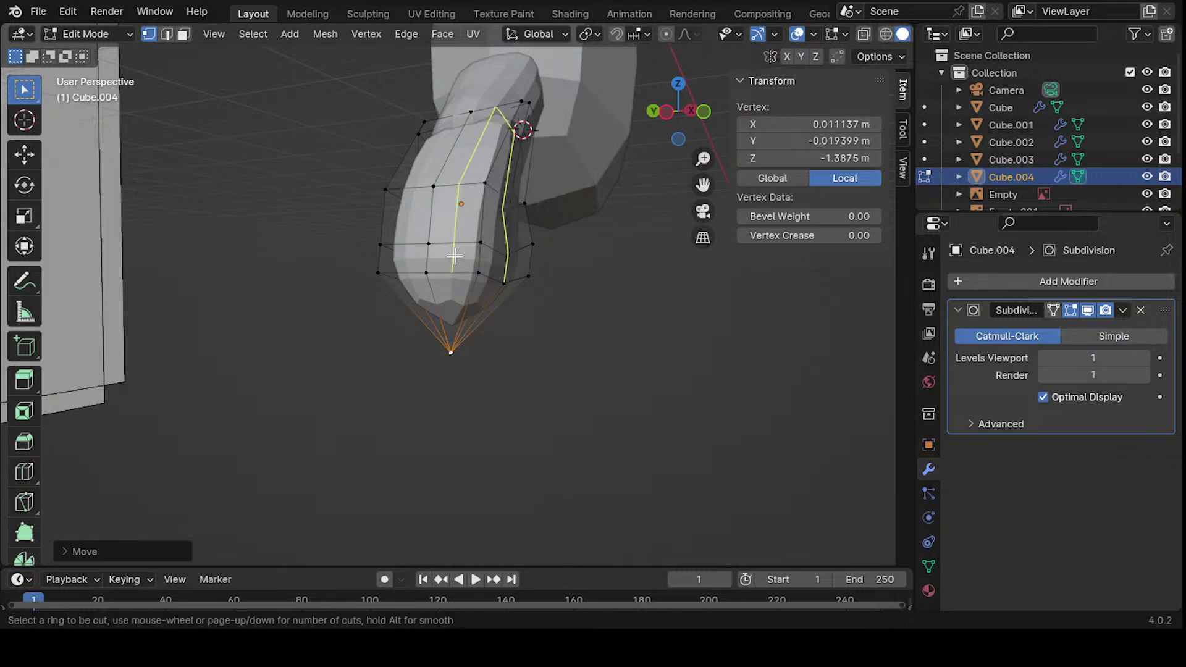
left_click(492, 267)
right_click(503, 273)
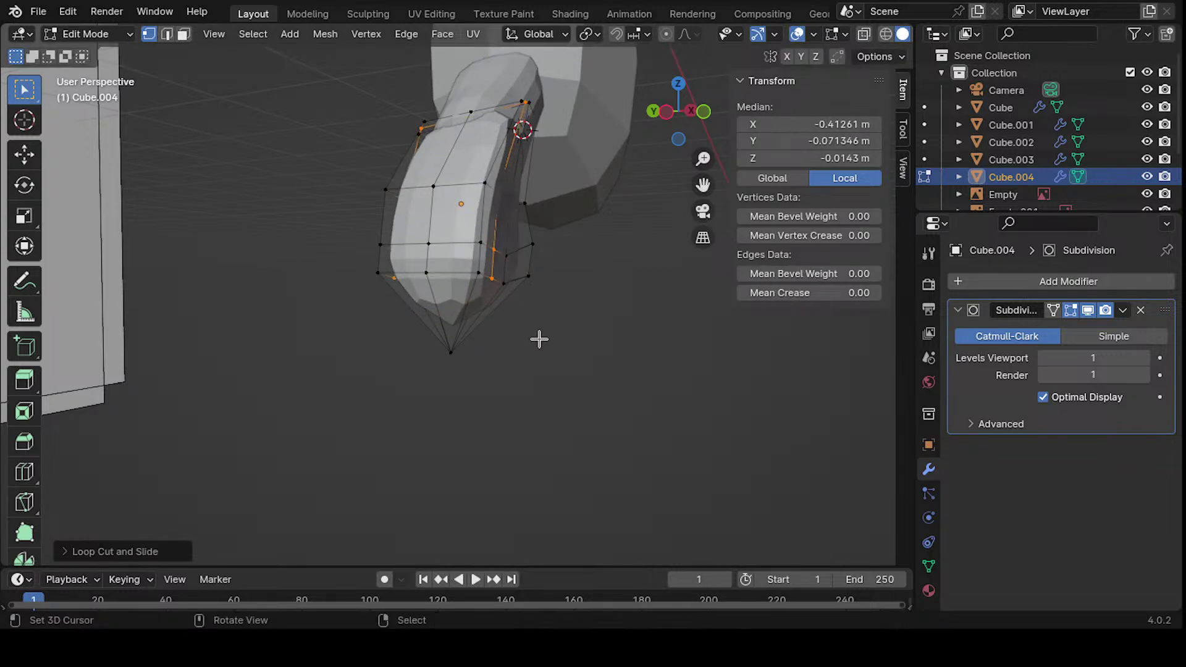
key("ctrl+z")
- Add a crosswise loop cut just above the loop at the tip's base and scale it slightly
key("ctrl+r")
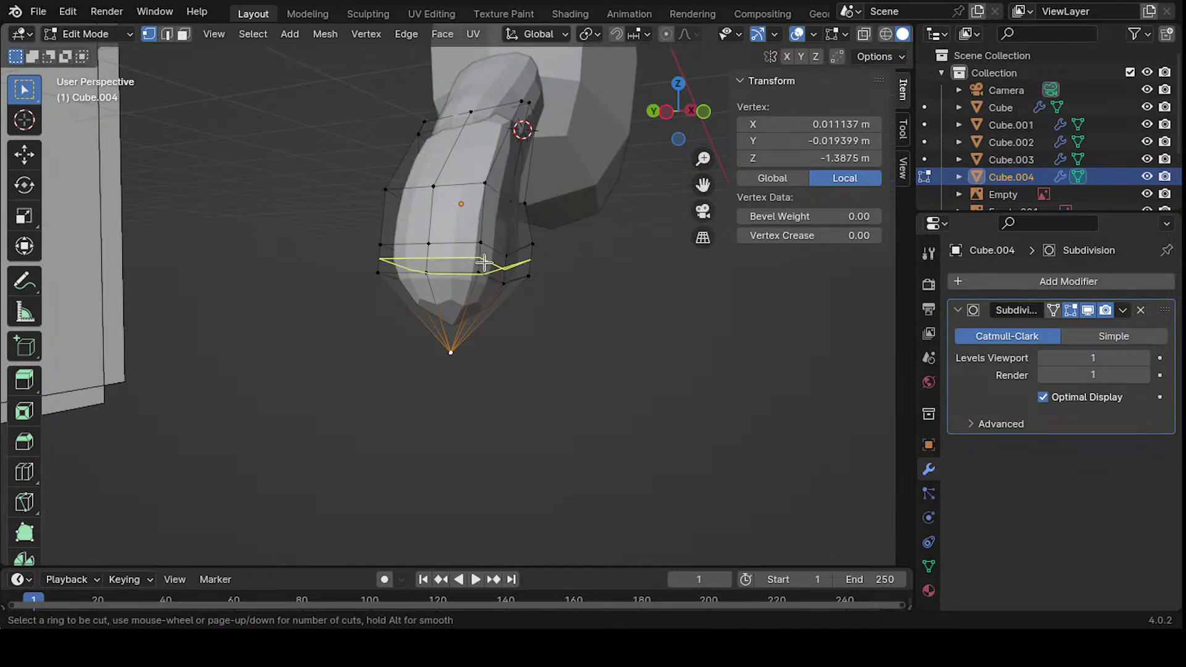
left_click(483, 264)
left_click(506, 266)
right_click(559, 263, "shift")
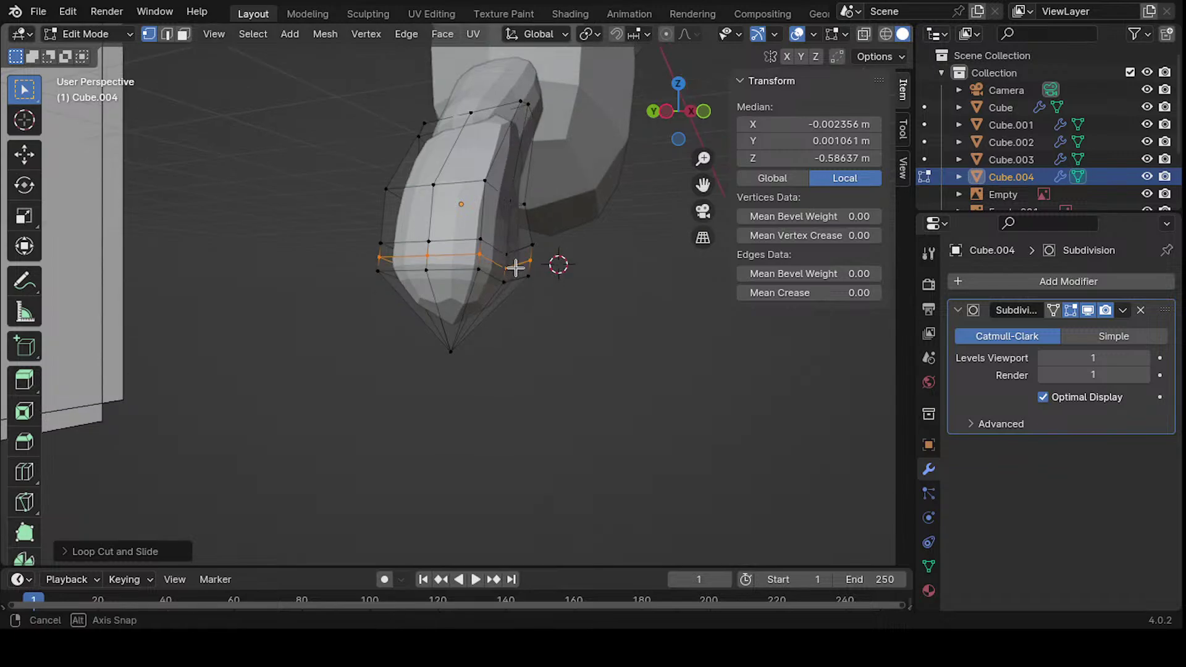
key("s")
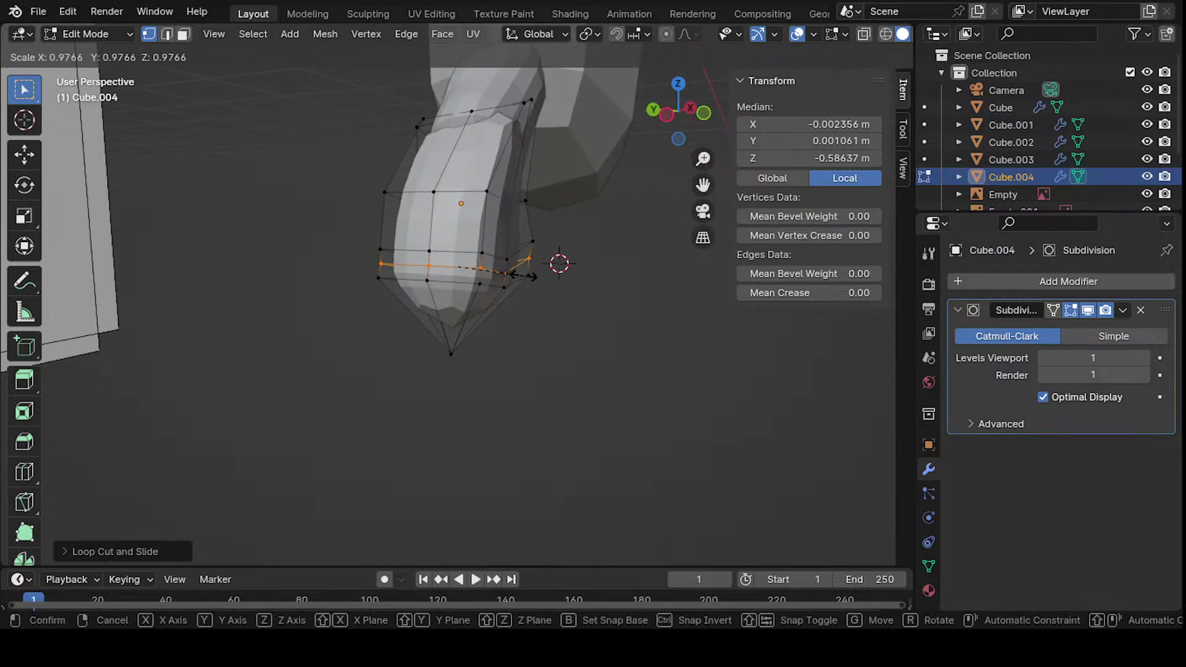
left_click(523, 275)
- Select the whole vertex loop at the tip's base, scale it, and move it up towards the segment to set off the claw
left_click(479, 284)
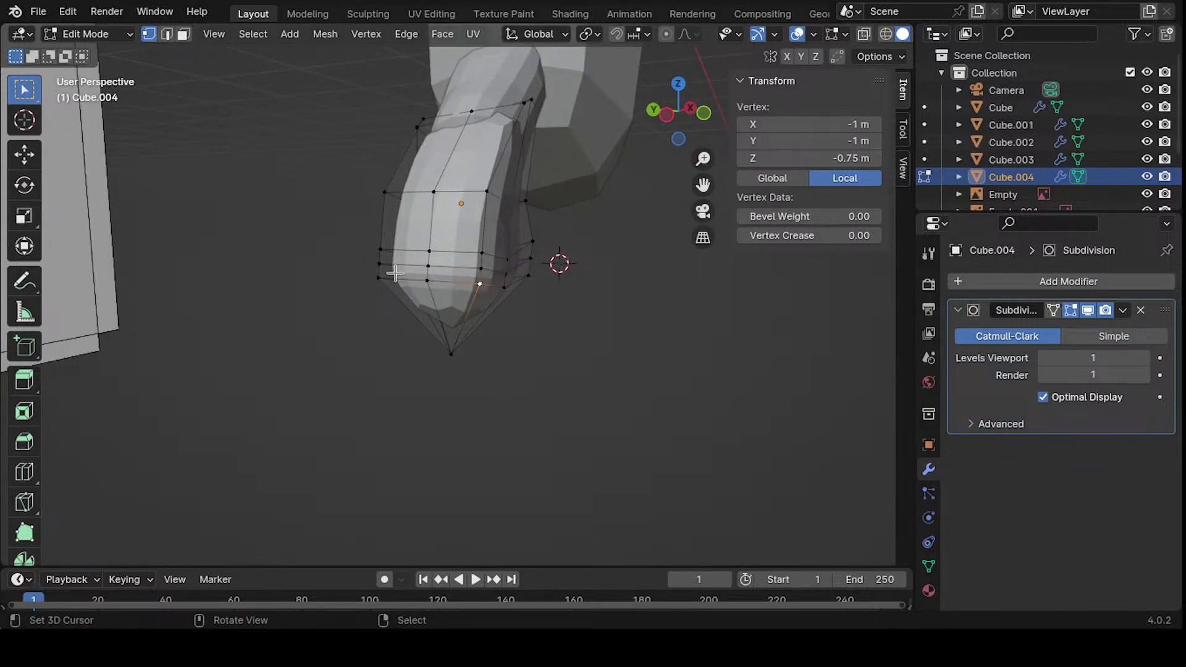
left_click(427, 281, "shift")
middle_click_drag(485, 283, 408, 242)
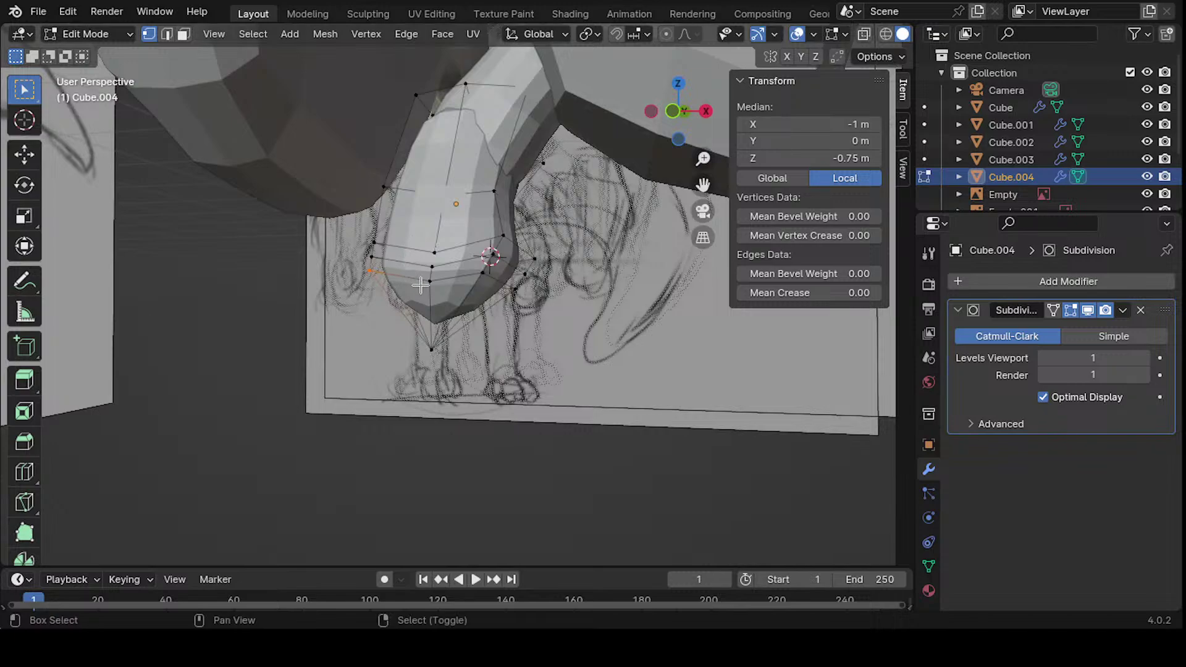
mouse_move(489, 273)
middle_mouse_down()
mouse_move(450, 299)
mouse_move(474, 286)
middle_mouse_up()
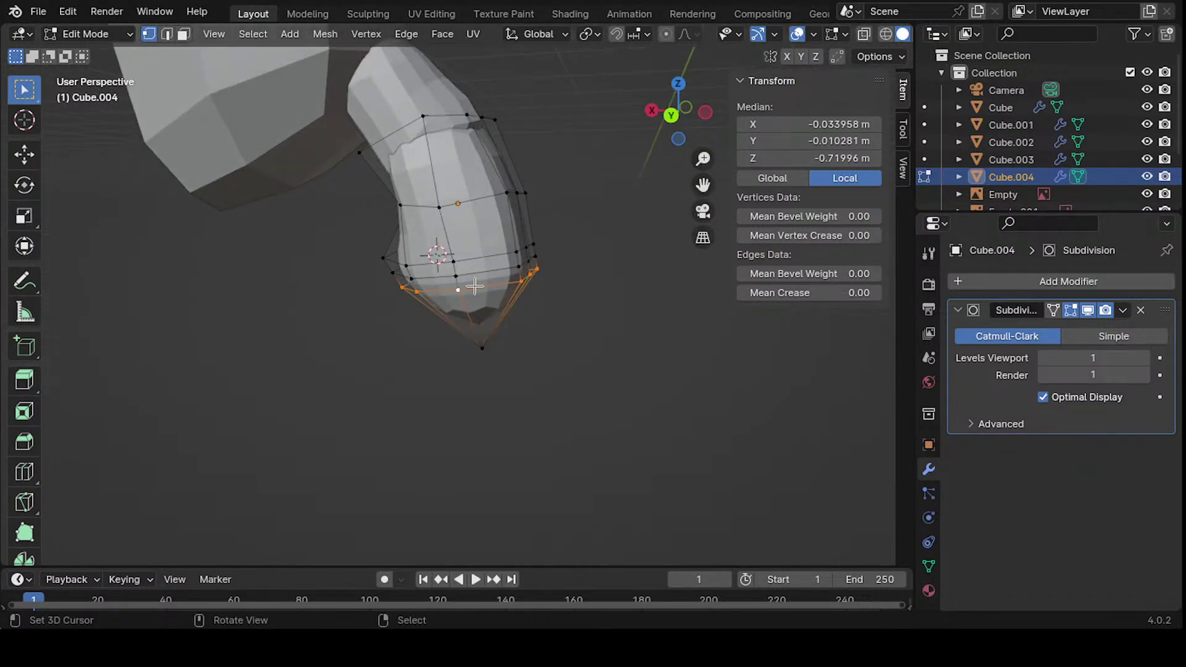
key("s")
left_click(593, 288)
middle_click_drag(593, 287, 508, 284)
key("g")
left_click(560, 238)
- Try moving the claw's tip vertex down to about Z -1.49 m and adding a crosswise loop cut between tip and base
key("m")
left_click(481, 343)
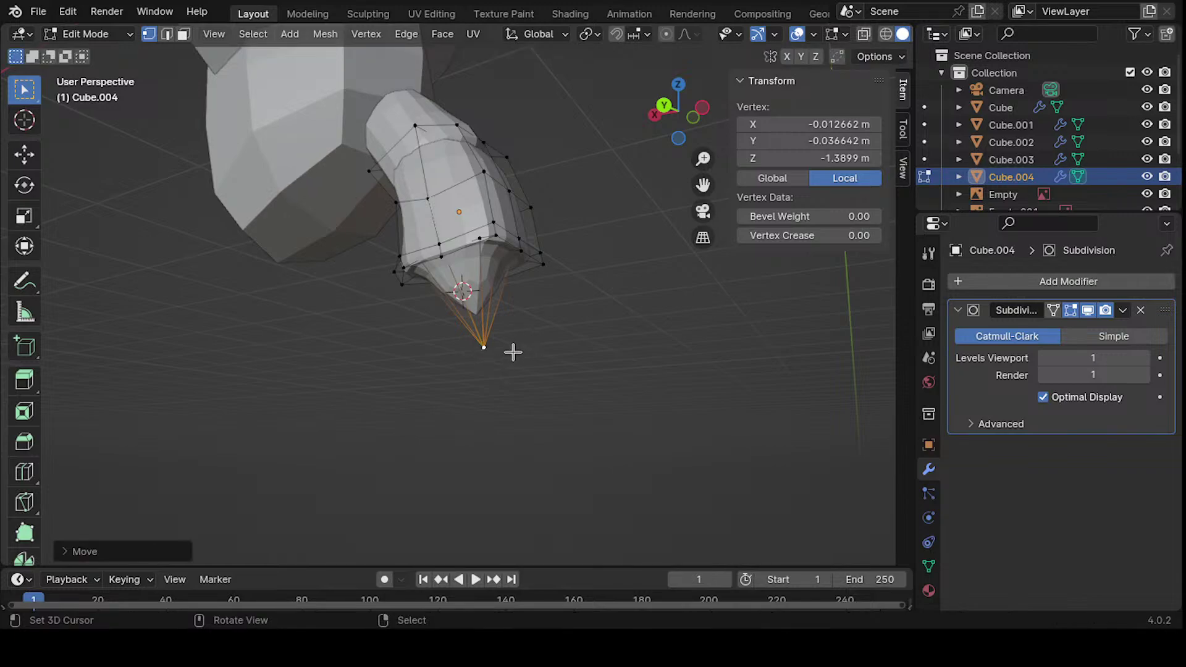
key("g")
left_click(473, 378)
key("ctrl+r")
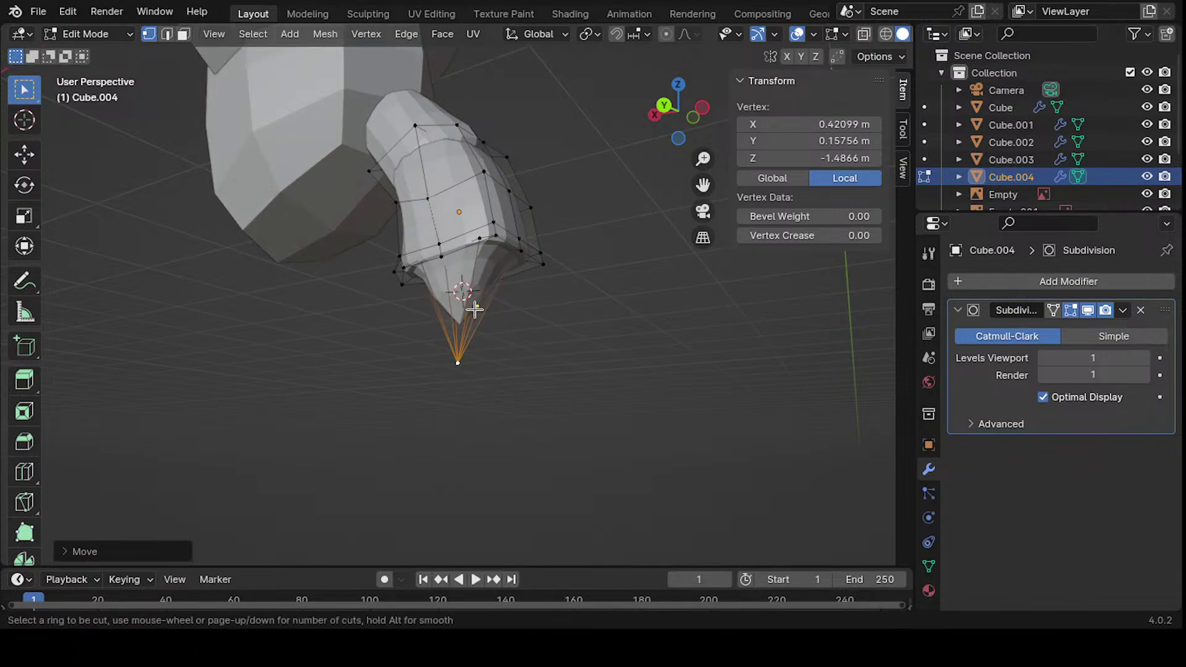
left_click(479, 307)
middle_click_drag(512, 300, 475, 295)
left_click(453, 392)
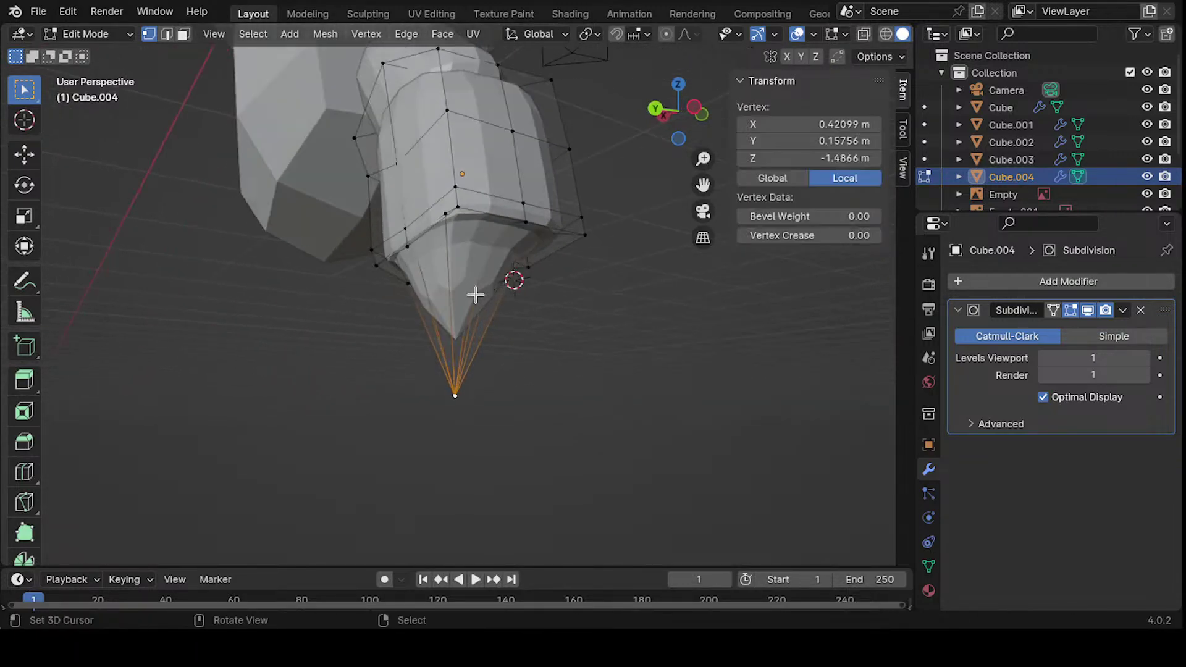
- Select the vertex loop at the claw's base, grow the selection to include the tip, and subdivide the claw
right_click(518, 316)
left_click(516, 297)
middle_click_drag(577, 307, 504, 252)
key("ctrl+KP_Add")
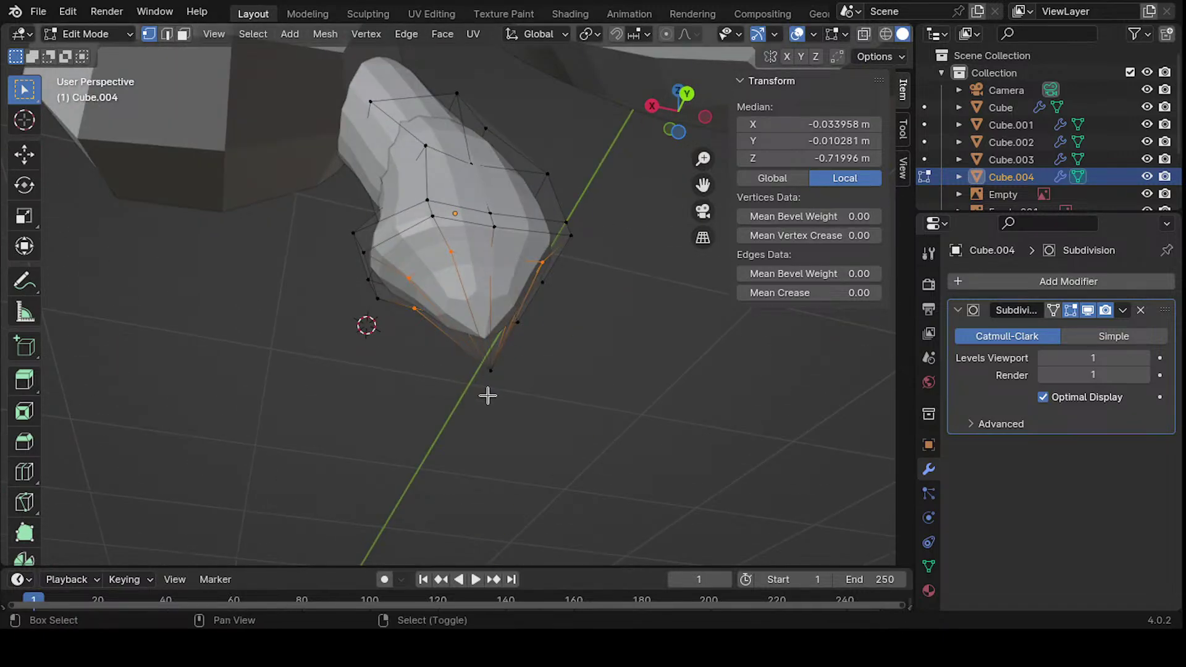
middle_click_drag(487, 395, 492, 326)
right_click(492, 325)
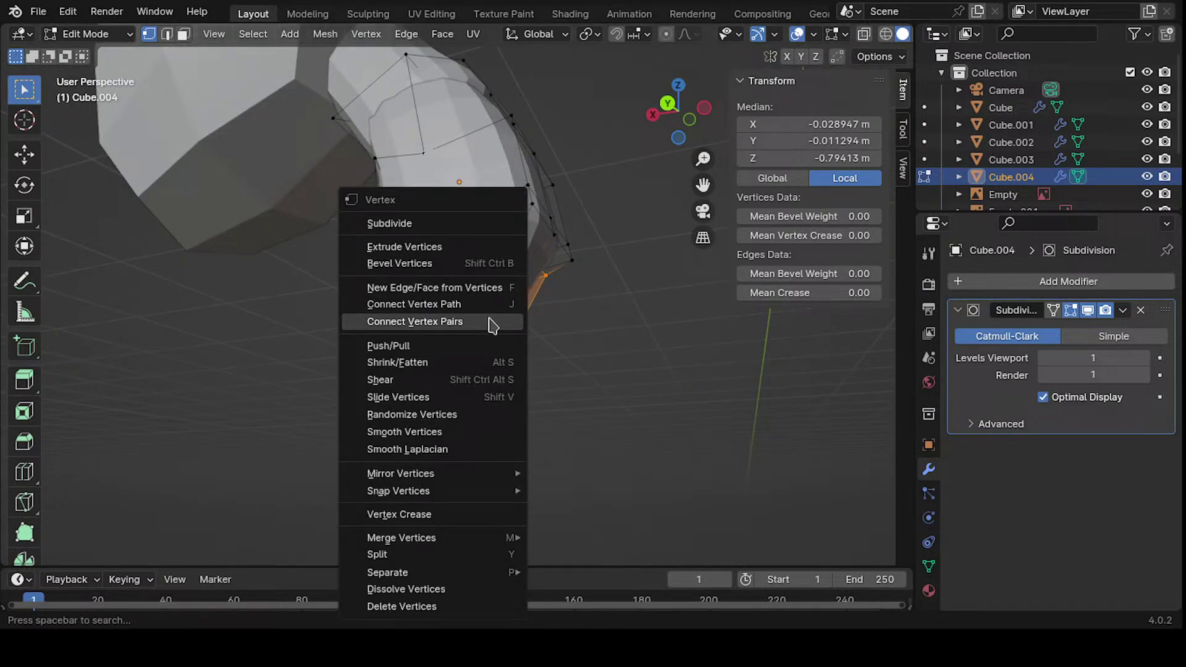
left_click(425, 224)
right_click(455, 233)
left_click(455, 229)
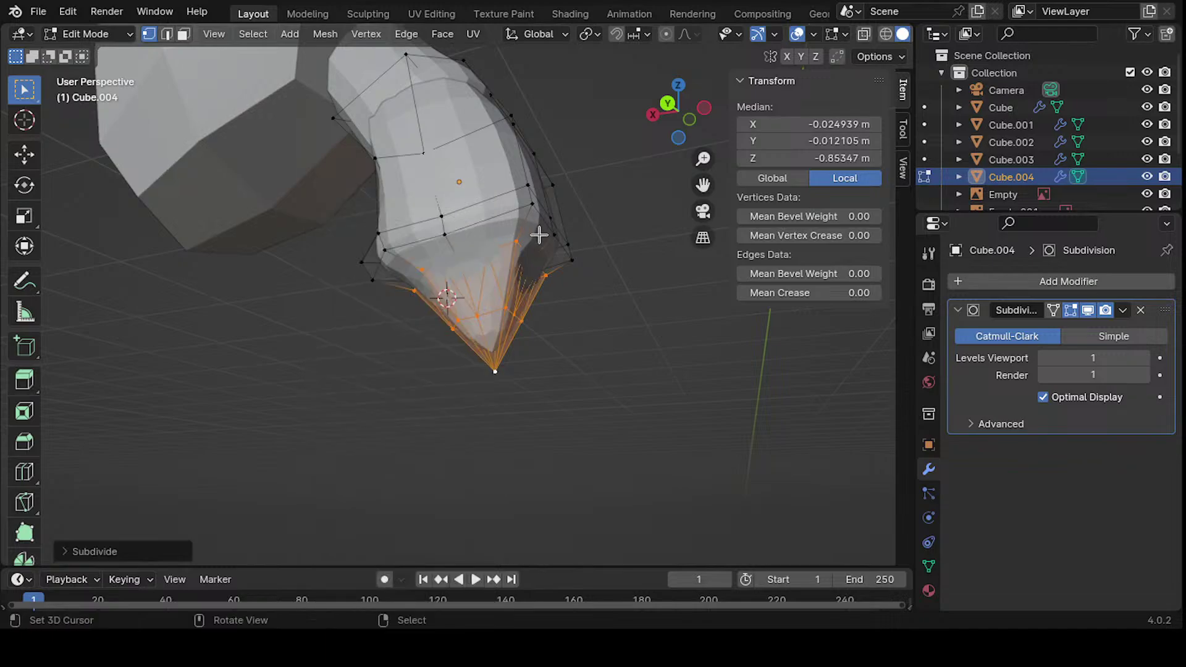
- Select the new vertex ring midway along the claw and scale it slightly wider to round out the claw
mouse_move(539, 235)
middle_mouse_down()
mouse_move(500, 318)
mouse_move(530, 322)
mouse_move(636, 275)
mouse_move(448, 322)
mouse_move(470, 318)
mouse_move(432, 303)
mouse_move(511, 259)
mouse_move(416, 310)
mouse_move(360, 267)
mouse_move(371, 373)
mouse_move(410, 318)
mouse_move(488, 268)
mouse_move(482, 321)
mouse_move(461, 198)
mouse_move(441, 270)
mouse_move(521, 309)
middle_mouse_up()
left_click(530, 323)
left_click(482, 319, "ctrl")
key("s")
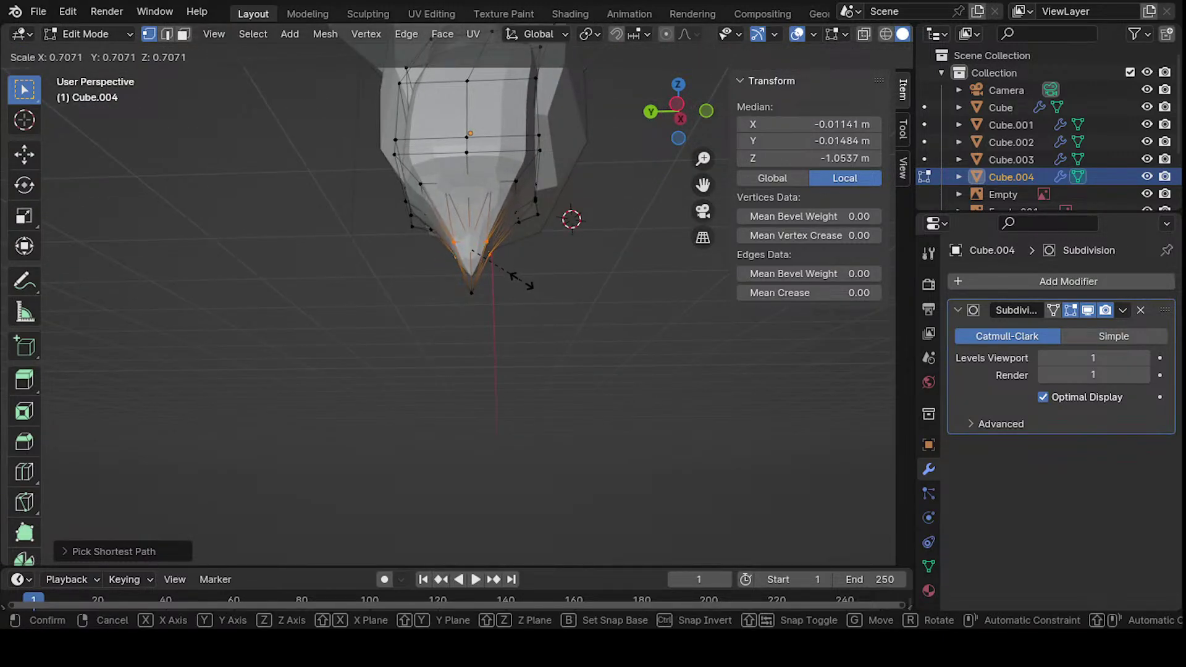
left_click(555, 282)
- Select alternating vertices around the loop at the claw's base and scale them together
middle_click_drag(495, 243, 492, 230)
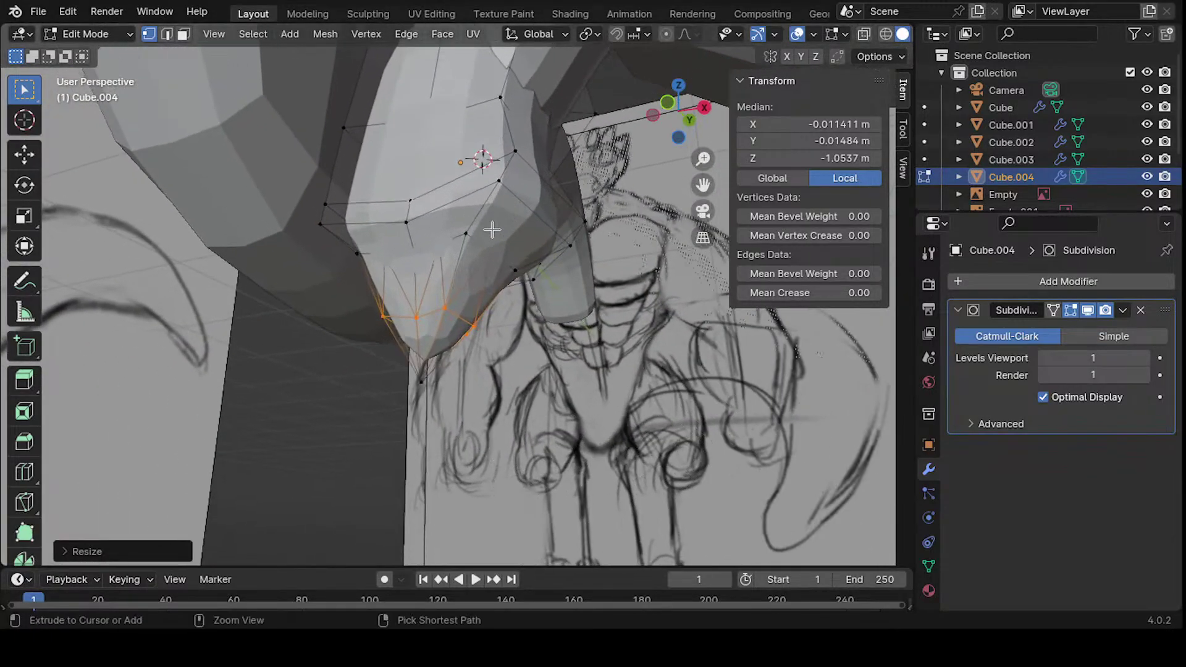
left_click(468, 247)
middle_click_drag(531, 279, 402, 254)
left_click(472, 260, "shift")
middle_click_drag(486, 243, 349, 271)
left_click(481, 250, "shift")
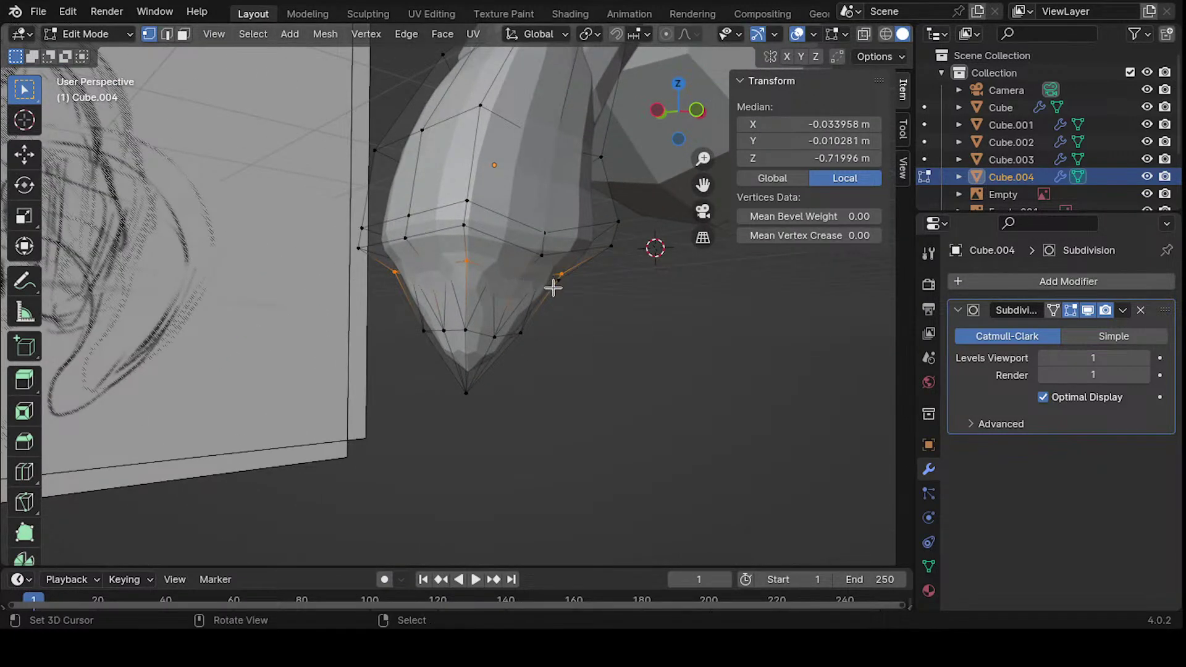
middle_click_drag(553, 288, 602, 291)
key("s")
left_click(604, 285)
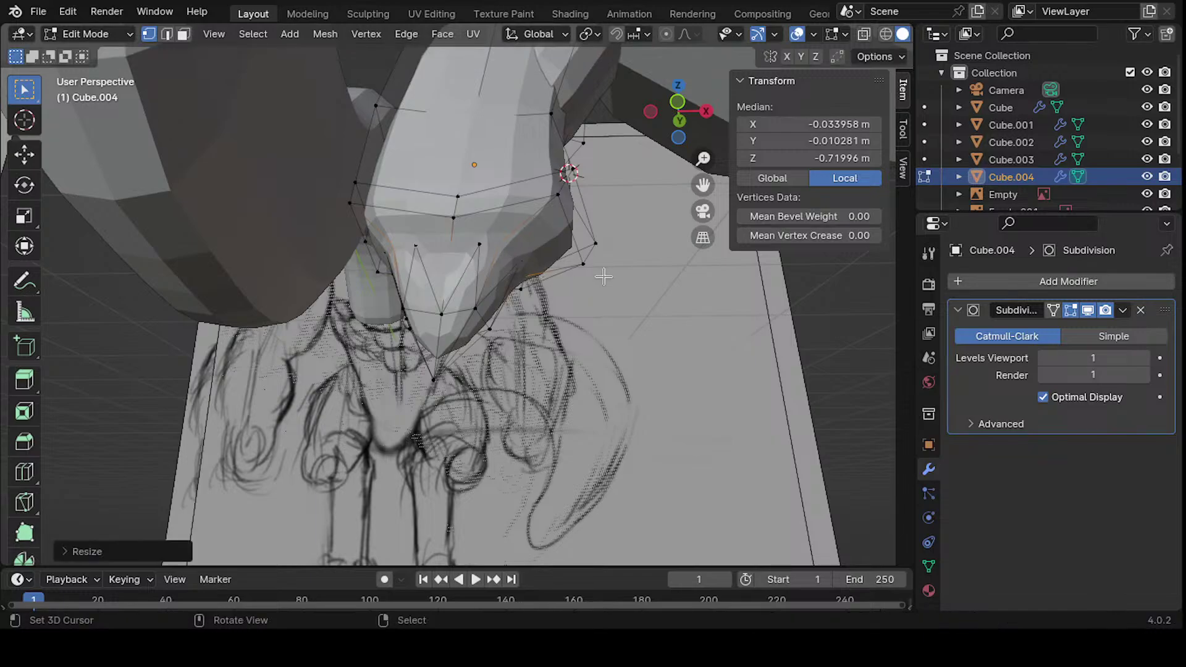
- Move the selected claw-base vertices up towards the finger segment, to a median of about Z -0.38 m
key("g")
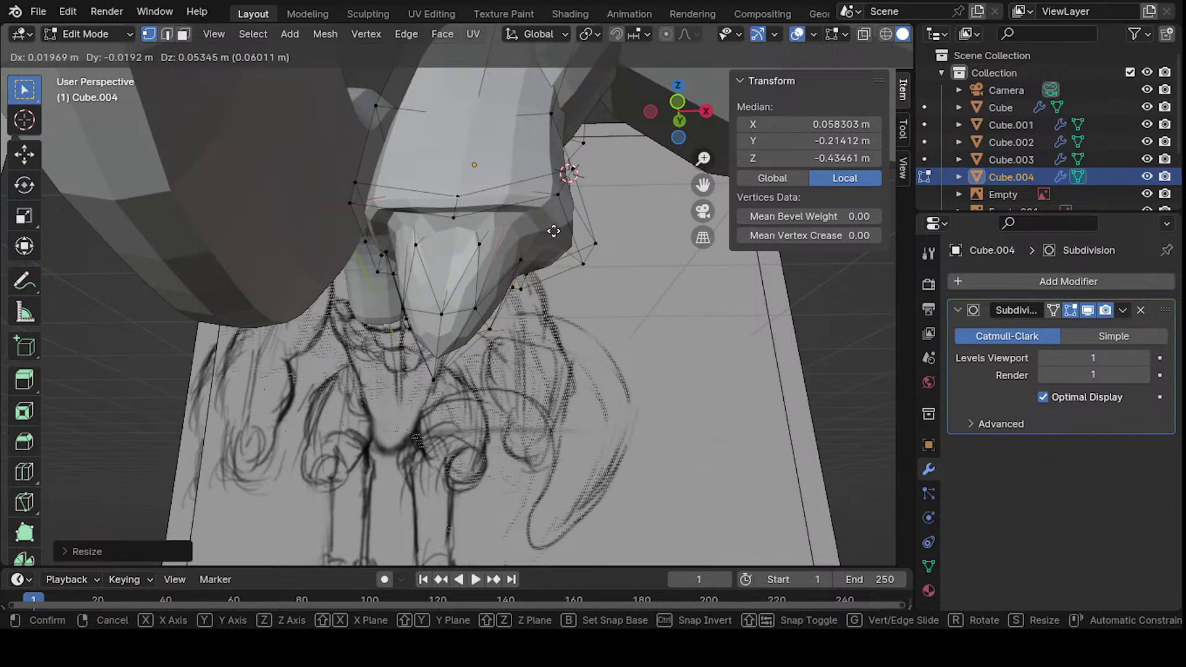
left_click(519, 254)
middle_click_drag(519, 253, 359, 187)
key("g")
left_click(470, 265)
mouse_move(470, 265)
middle_mouse_down()
mouse_move(516, 199)
mouse_move(424, 344)
middle_mouse_up()
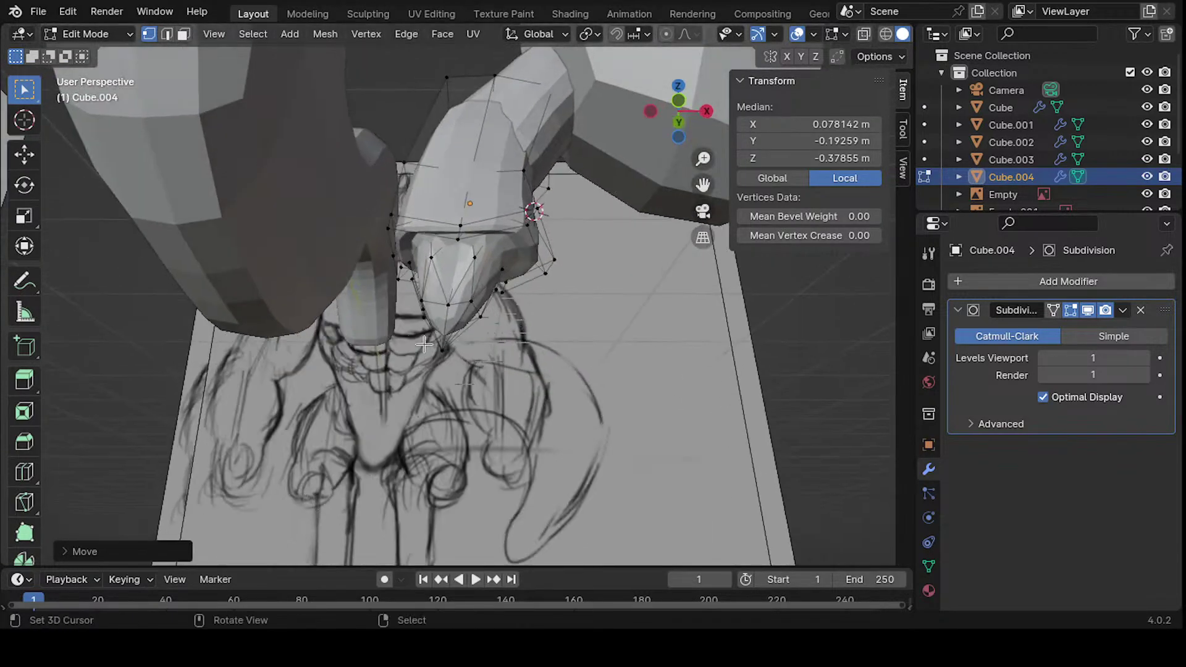
- Move the claw's end vertex outward and down to stretch it into a curved, pointed tip
left_click(449, 333)
key("g")
left_click(485, 374)
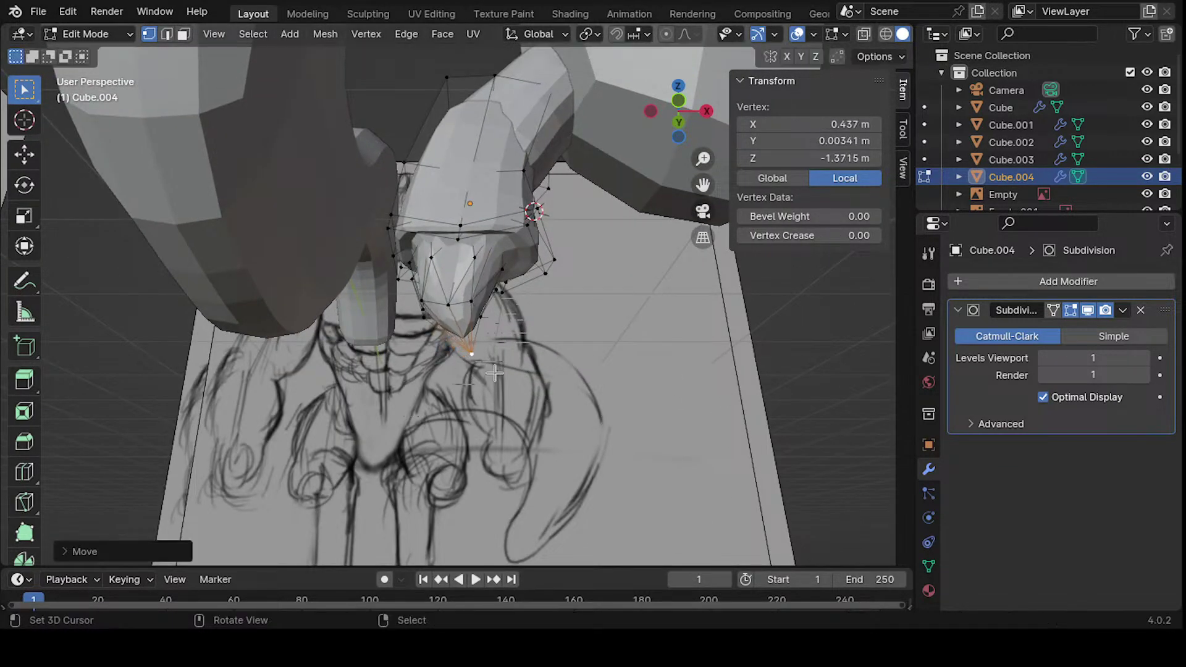
middle_click_drag(485, 374, 455, 357)
key("g")
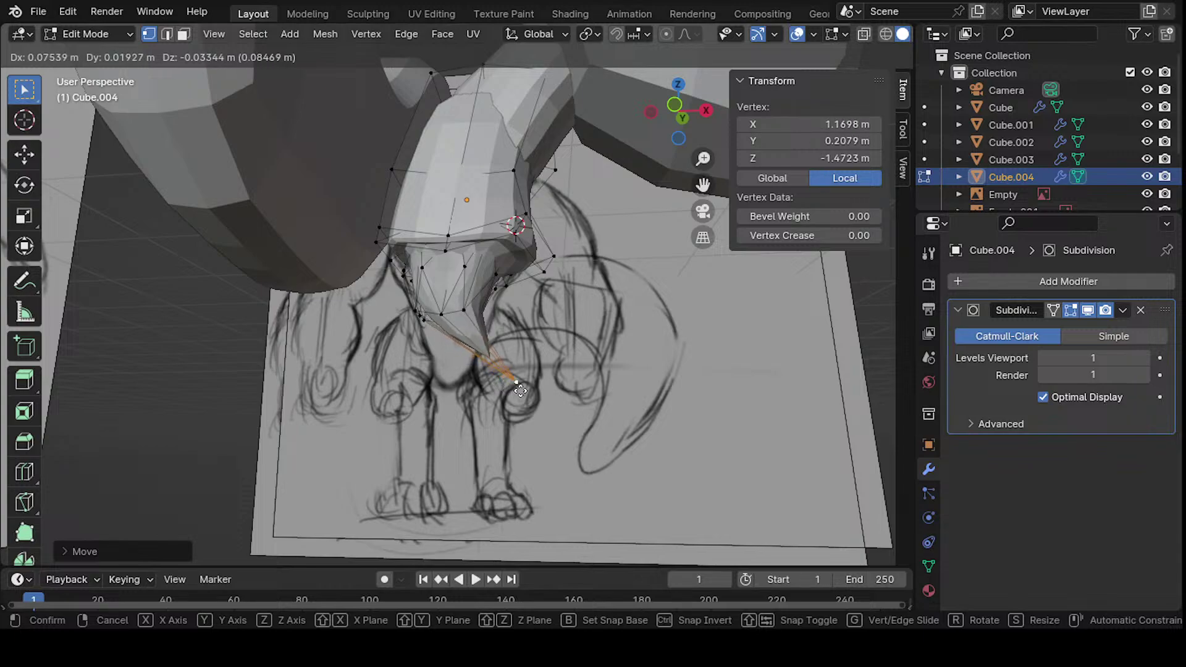
left_click(522, 394)
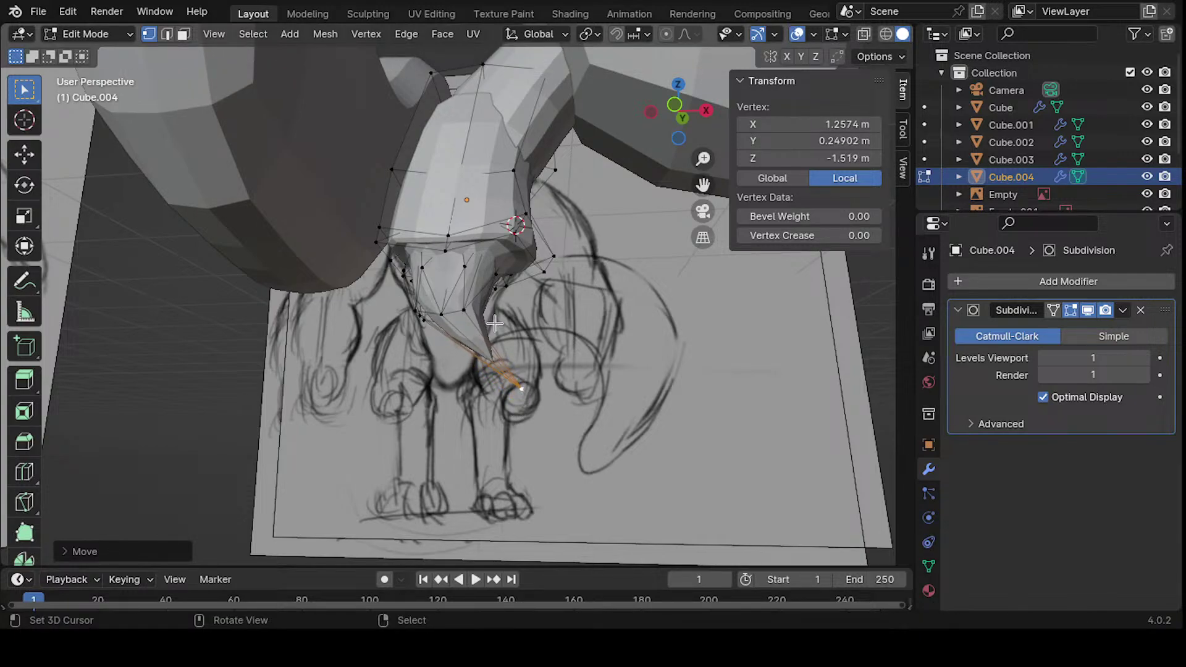
key("g")
left_click(526, 368)
mouse_move(512, 287)
middle_mouse_down()
mouse_move(504, 275)
mouse_move(552, 341)
mouse_move(537, 290)
mouse_move(469, 271)
mouse_move(564, 286)
mouse_move(491, 316)
mouse_move(508, 297)
middle_mouse_up()
key("Tab")
scroll(515, 290, "up", 5)
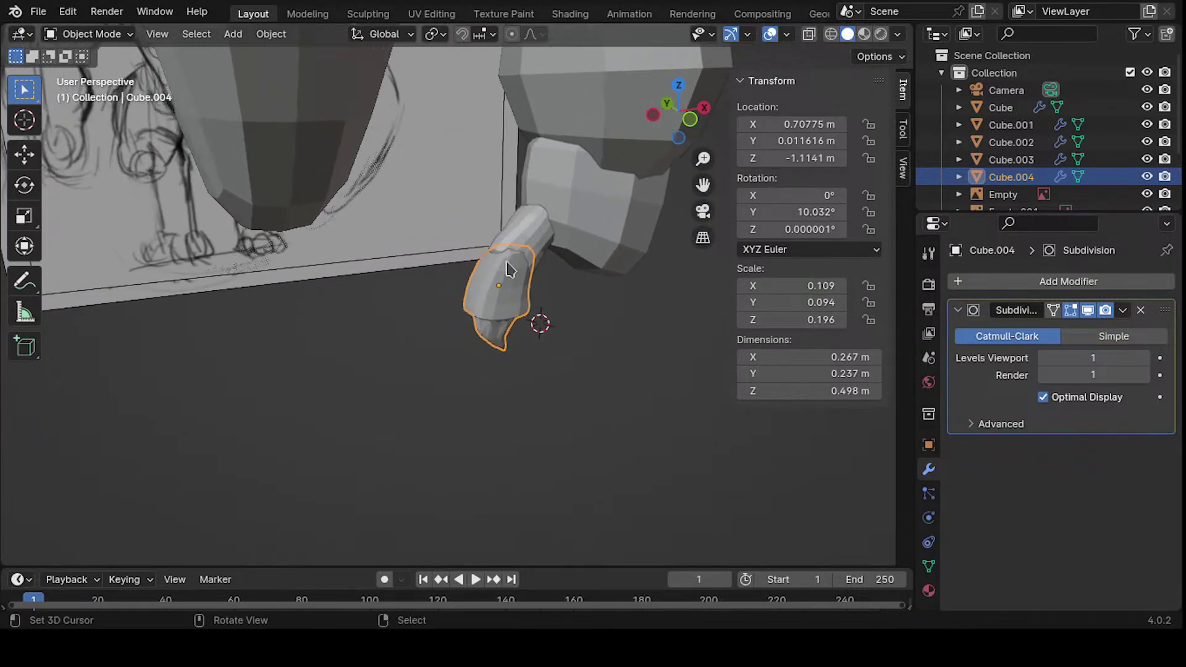
- Add an edge loop around the middle of the fingertip segment above the claw and scale the loop
key("Tab")
middle_click_drag(537, 251, 435, 312)
left_click(414, 292)
key("ctrl+r")
left_click(370, 269)
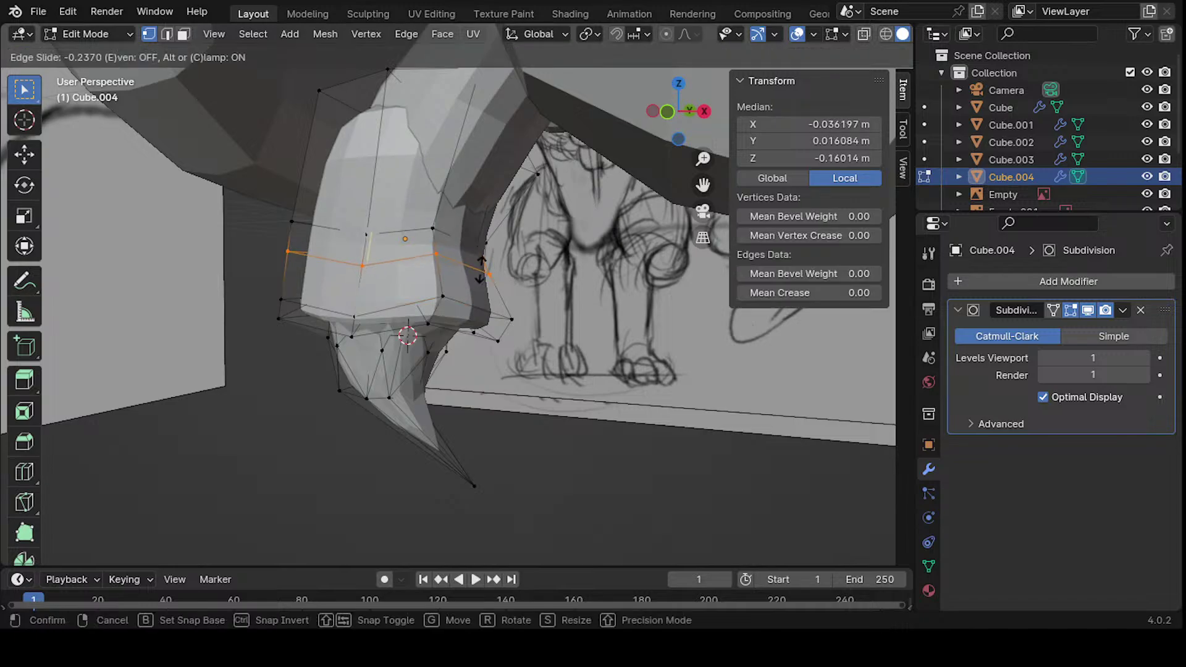
right_click(371, 268)
mouse_move(370, 269)
middle_mouse_down()
mouse_move(445, 259)
mouse_move(525, 223)
mouse_move(562, 251)
mouse_move(533, 280)
mouse_move(505, 284)
mouse_move(477, 335)
mouse_move(420, 279)
middle_mouse_up()
key("s")
left_click(535, 215)
- Slide a short edge on the front of the fingertip's lower rim sideways along the rim
left_click(465, 338)
left_click(462, 360, "shift")
key("g")
key("g")
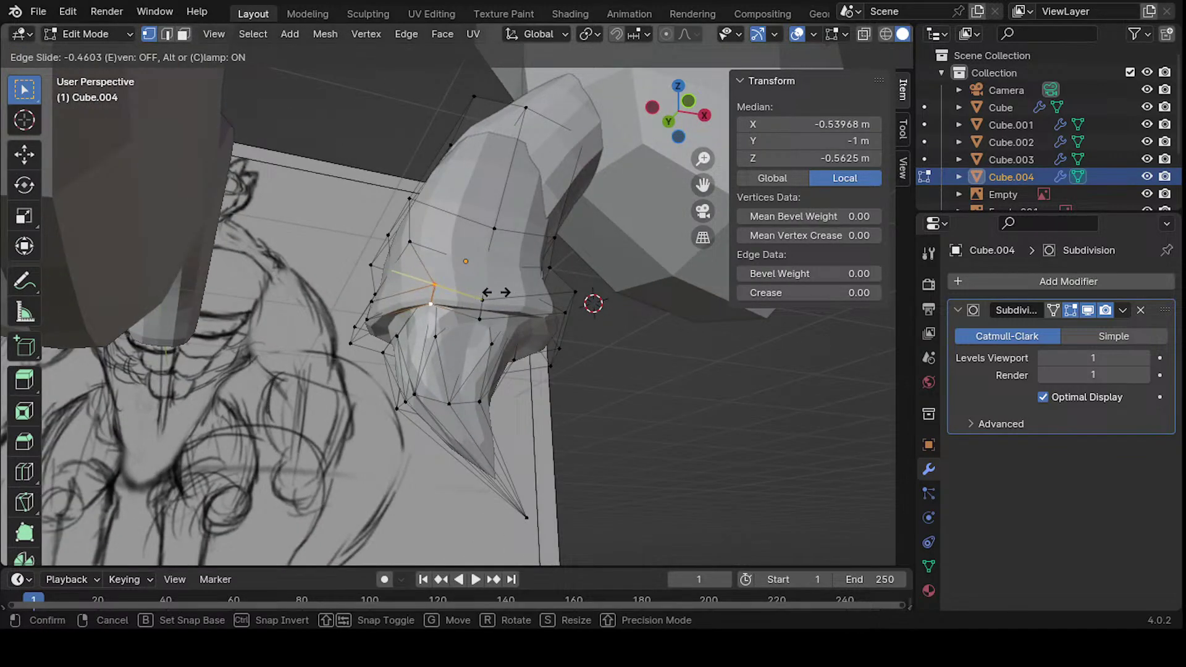
left_click(496, 292)
mouse_move(496, 292)
middle_mouse_down()
mouse_move(528, 243)
mouse_move(553, 303)
mouse_move(577, 257)
mouse_move(553, 272)
mouse_move(368, 302)
mouse_move(438, 357)
mouse_move(369, 369)
mouse_move(476, 270)
middle_mouse_up()
- Slide two further short edges around the fingertip's lower rim to round the outline above the claw
left_click(528, 243)
left_click(534, 332)
key("g")
key("g")
left_click(547, 277)
left_click(384, 342)
key("g")
key("g")
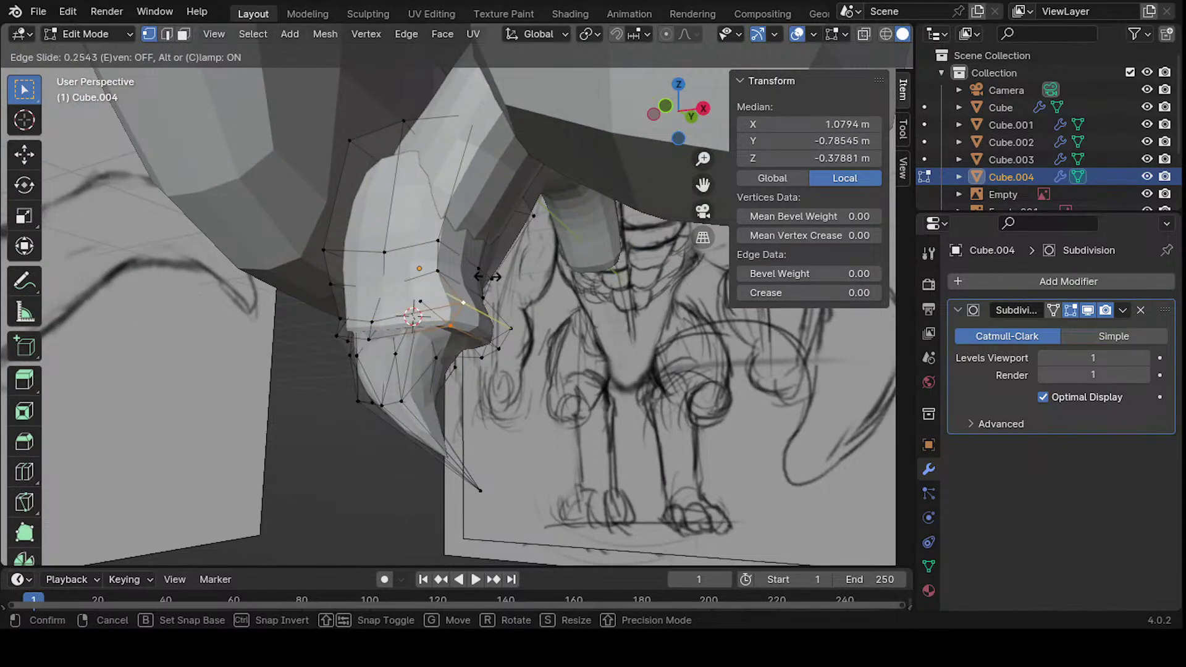
left_click(448, 281)
mouse_move(447, 281)
middle_mouse_down()
mouse_move(383, 308)
mouse_move(462, 250)
mouse_move(460, 287)
middle_mouse_up()
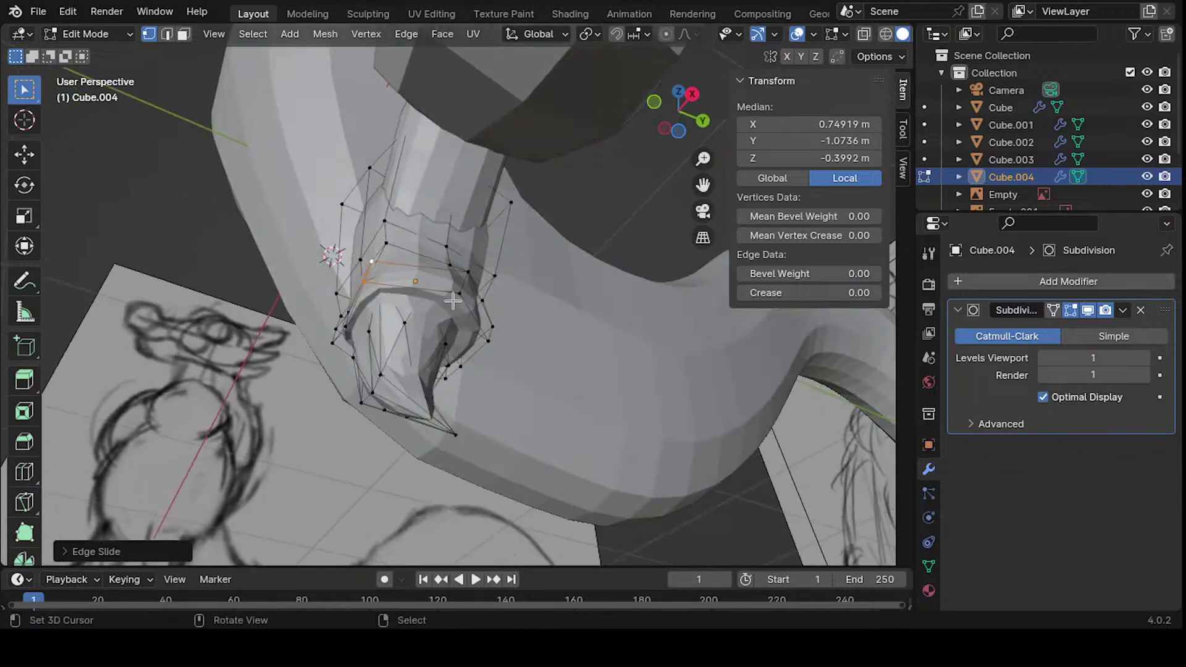
- Move the short edge on the outer side of the fingertip's rim to smooth its curve
left_click(460, 287)
left_click(460, 285, "shift")
key("g")
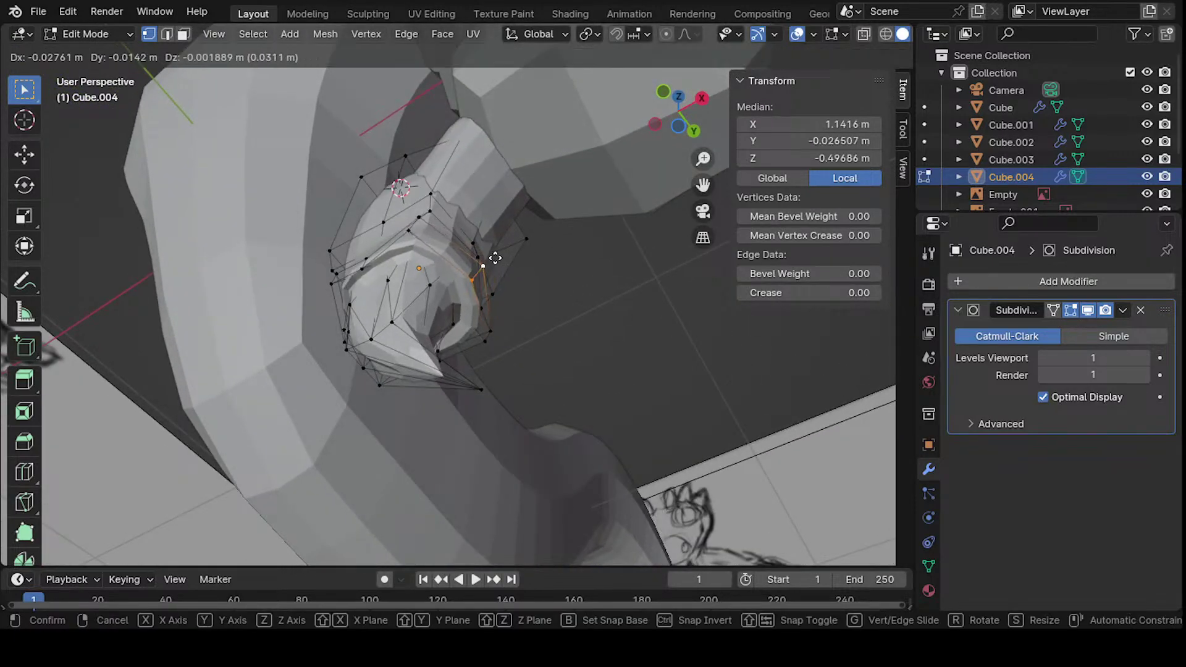
left_click(482, 262)
middle_click_drag(476, 259, 572, 233)
- Reposition the remaining edges along the back and side of the rim to round the opening around the claw
left_click(464, 319, "shift")
left_click(543, 280)
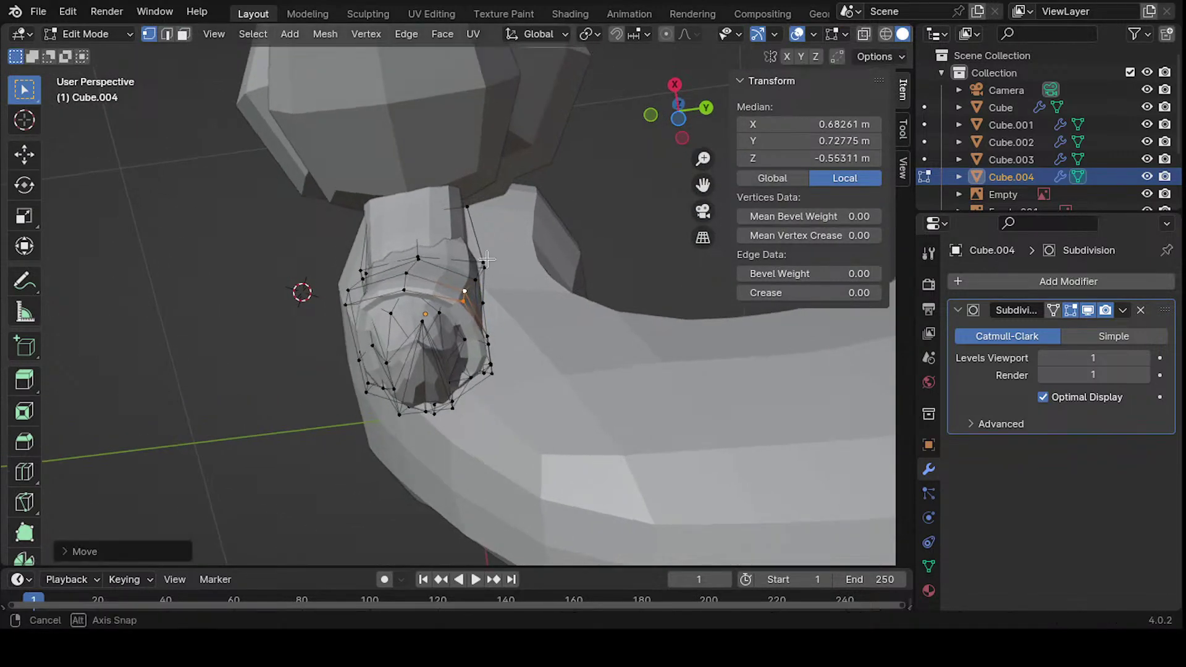
mouse_move(543, 280)
middle_mouse_down()
mouse_move(370, 309)
mouse_move(500, 305)
mouse_move(522, 247)
mouse_move(479, 312)
mouse_move(541, 249)
mouse_move(512, 274)
mouse_move(551, 286)
mouse_move(567, 267)
mouse_move(550, 323)
mouse_move(561, 336)
mouse_move(415, 265)
mouse_move(433, 290)
mouse_move(410, 346)
middle_mouse_up()
key("g")
left_click(522, 266)
left_click(460, 304, "shift")
key("g")
left_click(543, 248)
scroll(409, 351, "down", 3)
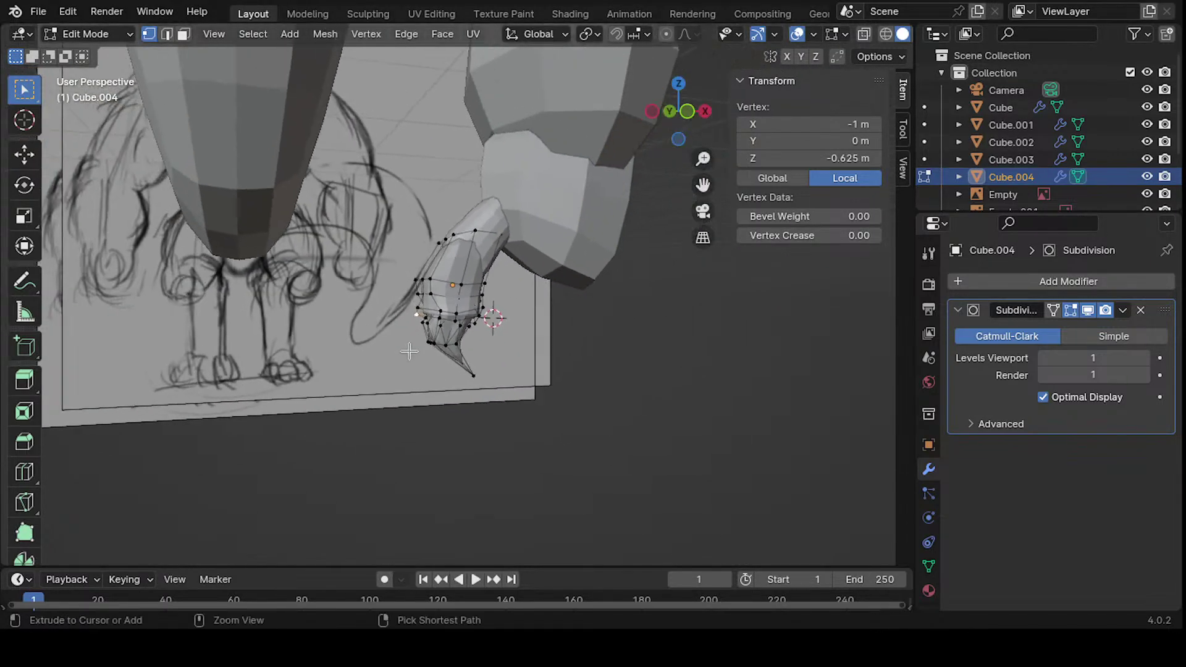
- Leave mesh editing and delete the duplicate front reference image named Empty
key("Tab")
mouse_move(484, 312)
middle_mouse_down()
mouse_move(437, 357)
mouse_move(415, 344)
mouse_move(438, 301)
mouse_move(481, 324)
middle_mouse_up()
left_click(484, 326)
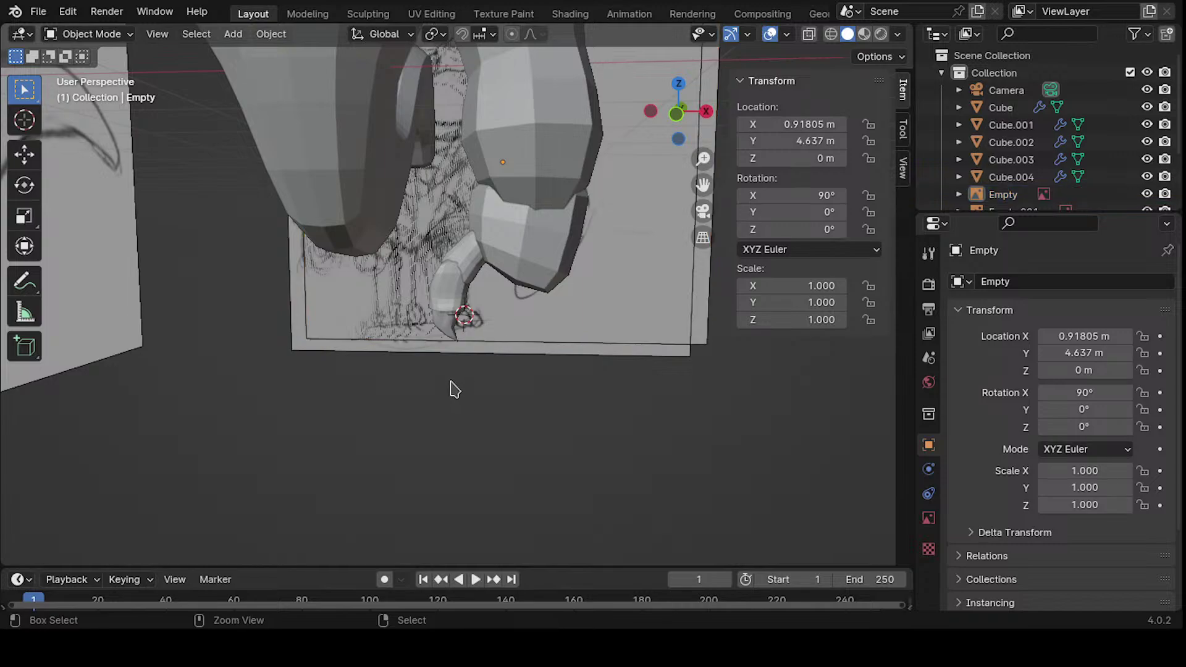
middle_click_drag(455, 389, 434, 307)
middle_click_drag(382, 366, 378, 338)
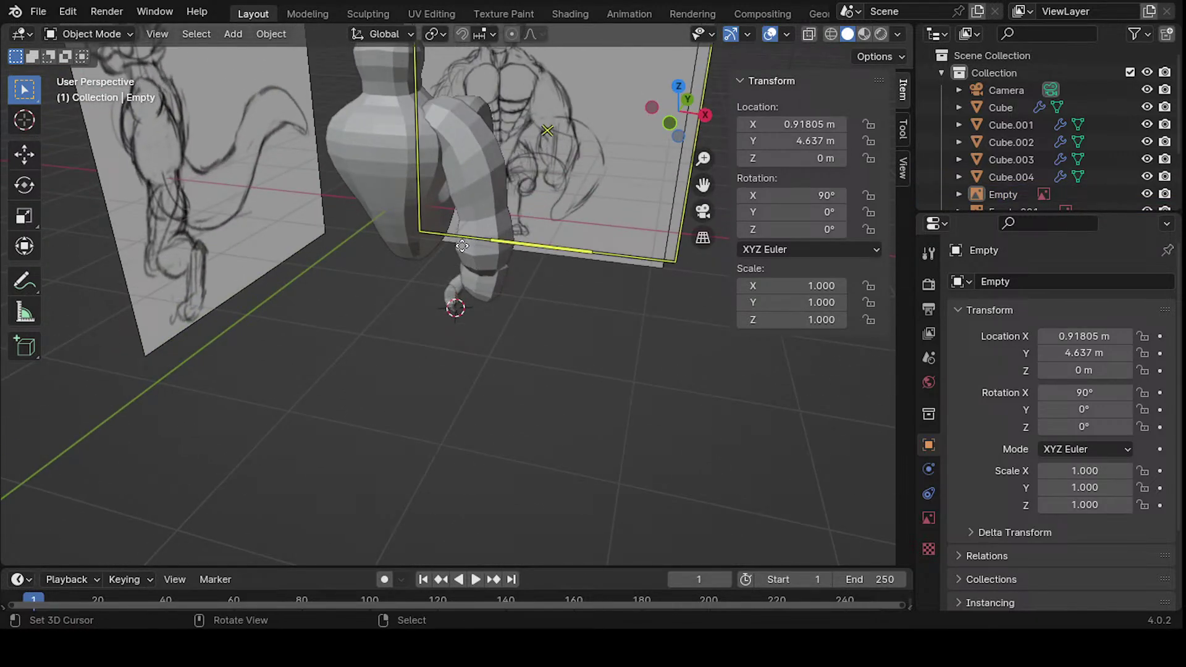
middle_click_drag(462, 245, 389, 355)
key("g")
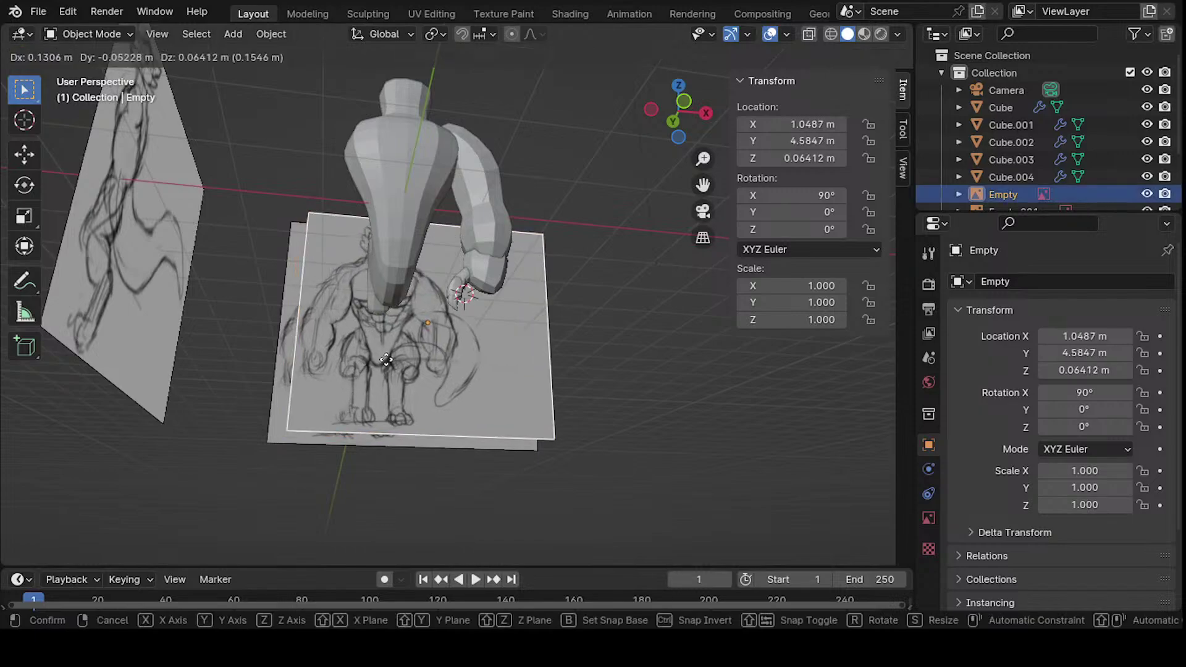
right_click(581, 323)
left_click(591, 304)
- Save the project file 1.blend
mouse_move(591, 304)
middle_mouse_down()
mouse_move(522, 317)
mouse_move(468, 378)
middle_mouse_up()
scroll(492, 254, "up", 3)
key("ctrl+s")
scroll(494, 235, "up", 5)
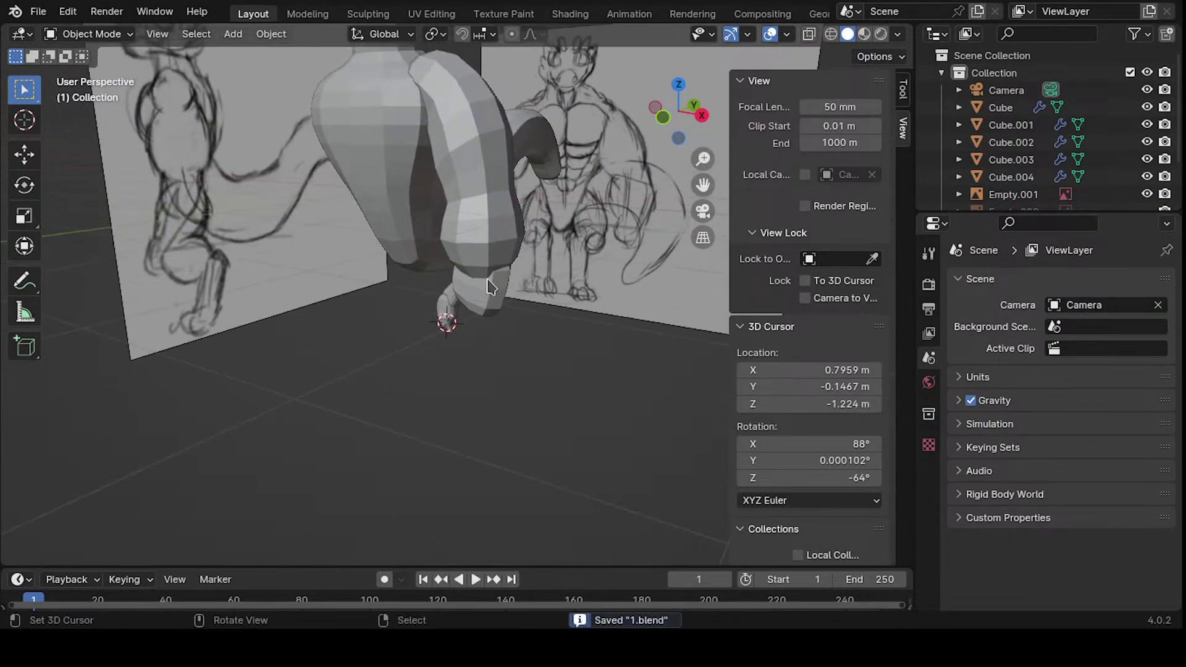
- Open the clawed fingertip object Cube.004 for mesh editing
middle_click_drag(503, 191, 427, 191)
middle_click_drag(412, 311, 441, 280)
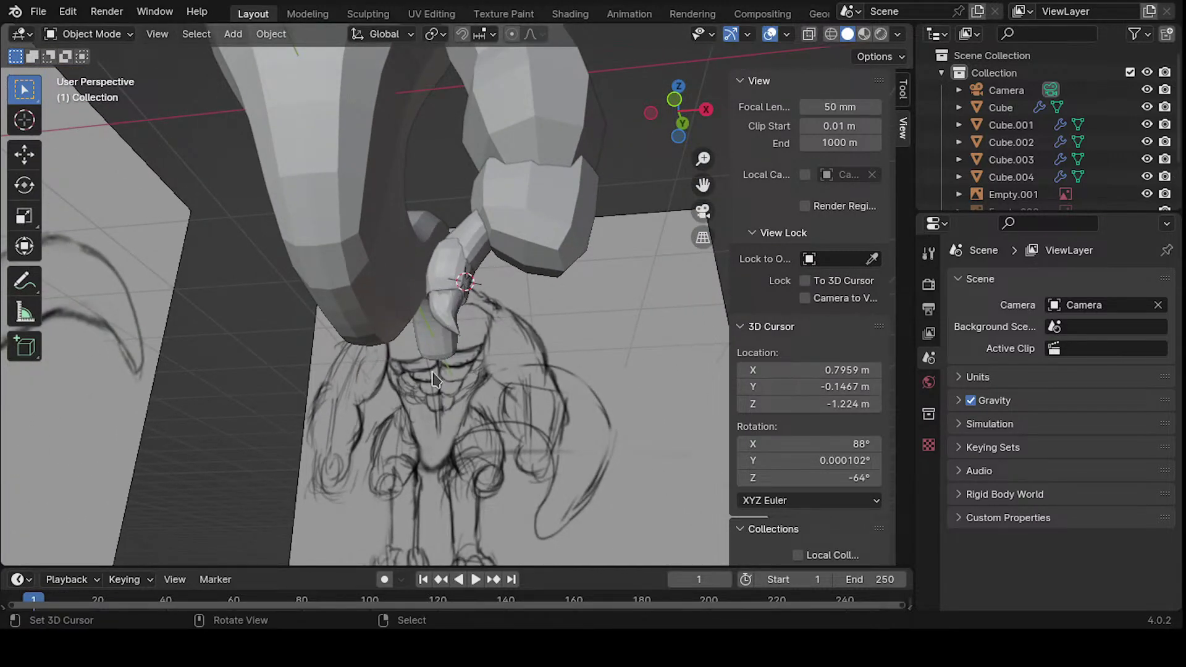
middle_click_drag(430, 339, 494, 182, "ctrl")
middle_click_drag(447, 220, 485, 320)
left_click(507, 233)
key("Tab")
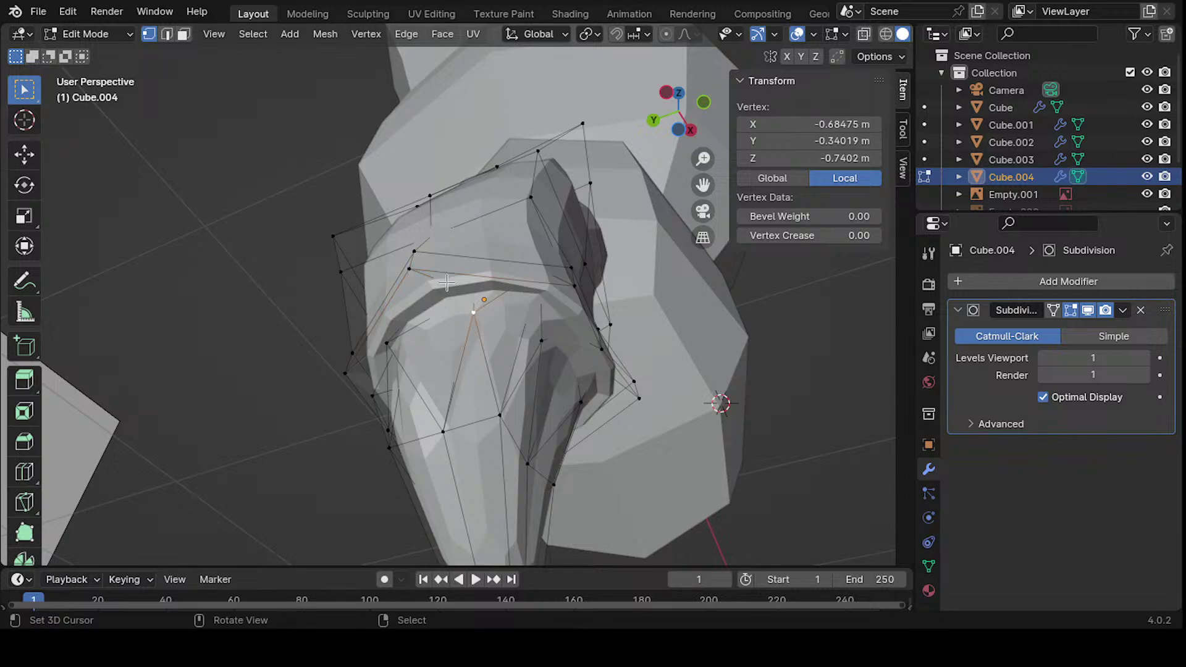
- Try to move a vertex at the upper base of the claw toward the rim
middle_click_drag(447, 282, 519, 315)
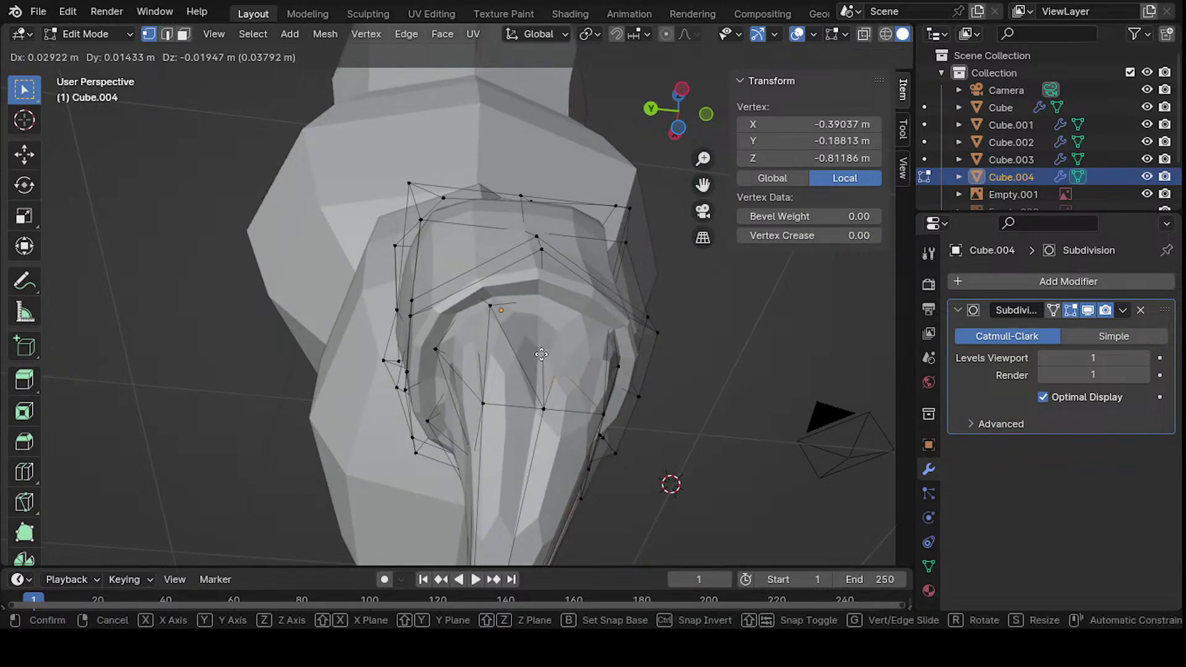
left_click(568, 303)
middle_click_drag(466, 264, 622, 290)
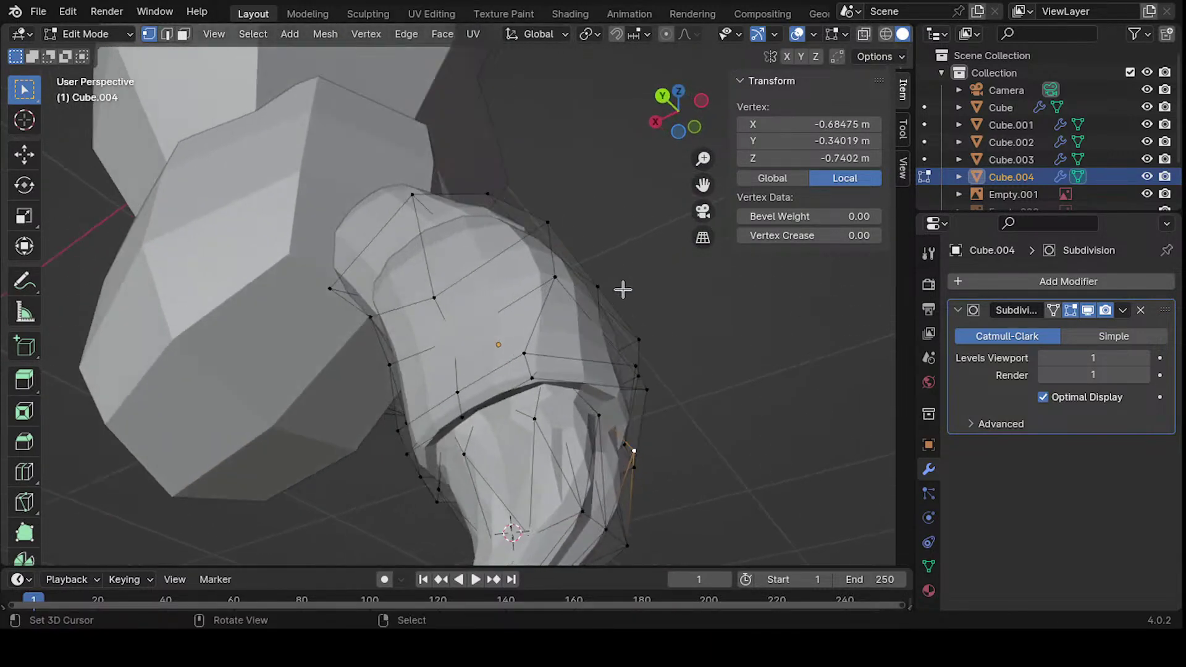
- With see-through display on, raise the claw's upper base vertex toward the inside of the fingertip rim
middle_click_drag(563, 318, 533, 274)
scroll(423, 223, "up", 5)
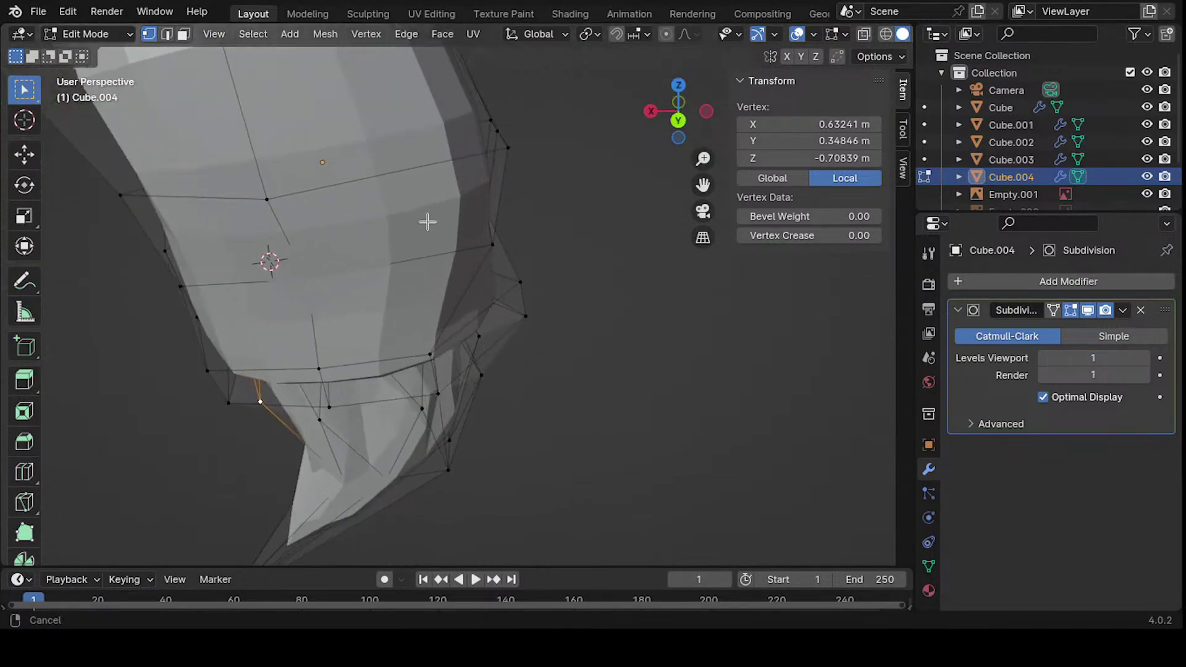
scroll(390, 311, "down", 4)
middle_click_drag(417, 216, 446, 235)
mouse_move(514, 276)
middle_mouse_down()
mouse_move(550, 289)
mouse_move(706, 236)
mouse_move(636, 305)
mouse_move(592, 312)
mouse_move(537, 291)
mouse_move(484, 240)
middle_mouse_up()
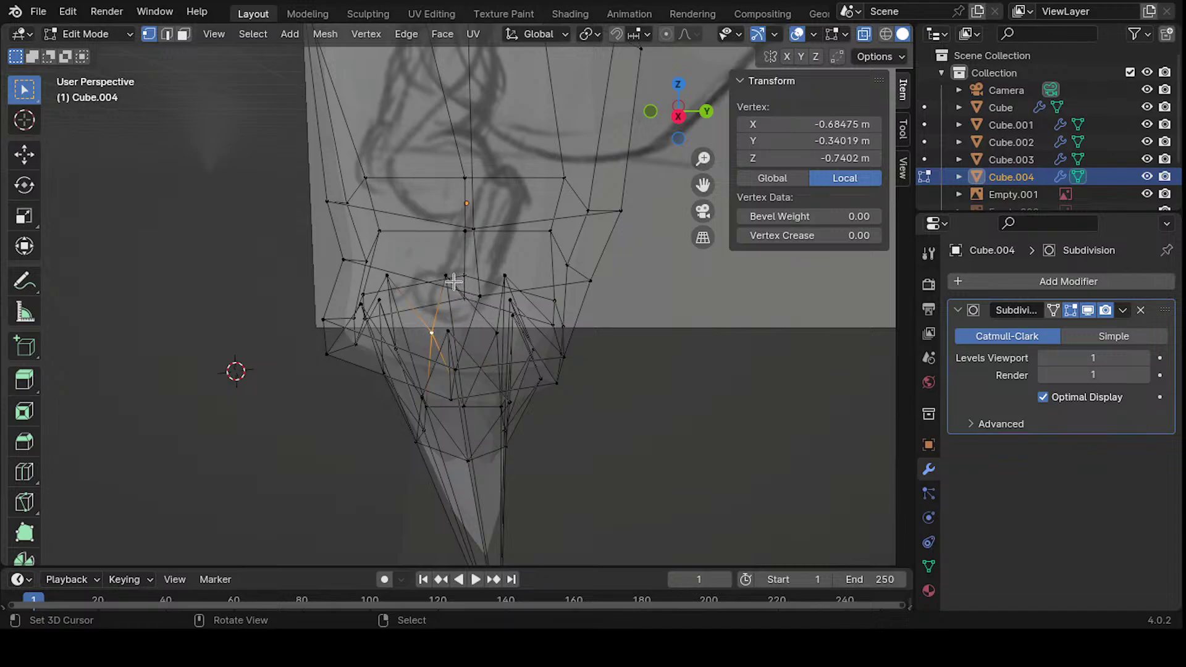
middle_click_drag(453, 282, 451, 317)
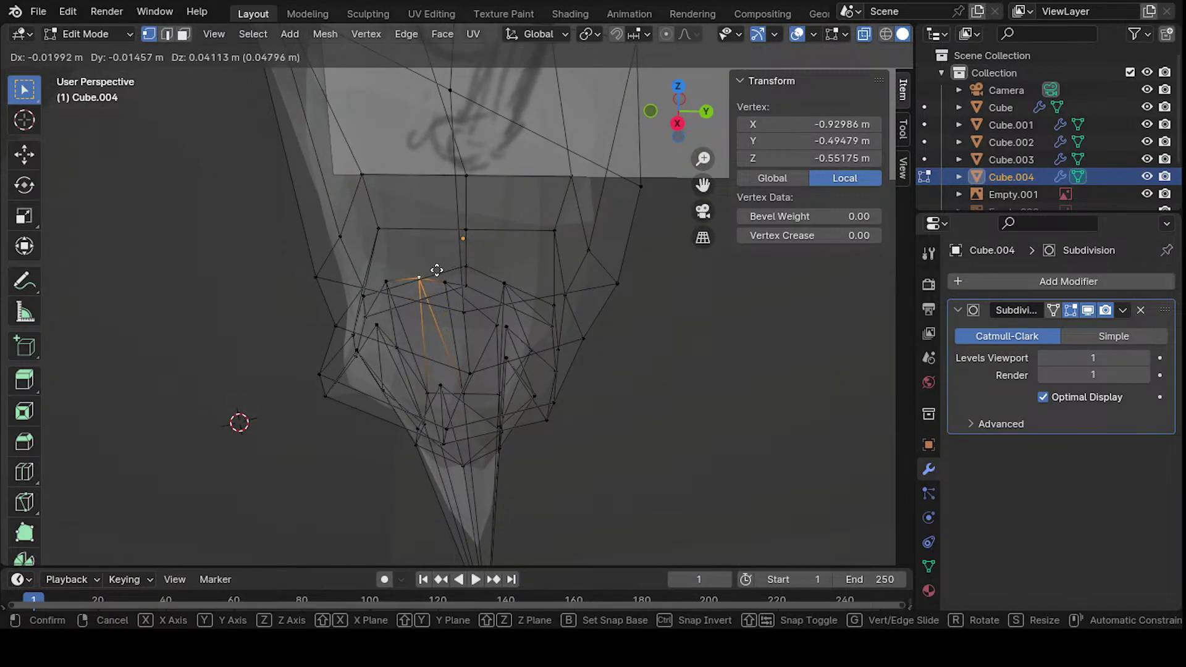
left_click(440, 275)
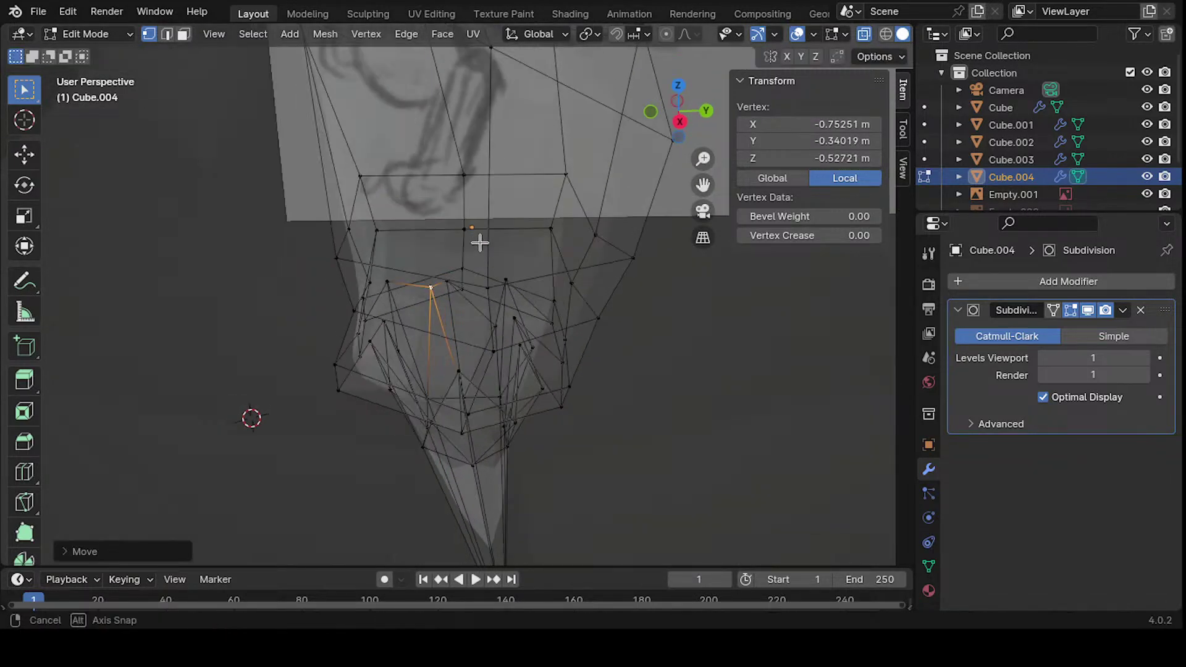
- Move the claw's base vertex deeper under the front of the rim, checking its placement in see-through display
middle_click_drag(479, 243, 522, 243)
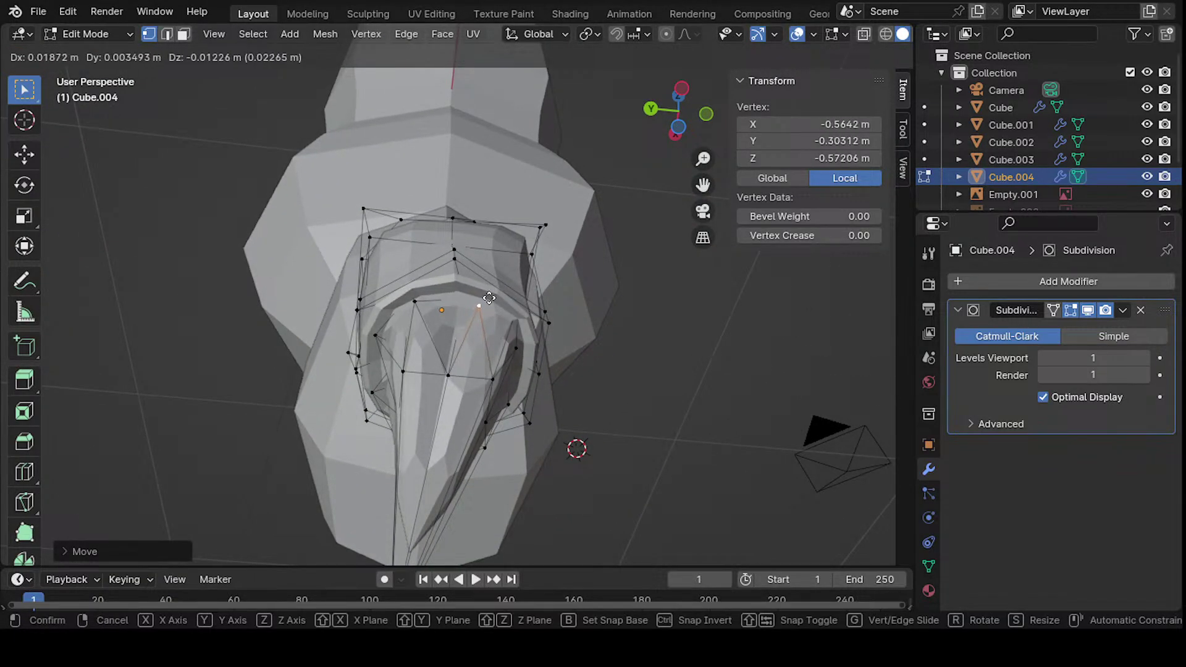
mouse_move(491, 297)
middle_mouse_down()
mouse_move(410, 243)
mouse_move(424, 344)
mouse_move(505, 355)
mouse_move(643, 333)
mouse_move(485, 322)
mouse_move(379, 276)
middle_mouse_up()
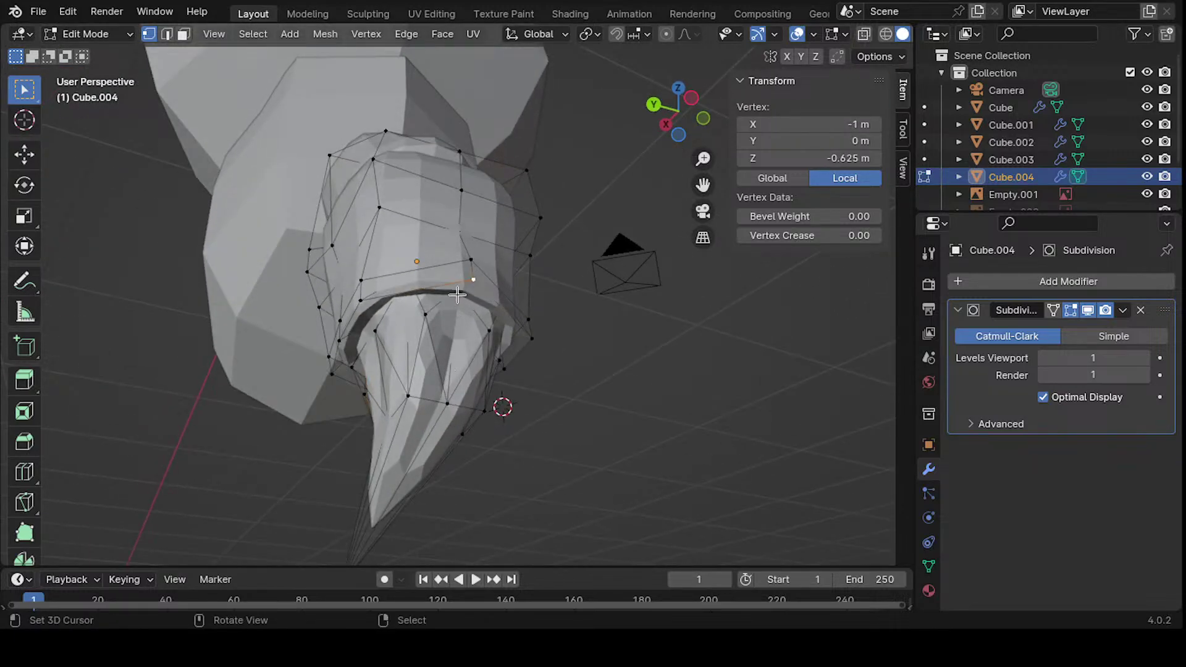
middle_click_drag(457, 295, 518, 246)
key("alt+z")
scroll(474, 212, "up", 5)
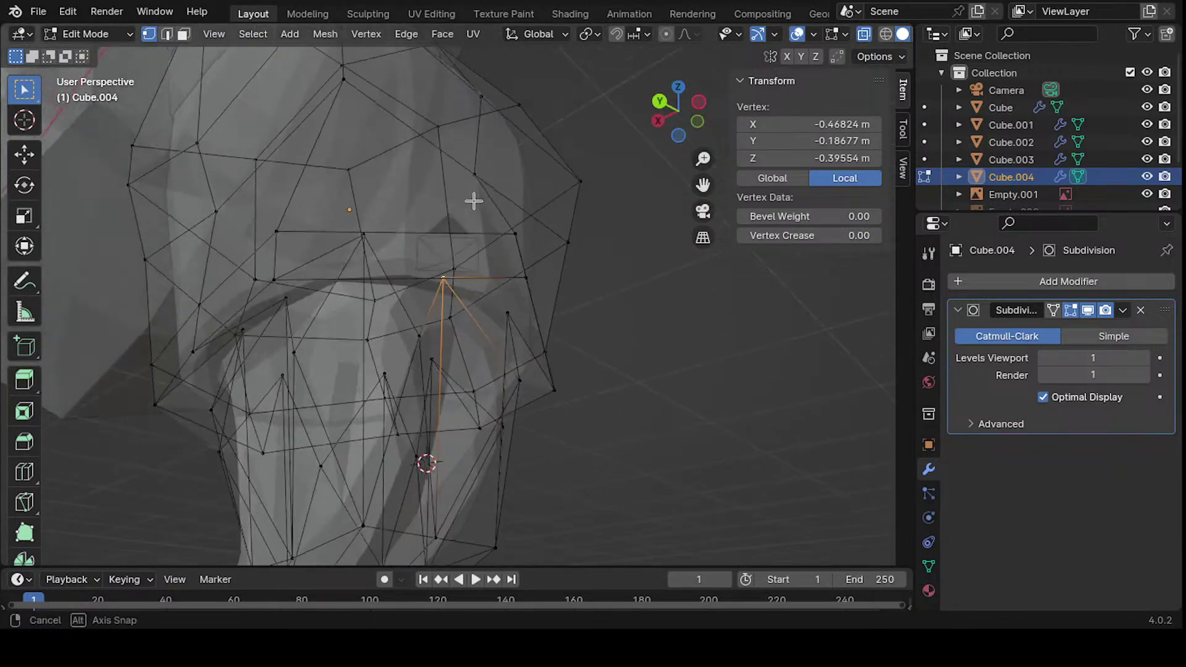
mouse_move(467, 213)
middle_mouse_down()
mouse_move(532, 231)
mouse_move(490, 298)
mouse_move(485, 206)
middle_mouse_up()
key("alt+z")
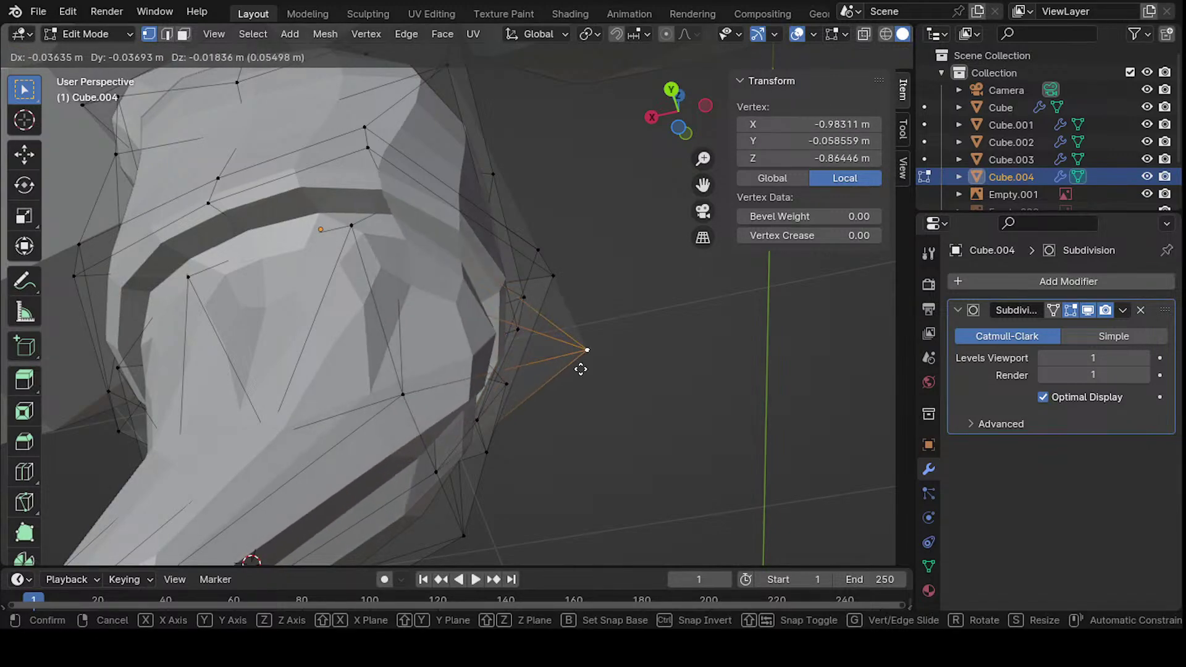
- Reposition the neighbouring vertices at the top of the claw's base beneath the rim
left_click(465, 285)
middle_click_drag(455, 303, 393, 305)
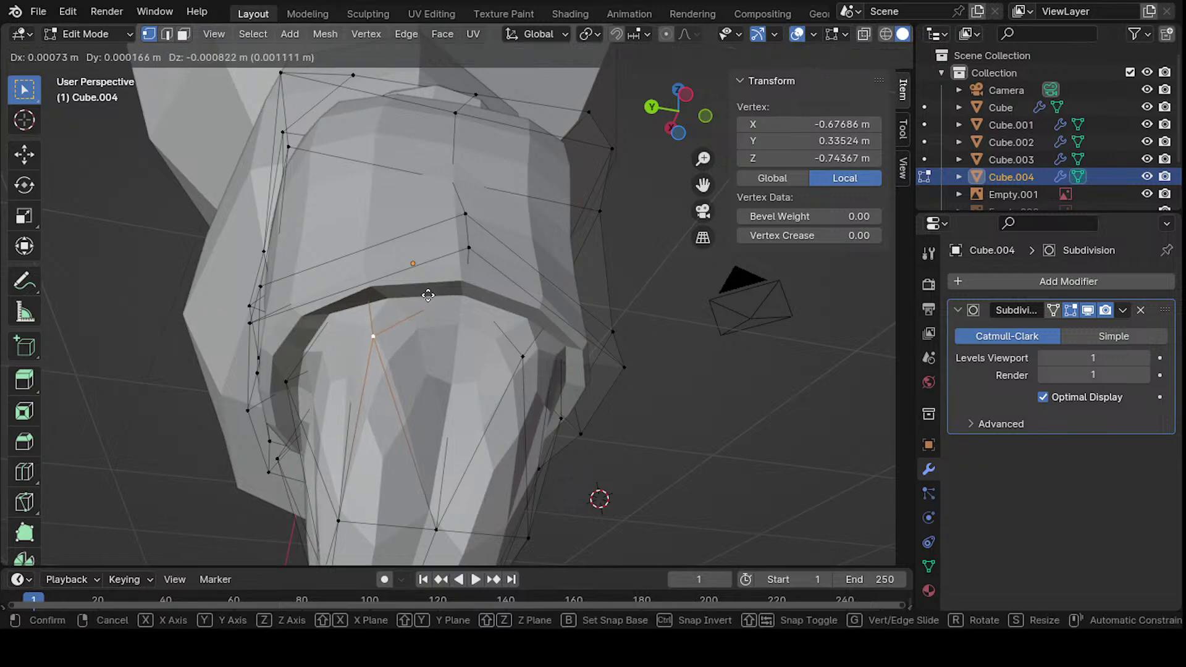
left_click(458, 208)
middle_click_drag(470, 229, 643, 225)
- Raise the low vertex between two claw-base points up under the rim to close the gap there
key("g")
key("g")
middle_click_drag(537, 236, 497, 131, "ctrl")
middle_click_drag(463, 174, 451, 242, "ctrl")
key("g")
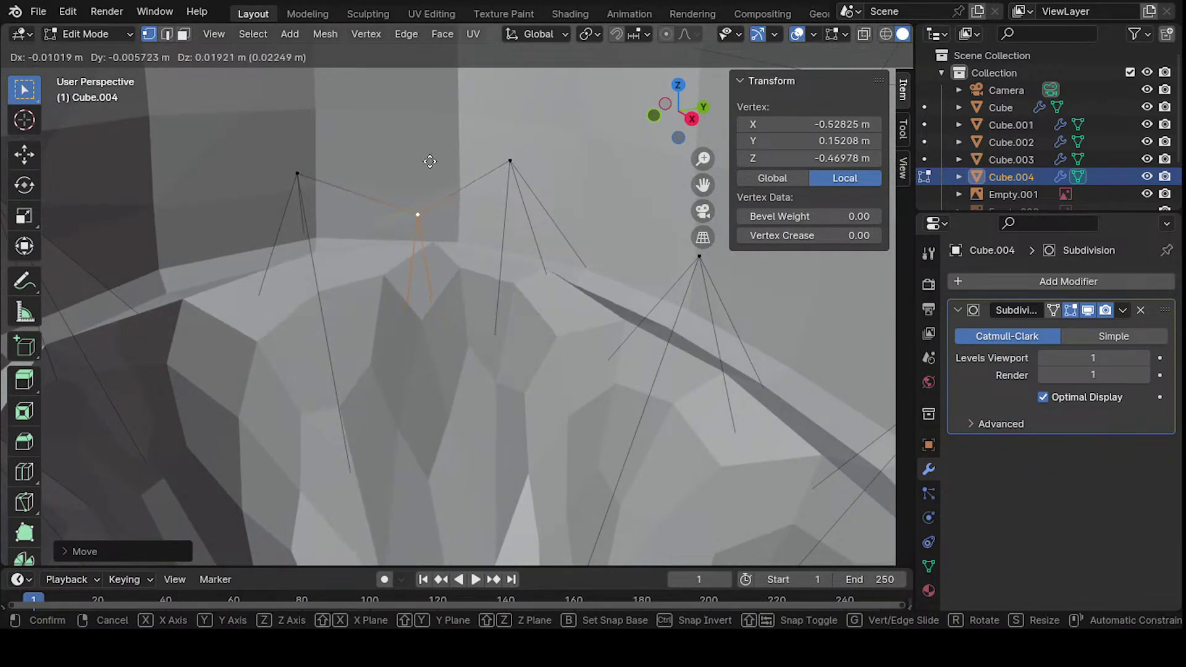
left_click(414, 118)
middle_click_drag(423, 114, 455, 238)
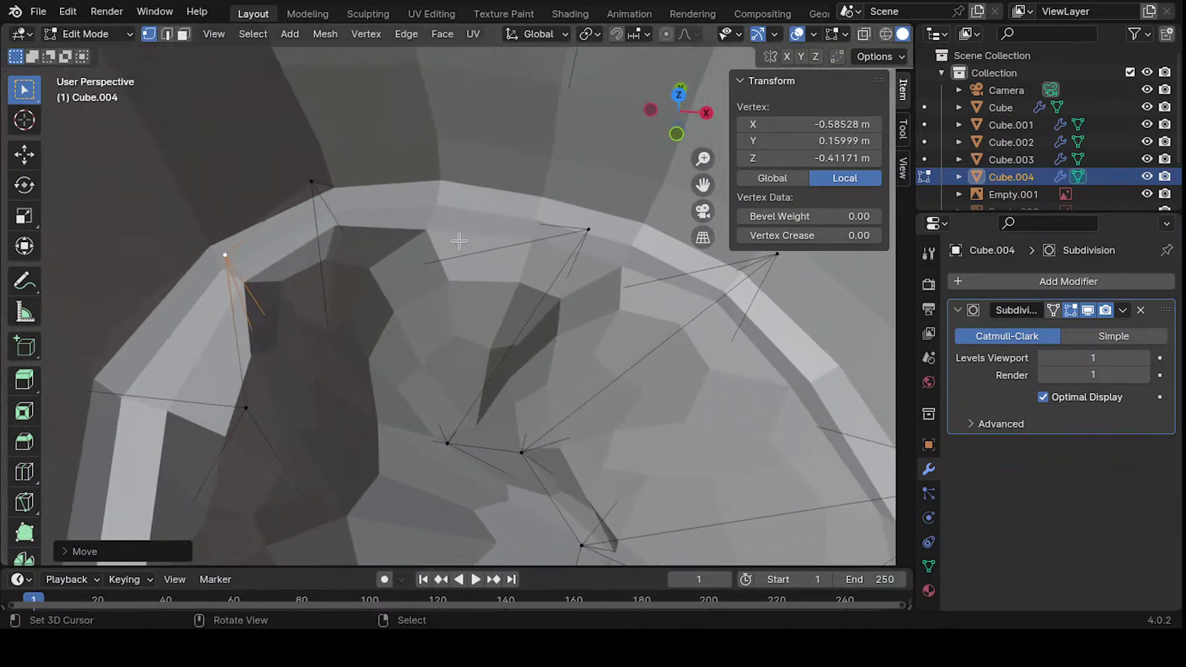
scroll(427, 229, "up", 2)
- Move the next claw-base vertex up under the rim, shifting it along the global Y axis as well
key("alt+z")
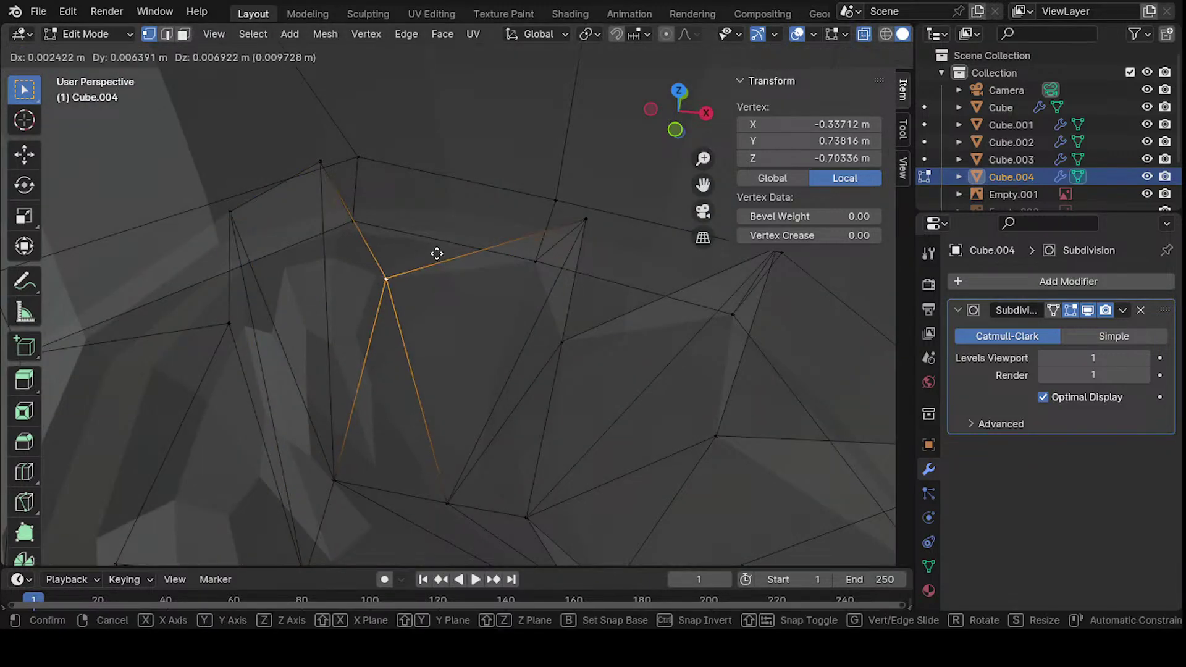
key("alt+z")
key("g")
left_click(494, 176)
key("g")
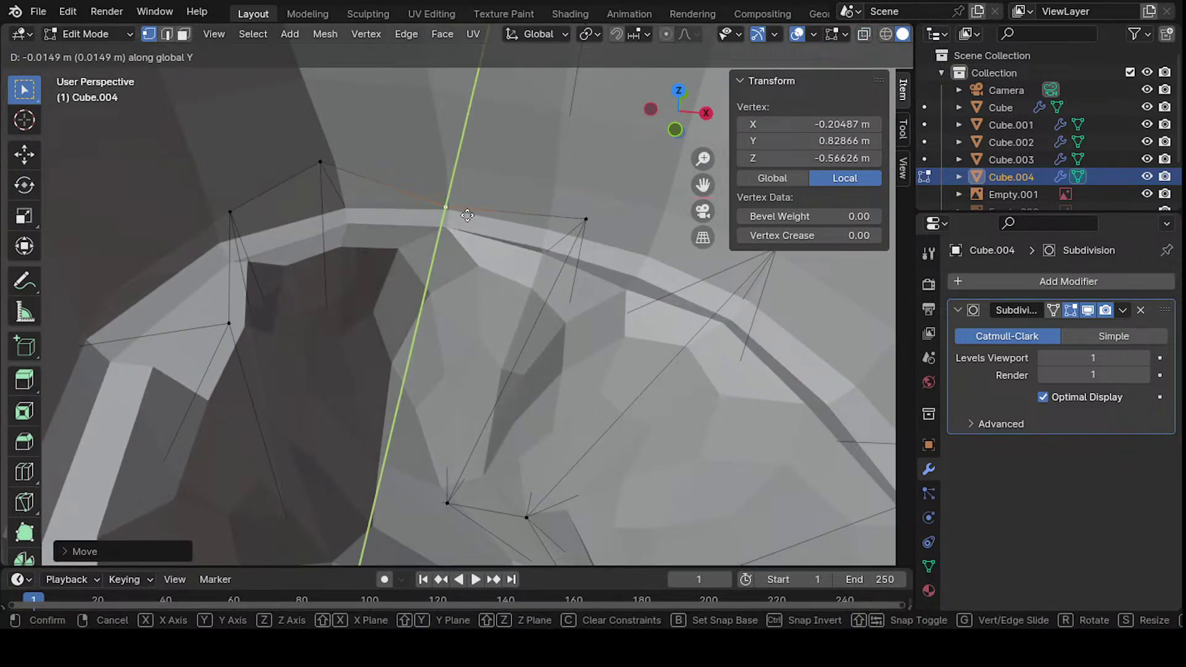
key("y")
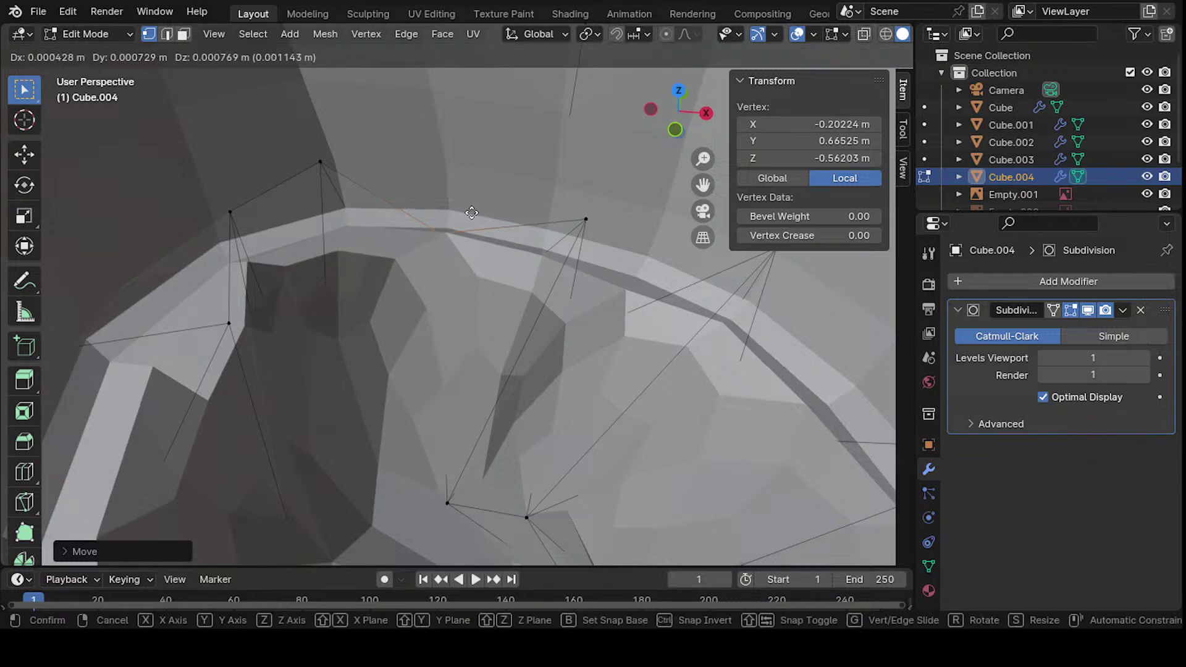
left_click(484, 165)
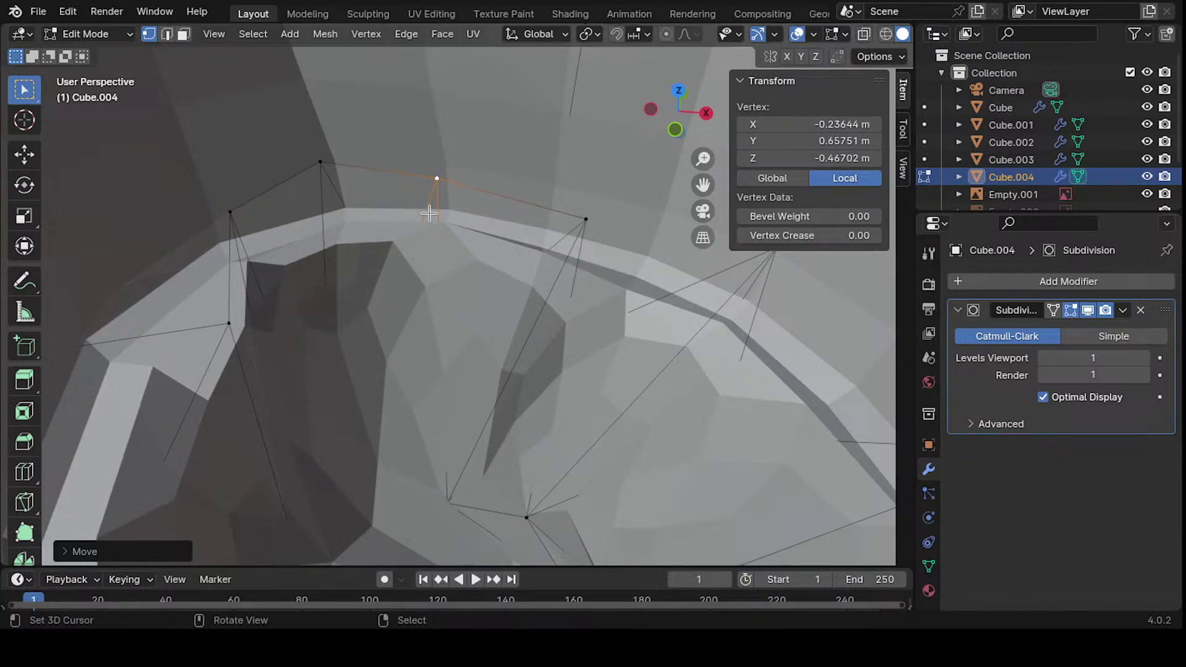
middle_click_drag(429, 213, 315, 308)
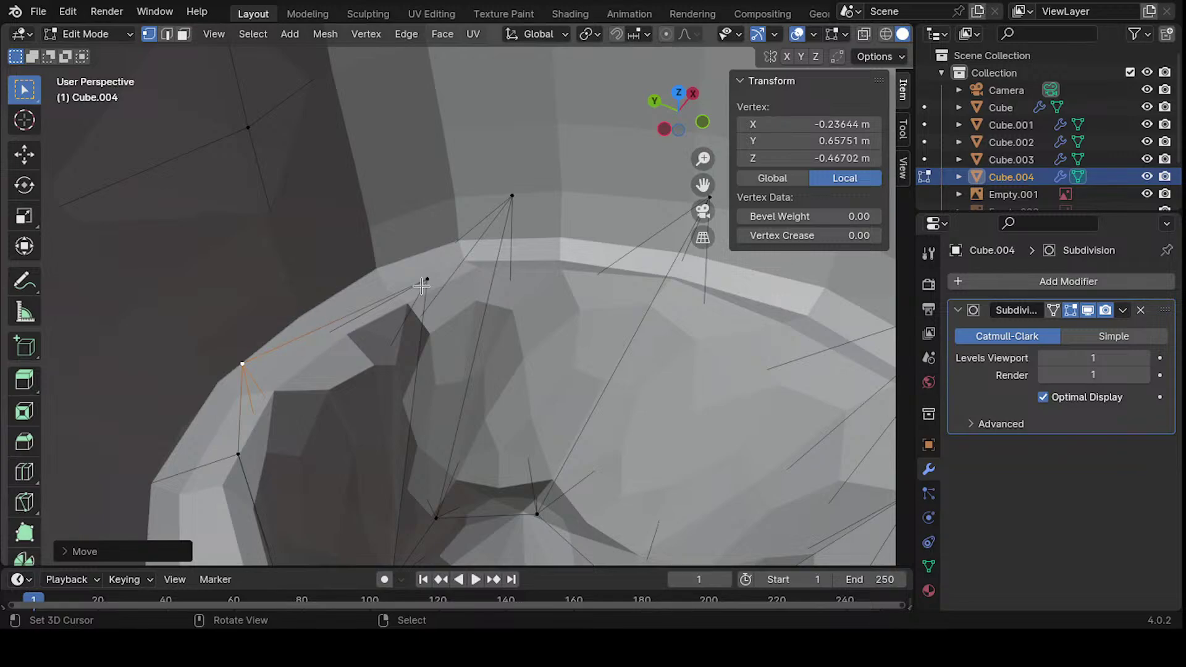
- Move the selected claw-base vertex inward from the rim's edge, tucking it beneath the fingertip
middle_click_drag(259, 360, 270, 439)
key("g")
left_click(602, 296)
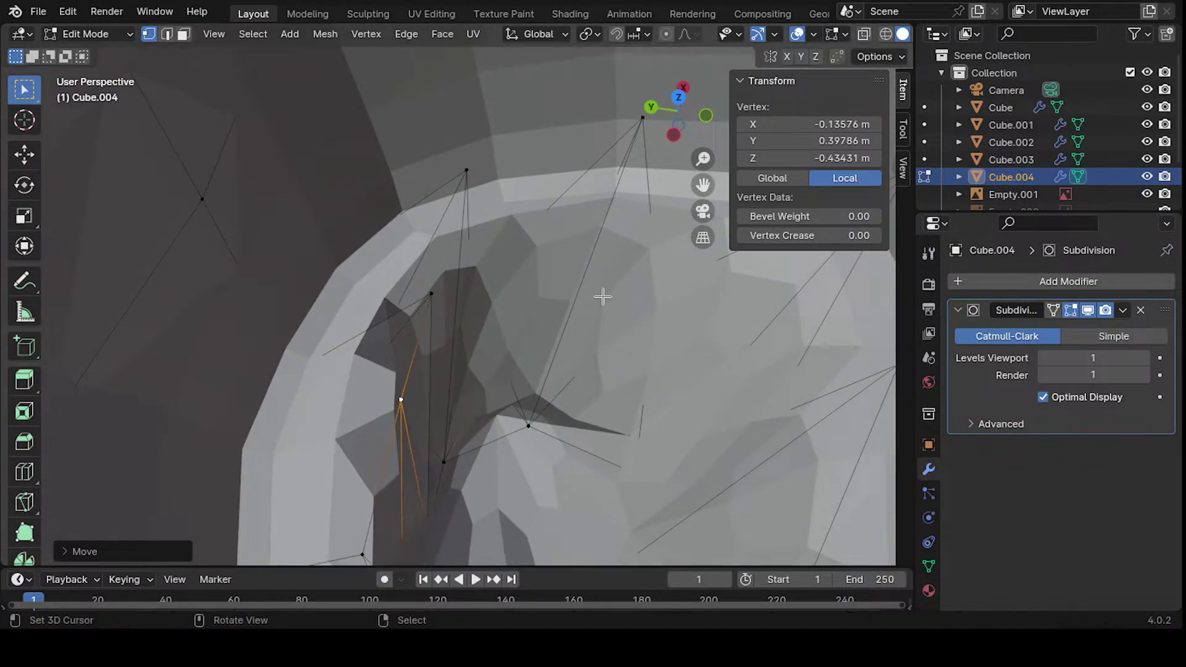
- Raise the next low claw-base vertex toward the underside of the rim, checking its placement in see-through display
middle_click_drag(489, 243, 561, 273)
key("alt+z")
key("alt+z")
key("g")
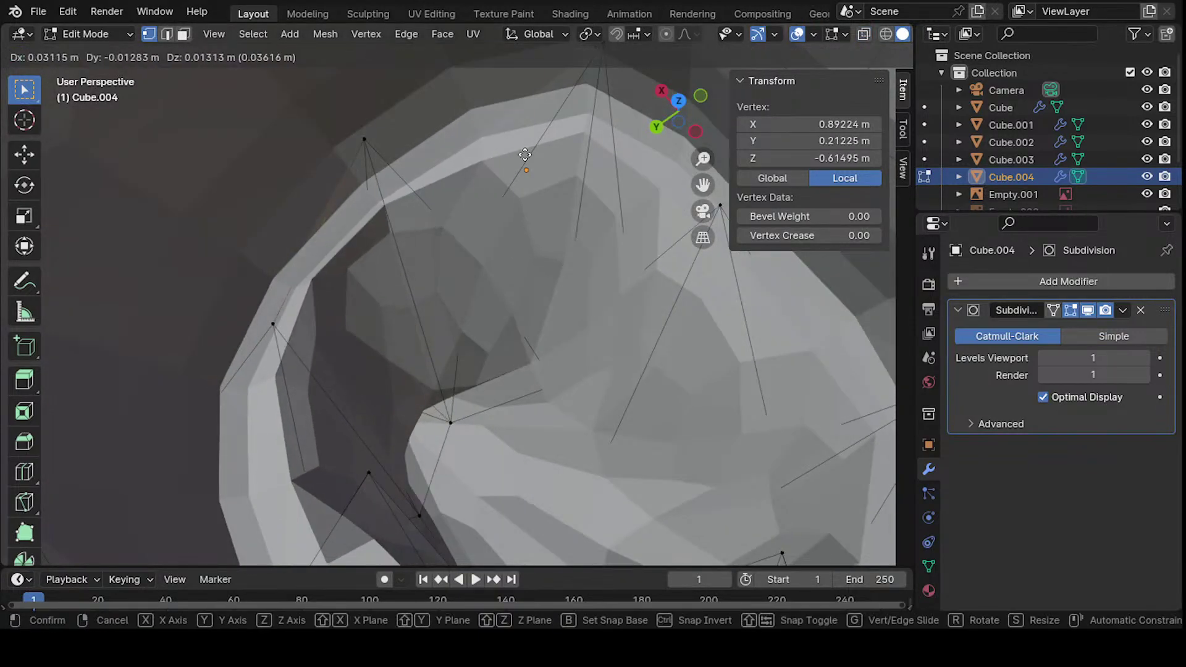
left_click(524, 129)
middle_click_drag(523, 130, 517, 179)
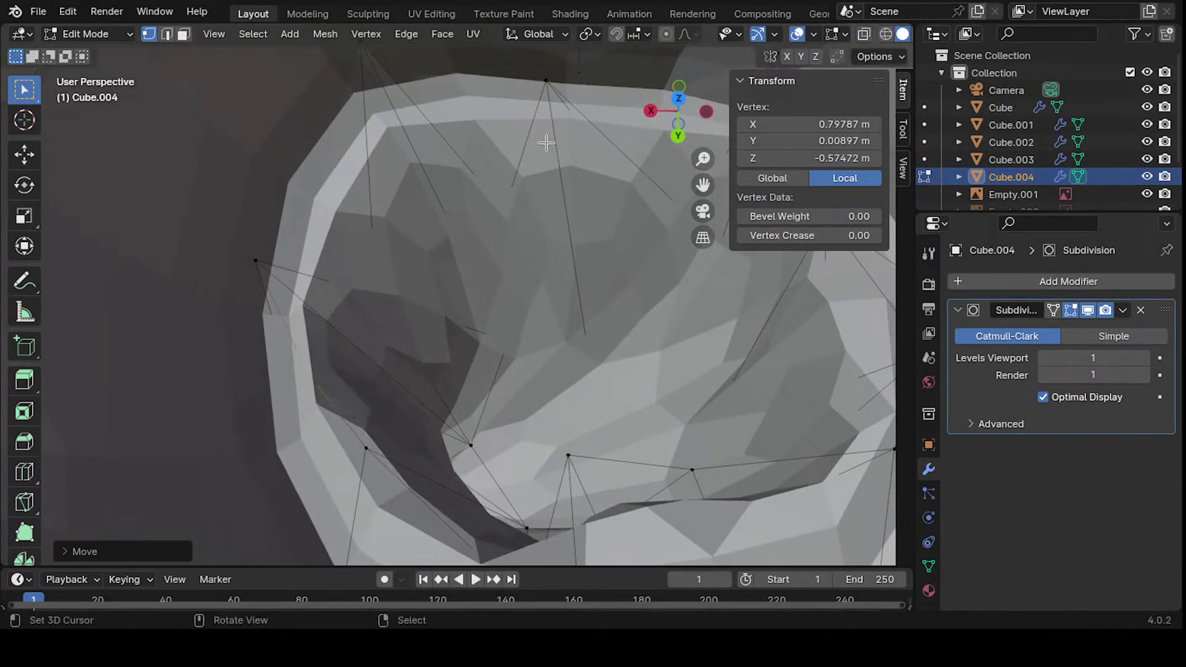
- Shift the raised vertex along the global X axis beneath the rim
scroll(546, 143, "up", 5)
middle_click_drag(442, 233, 462, 214)
scroll(383, 302, "down", 5)
key("g")
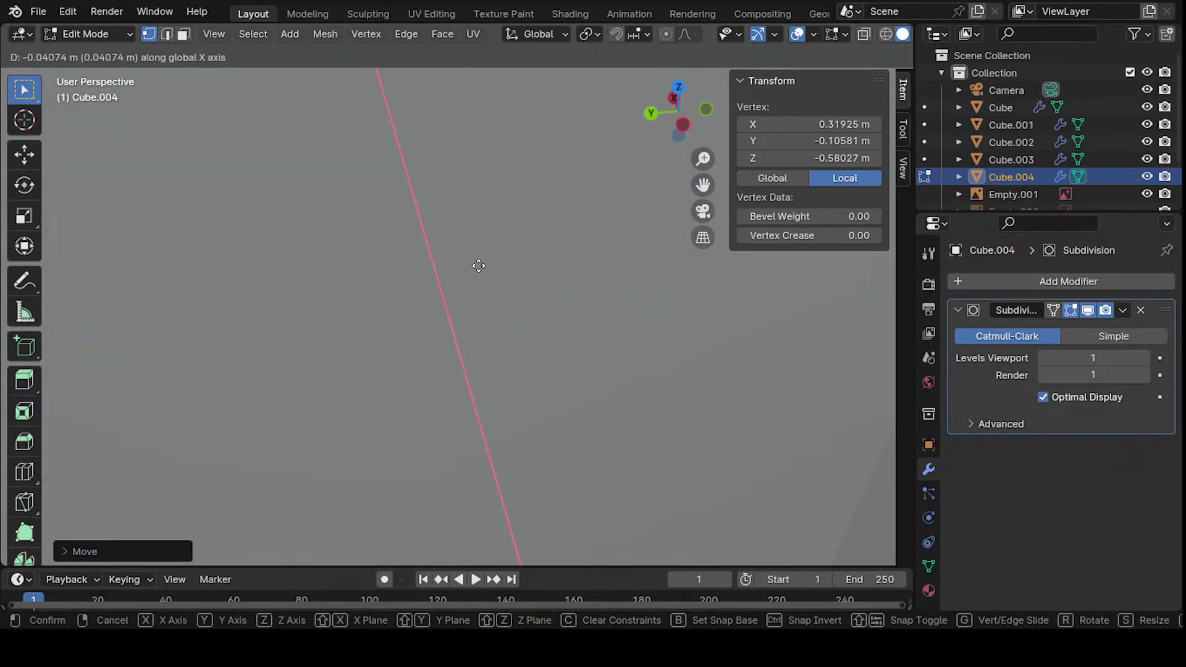
left_click(467, 249)
- Freely reposition the same vertex farther up and outward so it sits against the inside of the rim
scroll(467, 241, "down", 5)
key("g")
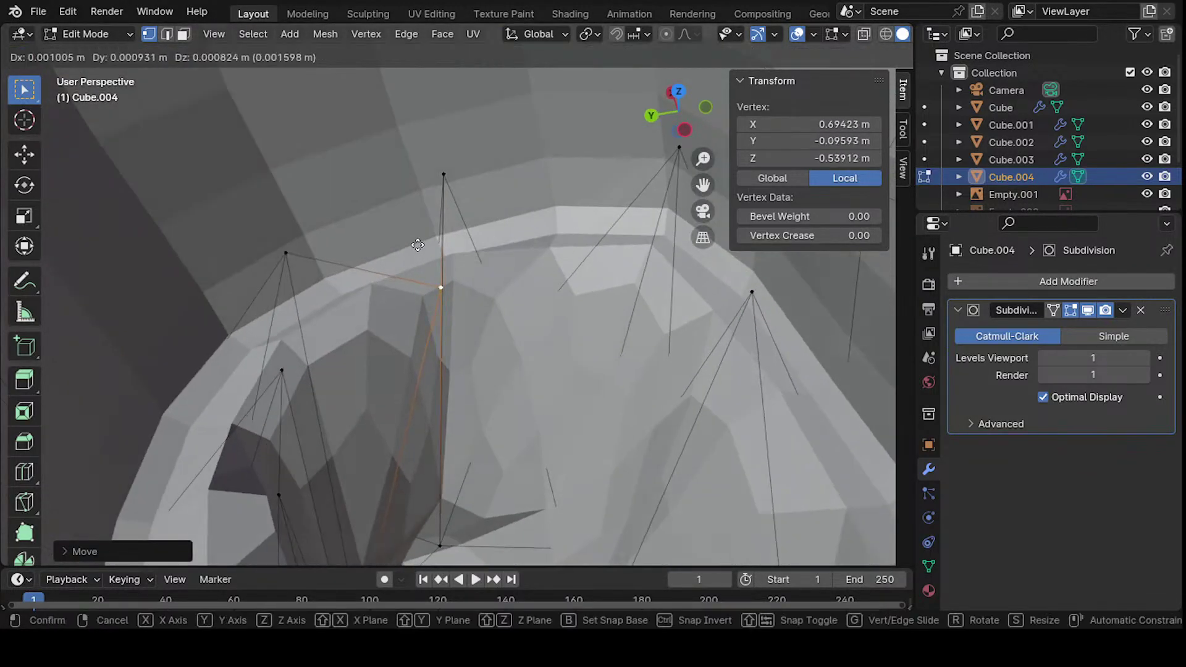
middle_click_drag(375, 196, 527, 158)
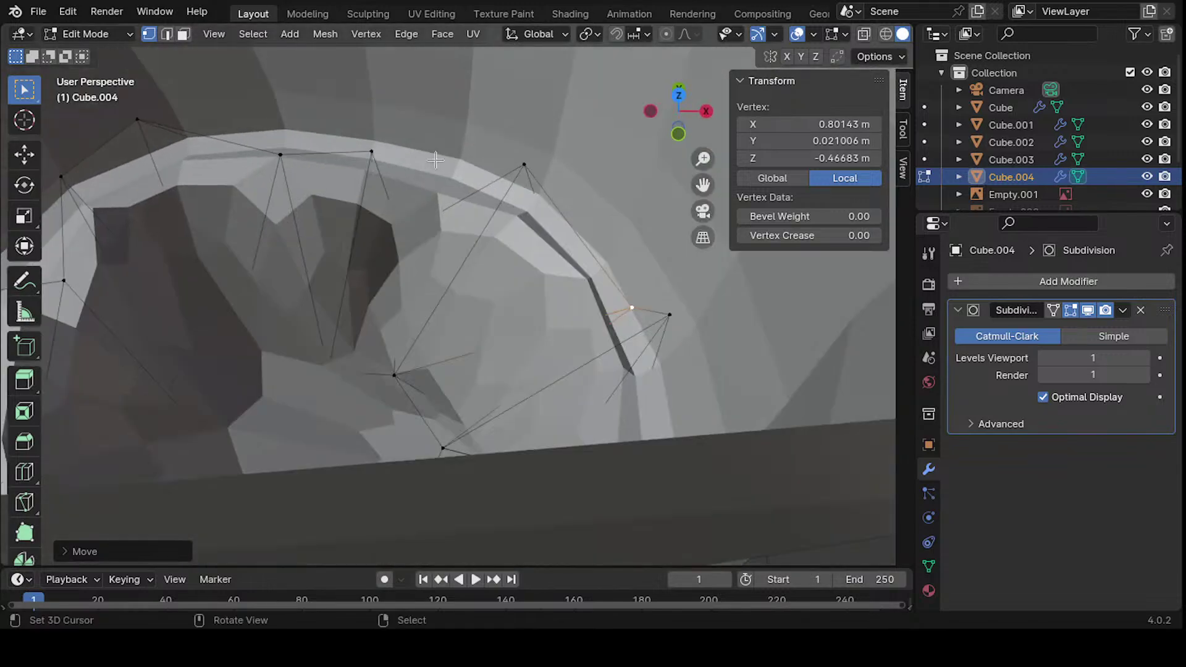
left_click(504, 89)
middle_click_drag(504, 89, 494, 124)
- Lift the vertex between two raised claw-base points, and move its lower neighbour up under the rim
key("g")
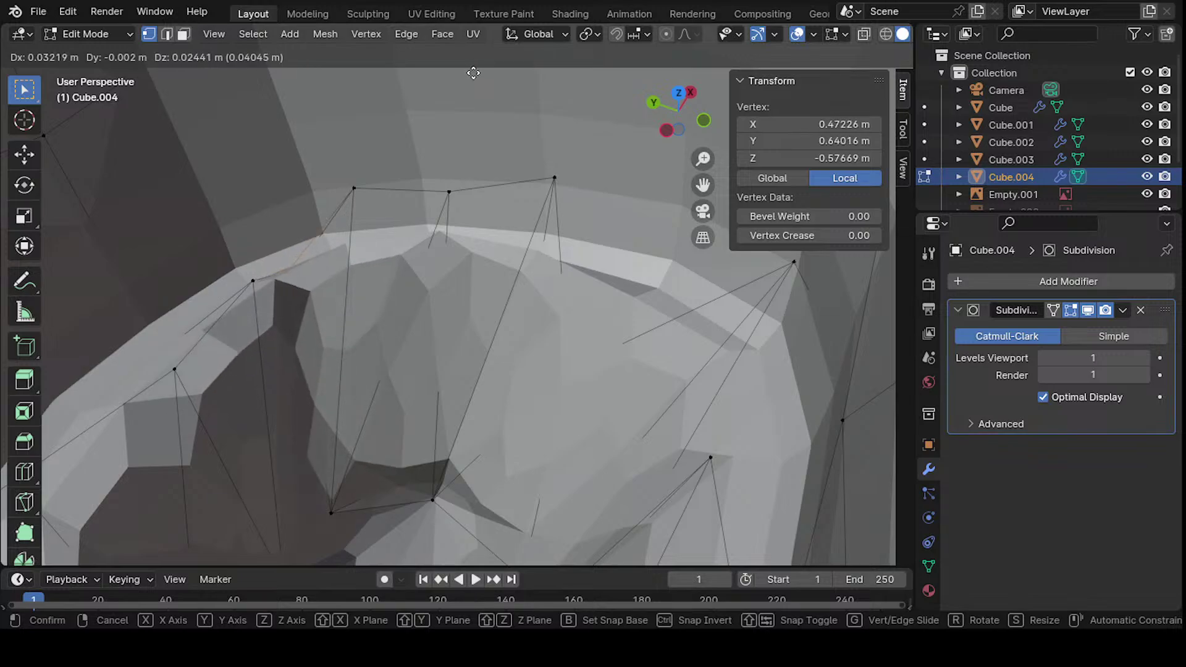
left_click(473, 73)
middle_click_drag(381, 188, 416, 253)
key("g")
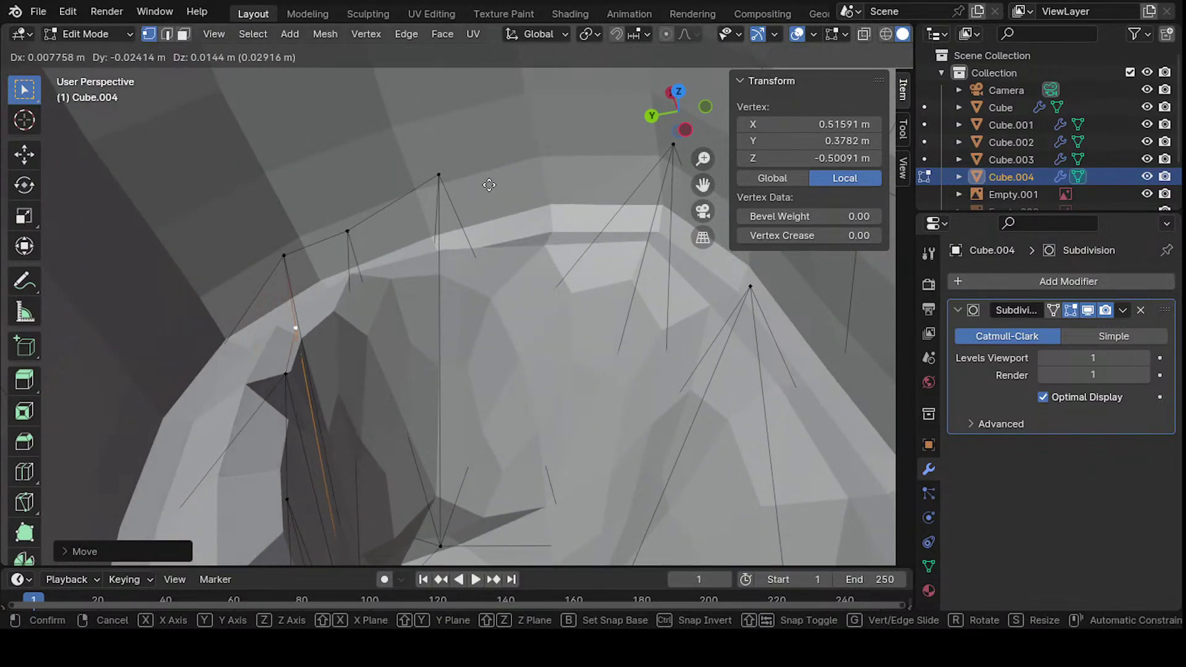
left_click(462, 177)
middle_click_drag(463, 177, 551, 213)
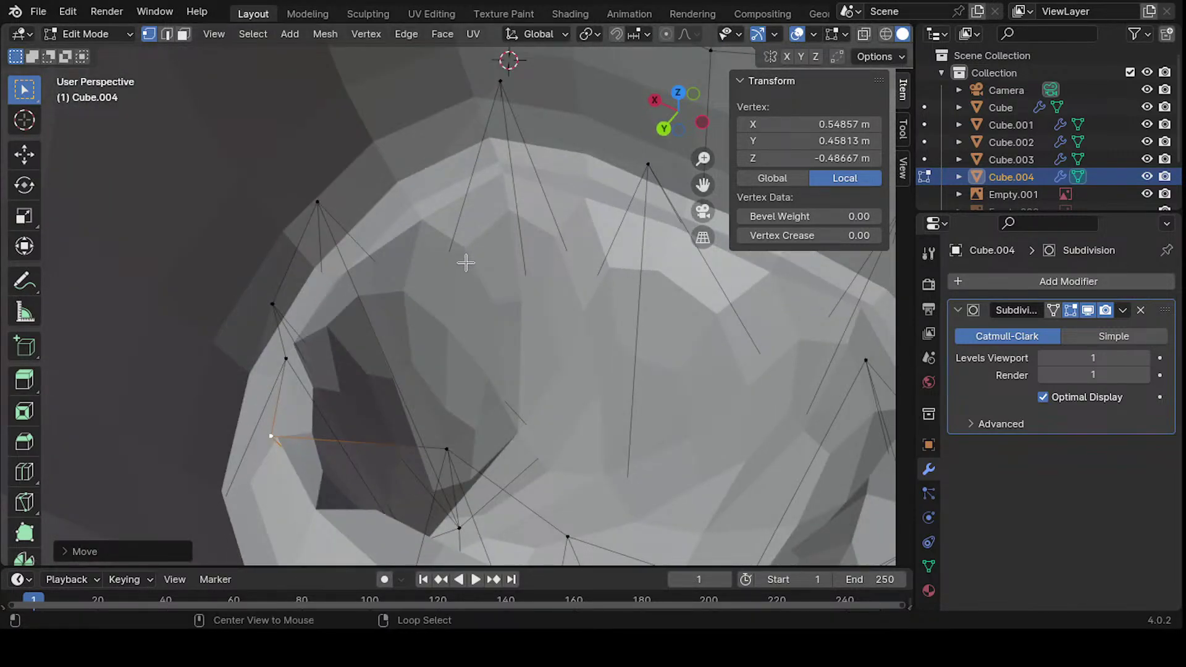
- Find the next low claw-base vertex in see-through display and move it up to the rim
key("alt+z")
right_click(426, 310)
middle_click_drag(426, 310, 525, 301)
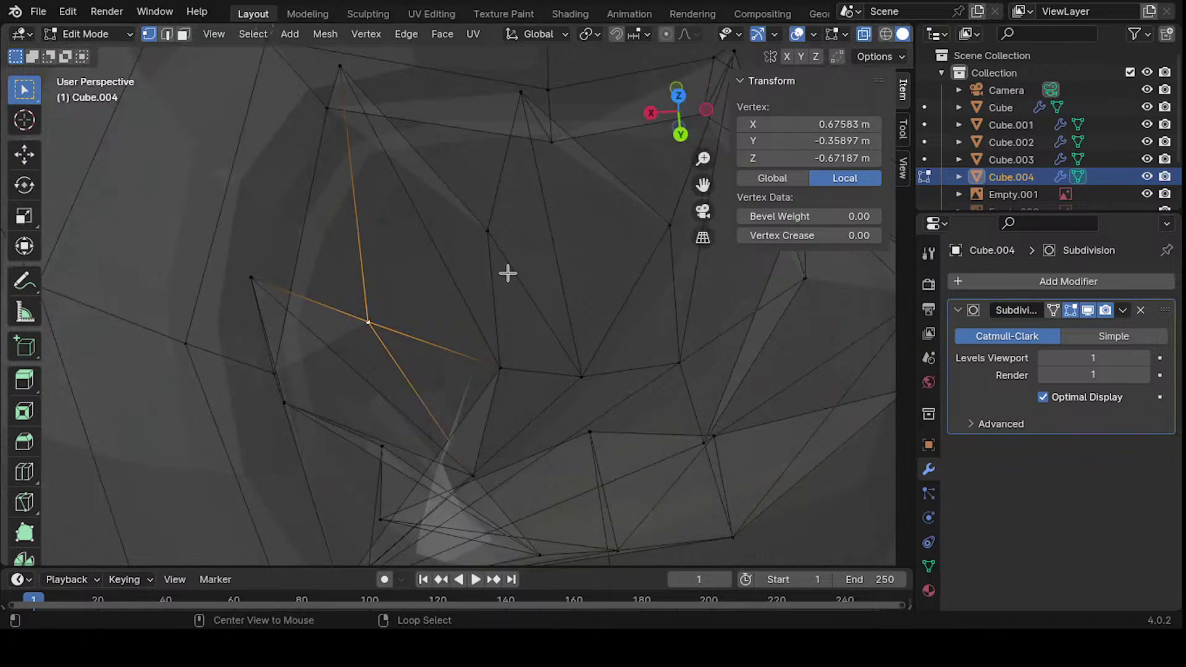
key("alt+z")
left_click(455, 95)
middle_click_drag(455, 95, 321, 138)
key("g")
left_click(440, 127)
scroll(413, 157, "up", 5)
scroll(431, 140, "down", 4)
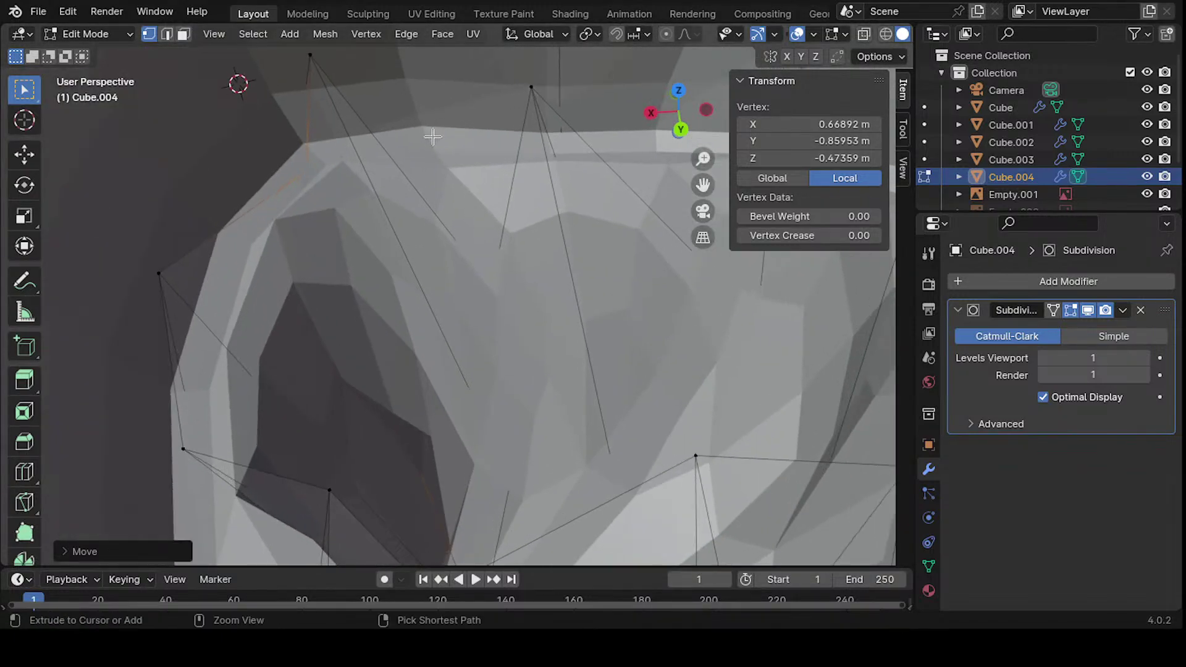
- Adjust the height and depth of that claw-base vertex from several angles to fit it beneath the rim
key("g")
left_click(416, 101)
middle_click_drag(415, 101, 534, 134)
key("g")
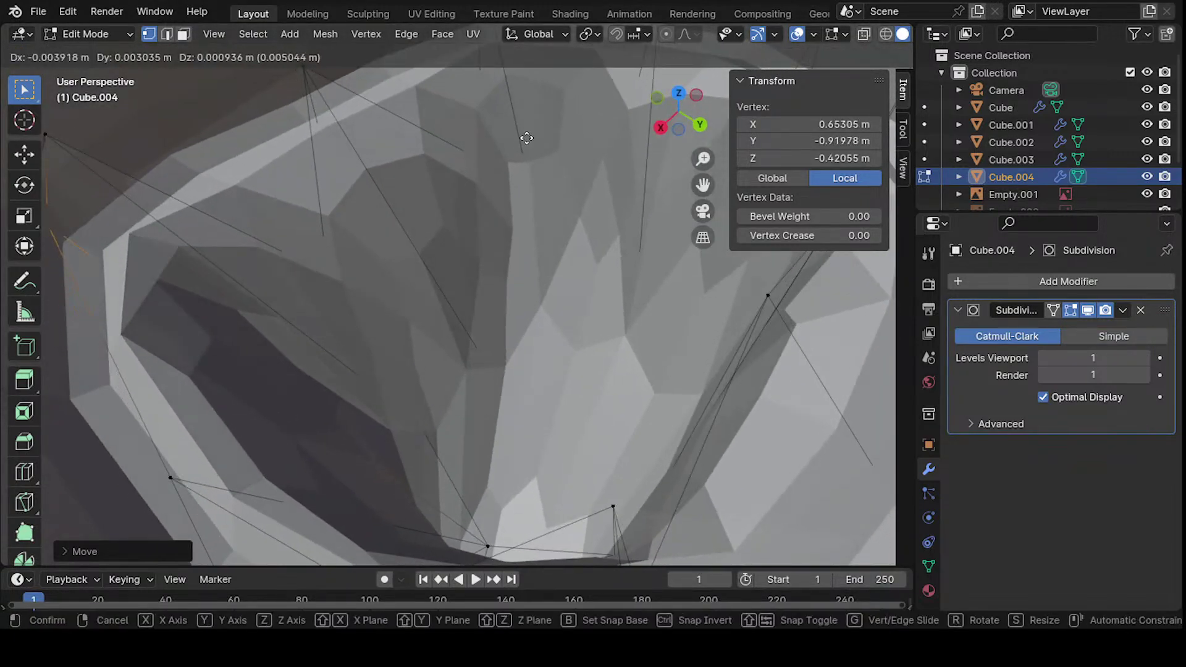
left_click(505, 172)
key("g")
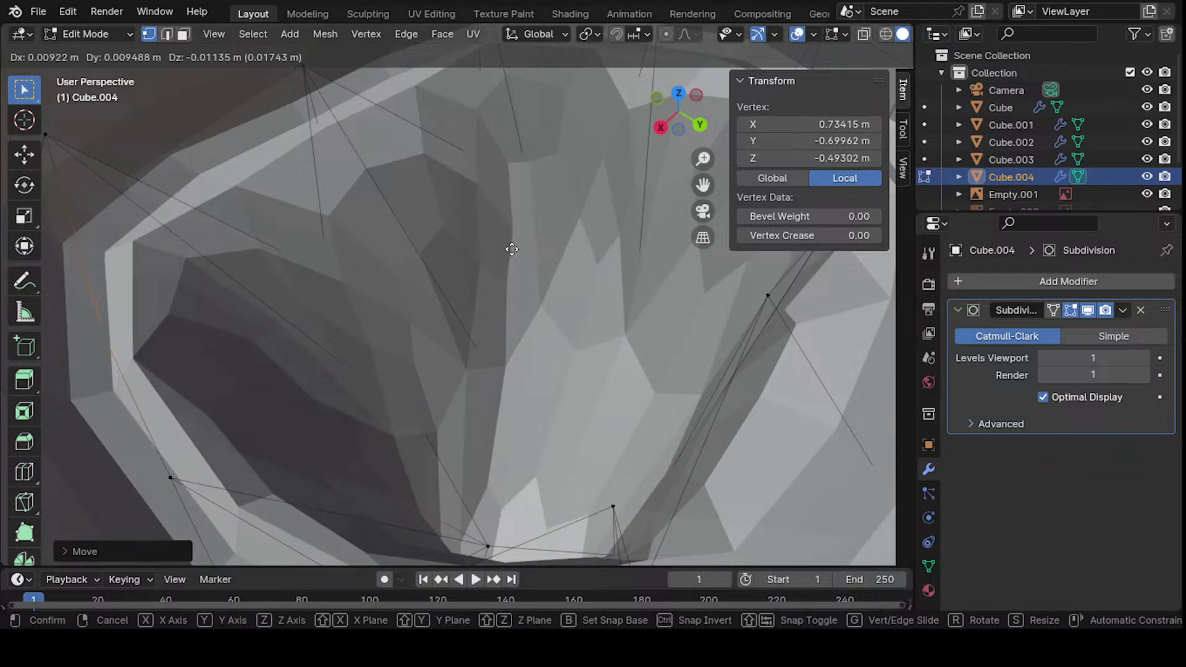
left_click(526, 242)
- Raise the vertex further into line with its neighbours above the rim's lower edge and refine its placement
middle_click_drag(529, 240, 312, 156)
key("g")
key("g")
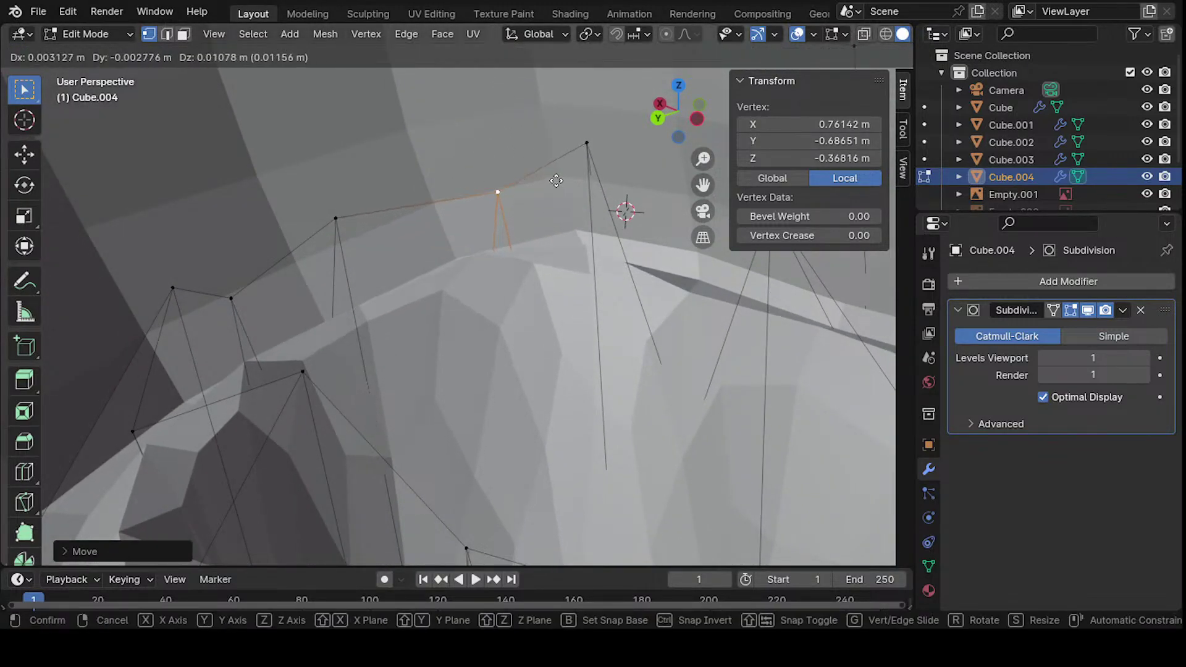
middle_click_drag(550, 167, 442, 228)
key("g")
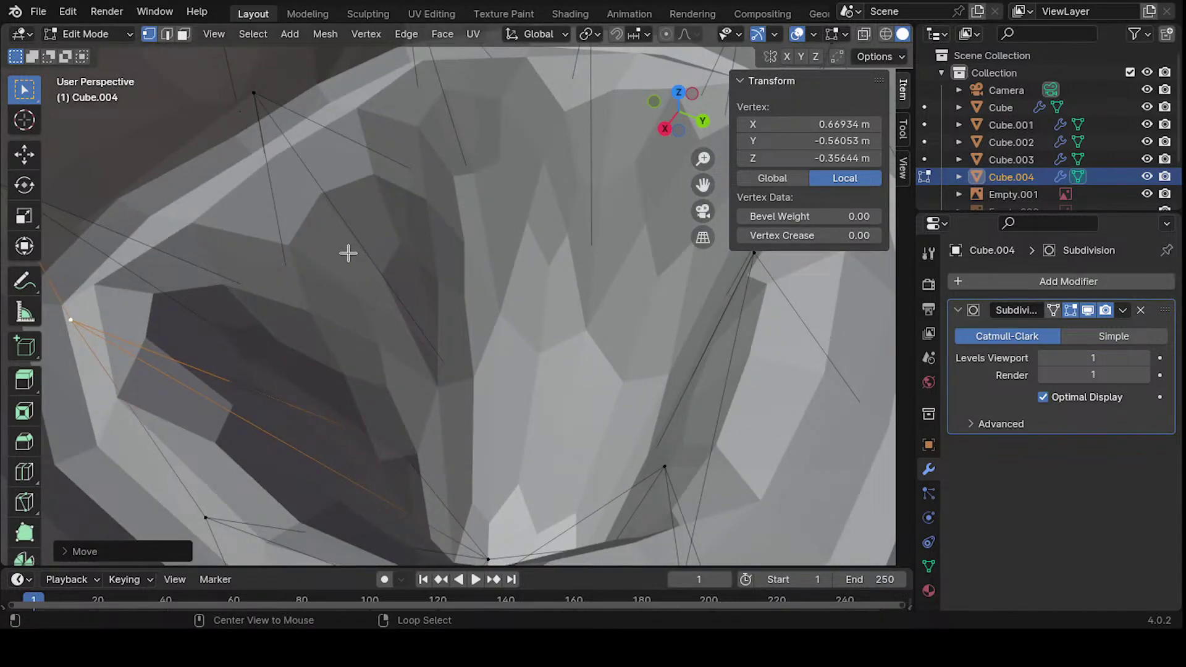
- Move the following low vertex of the claw base upward beneath the rim
key("alt+z")
key("ctrl+z")
middle_click_drag(356, 254, 365, 250)
middle_click_drag(423, 210, 433, 179)
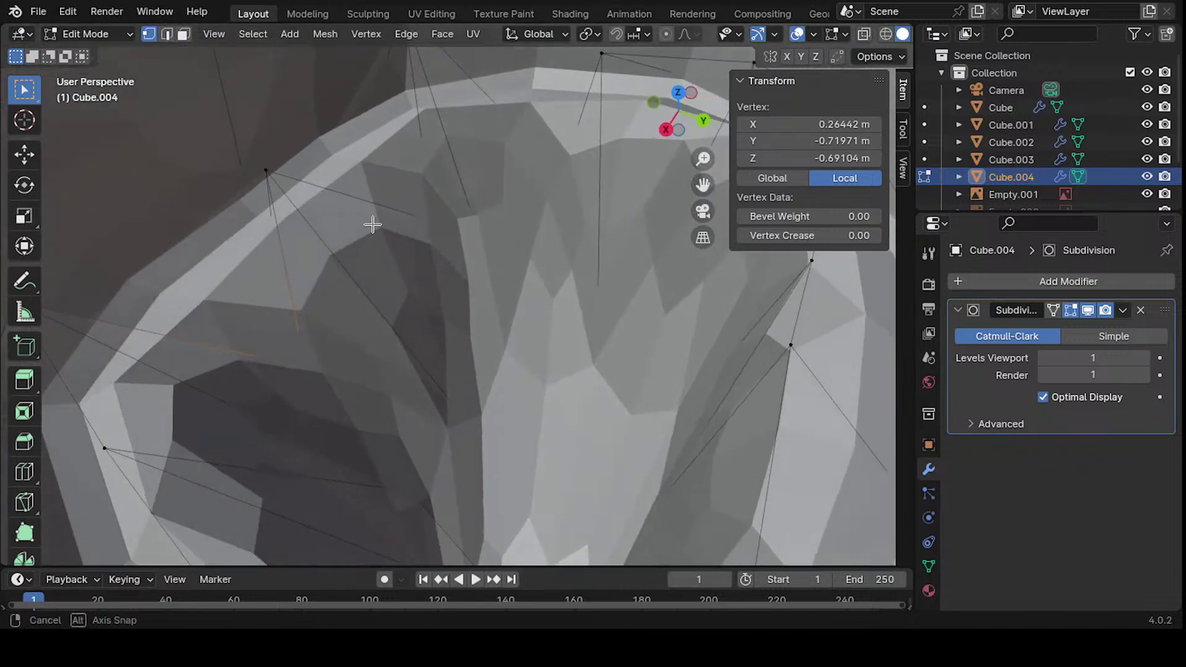
key("g")
left_click(404, 92)
middle_click_drag(403, 91, 487, 183)
- Fine-tune the newly raised vertex with small moves so it follows the row of points under the rim
key("g")
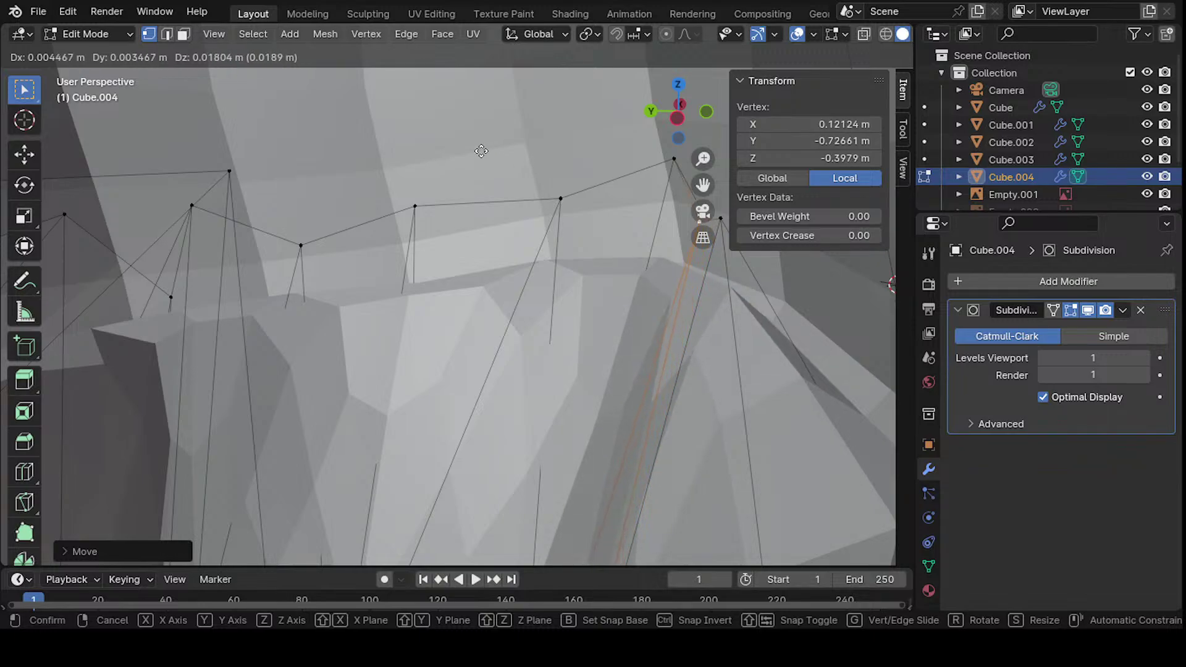
left_click(488, 170)
middle_click_drag(478, 154, 417, 162)
key("g")
left_click(435, 178)
key("g")
left_click(421, 163)
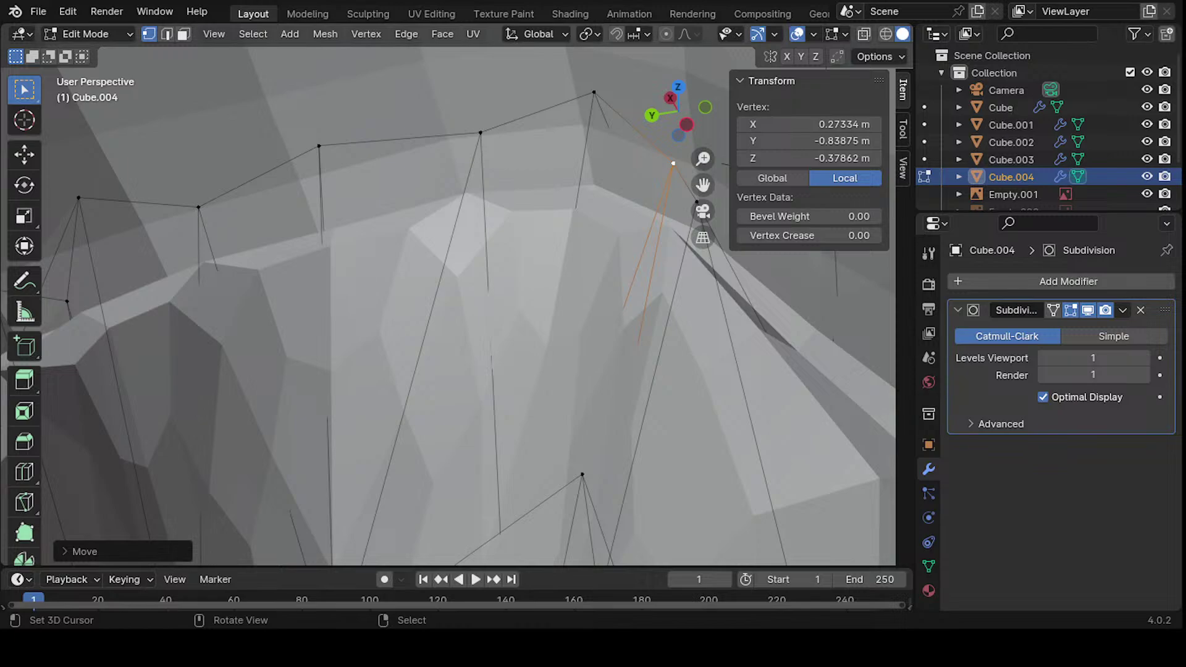
- Check the remaining low vertices in see-through display and raise the next one toward the rim
mouse_move(633, 66)
middle_mouse_down()
mouse_move(611, 136)
mouse_move(510, 222)
mouse_move(603, 206)
mouse_move(463, 318)
mouse_move(472, 212)
mouse_move(429, 249)
mouse_move(494, 161)
middle_mouse_up()
key("alt+z")
key("alt+z")
key("g")
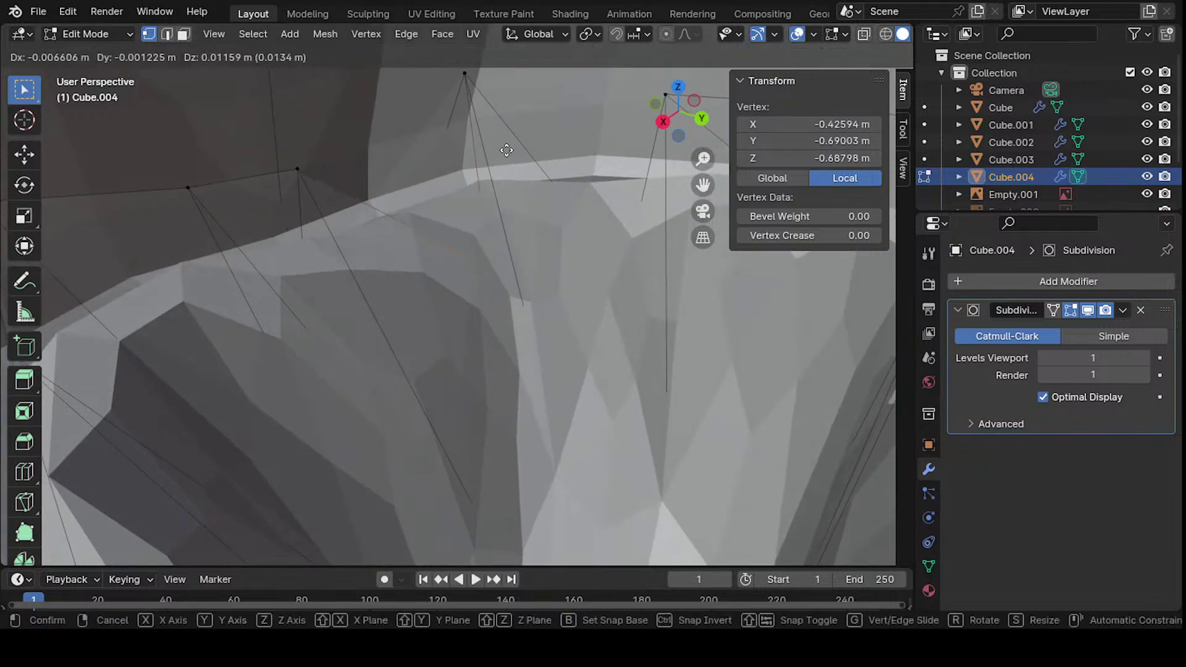
left_click(466, 98)
middle_click_drag(465, 99, 572, 256)
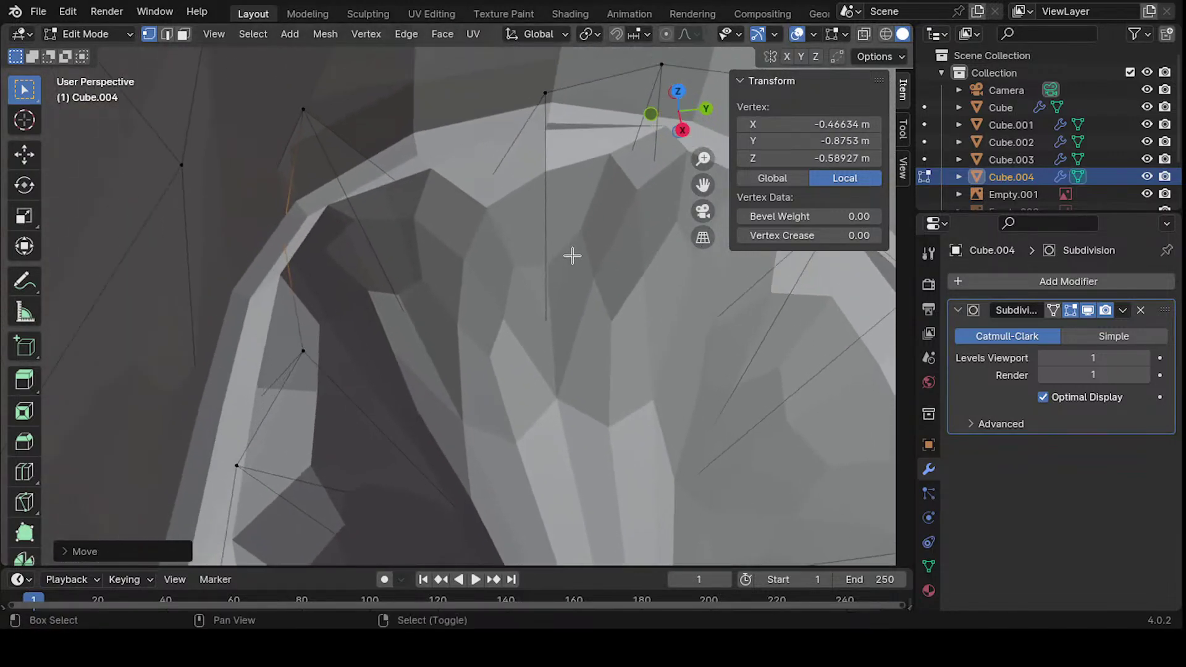
- Pull the raised vertex inward from the rim and adjust its height beneath the fingertip
key("g")
left_click(493, 183)
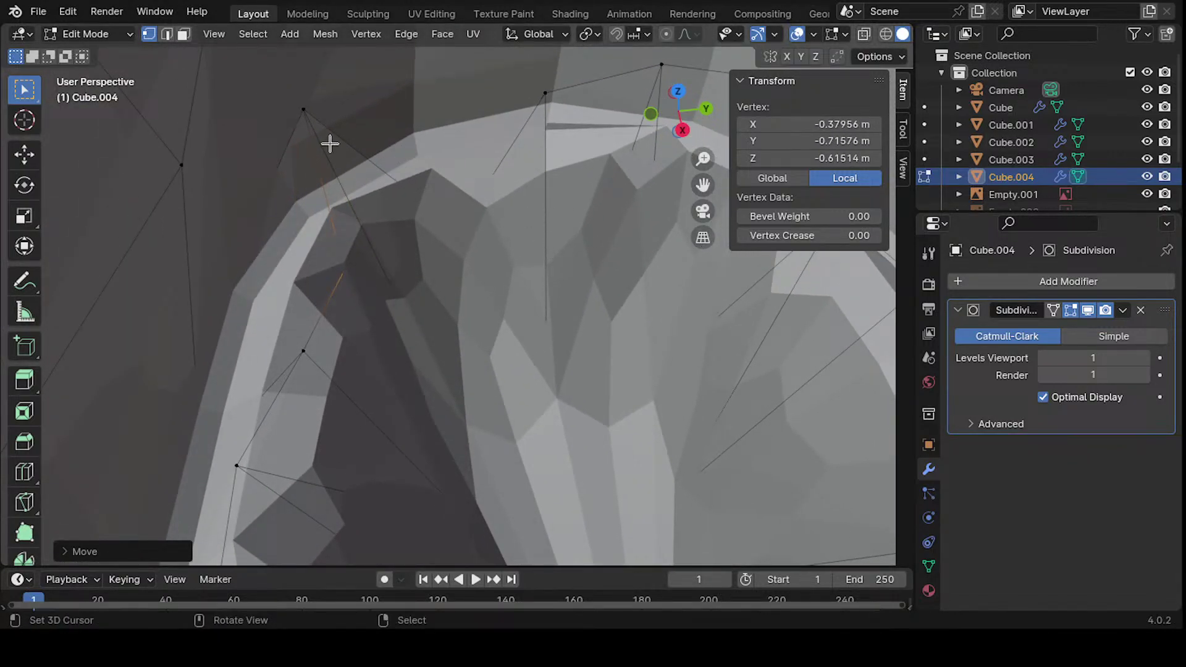
key("g")
left_click(493, 253)
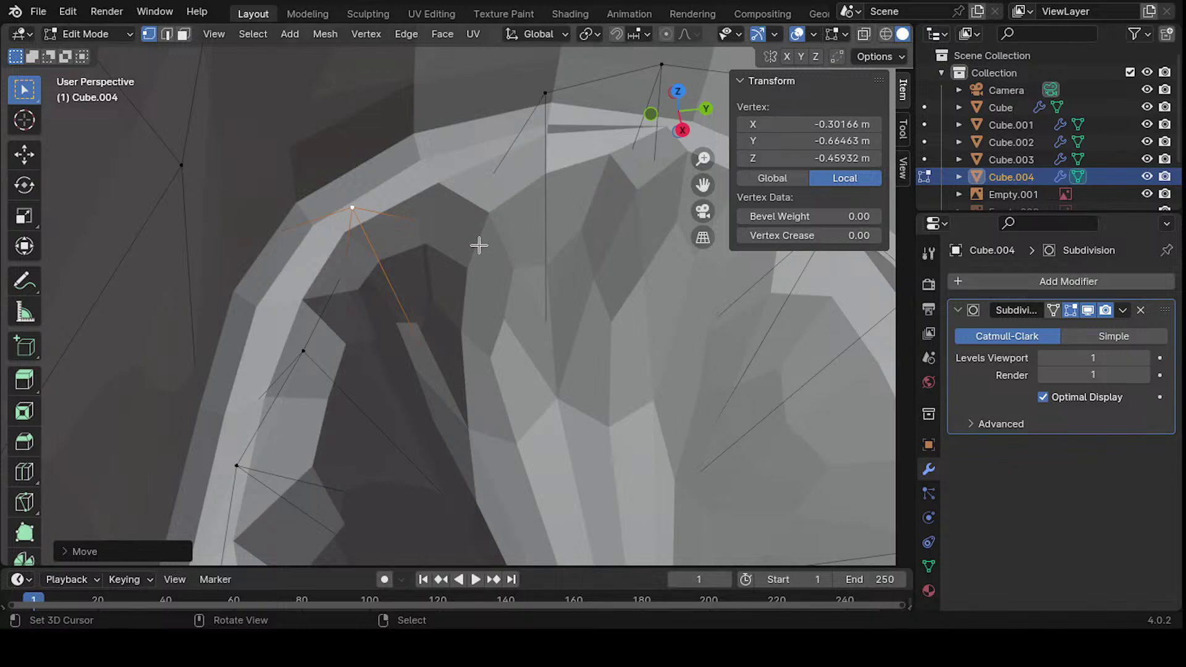
- Reposition the next claw-base vertex using see-through display, and shift it sideways beneath the rim
key("alt+z")
key("g")
left_click(553, 177)
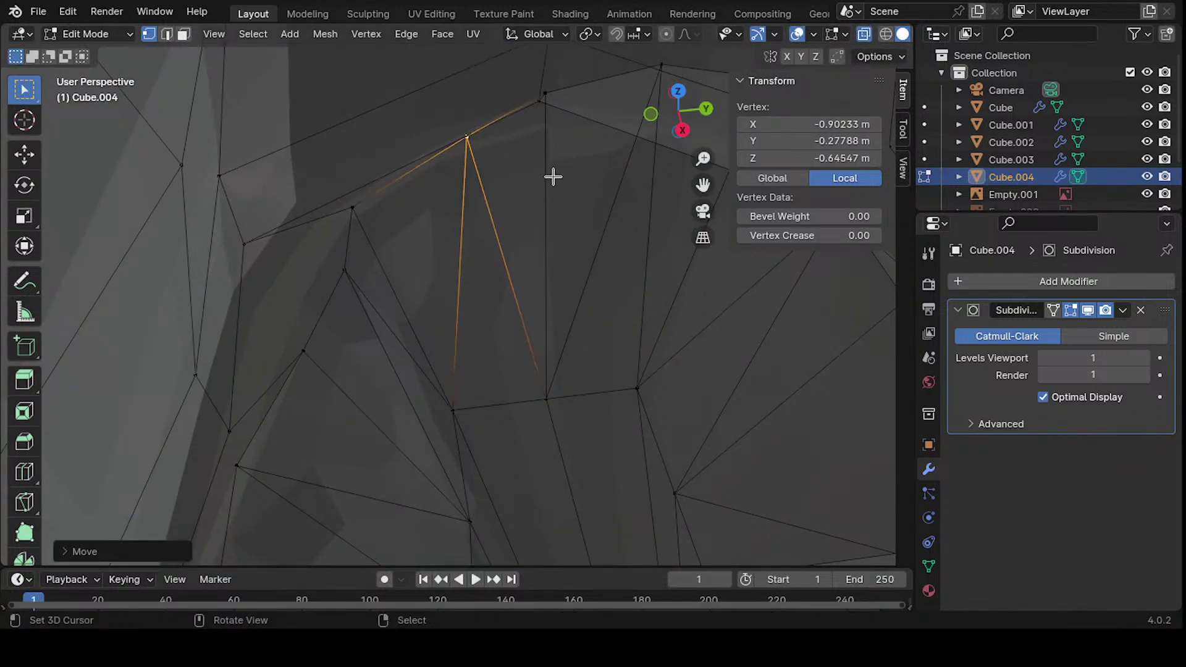
key("alt+z")
mouse_move(551, 173)
middle_mouse_down()
mouse_move(576, 93)
mouse_move(537, 199)
mouse_move(547, 176)
middle_mouse_up()
key("g")
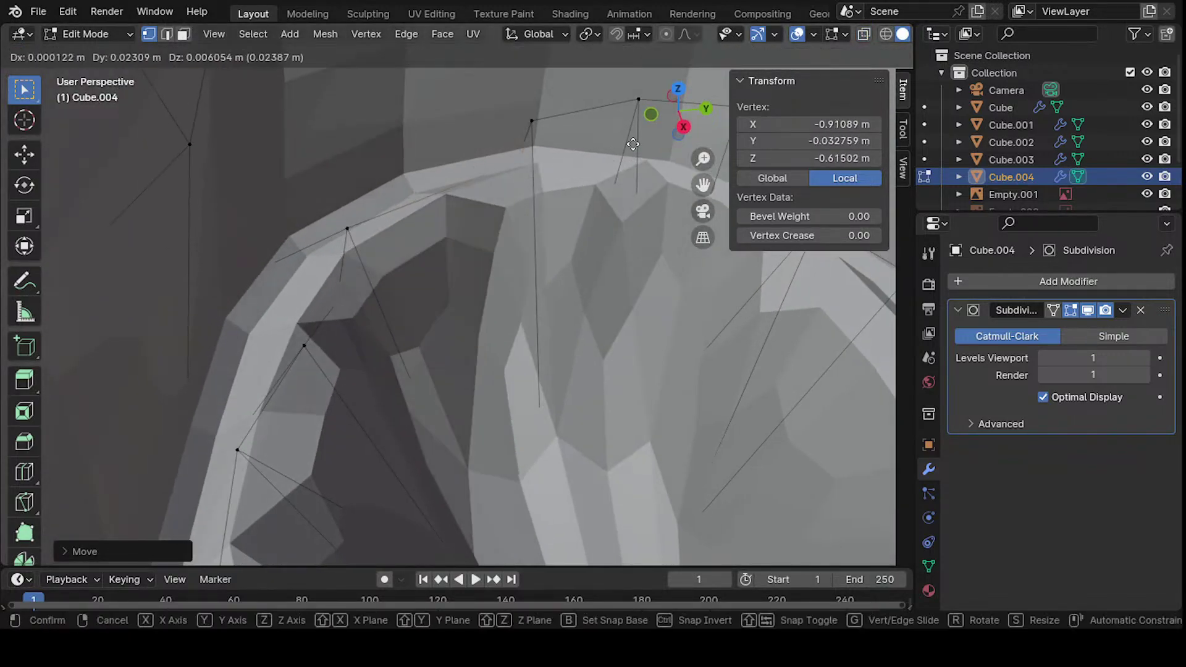
left_click(633, 145)
- Move the vertex across the remaining gap to continue the row of claw-base points under the rim
middle_click_drag(633, 145, 471, 178)
key("g")
left_click(533, 180)
key("g")
left_click(291, 116)
middle_click_drag(291, 117, 423, 238)
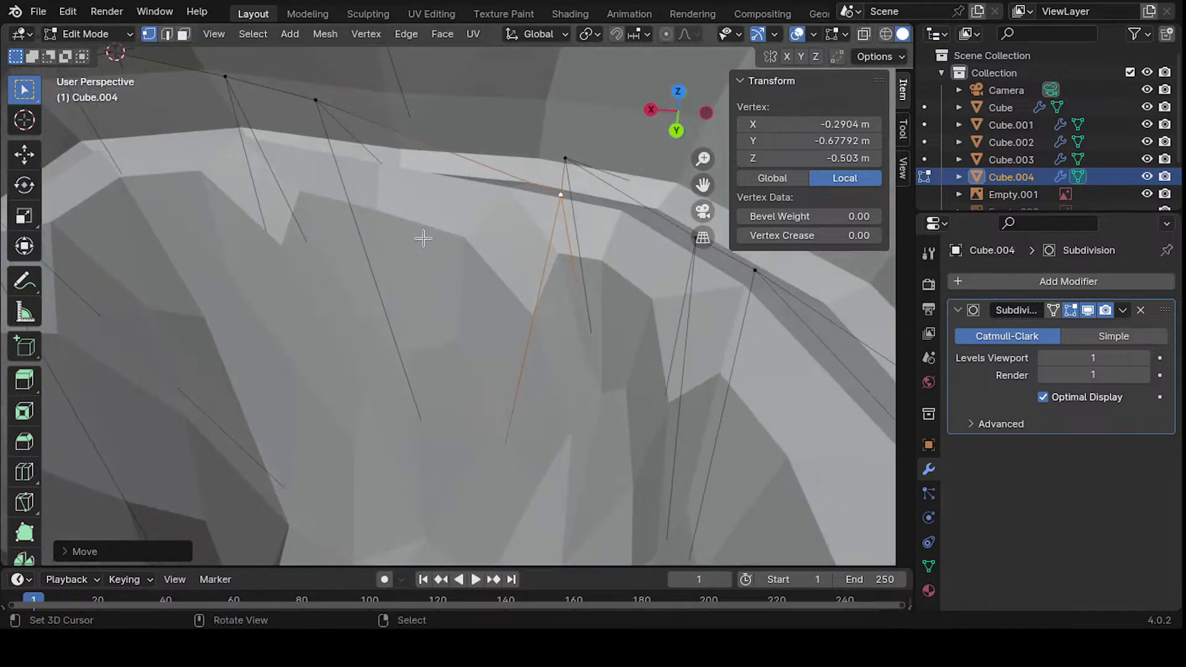
- Raise the last low points of the claw base under the rim and refine their positions from different angles
key("g")
left_click(324, 117)
middle_click_drag(324, 117, 426, 207)
left_click(413, 201)
key("g")
left_click(462, 255)
middle_click_drag(463, 256, 463, 167)
key("g")
left_click(407, 241)
- Switch to edge selection and select the first connected edges along the claw base's upper border
key("2")
left_click(455, 142)
left_click(551, 193)
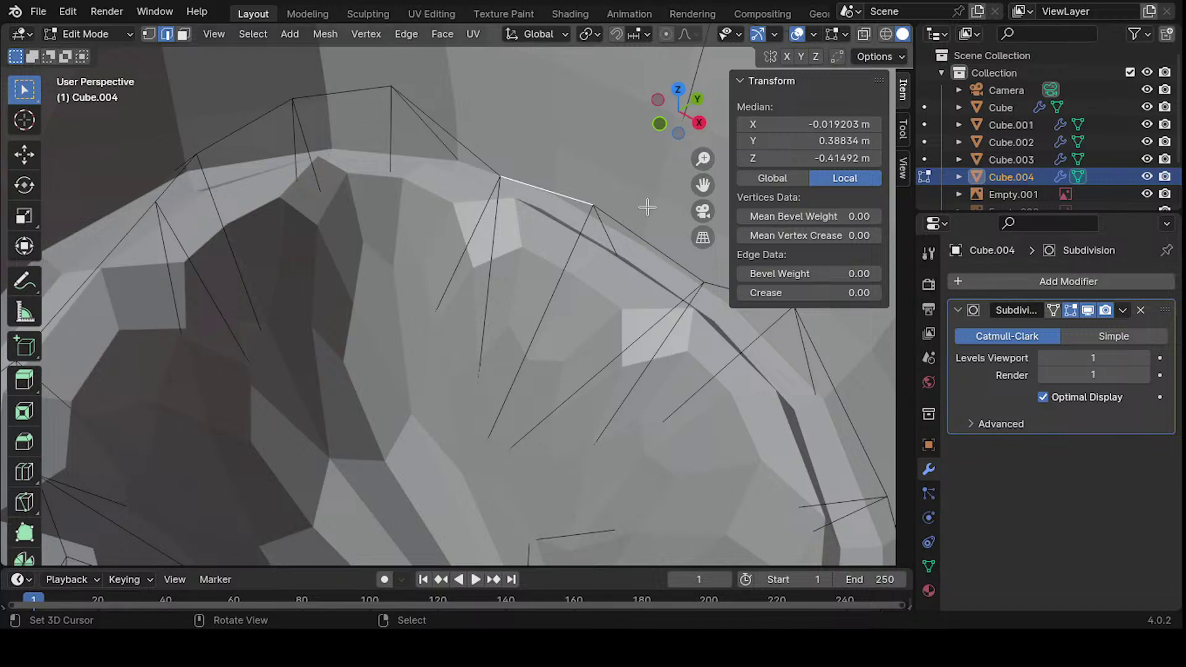
middle_click_drag(565, 259, 572, 247)
left_click(562, 172, "shift")
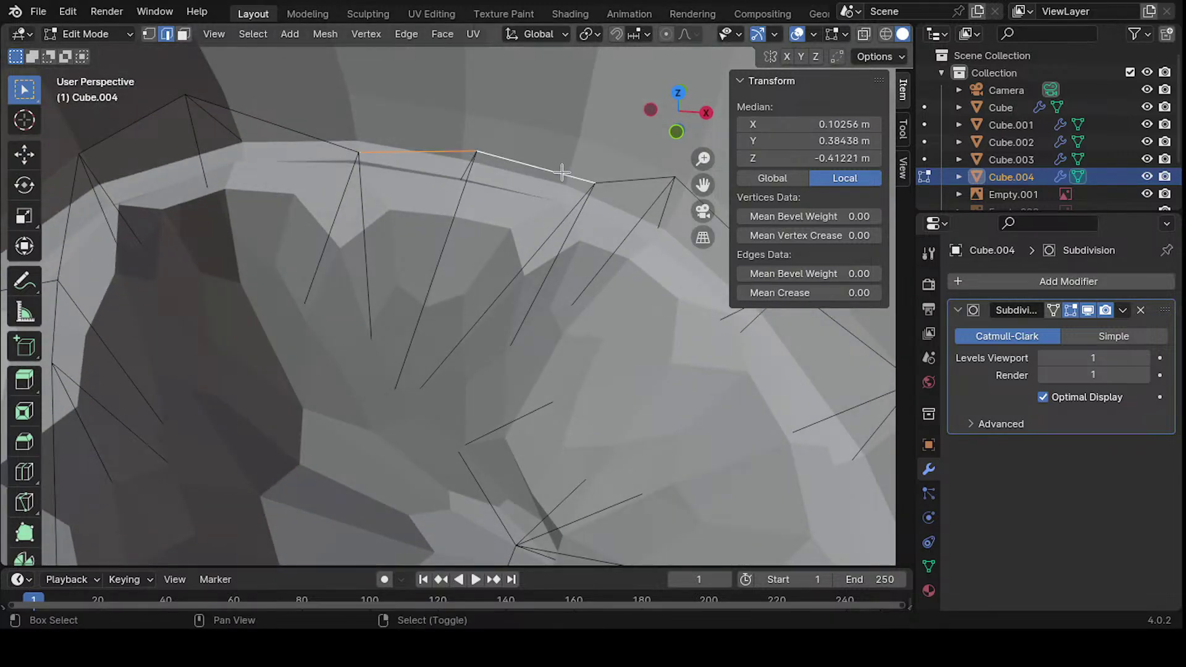
left_click(620, 181, "shift")
- Extend the edge selection around the adjoining side of the claw base's upper border
middle_click_drag(620, 181, 550, 124)
left_click(528, 131, "shift")
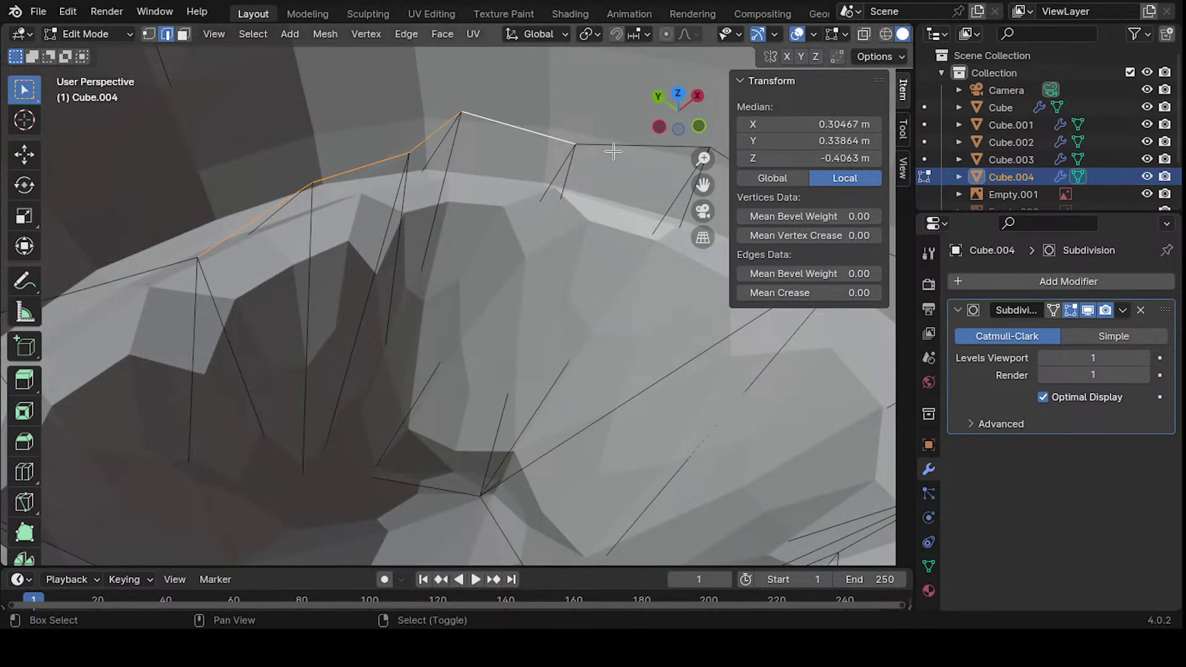
left_click(613, 152, "shift")
middle_click_drag(613, 151, 450, 108)
left_click(558, 132, "shift")
left_click(450, 109, "shift")
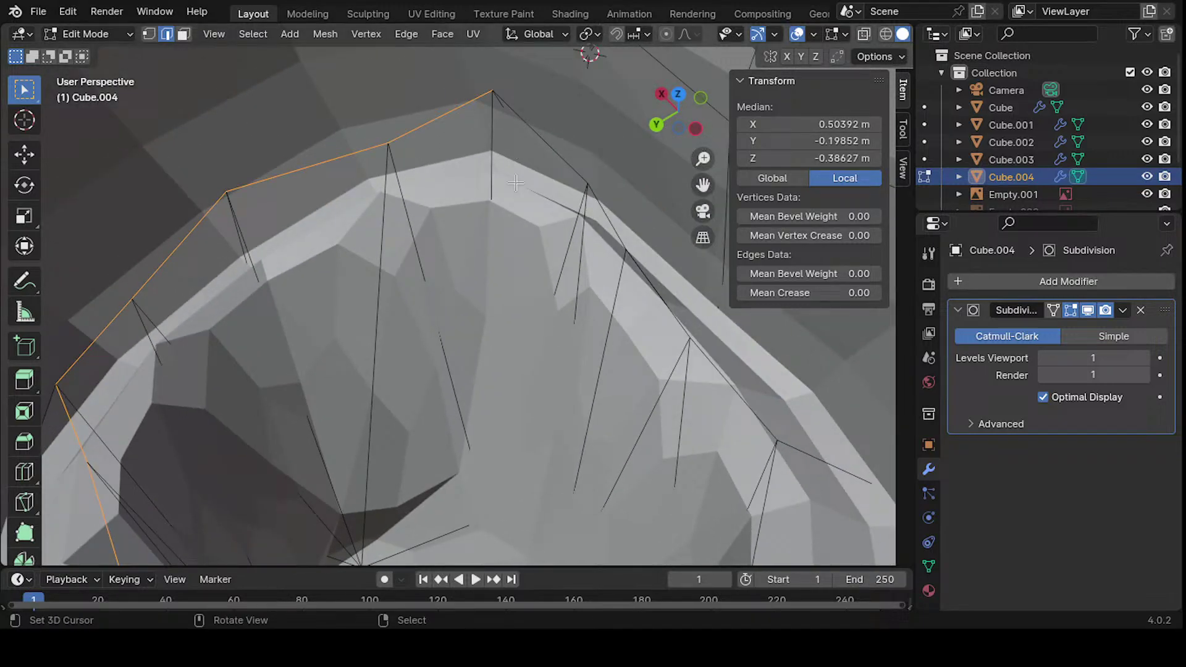
left_click(521, 131, "shift")
- Add the remaining edges across the far side of the claw base to complete the border selection
middle_click_drag(521, 132, 609, 173)
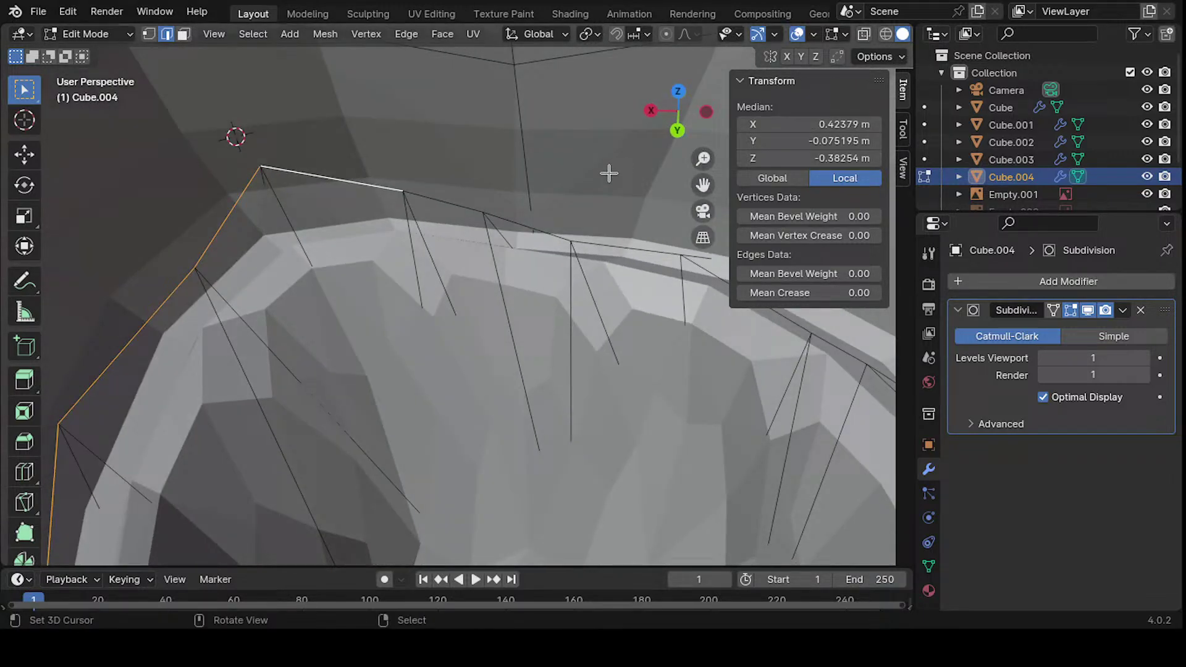
left_click(440, 208, "shift")
left_click(523, 231, "shift")
middle_click_drag(524, 233, 631, 202)
left_click(499, 251, "shift")
left_click(570, 250, "shift")
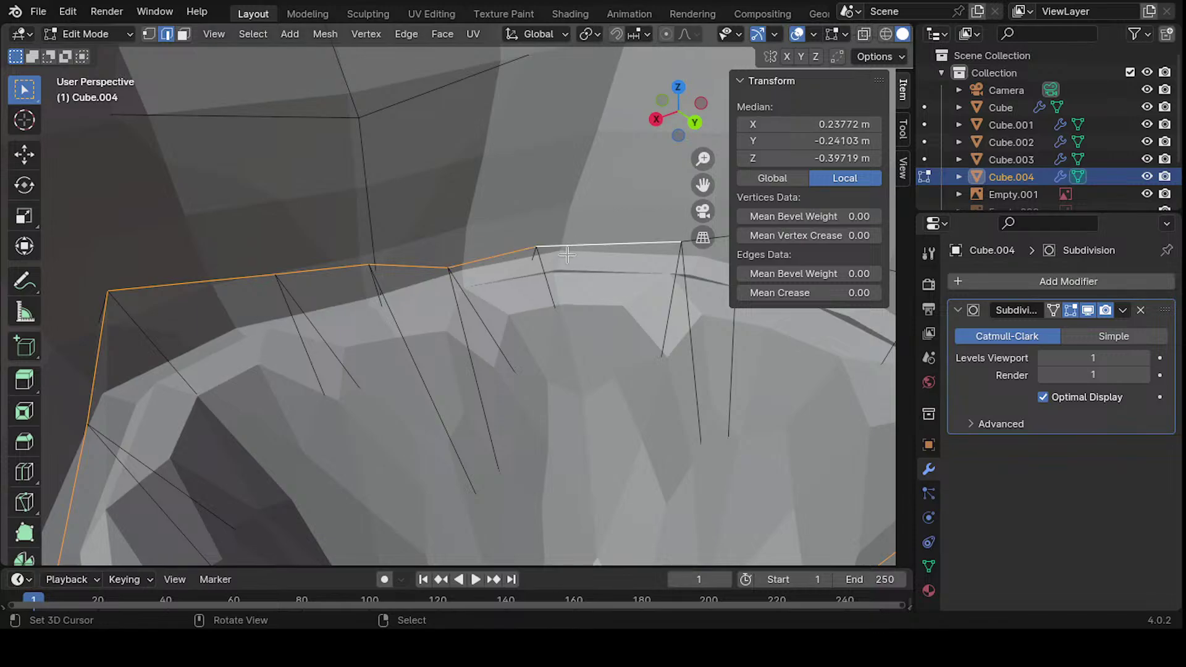
middle_click_drag(566, 254, 567, 196)
left_click(460, 212, "shift")
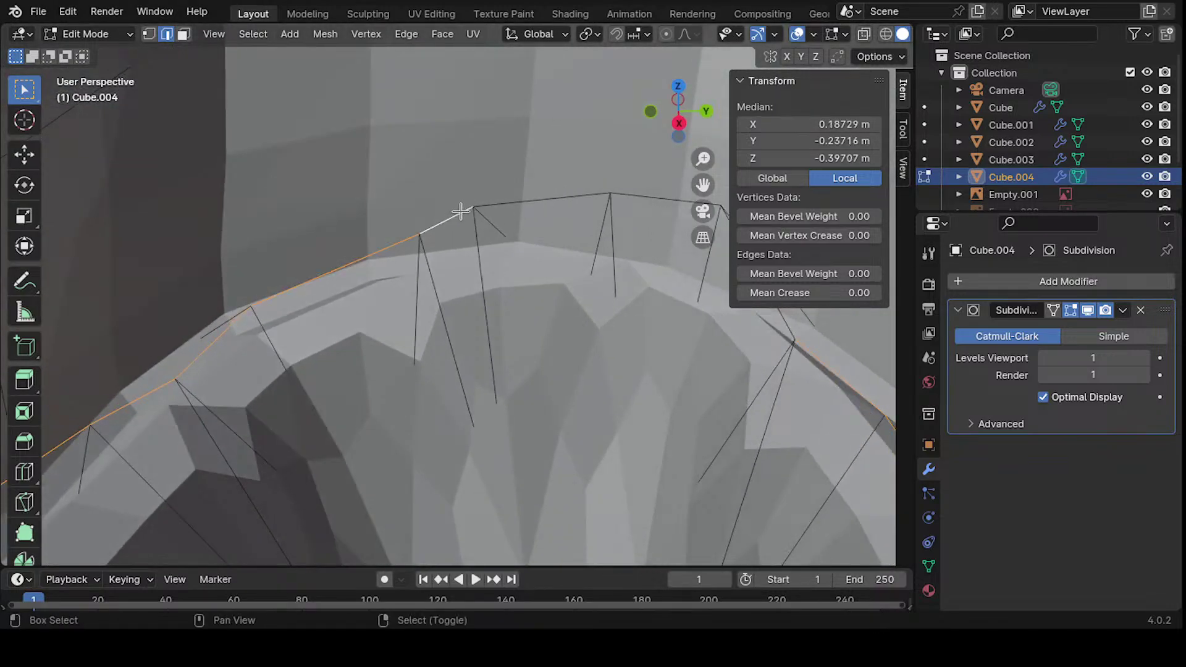
middle_click_drag(461, 212, 391, 313)
left_click(535, 194, "shift")
- Scale the selected border edges of the claw base and inspect their fit beneath the rim
middle_click_drag(397, 238, 564, 205)
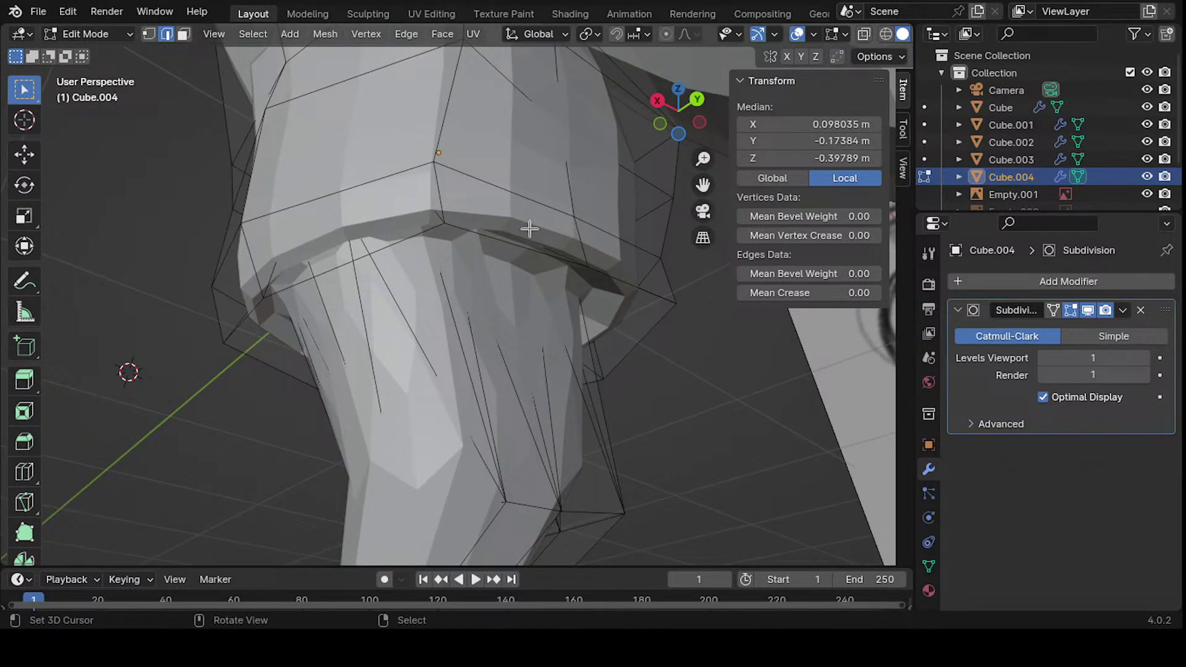
key("s")
key("Return")
middle_click_drag(559, 283, 454, 204)
scroll(458, 195, "up", 4)
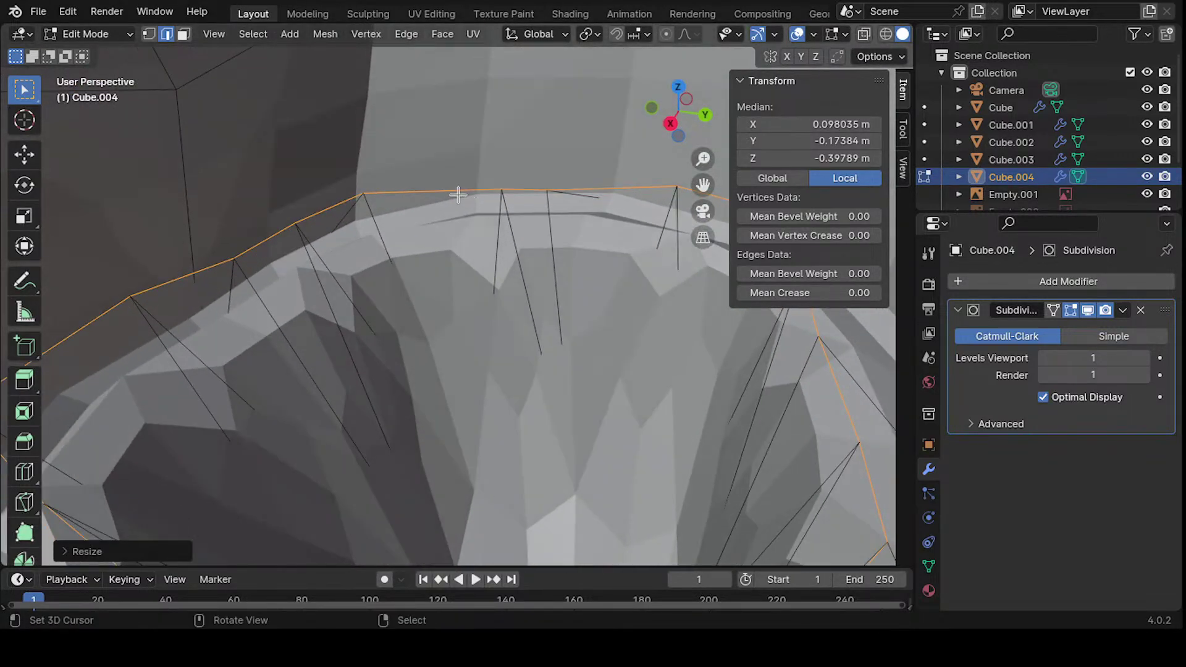
scroll(457, 195, "up", 5)
scroll(460, 195, "down", 5)
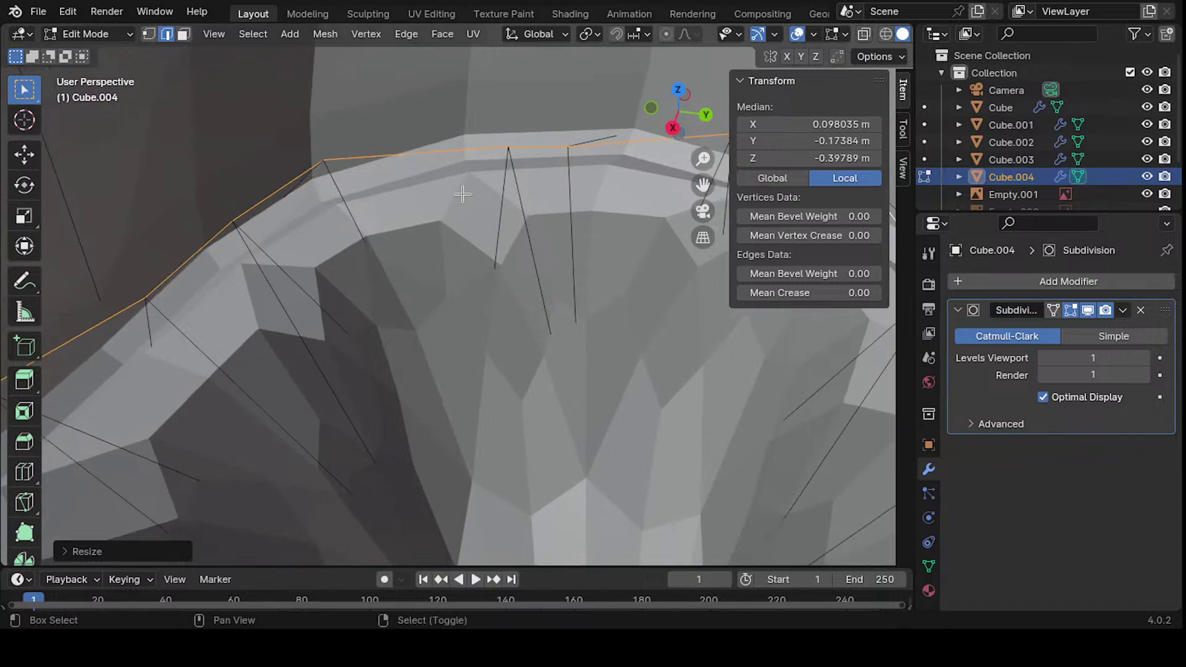
middle_click_drag(462, 194, 496, 200, "shift")
key("F3")
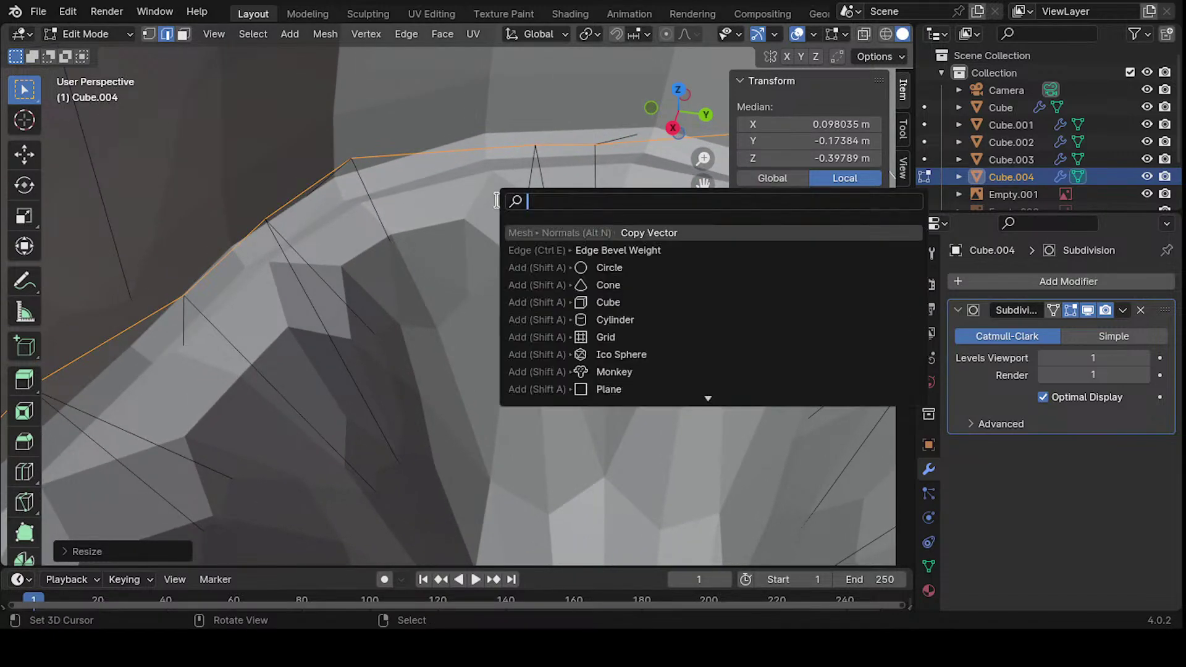
type("cut")
key("Escape")
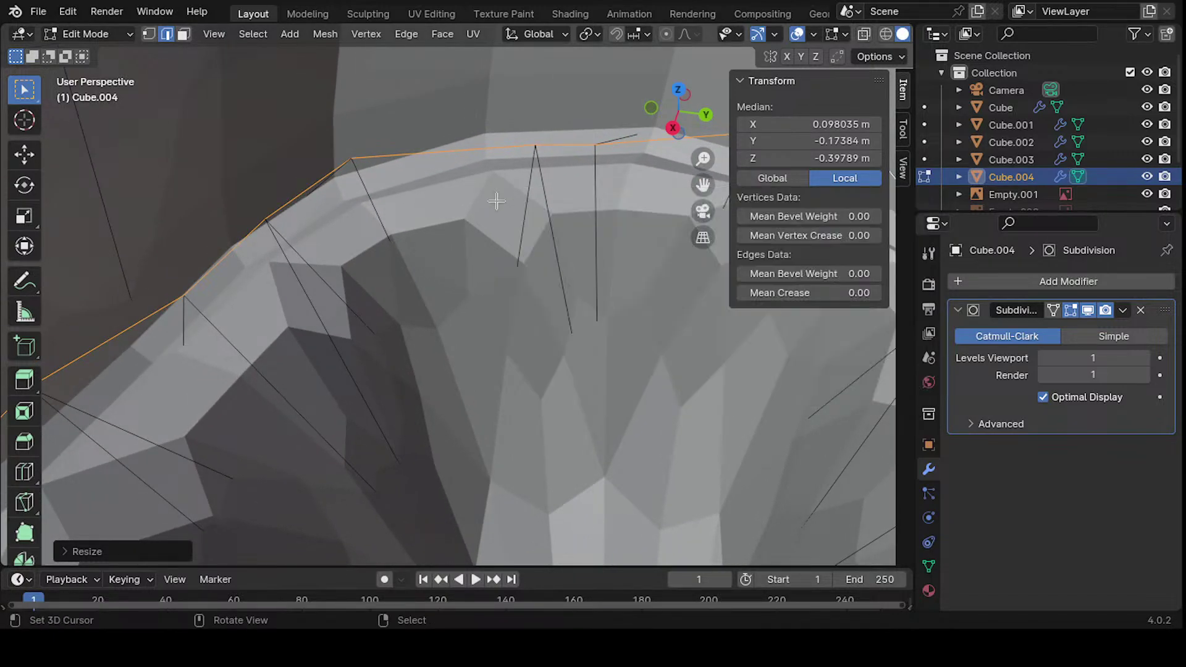
key("F3")
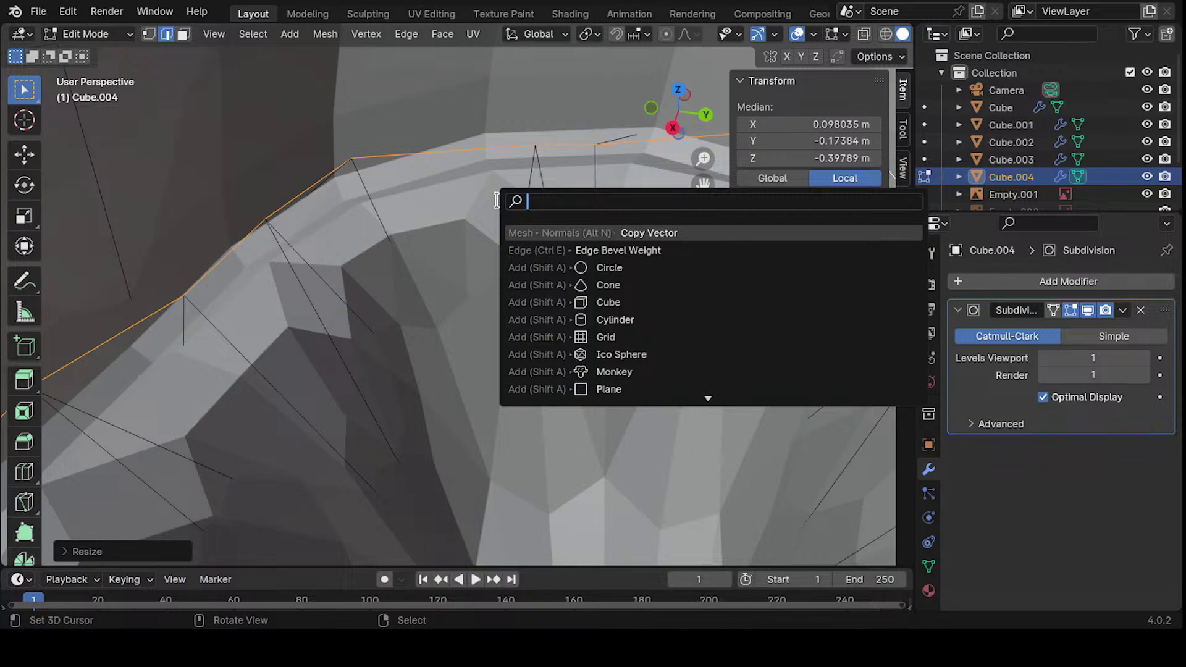
type("cu")
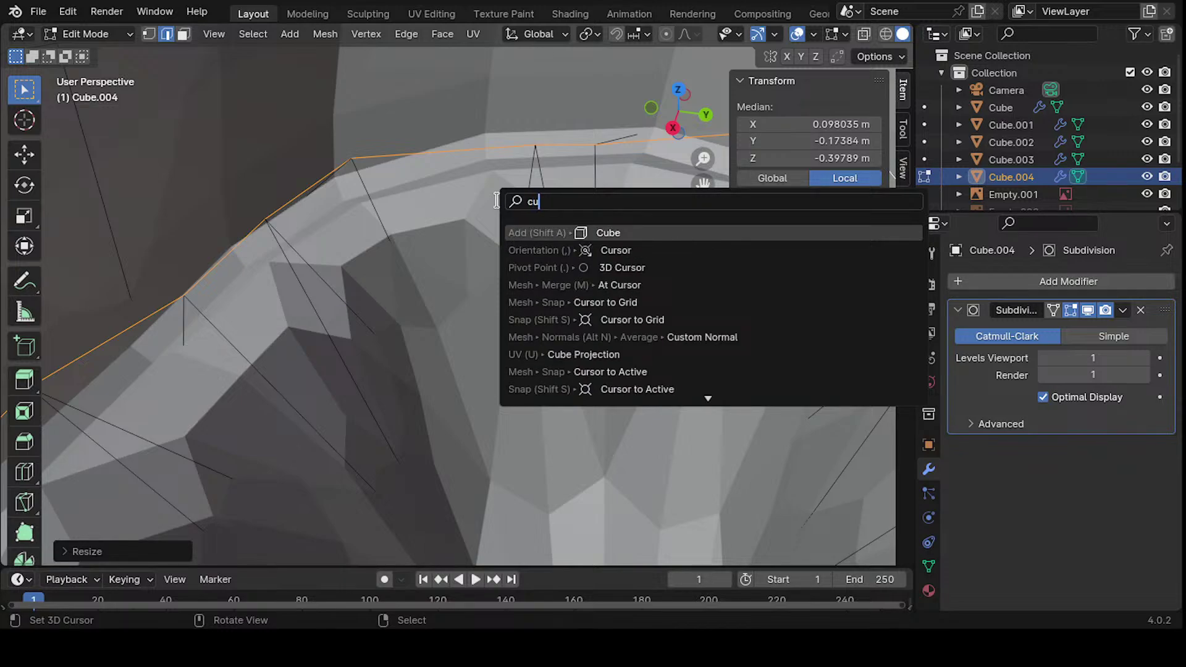
type("t")
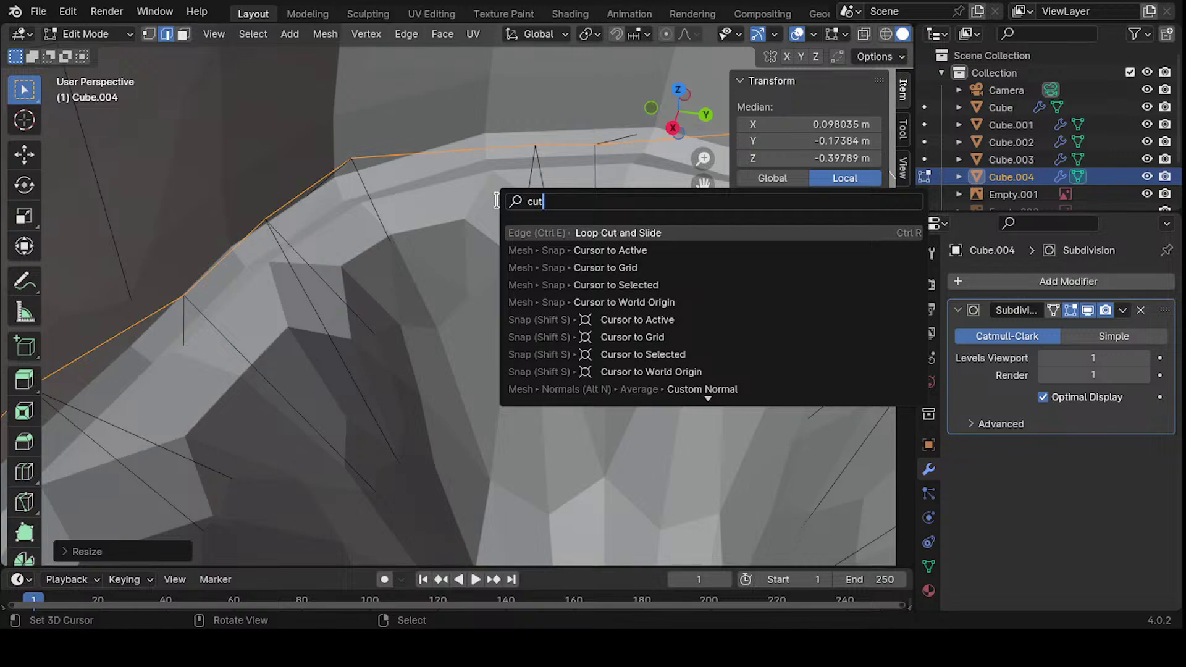
key("Down")
key("Down")
key("Up")
key("Up")
key("Down")
key("Up")
key("Return")
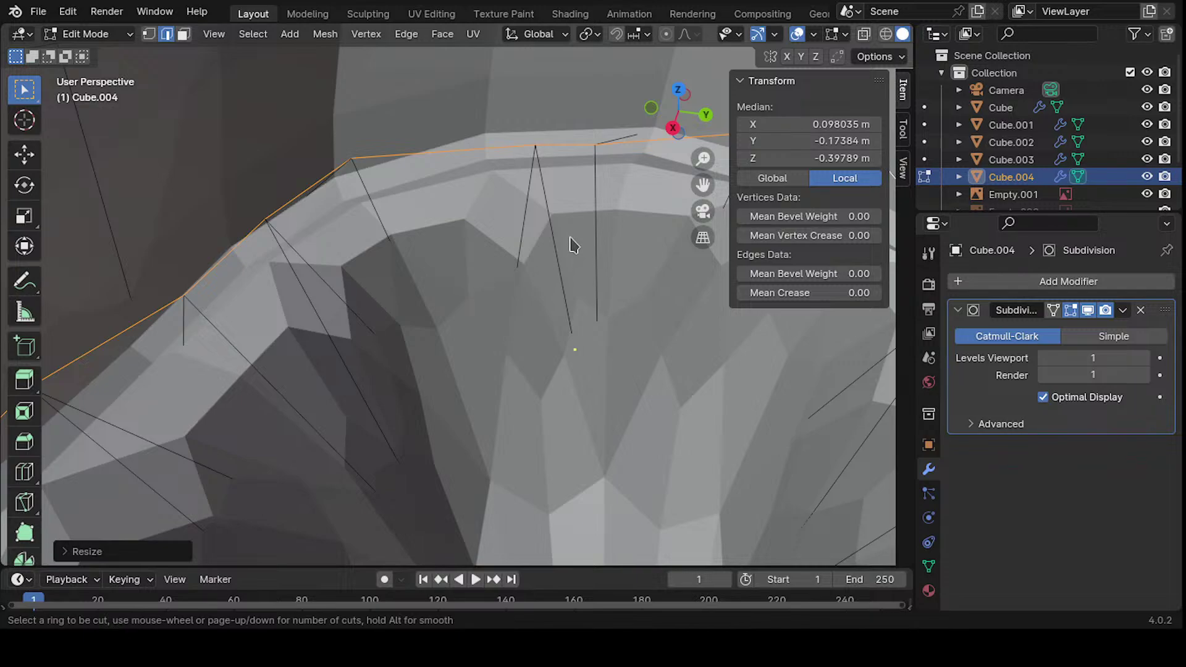
key("Escape")
key("F3")
type("cute")
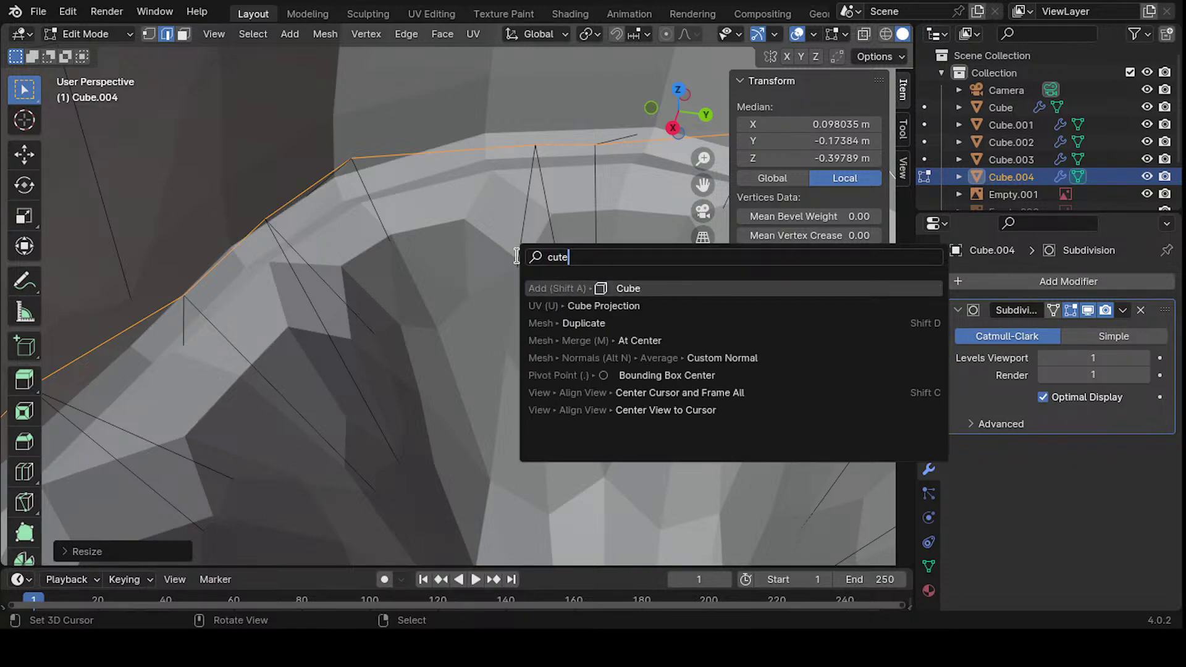
key("BackSpace")
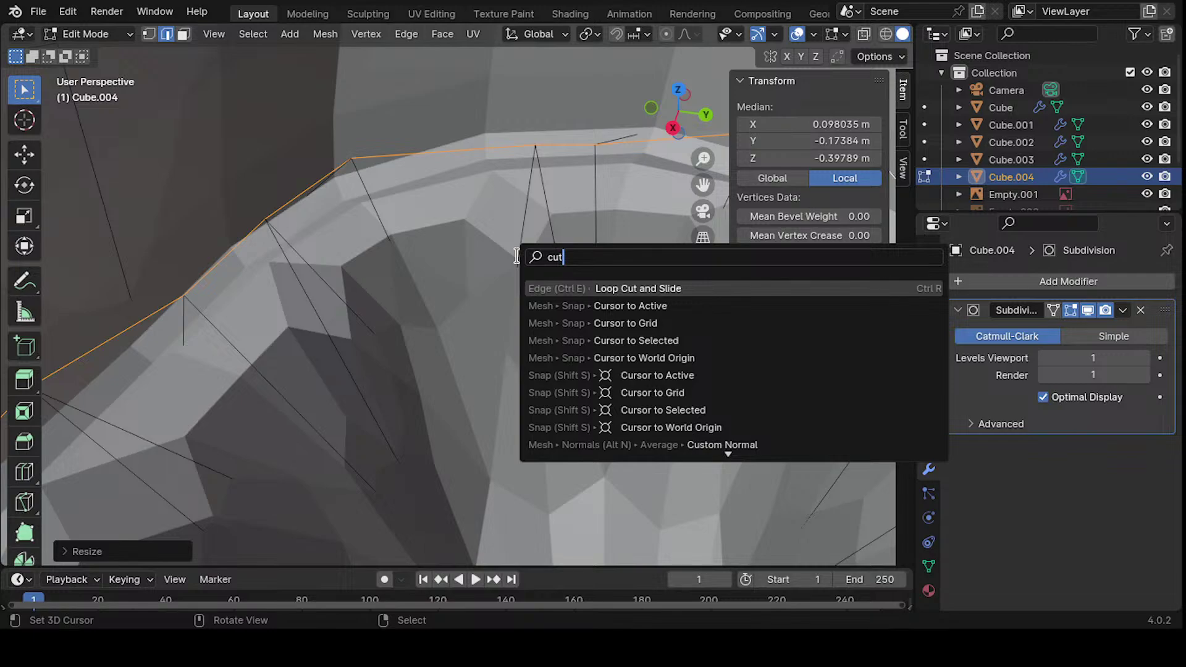
key("Escape")
key("F3")
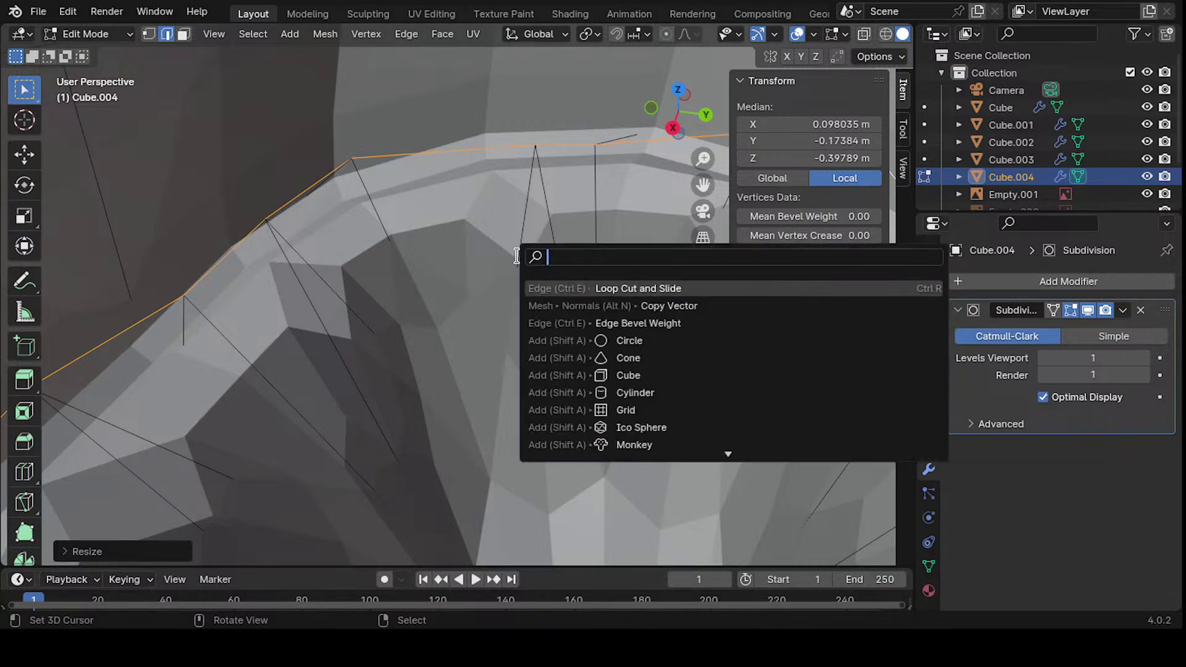
type("sepa")
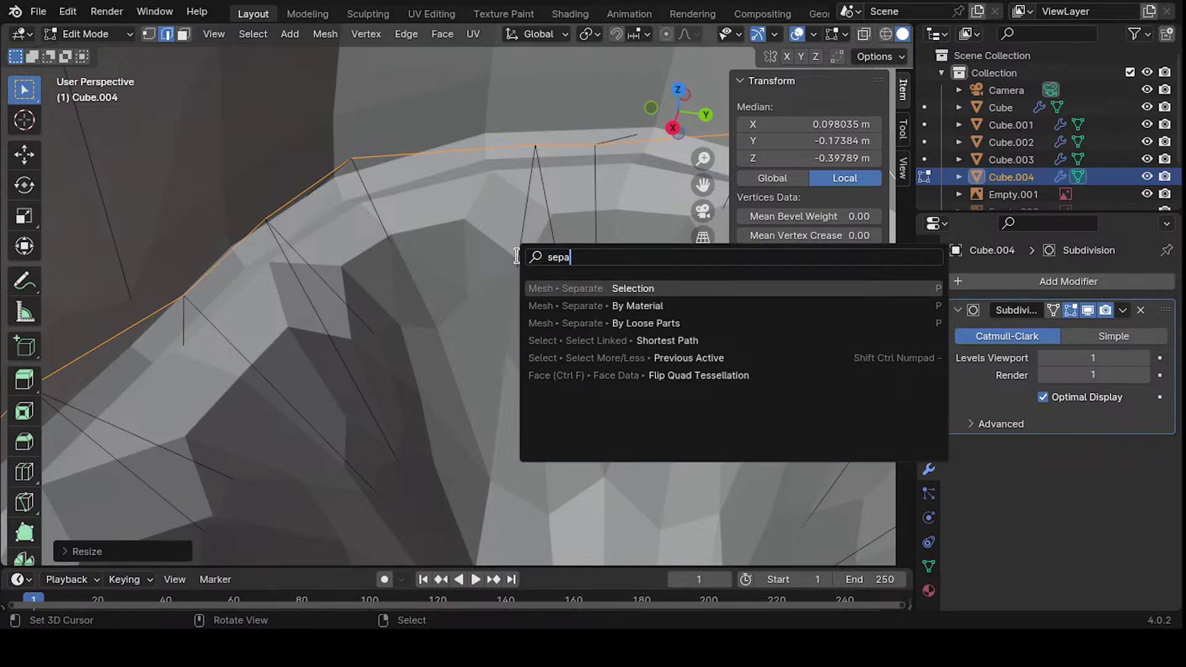
key("Escape")
- Switch to face selection with X-ray on and circle-select the claw's faces from its tip up to the base
middle_click_drag(517, 256, 466, 384)
key("3")
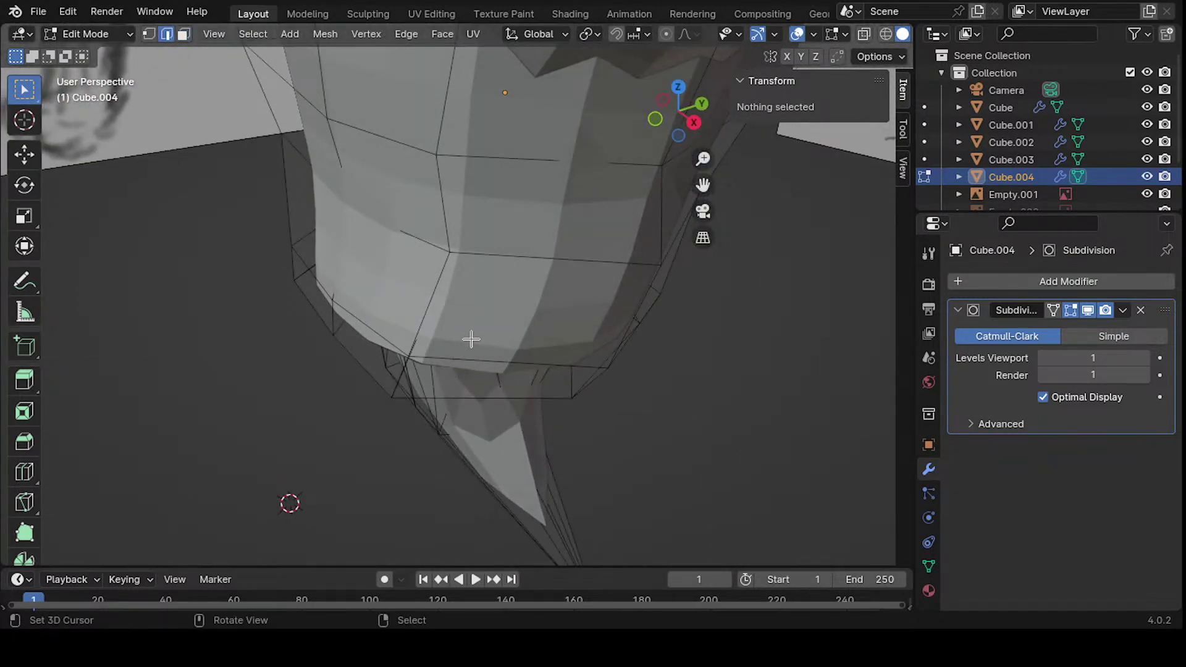
middle_click_drag(457, 336, 505, 146)
scroll(505, 145, "down", 4)
middle_click_drag(334, 445, 485, 121)
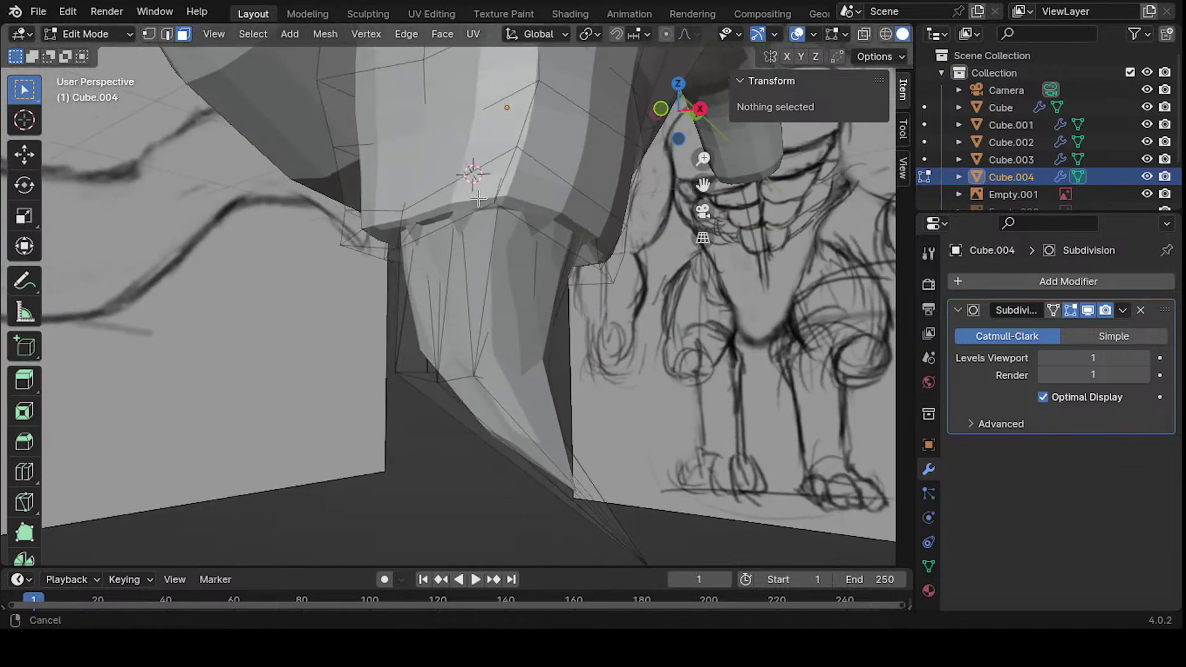
key("x")
key("Escape")
key("alt+z")
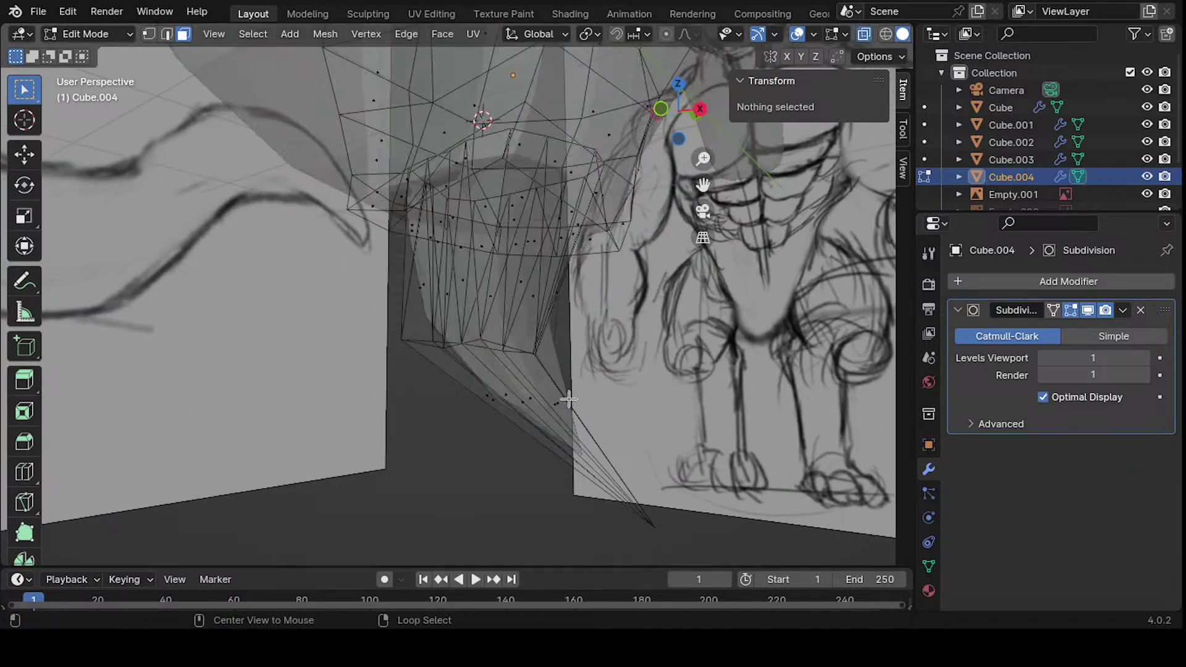
key("c")
left_click_drag(578, 463, 512, 395)
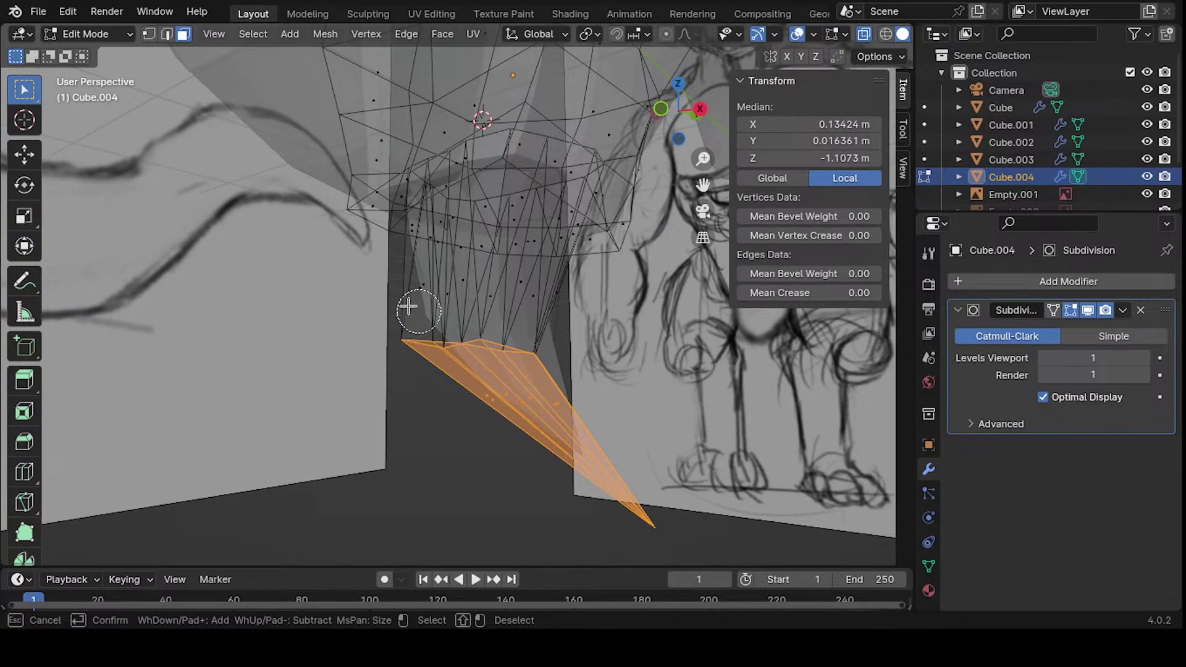
left_click_drag(410, 305, 564, 328)
key("Escape")
- Turn off X-ray and add the remaining claw base faces beneath the fingertip rim to the selection
mouse_move(564, 327)
middle_mouse_down()
mouse_move(453, 270)
mouse_move(481, 271)
mouse_move(452, 368)
mouse_move(490, 199)
mouse_move(368, 284)
mouse_move(460, 241)
mouse_move(495, 257)
mouse_move(498, 215)
mouse_move(586, 226)
mouse_move(537, 138)
mouse_move(415, 189)
mouse_move(397, 164)
mouse_move(463, 238)
mouse_move(529, 185)
mouse_move(410, 280)
mouse_move(424, 191)
mouse_move(363, 240)
mouse_move(492, 257)
mouse_move(418, 233)
mouse_move(424, 247)
mouse_move(484, 213)
mouse_move(286, 233)
mouse_move(429, 246)
mouse_move(456, 219)
middle_mouse_up()
left_click(481, 271, "shift")
left_click(410, 279, "shift")
left_click(302, 244, "shift")
left_click(484, 213, "shift")
left_click(297, 232, "shift")
left_click(456, 219, "shift")
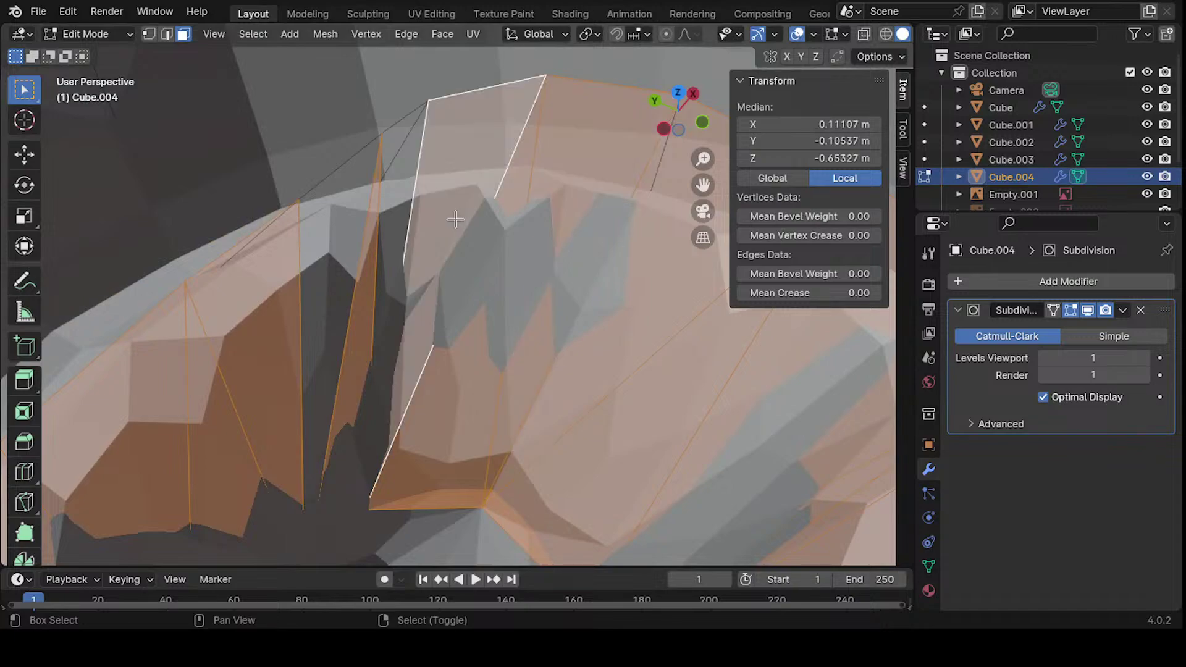
middle_click_drag(398, 254, 436, 223)
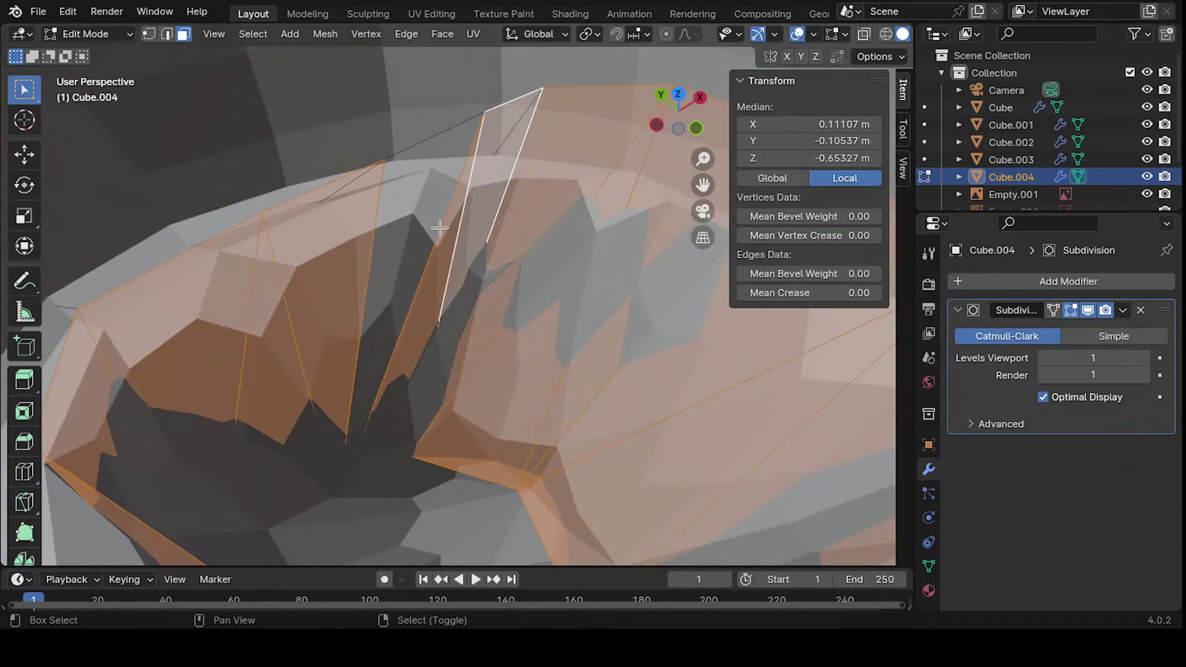
middle_click_drag(309, 294, 410, 184)
middle_click_drag(417, 184, 501, 232)
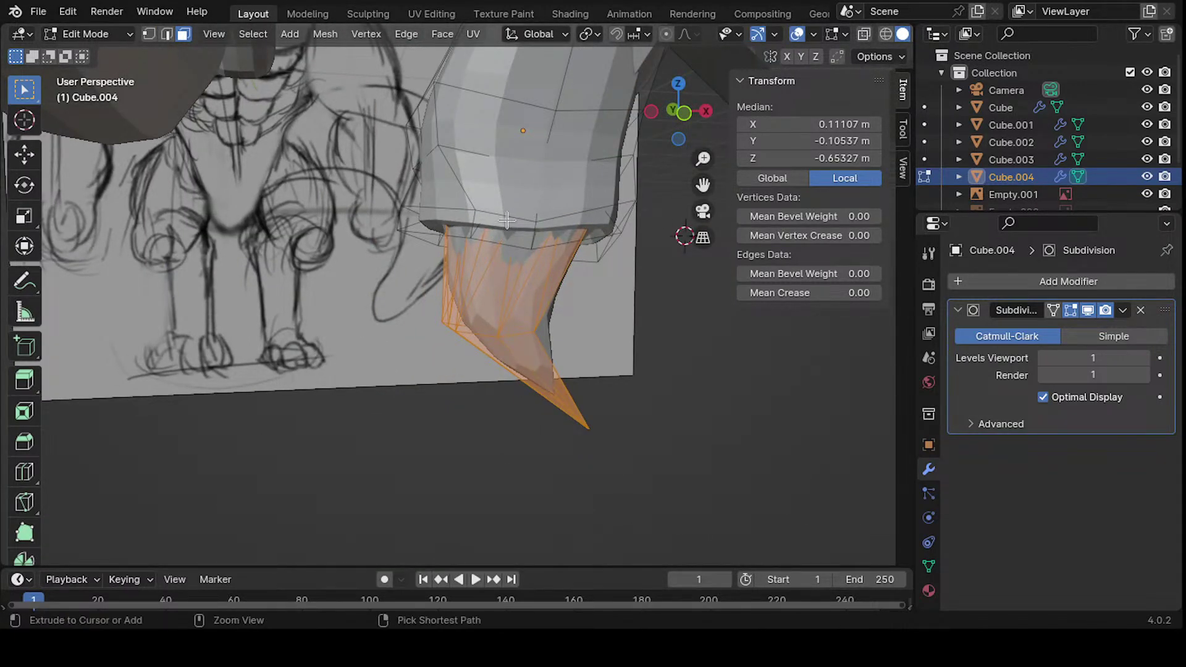
- Separate the selected claw faces into their own object and return to Object Mode
key("ctrl+p")
key("Escape")
key("p")
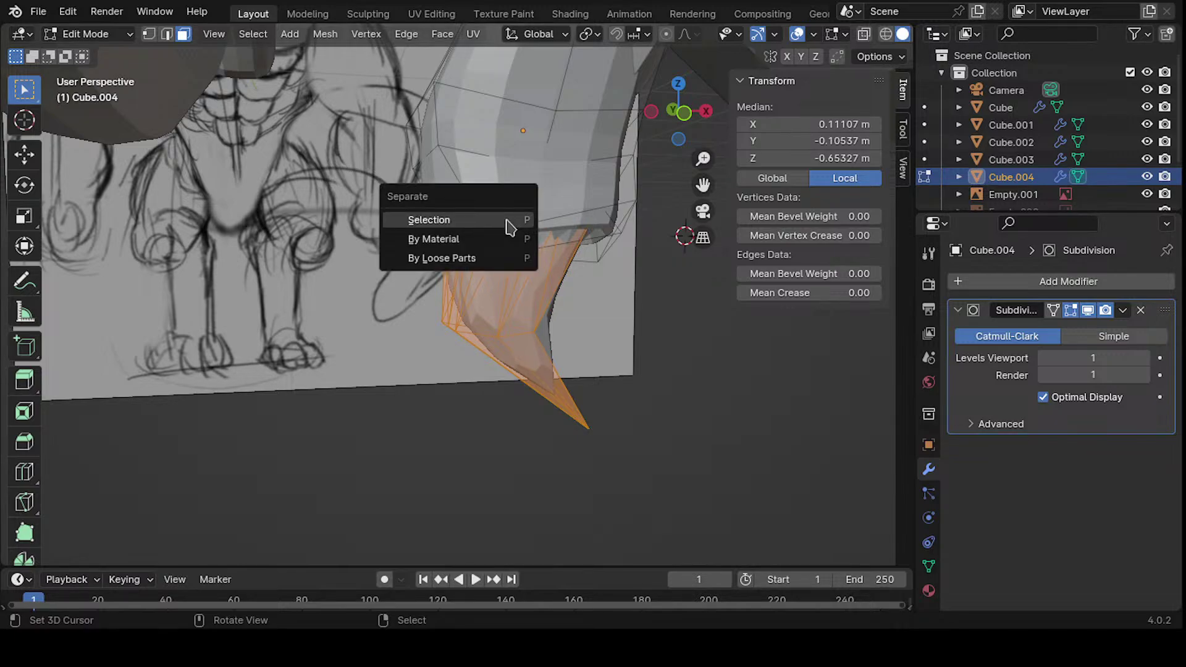
key("Down")
key("Down")
key("Up")
key("Up")
left_click(507, 222)
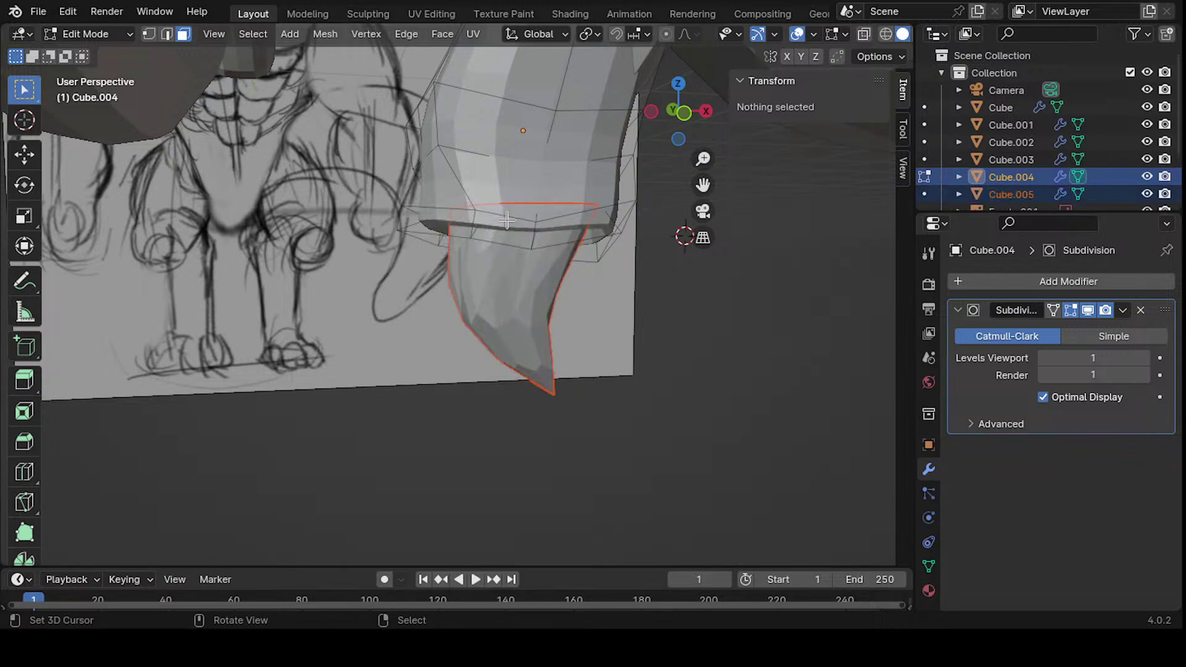
key("Tab")
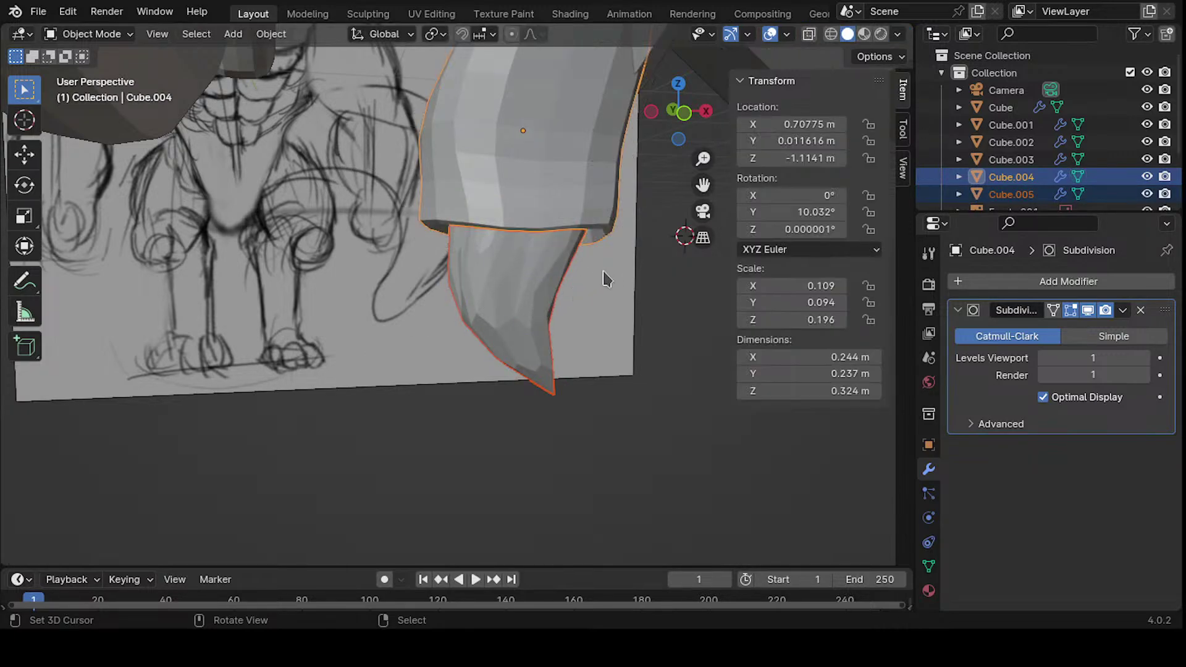
- Try moving the separated claw away from the finger to test that it is independent
left_click(533, 308)
key("g")
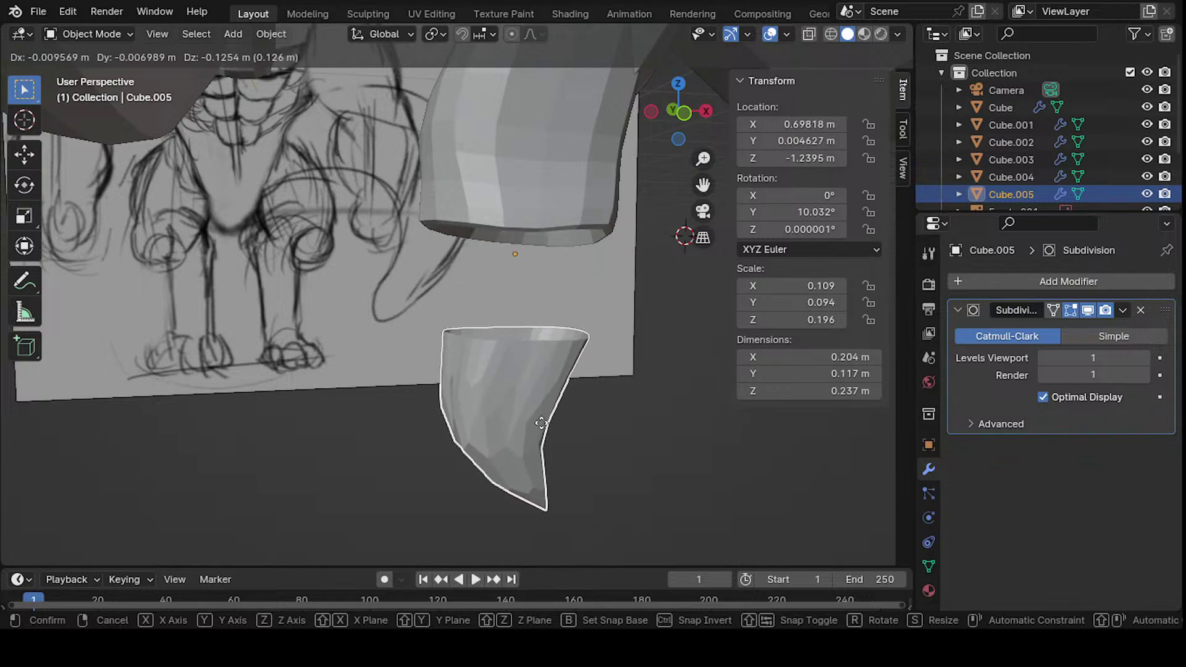
right_click(527, 379)
middle_click_drag(527, 379, 403, 307)
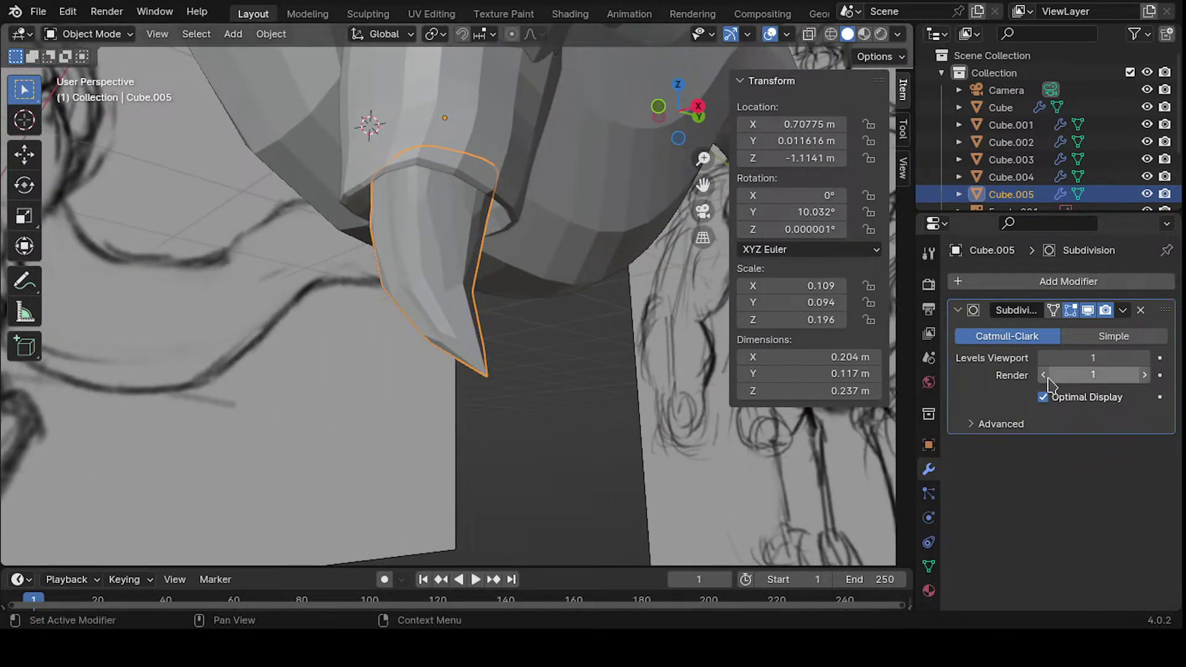
- Select the finger object and open its mesh for editing in vertex selection mode
middle_click_drag(679, 296, 431, 210)
key("Tab")
key("Tab")
left_click(475, 209)
key("Tab")
scroll(374, 283, "up", 5)
scroll(413, 204, "down", 5)
key("Tab")
key("Tab")
key("1")
- Move the first fingertip rim vertices inward against the claw, shifting the last one about 0.034 m
left_click(397, 281)
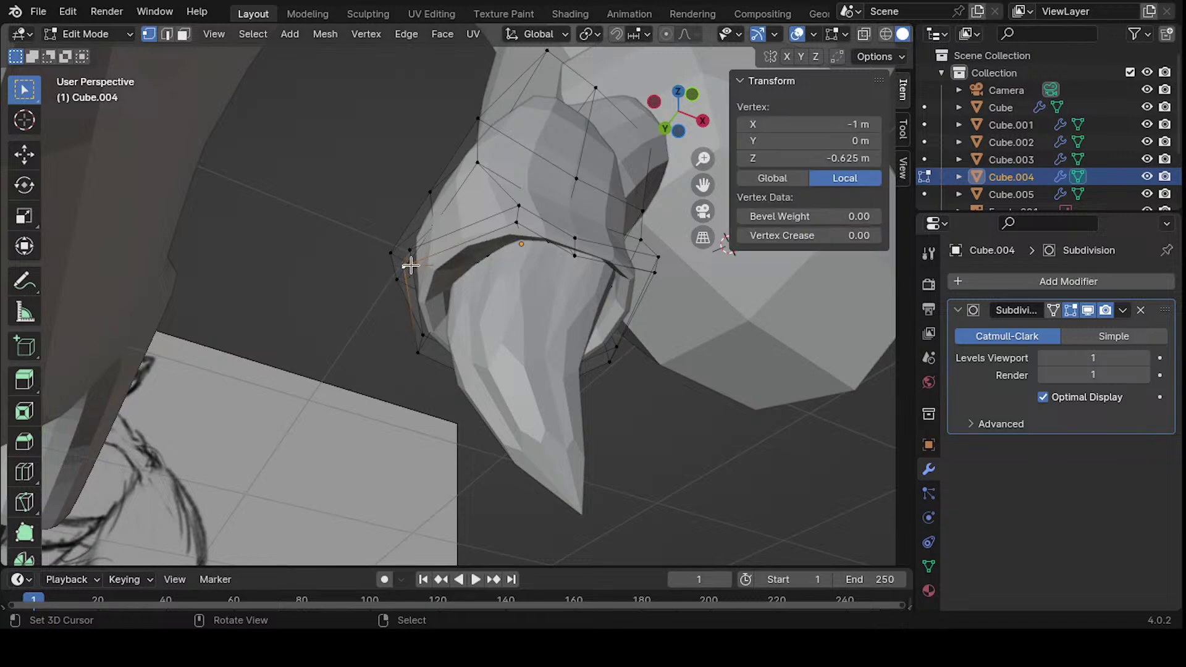
middle_click_drag(396, 281, 376, 214)
key("g")
left_click(514, 283)
left_click(435, 320)
key("g")
left_click(446, 330)
left_click(464, 219)
key("g")
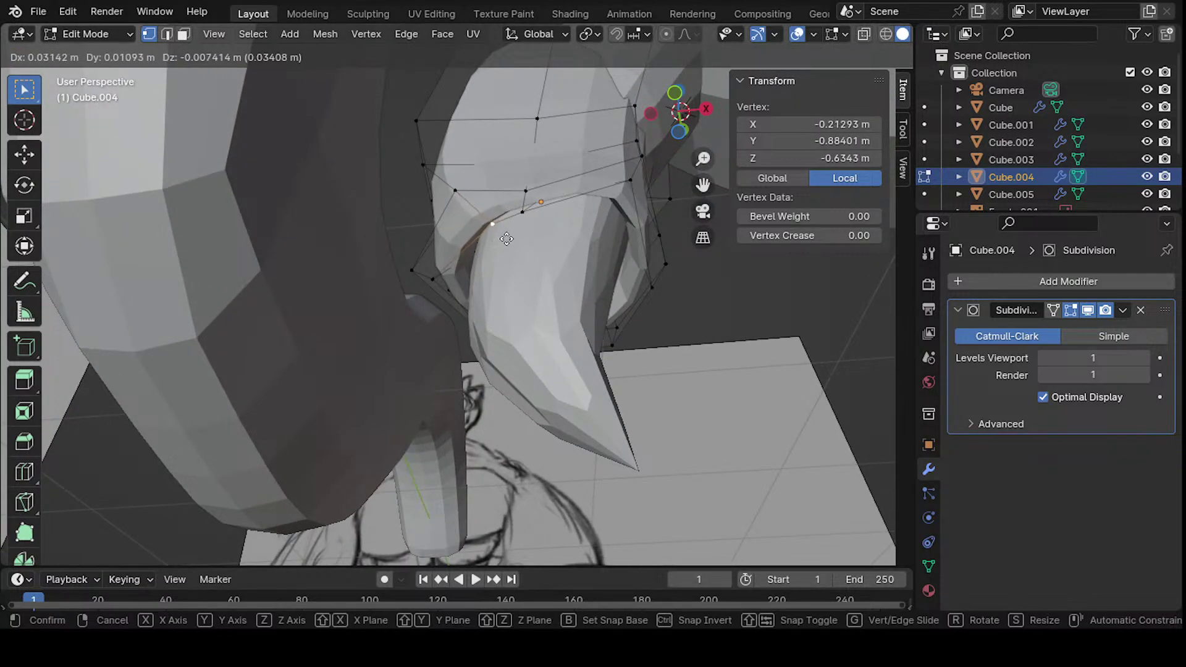
left_click(507, 238)
- Move a vertex on the rim's outer-curve side about 0.025 m toward the claw and adjust the neighbouring rim vertices
middle_click_drag(448, 259, 439, 283)
left_click(440, 283)
key("g")
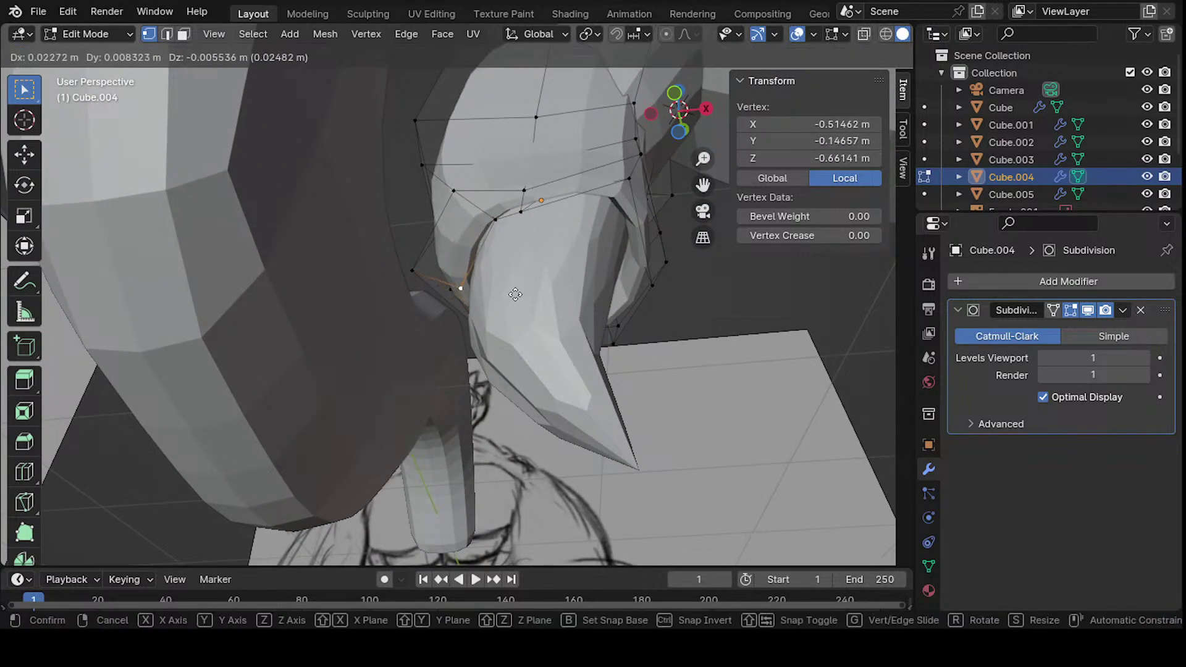
left_click(515, 294)
middle_click_drag(515, 294, 434, 261)
key("g")
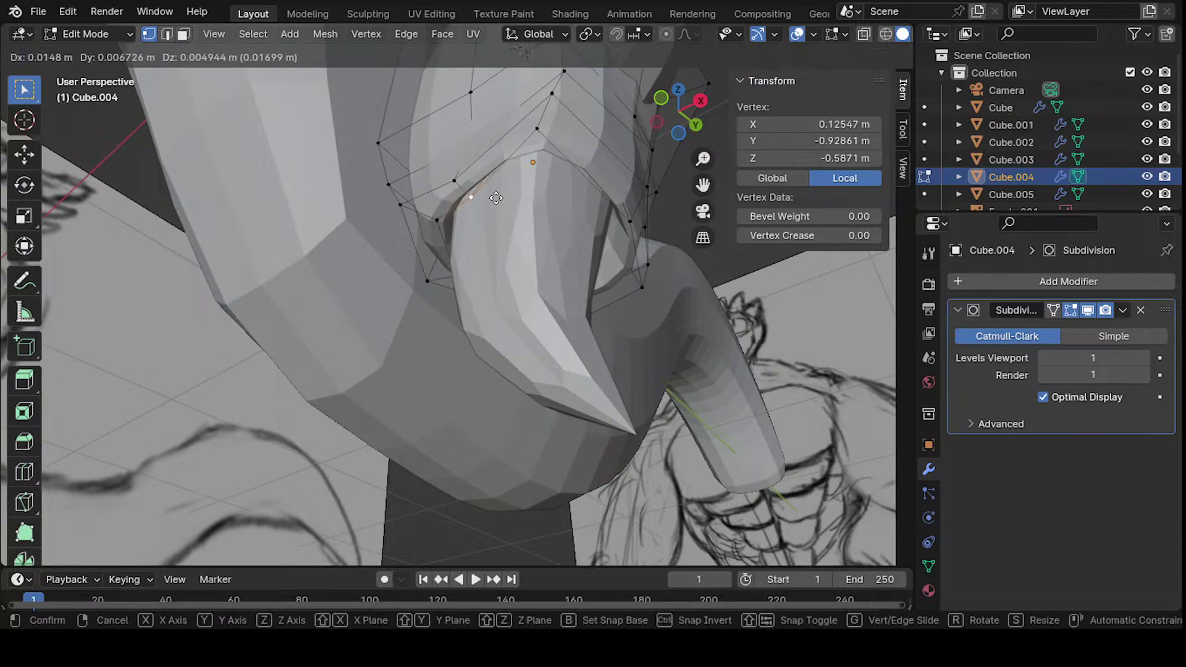
left_click(486, 191)
key("g")
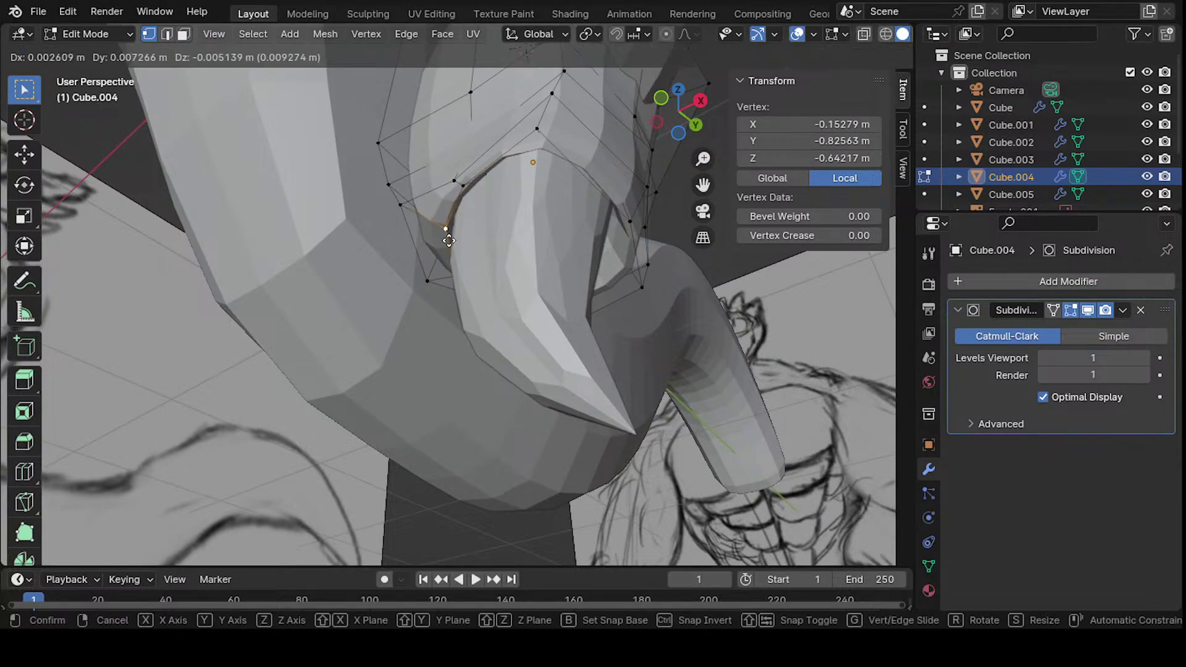
left_click(454, 213)
- Reposition rim vertices near the claw's inner-curve side to narrow the gap around its base
middle_click_drag(454, 213, 492, 374)
left_click(489, 295)
key("g")
left_click(481, 307)
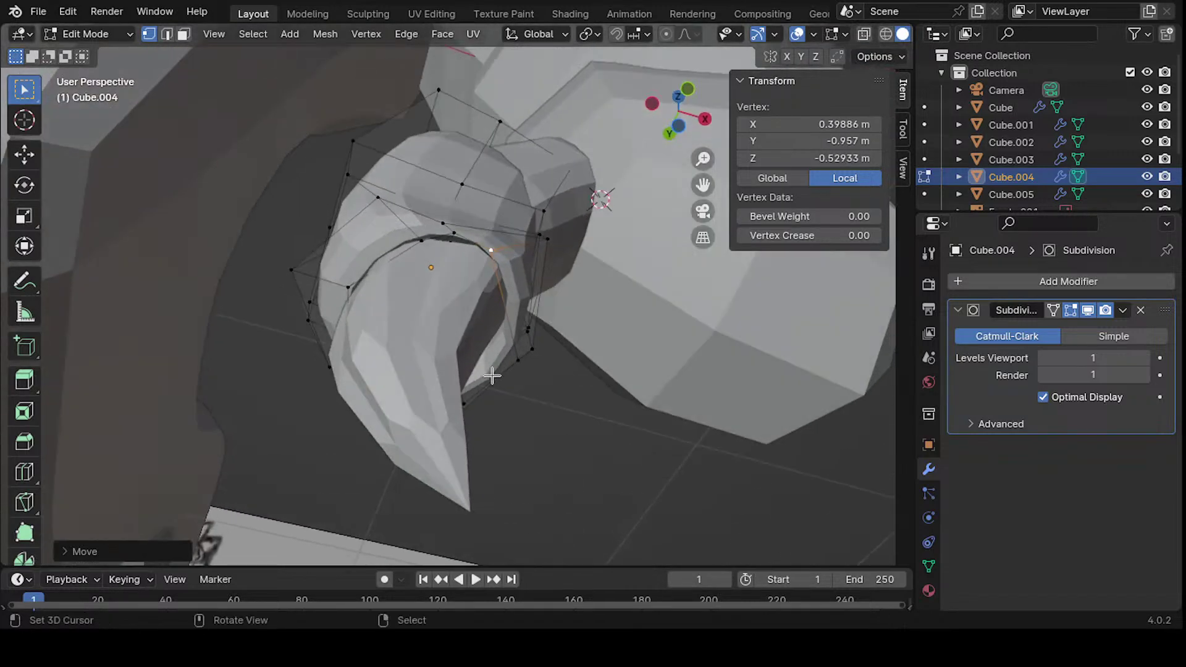
key("g")
left_click(503, 334)
mouse_move(503, 334)
middle_mouse_down()
mouse_move(466, 169)
mouse_move(482, 354)
mouse_move(346, 345)
mouse_move(316, 288)
mouse_move(344, 327)
mouse_move(400, 316)
mouse_move(448, 344)
mouse_move(503, 408)
middle_mouse_up()
left_click(381, 299)
key("g")
left_click(443, 347)
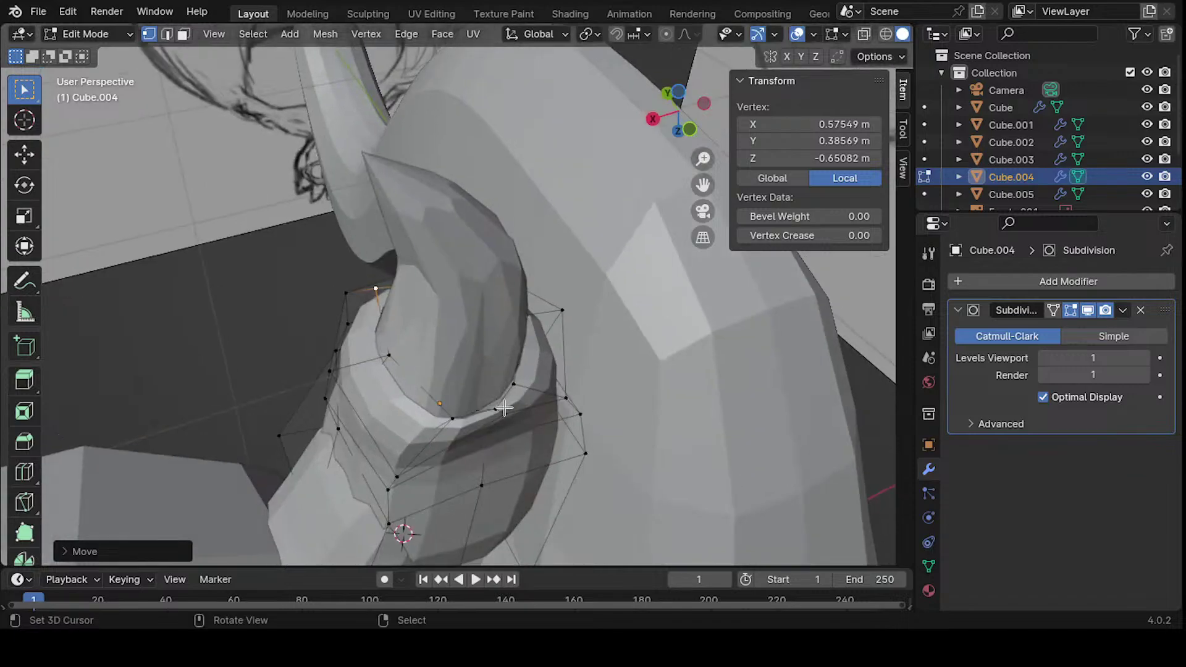
- Adjust three neighbouring inner rim vertices so the opening follows the claw's rounded base
left_click(504, 408)
key("g")
left_click(529, 365)
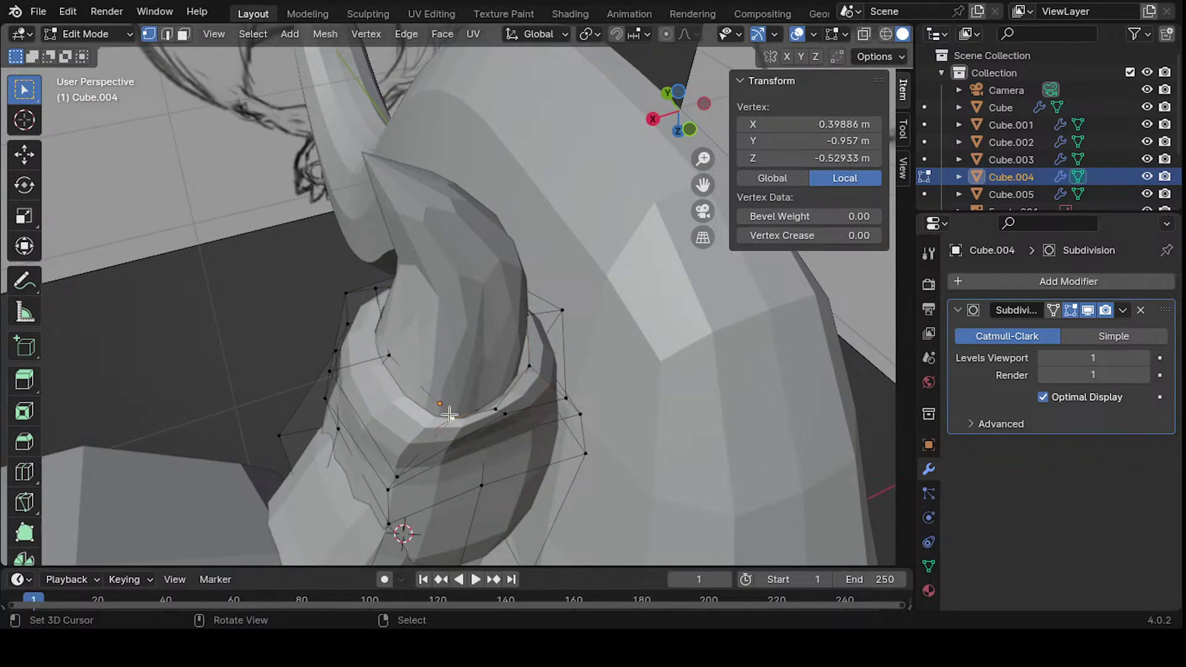
key("g")
left_click(408, 395)
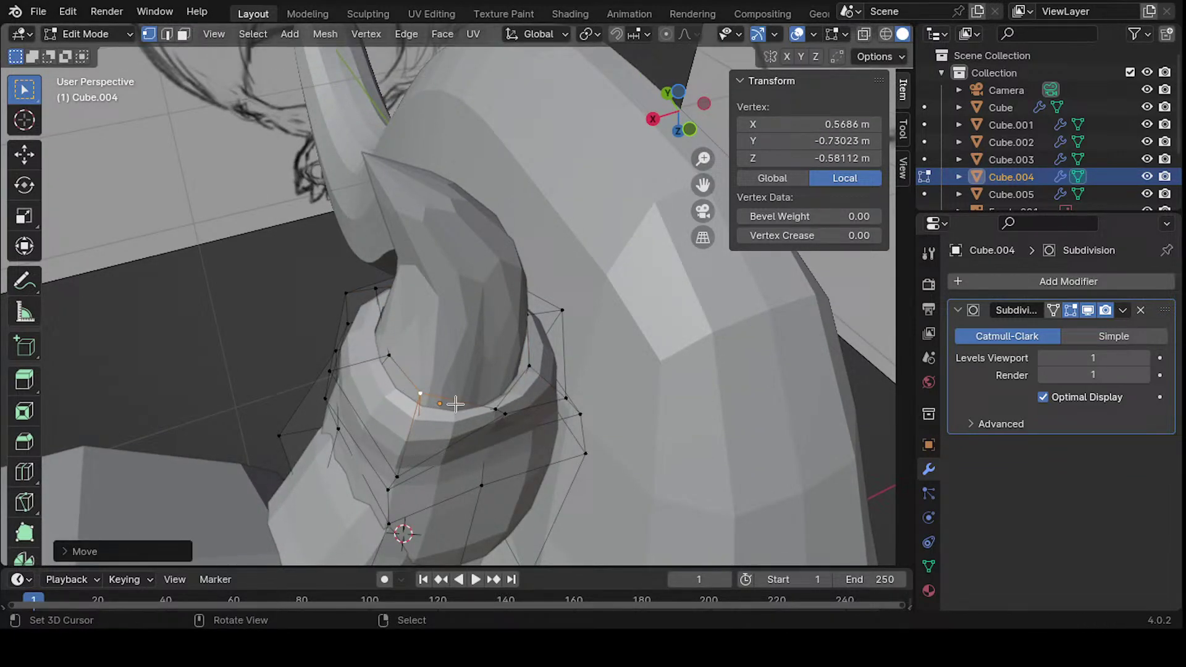
key("g")
left_click(494, 392)
- Fine-tune the rim vertices on opposite sides of the claw to hug its base more closely
middle_click_drag(494, 391, 538, 312)
key("g")
left_click(562, 322)
key("g")
left_click(538, 320)
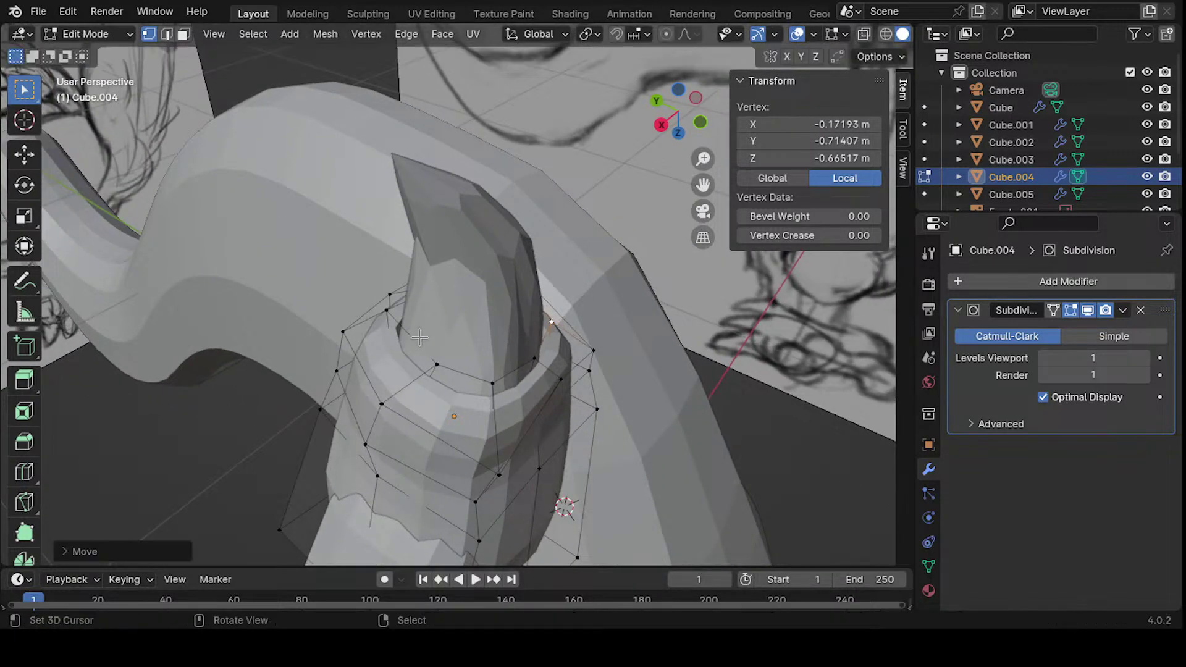
key("g")
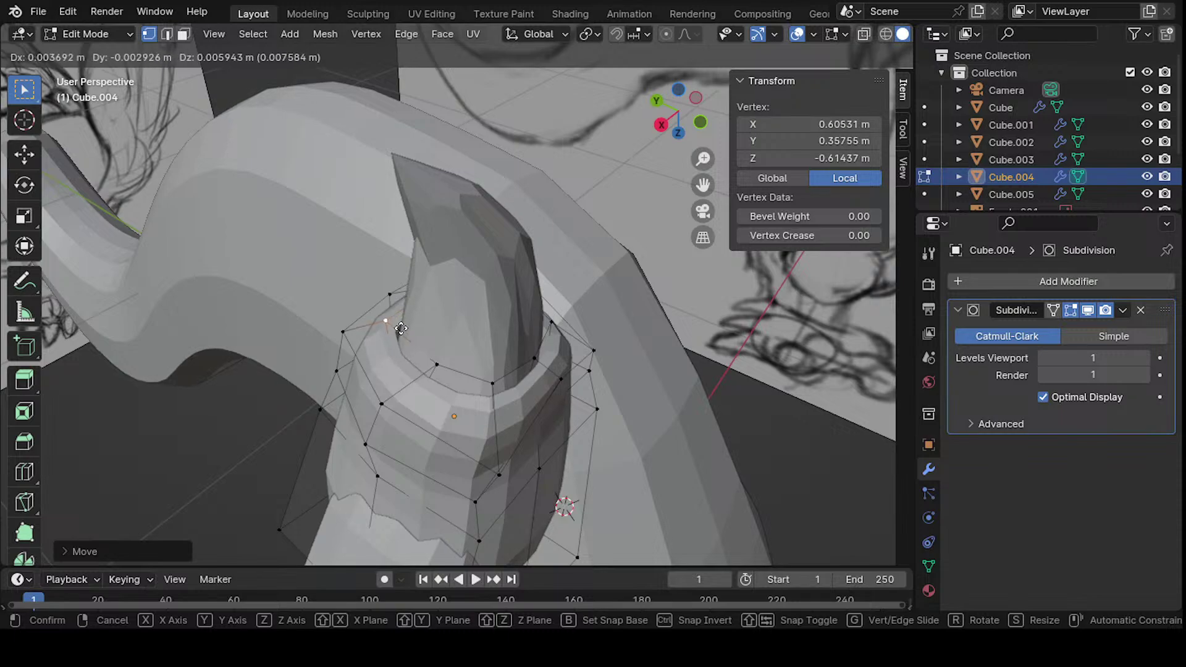
left_click(403, 331)
- Move another rim vertex into place and shift one beside the remaining gap about 0.027 m toward the claw
middle_click_drag(403, 332, 511, 392)
key("g")
left_click(497, 360)
middle_click_drag(482, 273, 514, 289)
middle_click_drag(514, 289, 551, 137, "ctrl")
middle_click_drag(526, 197, 418, 239)
left_click(566, 244)
key("g")
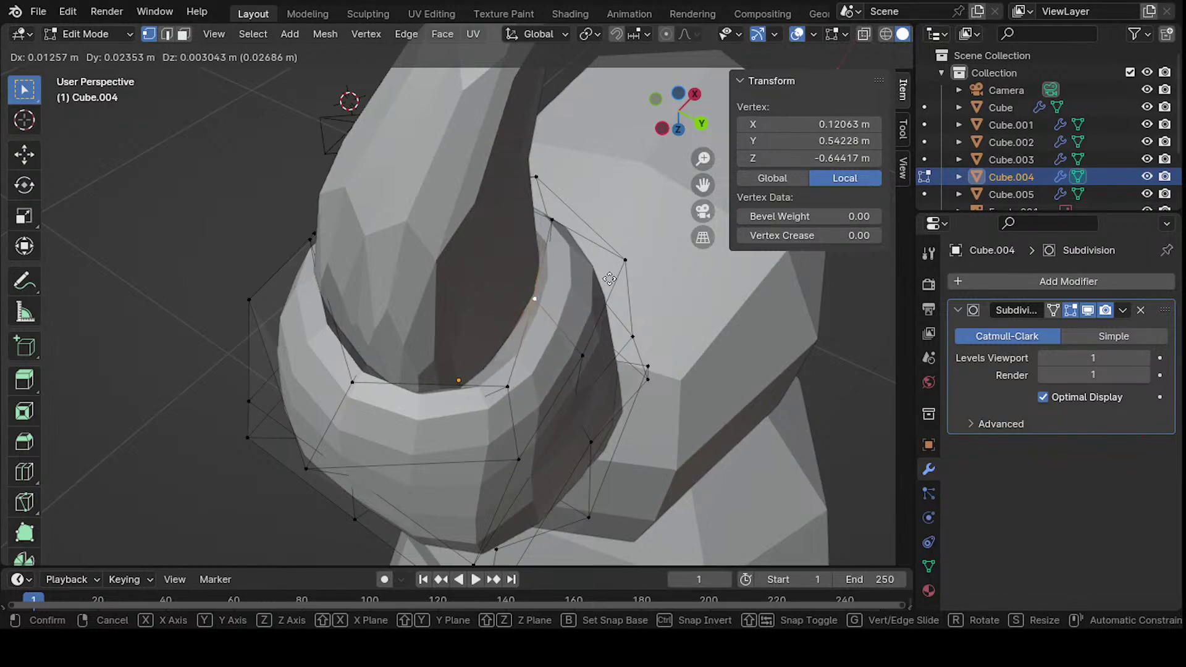
left_click(611, 283)
- Select two neighbouring rim vertices beside the claw's inner-curve side and move each closer to the claw's base
middle_click_drag(612, 283, 515, 350)
left_click(513, 348)
key("g")
left_click(500, 364)
left_click(475, 350)
key("g")
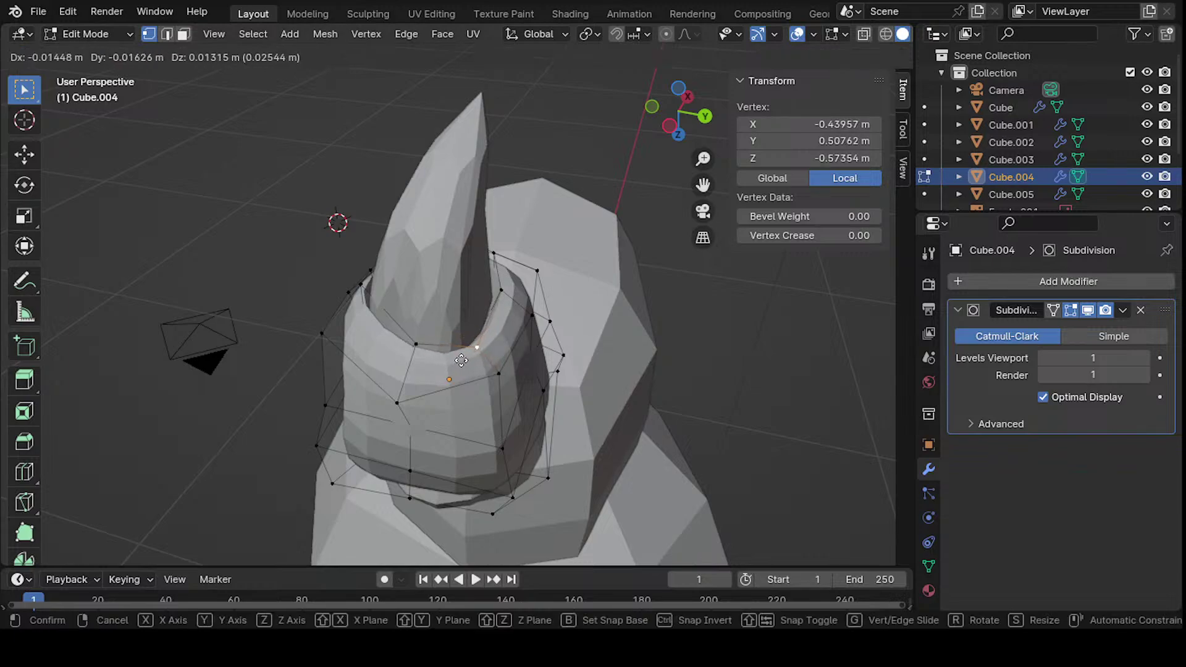
left_click(461, 312)
middle_click_drag(461, 312, 458, 276)
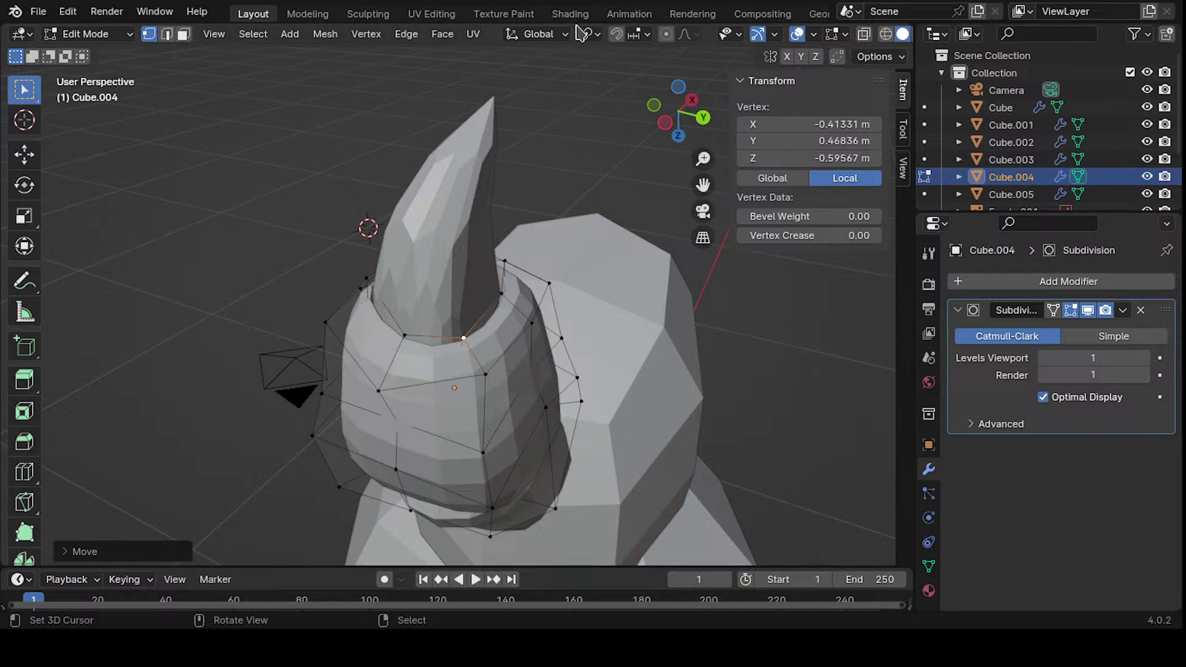
- Adjust the rim vertices on the opposite side of the fingertip opening to tighten it around the claw
middle_click_drag(591, 178, 617, 291)
right_click(480, 325)
middle_click_drag(692, 333, 581, 321)
key("g")
left_click(574, 290)
key("g")
left_click(587, 317)
- Move an outer vertex below the rim to about X 0.71, Y -0.90, Z -0.36 m and shift one on the claw's back side
middle_click_drag(480, 392, 598, 319)
key("g")
left_click(593, 318)
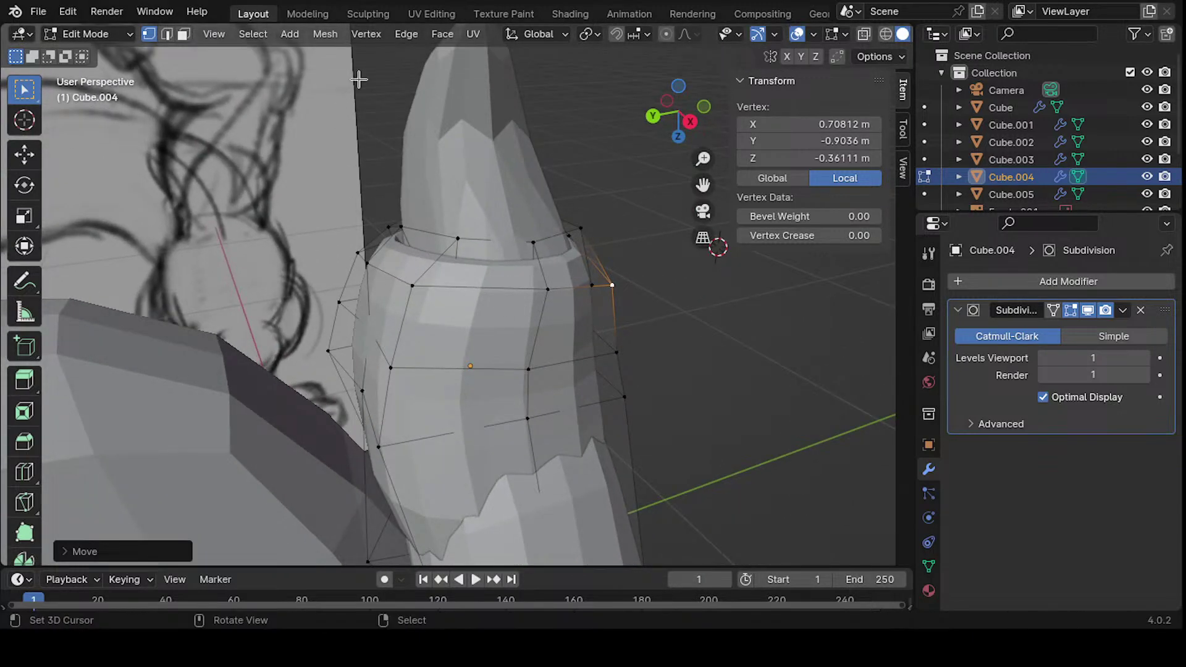
middle_click_drag(525, 259, 603, 368)
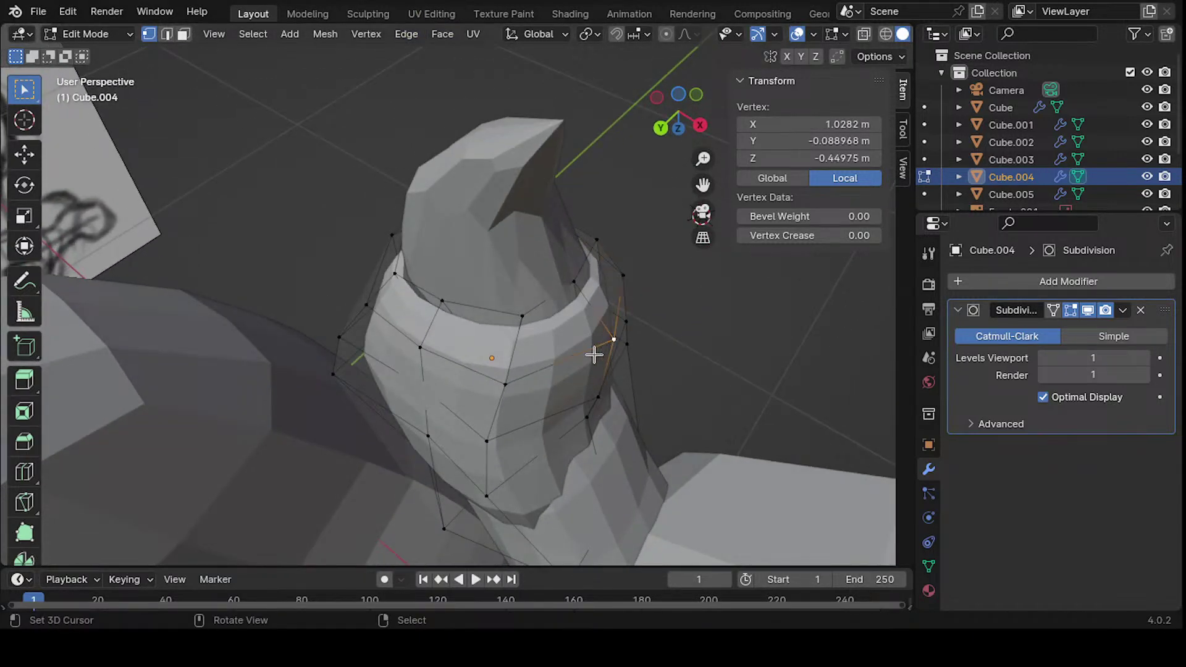
key("g")
left_click(584, 347)
- Reposition one rim-side vertex and one vertex farther around the fingertip to even out its outline
middle_click_drag(467, 378, 523, 245)
left_click(560, 293)
key("g")
left_click(547, 324)
scroll(547, 324, "down", 4)
left_click(425, 346)
key("g")
left_click(451, 357)
- Nudge two more vertices of the fingertip's upper ring inward to smooth the surface below the rim
left_click(494, 330)
key("g")
left_click(487, 327)
mouse_move(468, 310)
middle_mouse_down()
mouse_move(451, 337)
mouse_move(358, 339)
mouse_move(312, 389)
mouse_move(315, 444)
mouse_move(405, 340)
middle_mouse_up()
left_click(446, 341)
key("g")
left_click(425, 336)
- Move a side vertex of the fingertip, and shift an outer vertex near its lower edge inward by about 0.03 m
left_click(405, 338)
key("g")
left_click(418, 413)
middle_click_drag(418, 412, 360, 418)
key("g")
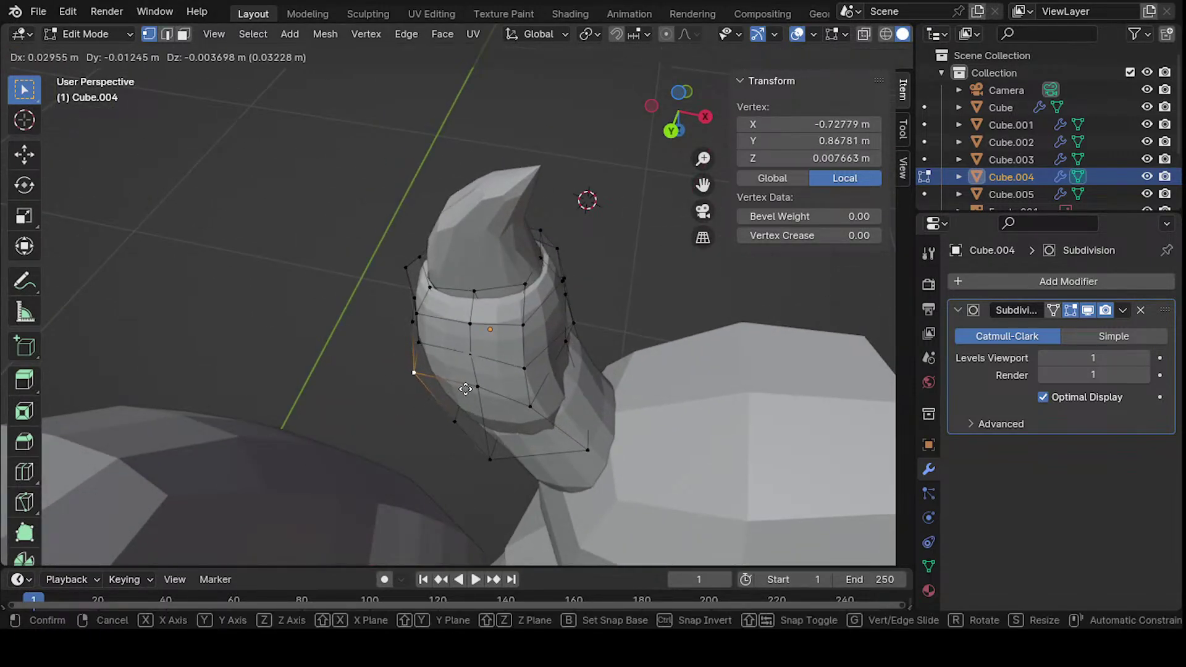
left_click(488, 388)
- Reposition a series of vertices along the fingertip's side to slim and round its body below the rim
middle_click_drag(488, 388, 420, 277)
key("g")
left_click(463, 365)
key("g")
left_click(482, 321)
key("g")
left_click(517, 323)
key("g")
left_click(497, 352)
key("g")
left_click(492, 397)
middle_click_drag(389, 347, 562, 389)
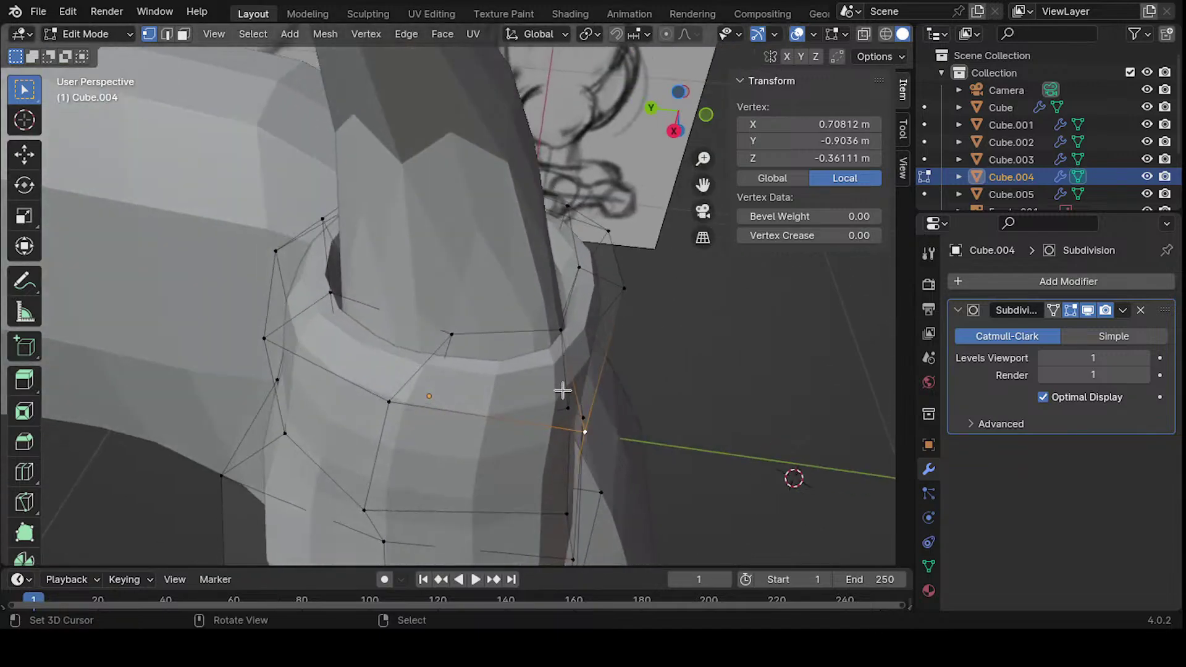
key("Tab")
key("Tab")
left_click_drag(557, 334, 563, 337)
middle_click_drag(594, 427, 312, 334)
key("g")
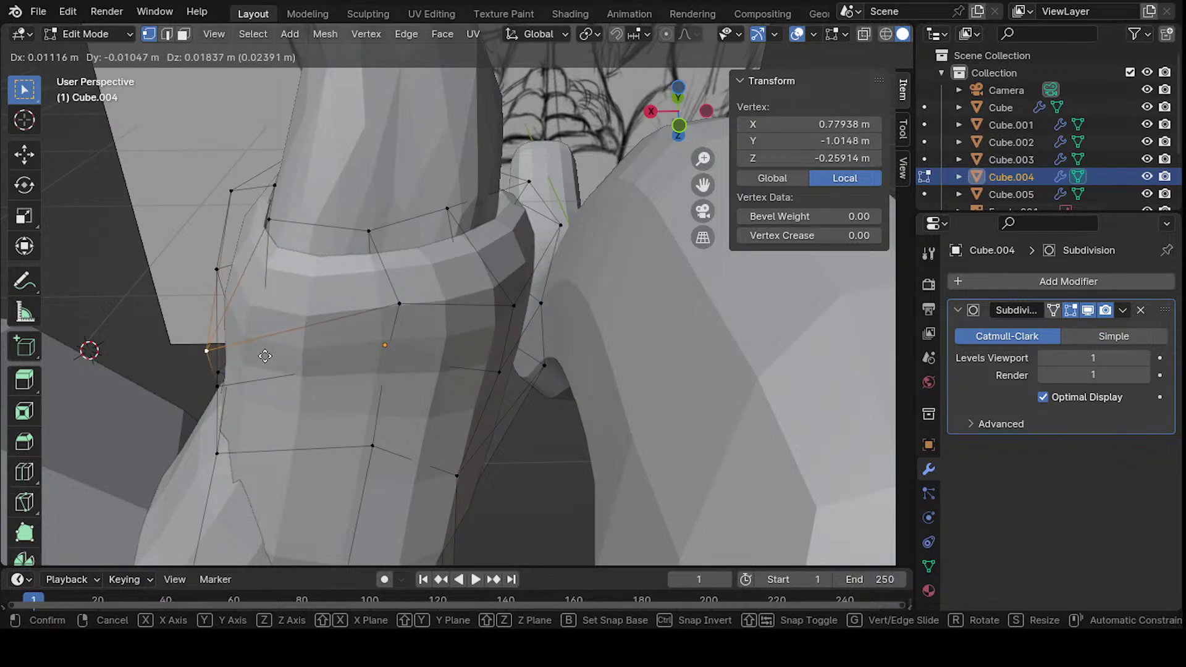
left_click(273, 306)
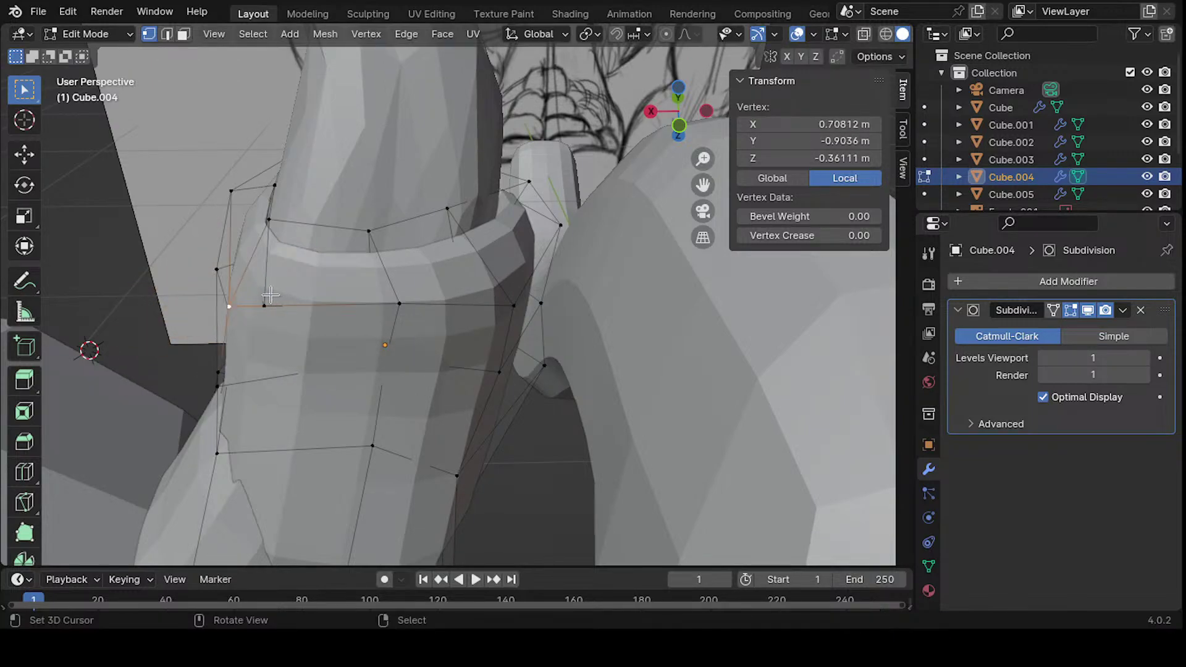
- Move a vertex just below the claw rim and another on the neighbouring side to refine the fingertip's contour
middle_click_drag(271, 295, 587, 298)
key("g")
left_click(540, 330)
mouse_move(540, 330)
middle_mouse_down()
mouse_move(519, 370)
mouse_move(532, 395)
mouse_move(512, 319)
mouse_move(459, 252)
middle_mouse_up()
middle_click_drag(509, 336, 282, 301)
left_click(379, 316)
key("g")
left_click(379, 290)
- Shift three further fingertip vertices to space the mesh loops below the rim more evenly
key("g")
left_click(405, 328)
key("g")
left_click(395, 387)
key("g")
left_click(446, 340)
scroll(447, 341, "down", 3)
mouse_move(325, 303)
middle_mouse_down("ctrl")
mouse_move(556, 336)
mouse_move(540, 275)
mouse_move(419, 284)
mouse_move(321, 400)
mouse_move(280, 228)
mouse_move(437, 326)
mouse_move(416, 257)
middle_mouse_up("ctrl")
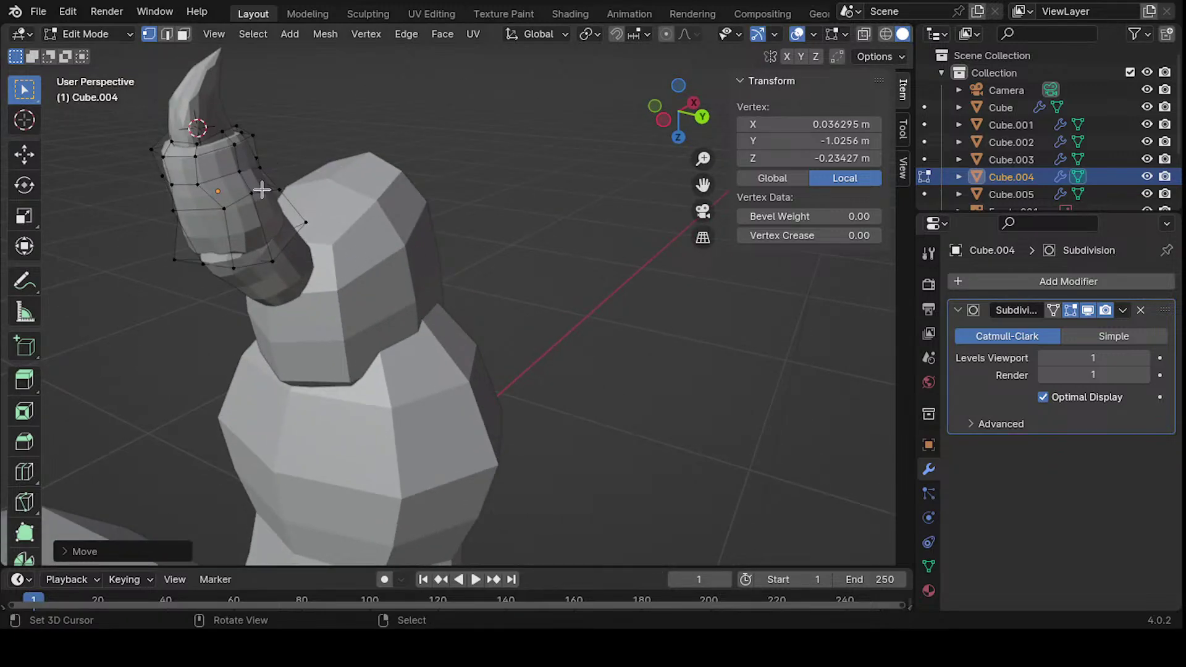
left_click(193, 183)
key("Tab")
left_click(228, 201)
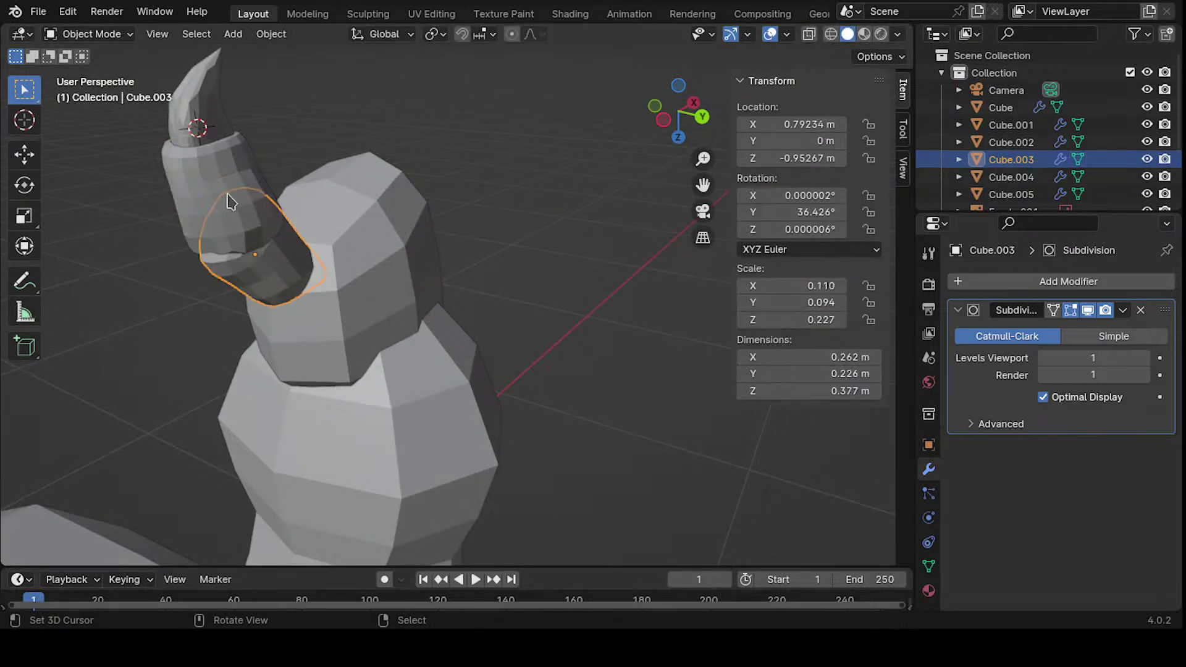
left_click(242, 172)
key("Tab")
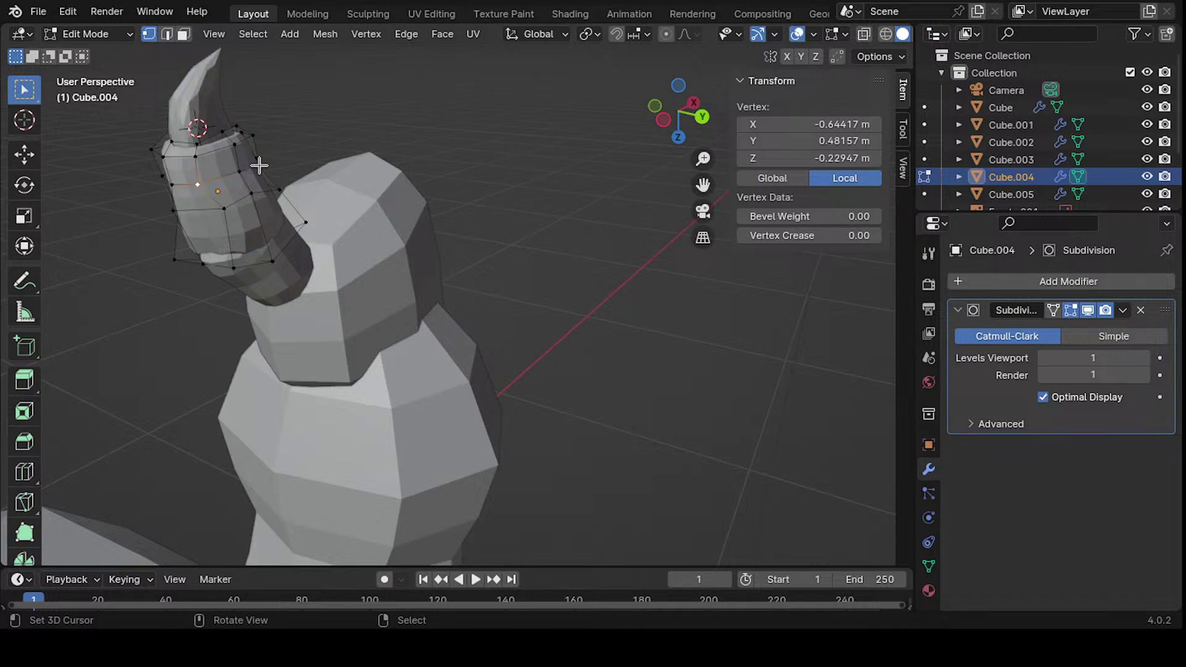
key("KP_Decimal")
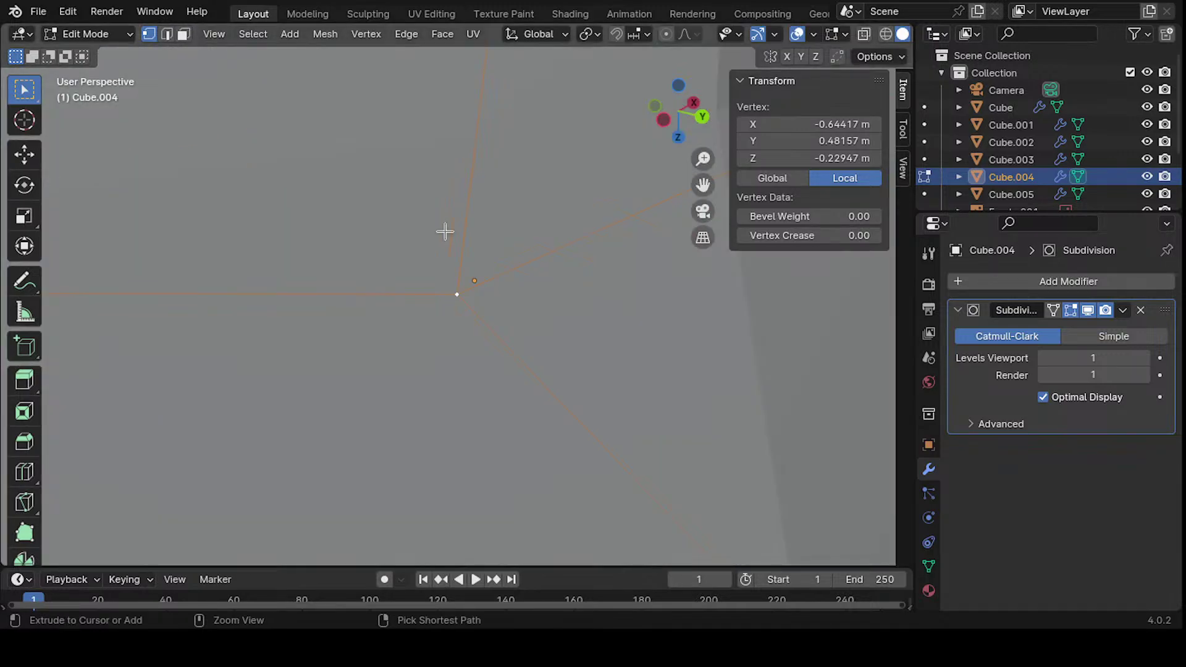
mouse_move(445, 231)
middle_mouse_down("ctrl")
mouse_move(347, 426)
mouse_move(325, 294)
mouse_move(306, 283)
mouse_move(545, 214)
mouse_move(213, 233)
mouse_move(472, 189)
mouse_move(432, 259)
mouse_move(457, 290)
mouse_move(477, 306)
mouse_move(592, 312)
middle_mouse_up("ctrl")
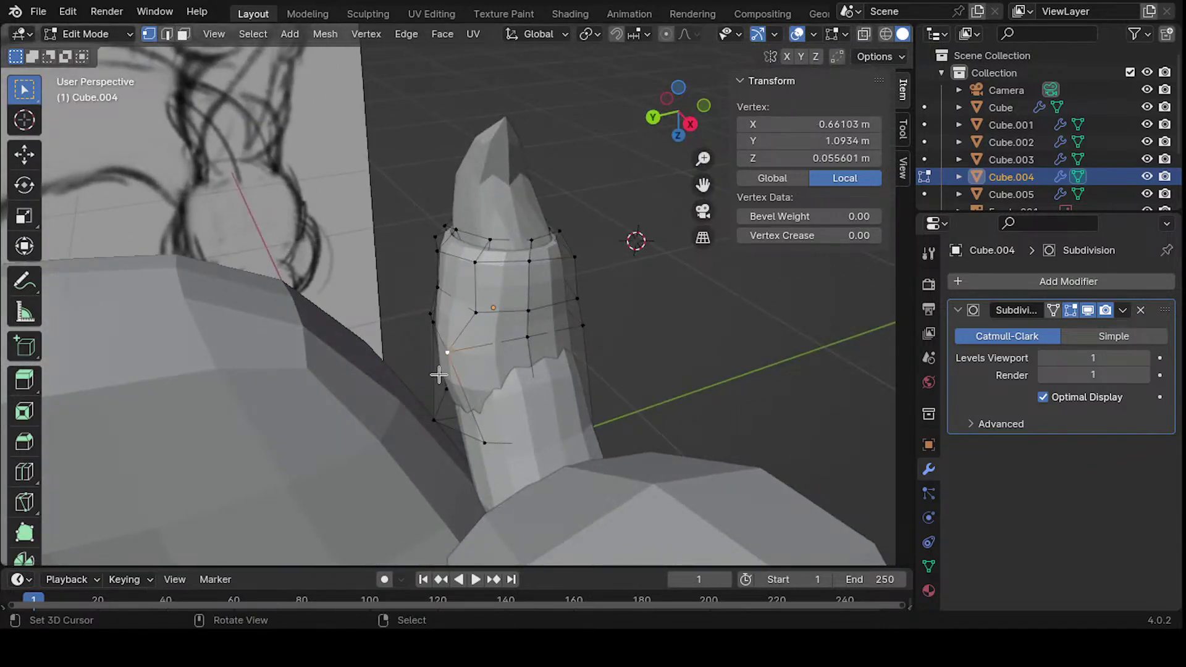
- Reposition the vertices on the fingertip's outer side where it overlaps the finger segment below
middle_click_drag(439, 374, 367, 271)
key("g")
key("g")
left_click(487, 373)
key("g")
left_click(556, 350)
- Move a mid-height side vertex of the fingertip to smooth the bulge below the rim
left_click(349, 325)
key("g")
right_click(345, 333)
left_click(415, 315)
key("g")
left_click(446, 315)
- Fine-tune two outer vertices below the rim, bringing the upper one to about X 0.70, Y -0.85, Z -0.39 m
key("g")
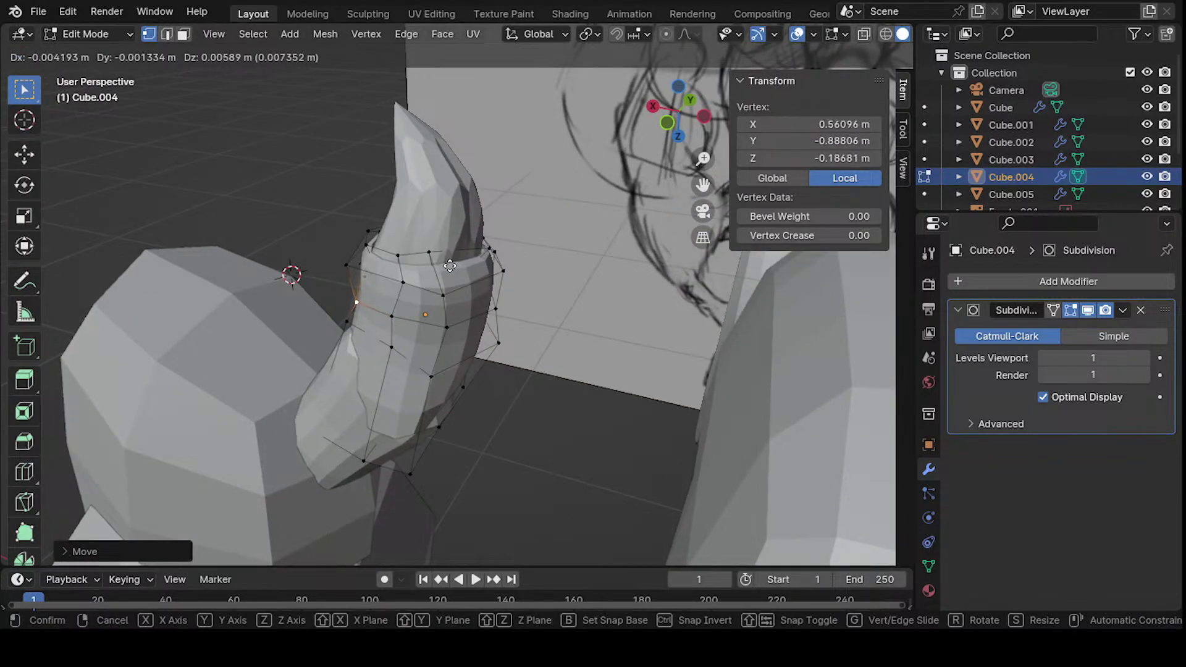
left_click(348, 244)
key("g")
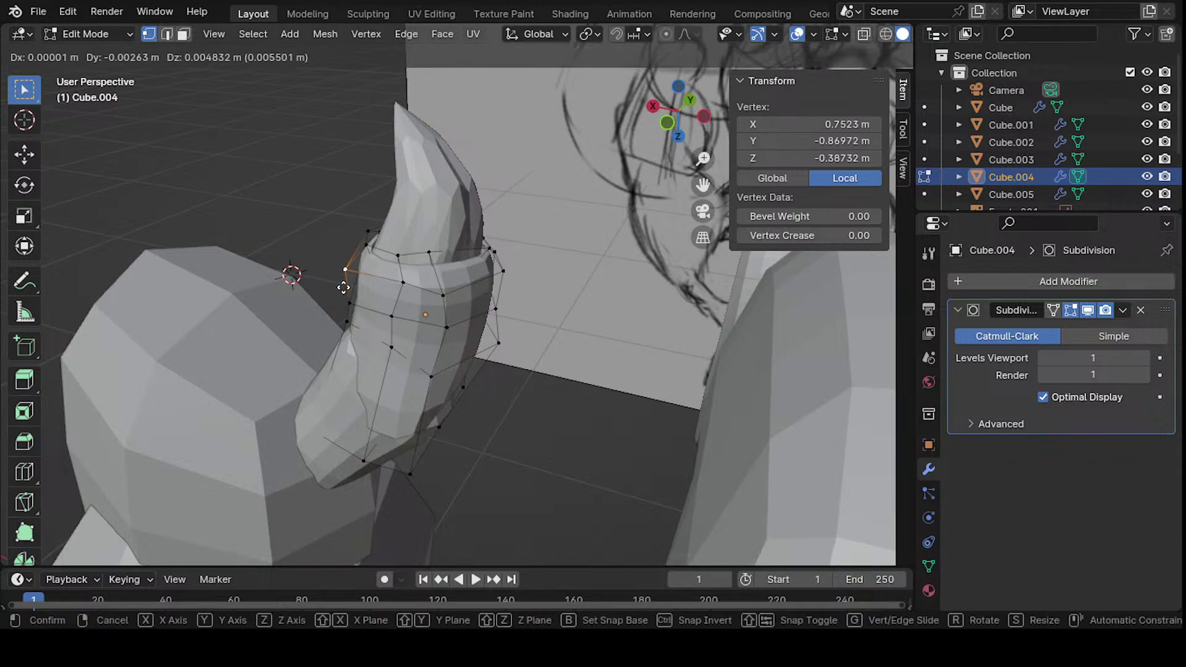
left_click(349, 285)
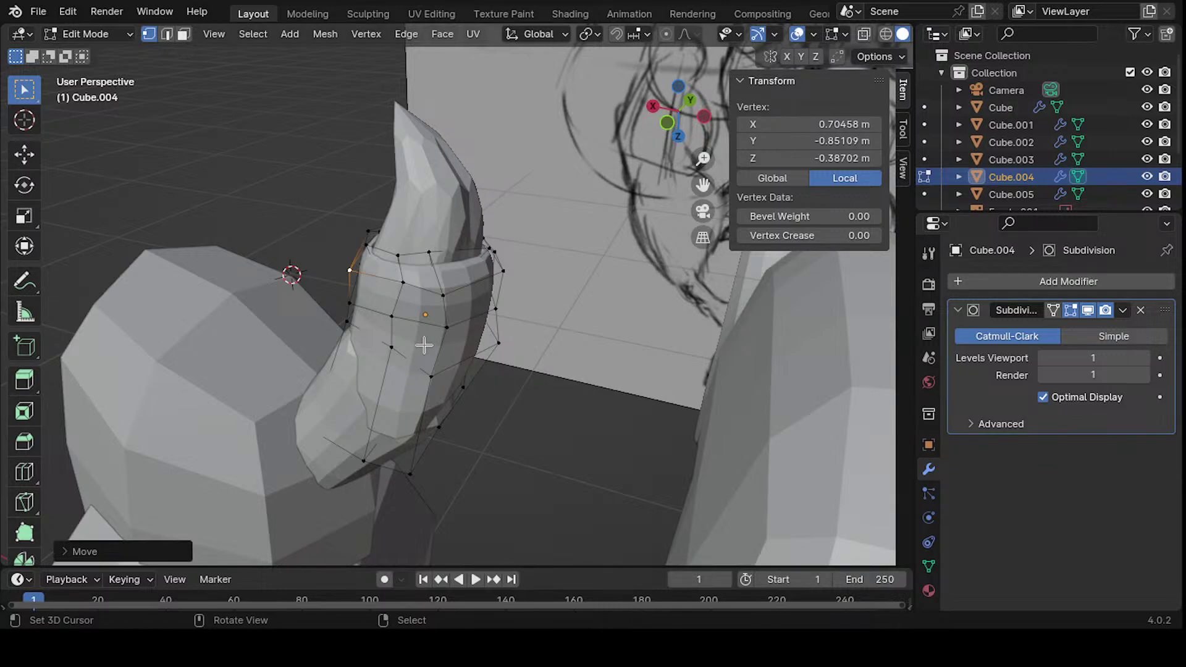
- Move two vertices on the fingertip's lower edge so it wraps more closely around the finger segment below
mouse_move(423, 345)
middle_mouse_down()
mouse_move(398, 290)
mouse_move(450, 291)
mouse_move(345, 300)
mouse_move(392, 371)
mouse_move(643, 349)
mouse_move(470, 385)
mouse_move(492, 428)
middle_mouse_up()
left_click_drag(492, 428, 470, 417)
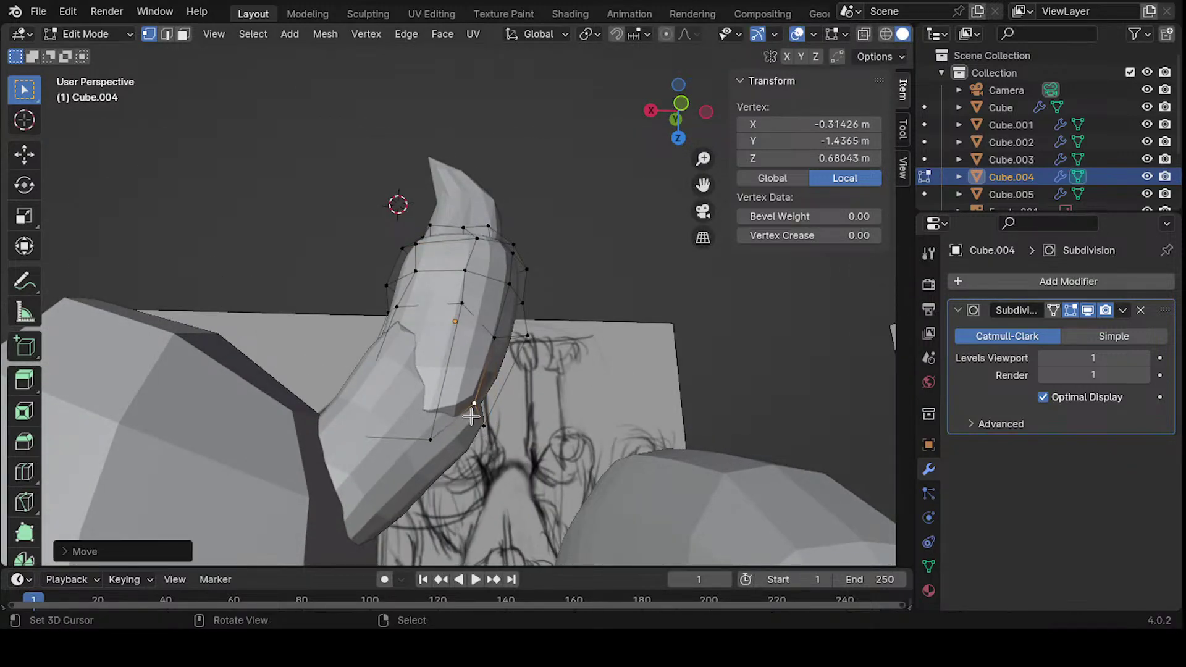
mouse_move(471, 417)
middle_mouse_down()
mouse_move(222, 448)
mouse_move(488, 396)
mouse_move(443, 389)
middle_mouse_up()
key("g")
left_click(513, 399)
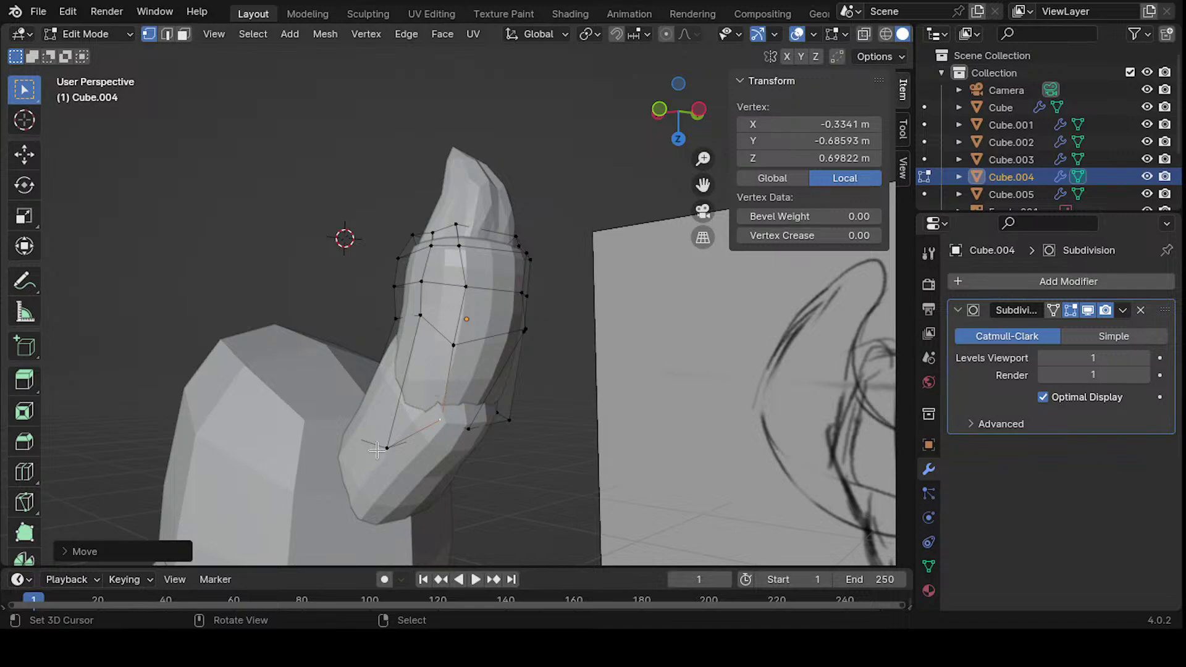
key("g")
left_click(395, 426)
- Shift two middle side vertices inward, placing the second at about X -0.31, Y 0.82, Z 0.04 m
mouse_move(395, 426)
middle_mouse_down()
mouse_move(308, 425)
mouse_move(354, 246)
mouse_move(472, 352)
mouse_move(482, 340)
mouse_move(442, 360)
middle_mouse_up()
left_click(476, 349)
key("g")
left_click(496, 334)
left_click(442, 360)
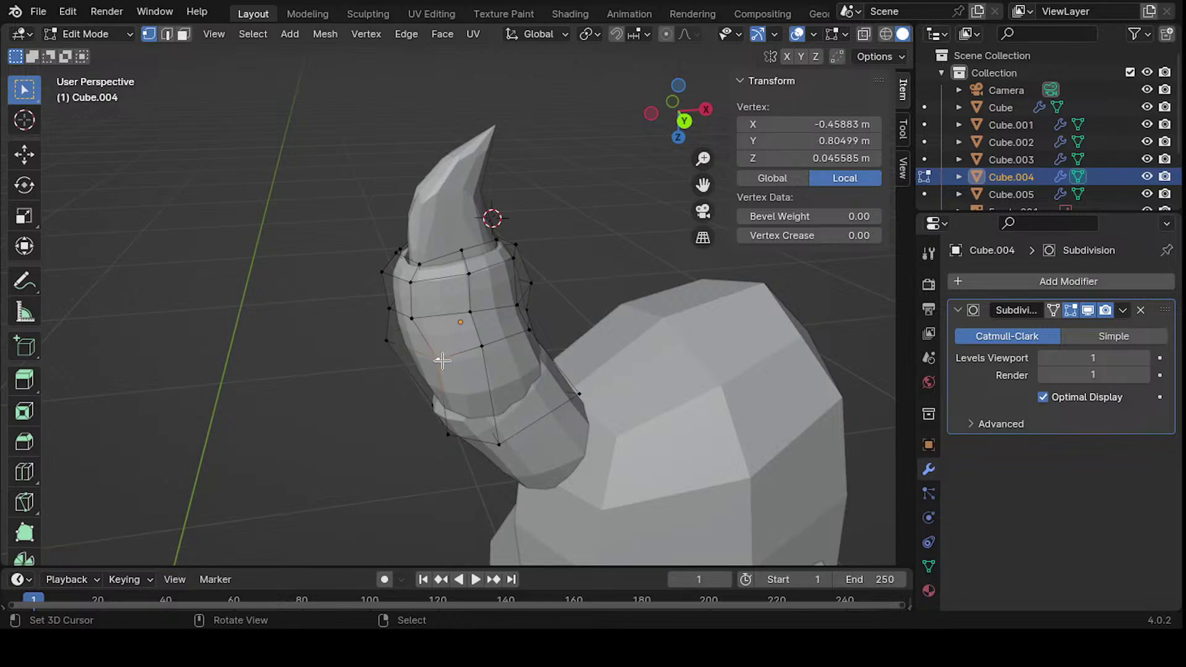
key("g")
left_click(466, 347)
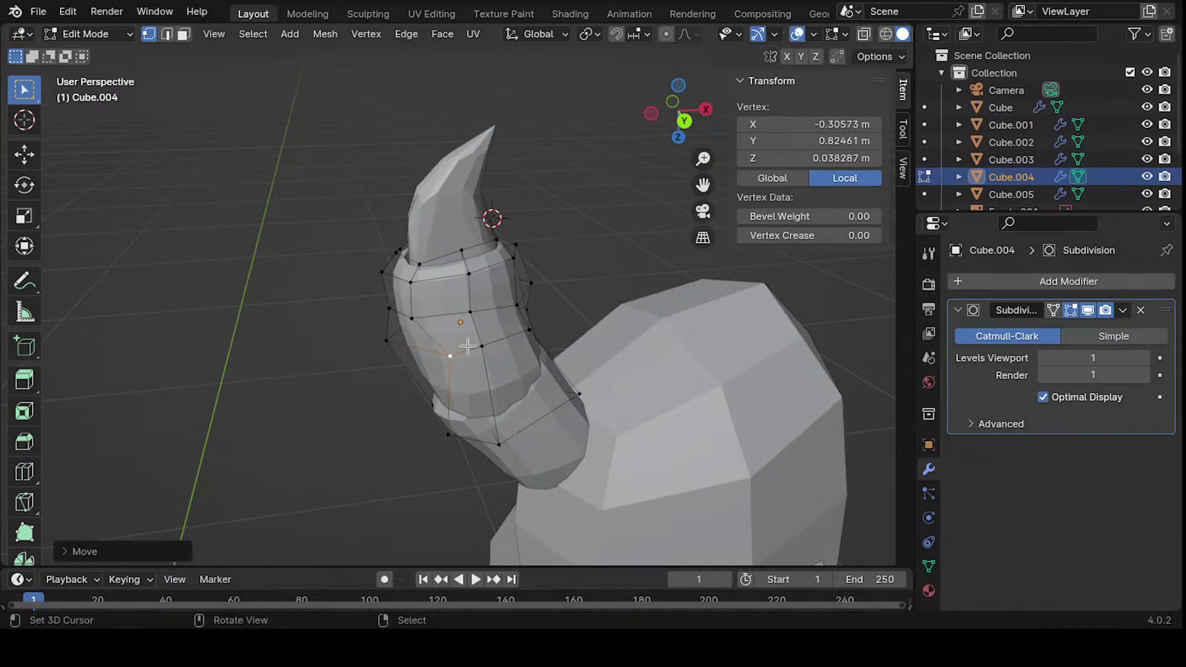
- Pull two vertices on the fingertip's back inward, the first to about X -0.83, Y -0.12, Z -0.02 m
mouse_move(466, 347)
middle_mouse_down()
mouse_move(669, 302)
mouse_move(564, 299)
mouse_move(457, 354)
middle_mouse_up()
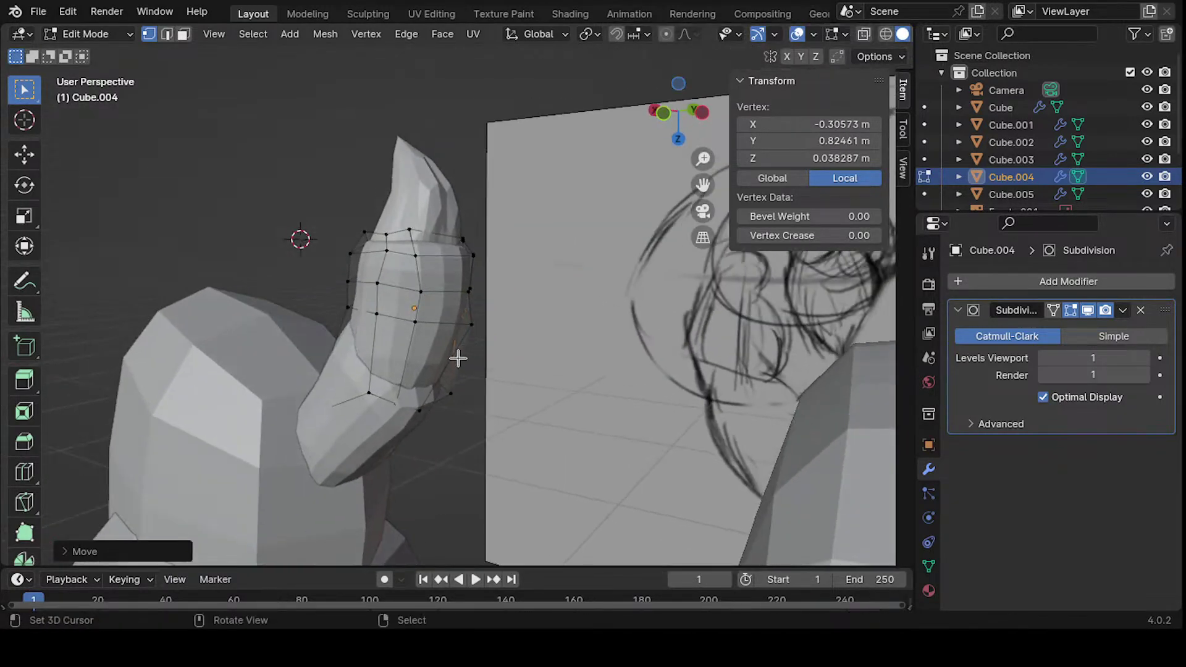
left_click(476, 328)
key("g")
left_click(457, 328)
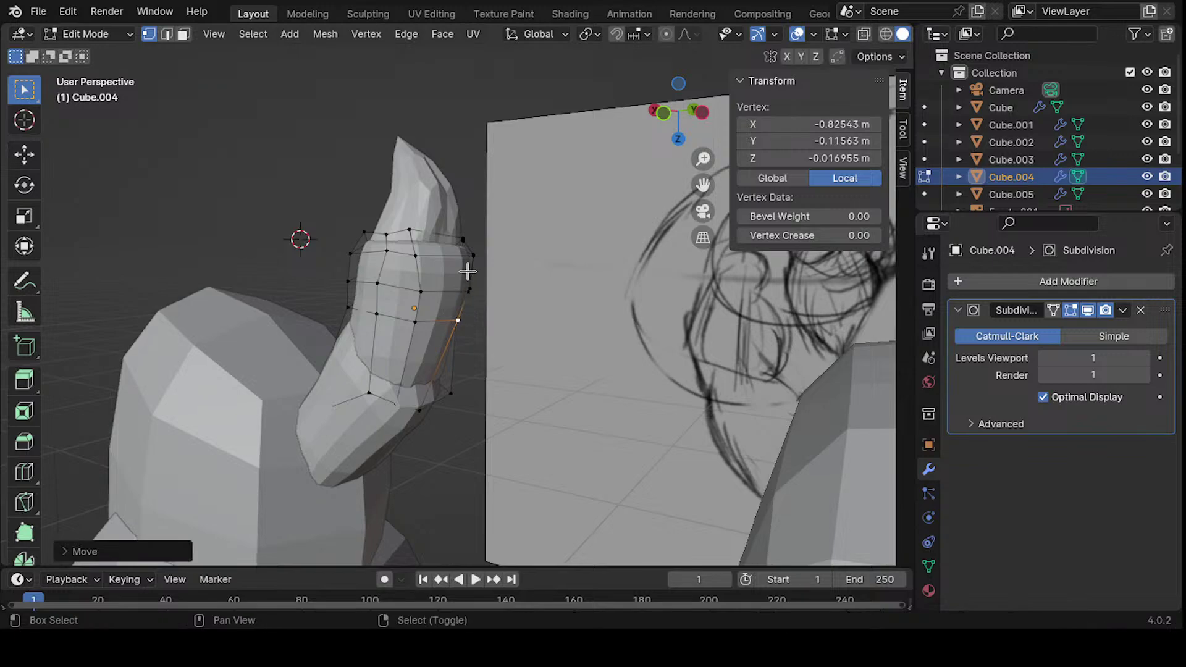
mouse_move(468, 268)
middle_mouse_down()
mouse_move(471, 342)
mouse_move(530, 339)
mouse_move(556, 321)
mouse_move(714, 344)
mouse_move(416, 383)
mouse_move(390, 350)
mouse_move(445, 364)
middle_mouse_up()
key("g")
left_click(530, 339)
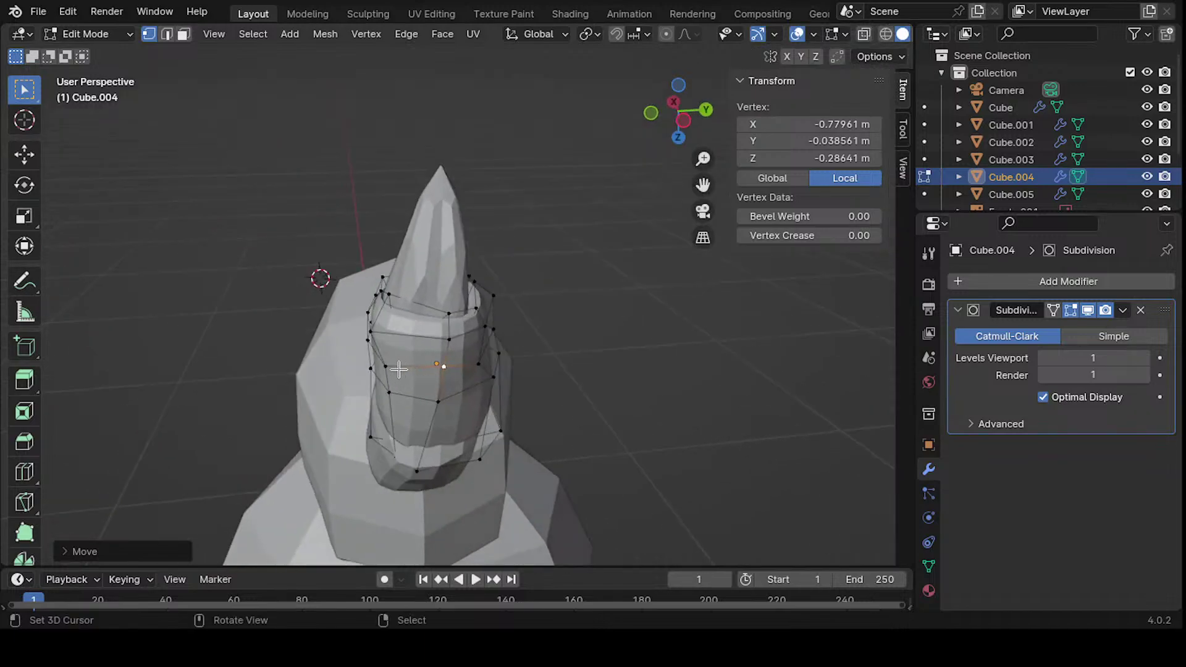
- Move a back-side vertex about 0.02 m inward and pull in a vertex on the adjacent side of the fingertip
left_click(367, 376)
key("g")
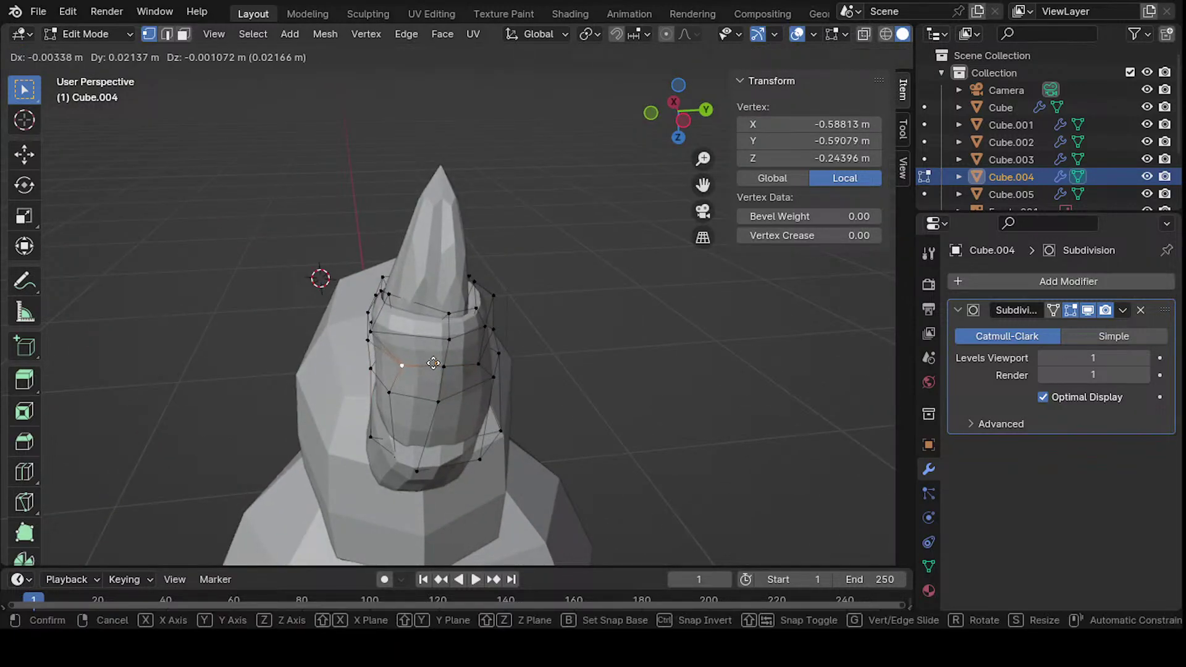
left_click(432, 357)
mouse_move(432, 358)
middle_mouse_down()
mouse_move(483, 342)
mouse_move(582, 344)
mouse_move(578, 355)
mouse_move(435, 346)
middle_mouse_up()
left_click(578, 355)
key("g")
left_click(552, 348)
- Narrow the ring below the rim by moving one vertex to about X 0.71, Y 0.39, Z -0.21 m and its neighbour inward
left_click(435, 346)
key("g")
left_click(464, 337)
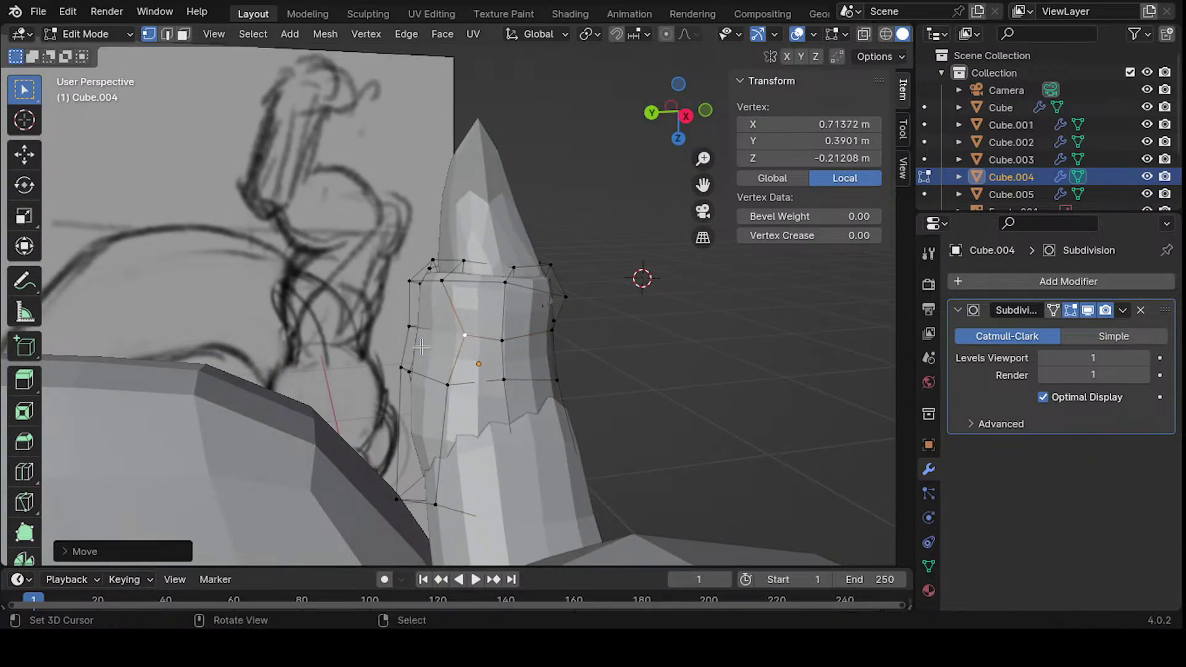
left_click(410, 328)
key("g")
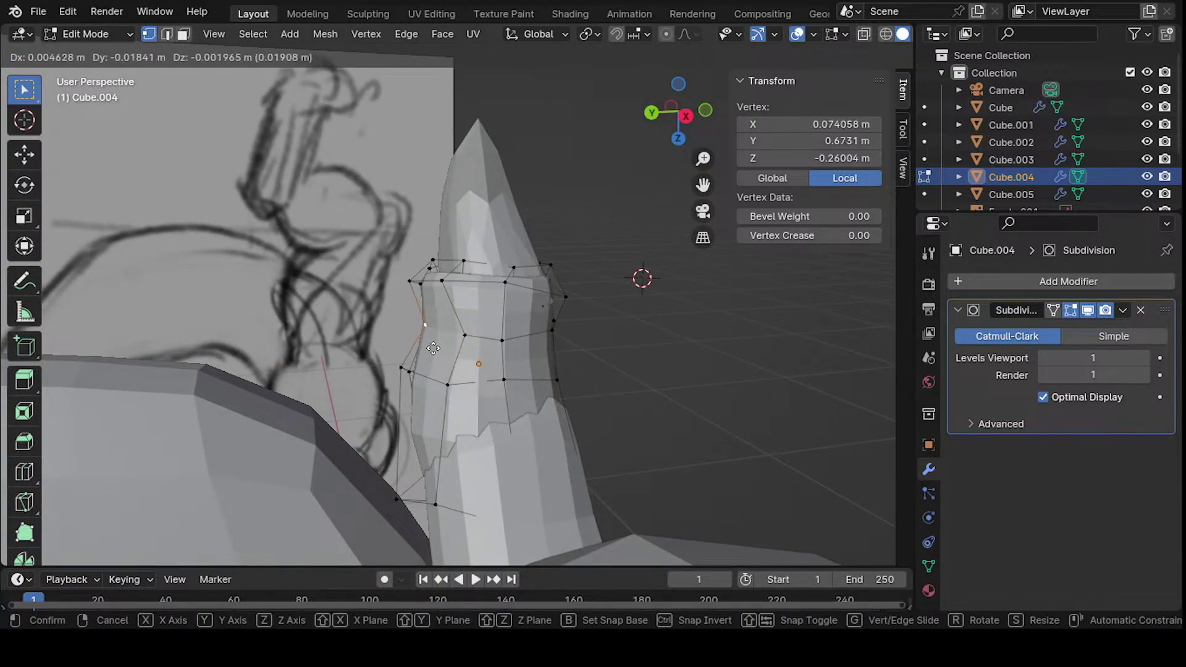
left_click(415, 350)
- Turn on X-ray display and adjust an inner rim vertex of the fingertip opening
mouse_move(415, 349)
middle_mouse_down()
mouse_move(354, 425)
mouse_move(450, 312)
mouse_move(463, 323)
mouse_move(464, 279)
mouse_move(484, 280)
mouse_move(459, 322)
mouse_move(455, 278)
mouse_move(413, 294)
middle_mouse_up()
key("alt+z")
left_click(444, 349)
middle_click_drag(445, 347, 432, 323)
key("g")
left_click(537, 336)
- Add the vertices around the inner edge of the fingertip opening to the selection one by one
left_click(465, 323, "shift")
left_click(494, 300, "shift")
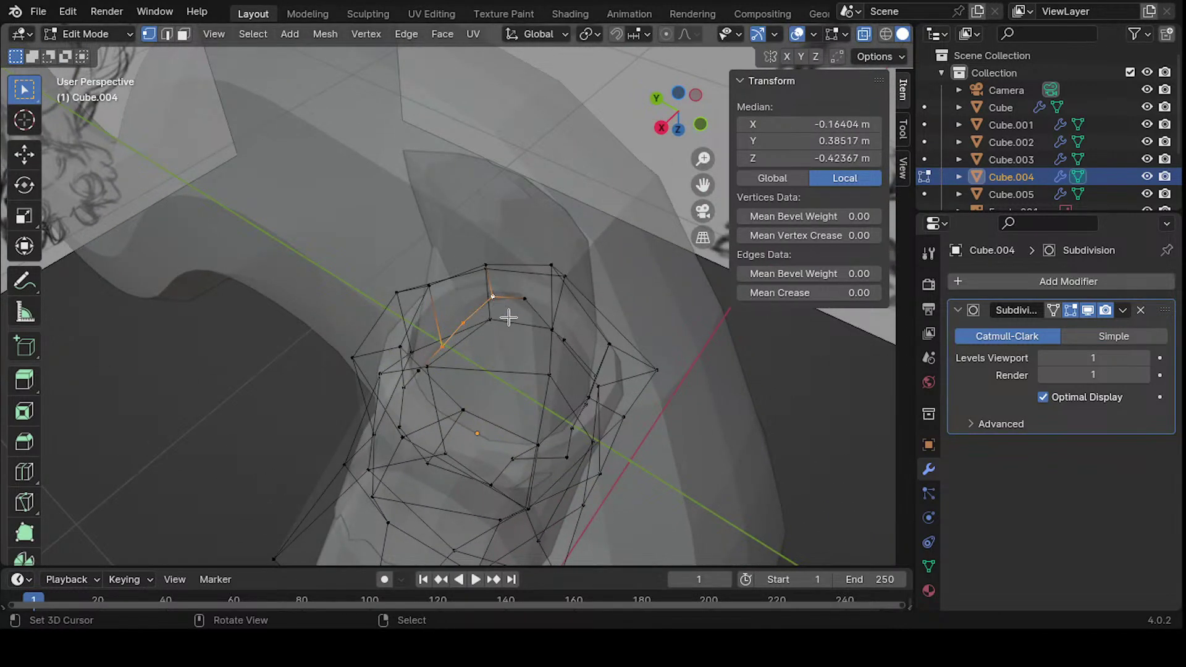
middle_click_drag(509, 318, 503, 283)
left_click(534, 301, "shift")
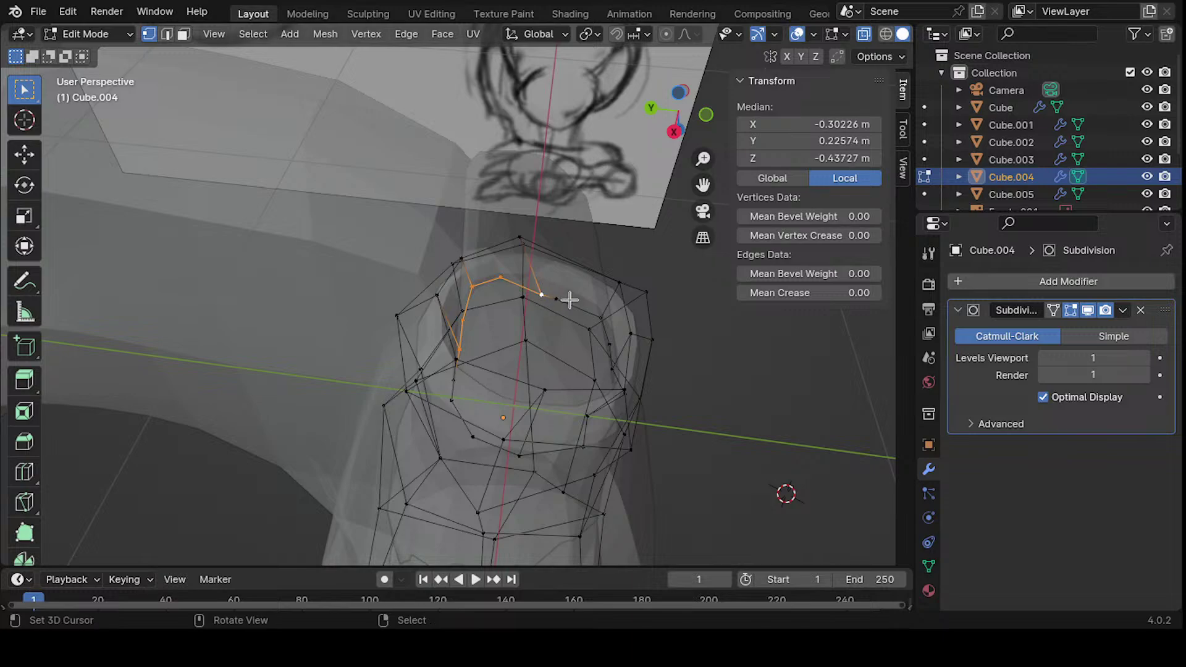
middle_click_drag(572, 297, 568, 338)
left_click(539, 258, "shift")
left_click(536, 247, "shift")
left_click(569, 280, "shift")
mouse_move(569, 280)
middle_mouse_down()
mouse_move(503, 264)
mouse_move(547, 283)
middle_mouse_up()
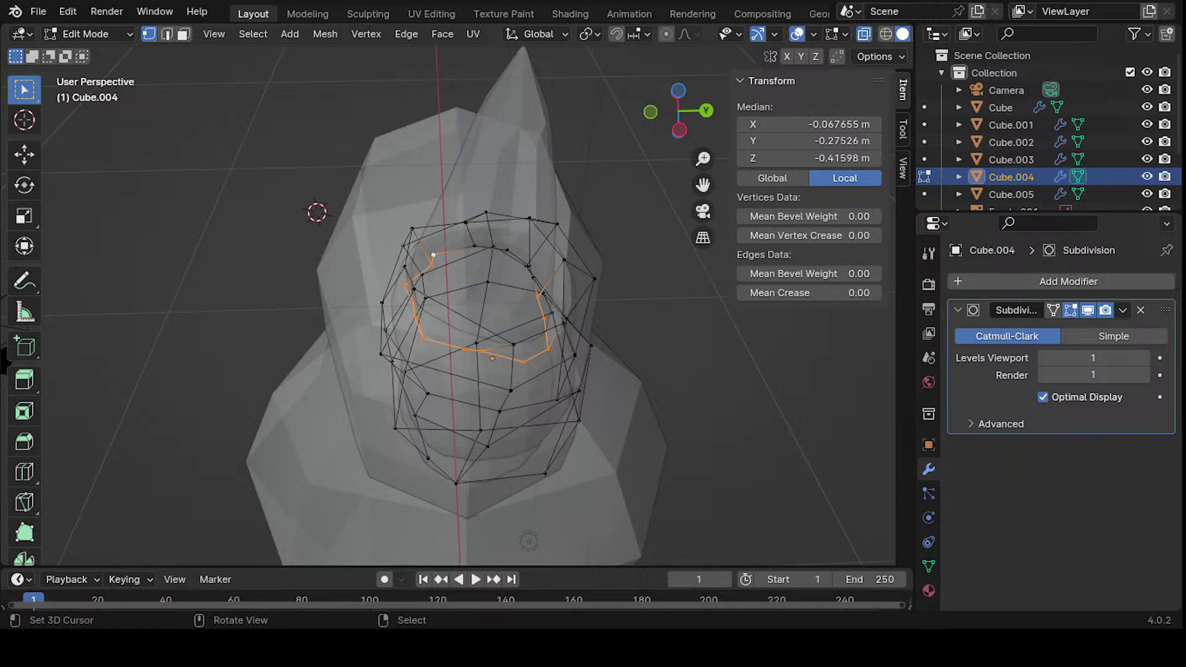
middle_click_drag(634, 175, 519, 299)
left_click(523, 316, "shift")
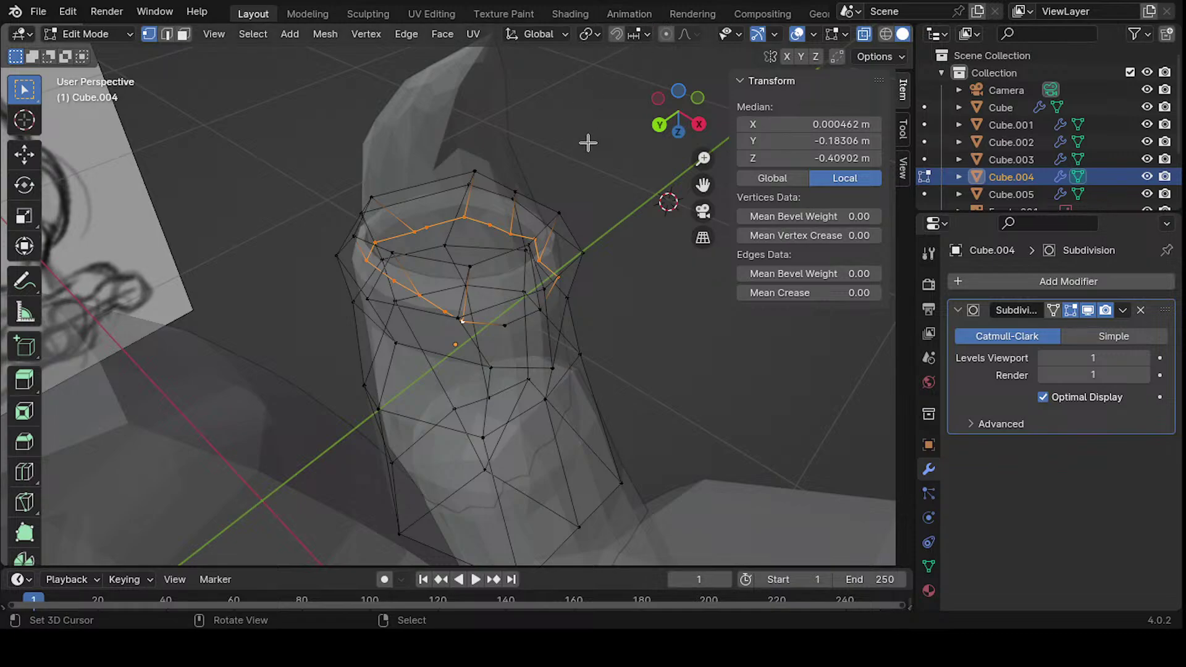
- Select the full inner edge loop of the fingertip opening and scale it inward in two passes
middle_click_drag(529, 282, 537, 240)
left_click(447, 279, "alt")
key("s")
left_click(531, 259)
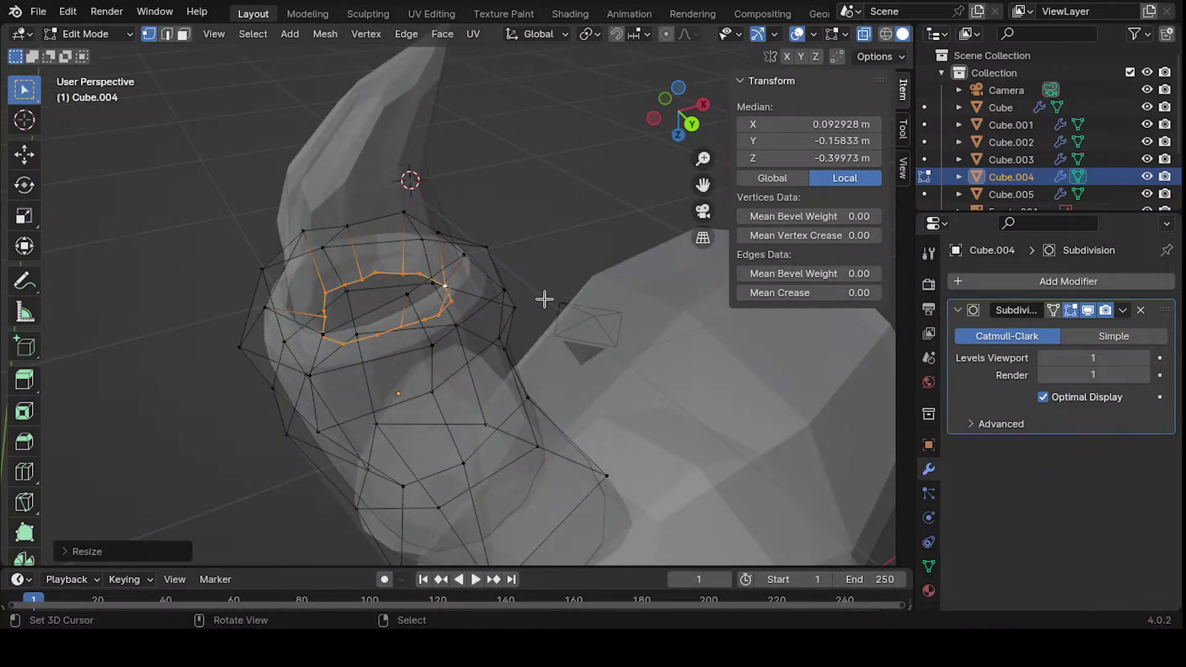
key("s")
left_click(543, 297)
- Merge the selected inner edge loop of the fingertip opening at its center and clear the selection
middle_click_drag(543, 296, 479, 313)
key("m")
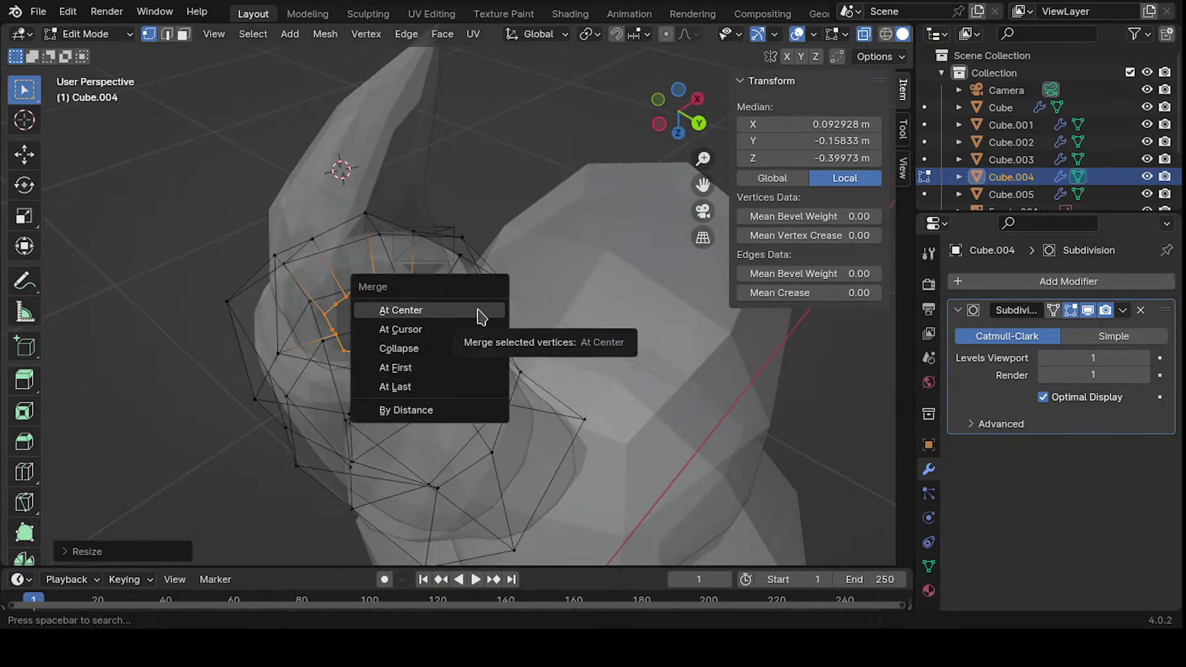
key("Escape")
key("m")
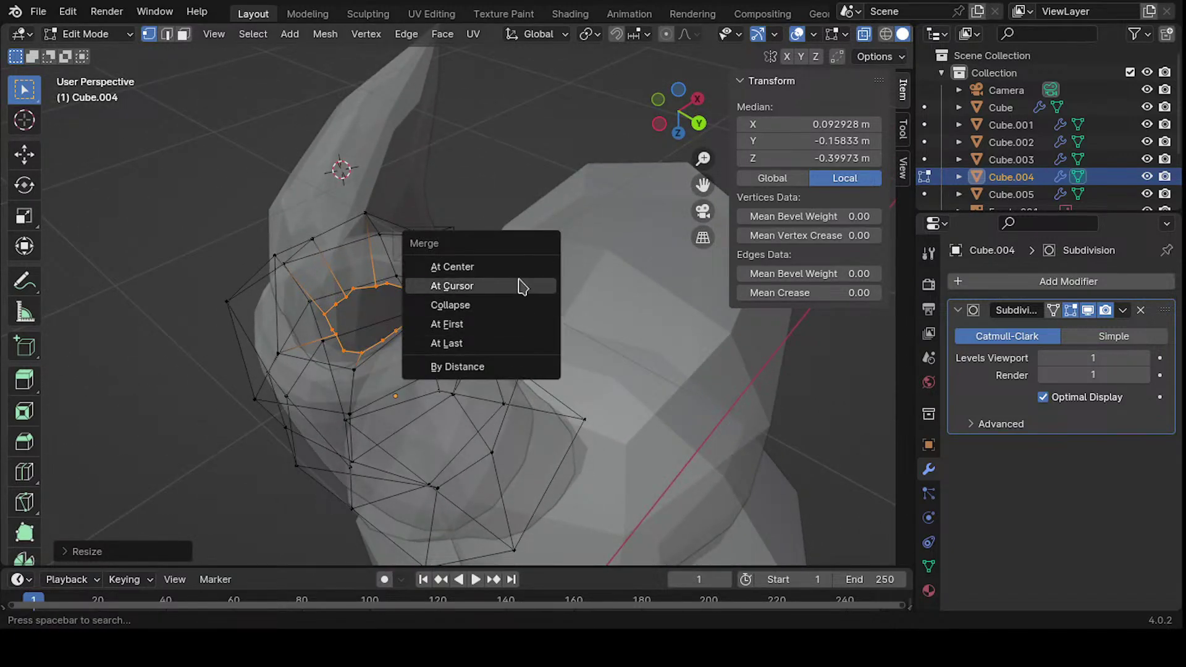
left_click(521, 266)
middle_click_drag(522, 265, 425, 299)
key("alt+a")
key("Tab")
left_click(417, 325)
key("Tab")
key("Tab")
left_click(473, 333)
key("Tab")
left_click(424, 298)
key("Tab")
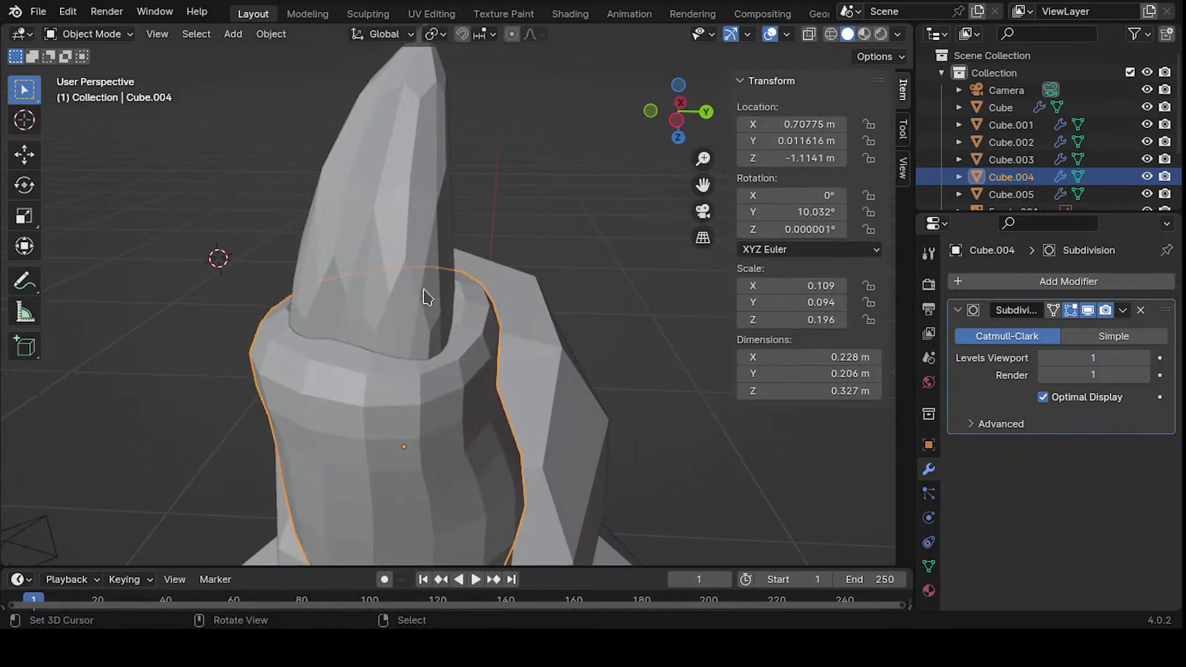
- Open the claw's mesh for vertex editing and turn on X-ray display
left_click(425, 296)
key("Tab")
middle_click_drag(461, 263, 397, 317)
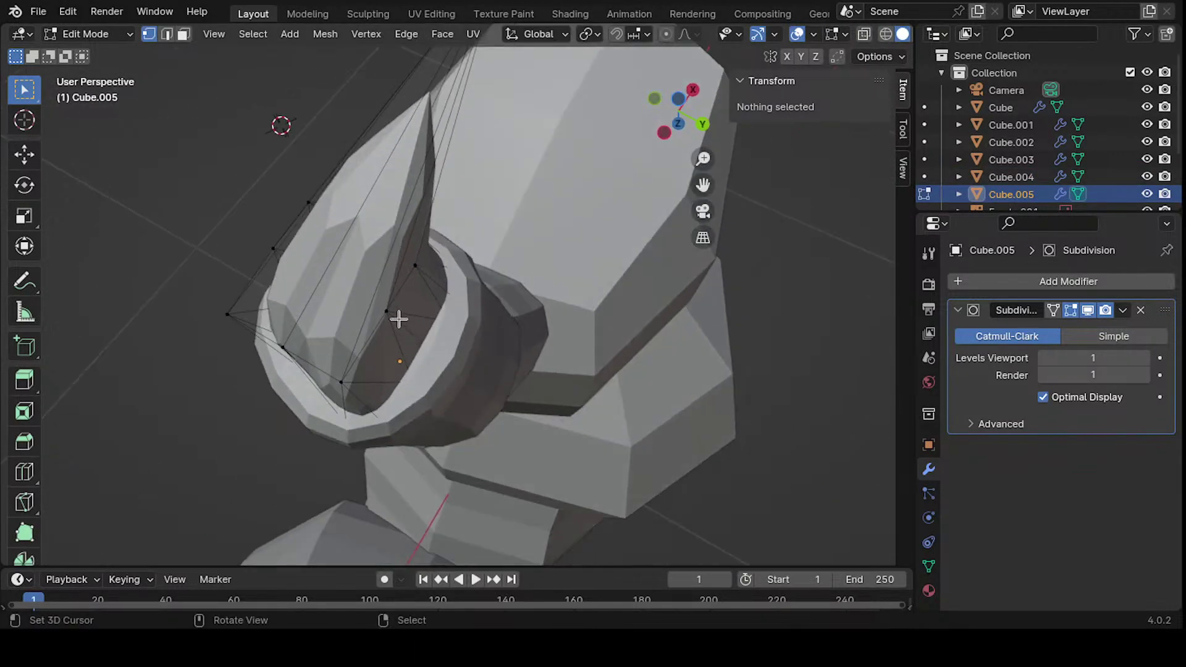
left_click(422, 326)
middle_click_drag(471, 284, 506, 193)
key("alt+z")
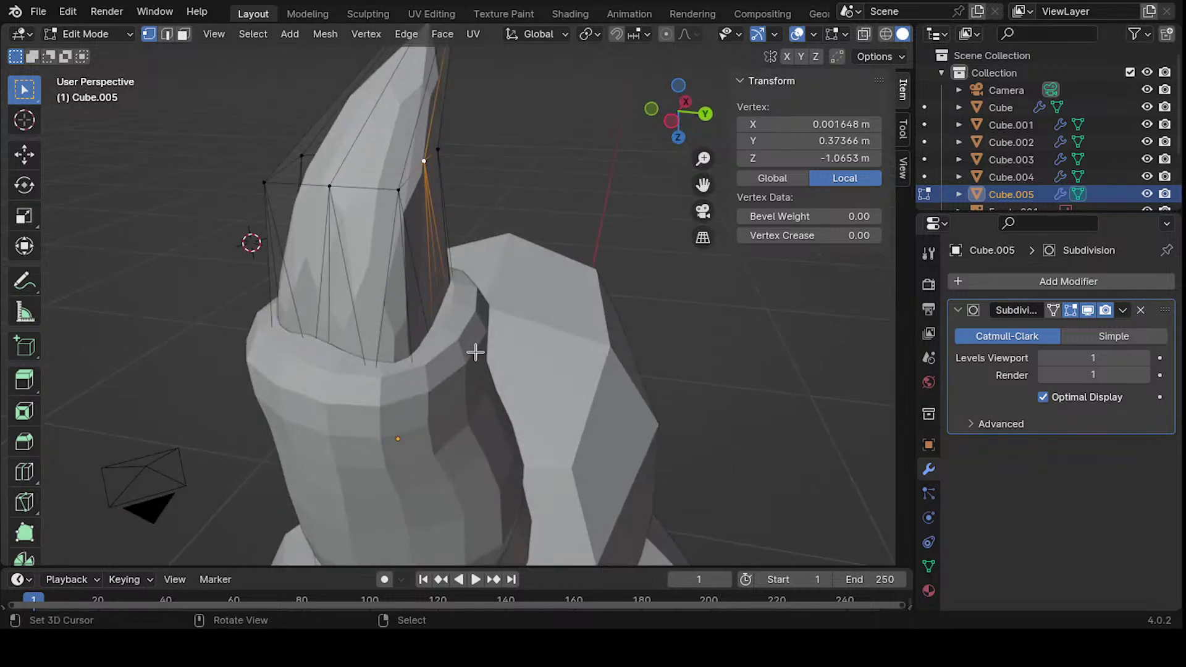
- Move a vertex of the claw's base edge and the ring vertex above it outward together, to a median of about X 0.05, Y 0.52, Z -0.72 m
middle_click_drag(510, 351, 432, 344)
left_click(422, 336)
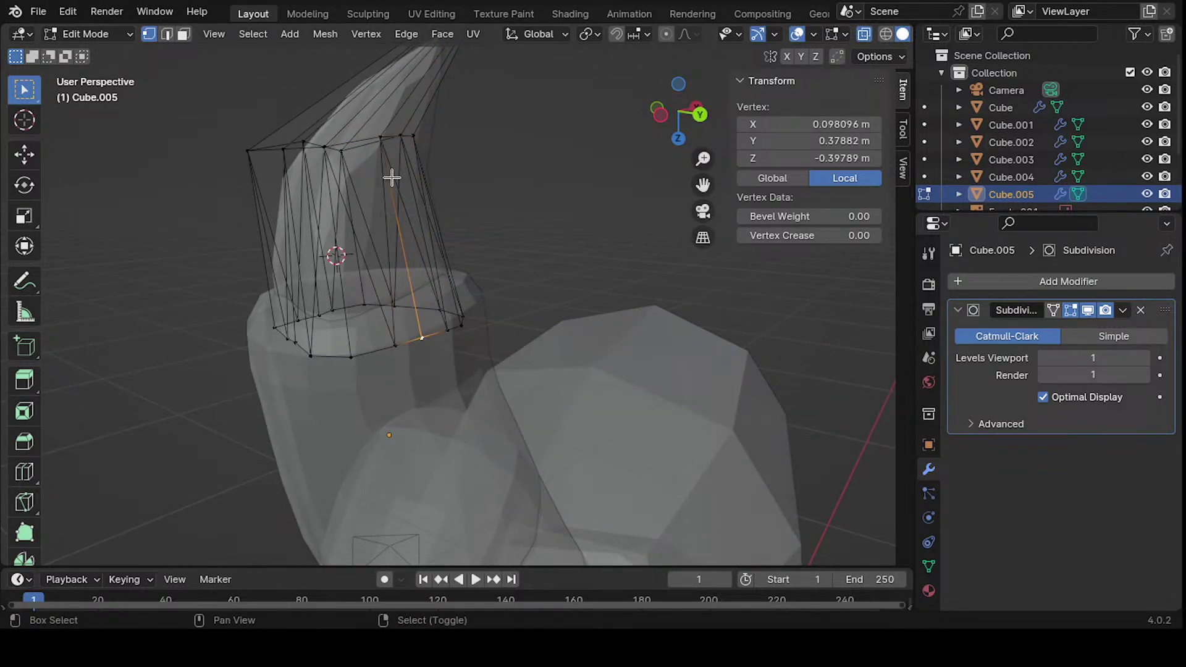
left_click(382, 139, "shift")
middle_click_drag(389, 215, 490, 318)
key("g")
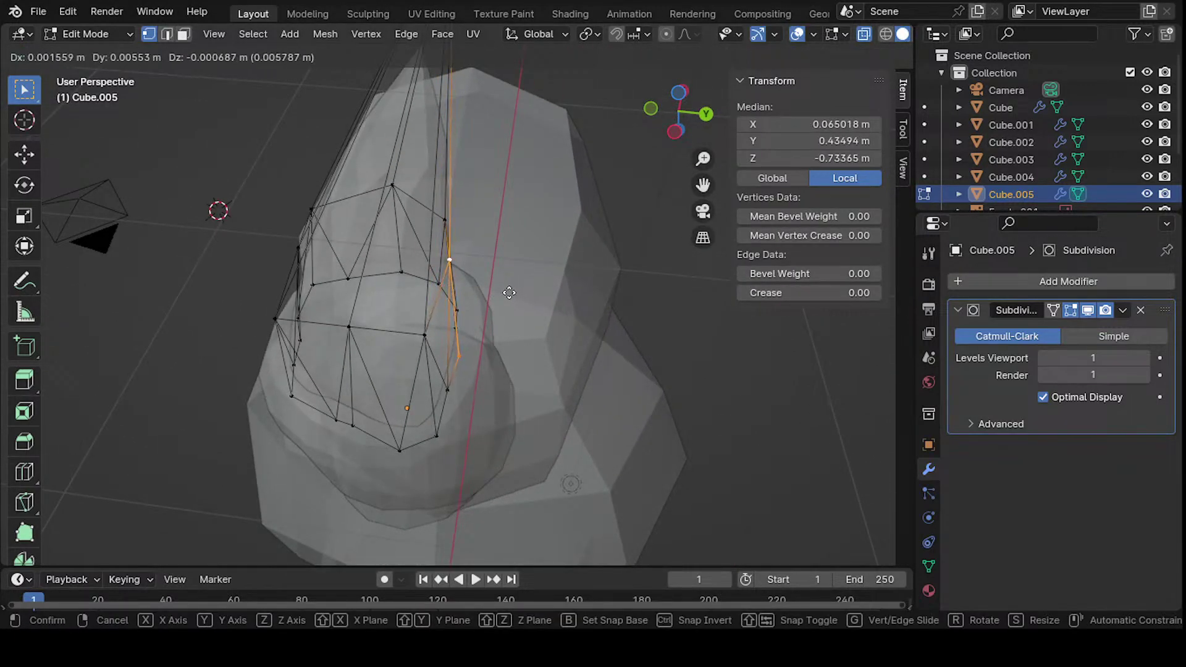
left_click(516, 296)
middle_click_drag(516, 296, 526, 265)
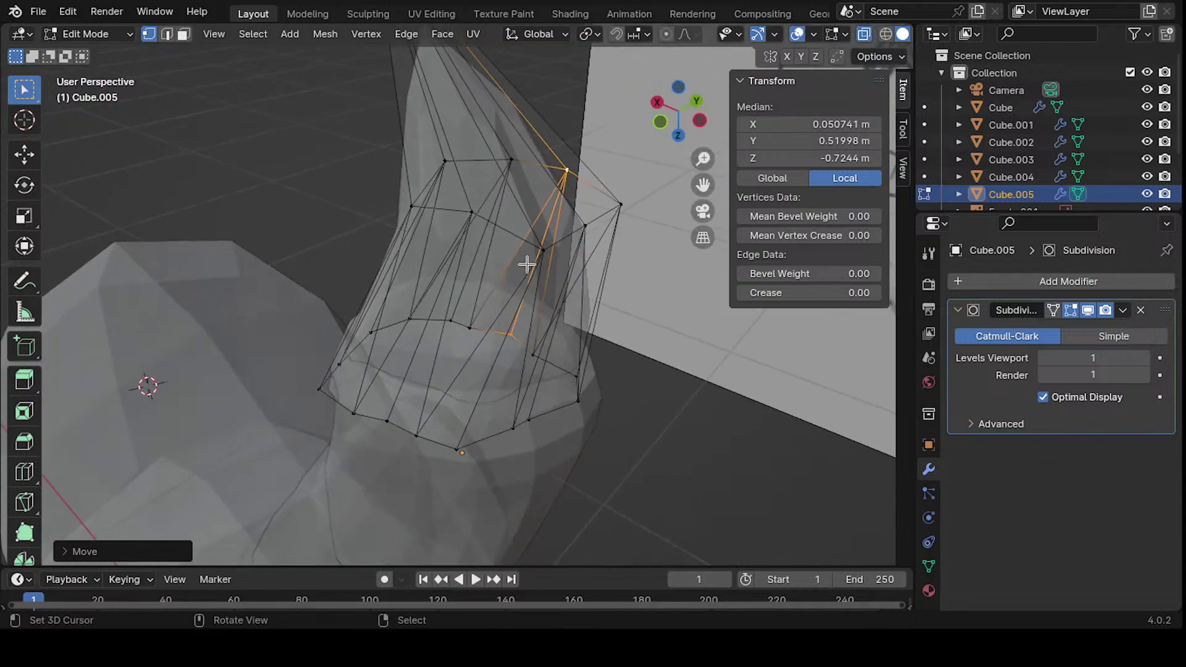
- Select a base vertex on the claw's opposite side with the ring vertex above it, and move the pair
left_click(402, 425)
middle_click_drag(410, 357, 426, 370)
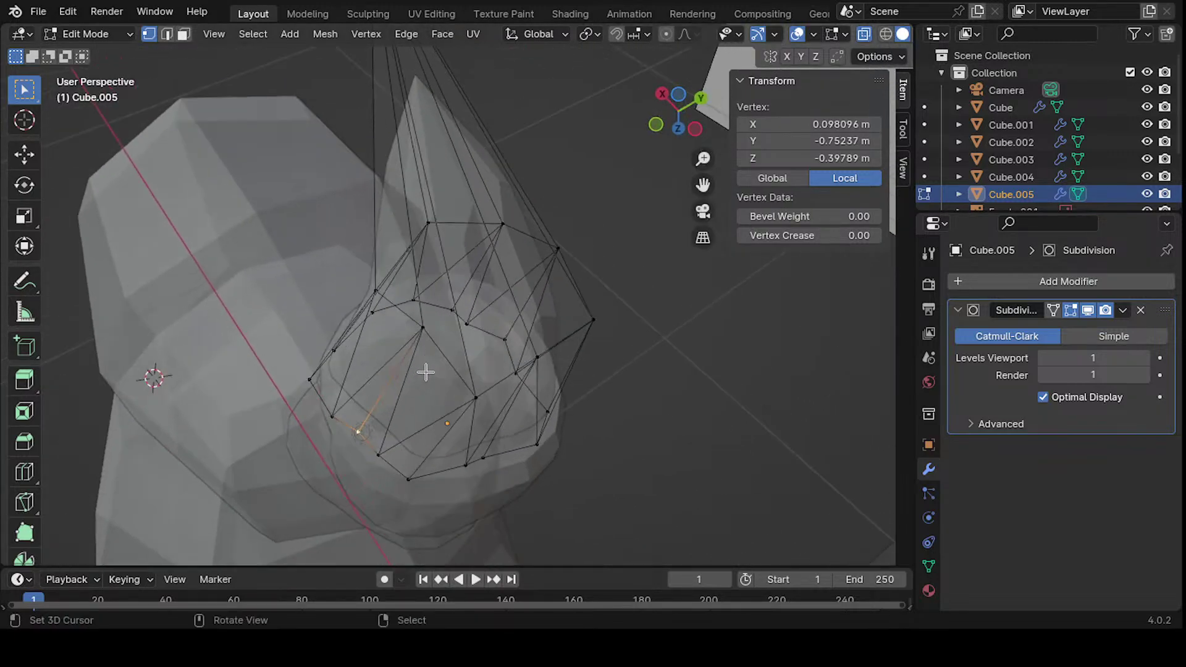
left_click(439, 318, "shift")
middle_click_drag(439, 317, 346, 392)
key("g")
left_click(396, 290)
- Move the neighbouring vertex on that side of the claw's base edge to about X -0.14, Y -0.78, Z -0.40 m
left_click(334, 409)
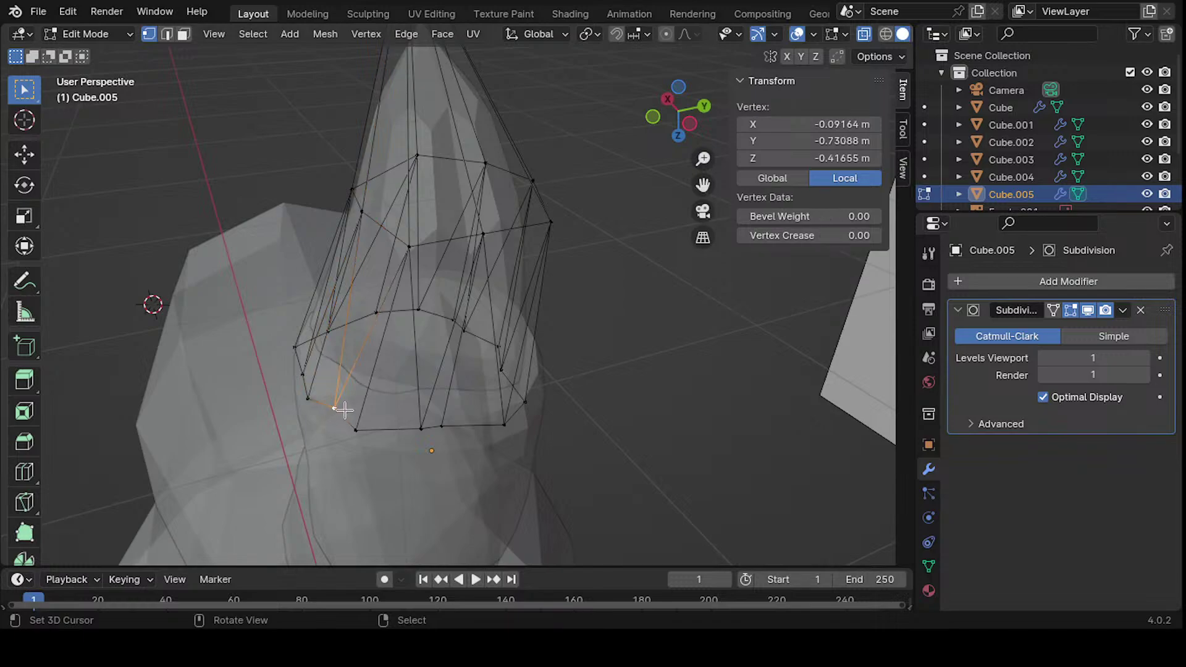
left_click(401, 250, "shift")
middle_click_drag(401, 250, 331, 344)
left_click(307, 378)
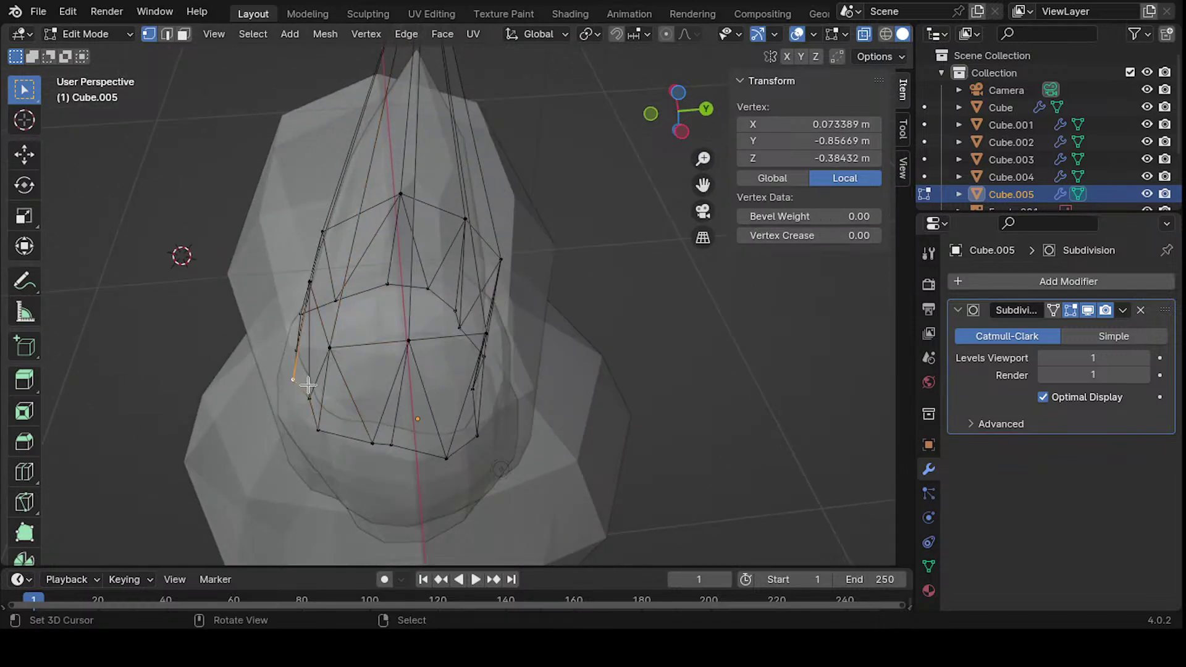
left_click(308, 402)
key("g")
left_click(407, 320)
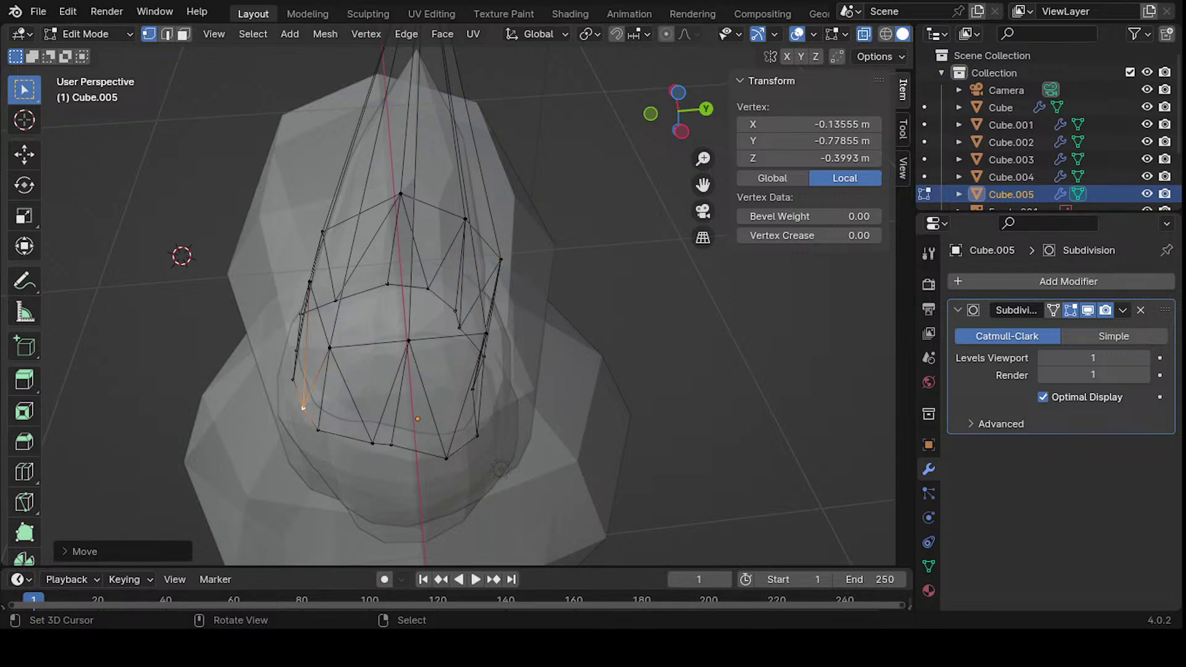
- Move two base edge vertices on the far side to about X -0.15, Y 0.47, Z -0.40 m and X 0.32, Y 0.44, Z -0.36 m
middle_click_drag(560, 283, 423, 323)
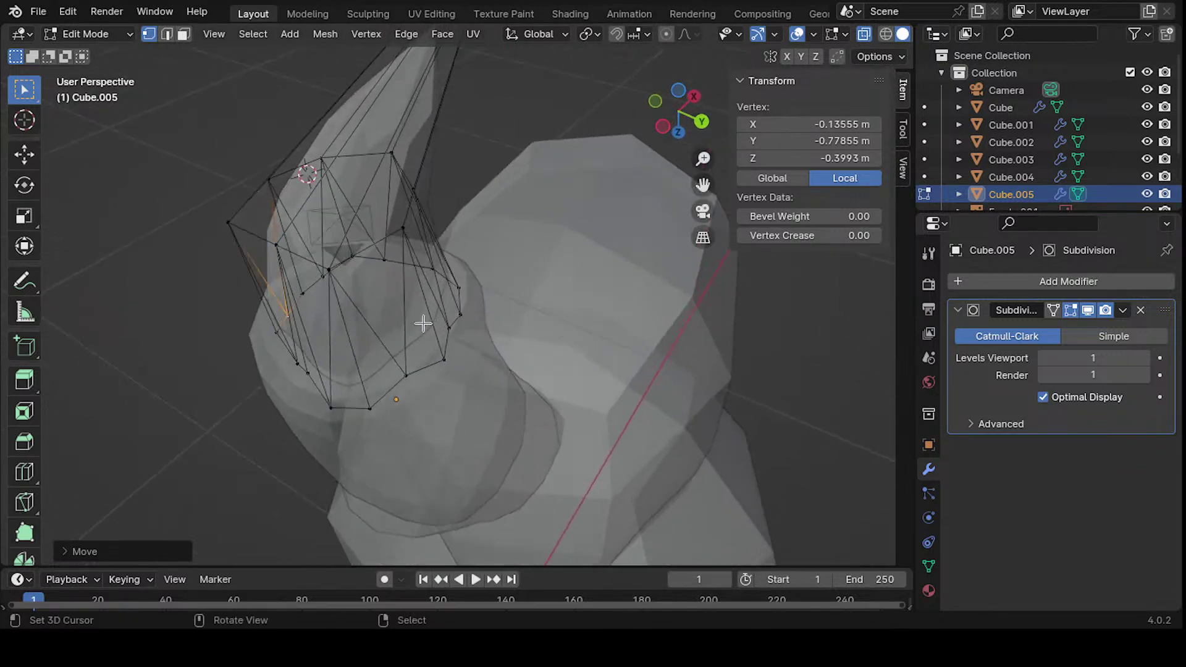
key("g")
left_click(515, 341)
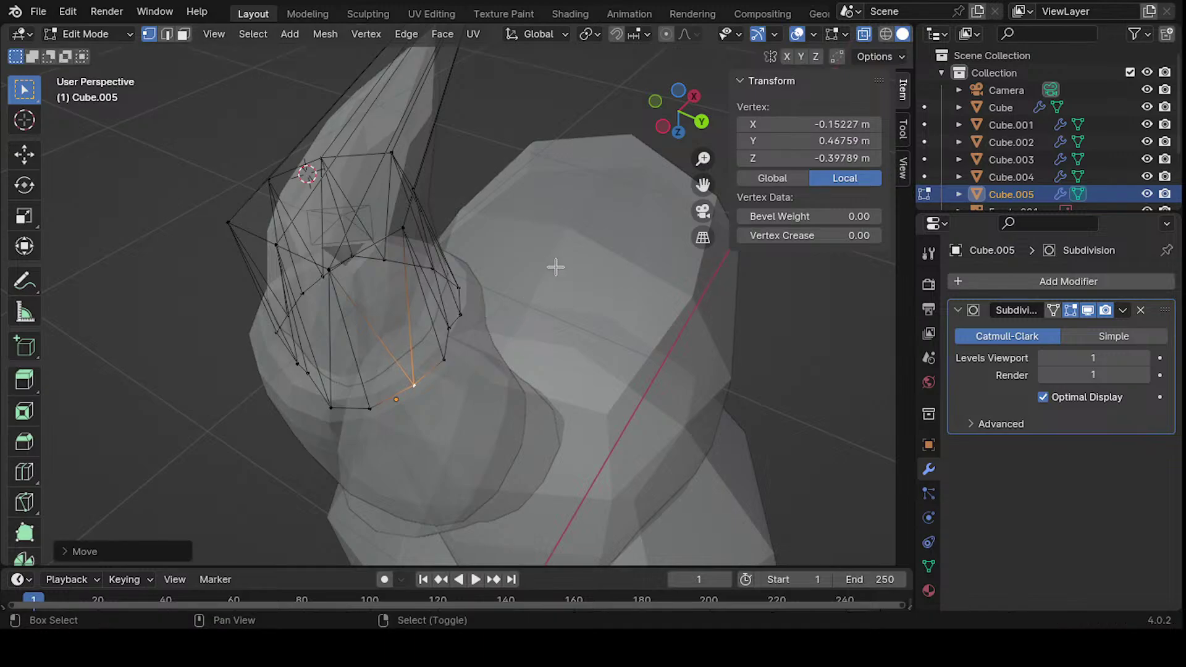
middle_click_drag(555, 265, 487, 351)
key("g")
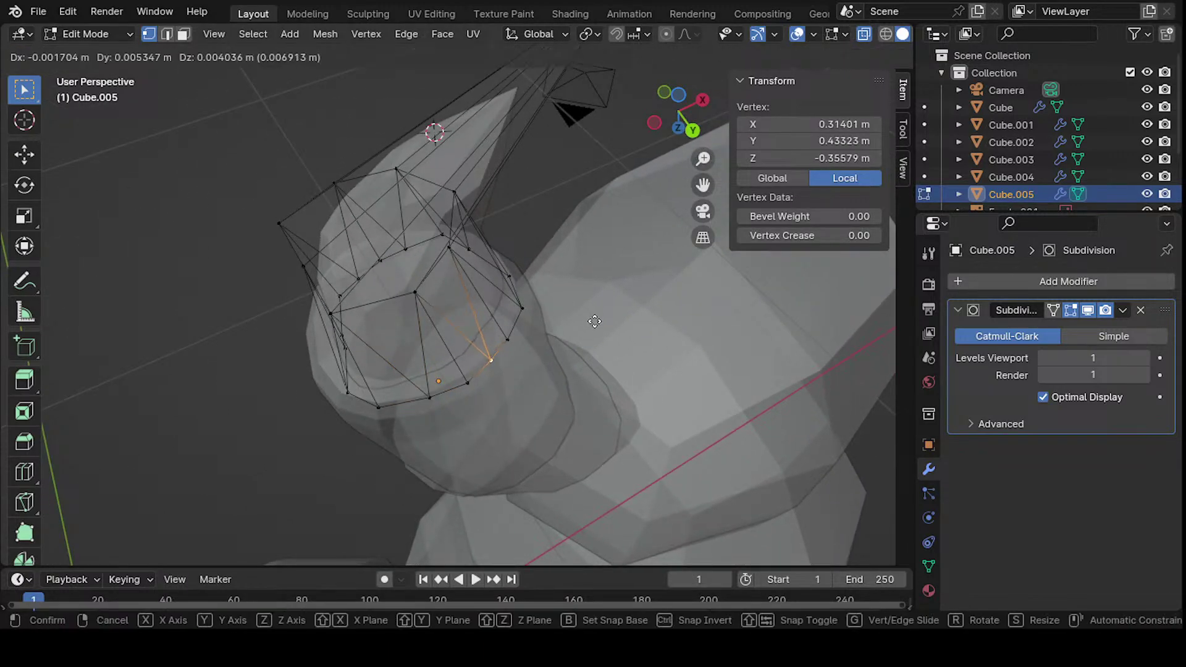
left_click(591, 320)
- Reposition more vertices around the claw's base edge, placing one at about X 0.44, Y -0.72, Z -0.38 m
mouse_move(590, 320)
middle_mouse_down()
mouse_move(391, 286)
mouse_move(464, 291)
mouse_move(630, 444)
mouse_move(522, 323)
mouse_move(530, 255)
mouse_move(573, 305)
middle_mouse_up()
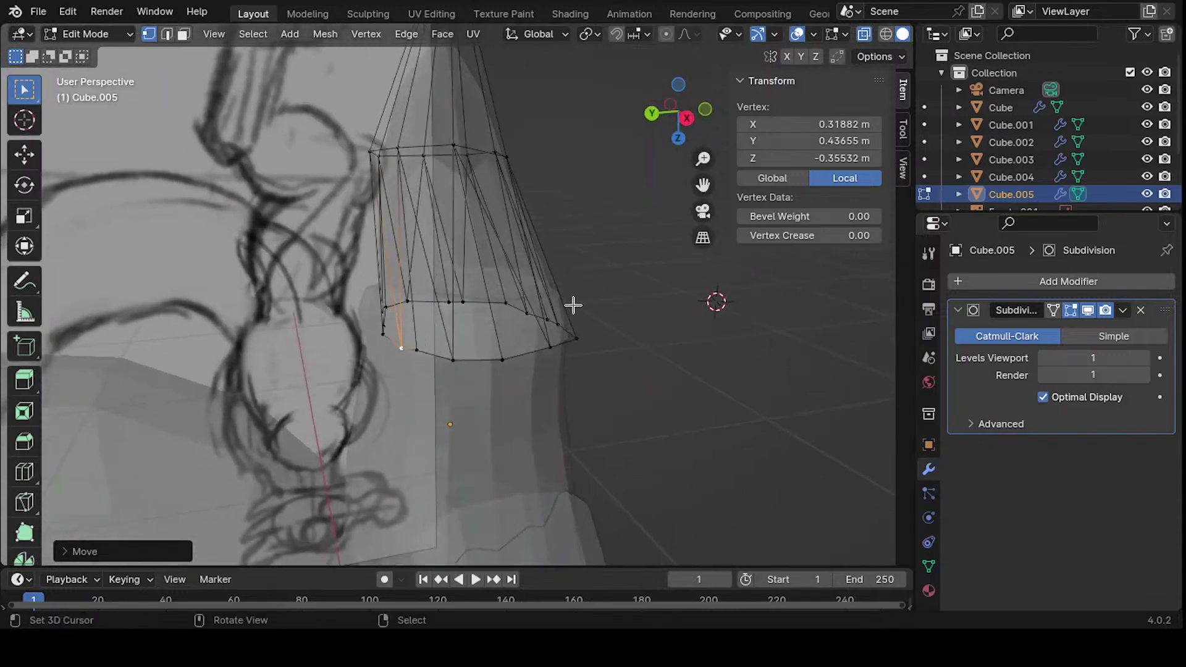
middle_click_drag(582, 348, 484, 338)
key("g")
left_click(502, 332)
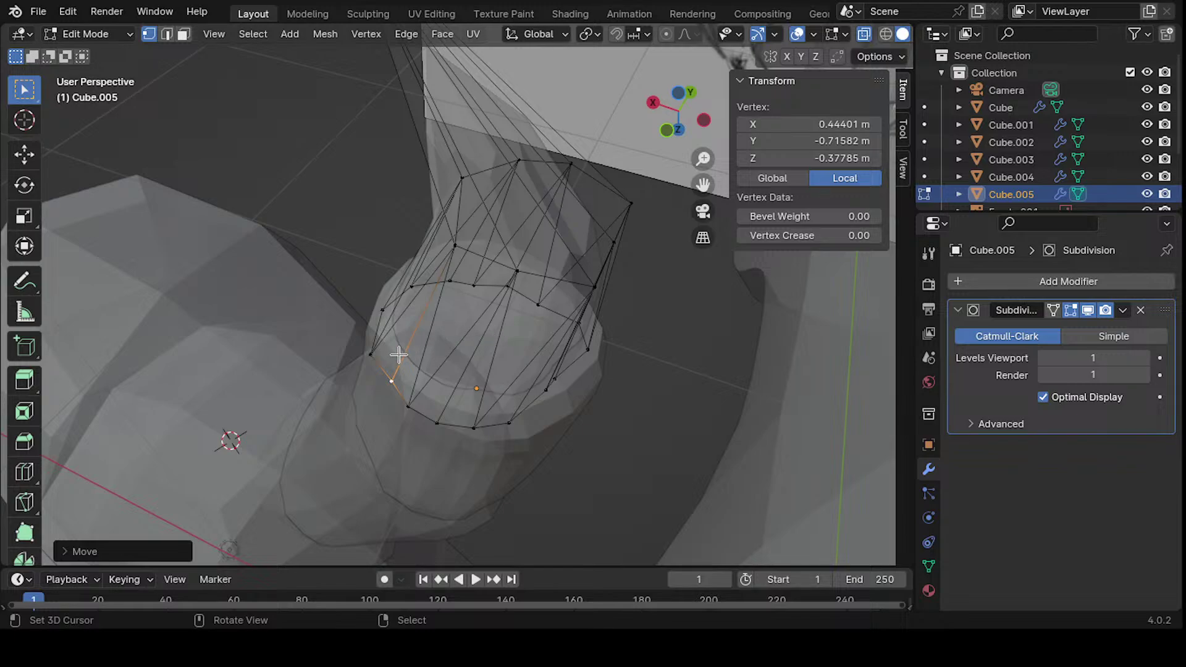
middle_click_drag(565, 377, 511, 311)
key("g")
left_click(587, 413)
key("g")
left_click(595, 392)
- Adjust further claw vertices, ending with one on the ring above the base at about X 0.31, Y 0.39, Z -1.05 m
right_click(471, 255)
key("g")
left_click(527, 307)
right_click(428, 365)
key("g")
left_click(472, 305)
key("g")
left_click(562, 301)
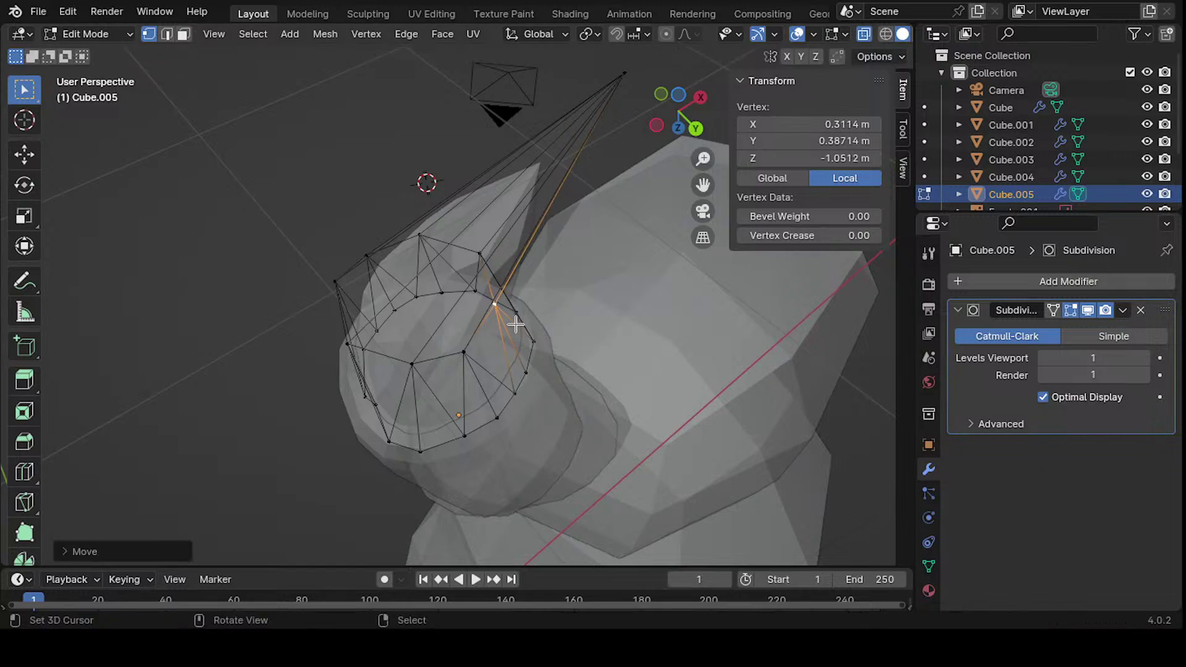
- Move two more ring vertices to about X 0.02, Y 0.55, Z -1.05 m and X -0.29, Y 0.32, Z -1.09 m
key("g")
left_click(463, 333)
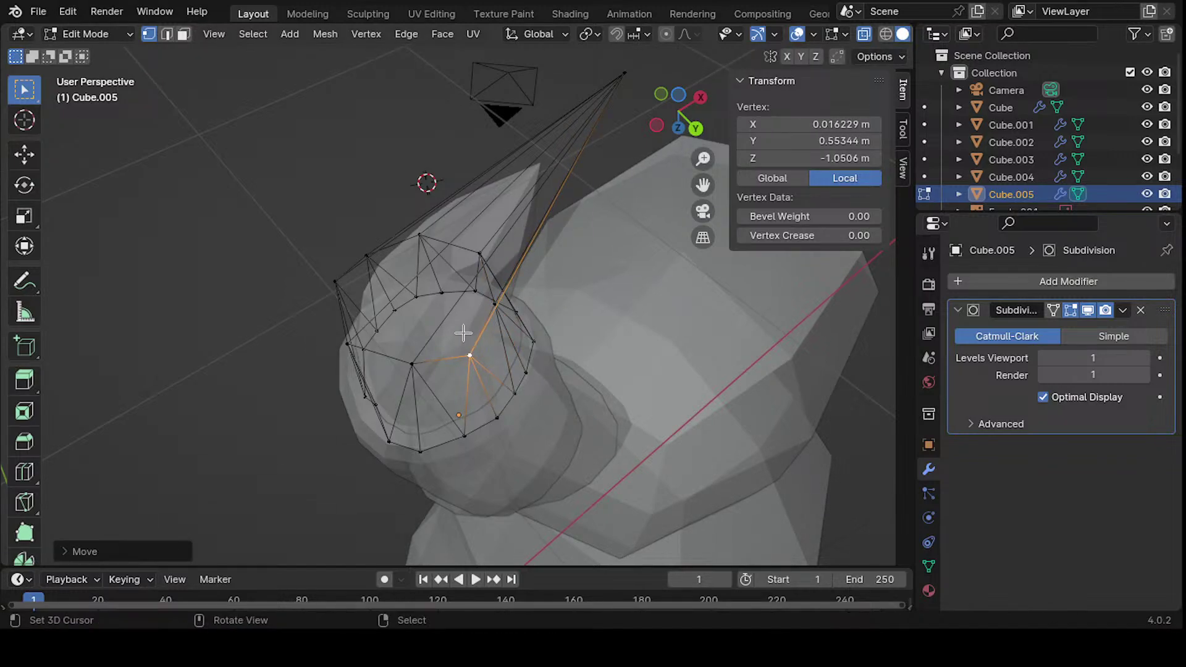
key("g")
left_click(404, 354)
middle_click_drag(405, 353, 428, 313)
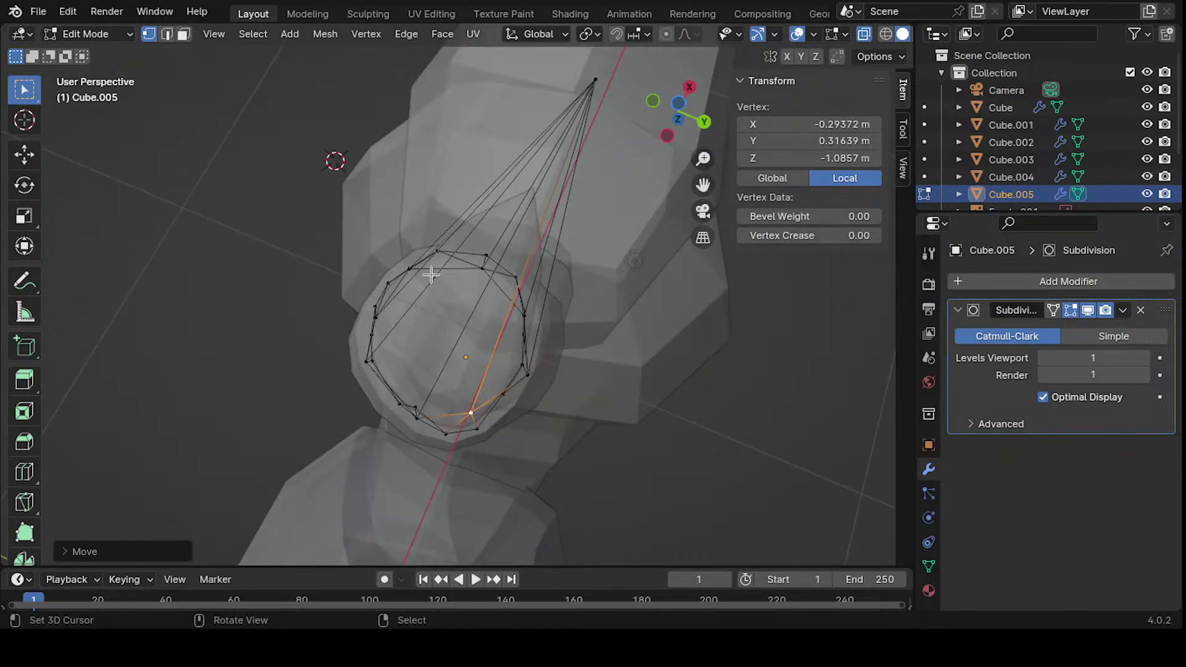
- Move a ring vertex on the claw's opposite side to about X 0.33, Y -0.31, Z -1.00 m
middle_click_drag(430, 274, 476, 285)
left_click(412, 250)
key("g")
left_click(472, 252)
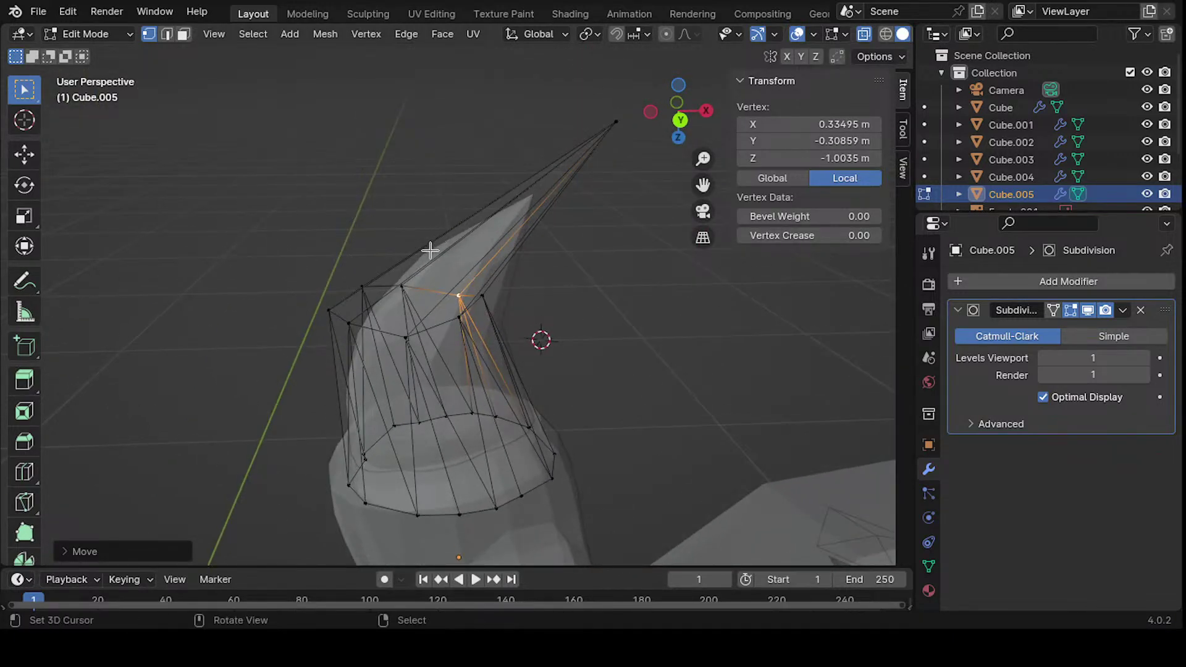
- Nudge the claw's tip vertex slightly and return to Object Mode
middle_click_drag(429, 250, 520, 184)
left_click(520, 184)
key("g")
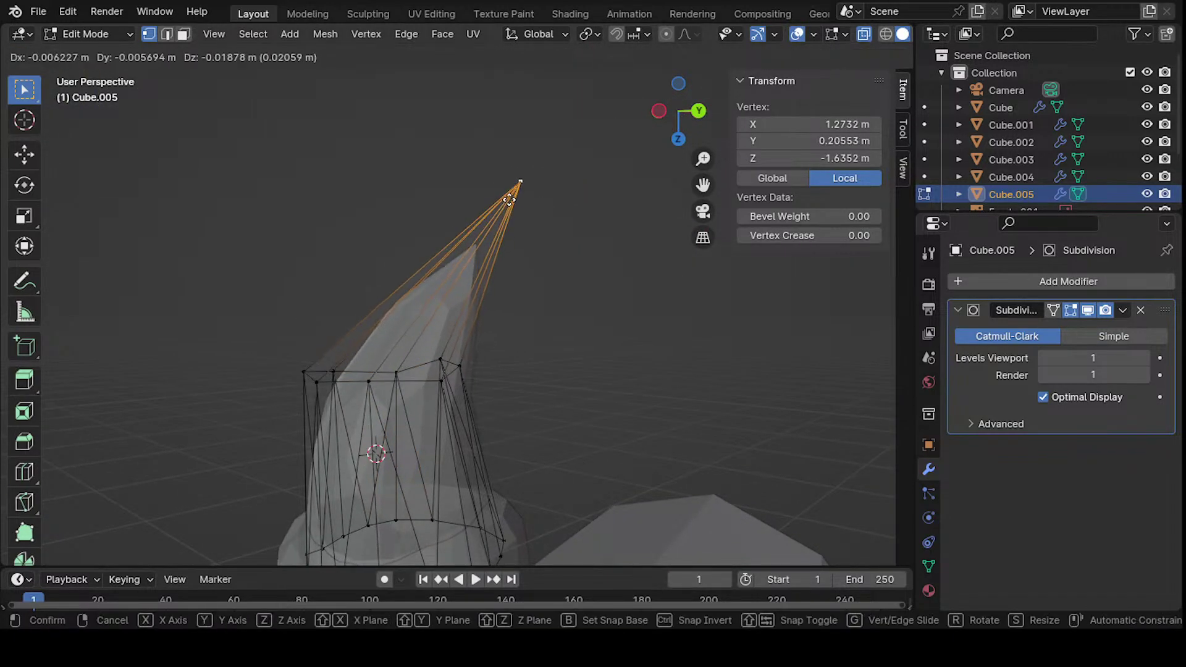
left_click(513, 187)
middle_click_drag(476, 257, 437, 204)
key("Tab")
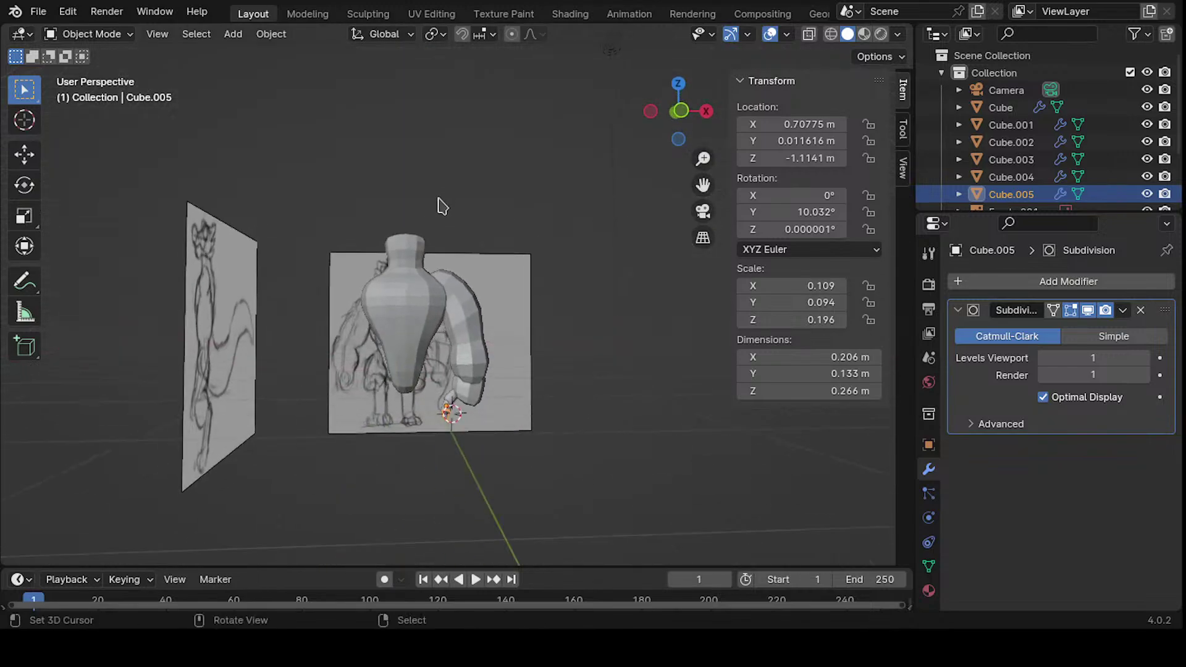
- Select the finger segment next to the hand, frame it in the view, and open its mesh for editing
scroll(412, 300, "up", 6)
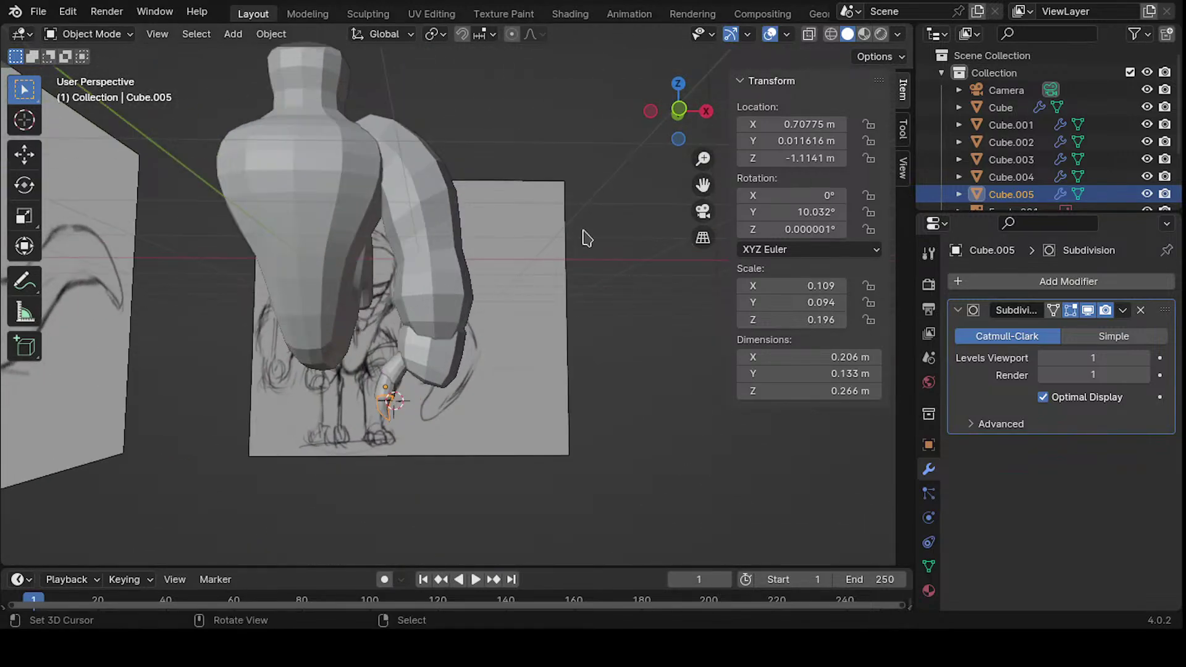
mouse_move(524, 258)
middle_mouse_down()
mouse_move(449, 283)
mouse_move(407, 277)
mouse_move(517, 224)
mouse_move(498, 180)
mouse_move(490, 283)
mouse_move(483, 264)
mouse_move(347, 336)
mouse_move(323, 334)
mouse_move(430, 288)
mouse_move(436, 264)
mouse_move(477, 233)
mouse_move(428, 296)
mouse_move(500, 376)
mouse_move(466, 232)
mouse_move(564, 278)
mouse_move(545, 252)
mouse_move(477, 326)
mouse_move(545, 259)
middle_mouse_up()
key("Tab")
key("Tab")
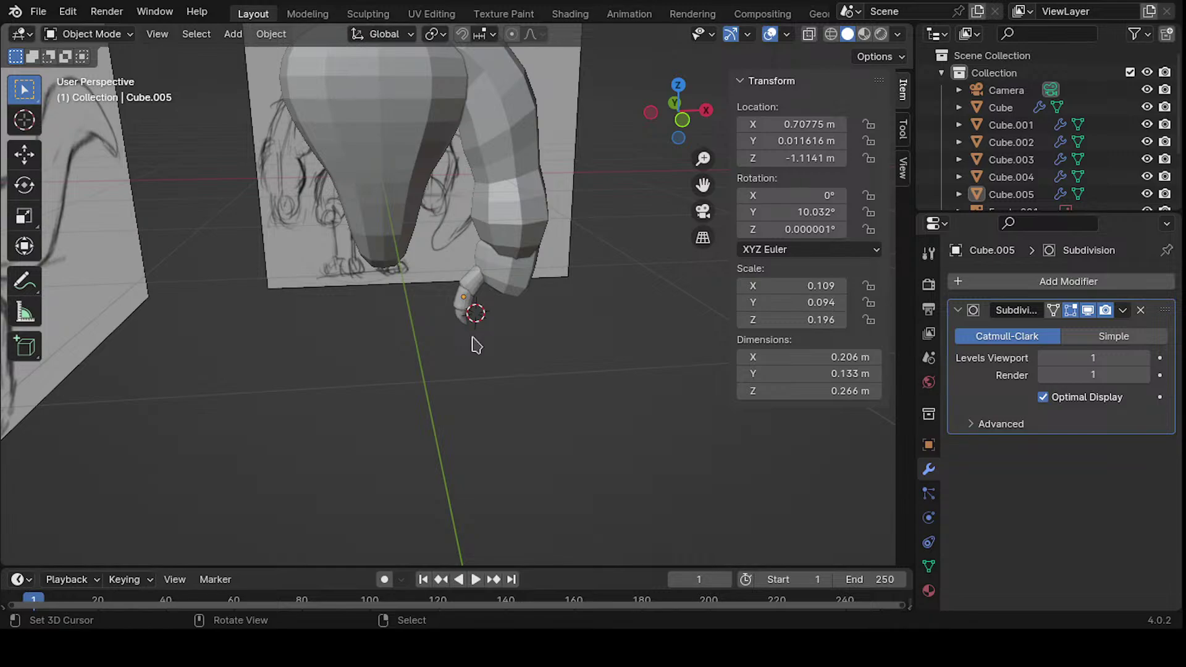
left_click(473, 265)
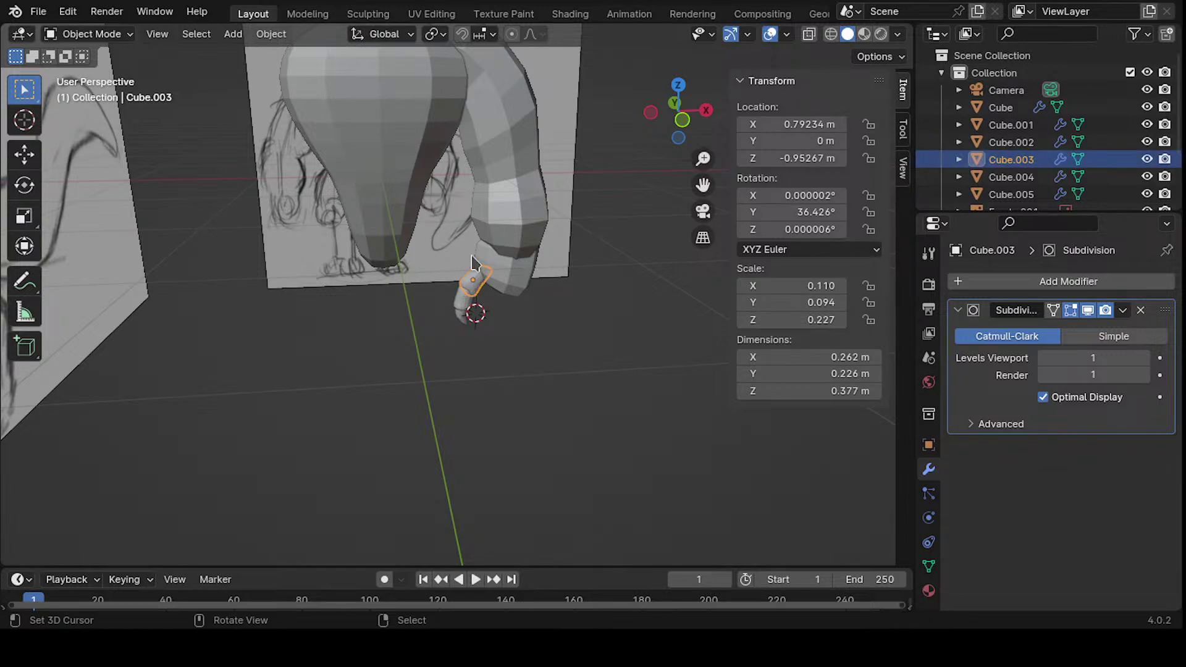
key("KP_Decimal")
middle_click_drag(473, 261, 229, 426, "ctrl")
mouse_move(370, 275)
middle_mouse_down()
mouse_move(536, 255)
mouse_move(389, 226)
mouse_move(426, 272)
mouse_move(500, 302)
mouse_move(529, 294)
mouse_move(469, 320)
middle_mouse_up()
key("Tab")
- Reposition vertices along one side of the base finger segment, placing two at about X -0.37, Y -0.73, Z 0.09 m and X 0.04, Y -1.15, Z -0.57 m
key("g")
left_click(472, 310)
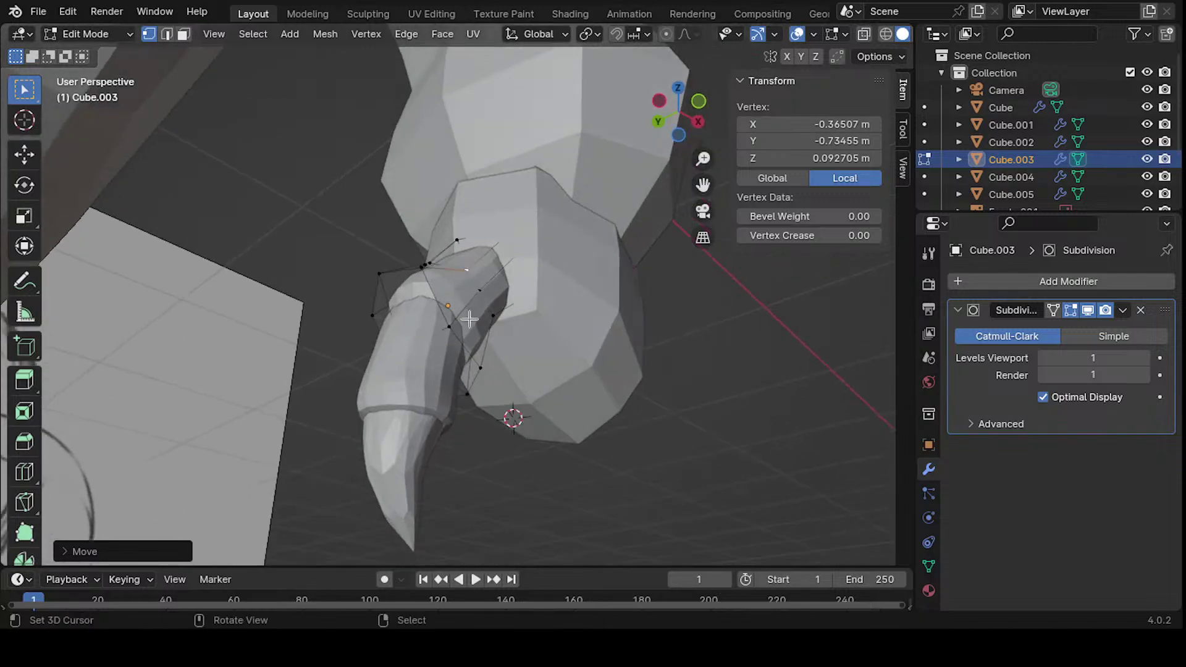
left_click(469, 321)
key("g")
left_click(465, 322)
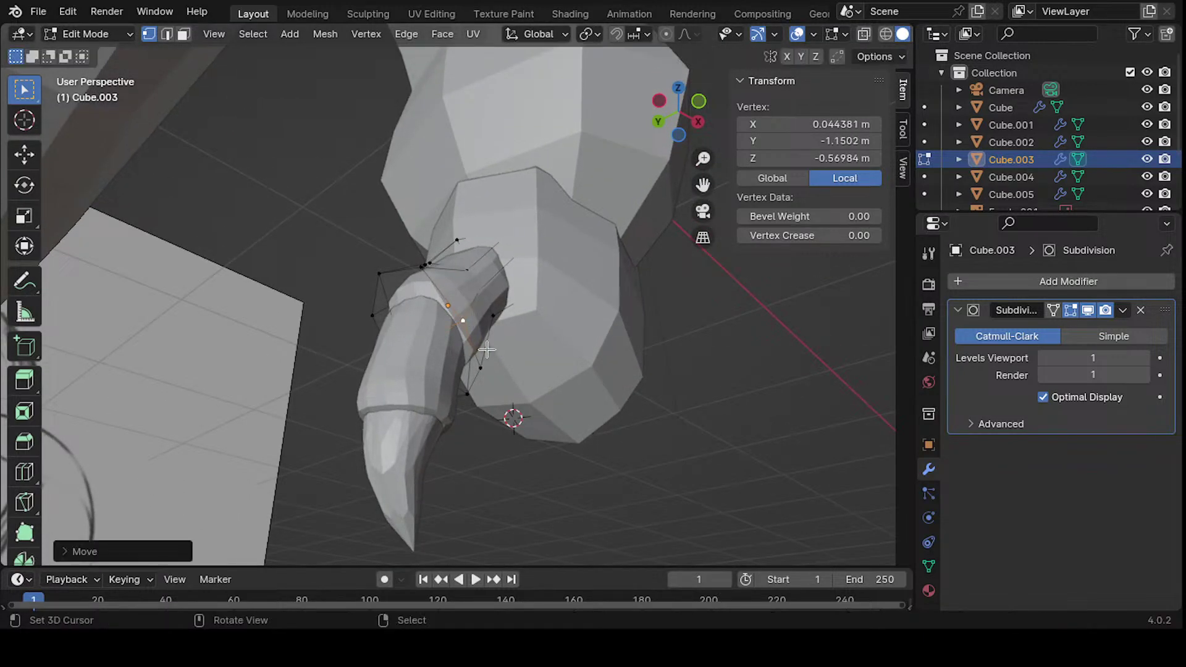
key("g")
left_click(450, 357)
- Adjust four more base segment vertices, moving the front one at its lower edge to about X 0.99, Y -0.01, Z -0.59 m
middle_click_drag(451, 357, 470, 324)
key("g")
left_click(447, 361)
key("g")
left_click(433, 346)
key("g")
left_click(455, 319)
key("g")
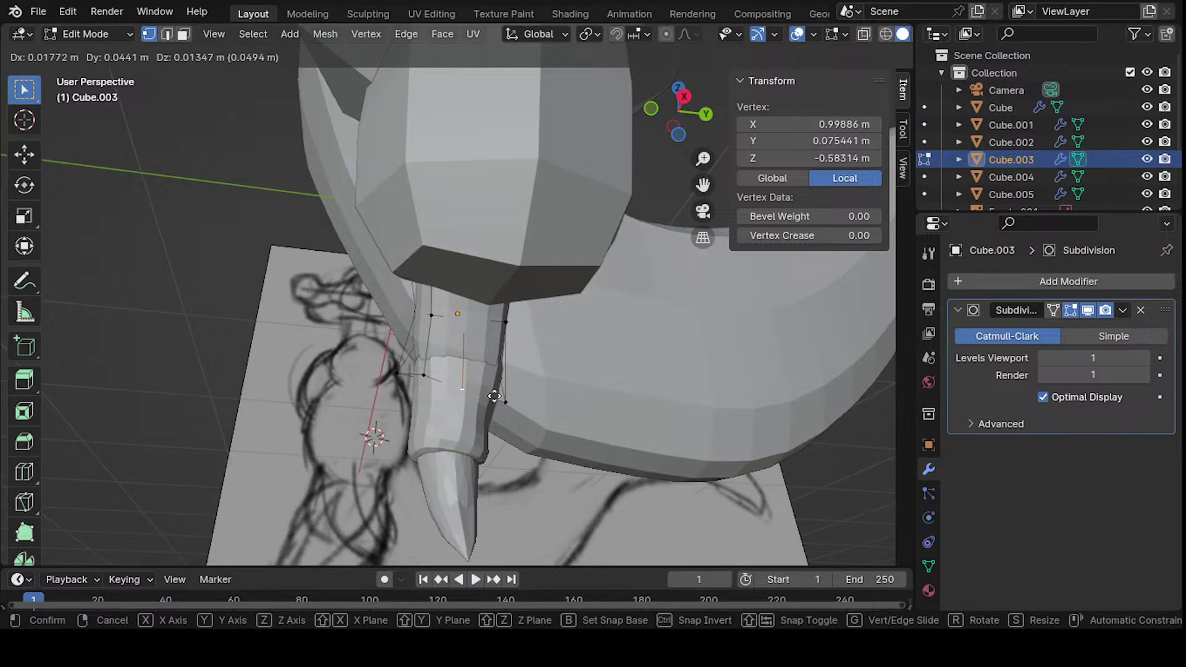
left_click(494, 396)
- Move the corner vertex of the segment's lower edge to about X 0.98, Y 0.97, Z -0.50 m and a side vertex to X 0.44, Y 0.93, Z -0.01 m
middle_click_drag(494, 396, 382, 348)
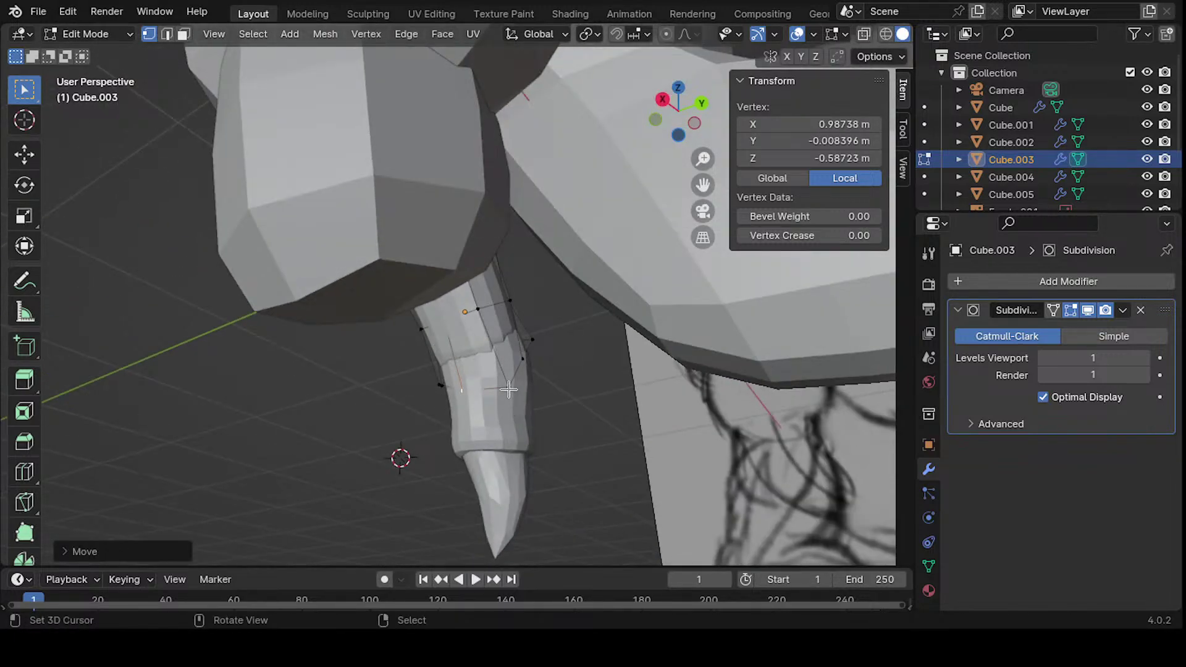
key("g")
left_click(502, 363)
middle_click_drag(503, 363, 372, 414)
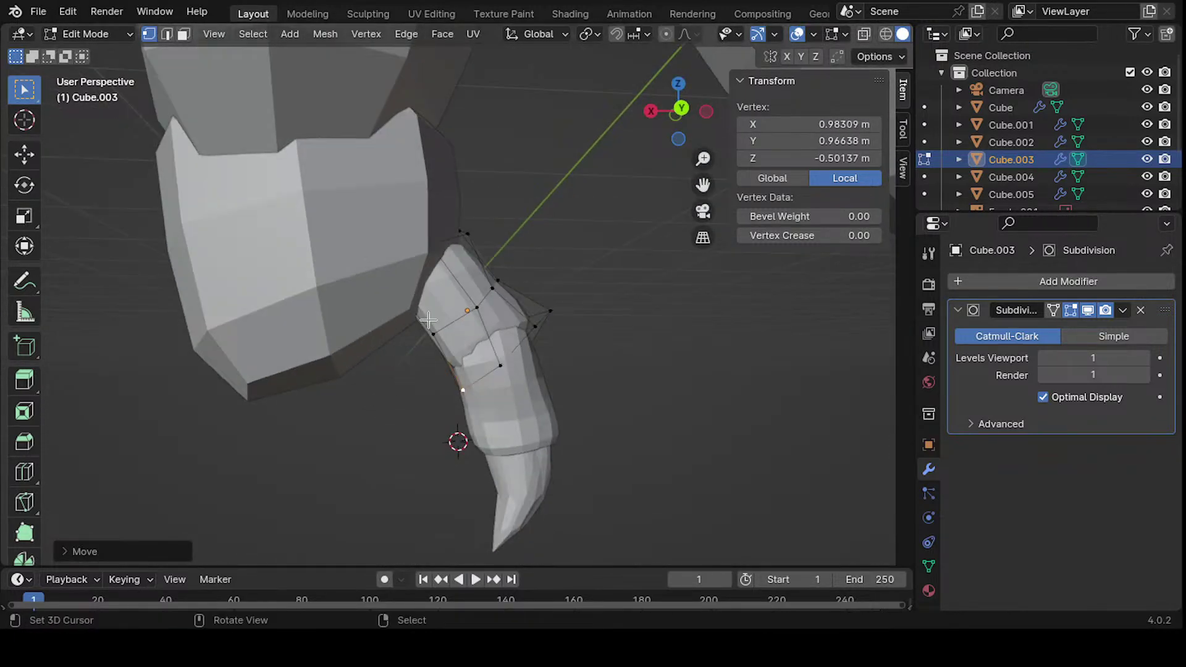
key("g")
left_click(447, 322)
middle_click_drag(448, 323, 329, 411)
key("g")
left_click(487, 325)
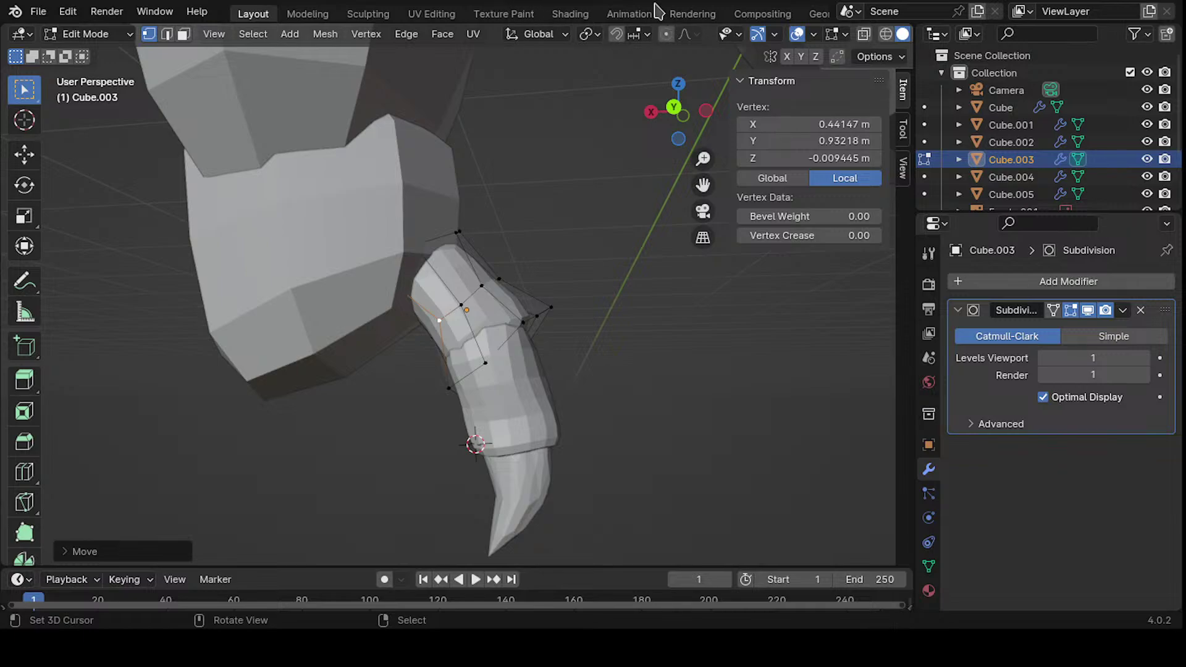
- Shift two vertices on the outer side of the base finger segment to smooth its contour
middle_click_drag(569, 142, 417, 295)
left_click(498, 318)
key("g")
left_click(503, 316)
key("g")
left_click(472, 317)
- Adjust two vertices on the back of the base finger segment, placing the last at about X -0.66, Y 0.97, Z -0.42 m
middle_click_drag(390, 379, 470, 312)
key("g")
left_click(564, 302)
left_click(462, 306)
key("g")
left_click(469, 306)
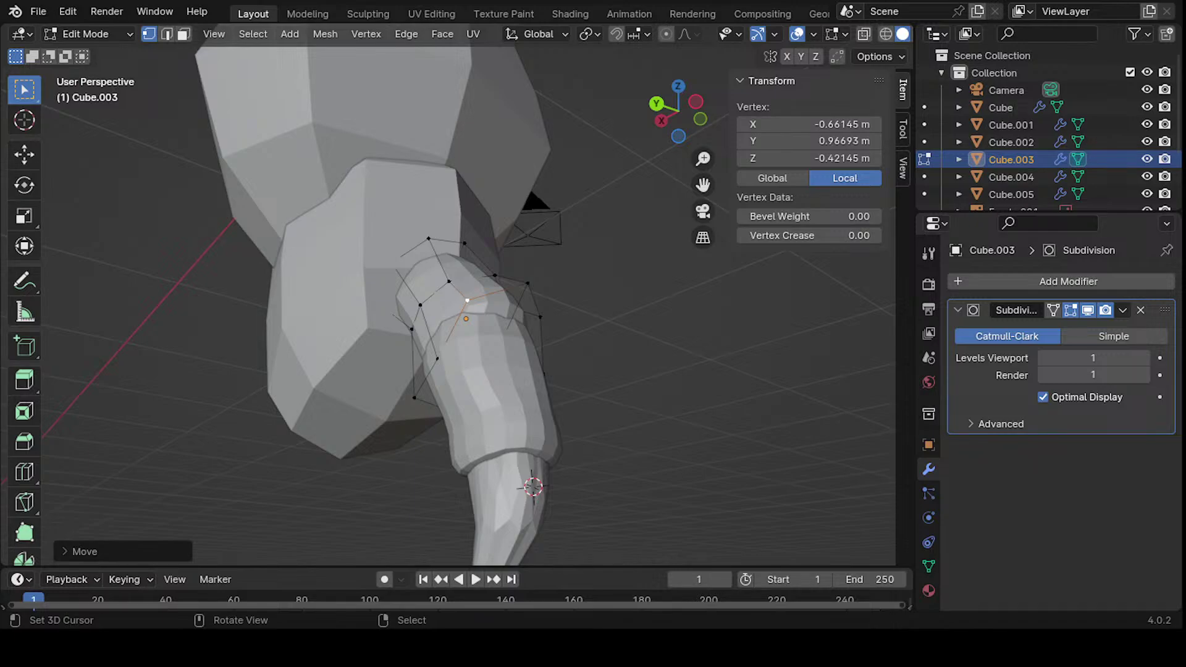
- Try to move another side vertex of the base finger segment, and return to Object Mode
middle_click_drag(420, 308, 538, 258)
key("g")
key("Escape")
scroll(580, 290, "down", 5)
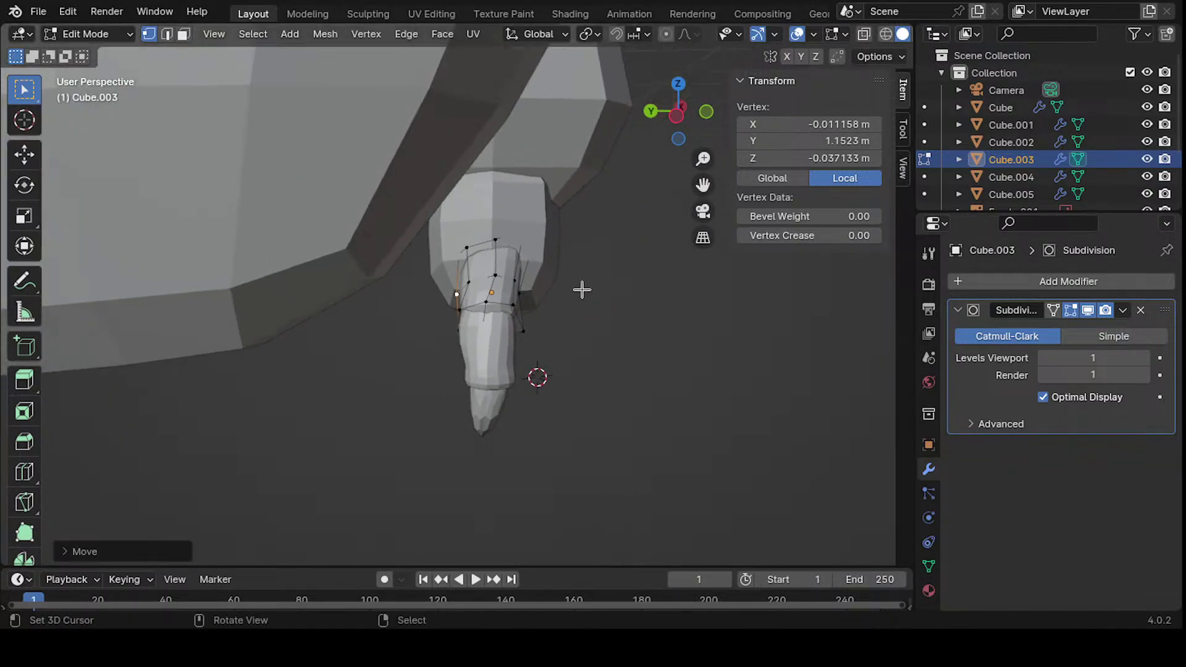
key("Tab")
- Shift the selected side vertices of the finger segment just above the claw to adjust its contour
mouse_move(628, 306)
middle_mouse_down()
mouse_move(573, 318)
mouse_move(524, 259)
mouse_move(476, 247)
mouse_move(568, 222)
mouse_move(432, 222)
mouse_move(445, 185)
mouse_move(542, 170)
mouse_move(520, 324)
mouse_move(662, 286)
mouse_move(633, 283)
mouse_move(564, 341)
mouse_move(453, 392)
mouse_move(510, 331)
mouse_move(437, 335)
mouse_move(471, 329)
mouse_move(414, 276)
mouse_move(407, 346)
mouse_move(521, 309)
mouse_move(542, 422)
mouse_move(437, 416)
middle_mouse_up()
scroll(477, 247, "up", 3)
scroll(407, 346, "up", 3)
left_click(405, 347)
key("Tab")
key("g")
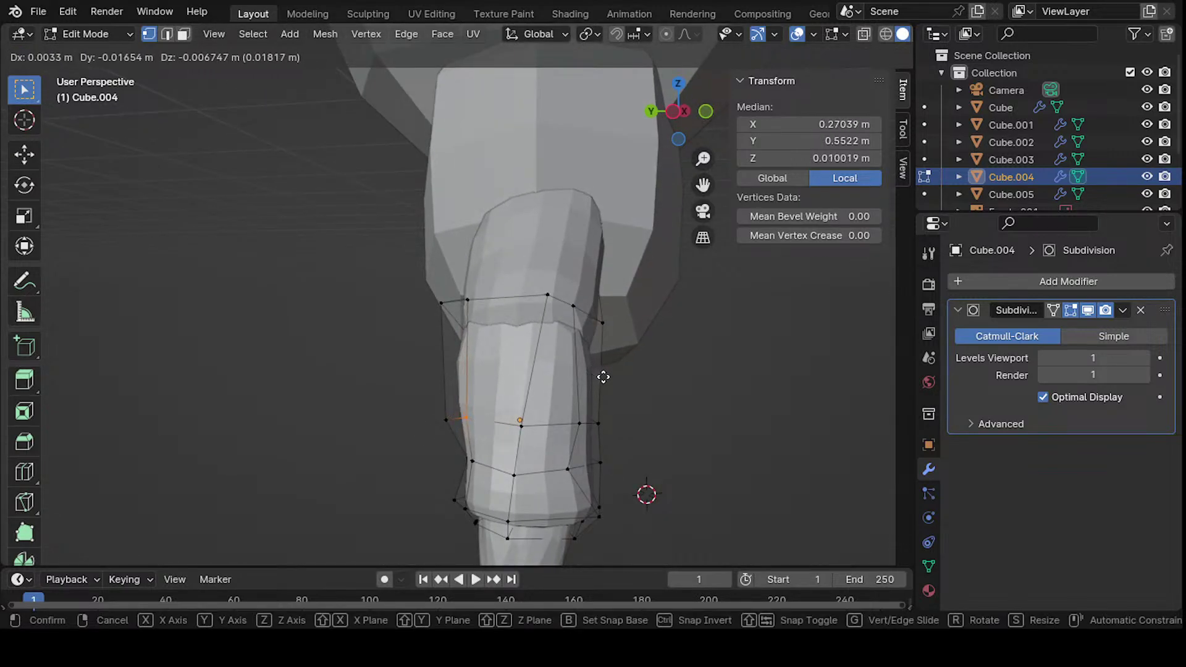
left_click(614, 374)
- Reposition side vertices of the segment above the claw, placing the last at about X 0.78, Y 0.12, Z 0.11 m, and return to Object Mode
mouse_move(614, 375)
middle_mouse_down()
mouse_move(670, 326)
mouse_move(706, 336)
mouse_move(368, 407)
mouse_move(331, 297)
mouse_move(442, 269)
middle_mouse_up()
left_click(547, 321)
middle_click_drag(524, 316, 480, 321)
key("g")
left_click(551, 368)
key("g")
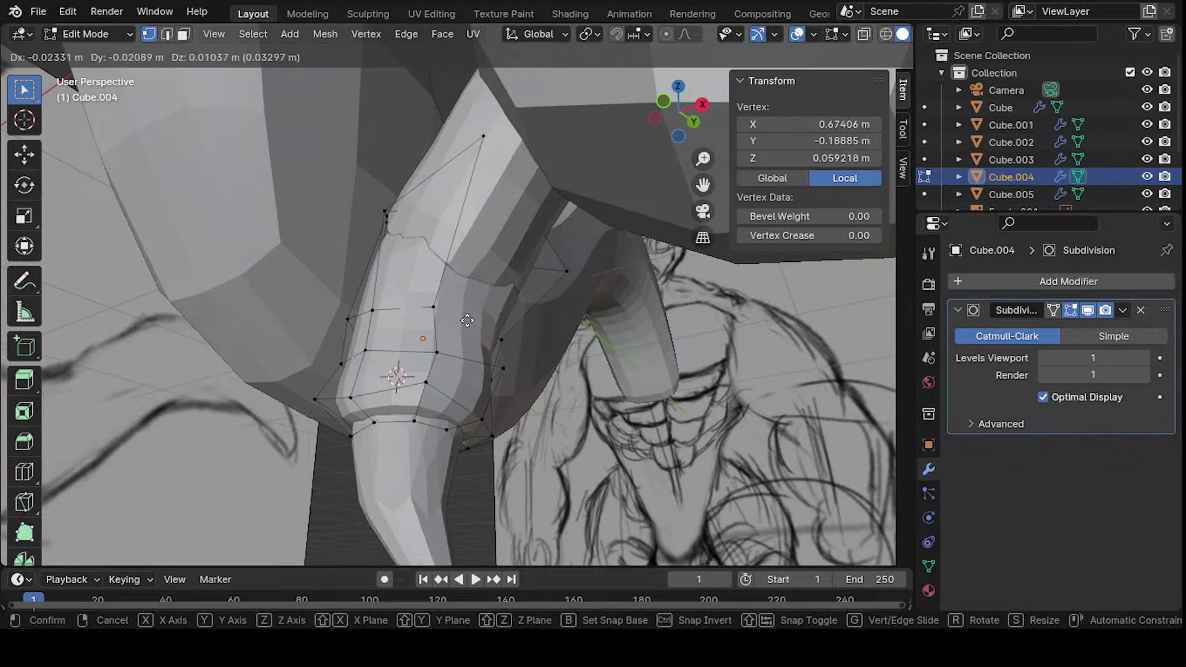
left_click(469, 314)
middle_click_drag(479, 310, 494, 346)
key("g")
left_click(457, 312)
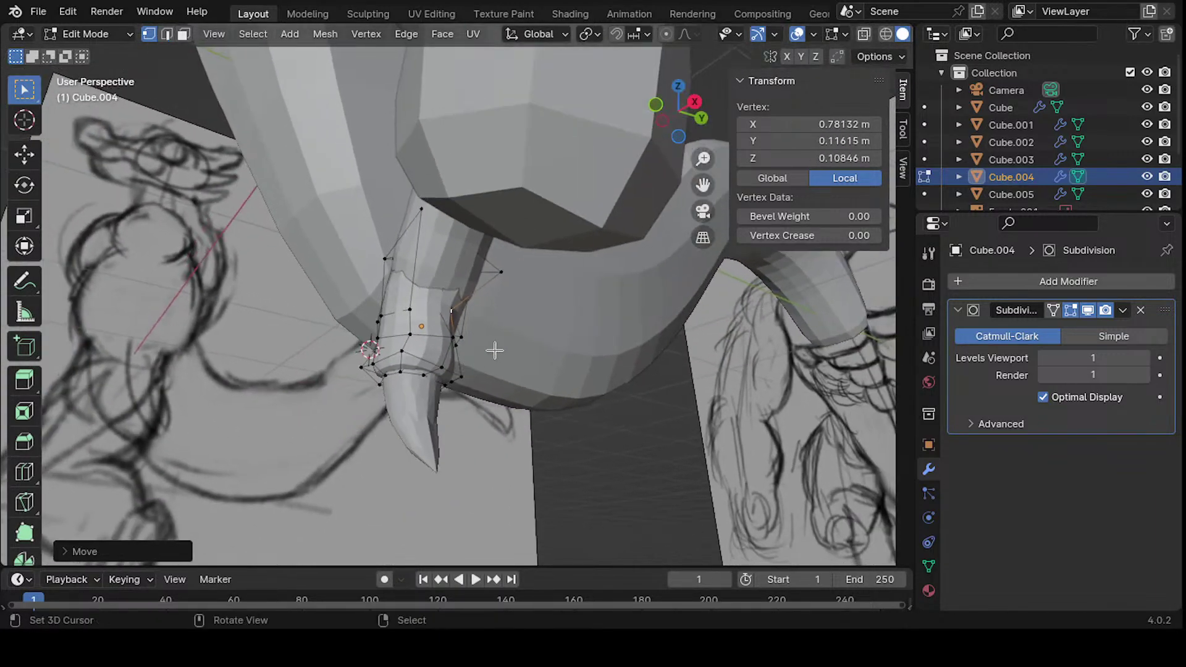
key("Tab")
- Examine the torso, arm and clawed finger against the front reference sketch in front orthographic view
left_click(488, 386)
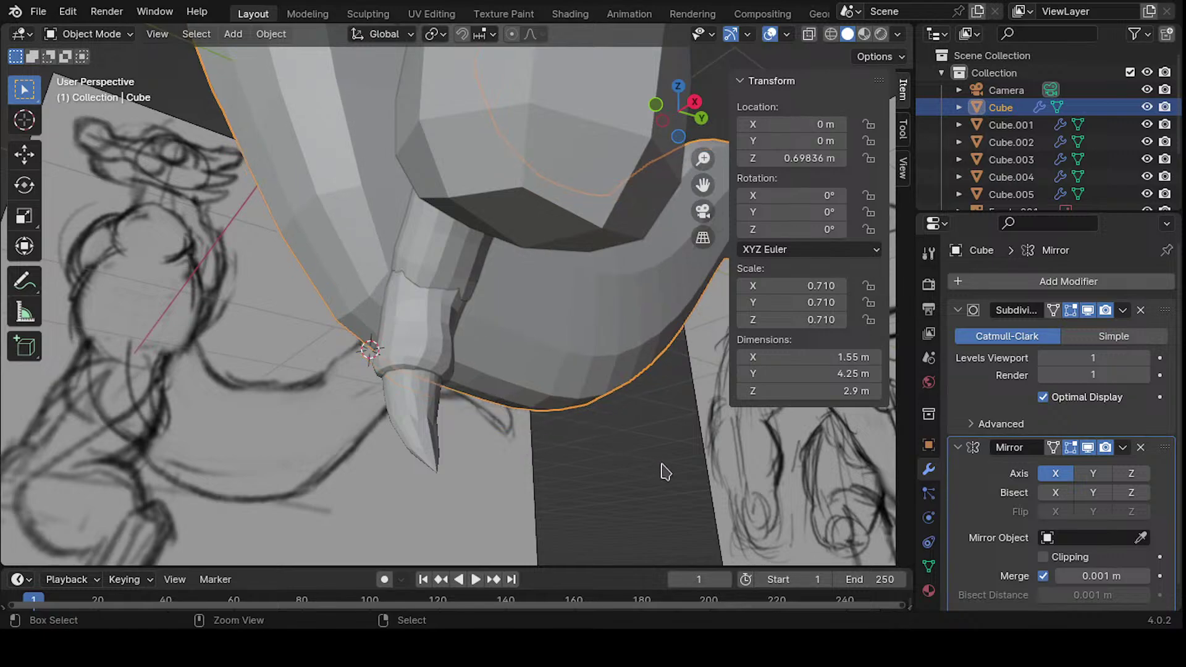
middle_click_drag(638, 490, 616, 336)
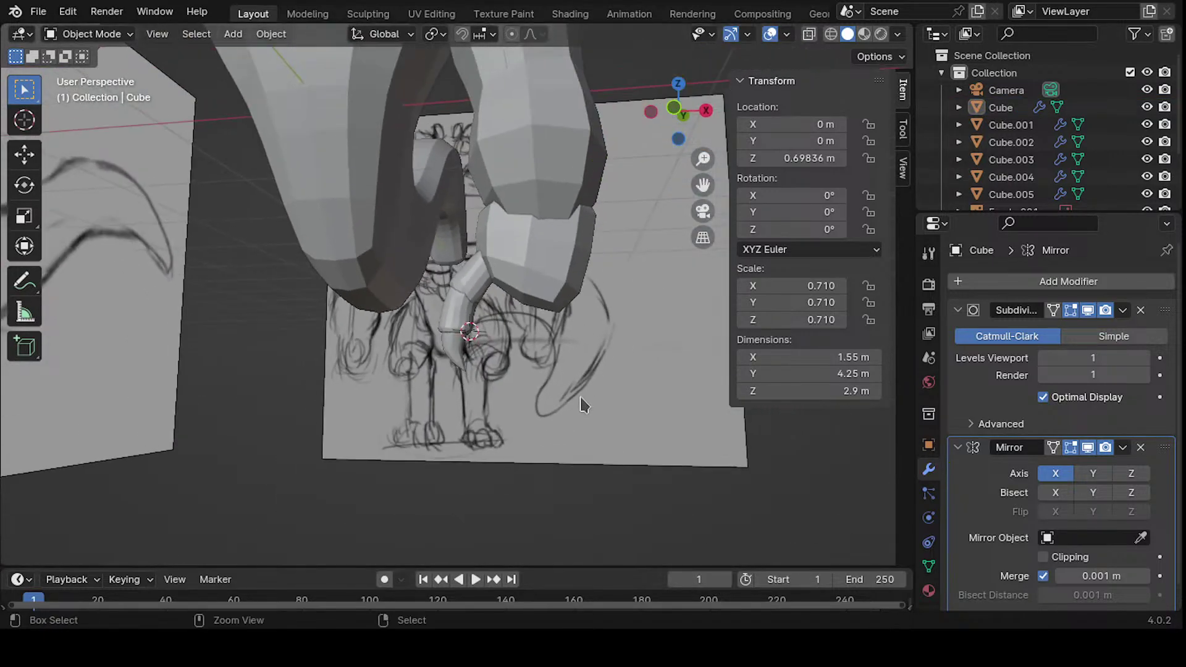
left_click(617, 335)
middle_click_drag(741, 324, 722, 391, "ctrl")
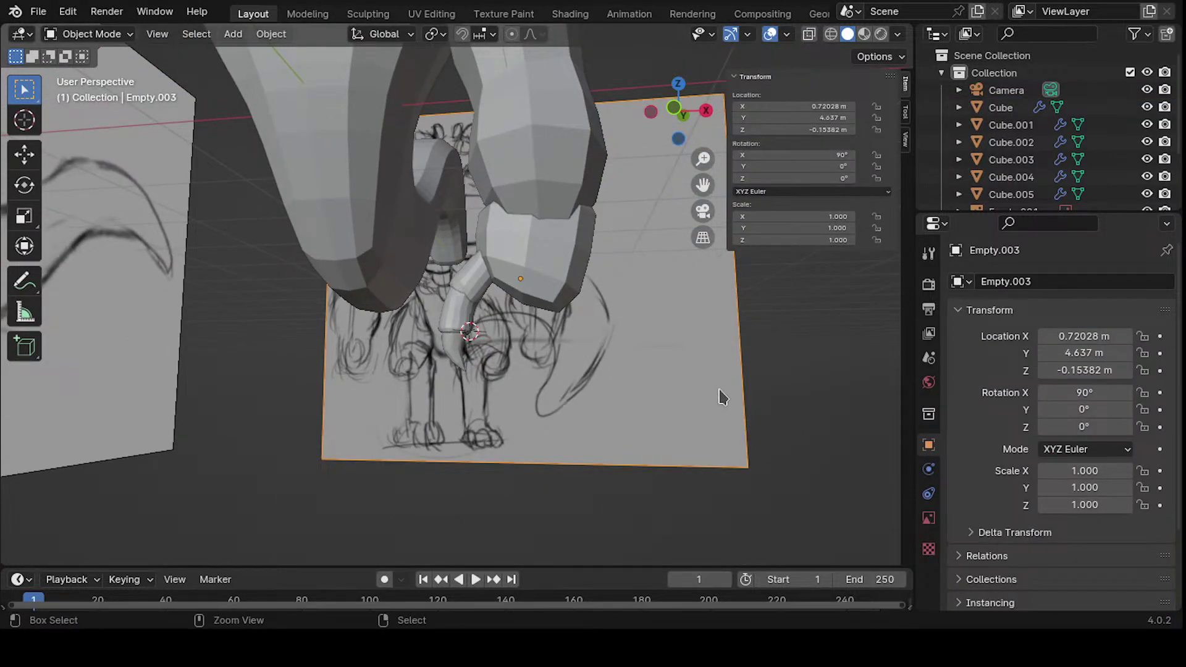
scroll(723, 397, "up", 2)
mouse_move(796, 173)
middle_mouse_down("ctrl")
mouse_move(815, 152)
mouse_move(835, 392)
mouse_move(636, 343)
mouse_move(525, 408)
middle_mouse_up("ctrl")
key("KP_1")
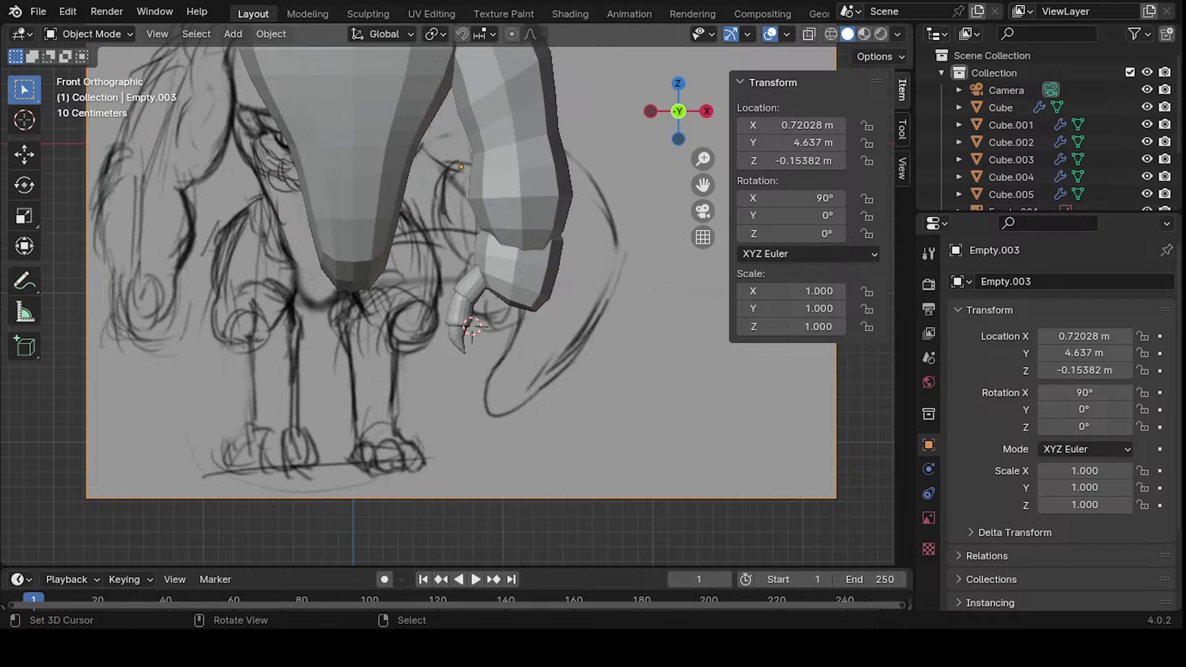
middle_click_drag(405, 210, 437, 331, "shift")
scroll(436, 331, "down", 2)
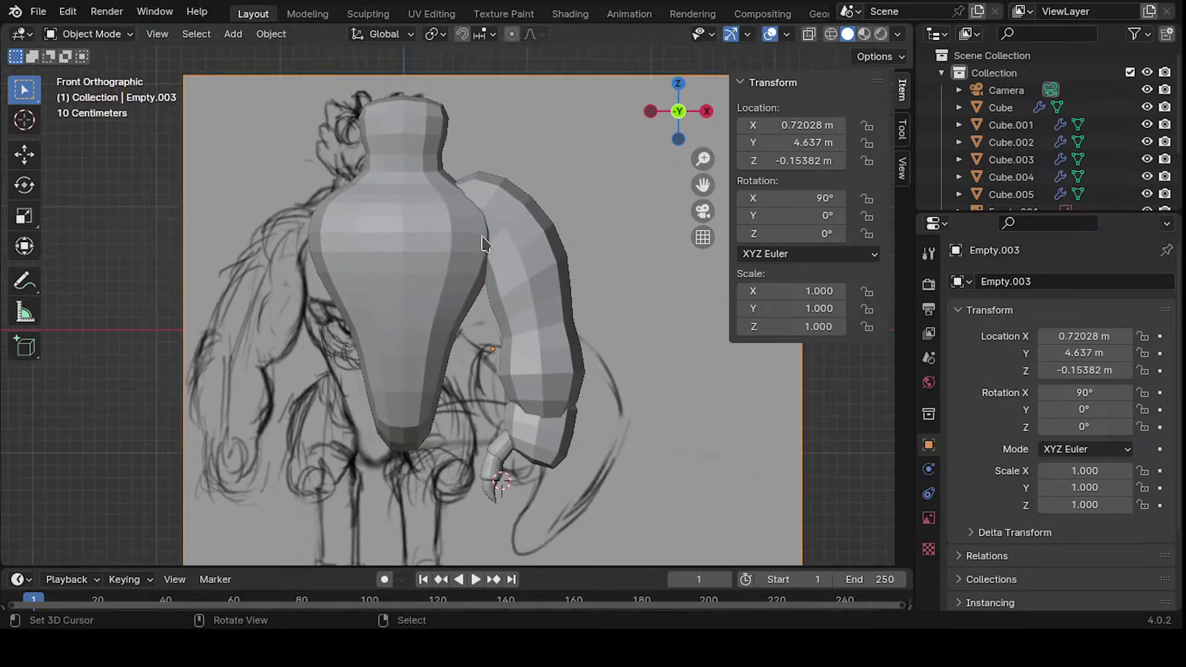
- Reset the 3D cursor to the world origin, with location 0 m and rotation 0° on all axes
left_click(902, 165)
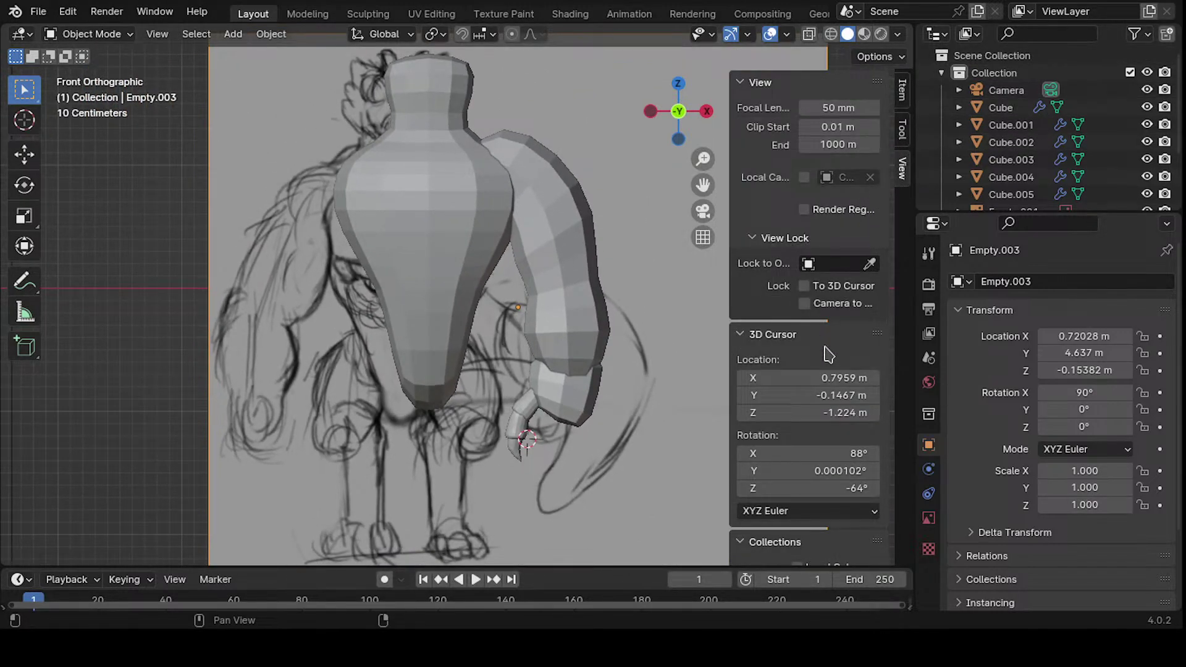
scroll(891, 276, "down", 4)
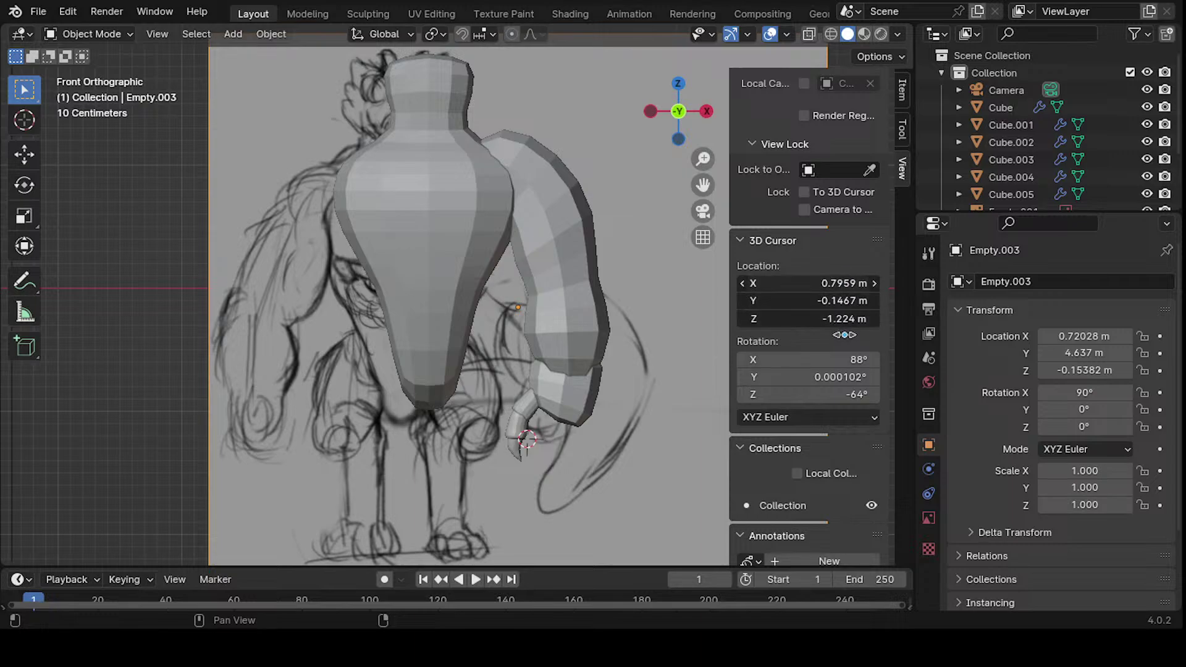
key("Return")
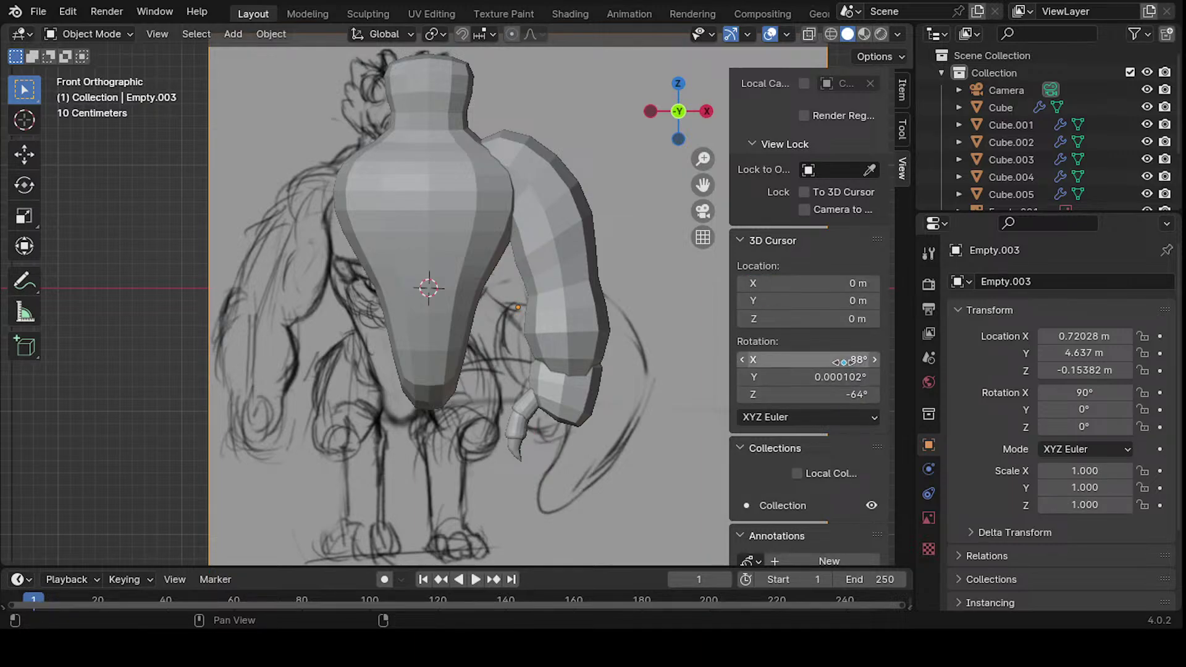
left_click_drag(842, 361, 815, 402)
type("0")
key("Return")
scroll(488, 254, "down", 2, "ctrl")
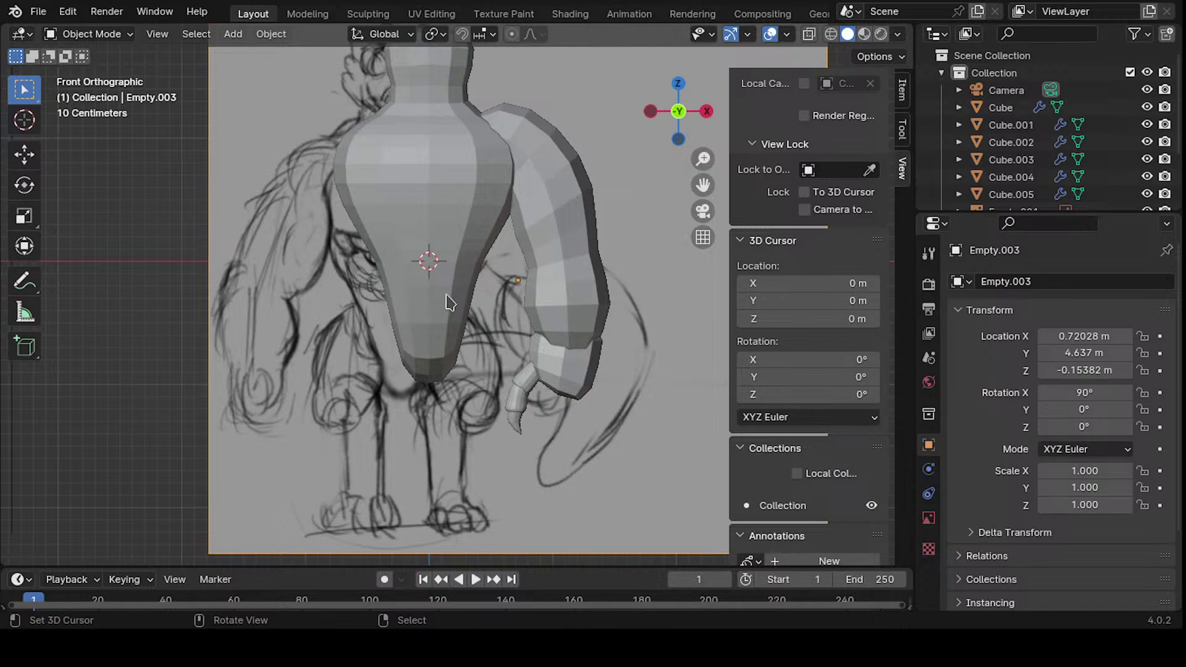
key("n")
middle_click_drag(449, 303, 470, 302, "shift")
key("shift+a")
mouse_move(460, 285)
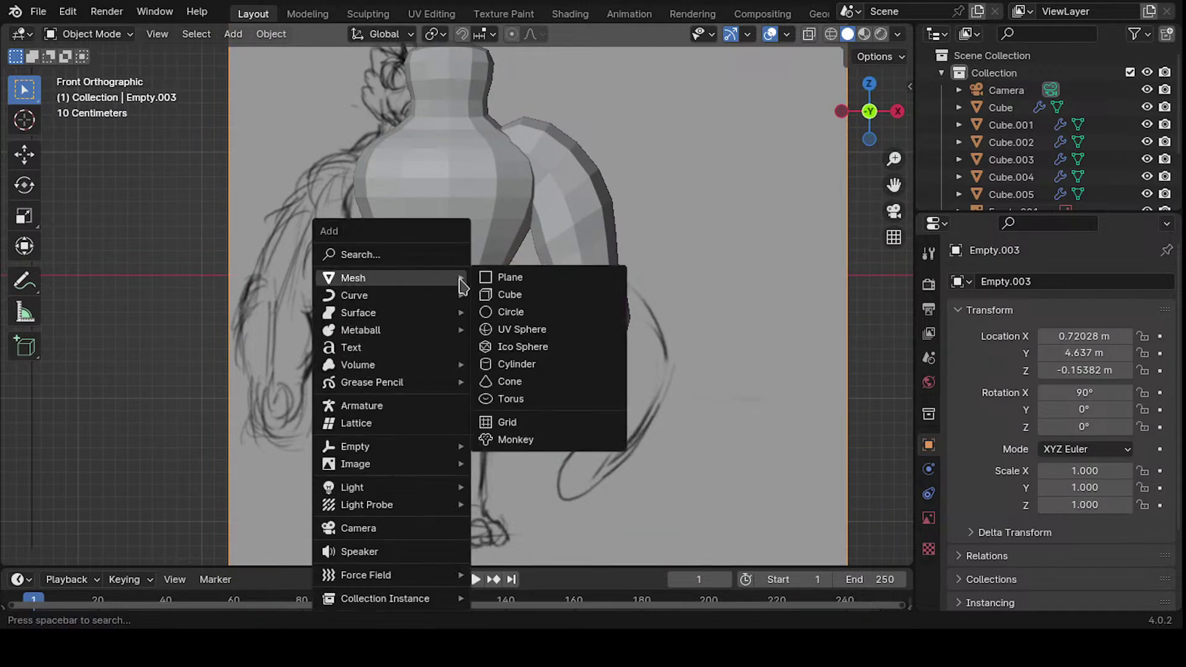
key("Escape")
scroll(581, 315, "down", 3)
scroll(568, 236, "up", 2)
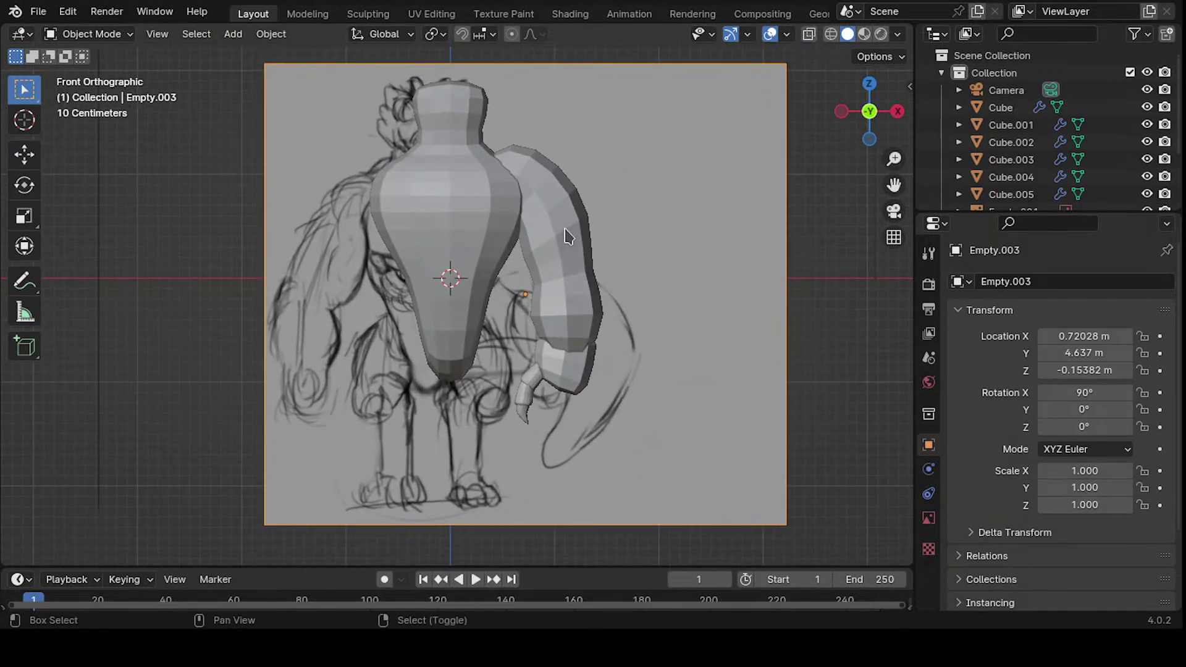
- Compare the arm mesh with the front reference sketch in X-ray, checking its vertex cage in Edit Mode
middle_click_drag(568, 236, 584, 333, "shift")
key("alt+z")
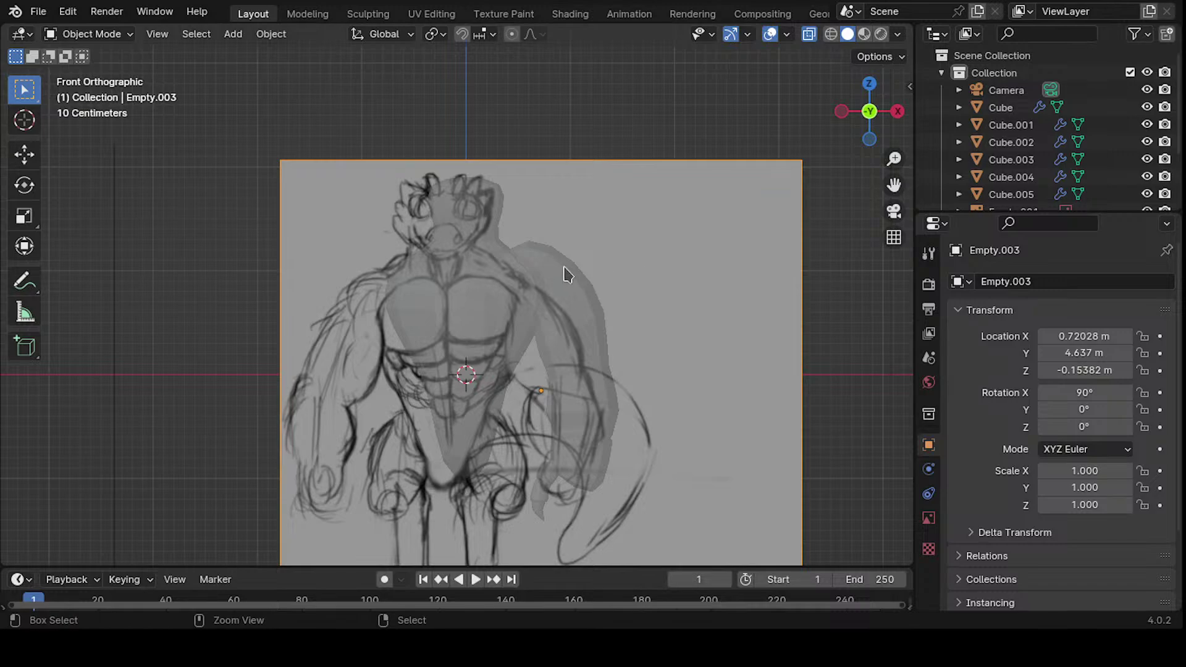
scroll(567, 274, "down", 2)
scroll(608, 275, "up", 2)
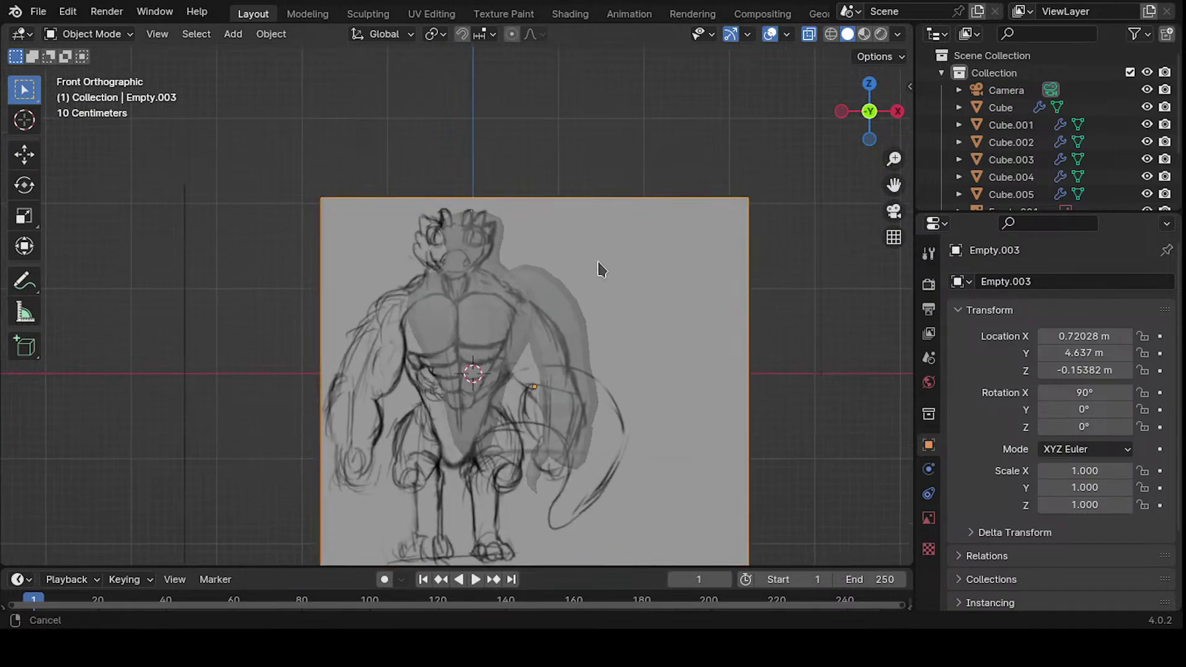
left_click(562, 305)
key("Tab")
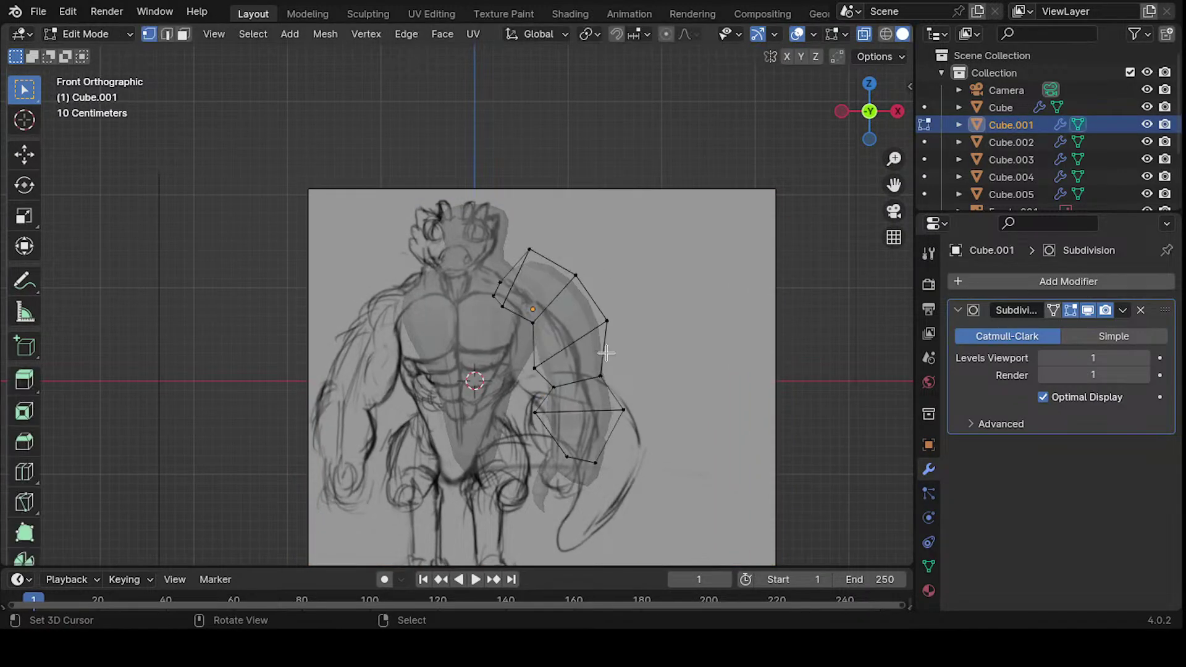
key("Tab")
middle_click_drag(561, 382, 572, 274, "shift")
key("alt+z")
key("Tab")
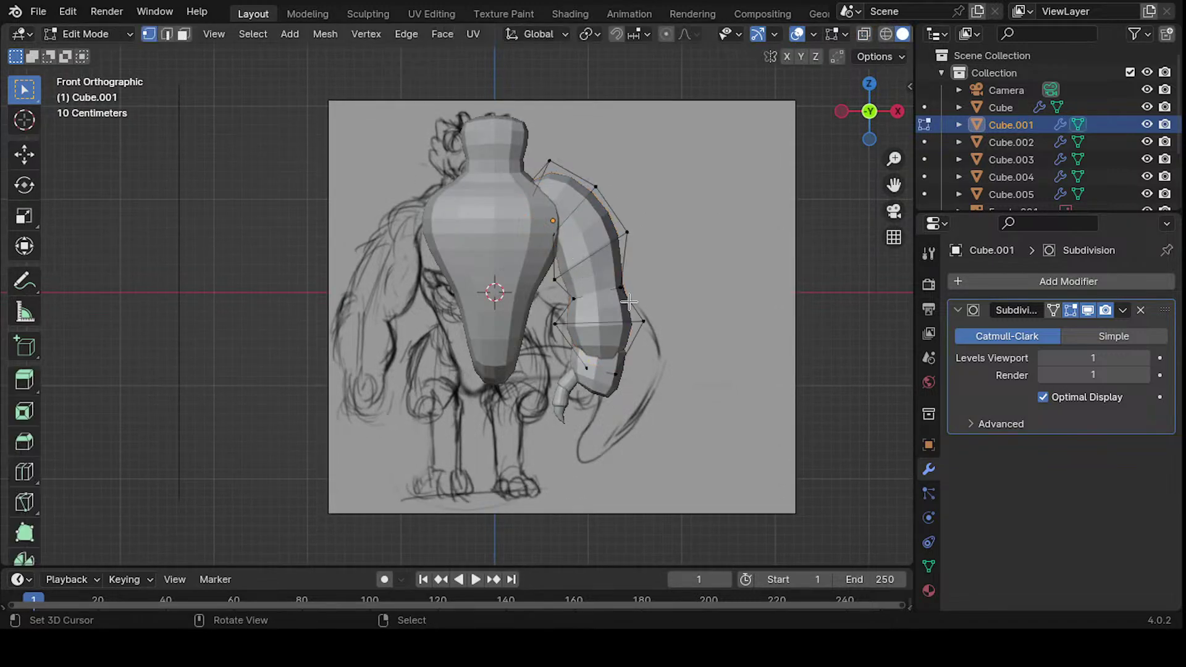
key("Tab")
- Select the claw, finger segments, hand, arm and torso together, with the torso as the active object
key("a")
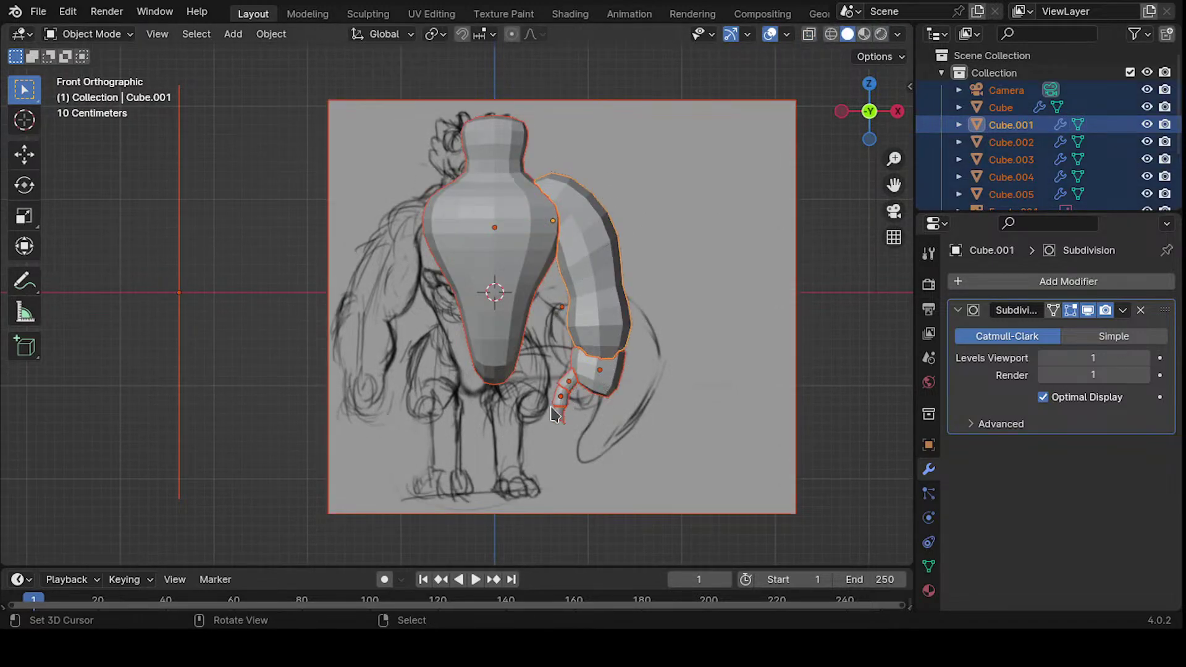
left_click(565, 408)
left_click(565, 395, "shift")
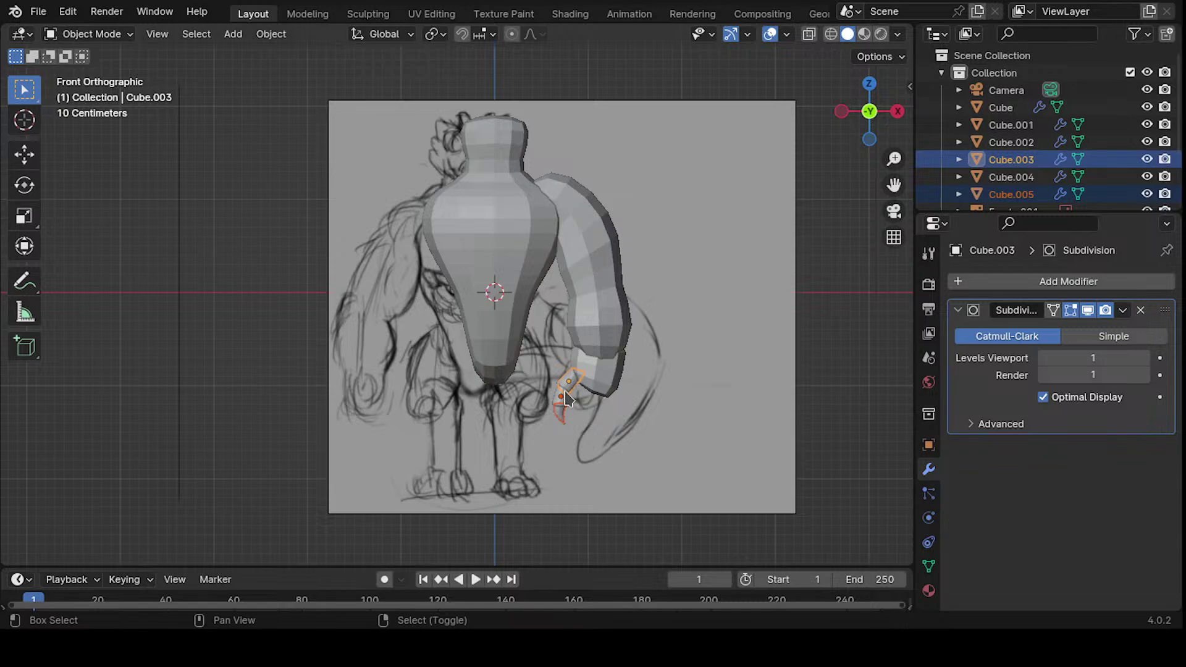
left_click(569, 402, "shift")
left_click(615, 378, "shift")
left_click(617, 336, "shift")
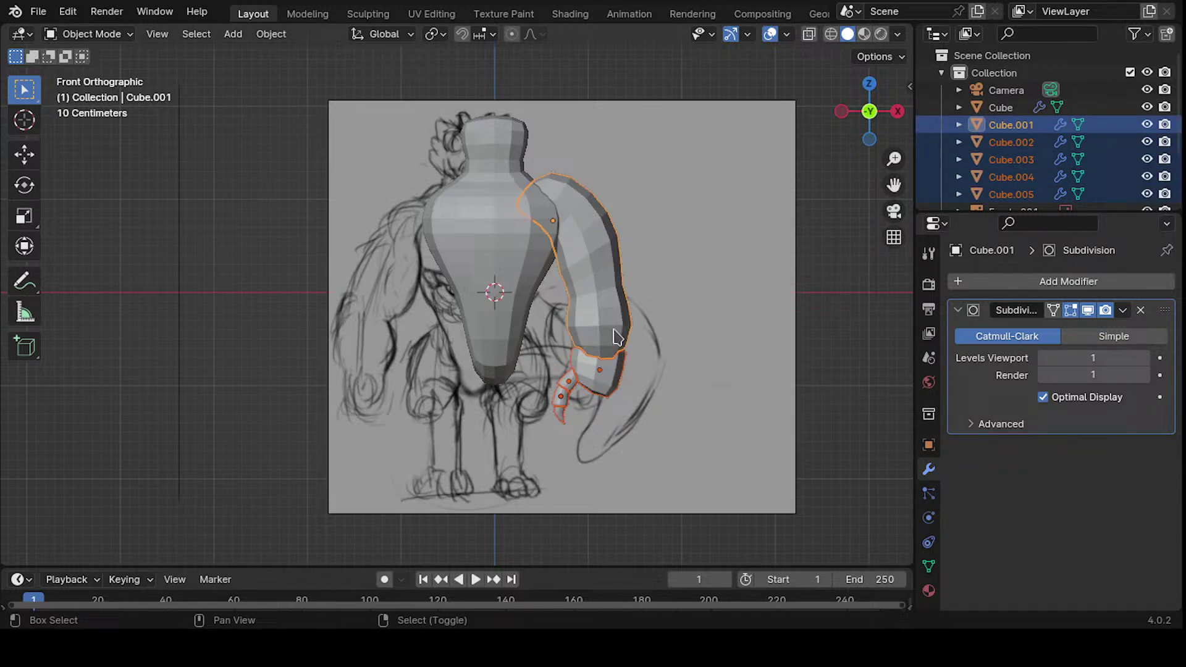
left_click(494, 302, "shift")
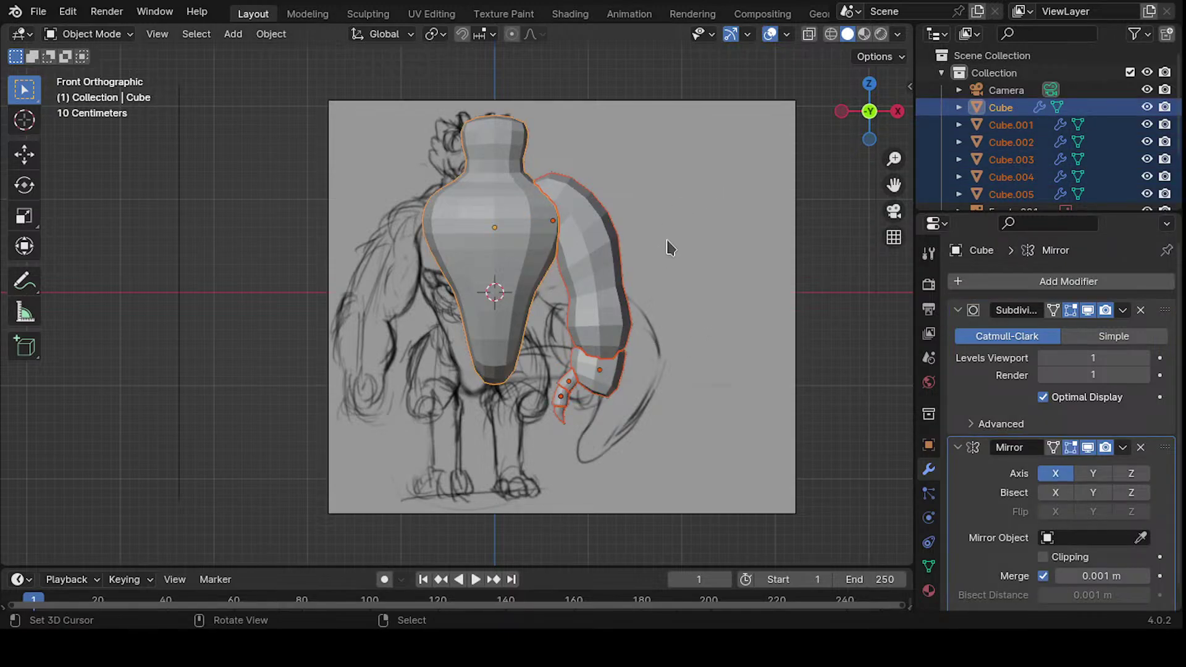
- Try setting the torso's Z location to 0 m, undo it, and try moving all selected body parts over the front sketch
key("n")
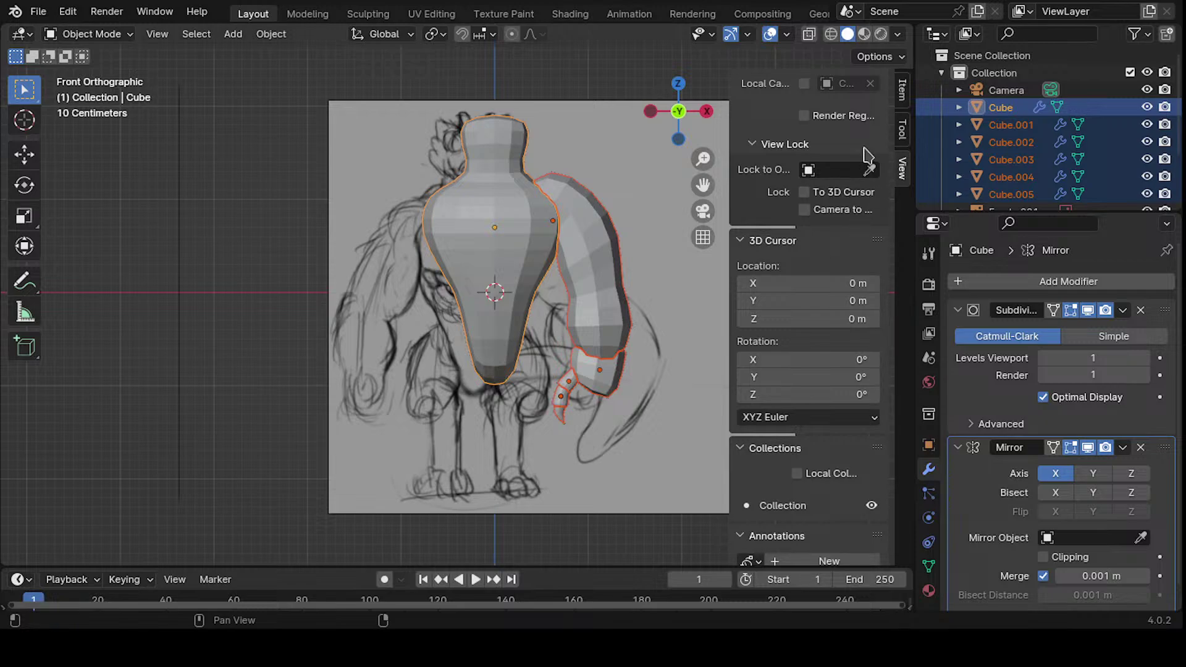
left_click(903, 90)
left_click_drag(796, 161, 804, 135)
type("0")
key("Return")
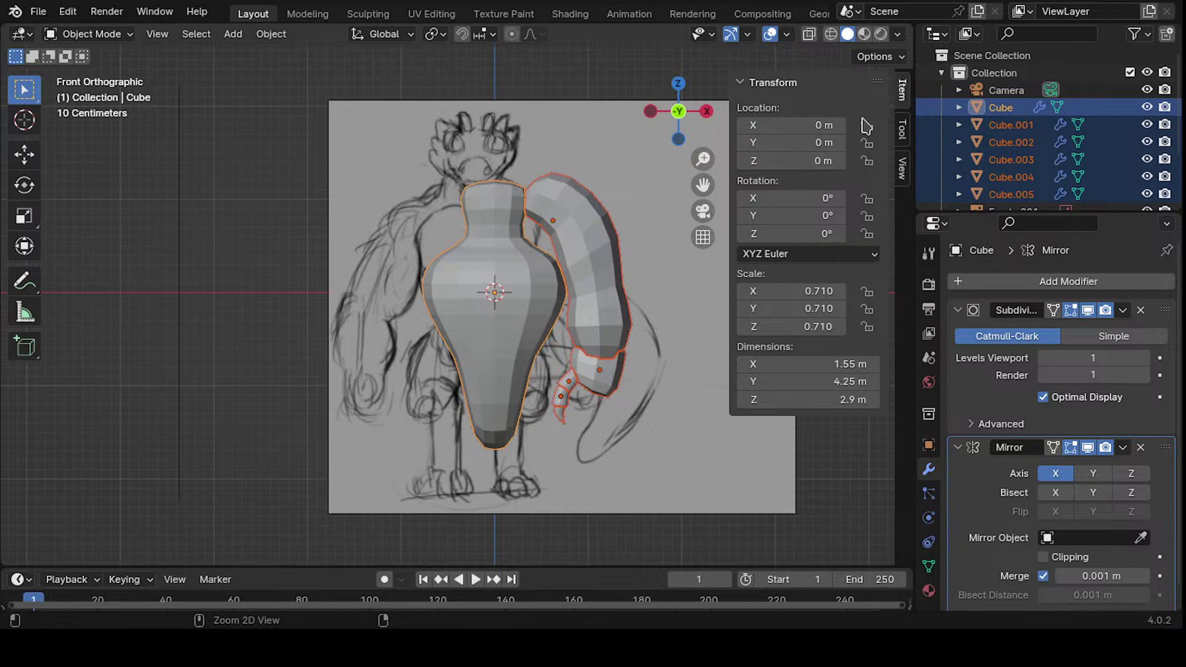
key("ctrl+z")
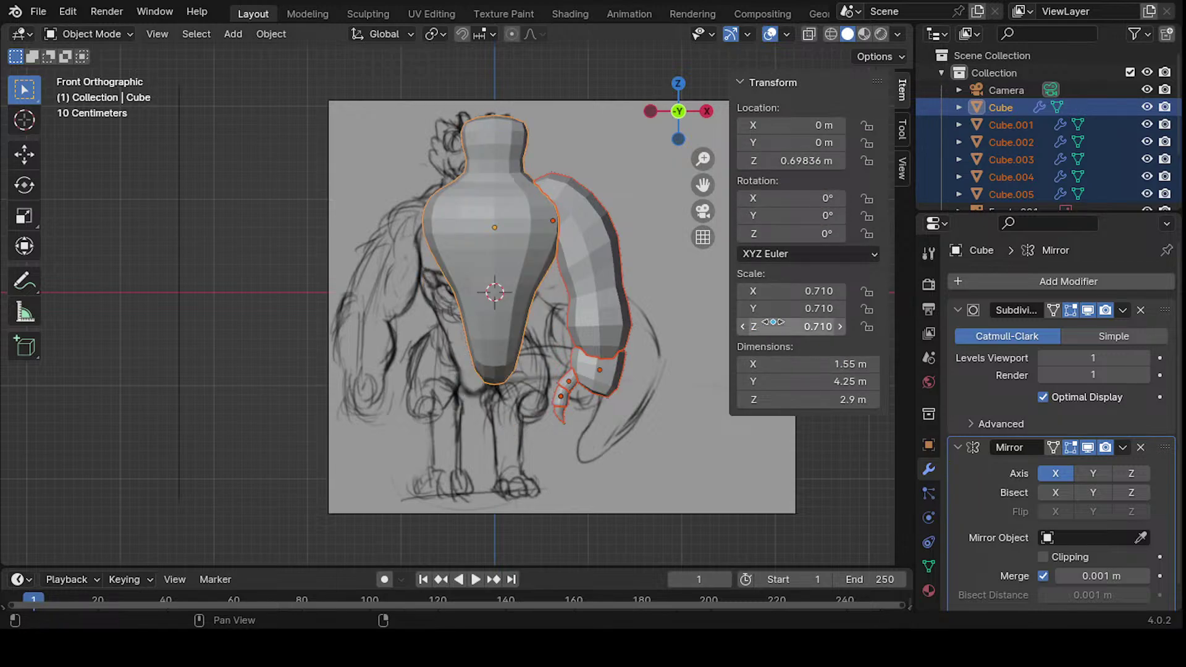
key("g")
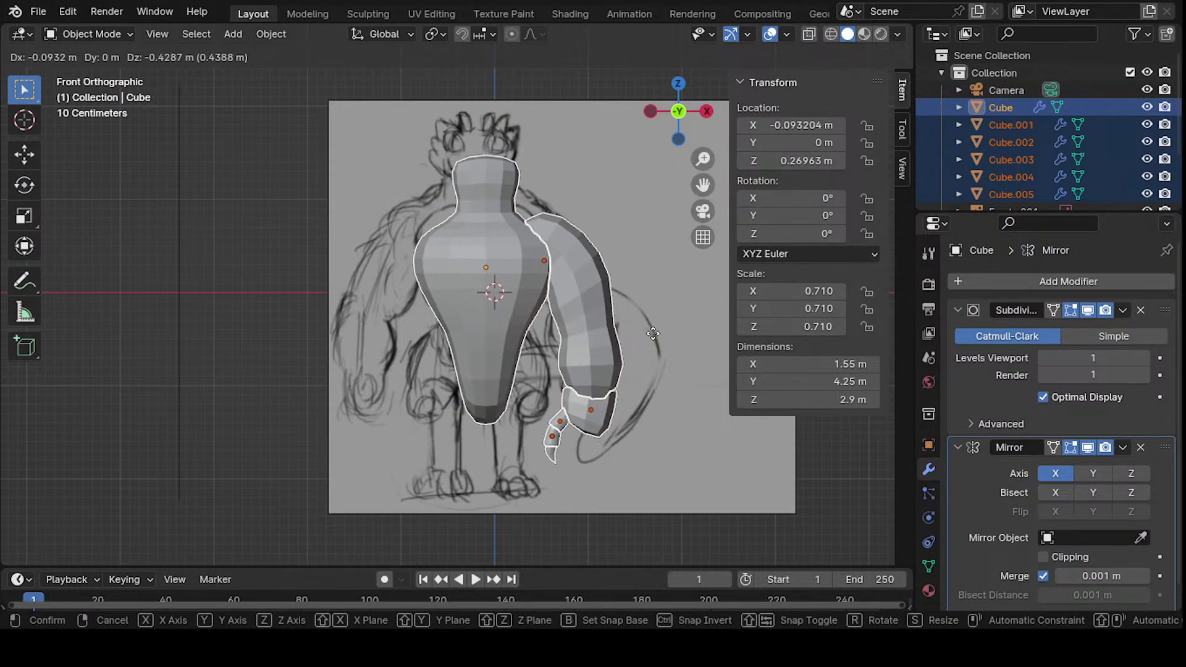
right_click(690, 296)
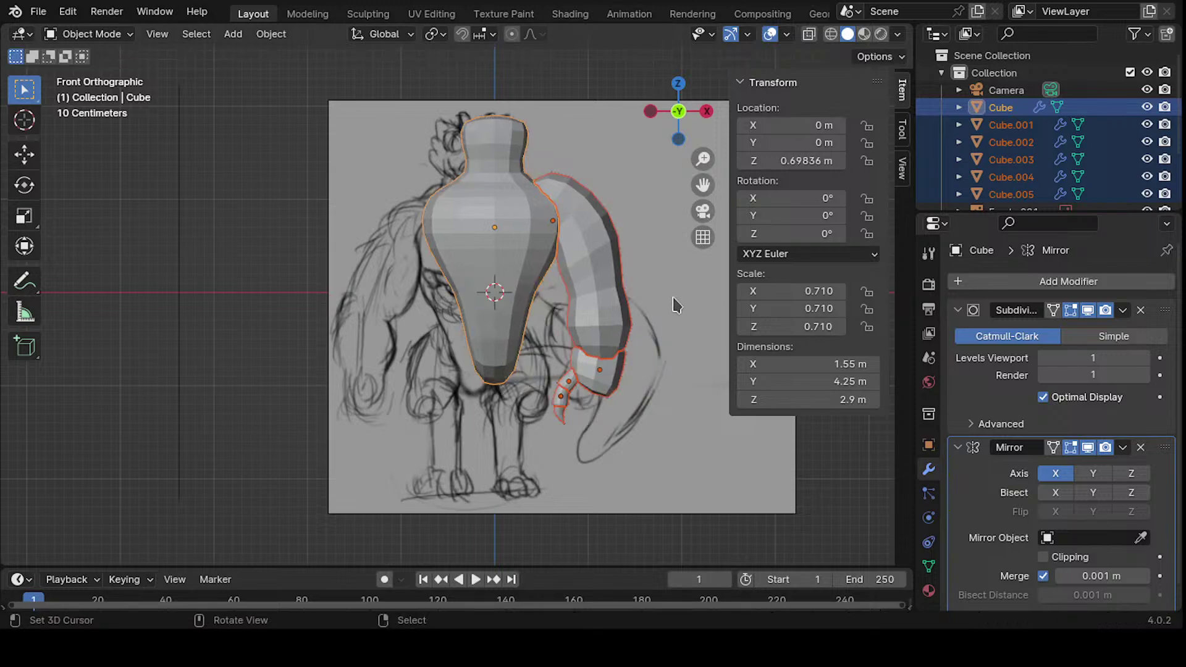
- In X-ray, move the front reference image to about X 0.96, Z 0.15 m to line the sketch up with the body
left_click(642, 290)
key("alt+z")
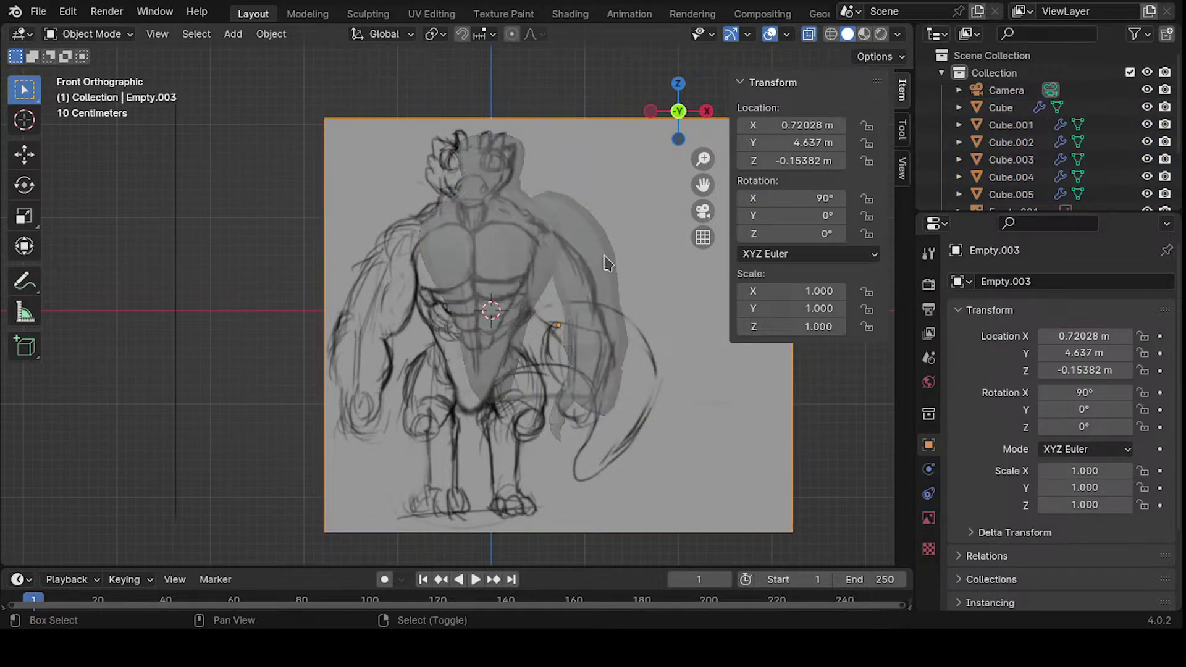
middle_click_drag(627, 267, 566, 349, "shift")
key("g")
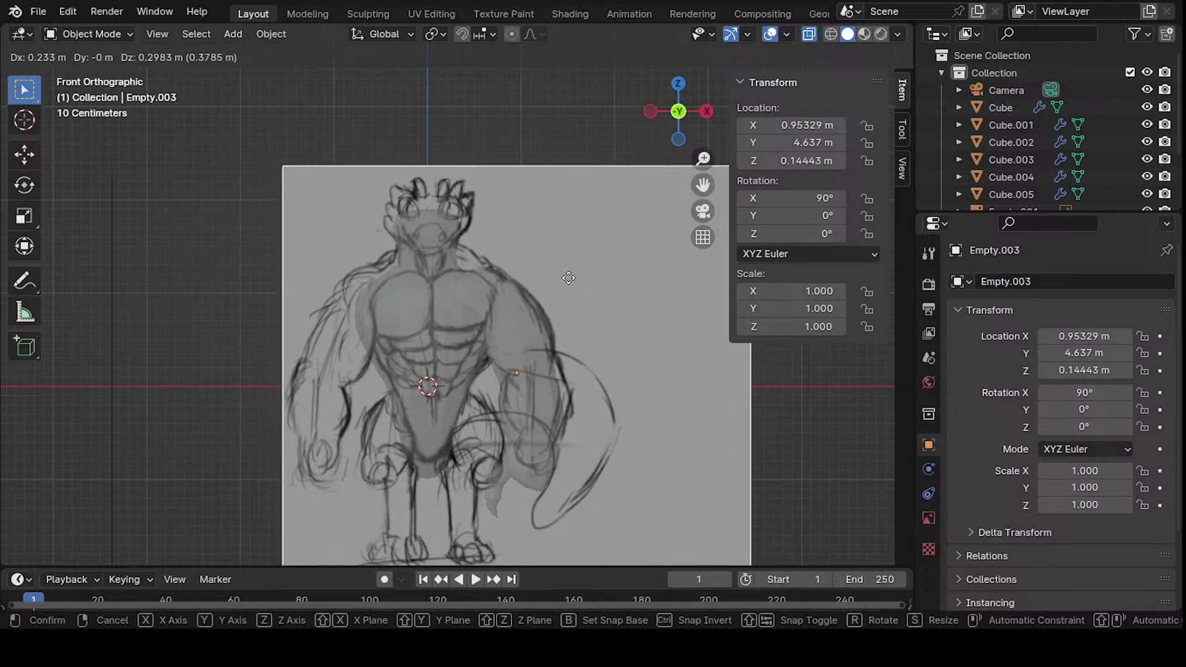
left_click(568, 274)
- Fine-tune the front reference image's position to about X 0.96, Z 0.05 m against the torso and shoulder, and turn X-ray off
scroll(535, 308, "down", 1)
scroll(546, 220, "up", 8)
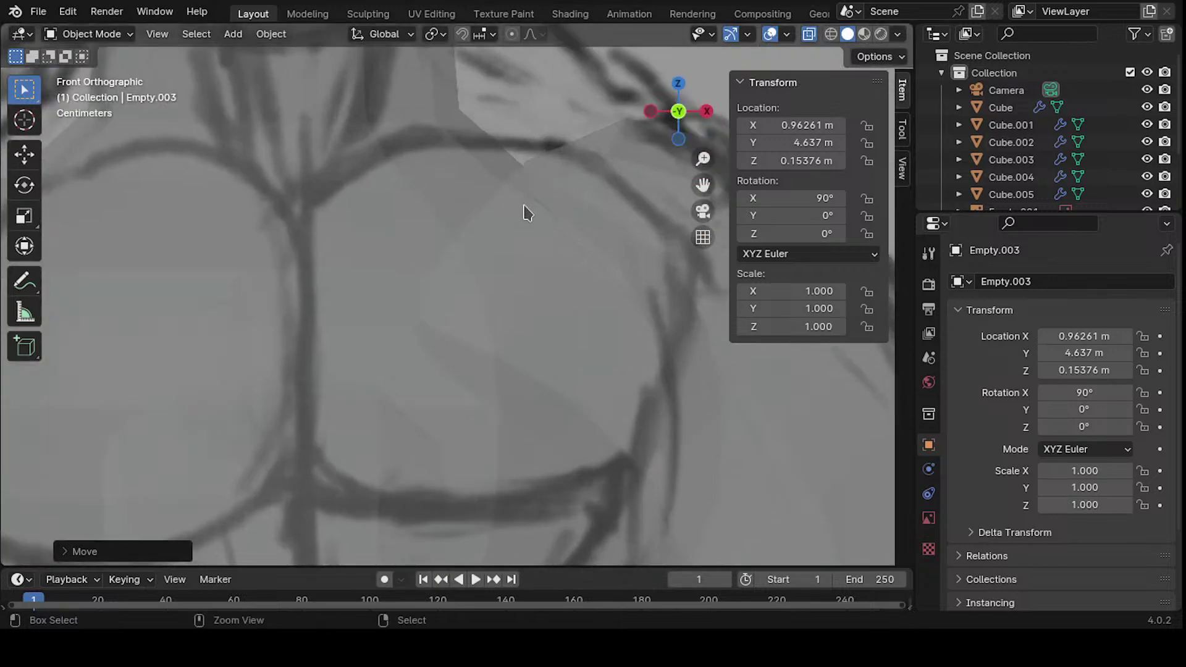
scroll(467, 341, "down", 4)
key("g")
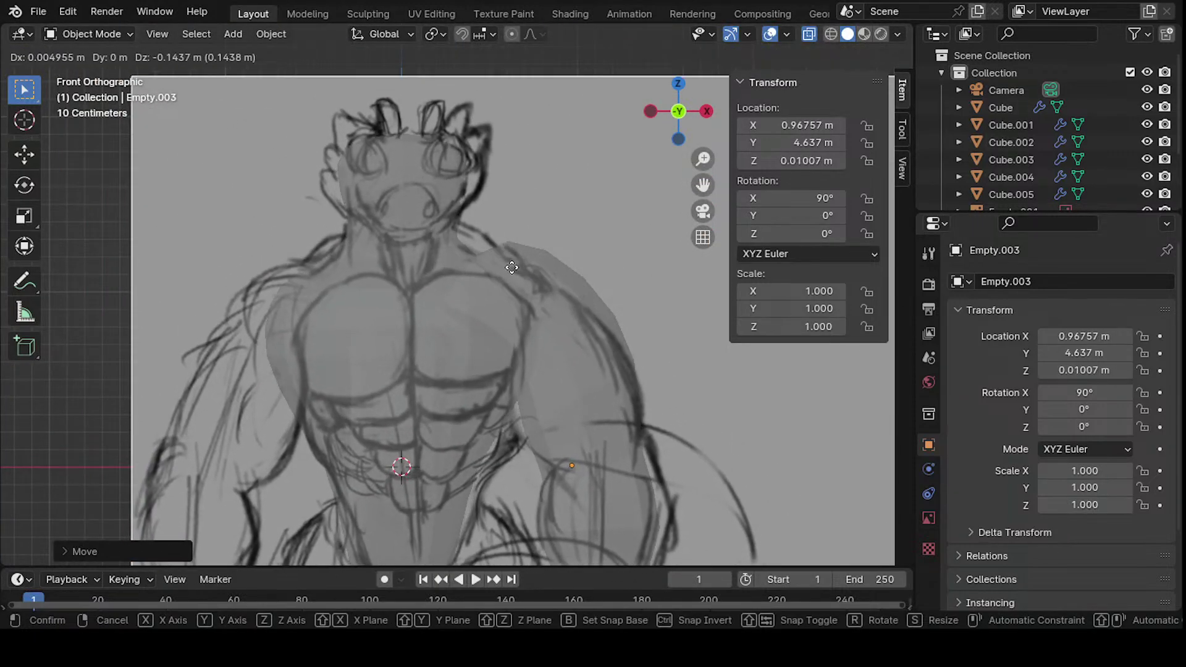
left_click(515, 267)
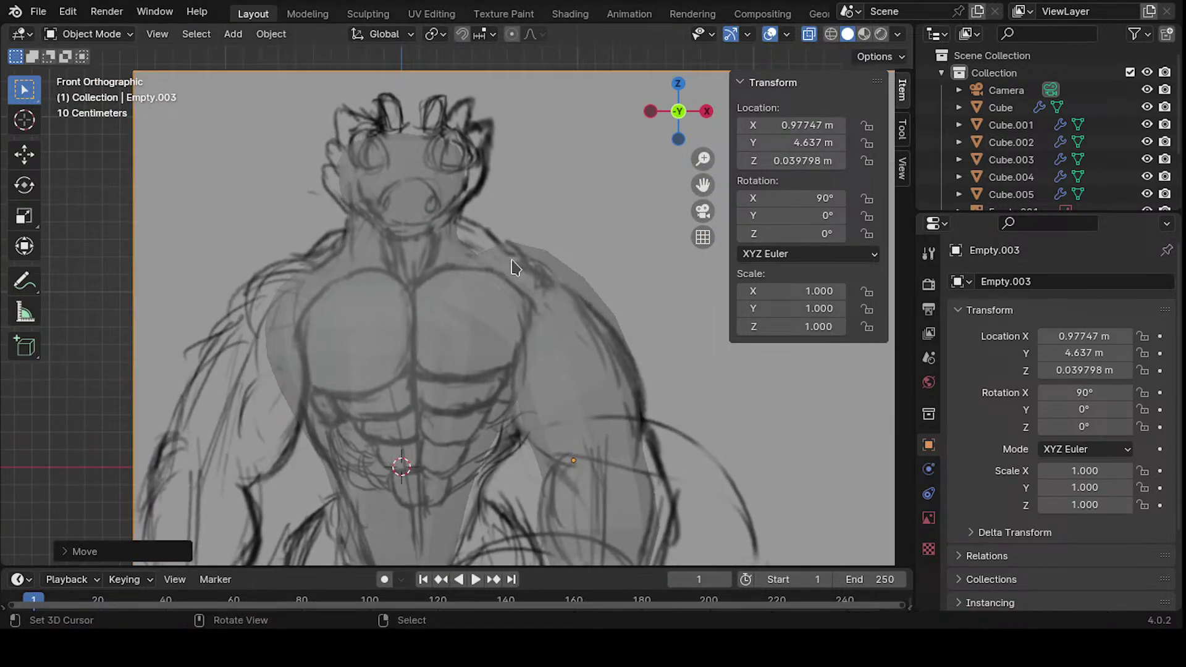
scroll(521, 253, "down", 2)
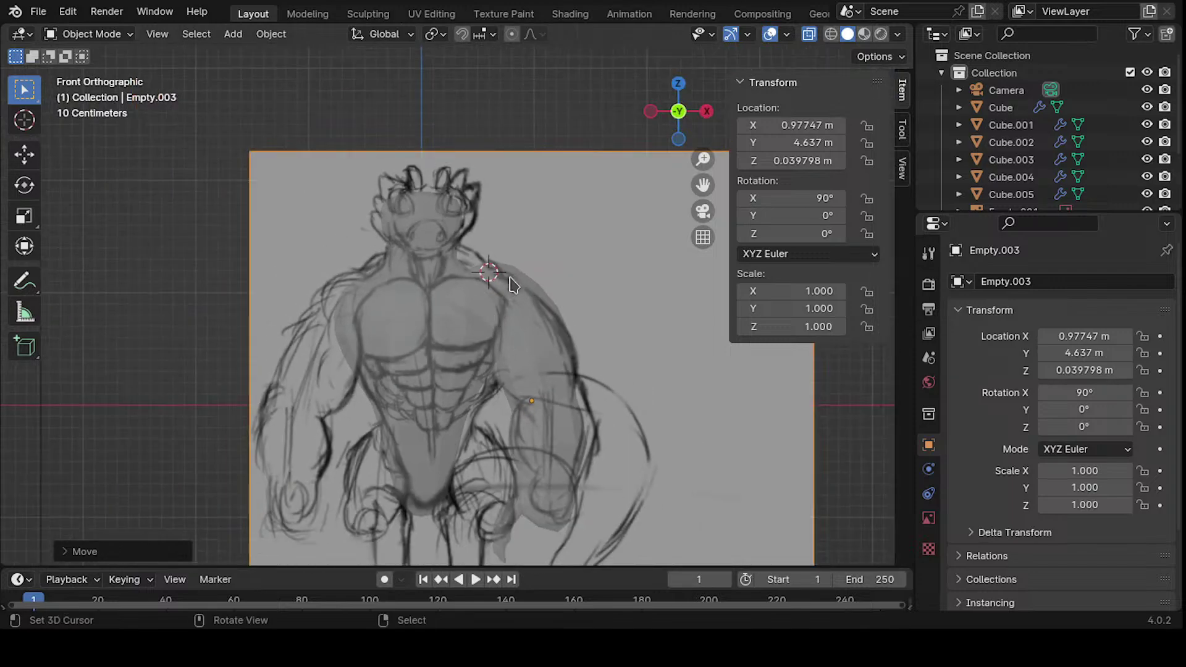
key("g")
left_click(508, 283)
middle_click_drag(506, 276, 503, 236, "ctrl")
middle_click_drag(498, 315, 559, 317, "ctrl")
key("alt+z")
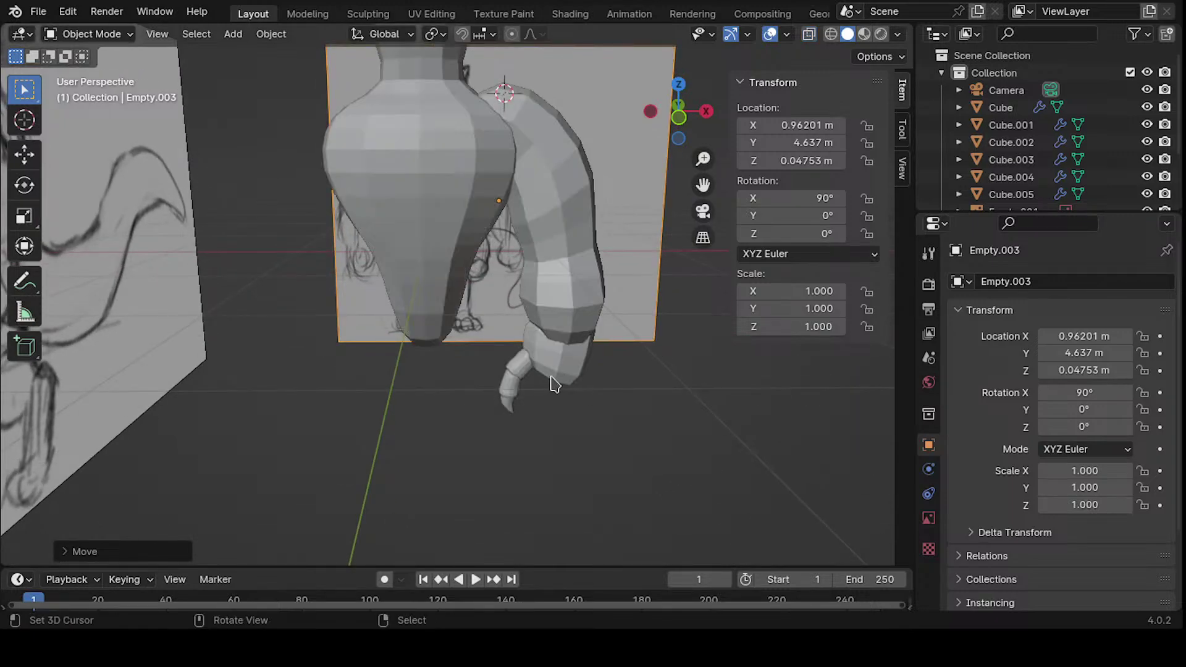
- Select the claw, both finger segments and the hand together, with the hand as the active object
left_click(512, 402)
left_click(516, 377, "shift")
left_click(543, 373, "shift")
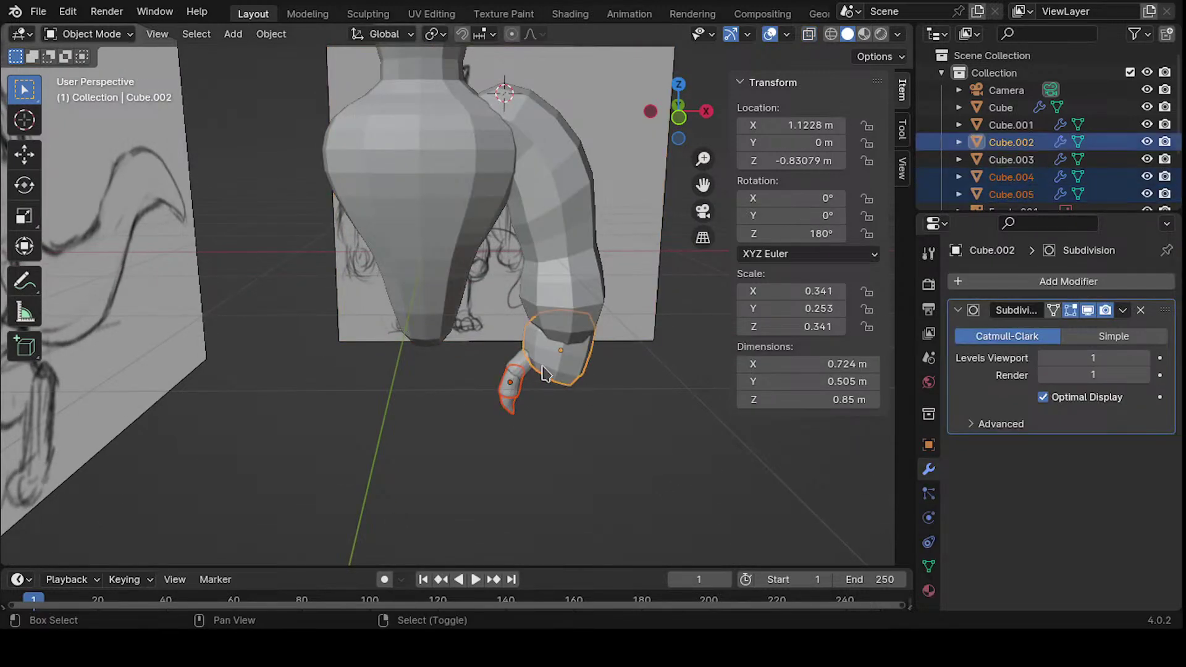
left_click(520, 368, "shift")
left_click(543, 371, "shift")
- Try rotating and moving the selected hand and finger in the perspective view, and undo the rotation
key("r")
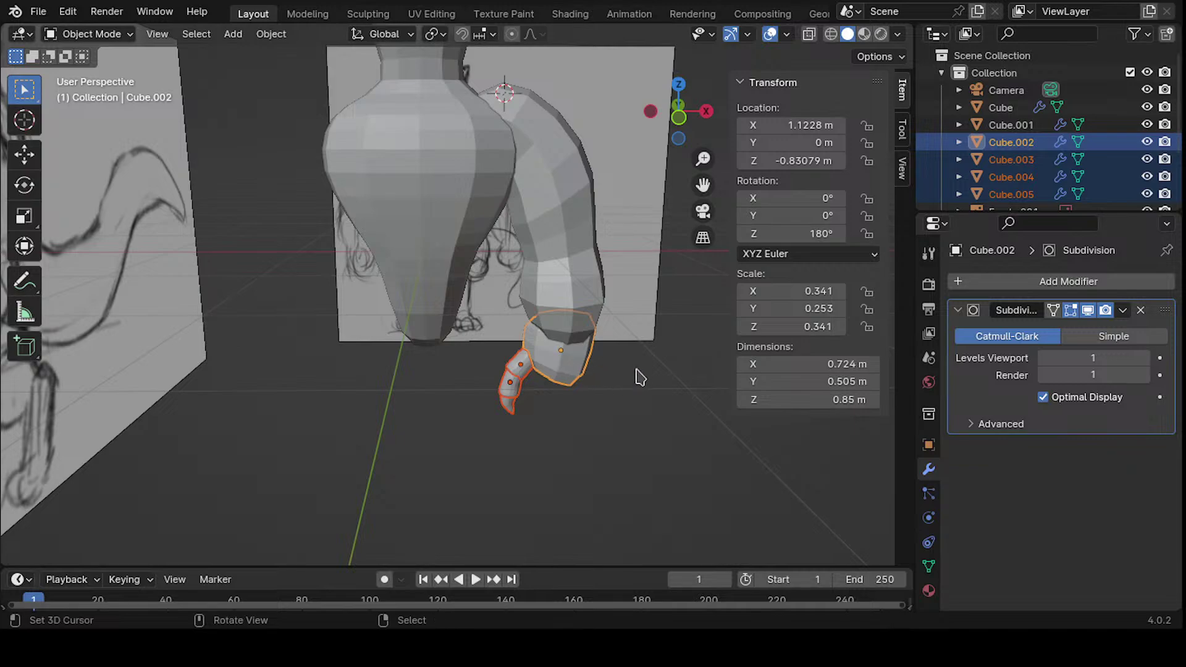
left_click(642, 349)
key("g")
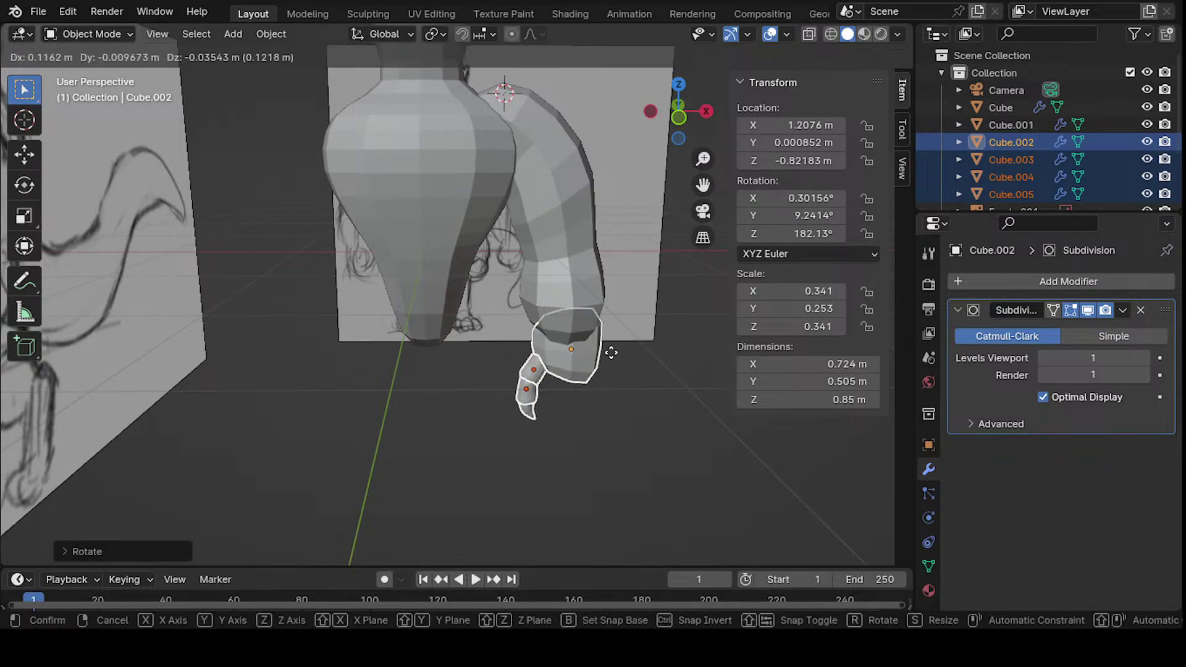
key("Escape")
key("KP_1")
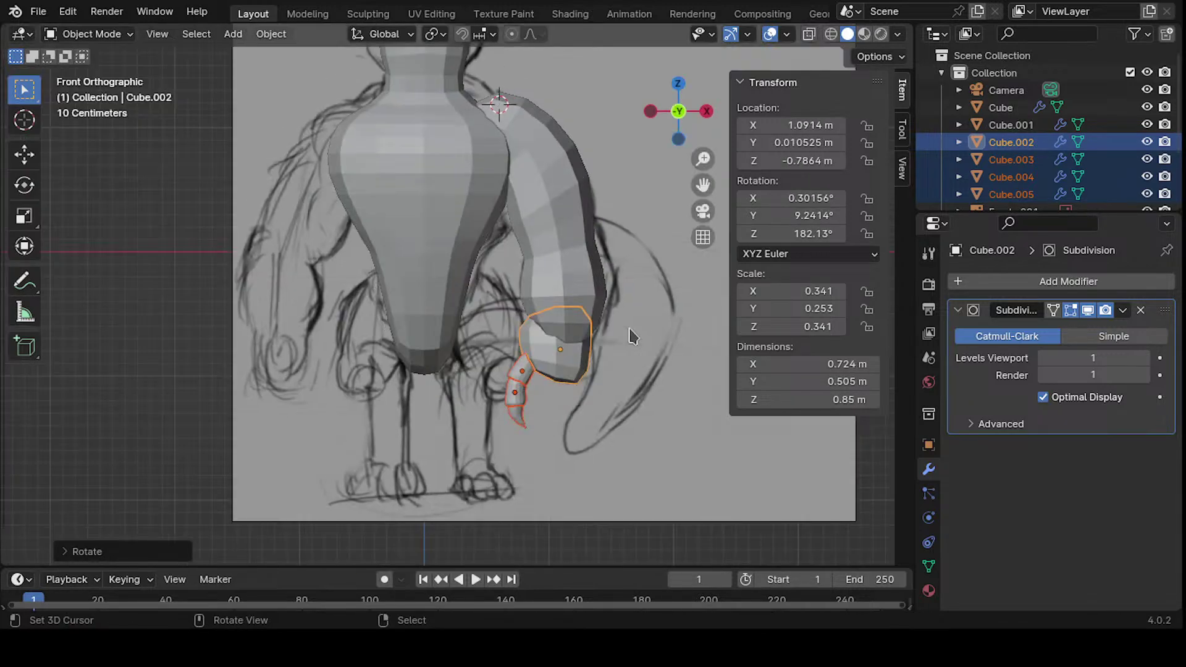
key("ctrl+z")
- In front view, rotate the hand and finger about 12° and move the hand to about X 1.19, Z -0.85 m under the forearm
middle_click_drag(617, 358, 536, 350, "shift")
key("r")
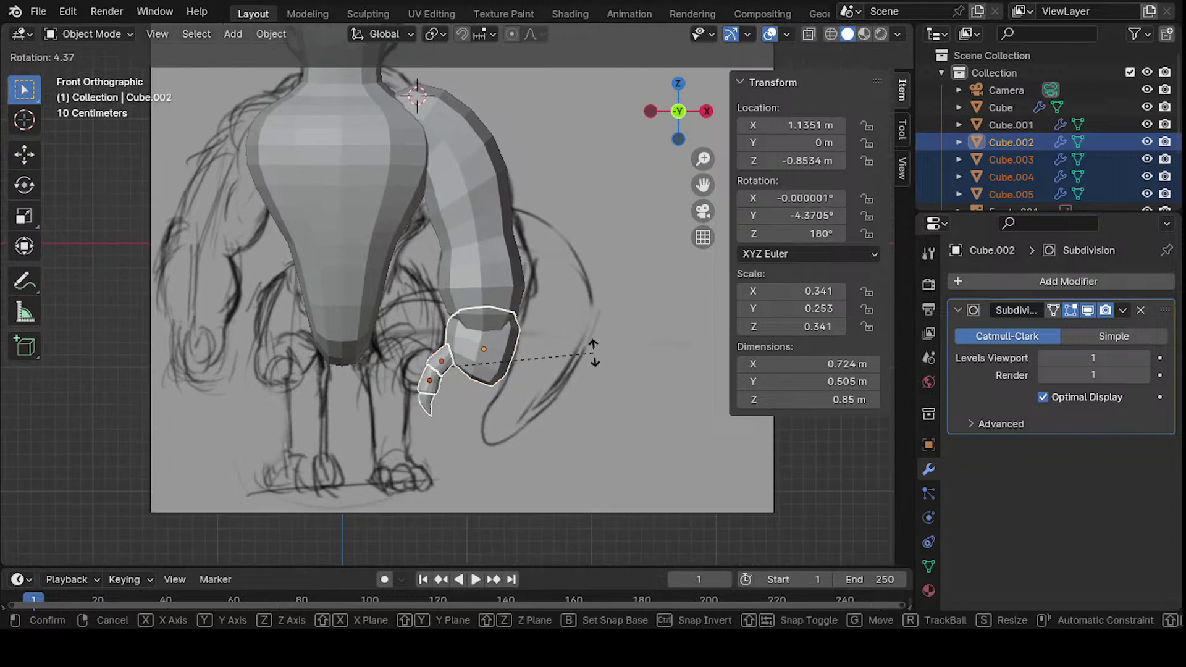
left_click(580, 325)
key("g")
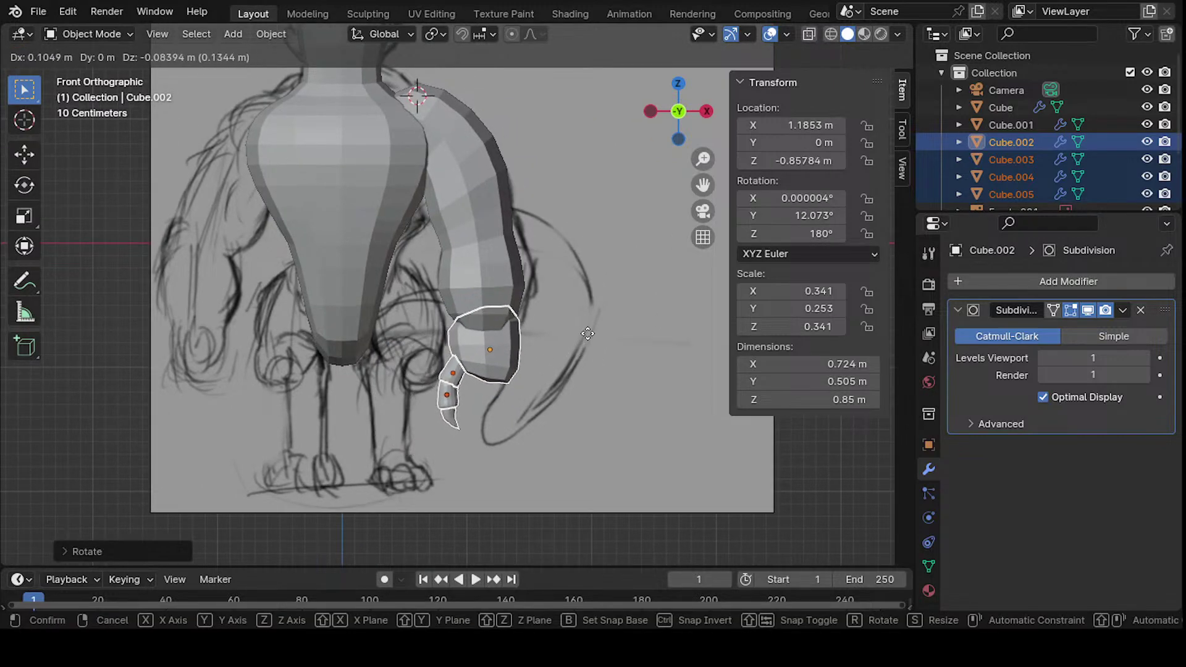
left_click(588, 333)
middle_click_drag(426, 347, 524, 347, "shift")
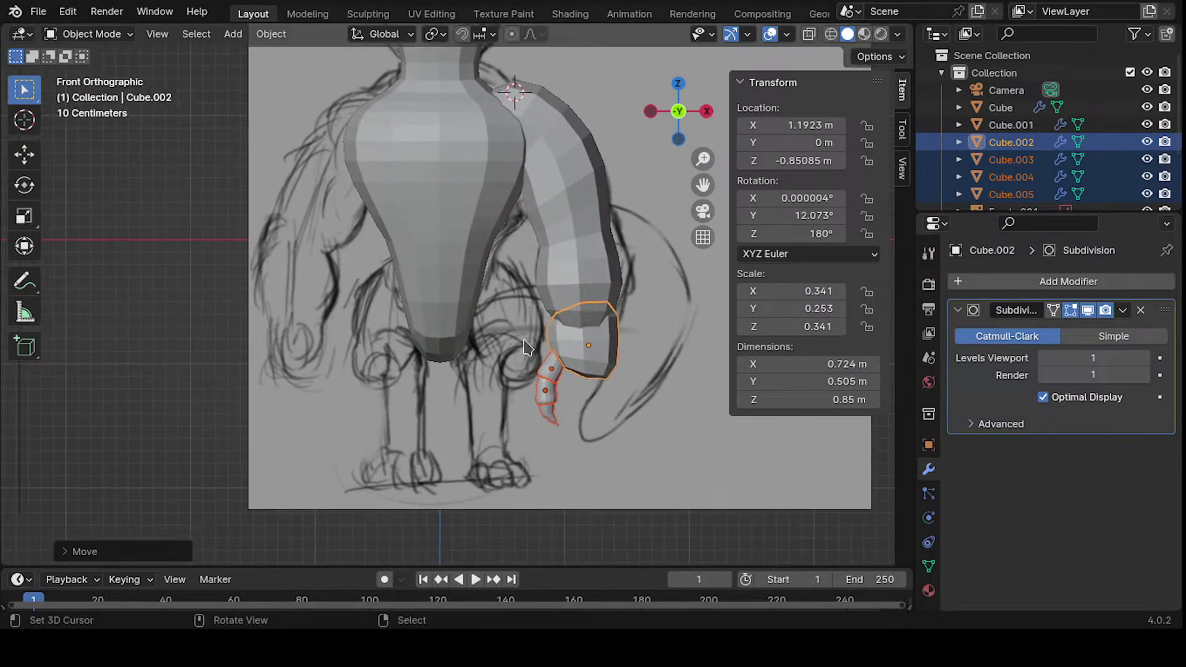
- Reset the 3D cursor's location to 0 m and its rotation to 0° on all axes, and hide the sidebar
middle_click_drag(422, 305, 485, 281, "ctrl")
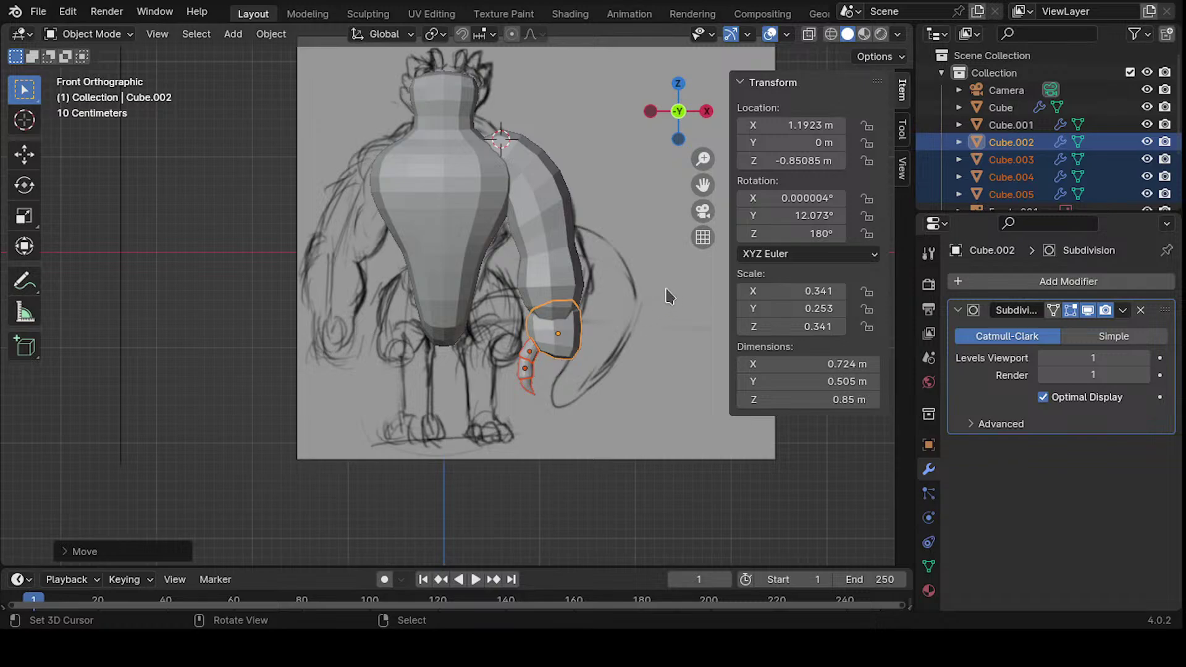
left_click(903, 168)
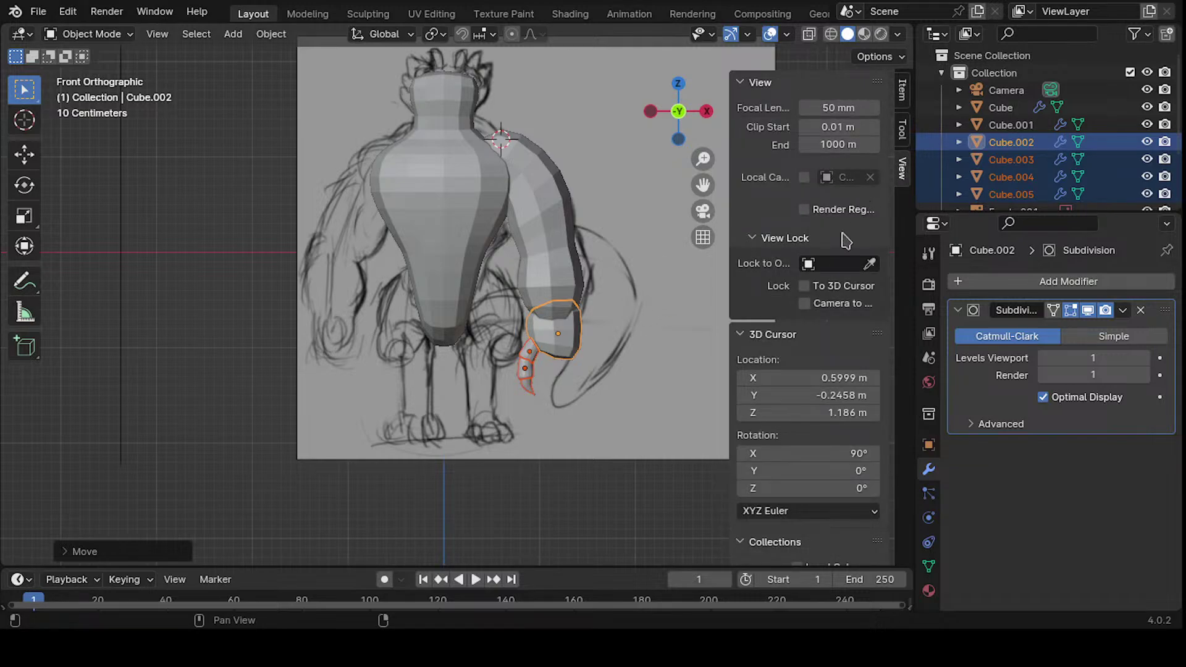
left_click_drag(812, 377, 821, 411)
type("0")
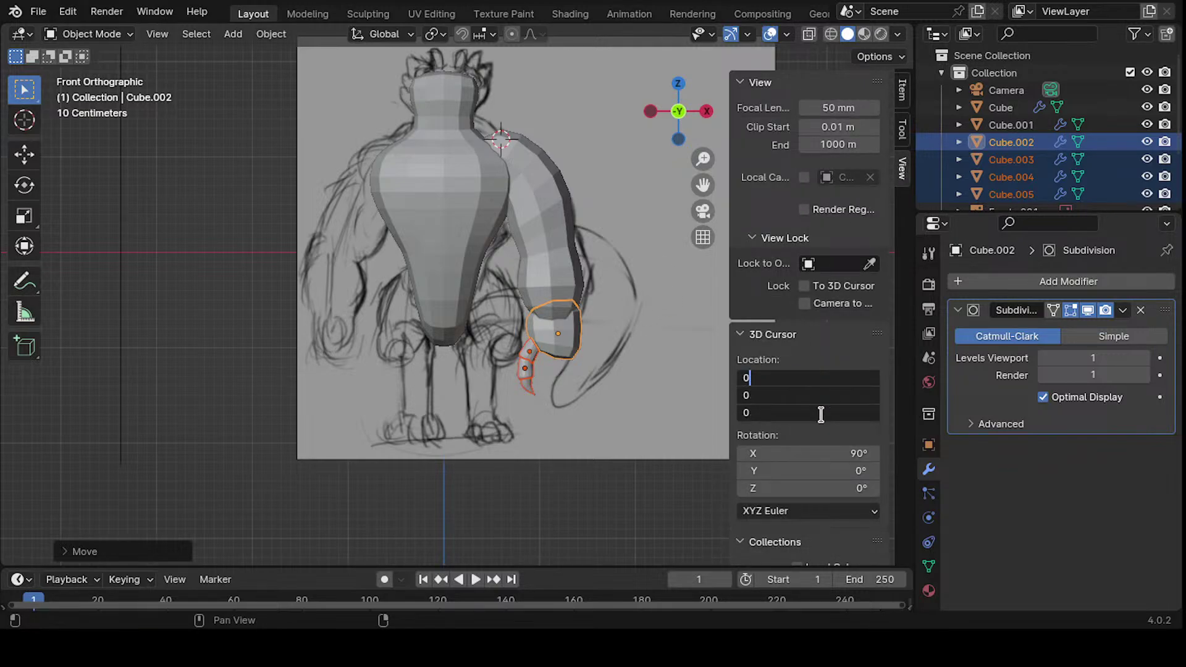
key("Return")
scroll(818, 453, "down", 1, "ctrl")
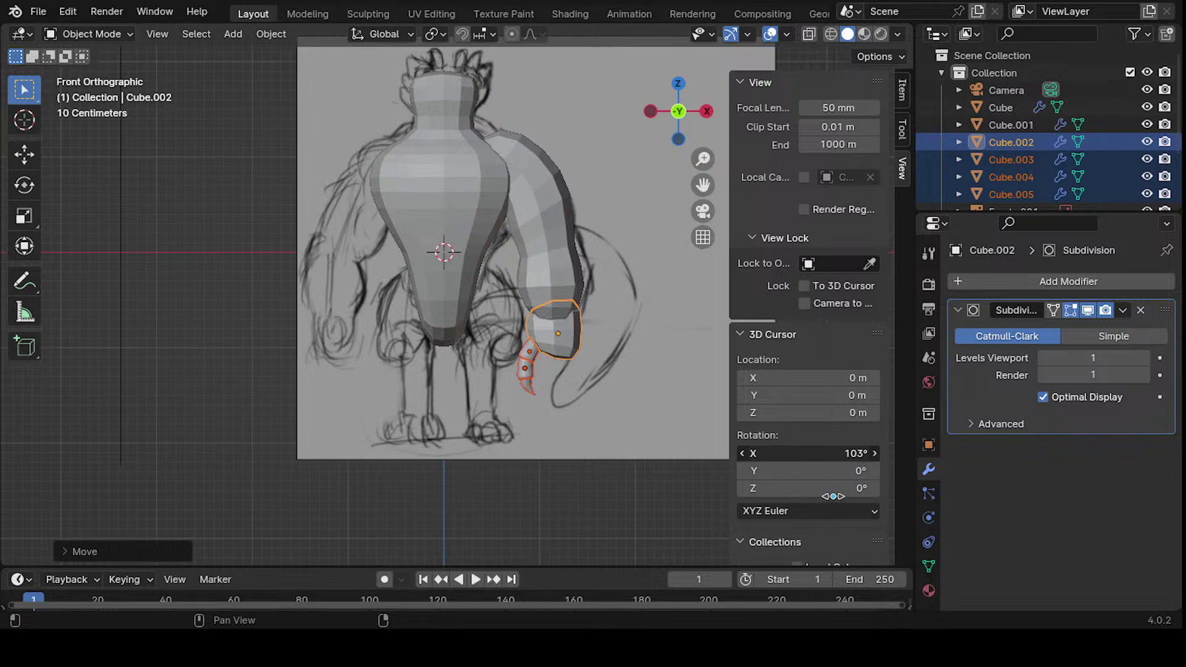
left_click_drag(832, 496, 828, 497)
key("Return")
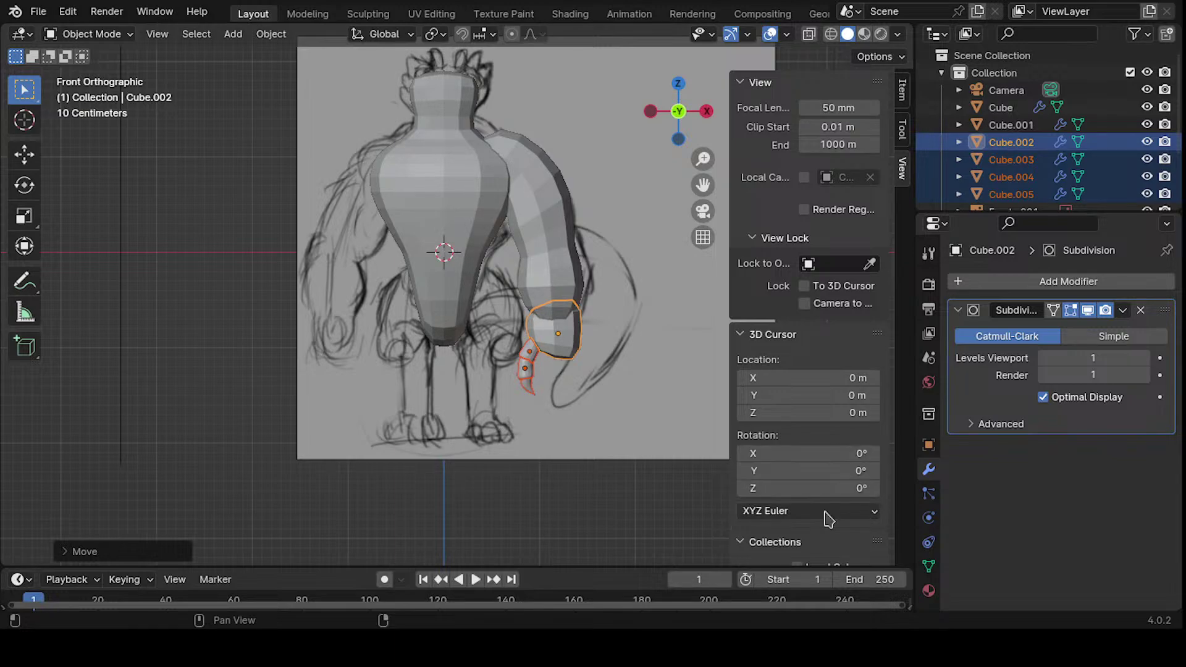
scroll(470, 366, "left", 1)
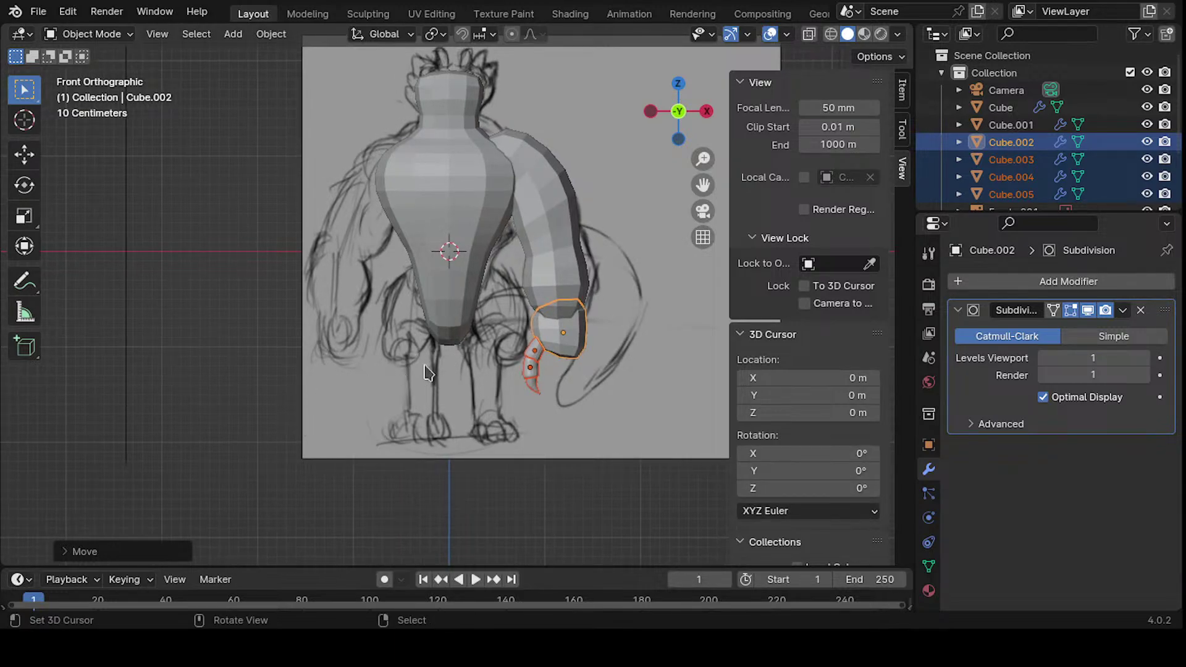
key("n")
- Add a cube at the world origin and give it a Subdivision Surface modifier
key("shift+a")
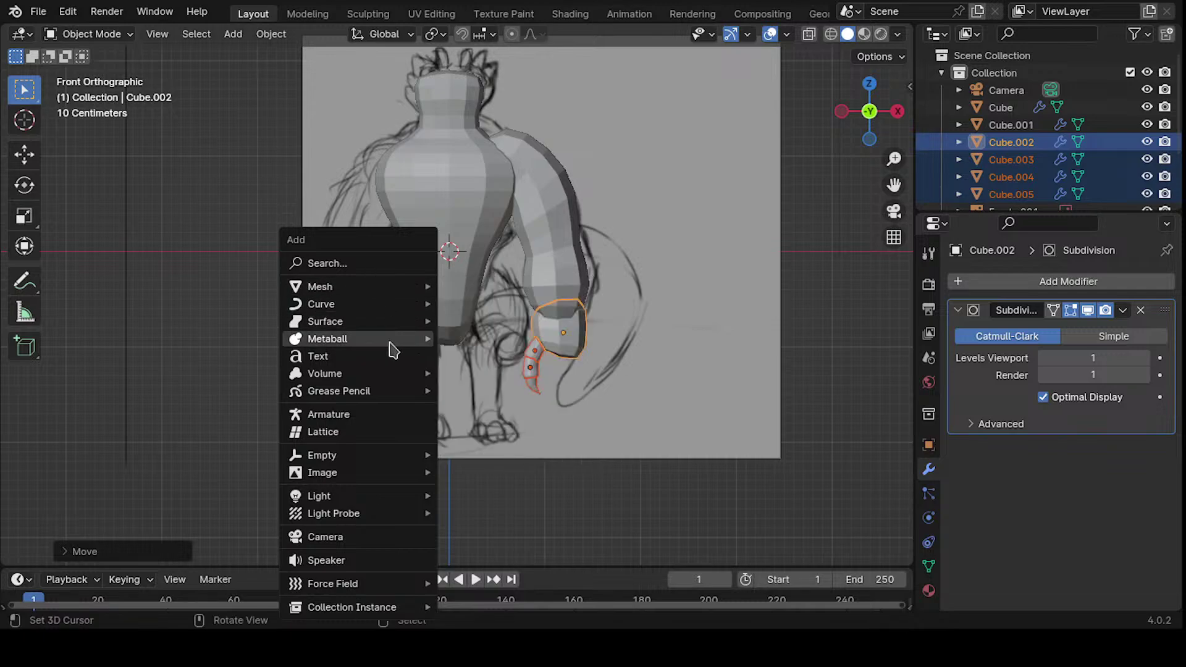
mouse_move(395, 309)
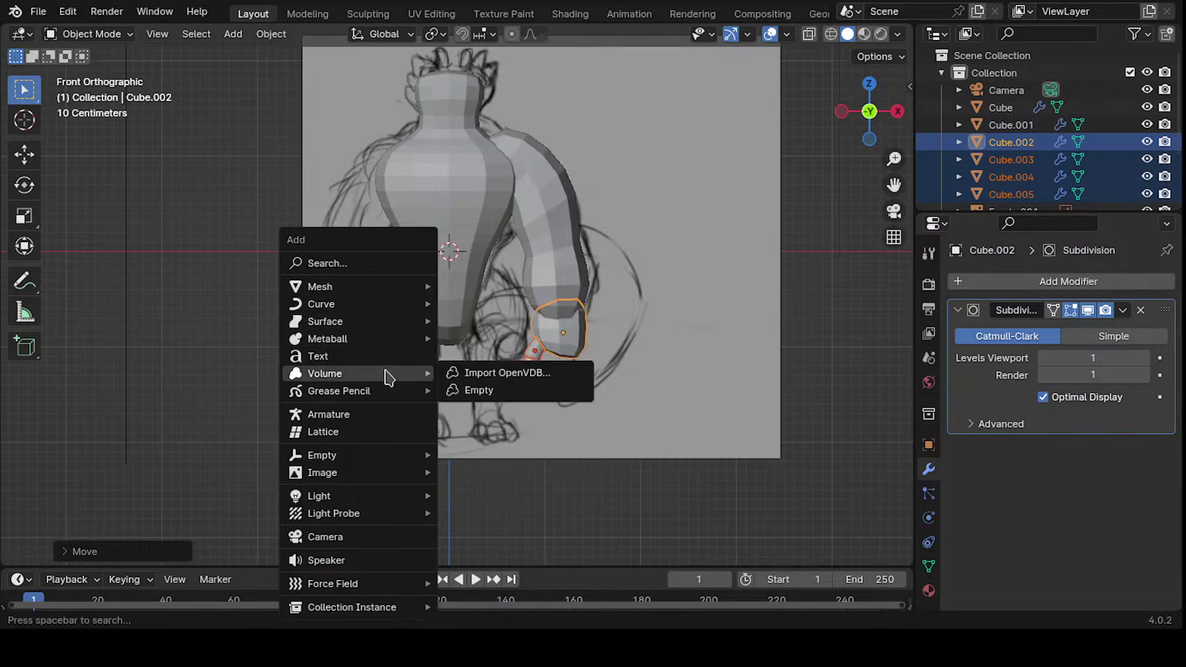
mouse_move(386, 390)
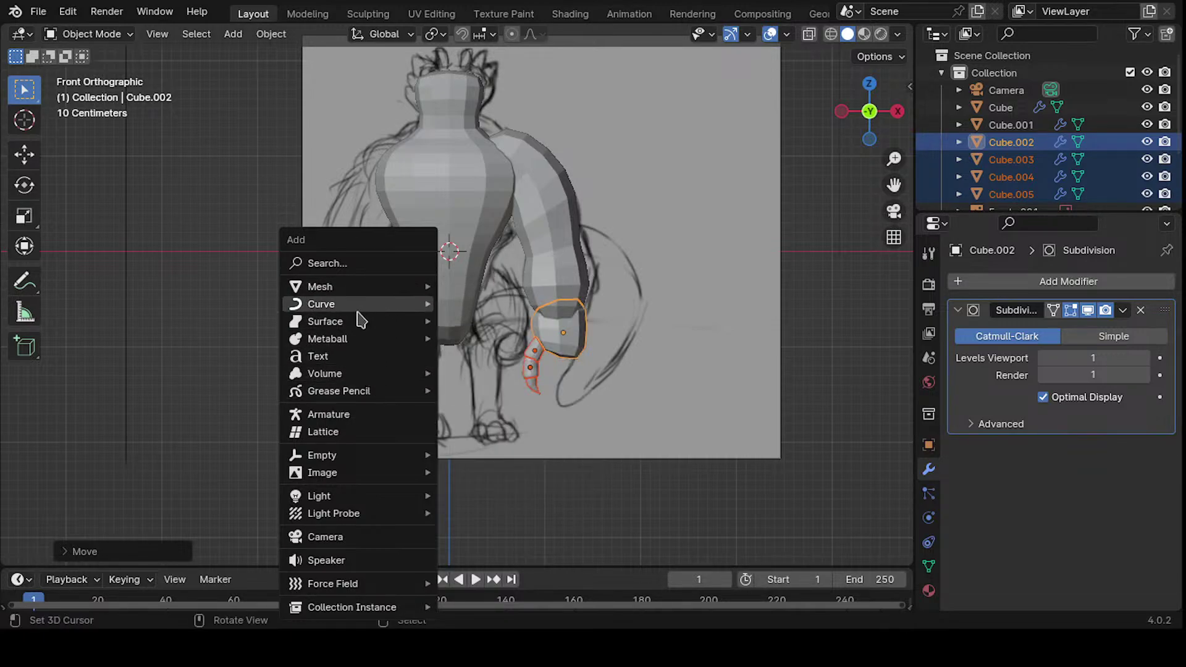
mouse_move(402, 288)
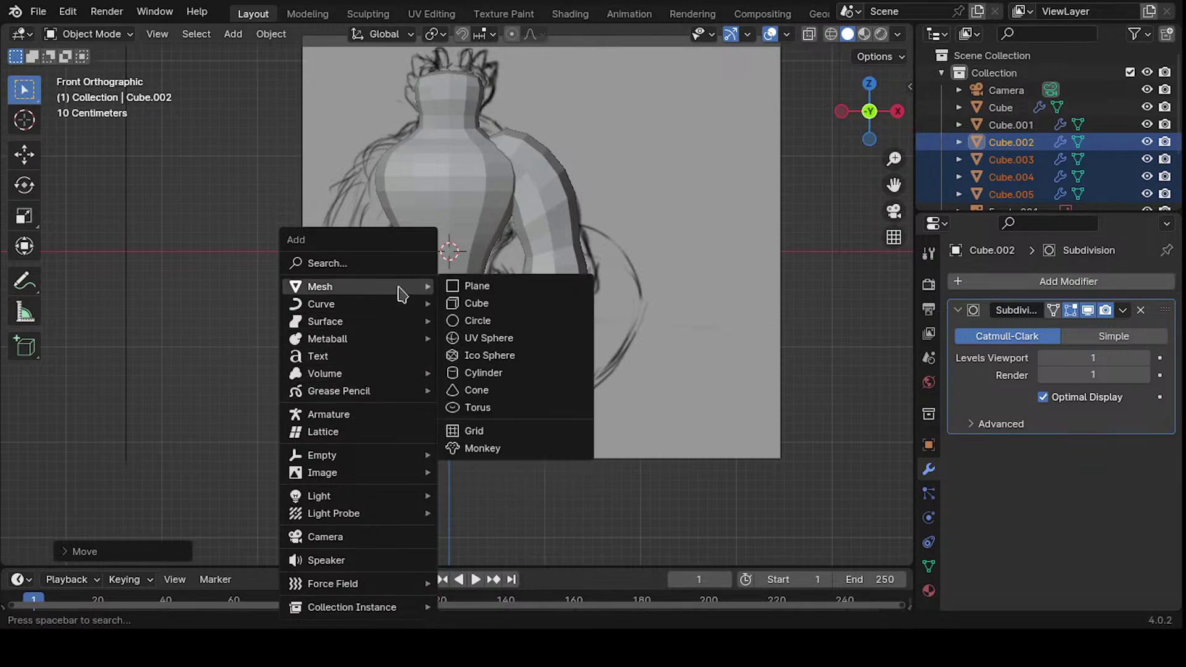
left_click(518, 305)
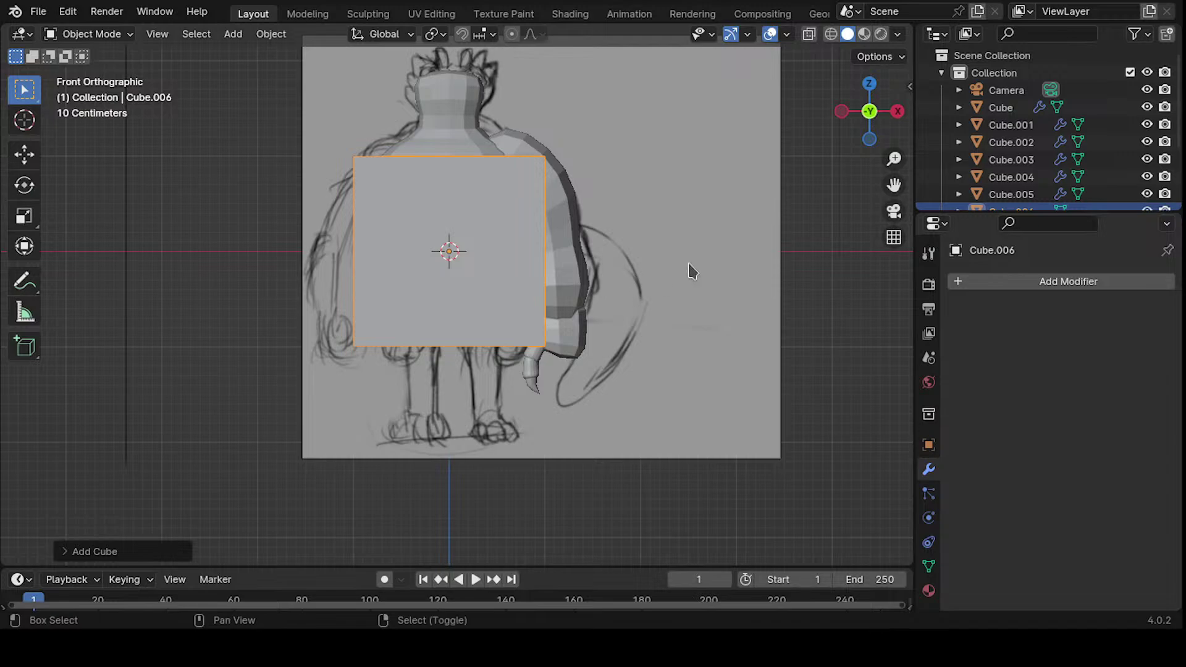
left_click(1072, 283)
mouse_move(1059, 286)
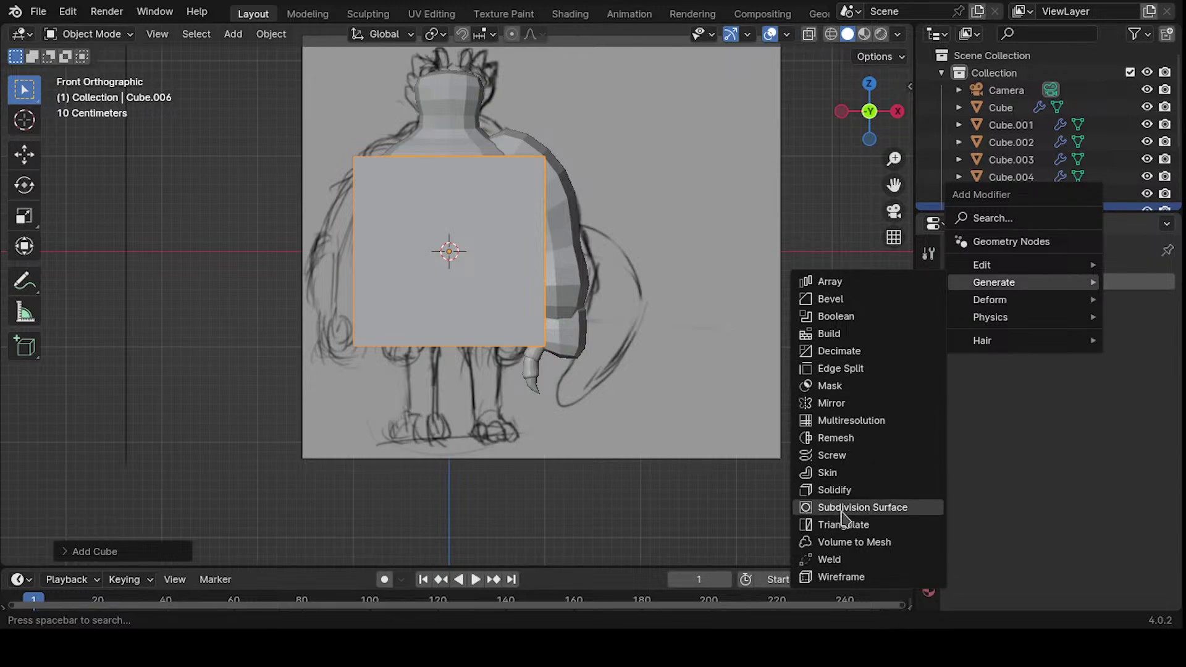
left_click(861, 507)
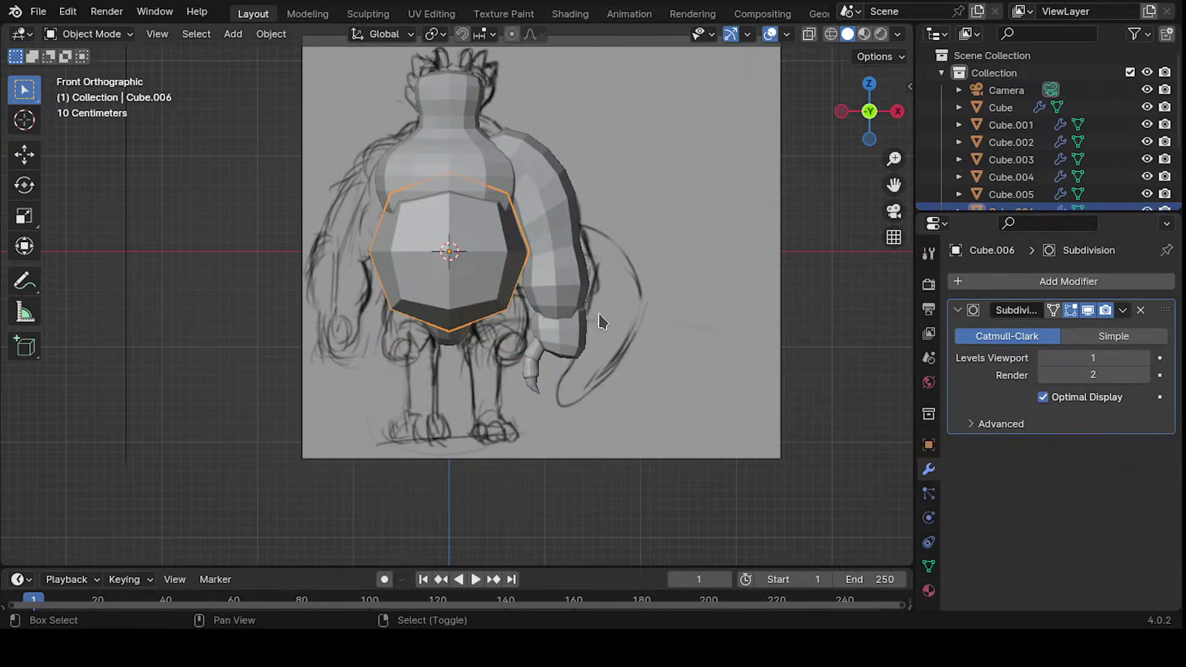
- Move the new cube to the hip between the lower torso and the hand, and scale it down to roughly thigh size
middle_click_drag(602, 321, 629, 334, "shift")
key("g")
left_click(649, 441)
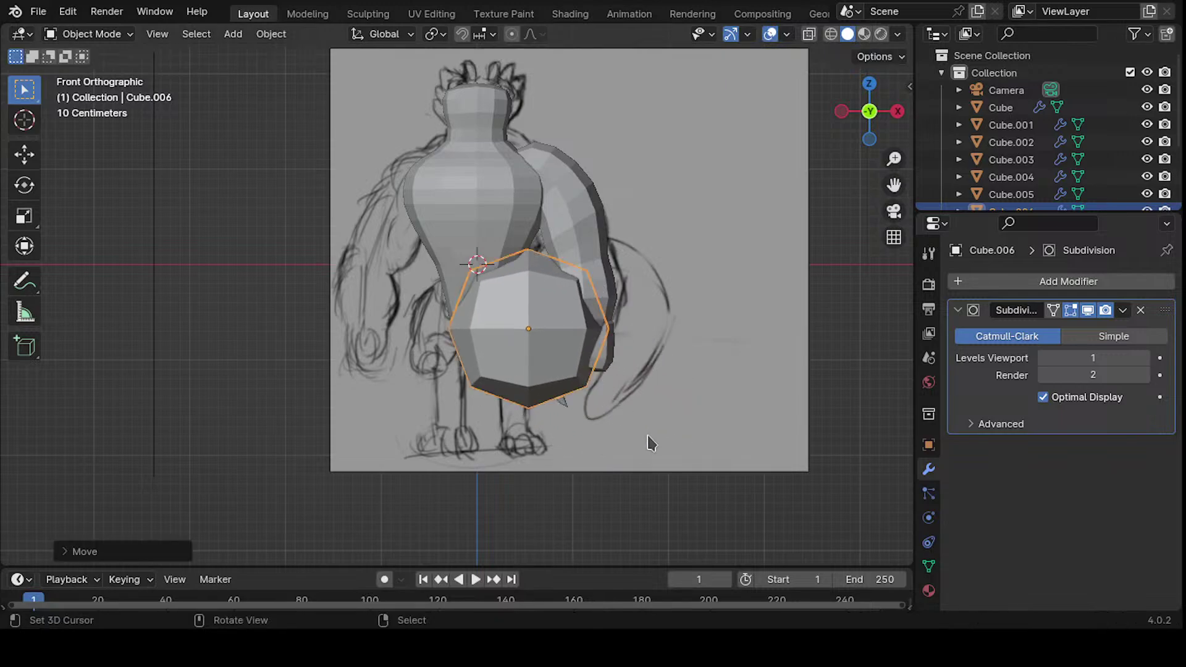
key("s")
left_click(579, 376)
scroll(605, 319, "up", 3)
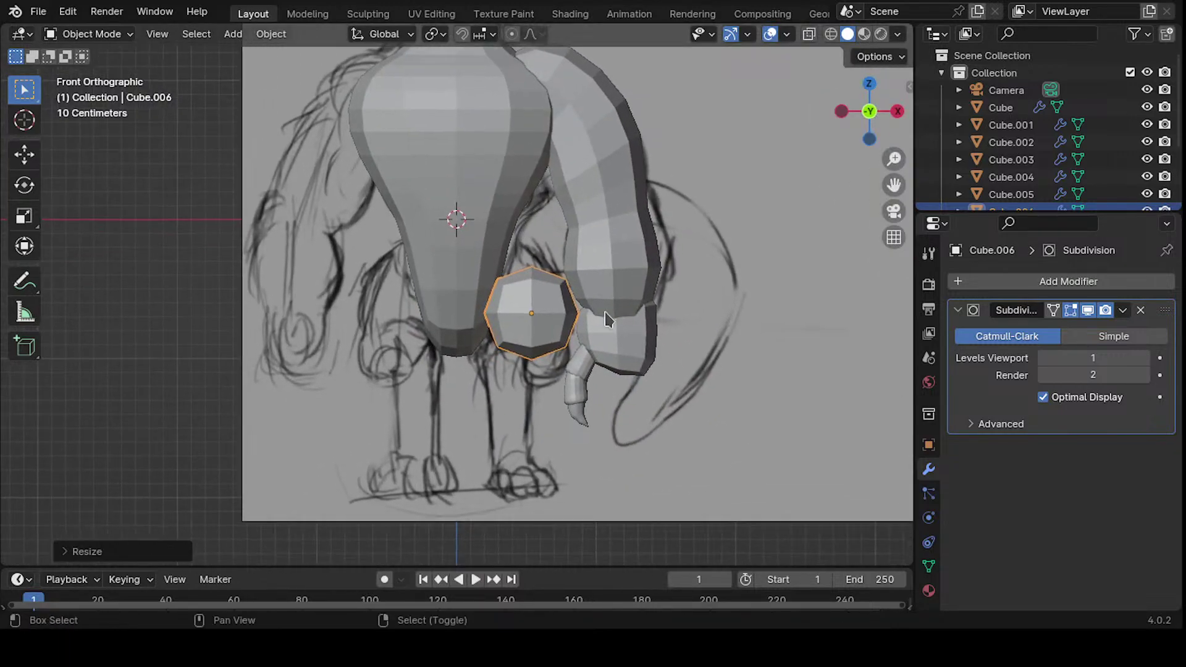
- Shift the thigh cube up against the lower torso and rotate it diagonally to follow the sketched thigh
key("g")
left_click(598, 297)
key("r")
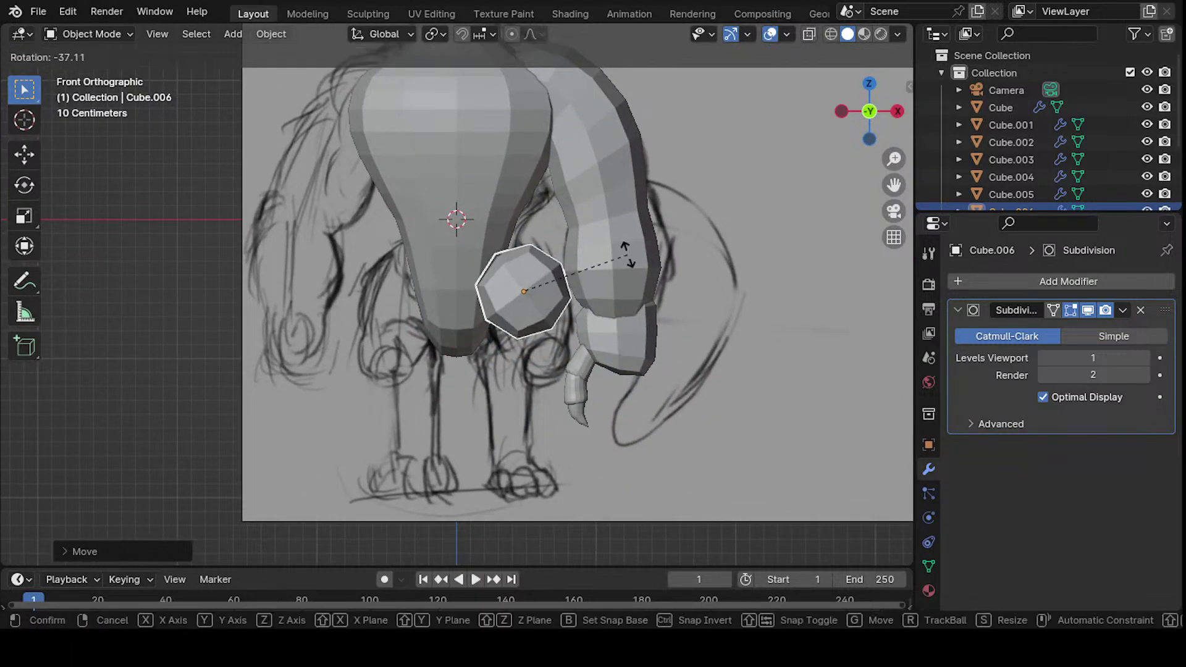
left_click(600, 240)
key("g")
left_click(590, 243)
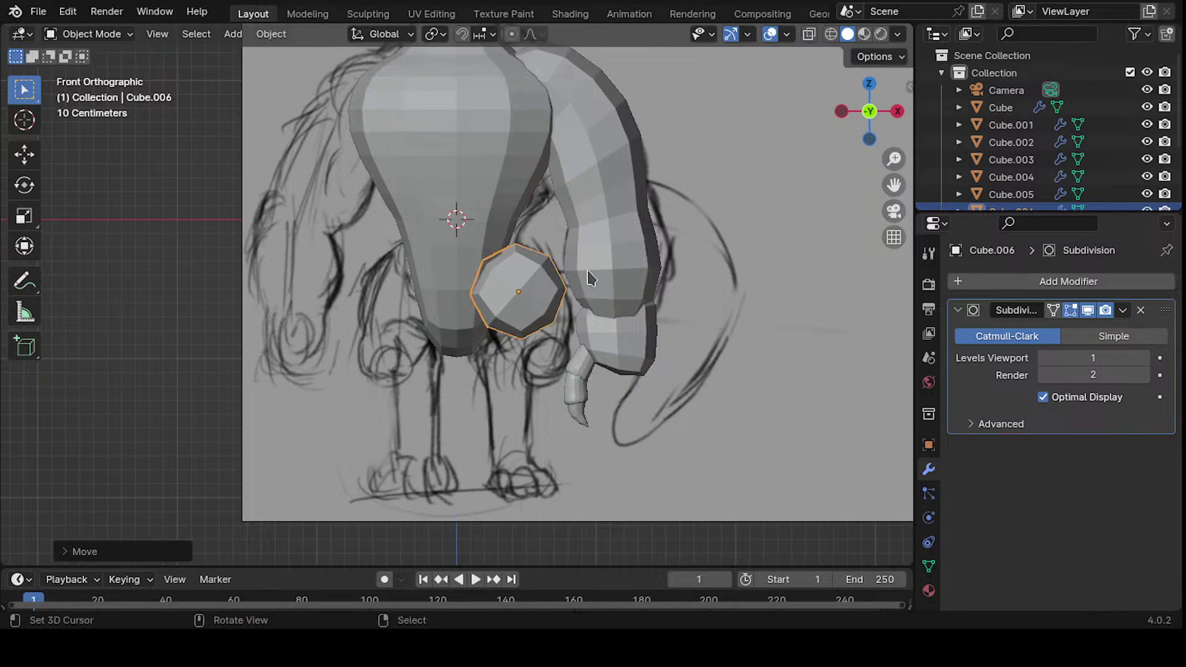
- Refine the thigh cube's scale and position so it fits the hip area beside the lower torso
key("s")
key("Escape")
key("s")
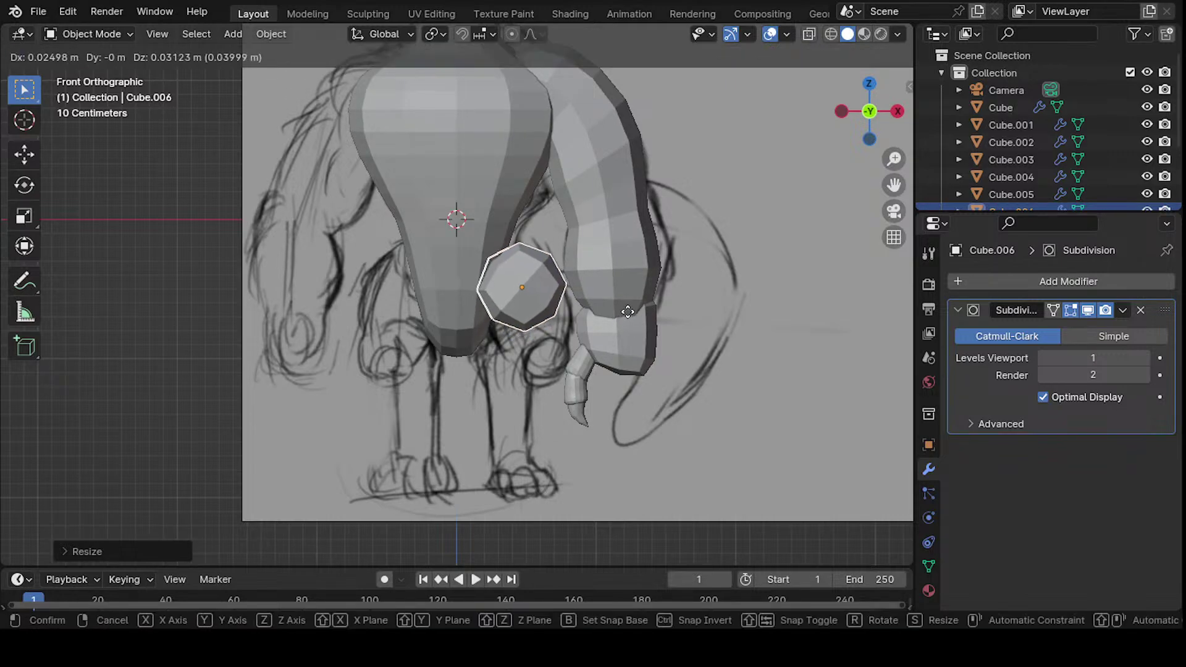
left_click(632, 320)
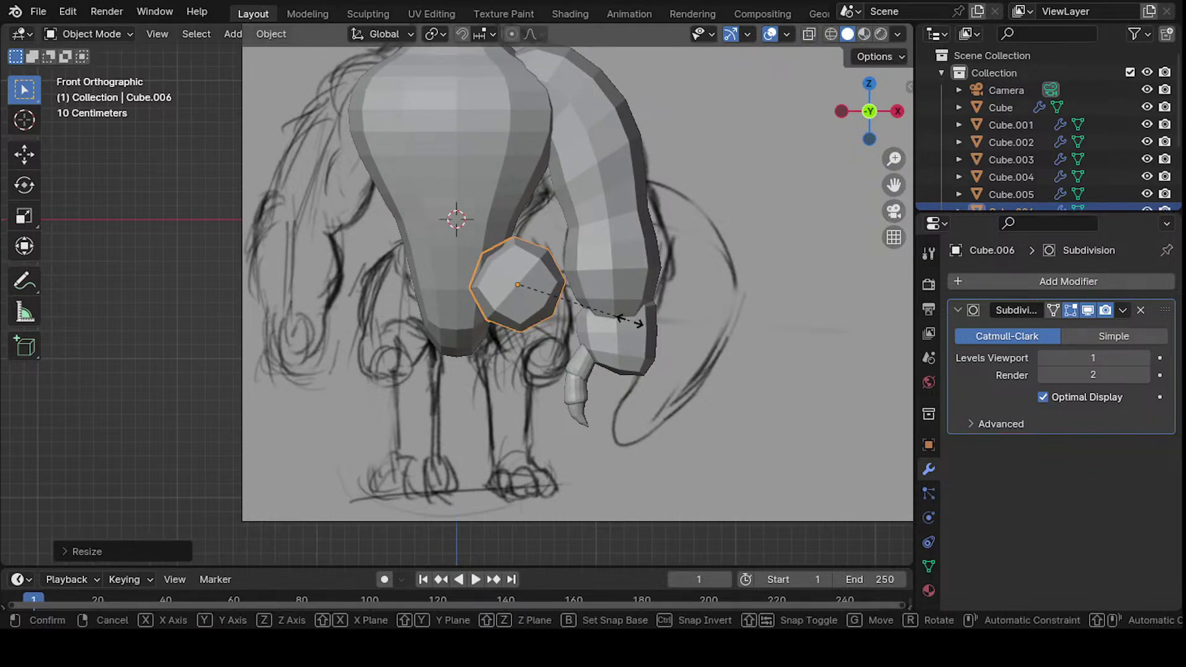
scroll(633, 327, "down", 1)
key("s")
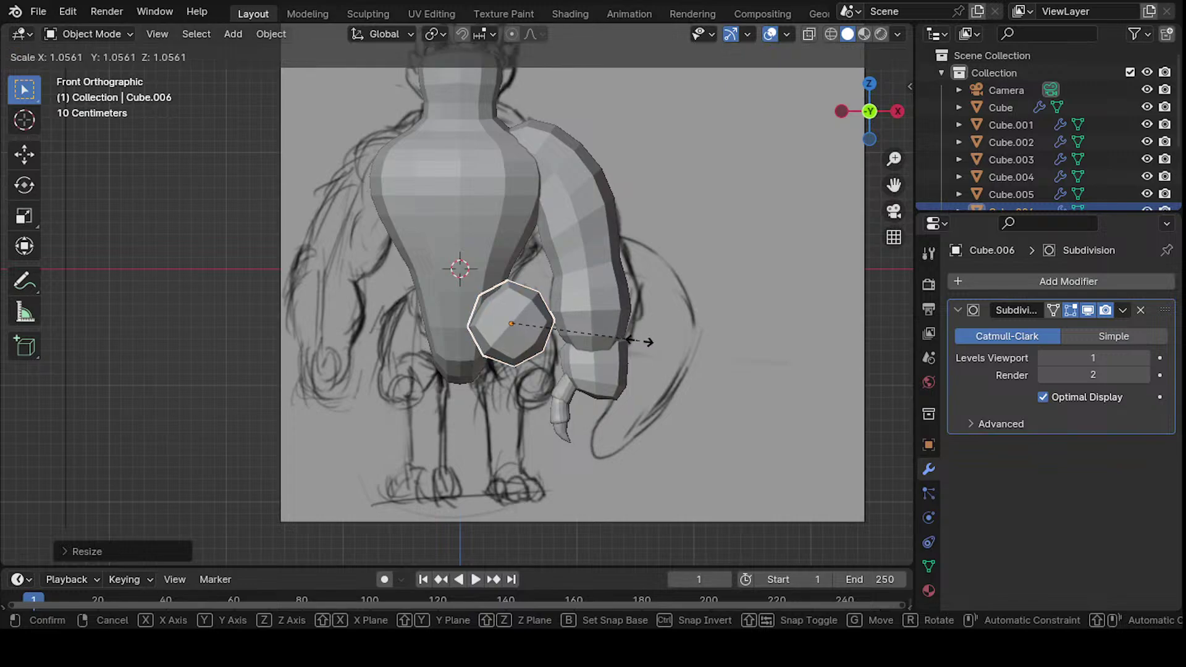
left_click(636, 336)
key("g")
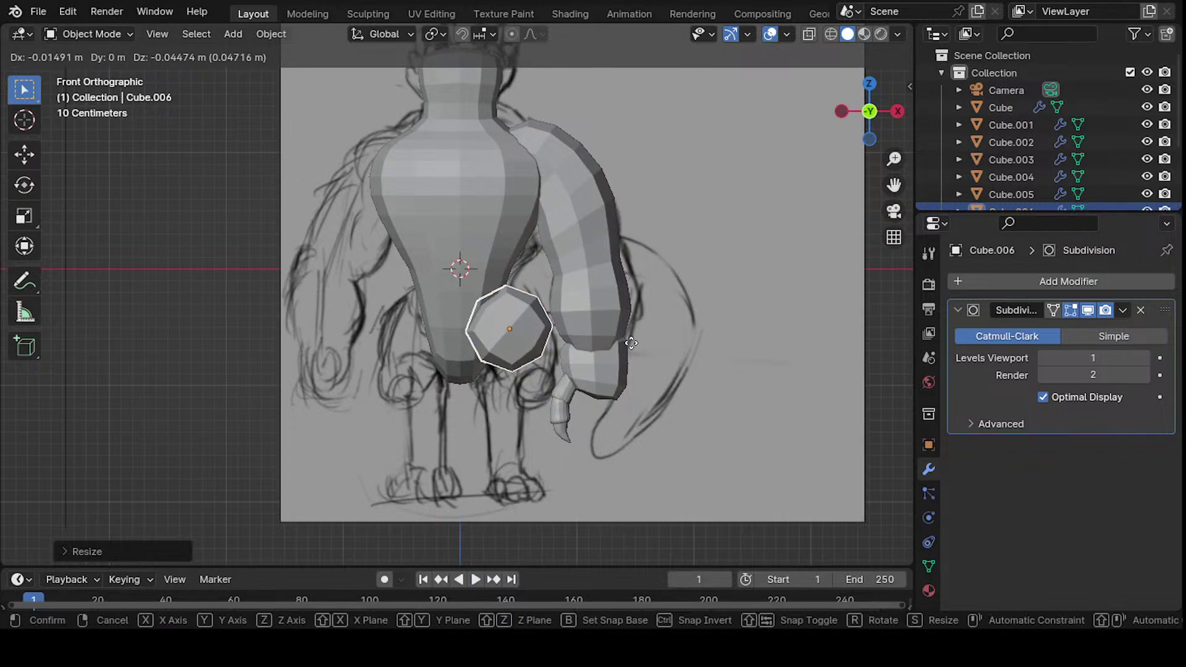
left_click(631, 344)
mouse_move(583, 360)
middle_mouse_down("shift")
mouse_move(591, 383)
mouse_move(598, 351)
middle_mouse_up("shift")
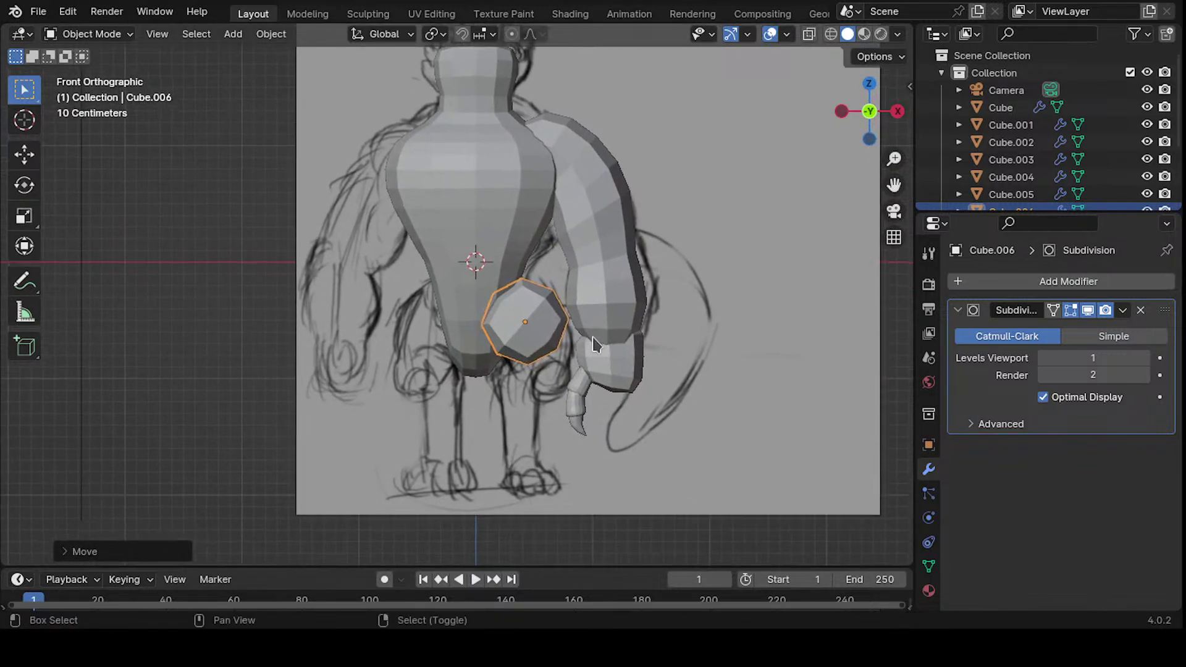
key("s")
left_click(619, 349)
- Turn on X-ray, reselect the thigh cube and nudge it over the sketched upper thigh
key("alt+z")
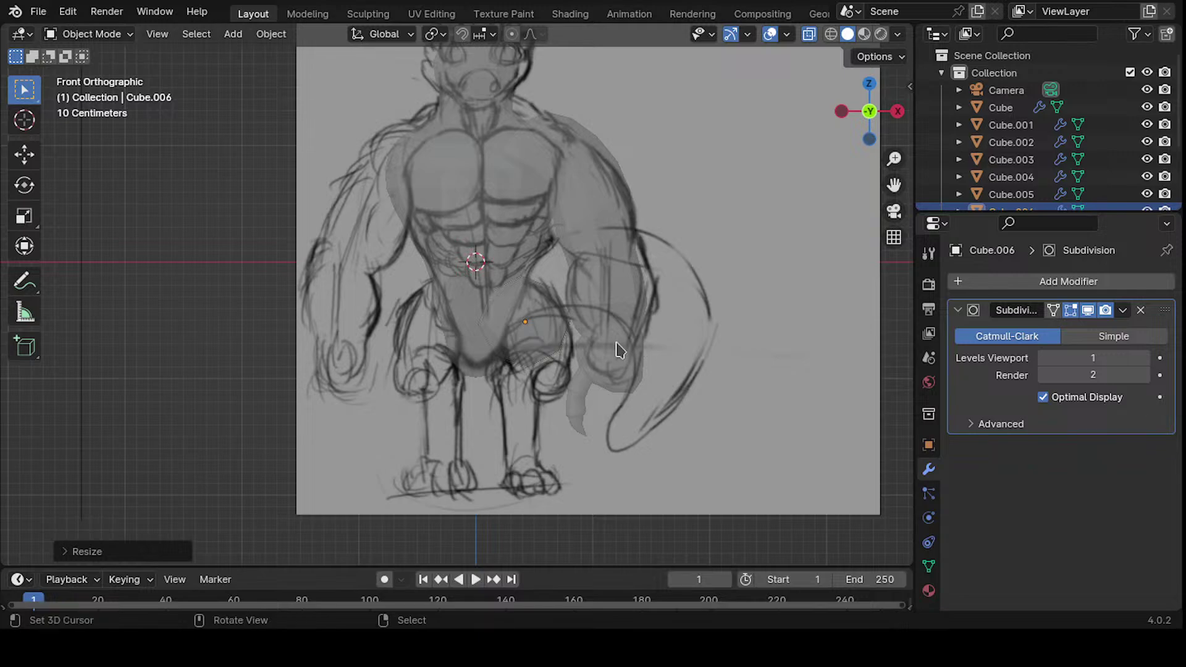
left_click(552, 357)
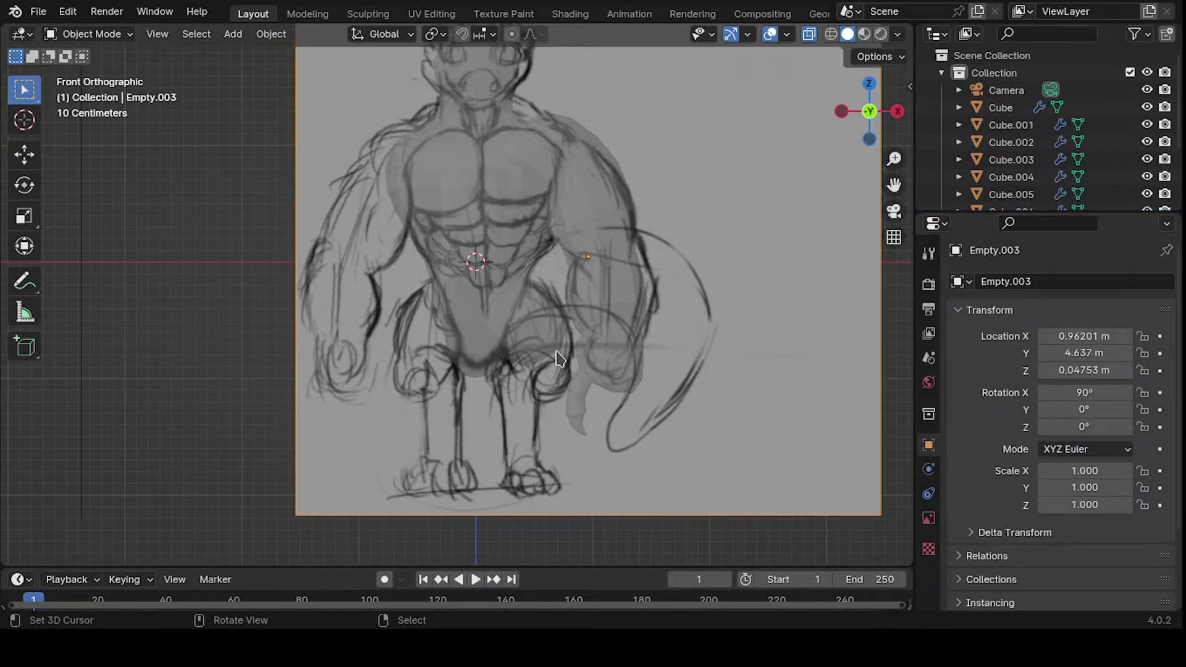
left_click(555, 357)
middle_click_drag(556, 357, 575, 357, "shift")
key("g")
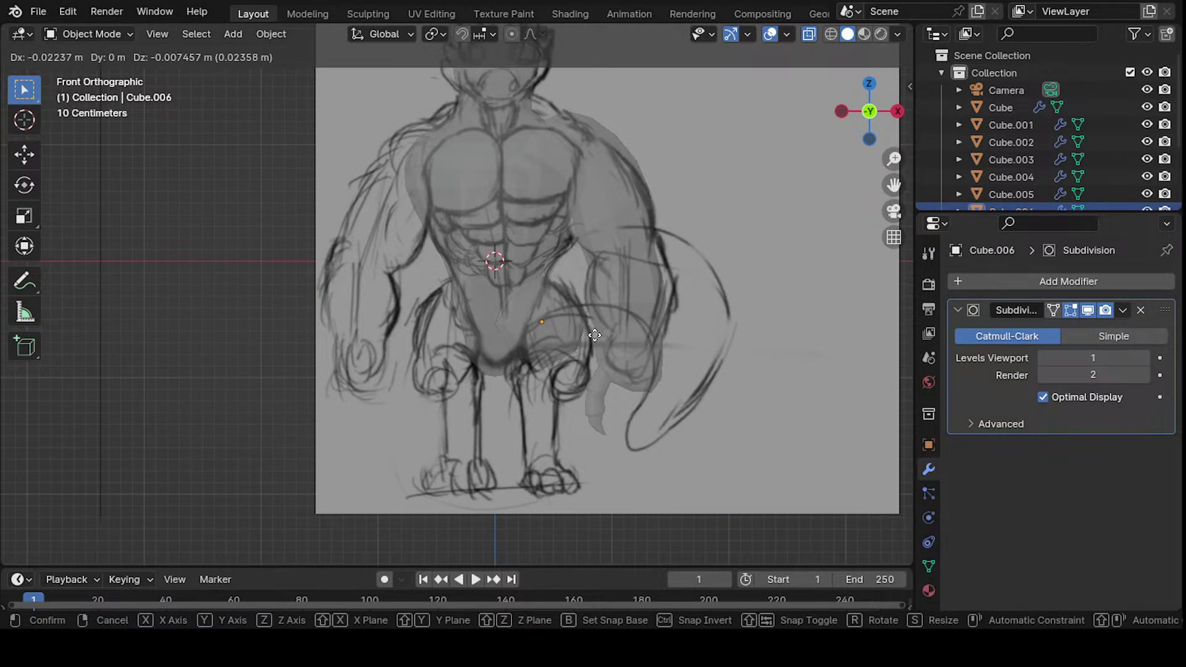
left_click(595, 336)
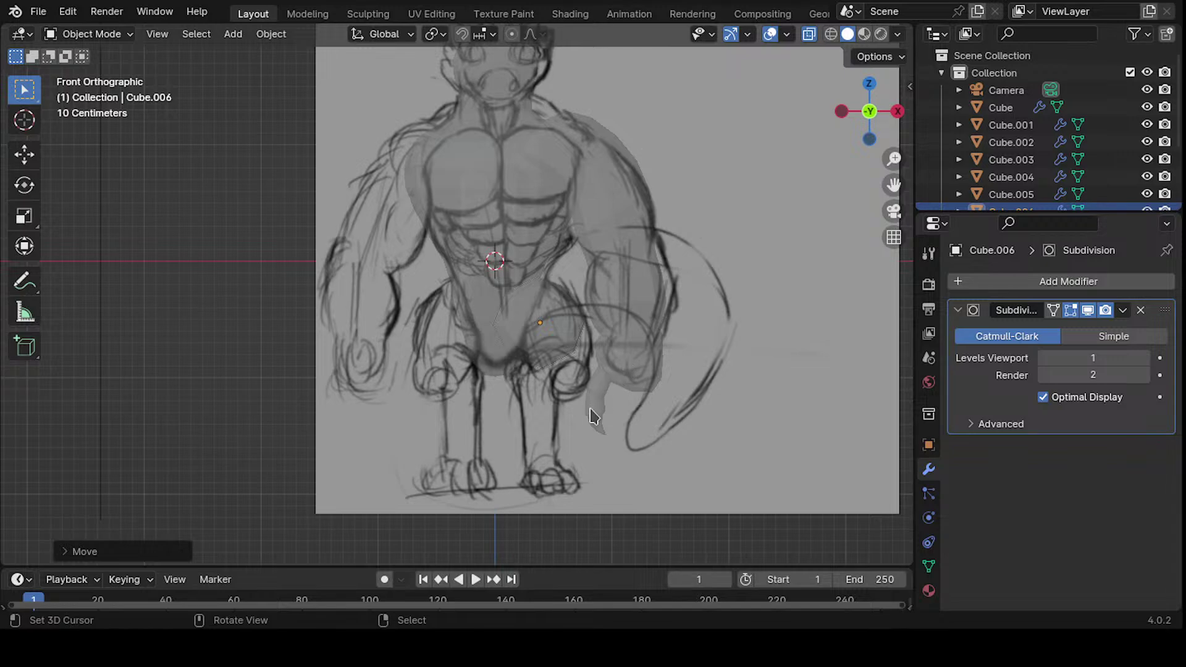
key("Tab")
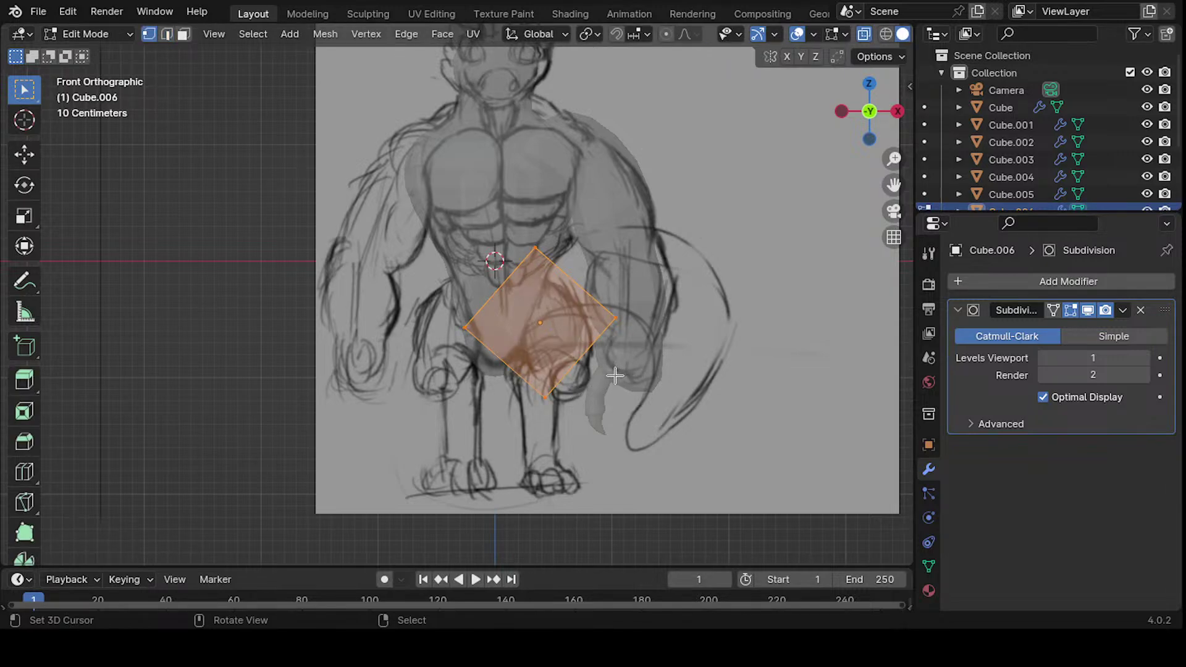
key("3")
mouse_move(618, 374)
middle_mouse_down()
mouse_move(589, 350)
mouse_move(595, 429)
mouse_move(561, 450)
mouse_move(616, 378)
mouse_move(708, 376)
mouse_move(591, 369)
middle_mouse_up()
left_click(572, 384)
key("a")
key("Tab")
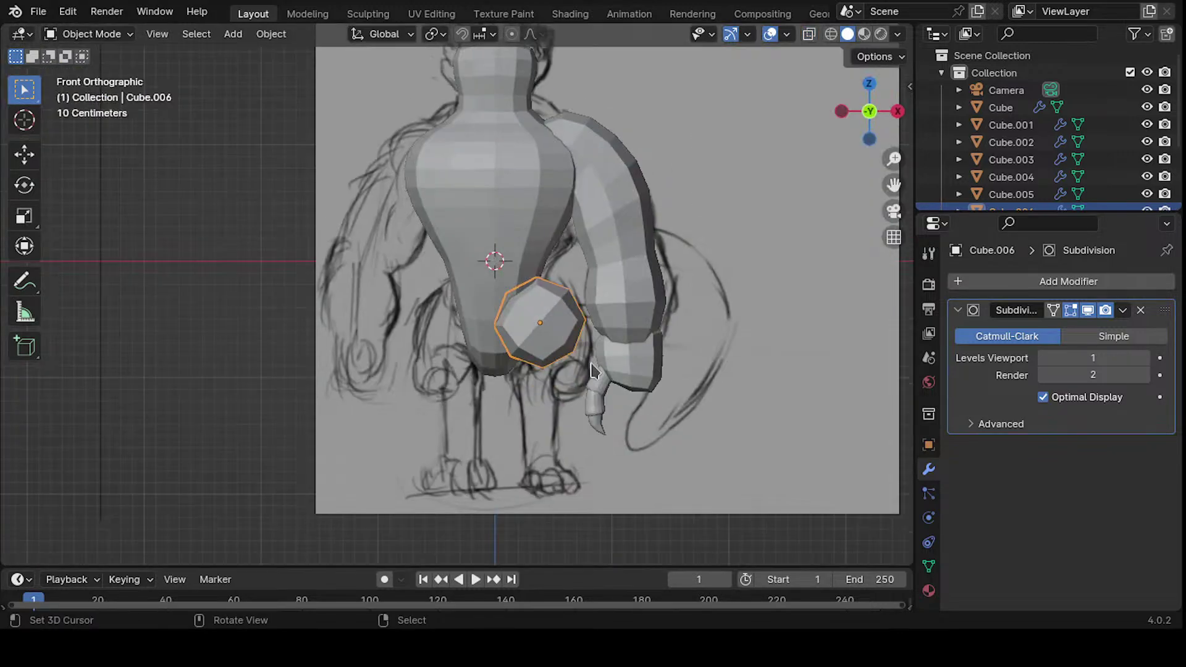
- Move the thigh cube clear of the body, rotate it by about 102° in front view and return it to the hip
key("g")
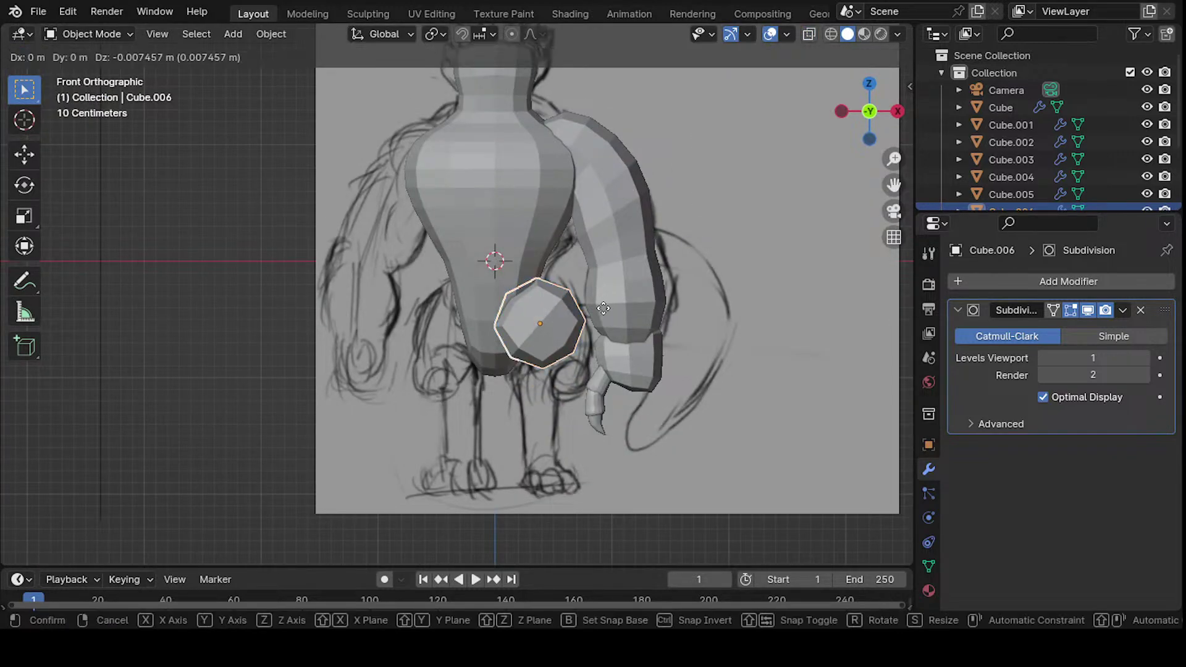
left_click(443, 331)
middle_click_drag(504, 310, 567, 310, "shift")
key("r")
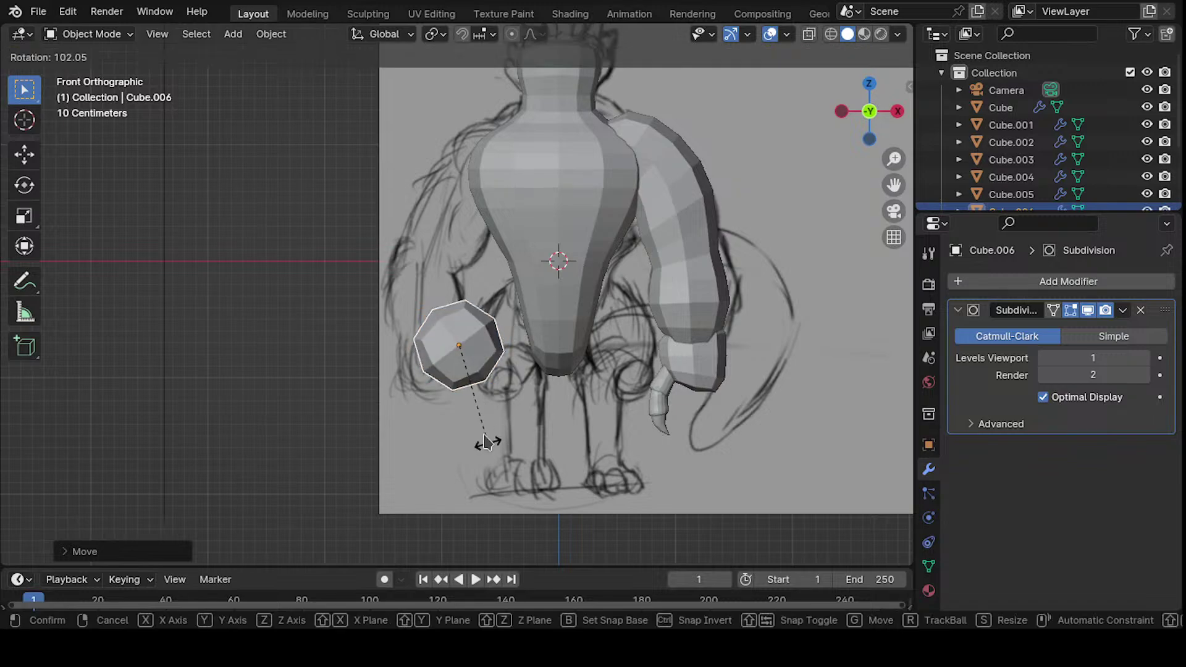
left_click(484, 442)
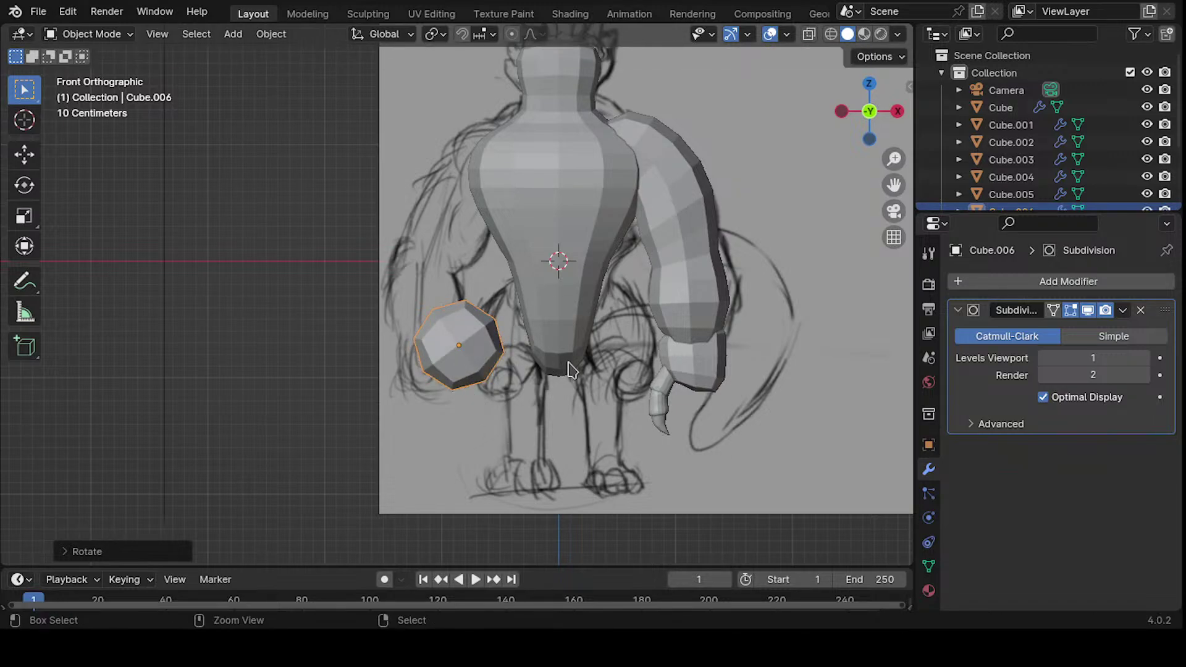
key("g")
left_click(661, 364)
middle_click_drag(661, 364, 598, 343, "shift")
- Extend the thigh cube diagonally outward by moving its lower outer face about 0.2 m along its normal
key("Tab")
key("KP_3")
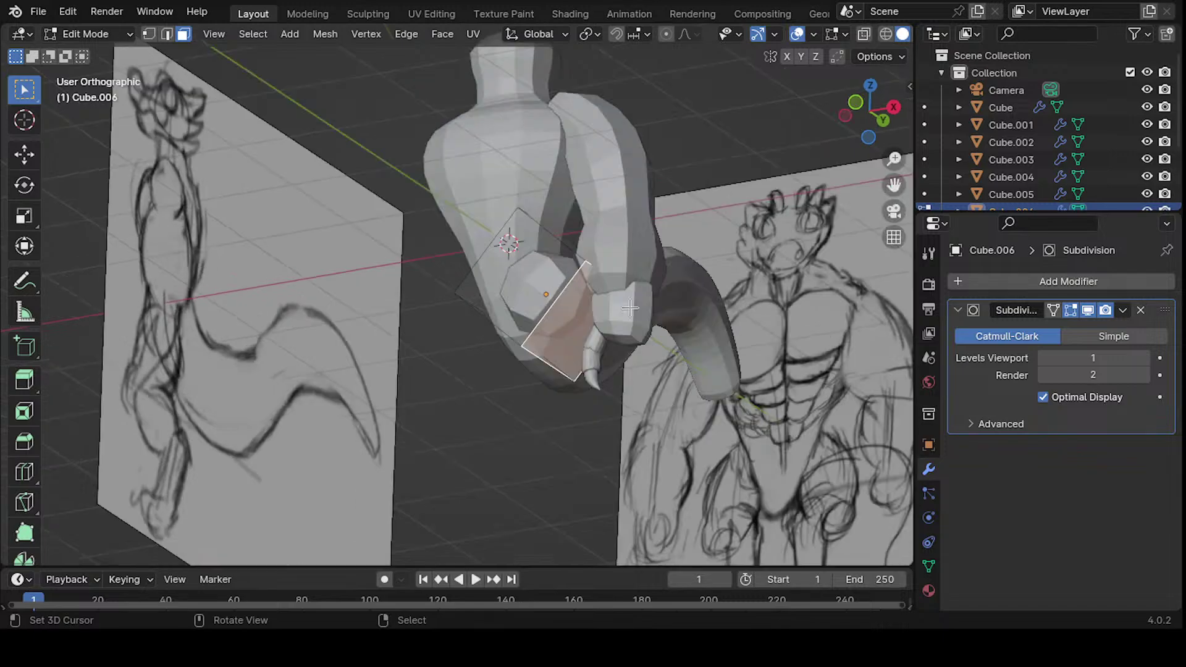
key("KP_1")
middle_click_drag(629, 308, 529, 249, "shift")
key("g")
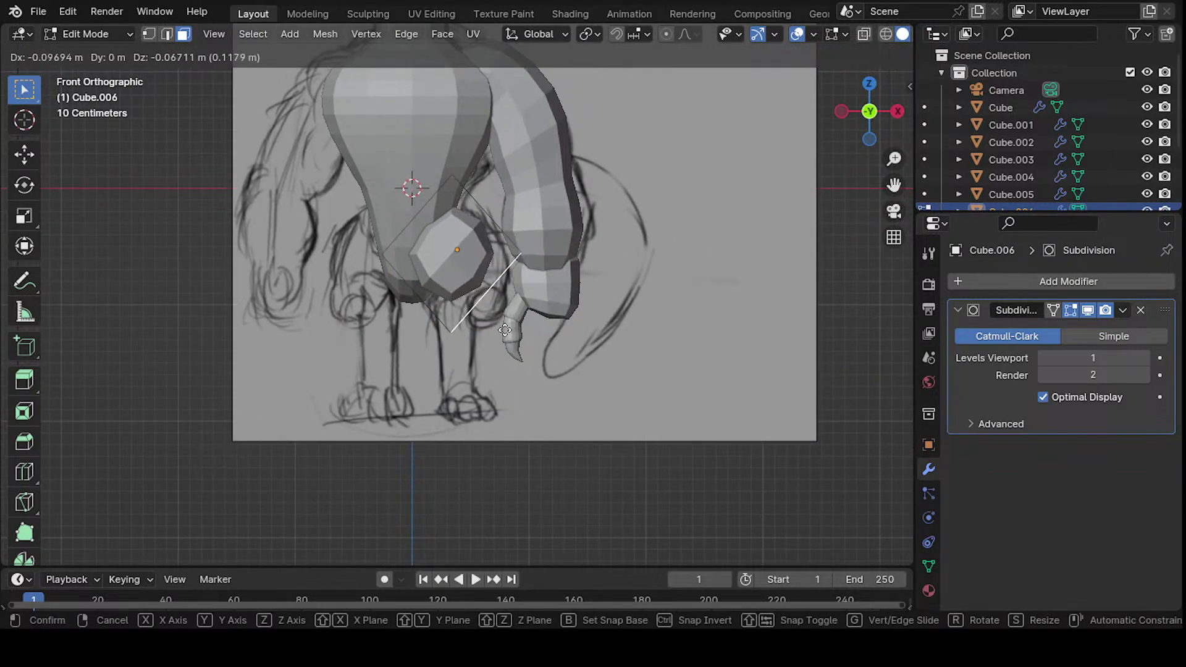
key("Escape")
key("g")
key("z")
key("z")
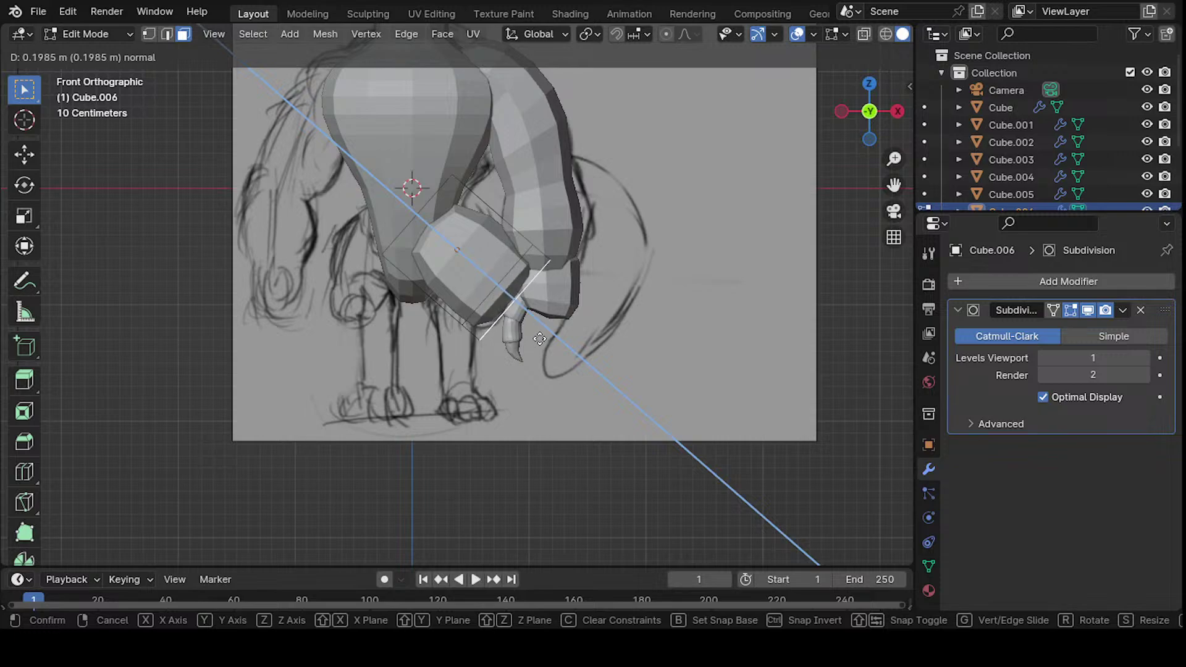
key("Escape")
- Scale down the thigh's lower end face to taper it, adjust the face's position and return to Object Mode
key("s")
left_click(576, 343)
key("g")
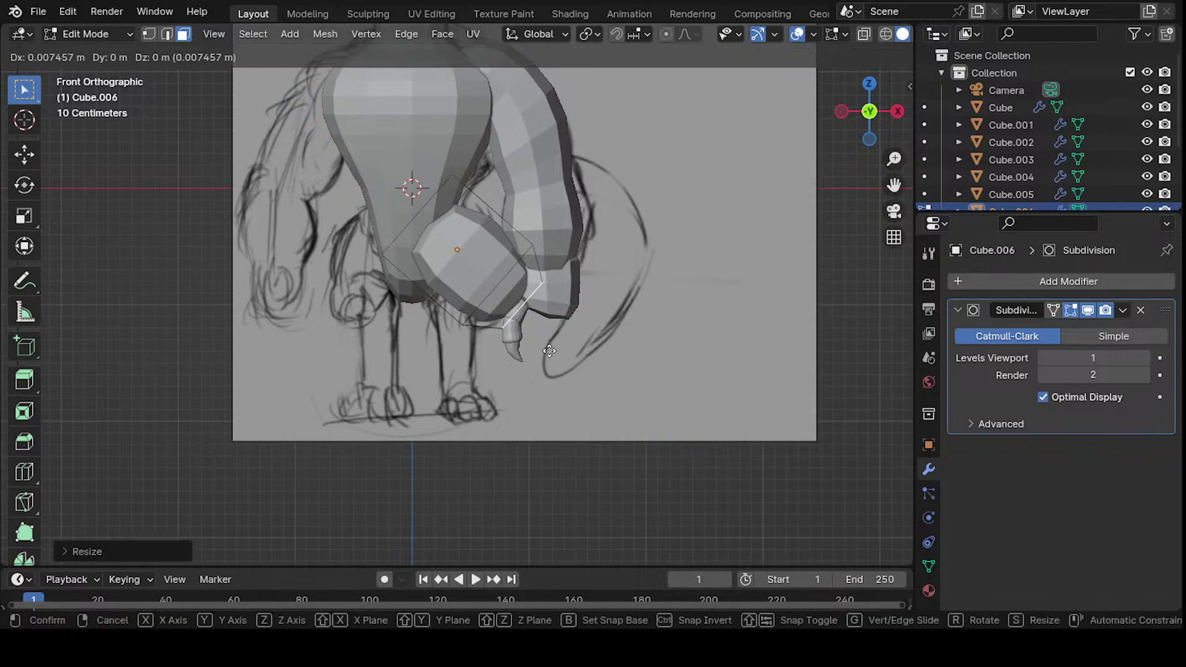
left_click(473, 338)
mouse_move(463, 335)
middle_mouse_down()
mouse_move(561, 336)
mouse_move(445, 416)
mouse_move(445, 313)
mouse_move(423, 291)
mouse_move(379, 352)
middle_mouse_up()
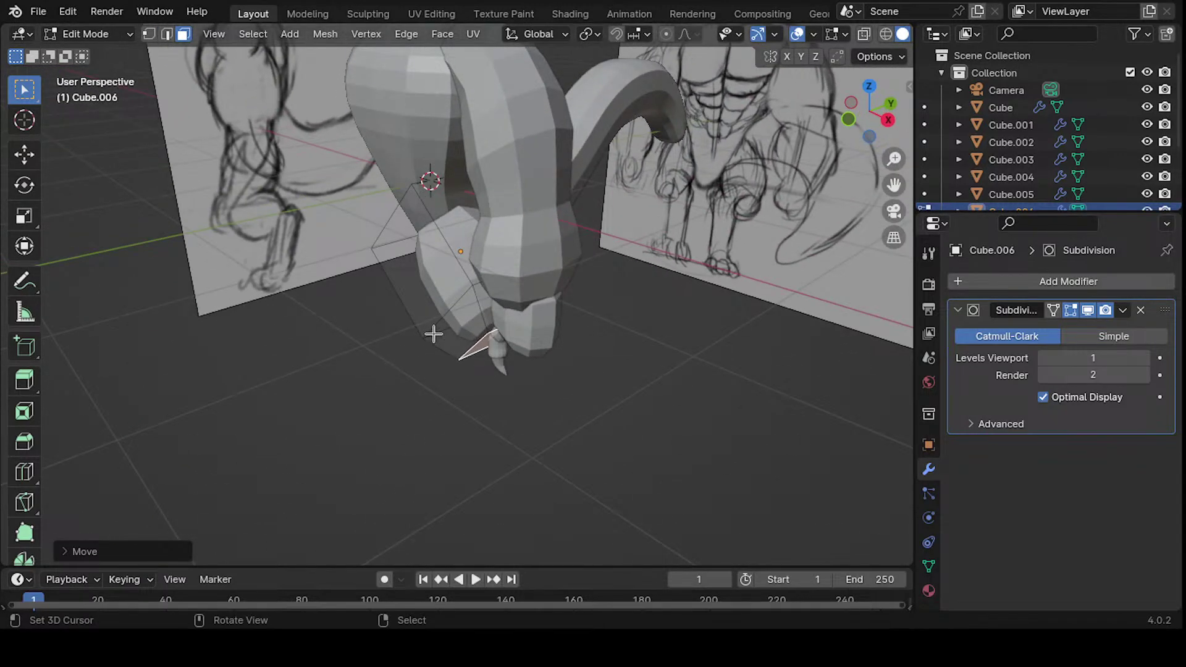
middle_click_drag(446, 319, 554, 284)
key("Tab")
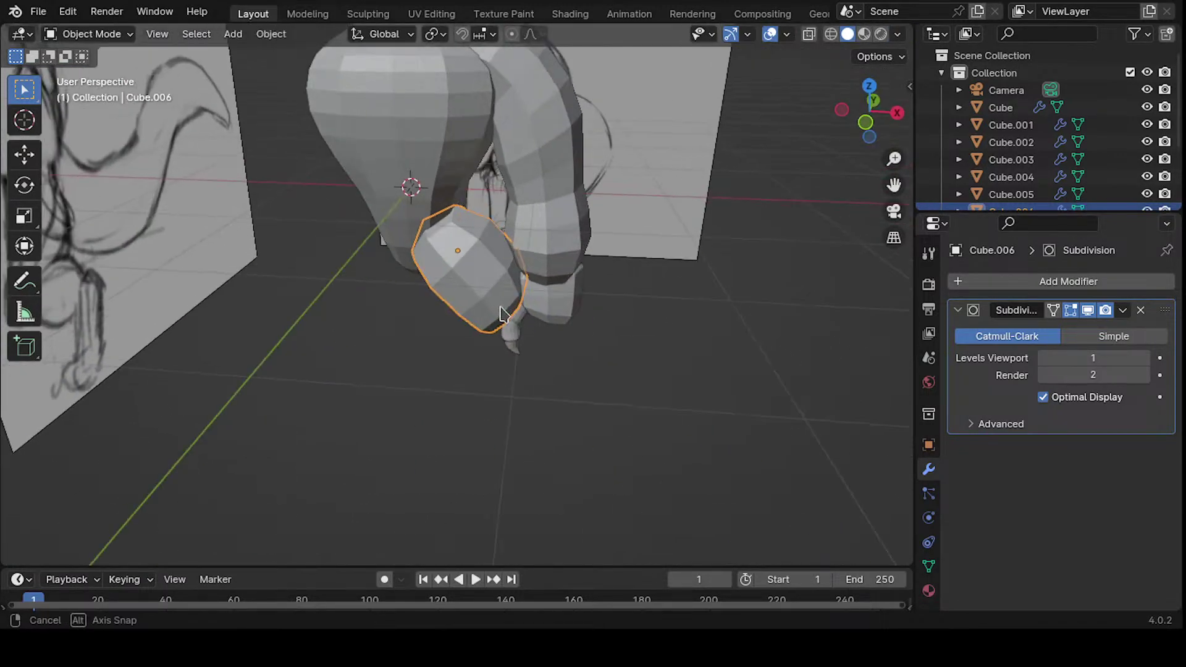
- Rotate the thigh -90° about the global Z axis to point it forward, and shift it slightly outward and down at the hip
type("rz18")
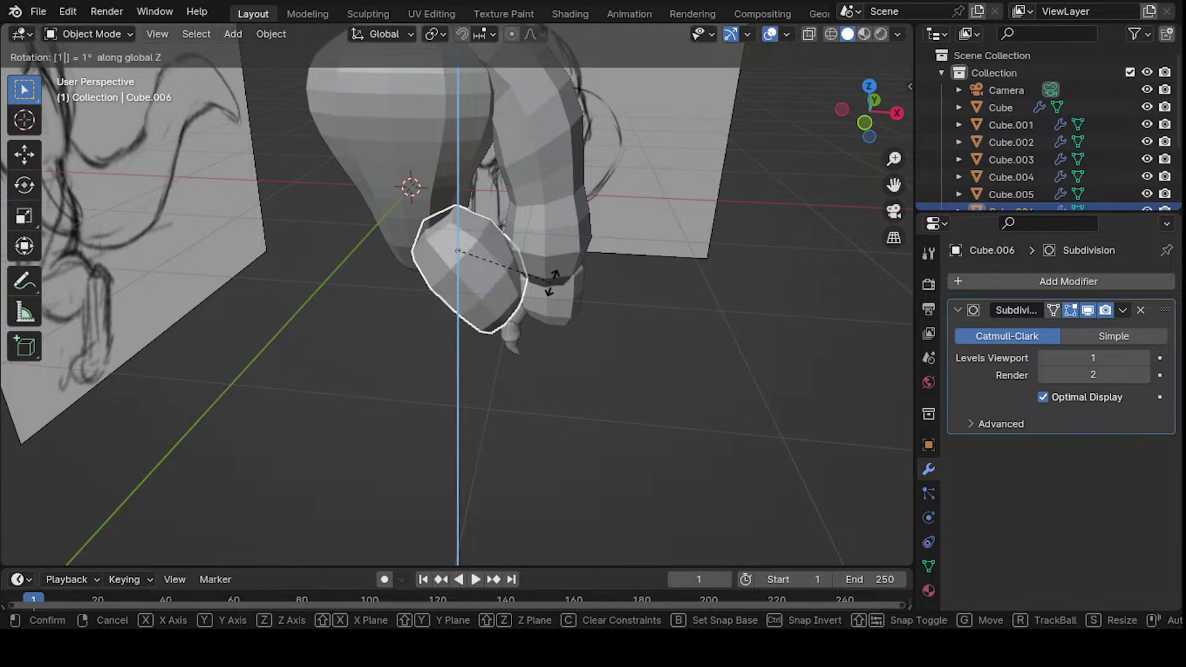
key("Return")
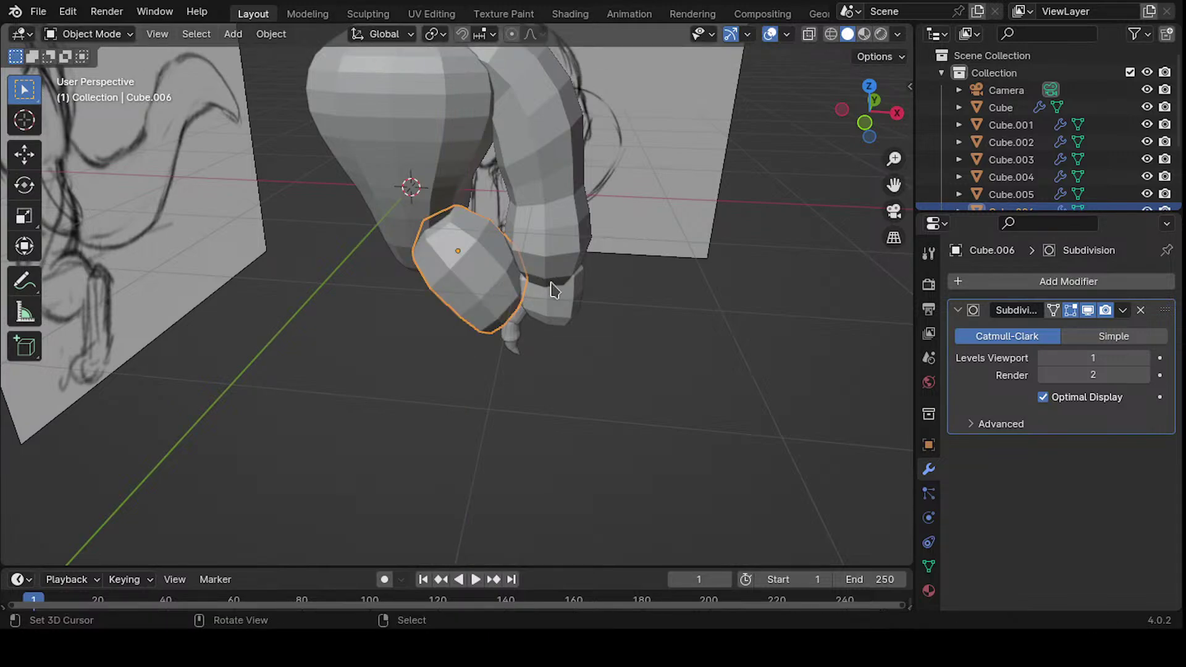
type("rz90")
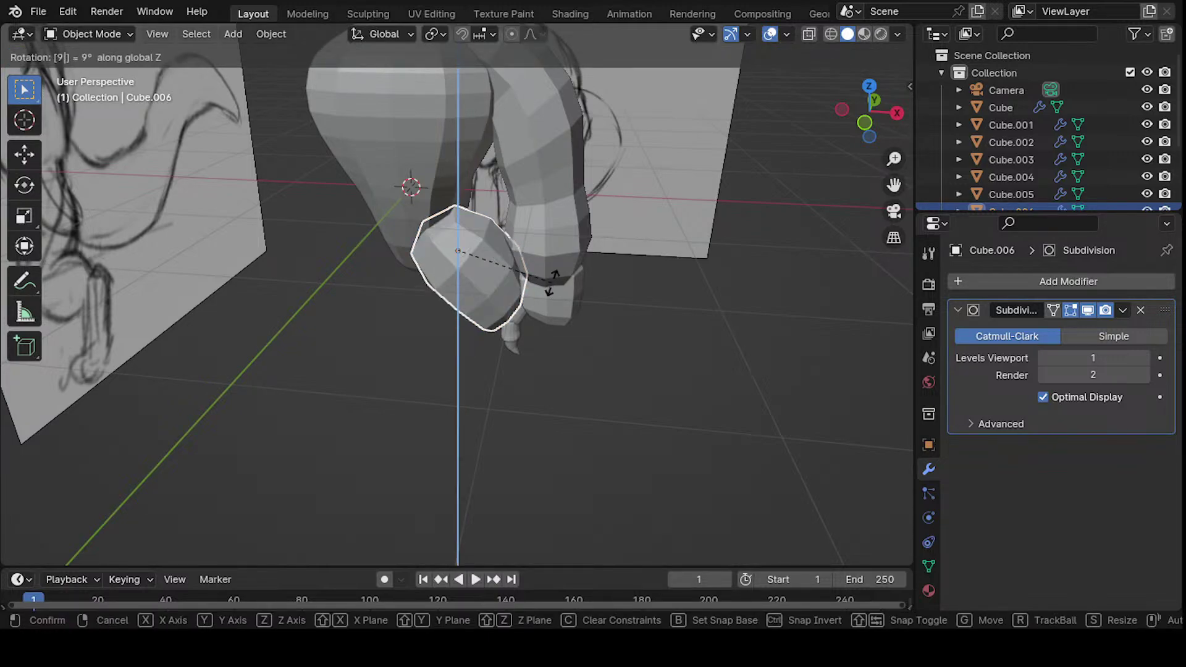
key("BackSpace")
key("BackSpace")
type("90")
key("Return")
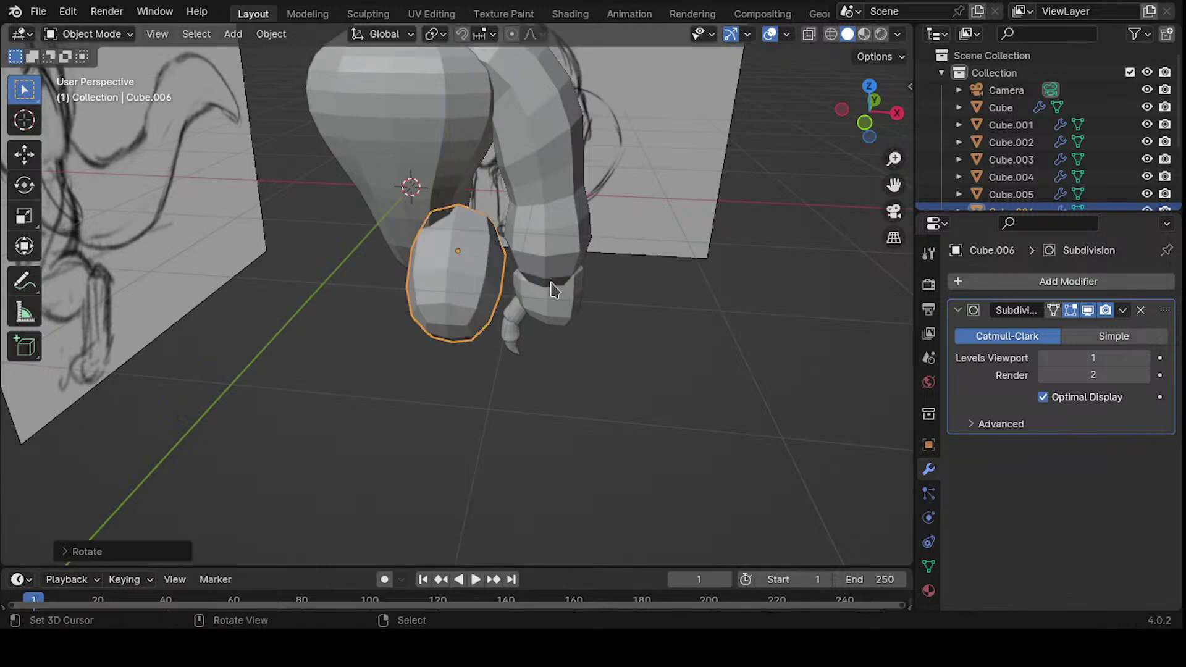
middle_click_drag(554, 289, 467, 298)
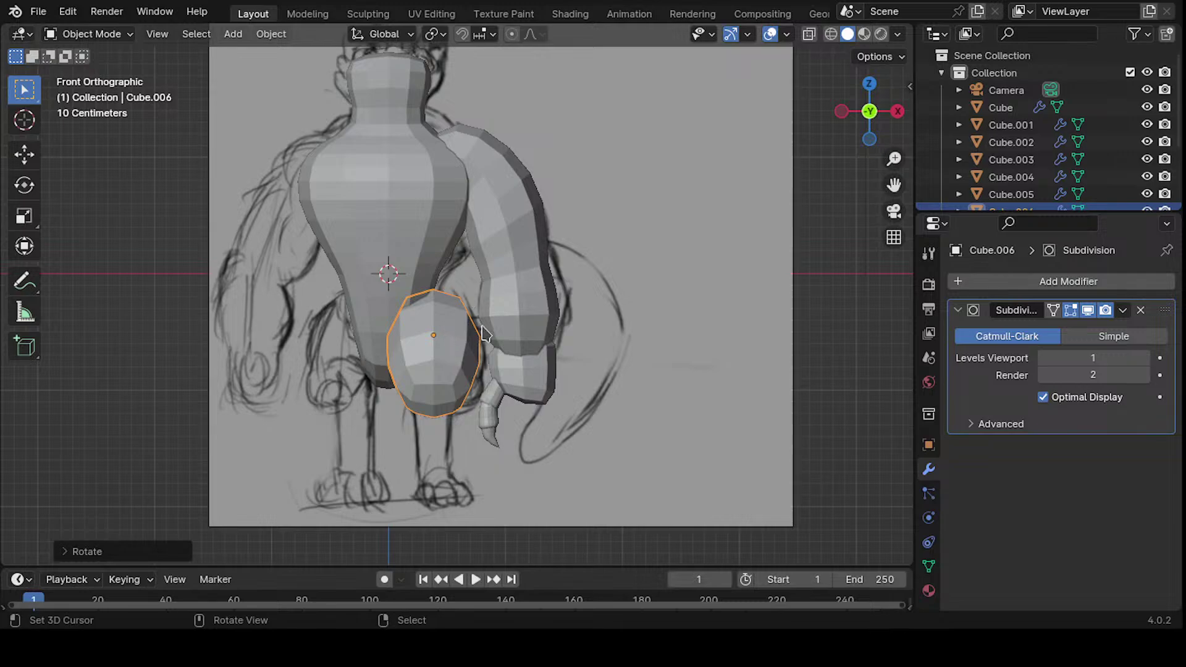
key("g")
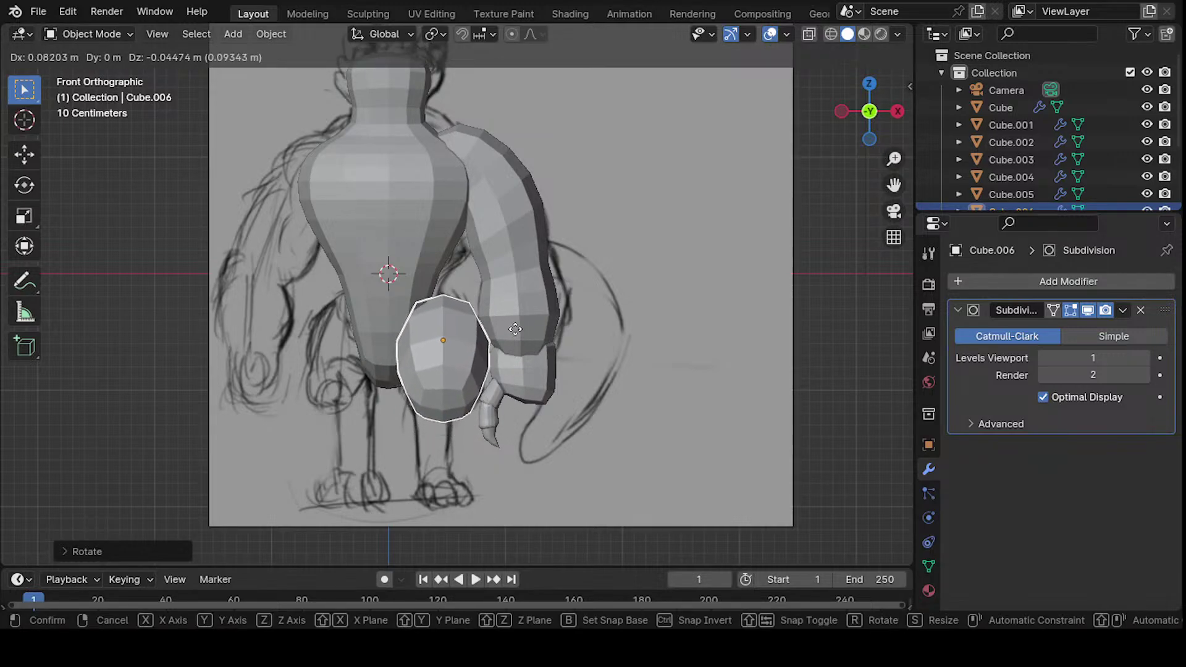
left_click(517, 332)
- Add a new cube at the 3D cursor and give it a Subdivision Surface modifier
mouse_move(458, 348)
middle_mouse_down("shift")
mouse_move(507, 311)
mouse_move(625, 471)
mouse_move(656, 432)
mouse_move(336, 413)
mouse_move(423, 415)
mouse_move(410, 391)
mouse_move(603, 360)
mouse_move(531, 308)
mouse_move(500, 309)
mouse_move(587, 307)
middle_mouse_up("shift")
key("shift+a")
mouse_move(587, 292)
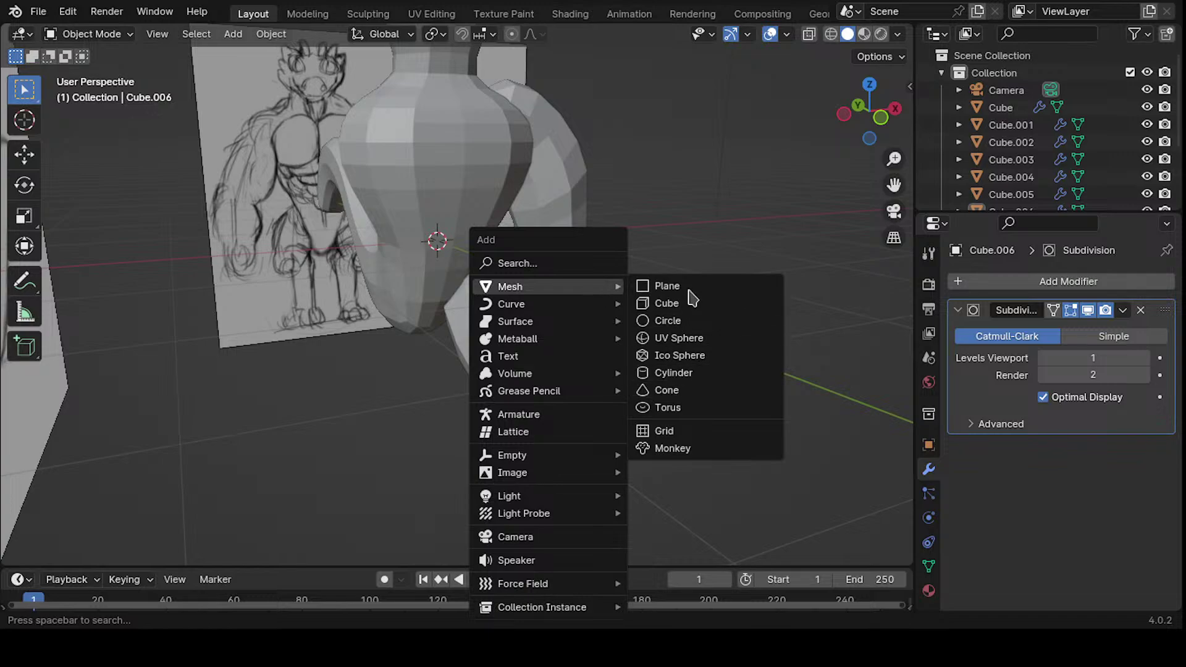
left_click(667, 303)
middle_click_drag(699, 309, 587, 344)
left_click(1066, 281)
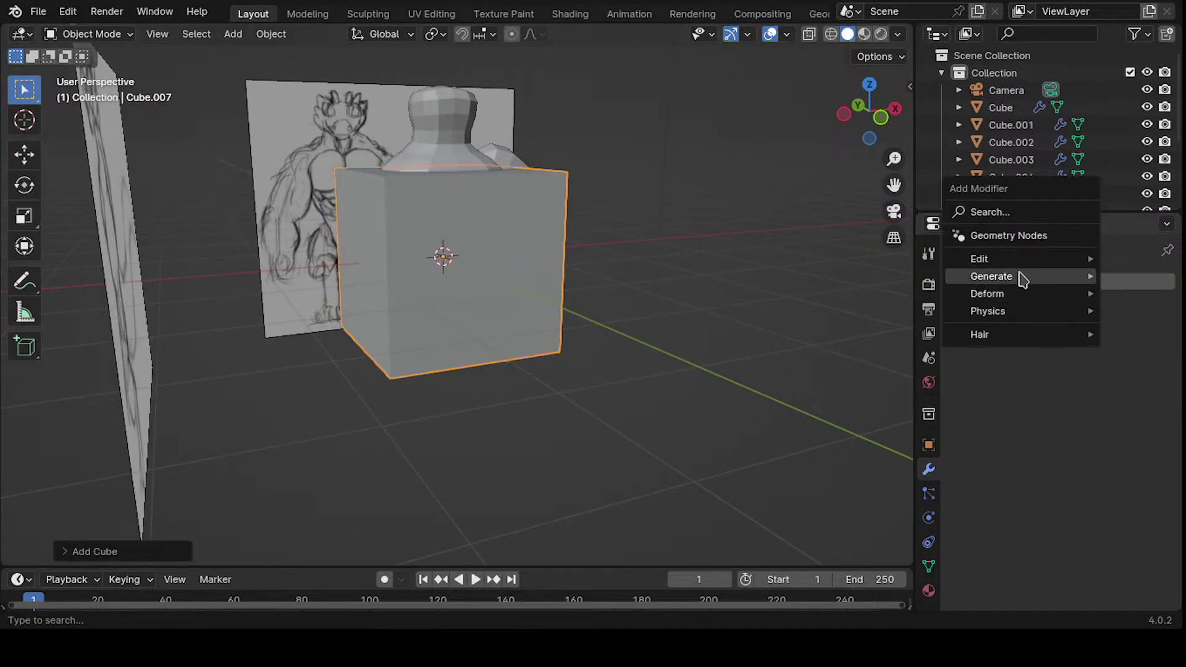
mouse_move(1022, 279)
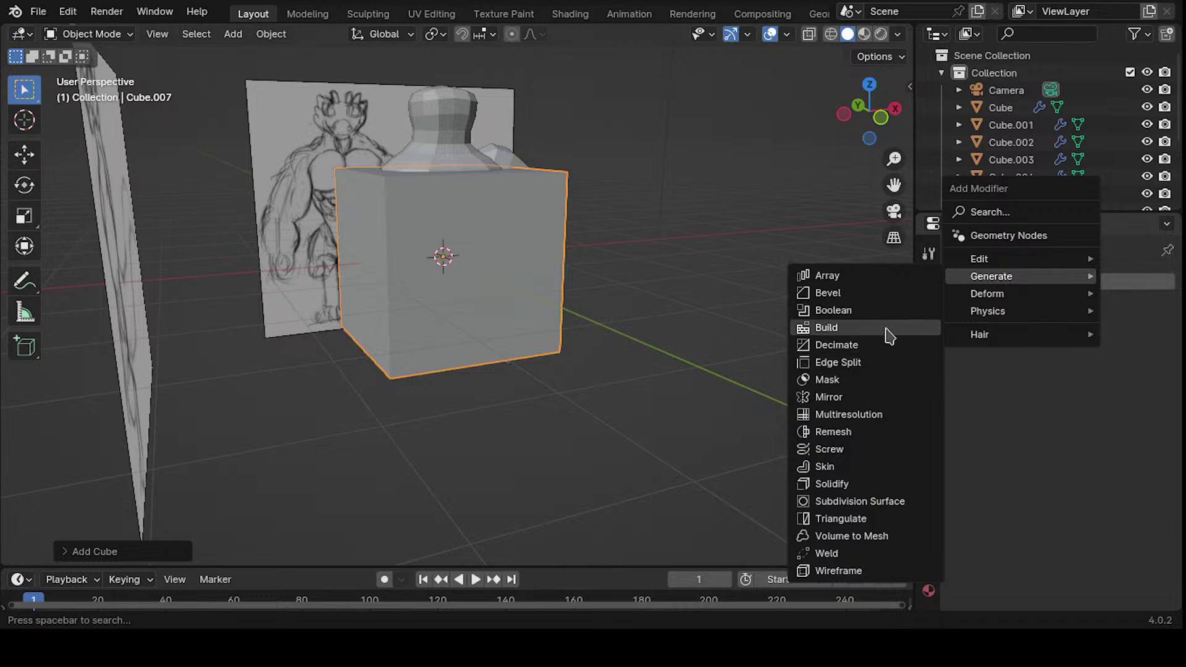
key("Escape")
left_click(1058, 283)
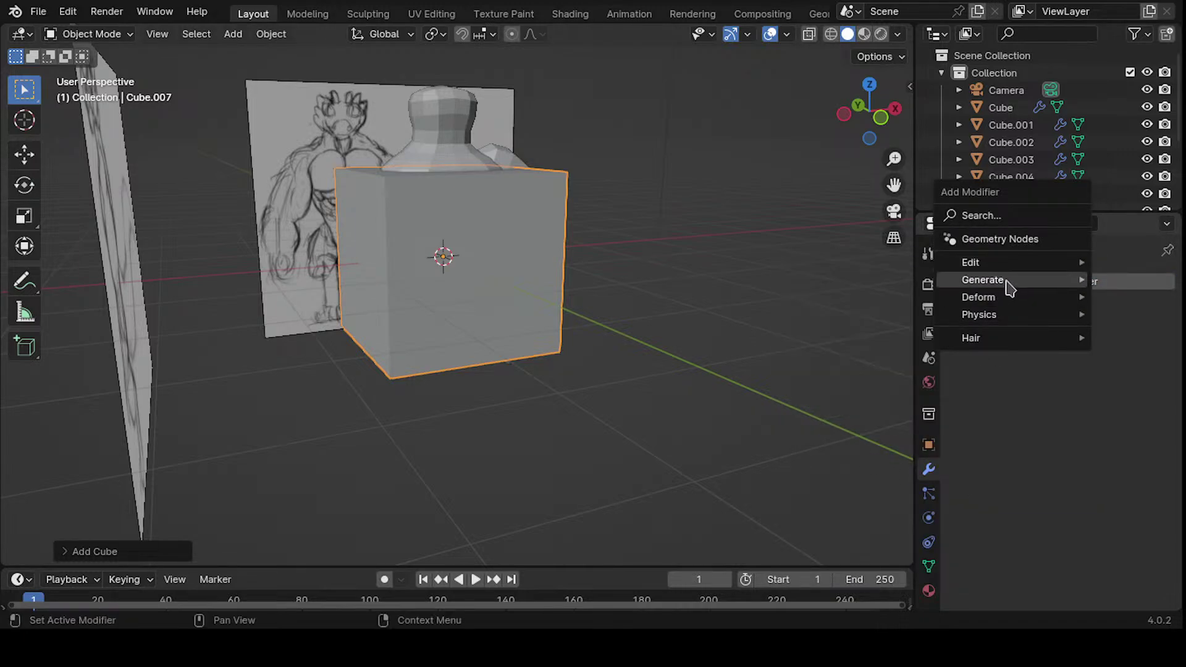
mouse_move(1008, 287)
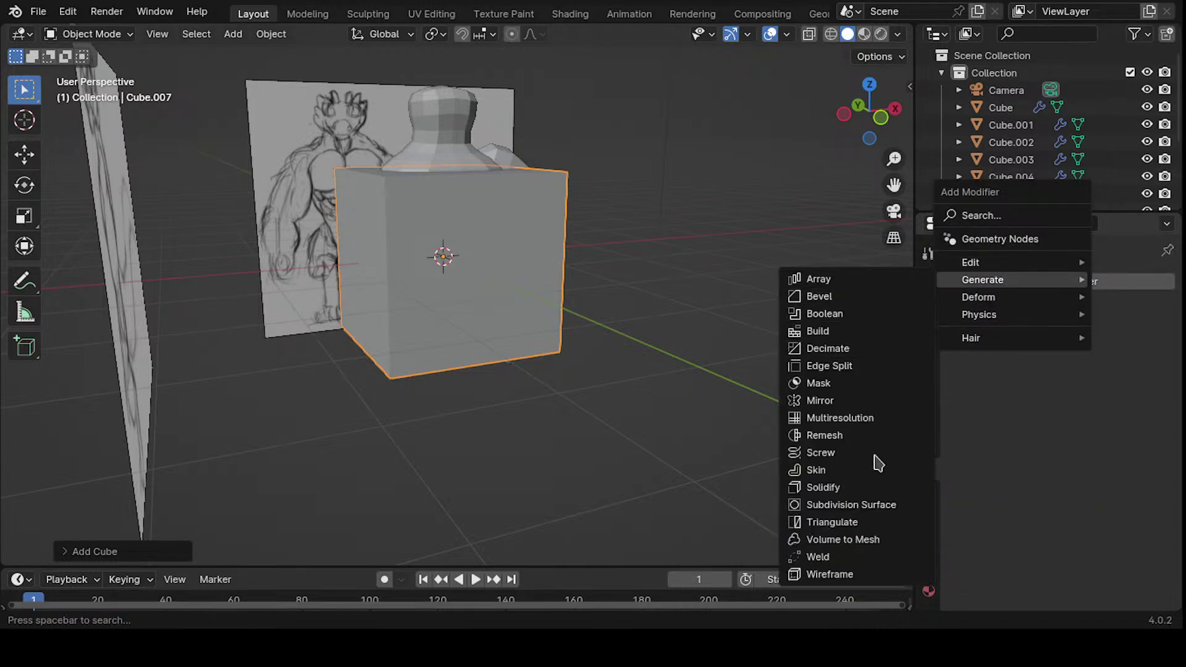
left_click(851, 505)
mouse_move(596, 315)
middle_mouse_down()
mouse_move(561, 286)
mouse_move(583, 327)
middle_mouse_up()
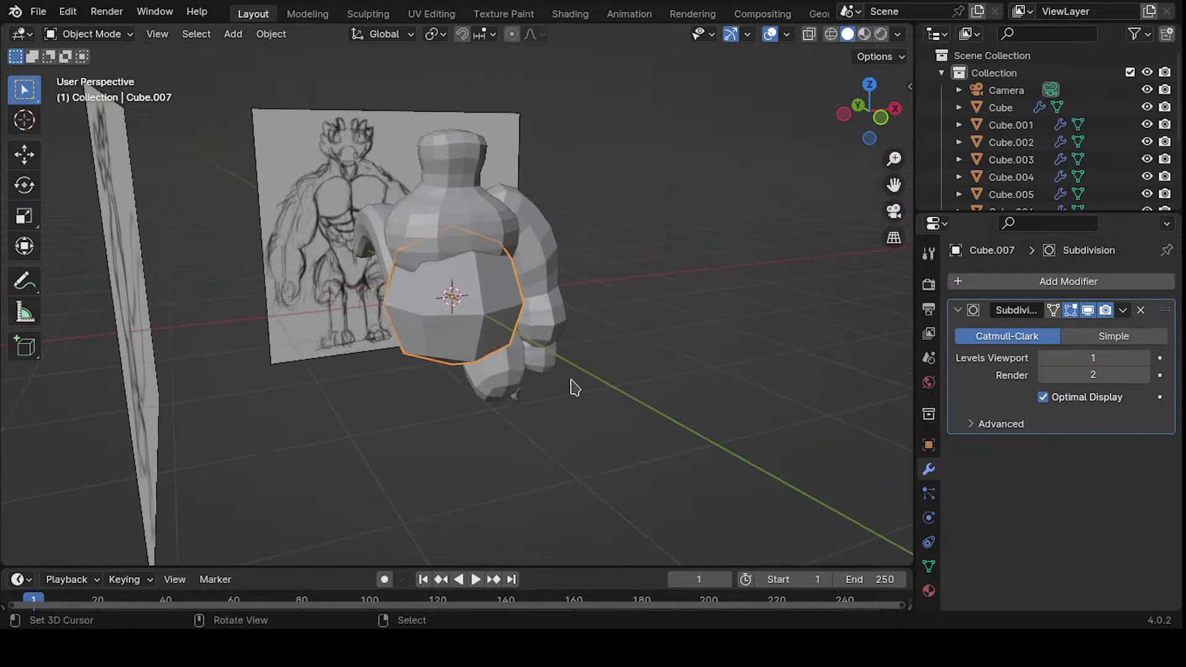
- Move the new cube in front view from the torso down to the lower end of the thigh
key("g")
left_click(611, 455)
key("g")
left_click(606, 432)
key("KP_1")
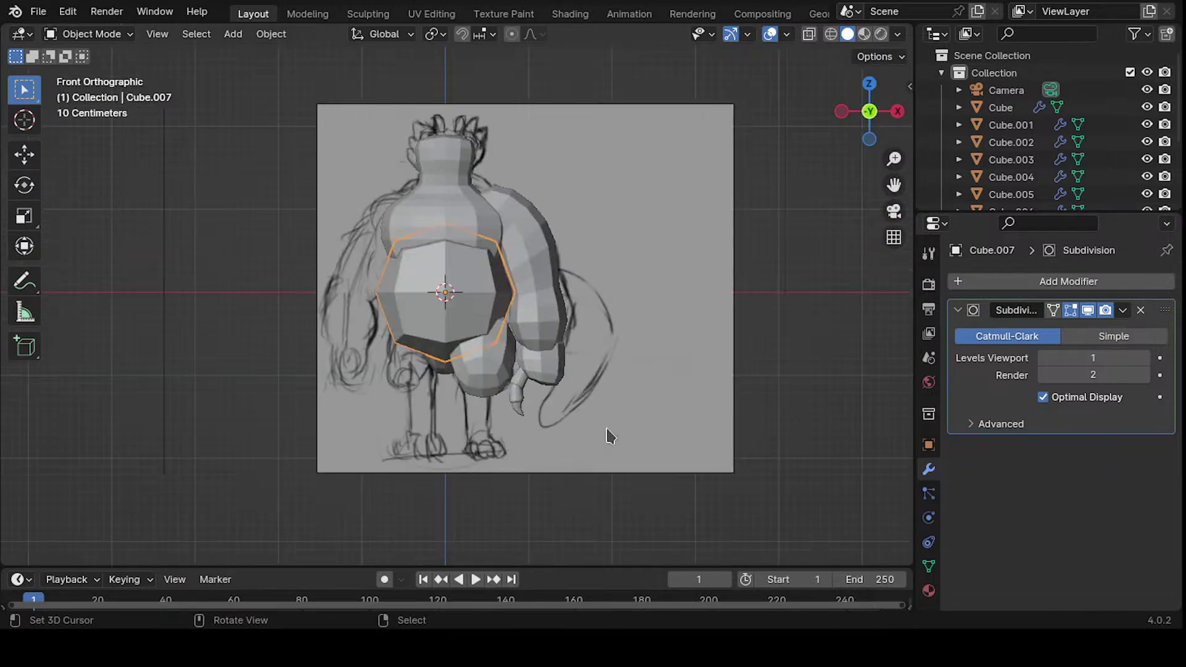
key("g")
left_click(590, 460)
- Scale the new cube down to roughly knee size and centre it at the thigh's lower end
key("s")
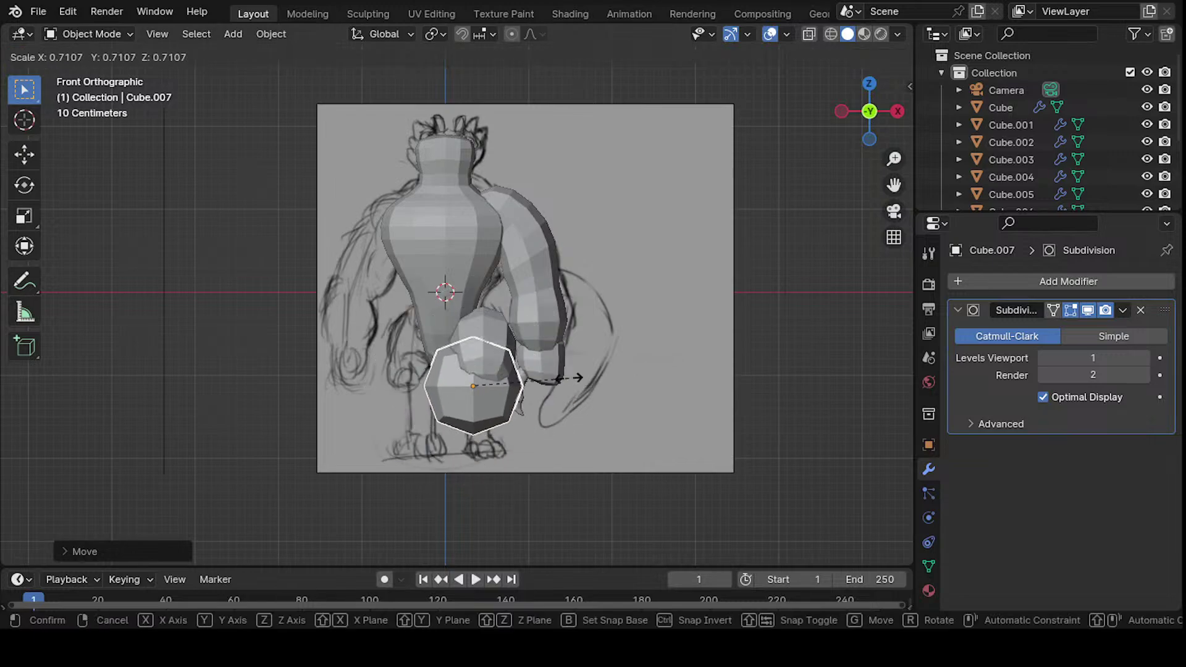
key("g")
key("s")
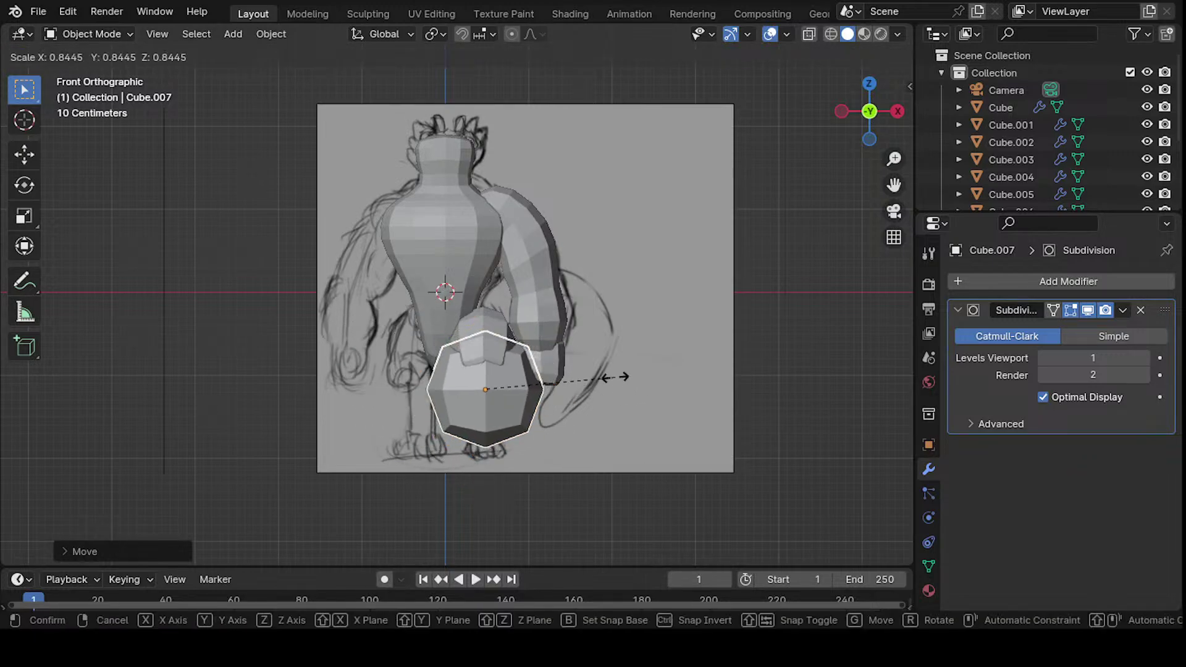
left_click(551, 390)
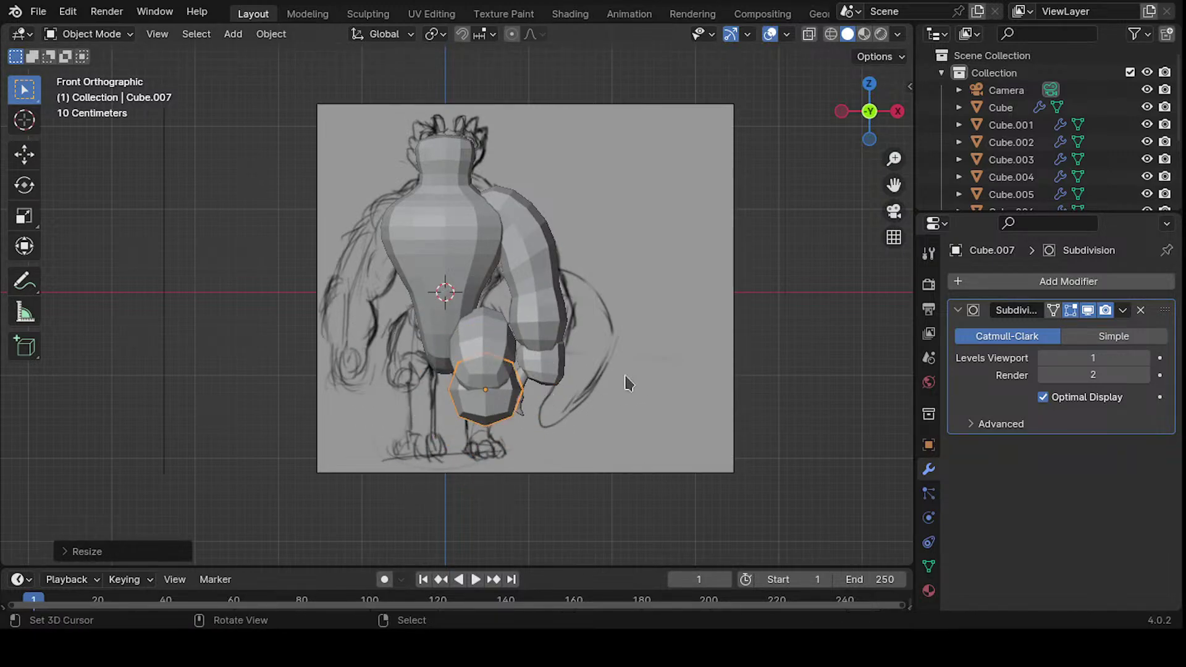
key("s")
left_click(608, 380)
key("s")
left_click(552, 392)
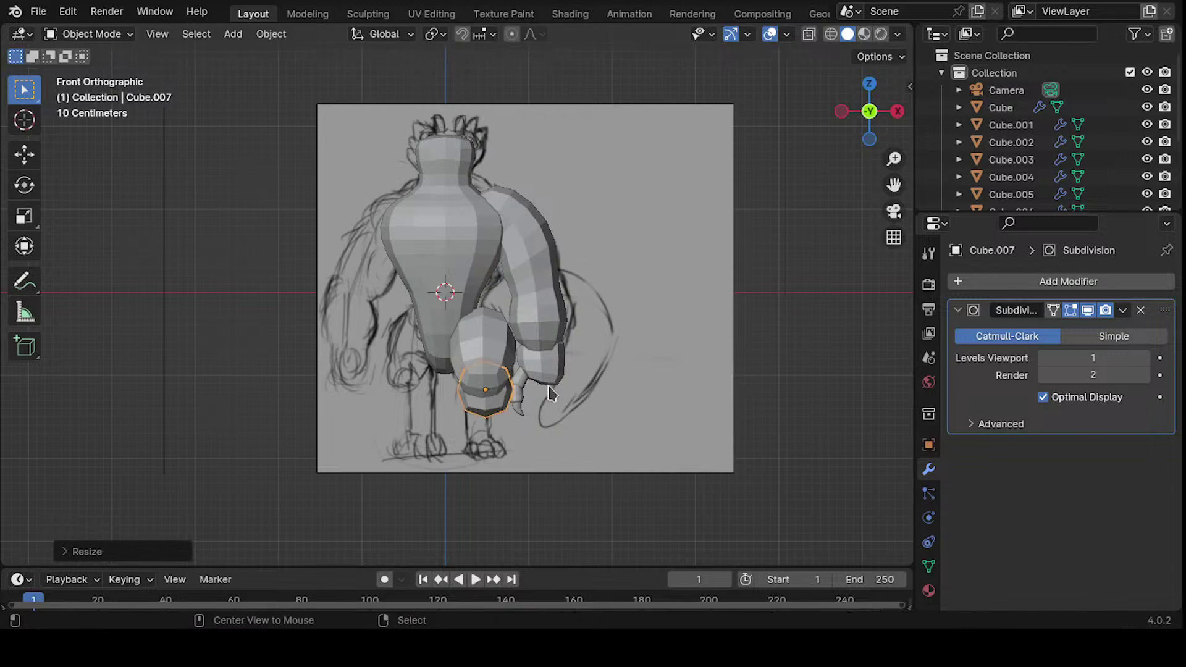
- Align the knee cube with the sketched knee using X-ray, and slide it forward along Y to the thigh's end
key("alt+z")
key("g")
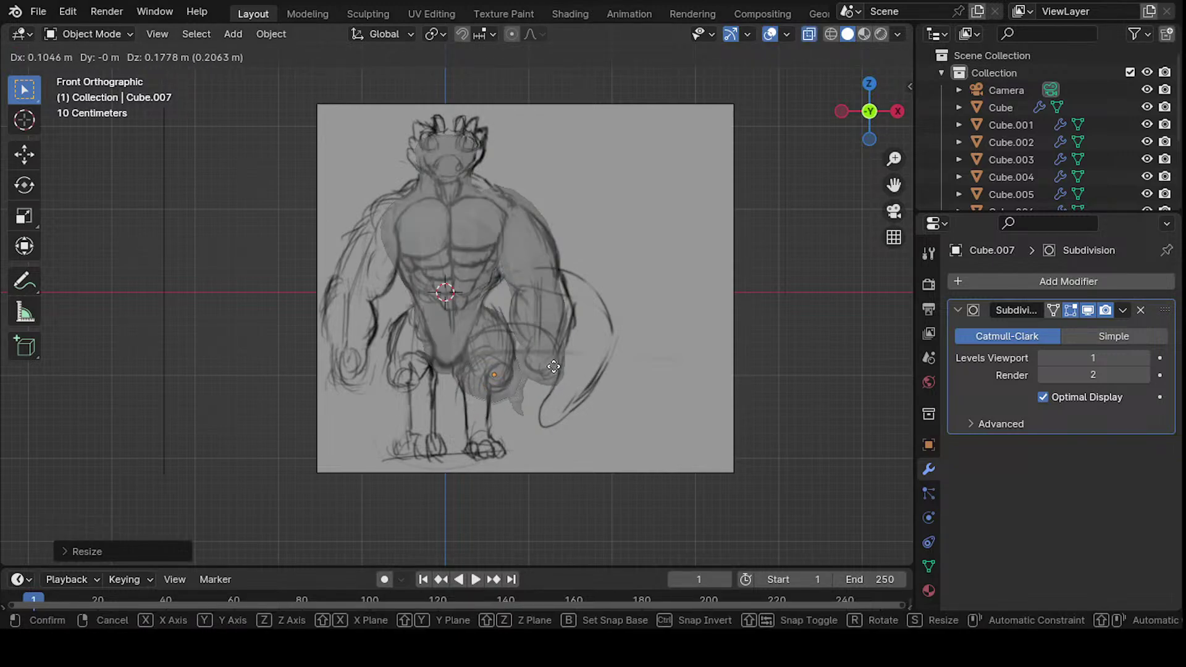
left_click(554, 367)
middle_click_drag(553, 367, 597, 315)
key("g")
key("y")
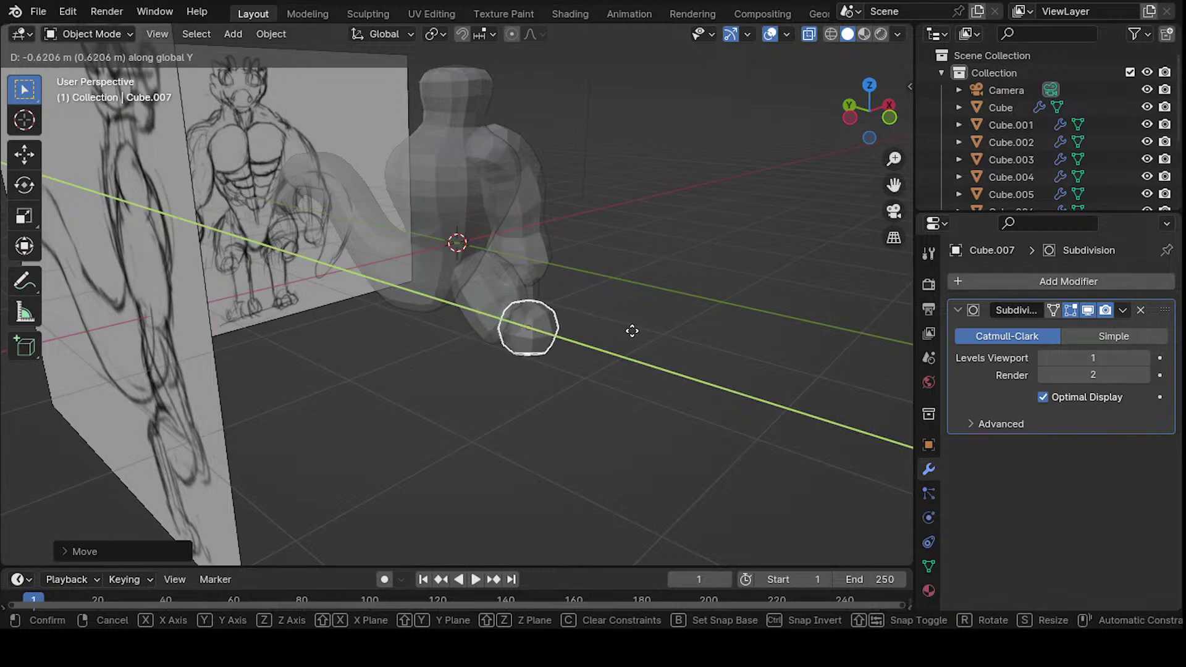
left_click(621, 328)
key("alt+z")
middle_click_drag(517, 330, 534, 345)
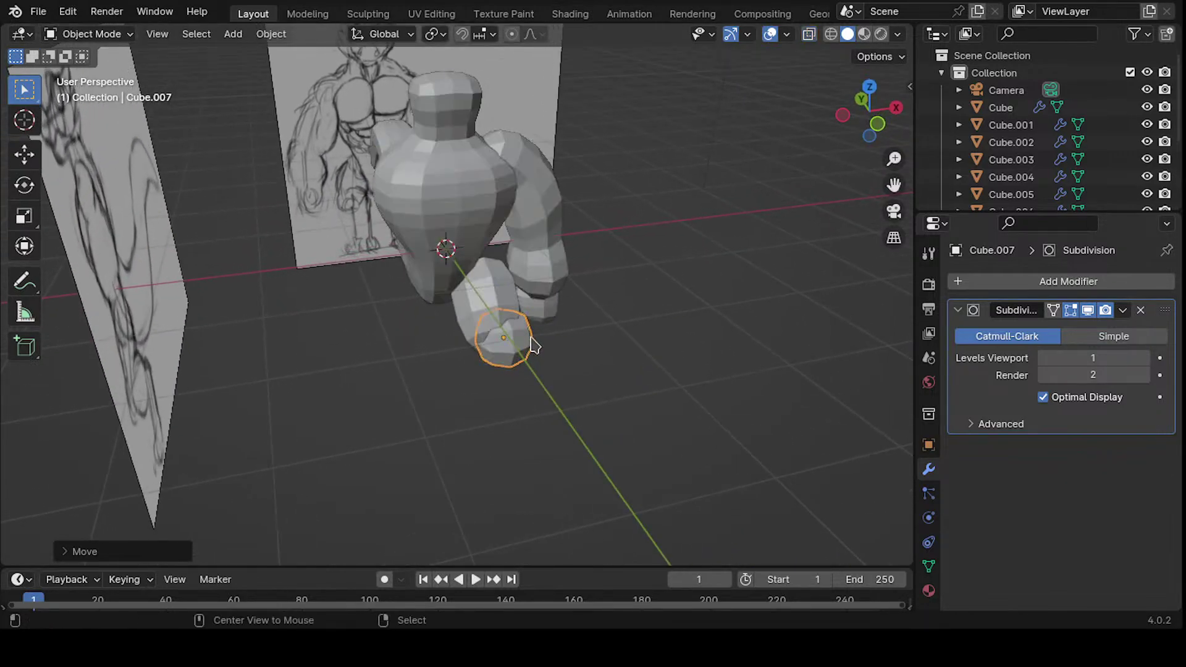
- Nudge the knee cube inward in front view to line it up beneath the thigh
key("KP_1")
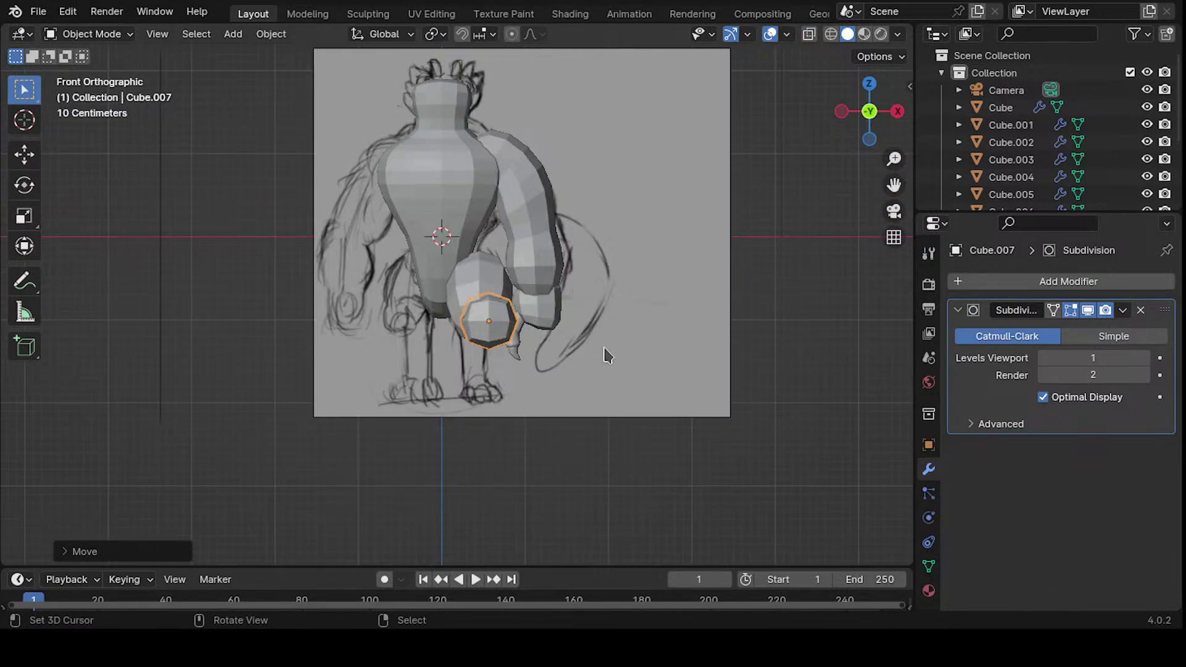
key("g")
left_click(620, 325)
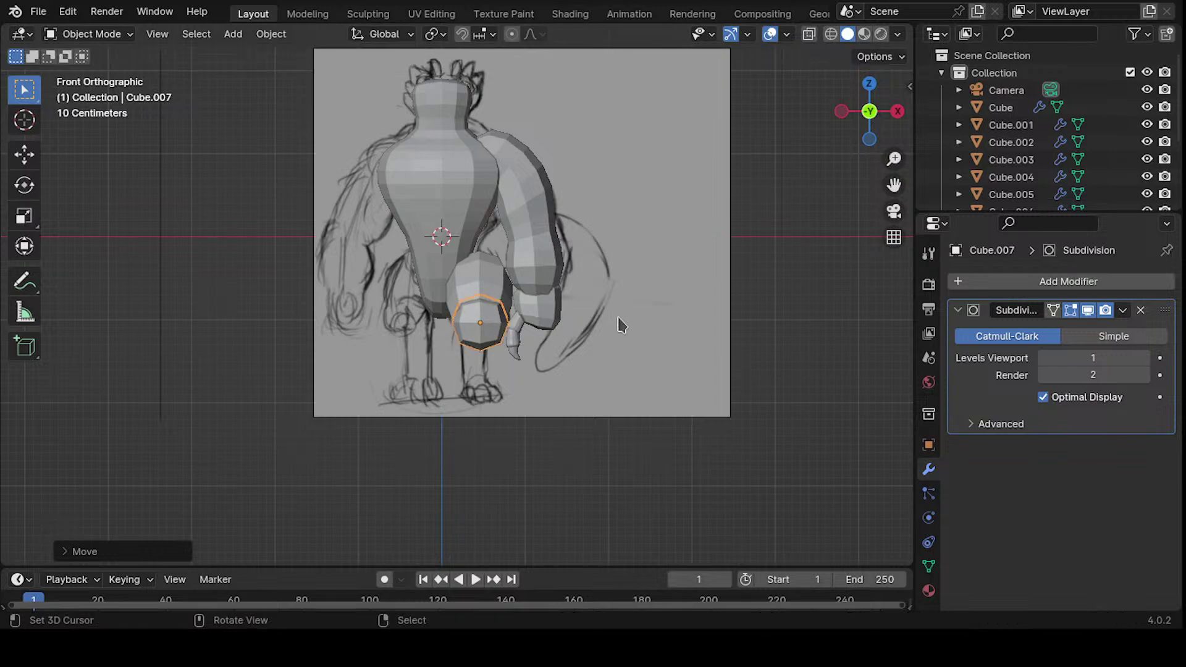
- Copy the thigh's X location, 0.45231 m, to the knee cube so both share the same centre line
middle_click_drag(537, 327, 500, 357, "shift")
scroll(512, 351, "up", 6)
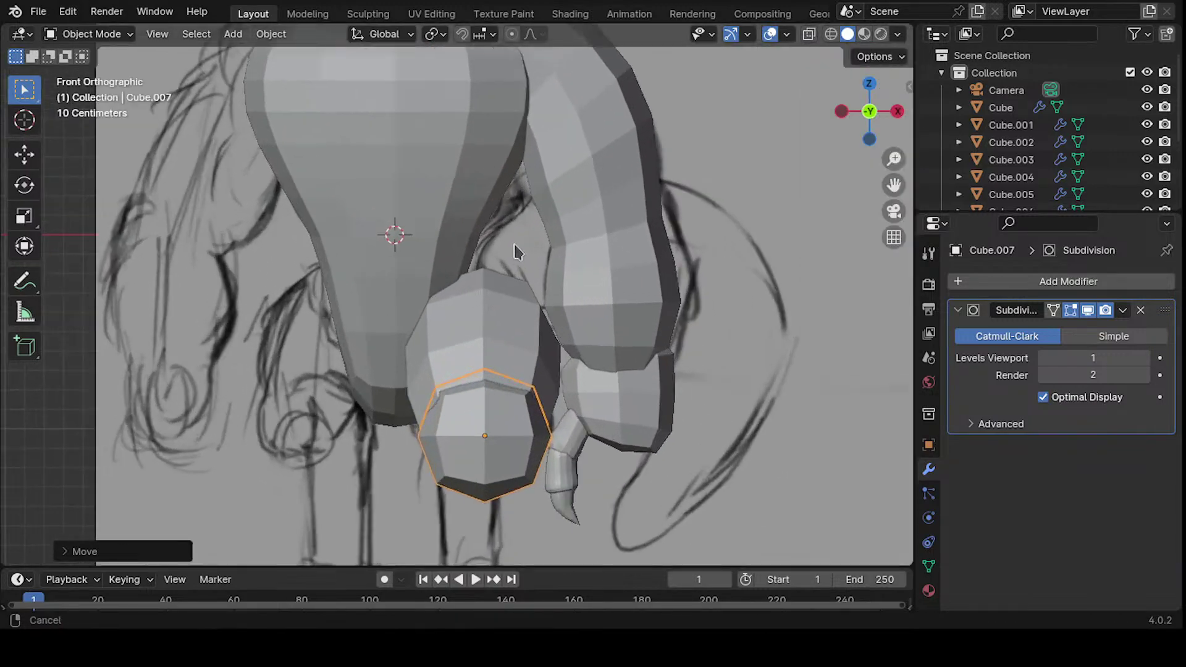
left_click(503, 349)
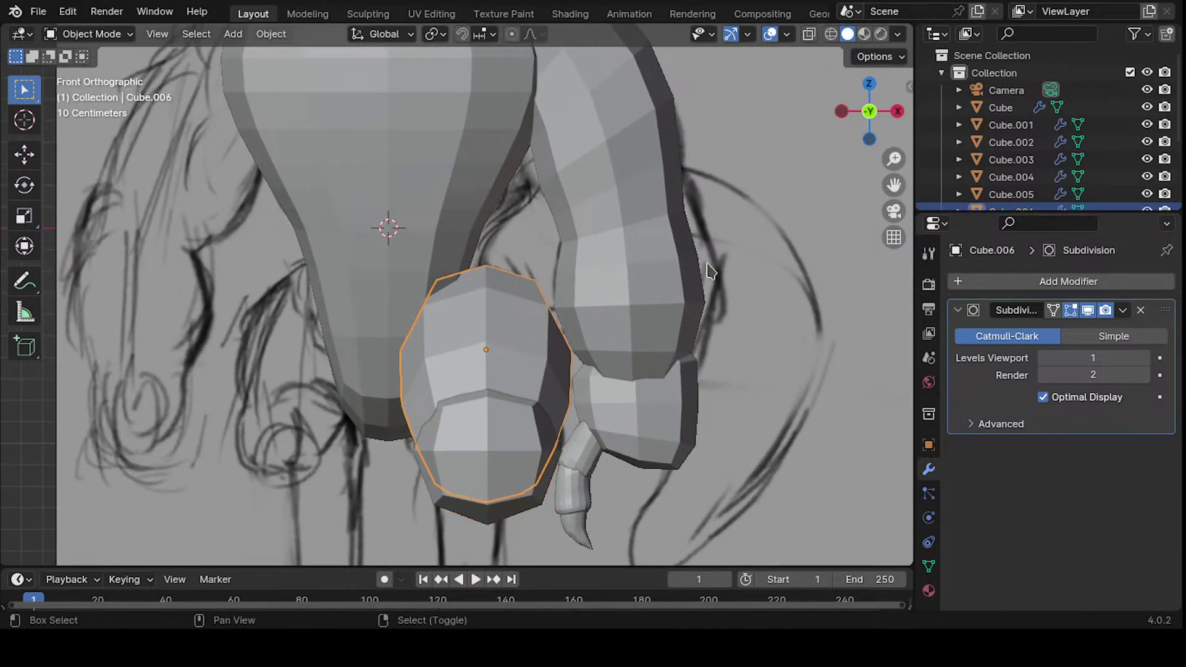
key("n")
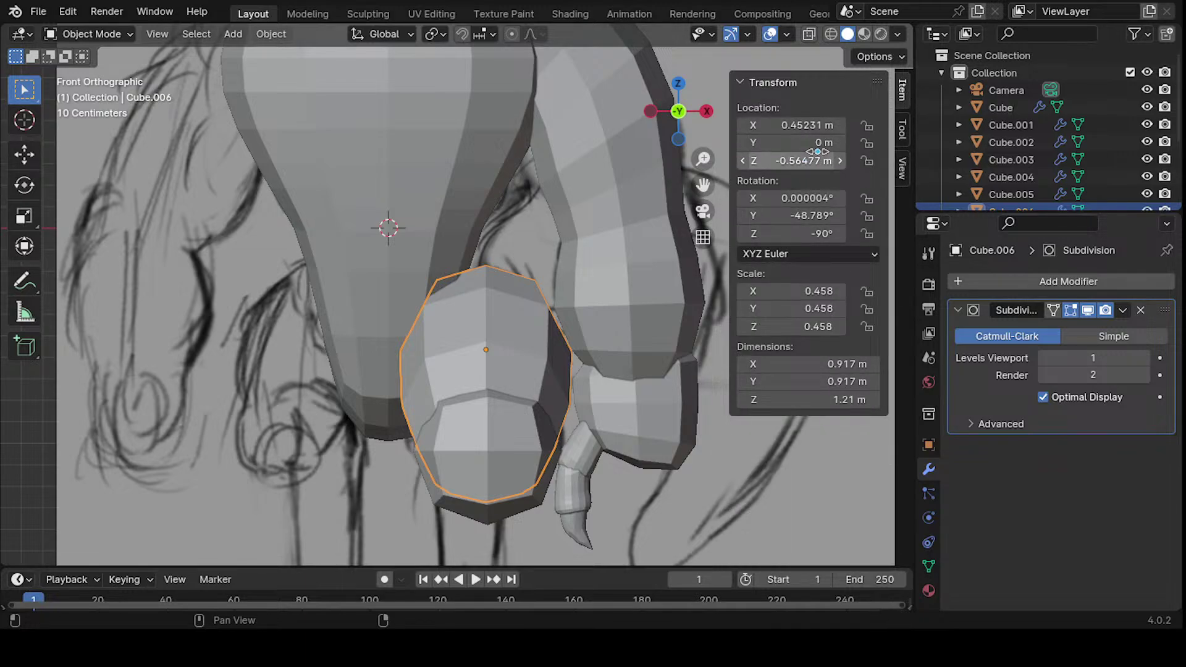
left_click(532, 418)
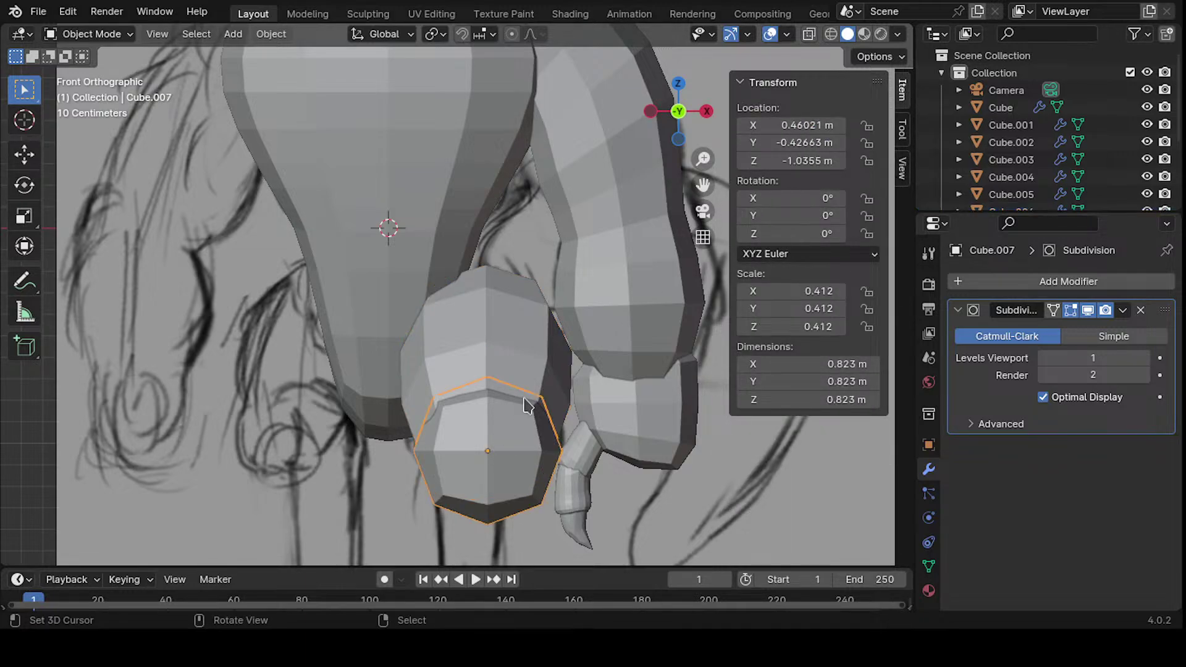
key("ctrl+v")
left_click(491, 395)
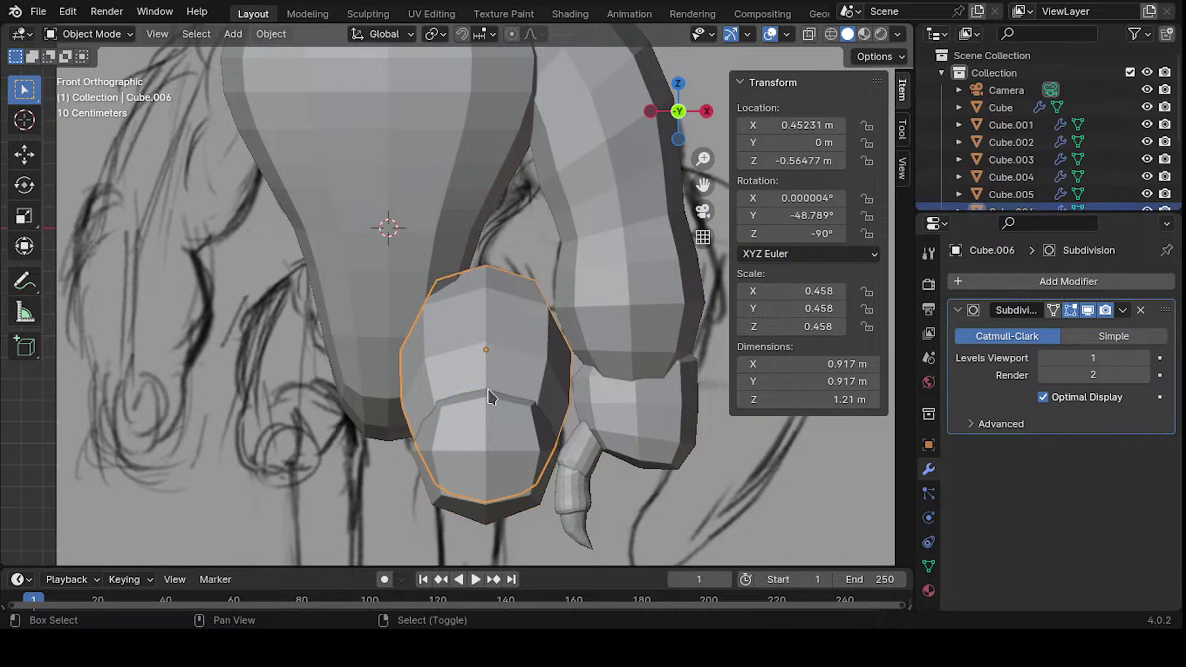
- Scale the knee cube down uniformly to about 0.355, narrower than the thigh above it
middle_click_drag(477, 418, 489, 307, "shift")
left_click(530, 339)
key("s")
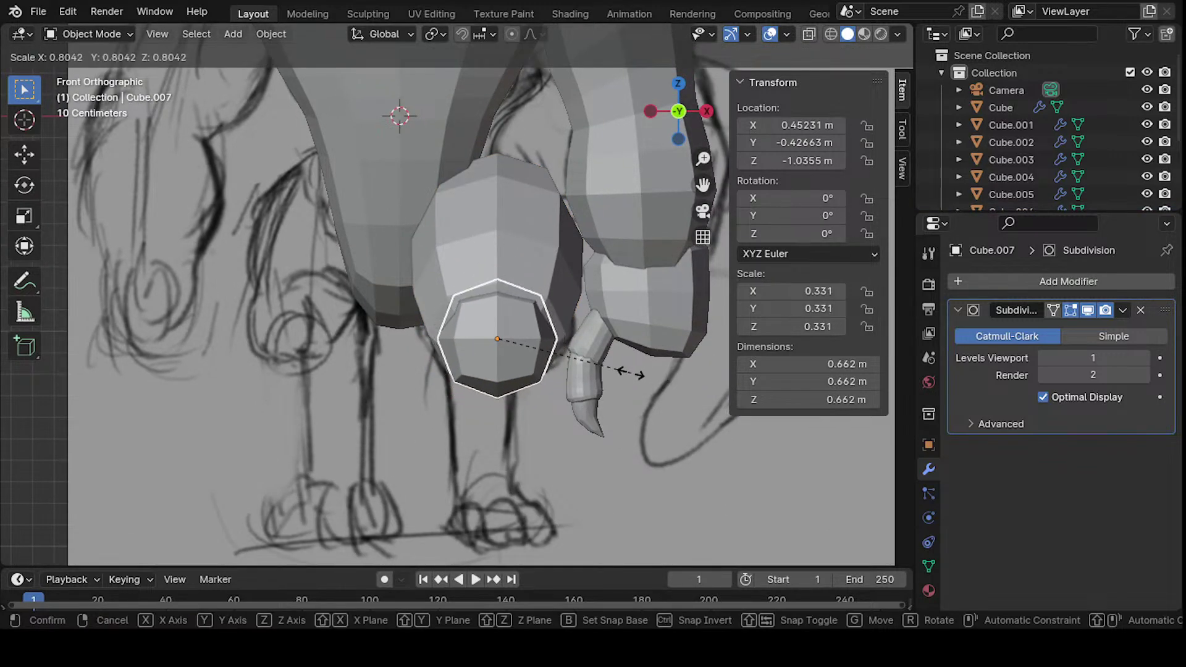
left_click(636, 372)
- Slide the knee cube forward along the global Y axis to about -0.47 m, at the thigh's end
middle_click_drag(529, 326, 584, 352)
key("g")
key("x")
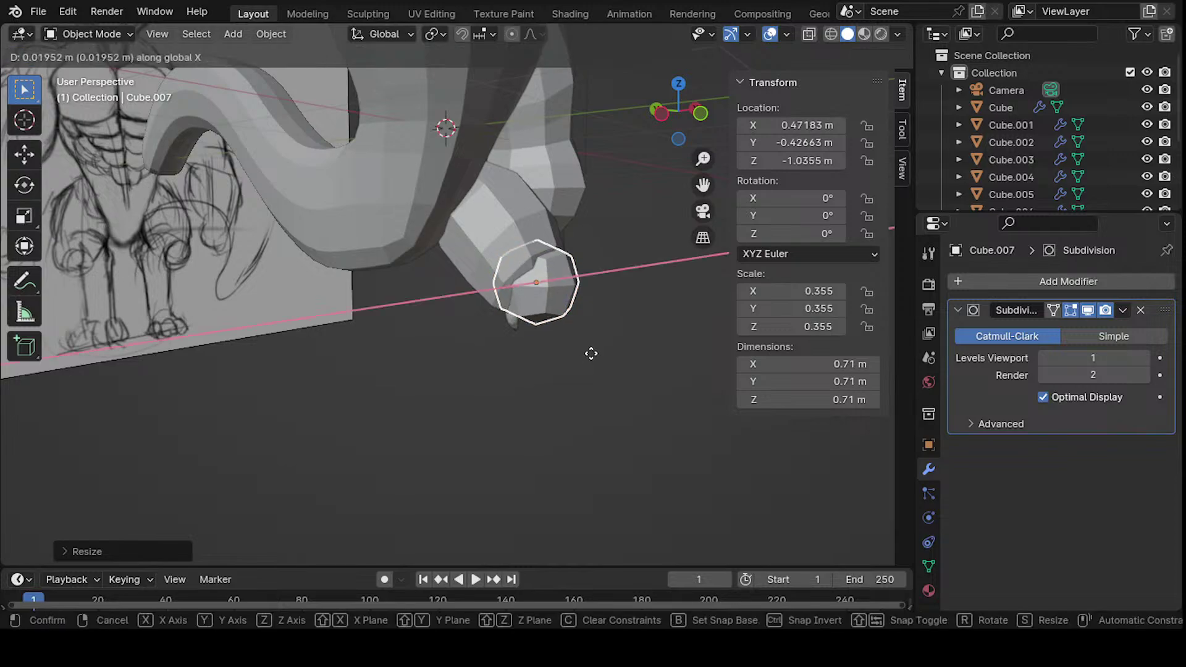
key("y")
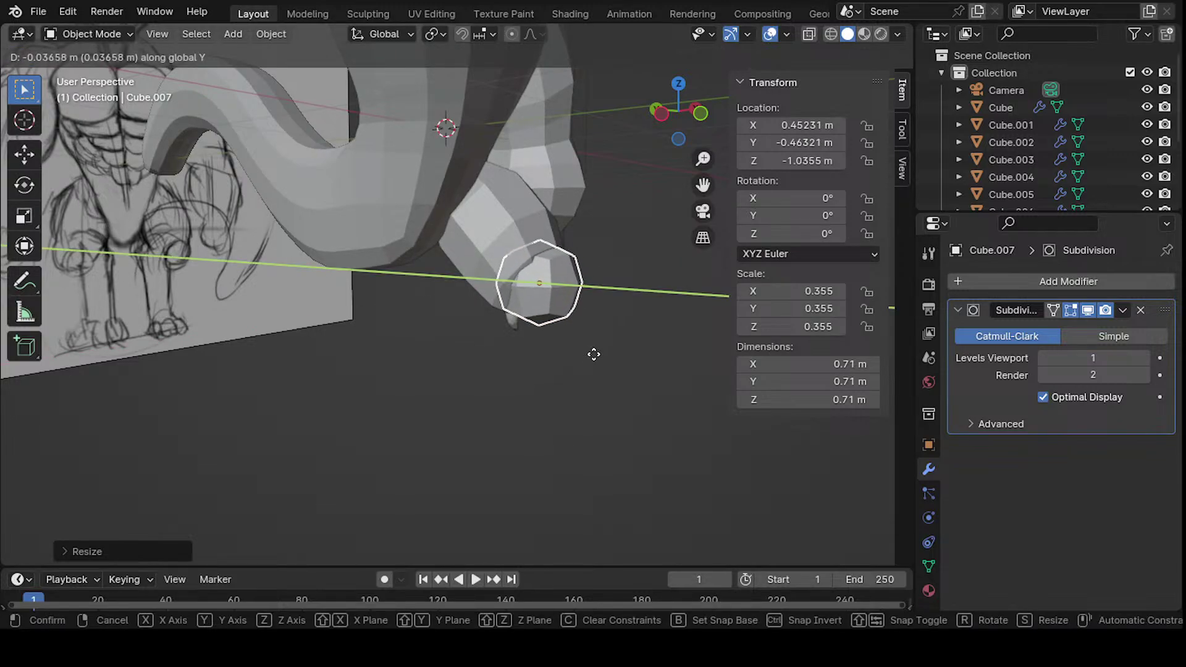
left_click(590, 353)
- Duplicate the thigh and lower the copy along Z to about -0.98 m as the start of the lower leg
middle_click_drag(563, 343, 416, 416)
middle_click_drag(535, 278, 542, 242, "ctrl")
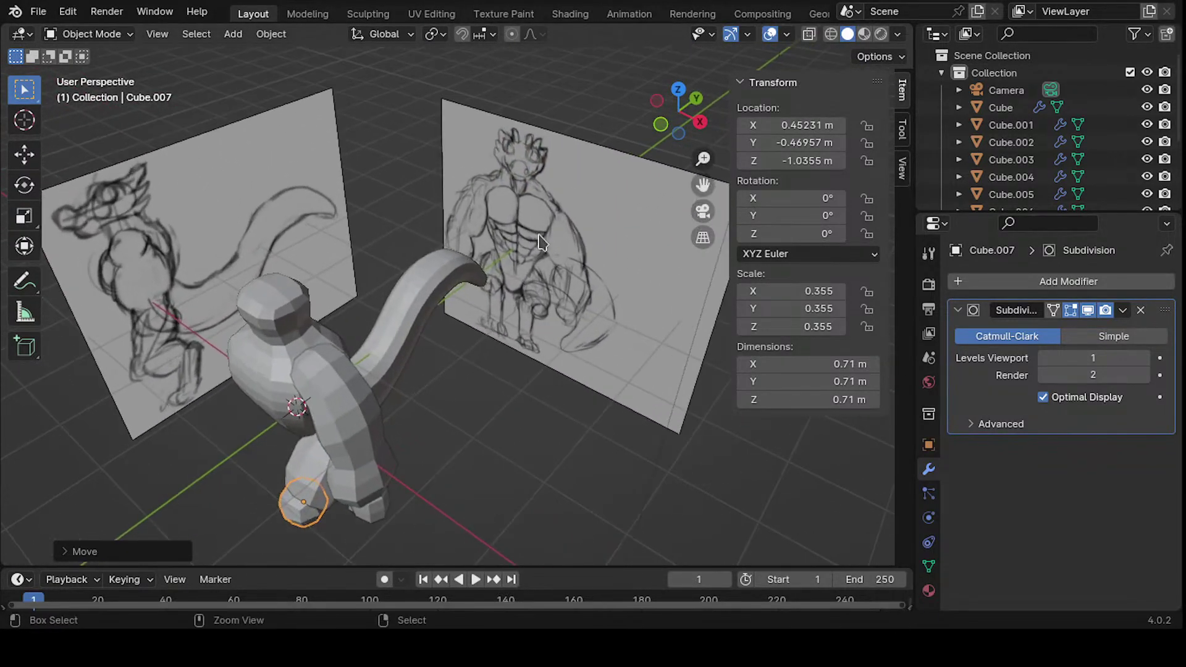
middle_click_drag(524, 300, 509, 324, "ctrl")
middle_click_drag(415, 394, 469, 301, "shift")
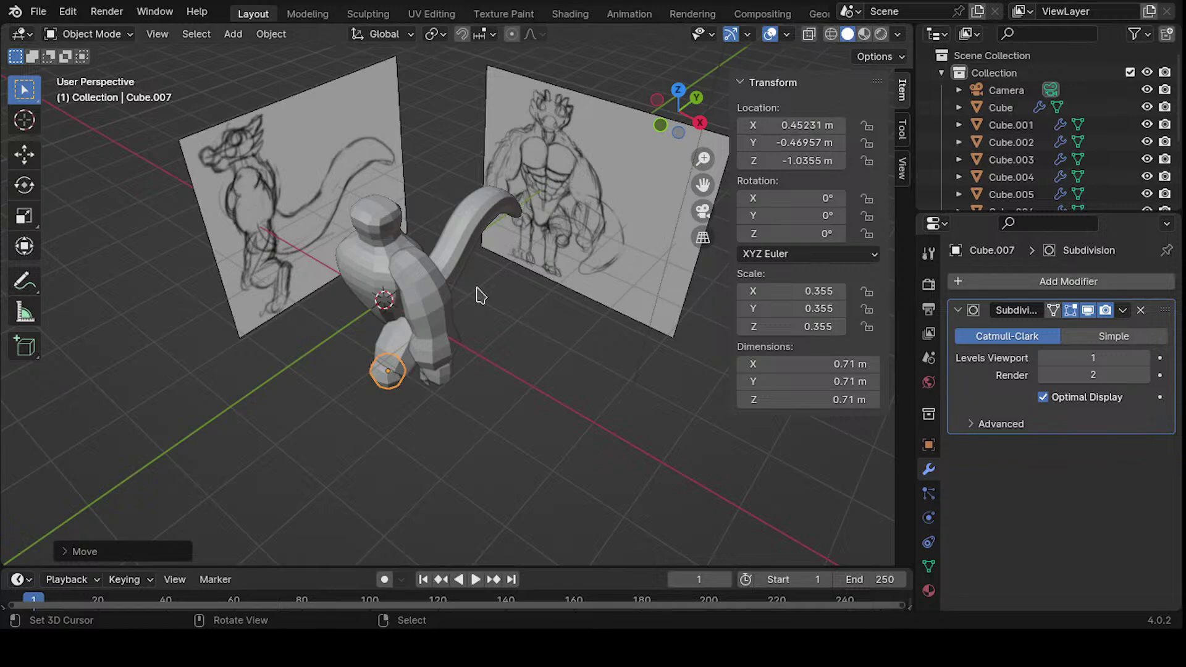
mouse_move(481, 296)
middle_mouse_down()
mouse_move(452, 327)
mouse_move(434, 250)
mouse_move(574, 237)
middle_mouse_up()
key("KP_1")
scroll(436, 284, "up", 4)
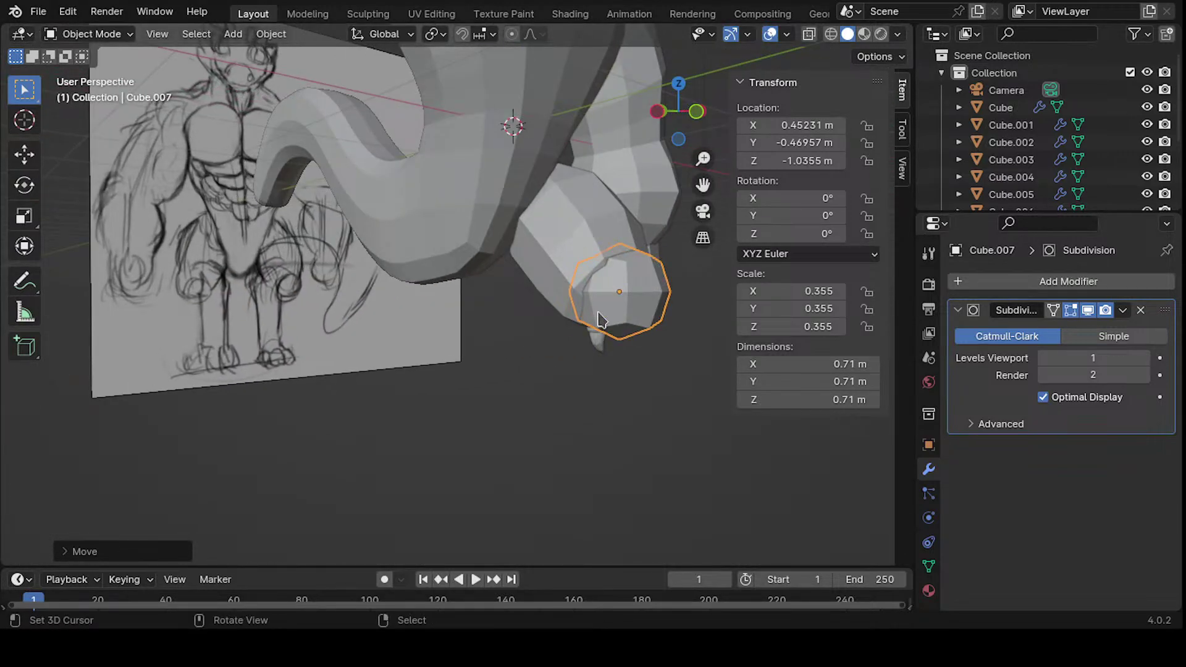
right_click(592, 287)
key("shift+d")
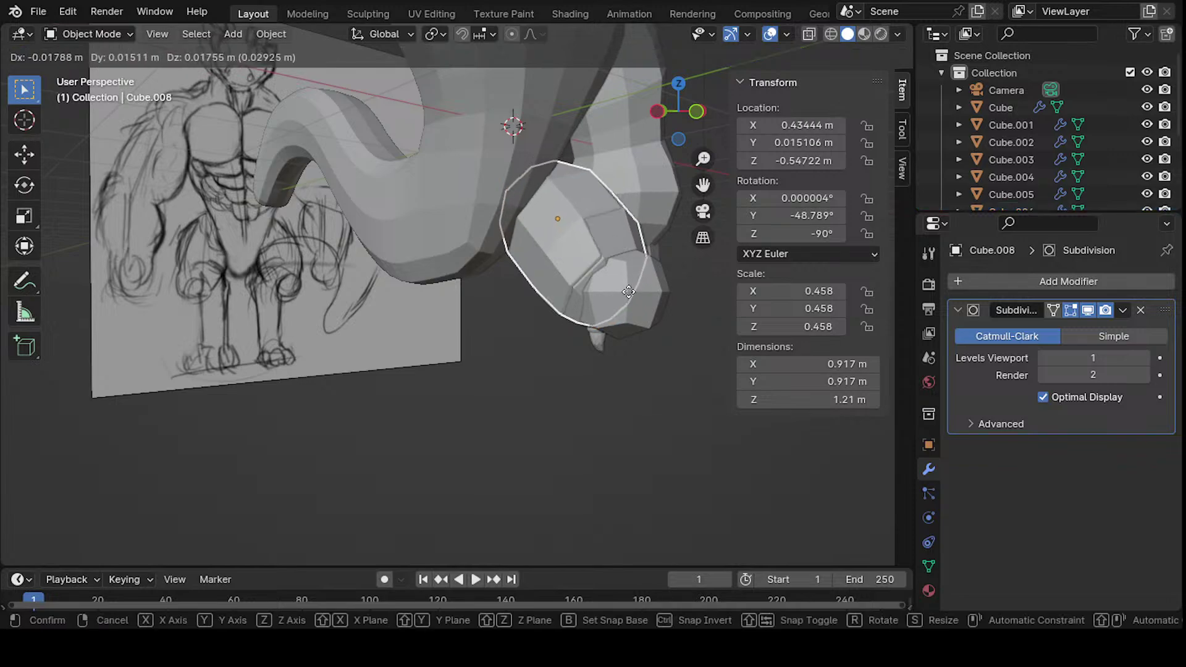
right_click(638, 285)
key("g")
key("z")
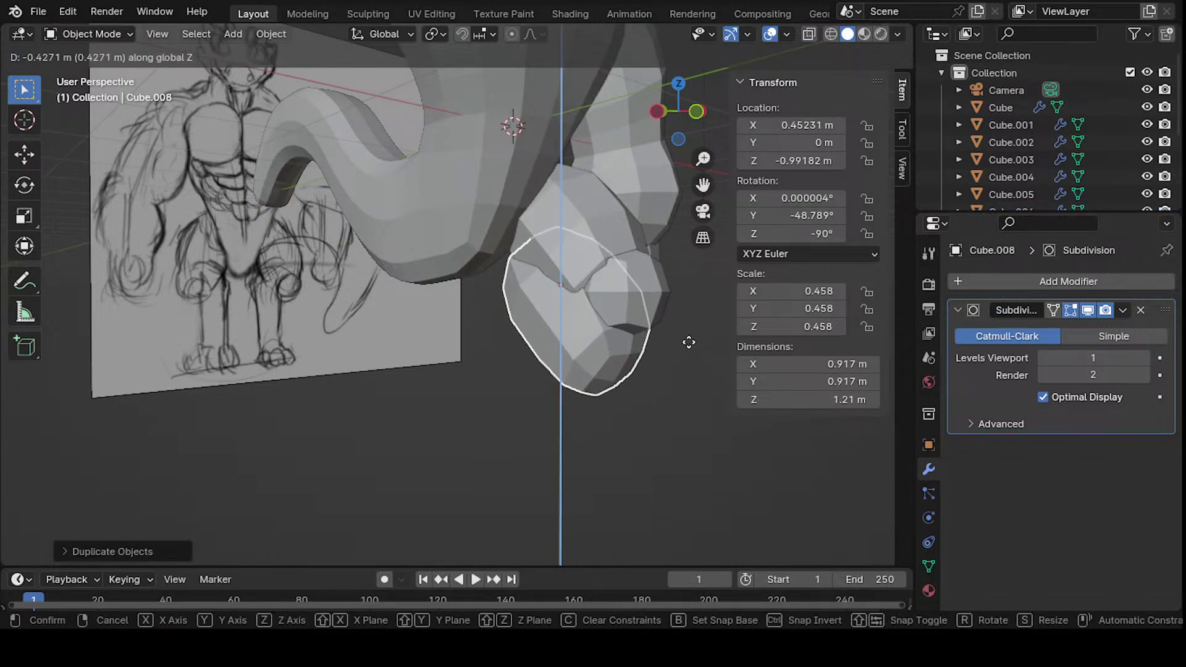
left_click(691, 349)
- Rotate the thigh copy about global X to a Y rotation of -130.45° and lower it to Z -1.321 m
key("r")
key("z")
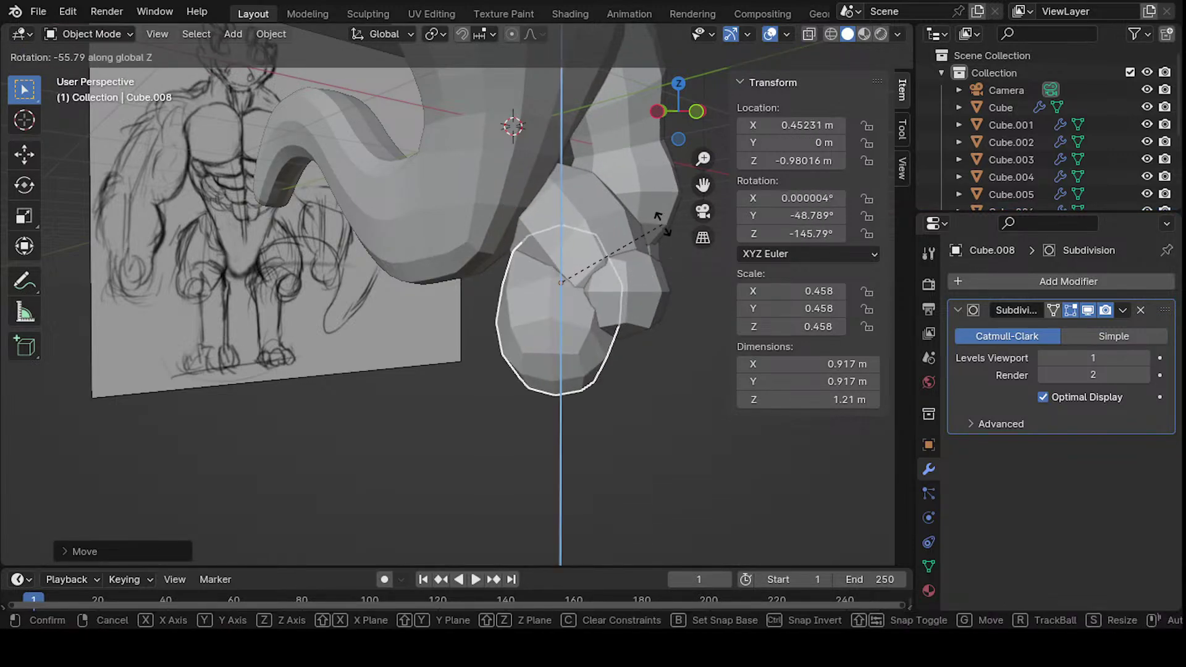
key("x")
left_click(668, 188)
key("g")
key("z")
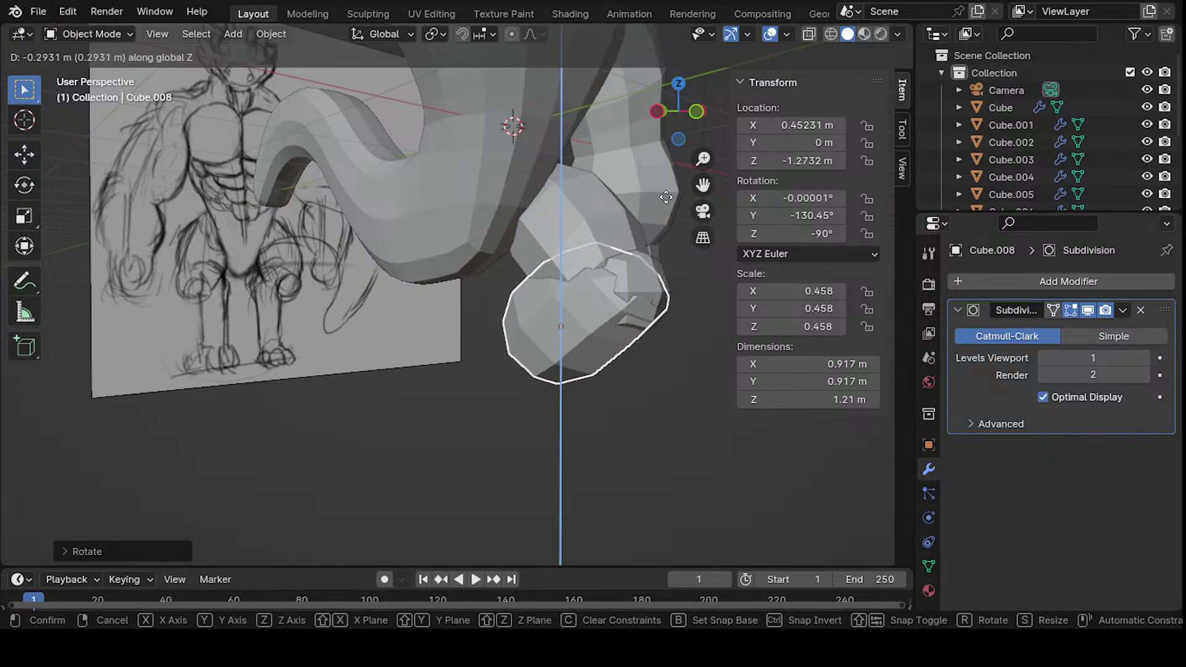
left_click(665, 201)
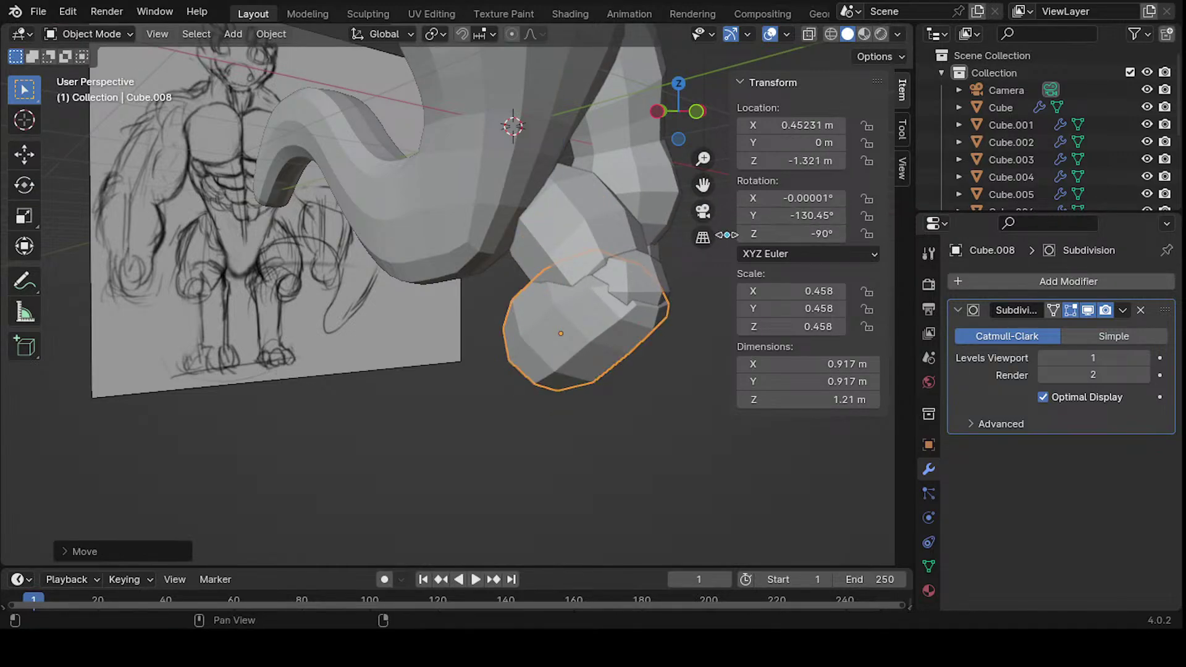
- Slide the lower-leg piece backward along Y to about 0.213 m and raise it slightly to Z -1.3147 m
key("g")
key("y")
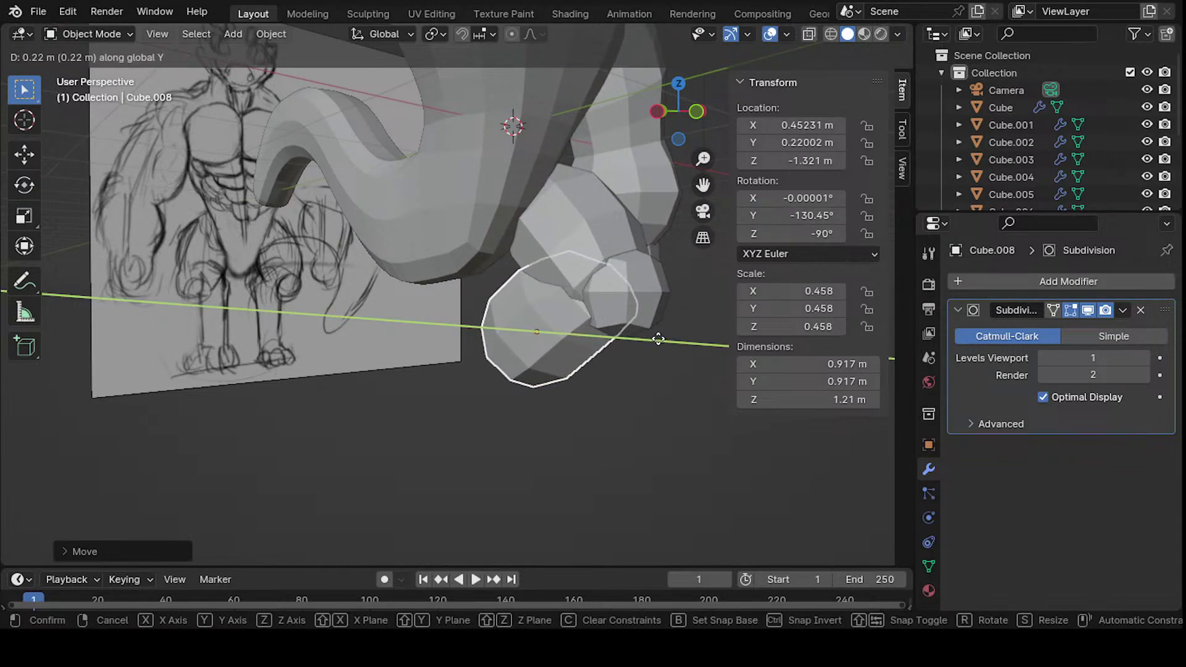
left_click(661, 341)
key("r")
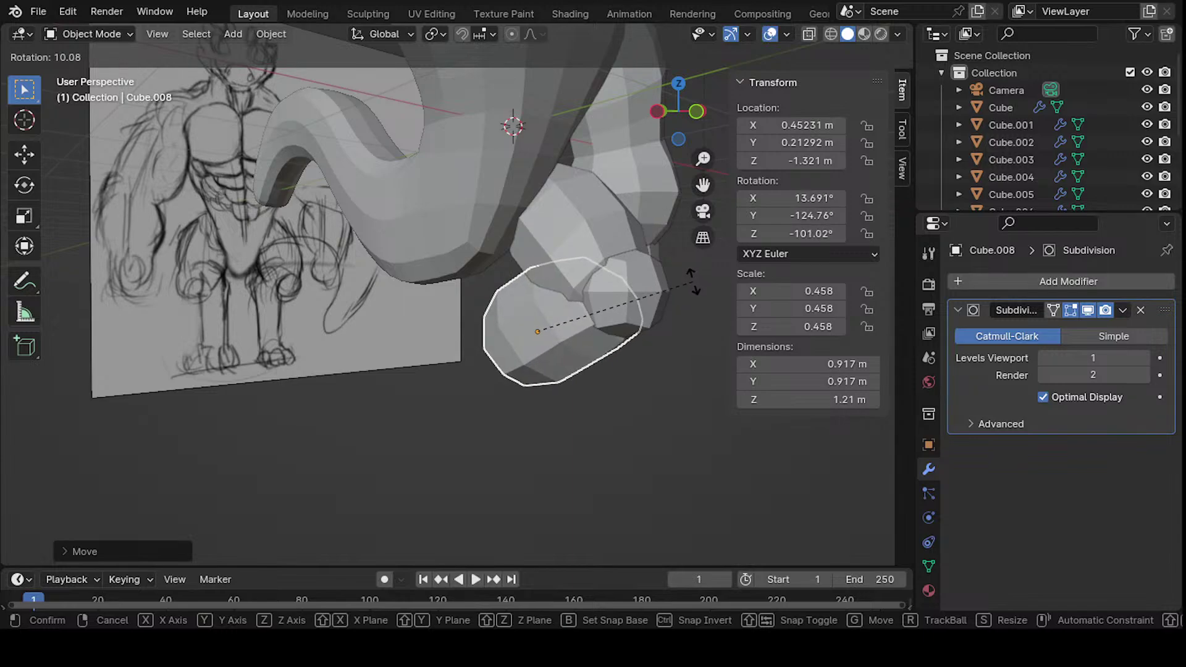
key("z")
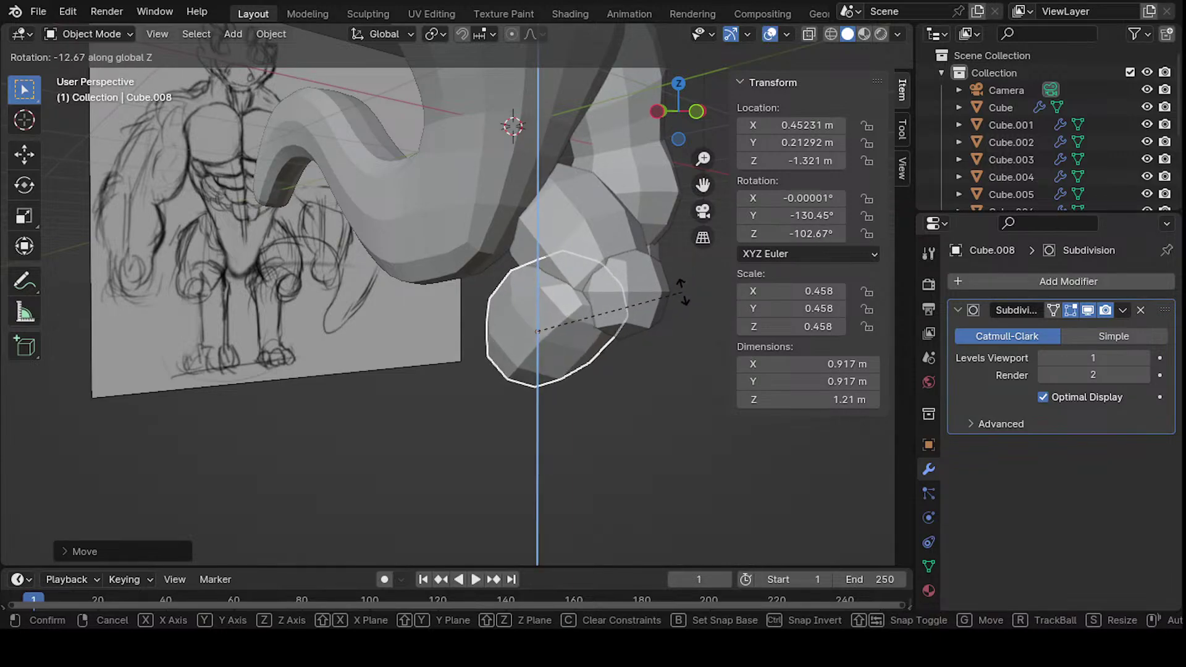
key("g")
key("z")
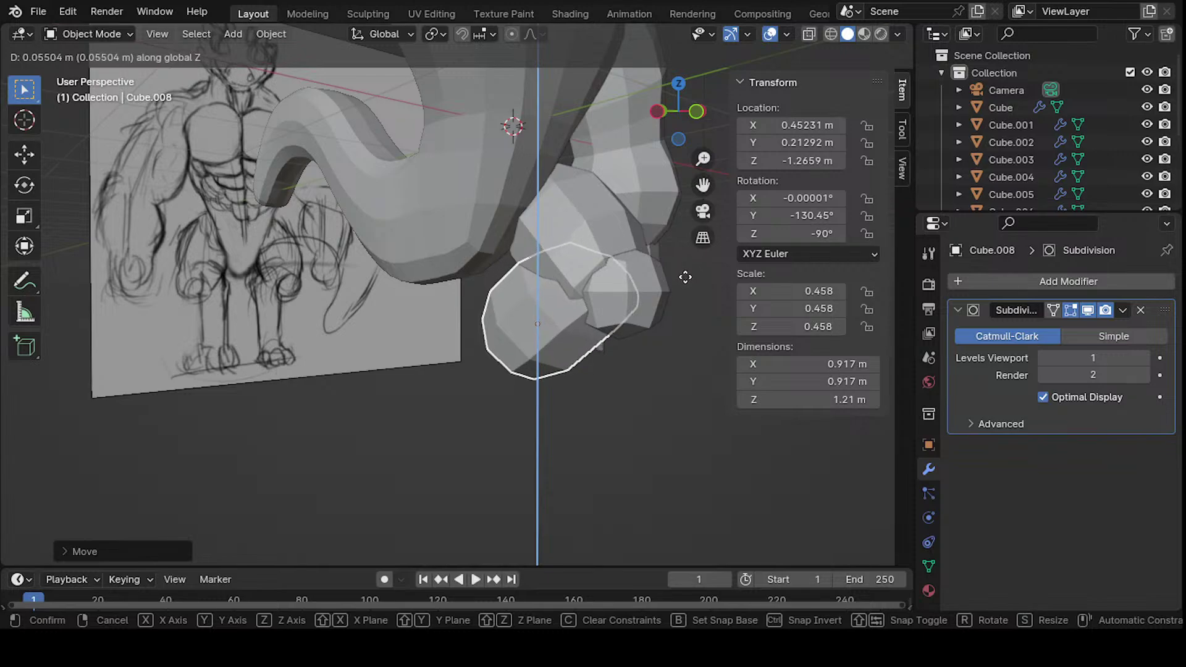
left_click(684, 297)
- Tilt the lower-leg piece about global X to a Y rotation of -119.37° and raise it to Z -1.2475 m
key("r")
key("x")
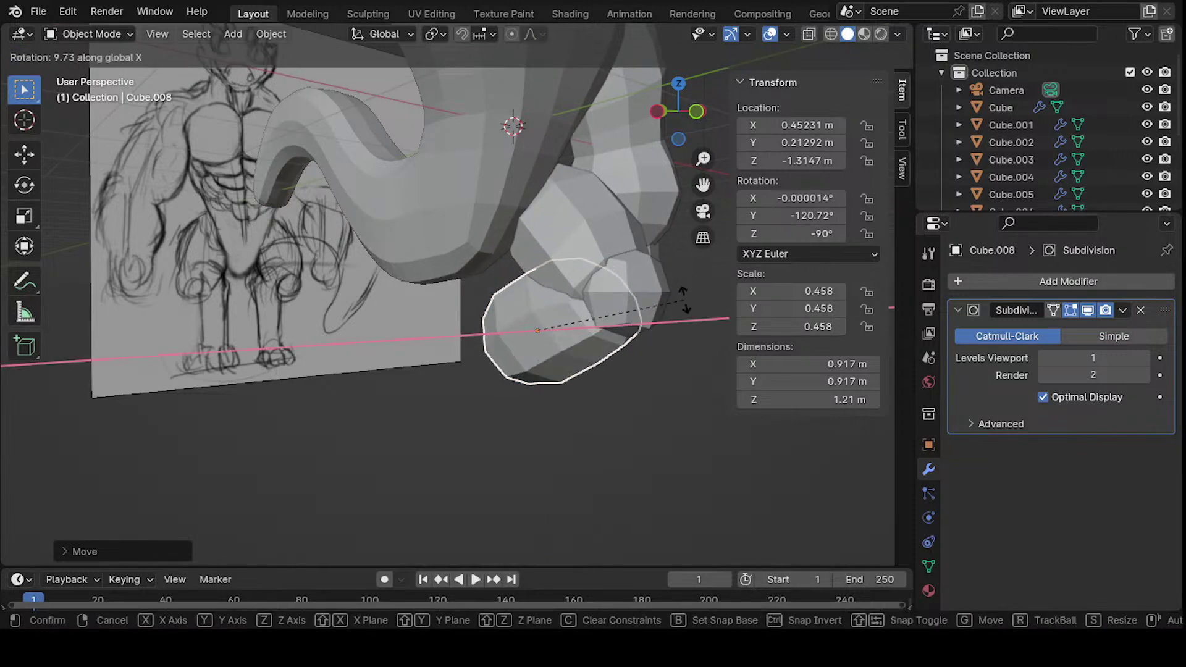
left_click(684, 300)
key("g")
key("z")
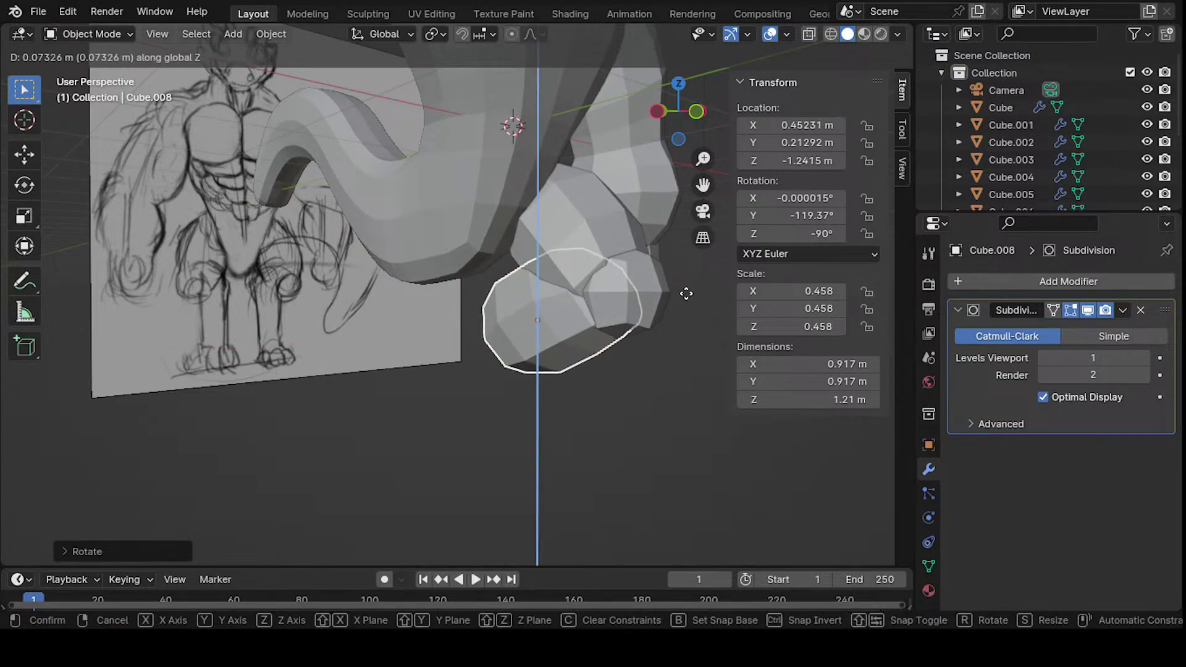
left_click(686, 294)
- Check the leg from several angles and, in front view, raise the lower-leg piece along Z to about -1.125 m
scroll(611, 355, "down", 5)
middle_click_drag(611, 312, 442, 347)
scroll(494, 278, "up", 4)
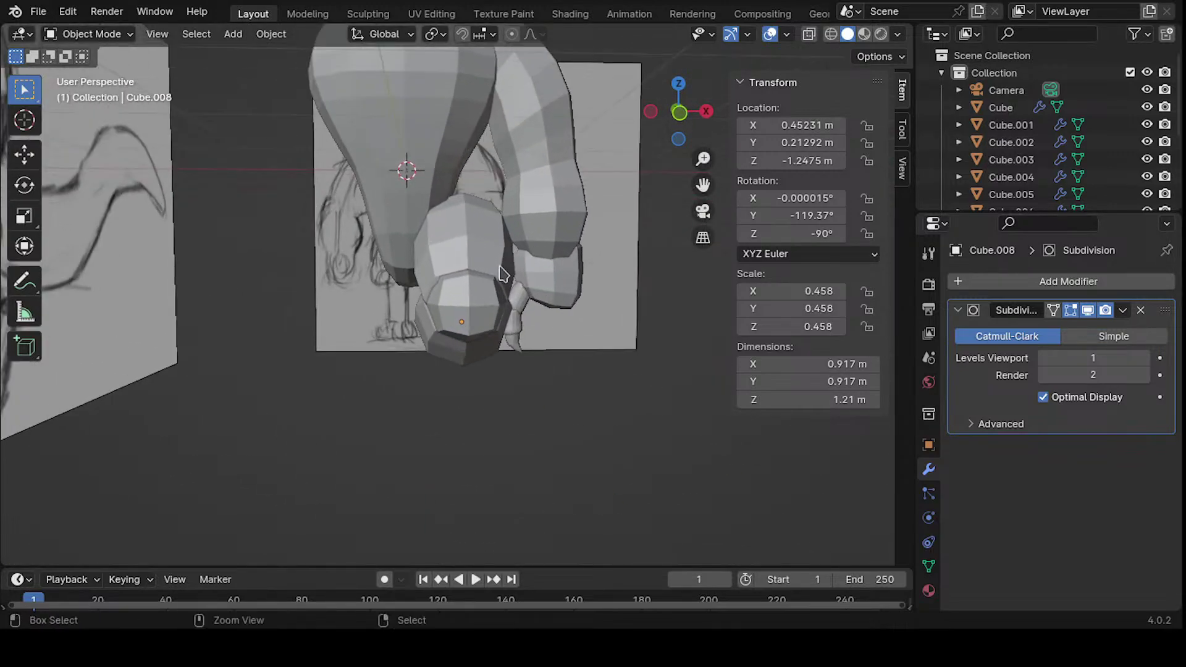
middle_click_drag(501, 273, 544, 334)
scroll(543, 334, "down", 5)
scroll(565, 324, "up", 5)
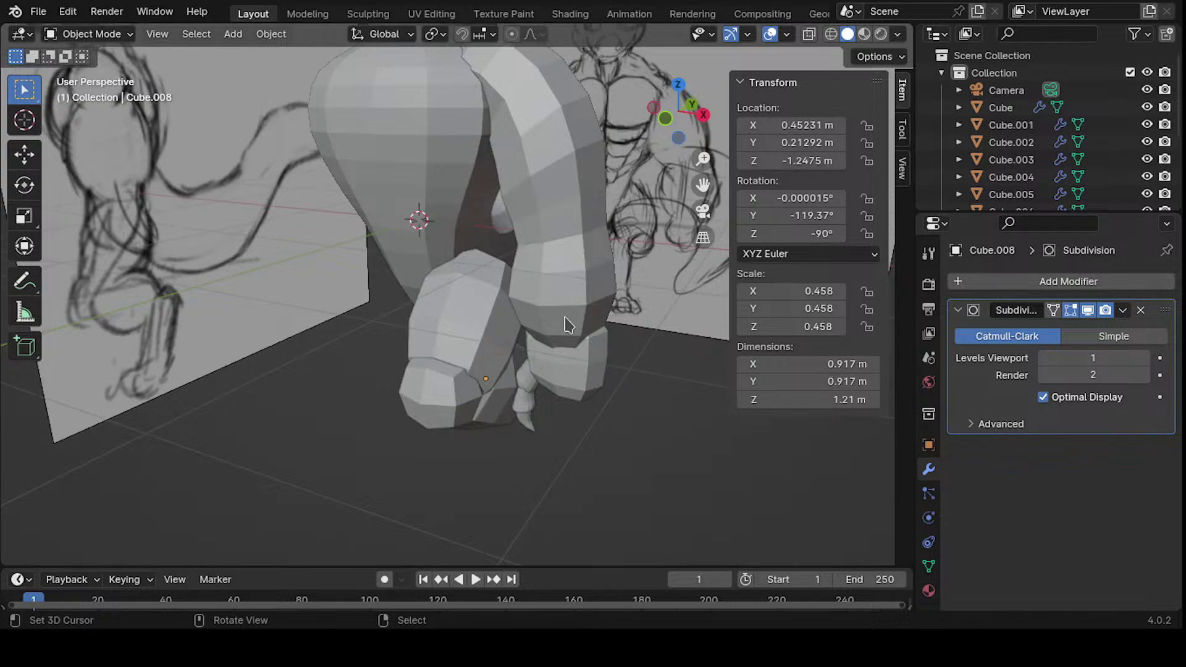
key("KP_1")
scroll(335, 333, "up", 3)
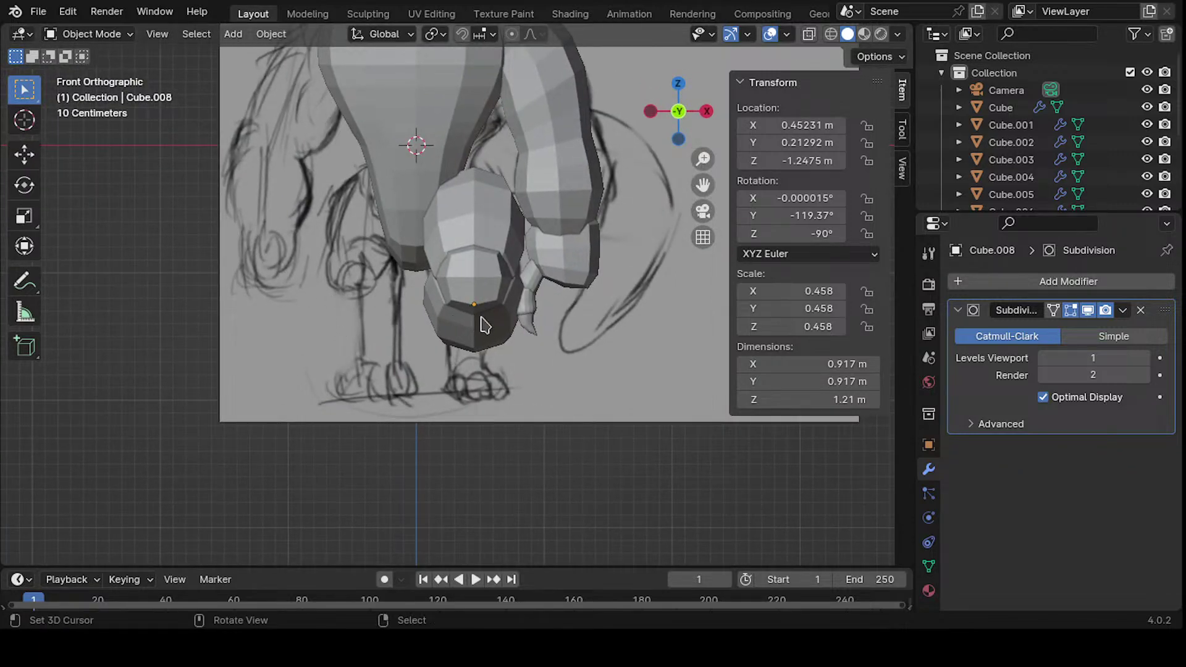
key("g")
key("z")
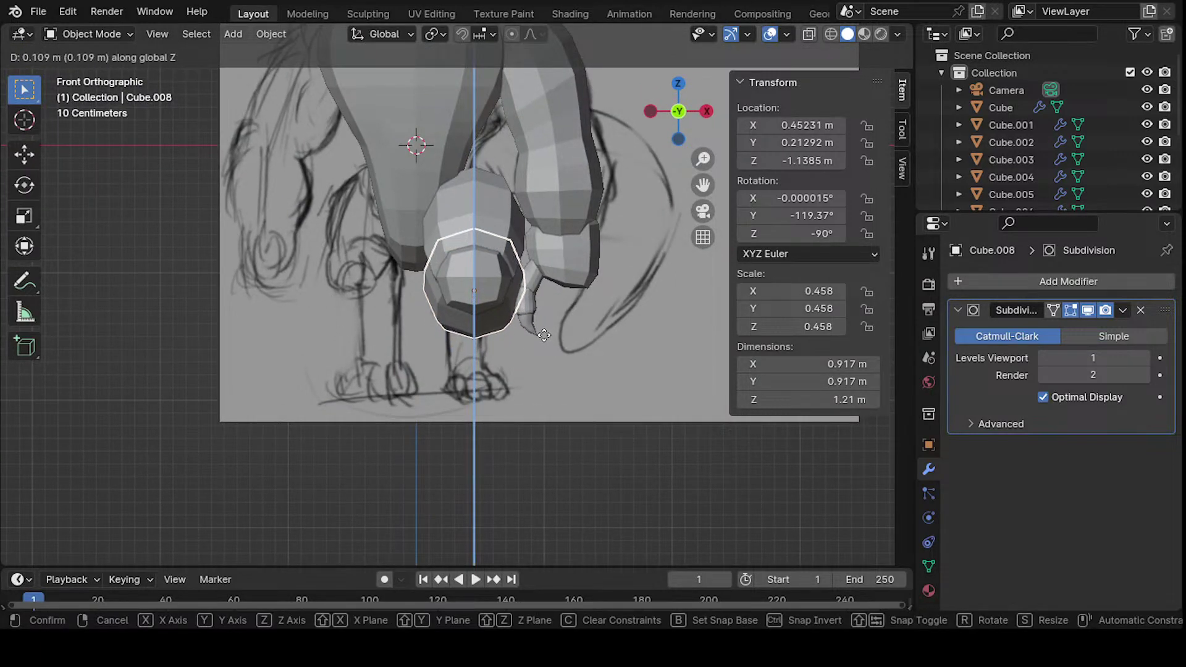
left_click(543, 334)
- Turn on X-ray and fine-tune the lower-leg piece's height against the sketch to Z -1.1112 m
middle_click_drag(538, 338, 533, 360, "shift")
key("alt+z")
key("g")
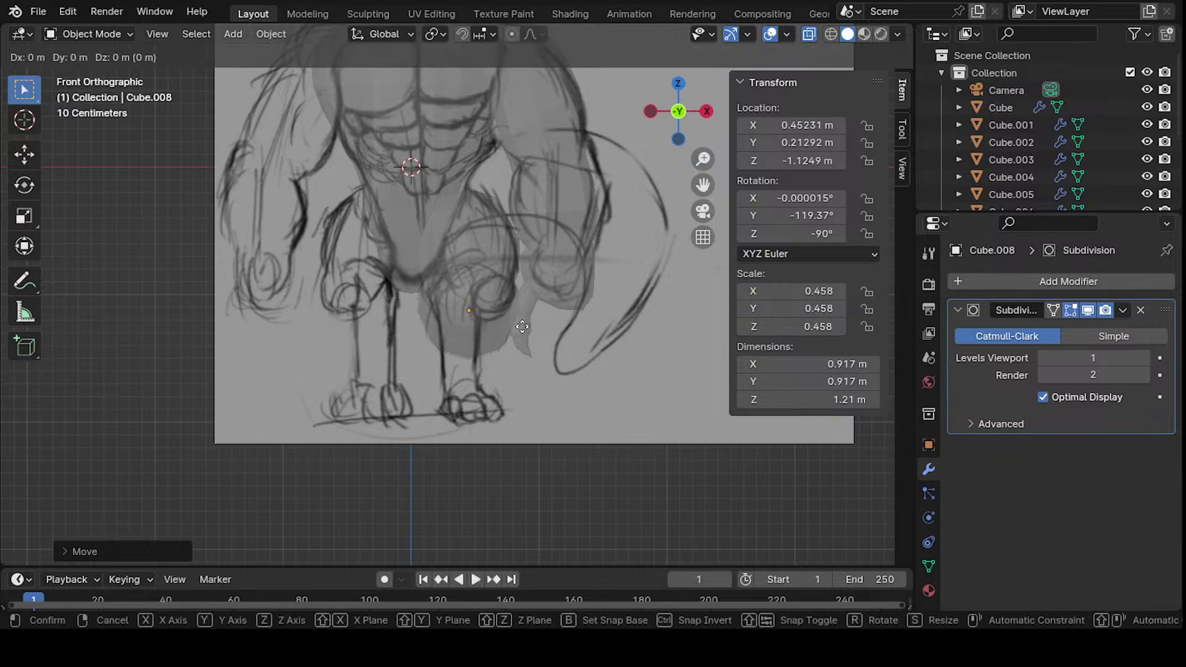
key("z")
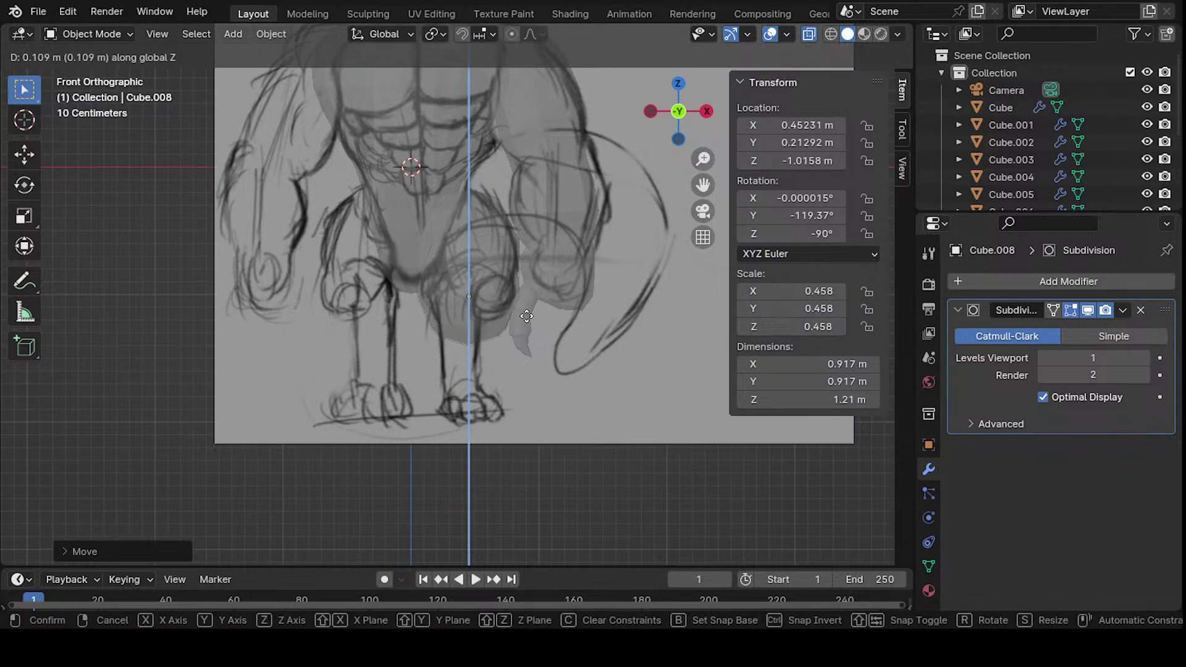
left_click(535, 328)
- Rotate the lower-leg piece about global X to a flatter tilt, with a Y rotation of -108.61°
key("r")
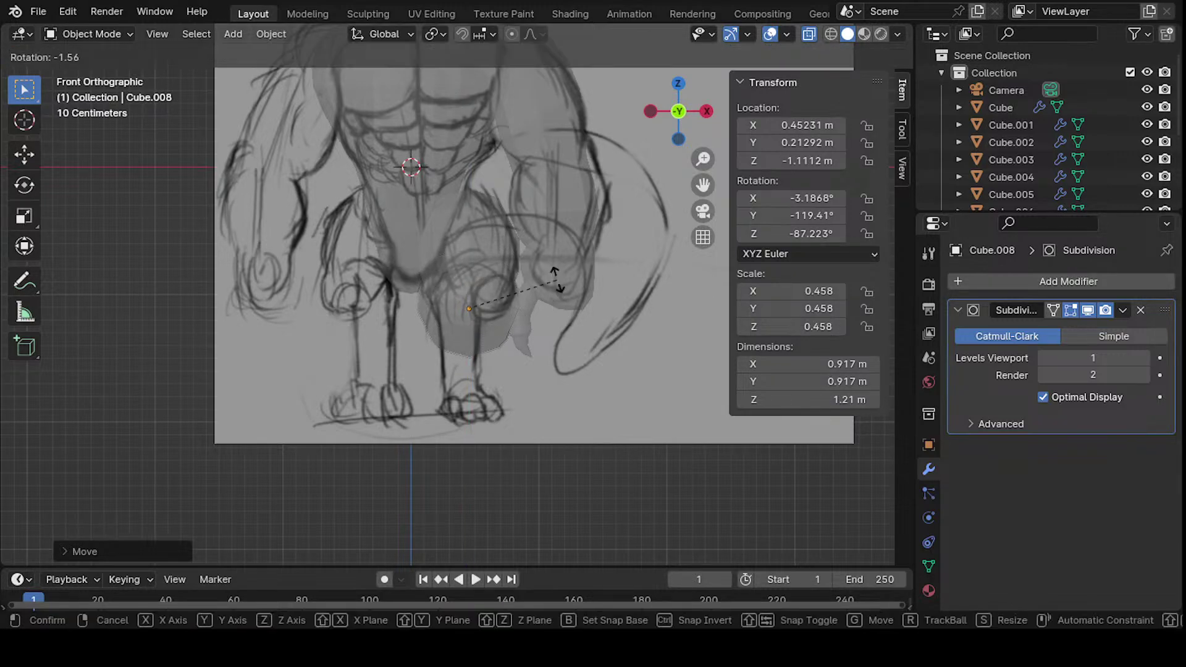
right_click(554, 290)
middle_click_drag(554, 290, 656, 317)
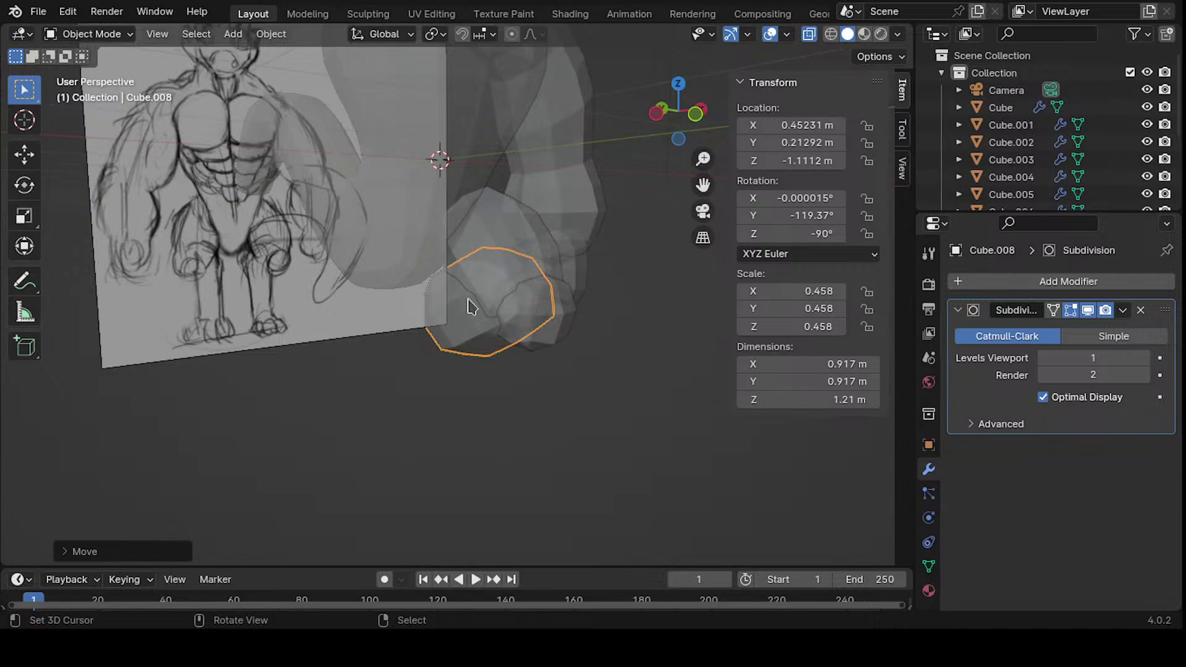
middle_click_drag(471, 307, 617, 272)
key("r")
key("z")
key("x")
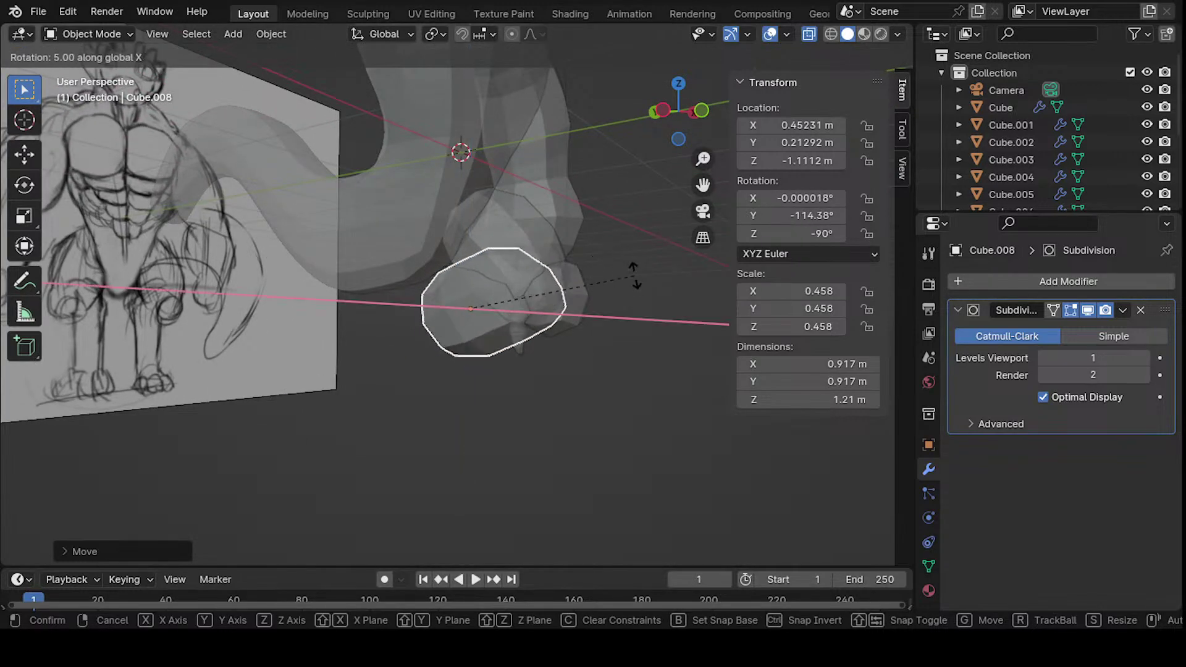
left_click(649, 295)
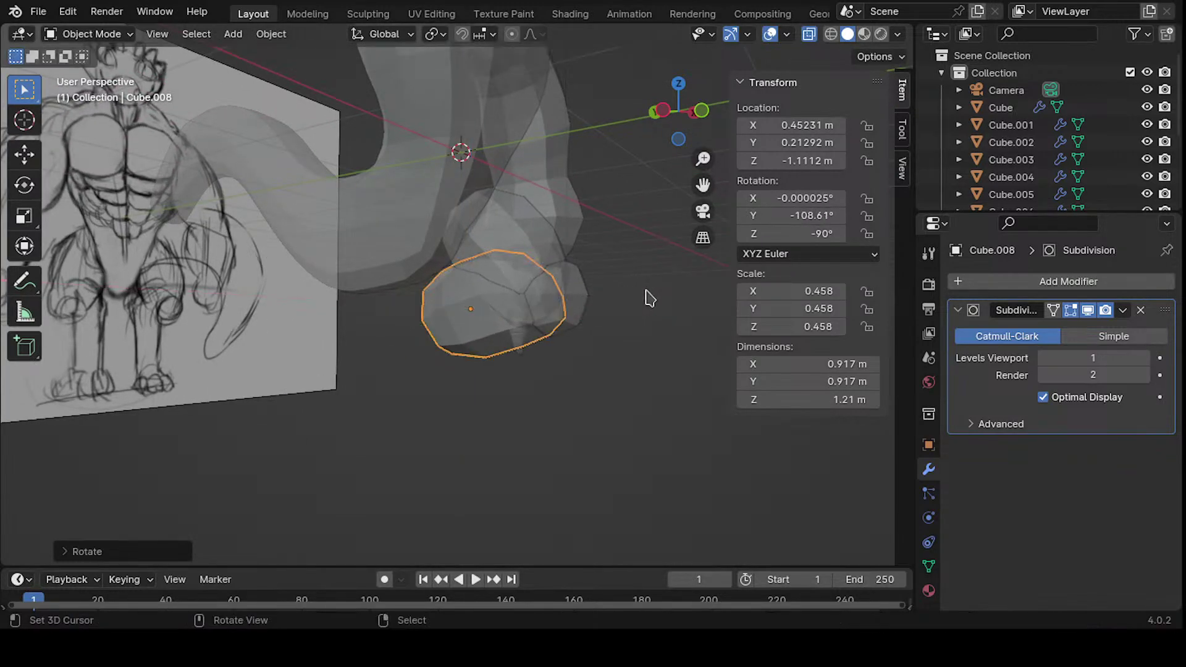
- Duplicate the lower-leg piece in front view and move the copy down along Z to about -1.35 m
mouse_move(574, 278)
middle_mouse_down()
mouse_move(582, 286)
mouse_move(498, 304)
mouse_move(575, 321)
mouse_move(436, 292)
mouse_move(593, 294)
mouse_move(648, 241)
mouse_move(484, 376)
mouse_move(476, 339)
middle_mouse_up()
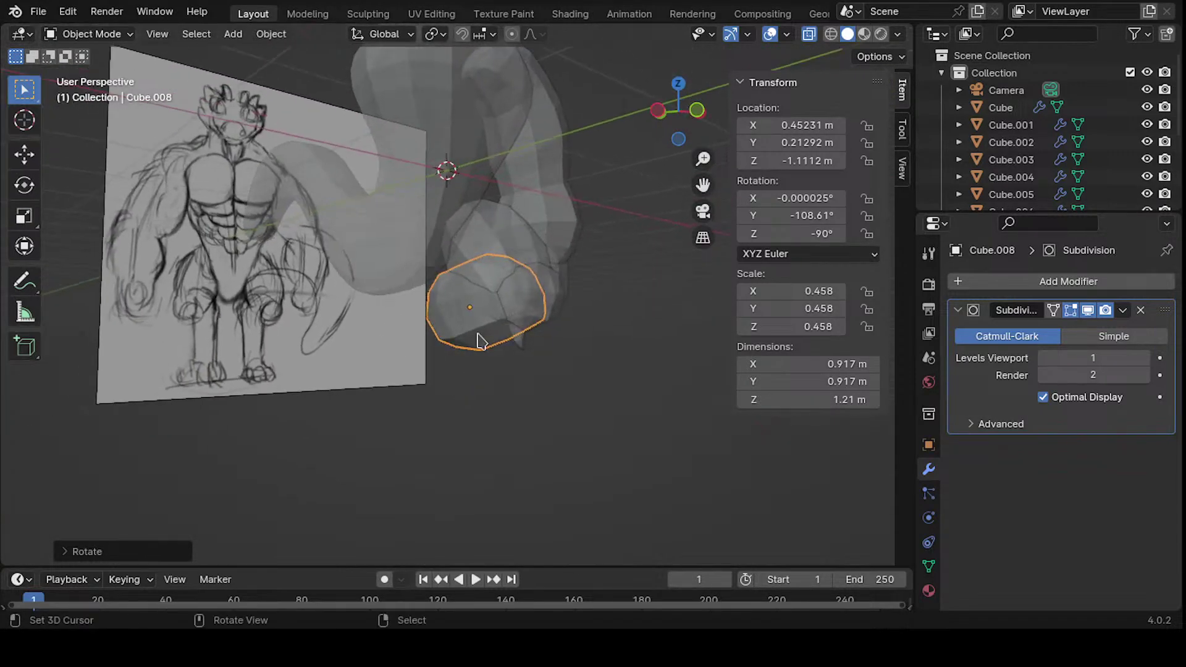
key("KP_1")
key("shift+d")
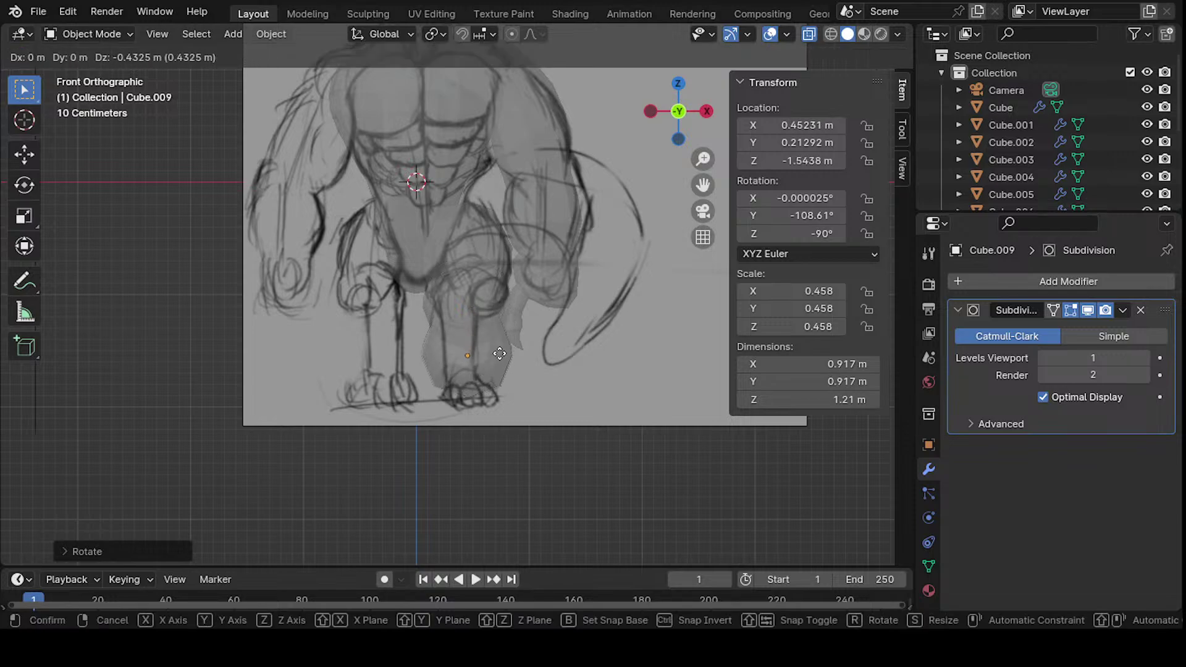
key("z")
left_click(490, 324)
- Rotate the lower copy of the leg piece about global X to a Y rotation of -158.61°
key("r")
key("z")
key("x")
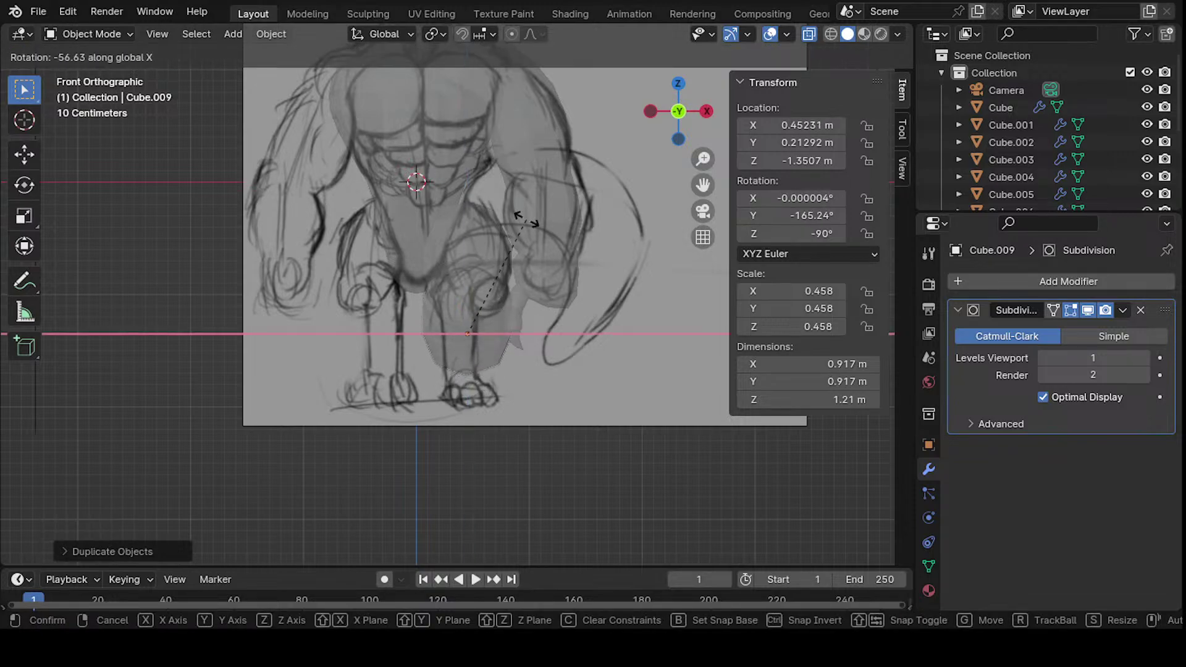
left_click(512, 291)
middle_click_drag(512, 290, 383, 371)
mouse_move(494, 270)
middle_mouse_down()
mouse_move(475, 266)
mouse_move(510, 282)
middle_mouse_up()
key("x")
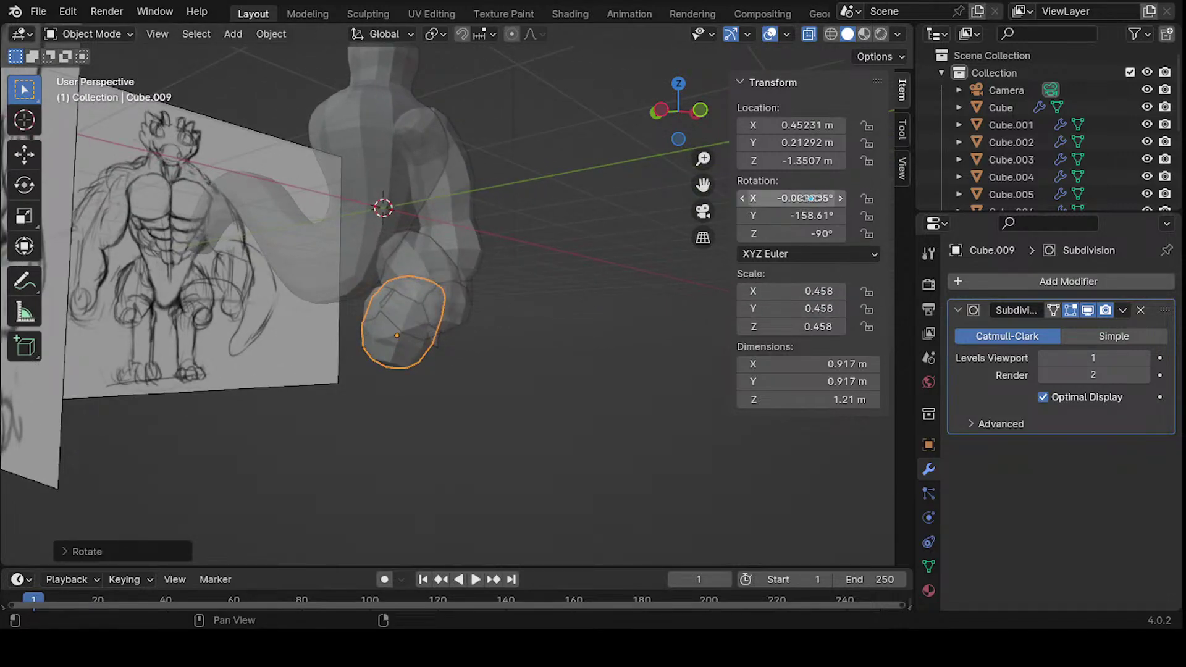
- Reset the lower copy's rotation to 0° on the X, Y and Z axes
left_click_drag(811, 197, 803, 267)
key("Return")
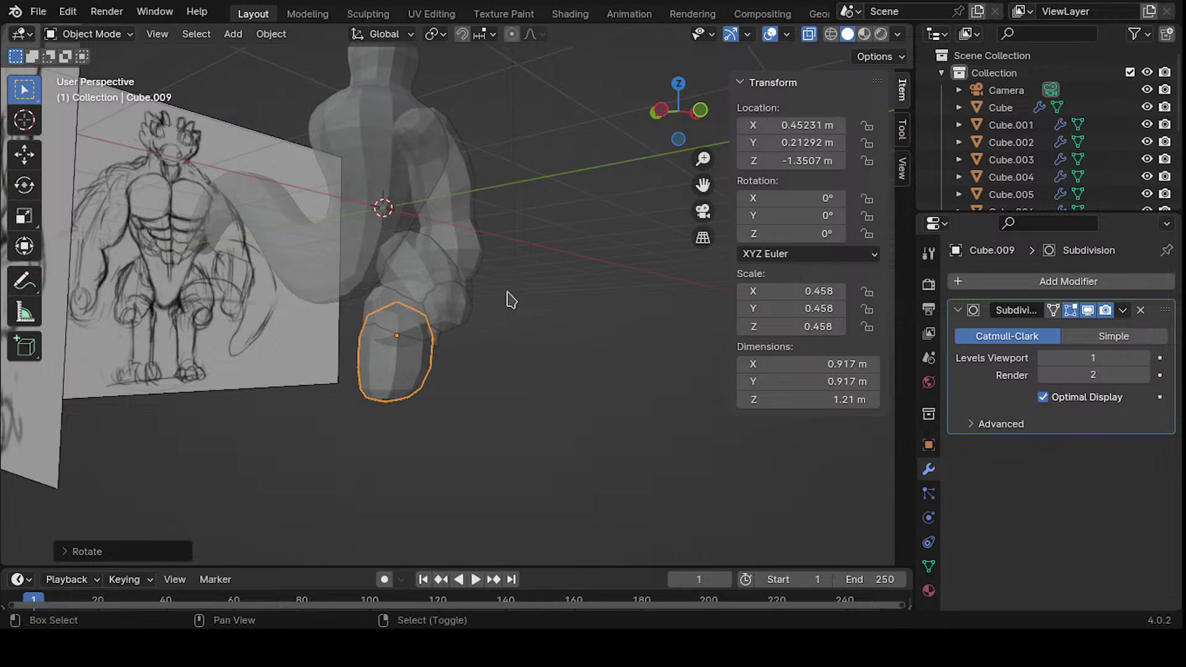
scroll(452, 272, "down", 3, "shift")
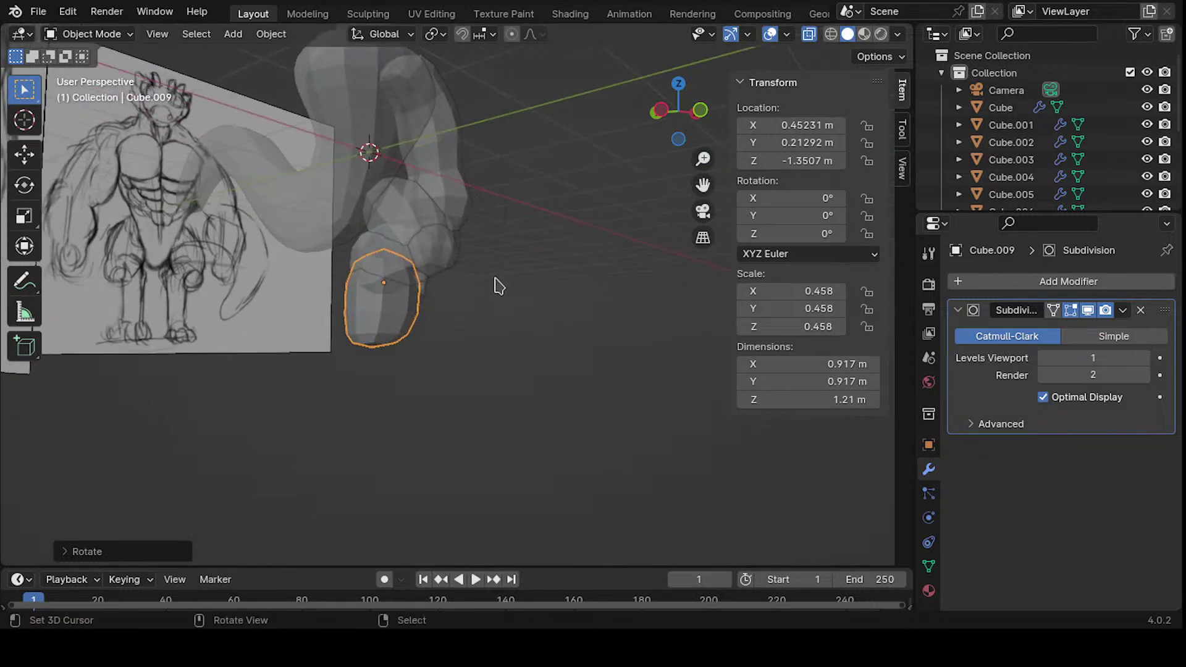
key("g")
key("Escape")
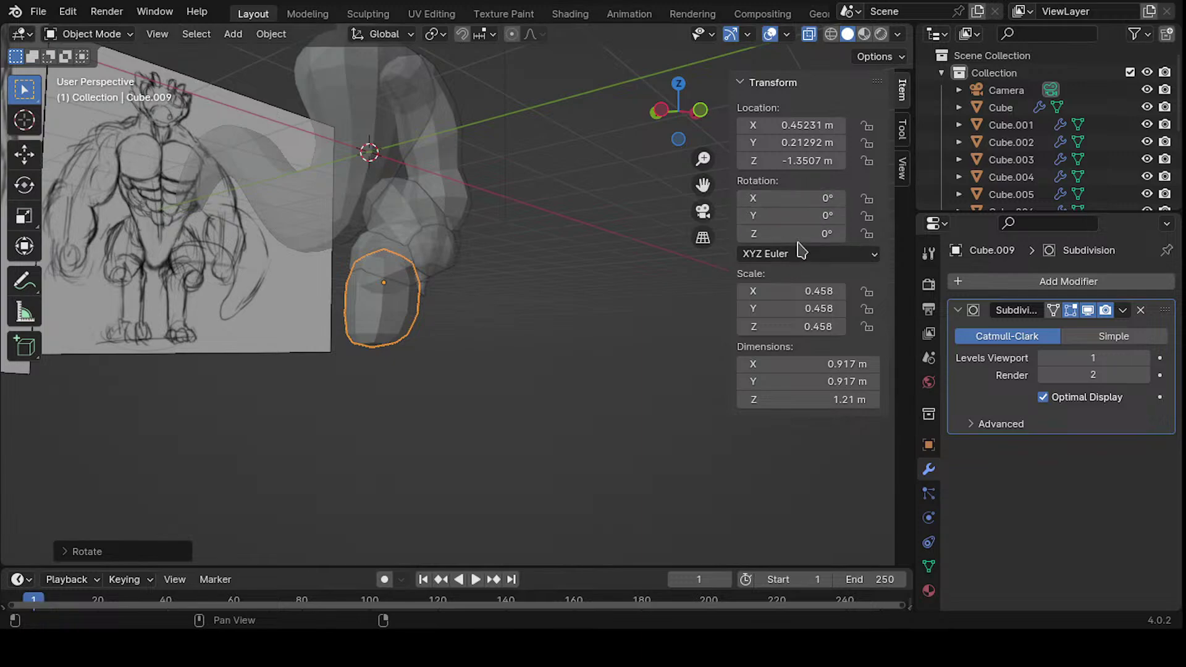
left_click_drag(797, 215, 798, 263)
key("Return")
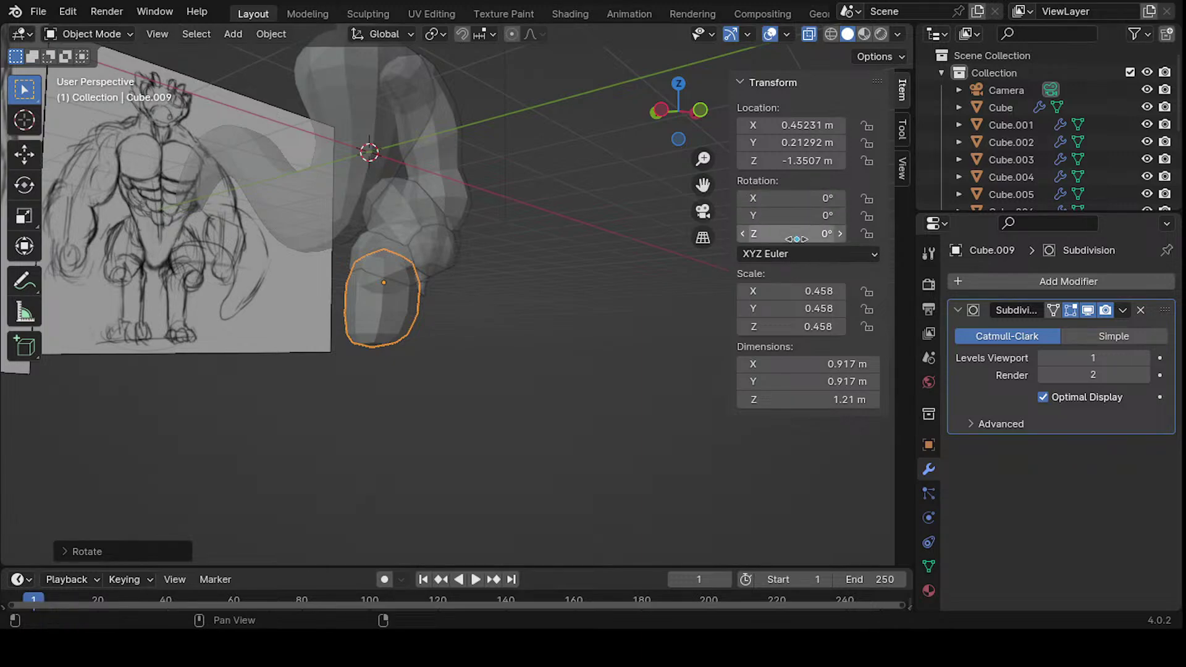
left_click(802, 198)
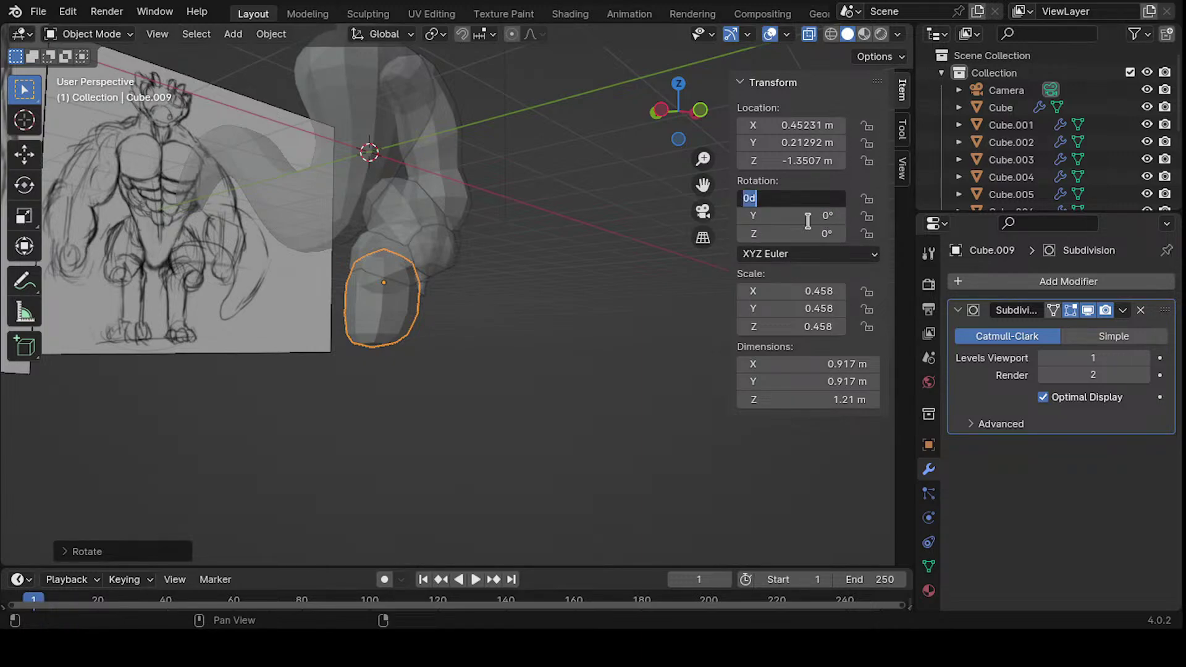
key("Return")
- Hide the transform sidebar
key("n")
key("n")
key("n")
key("n")
key("n")
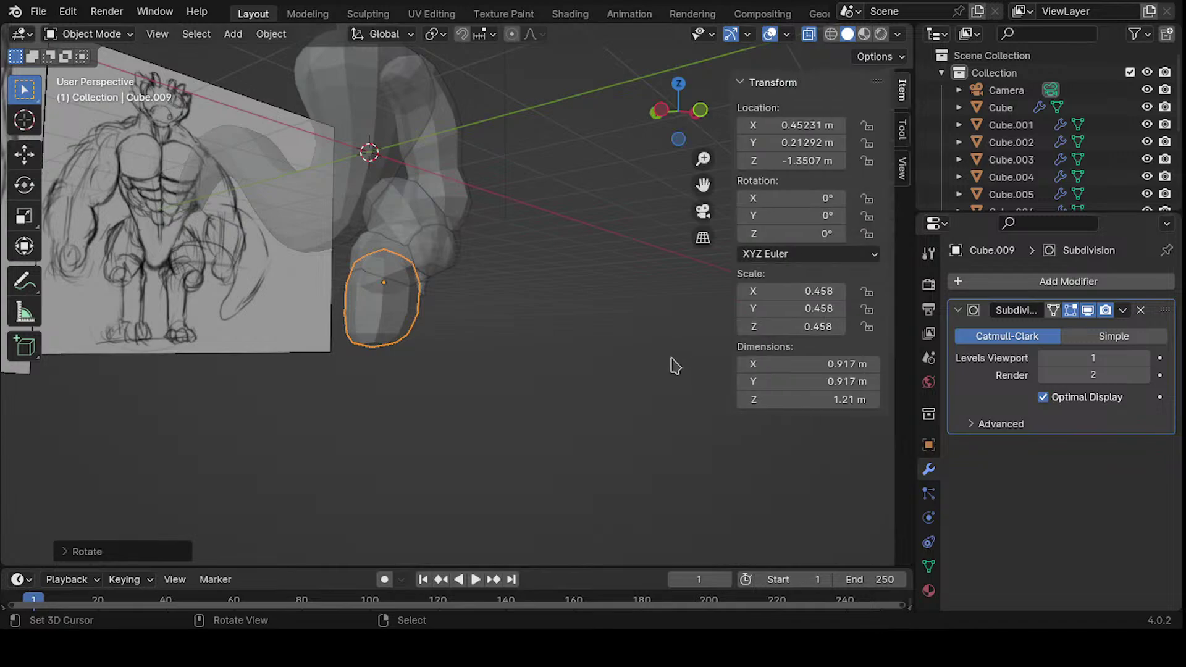
left_click(907, 88)
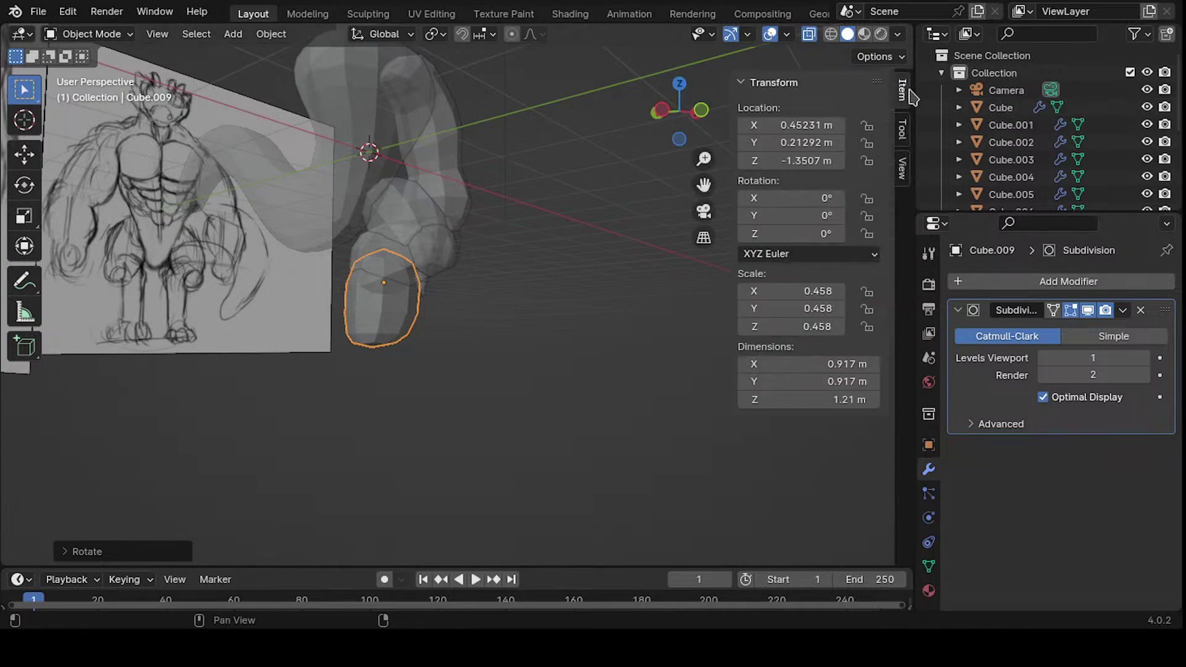
key("n")
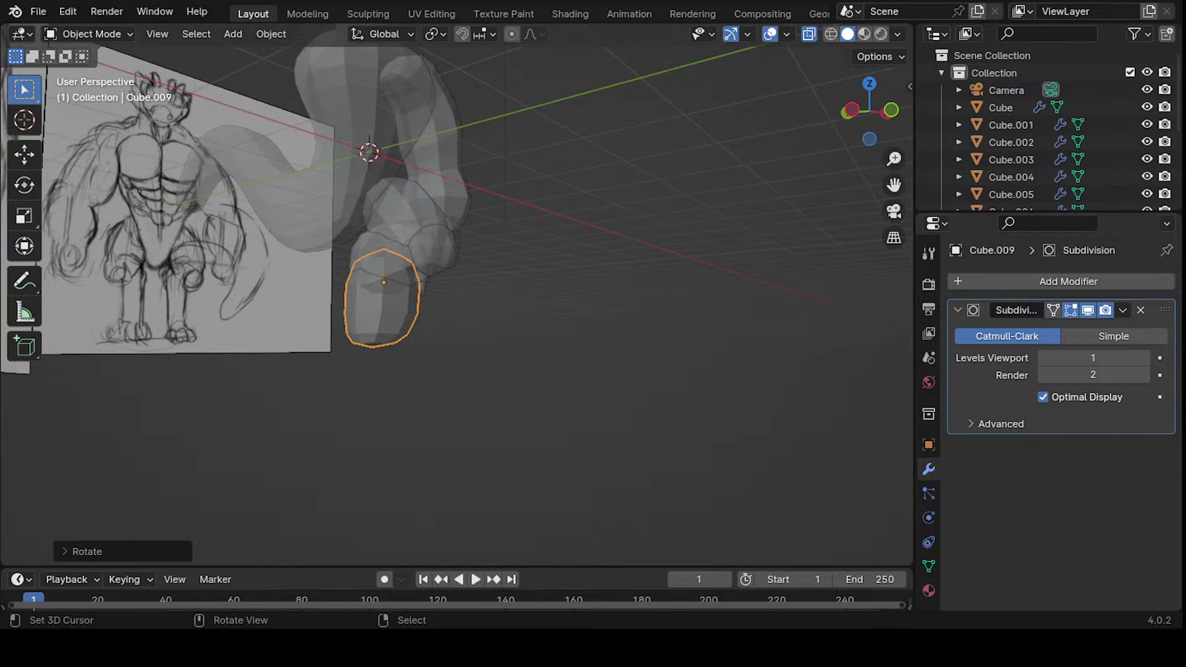
- Compare the upright lower copy with the reference sketches in front, side and stepped orthographic views
middle_click_drag(560, 223, 531, 237)
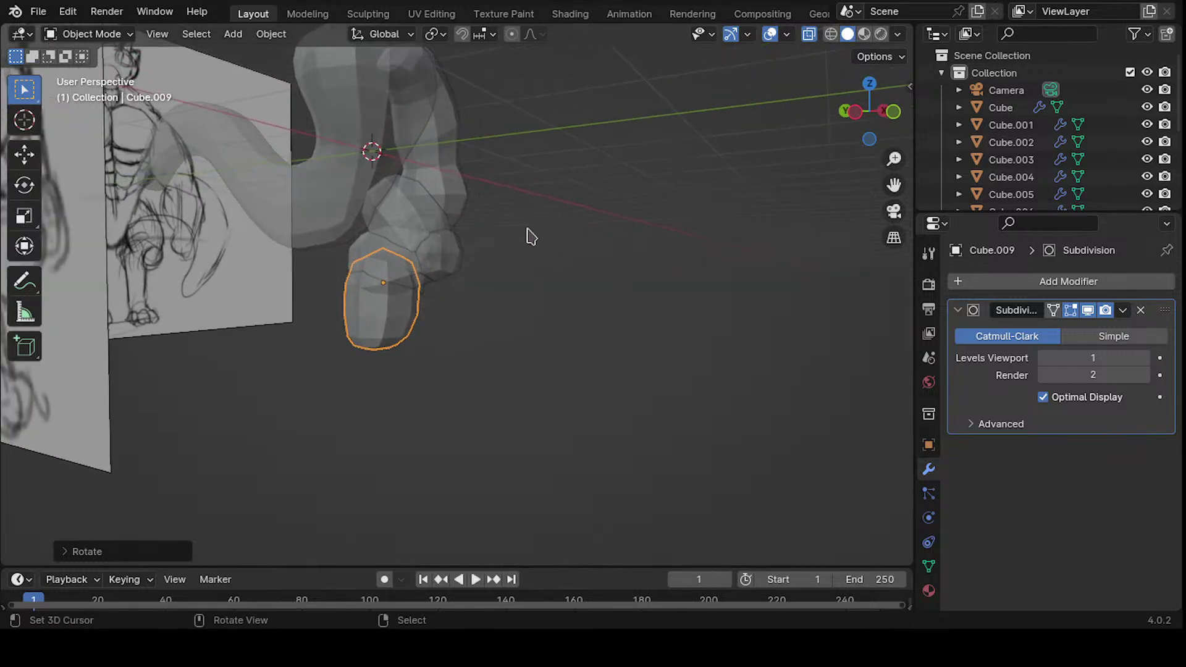
key("KP_1")
scroll(378, 164, "up", 3)
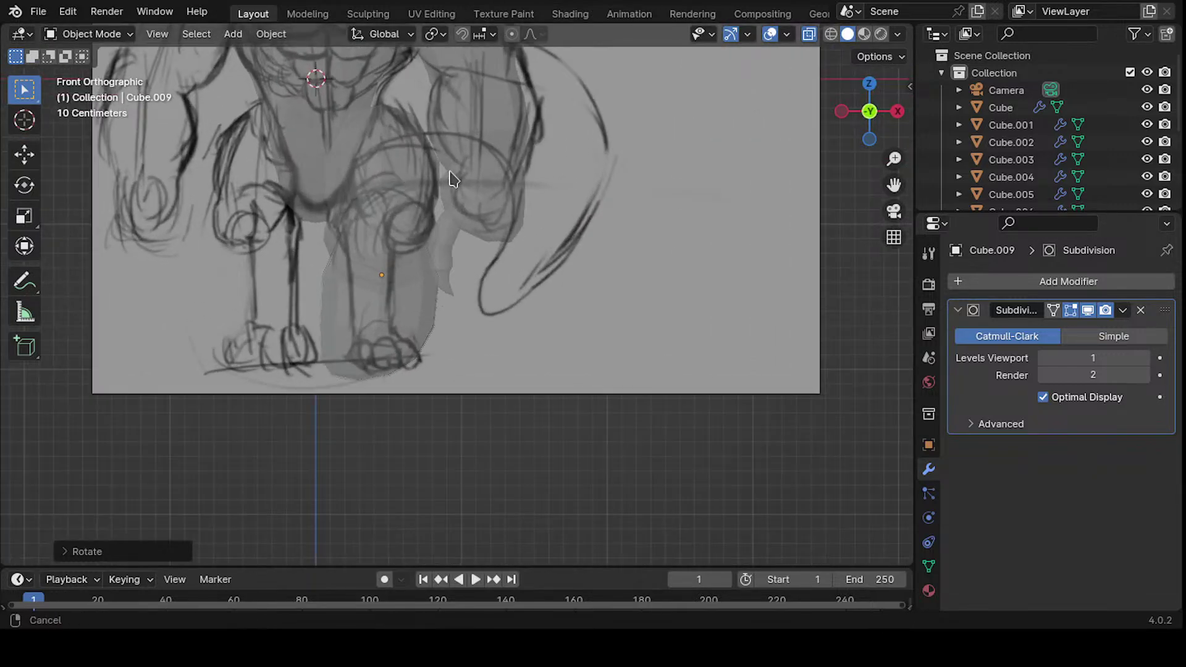
scroll(506, 195, "down", 1)
key("KP_3")
key("KP_4")
key("KP_3")
key("KP_1")
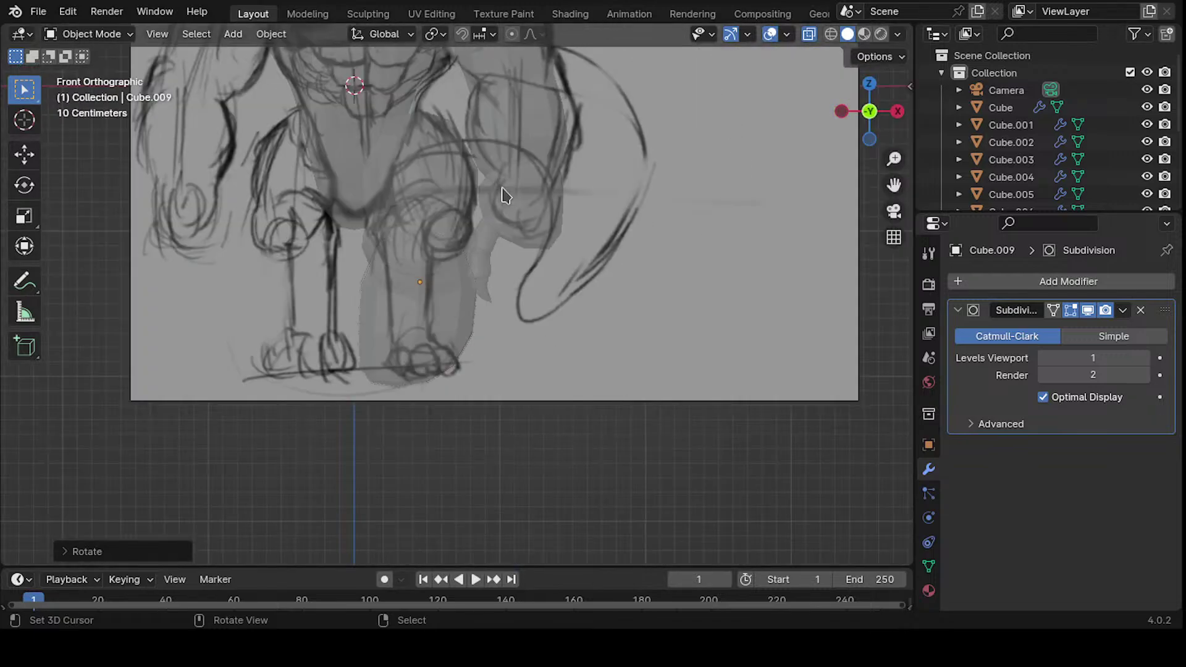
key("KP_4")
key("KP_5")
key("KP_5")
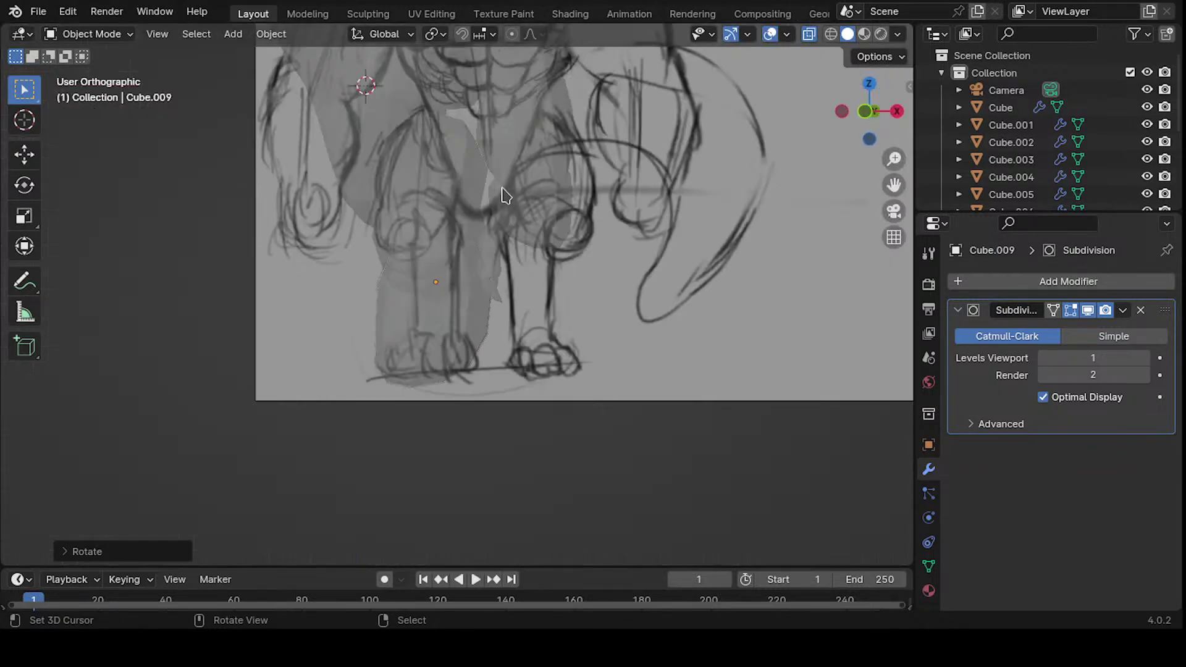
key("KP_3")
key("KP_1")
key("ctrl+KP_4")
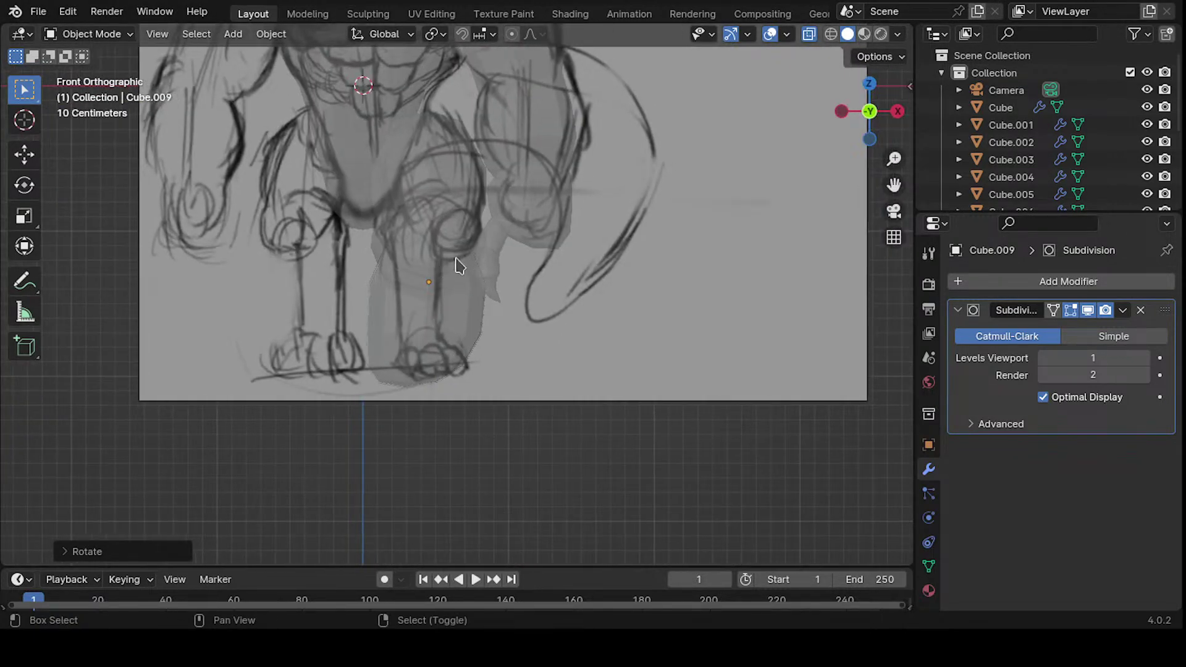
key("s")
key("Escape")
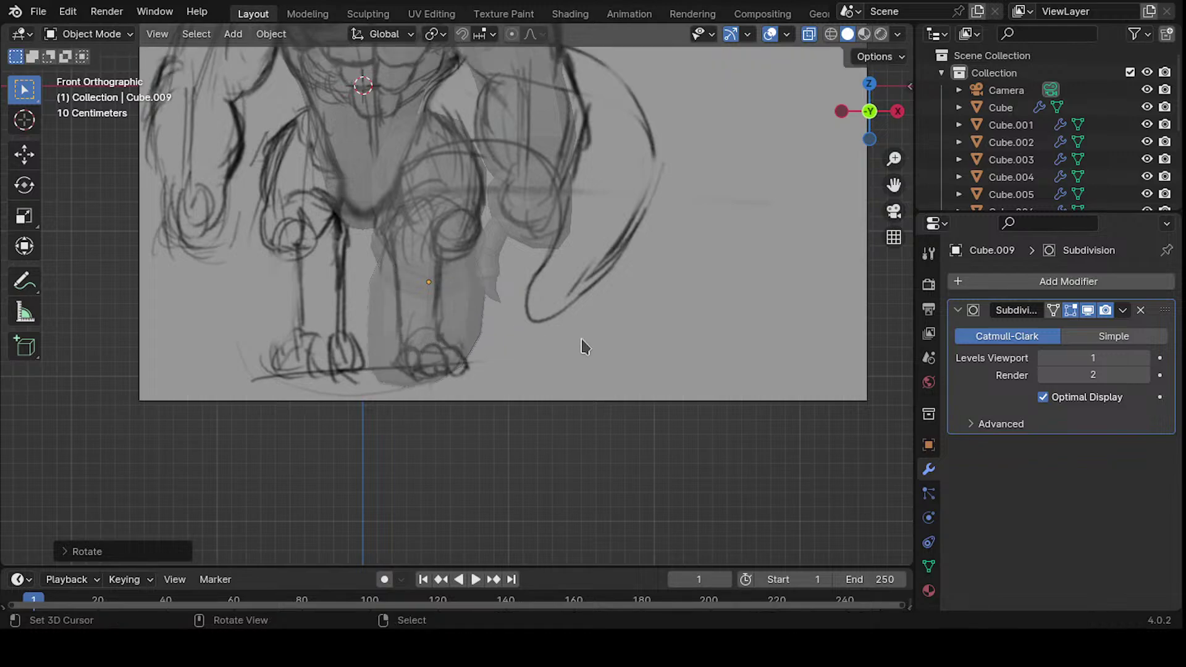
- Turn off X-ray and stretch the lower copy along global Z to about 1.79 times its height
key("alt+z")
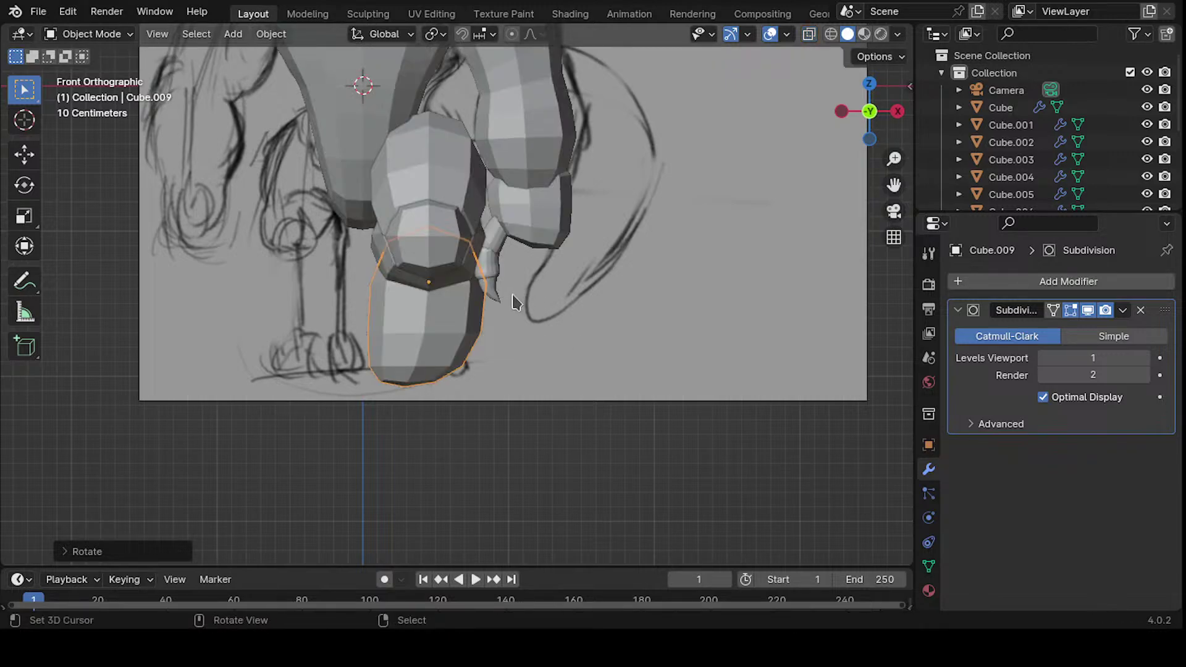
key("ctrl+KP_4")
key("ctrl+KP_4")
key("ctrl+KP_4")
key("ctrl+KP_4")
key("ctrl+KP_8")
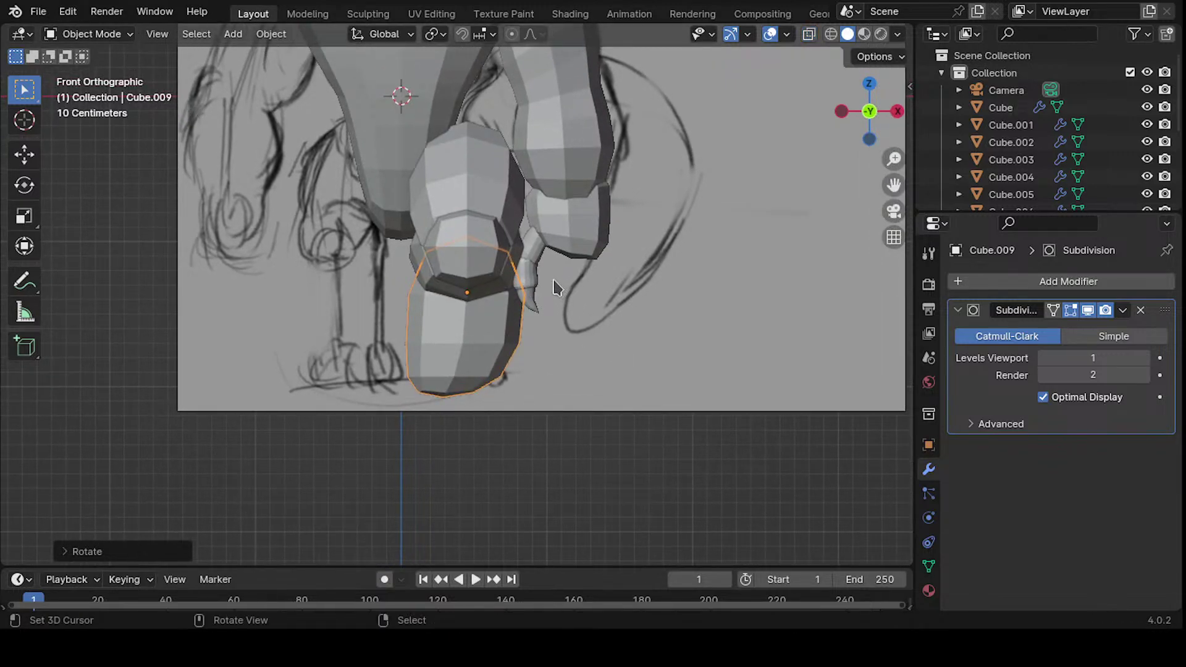
key("s")
key("z")
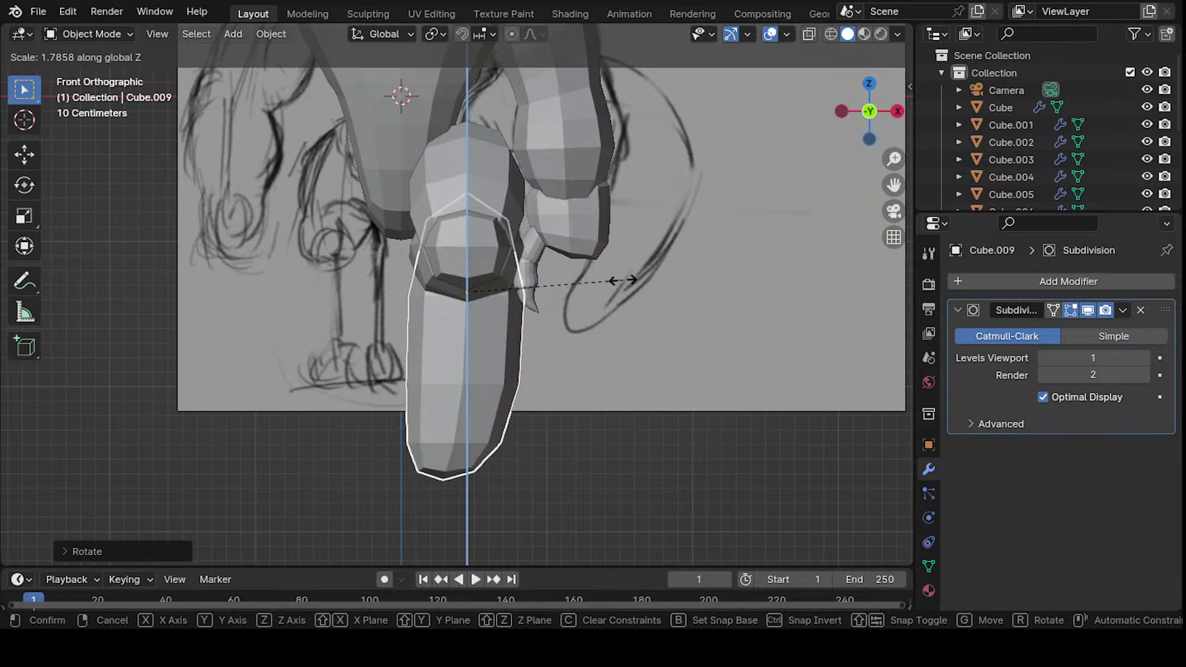
left_click(621, 280)
- Scale the stretched copy uniformly to a little over half its size so it becomes a slim shin
key("ctrl+KP_2")
key("ctrl+KP_2")
key("ctrl+KP_2")
key("ctrl+KP_2")
key("ctrl+KP_4")
key("s")
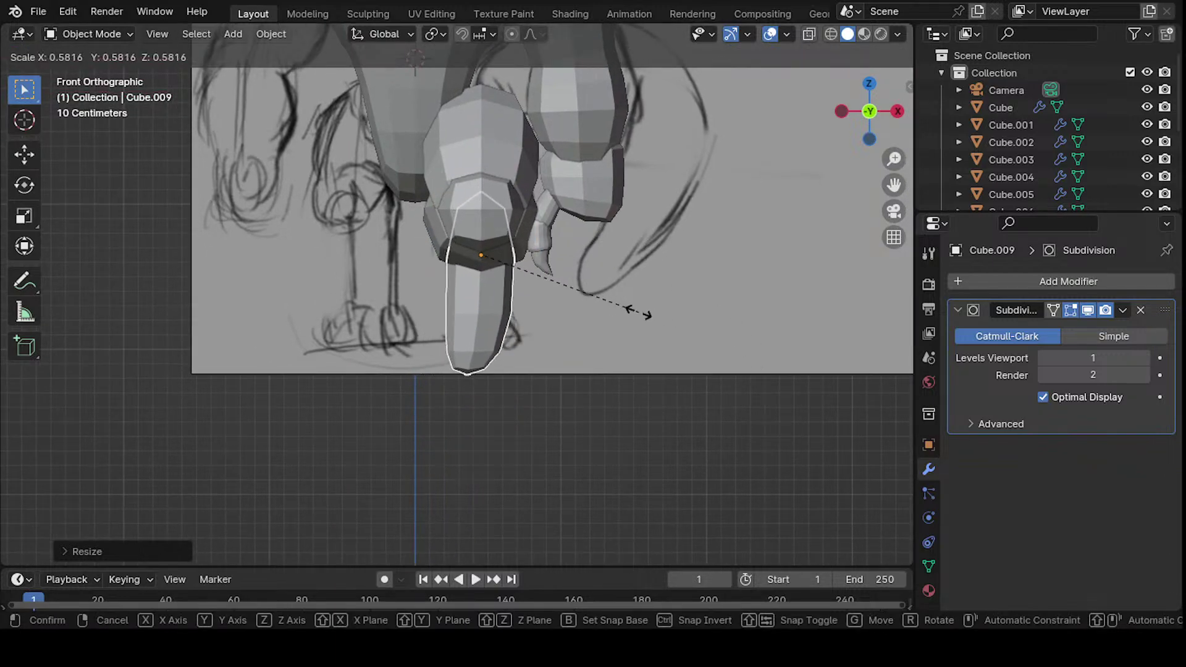
left_click(638, 312)
middle_click_drag(638, 312, 598, 291)
key("KP_1")
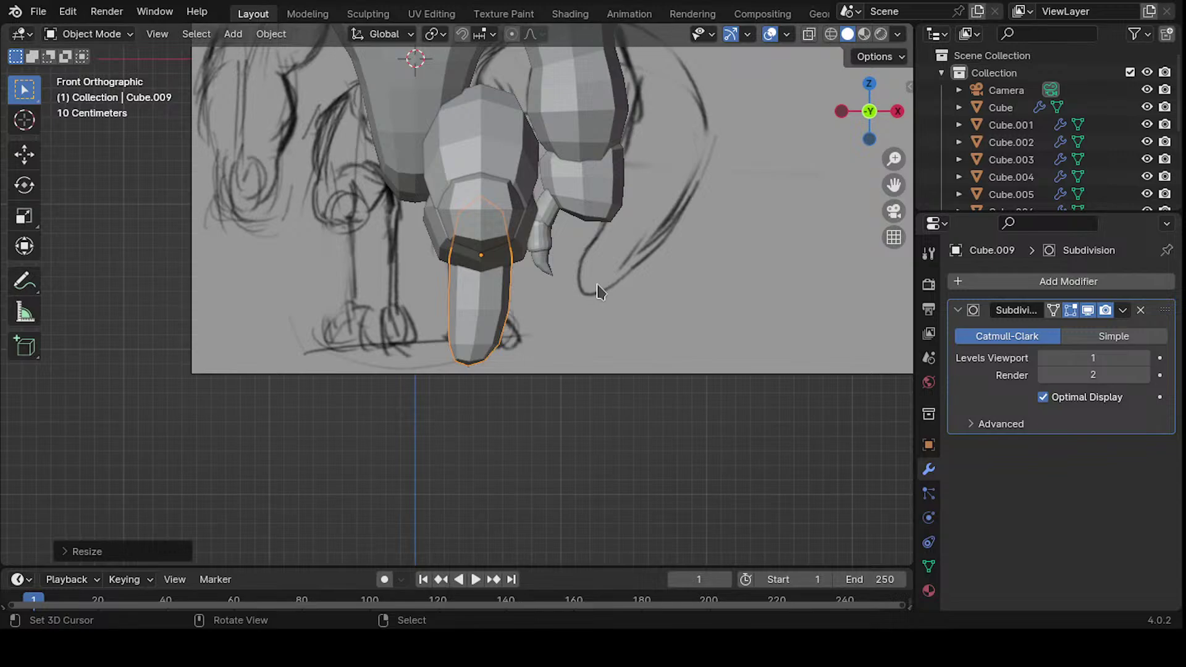
- Turn on X-ray and align the shin piece with the front sketch, shifting it slightly inward and up and adjusting its rotation
key("alt+z")
key("g")
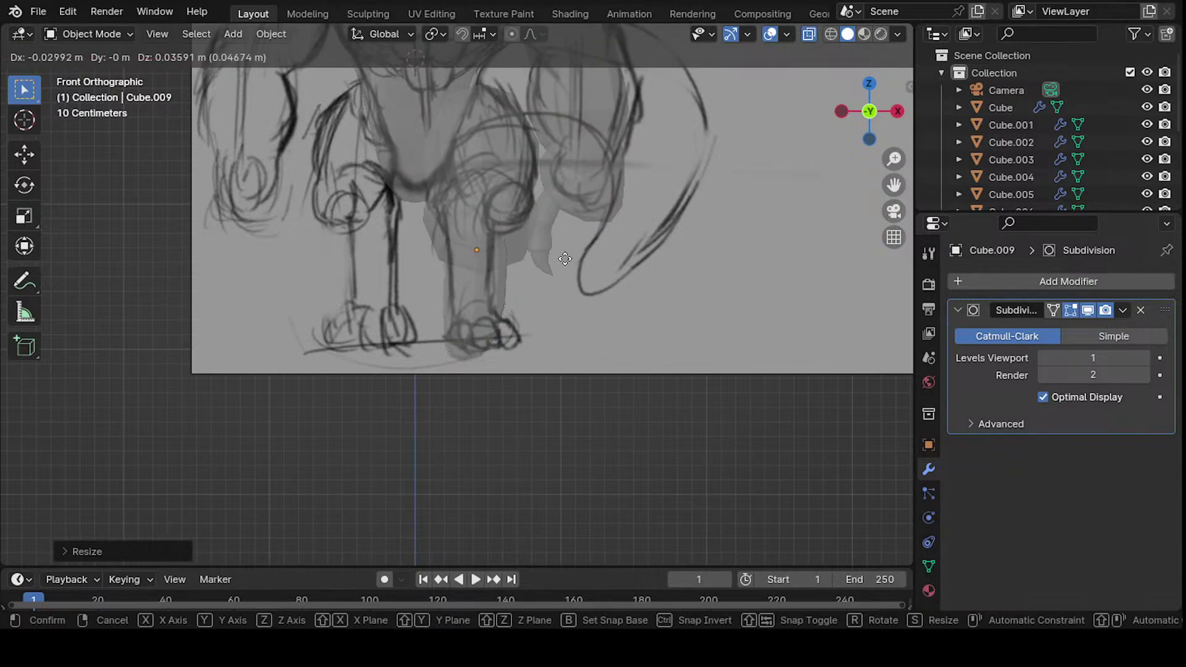
key("r")
left_click(583, 258)
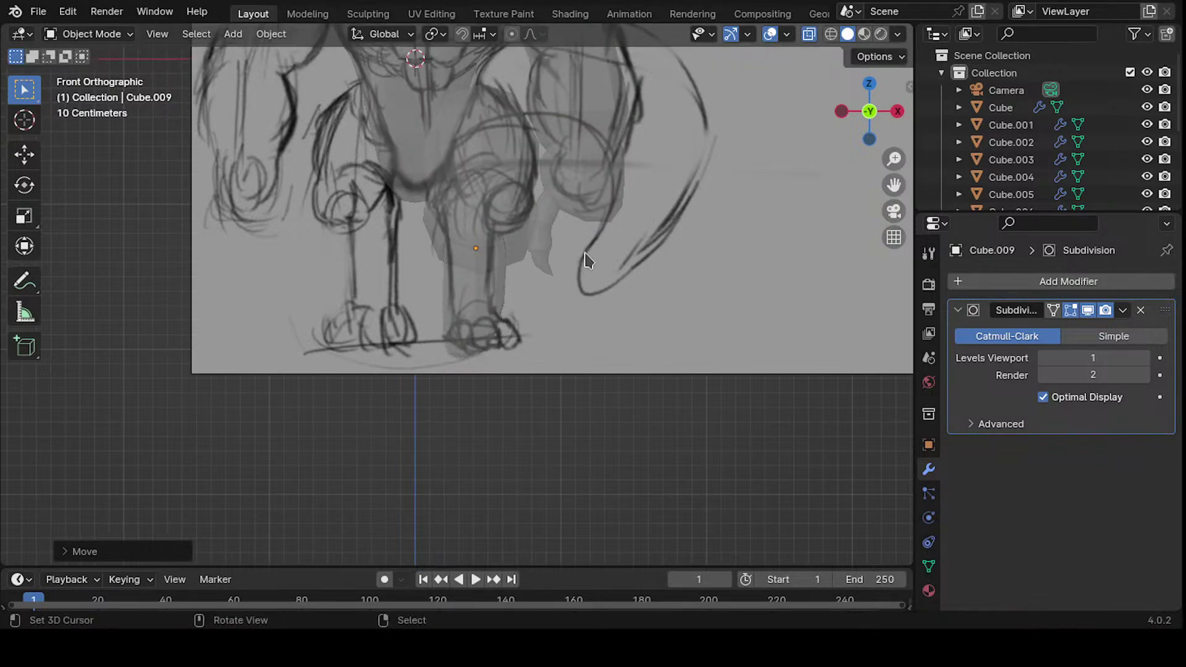
key("r")
left_click(575, 257)
key("g")
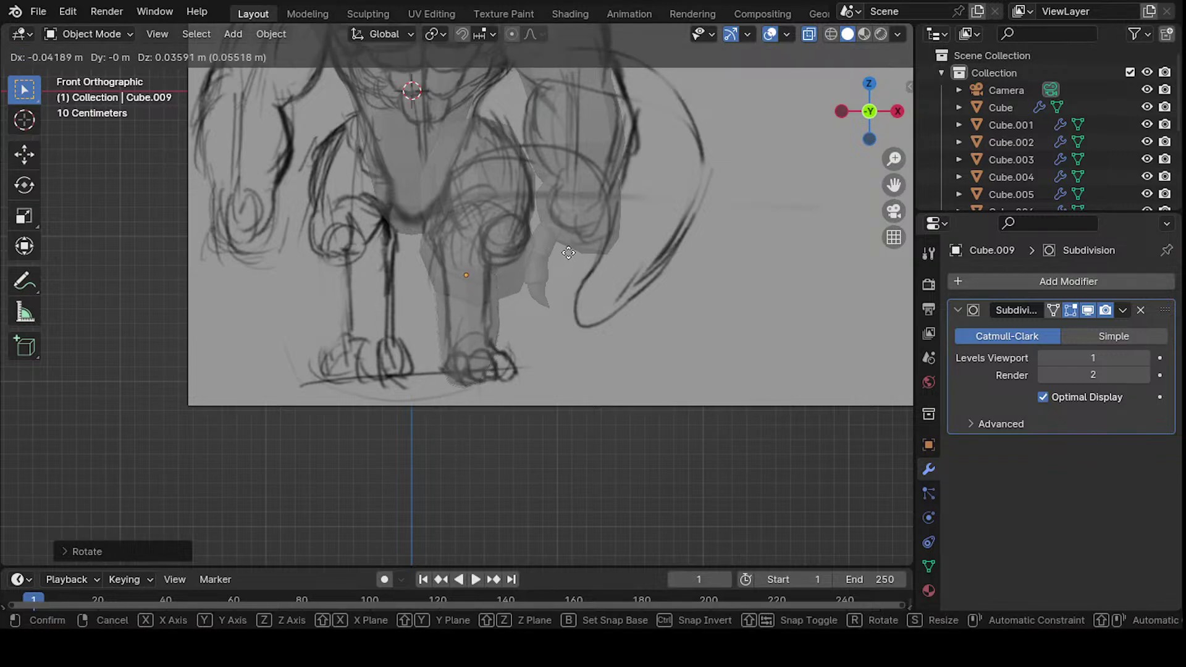
left_click(572, 254)
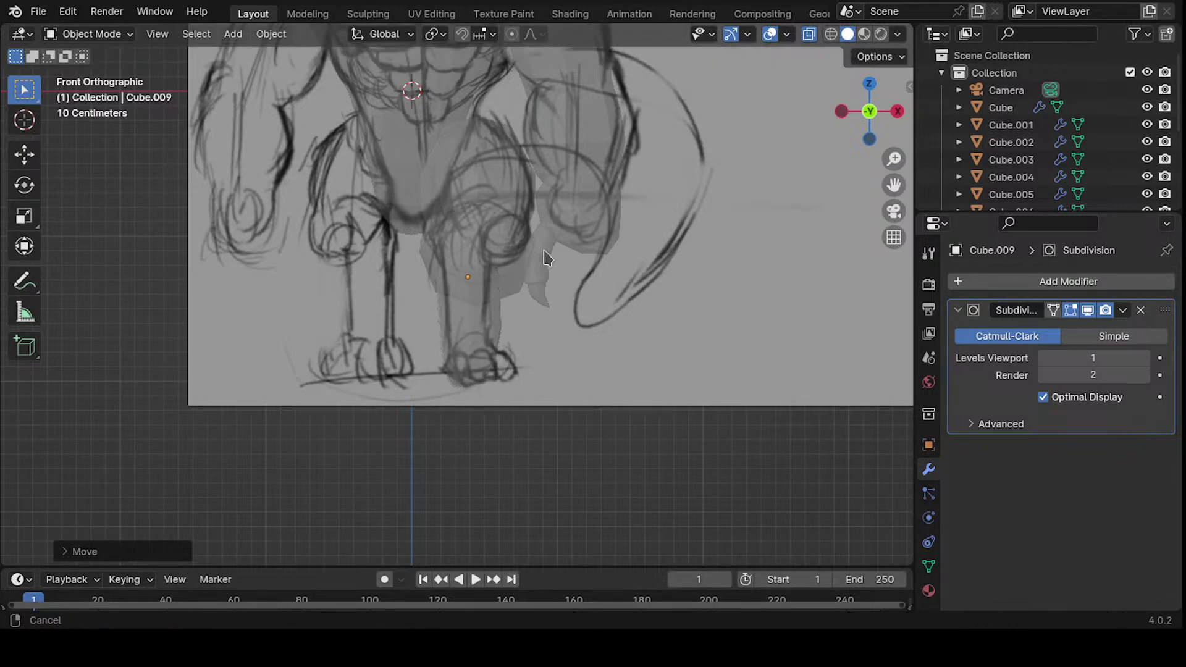
- Edit the shin piece's mesh, moving its selected faces down about 0.33 m and scaling them
middle_click_drag(572, 253, 487, 305)
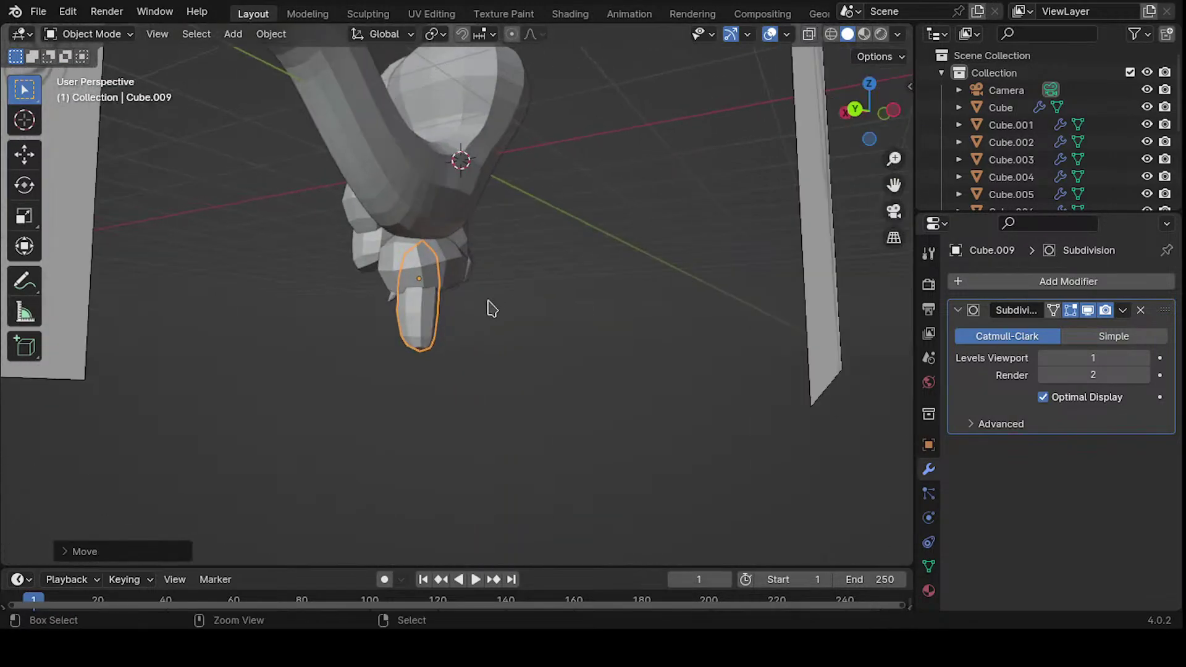
key("Tab")
middle_click_drag(414, 254, 559, 223)
key("g")
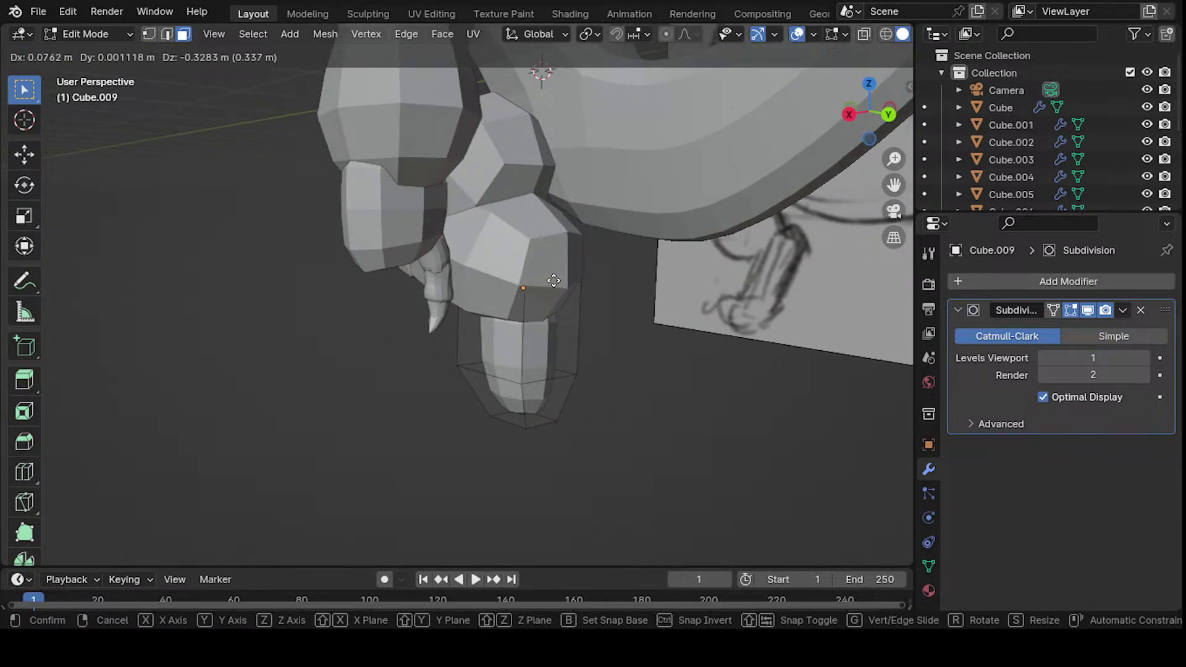
left_click(554, 284)
middle_click_drag(553, 284, 546, 318)
key("s")
left_click(602, 297)
- Add two loop cuts to the shin piece, sliding the first and leaving the second centred
key("ctrl+r")
left_click(565, 304)
left_click(590, 282)
key("ctrl+r")
left_click(474, 371)
right_click(502, 368)
- Adjust the new vertical edge loop and scale it up to about 1.11 times
key("g")
key("g")
left_click(551, 275)
key("s")
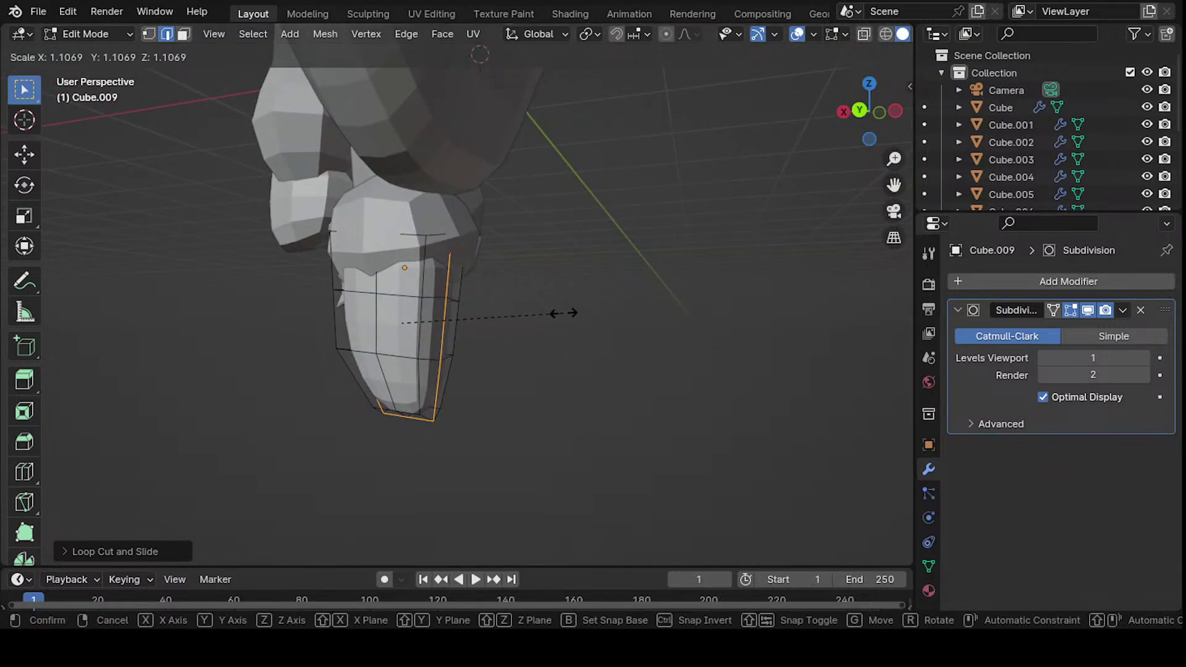
left_click(564, 307)
- Select the vertical edge path on the shin's other side and scale it up to about 1.2 times
mouse_move(564, 307)
middle_mouse_down()
mouse_move(539, 318)
mouse_move(693, 319)
middle_mouse_up()
left_click(509, 316, "ctrl")
left_click(509, 316)
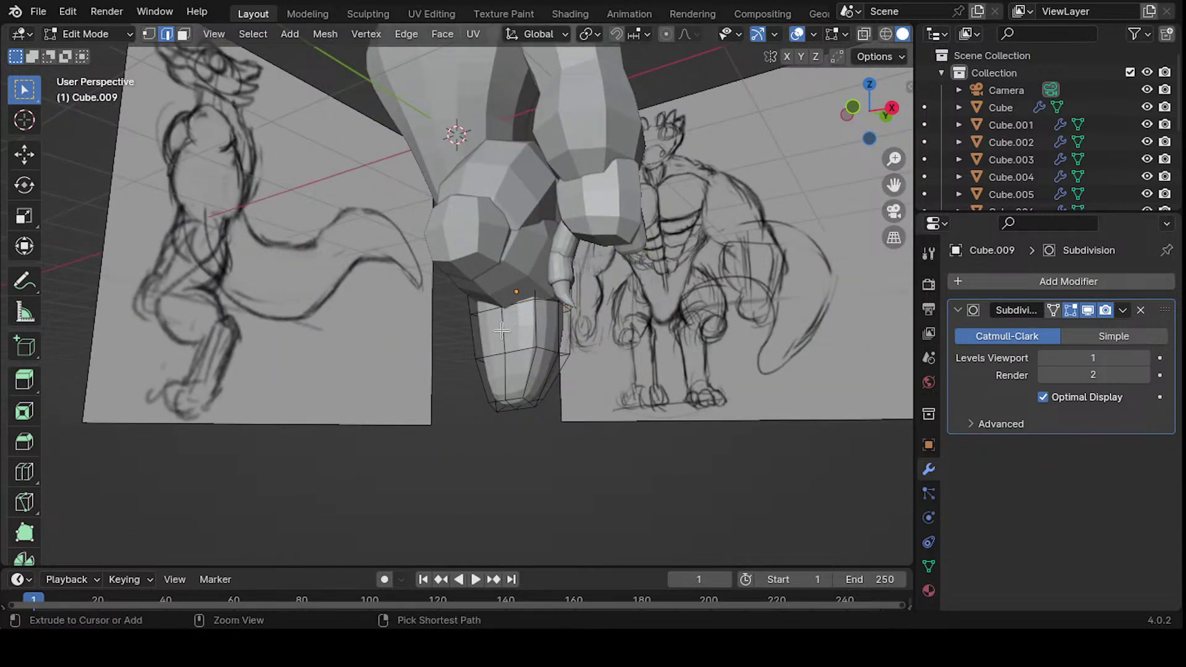
left_click(509, 366, "ctrl")
middle_click_drag(517, 300, 407, 296)
key("s")
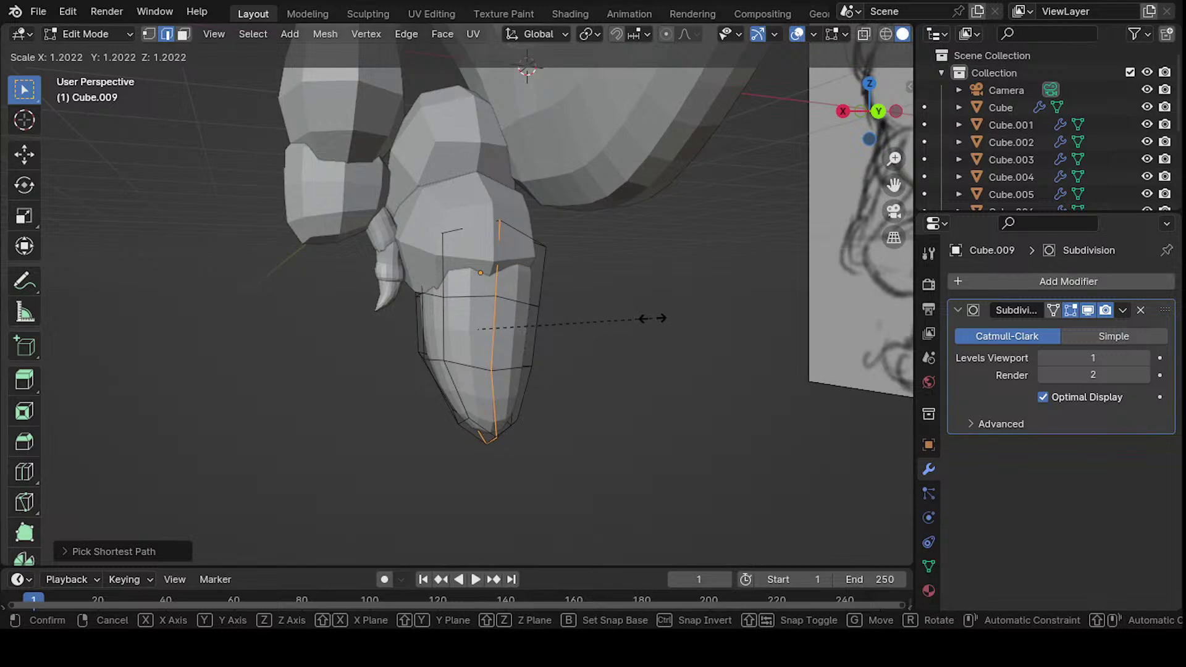
left_click(656, 315)
- Select another edge path on the shin and check the piece's shape outside Edit Mode
middle_click_drag(655, 316, 436, 349)
left_click(443, 334)
left_click(504, 338, "ctrl")
mouse_move(512, 353)
middle_mouse_down()
mouse_move(510, 283)
mouse_move(476, 346)
mouse_move(502, 342)
mouse_move(477, 371)
mouse_move(519, 331)
mouse_move(506, 347)
mouse_move(492, 270)
mouse_move(424, 219)
mouse_move(465, 239)
mouse_move(481, 230)
mouse_move(463, 283)
mouse_move(453, 236)
mouse_move(387, 266)
middle_mouse_up()
key("Tab")
key("Tab")
- Turn on X-ray, switch to vertex selection and reposition the vertices at the shin's upper corner
key("alt+z")
key("1")
mouse_move(441, 216)
middle_mouse_down()
mouse_move(543, 252)
mouse_move(603, 240)
mouse_move(455, 249)
mouse_move(373, 281)
mouse_move(378, 239)
middle_mouse_up()
key("g")
left_click(604, 267)
left_click(365, 230)
key("g")
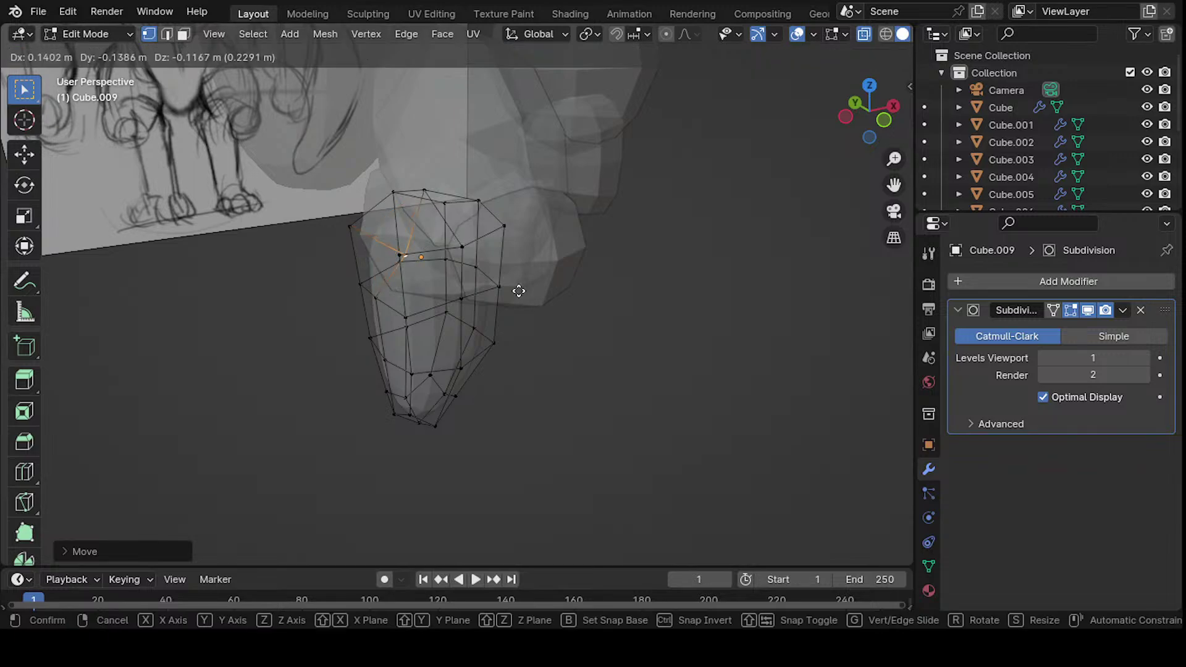
left_click(466, 259)
mouse_move(450, 257)
middle_mouse_down()
mouse_move(632, 286)
mouse_move(459, 242)
middle_mouse_up()
- Select the shin's upper ring of vertices, lower it about 0.18 m along global Z and scale it
mouse_move(509, 281)
middle_mouse_down()
mouse_move(424, 233)
mouse_move(508, 239)
mouse_move(341, 255)
mouse_move(488, 233)
mouse_move(411, 249)
middle_mouse_up()
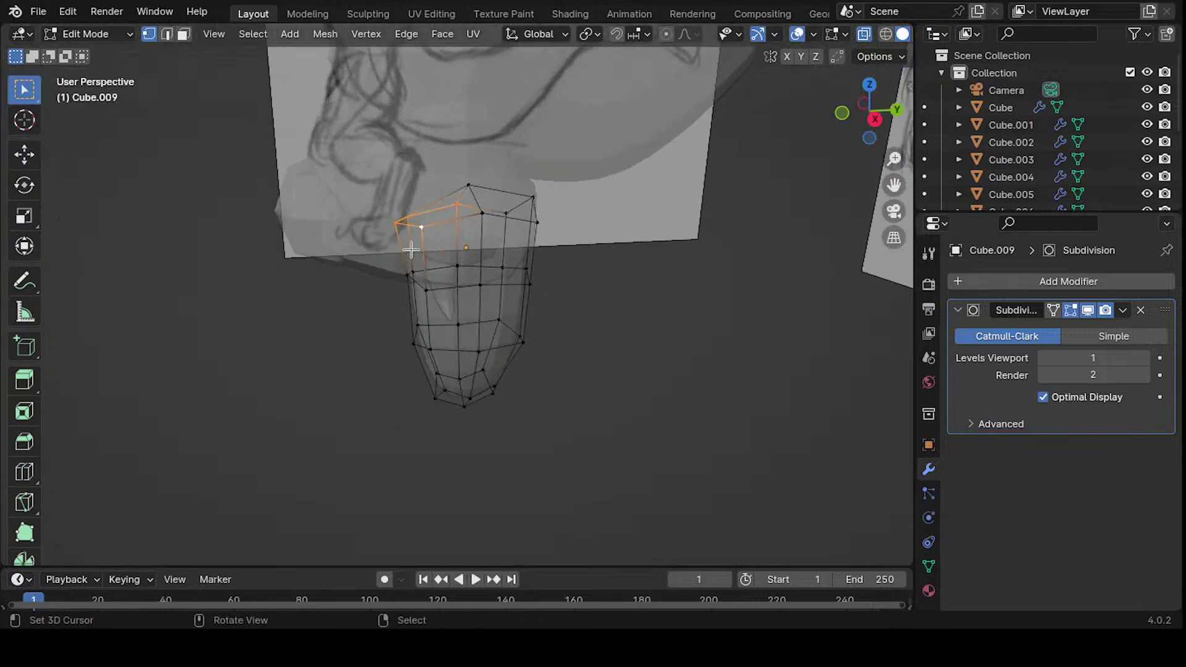
mouse_move(532, 240)
middle_mouse_down()
mouse_move(455, 241)
mouse_move(520, 235)
mouse_move(488, 245)
mouse_move(592, 267)
middle_mouse_up()
key("g")
key("z")
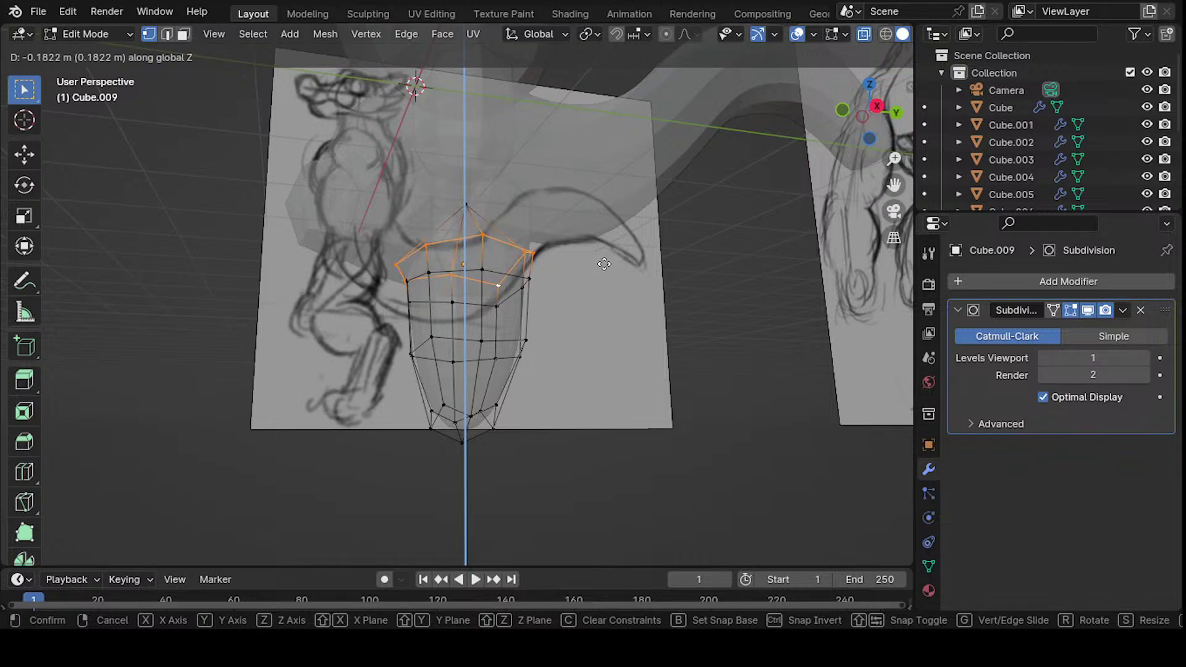
left_click(604, 264)
key("s")
left_click(624, 272)
- Move a vertical edge path on the shin and scale it down, starting with a factor of about 0.8
mouse_move(432, 309)
middle_mouse_down()
mouse_move(394, 327)
mouse_move(361, 370)
mouse_move(440, 342)
mouse_move(486, 294)
middle_mouse_up()
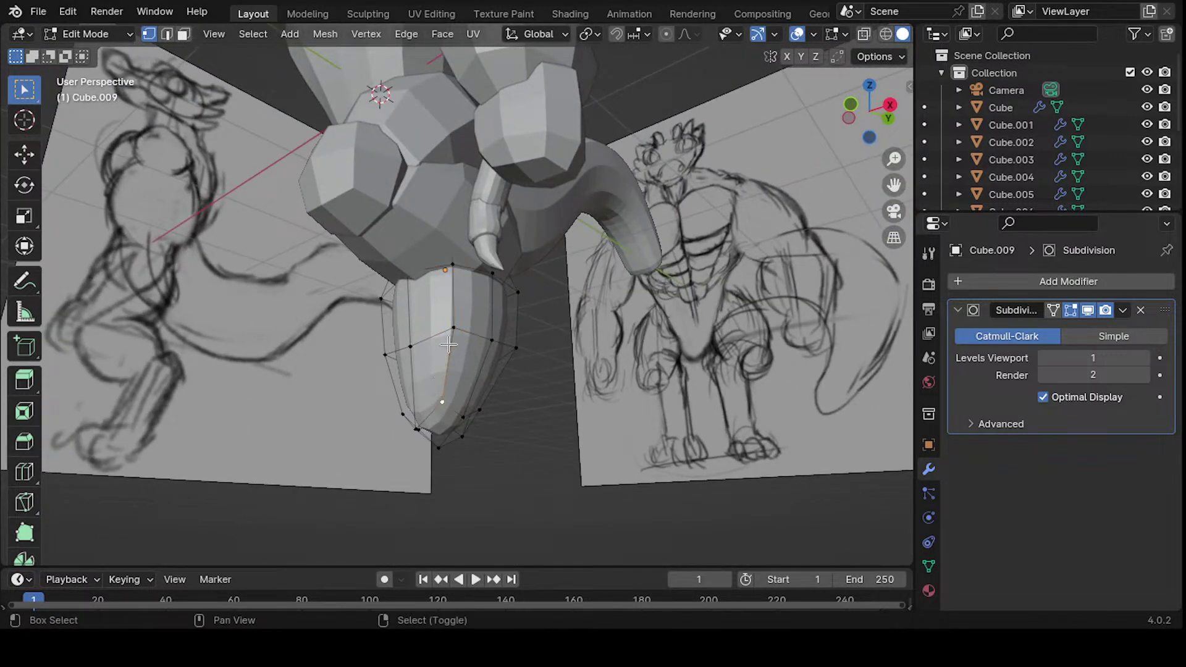
mouse_move(449, 315)
middle_mouse_down()
mouse_move(469, 339)
mouse_move(391, 393)
mouse_move(440, 343)
middle_mouse_up()
middle_click_drag(404, 283, 548, 325)
key("g")
left_click(560, 312)
key("s")
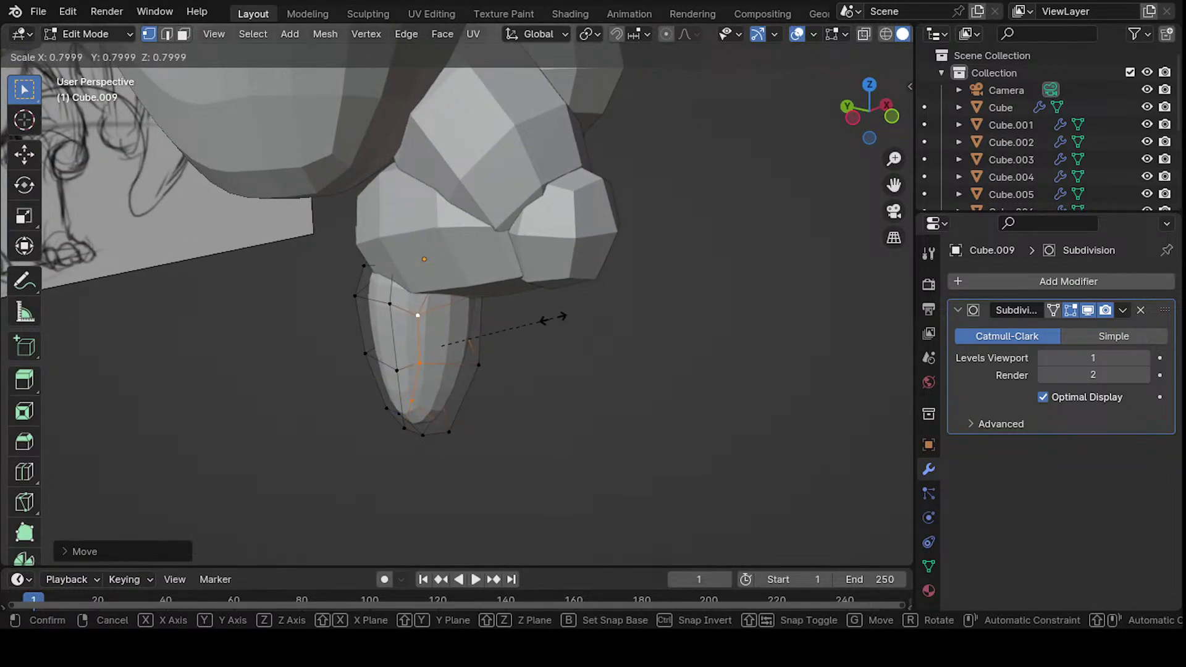
left_click(557, 315)
key("s")
left_click(559, 310)
- Move the selected vertical edge on the shin sideways to adjust the piece's outline
middle_click_drag(492, 299, 346, 280)
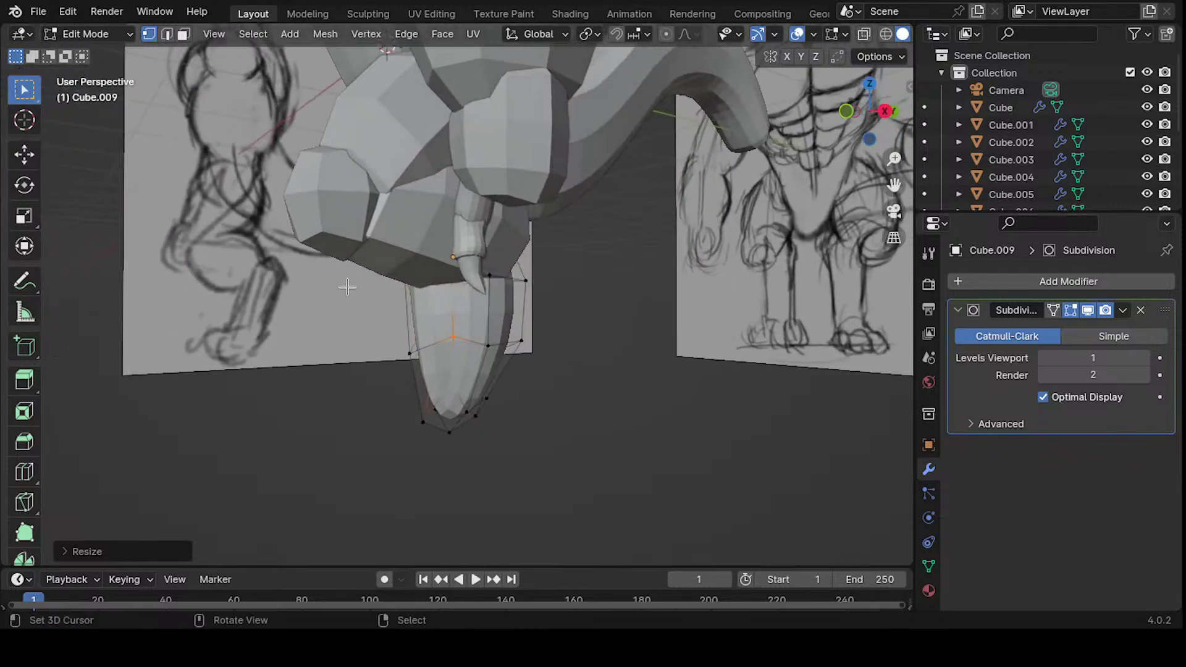
key("g")
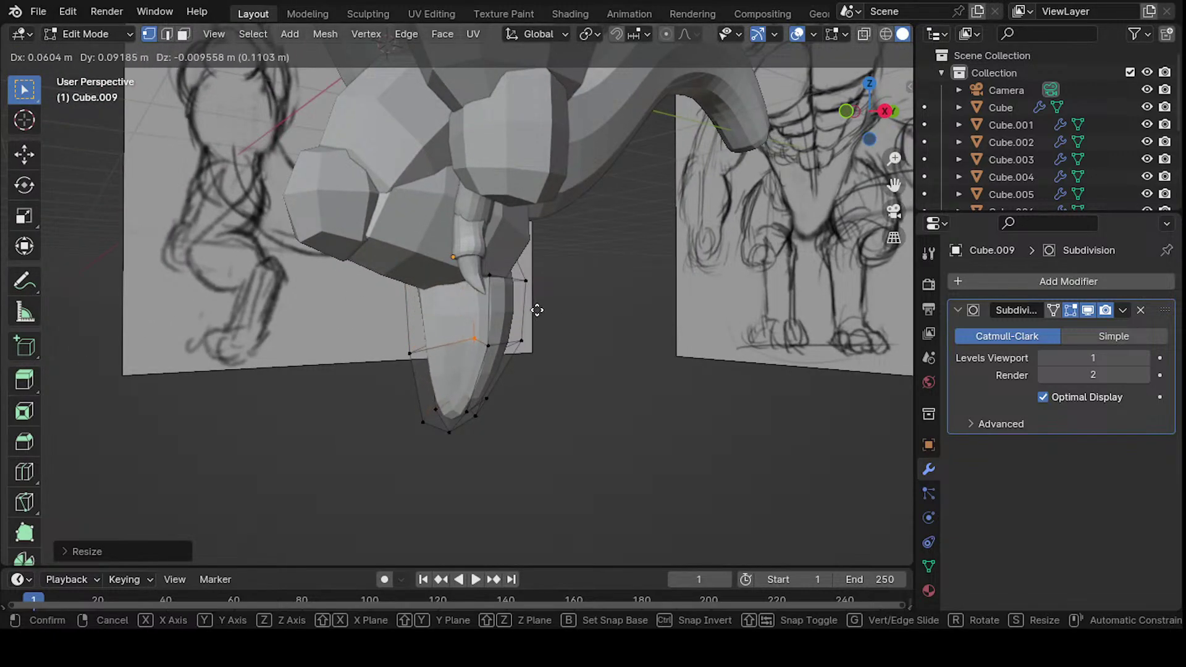
left_click(518, 314)
middle_click_drag(517, 314, 492, 323)
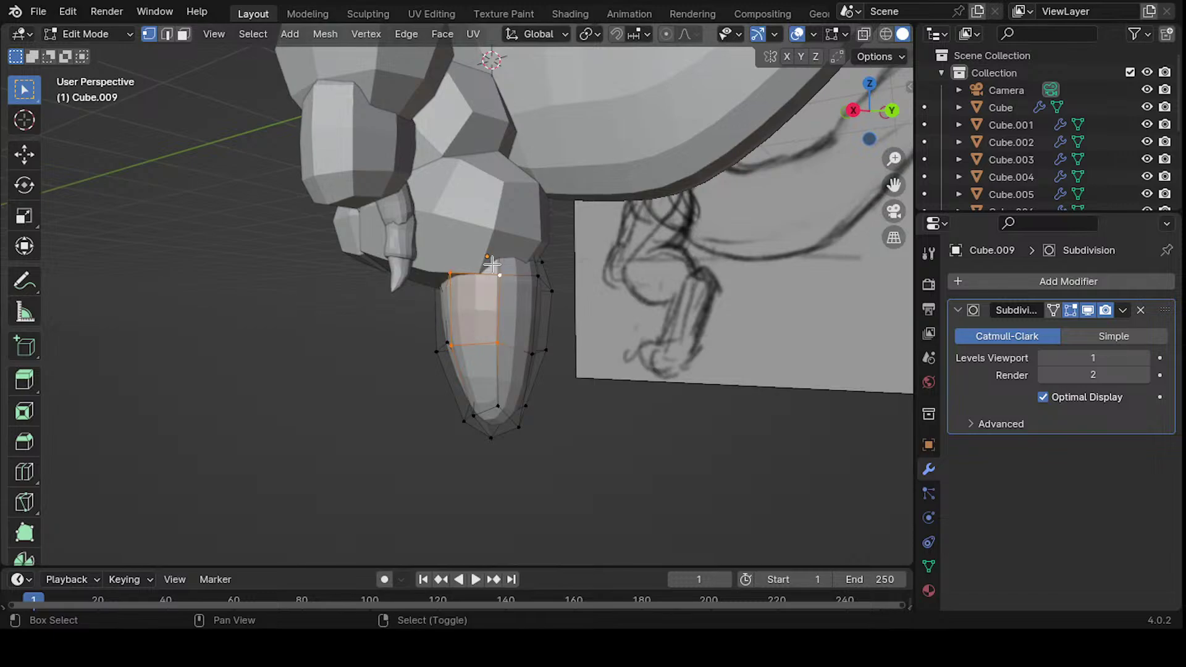
- Scale the selected side vertices of the shin to about 0.76 times and reposition them
middle_click_drag(492, 265, 524, 303)
key("s")
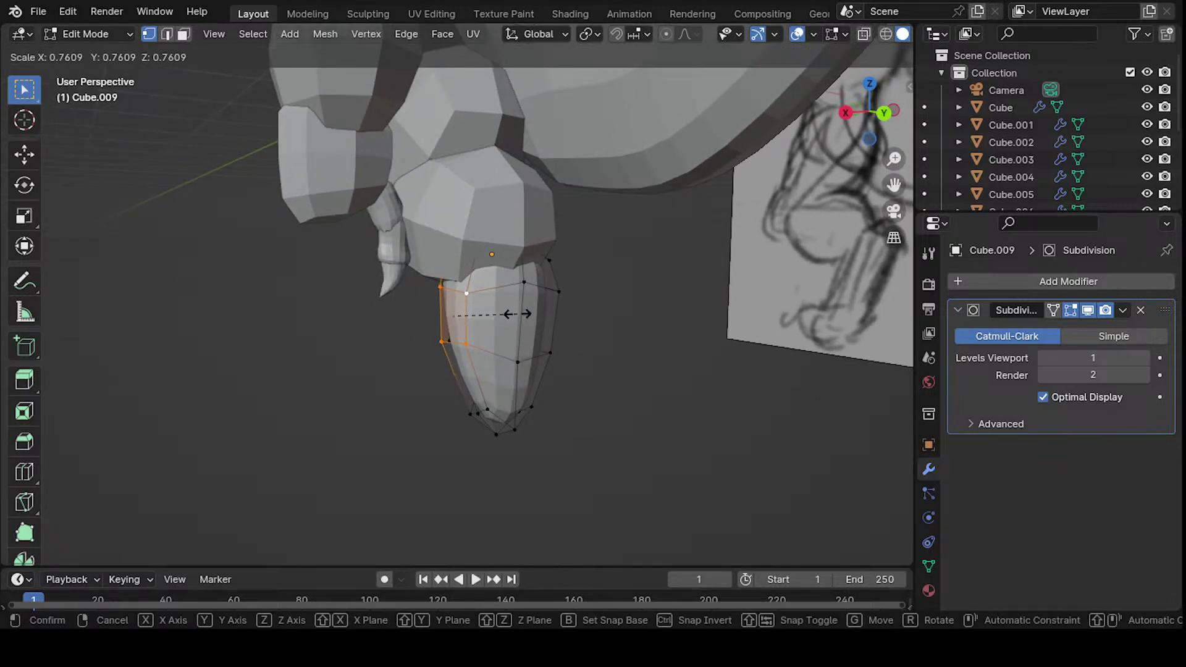
left_click(518, 313)
key("g")
left_click(492, 322)
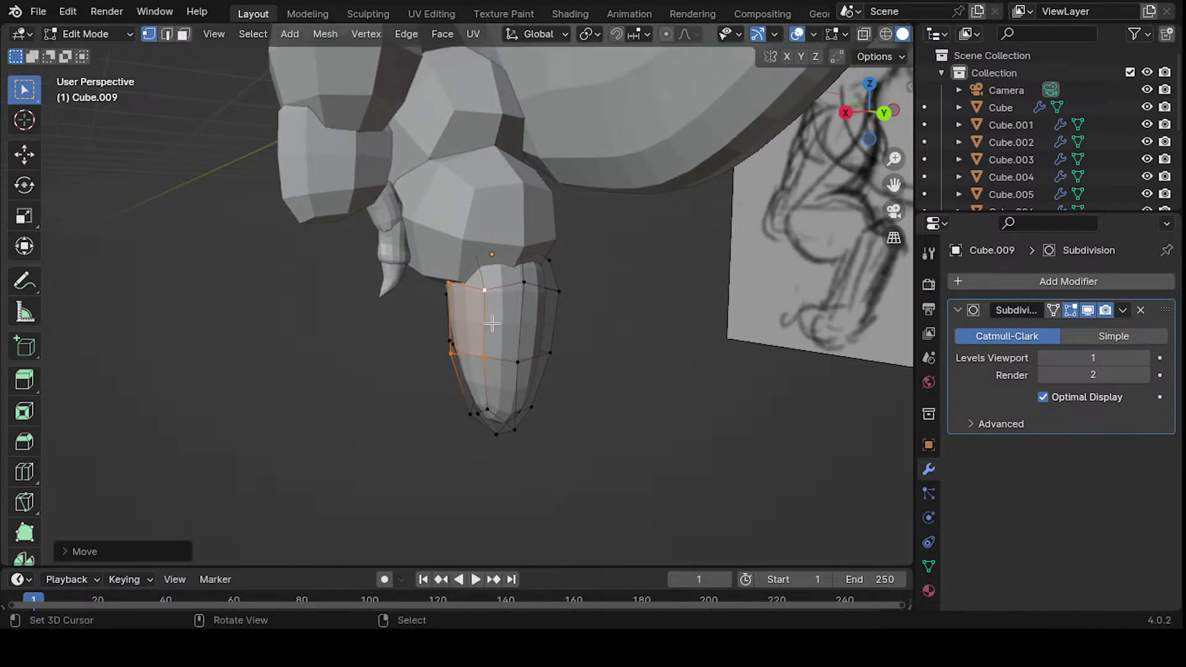
- Try to reposition another vertical edge path on the shin, then undo the move
middle_click_drag(492, 322, 570, 320)
left_click(419, 318, "alt")
key("g")
key("Escape")
key("g")
left_click(602, 340)
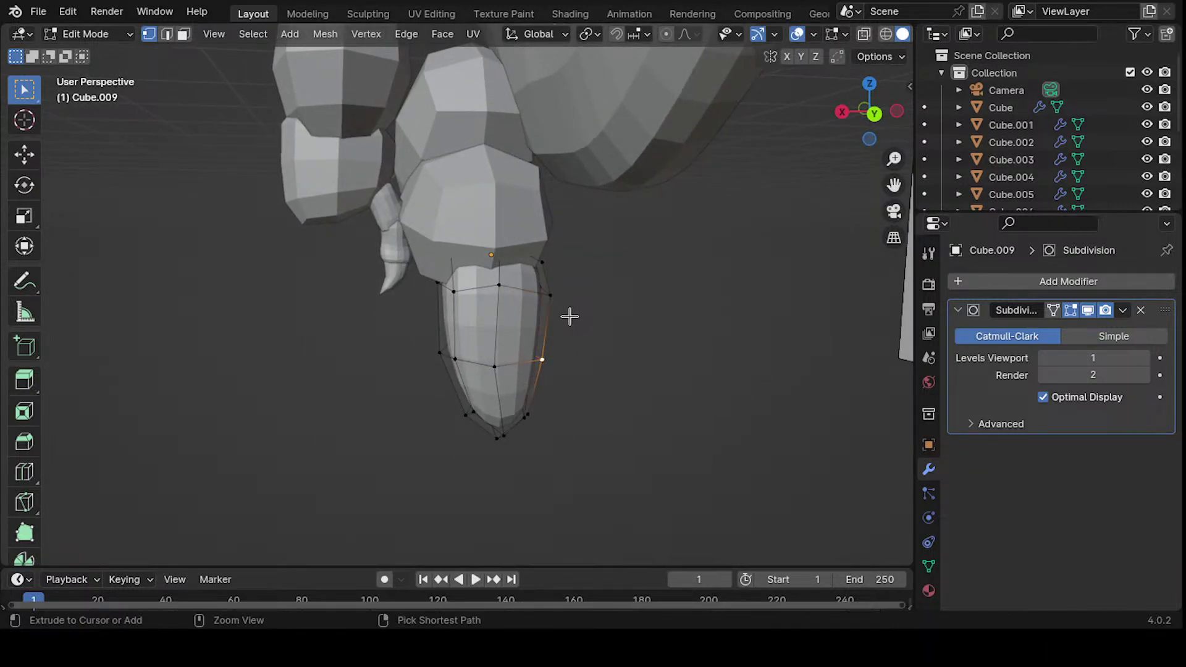
key("ctrl+z")
- Select the vertices on the shin's inner half in X-ray front view and delete them
mouse_move(555, 315)
middle_mouse_down()
mouse_move(593, 303)
mouse_move(565, 324)
mouse_move(687, 293)
middle_mouse_up()
key("KP_1")
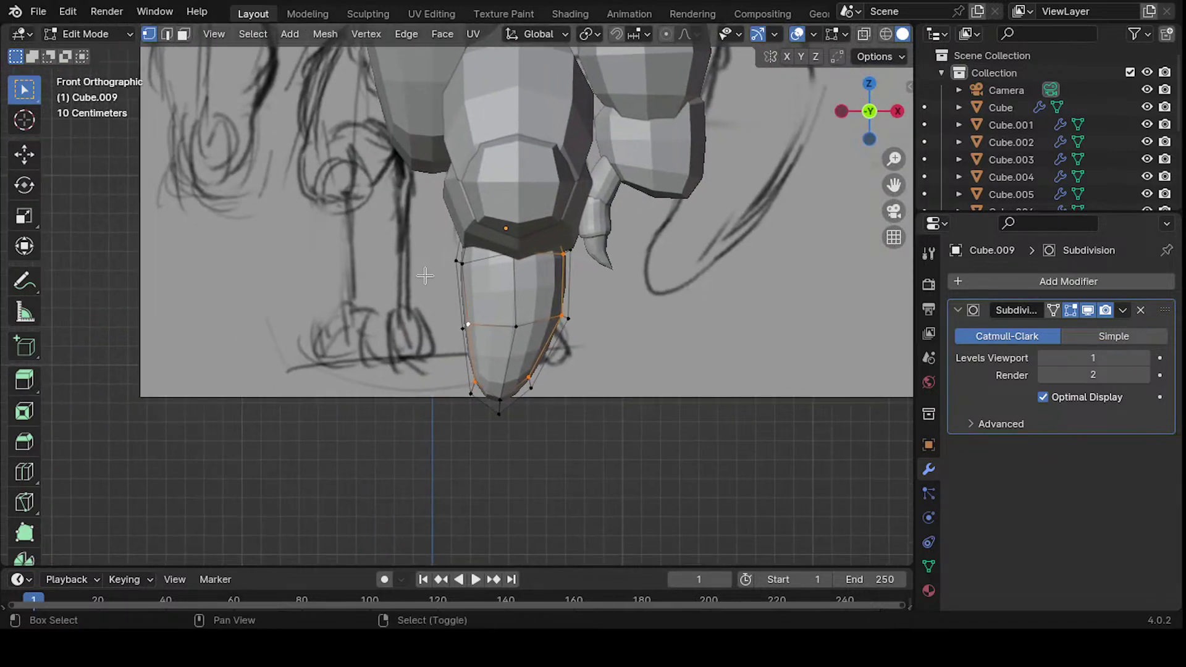
key("alt+z")
left_click_drag(405, 112, 484, 473)
middle_click_drag(621, 254, 604, 234, "shift")
left_click(609, 238)
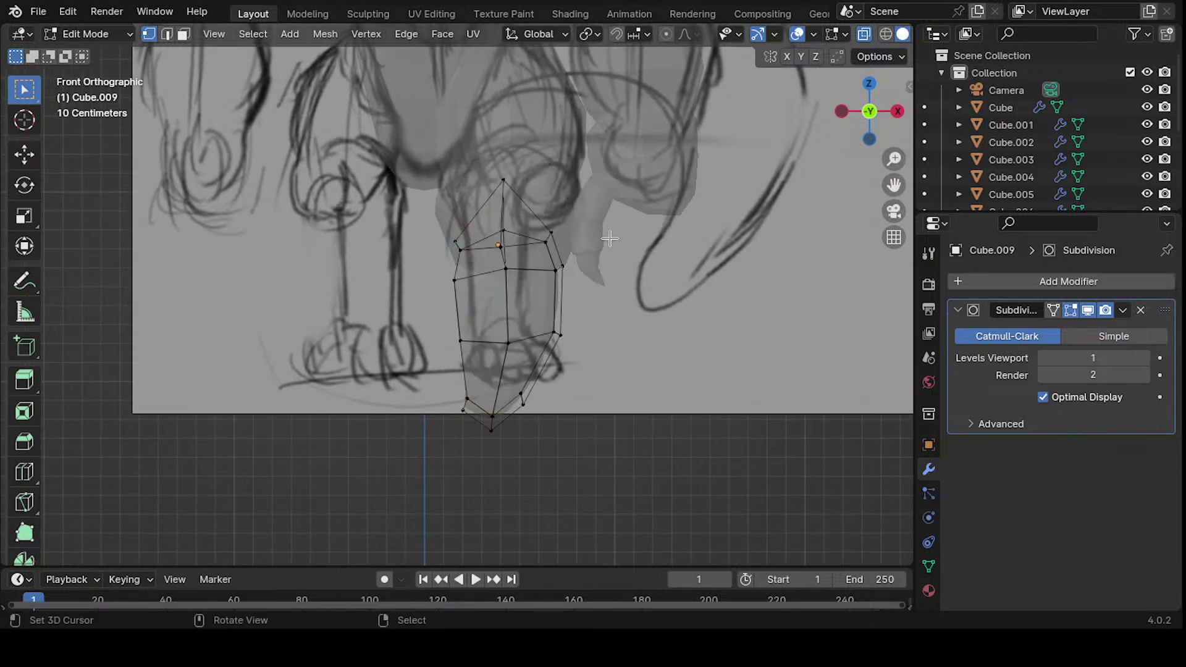
left_click_drag(443, 219, 477, 432)
key("x")
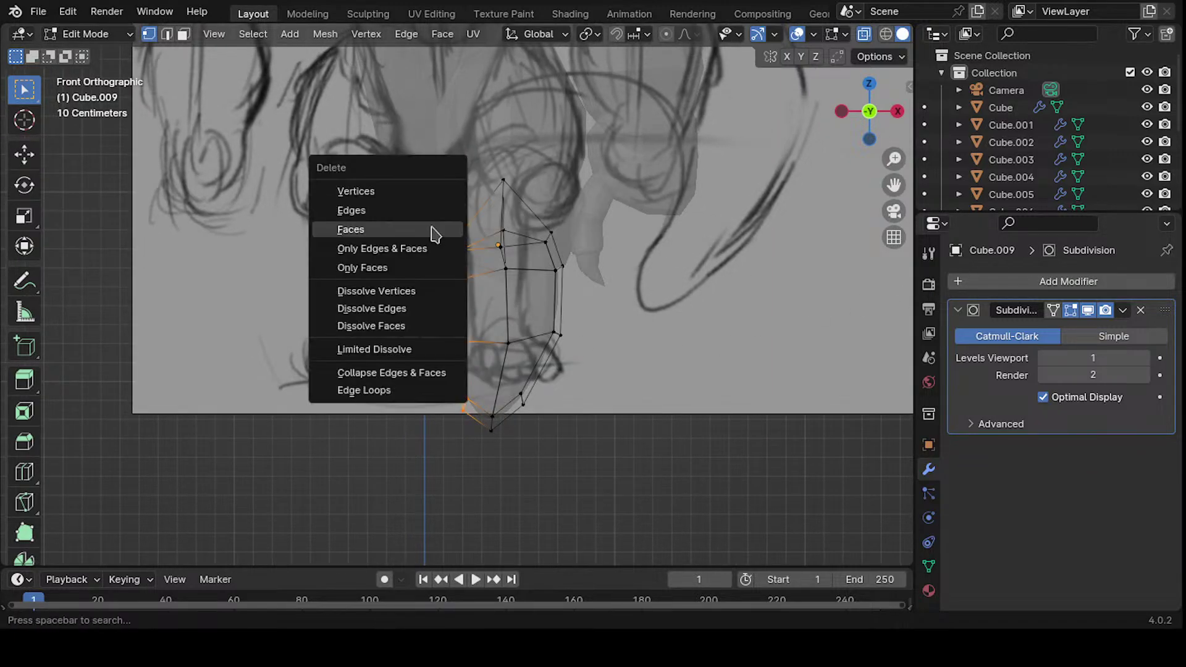
left_click(437, 185)
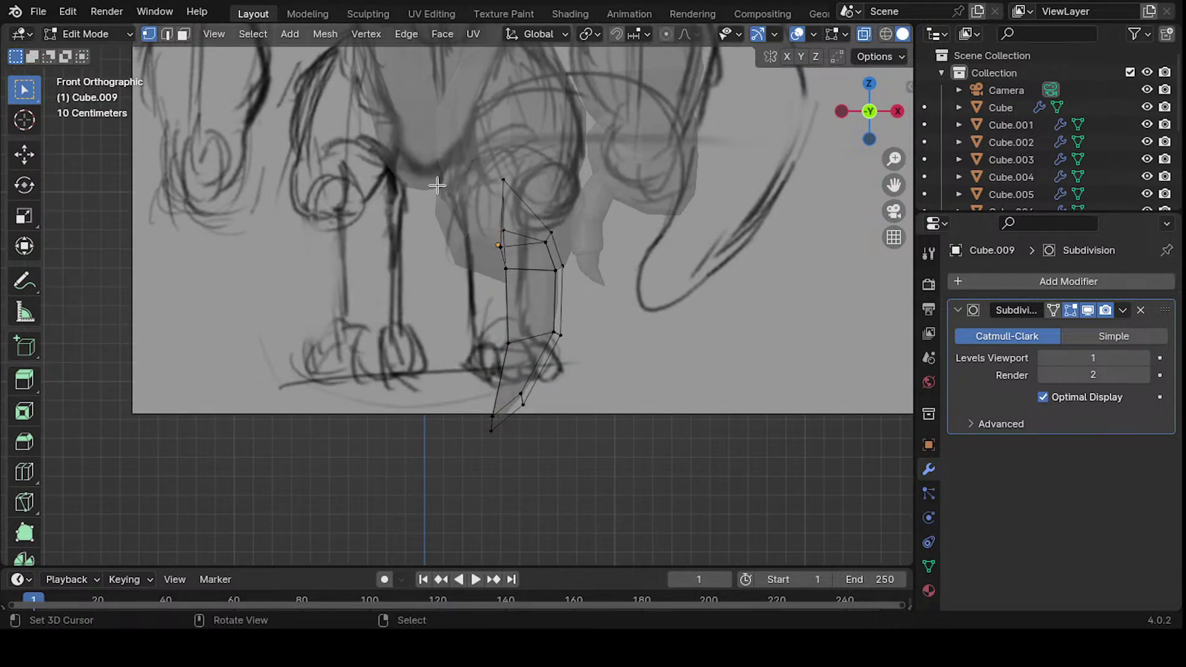
- Add a Mirror modifier to the half shin and check the result outside Edit Mode
left_click(997, 283)
mouse_move(986, 309)
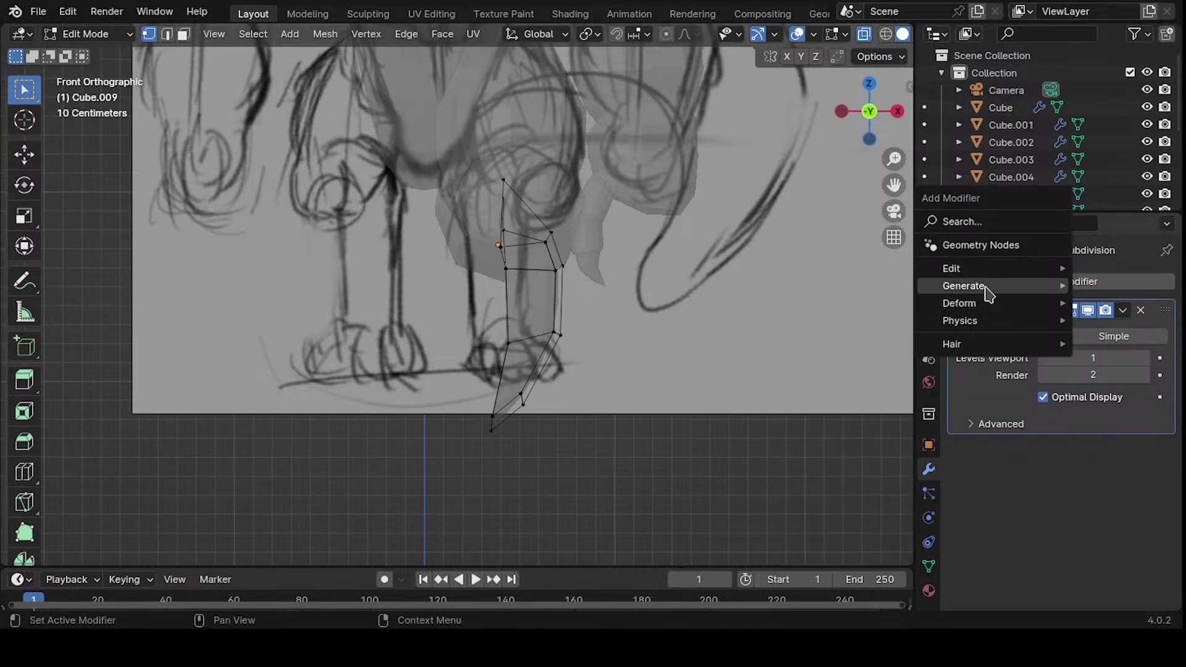
mouse_move(986, 286)
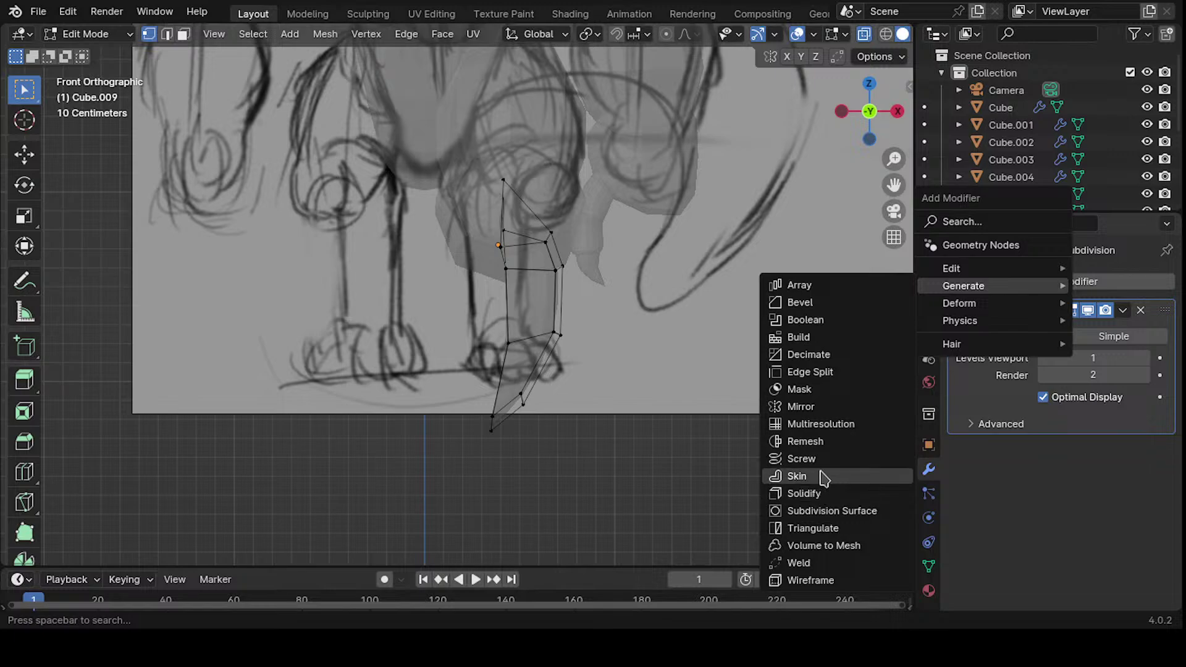
left_click(833, 407)
key("Tab")
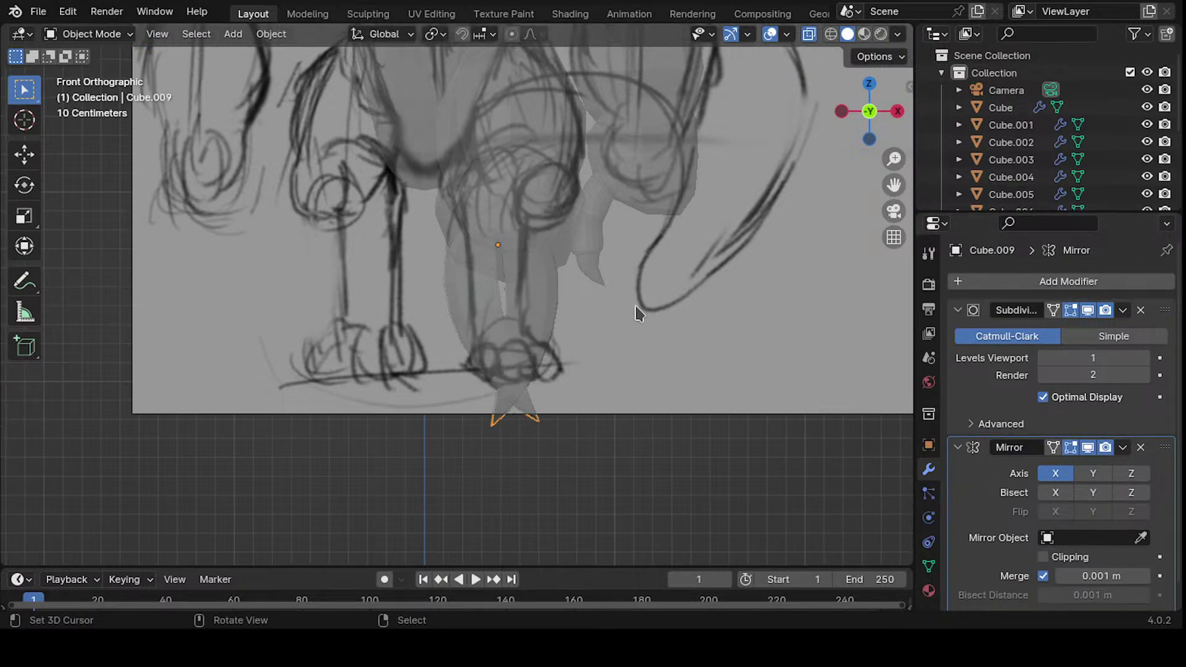
left_click(636, 305)
left_click(532, 335)
key("Tab")
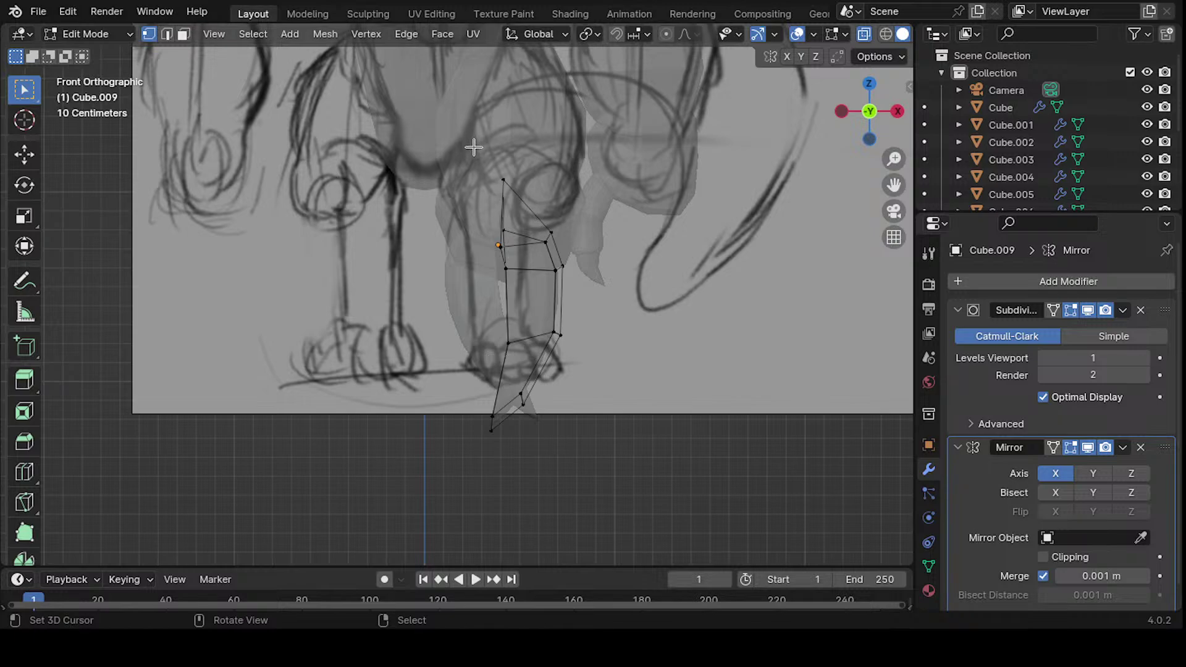
- Select the vertices along the shin's open centre edge and scale them to 0 along X to flatten them
left_click_drag(473, 147, 522, 457)
key("s")
key("x")
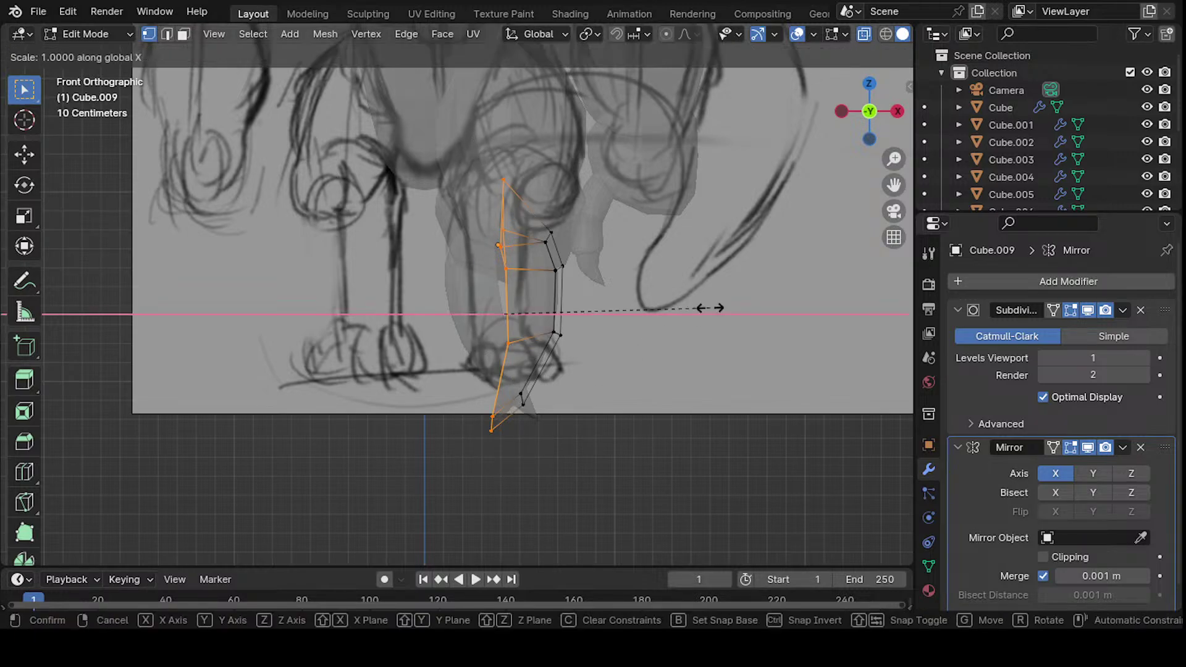
key("0")
key("Return")
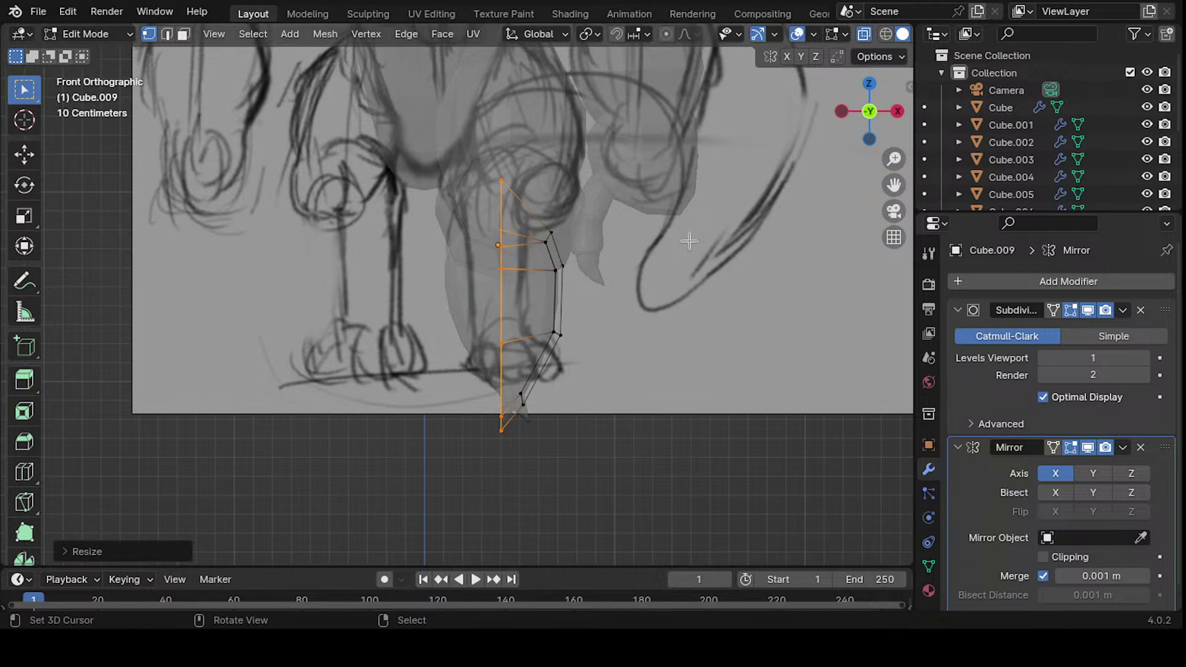
- Set the centre vertices' local median X to 0 m and check the shin in Object Mode
key("ctrl+z")
key("ctrl+z")
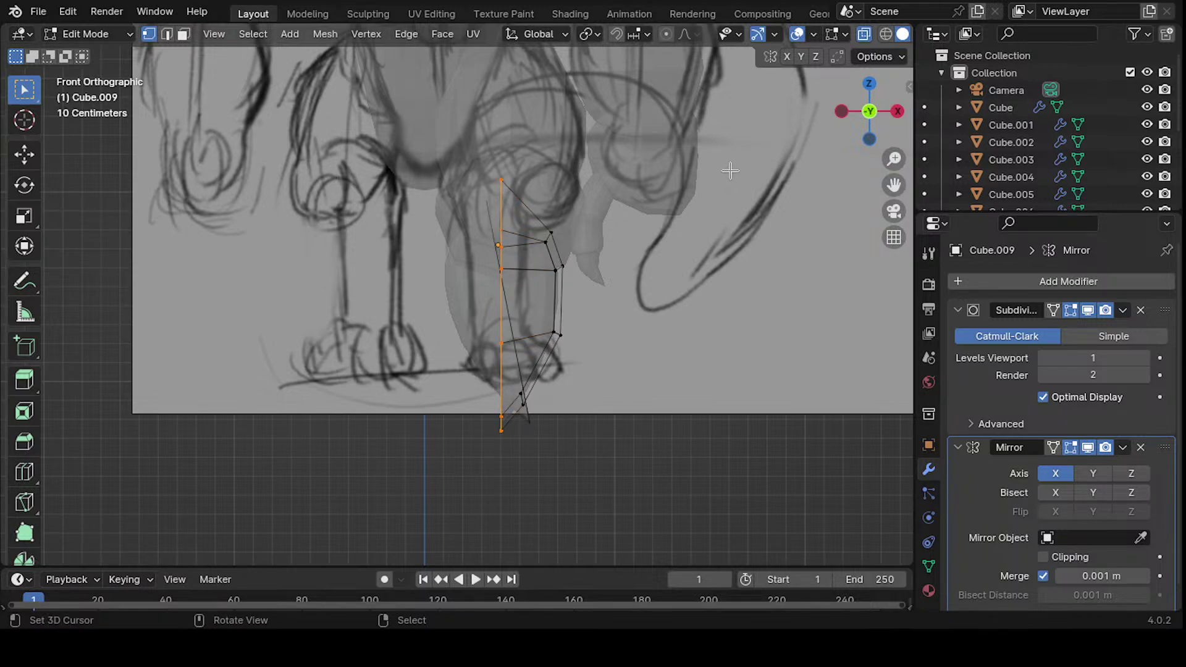
key("n")
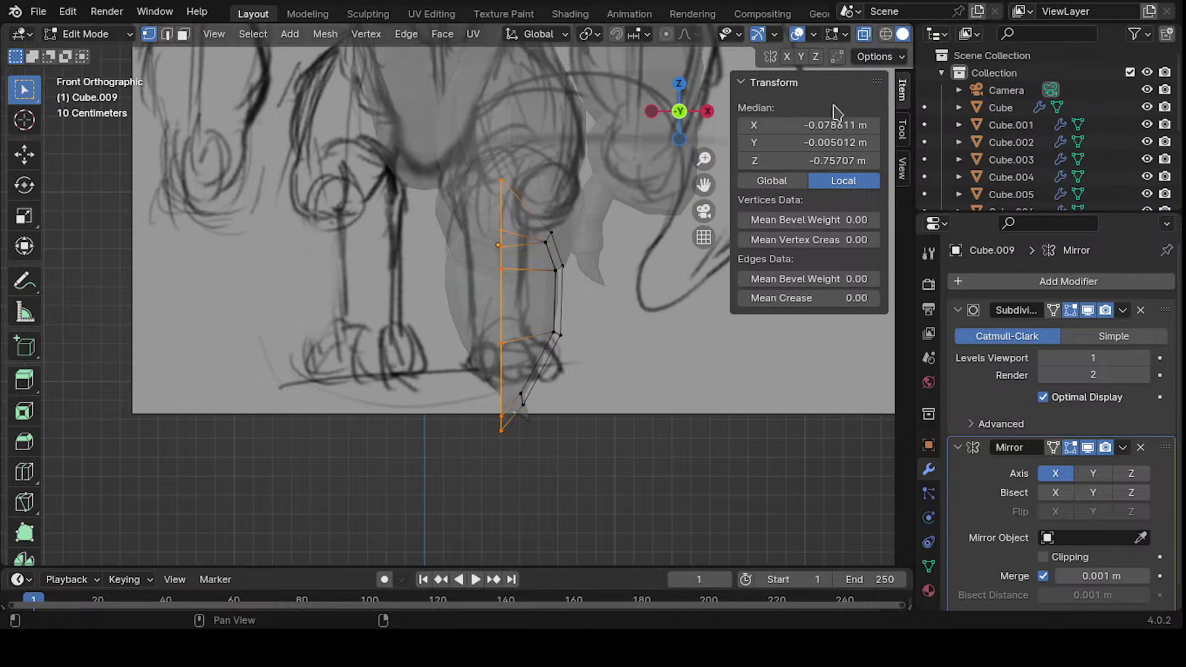
left_click(820, 124)
key("Return")
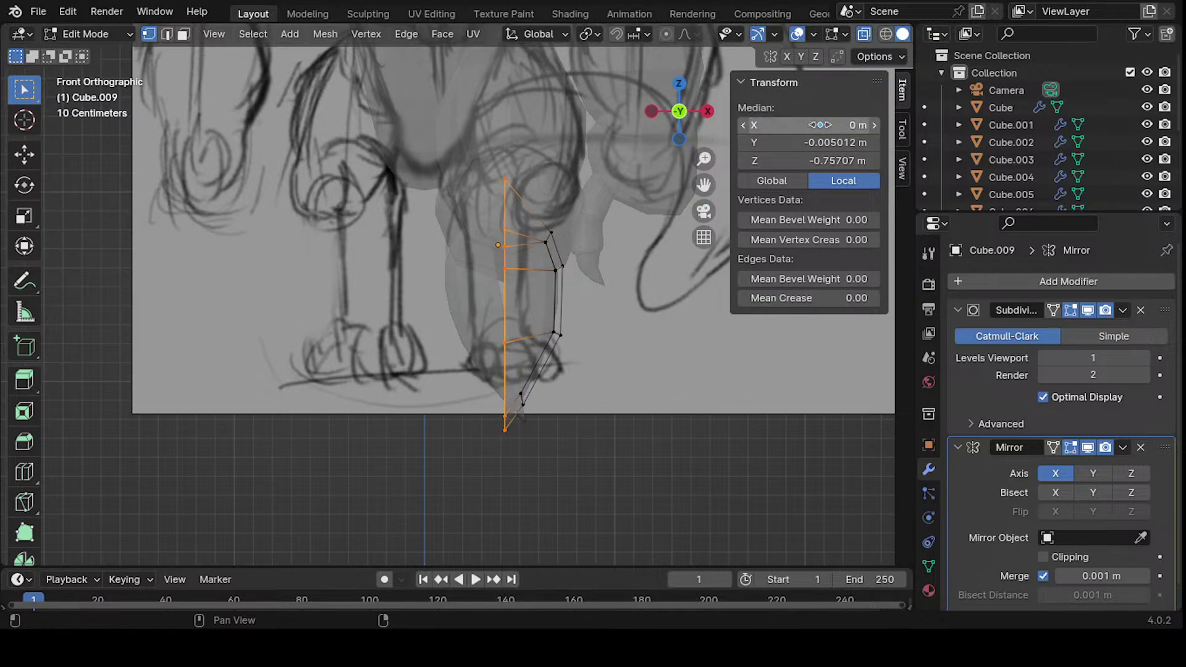
scroll(547, 377, "down", 2)
key("Tab")
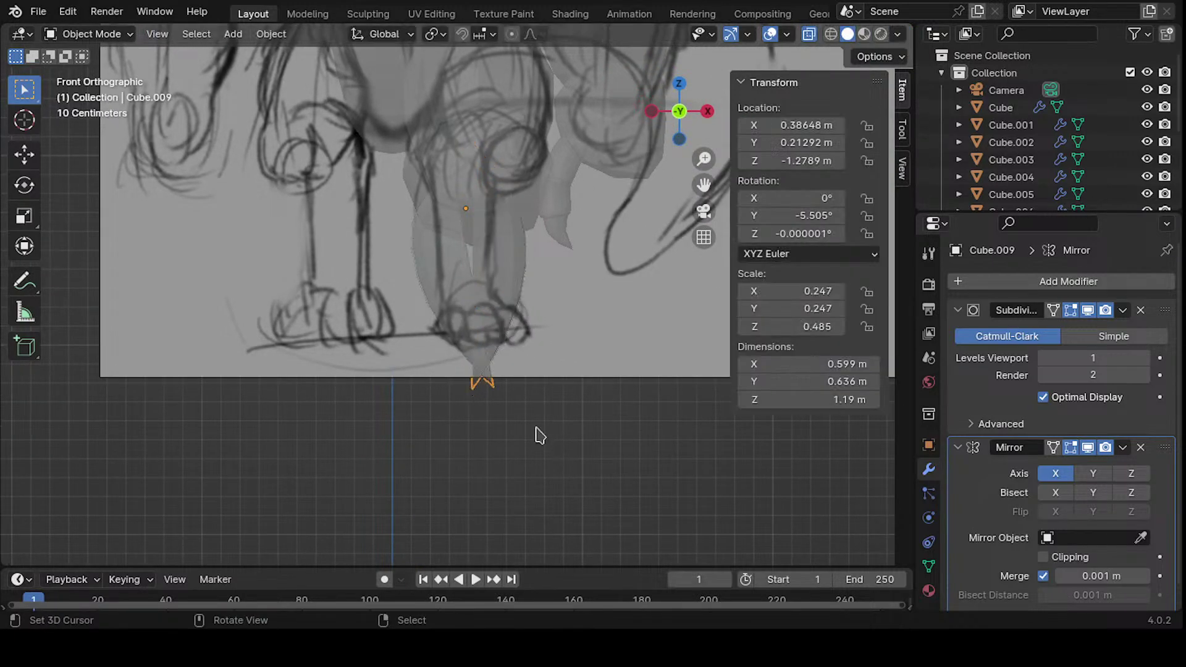
- Collapse the modifier settings and move the Mirror modifier above Subdivision, checking the seam on the shin
middle_click_drag(537, 435, 523, 344)
mouse_move(489, 340)
middle_mouse_down()
mouse_move(481, 314)
mouse_move(304, 328)
mouse_move(465, 257)
mouse_move(537, 289)
mouse_move(609, 291)
mouse_move(508, 299)
middle_mouse_up()
key("Tab")
left_click(985, 451)
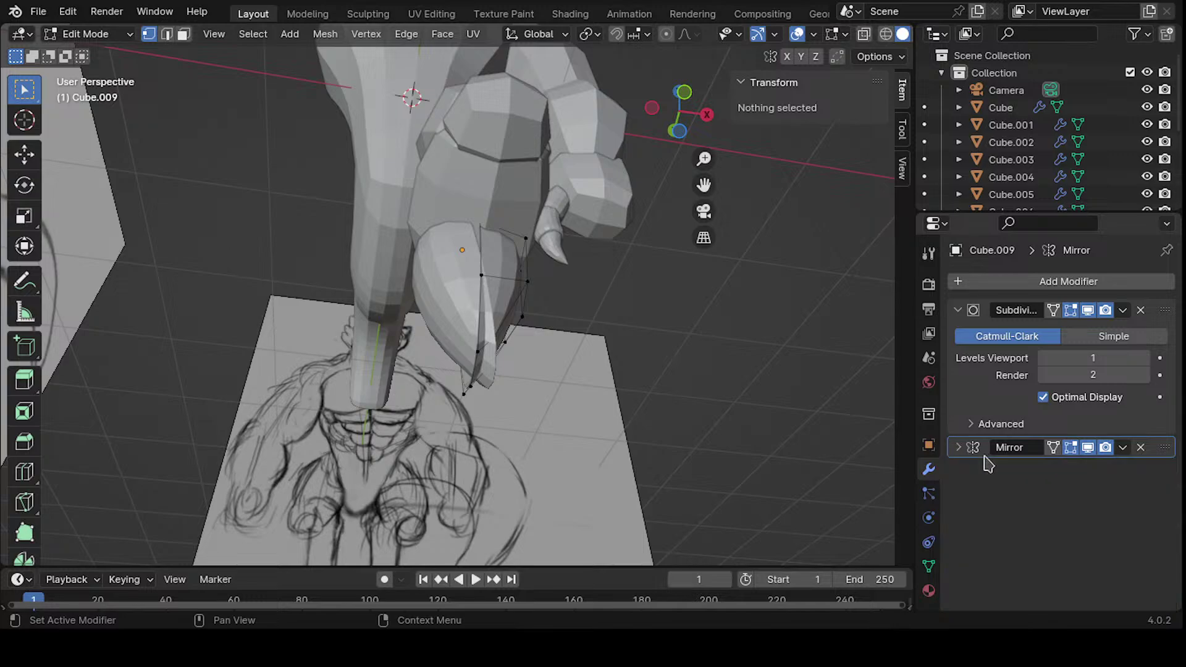
left_click(982, 424)
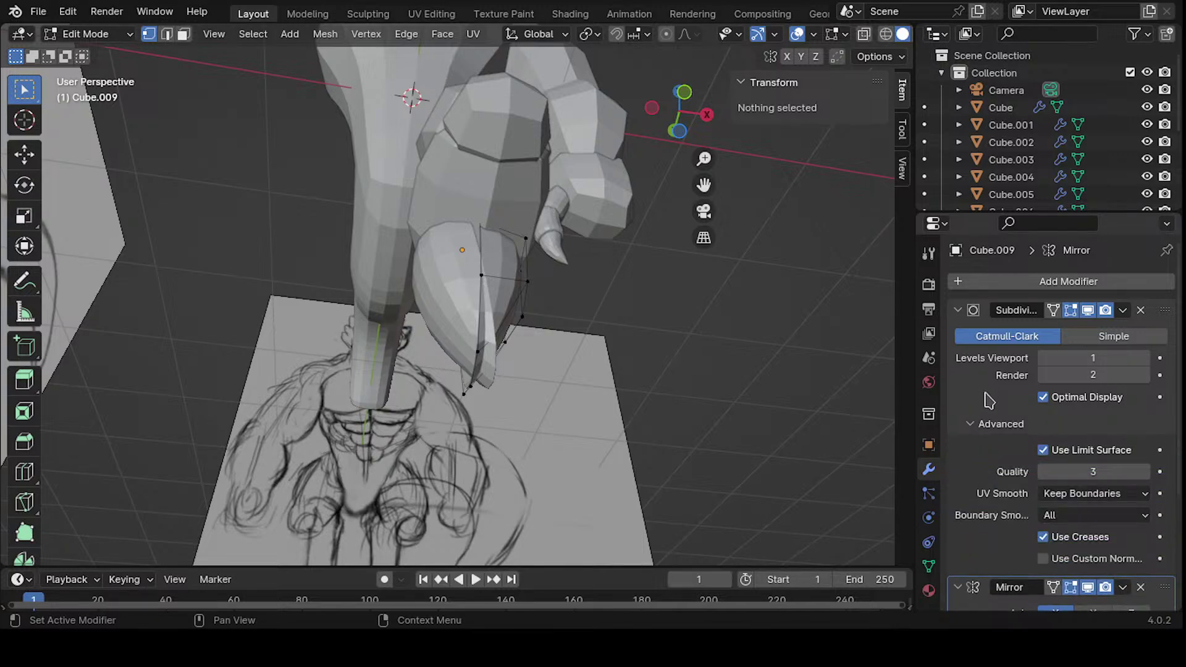
left_click(957, 310)
left_click(957, 333)
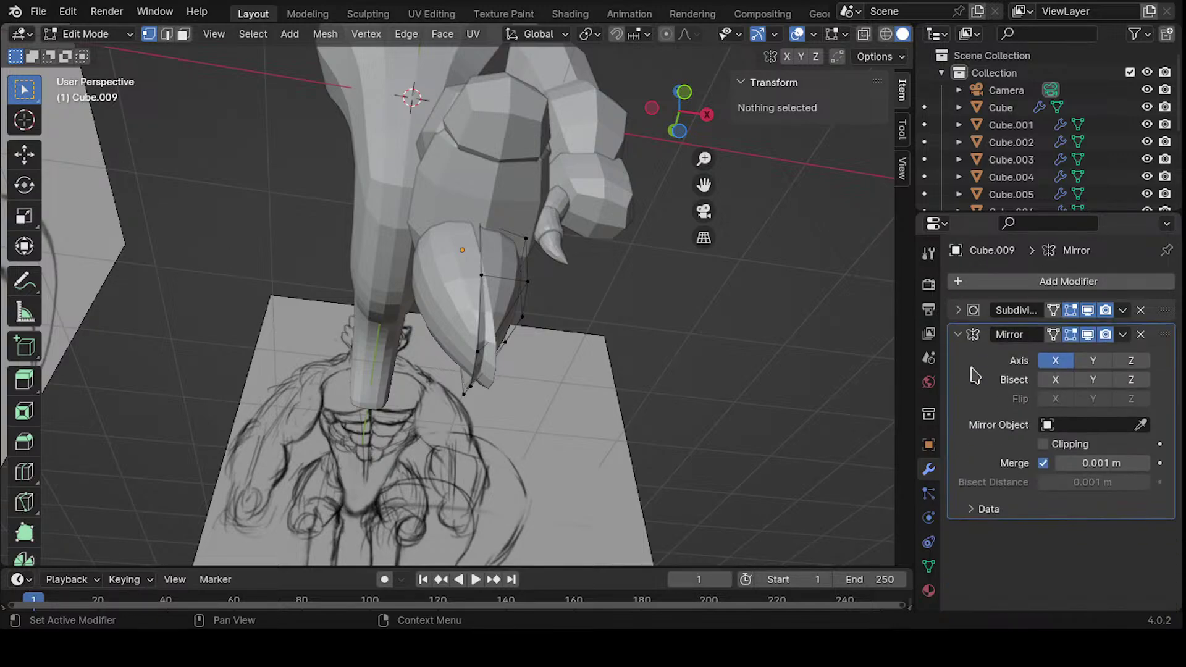
left_click(959, 333)
left_click_drag(1164, 334, 1164, 310)
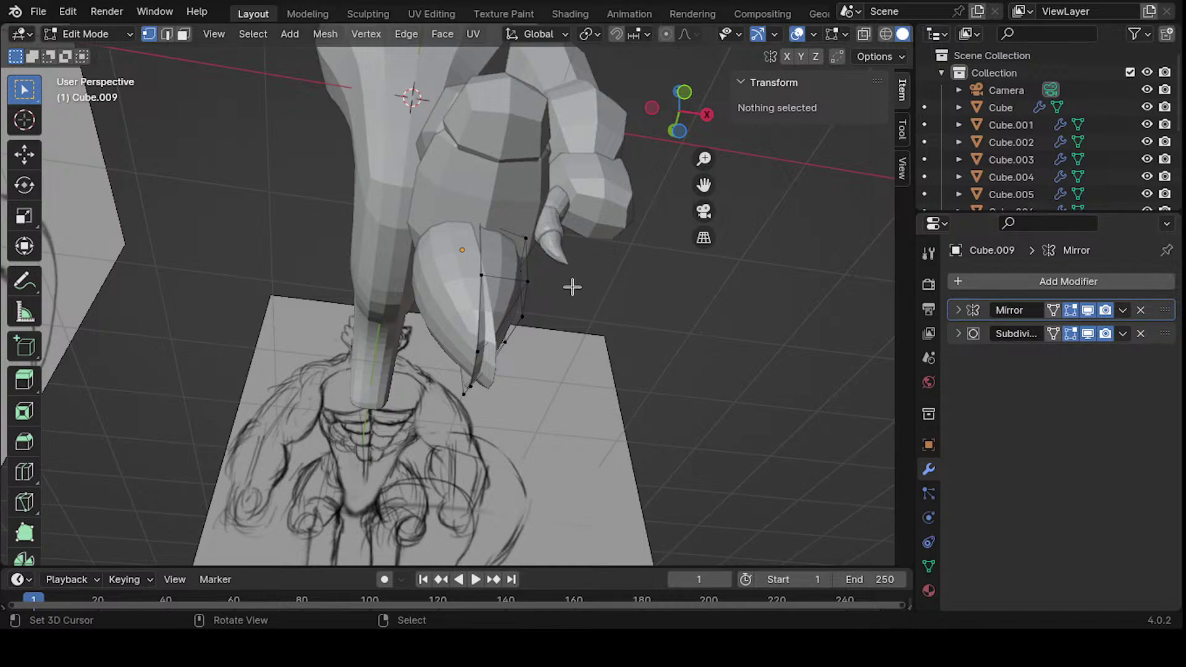
middle_click_drag(573, 287, 692, 303)
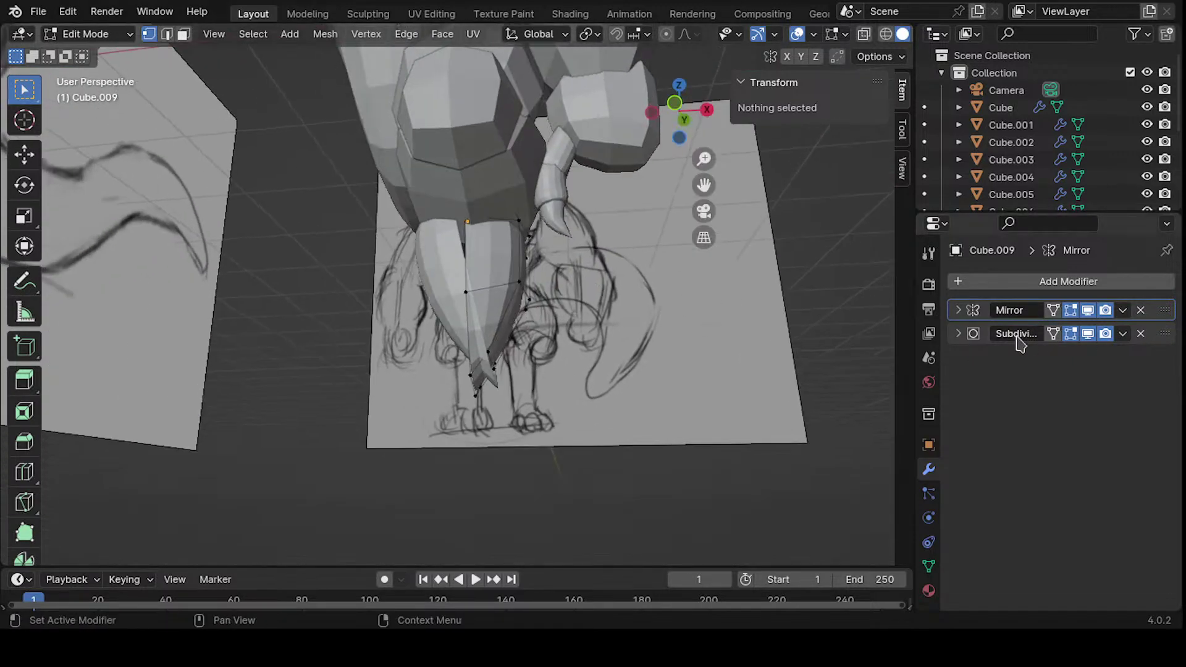
- Expand both modifiers' settings and switch the Mirror's X axis off and on again
left_click(967, 338)
left_click(959, 310)
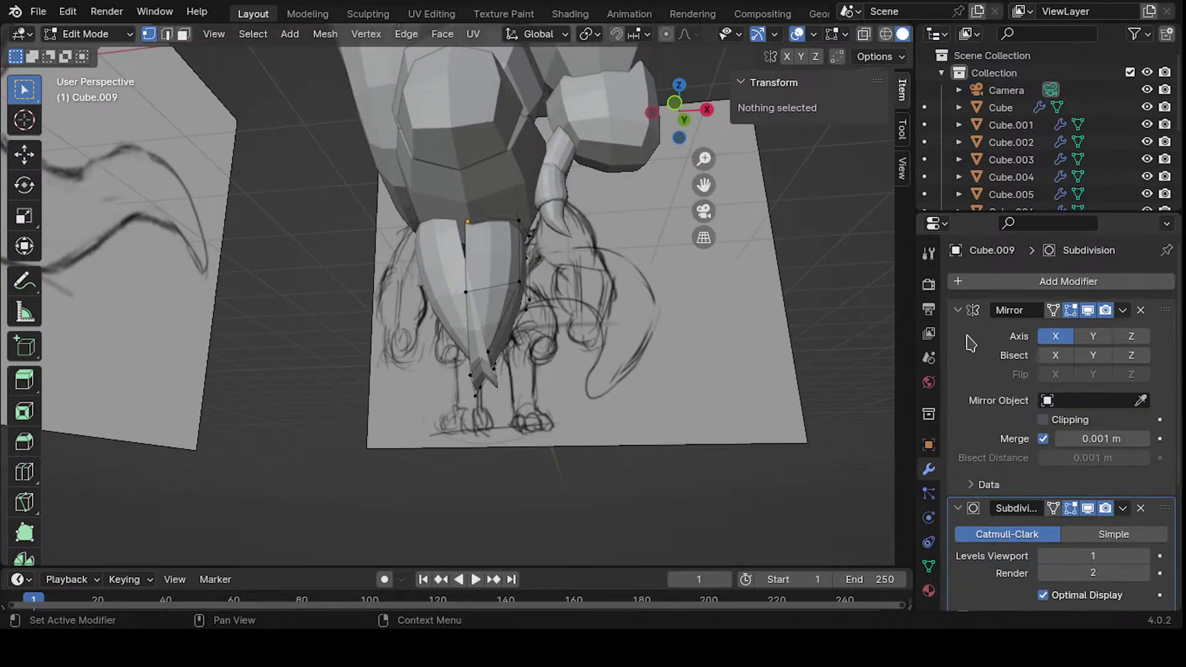
left_click(1055, 336)
left_click(1055, 335)
mouse_move(469, 296)
middle_mouse_down()
mouse_move(450, 294)
mouse_move(694, 307)
mouse_move(347, 308)
mouse_move(490, 304)
middle_mouse_up()
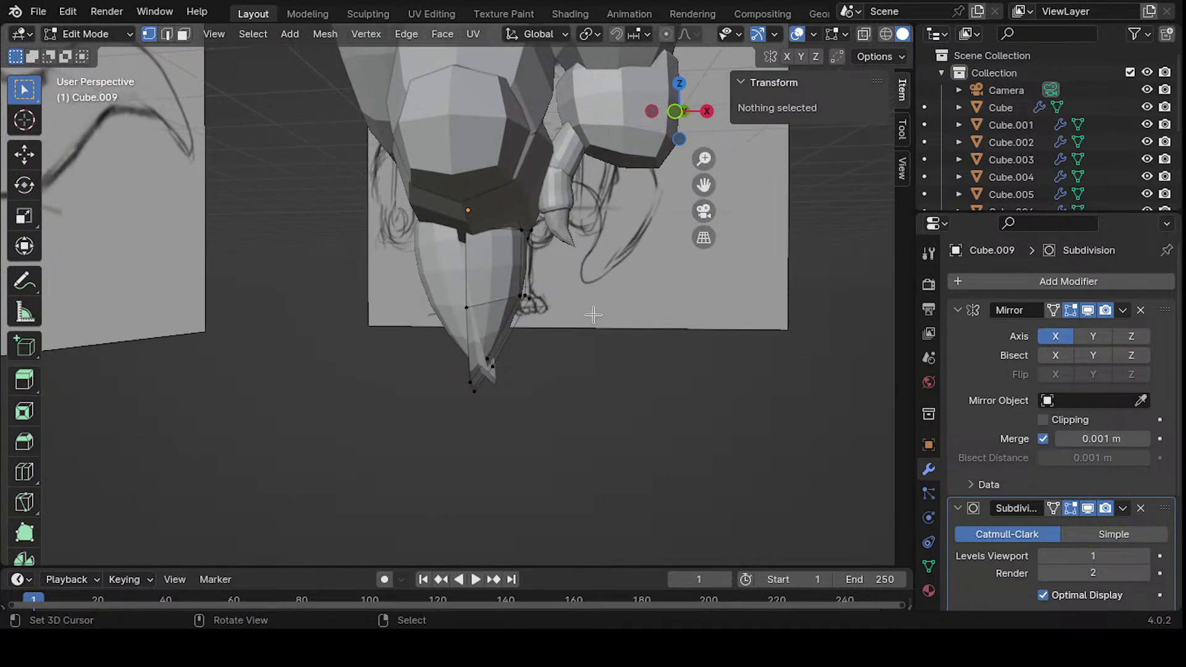
- Turn off the Subdivision modifier's Edit Mode, viewport and render display on the shin
left_click(959, 509)
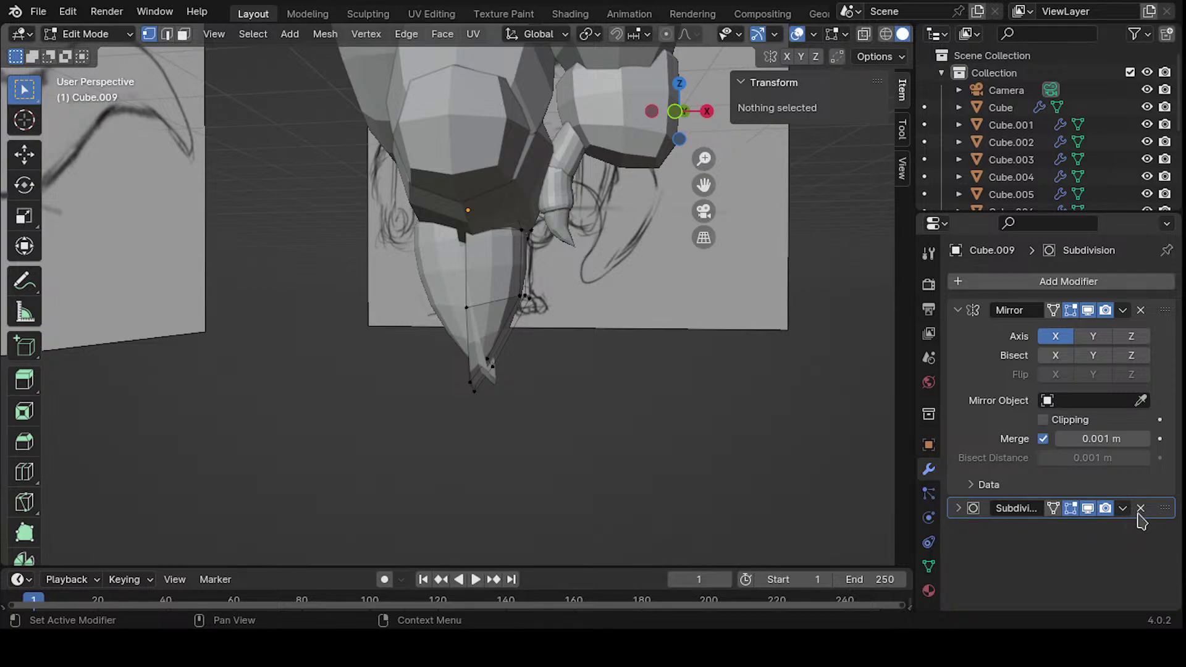
left_click(1070, 508)
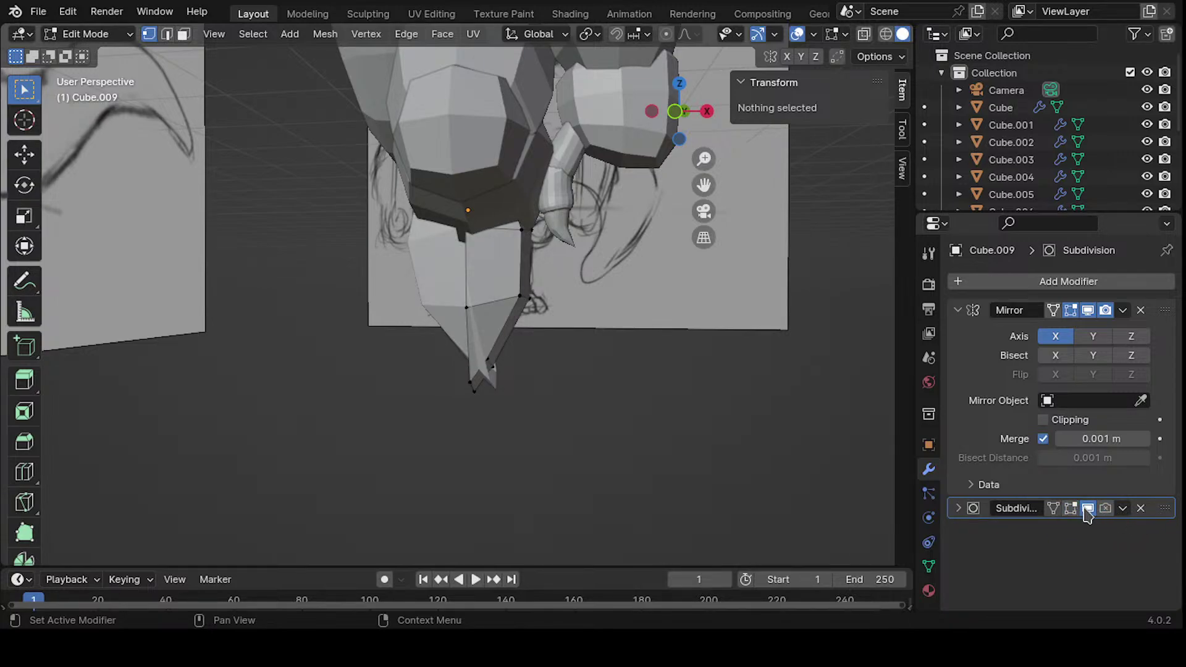
middle_click_drag(433, 244, 614, 272)
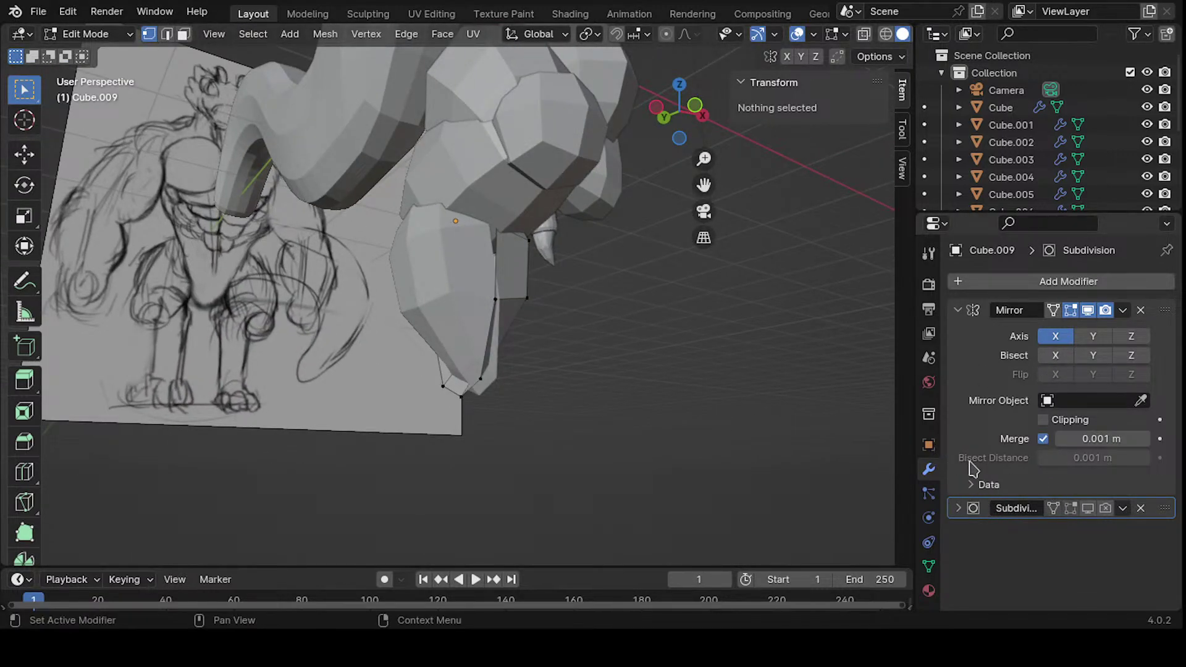
- Try mirroring the shin along Y, return the Mirror axis to X only and inspect the shape in Object Mode
left_click(1090, 336)
left_click(1057, 338)
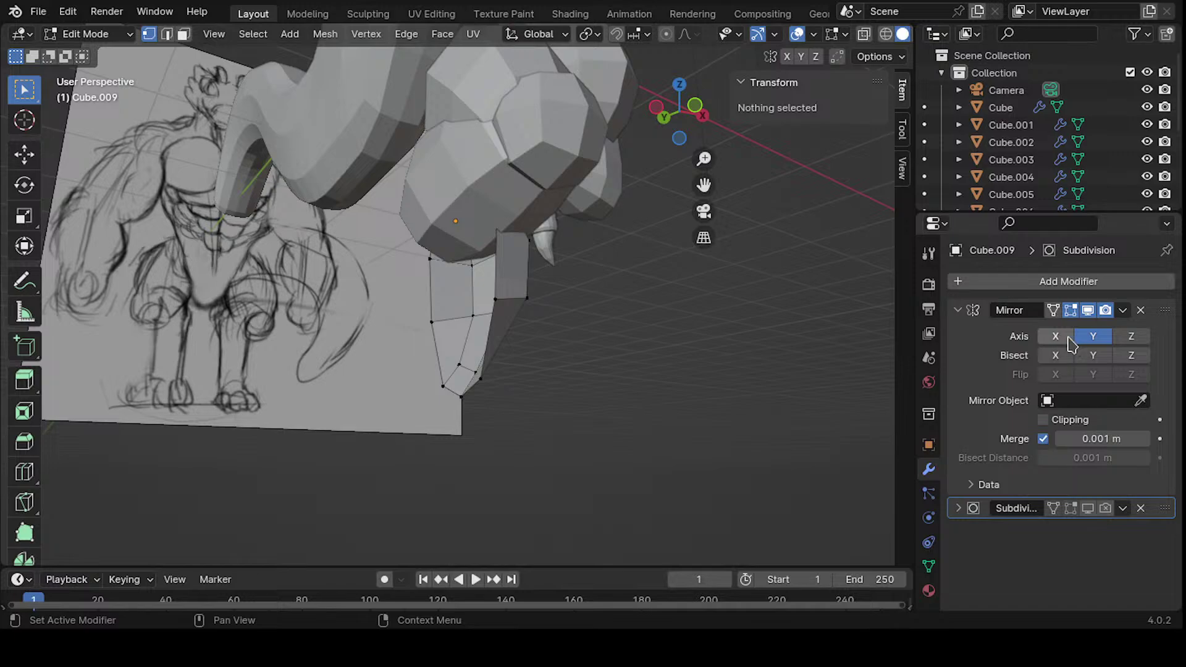
left_click(1057, 337)
left_click(1090, 336)
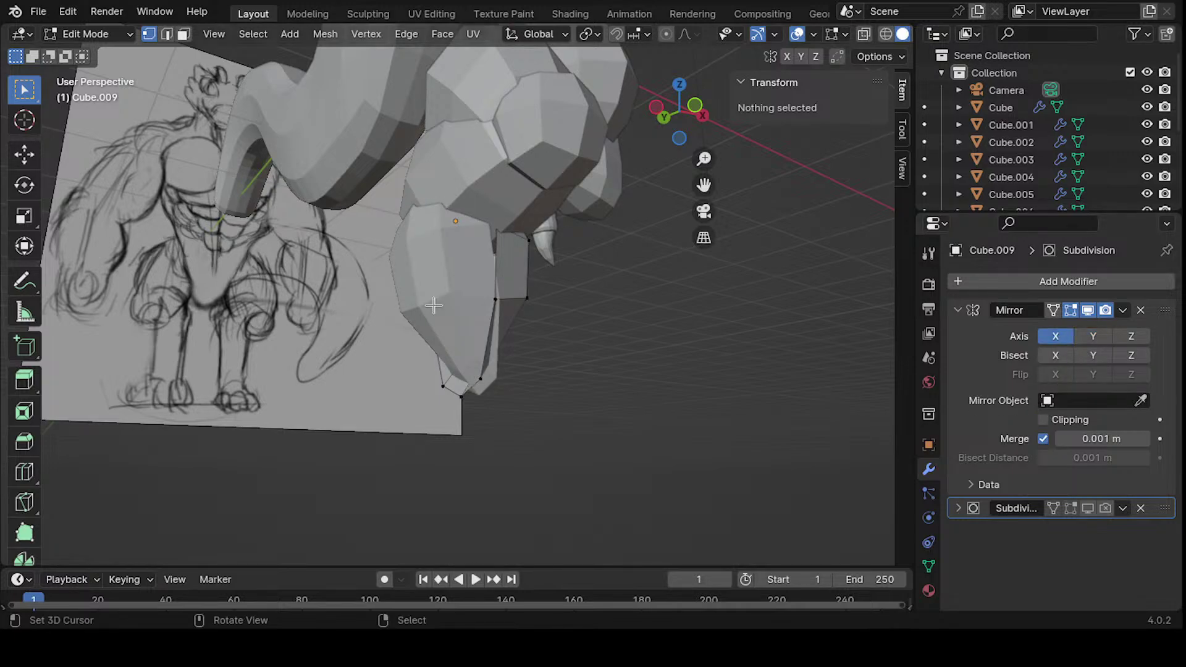
middle_click_drag(434, 302, 472, 342)
key("Tab")
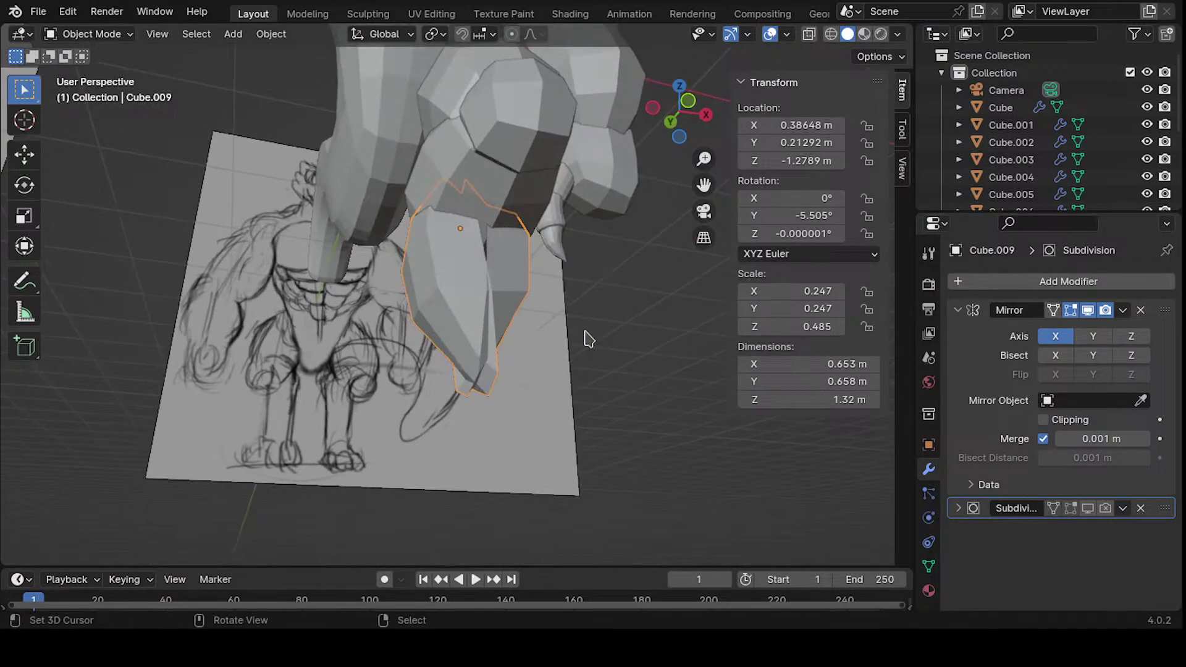
- Set the shin's origin to its center of mass by volume
middle_click_drag(584, 336, 608, 360)
key("F3")
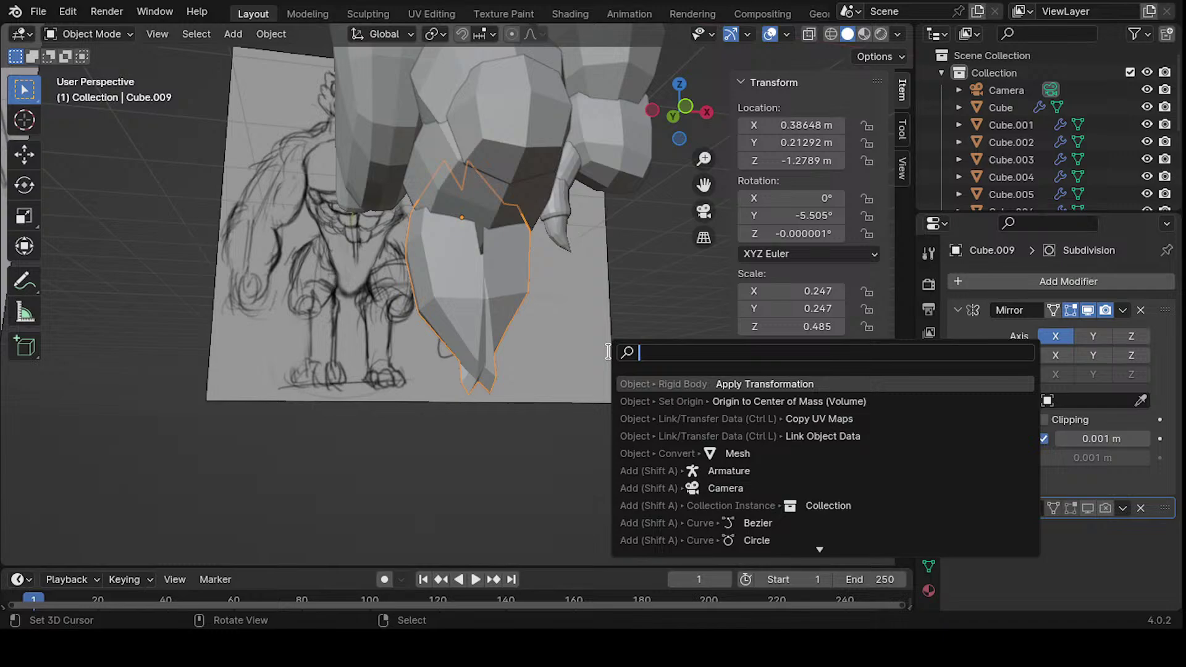
type("cent")
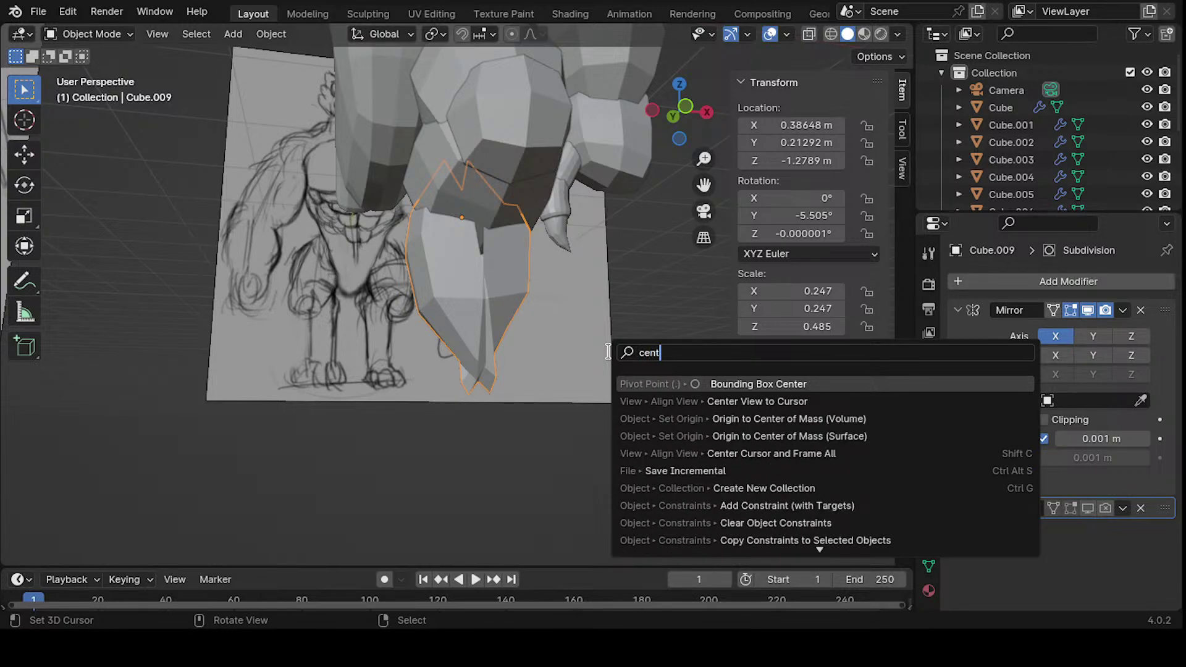
type("er")
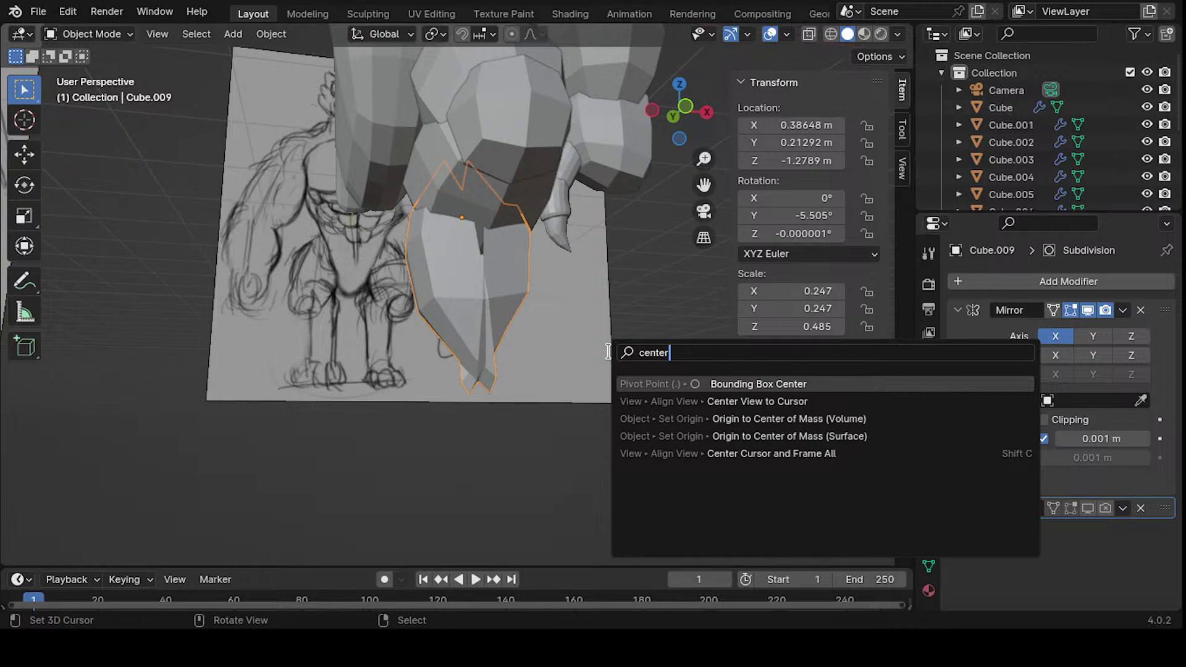
left_click(809, 419)
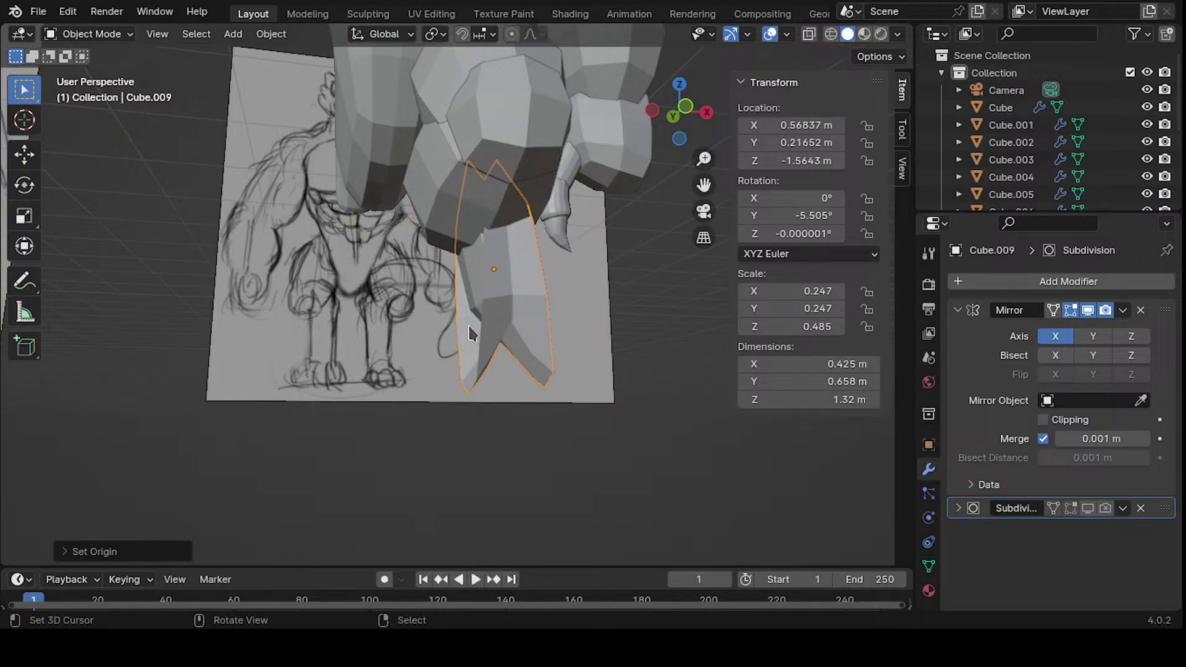
- Move the shin's entire mesh along global X in Edit Mode to bring the mirrored halves' lower tips together
key("Tab")
middle_click_drag(454, 328, 436, 338)
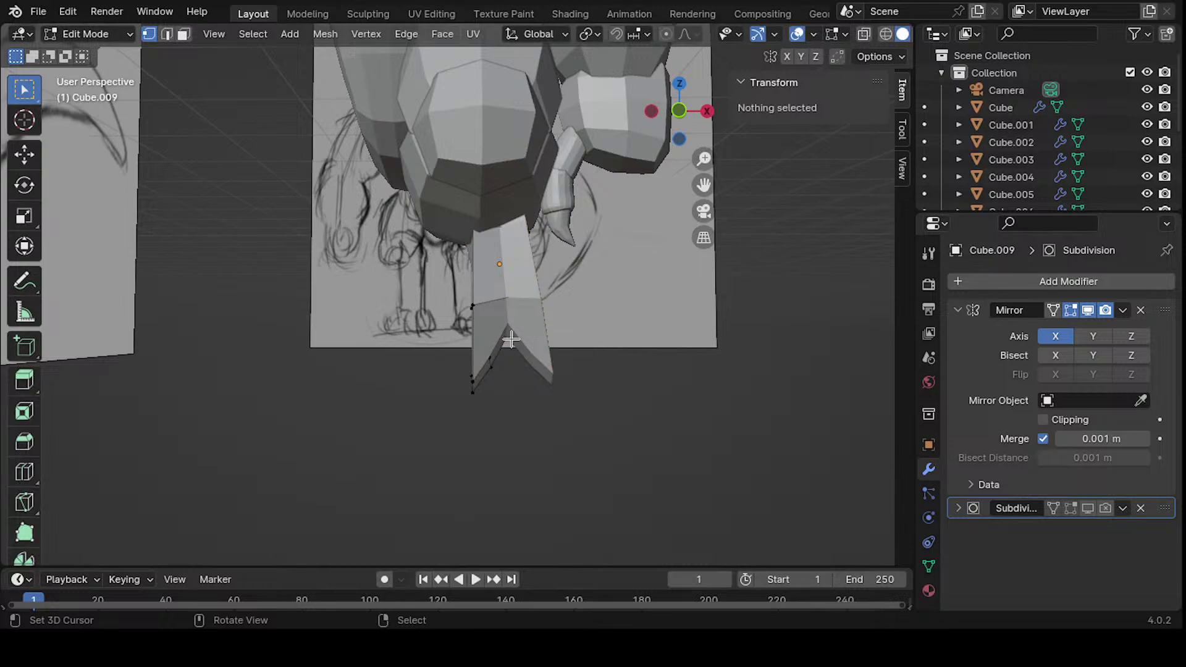
key("a")
key("g")
key("x")
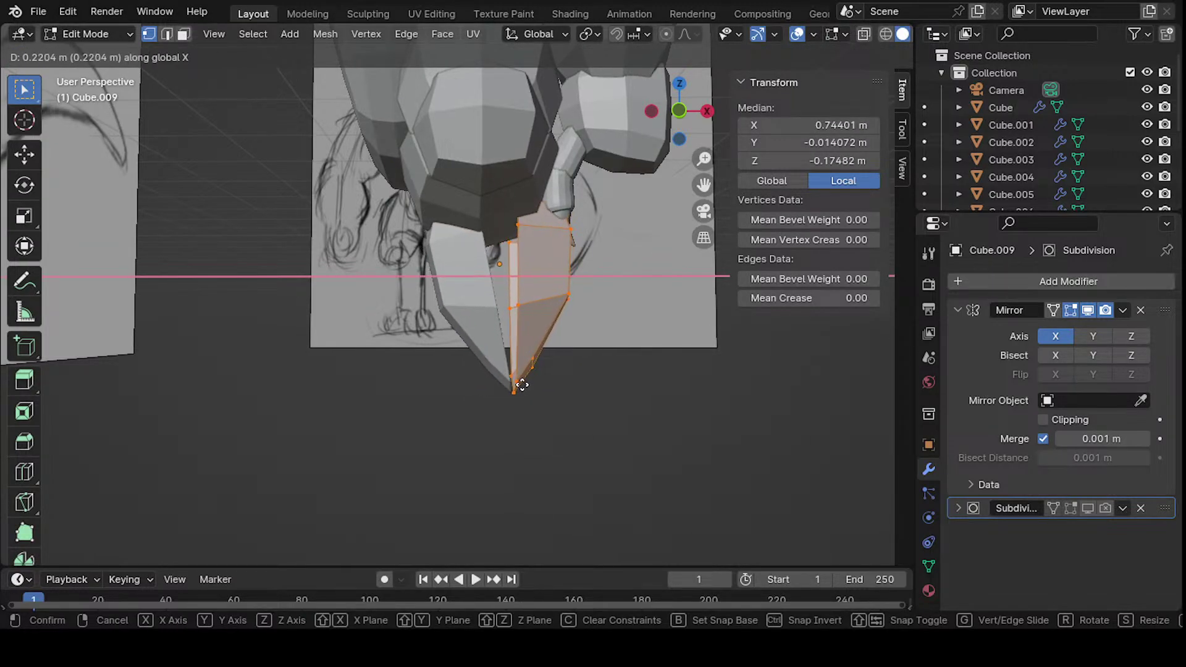
left_click(521, 383)
- Search the commands for "center" and set the pivot point to Bounding Box Center
mouse_move(521, 379)
middle_mouse_down()
mouse_move(545, 266)
mouse_move(530, 317)
middle_mouse_up()
key("F3")
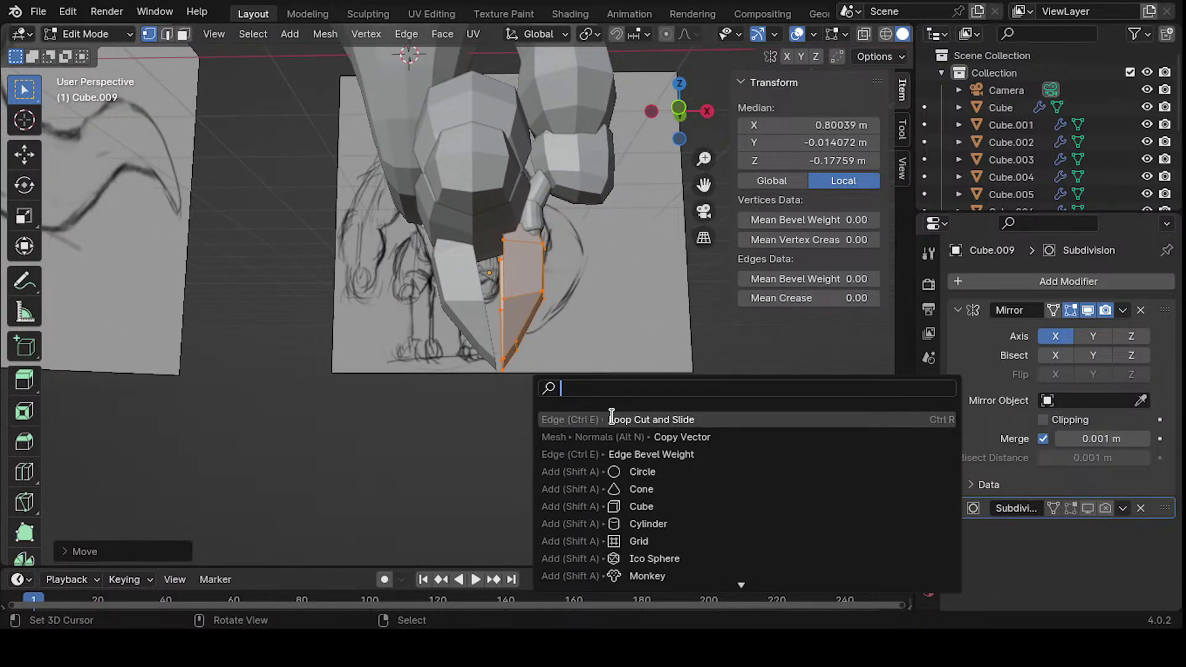
type("cenm")
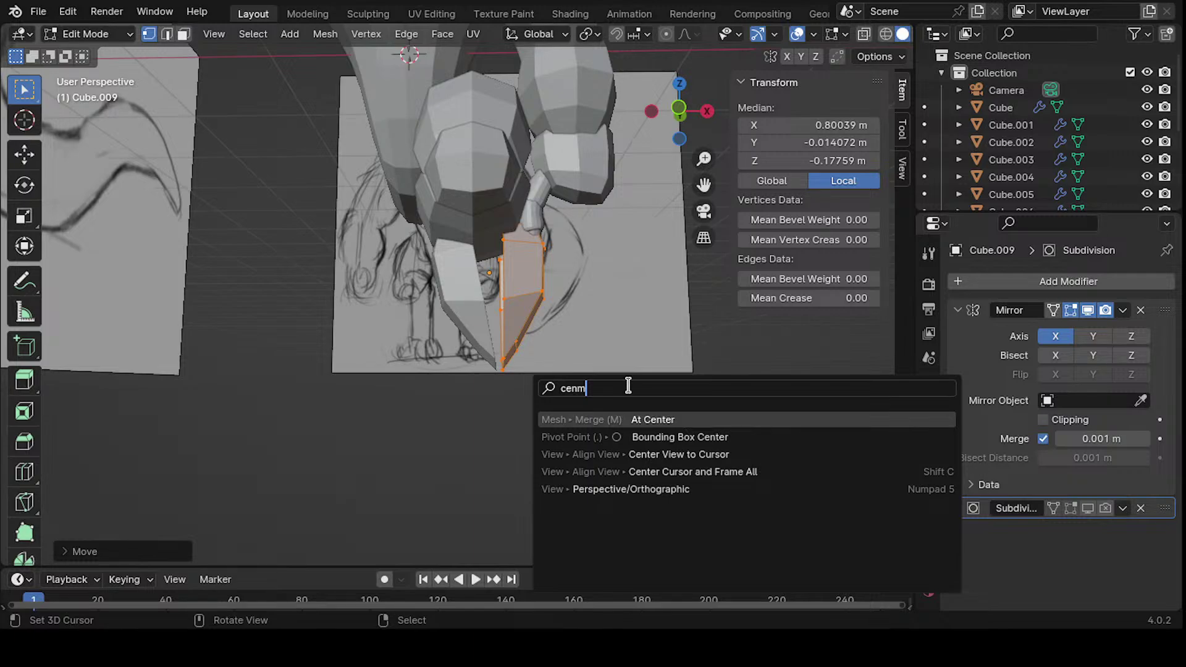
key("BackSpace")
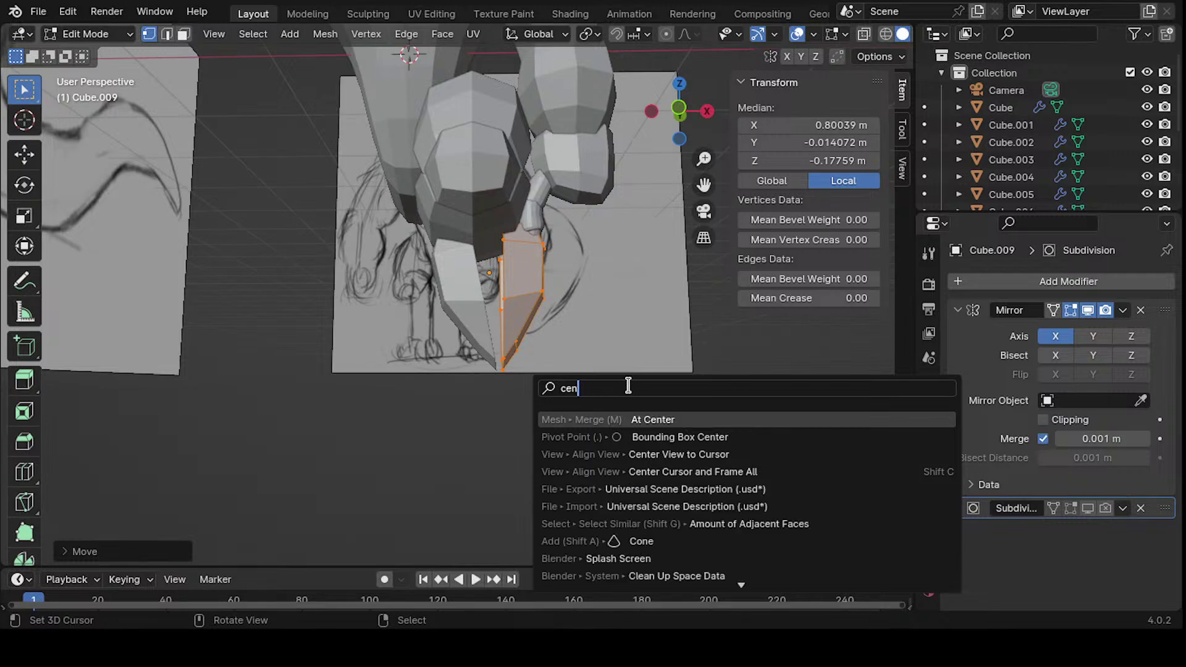
type("ter")
key("Down")
key("Down")
key("Down")
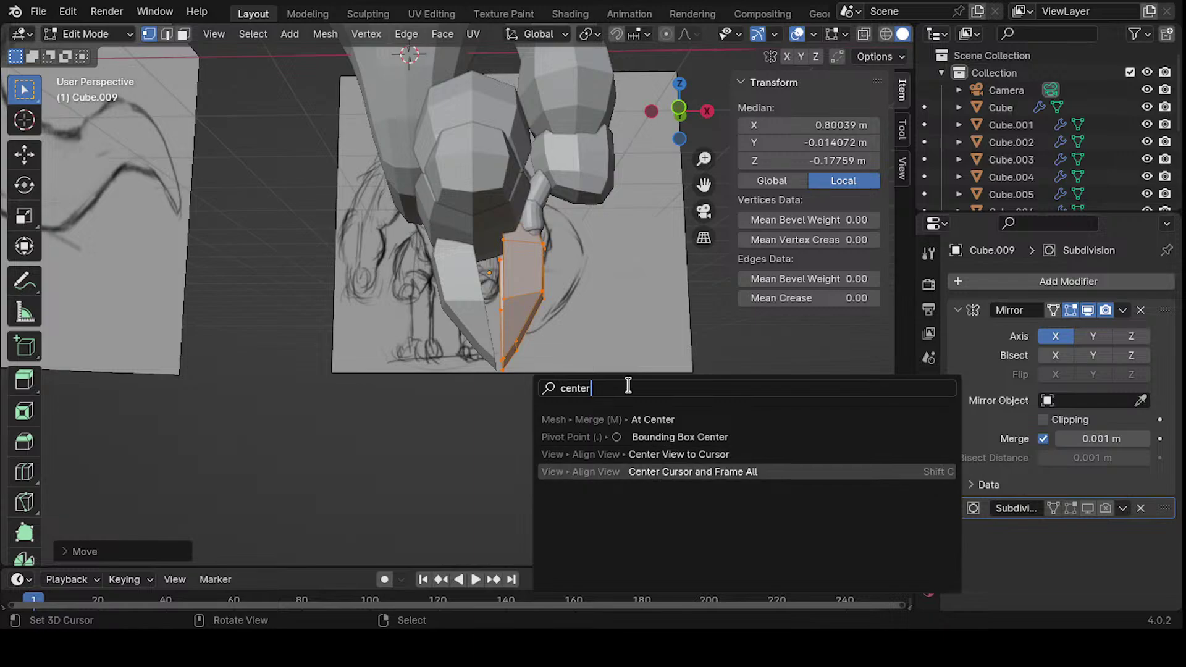
key("Up")
key("Up")
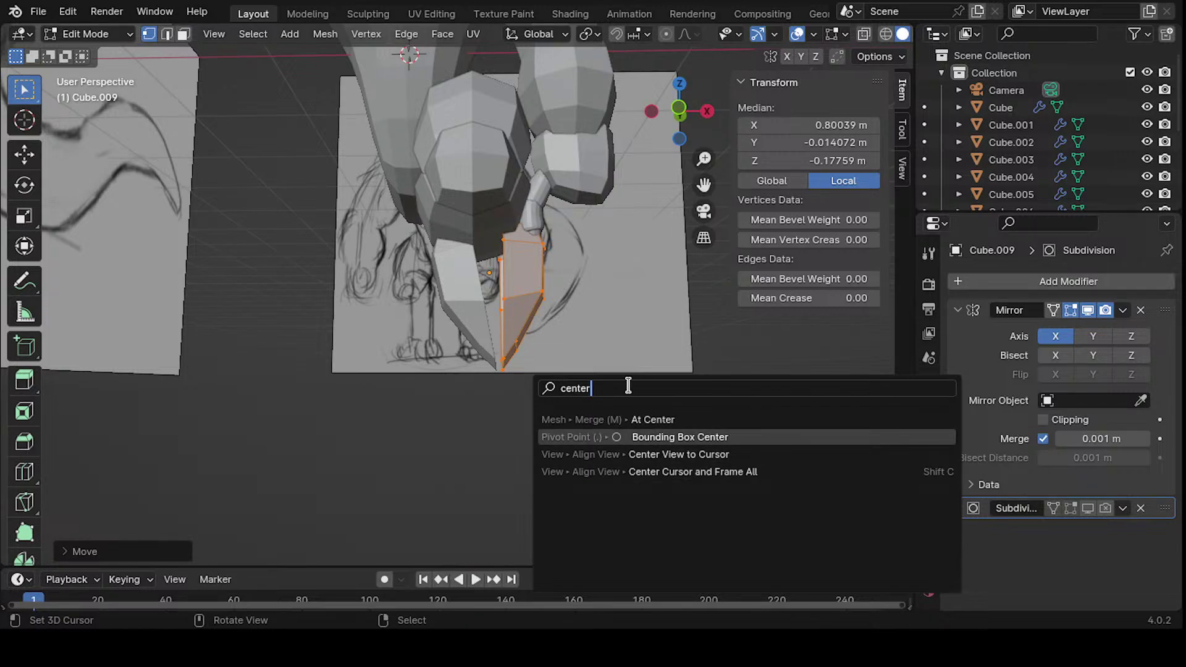
key("Return")
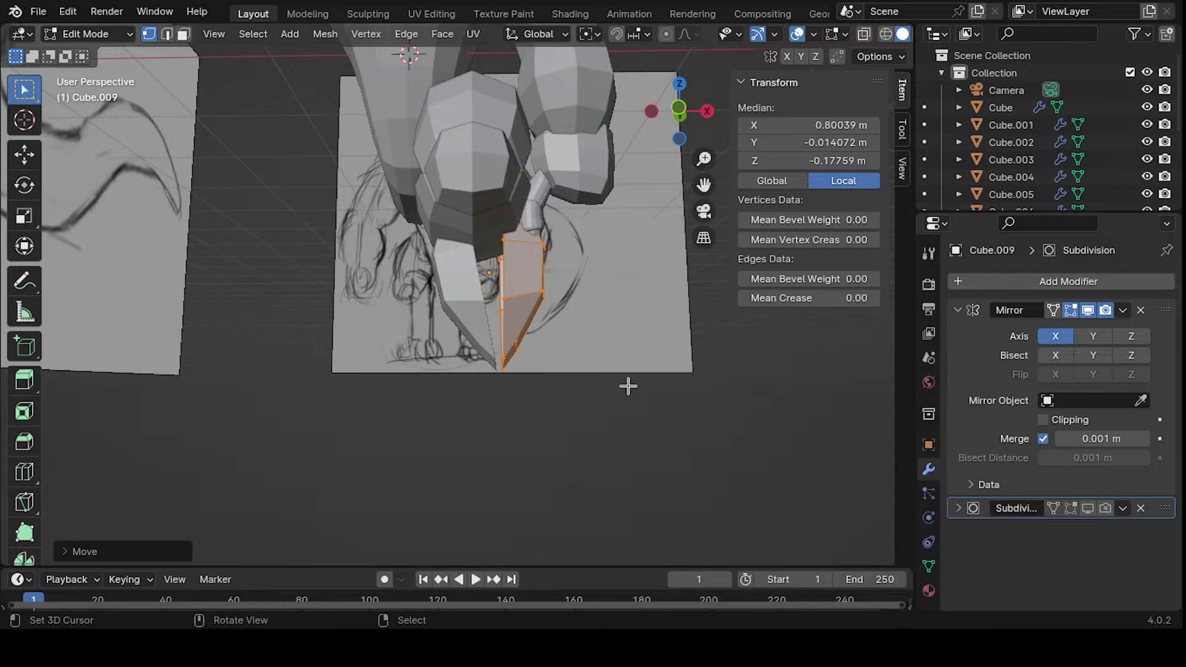
- In see-through front view, select the vertices along the shin's inner edge and move them toward the mirror plane
middle_click_drag(389, 248, 393, 297, "shift")
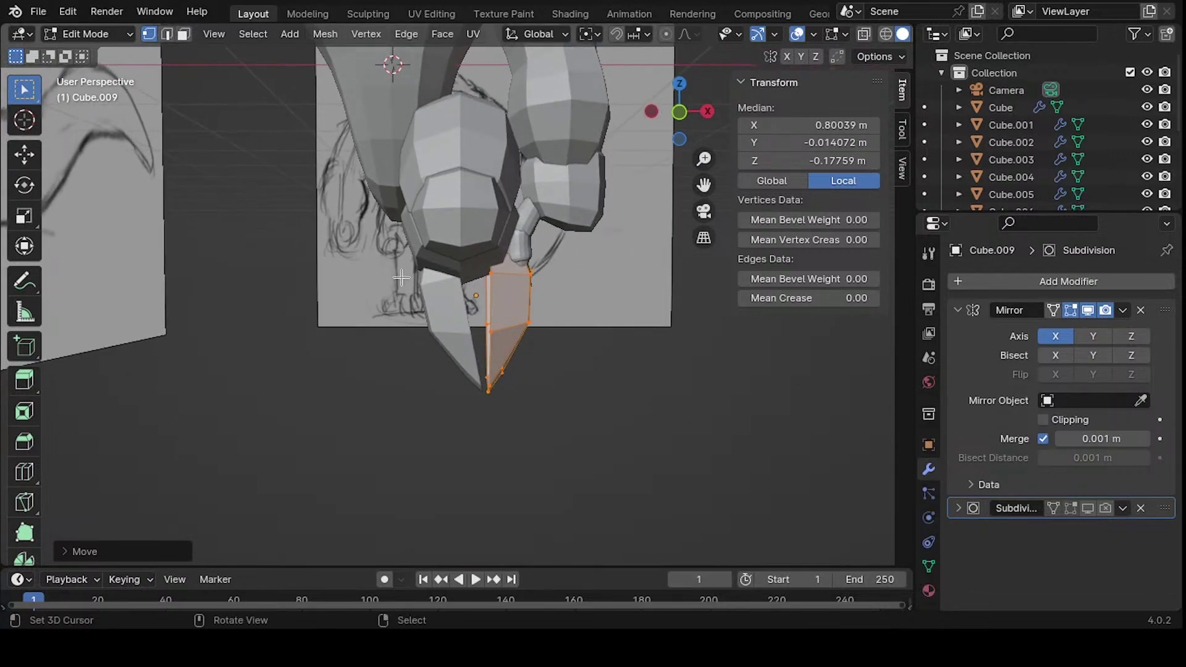
key("KP_1")
key("alt+z")
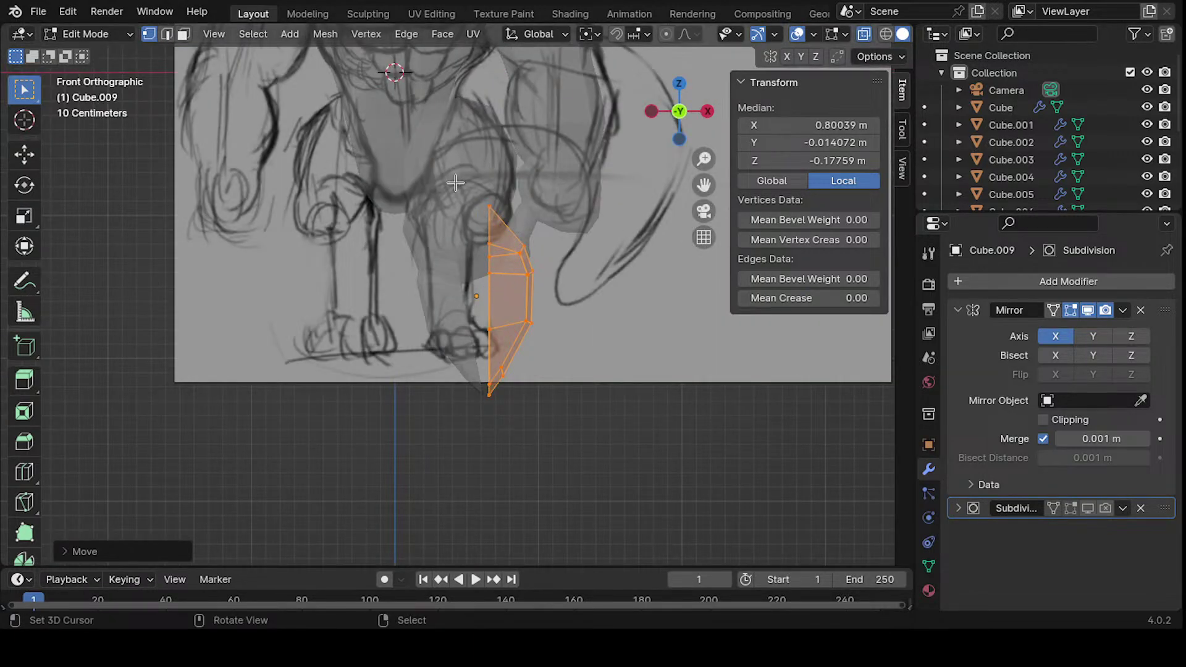
left_click_drag(455, 182, 517, 405)
key("g")
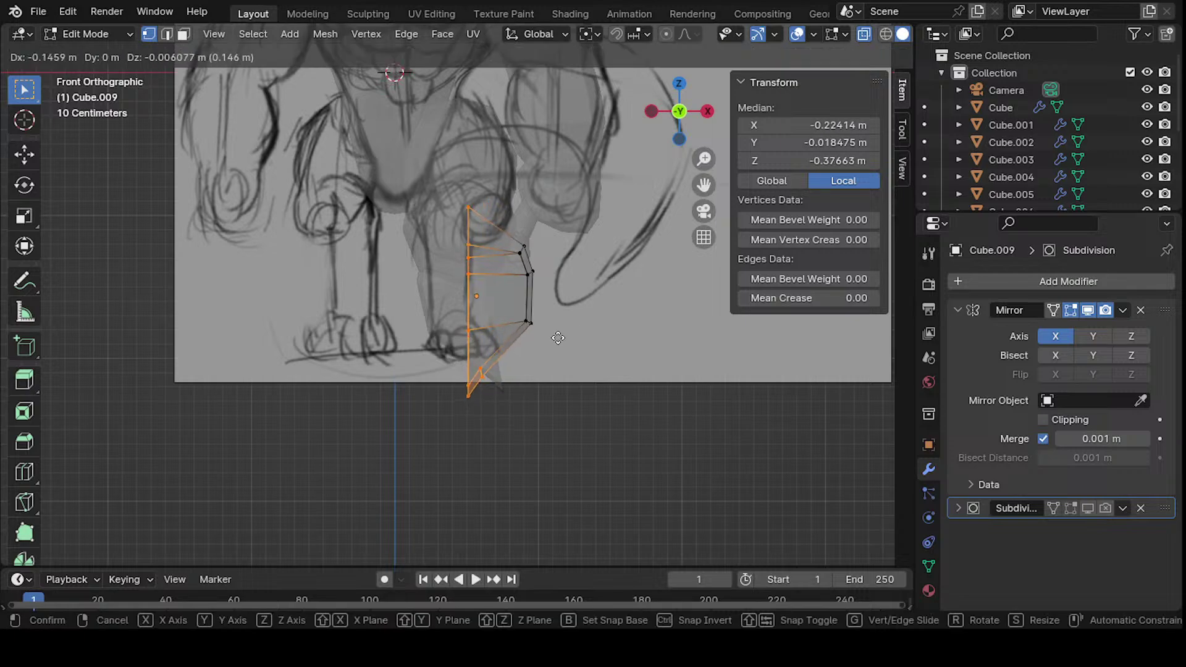
- Move the lower-leg mesh's inner vertices near the object's centre line and rotate them about 5° in the front view
left_click(580, 336)
key("r")
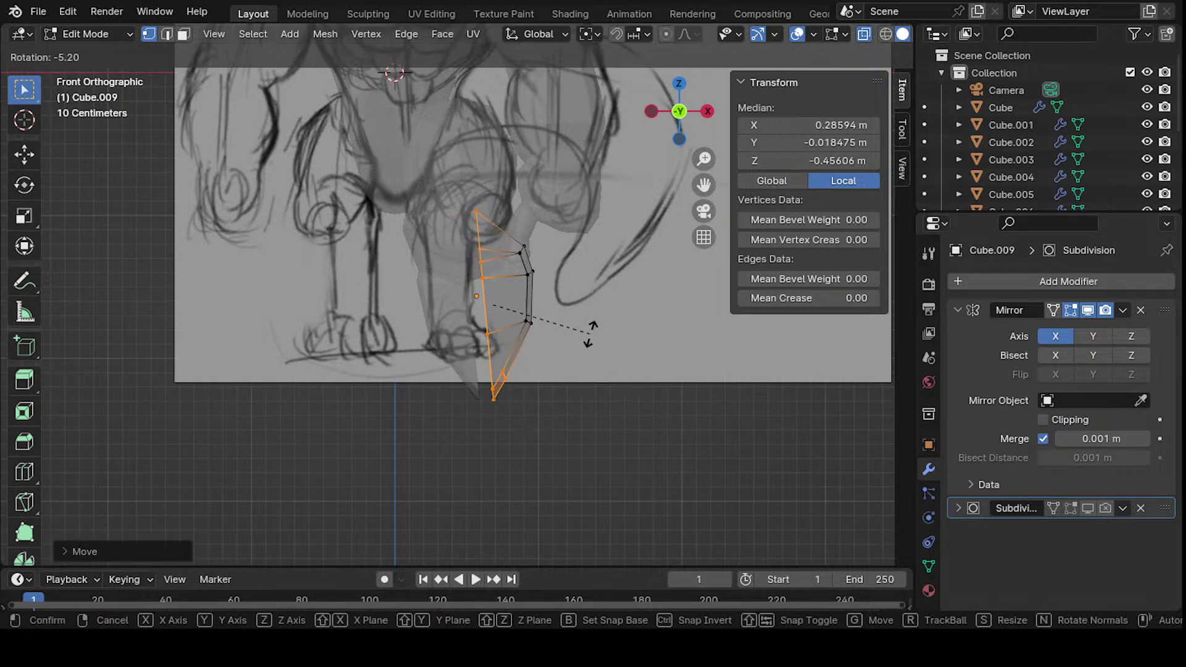
left_click(588, 326)
key("r")
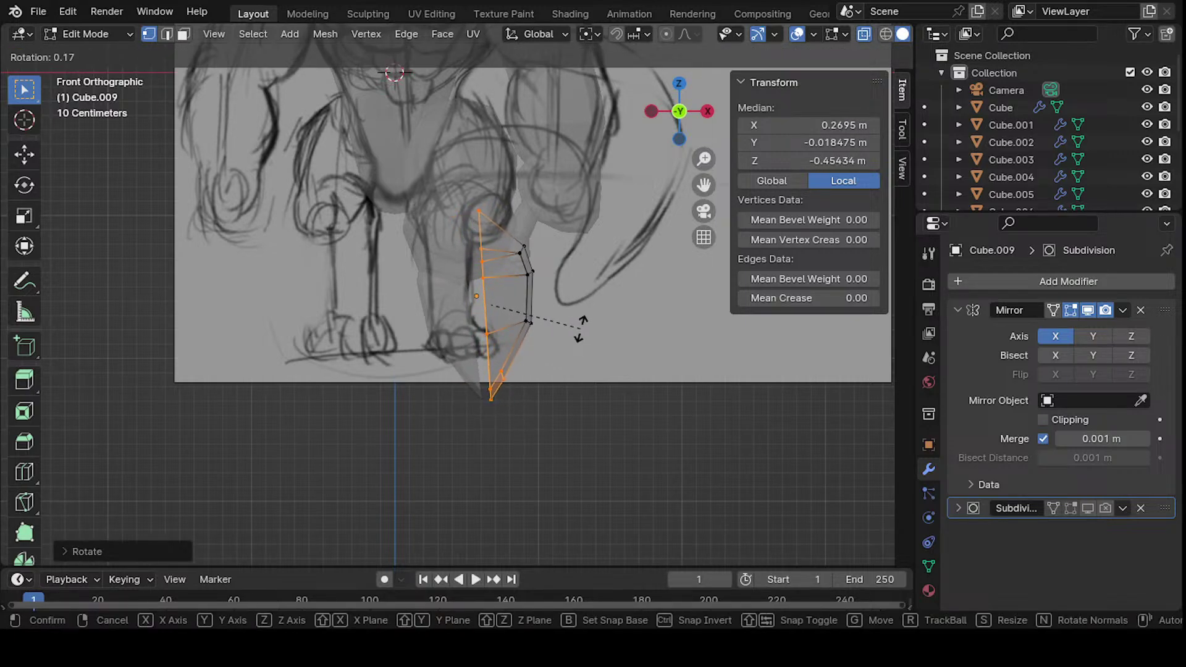
left_click(577, 320)
- Reset the lower-leg object's rotation to 0° on all three axes
key("Tab")
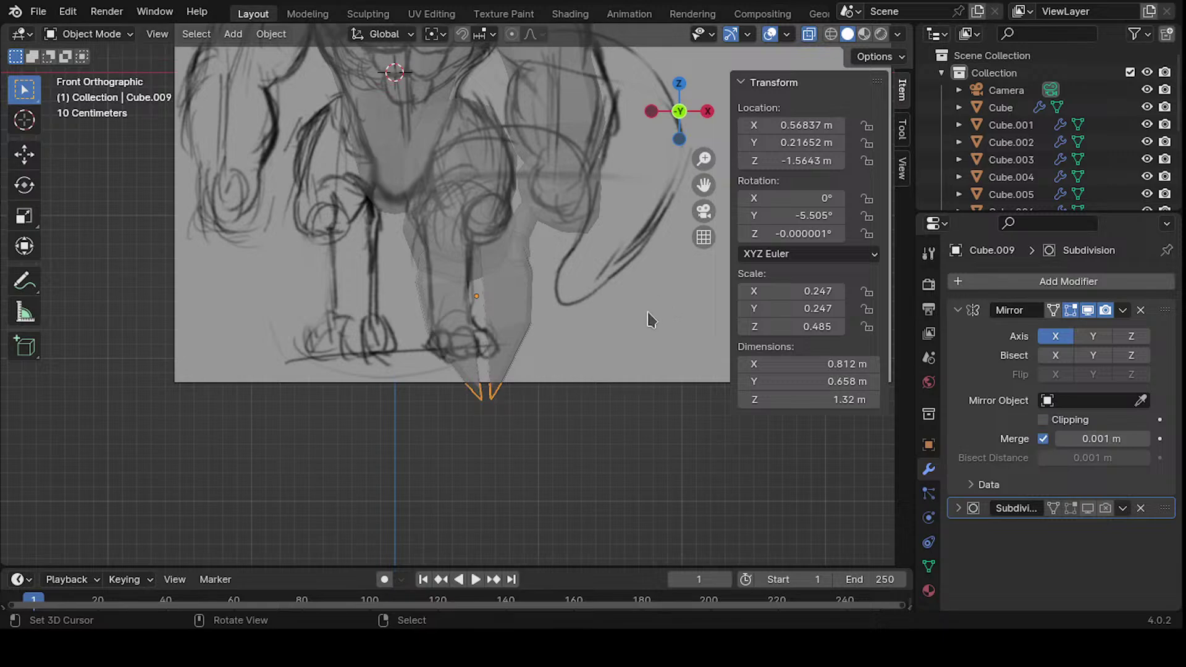
left_click_drag(802, 197, 810, 236)
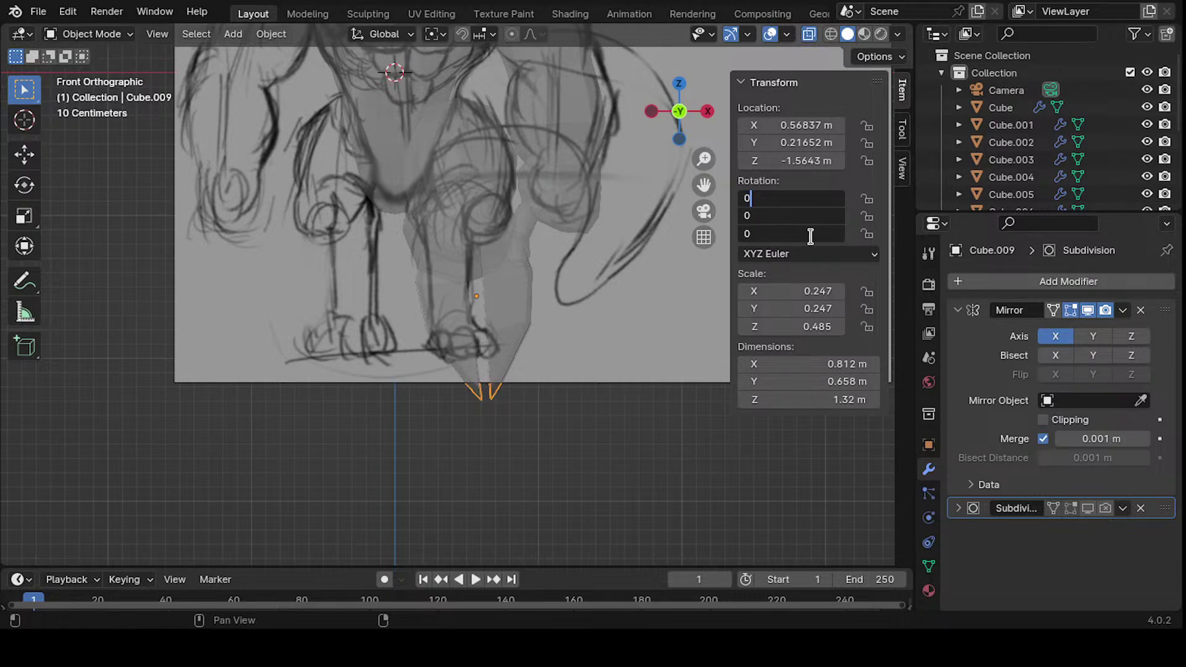
type("0")
key("Return")
- Select the lower-leg mesh's inner column of vertices in the front view and set their median X to 0 m
key("Tab")
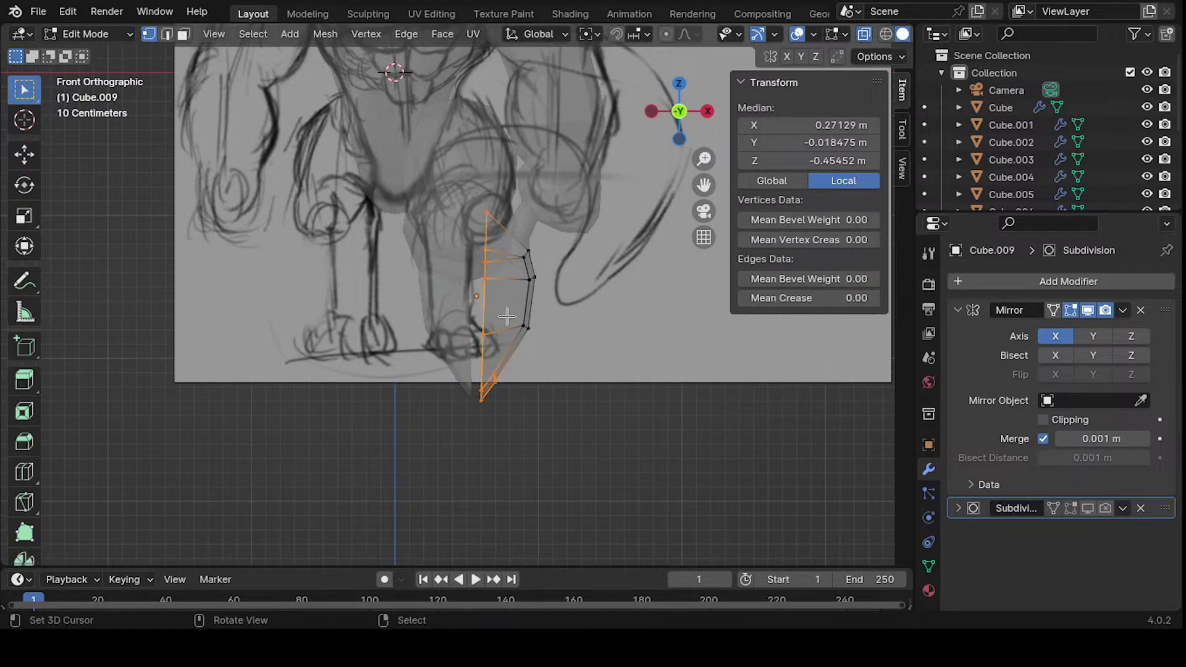
scroll(483, 279, "up", 2, "shift")
middle_click_drag(479, 307, 506, 302)
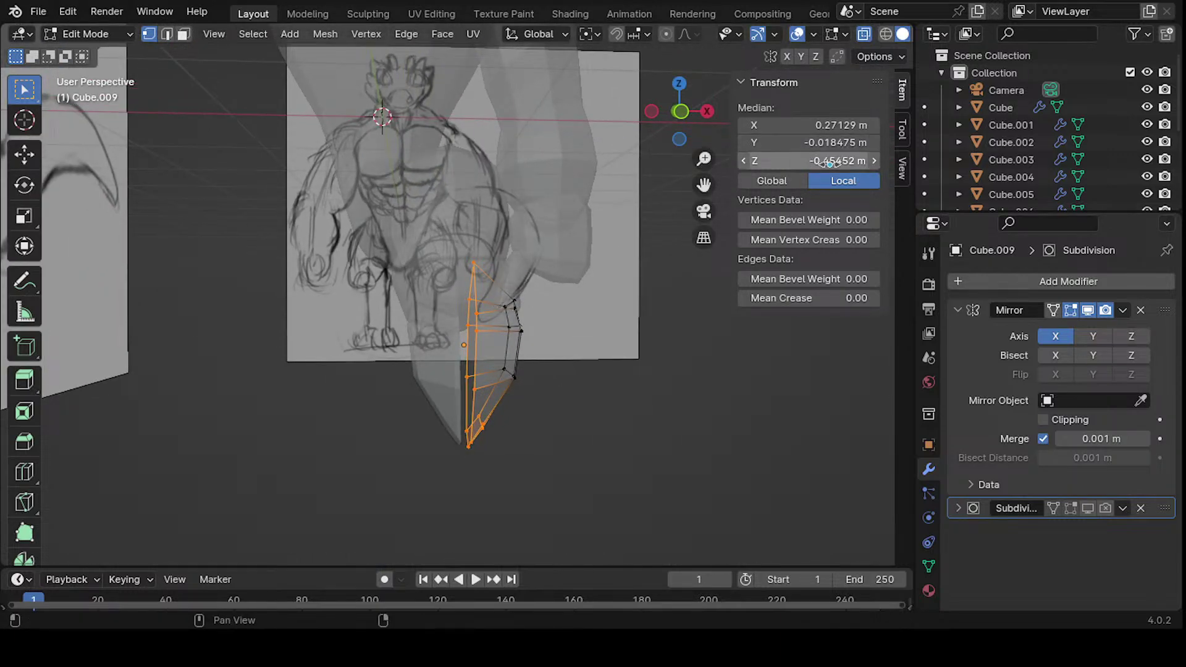
key("KP_1")
scroll(479, 293, "up", 3)
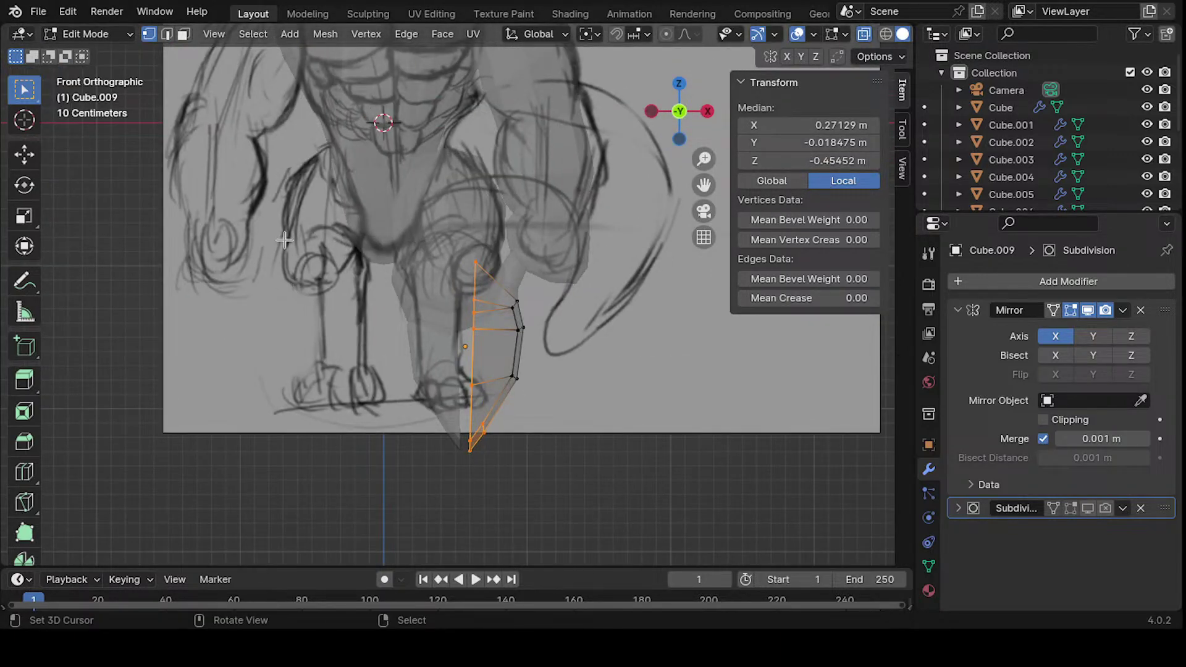
left_click_drag(425, 226, 480, 523)
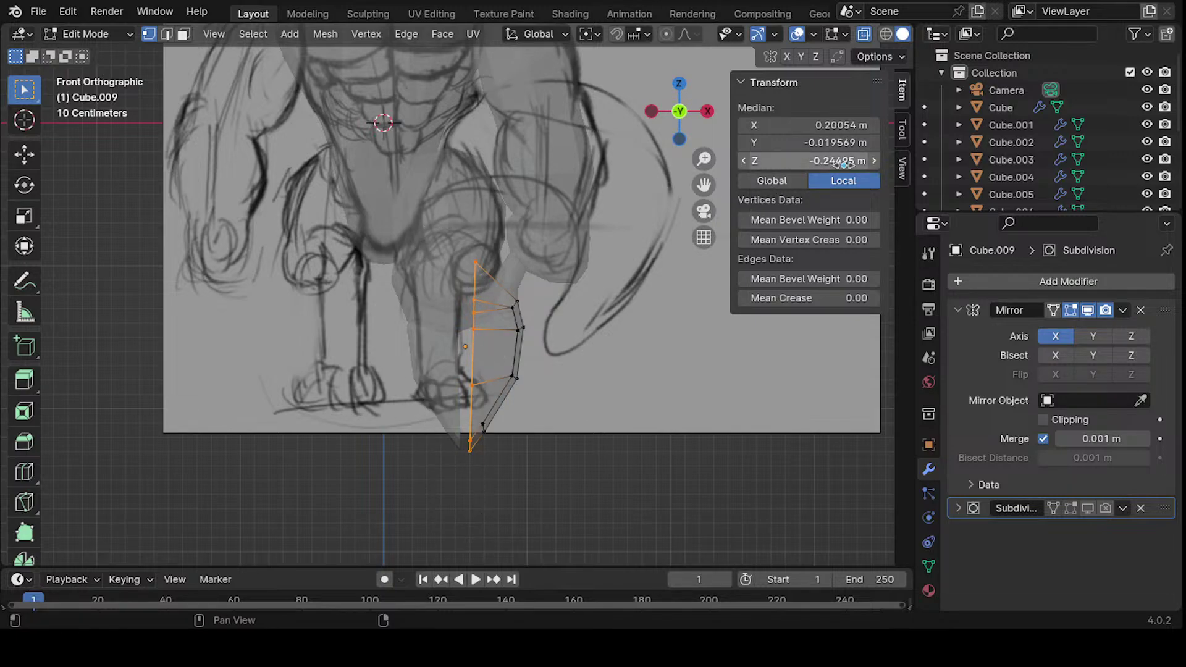
left_click(846, 124)
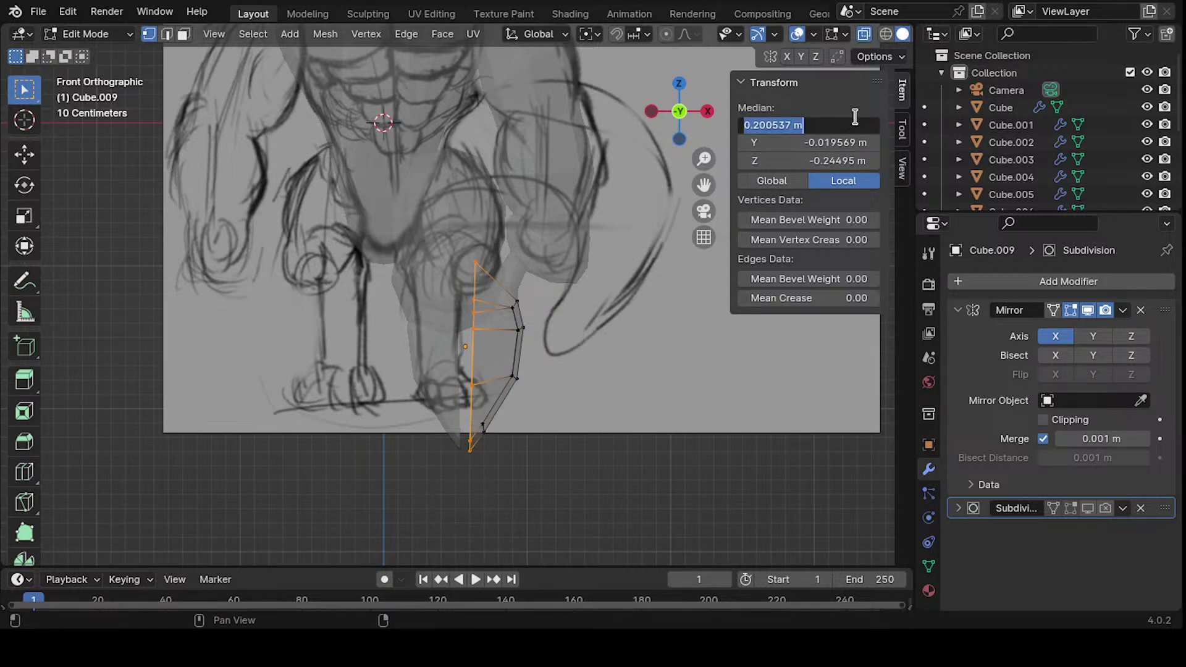
type("0")
key("Return")
key("Tab")
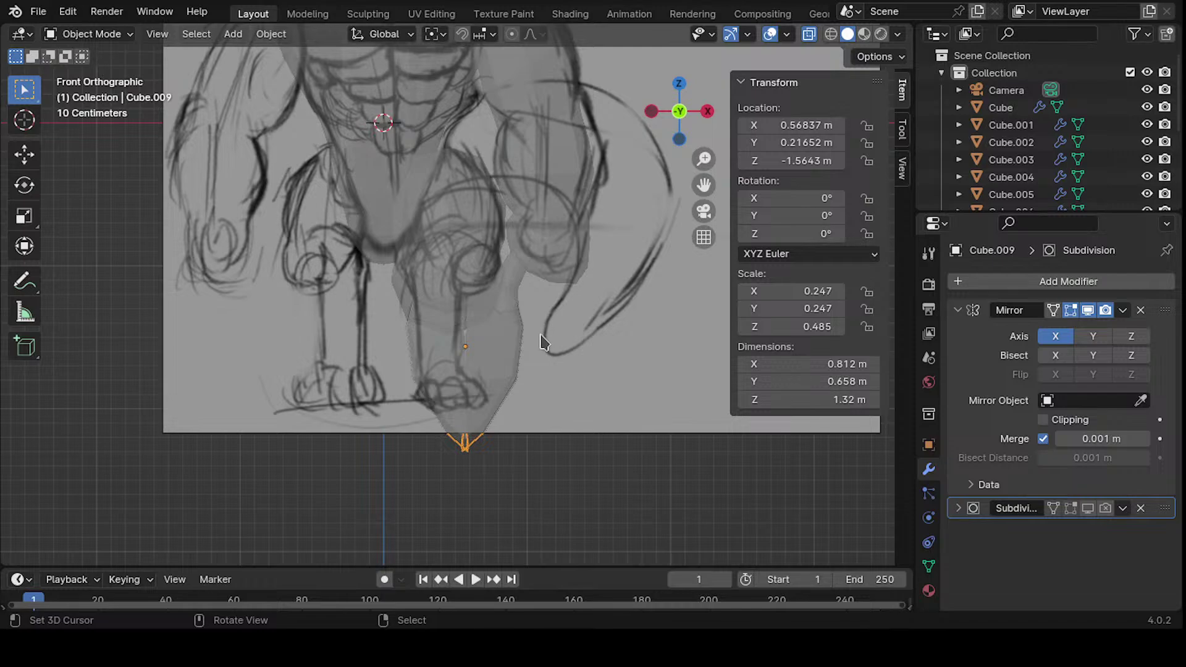
- Delete the vertices at the very bottom tip of the lower-leg mesh
middle_click_drag(540, 342, 516, 337)
key("Tab")
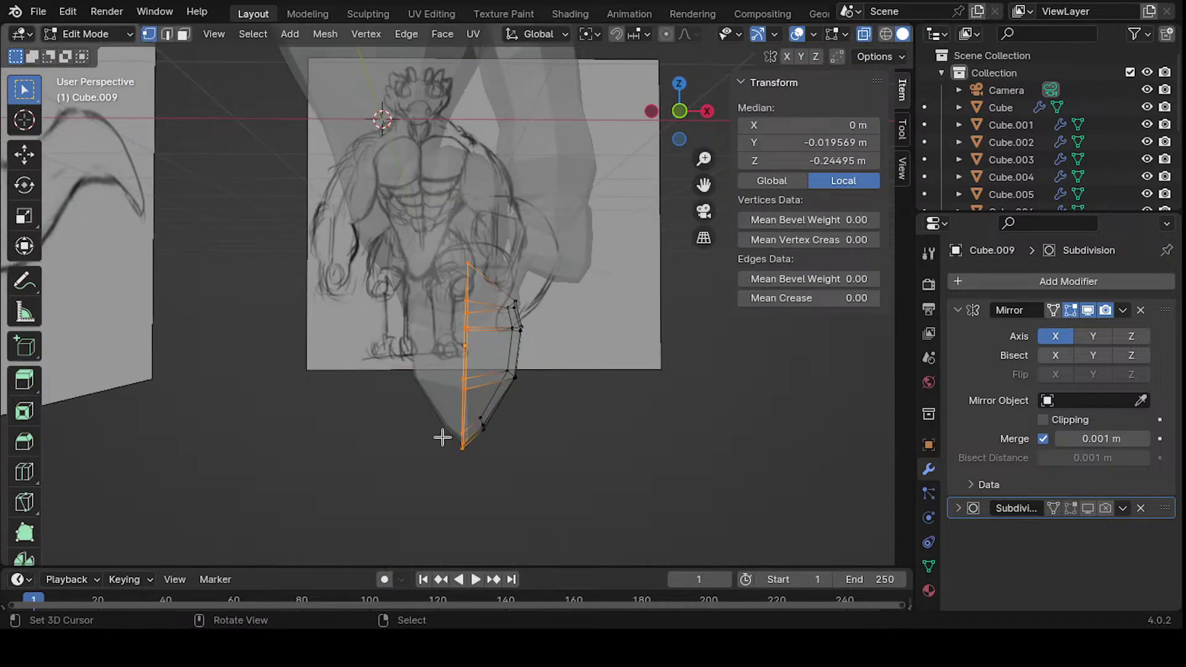
left_click(471, 455)
key("x")
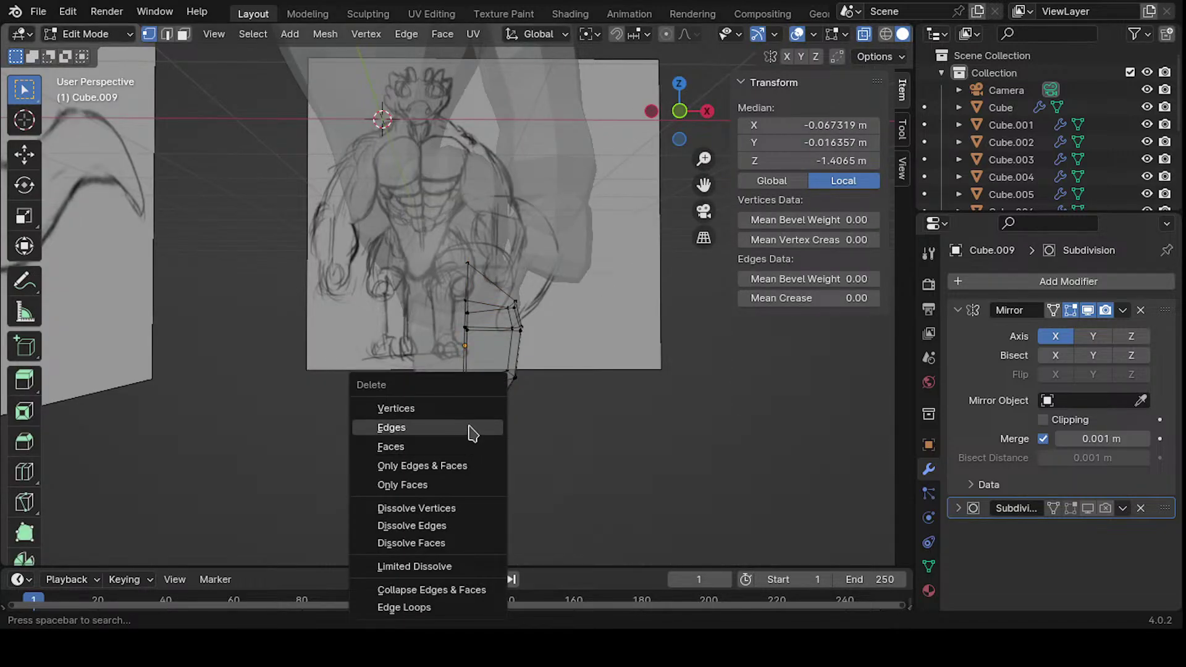
left_click(432, 409)
- Set the median X of the detached lower outer vertices to 0 m to form a new tip on the mirror plane
left_click(482, 425)
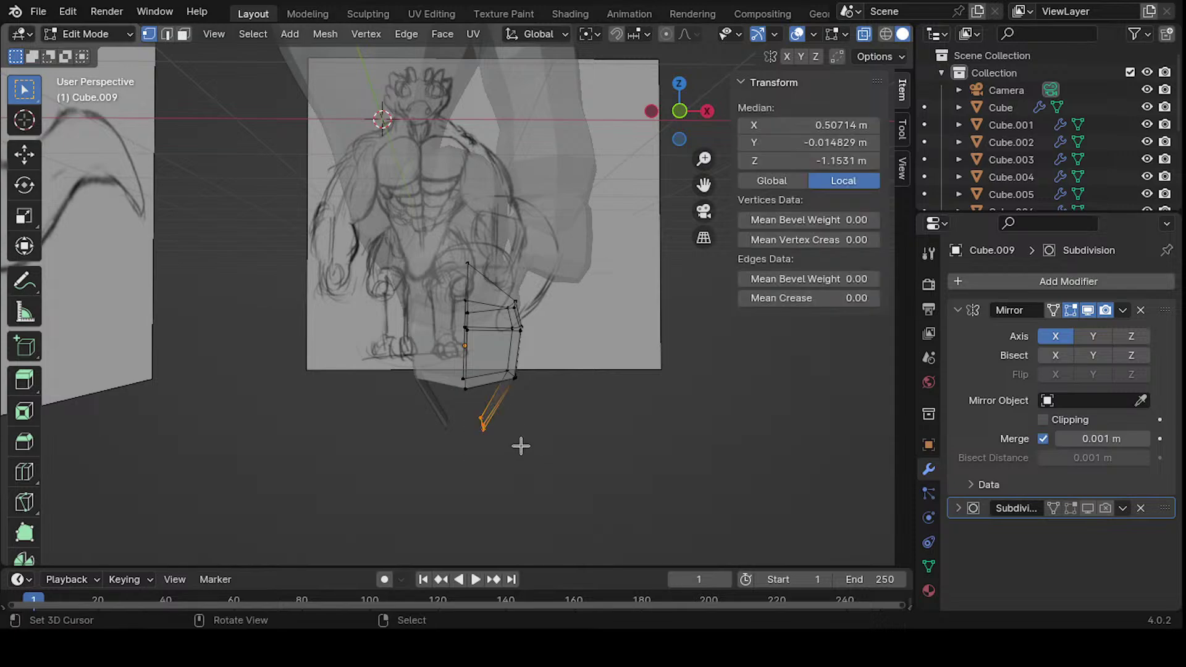
double_click(814, 125)
type("0")
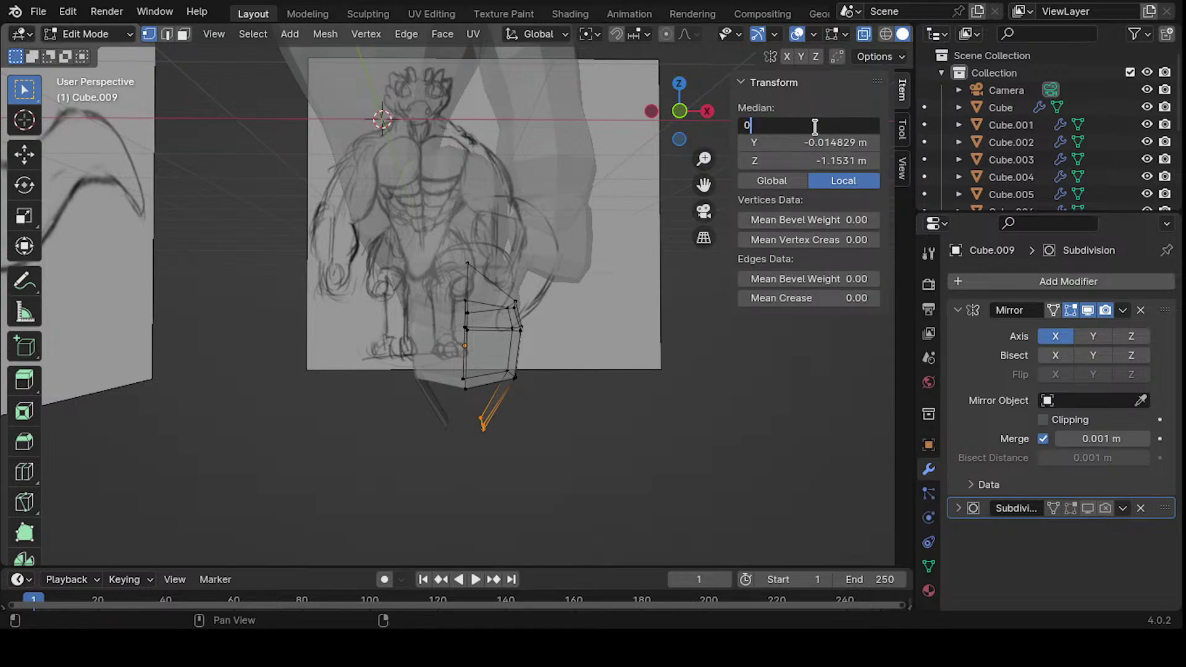
key("Return")
- Examine the lower-leg mesh's new tip and adjoining front vertices with X-ray off
middle_click_drag(470, 338, 523, 377)
key("Tab")
key("Tab")
key("alt+z")
left_click(466, 420)
left_click(486, 366, "shift")
left_click(518, 367, "shift")
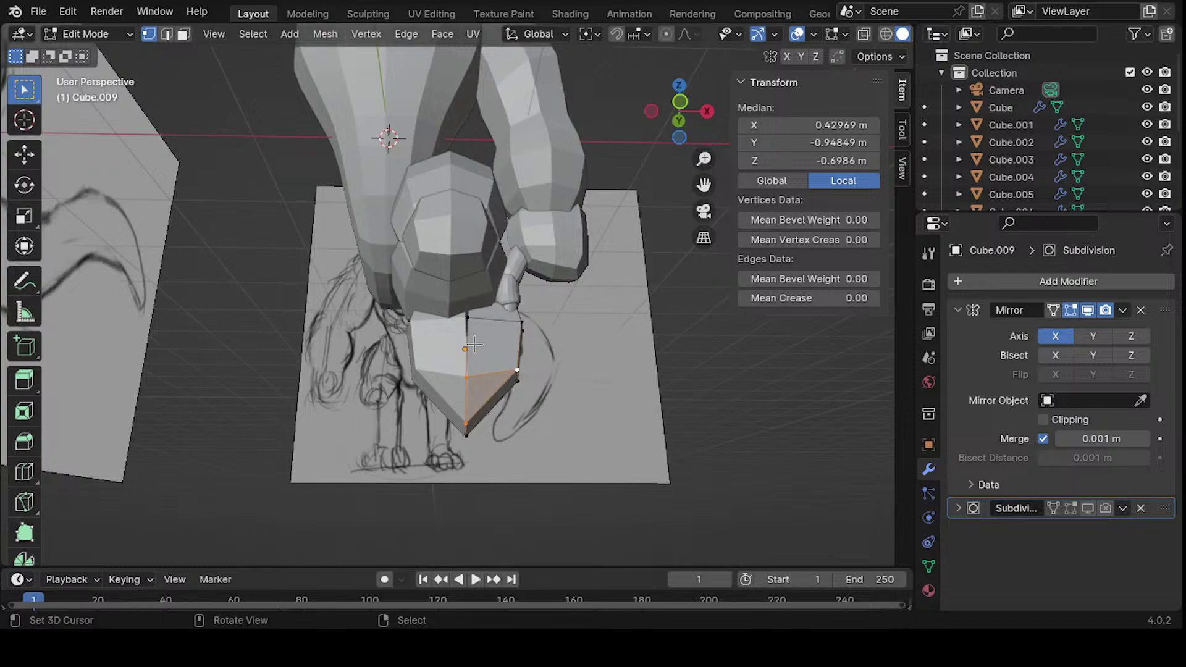
- Flatten all the lower-leg mesh's centre-line vertices by scaling them to 0 along X, with their median X set to 0 m
key("KP_1")
key("alt+z")
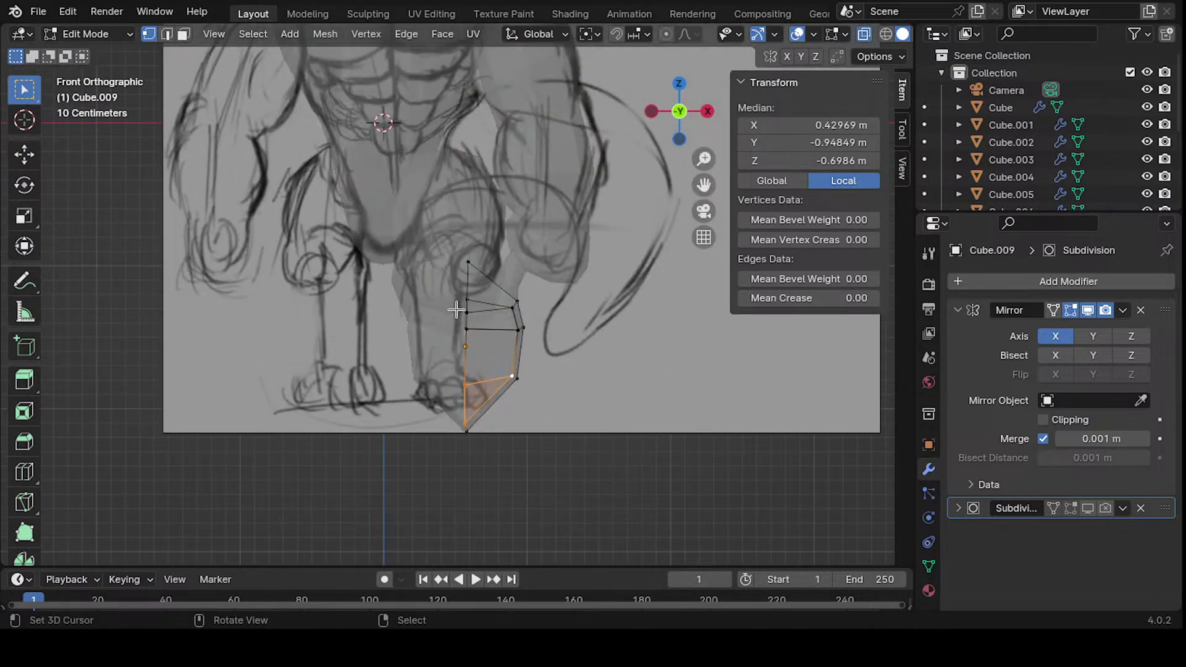
left_click_drag(416, 213, 485, 512)
type("s")
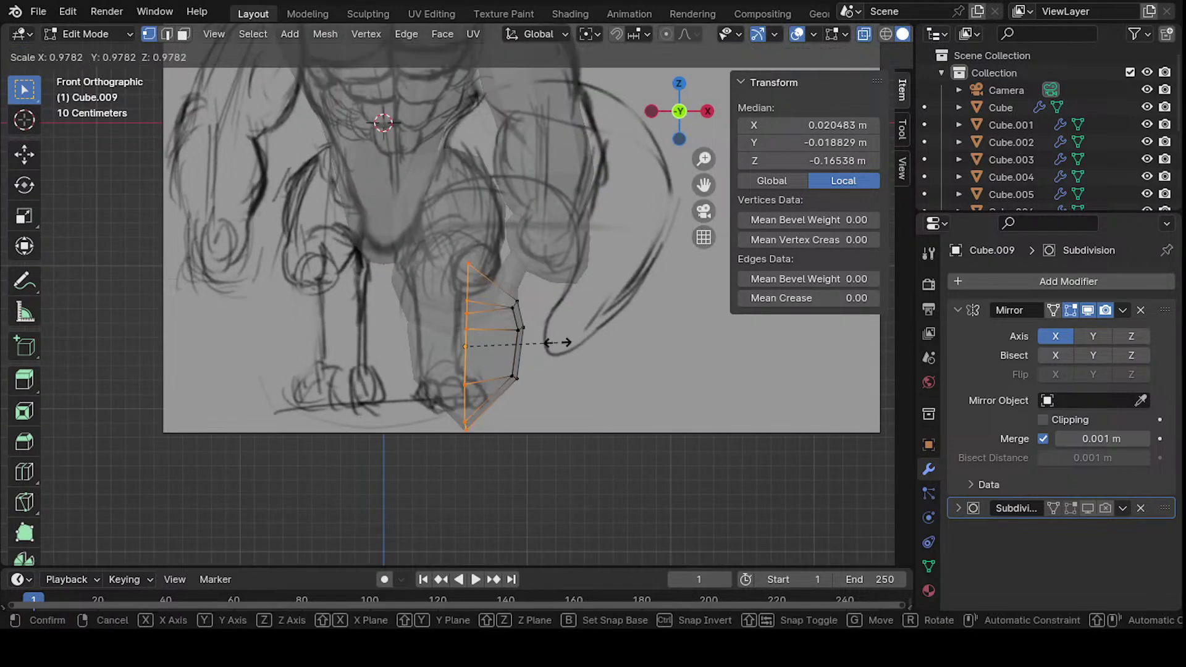
type("x0")
key("Return")
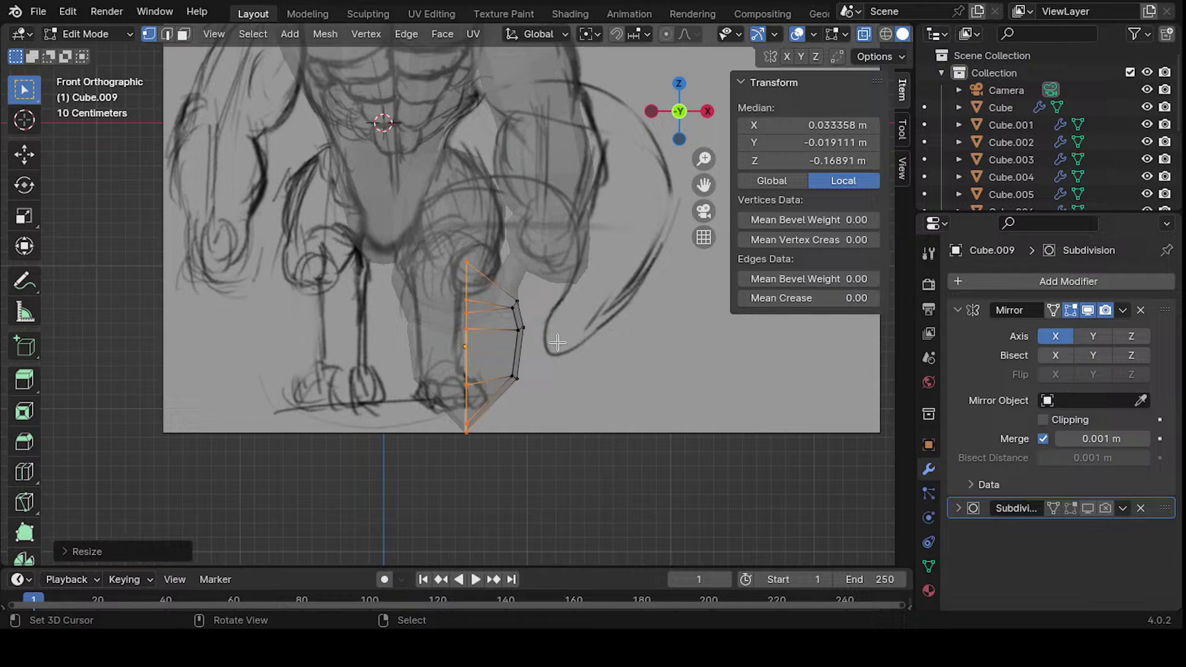
left_click(830, 126)
type("0")
key("Return")
key("Tab")
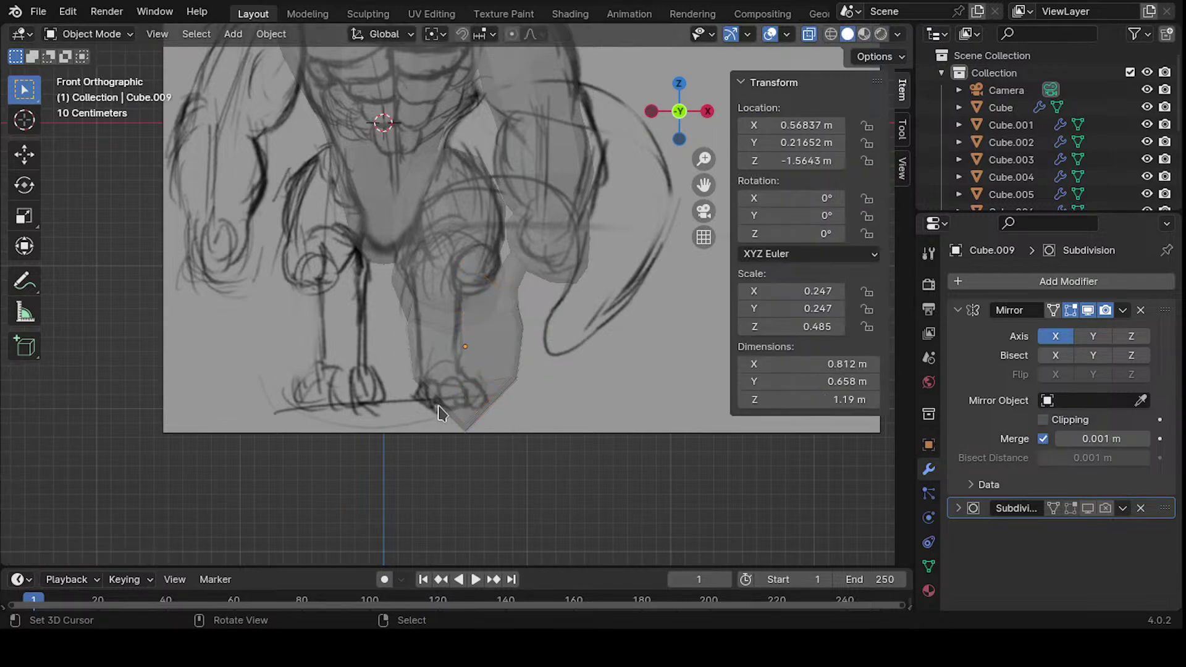
- Check the tip vertices and the mirrored seam of the lower-leg mesh from several angles
mouse_move(459, 419)
middle_mouse_down()
mouse_move(450, 345)
mouse_move(572, 323)
mouse_move(552, 323)
mouse_move(654, 336)
mouse_move(445, 314)
mouse_move(370, 333)
mouse_move(481, 414)
middle_mouse_up()
key("Tab")
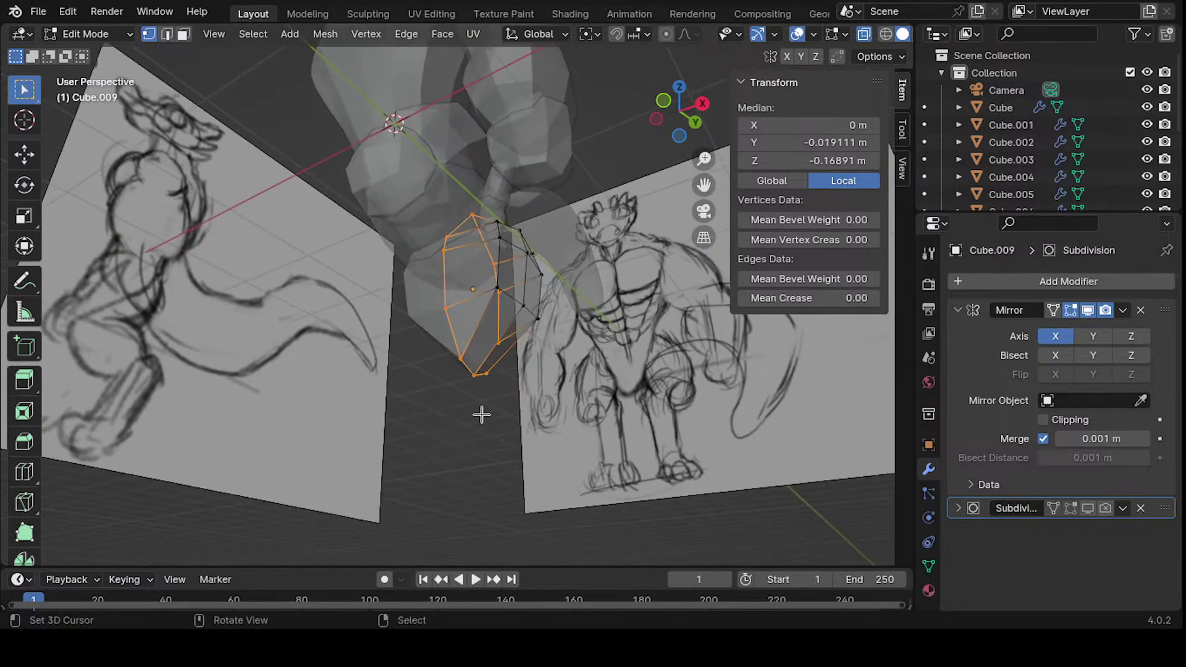
left_click(471, 372)
left_click(489, 371)
left_click(492, 366)
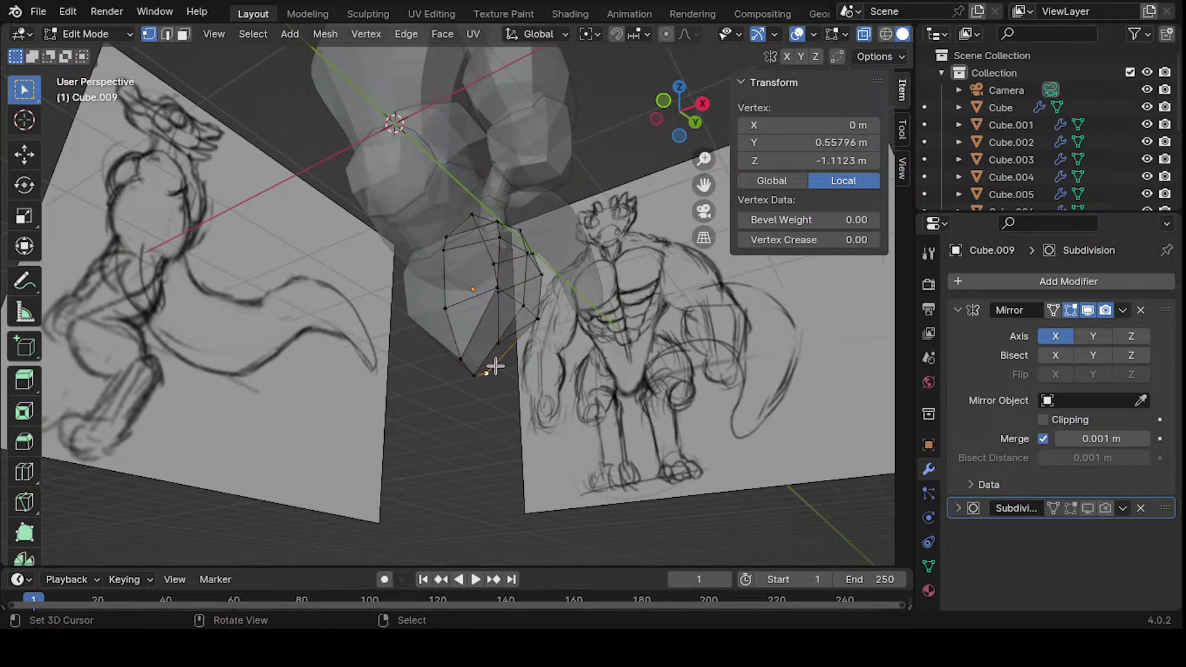
mouse_move(492, 365)
middle_mouse_down()
mouse_move(455, 352)
mouse_move(506, 350)
mouse_move(550, 297)
mouse_move(552, 376)
middle_mouse_up()
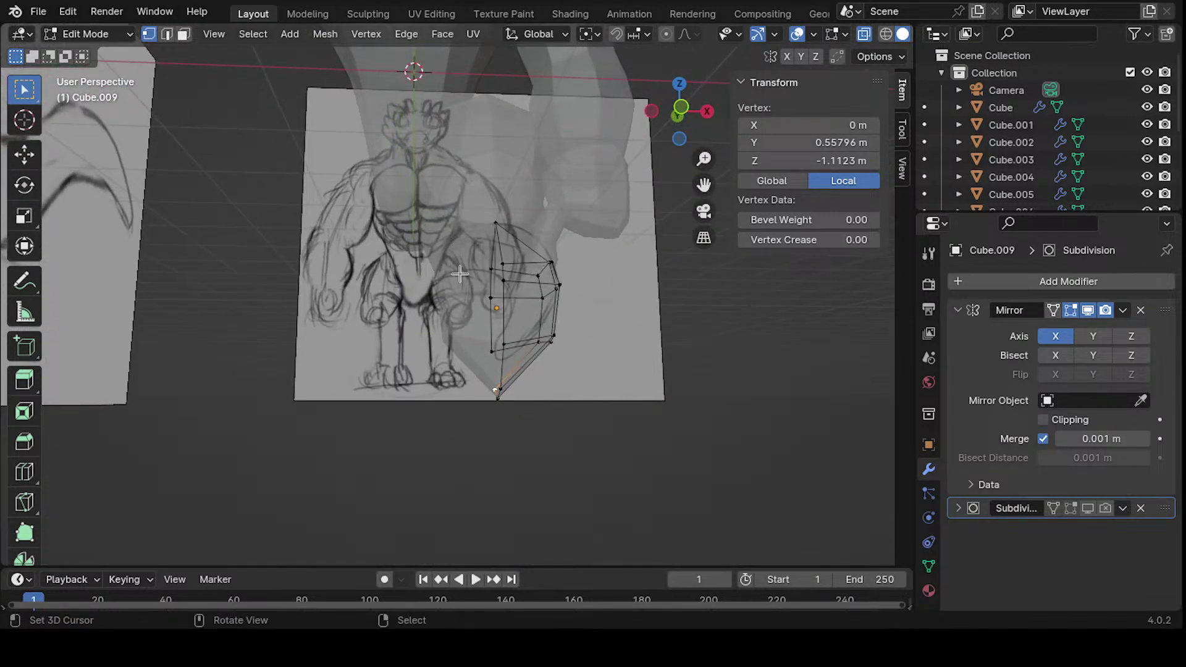
mouse_move(532, 270)
middle_mouse_down()
mouse_move(539, 337)
mouse_move(546, 278)
middle_mouse_up()
key("Tab")
key("KP_1")
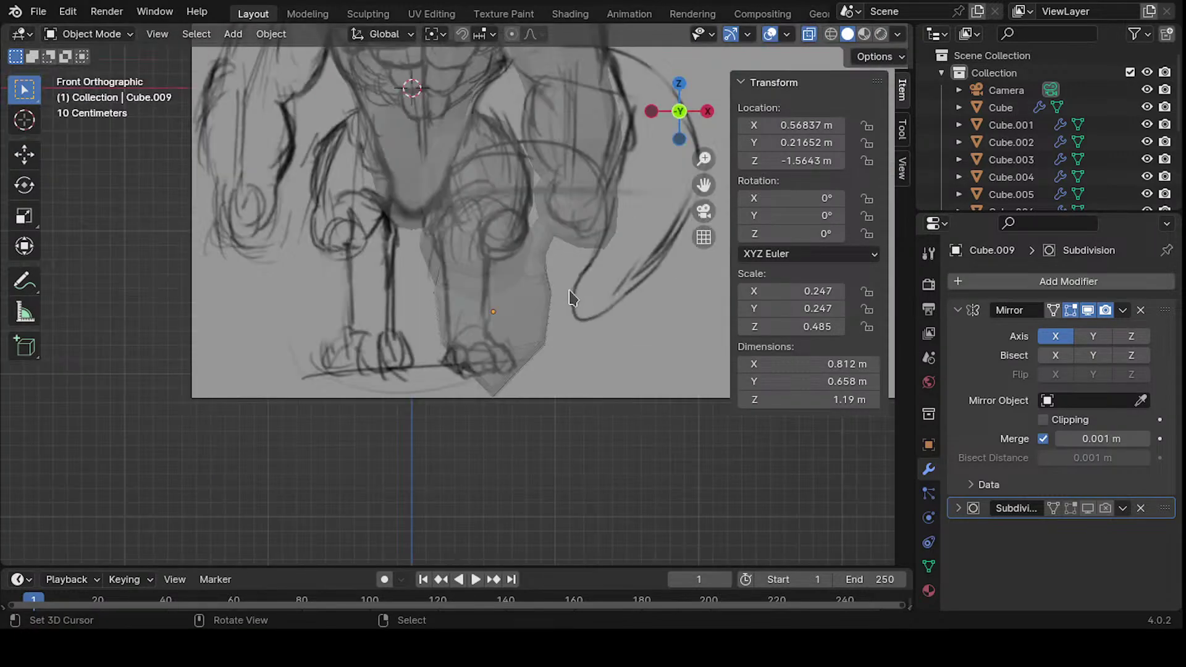
- Turn off X-ray and move the lower-leg object beneath the knee to about X 0.45 m, Z -1.59 m
key("alt+z")
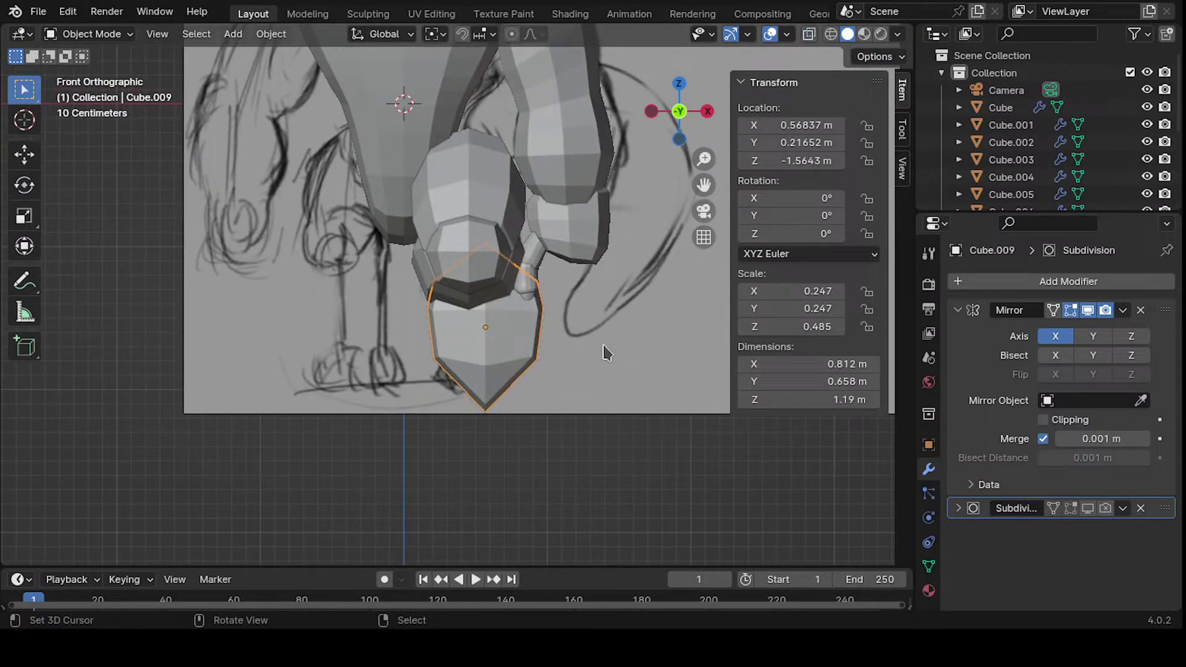
key("g")
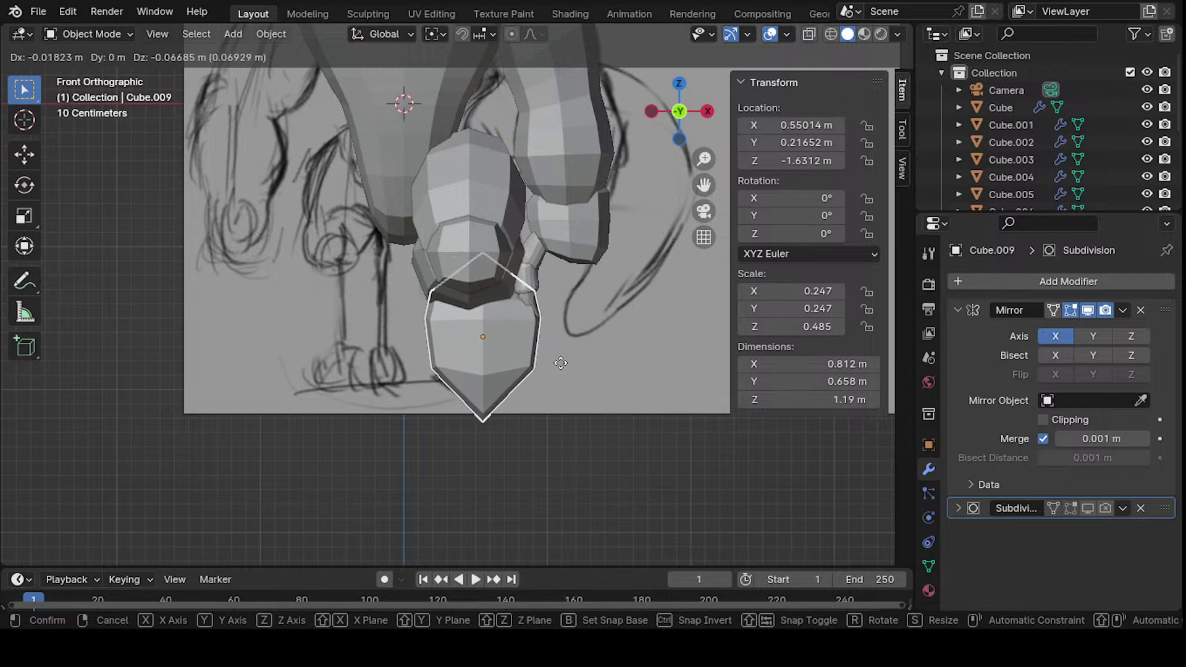
left_click(547, 359)
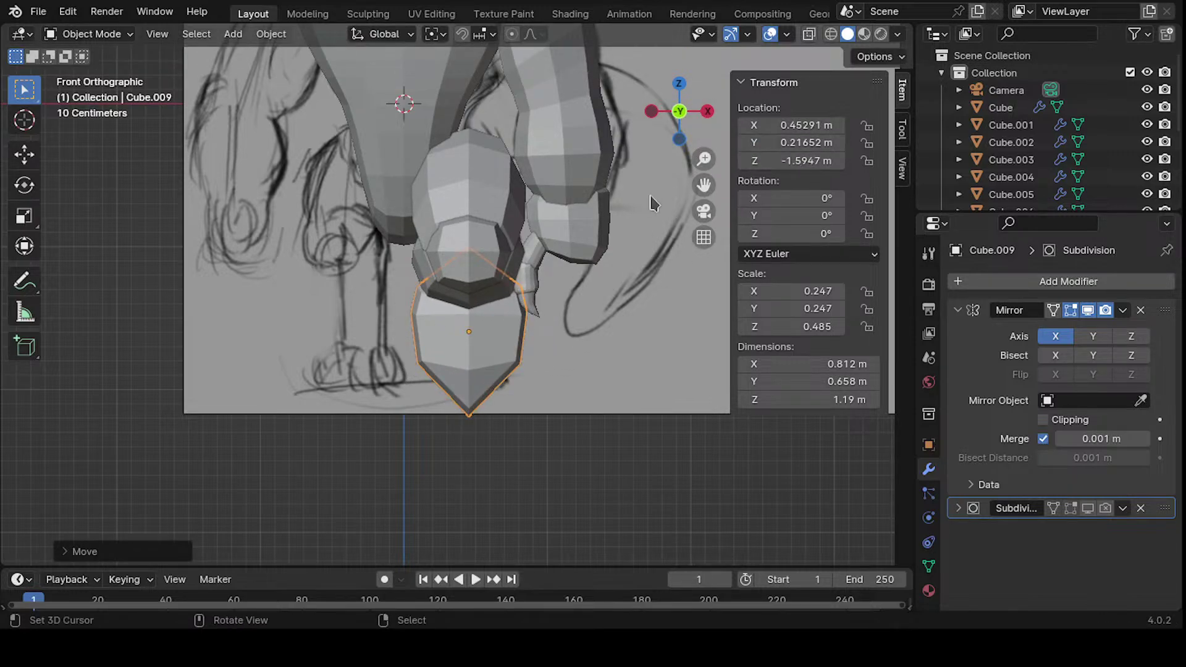
left_click(458, 258)
left_click(500, 342)
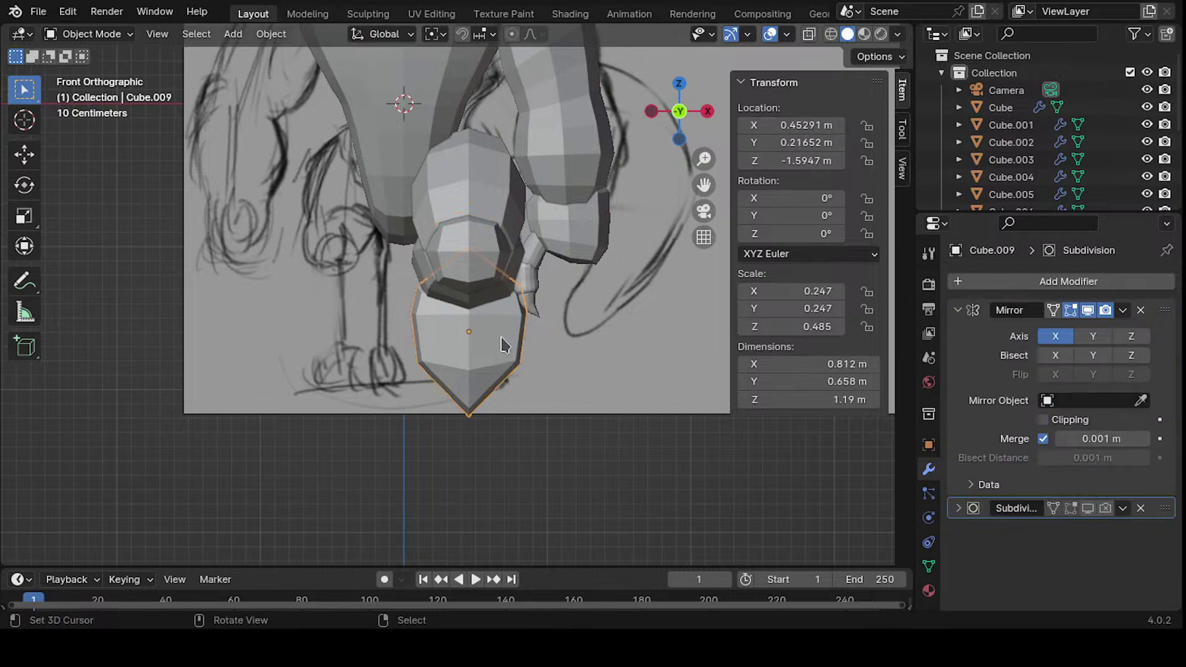
- Narrow the lower-leg object along X to a scale of about 0.124
middle_click_drag(487, 323, 479, 340)
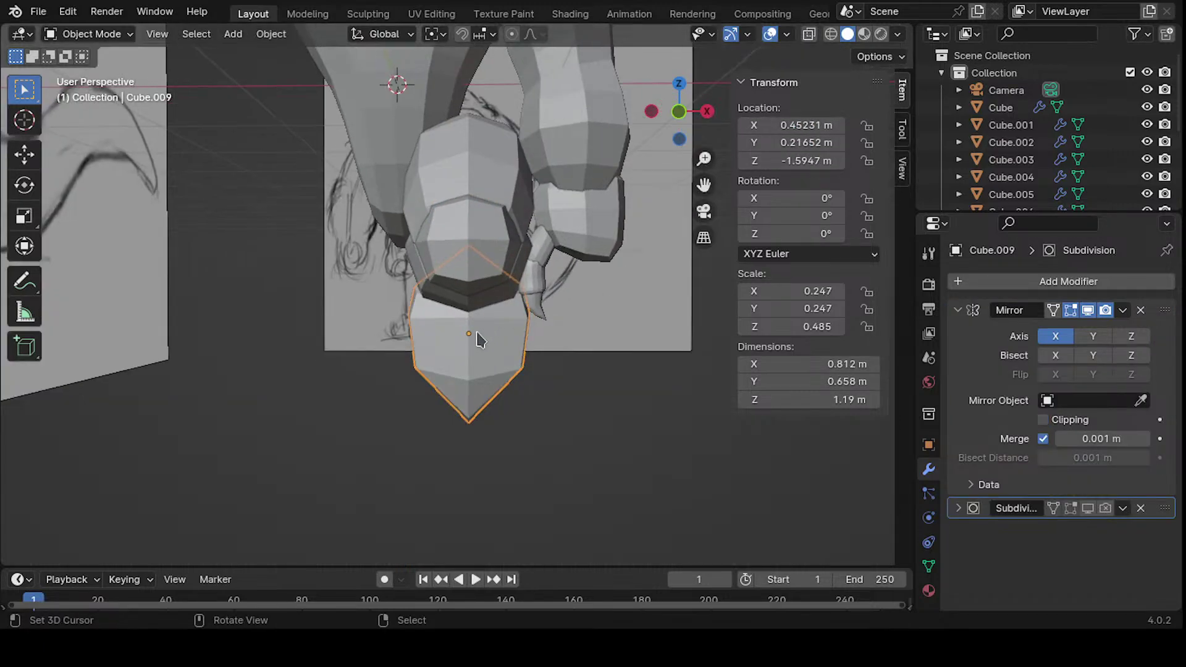
key("s")
key("x")
left_click(547, 352)
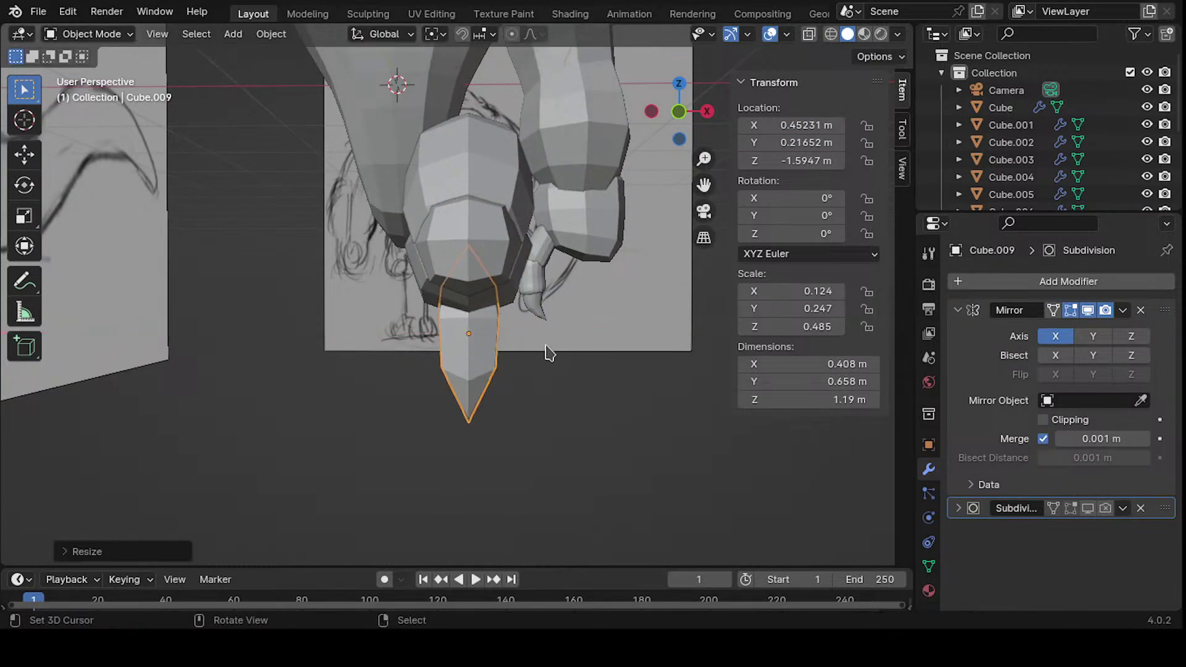
middle_click_drag(547, 352, 598, 346)
key("s")
key("x")
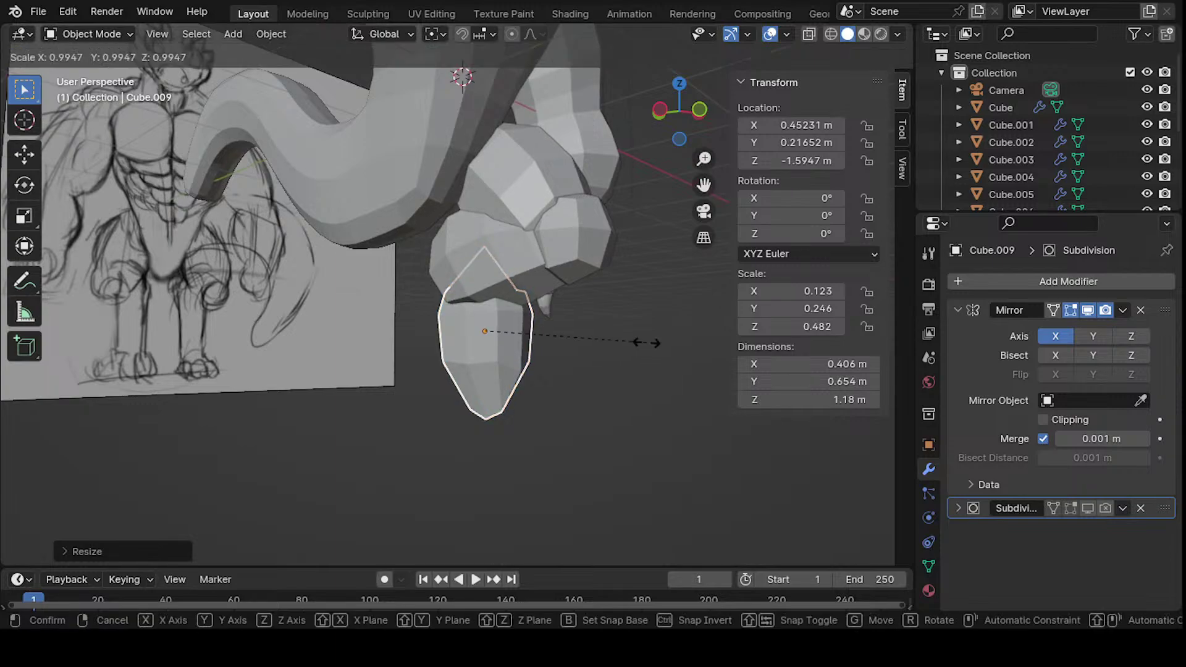
left_click(572, 326)
key("ctrl+z")
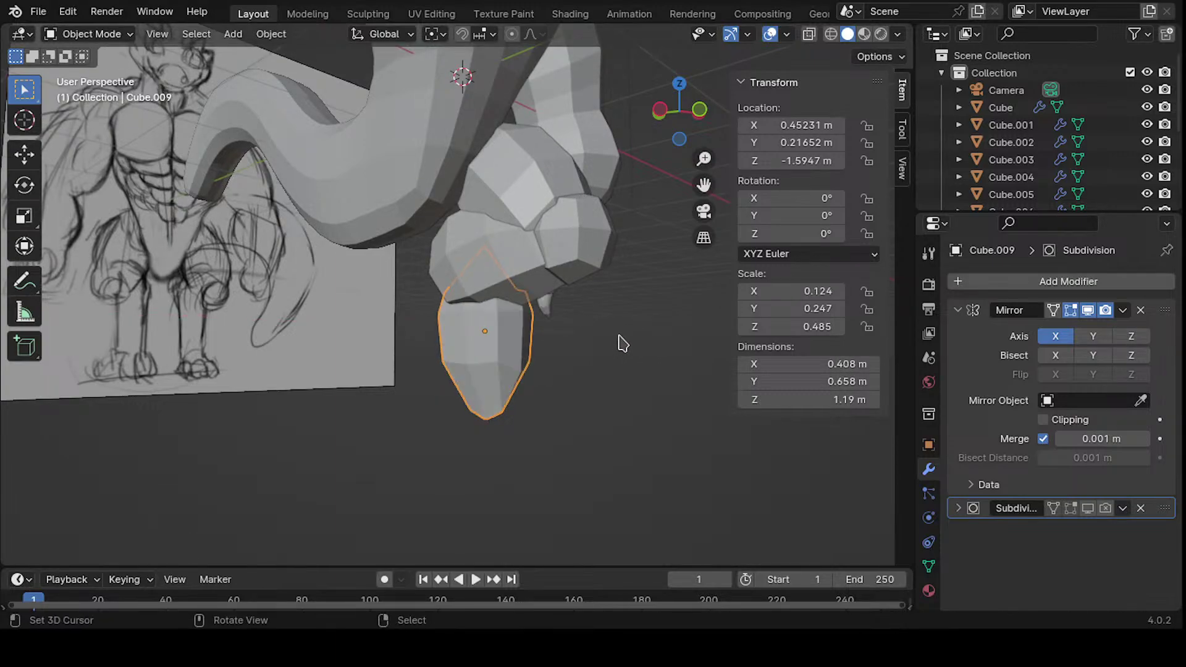
- Scale the lower-leg object down along Y to a scale of about 0.196
key("s")
key("y")
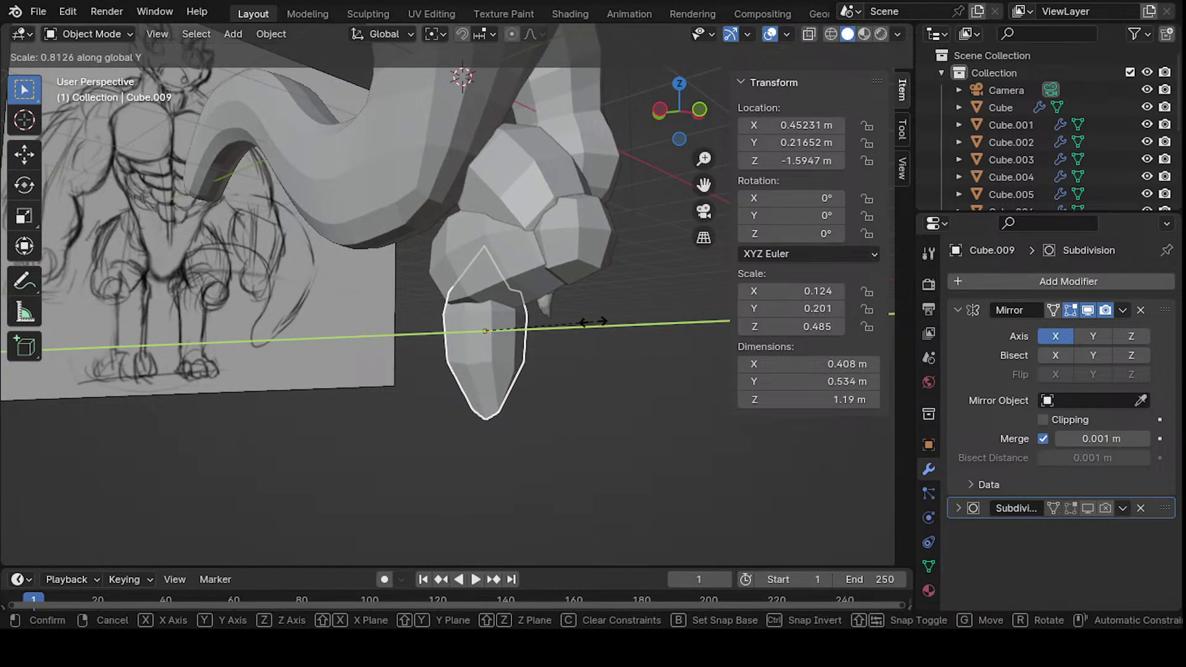
left_click(585, 320)
- Move the lower-leg object back along Y to about 0.47 m
mouse_move(586, 320)
middle_mouse_down()
mouse_move(336, 339)
mouse_move(451, 336)
mouse_move(502, 357)
middle_mouse_up()
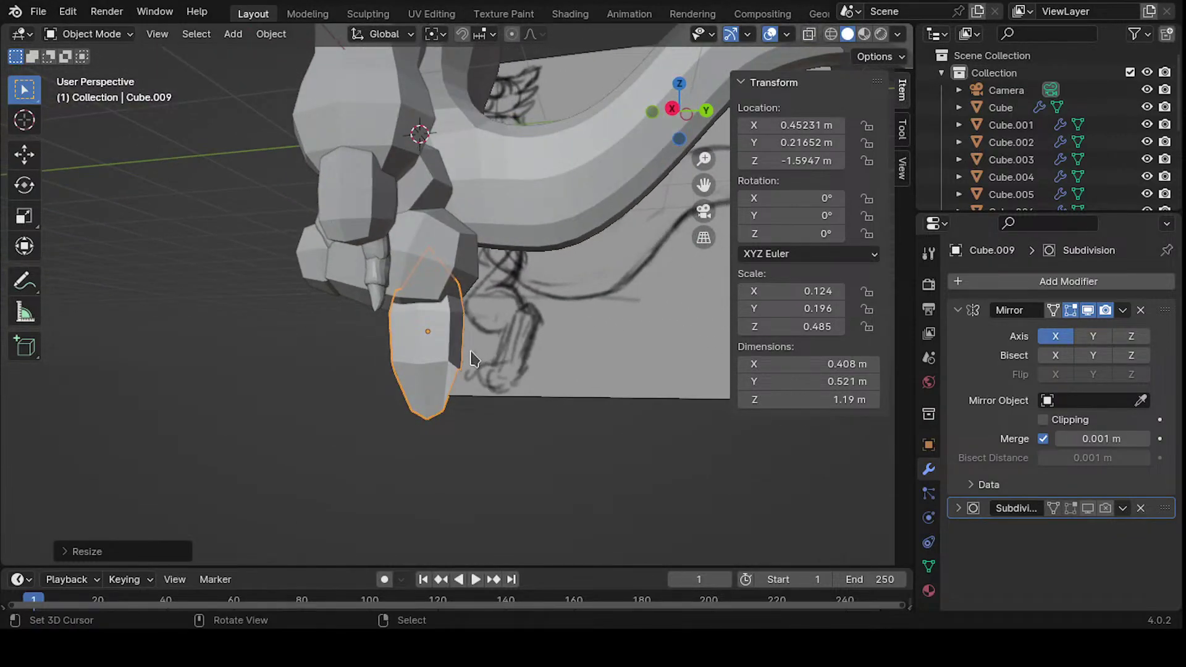
left_click(447, 348)
left_click(447, 348)
key("g")
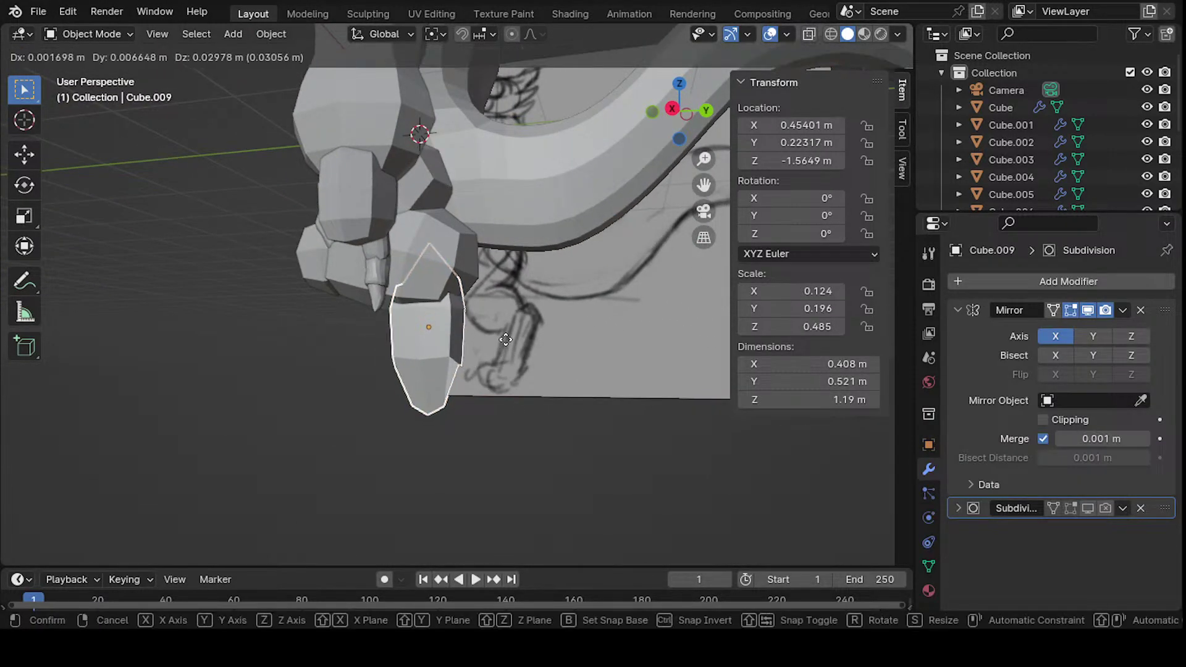
key("x")
key("y")
key("y")
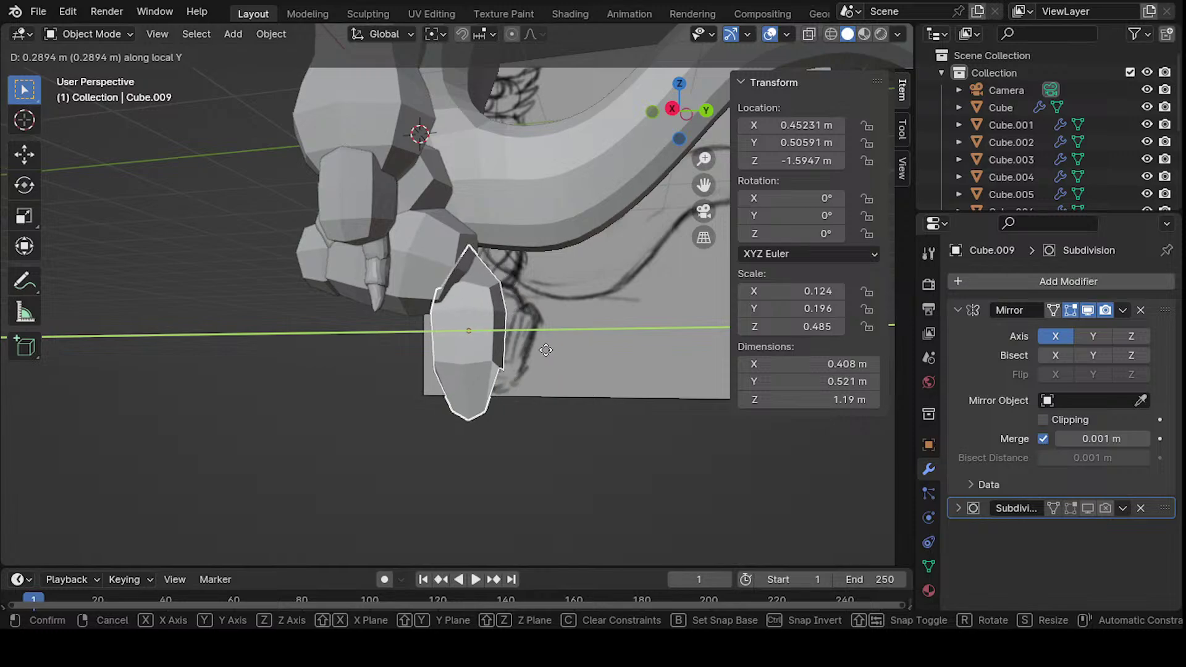
left_click(564, 347)
middle_click_drag(565, 346, 523, 356)
key("g")
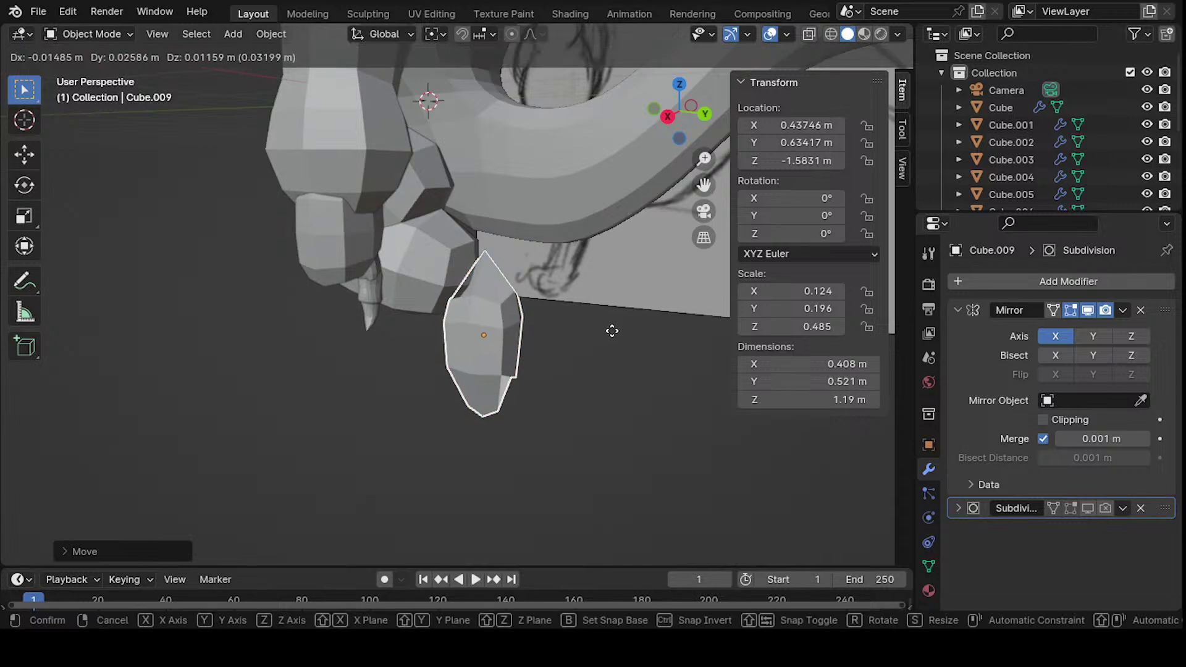
key("y")
left_click(588, 325)
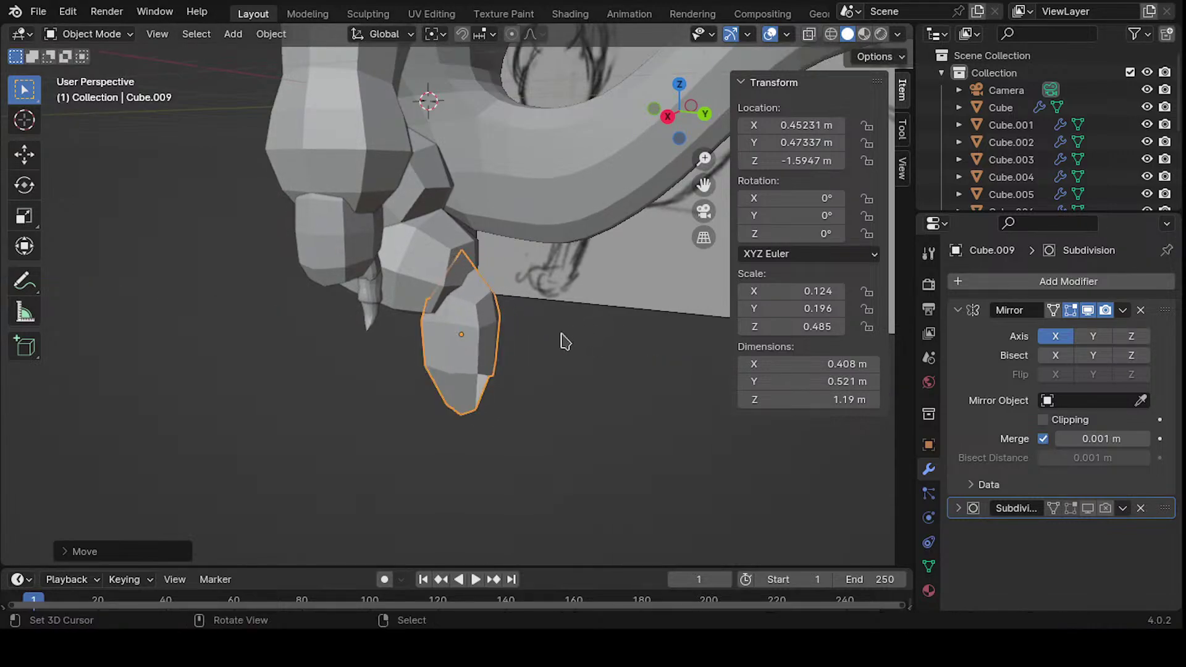
- Examine the lower leg's placement against the body and the reference sketches from several angles
middle_click_drag(558, 339, 611, 397)
key("Tab")
key("Tab")
mouse_move(584, 350)
middle_mouse_down()
mouse_move(309, 299)
mouse_move(336, 469)
mouse_move(439, 325)
mouse_move(543, 79)
middle_mouse_up()
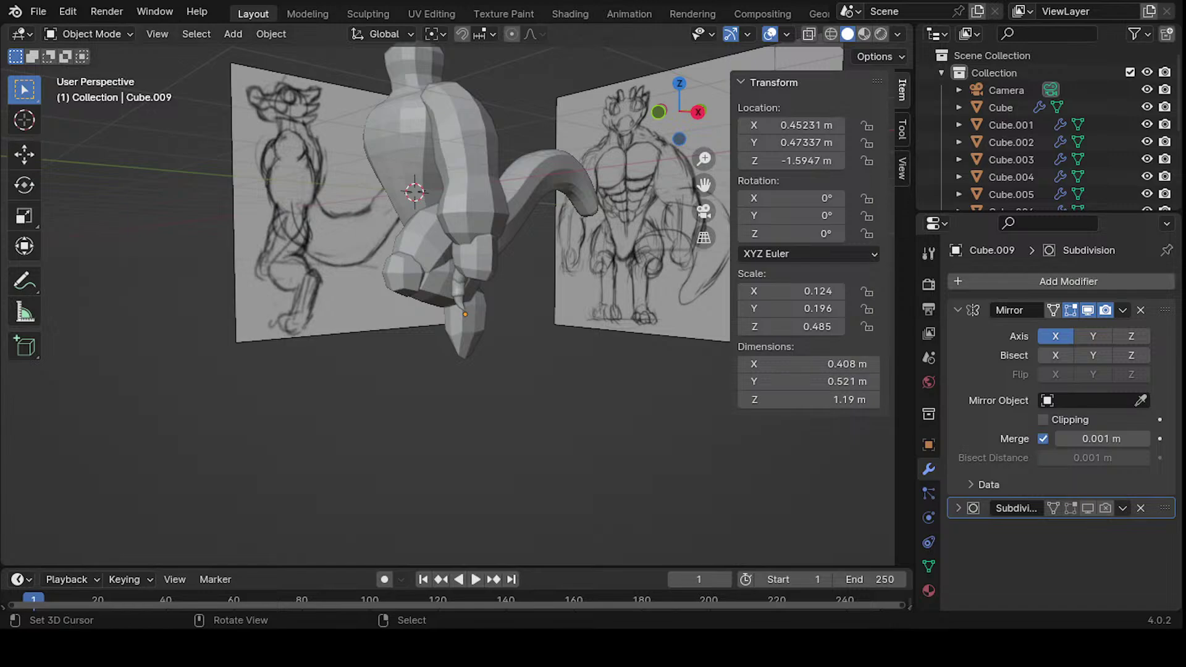
middle_click_drag(555, 225, 583, 225)
scroll(582, 225, "up", 5)
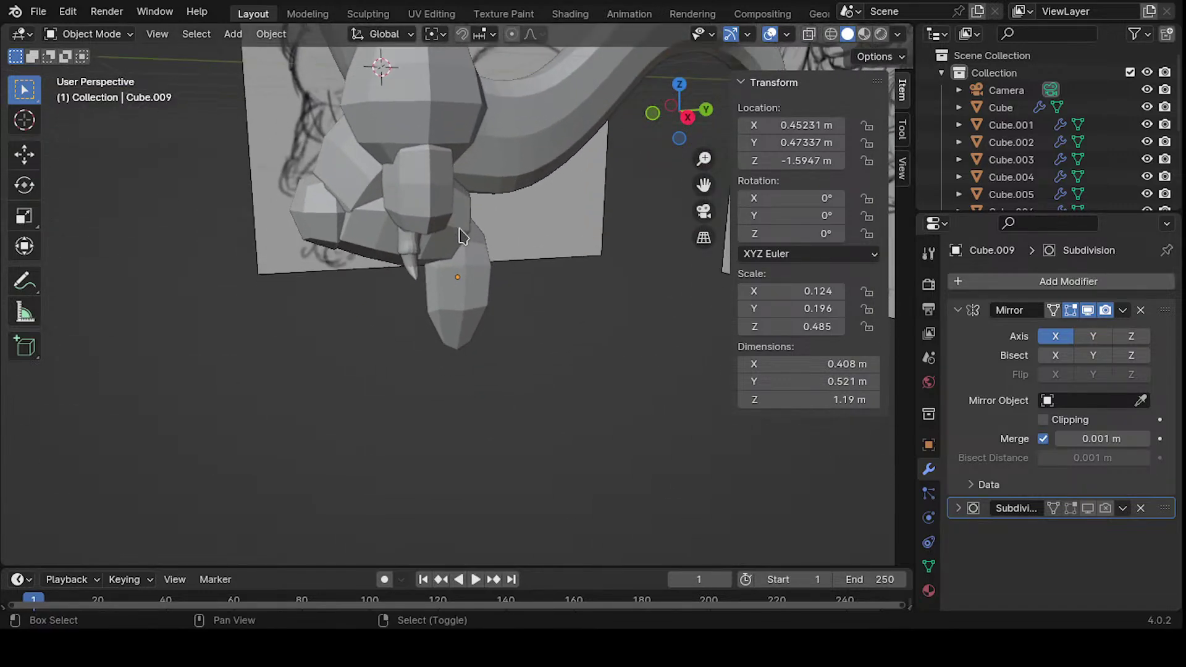
middle_click_drag(504, 299, 539, 304)
middle_click_drag(482, 338, 496, 283)
- Add a cube mesh for the foot and give it a Subdivision Surface modifier
key("shift+a")
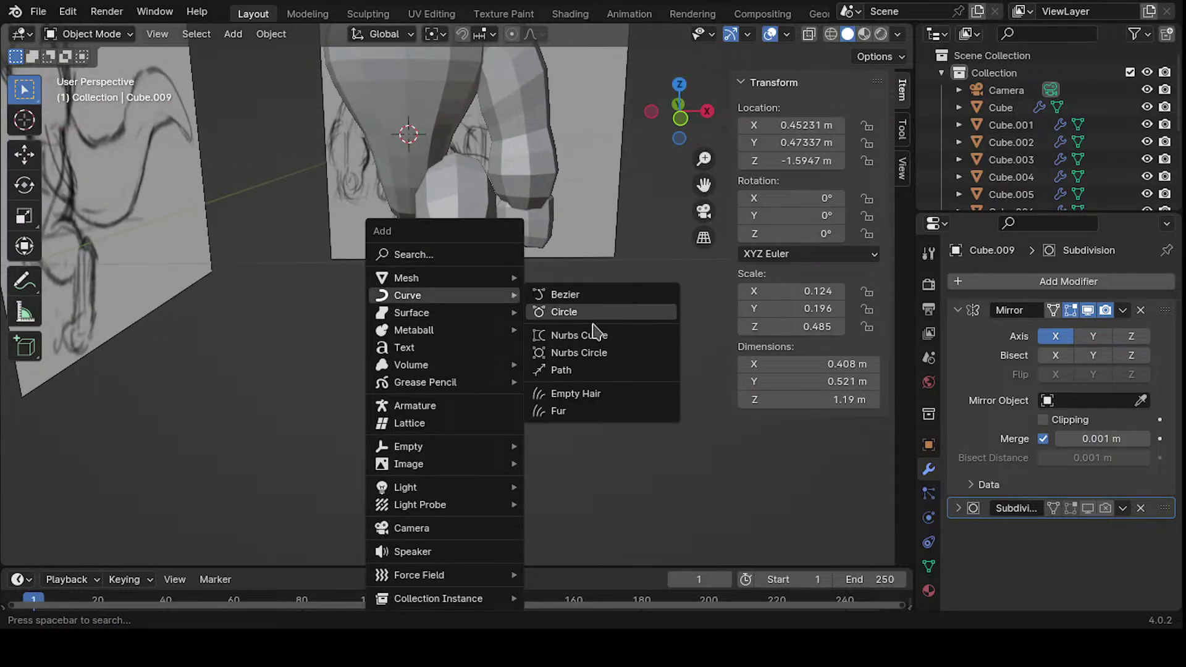
mouse_move(467, 282)
left_click(620, 297)
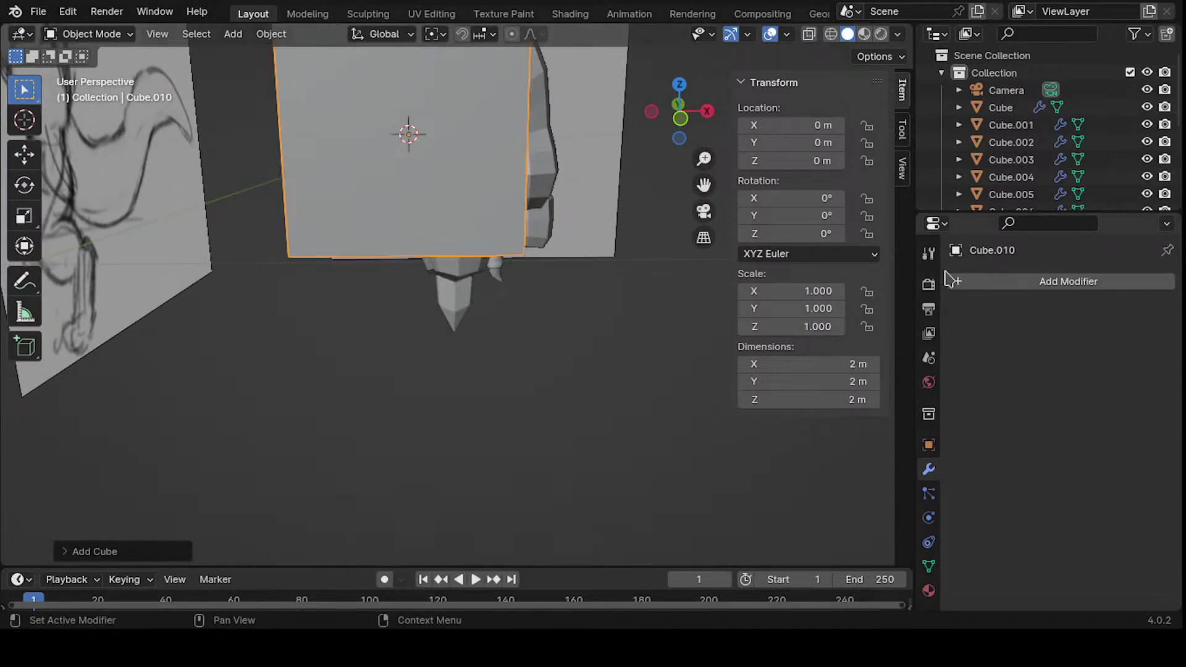
key("shift+a")
mouse_move(963, 288)
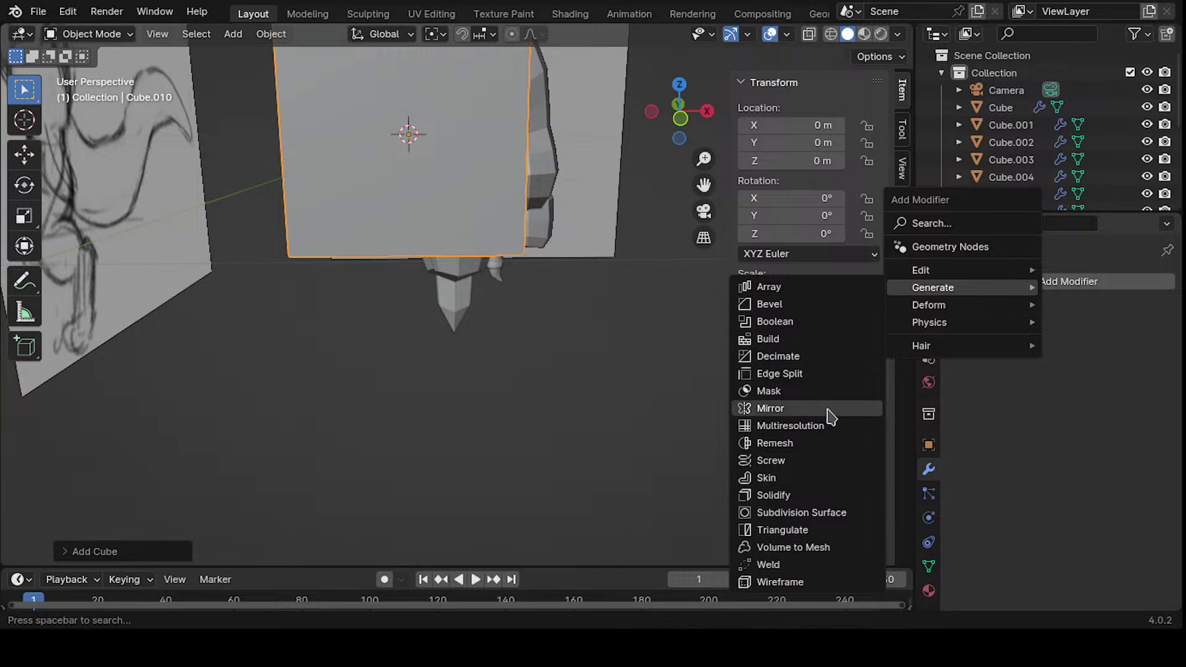
left_click(827, 513)
- In front view, shrink the foot cube to a scale of about 0.416 and place it below the leg at about X 0.47 m, Z -1.99 m
middle_click_drag(555, 331, 502, 276)
key("g")
key("Escape")
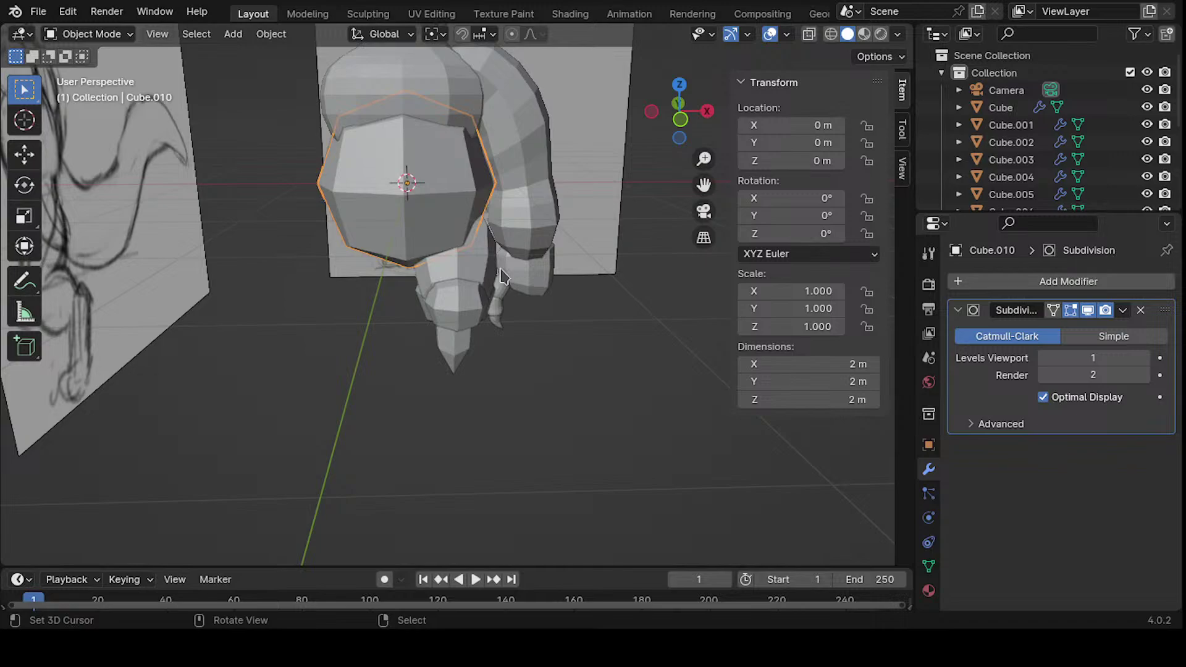
key("KP_1")
key("g")
left_click(410, 495)
key("s")
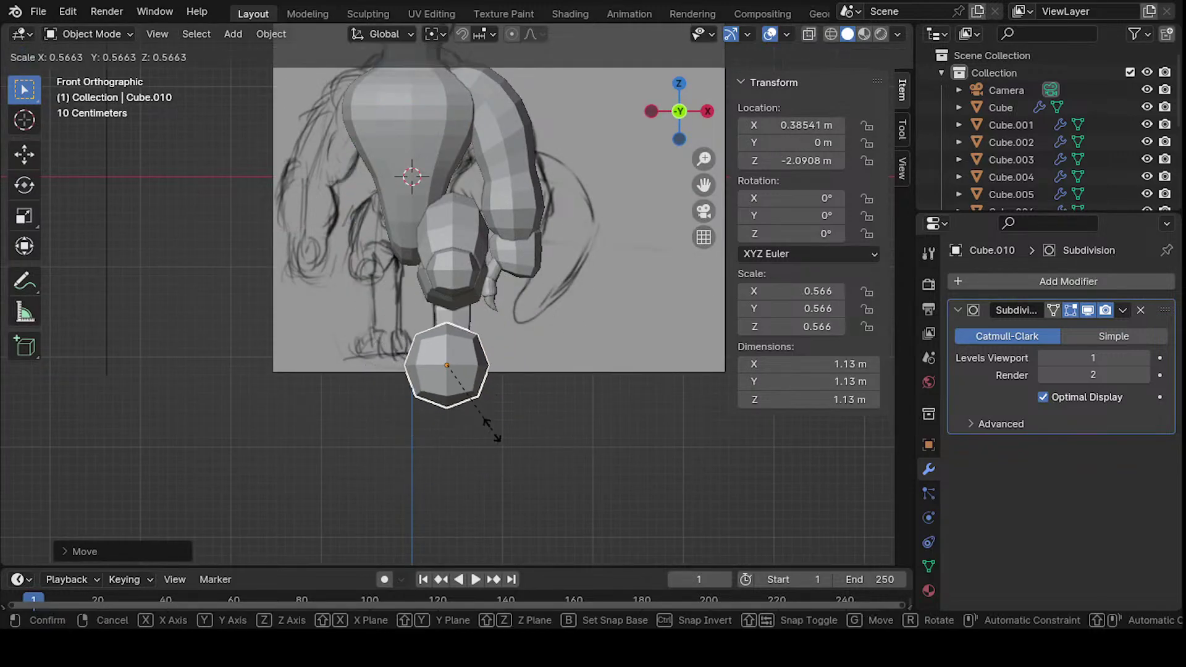
left_click(475, 402)
key("g")
left_click(471, 398)
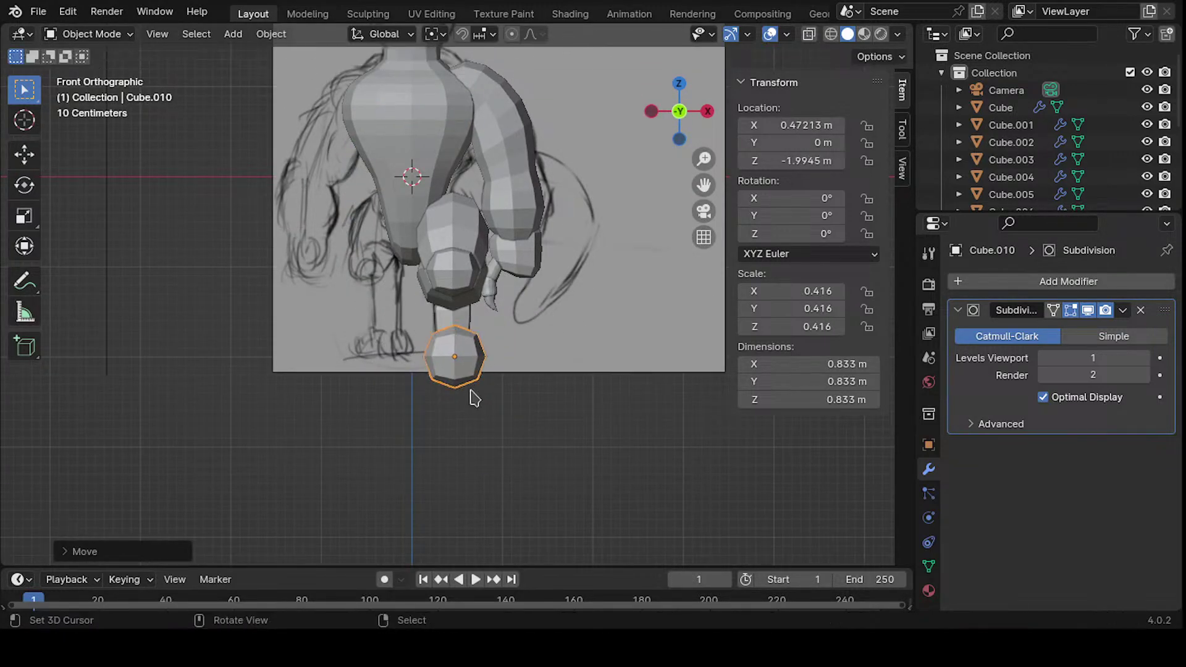
- Move the foot object along Y to about 0.29 m, under the lower leg
middle_click_drag(471, 397, 563, 340)
key("g")
key("x")
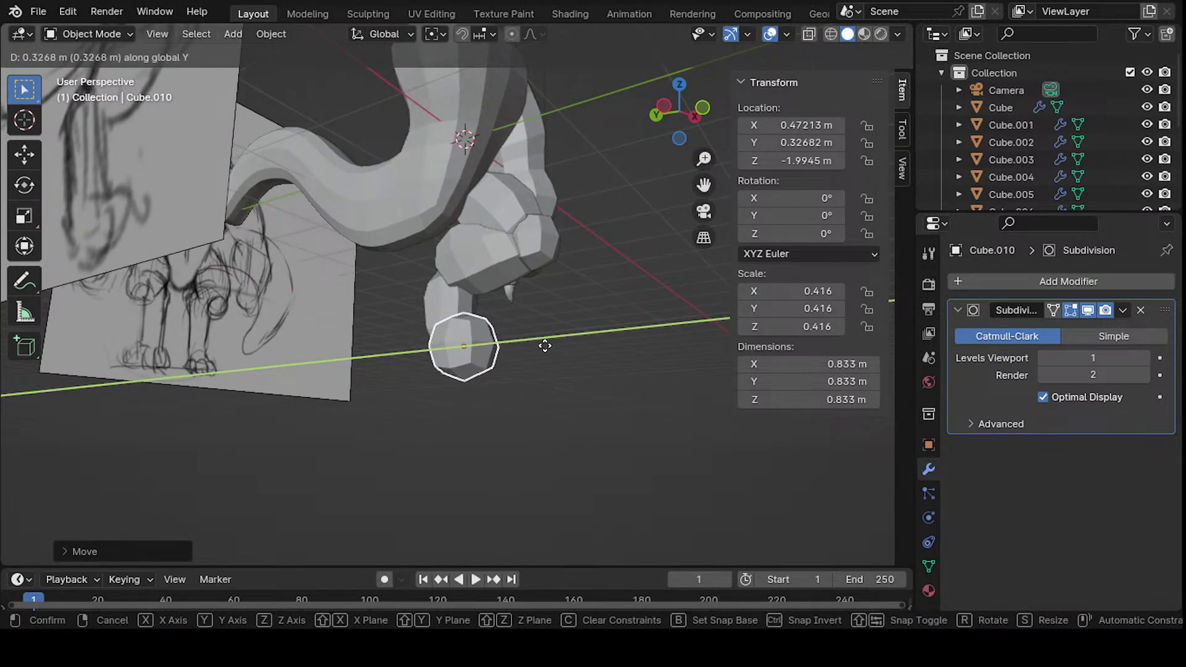
left_click(545, 345)
mouse_move(545, 346)
middle_mouse_down()
mouse_move(379, 385)
mouse_move(395, 445)
mouse_move(467, 449)
mouse_move(389, 380)
mouse_move(372, 383)
mouse_move(397, 415)
mouse_move(558, 371)
mouse_move(339, 329)
mouse_move(485, 311)
mouse_move(553, 257)
mouse_move(596, 312)
mouse_move(587, 280)
mouse_move(608, 385)
mouse_move(548, 391)
mouse_move(545, 299)
mouse_move(479, 397)
mouse_move(494, 388)
mouse_move(397, 476)
mouse_move(315, 455)
mouse_move(348, 373)
mouse_move(522, 323)
middle_mouse_up()
- Flatten the foot along Z to a scale of about 0.332 and adjust its X scale to about 0.417
key("KP_1")
scroll(426, 395, "up", 6)
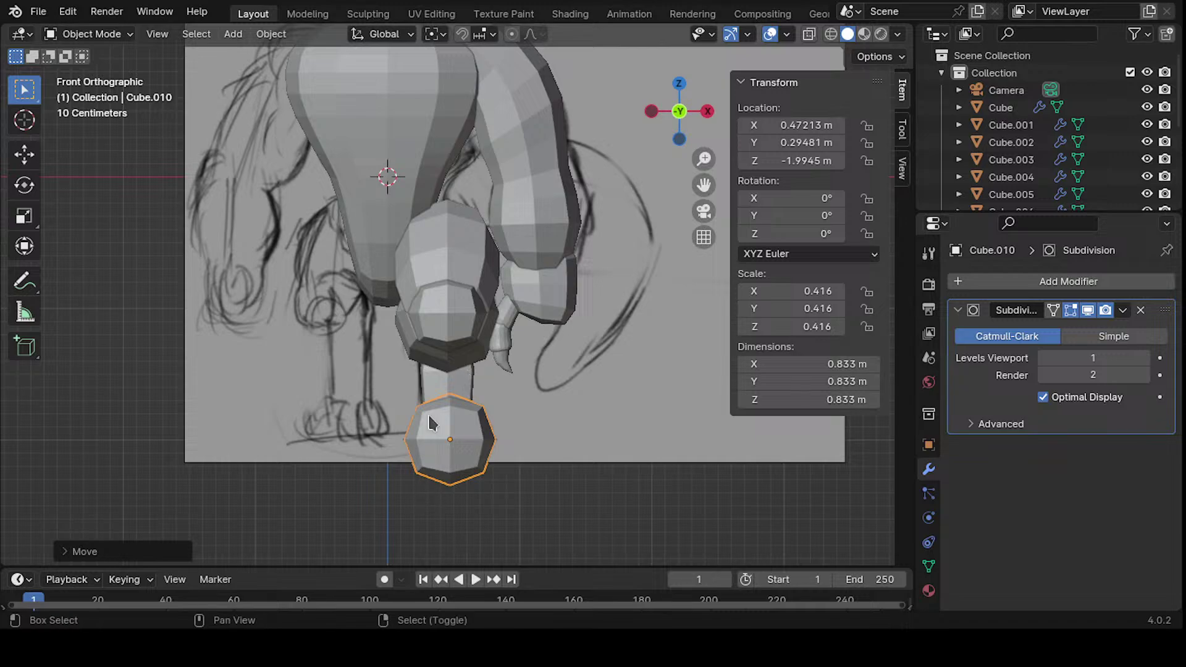
scroll(469, 414, "down", 4, "shift")
key("s")
key("z")
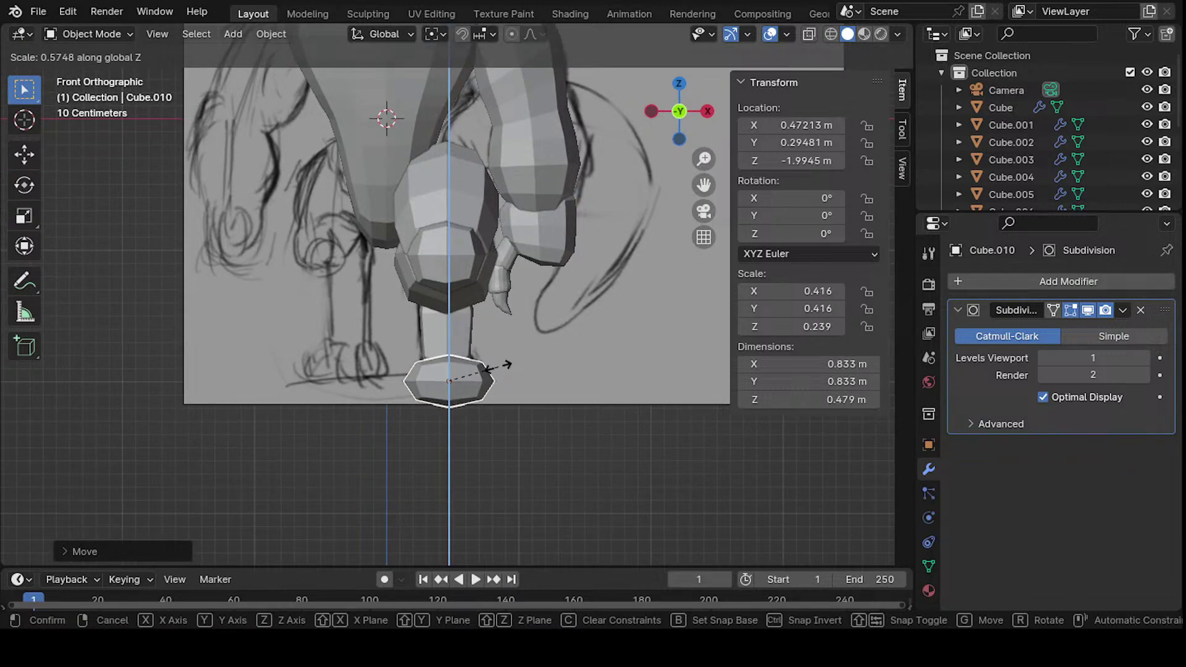
left_click(518, 366)
key("s")
key("x")
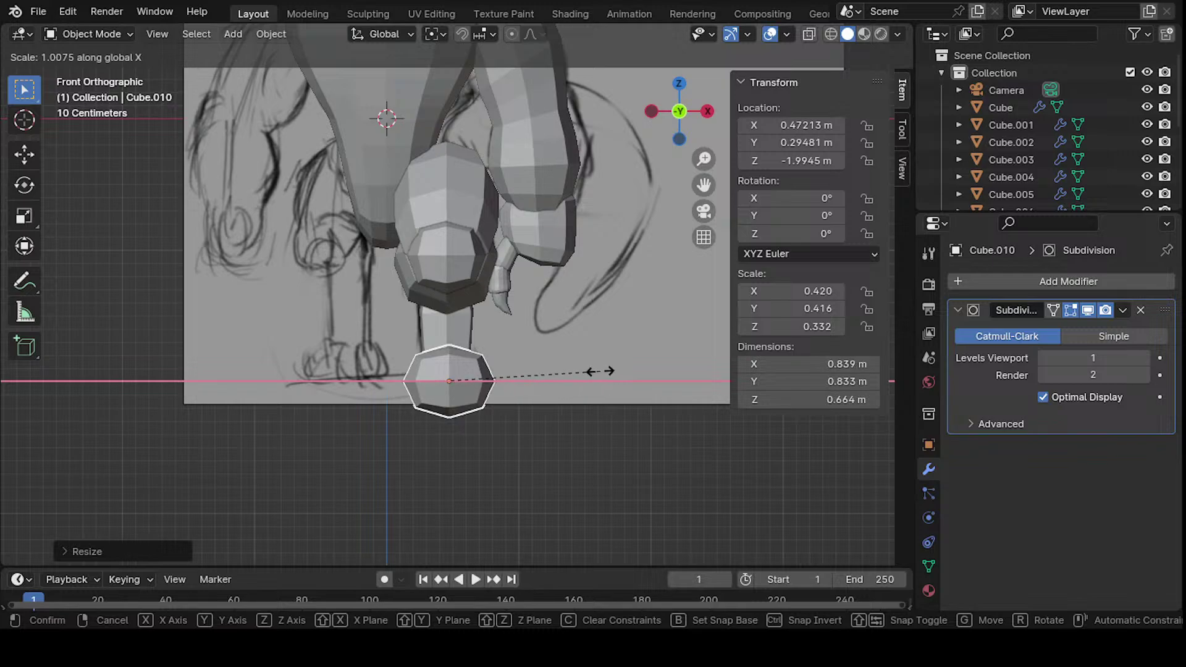
left_click(510, 366)
- Lengthen the foot object along Y to a scale of about 0.551
middle_click_drag(510, 366, 584, 354)
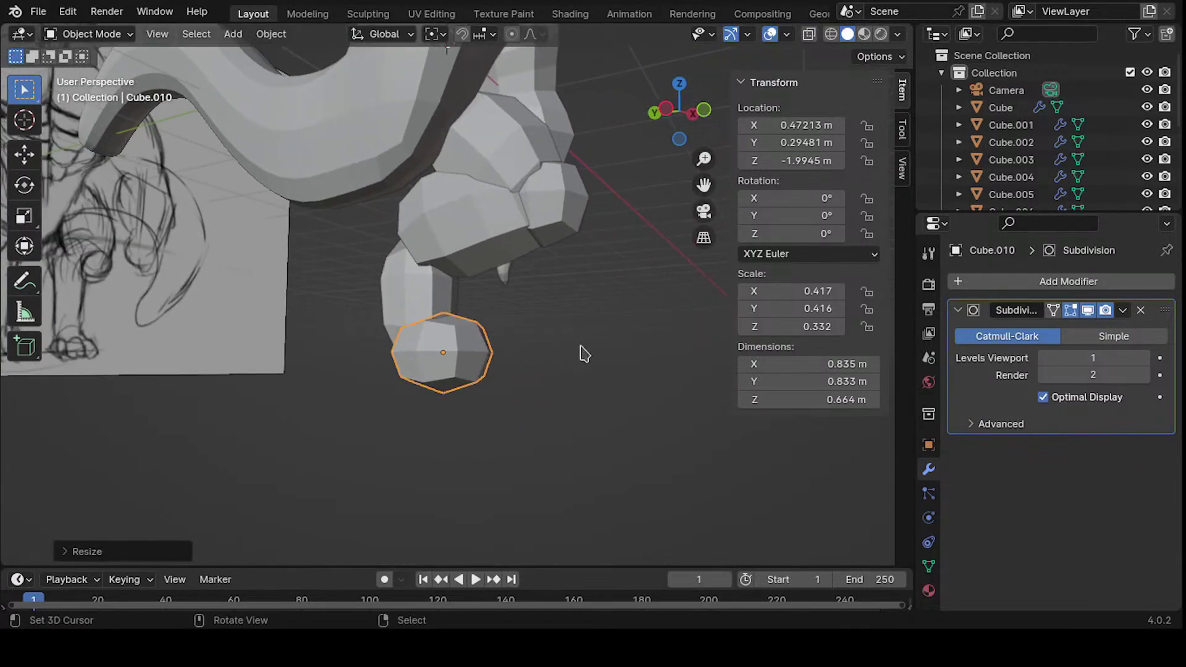
key("s")
key("x")
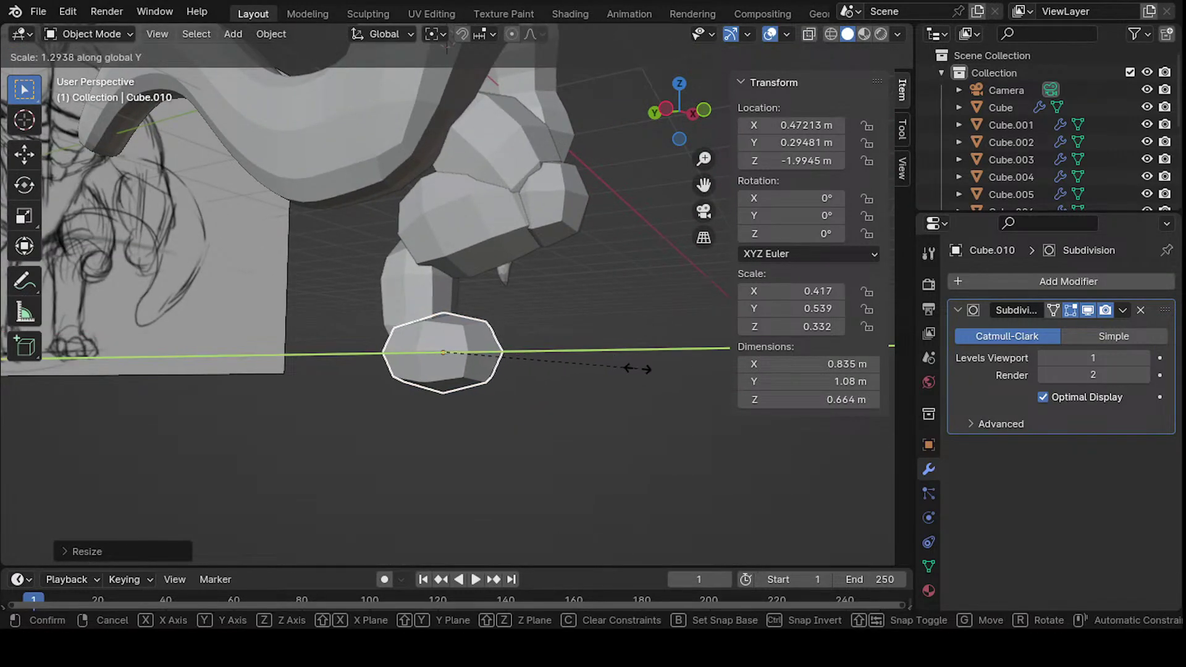
left_click(639, 369)
- Shift the foot object forward along Y to about 0.22 m
middle_click_drag(503, 365, 599, 327)
key("g")
key("x")
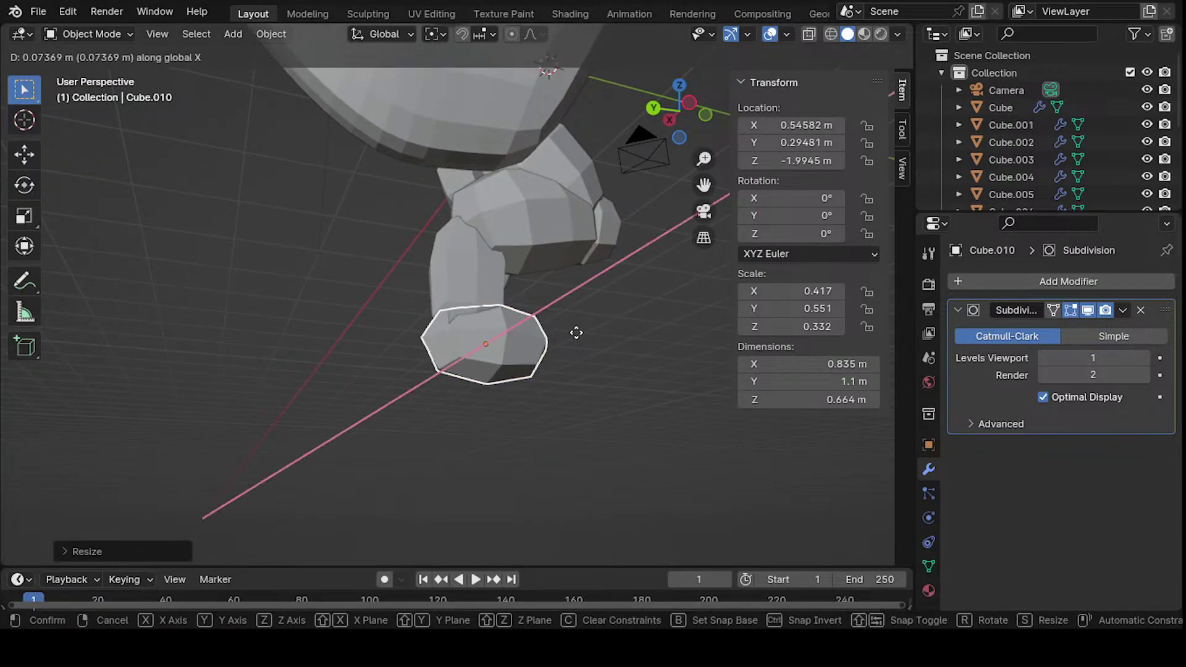
key("y")
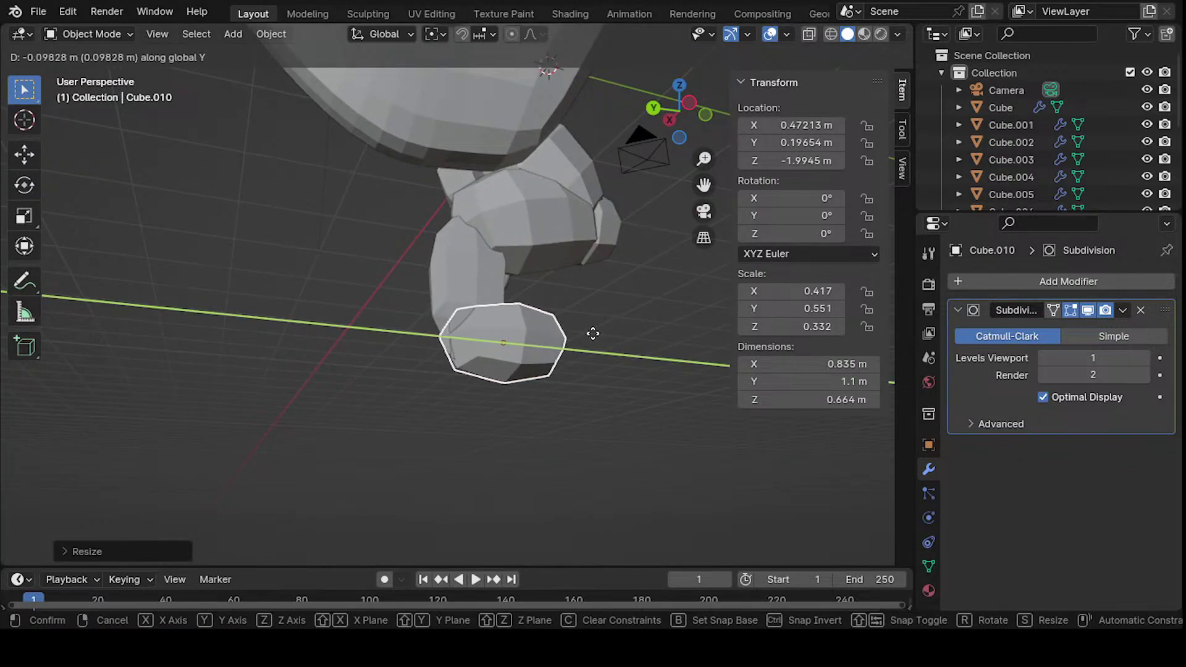
left_click(590, 331)
- Hide the foot object, then select the lower leg and open its mesh in Edit Mode
mouse_move(587, 331)
middle_mouse_down()
mouse_move(485, 389)
mouse_move(583, 365)
mouse_move(473, 360)
mouse_move(463, 399)
mouse_move(450, 352)
mouse_move(499, 333)
mouse_move(484, 349)
mouse_move(383, 360)
middle_mouse_up()
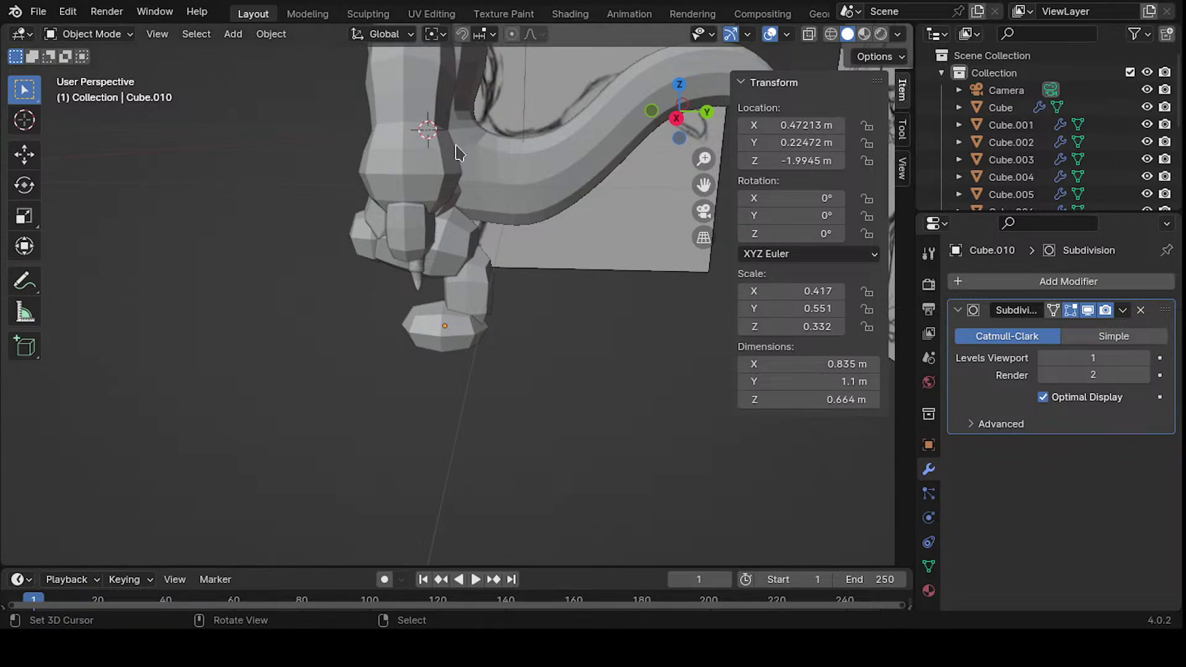
mouse_move(494, 270)
middle_mouse_down()
mouse_move(494, 244)
mouse_move(467, 292)
middle_mouse_up()
left_click(461, 356)
middle_click_drag(462, 356, 384, 377)
middle_click_drag(476, 311, 491, 190)
left_click(473, 439)
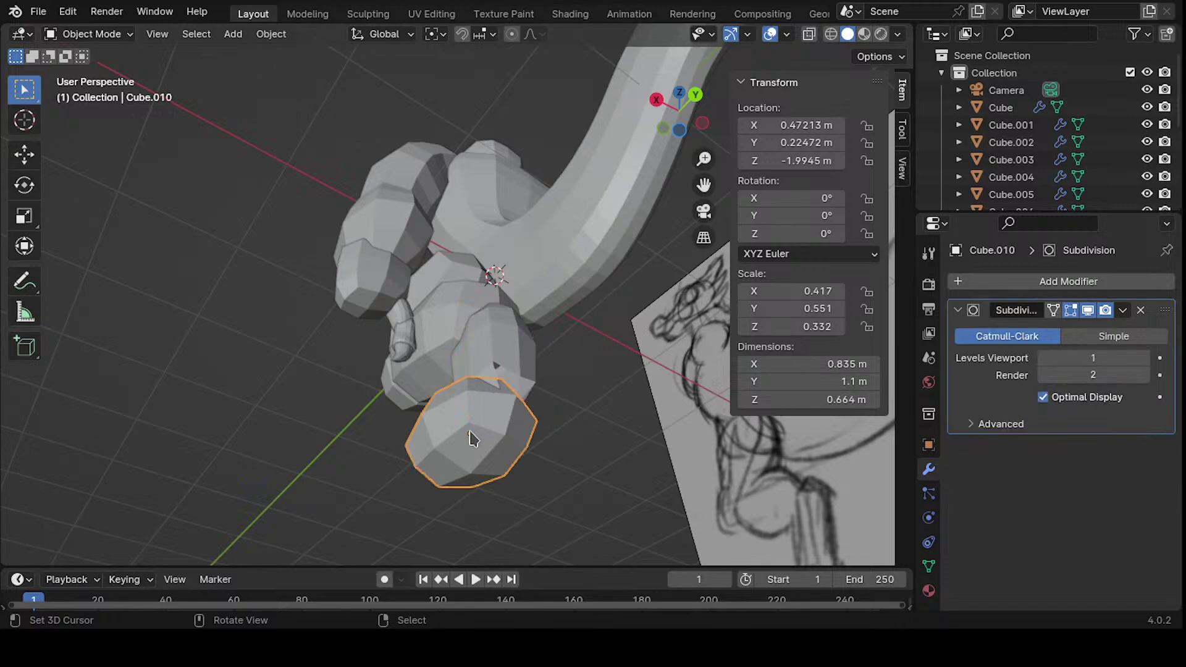
key("h")
right_click(477, 388)
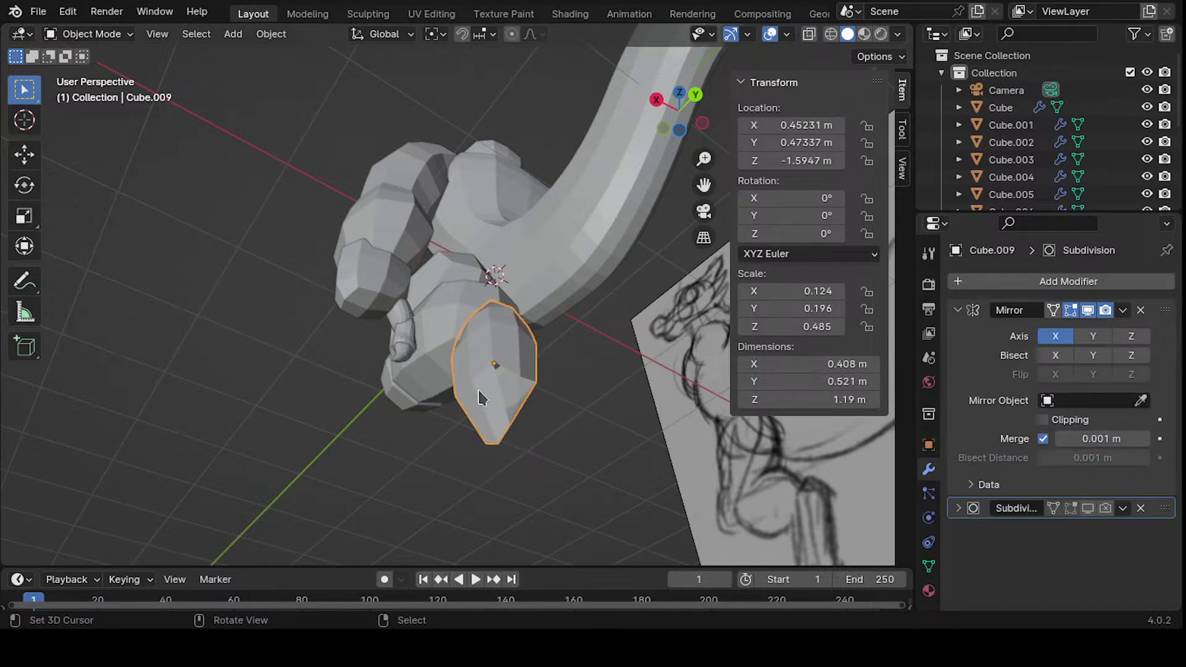
key("Tab")
- Select the vertices on the outer side of the lower-leg mesh and move them along X
middle_click_drag(508, 396, 460, 302)
middle_click_drag(460, 303, 480, 344, "shift")
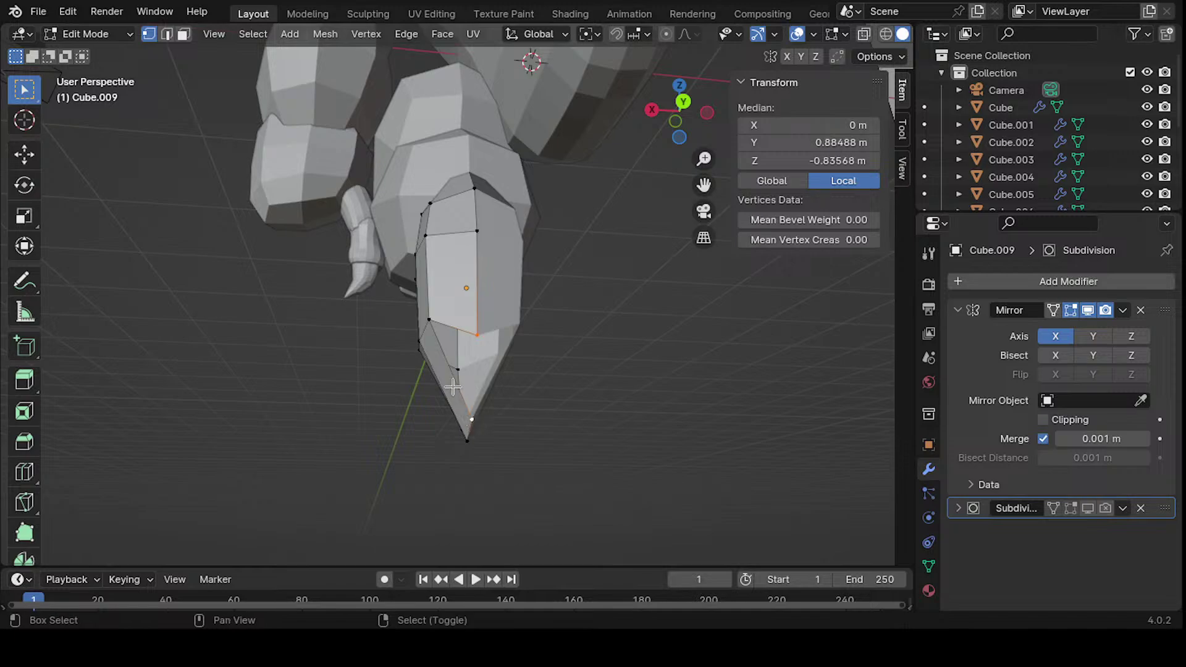
left_click(429, 320, "shift")
mouse_move(428, 319)
middle_mouse_down()
mouse_move(537, 346)
mouse_move(561, 378)
mouse_move(439, 357)
mouse_move(447, 349)
mouse_move(352, 373)
mouse_move(431, 352)
mouse_move(441, 276)
middle_mouse_up()
left_click(561, 378)
left_click(431, 352)
left_click(405, 281, "shift")
left_click(413, 247, "shift")
mouse_move(417, 372)
middle_mouse_down()
mouse_move(468, 299)
mouse_move(455, 244)
mouse_move(447, 429)
mouse_move(479, 334)
mouse_move(465, 294)
mouse_move(583, 296)
mouse_move(583, 318)
mouse_move(410, 347)
mouse_move(314, 345)
mouse_move(436, 339)
mouse_move(406, 348)
middle_mouse_up()
key("g")
key("x")
left_click(499, 323)
- Select further outer-side vertices of the lower-leg mesh with X-ray on and scale the selection slightly
right_click(397, 356)
right_click(400, 311, "shift")
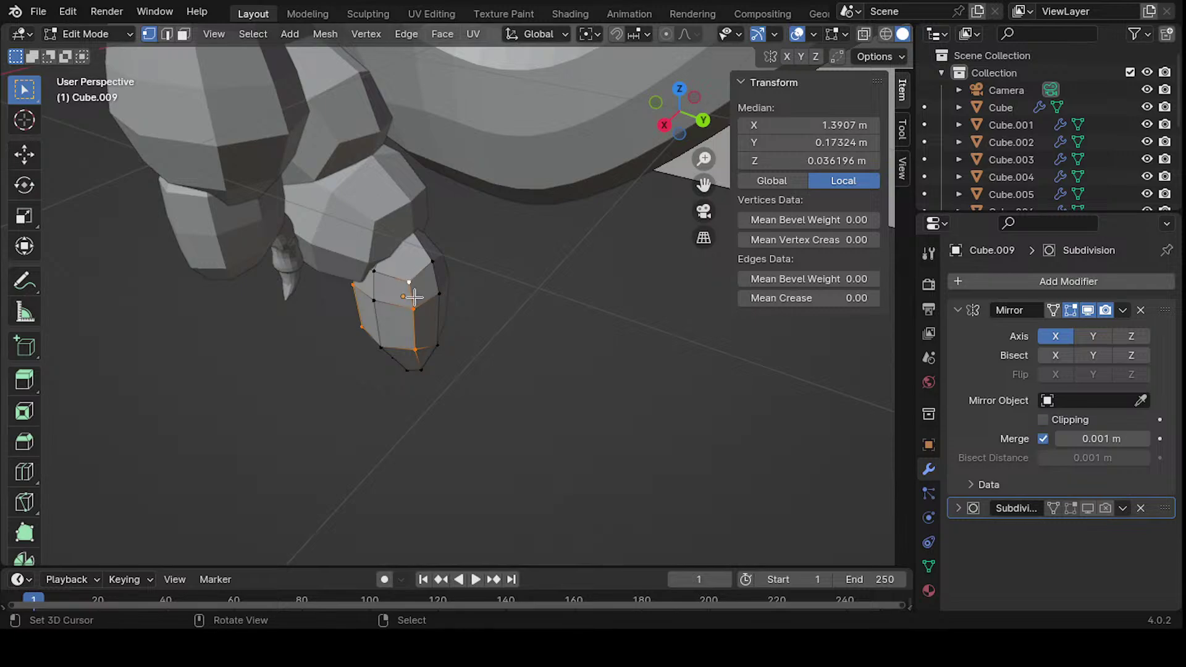
mouse_move(414, 298)
middle_mouse_down()
mouse_move(418, 273)
mouse_move(463, 251)
mouse_move(471, 216)
middle_mouse_up()
right_click(369, 290, "shift")
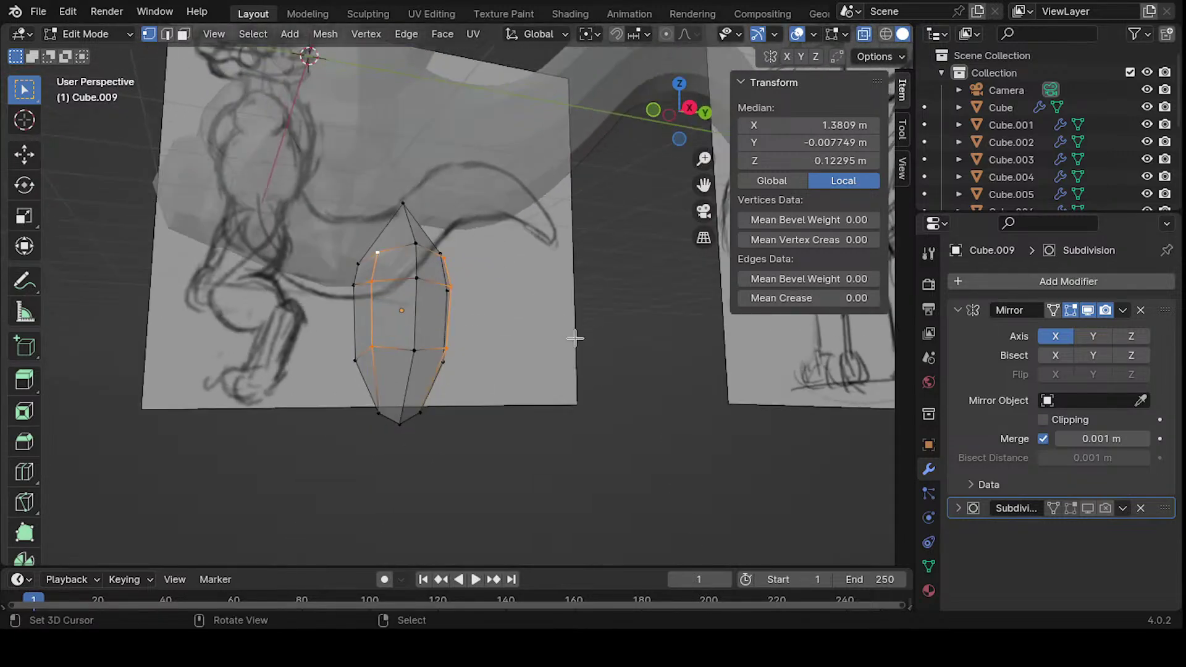
key("s")
left_click(568, 322)
- Move the selected outer vertices to a median of about X 1.30 m and rotate them about 1.5°
middle_click_drag(556, 320, 460, 324)
key("g")
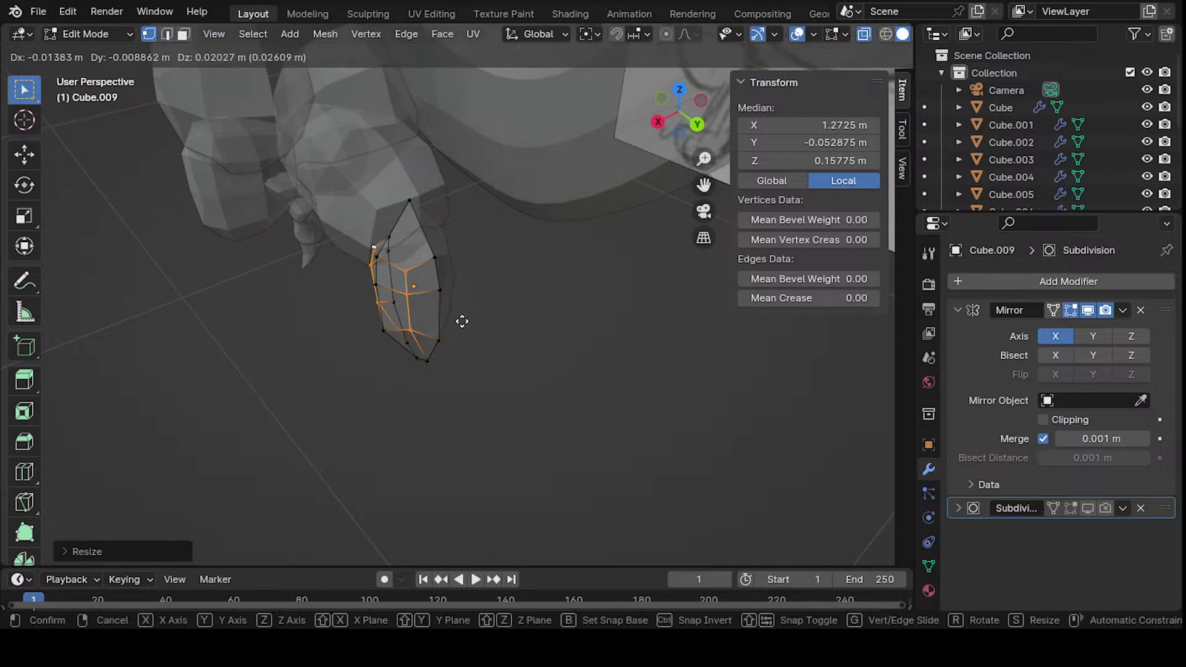
left_click(462, 322)
key("r")
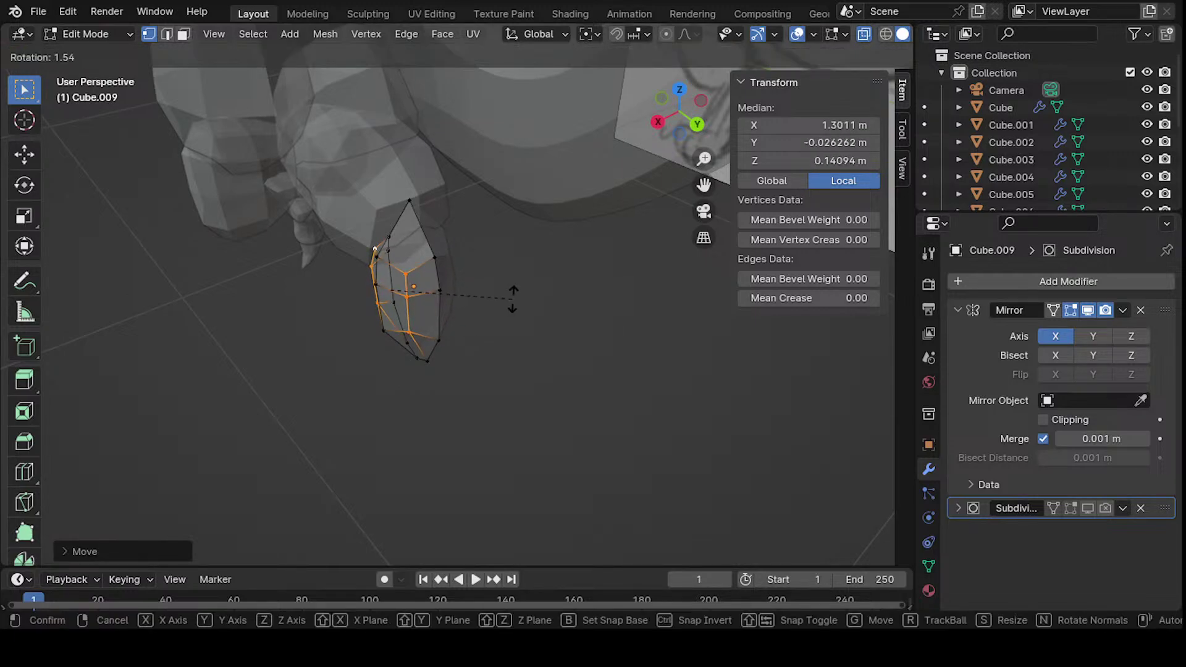
left_click(513, 299)
middle_click_drag(513, 299, 503, 292)
- Extrude the lower leg's upper back face up toward the knee, to a local median of about X 2.24, Y 1.44, Z 1.11 m
key("Tab")
middle_click_drag(429, 358, 499, 313)
key("Tab")
key("3")
left_click(471, 329)
key("g")
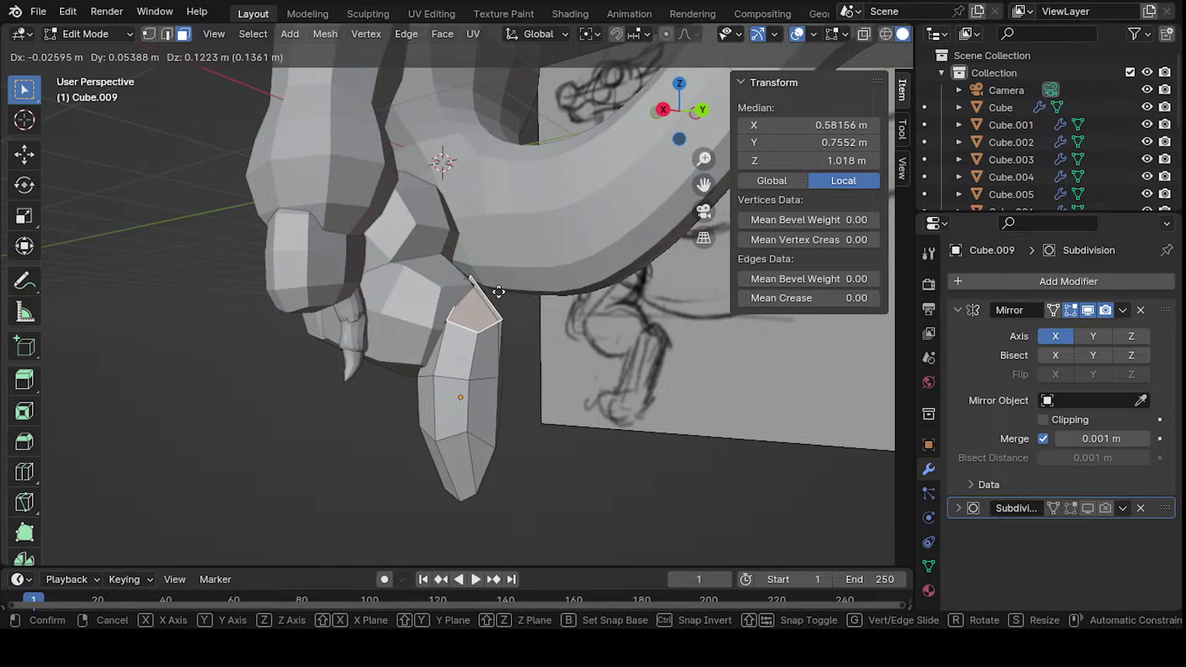
key("Escape")
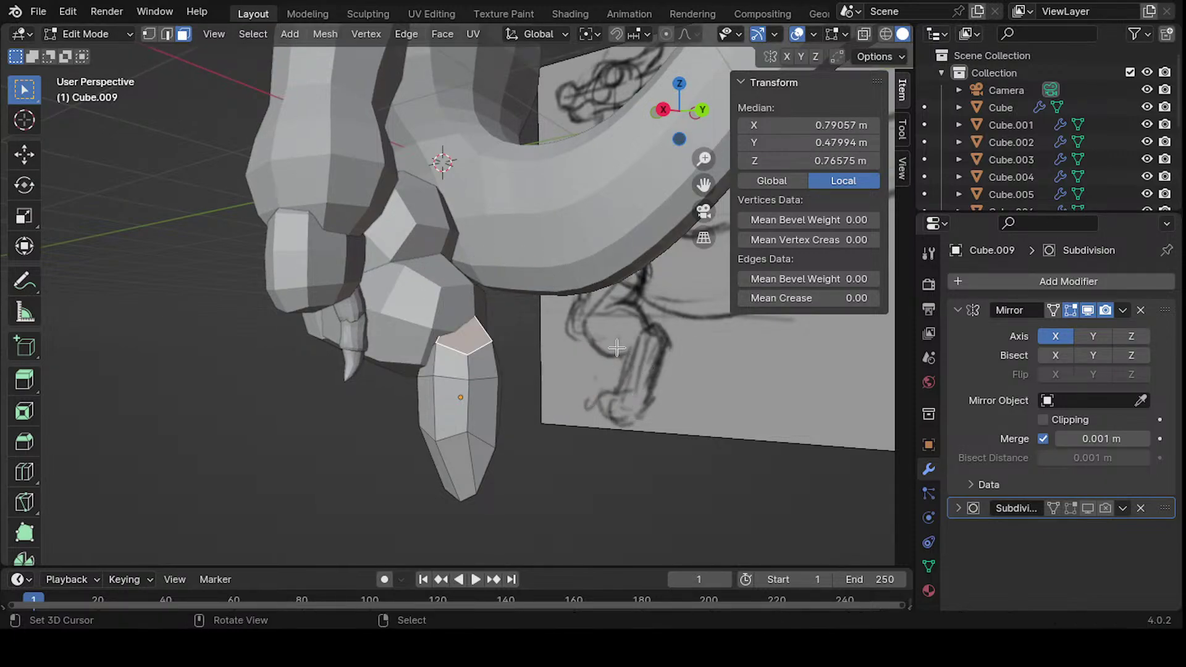
key("e")
left_click(550, 337)
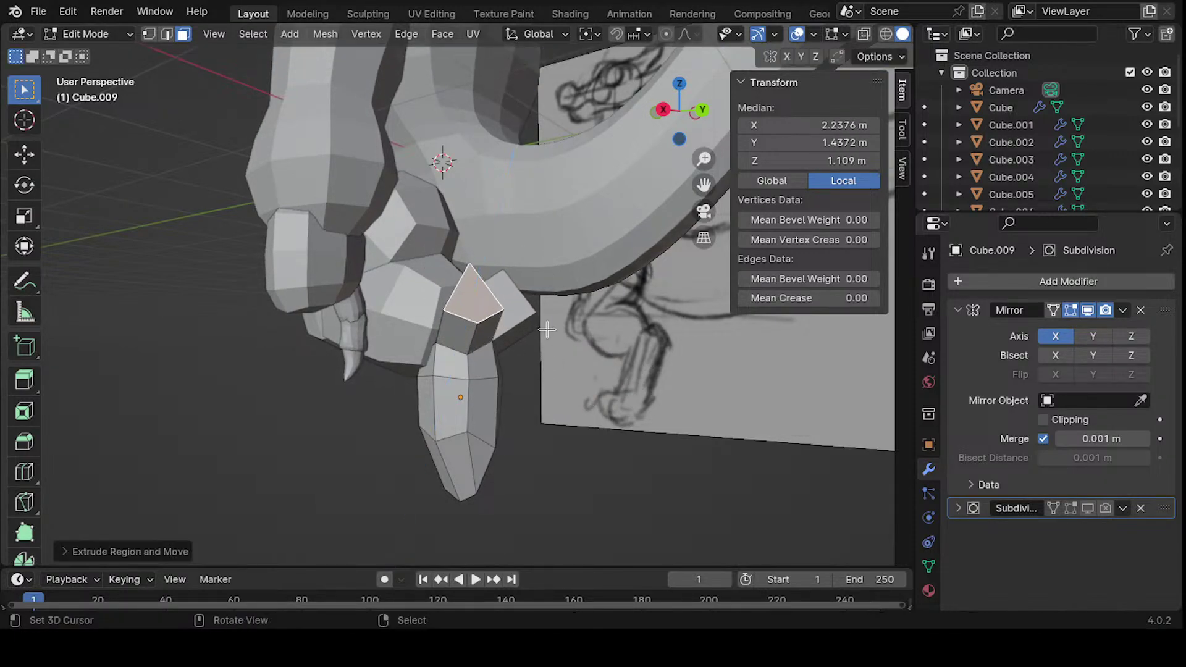
middle_click_drag(549, 337, 549, 309)
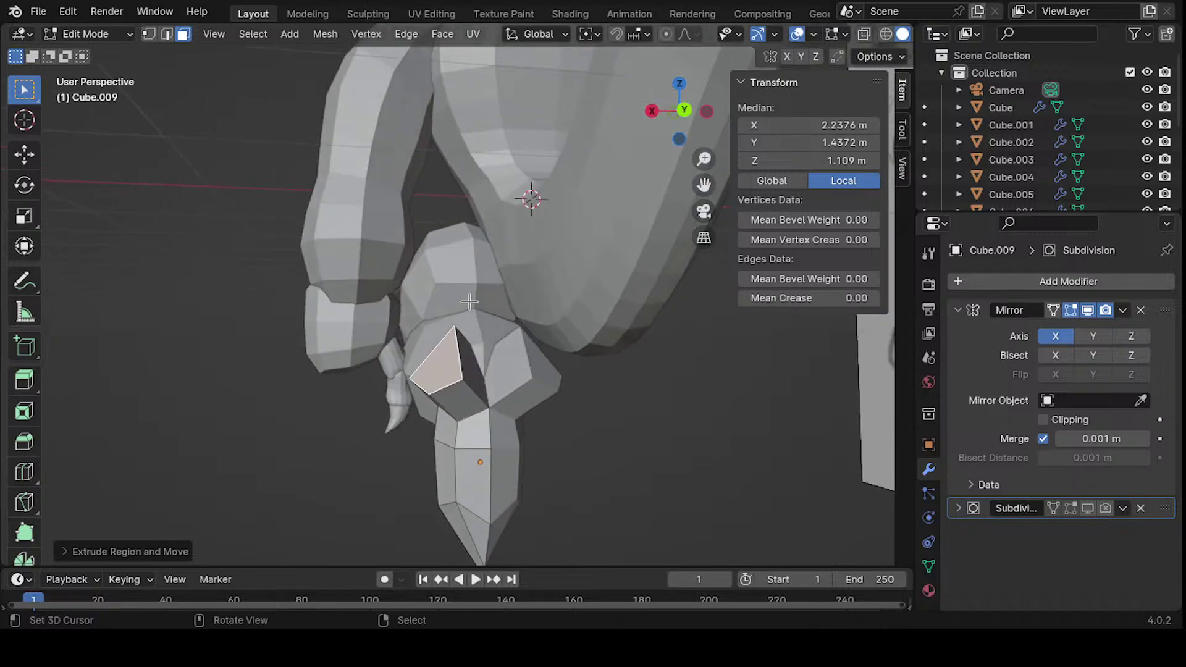
- Set the local X of the extruded face's two vertices nearest the mirror seam to 0 m
key("r")
left_click(496, 395)
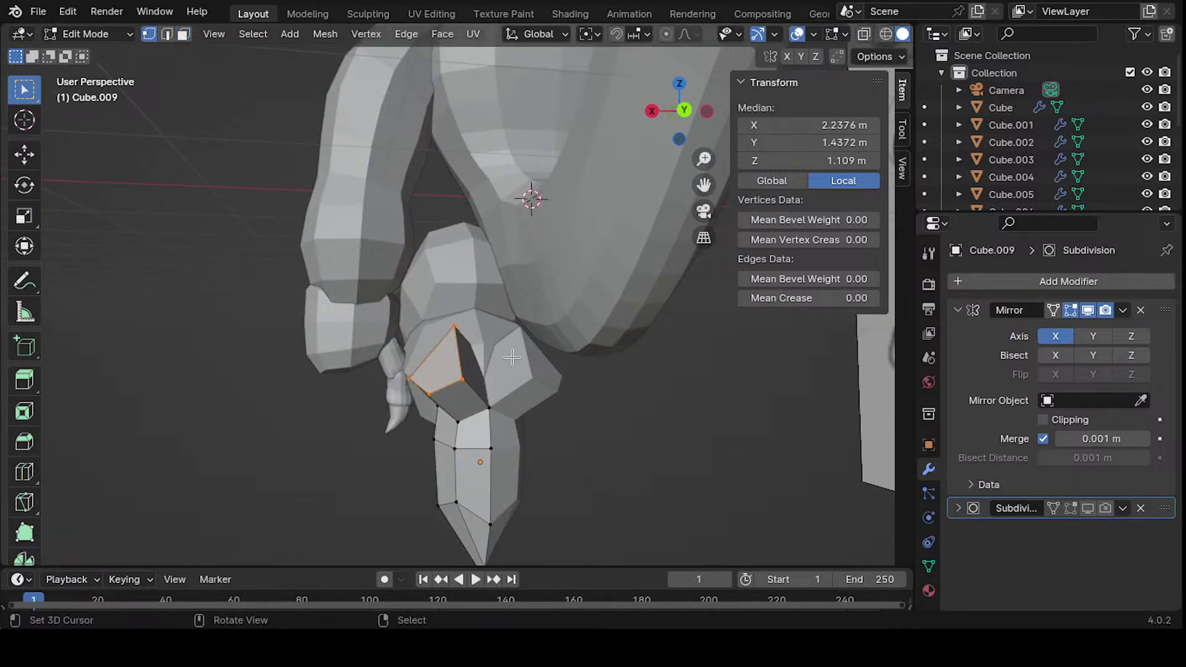
left_click(454, 379)
left_click(458, 352, "shift")
middle_click_drag(508, 361, 504, 336)
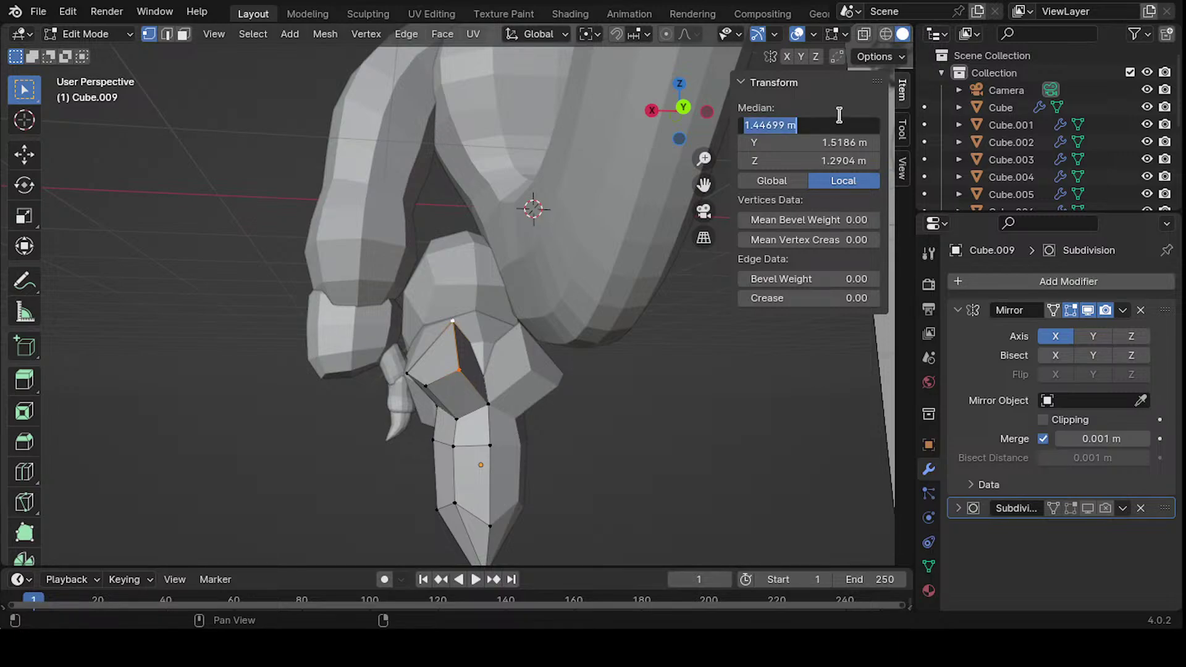
middle_click_drag(494, 260, 505, 329)
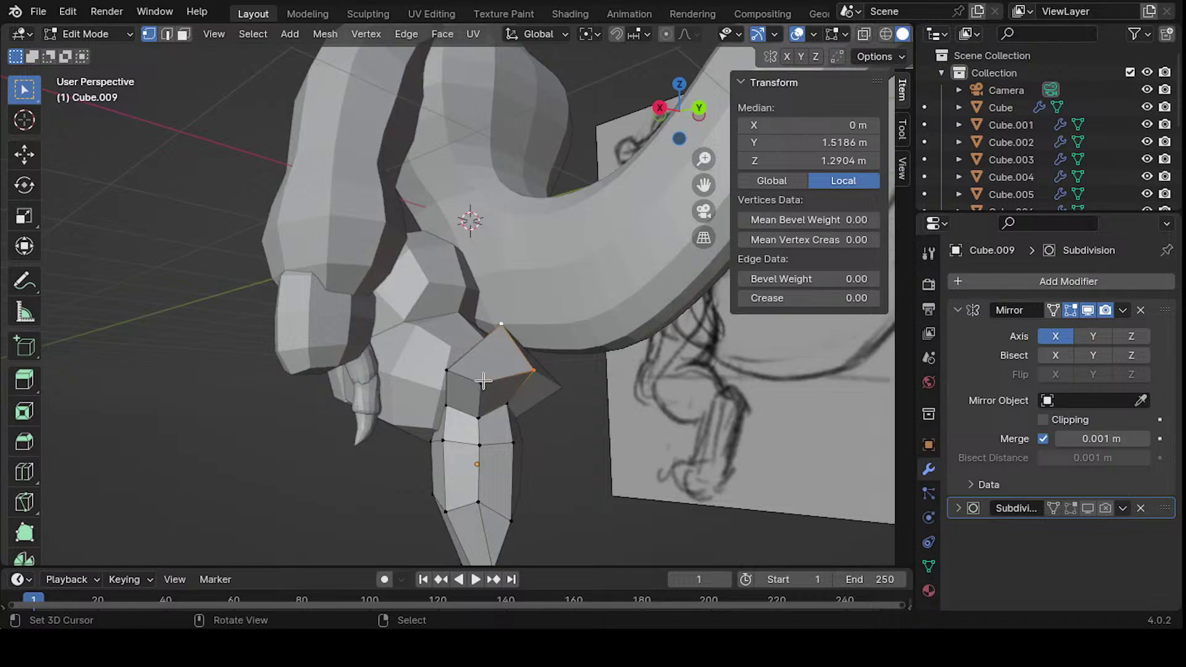
- Move the extruded face's other two vertices along X to a local median of about 1.48 m
left_click(483, 380)
middle_click_drag(483, 380, 551, 282)
key("g")
key("x")
left_click(516, 304)
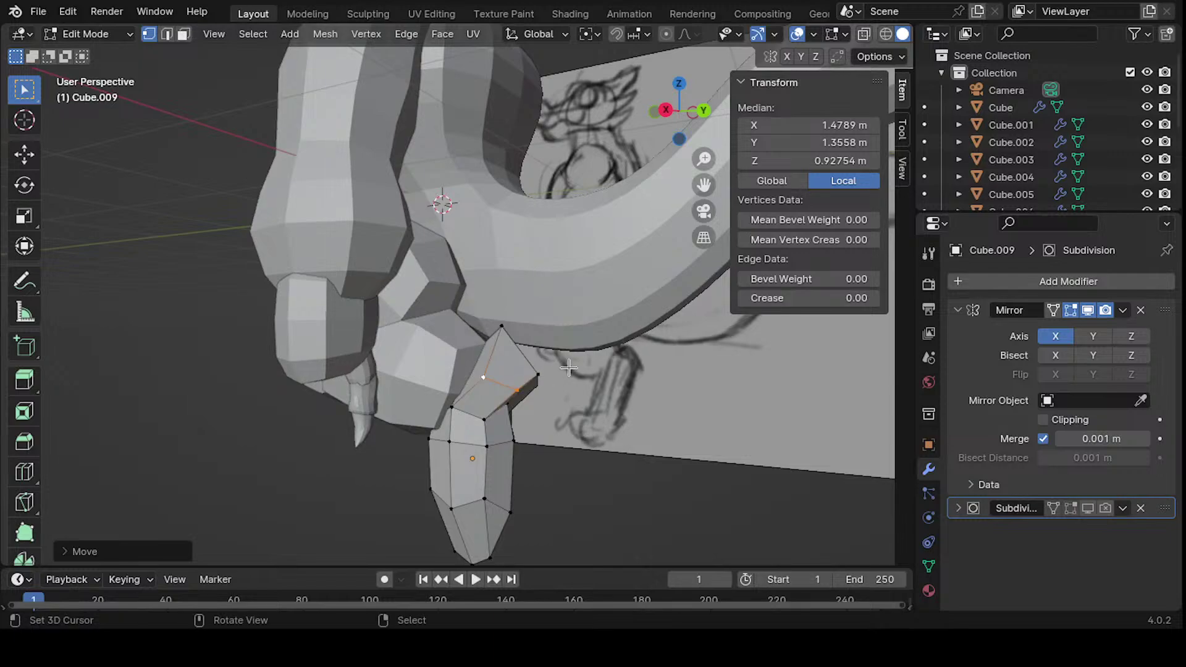
- Move the whole extruded face along Y to a local median of about 0.57 m and flatten it by scaling Z to 0
key("g")
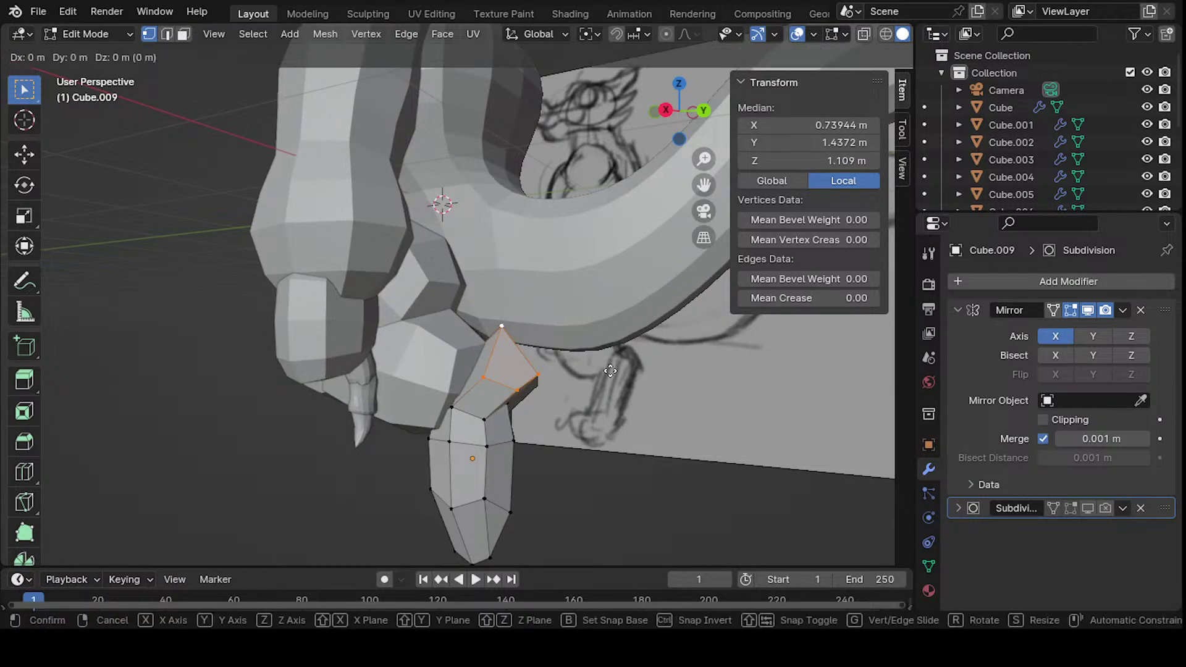
key("y")
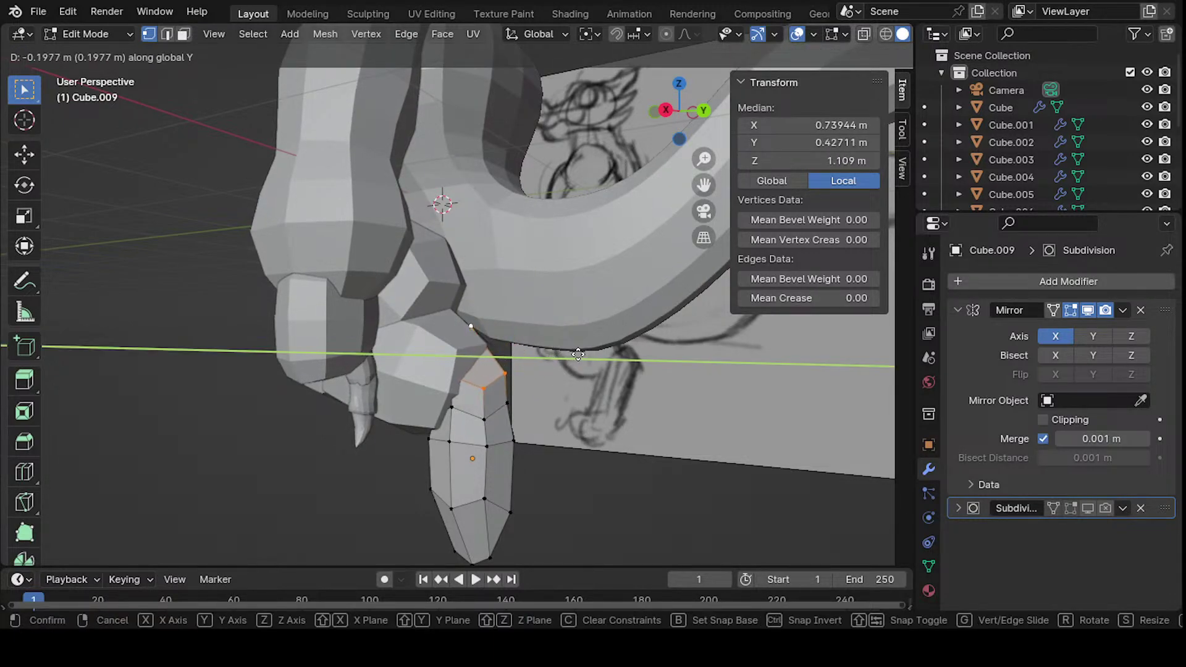
left_click(560, 352)
key("s")
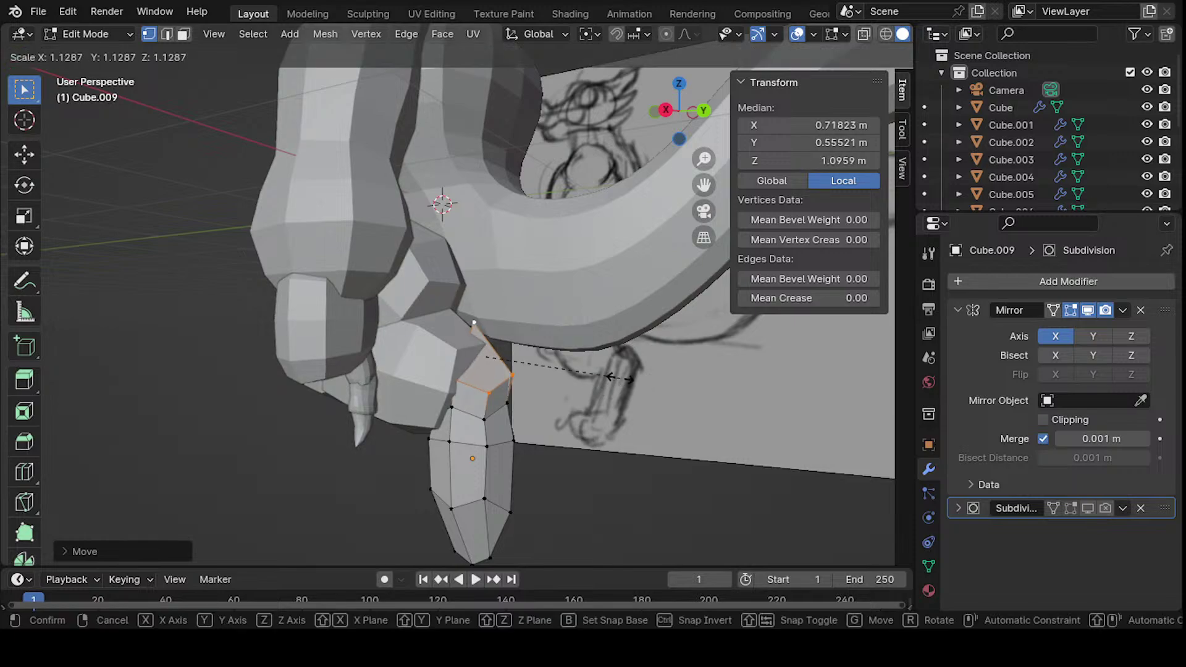
key("z")
key("0")
left_click(646, 358)
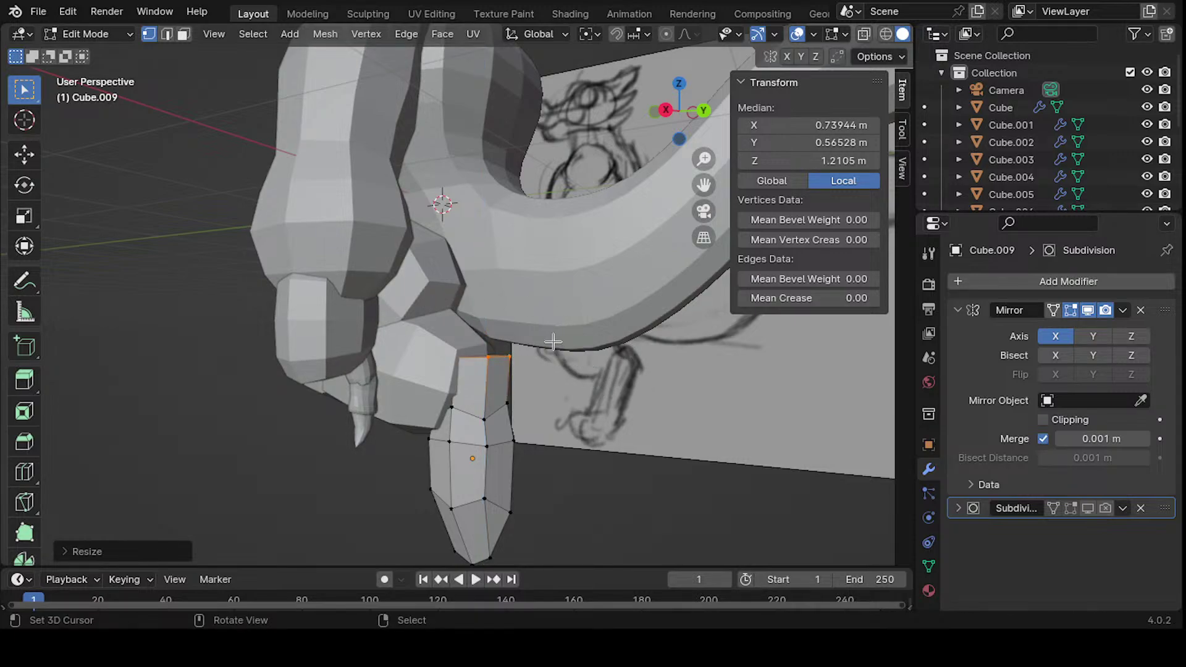
- Lower the flattened top face of the lower leg slightly along Z, to a local height of about 1.1 m
mouse_move(552, 342)
middle_mouse_down()
mouse_move(516, 418)
mouse_move(554, 320)
mouse_move(496, 297)
mouse_move(543, 264)
mouse_move(624, 387)
mouse_move(383, 414)
mouse_move(330, 358)
mouse_move(286, 384)
middle_mouse_up()
scroll(554, 320, "down", 5)
scroll(568, 324, "up", 4)
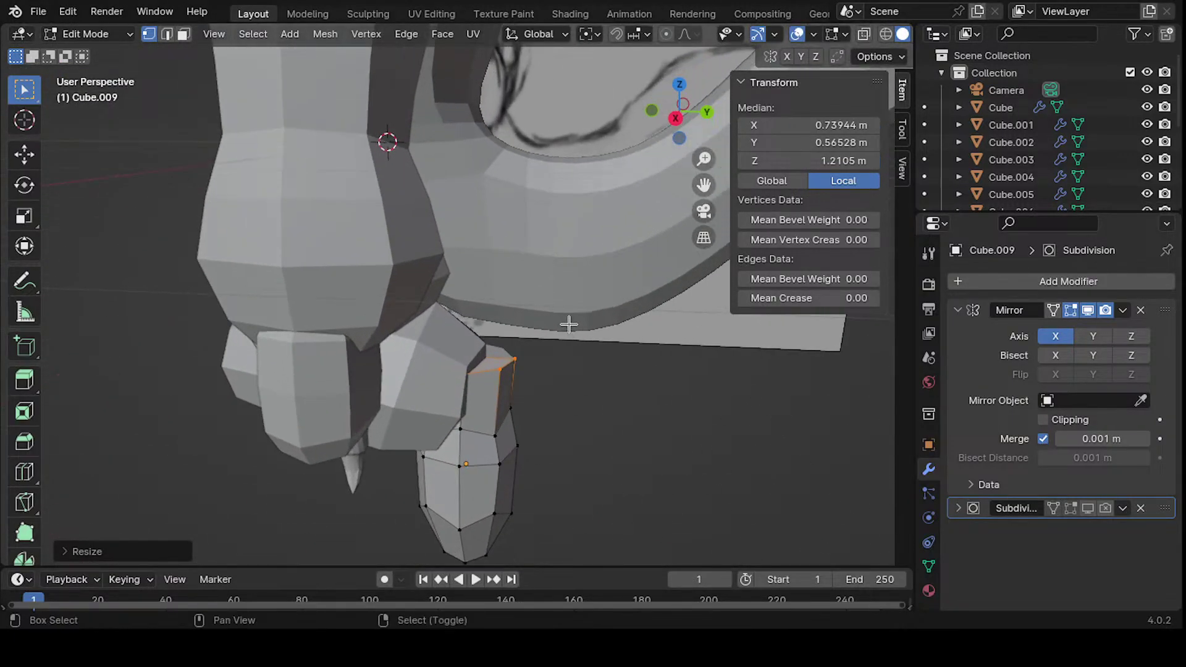
middle_click_drag(568, 324, 516, 273)
key("s")
left_click(531, 333)
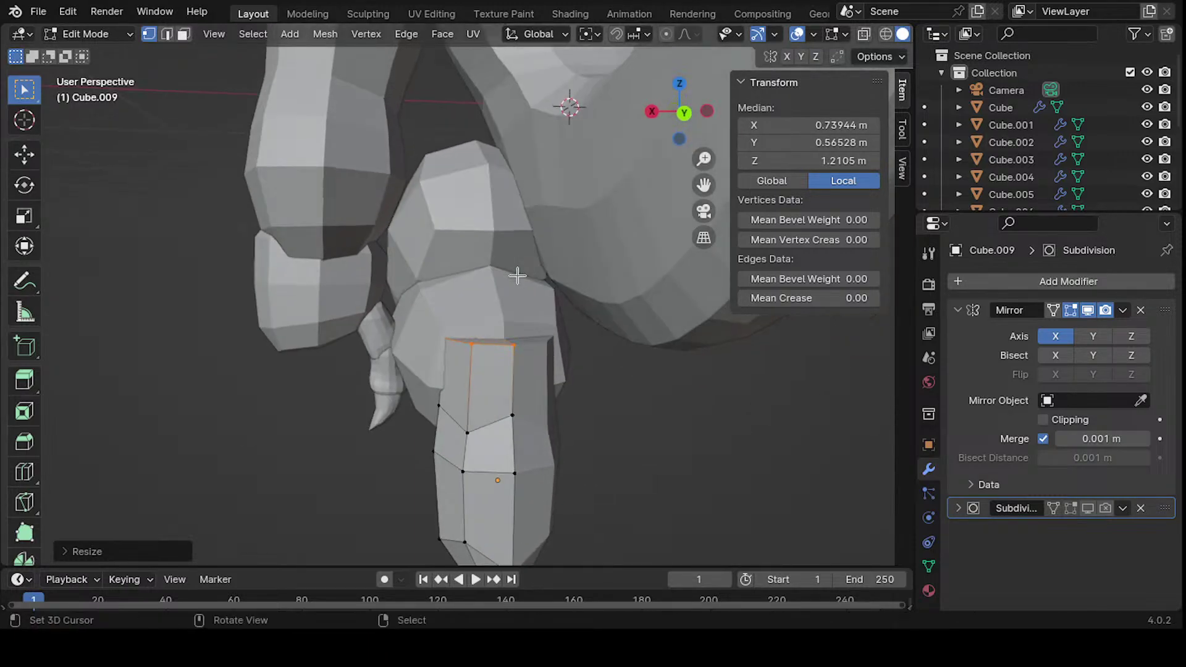
key("g")
key("z")
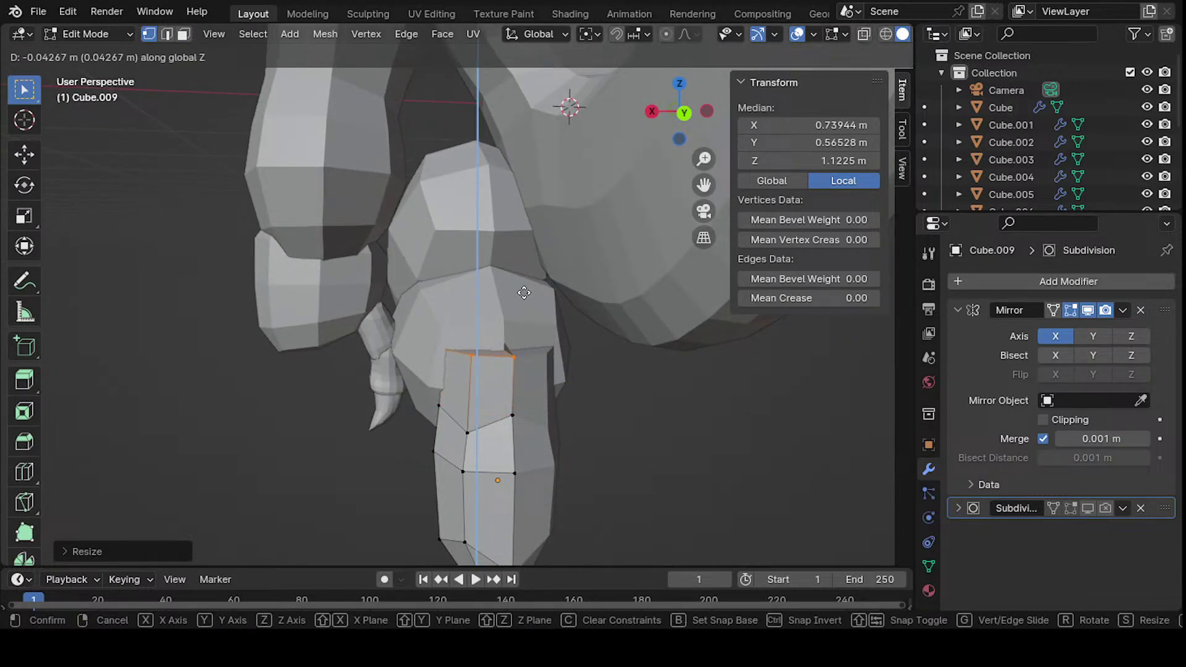
left_click(524, 292)
middle_click_drag(523, 292, 530, 346)
left_click(530, 346)
key("Tab")
left_click(530, 346)
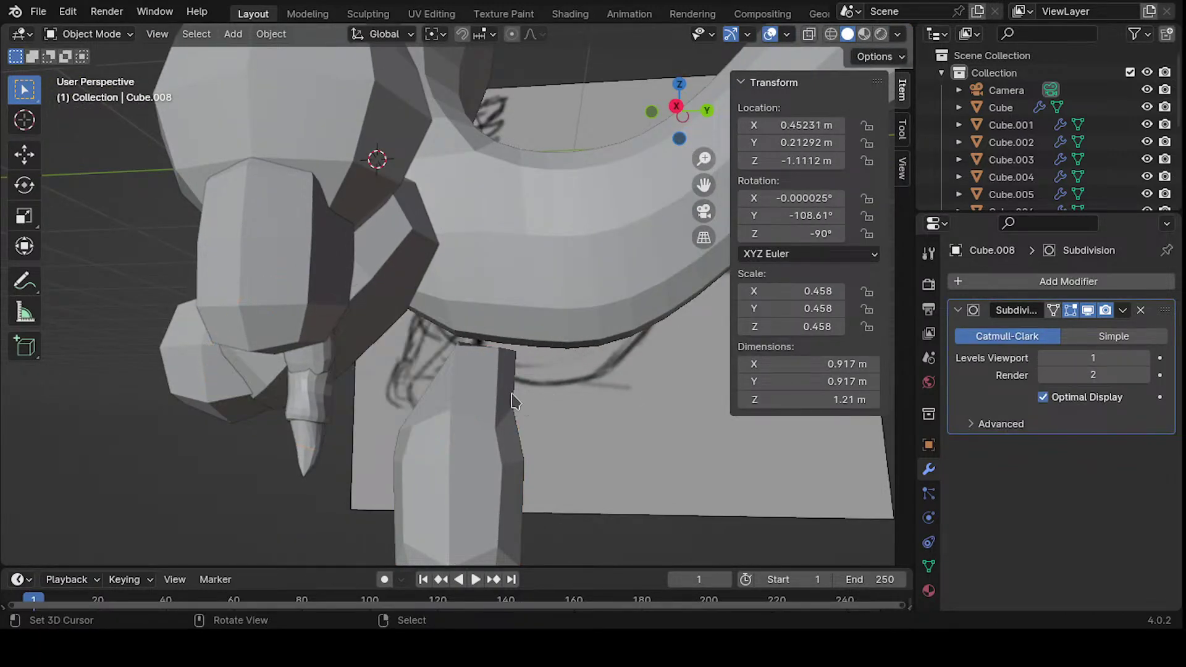
middle_click_drag(565, 346, 503, 327)
left_click(476, 444)
key("Tab")
key("g")
key("Escape")
key("g")
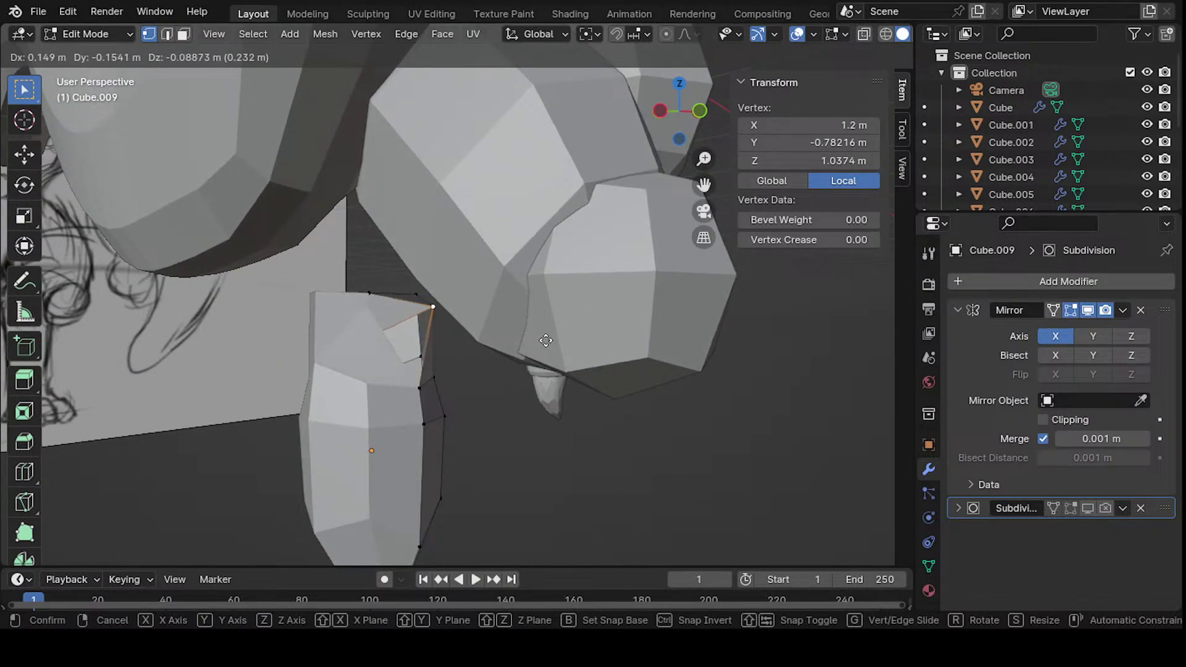
key("Escape")
middle_click_drag(474, 330, 556, 304)
- Freely reposition vertices around the open front corner of the lower leg's top rim
key("g")
key("x")
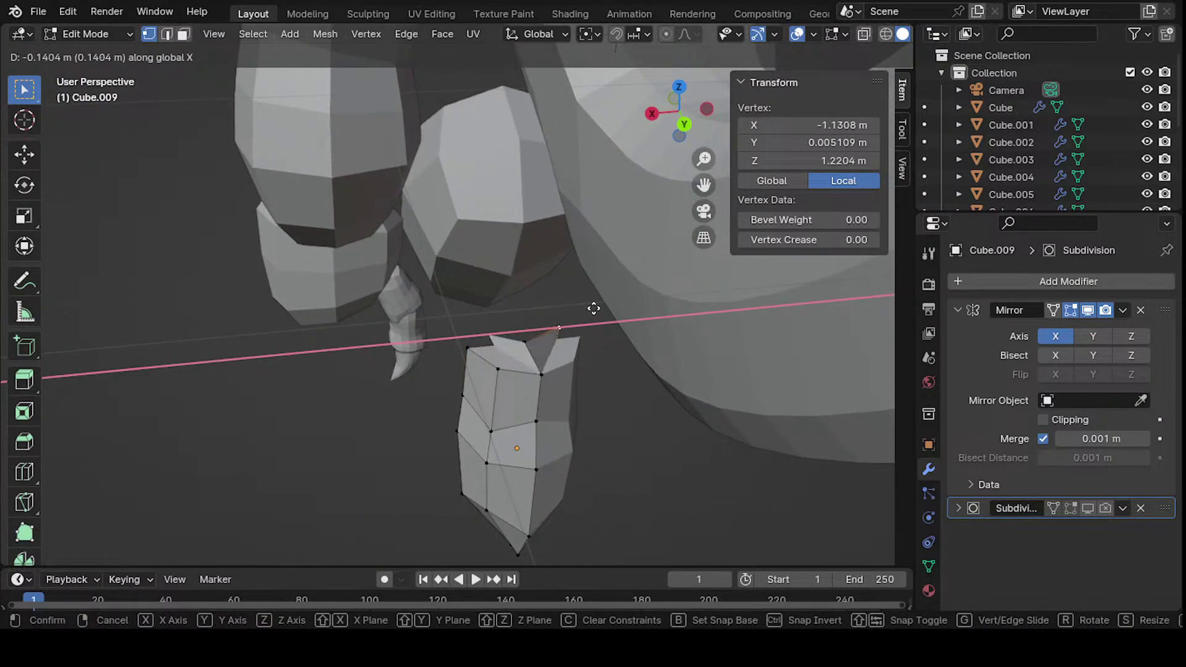
key("c")
scroll(575, 321, "up", 5)
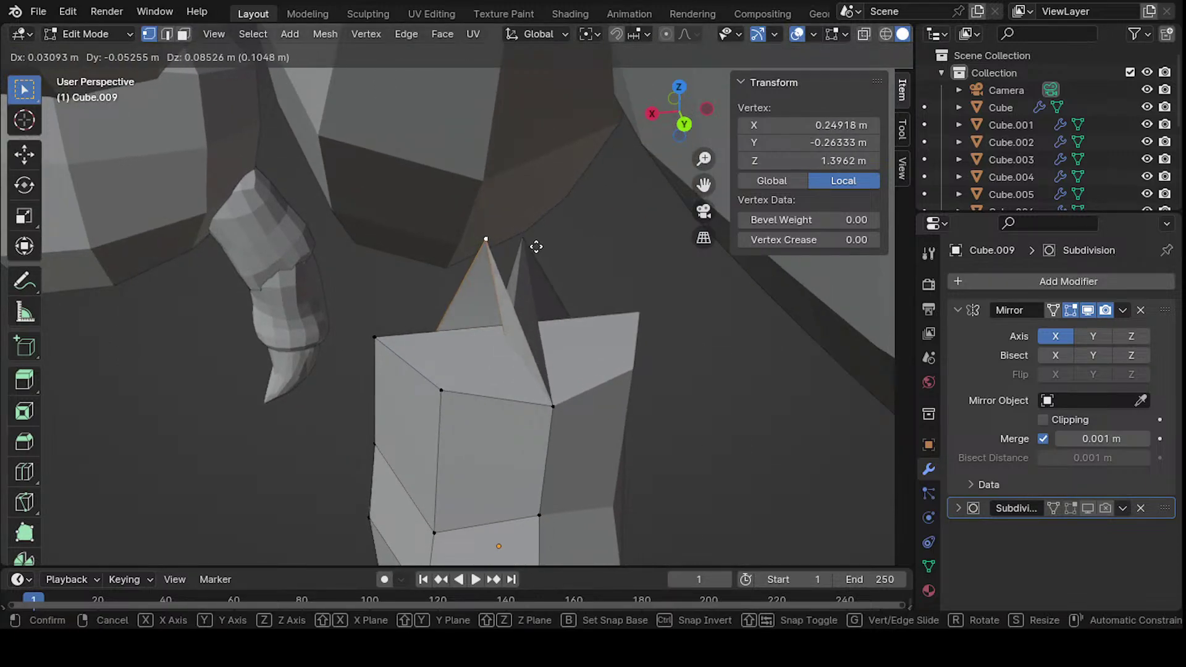
left_click(499, 387)
middle_click_drag(499, 387, 432, 250)
key("g")
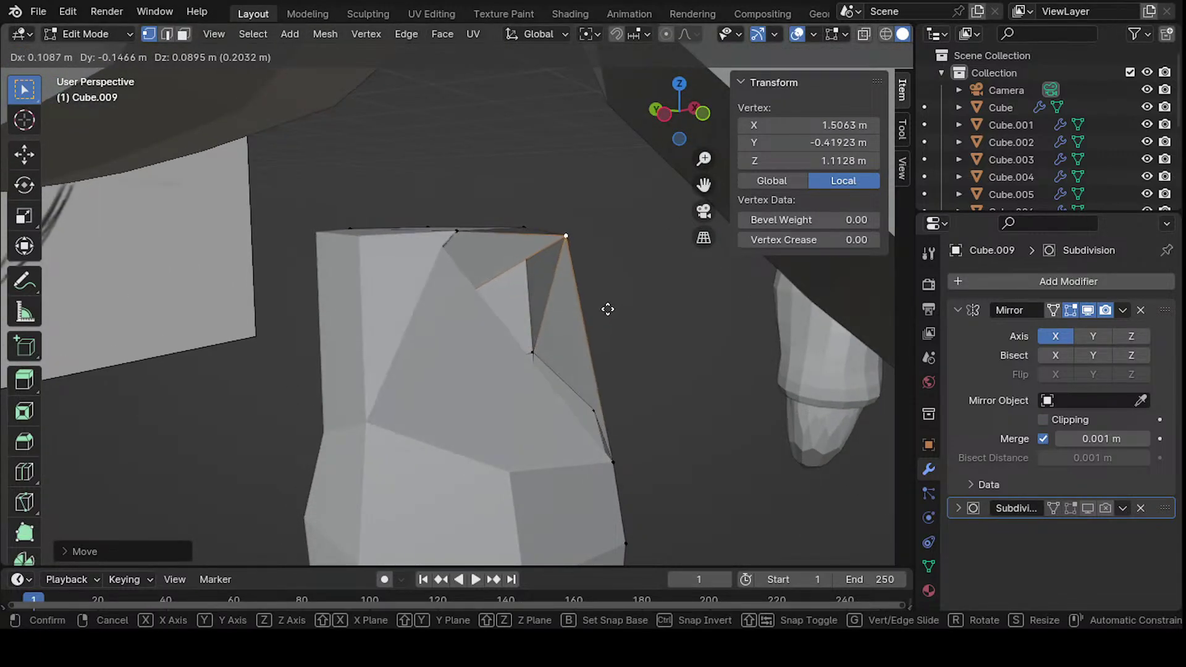
left_click(587, 318)
- Delete the stray inner face at the lower leg's top opening, keeping the surrounding geometry
middle_click_drag(587, 318, 443, 296)
key("3")
left_click(481, 292)
key("x")
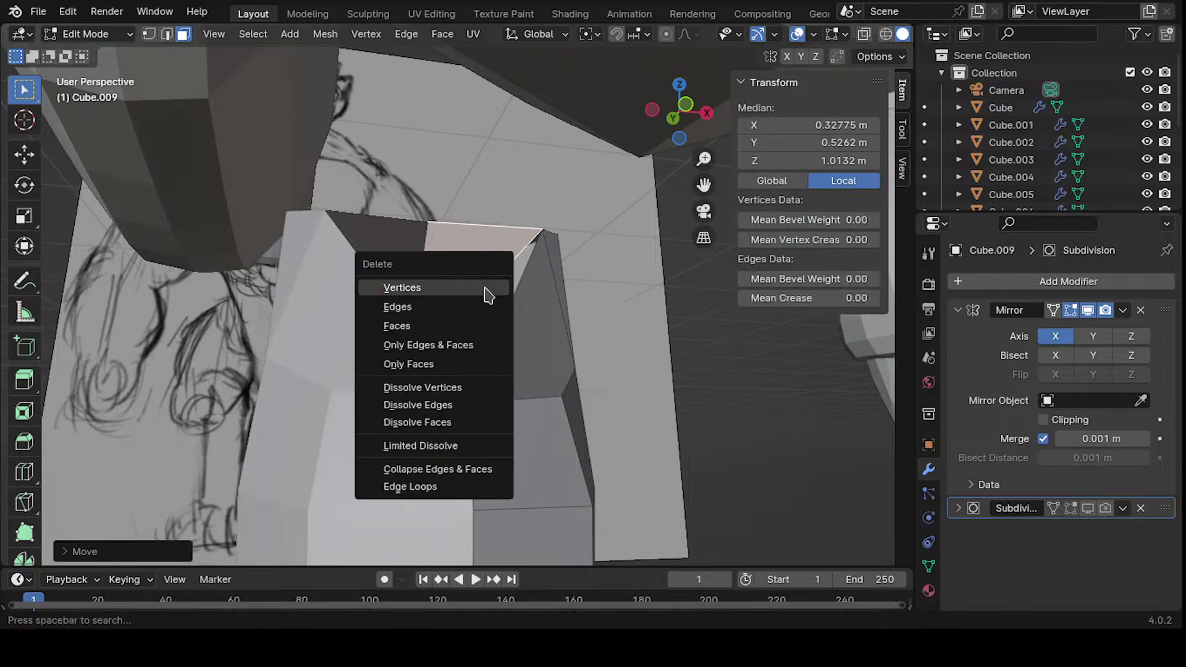
key("Escape")
key("x")
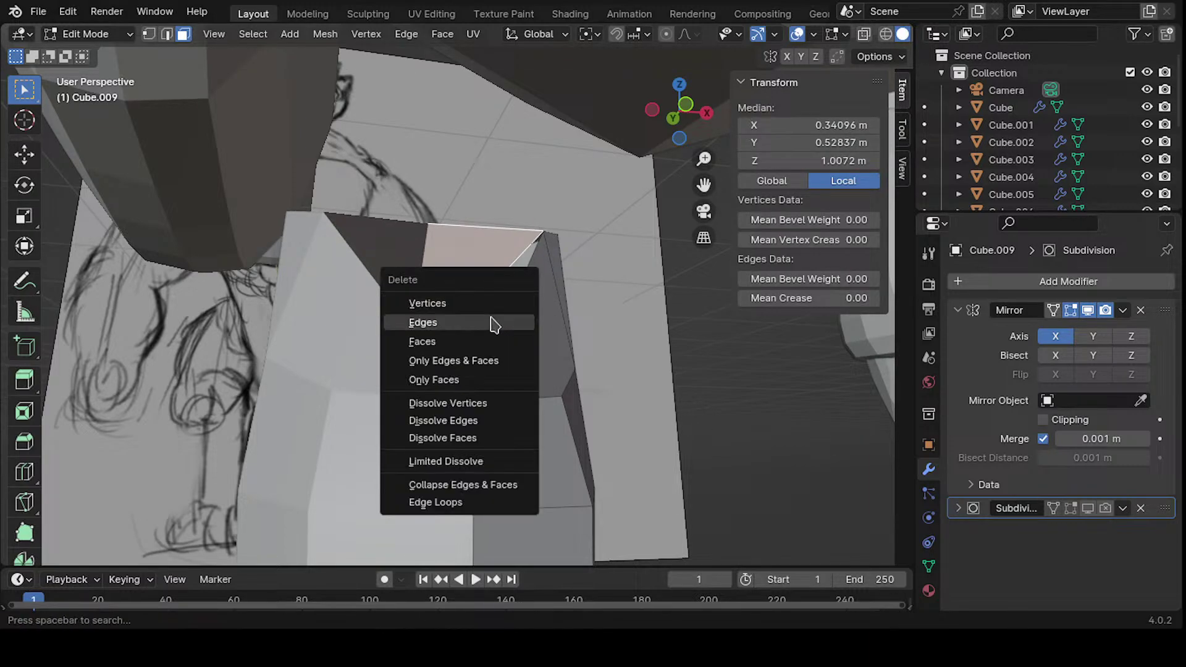
left_click(502, 322)
key("ctrl+z")
key("x")
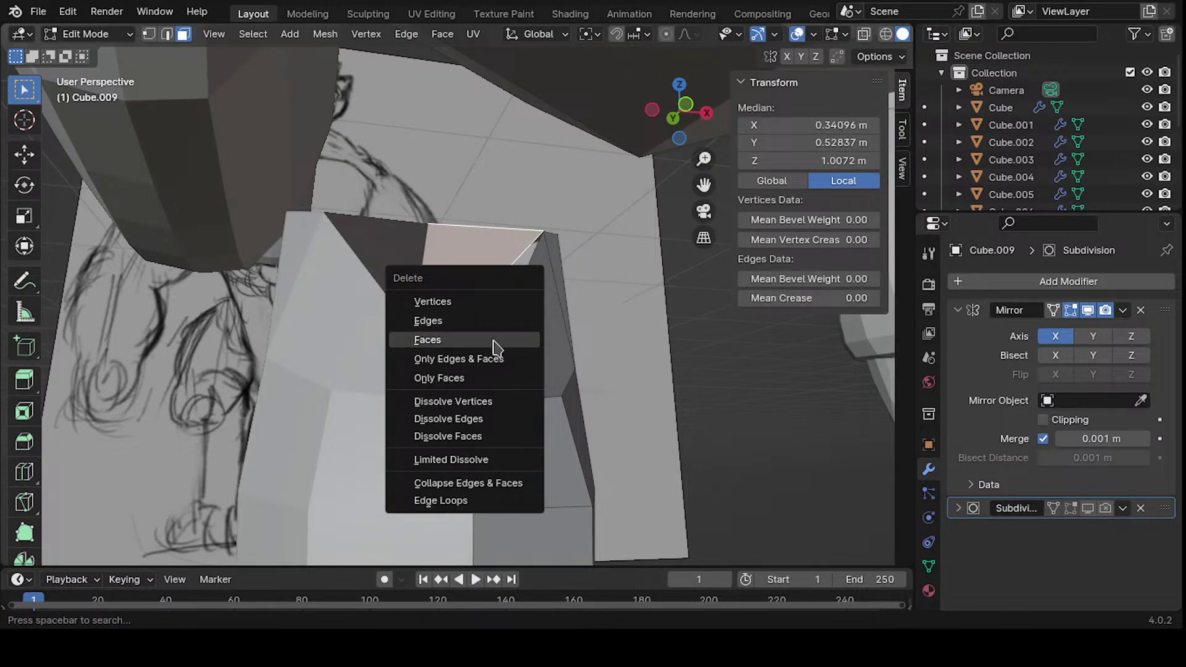
left_click(494, 339)
- Connect vertices across the top of the lower leg with a new edge
mouse_move(494, 348)
middle_mouse_down()
mouse_move(556, 371)
mouse_move(553, 336)
mouse_move(383, 259)
mouse_move(514, 312)
mouse_move(463, 304)
mouse_move(443, 324)
mouse_move(498, 296)
mouse_move(432, 260)
mouse_move(382, 383)
mouse_move(469, 352)
middle_mouse_up()
scroll(564, 384, "up", 5)
key("1")
scroll(563, 383, "down", 5)
left_click(384, 421)
key("j")
left_click(554, 331)
- Delete only the narrow slanted face on the outer front side of the lower leg's upper section
middle_click_drag(554, 331, 388, 265)
key("3")
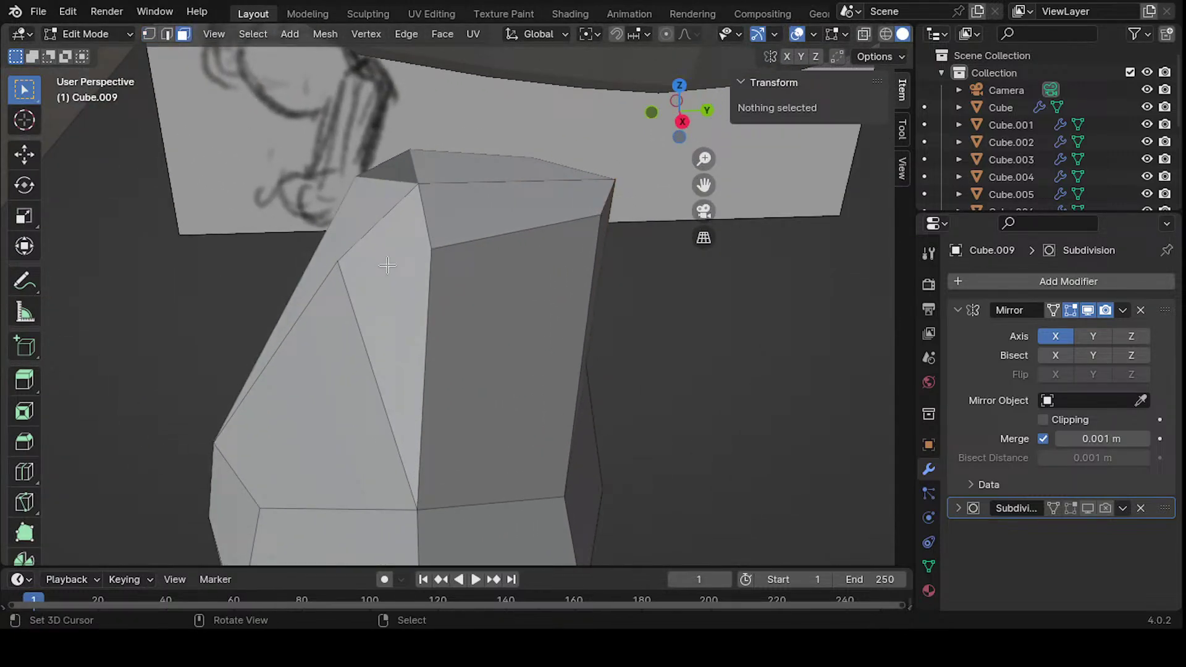
left_click(385, 301)
key("x")
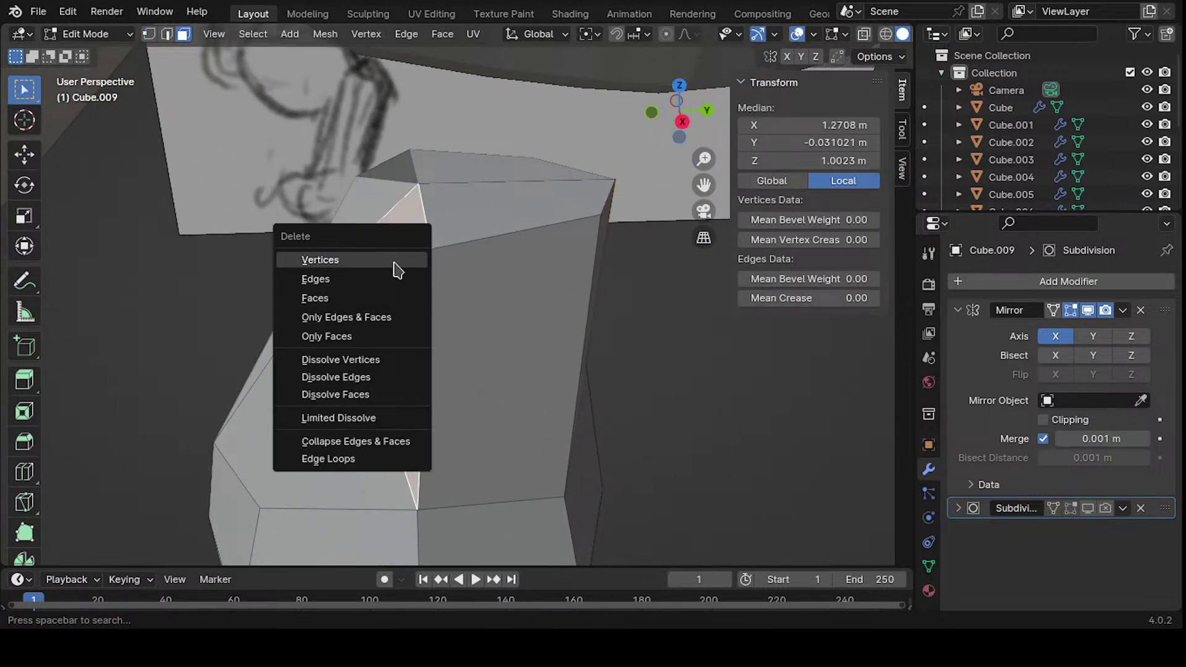
left_click(381, 288)
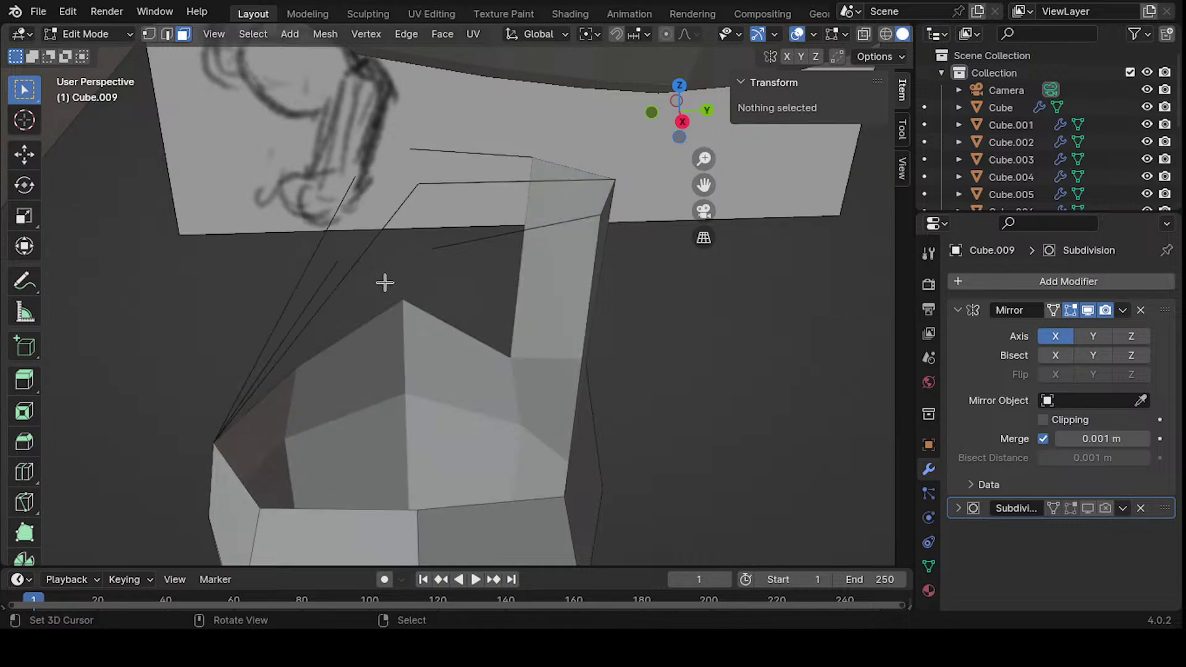
middle_click_drag(384, 280, 415, 305)
key("ctrl+z")
key("x")
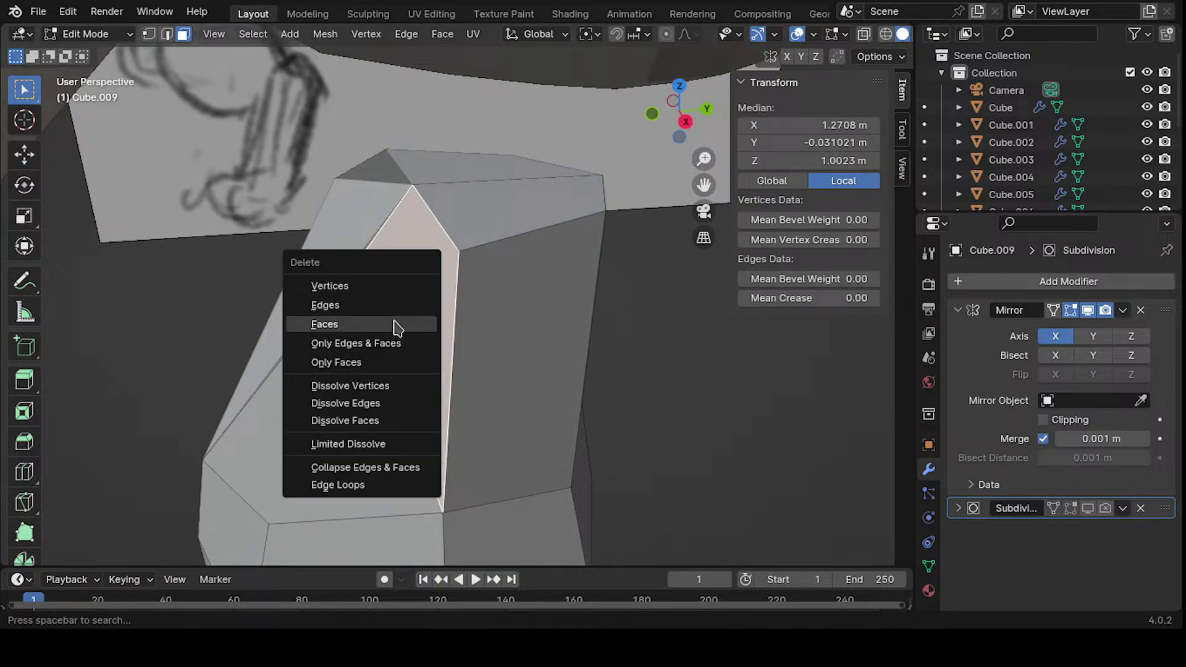
left_click(395, 325)
- Fill the gap on the outer front side of the upper section with two new faces between its surrounding vertices
middle_click_drag(423, 352, 379, 346)
key("1")
left_click(384, 323)
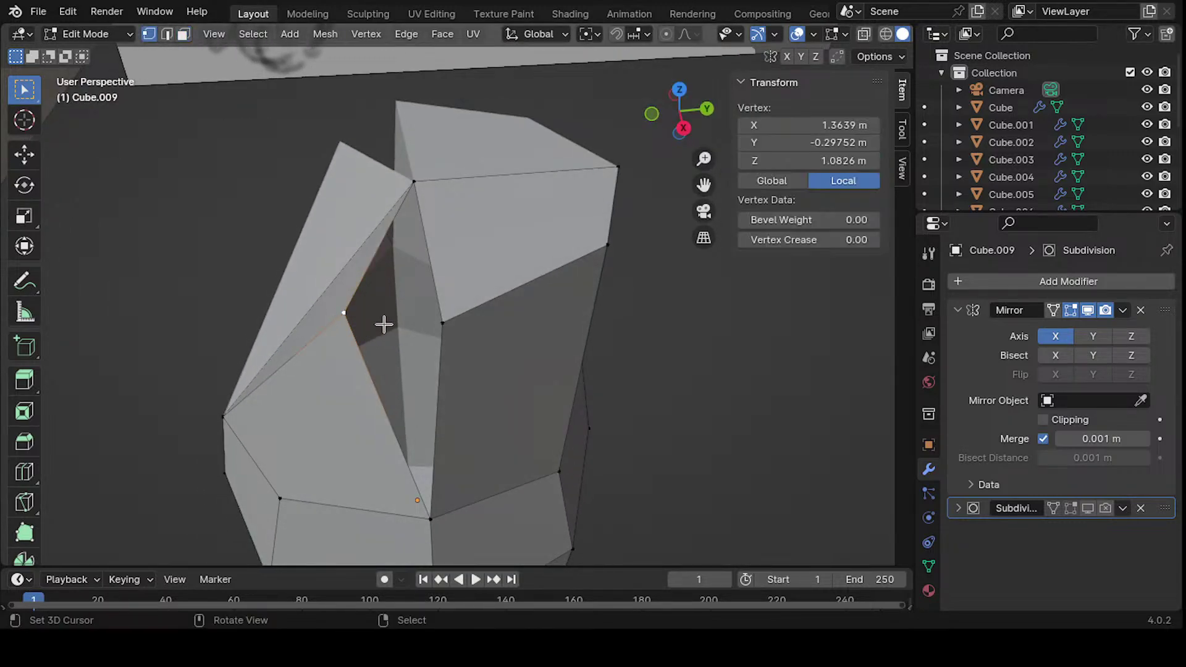
left_click(425, 266, "shift")
key("f")
left_click(436, 495)
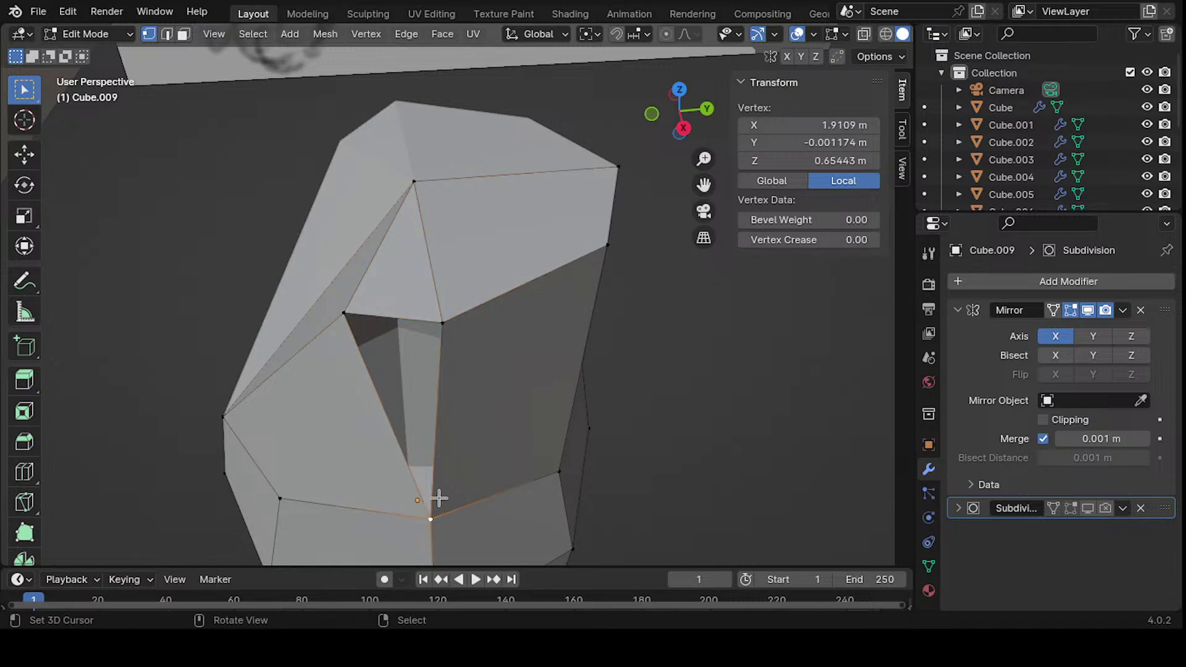
left_click(443, 322, "shift")
left_click(344, 313, "shift")
key("f")
scroll(442, 432, "down", 3)
key("alt+a")
- Move the vertex on the upper front slope to about local X 1.43, Y -0.12, Z 1.01 m
middle_click_drag(488, 354, 478, 272)
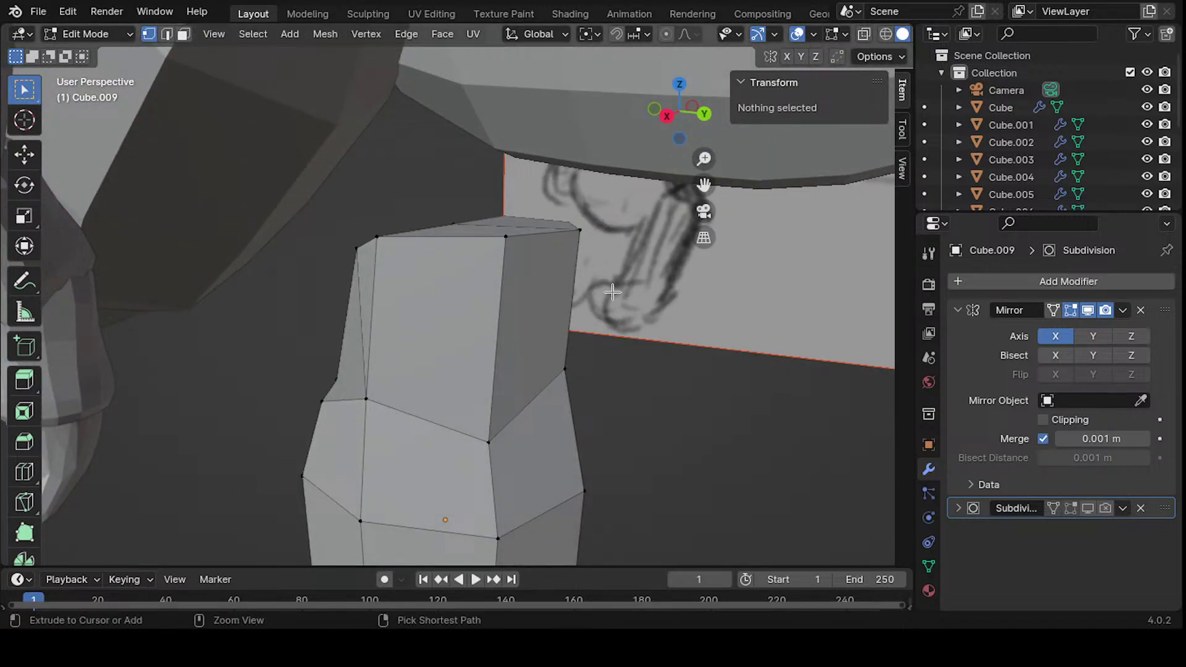
middle_click_drag(612, 292, 619, 388, "ctrl")
middle_click_drag(525, 371, 586, 327)
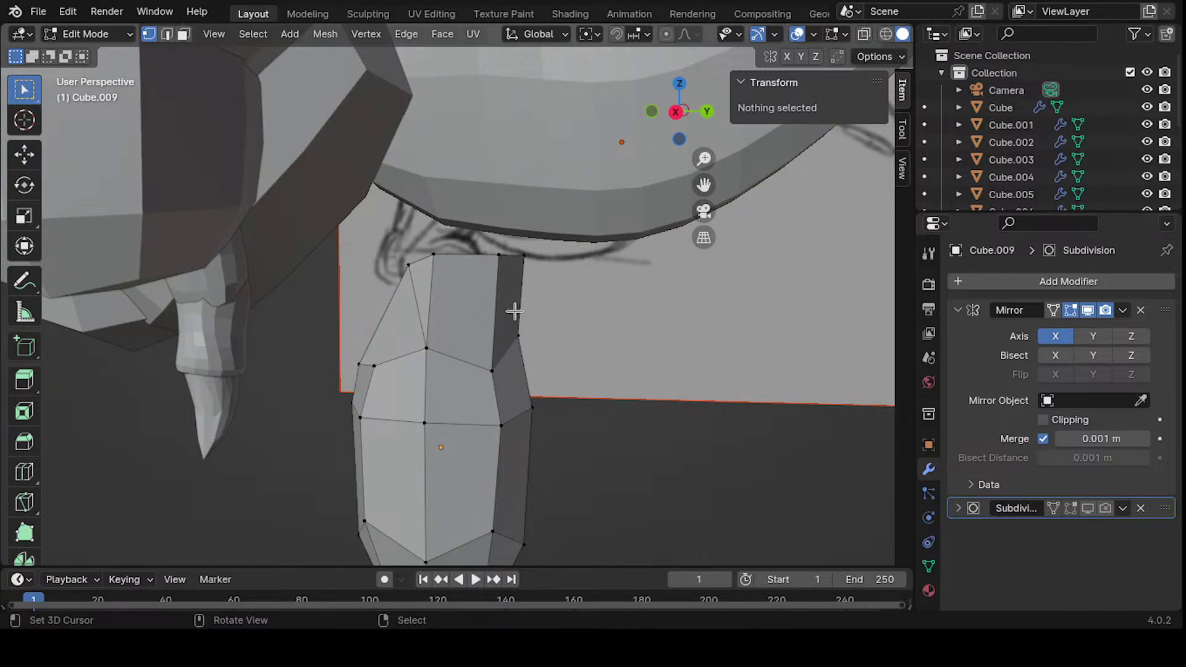
middle_click_drag(514, 310, 546, 426)
middle_click_drag(484, 338, 385, 238, "ctrl")
left_click(418, 267)
key("g")
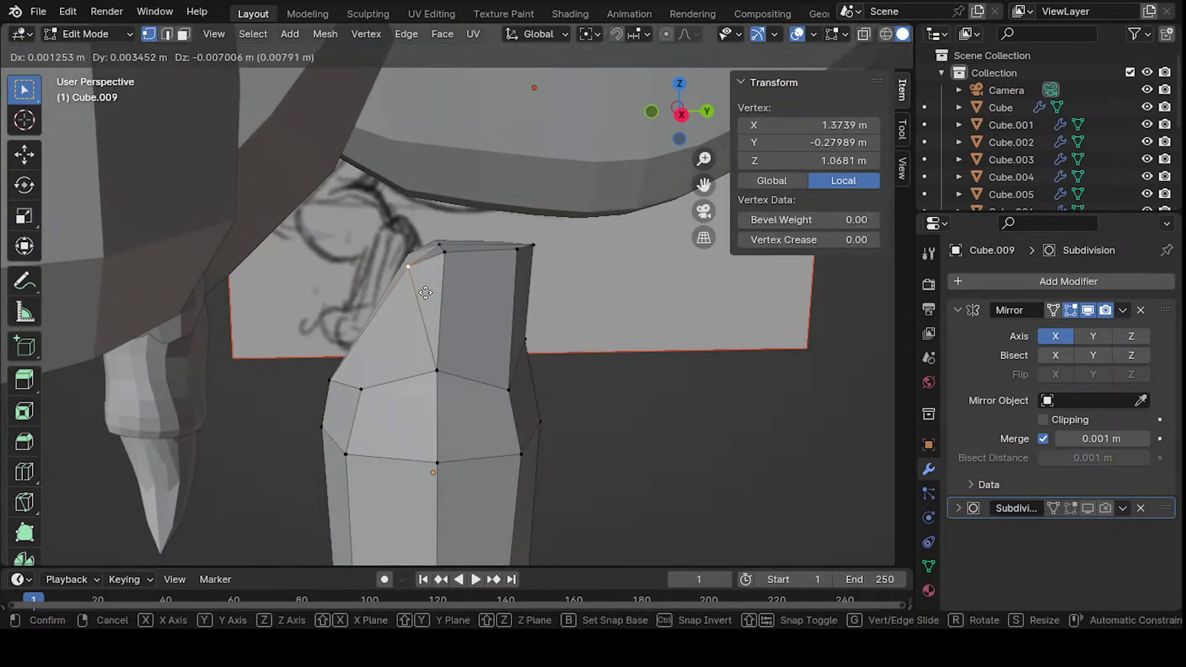
left_click(438, 308)
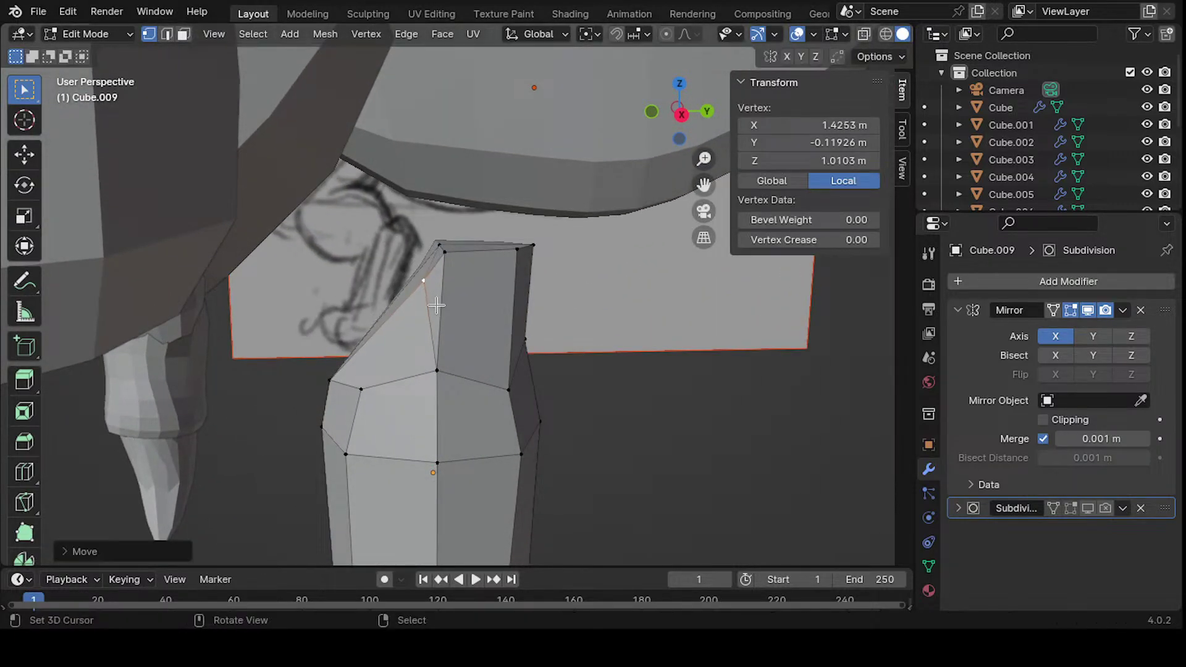
- Pull the front slope vertex further inward and down, to about local X 1.06, Y -0.27, Z 0.89 m
middle_click_drag(435, 306, 313, 427)
key("g")
left_click(424, 331)
key("g")
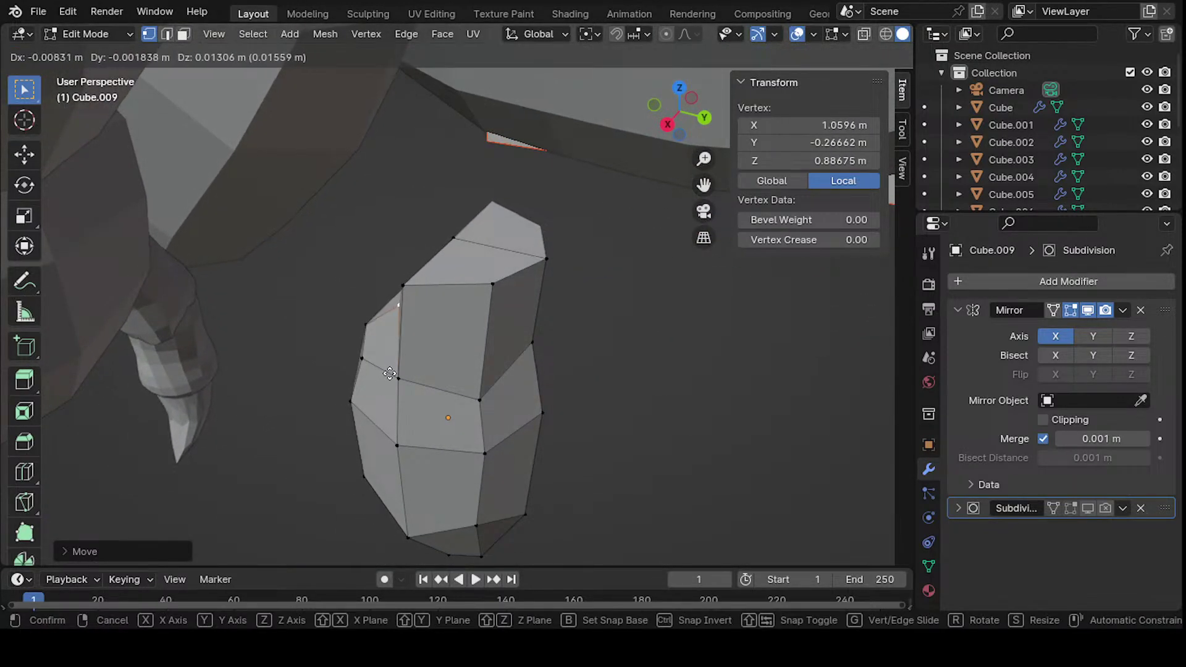
left_click(389, 373)
middle_click_drag(380, 340, 398, 336)
- Select the two outer corner vertices of the lower leg's top and scale them closer together
left_click(415, 294)
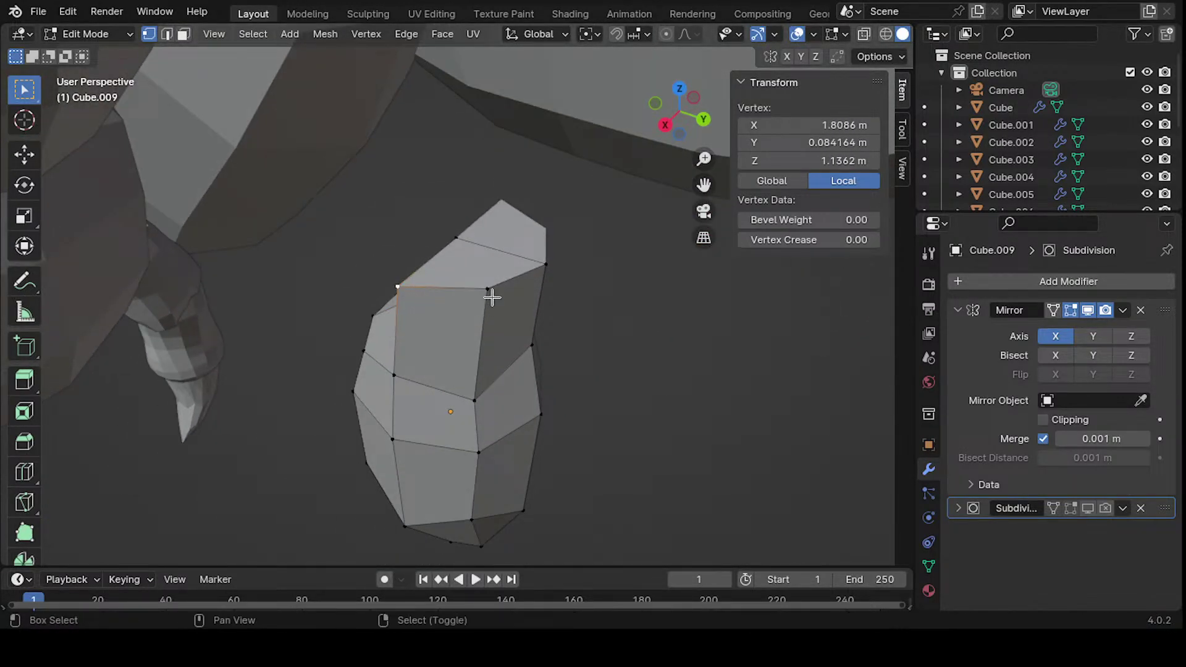
left_click(491, 297, "shift")
key("s")
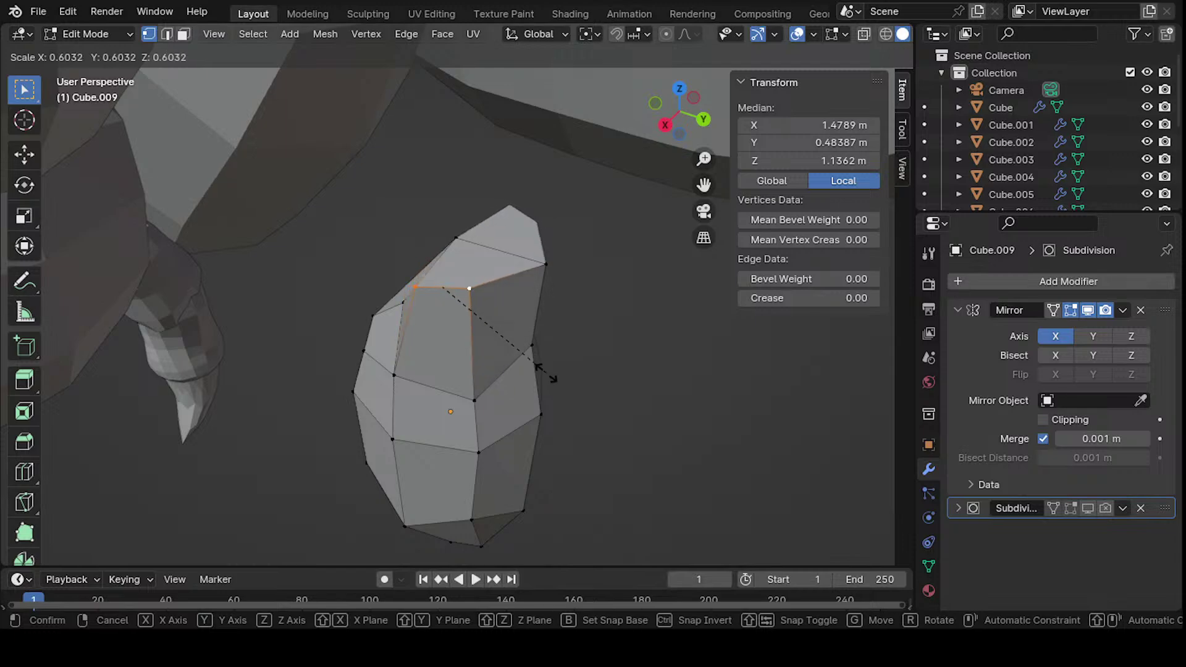
left_click(516, 363)
- Move the two outer corner vertices of the lower leg's top inward, back and down, to about local X 1.20, Y 0.79, Z 0.97 m
key("g")
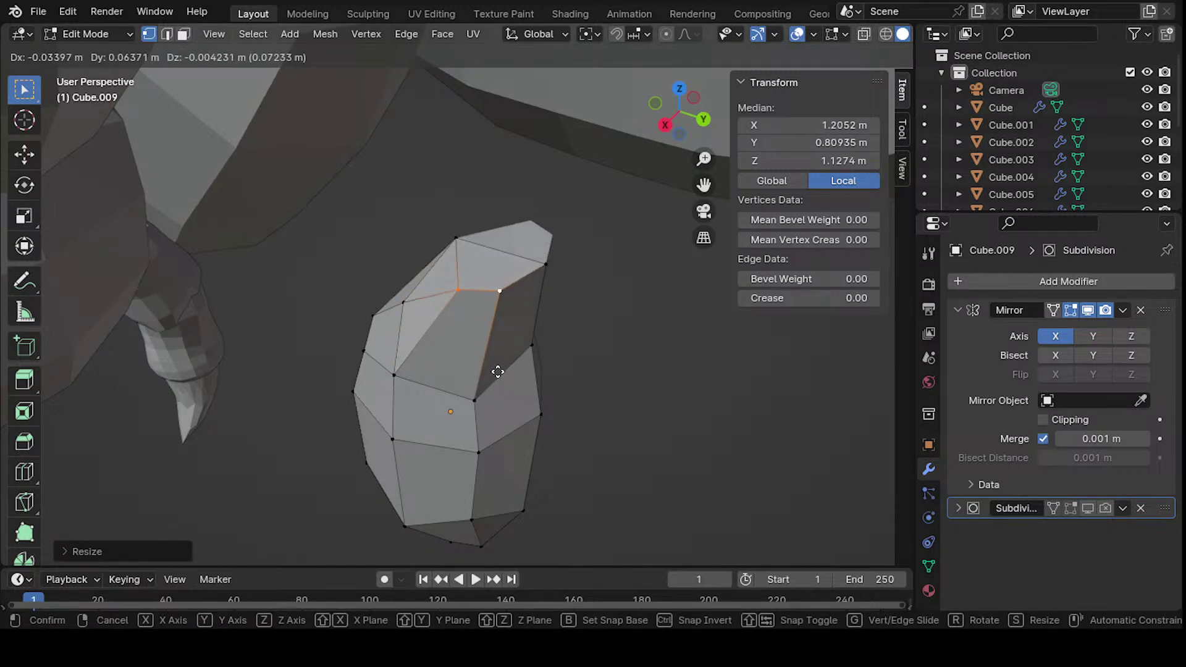
middle_click_drag(524, 363, 479, 259)
key("z")
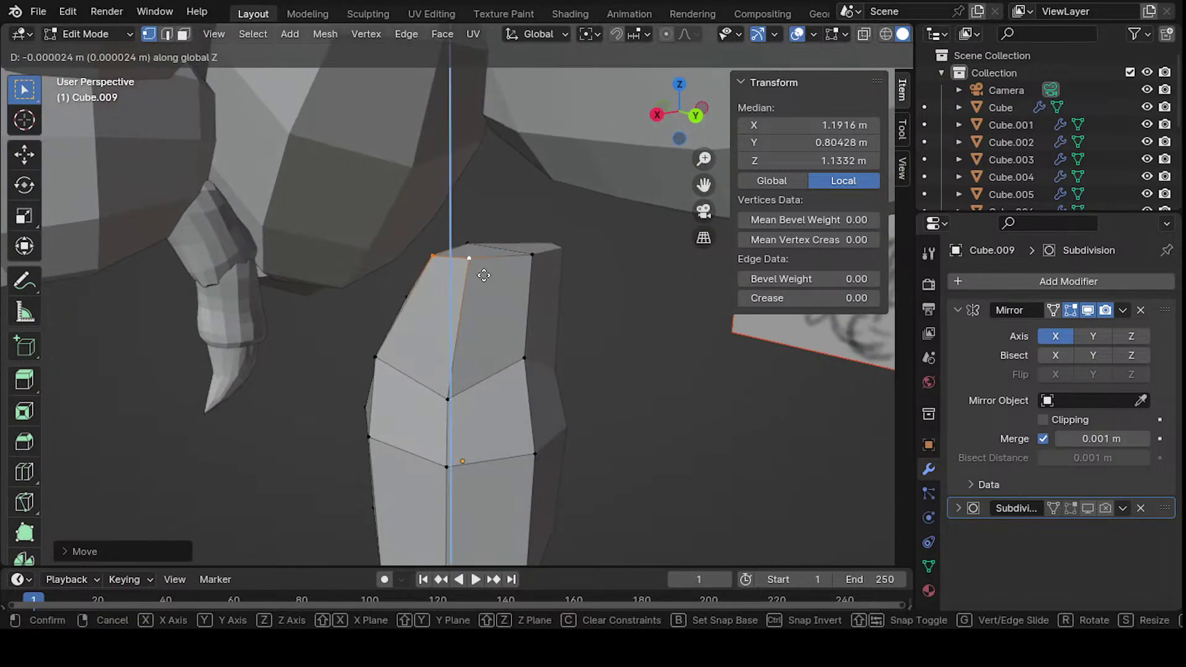
left_click(479, 311)
middle_click_drag(481, 311, 580, 304)
key("g")
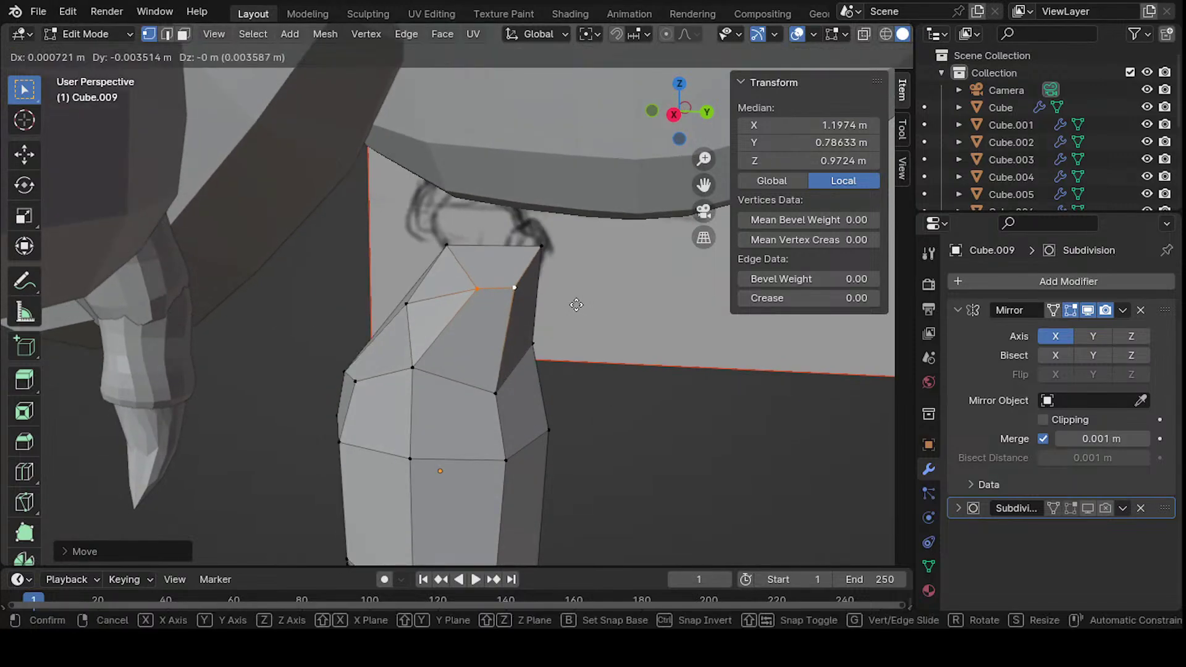
left_click(560, 302)
- Reposition the rear vertex of the lower leg's top on the mirror seam to about local X 0, Y 0.88, Z 1.03 m
left_click(541, 248)
key("g")
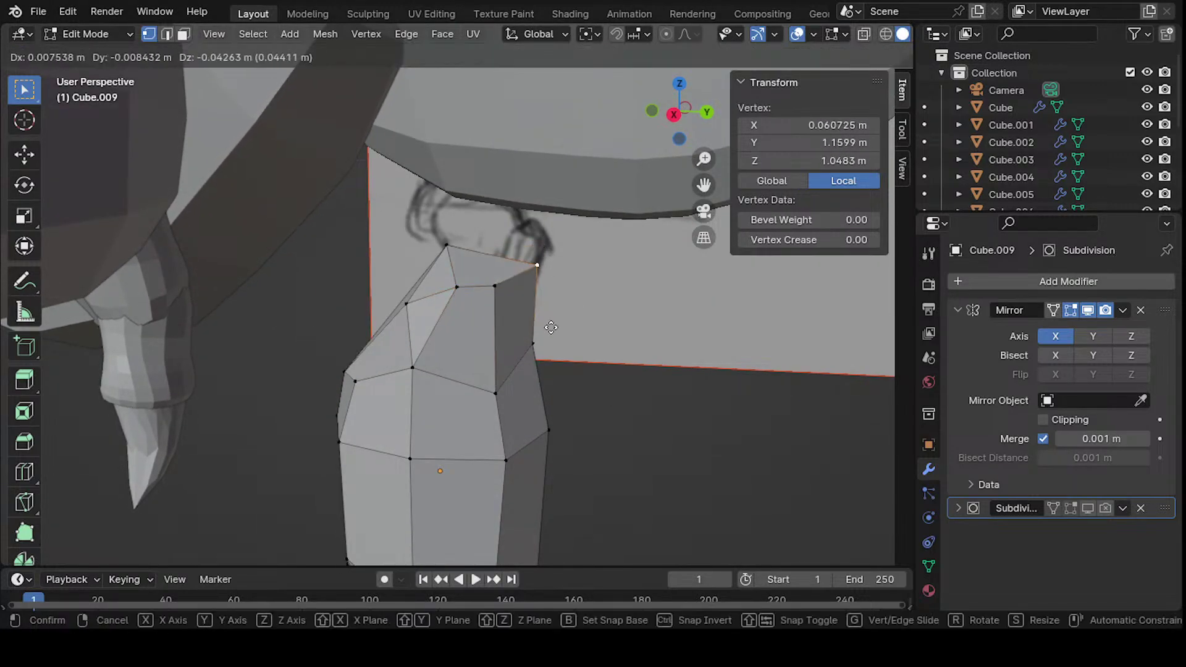
left_click(528, 327)
middle_click_drag(529, 325, 532, 235)
key("g")
key("z")
left_click(639, 333)
key("g")
key("x")
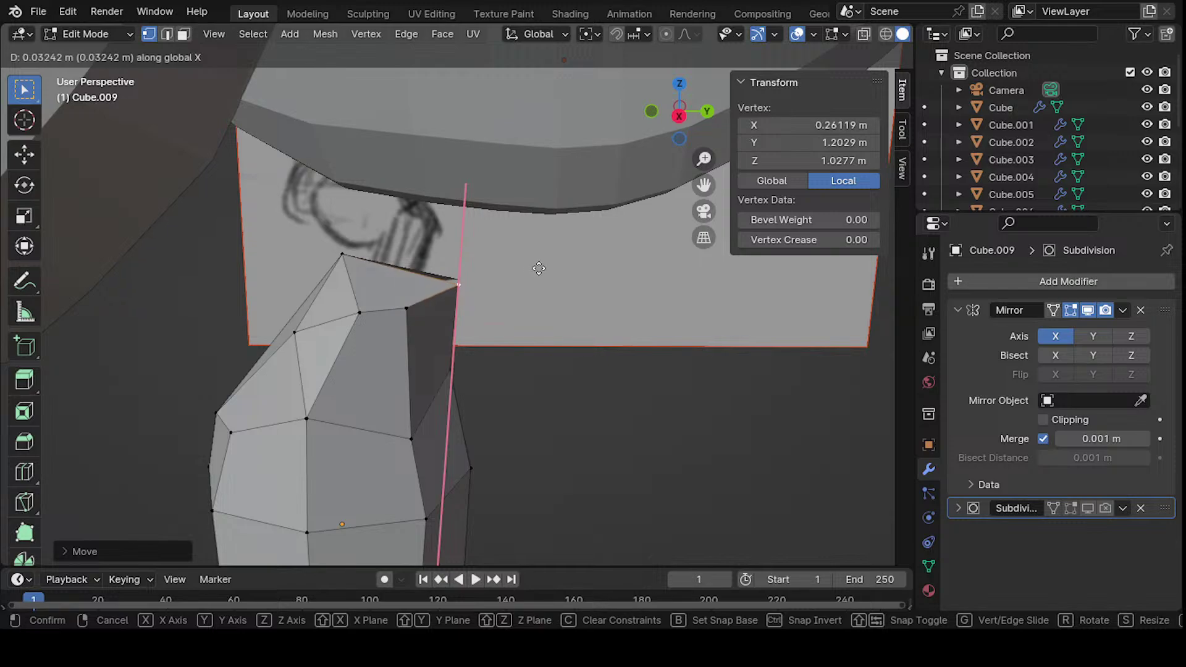
key("y")
left_click(506, 270)
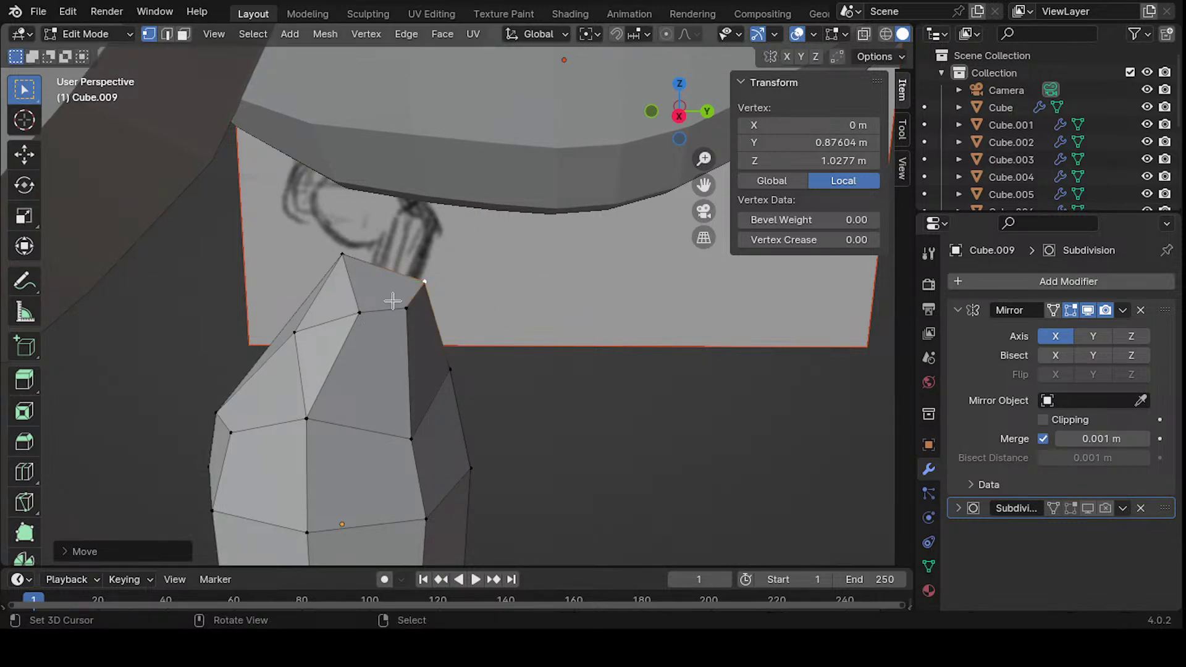
- Move the outer rear corner vertex of the top to about local X 1.00, Y 0.85 m and adjust its height
middle_click_drag(392, 299, 341, 314)
right_click(397, 311)
middle_click_drag(390, 378, 375, 360)
middle_click_drag(350, 305, 371, 322)
key("g")
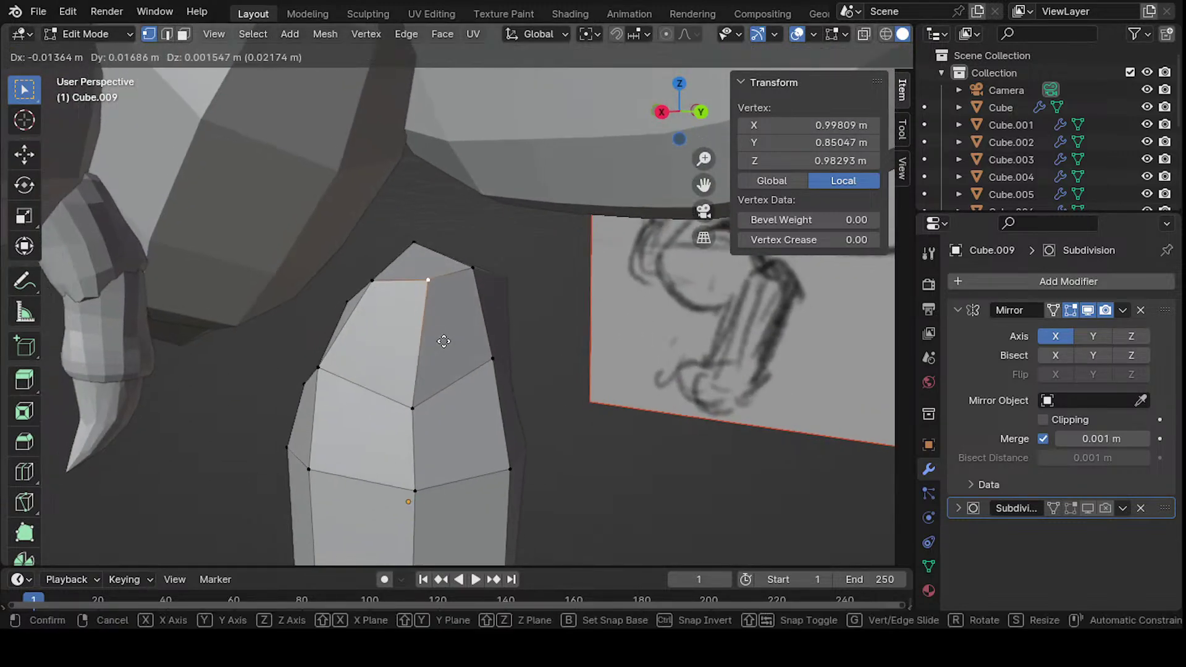
key("z")
left_click(423, 367)
middle_click_drag(429, 358, 671, 319)
- Vertex-slide the rear seam vertex of the top down its edge to about local Y 0.97, Z 0.89 m
right_click(489, 267)
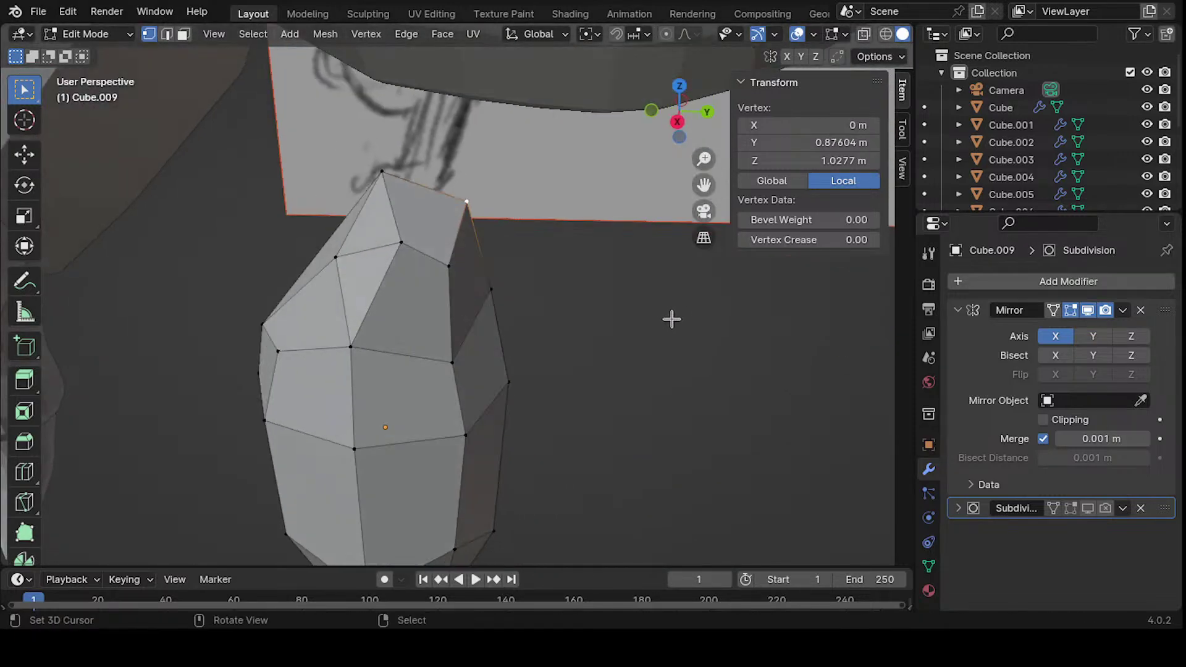
key("shift+v")
left_click(546, 323)
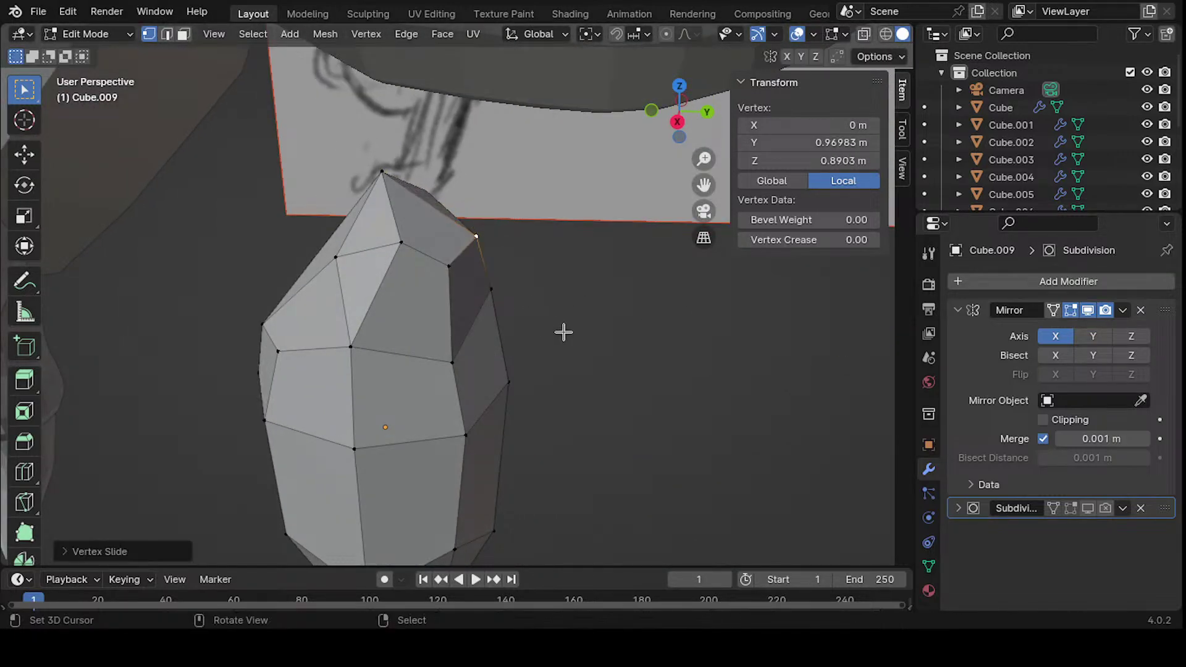
middle_click_drag(564, 331, 508, 313)
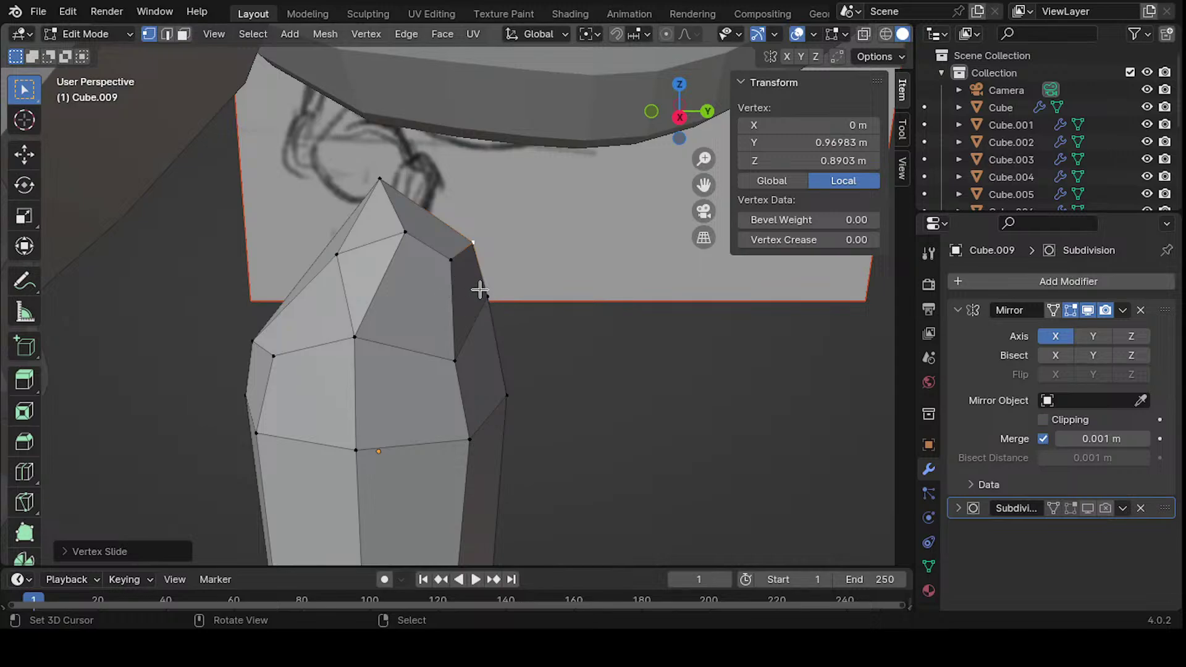
- Select the five faces that form the upper front, outer and rear sides of the lower leg's tip
key("2")
right_click(452, 270)
key("3")
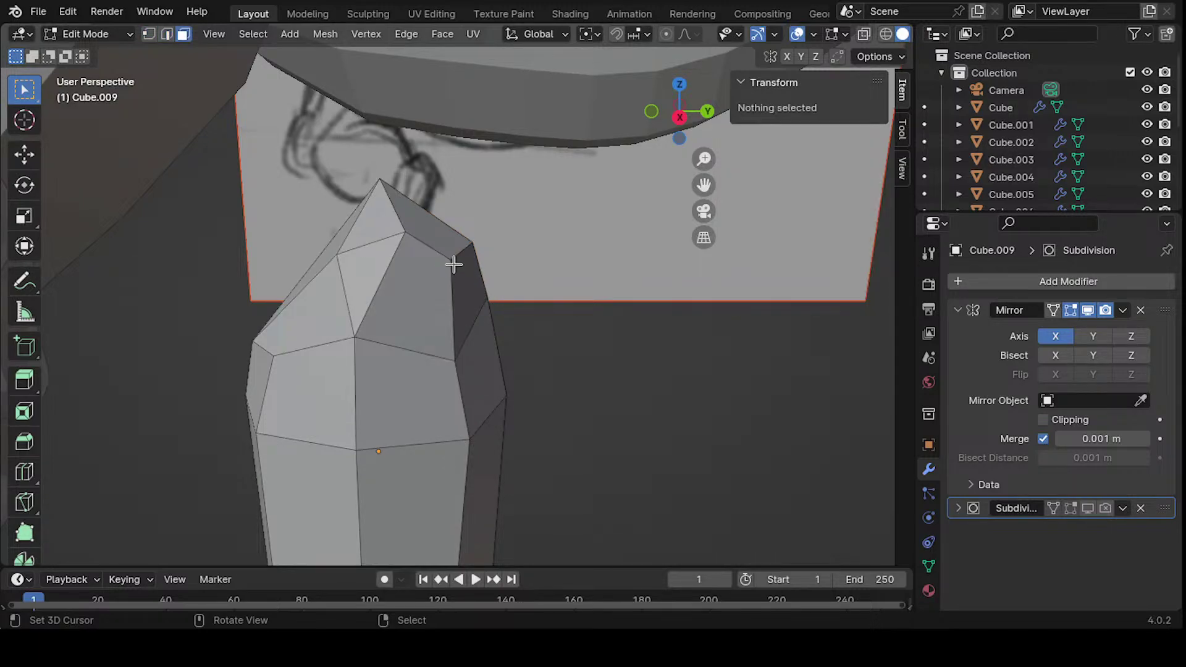
right_click_drag(447, 258, 444, 256)
key("ctrl+z")
right_click(466, 276, "shift")
right_click(429, 325, "shift")
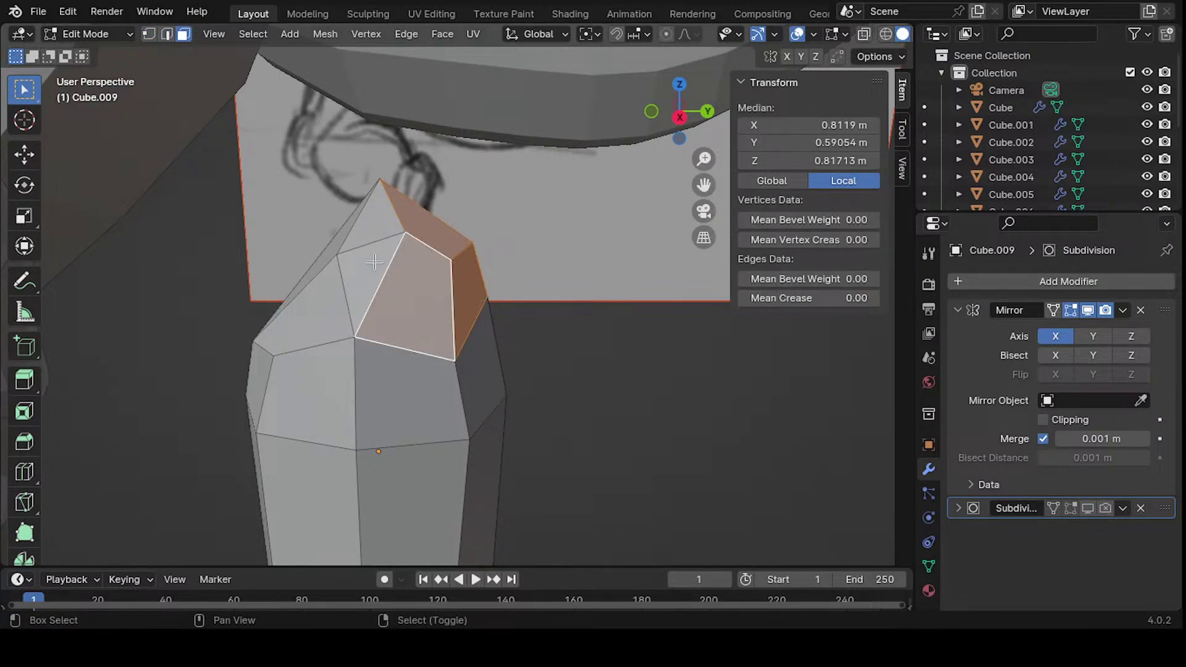
right_click(373, 261, "shift")
right_click(376, 223, "shift")
- Examine the whole blocked-out body and its legs against the front and side reference sketches
scroll(421, 264, "down", 6)
middle_click_drag(484, 244, 511, 302)
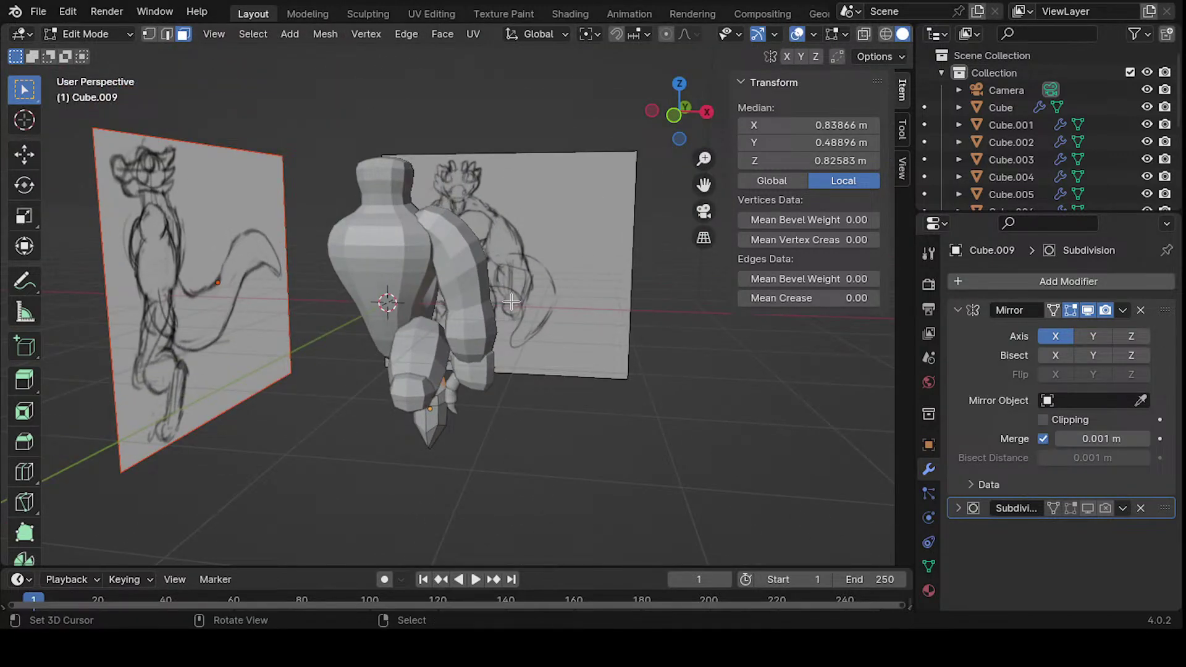
mouse_move(405, 326)
middle_mouse_down("shift")
mouse_move(373, 299)
mouse_move(388, 292)
middle_mouse_up("shift")
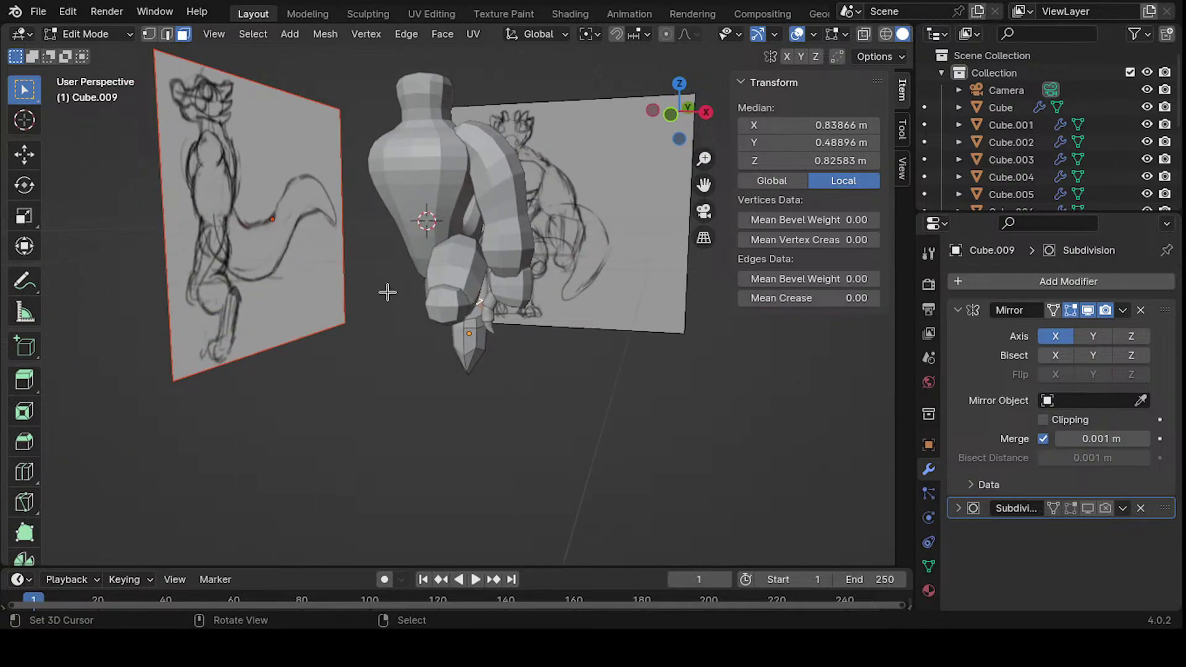
middle_click_drag(387, 292, 409, 359)
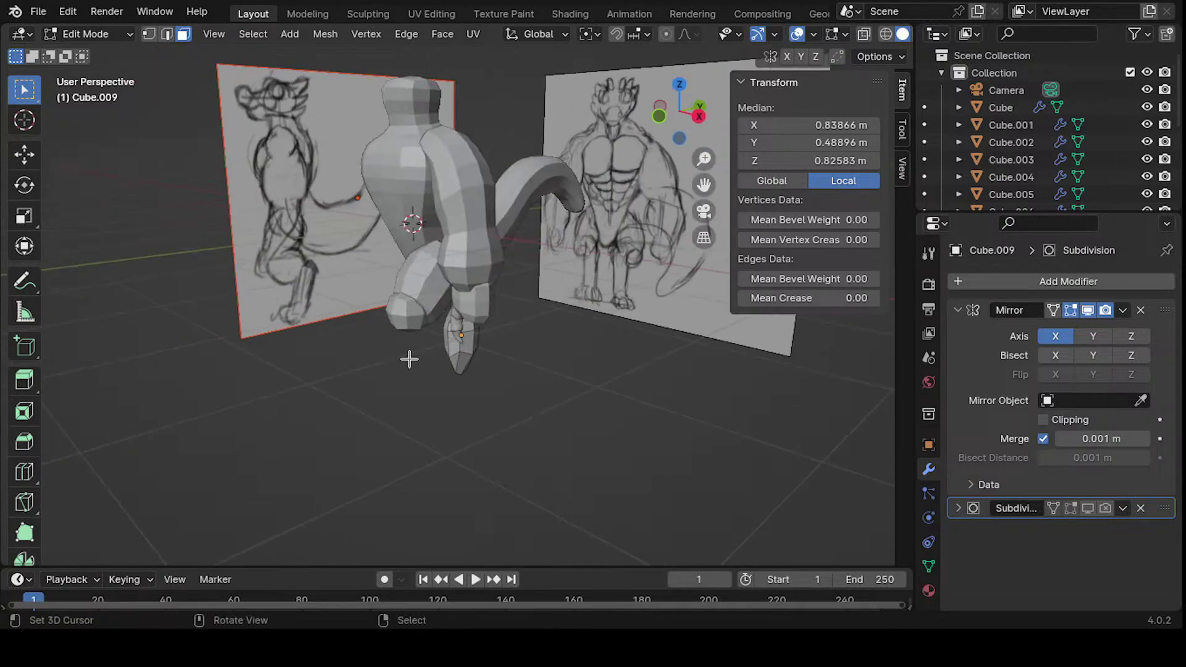
mouse_move(509, 245)
middle_mouse_down("shift")
mouse_move(565, 249)
mouse_move(317, 357)
mouse_move(337, 337)
middle_mouse_up("shift")
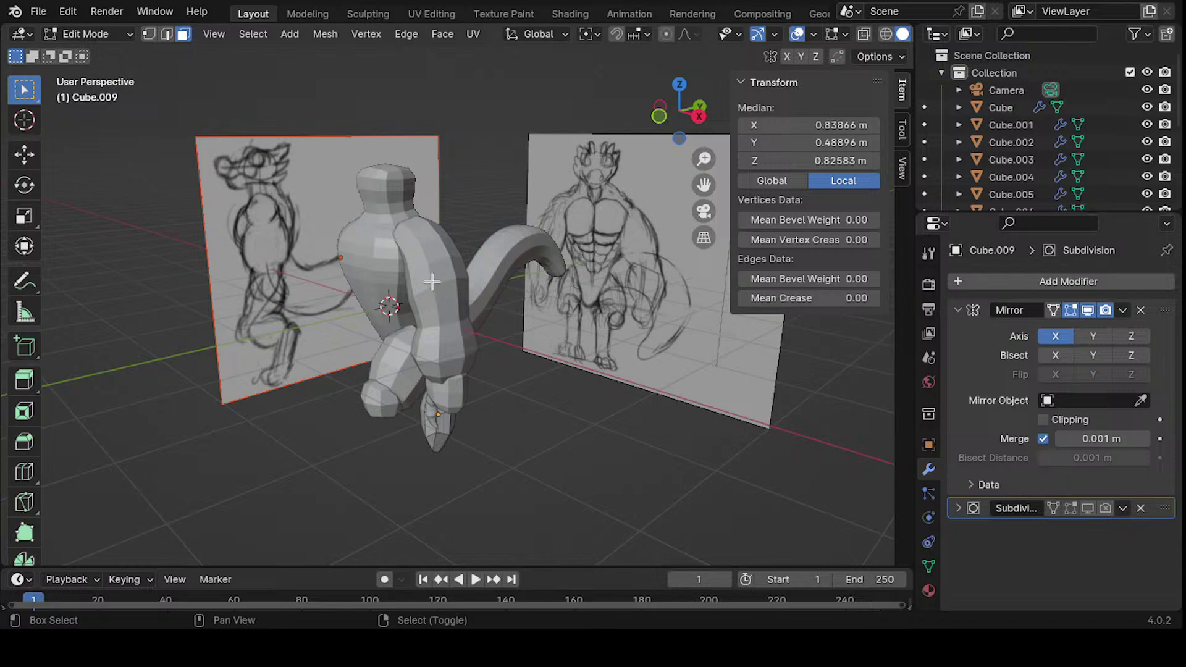
mouse_move(431, 283)
middle_mouse_down("shift")
mouse_move(419, 275)
mouse_move(475, 260)
middle_mouse_up("shift")
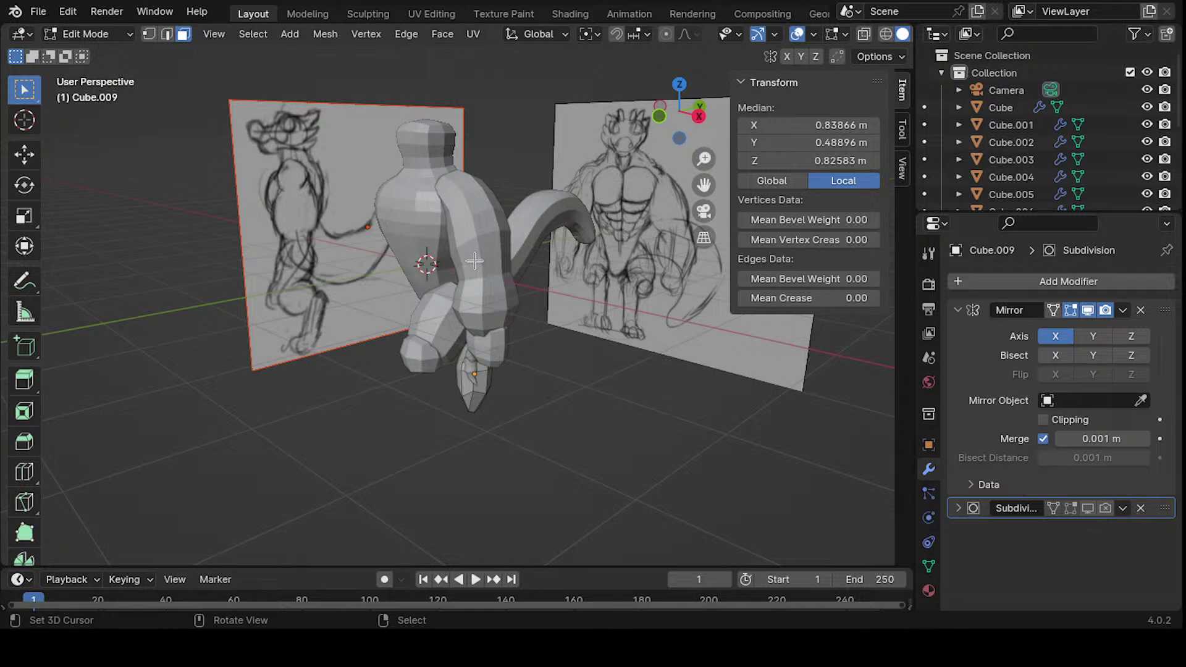
middle_click_drag(474, 260, 415, 266, "ctrl")
middle_click_drag(299, 307, 441, 265, "shift")
middle_click_drag(442, 266, 330, 296)
- Shift the selected top faces backward and slightly up, to about local X 0.76, Y 0.87, Z 0.89 m
middle_click_drag(354, 337, 410, 272, "ctrl")
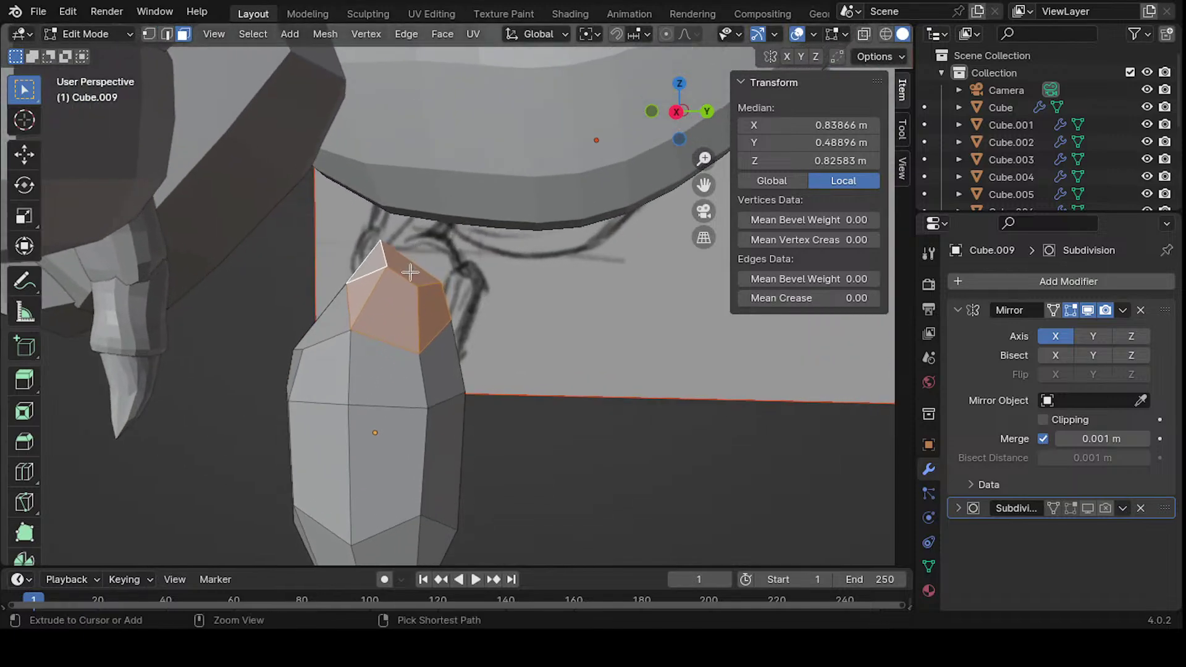
key("g")
left_click(454, 284)
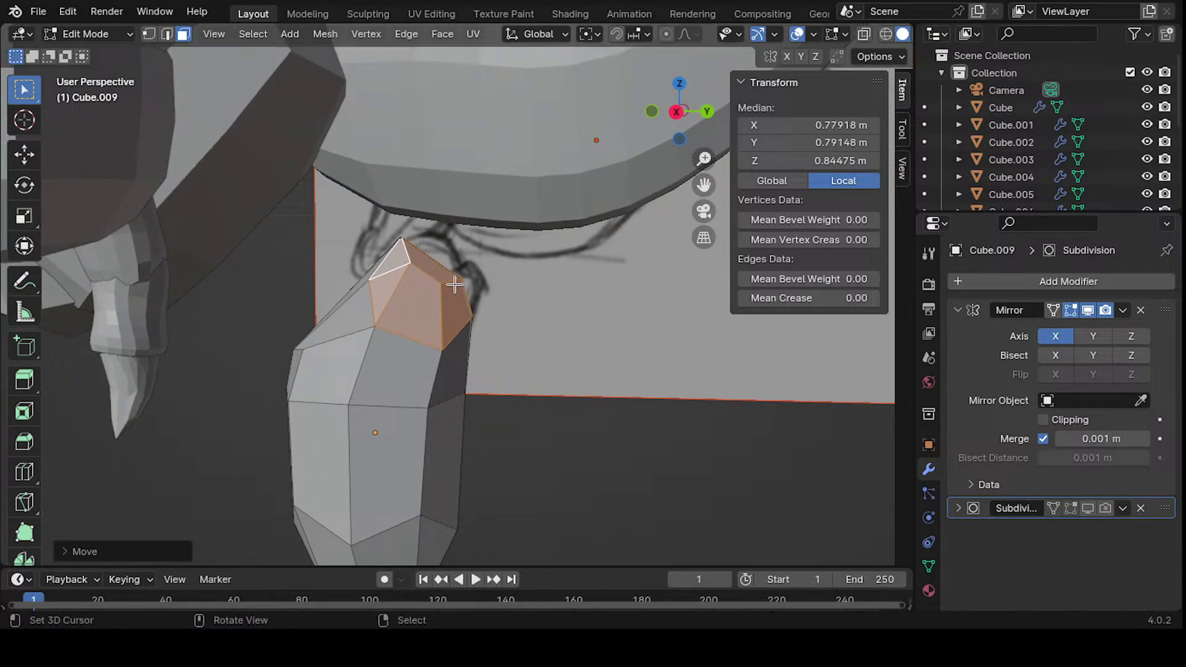
key("g")
left_click(455, 275)
mouse_move(455, 275)
middle_mouse_down("ctrl")
mouse_move(423, 265)
mouse_move(455, 267)
mouse_move(460, 290)
mouse_move(507, 315)
mouse_move(471, 323)
mouse_move(492, 346)
mouse_move(339, 336)
mouse_move(368, 355)
mouse_move(395, 321)
middle_mouse_up("ctrl")
key("Tab")
key("Tab")
scroll(409, 271, "up", 4)
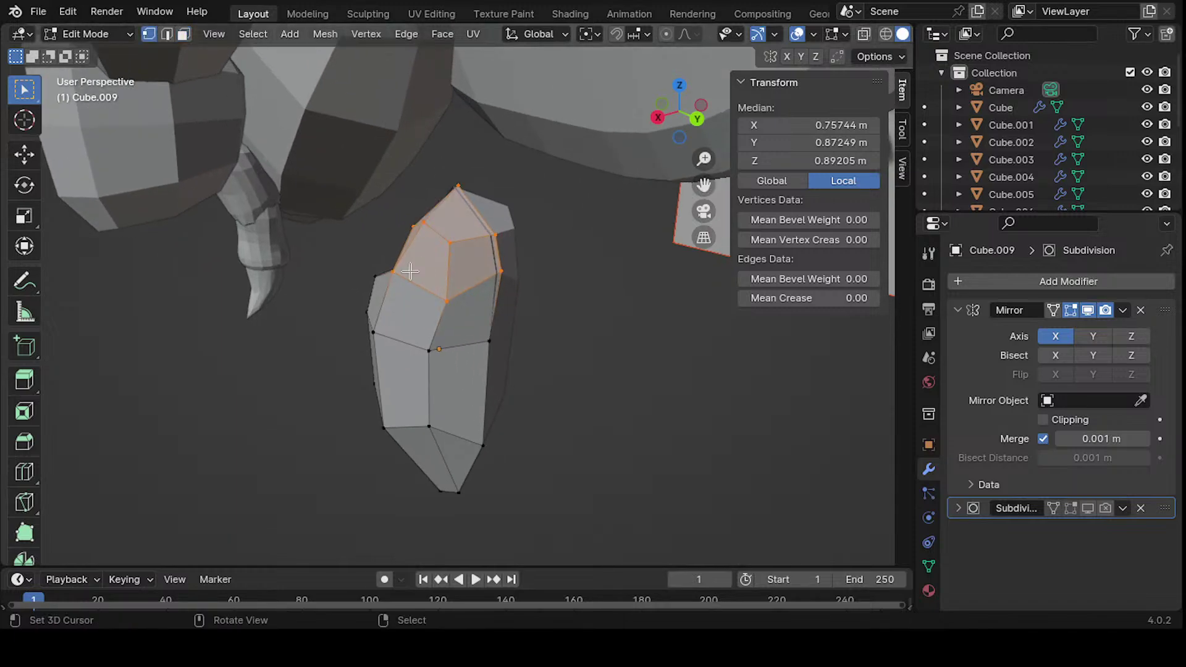
- Select the vertices along the lower leg's mirror seam, flatten them along X and set their median local X to 0
left_click(395, 271)
left_click(455, 305, "shift")
middle_click_drag(455, 305, 475, 371)
left_click(464, 380)
left_click(467, 300, "shift")
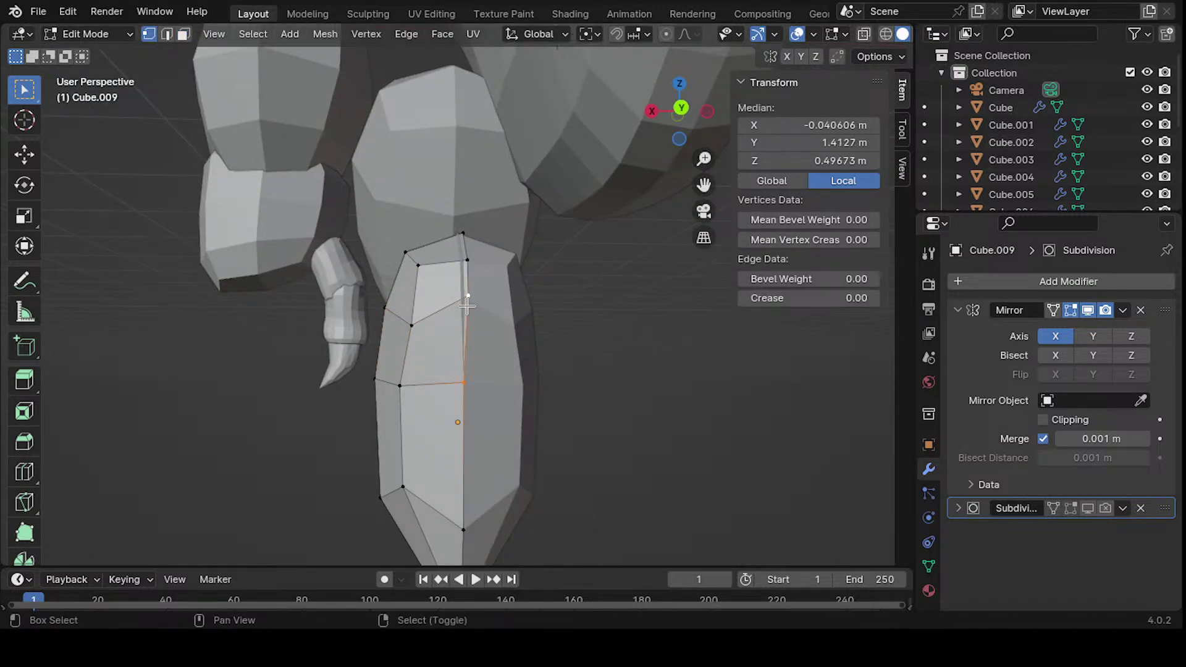
middle_click_drag(458, 278, 501, 345)
mouse_move(484, 299)
middle_mouse_down()
mouse_move(476, 391)
mouse_move(545, 254)
mouse_move(510, 276)
mouse_move(442, 244)
mouse_move(459, 301)
middle_mouse_up()
middle_click_drag(429, 412, 387, 335, "shift")
middle_click_drag(417, 375, 400, 380)
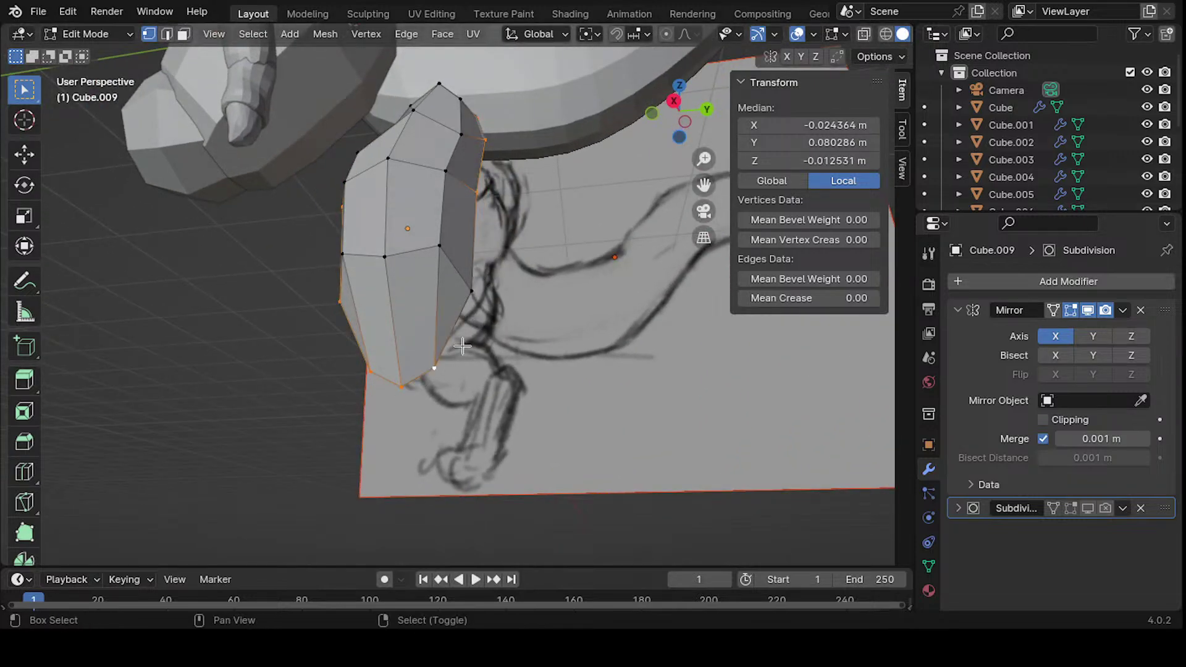
mouse_move(511, 293)
middle_mouse_down()
mouse_move(455, 310)
mouse_move(442, 418)
mouse_move(323, 294)
mouse_move(531, 304)
middle_mouse_up()
key("s")
key("x")
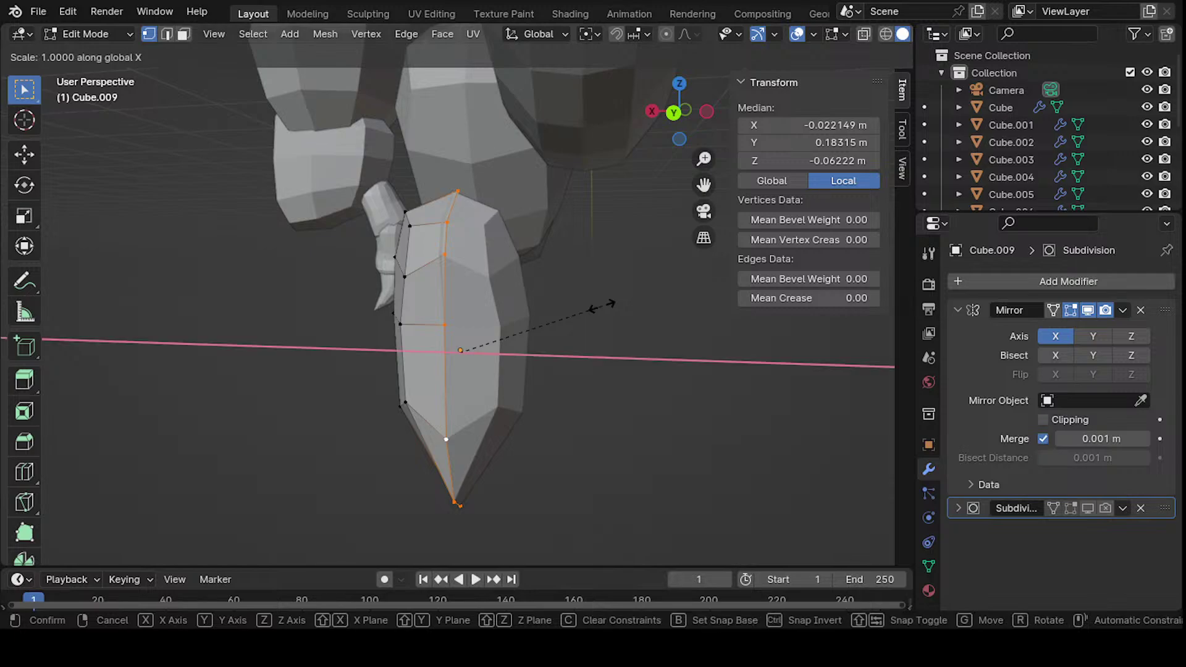
left_click(602, 305)
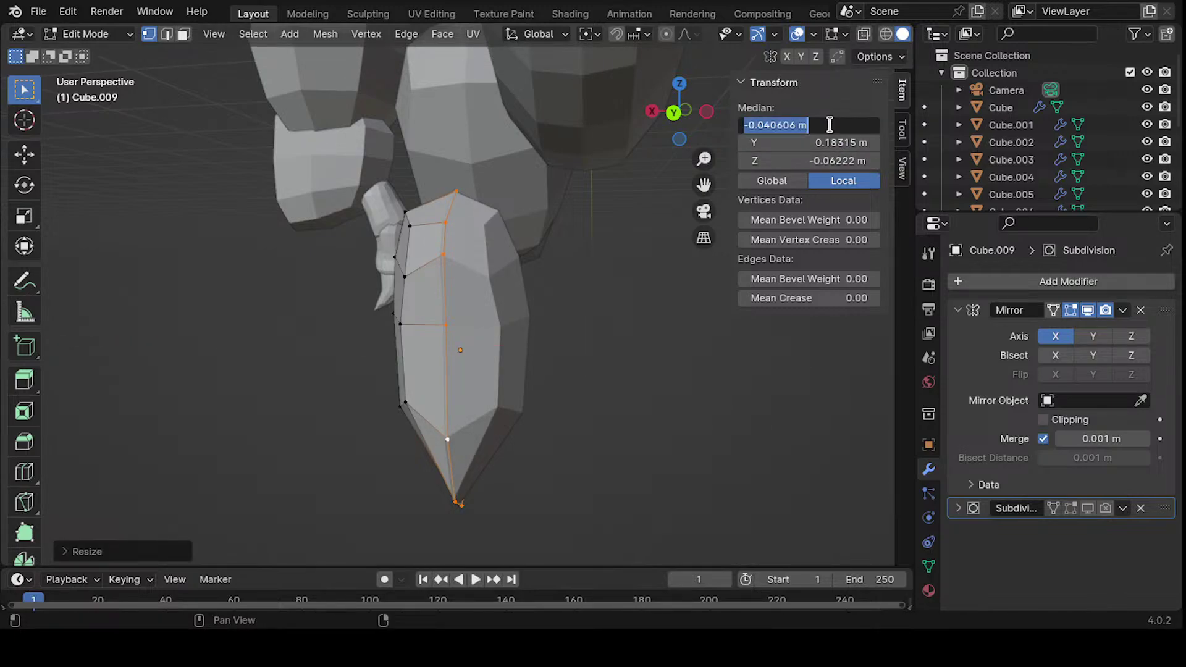
type("0")
key("Return")
- Deselect everything and unhide the leg section that meets the lower leg's top
middle_click_drag(512, 297, 760, 213)
key("alt+a")
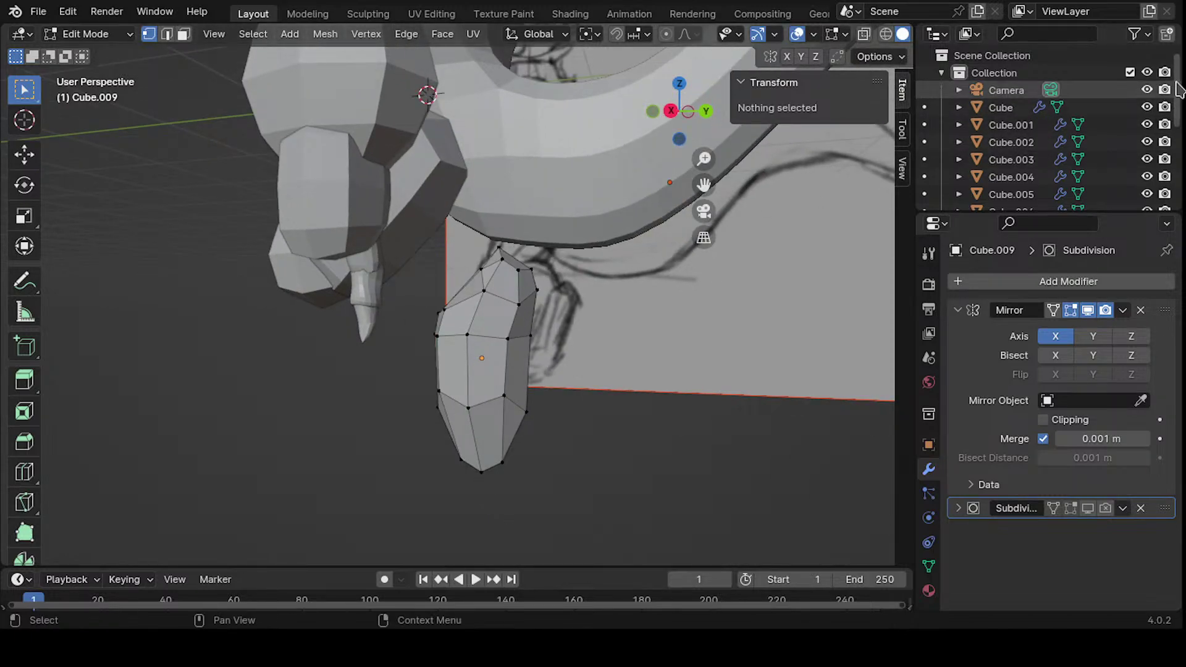
scroll(1050, 124, "down", 5)
left_click(1030, 173)
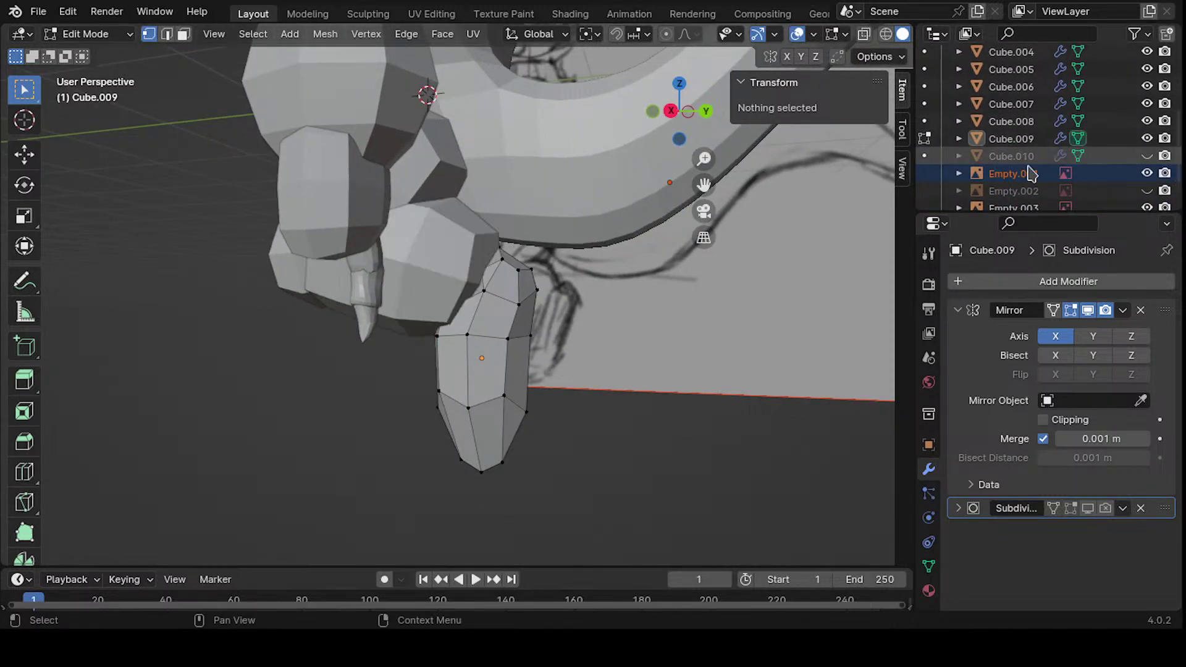
- Raise the lower leg's top face along Z to about local Z 1.18 m and scale it
middle_click_drag(544, 265, 512, 250)
middle_click_drag(499, 306, 533, 318)
left_click(506, 269)
key("3")
left_click(518, 271)
key("g")
key("z")
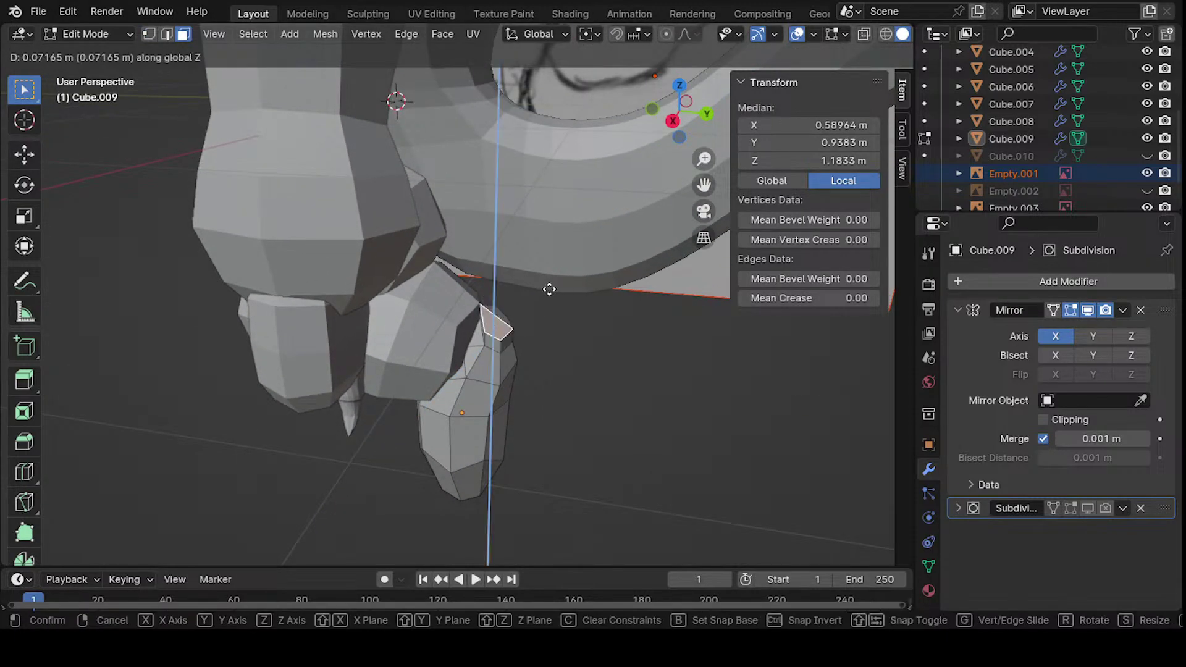
left_click(559, 290)
middle_click_drag(556, 286, 383, 364)
key("s")
left_click(542, 315)
- Delete the thin inner face beside the mirror seam at the lower leg's top
left_click(398, 318)
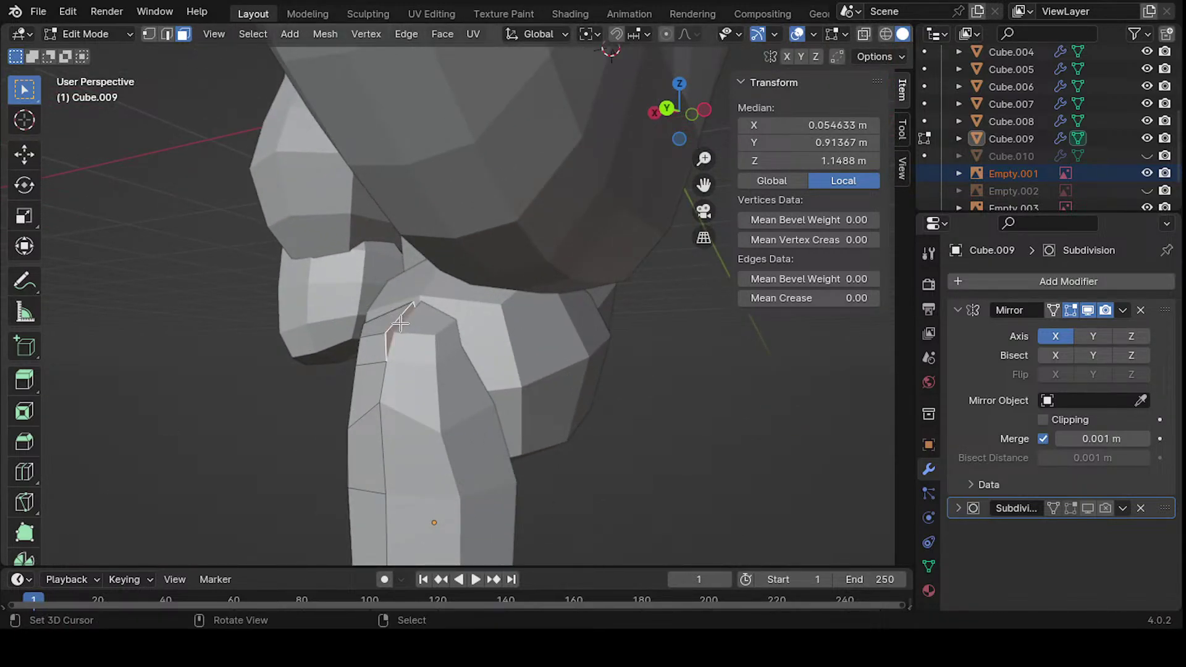
key("x")
left_click(399, 346)
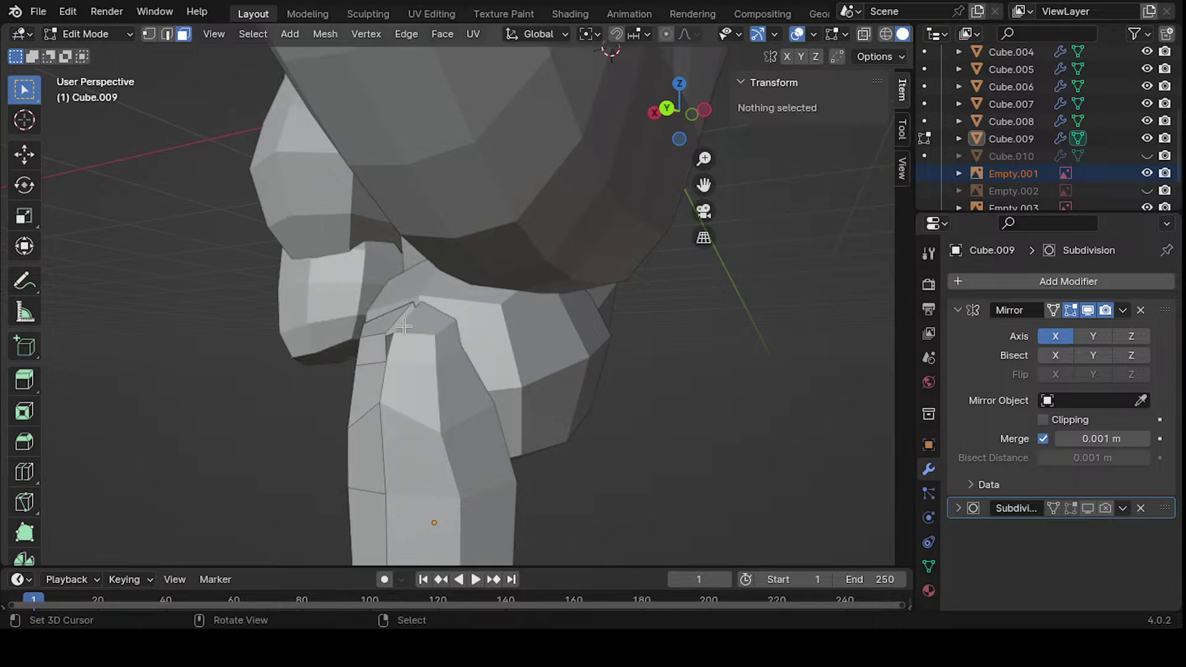
- Select the seam vertices at the lower leg's top and flatten them along X with a scale of 0
key("1")
middle_click_drag(399, 345, 451, 362)
left_click(441, 369)
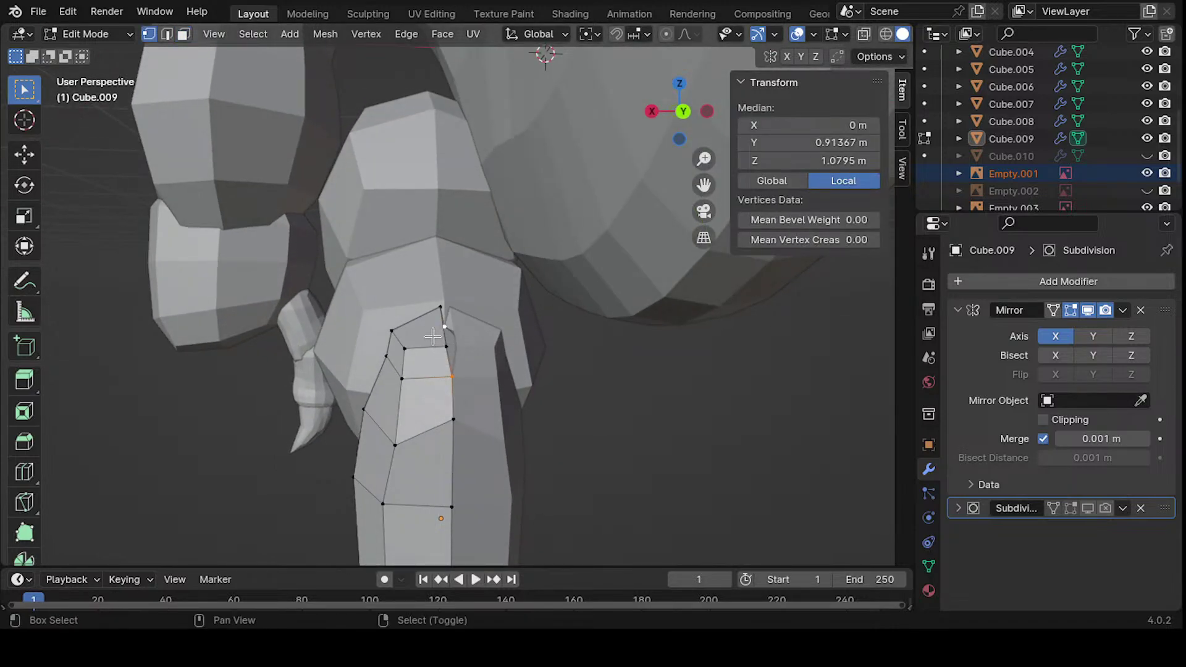
left_click(438, 315, "shift")
middle_click_drag(439, 315, 476, 407)
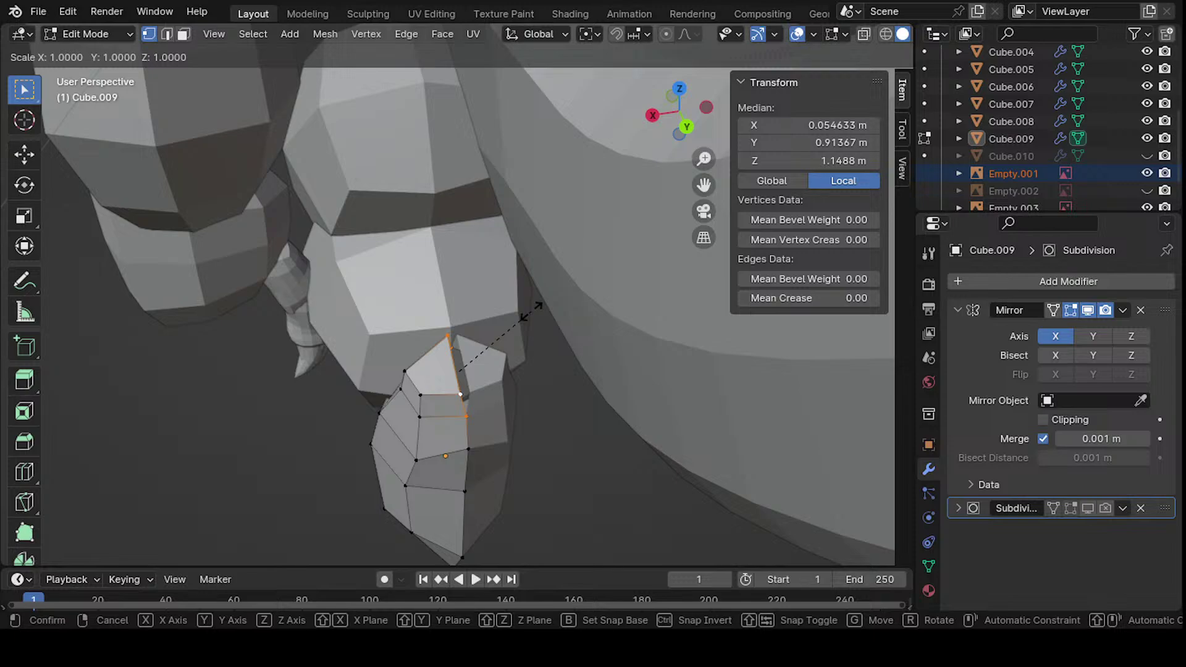
key("0")
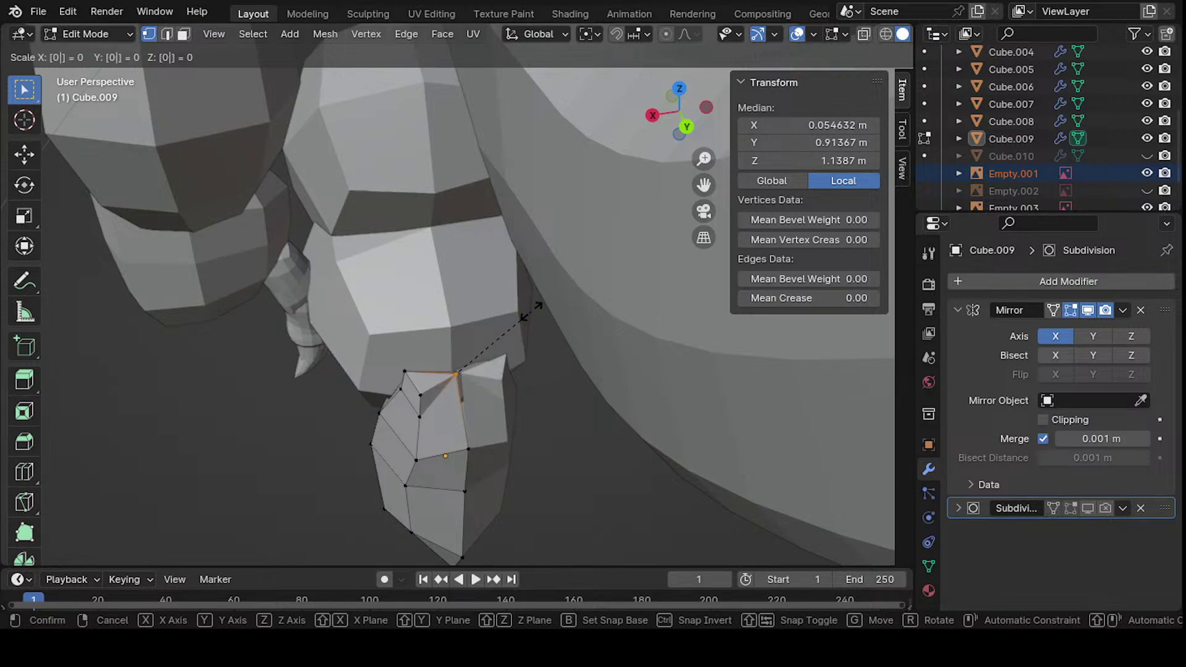
key("BackSpace")
key("BackSpace")
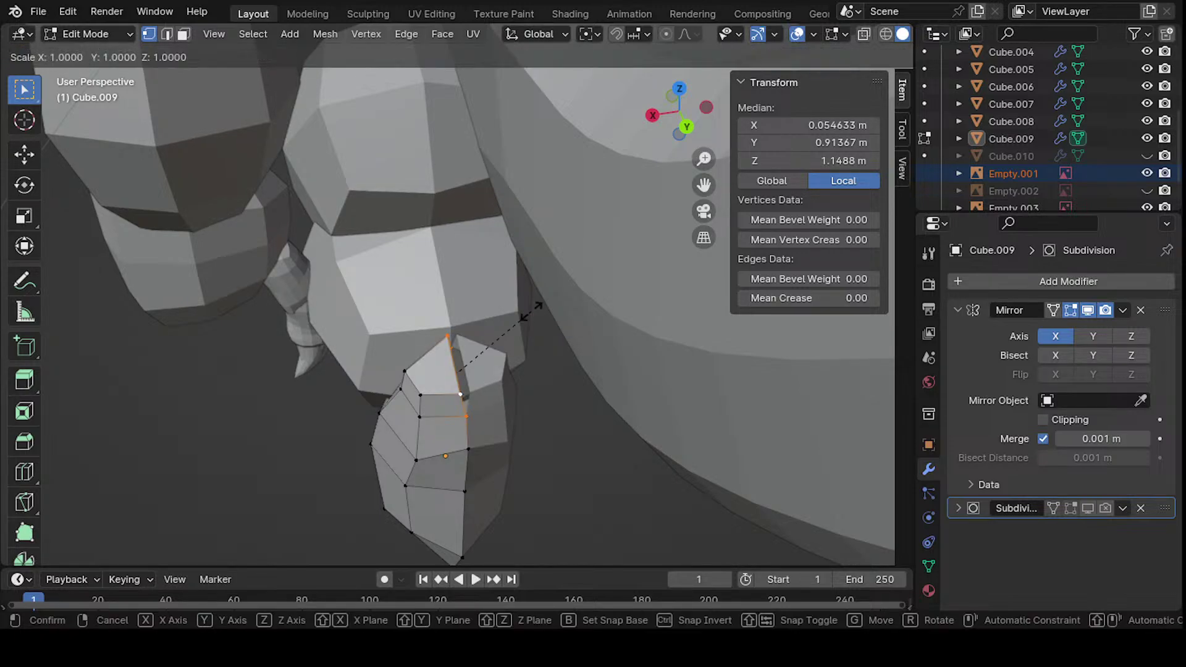
key("0")
key("z")
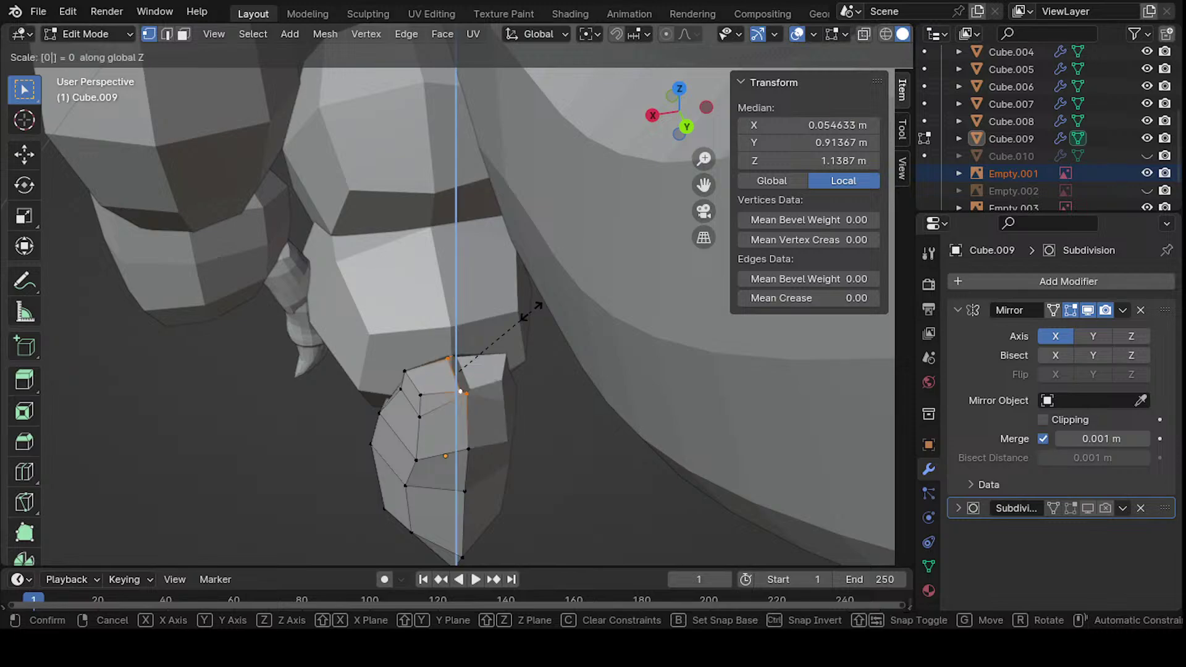
key("y")
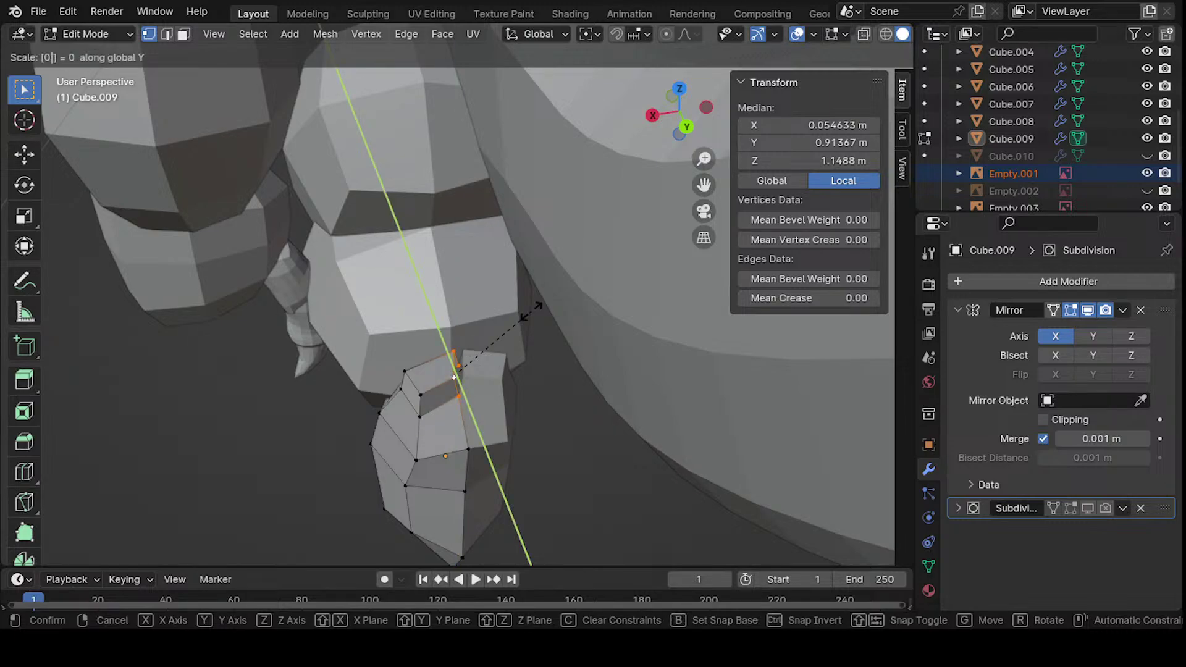
key("x")
left_click(532, 311)
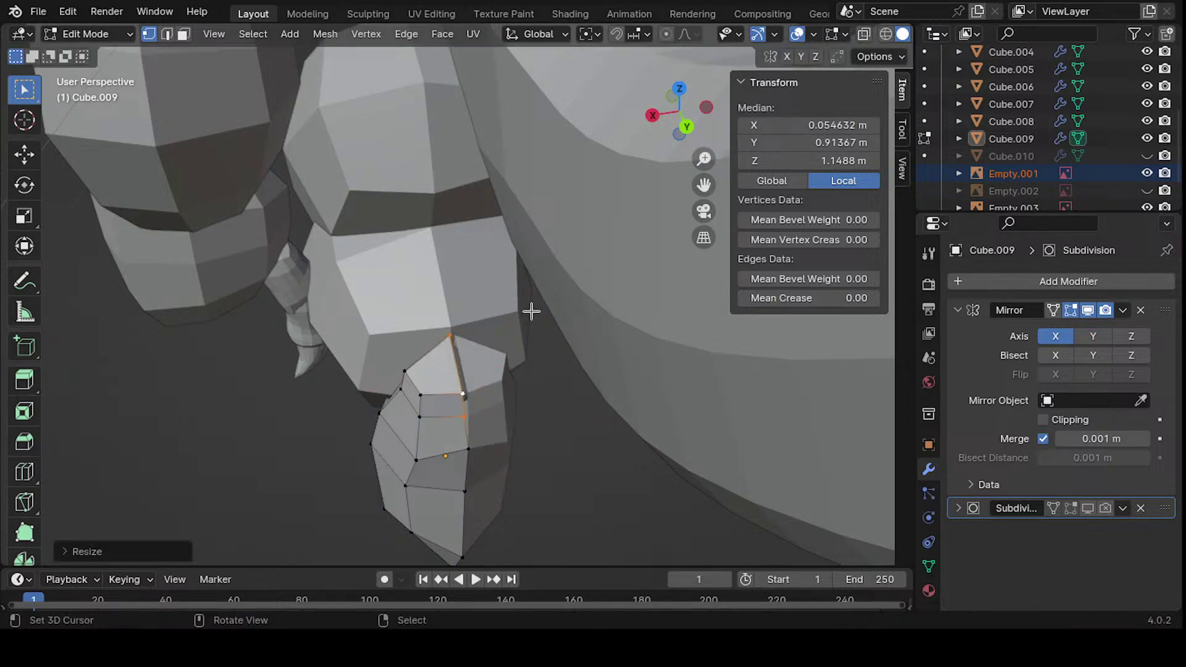
- Set the median local X of the flattened top seam vertices to 0
left_click(818, 125)
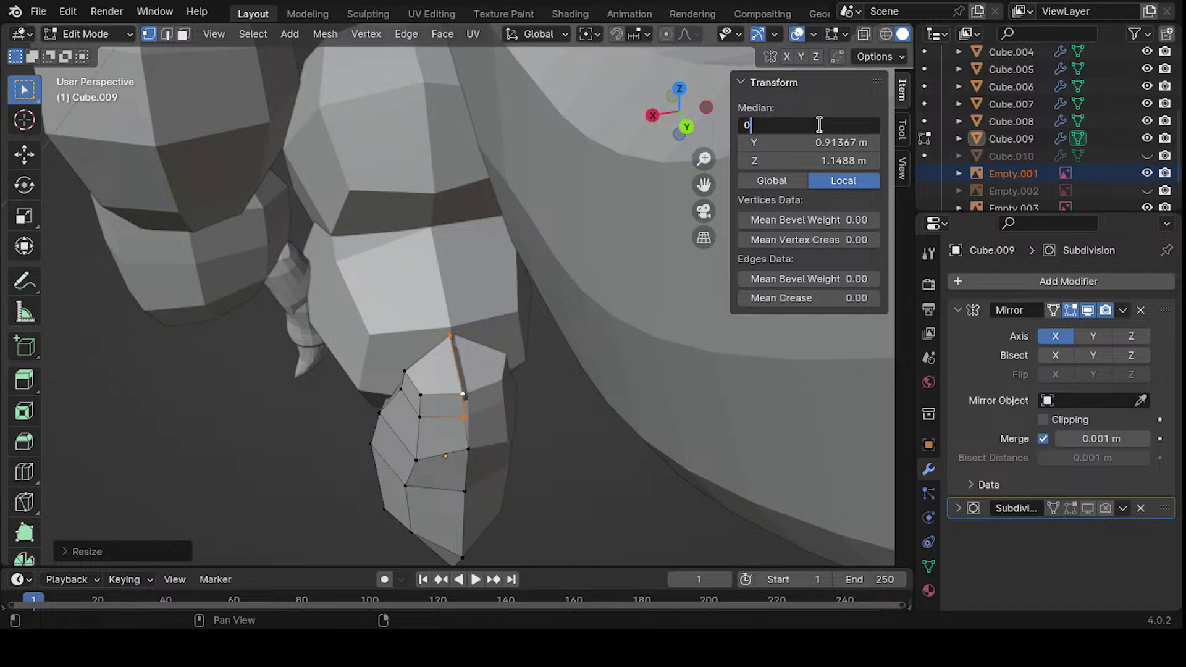
type("0")
key("Return")
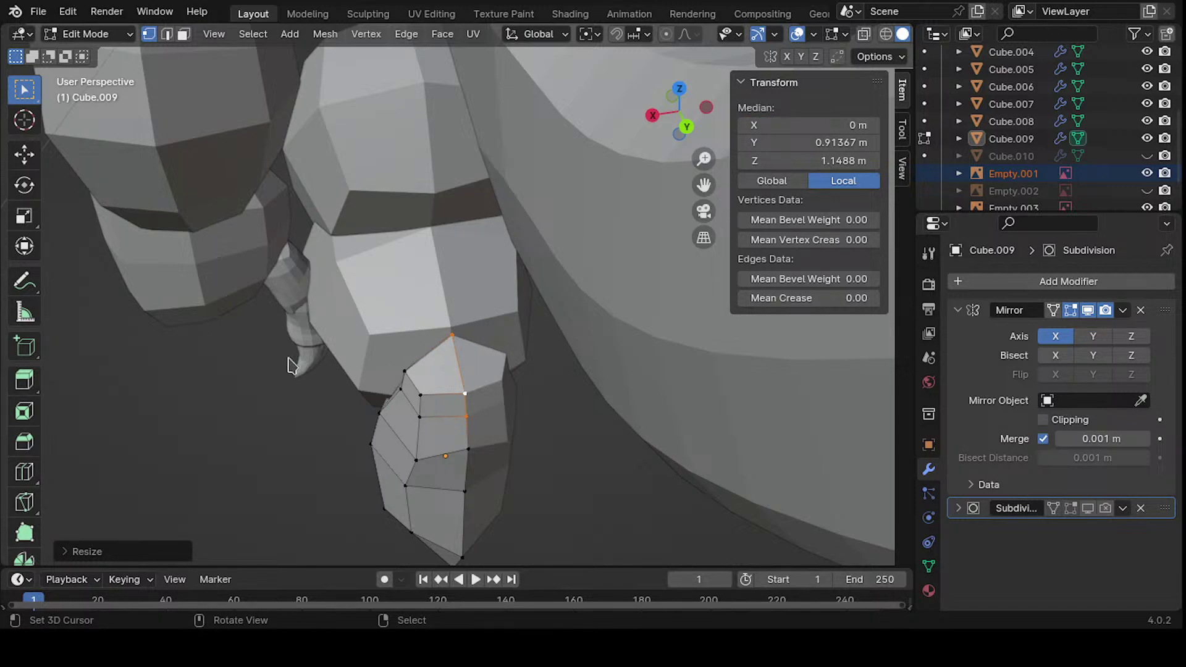
- Select the rear outer edge of the lower leg's top face and slide it inward toward the mirror seam
middle_click_drag(290, 364, 481, 382)
left_click(479, 360)
left_click(483, 335, "shift")
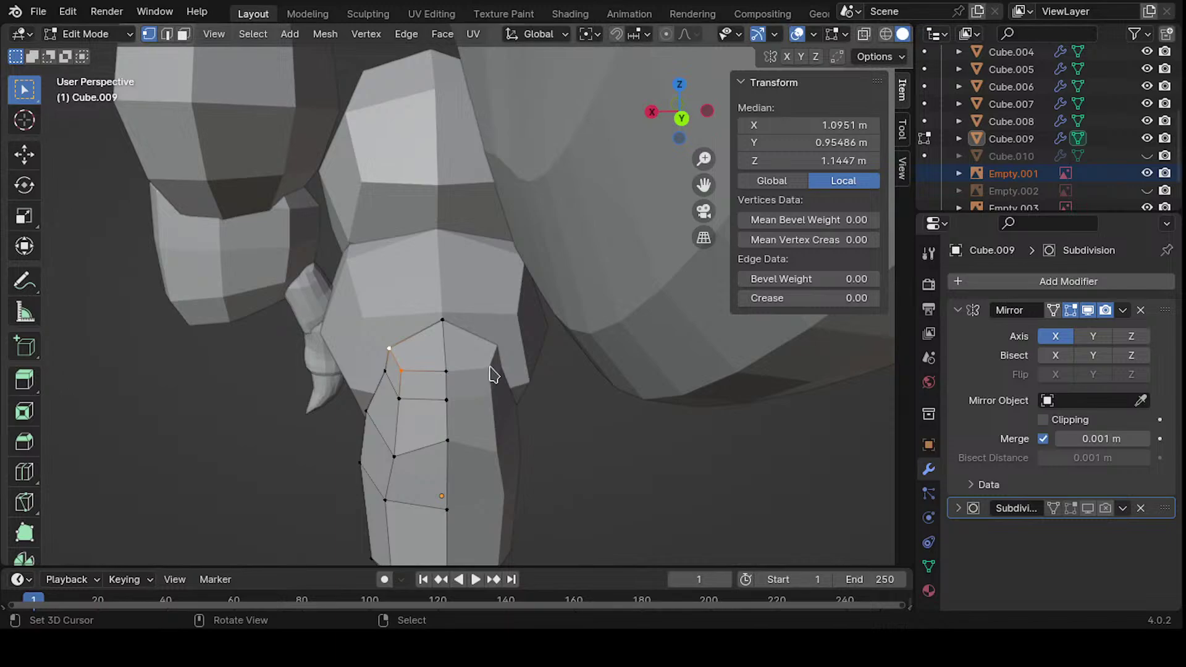
key("g")
left_click(510, 372)
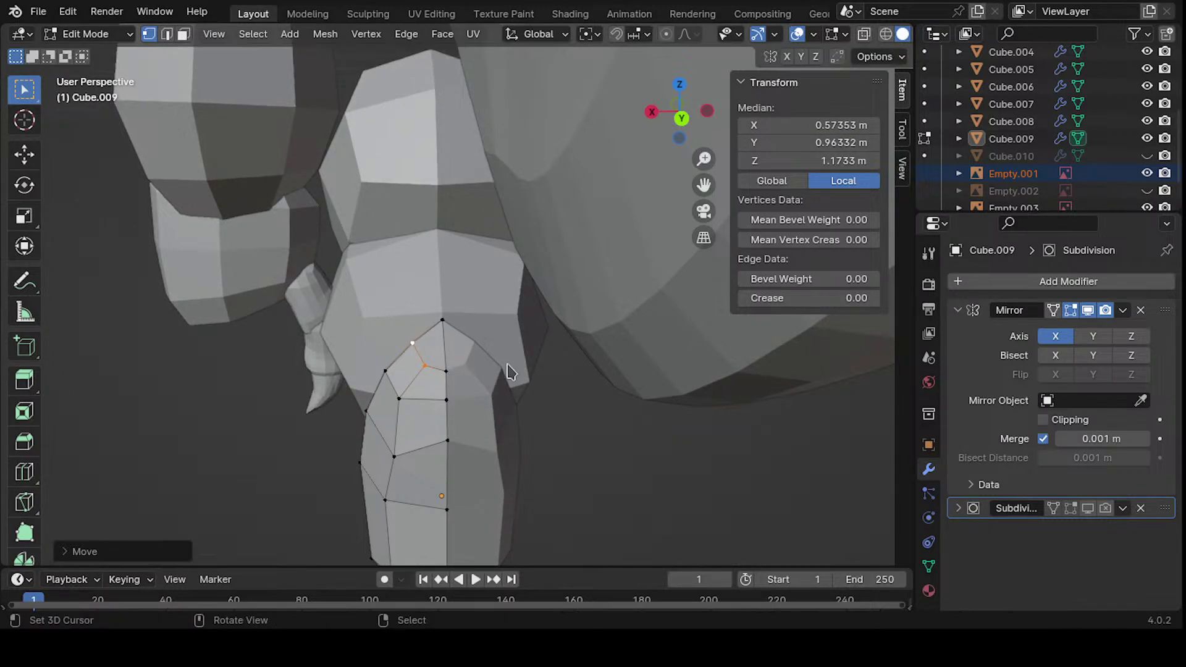
key("ctrl+z")
key("g")
key("g")
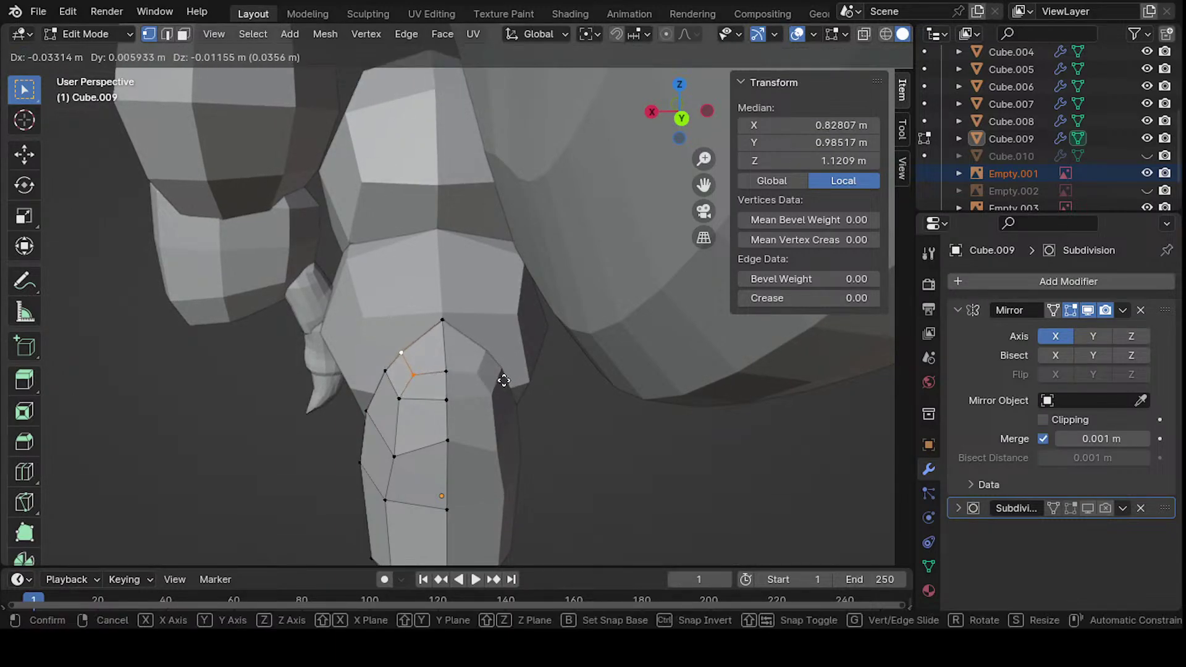
left_click(505, 374)
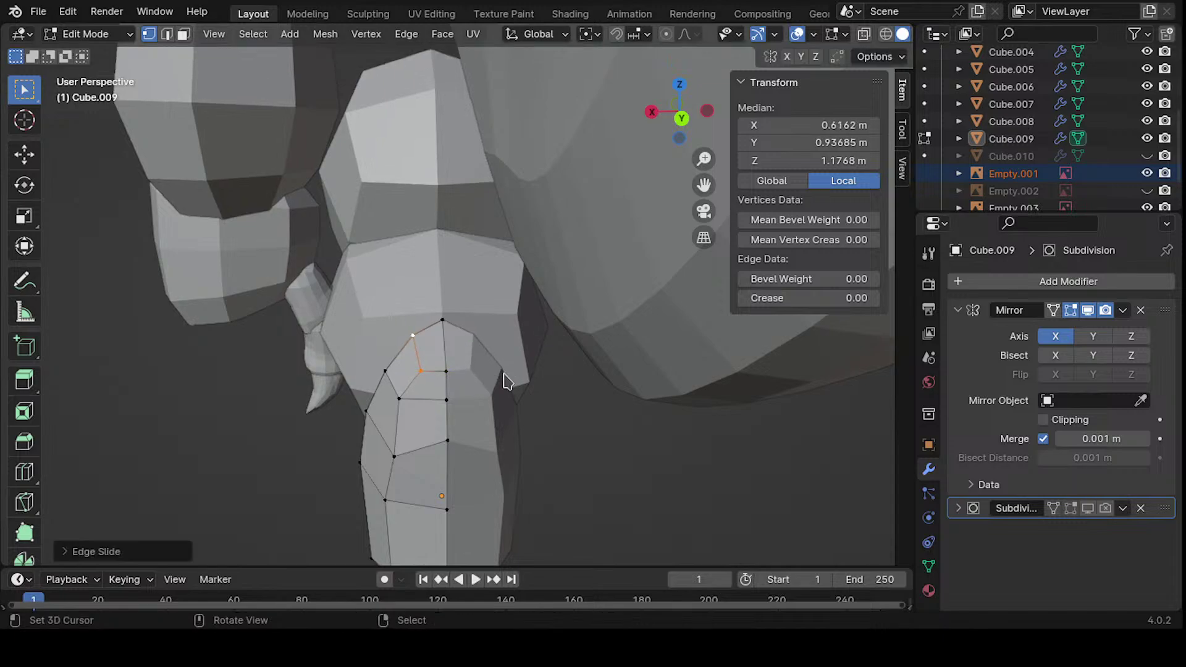
- Slide the adjoining outer edge at the lower leg's top inward to about local X 0.32 m
middle_click_drag(505, 374, 484, 204)
right_click(489, 340)
right_click(494, 319, "shift")
key("g")
key("g")
left_click(578, 347)
scroll(484, 204, "up", 4)
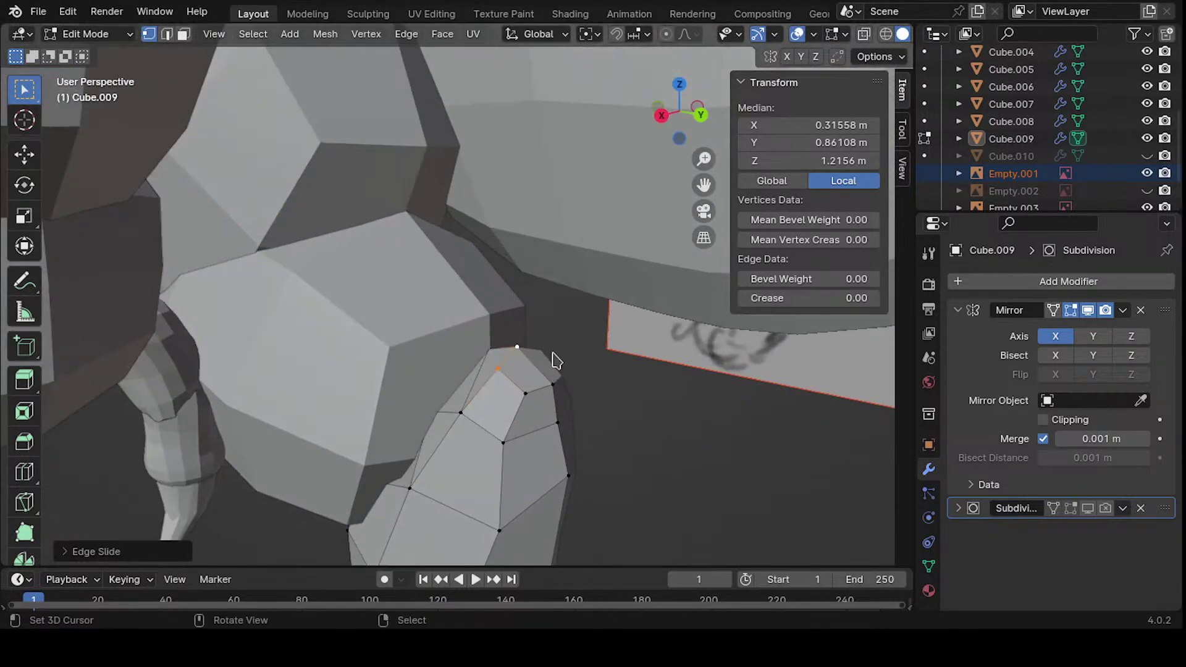
- Raise the lower leg's top face along Z to about local Z 1.36 m
key("3")
left_click(531, 384)
middle_click_drag(531, 384, 455, 397)
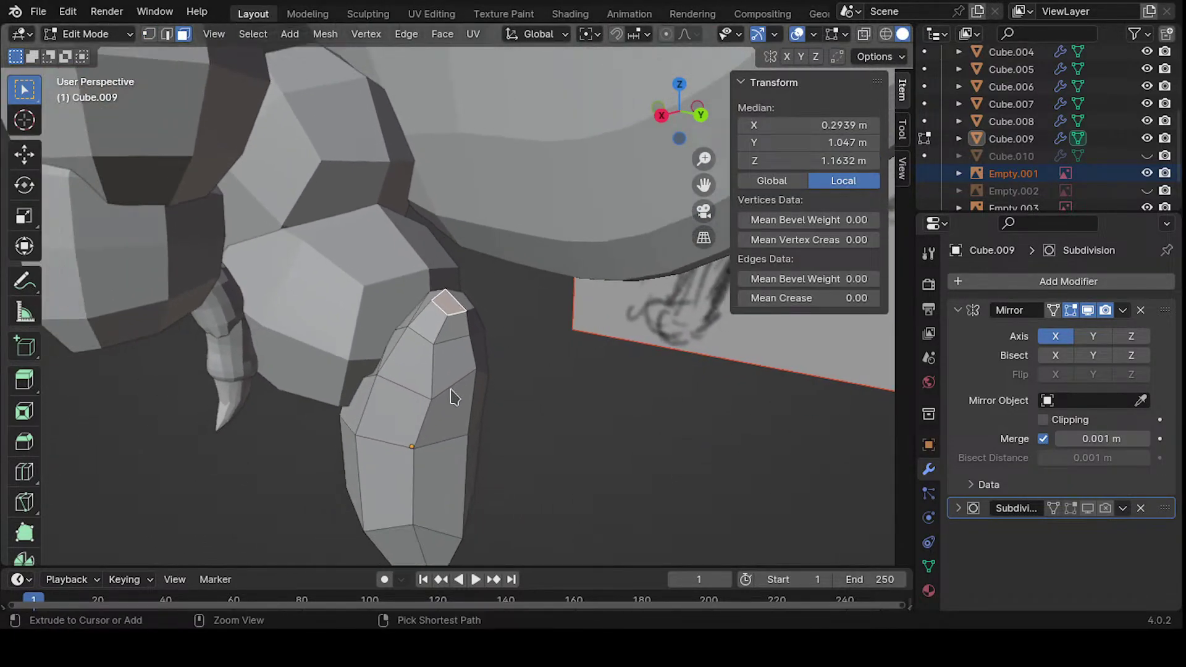
key("g")
key("z")
left_click(502, 325)
middle_click_drag(502, 326, 345, 394)
scroll(524, 330, "down", 3)
- Extrude the top face up along Z to about local Z 1.56 m and scale it down
left_click(502, 410)
scroll(469, 367, "up", 5)
left_click(379, 366)
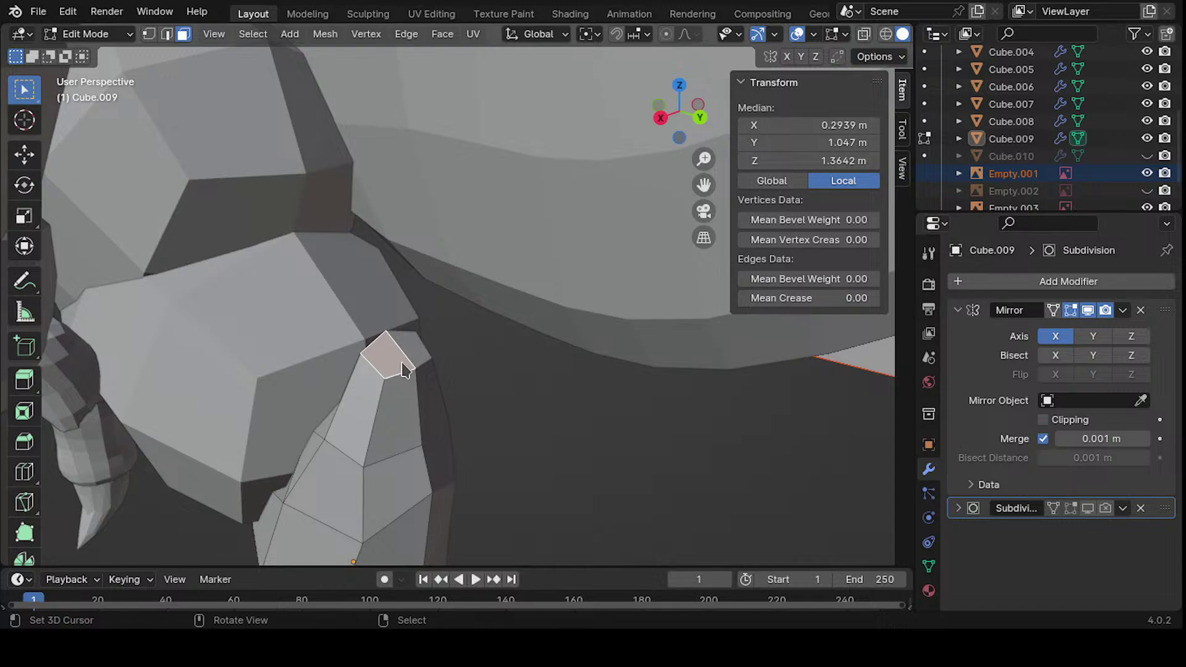
key("e")
key("z")
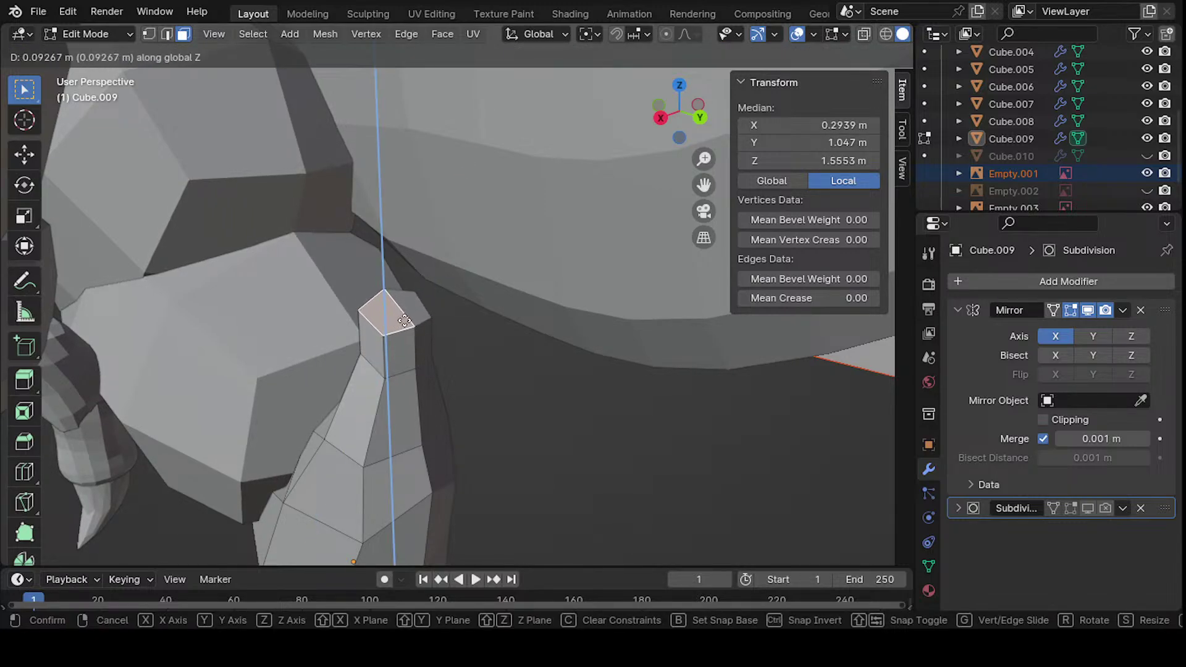
left_click(404, 320)
middle_click_drag(403, 321, 338, 361)
key("s")
left_click(488, 376)
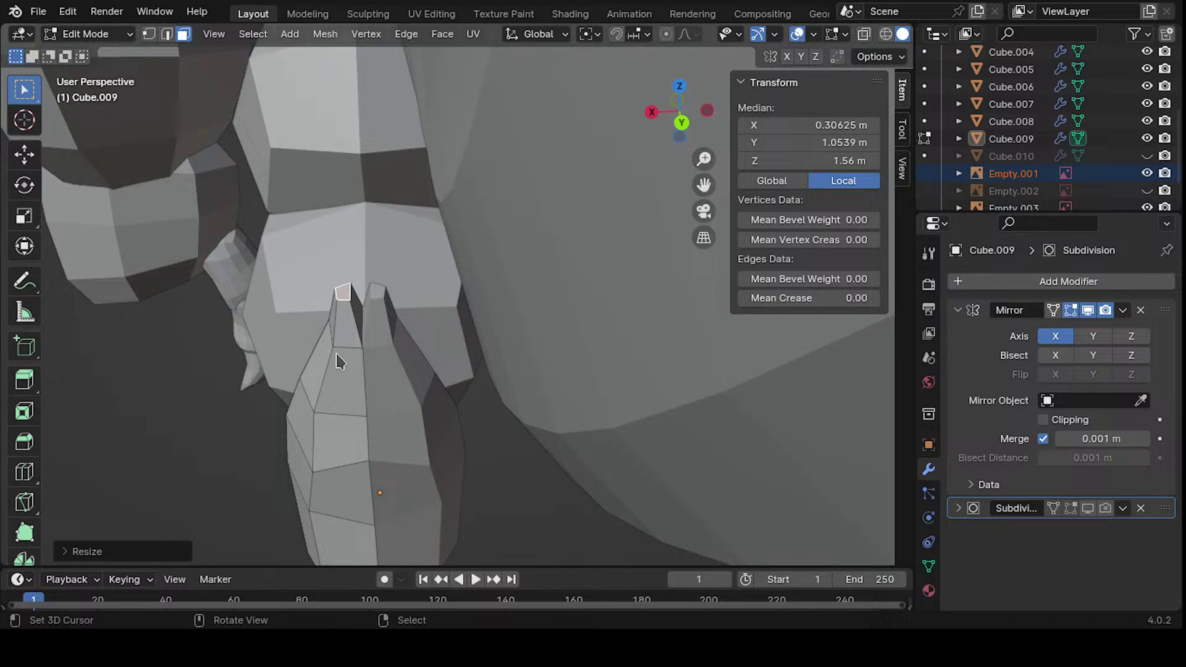
- Delete the inner face beside the mirror seam on the newly extruded tip
left_click(355, 312)
key("x")
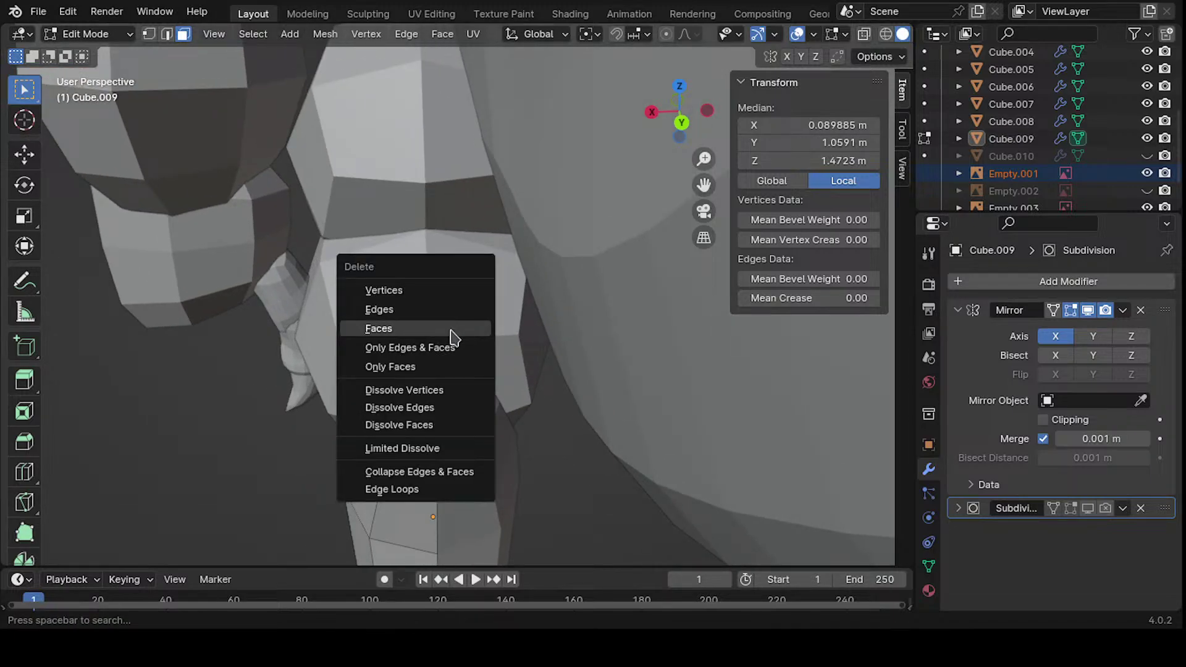
left_click(451, 337)
- Select the tip's open inner edge, scale it along X and set its median local X to 0
middle_click_drag(451, 337, 591, 312)
key("1")
left_click(426, 352)
left_click(418, 326, "shift")
key("s")
key("x")
left_click(543, 328)
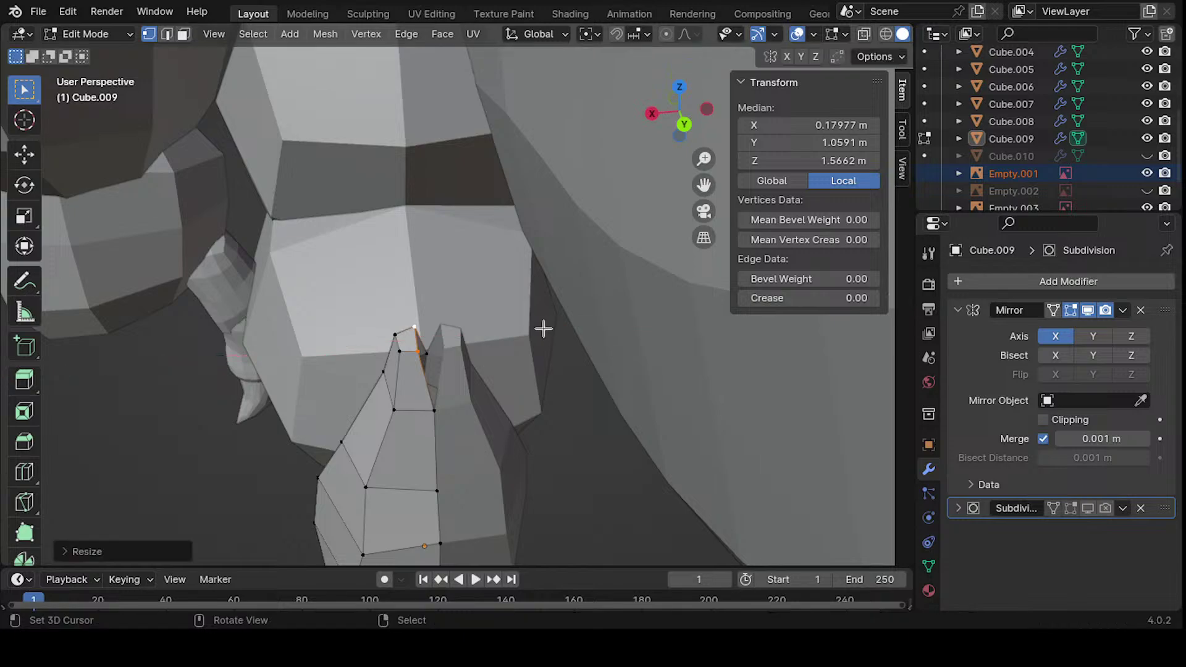
left_click(829, 124)
type("0")
key("Return")
- Move the tip's outer edge along X toward the mirror seam and slide it along its neighbouring edges
middle_click_drag(432, 397, 424, 434)
right_click(445, 365)
right_click(431, 349, "shift")
key("g")
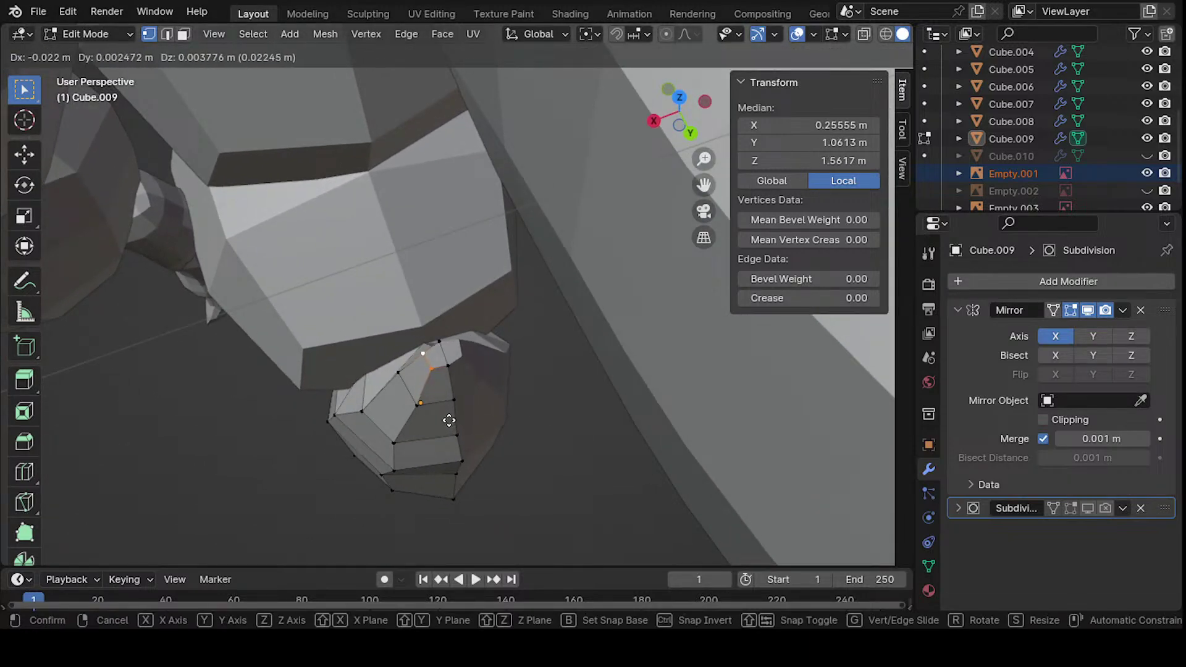
key("x")
left_click(453, 415)
middle_click_drag(424, 416, 514, 366)
key("g")
key("g")
left_click(468, 304)
- Lower the tip's front seam vertex to about local Z 1.55 m and adjust a neighbouring tip vertex along Z
left_click(515, 344)
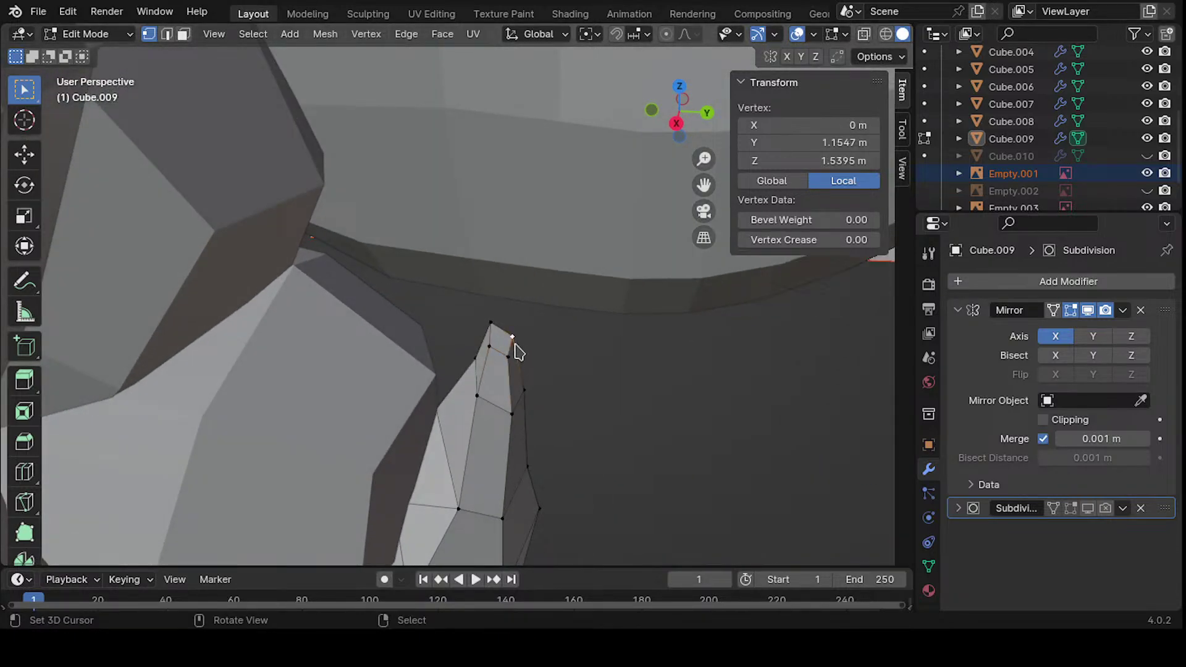
key("g")
key("z")
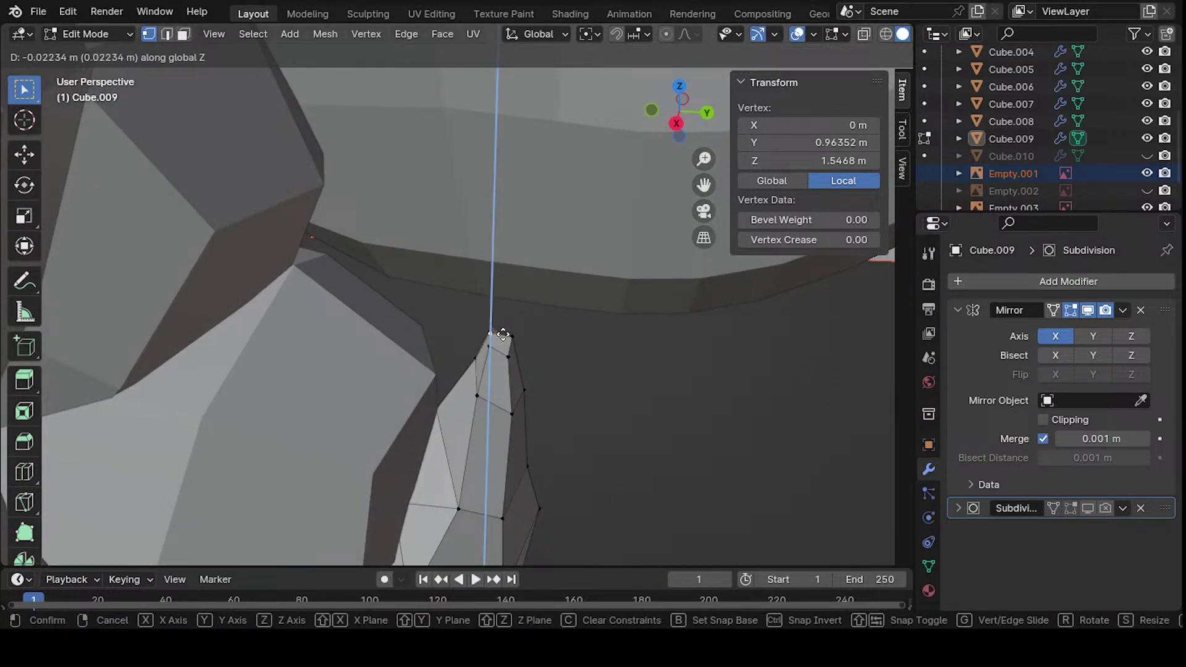
left_click(503, 335)
middle_click_drag(519, 328, 630, 315)
key("g")
key("z")
left_click(550, 302)
- Slide vertices on the lower leg's tapered top along their edges, placing the front outer one at about local Z 1.06 m
left_click(403, 327)
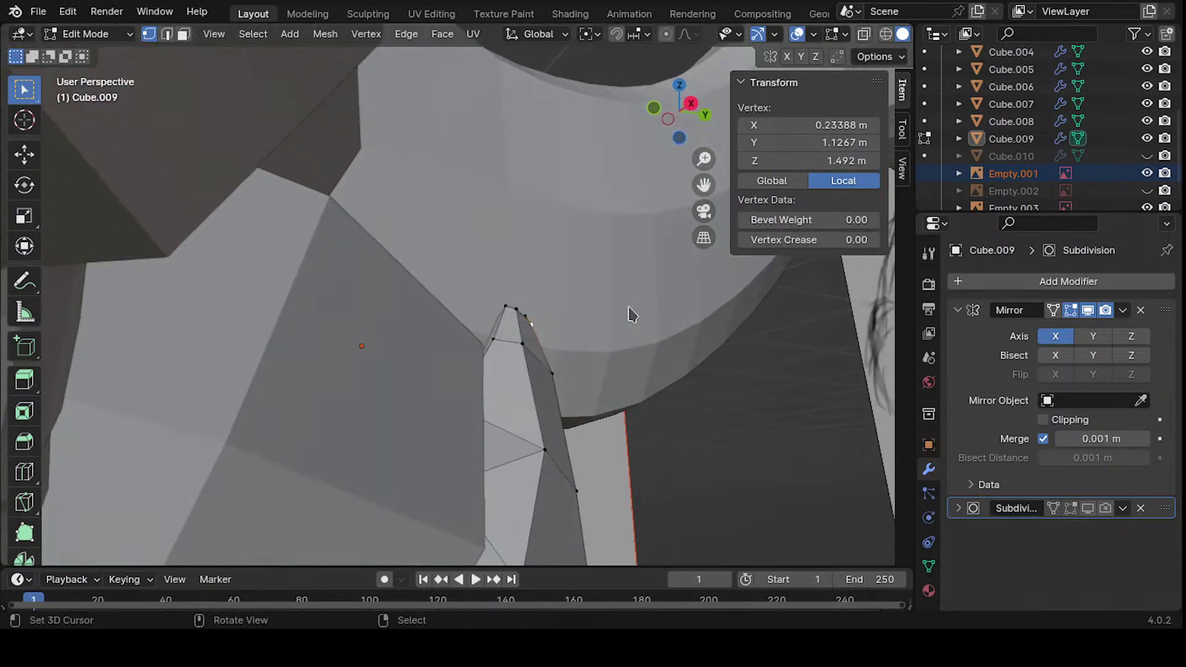
key("g")
key("g")
left_click(510, 375)
middle_click_drag(510, 375, 485, 358)
left_click(496, 313)
key("g")
key("g")
left_click(503, 323)
key("g")
key("g")
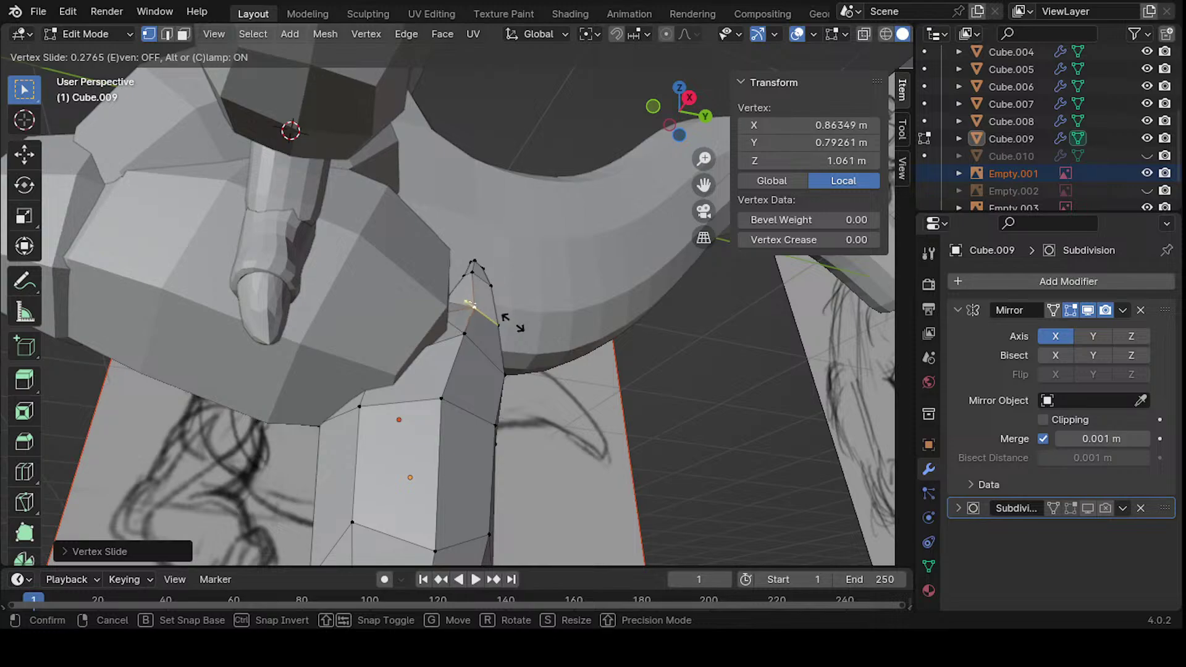
left_click(512, 321)
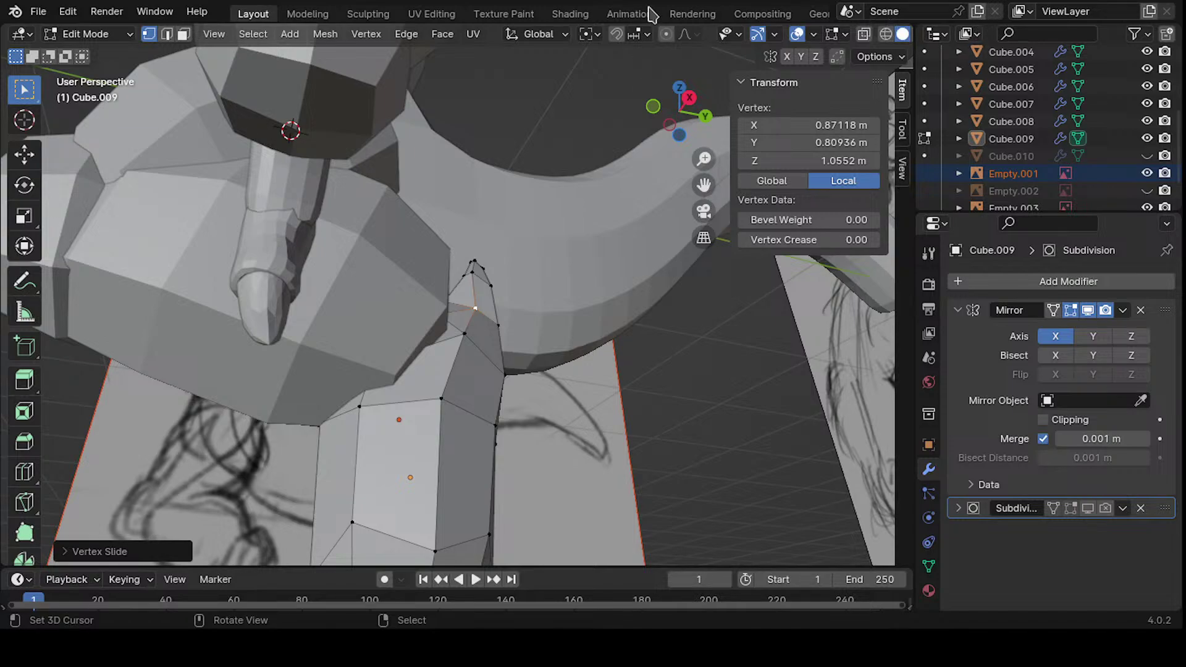
- Move the two front outer vertices at and just below the tip slightly backward to smooth the leg's profile
mouse_move(512, 322)
middle_mouse_down()
mouse_move(518, 191)
mouse_move(488, 266)
mouse_move(485, 315)
mouse_move(472, 278)
mouse_move(572, 307)
mouse_move(472, 306)
mouse_move(420, 323)
middle_mouse_up()
left_click(470, 271)
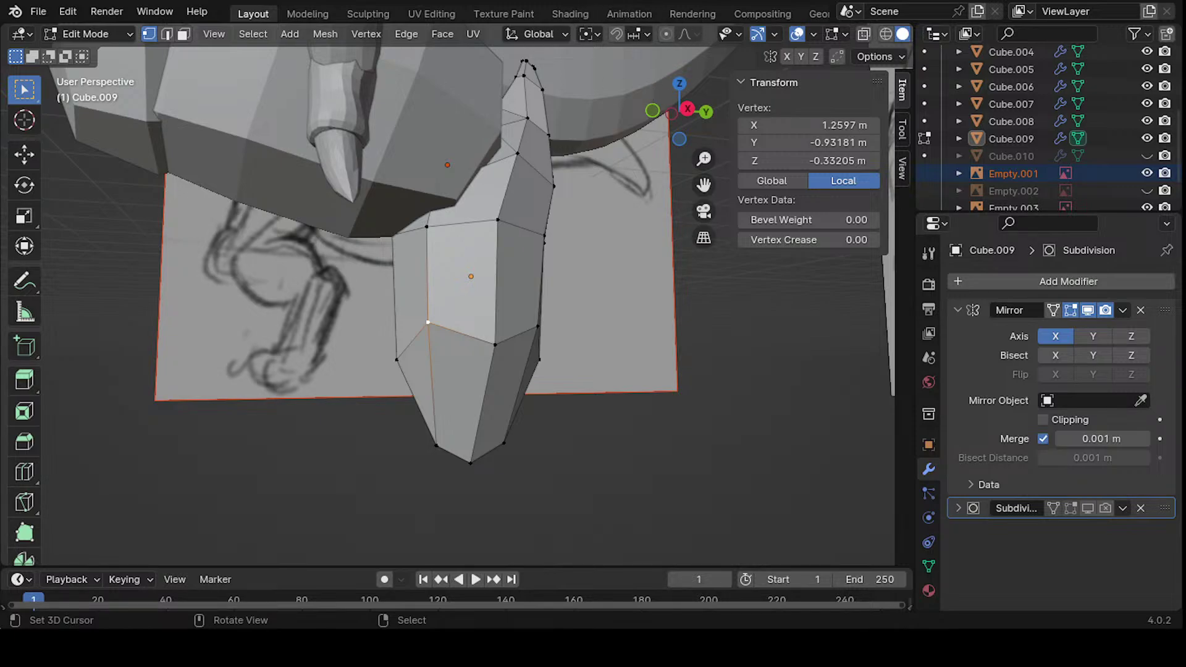
middle_click_drag(567, 273, 411, 324)
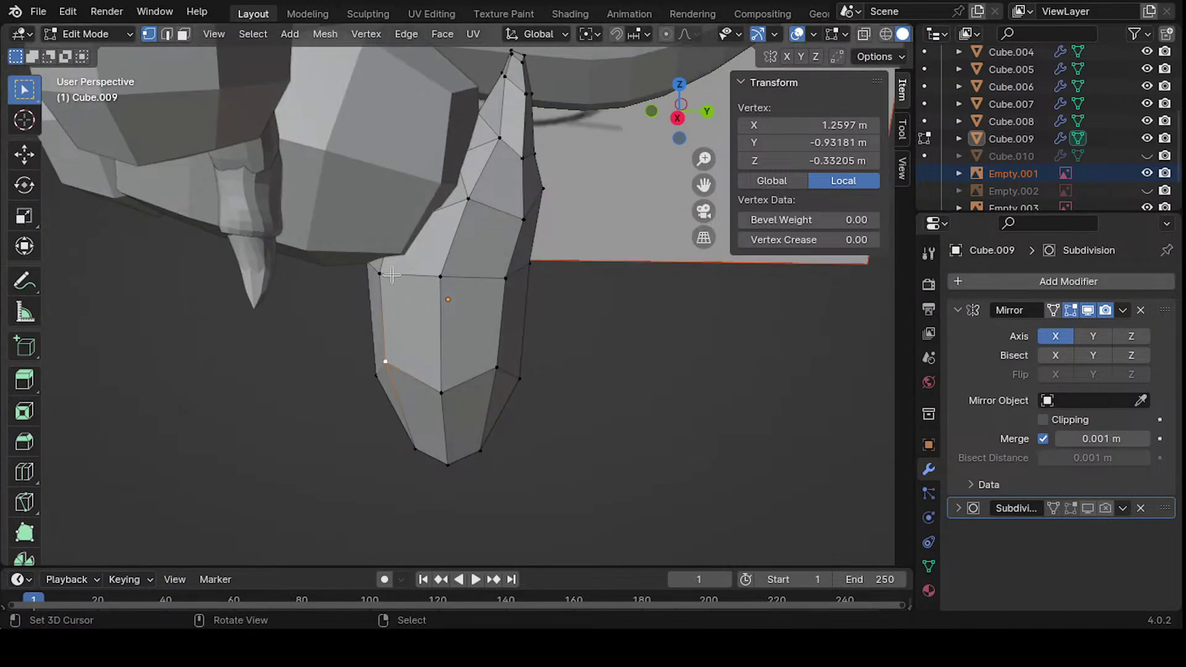
middle_click_drag(432, 270, 407, 336)
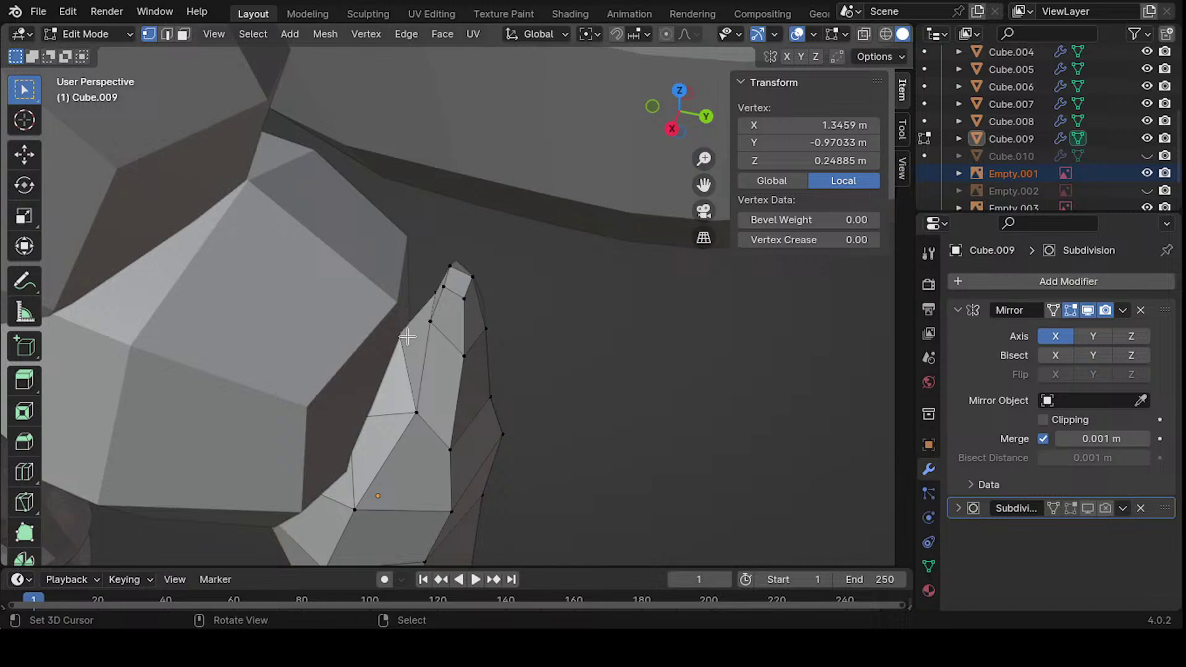
left_click(443, 287)
key("g")
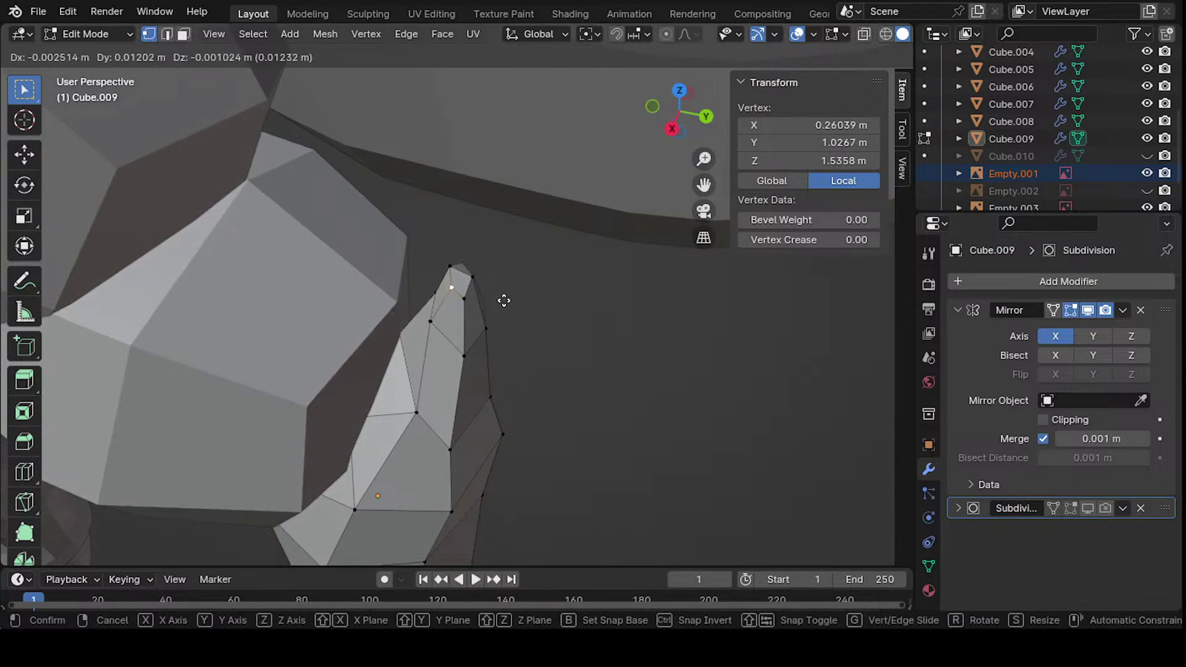
left_click(490, 297)
left_click(426, 322)
key("g")
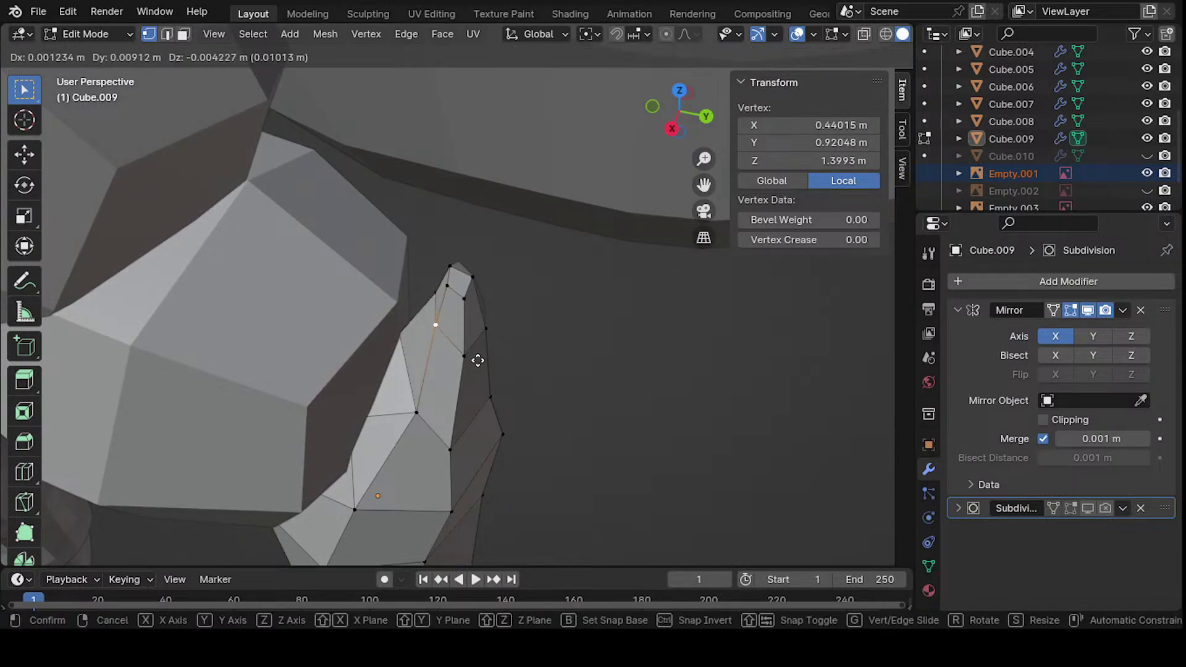
left_click(479, 364)
- Reposition the outer vertices below the tip, moving the rear outer one to about local X 0.96 m, Y 1.21 m
middle_click_drag(479, 363, 325, 317)
scroll(520, 201, "up", 1)
scroll(520, 201, "down", 2)
key("g")
left_click(541, 227)
left_click(404, 263)
key("g")
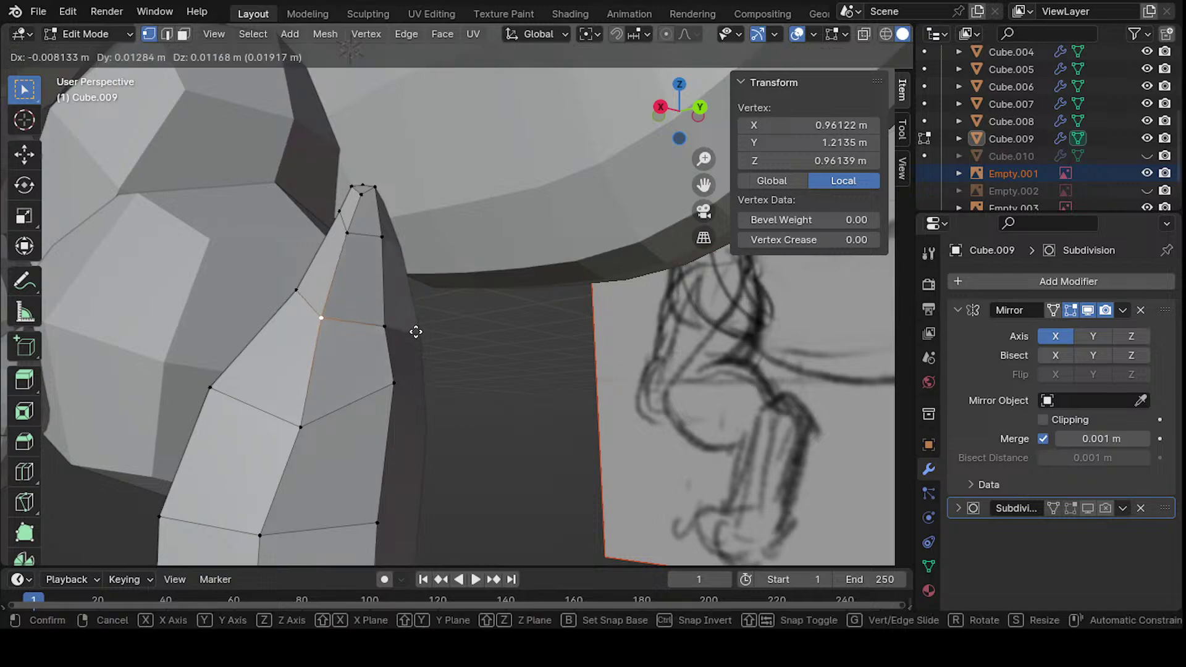
left_click(418, 323)
- Select the rear seam vertex at the base of the tapered top and move it along Y
middle_click_drag(418, 323, 492, 268)
left_click(504, 311)
key("g")
key("x")
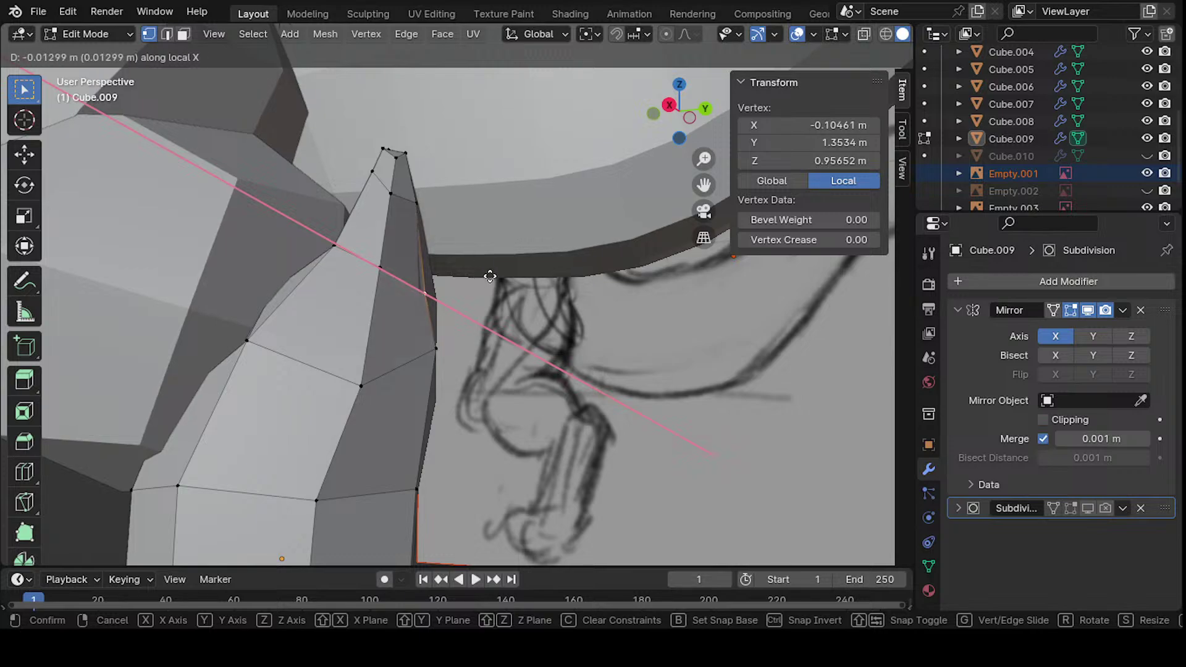
key("y")
left_click(488, 273)
- Move the rear seam vertex at the base of the tapered top along Y to about local Y 1.47 m
middle_click_drag(487, 273, 451, 272)
key("g")
key("x")
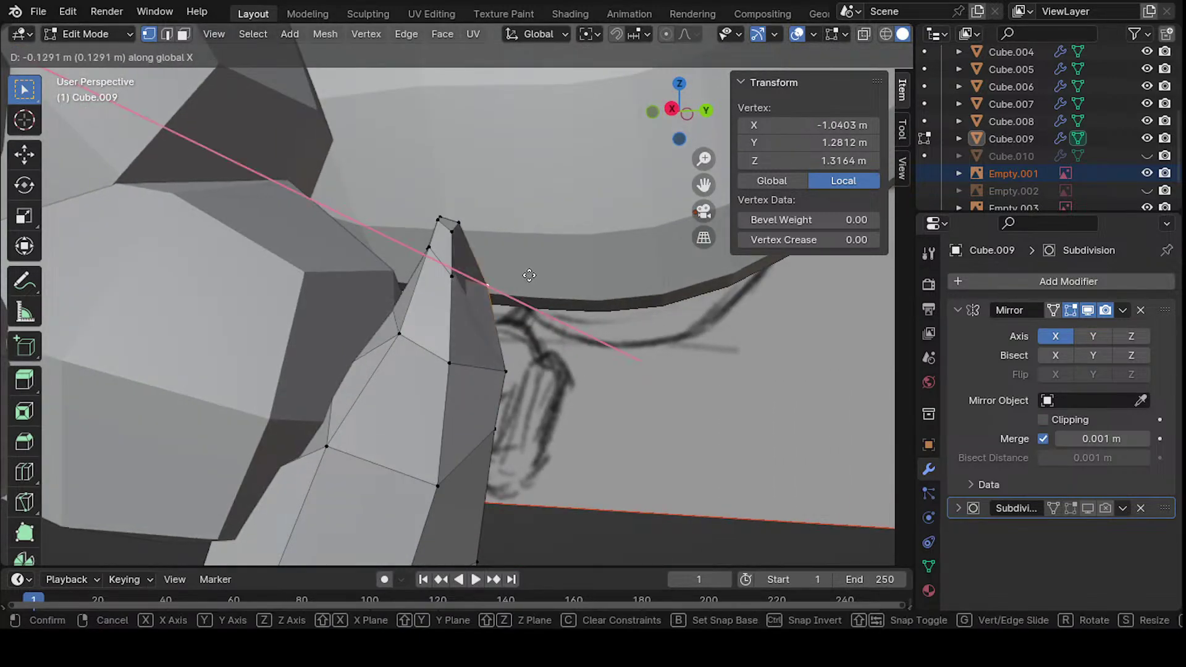
key("y")
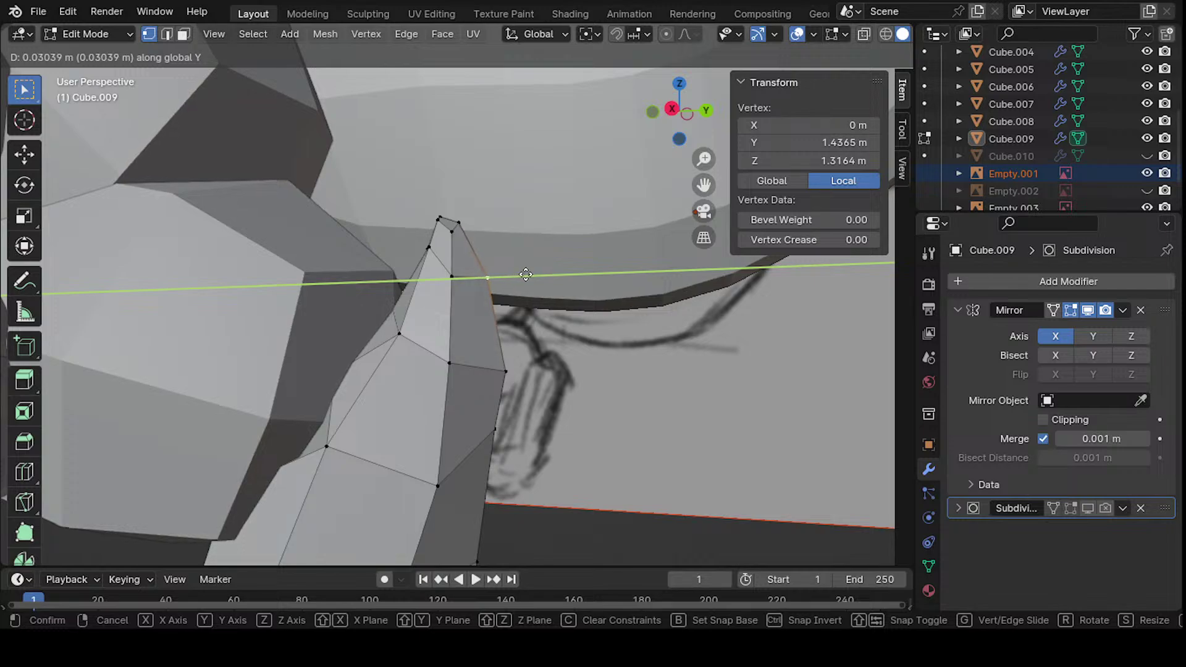
left_click(524, 270)
middle_click_drag(525, 270, 514, 246)
scroll(459, 274, "up", 2)
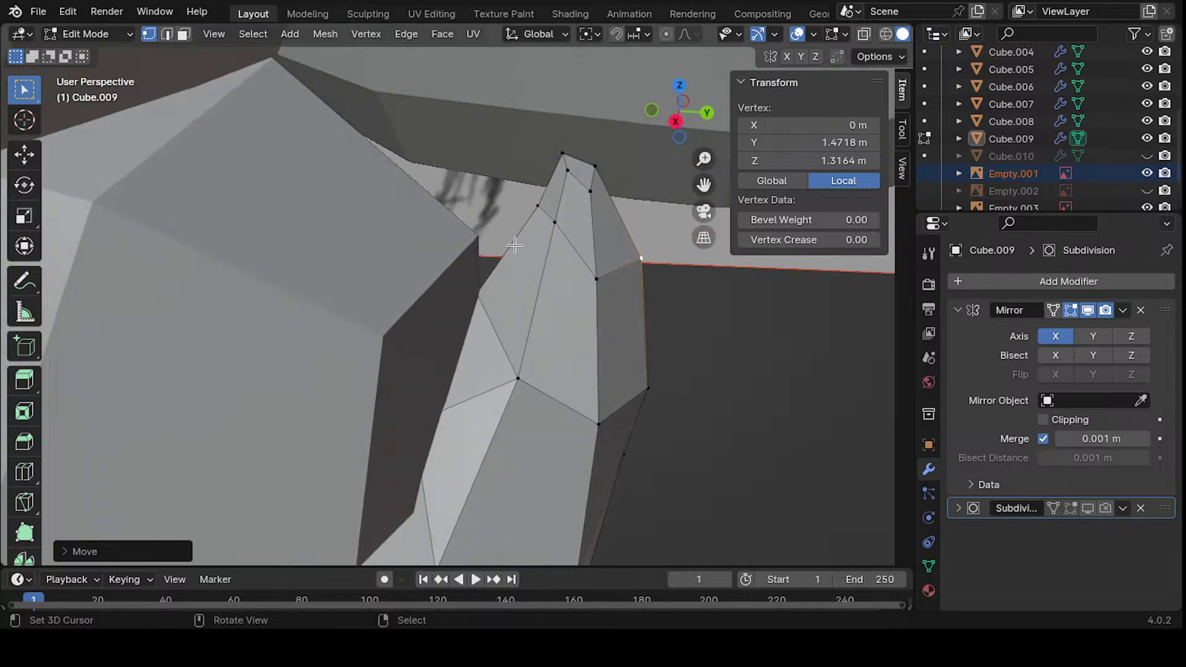
- Slide the front outer edge just below the lower leg's tip downward to a median of about local Z 1.34 m
left_click(554, 223)
left_click(567, 170, "shift")
key("g")
key("g")
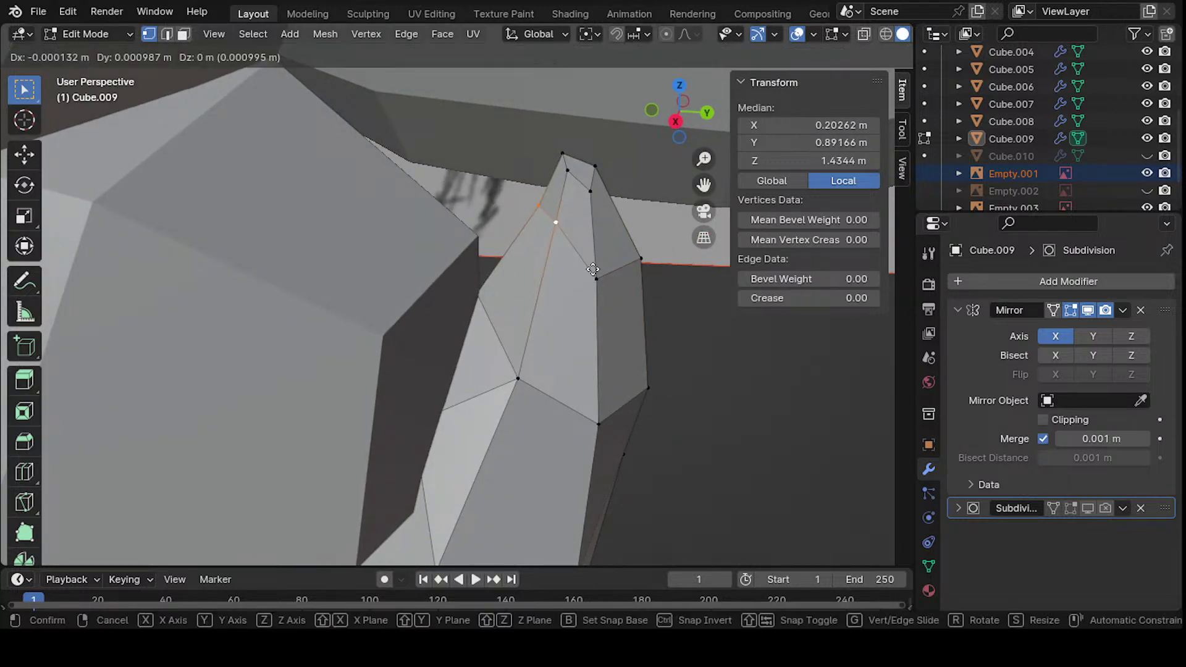
left_click(564, 299)
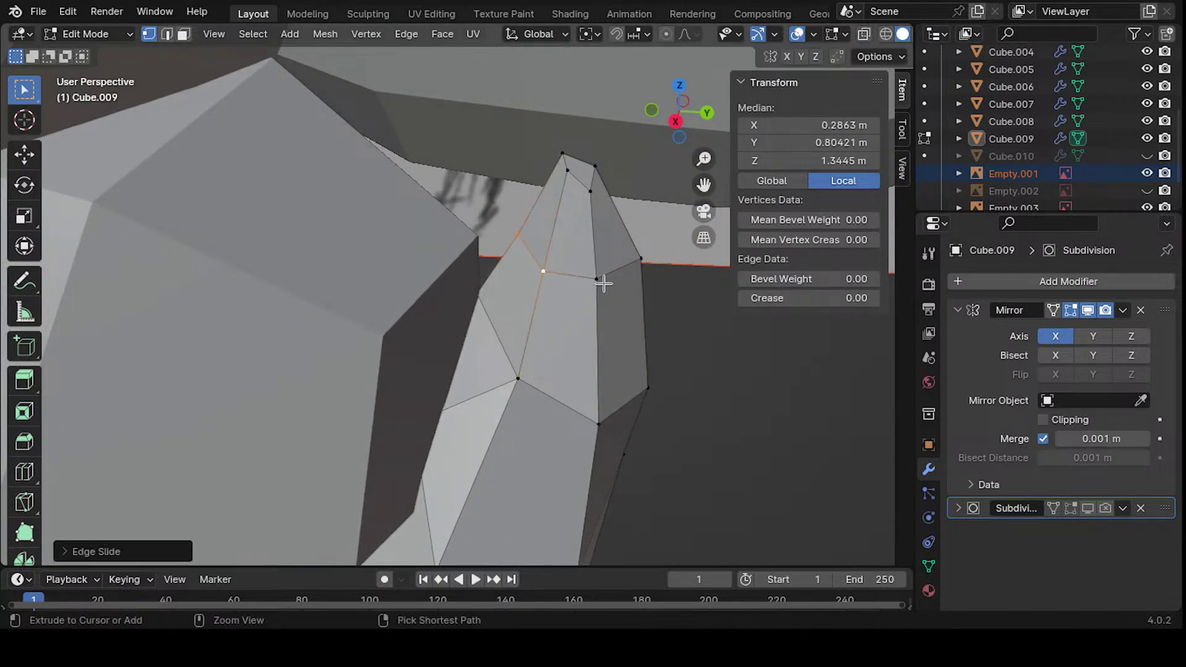
middle_click_drag(603, 284, 550, 332)
left_click(550, 332)
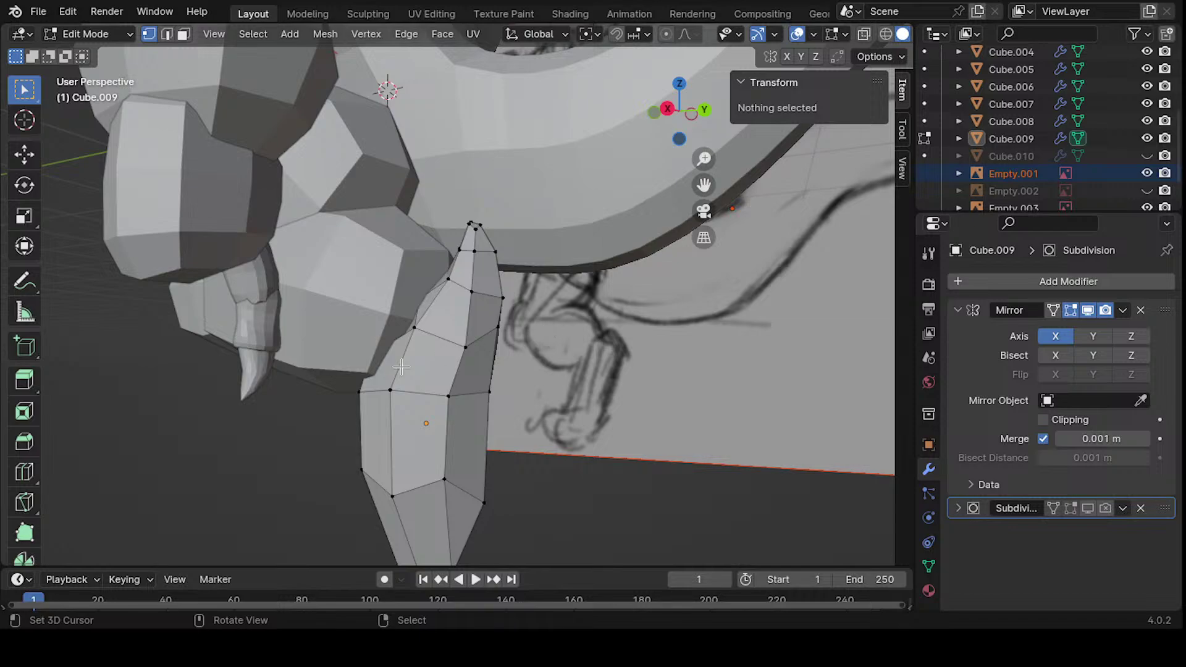
- Turn on X-ray display for selecting the front vertices through the lower-leg mesh
mouse_move(303, 374)
middle_mouse_down()
mouse_move(444, 191)
mouse_move(441, 319)
mouse_move(392, 383)
mouse_move(401, 396)
mouse_move(433, 370)
mouse_move(571, 349)
middle_mouse_up()
scroll(391, 384, "down", 4)
mouse_move(505, 328)
middle_mouse_down()
mouse_move(559, 291)
mouse_move(624, 306)
mouse_move(558, 321)
mouse_move(424, 301)
mouse_move(470, 300)
mouse_move(467, 290)
mouse_move(519, 266)
middle_mouse_up()
scroll(435, 303, "up", 4)
scroll(467, 290, "up", 2)
left_click(464, 271)
key("alt+z")
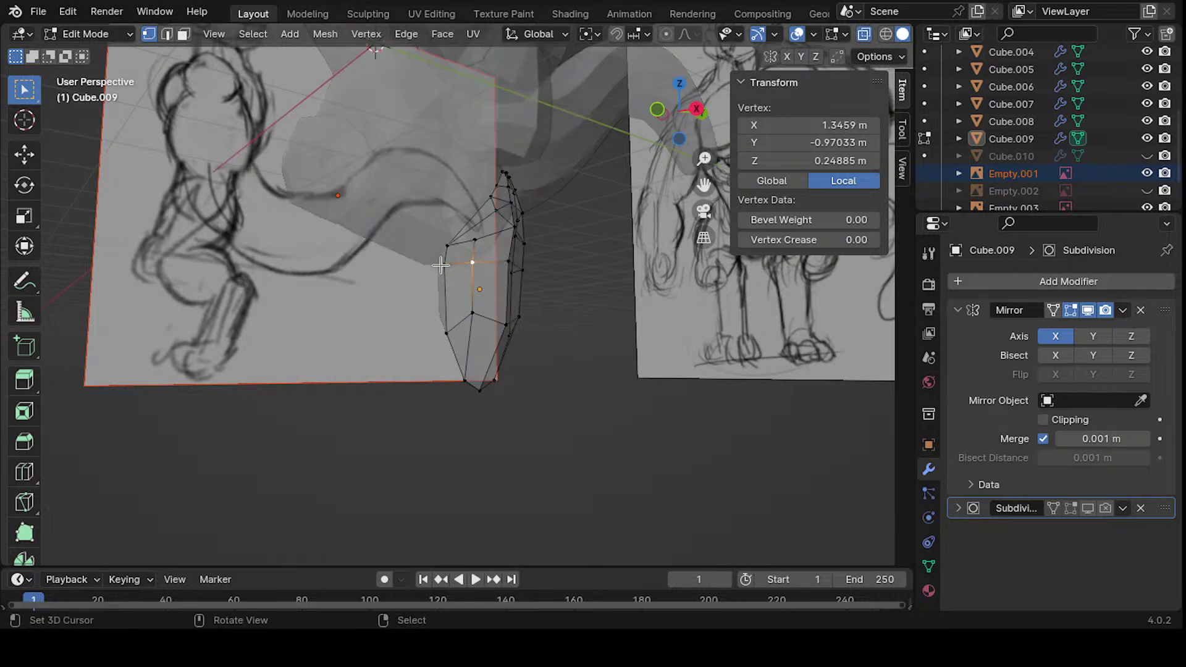
- Try to move the four front vertices at the base of the lower leg's taper backward and upward
left_click(456, 245, "shift")
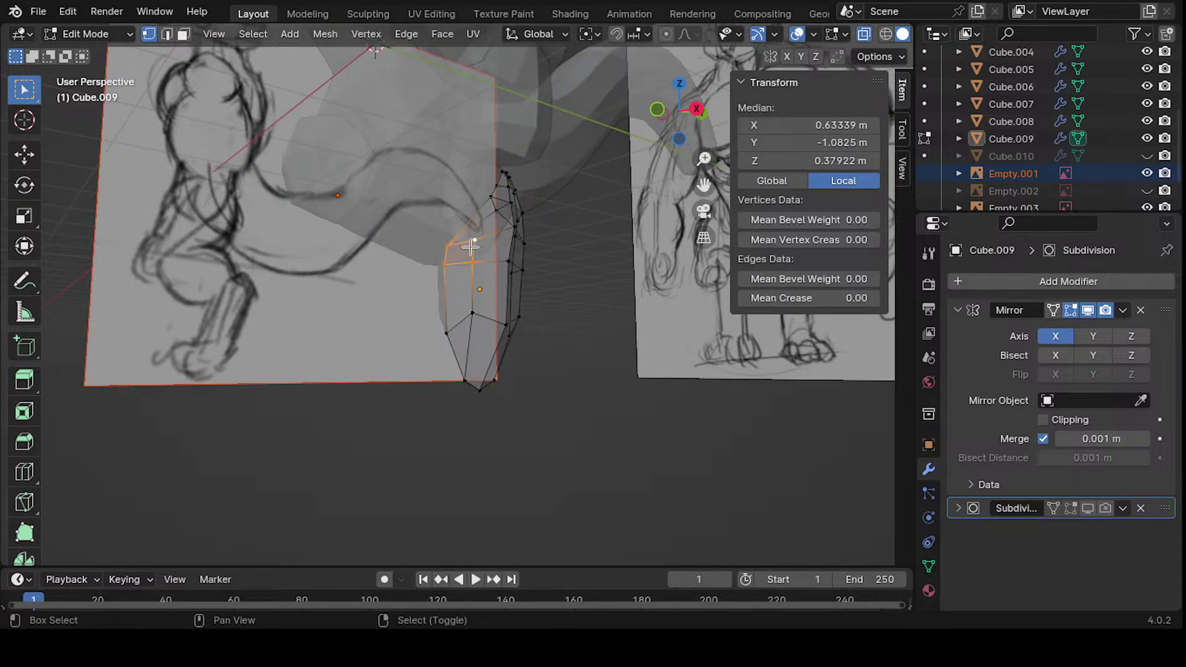
middle_click_drag(470, 246, 497, 289)
key("g")
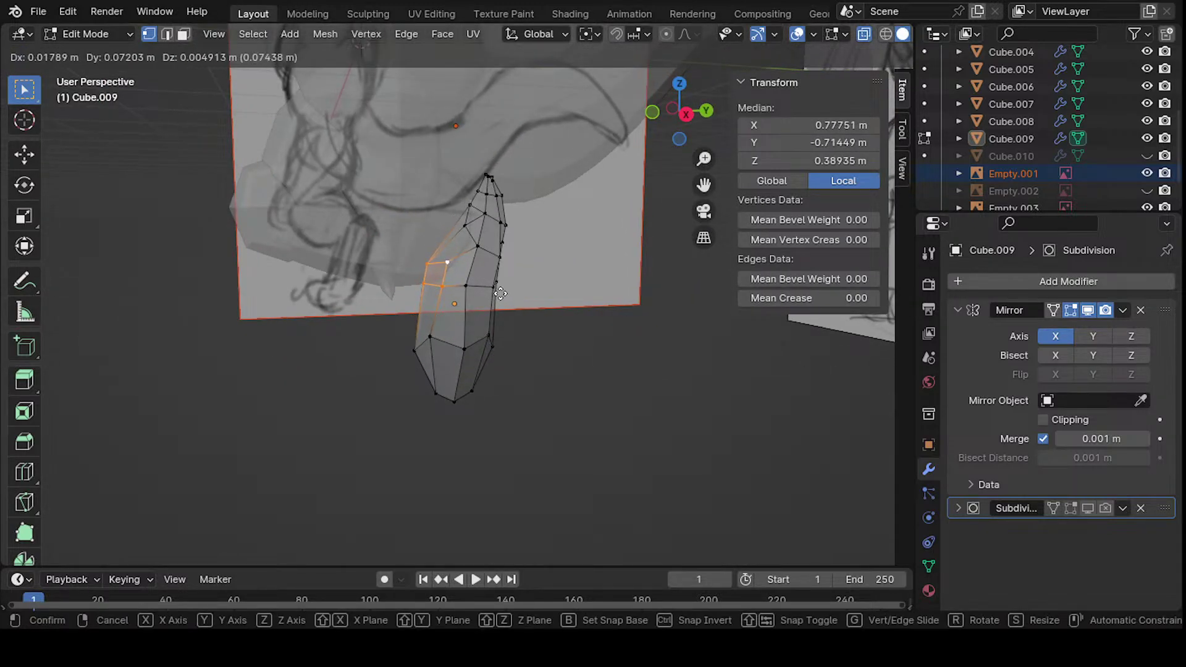
left_click(499, 290)
key("g")
left_click(501, 286)
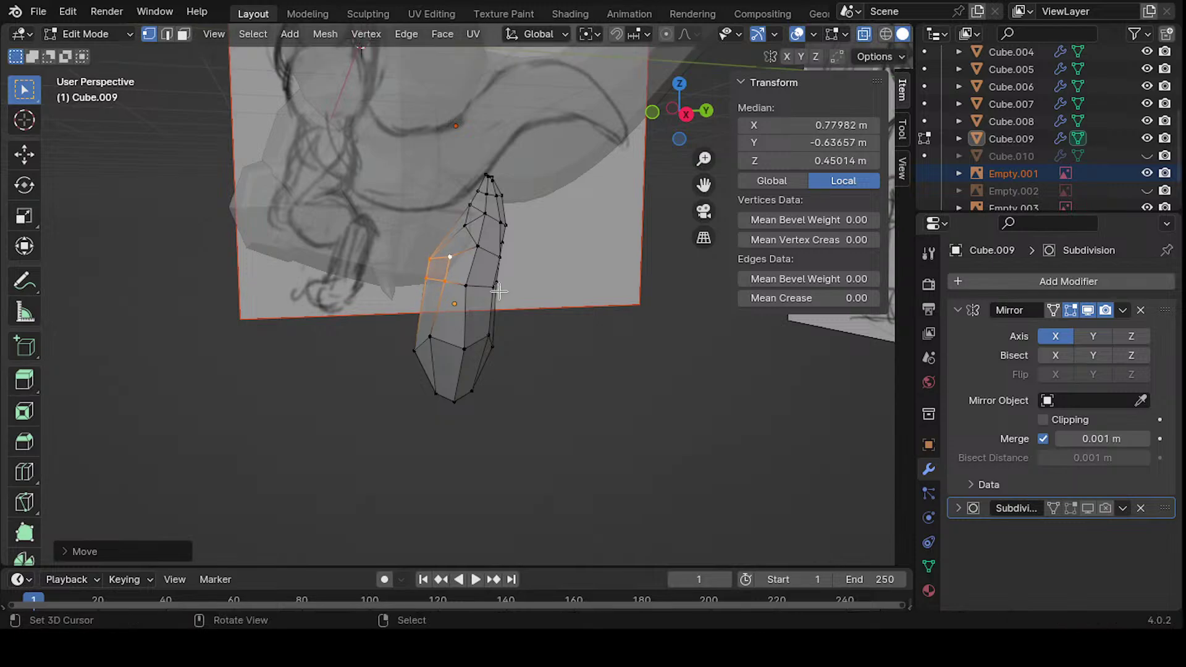
middle_click_drag(501, 284, 464, 328)
key("ctrl+z")
key("ctrl+z")
- In right orthographic view, move the front vertices at the taper's base to a median of about local Y -0.59 m, Z 0.46 m
key("KP_3")
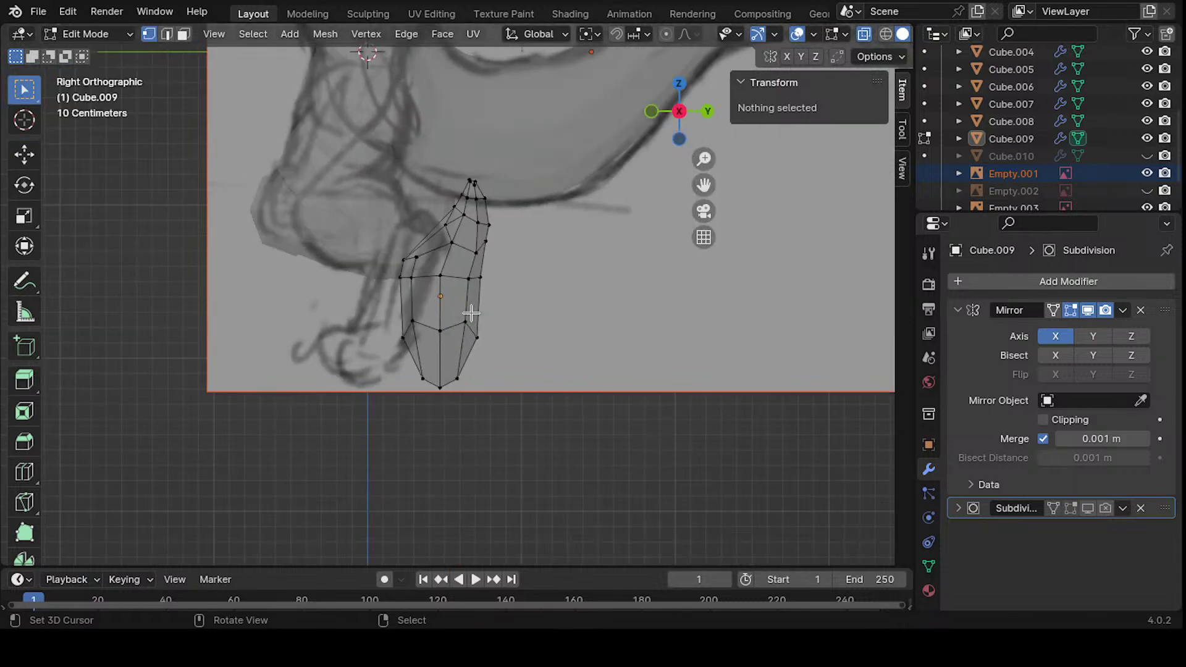
left_click_drag(383, 242, 440, 303)
key("g")
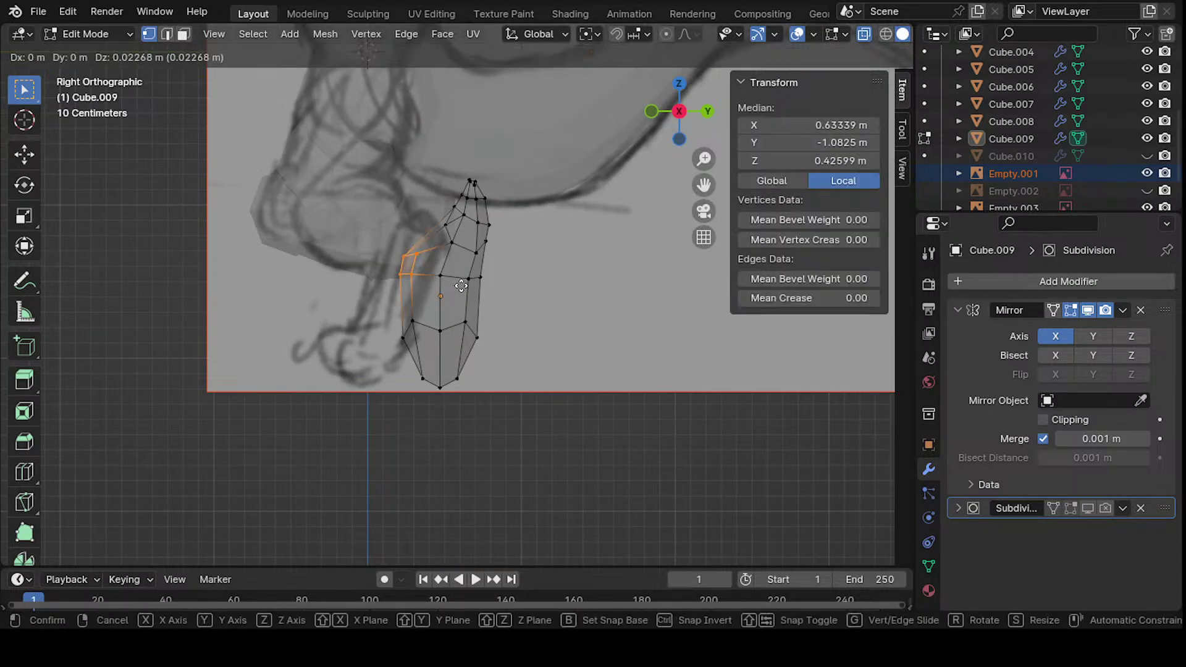
left_click(472, 287)
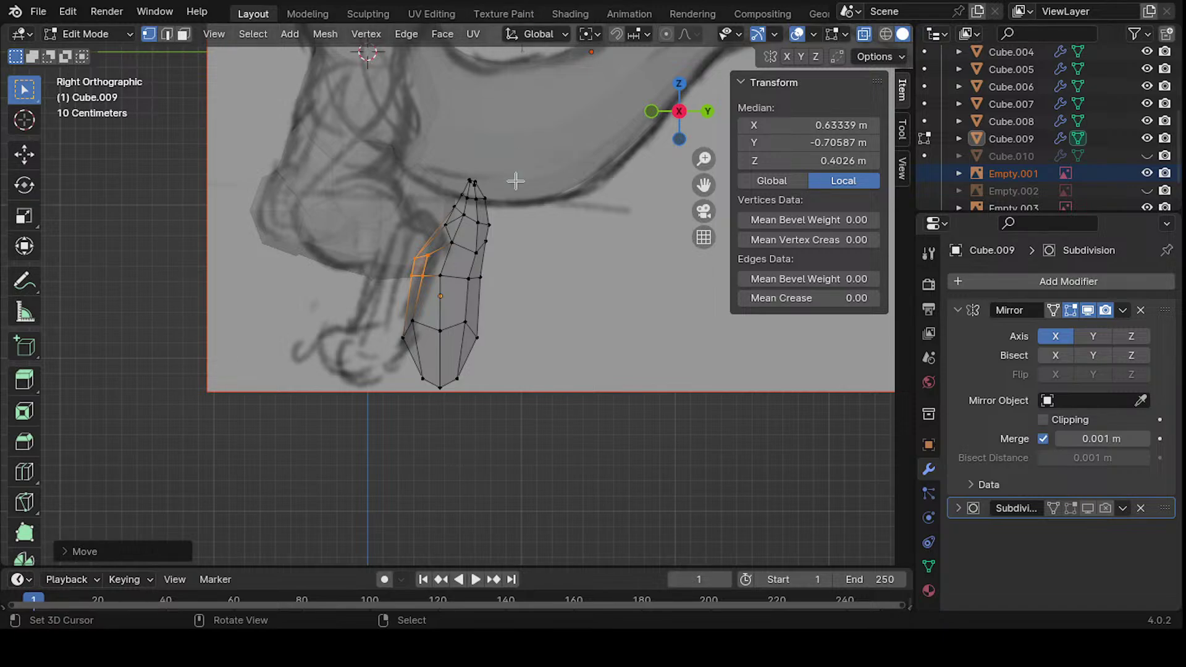
key("g")
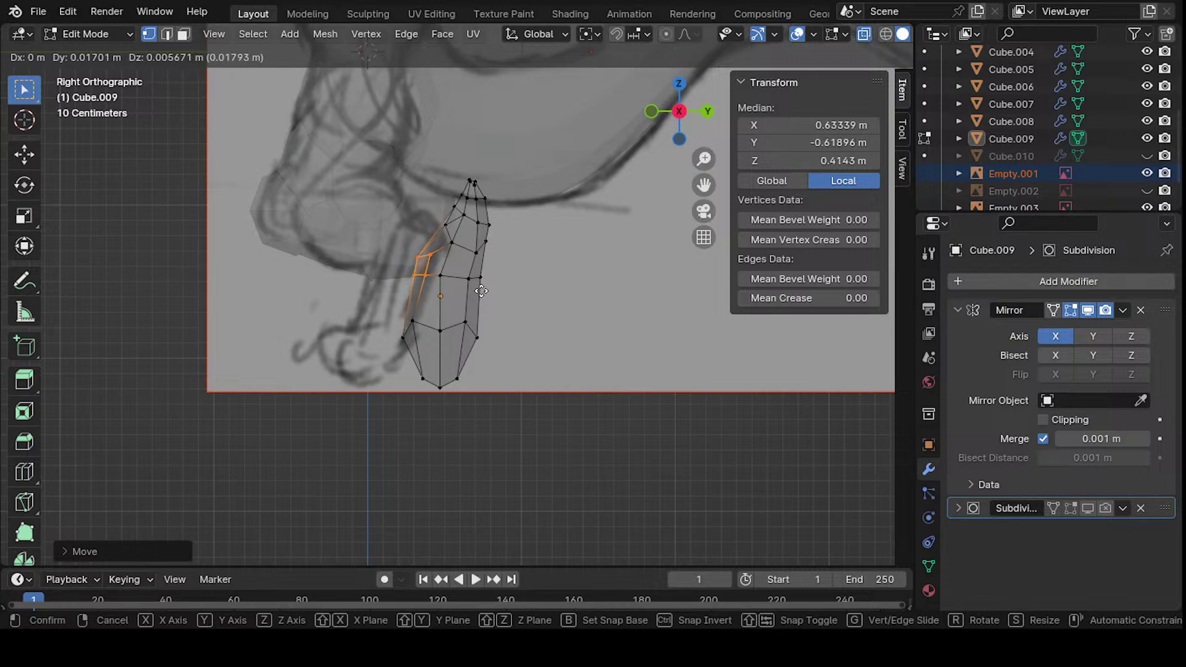
left_click(480, 286)
- Rotate the front vertices at the taper's base slightly and nudge them up and back to follow the leg's slope
key("r")
left_click(559, 255)
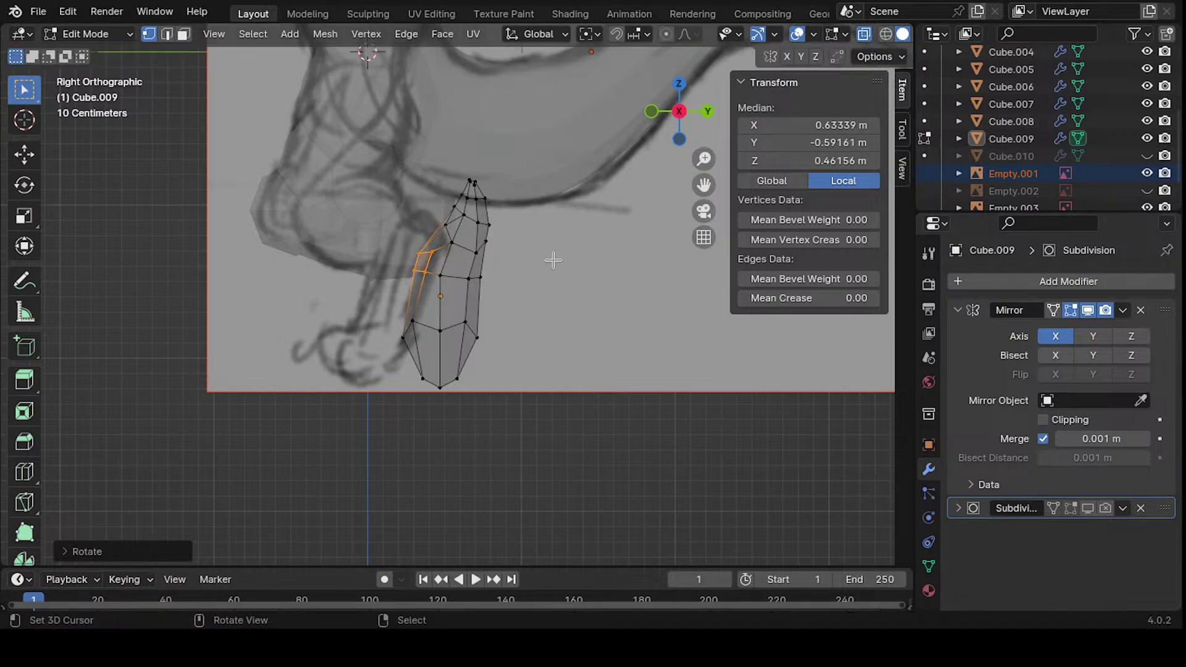
key("g")
left_click(563, 253)
left_click(396, 323)
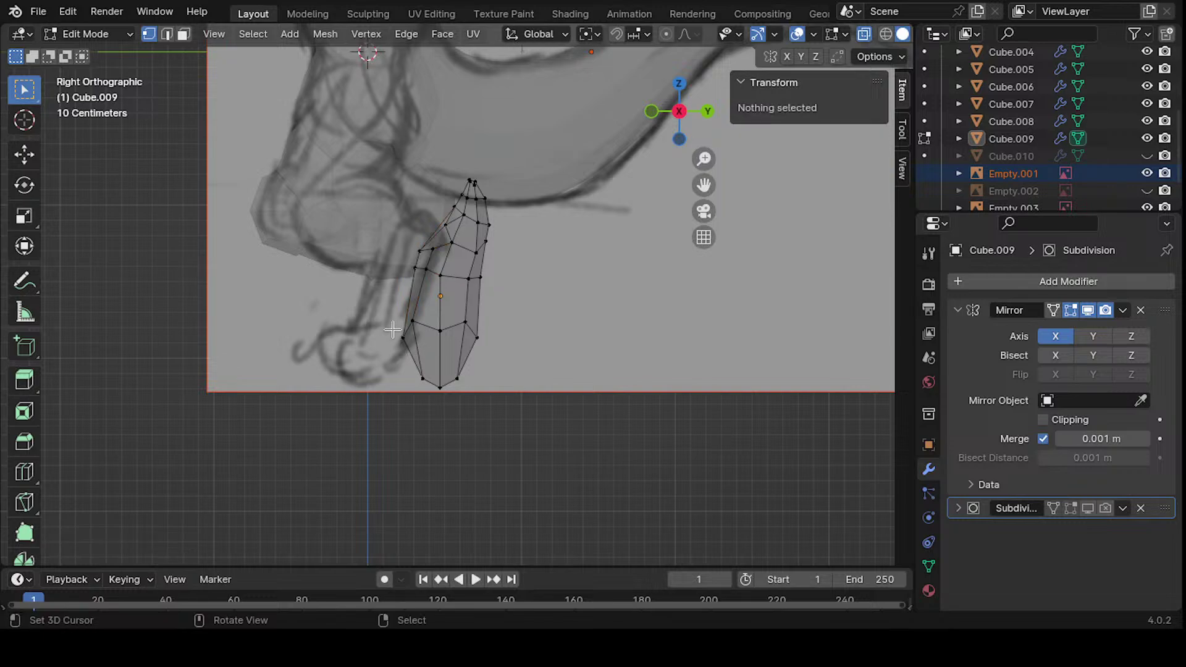
- Move the lower ring's front seam vertex to about local Y -1.16 m, Z -0.35 m, and the front outer one to Y -0.73 m, Z -0.37 m
left_click(403, 338)
key("g")
left_click(415, 326)
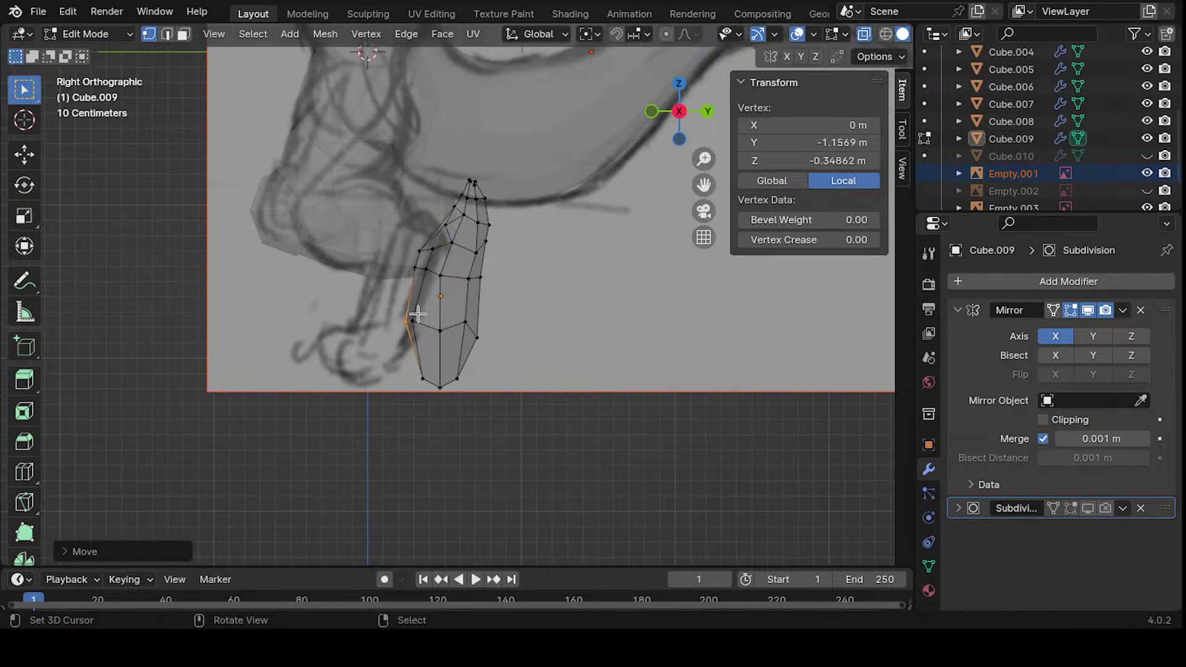
left_click(415, 322)
key("g")
left_click(436, 328)
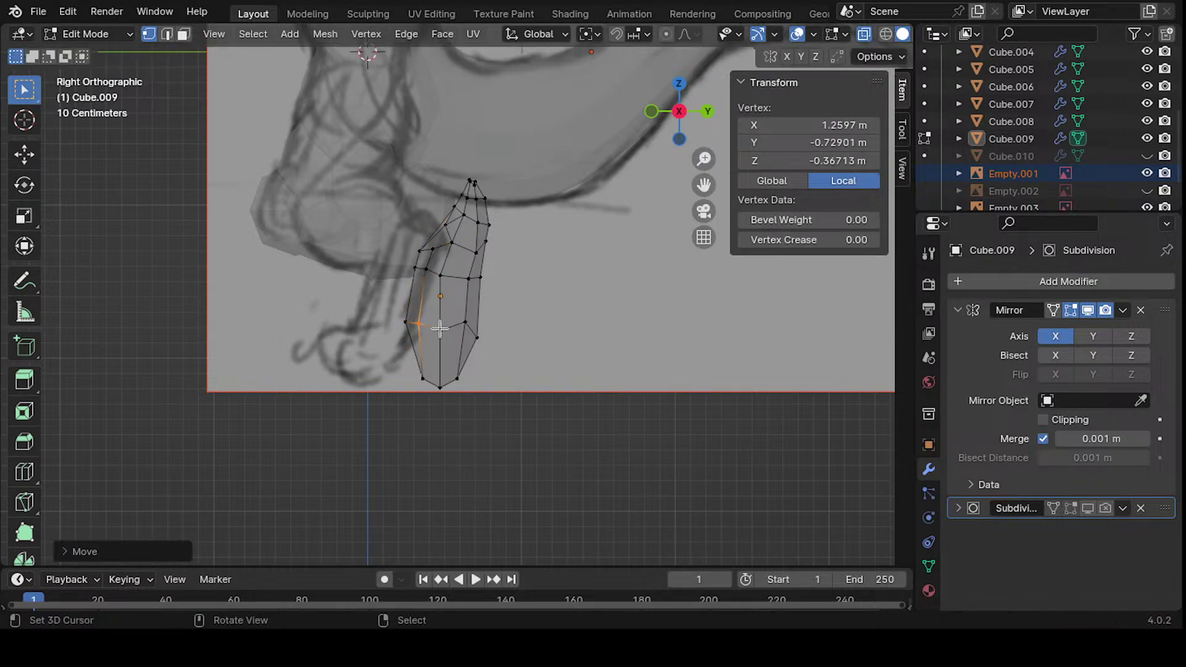
- Align the lower ring's middle and rear vertices, placing the rear seam one at about local Y 1.30 m, Z -0.43 m
left_click(440, 325)
key("g")
left_click(474, 329)
left_click(465, 324)
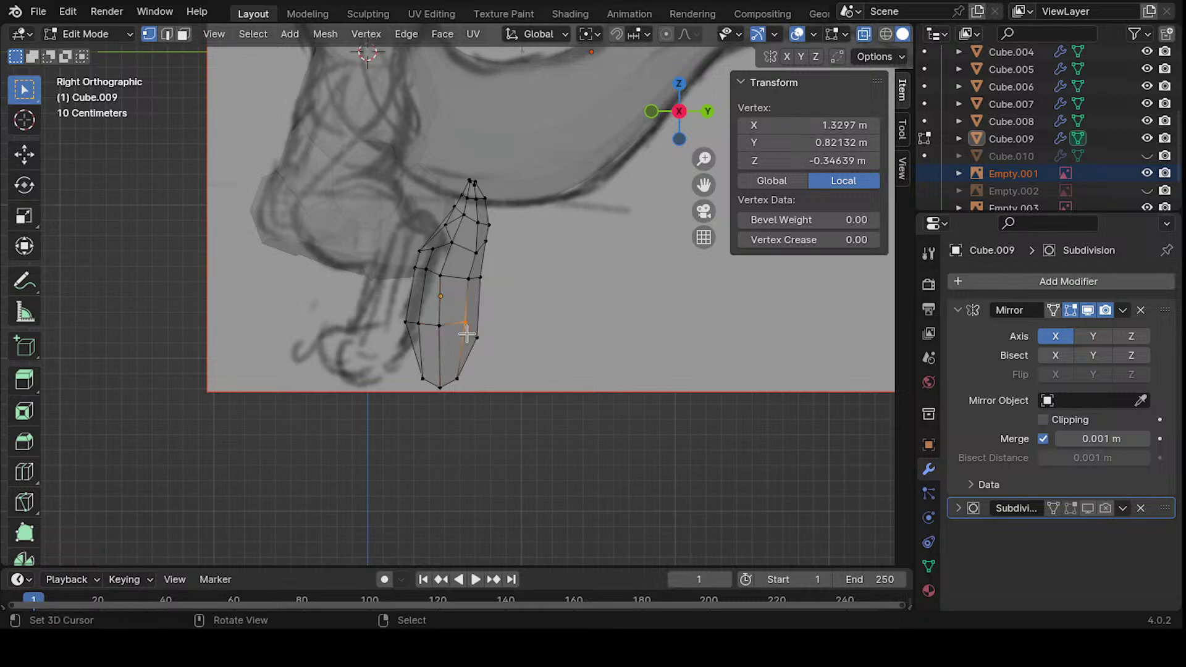
key("g")
left_click(466, 335)
left_click(494, 342)
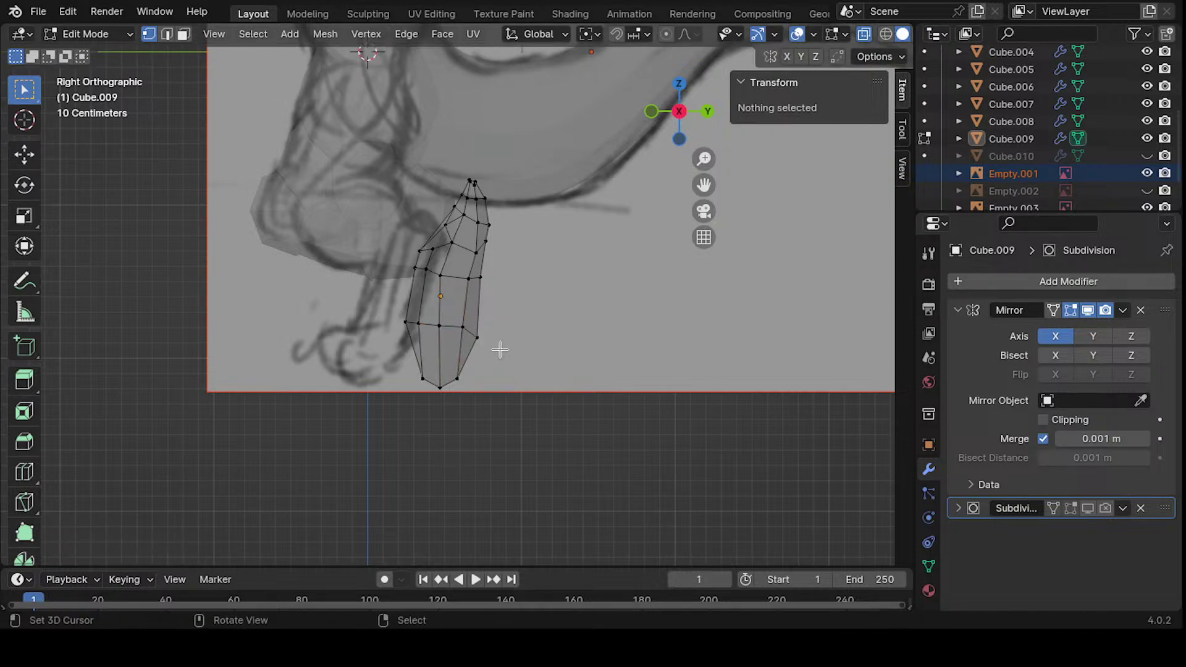
left_click(501, 350)
key("g")
left_click(503, 341)
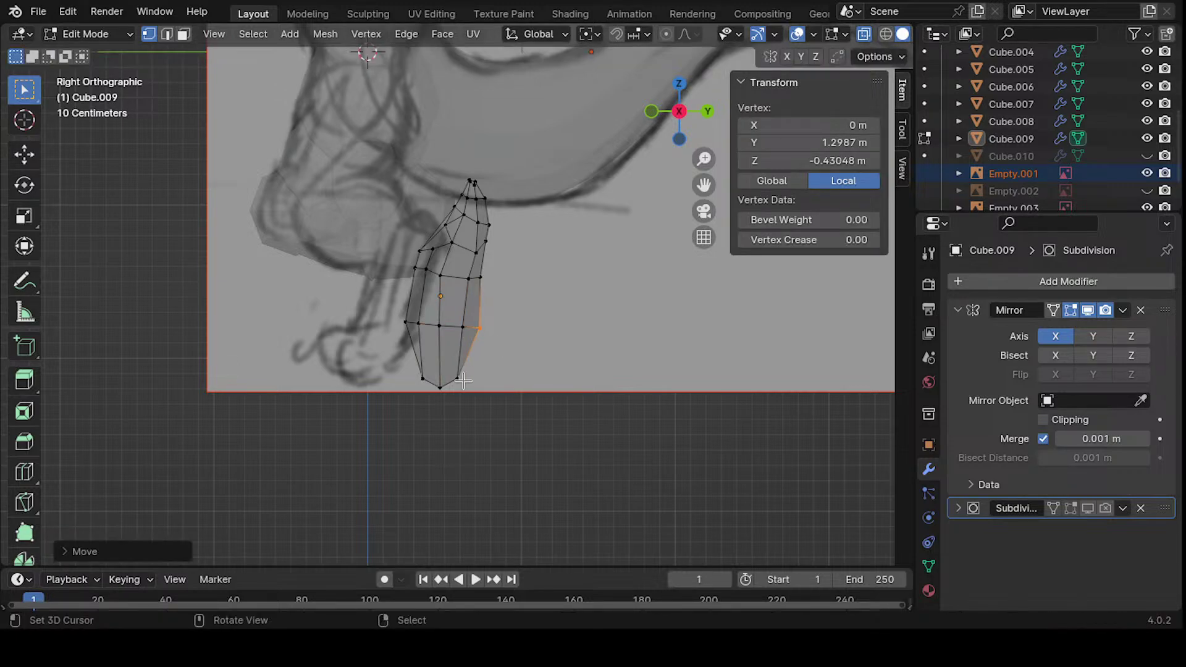
- Widen and flatten the leg's bottom end, placing its middle vertex at about local Z -1.15 m and the front one at Y -0.76 m, Z -1.07 m
left_click(458, 378)
key("g")
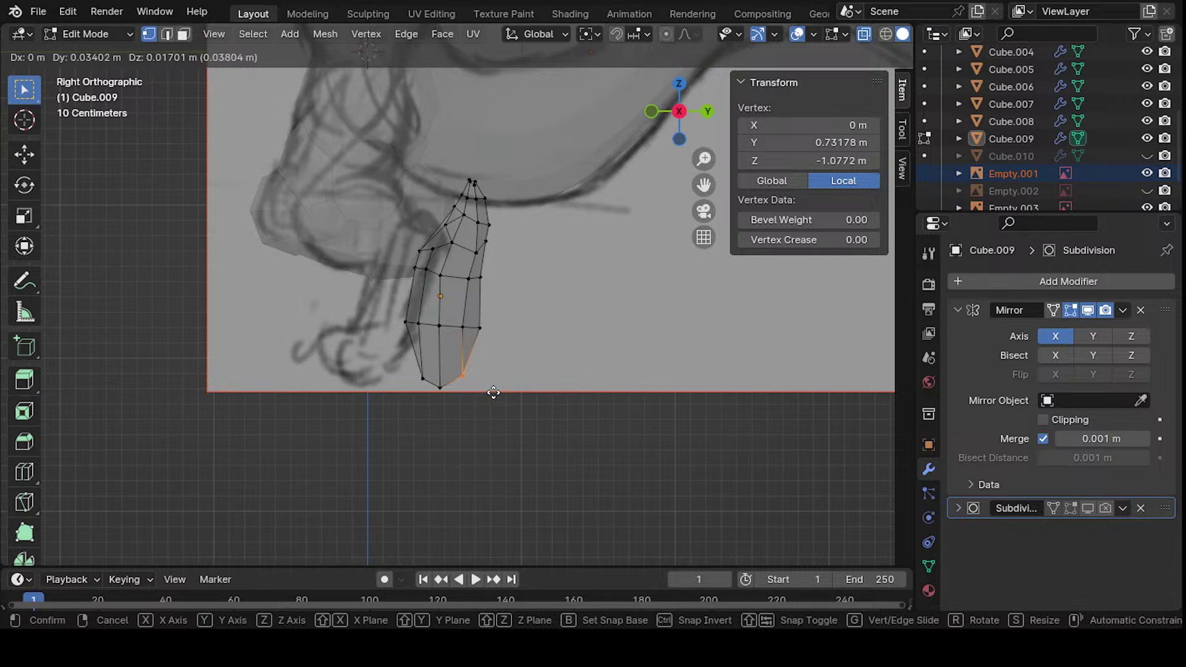
left_click(493, 392)
left_click(439, 388)
key("g")
left_click(462, 408)
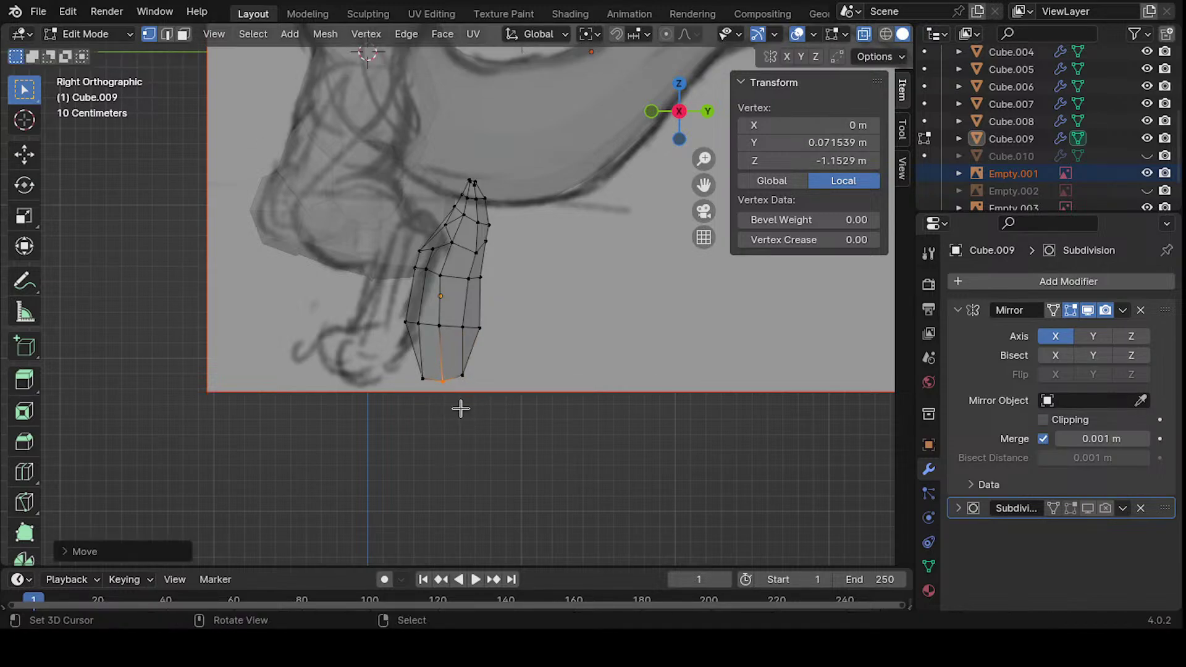
left_click(437, 418)
key("g")
left_click(427, 405)
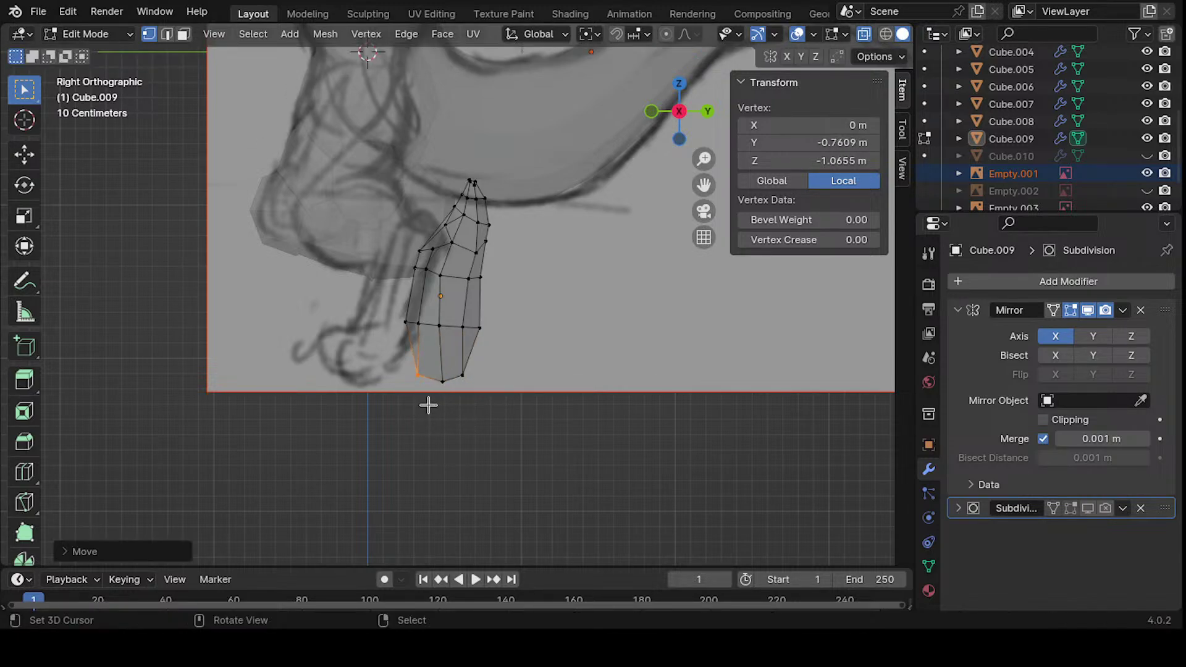
- Move the three front vertices of the lower ring backward to a median of about local Y -0.56 m, Z -0.34 m
middle_click_drag(434, 334, 449, 394, "shift")
left_click(449, 394, "shift")
key("g")
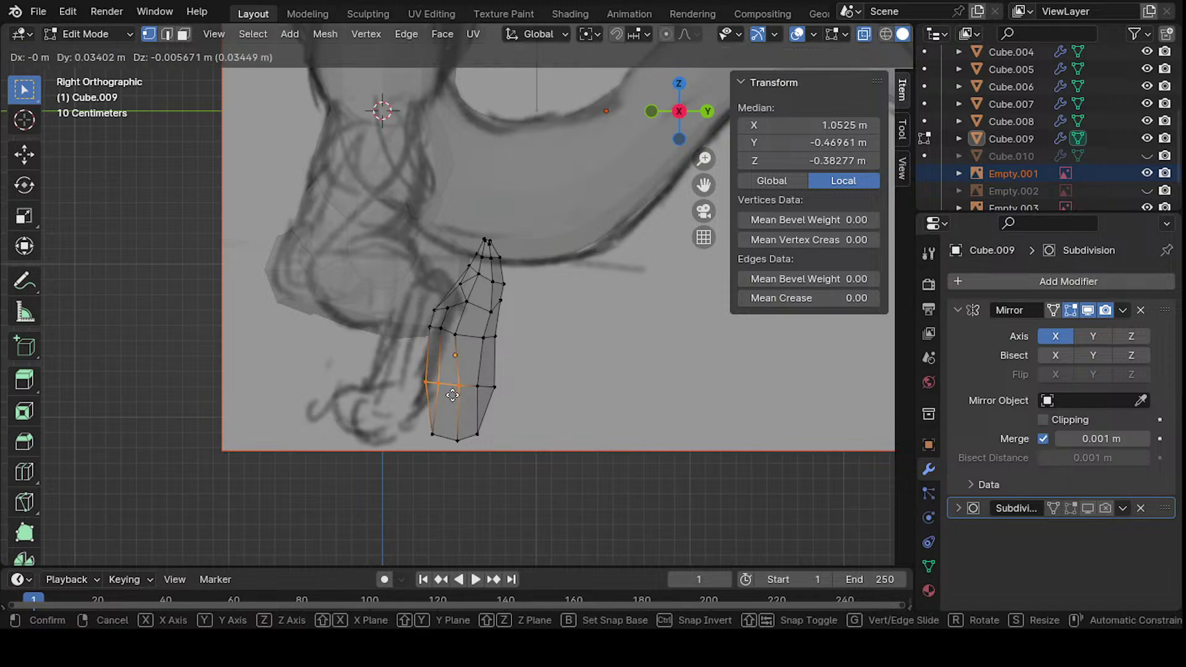
left_click(450, 391)
mouse_move(451, 391)
middle_mouse_down()
mouse_move(585, 310)
mouse_move(643, 166)
mouse_move(648, 251)
mouse_move(586, 307)
mouse_move(373, 374)
mouse_move(442, 320)
middle_mouse_up()
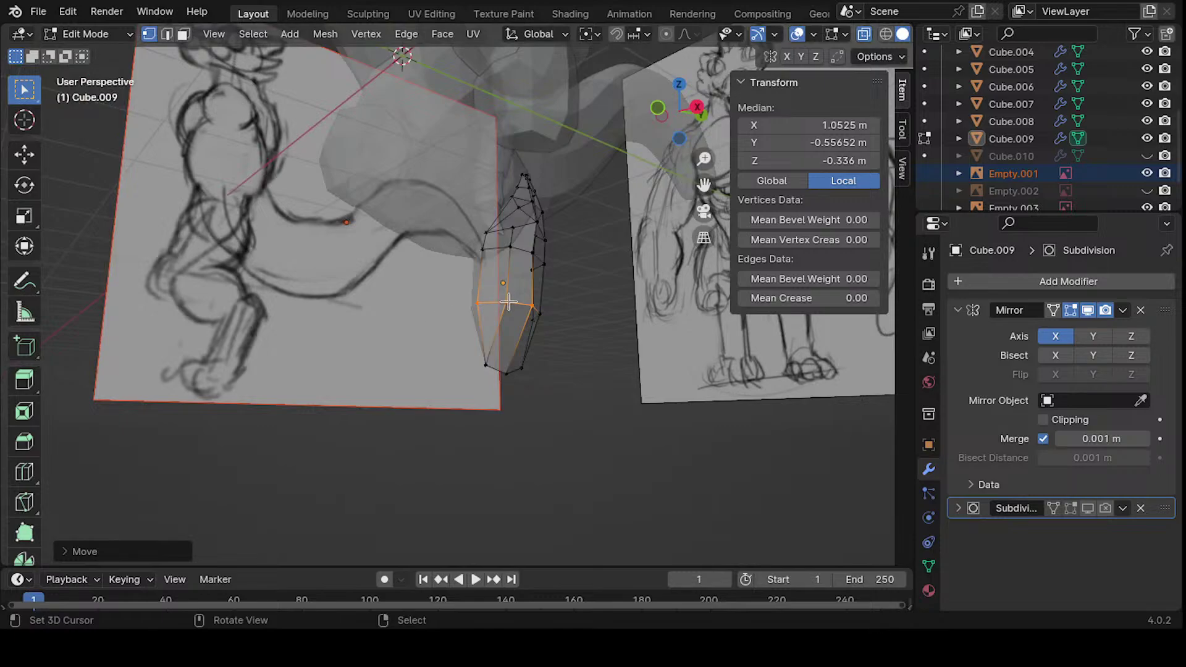
mouse_move(508, 302)
middle_mouse_down()
mouse_move(598, 310)
mouse_move(628, 349)
mouse_move(403, 312)
mouse_move(432, 352)
mouse_move(564, 313)
mouse_move(468, 349)
mouse_move(559, 286)
mouse_move(595, 299)
middle_mouse_up()
left_click(627, 350)
- Return to Object Mode, unhide the foot object Cube.010 and select it
key("Tab")
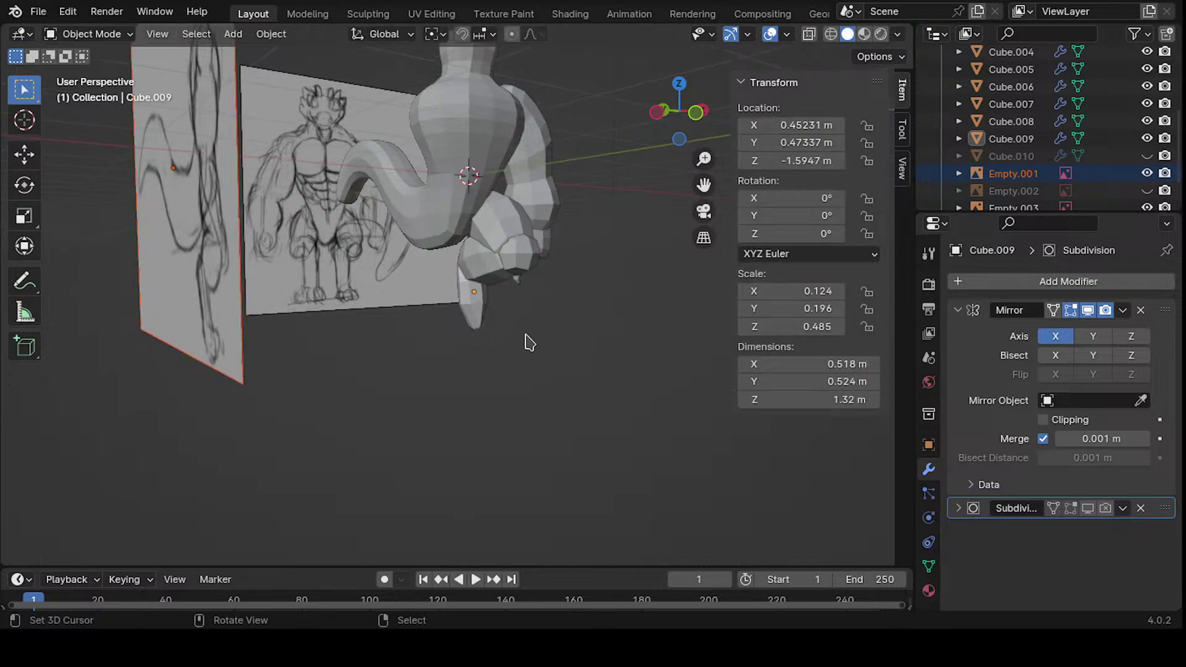
mouse_move(529, 342)
middle_mouse_down()
mouse_move(450, 317)
mouse_move(281, 303)
middle_mouse_up()
mouse_move(460, 321)
middle_mouse_down()
mouse_move(561, 313)
mouse_move(544, 297)
mouse_move(559, 276)
mouse_move(493, 339)
mouse_move(455, 125)
mouse_move(410, 340)
mouse_move(437, 323)
mouse_move(424, 416)
mouse_move(531, 338)
mouse_move(587, 352)
mouse_move(390, 378)
mouse_move(432, 415)
mouse_move(309, 281)
mouse_move(362, 293)
middle_mouse_up()
left_click(499, 338)
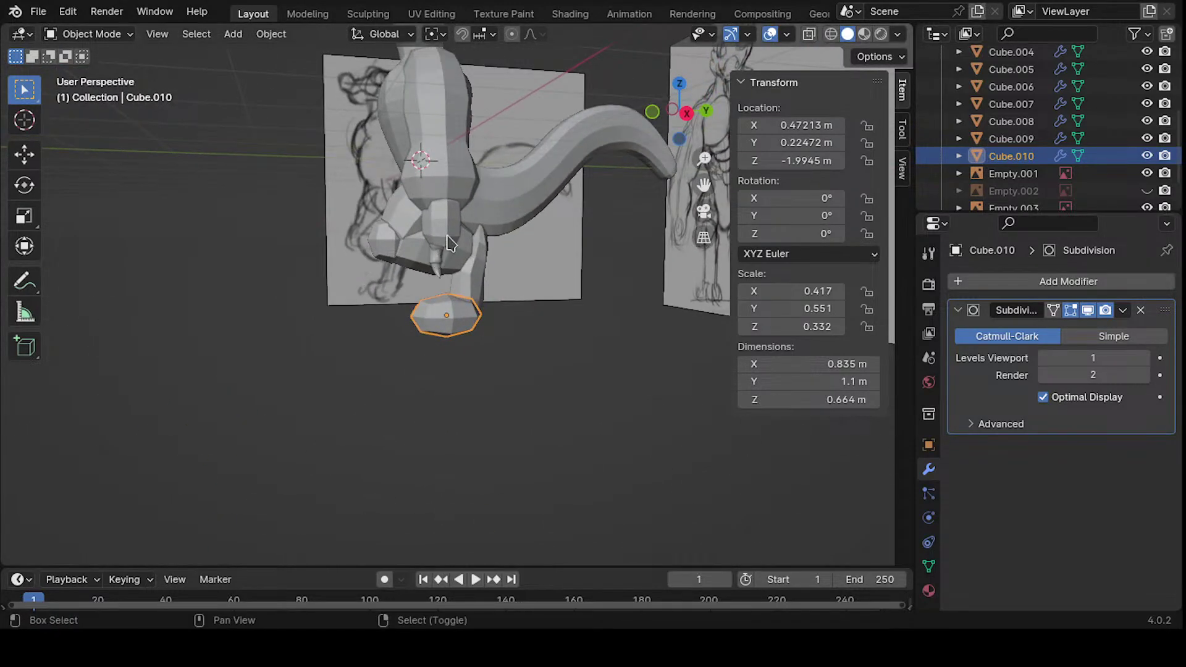
- Select the lower leg and foot together and move them down along Z by about 0.36 m
mouse_move(450, 267)
middle_mouse_down()
mouse_move(371, 270)
mouse_move(412, 259)
mouse_move(499, 270)
mouse_move(457, 287)
mouse_move(433, 276)
middle_mouse_up()
left_click(483, 297, "shift")
left_click(431, 265, "shift")
middle_click_drag(529, 252, 511, 278)
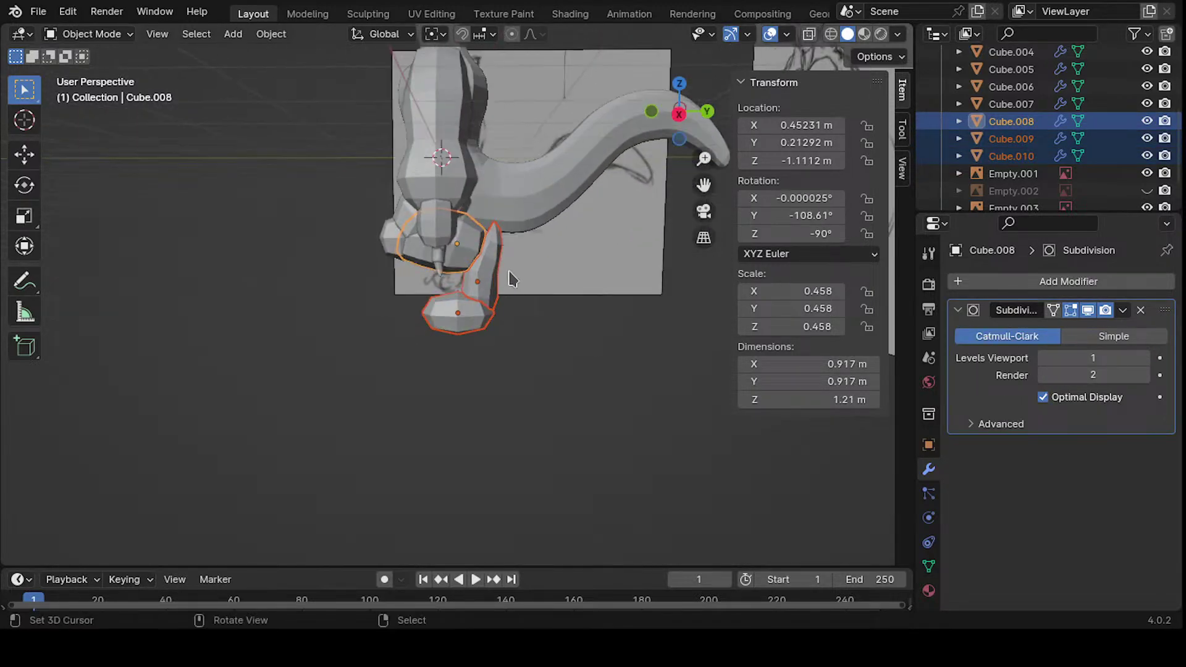
left_click(484, 296, "shift")
left_click(468, 318, "shift")
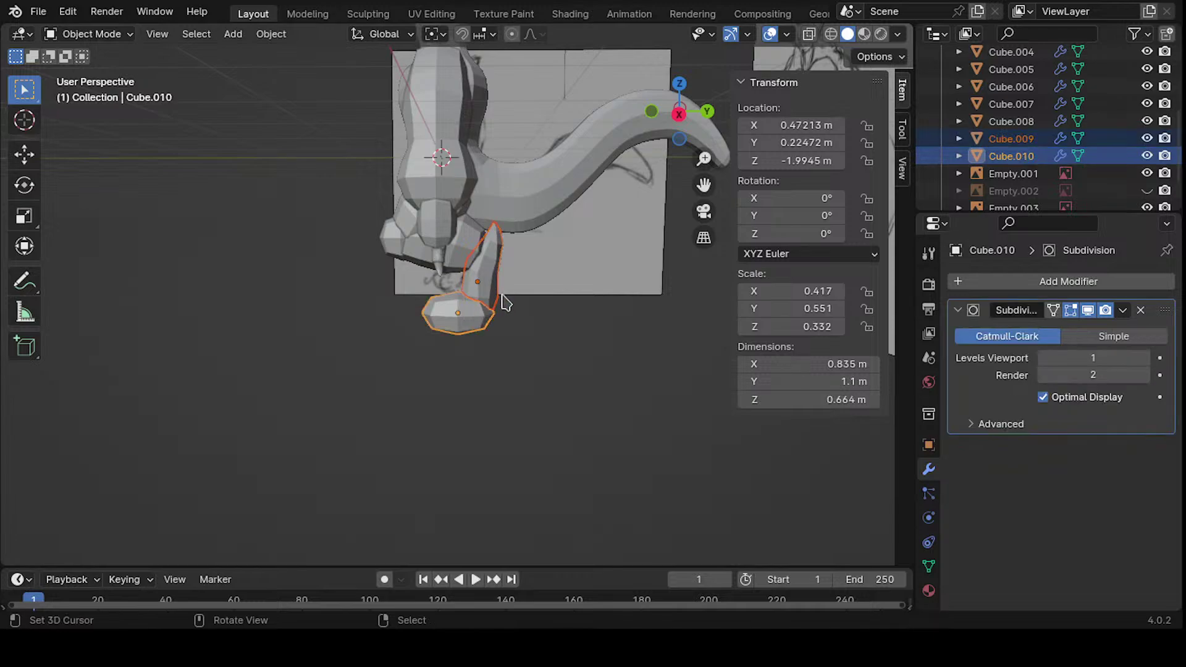
key("g")
key("z")
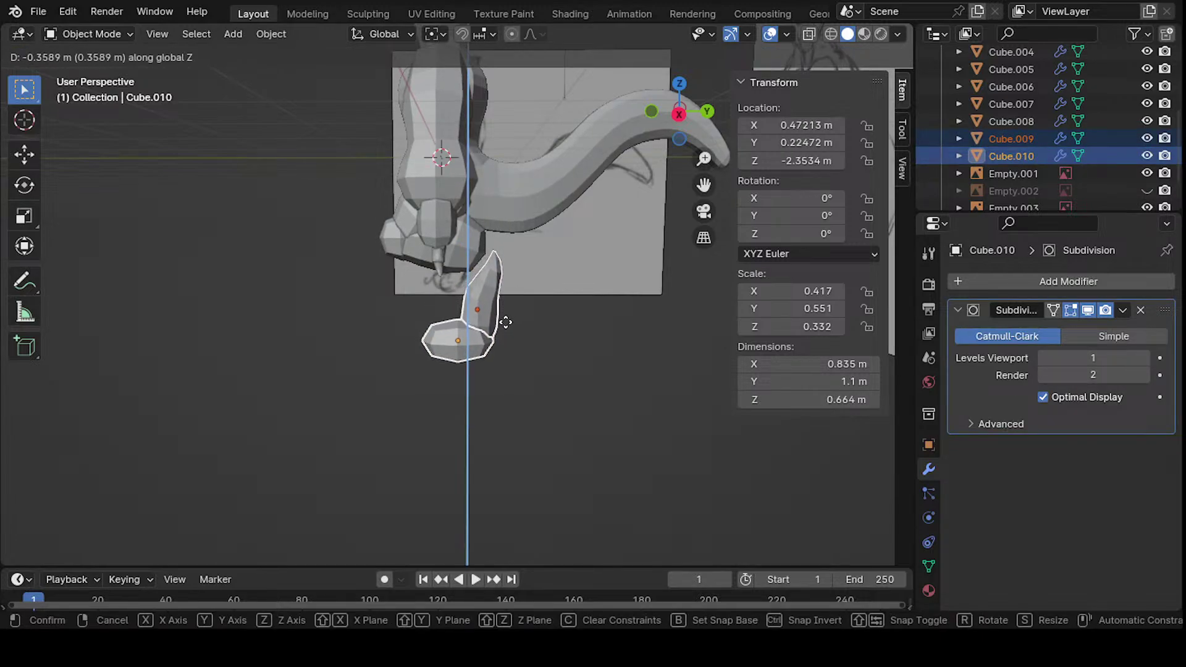
left_click(505, 322)
- Try to rotate the leg piece Cube.008 about global X by about 19° and shift it downward
left_click(496, 263)
scroll(496, 262, "up", 2, "shift")
key("r")
key("x")
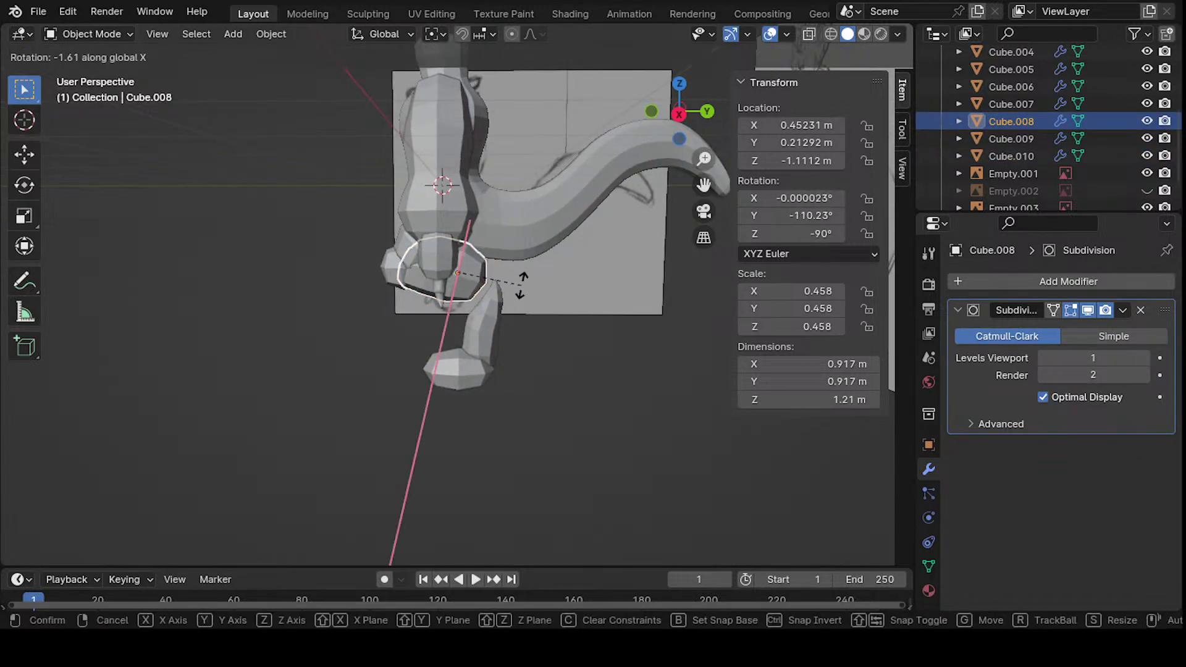
left_click(522, 305)
key("g")
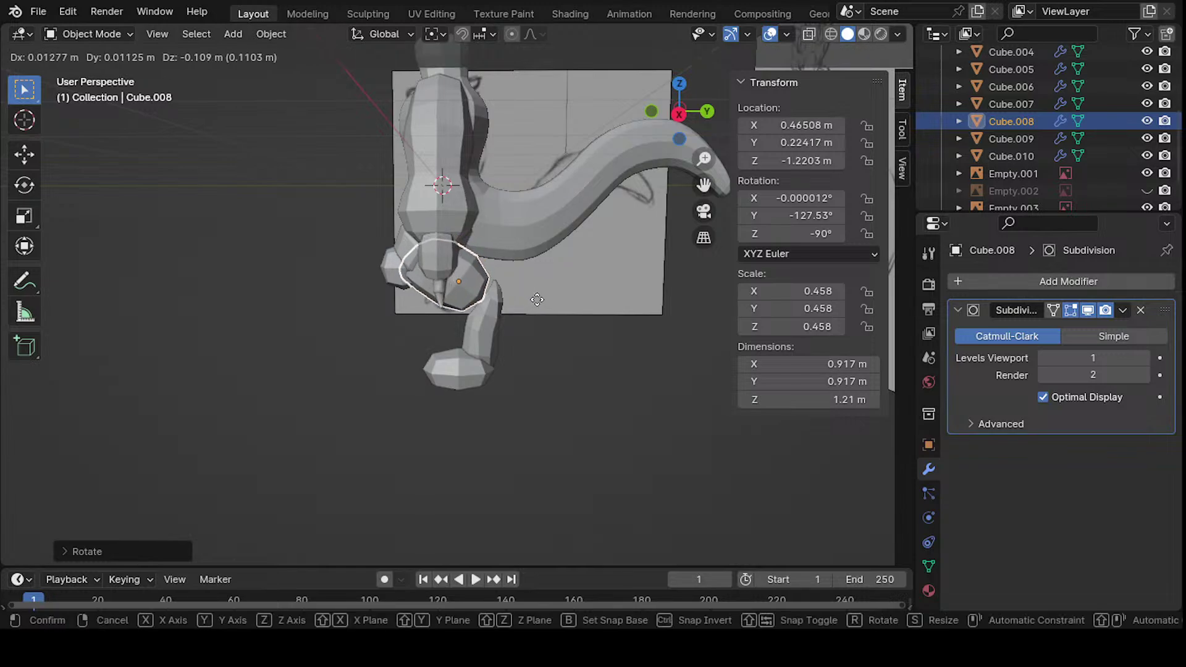
key("Escape")
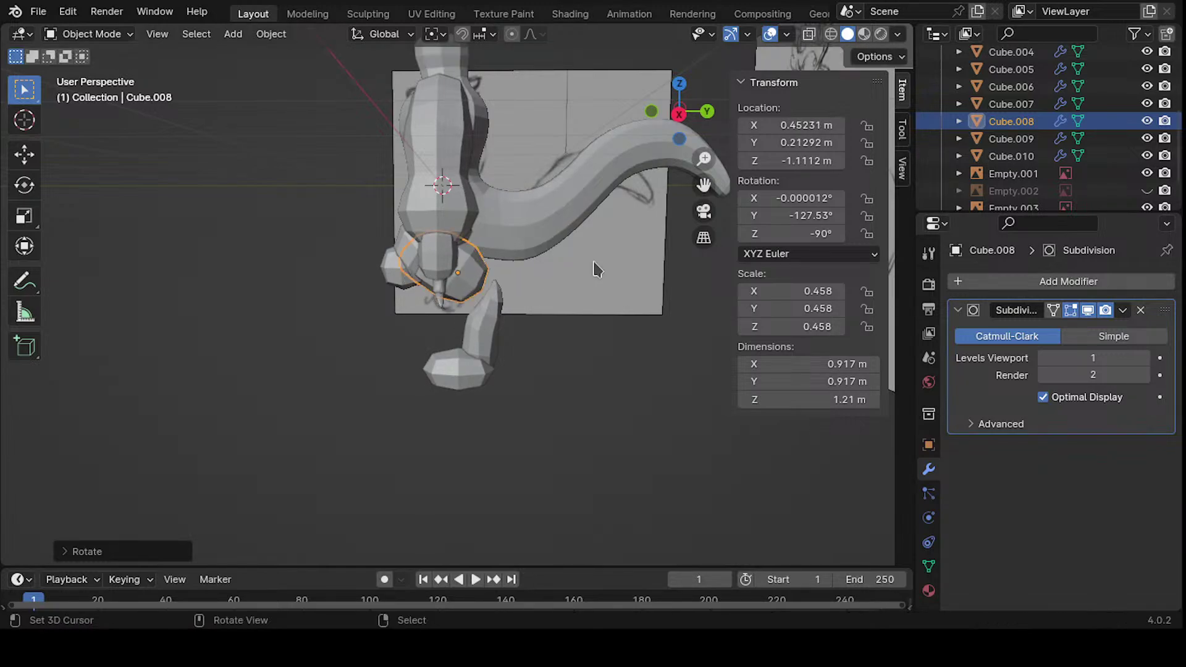
key("ctrl+z")
key("KP_1")
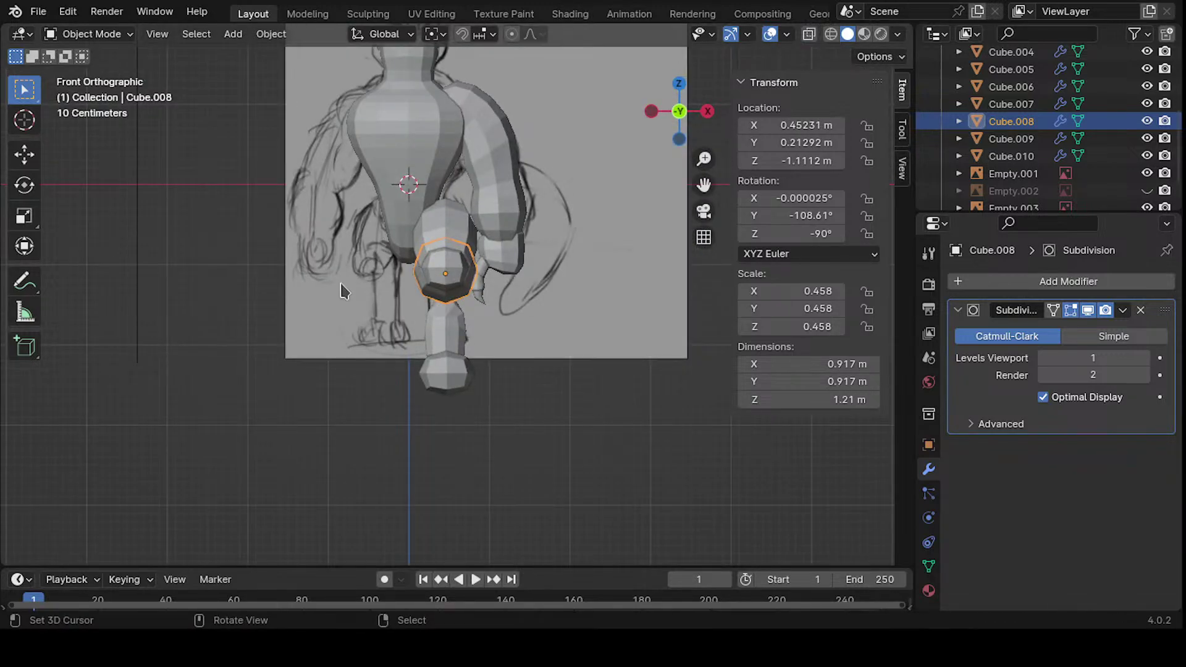
- Rotate the leg piece Cube.008 about 18° in the side view and move it to about Y 0.28 m, Z -1.33 m
key("KP_3")
key("r")
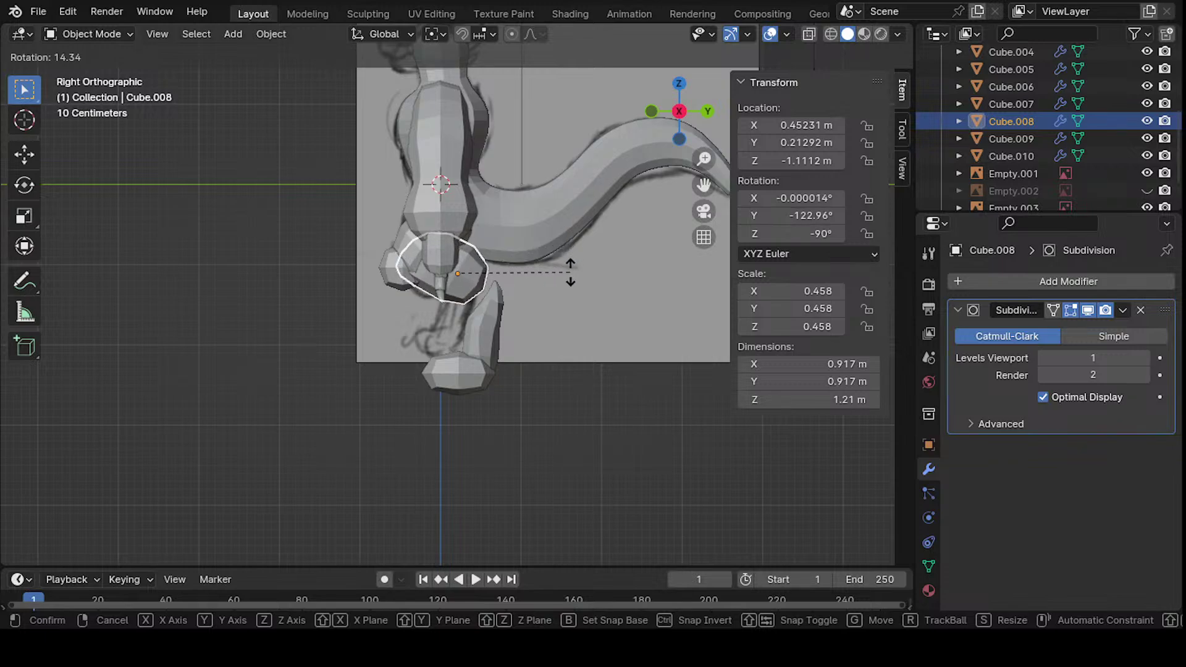
left_click(563, 279)
key("g")
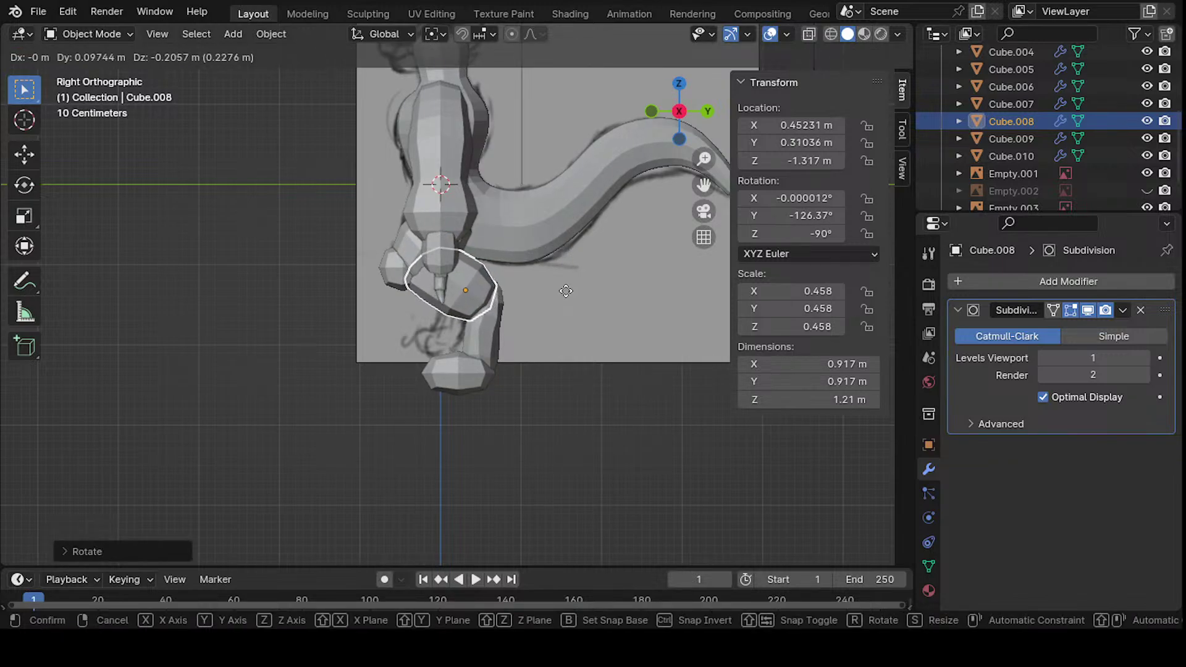
left_click(553, 282)
scroll(530, 331, "down", 4)
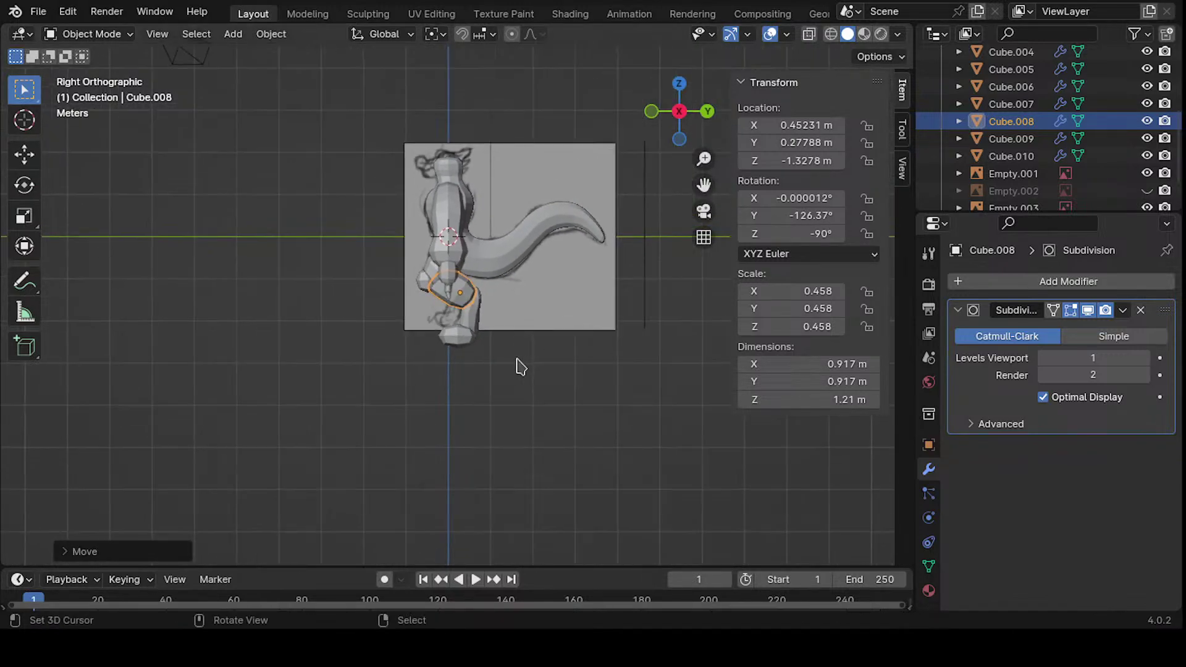
left_click(518, 368)
- Select the lower leg and foot together and move them forward along Y by about 0.04 m
scroll(518, 369, "up", 1)
middle_click_drag(513, 352, 447, 302)
left_click(471, 344)
left_click(451, 363, "shift")
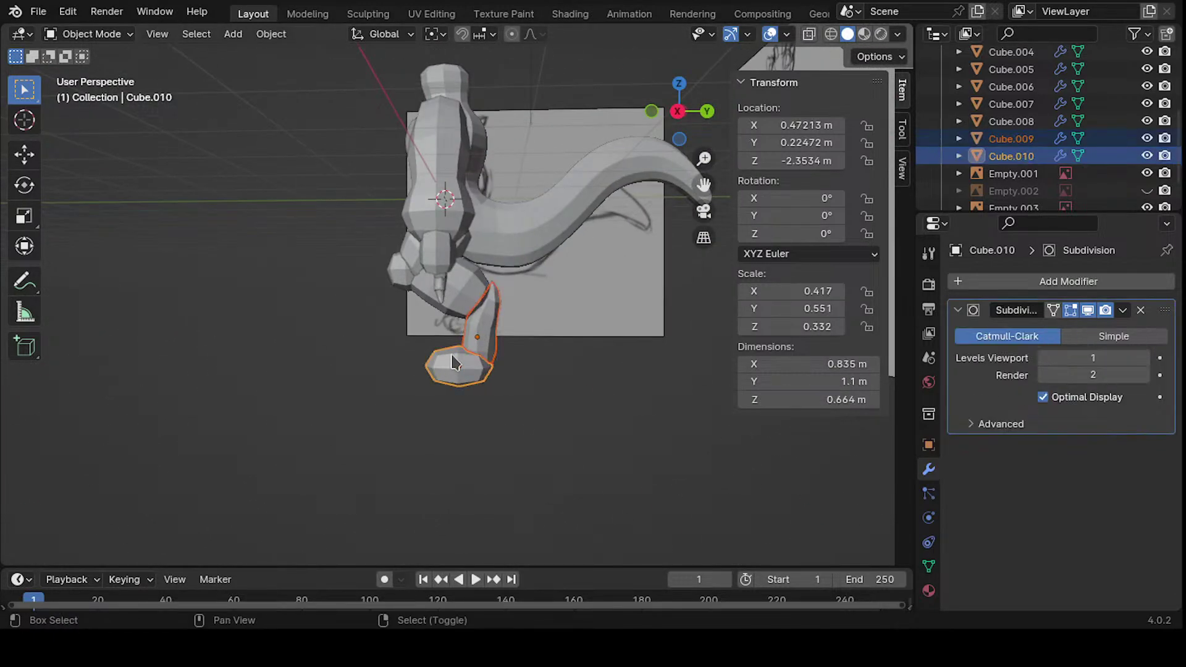
key("x")
key("Escape")
key("g")
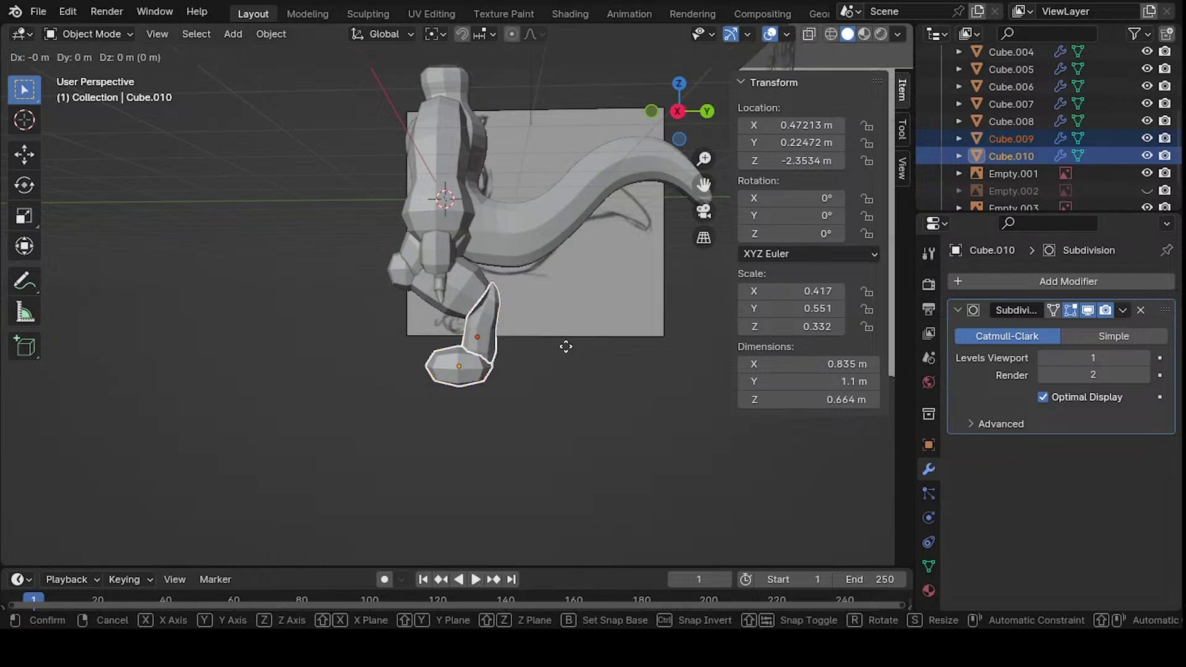
key("y")
left_click(565, 350)
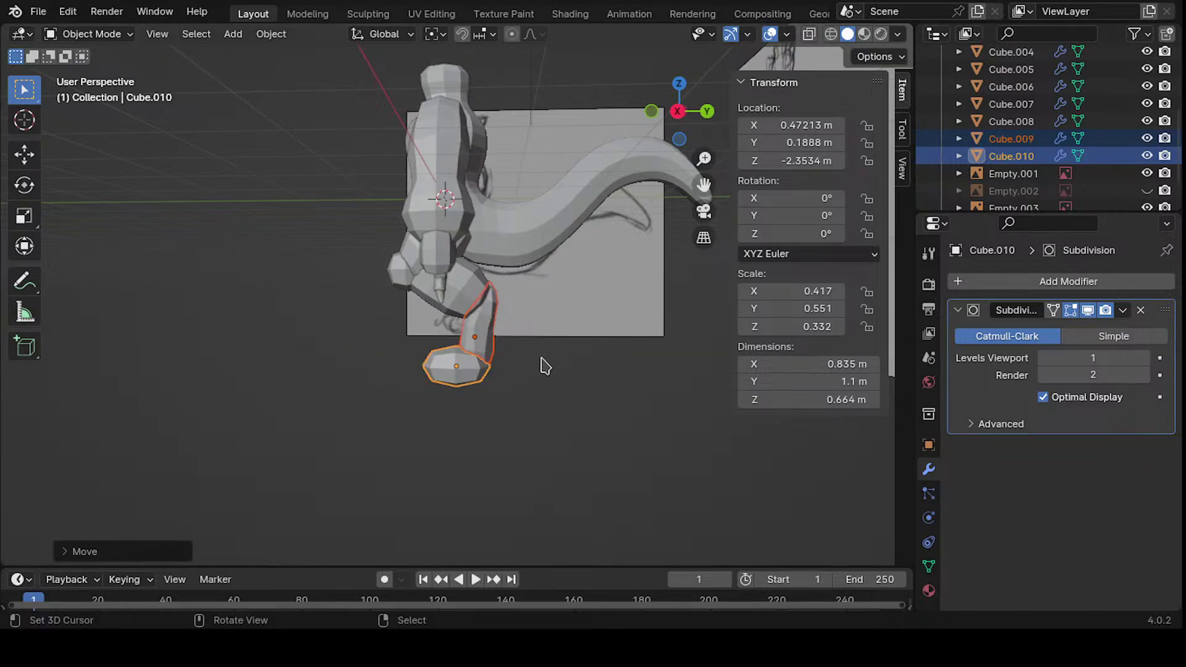
- Select all five leg parts, Cube.006 through Cube.010, and rotate them together about global Z by about 7°
mouse_move(549, 329)
middle_mouse_down()
mouse_move(577, 328)
mouse_move(548, 416)
mouse_move(610, 383)
mouse_move(373, 399)
mouse_move(317, 424)
mouse_move(431, 434)
mouse_move(530, 346)
mouse_move(579, 347)
mouse_move(491, 345)
mouse_move(485, 324)
mouse_move(545, 339)
middle_mouse_up()
left_click(539, 406)
left_click(455, 382)
left_click(446, 351, "shift")
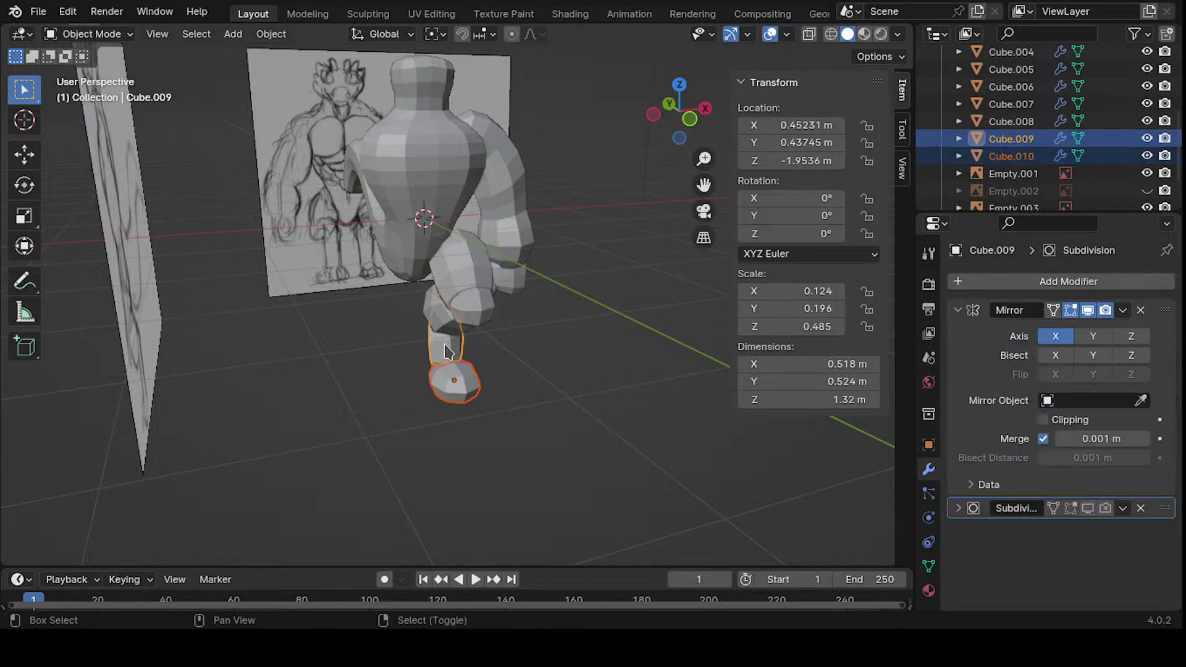
left_click(443, 316, "shift")
left_click(469, 289, "shift")
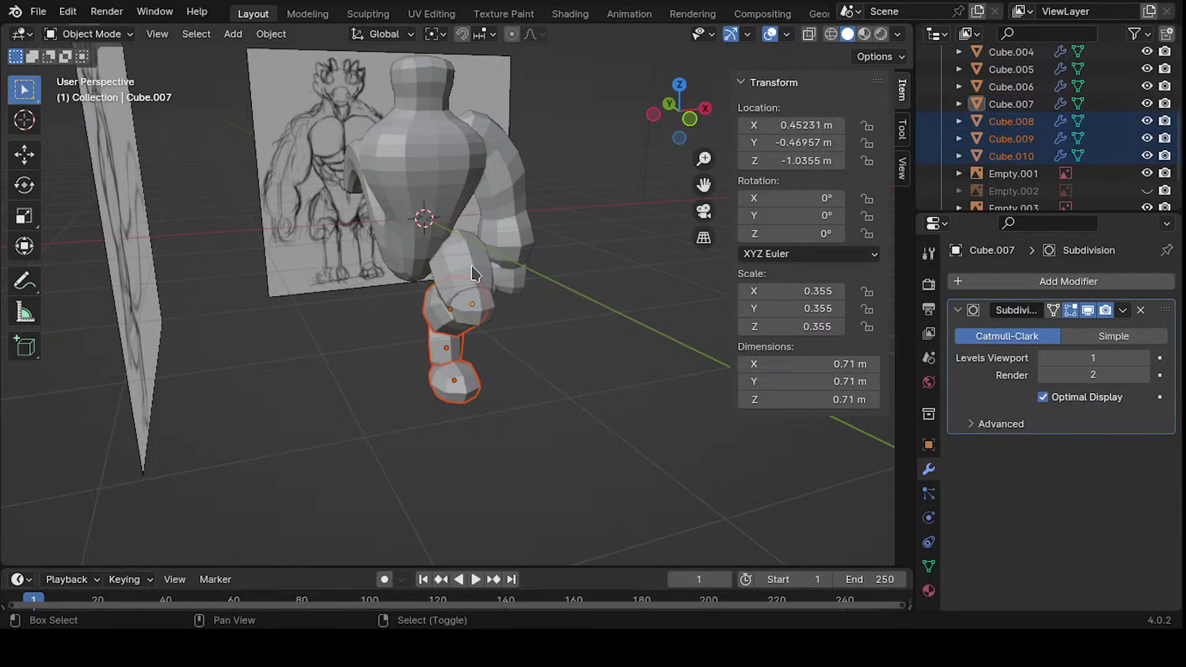
left_click(472, 273, "shift")
middle_click_drag(472, 274, 562, 279)
key("r")
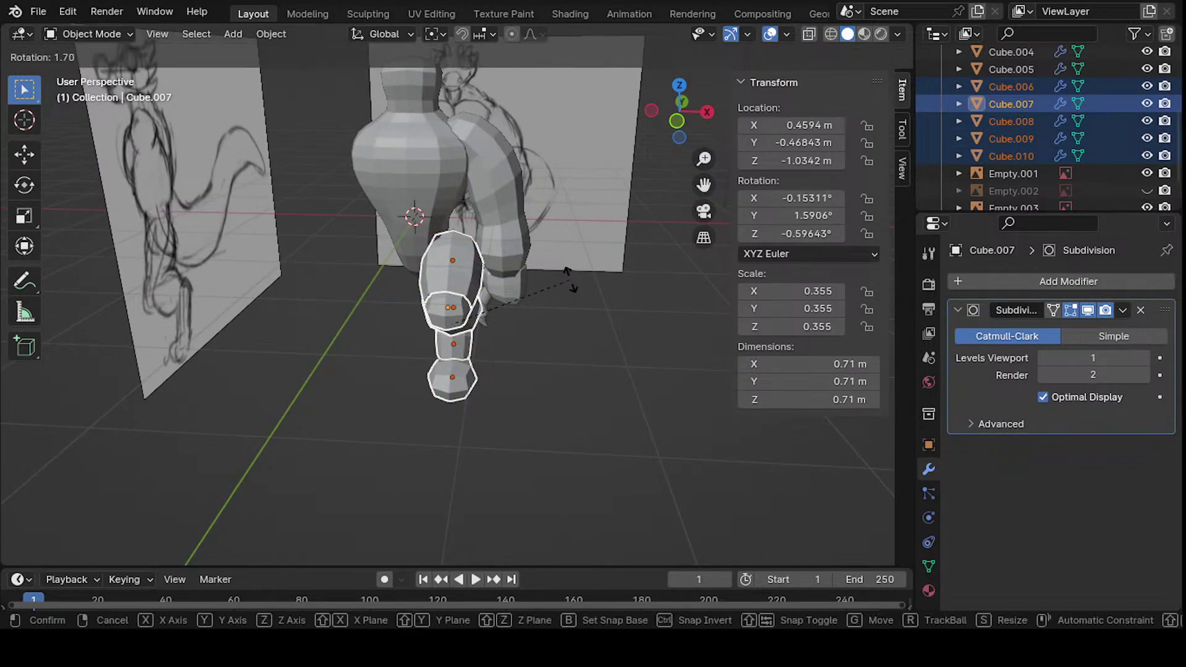
key("z")
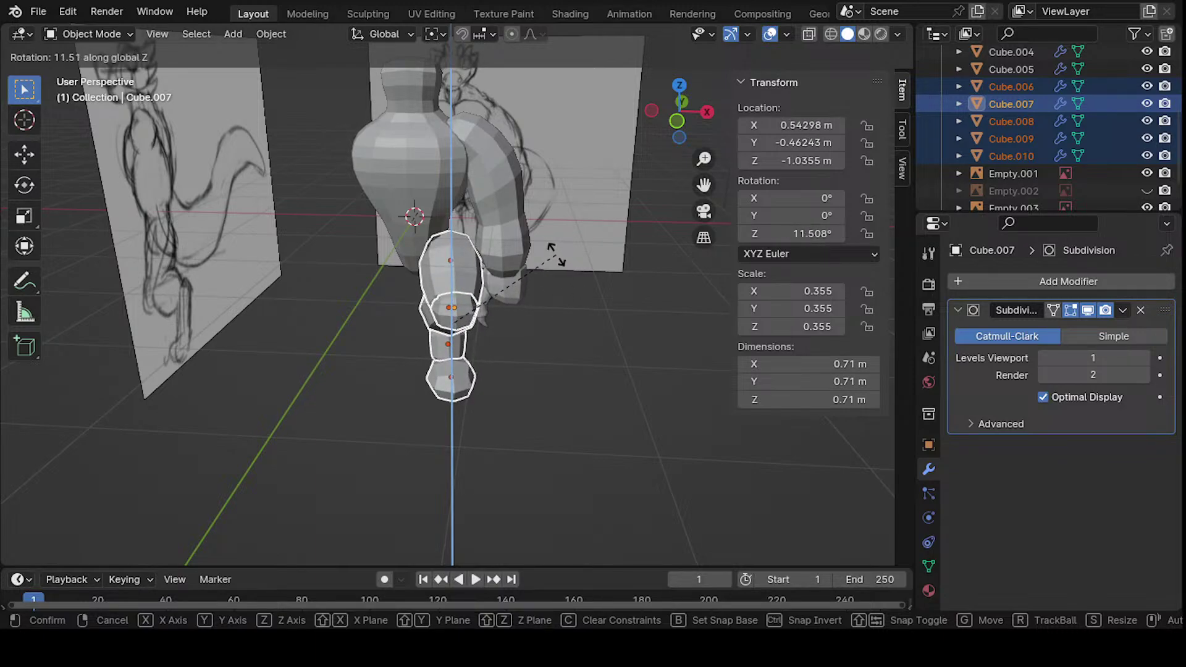
left_click(537, 277)
key("r")
key("z")
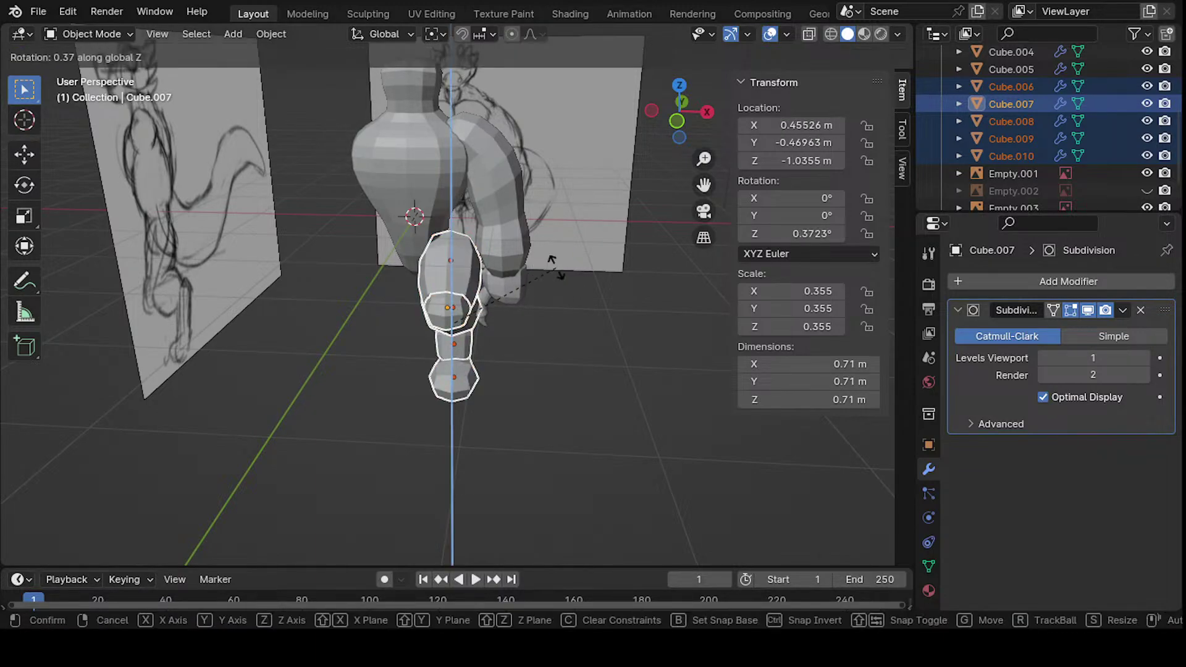
left_click(548, 259)
- Move the selected leg parts backward along global Y by about 0.09 m
mouse_move(548, 261)
middle_mouse_down()
mouse_move(614, 317)
mouse_move(412, 299)
mouse_move(442, 293)
mouse_move(492, 328)
mouse_move(494, 303)
middle_mouse_up()
scroll(494, 303, "up", 4)
key("g")
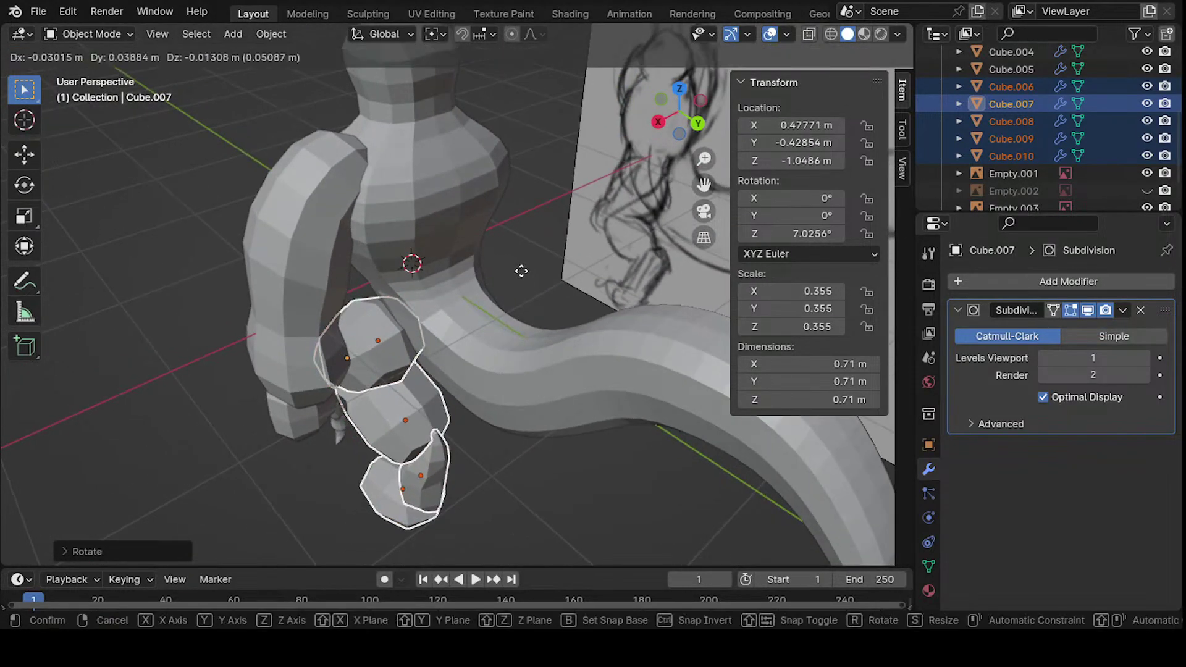
key("y")
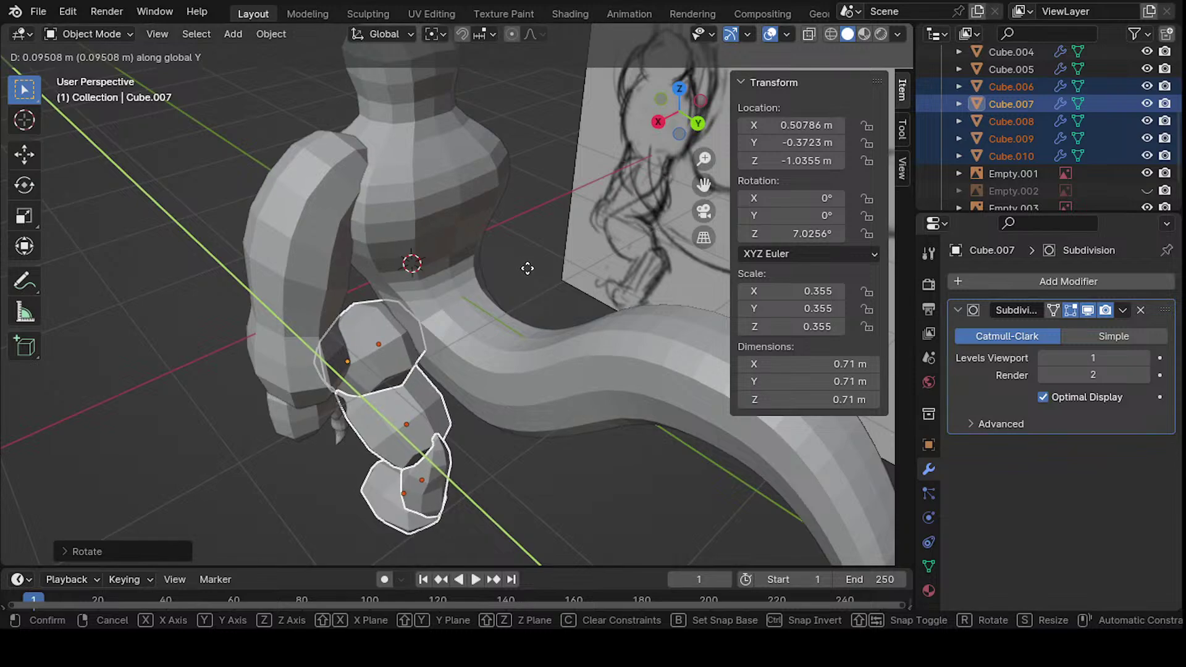
left_click(528, 268)
middle_click_drag(528, 272, 506, 297)
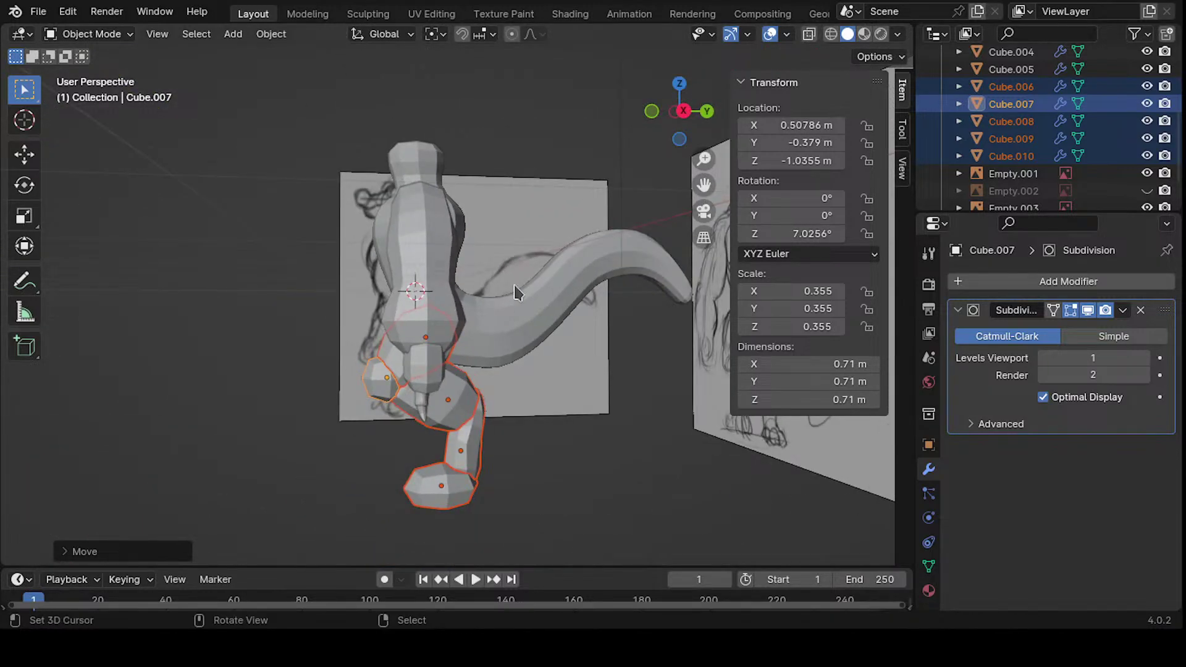
- Move the leg parts forward along Y in the side view until Cube.007 sits at about Y -0.47 m
key("KP_1")
key("KP_3")
middle_click_drag(420, 305, 451, 299, "shift")
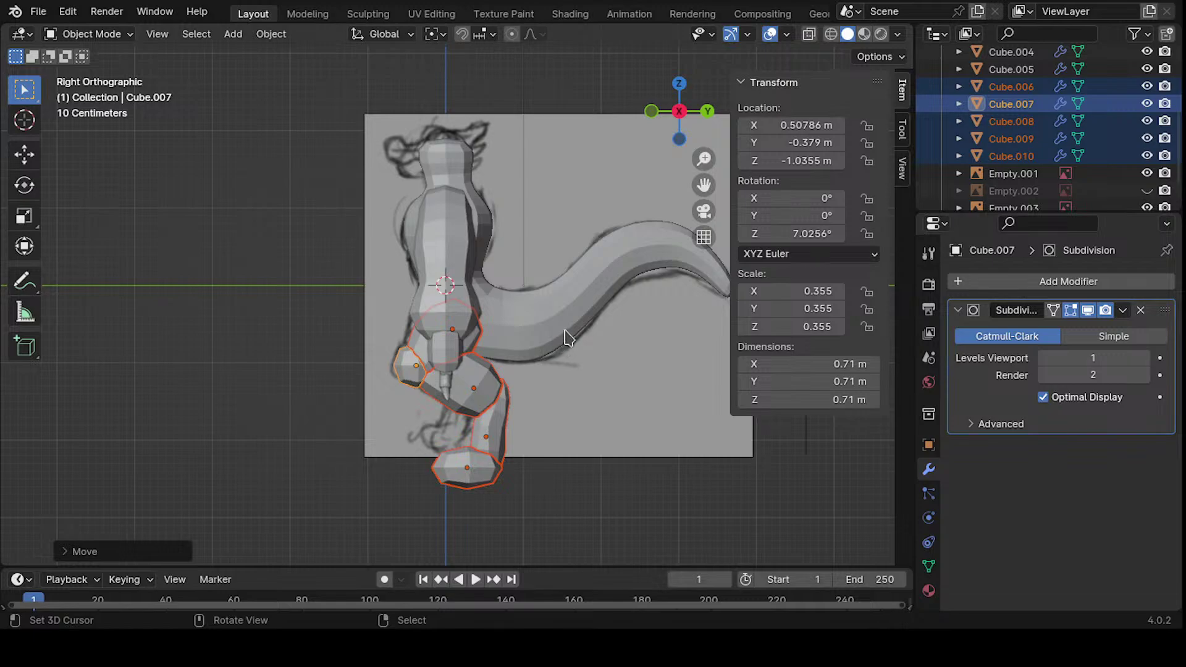
key("g")
key("y")
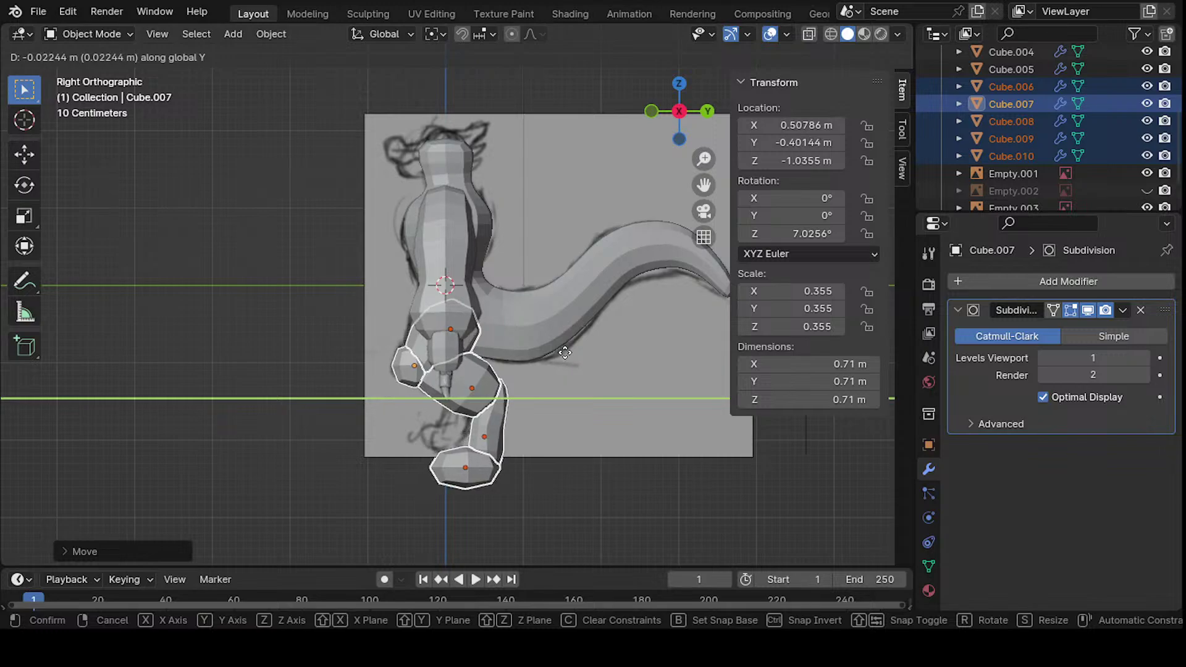
left_click(562, 350)
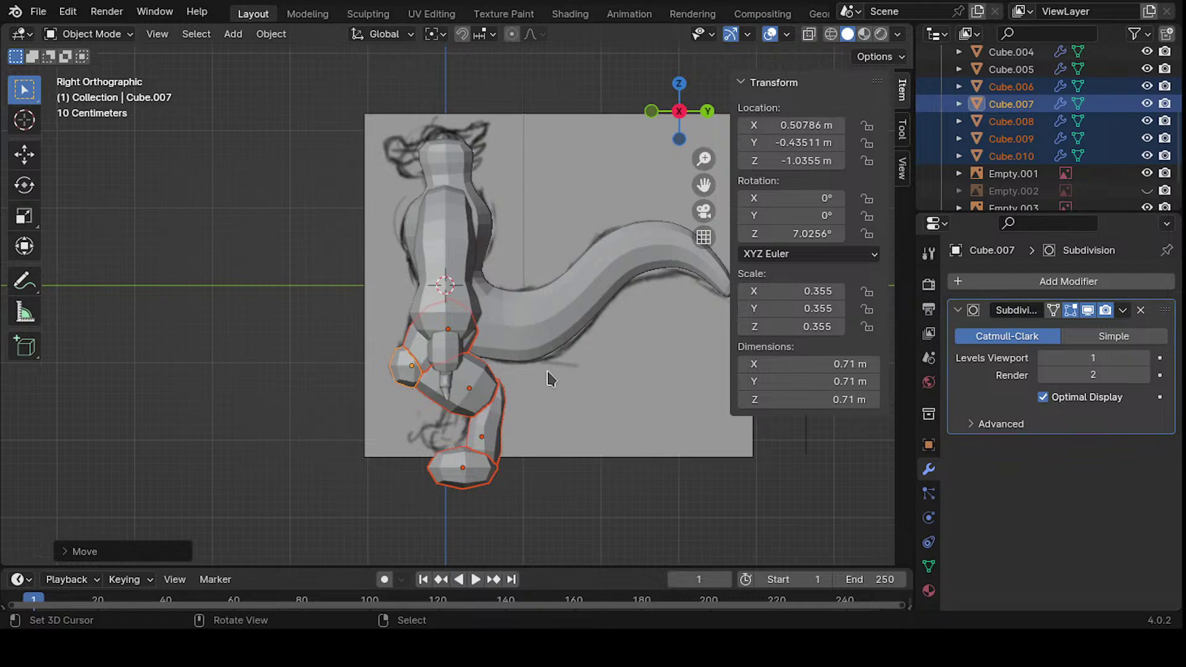
key("r")
key("Escape")
key("g")
key("y")
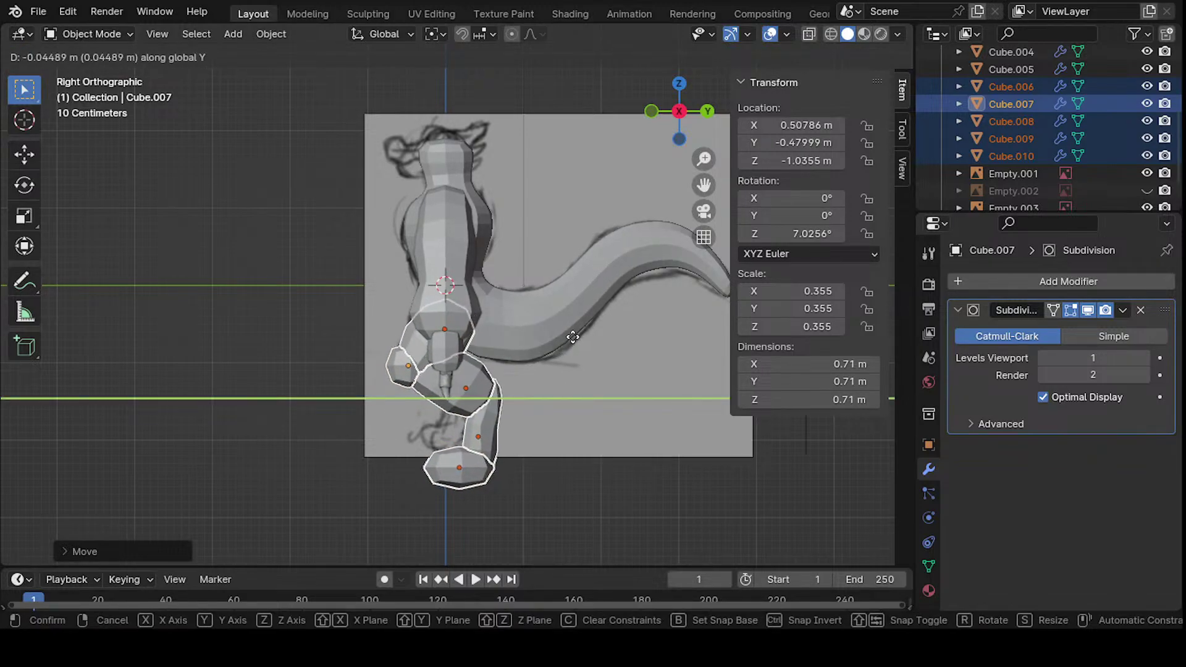
left_click(575, 341)
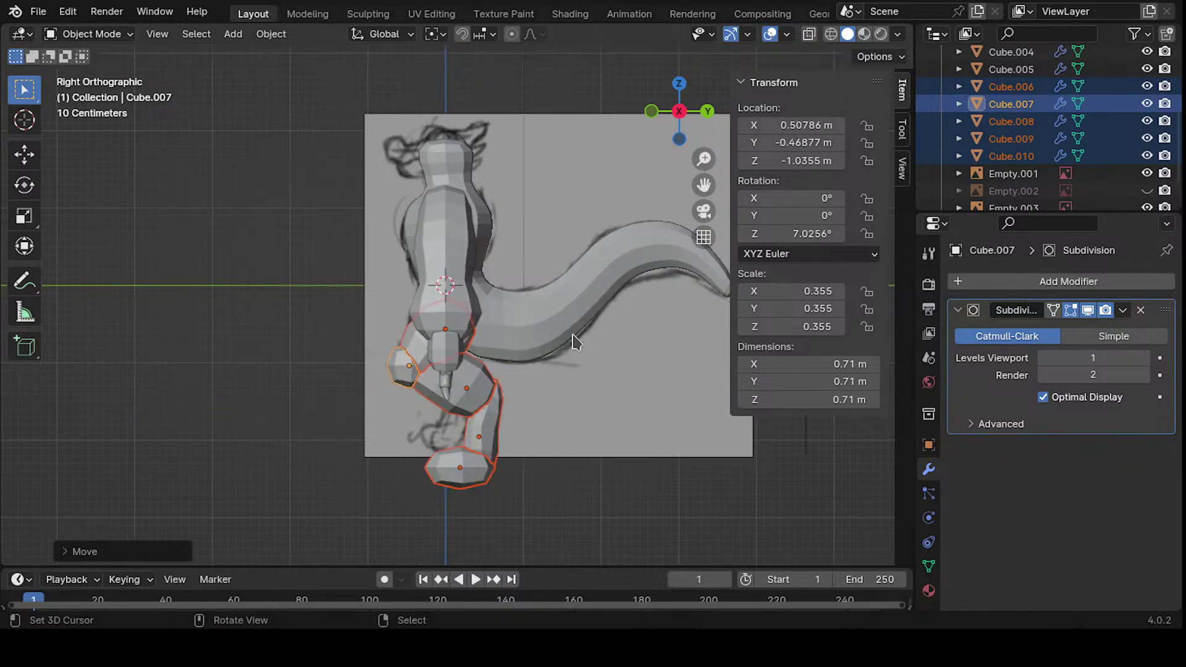
- Scale the foot Cube.010 along Z to about 0.307 and raise it by about 0.01 m
left_click(456, 469)
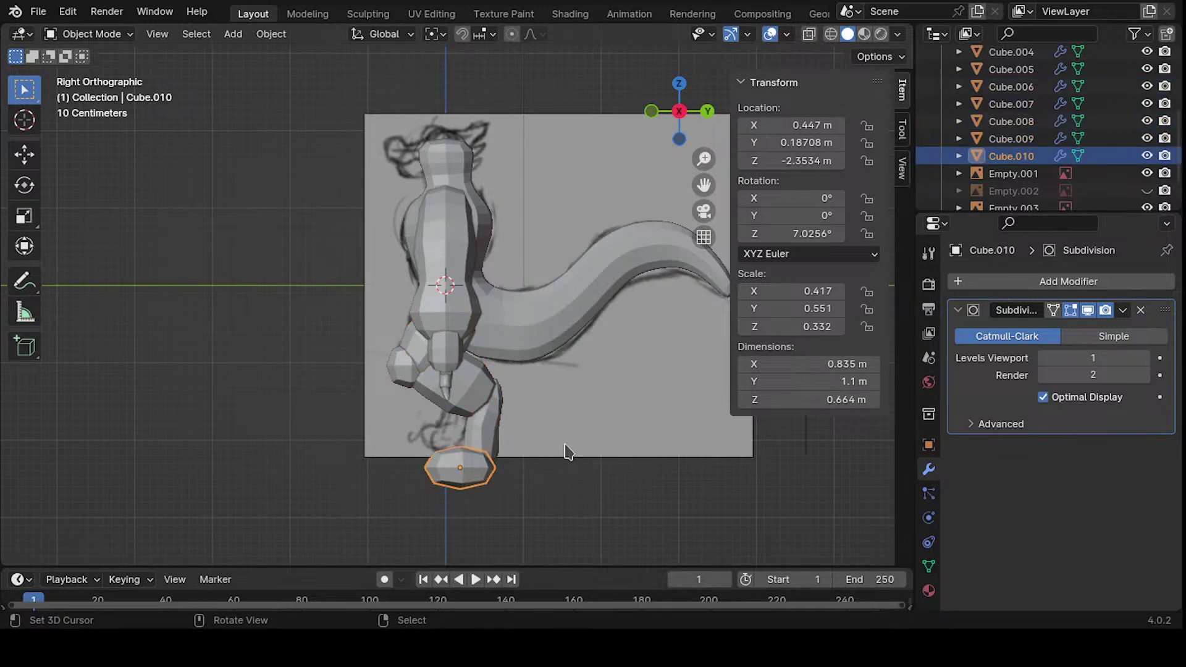
key("s")
key("x")
key("Escape")
key("z")
key("s")
key("z")
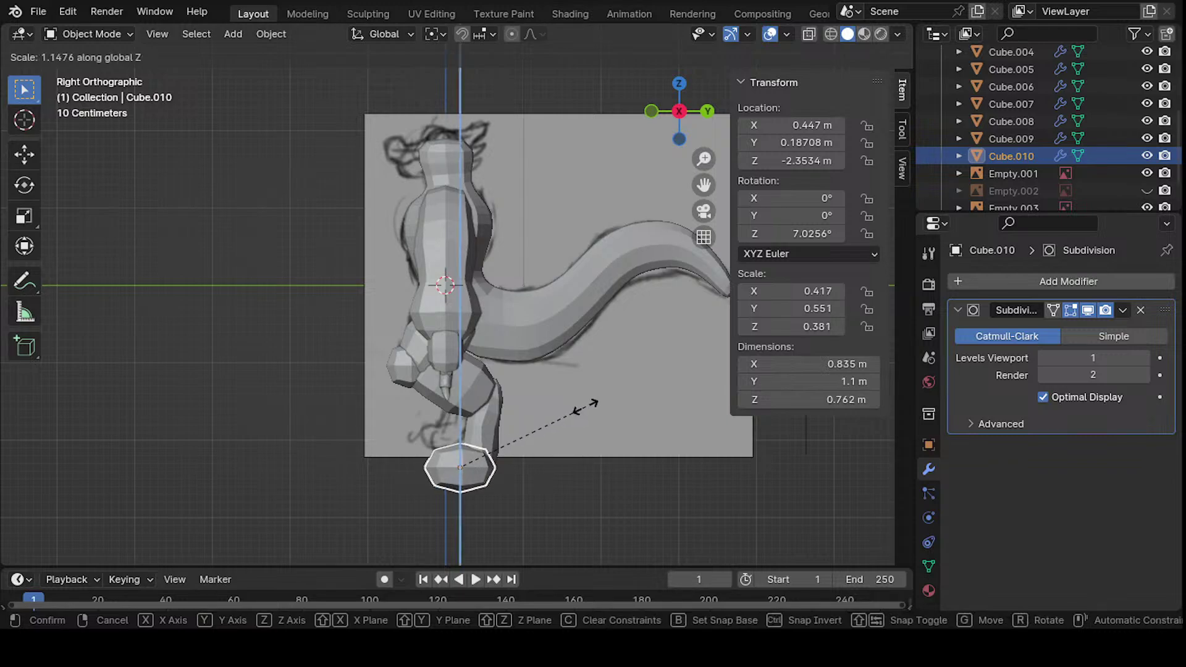
left_click(564, 428)
key("g")
key("z")
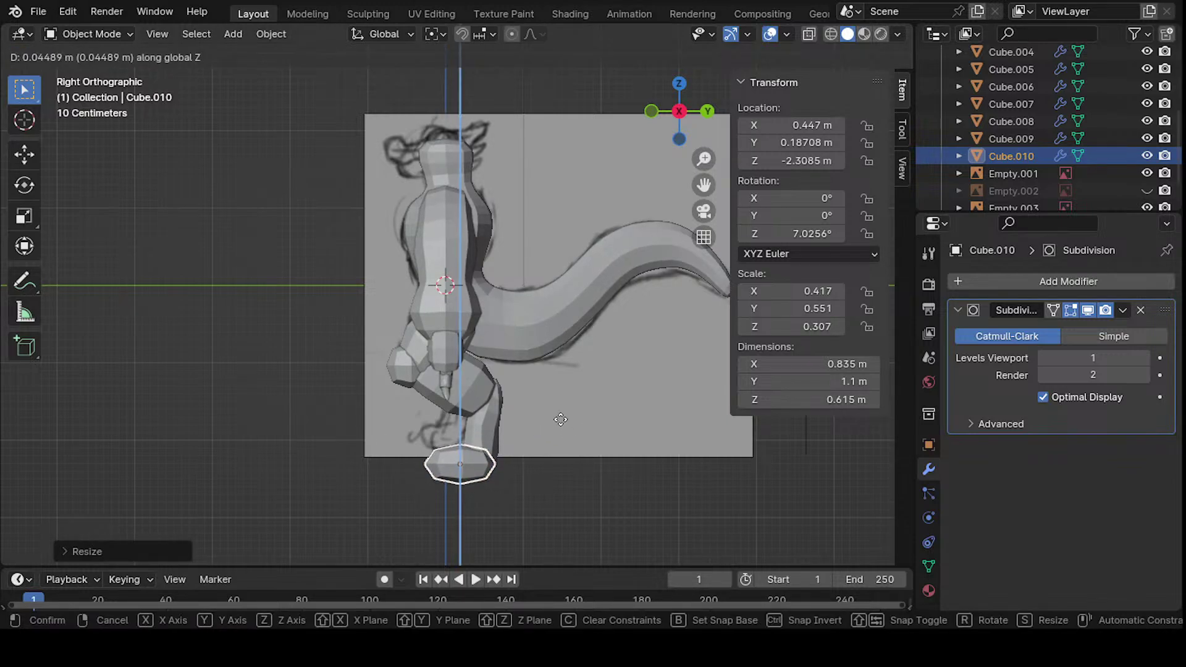
left_click(561, 426)
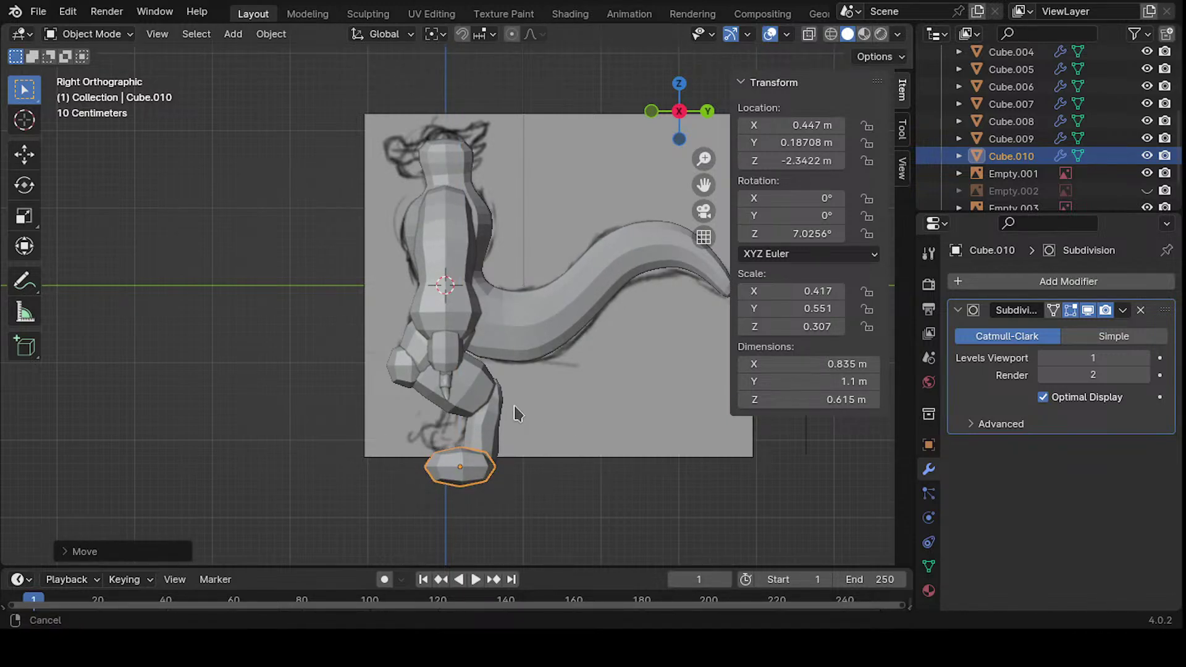
- Open the main body mesh Cube in Edit Mode and frame its head block in the front view
scroll(507, 415, "down", 2)
mouse_move(492, 418)
middle_mouse_down()
mouse_move(593, 453)
mouse_move(475, 414)
mouse_move(500, 363)
mouse_move(510, 386)
mouse_move(590, 384)
mouse_move(516, 460)
mouse_move(506, 374)
mouse_move(516, 369)
middle_mouse_up()
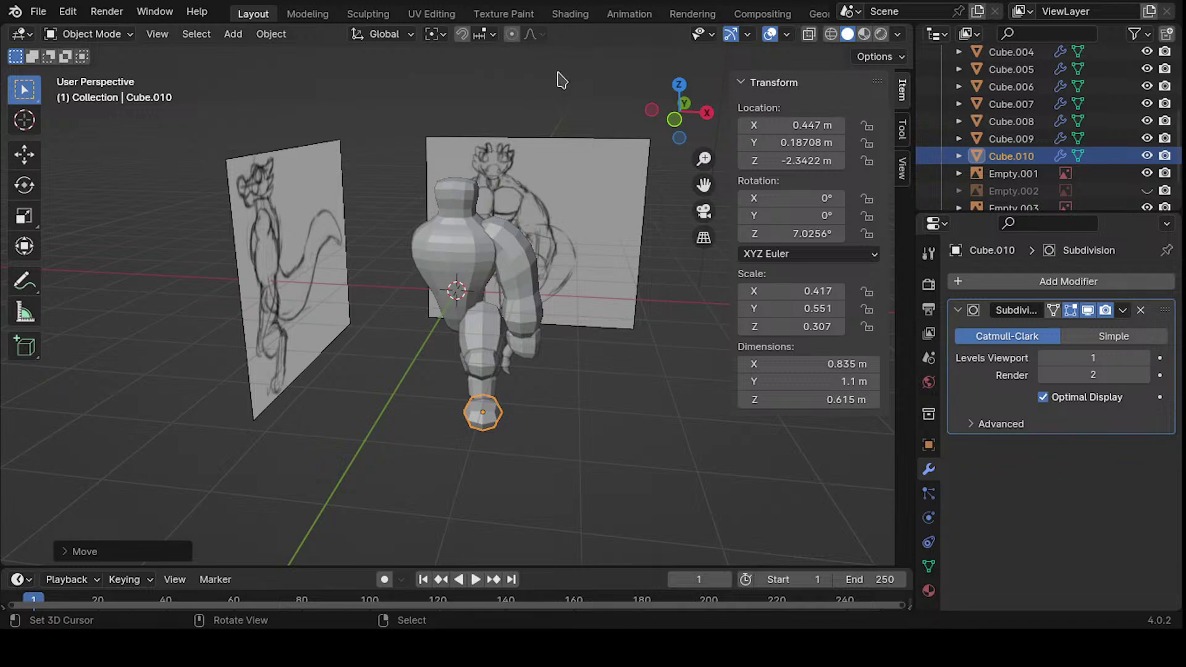
middle_click_drag(480, 202, 446, 147)
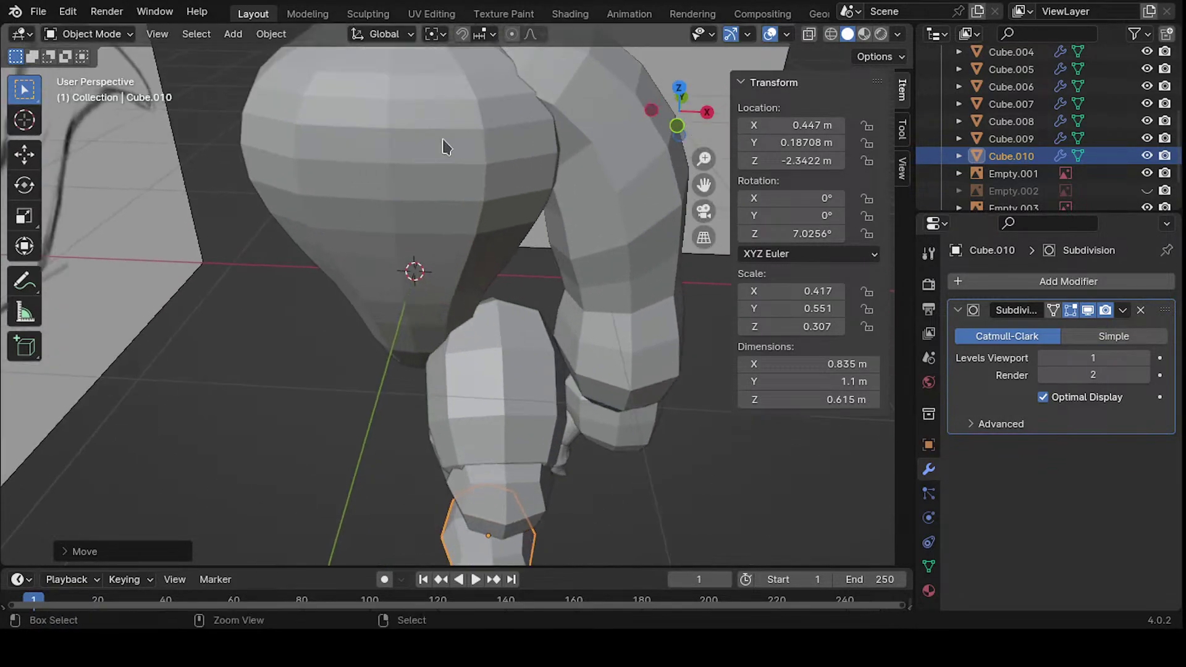
scroll(466, 235, "up", 4, "shift")
scroll(398, 235, "down", 5)
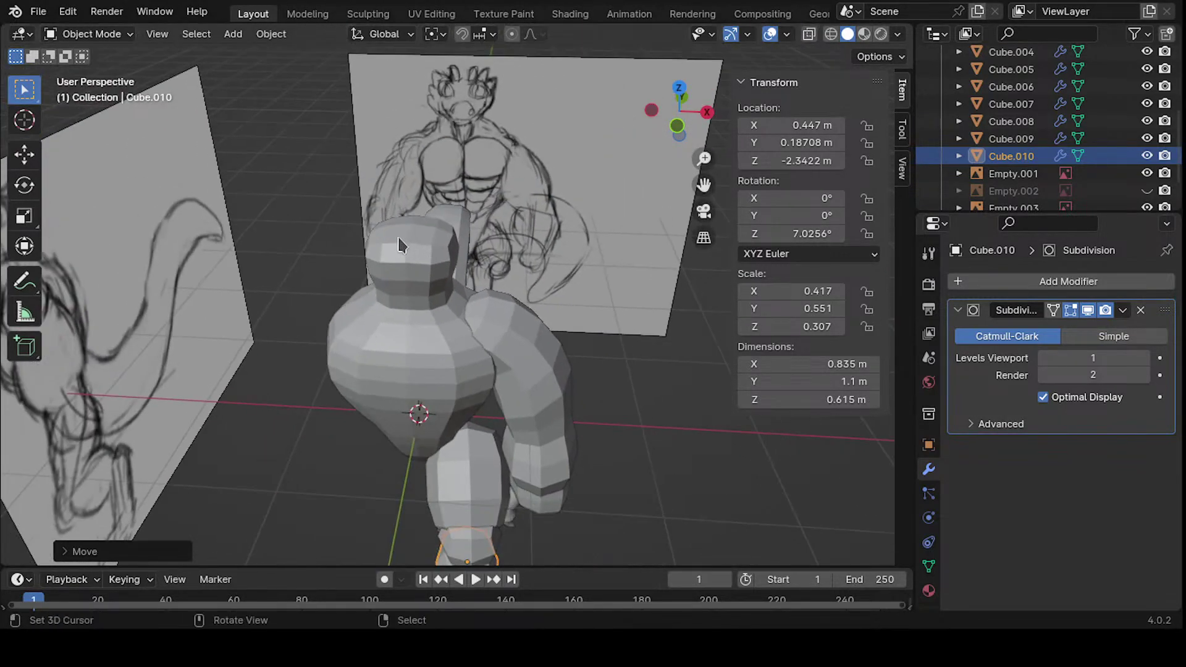
scroll(387, 201, "up", 3)
middle_click_drag(387, 205, 350, 219)
left_click(420, 257)
key("Tab")
key("KP_1")
scroll(418, 183, "up", 5)
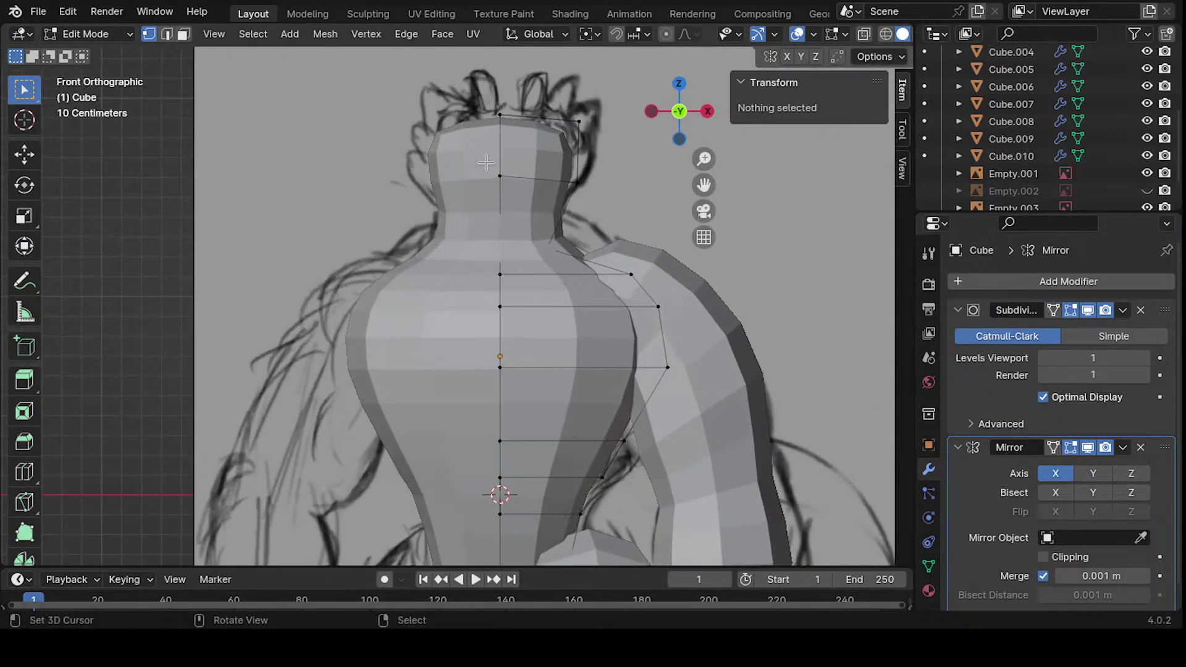
- Merge the head block's upper and lower front centreline vertices at the lower one, using At Last
left_click_drag(432, 199, 622, 271)
left_click_drag(385, 183, 540, 233)
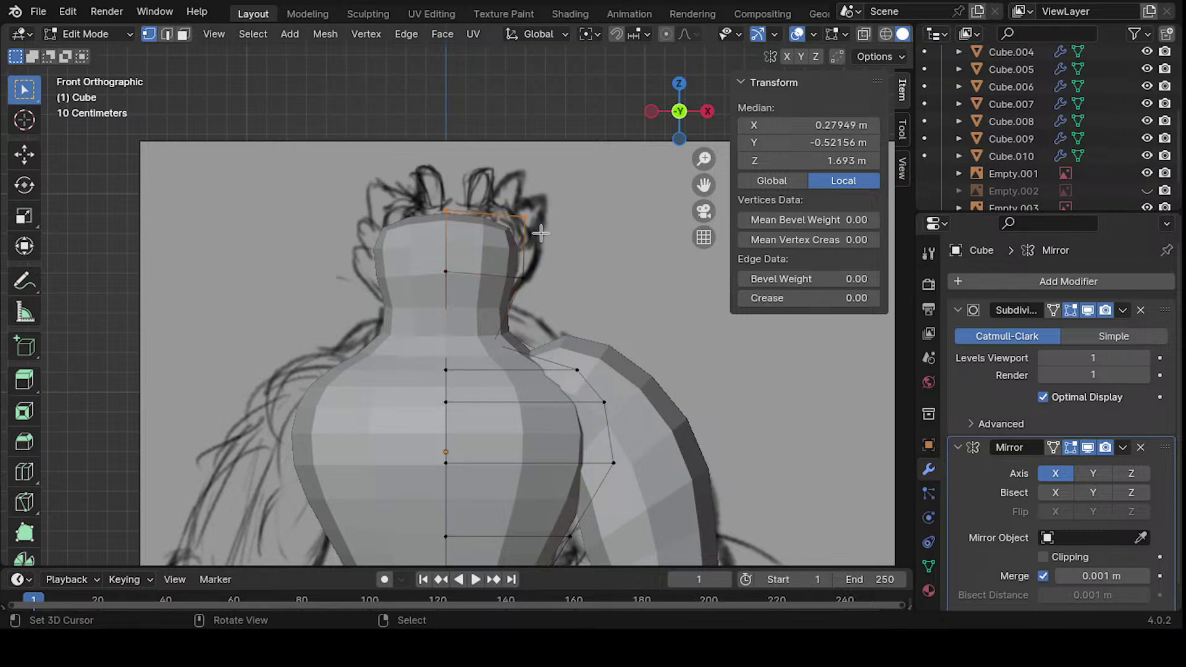
mouse_move(515, 214)
middle_mouse_down("shift")
mouse_move(474, 215)
mouse_move(267, 306)
mouse_move(361, 248)
middle_mouse_up("shift")
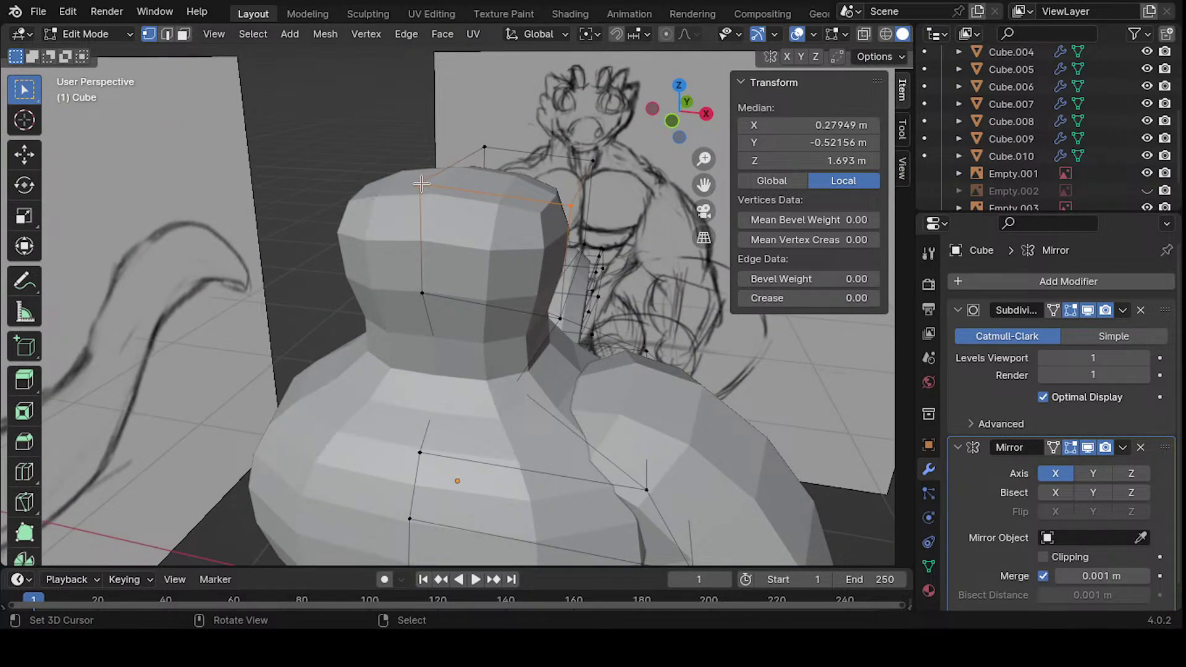
left_click_drag(418, 179, 464, 300)
key("m")
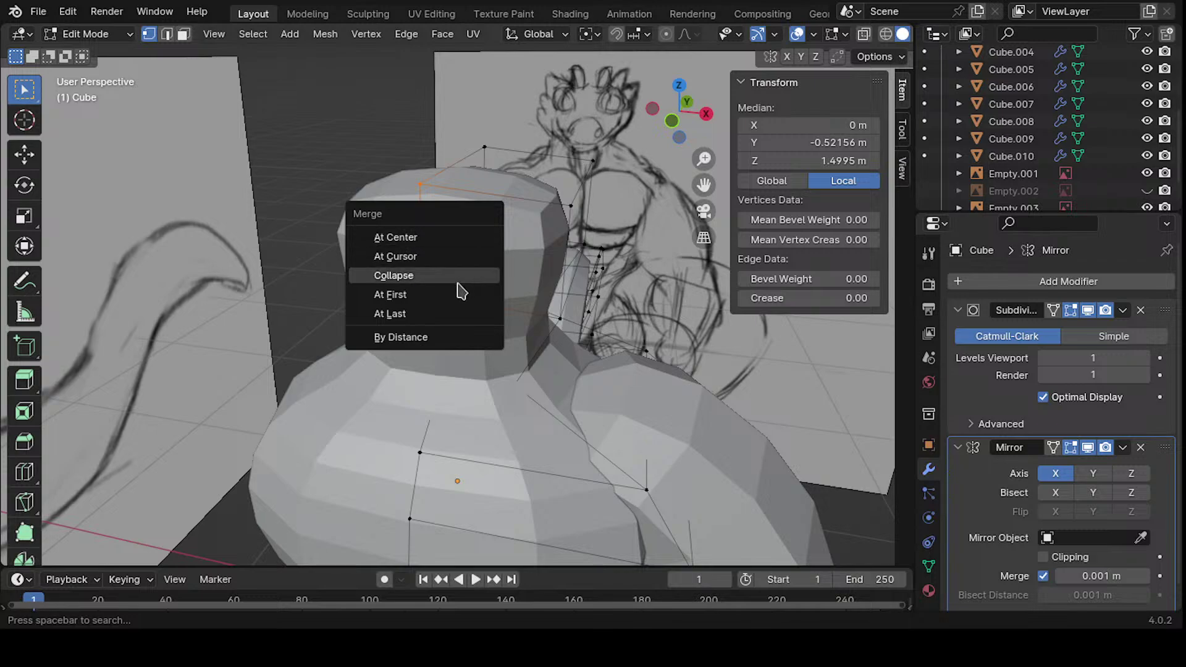
left_click(424, 314)
- Merge the head block's two outer front corner vertices at the lower one with At Last
middle_click_drag(423, 315, 397, 212)
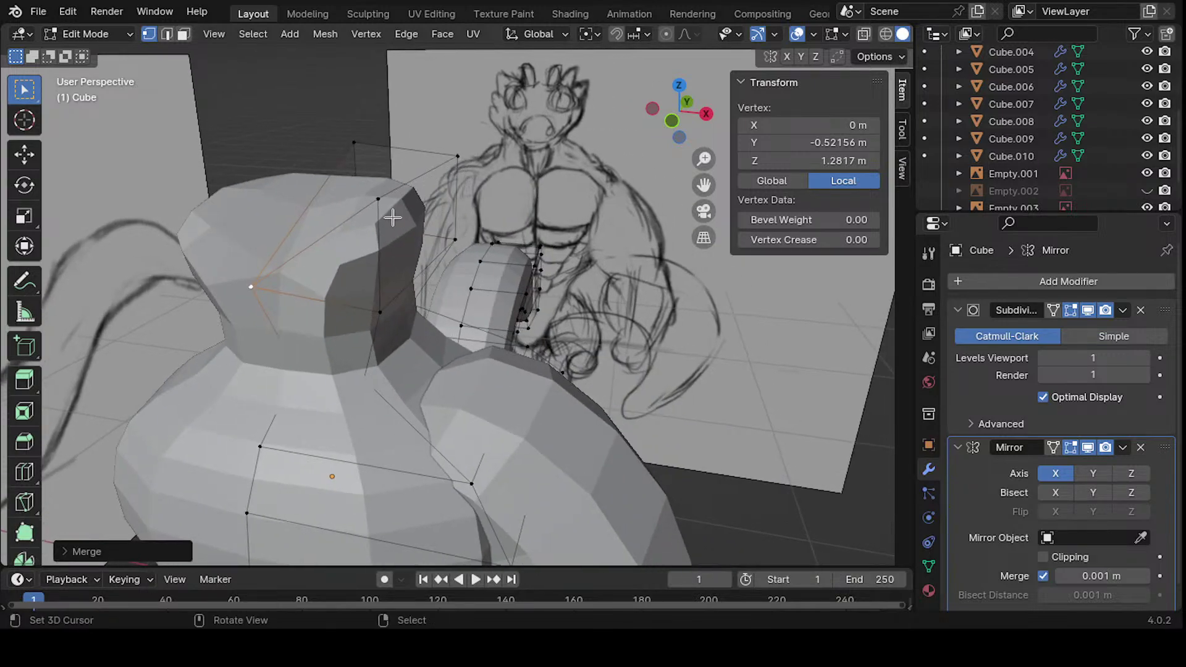
left_click(402, 303, "shift")
key("m")
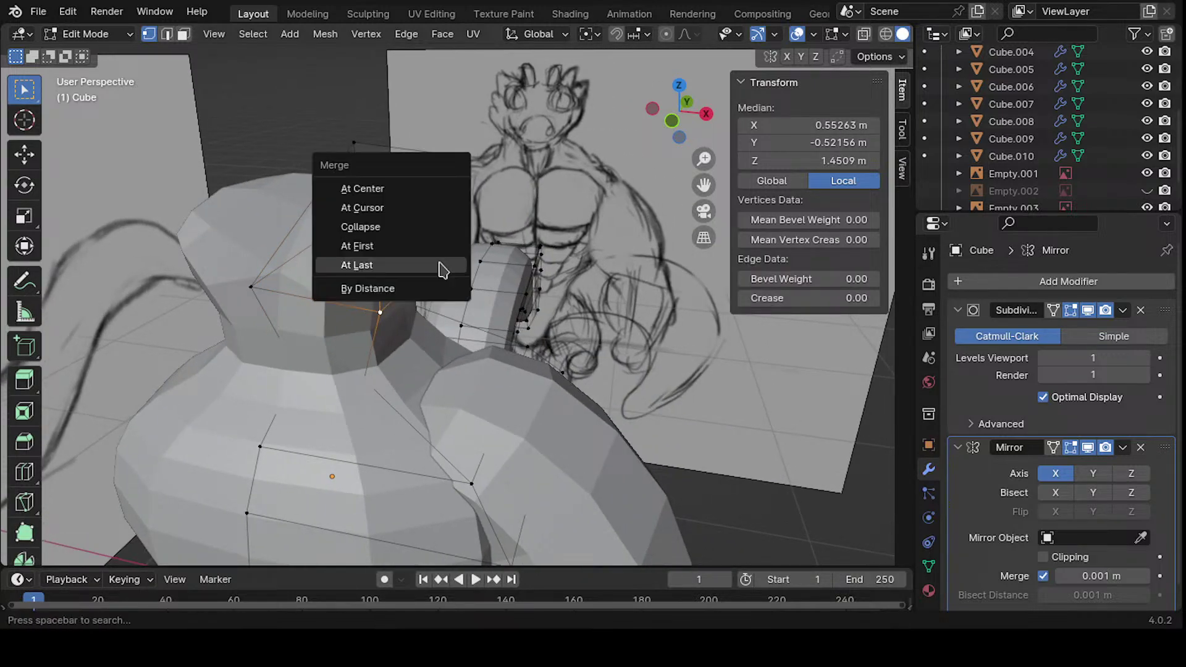
left_click(436, 265)
- Lower the two front vertices at the top of the body's neck along Z in the front view
middle_click_drag(378, 260, 435, 236)
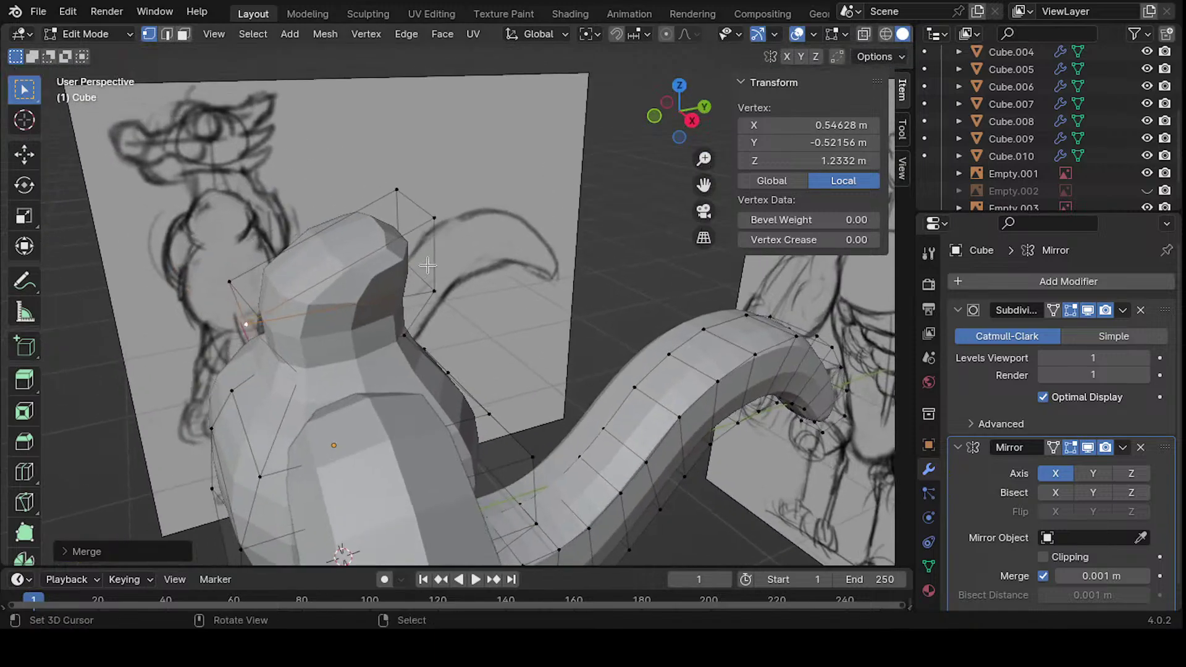
mouse_move(416, 298)
middle_mouse_down()
mouse_move(618, 370)
mouse_move(749, 281)
mouse_move(432, 286)
middle_mouse_up()
key("KP_1")
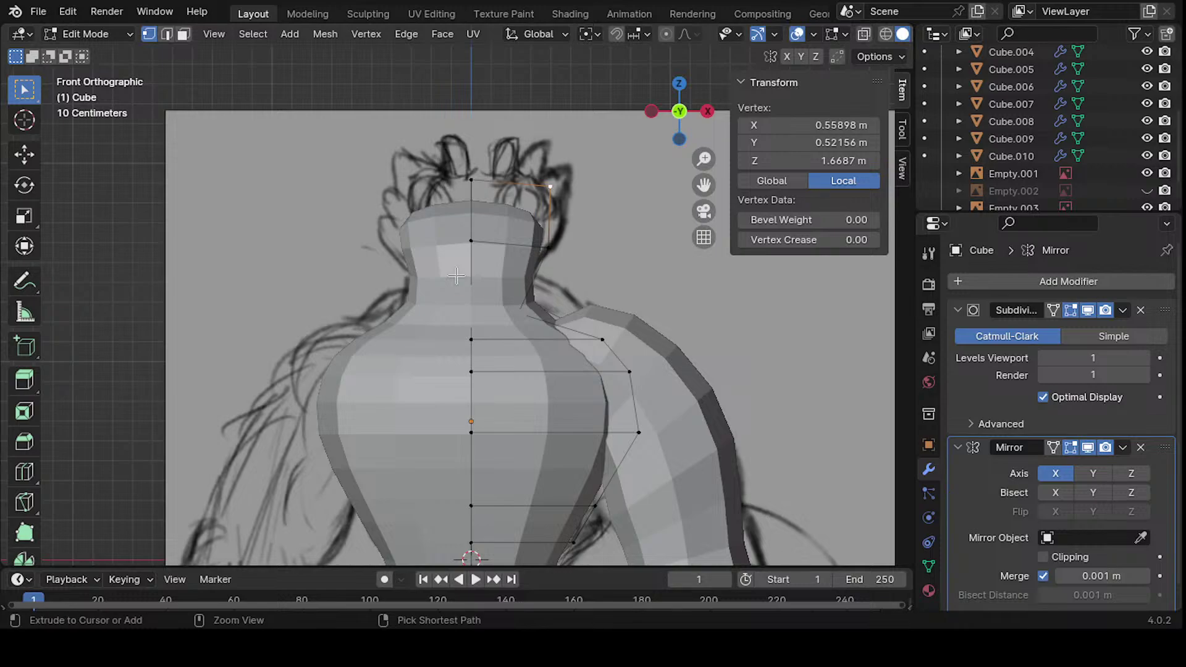
scroll(456, 276, "down", 2)
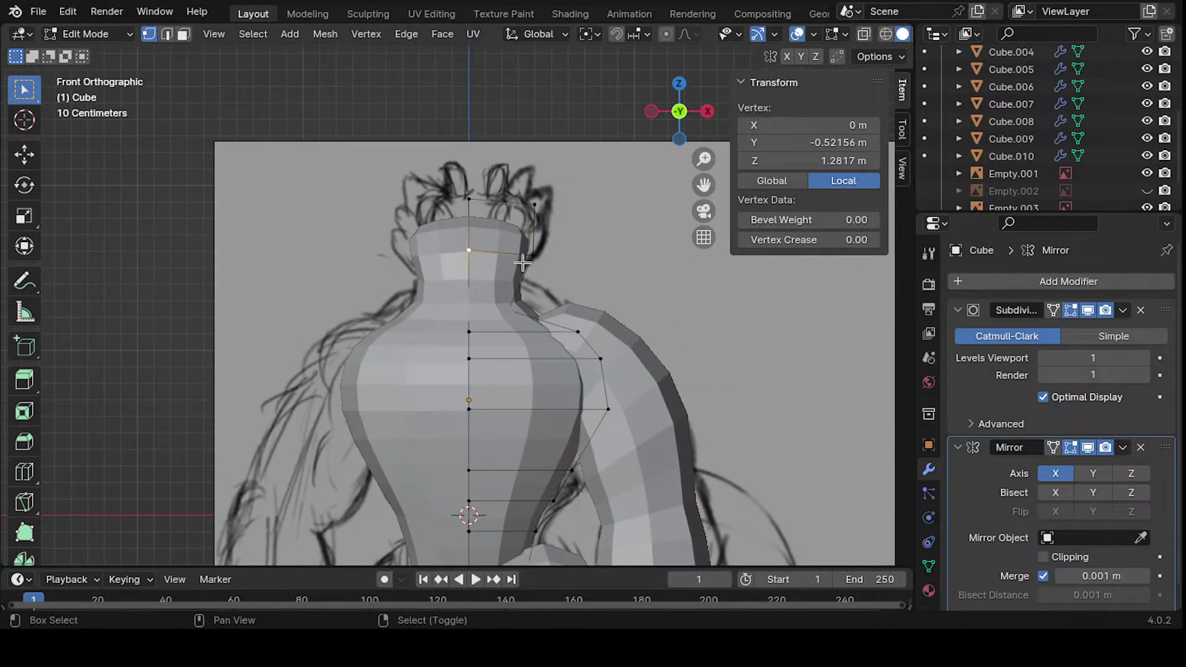
left_click(525, 256, "shift")
key("g")
key("z")
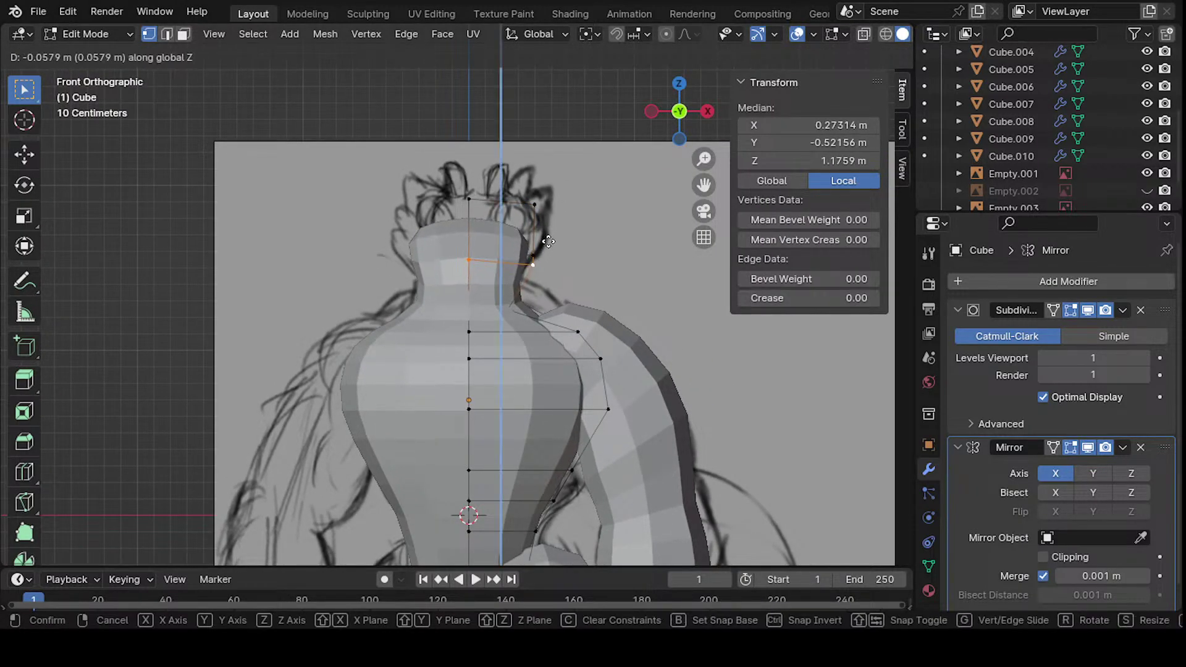
left_click(550, 253)
- Lower the upper rear edge of the body's neck block along Z and clear the selection
left_click_drag(573, 219, 572, 221)
key("g")
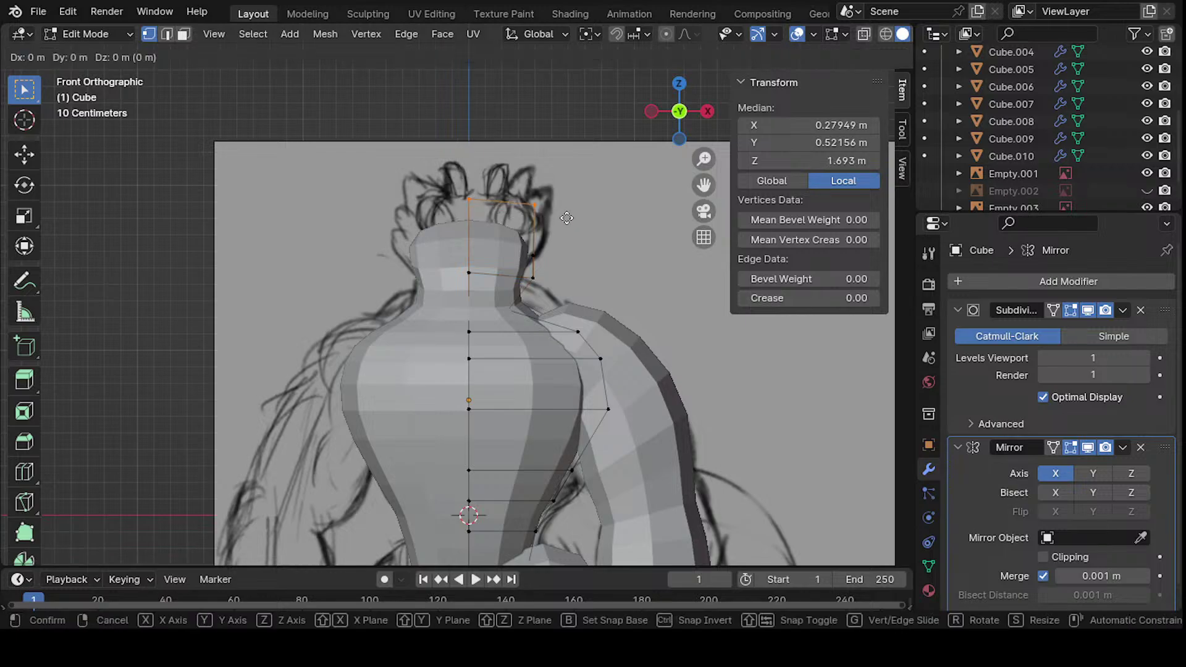
key("z")
left_click(565, 242)
middle_click_drag(565, 242, 537, 213)
left_click(505, 201)
key("KP_1")
scroll(482, 278, "down", 5)
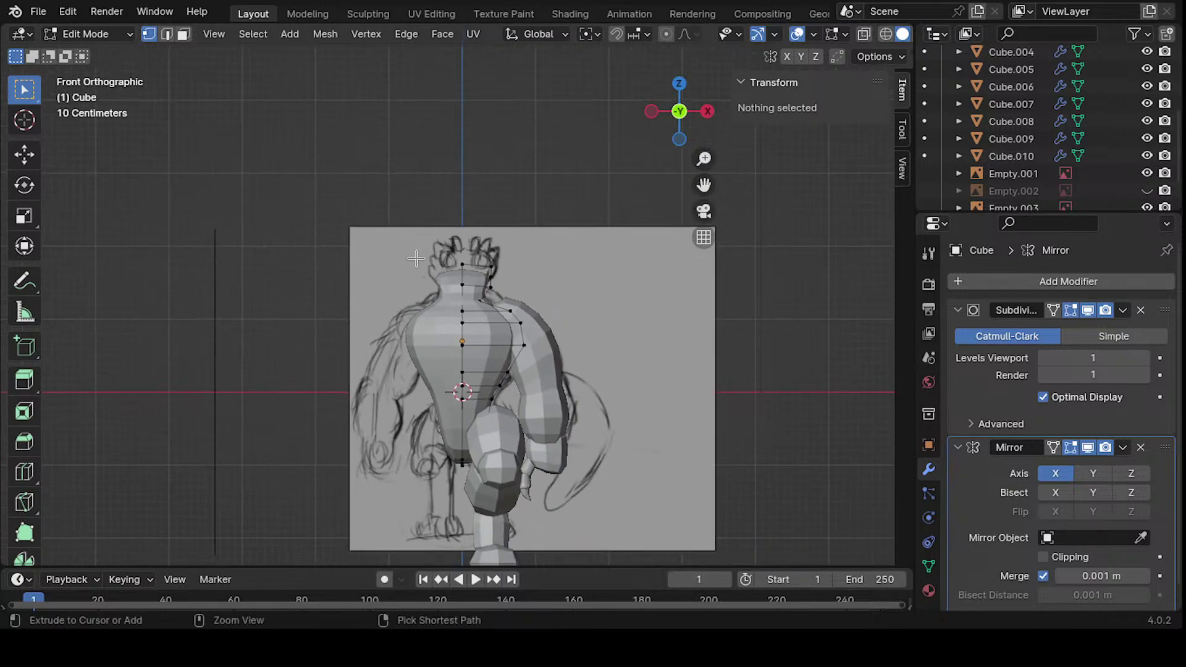
key("shift+a")
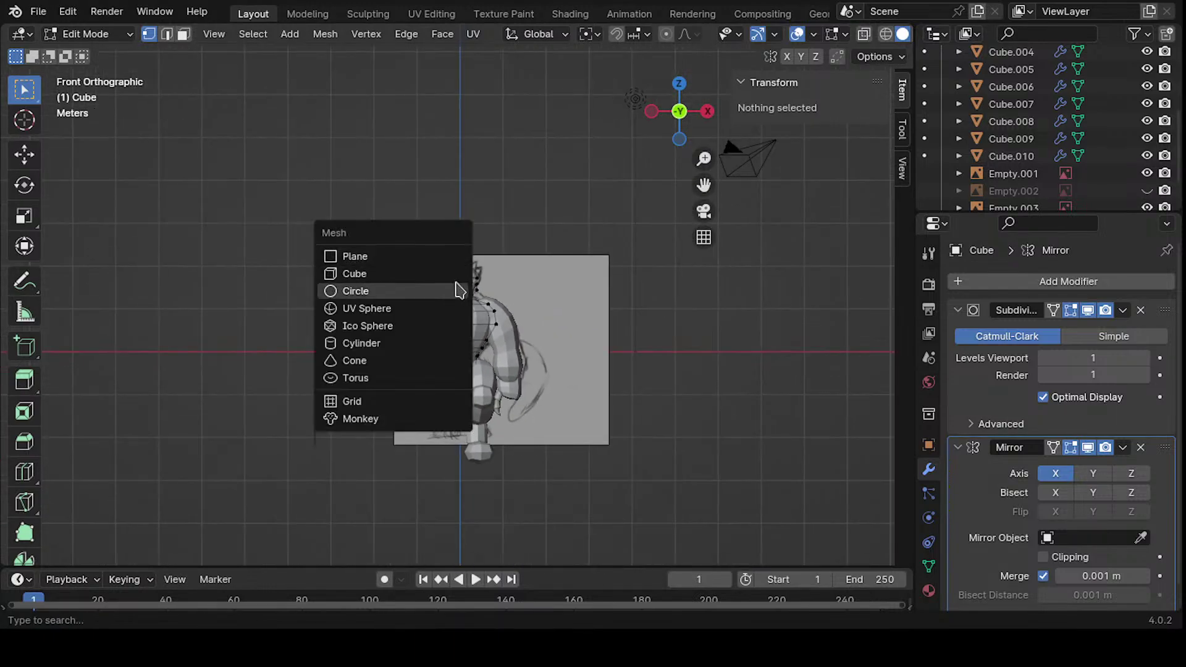
left_click(408, 273)
scroll(496, 216, "up", 5)
key("alt+a")
- Leave Edit Mode, add a new cube as a separate object and give it a Subdivision Surface modifier
key("Tab")
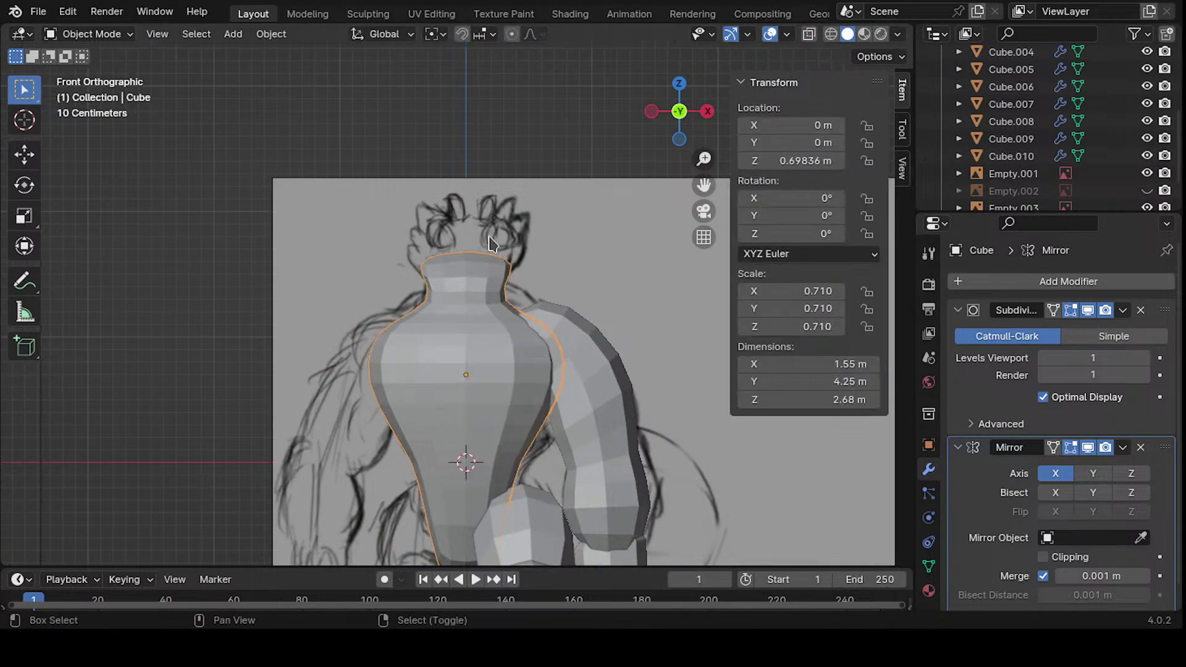
key("shift+a")
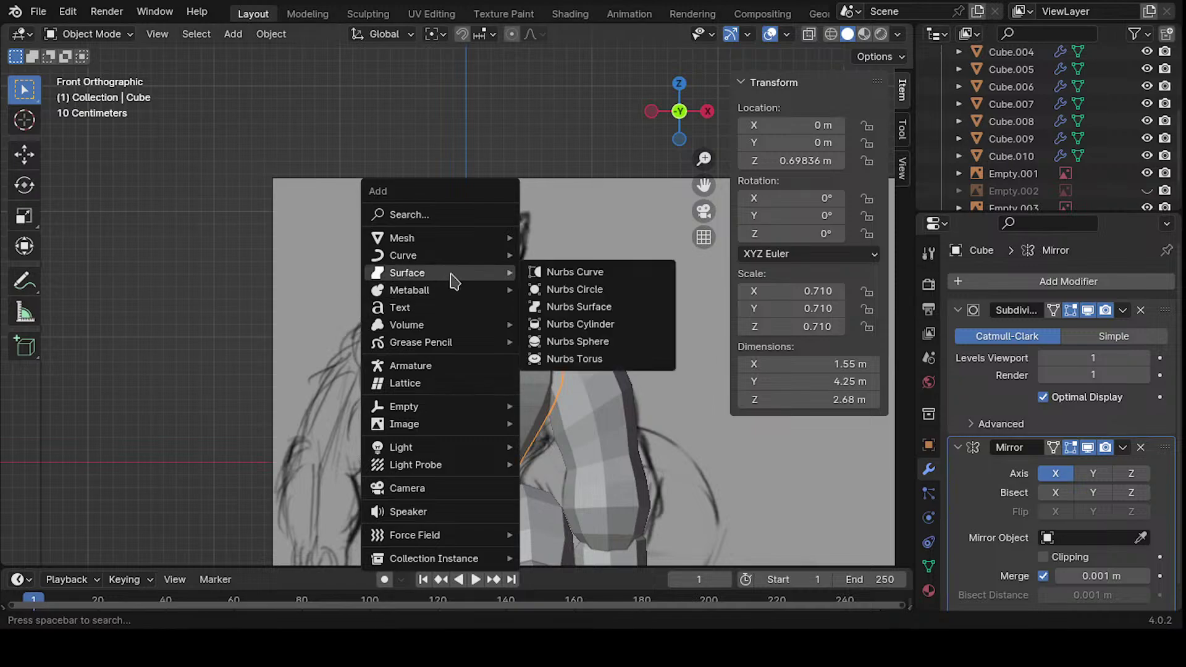
mouse_move(476, 249)
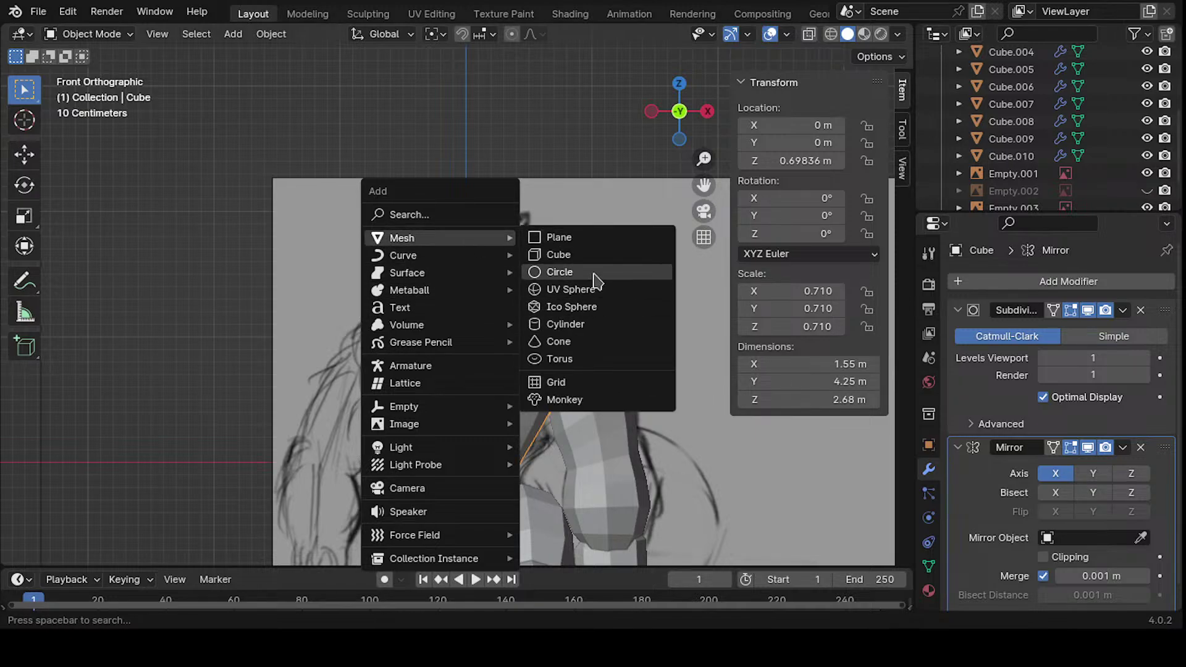
left_click(558, 254)
scroll(500, 187, "down", 3)
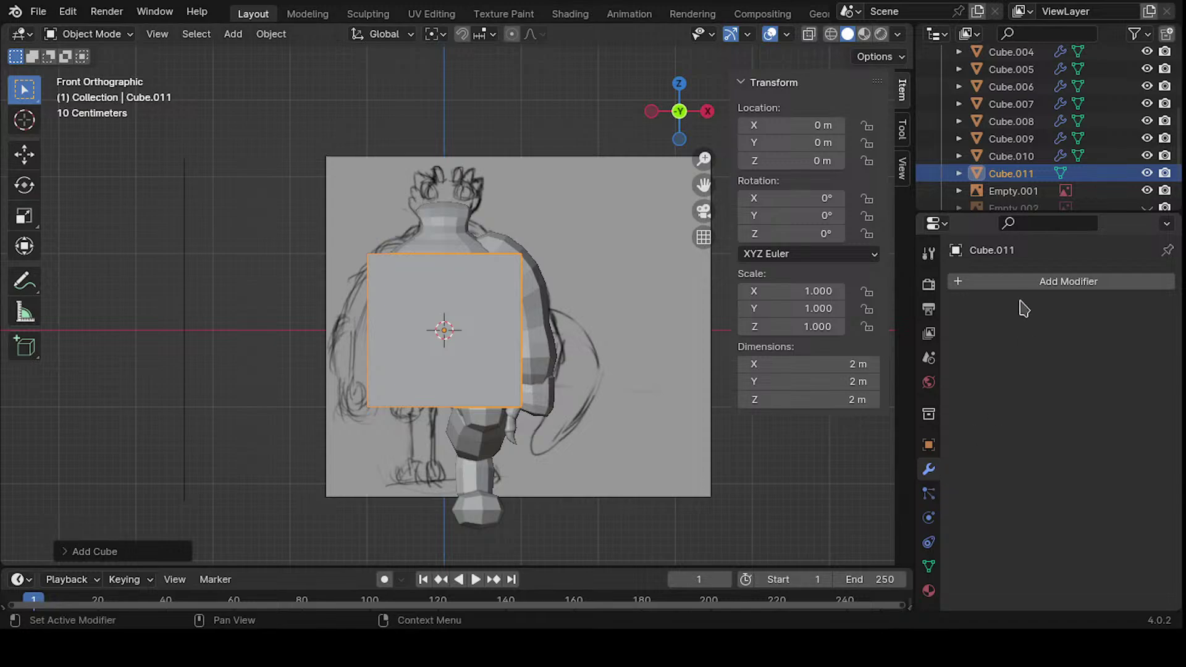
left_click(1025, 282)
mouse_move(1043, 279)
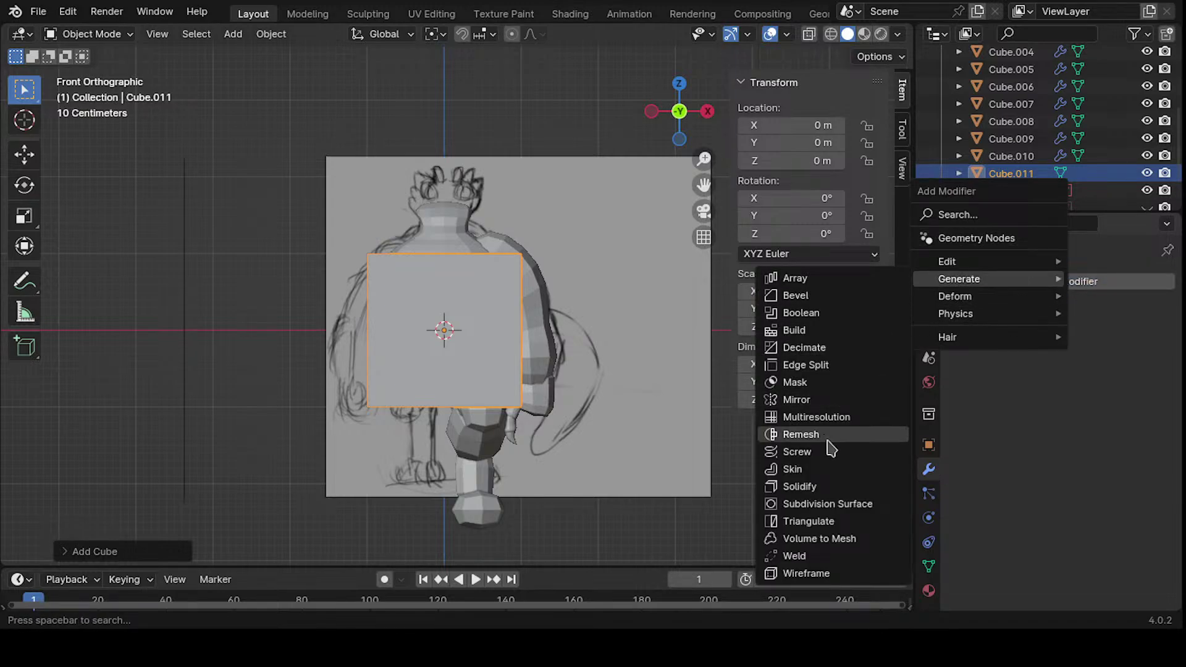
left_click(821, 507)
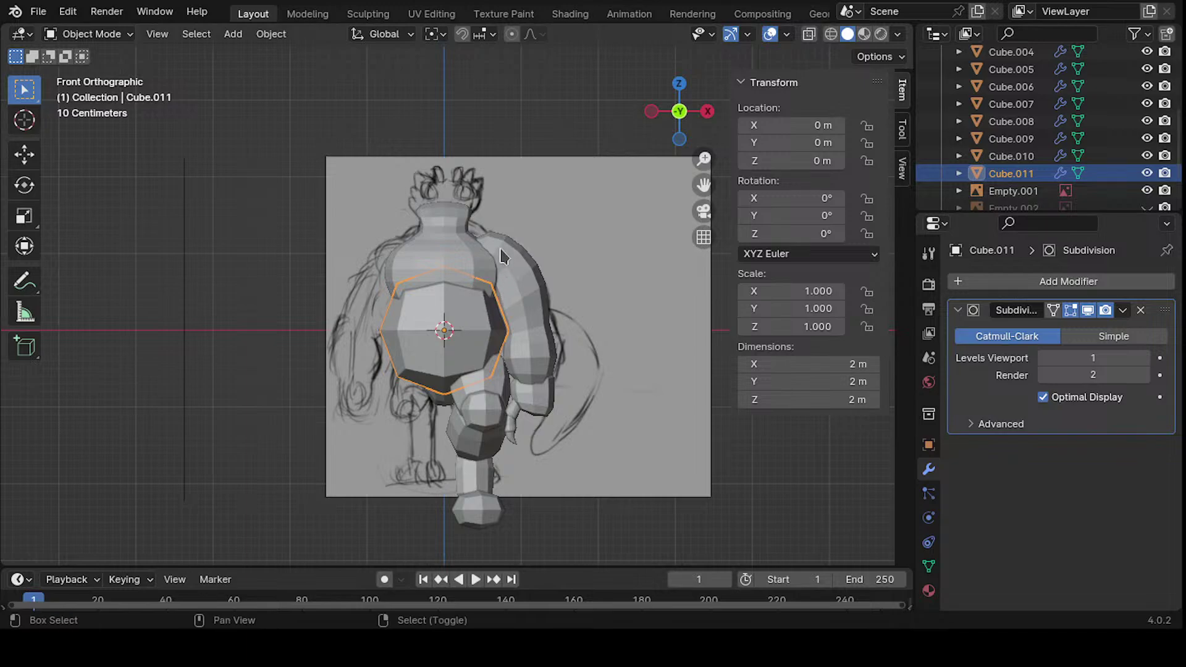
- Raise the new cube to Z about 1.754 m and scale it uniformly to about 0.533 over the sketched head
middle_click_drag(501, 253, 510, 316, "shift")
key("g")
key("z")
left_click(521, 167)
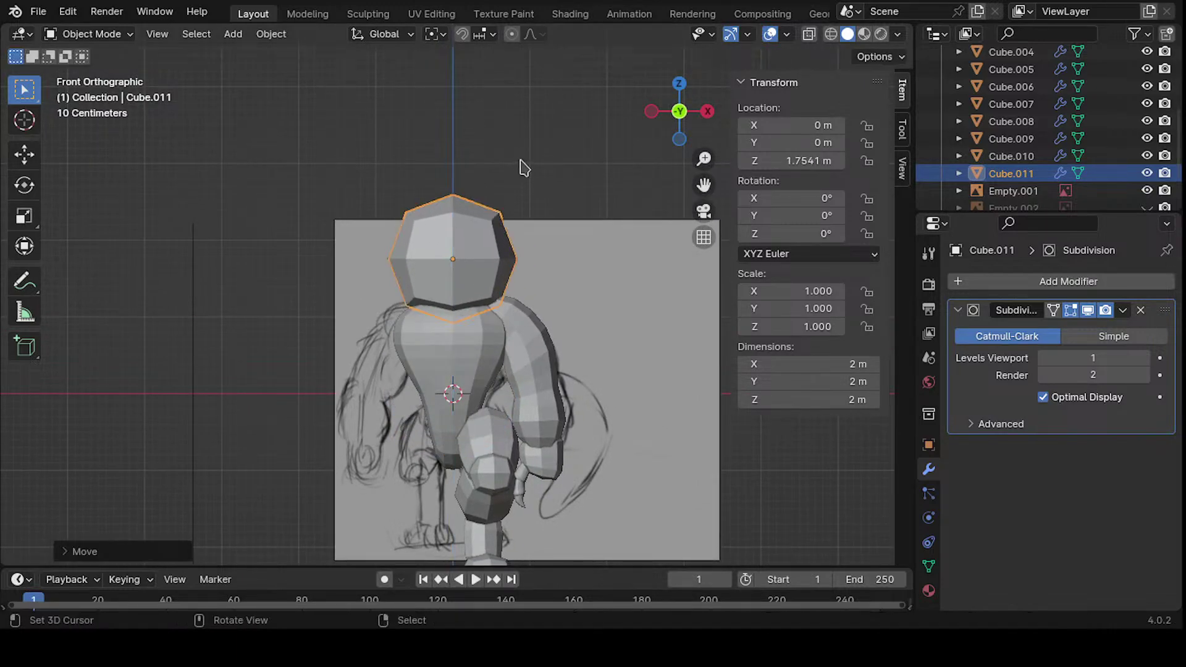
middle_click_drag(598, 202, 593, 241, "shift")
key("s")
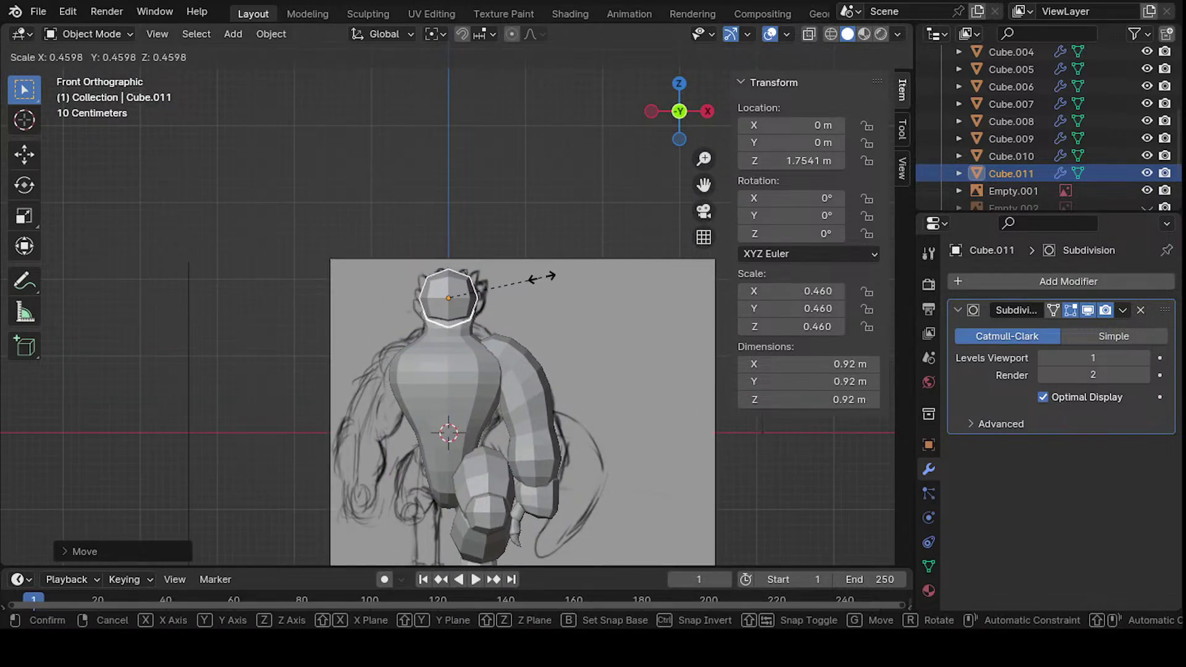
left_click(552, 280)
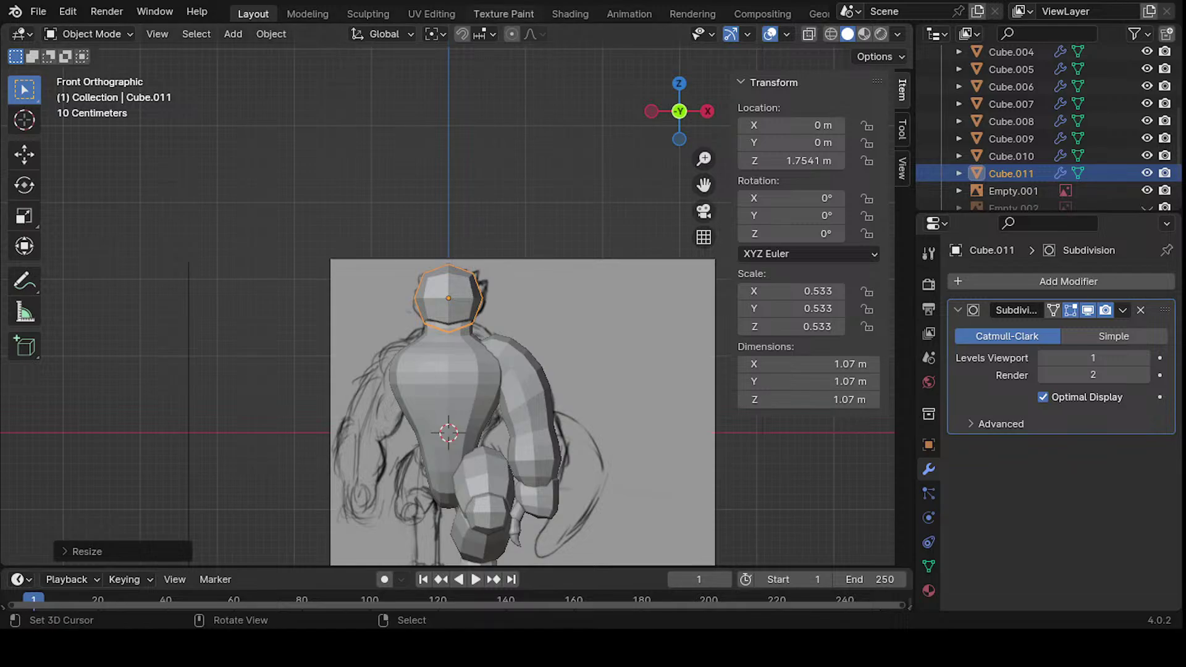
- Open the head cube in Edit Mode in the right view, with X-ray on and nothing selected
mouse_move(580, 279)
middle_mouse_down()
mouse_move(565, 234)
mouse_move(589, 188)
mouse_move(521, 132)
mouse_move(428, 186)
mouse_move(407, 264)
mouse_move(622, 188)
mouse_move(540, 265)
mouse_move(598, 241)
mouse_move(628, 262)
mouse_move(447, 282)
mouse_move(438, 367)
mouse_move(426, 358)
mouse_move(440, 321)
mouse_move(451, 327)
mouse_move(501, 283)
mouse_move(466, 343)
mouse_move(510, 250)
mouse_move(558, 277)
mouse_move(492, 286)
middle_mouse_up()
key("KP_1")
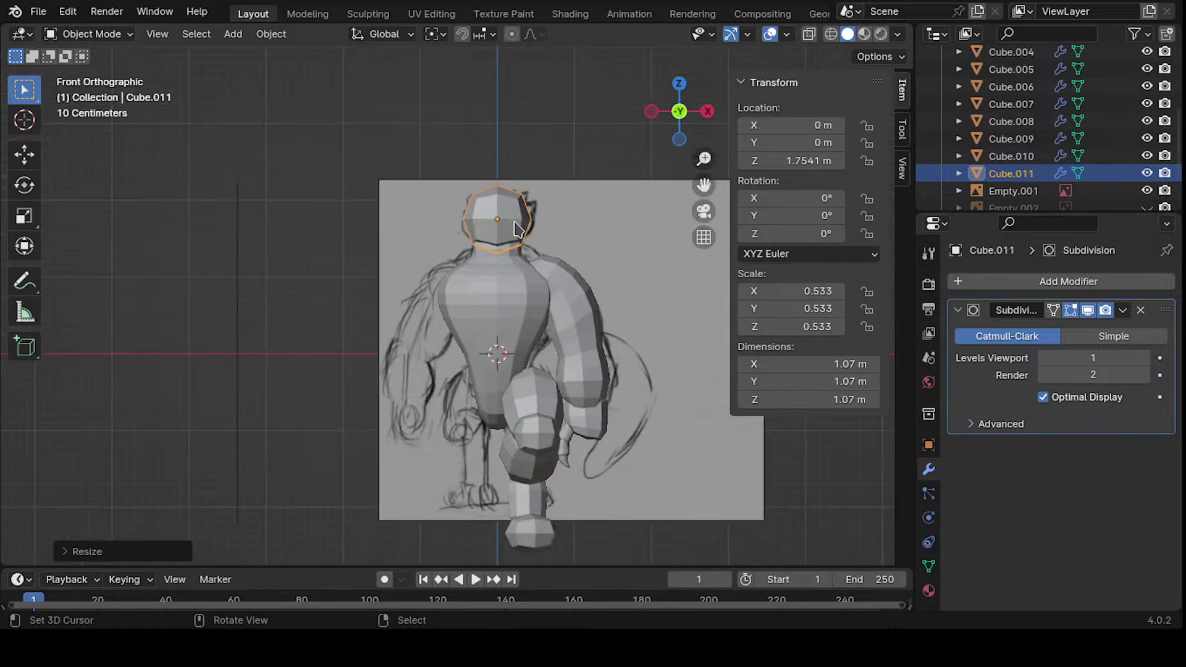
key("Tab")
scroll(517, 165, "up", 3)
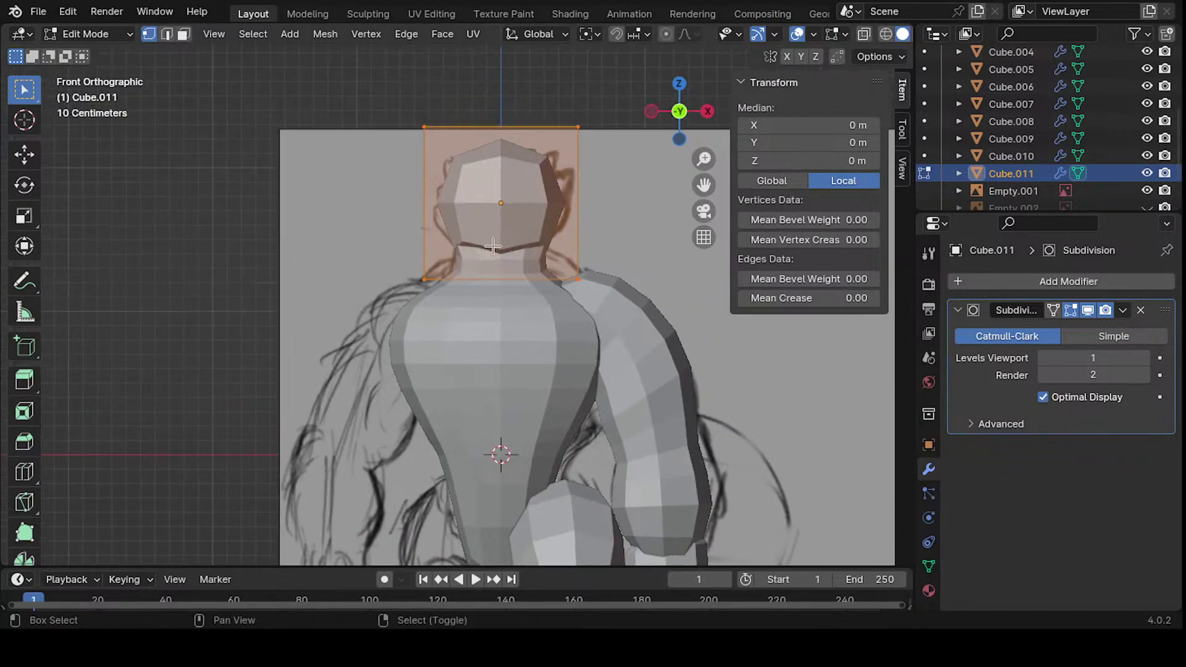
middle_click_drag(517, 165, 410, 237)
key("KP_3")
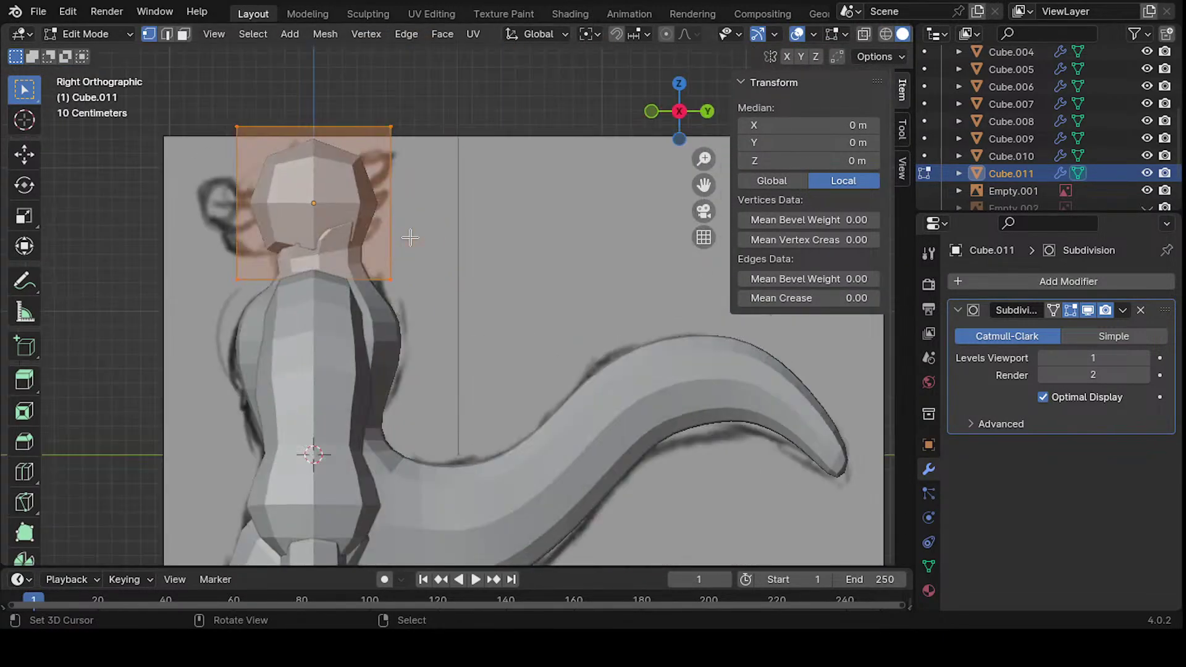
middle_click_drag(251, 197, 419, 222, "shift")
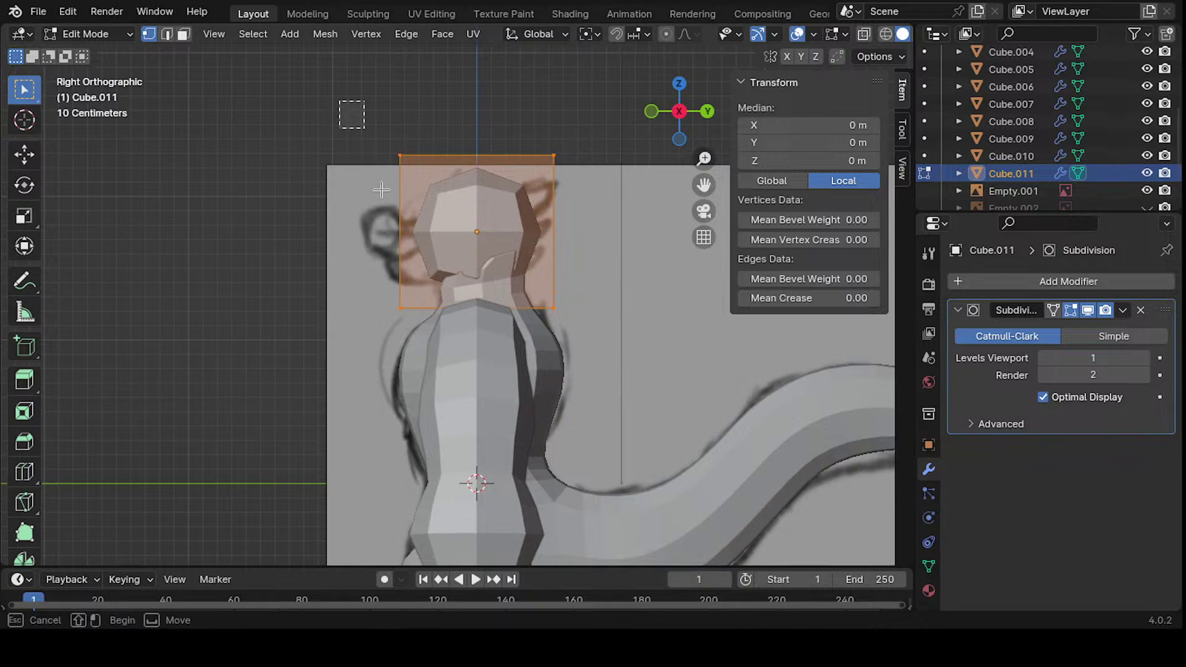
key("alt+a")
key("alt+z")
- Extrude the head cube's front face about 0.4 m forward along negative Y and scale the new end down for the snout
left_click_drag(328, 98, 436, 358)
key("g")
key("y")
key("x")
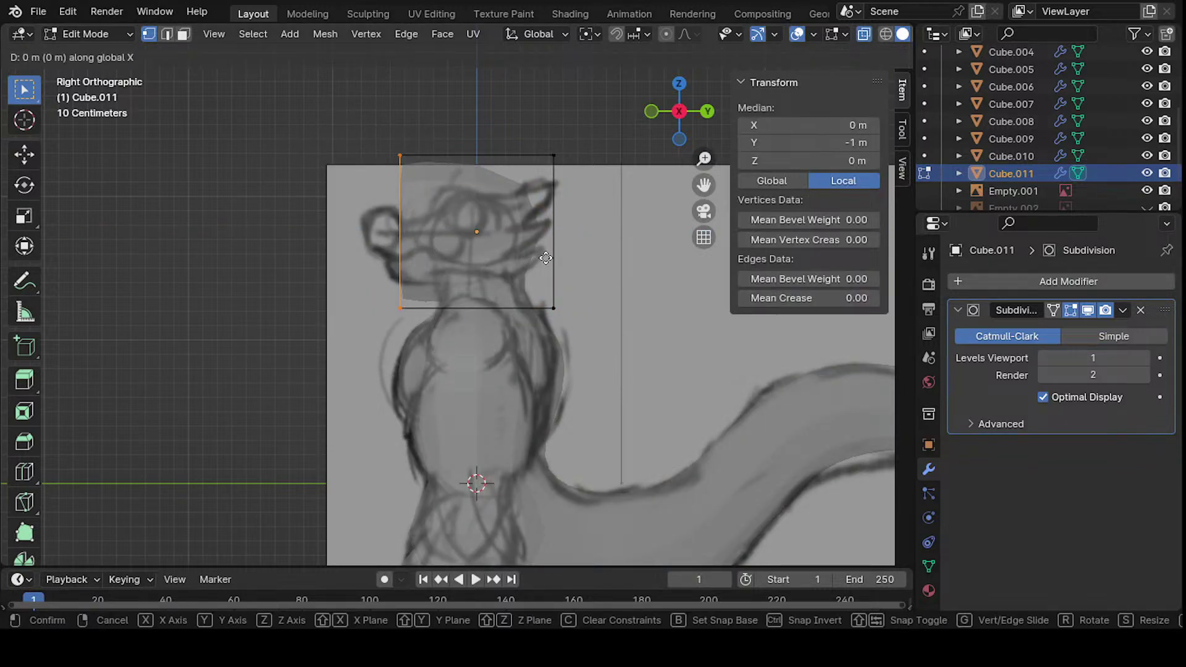
key("y")
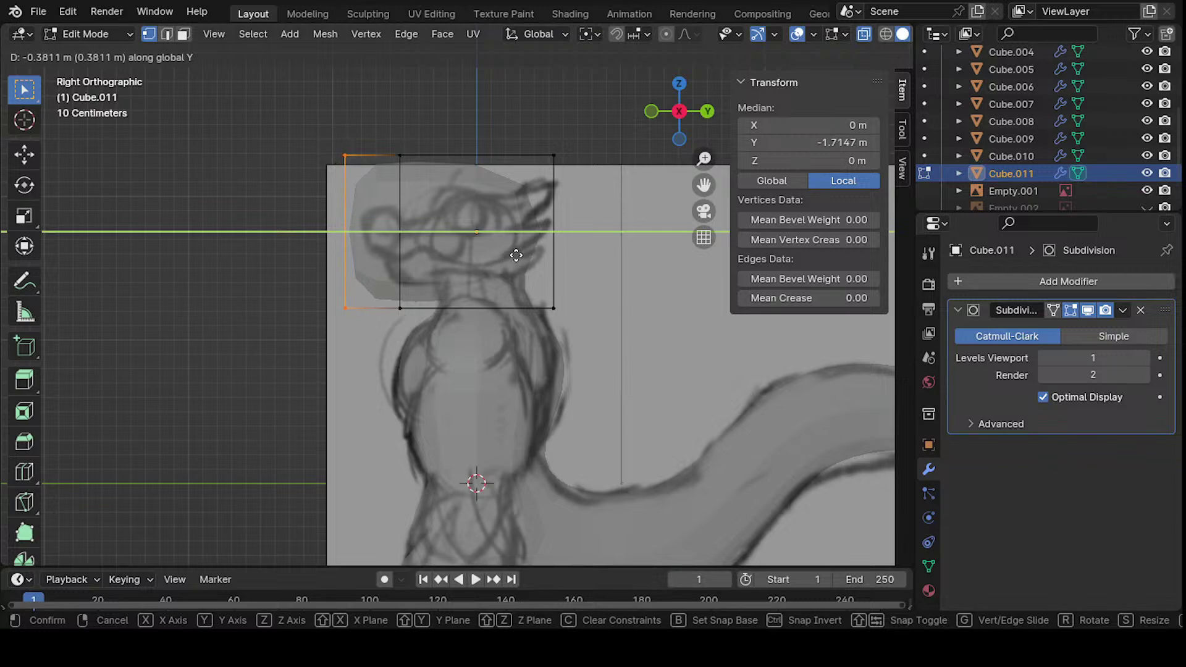
left_click(516, 255)
key("s")
left_click(466, 229)
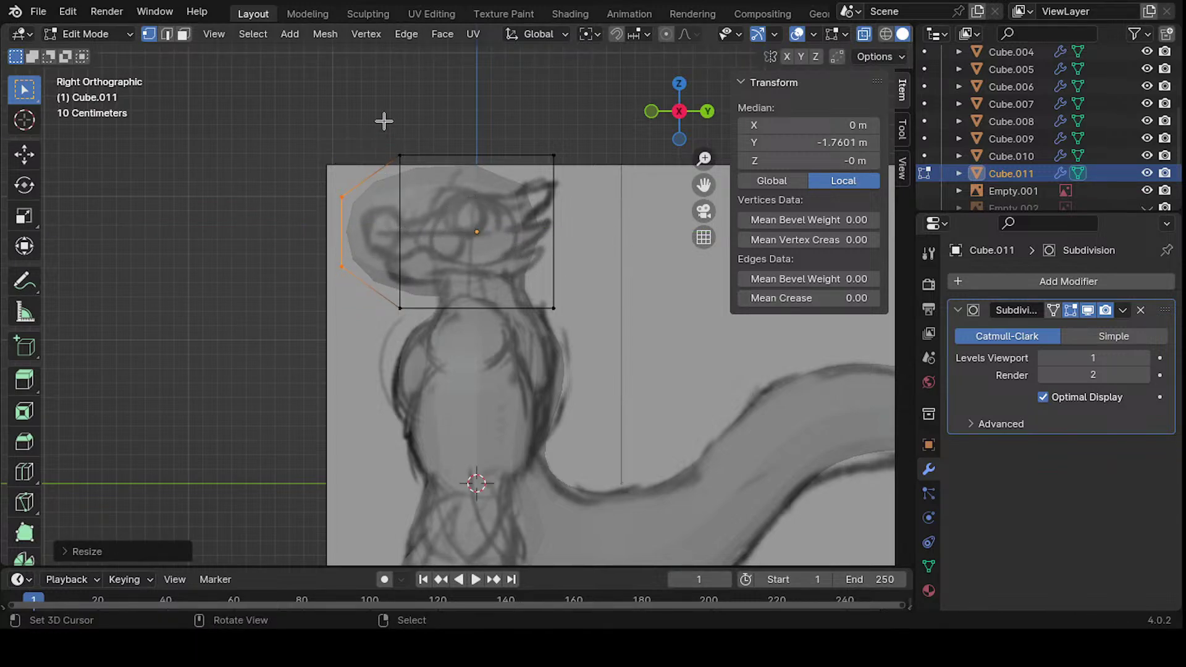
- Move the head's middle vertex ring back to local Y about -0.353 m and scale it to about 0.46
left_click_drag(383, 121, 455, 349)
key("g")
left_click(523, 266)
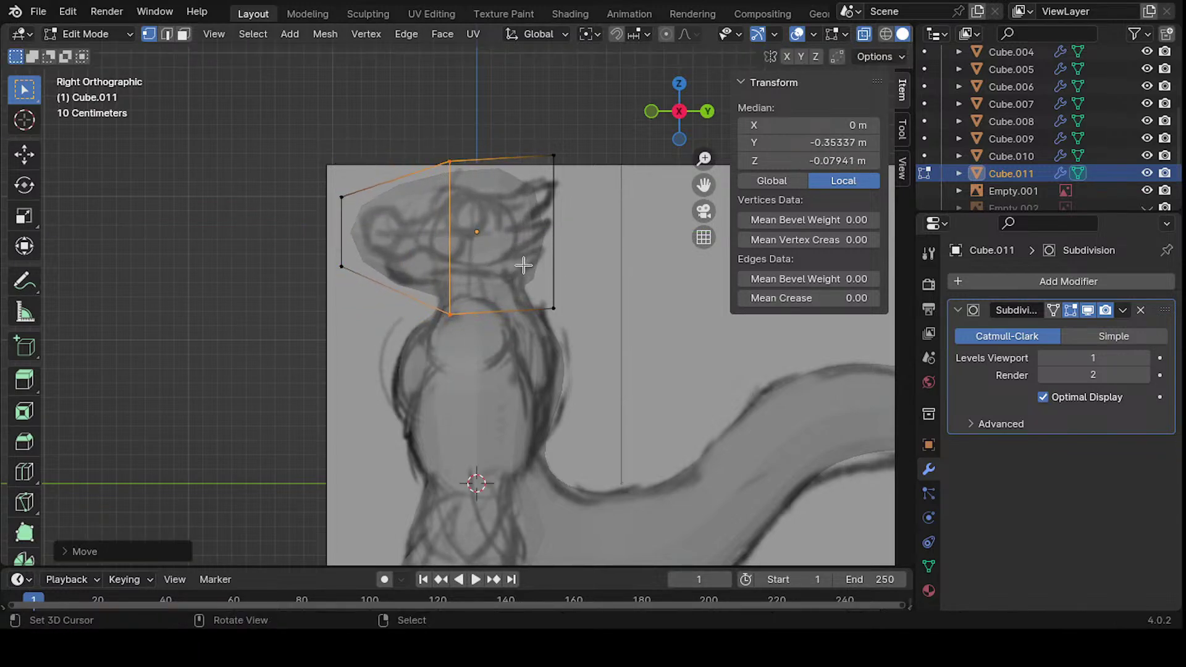
key("s")
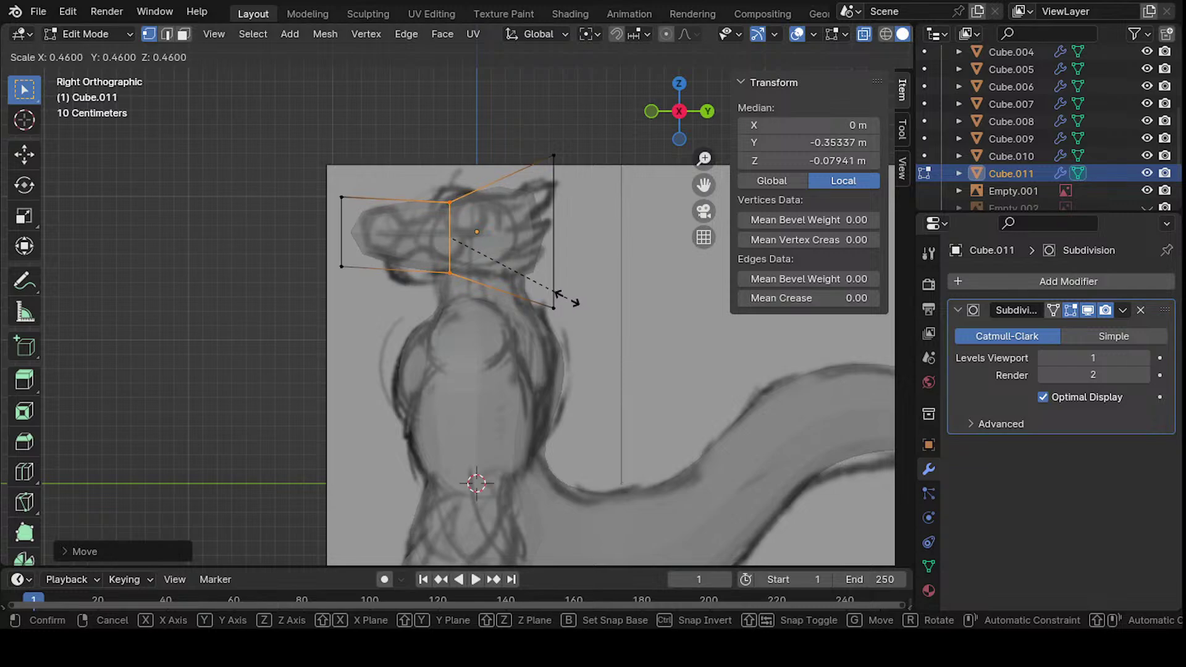
left_click(562, 299)
- Shift the snout's front face slightly back and down, and enlarge it to nearly twice its size around the sketched muzzle
left_click_drag(301, 172, 350, 300)
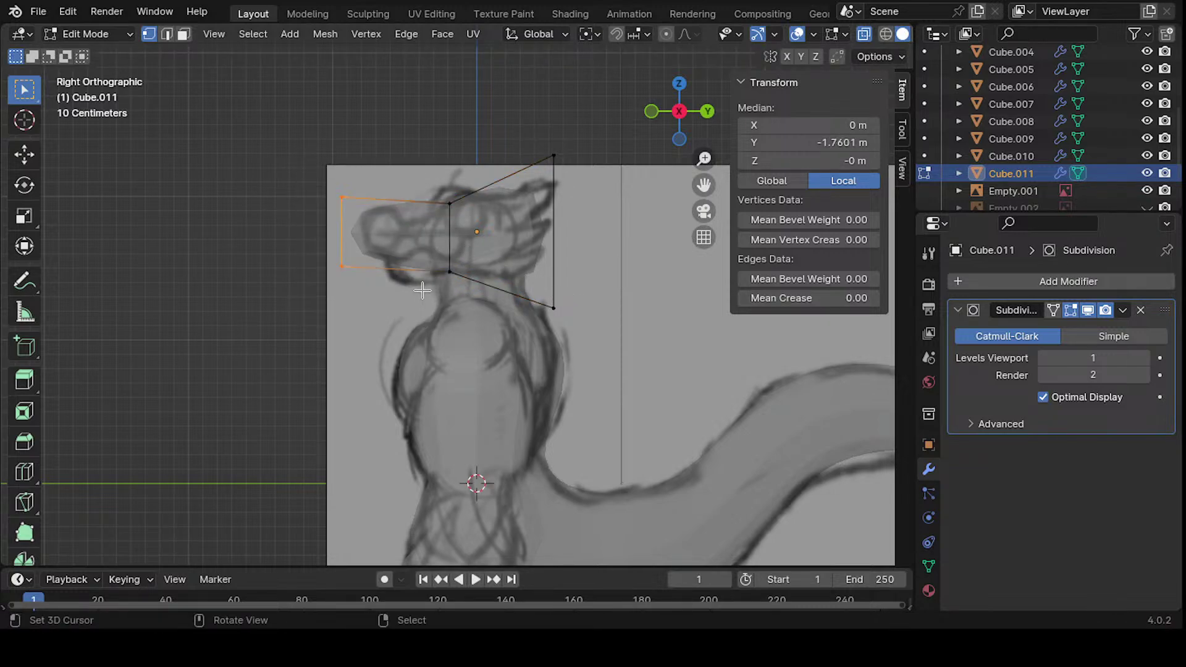
key("g")
left_click(442, 296)
key("s")
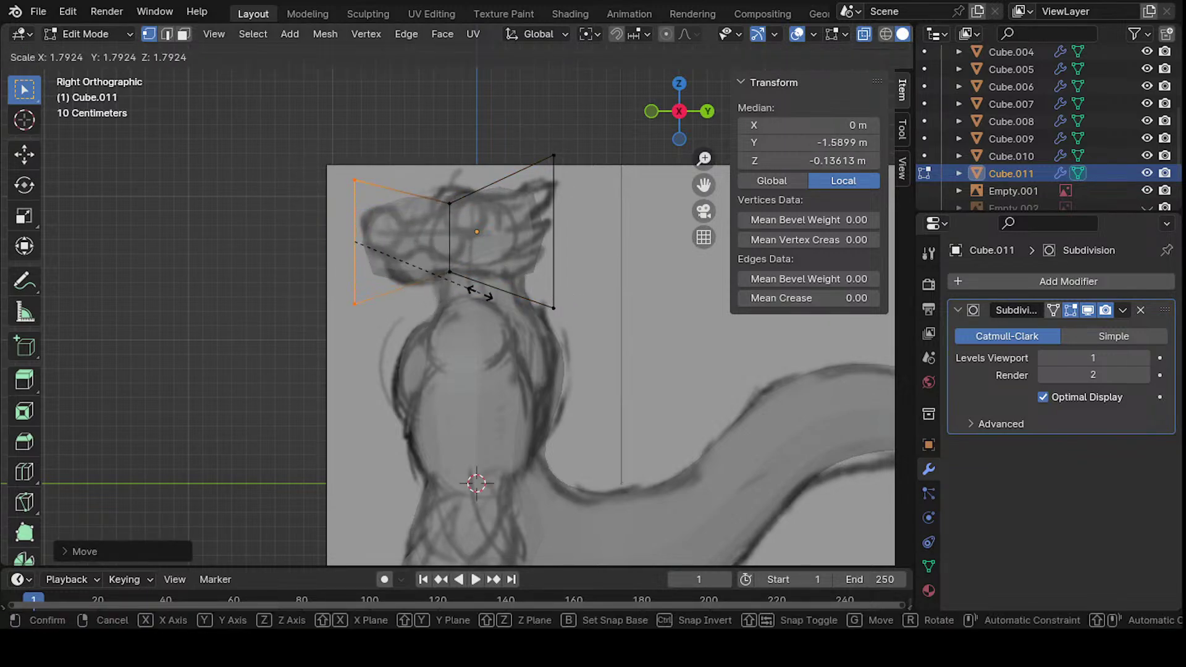
left_click(487, 295)
key("g")
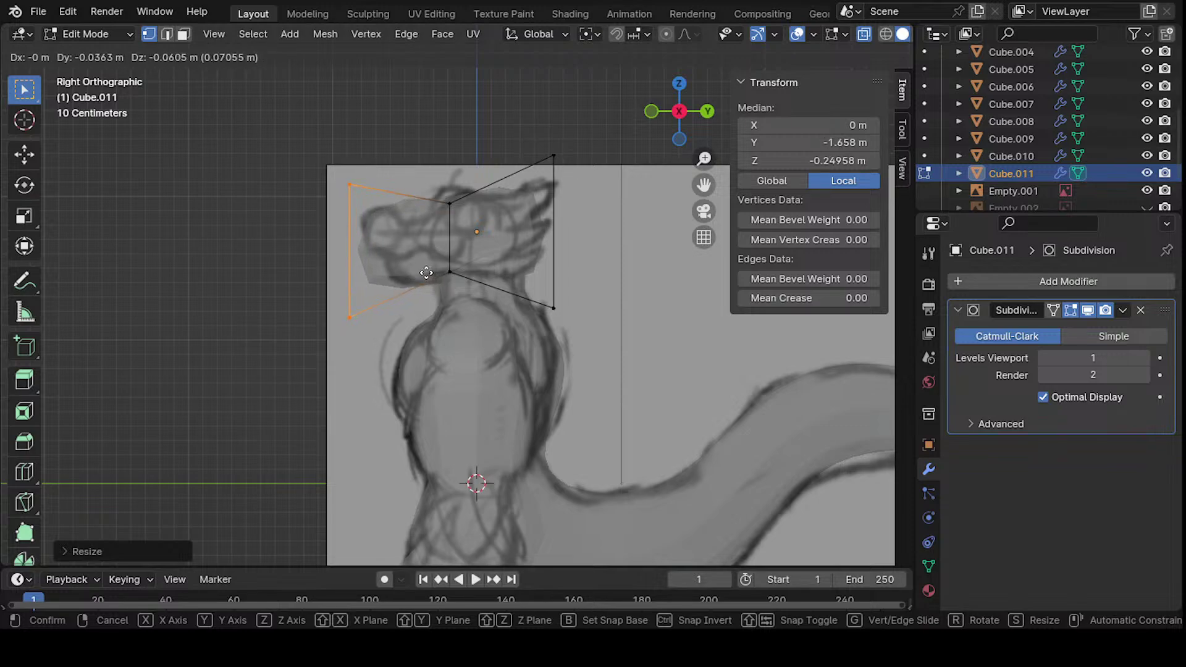
left_click(426, 272)
- Add a centred horizontal loop cut around the head mesh from snout to back
key("ctrl+r")
left_click(405, 243)
right_click(319, 284)
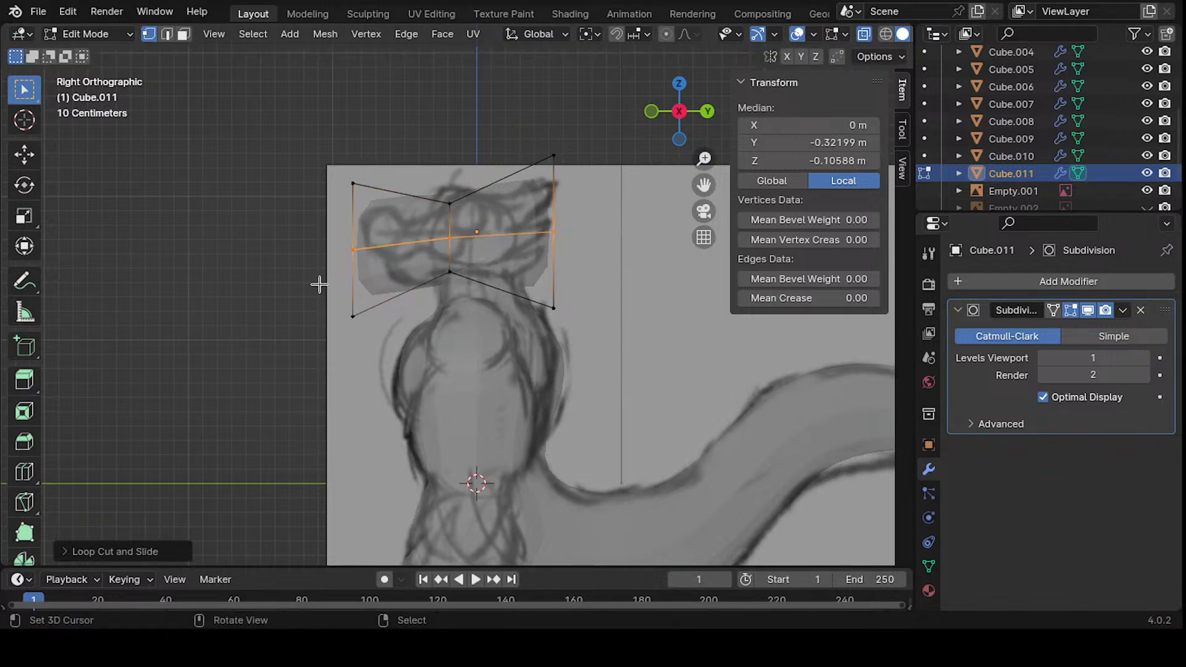
- Pull the snout's lower and middle front vertices back to the sketched jaw, and its upper front vertex forward to local Y about -2.01 m
left_click(352, 317)
key("g")
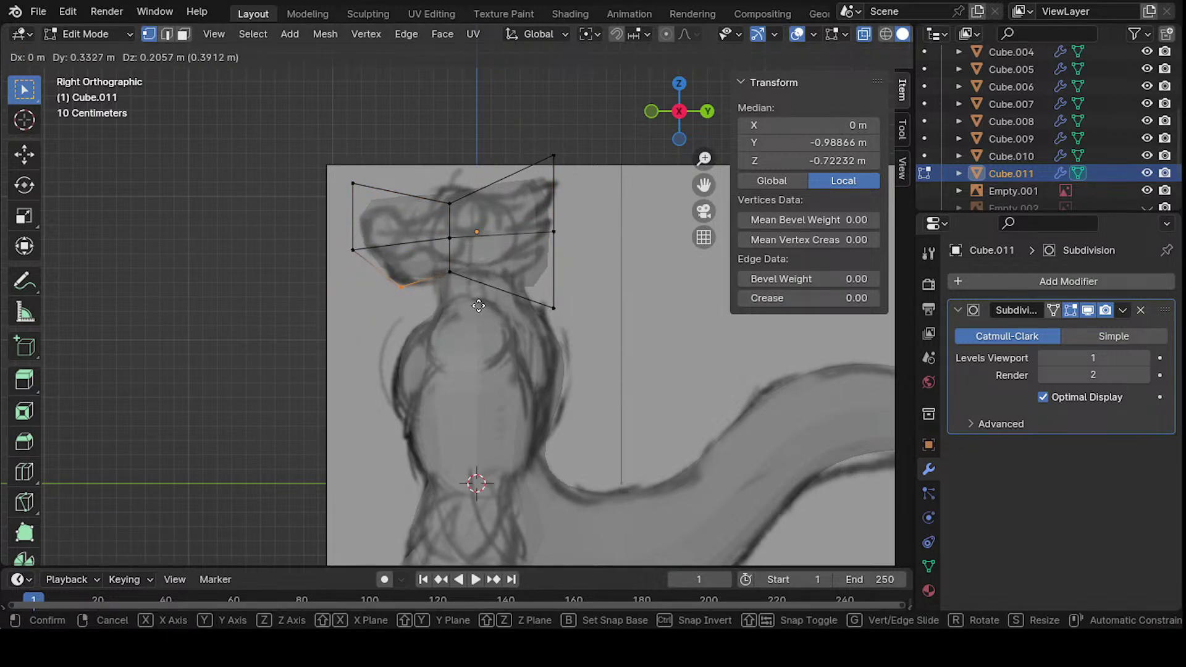
left_click(478, 305)
left_click(354, 249)
key("g")
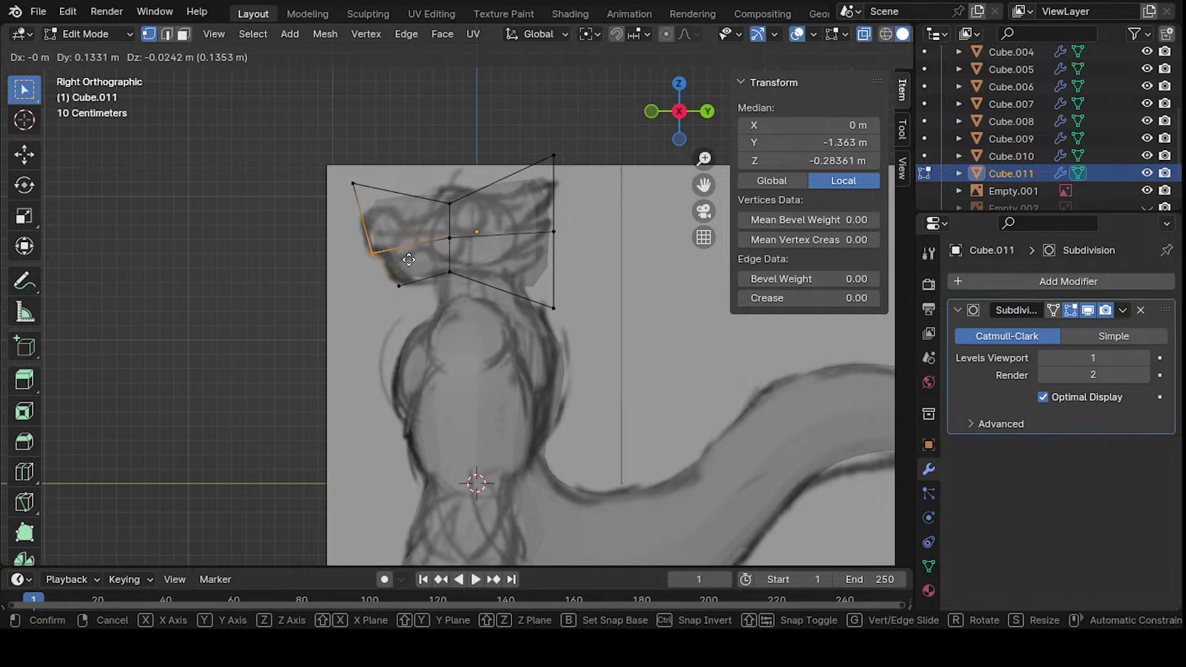
left_click(420, 262)
left_click(353, 183)
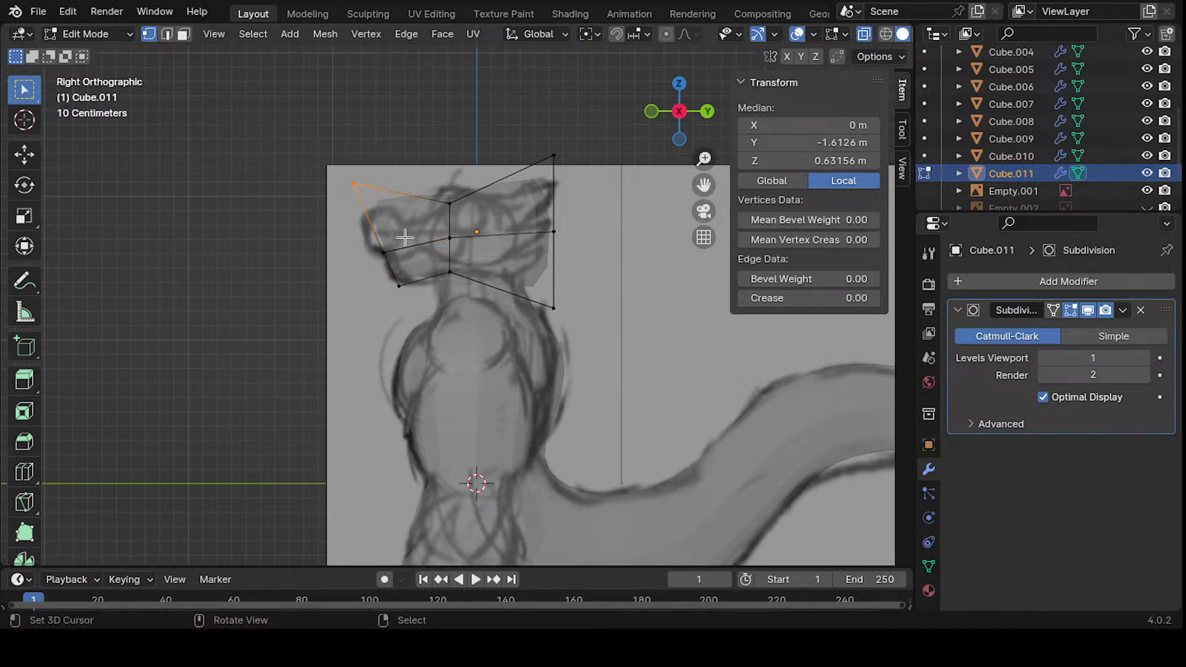
key("g")
left_click(464, 229)
- Add a vertical loop cut midway along the snout
key("ctrl+r")
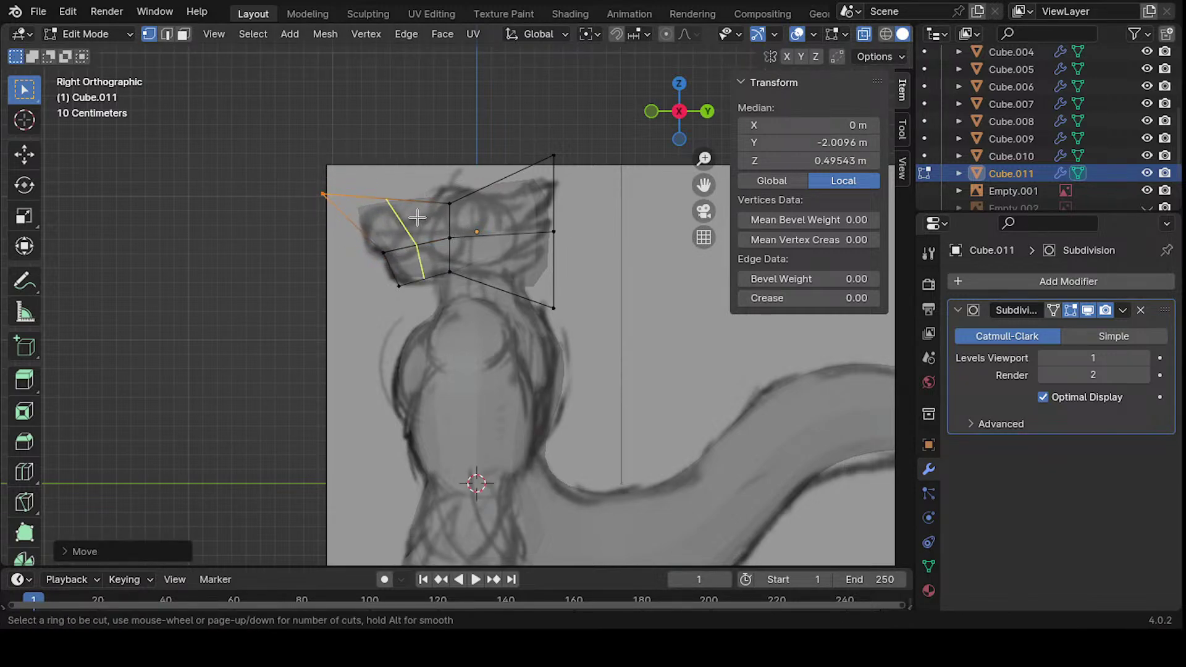
left_click(417, 247)
left_click(463, 210)
- Move the snout loop's top vertex back and down to the sketched nose bridge, and nudge the upper front vertex slightly forward
left_click(359, 195)
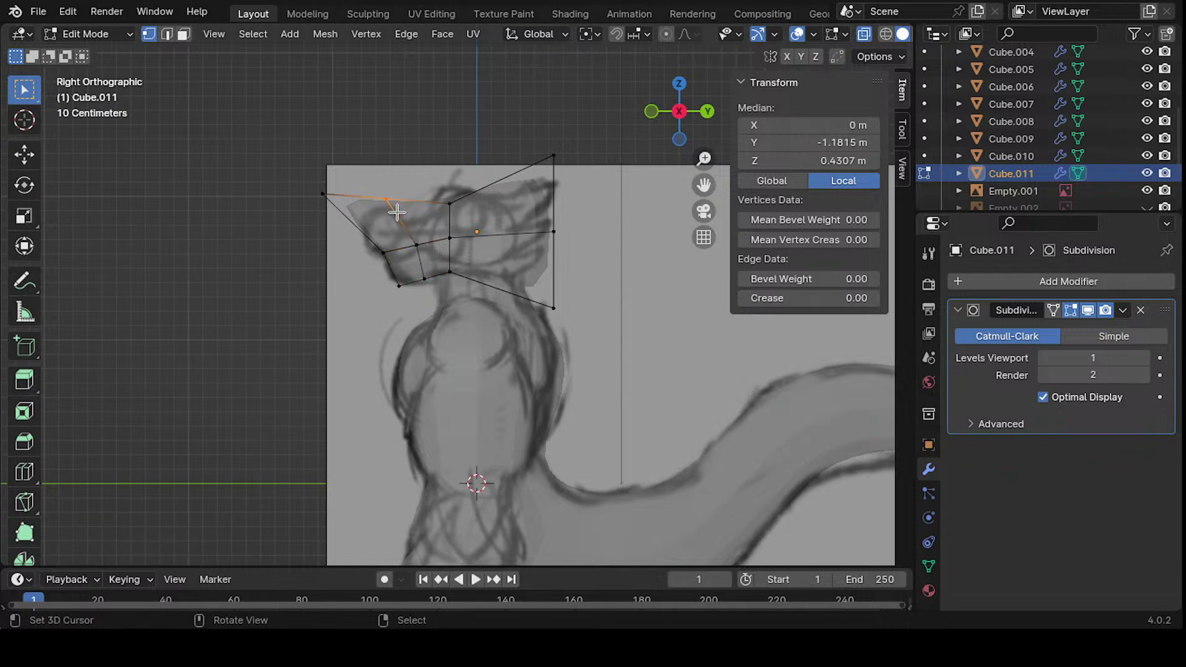
key("g")
left_click(321, 206)
key("g")
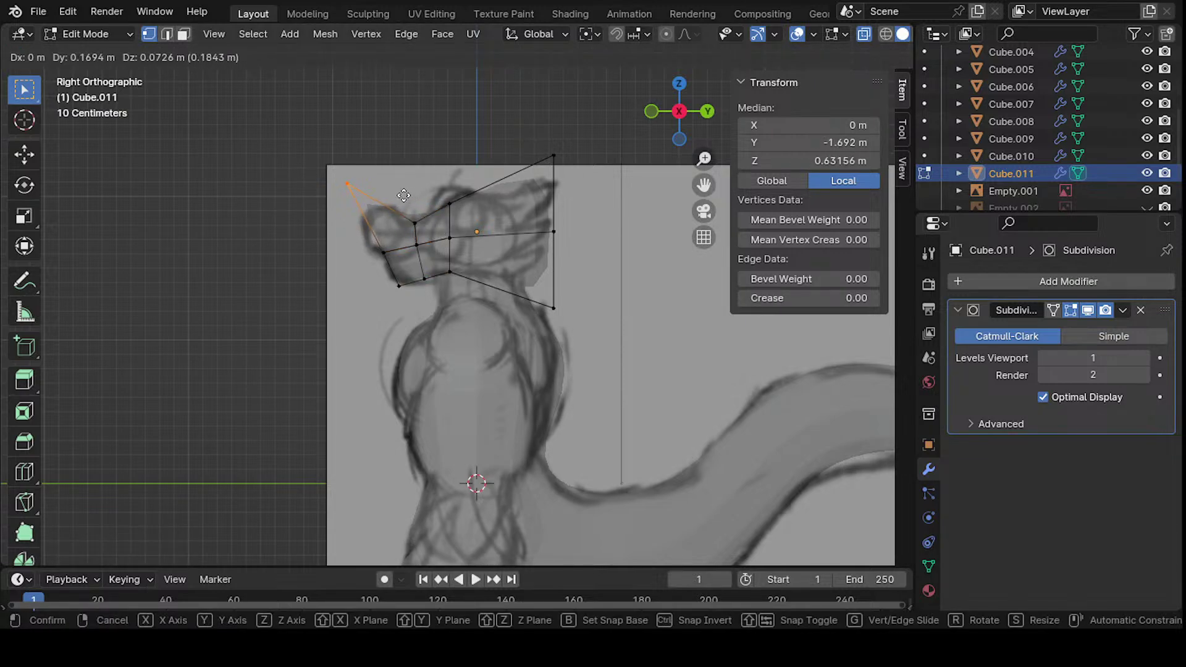
left_click(373, 200)
- Add a centred vertical loop cut in the front part of the snout and shift its top vertex back to the rear of the sketched nose
key("ctrl+r")
left_click(396, 218)
right_click(415, 227)
right_click(378, 210)
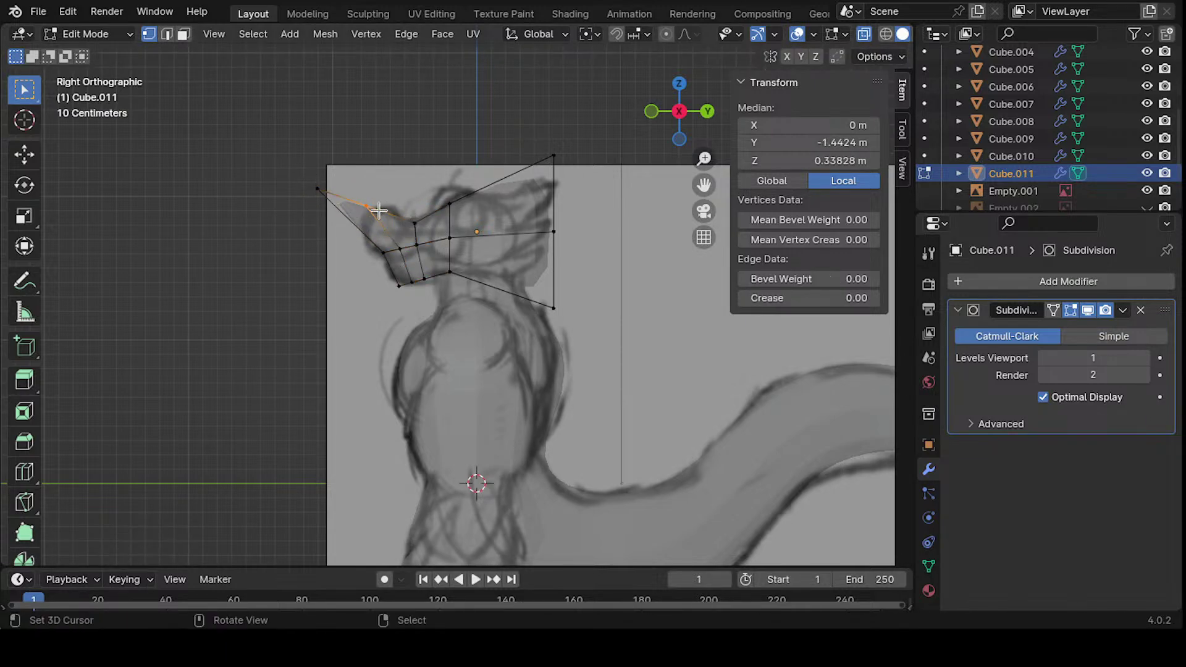
key("t")
key("g")
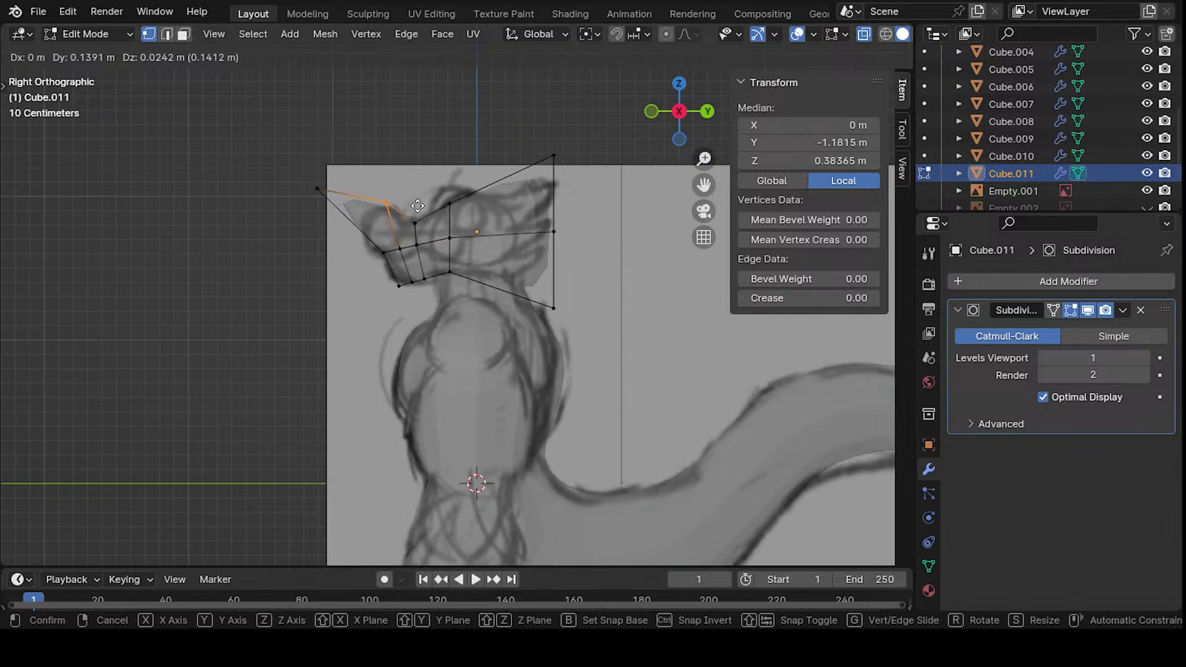
- Move the snout's upper front vertex back and down to the sketched nose tip, and its middle front vertex slightly forward
left_click(307, 180)
key("g")
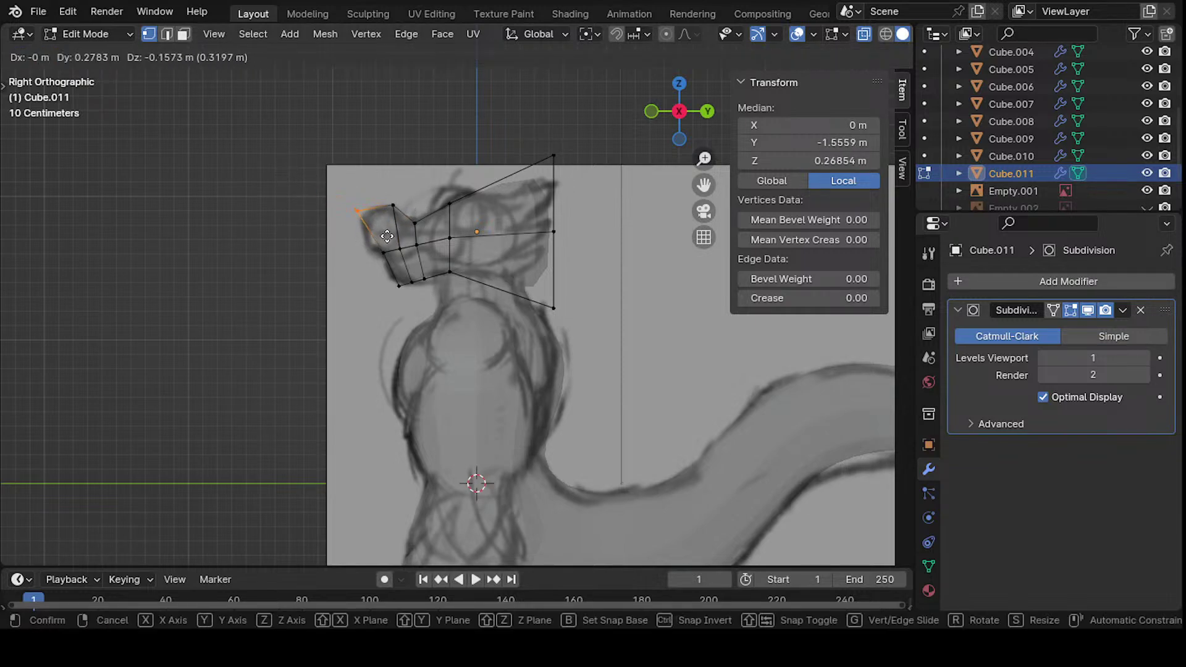
left_click(370, 234)
left_click(383, 252)
key("g")
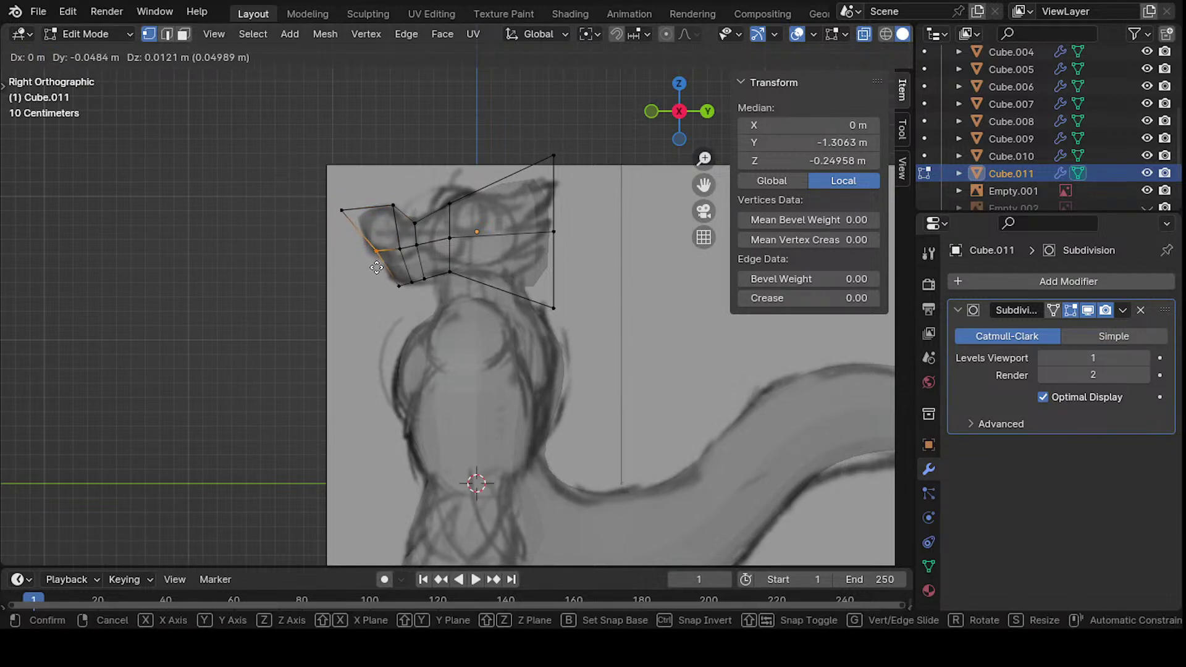
left_click(371, 266)
- Move the middle vertices of the two snout loops down onto the sketched mouth line, level with the front one
left_click(392, 250)
key("g")
left_click(396, 248)
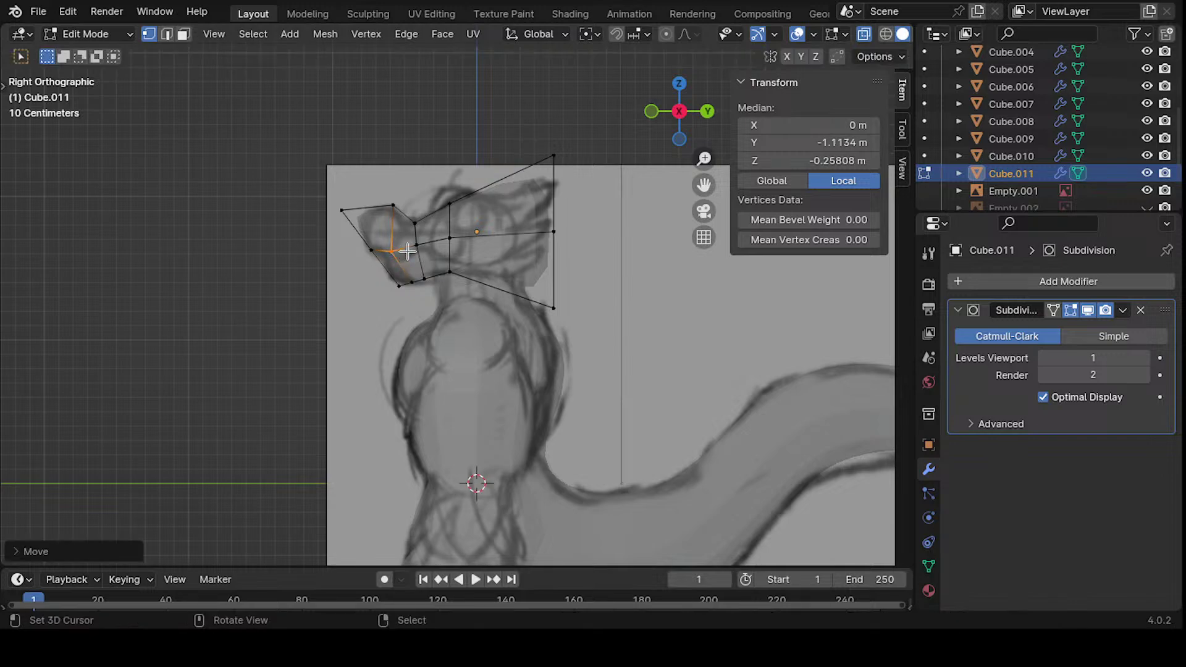
left_click(417, 244)
key("g")
left_click(427, 256)
- On the loop joining snout and head, shift the middle vertex back and down, and raise the top vertex to local Y -0.51, Z 0.51 m
left_click(448, 237)
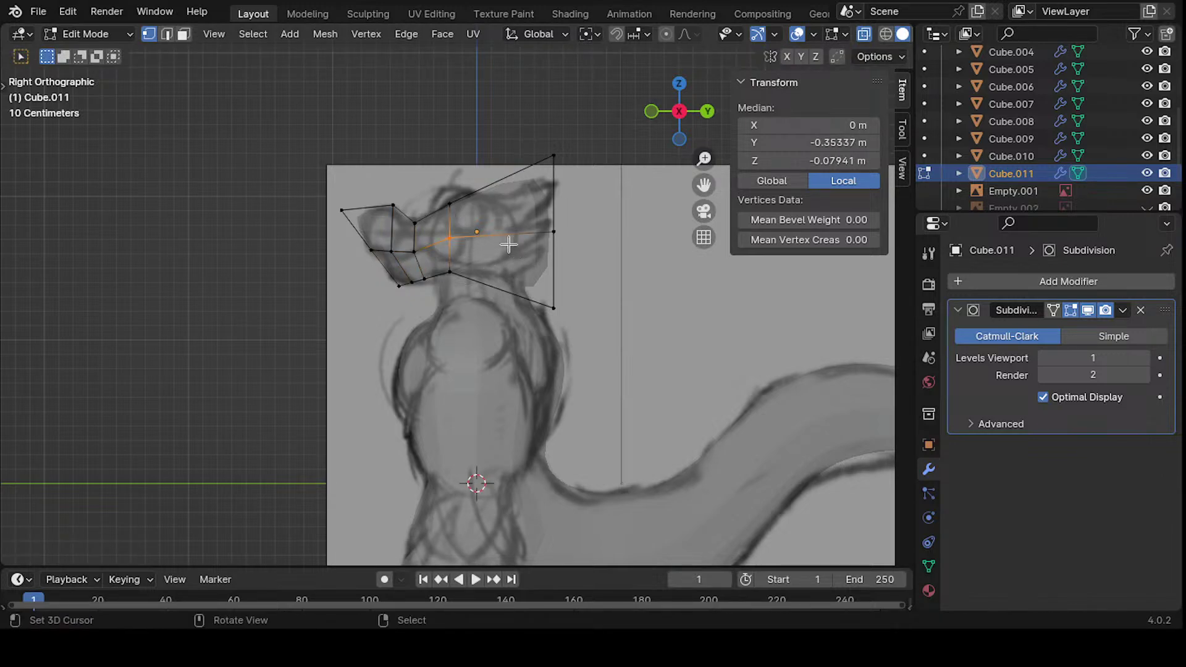
key("g")
left_click(457, 250)
left_click(449, 204)
key("g")
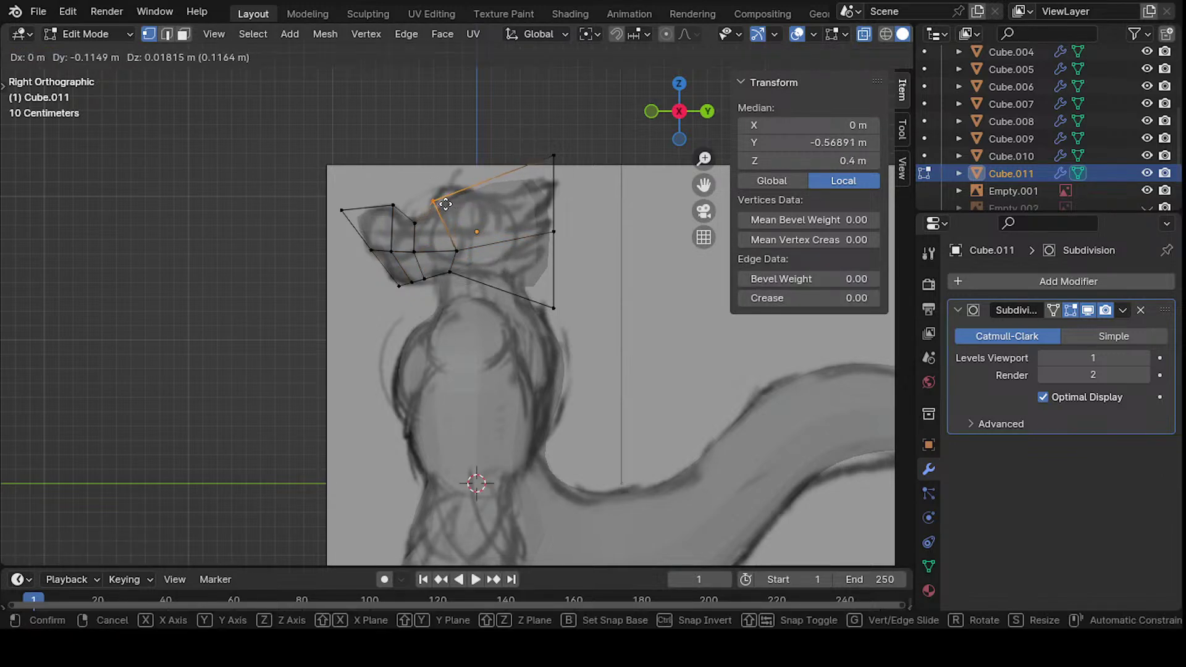
left_click(453, 195)
- Add a vertical loop cut through the middle of the rear head and lower its top vertex to local Z 0.44 m
key("ctrl+r")
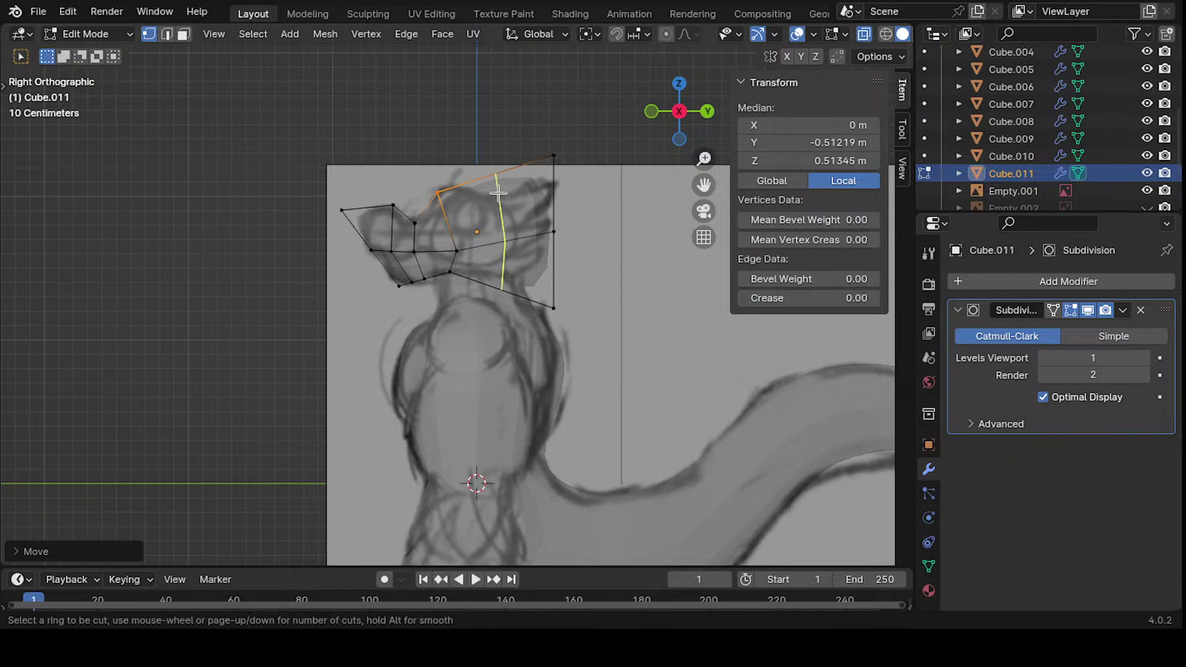
left_click(503, 204)
left_click(515, 210)
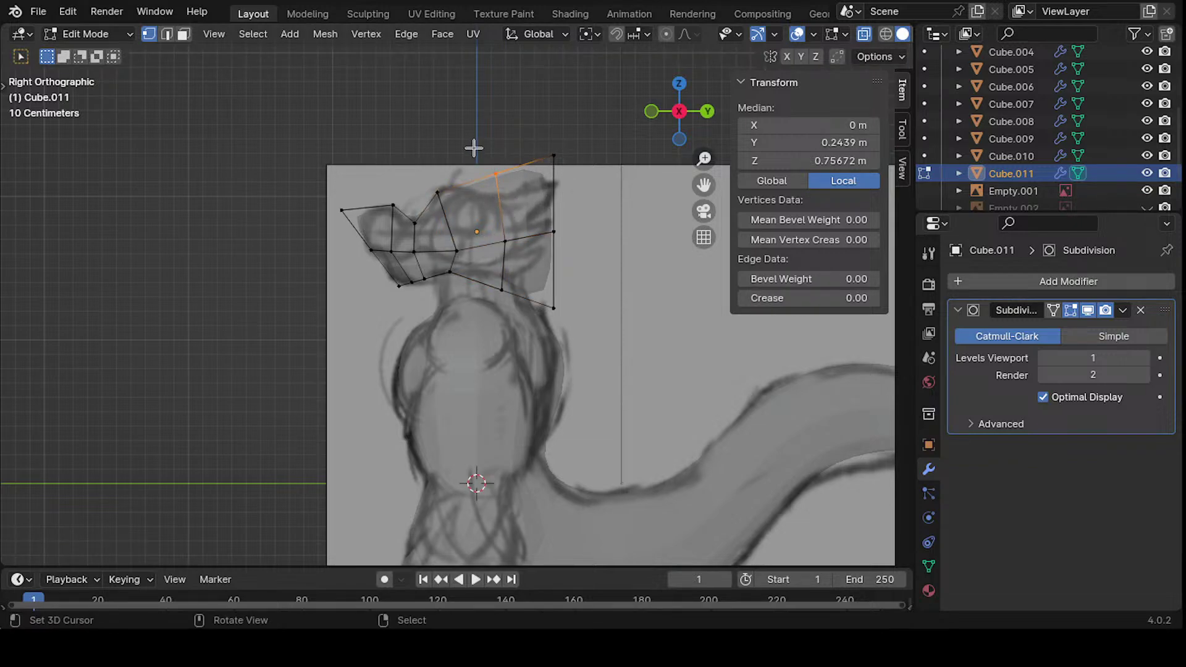
key("g")
left_click(492, 217)
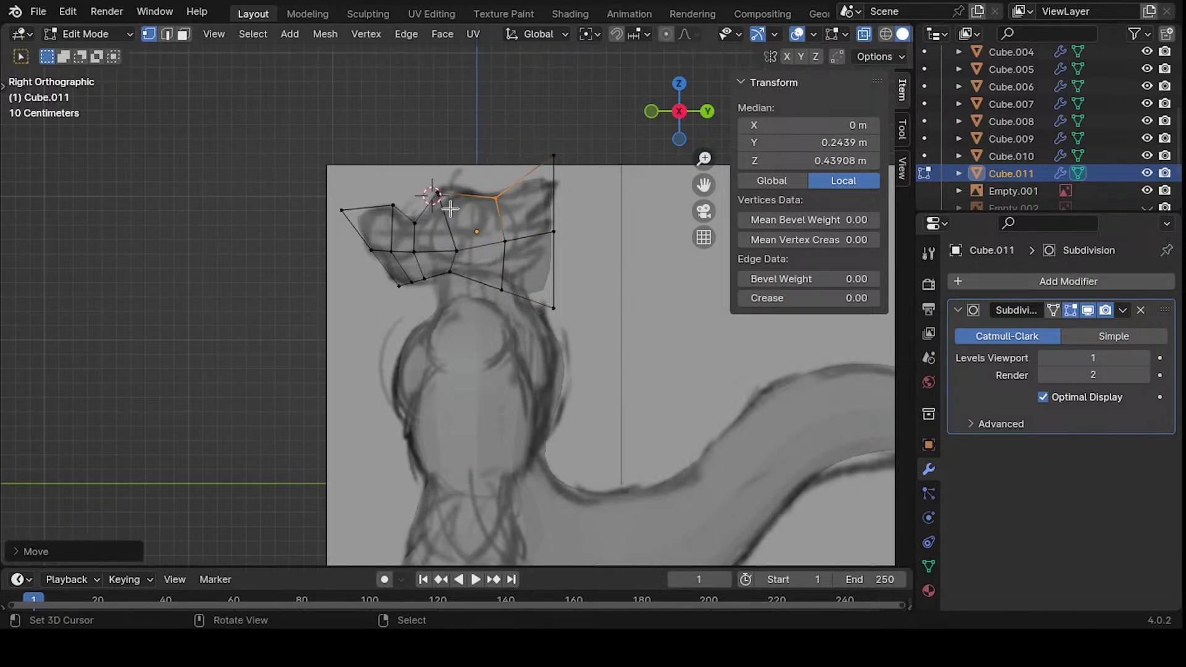
- Raise the brow vertex to local Y -0.56, Z 0.67 m, and move the top rear corner vertex to Y 1.28, Z 1.09 m
left_click_drag(440, 194, 427, 203)
key("g")
left_click(469, 190)
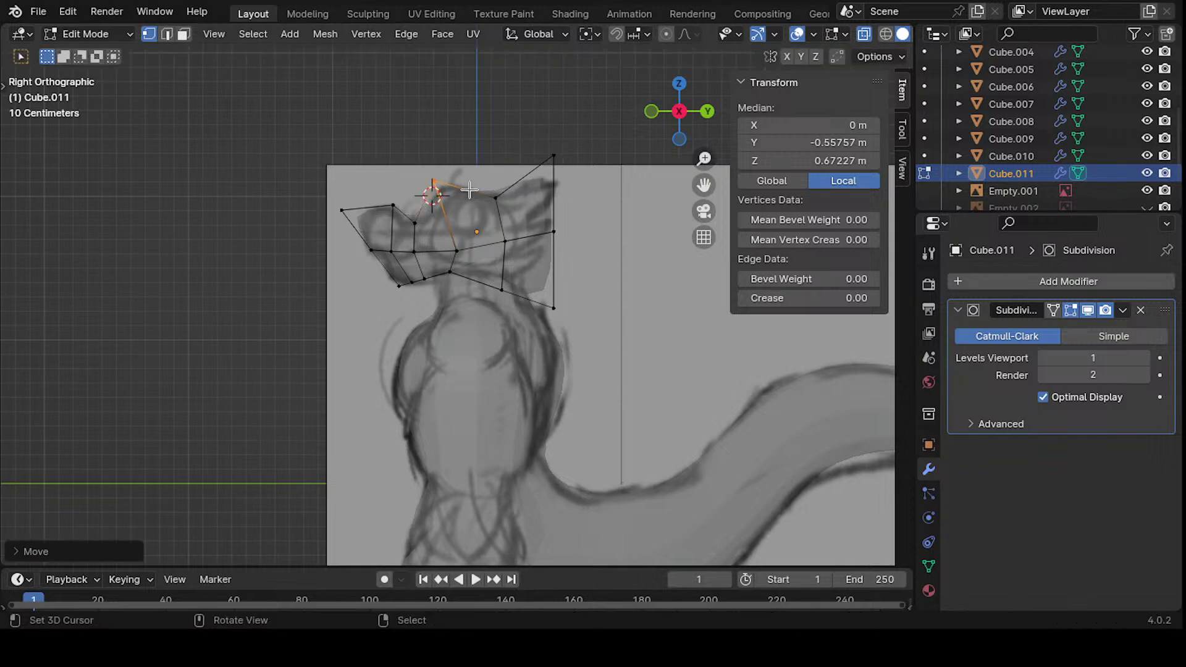
left_click_drag(541, 145, 562, 173)
key("g")
left_click(587, 191)
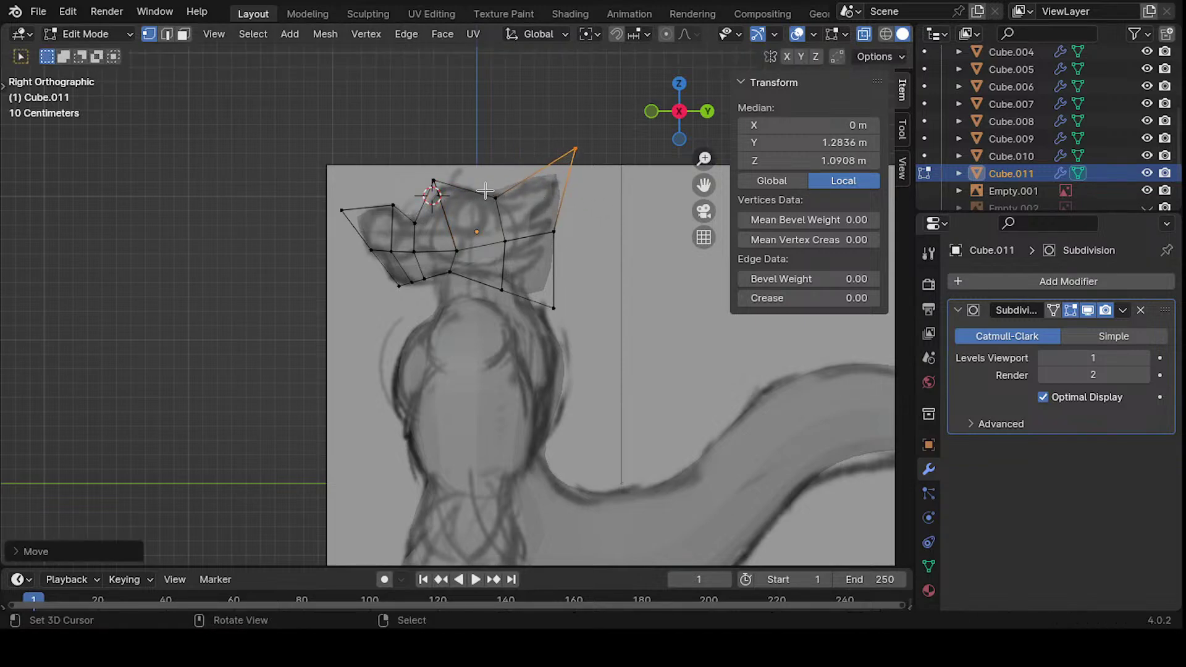
- Add a vertical loop cut in the rearmost head section and move its top vertex forward and down to the sketched outline
left_click_drag(485, 191, 507, 208)
key("ctrl+r")
left_click(538, 211)
left_click(586, 241)
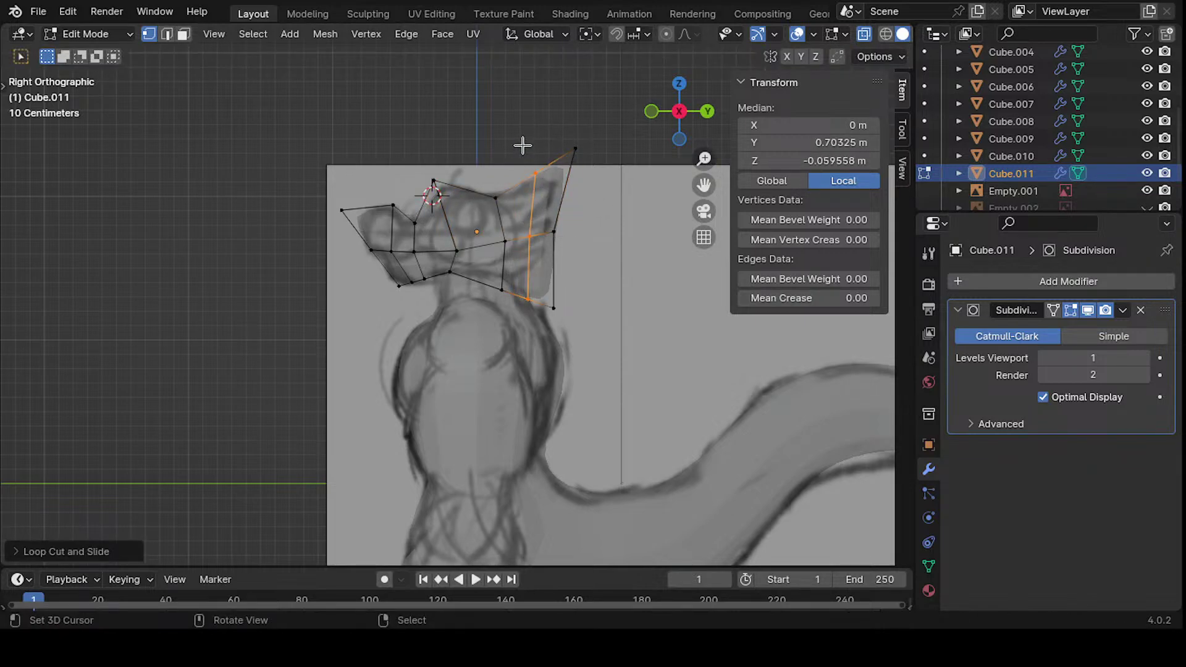
left_click(555, 162)
key("g")
left_click(542, 218)
- Lower the top rear corner vertex to local Y 1.25, Z 0.97 m and check it against the front and side sketches
key("g")
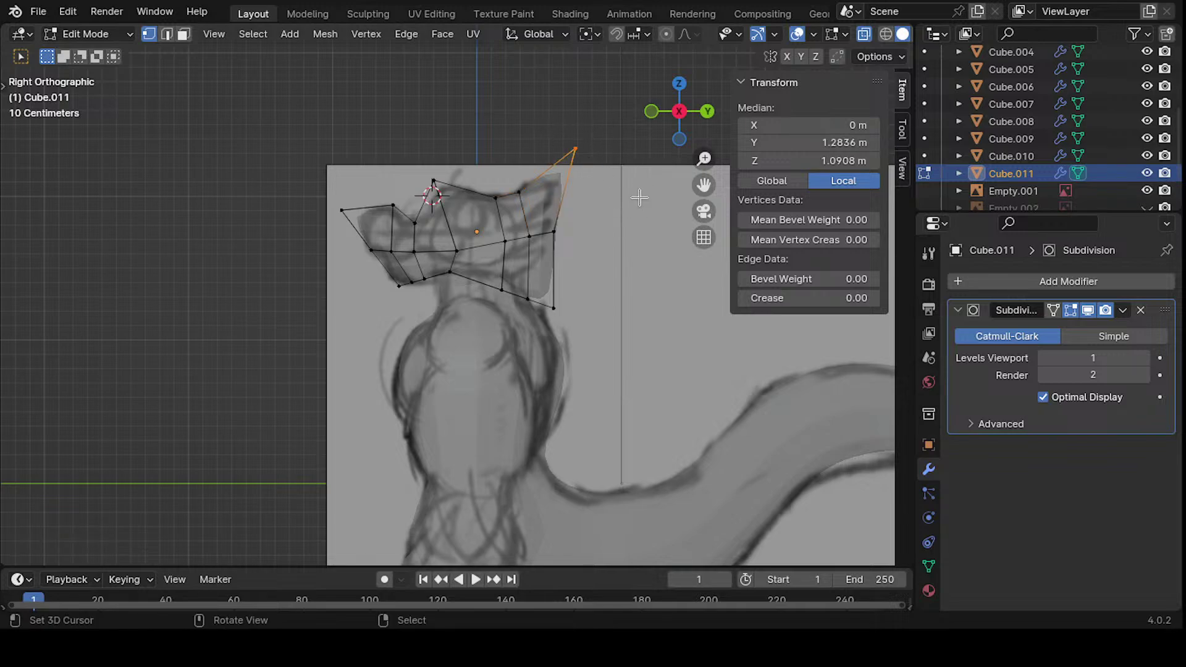
left_click(584, 237)
middle_click_drag(584, 236, 557, 219)
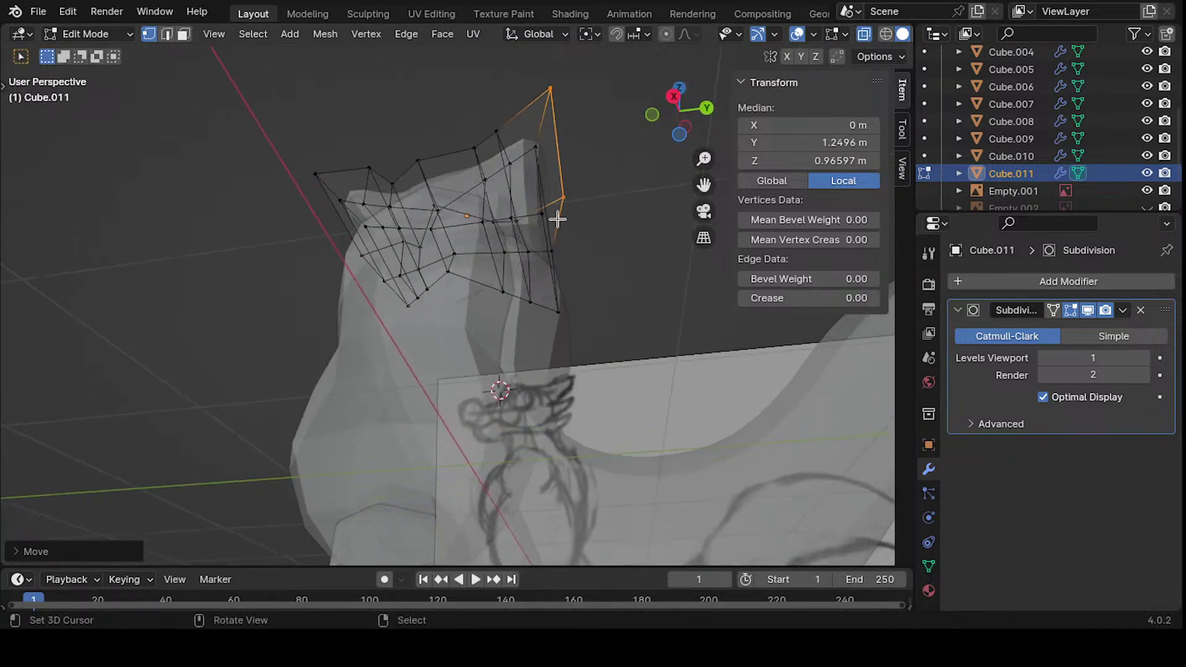
key("KP_1")
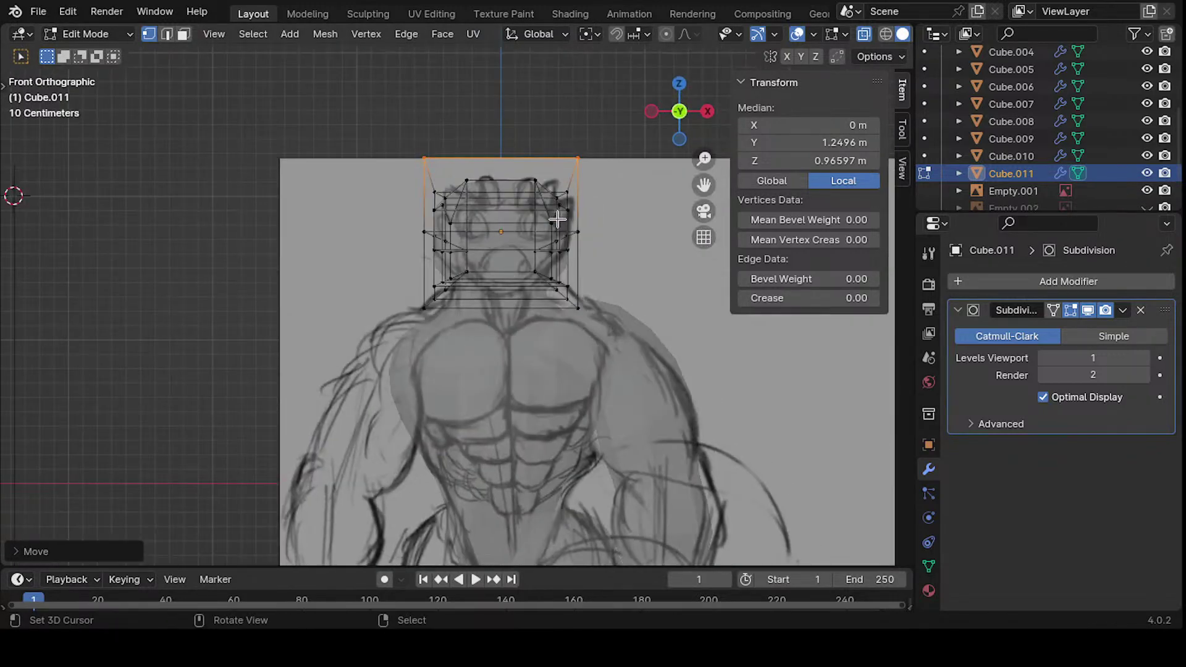
key("KP_3")
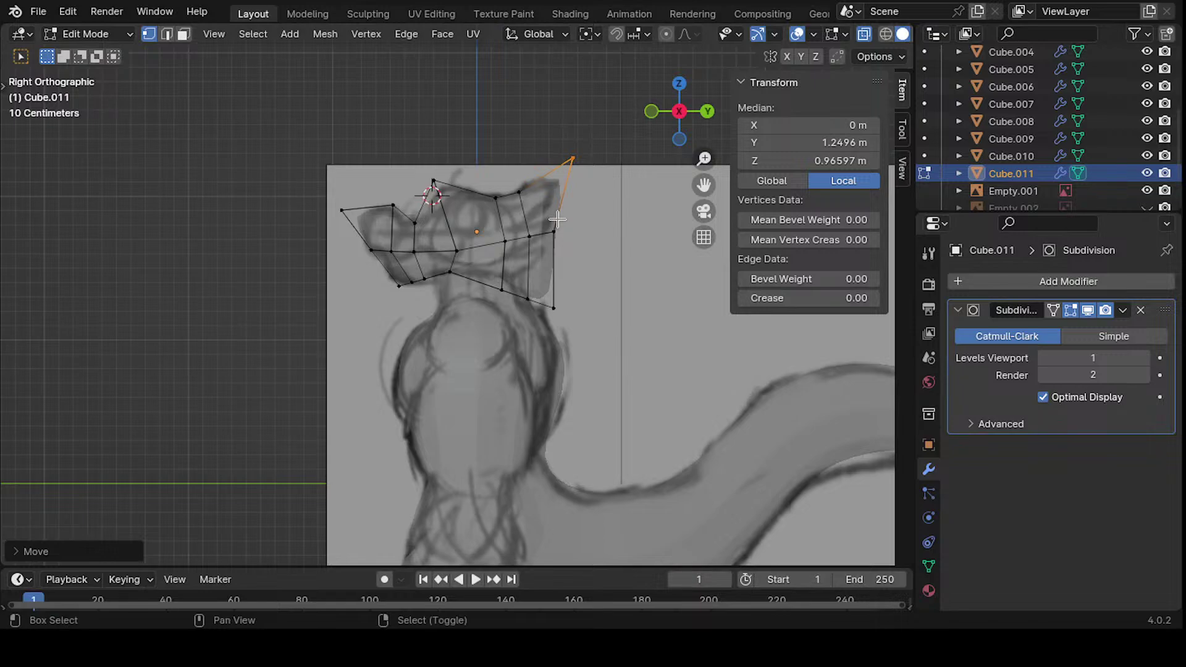
- Move the rearmost loop's middle vertex forward and up to local Y 0.62, Z 0.04 m
middle_click_drag(557, 219, 449, 310, "shift")
left_click_drag(505, 263, 537, 306)
left_click(488, 289)
key("g")
left_click(504, 307)
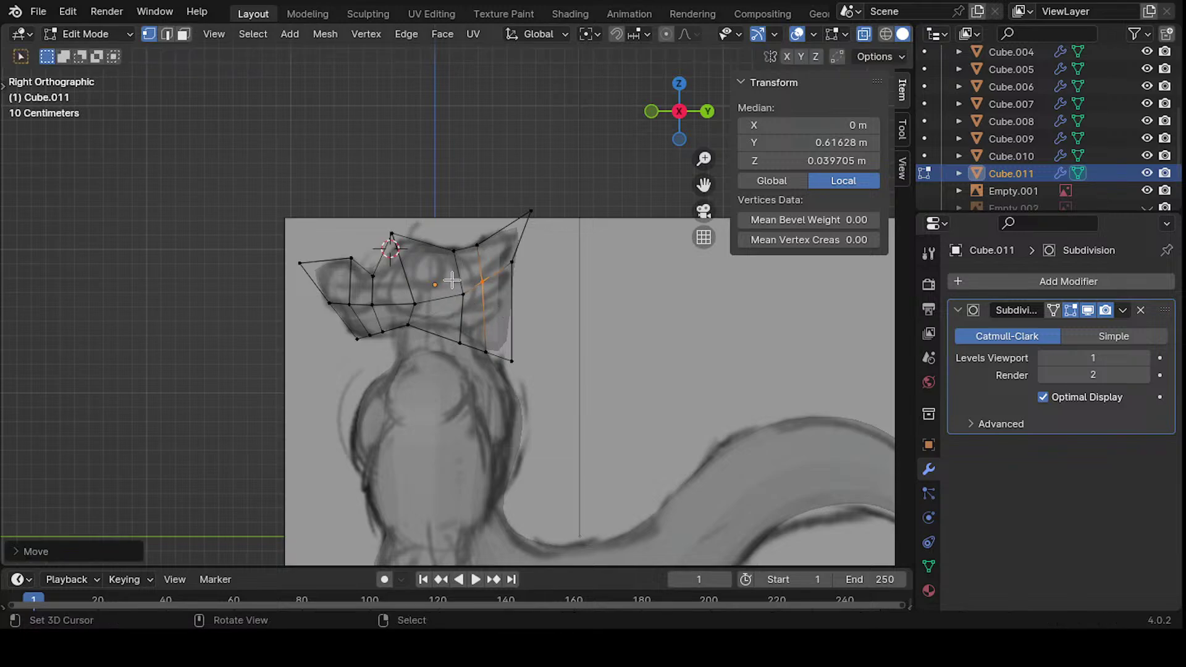
- Move the middle vertex of the neighbouring head loop forward and up to local Y 0.22, Z -0.02 m
right_click(462, 292, "shift")
key("g")
left_click(493, 316)
left_click(468, 317)
key("g")
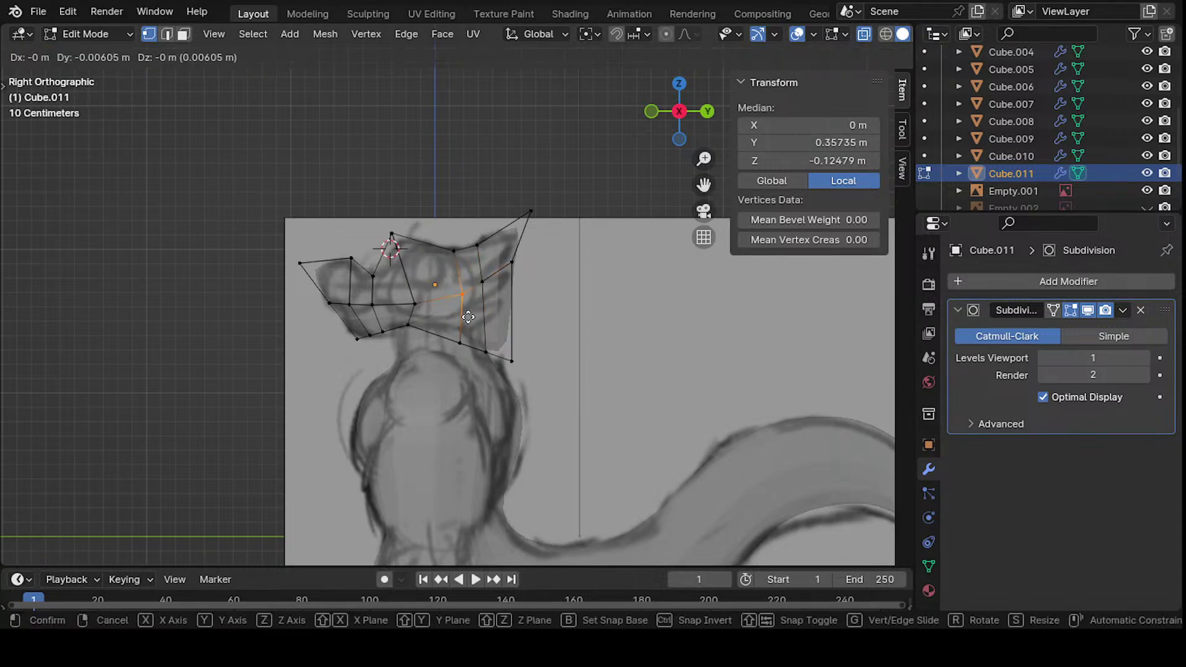
left_click(448, 312)
key("g")
left_click(471, 318)
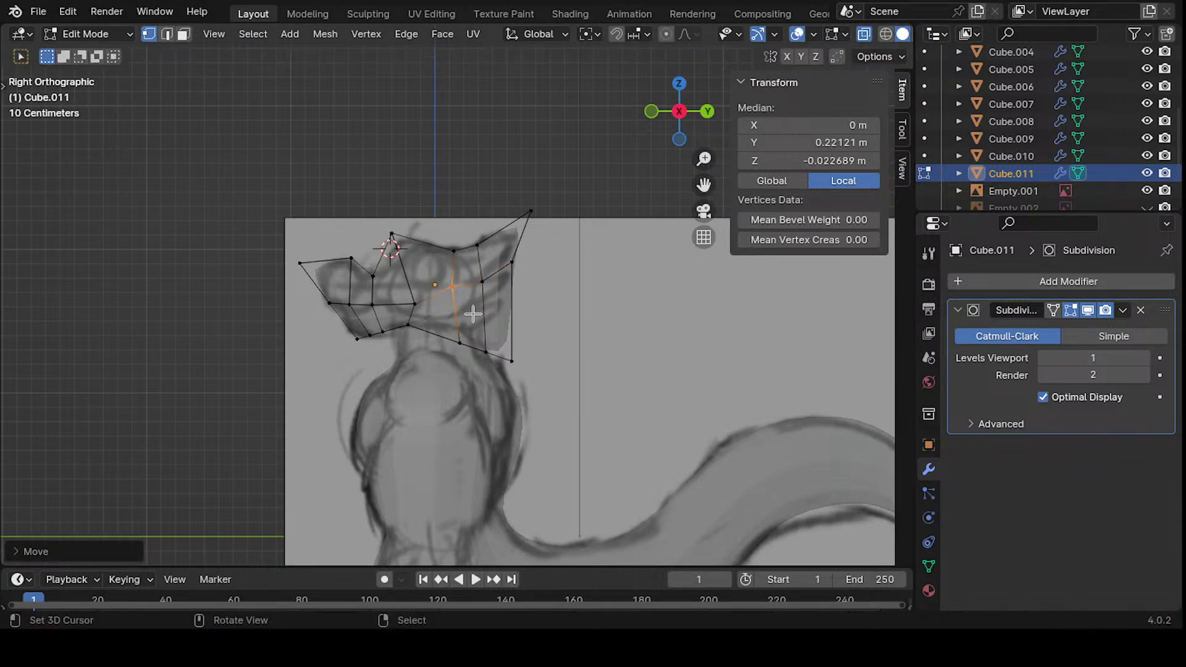
- Raise the three bottom rear head vertices to the sketched underside, placing the rear corner at local Y 0.91, Z -0.31 m
left_click(463, 341, "shift")
key("g")
left_click(471, 368)
left_click_drag(477, 344, 530, 402)
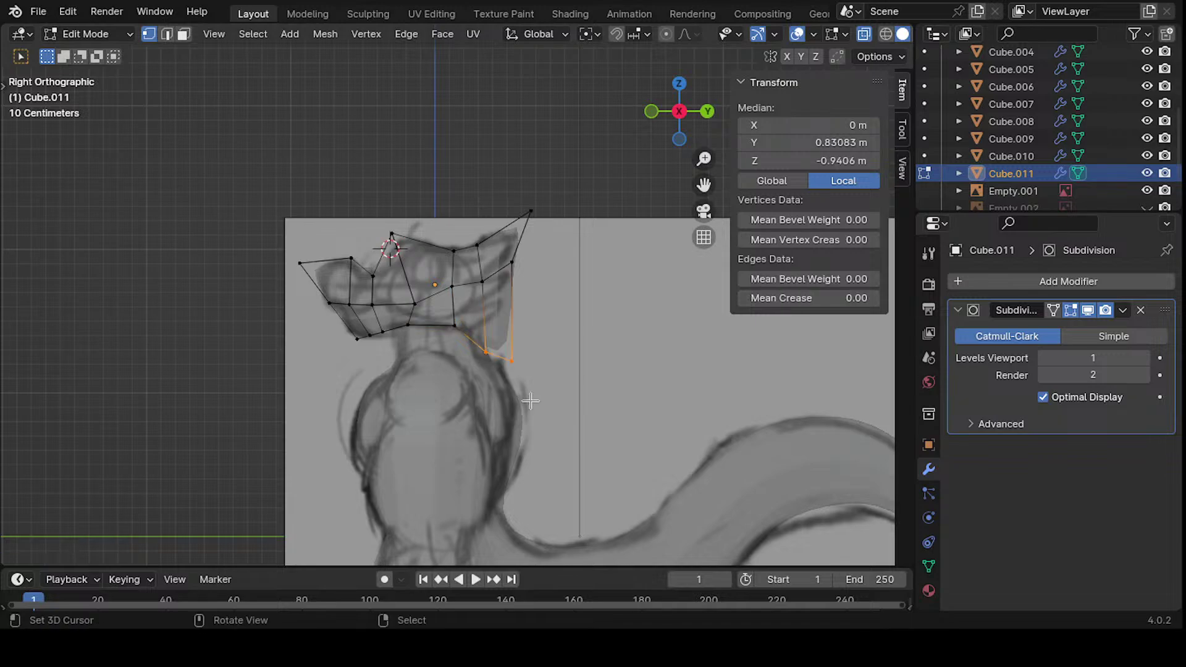
left_click(493, 374)
key("g")
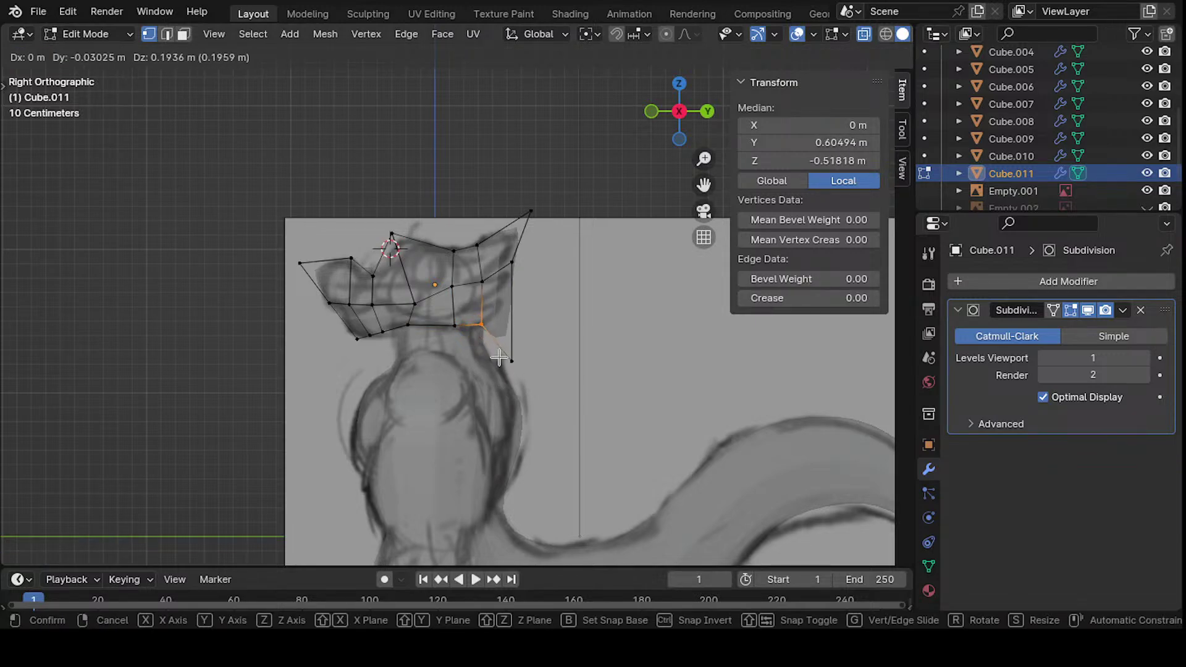
left_click(501, 353)
key("g")
left_click(537, 337)
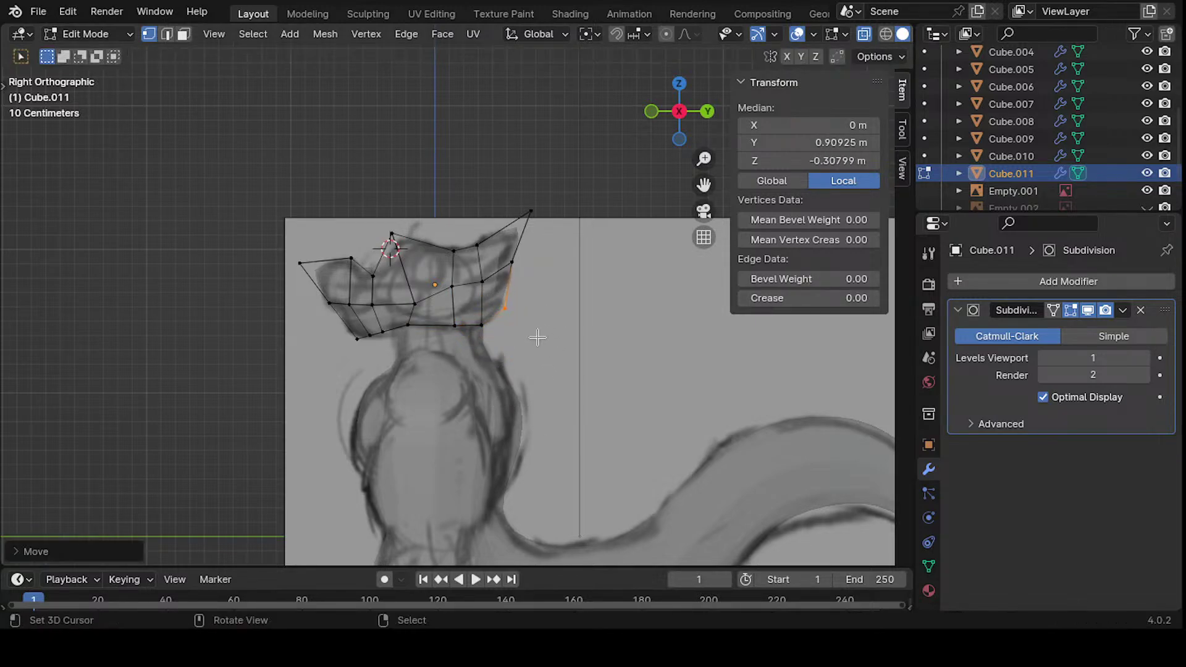
- Nudge the brow's top vertex slightly back and up along the sketched outline
left_click(393, 233)
key("g")
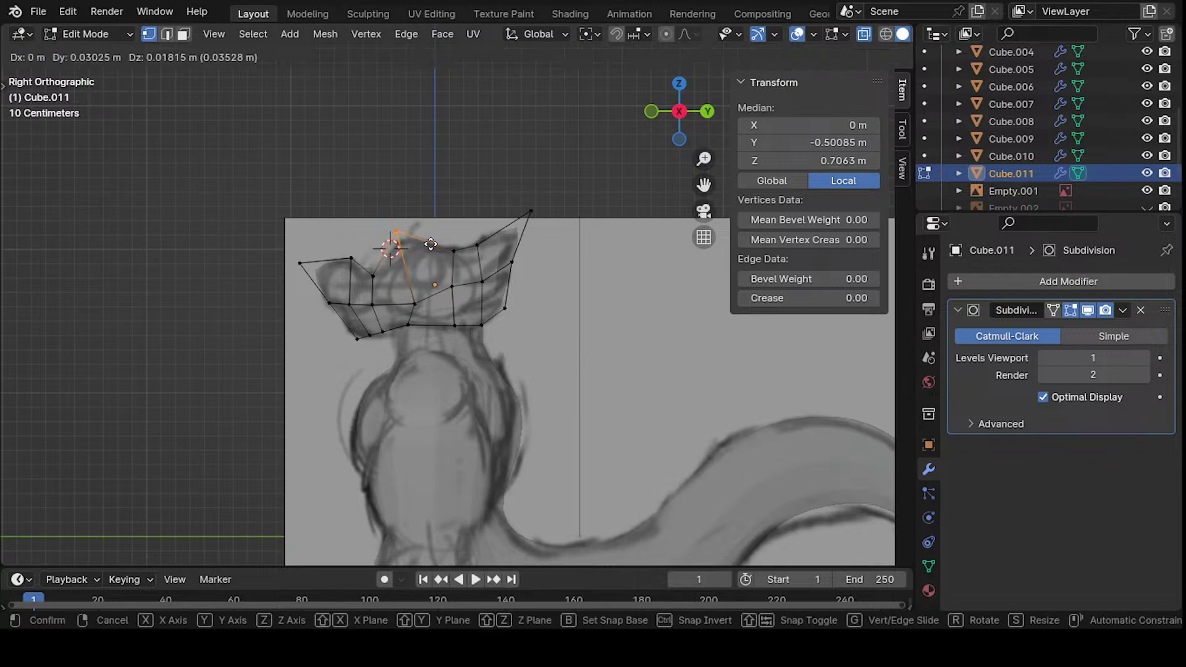
left_click(436, 245)
- Deselect everything and examine the head's shape from several angles and against the front and side sketches
scroll(395, 251, "down", 3)
middle_click_drag(395, 250, 569, 207)
left_click(544, 257)
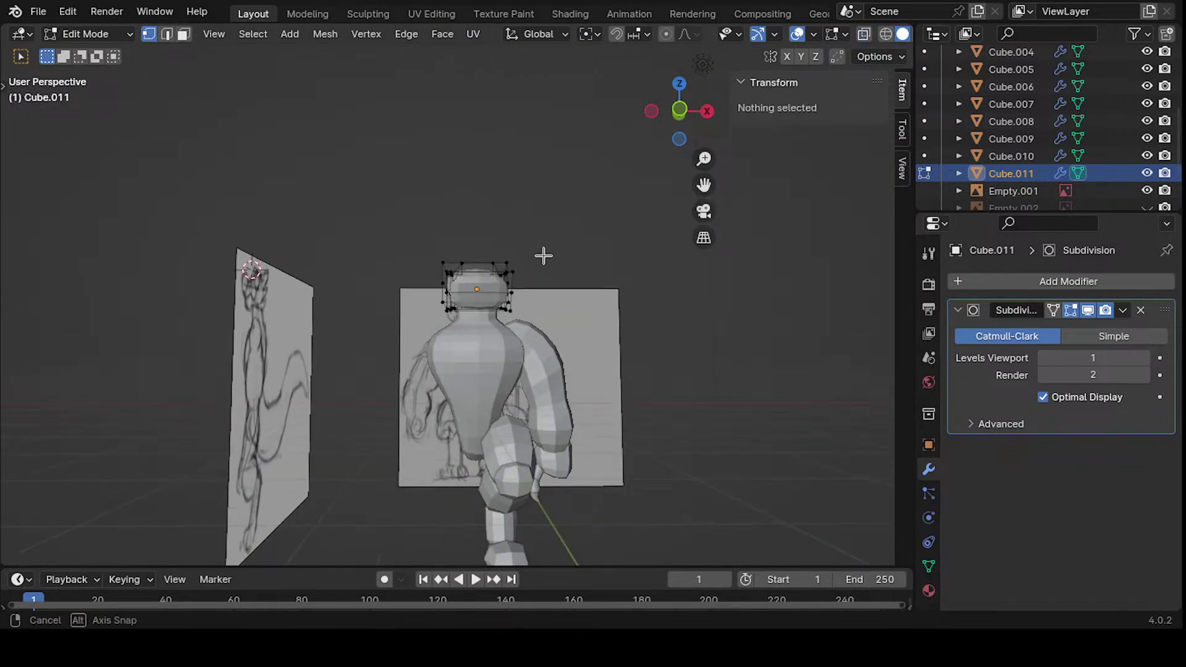
middle_click_drag(544, 257, 590, 282)
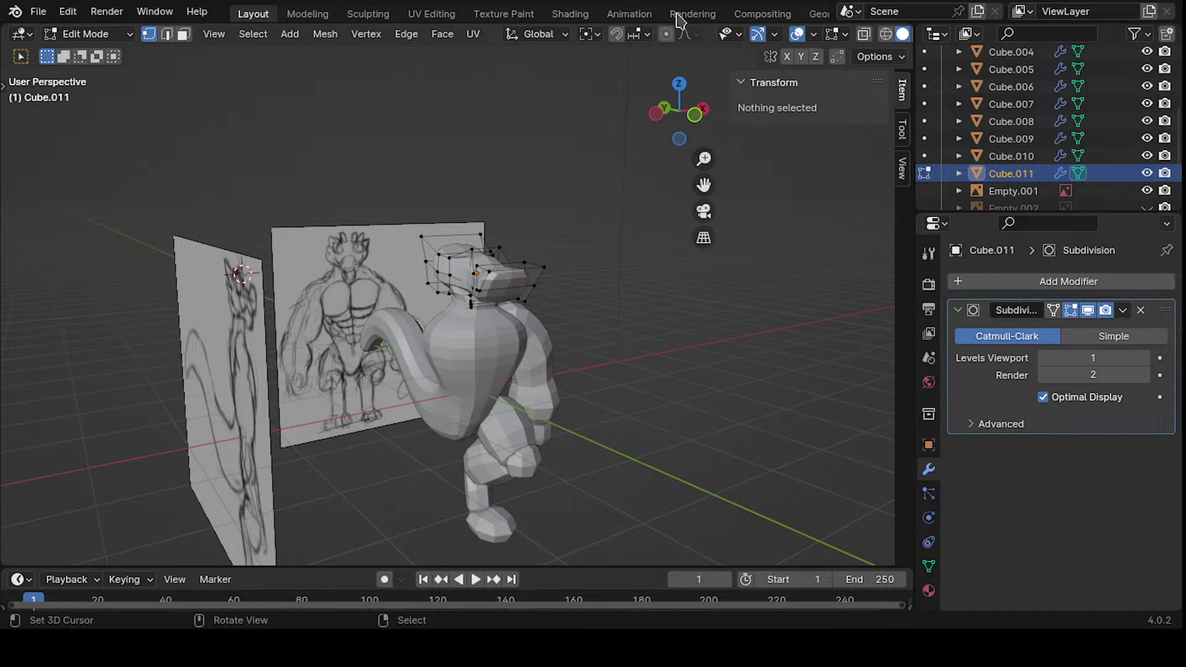
middle_click_drag(599, 148, 448, 228)
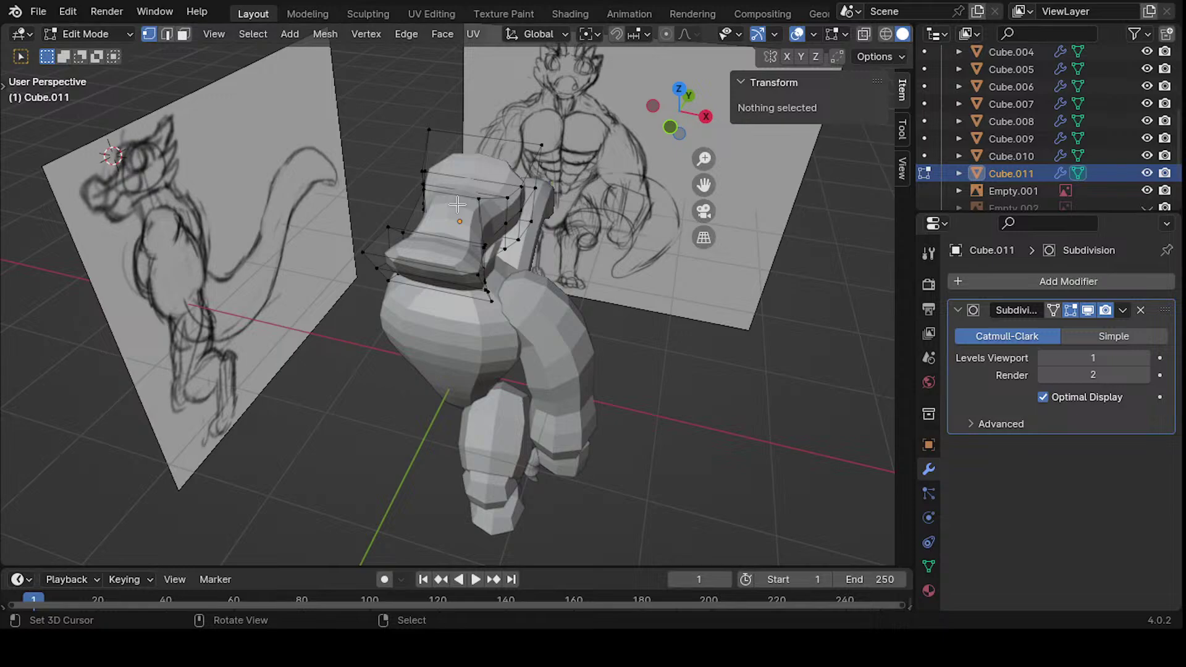
key("KP_1")
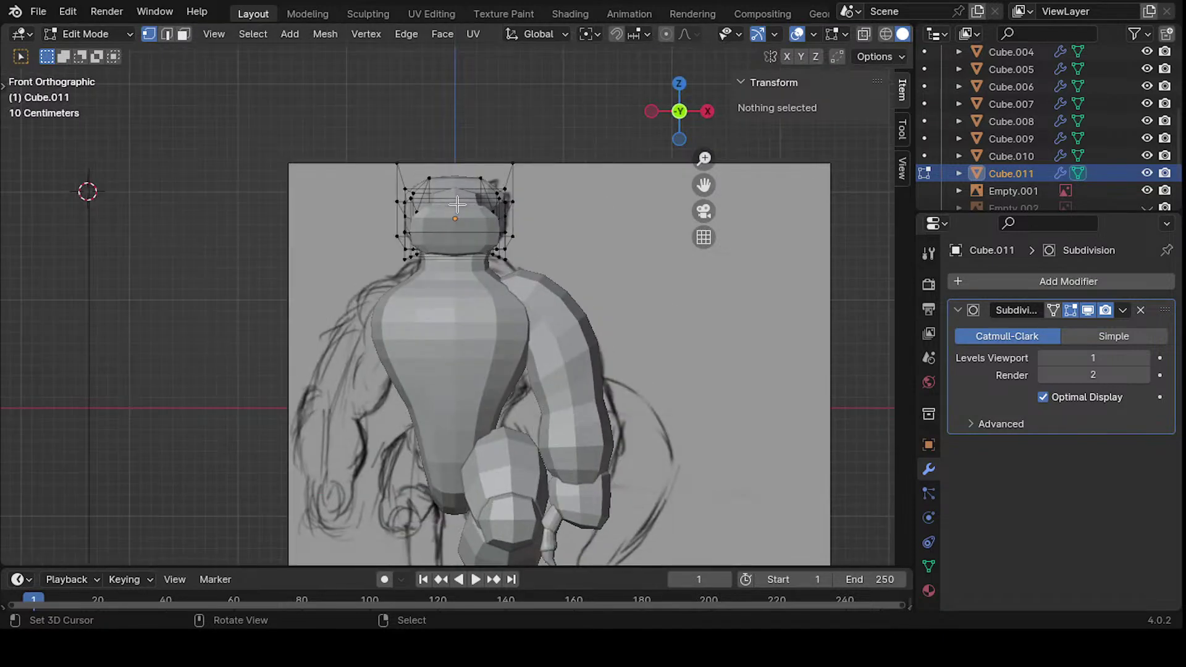
key("KP_3")
scroll(480, 156, "up", 4)
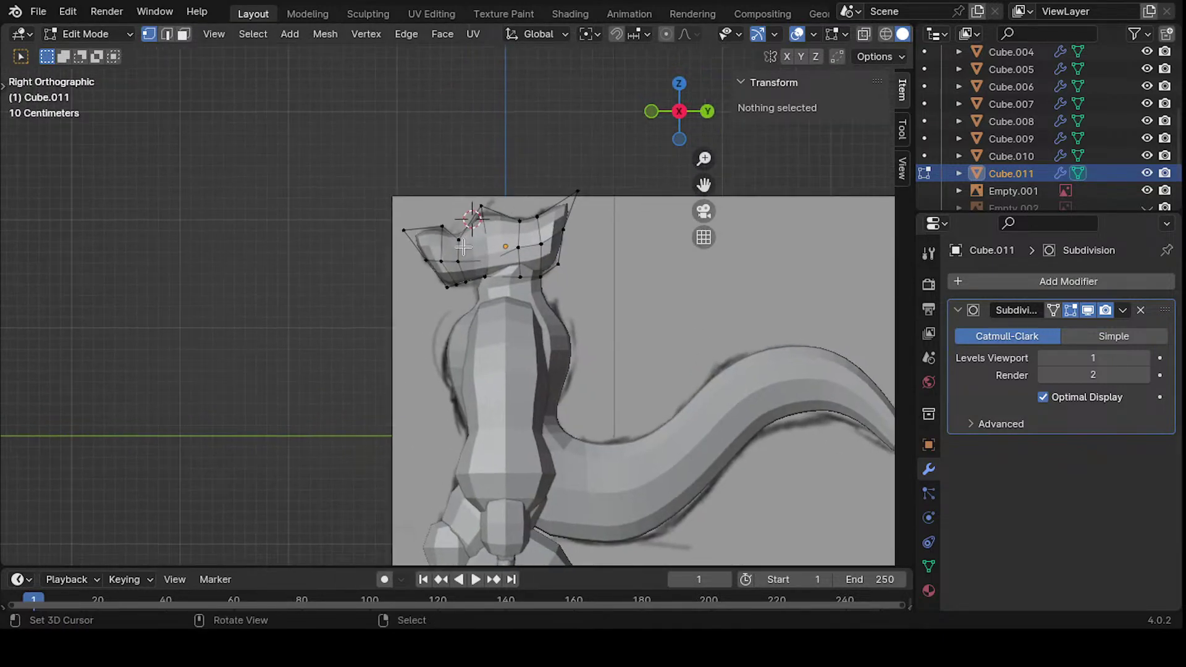
- Add a centred lengthwise loop cut through the head at X 0 and select its top rear vertex
mouse_move(482, 158)
middle_mouse_down()
mouse_move(510, 196)
mouse_move(381, 276)
middle_mouse_up()
key("ctrl+r")
left_click(515, 190)
right_click(514, 191)
left_click(558, 212)
left_click(551, 195)
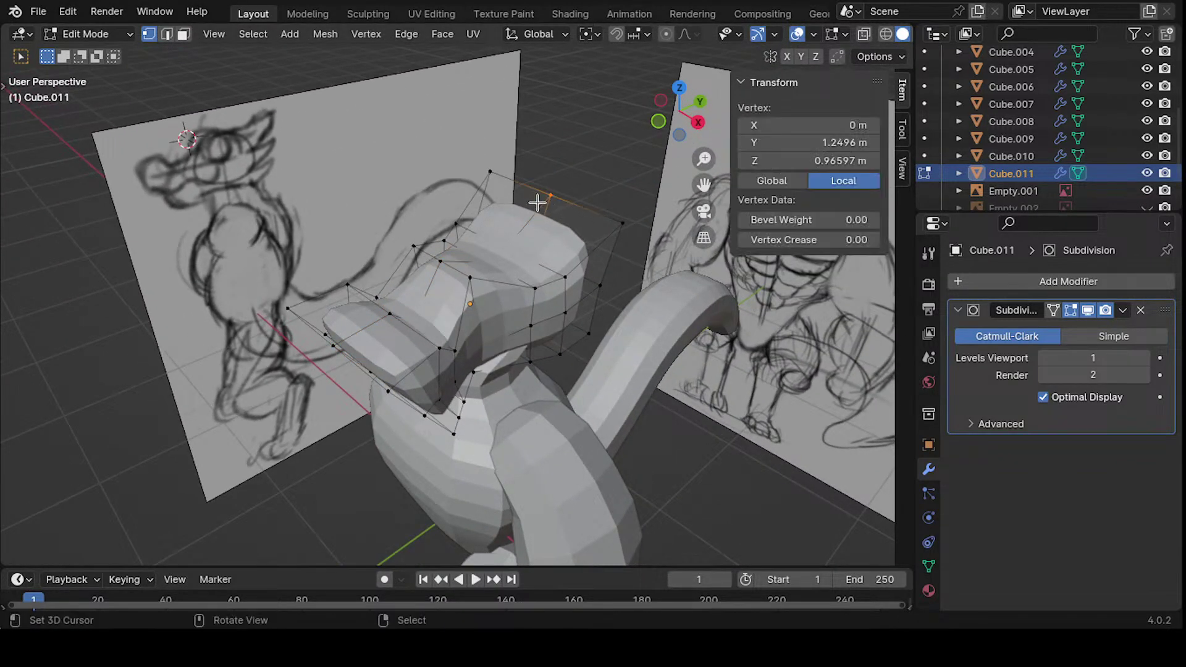
mouse_move(537, 201)
middle_mouse_down()
mouse_move(466, 191)
mouse_move(465, 172)
mouse_move(336, 122)
mouse_move(496, 295)
mouse_move(395, 296)
mouse_move(339, 326)
mouse_move(435, 285)
middle_mouse_up()
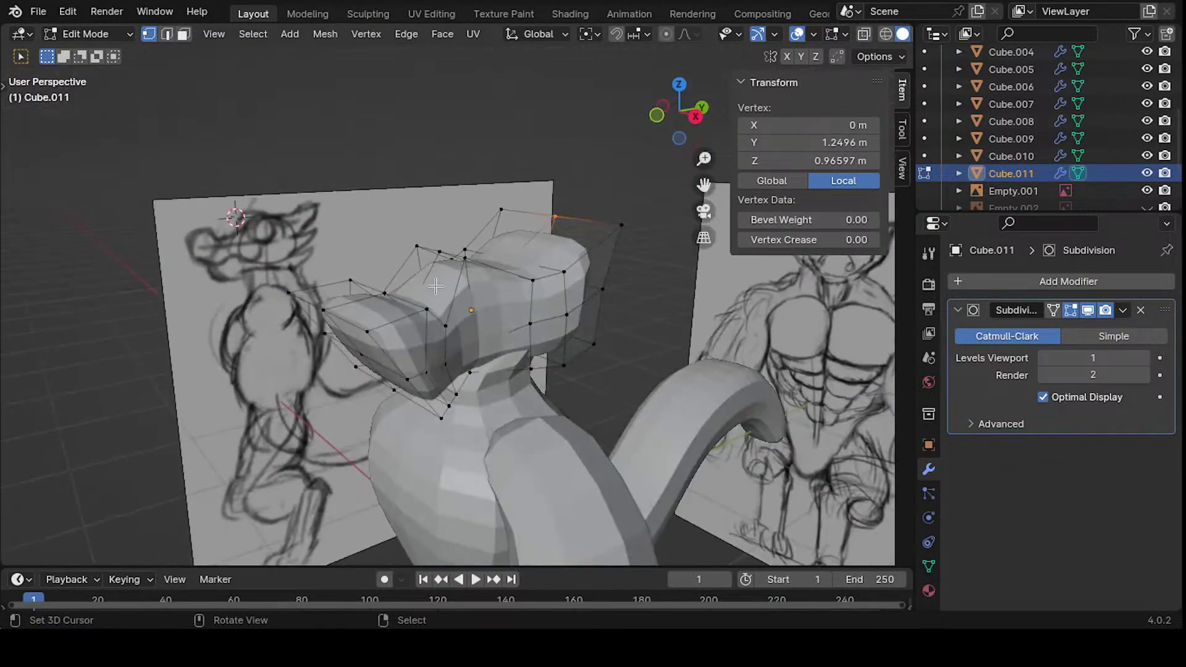
- Pull the snout's front side vertex inward and down to about local X 0.54, Y -1.41, Z 0.16 m
middle_click_drag(505, 207, 291, 387)
key("g")
left_click(468, 271)
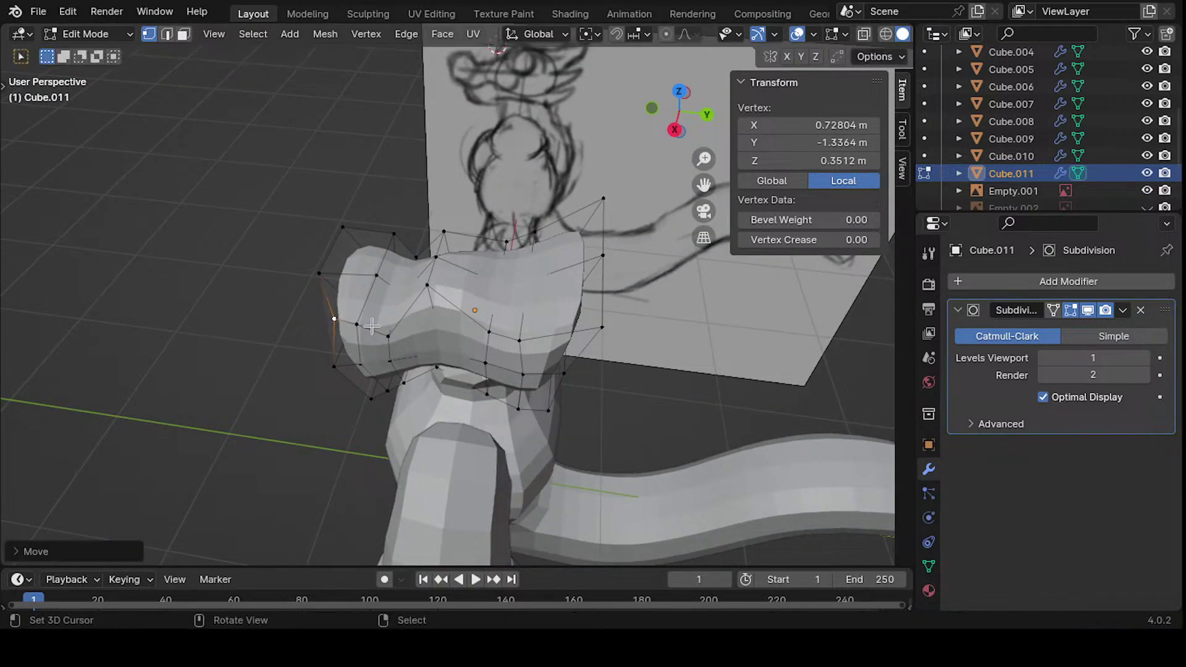
key("g")
left_click(471, 266)
middle_click_drag(470, 267, 590, 318)
key("g")
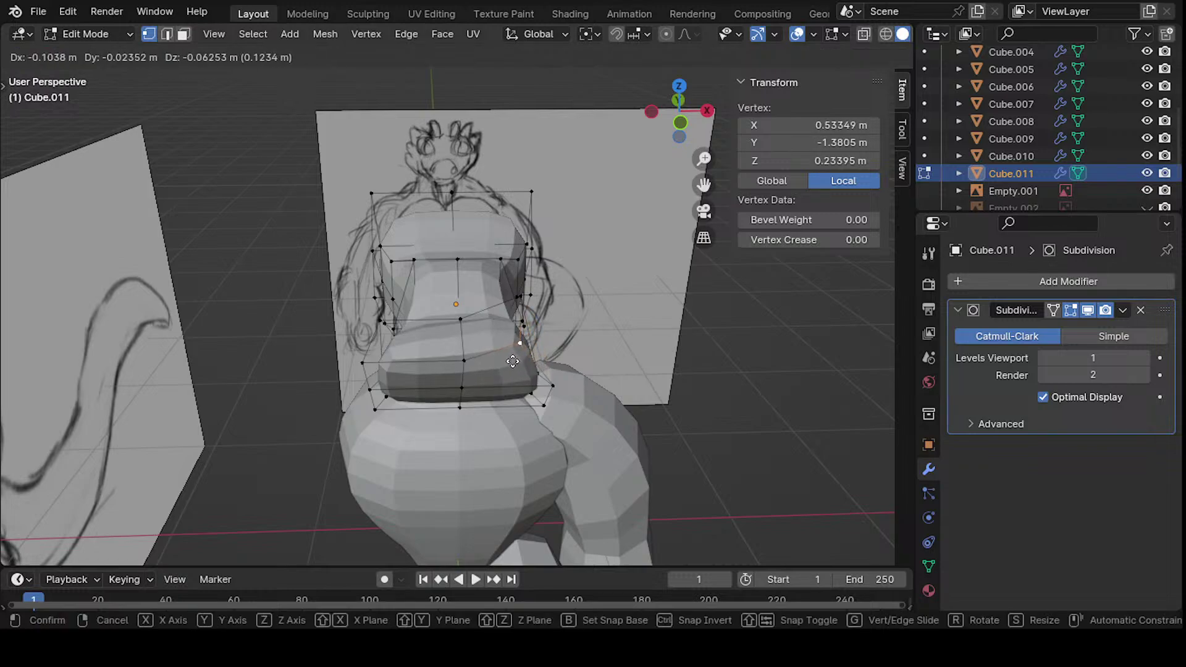
left_click(515, 369)
- Show the head mesh in front orthographic view with see-through display on
key("KP_1")
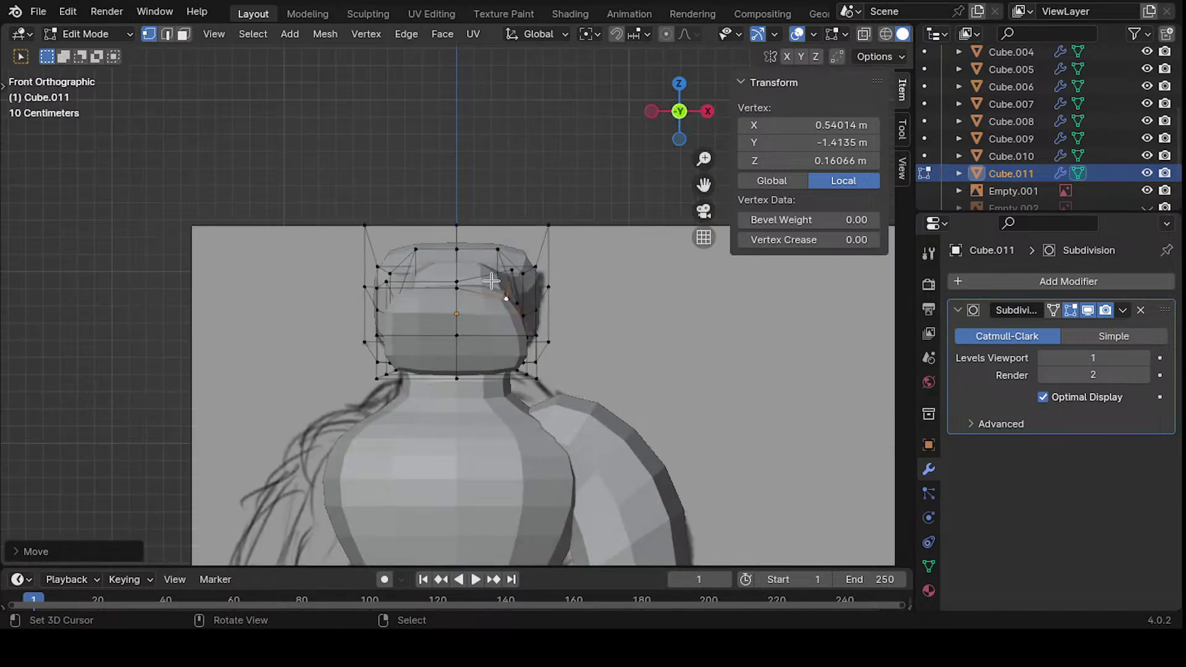
key("KP_0")
key("KP_1")
key("alt+z")
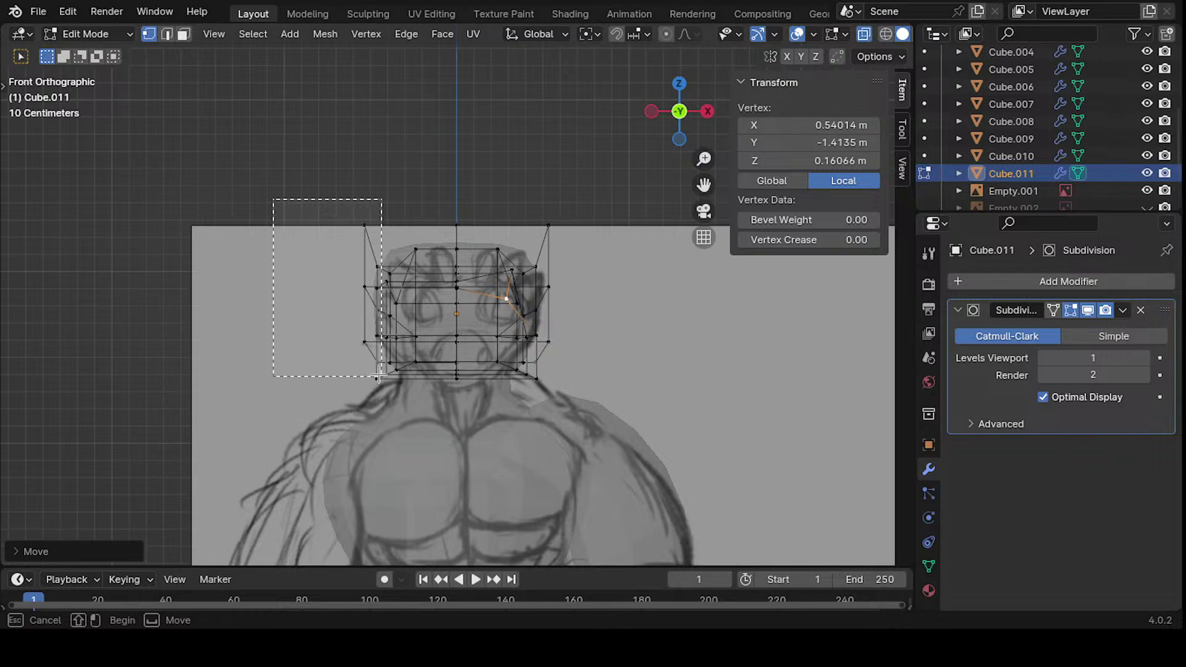
left_click_drag(378, 375, 379, 375)
key("z")
left_click(346, 232)
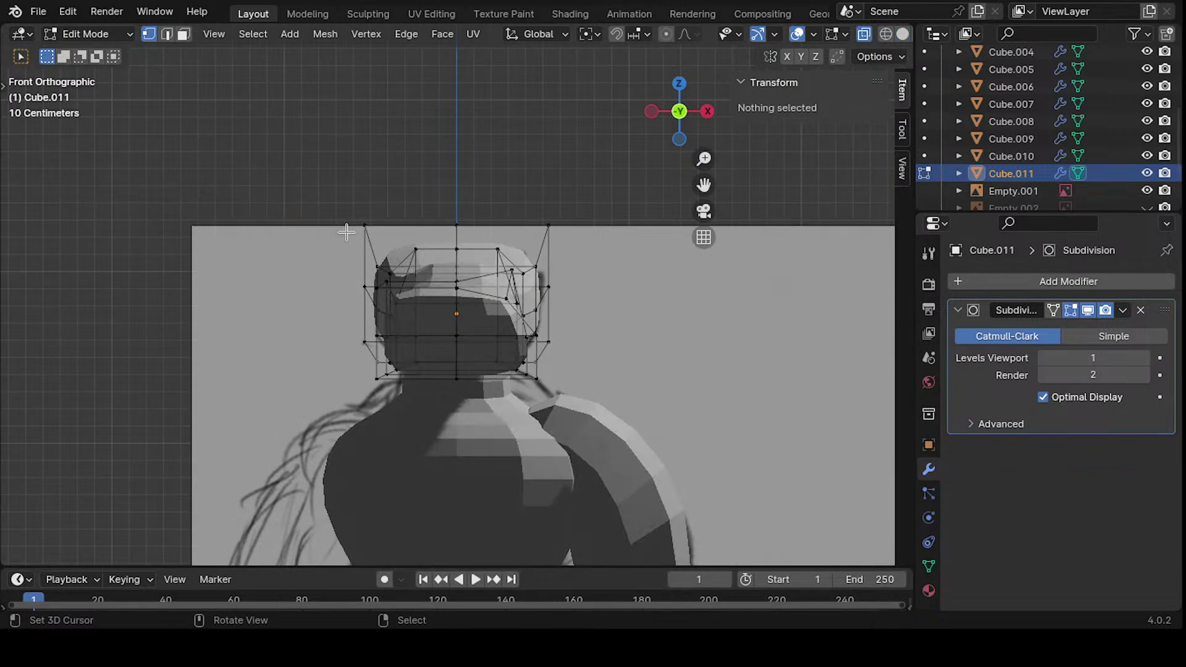
key("ctrl+z")
key("z")
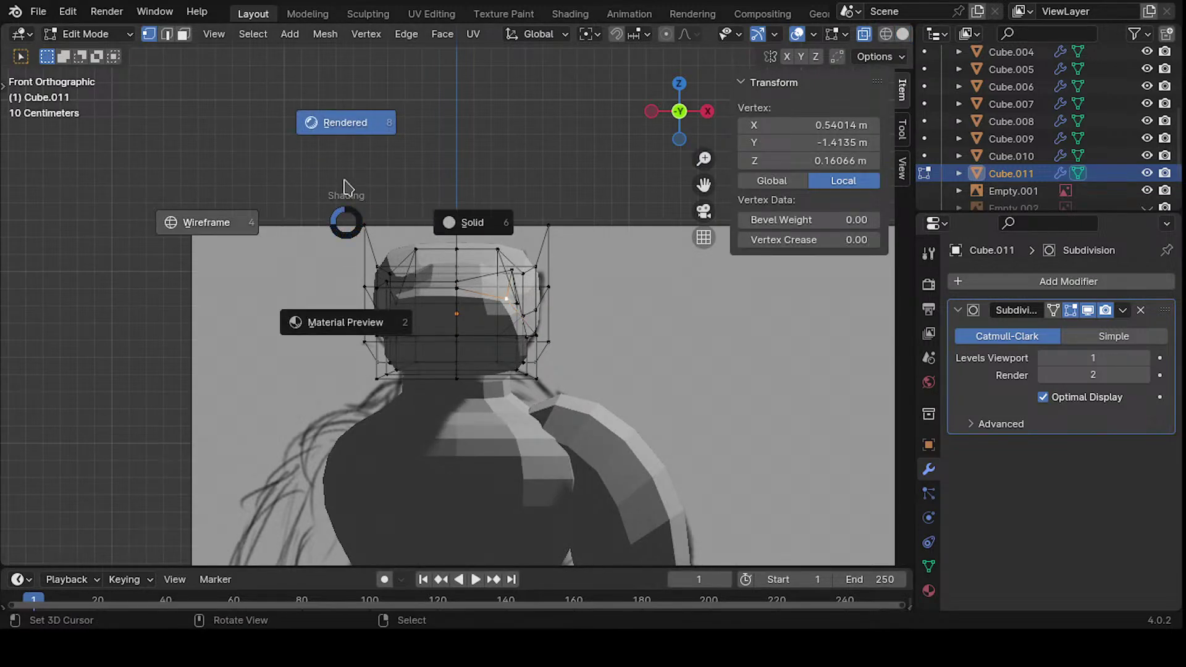
left_click(482, 226)
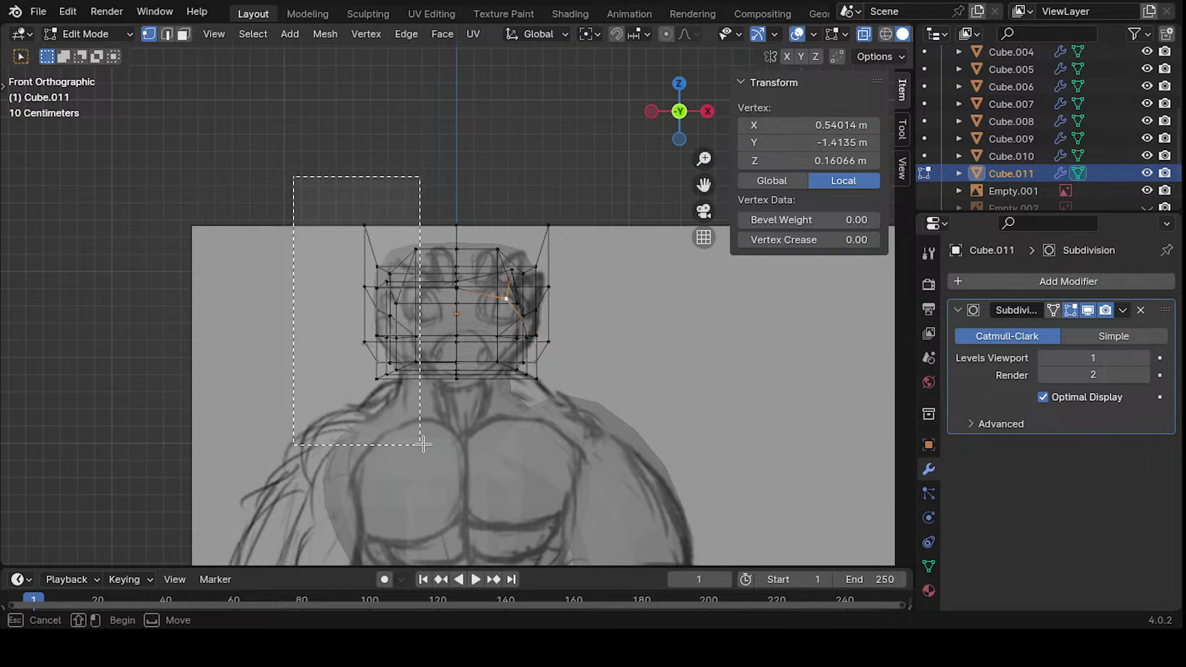
- Delete all head vertices on the negative X side and add a Mirror modifier to the head
left_click_drag(293, 178, 422, 444)
middle_click_drag(422, 443, 396, 358, "shift")
key("x")
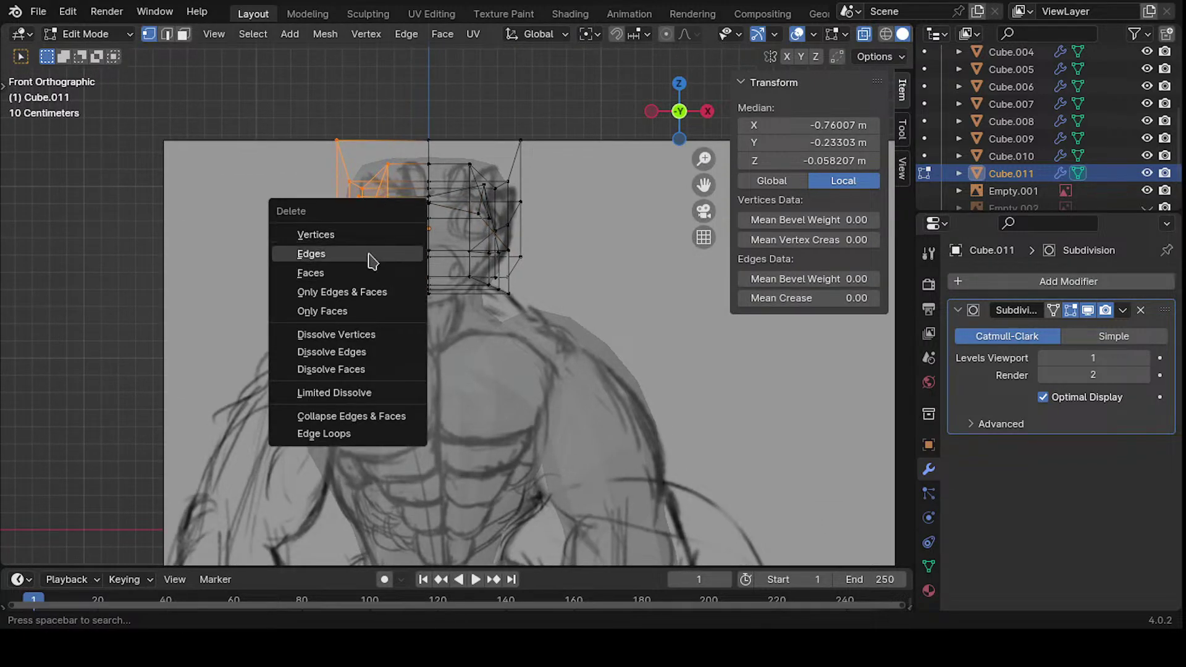
left_click(393, 235)
left_click(1025, 281)
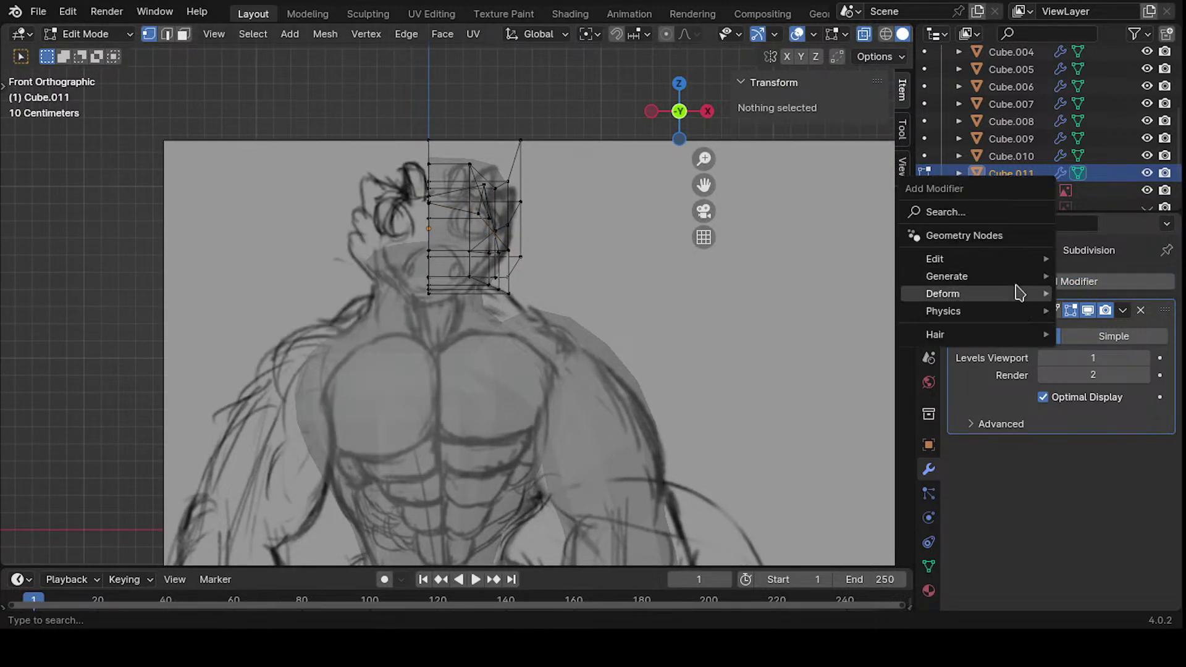
mouse_move(965, 278)
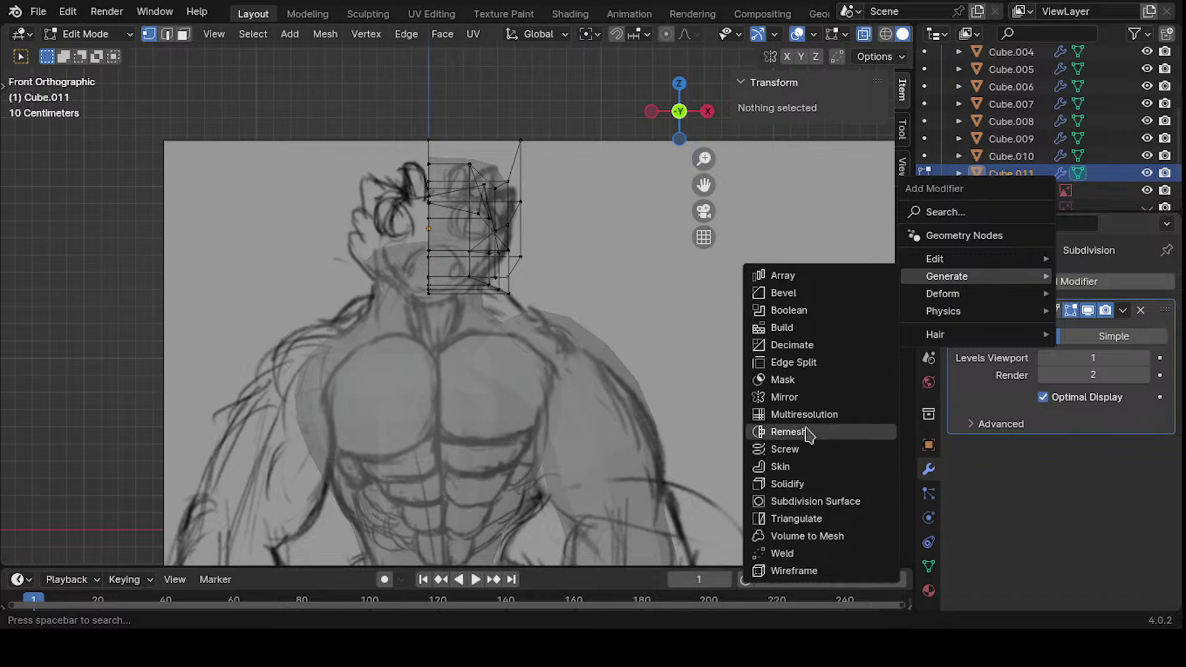
left_click(811, 398)
- Reposition two vertices of the halved head's snout in perspective view
middle_click_drag(669, 344, 323, 344)
left_click(451, 307)
key("g")
left_click(456, 316)
left_click(355, 290)
key("g")
left_click(320, 283)
- Reshape the side of the snout, moving a side vertex to about local X 0.57, Y -1.06, Z -0.19 m
left_click(440, 306, "alt")
left_click(425, 316)
key("g")
left_click(550, 281)
key("g")
left_click(372, 315)
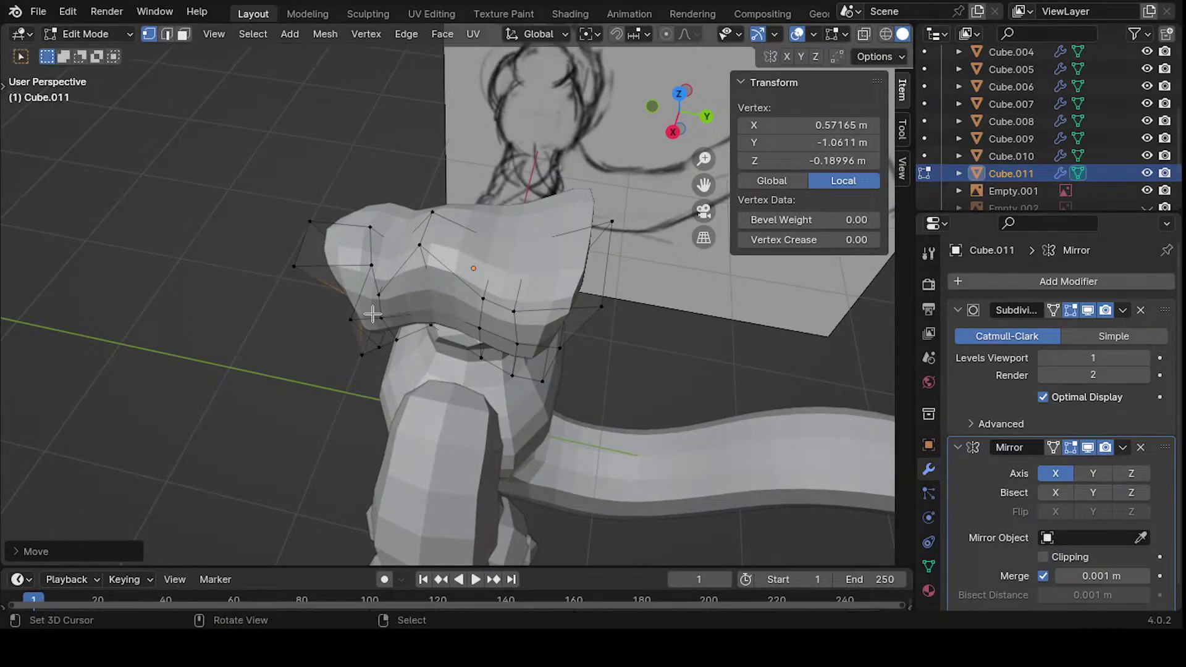
- Undo the last snout vertex move and shift the side vertex of the snout's front face inward
middle_click_drag(373, 315, 493, 308)
key("ctrl+z")
key("g")
left_click(603, 275)
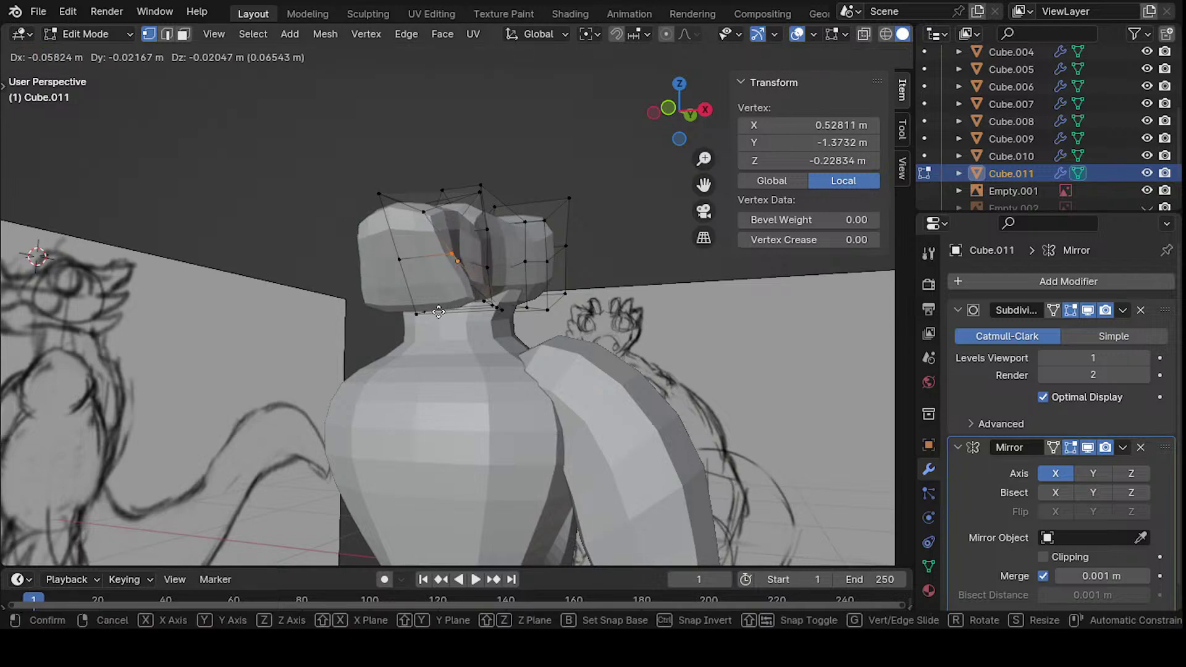
left_click(416, 315)
- Adjust the snout's lower front vertices to narrow the muzzle
middle_click_drag(416, 315, 359, 321)
key("g")
left_click(632, 312)
key("g")
left_click(616, 341)
- Pull the snout's lower side vertex inward to about local X 0.30, Y -1.04, Z -0.65 m
left_click(547, 321)
middle_click_drag(432, 305, 518, 377)
key("g")
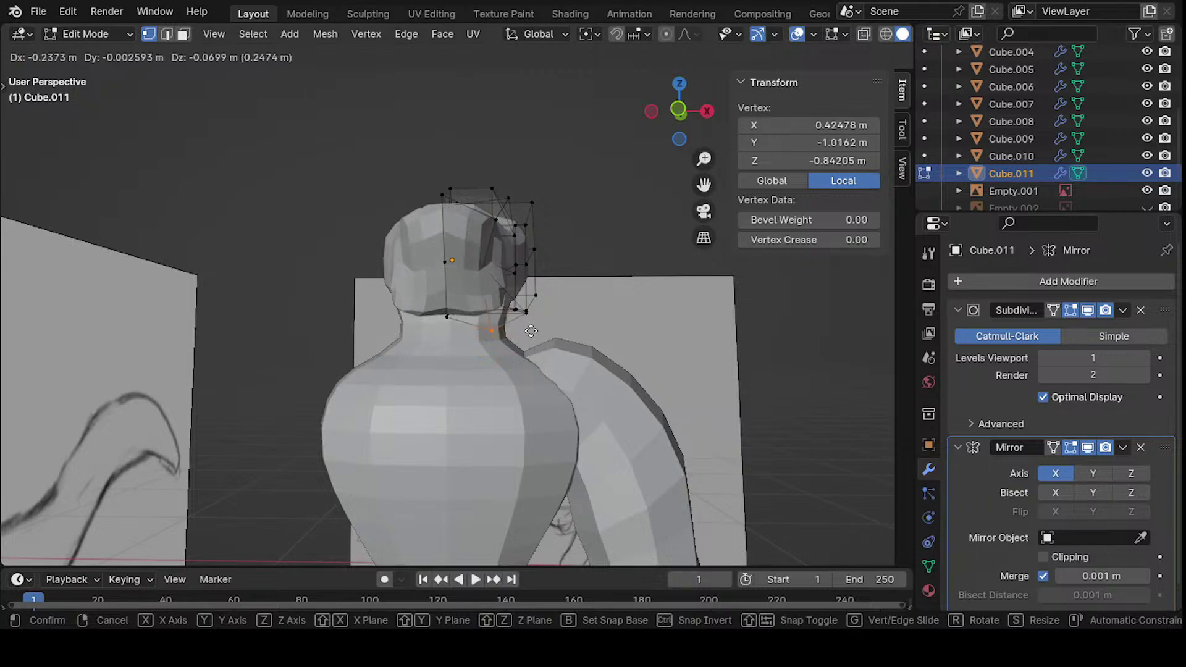
left_click(531, 330)
middle_click_drag(531, 330, 453, 319)
key("g")
left_click(424, 318)
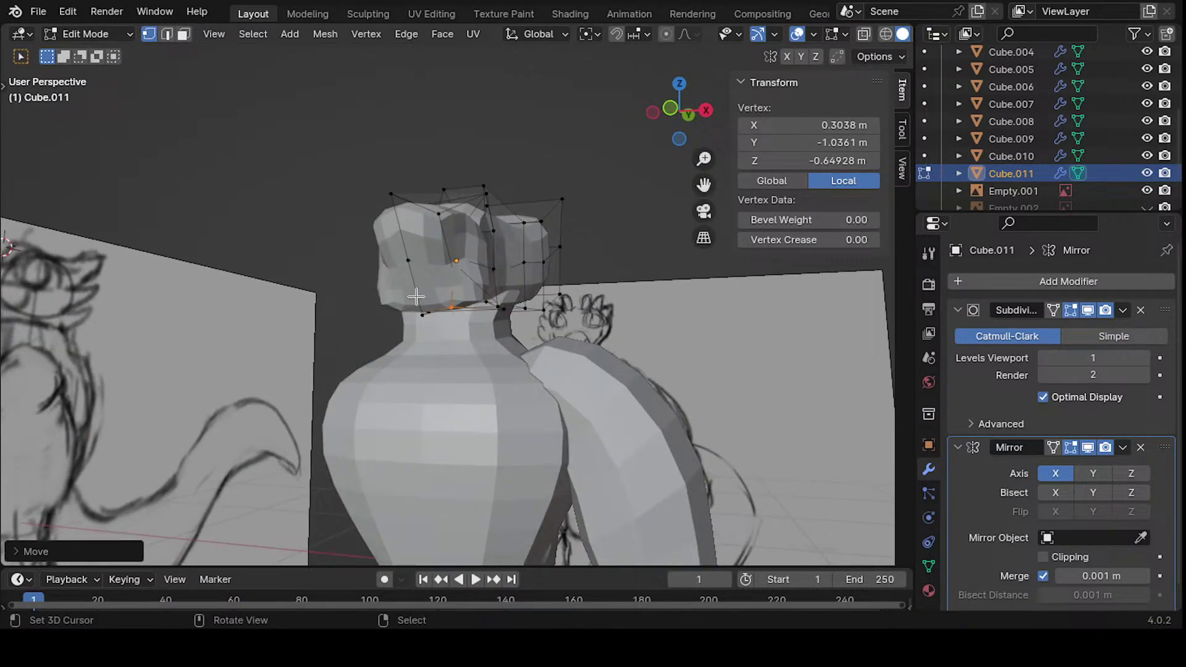
- Pull the snout's front centre vertex forward to about local Y -2.02, Z 0.28 m, keeping X at 0
mouse_move(358, 357)
middle_mouse_down()
mouse_move(443, 346)
mouse_move(368, 271)
middle_mouse_up()
key("g")
left_click(438, 348)
key("g")
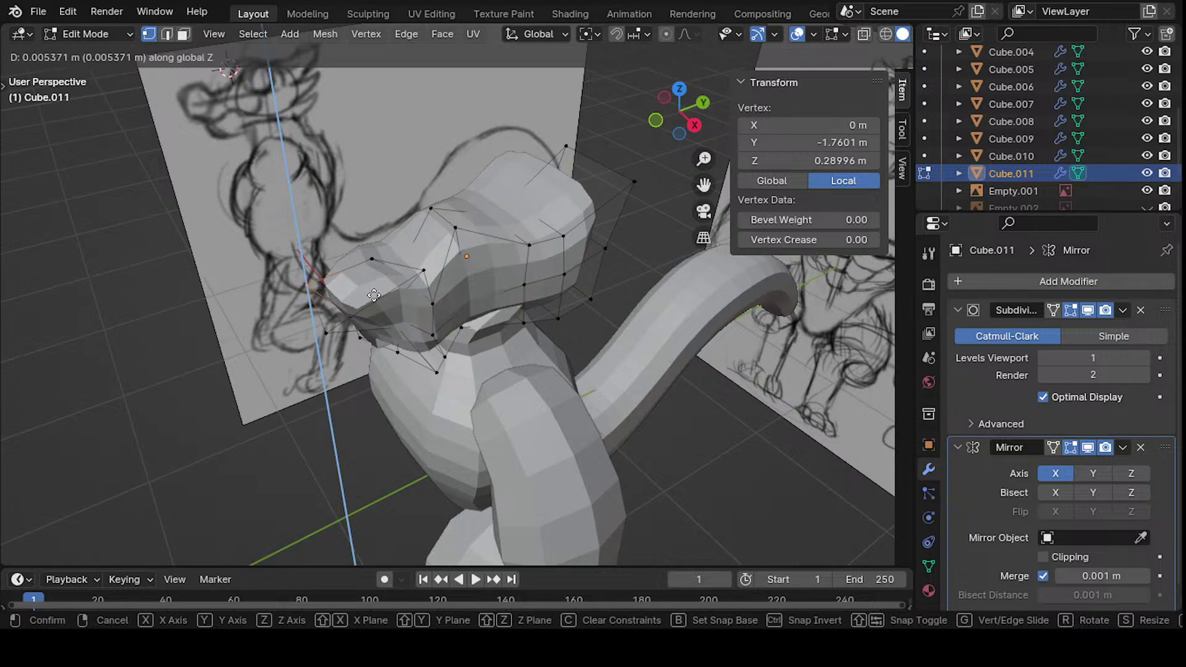
left_click(355, 294)
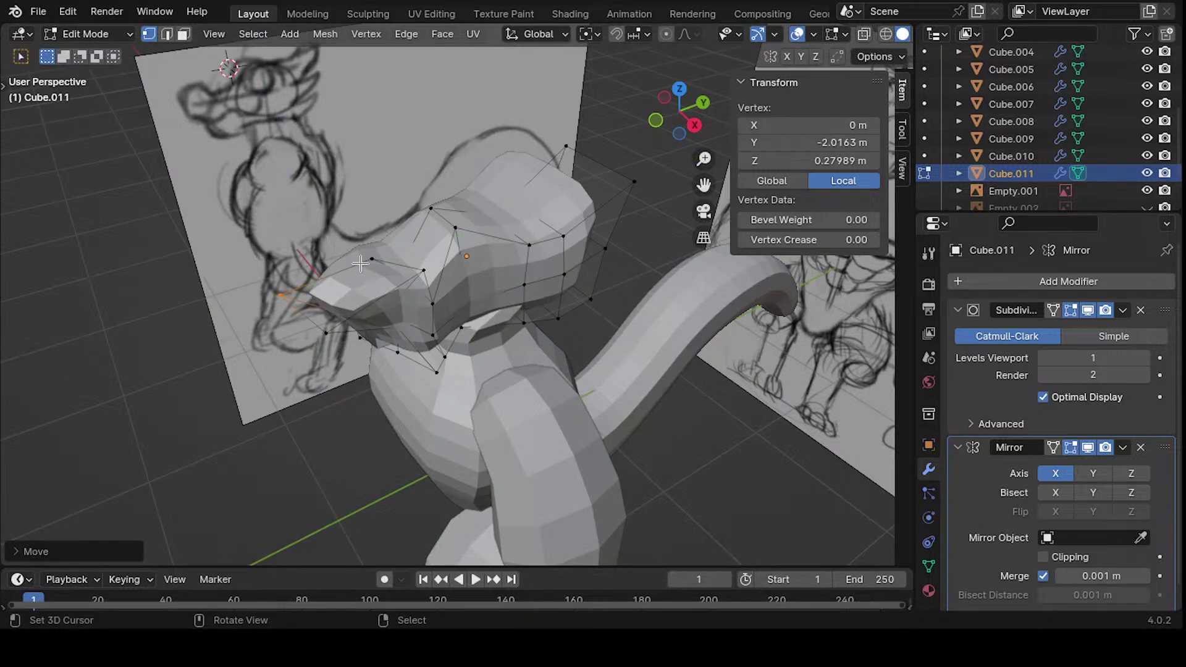
- Add a centred crosswise loop cut through the snout and raise its top centre vertex to about local Z 0.74 m
key("ctrl+r")
left_click(349, 281)
right_click(349, 281)
left_click(348, 278)
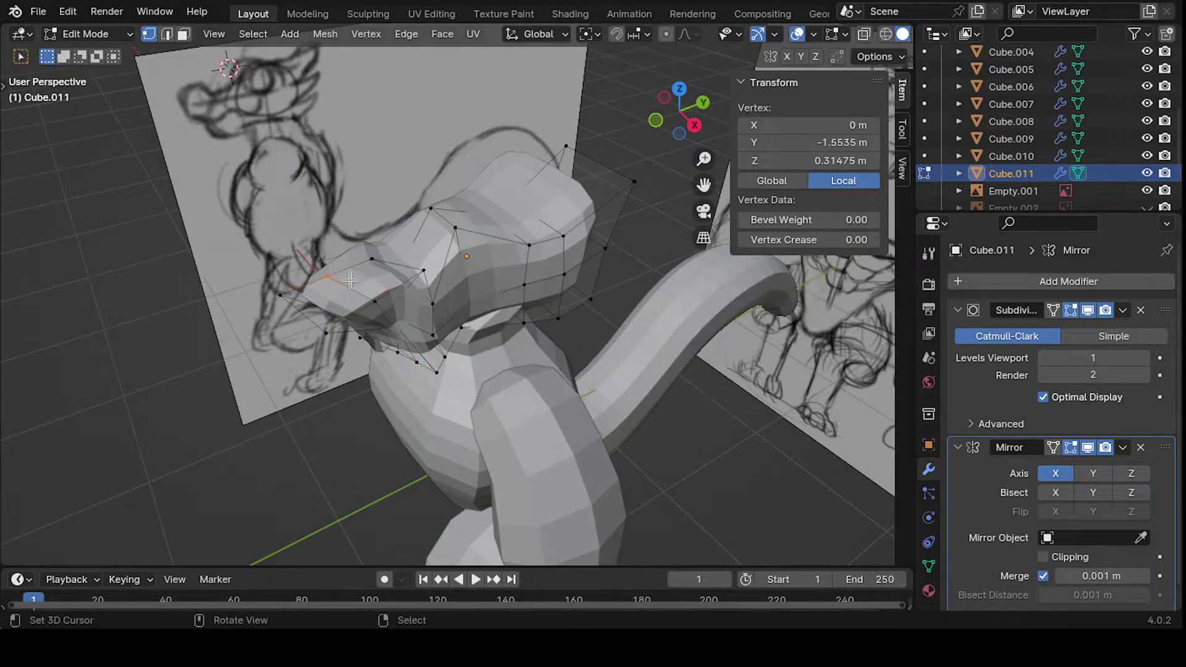
key("g")
left_click(345, 253)
- Move the top centre vertex at the rear of the snout to about local Y -1.09, Z 0.51 m
mouse_move(344, 254)
middle_mouse_down()
mouse_move(299, 188)
mouse_move(389, 249)
mouse_move(445, 235)
mouse_move(531, 272)
mouse_move(330, 301)
mouse_move(438, 256)
mouse_move(463, 316)
mouse_move(392, 319)
middle_mouse_up()
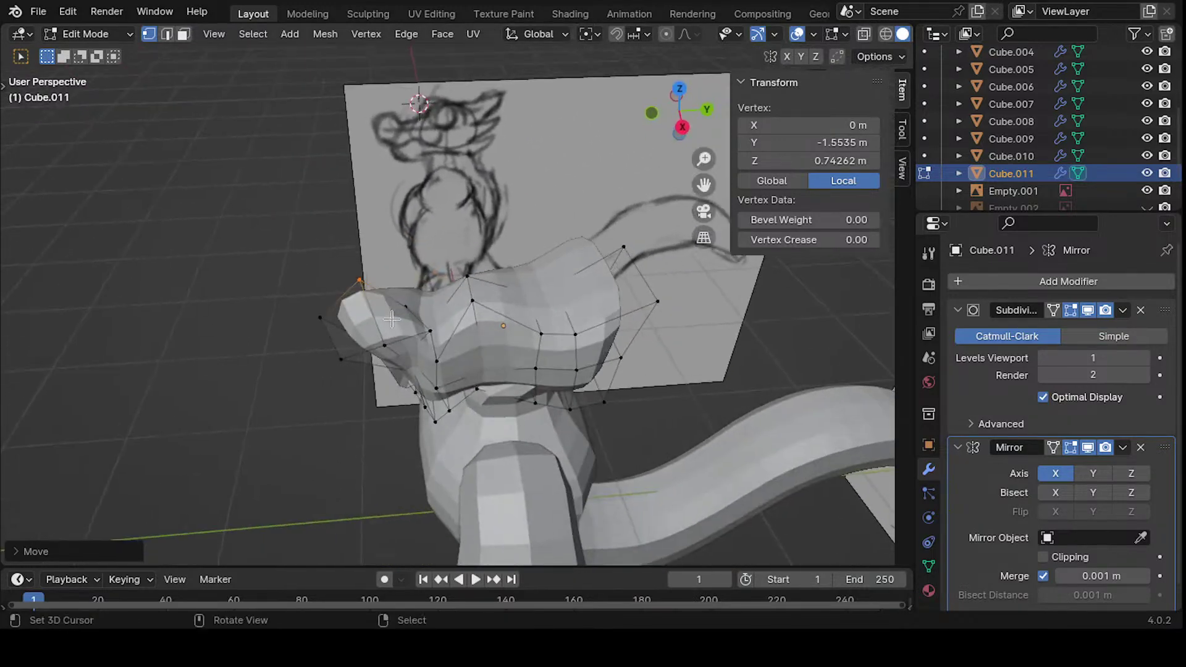
key("g")
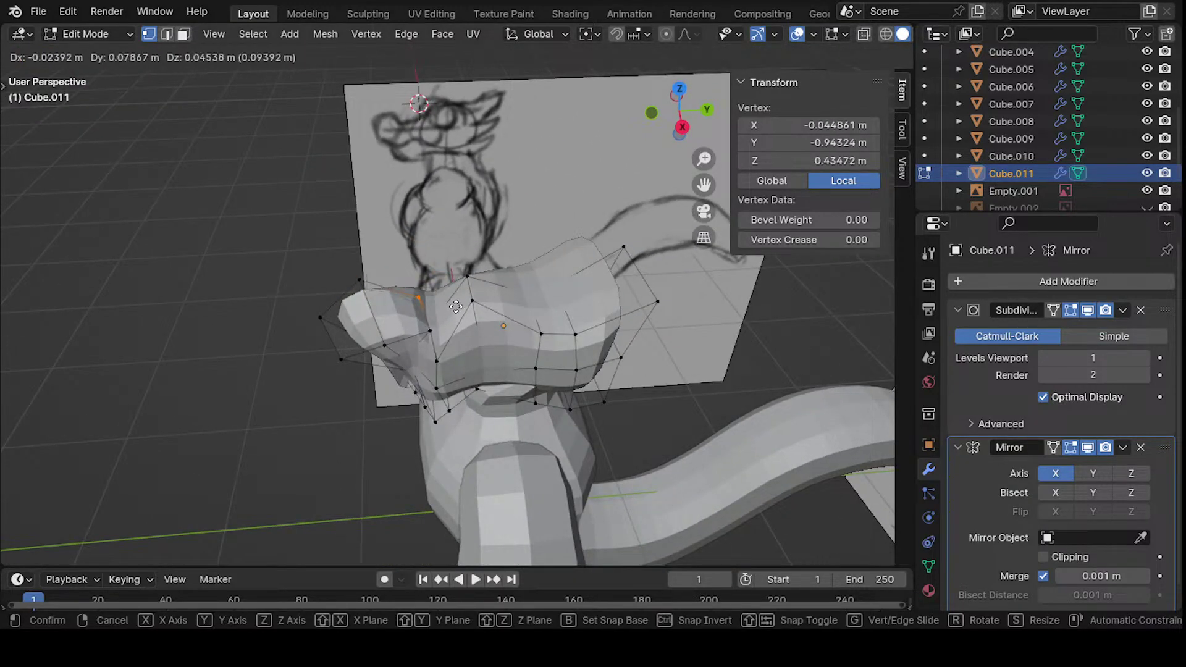
left_click(445, 301)
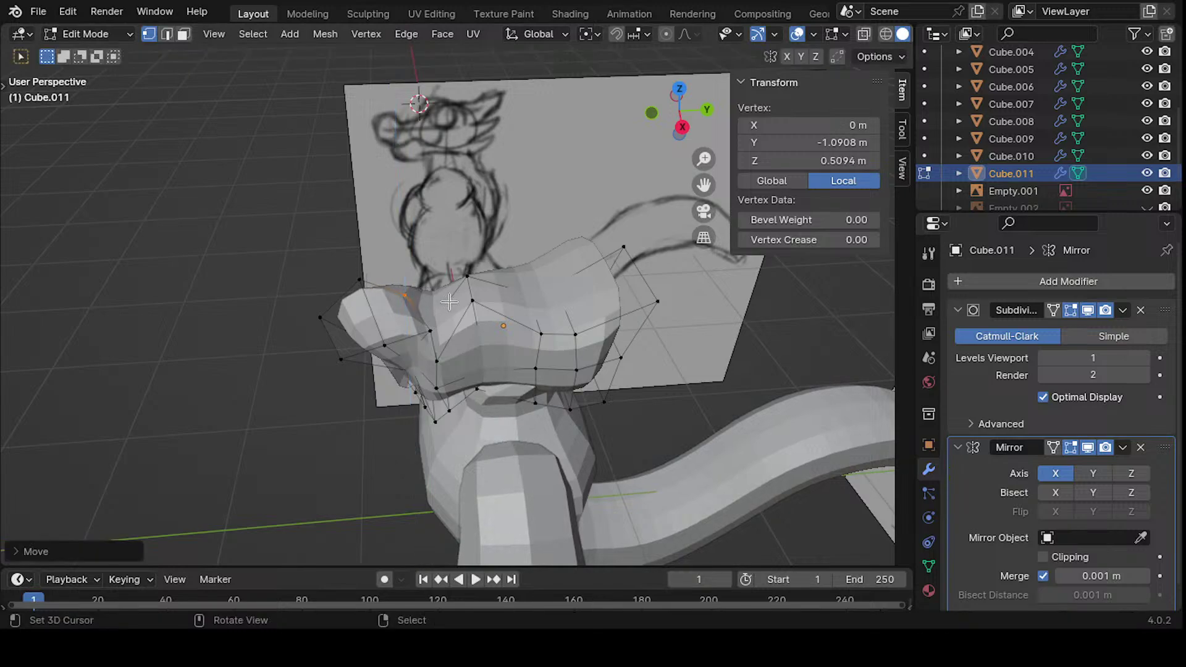
mouse_move(445, 301)
middle_mouse_down()
mouse_move(529, 228)
mouse_move(439, 317)
mouse_move(441, 355)
mouse_move(321, 318)
middle_mouse_up()
key("g")
right_click(446, 349)
- Spread the crowded vertices under the snout's rear, placing the outer one at about local X 0.44, Y -1.07, Z -0.12 m
middle_click_drag(346, 439, 349, 318, "ctrl")
middle_click_drag(355, 316, 609, 323)
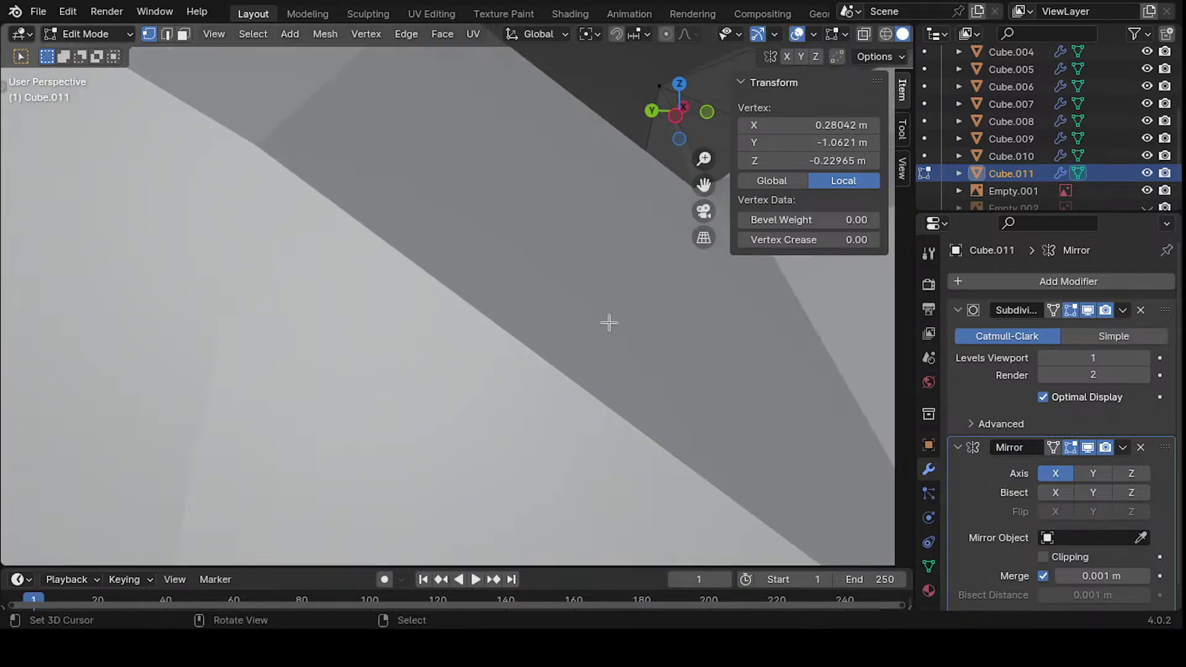
key("KP_Decimal")
middle_click_drag(356, 278, 284, 391, "ctrl")
scroll(302, 310, "up", 2)
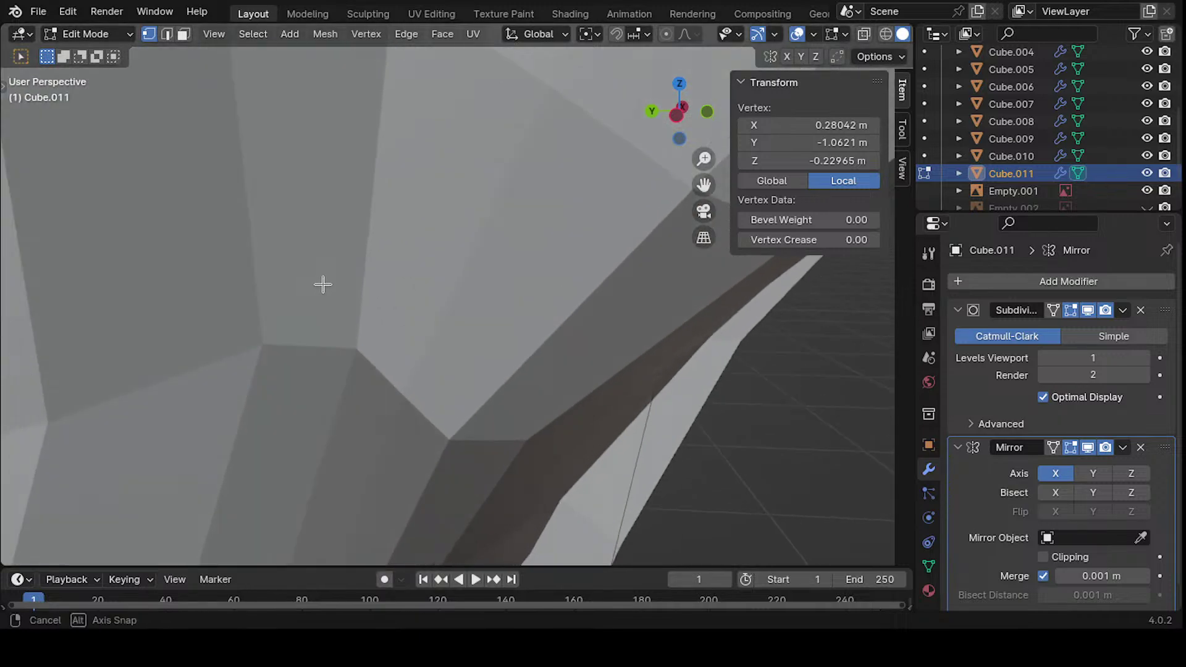
middle_click_drag(320, 280, 450, 309)
key("g")
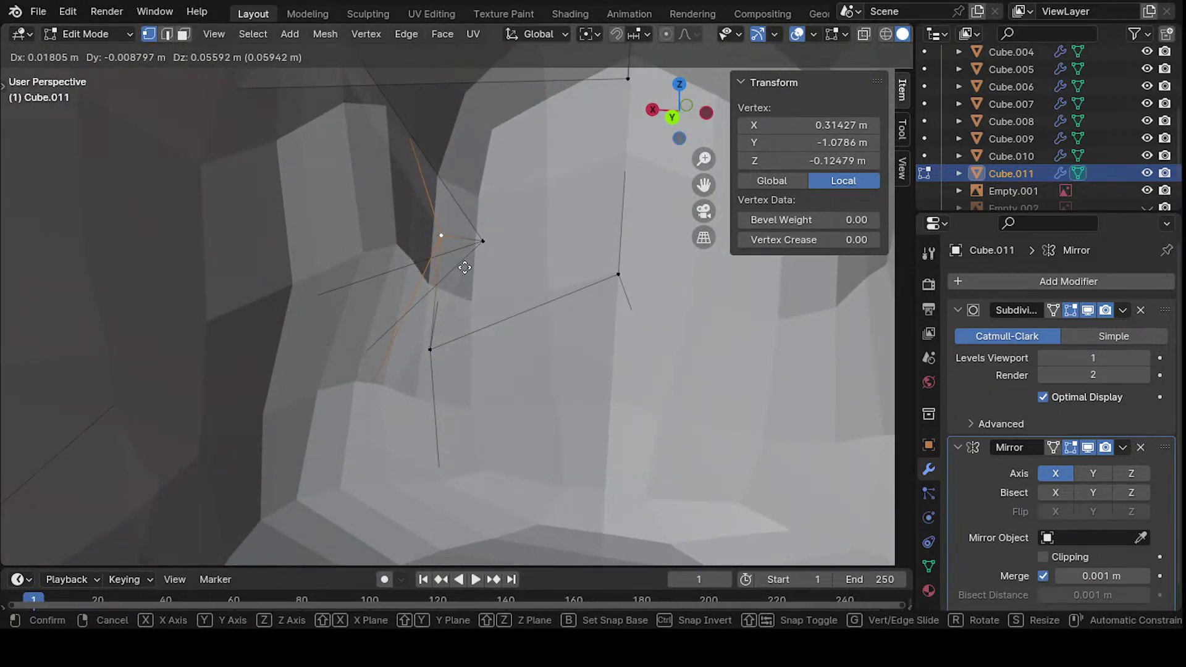
left_click(475, 250)
key("g")
left_click(349, 276)
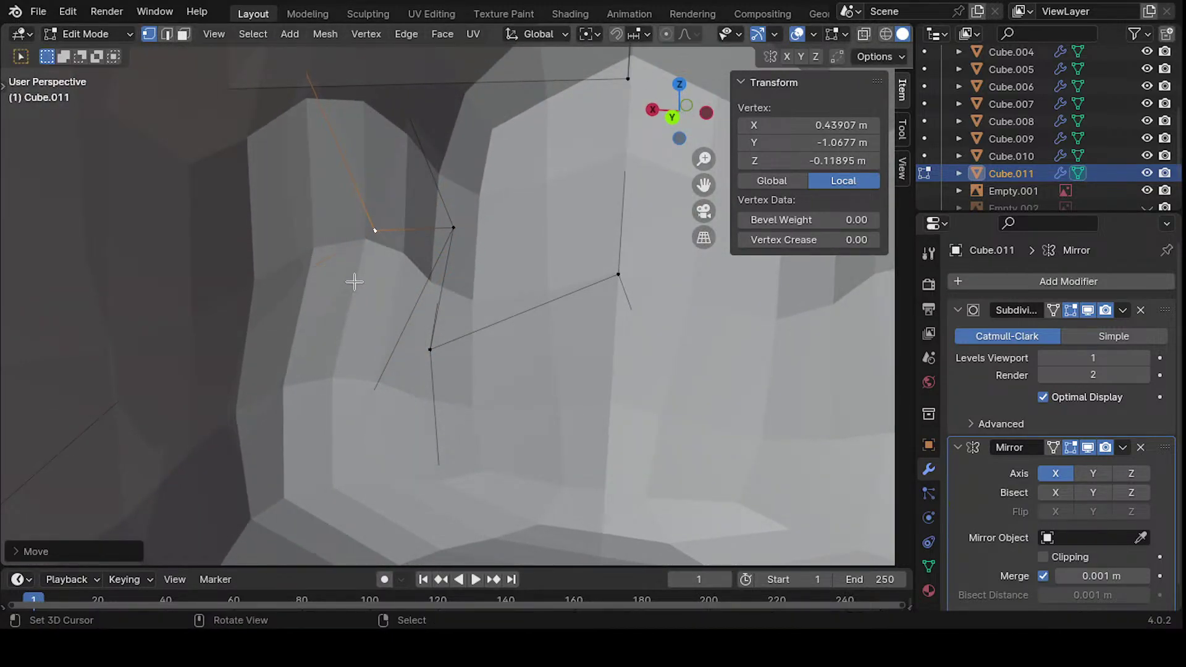
- Reposition the lower inner vertex under the snout's rear and a neighbouring vertex
middle_click_drag(352, 278, 411, 344)
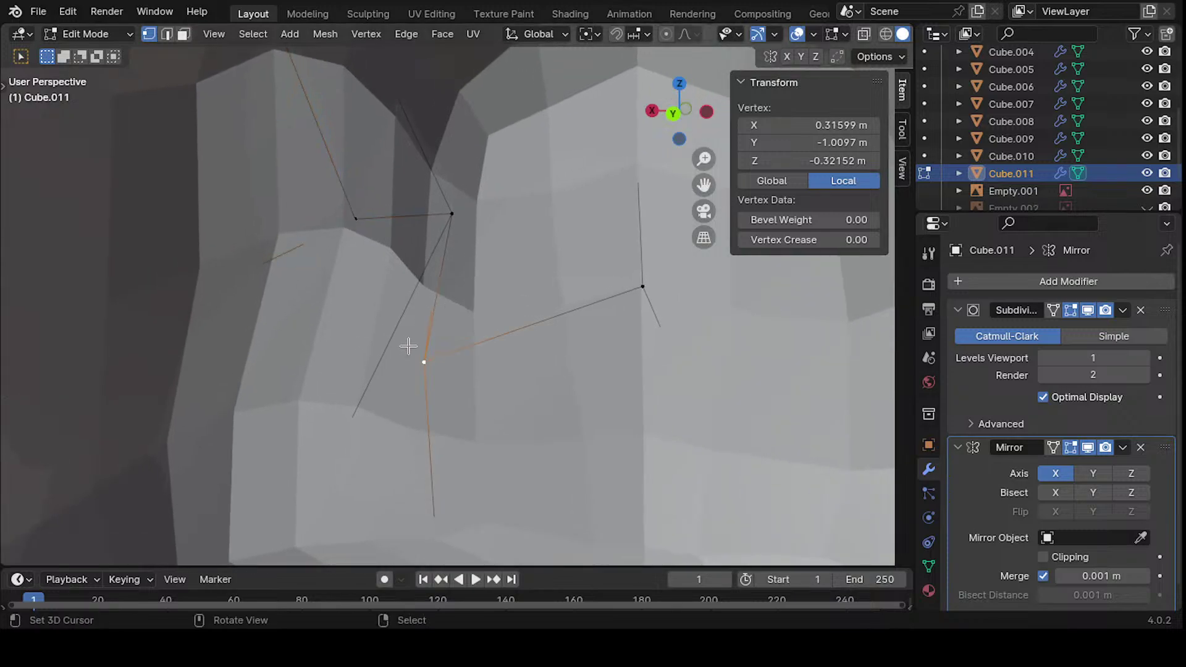
key("g")
left_click(502, 251)
middle_click_drag(501, 251, 399, 265)
key("g")
left_click(274, 365)
- Separate the remaining bunched vertices under the snout, moving one forward to about local X 0.38, Y -1.26, Z -0.24 m
left_click(397, 256)
key("g")
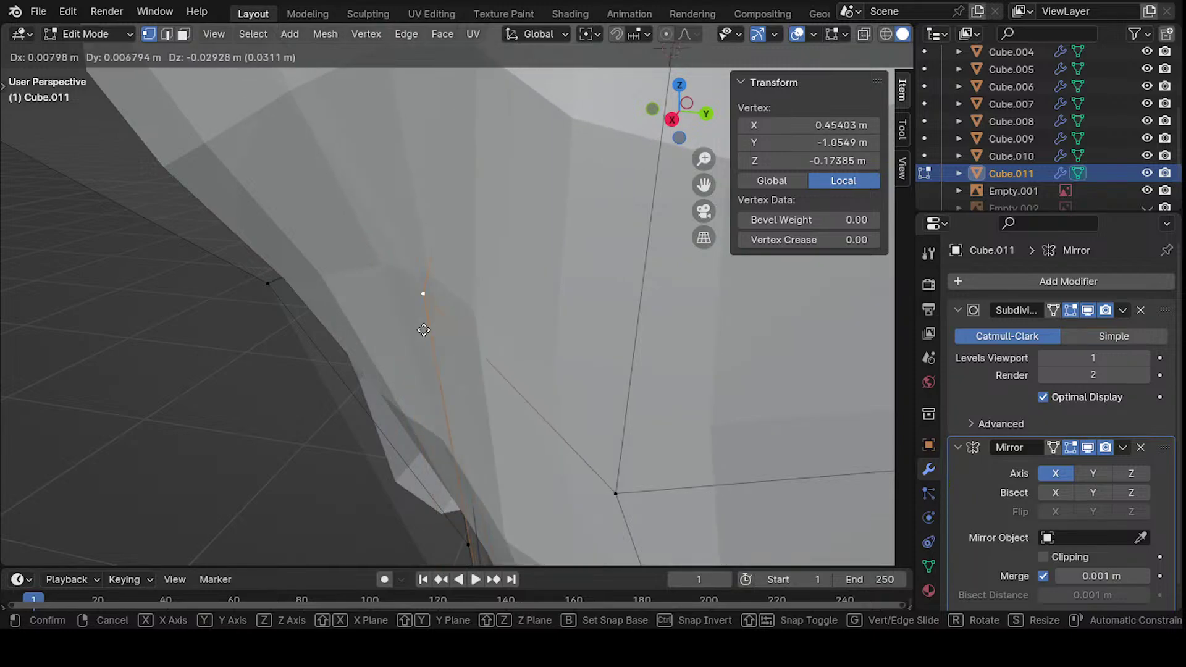
left_click(455, 320)
middle_click_drag(455, 321, 419, 249)
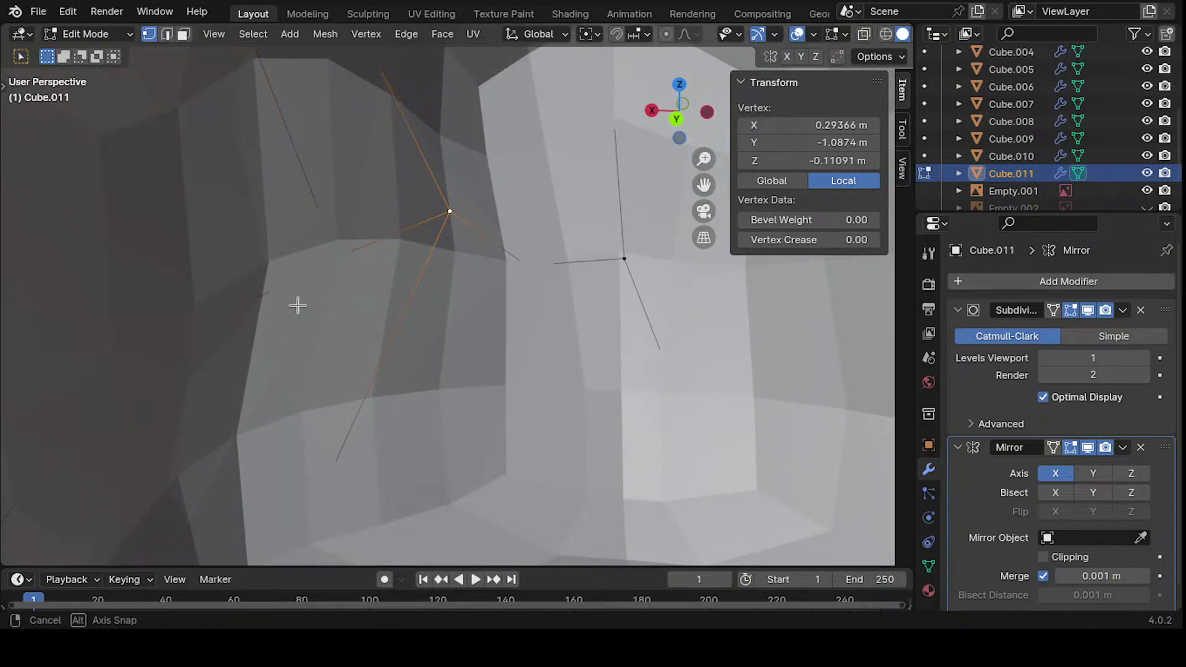
middle_click_drag(297, 305, 416, 283)
key("g")
left_click(268, 377)
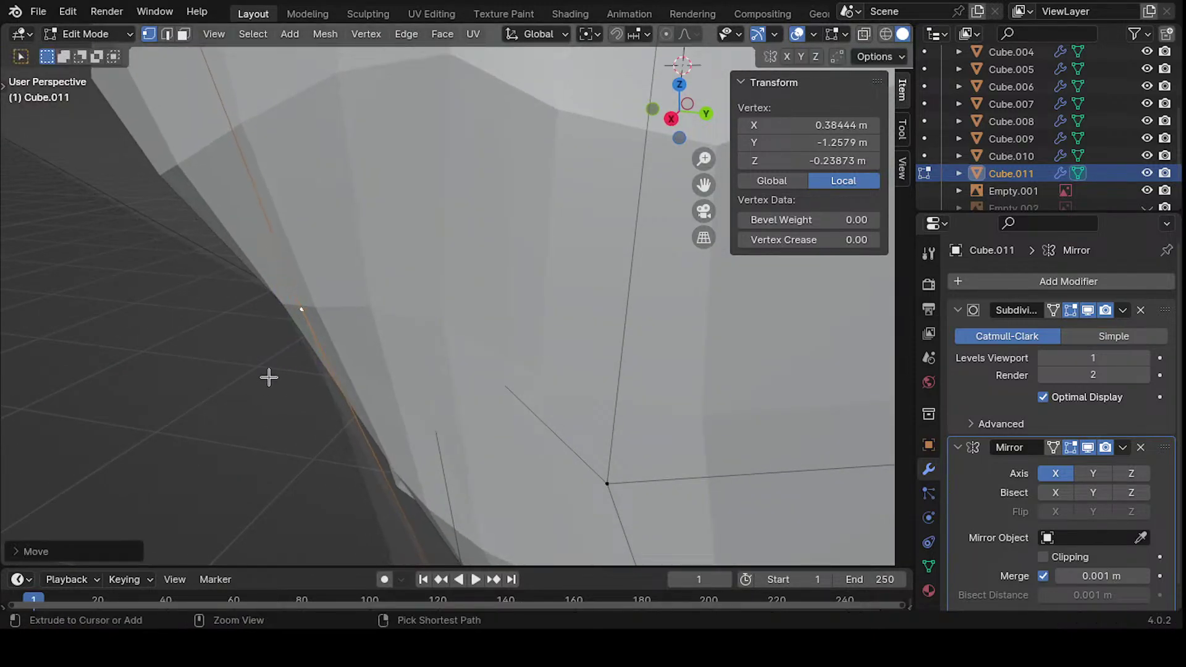
- Move the side vertex behind the snout inward and the brow's side vertex outward and slightly down
middle_click_drag(268, 377, 214, 488, "ctrl")
mouse_move(293, 333)
middle_mouse_down()
mouse_move(379, 315)
mouse_move(360, 339)
mouse_move(369, 352)
mouse_move(418, 290)
mouse_move(302, 350)
mouse_move(389, 327)
middle_mouse_up()
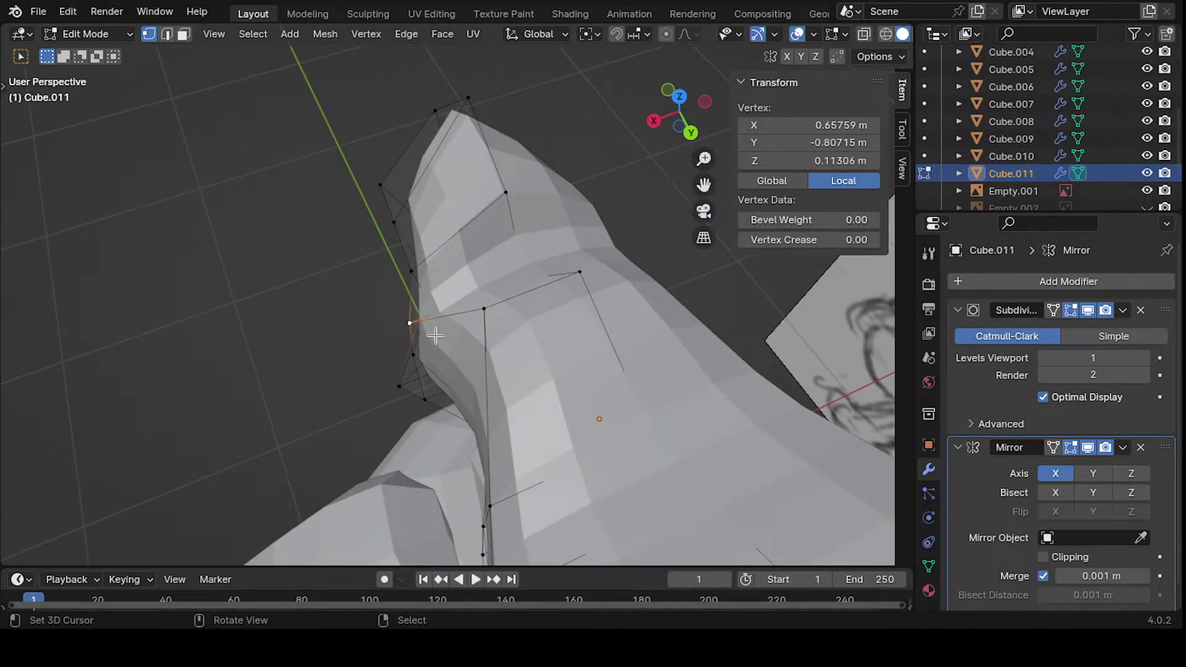
key("g")
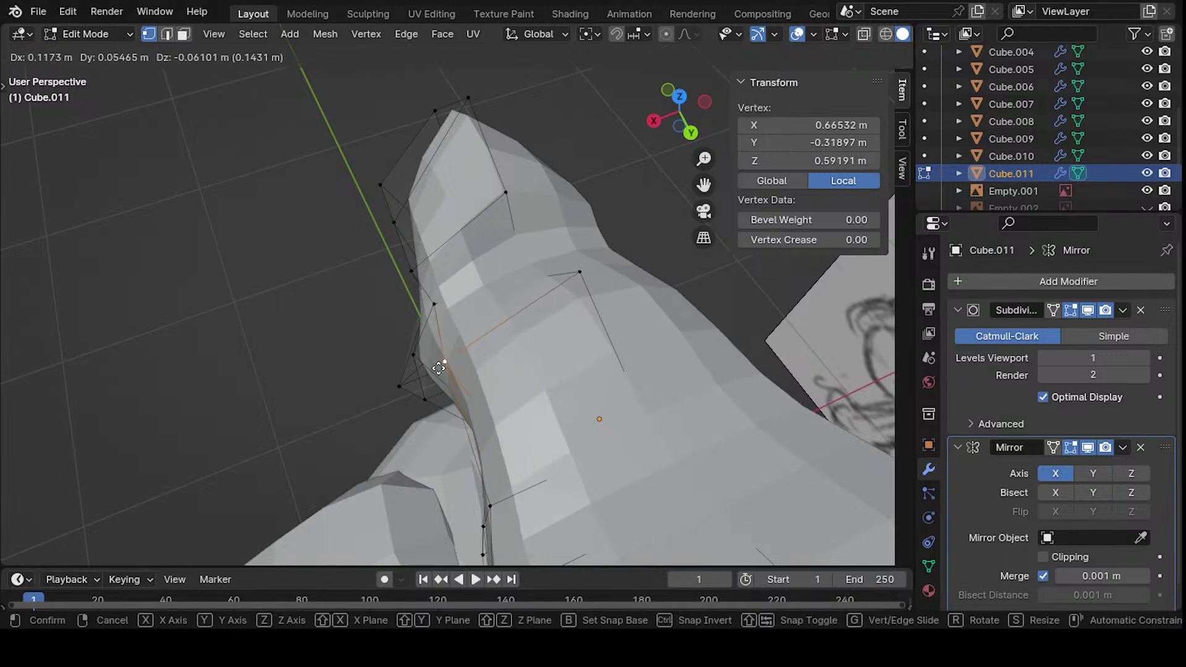
left_click(449, 358)
- Add crosswise loop cuts just behind the brow and between the snout and the brow
middle_click_drag(449, 358, 562, 278)
left_click(624, 285)
left_click(599, 336)
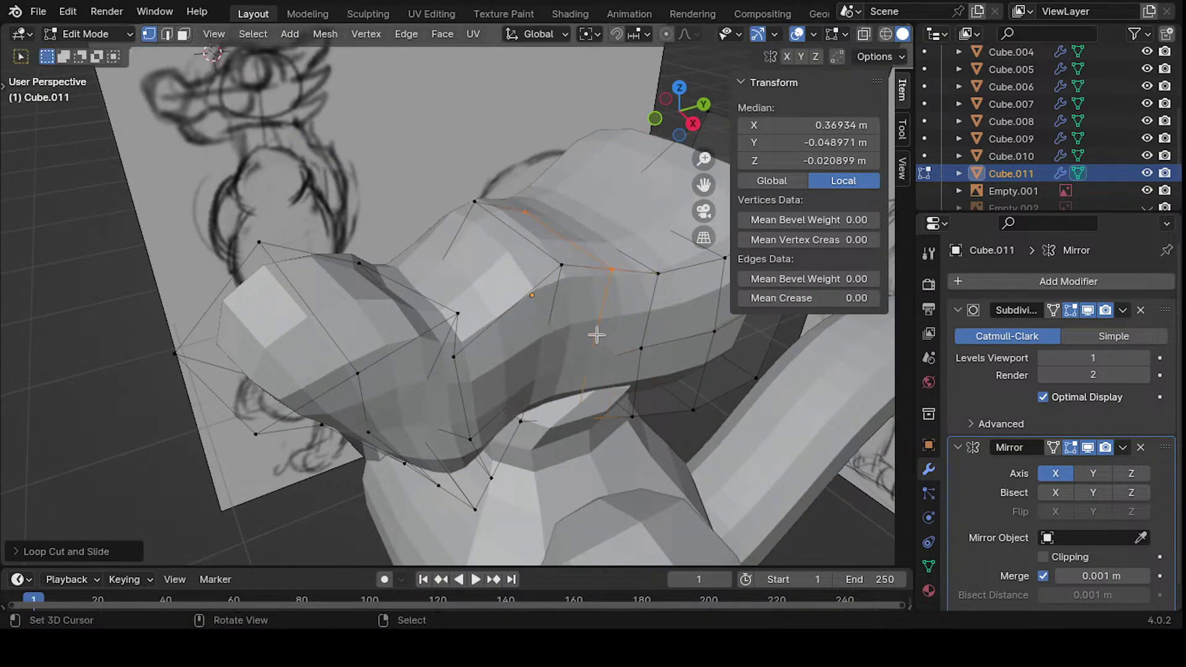
middle_click_drag(598, 336, 528, 296)
left_click(455, 281)
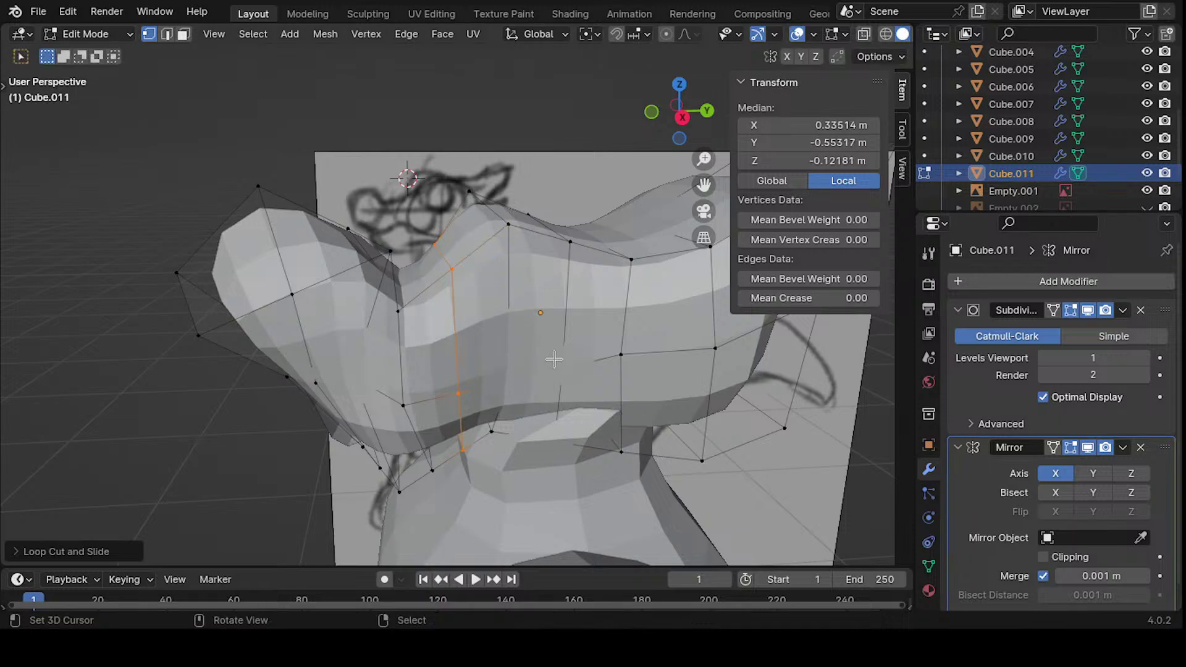
- Add a centred loop cut through the rear of the head
middle_click_drag(554, 359, 451, 299)
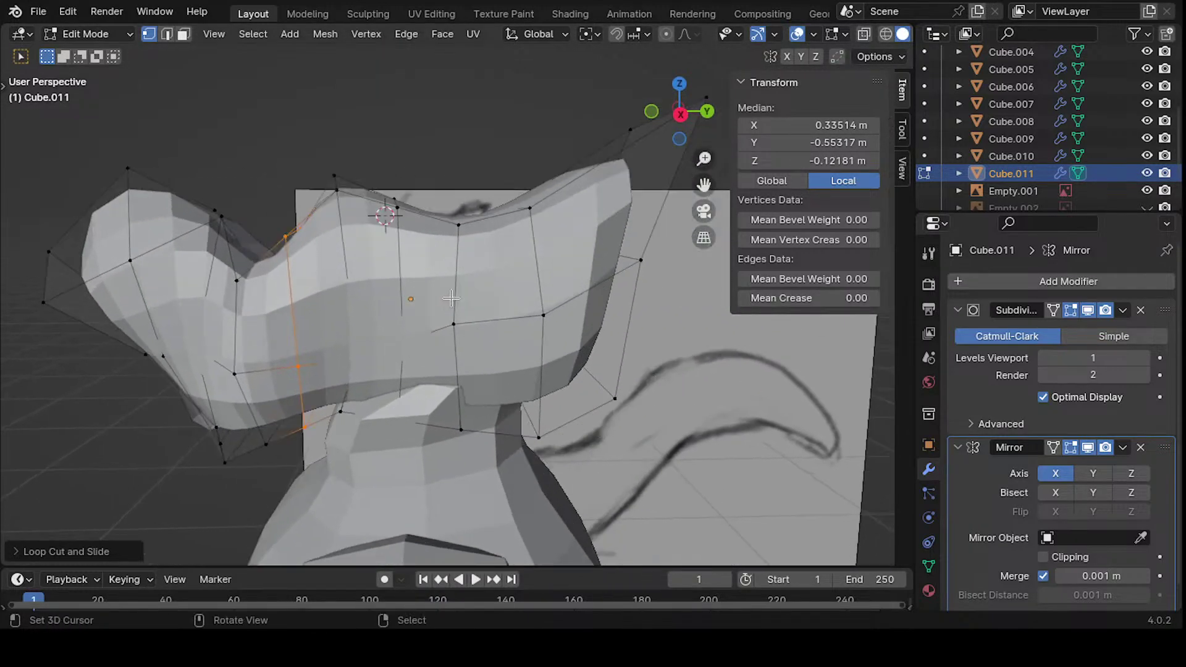
middle_click_drag(516, 378, 505, 348, "ctrl")
middle_click_drag(488, 309, 532, 331)
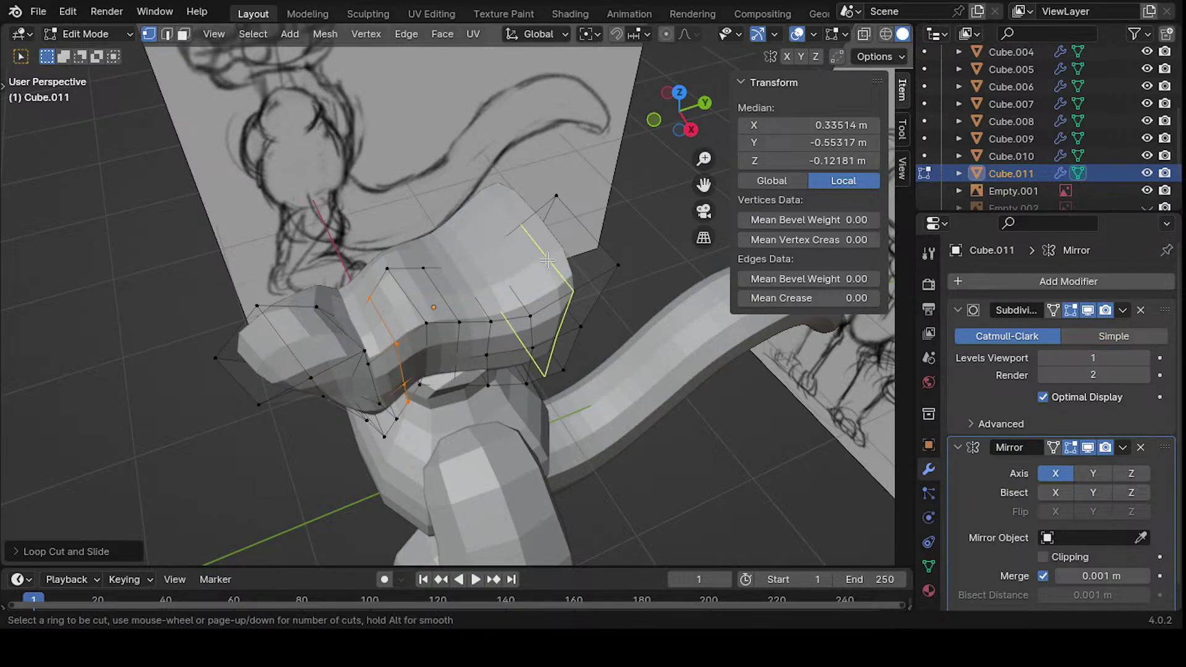
left_click(581, 239)
right_click(581, 240)
- Reshape the head with the added loops by moving individual vertices
middle_click_drag(581, 240, 482, 294)
scroll(455, 283, "up", 3)
left_click(422, 296)
key("g")
left_click(621, 354)
left_click(471, 323)
key("g")
left_click(656, 396)
key("g")
left_click(485, 295)
- Adjust the jaw's underside vertices, placing one at about local X -0.22, Y -1.22, Z -0.75 m, and turn on see-through display
middle_click_drag(417, 259, 443, 345)
middle_click_drag(472, 299, 467, 262)
key("g")
left_click(570, 388)
key("g")
left_click(471, 307)
key("g")
left_click(508, 307)
key("g")
left_click(522, 343)
mouse_move(471, 307)
middle_mouse_down()
mouse_move(415, 265)
mouse_move(380, 341)
mouse_move(494, 290)
mouse_move(566, 280)
mouse_move(538, 291)
mouse_move(482, 278)
mouse_move(510, 272)
mouse_move(471, 278)
mouse_move(423, 222)
mouse_move(394, 259)
mouse_move(395, 281)
mouse_move(392, 232)
middle_mouse_up()
key("alt+z")
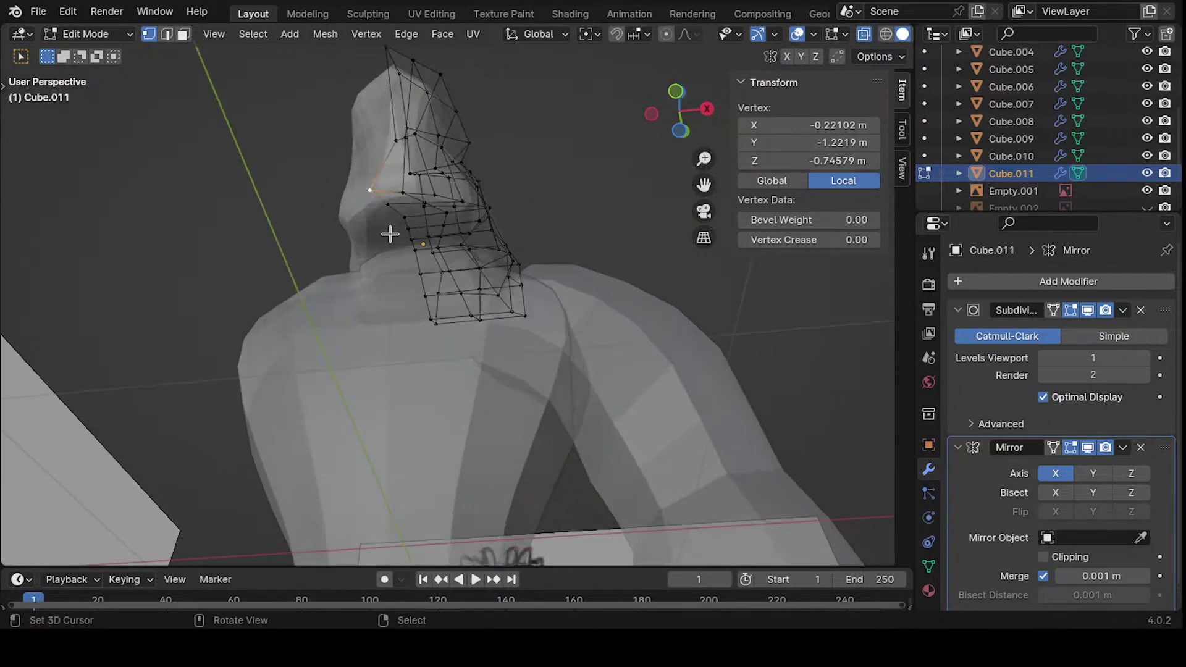
- Scale the jaw's lower centre-seam vertices together along X, set their local X to 0 on the mirror plane, and turn off see-through display
left_click(403, 260, "ctrl")
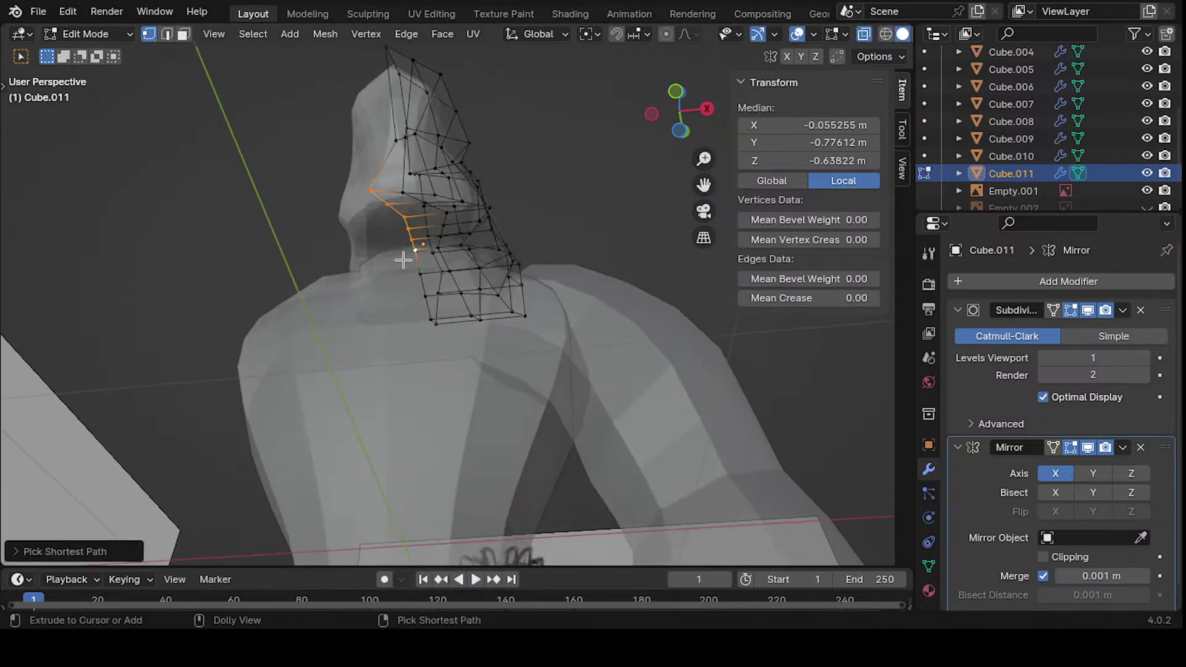
middle_click_drag(437, 333, 442, 336)
key("s")
key("x")
left_click(443, 331)
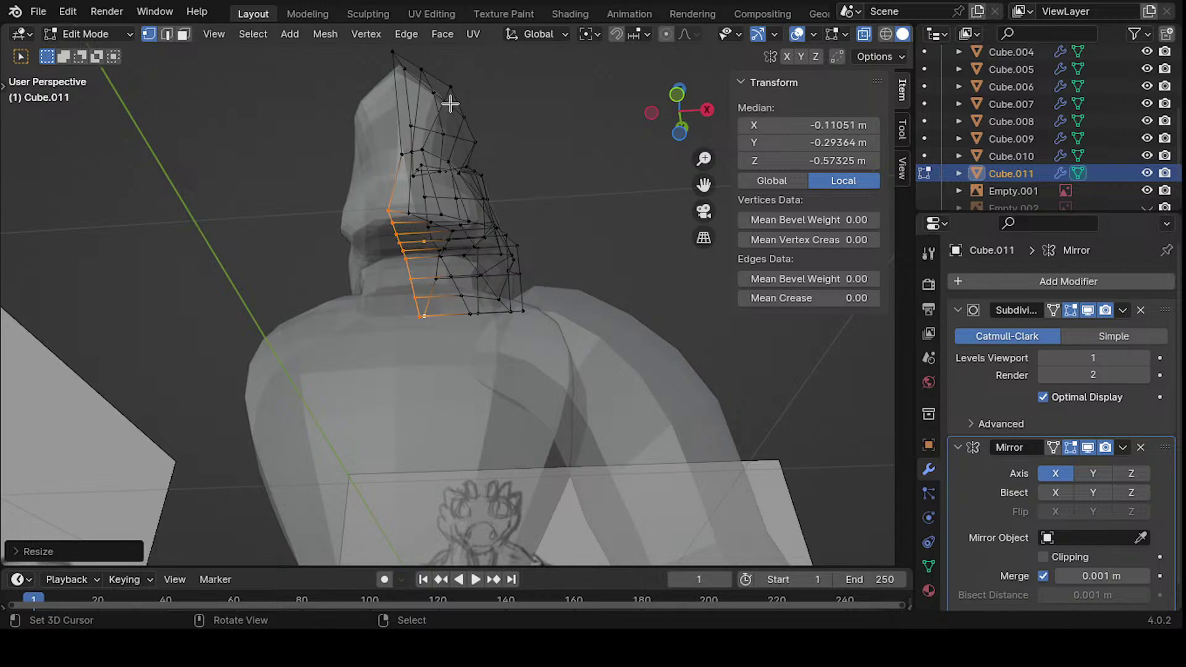
left_click(405, 187)
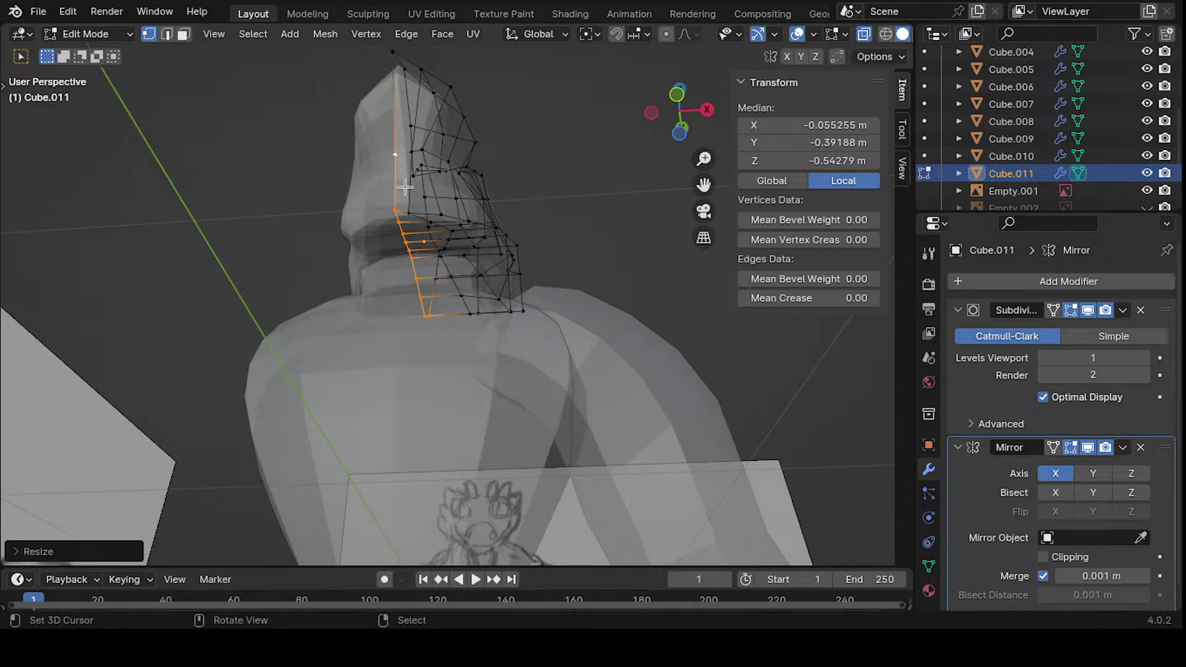
middle_click_drag(469, 239, 475, 185)
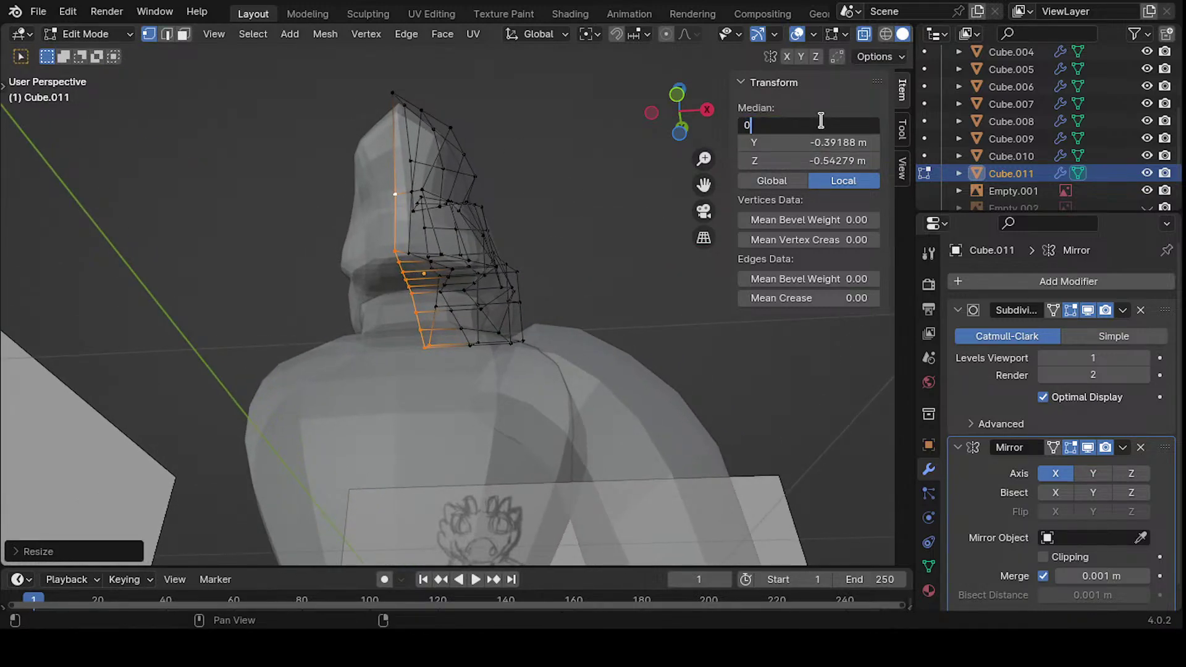
middle_click_drag(505, 240, 499, 202)
key("alt+a")
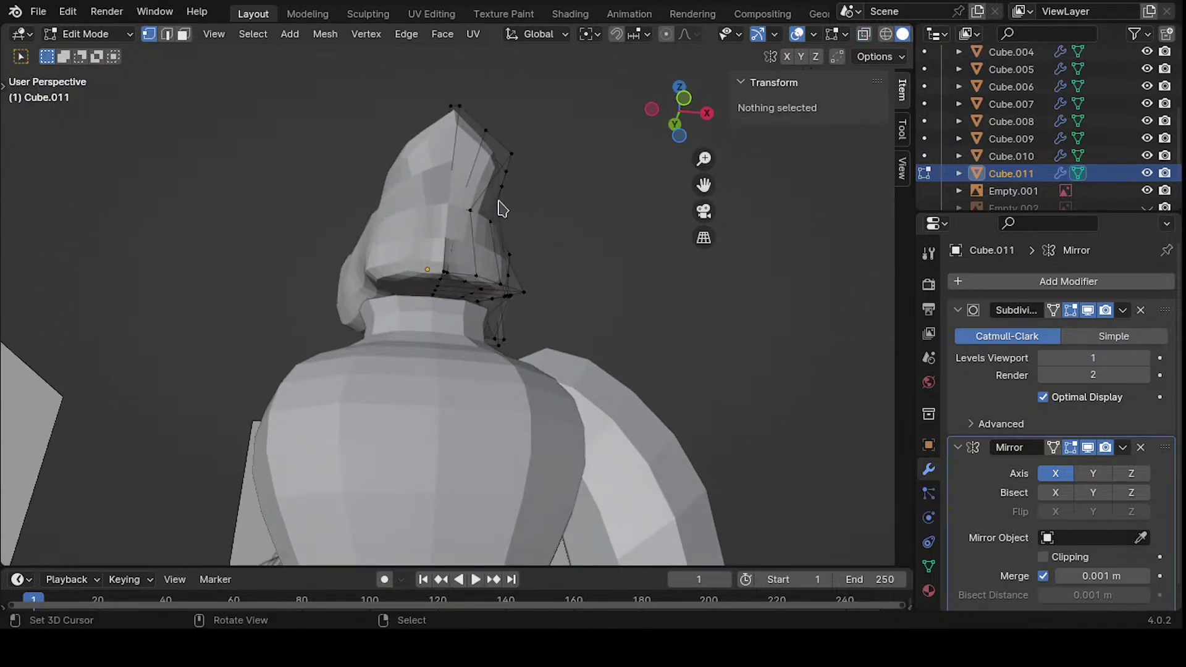
- Reposition the vertices along the front of the jaw's underside, starting from the one at the centre seam
middle_click_drag(433, 239, 431, 206, "ctrl")
left_click(267, 295)
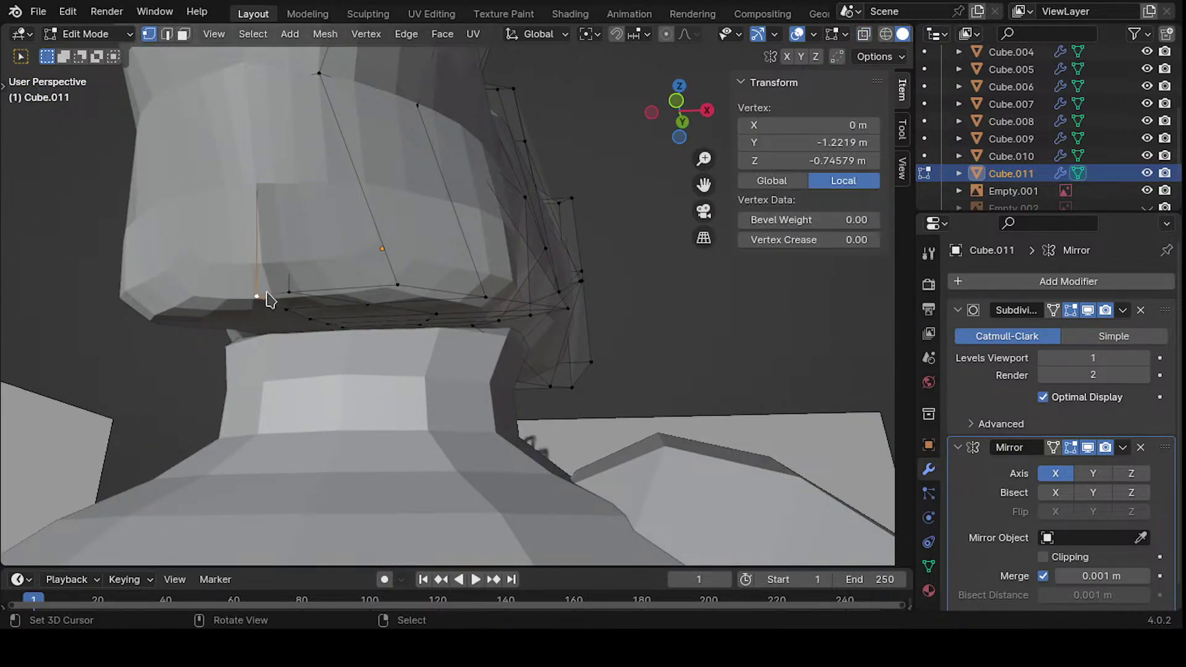
middle_click_drag(281, 289, 348, 239)
key("g")
left_click(396, 215)
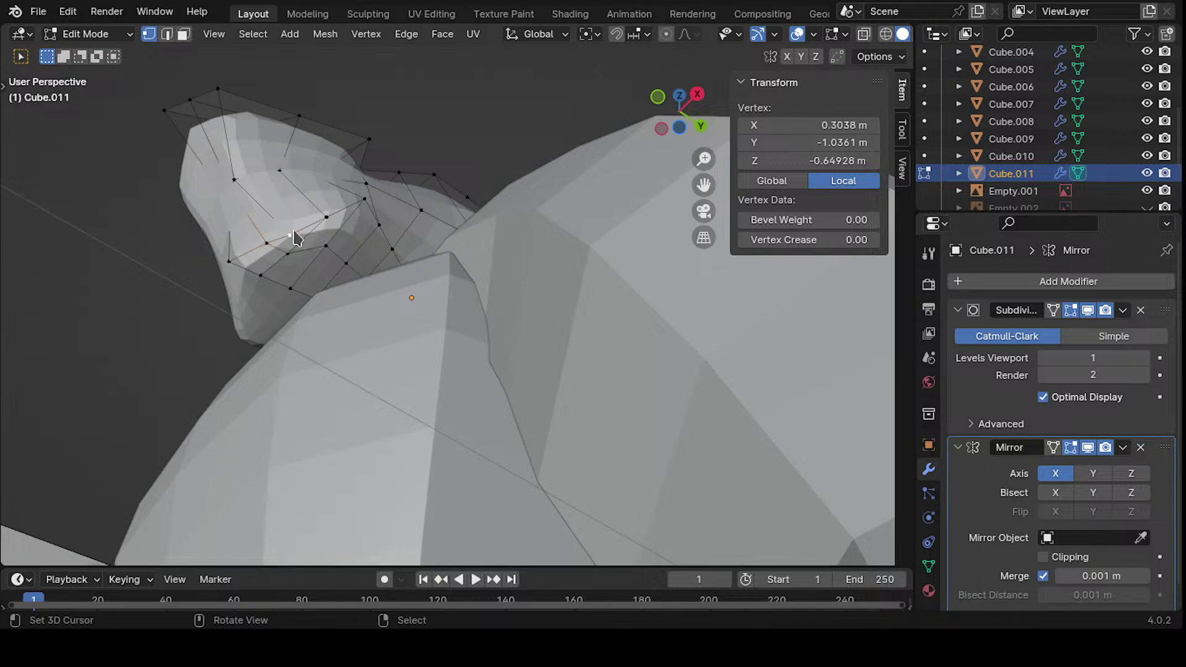
middle_click_drag(278, 255, 268, 248)
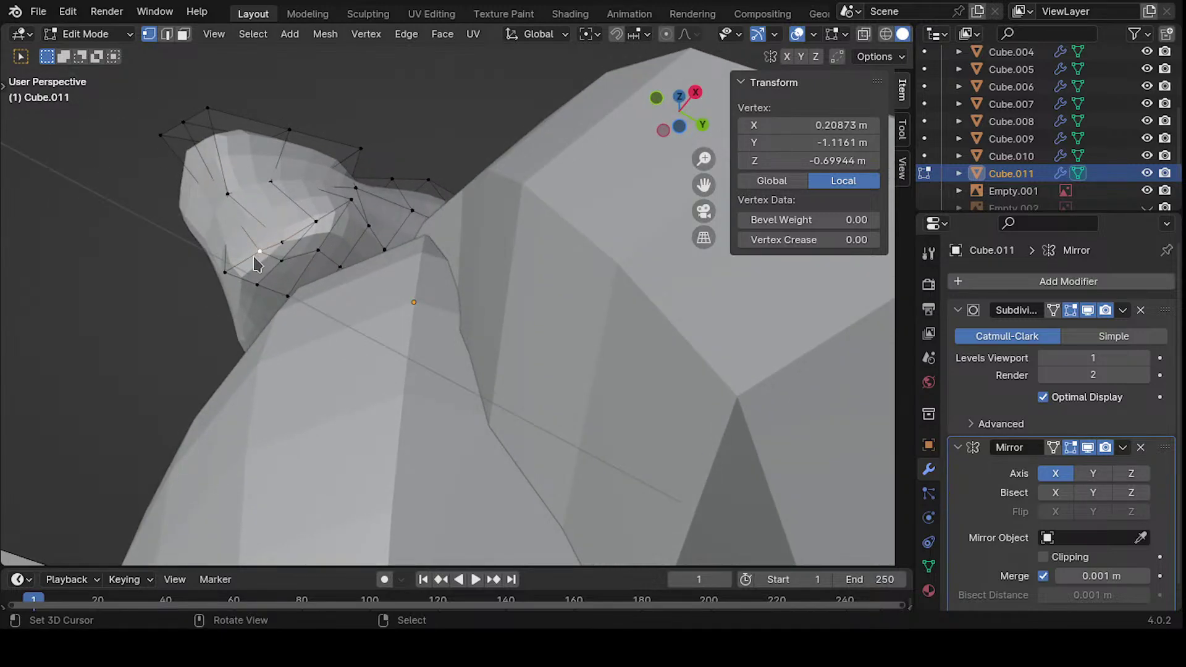
key("g")
left_click(246, 249)
- Raise the lower-edge vertices at the front of the jaw, placing one at about local X 0.51, Y -1.06, Z -0.59 m
middle_click_drag(296, 236, 312, 293)
key("g")
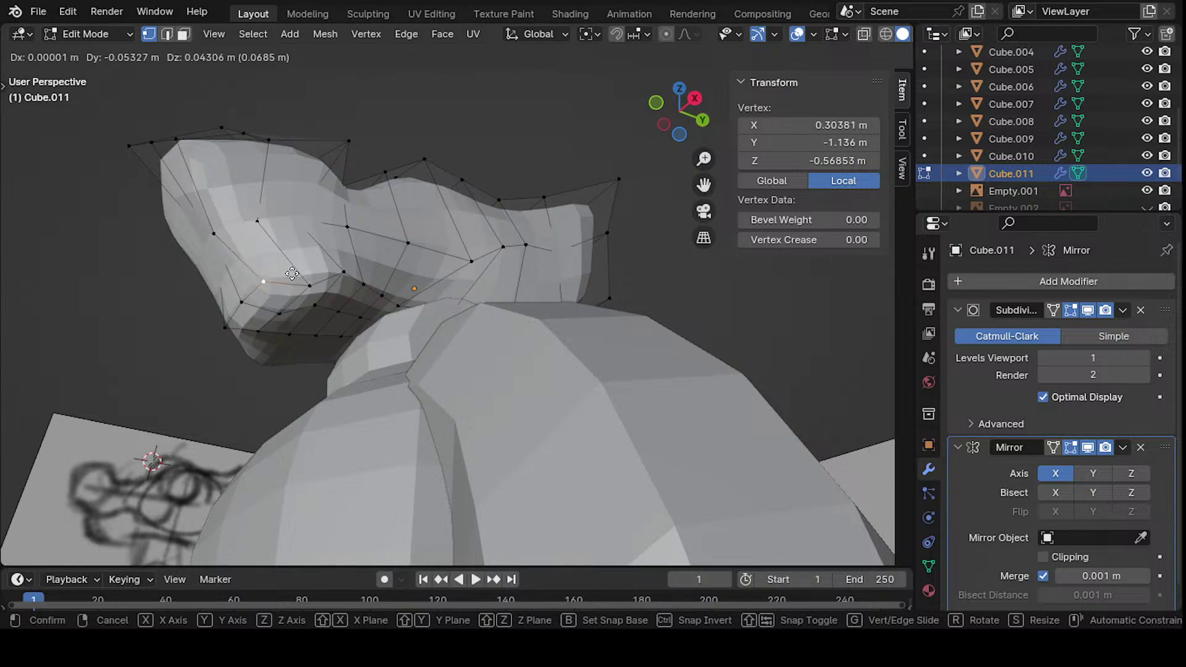
left_click(288, 274)
left_click(299, 262)
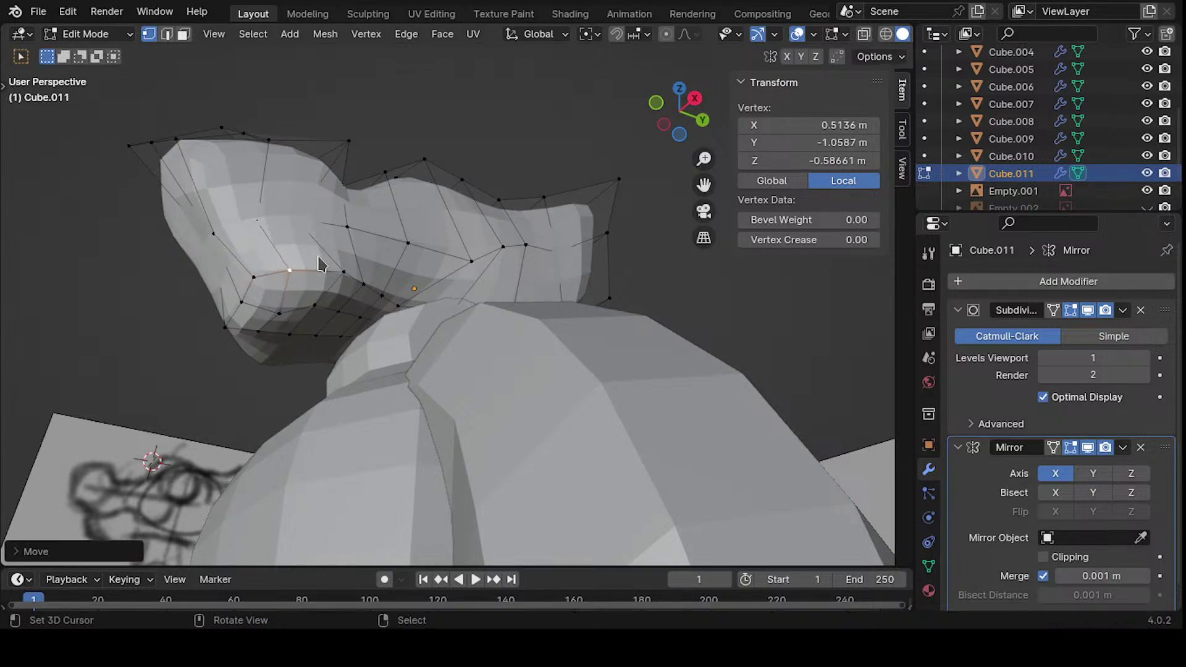
middle_click_drag(299, 262, 312, 307)
middle_click_drag(299, 349, 369, 266)
- Move the jaw's side edge upward, adding neighbouring vertices to a selection with its median at about local X 0.64, Y -0.62, Z -0.45 m
left_click(620, 296)
key("g")
left_click(587, 281)
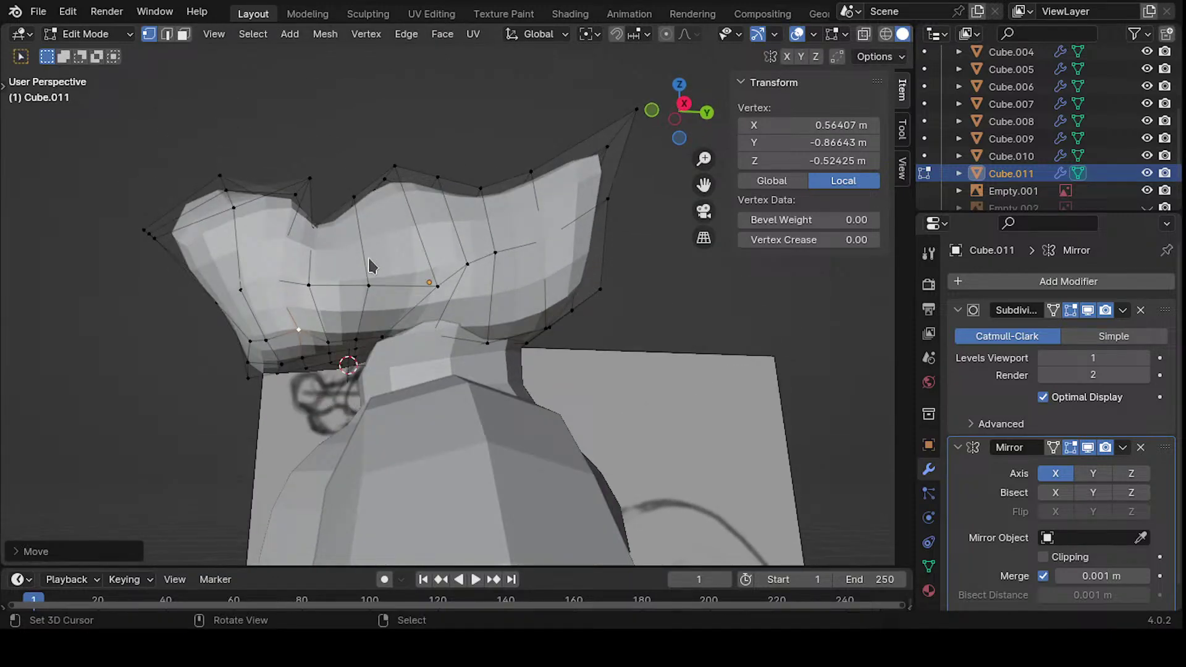
left_click(334, 339, "shift")
key("g")
left_click(391, 310)
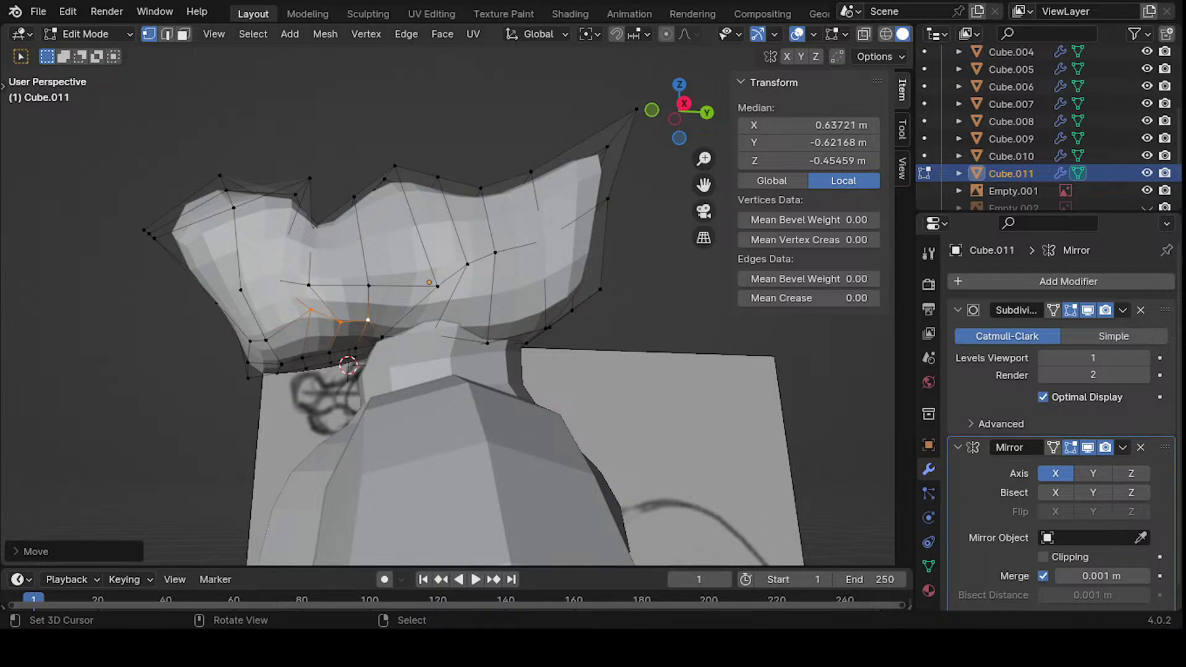
- Smooth the jaw's lower side edge vertex by vertex, placing one at about local X 0.64, Y -0.71, Z -0.45 m
middle_click_drag(541, 210, 458, 263)
left_click(415, 313)
key("g")
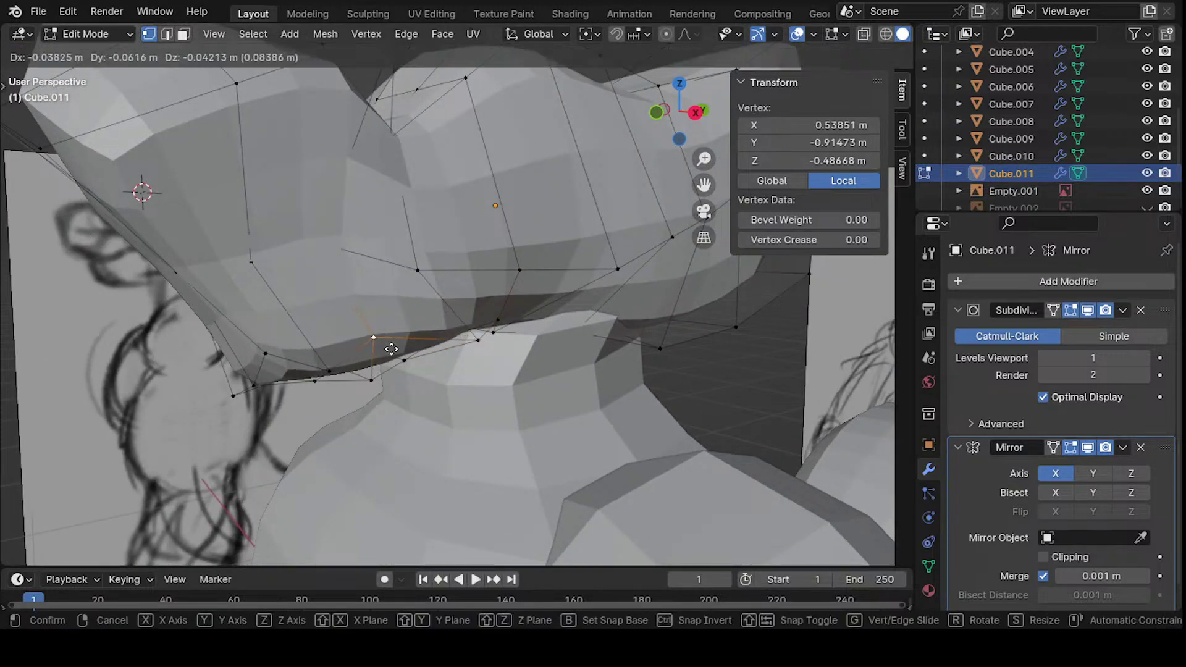
left_click(361, 338)
left_click(481, 340)
key("g")
left_click(446, 328)
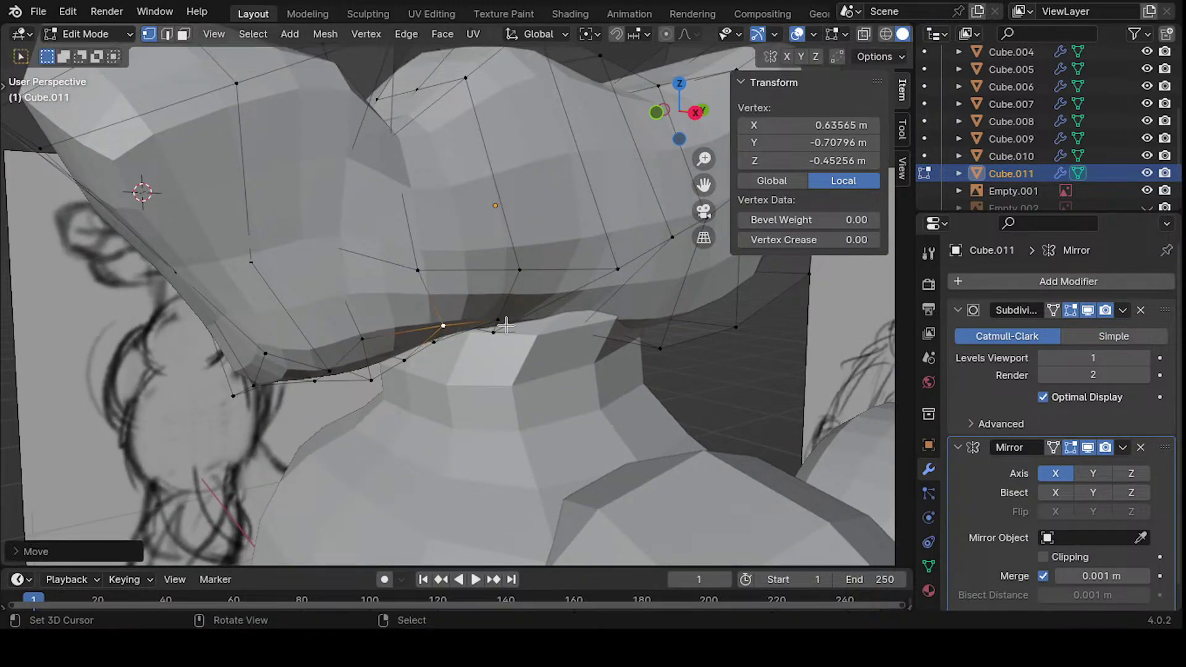
middle_click_drag(446, 329, 436, 228)
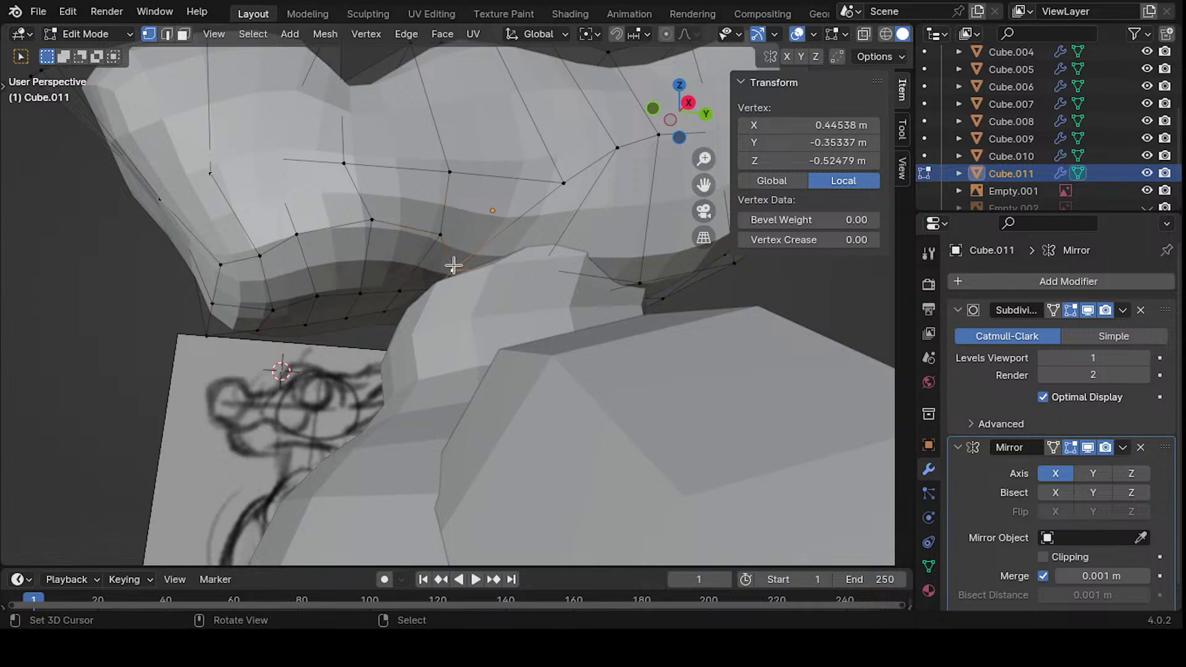
key("g")
left_click(516, 247)
middle_click_drag(517, 247, 609, 286)
key("ctrl+z")
key("g")
left_click(658, 299)
key("alt+z")
key("ctrl+z")
key("alt+z")
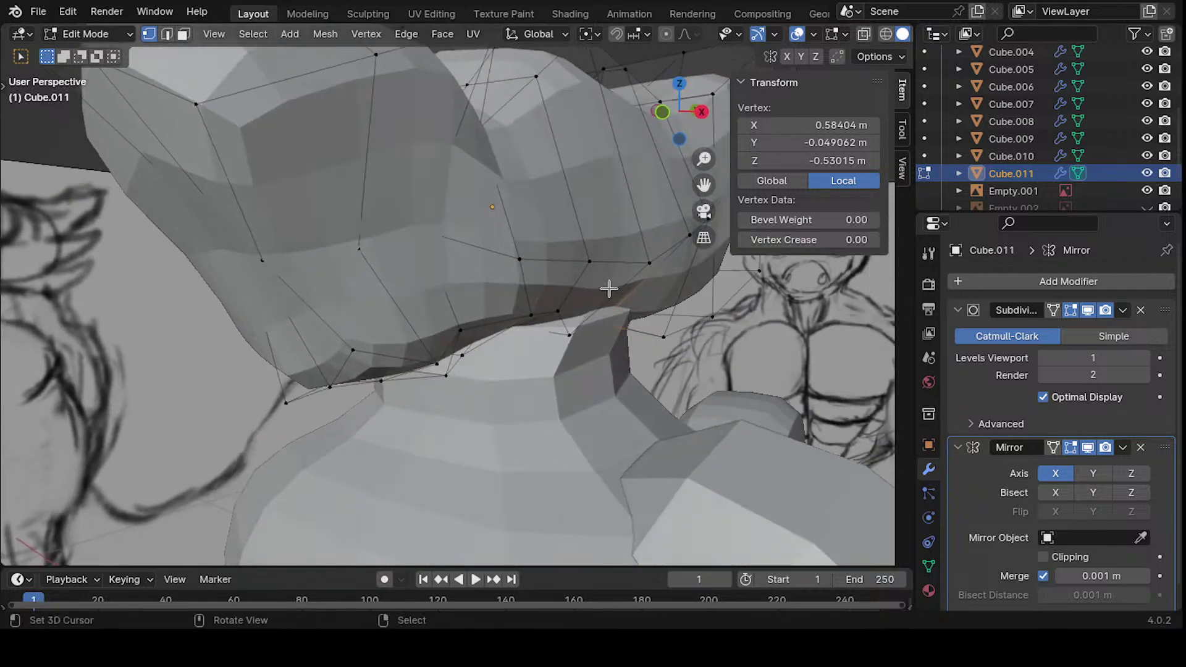
- Lower the vertices at the rear of the jaw where the head meets the neck
key("g")
left_click(676, 310)
middle_click_drag(673, 310, 610, 247)
key("g")
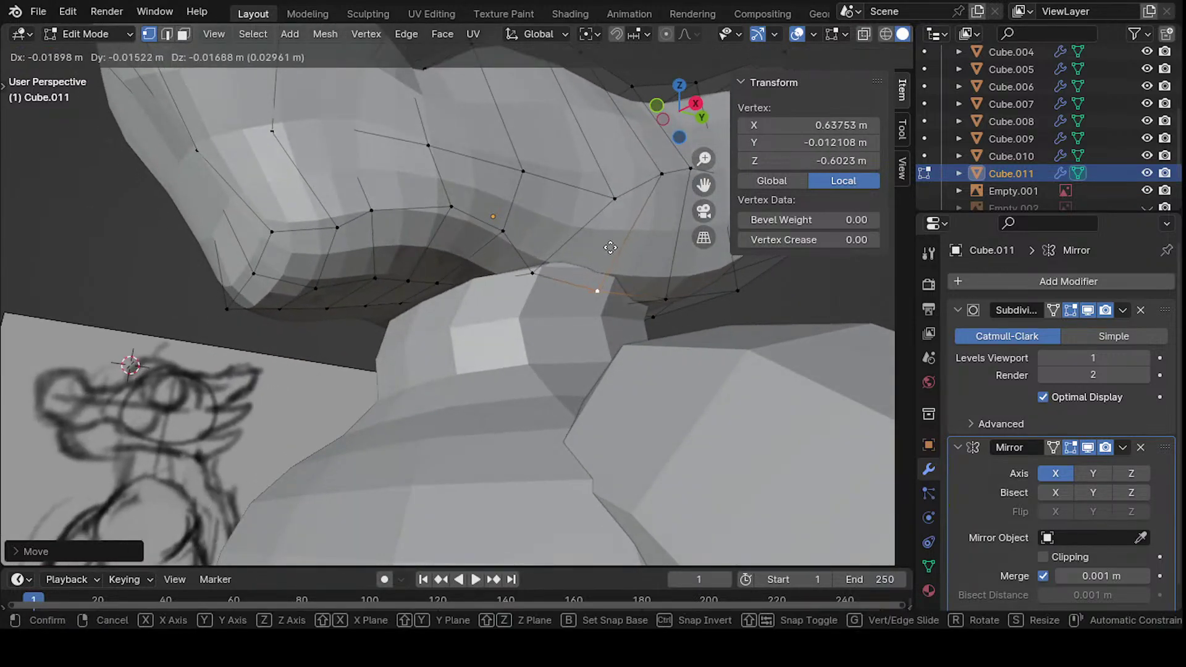
left_click(614, 249)
key("g")
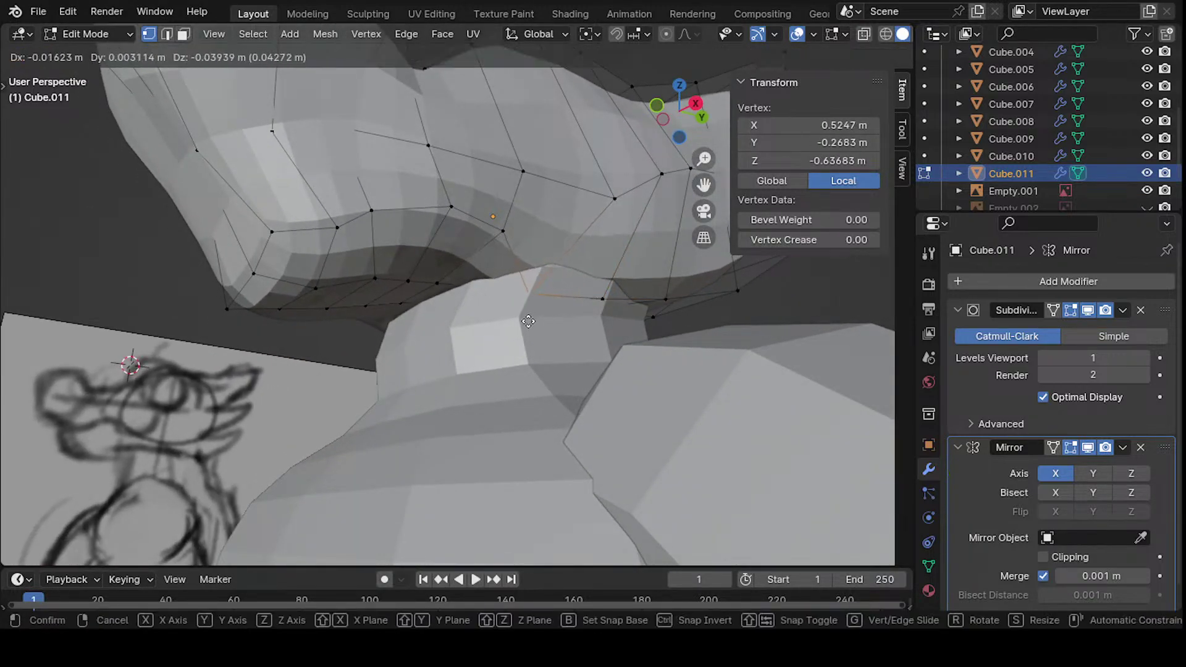
left_click(556, 337)
- Move vertices on top of the head vertically, lowering those just behind the snout by about 0.09 m along Z
mouse_move(486, 229)
middle_mouse_down()
mouse_move(525, 306)
mouse_move(516, 318)
mouse_move(423, 320)
mouse_move(448, 312)
mouse_move(474, 274)
mouse_move(470, 246)
mouse_move(545, 230)
mouse_move(475, 238)
mouse_move(391, 328)
middle_mouse_up()
left_click(475, 245, "shift")
key("g")
key("z")
left_click(562, 256)
left_click(415, 344)
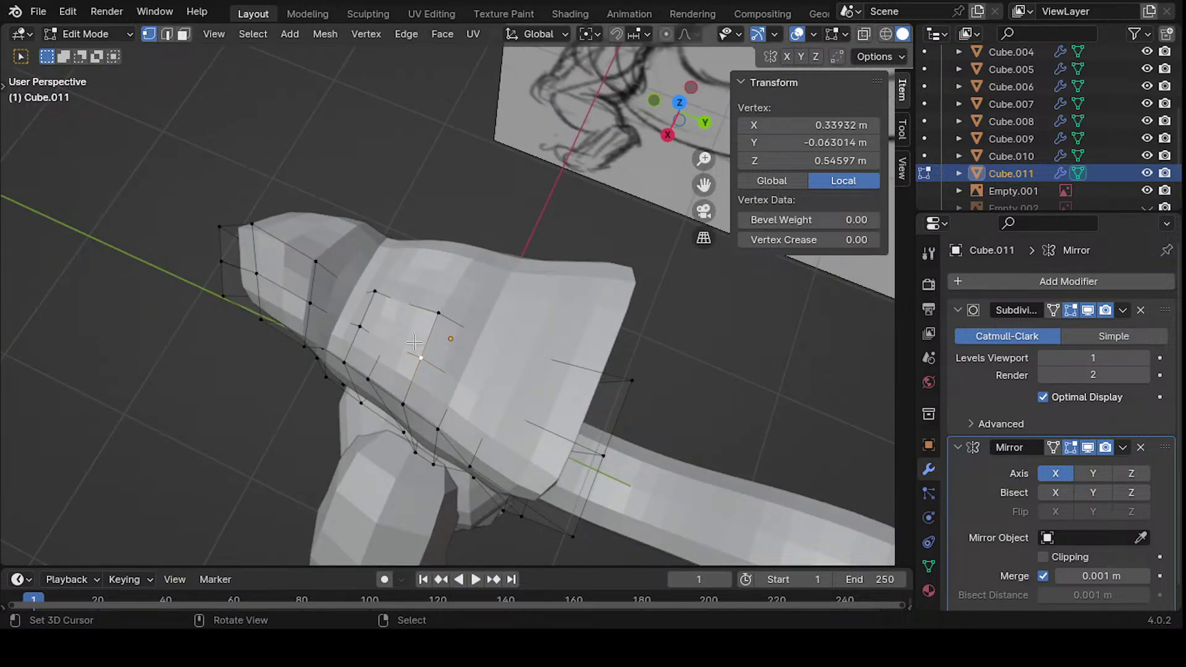
left_click(355, 318)
left_click(378, 288, "shift")
key("g")
key("z")
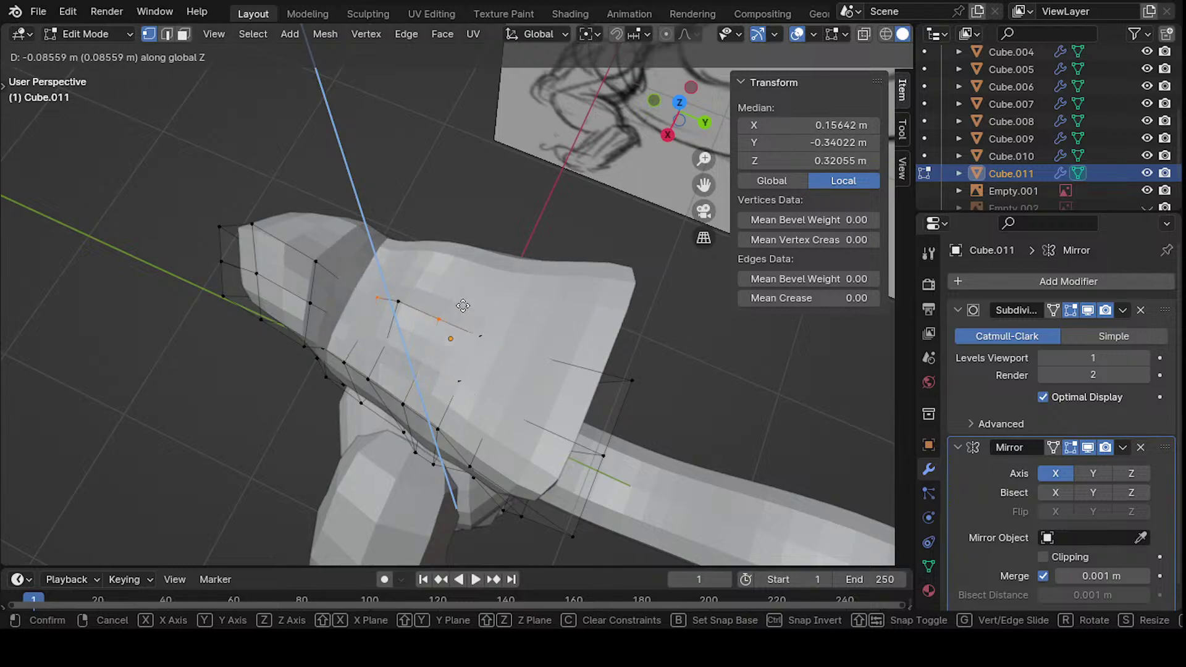
left_click(464, 305)
- Add a lengthwise loop cut along the top of the head between the brow and its outer edge
mouse_move(463, 305)
middle_mouse_down()
mouse_move(475, 241)
mouse_move(458, 157)
mouse_move(545, 308)
mouse_move(511, 347)
middle_mouse_up()
key("ctrl+r")
left_click(545, 307)
left_click(556, 300)
- Raise two brow vertices to about local X 0.22, Y -0.29, Z 0.45 m and X 0.42, Y -0.20, Z 0.58 m
left_click(463, 364)
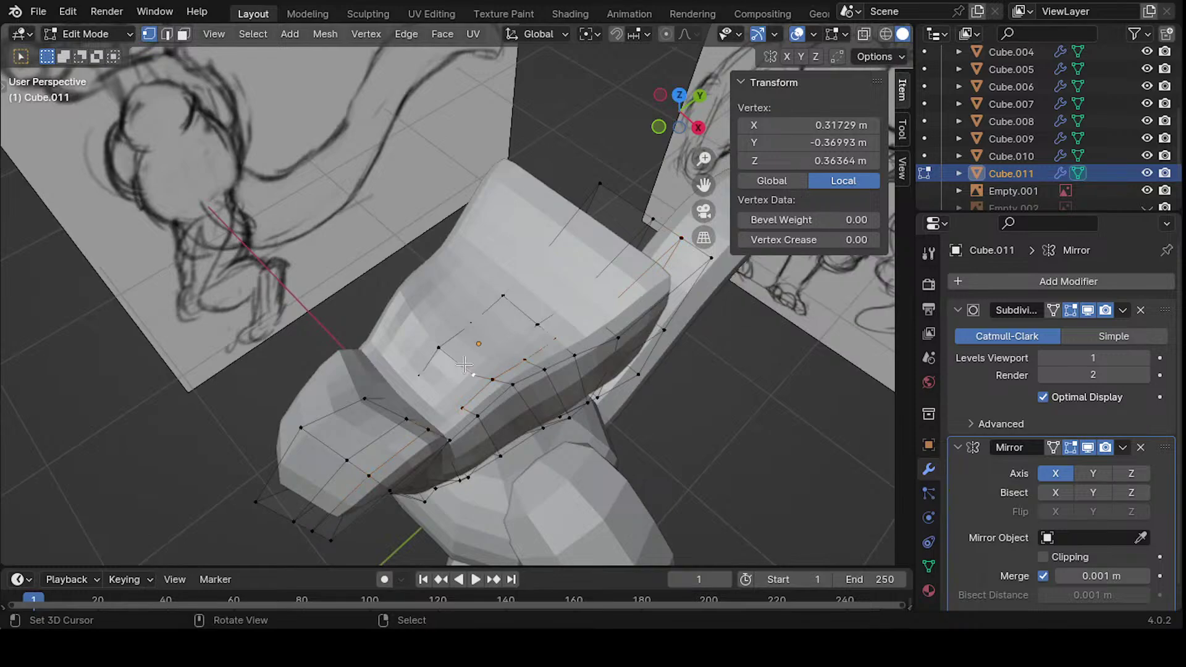
key("g")
left_click(471, 347)
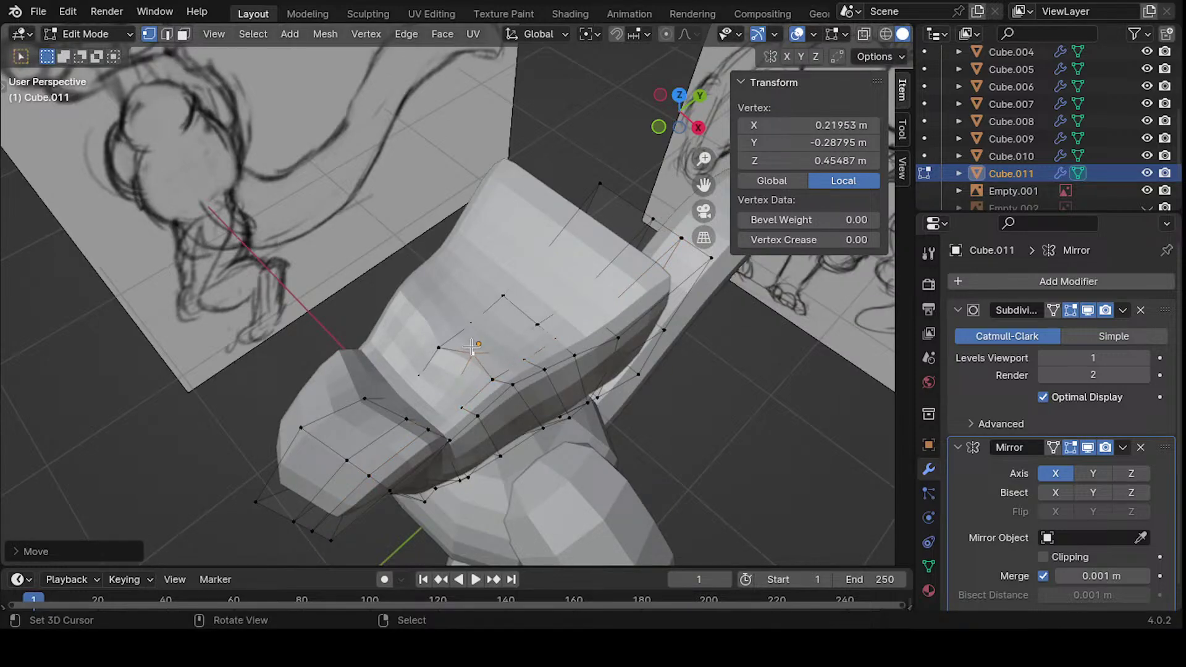
left_click(491, 379)
key("g")
left_click(507, 346)
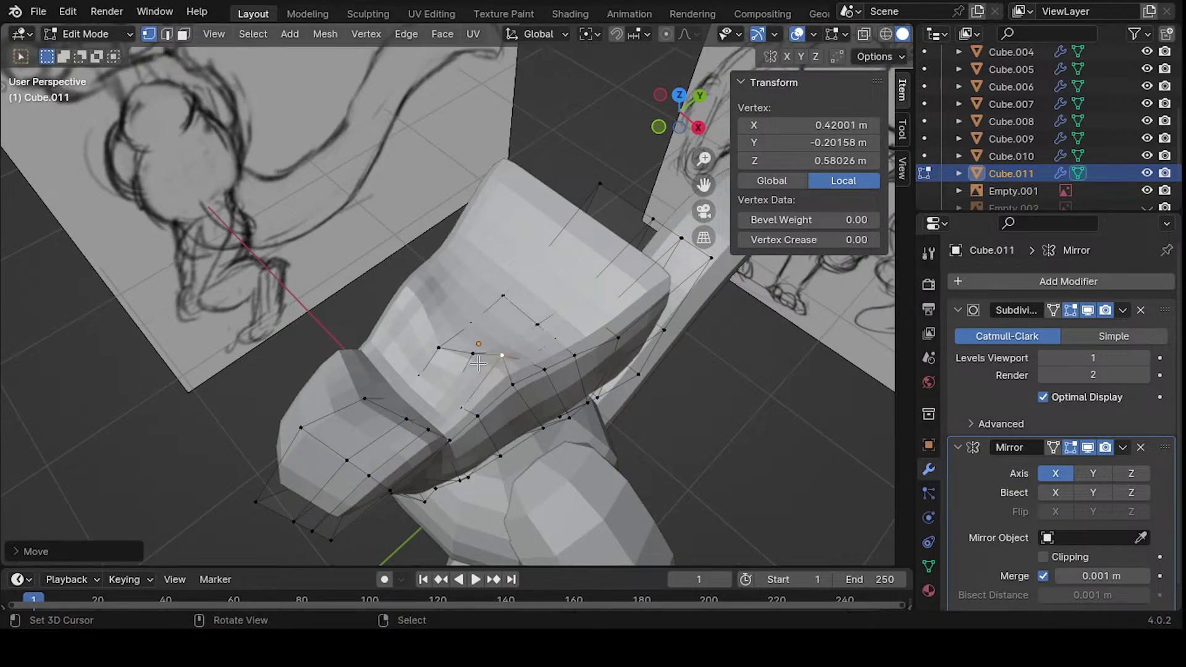
- Reposition the vertices behind and outside the brow ridge to shape its rear side
middle_click_drag(505, 349, 398, 338)
key("g")
left_click(464, 375)
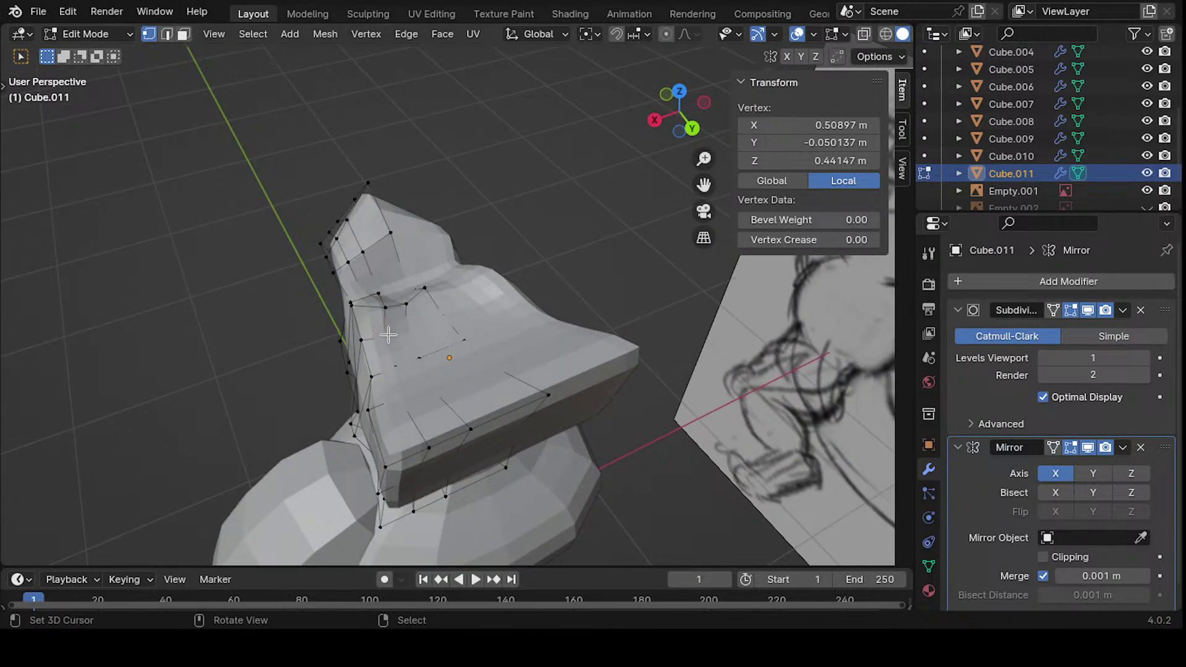
key("g")
left_click(390, 333)
- Add a lengthwise loop cut along the side of the head and edge-slide it downward
middle_click_drag(390, 333, 482, 264)
key("ctrl+r")
left_click(525, 314)
left_click(527, 314)
key("g")
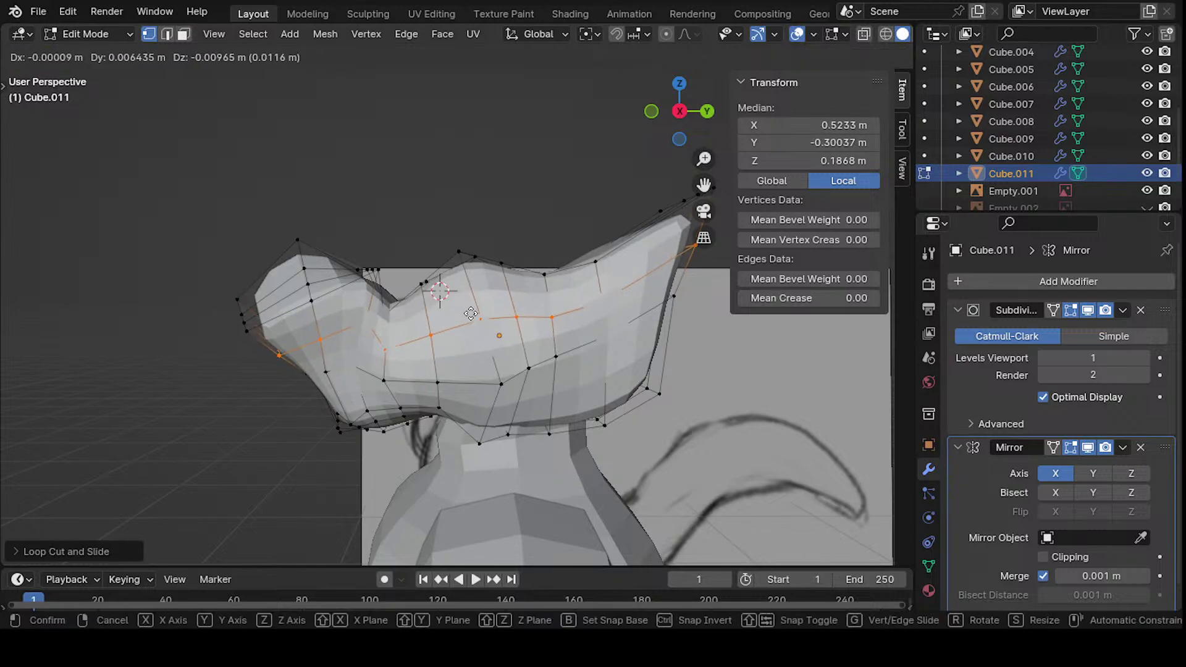
key("g")
left_click(465, 328)
middle_click_drag(463, 326, 423, 352)
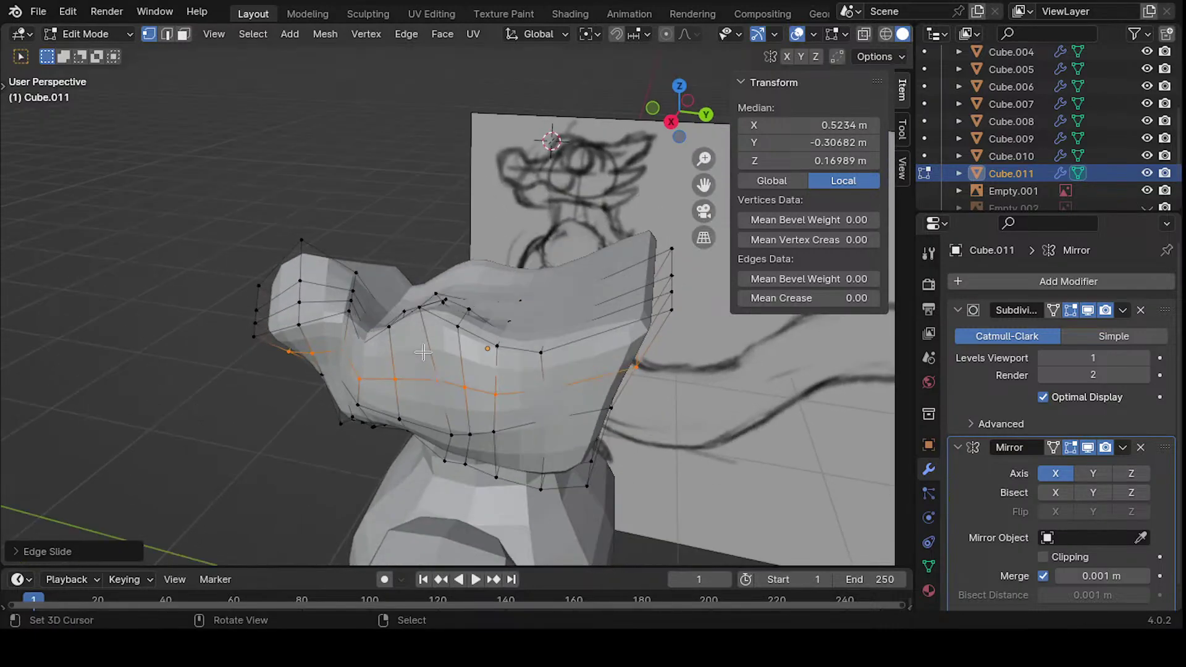
- Add another lengthwise loop cut along the side of the head, just below the brow edge
left_click(429, 350)
left_click(529, 317)
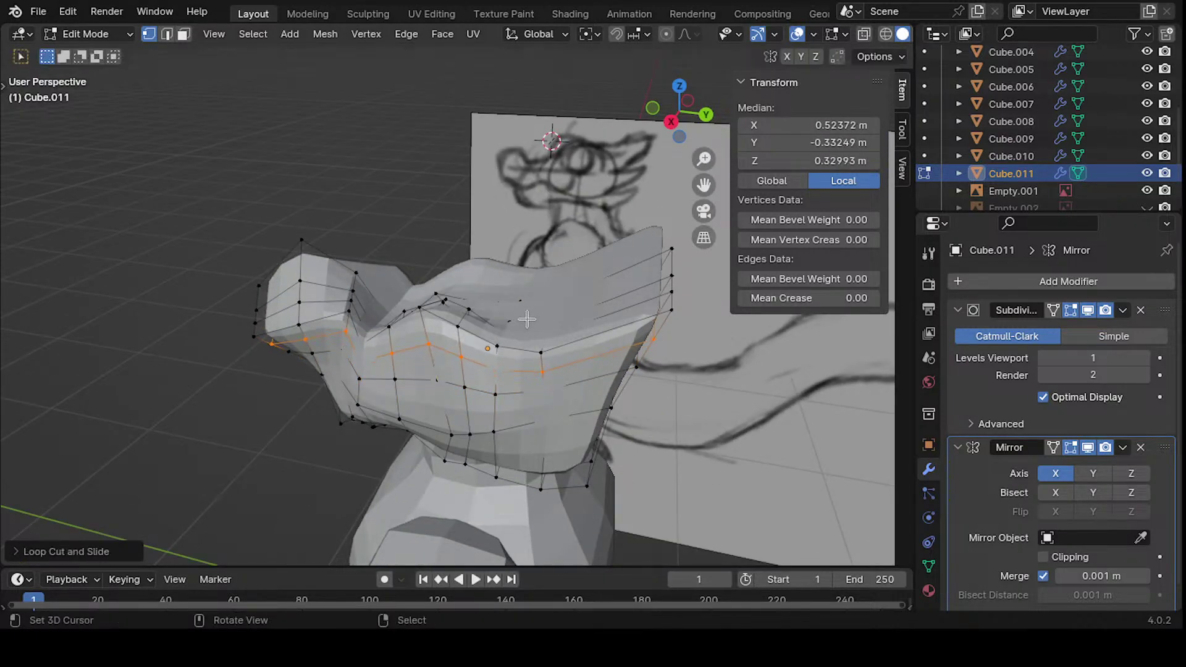
middle_click_drag(439, 269, 384, 368)
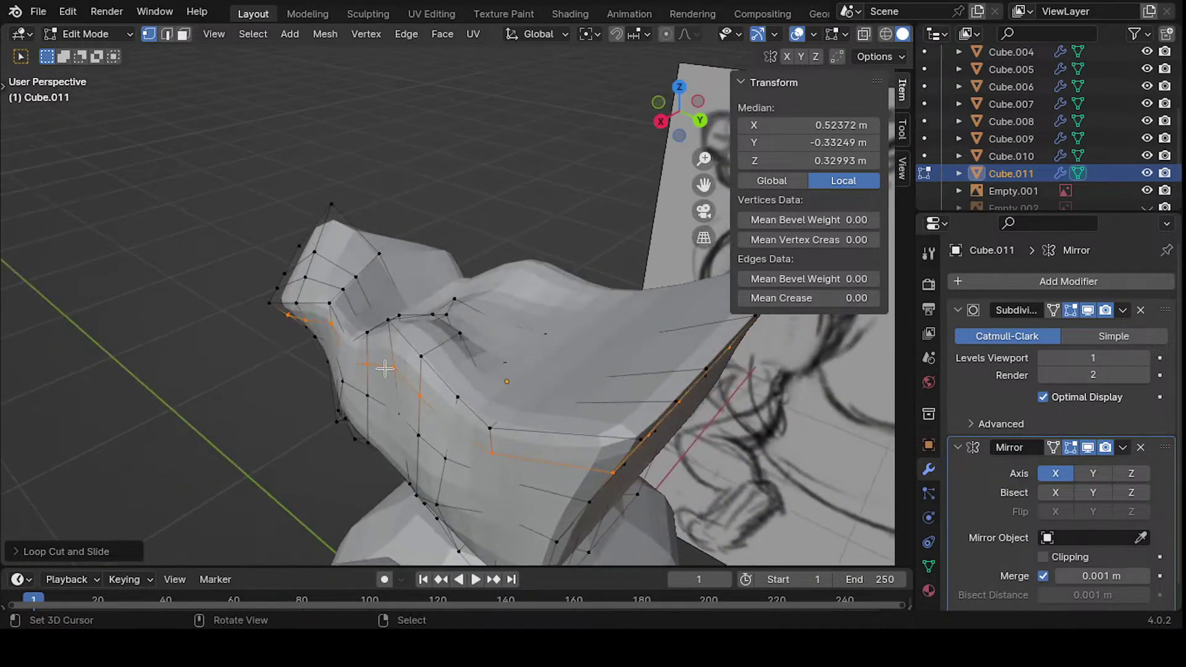
- Reshape the side of the head below the brow, placing vertices at about local X 0.78, Y -0.33, Z 0.33 m and X 0.65, Y -0.53, Z 0.19 m
left_click_drag(387, 369, 373, 371)
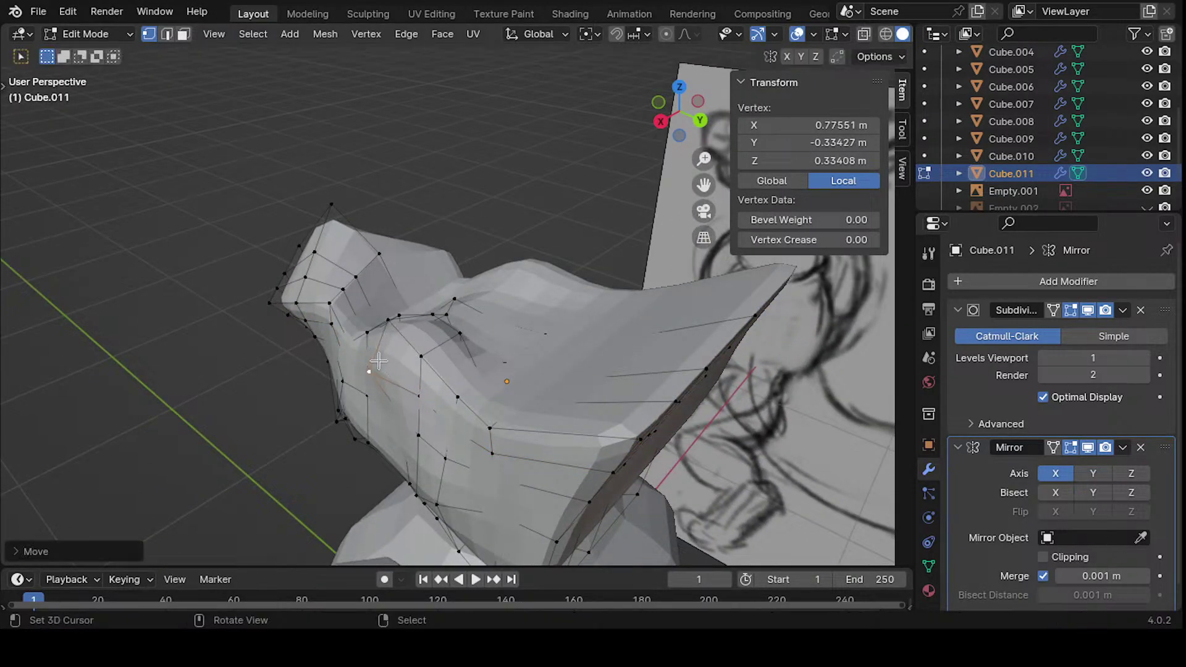
middle_click_drag(372, 371, 609, 346)
left_click_drag(608, 346, 613, 351)
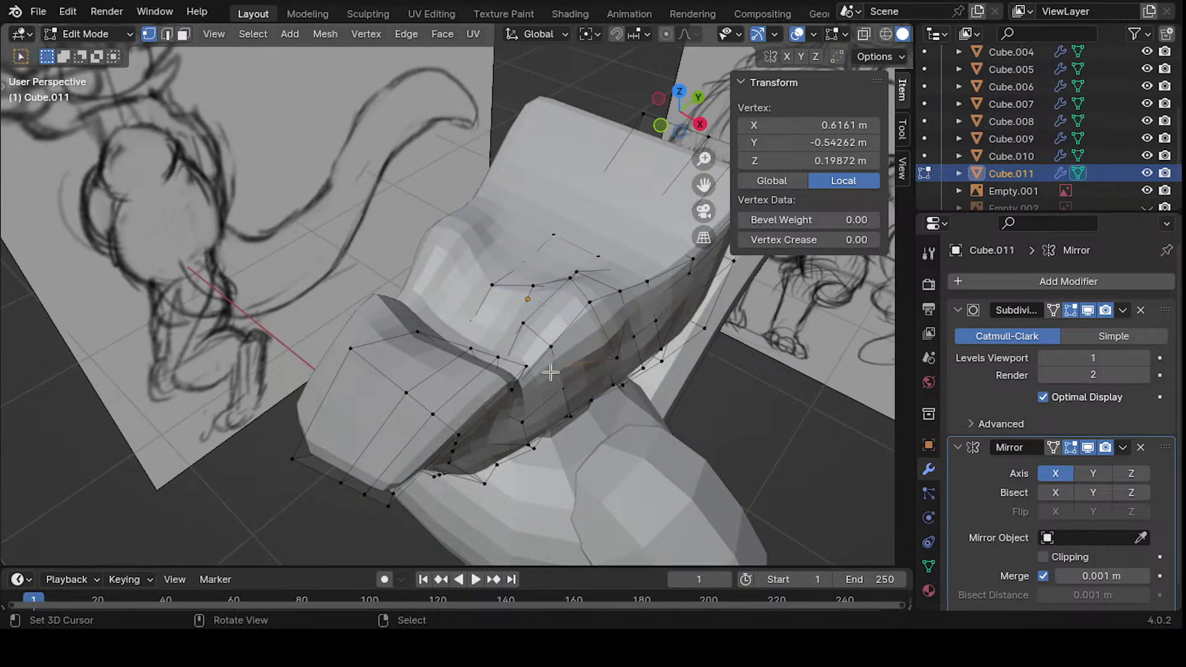
left_click_drag(549, 371, 569, 392)
middle_click_drag(531, 371, 544, 350)
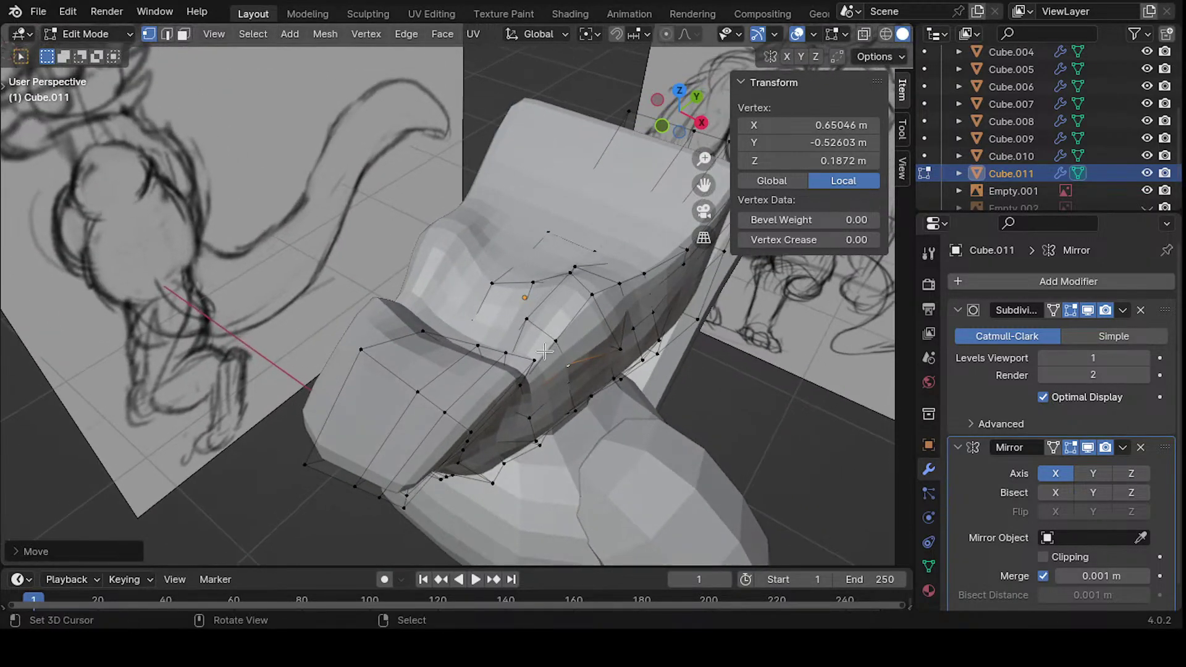
- Adjust the vertices between the snout and brow, placing one at about local X 0.14, Y -0.55, Z 0.29 m
left_click_drag(523, 329, 525, 327)
middle_click_drag(525, 327, 517, 321)
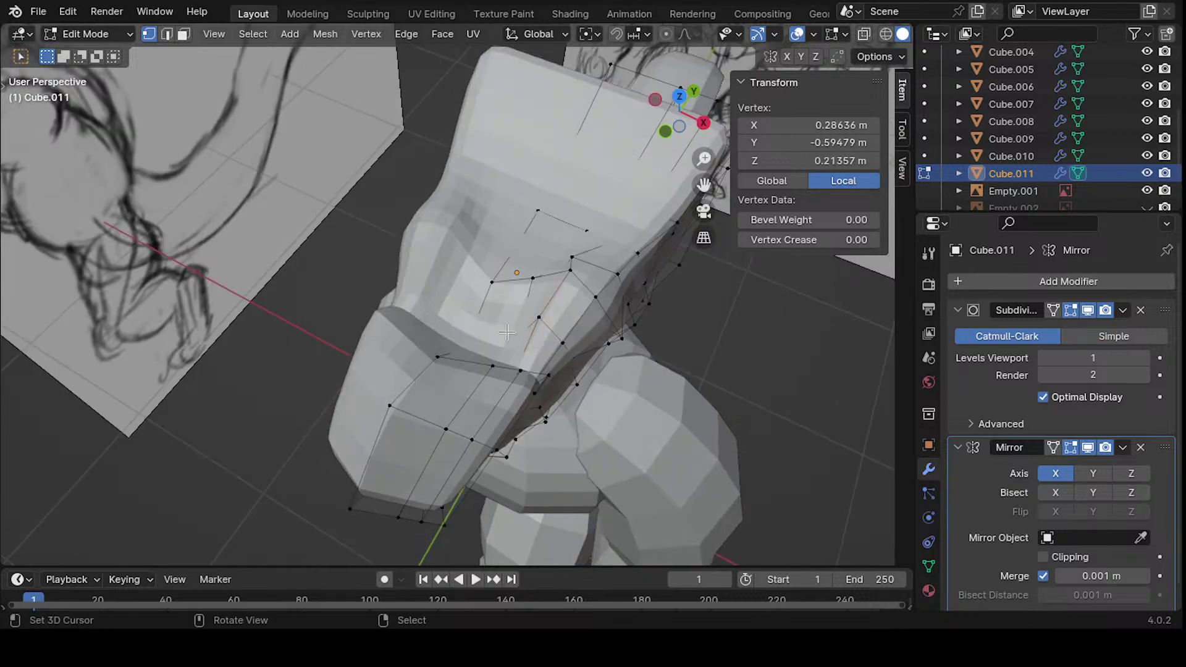
left_click_drag(518, 321, 504, 310)
middle_click_drag(504, 310, 513, 312)
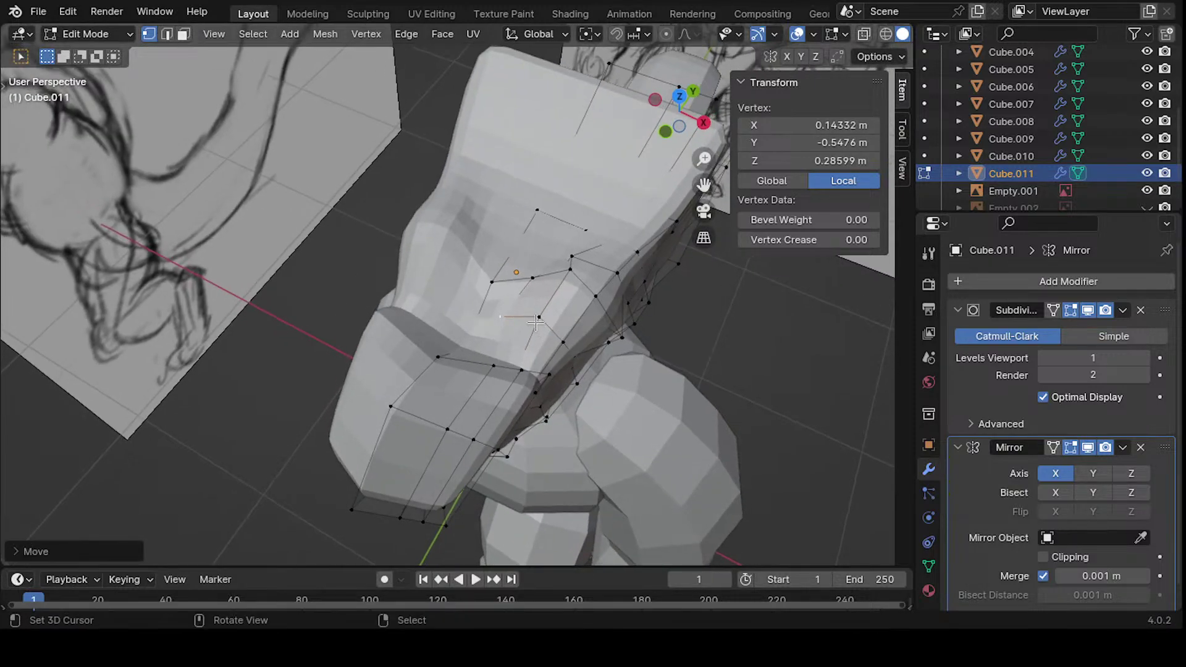
left_click_drag(515, 312, 534, 305)
- Move the vertex at the brow's front outer side to about local X 0.59, Y -0.53, Z 0.35 m
left_click(573, 269)
middle_click_drag(574, 269, 434, 353)
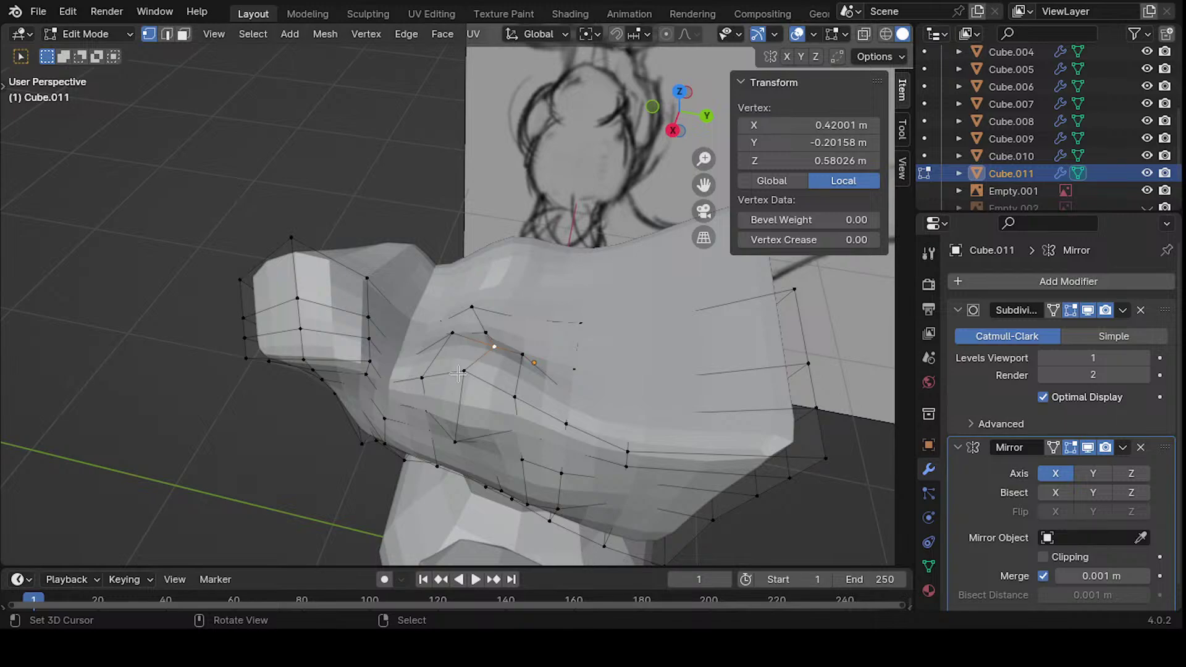
left_click_drag(430, 377, 437, 392)
middle_click_drag(441, 377, 407, 316)
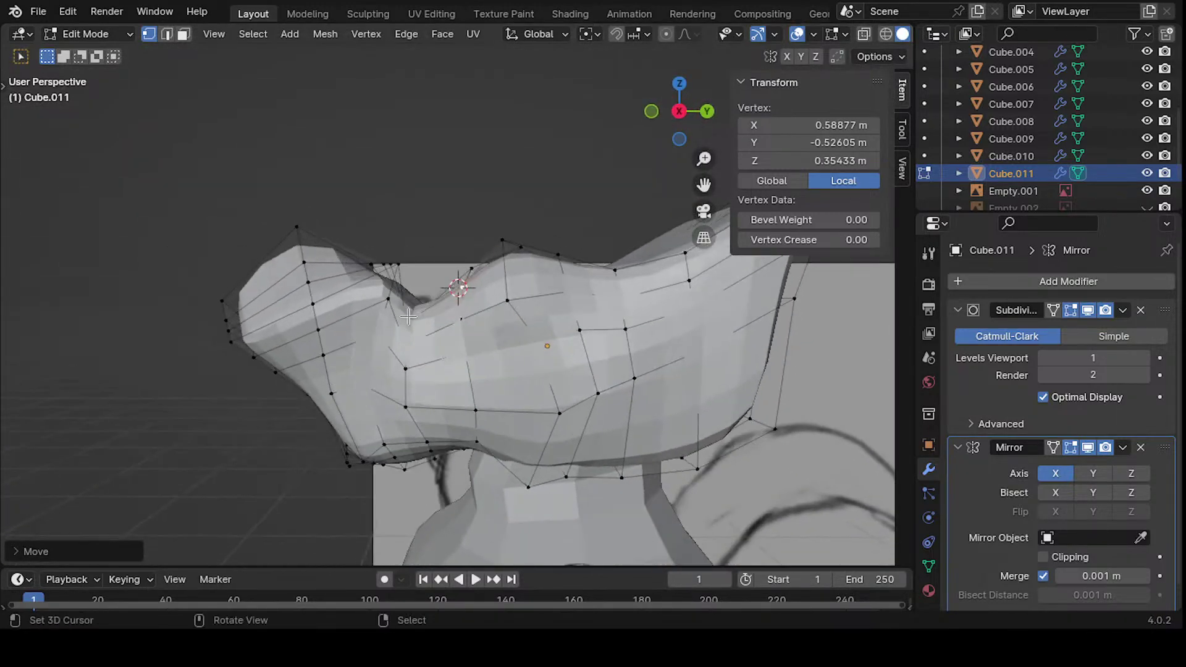
middle_click_drag(398, 272, 456, 299)
left_click(465, 319)
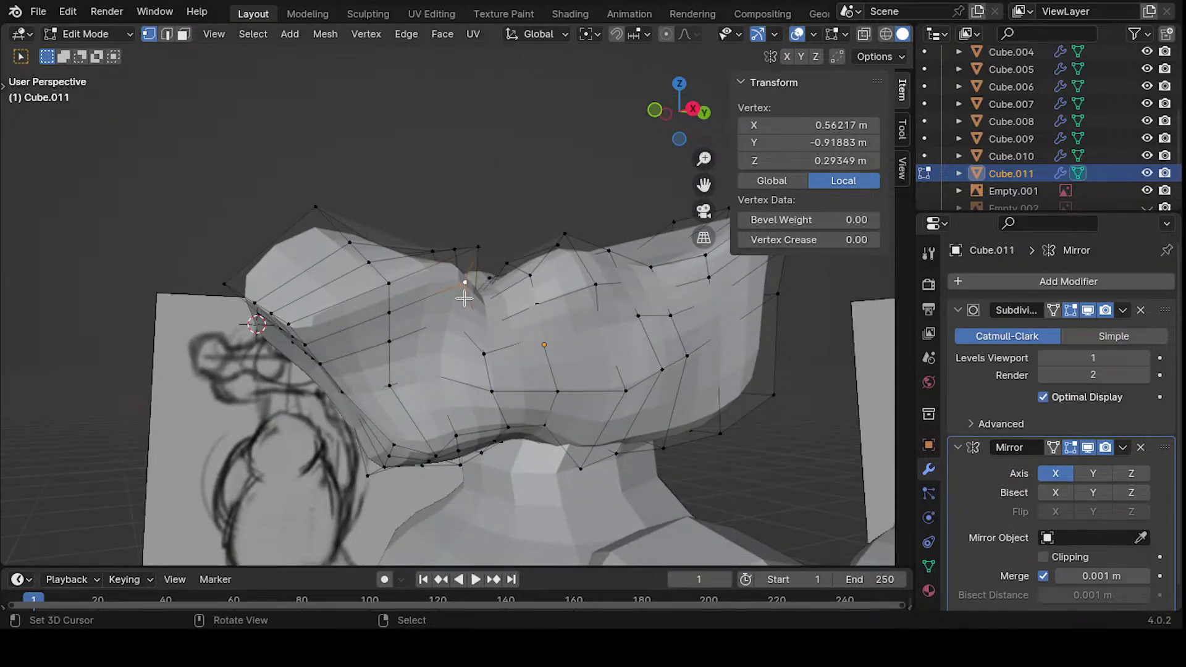
left_click(457, 326, "shift")
key("g")
key("g")
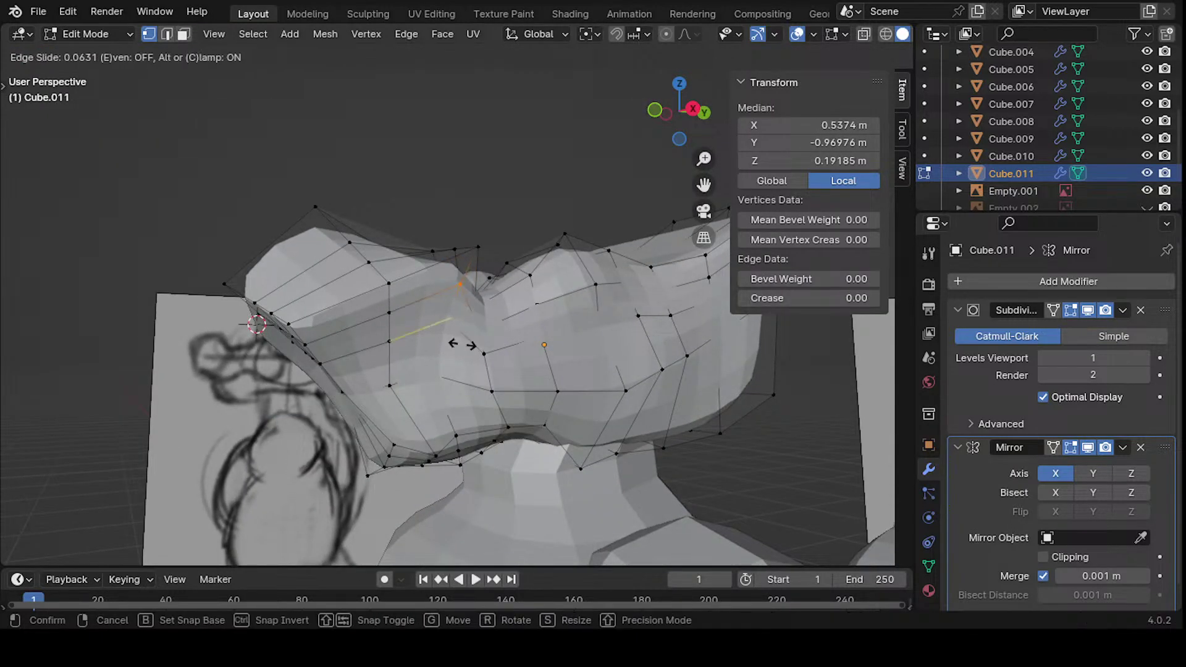
left_click(451, 335)
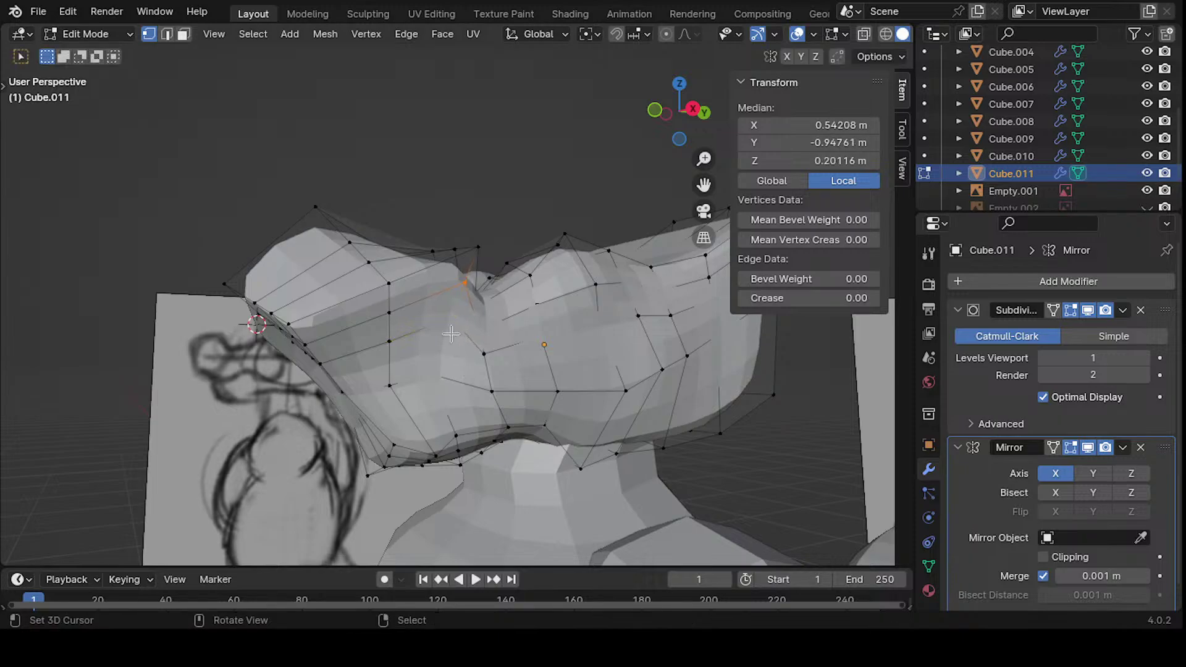
- Reposition the vertices on the side of the head where the snout meets the brow
middle_click_drag(464, 358, 245, 388)
key("g")
left_click(532, 354)
left_click(393, 390)
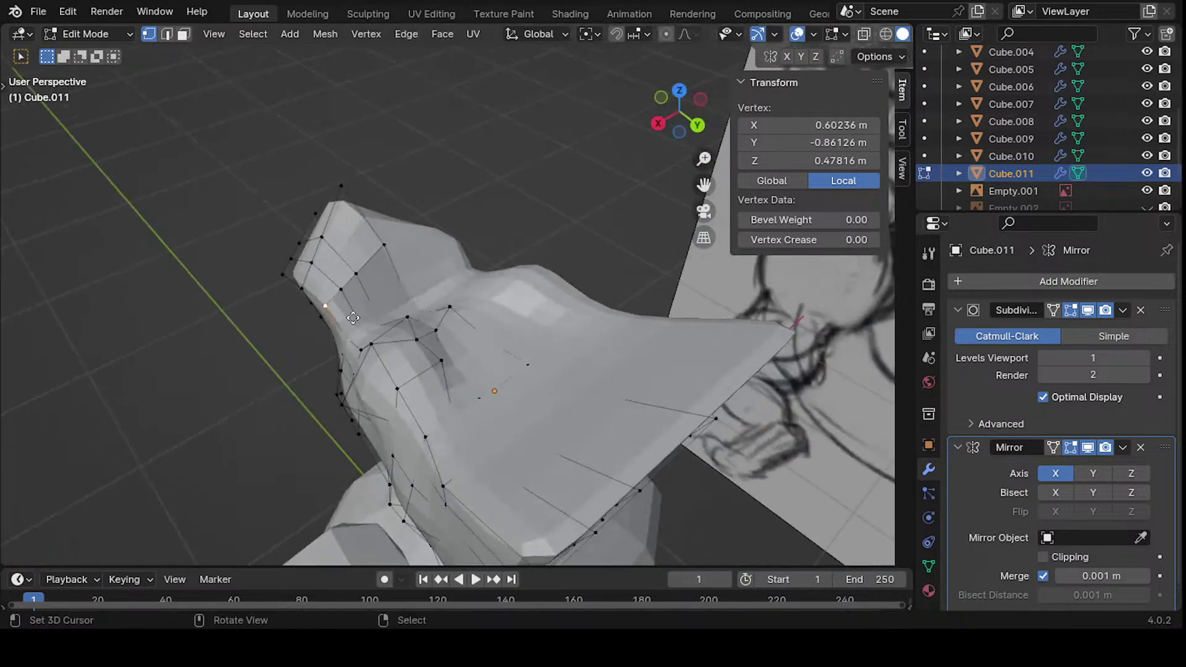
key("g")
left_click(365, 323)
- Reshape the crease behind the snout, placing vertices at about local X 0.46, Y -0.94, Z 0.29 m and X 0.35, Y -0.96, Z 0.46 m
middle_click_drag(365, 322, 600, 283)
key("g")
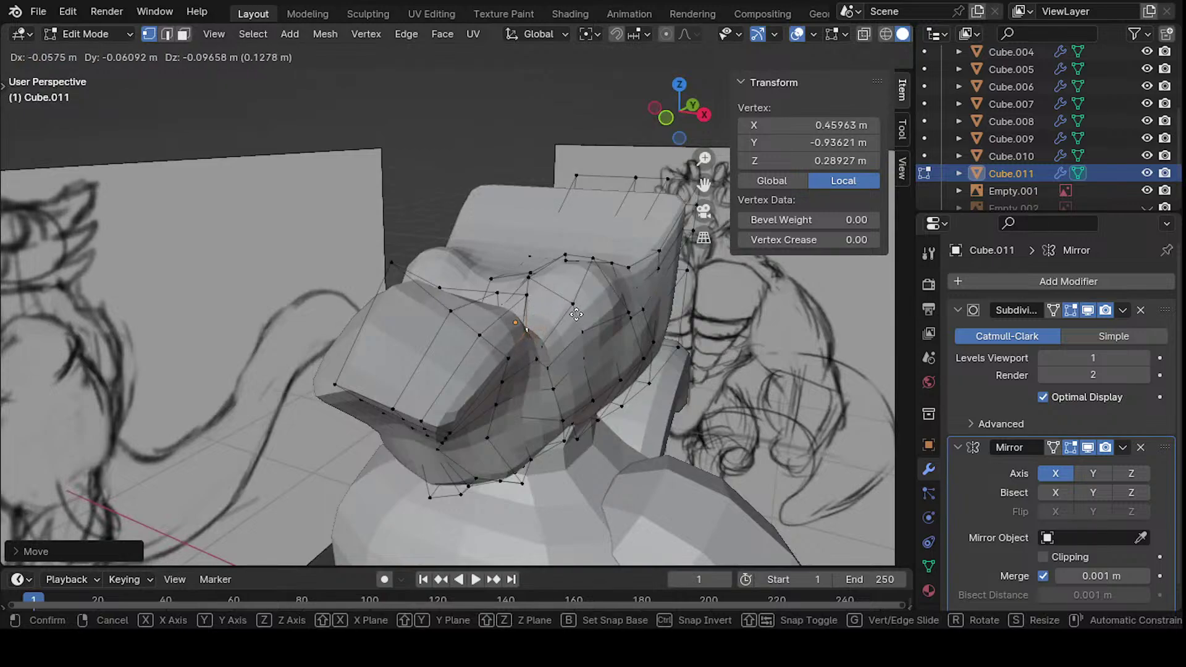
left_click(576, 315)
key("g")
left_click(510, 340)
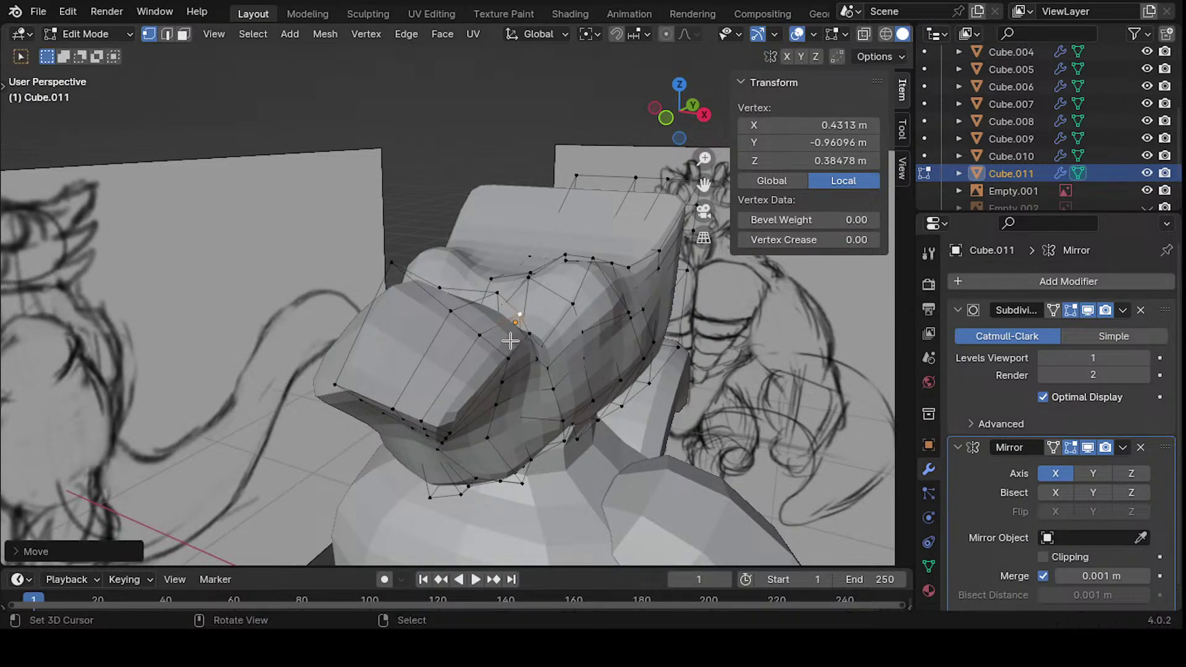
key("g")
left_click(494, 312)
middle_click_drag(494, 312, 362, 317)
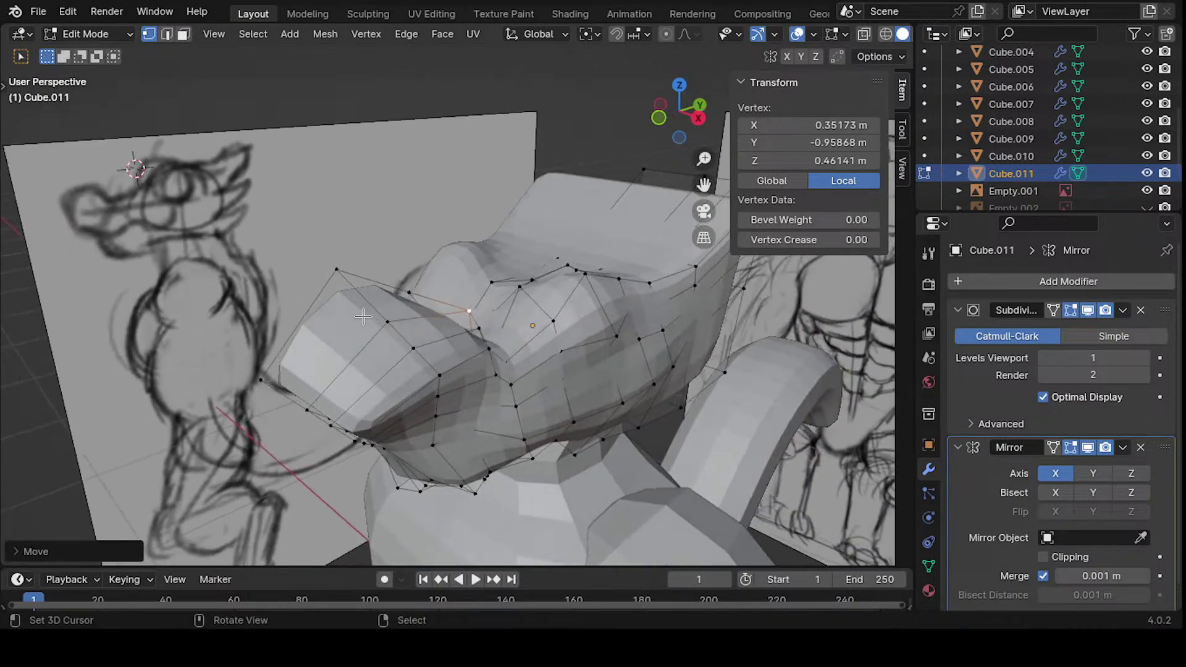
- Adjust the height of the snout's top centre vertex along the global Z axis
key("g")
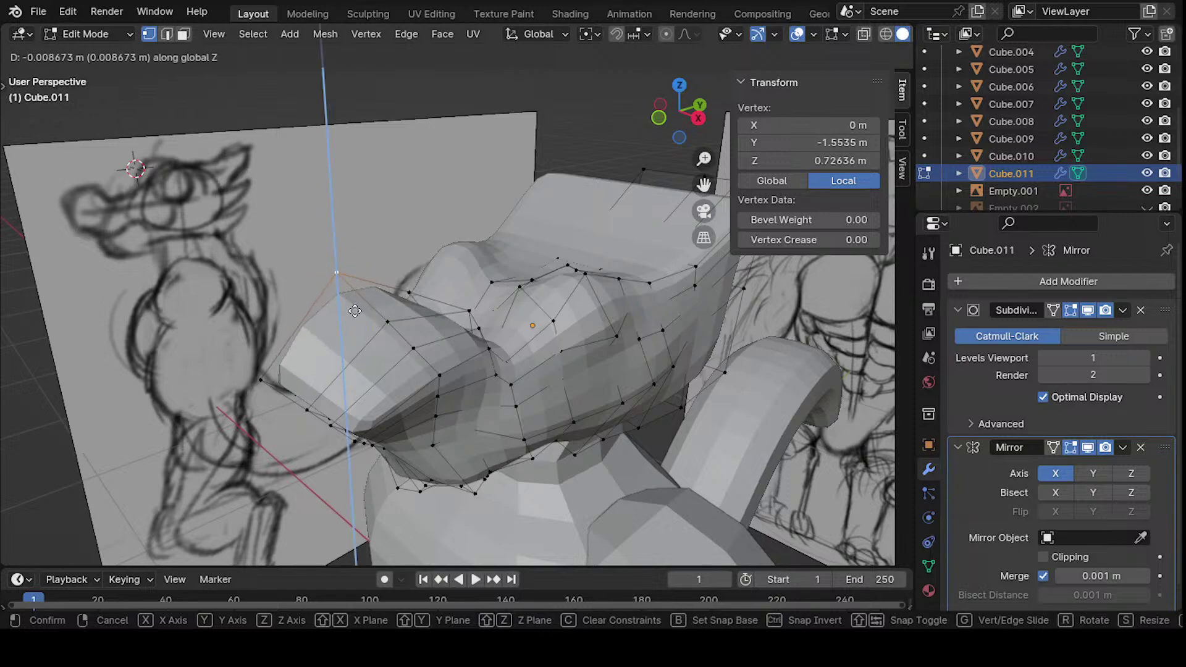
left_click(363, 301)
middle_click_drag(363, 302, 451, 220)
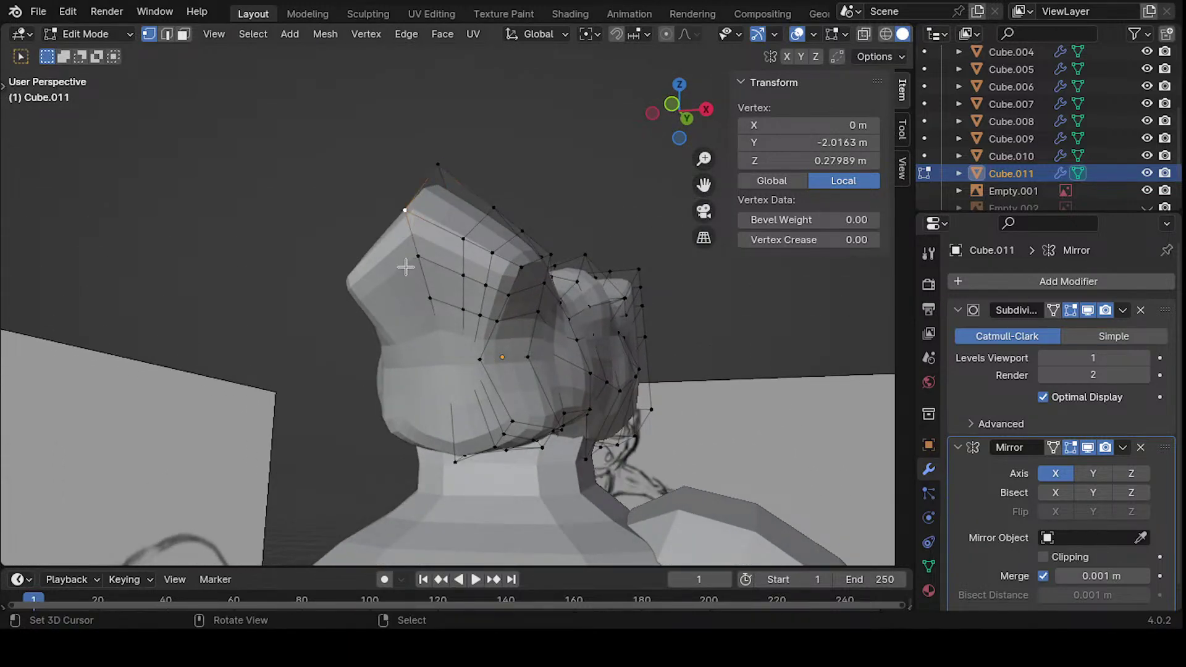
- Slide the snout's front centre vertex up along its edge to about local Y -1.76, Z 0.53 m
middle_click_drag(388, 284, 313, 302)
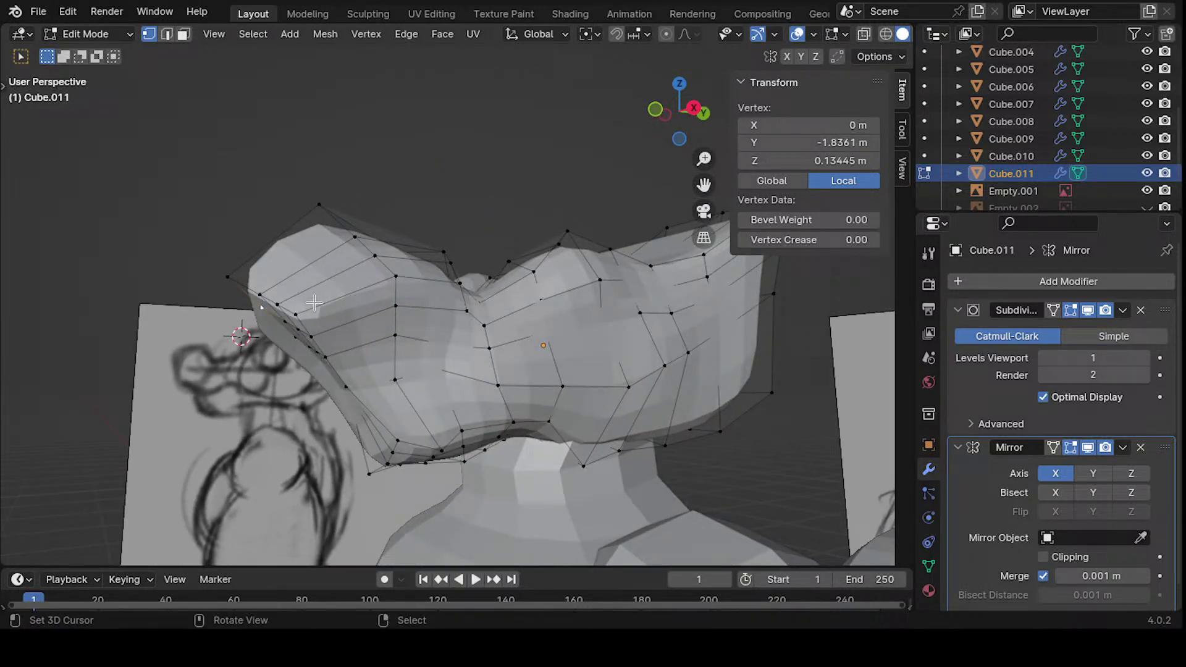
left_click(228, 277)
key("g")
key("g")
left_click(292, 252)
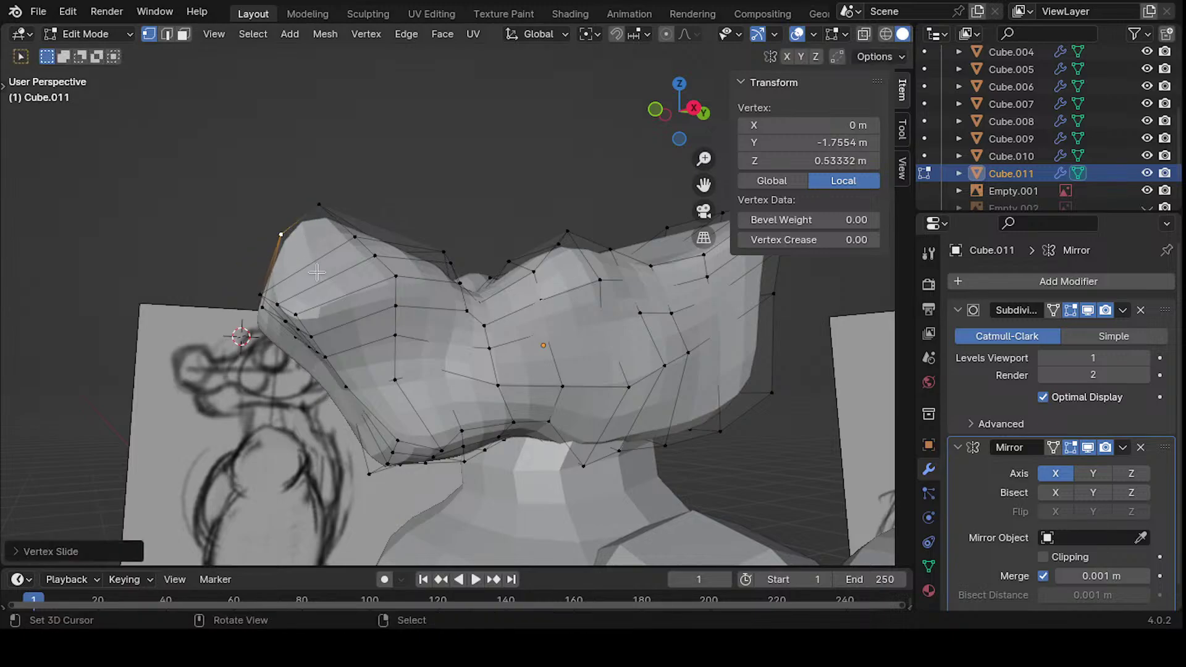
- Slide the vertices around the snout's front lower rim along their edges, placing one at about local X 0.24, Y -1.74, Z 0.28 m
middle_click_drag(291, 251, 352, 367)
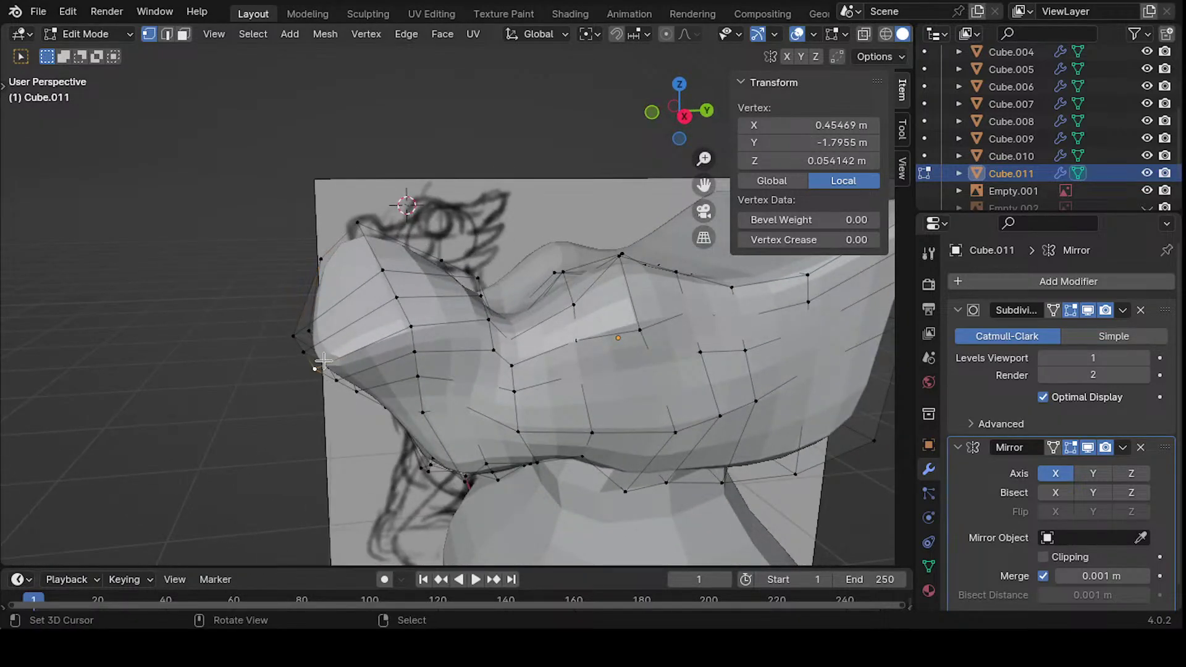
key("shift+v")
left_click(402, 334)
middle_click_drag(401, 334, 394, 300)
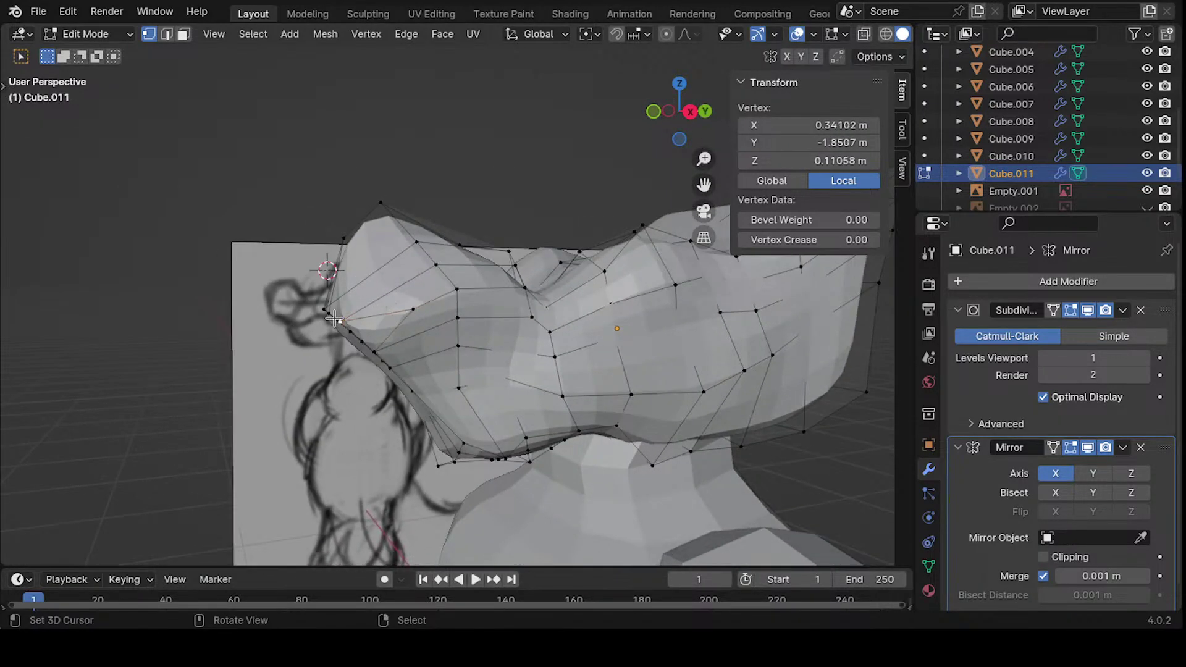
key("shift+v")
left_click(352, 287)
key("shift+v")
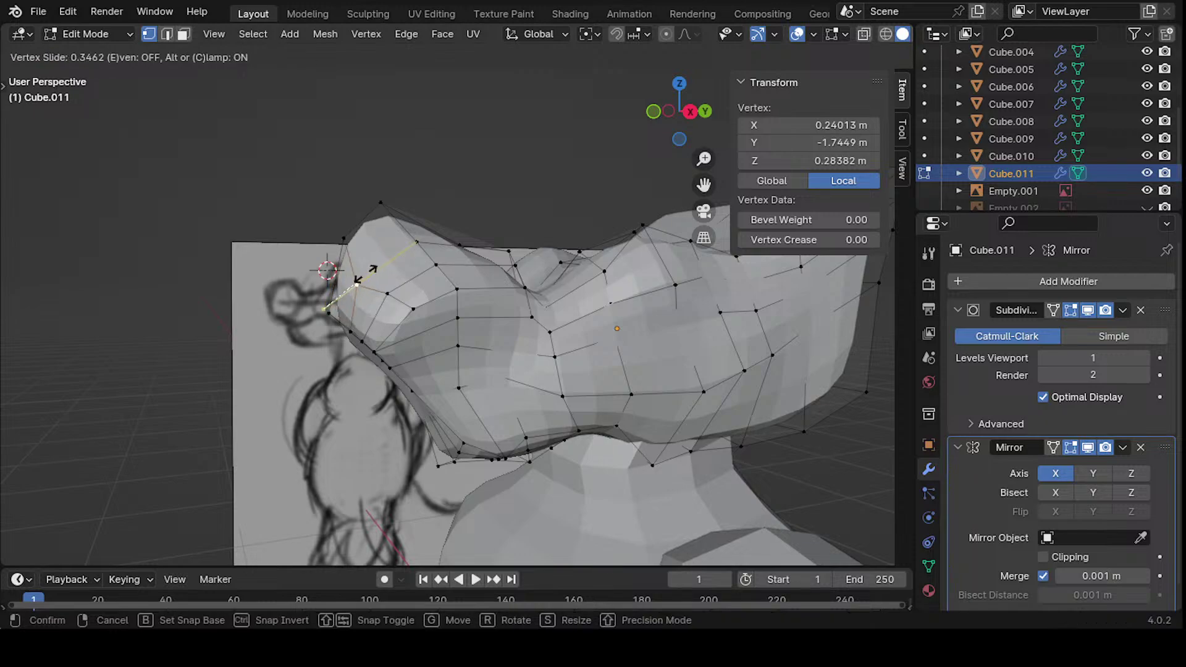
left_click(357, 283)
- Slide the snout's lower side vertices to about local X 0.43, Y -1.50, Z 0.04 m and X 0.38, Y -1.43, Z -0.07 m
middle_click_drag(357, 283, 408, 304)
key("shift+v")
left_click(386, 318)
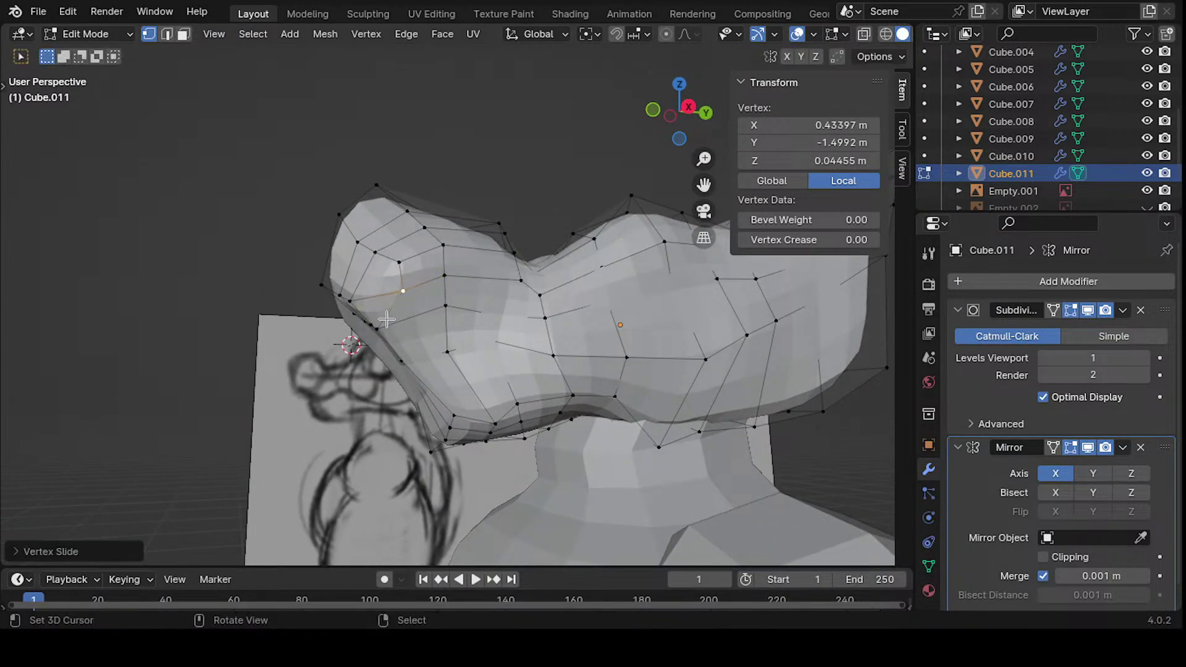
key("shift+v")
left_click(400, 316)
middle_click_drag(400, 316, 460, 276)
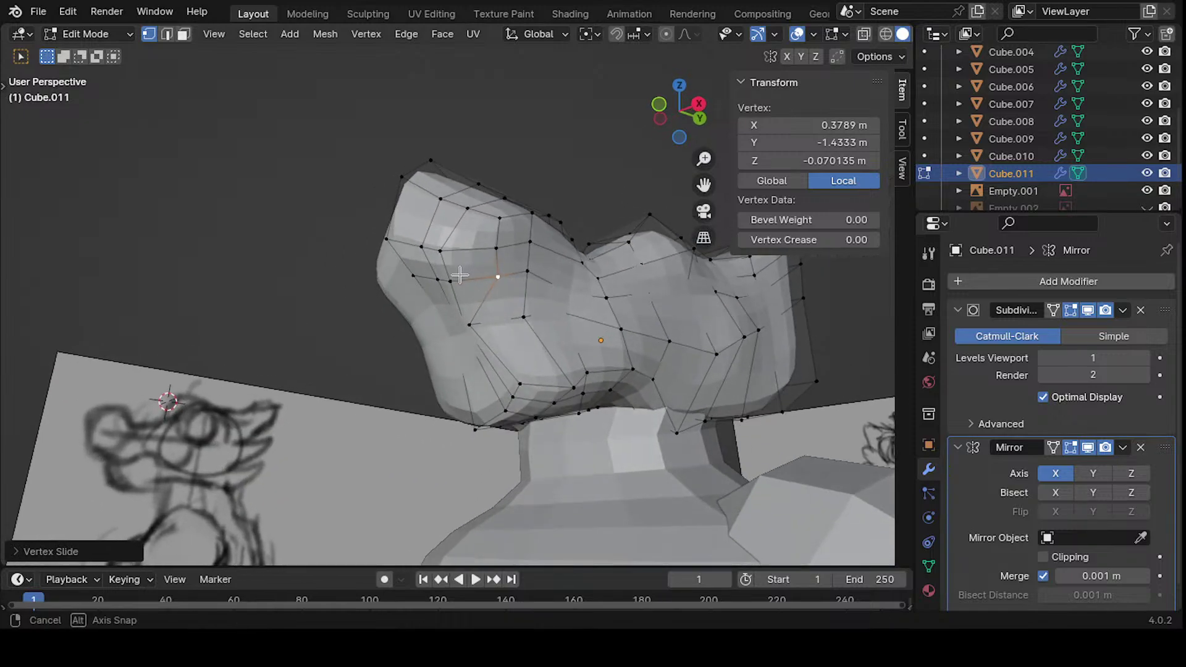
- Even out the vertices beneath the snout's front by sliding and moving them
key("shift+v")
left_click(444, 278)
left_click(440, 250)
key("g")
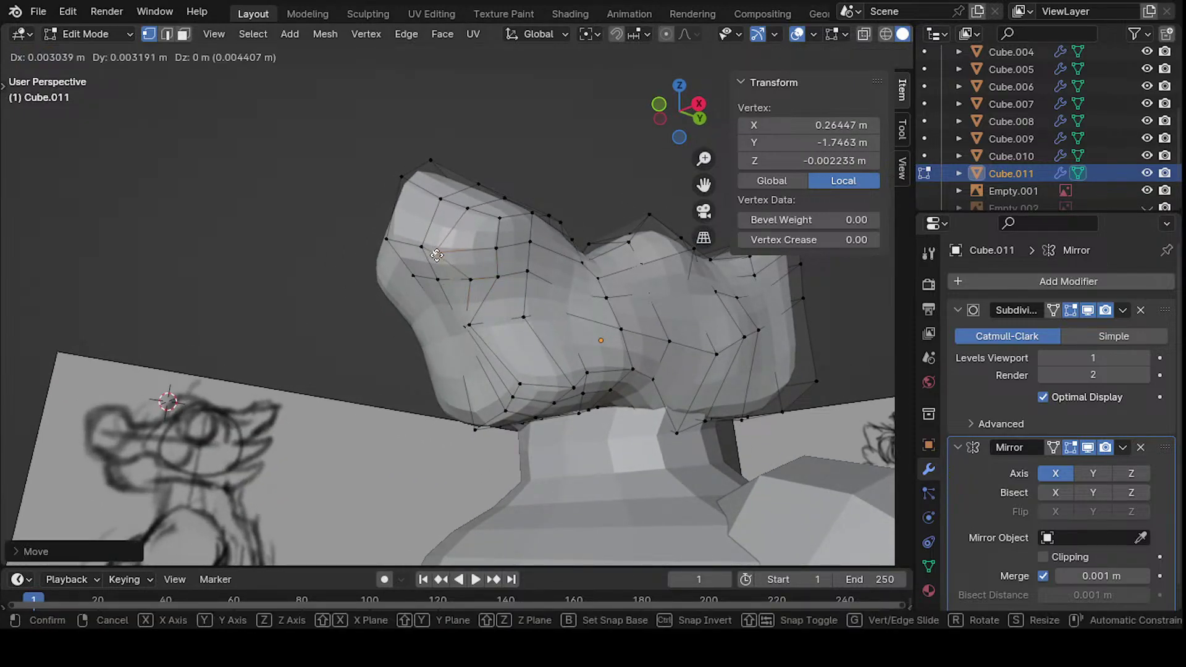
key("g")
left_click(458, 253)
- Examine the head's overall shape in Object Mode with nothing selected
middle_click_drag(459, 253, 436, 281)
left_click(550, 193)
key("Tab")
key("alt+z")
key("alt+z")
left_click(556, 189)
mouse_move(466, 318)
middle_mouse_down()
mouse_move(445, 296)
mouse_move(543, 278)
mouse_move(515, 397)
mouse_move(469, 395)
mouse_move(423, 415)
mouse_move(535, 309)
mouse_move(370, 326)
mouse_move(431, 260)
mouse_move(511, 244)
mouse_move(434, 346)
mouse_move(445, 352)
mouse_move(432, 377)
mouse_move(470, 260)
mouse_move(623, 369)
middle_mouse_up()
- Return to editing the head mesh and adjust the brow's front vertices, placing the inner one at about local X 0.12, Y -0.50, Z 0.35 m
key("Tab")
scroll(447, 354, "up", 5)
left_click(480, 277)
key("g")
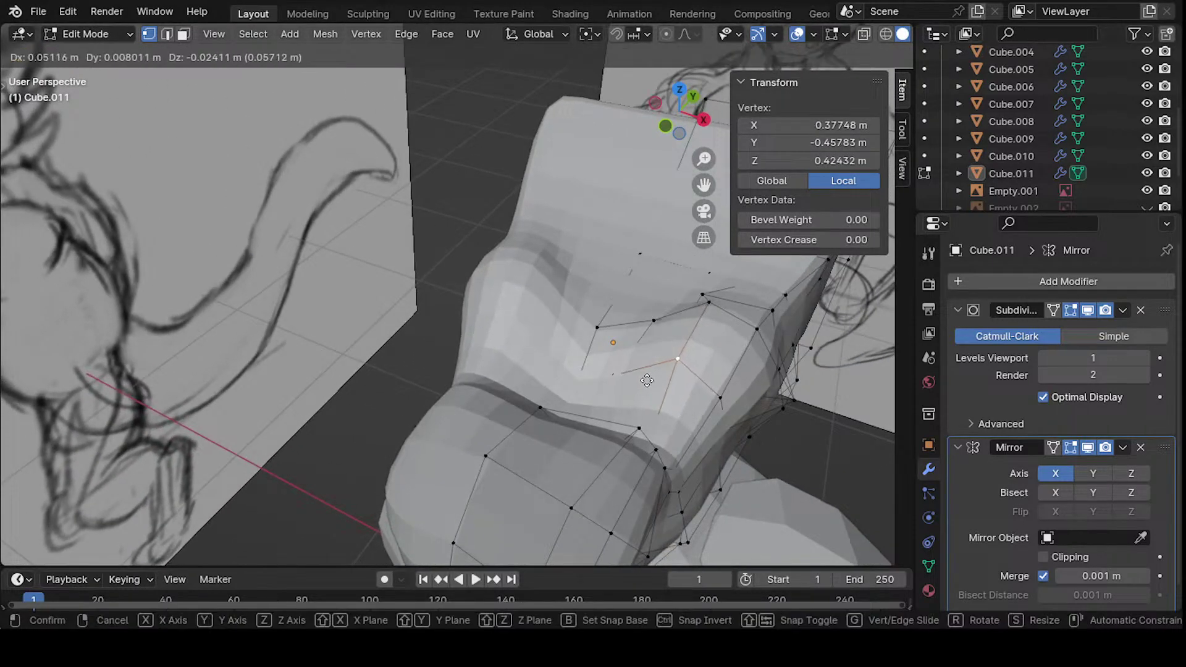
left_click(666, 397)
key("g")
left_click(634, 369)
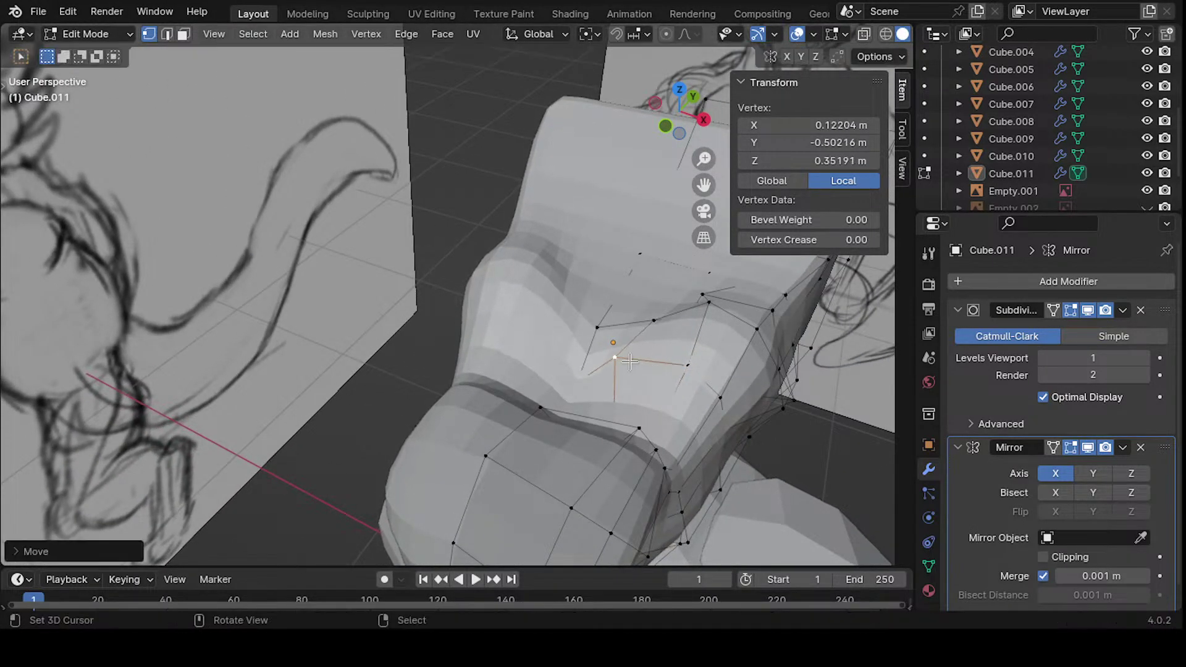
- Move the vertices along the top of the brow, placing the rear one at about local X 0.37, Y -0.05, Z 0.51 m
middle_click_drag(634, 369, 605, 370)
key("g")
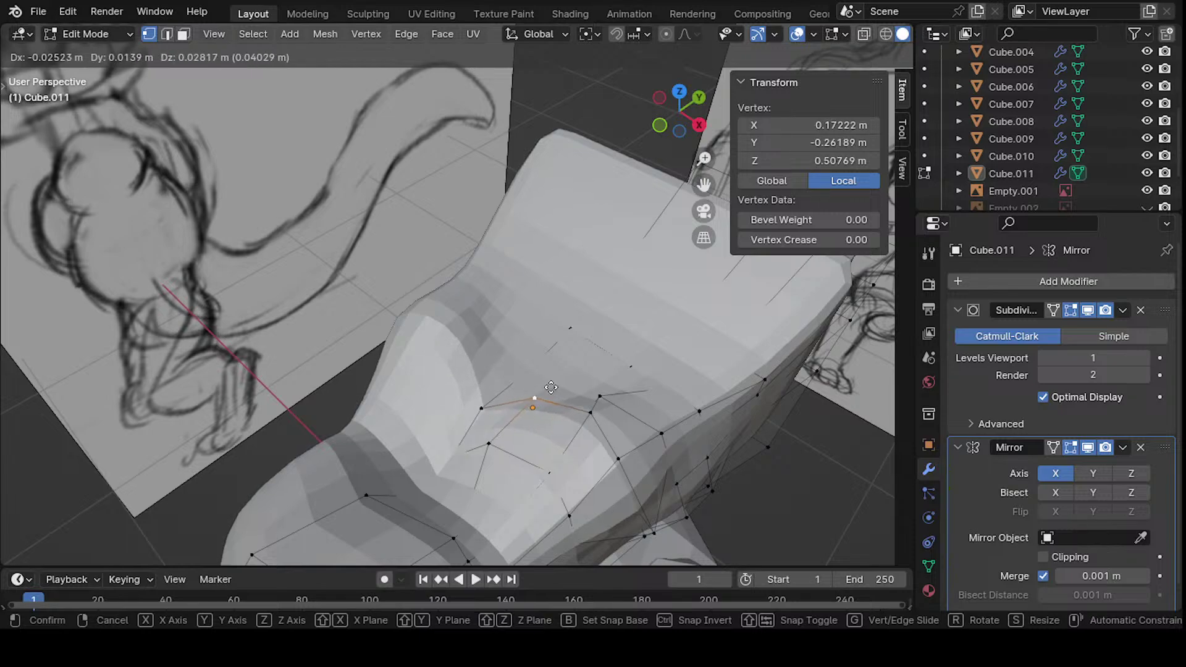
left_click(594, 387)
key("g")
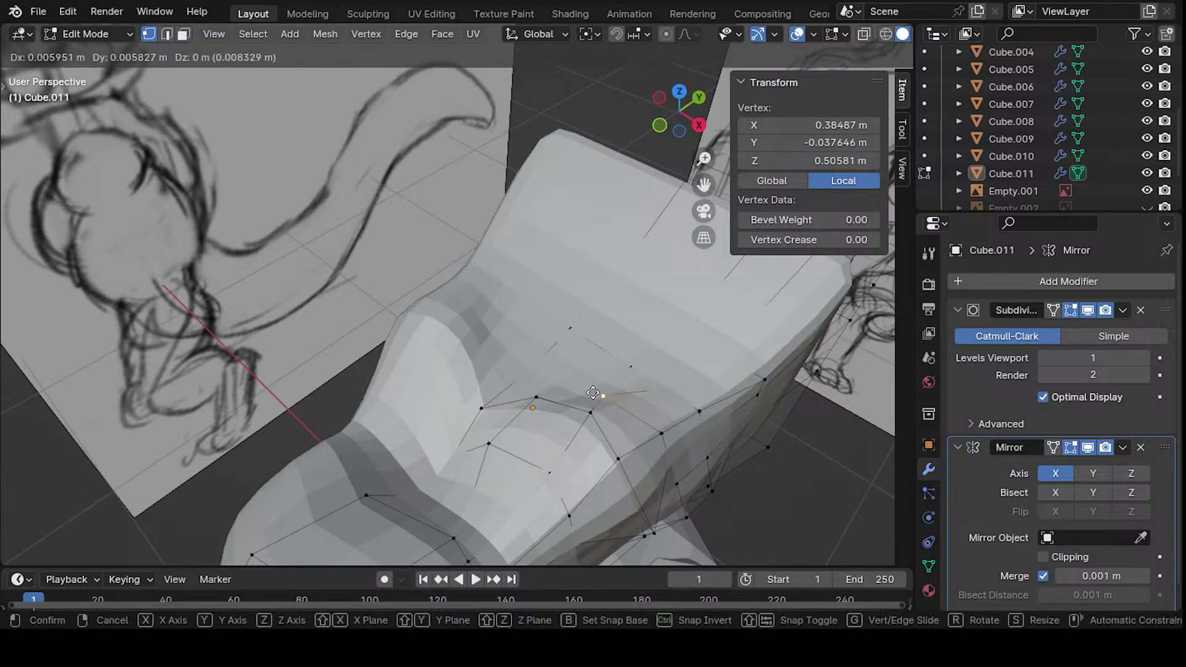
left_click(595, 391)
- Refine the brow's top and rear vertices using X-ray display, placing one at about local X 0.24, Y 0.00, Z 0.46 m
key("alt+z")
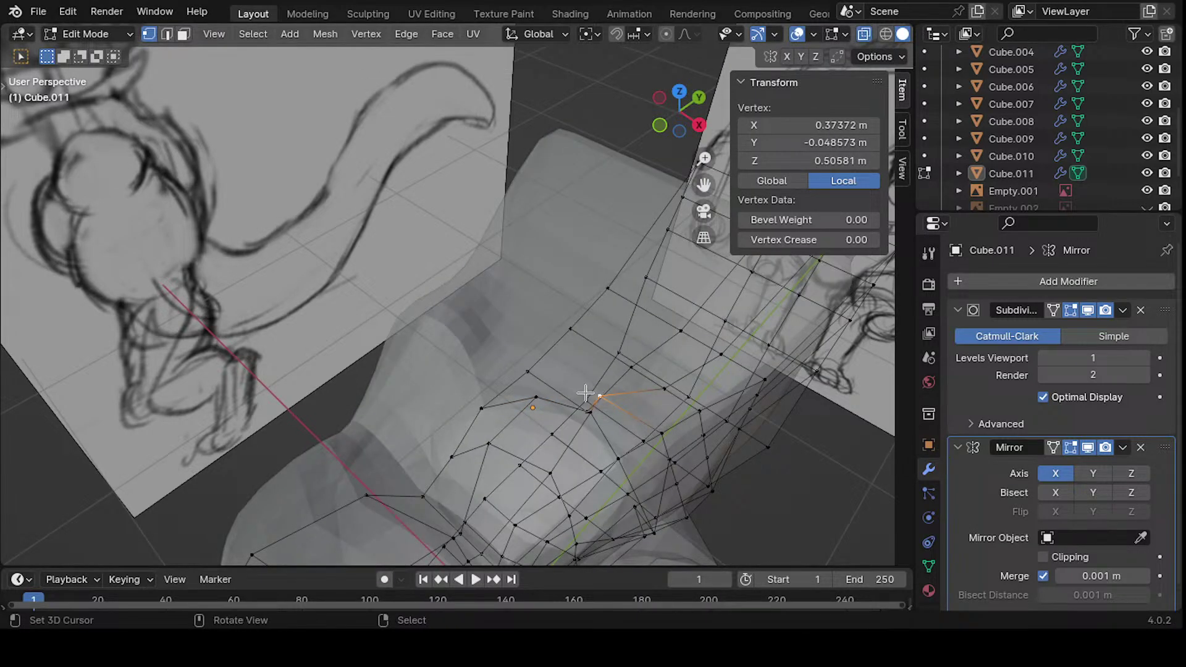
middle_click_drag(585, 392, 537, 382)
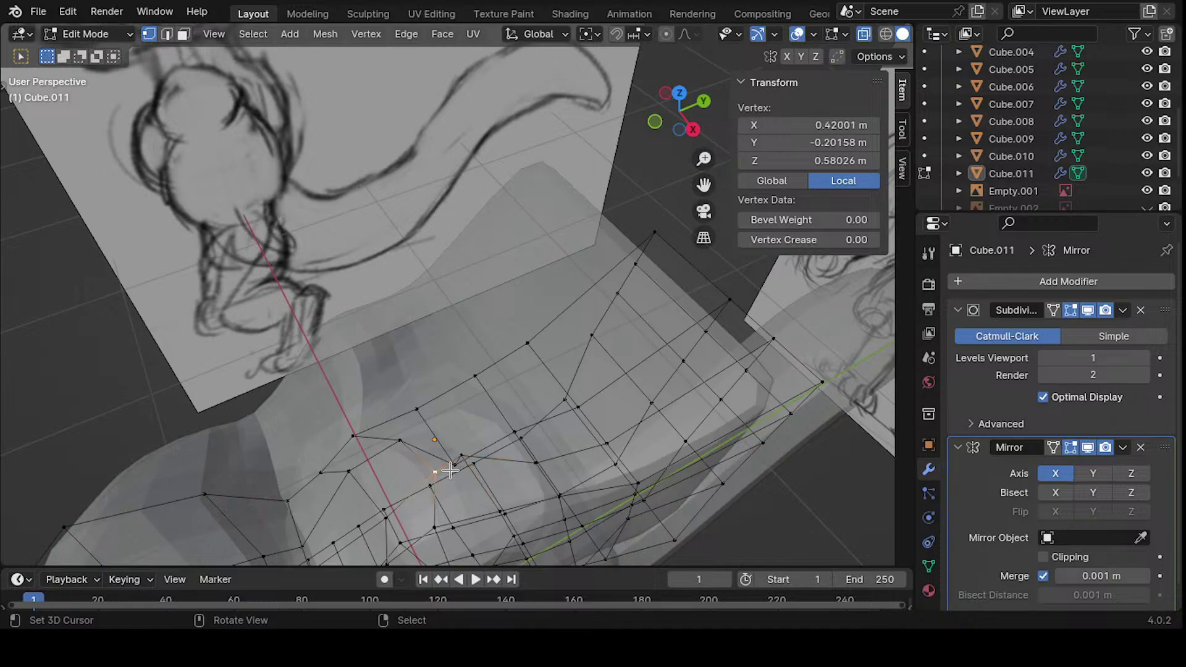
key("g")
left_click(466, 411)
middle_click_drag(466, 411, 490, 328)
middle_click_drag(499, 316, 427, 353)
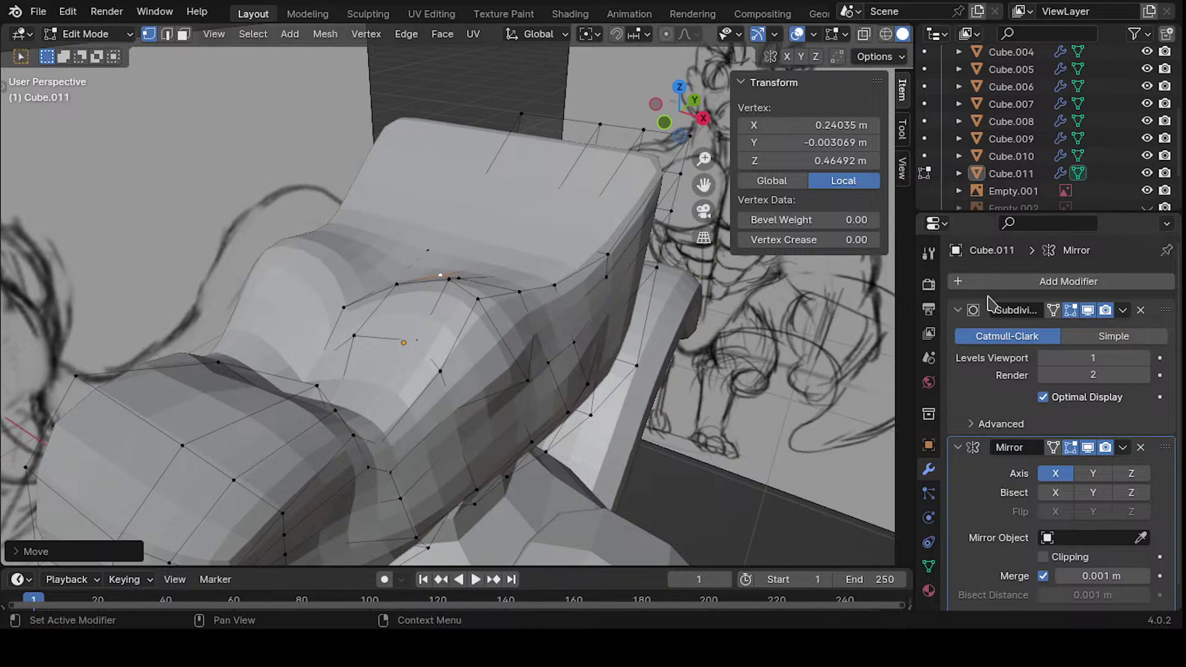
- Show the subdivided result on the head's edit cage and reposition the vertices on top of the brow ridge
left_click(1053, 310)
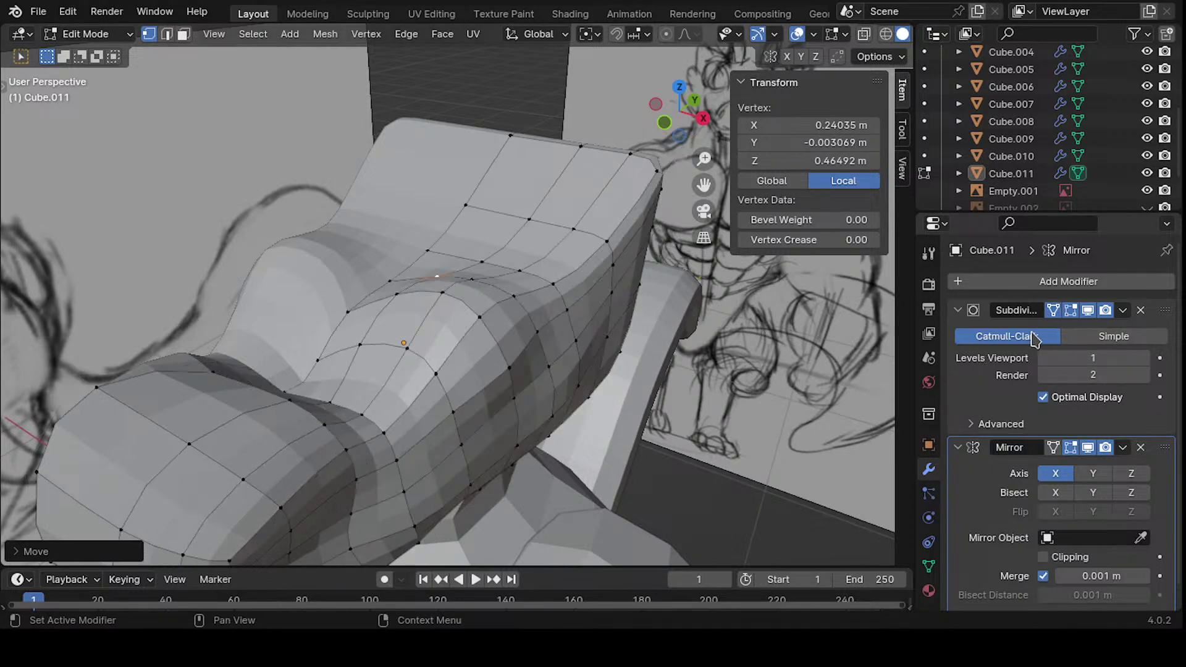
middle_click_drag(430, 283, 431, 356)
key("g")
left_click(543, 346)
key("g")
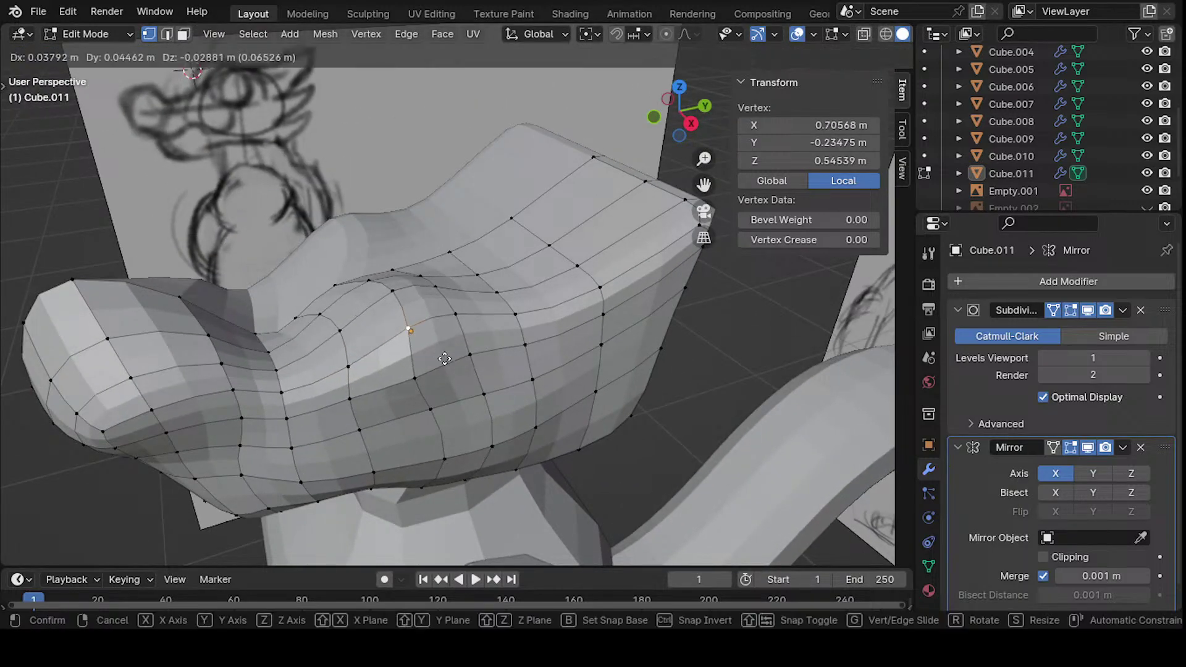
left_click(411, 313)
key("g")
left_click(395, 312)
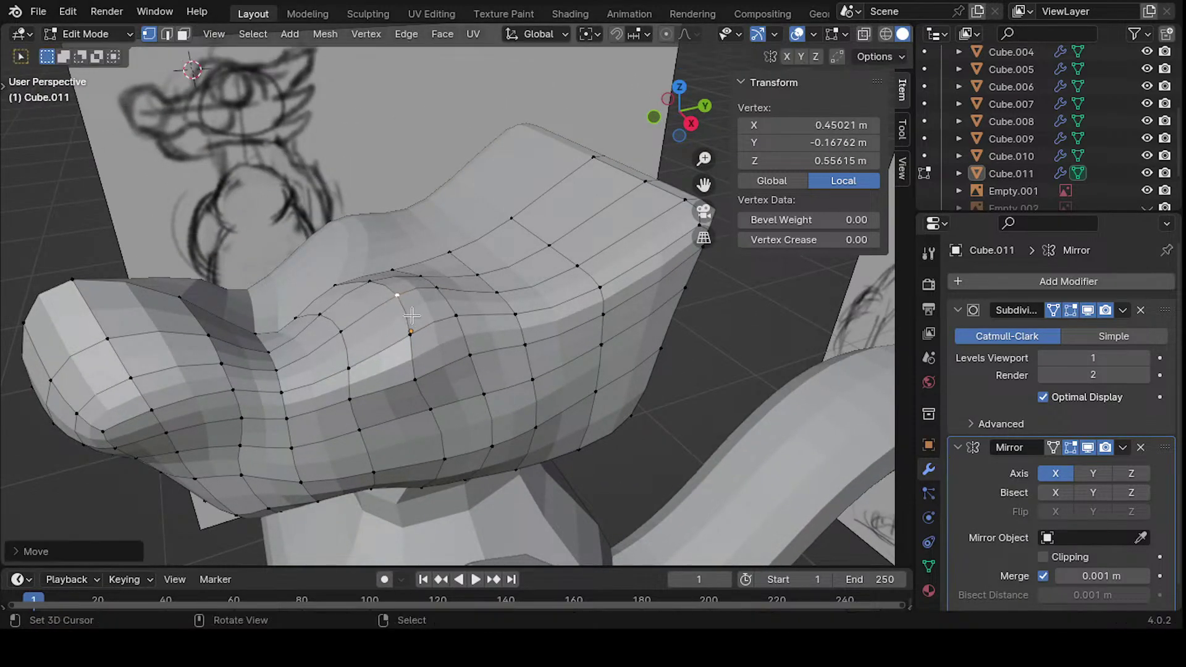
- Raise the vertices at the crest of the brow ridge along the global Z axis
middle_click_drag(395, 311, 390, 356)
key("g")
key("z")
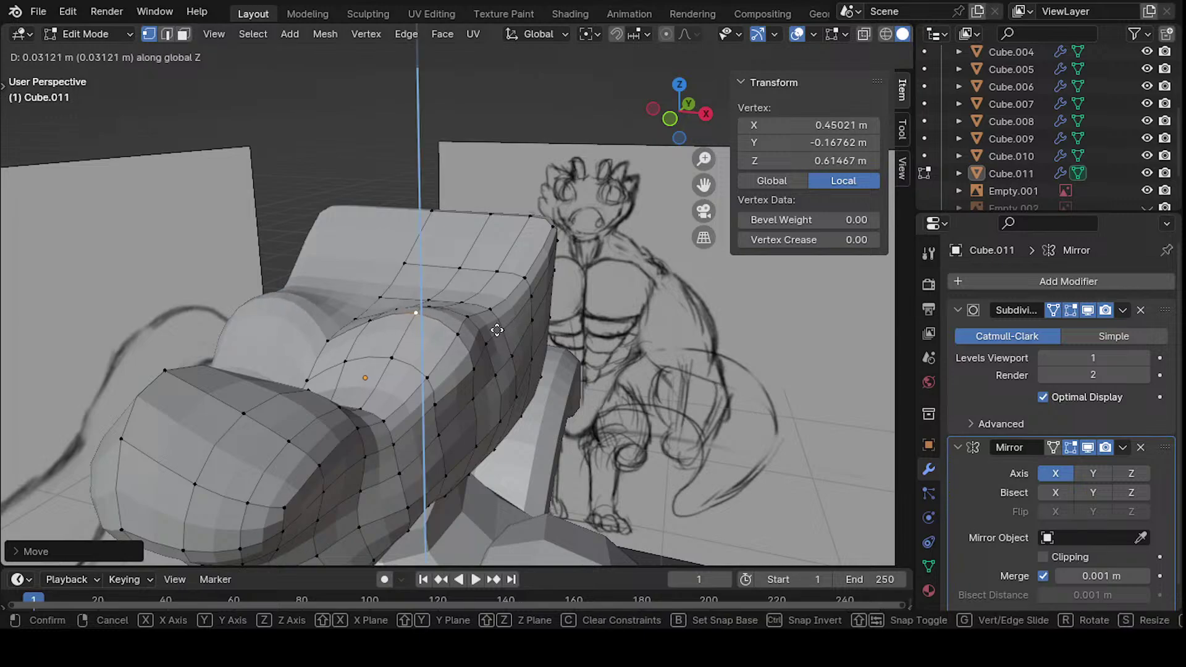
left_click(493, 308)
middle_click_drag(493, 308, 467, 300)
key("g")
key("z")
left_click(529, 318)
- Reposition the vertices on the front slope of the brow ridge, facing the snout
key("g")
key("g")
left_click(420, 370)
key("g")
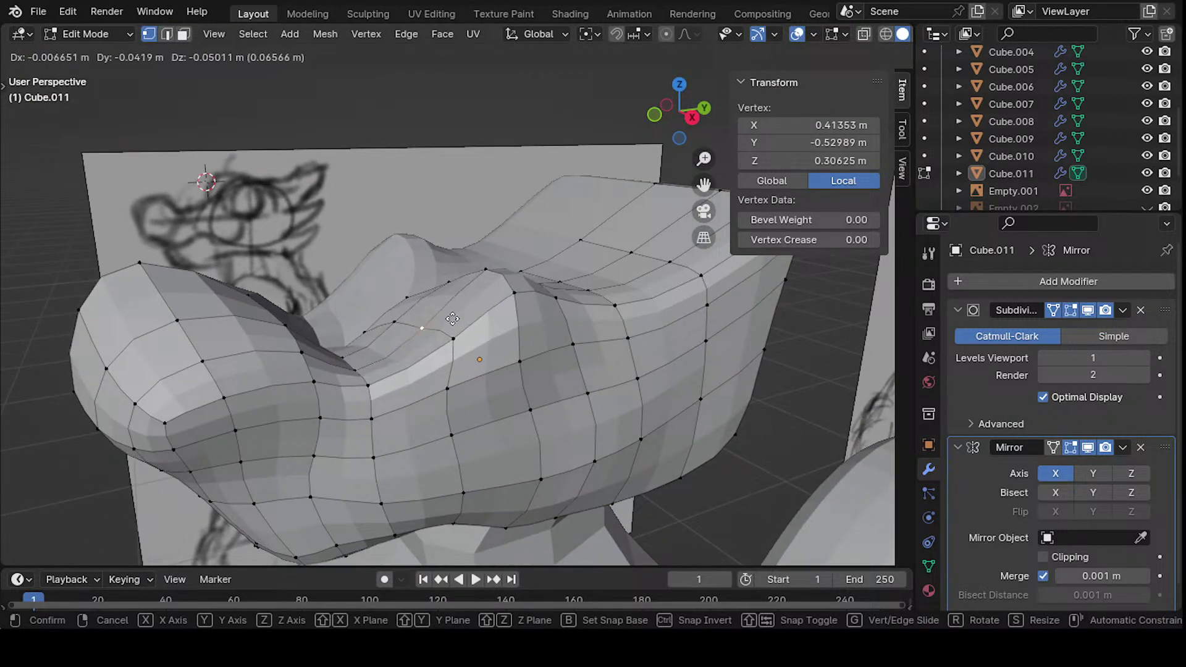
left_click(452, 309)
middle_click_drag(452, 308, 444, 346)
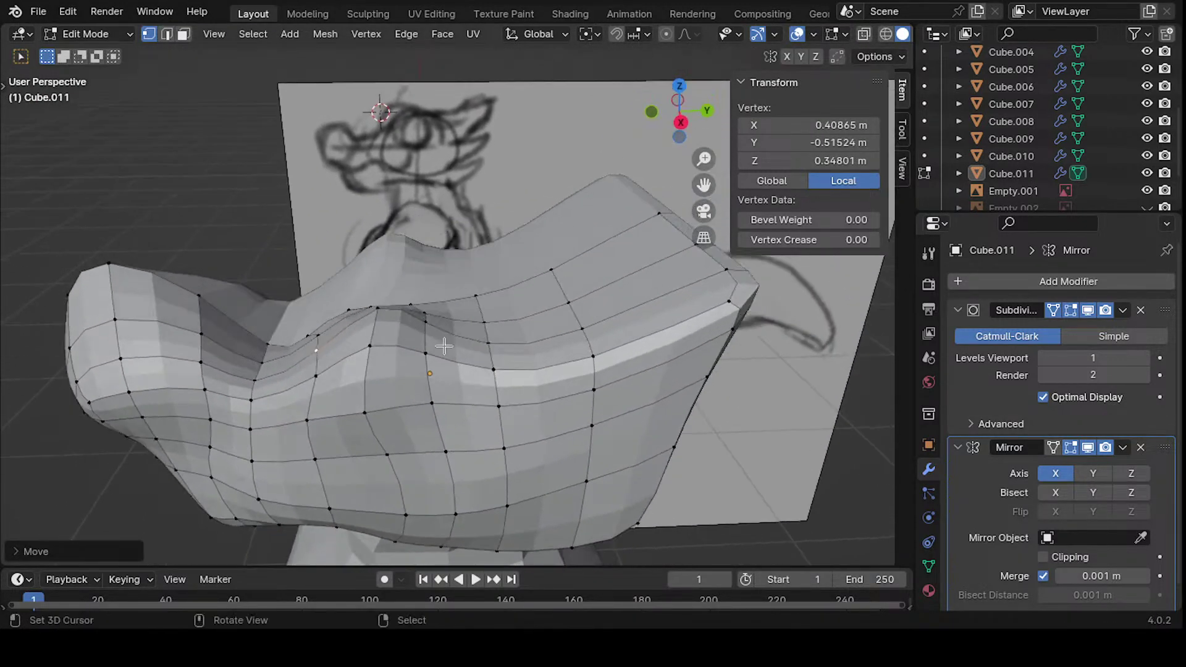
- Reshape the outer rear corner of the brow ridge by moving its individual vertices
mouse_move(388, 373)
middle_mouse_down()
mouse_move(462, 357)
mouse_move(459, 342)
mouse_move(557, 324)
mouse_move(455, 336)
mouse_move(558, 363)
mouse_move(478, 357)
mouse_move(542, 337)
mouse_move(447, 332)
middle_mouse_up()
key("g")
left_click(488, 349)
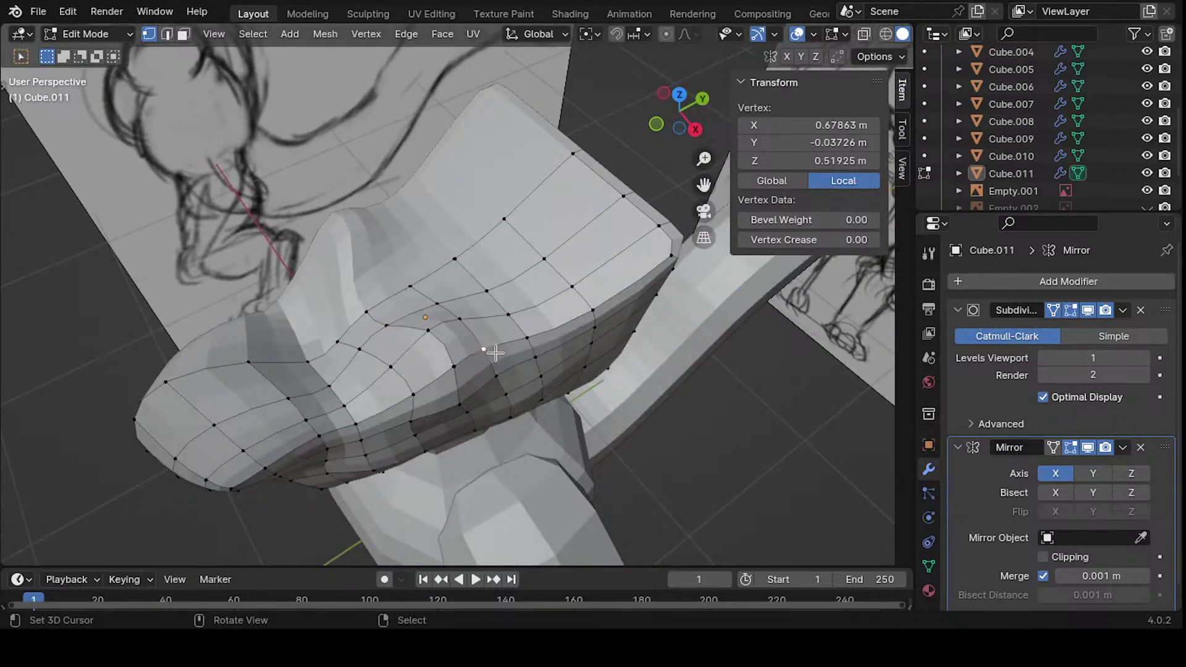
key("g")
left_click(476, 381)
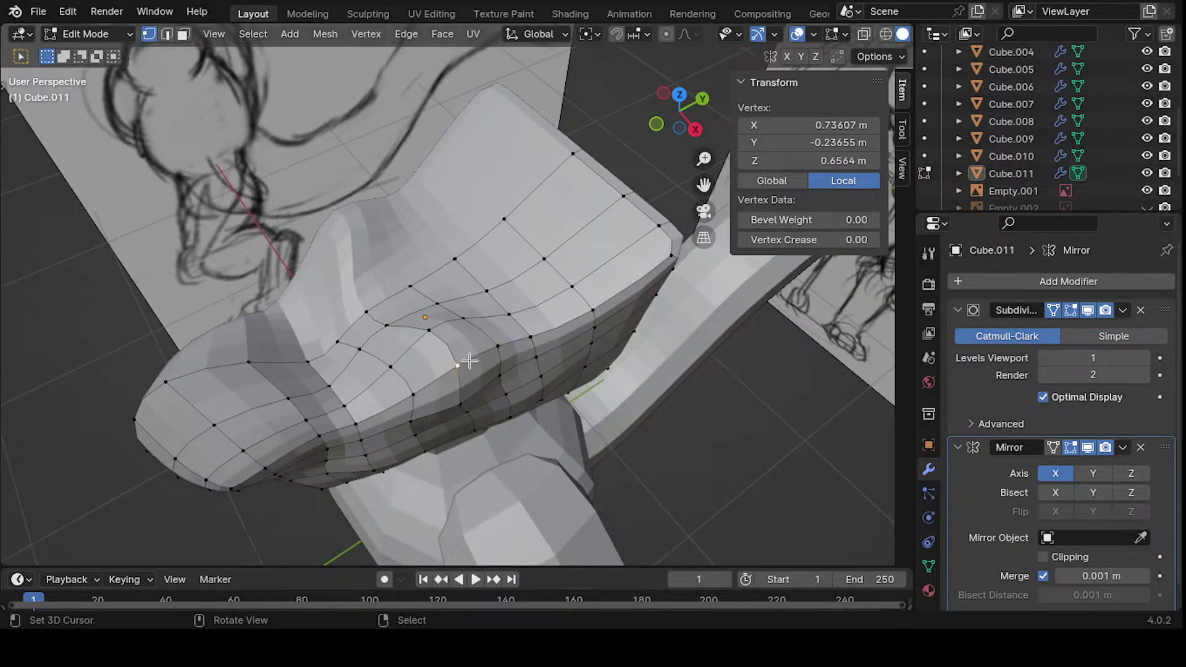
key("g")
right_click(471, 352)
- Move the vertices on the outer side of the head below the brow ridge to smooth the side profile
middle_click_drag(471, 352, 441, 281)
key("g")
left_click(424, 375)
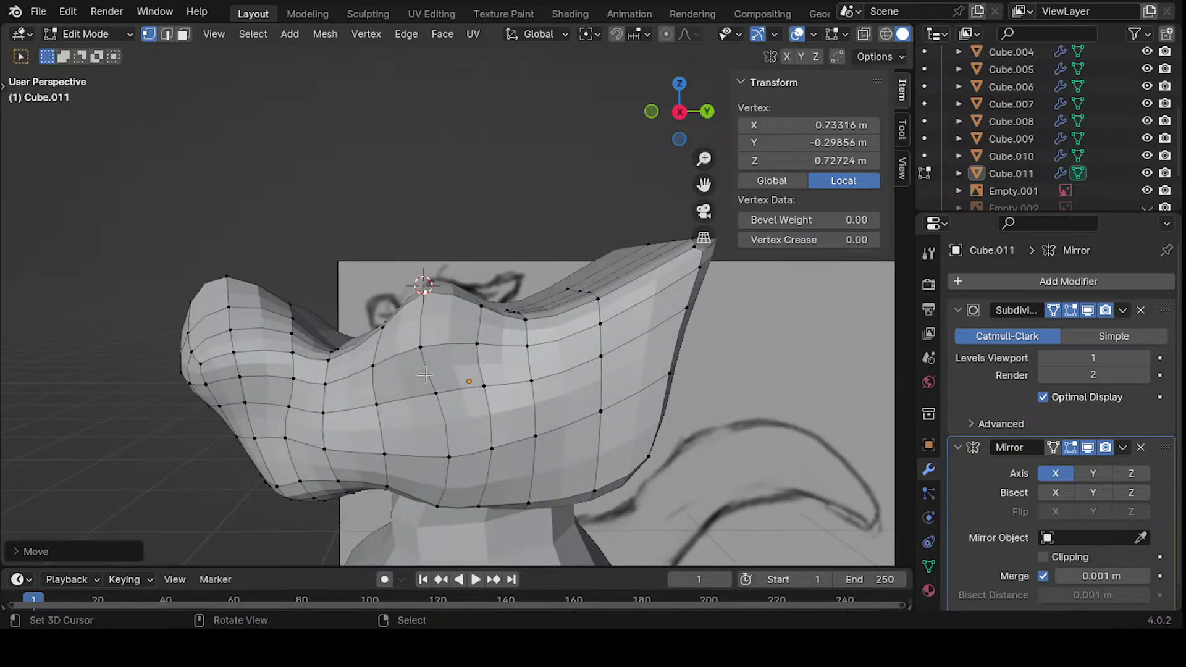
middle_click_drag(416, 354, 348, 429)
key("g")
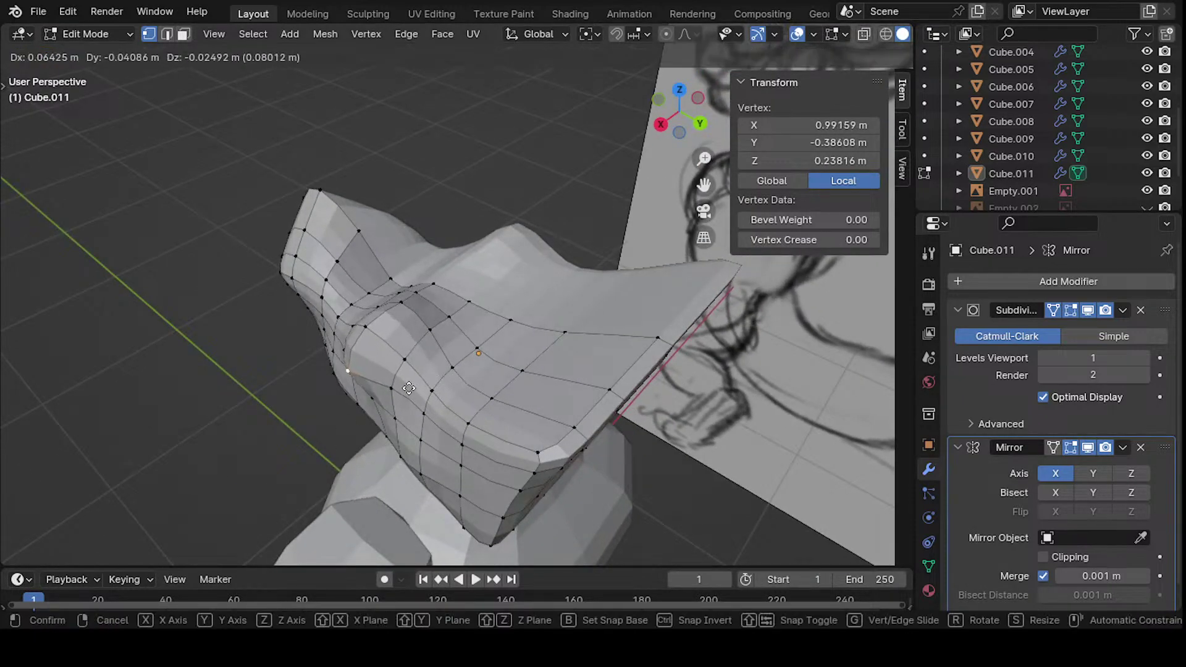
left_click(399, 384)
middle_click_drag(399, 383, 431, 300)
key("g")
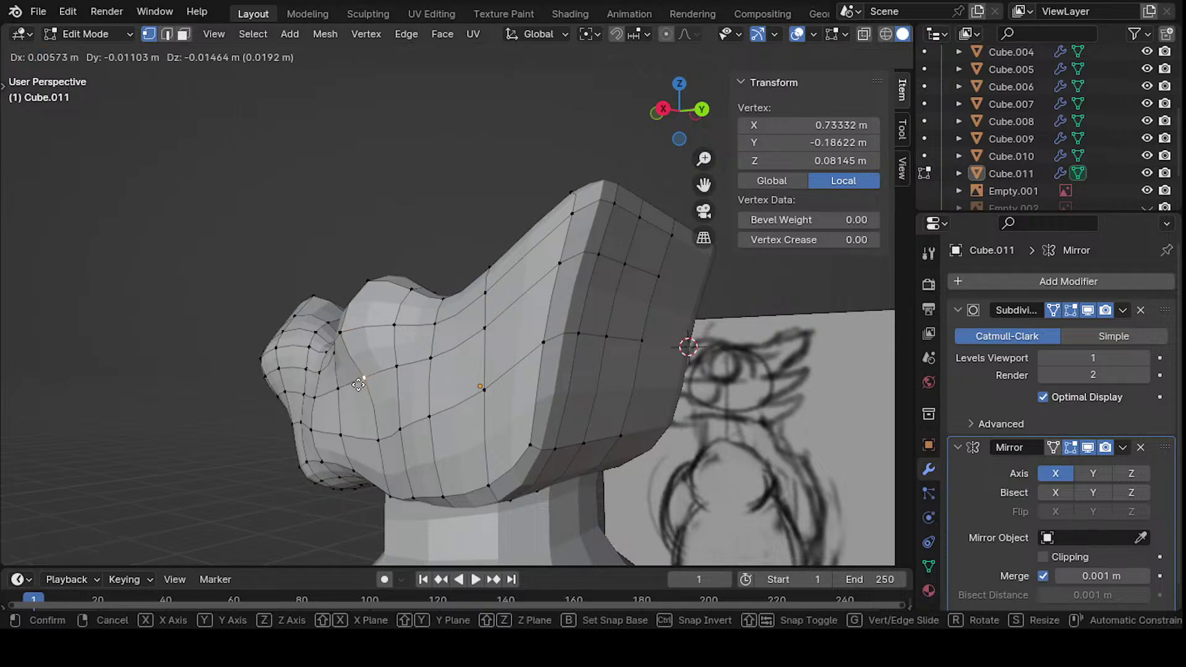
left_click(349, 375)
middle_click_drag(350, 374, 654, 389)
key("g")
left_click(352, 371)
key("ctrl+z")
- Adjust the vertices on the inner slope of the brow ridge, between its crest and the head's centre line
key("g")
left_click(489, 350)
key("g")
left_click(590, 371)
middle_click_drag(590, 370, 604, 320)
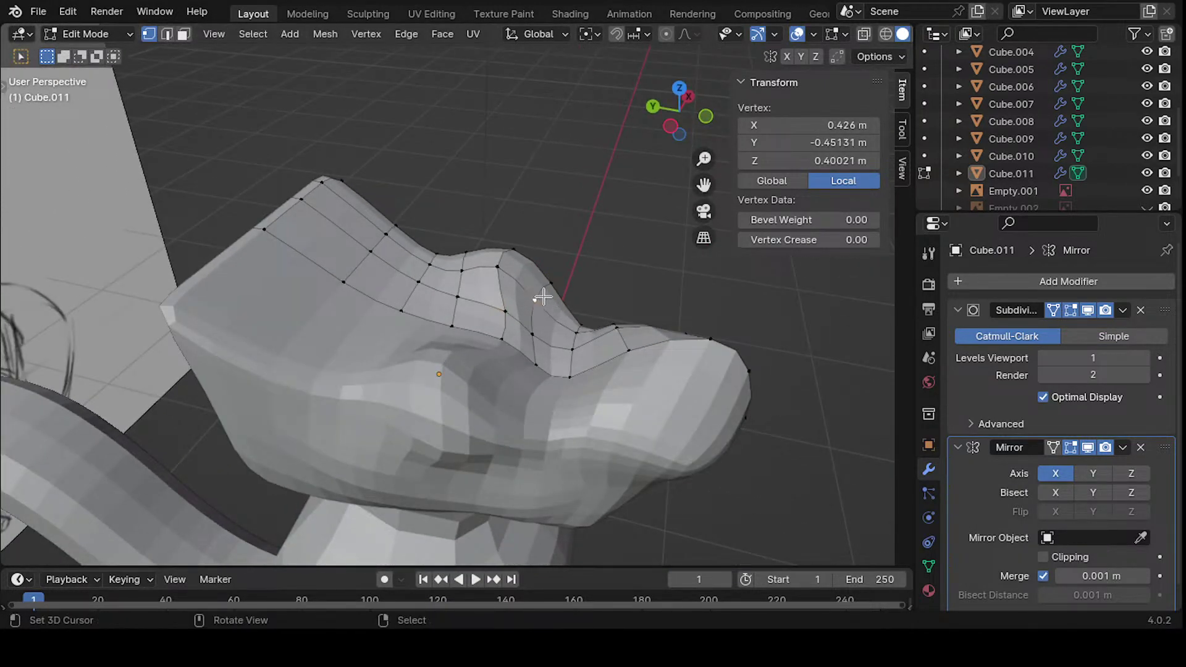
key("g")
left_click(585, 308)
left_click(506, 311)
key("g")
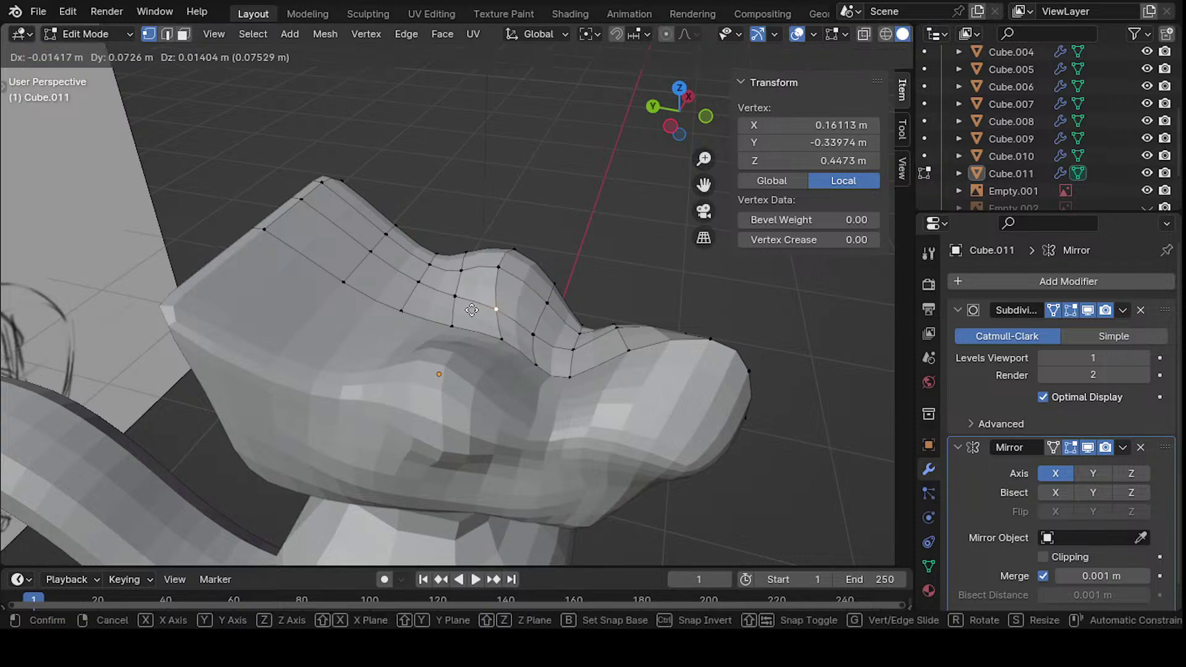
left_click(485, 310)
- Move the vertices of the row just behind the brow ridge to even out the transition to the skull
mouse_move(424, 307)
middle_mouse_down()
mouse_move(476, 319)
mouse_move(291, 294)
mouse_move(487, 391)
mouse_move(394, 394)
mouse_move(444, 401)
middle_mouse_up()
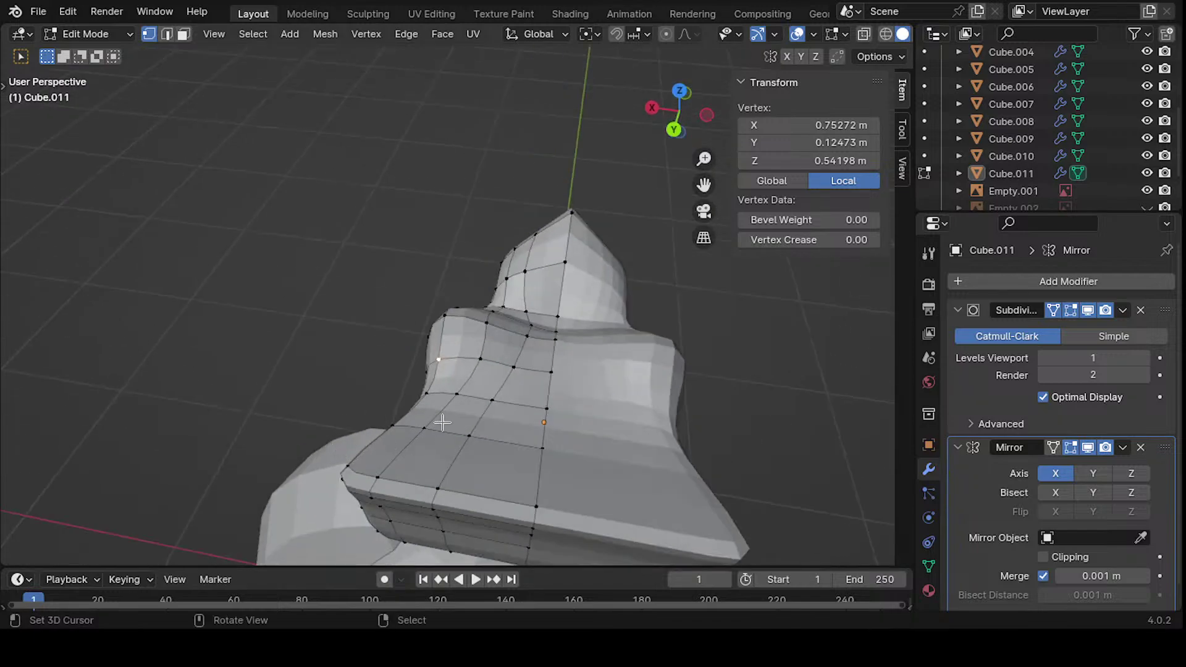
key("g")
left_click(469, 404)
key("g")
left_click(512, 405)
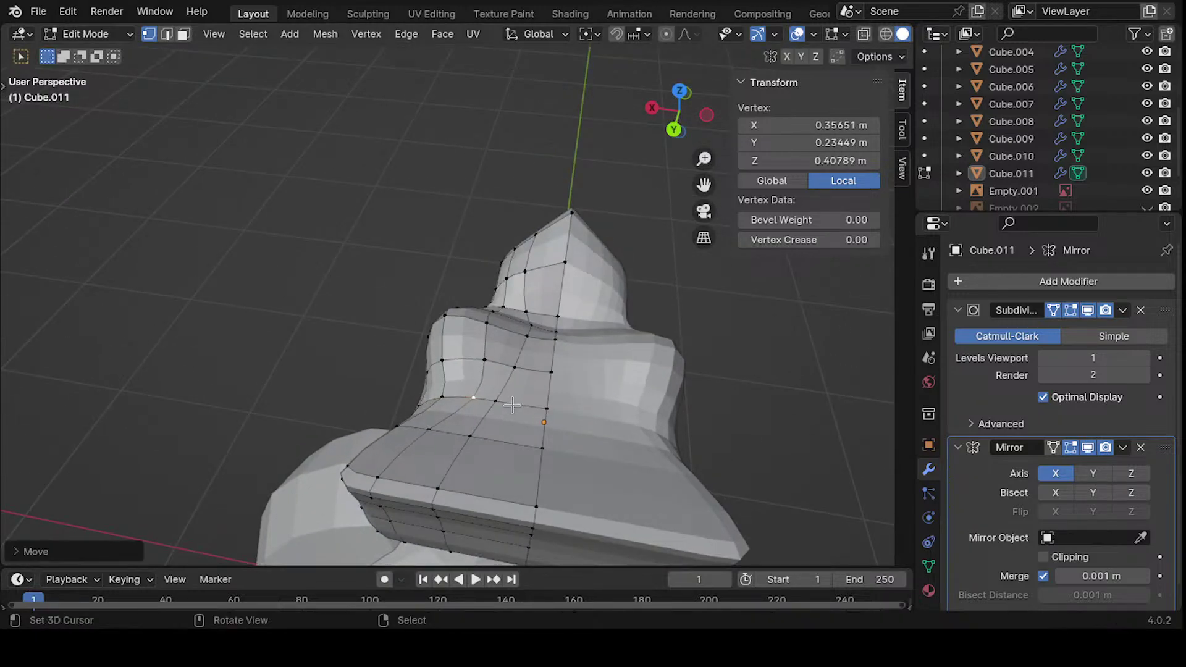
key("g")
left_click(503, 401)
- Lower the two centre-line vertices at the tip of the snout by about 0.07 m along global Z
mouse_move(503, 401)
middle_mouse_down()
mouse_move(464, 372)
mouse_move(435, 307)
middle_mouse_up()
right_click(436, 320)
right_click(396, 349, "shift")
middle_click_drag(396, 349, 533, 317)
key("g")
key("z")
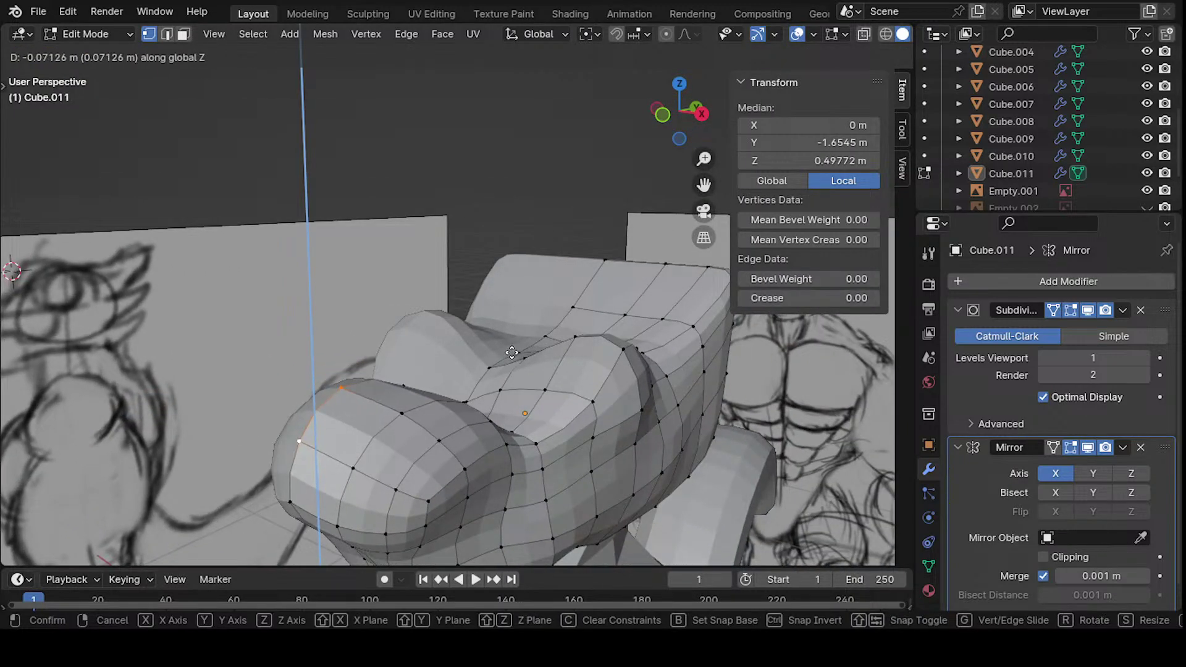
left_click(515, 355)
- Select single vertices on the side of the snout and move them to round its front
middle_click_drag(515, 355, 484, 366)
right_click(453, 368)
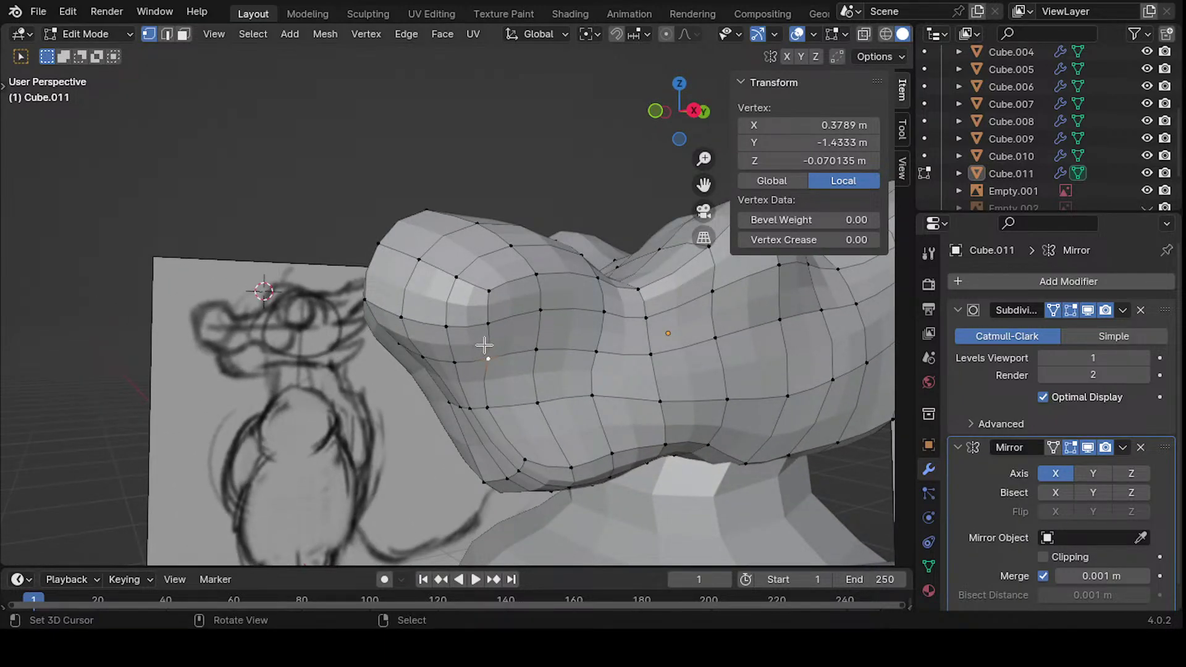
mouse_move(481, 346)
middle_mouse_down()
mouse_move(527, 339)
mouse_move(479, 344)
mouse_move(530, 380)
mouse_move(556, 371)
mouse_move(436, 365)
mouse_move(470, 344)
middle_mouse_up()
right_click(479, 344)
key("g")
left_click(574, 368)
- Select a group of vertices around the side of the snout and move them together
middle_click_drag(500, 262, 471, 250)
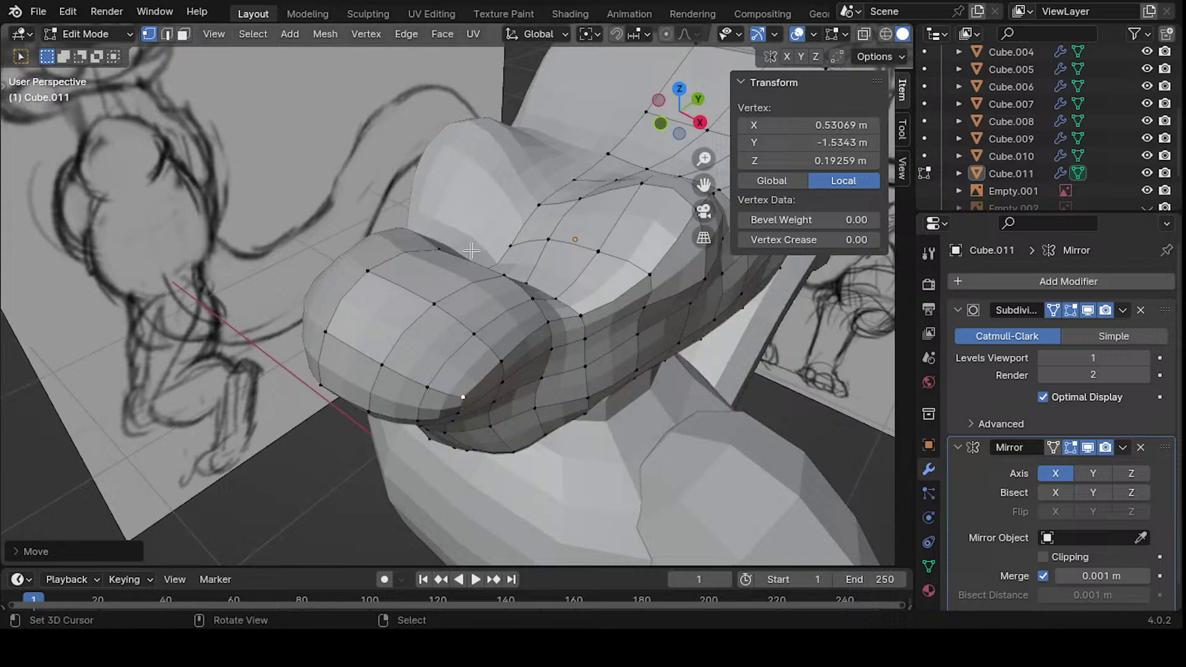
left_click(546, 321)
middle_click_drag(546, 321, 370, 375)
left_click(450, 323, "shift")
middle_click_drag(528, 321, 480, 298)
key("g")
left_click(460, 355)
- Select the vertical run of vertices on the side where the snout meets the cheek and move it
left_click(465, 370)
left_click(535, 330, "ctrl")
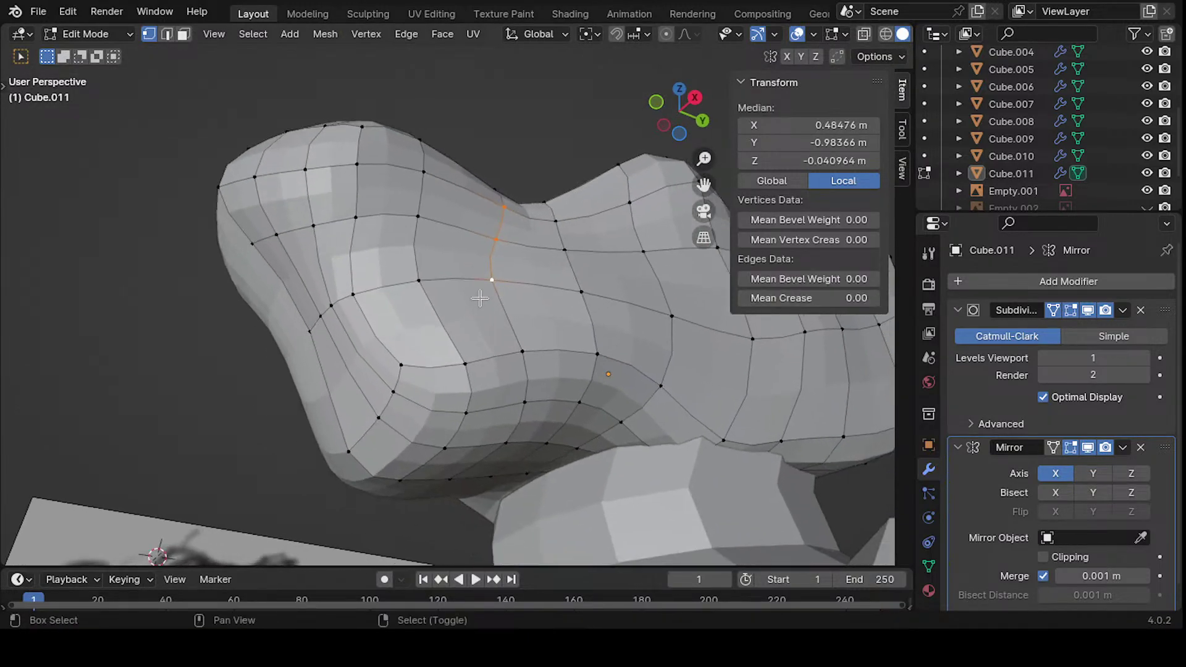
middle_click_drag(513, 375, 467, 312)
key("g")
left_click(636, 376)
- Move two neighbouring vertices on the side of the jaw along global Z
left_click(585, 285)
left_click(587, 328, "shift")
key("g")
key("z")
left_click(543, 385)
- Reposition single vertices along the lower edge of the cheek behind the snout
left_click(547, 346)
key("g")
left_click(558, 336)
key("g")
left_click(542, 349)
- Pull the vertices along the lower front lip of the snout into a curved mouth line
left_click(466, 315)
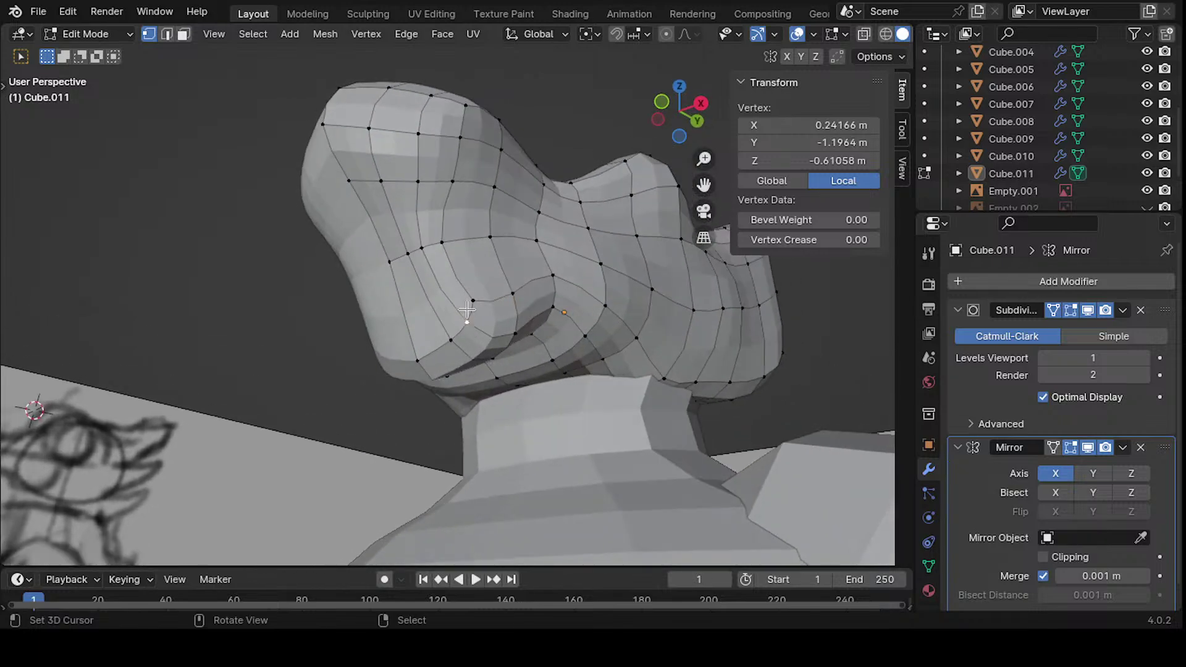
key("g")
left_click(452, 319)
key("g")
left_click(451, 251)
middle_click_drag(487, 343, 506, 309)
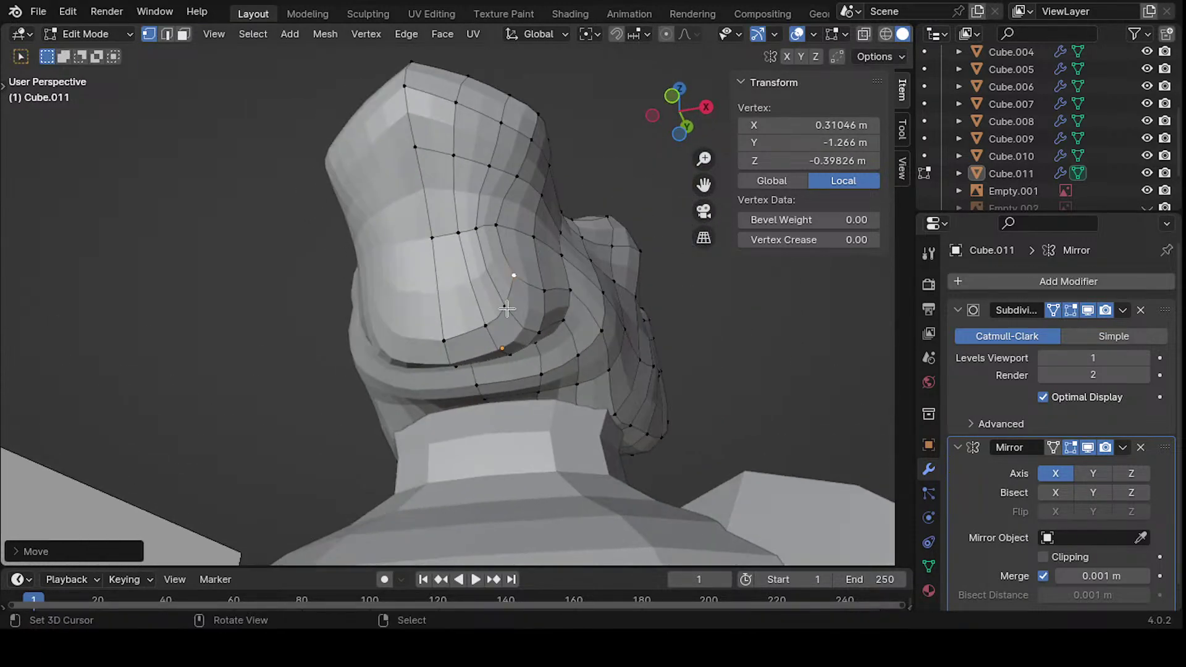
key("g")
left_click(455, 301)
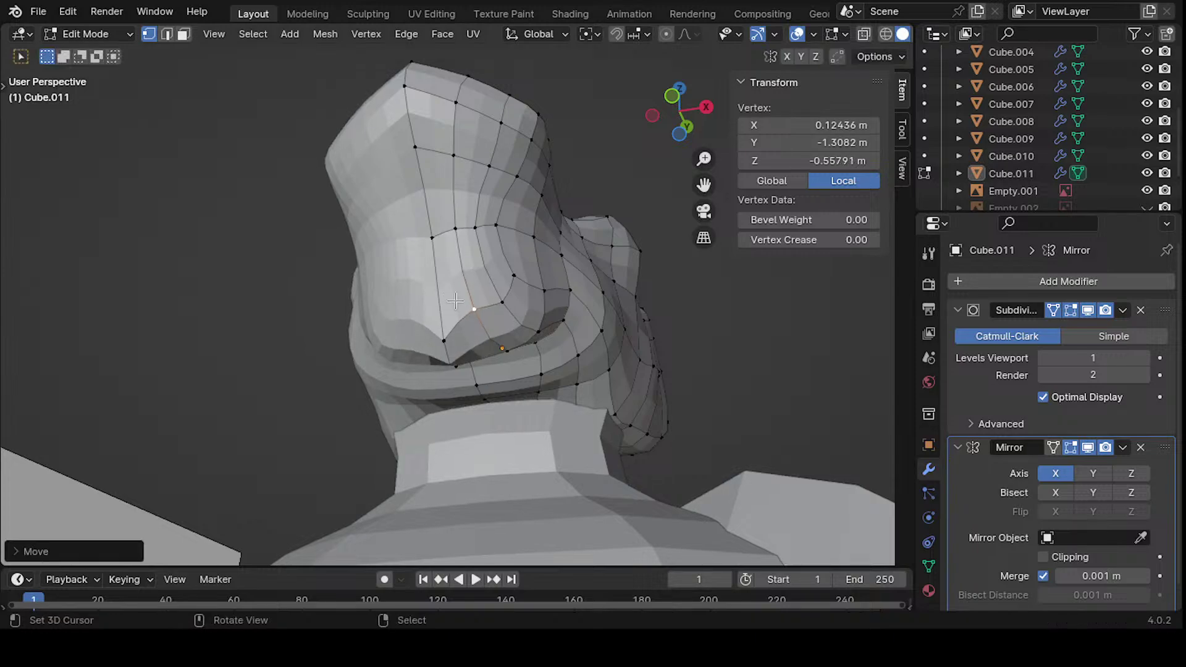
- Fine-tune the lip vertices near the lower corner of the snout from the side
middle_click_drag(506, 297, 485, 324)
key("g")
left_click(475, 333)
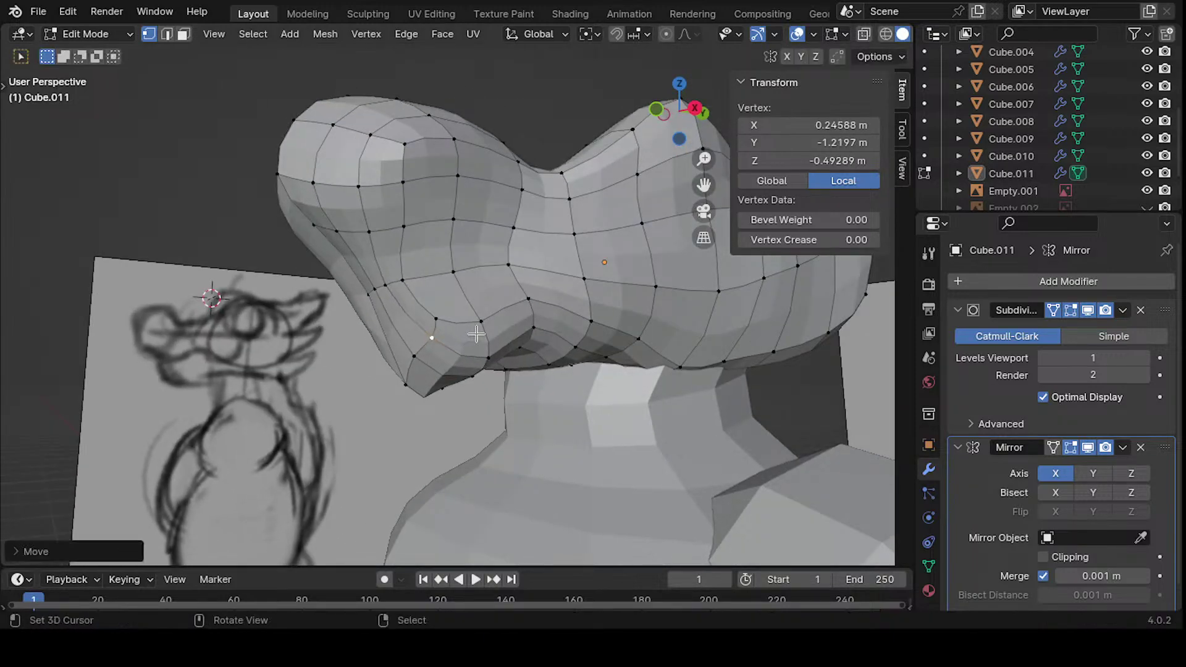
key("g")
left_click(486, 336)
- Move the centre-line vertex on the underside of the snout, raising it about 0.1 m along global Z
middle_click_drag(486, 335, 518, 342)
key("g")
left_click(464, 339)
key("g")
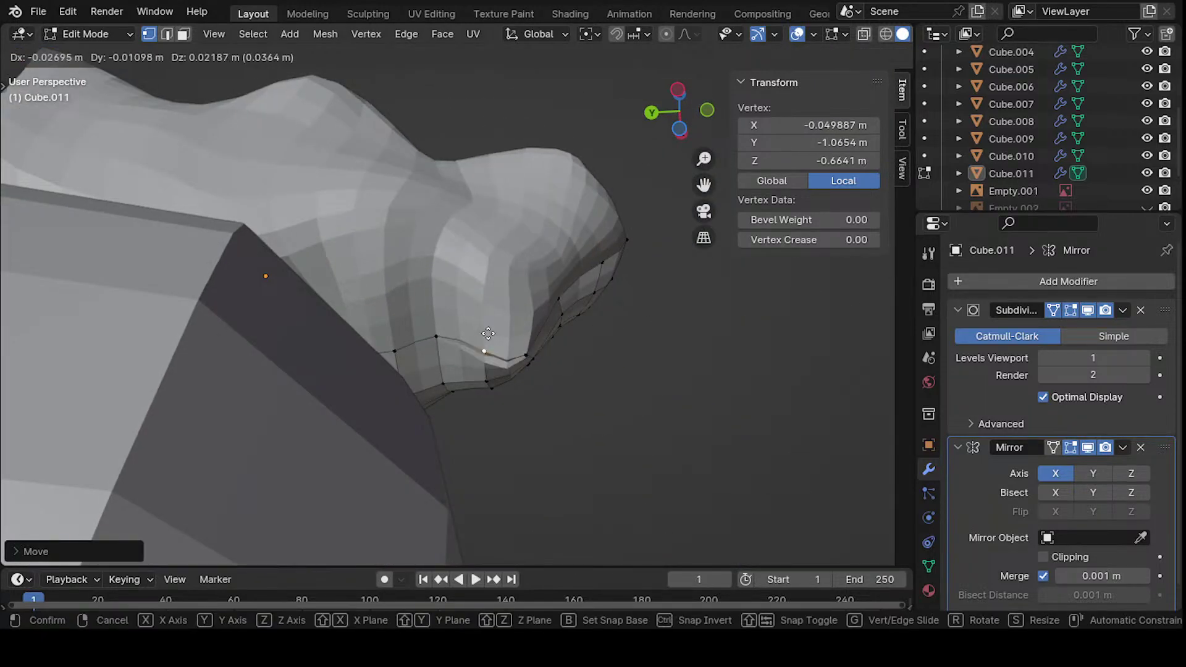
key("z")
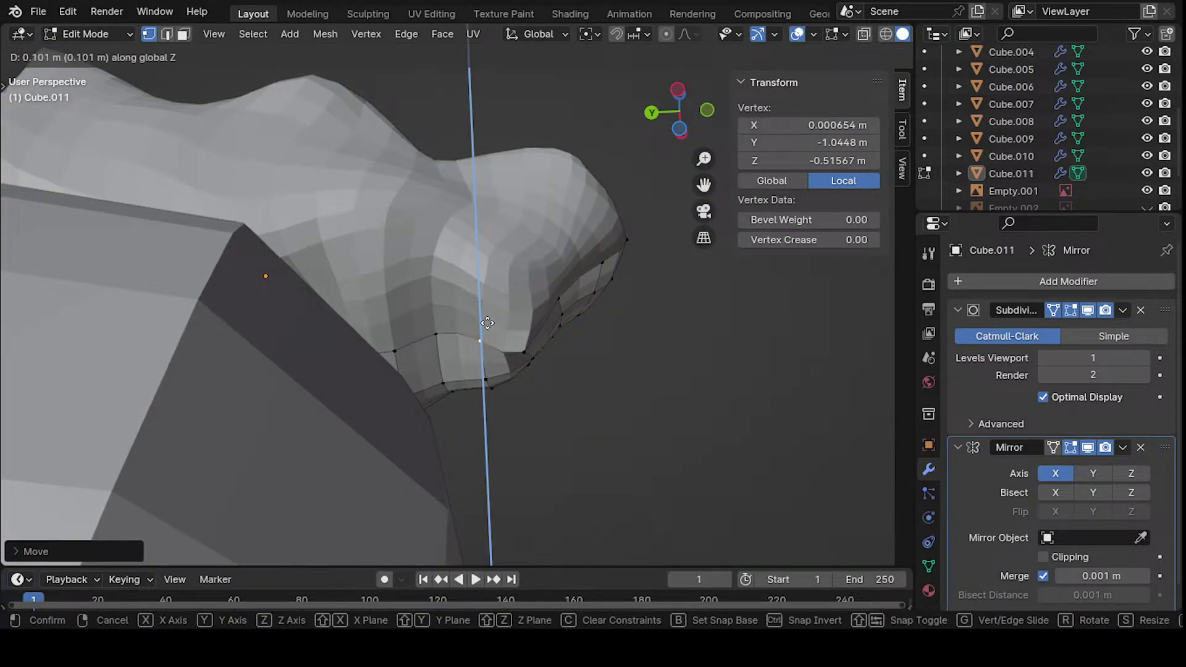
left_click(488, 322)
- Shift the outermost vertex on the side of the brow toward the back of the head
middle_click_drag(488, 322, 538, 296)
middle_click_drag(529, 338, 469, 321)
left_click(468, 318)
key("g")
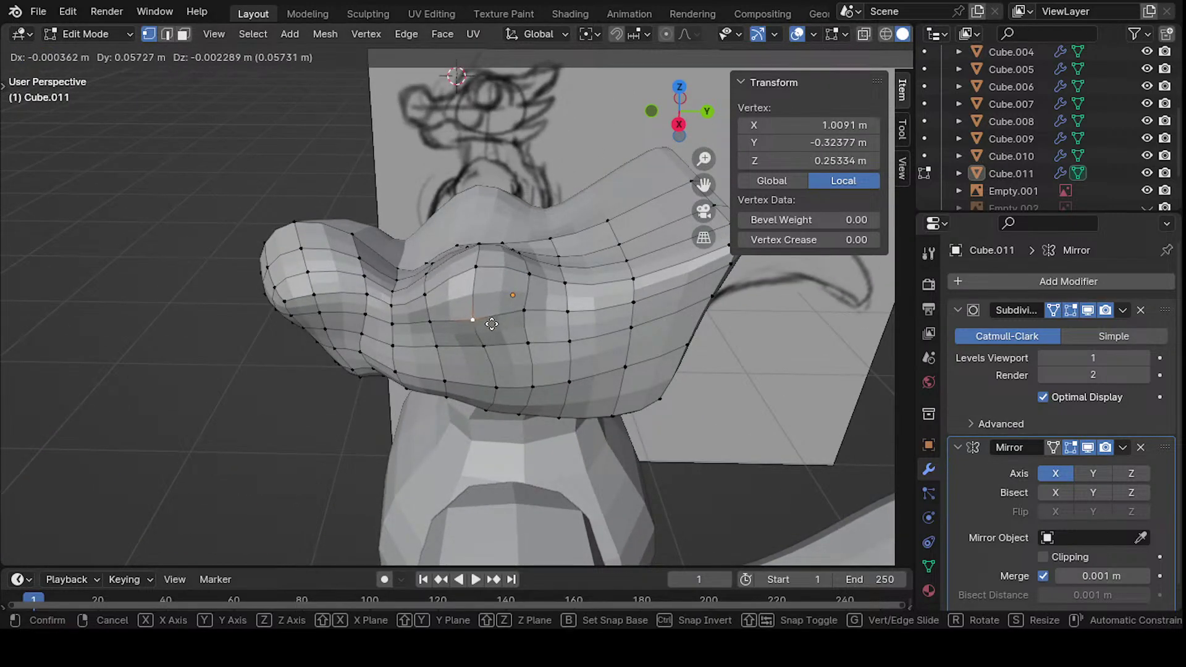
left_click(498, 324)
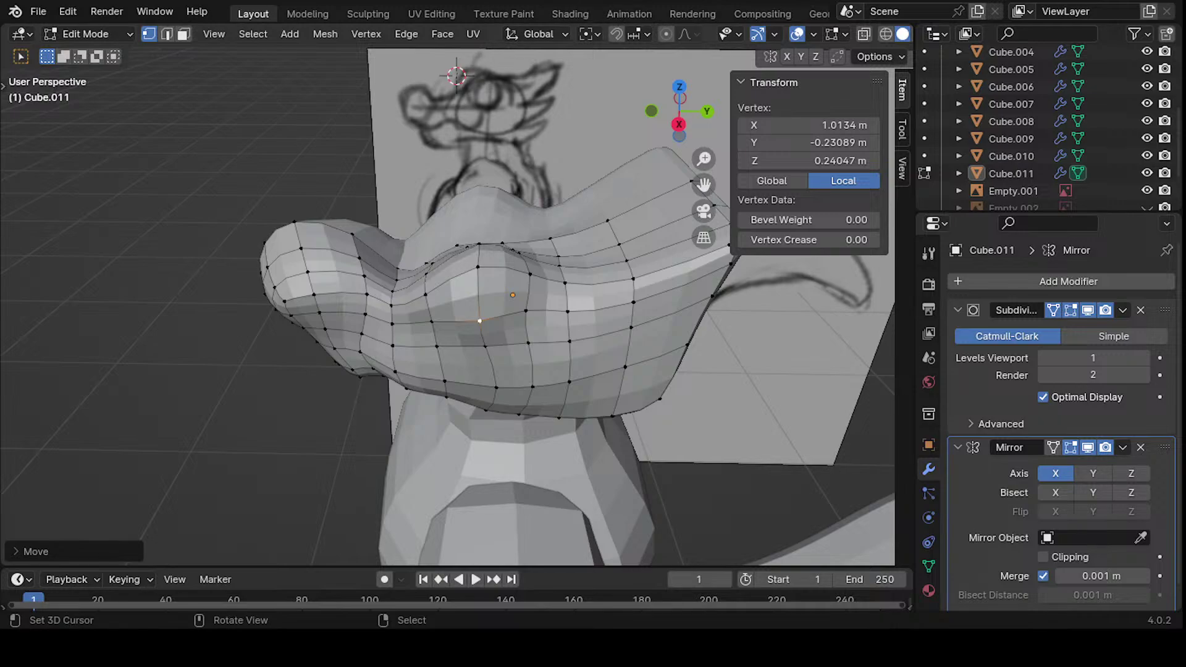
- Reposition the vertices on top of the head just behind the brow ridge
middle_click_drag(611, 186, 418, 250)
left_click(376, 309)
key("g")
left_click(601, 231)
key("g")
left_click(525, 253)
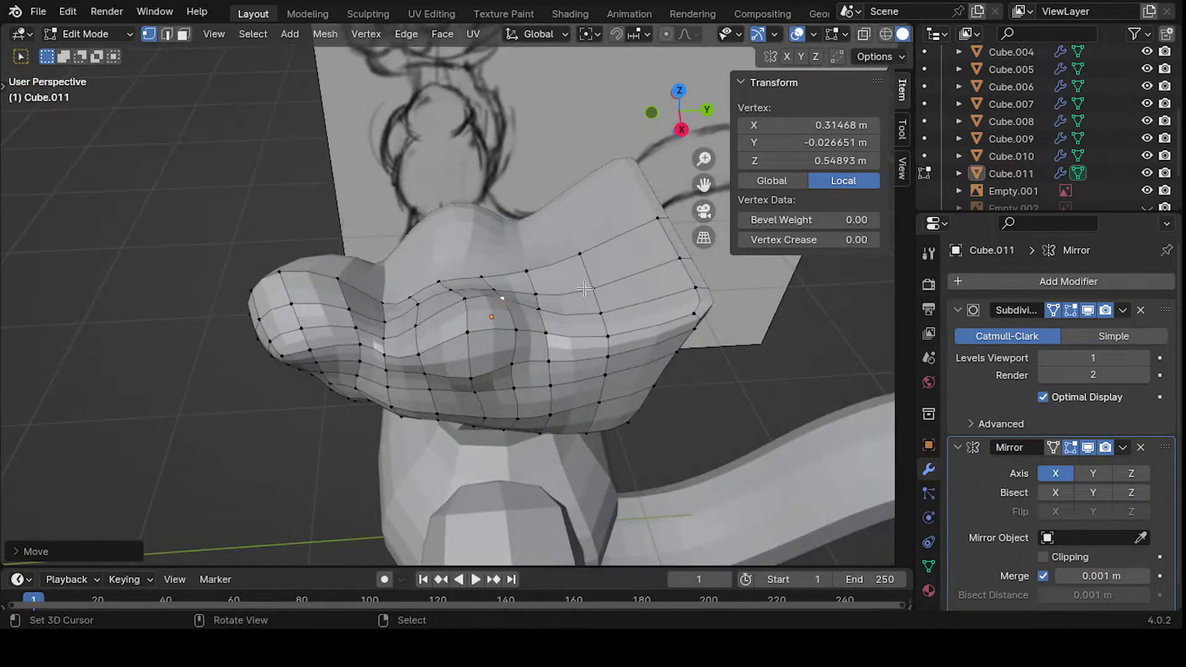
- Add a vertical loop cut on the back of the head beside the centre line
middle_click_drag(583, 288, 442, 325)
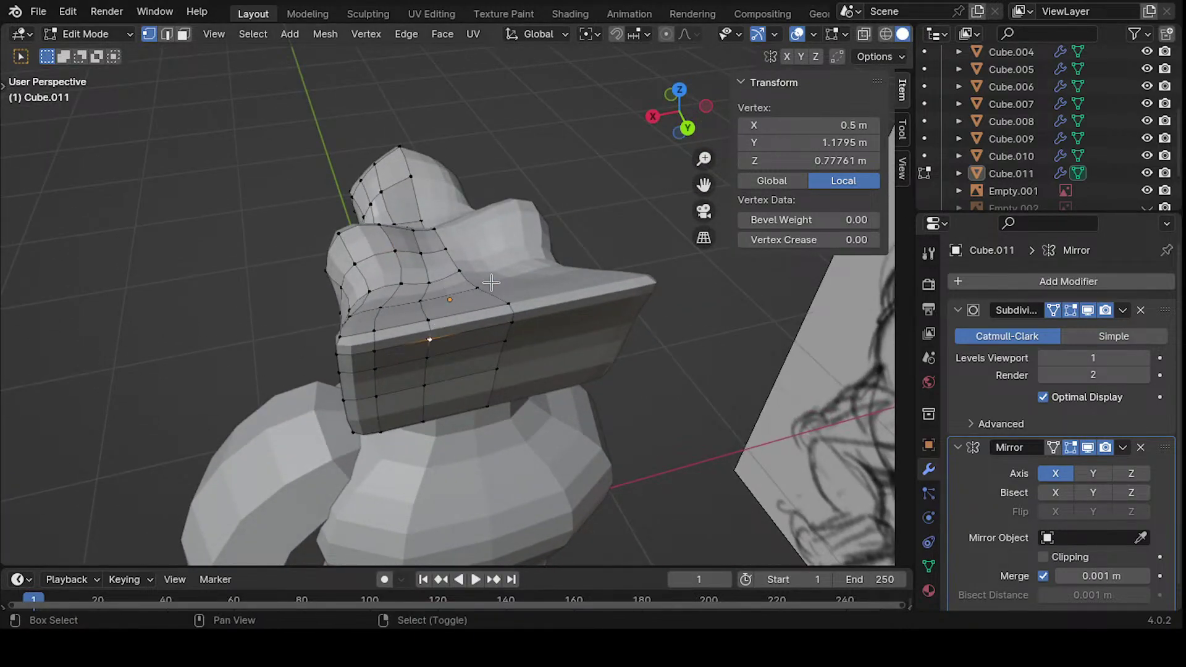
middle_click_drag(491, 283, 405, 331)
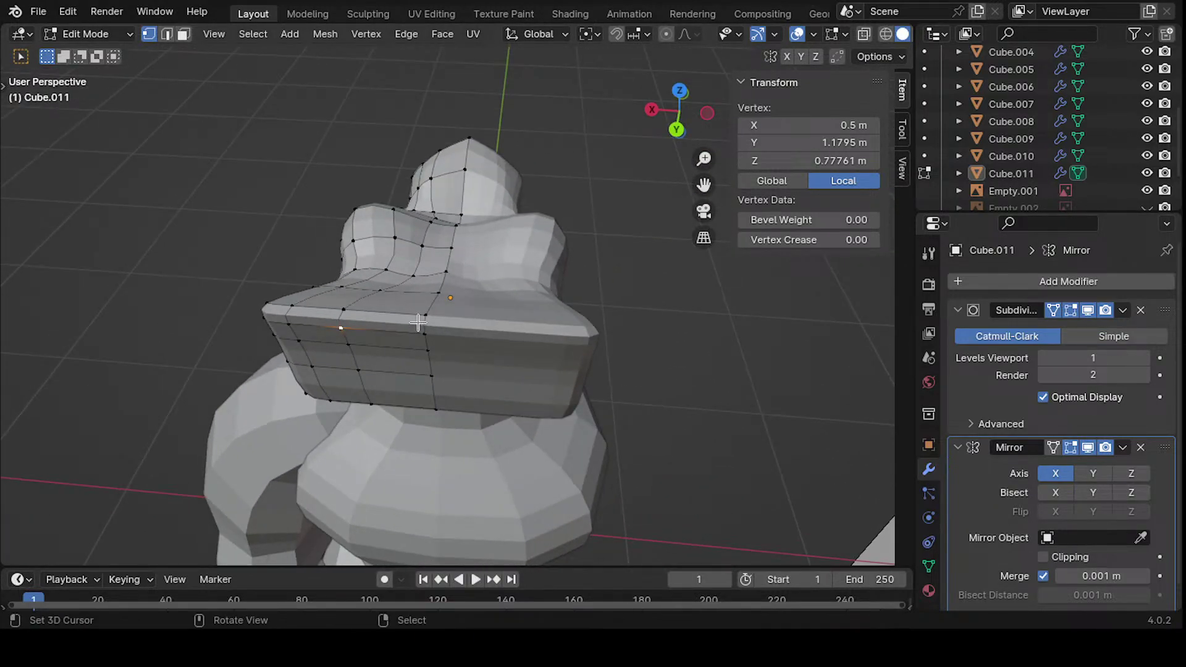
middle_click_drag(418, 320, 502, 251)
key("ctrl+r")
left_click(461, 321)
left_click(429, 397)
- Move the vertices of the two columns nearest the centre line on the back of the head forward along Y, to a median of about 0.64 m
left_click(454, 425)
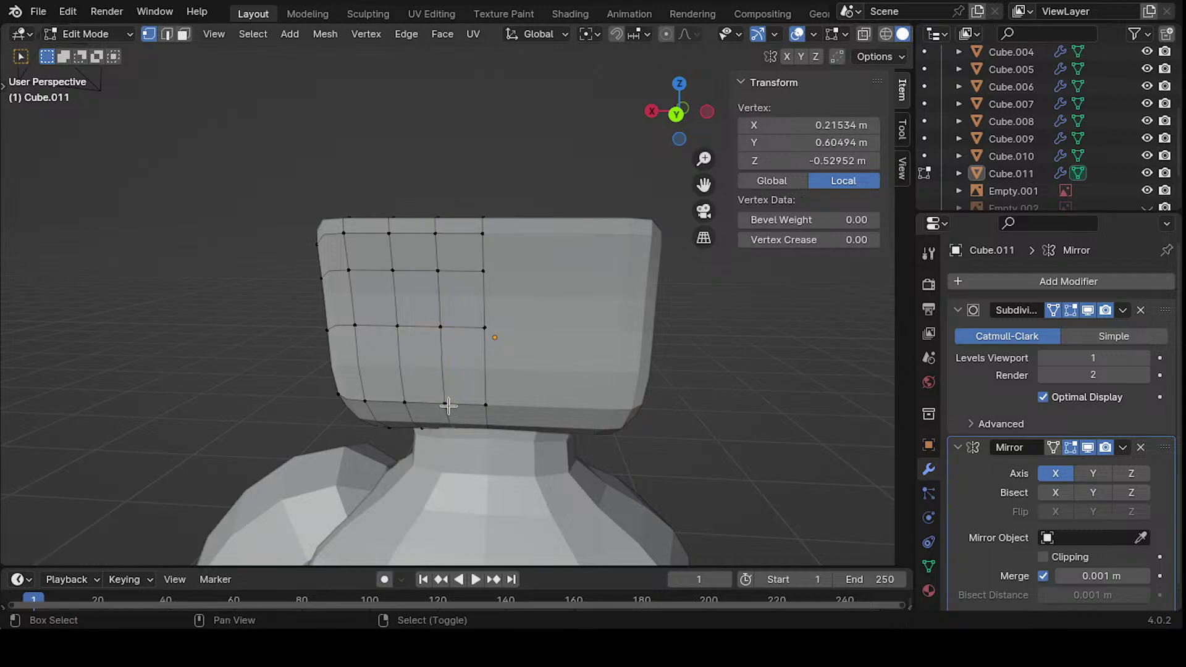
left_click(450, 405, "shift")
middle_click_drag(463, 381, 501, 239)
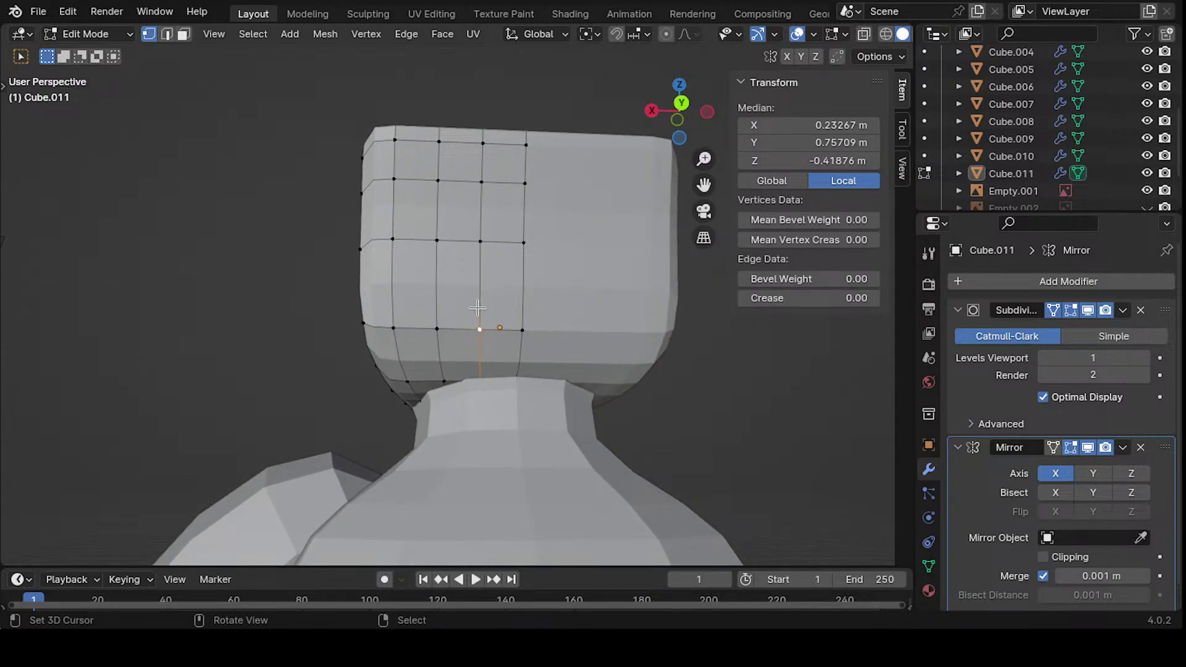
middle_click_drag(494, 325, 468, 391)
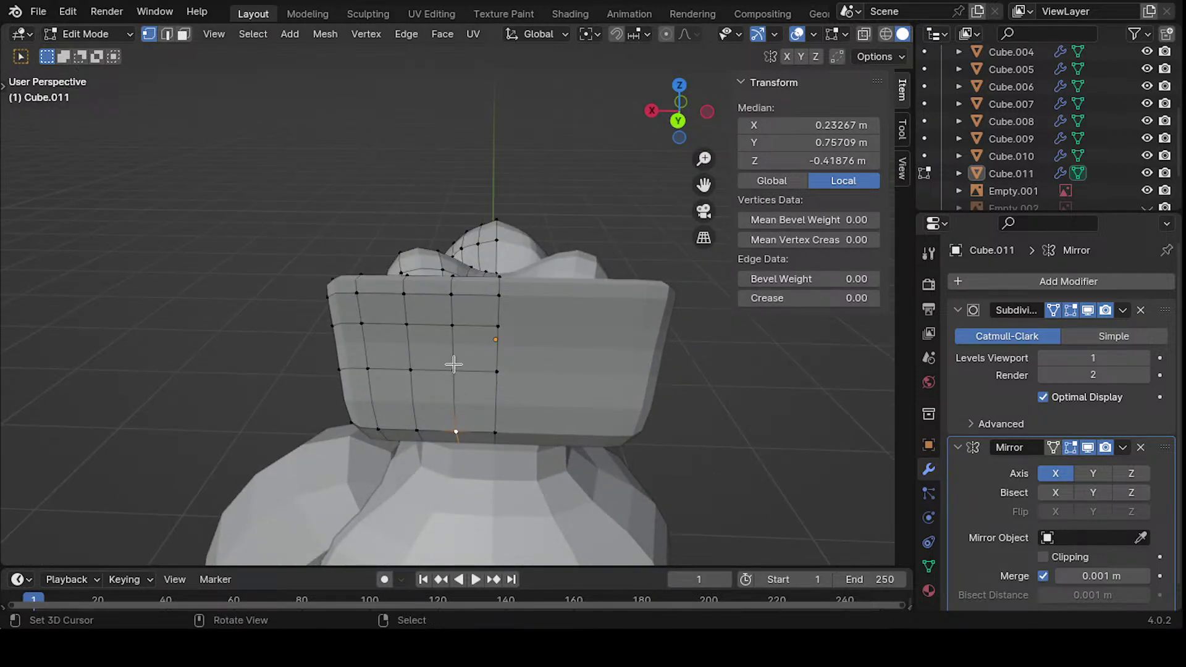
middle_click_drag(499, 336, 491, 281)
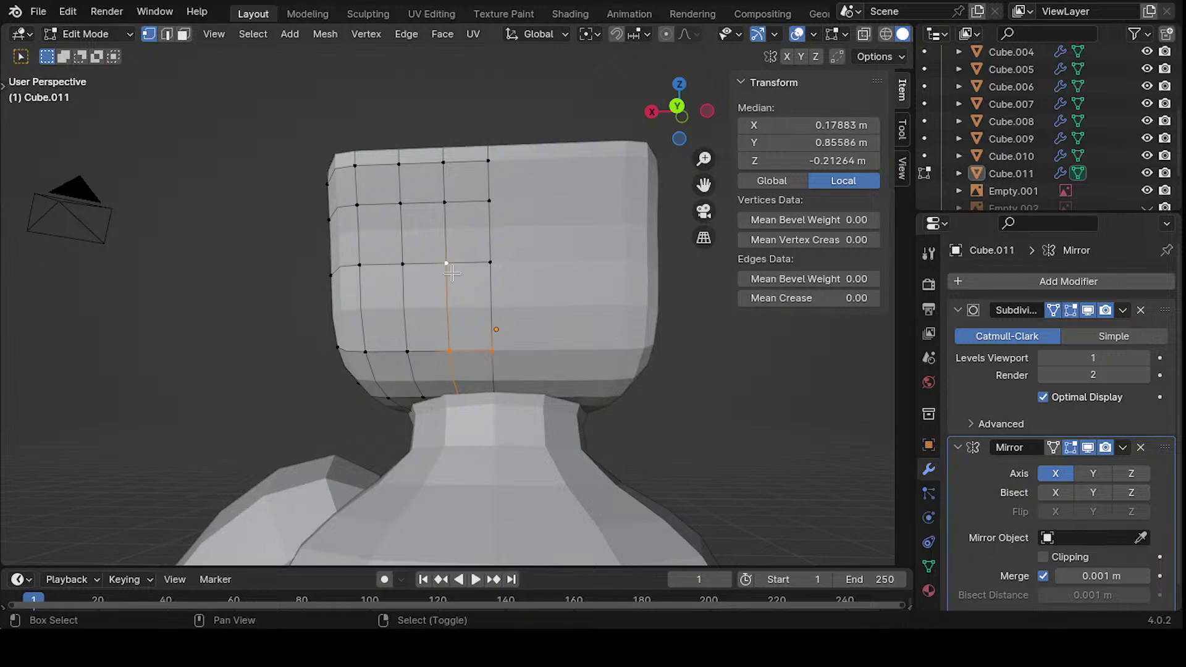
middle_click_drag(449, 195, 338, 350)
key("g")
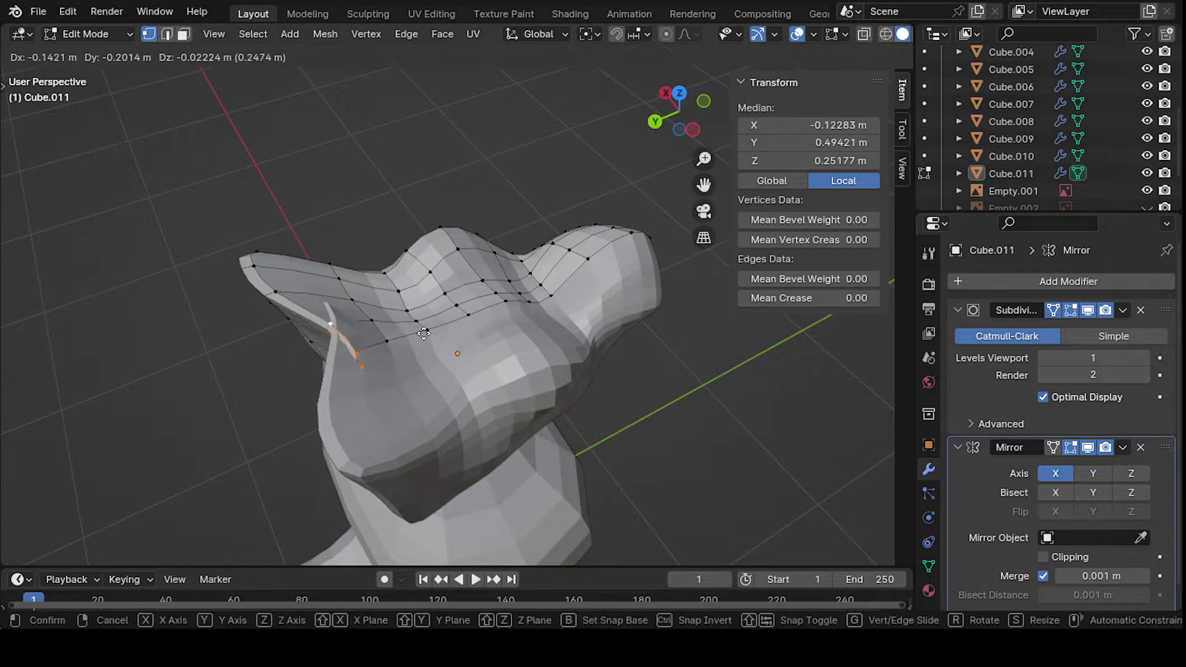
key("y")
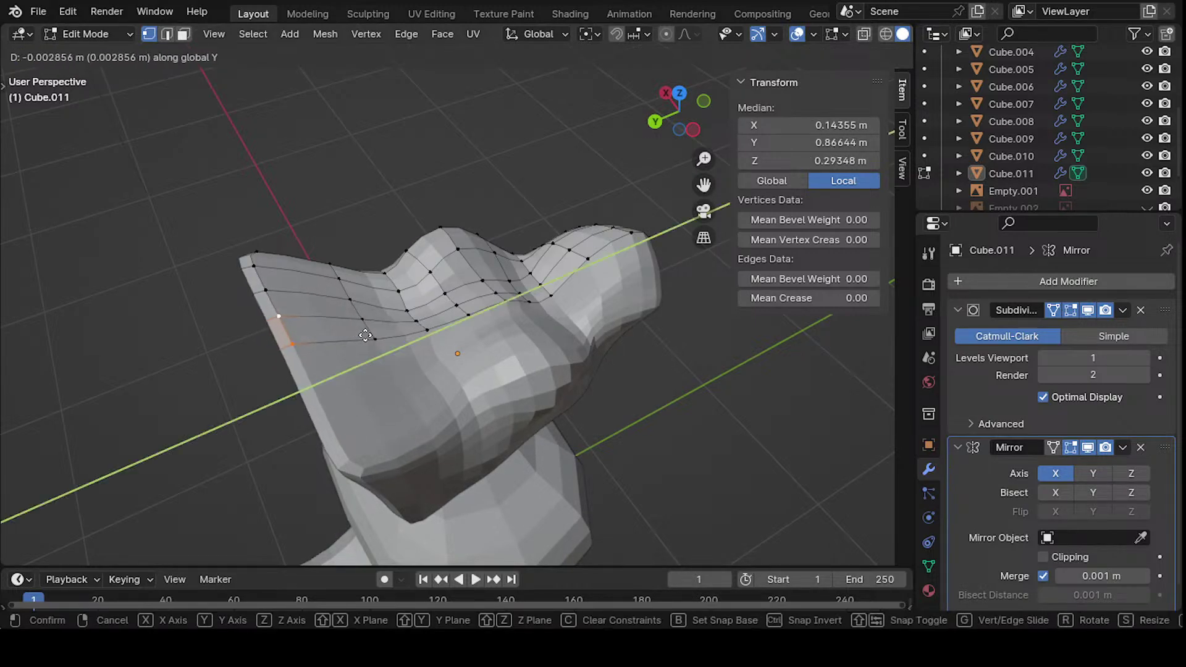
left_click(480, 309)
- Try to move the centre-line vertex behind the brow forward and downward freely, and undo the move
scroll(480, 309, "up", 3)
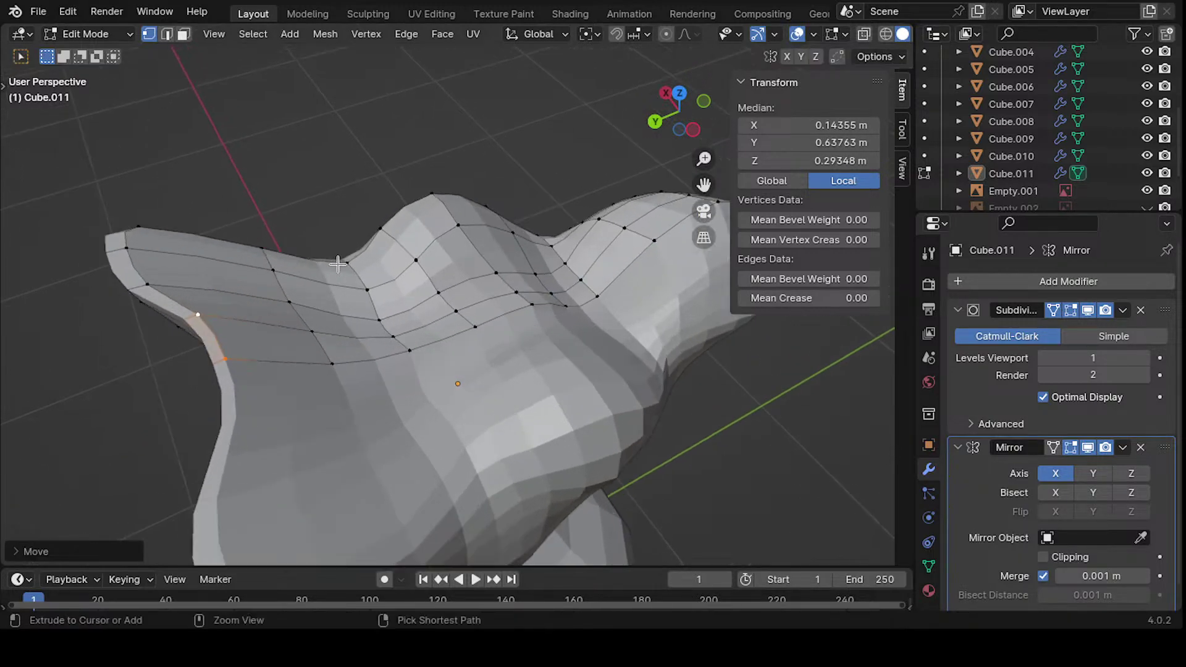
middle_click_drag(480, 309, 360, 324)
left_click(327, 330)
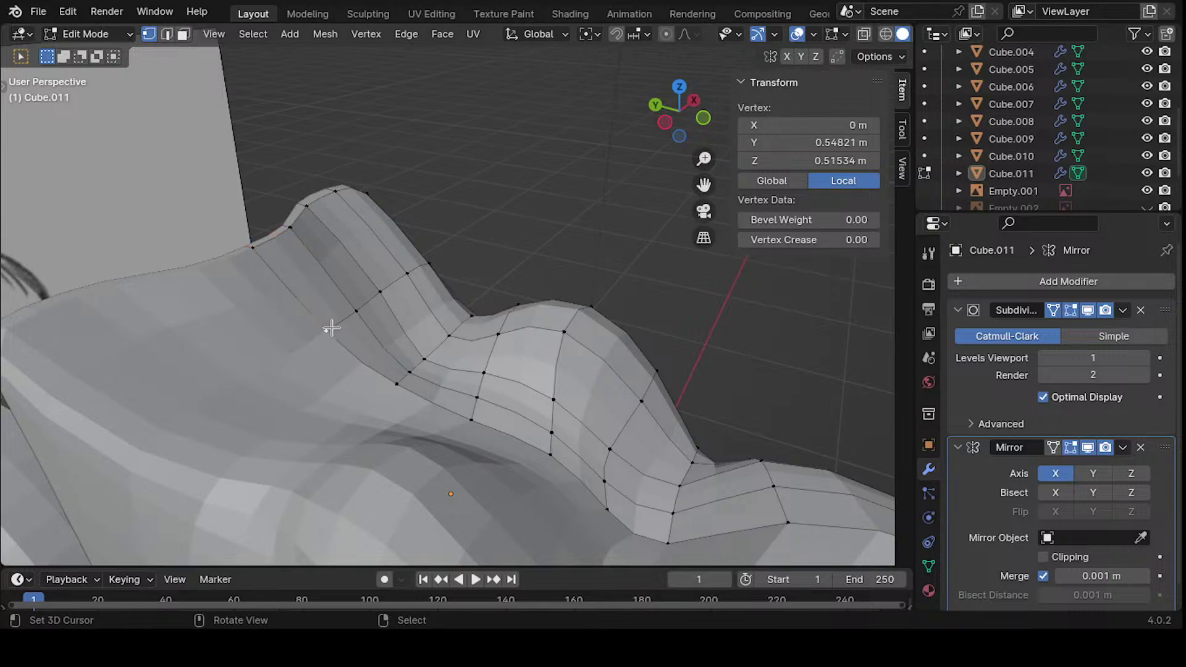
key("g")
left_click(398, 430)
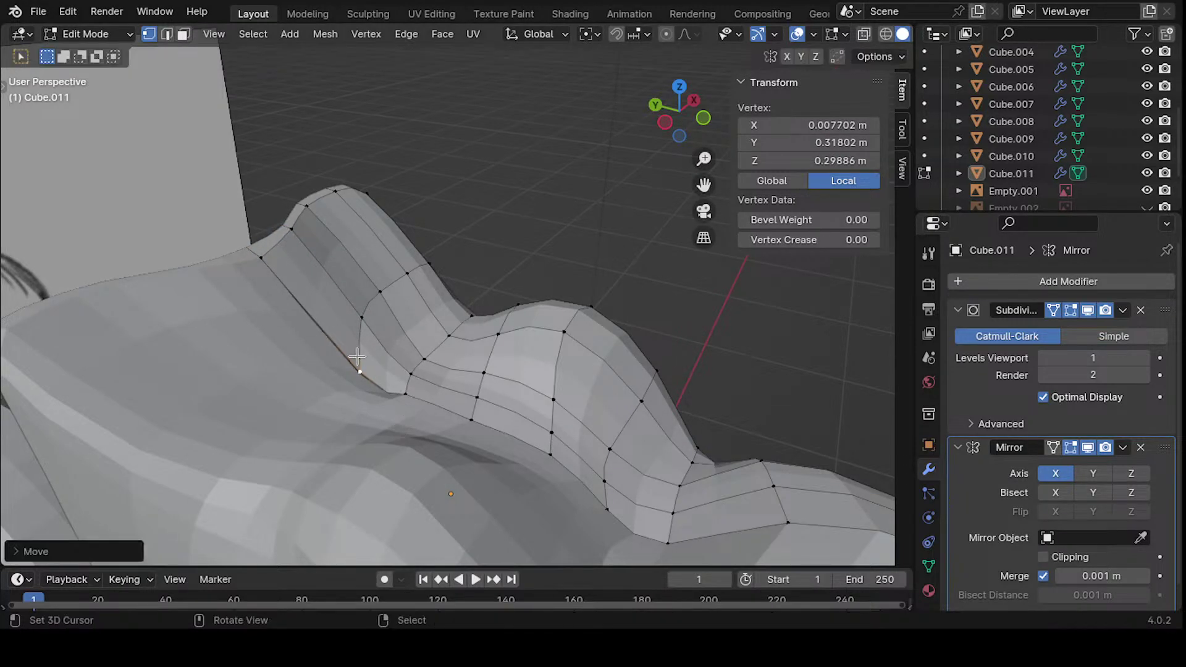
key("ctrl+z")
- Move the centre-line vertex behind the brow down along Z to about 0.10 m and forward along Y to about 0.15 m
key("g")
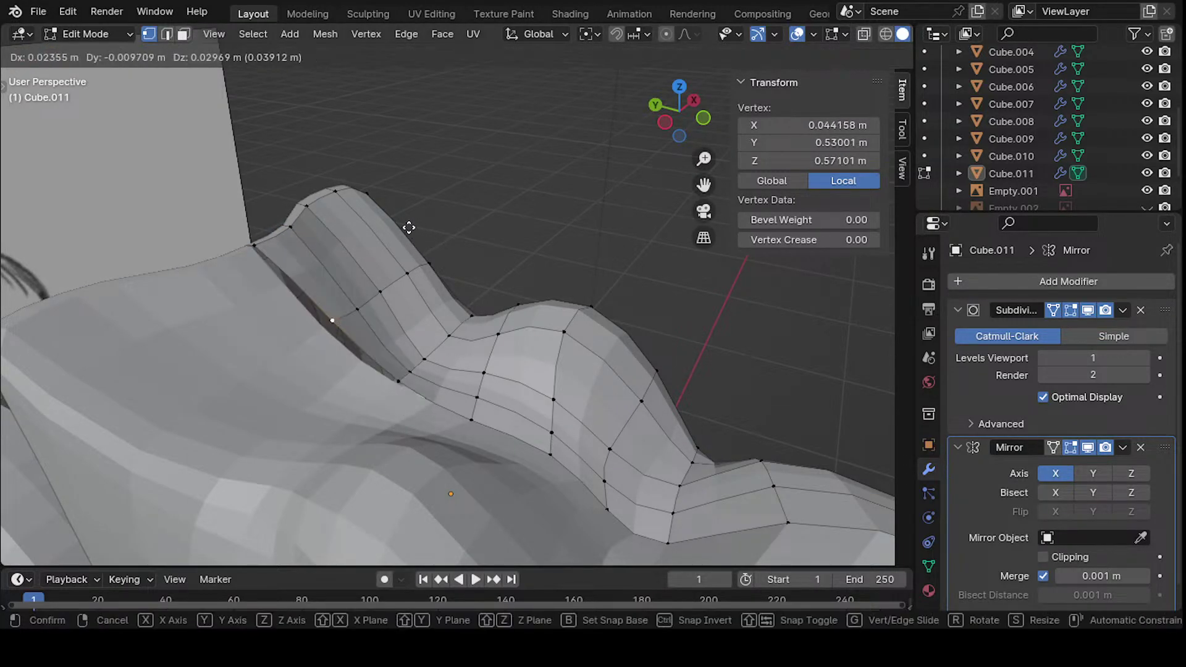
key("z")
left_click(439, 327)
key("g")
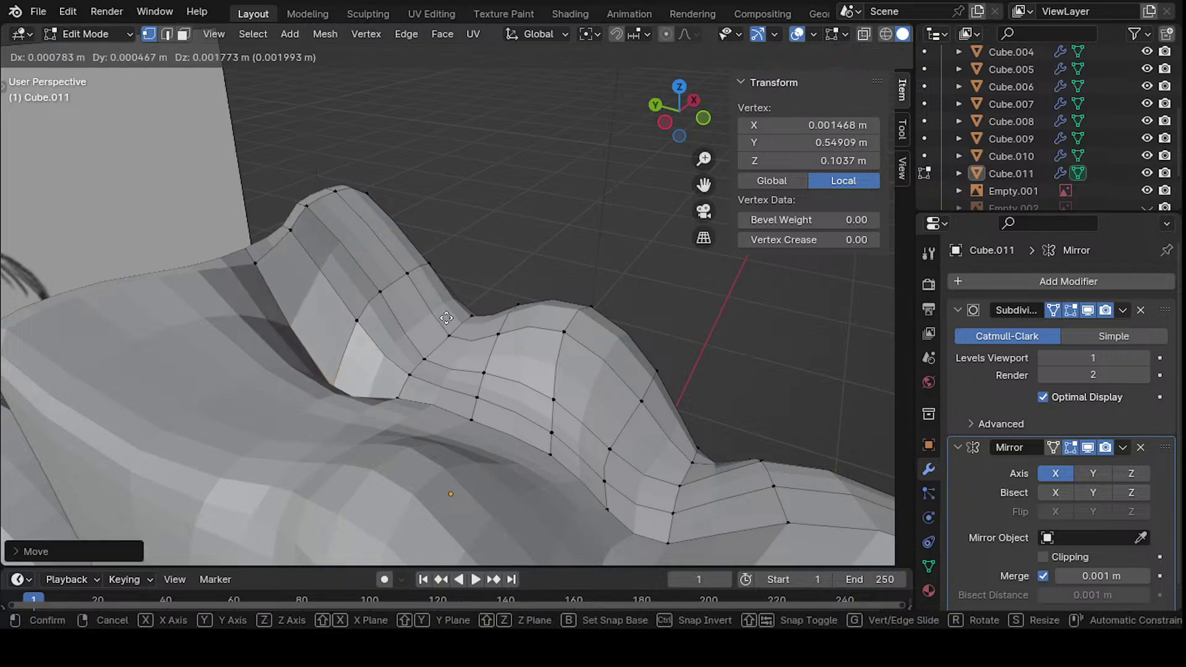
key("y")
left_click(524, 349)
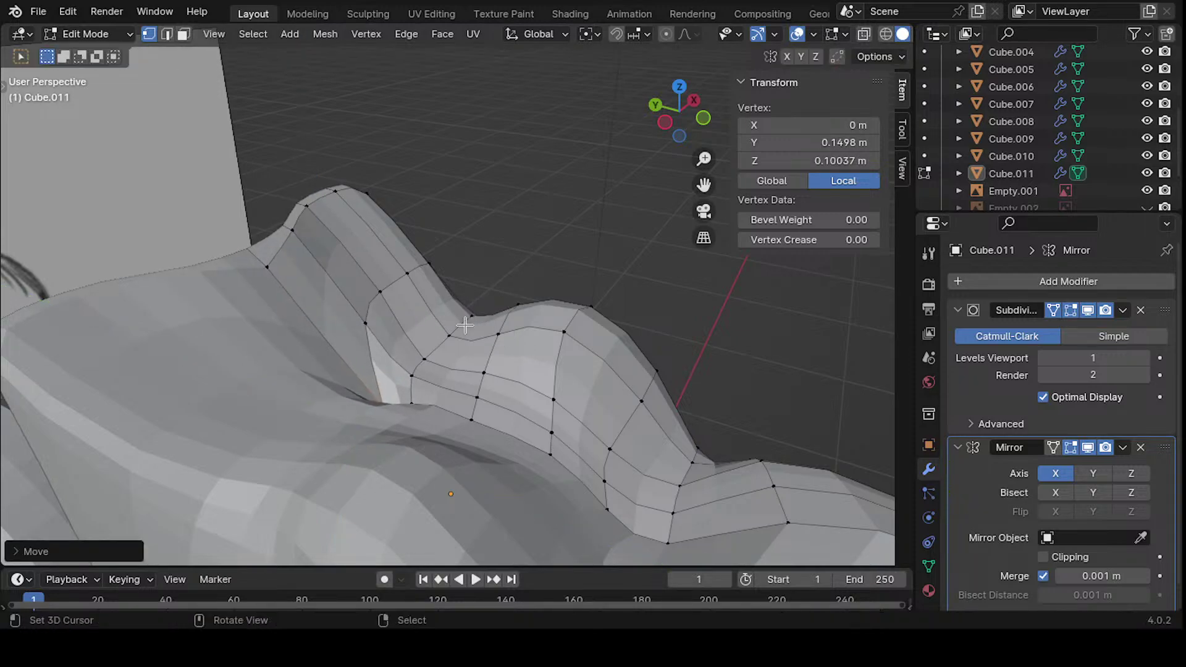
- Lower the two centre-line vertices at the rear upper rim of the head along Z, to a median of about 0.57 m
middle_click_drag(524, 349, 458, 255)
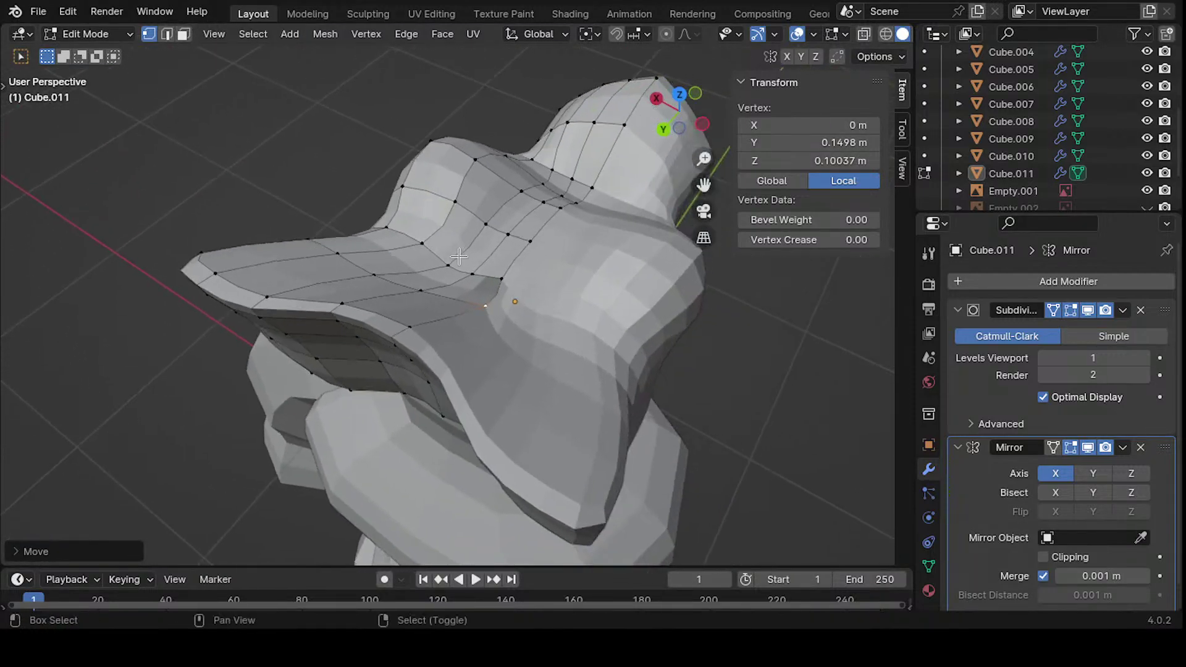
left_click(411, 333, "shift")
mouse_move(402, 323)
middle_mouse_down()
mouse_move(436, 304)
mouse_move(394, 331)
middle_mouse_up()
left_click(437, 304)
left_click(394, 332, "shift")
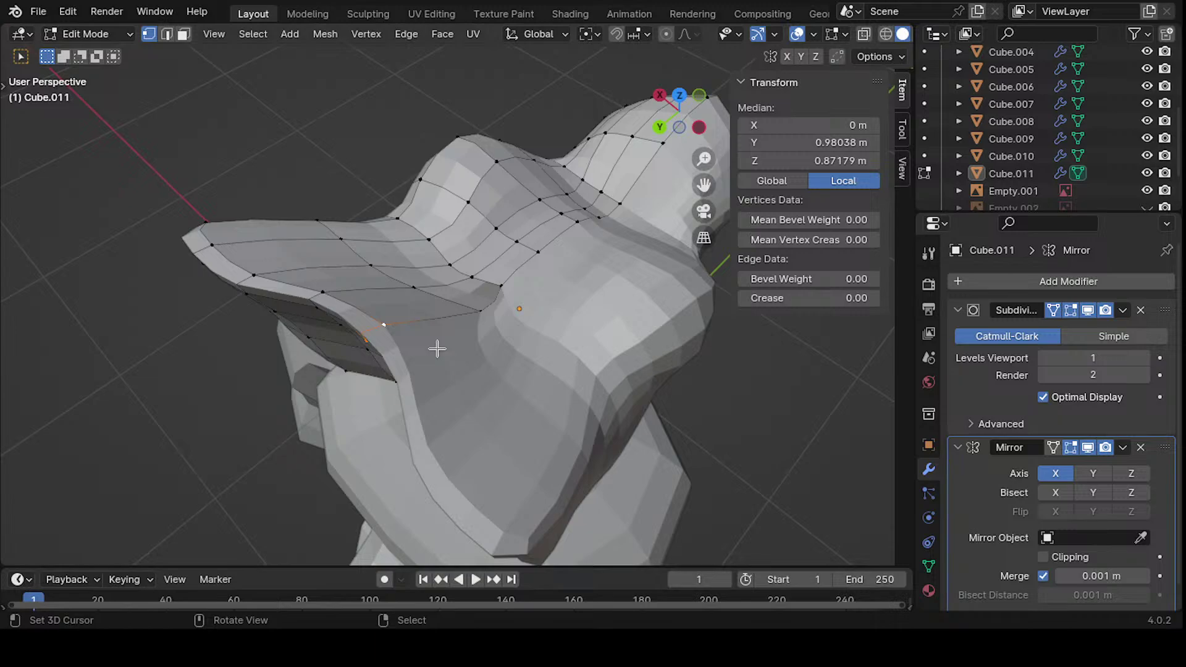
middle_click_drag(437, 349, 423, 231)
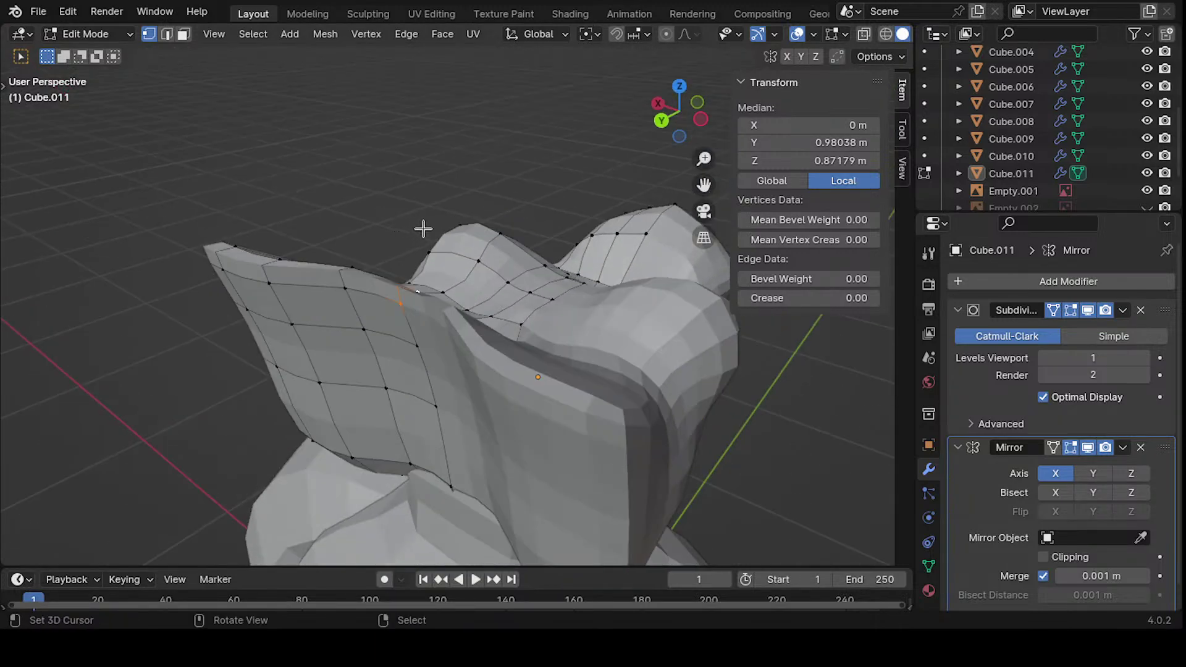
key("g")
key("z")
left_click(537, 303)
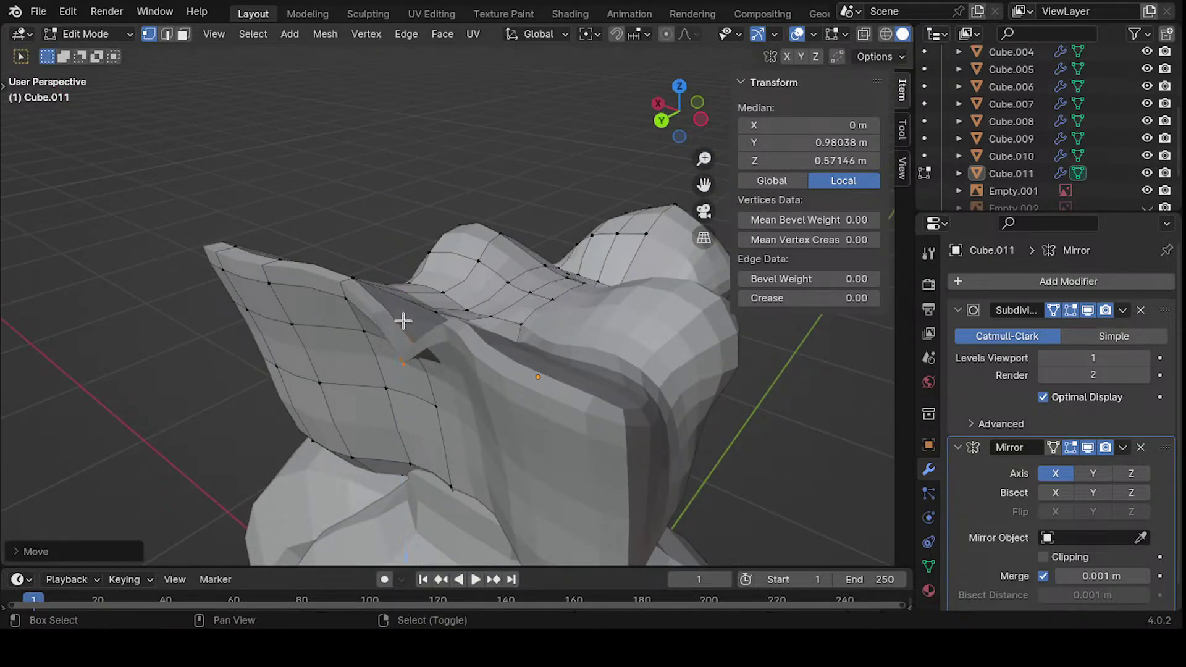
- Move the two centre-line rim vertices forward along Y, to a median of about 0.44 m
middle_click_drag(402, 317, 442, 330)
key("g")
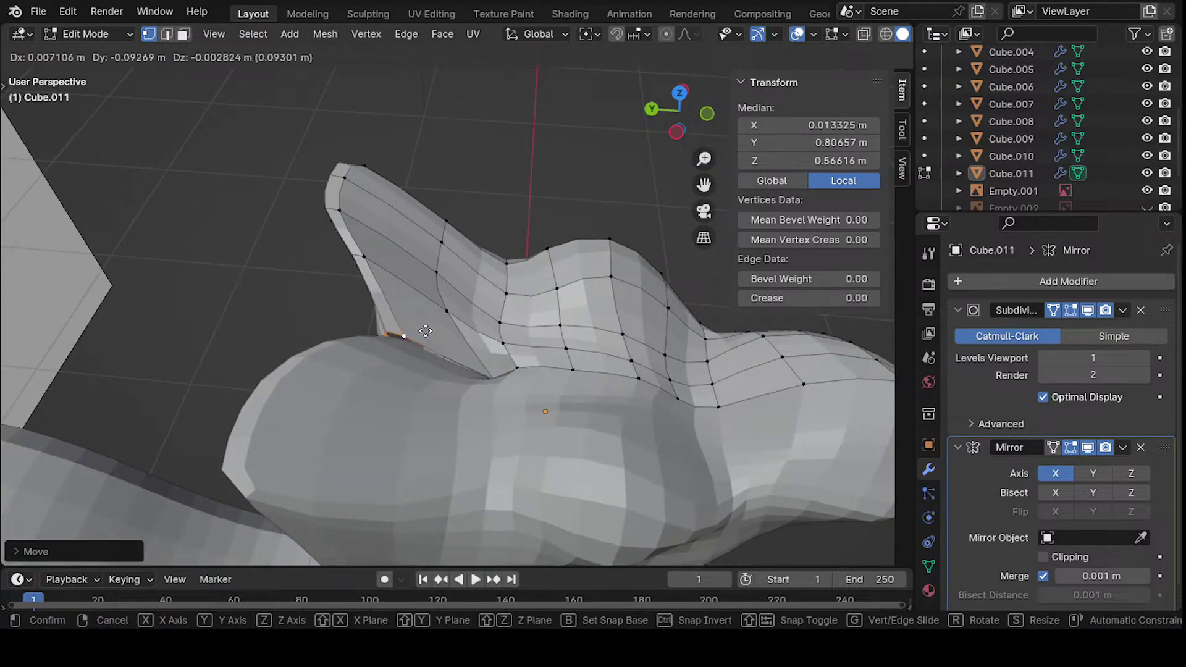
key("y")
left_click(469, 340)
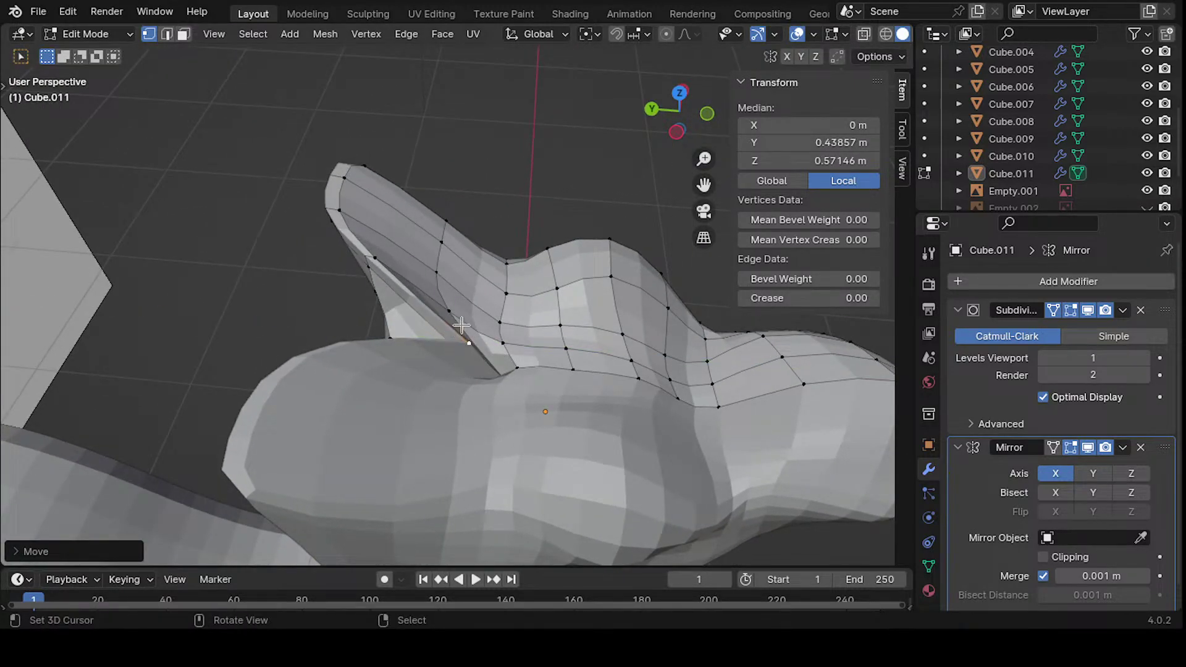
- Undo the latest moves of the centre-line rim vertices and restore them
key("ctrl+z")
key("ctrl+z")
key("ctrl+z")
key("z")
key("Escape")
- Lower the two centre-line rim vertices a little further along global Z
mouse_move(471, 325)
middle_mouse_down()
mouse_move(446, 359)
mouse_move(415, 370)
mouse_move(358, 359)
middle_mouse_up()
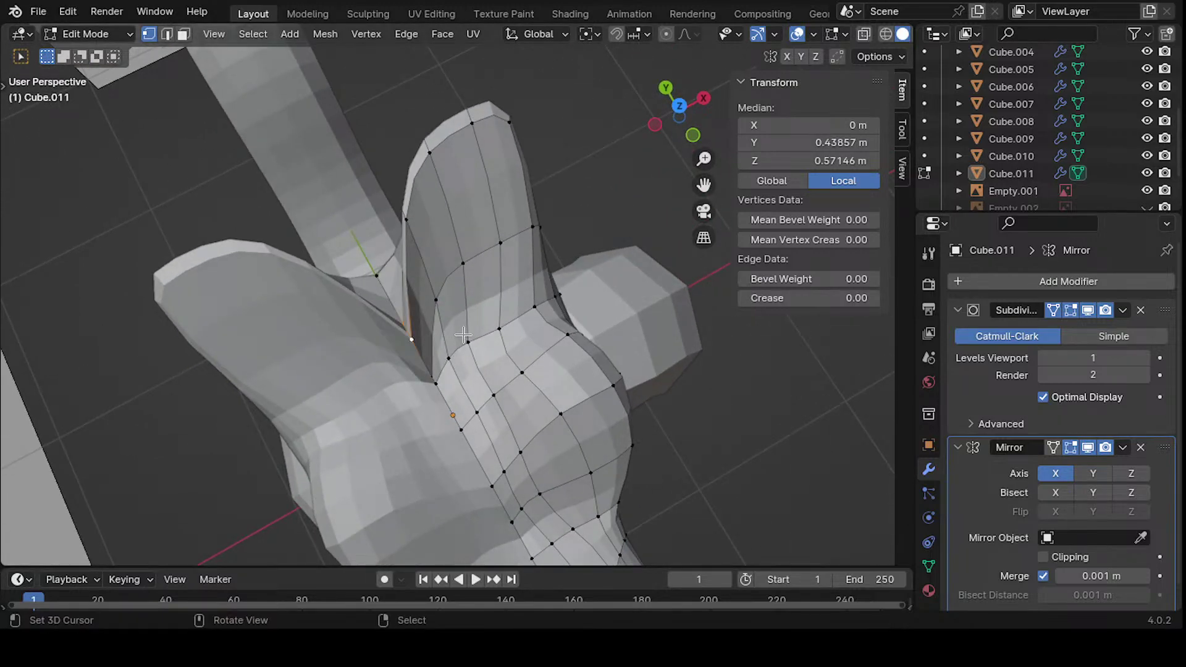
key("g")
key("z")
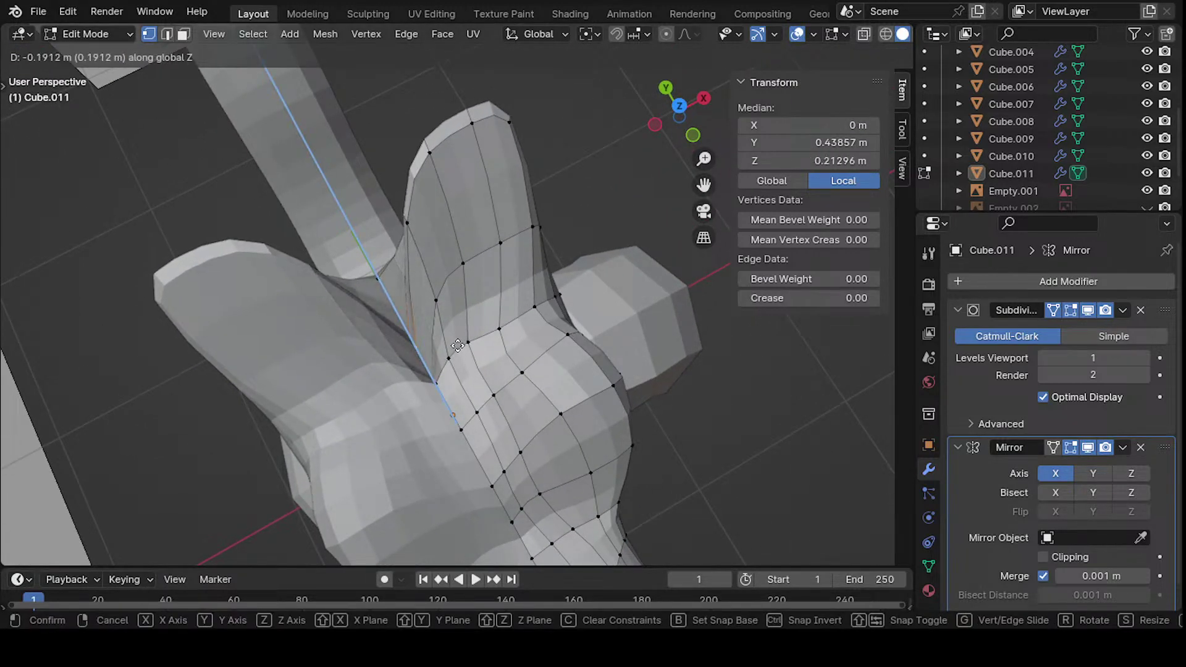
left_click(458, 338)
middle_click_drag(458, 338, 477, 259)
left_click(510, 272)
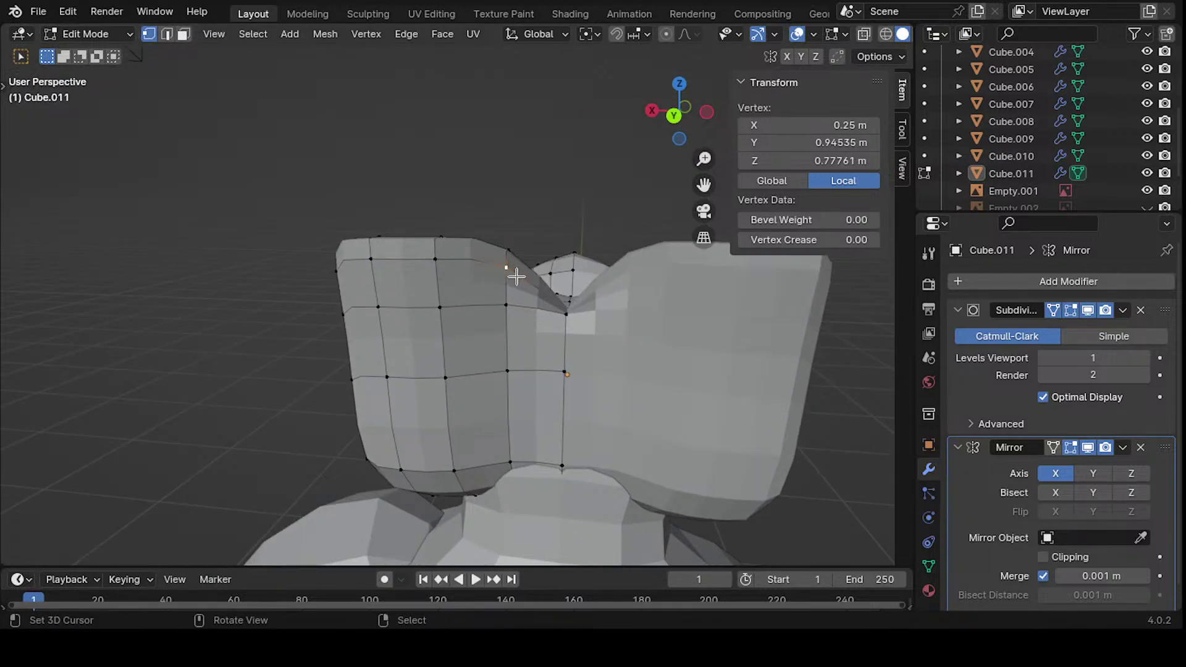
left_click(568, 316)
key("g")
left_click(559, 316)
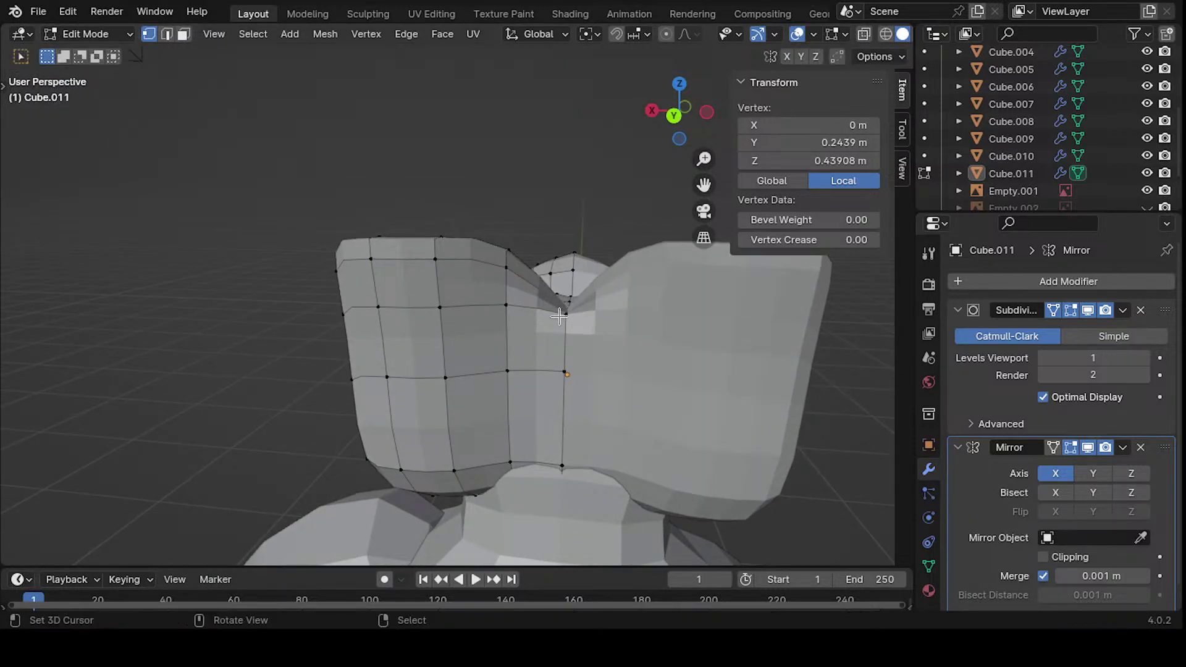
- Move the centre-line vertex just below the rear rim to about 0.33 m along Z and 0.51 m along Y
middle_click_drag(573, 320, 560, 363)
key("g")
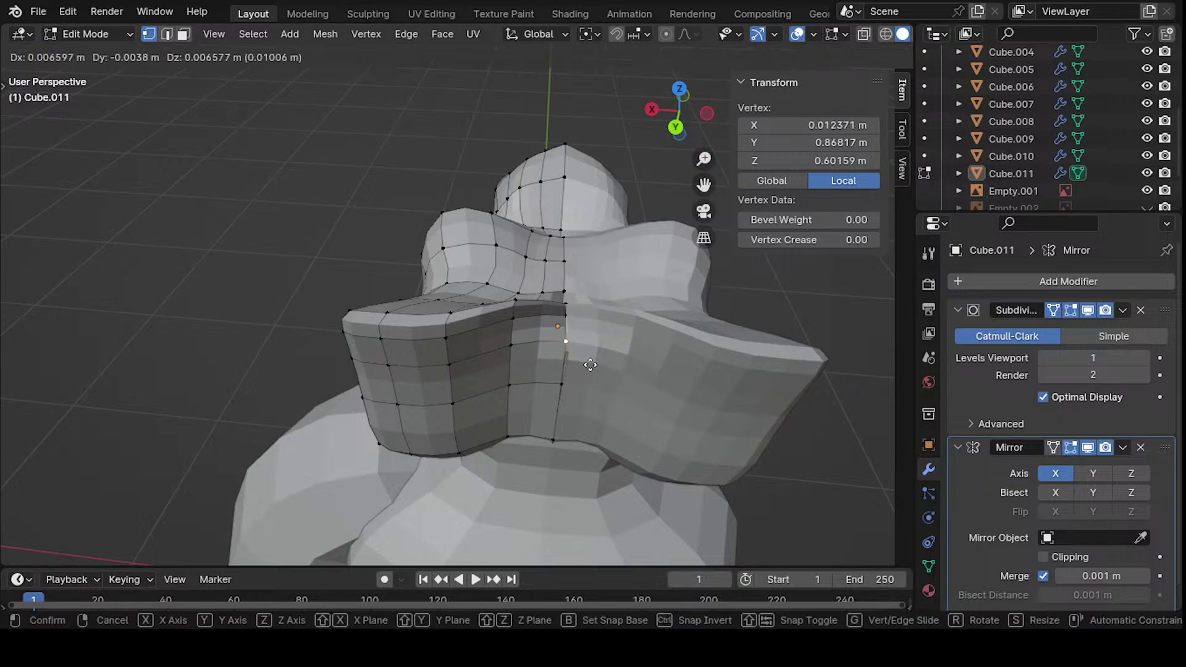
key("z")
left_click(587, 411)
key("g")
key("y")
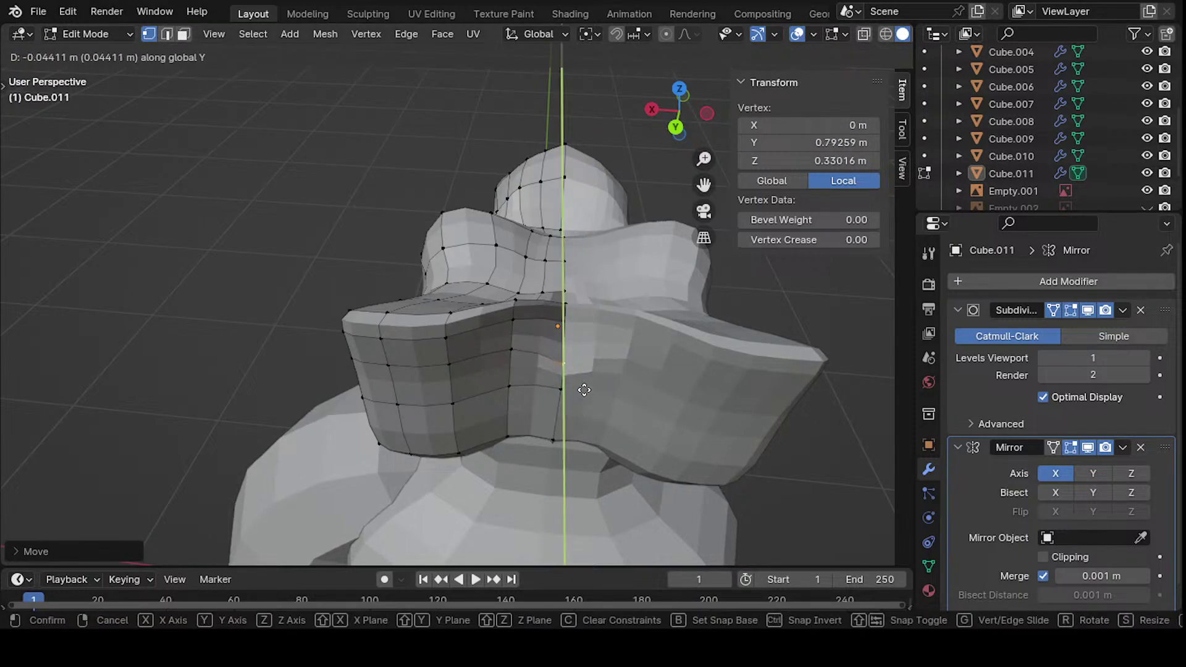
left_click(583, 391)
- Lower the two rim vertices beside the centre line along Z, and shift them sideways to deepen the rear notch
middle_click_drag(582, 391, 483, 286)
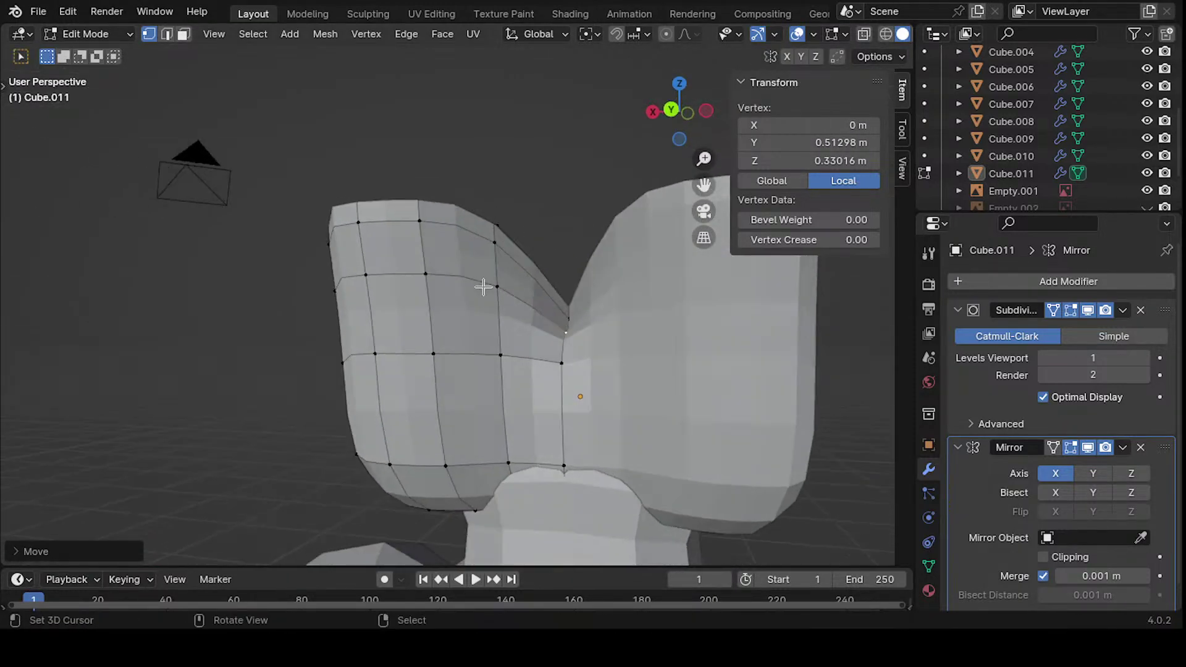
left_click(486, 241, "shift")
middle_click_drag(529, 241, 436, 331)
key("g")
key("z")
left_click(443, 369)
middle_click_drag(411, 373, 352, 357)
key("g")
left_click(448, 346)
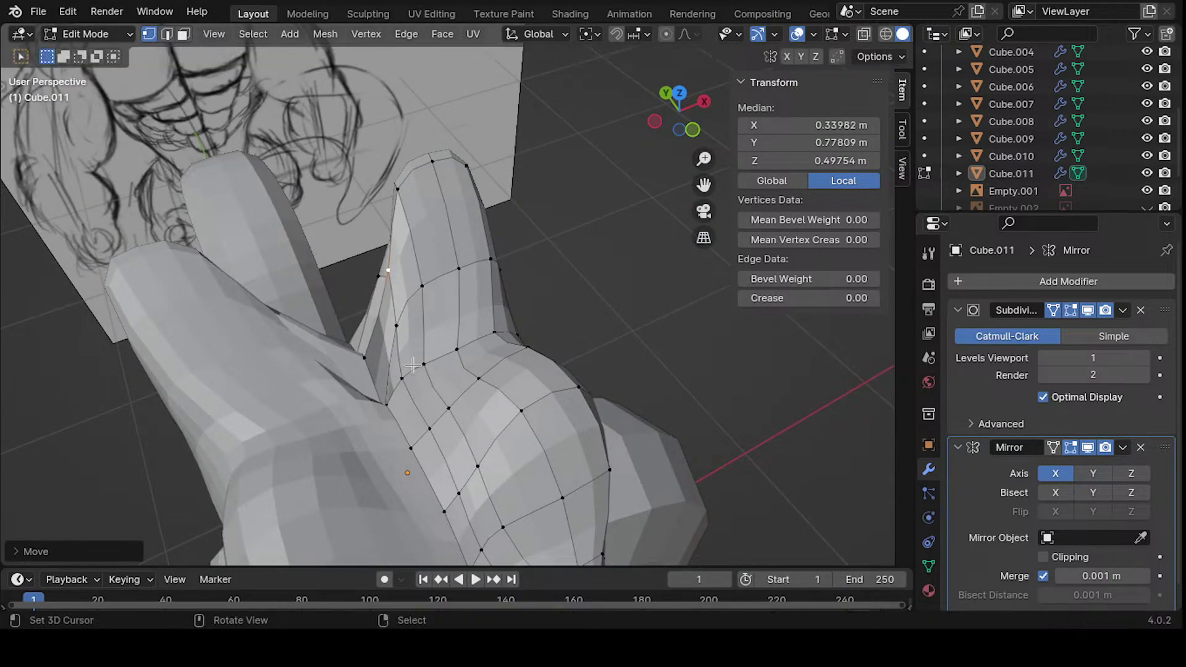
- Reposition the vertices below the rim beside the centre line to follow the notch in the back of the head
middle_click_drag(448, 346, 463, 368)
left_click(419, 362)
key("g")
left_click(514, 414)
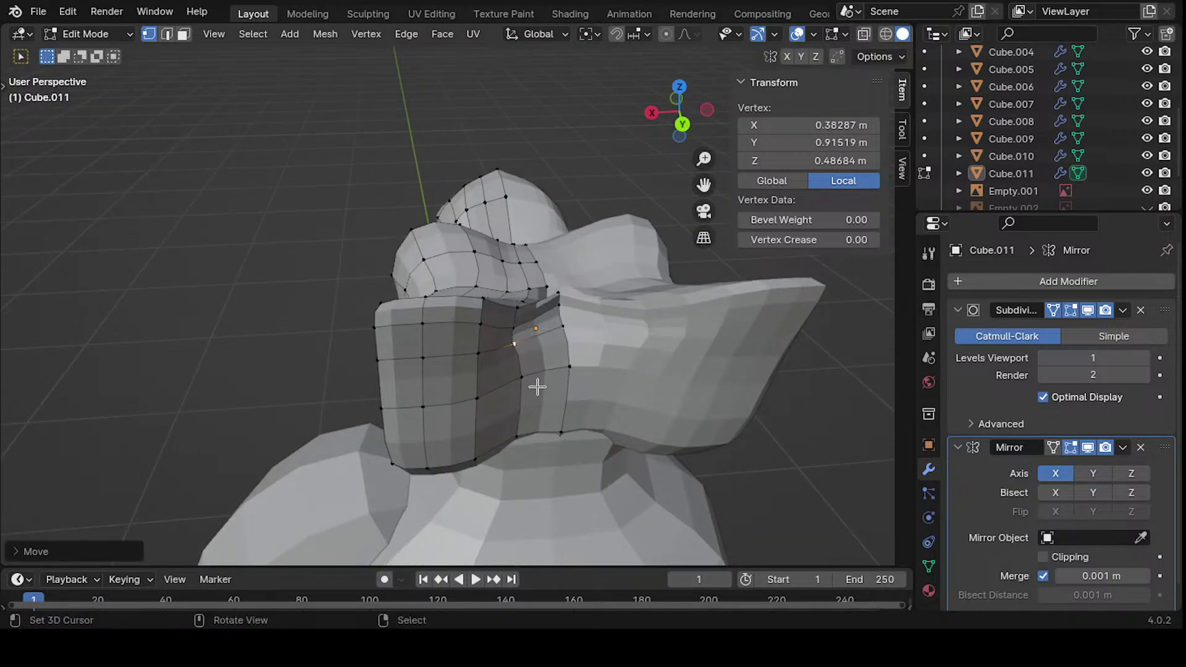
middle_click_drag(533, 376, 432, 402)
key("g")
left_click(513, 395)
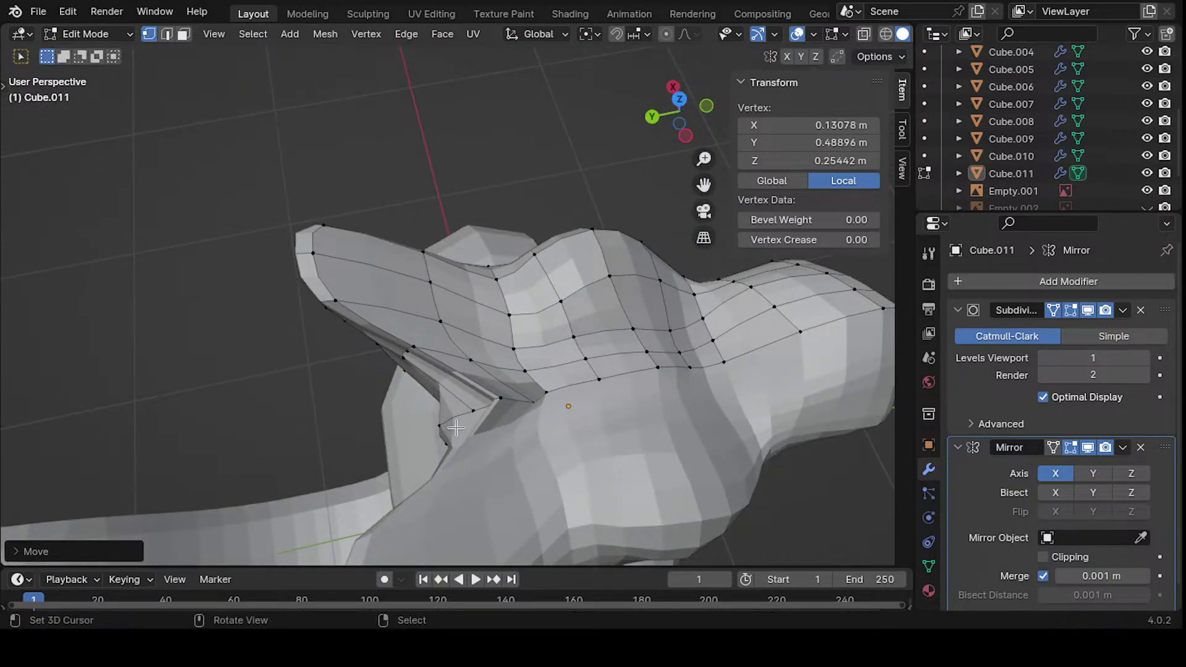
- Shift the outer vertex below the rear rim slightly inward and backward, and pull the rim vertex above it backward
middle_click_drag(512, 395, 505, 271)
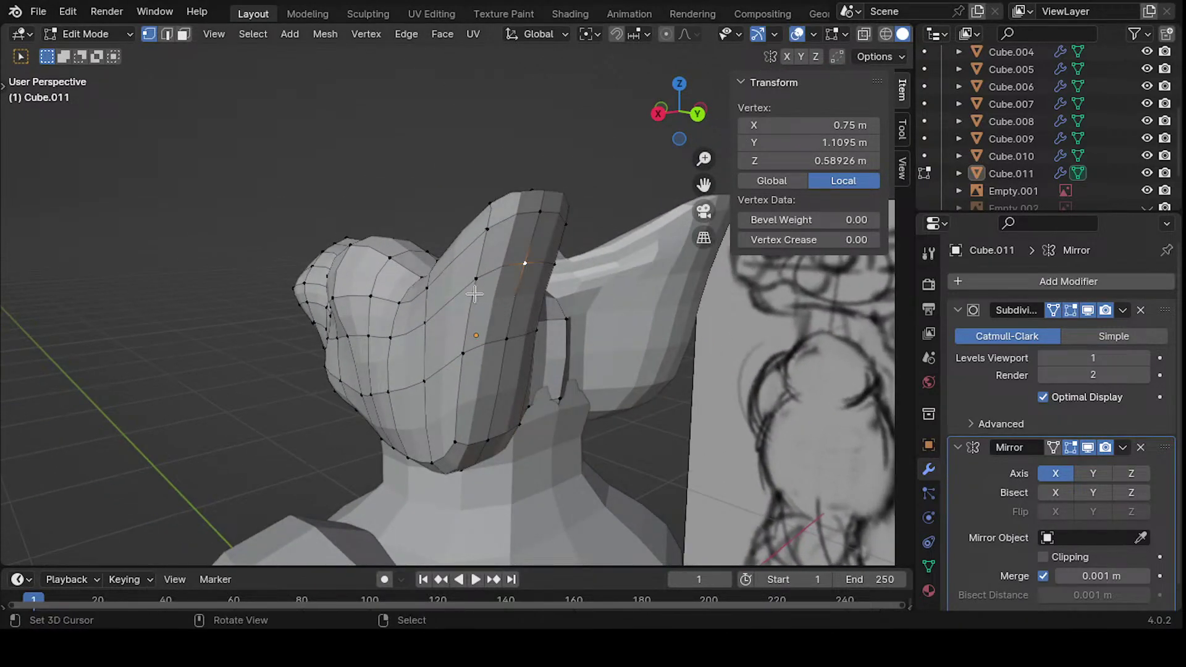
key("g")
left_click(530, 278)
middle_click_drag(530, 278, 563, 312)
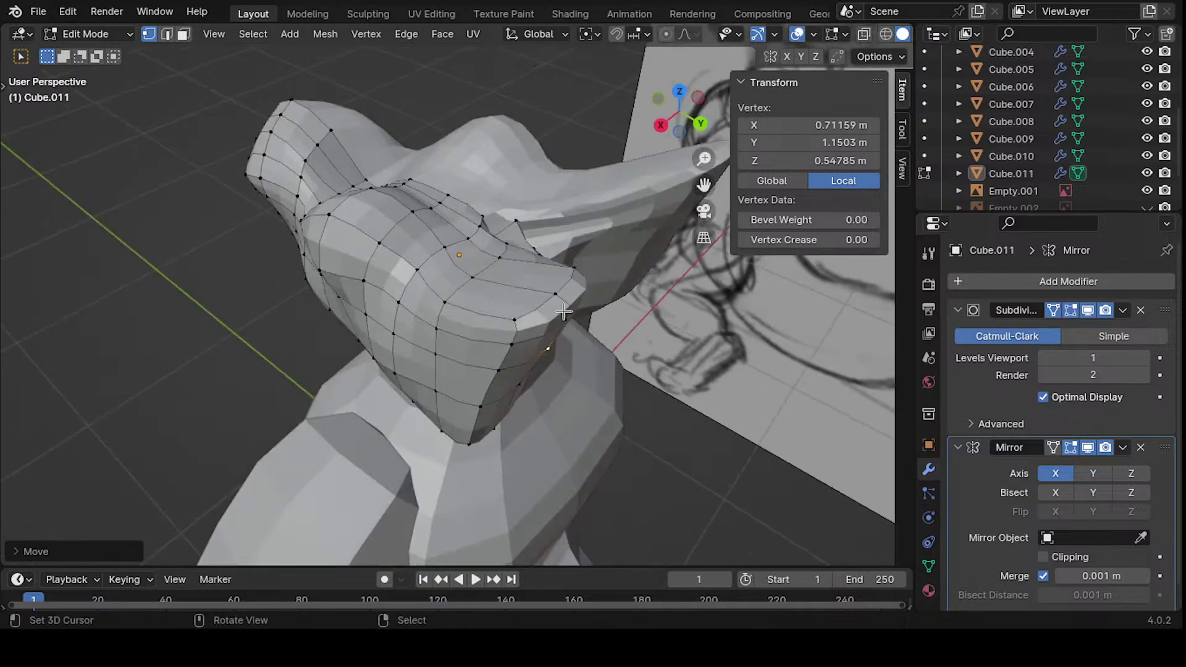
key("g")
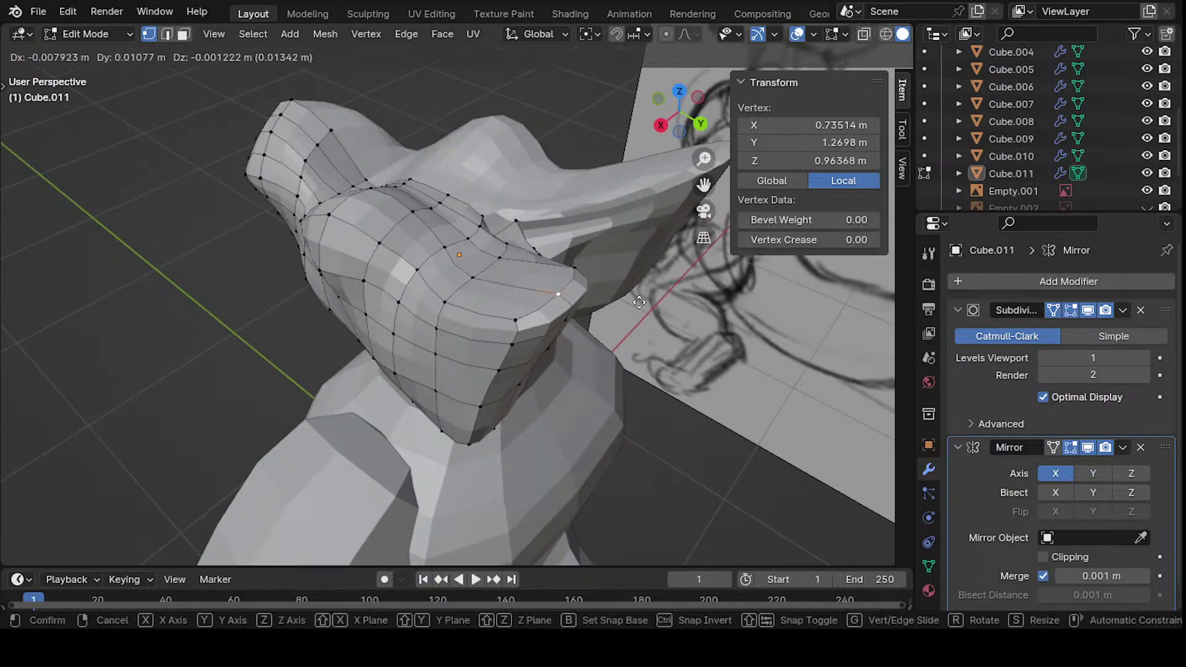
left_click(695, 307)
- Reposition the upper rim vertices at the rear outer corner of the head to draw the corner out into a tip
middle_click_drag(684, 307, 355, 355)
key("g")
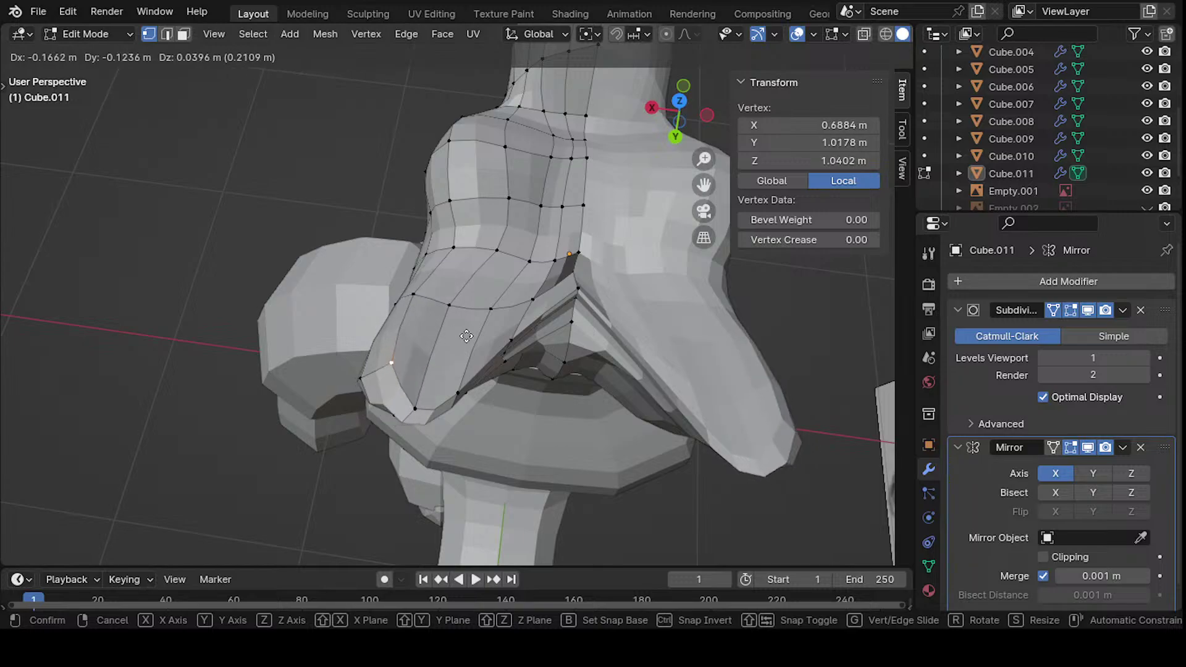
left_click(334, 302)
mouse_move(333, 303)
middle_mouse_down()
mouse_move(362, 319)
mouse_move(511, 233)
mouse_move(593, 333)
mouse_move(641, 323)
mouse_move(457, 334)
mouse_move(462, 309)
mouse_move(452, 345)
middle_mouse_up()
key("g")
left_click(604, 335)
key("g")
left_click(563, 342)
key("g")
right_click(460, 311)
- Enable proportional editing and pull the tip vertex at the head's rear corner outward and backward
left_click(685, 35)
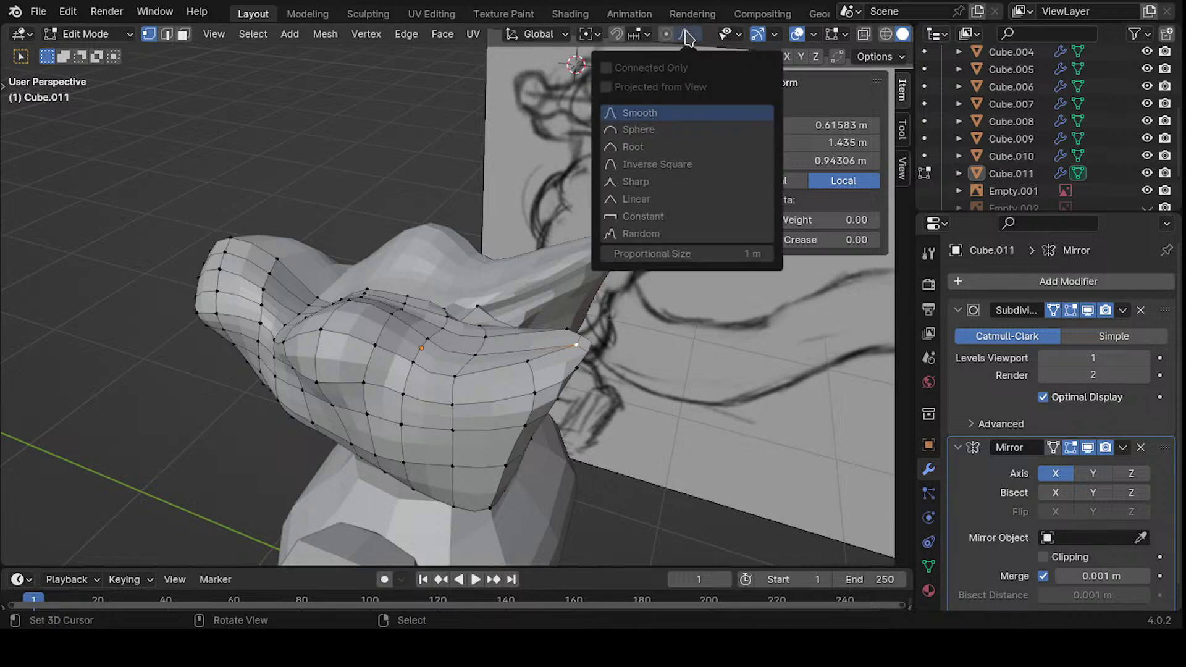
left_click(683, 42)
middle_click_drag(455, 312, 529, 350)
key("g")
left_click(548, 258)
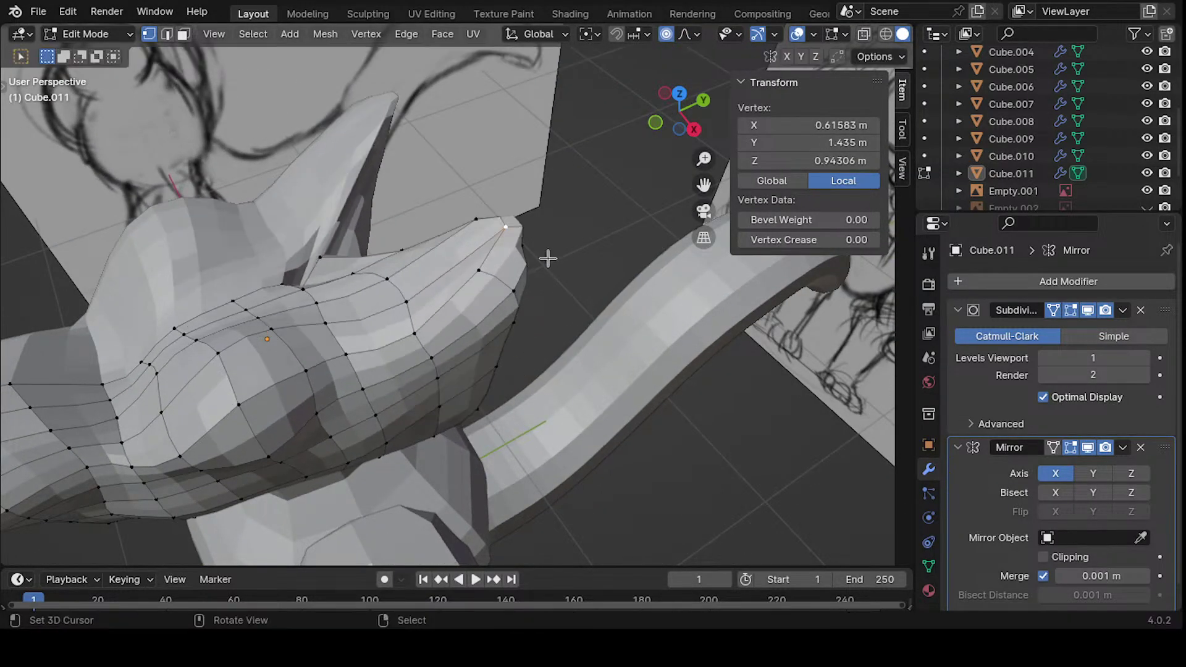
key("g")
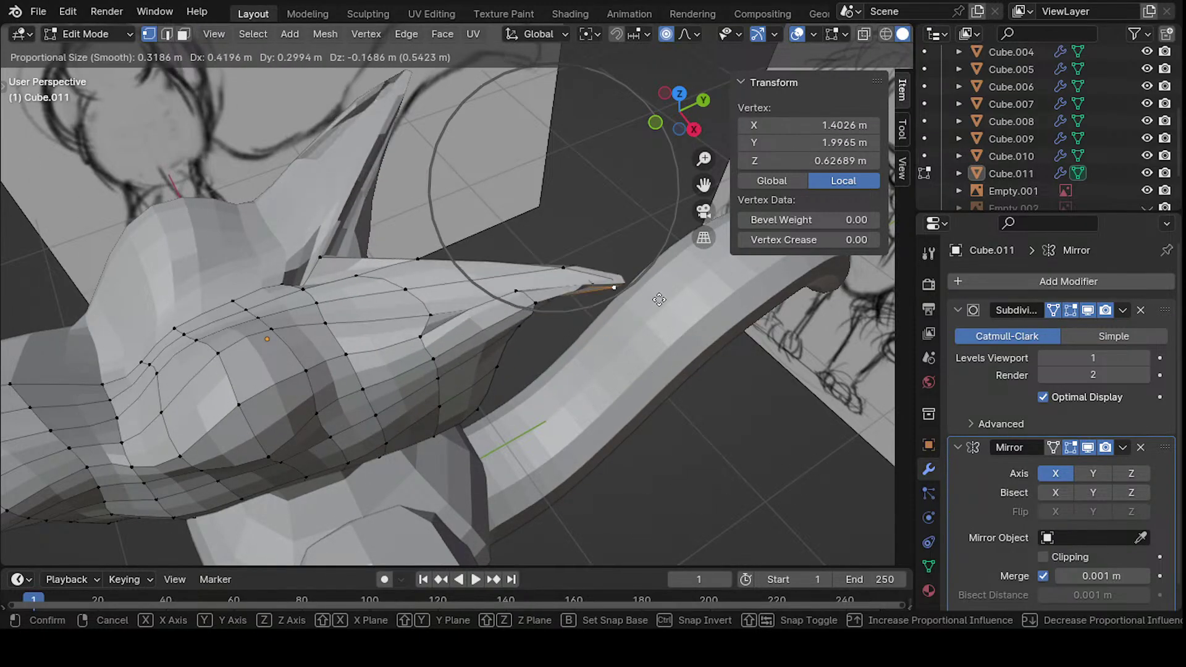
left_click(574, 217)
- Move the vertices around the rear corner with proportional falloff to stretch it into a longer backward-pointing tip
middle_click_drag(574, 218, 540, 312)
key("g")
left_click(590, 336)
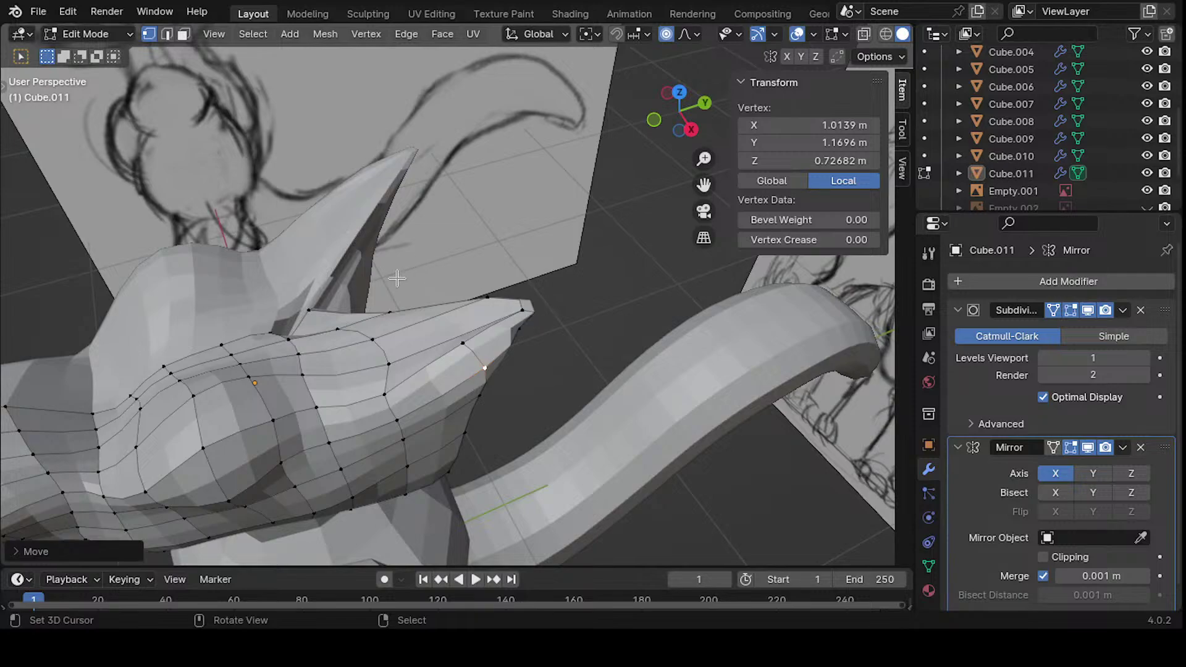
mouse_move(397, 278)
middle_mouse_down()
mouse_move(427, 350)
mouse_move(482, 336)
mouse_move(646, 384)
mouse_move(504, 292)
mouse_move(580, 371)
mouse_move(471, 373)
mouse_move(593, 260)
middle_mouse_up()
key("g")
left_click(654, 374)
key("g")
left_click(580, 382)
key("g")
left_click(674, 288)
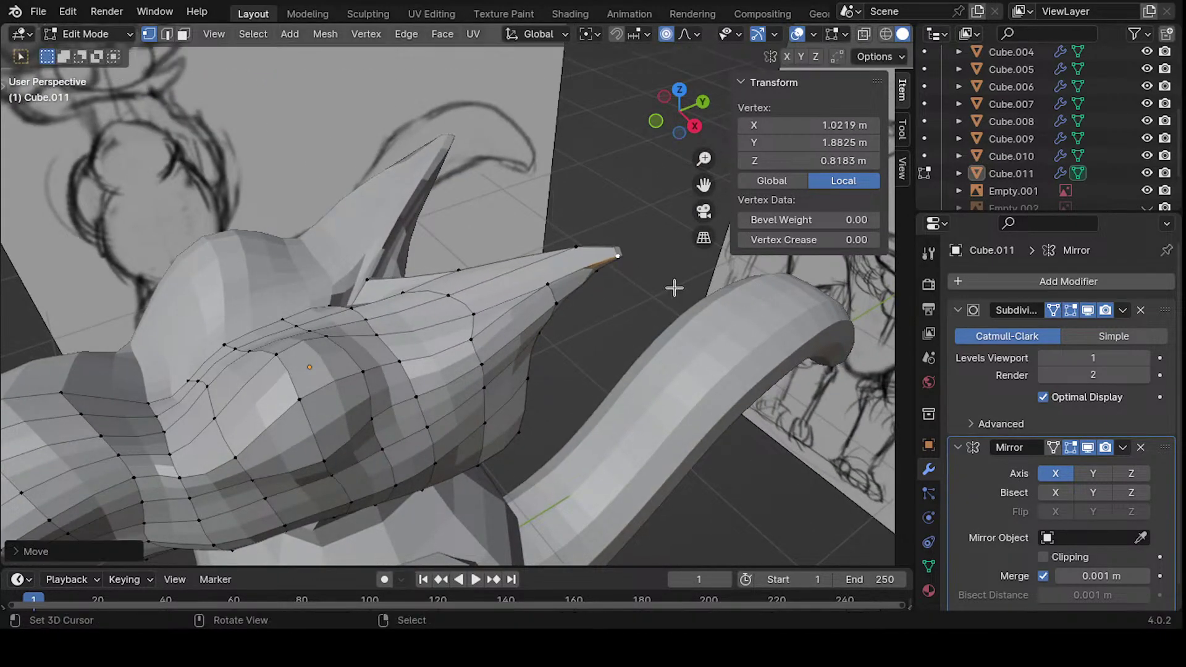
- Raise the rear corner's tip vertex with proportional falloff
middle_click_drag(673, 287, 506, 240)
key("g")
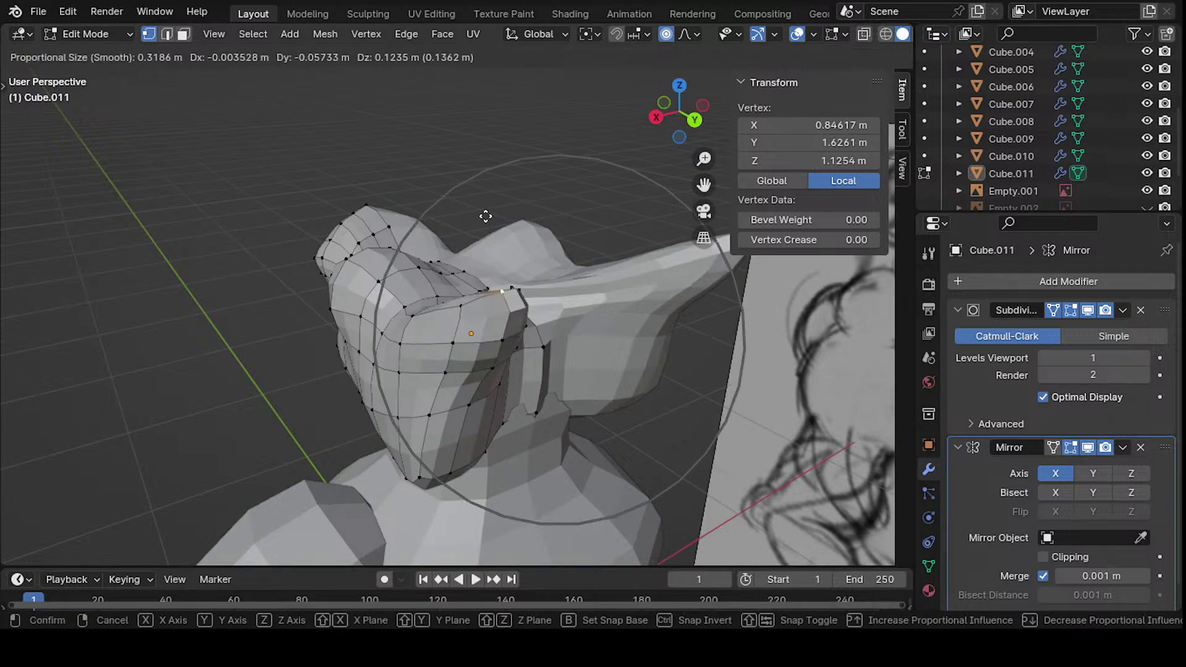
left_click(489, 170)
- In the right side view, reposition the corner's tip vertices to match the sketch, widening the proportional size to about 0.51 m
middle_click_drag(489, 170, 541, 294)
key("KP_1")
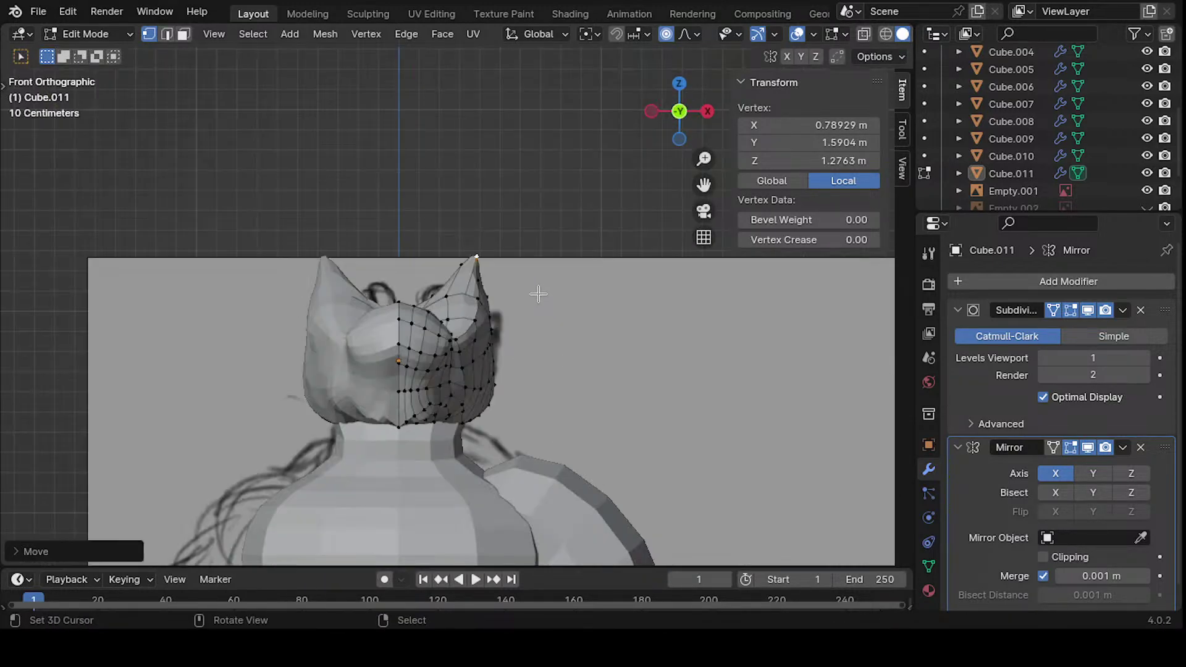
key("KP_3")
key("g")
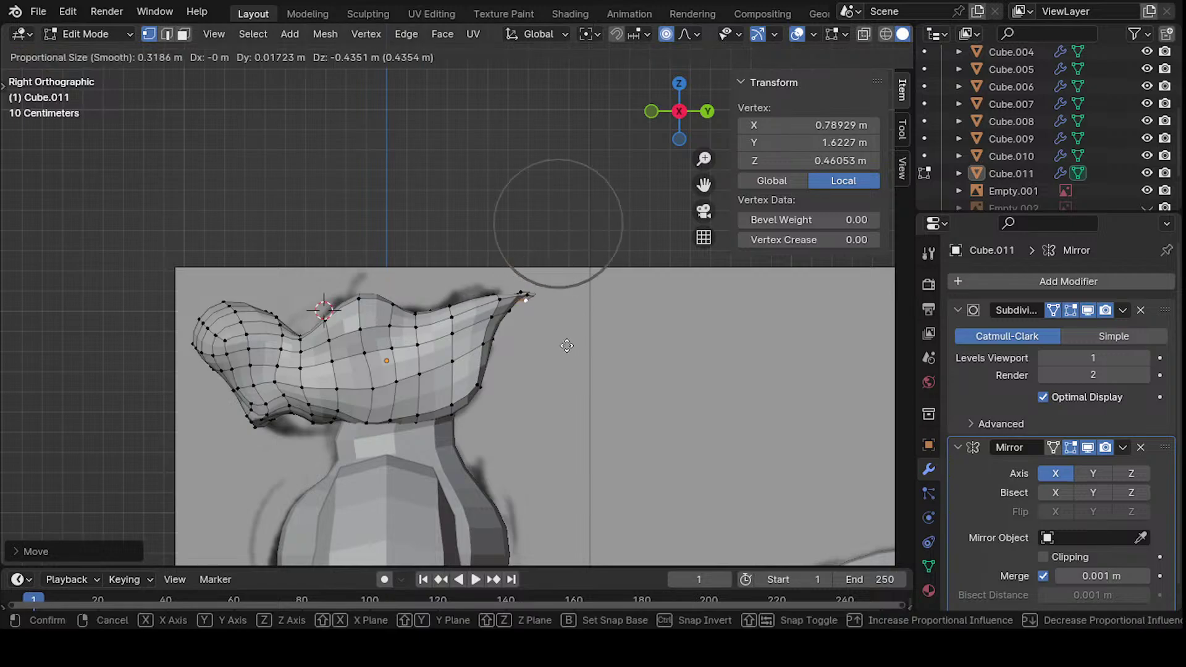
left_click(532, 305)
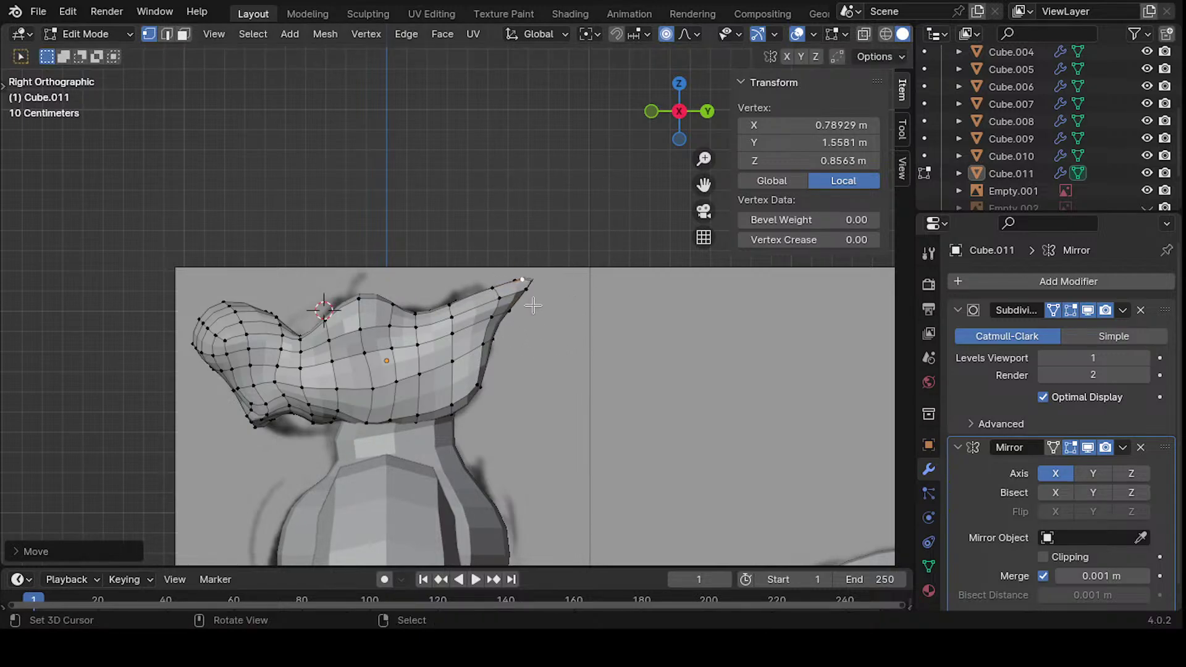
key("g")
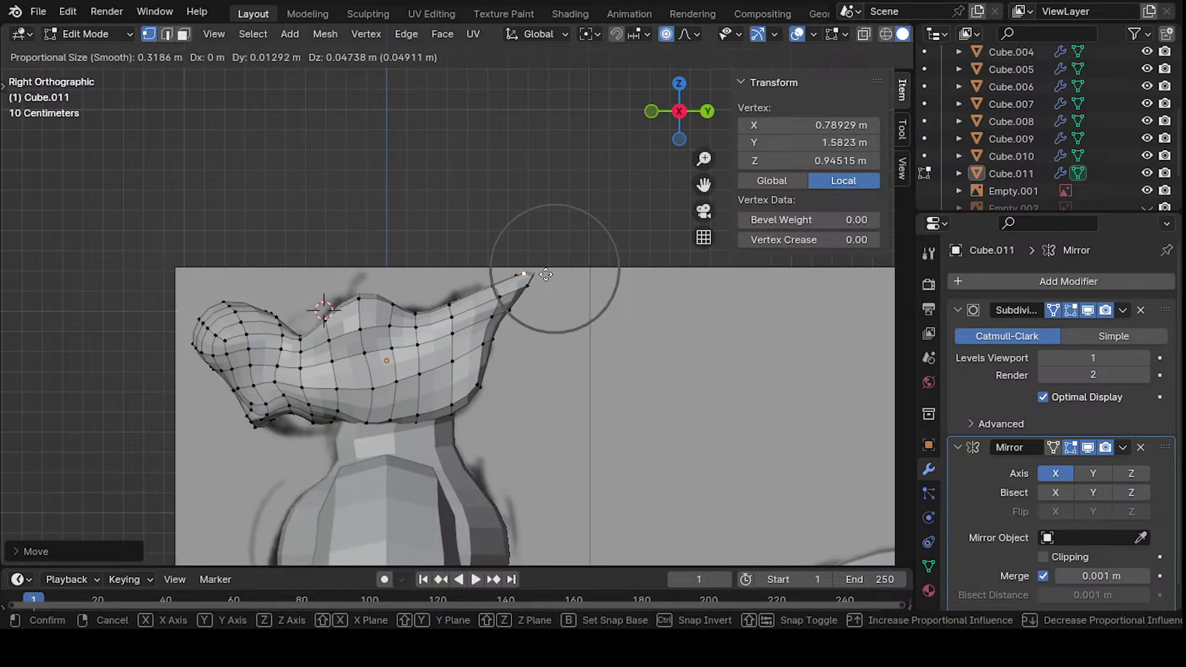
scroll(544, 276, "down", 4)
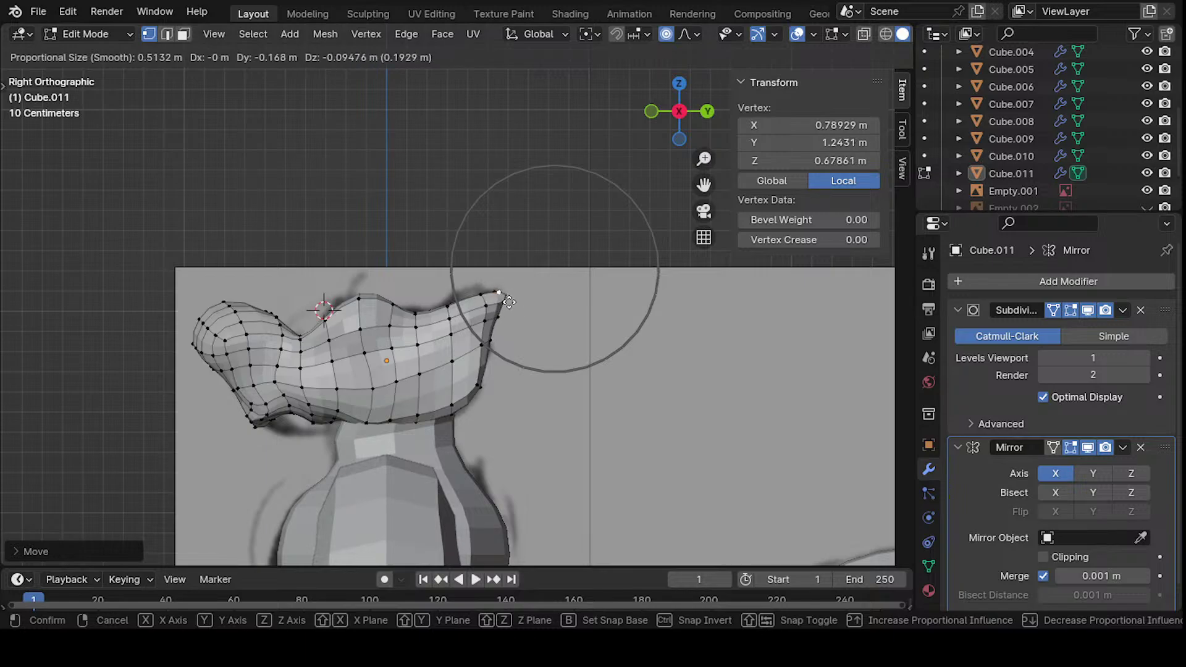
left_click(516, 294)
middle_click_drag(415, 288, 339, 333)
key("g")
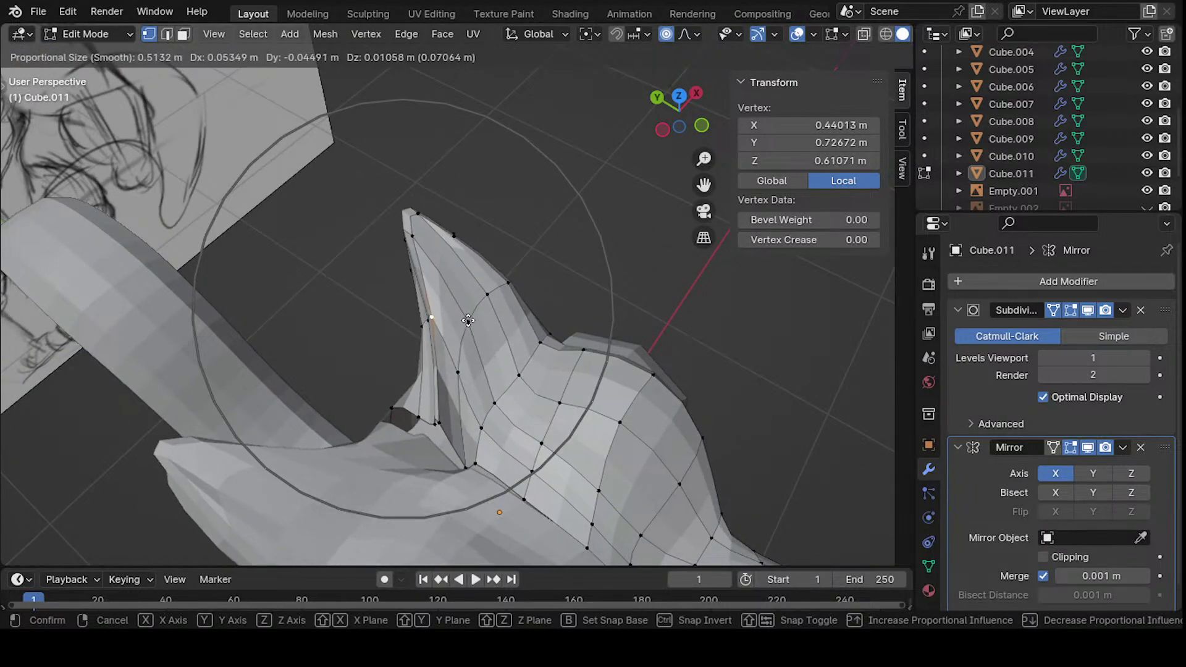
right_click(463, 322)
key("g")
right_click(538, 234)
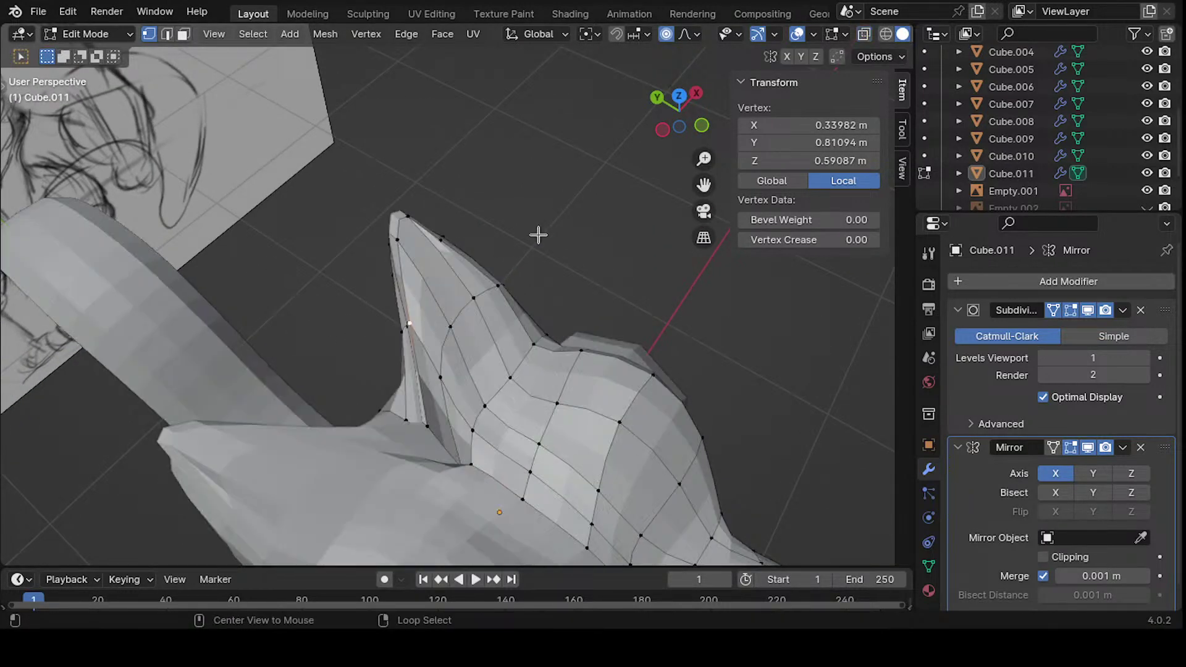
key("u")
key("Escape")
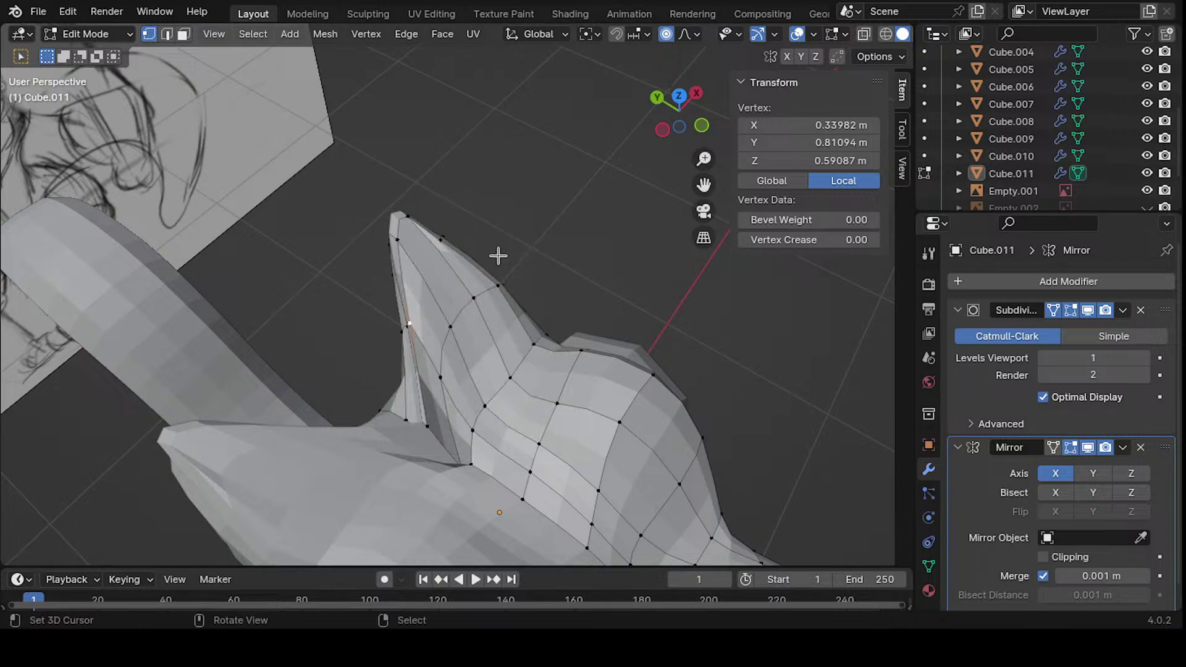
- Turn off proportional editing and reposition the upper-surface vertices at the base of the drawn-out corner
left_click(668, 34)
middle_click_drag(423, 362, 411, 431)
key("g")
left_click(513, 347)
key("g")
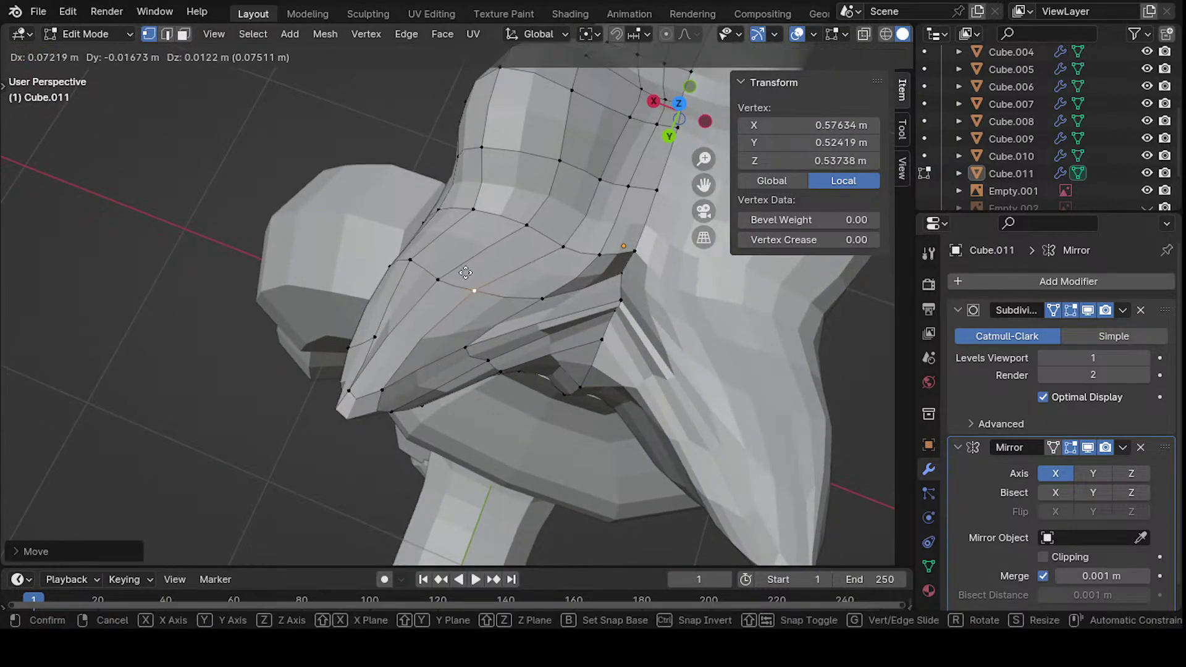
left_click(436, 271)
key("g")
left_click(430, 254)
- Reposition the vertices on the inner slope between the drawn-out corner and the rear notch
mouse_move(431, 254)
middle_mouse_down()
mouse_move(325, 276)
mouse_move(355, 303)
middle_mouse_up()
key("g")
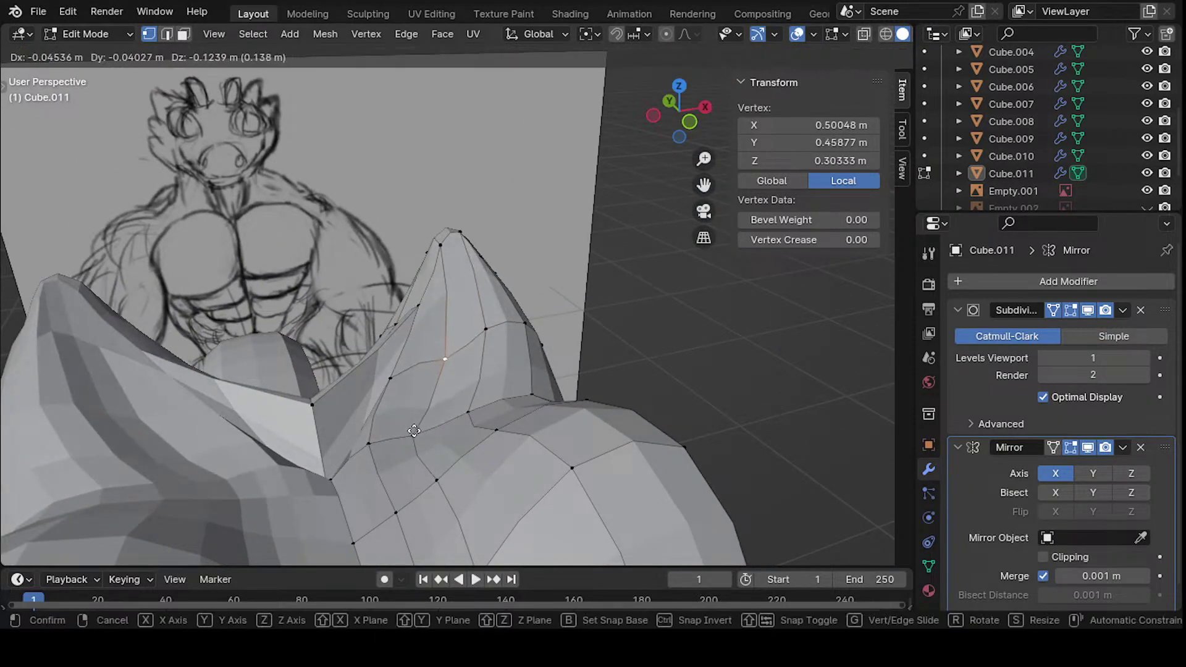
left_click(440, 422)
key("g")
left_click(402, 422)
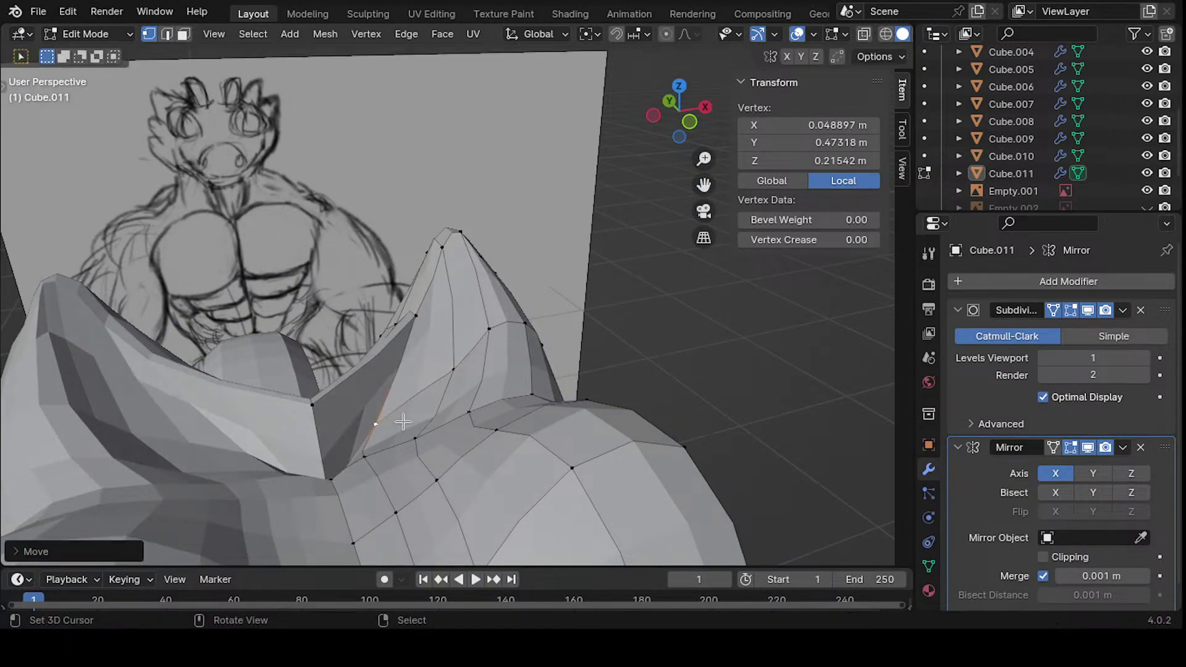
key("g")
middle_click_drag(304, 401, 602, 327)
left_click(481, 434)
- Lower the centre-line edge at the bottom of the rear notch along Z and rotate it about the X axis
key("g")
left_click(620, 412)
left_click(548, 326, "shift")
key("g")
key("z")
left_click(604, 371)
mouse_move(604, 370)
middle_mouse_down()
mouse_move(604, 356)
mouse_move(625, 378)
middle_mouse_up()
key("r")
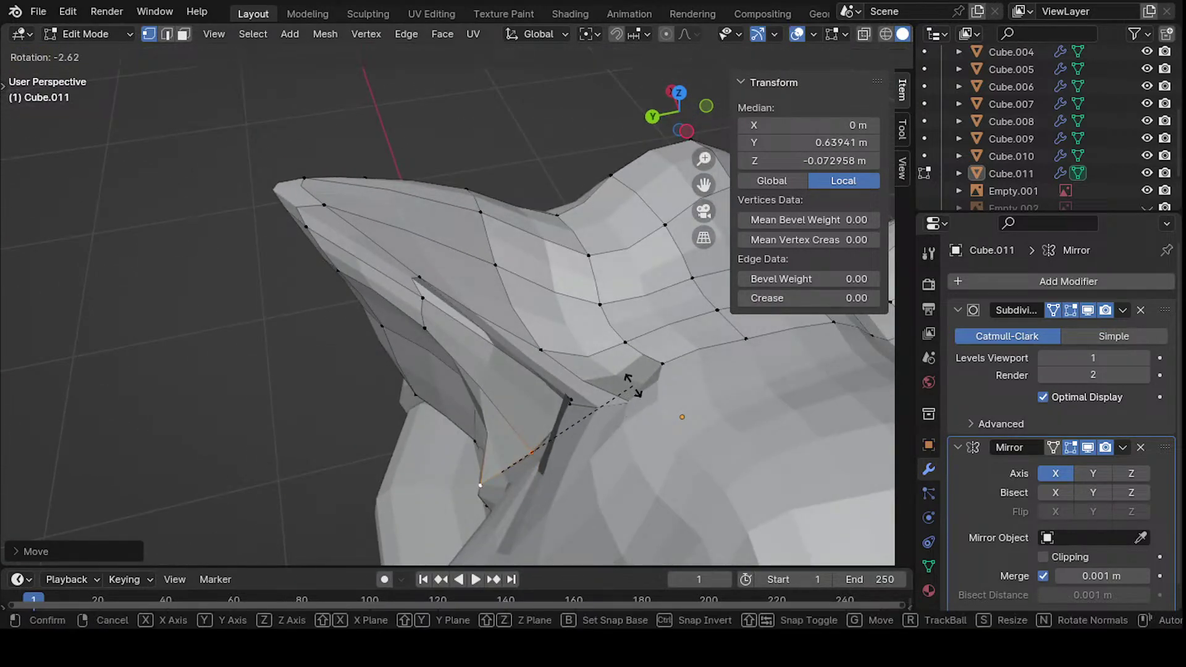
key("x")
left_click(553, 386)
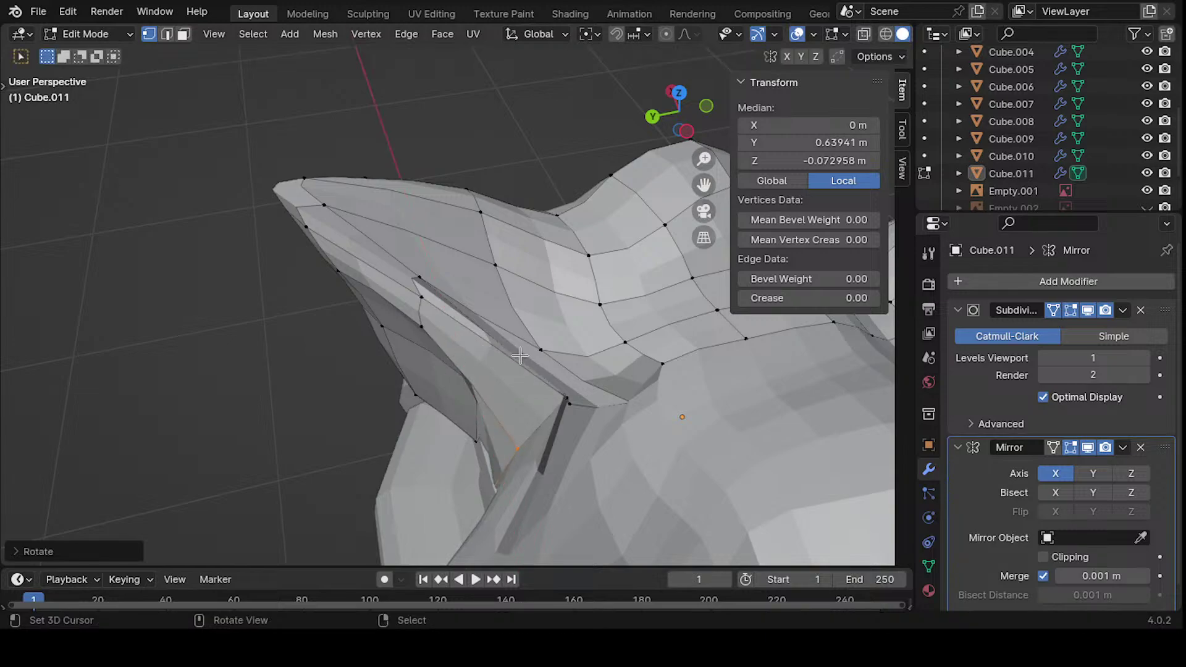
- Shift the rim vertex beside the centre line of the notch along Y
middle_click_drag(553, 386, 499, 423)
left_click(496, 427)
key("g")
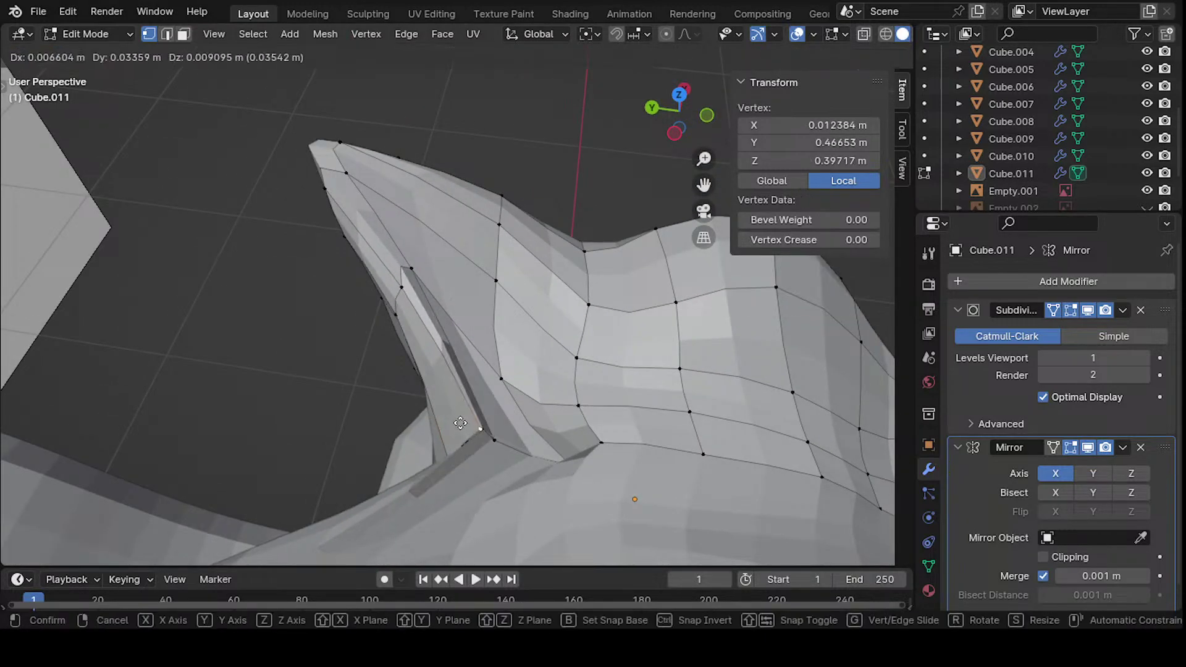
key("x")
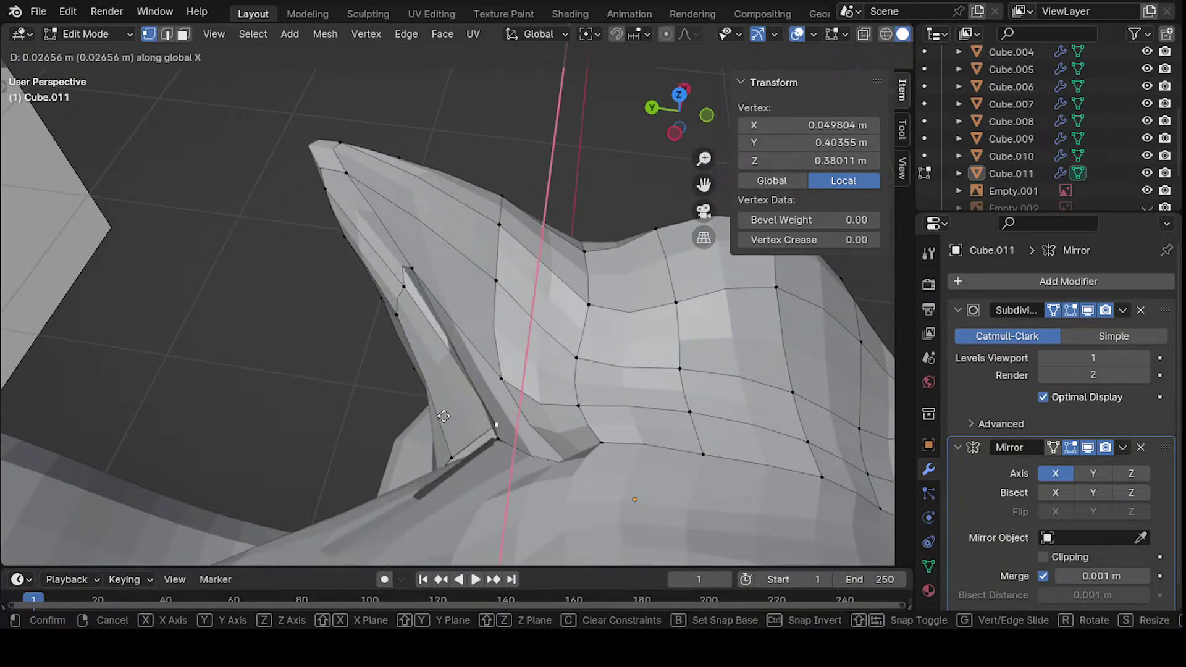
key("y")
left_click(398, 410)
- Lower the centre-line vertex in the rear notch along Z
middle_click_drag(398, 410, 621, 297)
key("g")
key("z")
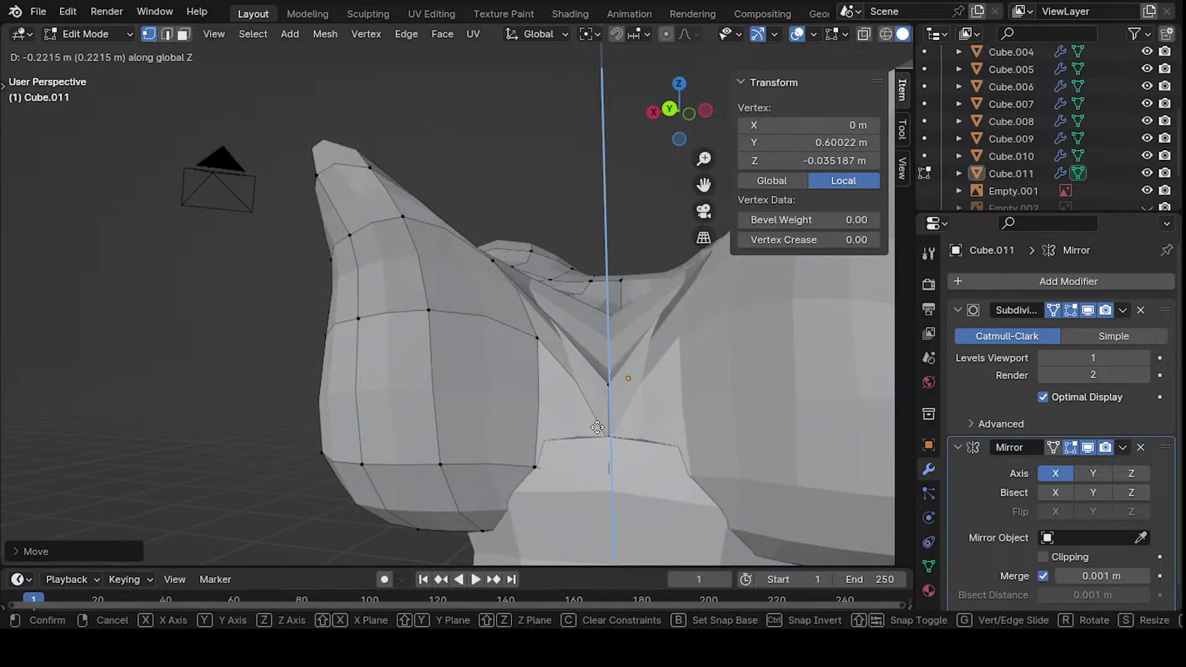
left_click(596, 420)
- Select the rim vertices between the corner and the notch and edge-slide them toward the centre line
mouse_move(597, 420)
middle_mouse_down()
mouse_move(502, 487)
mouse_move(456, 455)
mouse_move(662, 412)
mouse_move(483, 361)
mouse_move(458, 289)
mouse_move(513, 281)
middle_mouse_up()
left_click(467, 289, "shift")
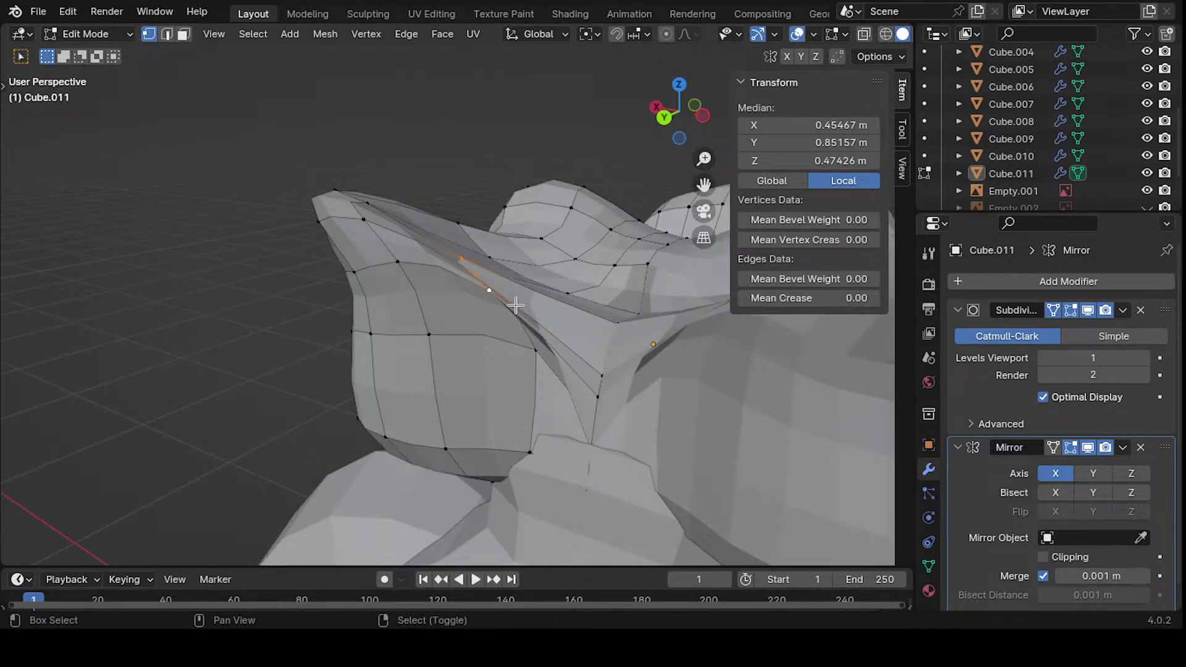
key("g")
key("g")
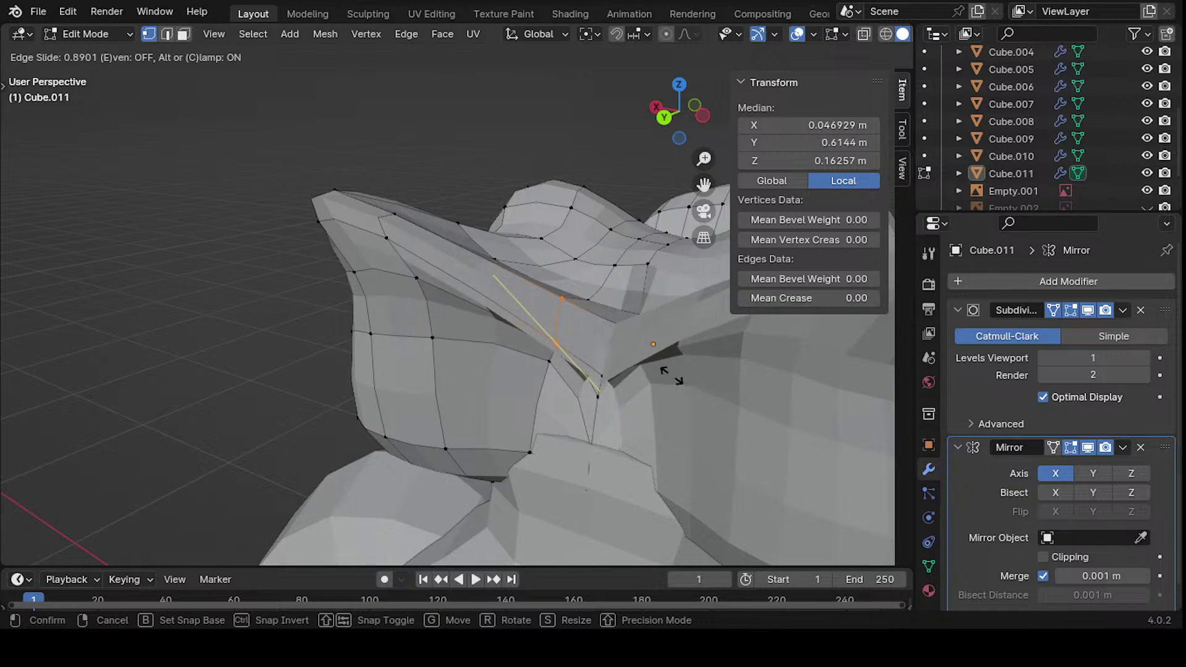
left_click(670, 373)
- Move the vertex below the rim beside the centre line downward
middle_click_drag(670, 374, 540, 346)
left_click(533, 382)
key("g")
left_click(542, 460)
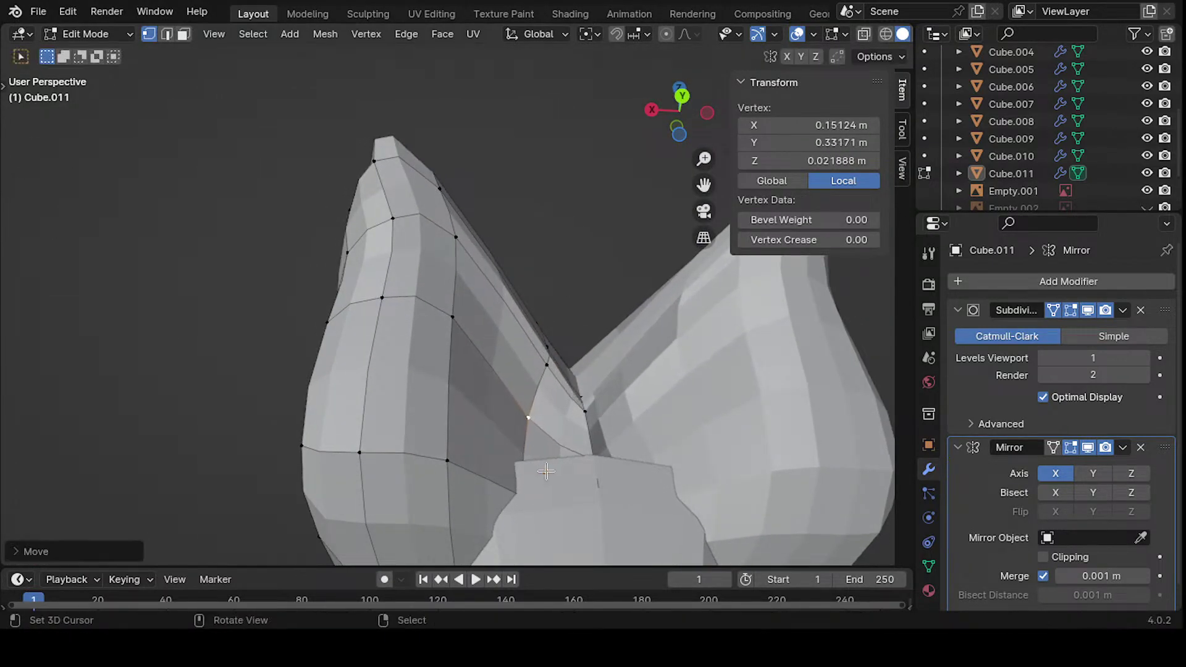
- Add a centred lengthwise loop cut through the head between the centre line and the rear corner
middle_click_drag(542, 460, 507, 399)
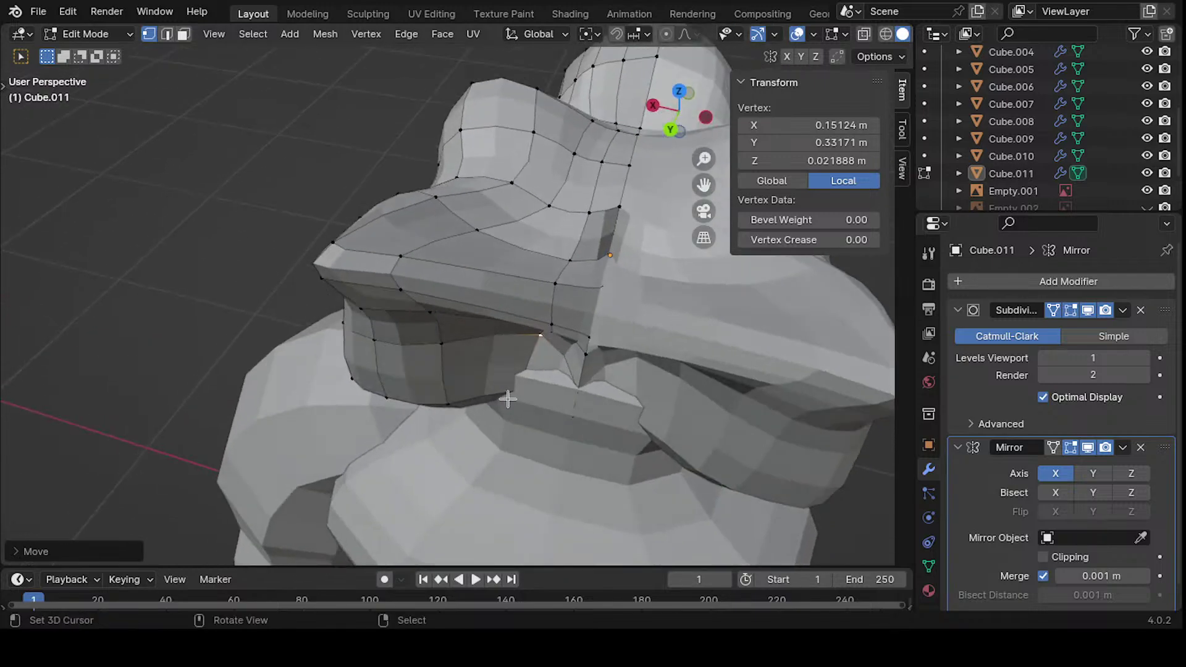
left_click(521, 307)
right_click(525, 318)
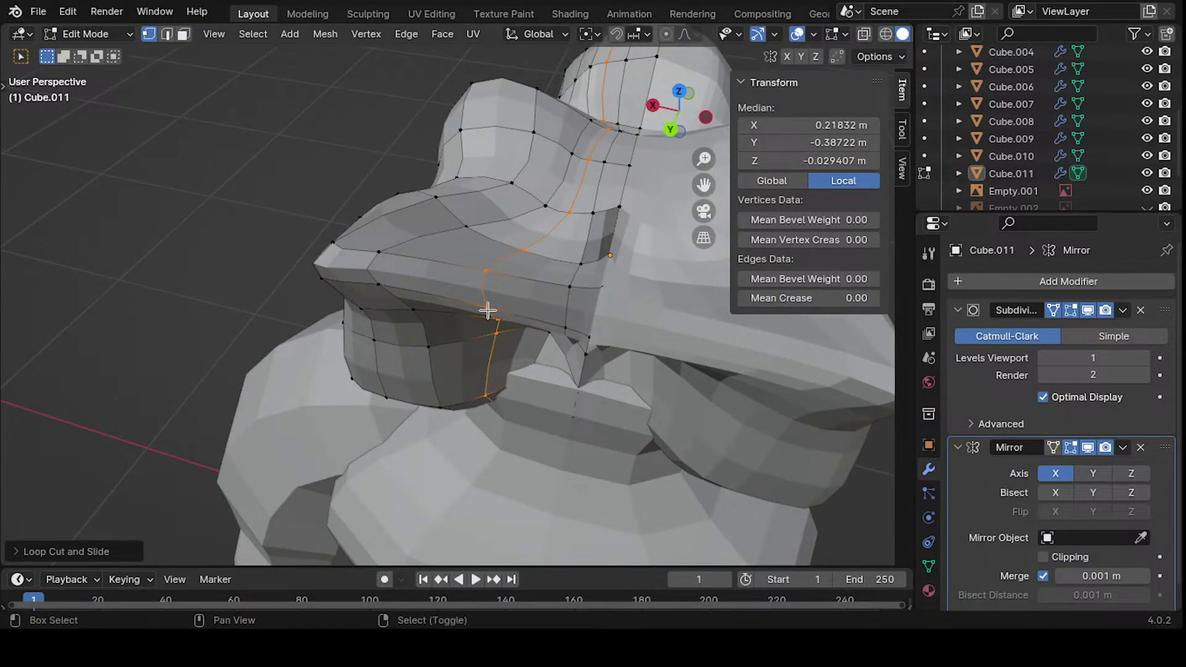
- Select the three neighbouring vertices below the rear rim and reposition them together to shape the back of the head
middle_click_drag(487, 311, 513, 355)
left_click(373, 337)
left_click(463, 373, "shift")
left_click(513, 356, "shift")
key("g")
middle_click_drag(486, 354, 535, 314)
left_click(481, 370)
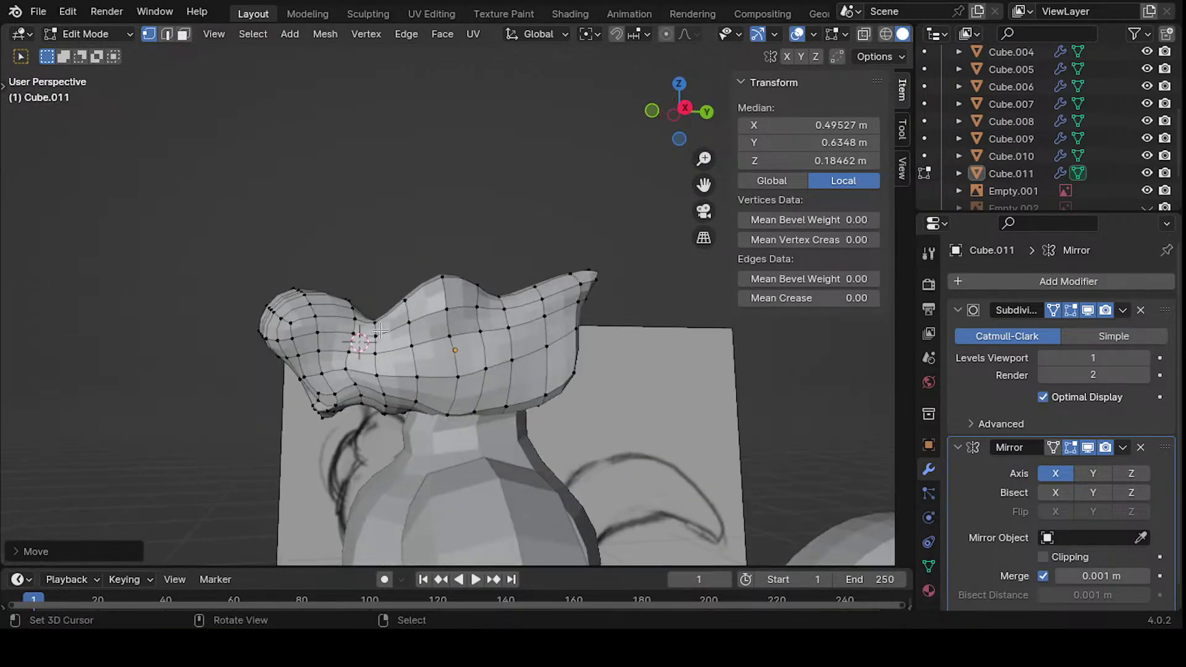
- Select the whole head mesh, scale it along Z by about 1.18, and clear the selection
mouse_move(474, 259)
middle_mouse_down()
mouse_move(580, 346)
mouse_move(543, 510)
mouse_move(642, 318)
mouse_move(548, 323)
mouse_move(476, 258)
middle_mouse_up()
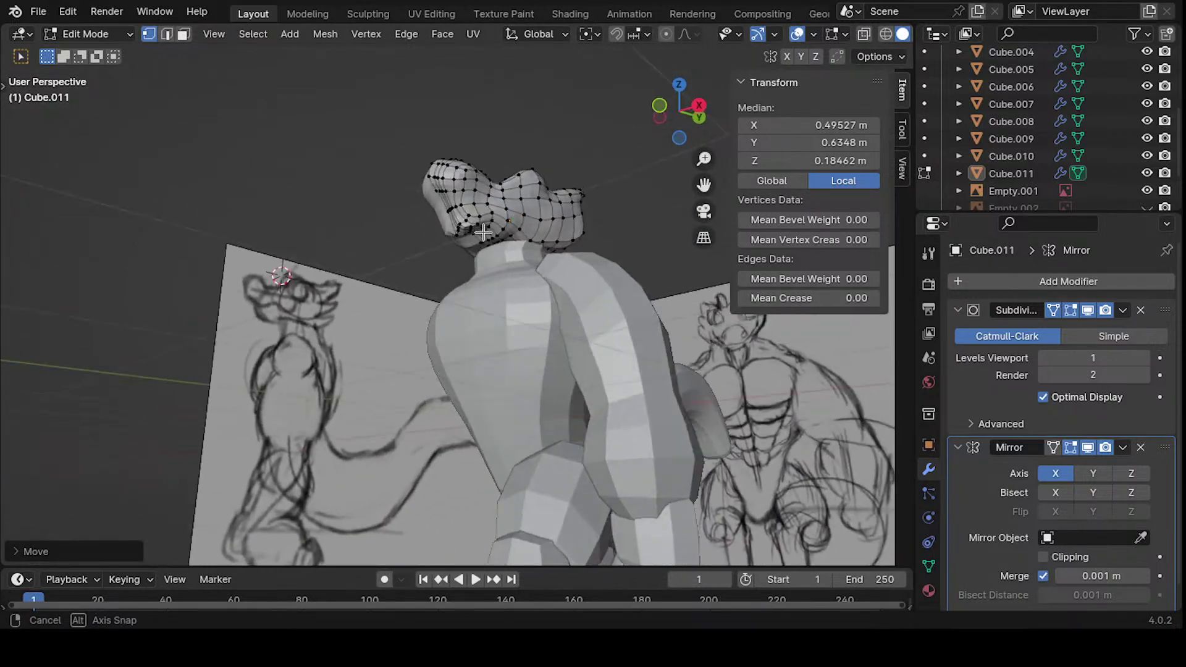
middle_click_drag(512, 210, 547, 350)
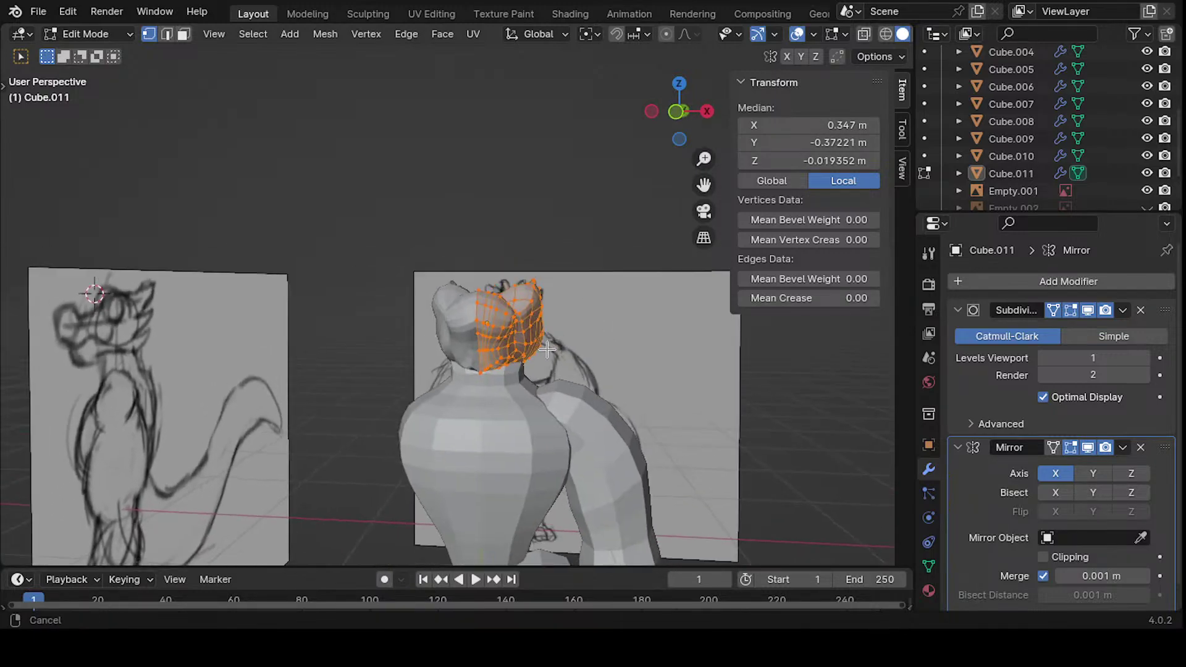
middle_click_drag(483, 384, 570, 290)
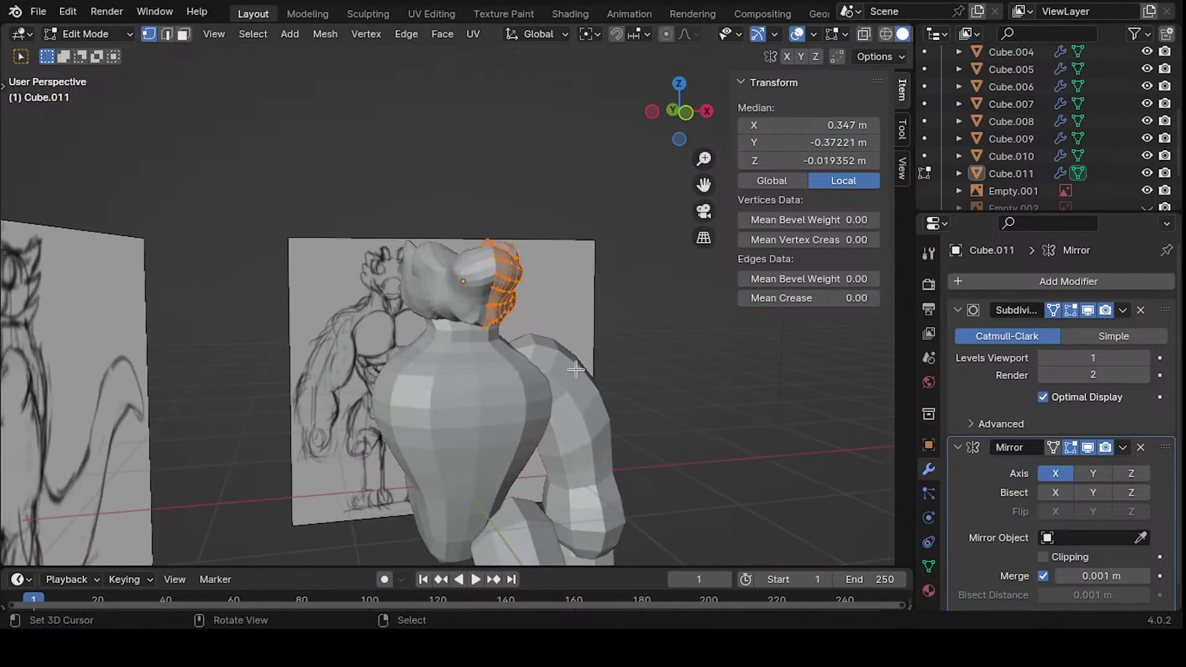
key("s")
key("z")
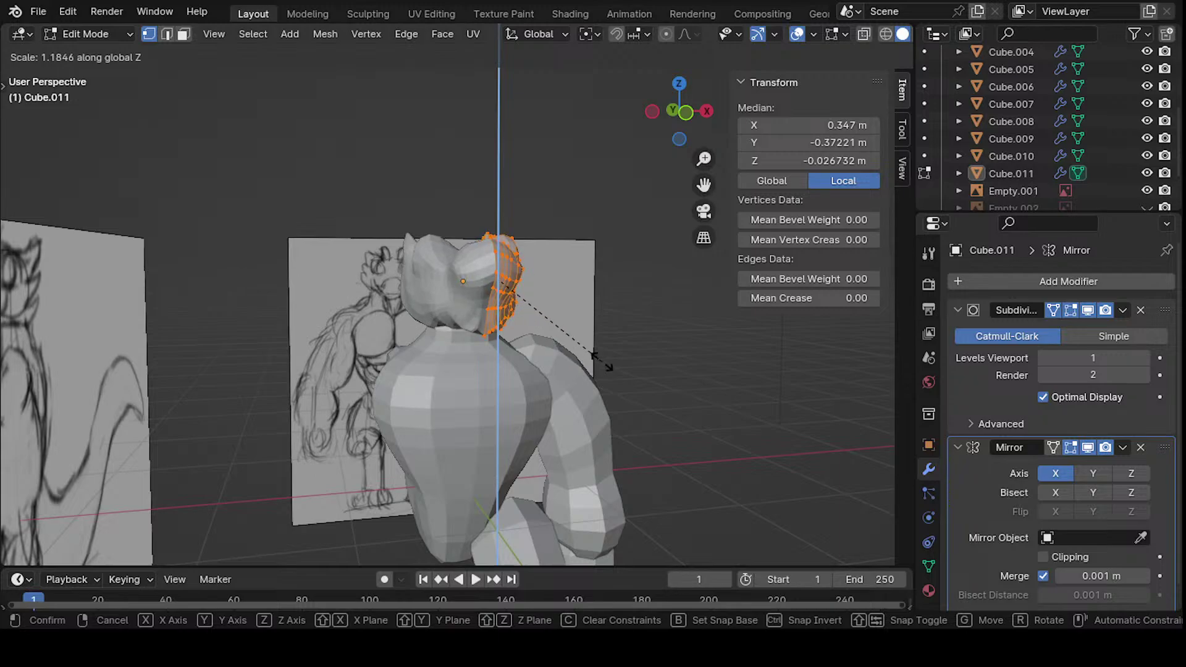
left_click(597, 358)
mouse_move(580, 361)
middle_mouse_down()
mouse_move(391, 369)
mouse_move(519, 317)
mouse_move(651, 310)
mouse_move(620, 373)
mouse_move(598, 257)
mouse_move(556, 302)
mouse_move(575, 409)
mouse_move(661, 365)
mouse_move(611, 290)
middle_mouse_up()
left_click(627, 310)
- Move the vertex at the upper edge of the back notch forward along the Y axis
scroll(606, 249, "up", 5)
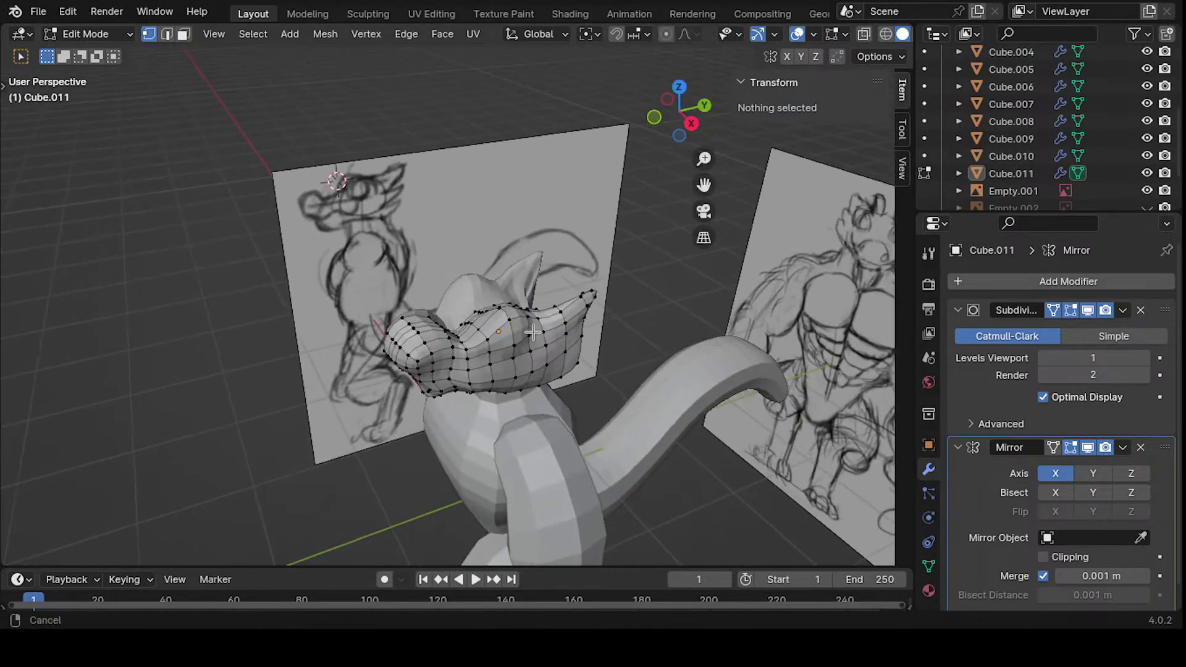
middle_click_drag(606, 249, 560, 318)
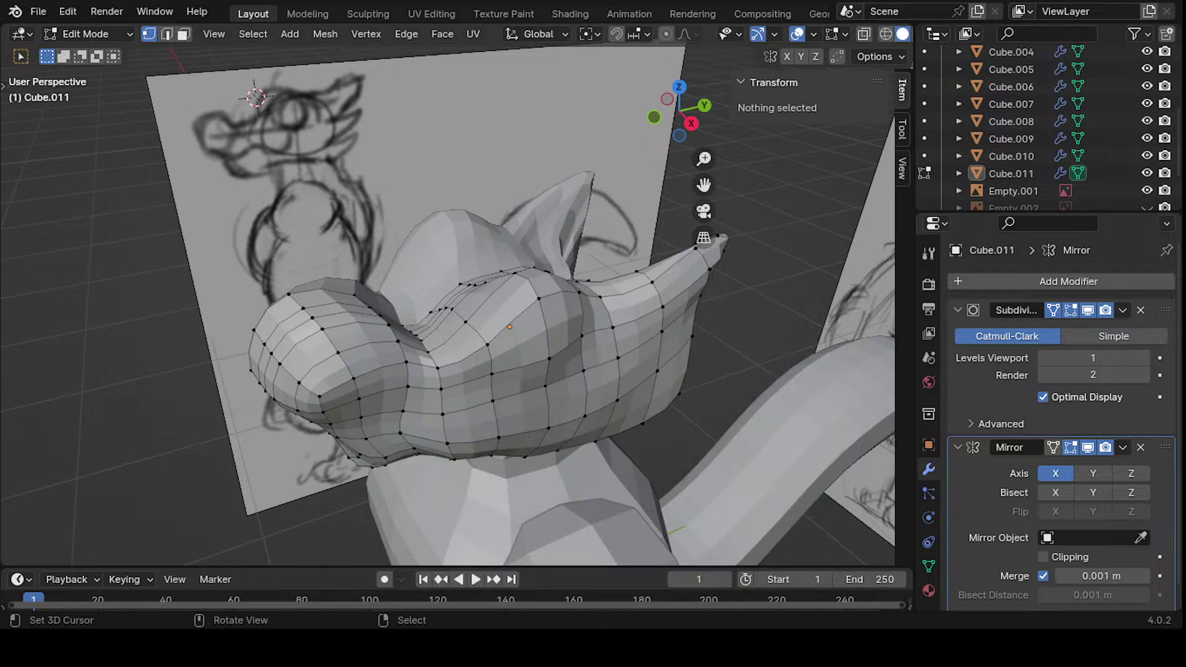
middle_click_drag(543, 266, 367, 386)
scroll(439, 290, "up", 4)
left_click(574, 305)
key("g")
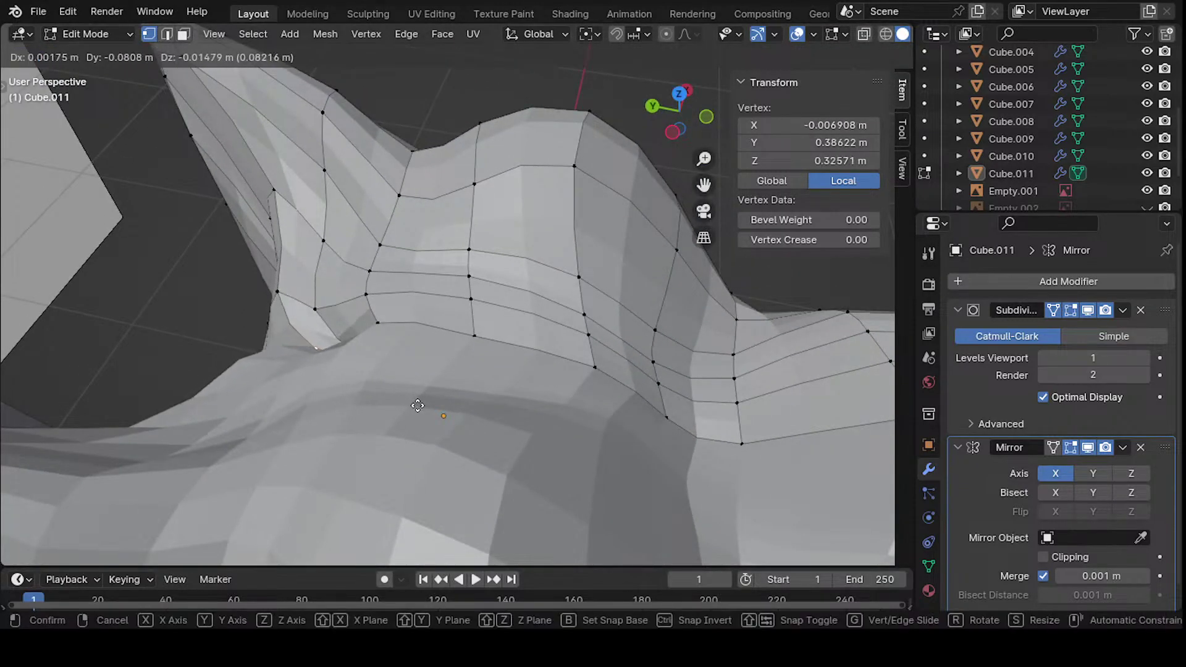
key("x")
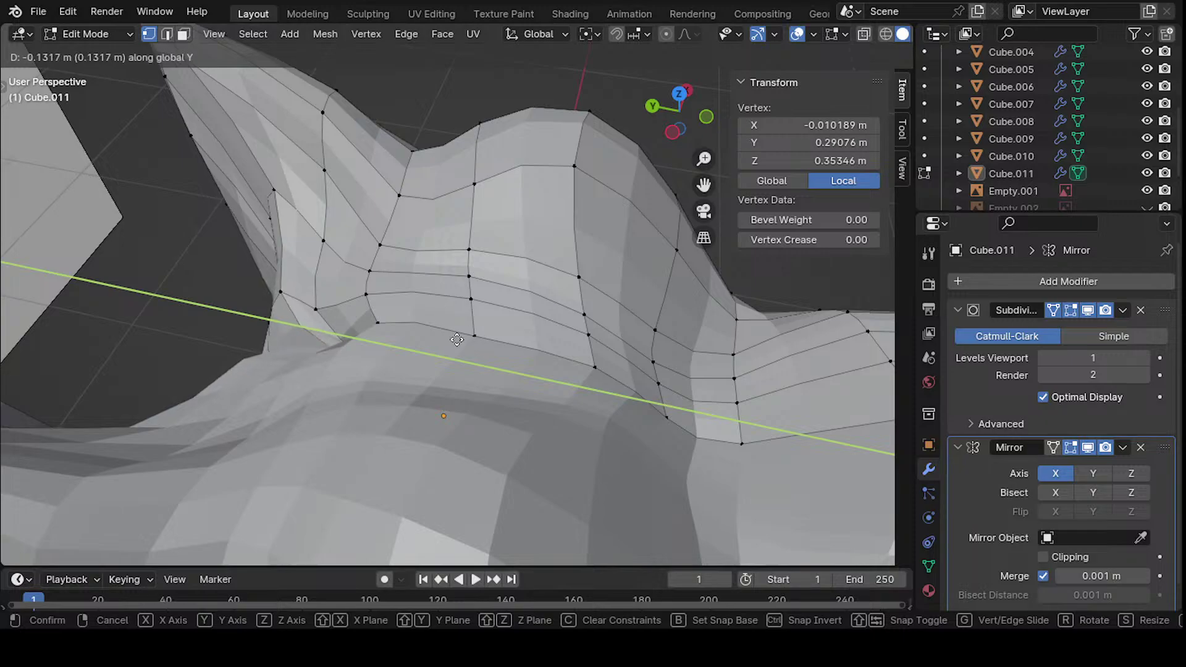
left_click(420, 333)
middle_click_drag(424, 336, 575, 317)
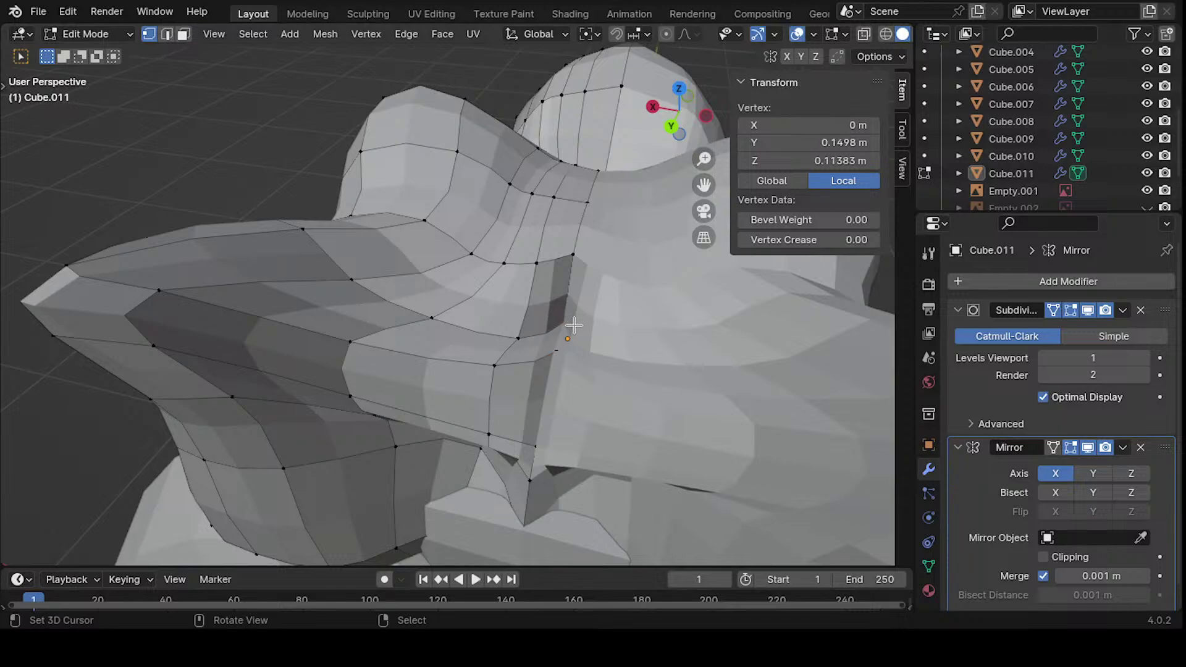
- Move the centre-line vertex inside the back notch backward along the Y axis
middle_click_drag(563, 271, 488, 312)
key("g")
key("y")
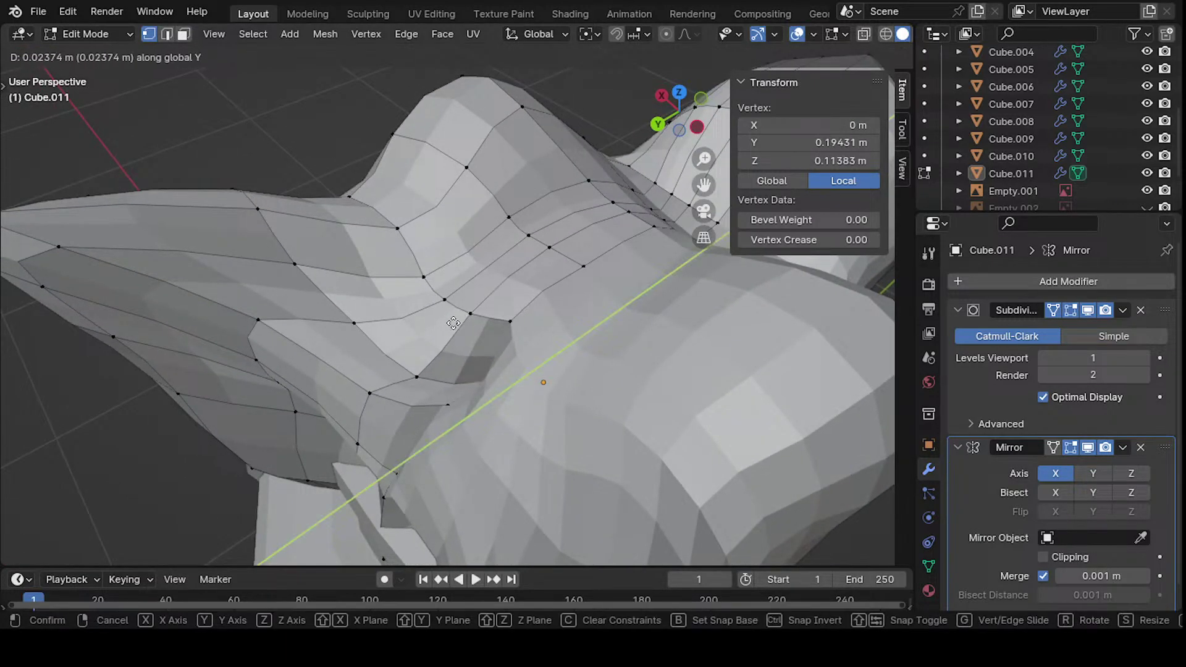
left_click(413, 339)
- Reposition the centre-line vertex on the rear rim of the head, moving it backward along the Y axis
middle_click_drag(413, 339, 570, 295)
key("g")
key("z")
key("z")
key("z")
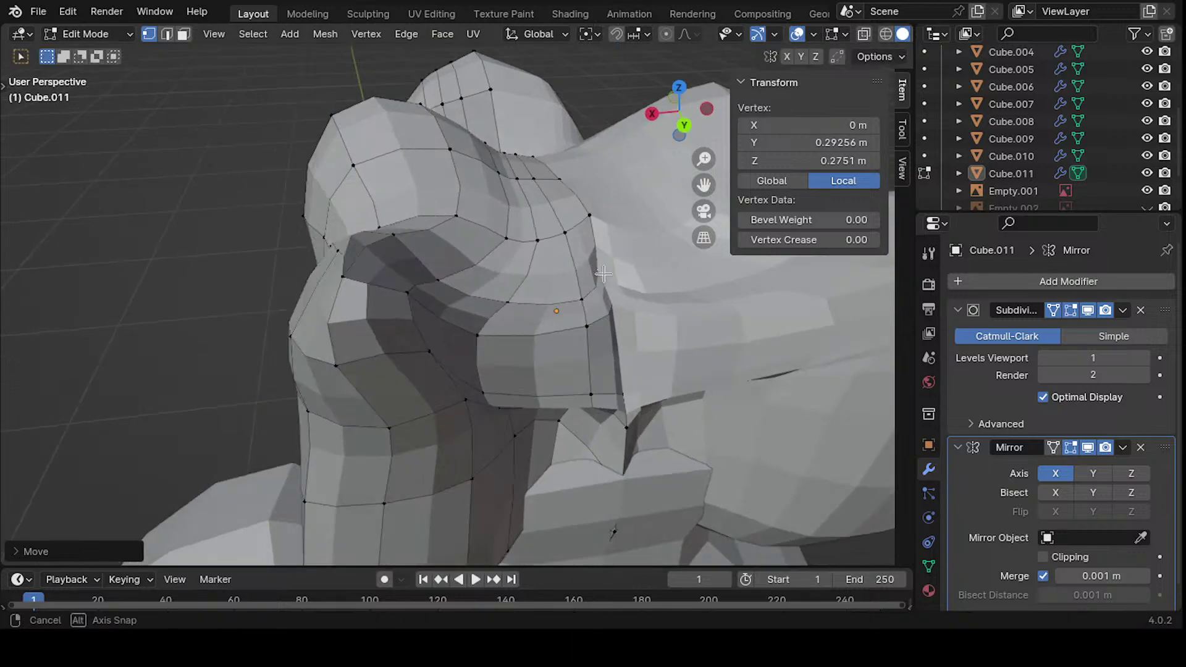
middle_click_drag(590, 254, 573, 299)
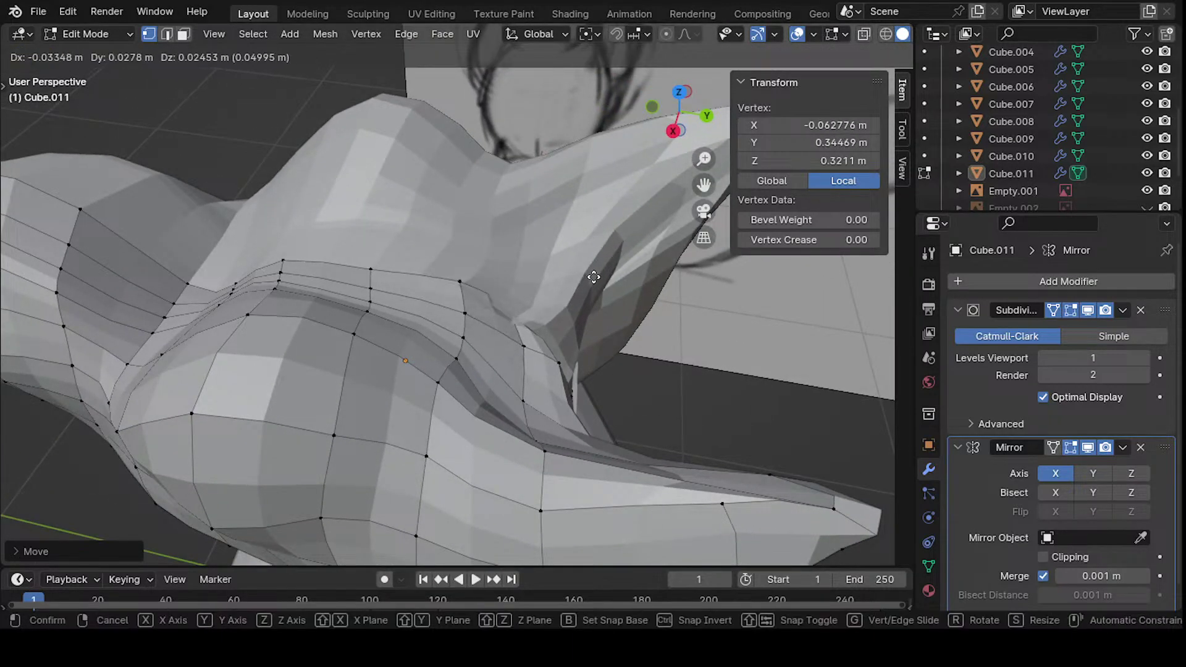
key("g")
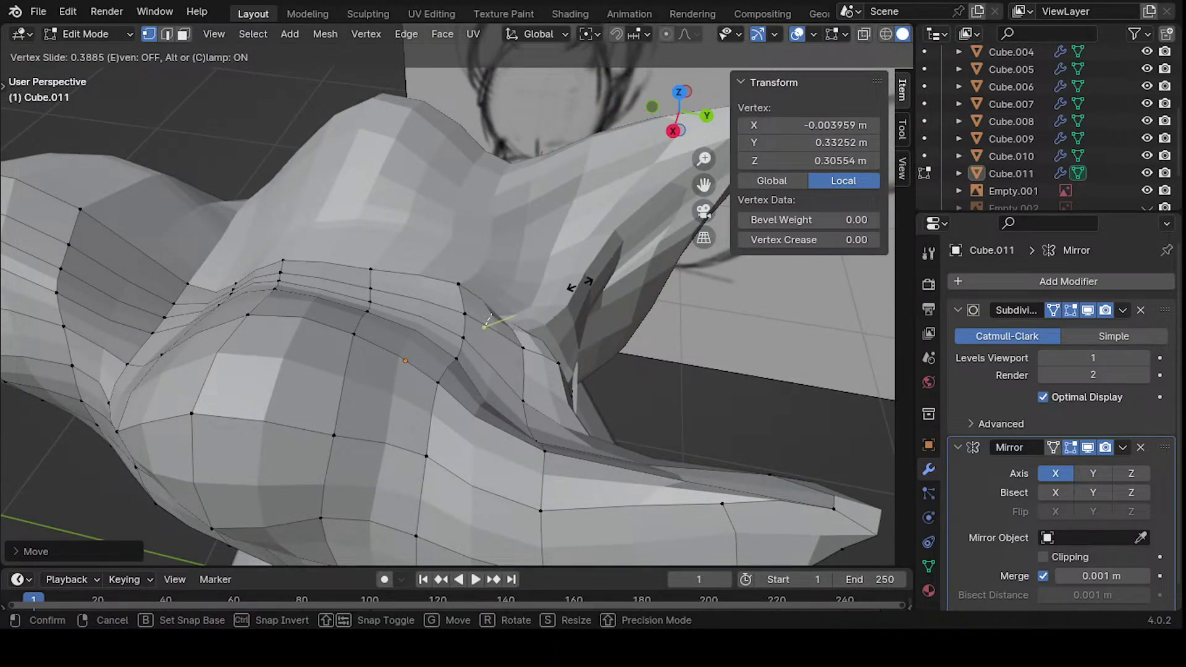
key("g")
key("y")
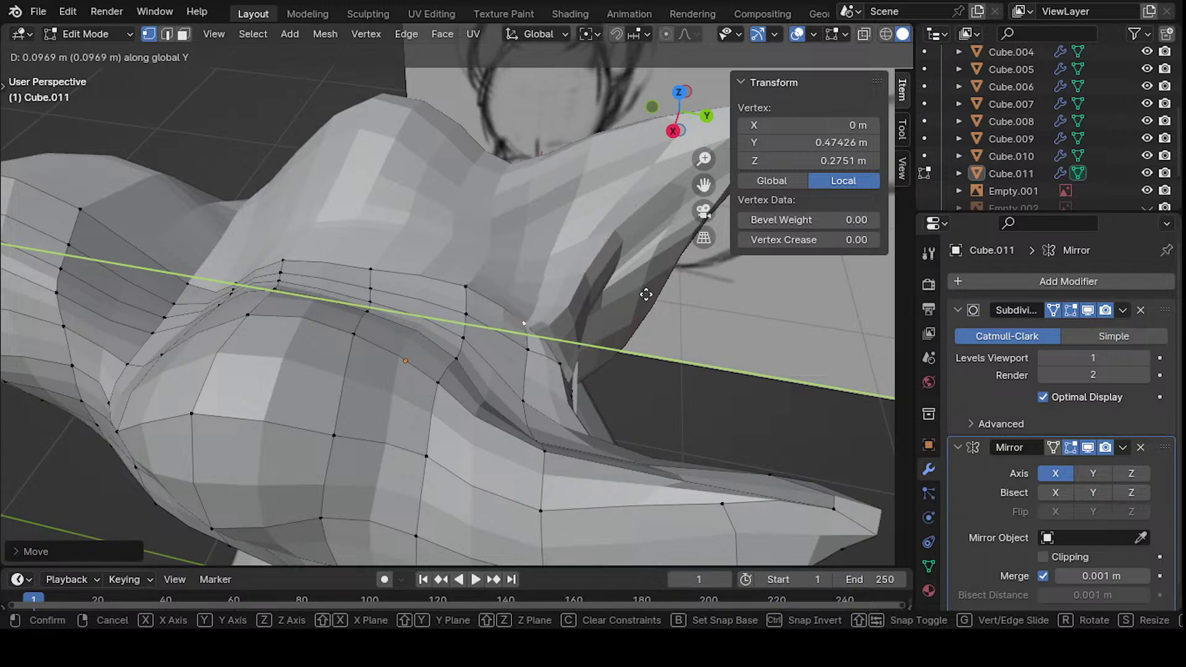
left_click(630, 290)
- Reposition the two neighbouring rear-rim vertices beside the centre line to smooth the edge of the notch
middle_click_drag(623, 287, 445, 306)
left_click(435, 265)
key("g")
key("y")
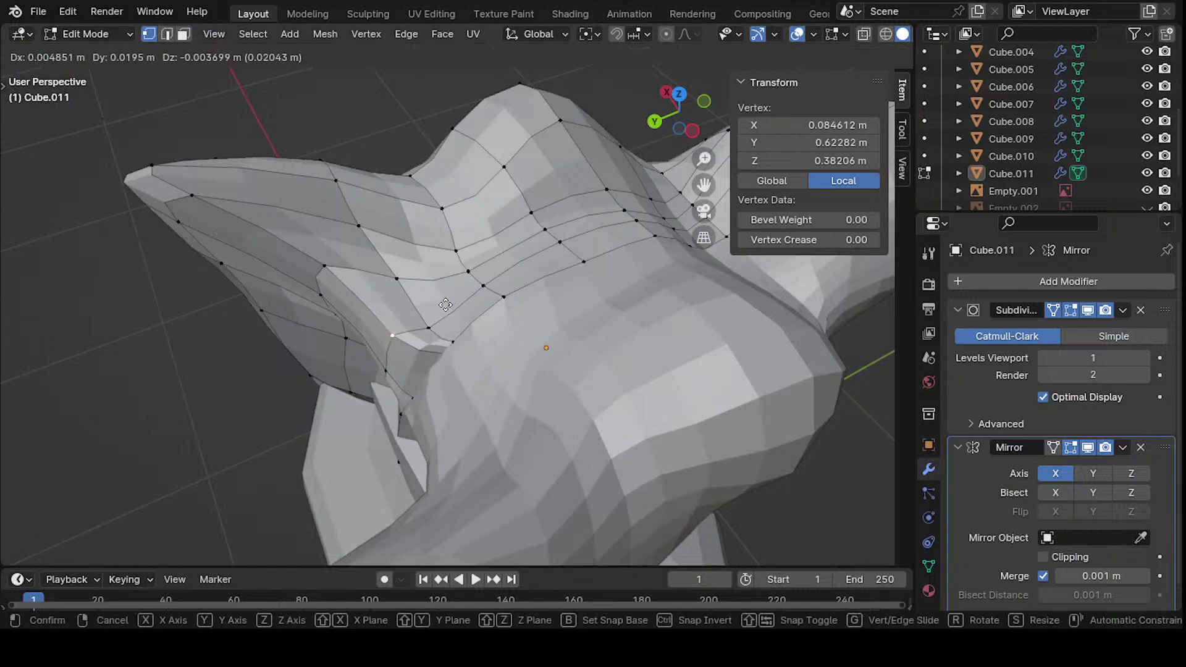
left_click(475, 309)
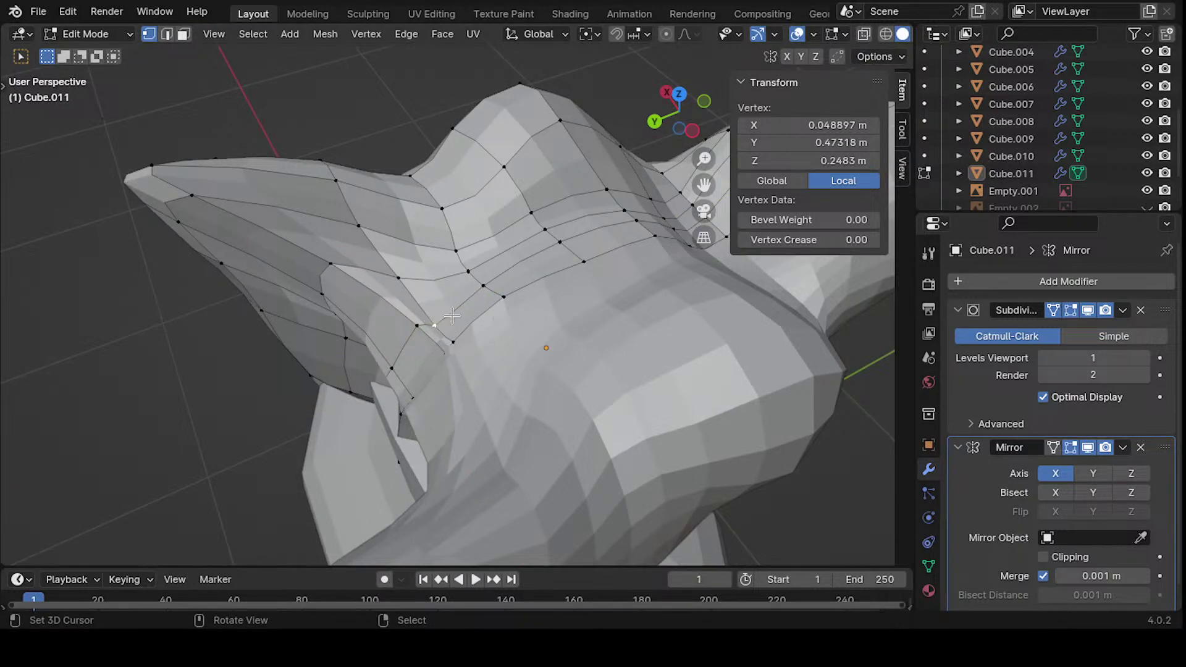
key("g")
left_click(474, 276)
- Lower the vertex beneath the rear rim beside the centre line and adjust the vertex next to it
middle_click_drag(475, 277, 479, 243)
key("g")
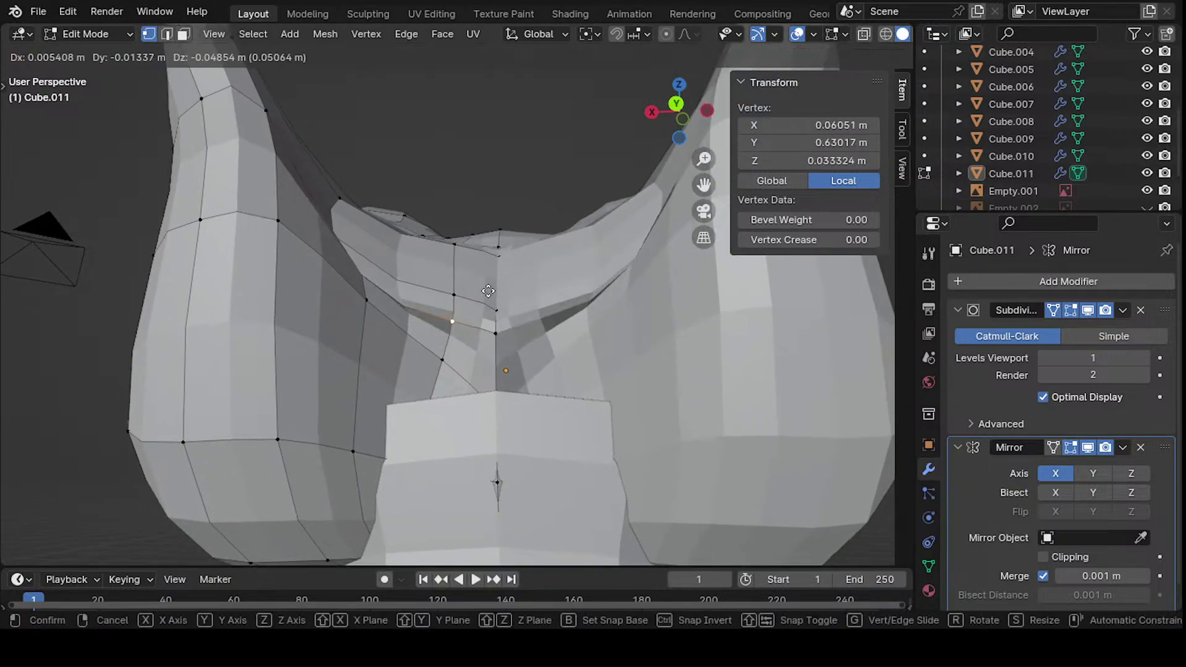
left_click(491, 303)
middle_click_drag(413, 378, 483, 328)
key("g")
left_click(373, 368)
- Reposition the lower vertices on the back of the head beside the centre line to even out the surface
key("g")
left_click(411, 345)
key("g")
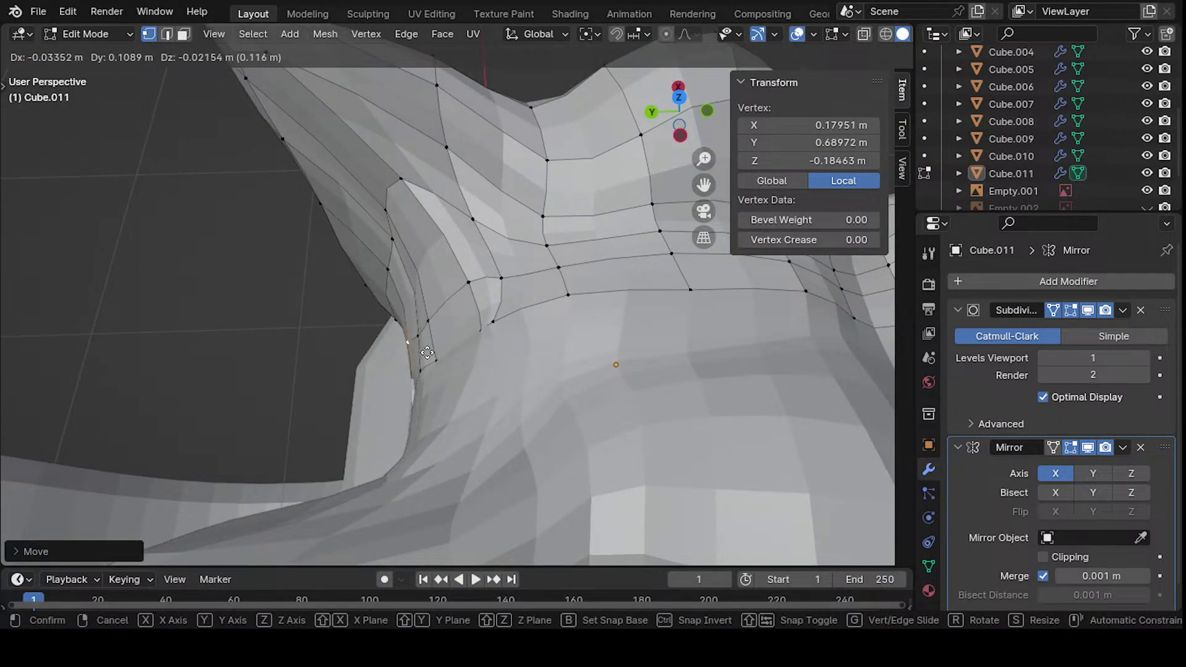
left_click(436, 372)
middle_click_drag(487, 276, 419, 248)
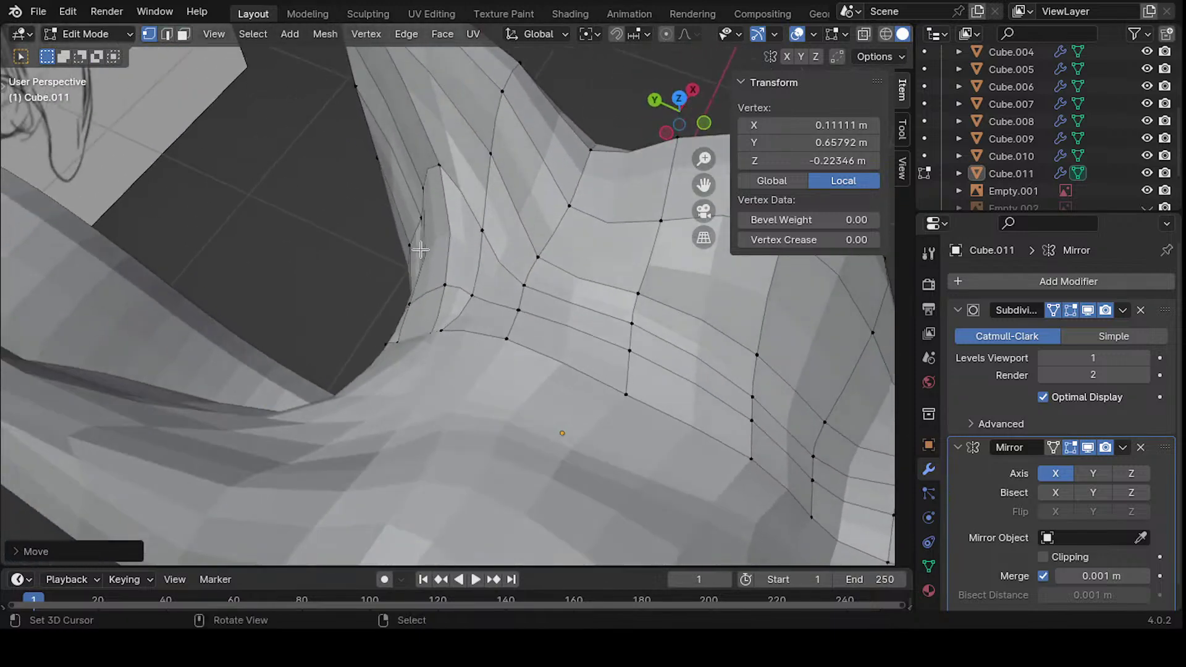
key("g")
left_click(434, 298)
mouse_move(434, 297)
middle_mouse_down()
mouse_move(411, 317)
mouse_move(435, 266)
mouse_move(447, 279)
middle_mouse_up()
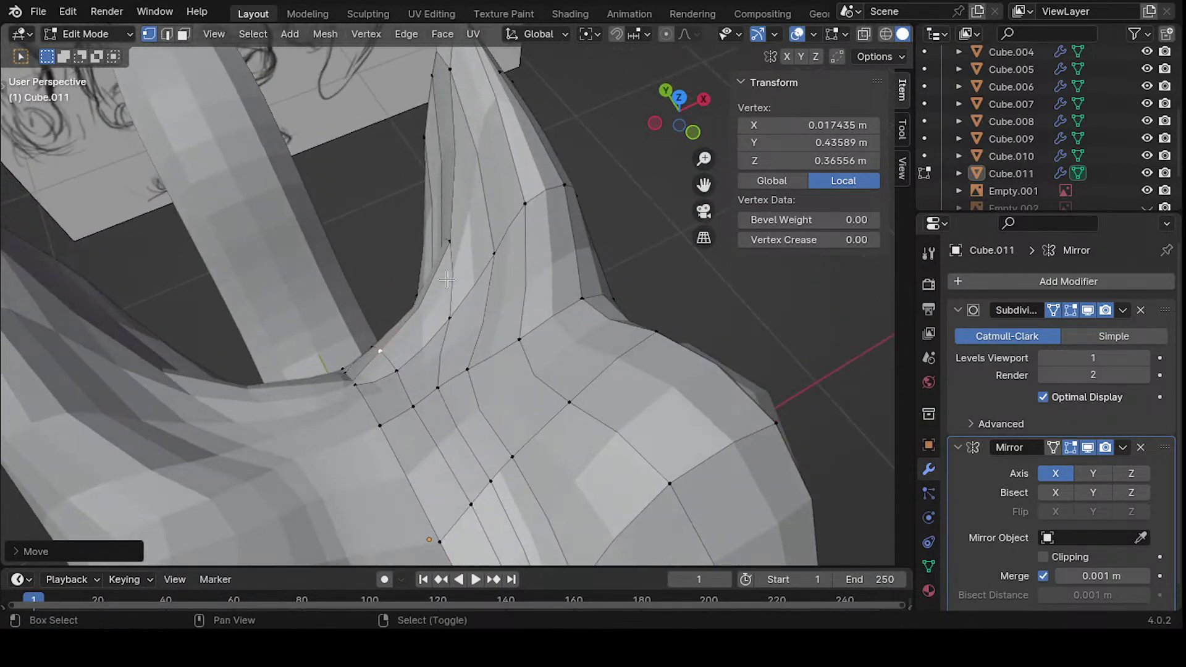
key("g")
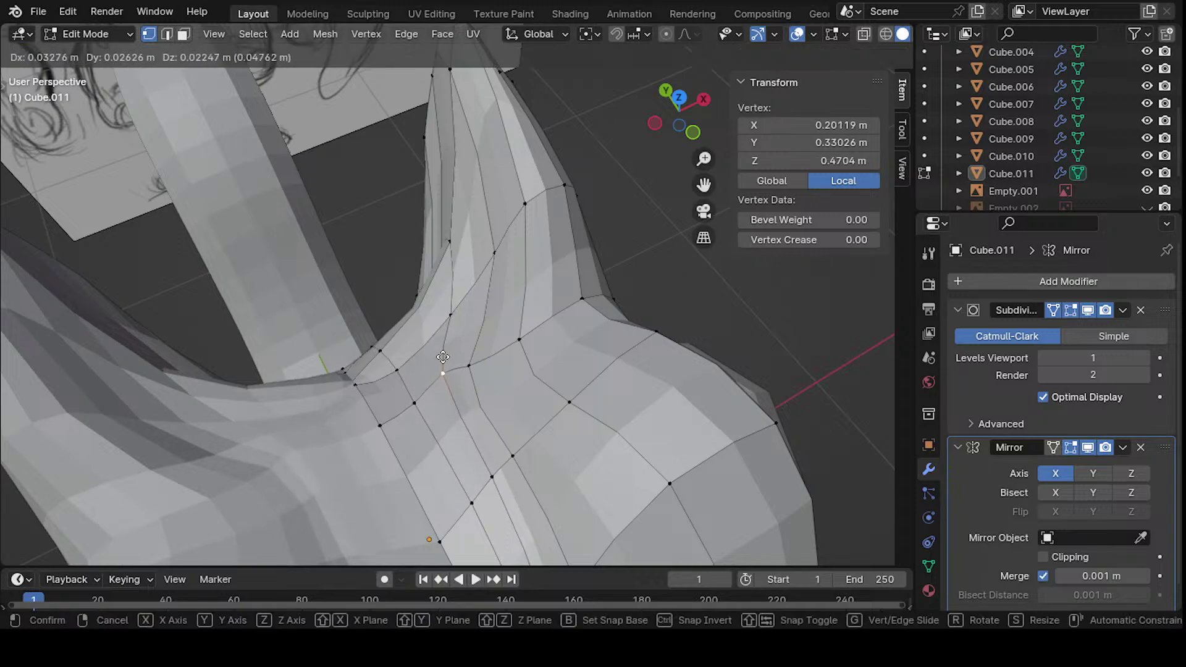
right_click(444, 374)
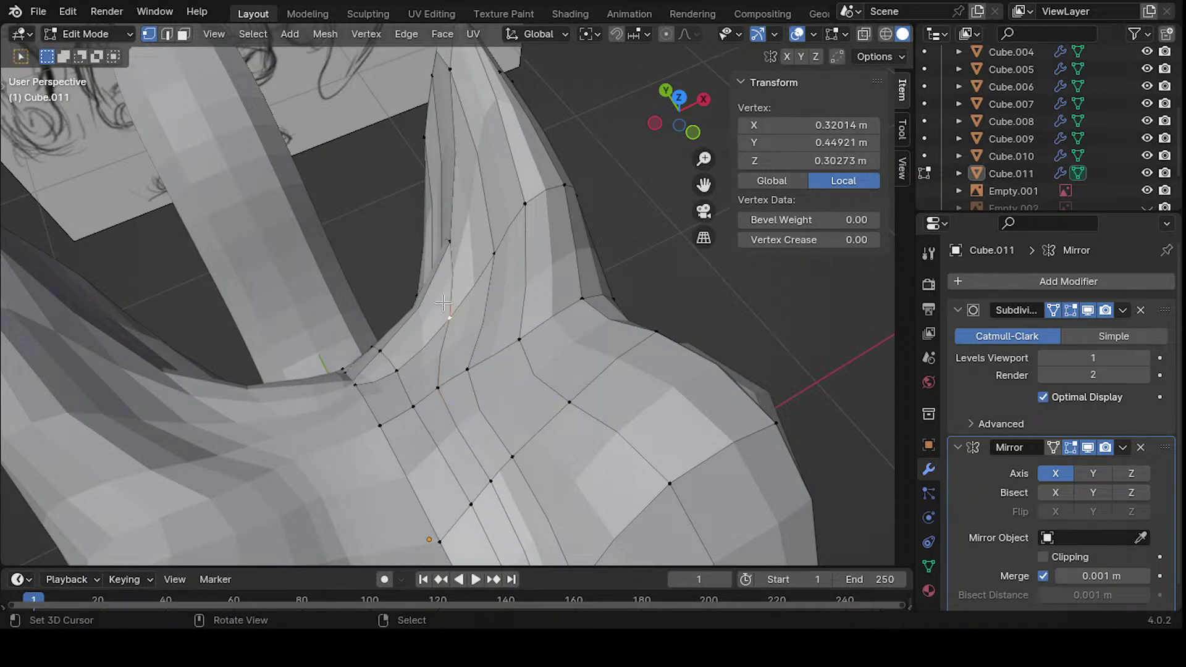
- Add a centred lengthwise loop cut beside the head's centre line and reposition its vertex on the rear rim
left_click(406, 332)
right_click(419, 323)
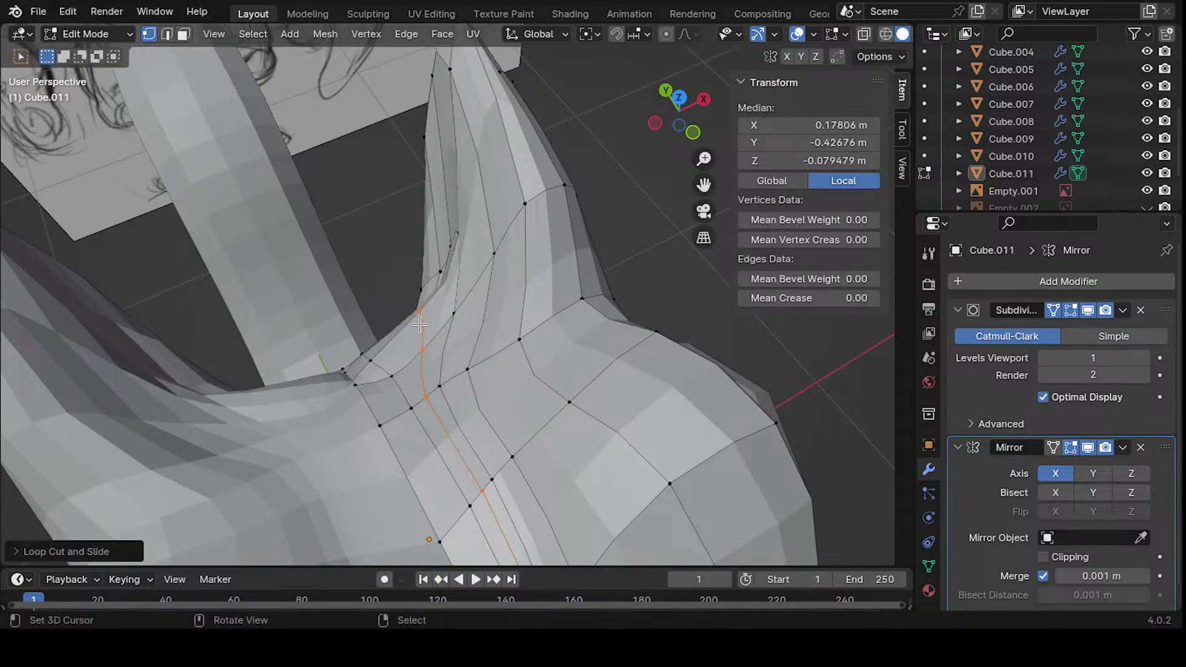
left_click(415, 309)
key("g")
left_click(414, 393)
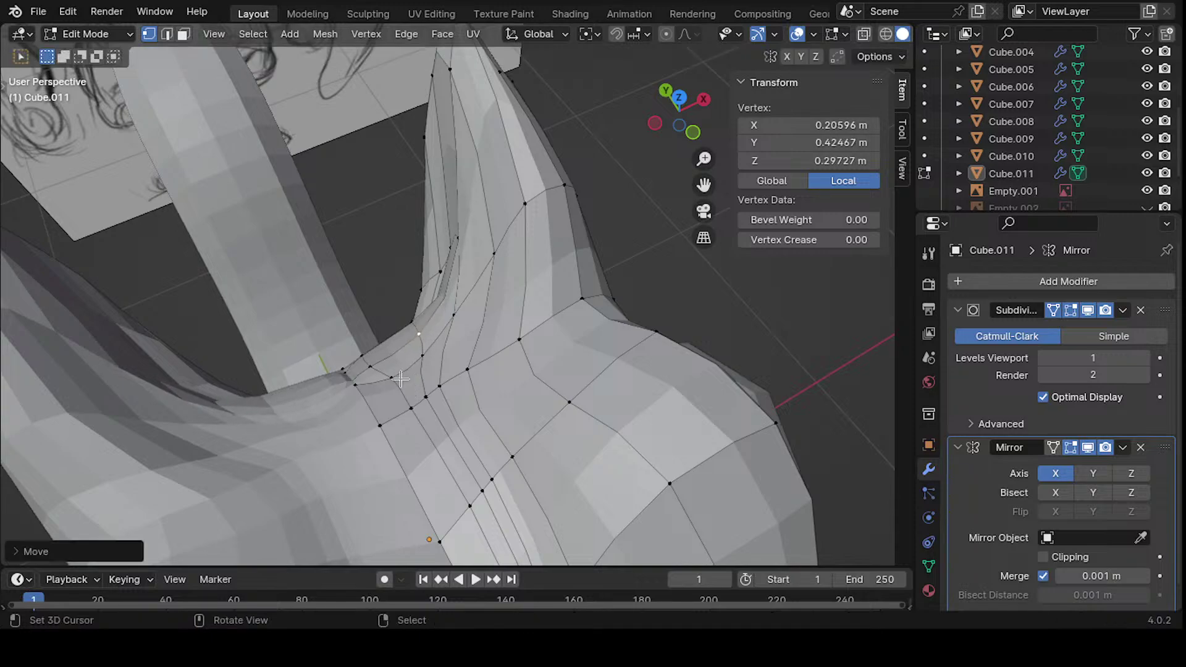
- Move the vertices on the back face of the head outward, toward the base of the pointed rear corner
middle_click_drag(375, 380, 465, 353)
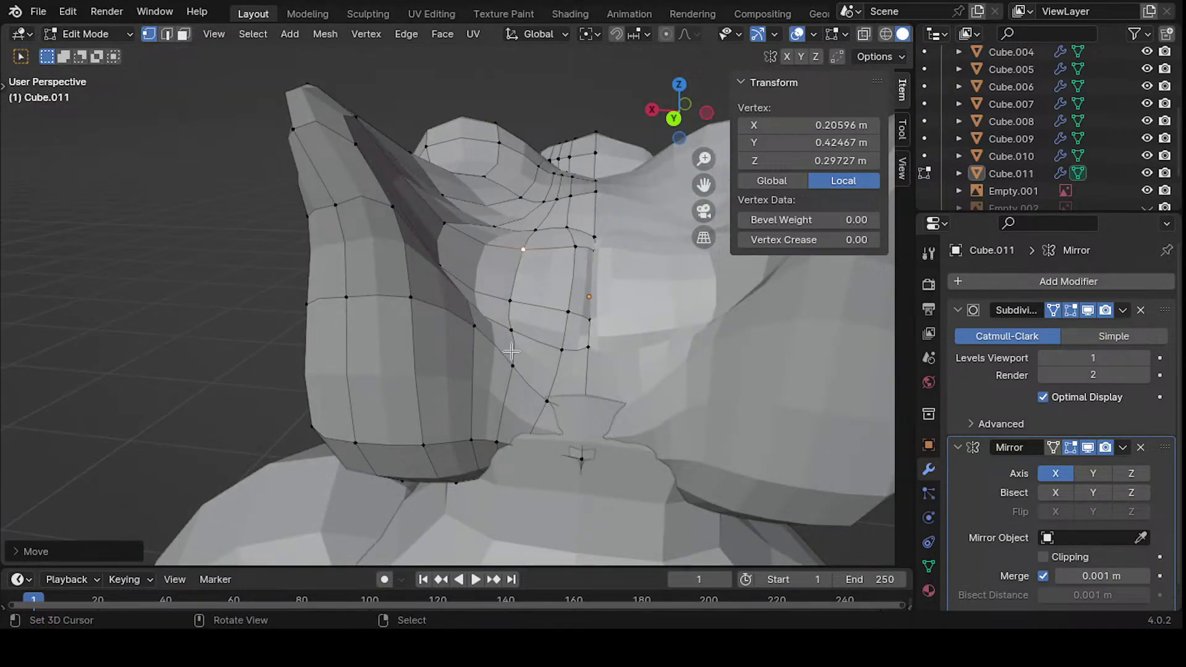
left_click(478, 340)
key("g")
left_click(396, 359)
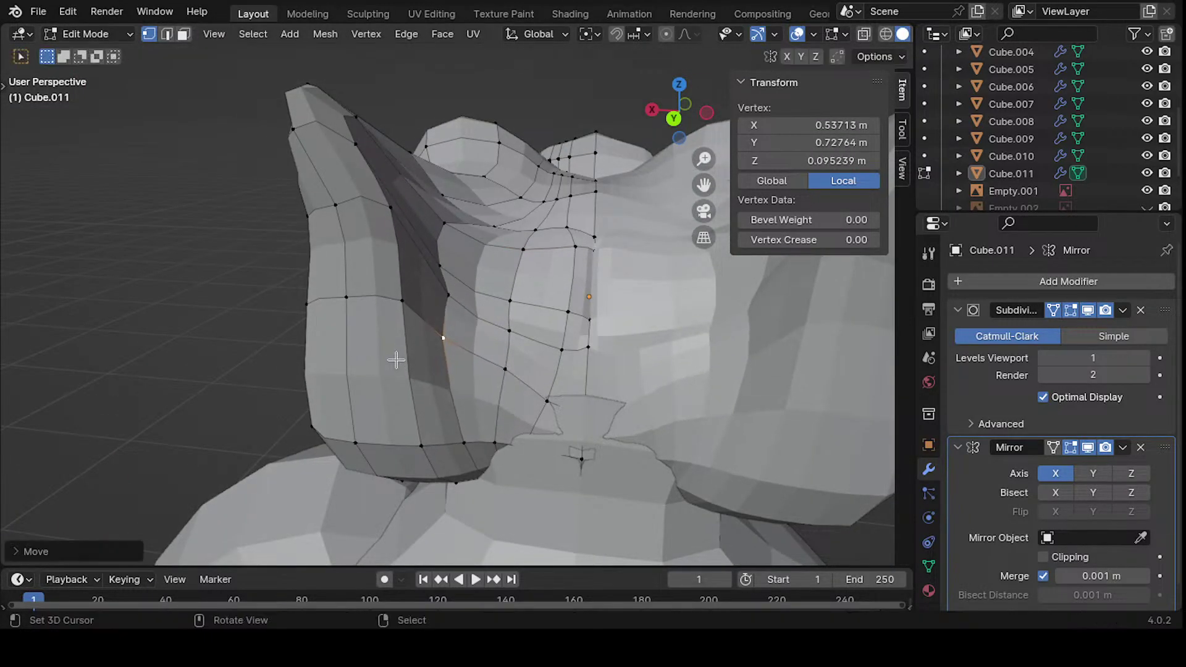
key("g")
left_click(397, 276)
- Shift the rear-rim vertices near the inner base of the pointed corner outward to widen the back of the head
middle_click_drag(397, 276, 468, 300)
key("g")
left_click(445, 267)
left_click(479, 273)
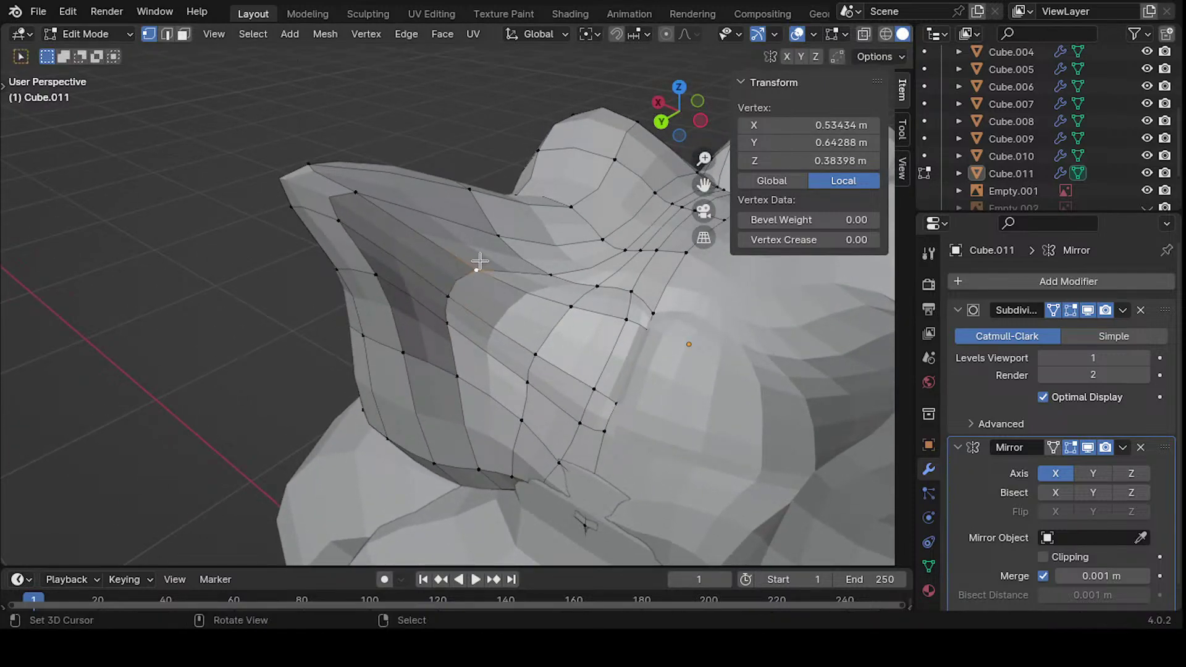
key("g")
left_click(431, 244)
key("g")
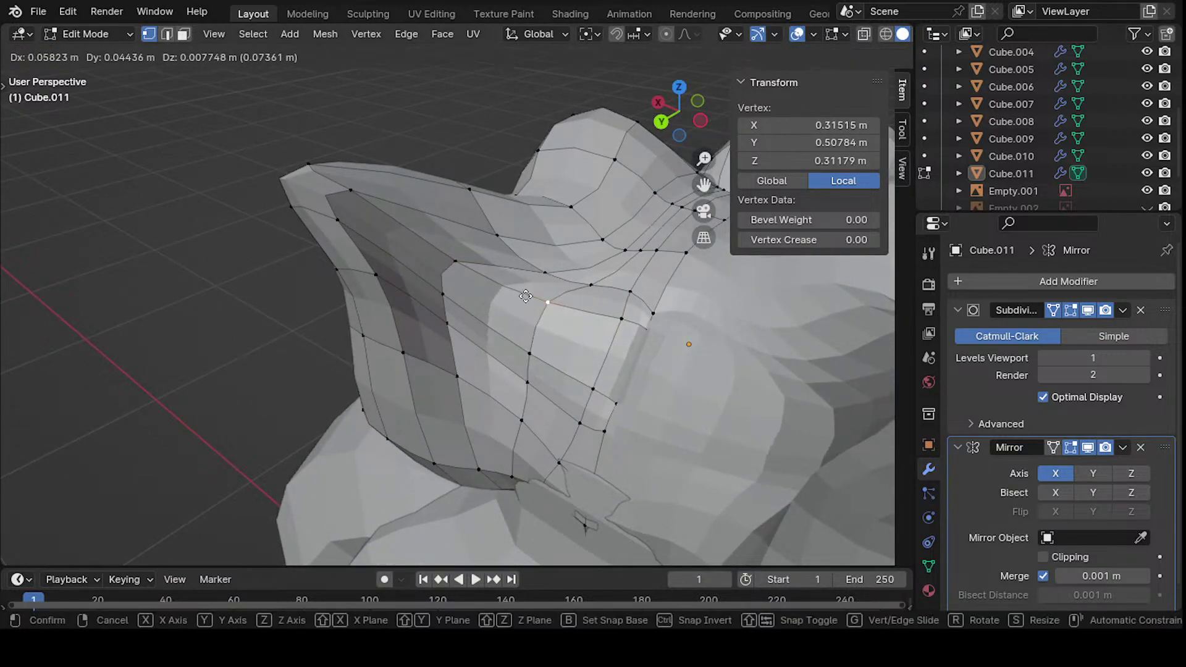
left_click(535, 275)
- Reposition the rear-rim vertices between the pointed corner and the centre line to smooth the rim's curve
middle_click_drag(568, 282, 525, 306)
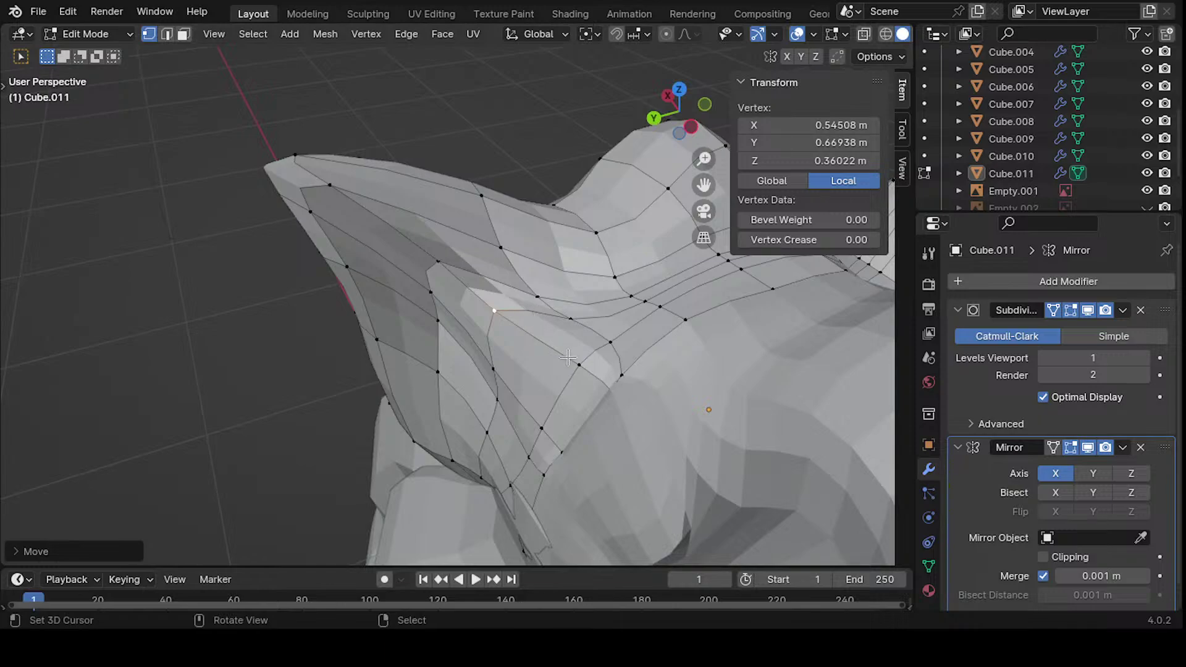
key("g")
left_click(531, 383)
middle_click_drag(531, 383, 489, 341)
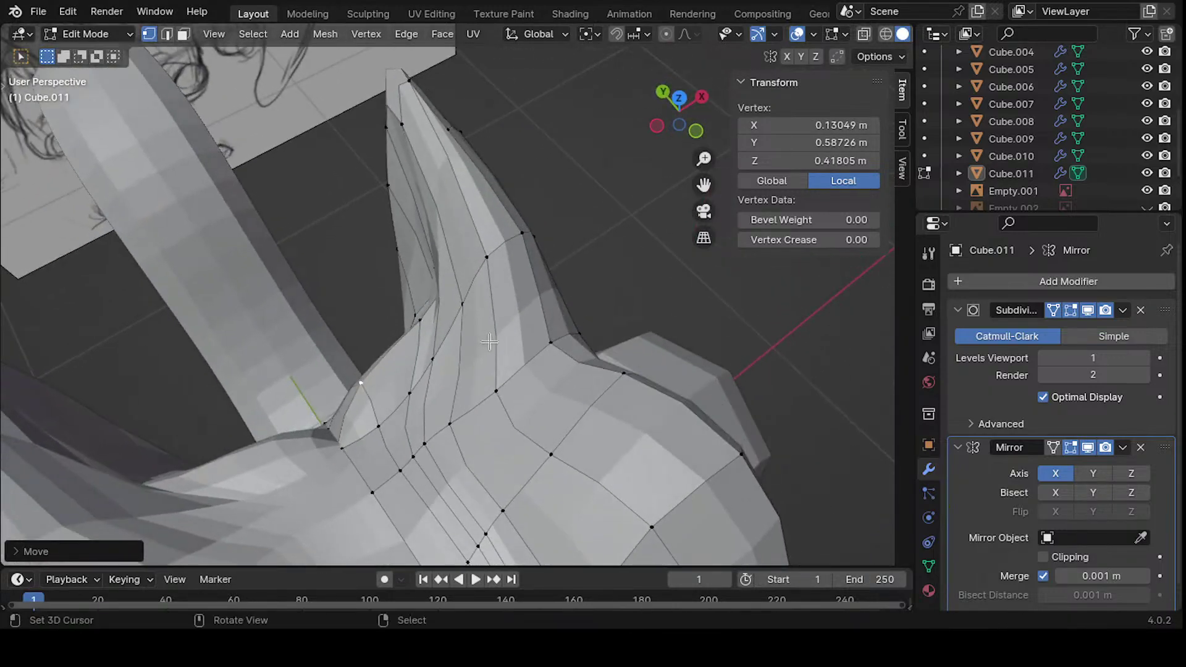
key("g")
left_click(545, 384)
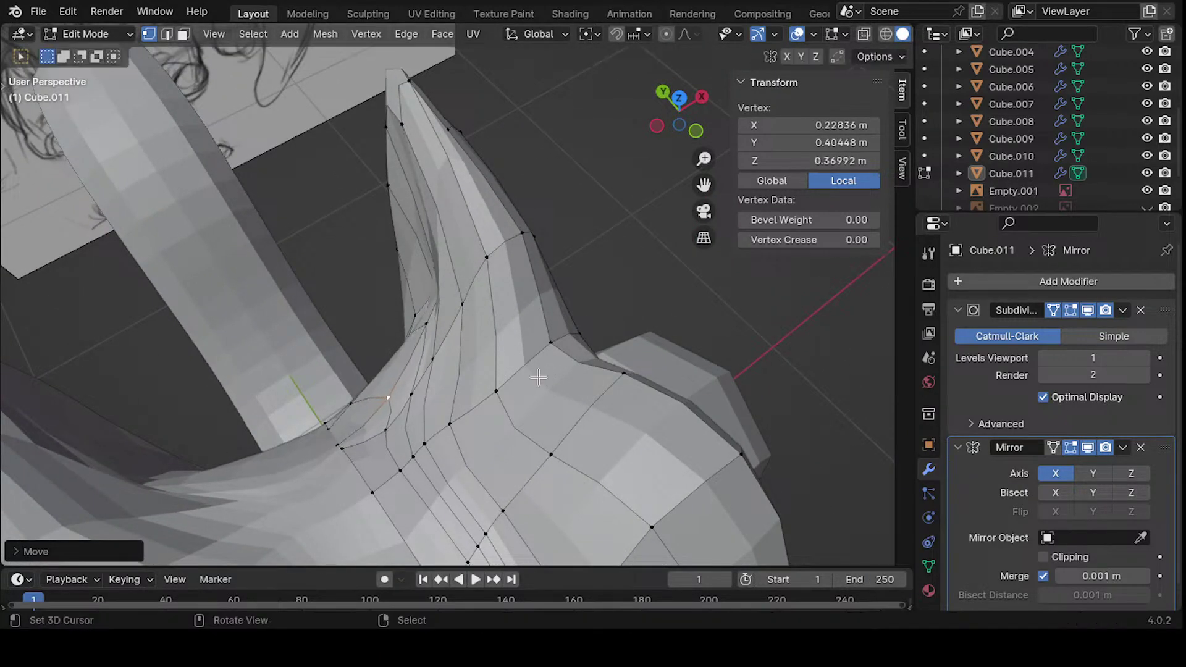
- Adjust the low vertex beside the centre line and the vertex on top of the head near the corner's base
middle_click_drag(545, 383, 426, 315)
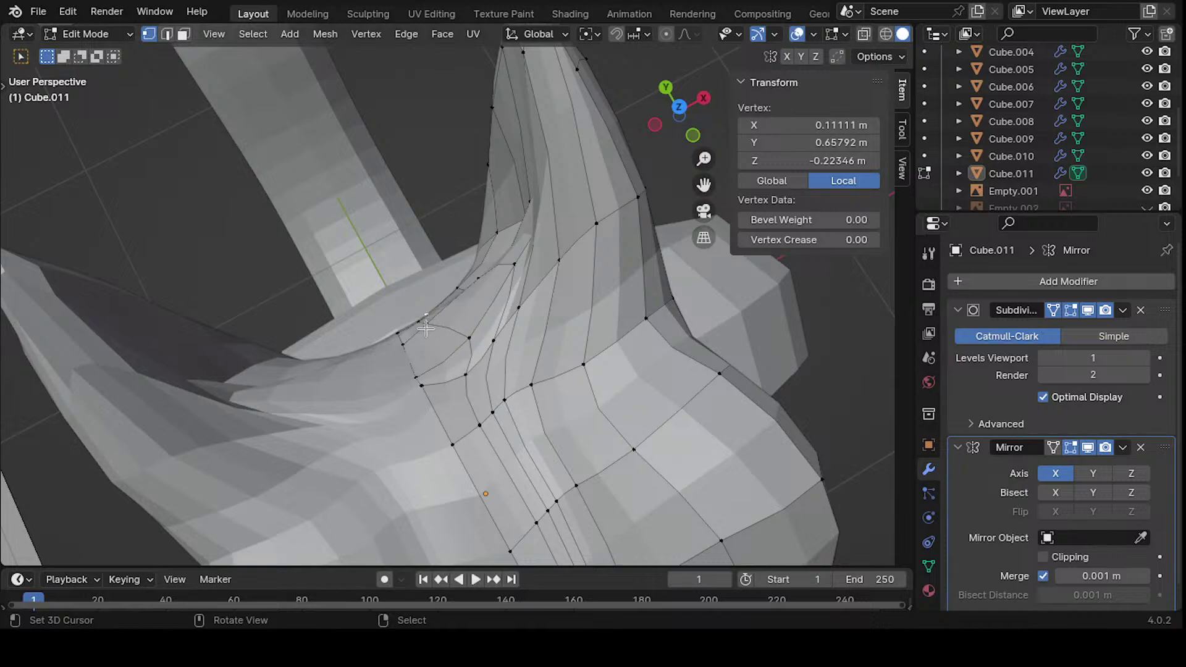
key("g")
left_click(530, 313)
middle_click_drag(530, 314, 519, 328)
key("g")
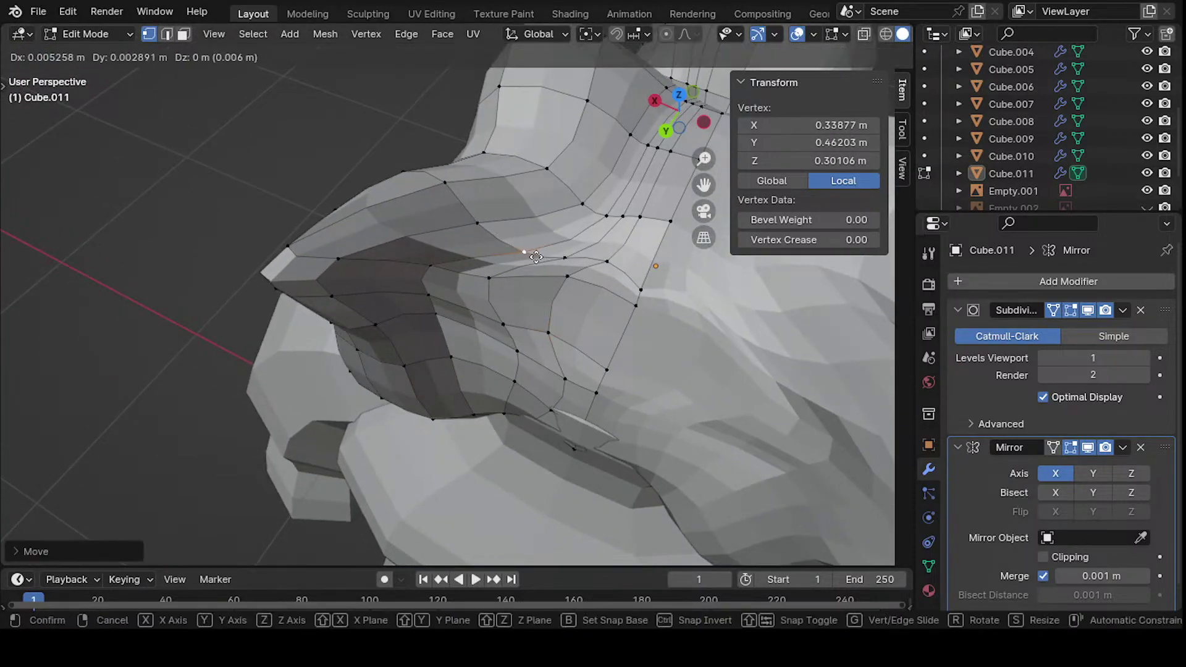
left_click(525, 267)
- Reposition three more vertices around the rear corner to refine its shape
middle_click_drag(525, 267, 520, 322)
key("g")
left_click(497, 272)
key("g")
left_click(486, 305)
key("g")
left_click(536, 394)
- Pull the vertices on the rear edge and side beneath the pointed corner forward to sharpen the corner's profile
key("g")
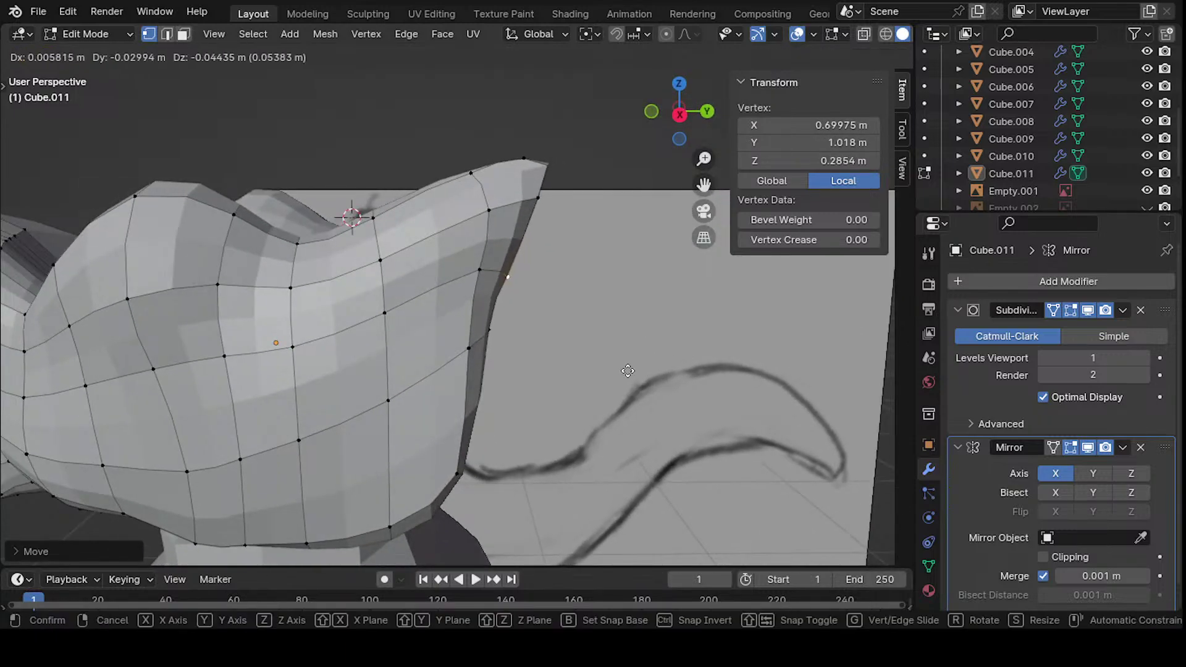
left_click(520, 322)
key("g")
left_click(387, 305)
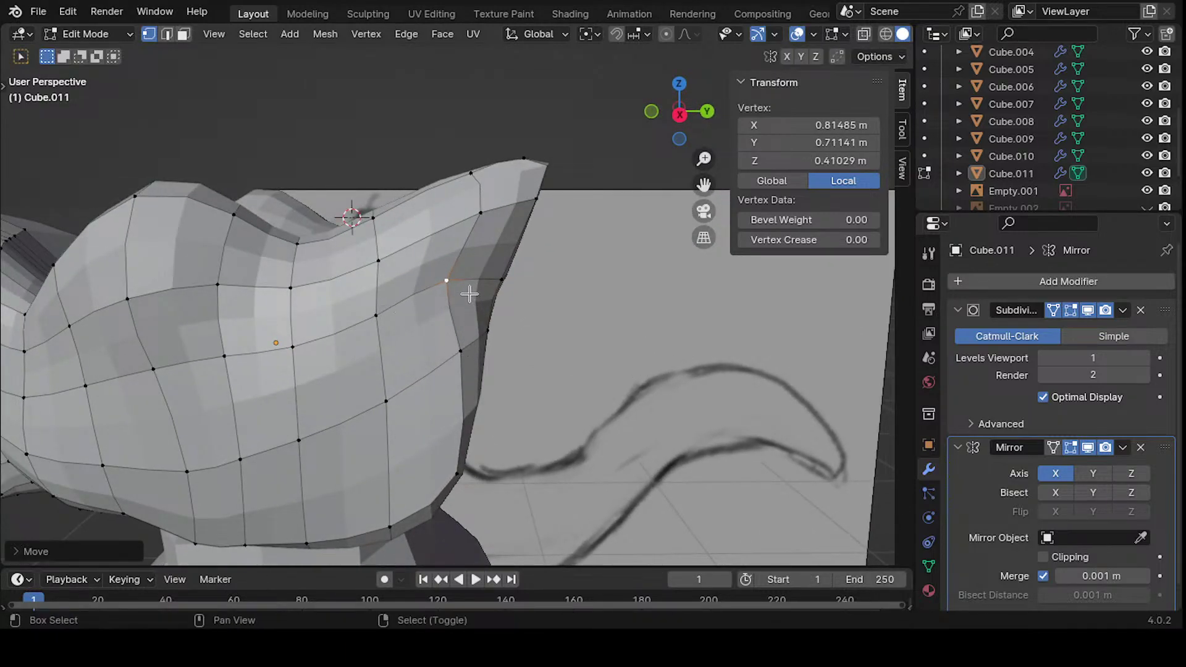
middle_click_drag(470, 293, 536, 310, "shift")
key("g")
left_click(416, 269)
- Reposition two vertices on the side of the head to even out the edge flow
middle_click_drag(416, 270, 643, 301)
key("g")
left_click(516, 263)
key("g")
left_click(561, 310)
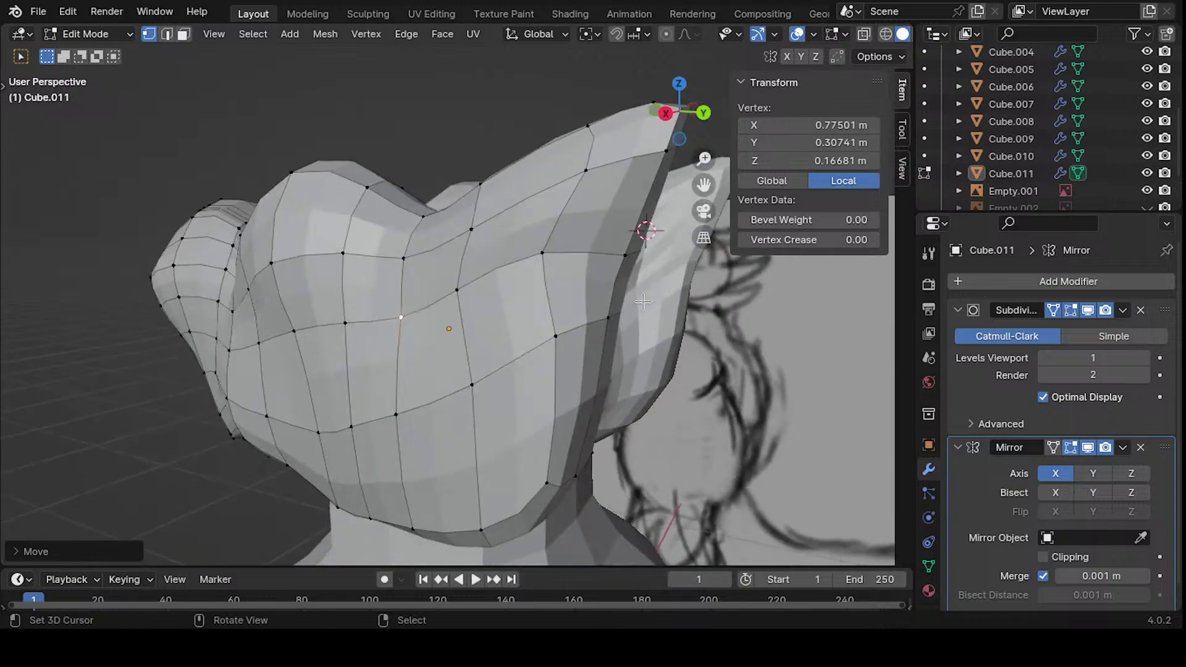
- Add a centred lengthwise loop cut along the side of the head, just below the pointed rear corner
key("ctrl+r")
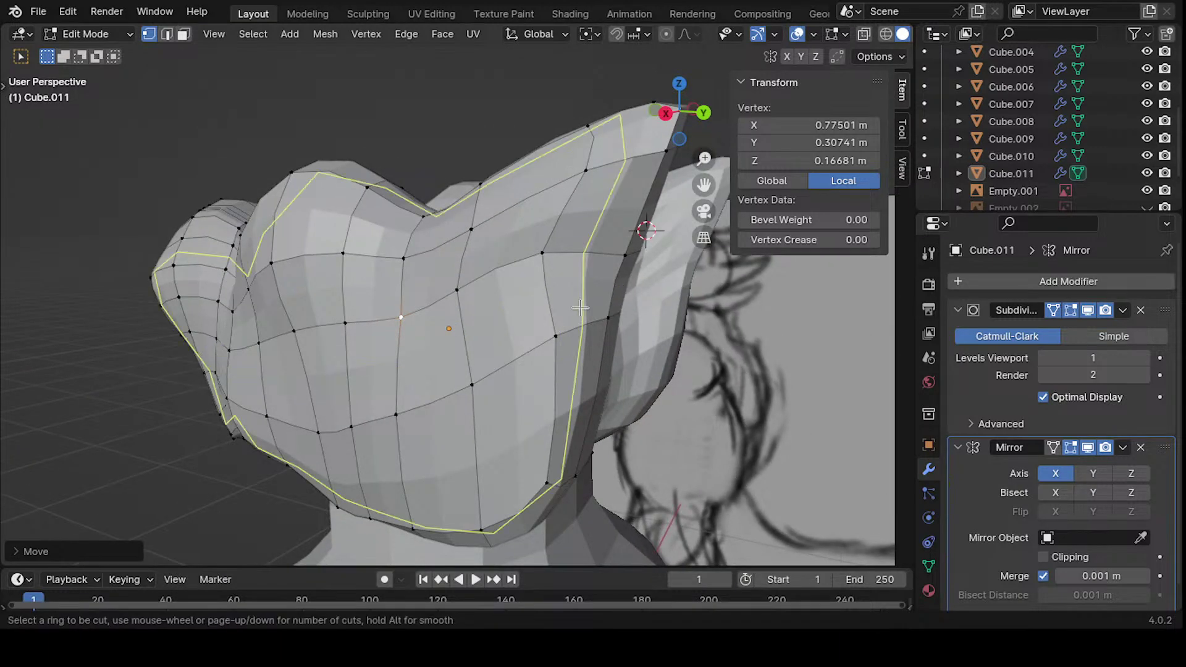
left_click(603, 327)
right_click(604, 328)
- Move the side and rear-edge vertices around the new loop to form a notch beneath the pointed corner
mouse_move(603, 328)
middle_mouse_down()
mouse_move(275, 332)
mouse_move(361, 336)
mouse_move(418, 312)
mouse_move(336, 331)
mouse_move(562, 301)
mouse_move(556, 290)
middle_mouse_up()
left_click(364, 336)
key("g")
left_click(410, 358)
key("g")
left_click(379, 332)
key("g")
left_click(550, 292)
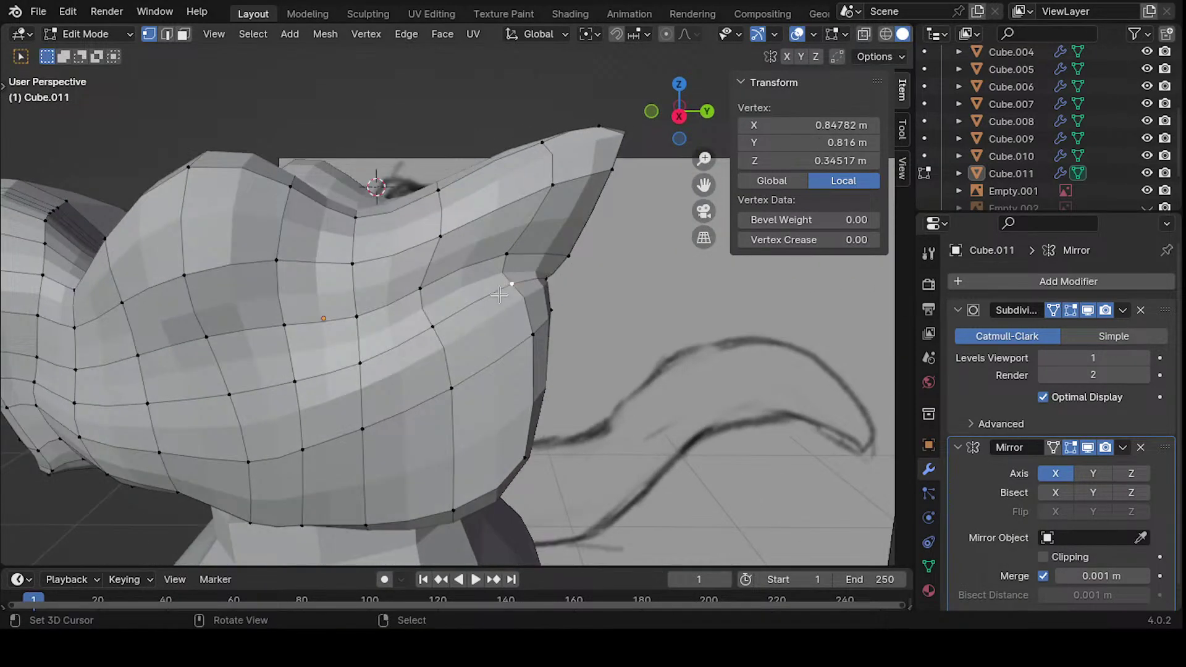
- Reposition two rear-edge vertices below the pointed corner to define the lower lip of the side notch
key("g")
left_click(550, 332)
middle_click_drag(550, 332, 421, 277)
key("g")
left_click(521, 316)
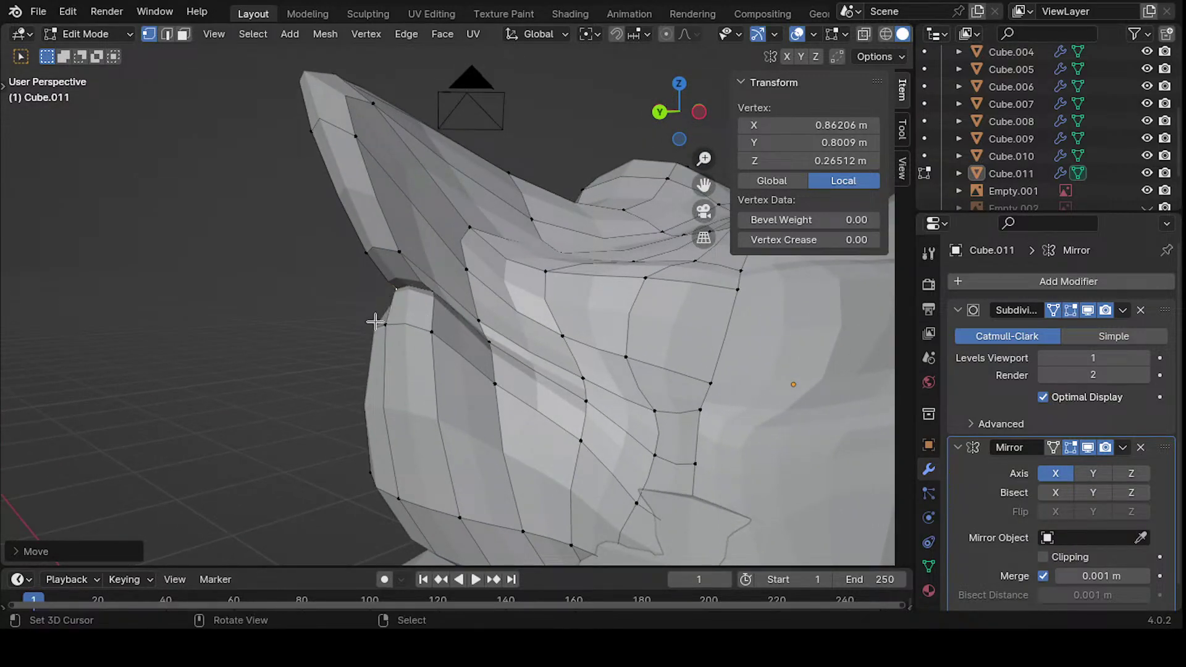
- Reposition three vertices along the lower lip of the side notch to even out its rear edge
key("g")
left_click(457, 330)
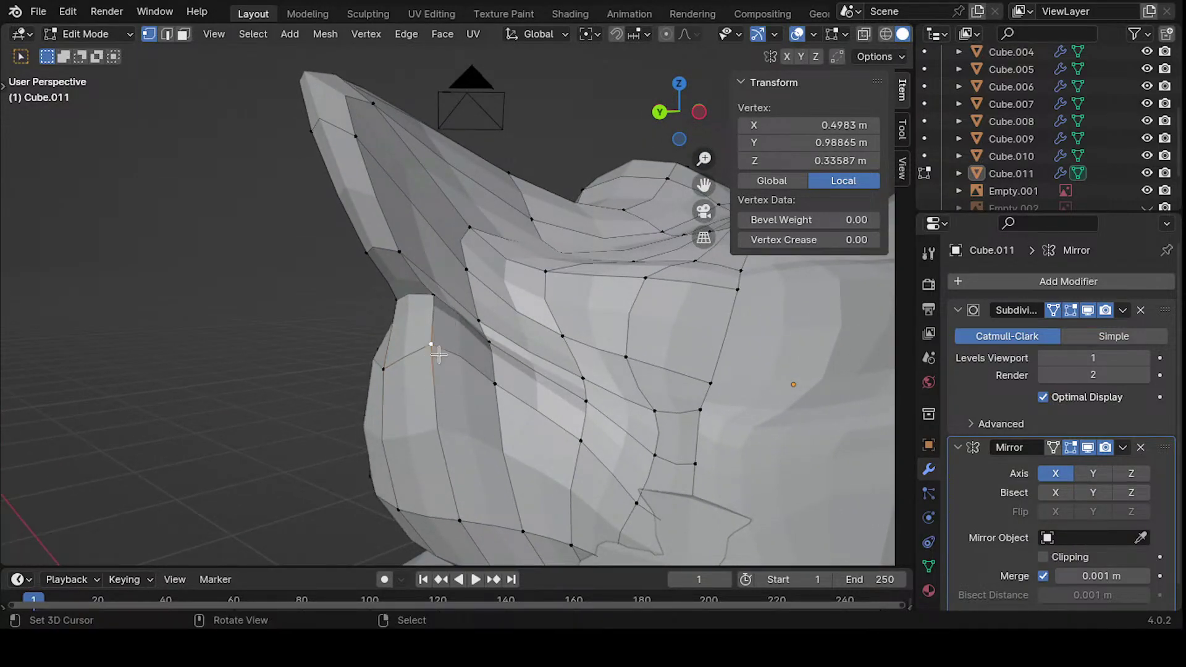
key("g")
left_click(443, 339)
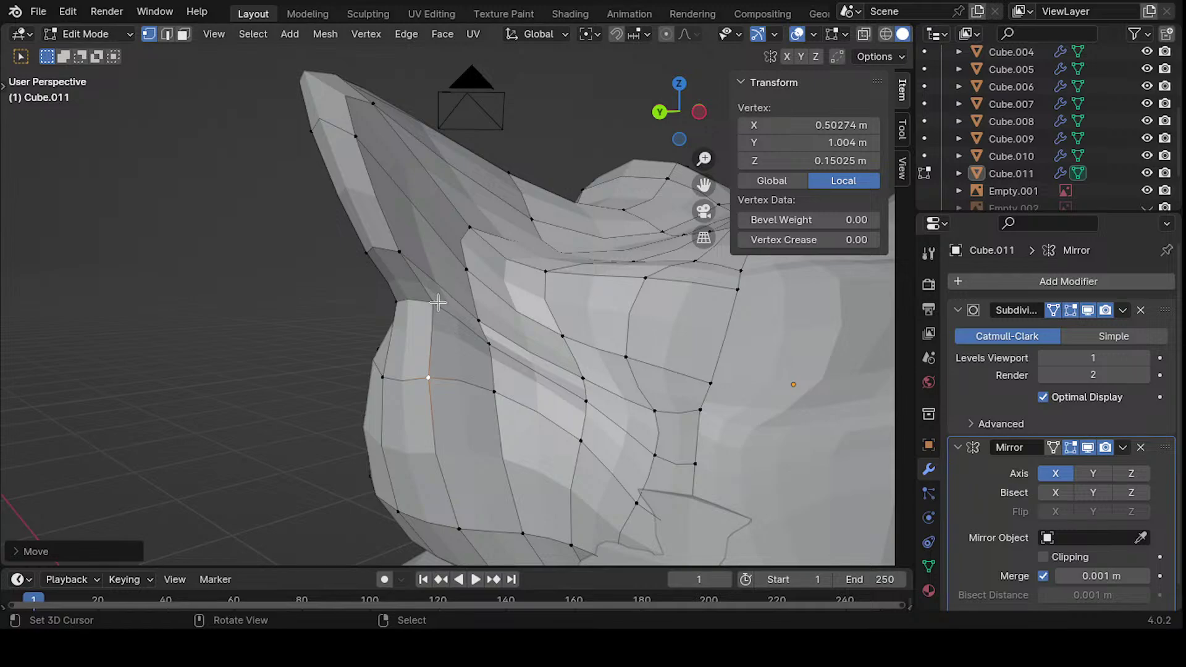
key("g")
left_click(374, 352)
- Adjust the inner vertices of the side notch from behind and from the side to deepen the fold beneath the pointed corner
middle_click_drag(373, 352, 460, 356)
key("g")
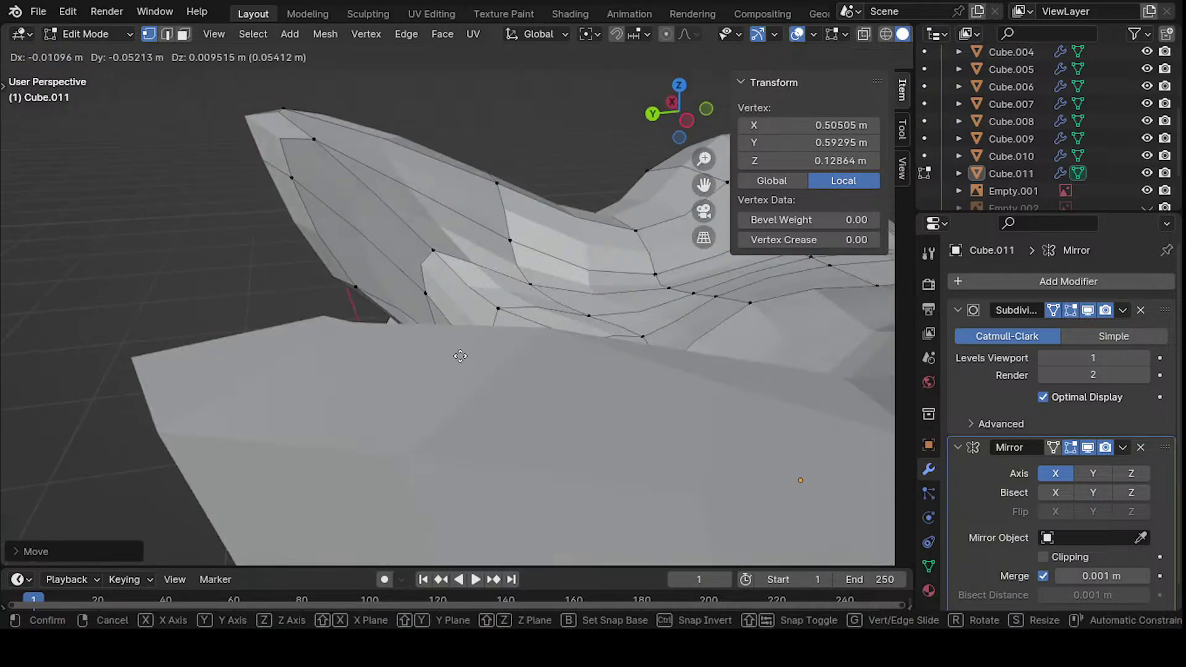
left_click(500, 399)
middle_click_drag(501, 399, 449, 331)
middle_click_drag(510, 281, 545, 290)
key("g")
left_click(484, 321)
middle_click_drag(485, 321, 523, 319)
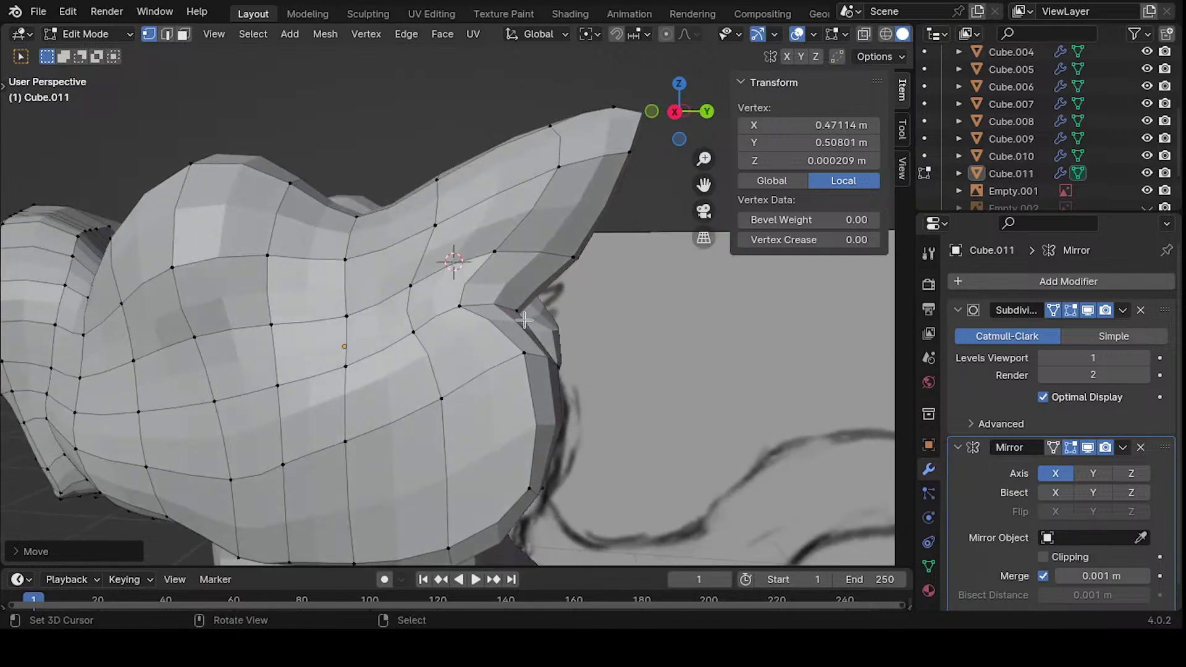
key("g")
left_click(467, 335)
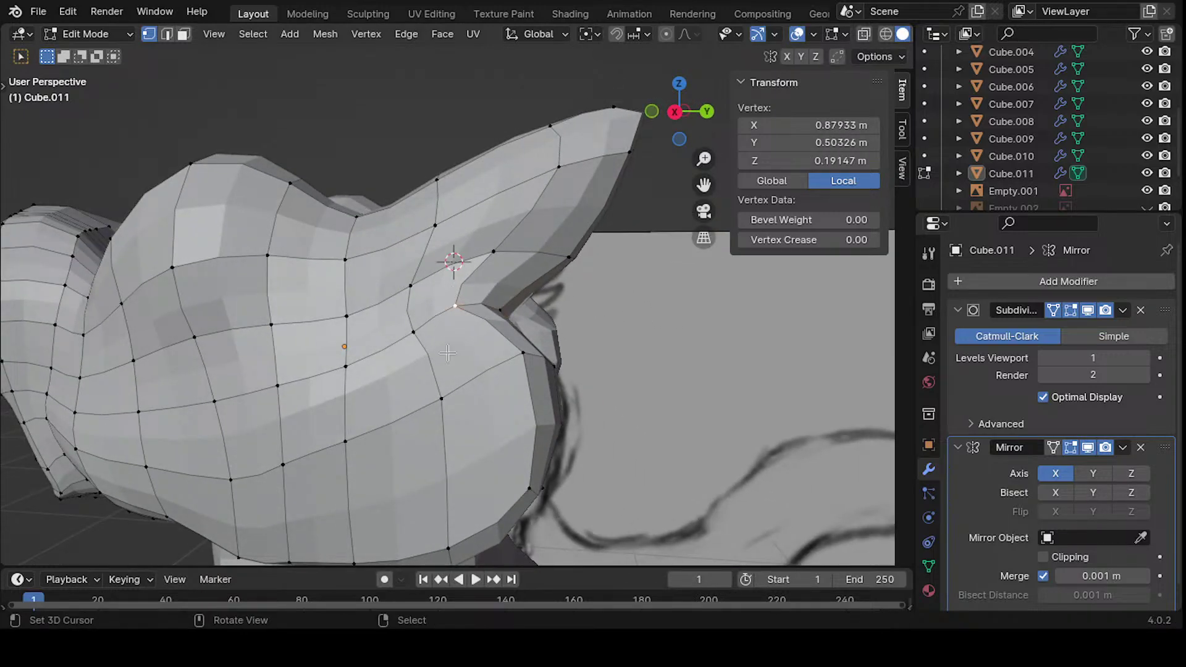
- Move two more vertices around the inner end of the side notch to smooth the fold
middle_click_drag(448, 352, 488, 341)
key("g")
left_click(467, 390)
mouse_move(466, 390)
middle_mouse_down()
mouse_move(433, 299)
mouse_move(487, 262)
middle_mouse_up()
key("g")
left_click(432, 273)
- In the right side view, pull the lower lip's rear vertex outward and up to start a second point below the notch
scroll(432, 273, "down", 6)
middle_click_drag(563, 264, 655, 294)
left_click(657, 295)
mouse_move(583, 310)
middle_mouse_down()
mouse_move(587, 265)
mouse_move(525, 431)
mouse_move(360, 398)
mouse_move(419, 336)
mouse_move(560, 301)
mouse_move(439, 373)
middle_mouse_up()
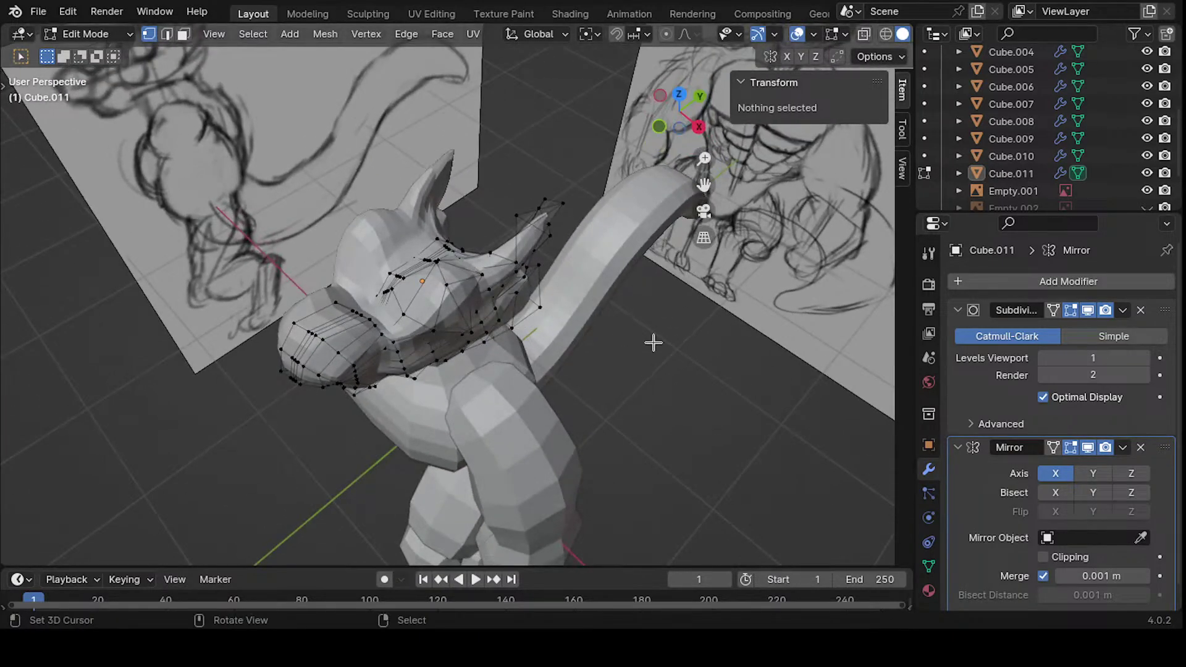
mouse_move(885, 366)
middle_mouse_down()
mouse_move(452, 265)
mouse_move(585, 307)
mouse_move(509, 288)
mouse_move(491, 426)
mouse_move(555, 319)
mouse_move(447, 298)
middle_mouse_up()
scroll(593, 309, "up", 2)
scroll(609, 313, "up", 2)
left_click(491, 426)
key("KP_3")
scroll(217, 169, "up", 3)
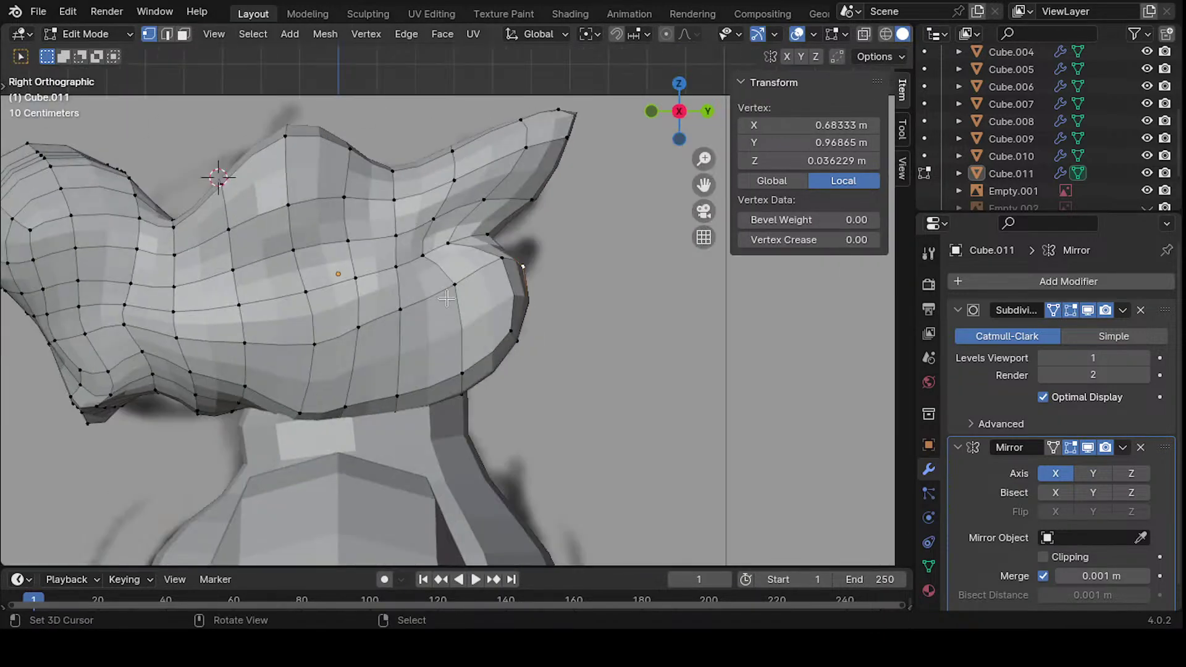
scroll(455, 320, "down", 1)
key("g")
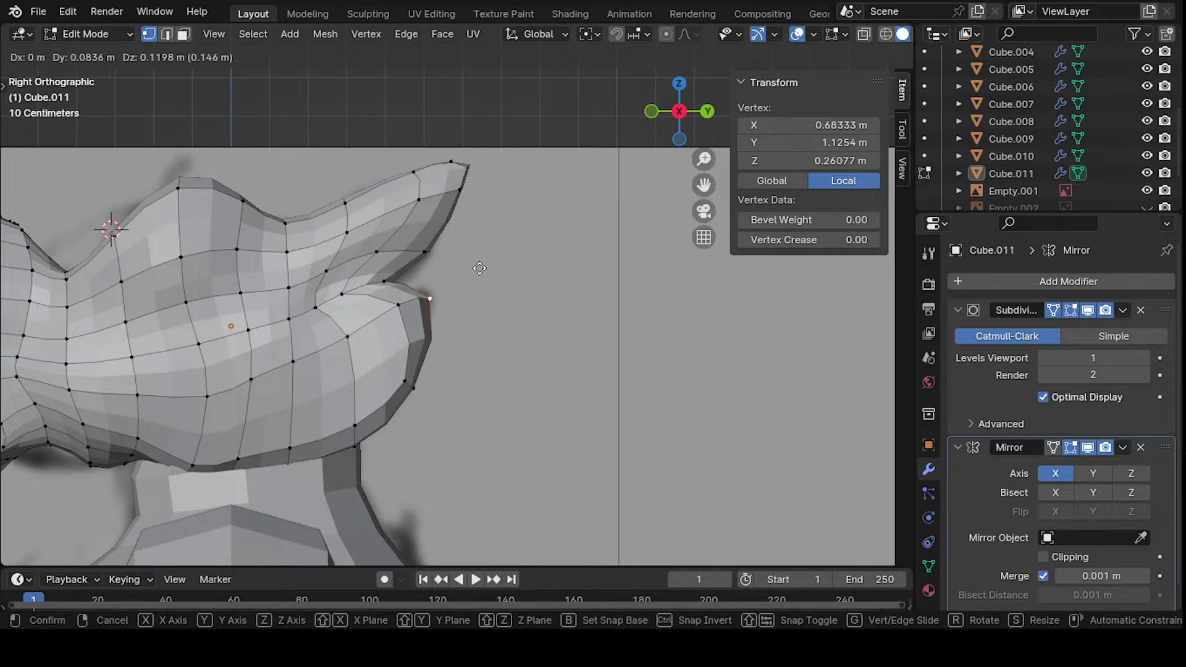
left_click(479, 268)
- Add a centred lengthwise loop cut along the upper face of the lower lip
scroll(479, 268, "up", 4)
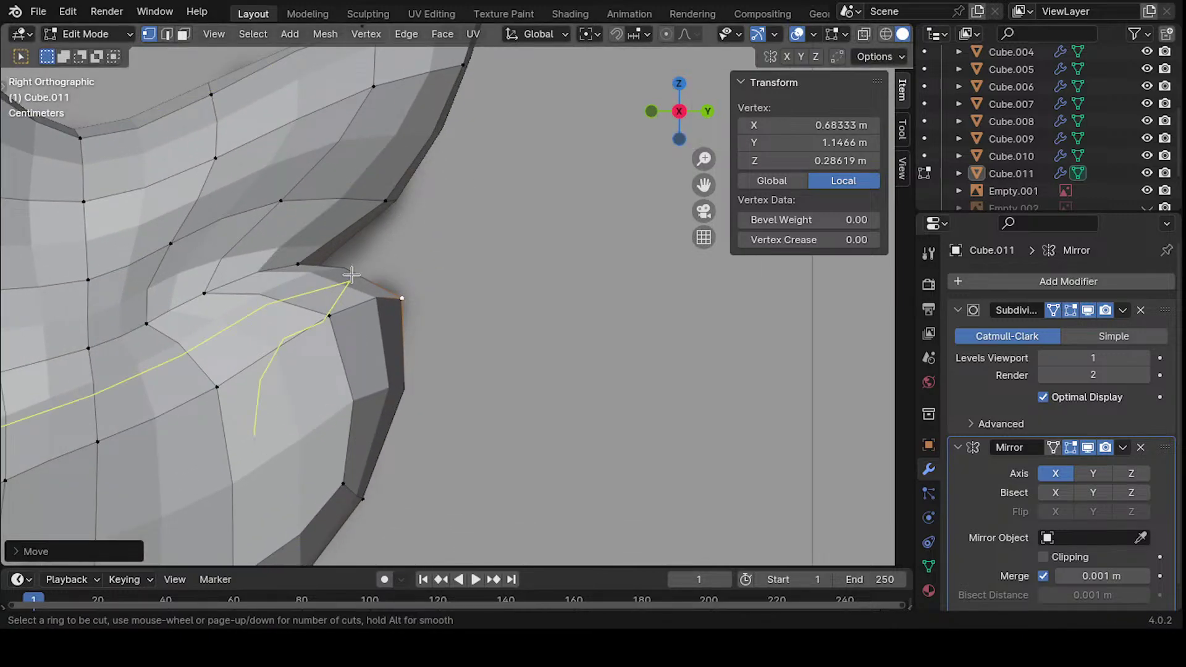
left_click_drag(350, 274, 368, 263)
middle_click_drag(397, 259, 457, 352, "shift")
right_click(468, 256)
- Reposition the new loop's rear vertices and their neighbours to shape the top of the lower lip
key("g")
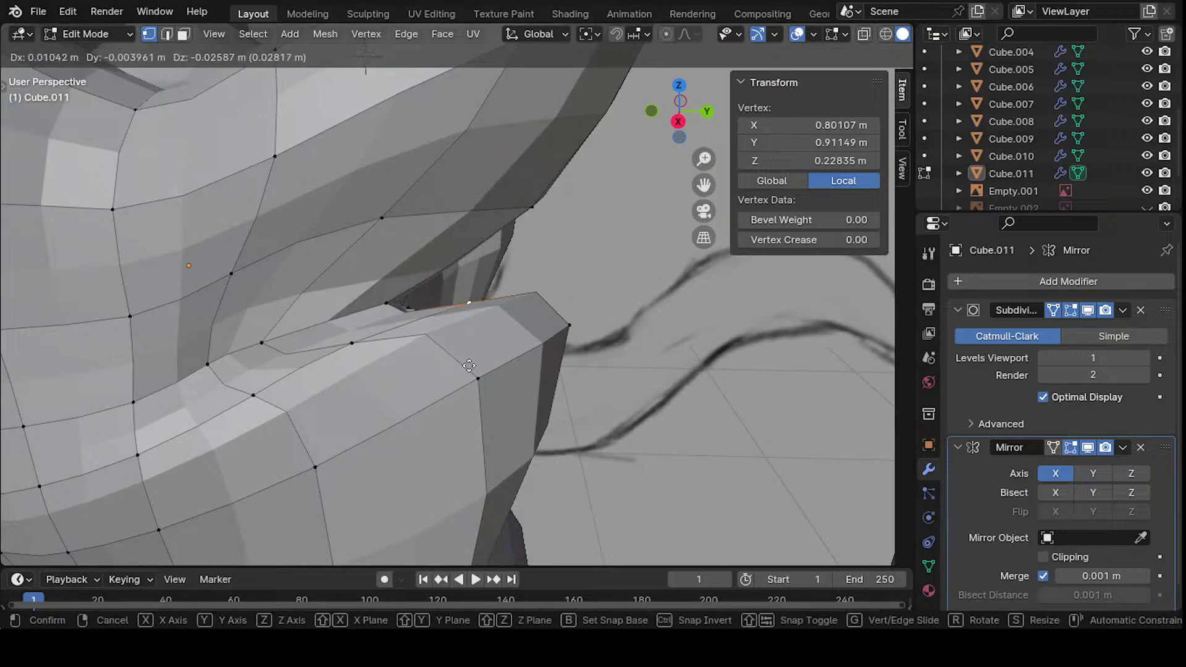
left_click(398, 436)
middle_click_drag(399, 436, 315, 358)
right_click(426, 365)
middle_click_drag(425, 365, 484, 476)
key("g")
left_click(471, 402)
key("g")
left_click(591, 346)
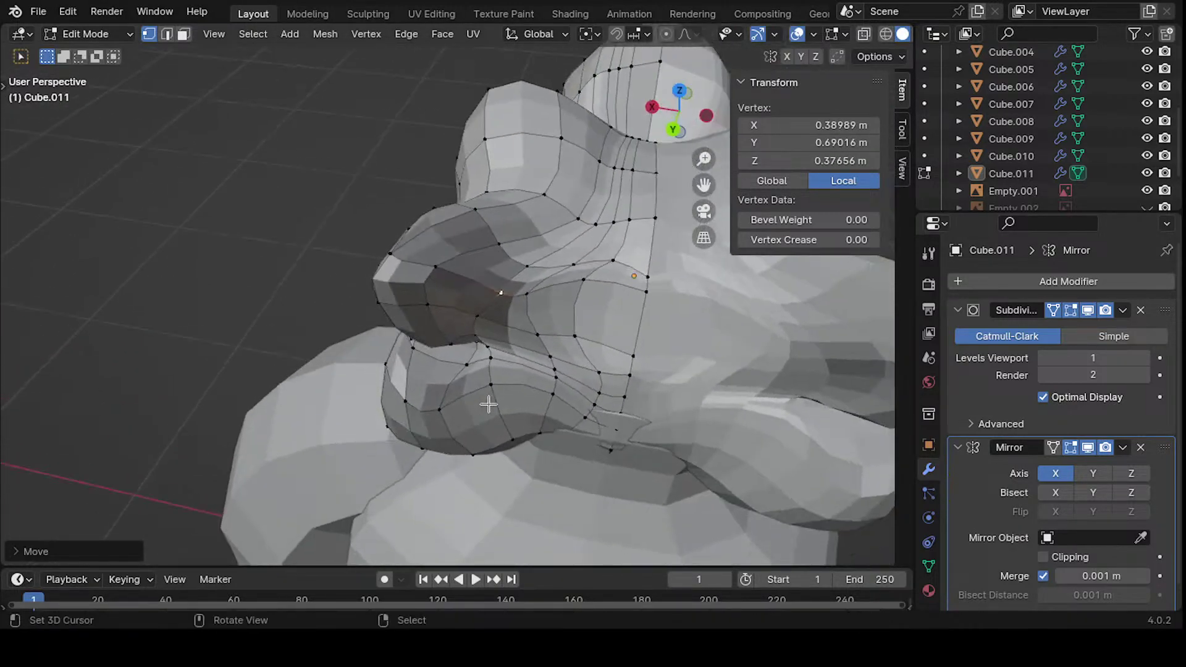
- Adjust the vertices on the inner side of the upper pointed corner and at its base to hollow it out
key("g")
left_click(476, 394)
middle_click_drag(476, 394, 395, 286)
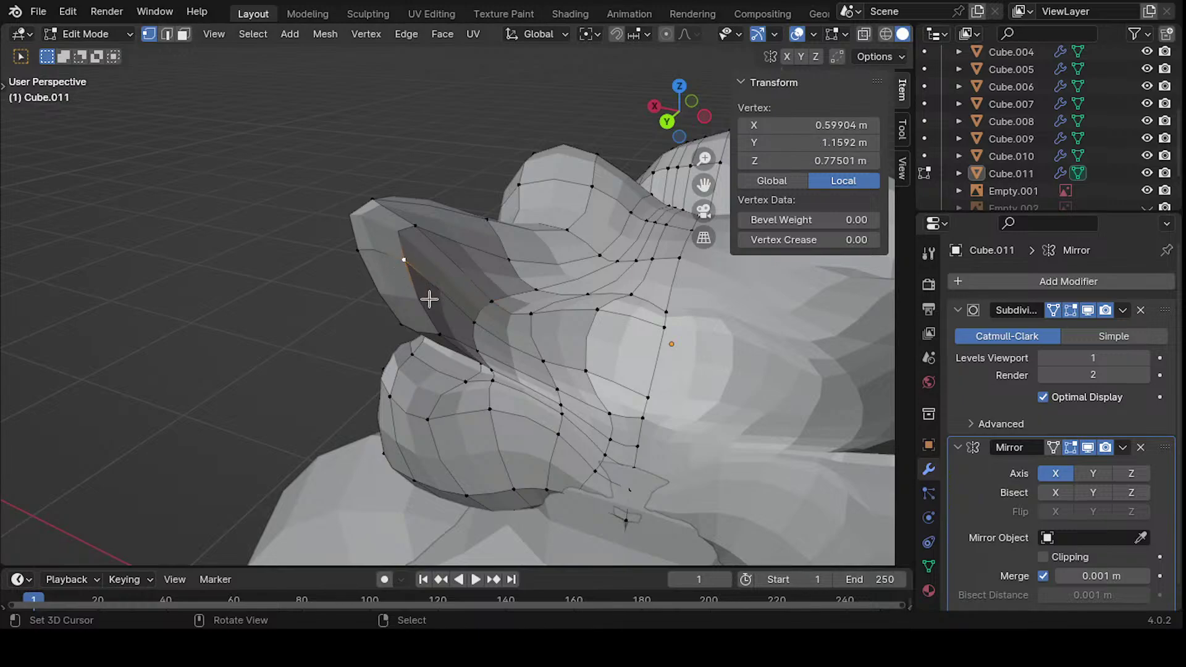
key("g")
left_click(487, 342)
key("g")
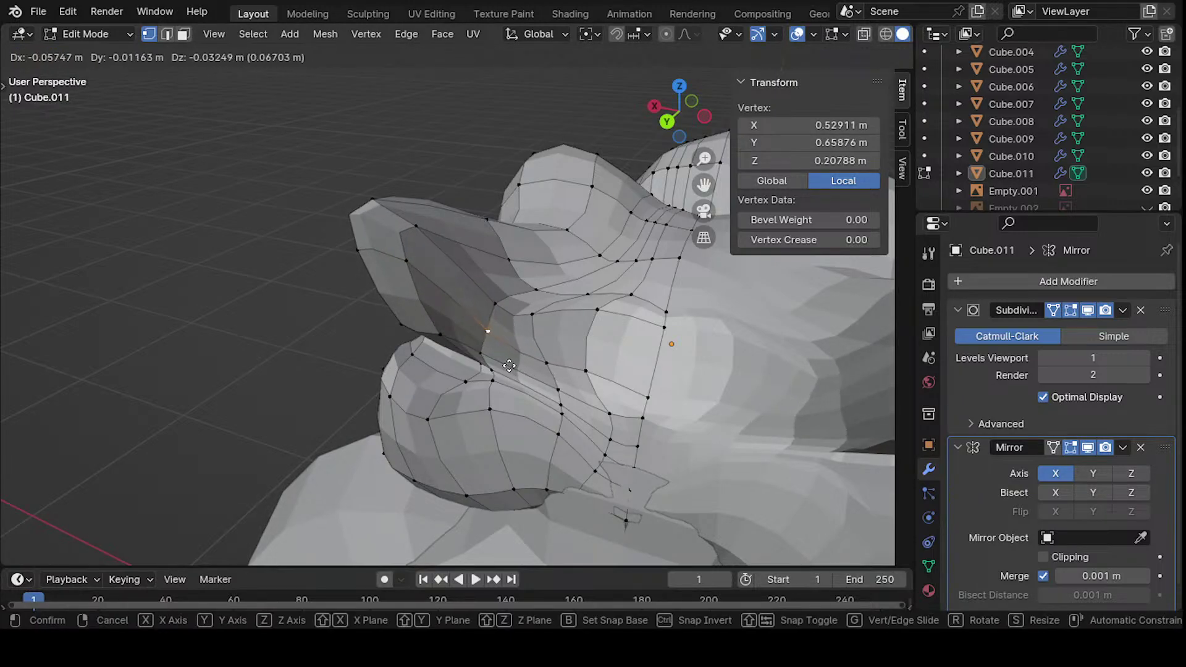
left_click(509, 366)
middle_click_drag(509, 366, 480, 264)
key("g")
left_click(428, 344)
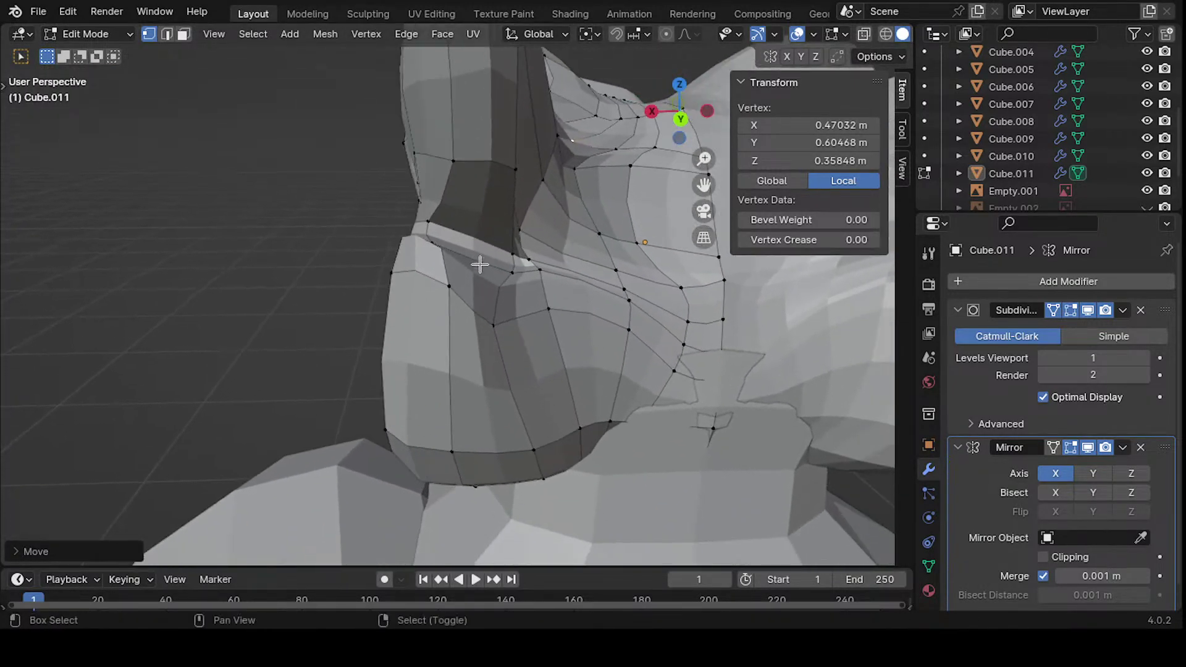
- Turn on the scene statistics display in the viewport overlays
left_click(812, 36)
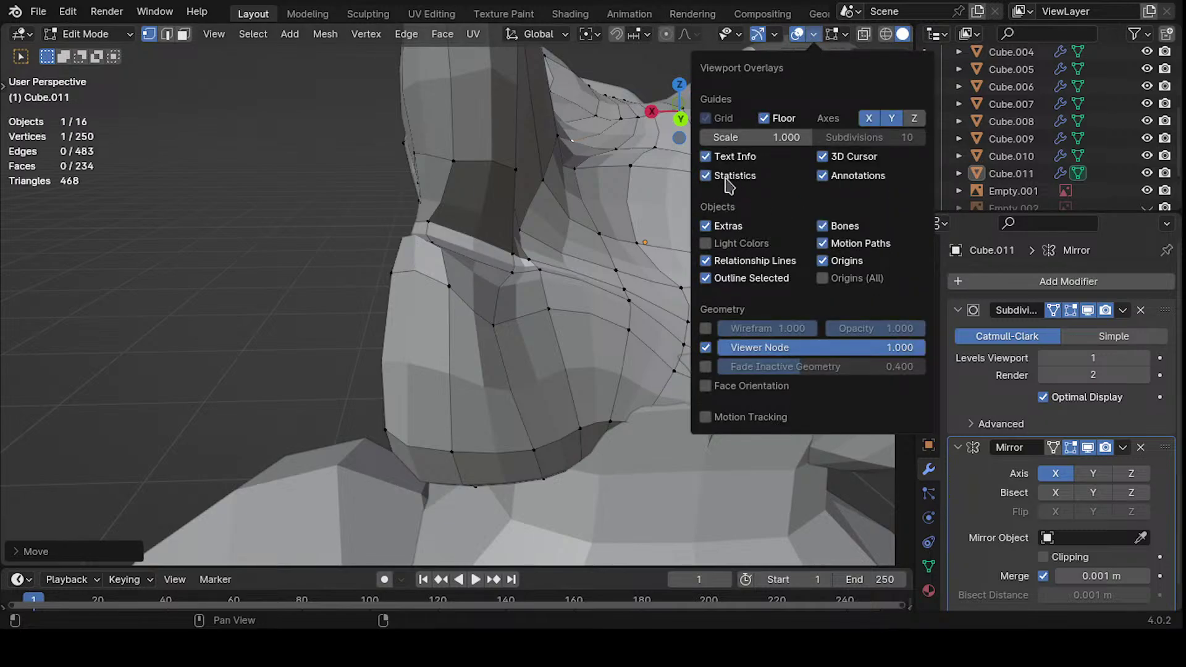
left_click(814, 37)
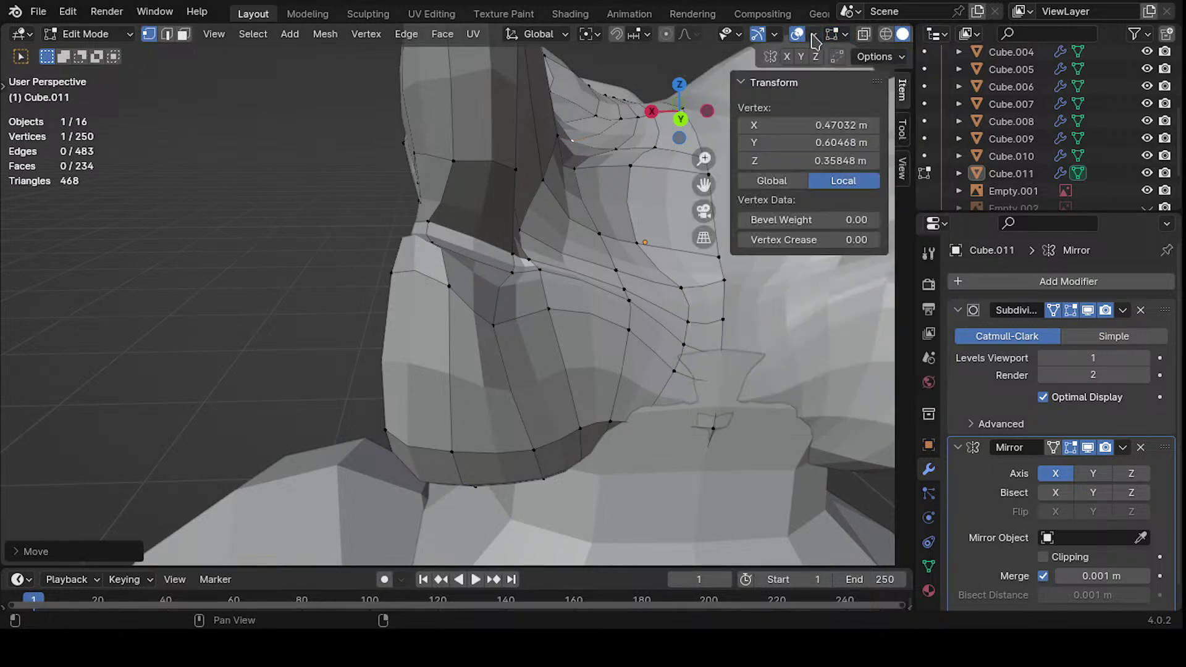
- Reposition the outer and top vertices of the lower lip to even out the spacing along the new loop
middle_click_drag(275, 199, 476, 236)
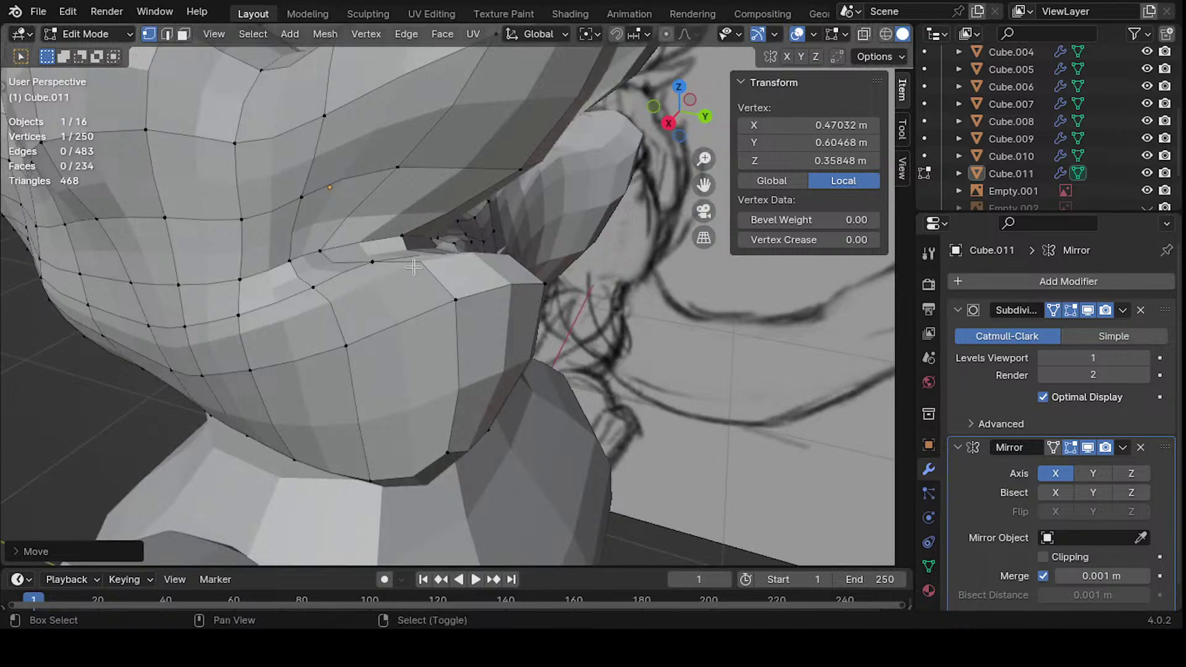
middle_click_drag(413, 267, 286, 244)
middle_click_drag(451, 256, 495, 228)
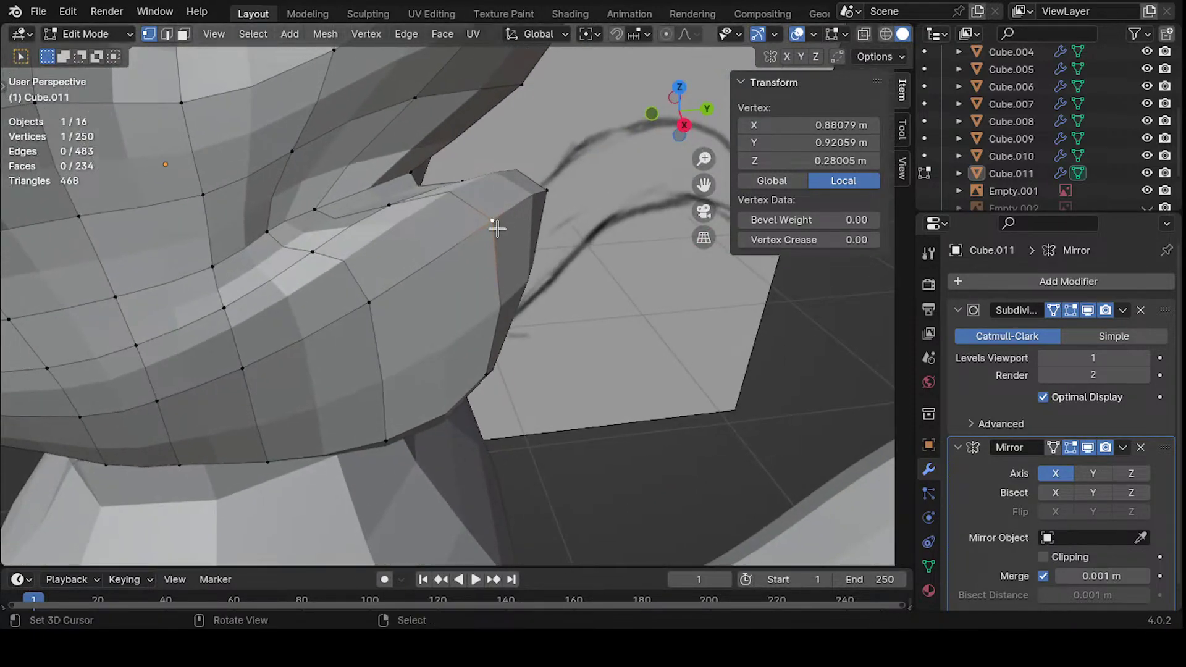
key("g")
left_click(449, 317)
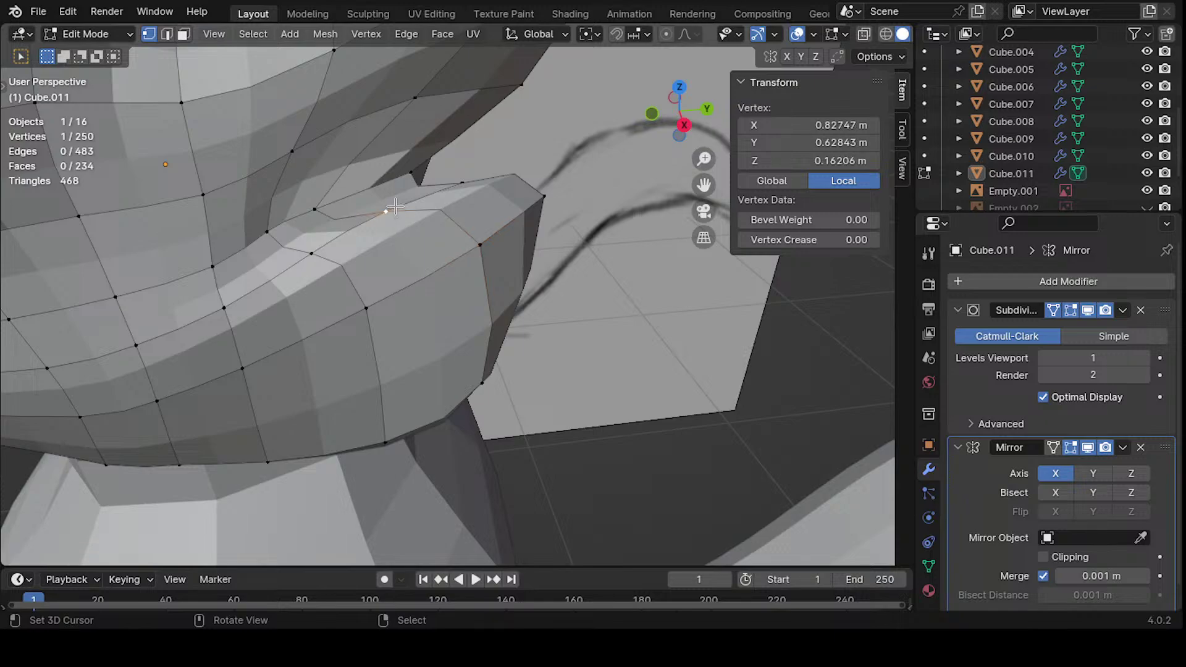
key("g")
left_click(439, 246)
key("g")
left_click(444, 181)
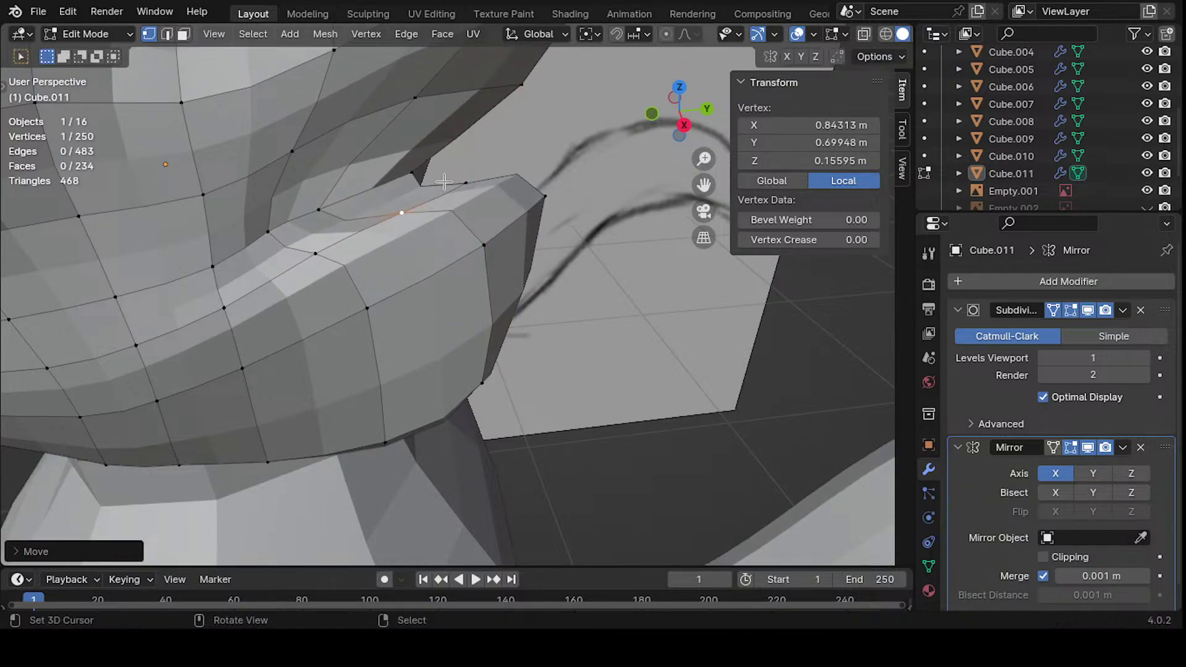
- Check the lower lip in front and side views and move one of its upper vertices into place
middle_click_drag(495, 178, 491, 176)
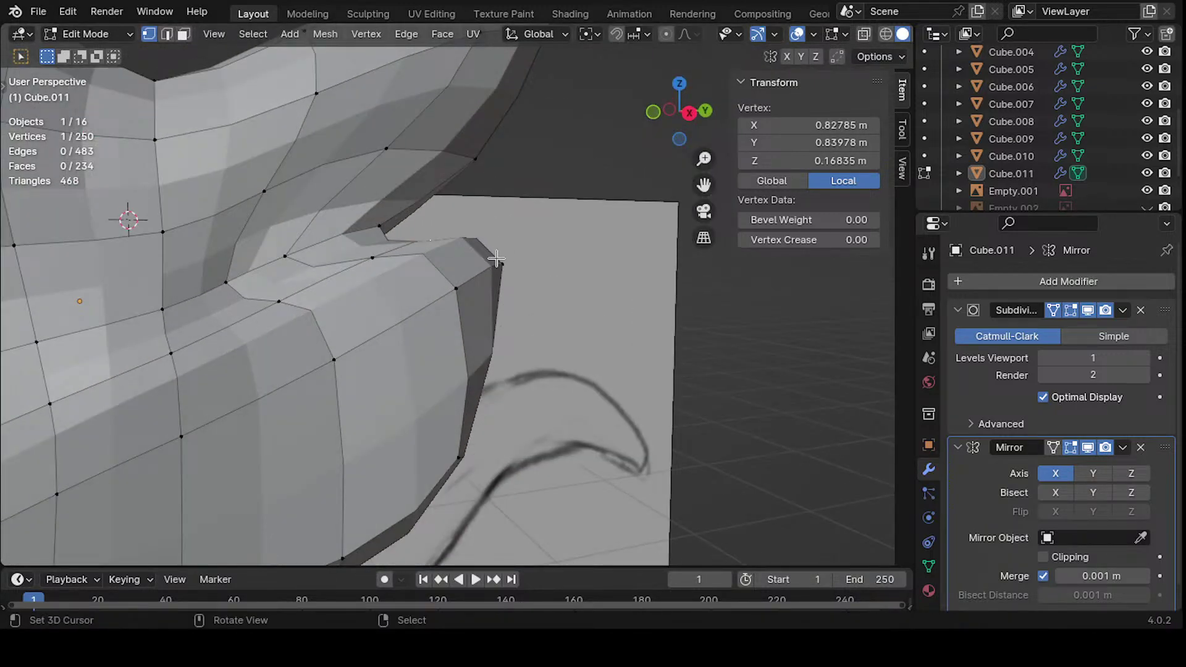
key("KP_1")
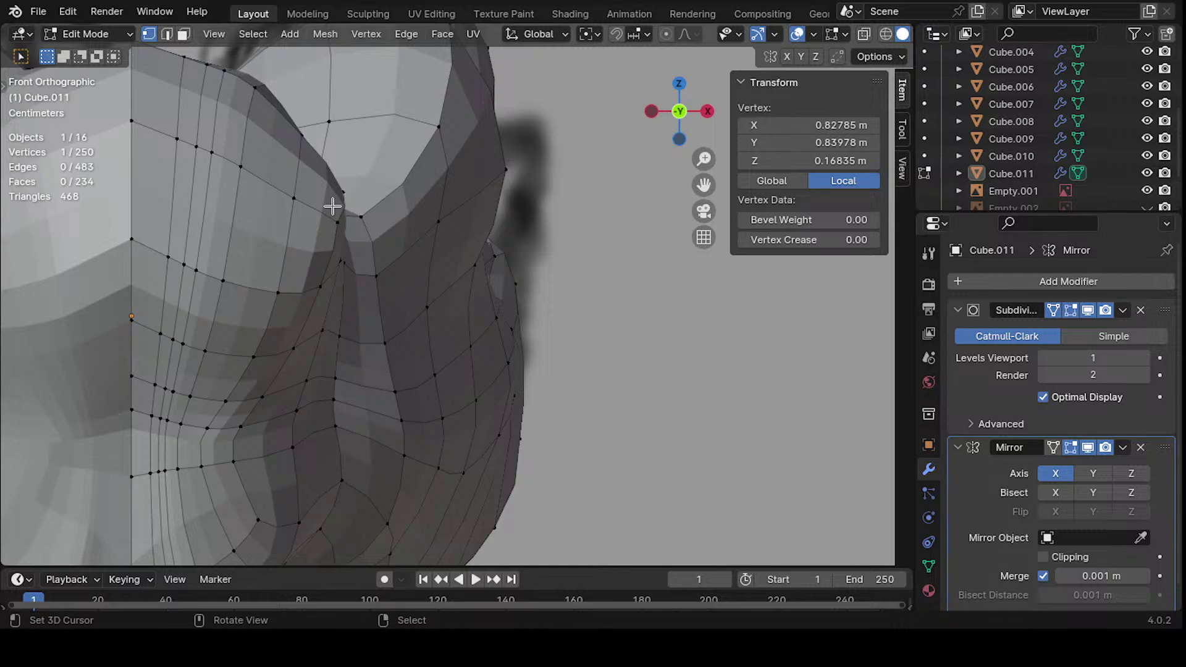
key("KP_3")
middle_click_drag(456, 282, 555, 236, "ctrl")
key("g")
left_click(516, 246)
- Add two centred lengthwise loop cuts along the lower side of the head, one below the other
key("ctrl+r")
left_click(507, 306)
right_click(506, 306)
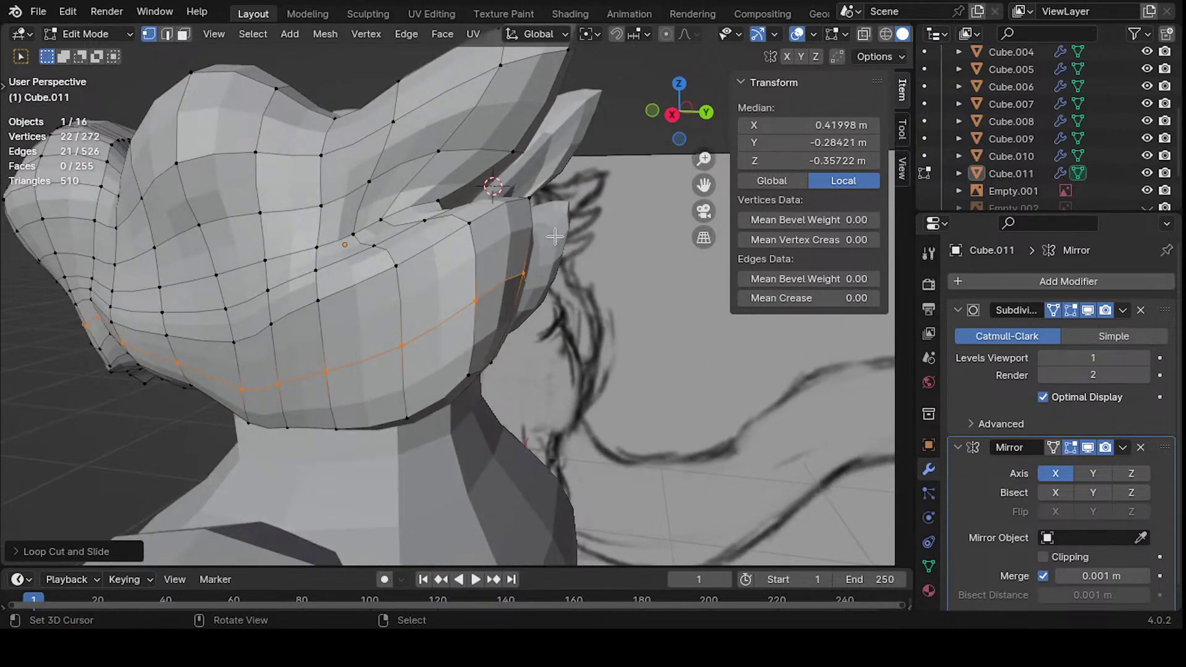
key("KP_3")
middle_click_drag(414, 301, 504, 281, "shift")
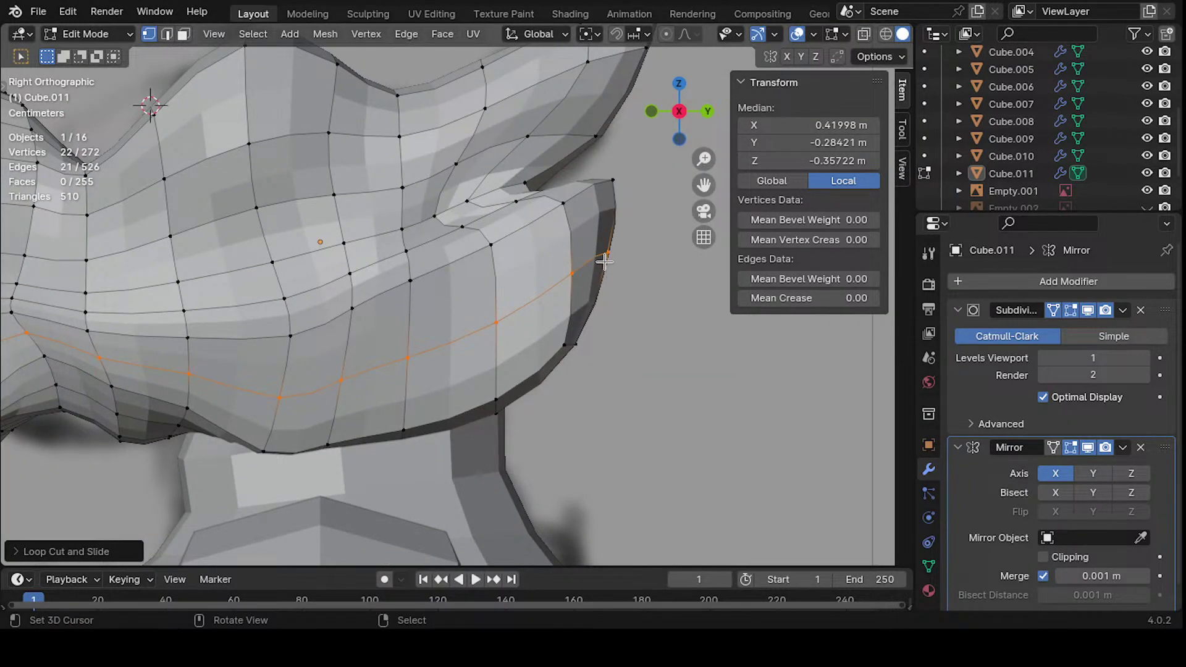
left_click(565, 325)
right_click(566, 325)
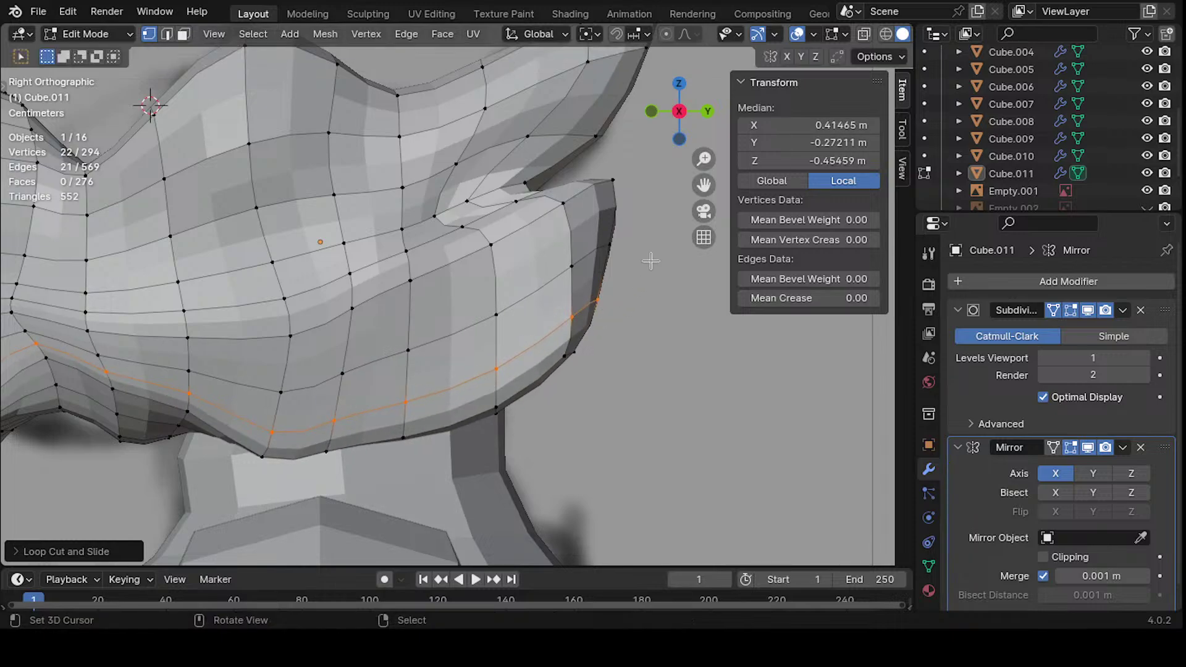
- In the right side view, move the new loops' rear vertices forward and up to curve the edge below the second point
left_click(605, 236)
key("g")
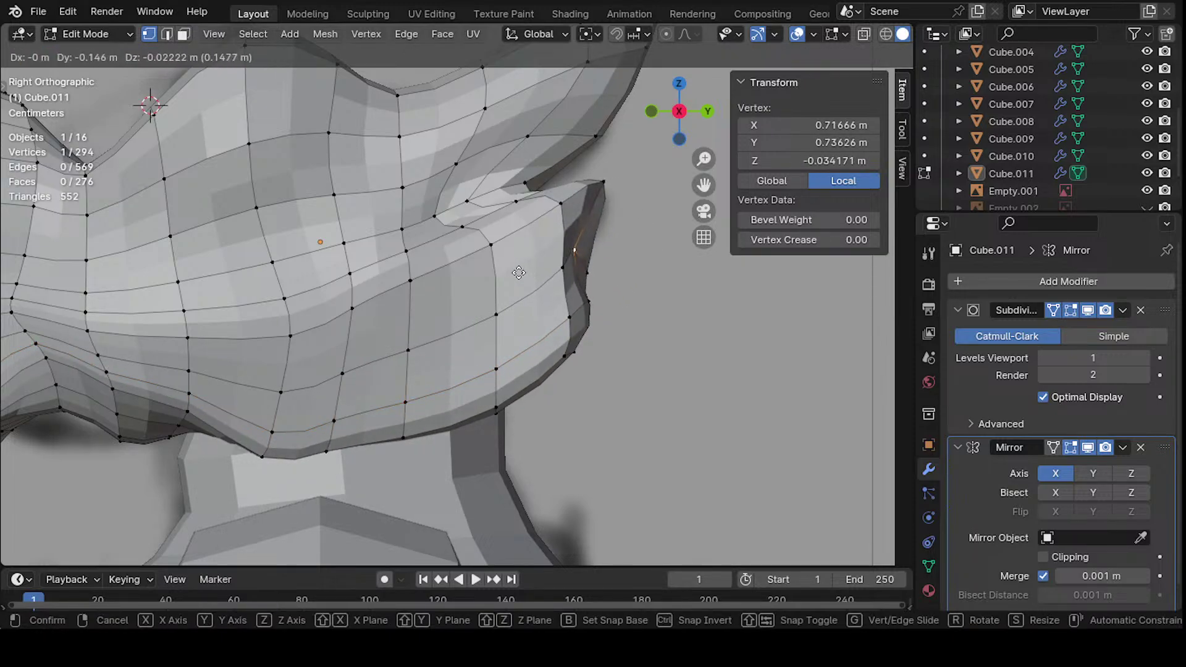
left_click(512, 241)
left_click(492, 311)
key("g")
left_click(472, 269)
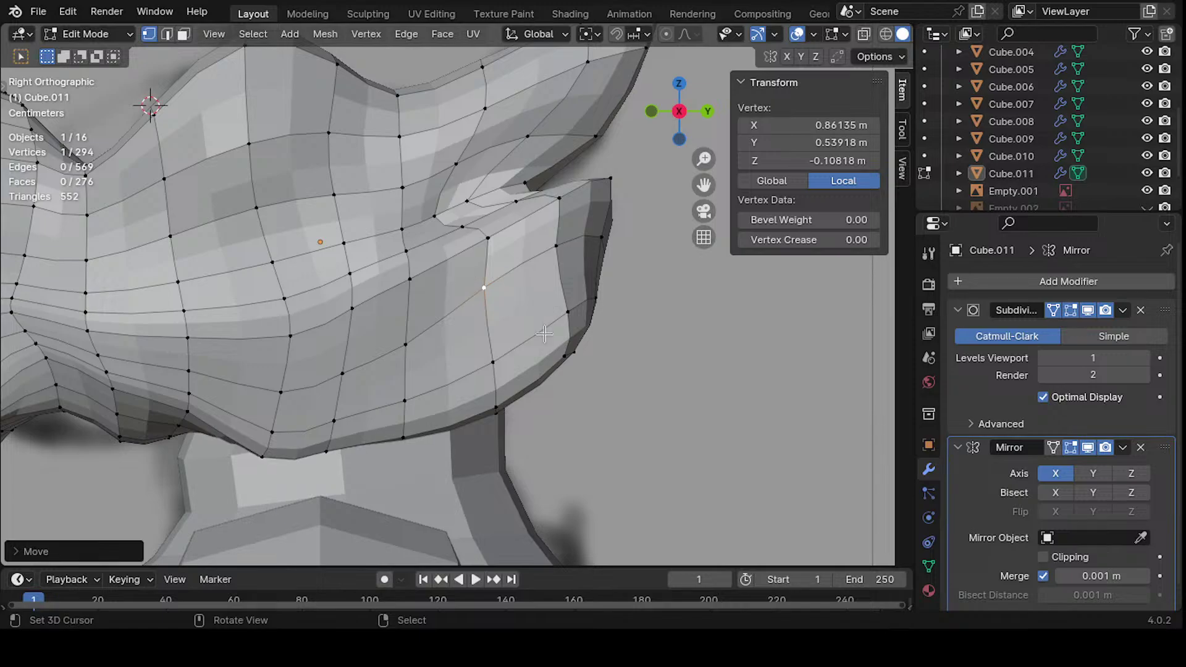
key("g")
left_click(562, 311)
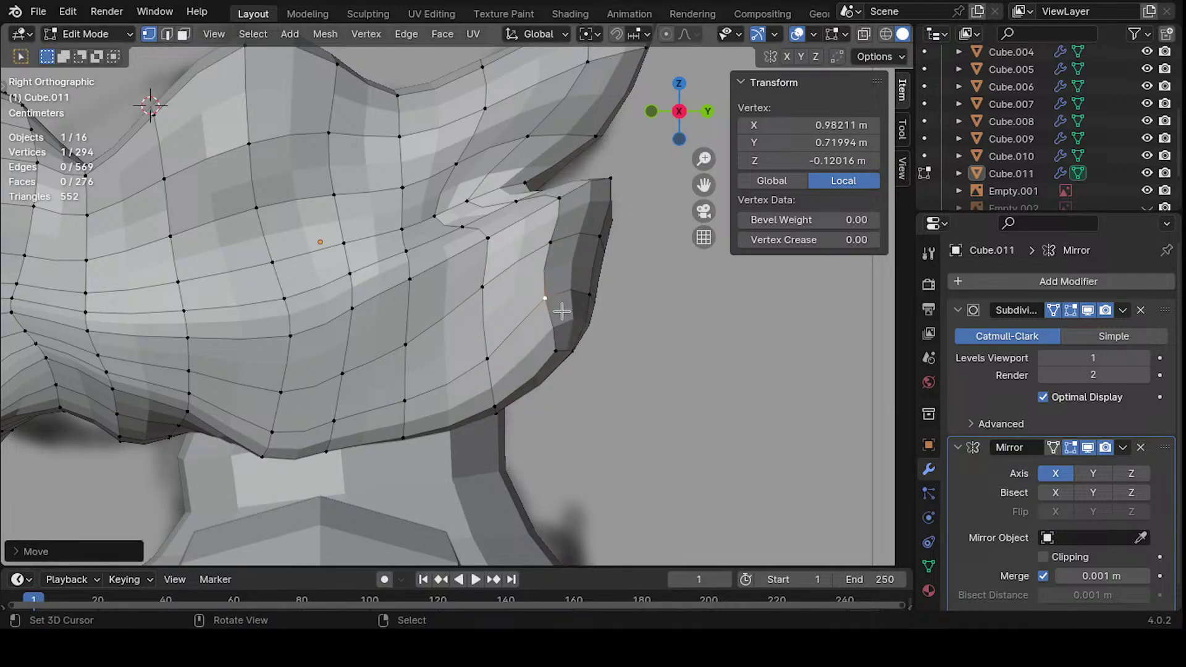
left_click(588, 292)
key("g")
left_click(577, 267)
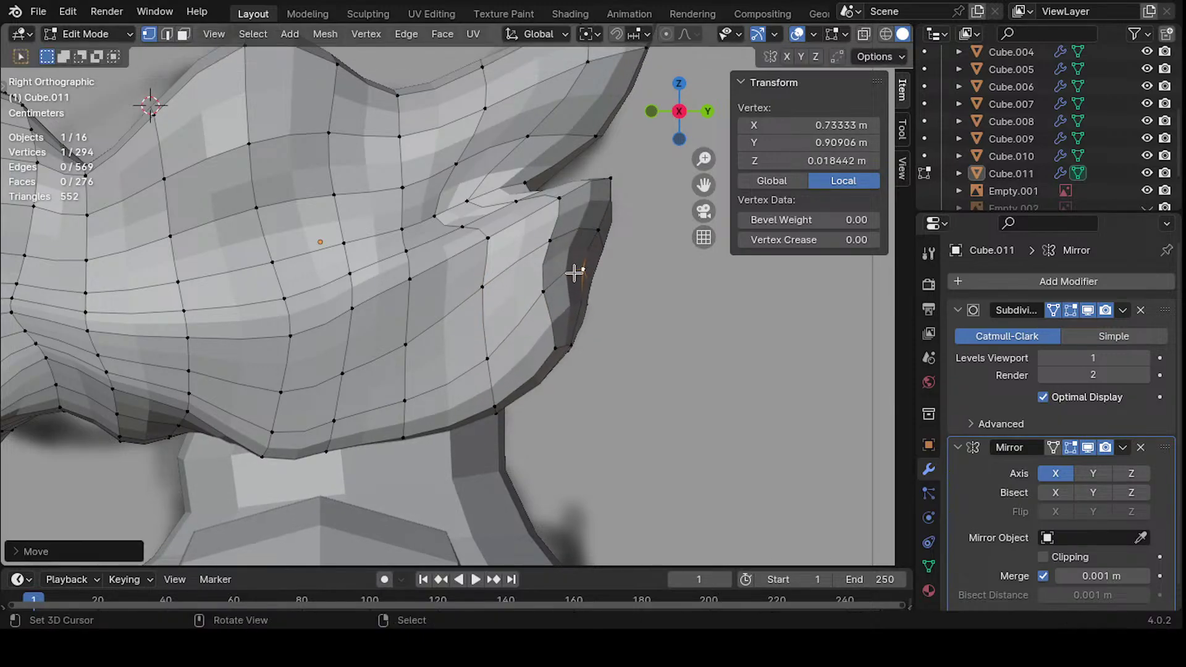
- Reposition two vertices on the inner rear face of the head behind the lower lip
middle_click_drag(577, 268, 310, 358)
key("g")
left_click(398, 356)
middle_click_drag(398, 356, 608, 242)
key("g")
left_click(432, 318)
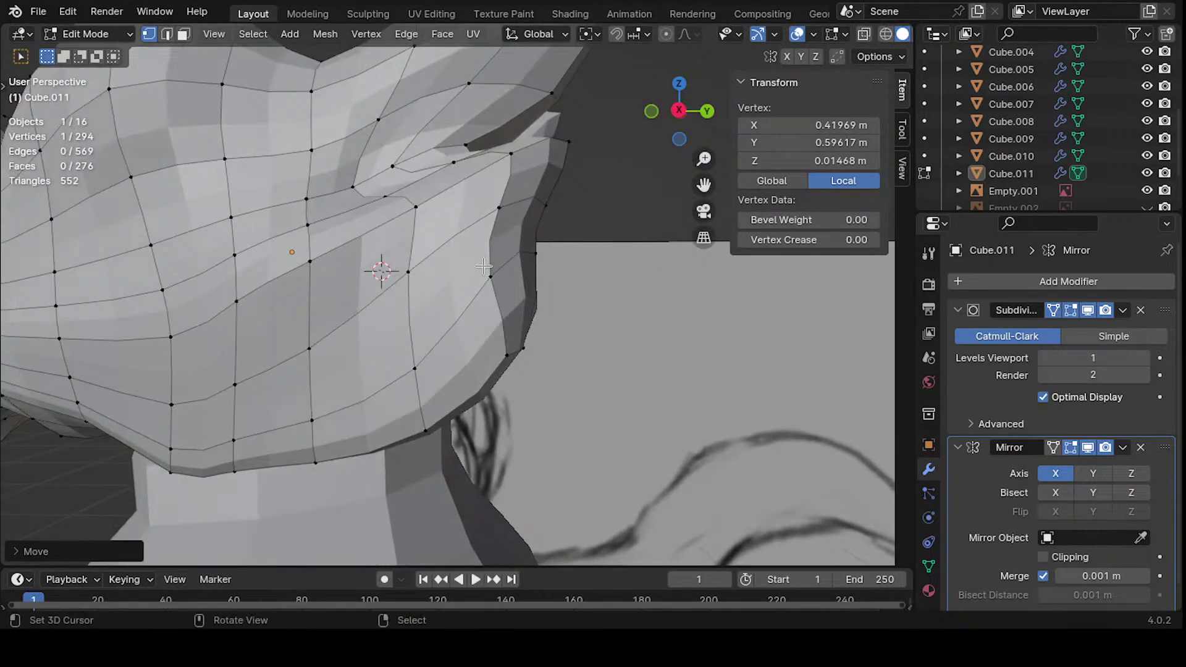
- Move two side vertices below the second point to refine the edge flow towards the rear
middle_click_drag(484, 267, 555, 265)
left_click(538, 222)
key("g")
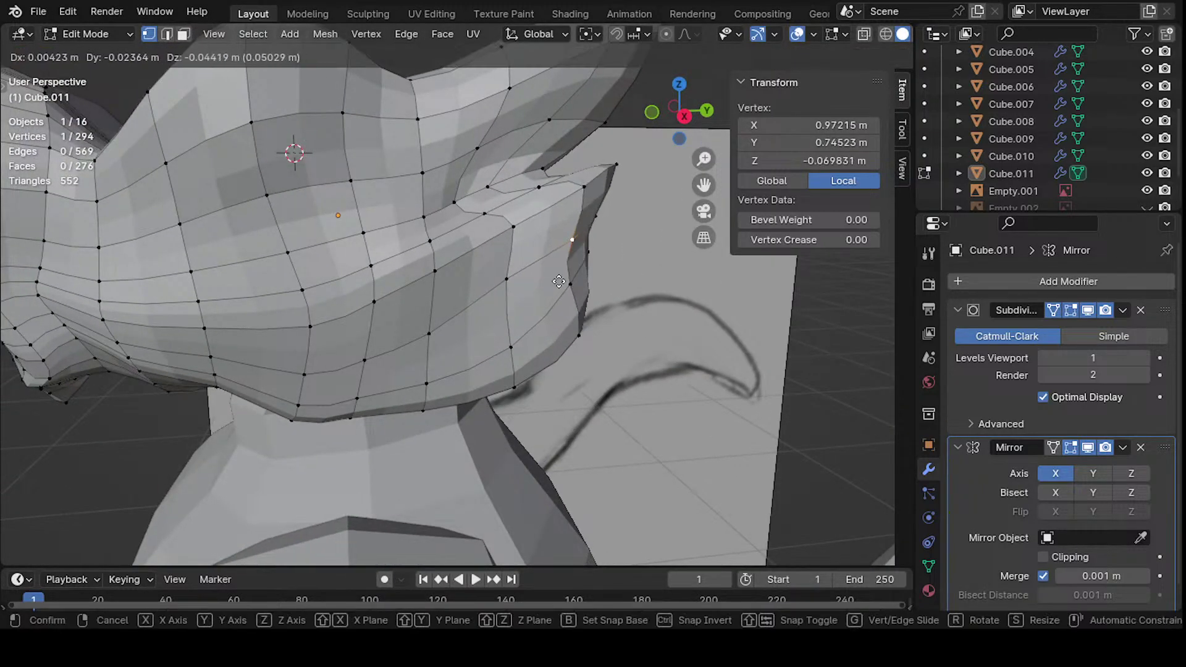
left_click(565, 277)
key("g")
left_click(513, 259)
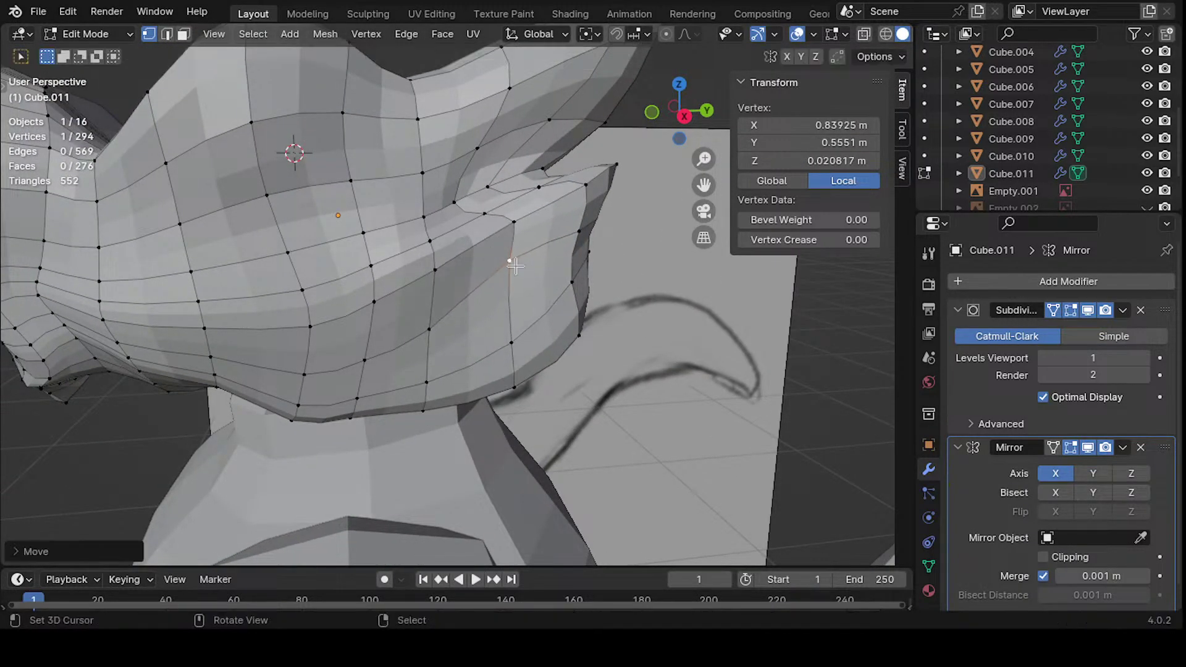
- Adjust a vertex near the rear indent and add another lengthwise loop cut along the lower side of the head
middle_click_drag(514, 259, 627, 282)
key("g")
left_click(480, 285)
left_click(542, 276)
left_click(578, 284)
- Turn on X-ray in the right side view and lower the rear-edge vertex beneath the indent to follow the sketch
key("KP_3")
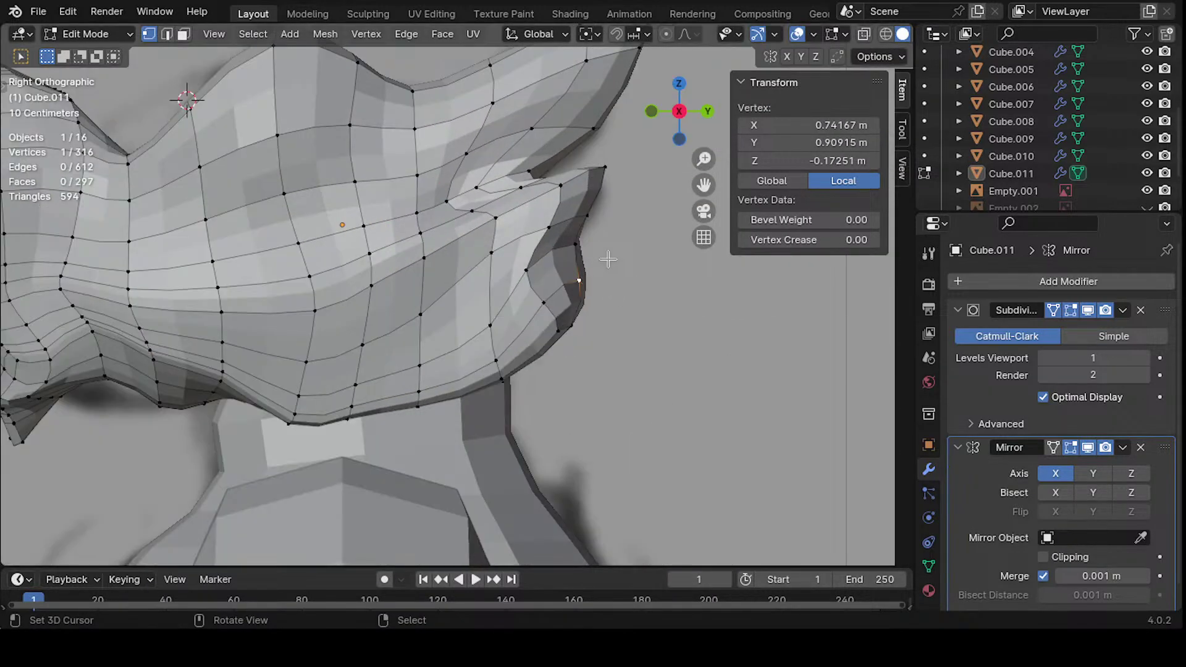
key("alt+z")
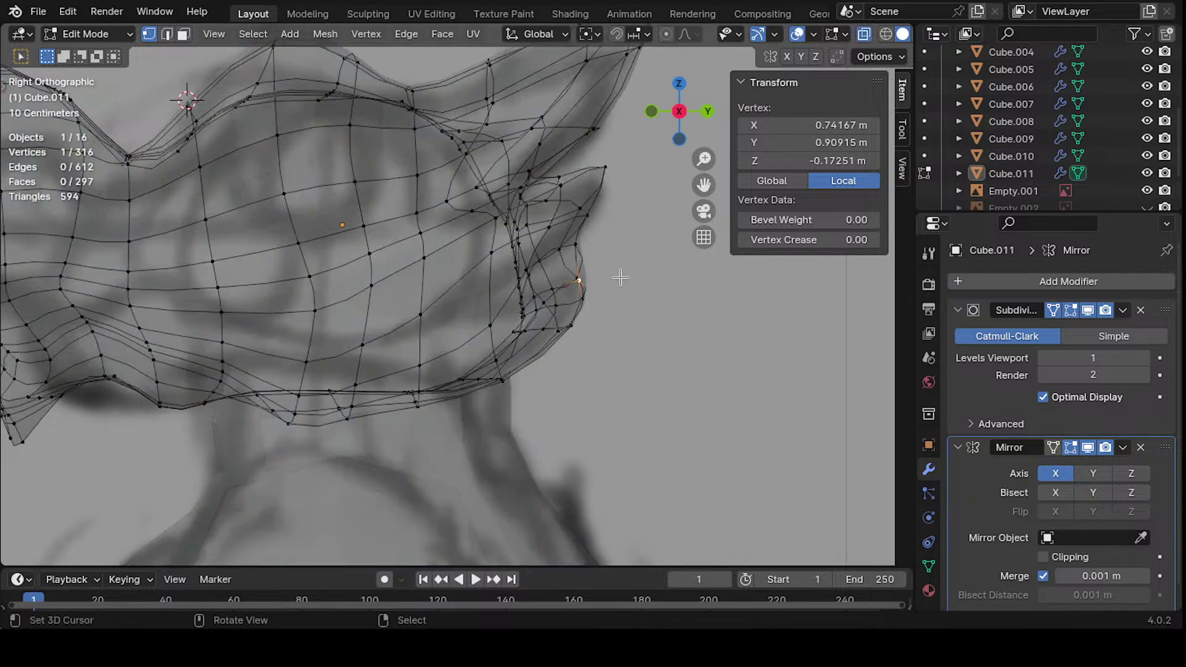
middle_click_drag(588, 272, 550, 261, "shift")
key("g")
left_click(560, 294)
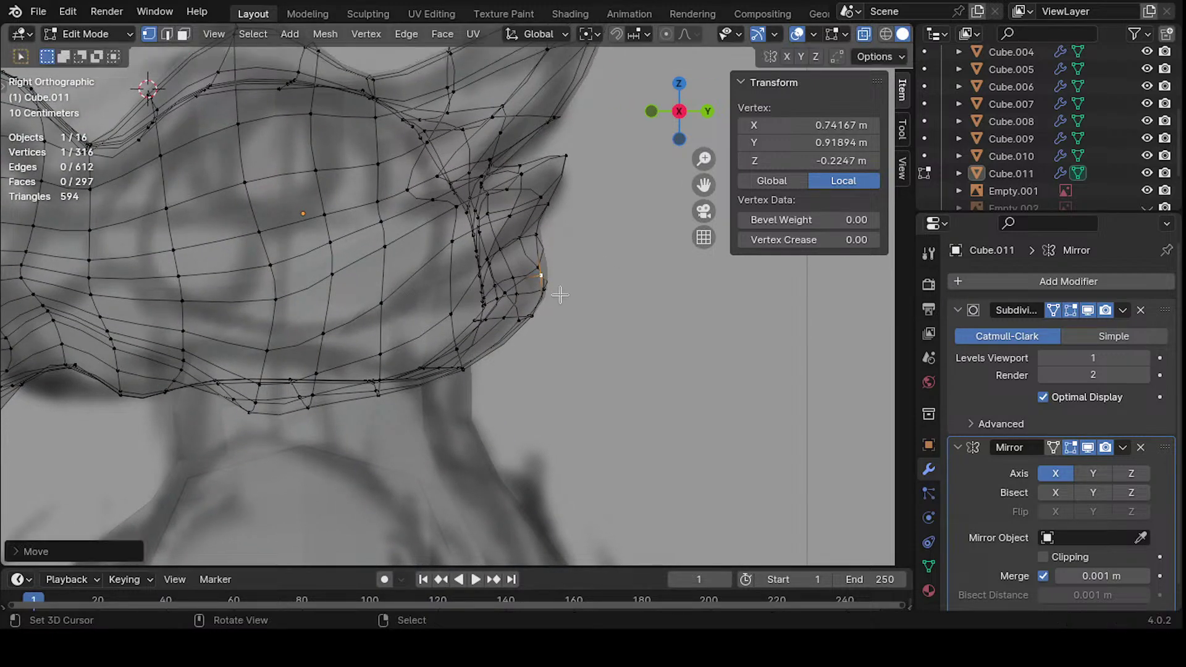
- Reposition the rear-edge vertices around the indent in the right side view to follow the reference outline
key("g")
left_click(493, 299)
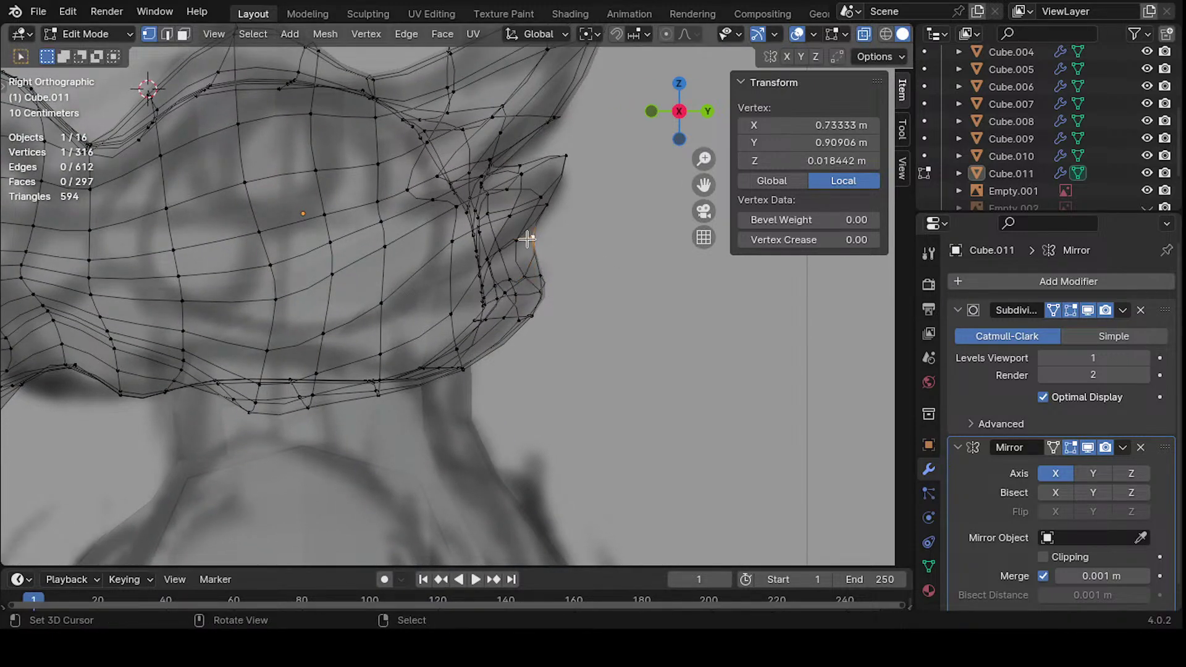
key("g")
left_click(521, 293)
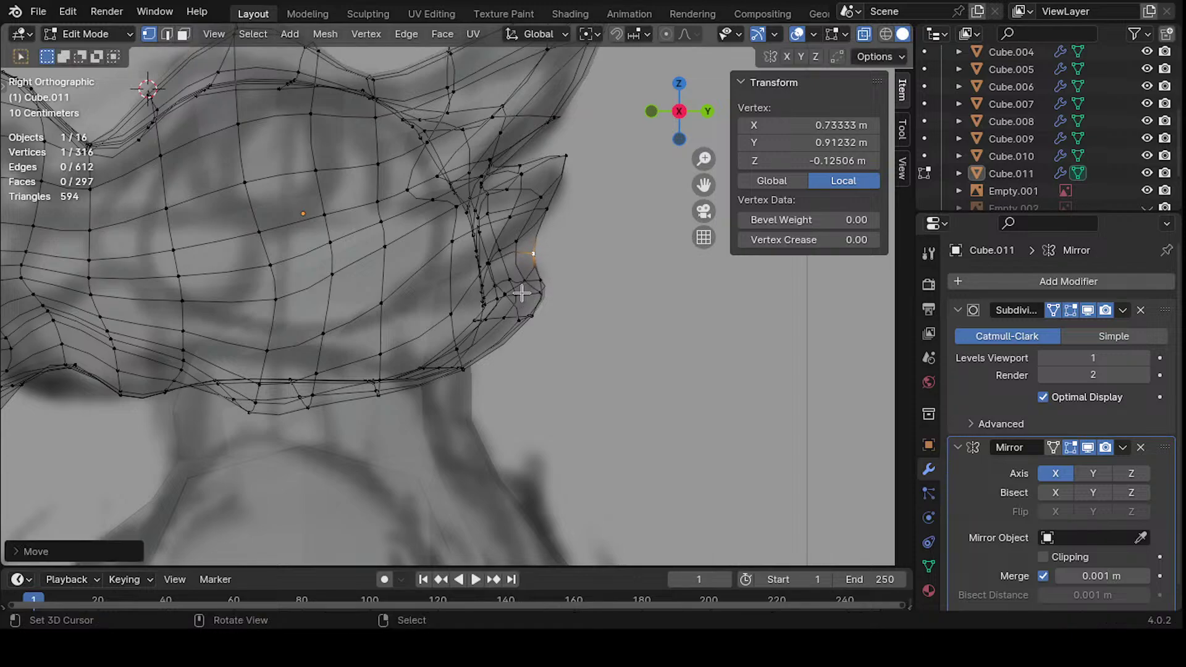
middle_click_drag(451, 324, 535, 277, "shift")
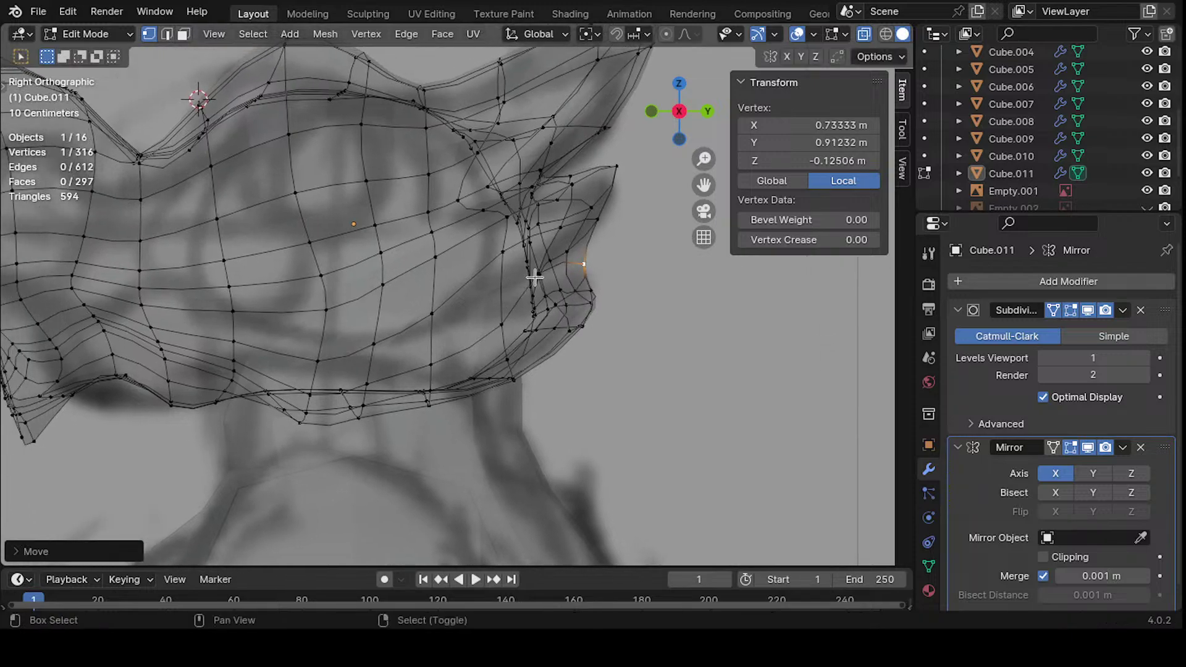
left_click(581, 247)
right_click(628, 264)
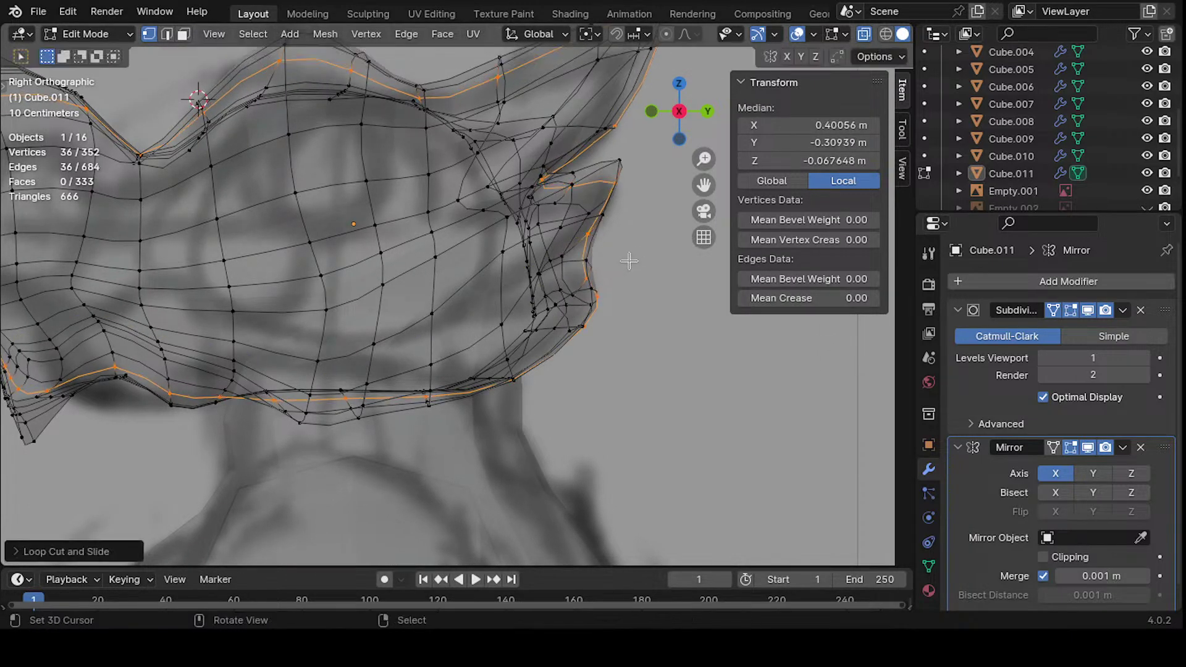
key("ctrl+z")
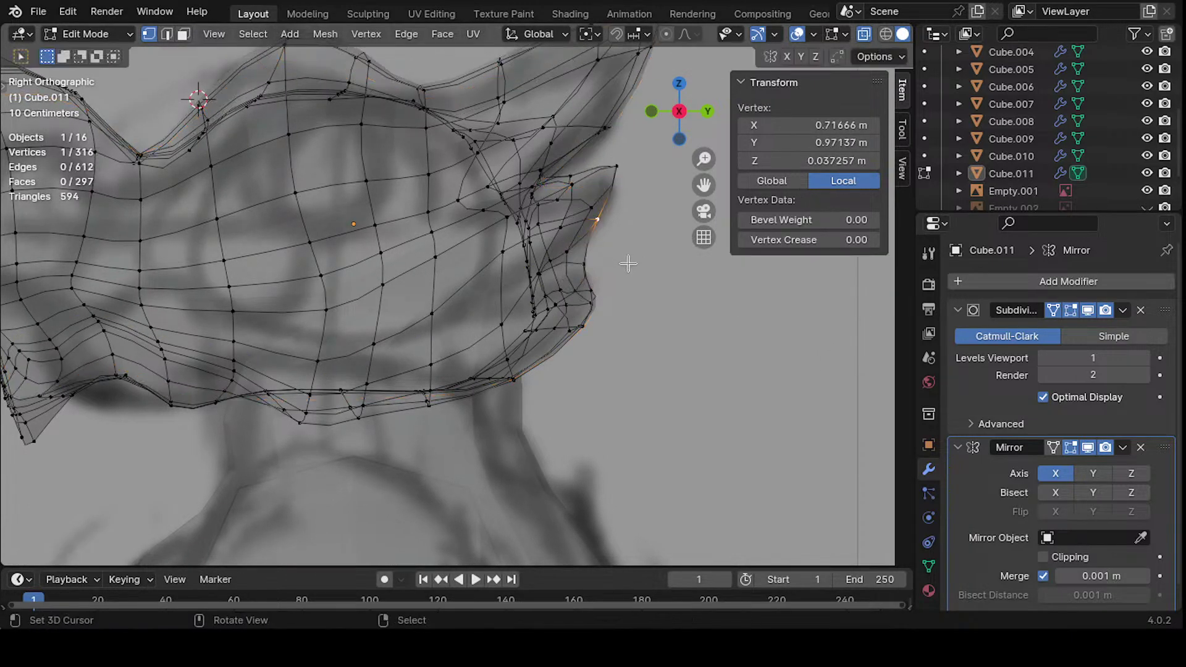
left_click(556, 247)
right_click(574, 260)
key("ctrl+z")
- Add a loop cut through the head's notched rear corner and turn off X-ray
key("ctrl+r")
left_click(497, 279)
right_click(606, 262)
mouse_move(539, 250)
middle_mouse_down("shift")
mouse_move(476, 277)
mouse_move(463, 248)
mouse_move(368, 312)
mouse_move(342, 313)
middle_mouse_up("shift")
key("alt+z")
- Move the inner rear-face vertices beside the second point to deepen the notch and even the edge flow
left_click(436, 276)
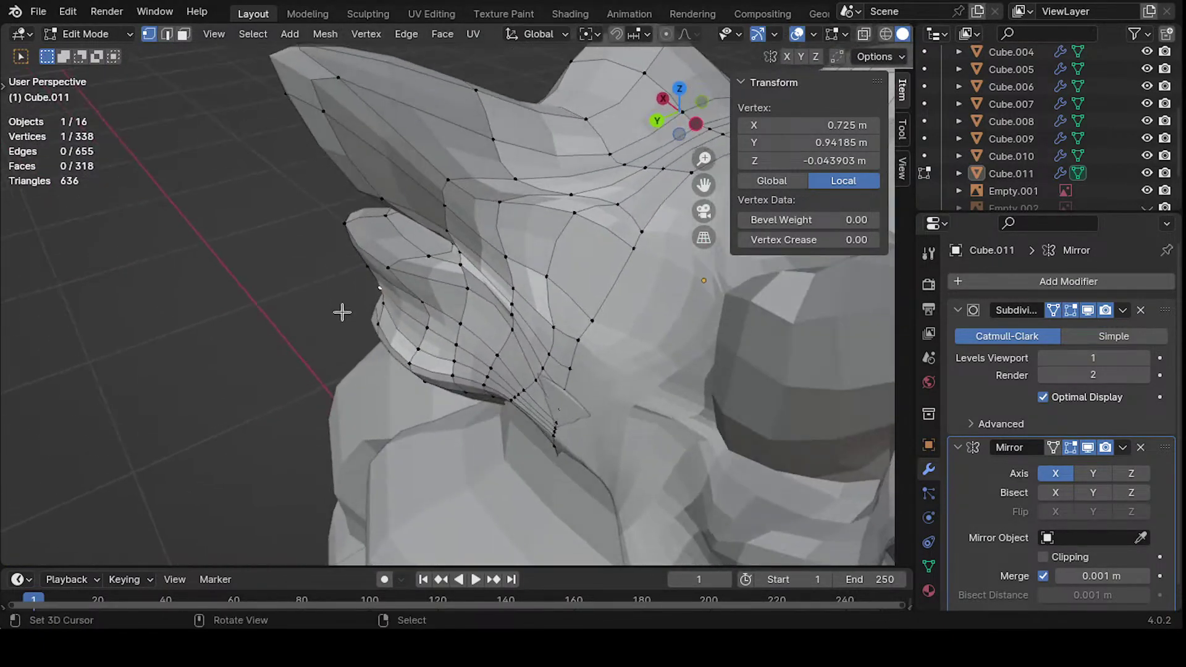
key("g")
left_click(453, 275)
key("g")
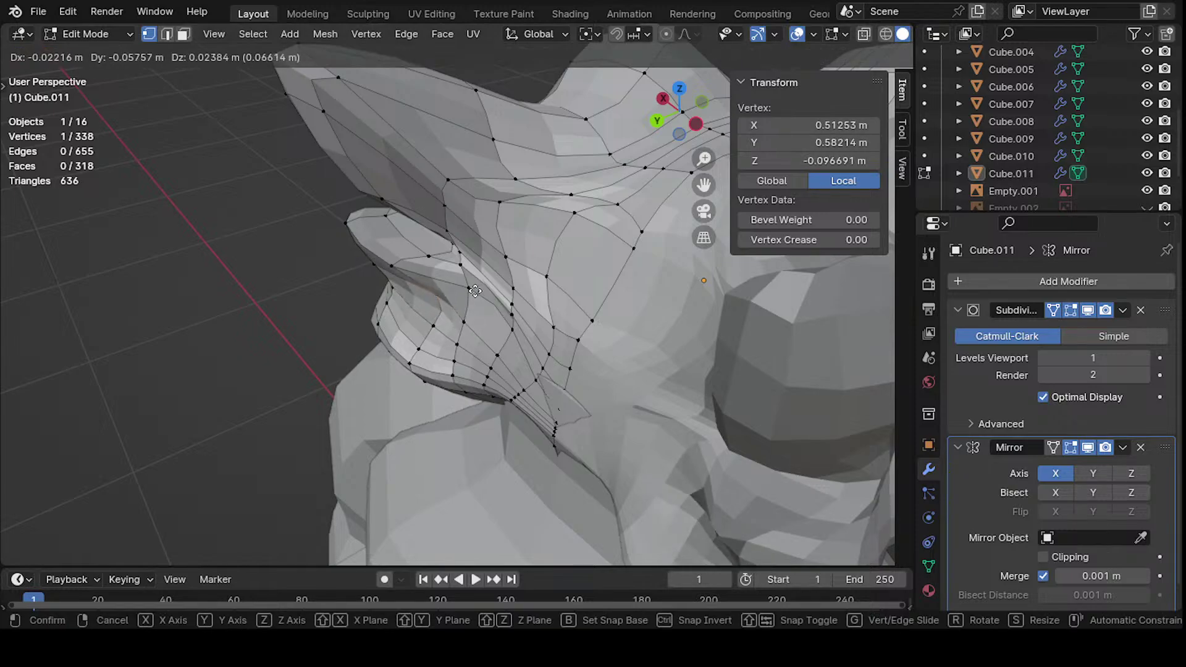
left_click(426, 312)
middle_click_drag(426, 312, 507, 238)
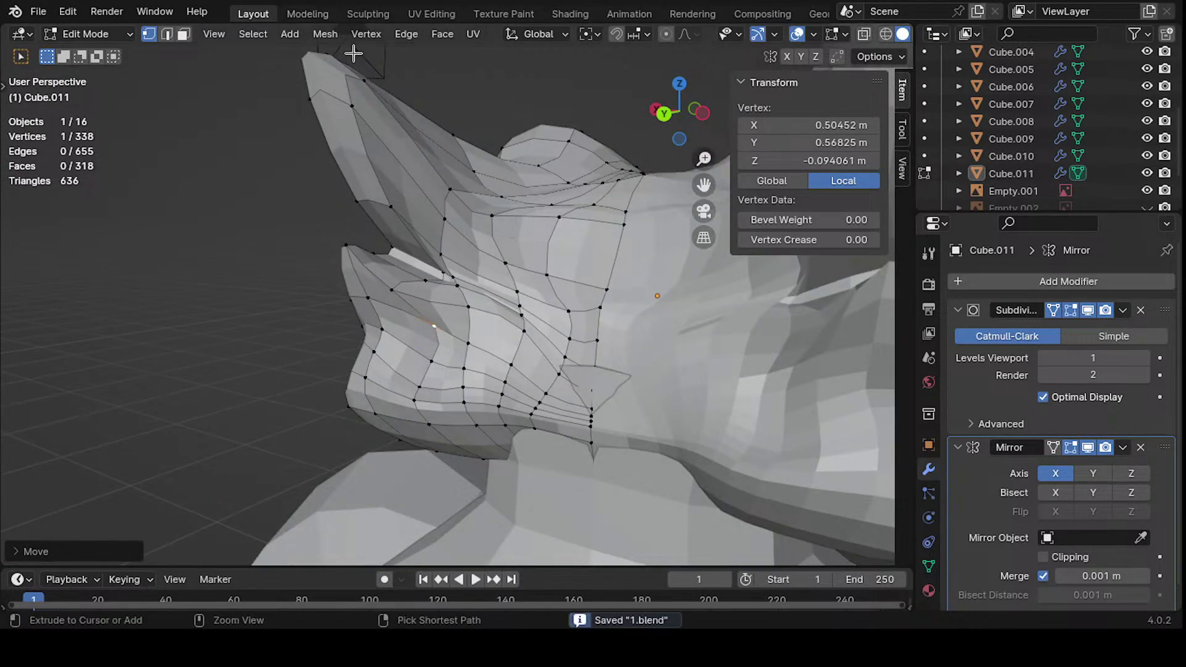
- Switch to the Sculpting workspace and set up the Smooth brush with a 100 px radius for the back of the head
left_click(369, 14)
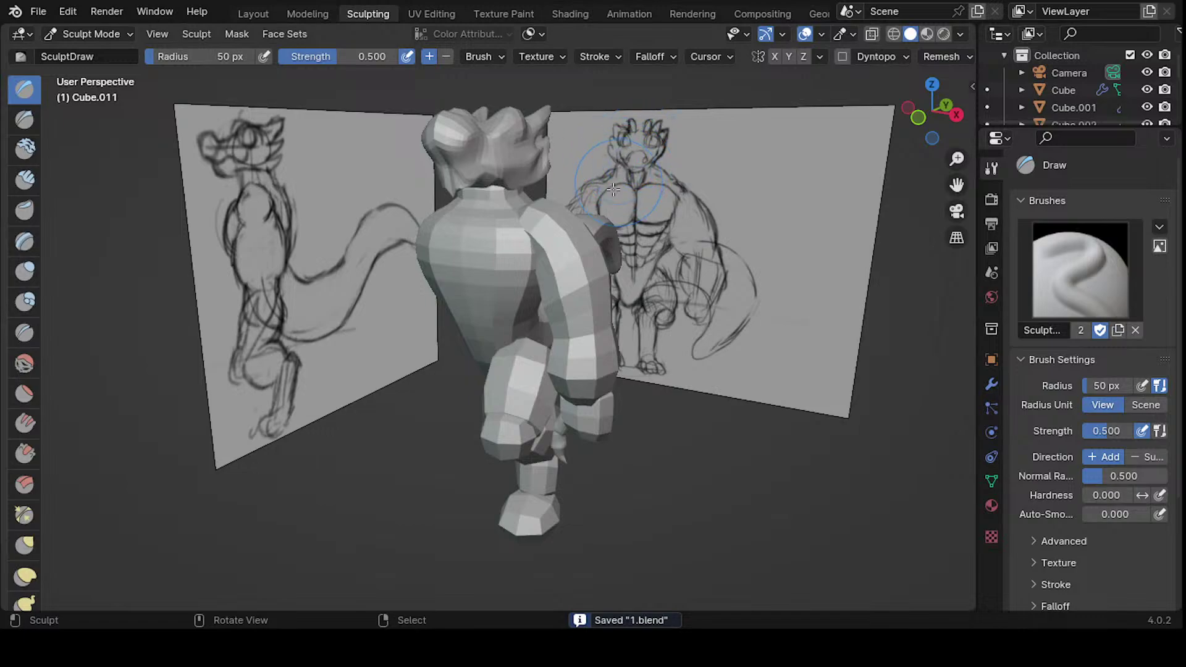
middle_click_drag(613, 189, 575, 204)
scroll(574, 203, "up", 5)
scroll(410, 238, "down", 2)
mouse_move(410, 238)
middle_mouse_down()
mouse_move(547, 240)
mouse_move(506, 250)
mouse_move(553, 256)
middle_mouse_up()
scroll(547, 240, "up", 3)
scroll(424, 198, "up", 2)
middle_click_drag(424, 198, 471, 251)
scroll(469, 227, "up", 3)
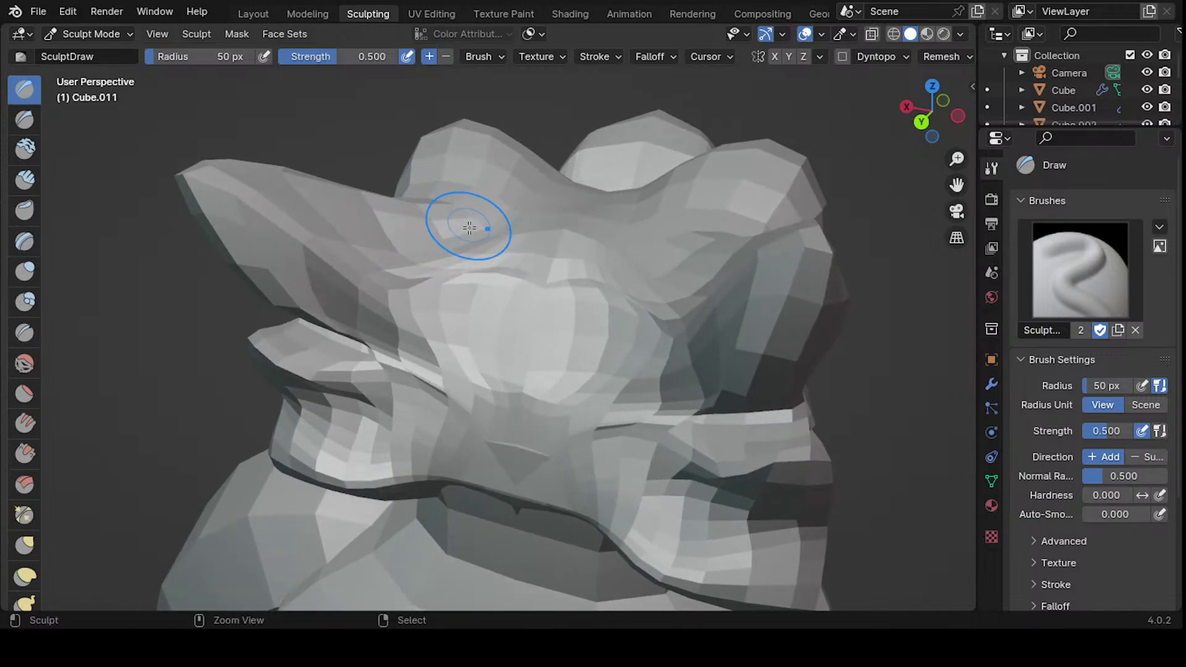
left_click(28, 368)
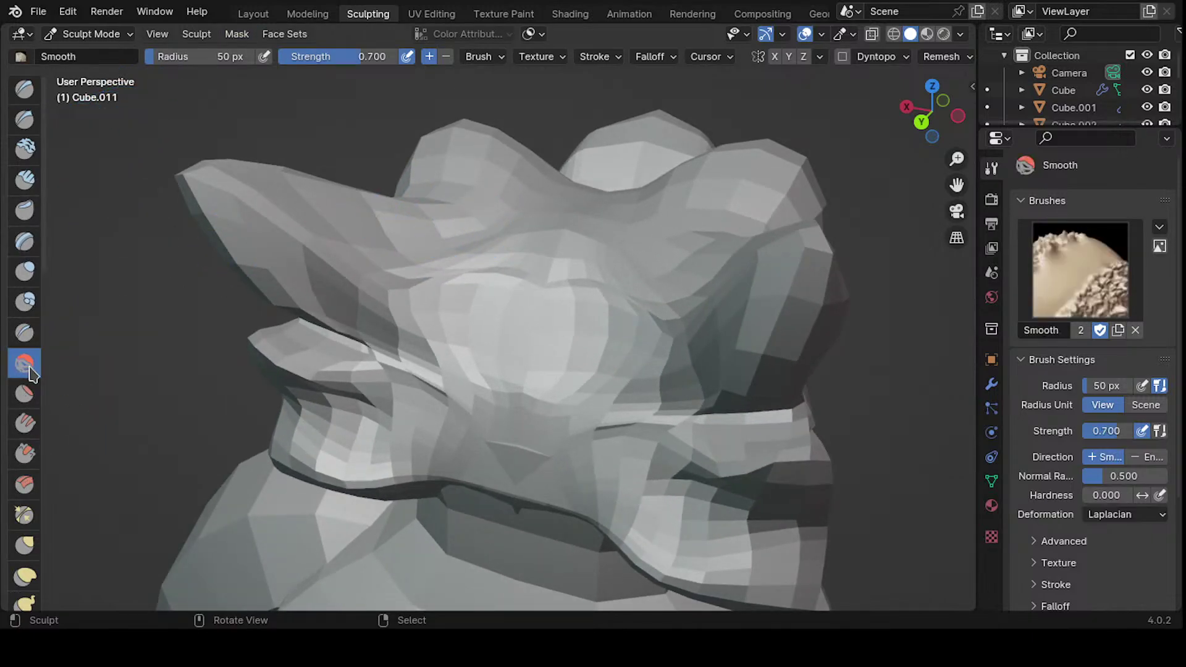
key("f")
left_click(535, 306)
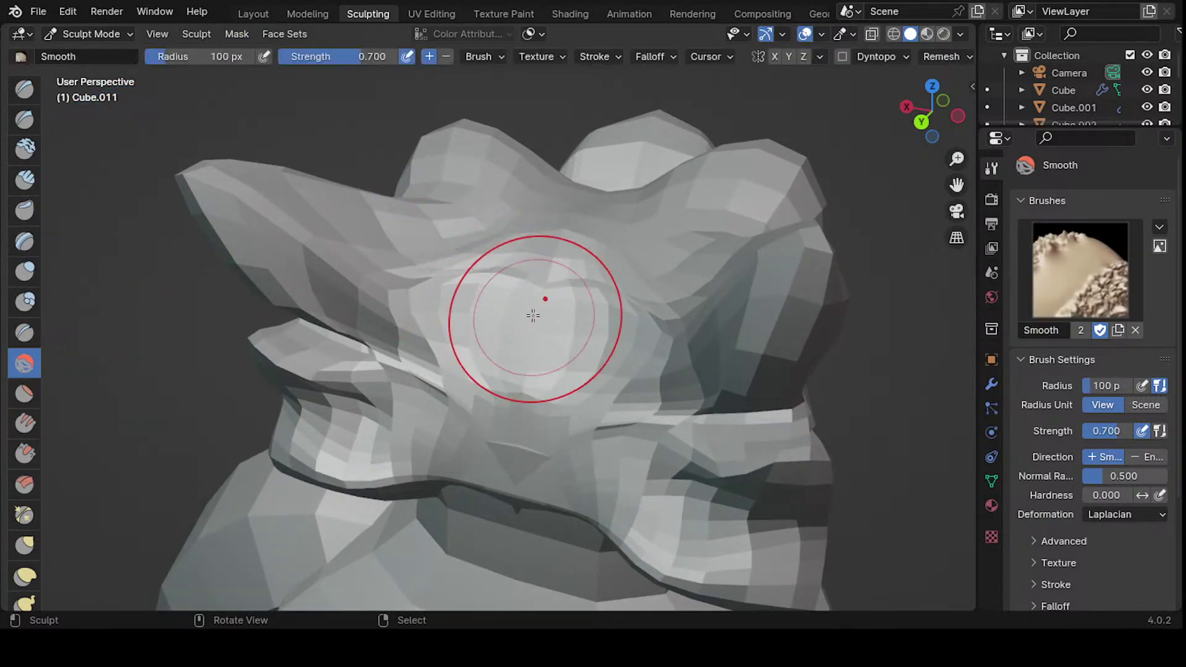
- Smooth the back of the head from the centre out to the base of the rear points
left_click_drag(450, 333, 426, 287)
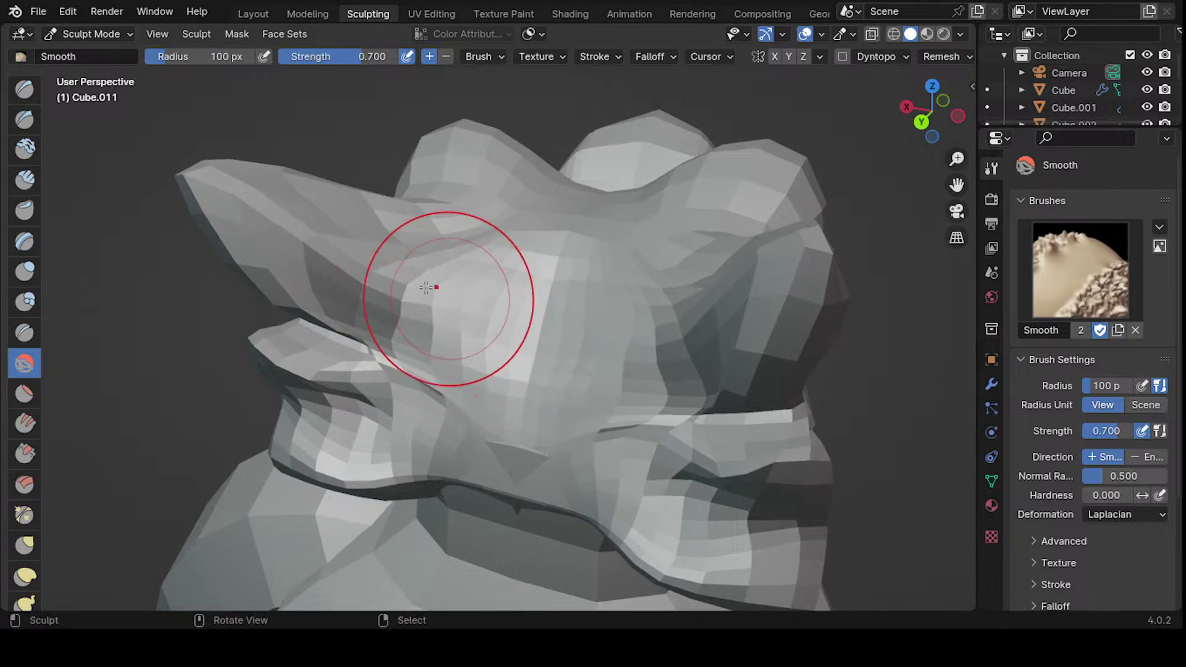
mouse_move(516, 264)
left_mouse_down()
mouse_move(484, 257)
mouse_move(444, 286)
mouse_move(423, 373)
left_mouse_up()
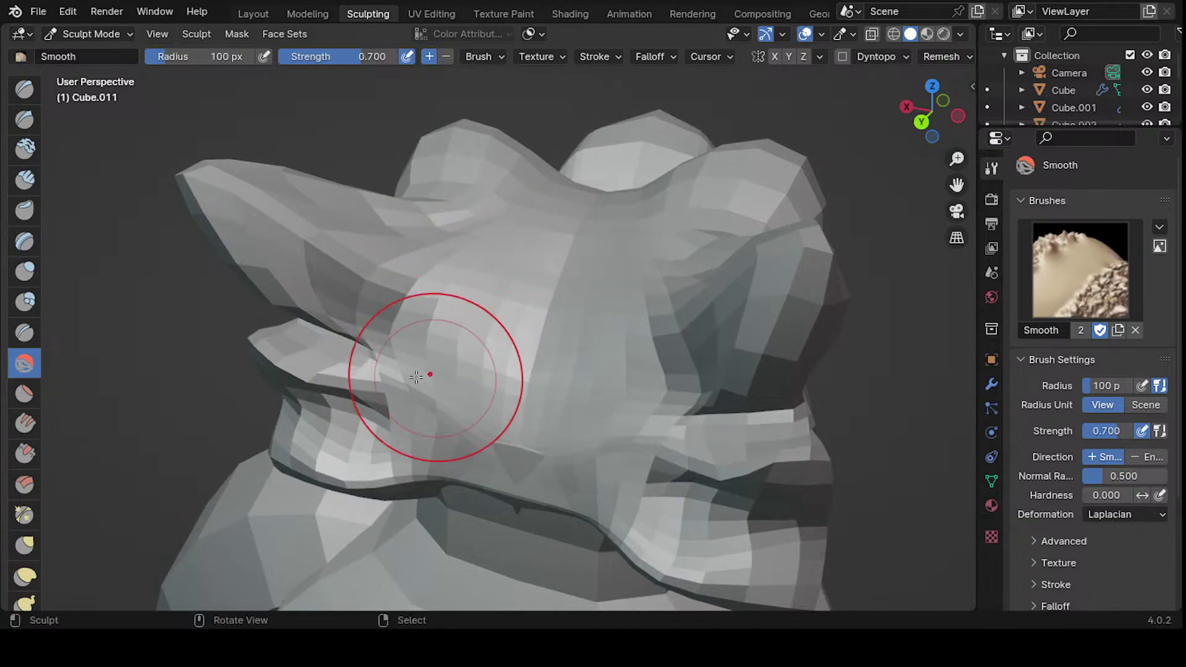
middle_click_drag(424, 373, 445, 340)
scroll(446, 340, "up", 5)
mouse_move(446, 340)
left_mouse_down()
mouse_move(484, 276)
mouse_move(510, 332)
left_mouse_up()
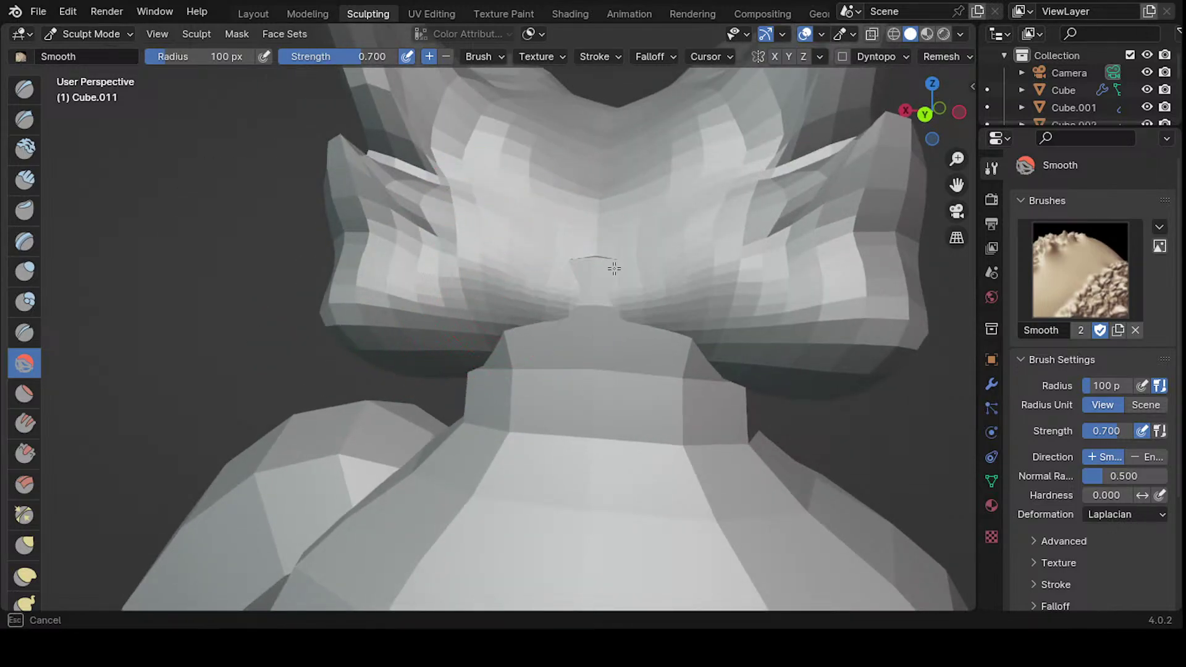
mouse_move(534, 188)
middle_mouse_down()
mouse_move(414, 389)
mouse_move(444, 225)
mouse_move(356, 318)
middle_mouse_up()
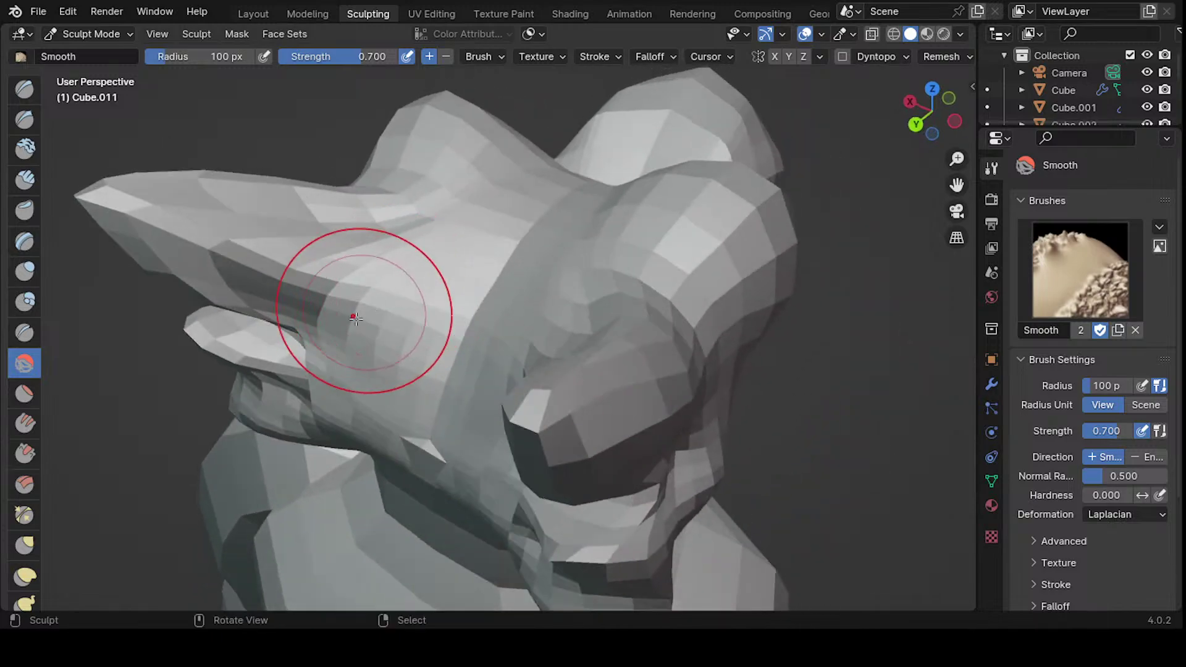
middle_click_drag(375, 280, 533, 201, "shift")
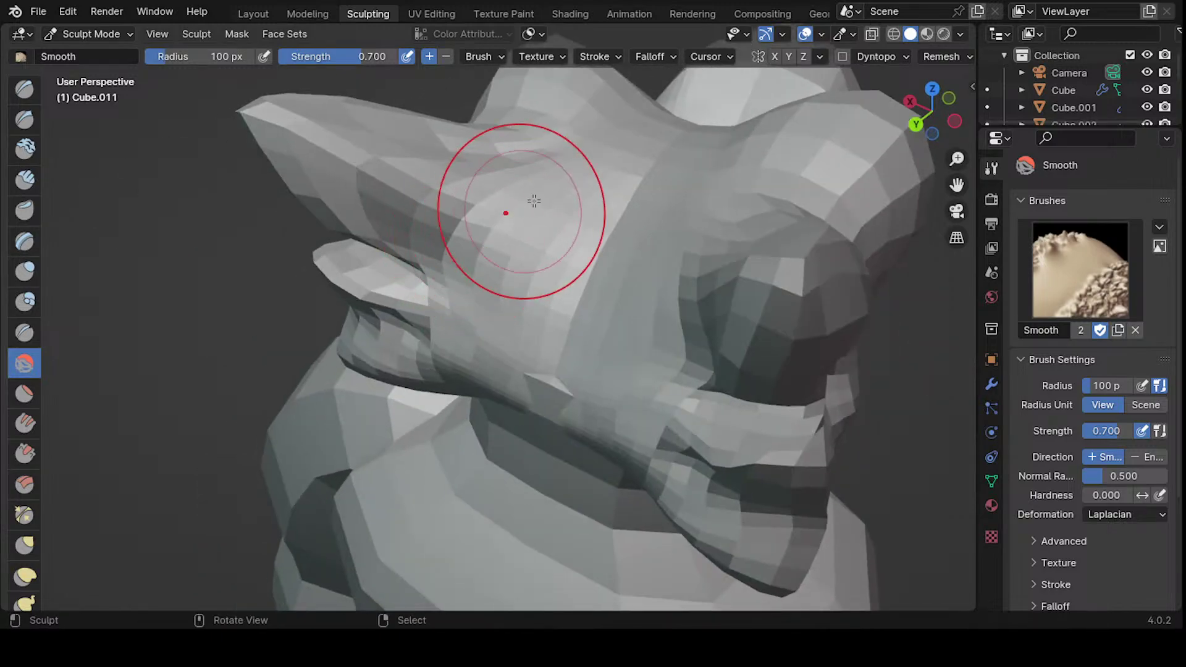
left_click_drag(521, 309, 404, 310)
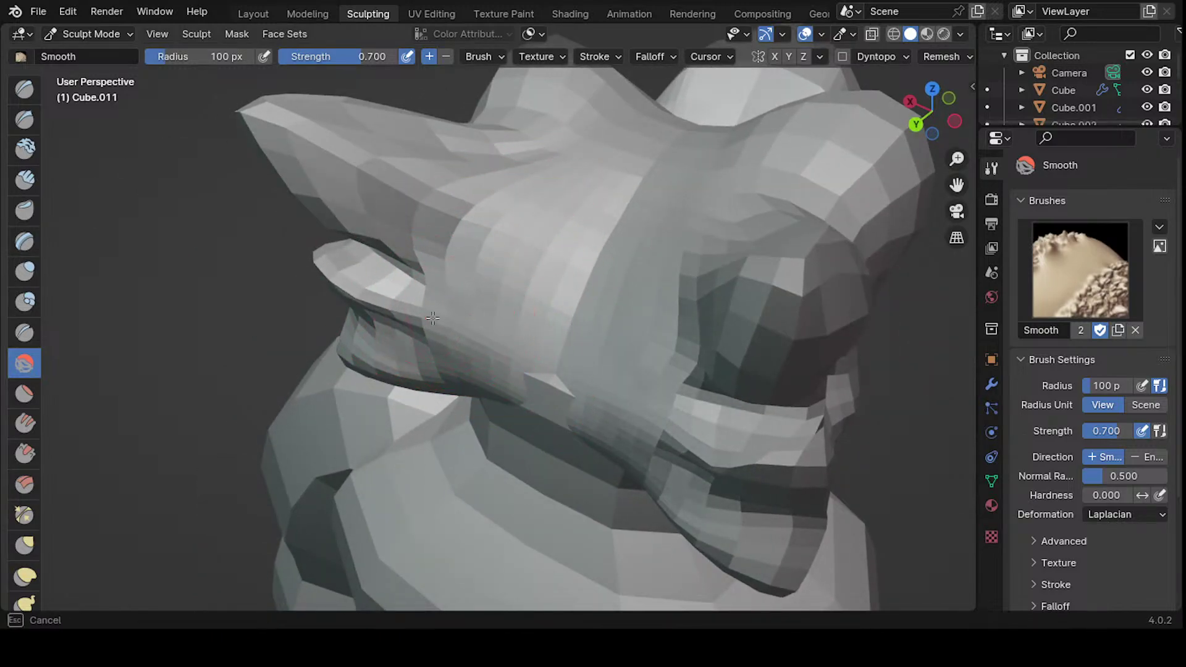
- Return to the Layout workspace and examine the head's smoothed rear topology in Edit Mode
left_click(267, 13)
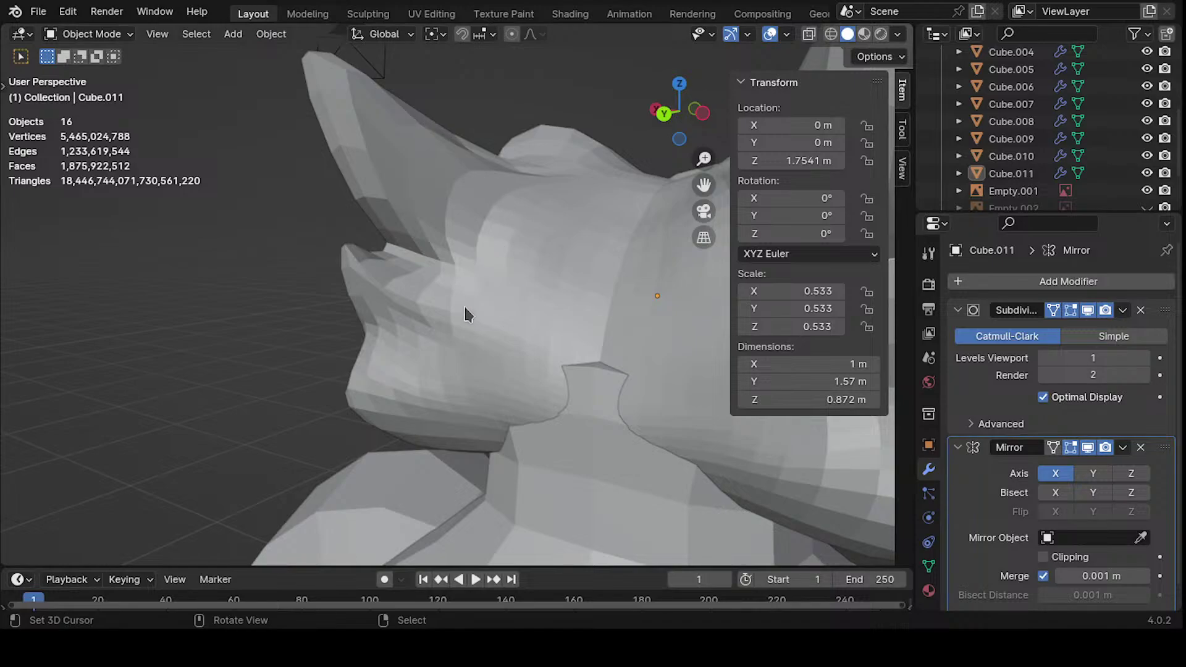
middle_click_drag(464, 307, 510, 402)
left_click(522, 291)
key("Tab")
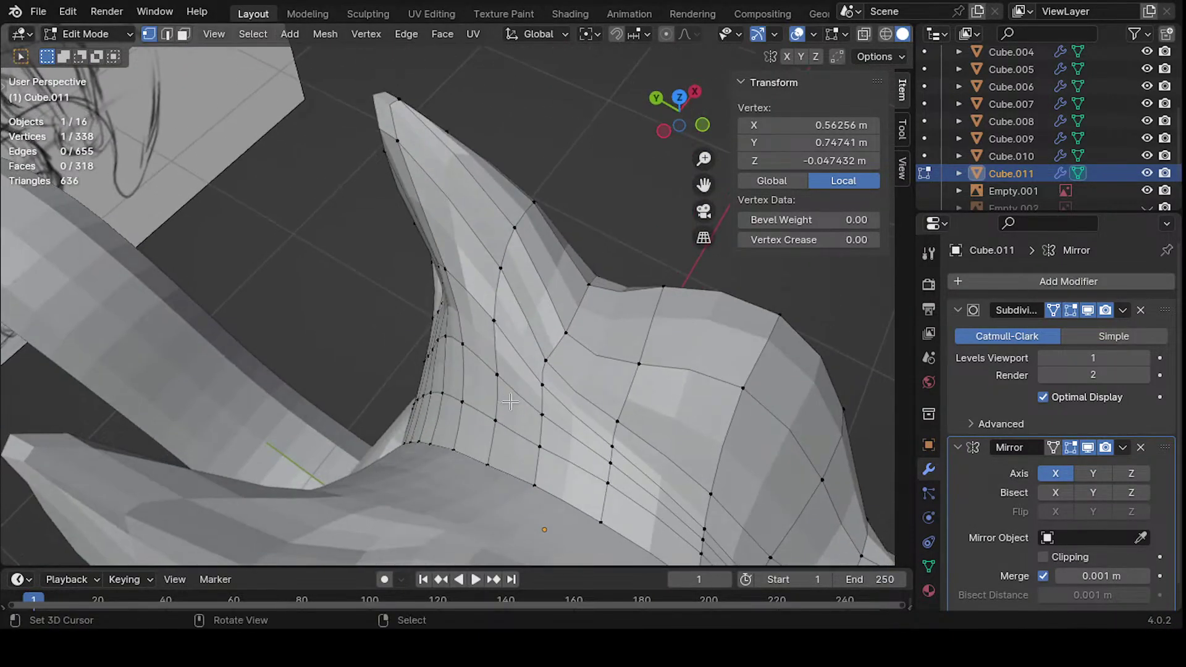
middle_click_drag(450, 368, 383, 376)
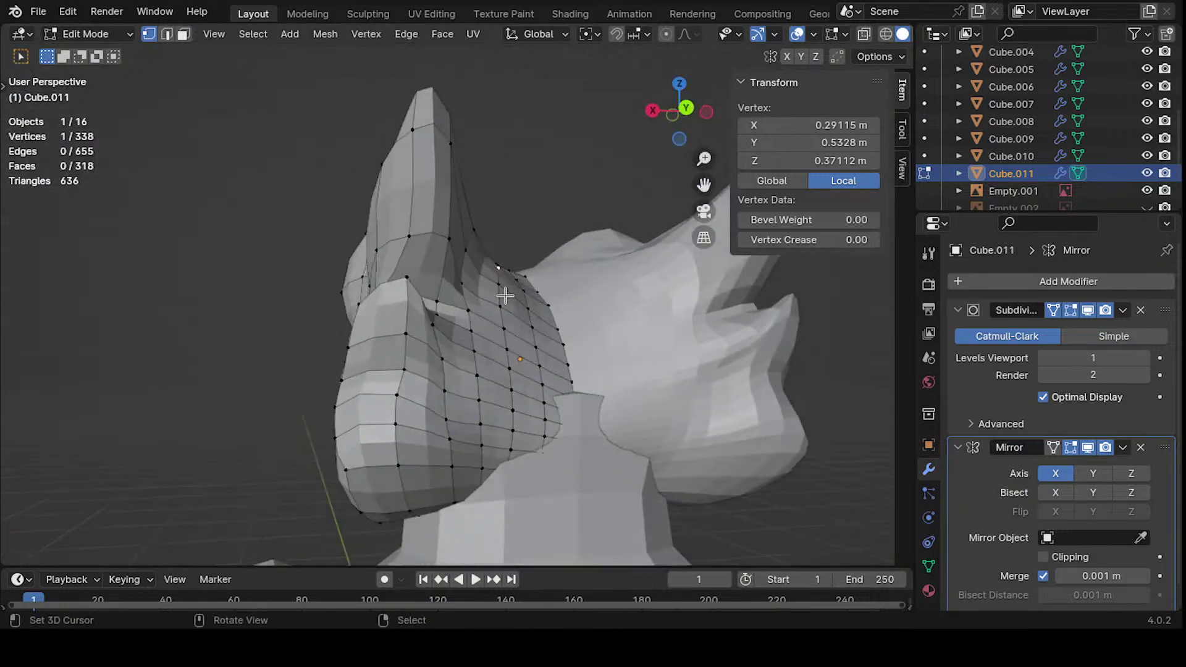
scroll(335, 381, "up", 3)
scroll(412, 372, "up", 2)
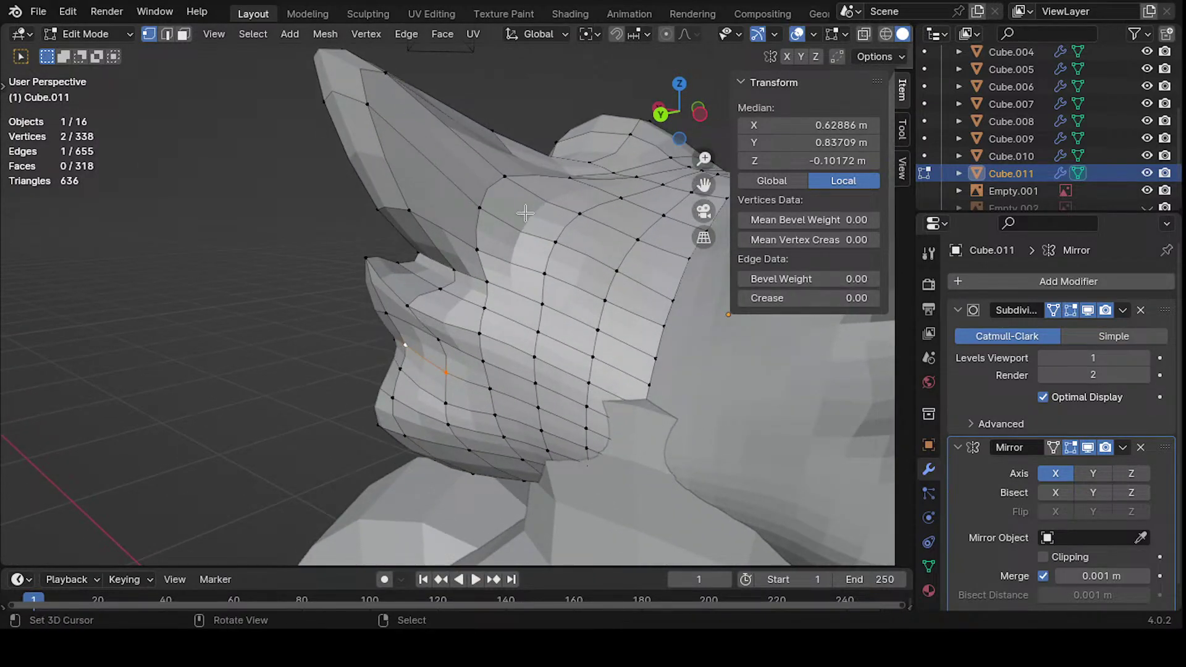
- Go back to the Sculpting workspace and choose the Layer brush with a 35 px radius
left_click(373, 14)
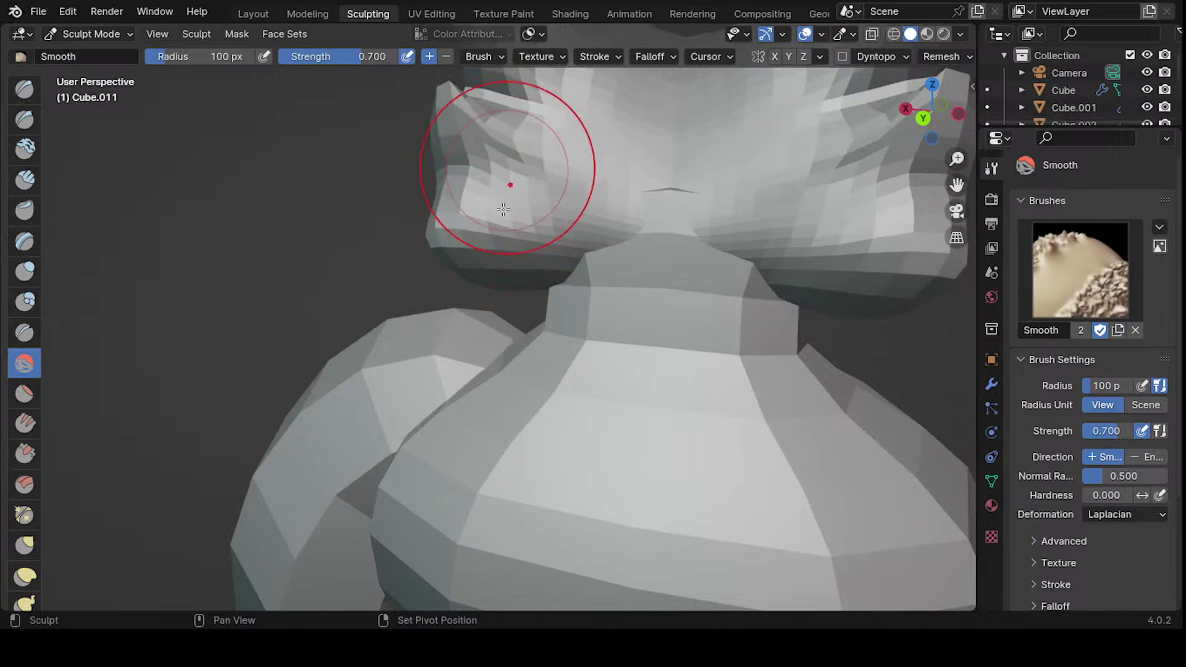
middle_click_drag(510, 185, 547, 267, "shift")
left_click(25, 242)
key("f")
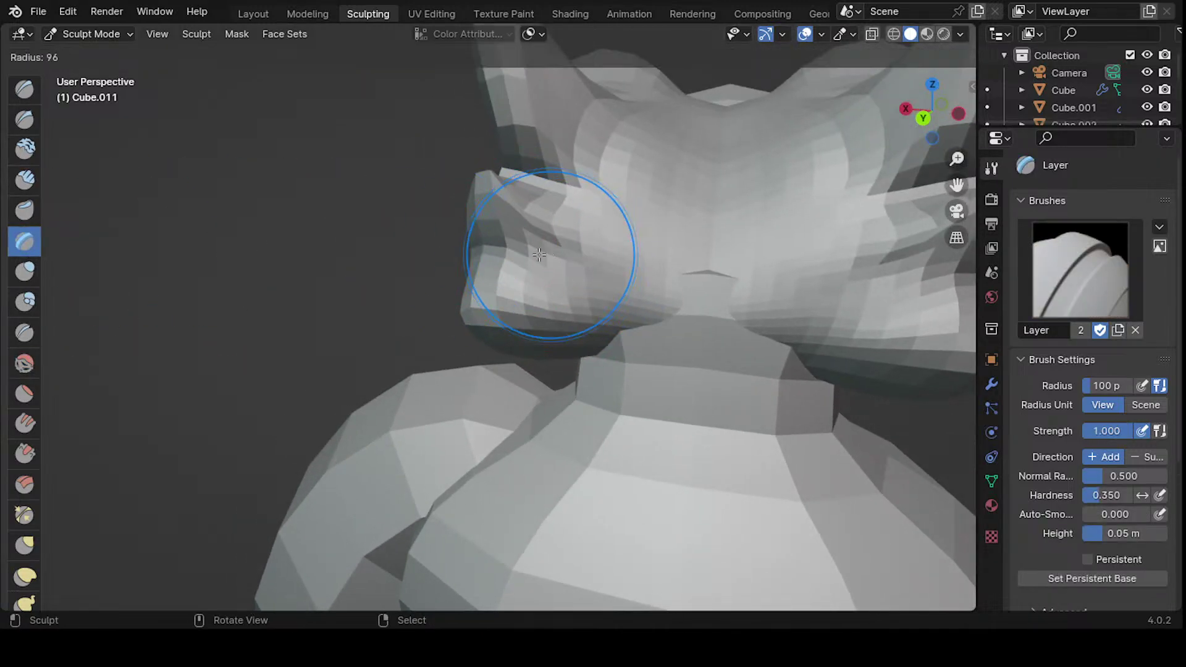
left_click(509, 254)
left_click(522, 254)
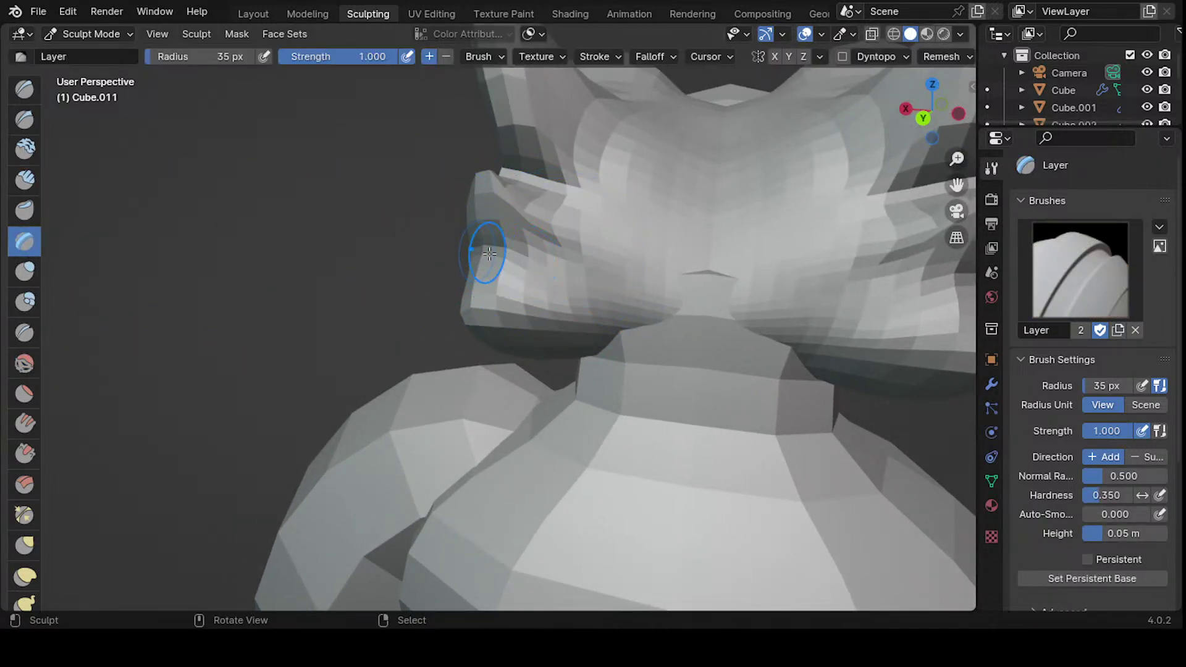
middle_click_drag(489, 253, 560, 258)
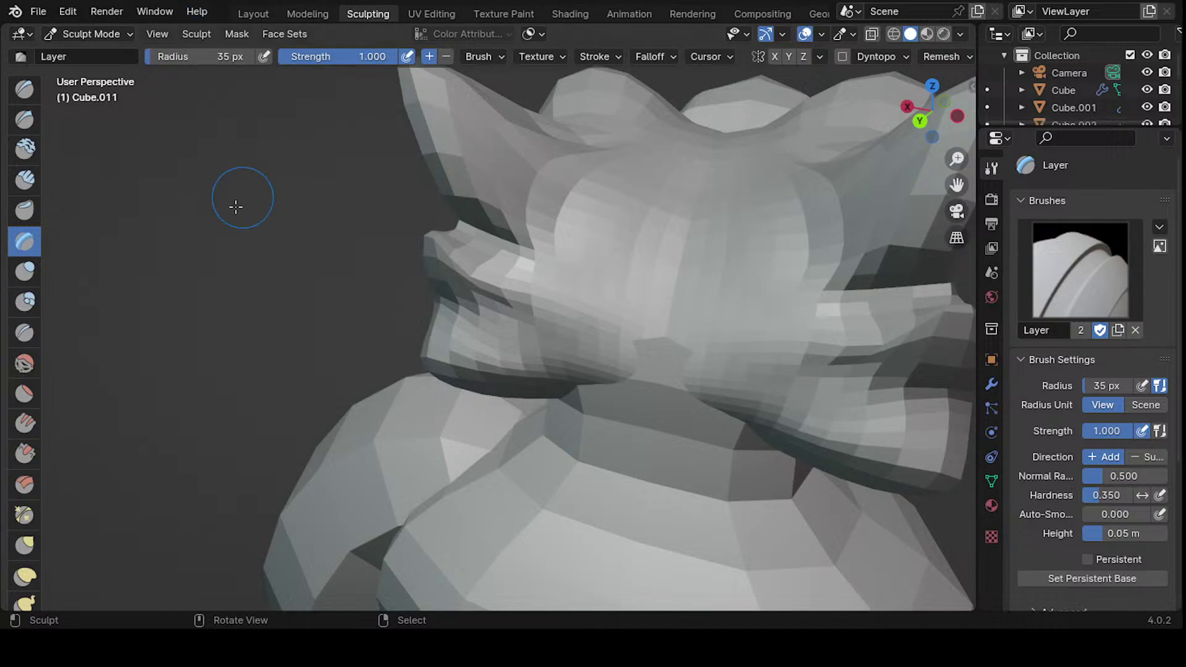
key("f")
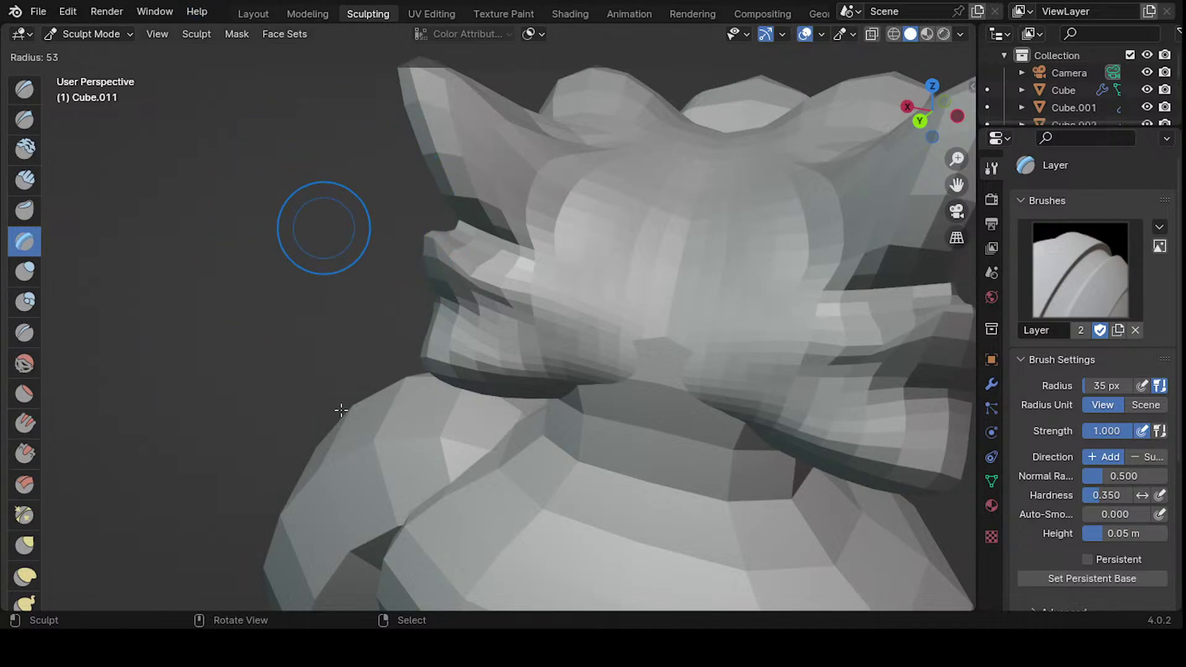
key("Escape")
left_click(32, 369)
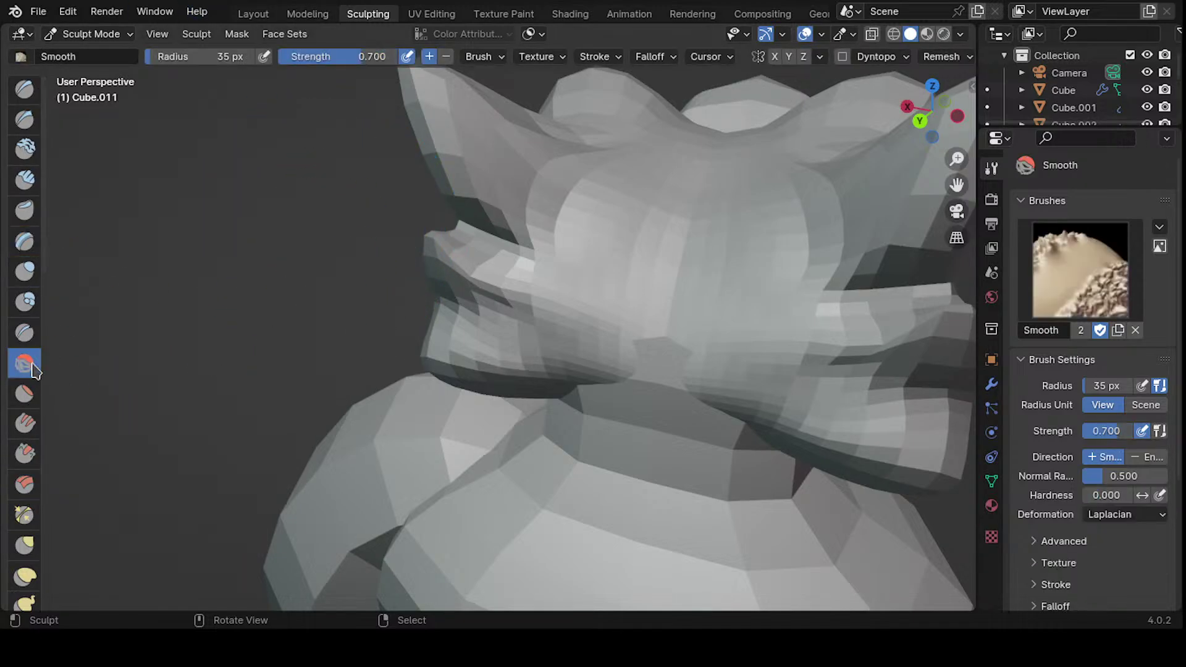
middle_click_drag(531, 286, 509, 302)
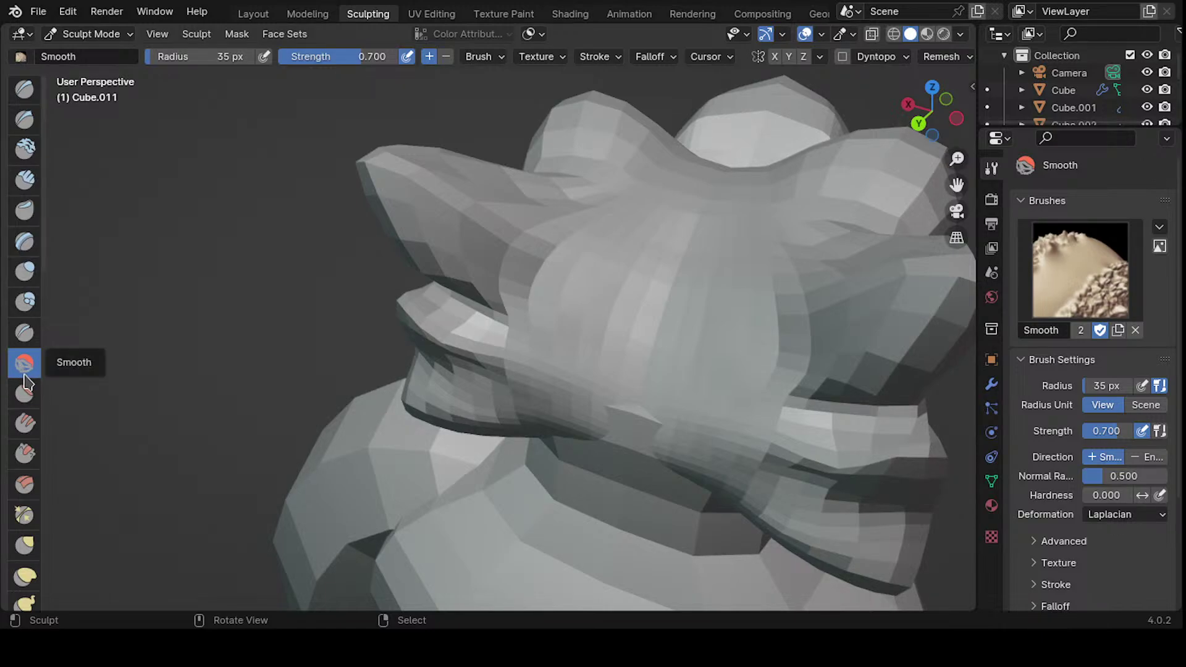
left_click(27, 243)
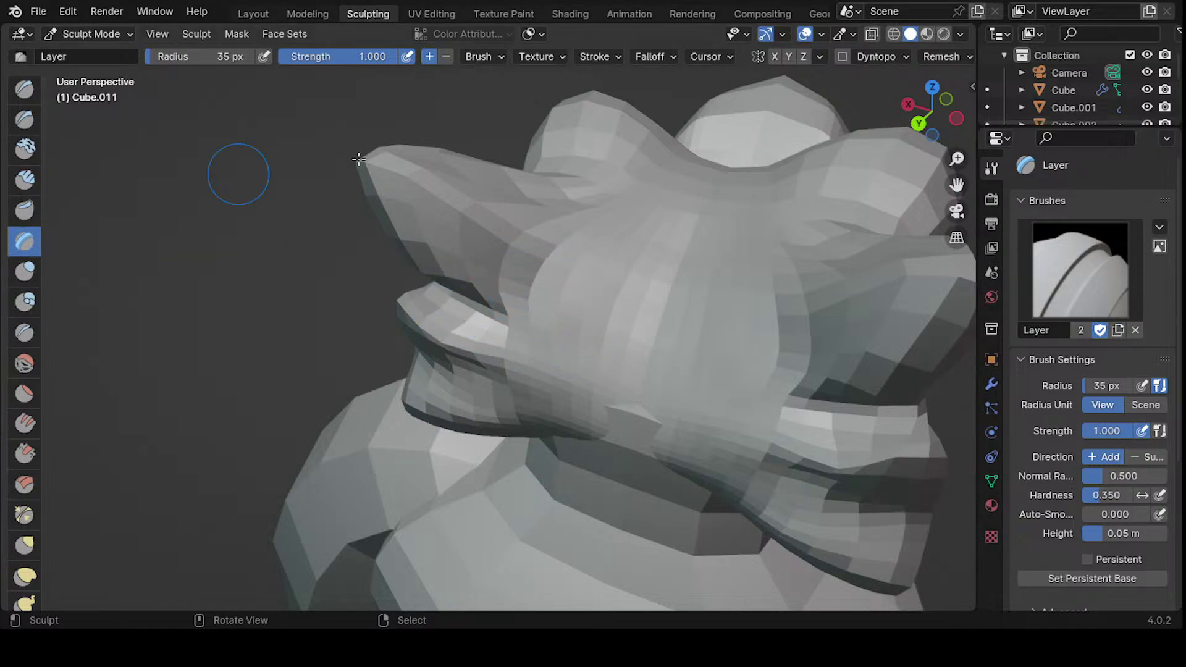
- Even out the back of the head up to the crown with brush strokes
key("KP_Decimal")
left_click_drag(531, 294, 585, 220)
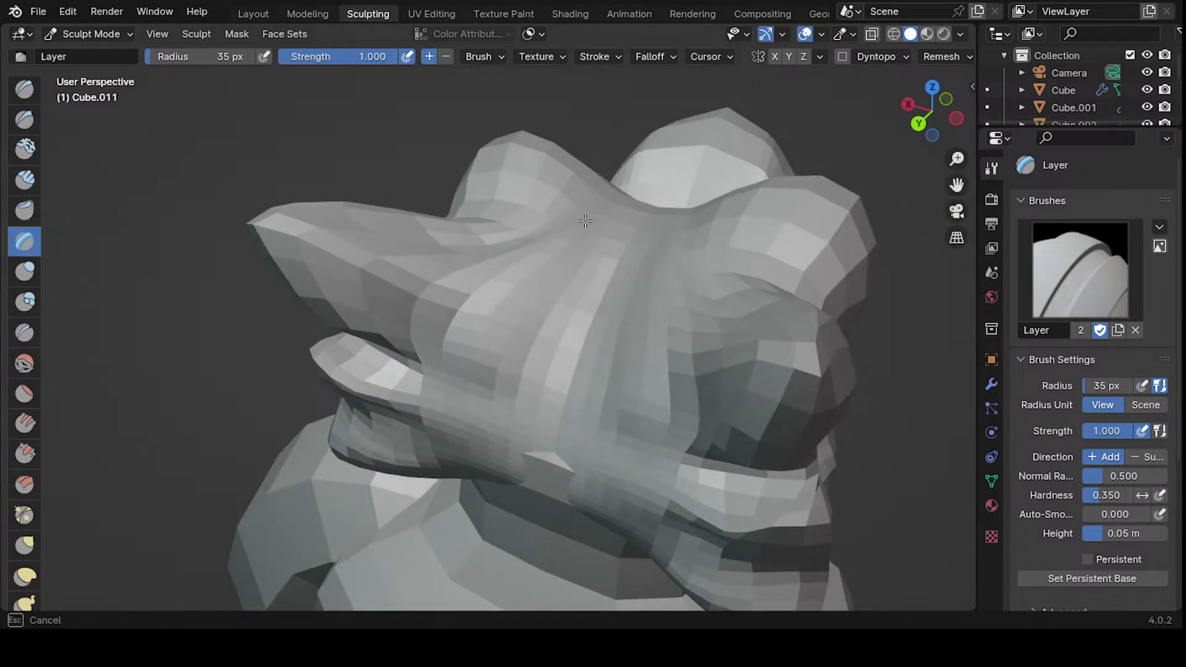
middle_click_drag(564, 280, 492, 265)
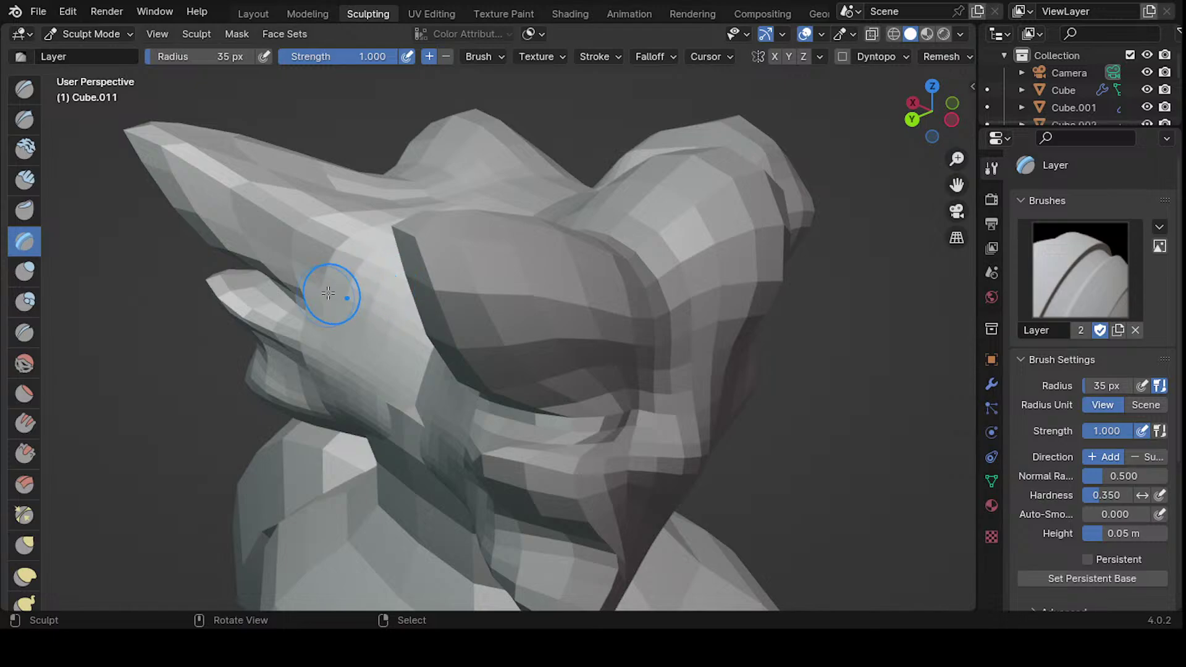
middle_click_drag(327, 292, 502, 309)
left_click_drag(503, 309, 603, 231)
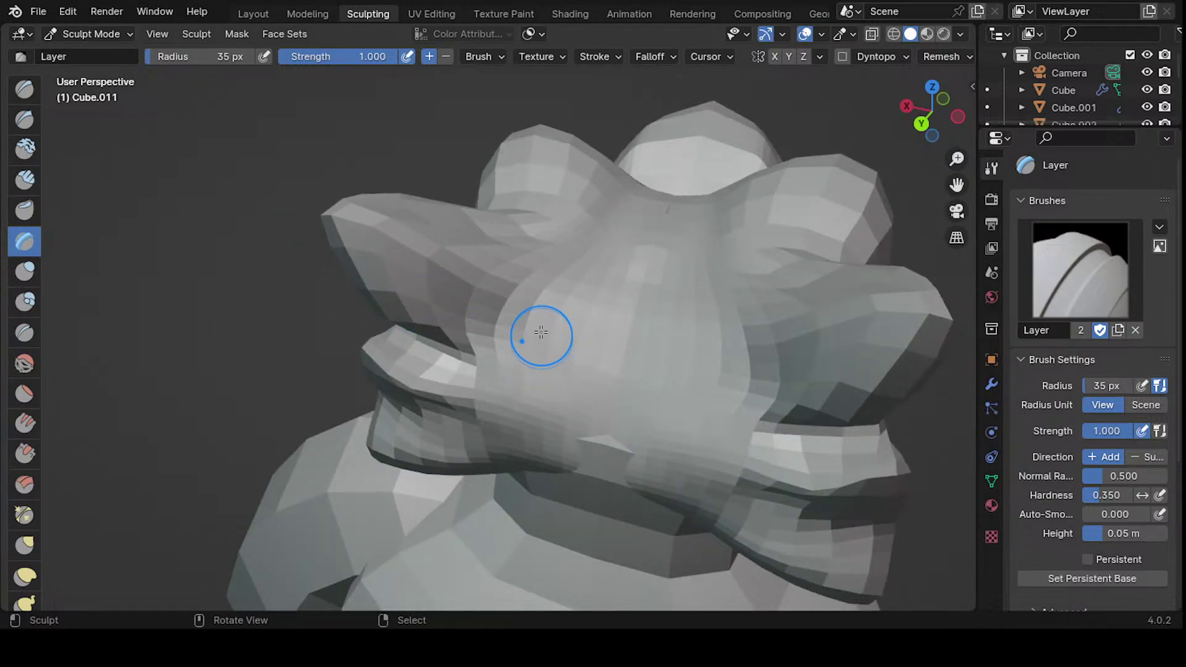
- Brush over the lower rear corner of the head beneath the indent to refine its surface
mouse_move(541, 332)
middle_mouse_down()
mouse_move(570, 251)
mouse_move(541, 299)
mouse_move(442, 328)
middle_mouse_up()
key("Tab")
key("Tab")
left_click_drag(341, 344, 378, 360)
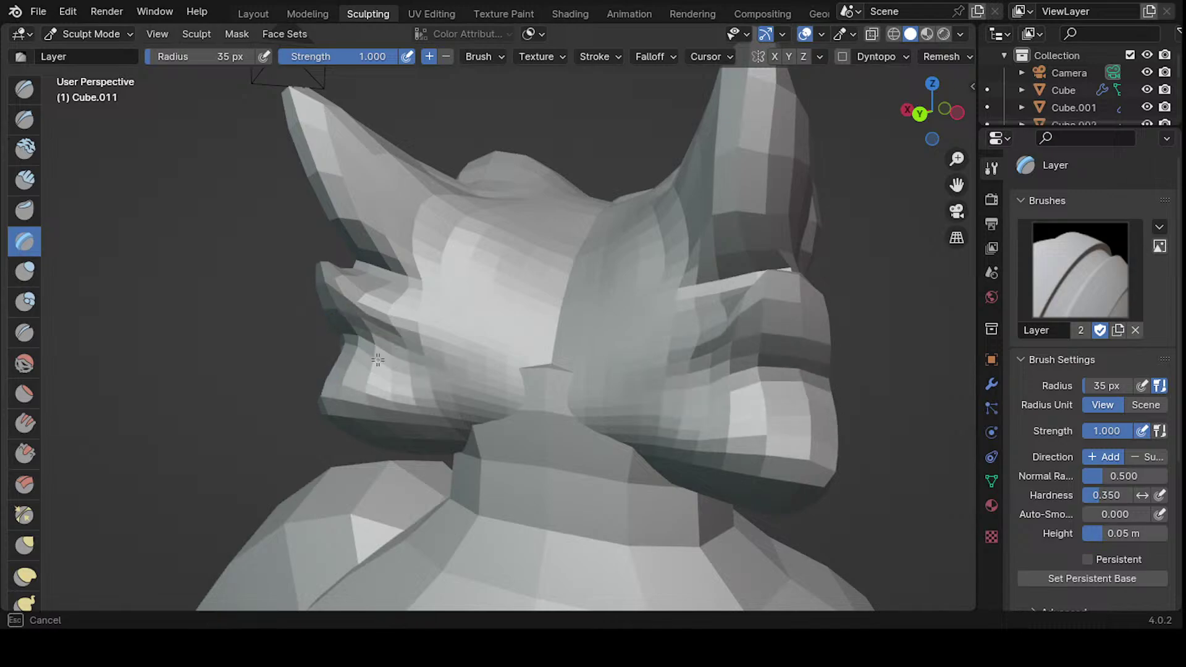
mouse_move(368, 361)
middle_mouse_down()
mouse_move(456, 370)
mouse_move(561, 410)
middle_mouse_up()
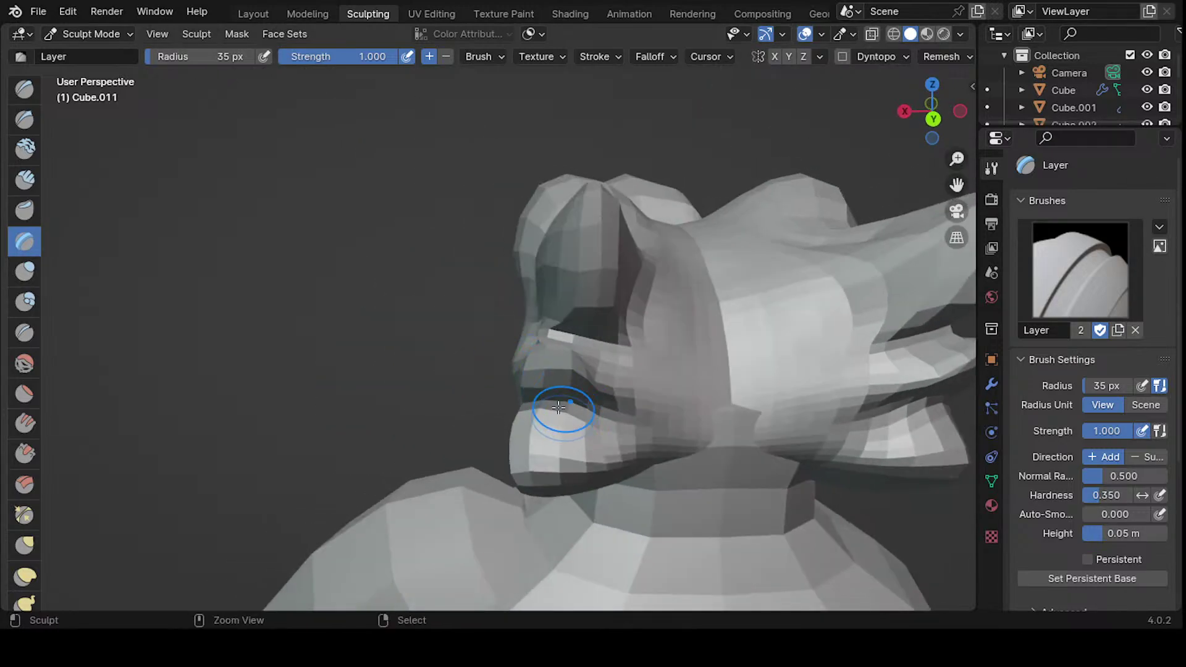
- Brush over the lower rear spike and the adjoining back of the head with the Layer brush
left_click_drag(561, 410, 592, 412)
middle_click_drag(591, 412, 536, 404)
left_click_drag(527, 405, 497, 408)
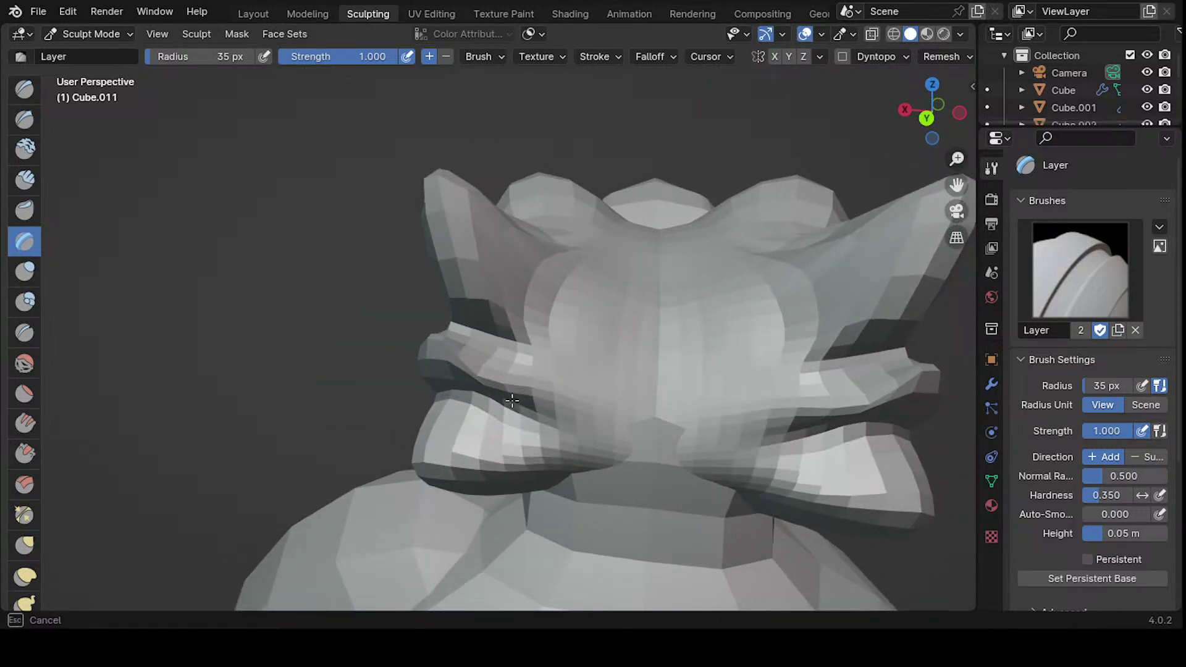
middle_click_drag(497, 408, 473, 408)
mouse_move(349, 426)
left_mouse_down()
mouse_move(321, 408)
mouse_move(352, 382)
mouse_move(364, 405)
left_mouse_up()
middle_click_drag(364, 405, 373, 420)
middle_click_drag(424, 369, 513, 286, "shift")
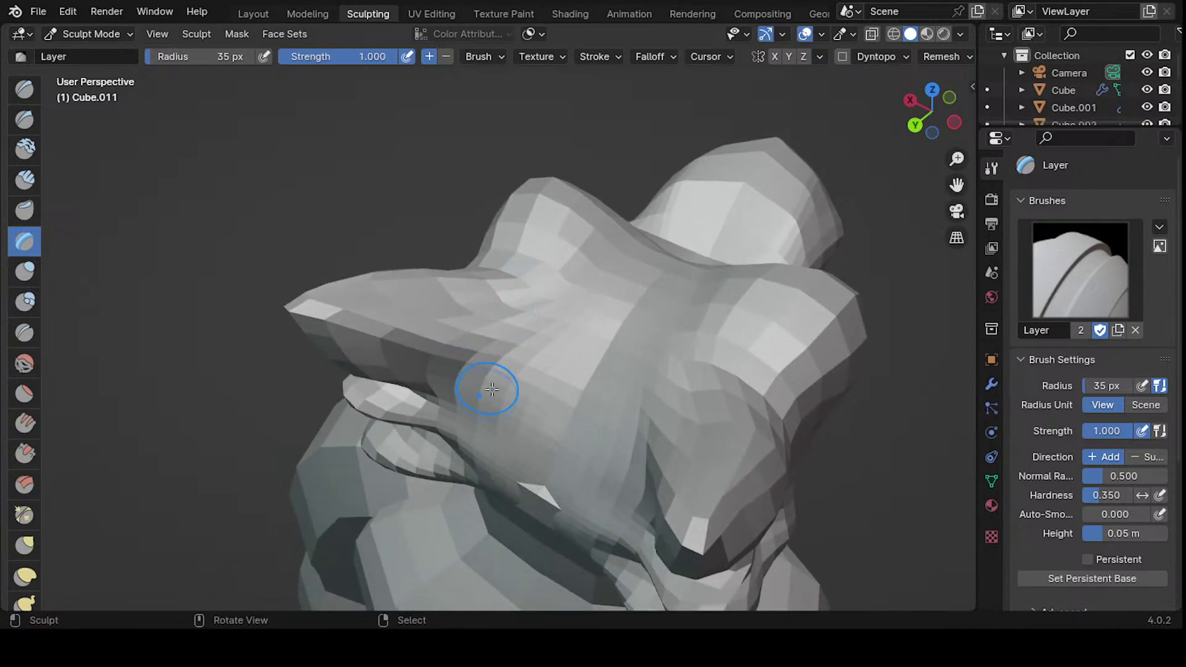
- Enlarge the Layer brush to a 61 px radius and build up the back of the head down to the neck
key("f")
left_click(520, 396)
middle_click_drag(504, 368, 532, 329)
mouse_move(531, 329)
left_mouse_down()
mouse_move(512, 290)
mouse_move(519, 363)
mouse_move(548, 265)
mouse_move(539, 335)
left_mouse_up()
middle_click_drag(540, 335, 521, 313)
mouse_move(522, 313)
left_mouse_down()
mouse_move(470, 382)
mouse_move(444, 395)
mouse_move(432, 385)
left_mouse_up()
middle_click_drag(432, 385, 531, 346)
mouse_move(531, 346)
left_mouse_down()
mouse_move(587, 370)
mouse_move(546, 357)
left_mouse_up()
middle_click_drag(546, 357, 585, 291)
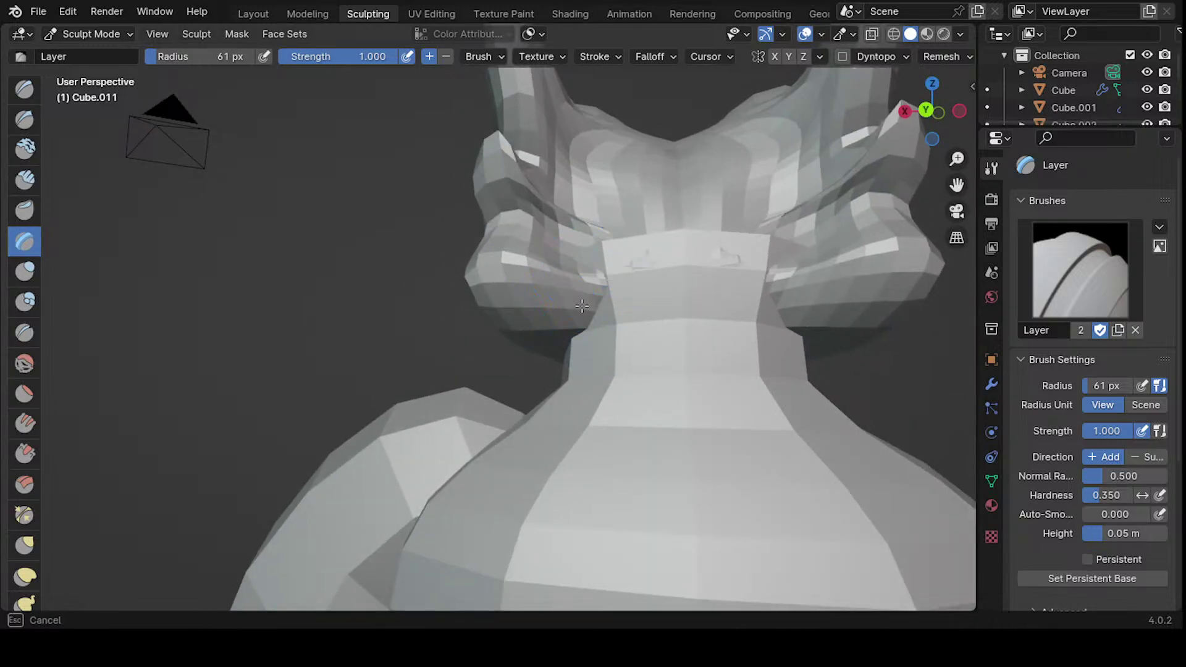
mouse_move(582, 306)
left_mouse_down()
mouse_move(553, 309)
mouse_move(569, 296)
left_mouse_up()
- Reduce the Layer brush radius to 33 px and rework the notch above the lower rear spike with add and subtract strokes
mouse_move(568, 296)
middle_mouse_down()
mouse_move(655, 346)
mouse_move(680, 317)
middle_mouse_up()
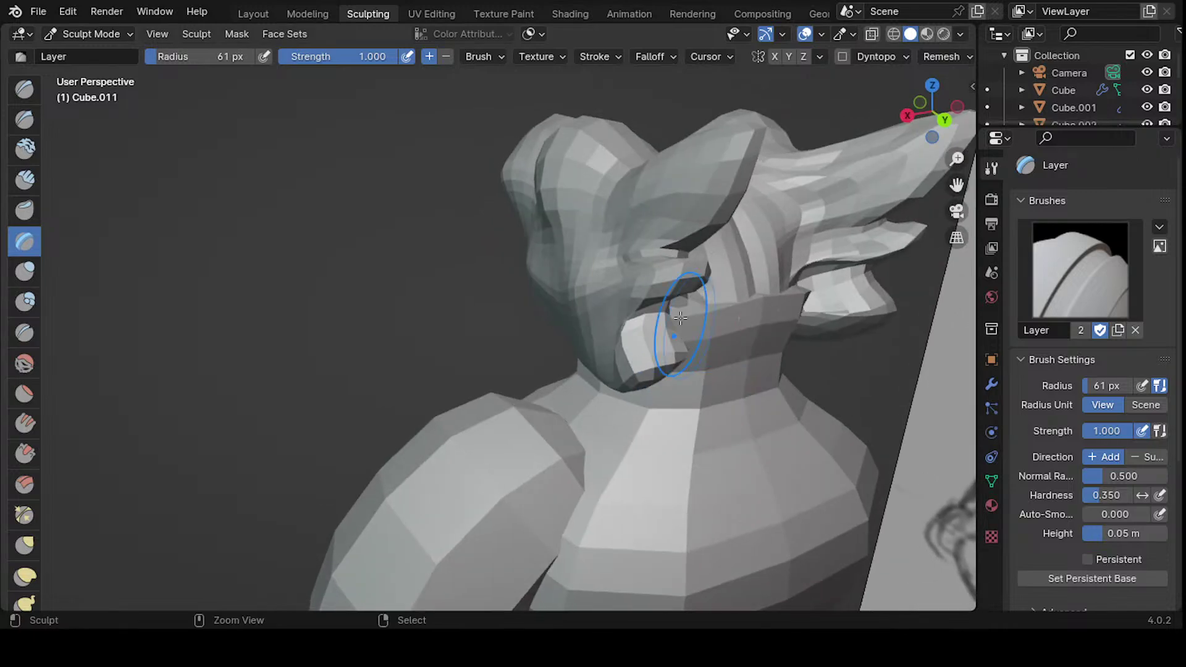
key("f")
left_click(632, 310)
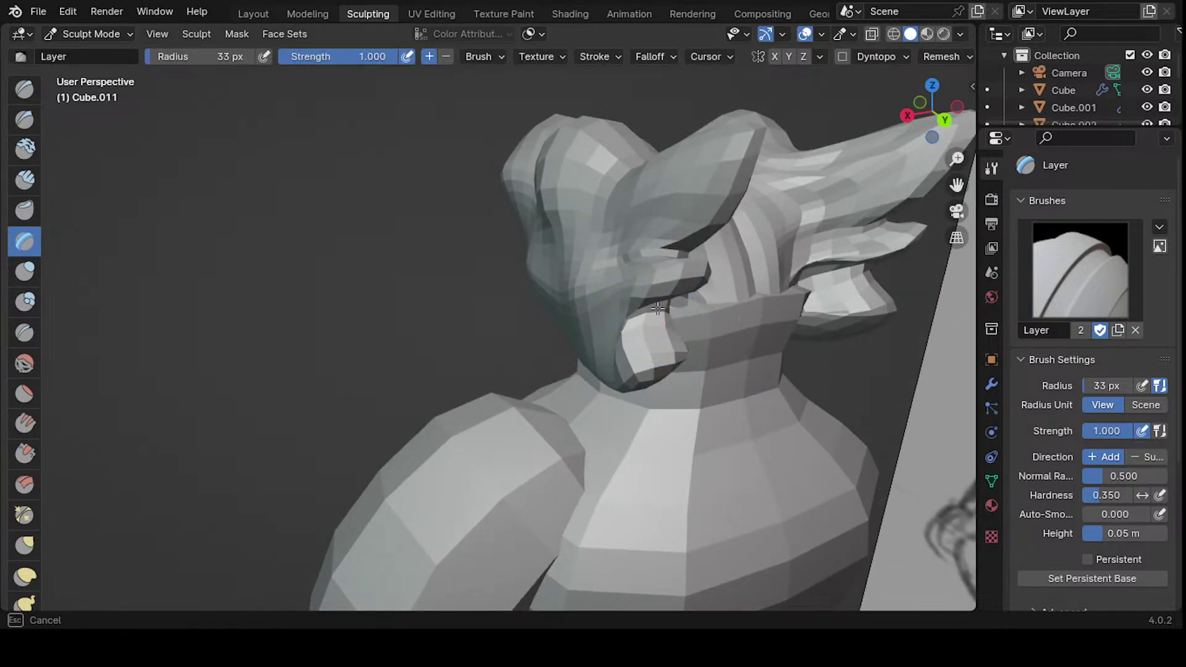
left_click_drag(621, 304, 635, 291)
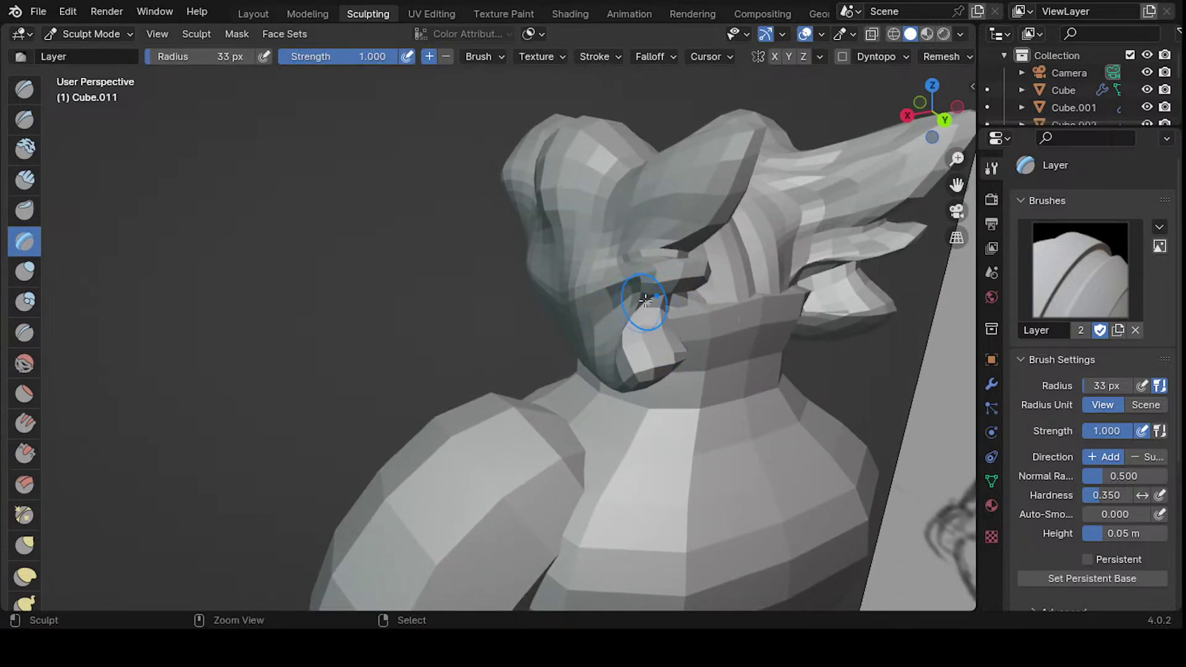
mouse_move(636, 291)
middle_mouse_down()
mouse_move(543, 291)
mouse_move(694, 313)
mouse_move(463, 273)
middle_mouse_up()
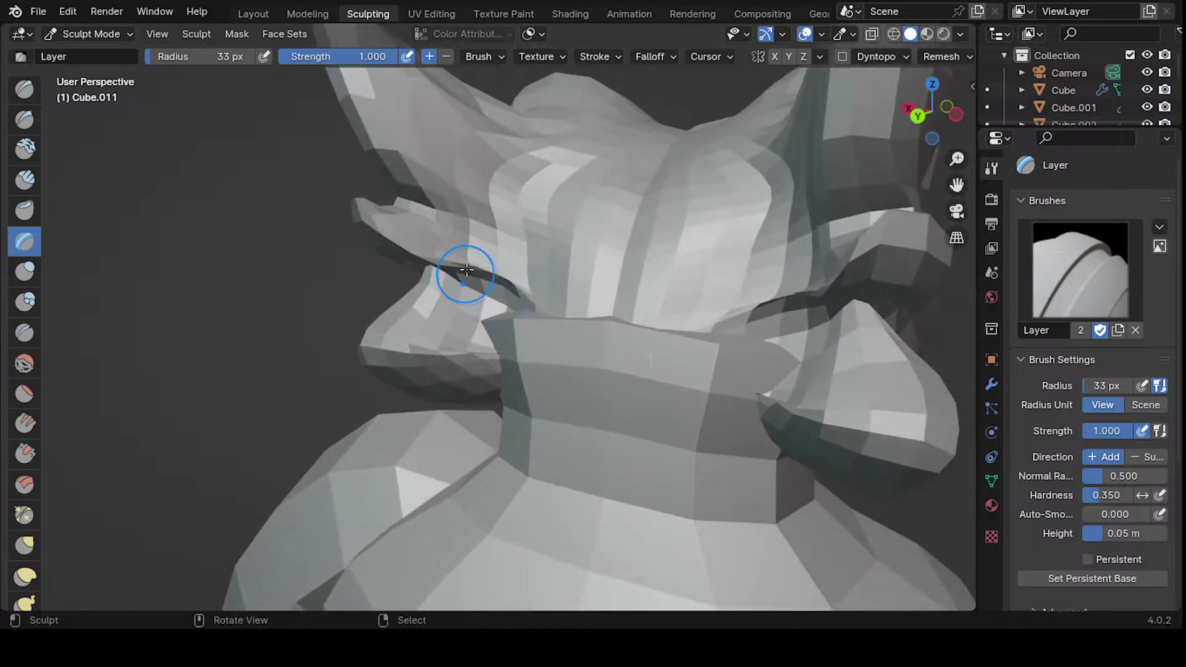
mouse_move(463, 273)
left_mouse_down("ctrl")
mouse_move(484, 279)
mouse_move(455, 264)
left_mouse_up("ctrl")
mouse_move(455, 264)
middle_mouse_down()
mouse_move(495, 233)
mouse_move(465, 244)
middle_mouse_up()
- Switch to the Smooth brush with a 50 px radius and flatten the raised peak on the lower rear spike
left_click(23, 364)
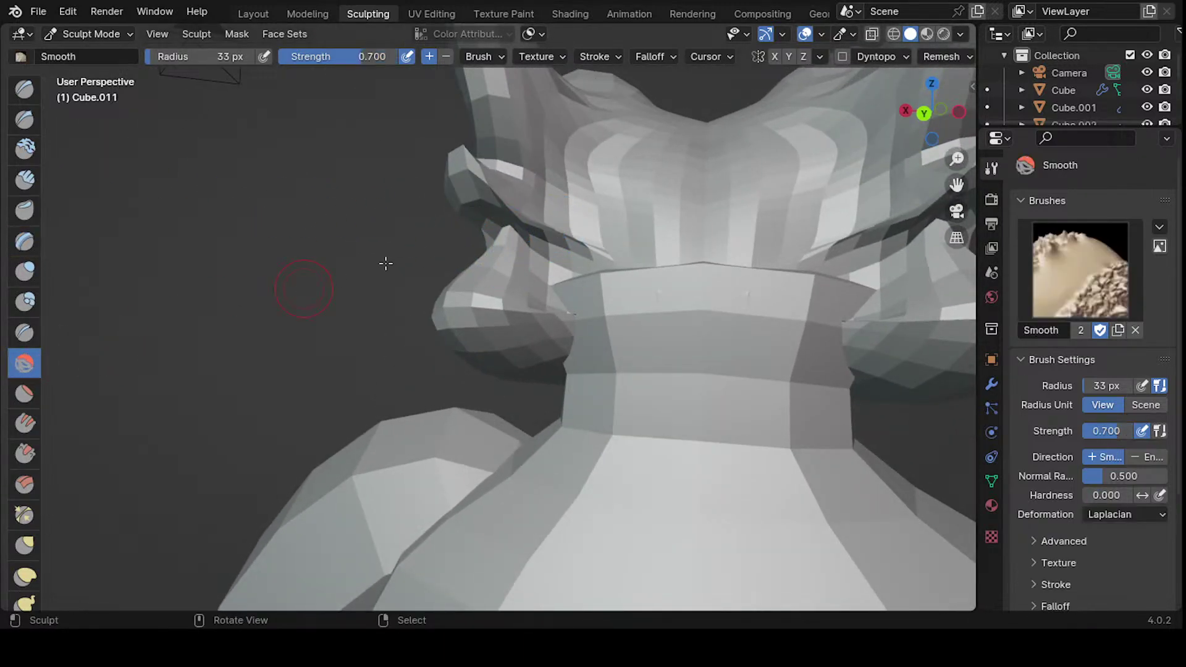
middle_click_drag(306, 291, 460, 265)
key("f")
left_click(524, 284)
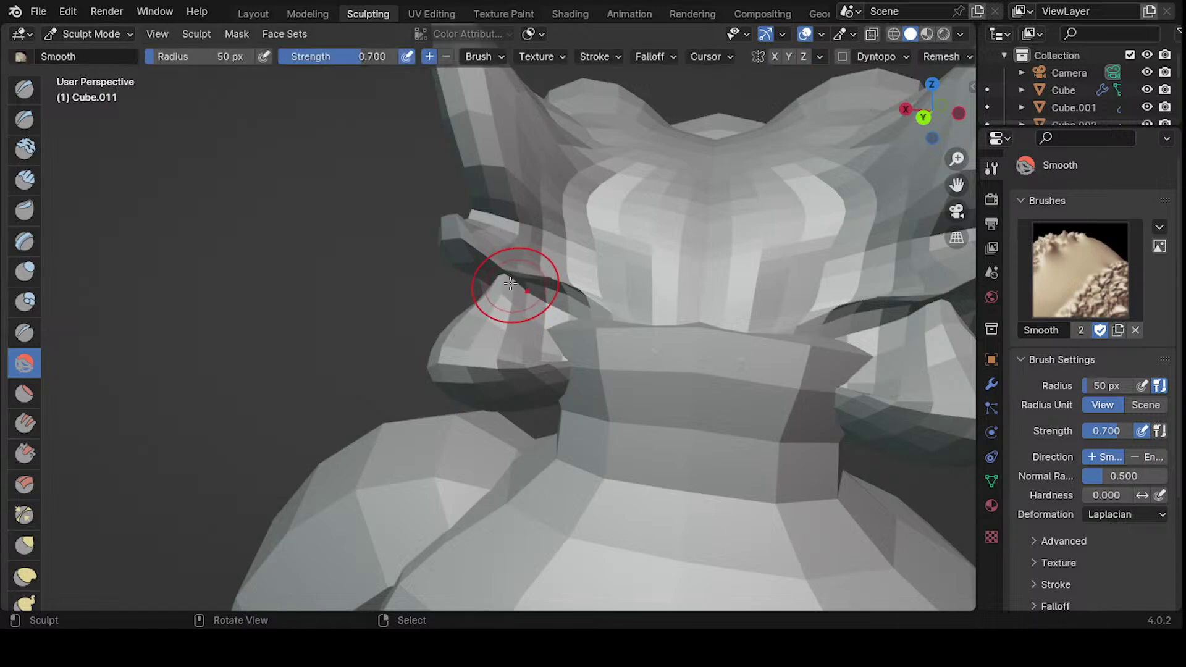
mouse_move(511, 284)
left_mouse_down()
mouse_move(500, 272)
mouse_move(511, 278)
mouse_move(501, 284)
left_mouse_up()
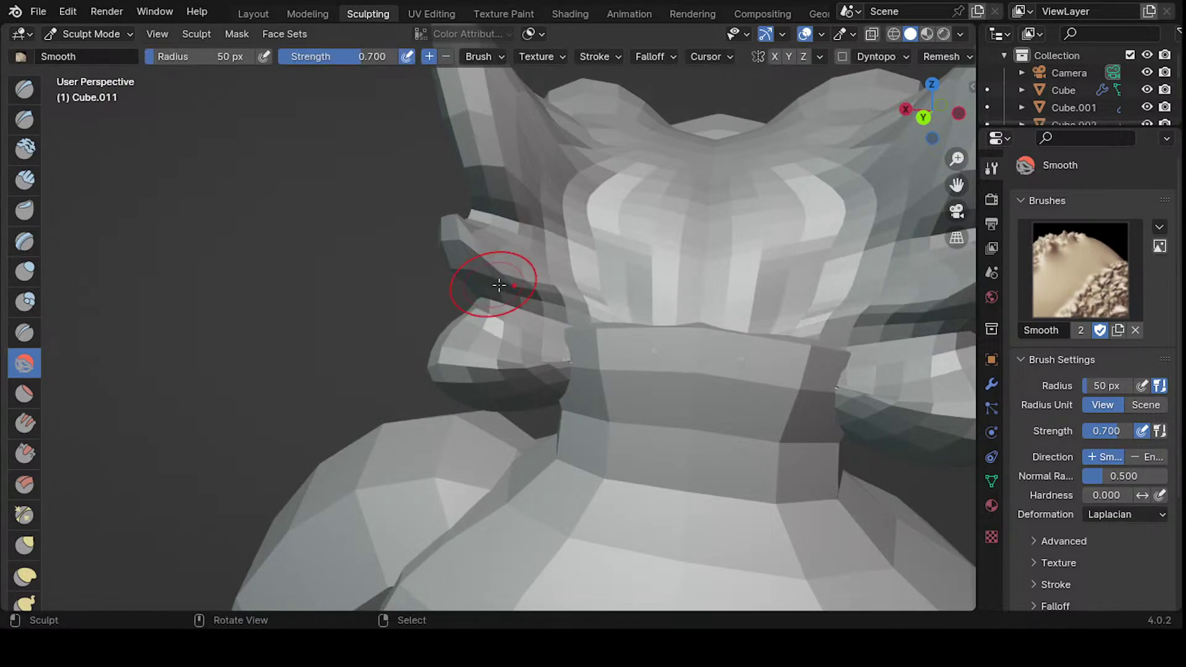
mouse_move(501, 284)
middle_mouse_down()
mouse_move(598, 318)
mouse_move(664, 297)
mouse_move(714, 328)
mouse_move(547, 254)
mouse_move(476, 257)
mouse_move(496, 312)
mouse_move(530, 291)
middle_mouse_up()
- Enlarge the Smooth brush to a 97 px radius and smooth the back of the head up to the crown
key("bracketright")
key("bracketright")
key("bracketright")
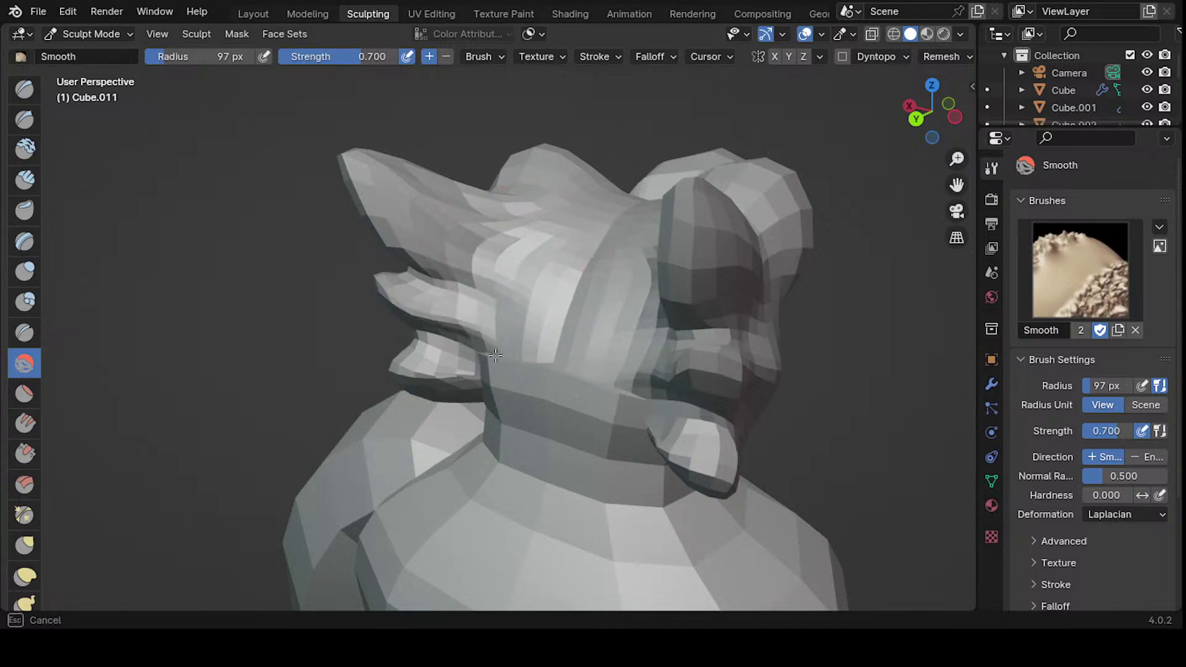
mouse_move(495, 355)
left_mouse_down()
mouse_move(527, 315)
mouse_move(574, 291)
left_mouse_up()
middle_click_drag(629, 220, 623, 331)
mouse_move(623, 331)
left_mouse_down()
mouse_move(504, 471)
mouse_move(510, 452)
left_mouse_up()
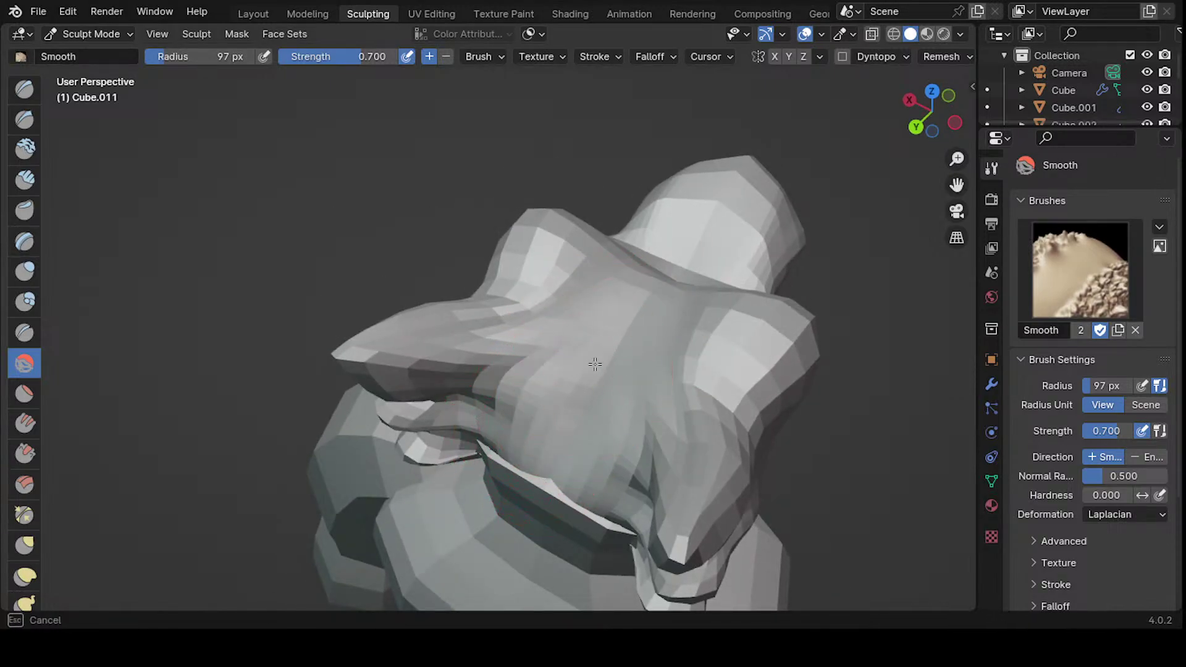
left_click_drag(606, 350, 577, 344)
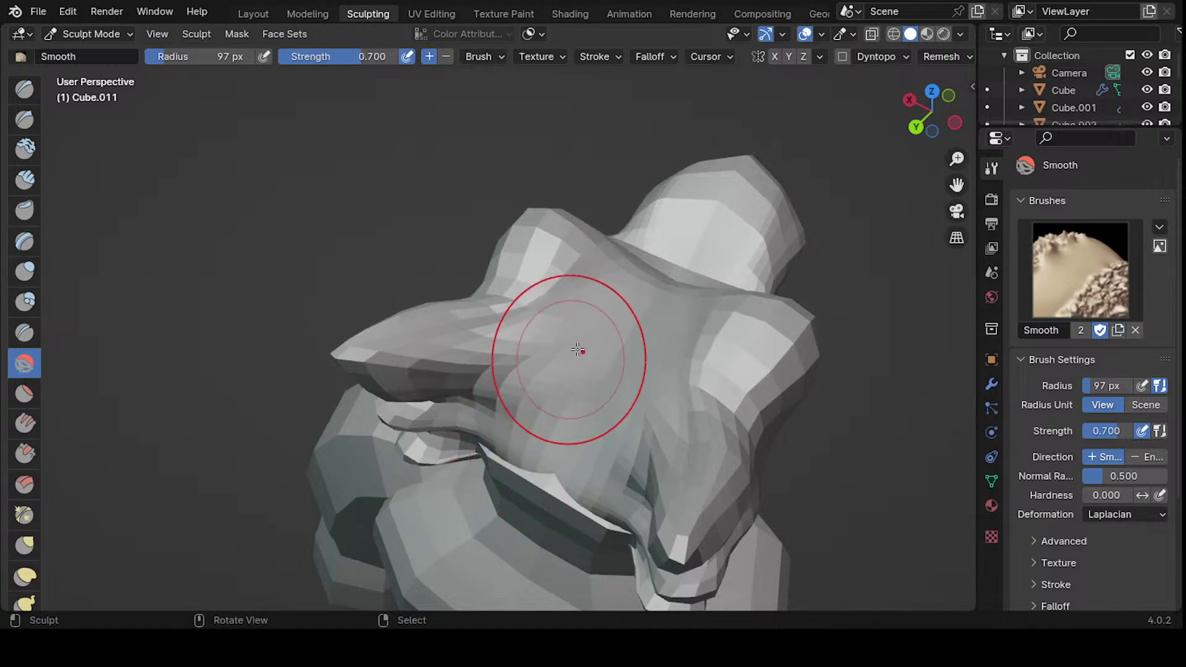
mouse_move(577, 344)
middle_mouse_down()
mouse_move(624, 233)
mouse_move(652, 305)
middle_mouse_up()
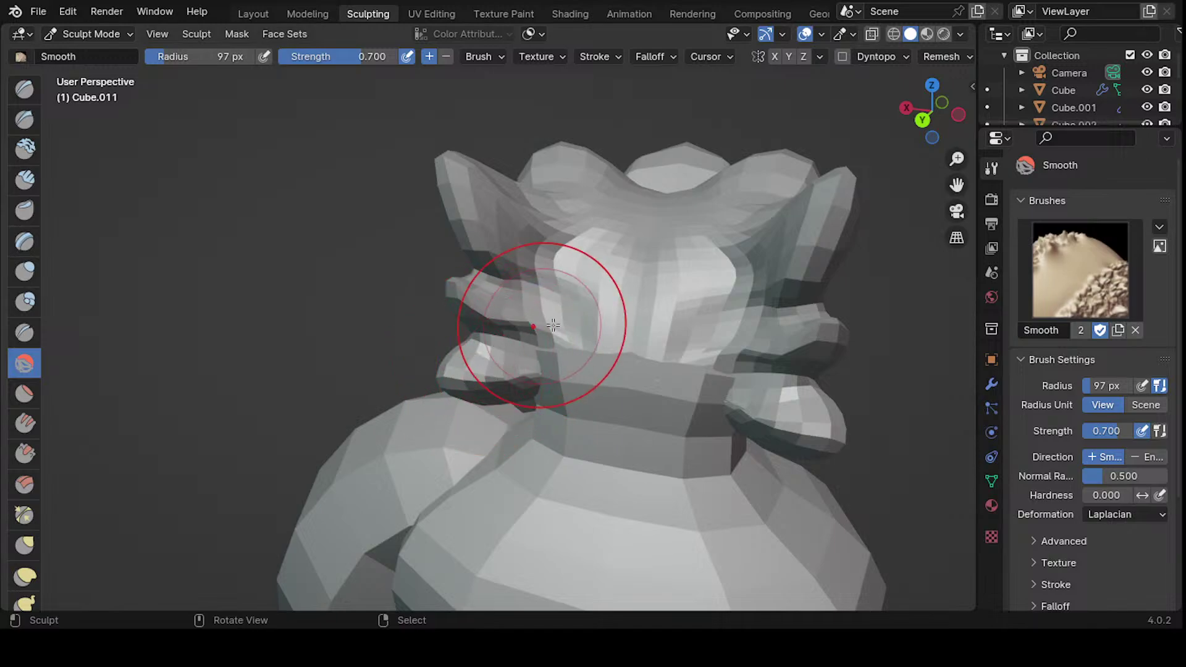
mouse_move(610, 272)
middle_mouse_down()
mouse_move(781, 251)
mouse_move(652, 252)
middle_mouse_up()
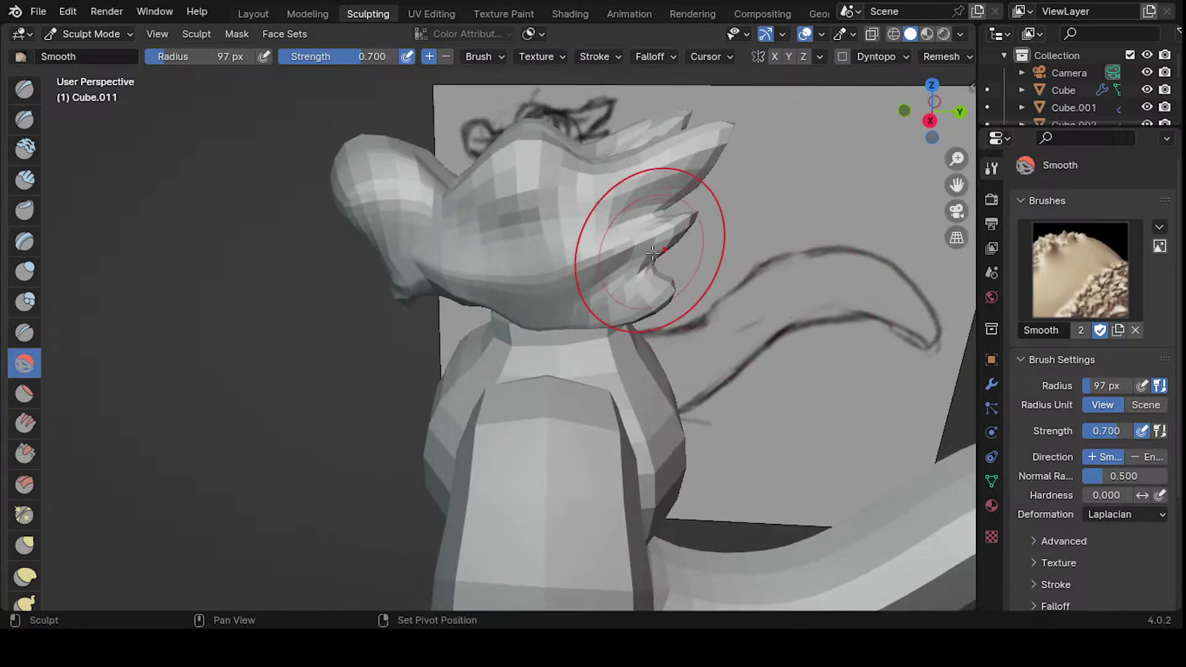
- Return to the Layout workspace and examine the head's mesh in Edit Mode against the front sketch
left_click(248, 14)
mouse_move(428, 190)
middle_mouse_down()
mouse_move(548, 272)
mouse_move(577, 423)
mouse_move(444, 282)
mouse_move(571, 263)
middle_mouse_up()
key("Tab")
scroll(535, 301, "down", 5)
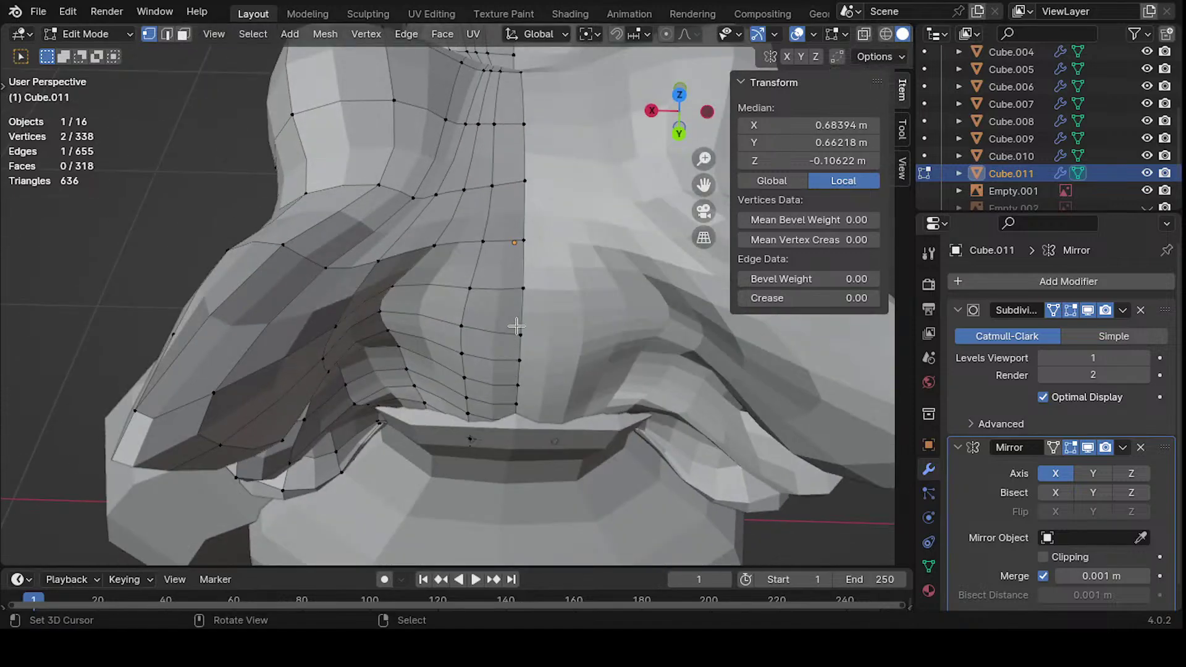
middle_click_drag(482, 240, 486, 308)
key("alt+z")
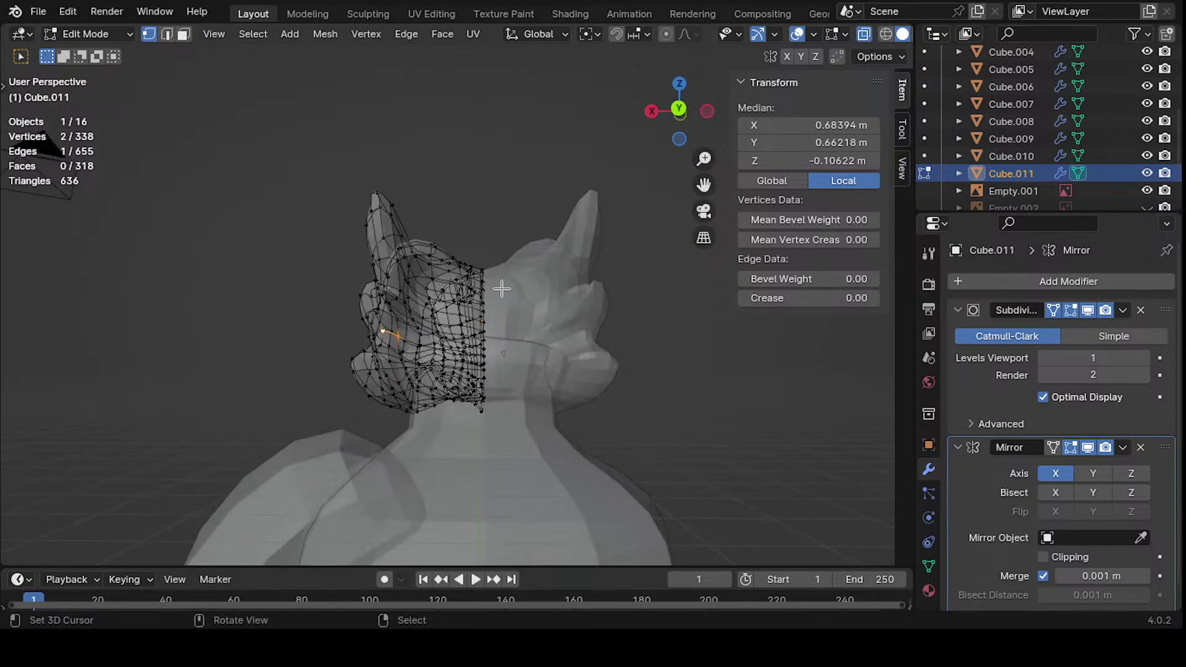
key("KP_1")
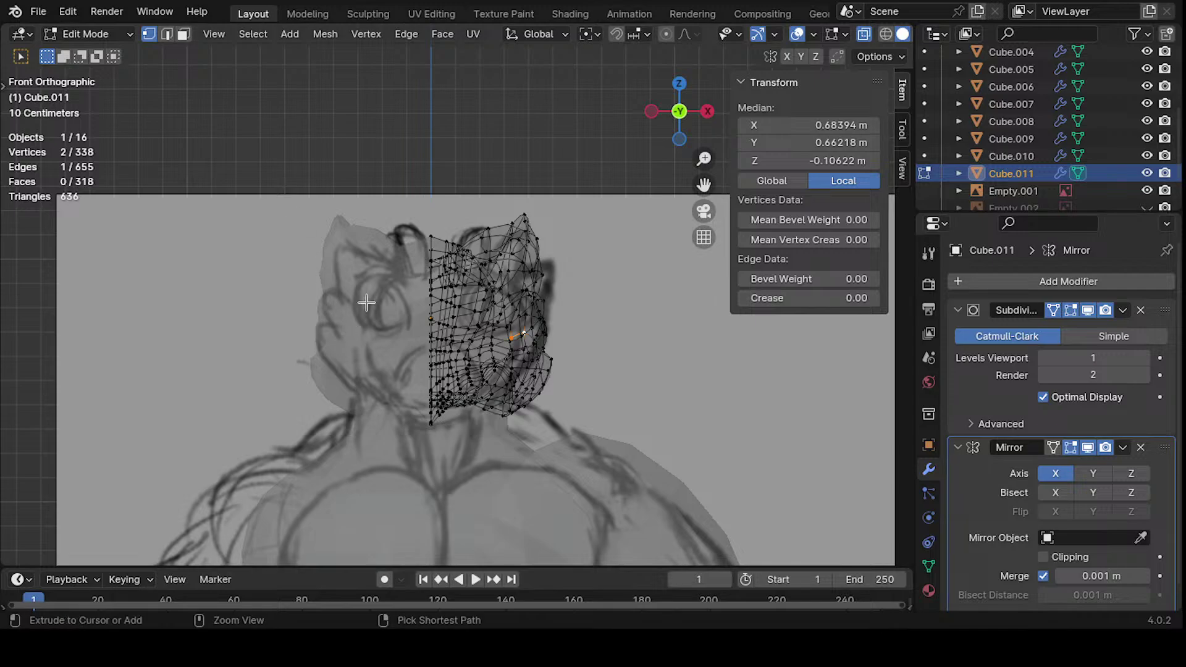
middle_click_drag(366, 303, 392, 189, "ctrl")
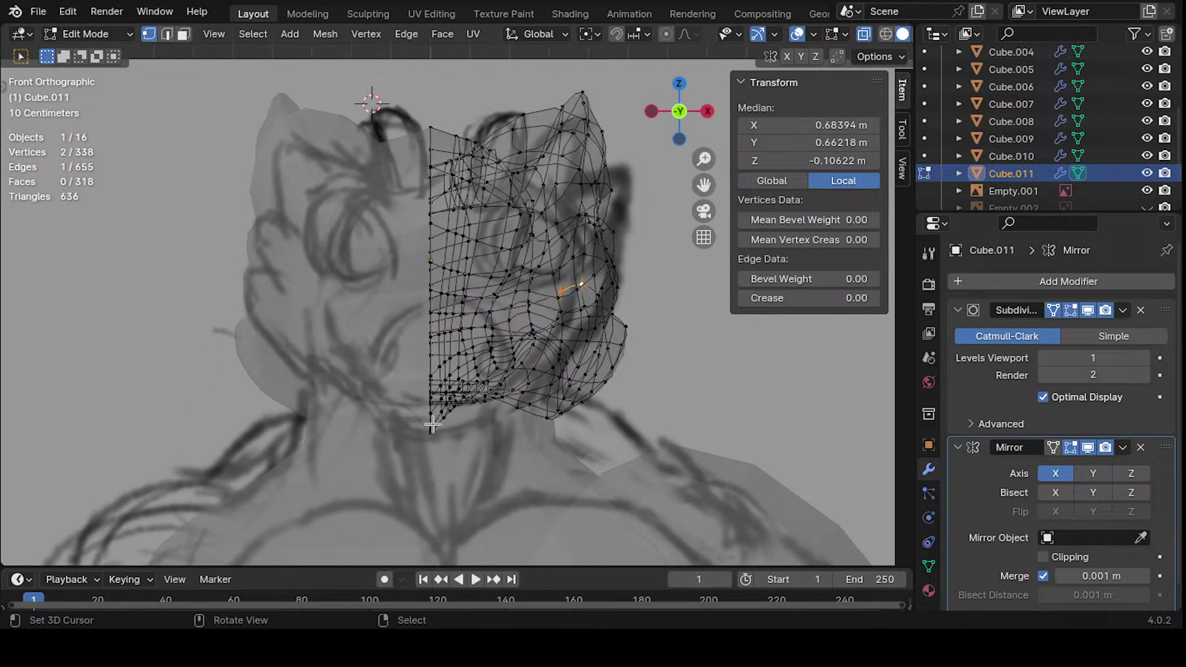
middle_click_drag(393, 110, 396, 353)
key("alt+z")
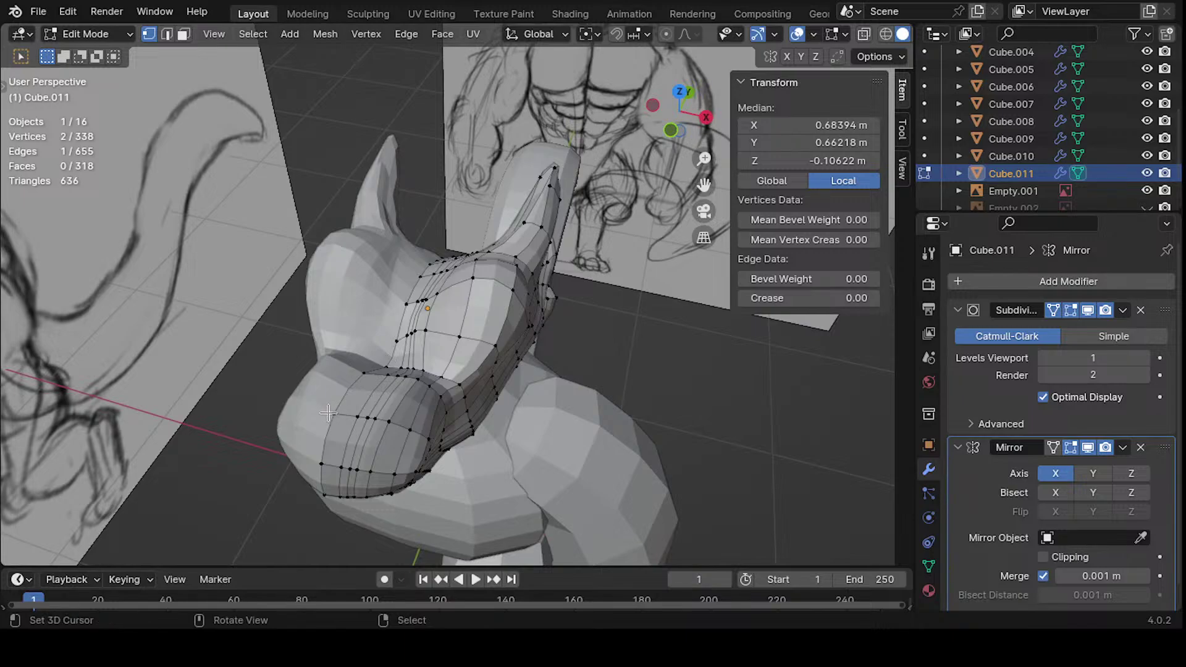
mouse_move(328, 412)
middle_mouse_down()
mouse_move(452, 307)
mouse_move(445, 239)
mouse_move(605, 233)
mouse_move(450, 319)
mouse_move(252, 310)
mouse_move(205, 346)
mouse_move(467, 379)
mouse_move(432, 206)
mouse_move(302, 222)
middle_mouse_up()
- In the right side view, move the vertices of the notch between the two lower rear spikes inward and down to deepen it
key("alt+a")
mouse_move(430, 247)
middle_mouse_down()
mouse_move(528, 273)
mouse_move(537, 221)
middle_mouse_up()
key("KP_1")
key("KP_3")
middle_click_drag(587, 315, 484, 313, "shift")
left_click(475, 299)
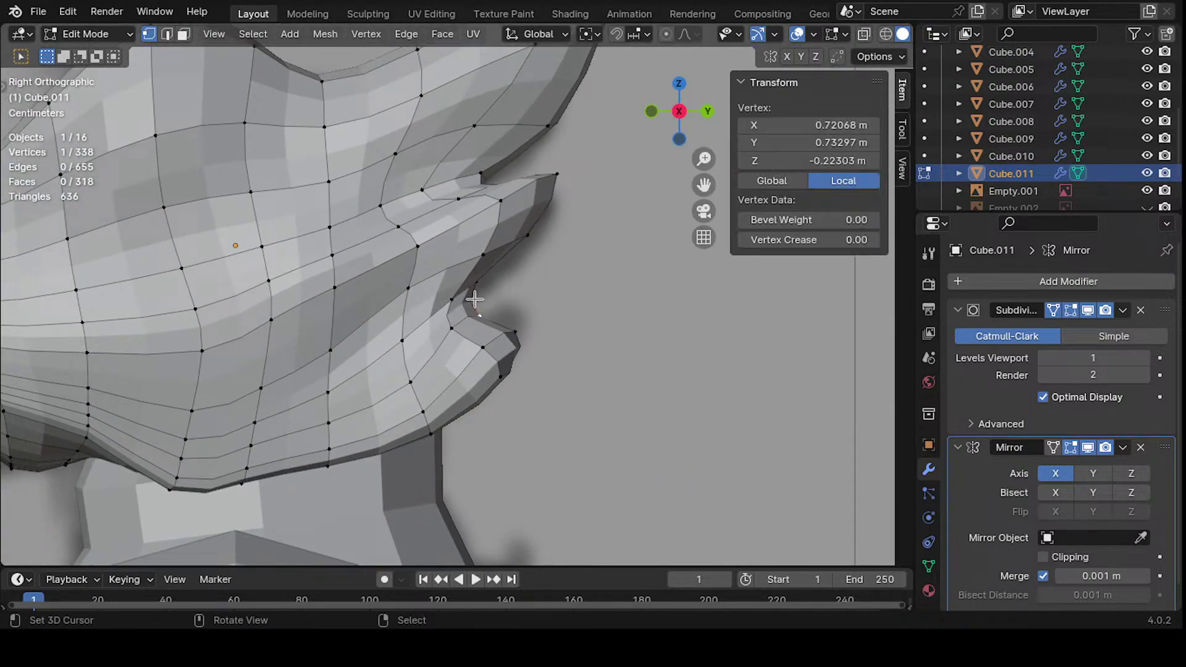
key("g")
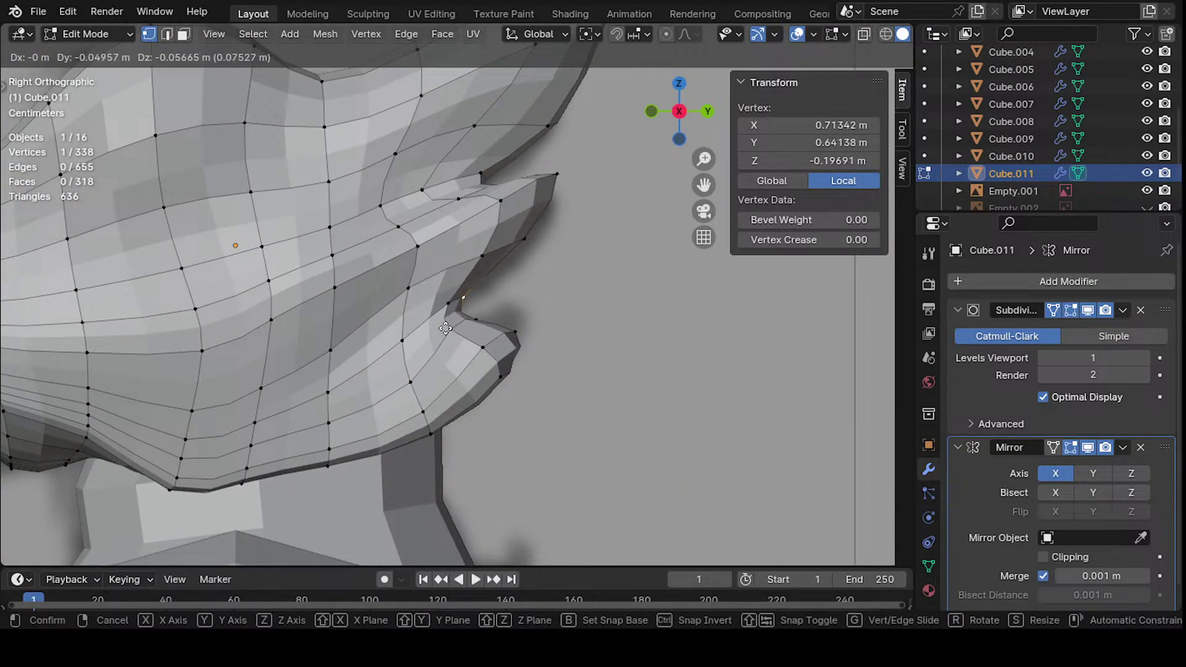
left_click(410, 359)
key("g")
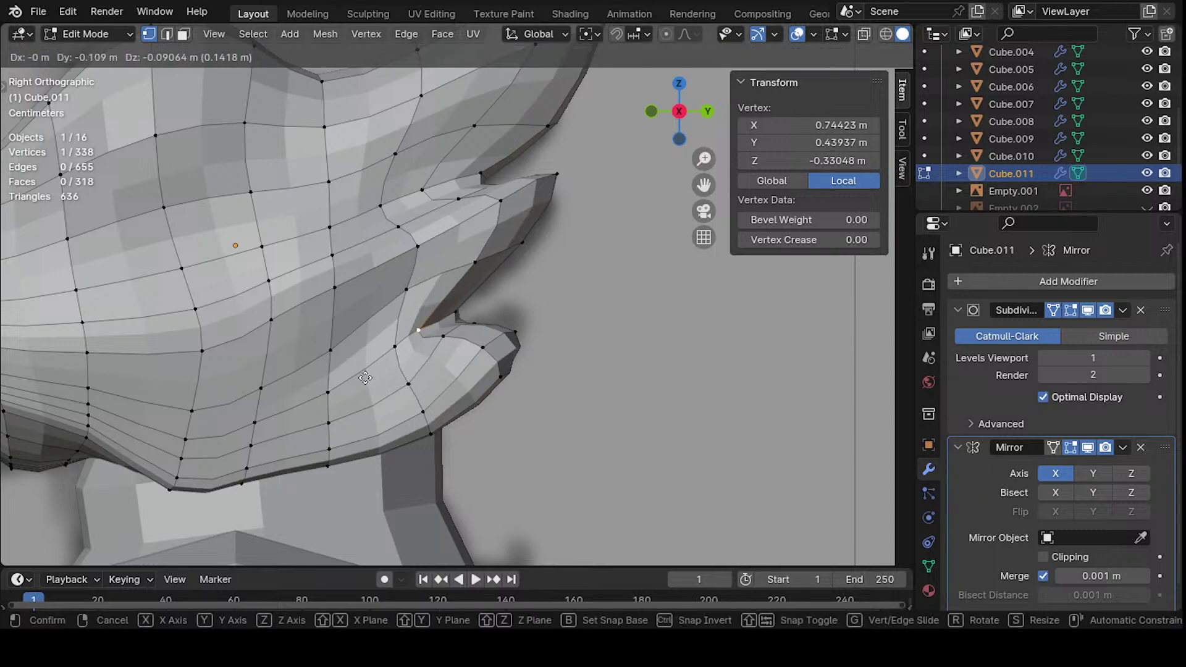
left_click(396, 358)
key("g")
left_click(440, 326)
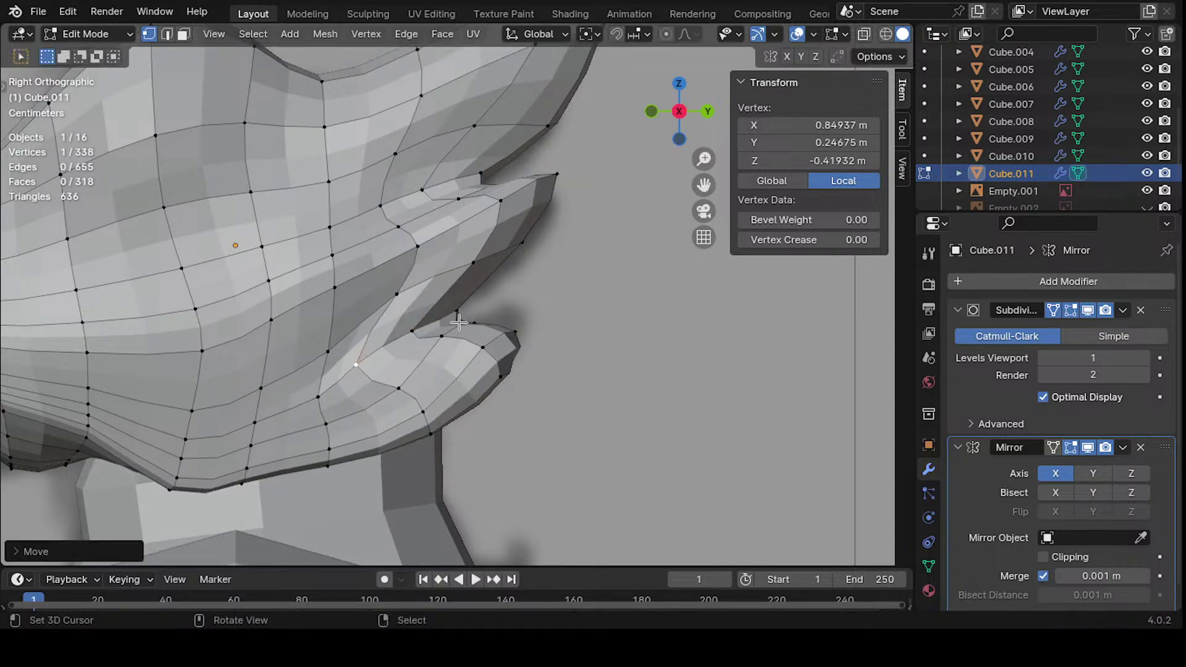
key("g")
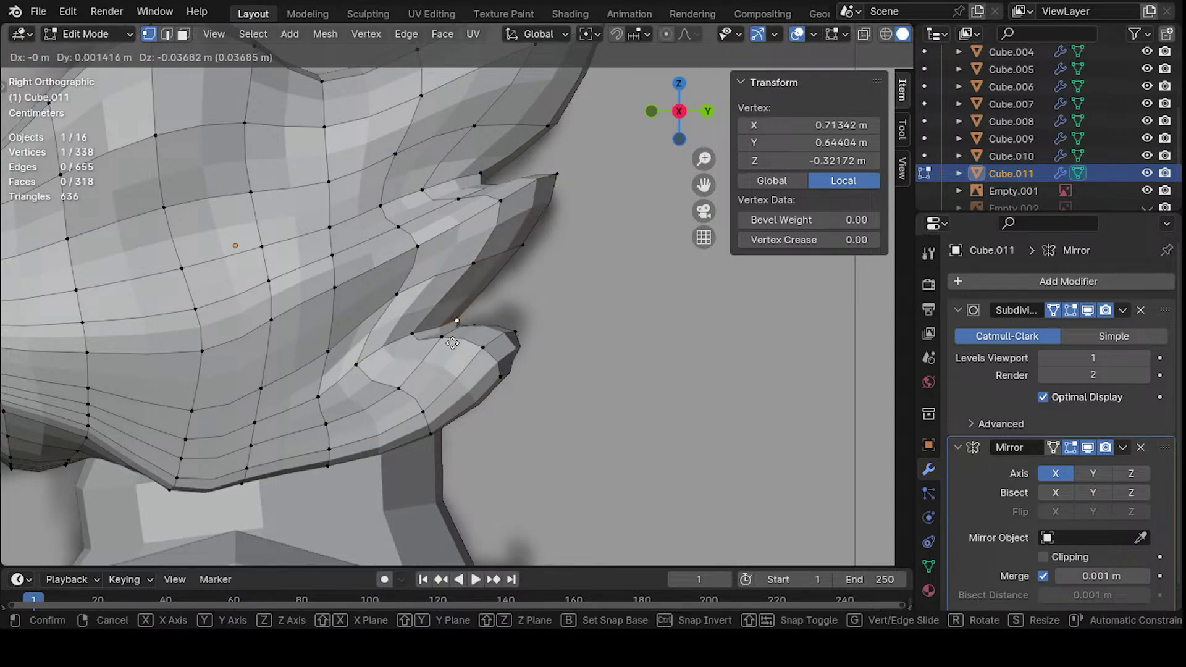
left_click(444, 333)
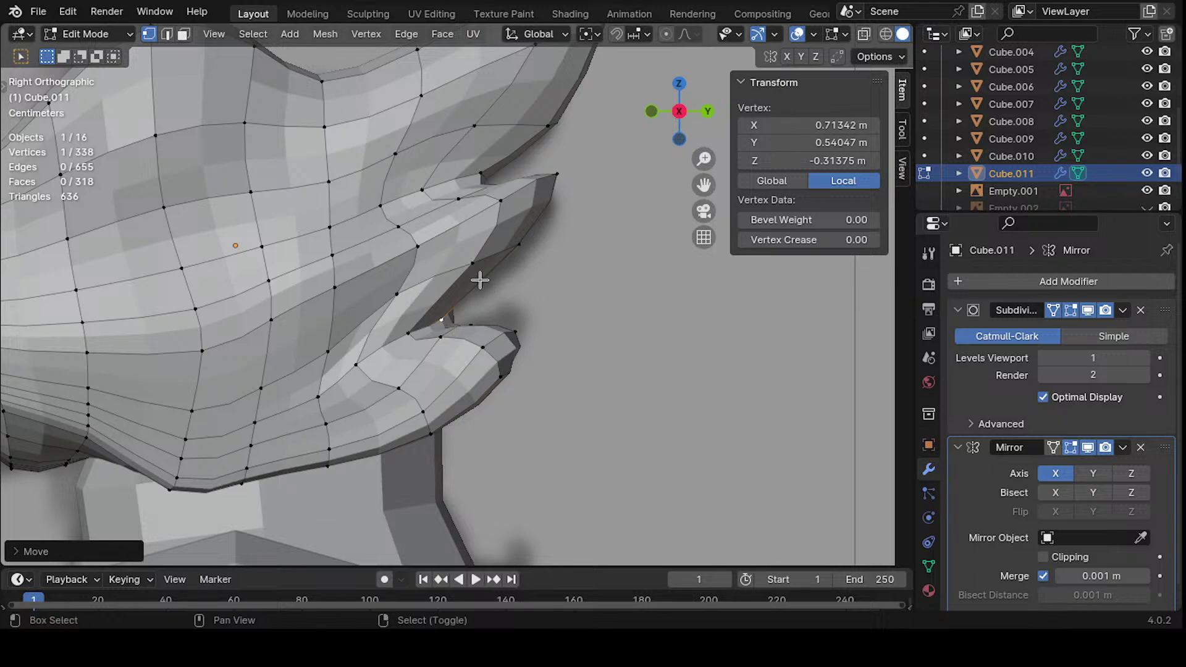
- Stretch the tip of the lowest rear spike outward and up, and reposition the vertex just below it
mouse_move(479, 280)
middle_mouse_down("shift")
mouse_move(487, 309)
mouse_move(488, 261)
middle_mouse_up("shift")
key("g")
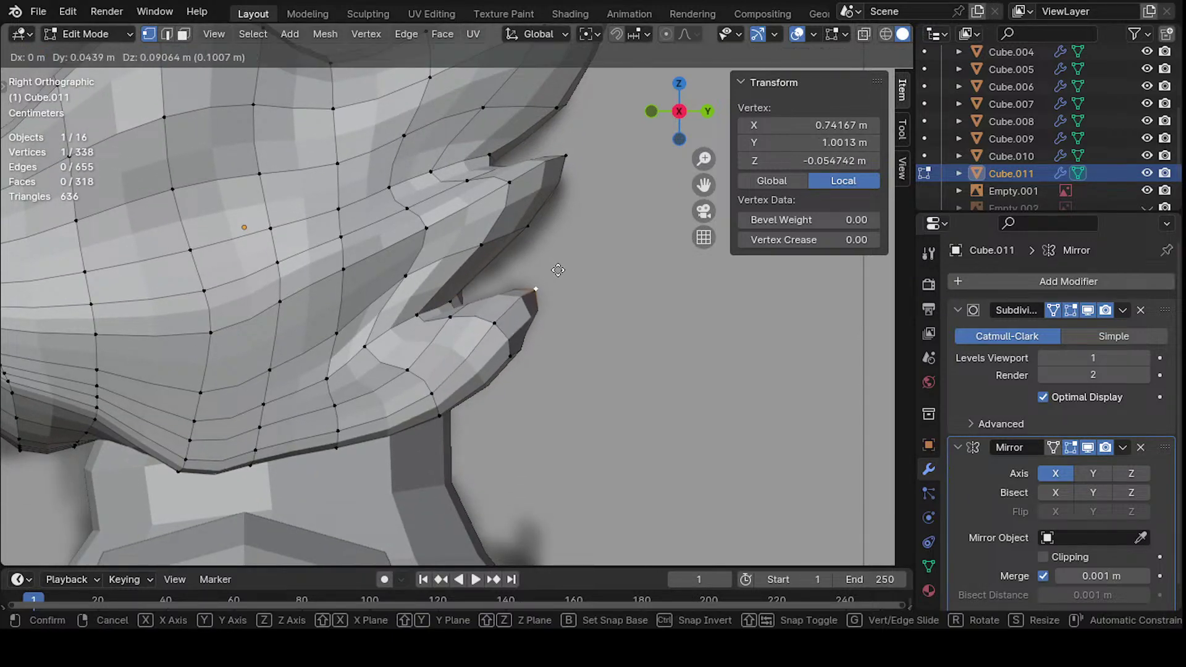
left_click(562, 262)
left_click(464, 309)
key("g")
left_click(464, 307)
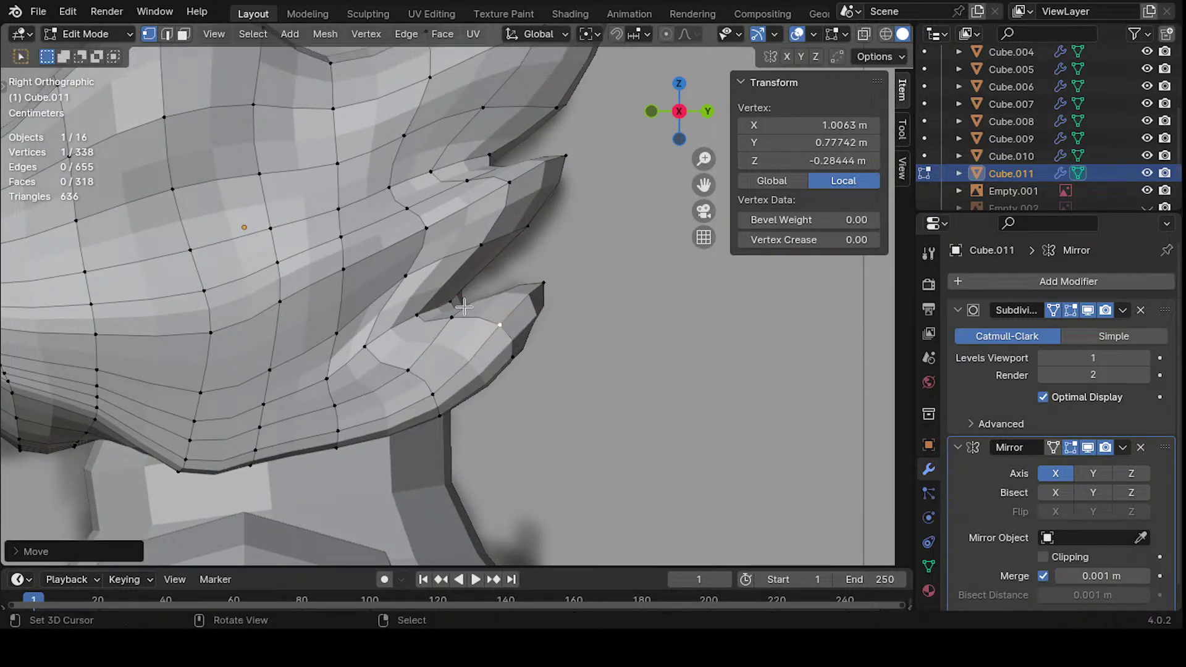
- Reposition the vertices along the upper edge and underside of the lowest rear spike to taper it toward its tip
left_click(453, 316)
key("g")
left_click(471, 355)
left_click(487, 302)
key("g")
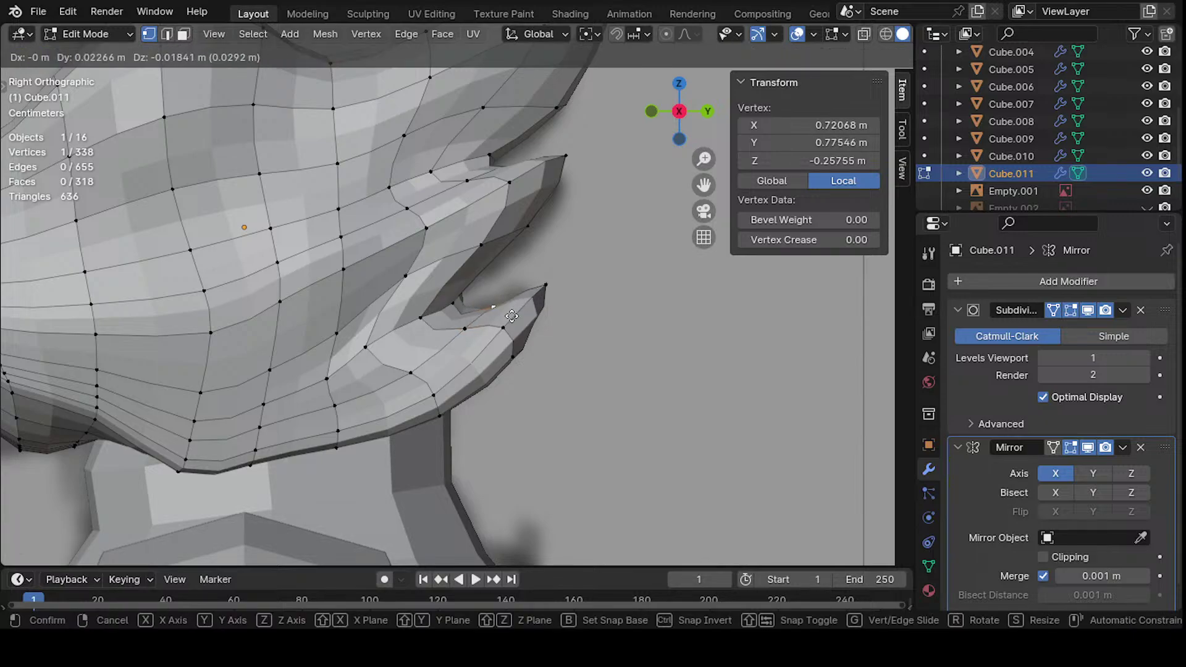
left_click(517, 312)
left_click(510, 358)
key("g")
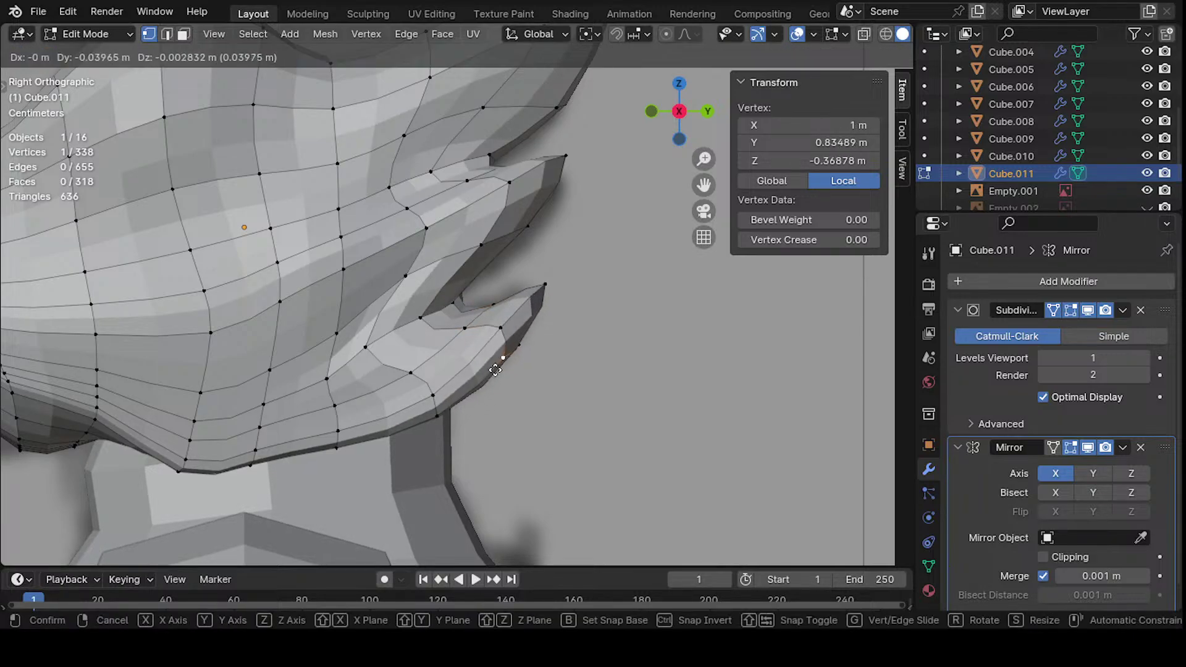
left_click(495, 369)
- In the right side view, pull the vertex in the notch above the middle rear spike inward and down
scroll(495, 370, "down", 4)
middle_click_drag(495, 370, 368, 328)
scroll(456, 294, "up", 3)
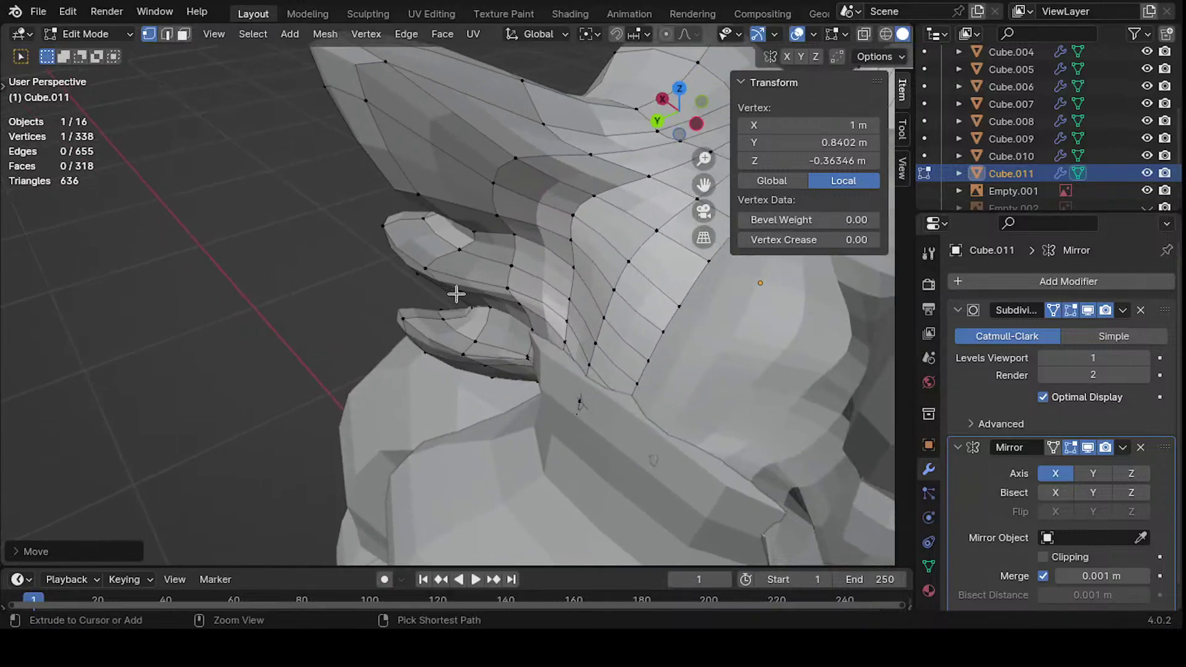
middle_click_drag(456, 294, 683, 299)
scroll(661, 299, "up", 4)
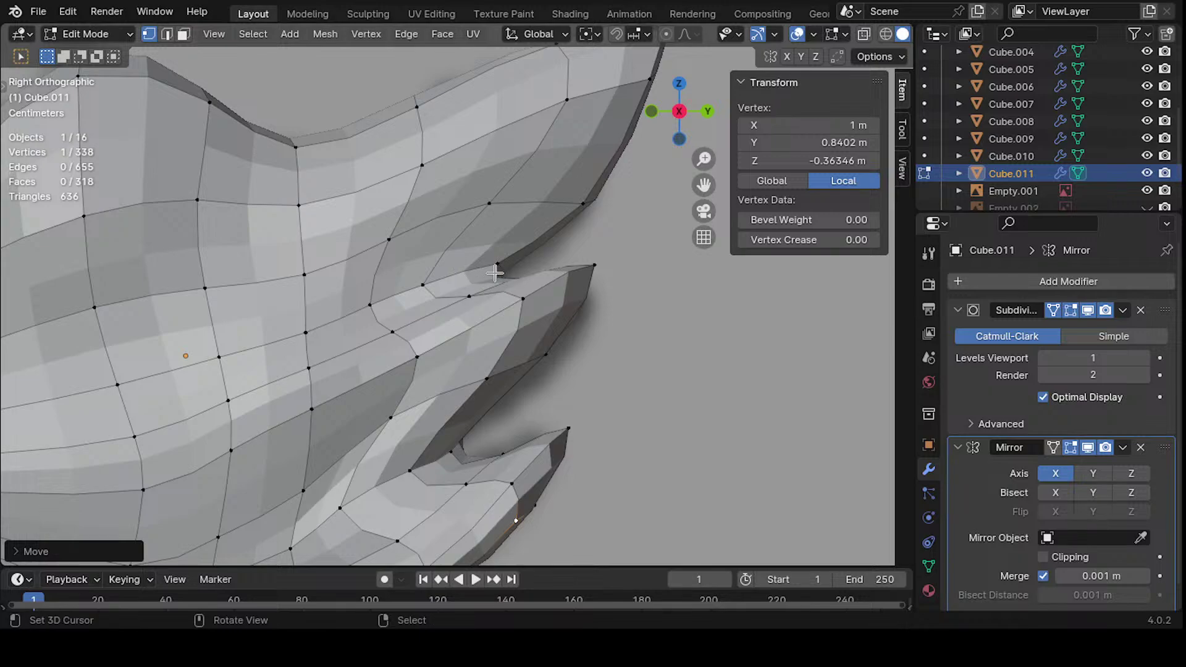
left_click(494, 273)
key("g")
left_click(447, 302)
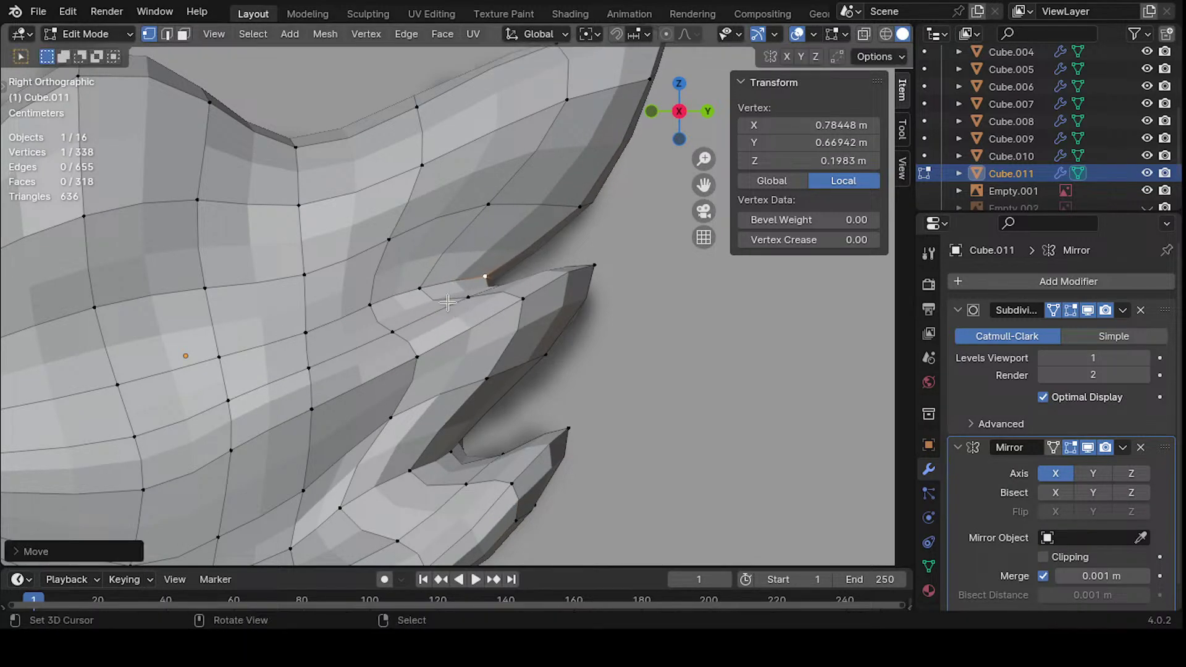
- In the right side view, lower the two vertices along the upper outer surface of the middle rear spike
left_click(469, 297)
key("g")
left_click(512, 314)
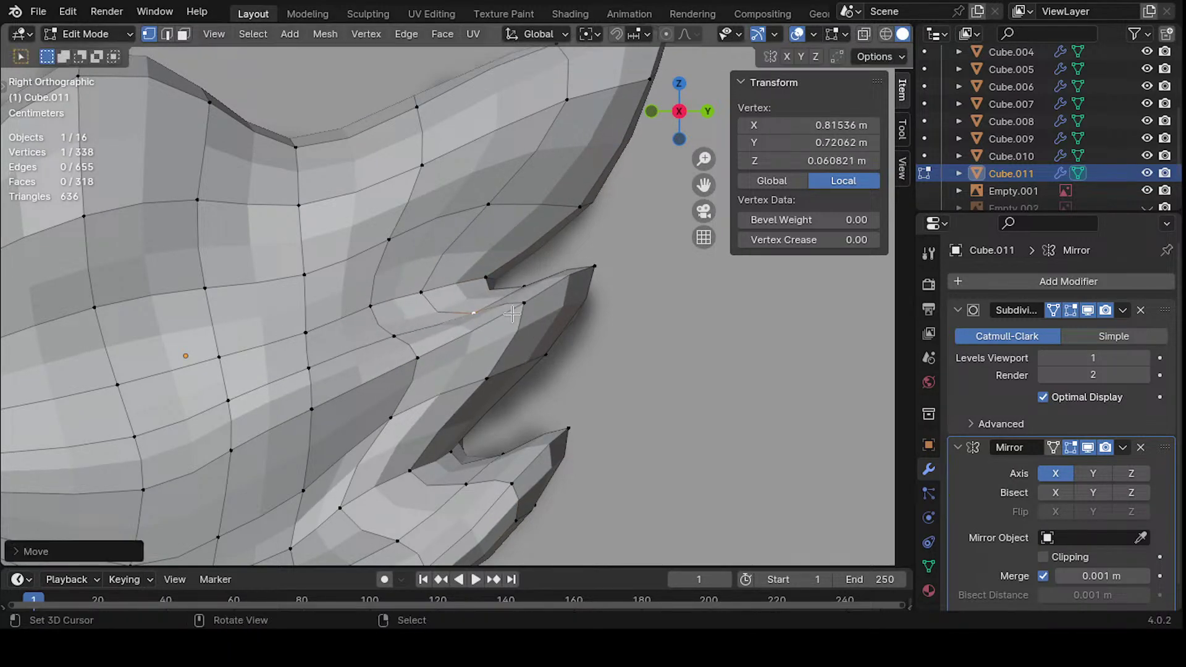
left_click(524, 302)
key("g")
left_click(522, 325)
- Pull the notch vertex above the middle rear spike and the neighbouring vertices at its base further inward and down
left_click(486, 278)
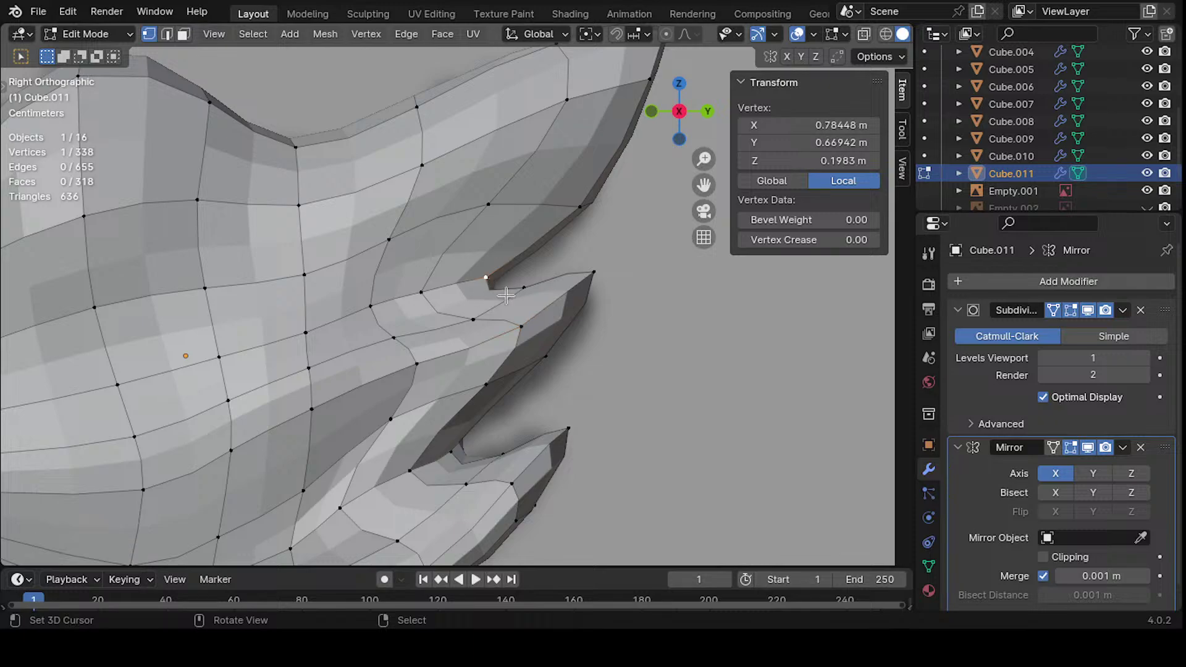
key("g")
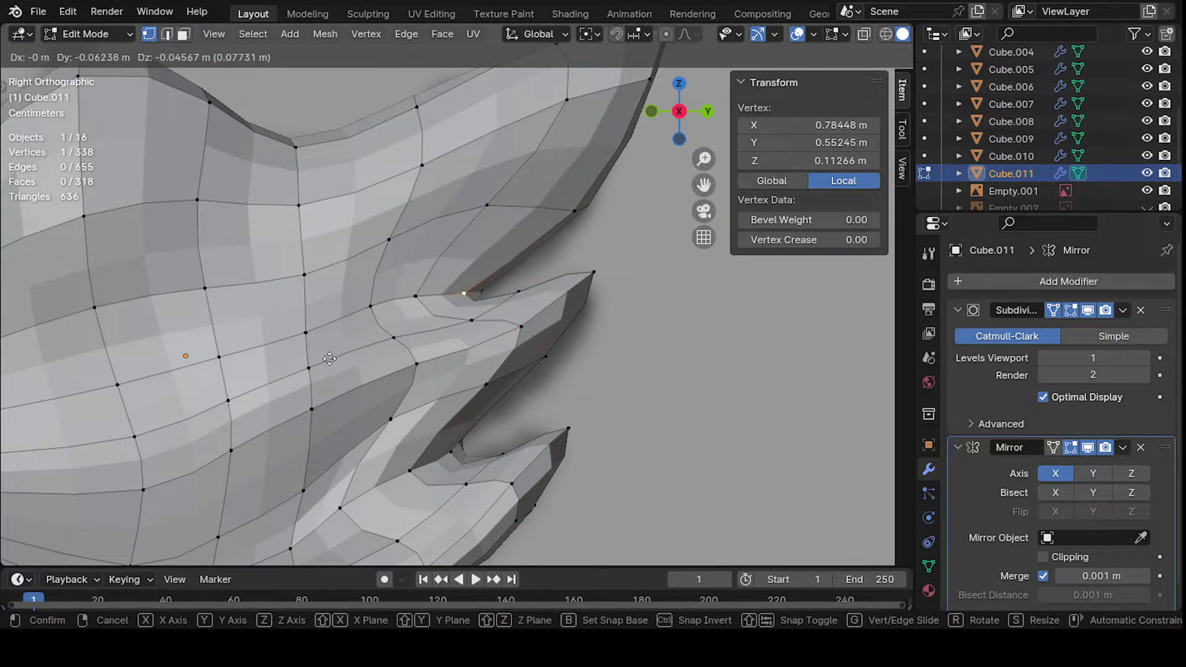
left_click(332, 357)
left_click(372, 304)
key("g")
left_click(311, 339)
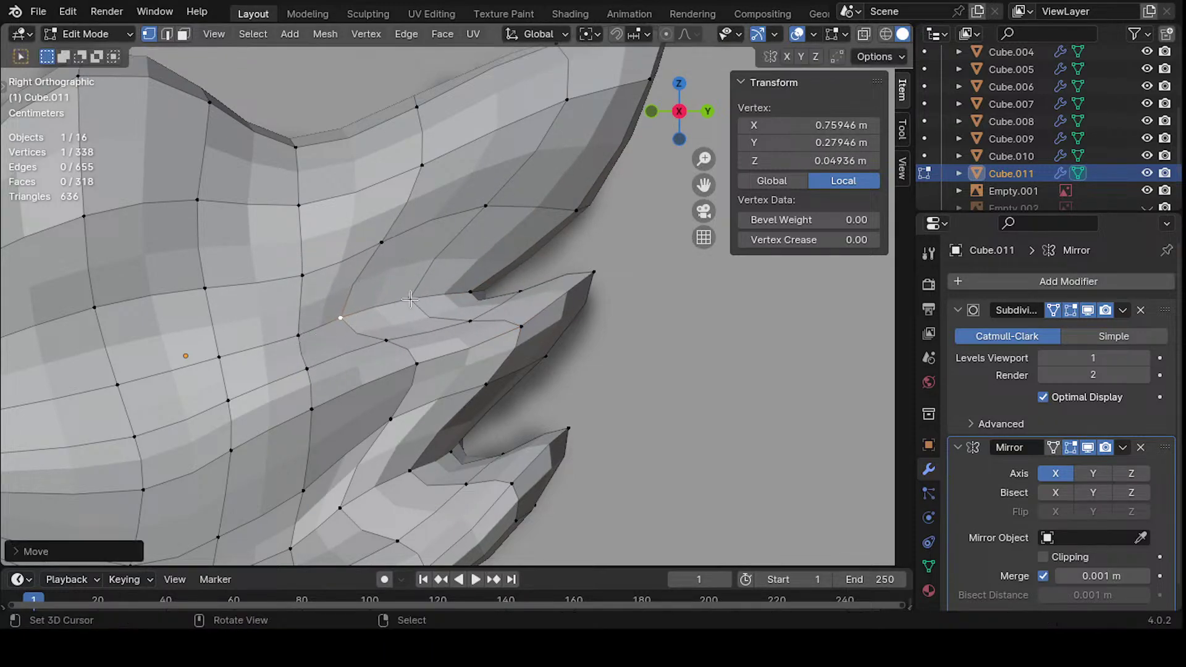
key("g")
left_click(420, 303)
- On the inner side of the head, reposition the notch vertices above the middle rear spike to deepen the notch
middle_click_drag(420, 303, 410, 358)
scroll(410, 358, "up", 2)
left_click(537, 337)
key("g")
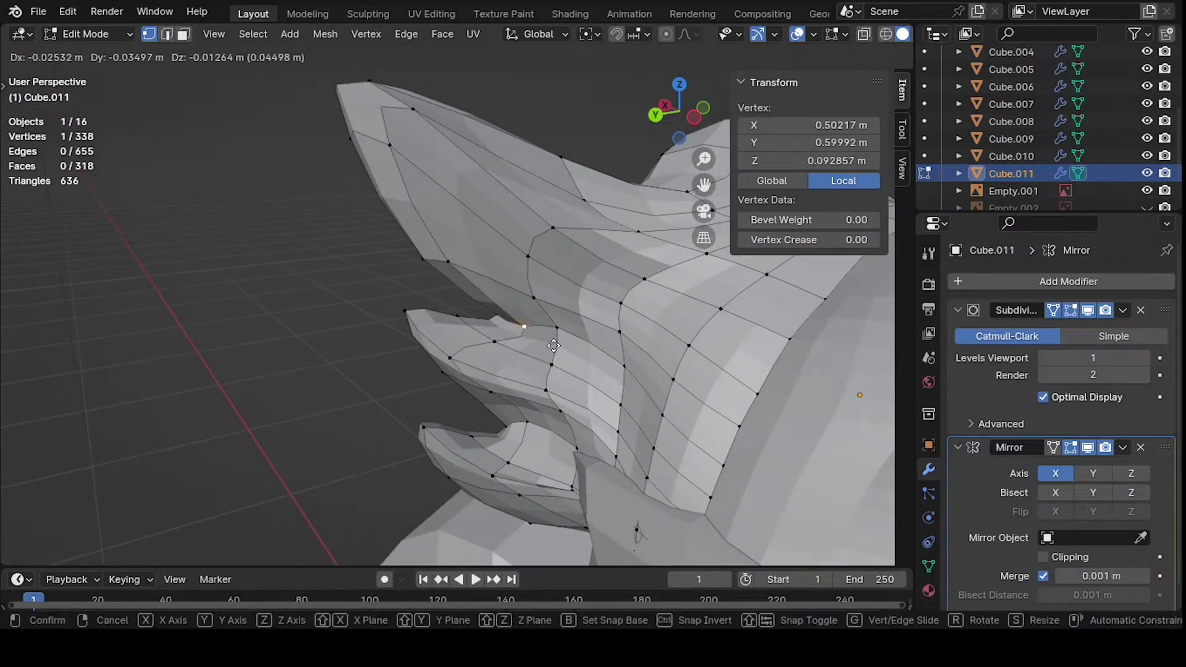
left_click(435, 336)
middle_click_drag(472, 290, 522, 337)
left_click(501, 307)
key("g")
left_click(472, 346)
- Move two inner-side vertices of the middle rear spike inward and down
left_click(522, 338)
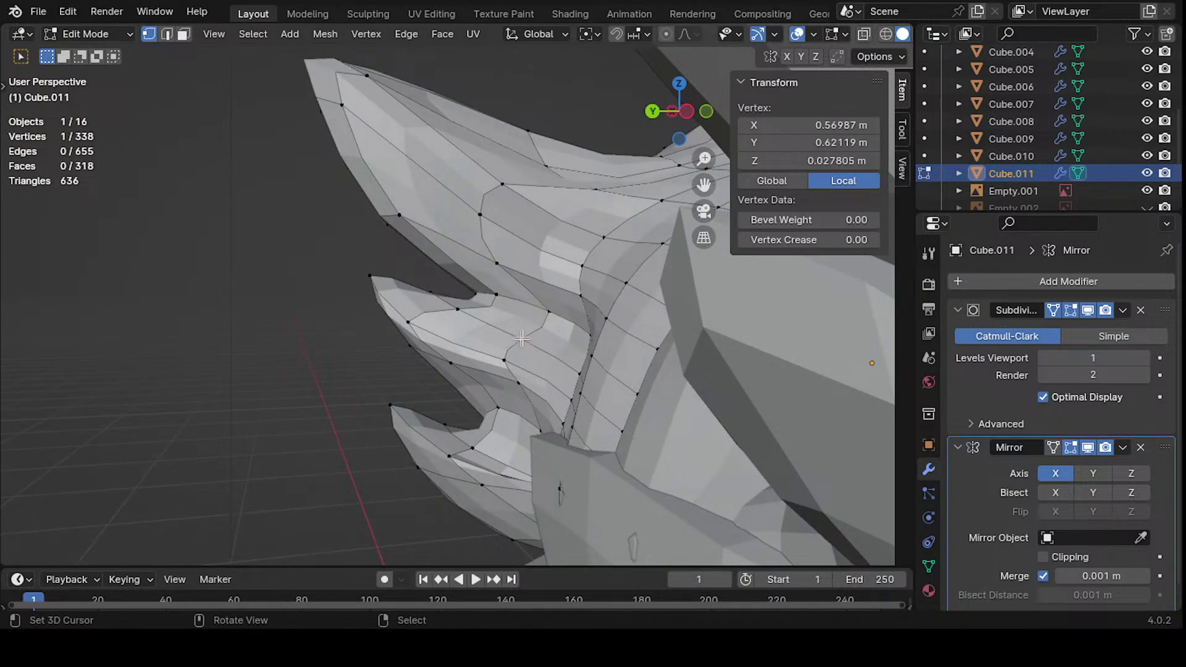
key("g")
left_click(539, 360)
left_click(500, 342)
key("g")
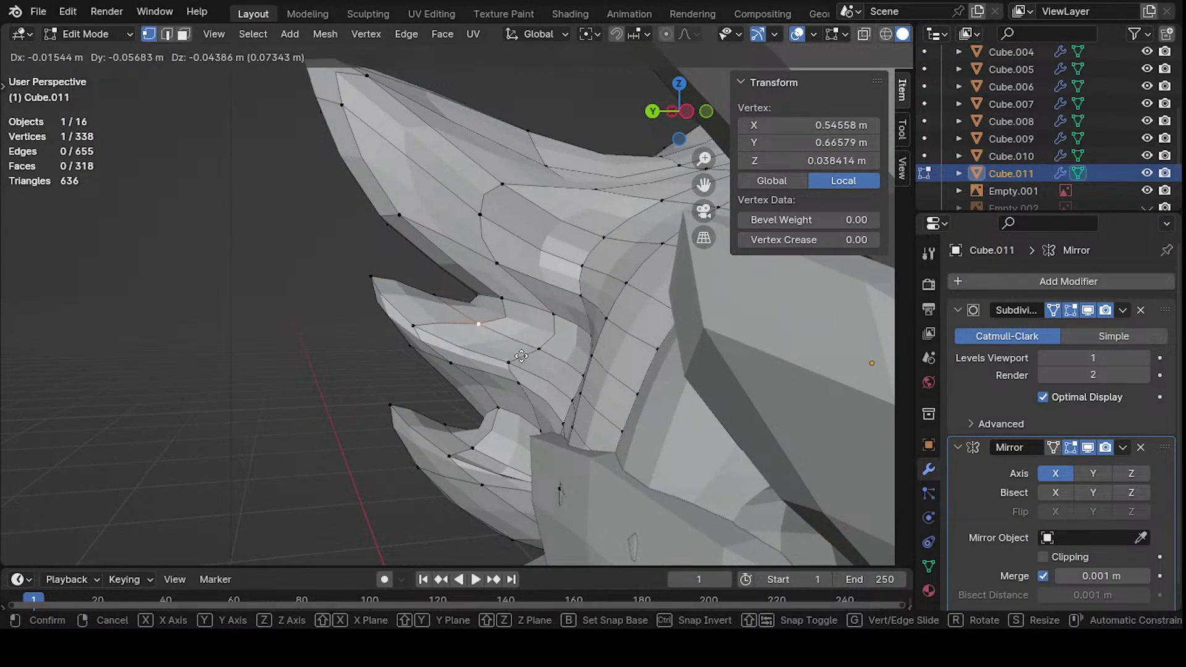
left_click(479, 344)
- Viewed from behind, adjust the inner-side vertices at the base of the middle rear spike
middle_click_drag(452, 347, 488, 362)
left_click(505, 364)
key("g")
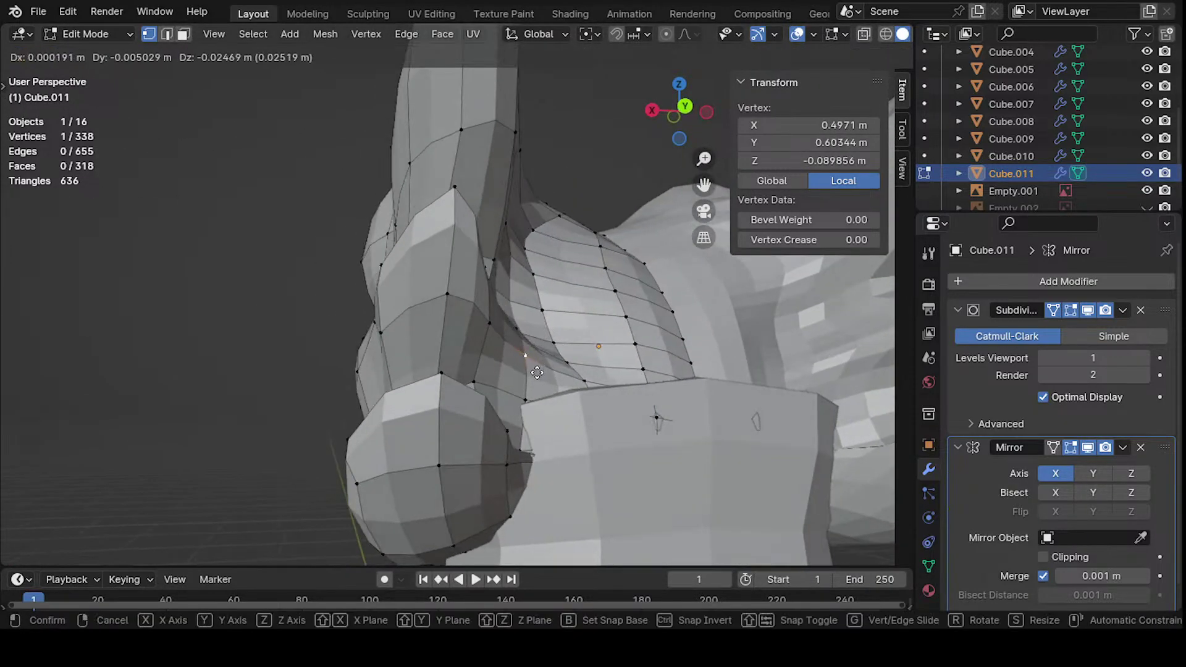
left_click(480, 358)
left_click(499, 334)
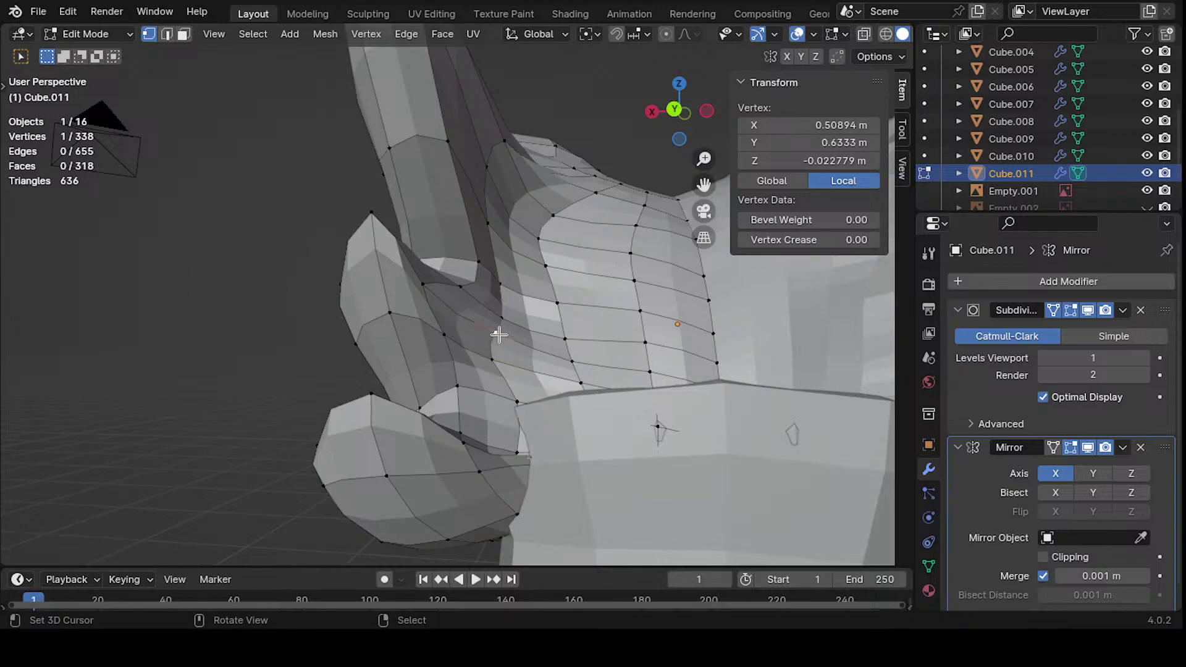
middle_click_drag(497, 333, 582, 412)
key("g")
left_click(387, 404)
- Reposition vertices of the two lower rear spikes one at a time to even out their shape, shifting one along X
key("g")
left_click(554, 362)
key("g")
left_click(445, 361)
key("g")
left_click(482, 357)
key("g")
left_click(472, 358)
key("g")
left_click(440, 382)
key("g")
left_click(499, 370)
key("g")
key("x")
left_click(474, 412)
- Move the vertices along the inner edge of the lowest rear spike slightly outward
left_click(485, 435)
key("g")
left_click(544, 393)
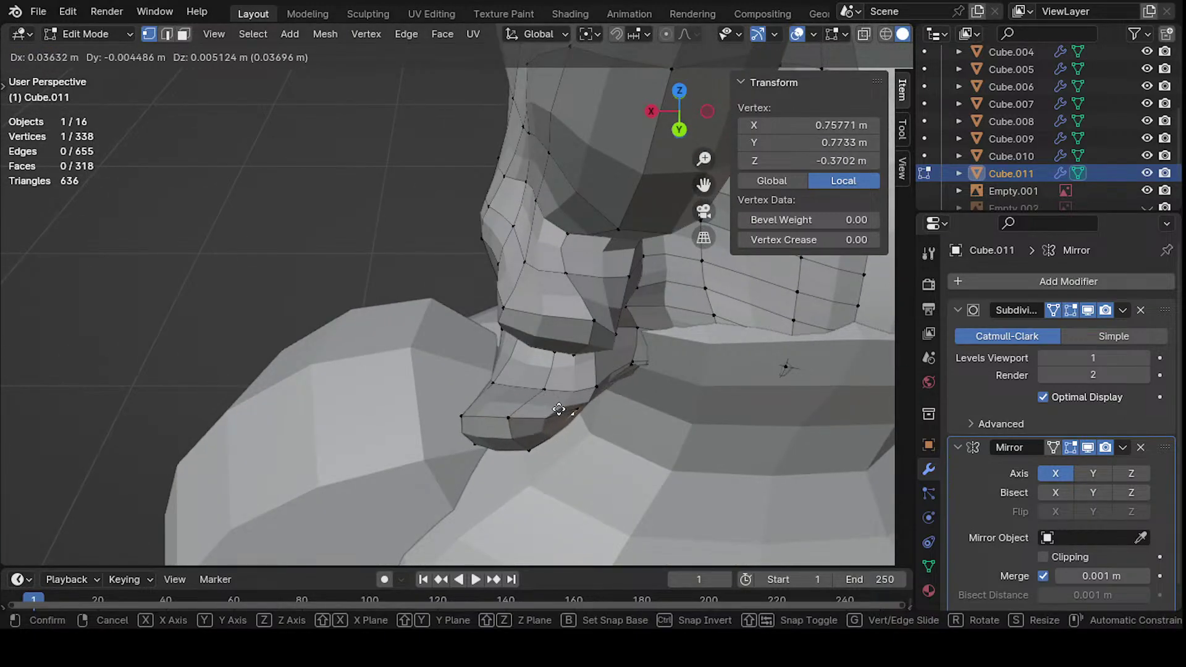
left_click(559, 409)
left_click(582, 402)
key("g")
left_click(580, 395)
left_click(574, 380)
key("g")
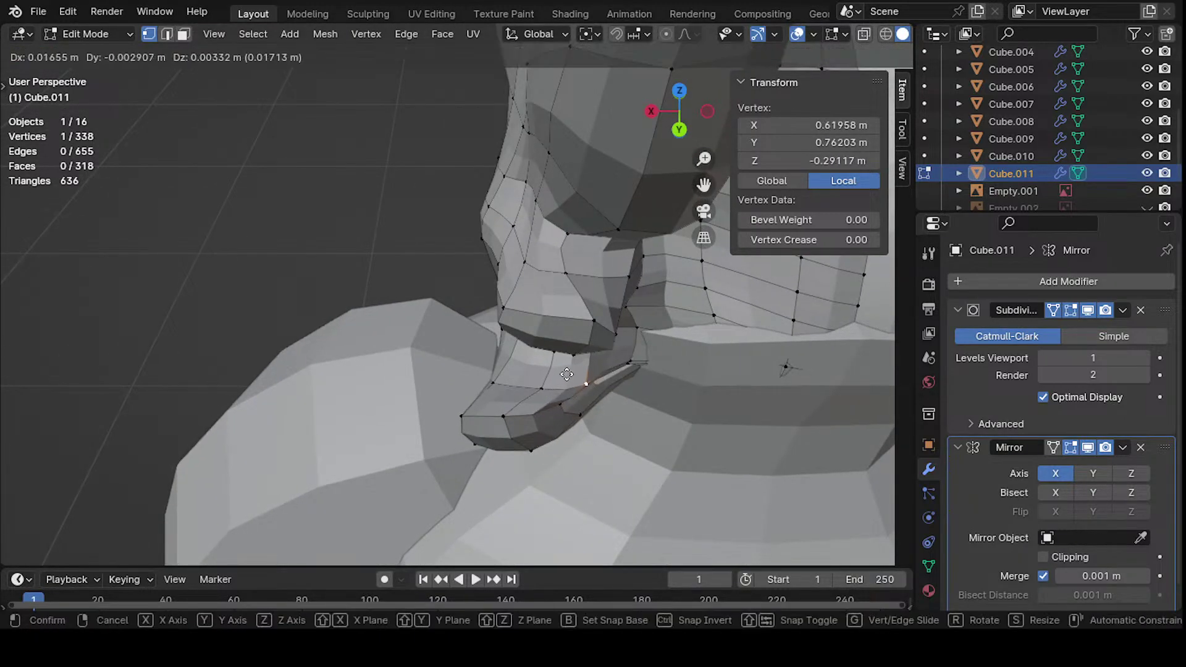
left_click(565, 376)
- Reposition the inner-side vertices of the lowest rear spike near where it meets the neck
middle_click_drag(565, 375, 556, 402)
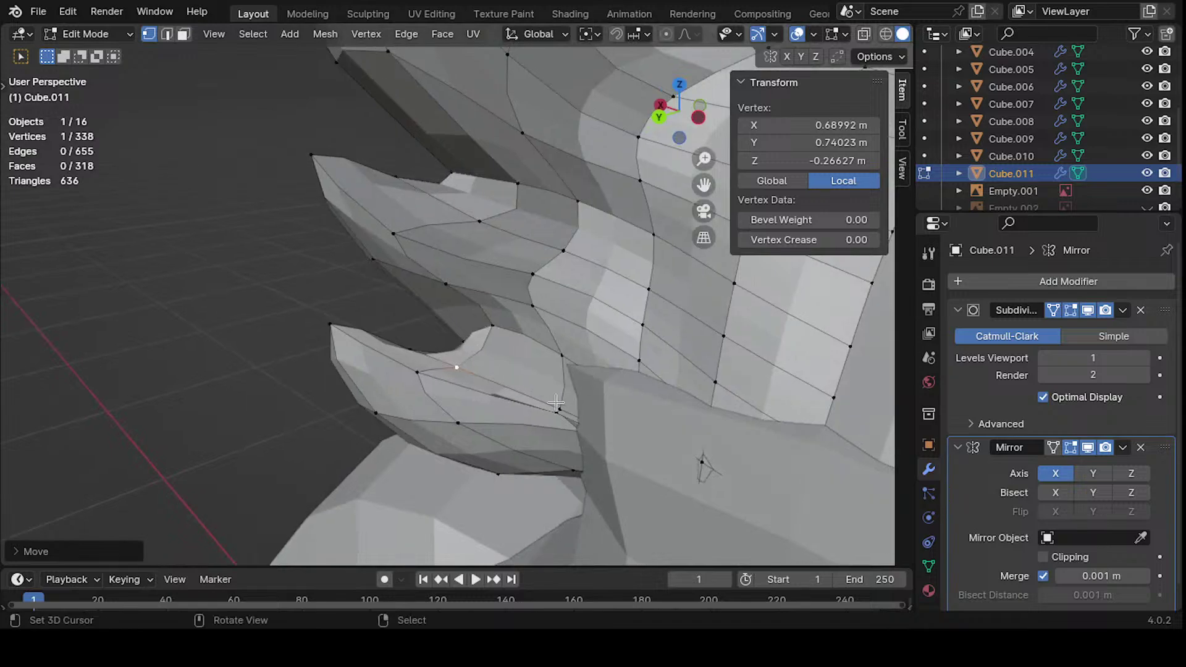
left_click(556, 402)
key("g")
left_click(554, 360)
key("g")
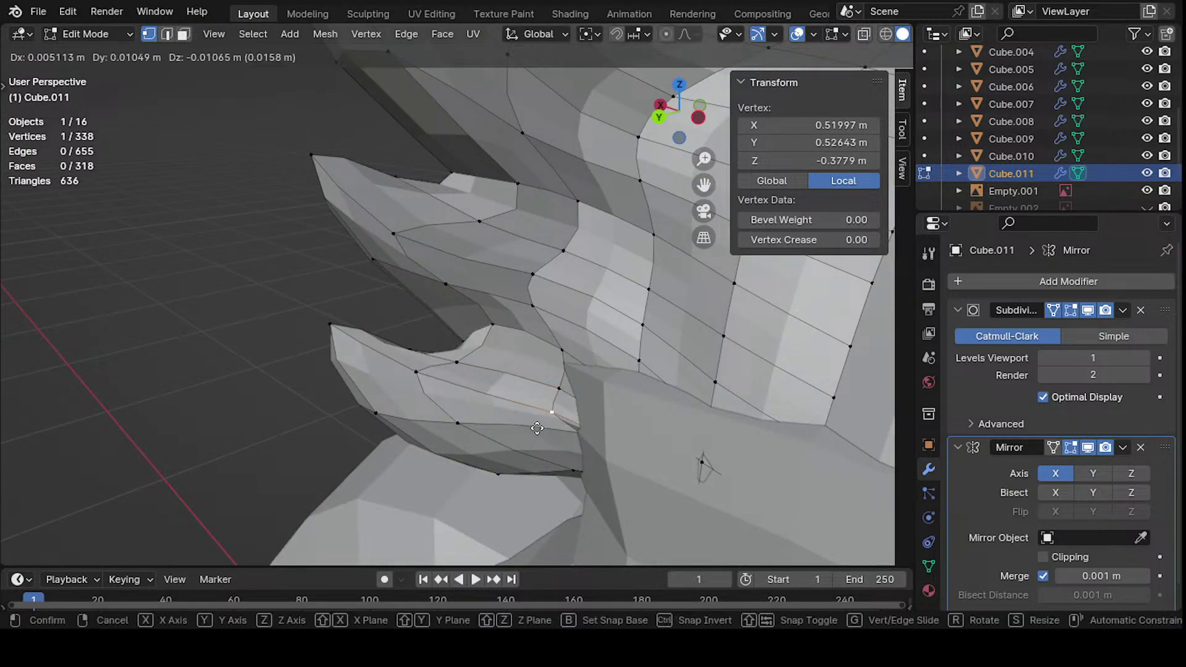
left_click(552, 401)
- Turn on X-ray display and lower the hidden inner vertex where the lowest rear spike joins the neck
middle_click_drag(553, 401, 611, 382)
key("g")
left_click(629, 366)
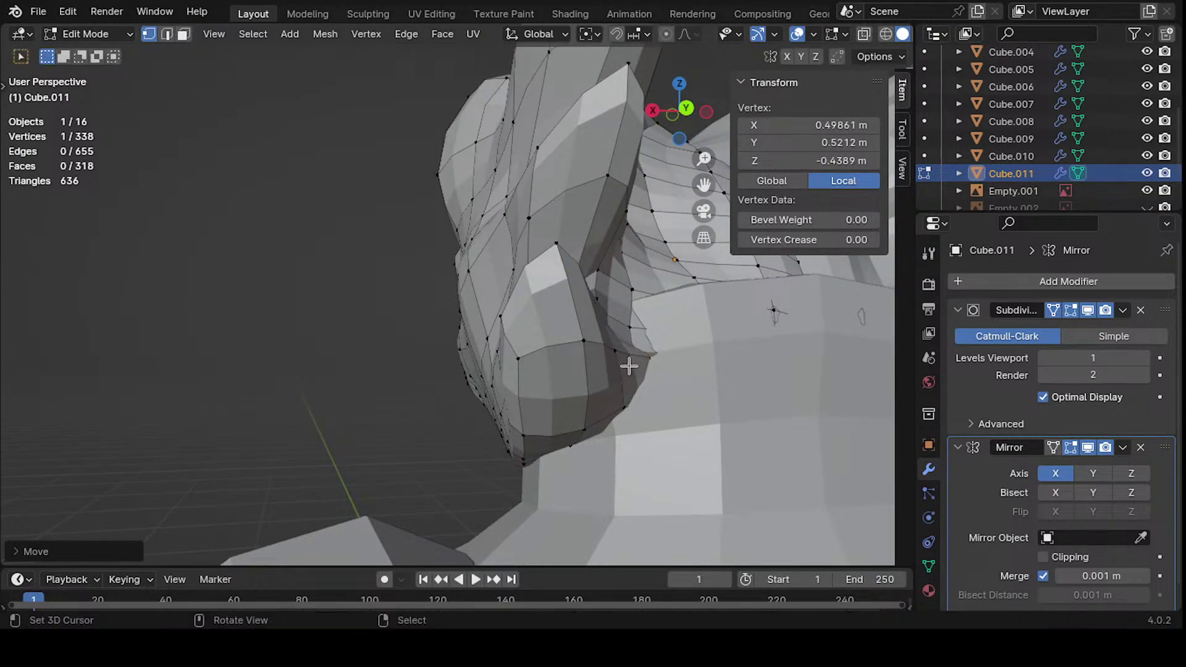
key("alt+z")
key("g")
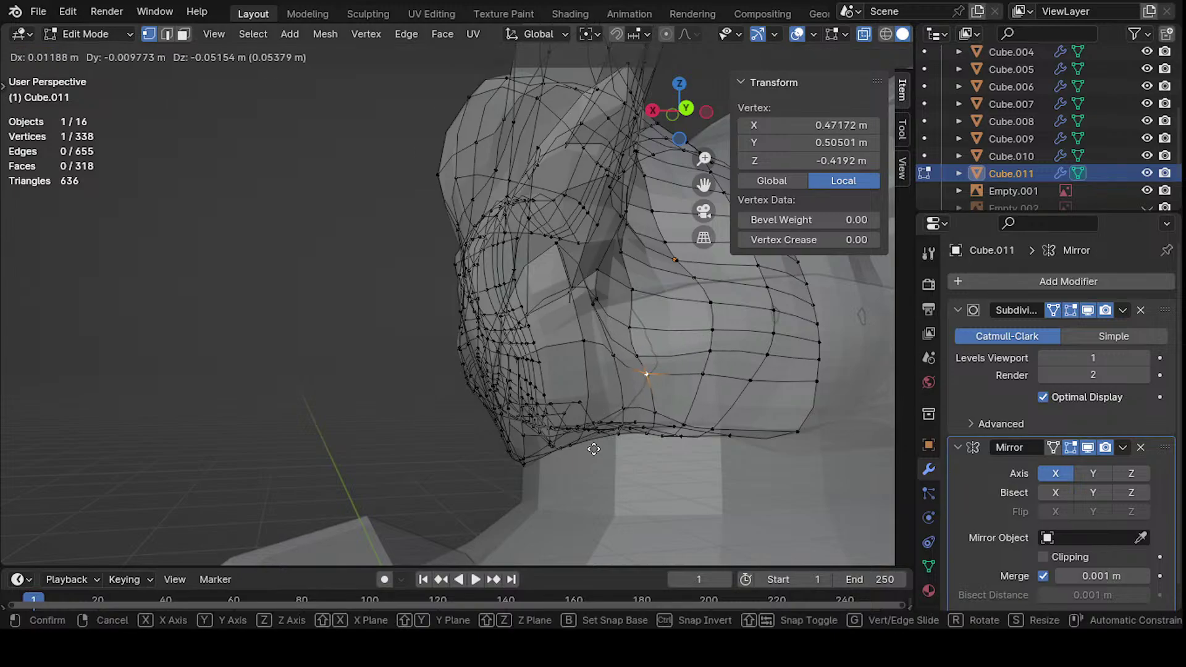
left_click(585, 474)
- Refine another base vertex of the lowest rear spike, turn off X-ray display, and reposition the vertex midway along its inner side
mouse_move(585, 474)
middle_mouse_down()
mouse_move(489, 428)
mouse_move(531, 429)
mouse_move(524, 387)
mouse_move(577, 402)
middle_mouse_up()
key("g")
left_click(561, 428)
key("alt+z")
key("g")
left_click(550, 484)
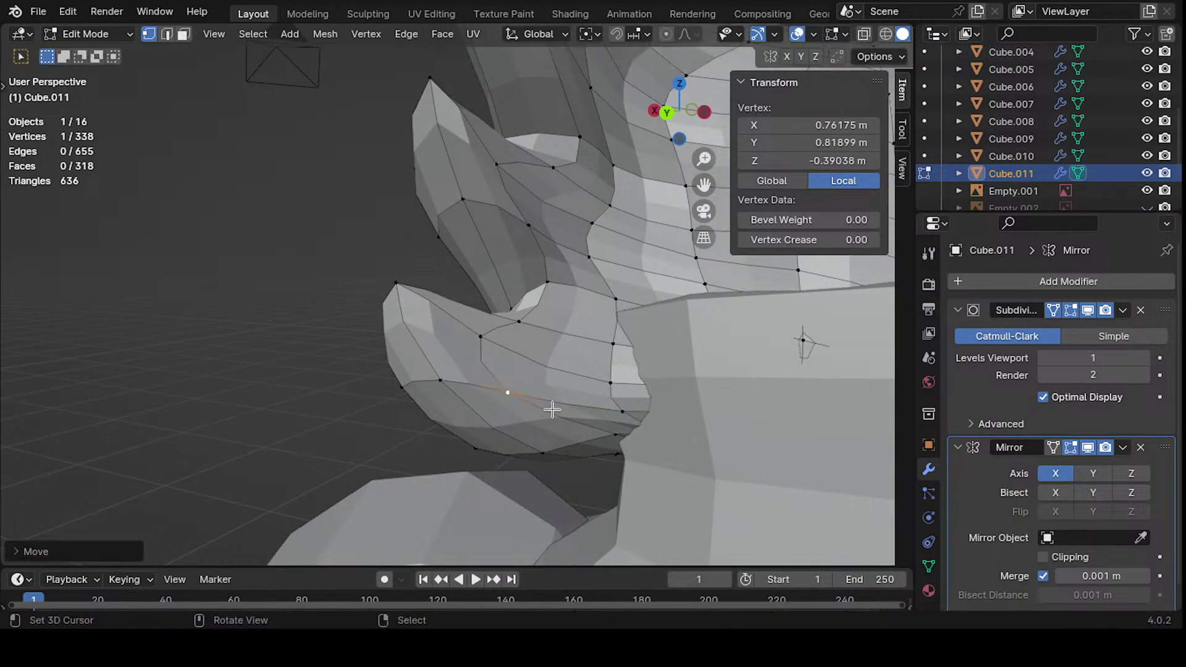
- Reposition two more vertices on the rear spikes to refine their outline
middle_click_drag(550, 484, 347, 400)
key("g")
left_click(357, 383)
key("g")
left_click(402, 370)
scroll(402, 297, "down", 3)
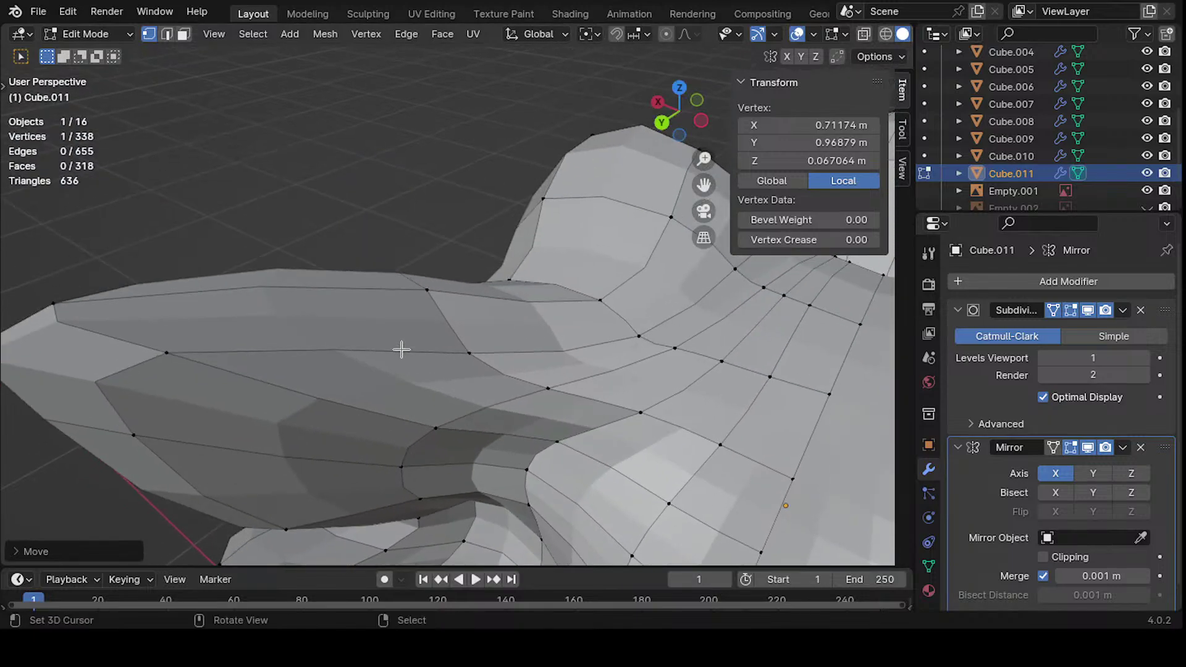
- Adjust the inner-side vertices at the base and underside of the uppermost rear spike
middle_click_drag(400, 346, 498, 350)
key("g")
left_click(494, 336)
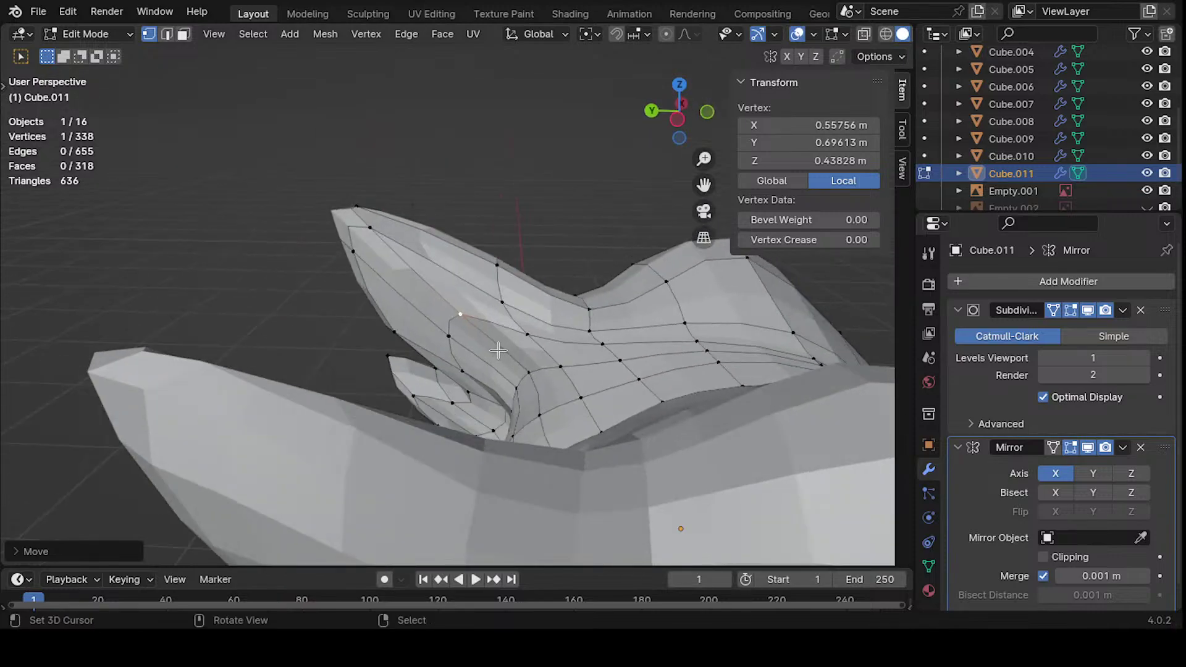
middle_click_drag(605, 337, 379, 342)
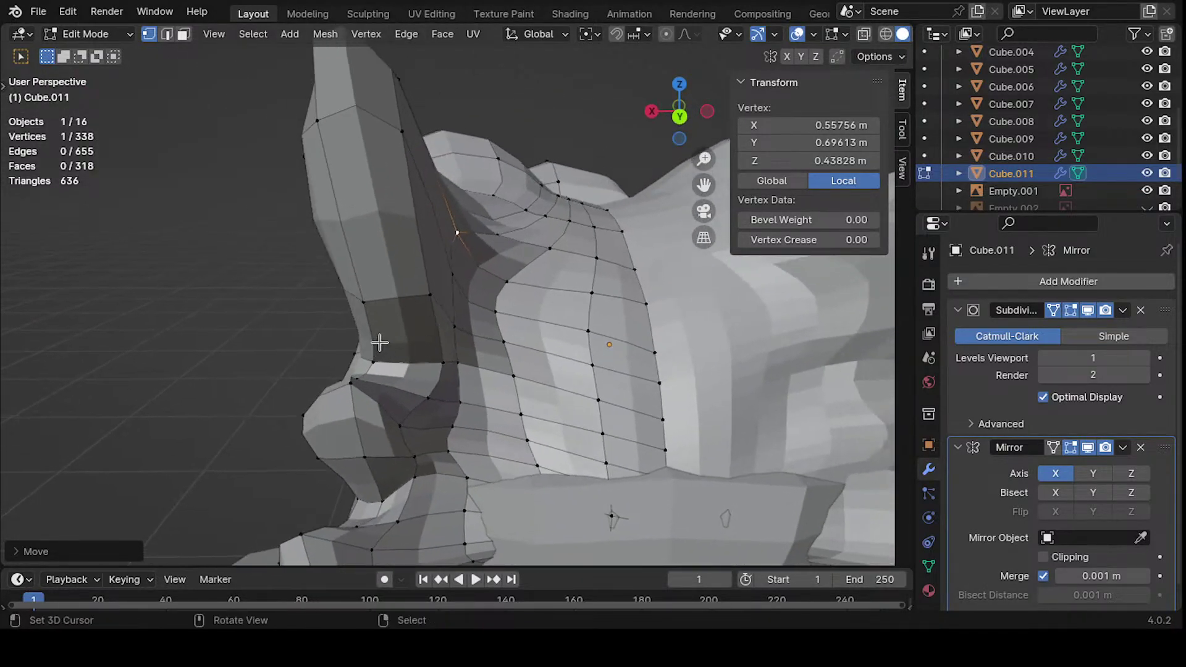
key("g")
left_click(458, 328)
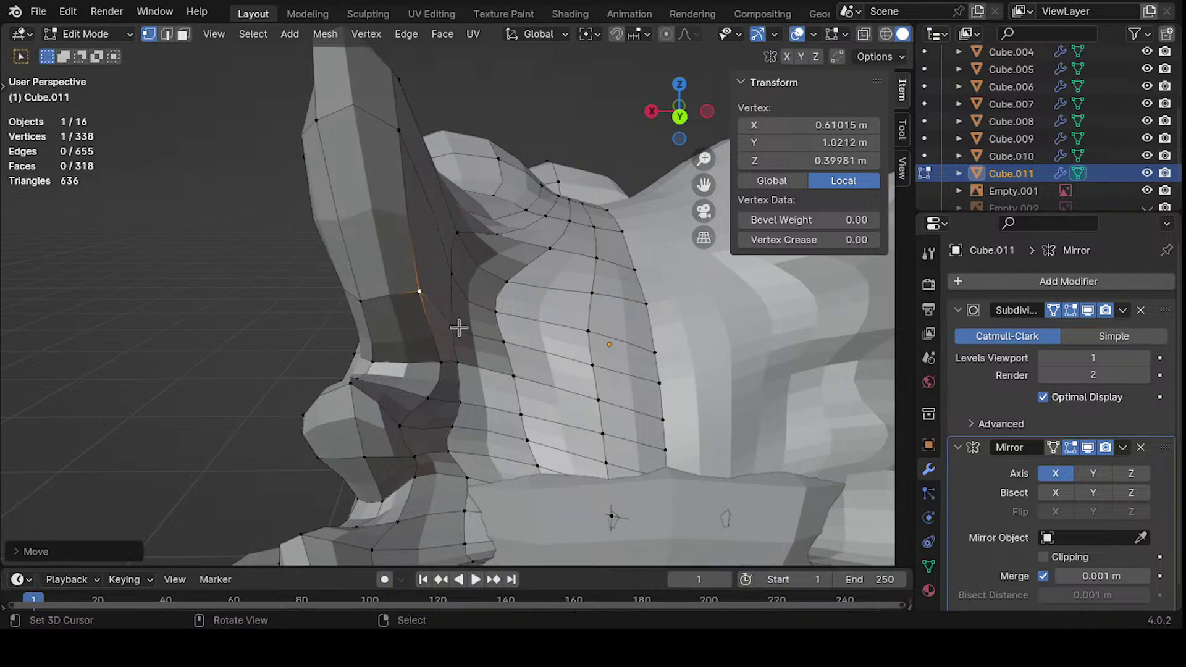
- Reposition the outer vertices around the notch between the uppermost and middle rear spikes
mouse_move(458, 328)
middle_mouse_down()
mouse_move(433, 352)
mouse_move(557, 429)
mouse_move(507, 358)
mouse_move(338, 449)
mouse_move(339, 391)
mouse_move(622, 378)
mouse_move(488, 409)
mouse_move(391, 406)
middle_mouse_up()
key("g")
left_click(424, 344)
key("g")
left_click(496, 362)
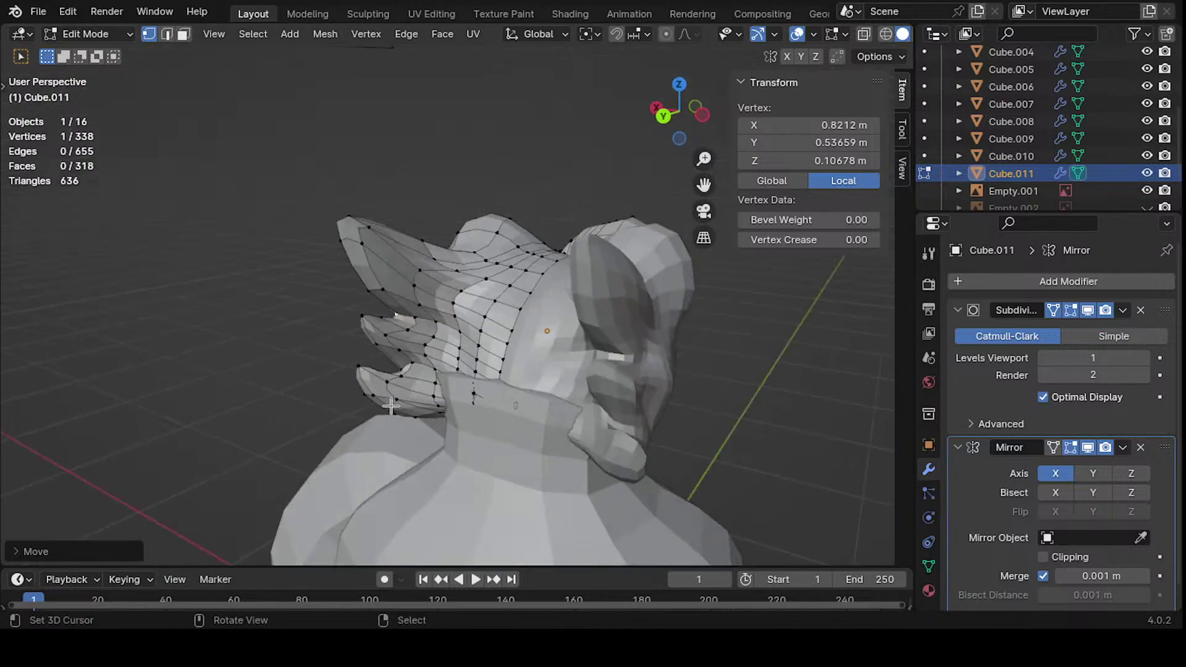
middle_click_drag(496, 267, 525, 402, "ctrl")
- Select the 14 centre-seam vertices from the back of the head to the snout and raise them along Z
left_click(516, 410)
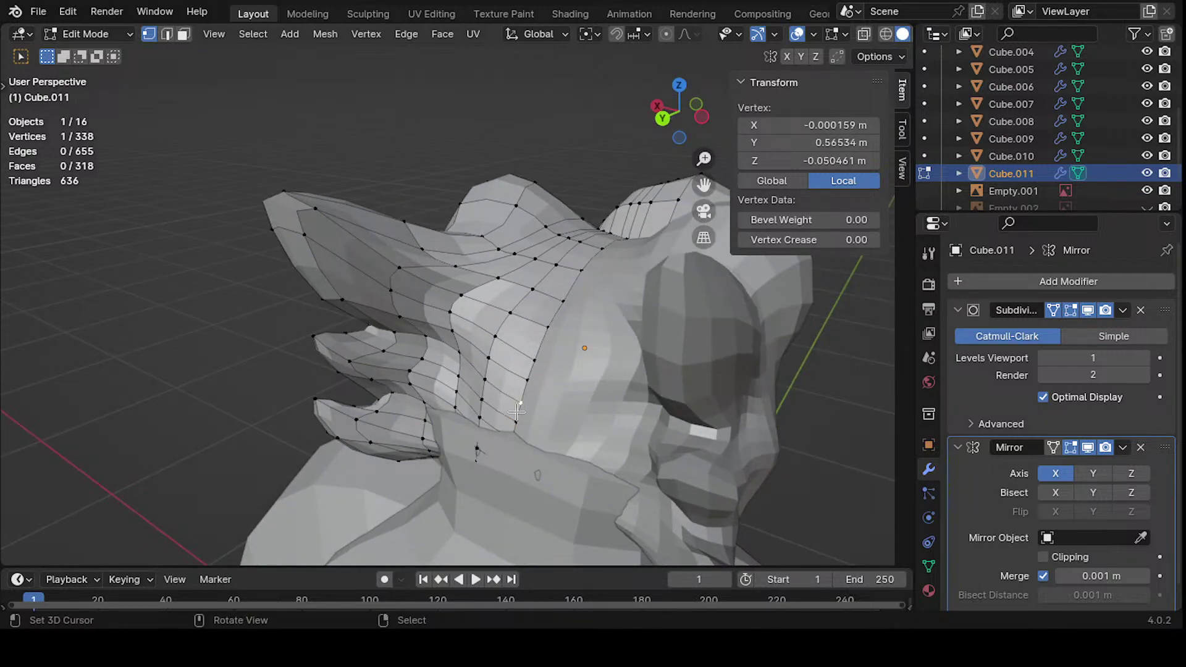
left_click(553, 318, "shift")
middle_click_drag(553, 318, 466, 402)
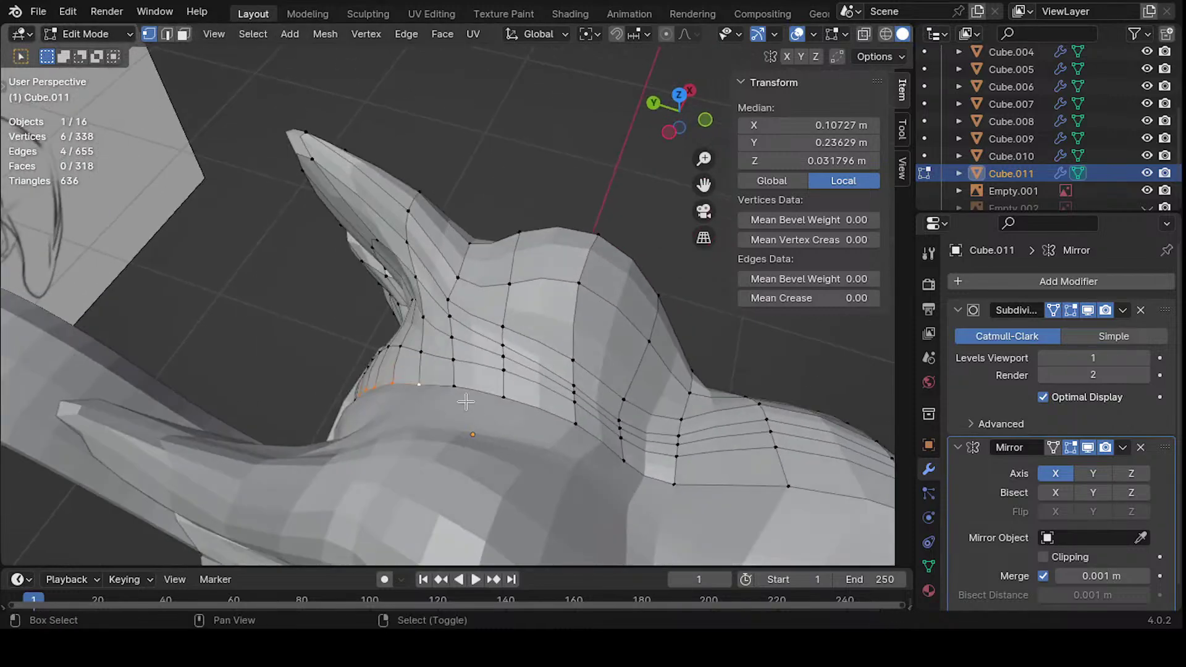
middle_click_drag(538, 416, 505, 359)
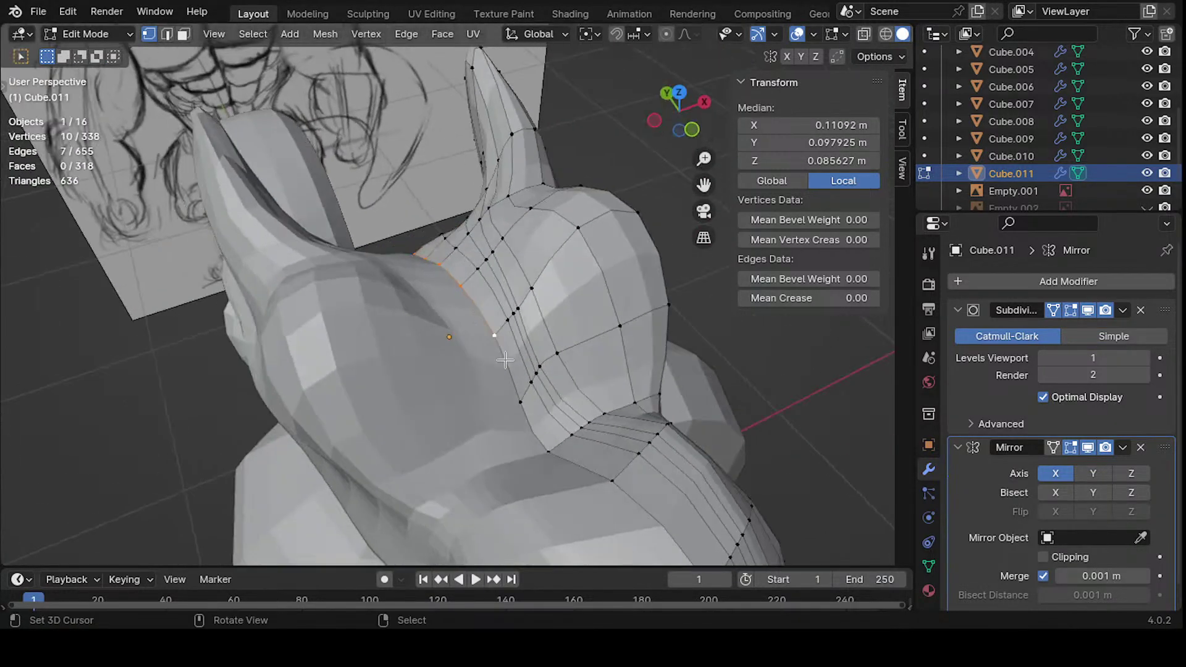
middle_click_drag(528, 404, 533, 394)
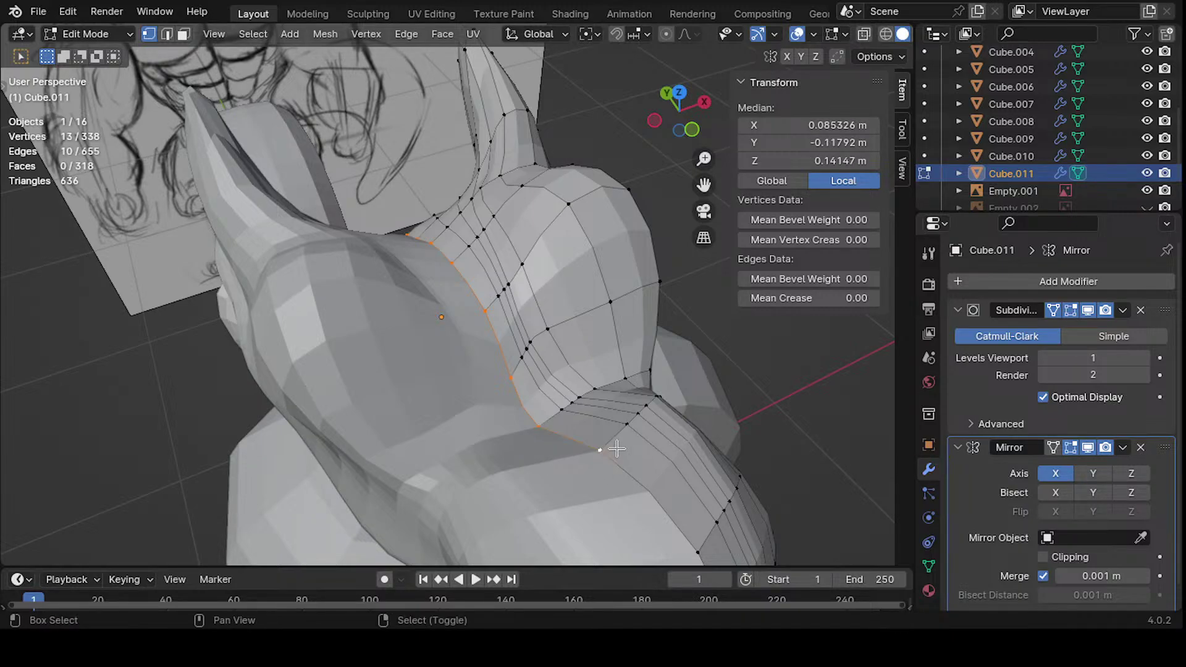
middle_click_drag(616, 449, 554, 408)
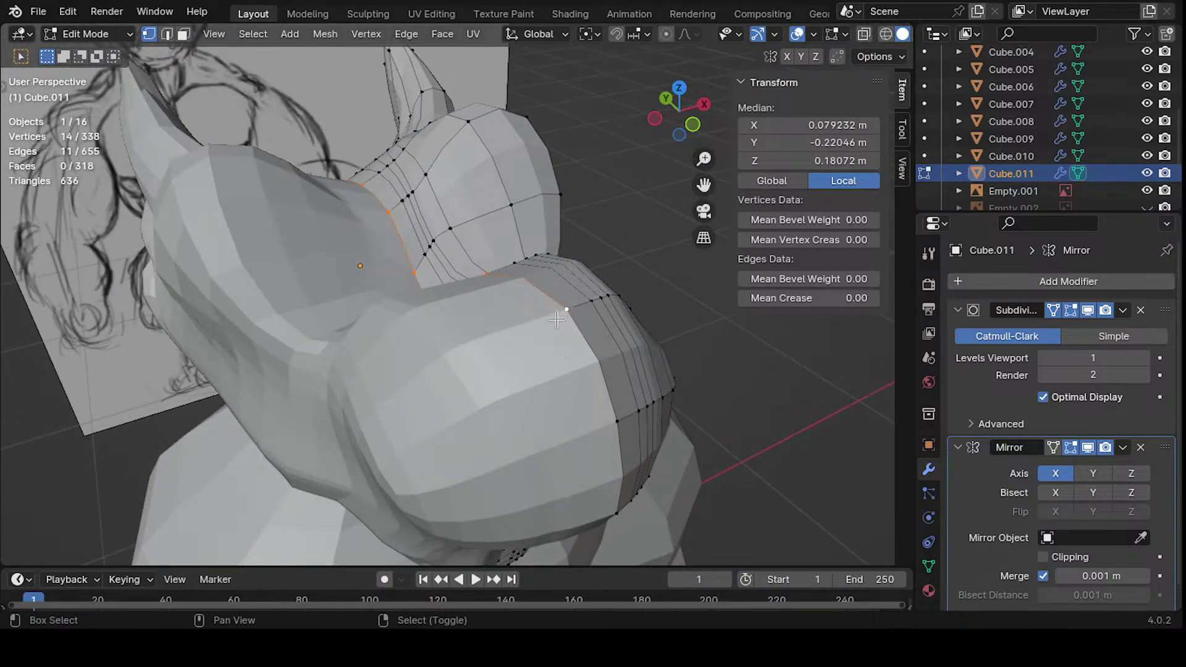
middle_click_drag(536, 343, 582, 343)
key("g")
key("z")
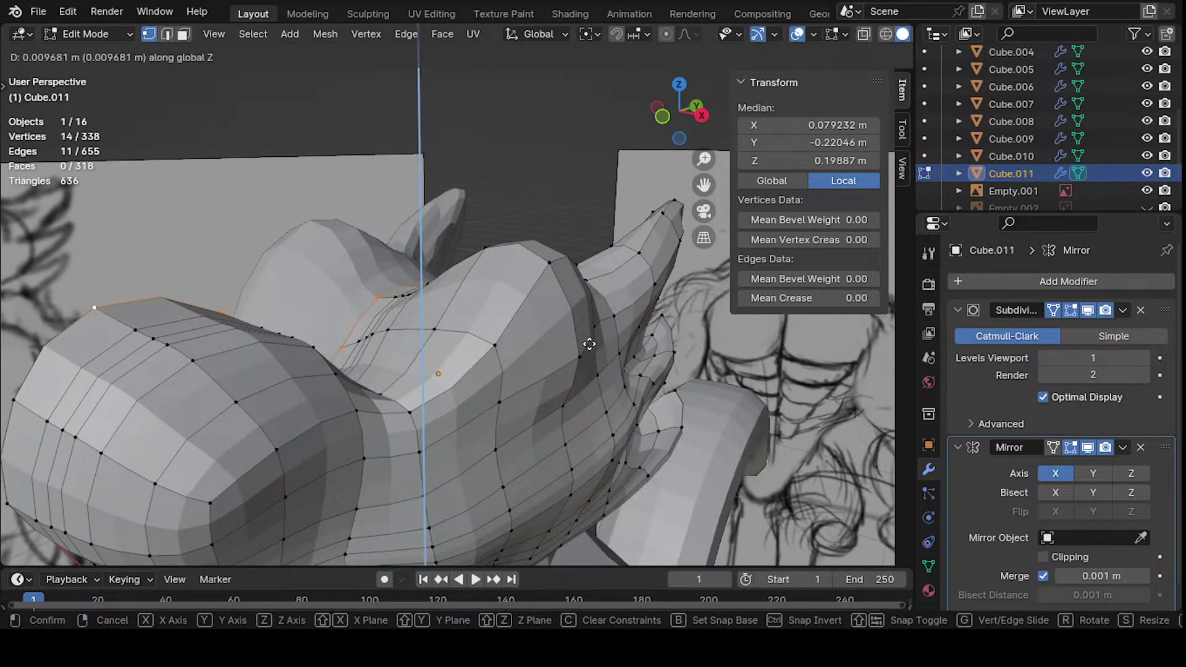
left_click(596, 340)
- Restore the centre-seam selection and fine-tune its height to a median Z of about 0.219 m
middle_click_drag(596, 340, 564, 261)
key("alt+a")
key("ctrl+z")
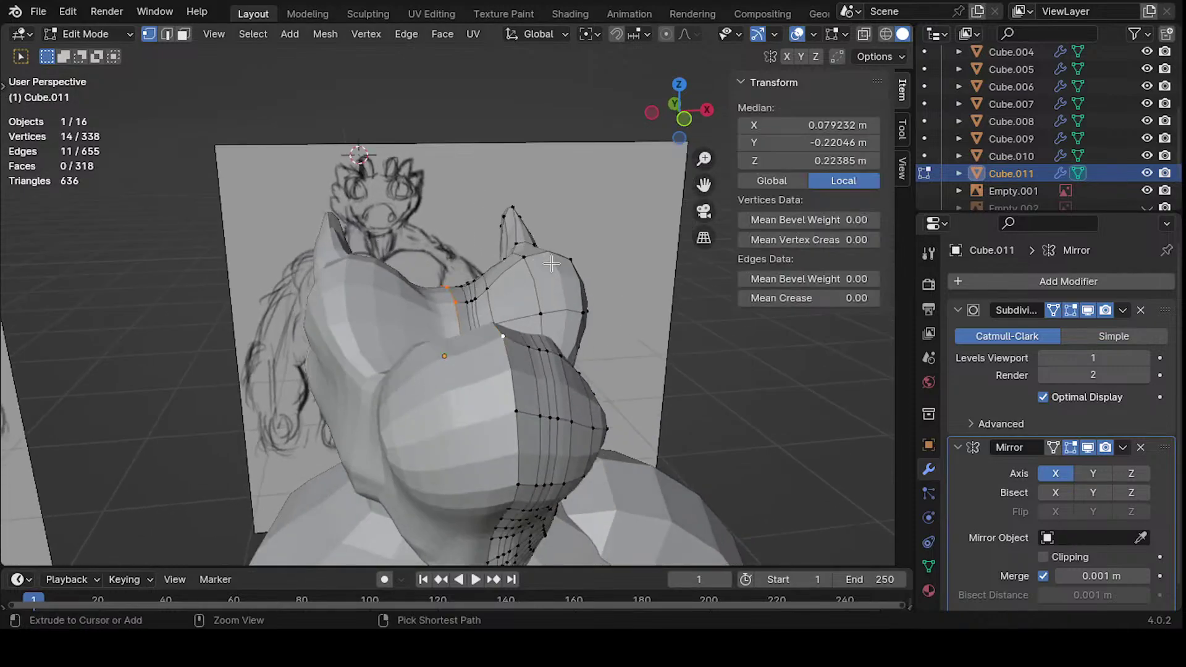
key("g")
left_click(568, 264)
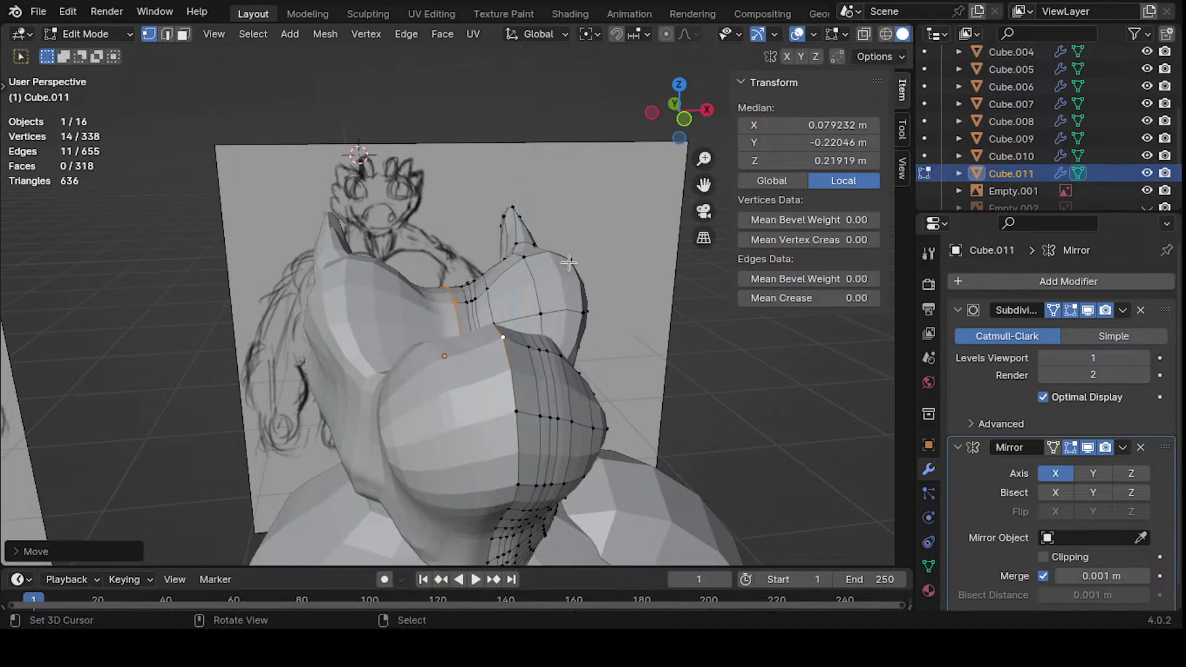
key("g")
left_click(573, 261)
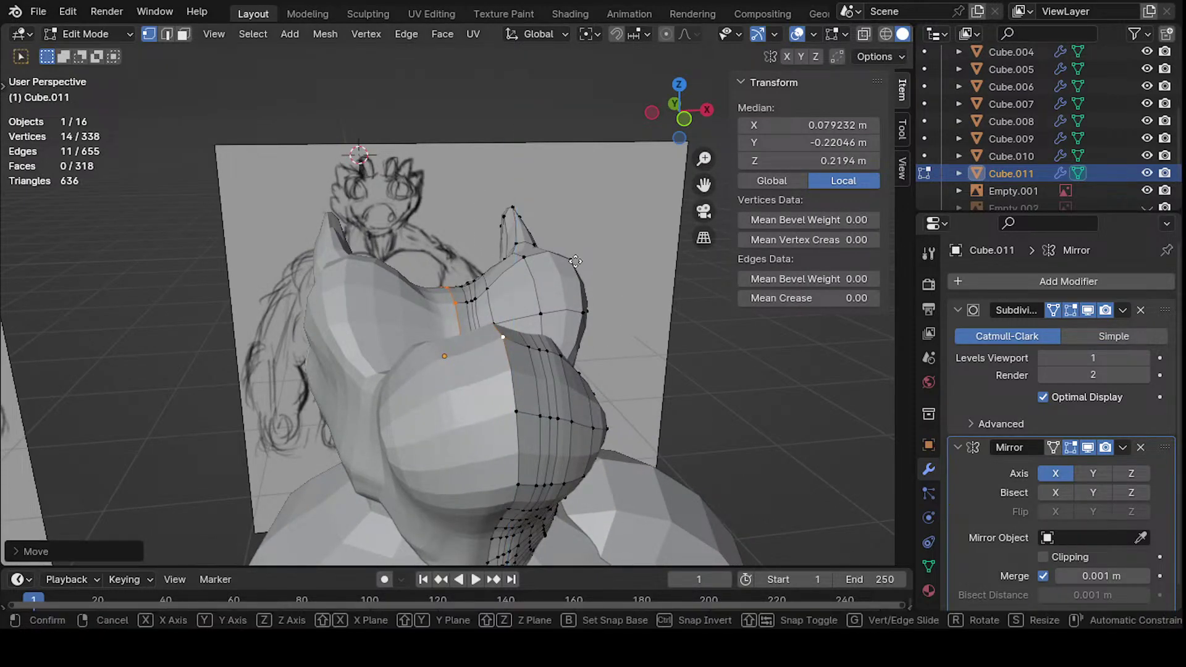
left_click(575, 263)
- Deselect the seam, leave mesh editing, and examine the whole head from the front and side
key("alt+a")
key("Tab")
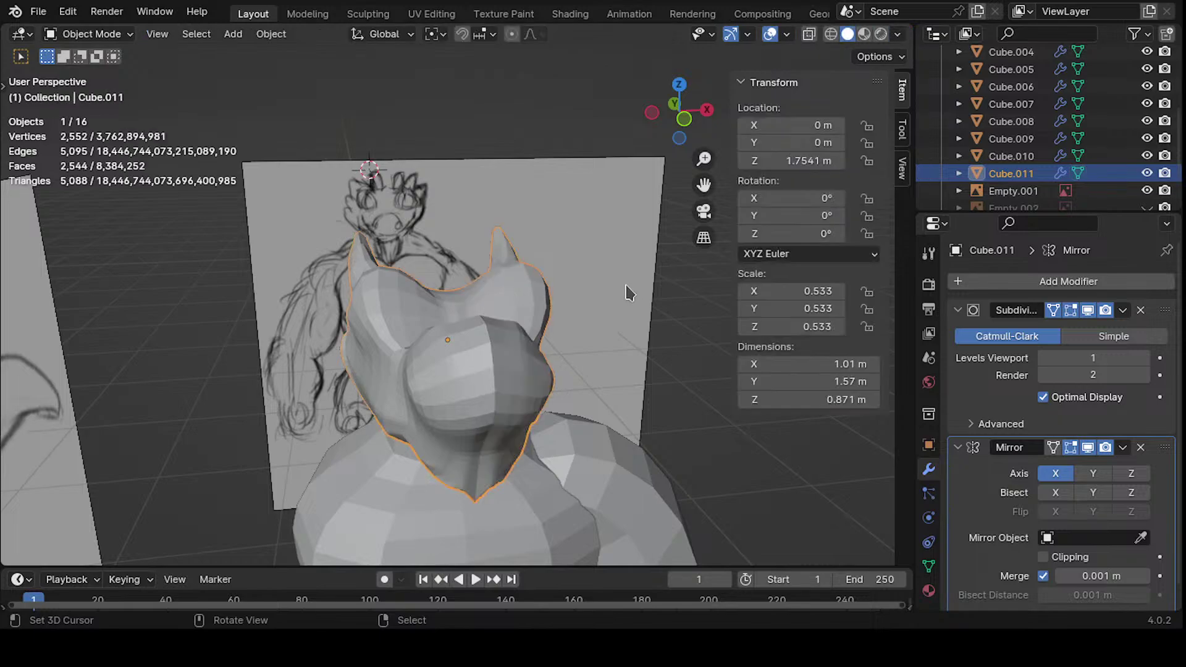
middle_click_drag(625, 283, 651, 322)
key("a")
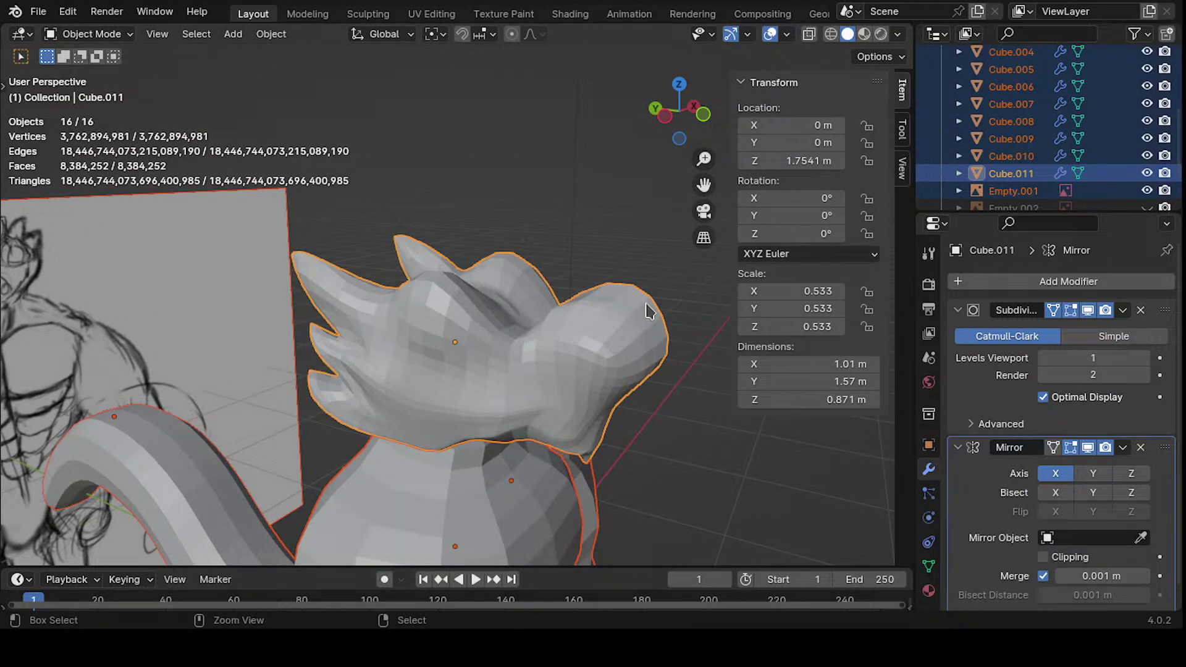
- Apply smooth shading to all faces of the head mesh and return to Object Mode
left_click(603, 349)
key("Tab")
middle_click_drag(677, 304, 587, 333)
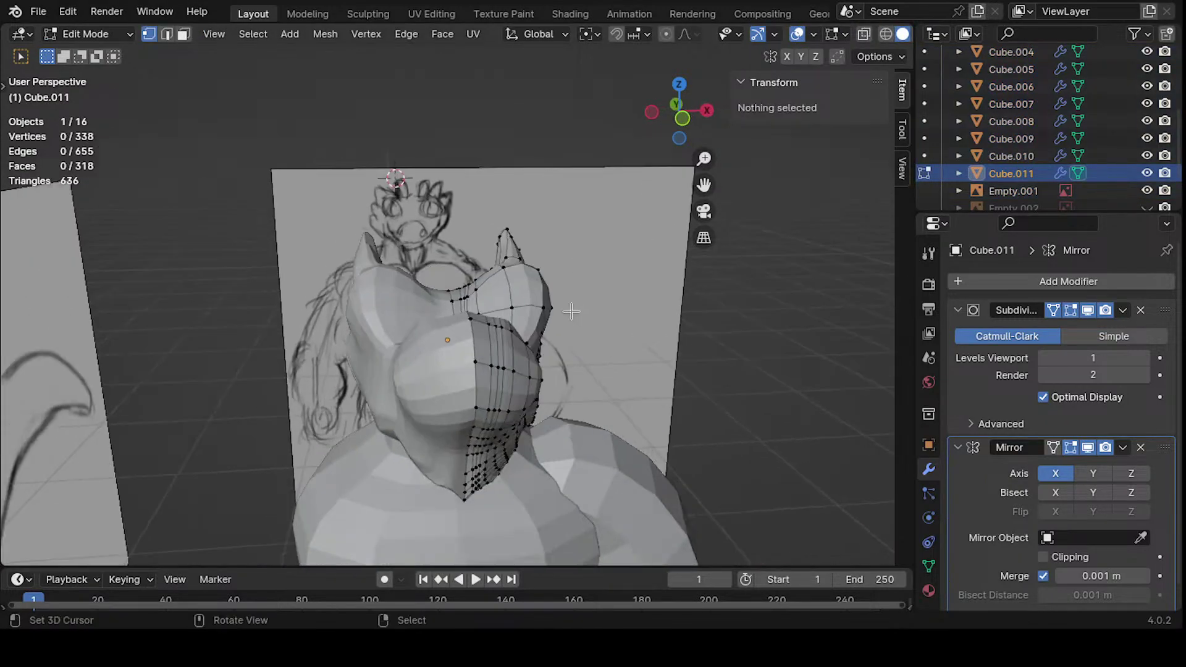
key("a")
left_click(364, 34)
left_click(358, 34)
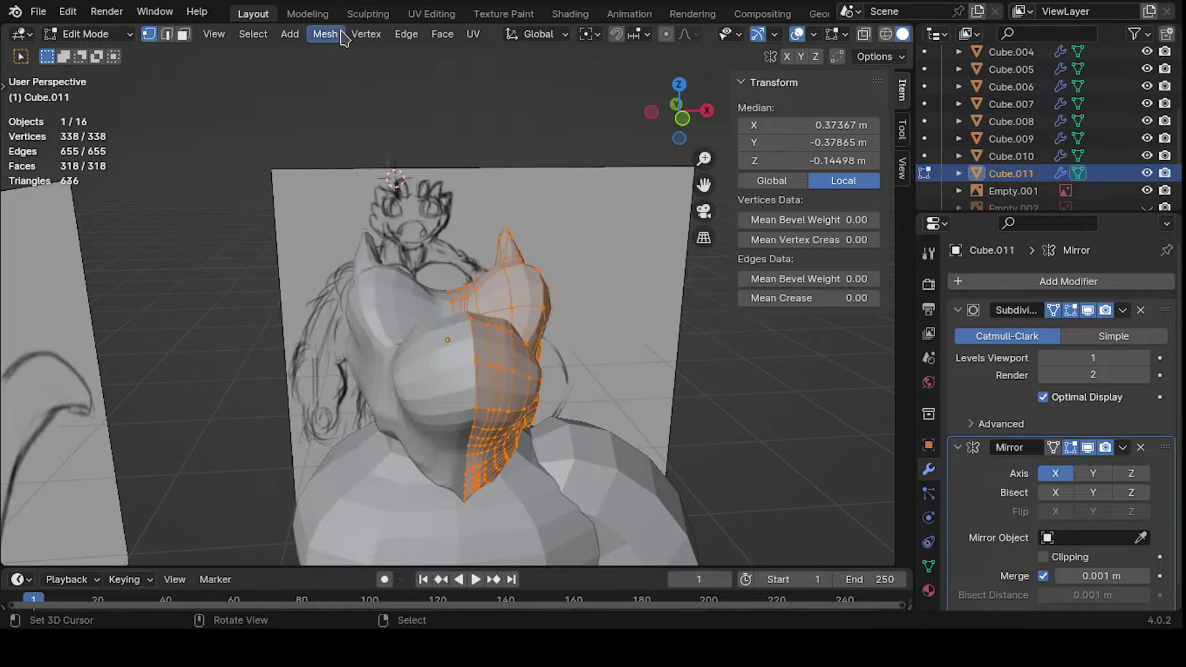
left_click(325, 34)
mouse_move(414, 353)
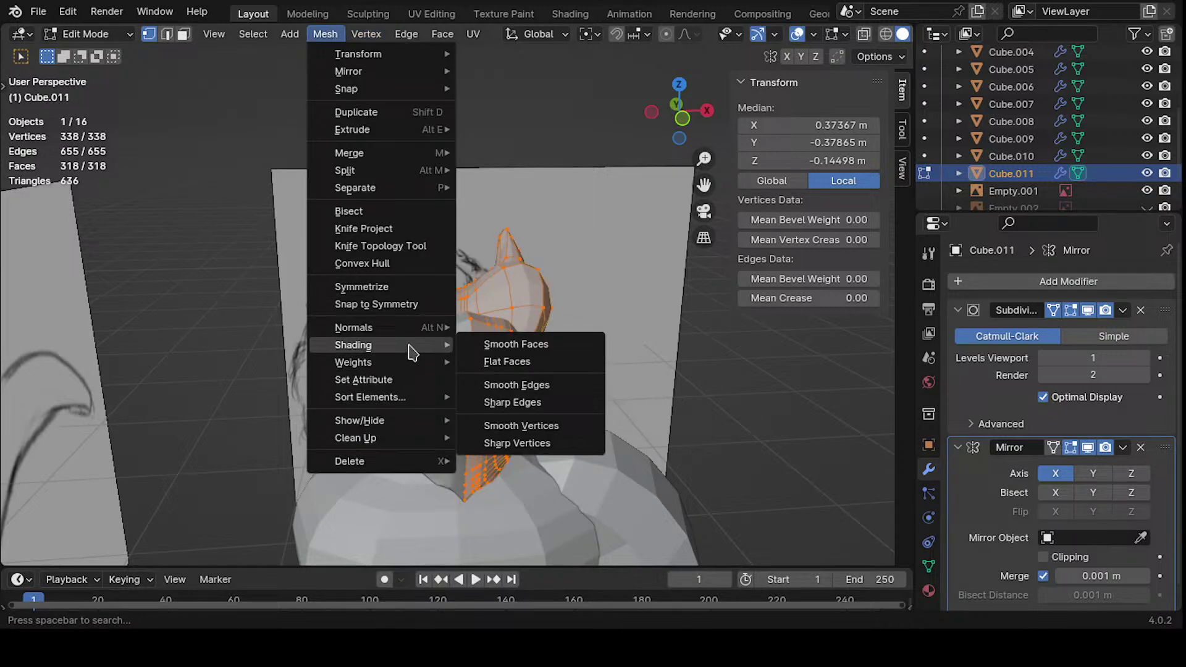
left_click(563, 351)
key("Tab")
middle_click_drag(648, 318, 583, 275)
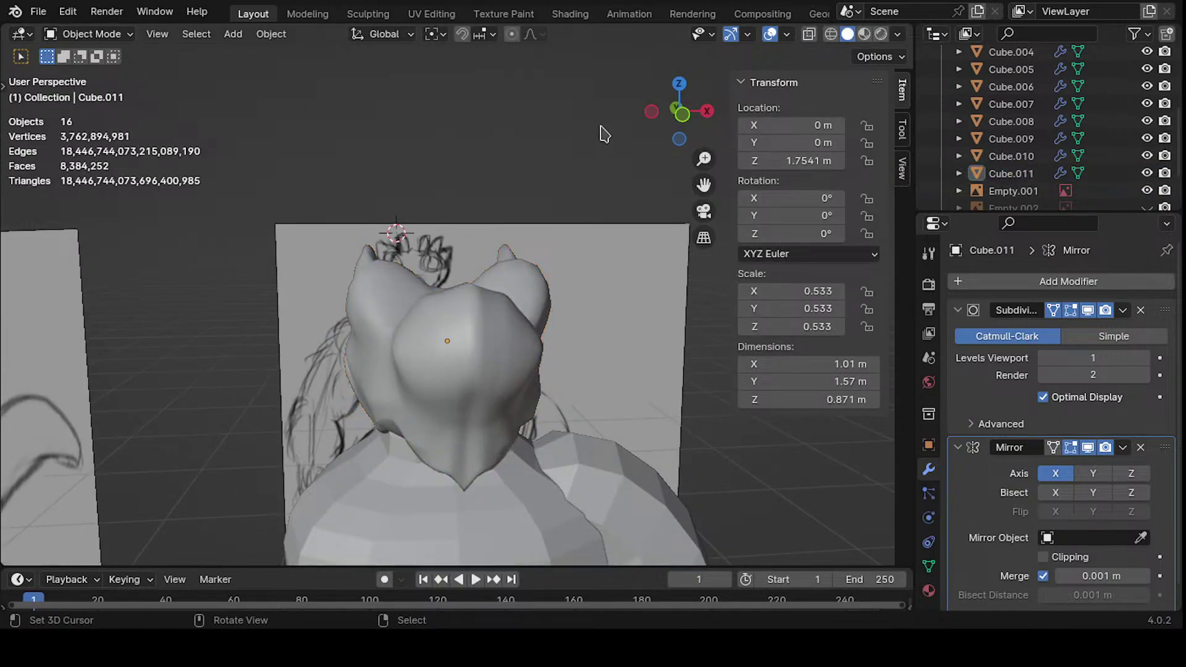
mouse_move(549, 204)
middle_mouse_down()
mouse_move(528, 277)
mouse_move(506, 284)
mouse_move(531, 290)
mouse_move(335, 336)
mouse_move(518, 359)
mouse_move(392, 270)
mouse_move(394, 294)
mouse_move(352, 321)
mouse_move(346, 382)
mouse_move(360, 450)
mouse_move(498, 296)
middle_mouse_up()
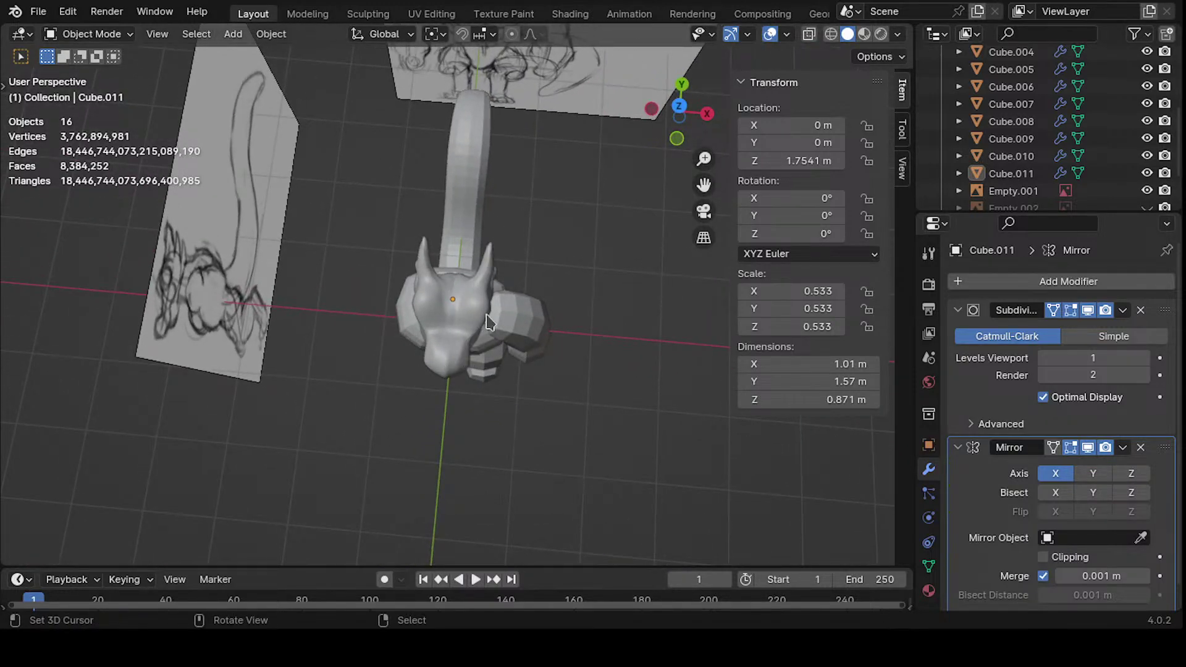
- Reposition several vertices at the lower rear of the head mesh, then deselect them
key("KP_1")
mouse_move(431, 329)
middle_mouse_down()
mouse_move(368, 333)
mouse_move(398, 336)
mouse_move(387, 334)
mouse_move(438, 263)
mouse_move(333, 241)
middle_mouse_up()
key("KP_1")
key("KP_1")
key("Tab")
middle_click_drag(464, 358, 443, 246)
middle_click_drag(438, 309, 489, 351, "shift")
left_click(536, 396)
key("g")
left_click(481, 489)
key("g")
left_click(432, 485)
key("g")
left_click(565, 406)
left_click(700, 420)
scroll(488, 351, "up", 3)
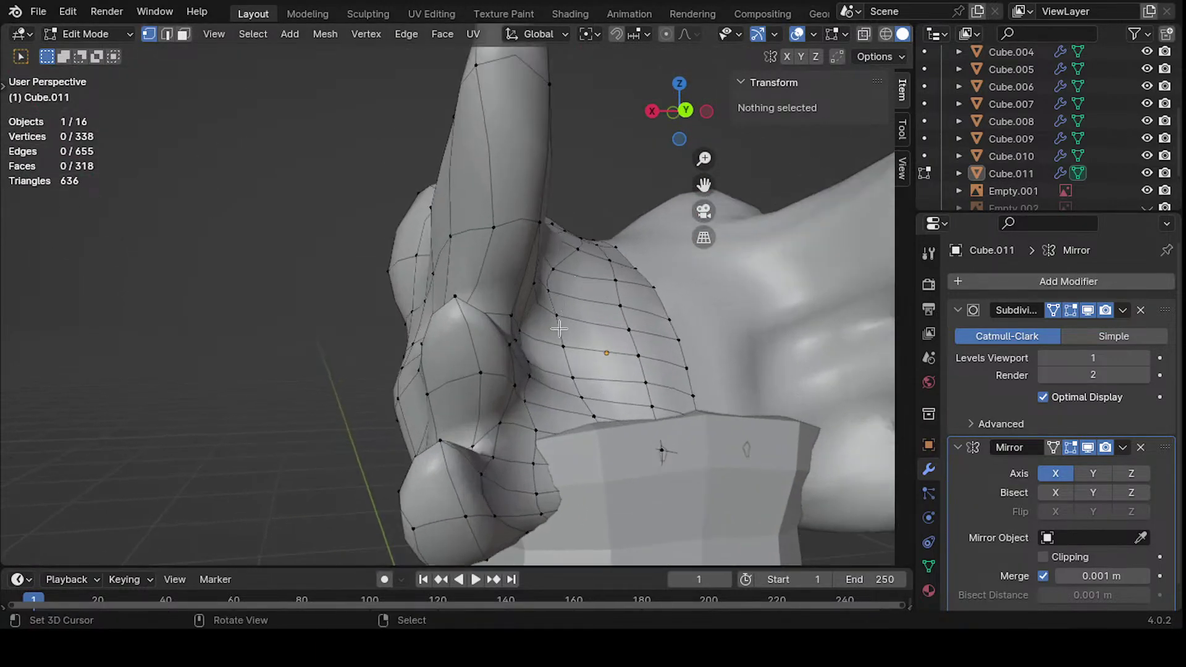
- Leave mesh editing and examine the smooth-shaded head from the front, side and rear
left_click_drag(461, 356, 491, 383)
scroll(515, 348, "down", 5)
middle_click_drag(514, 348, 491, 329)
key("Tab")
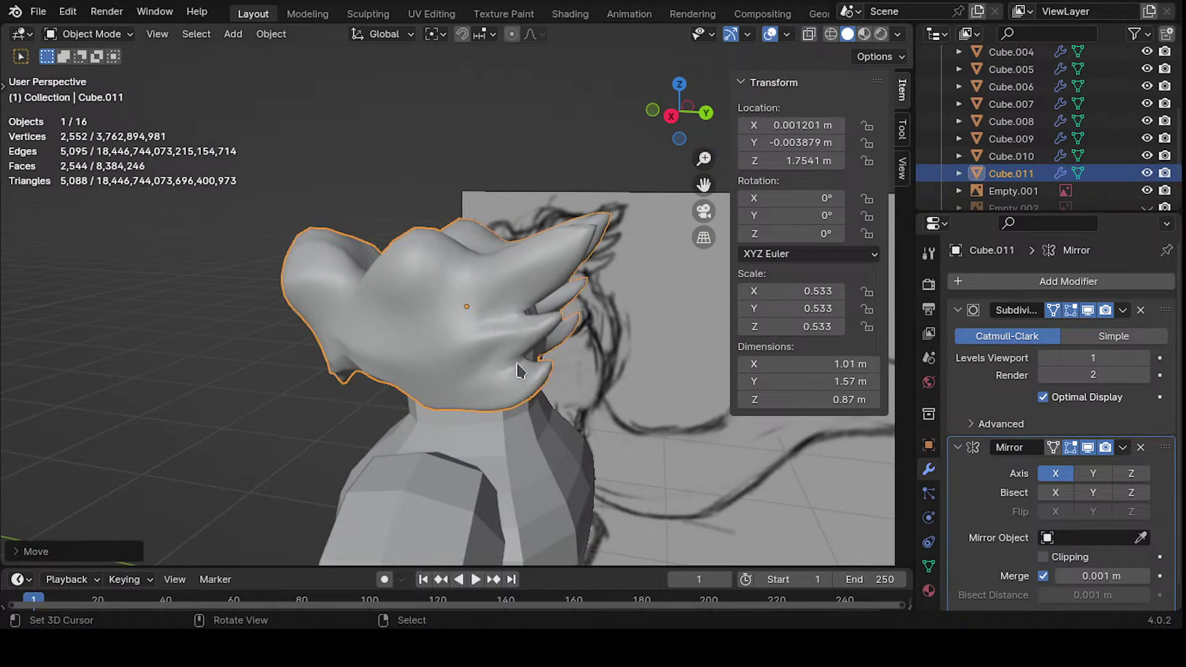
middle_click_drag(593, 375, 451, 396)
key("KP_5")
key("KP_1")
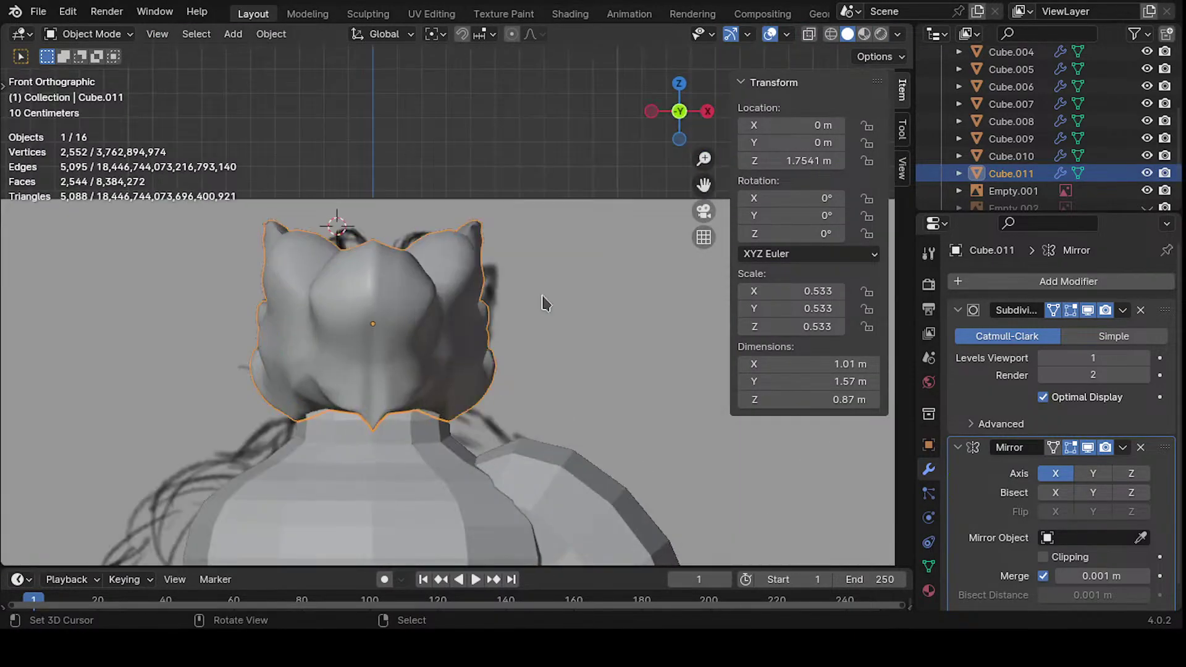
key("KP_3")
key("KP_3")
middle_click_drag(457, 280, 454, 324, "shift")
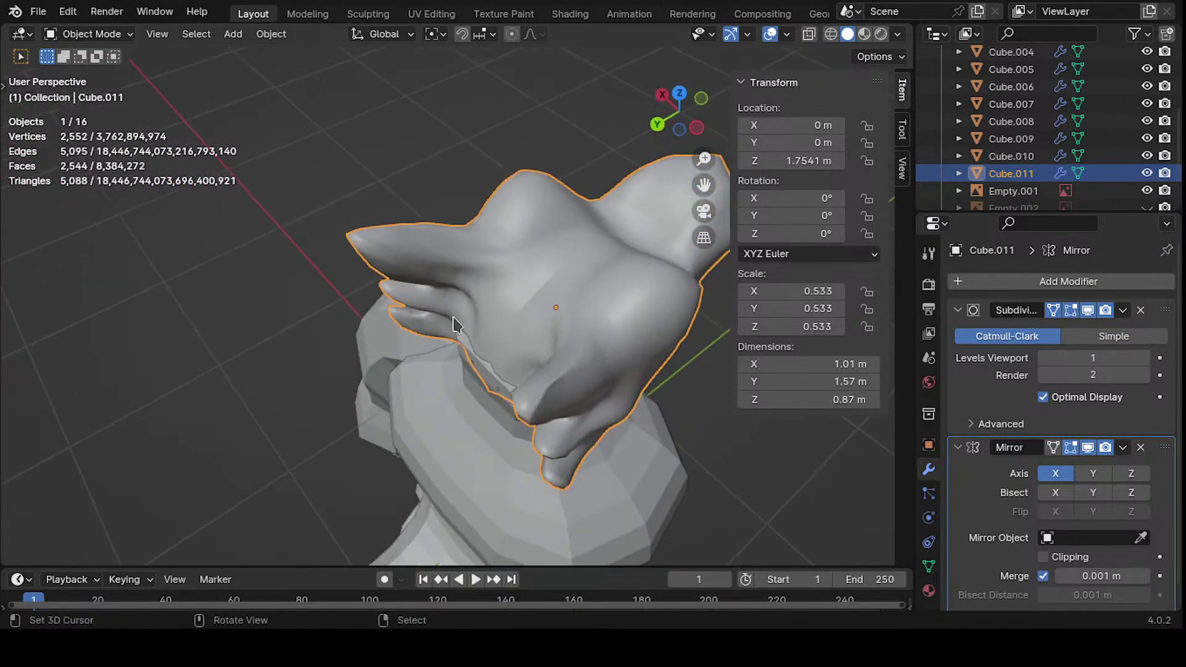
- Sculpt the lower back of the head outward over the neck with the Inflate/Deflate brush at 97 px radius and 0.500 strength
left_click(431, 13)
left_click(374, 13)
mouse_move(381, 123)
middle_mouse_down()
mouse_move(383, 198)
mouse_move(484, 276)
mouse_move(587, 259)
mouse_move(57, 164)
middle_mouse_up()
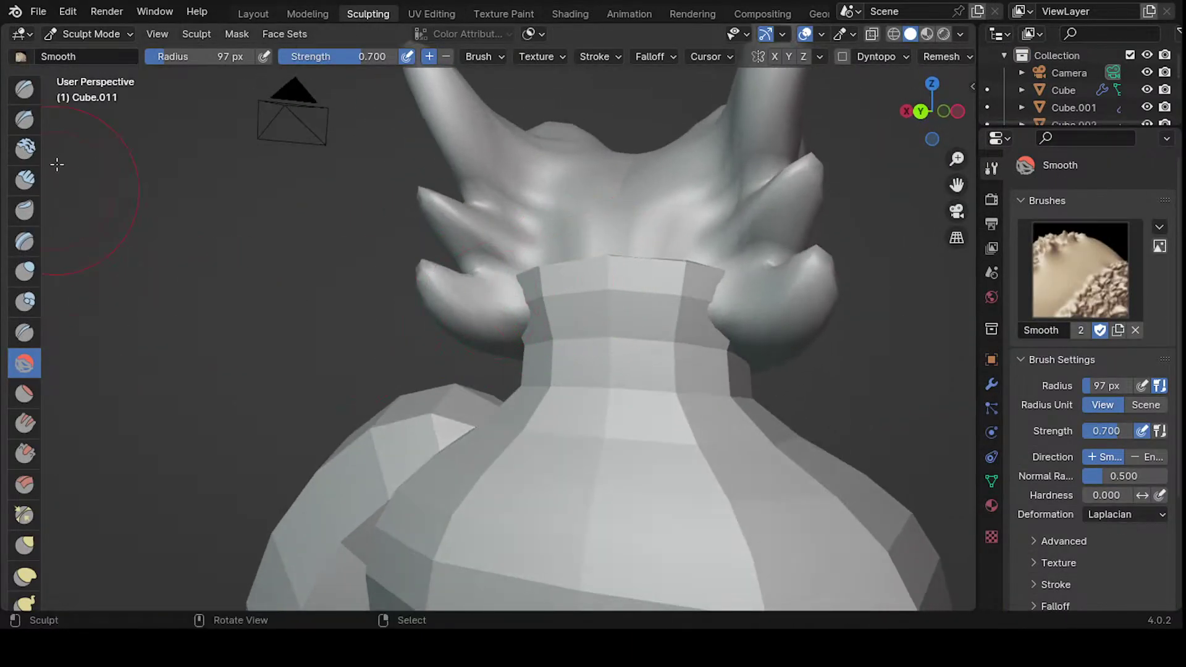
left_click(20, 267)
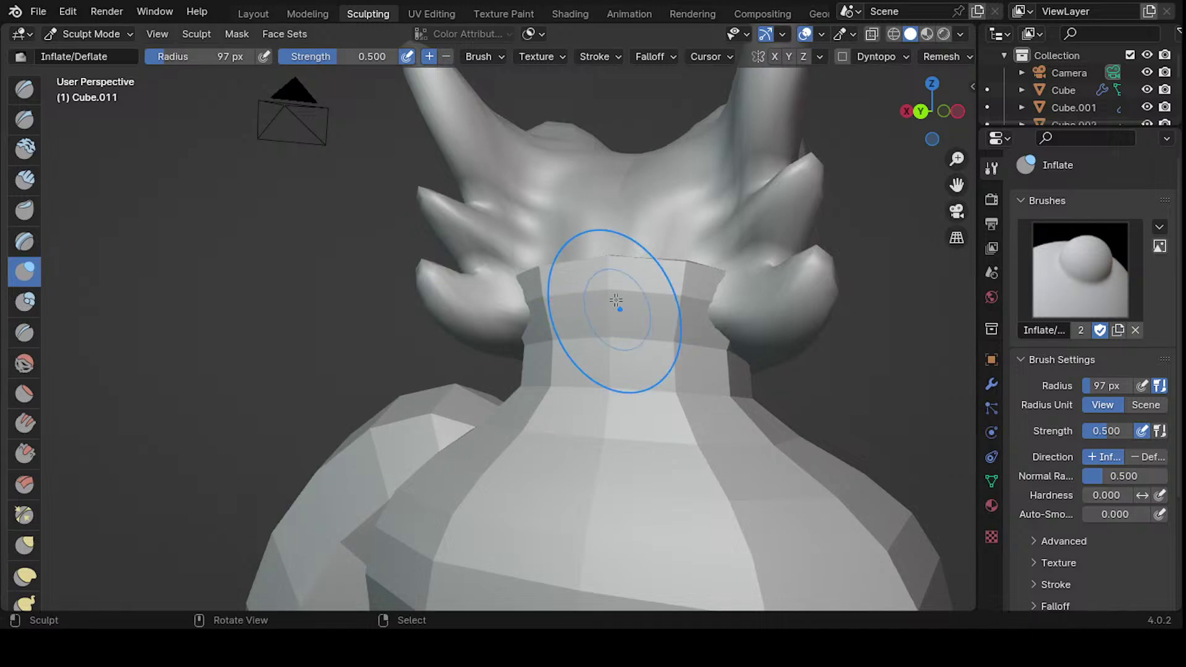
middle_click_drag(615, 301, 636, 281)
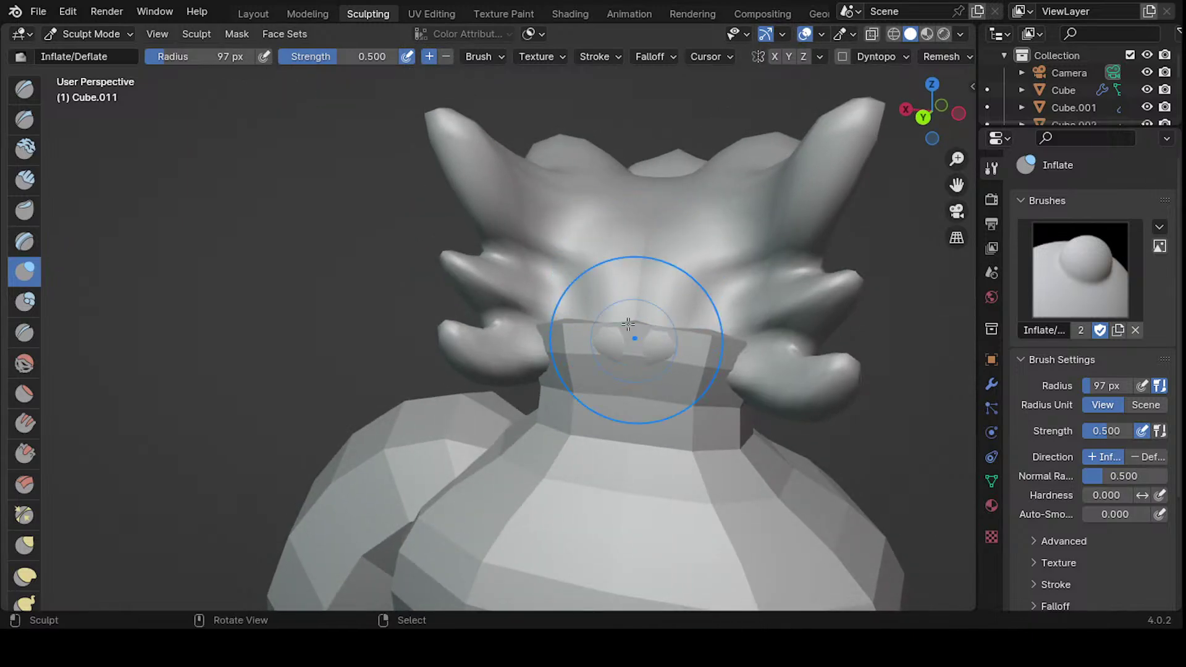
left_click_drag(628, 323, 600, 363)
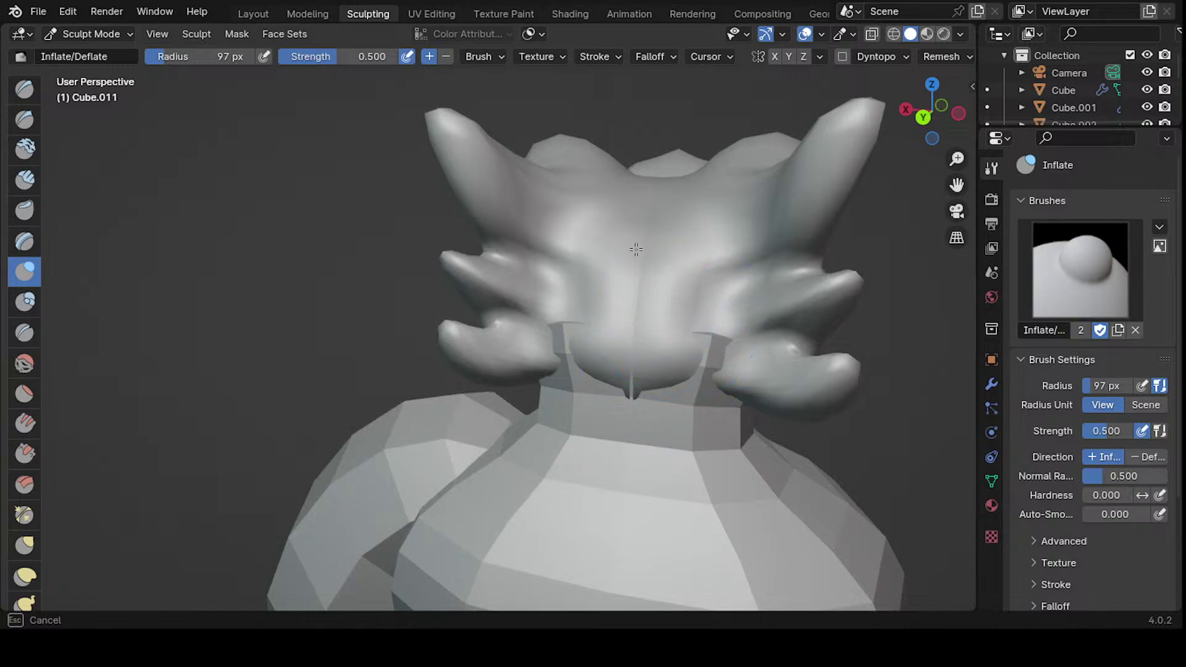
left_click_drag(566, 277, 557, 348)
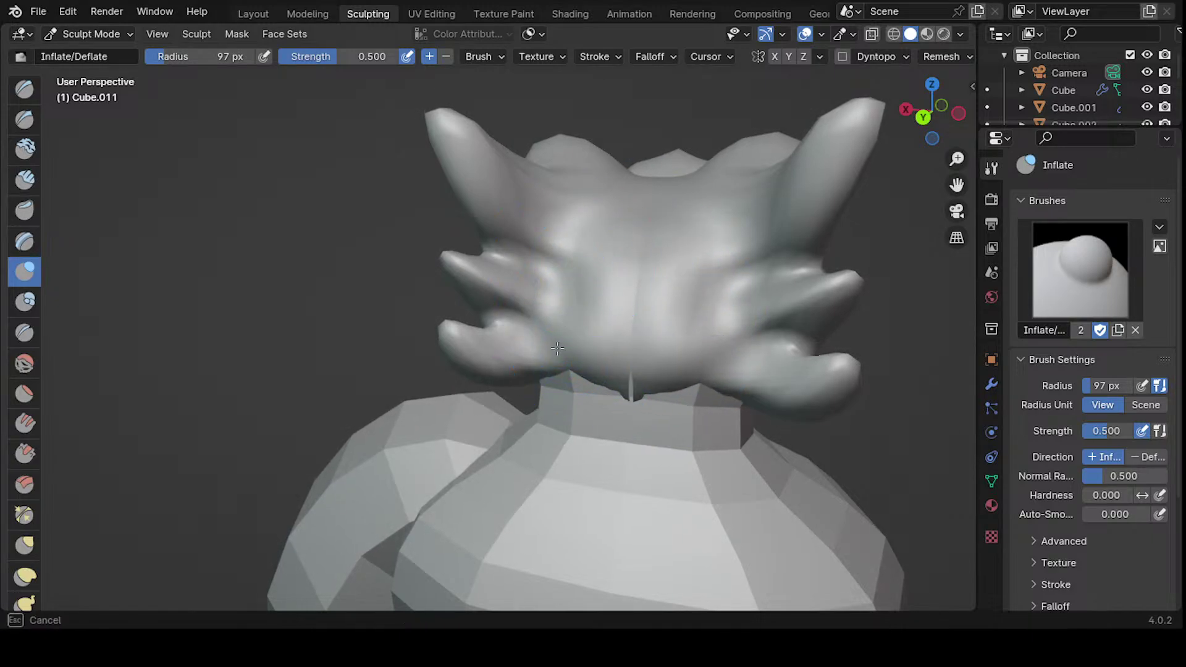
middle_click_drag(601, 324, 680, 327)
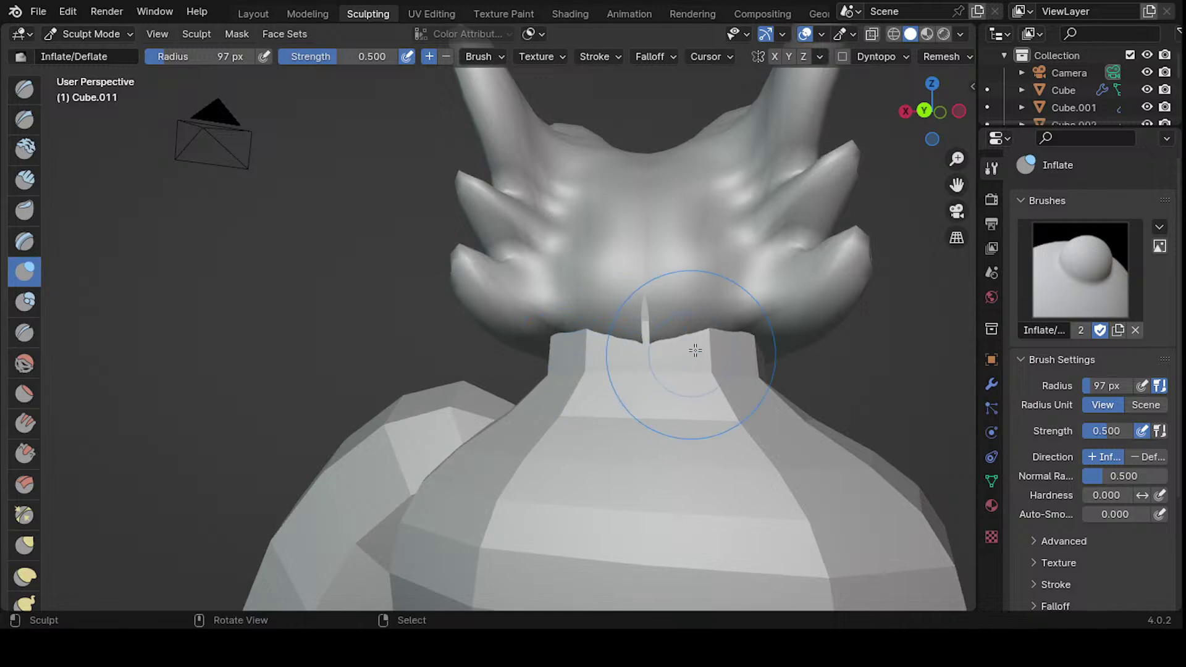
mouse_move(700, 362)
middle_mouse_down()
mouse_move(668, 424)
mouse_move(607, 256)
mouse_move(617, 296)
mouse_move(525, 382)
mouse_move(444, 427)
mouse_move(667, 357)
mouse_move(635, 311)
mouse_move(686, 307)
mouse_move(636, 264)
mouse_move(686, 246)
mouse_move(709, 277)
mouse_move(661, 266)
mouse_move(530, 289)
middle_mouse_up()
scroll(636, 331, "down", 5)
key("alt+z")
key("Tab")
scroll(673, 253, "up", 3)
key("Tab")
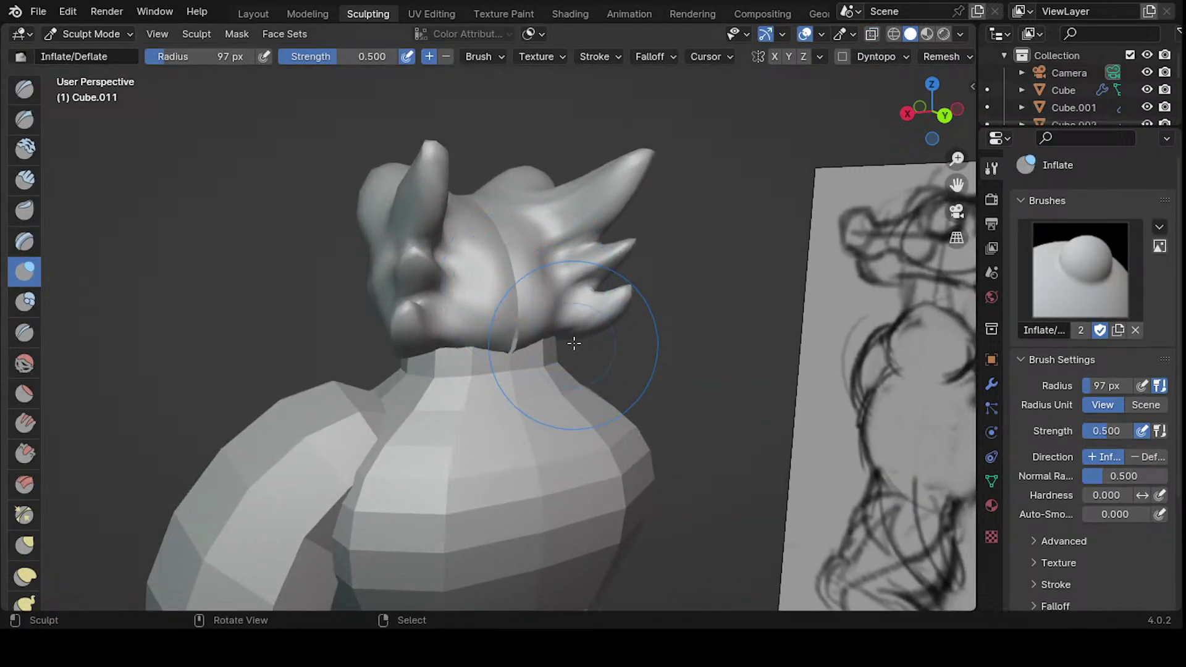
- Return to the Layout workspace, hide the torso mesh and open the head mesh for editing
left_click(253, 14)
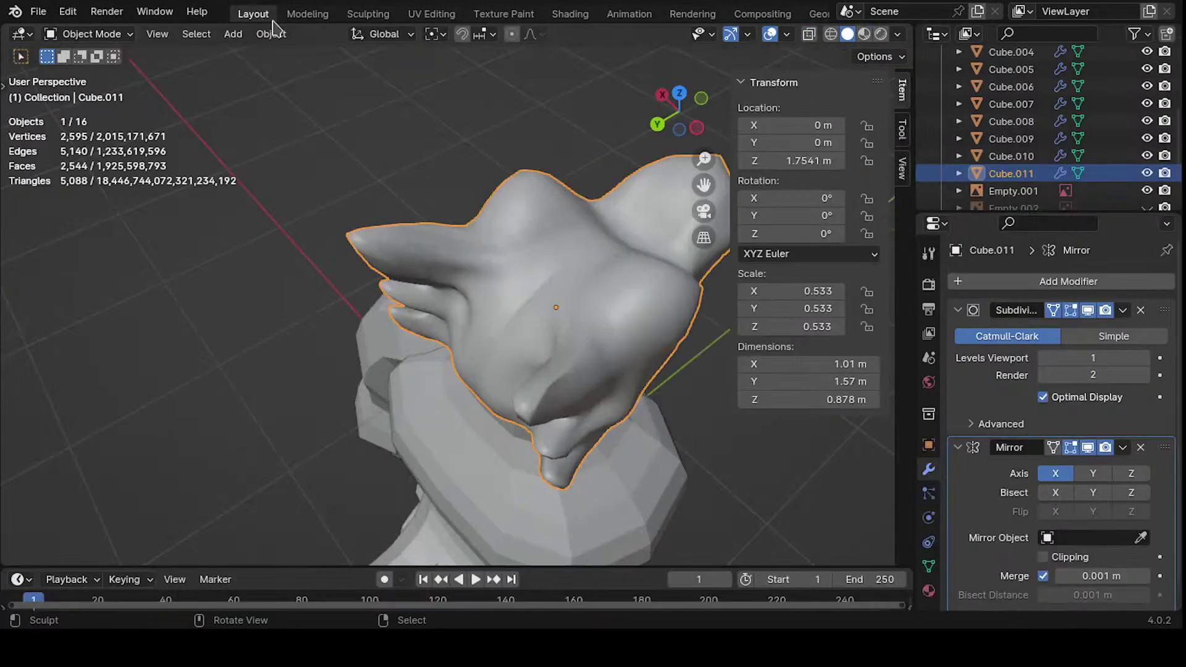
mouse_move(488, 260)
middle_mouse_down()
mouse_move(509, 242)
mouse_move(553, 398)
middle_mouse_up()
left_click(554, 389)
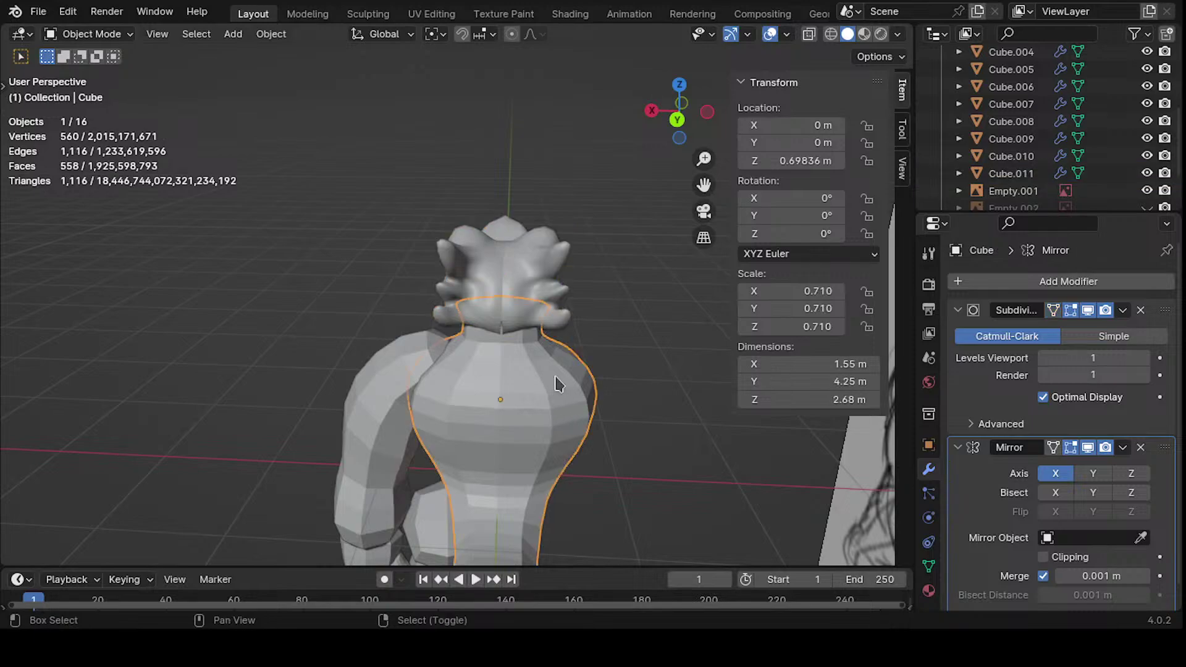
scroll(559, 345, "up", 3)
key("h")
scroll(555, 290, "down", 2)
left_click(545, 253)
key("Tab")
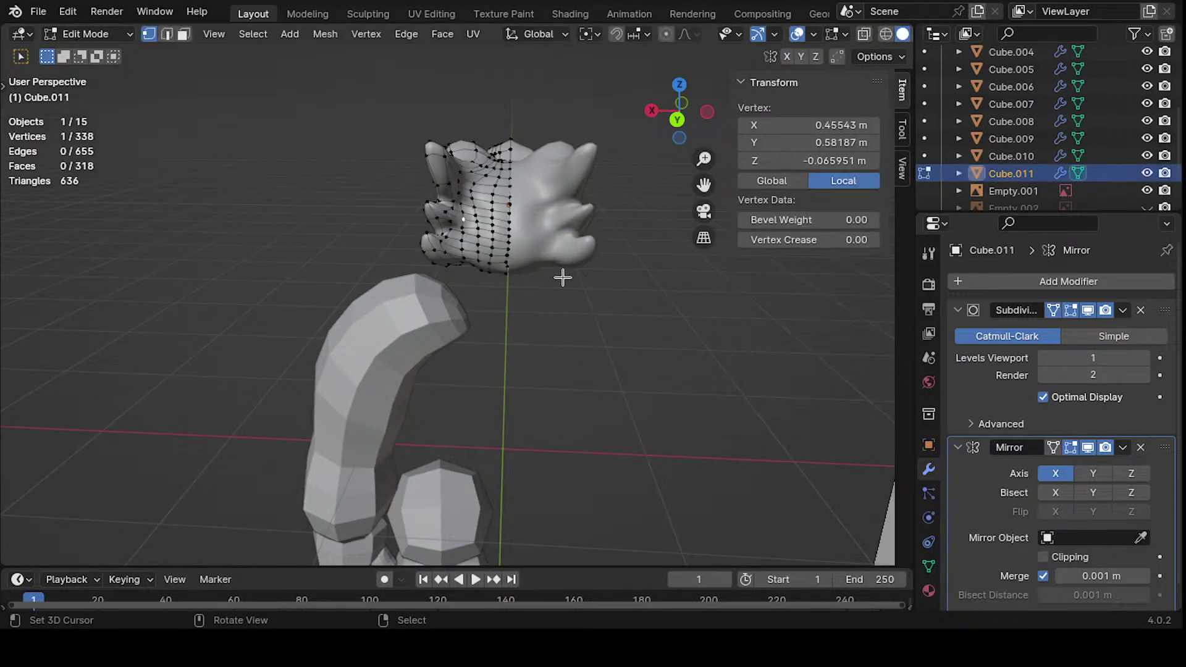
- Select all centre-seam vertices of the head, from the top down to the chin, in see-through back orthographic view
middle_click_drag(561, 275, 559, 248)
scroll(550, 265, "up", 4)
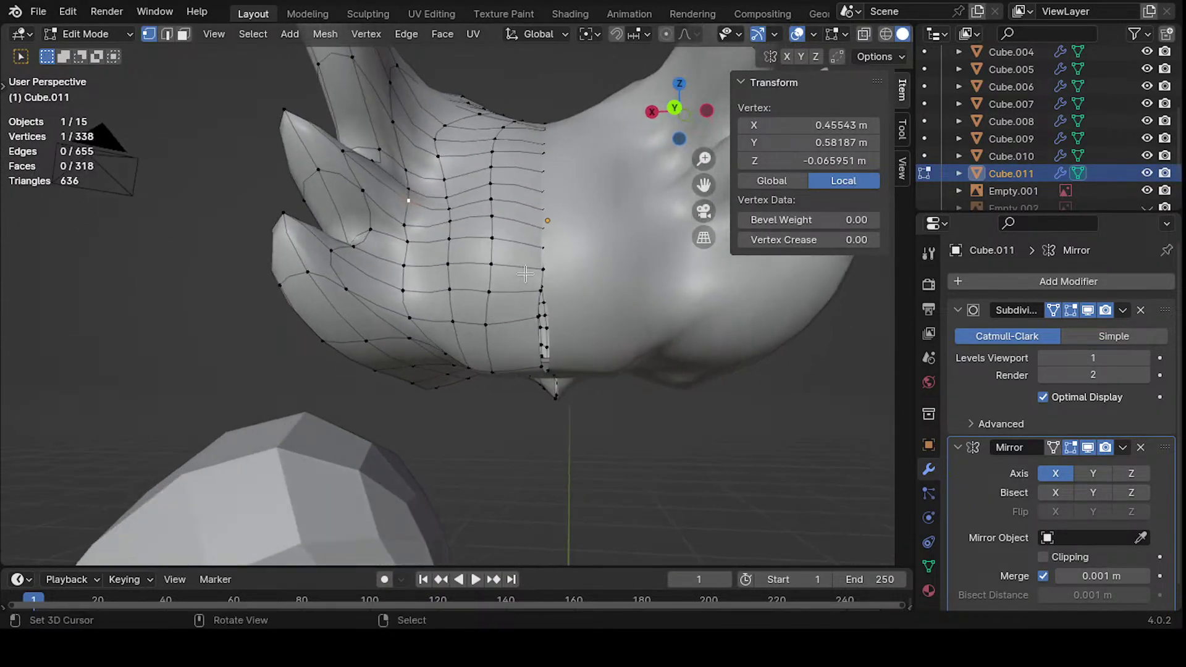
key("alt+z")
key("KP_1")
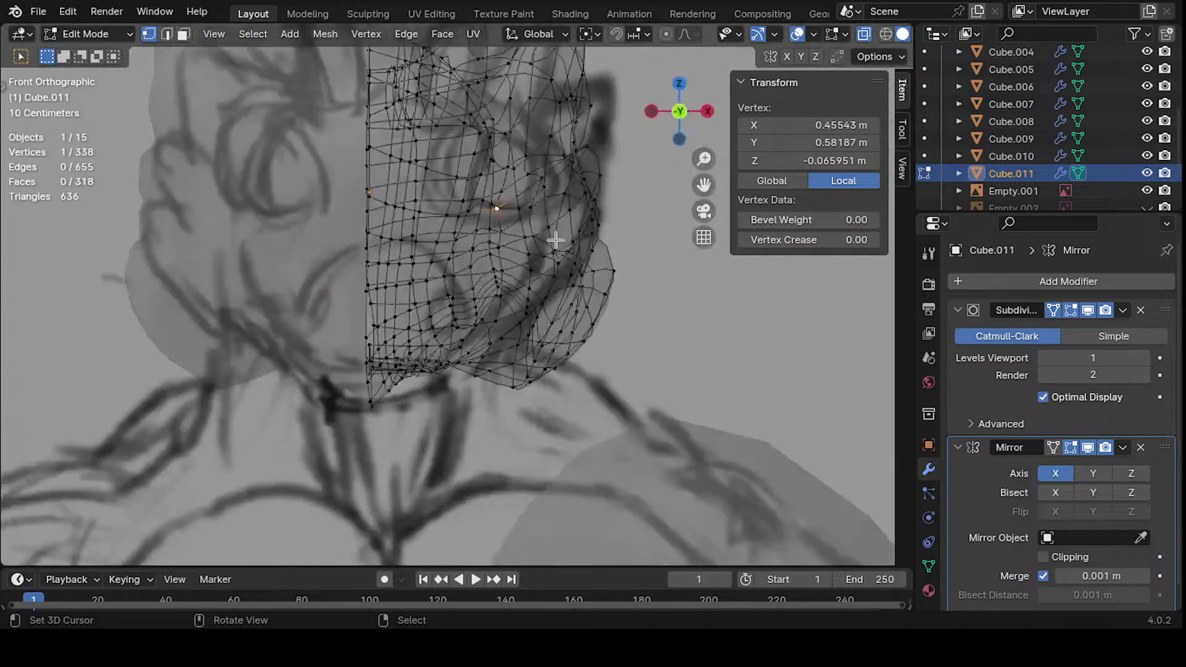
key("KP_3")
key("ctrl+KP_1")
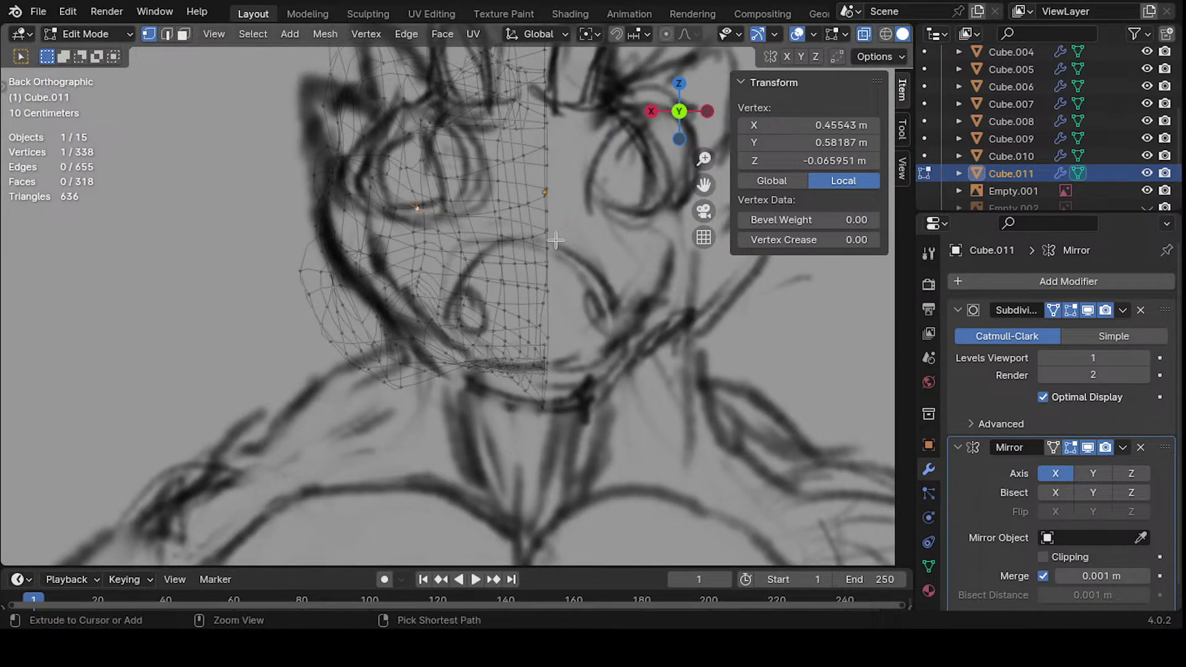
key("KP_1")
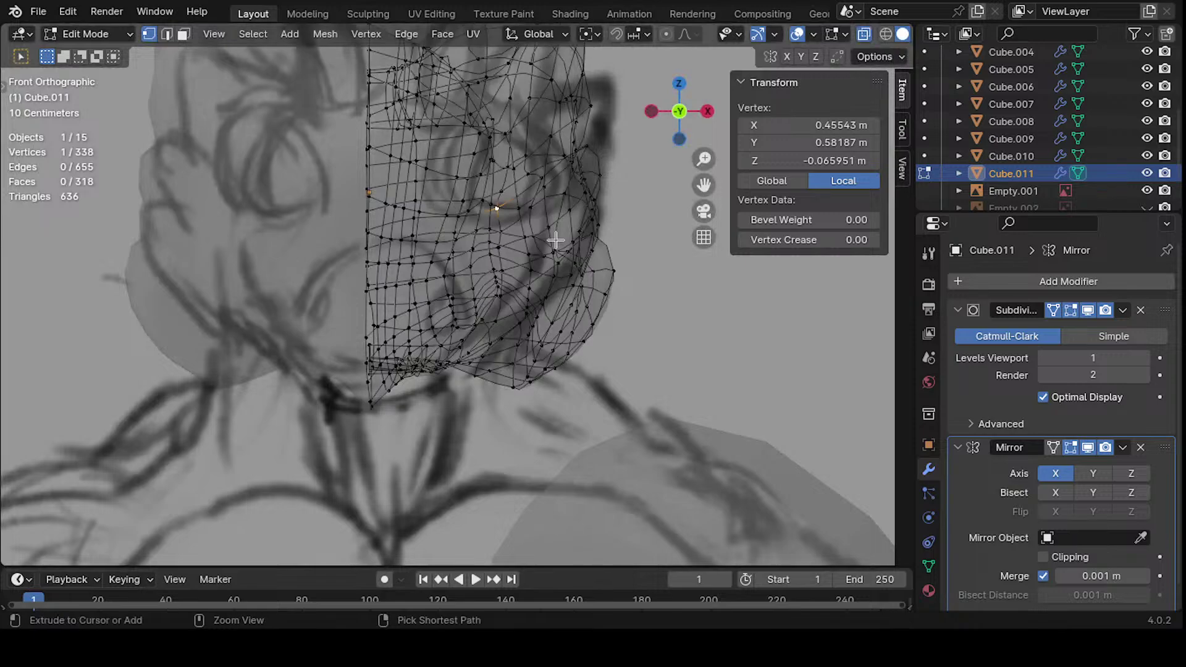
key("ctrl+KP_1")
scroll(557, 273, "down", 4)
scroll(557, 273, "up", 2)
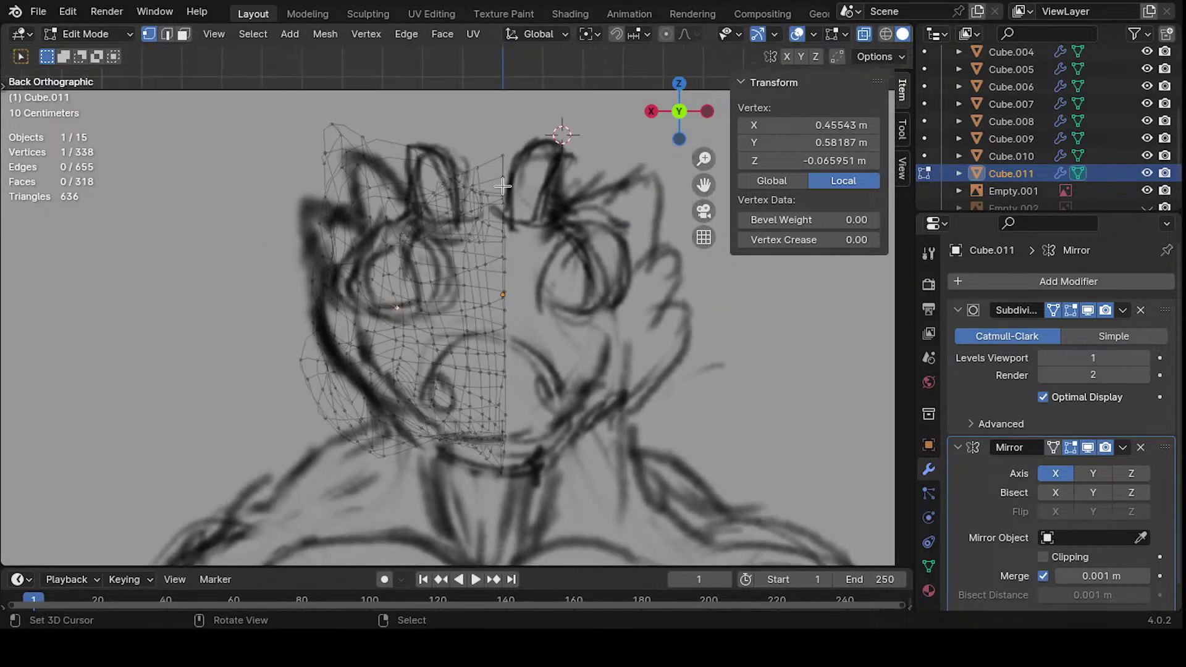
middle_click_drag(490, 137, 499, 79, "shift")
left_click_drag(494, 95, 559, 157)
left_click_drag(506, 77, 510, 98)
left_click_drag(549, 224, 543, 313)
scroll(530, 279, "up", 6)
left_click_drag(516, 234, 572, 384)
middle_click_drag(545, 343, 558, 260, "shift")
left_click_drag(523, 242, 539, 294, "shift")
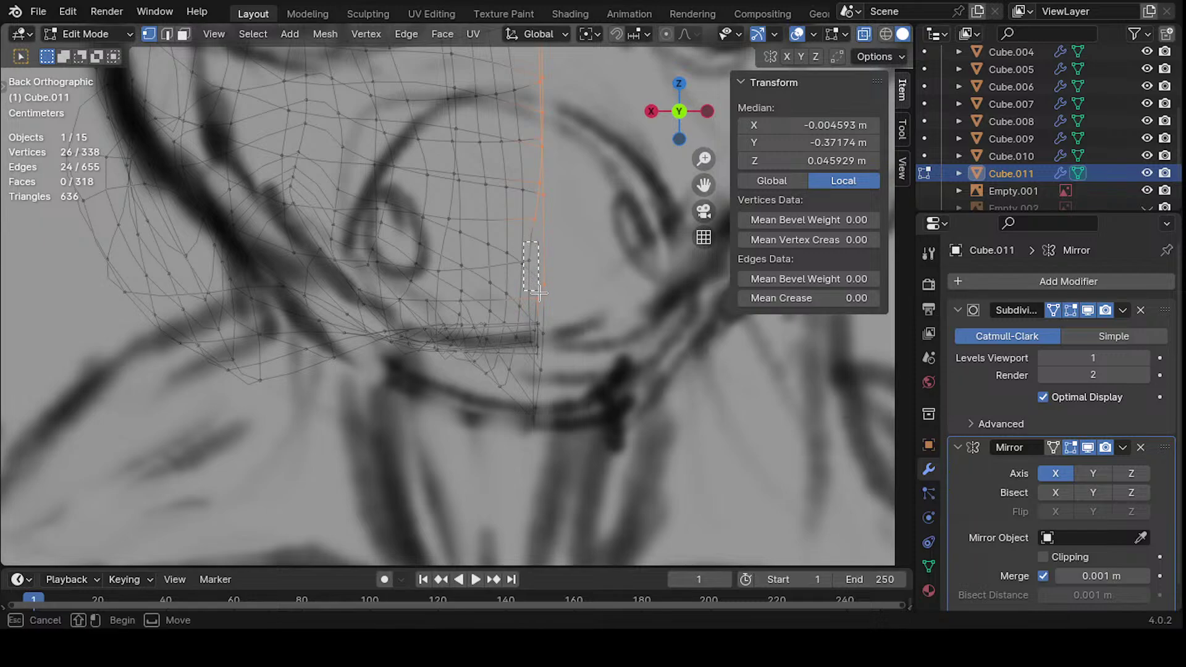
left_click_drag(605, 395, 649, 483, "shift")
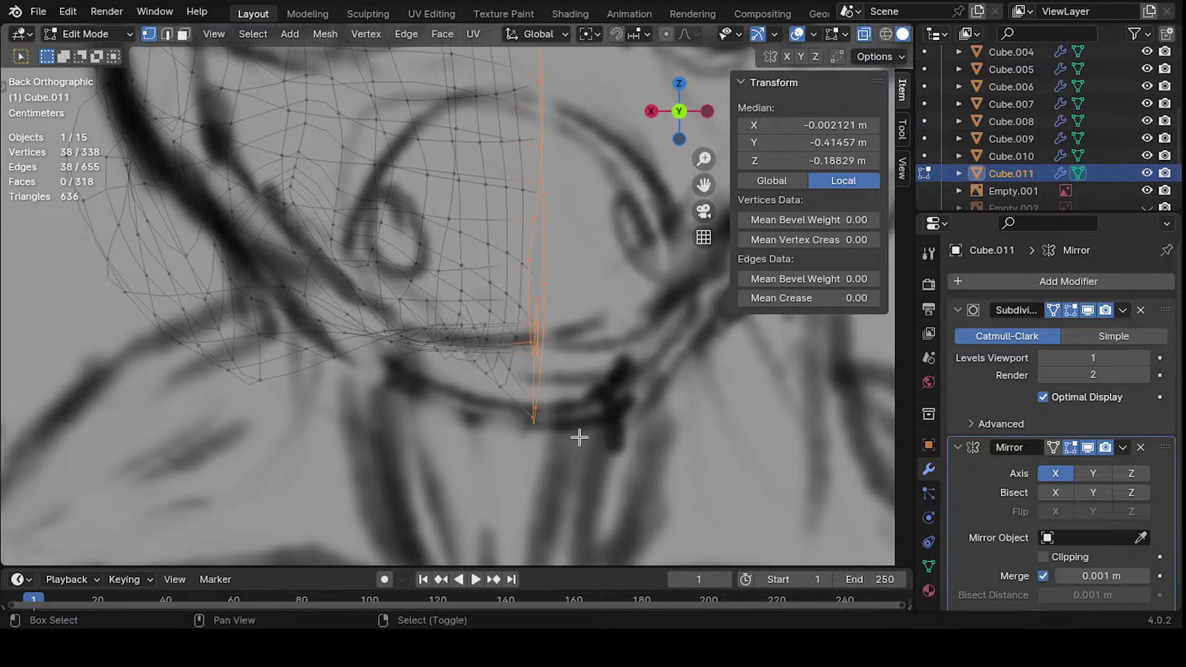
- Flatten the selected seam by scaling it to 0 along X and set its median X to 0 m
key("s")
key("x")
key("0")
key("Return")
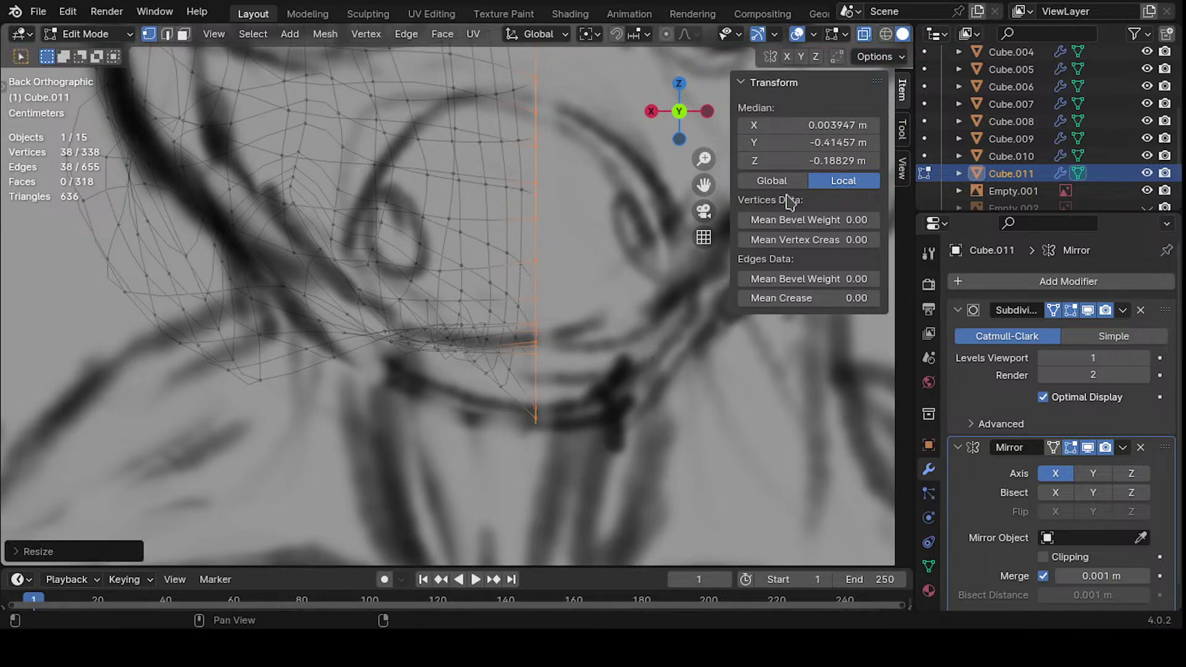
left_click(839, 125)
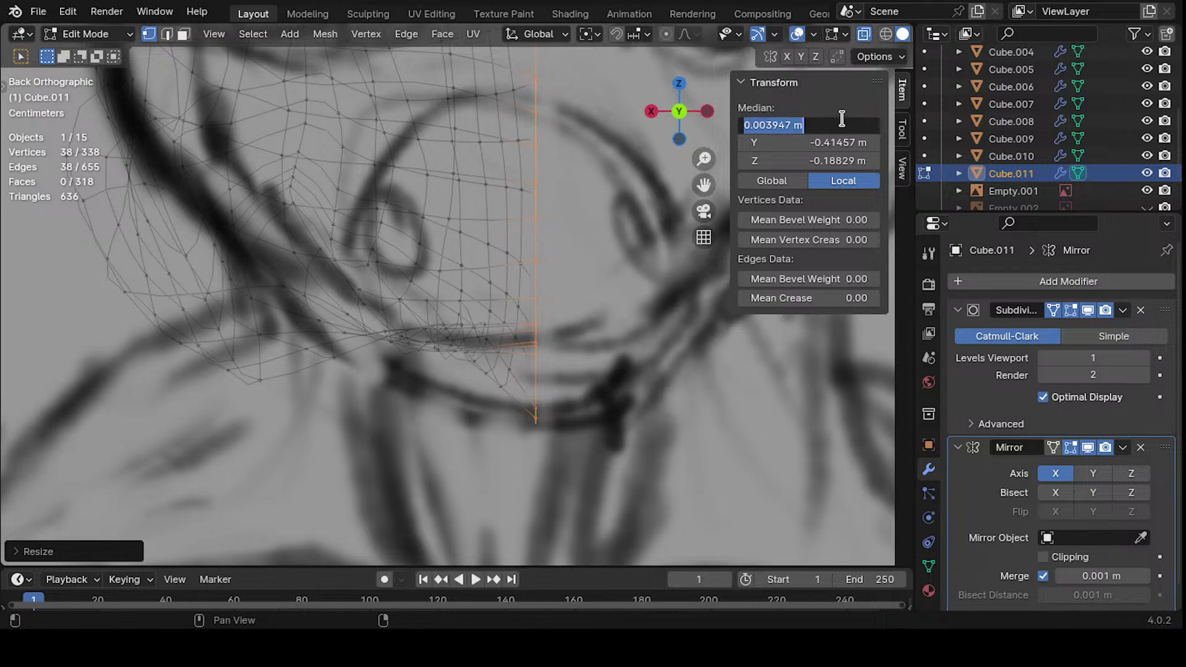
key("Escape")
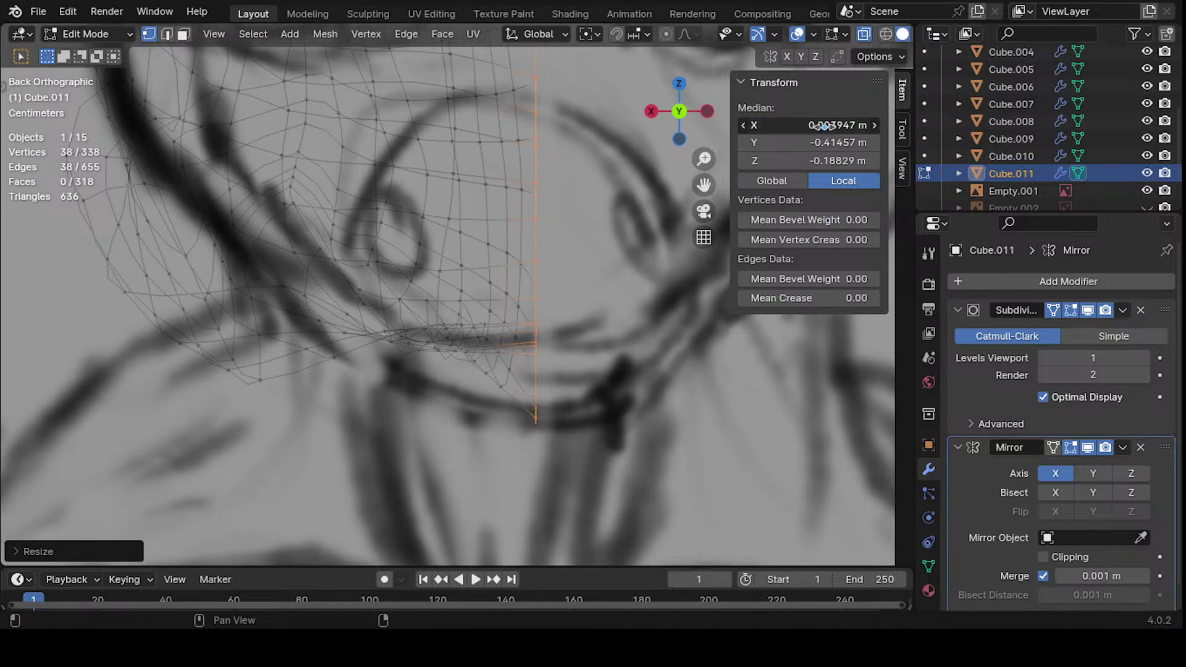
left_click(824, 125)
type("0")
key("Return")
scroll(538, 254, "down", 5)
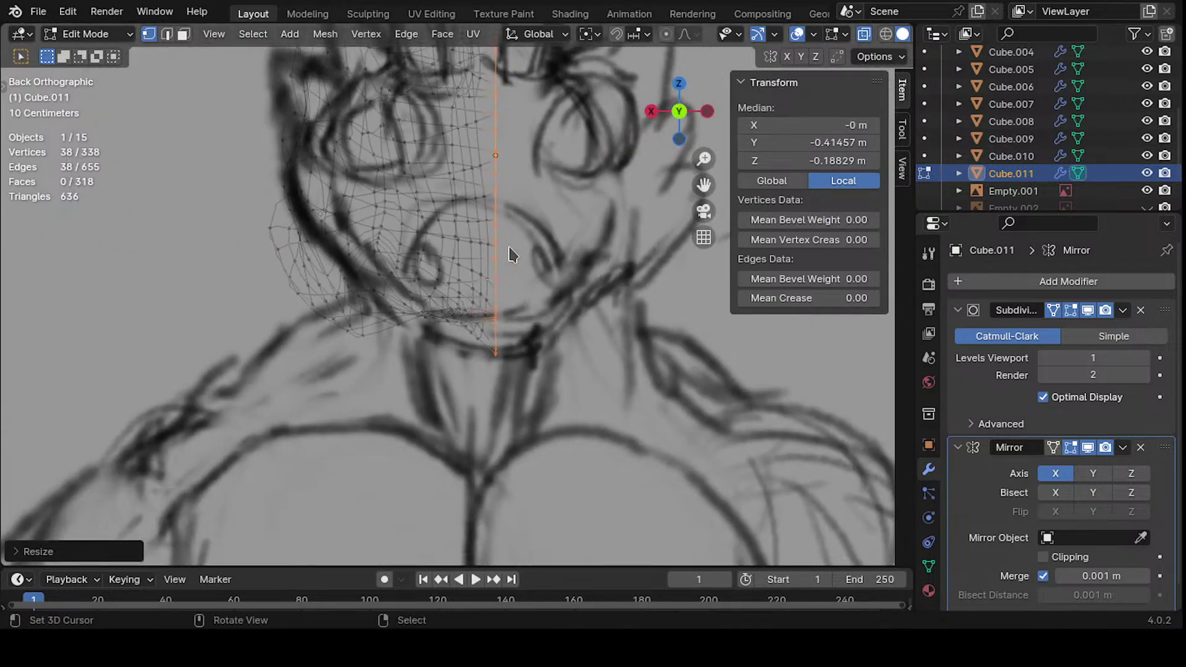
- Turn off X-ray, deselect the seam and examine the head mesh from the front and side
key("Tab")
key("Tab")
key("alt+z")
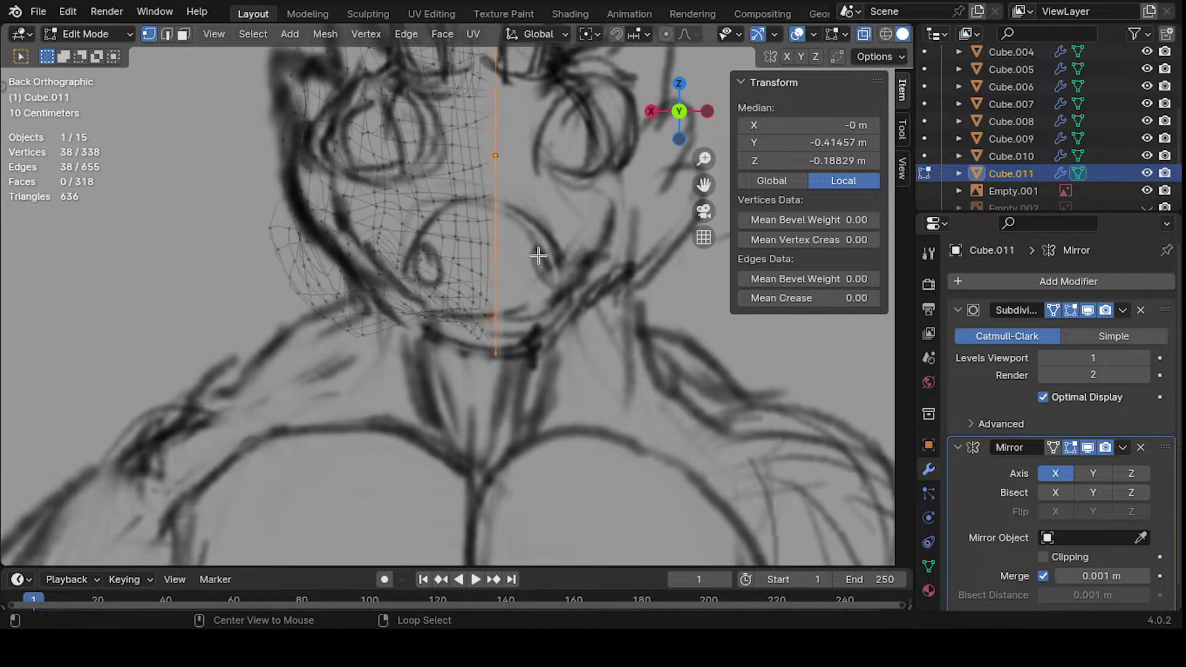
scroll(544, 253, "down", 3)
middle_click_drag(510, 297, 273, 336)
key("alt+z")
middle_click_drag(447, 328, 632, 287)
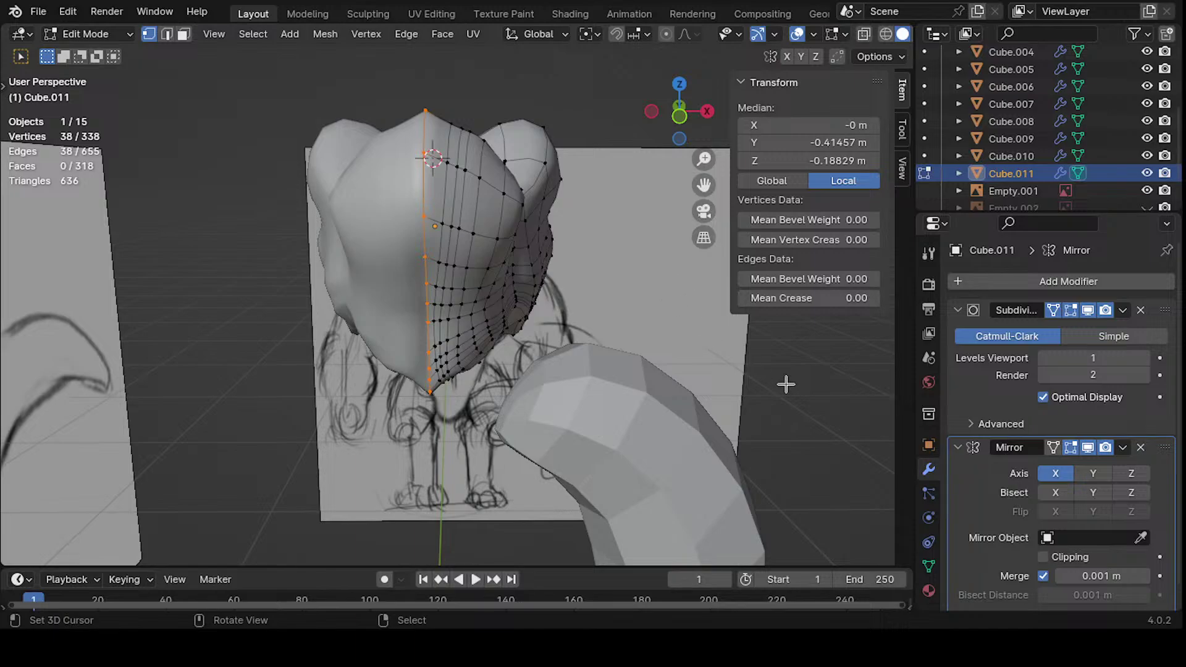
left_click(785, 384)
middle_click_drag(576, 339, 522, 305)
scroll(535, 264, "down", 1)
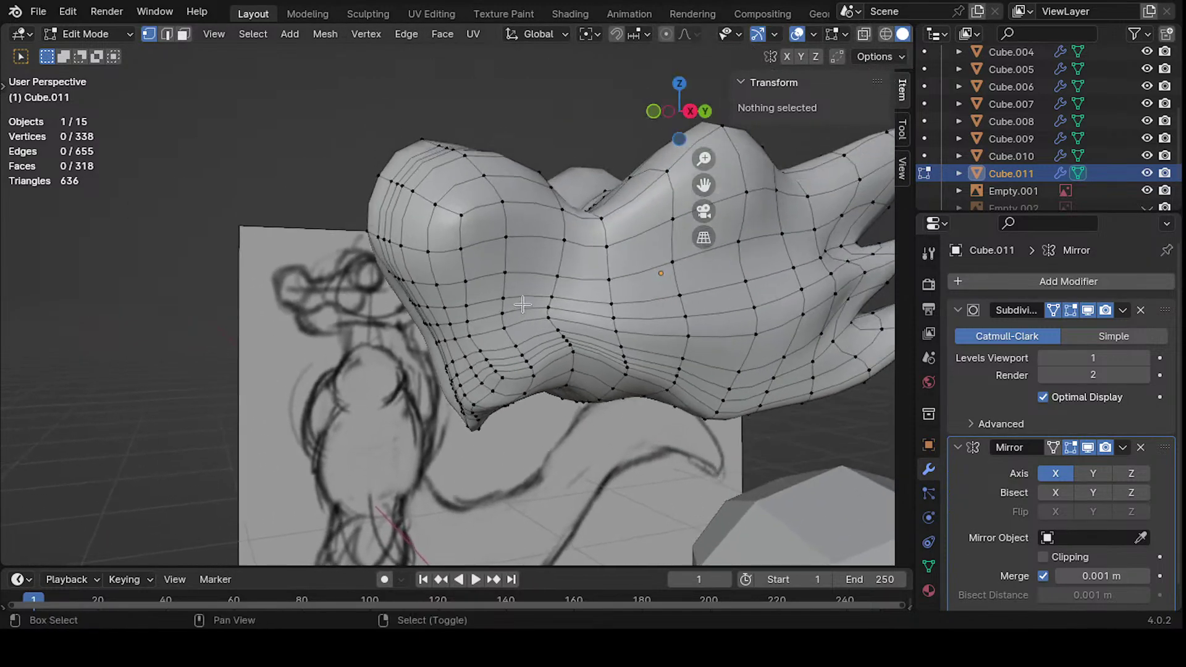
- Return to the Sculpting workspace and soften the head's rear cheek and jaw underside with the Smooth brush at strength 0.700
left_click(367, 14)
mouse_move(436, 225)
middle_mouse_down()
mouse_move(252, 238)
mouse_move(246, 253)
mouse_move(479, 283)
mouse_move(428, 233)
mouse_move(303, 259)
middle_mouse_up()
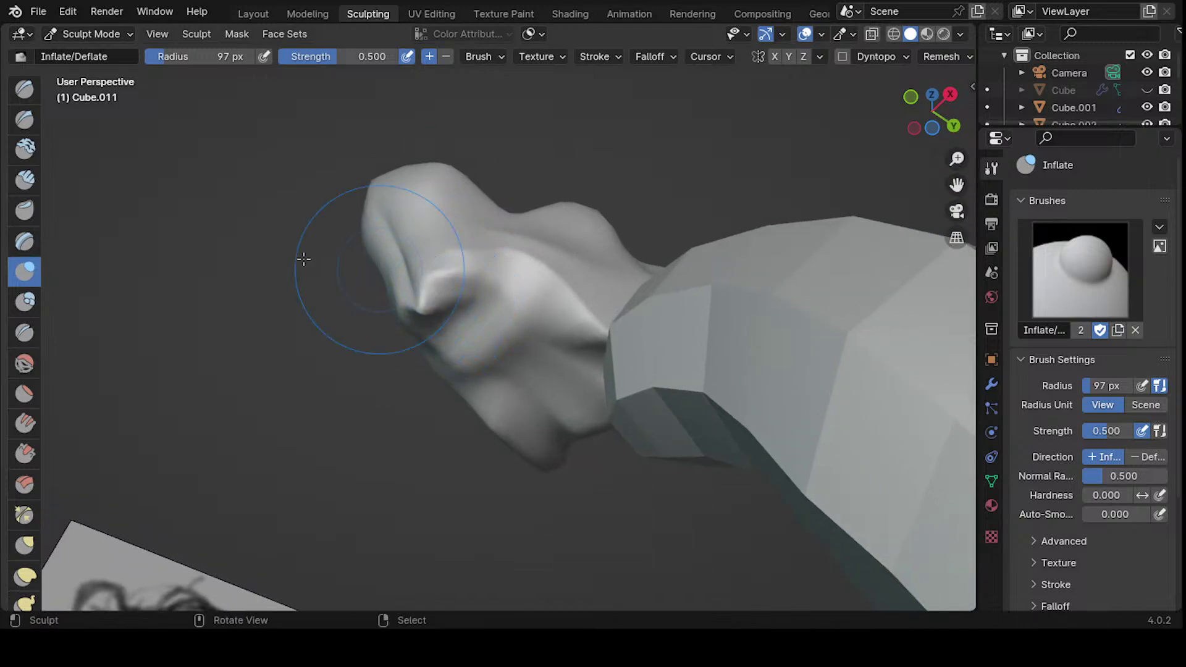
middle_click_drag(431, 254, 301, 227)
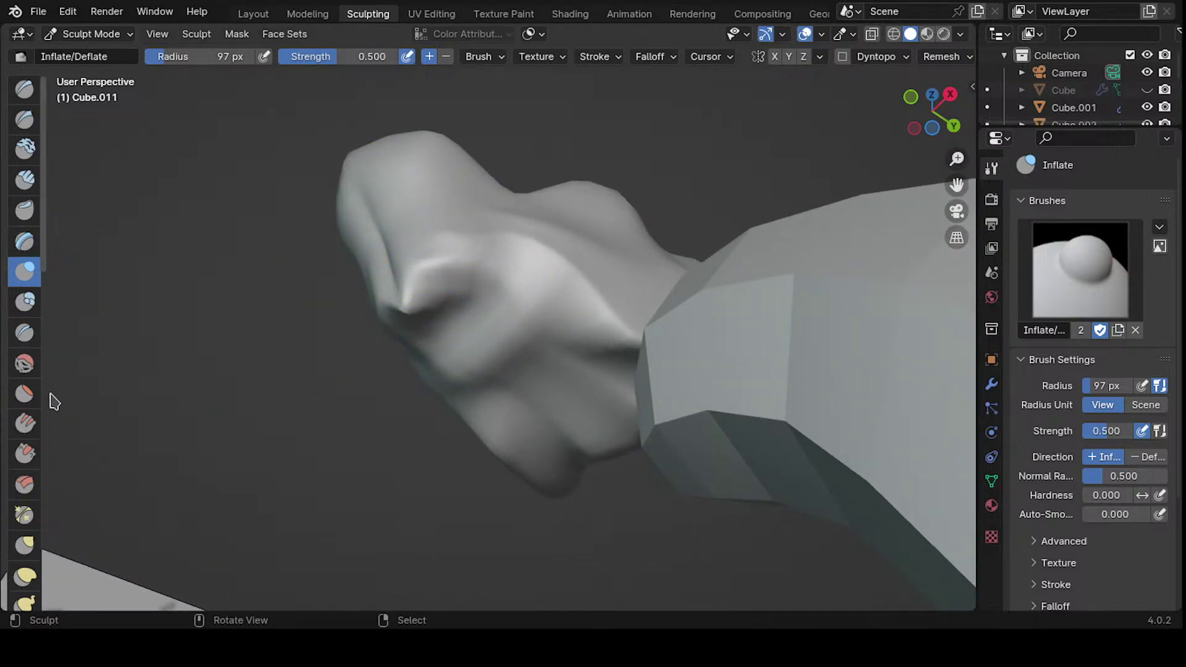
left_click(24, 363)
middle_click_drag(396, 309, 444, 301)
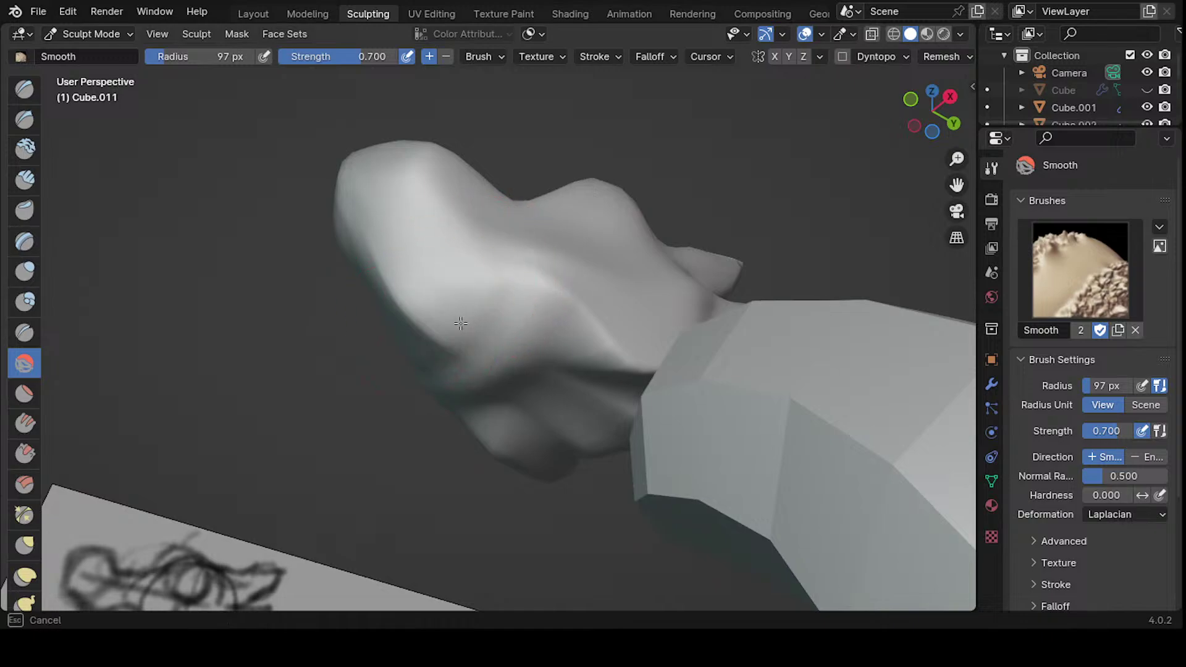
mouse_move(536, 319)
middle_mouse_down()
mouse_move(469, 409)
mouse_move(474, 312)
mouse_move(586, 316)
middle_mouse_up()
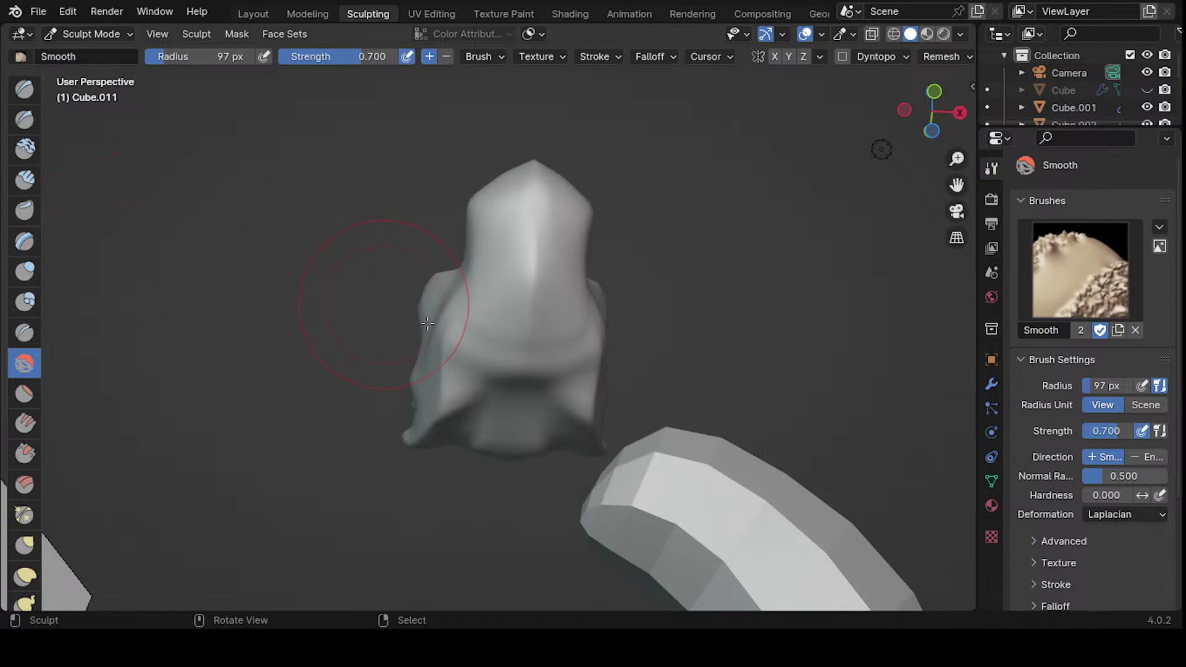
middle_click_drag(466, 299, 457, 334)
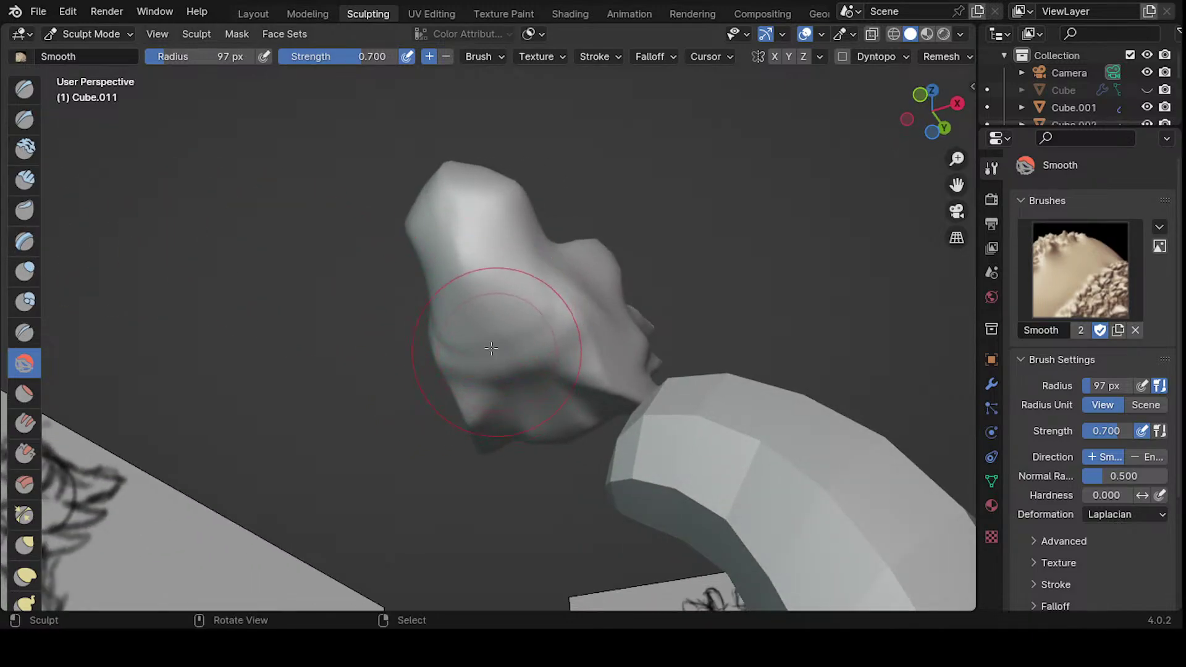
- Build up the snout and jaw underside with the Layer brush at strength 1.000, using a radius of 52 px for finer strokes
left_click(24, 241)
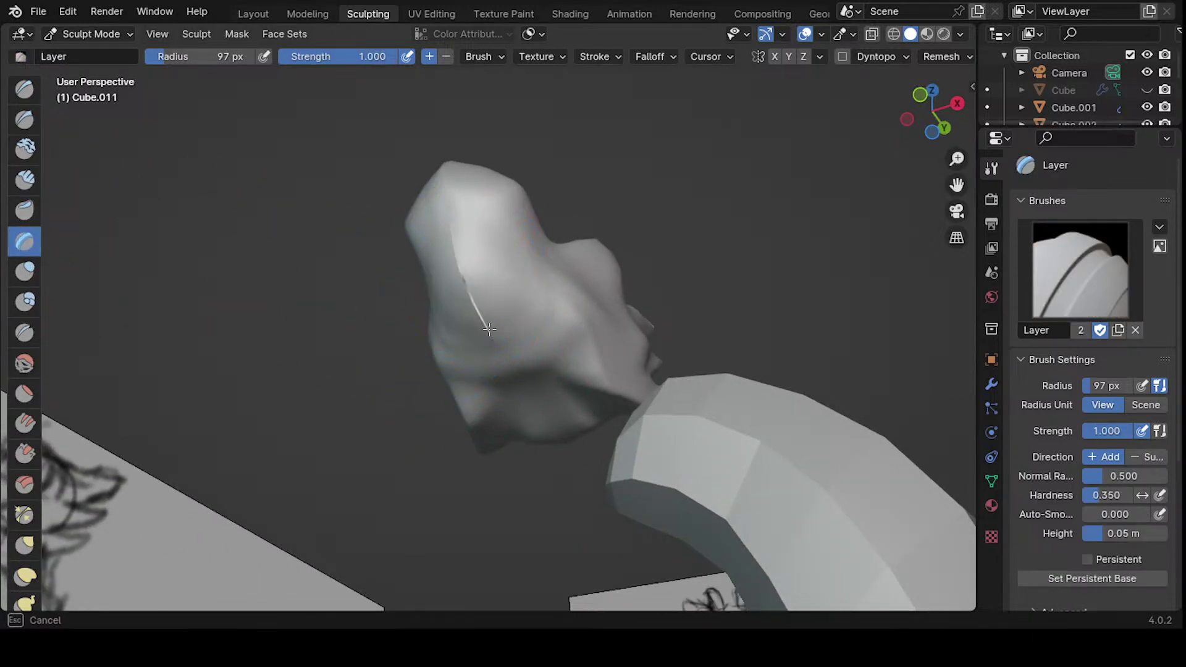
mouse_move(500, 322)
middle_mouse_down()
mouse_move(389, 347)
mouse_move(453, 304)
mouse_move(333, 410)
mouse_move(469, 283)
mouse_move(475, 350)
mouse_move(519, 405)
mouse_move(521, 457)
mouse_move(583, 355)
mouse_move(463, 256)
mouse_move(609, 277)
mouse_move(432, 276)
mouse_move(603, 383)
mouse_move(547, 279)
middle_mouse_up()
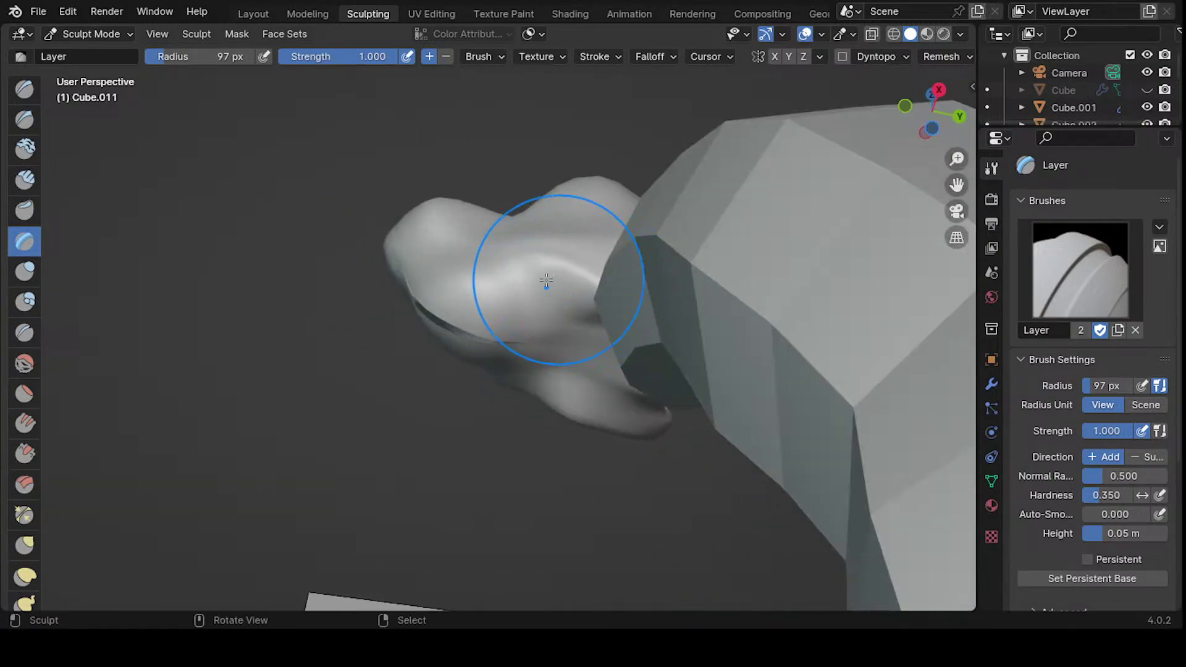
key("f")
left_click(522, 306)
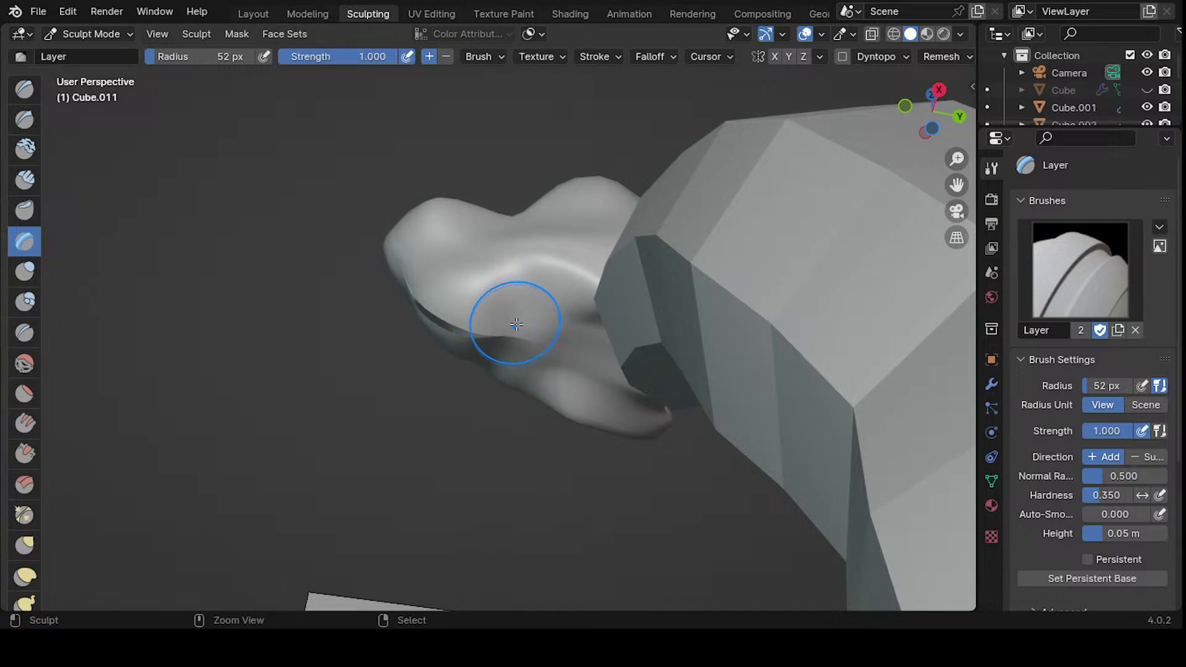
mouse_move(526, 319)
middle_mouse_down()
mouse_move(850, 323)
mouse_move(704, 380)
mouse_move(706, 328)
mouse_move(572, 392)
mouse_move(397, 397)
mouse_move(432, 309)
mouse_move(429, 376)
middle_mouse_up()
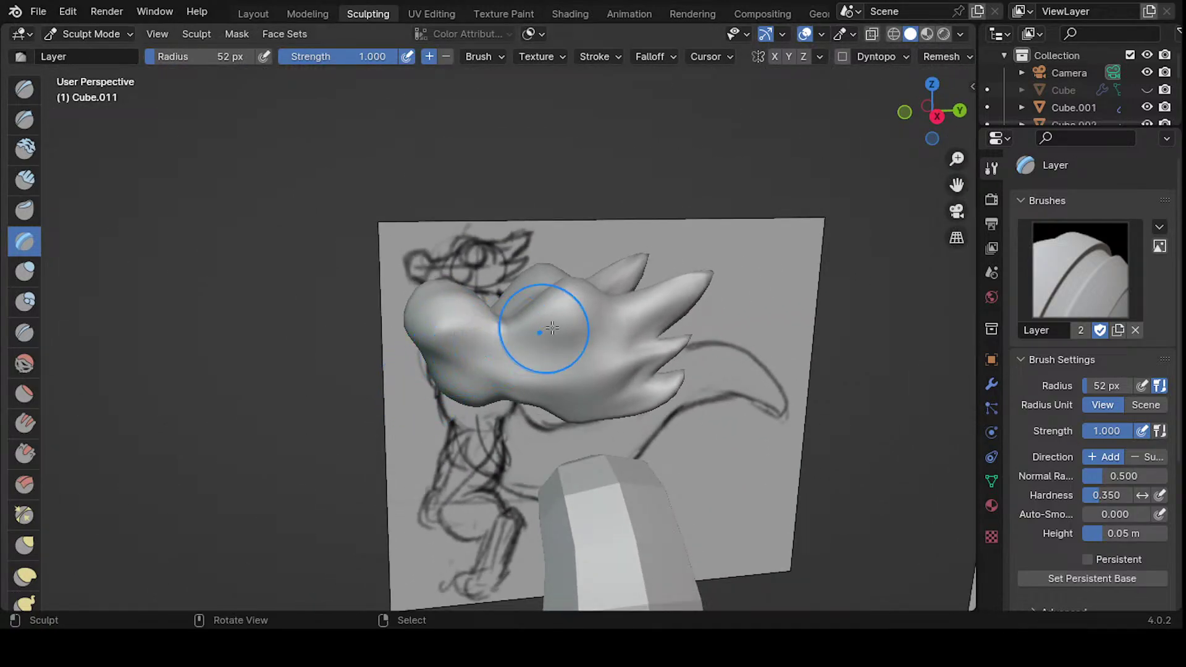
middle_click_drag(543, 331, 667, 339)
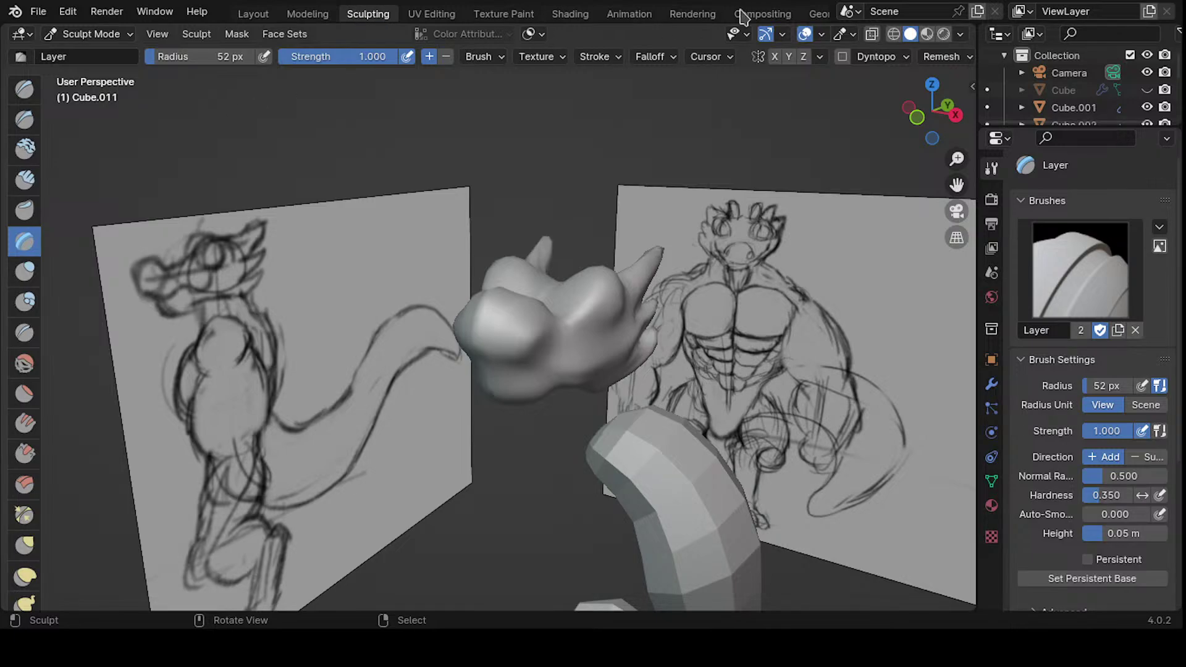
- Open the head mesh for editing and move and slide the vertex in the crease between snout and brow to soften it
mouse_move(620, 204)
middle_mouse_down()
mouse_move(529, 318)
mouse_move(463, 198)
mouse_move(543, 133)
middle_mouse_up()
key("Tab")
middle_click_drag(580, 235, 576, 352)
key("g")
left_click(630, 289)
key("g")
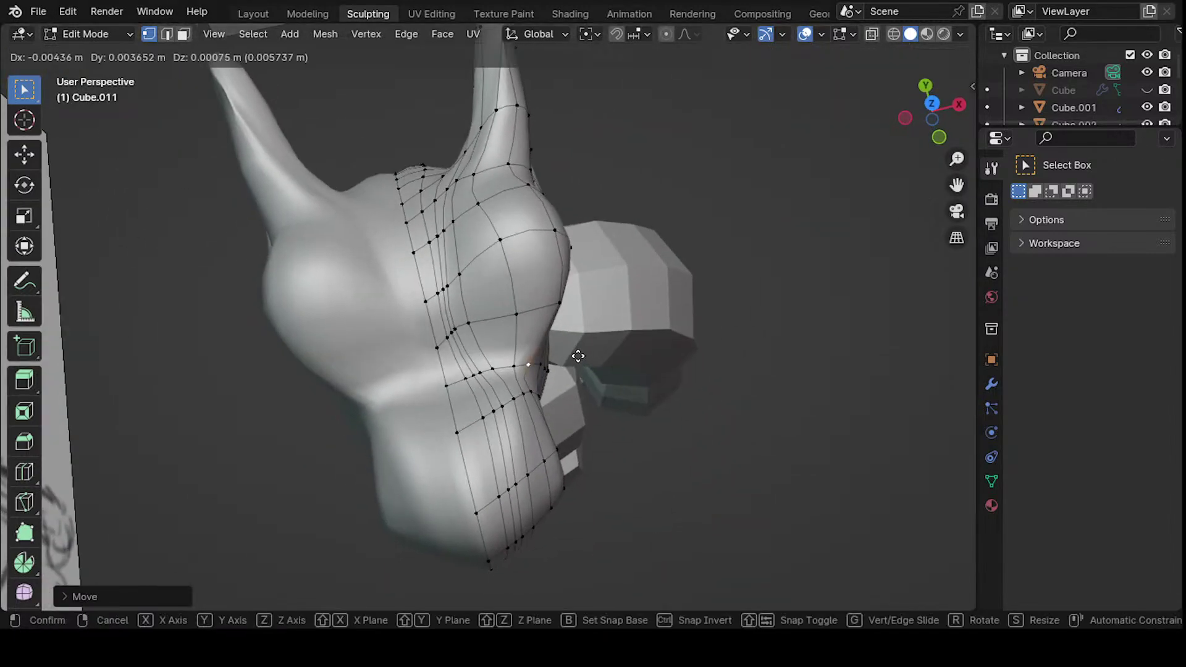
key("g")
left_click(593, 316)
key("g")
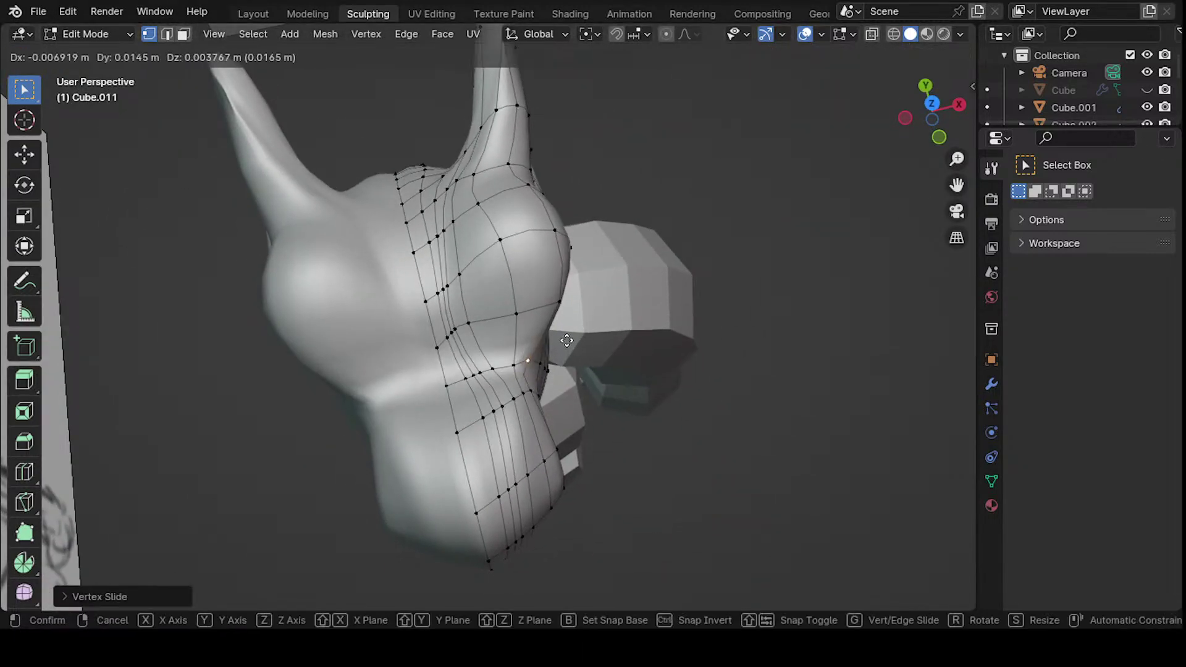
left_click(572, 315)
middle_click_drag(572, 315, 358, 209)
key("g")
left_click(496, 353)
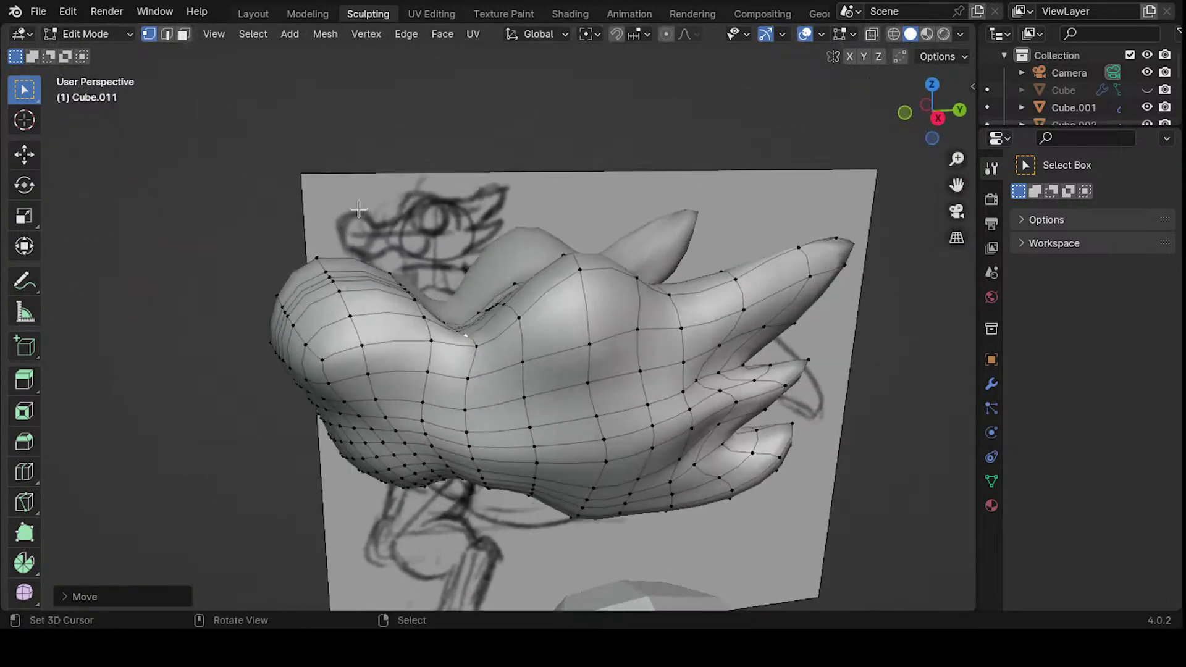
- Reposition further individual vertices around the side of the snout crease to even out the topology
mouse_move(469, 352)
middle_mouse_down()
mouse_move(466, 386)
mouse_move(328, 393)
mouse_move(457, 381)
mouse_move(500, 346)
mouse_move(606, 313)
mouse_move(545, 207)
mouse_move(563, 423)
mouse_move(534, 272)
middle_mouse_up()
key("g")
left_click(465, 389)
key("g")
left_click(467, 387)
key("g")
left_click(467, 386)
key("g")
left_click(432, 373)
- Select the centre-seam vertices along the open gap, from the jaw underside up to the front of the snout
scroll(500, 363, "up", 6)
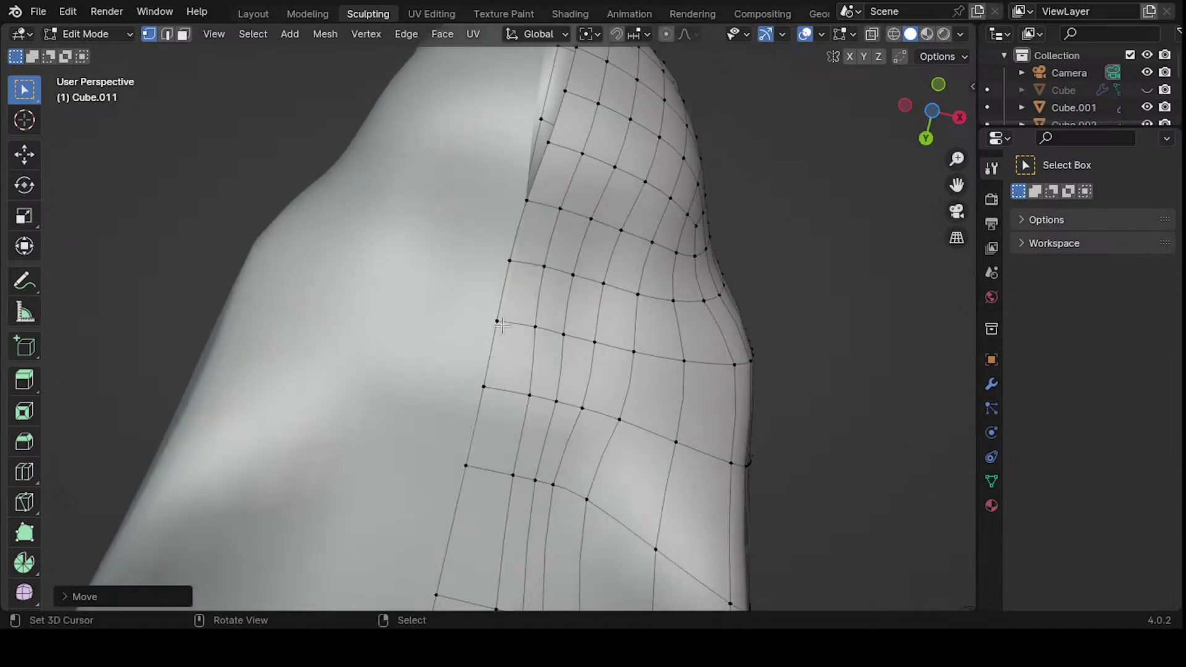
left_click(500, 323)
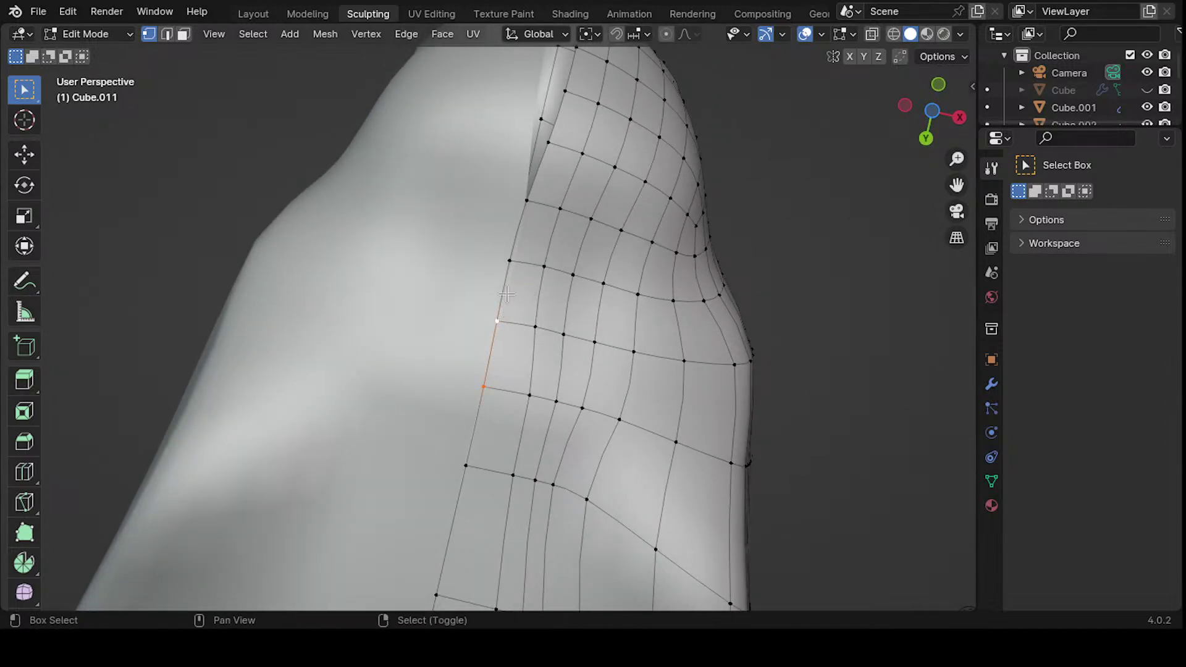
middle_click_drag(537, 296, 537, 357)
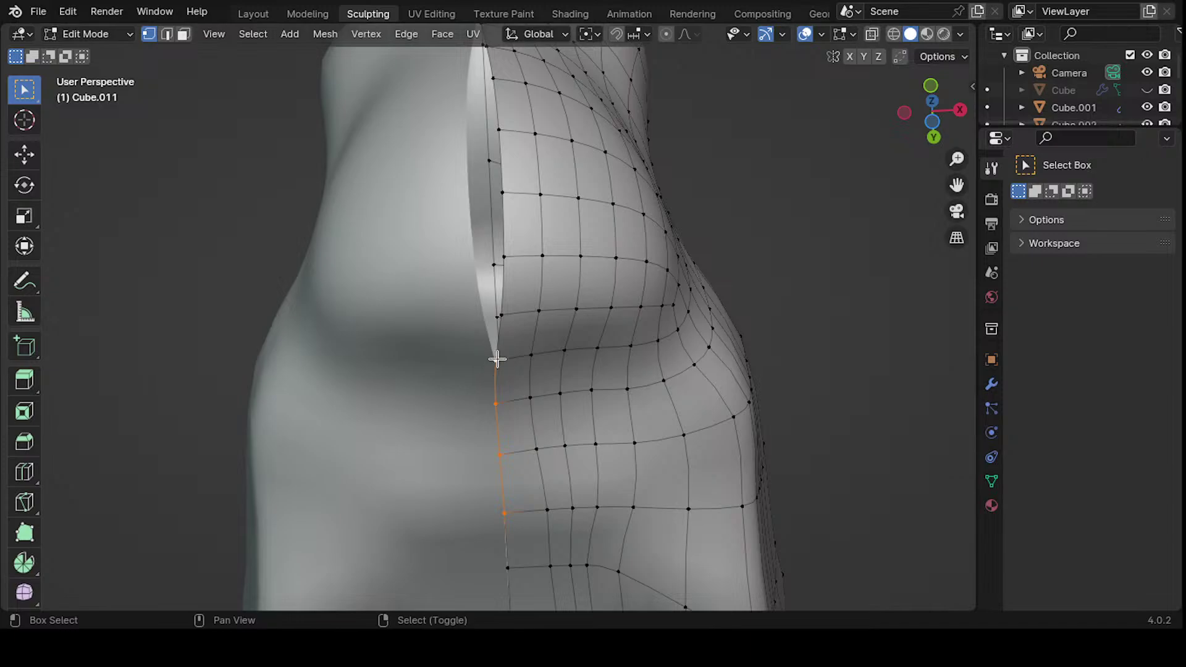
middle_click_drag(507, 313, 553, 406)
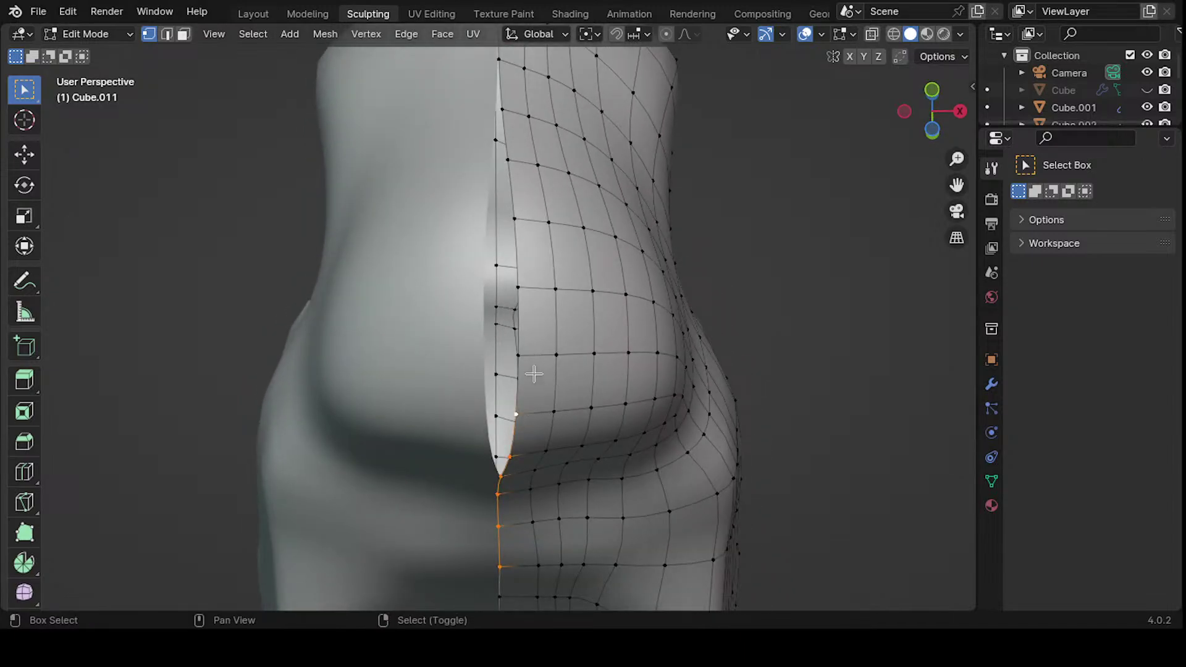
middle_click_drag(543, 294, 338, 439)
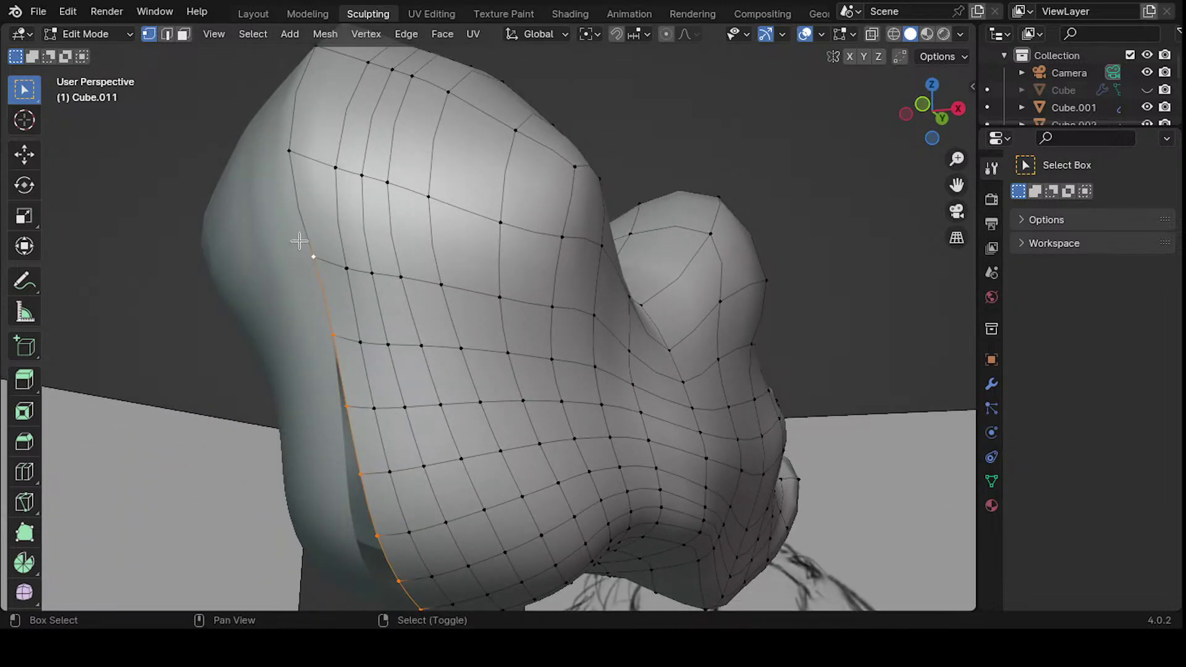
middle_click_drag(299, 240, 561, 251)
- Close the gap by scaling the selected seam vertices to 0 along X and setting their median X to 0 m
key("s")
key("x")
key("0")
key("Return")
key("n")
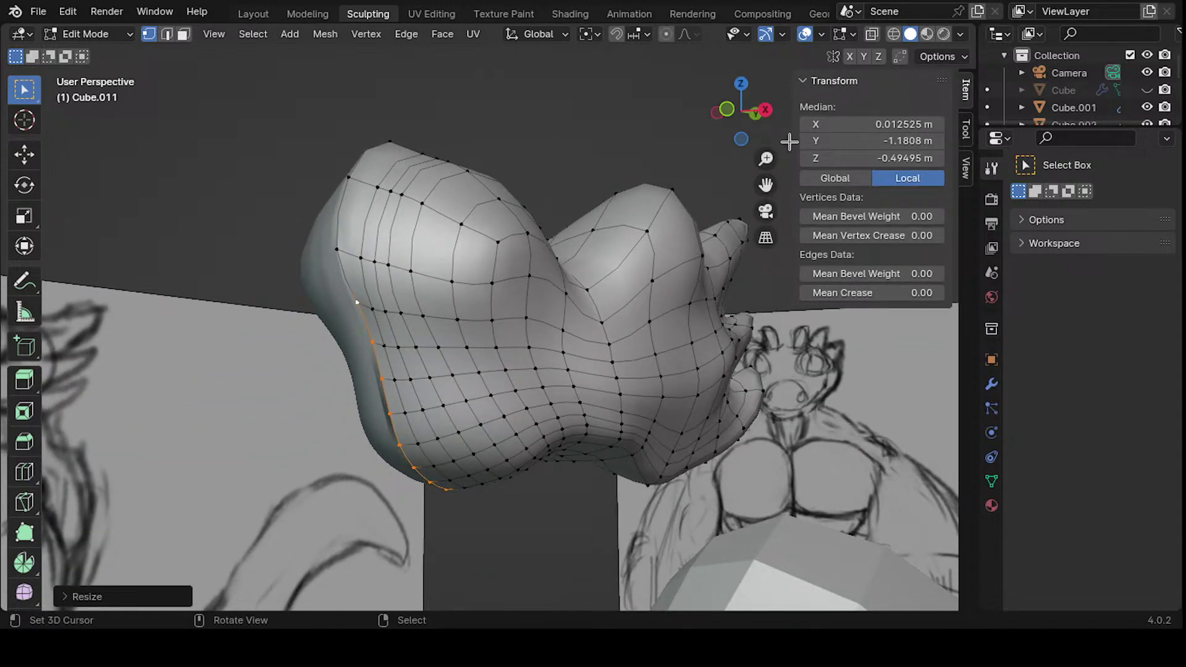
left_click(877, 124)
key("Escape")
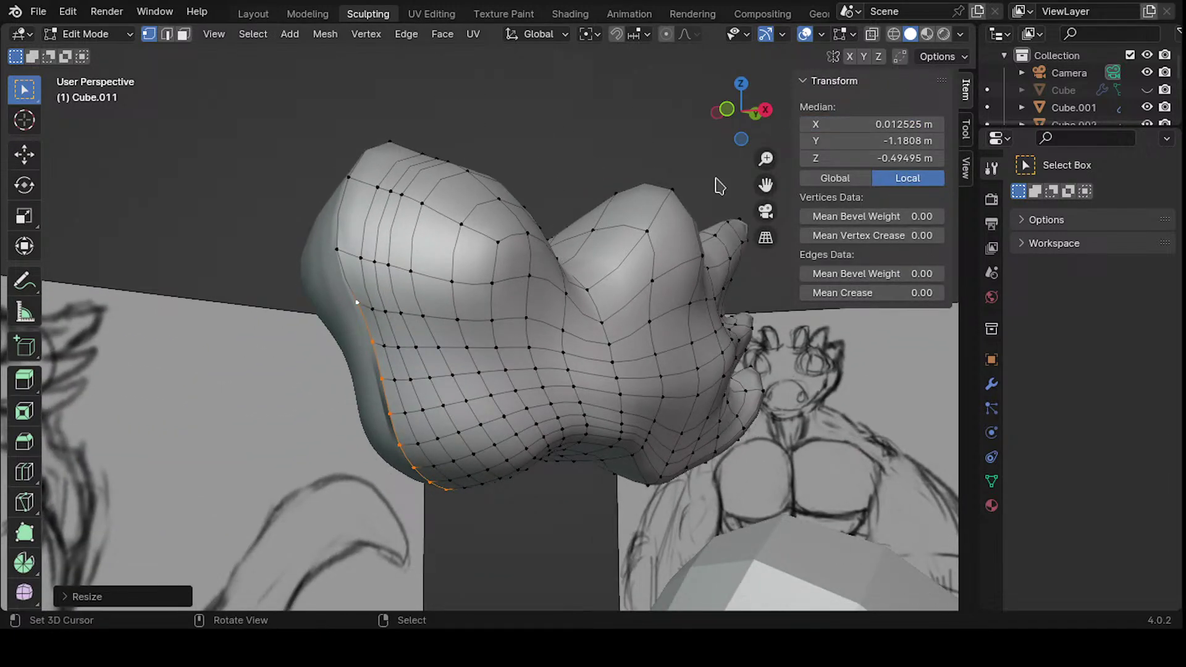
left_click(885, 124)
type("0")
key("Return")
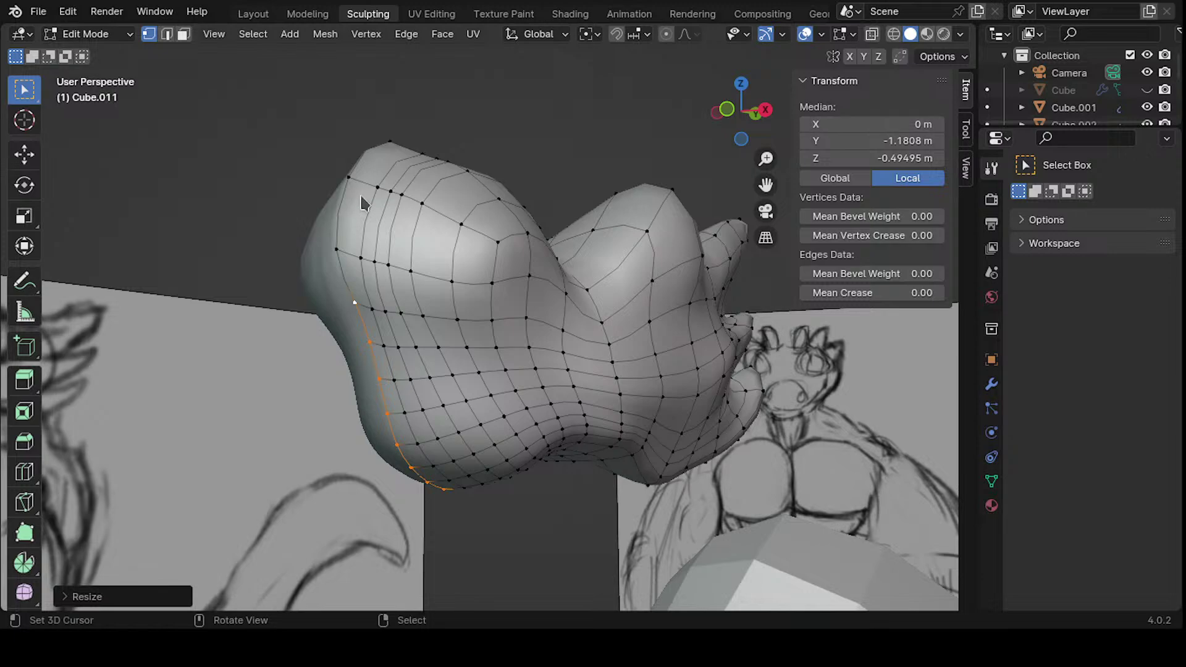
- Select the two topmost centreline vertices of the snout, lower them along Z to flatten its peak, and deselect them
middle_click_drag(360, 194, 407, 268)
left_click(543, 110)
left_click(401, 263)
left_click(429, 302, "shift")
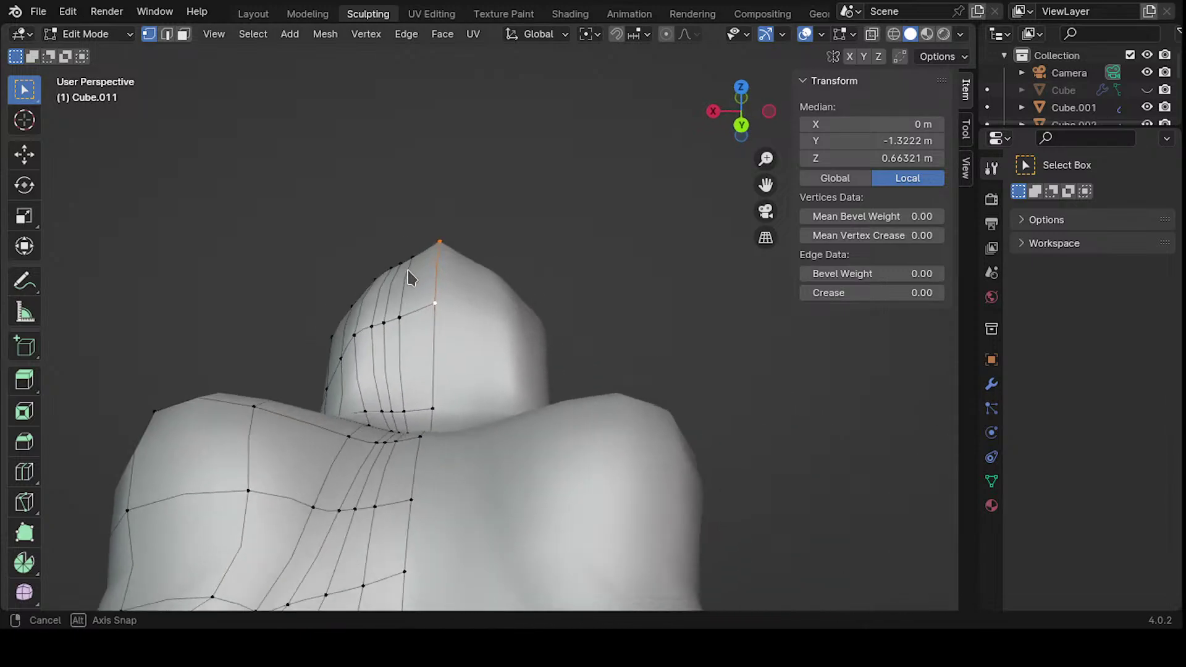
key("g")
key("z")
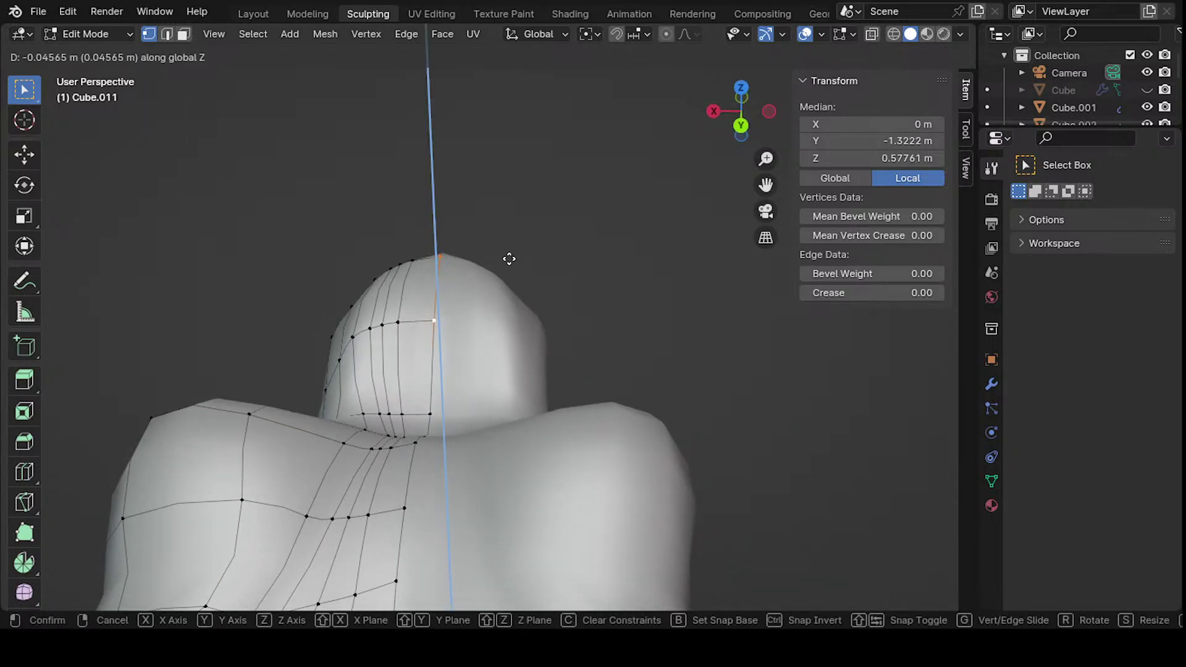
left_click(510, 260)
middle_click_drag(510, 260, 567, 308)
left_click(548, 204)
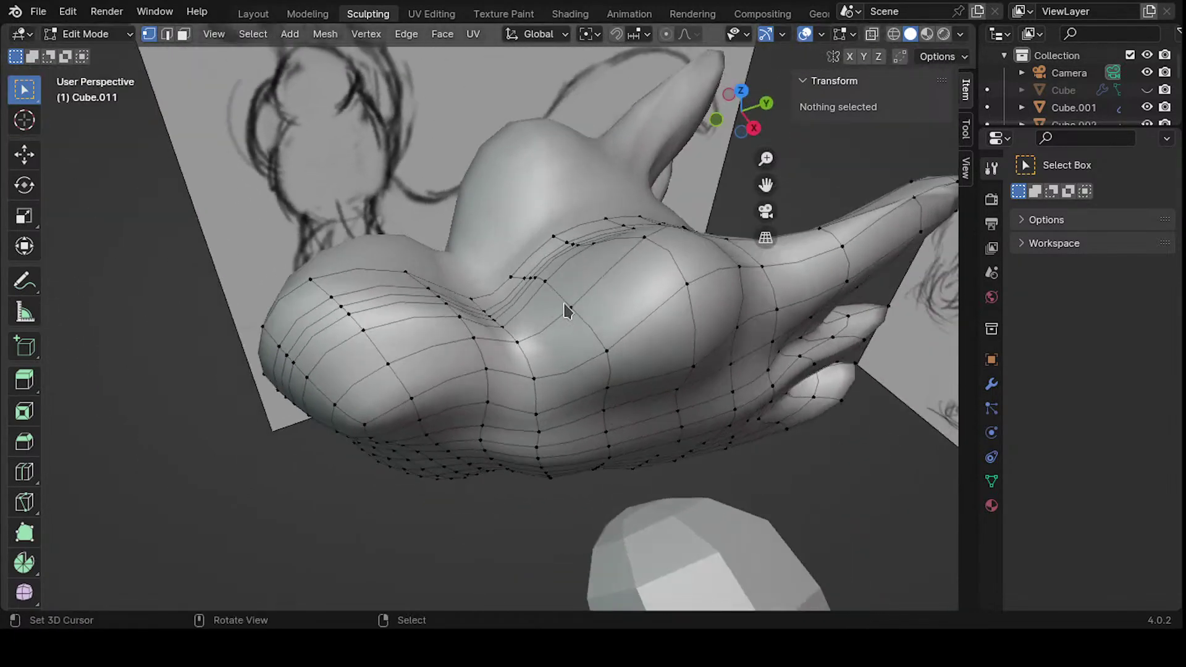
- Move the vertex at the base of the brow bulge, just behind the snout crease, to reshape the transition
left_click(528, 342)
key("g")
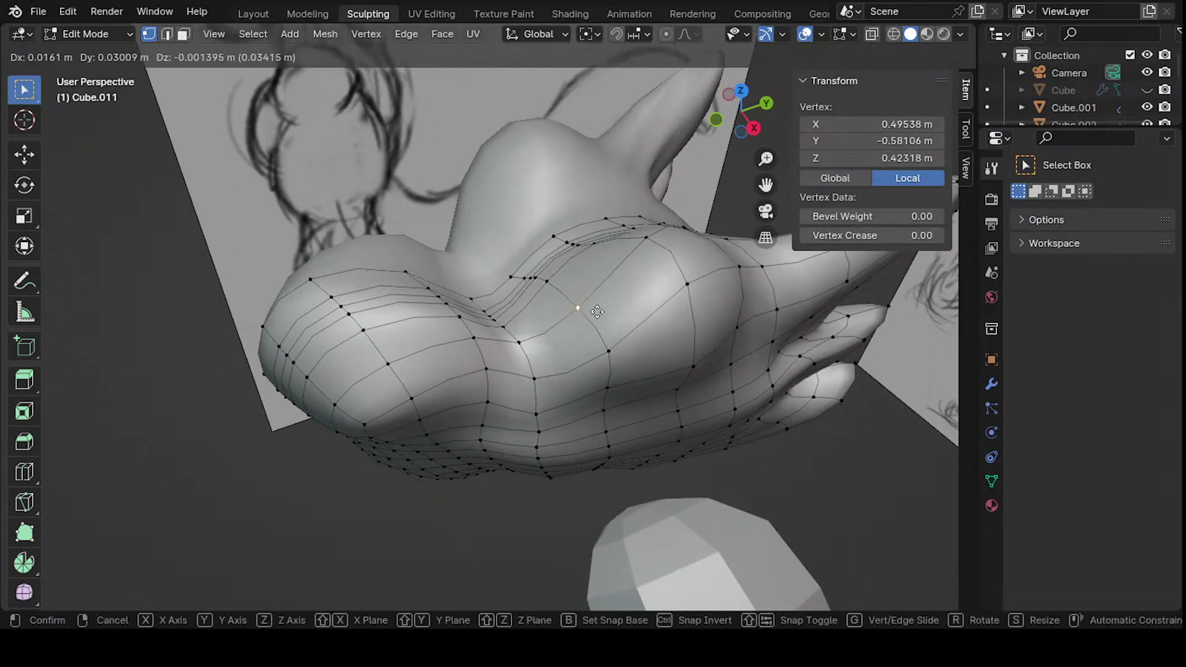
left_click(574, 296)
middle_click_drag(576, 295, 526, 285)
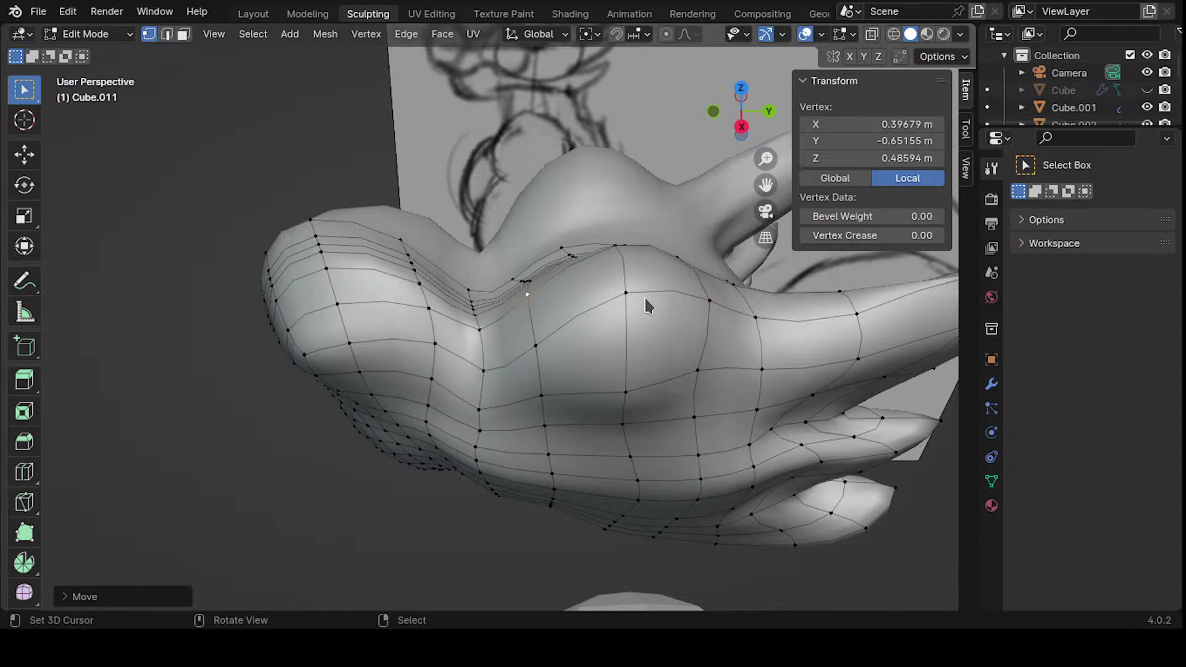
- Pull the vertices at the side of the snout crease toward the cheek to smooth the join between snout and head
middle_click_drag(574, 383, 504, 323)
left_click(492, 380)
key("g")
left_click(519, 363)
left_click(473, 324)
key("g")
left_click(488, 313)
key("g")
left_click(508, 298)
left_click(506, 318, "alt")
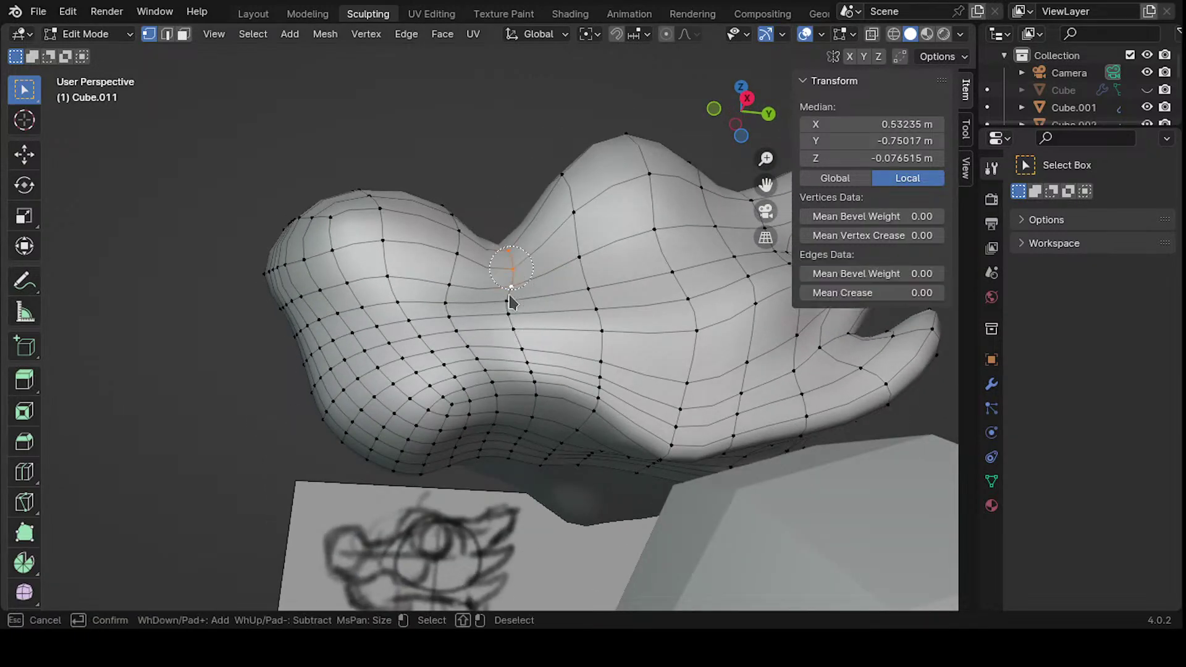
key("c")
middle_click_drag(524, 379, 543, 317)
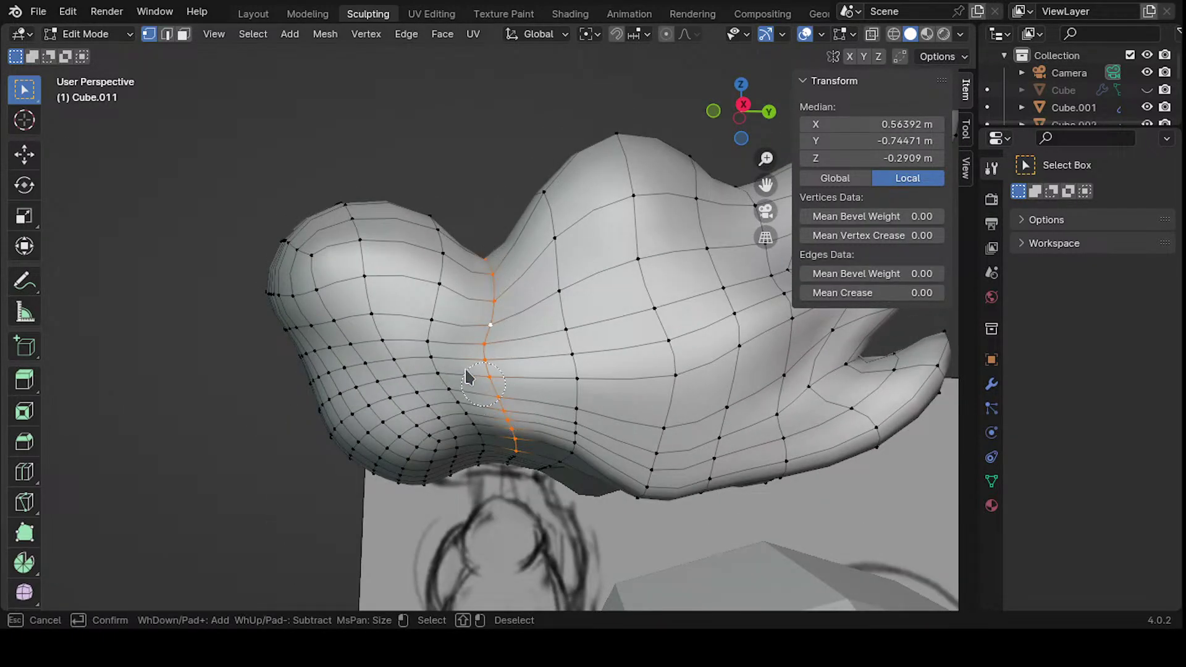
left_click_drag(467, 376, 593, 340)
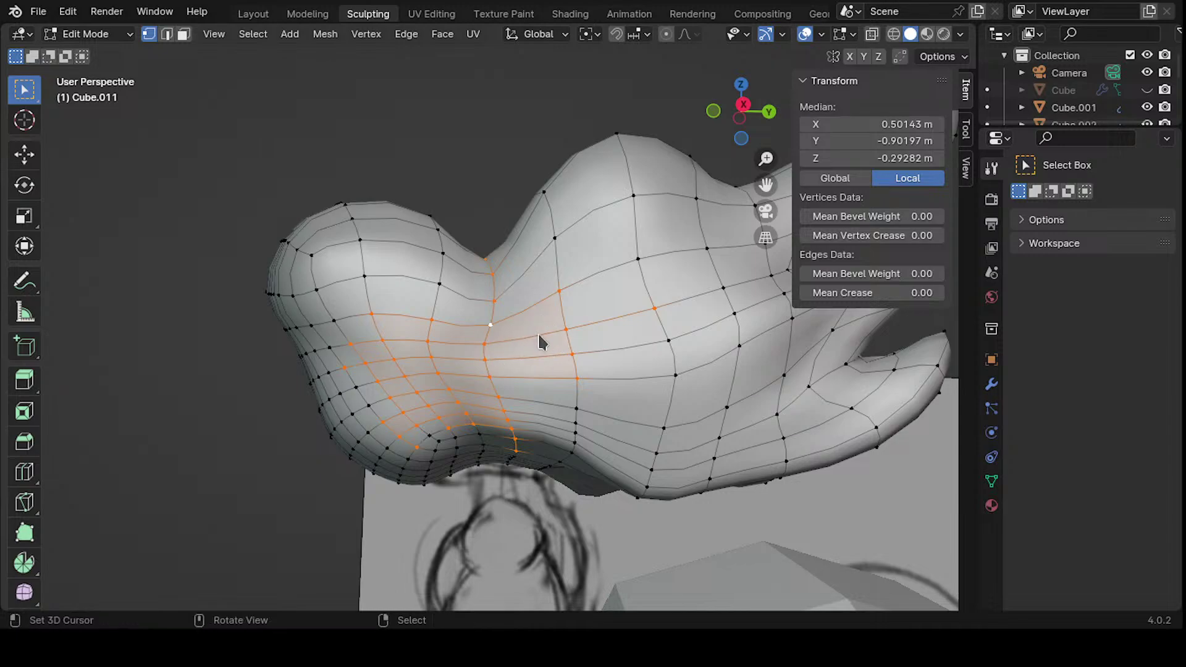
key("alt+a")
- Circle-select the vertical vertex column where the snout meets the cheek, down to the jaw, and scale the column
key("c")
left_click_drag(503, 299, 503, 333)
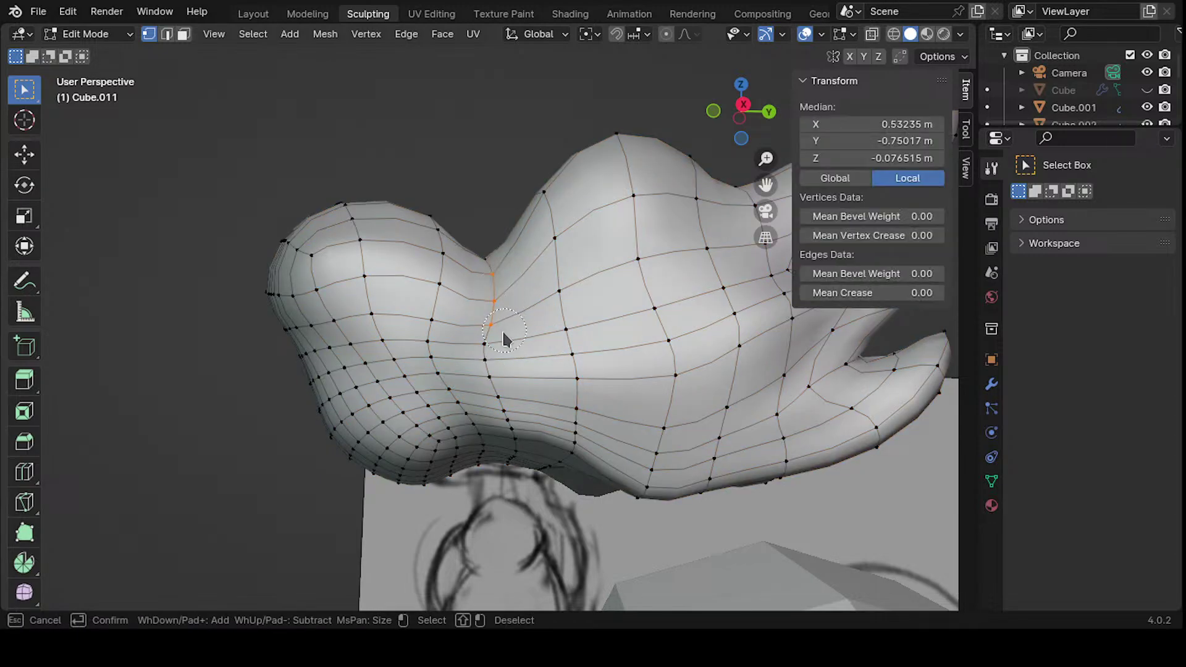
middle_click_drag(561, 313, 552, 327)
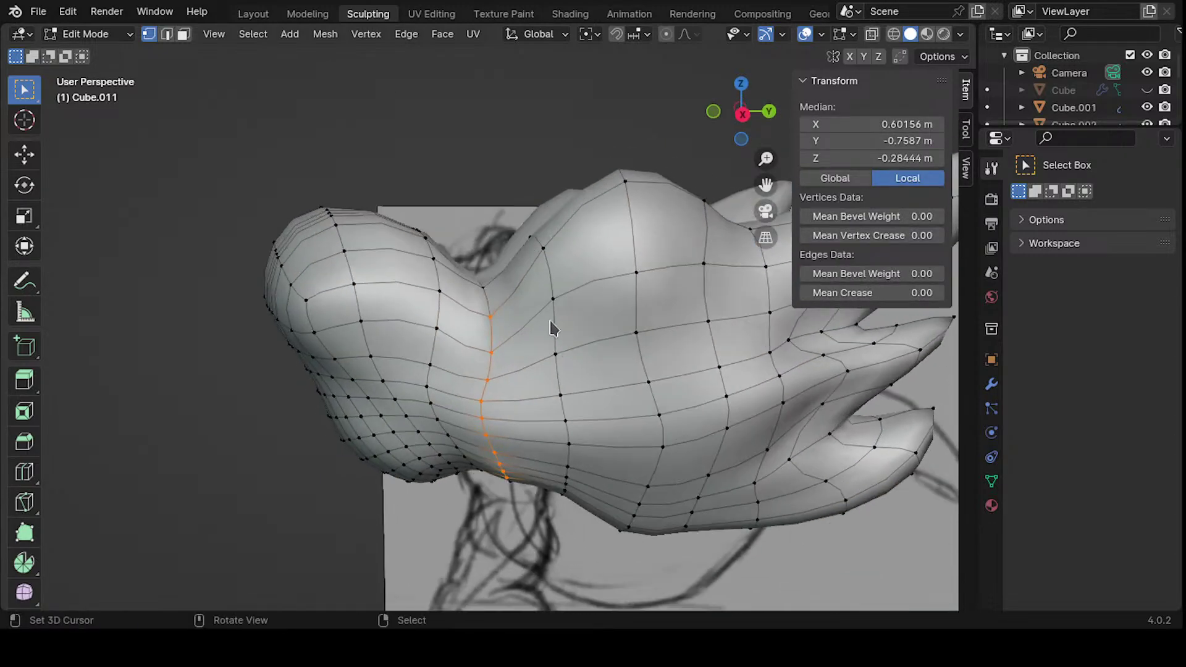
key("s")
key("x")
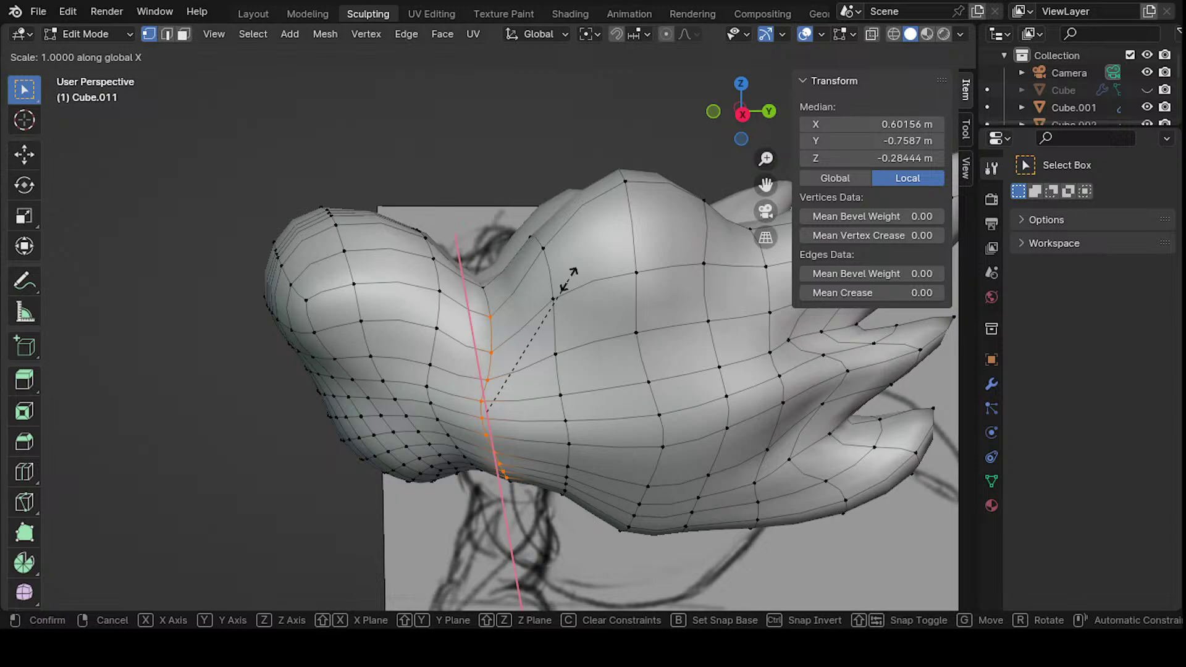
key("Return")
- Move the selected vertex column at the snout-cheek join to refine the crease, and clear the selection
middle_click_drag(568, 277, 364, 259)
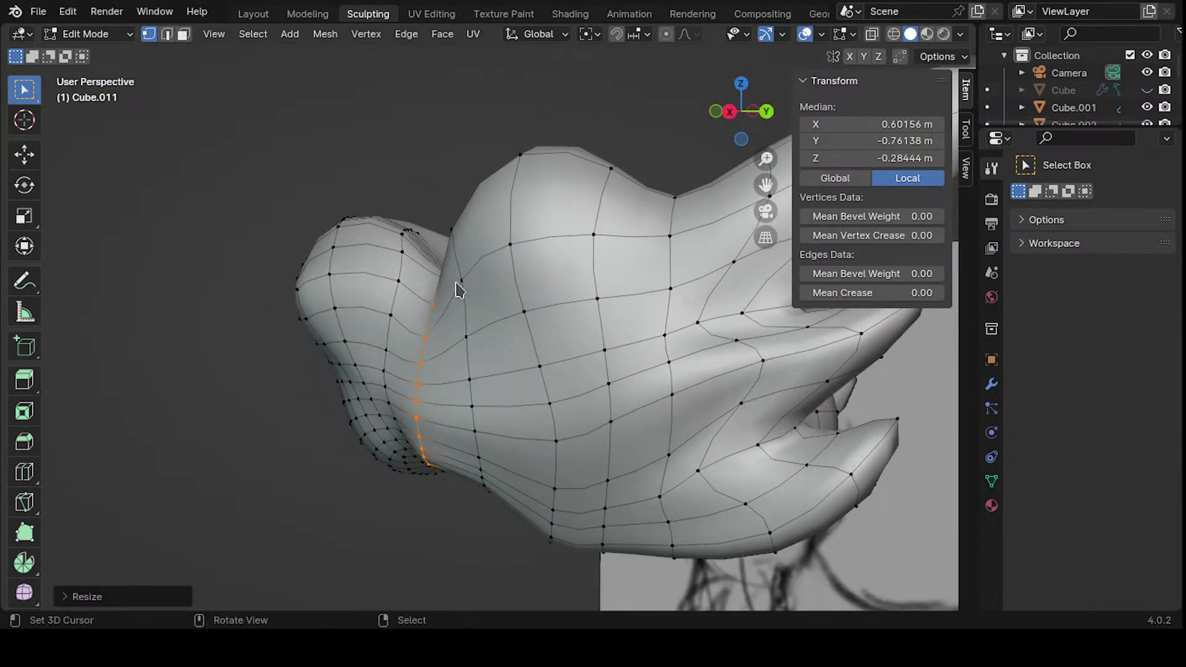
middle_click_drag(458, 289, 642, 241)
key("g")
left_click(488, 282)
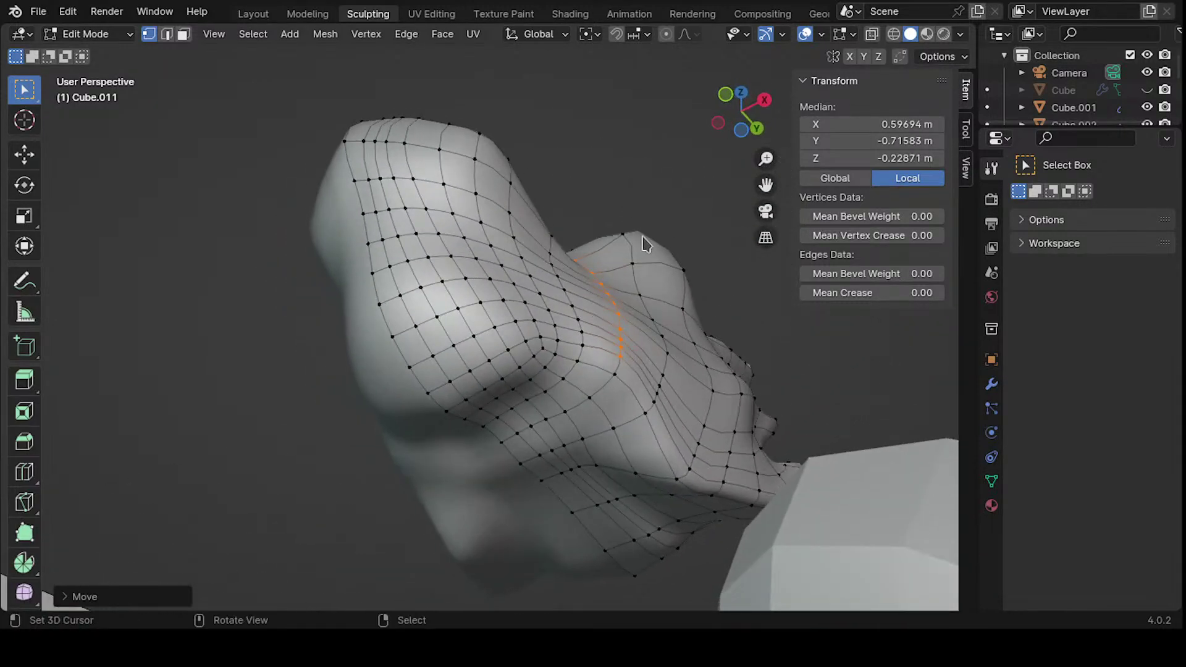
key("r")
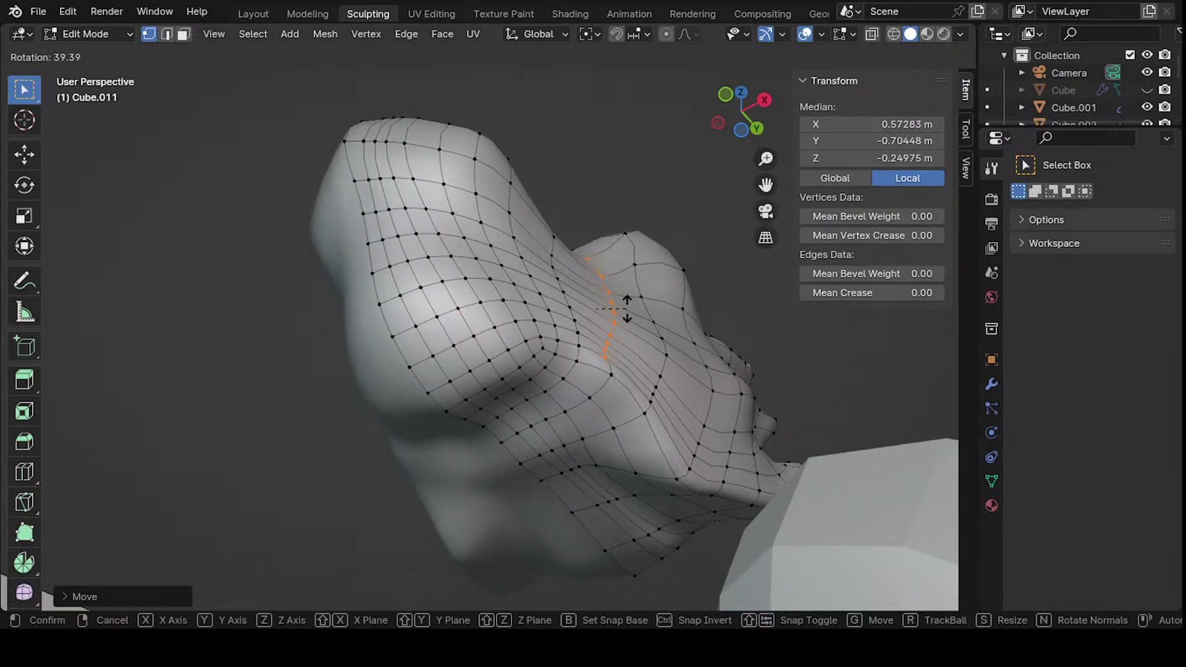
right_click(626, 311)
middle_click_drag(626, 310, 637, 265)
left_click(633, 168)
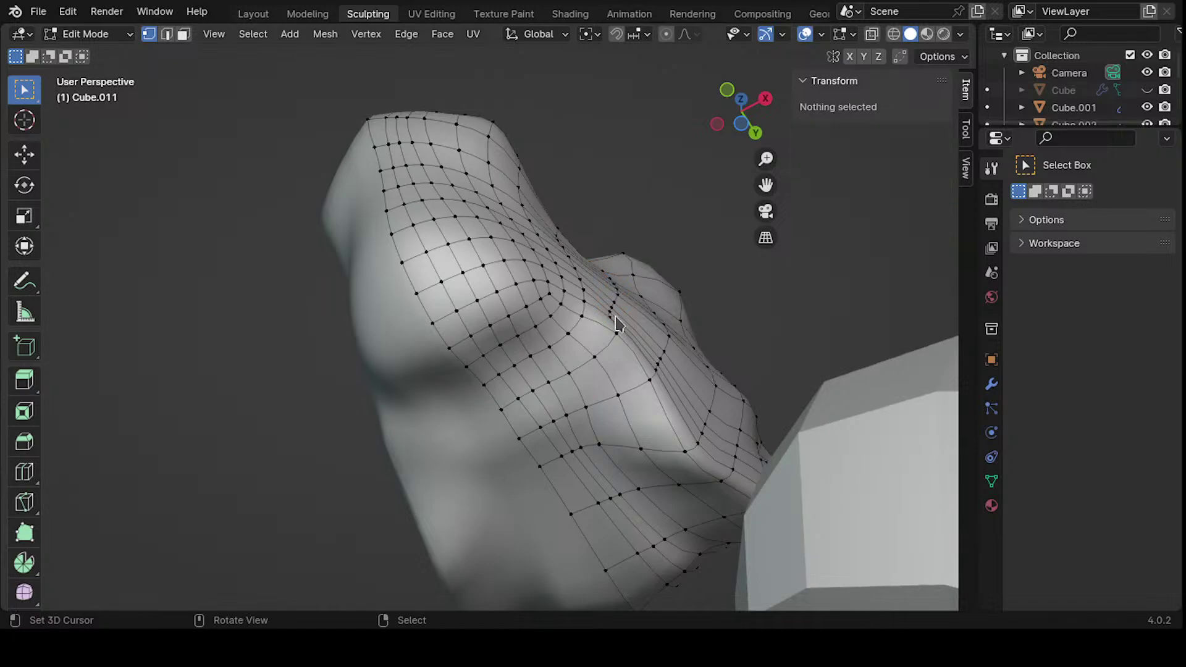
- Nudge the vertices below the snout-cheek join on the underside of the jaw so they continue the column's curve
left_click(616, 336)
key("g")
left_click(578, 372)
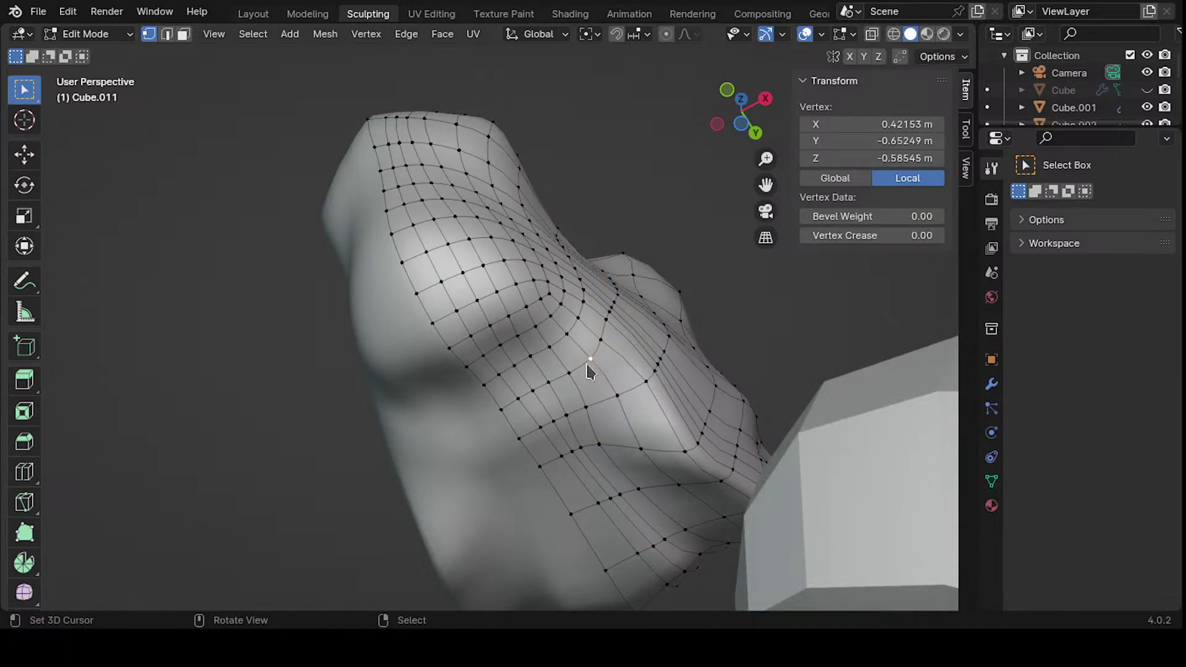
key("g")
left_click(598, 336)
key("g")
left_click(591, 347)
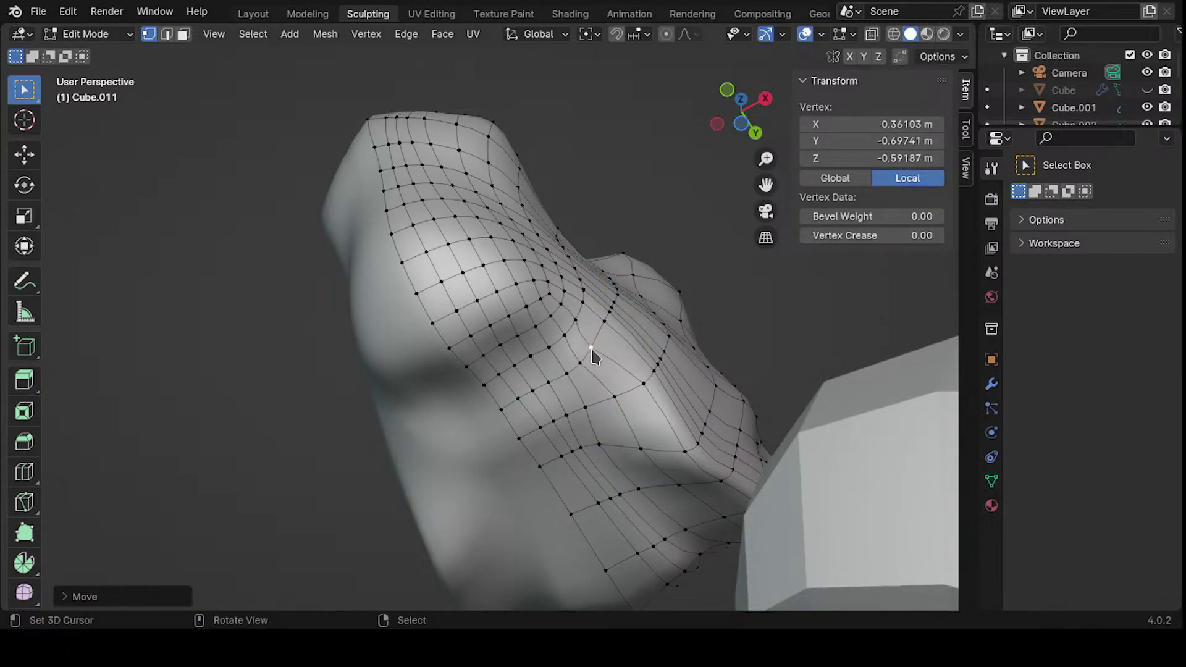
- Slide the selected underside jaw vertex along its edge toward the cheek, and deselect it
middle_click_drag(591, 347, 616, 446)
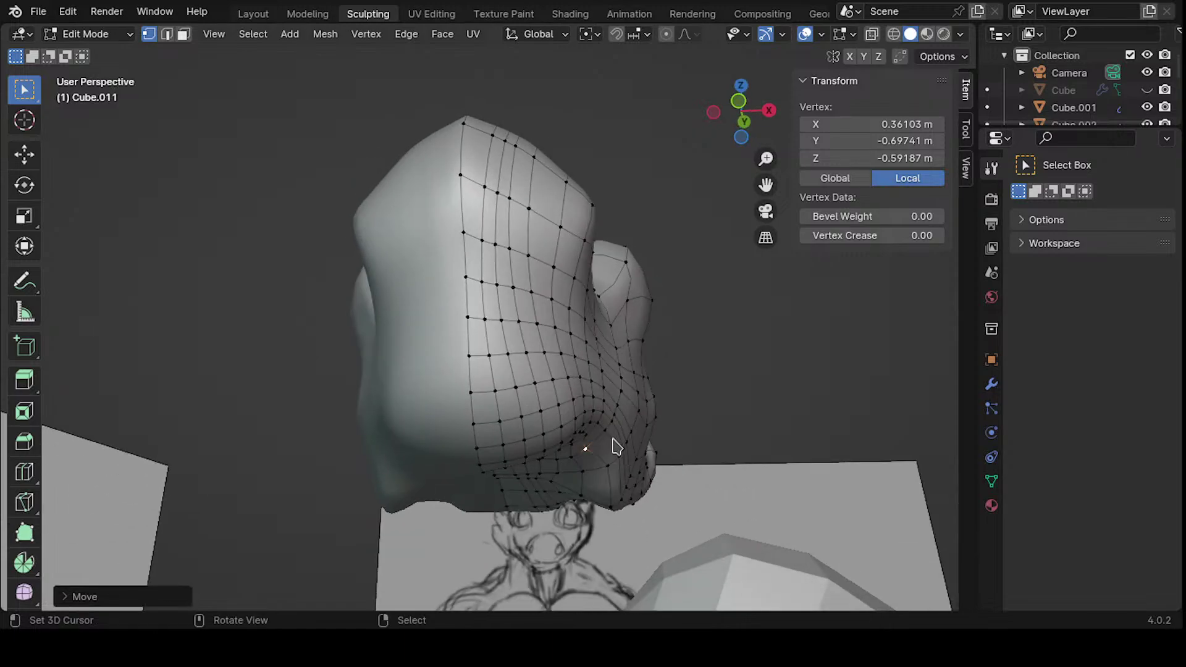
key("g")
key("g")
left_click(633, 407)
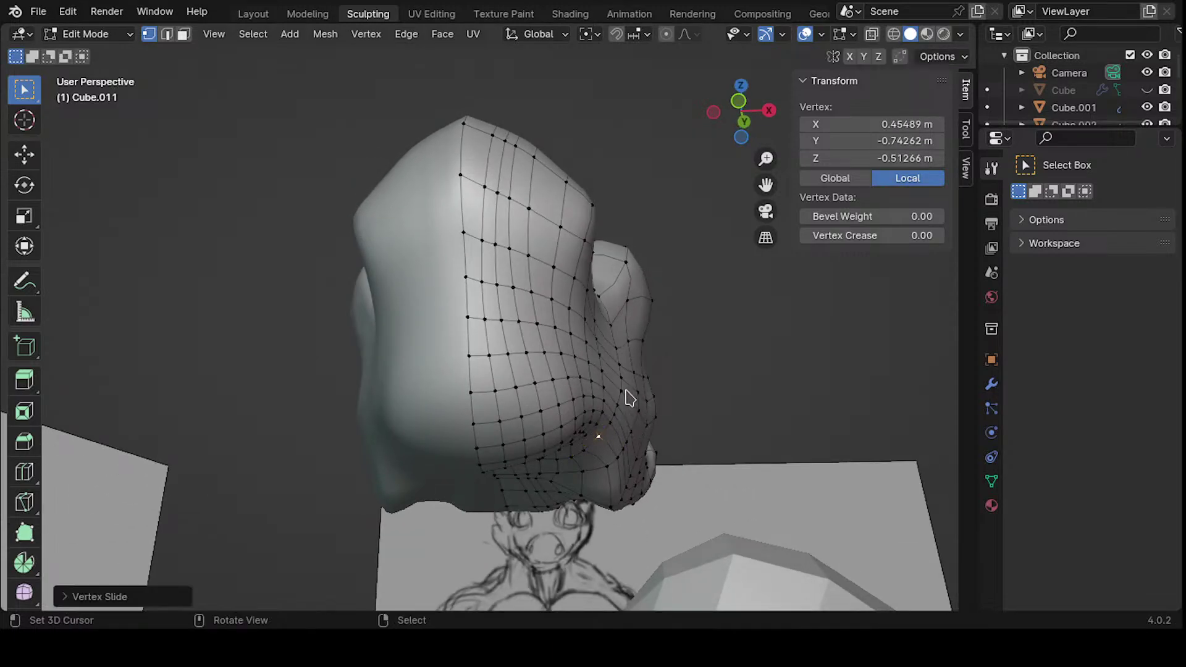
mouse_move(628, 398)
middle_mouse_down()
mouse_move(602, 378)
mouse_move(642, 396)
mouse_move(617, 383)
mouse_move(605, 264)
middle_mouse_up()
left_click(569, 191)
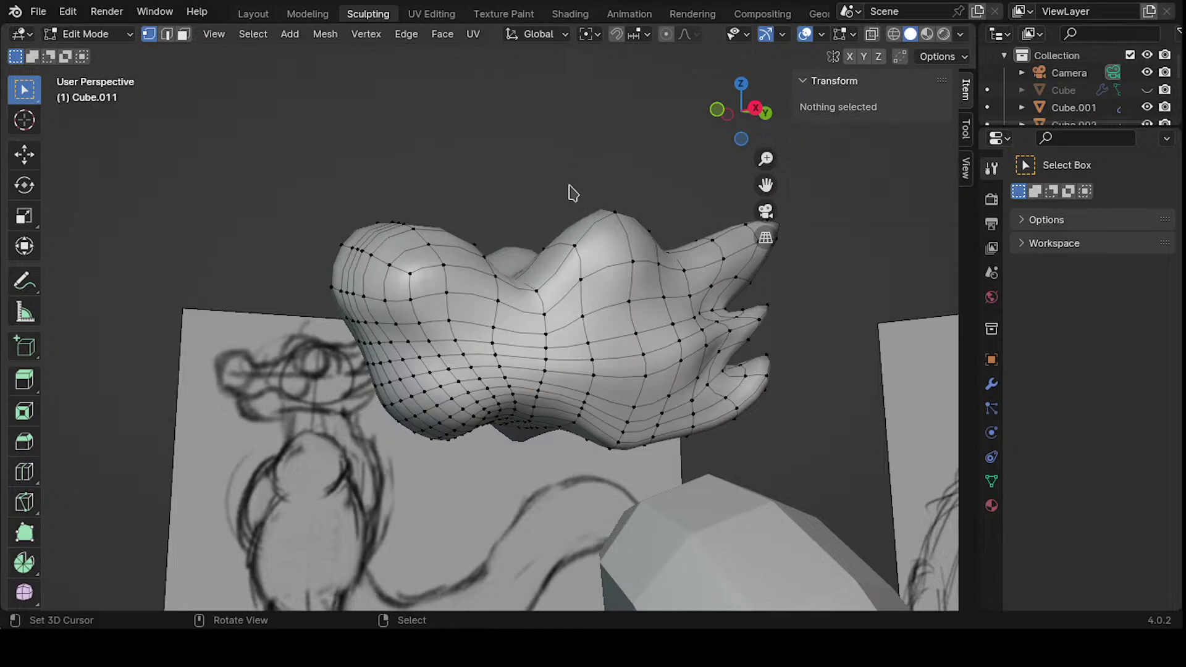
- Select the vertex on the upper side of the snout and move it to reshape the snout's top corner
mouse_move(568, 190)
middle_mouse_down()
mouse_move(680, 222)
mouse_move(636, 346)
mouse_move(439, 307)
mouse_move(336, 309)
mouse_move(382, 295)
mouse_move(405, 345)
mouse_move(328, 298)
mouse_move(299, 309)
mouse_move(512, 281)
mouse_move(461, 358)
mouse_move(423, 355)
mouse_move(462, 291)
mouse_move(397, 375)
mouse_move(452, 320)
middle_mouse_up()
left_click(426, 359)
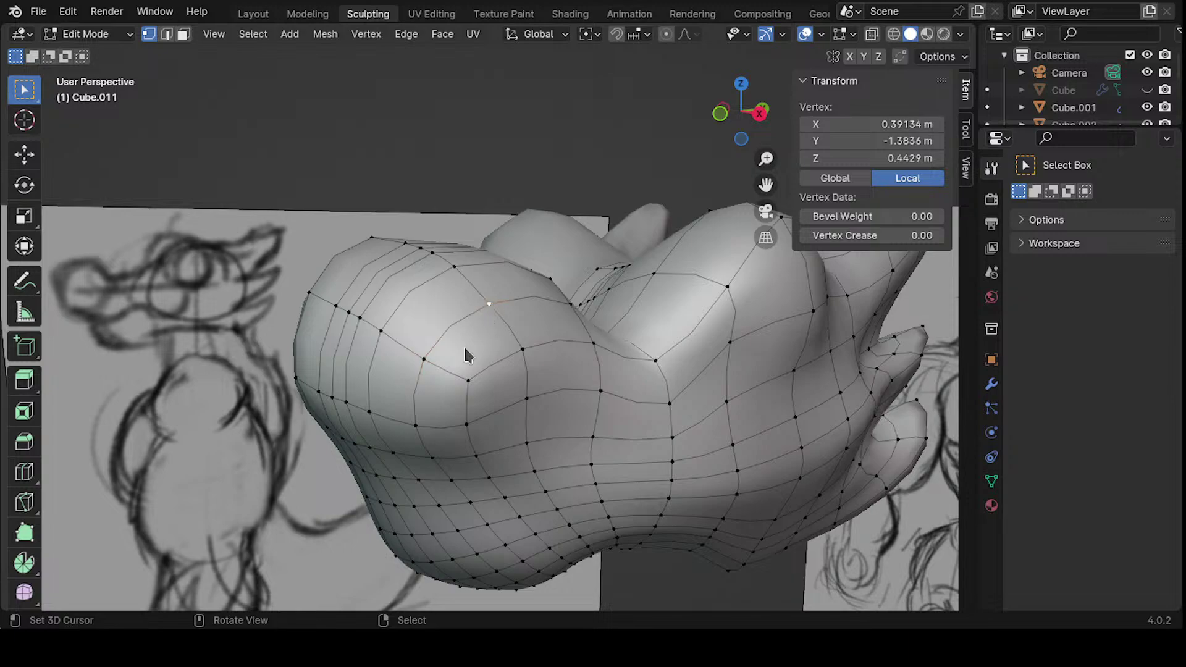
middle_click_drag(466, 355, 605, 426)
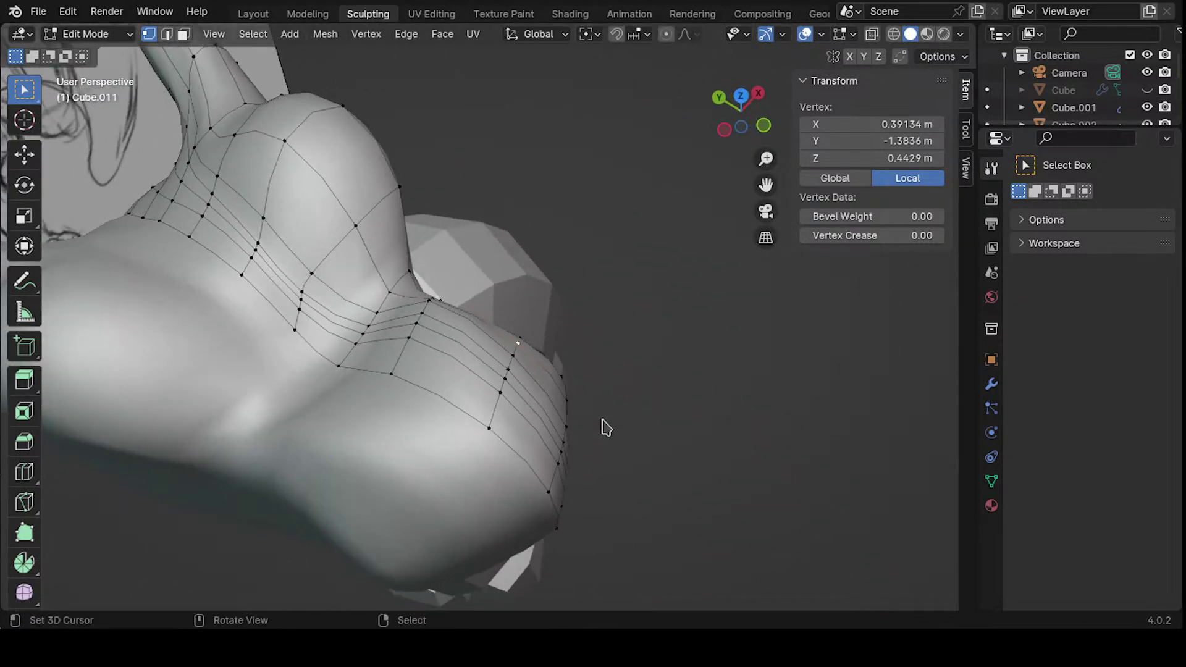
key("g")
left_click(667, 379)
- Move the vertices along the snout's upper outer edge to raise a nostril bump
middle_click_drag(667, 378, 537, 327)
left_click(505, 338)
key("g")
left_click(449, 321)
key("g")
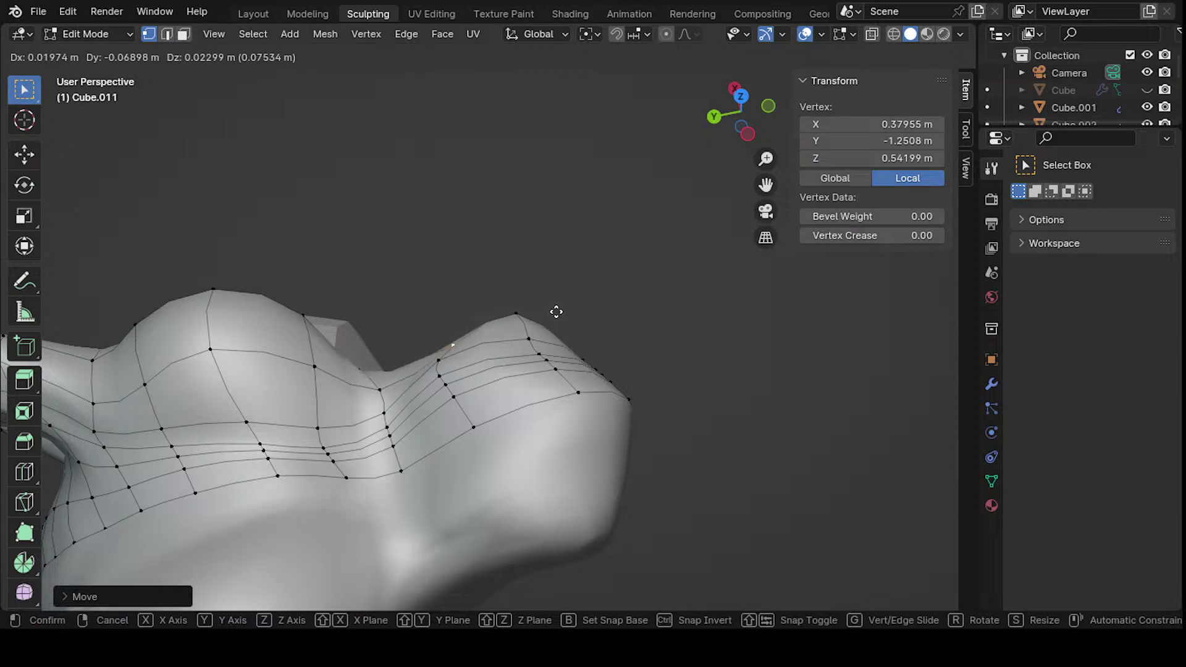
left_click(546, 310)
key("g")
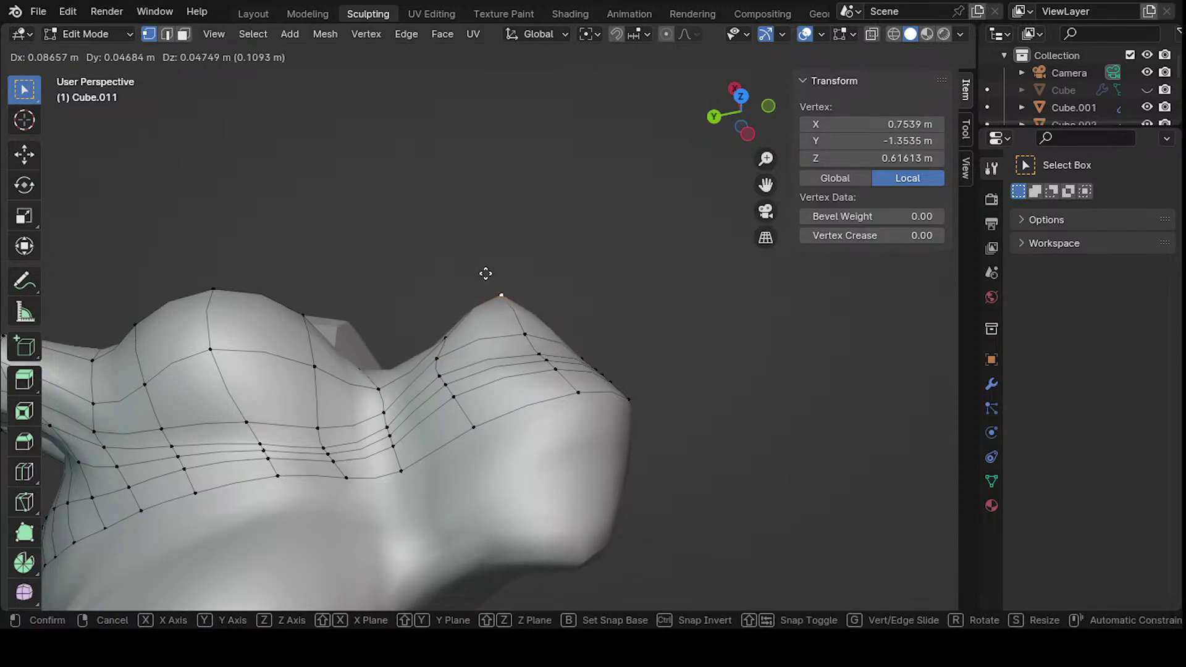
left_click(486, 273)
- Reposition the peak vertex of the nostril bump on the snout's upper outer edge
mouse_move(485, 273)
middle_mouse_down()
mouse_move(724, 256)
mouse_move(542, 291)
mouse_move(577, 270)
mouse_move(577, 283)
mouse_move(495, 326)
mouse_move(586, 358)
mouse_move(440, 346)
mouse_move(511, 388)
mouse_move(476, 362)
mouse_move(530, 422)
mouse_move(422, 385)
mouse_move(444, 402)
mouse_move(428, 449)
middle_mouse_up()
key("g")
left_click(523, 270)
key("g")
left_click(583, 350)
- Adjust the neighbouring vertices around the nostril bump to blend it into the snout
left_click(493, 373)
key("g")
left_click(447, 365)
key("g")
left_click(553, 424)
key("g")
left_click(460, 355)
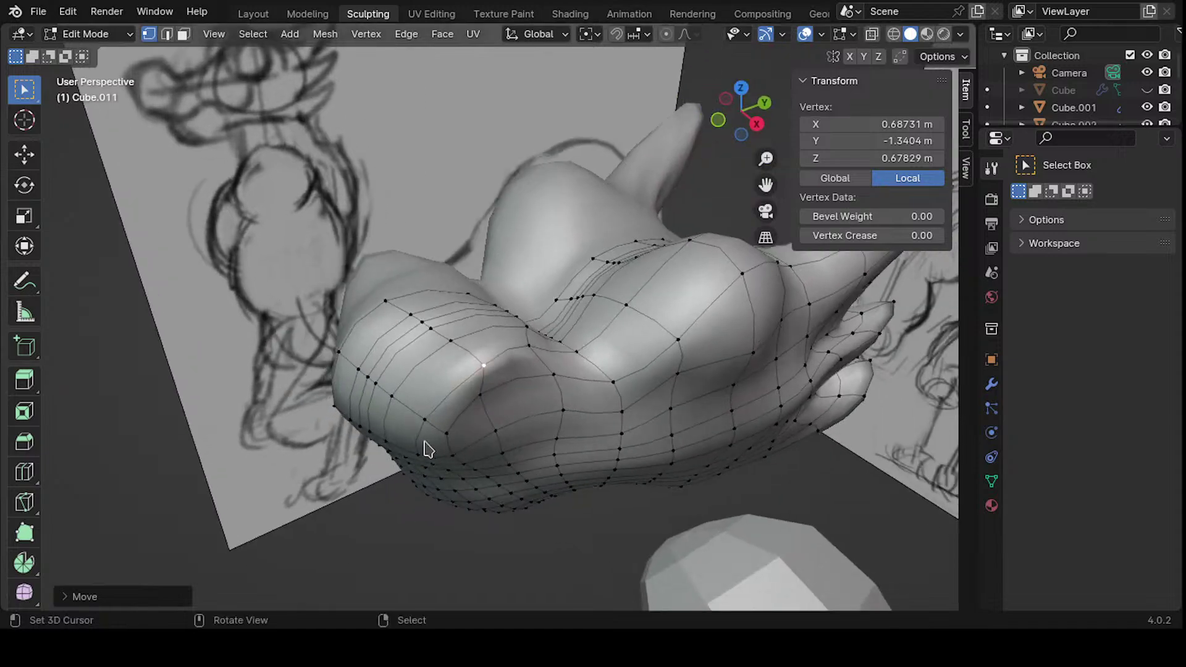
- Move the vertex on the front face of the snout below the nostril bump
left_click(427, 418)
key("g")
left_click(436, 365)
key("g")
mouse_move(436, 365)
middle_mouse_down()
mouse_move(477, 370)
mouse_move(370, 371)
mouse_move(383, 382)
mouse_move(454, 316)
mouse_move(410, 354)
mouse_move(429, 383)
mouse_move(547, 342)
mouse_move(485, 361)
mouse_move(515, 363)
mouse_move(494, 378)
middle_mouse_up()
- Shift the vertices across the upper front of the snout to even out the spacing of the edge rows
left_click(478, 348)
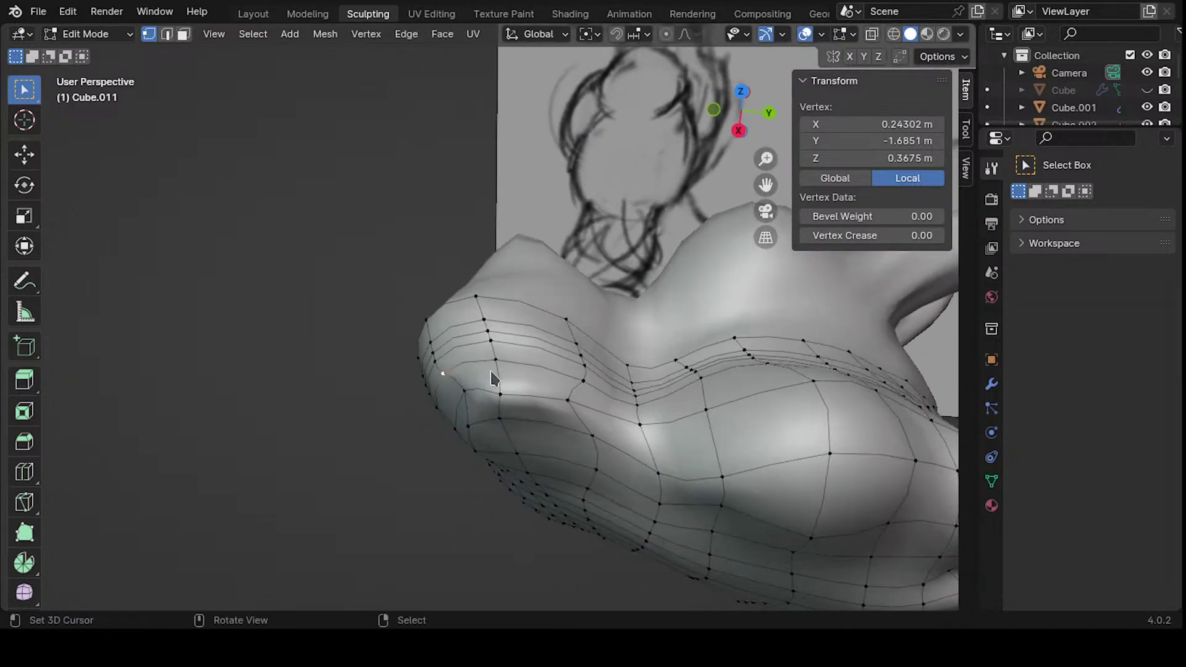
key("g")
left_click(510, 352)
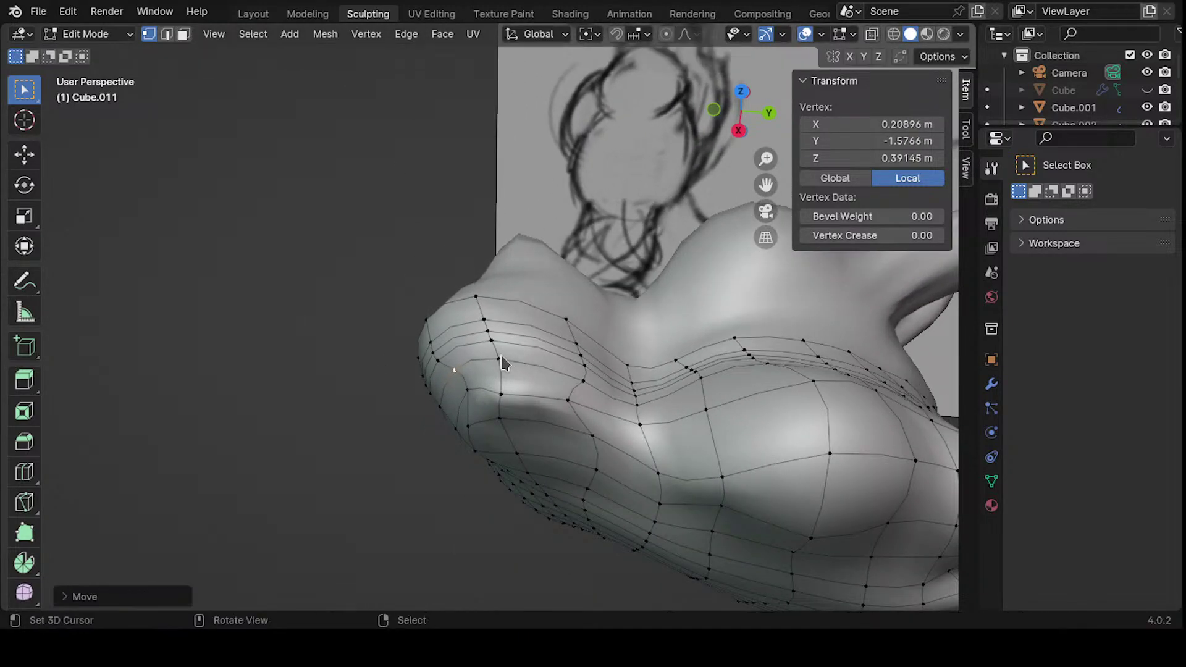
key("g")
left_click(512, 360)
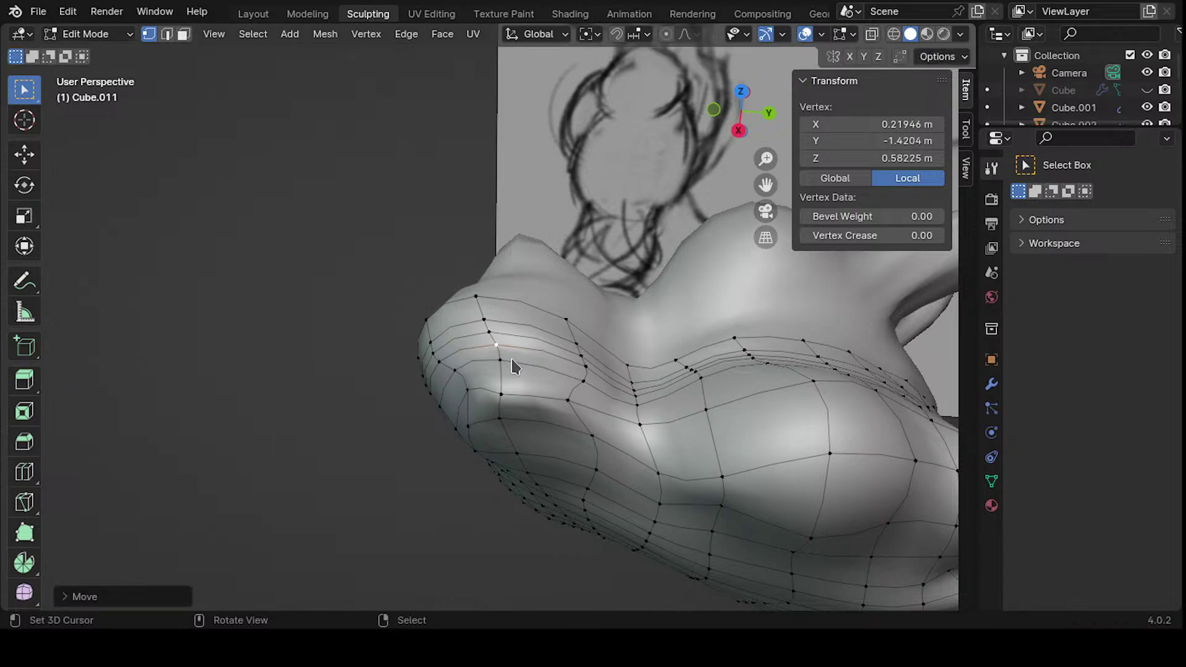
key("g")
left_click(505, 354)
- Move the vertex on top of the snout just behind the nostril bump to smooth the slope
middle_click_drag(505, 353, 649, 376)
key("g")
left_click(450, 398)
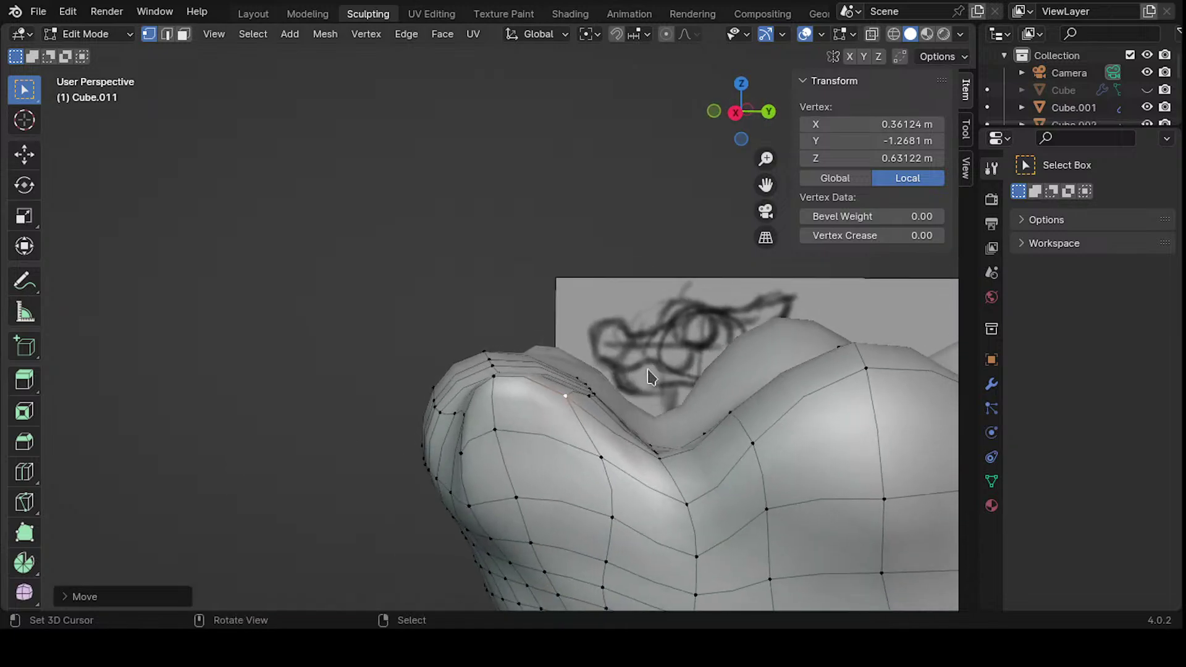
key("g")
left_click(566, 401)
- Move the vertices at the front and inner side of the nostril bump to shape its rim
mouse_move(566, 402)
middle_mouse_down()
mouse_move(603, 391)
mouse_move(545, 432)
mouse_move(569, 418)
middle_mouse_up()
key("g")
left_click(556, 427)
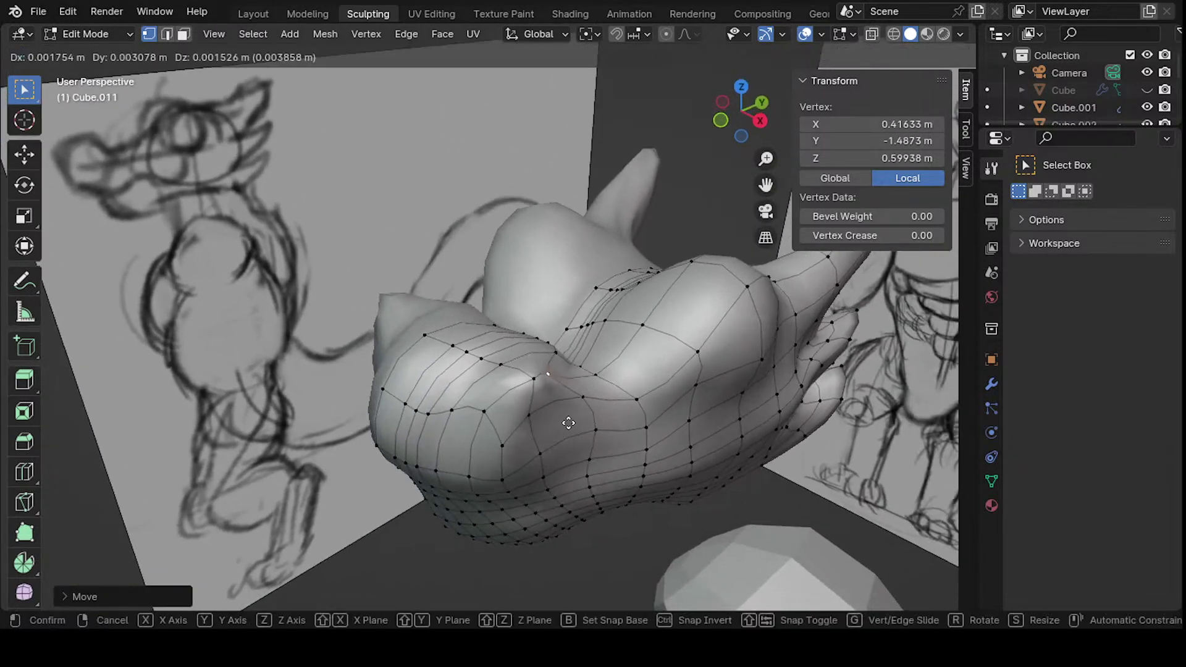
key("g")
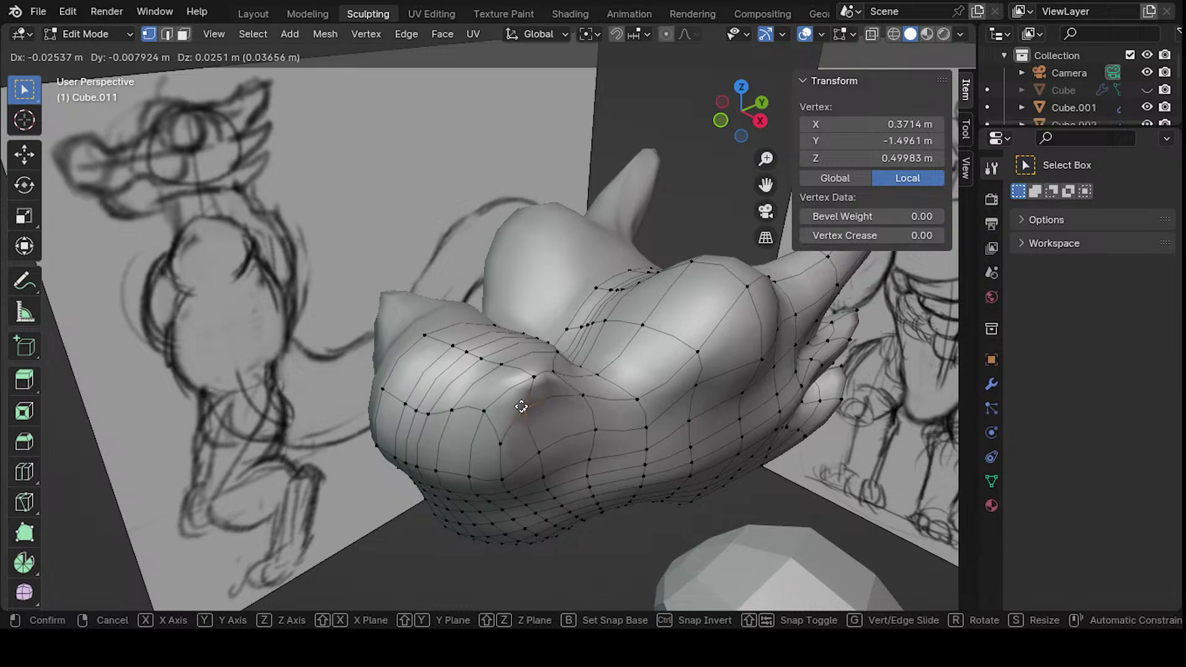
left_click(484, 411)
key("g")
left_click(501, 421)
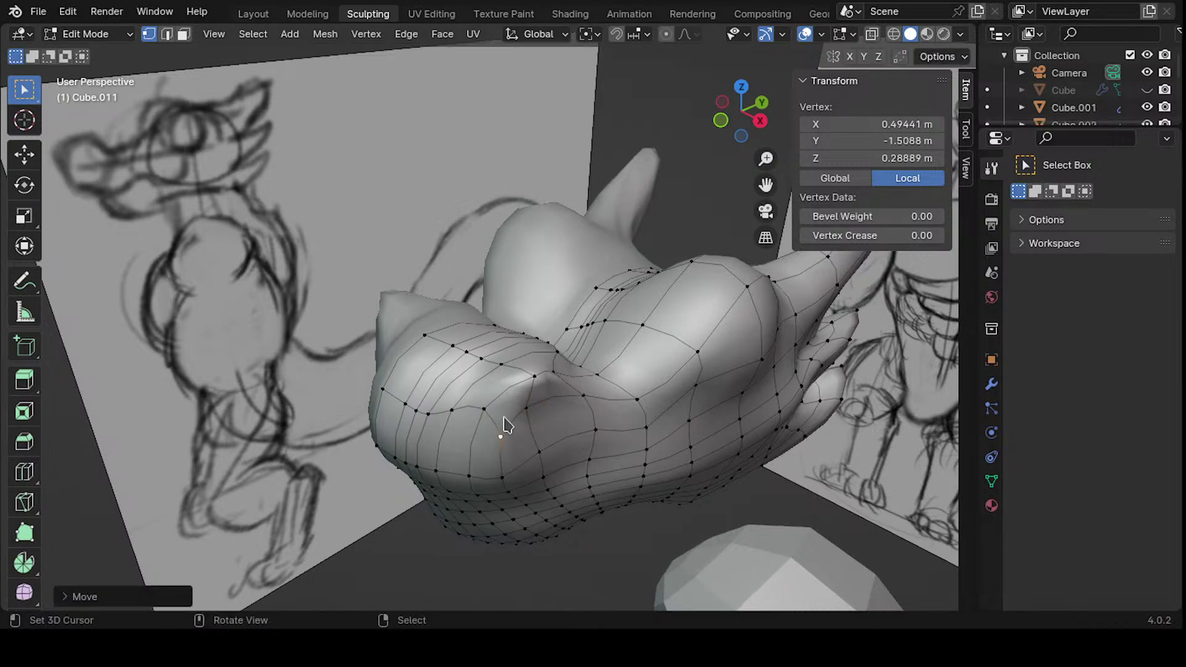
- Adjust the topmost vertex of the nostril bump from a side angle
middle_click_drag(501, 421, 462, 348)
key("g")
left_click(519, 404)
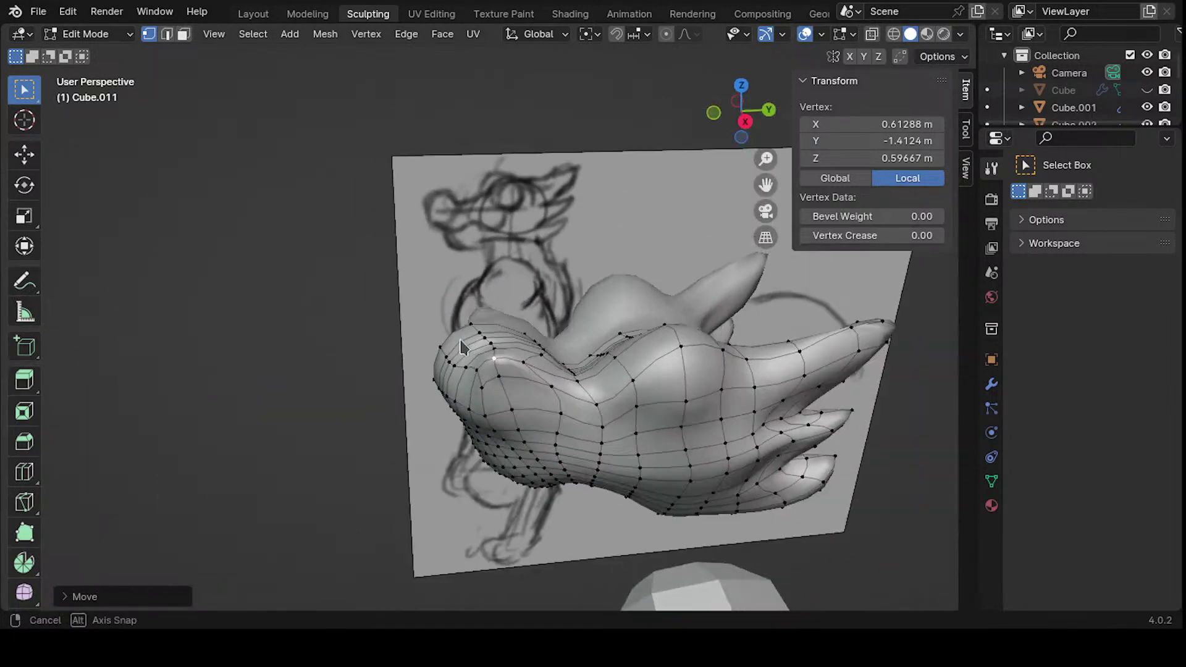
- Move the vertices on the back slope of the snout behind the nostril bump to smooth its rear edge
scroll(510, 298, "up", 6)
mouse_move(577, 318)
middle_mouse_down()
mouse_move(479, 347)
mouse_move(605, 328)
mouse_move(558, 424)
mouse_move(635, 397)
mouse_move(517, 384)
mouse_move(543, 374)
mouse_move(495, 412)
mouse_move(453, 350)
mouse_move(352, 425)
middle_mouse_up()
key("g")
left_click(465, 370)
key("g")
left_click(538, 365)
key("g")
left_click(521, 405)
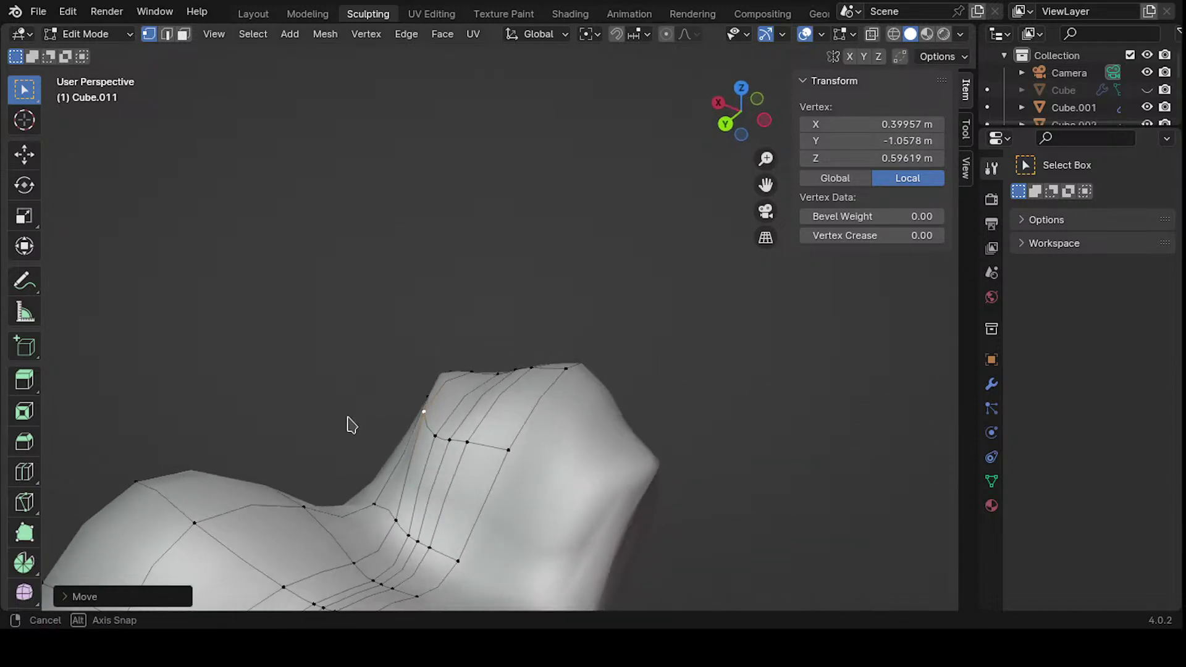
key("g")
left_click(476, 432)
middle_click_drag(477, 432, 559, 377)
middle_click_drag(541, 457, 380, 449)
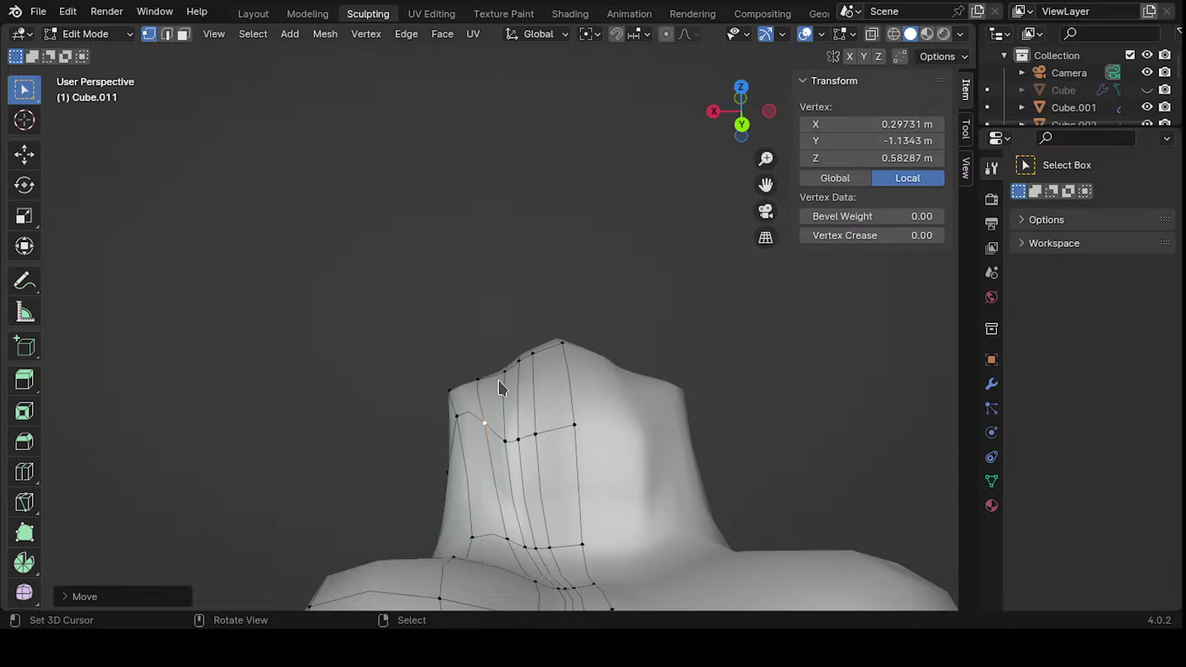
- Move the vertices at the foot of the snout's back slope, near the brow crease
middle_click_drag(477, 378, 638, 499)
key("g")
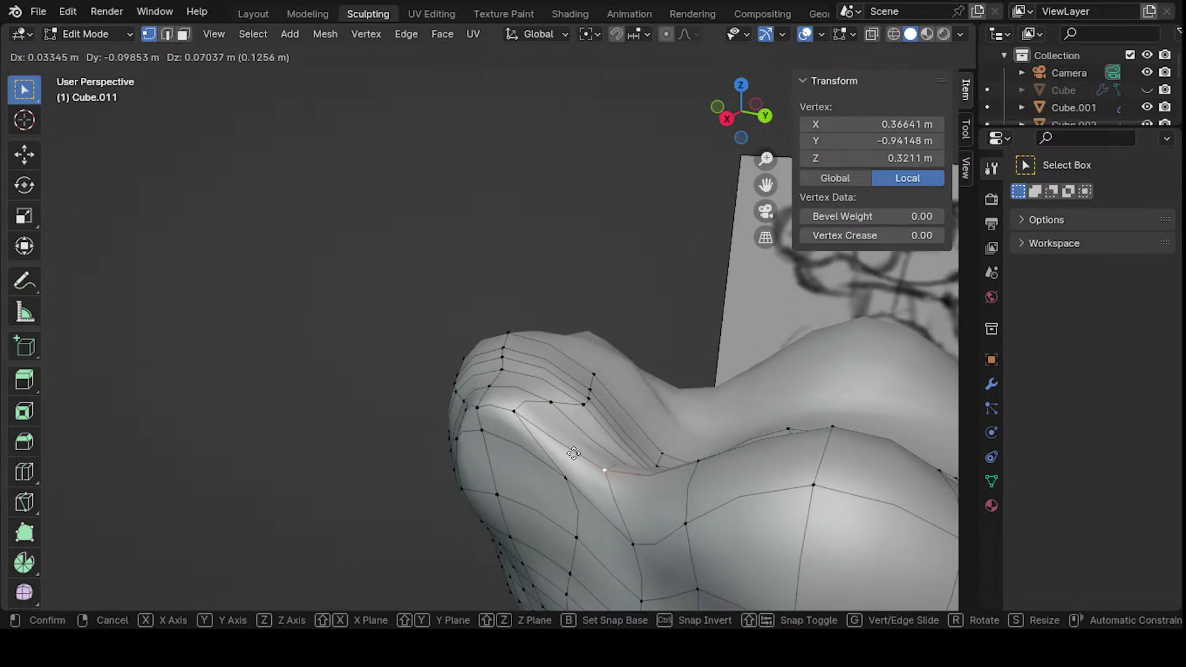
left_click(590, 471)
key("g")
left_click(640, 497)
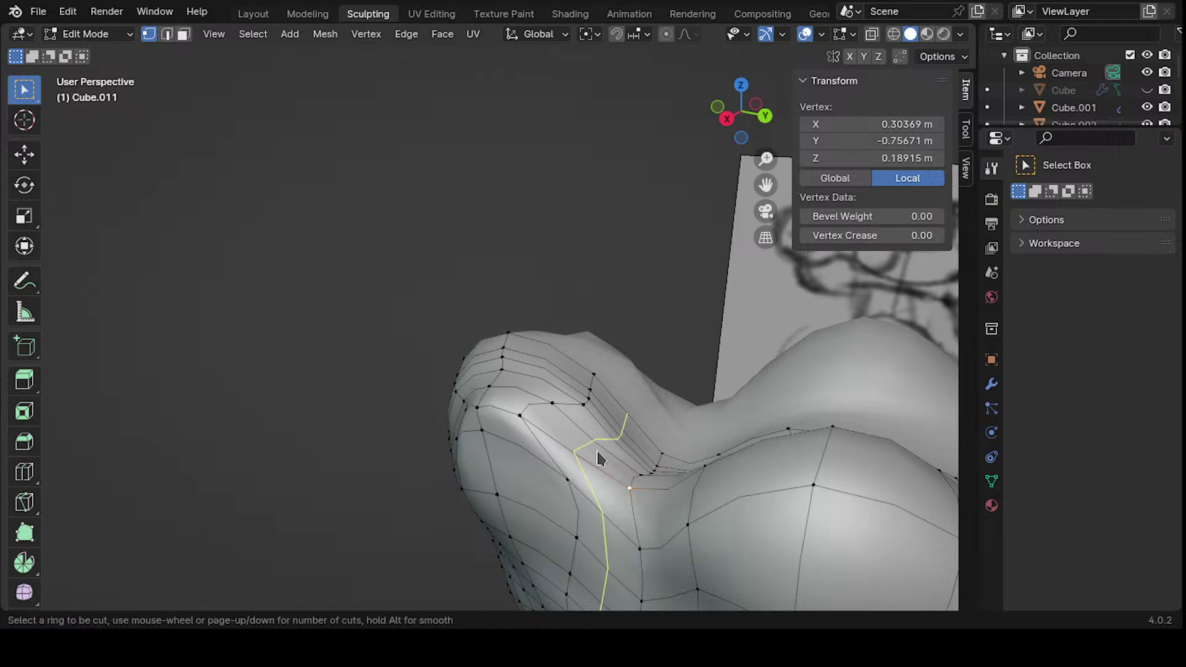
- Add a loop cut around the snout between the nostril bump and the brow crease, and adjust its upper vertices
left_click(599, 456)
left_click(588, 417)
middle_click_drag(588, 418, 559, 475)
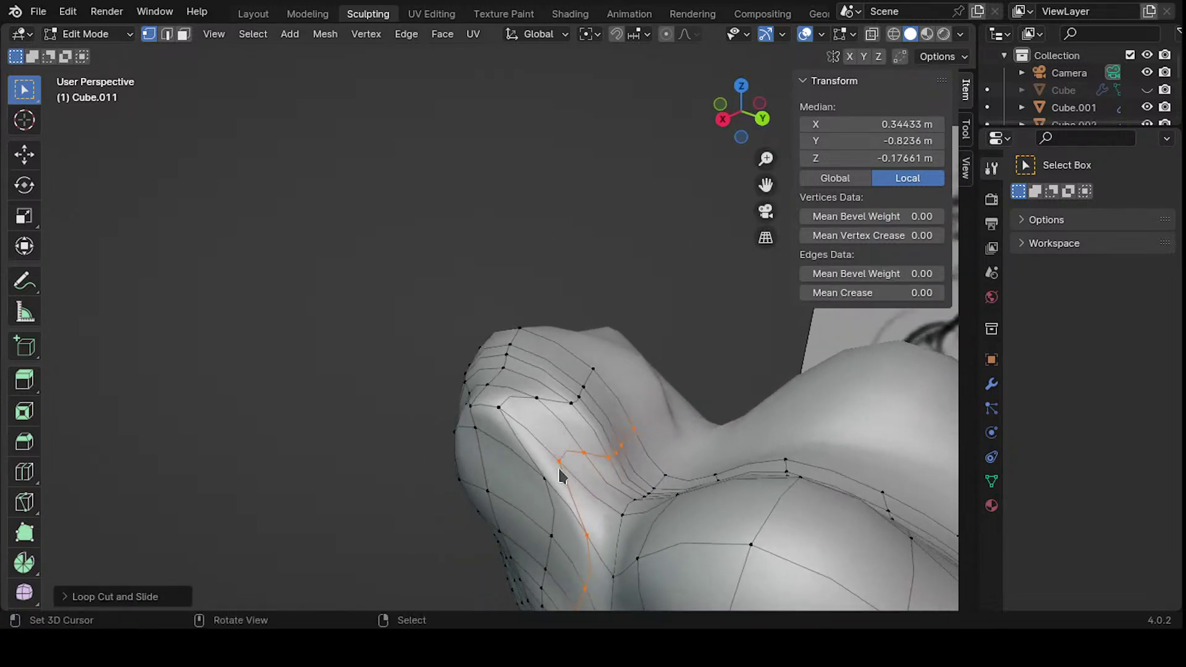
left_click(558, 474)
key("g")
left_click(591, 477)
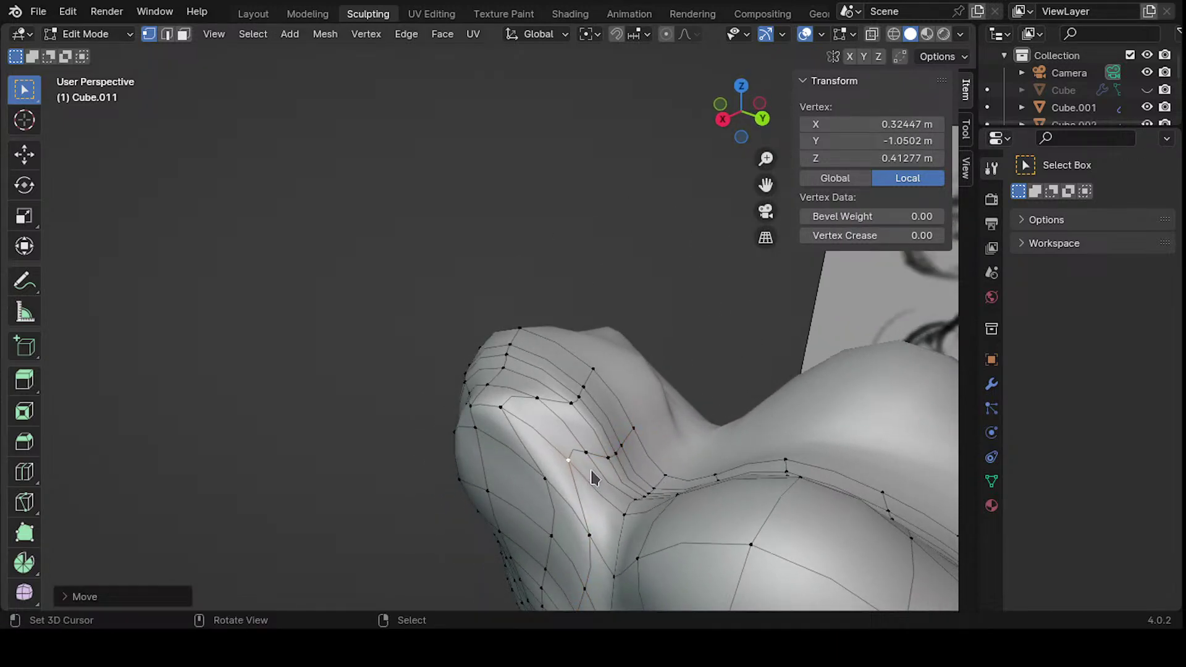
key("g")
left_click(525, 470)
- Pull the outermost vertex at the side of the nostril bump from the front to refine its outline
mouse_move(525, 469)
middle_mouse_down()
mouse_move(441, 433)
mouse_move(558, 490)
mouse_move(580, 410)
mouse_move(538, 393)
middle_mouse_up()
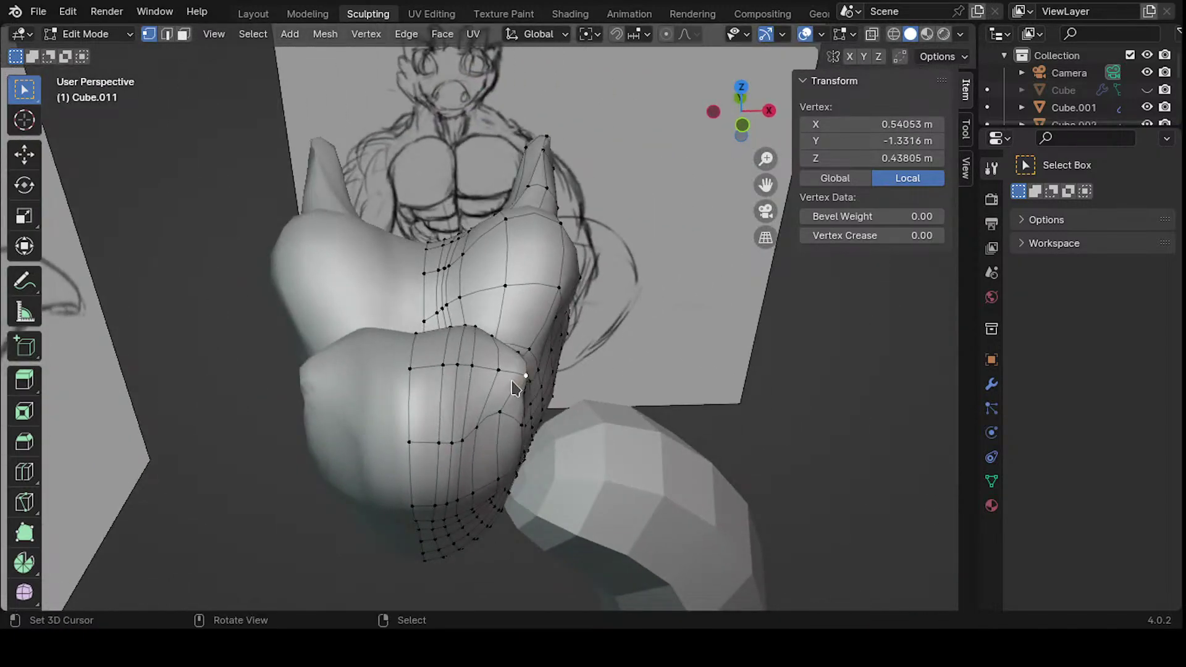
key("g")
left_click(520, 401)
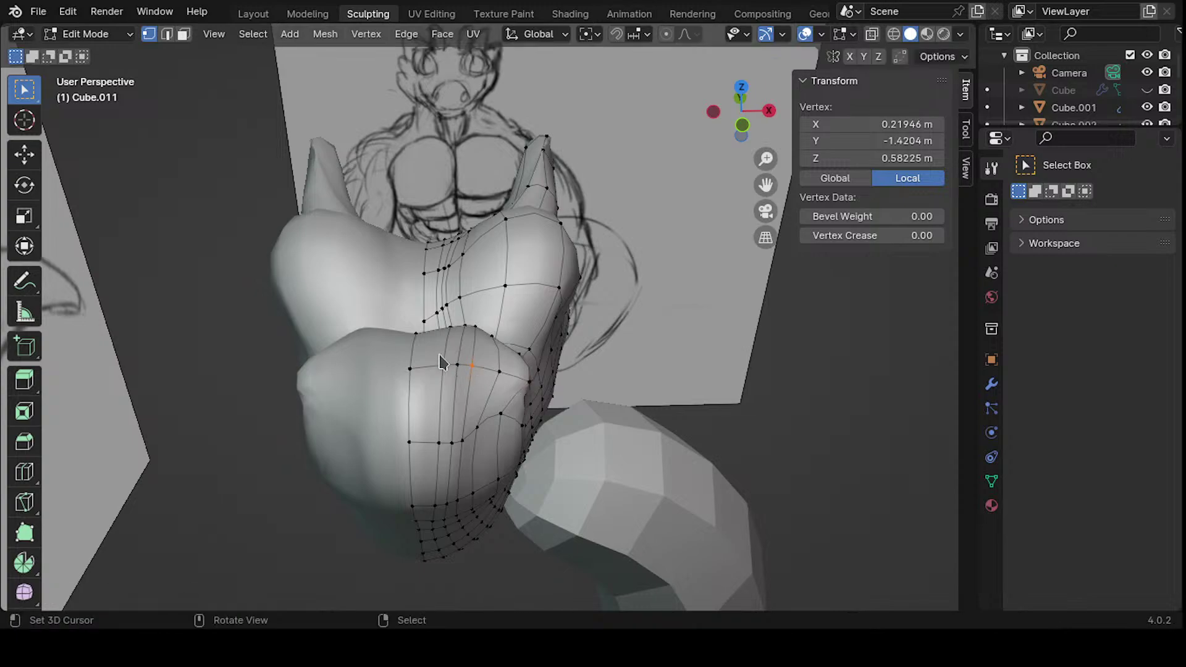
- Move the vertices along the front rim of the nostril bump to round off its transition into the snout
middle_click_drag(521, 402, 470, 435)
key("g")
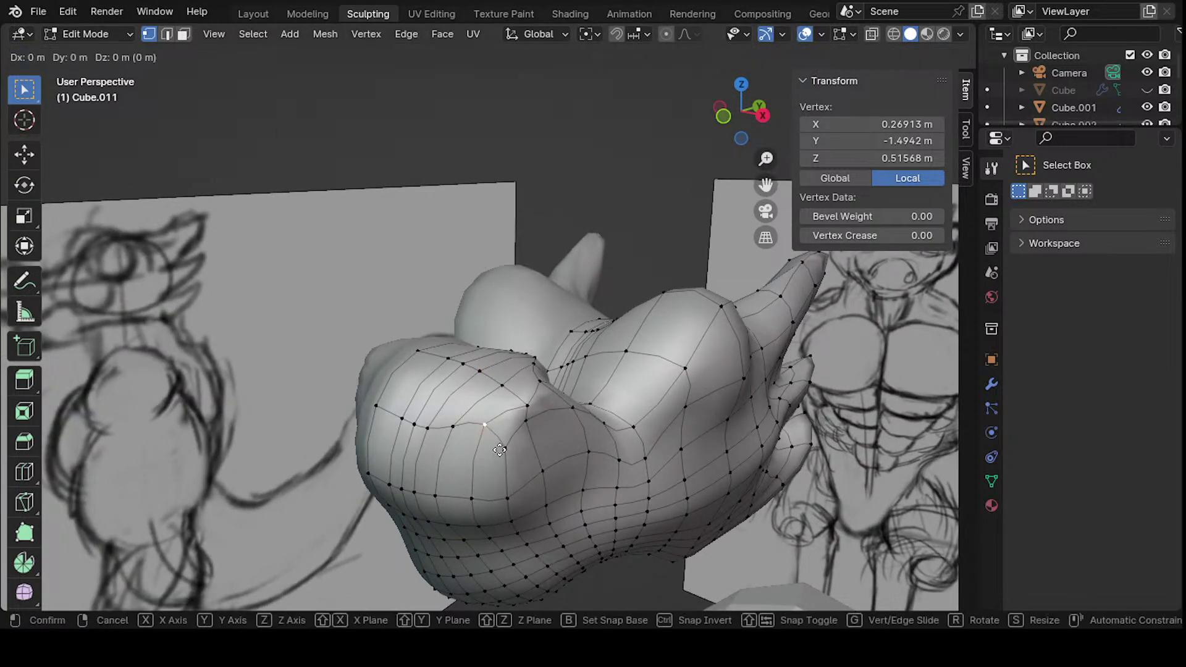
left_click(485, 439)
key("g")
left_click(513, 427)
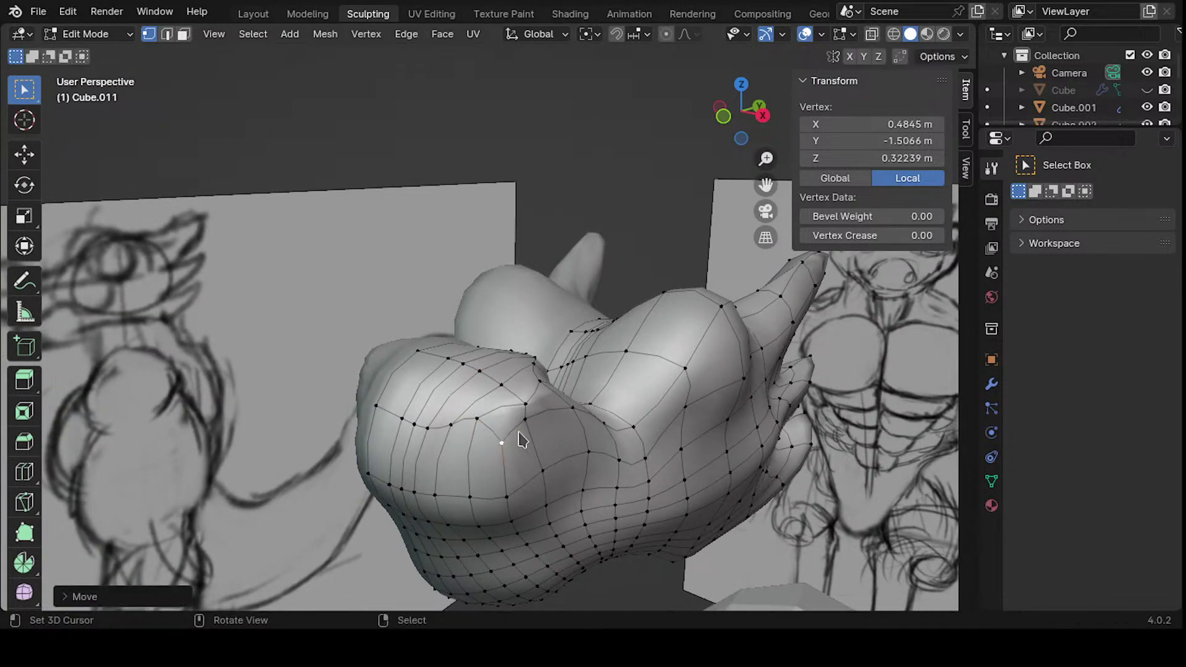
key("g")
left_click(494, 408)
- Adjust the outer side vertices of the nostril bump as seen from behind the snout
middle_click_drag(494, 407, 443, 463)
key("g")
left_click(524, 444)
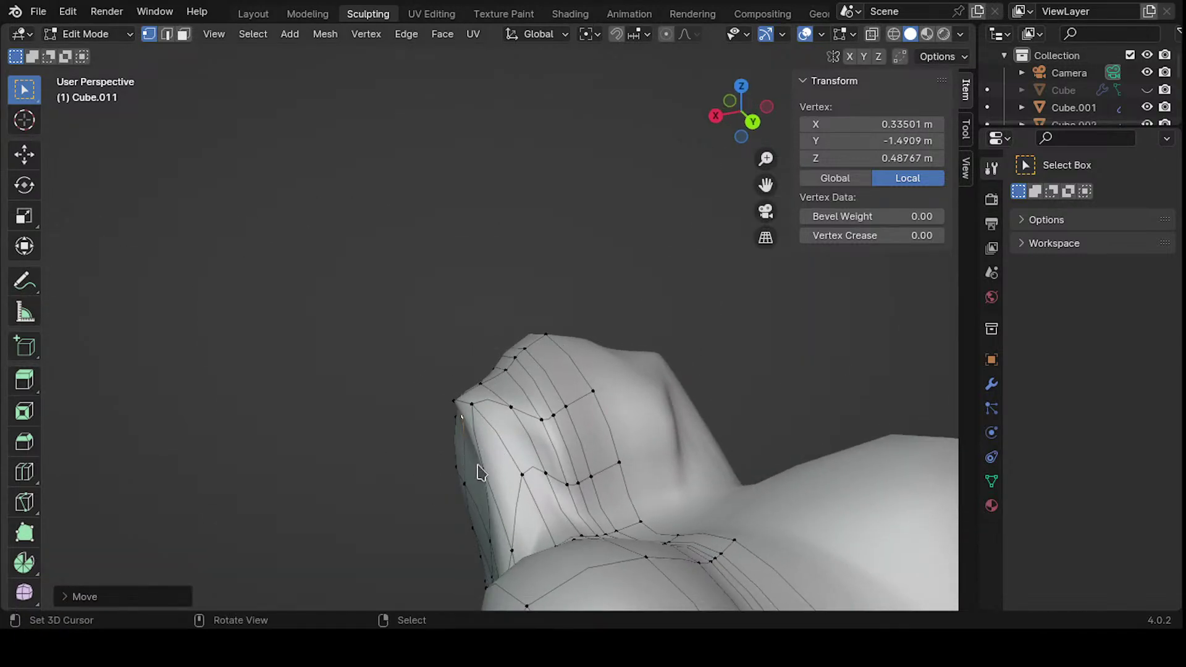
key("g")
left_click(457, 425)
- Adjust the nostril bump's side once more, and select the inner vertex on the snout's upper back slope
middle_click_drag(429, 405, 583, 455)
key("g")
left_click(435, 448)
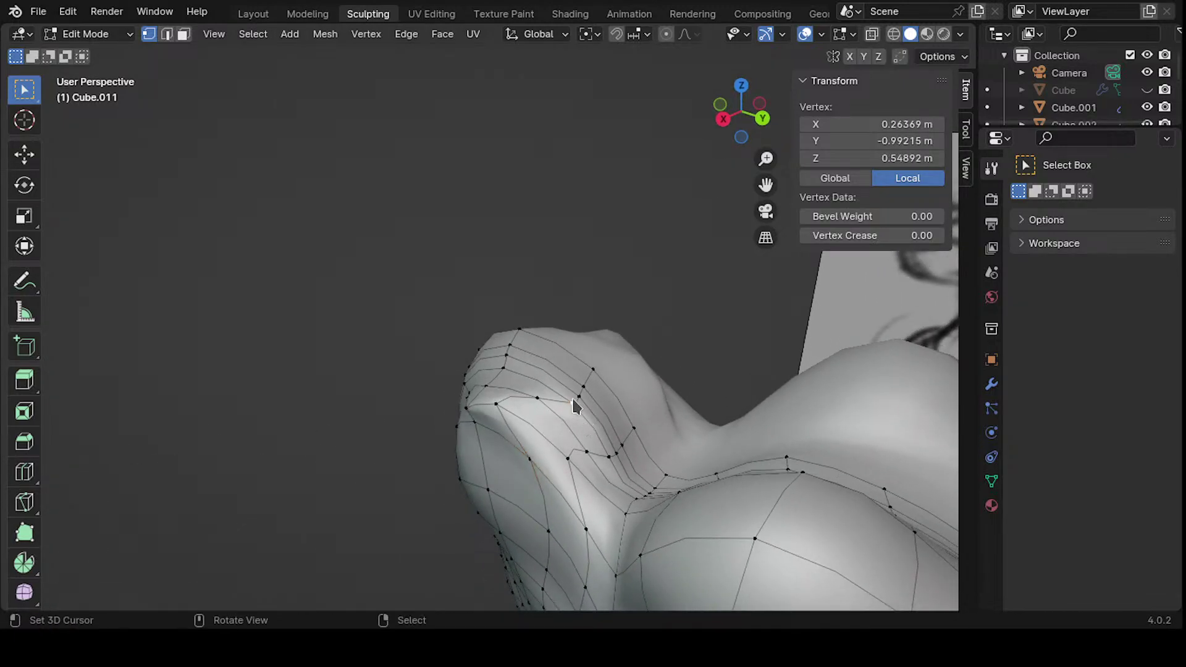
mouse_move(572, 401)
middle_mouse_down()
mouse_move(704, 397)
mouse_move(620, 396)
middle_mouse_up()
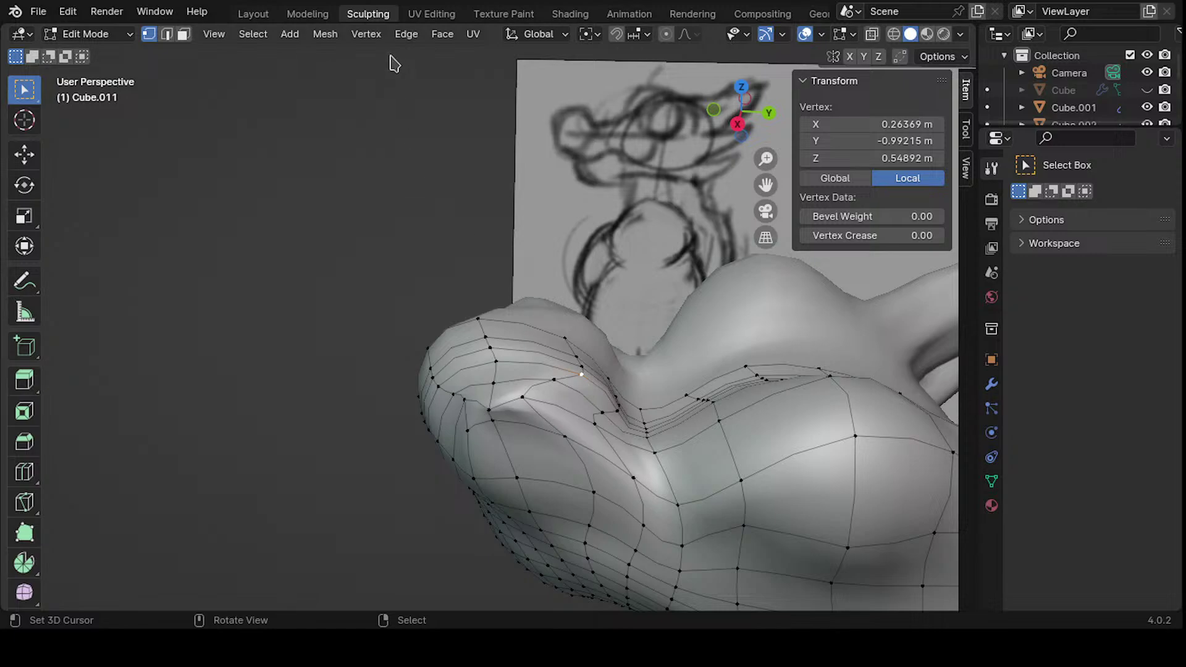
- Smooth the creases on top of the snout between the nostril bumps with the Smooth brush, raising its radius to 80 px
mouse_move(432, 290)
middle_mouse_down()
mouse_move(479, 328)
mouse_move(436, 333)
middle_mouse_up()
key("ctrl+Tab")
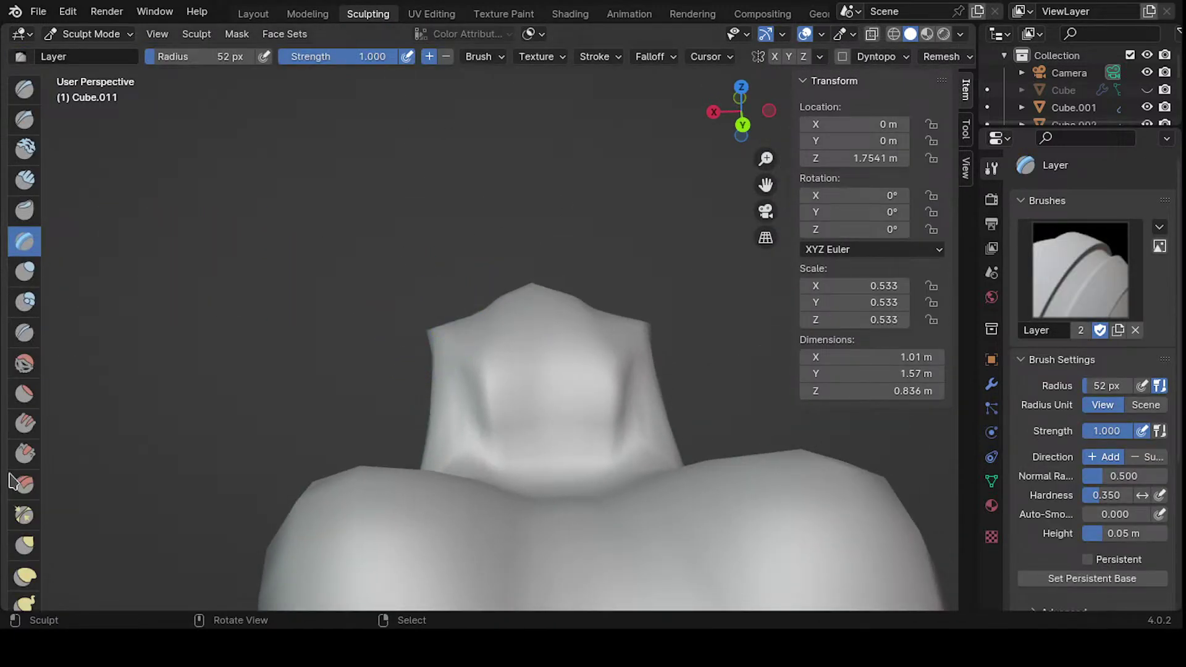
left_click(23, 367)
mouse_move(486, 377)
left_mouse_down()
mouse_move(484, 400)
mouse_move(482, 323)
mouse_move(490, 357)
left_mouse_up()
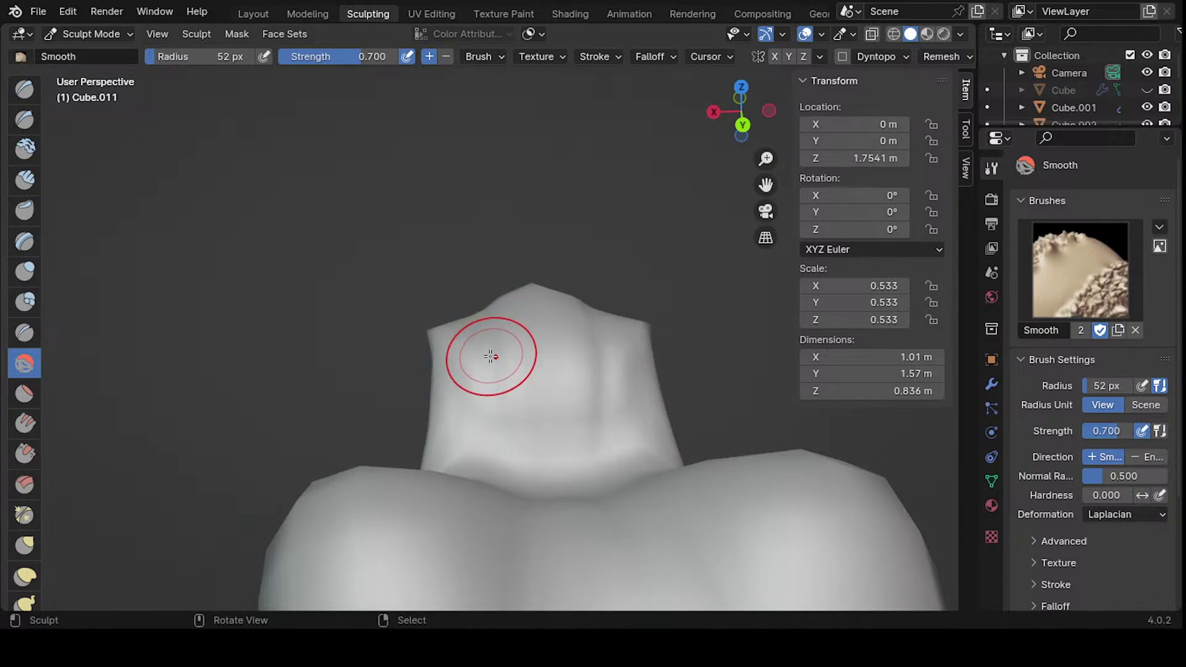
key("f")
left_click(505, 400)
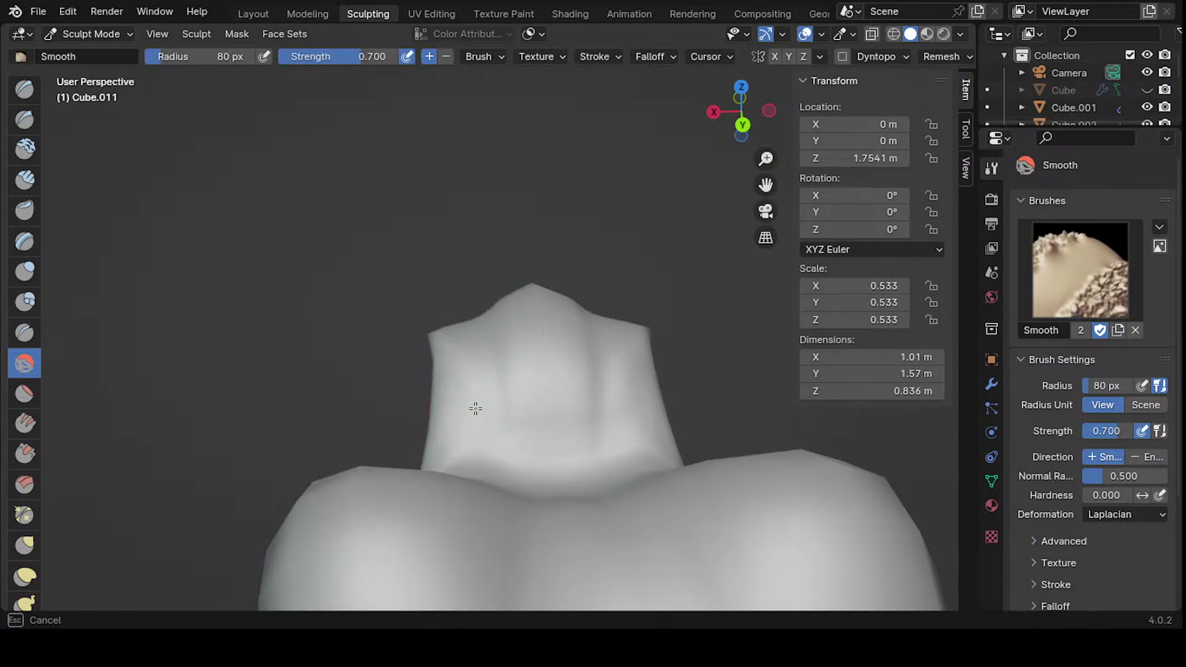
left_click_drag(447, 393, 469, 395)
mouse_move(470, 395)
middle_mouse_down()
mouse_move(598, 323)
mouse_move(520, 438)
mouse_move(592, 358)
mouse_move(540, 454)
mouse_move(530, 360)
mouse_move(485, 410)
mouse_move(593, 451)
middle_mouse_up()
- Move the selected vertex on the snout's outer front slightly downward in Edit Mode, and clear the selection
key("Tab")
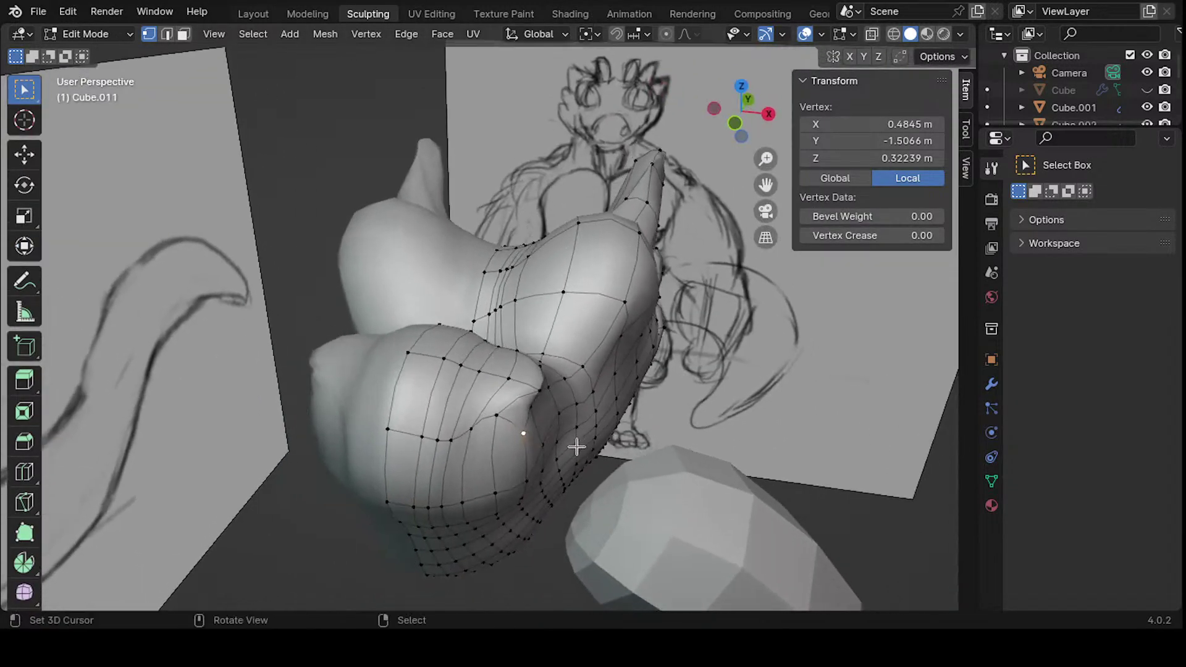
key("g")
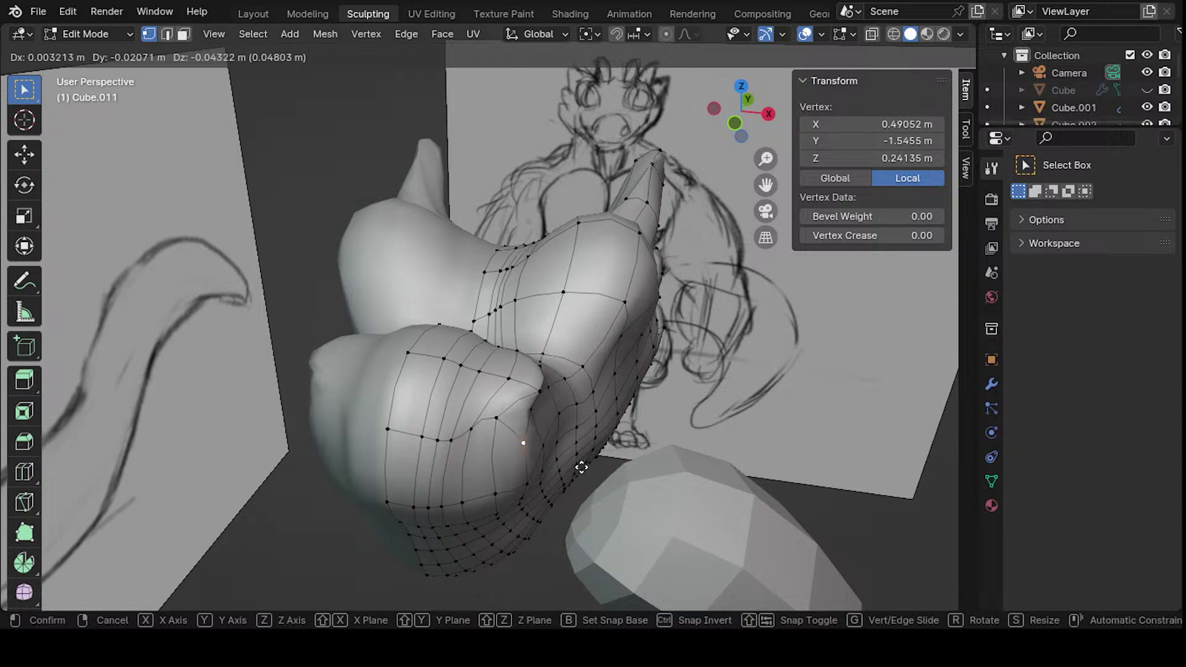
left_click(538, 455)
mouse_move(537, 455)
middle_mouse_down()
mouse_move(399, 511)
mouse_move(446, 375)
mouse_move(476, 418)
mouse_move(654, 296)
mouse_move(661, 363)
mouse_move(742, 356)
mouse_move(784, 389)
mouse_move(749, 331)
mouse_move(680, 420)
mouse_move(693, 391)
mouse_move(548, 418)
mouse_move(588, 444)
mouse_move(488, 284)
mouse_move(423, 347)
mouse_move(476, 420)
mouse_move(548, 281)
mouse_move(603, 326)
mouse_move(709, 270)
mouse_move(635, 294)
mouse_move(659, 369)
middle_mouse_up()
left_click(741, 356)
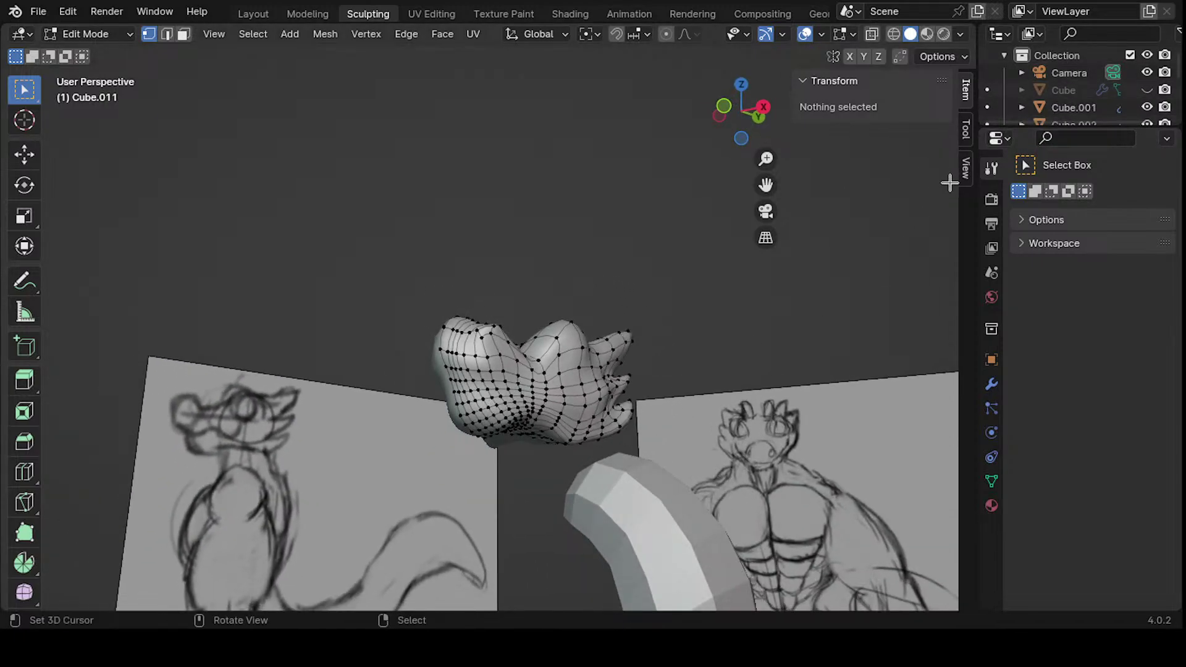
- Enlarge the object list and unhide the body object Cube below the head
left_click_drag(973, 199, 858, 199)
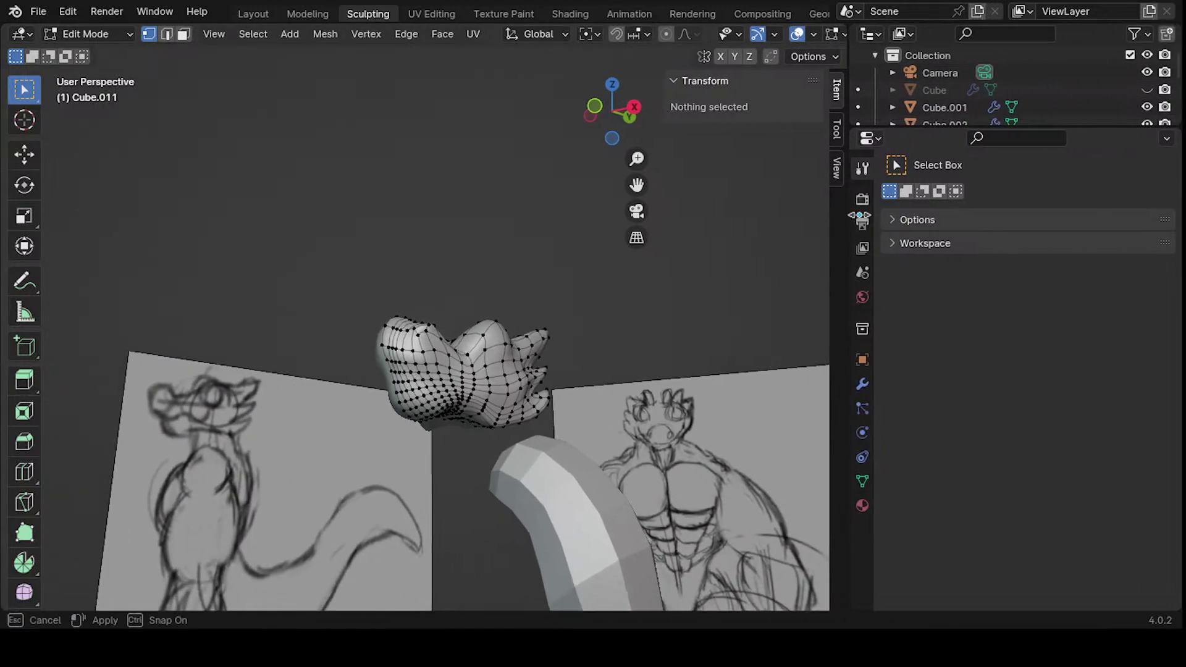
left_click_drag(1085, 128, 1017, 450)
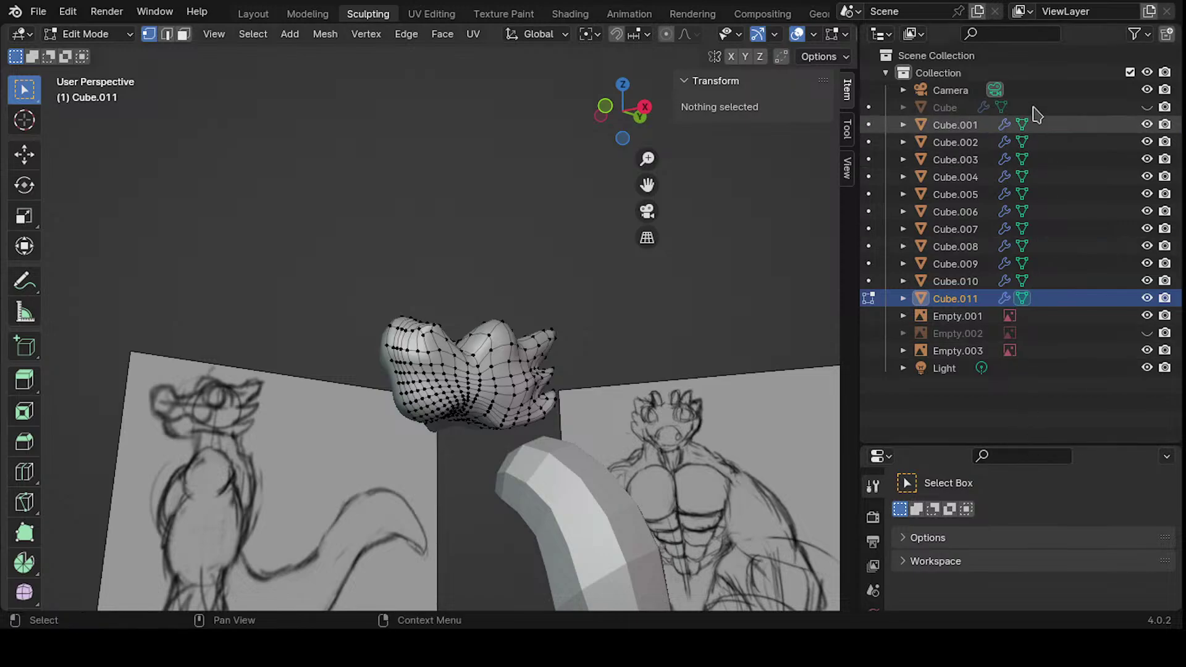
left_click(1146, 107)
scroll(531, 194, "down", 4, "shift")
middle_click_drag(531, 194, 570, 287)
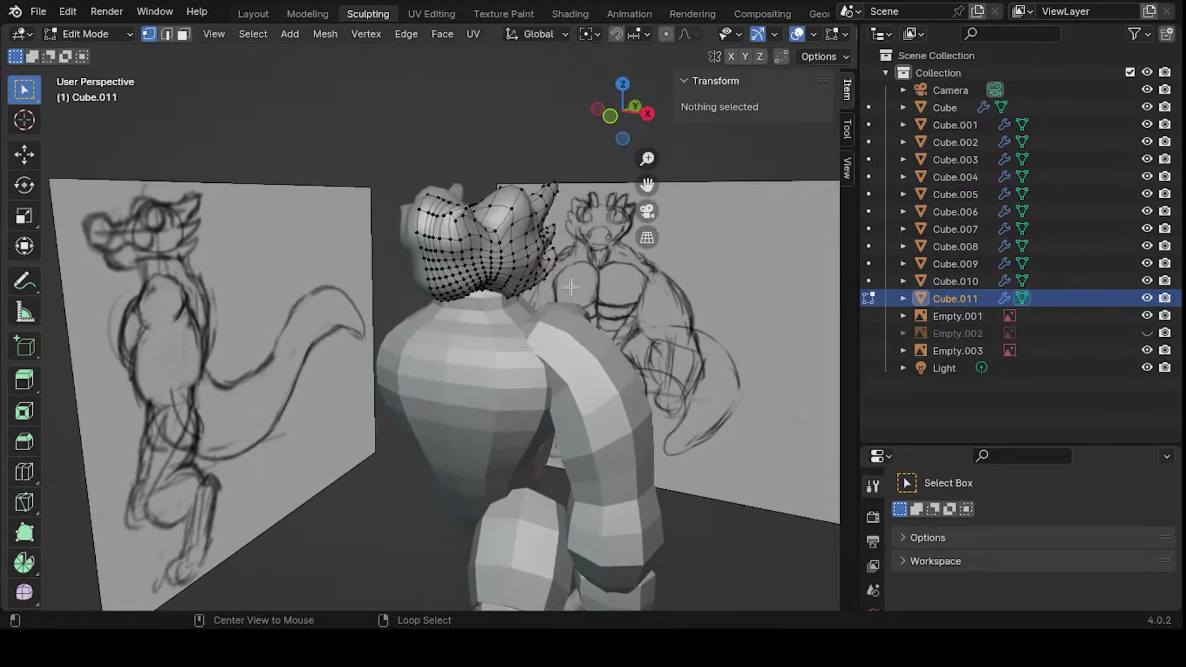
key("ctrl+Tab")
key("alt+a")
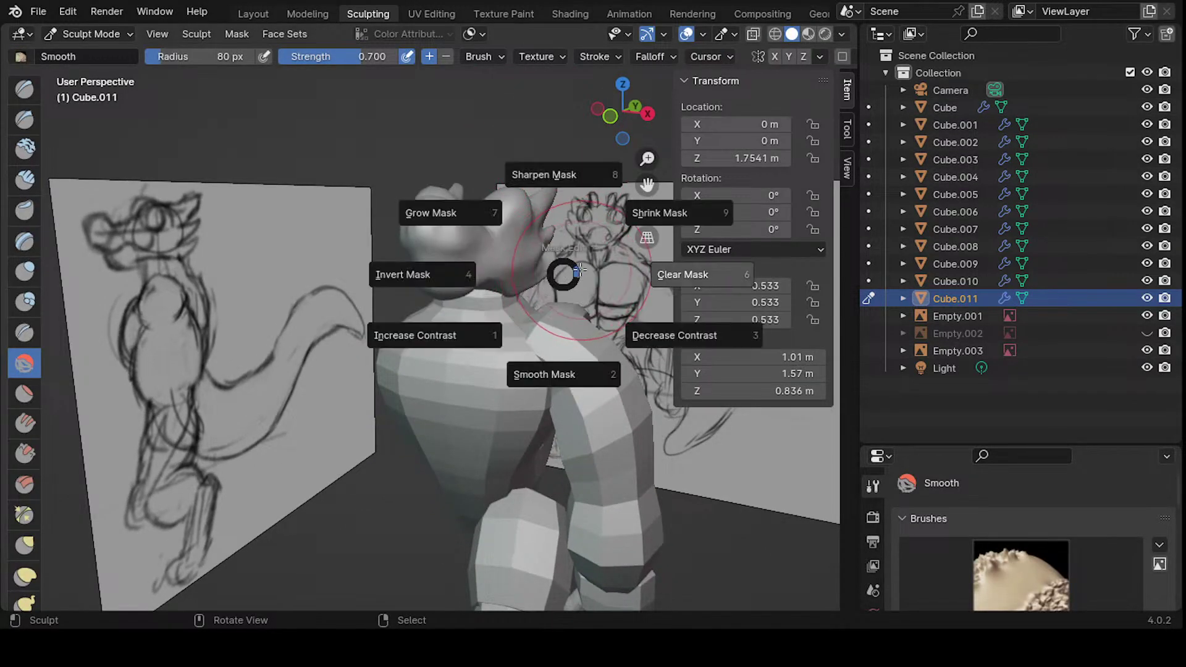
- In the Layout workspace, select all mesh objects from Cube through Cube.011 and enter Edit Mode on them together
left_click(258, 18)
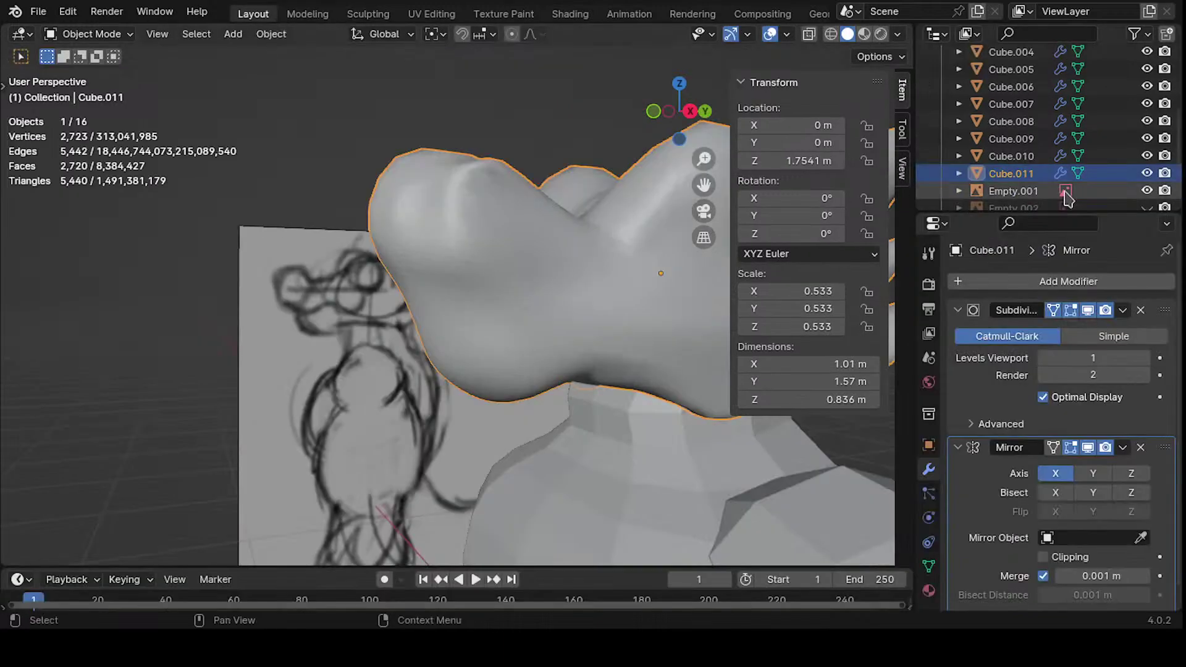
left_click_drag(1071, 395, 1071, 400)
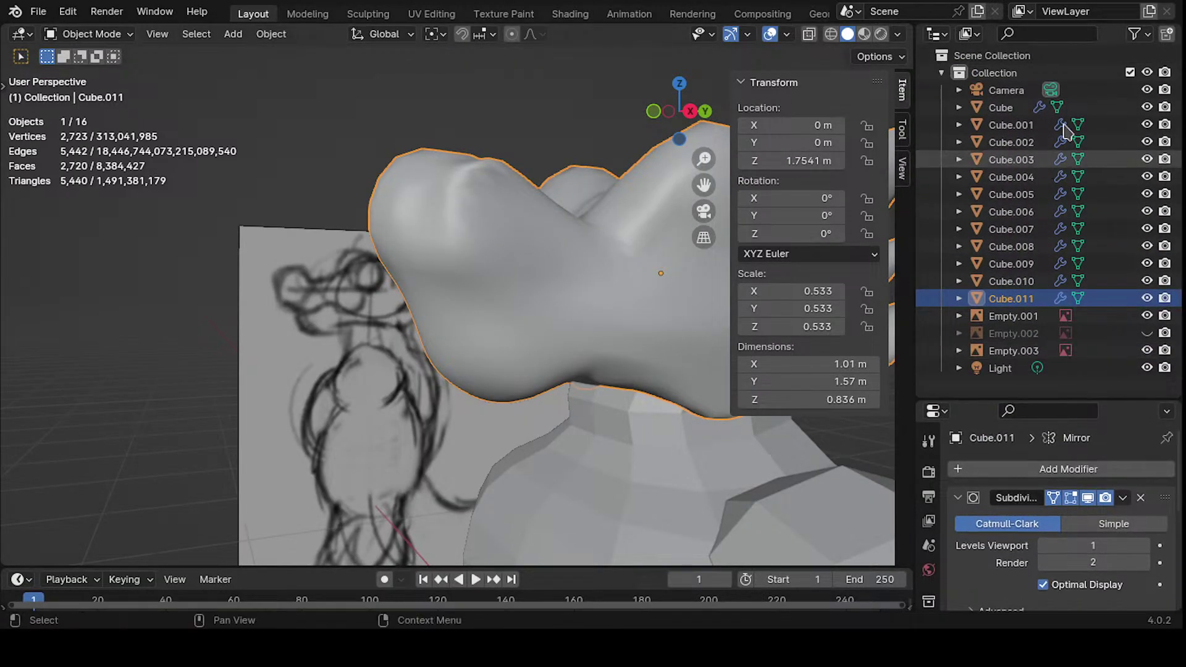
left_click(1001, 107)
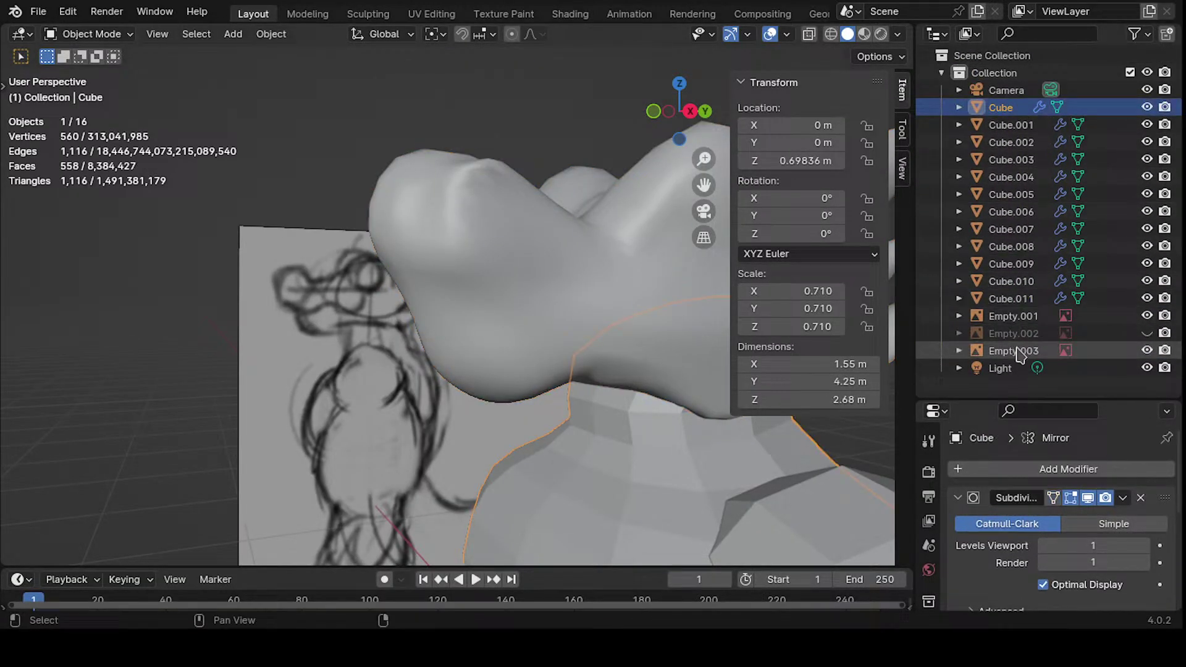
left_click(1010, 298, "shift")
mouse_move(556, 241)
middle_mouse_down("shift")
mouse_move(555, 423)
mouse_move(605, 196)
mouse_move(560, 242)
middle_mouse_up("shift")
scroll(605, 197, "down", 6)
key("Tab")
scroll(560, 242, "up", 2)
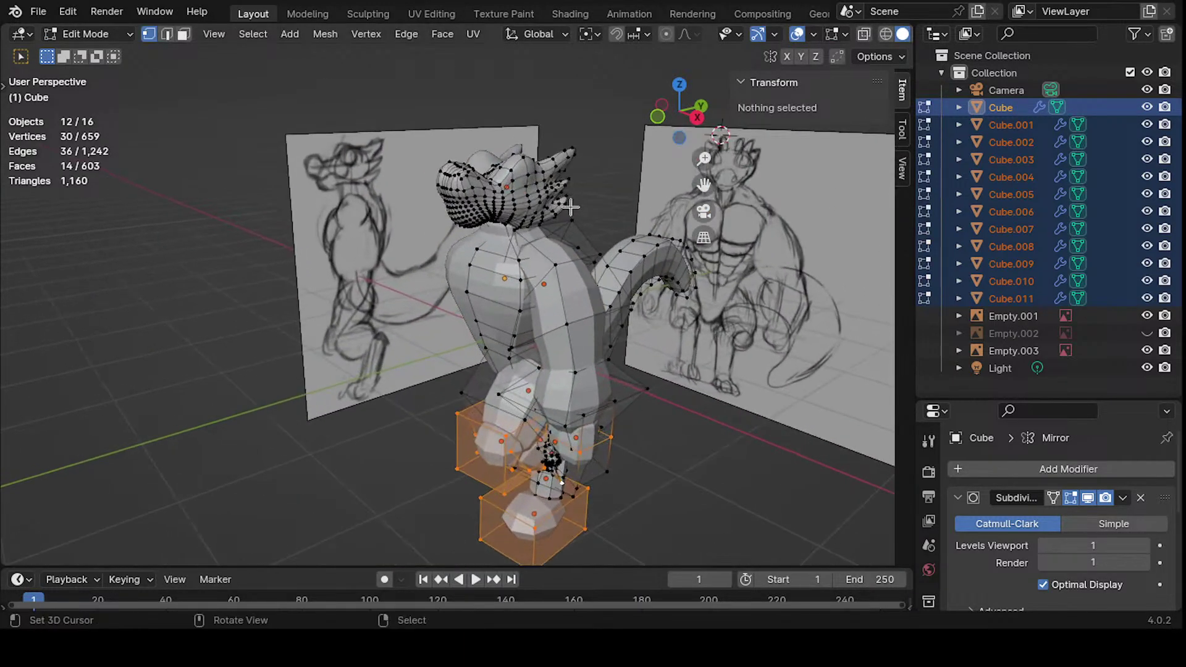
- Apply smooth face shading to the entire geometry of all body parts, return to Object Mode and deselect everything
key("a")
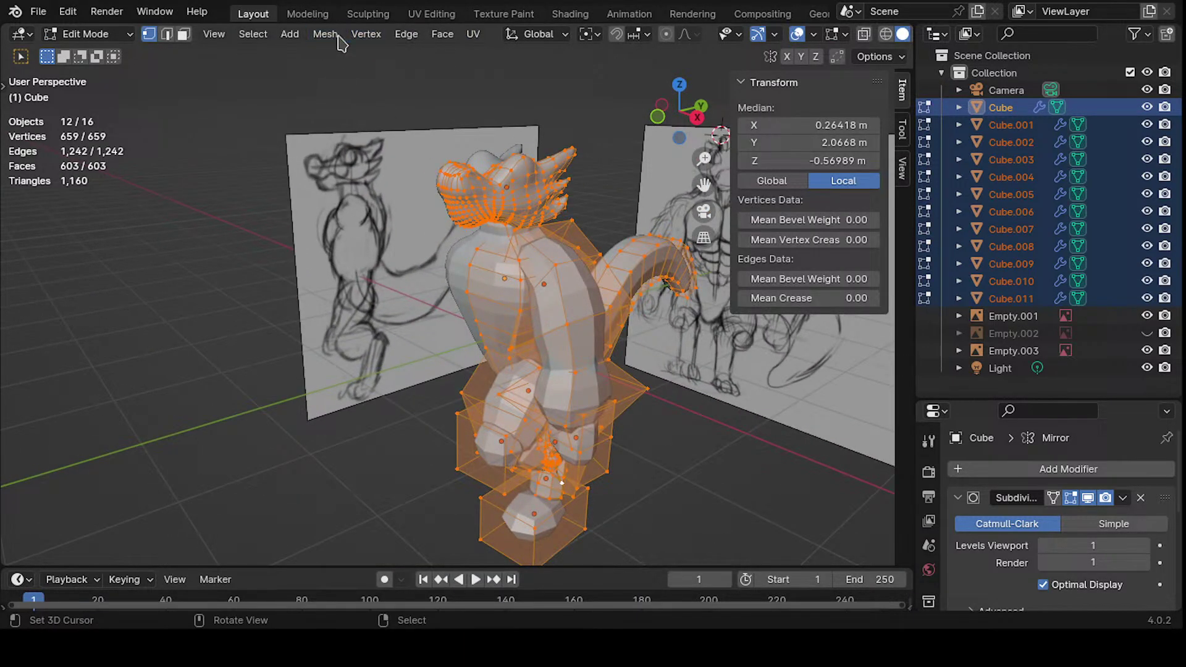
left_click(325, 35)
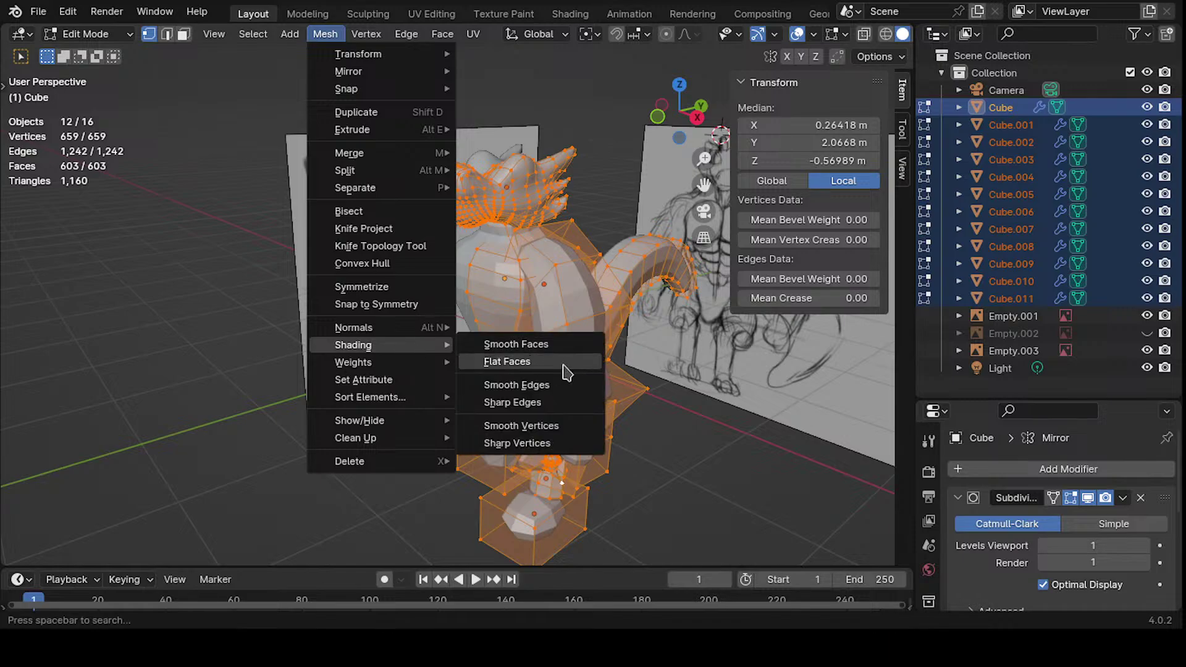
left_click(488, 344)
scroll(432, 371, "down", 3)
key("Tab")
left_click(405, 400)
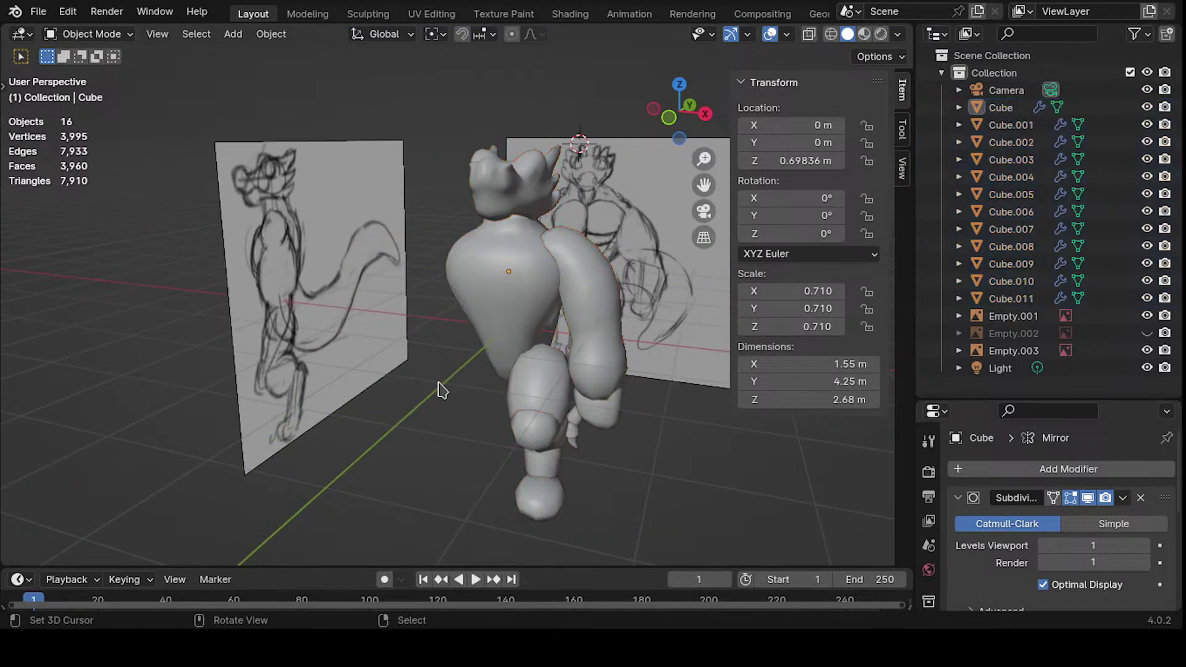
- Examine the smooth-shaded creature from all sides, checking head, torso, arm, leg and tail against the reference sketches
middle_click_drag(445, 390, 343, 361)
middle_click_drag(525, 348, 517, 384)
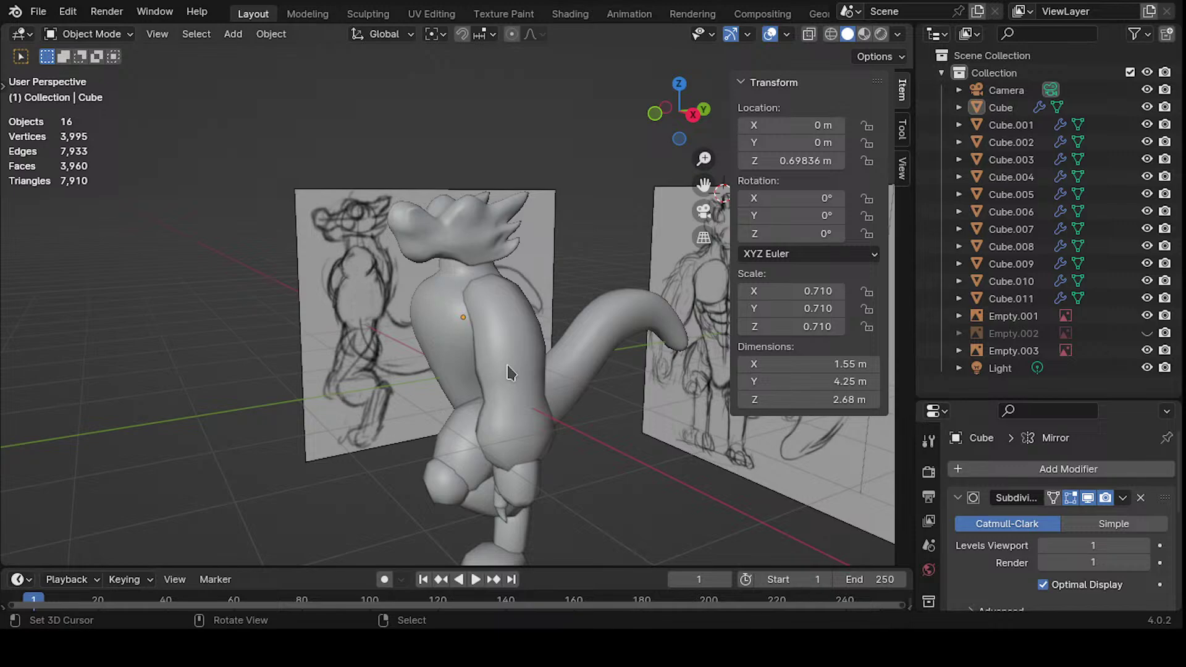
mouse_move(509, 371)
middle_mouse_down()
mouse_move(411, 291)
mouse_move(515, 293)
mouse_move(579, 267)
mouse_move(540, 303)
mouse_move(528, 344)
mouse_move(560, 381)
middle_mouse_up()
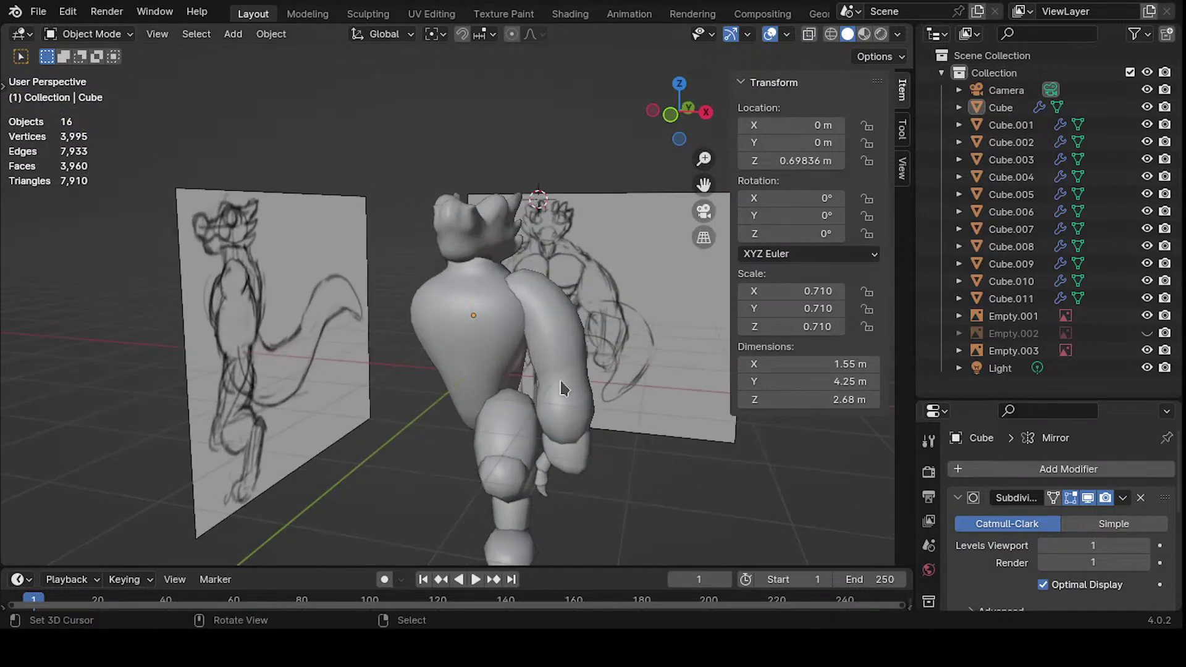
mouse_move(505, 473)
middle_mouse_down()
mouse_move(470, 434)
mouse_move(596, 358)
mouse_move(588, 323)
mouse_move(455, 286)
mouse_move(468, 320)
mouse_move(529, 265)
mouse_move(456, 344)
mouse_move(455, 316)
mouse_move(463, 309)
mouse_move(479, 358)
mouse_move(358, 324)
mouse_move(373, 289)
mouse_move(328, 399)
mouse_move(339, 320)
mouse_move(355, 328)
mouse_move(505, 265)
mouse_move(472, 435)
mouse_move(455, 455)
mouse_move(309, 262)
mouse_move(395, 271)
mouse_move(450, 439)
mouse_move(404, 480)
mouse_move(451, 460)
mouse_move(497, 371)
mouse_move(519, 411)
mouse_move(487, 462)
middle_mouse_up()
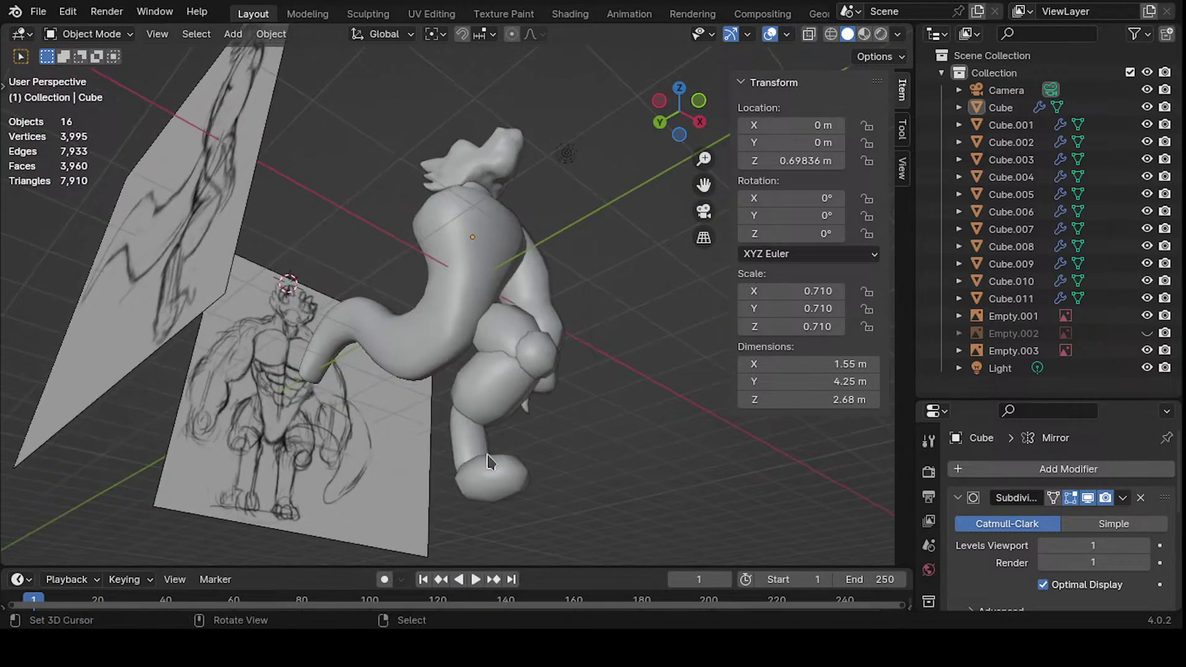
middle_click_drag(519, 337, 508, 514)
mouse_move(523, 418)
middle_mouse_down()
mouse_move(500, 336)
mouse_move(506, 310)
mouse_move(420, 331)
mouse_move(530, 283)
mouse_move(498, 281)
mouse_move(481, 311)
mouse_move(596, 439)
mouse_move(552, 393)
middle_mouse_up()
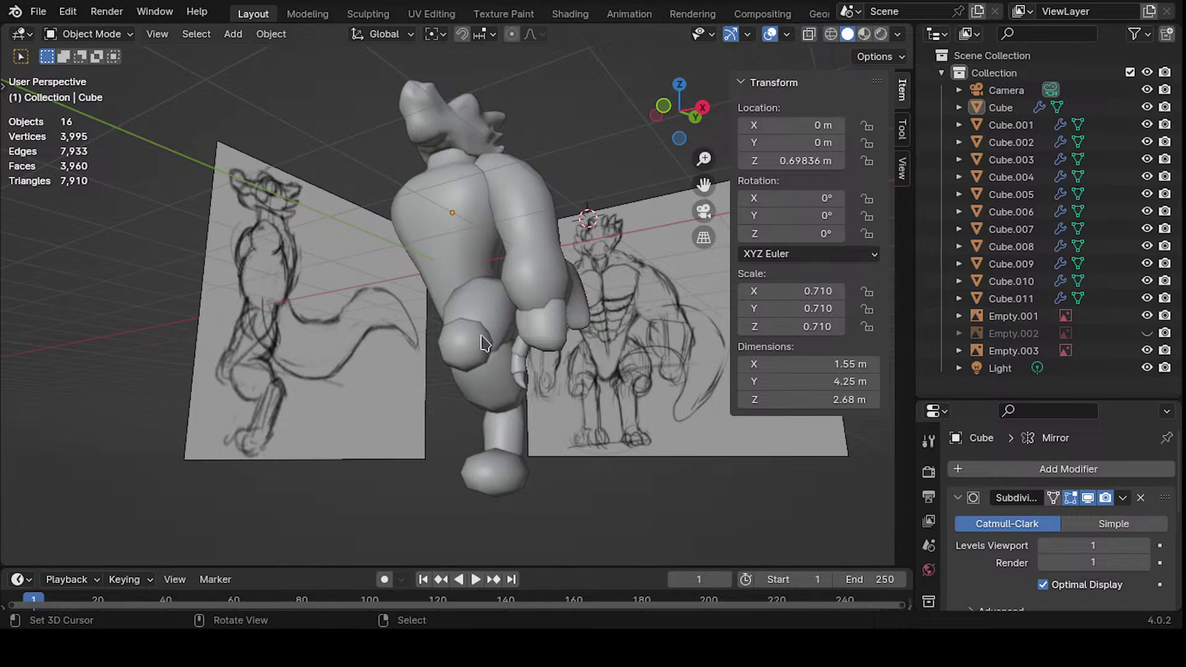
mouse_move(535, 352)
middle_mouse_down()
mouse_move(555, 371)
mouse_move(541, 367)
mouse_move(562, 244)
mouse_move(480, 343)
mouse_move(472, 295)
mouse_move(471, 312)
mouse_move(489, 272)
middle_mouse_up()
middle_click_drag(519, 369, 588, 326)
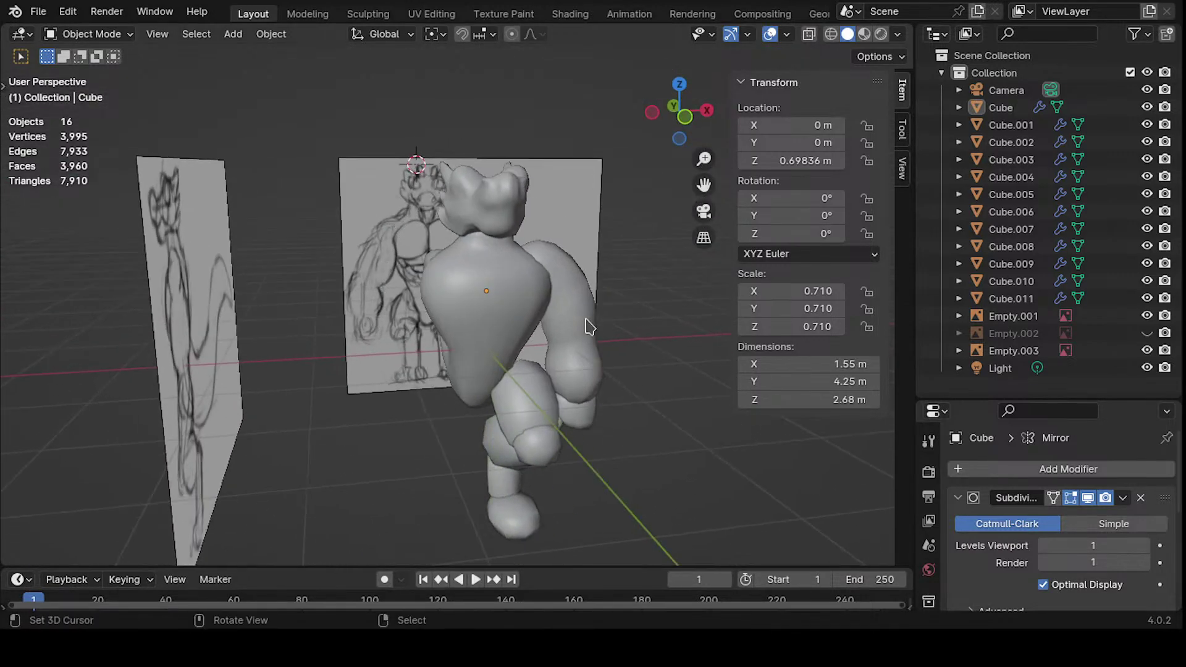